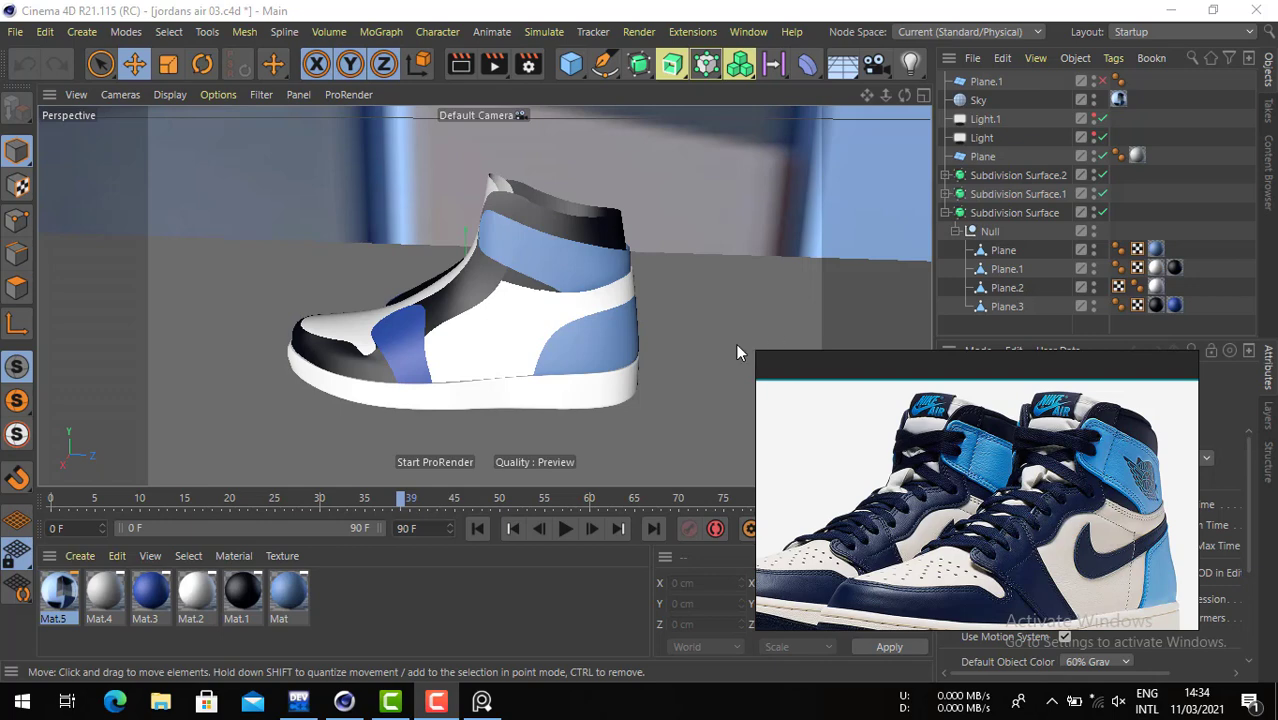
- Add a plane primitive with the shoe shown enlarged in the right side view
left_click(923, 95)
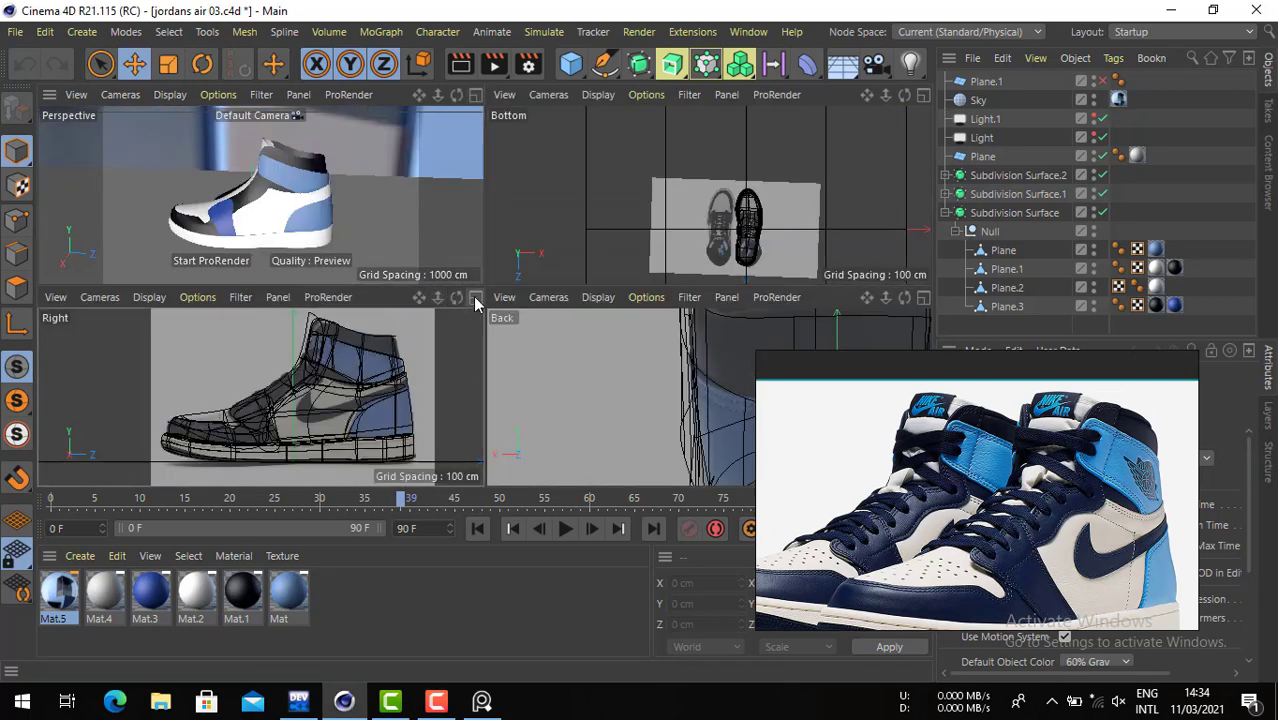
left_click(475, 297)
scroll(624, 319, "up", 10)
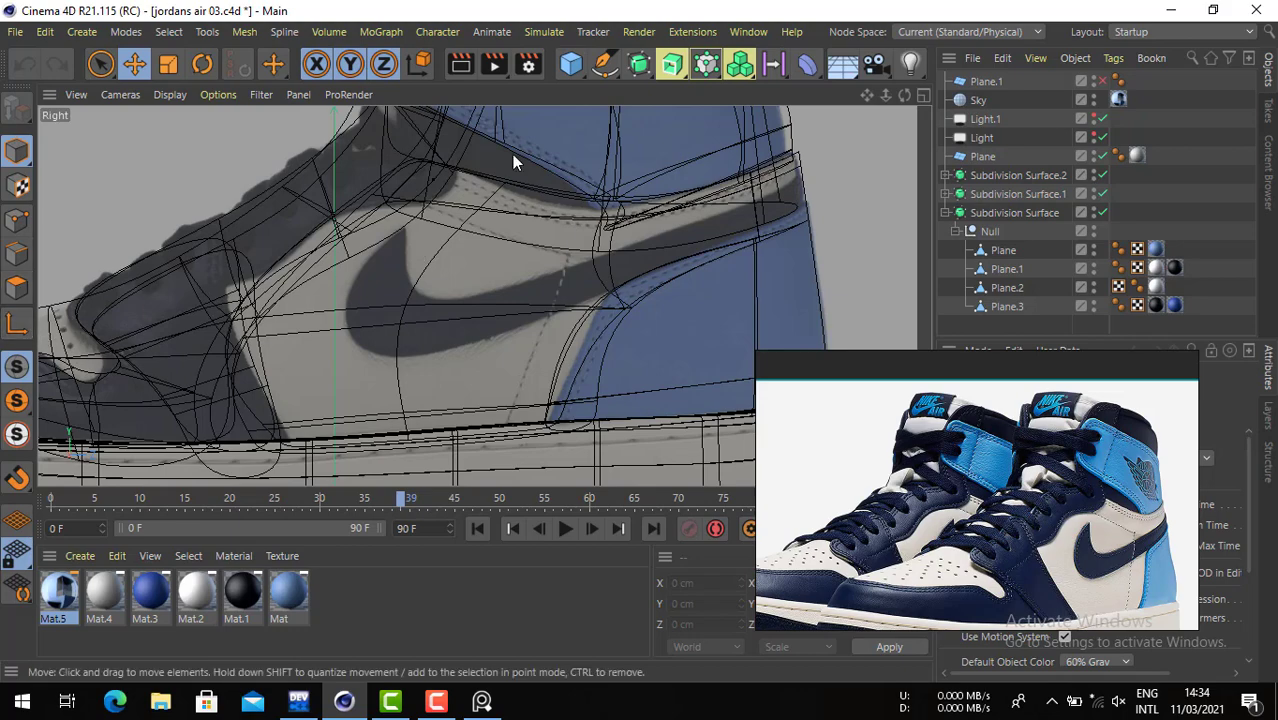
left_click(571, 64)
left_click(735, 112)
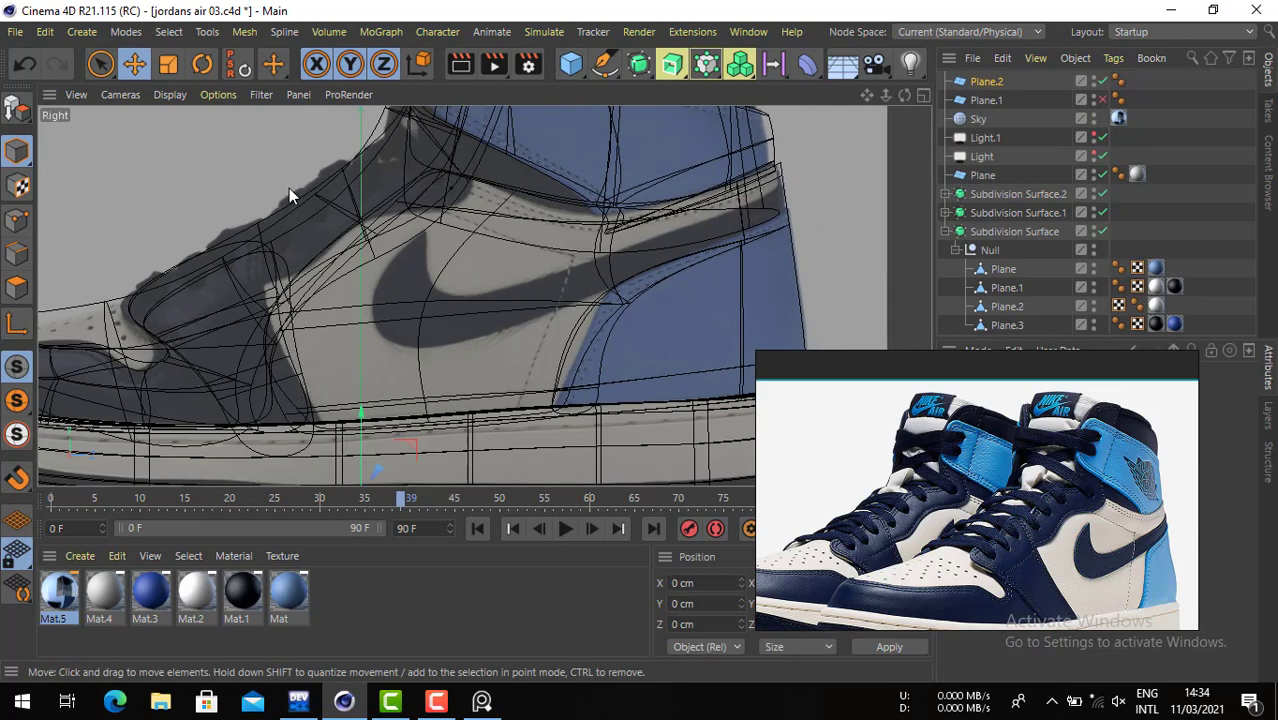
- Set the new plane's width segments and height segments to 1
scroll(289, 195, "down", 3)
right_click_drag(945, 466, 782, 559)
left_click(990, 86)
right_click_drag(873, 592, 786, 602)
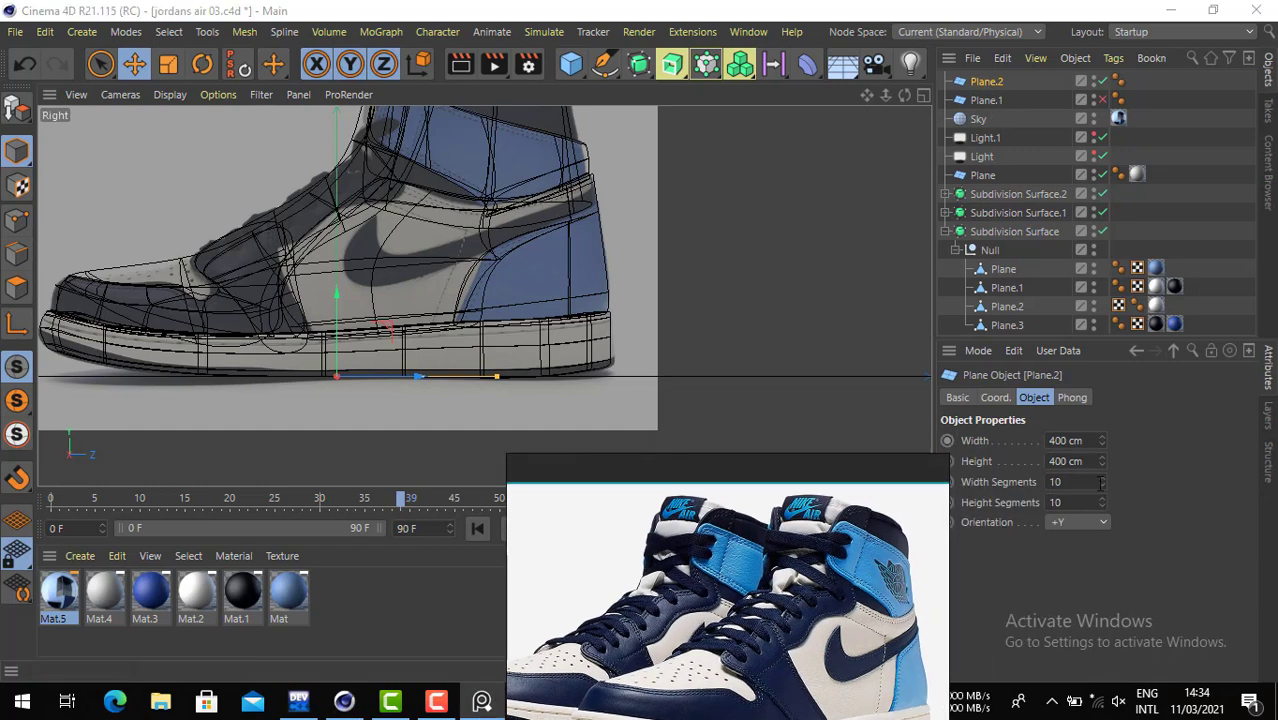
left_click_drag(1102, 482, 1102, 491)
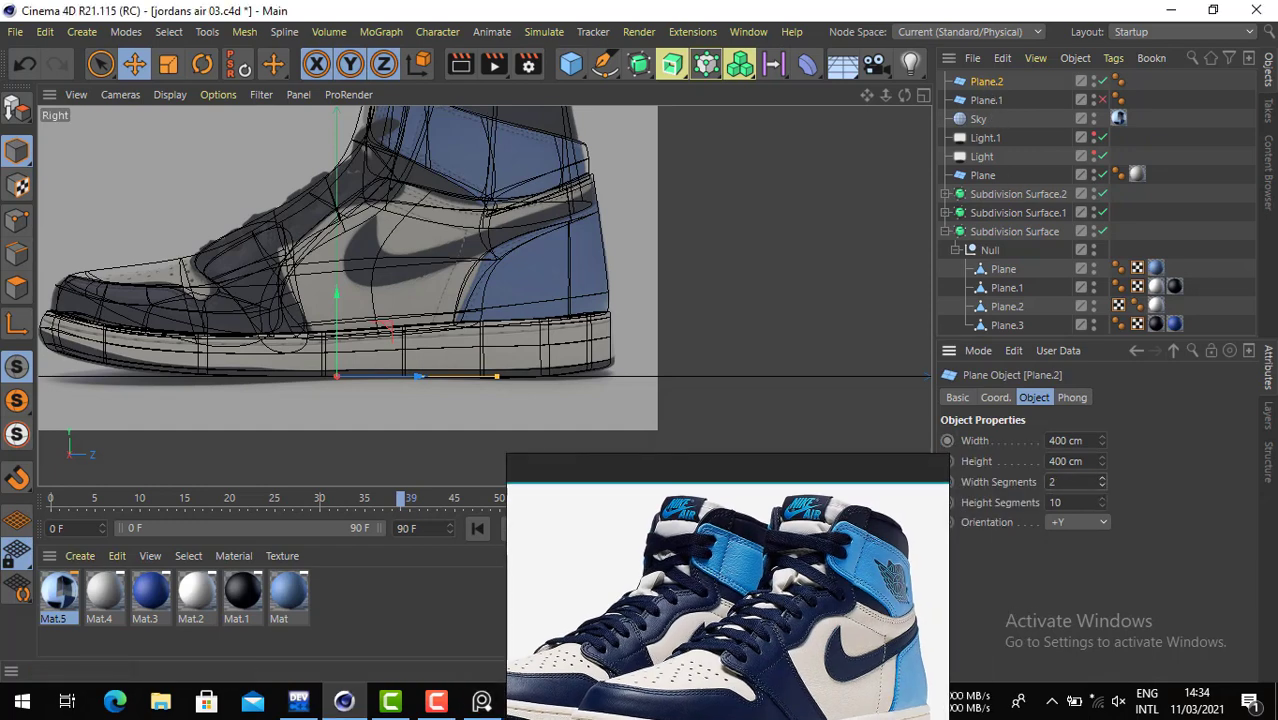
left_click(20, 108)
left_click(24, 109)
left_click(22, 112)
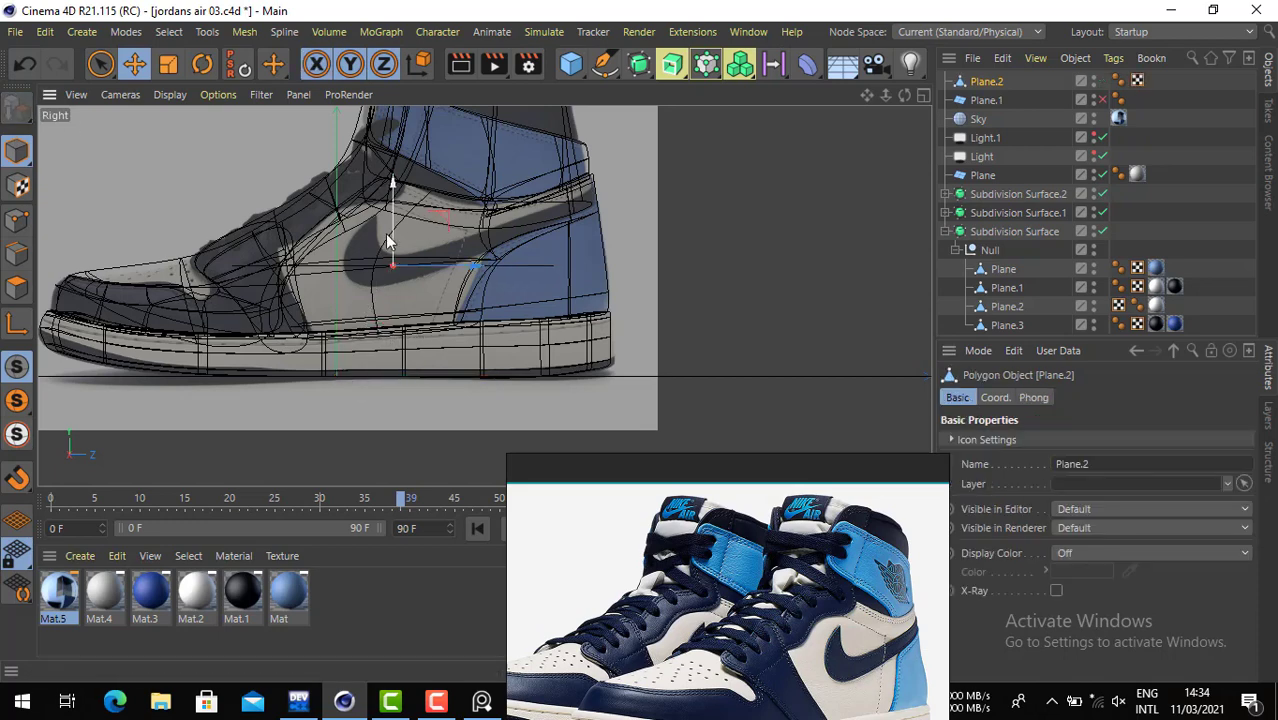
key("ctrl+z")
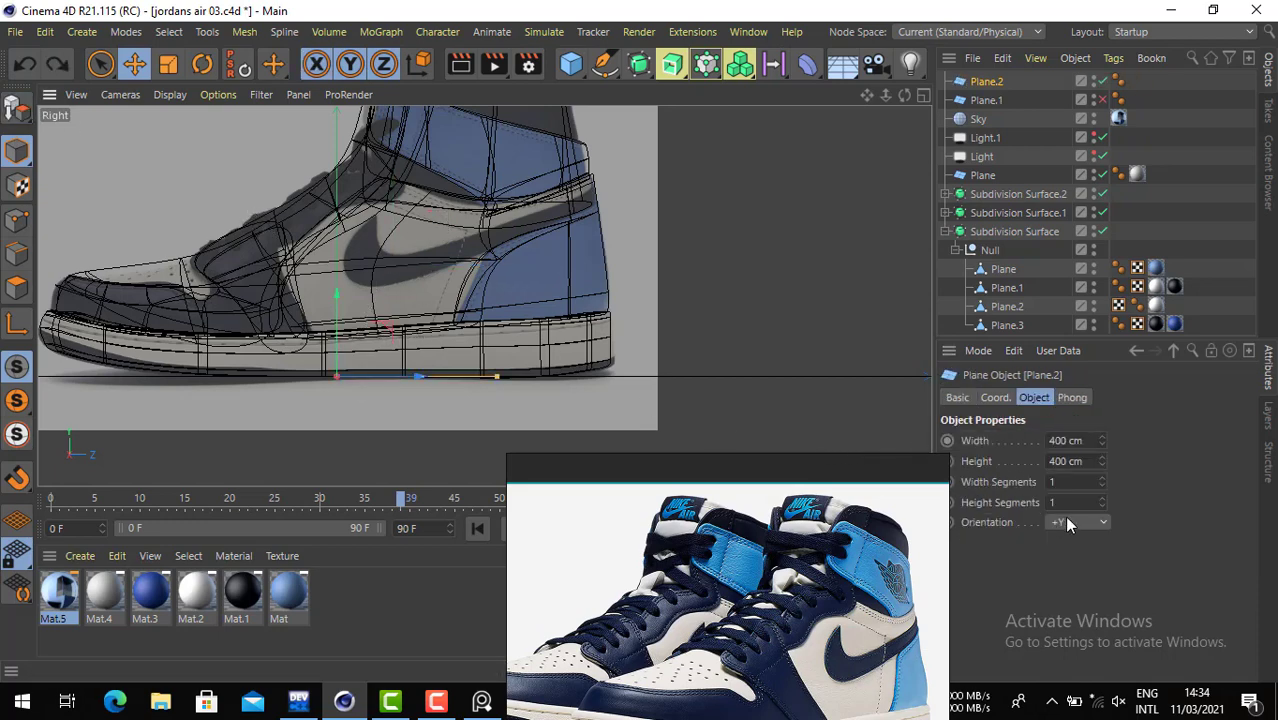
- Set the plane's orientation to +X and convert it to an editable polygon object
left_click(1066, 517)
left_click(1069, 534)
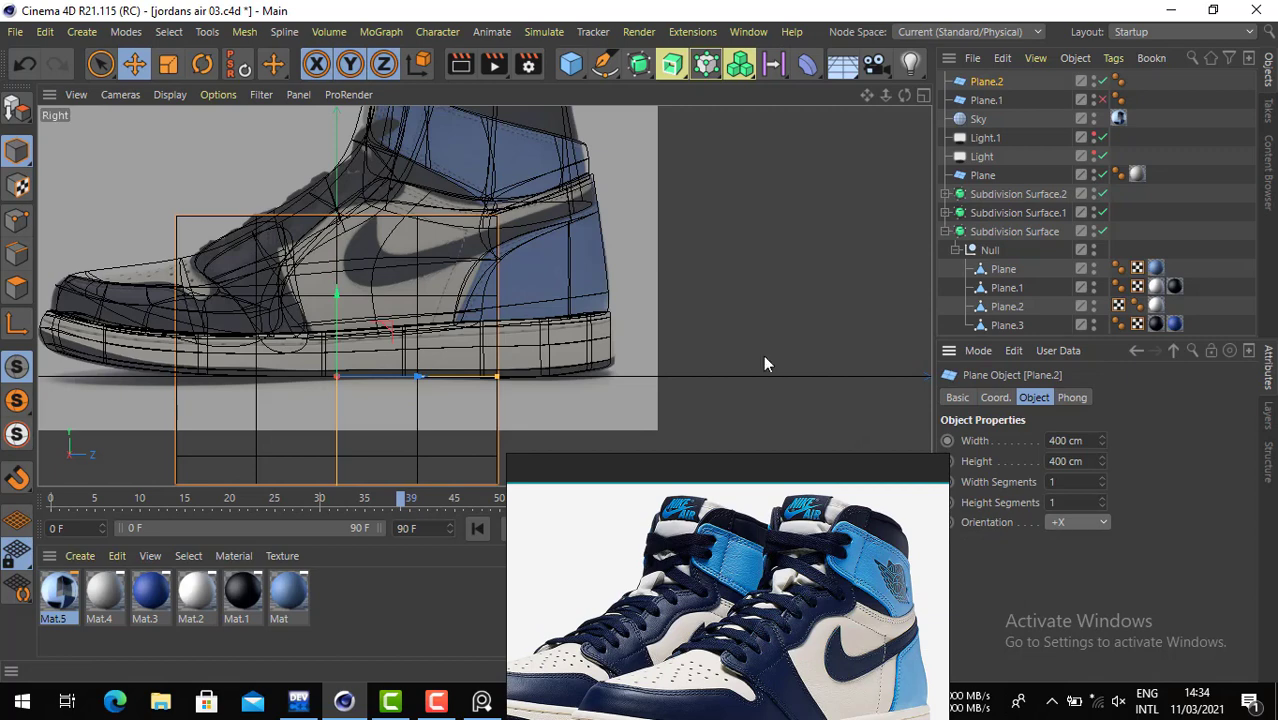
left_click(16, 119)
- Scale the plane down to a small square and move it onto the rear part of the reference swoosh
left_click_drag(445, 328, 473, 212)
left_click_drag(659, 188, 136, 494)
left_click_drag(370, 257, 370, 257)
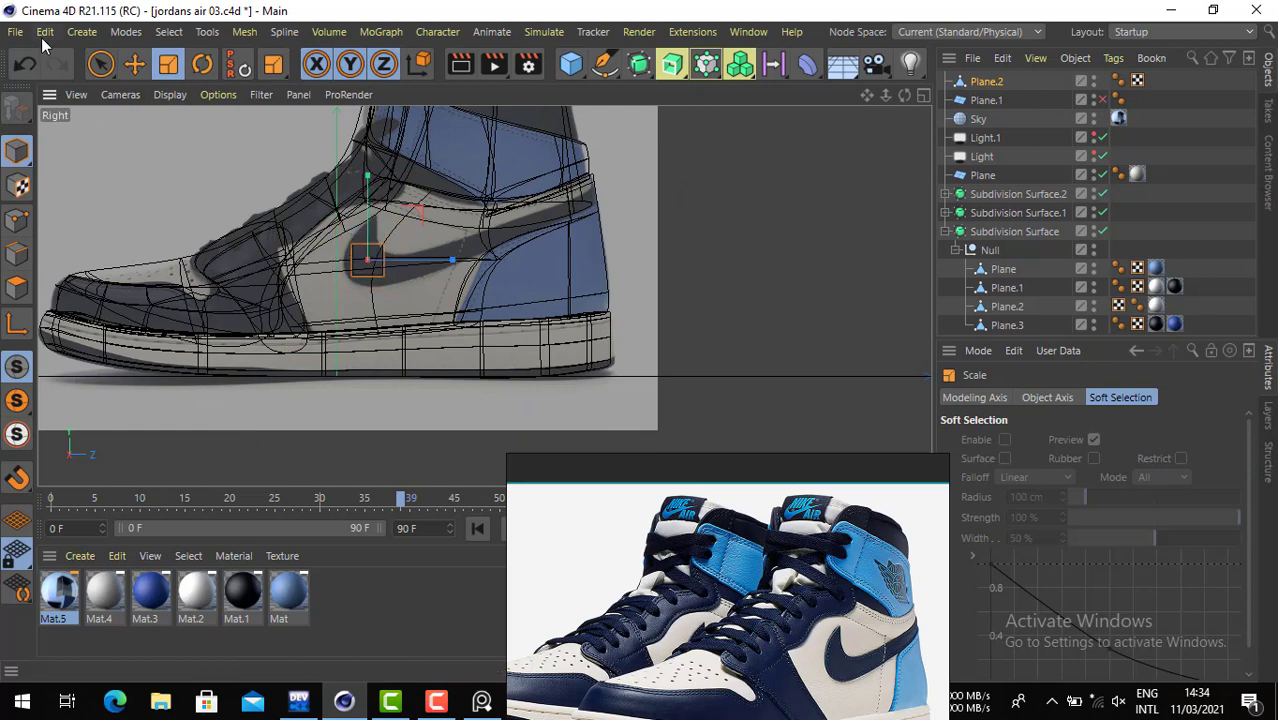
key("e")
left_click_drag(570, 202, 702, 166)
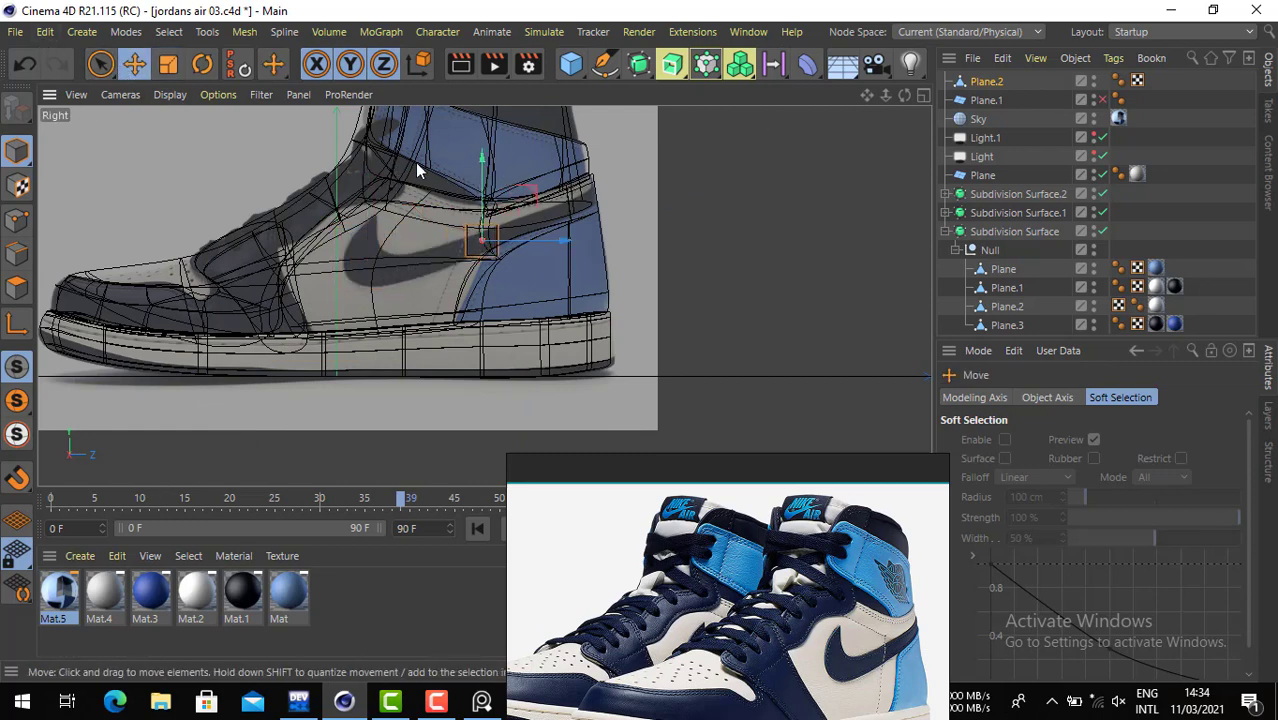
key("t")
left_click_drag(667, 210, 587, 257)
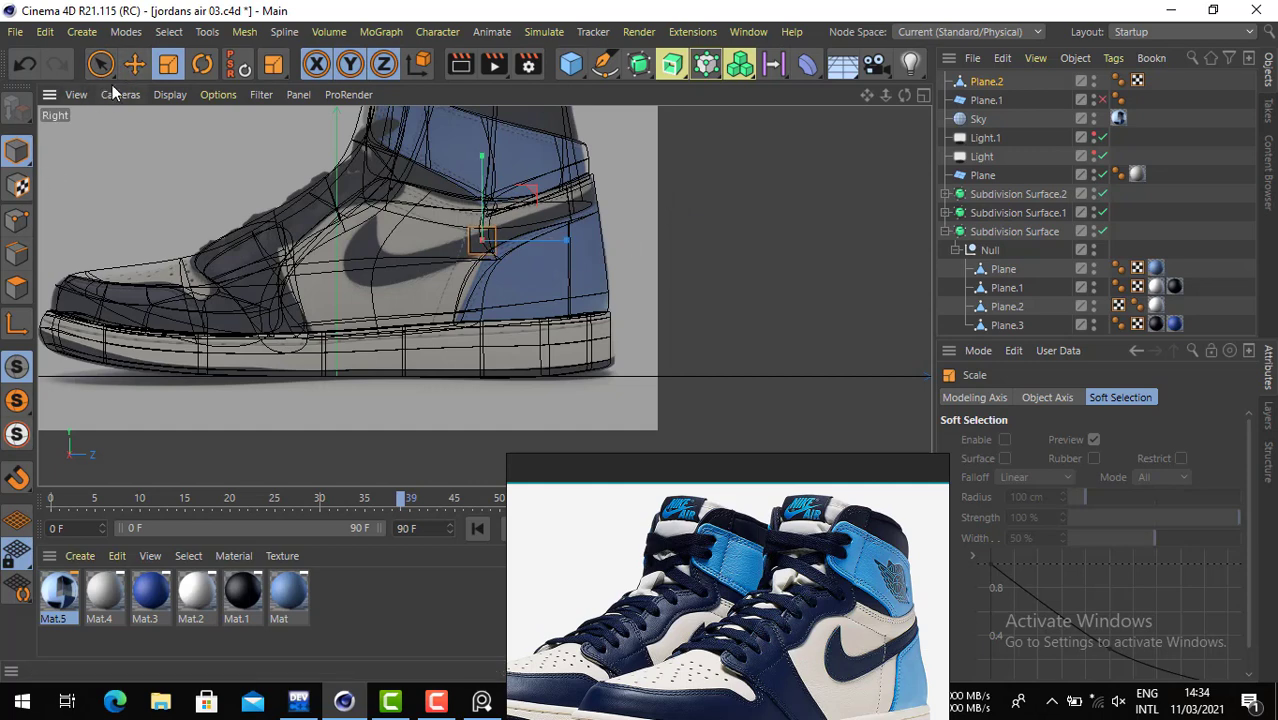
key("e")
left_click(994, 89)
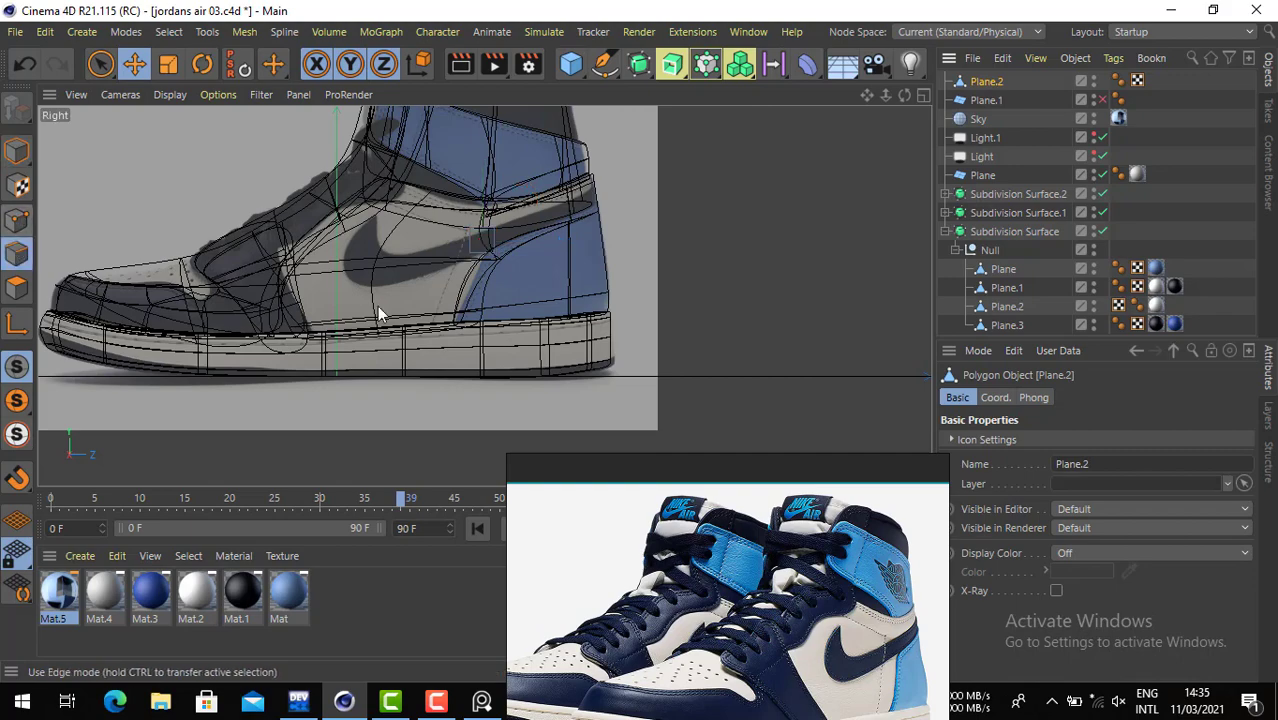
- Move the square's side edges so it becomes a slanted quad following the swoosh's straight band
scroll(470, 242, "up", 3)
scroll(460, 250, "up", 2)
left_click_drag(437, 280, 541, 333)
left_click(554, 319)
left_click_drag(494, 272, 120, 390)
left_click_drag(161, 215, 180, 292)
- Extrude the quad's toe-side edge along the swoosh's bend and up to its pointed tip
left_click(31, 215)
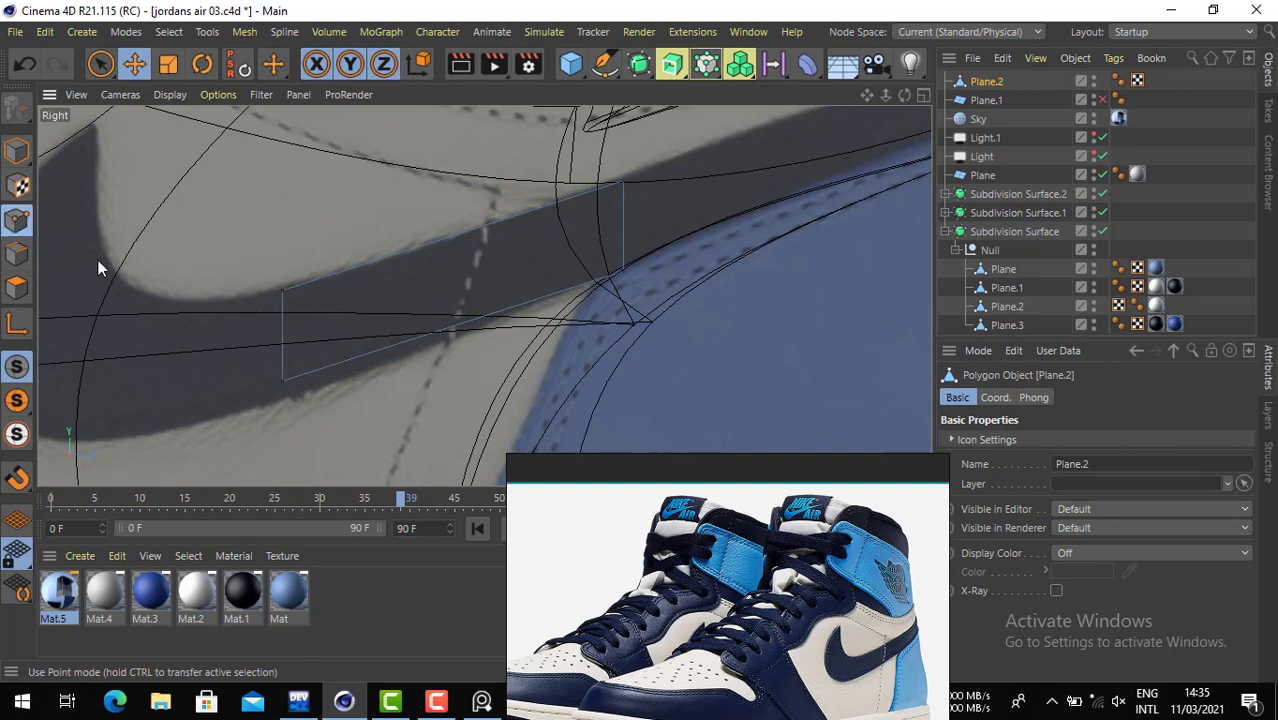
left_click_drag(218, 336, 86, 358)
left_click(26, 254)
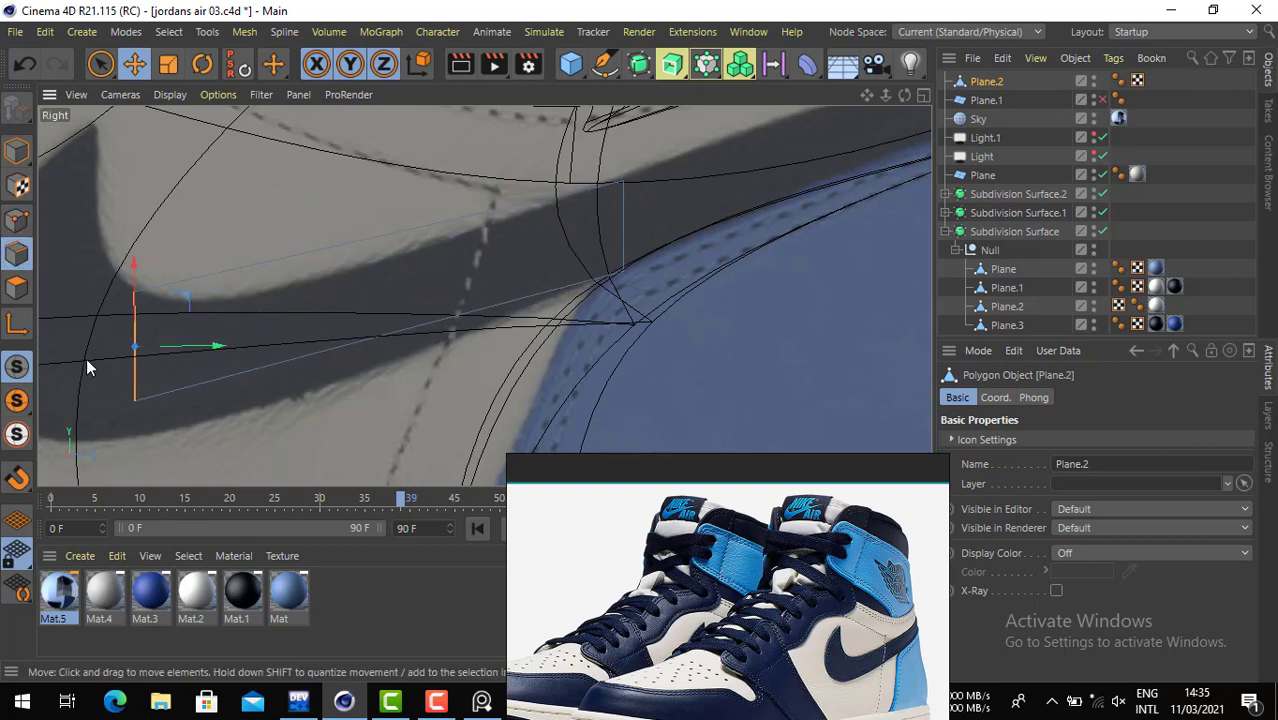
key("ctrl+z")
left_click_drag(181, 360, 105, 364, "ctrl")
middle_click_drag(174, 323, 517, 334, "alt")
left_click_drag(517, 334, 386, 298)
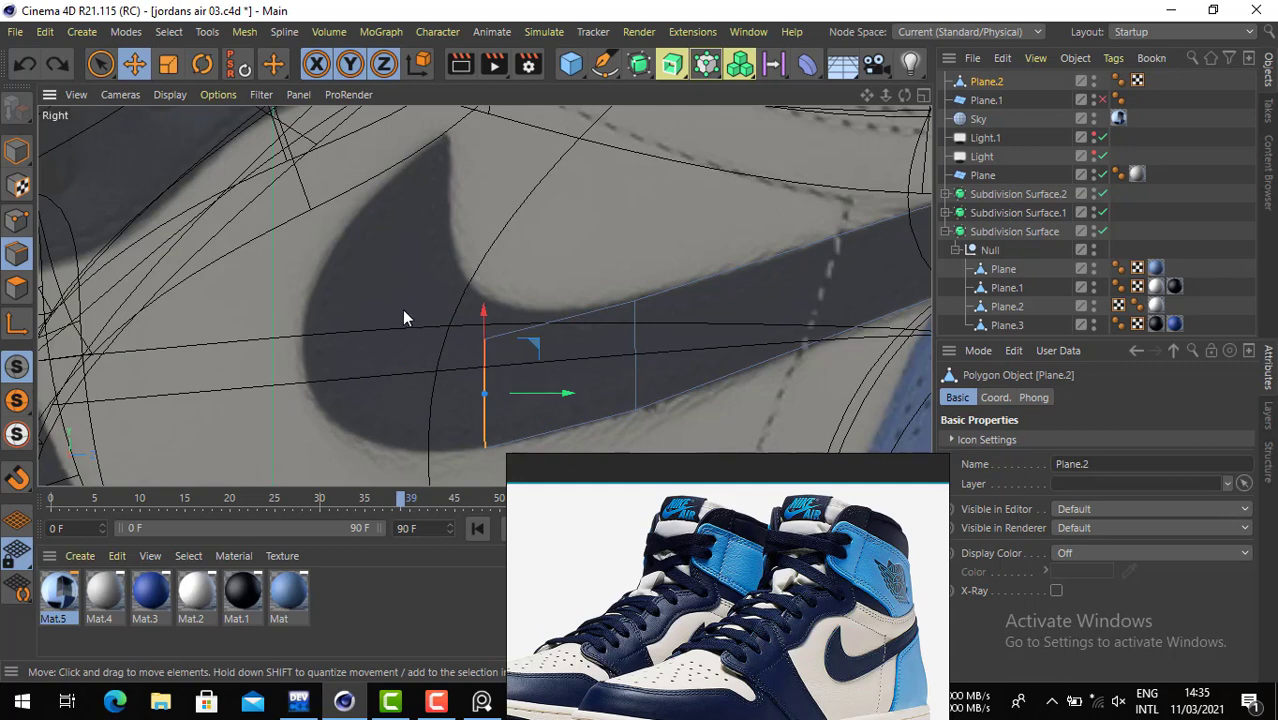
left_click_drag(402, 309, 331, 103)
- Move the hook's outer points onto the toe-side outline of the reference swoosh
left_click(16, 219)
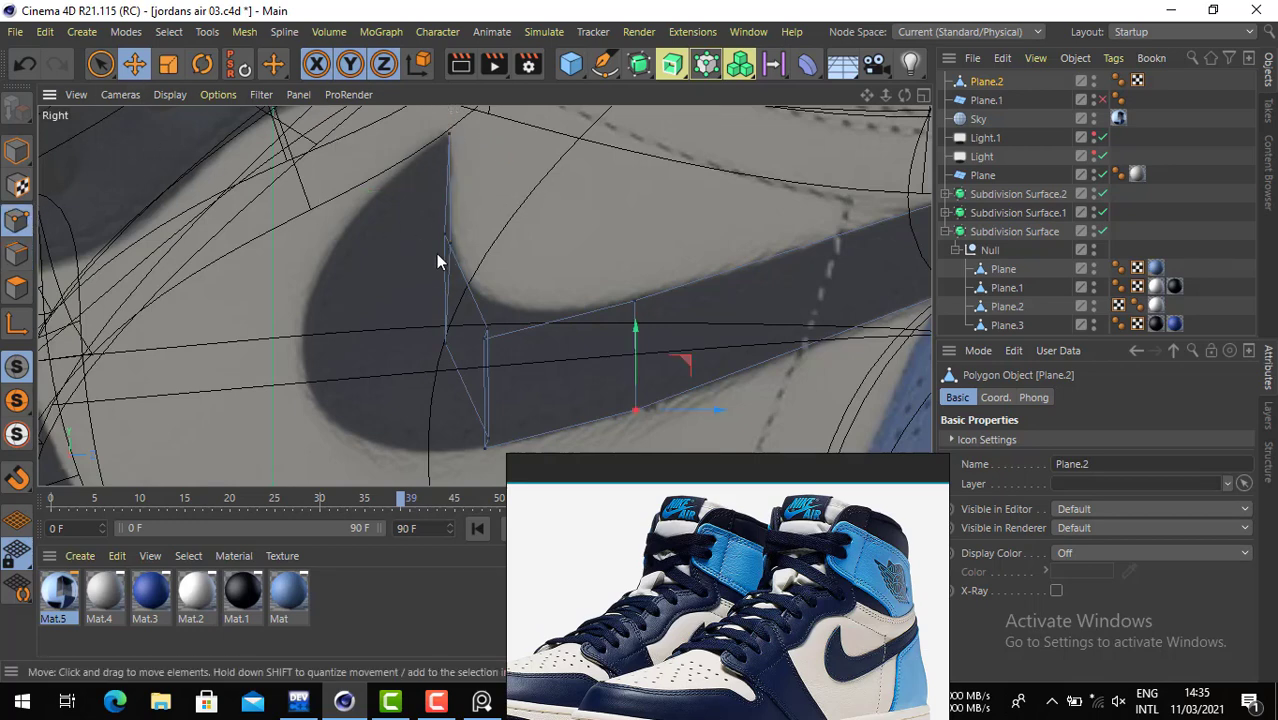
left_click_drag(236, 275, 195, 263)
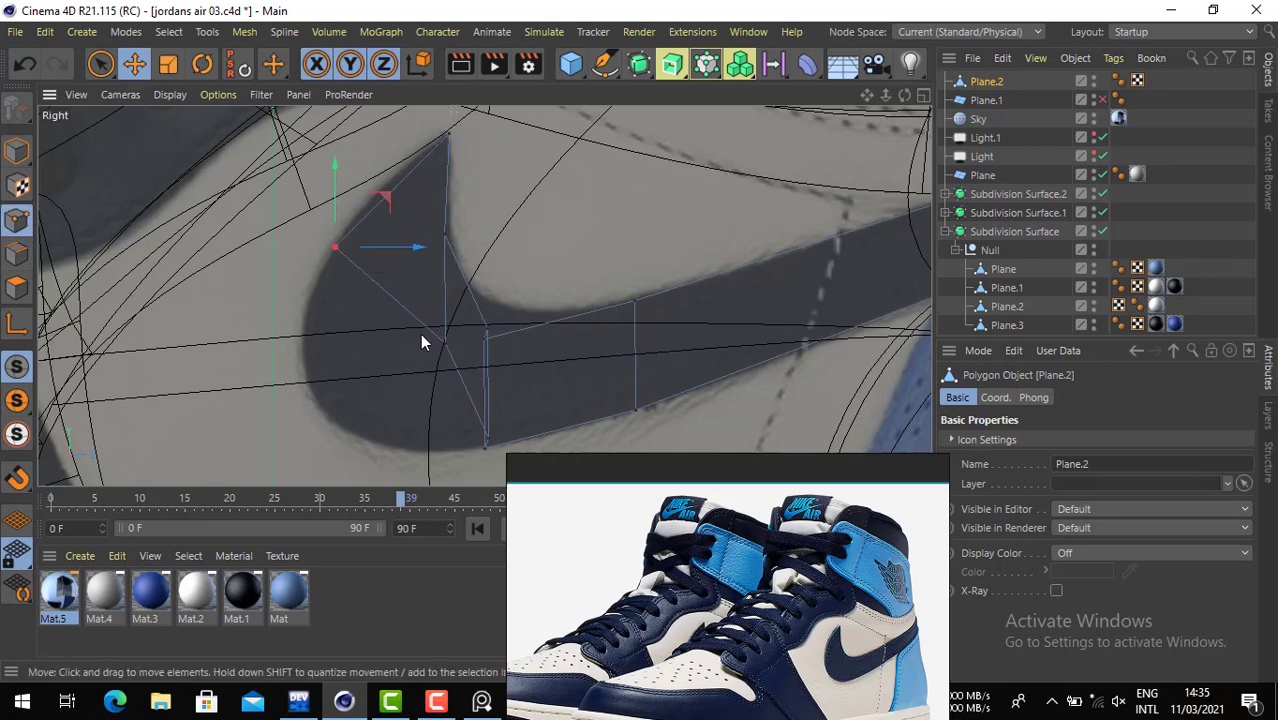
left_click_drag(440, 343, 352, 372)
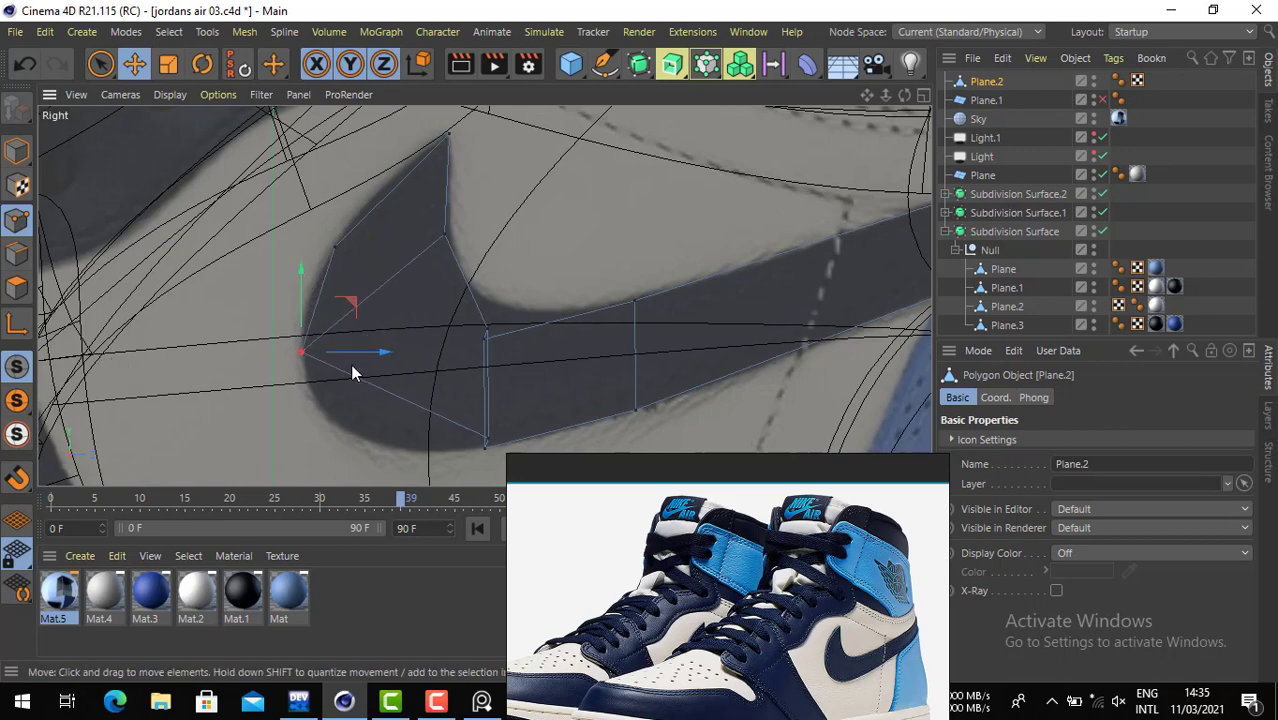
left_click_drag(228, 327, 136, 418)
key("ctrl+z")
left_click_drag(410, 386, 332, 445)
key("ctrl+z")
- Fit the points of the swoosh's bend to the inner curve and the lower outline of the reference
mouse_move(436, 346)
left_mouse_down()
mouse_move(281, 406)
mouse_move(305, 366)
mouse_move(417, 302)
mouse_move(432, 327)
left_mouse_up()
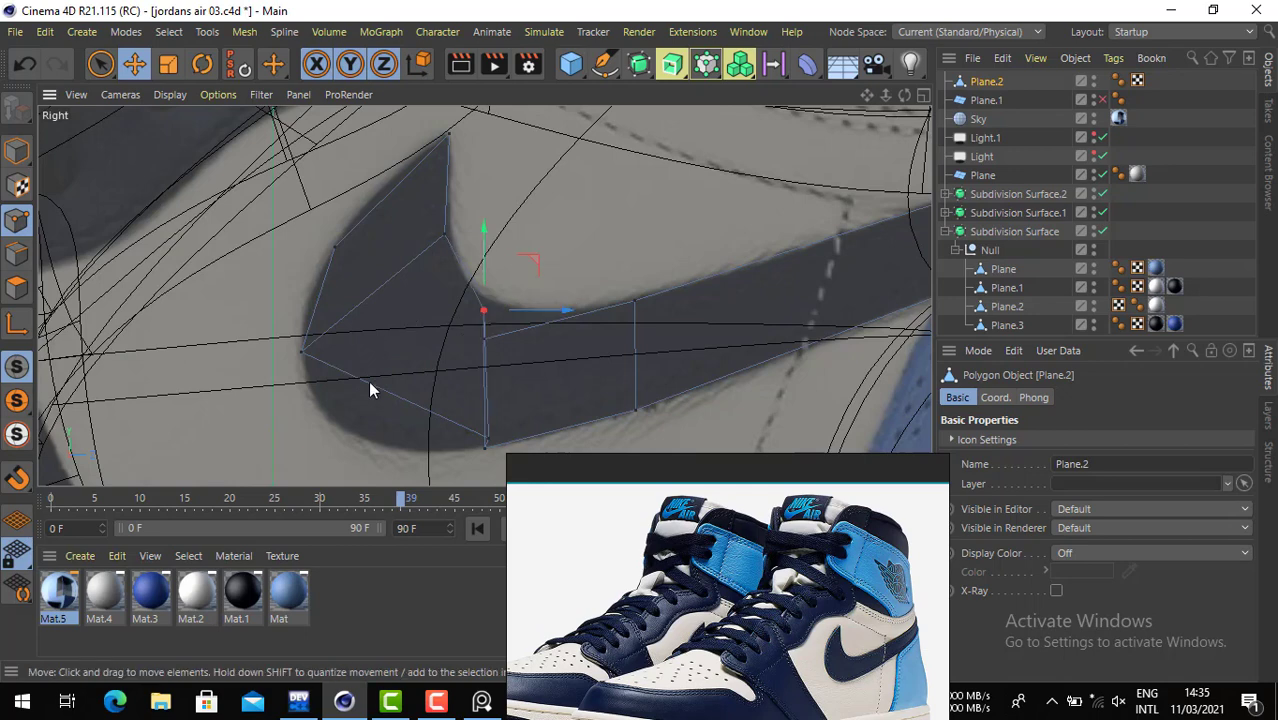
left_click_drag(498, 447, 223, 409)
left_click_drag(487, 334, 385, 310)
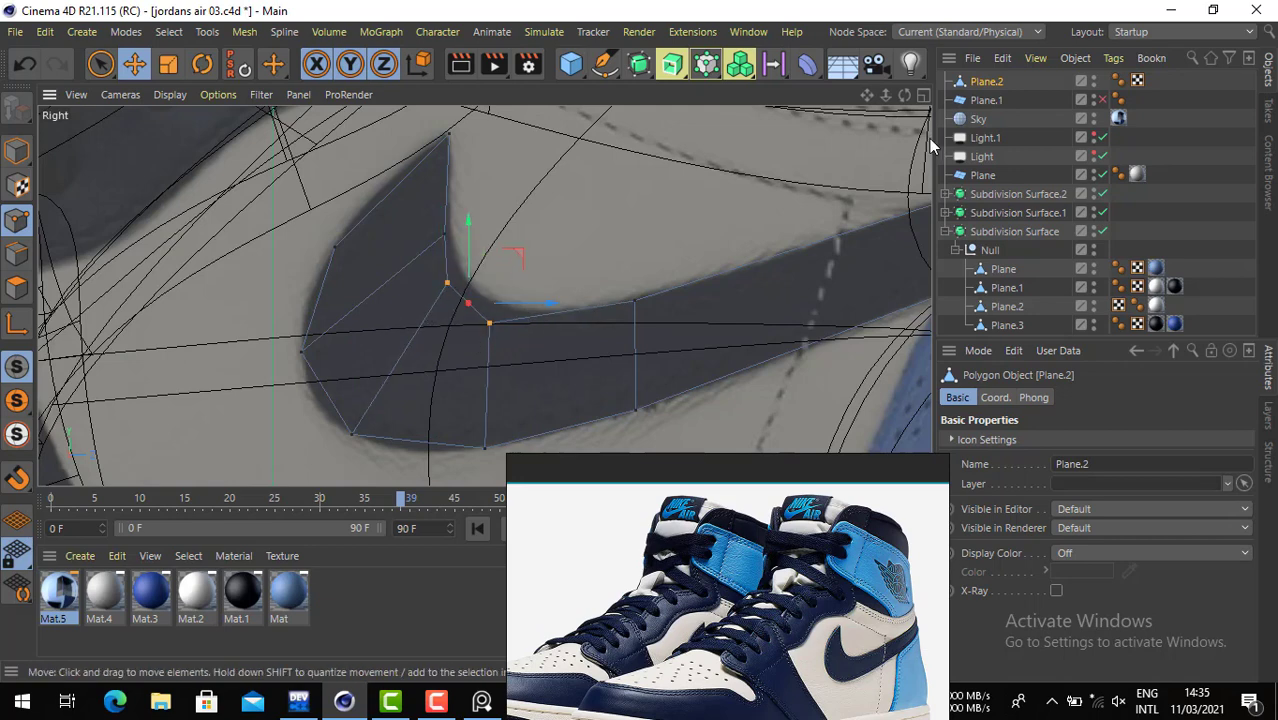
- Put the swoosh mesh under a Subdivision Surface and reselect the mesh for edge editing
left_click(640, 64, "alt")
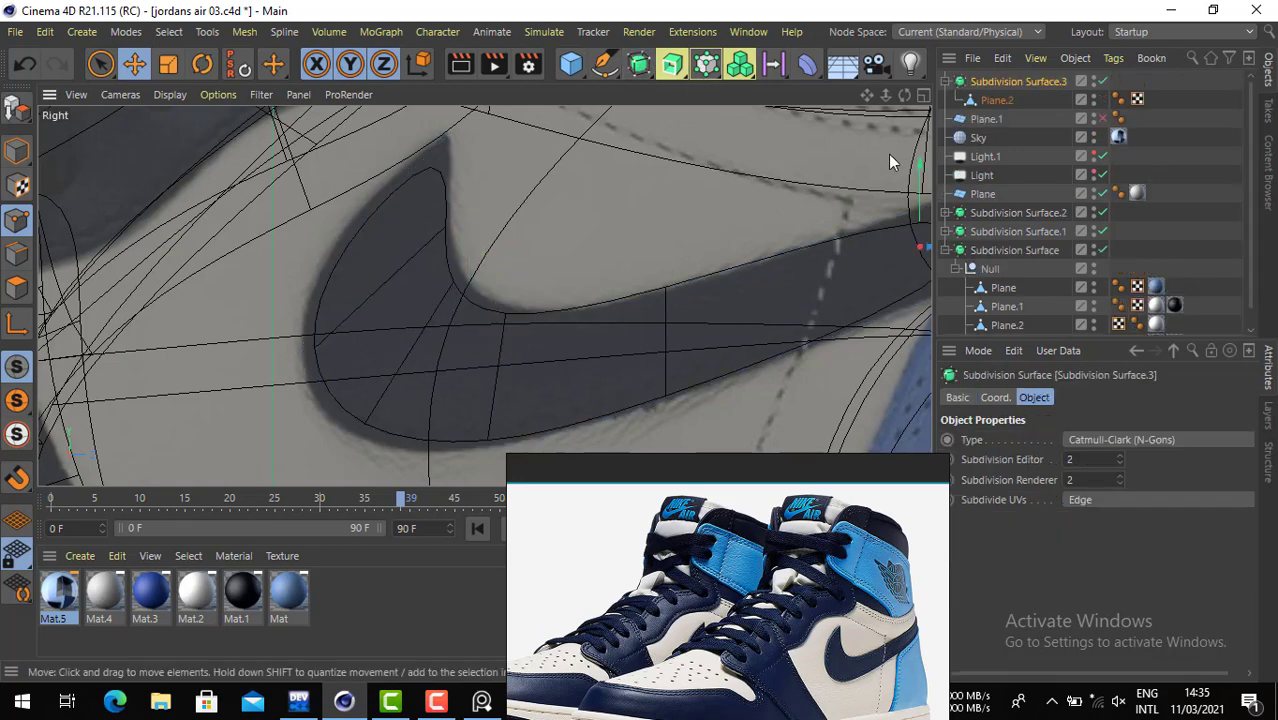
left_click(997, 100)
left_click(17, 253)
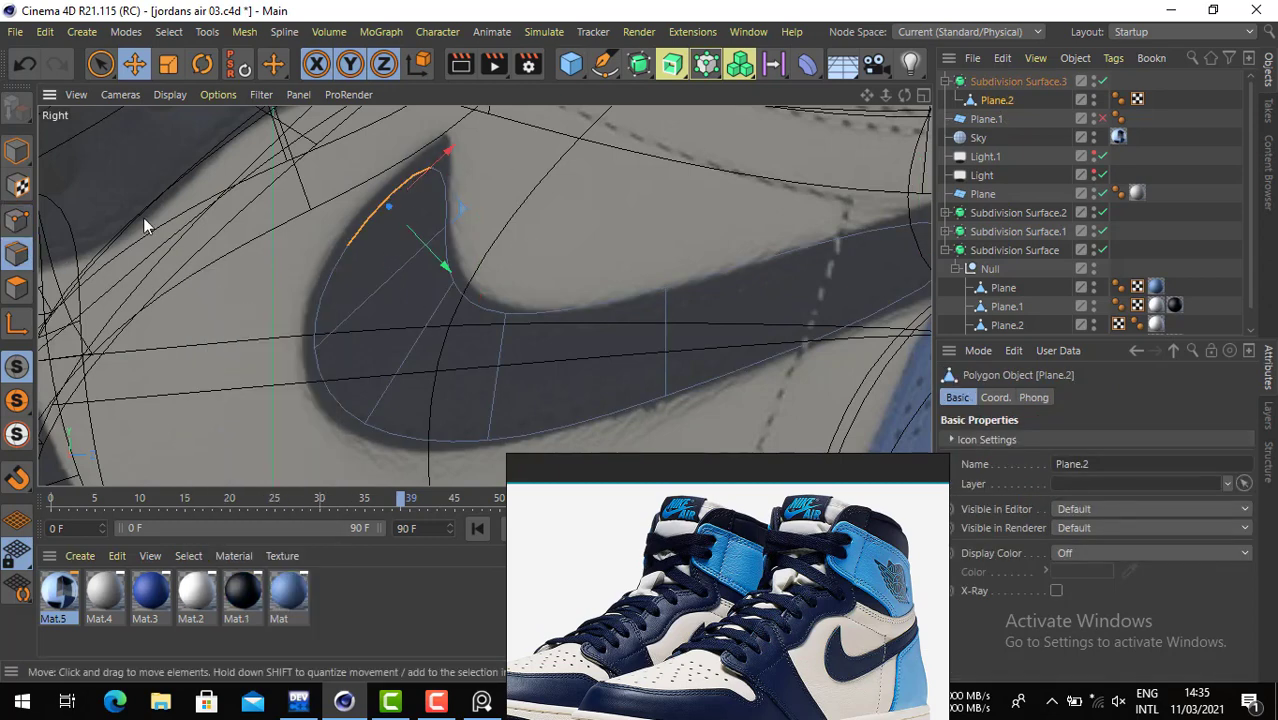
- Try to sharpen the swoosh's tip with a lengthwise loop cut, and undo the cut
key("k")
key("l")
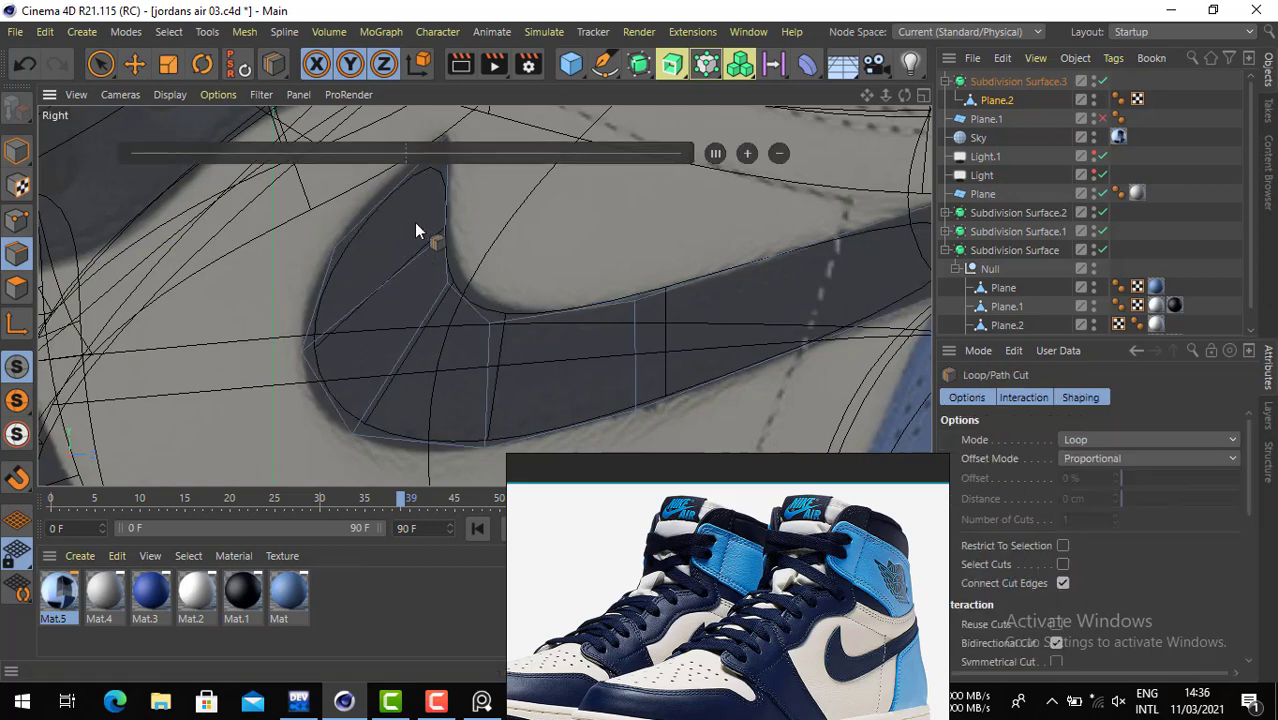
middle_click_drag(416, 236, 420, 334, "alt")
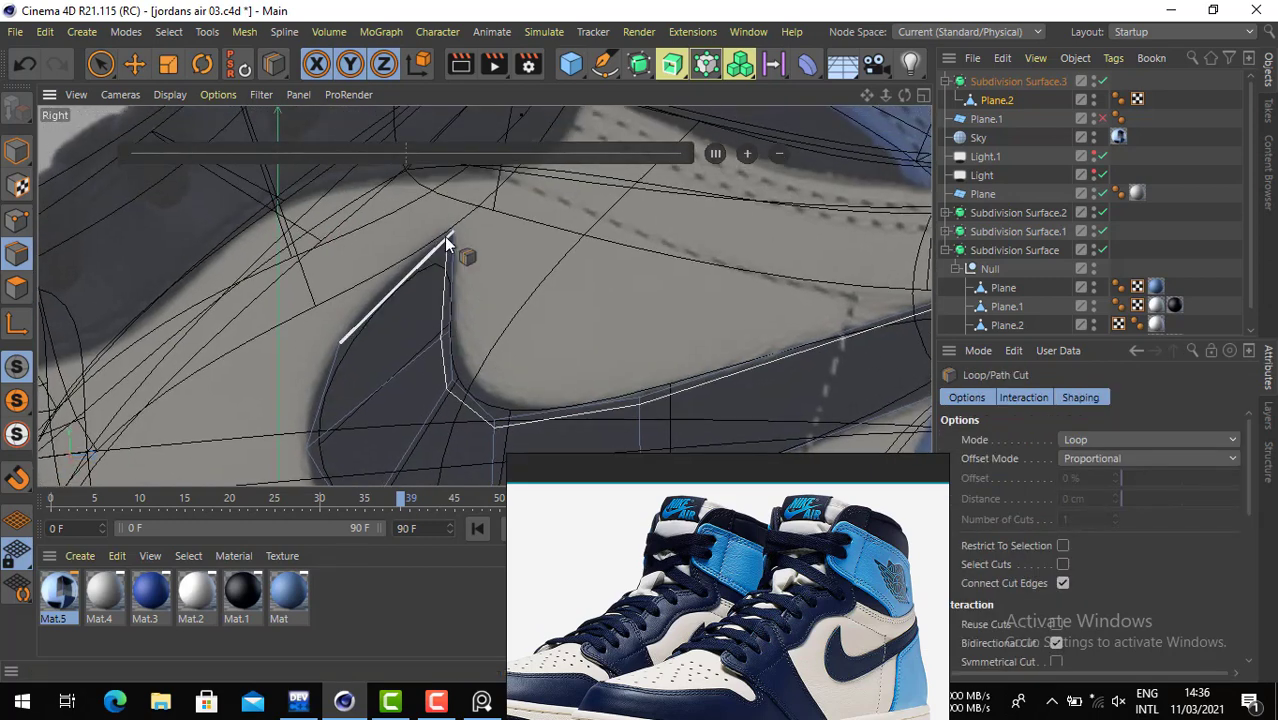
left_click(444, 236)
left_click(136, 64)
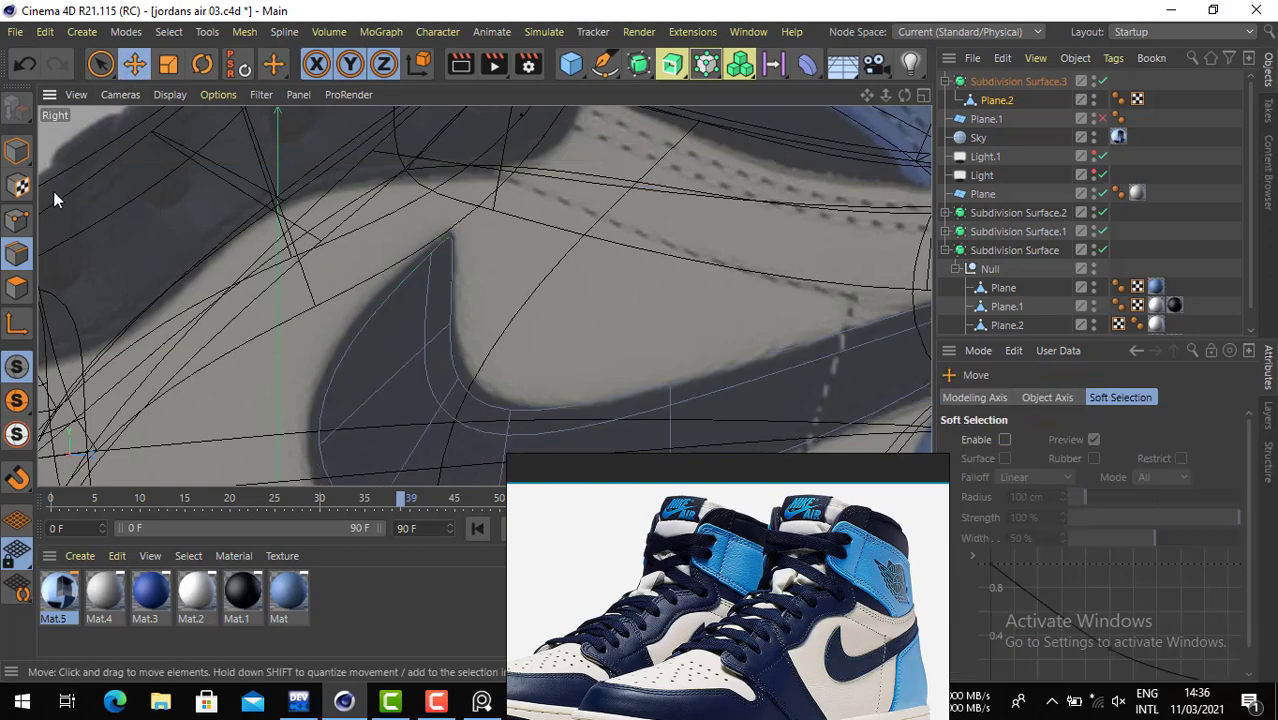
scroll(305, 300, "down", 2)
scroll(474, 358, "down", 2)
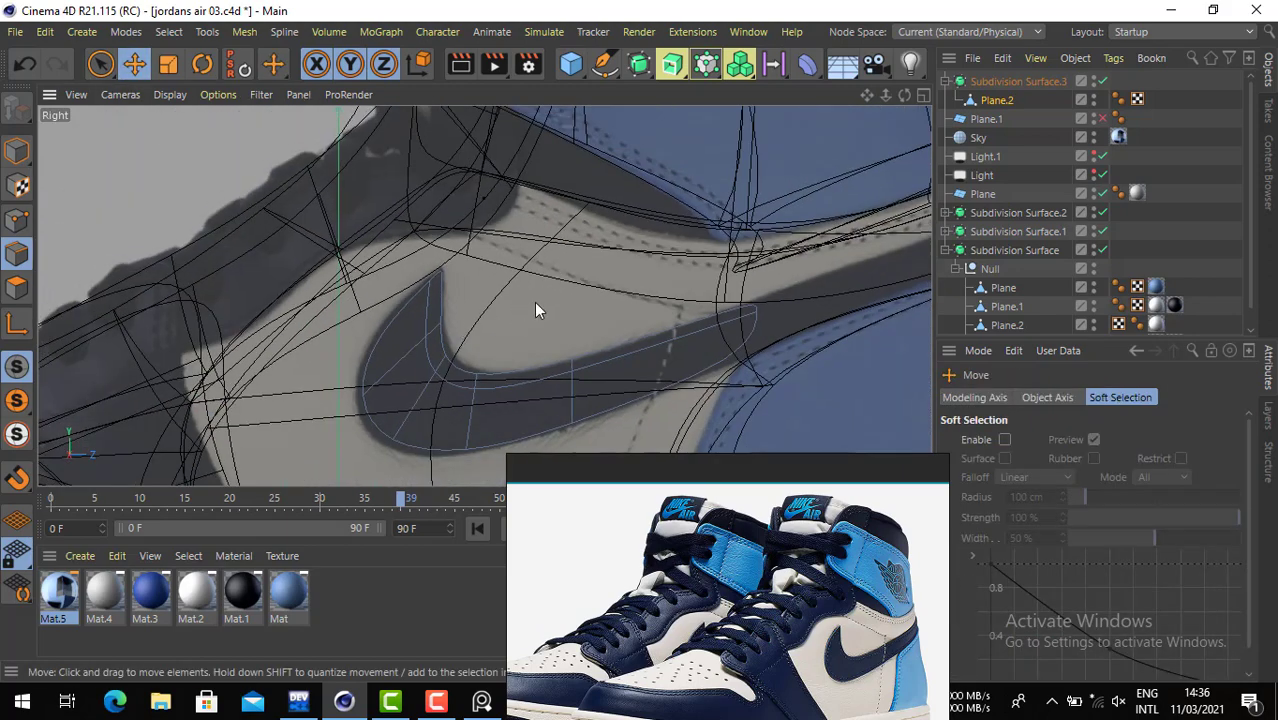
middle_click_drag(673, 300, 465, 298, "alt")
key("ctrl+z")
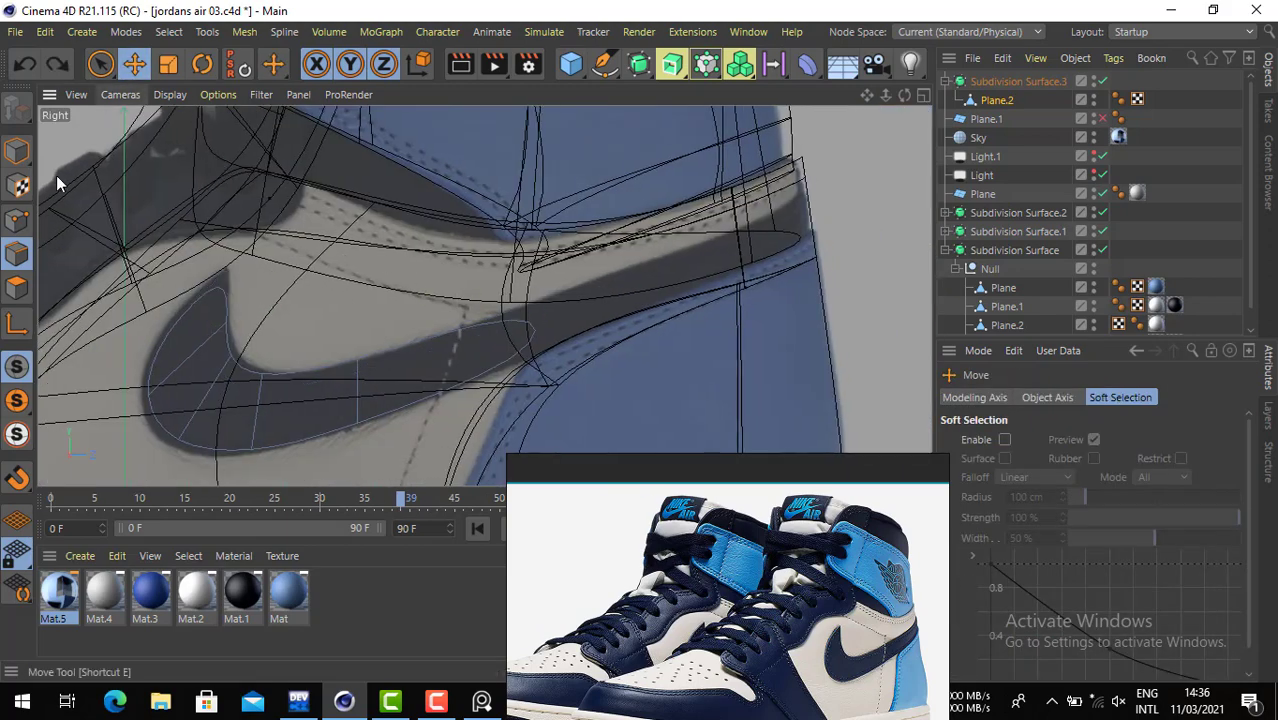
- Extrude the swoosh's rear edge in two sections along the tail to the shoe's heel
left_click_drag(565, 322, 926, 186)
key("ctrl+z")
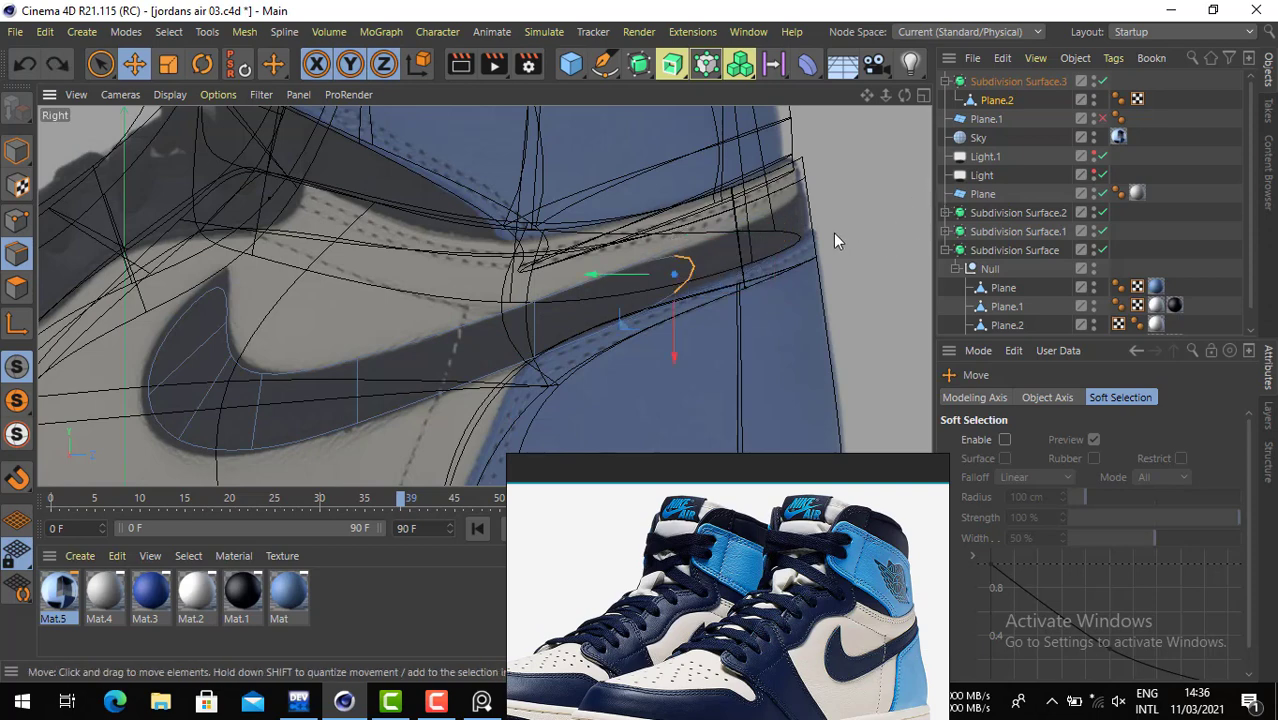
left_click_drag(826, 233, 944, 181)
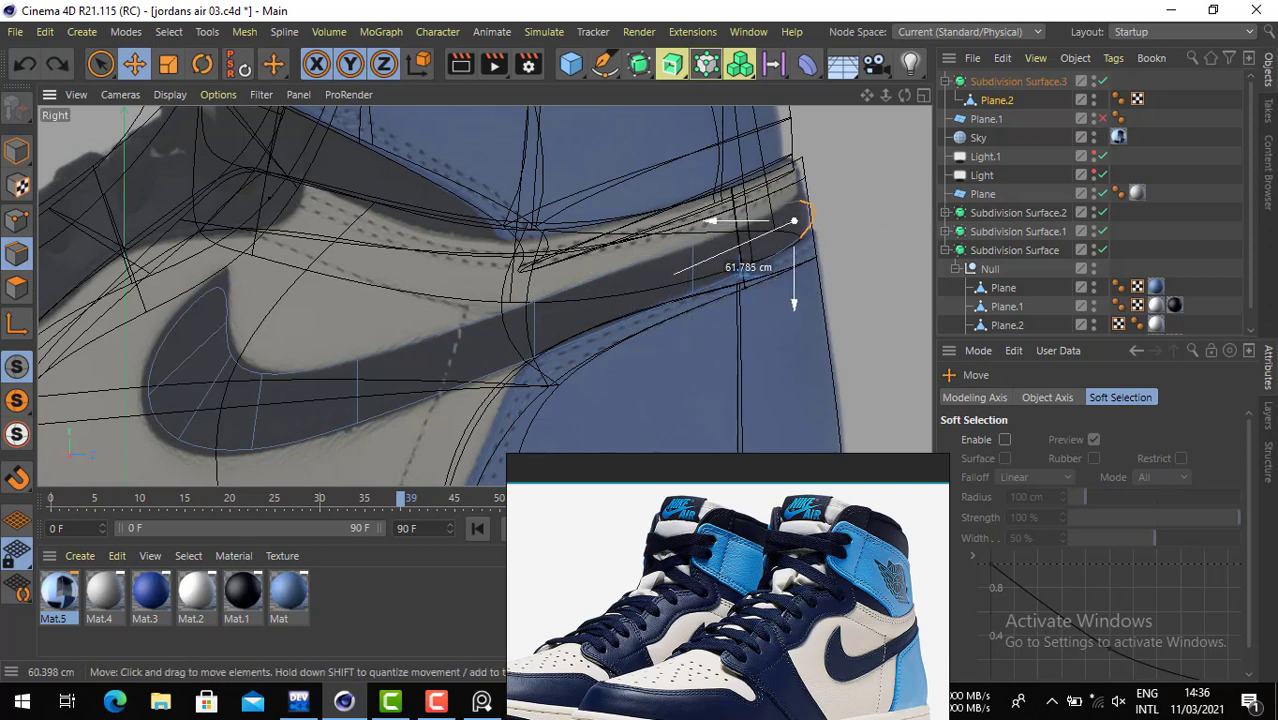
- In the bottom view, select the swoosh's points and move them from the shoe's centre line to its side
left_click(923, 95)
left_click(923, 95)
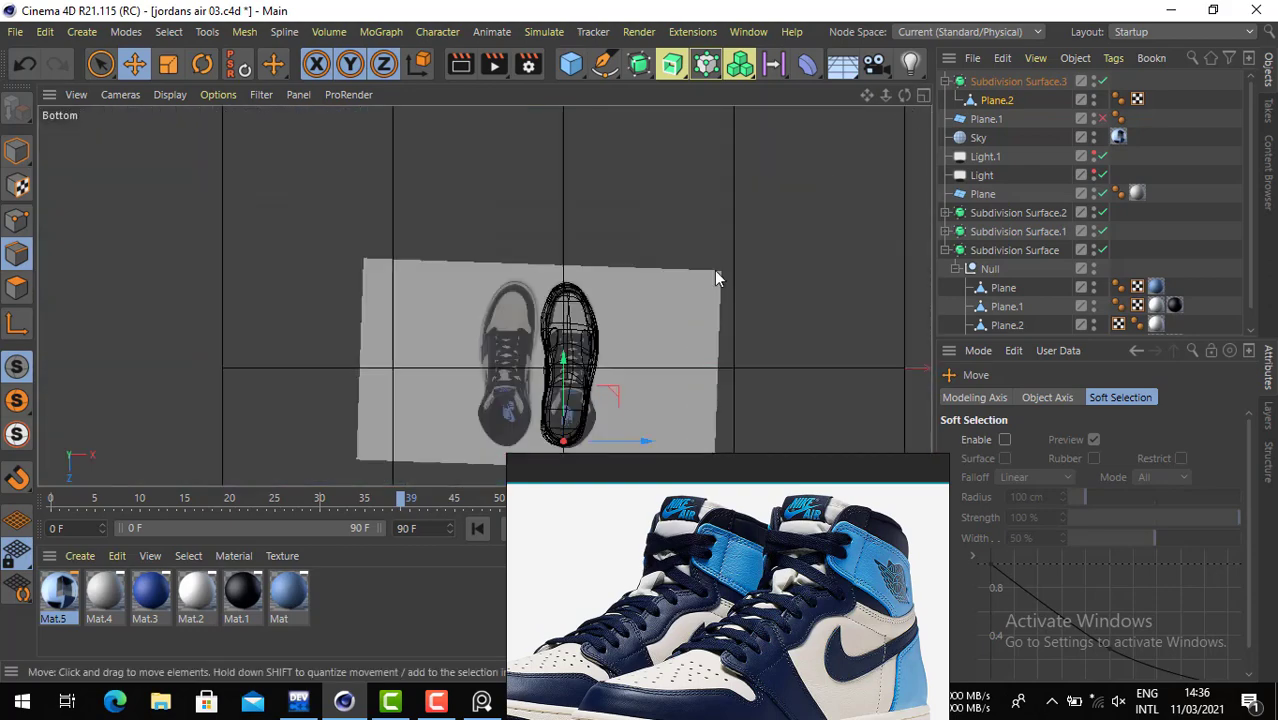
scroll(580, 318, "up", 6)
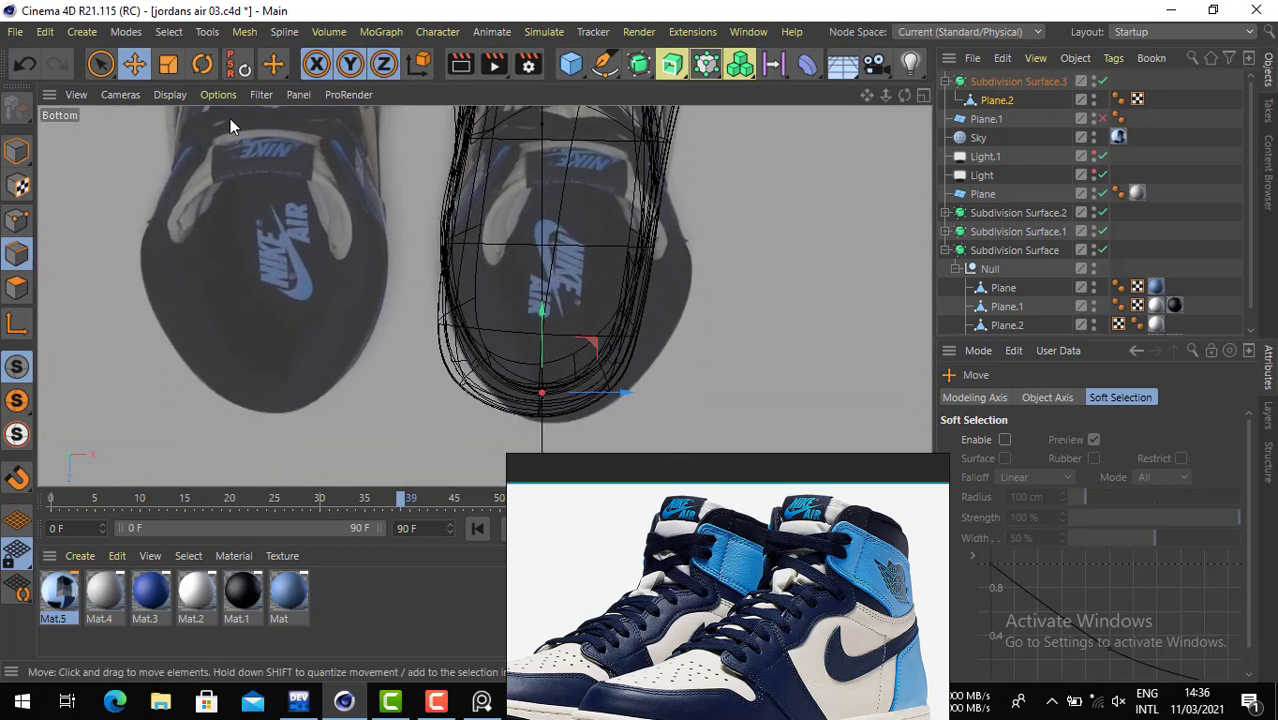
left_click_drag(100, 64, 140, 98)
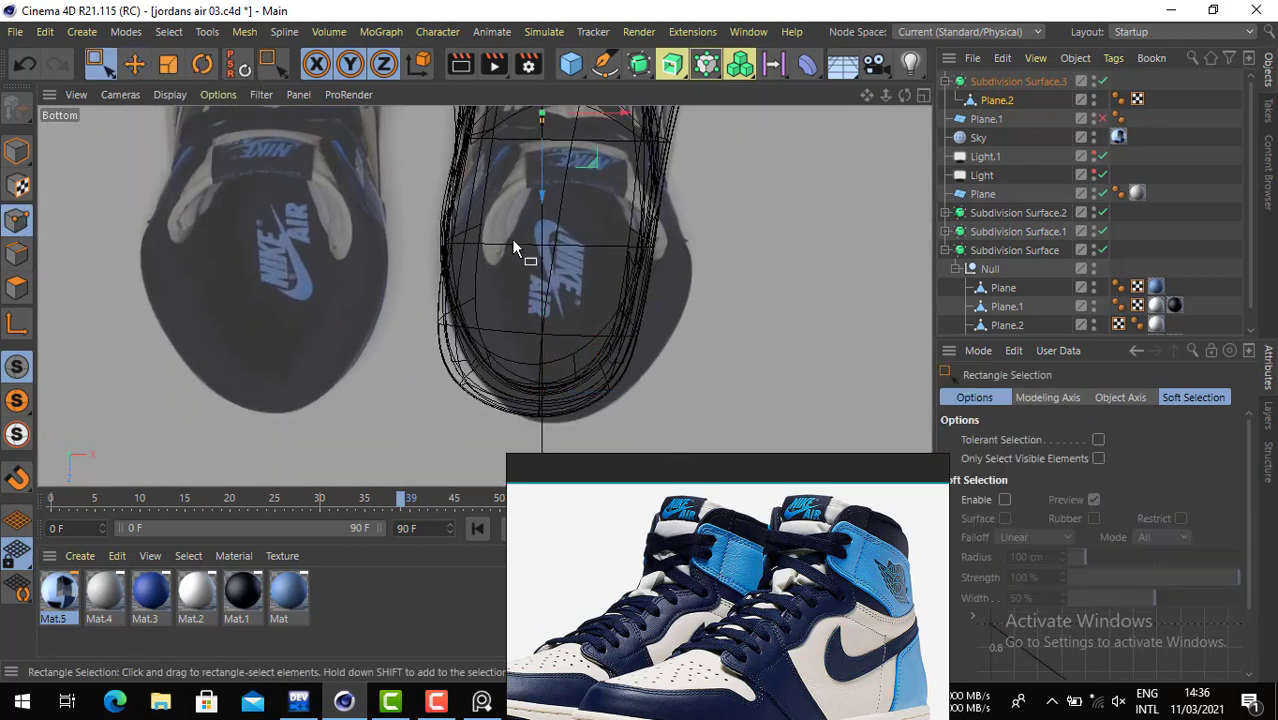
middle_click_drag(559, 292, 588, 434, "alt")
left_click_drag(728, 270, 810, 326)
scroll(746, 336, "down", 5)
middle_click_drag(630, 283, 607, 242, "alt")
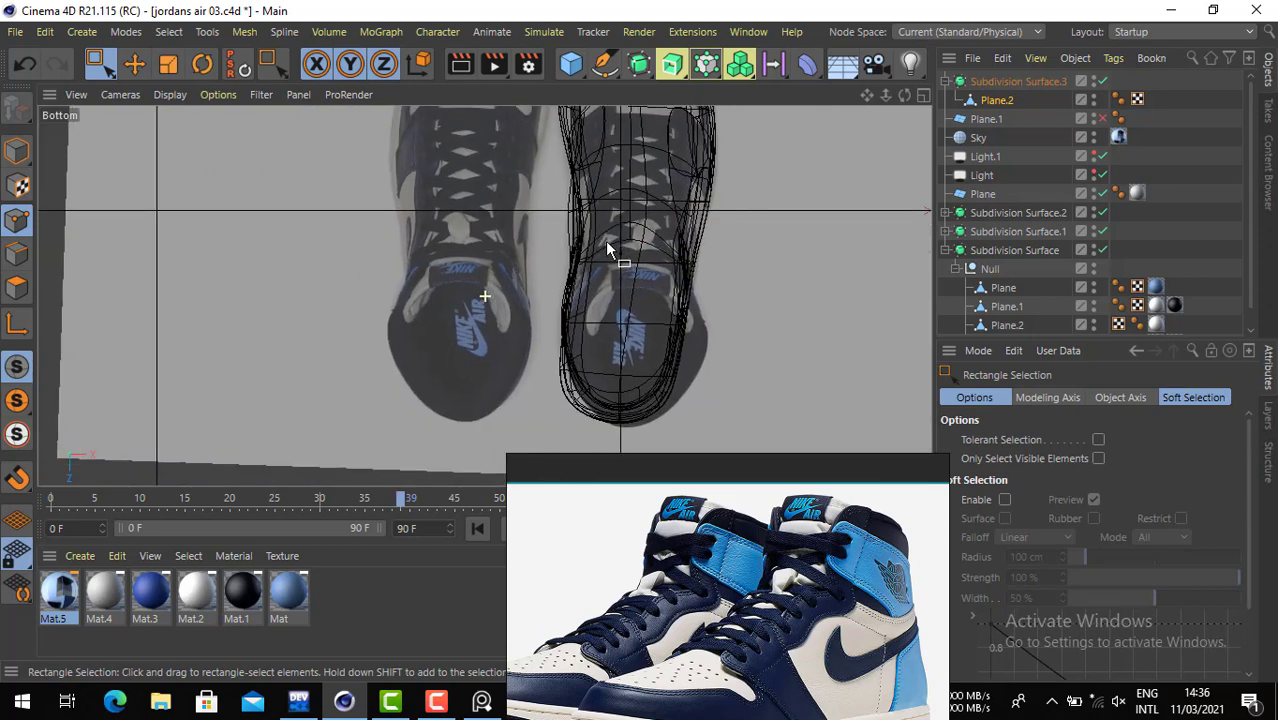
left_click_drag(678, 374, 504, 466)
left_click_drag(583, 348, 636, 381)
- In the bottom view, select the swoosh's points and shift them sideways to line up with the outline of the shoe's side
middle_click_drag(652, 270, 659, 345, "alt")
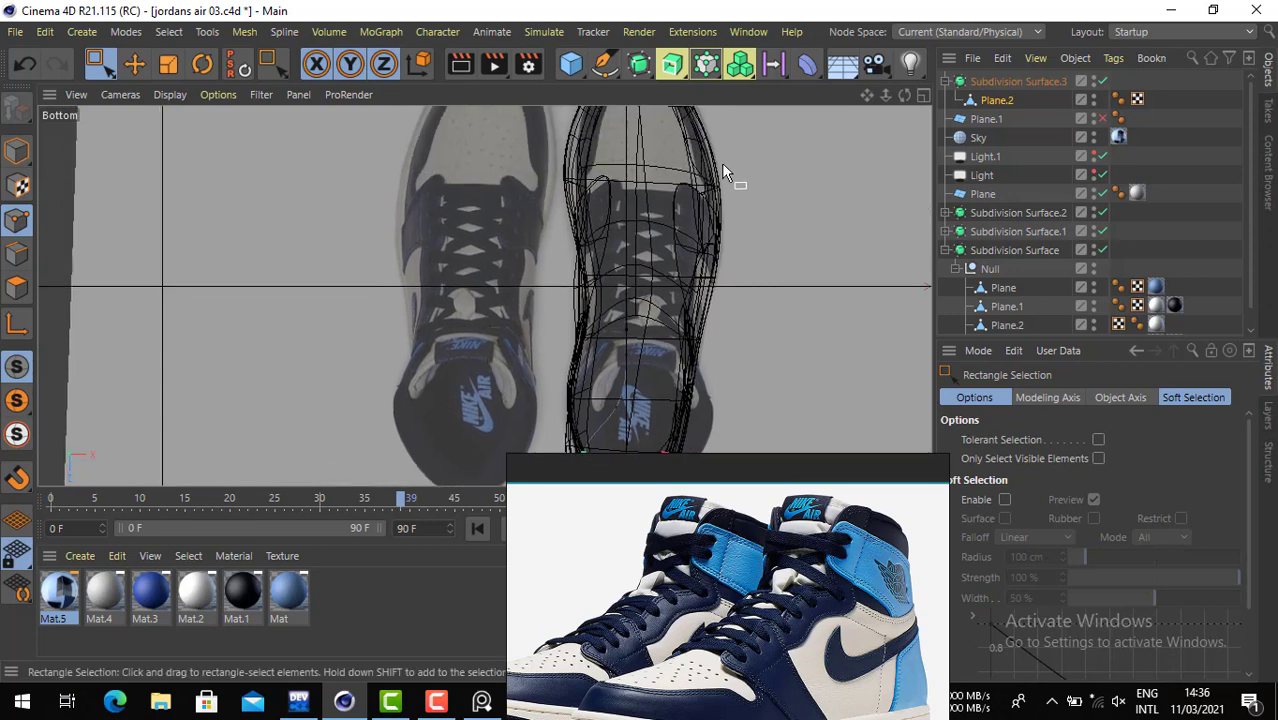
left_click_drag(713, 175, 590, 352)
right_click_drag(665, 321, 615, 320, "alt")
left_click_drag(618, 248, 694, 406)
left_click_drag(691, 341, 658, 348)
key("p")
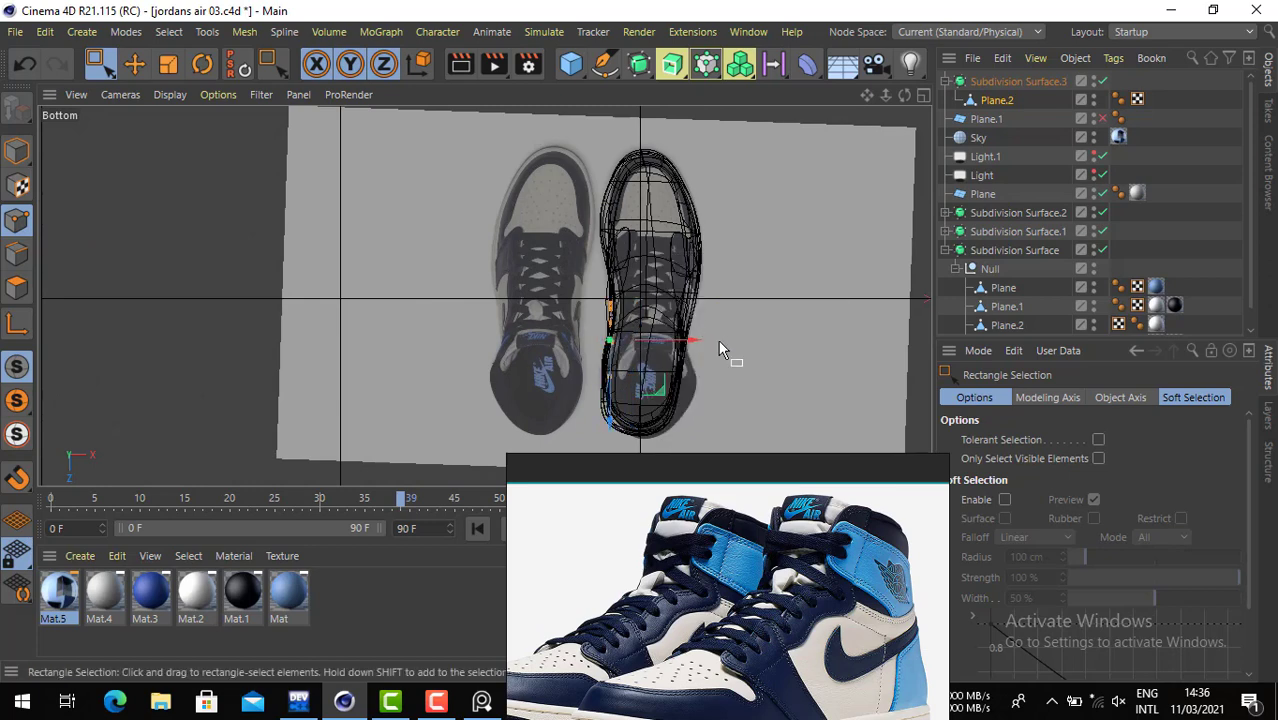
- In the perspective view, move the twelve selected swoosh points outward so the front curve sits on the shoe's side surface
key("F1")
left_click_drag(428, 345, 625, 350, "alt")
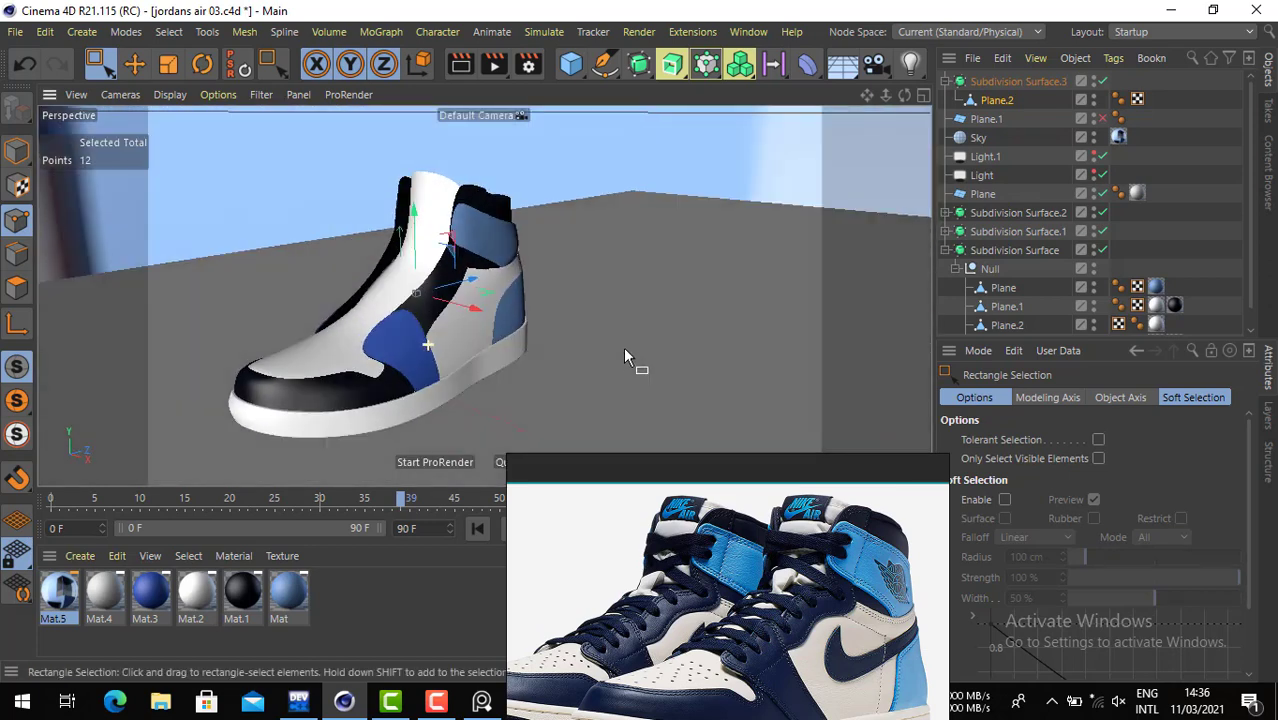
left_click_drag(375, 328, 596, 332, "alt")
scroll(622, 293, "up", 5)
left_click_drag(610, 200, 583, 193)
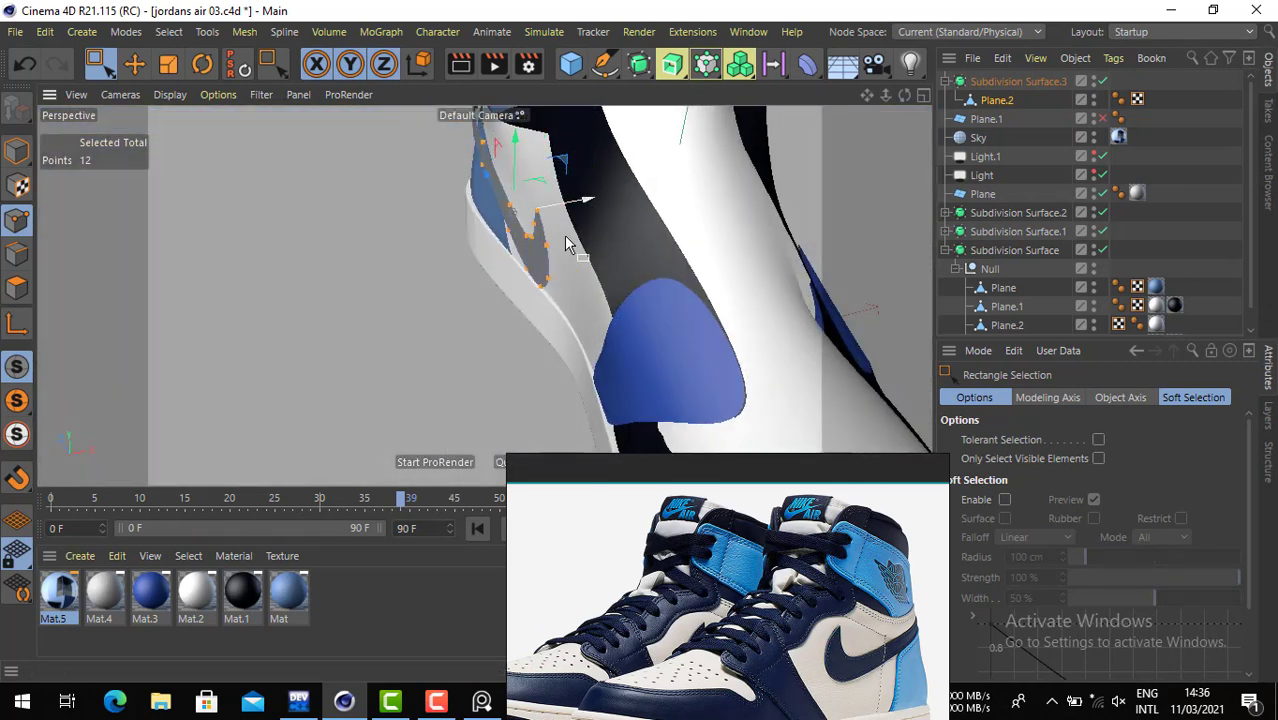
left_click_drag(541, 287, 664, 229, "alt")
scroll(667, 237, "up", 6)
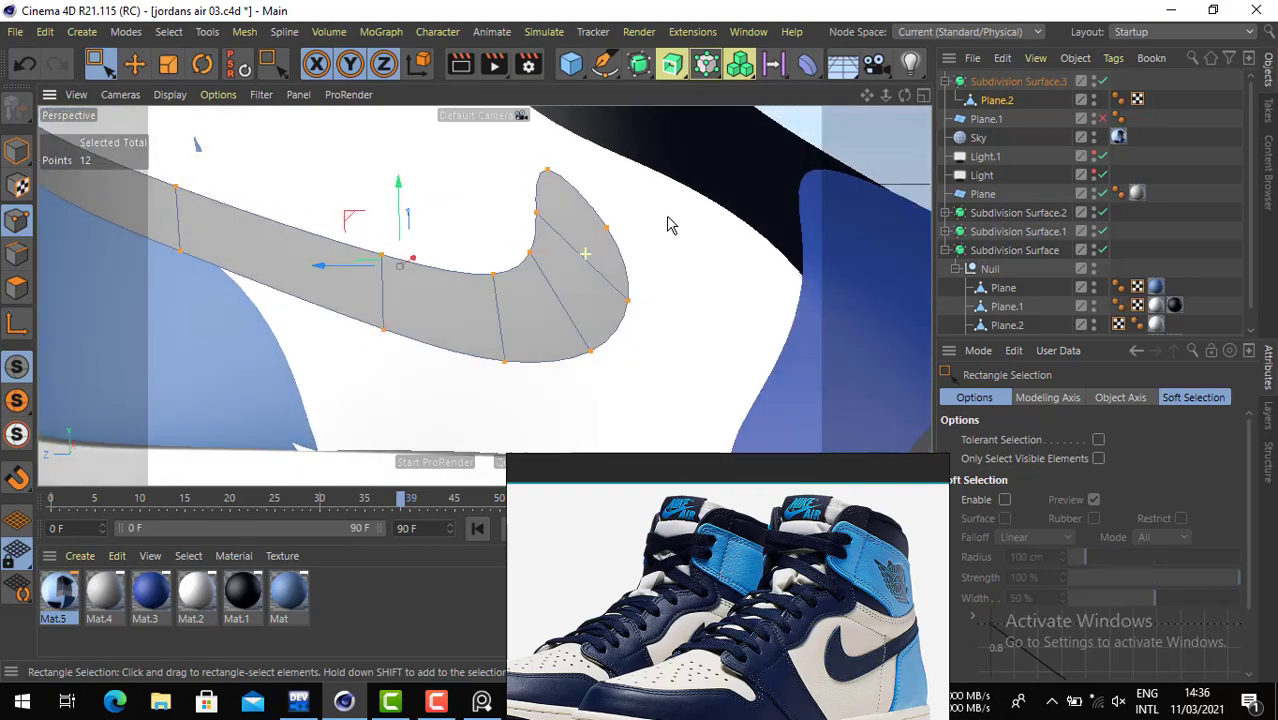
left_click_drag(558, 265, 500, 408, "alt")
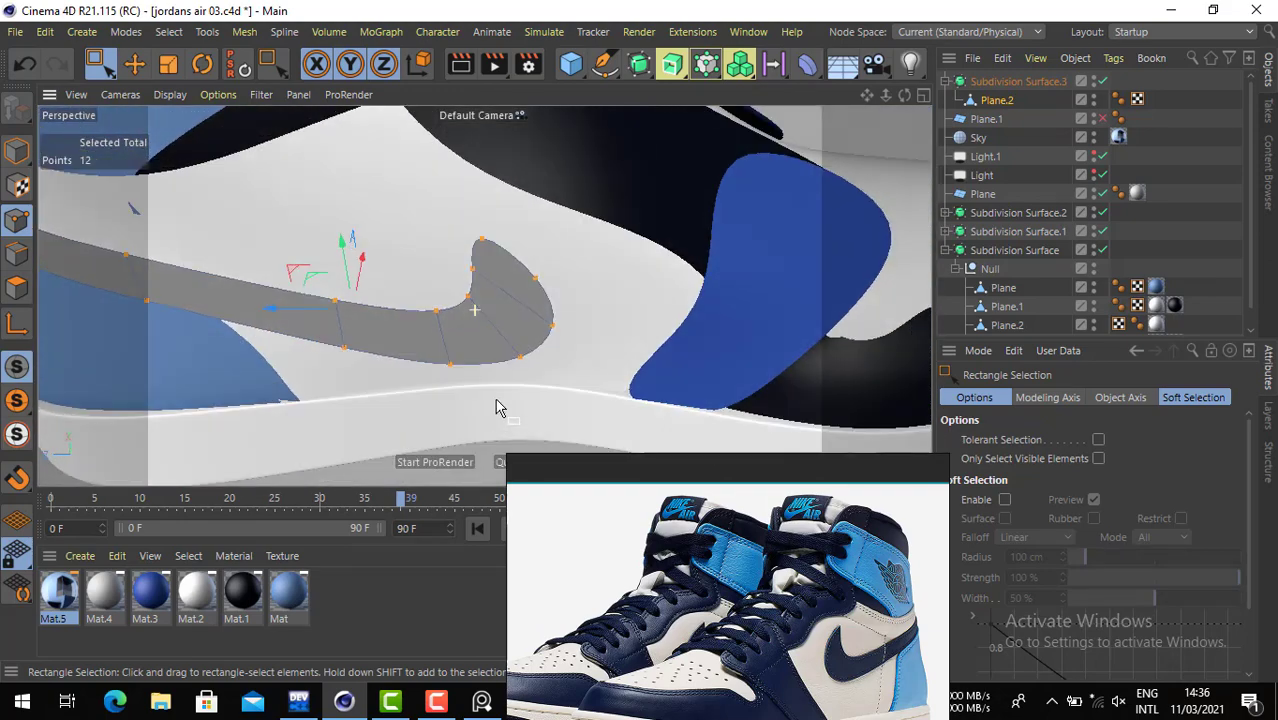
- Select the eight points of the swoosh's front curve and rotate them about 3° around the vertical axis
left_click_drag(400, 349, 565, 242)
left_click_drag(565, 242, 605, 300, "alt")
left_click(201, 65)
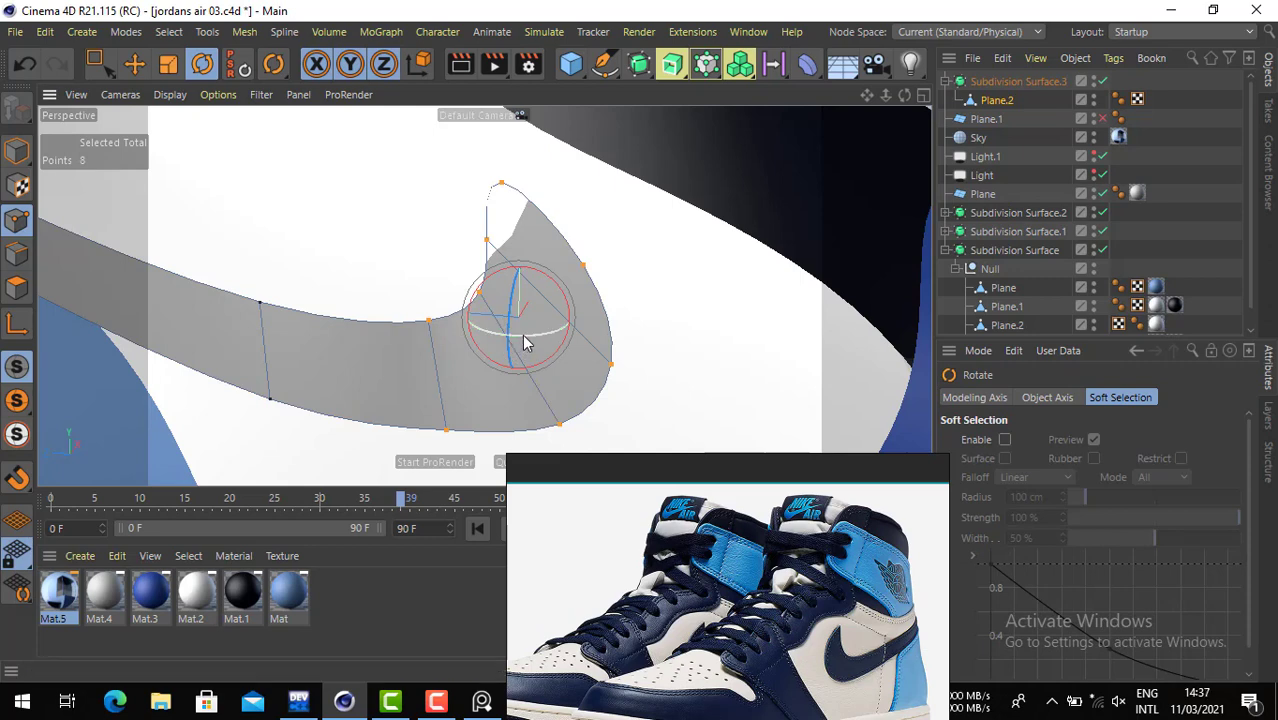
left_click_drag(527, 343, 530, 345)
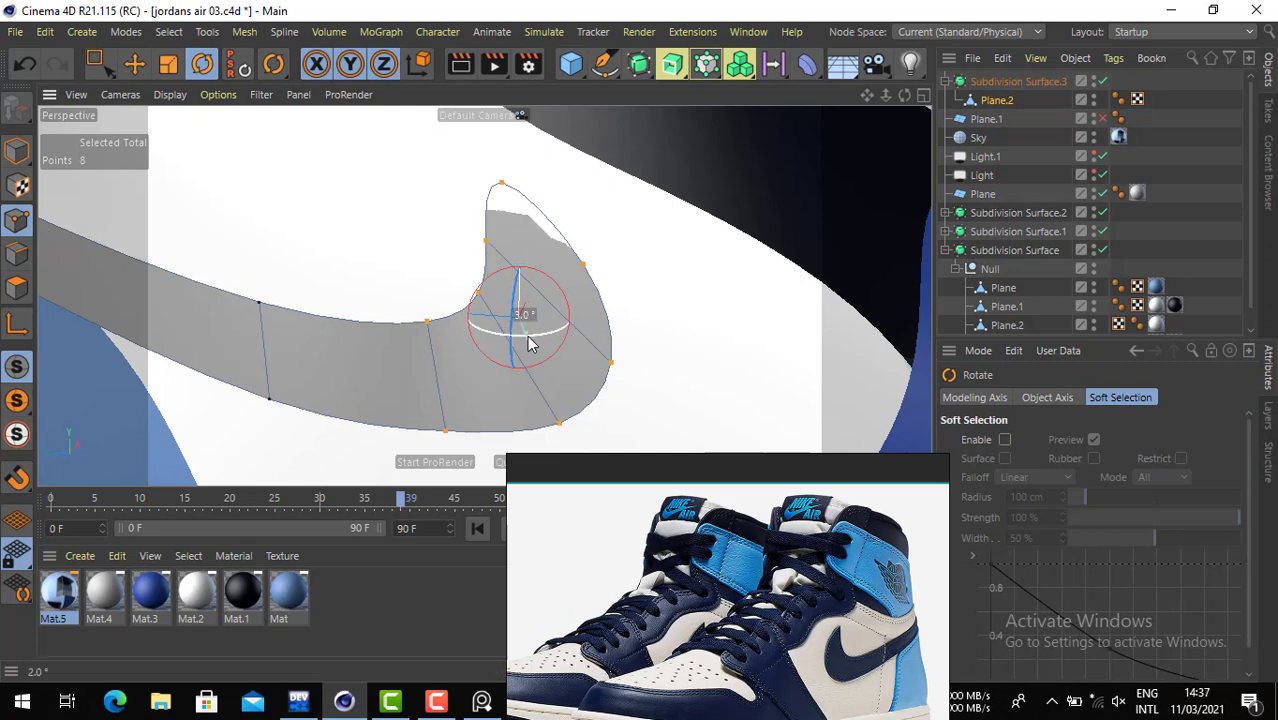
- Pull the swoosh's front tip point outward from the shoe's surface and select the neighbouring outer edge point to check its fit
left_click(134, 65)
left_click(500, 185)
left_click_drag(482, 212, 499, 184, "alt")
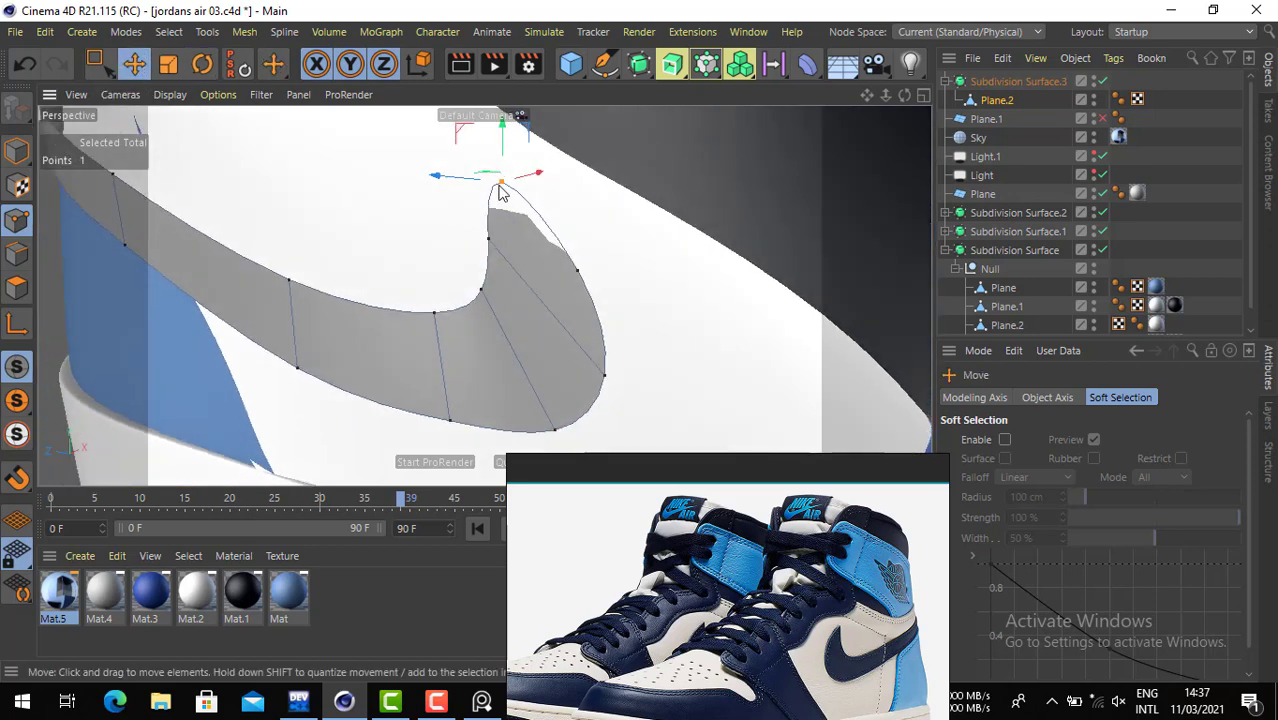
left_click(579, 273)
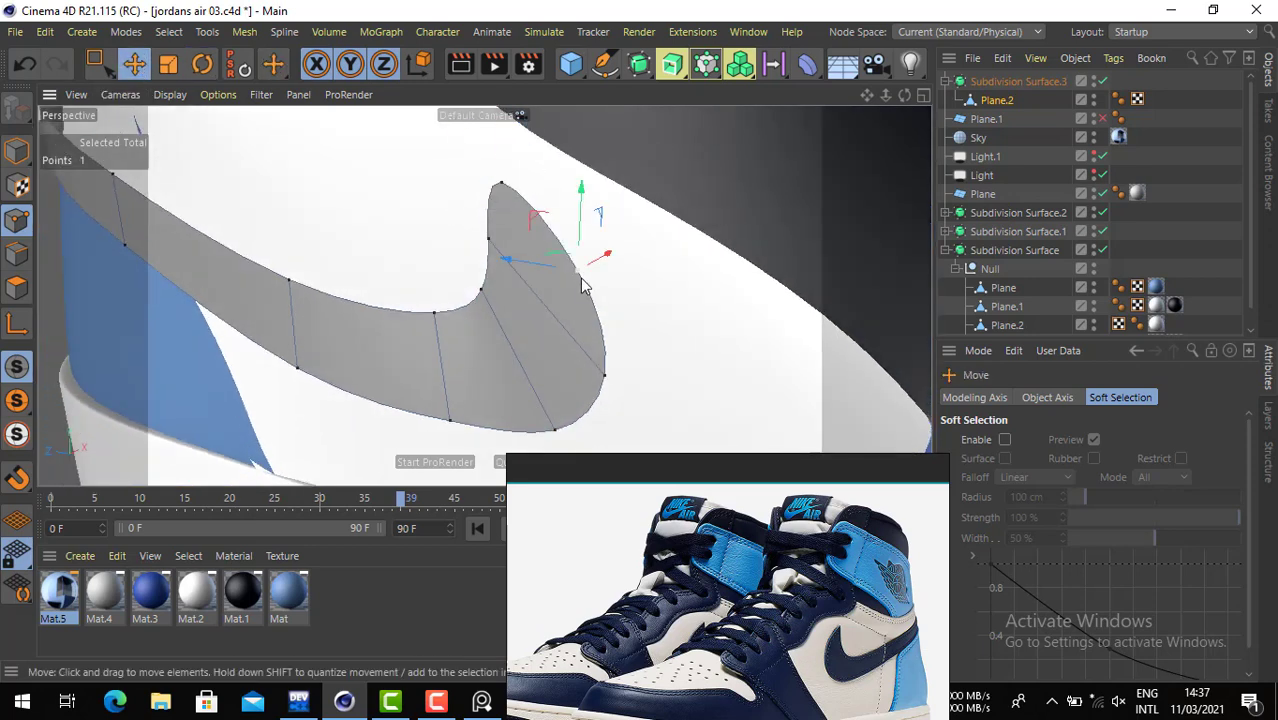
left_click_drag(669, 357, 710, 357, "alt")
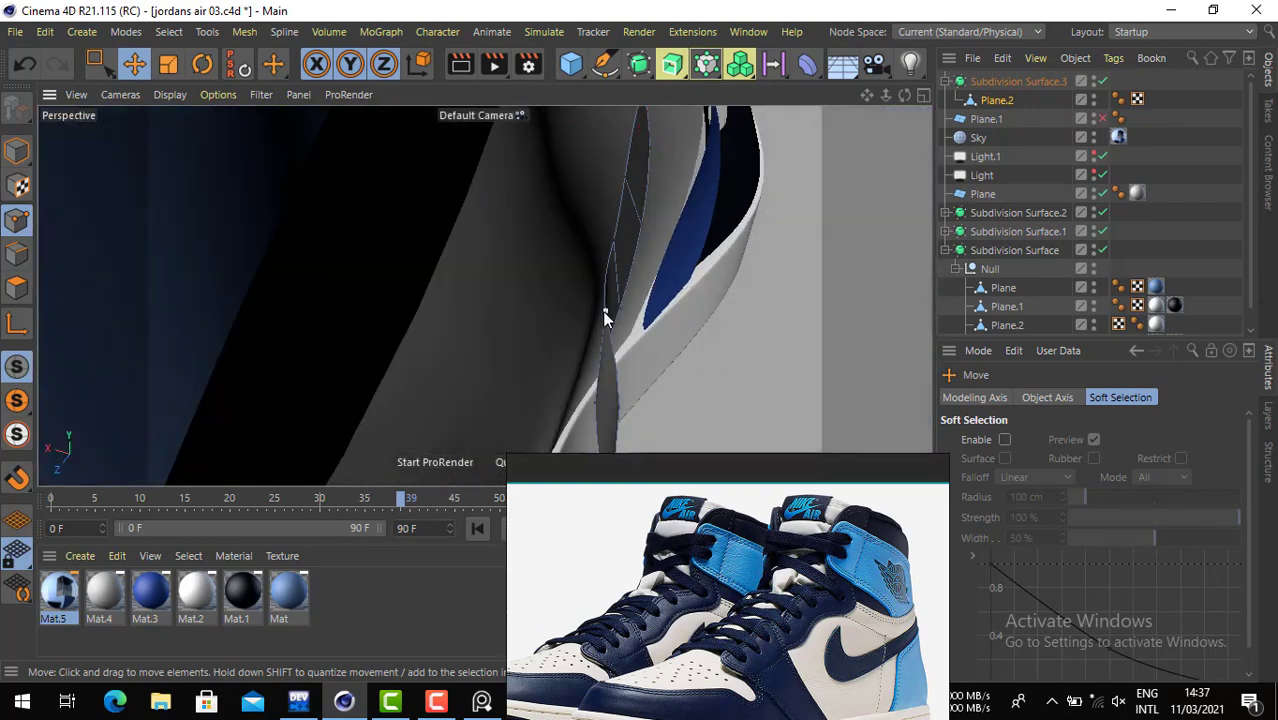
- Adjust the points on the middle of the swoosh's lower edge to follow the curvature of the shoe's side
scroll(575, 322, "up", 3)
left_click_drag(545, 336, 326, 282, "alt")
left_click_drag(379, 316, 345, 291)
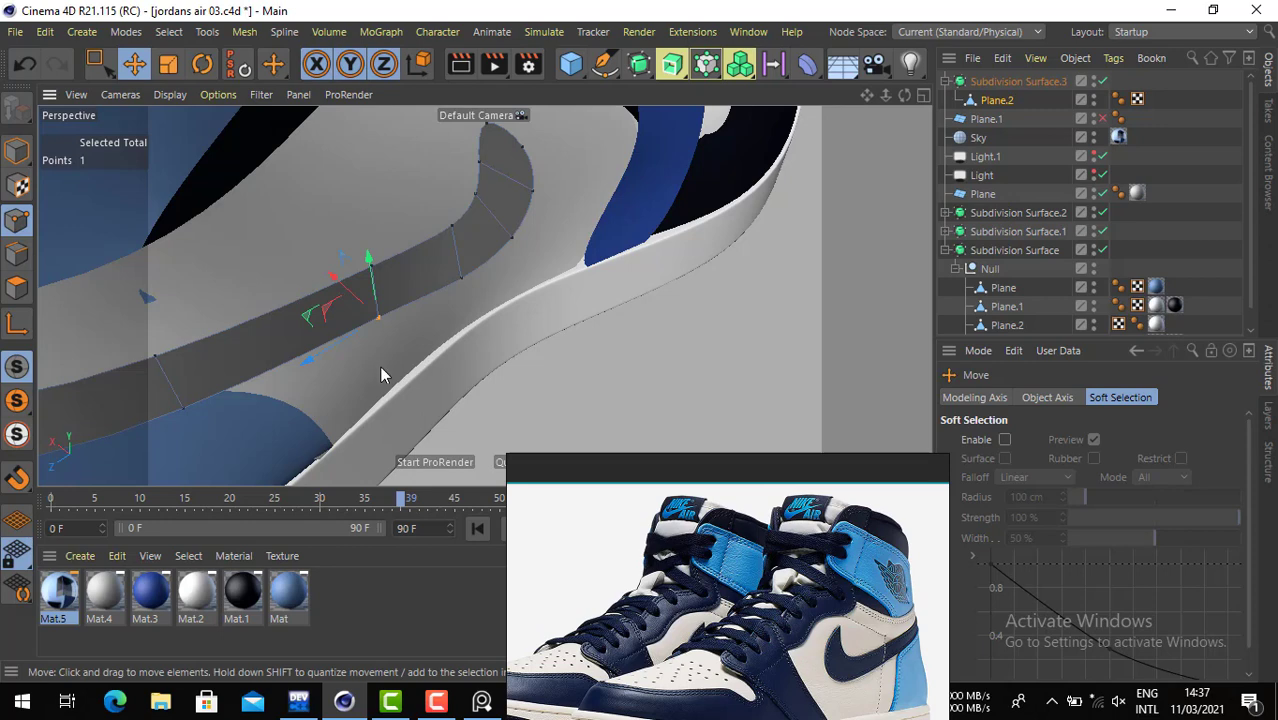
key("XF86MonBrightnessUp")
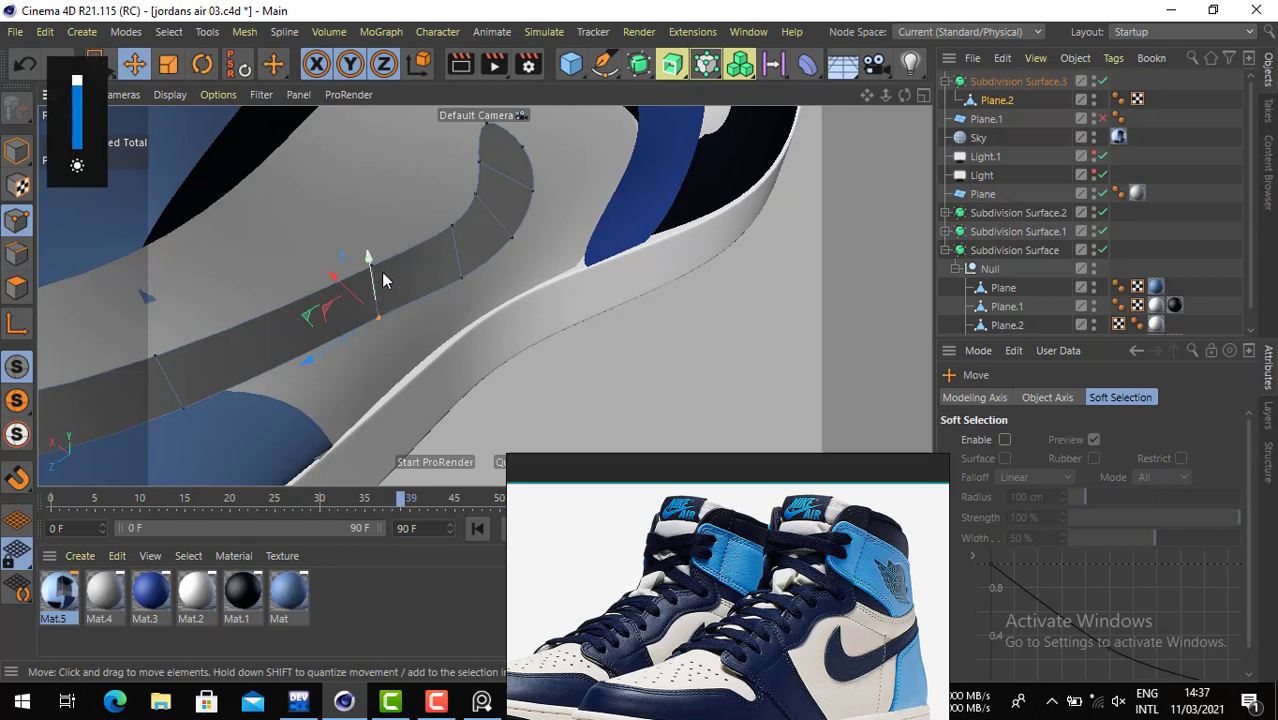
left_click_drag(381, 271, 560, 376, "alt")
key("space")
left_click_drag(355, 154, 220, 178)
scroll(542, 389, "down", 5)
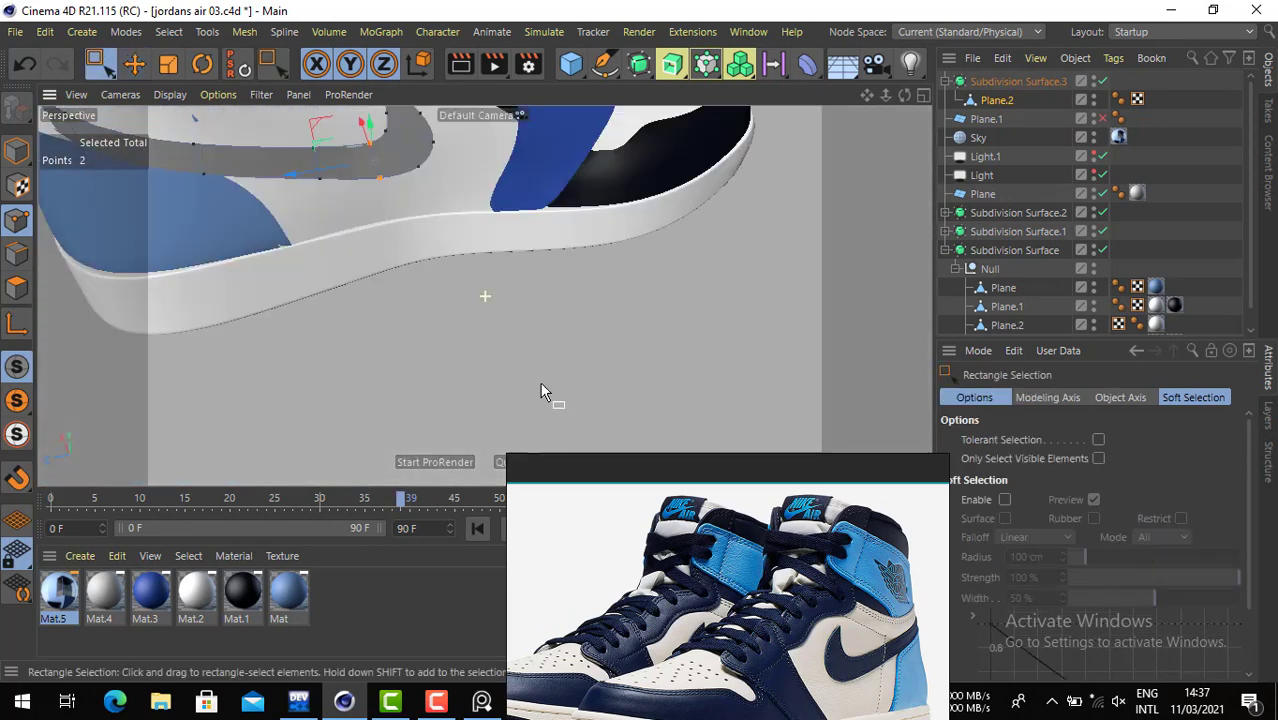
- Pull the pair of points across the middle of the swoosh's tail outward, moving the upper one further, until that section clears the shoe
left_click_drag(542, 389, 446, 260, "alt")
scroll(426, 248, "up", 4)
left_click_drag(371, 230, 357, 316)
left_click_drag(548, 242, 503, 305)
left_click_drag(476, 249, 460, 239)
left_click_drag(506, 298, 508, 291, "alt")
middle_click_drag(508, 291, 550, 277, "alt")
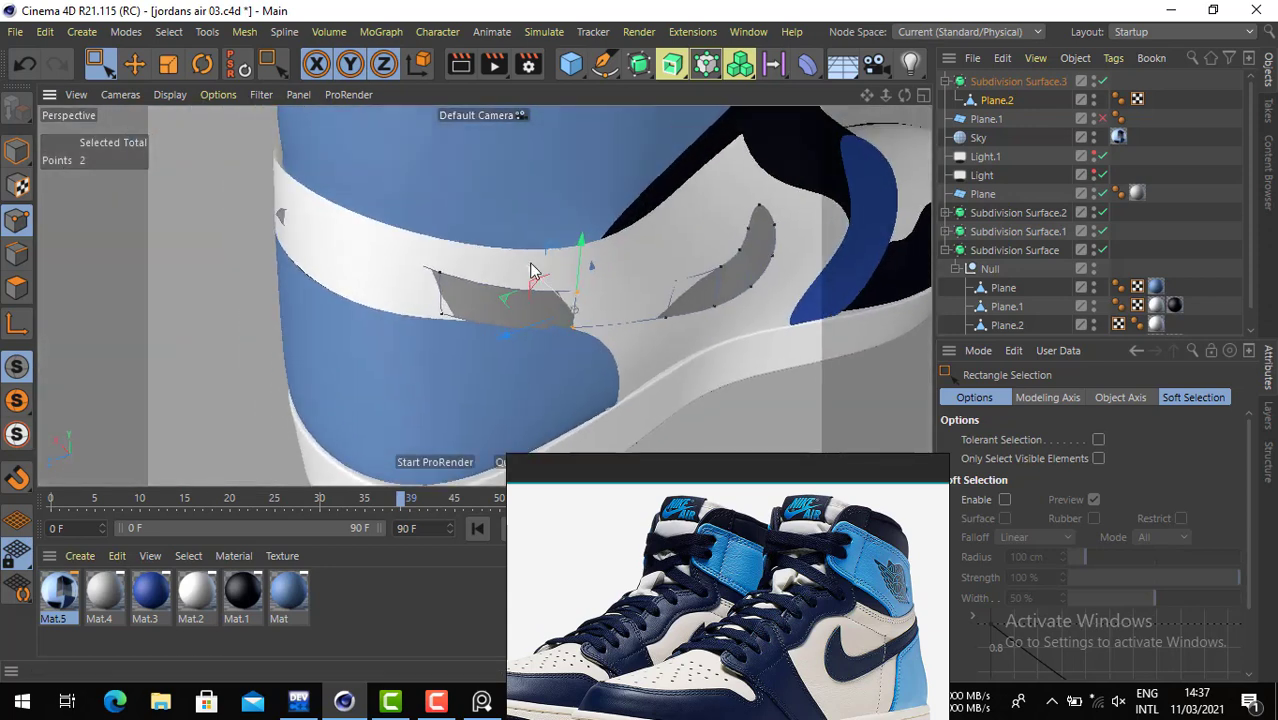
left_click_drag(533, 273, 534, 280)
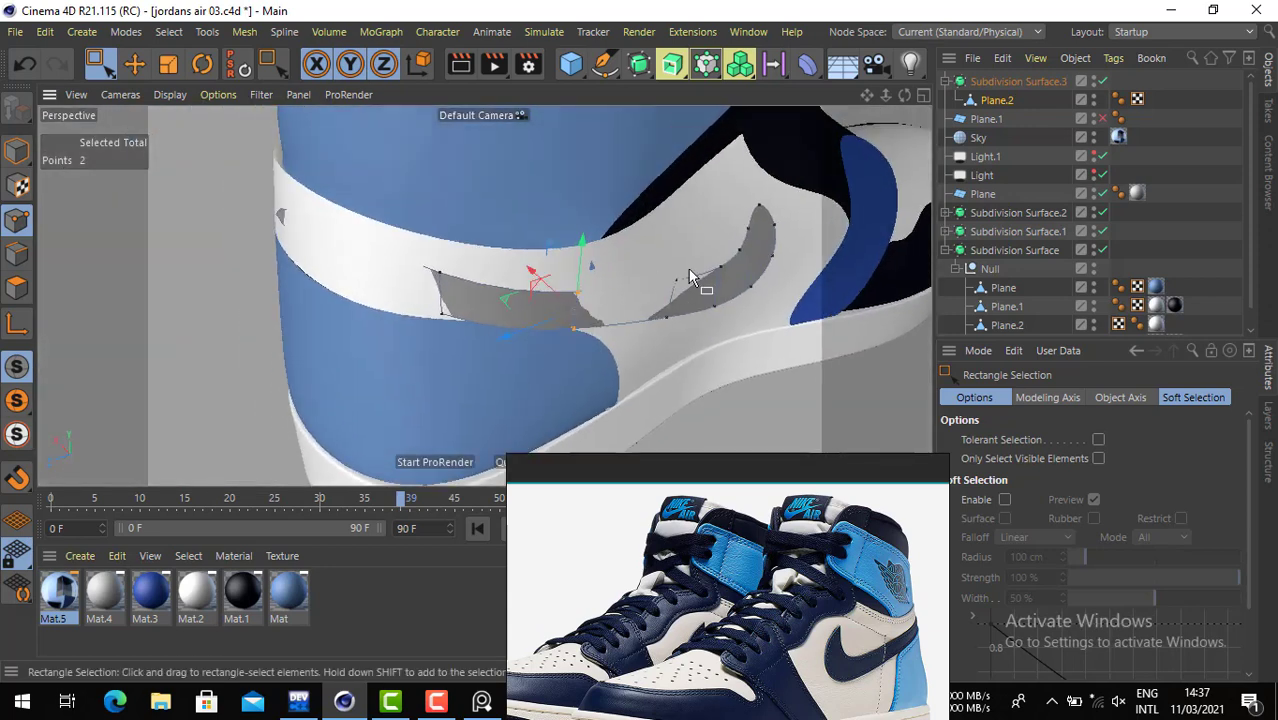
left_click_drag(651, 338, 621, 267)
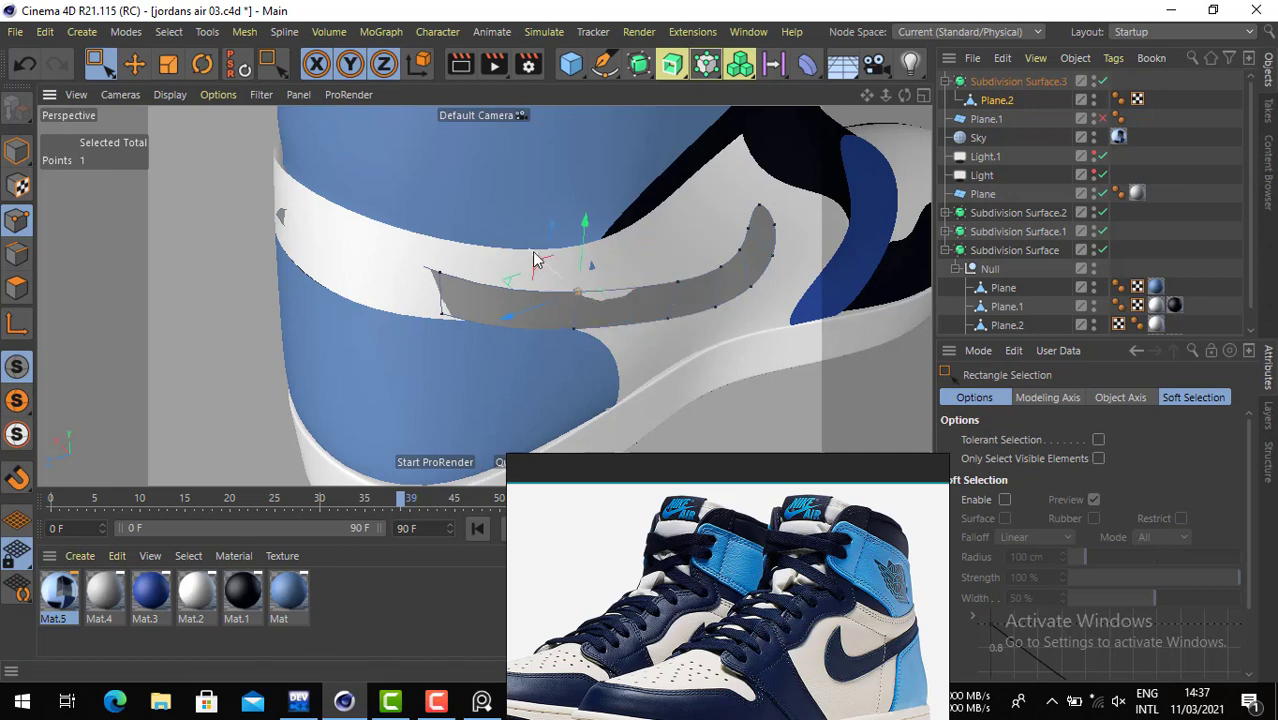
left_click_drag(537, 260, 536, 263)
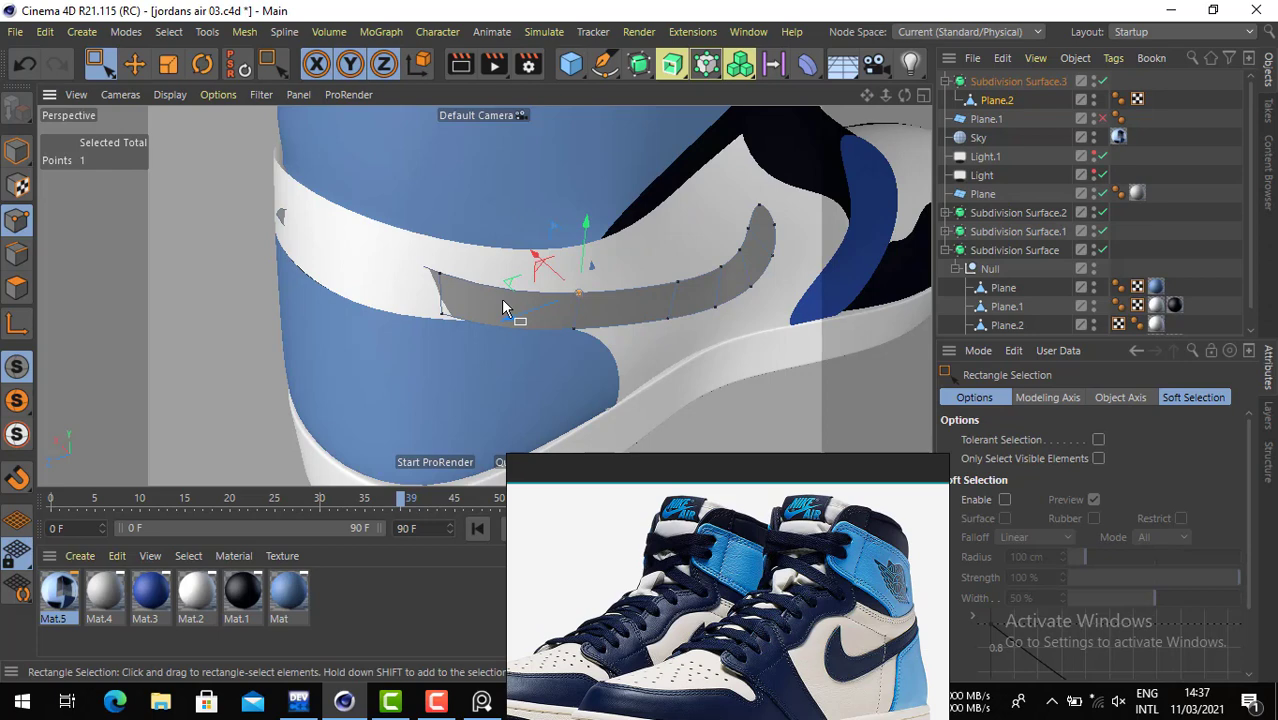
- Select the pair of tail points just before the heel end and move them about 20.6 cm outward around the heel
scroll(501, 298, "down", 2)
left_click_drag(326, 252, 416, 404, "alt")
left_click_drag(390, 357, 303, 360, "alt")
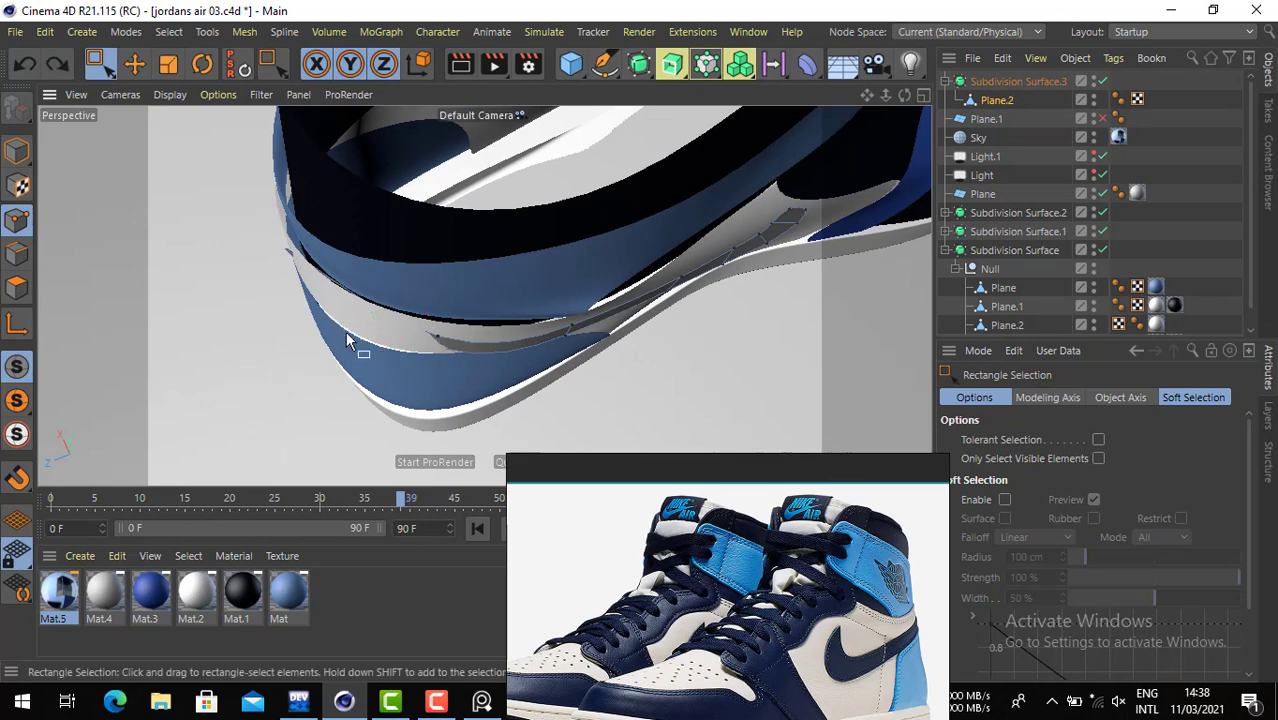
left_click_drag(377, 323, 340, 330)
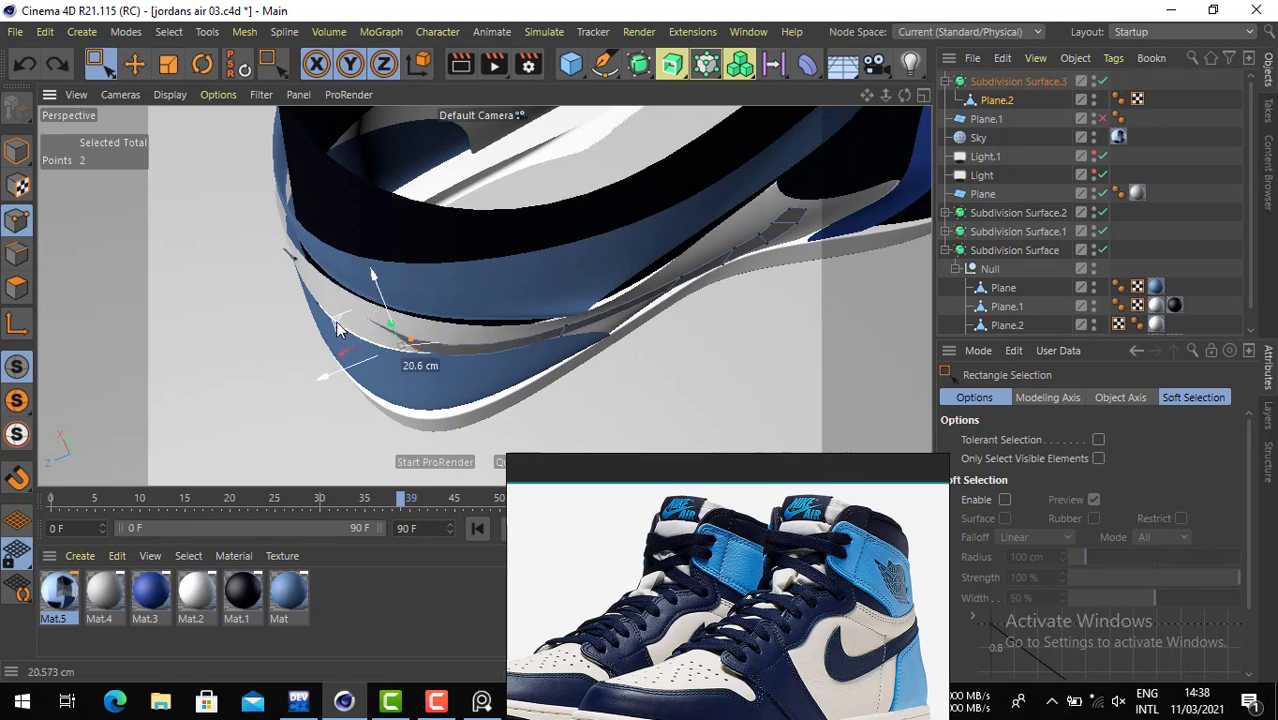
- Move the lower tail point near the heel about 1.8 cm along the shoe and reposition the lower point of the tail's end
left_click_drag(405, 368, 520, 257, "alt")
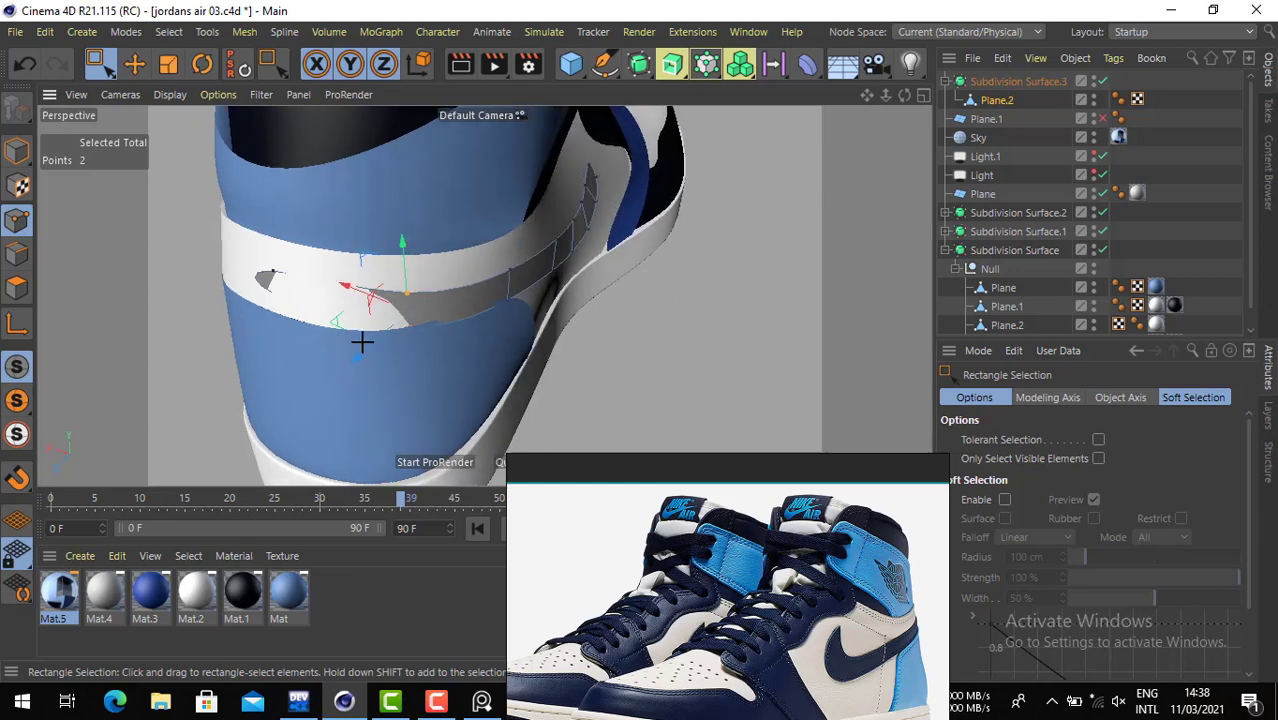
left_click(407, 328)
left_click_drag(360, 362, 356, 367)
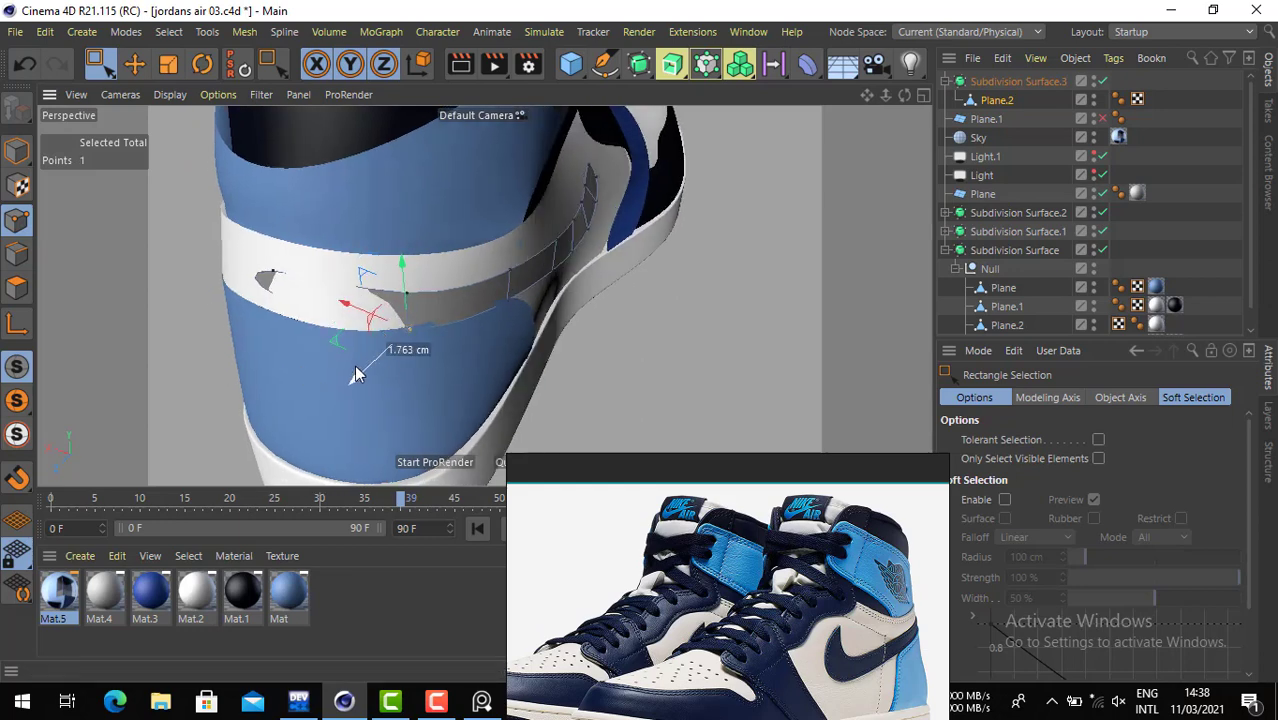
left_click(282, 298)
left_click_drag(247, 325, 235, 321)
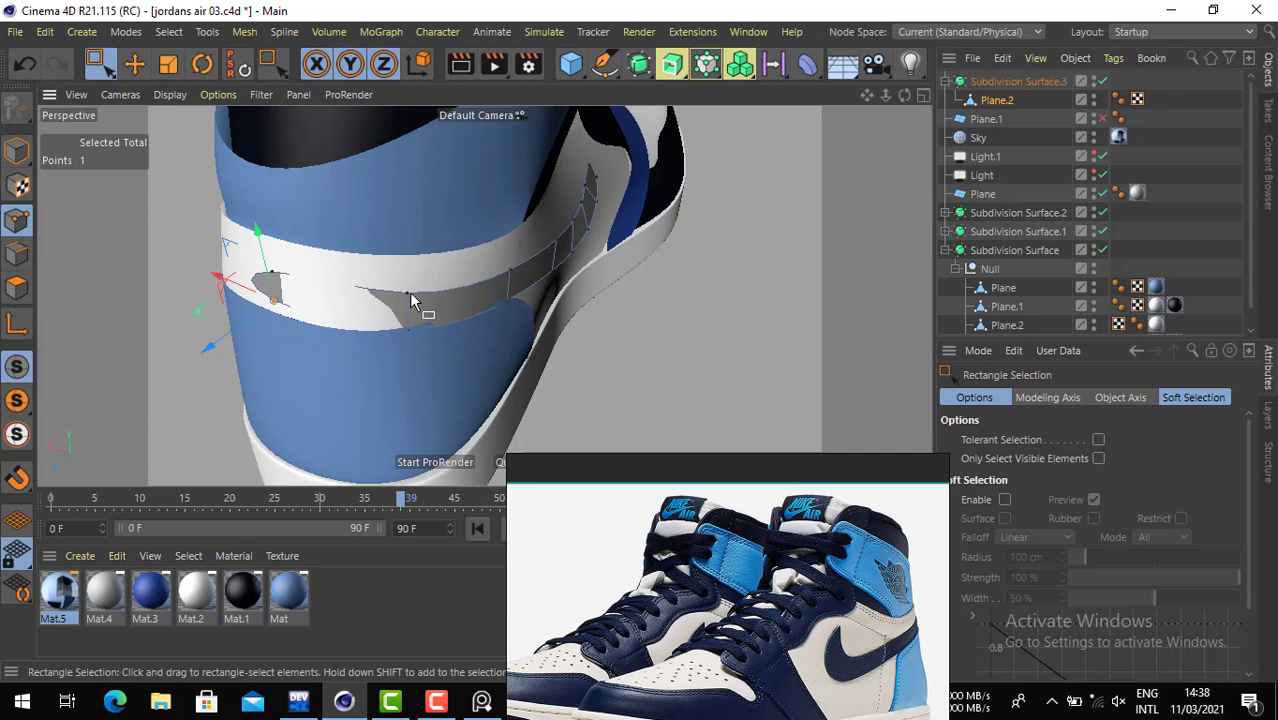
left_click_drag(536, 285, 349, 190, "alt")
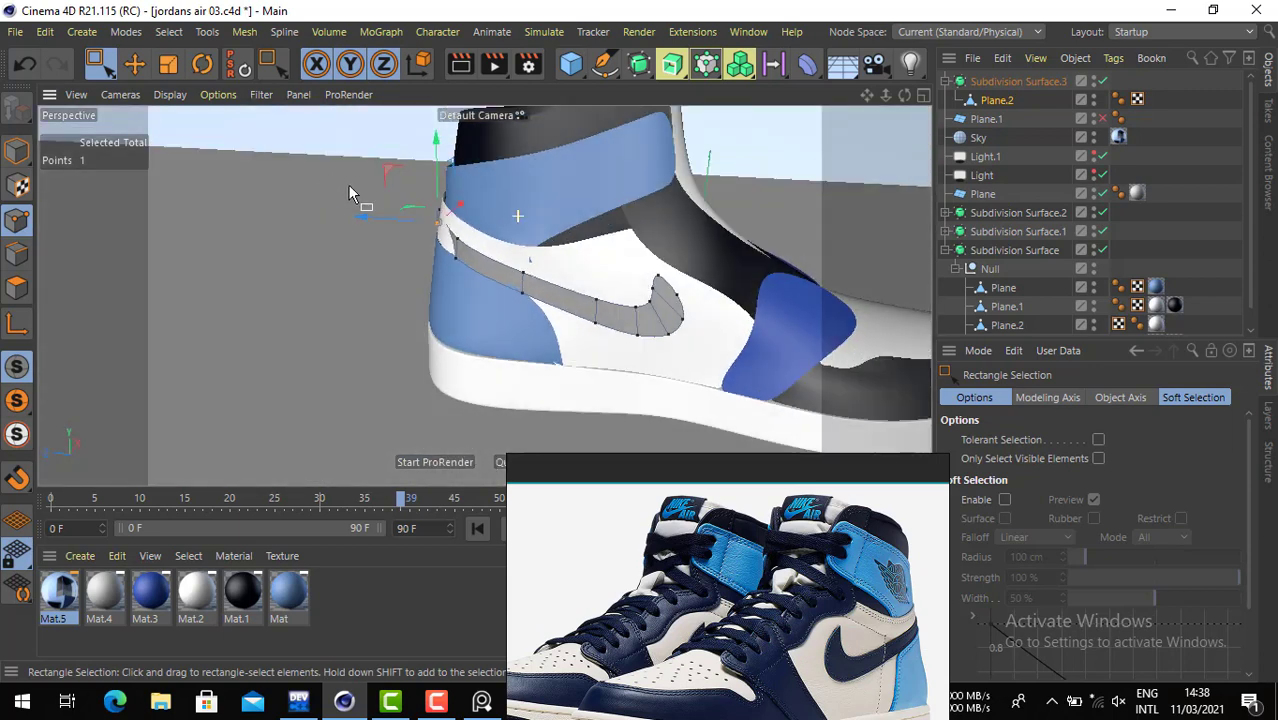
left_click_drag(553, 274, 613, 280, "alt")
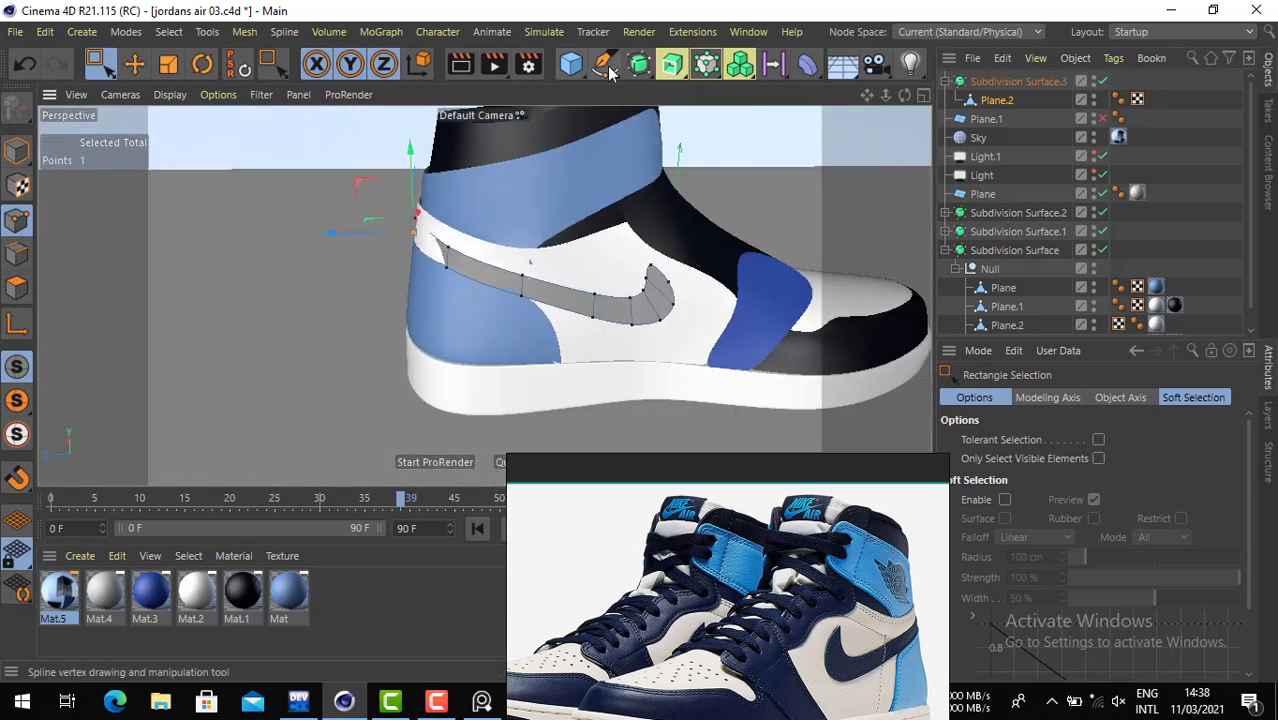
- Add a Symmetry object and move the swoosh mesh out of its Subdivision Surface into the Symmetry
left_click_drag(683, 73, 705, 12)
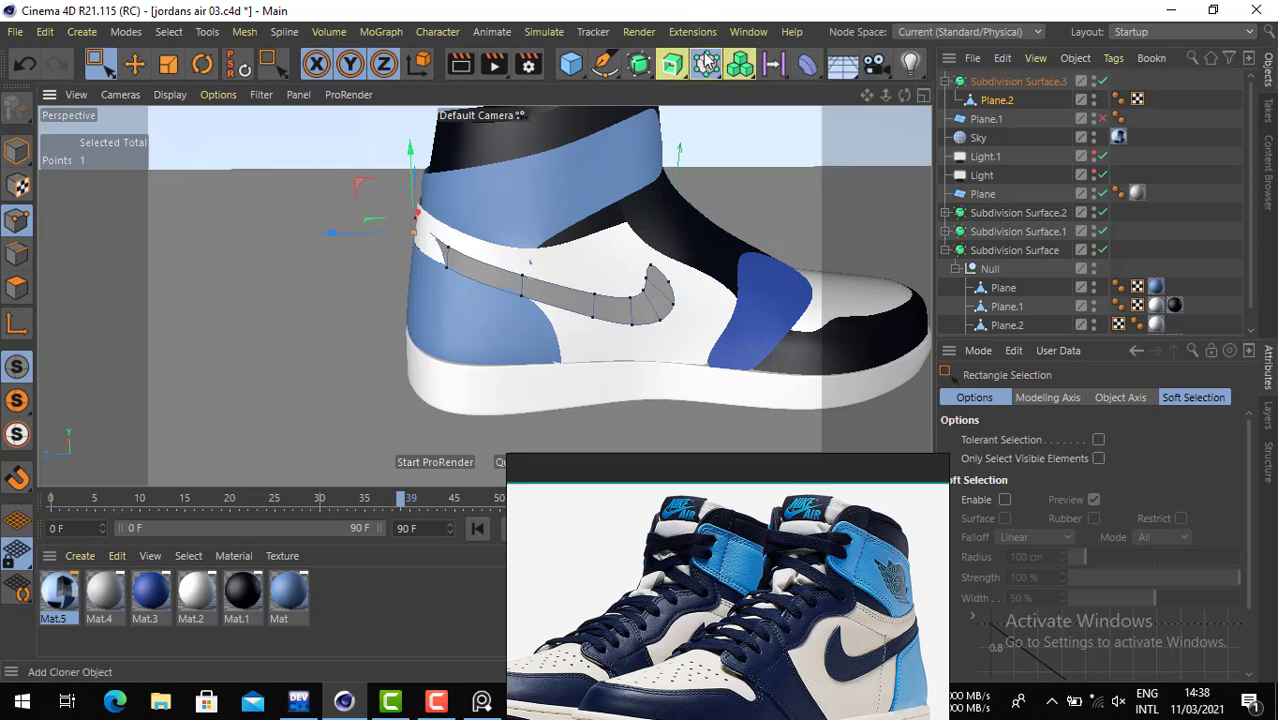
left_click_drag(741, 68, 760, 44)
left_click(753, 75)
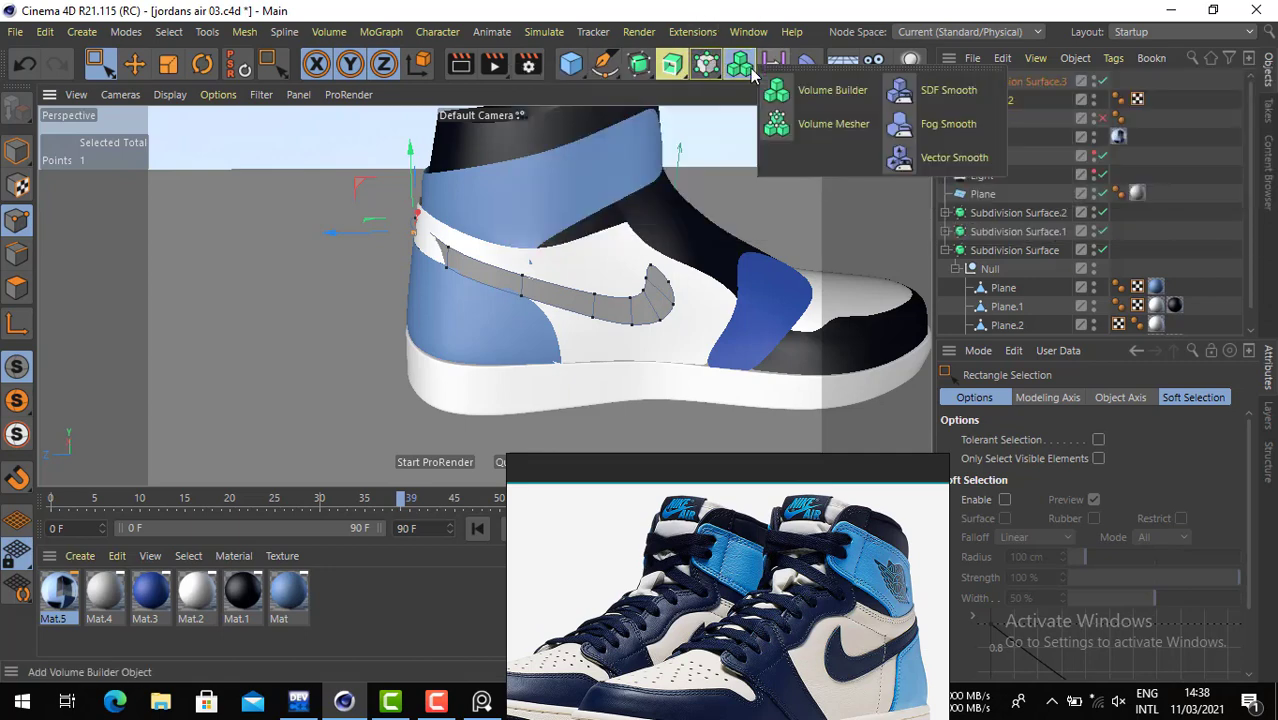
left_click(632, 75)
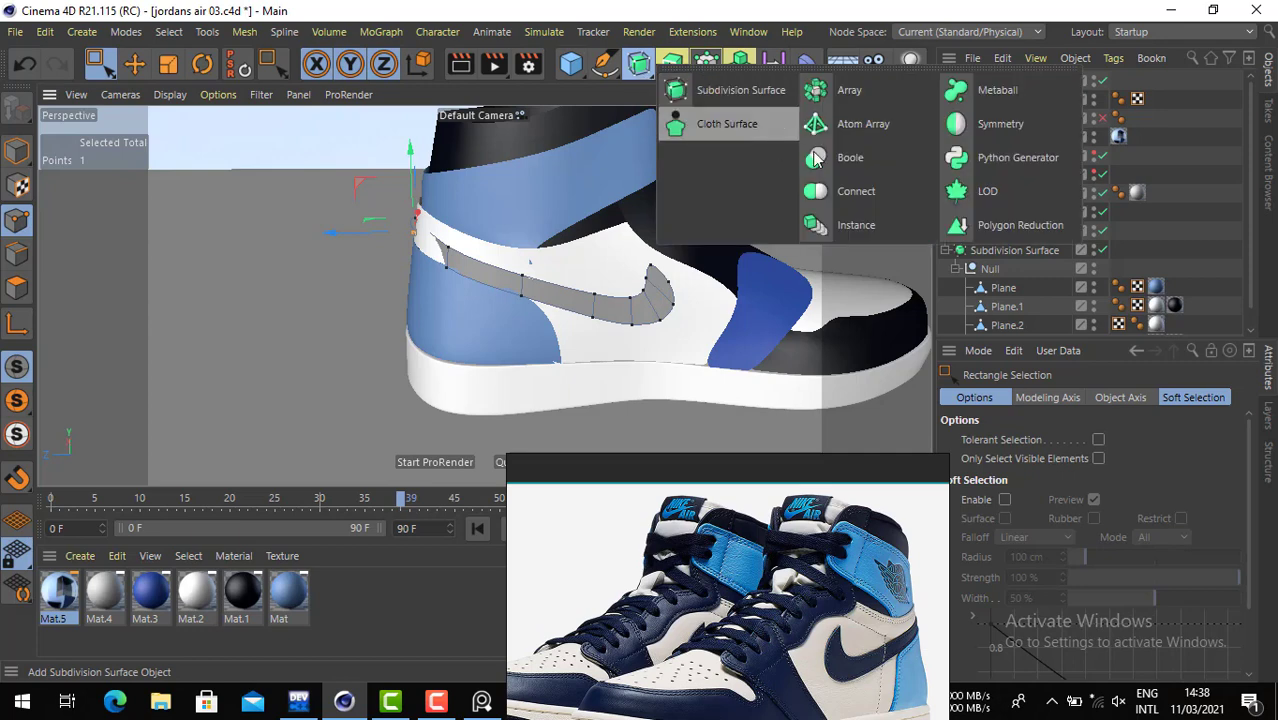
left_click(1004, 132)
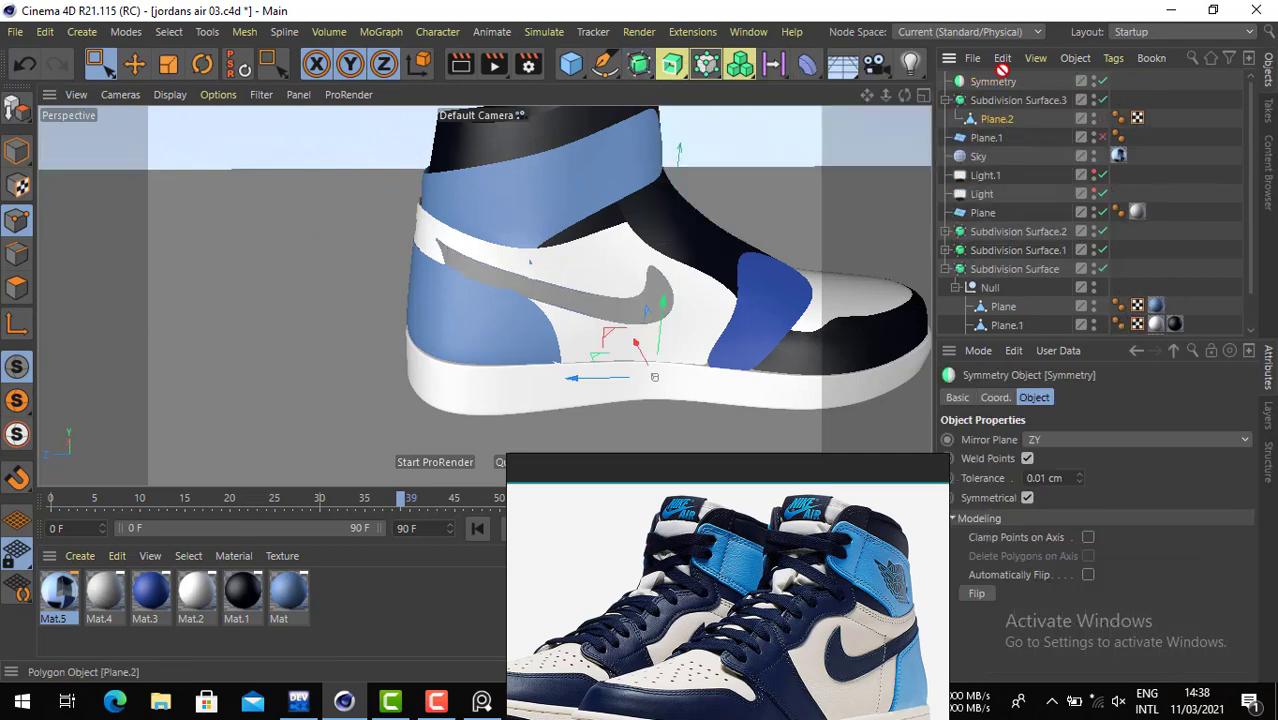
left_click_drag(1003, 88, 997, 88)
left_click(994, 81)
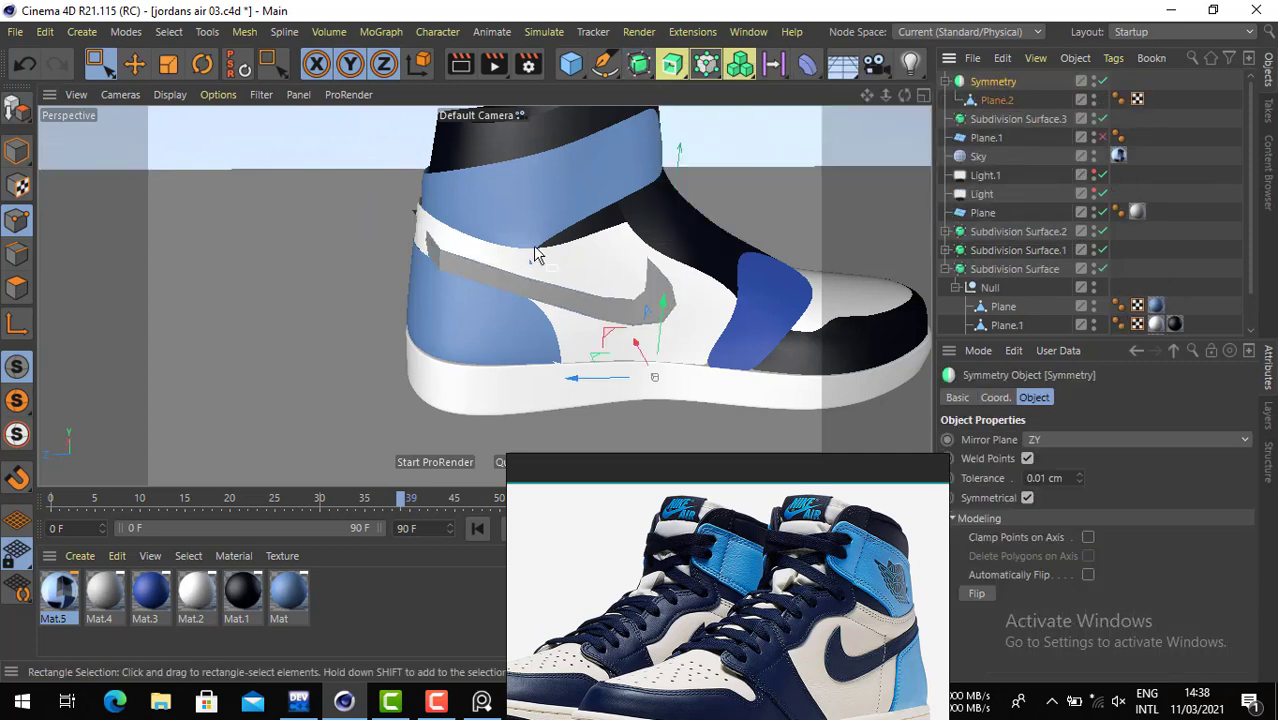
- Shift the Symmetry's axis sideways toward the shoe's centre line, make the Symmetry editable and expand the resulting group
left_click_drag(539, 251, 842, 202, "alt")
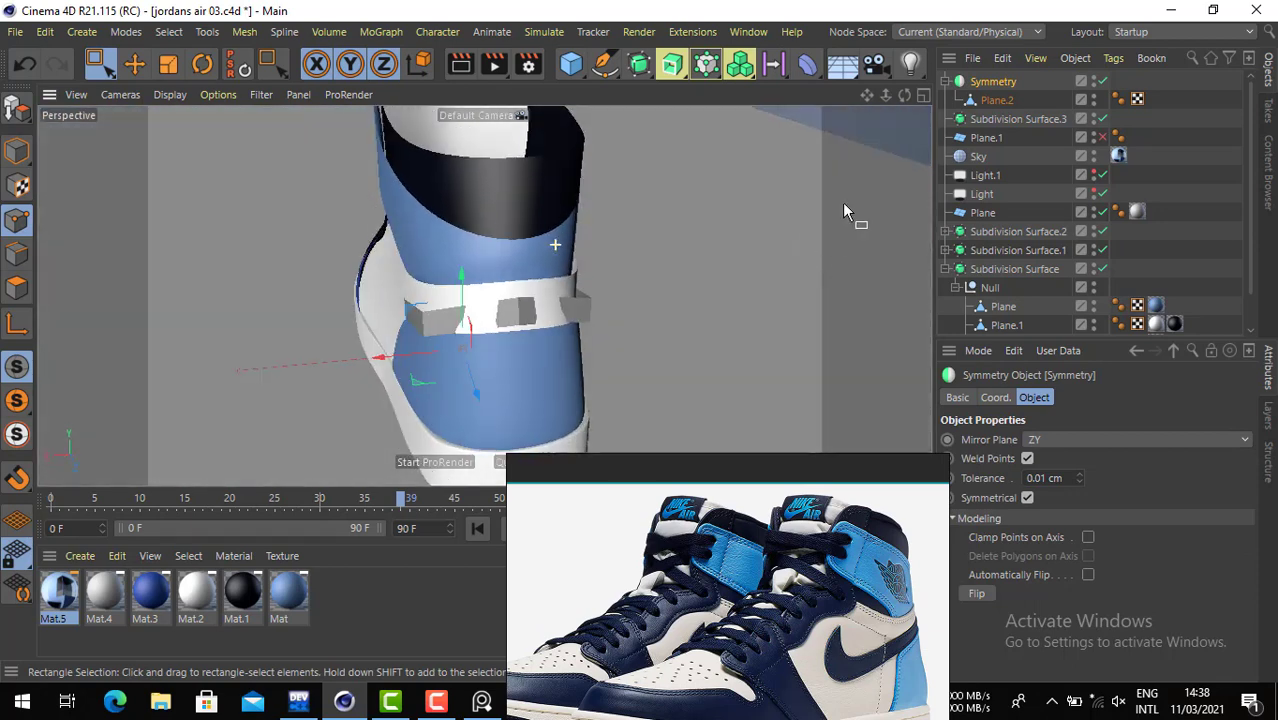
left_click(1001, 99)
left_click(996, 82)
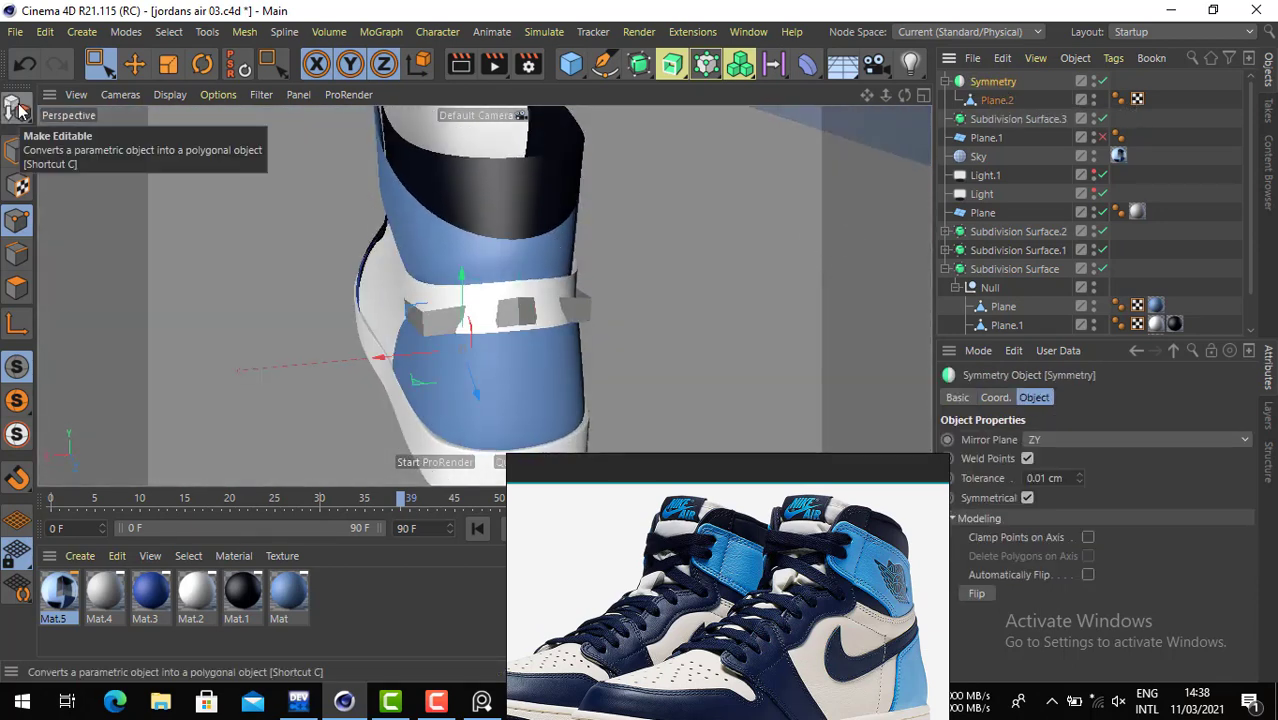
key("l")
key("e")
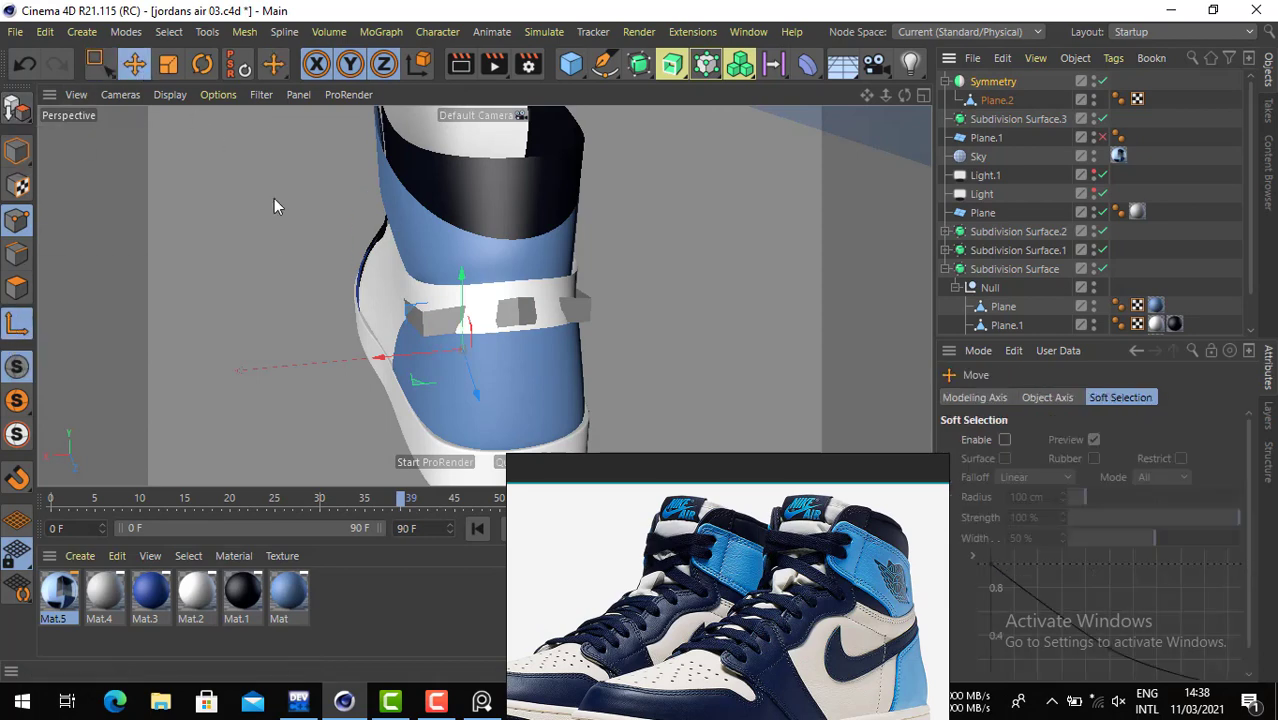
left_click_drag(408, 350, 368, 352)
left_click(17, 109)
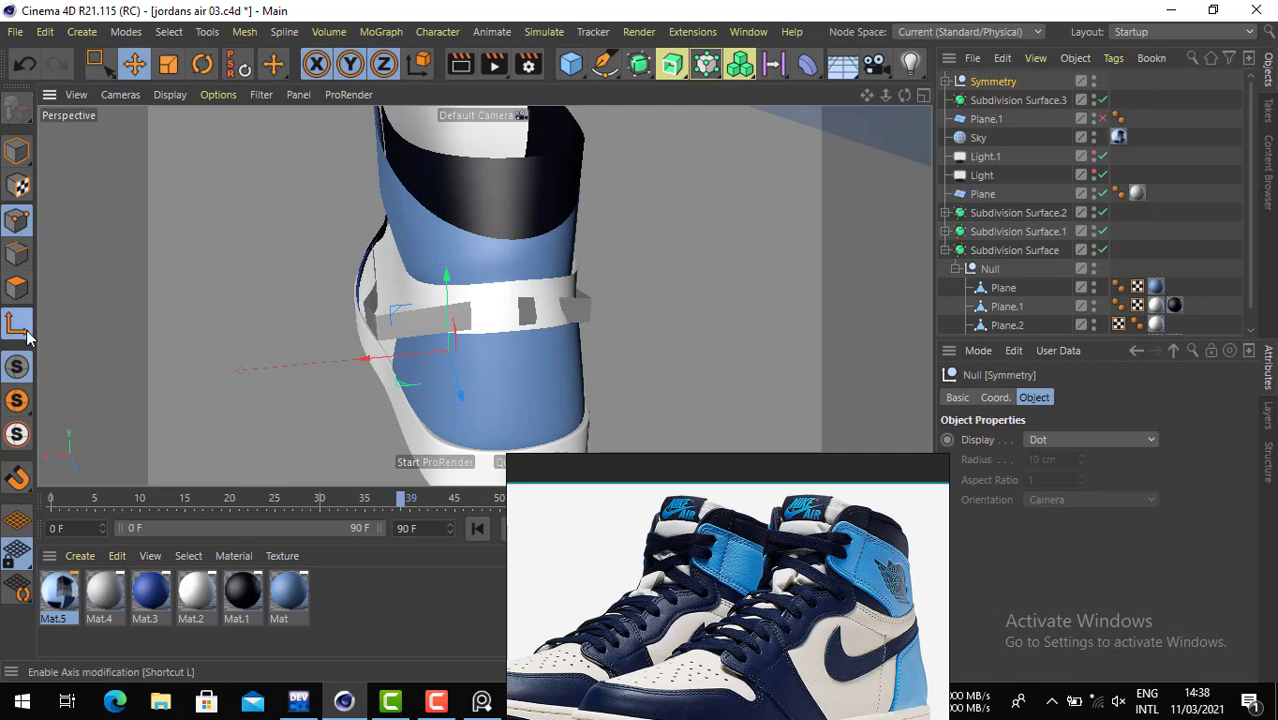
left_click(944, 82)
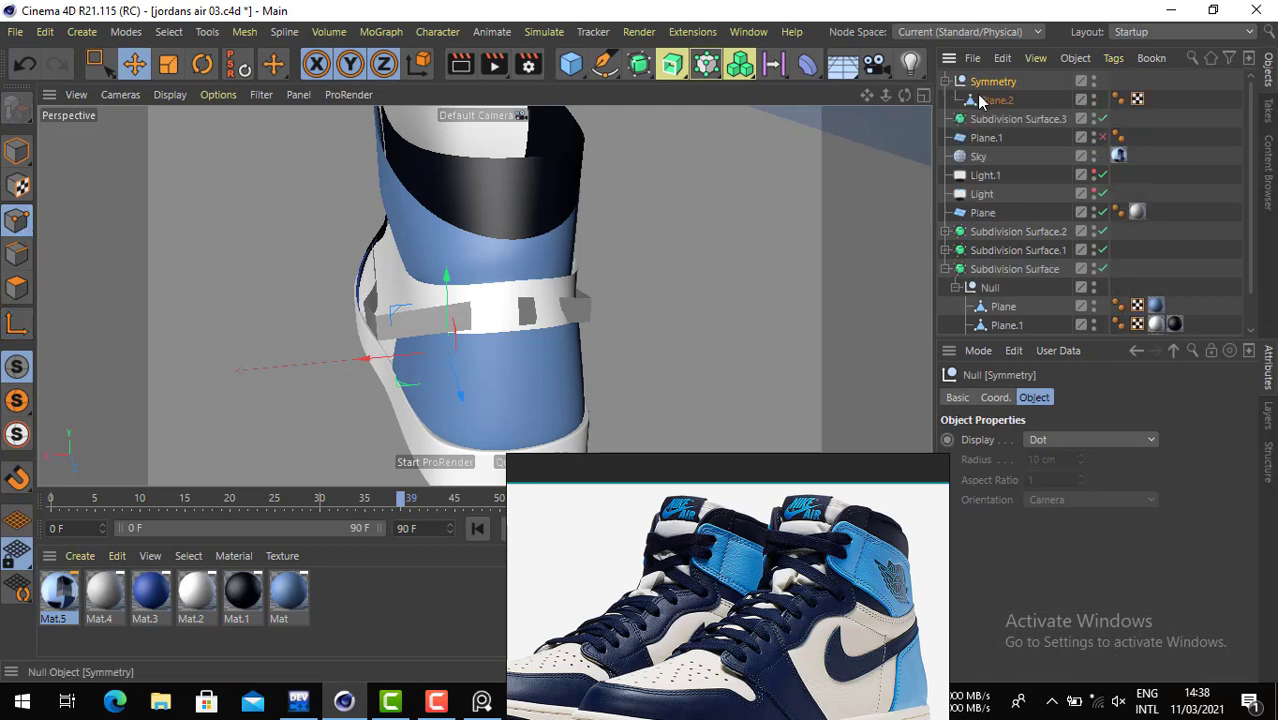
- Place the swoosh mesh back inside Subdivision Surface.3 and move its lower edge beside the blue heel panel outward
left_click_drag(985, 120, 985, 120)
left_click(17, 254)
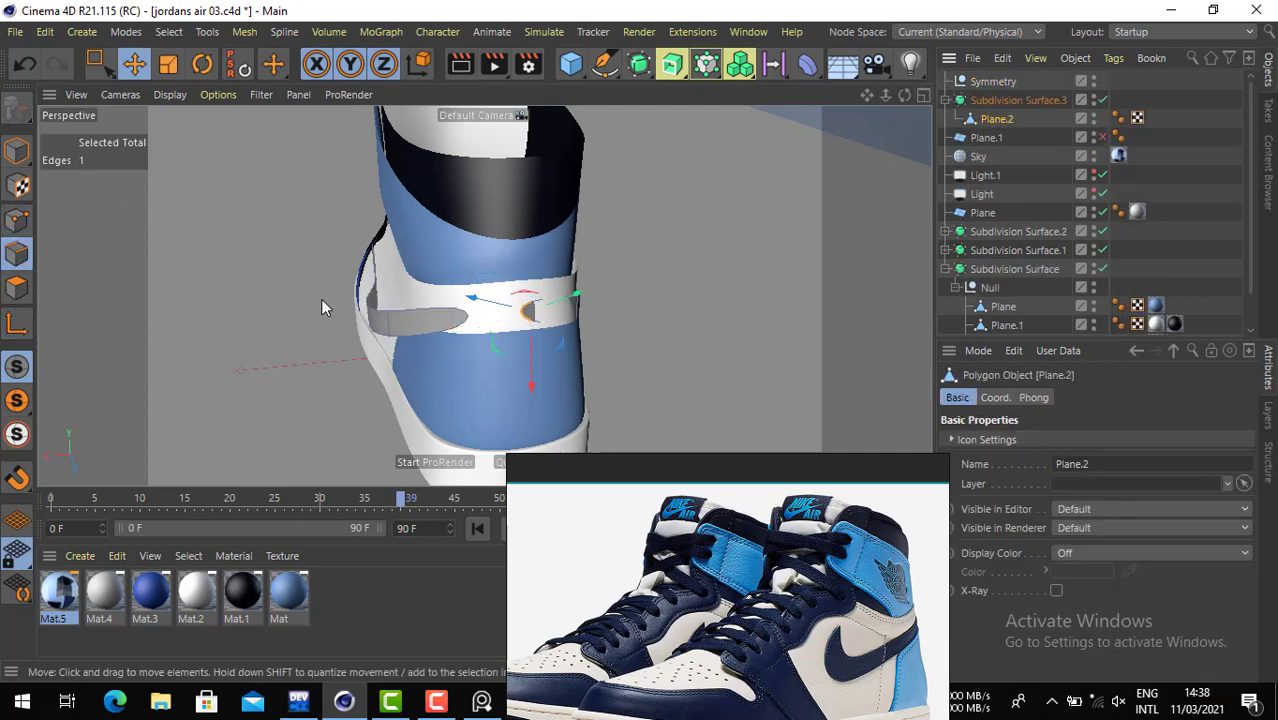
left_click_drag(320, 300, 422, 318, "alt")
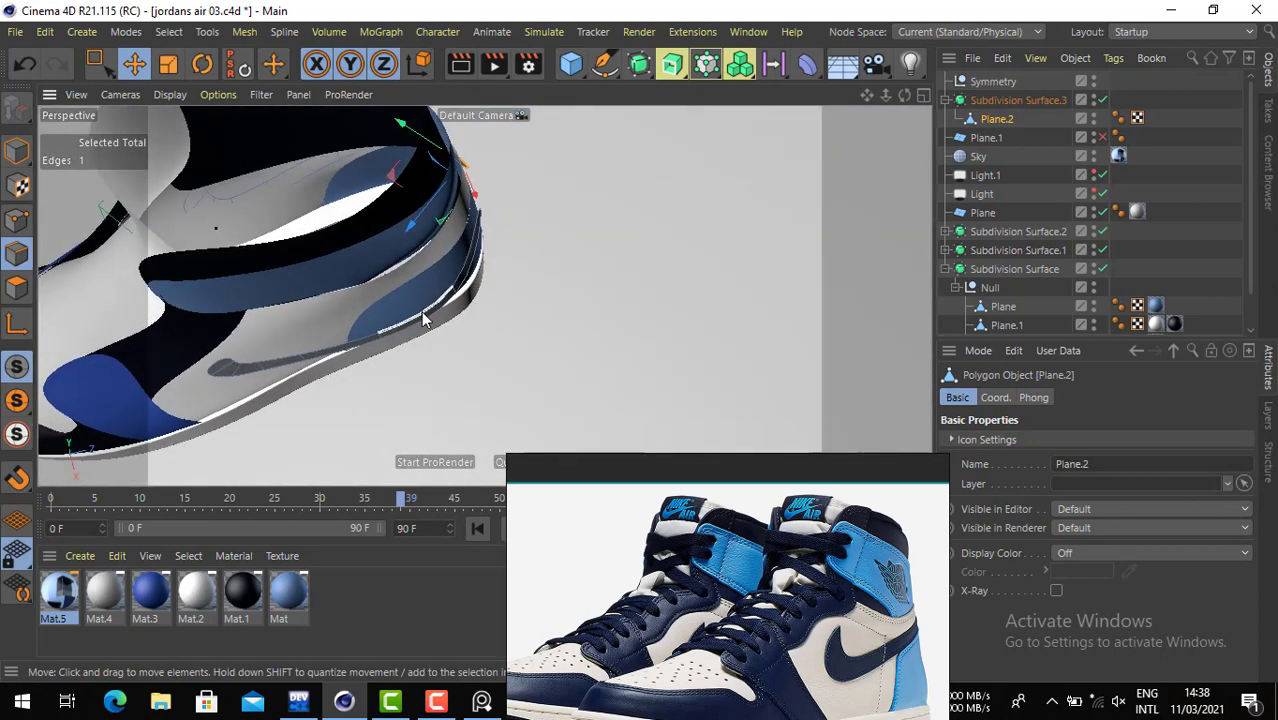
left_click(436, 312)
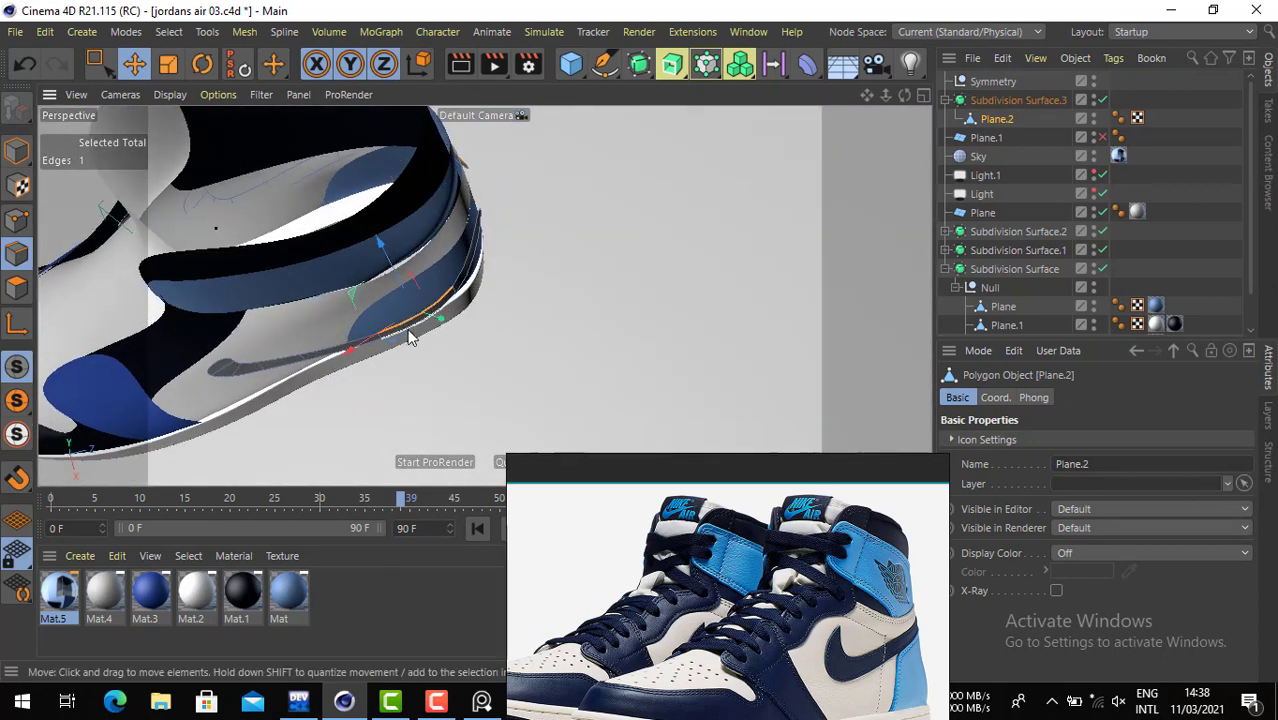
mouse_move(394, 318)
left_mouse_down()
mouse_move(436, 369)
mouse_move(410, 333)
left_mouse_up()
- Select the edge just behind the swoosh's front curve and adjust its depth against the shoe's side surface
left_click(302, 353)
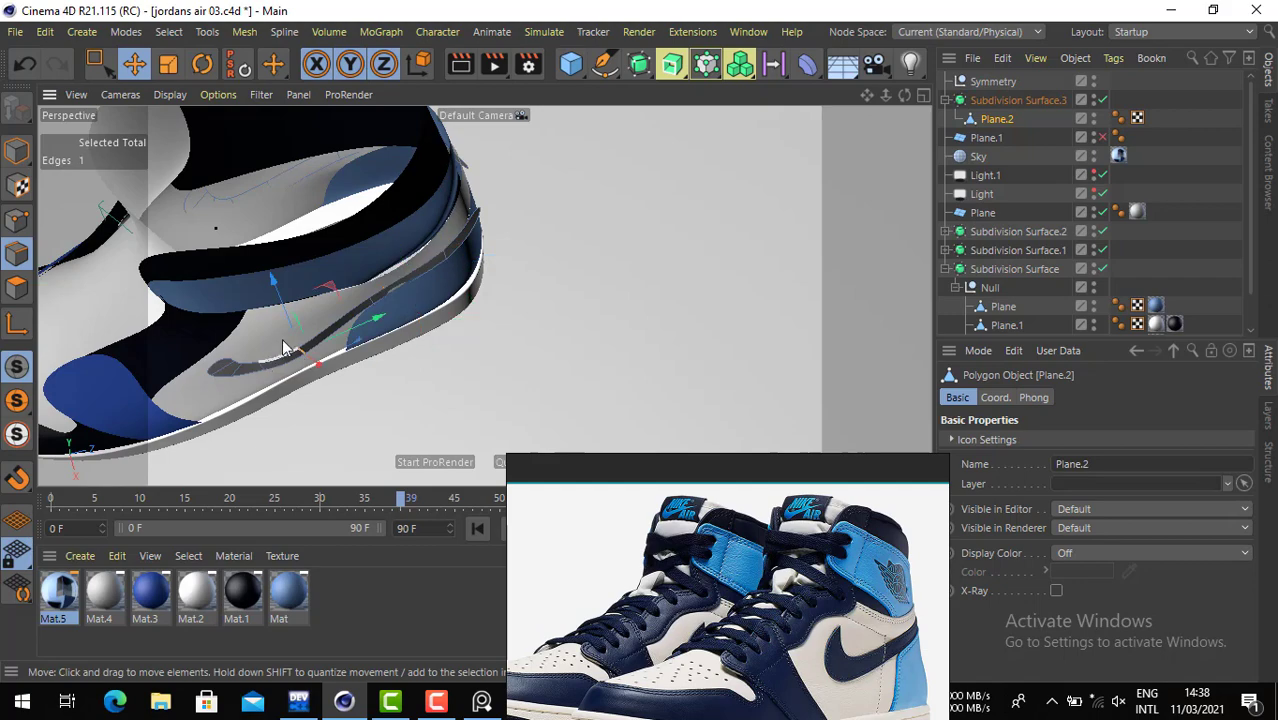
scroll(252, 307, "up", 3)
left_click_drag(252, 307, 583, 345, "alt")
scroll(584, 345, "up", 3)
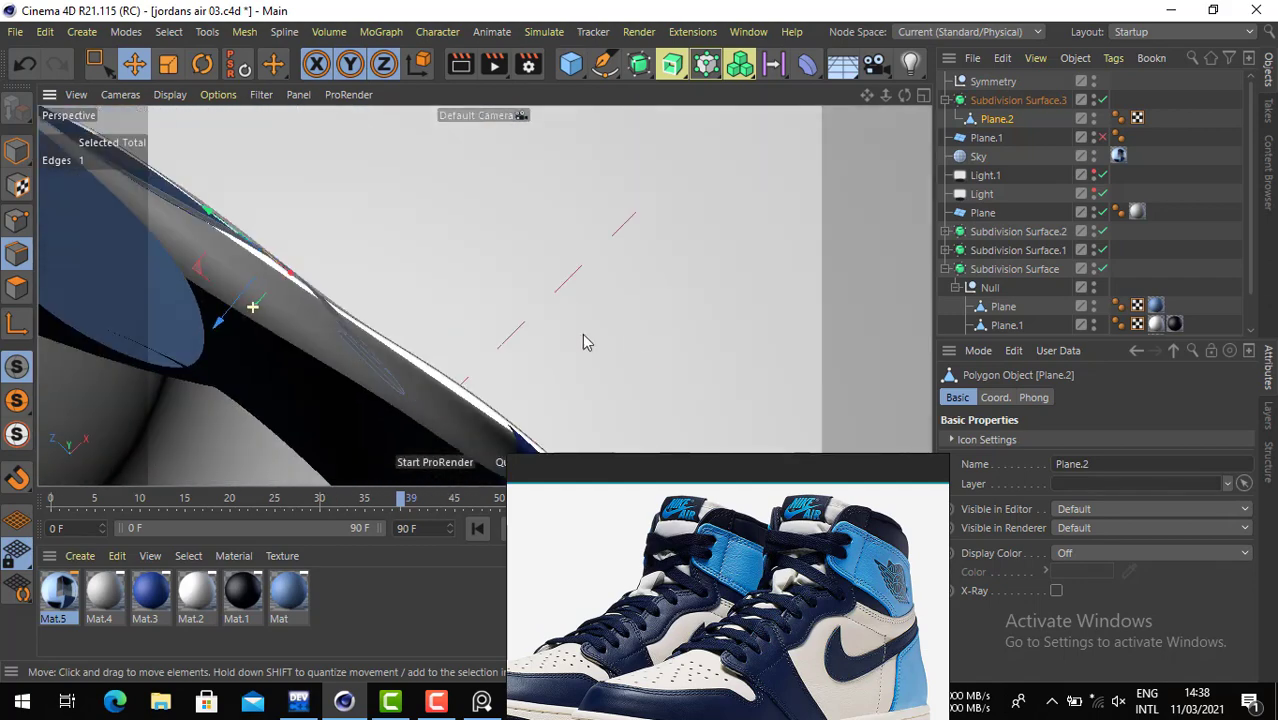
mouse_move(216, 308)
left_mouse_down()
mouse_move(226, 318)
mouse_move(200, 318)
left_mouse_up()
scroll(171, 314, "down", 5)
left_click_drag(315, 343, 355, 410, "alt")
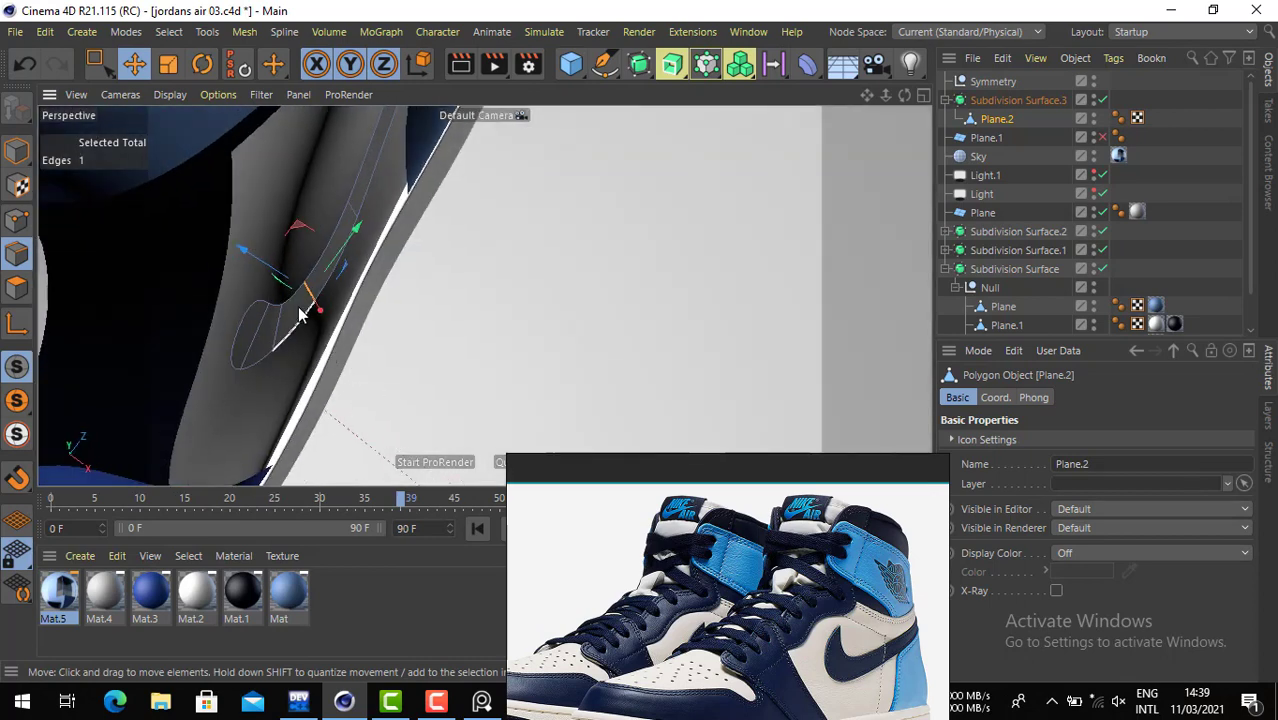
left_click_drag(300, 313, 629, 308, "alt")
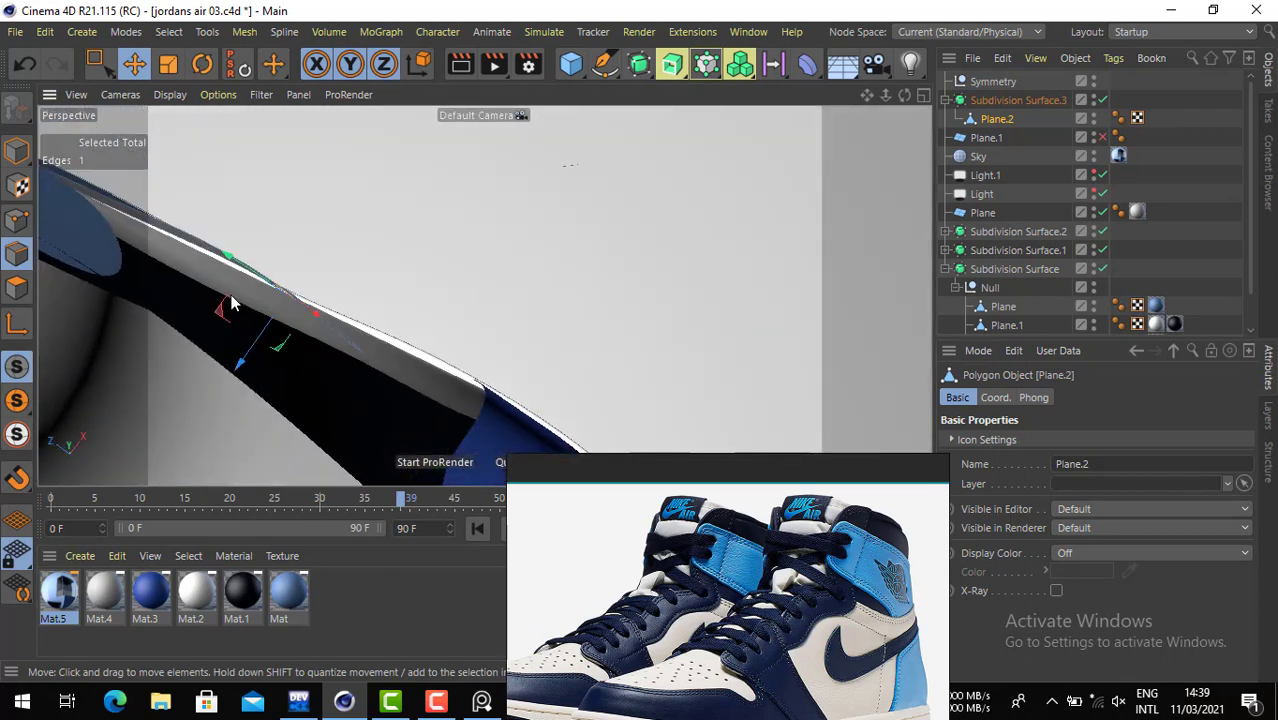
left_click_drag(254, 347, 248, 326)
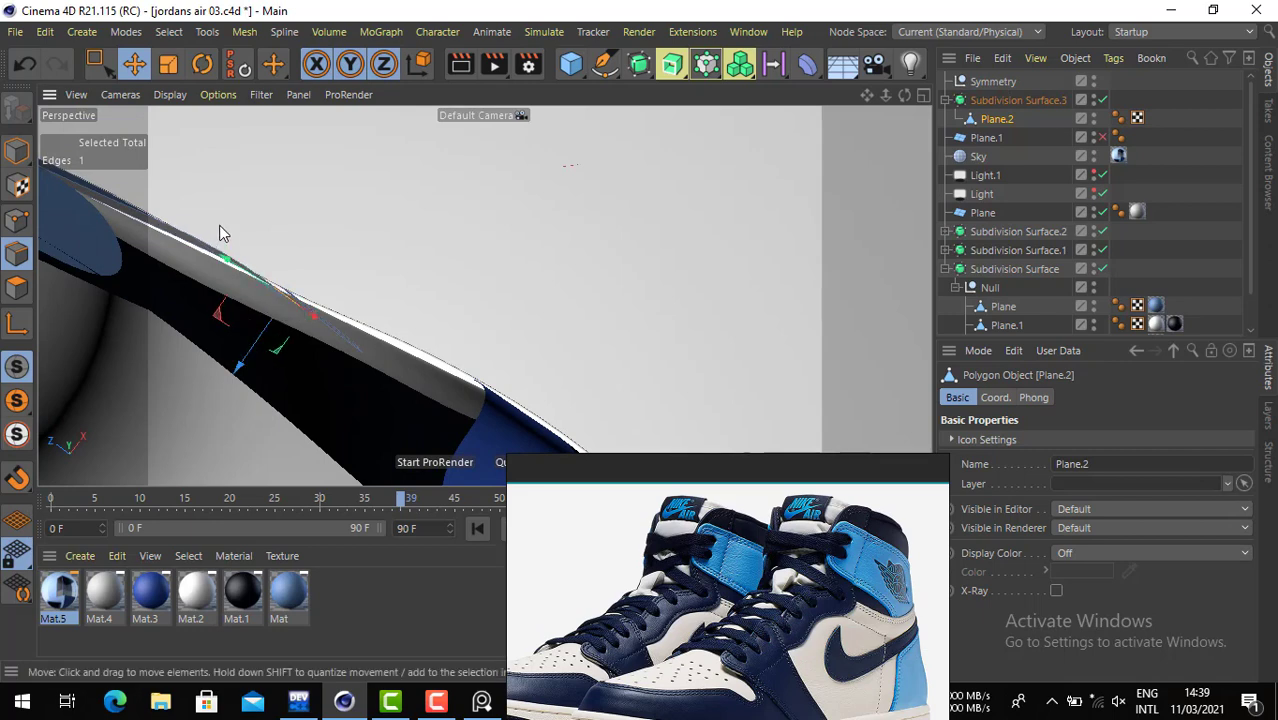
- Select the lower swoosh point near the front of the blue heel panel and move it slightly downward
key("space")
left_click_drag(184, 200, 234, 214)
left_click(17, 222)
left_click_drag(248, 277, 463, 315, "alt")
right_click_drag(463, 315, 352, 297, "alt")
left_click_drag(352, 303, 448, 342, "alt")
right_click_drag(448, 341, 522, 220, "alt")
left_click_drag(522, 220, 445, 211, "alt")
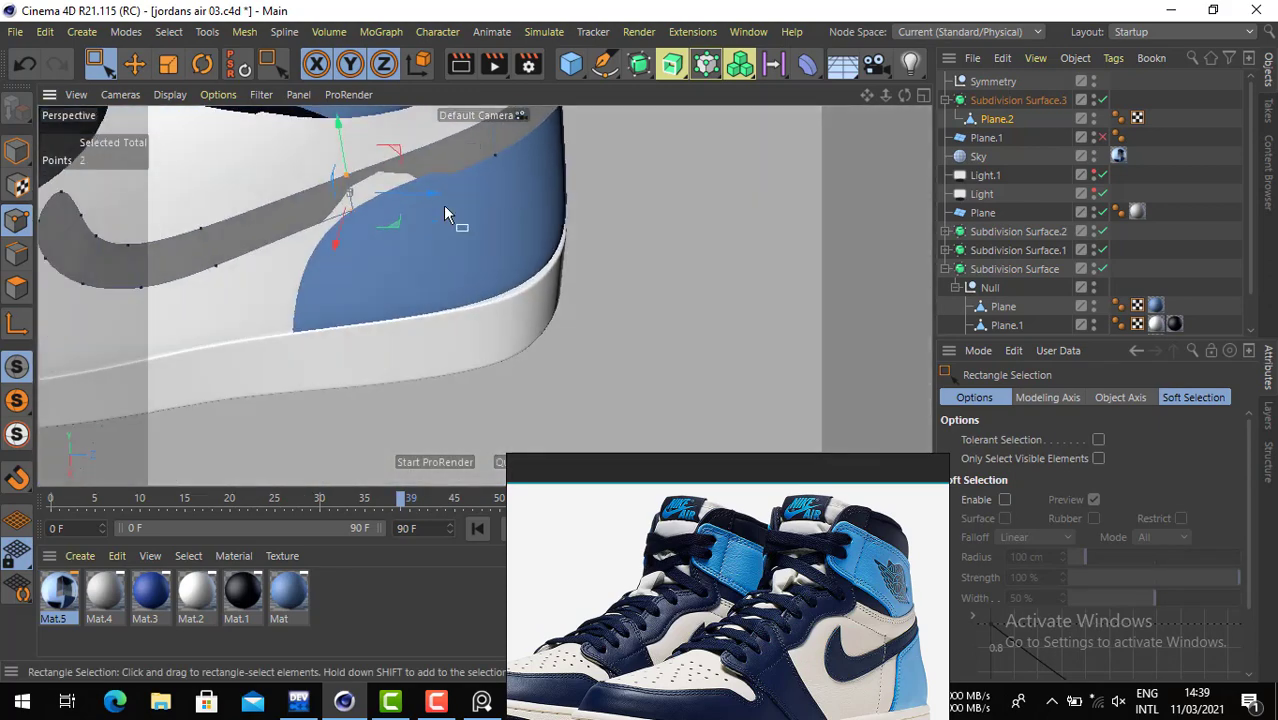
middle_click_drag(445, 211, 449, 345, "alt")
left_click_drag(371, 338, 340, 380)
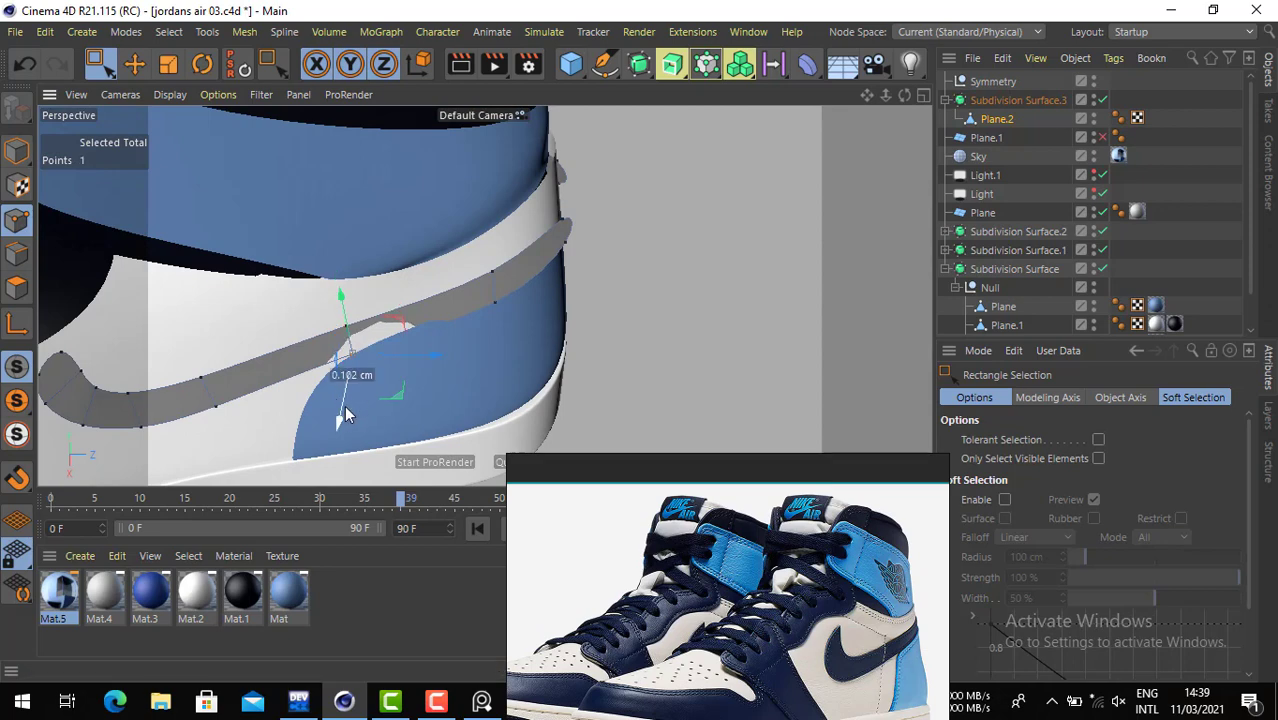
- Select the polygon at the swoosh's tail that wraps onto the heel and delete it
left_click_drag(510, 292, 428, 302, "alt")
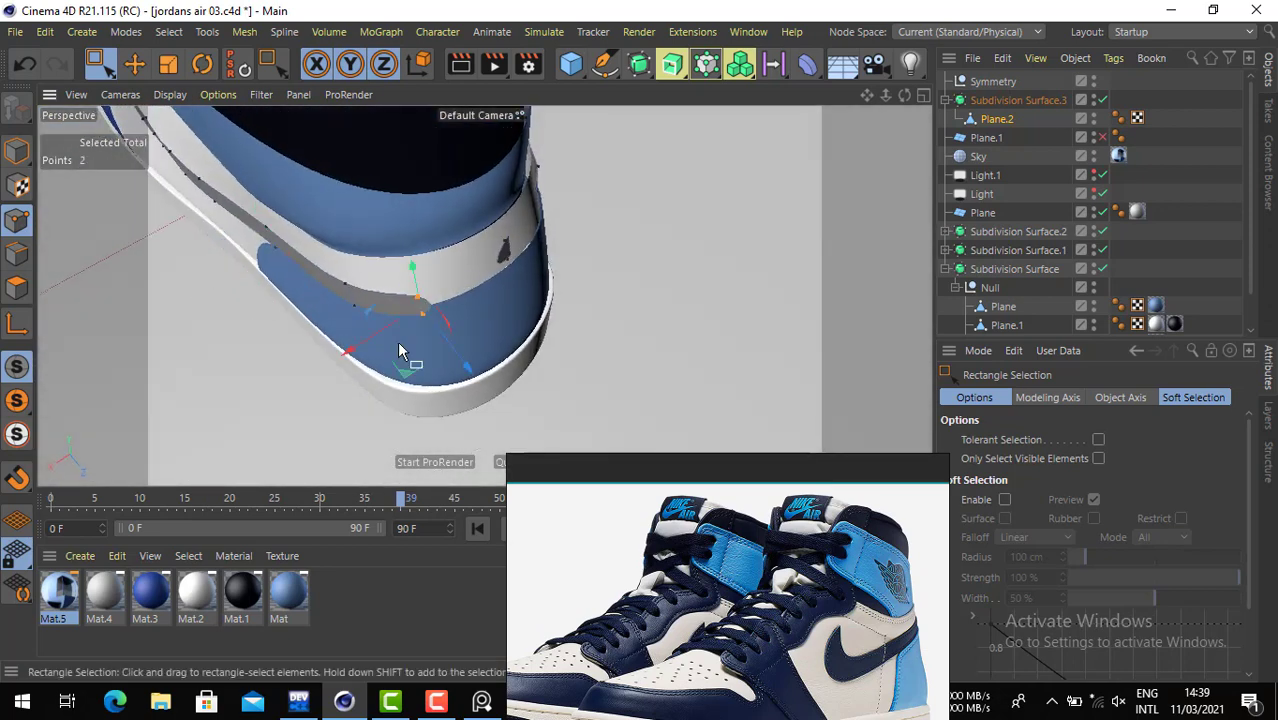
left_click(16, 288)
left_click_drag(438, 282, 295, 363)
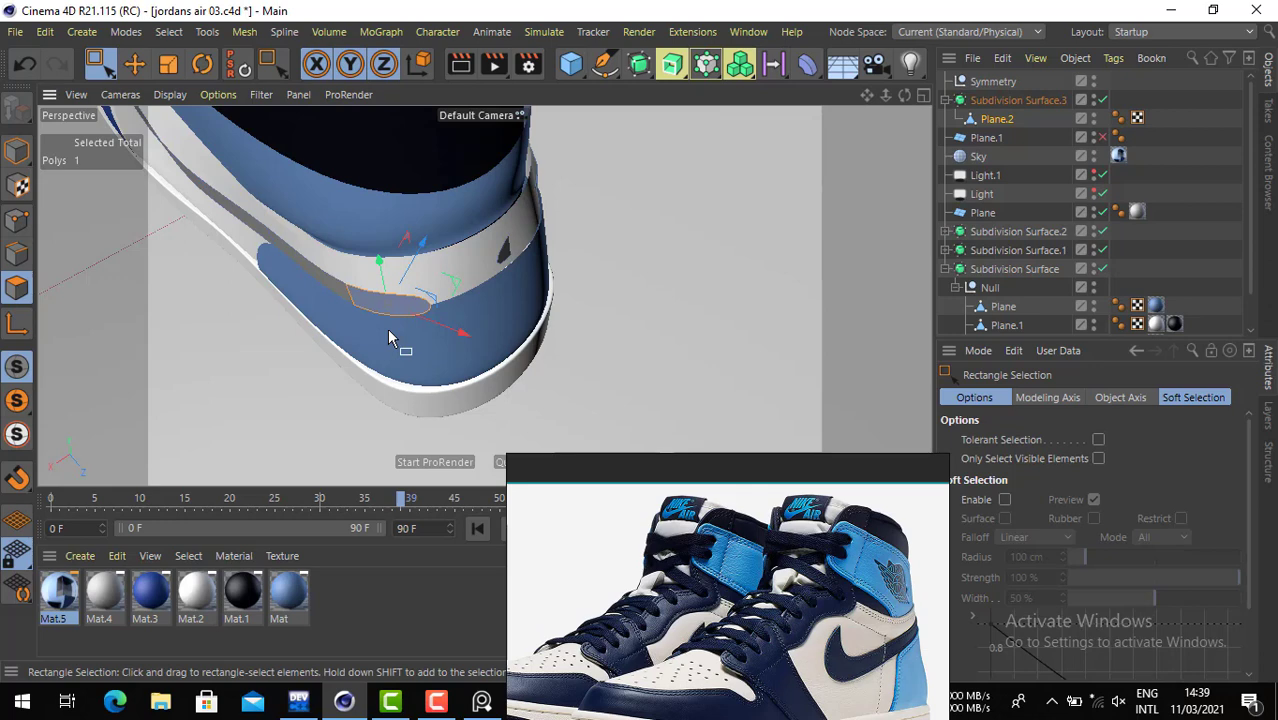
key("Delete")
- Bridge the open edges of the swoosh's tail across the heel, with Subdivision Surface.3 switched off only during the edit
left_click(16, 254)
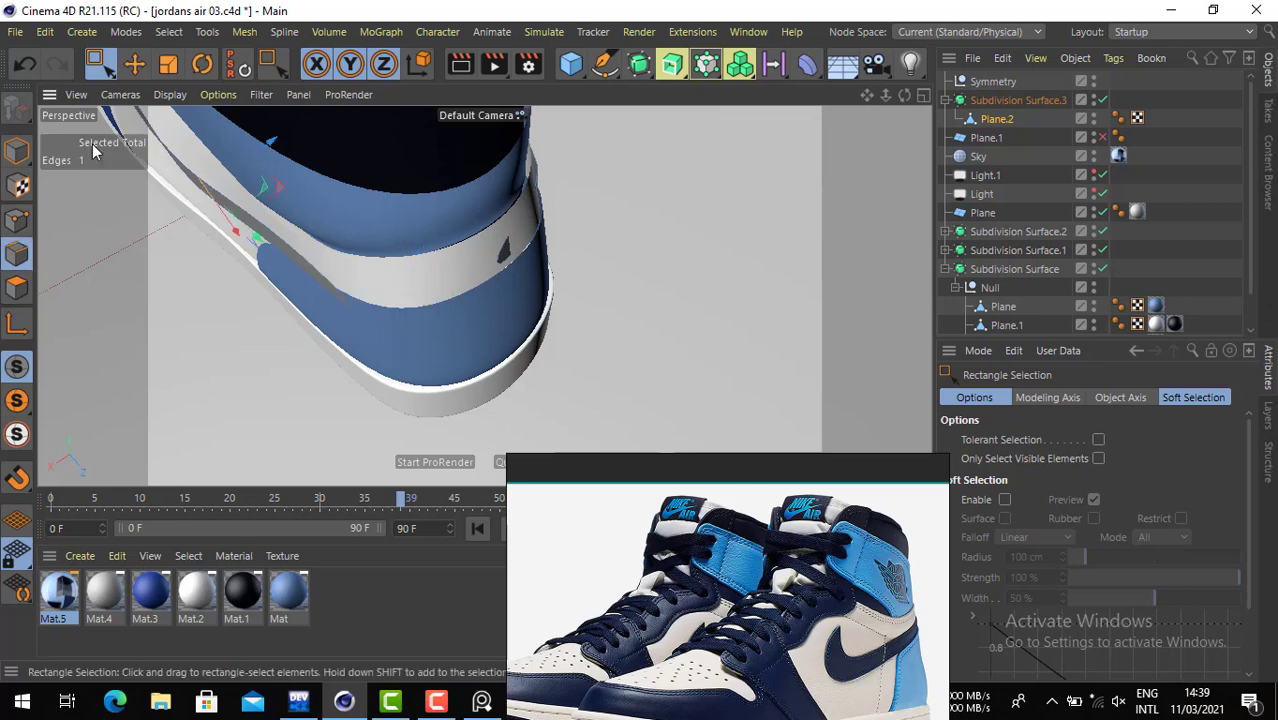
left_click(134, 64)
key("q")
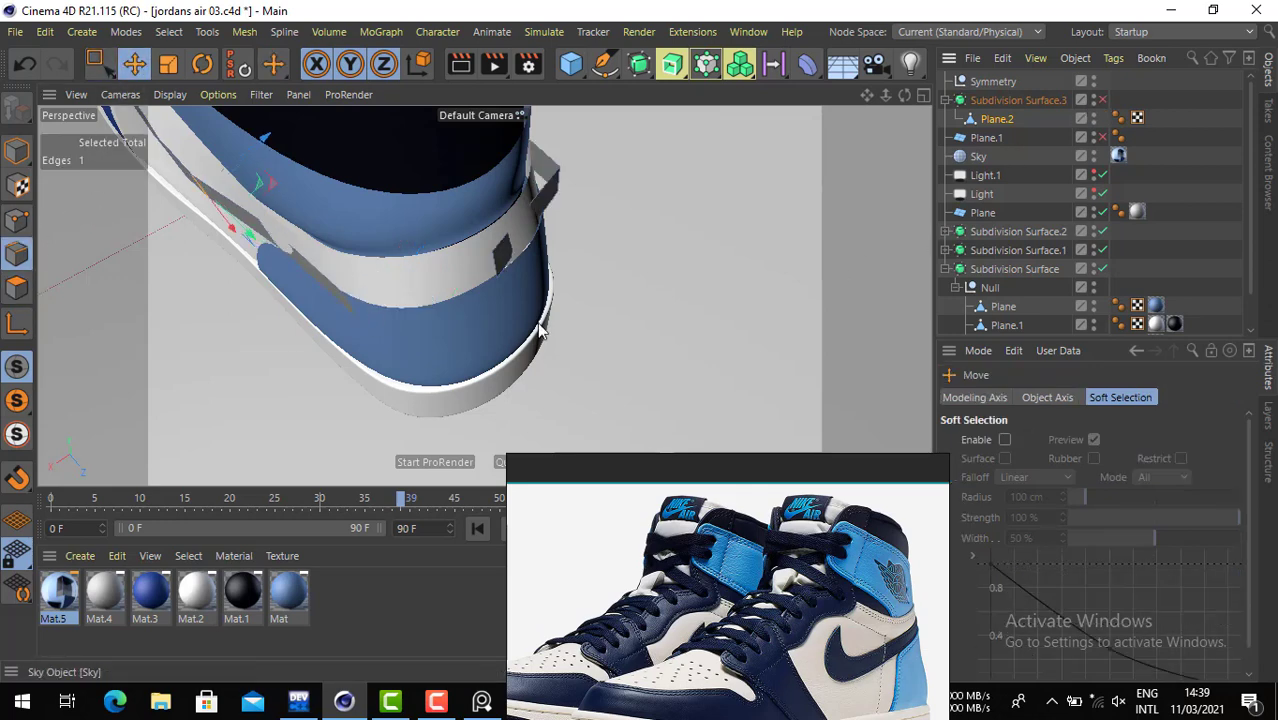
left_click(612, 277)
right_click(612, 277)
left_click(694, 152)
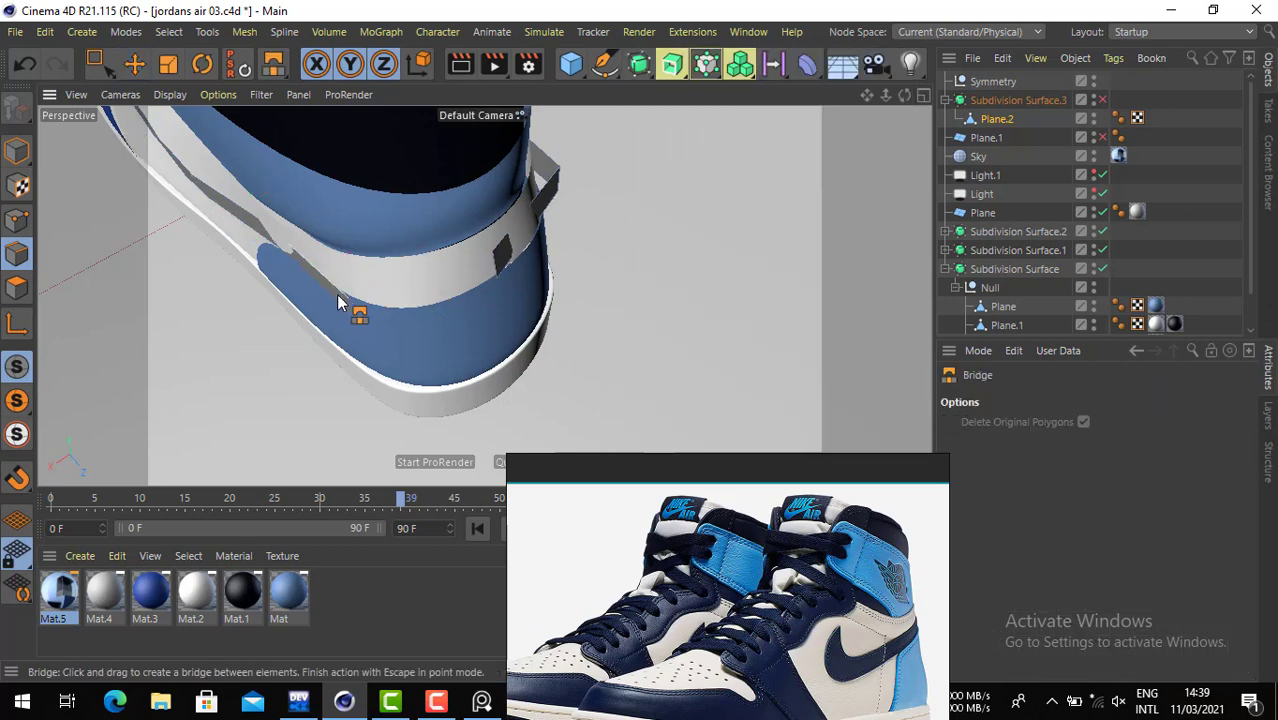
left_click_drag(356, 313, 491, 281)
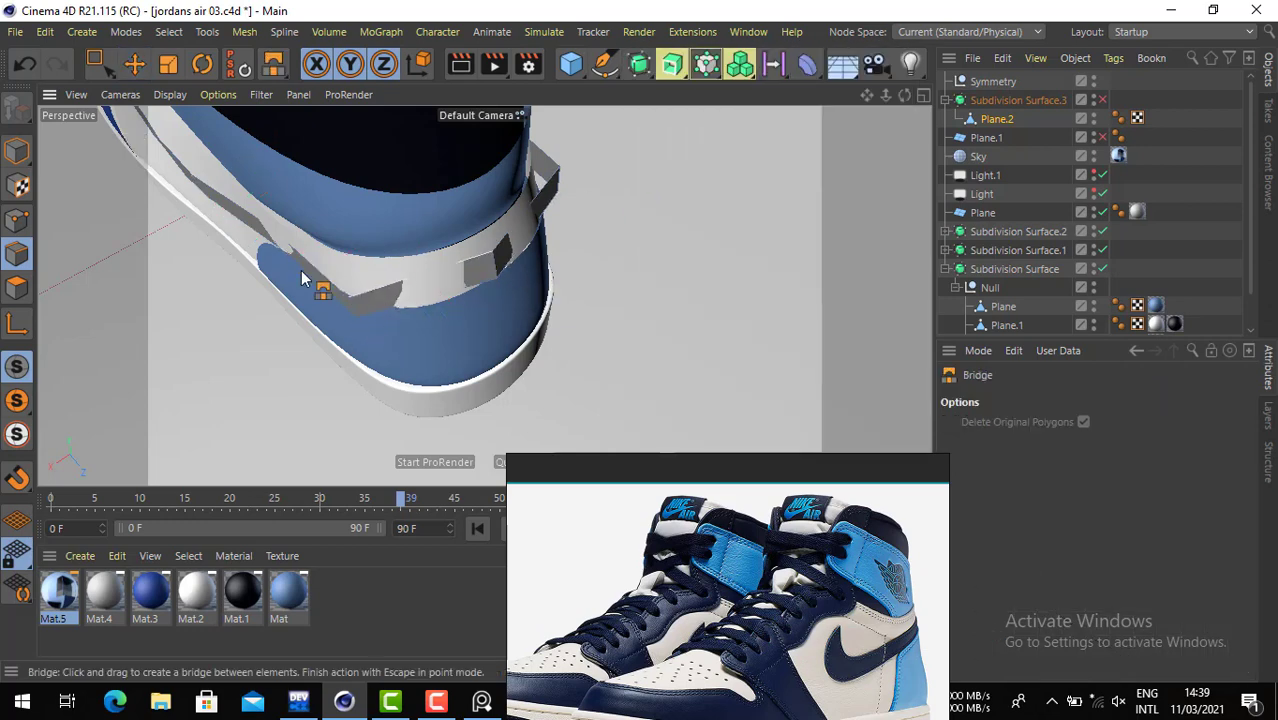
key("e")
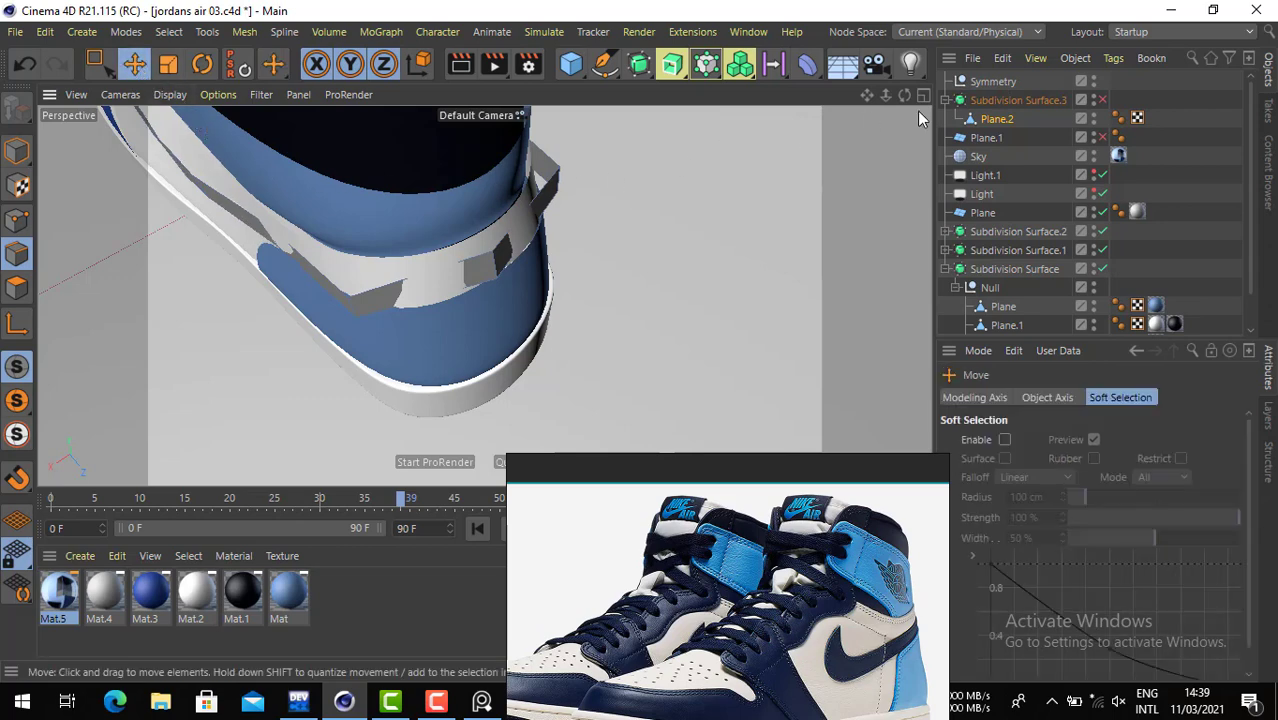
left_click(1103, 100)
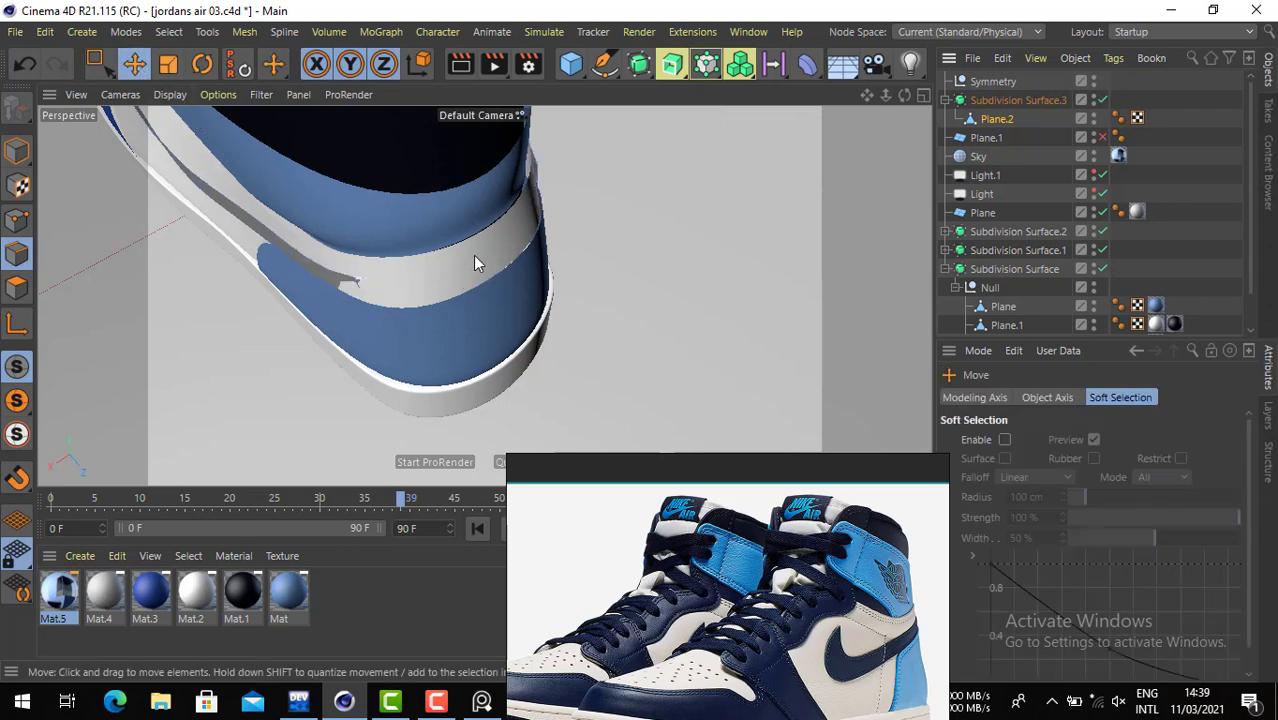
- Reposition the points of the bridged tail around the heel with Rectangle Selection in point mode
left_click_drag(103, 66, 154, 124)
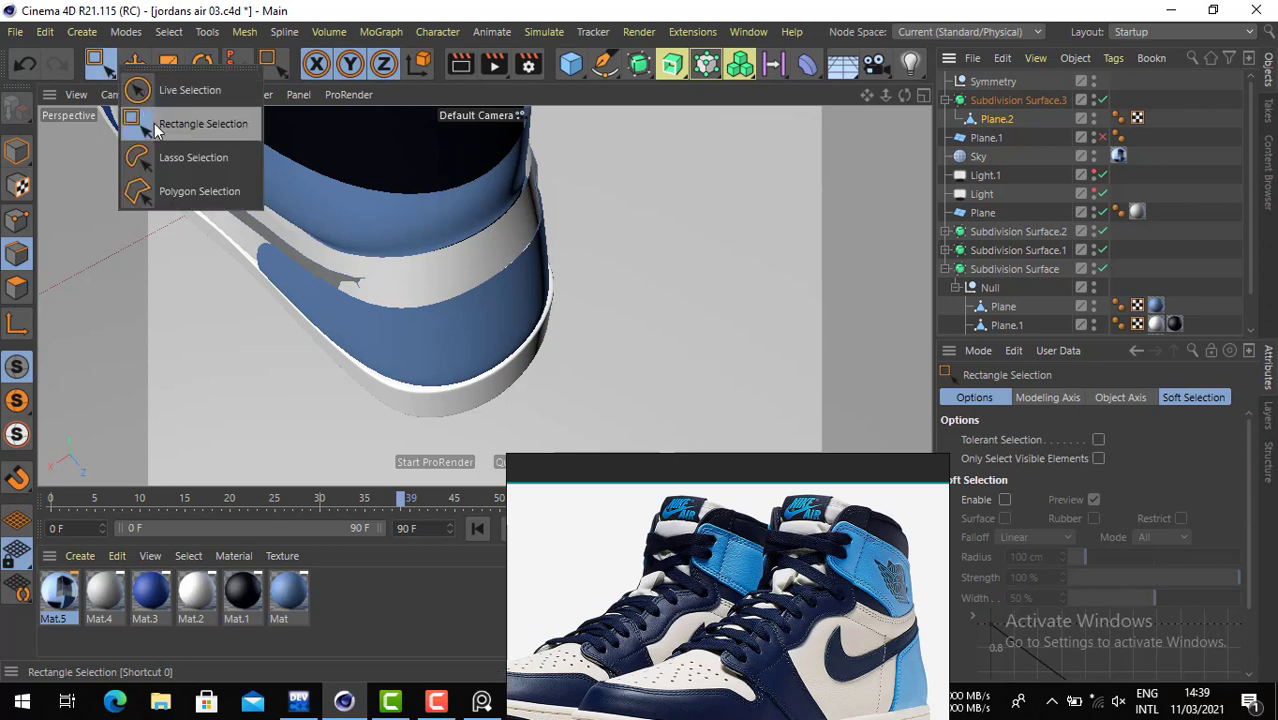
left_click(155, 130)
left_click(16, 221)
left_click_drag(365, 204, 359, 384, "alt")
left_click_drag(402, 344, 338, 176, "alt")
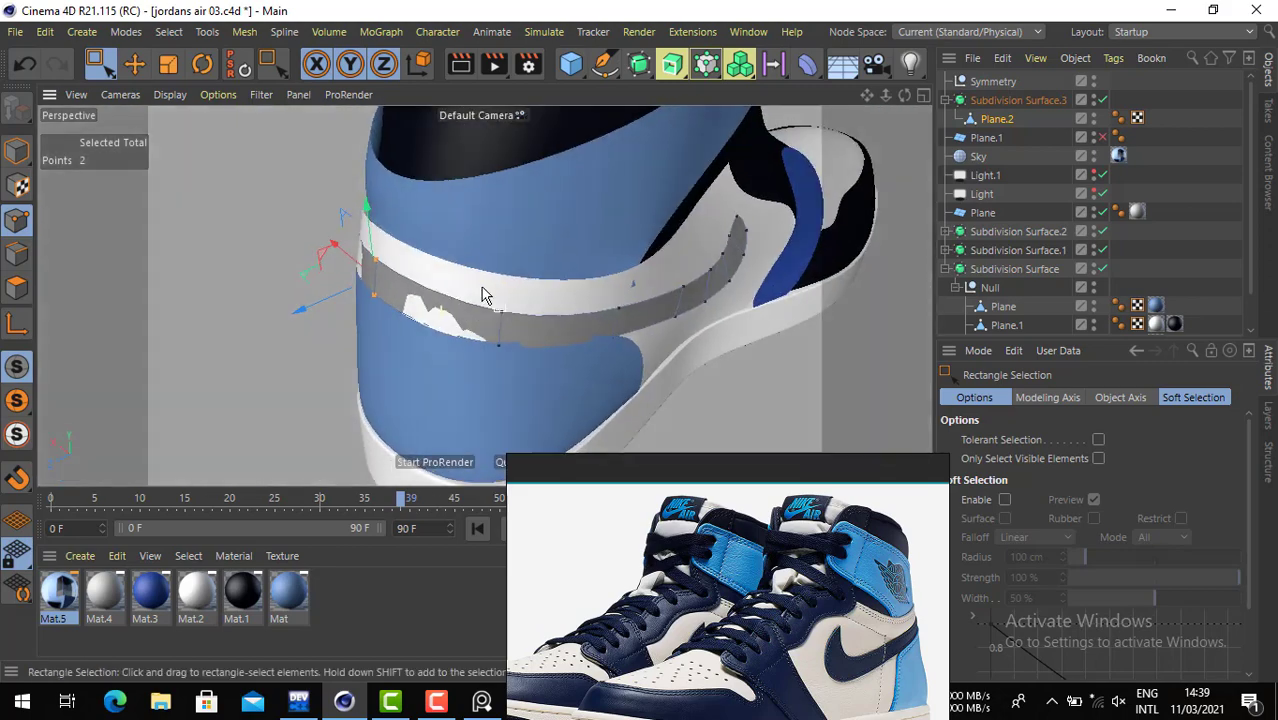
left_click_drag(441, 311, 147, 281, "alt")
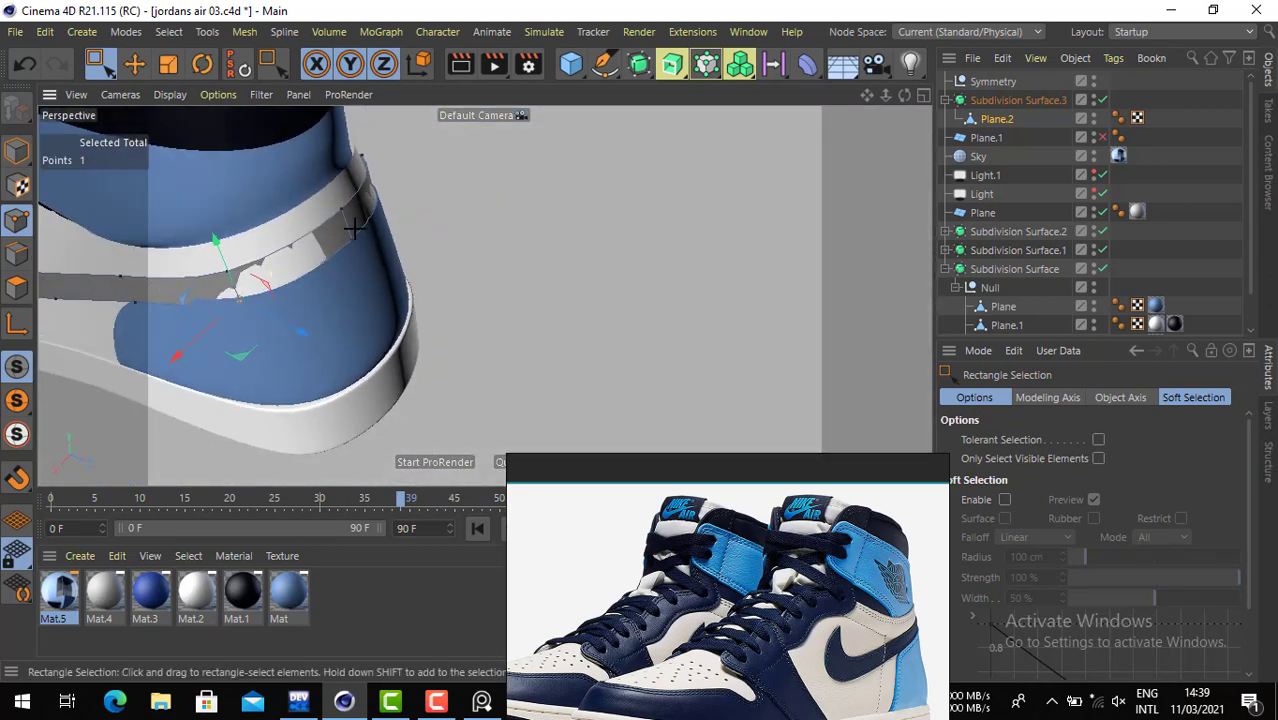
left_click_drag(354, 229, 298, 238)
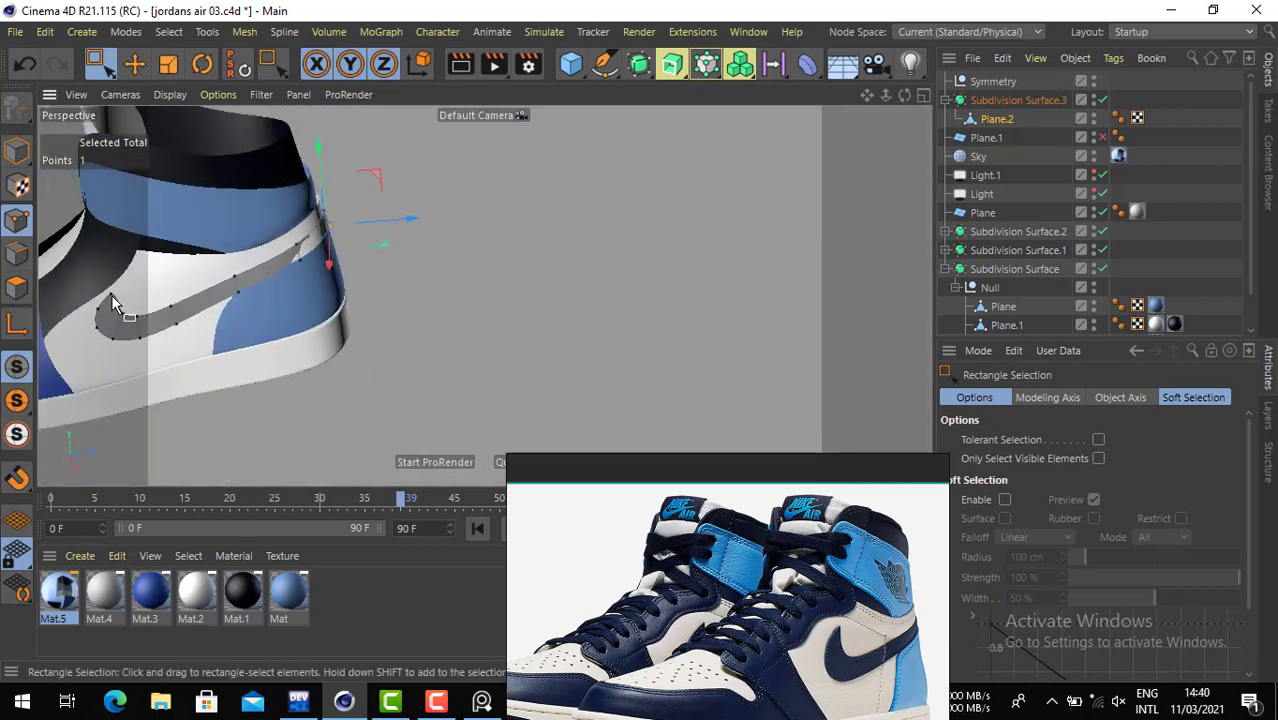
- Add a loop cut along the swoosh's upper edge, at about 7.2% offset, to sharpen the front tip
middle_click_drag(111, 295, 355, 242, "alt")
left_click_drag(355, 242, 272, 231, "alt")
key("m")
key("l")
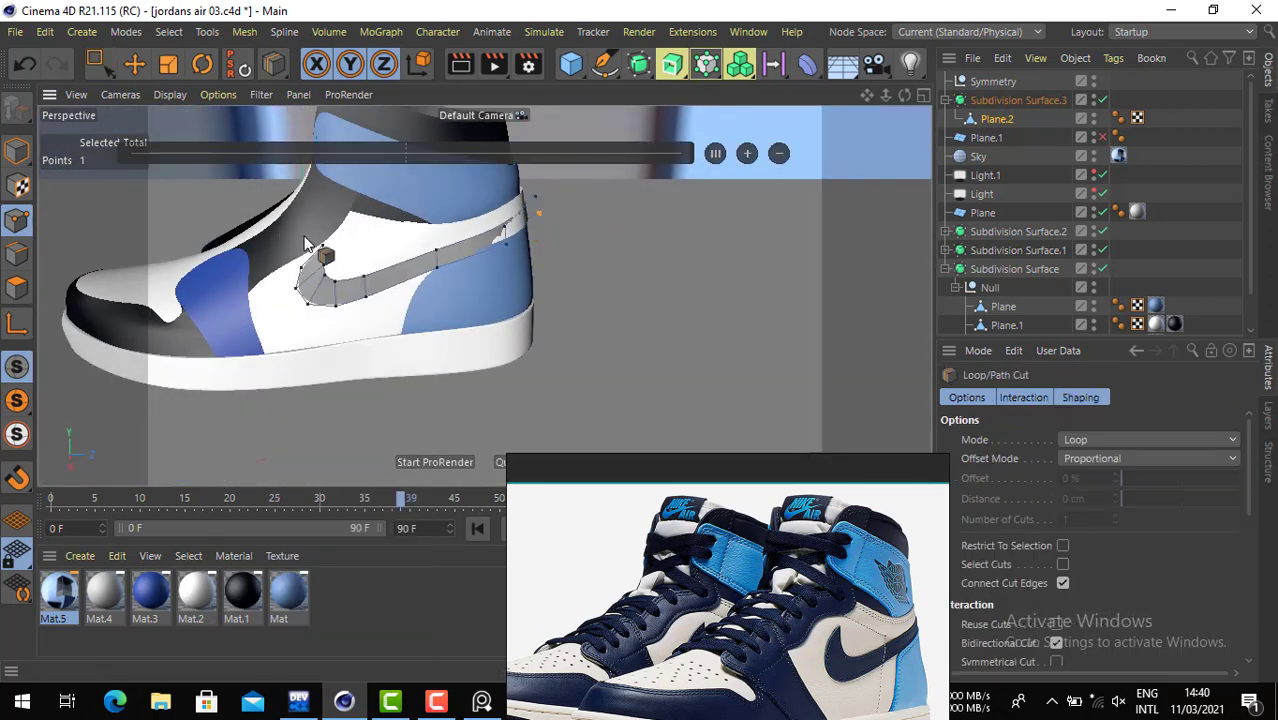
scroll(307, 244, "up", 5)
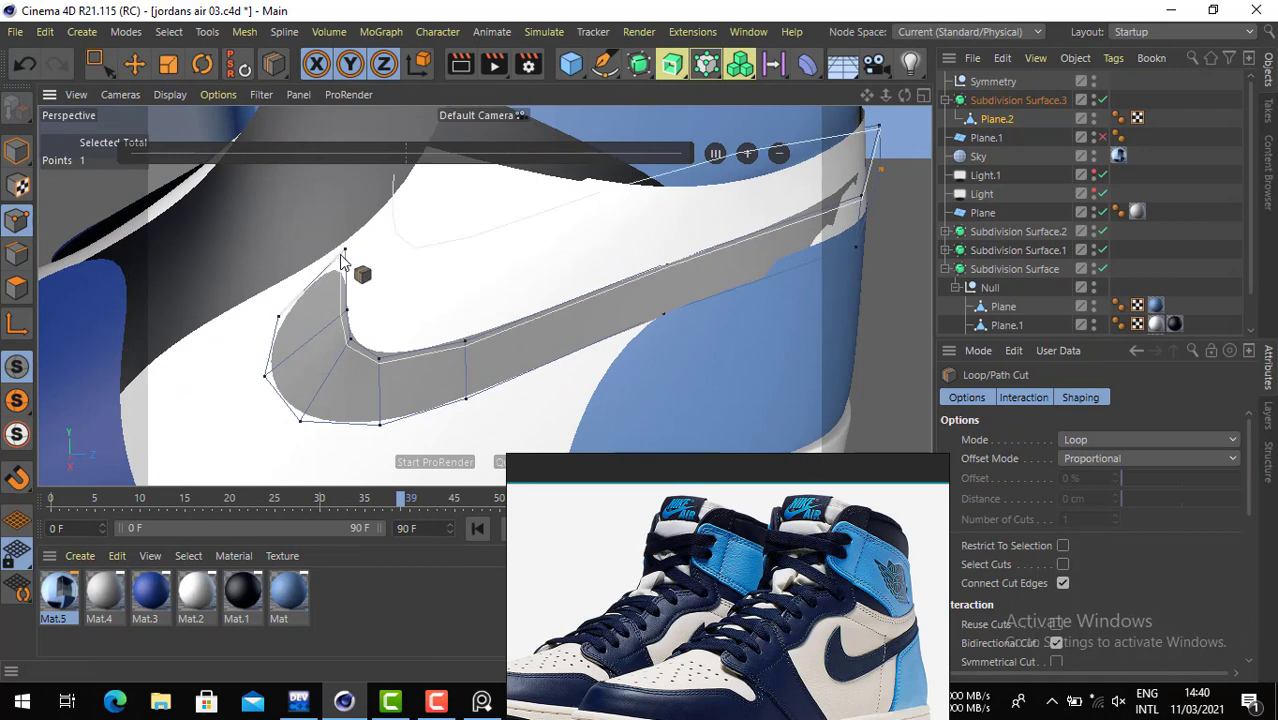
left_click(339, 254)
left_click(1166, 164)
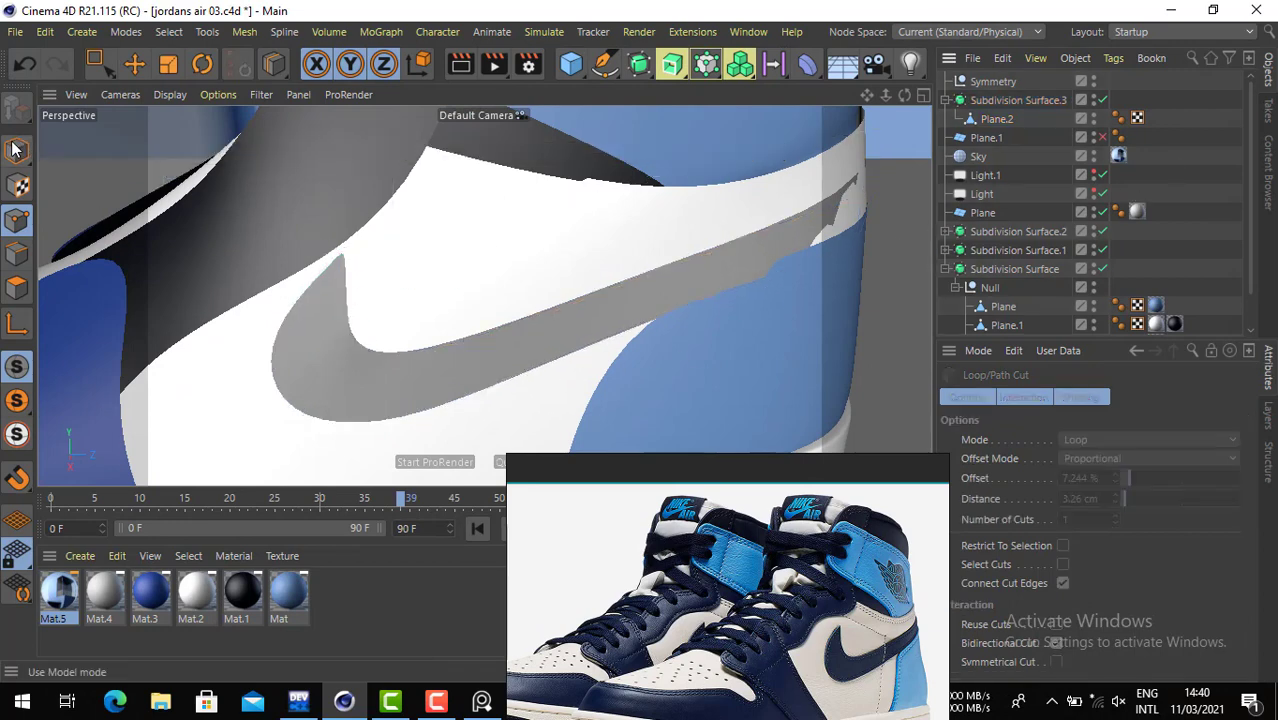
- Add a Cloth Surface generator and move the swoosh mesh into it
left_click(133, 65)
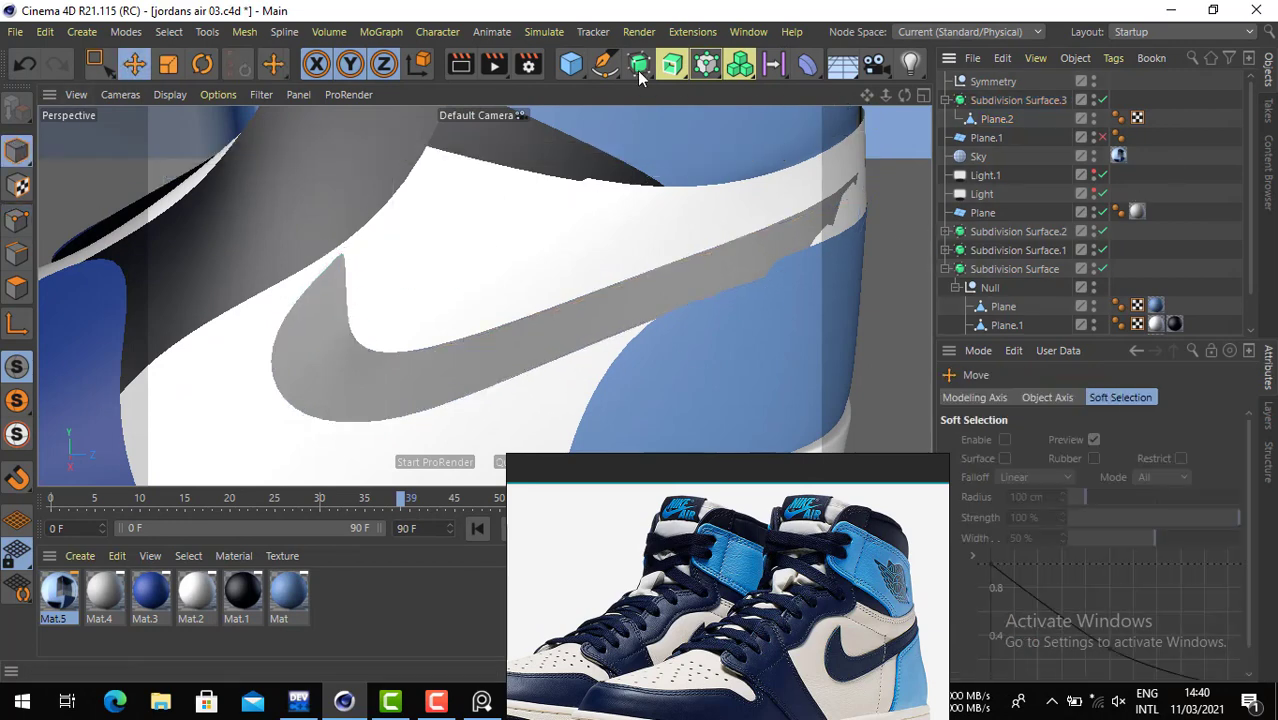
left_click(676, 70)
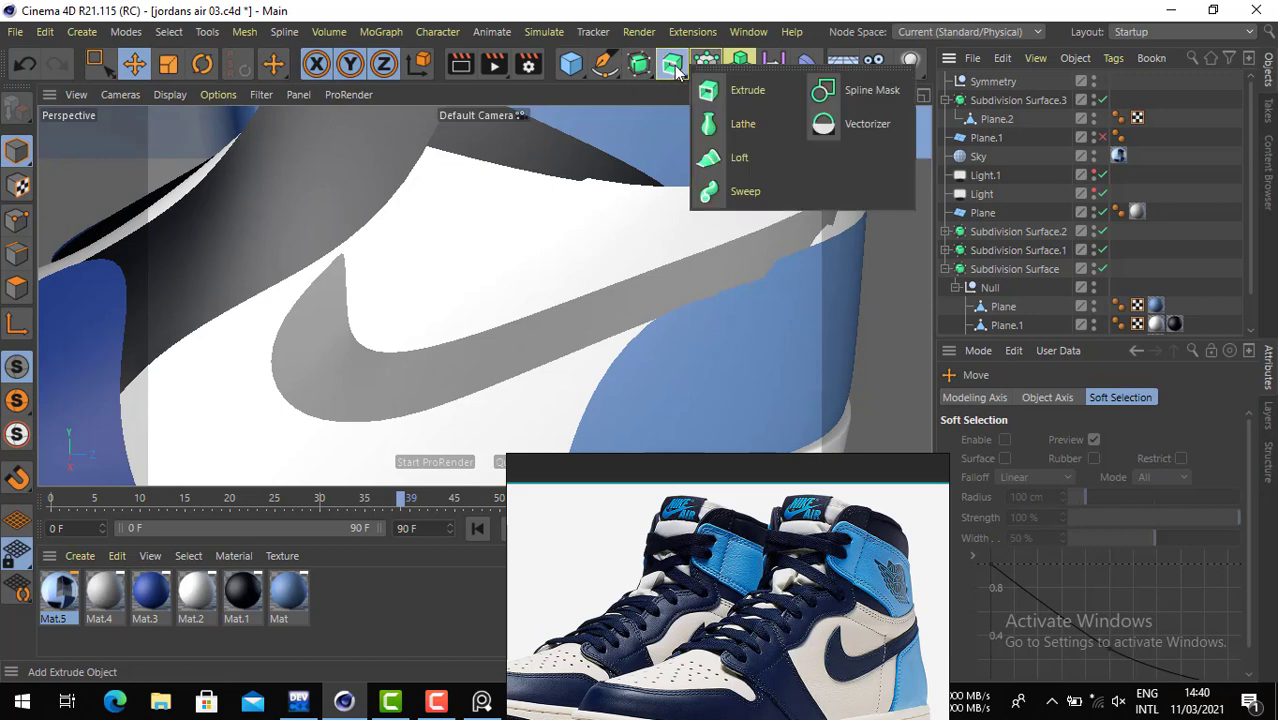
left_click(683, 8)
left_click(749, 74)
left_click(730, 5)
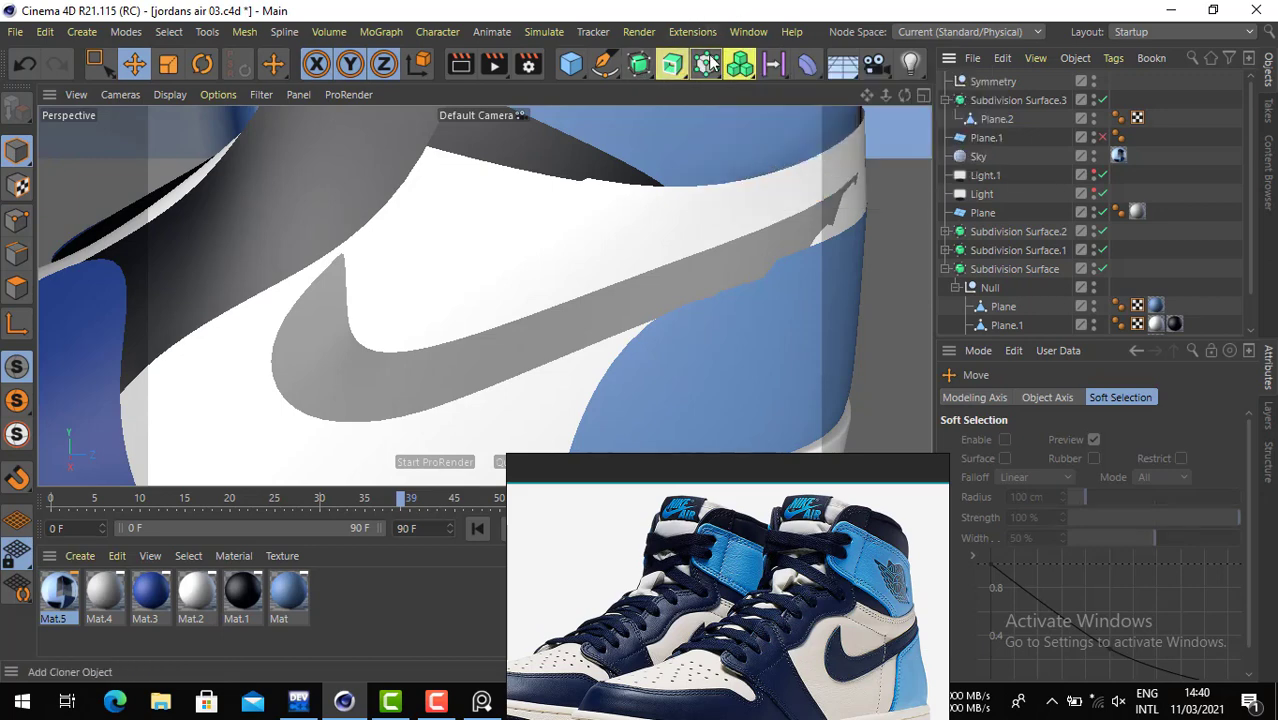
left_click(708, 64)
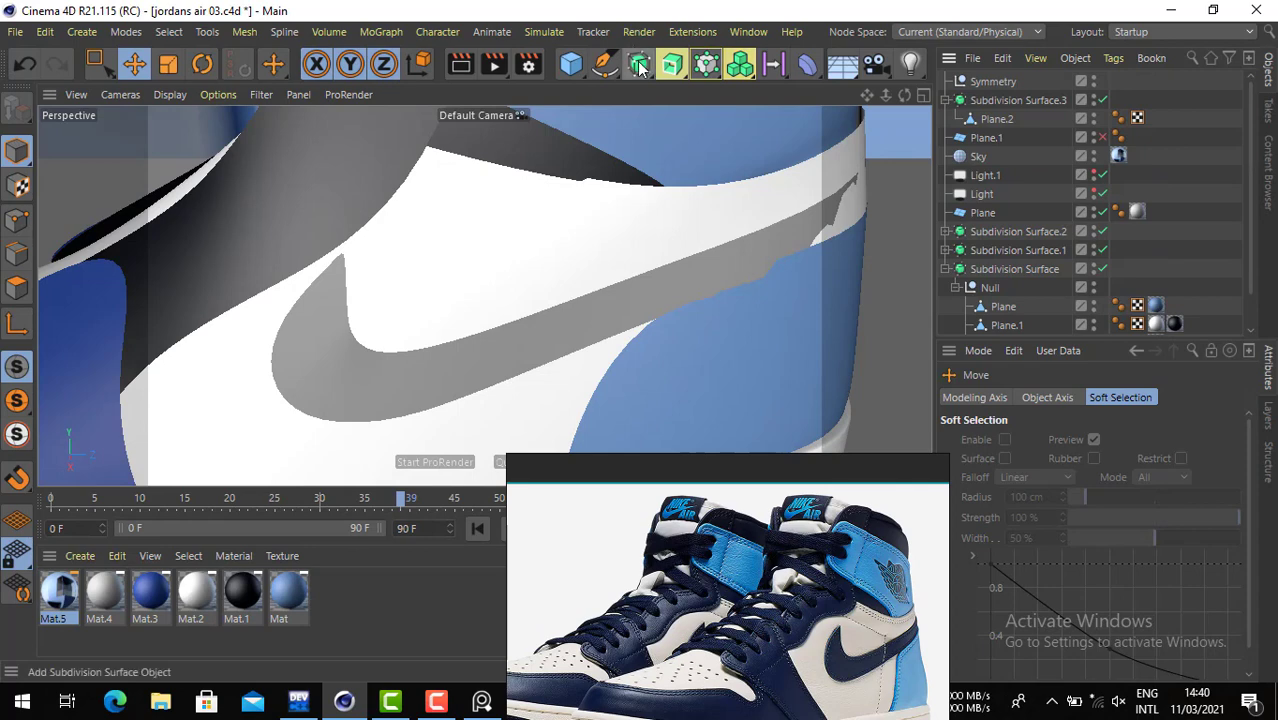
left_click(640, 66)
left_click(760, 121)
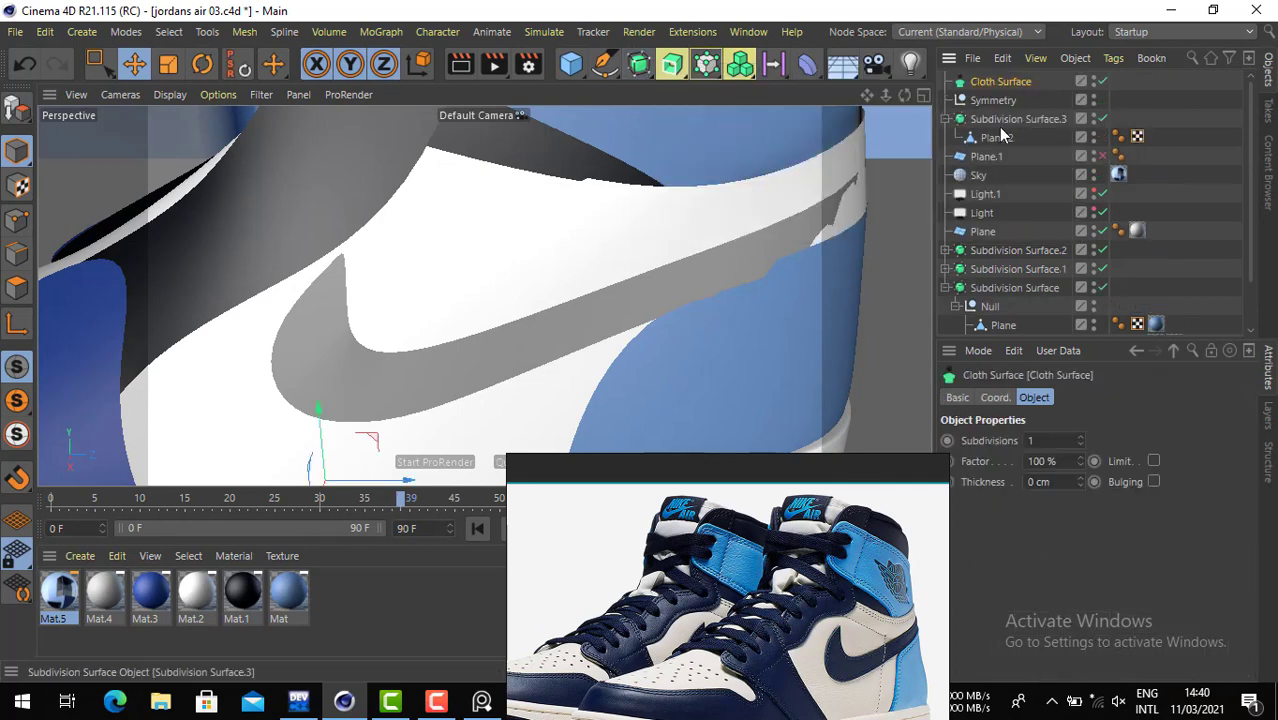
left_click_drag(986, 78, 990, 84)
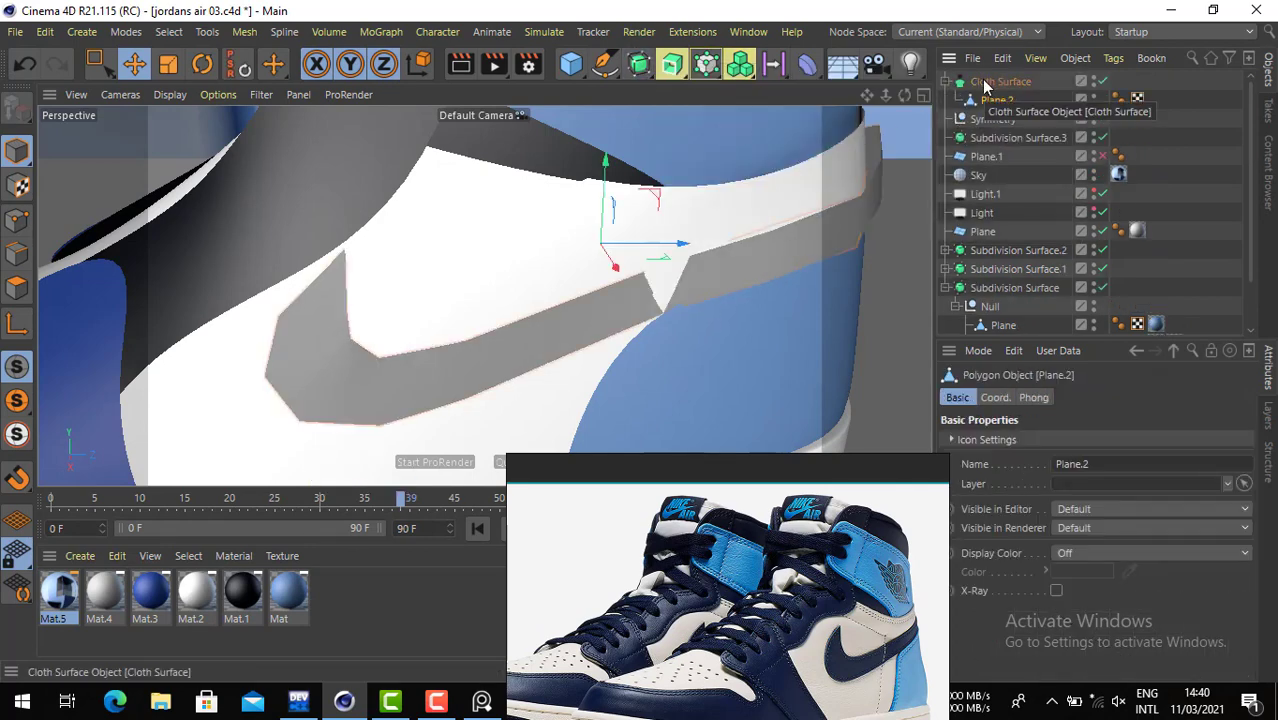
- Set the Cloth Surface to 0 subdivisions and 4 cm thickness, and nest it inside Subdivision Surface.3
left_click(995, 84)
left_click(1080, 445)
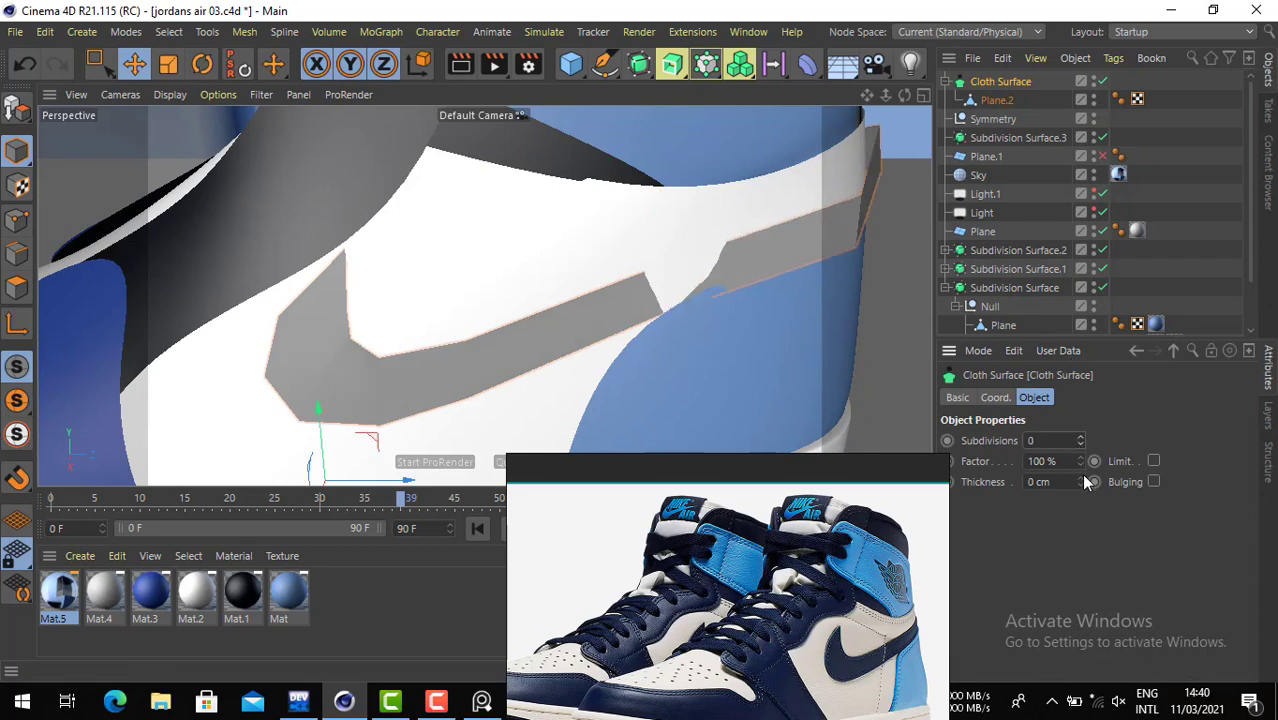
left_click(1081, 477)
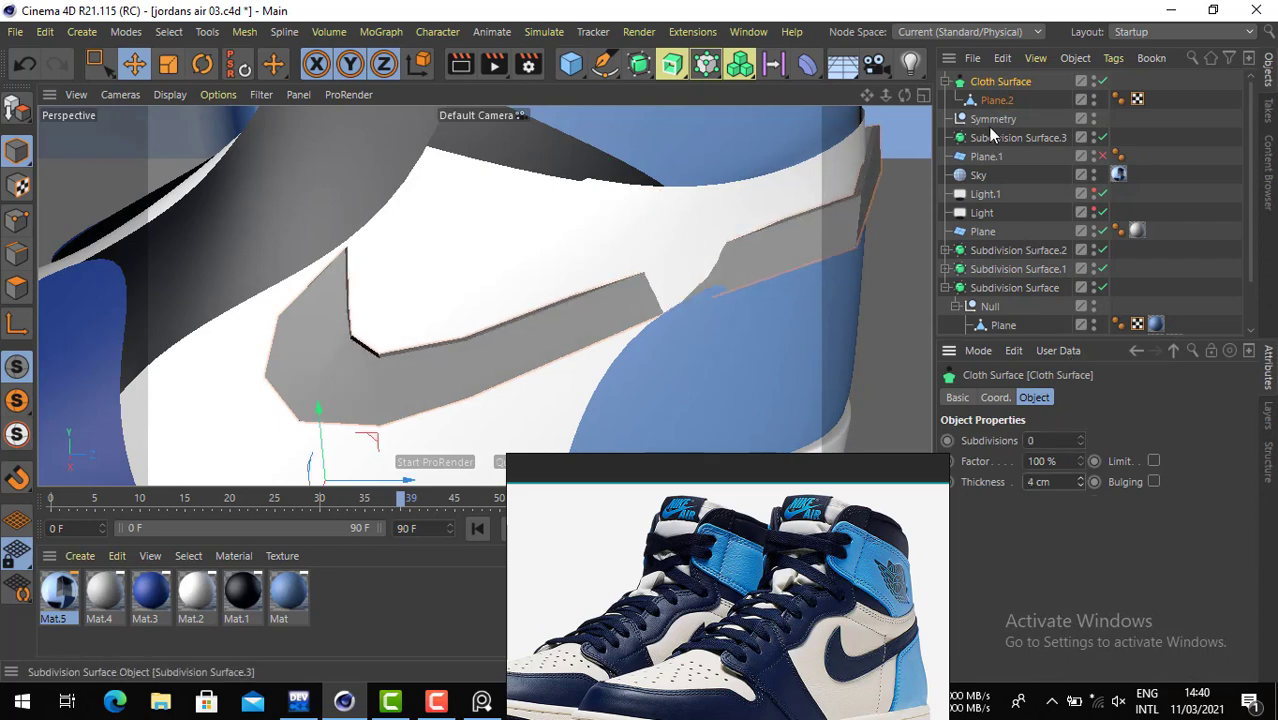
left_click_drag(994, 133, 996, 137)
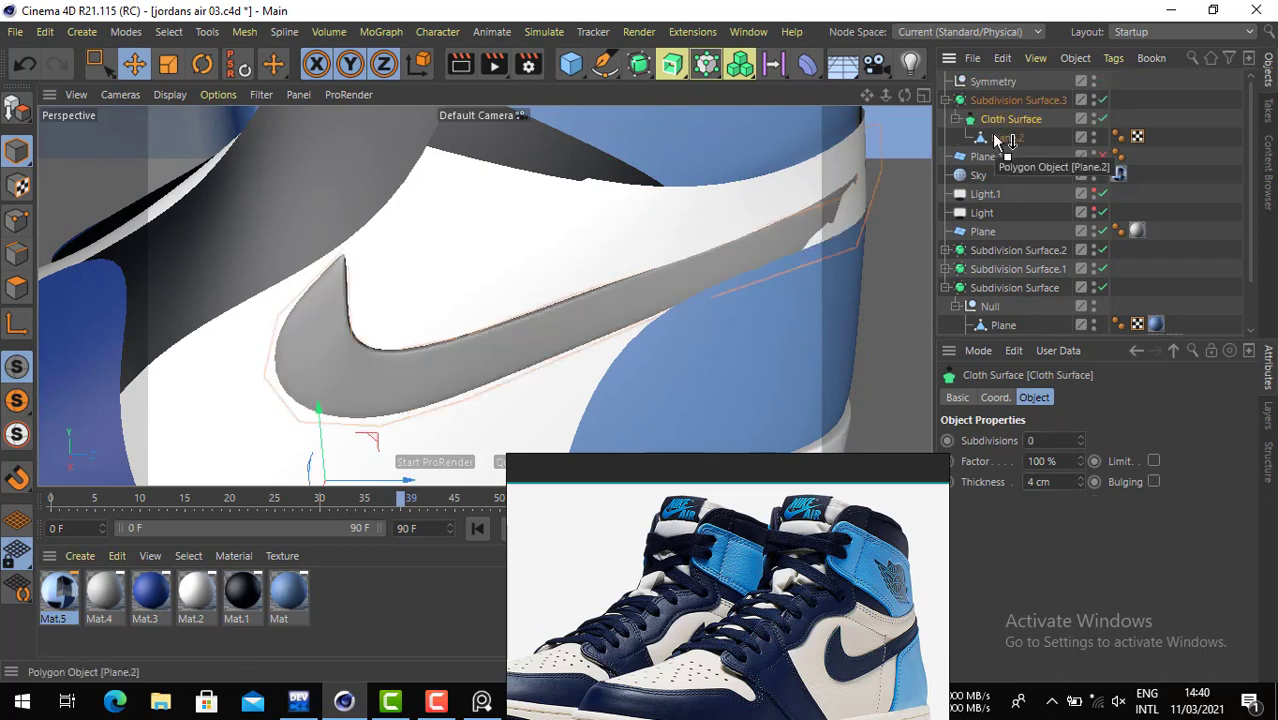
- Select 12 points at the swoosh mesh's front with Rectangle Selection in point mode, try to shift them, and undo the move
left_click_drag(437, 330, 716, 262, "alt")
left_click(1006, 137)
left_click(16, 220)
left_click(113, 76)
left_click_drag(808, 170, 522, 390)
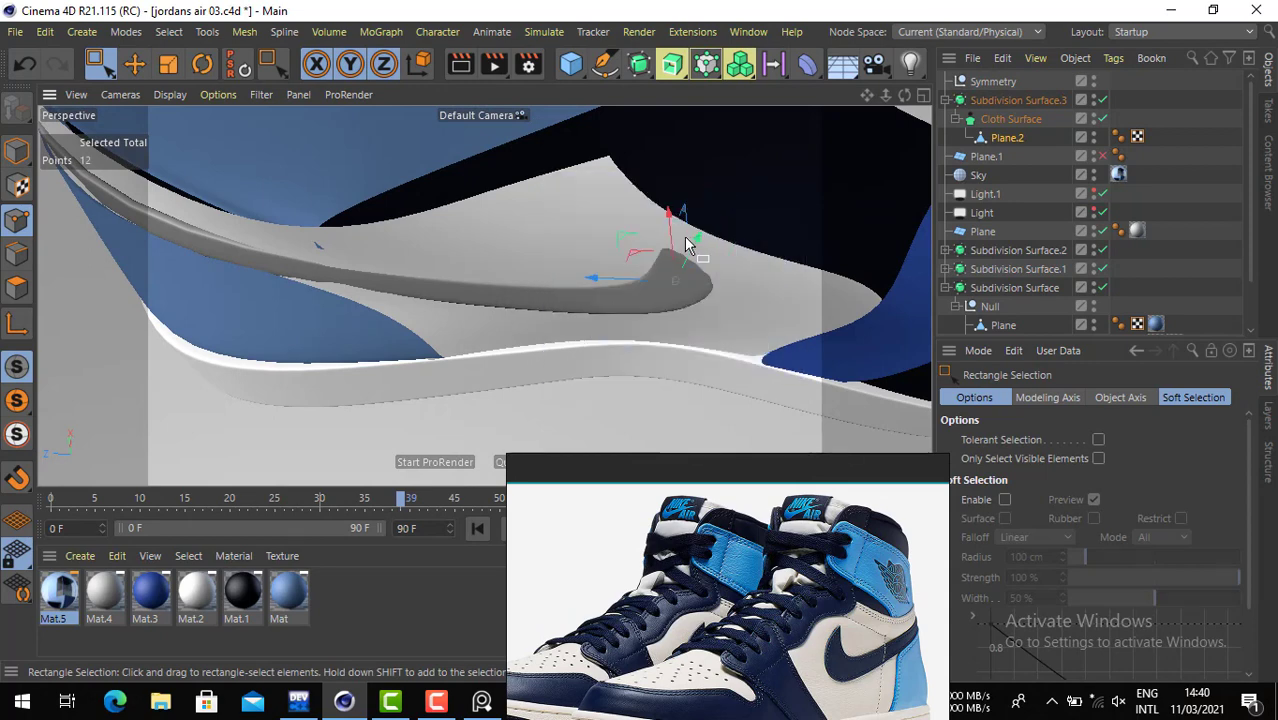
left_click_drag(676, 220, 672, 238)
key("ctrl+z")
- Reposition the five points at the swoosh's front tip and a single point on its tail near the heel
left_click_drag(770, 182, 580, 291)
scroll(640, 272, "up", 2)
left_click_drag(701, 225, 732, 227, "alt")
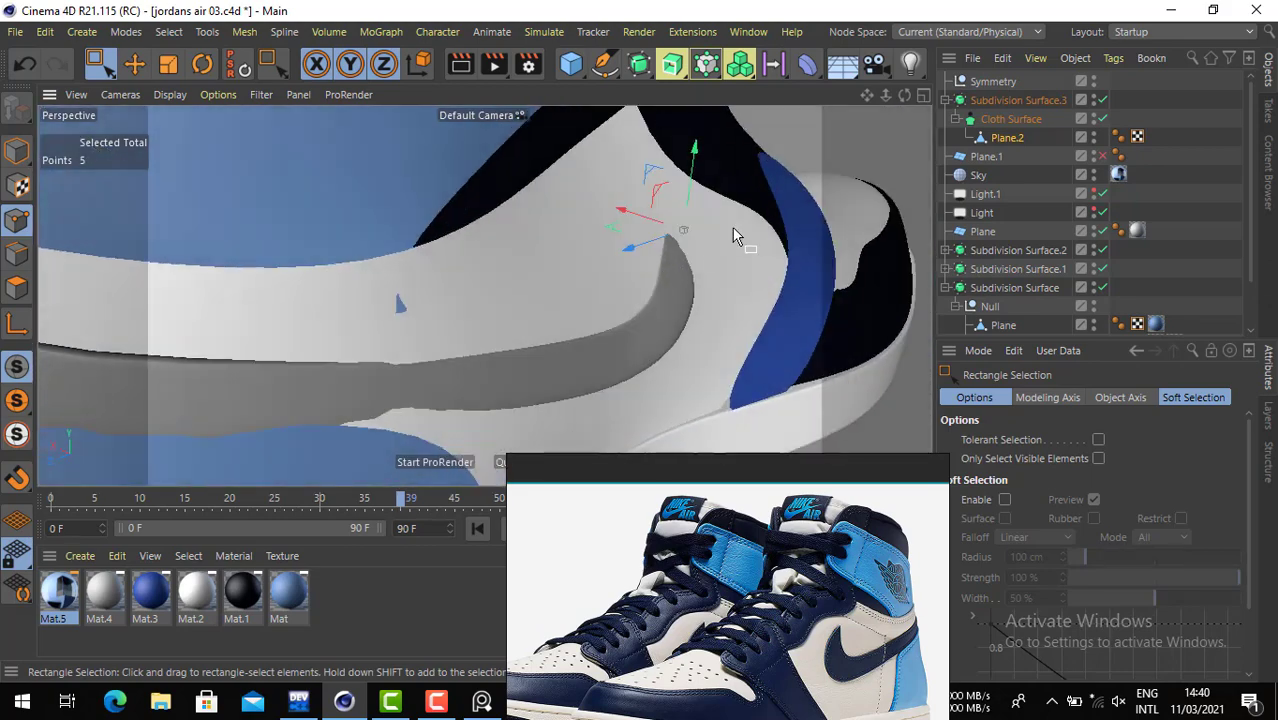
left_click_drag(642, 208, 788, 241, "alt")
left_click_drag(769, 235, 800, 262)
left_click_drag(703, 252, 573, 228, "alt")
left_click(588, 250)
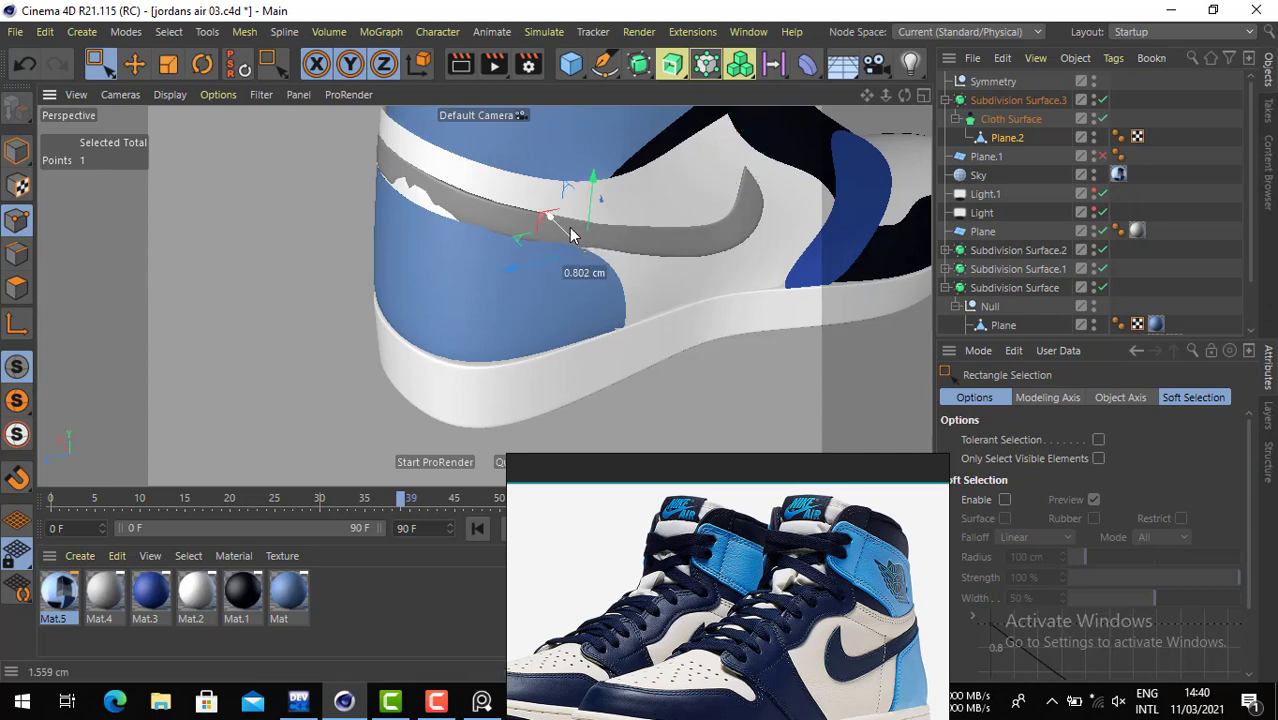
- Move the Plane meshes out of Subdivision Surface.2 and Subdivision Surface.1 into the Null under Subdivision Surface
scroll(1010, 160, "down", 1)
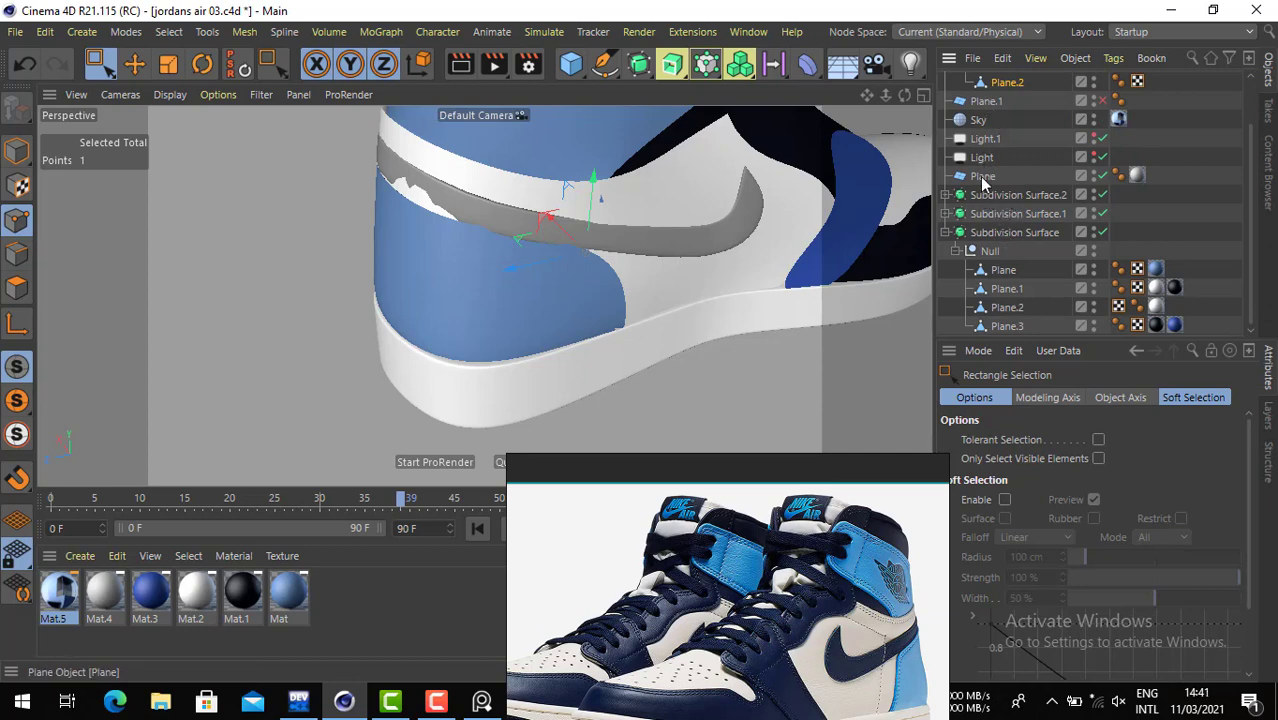
scroll(1003, 270, "up", 1)
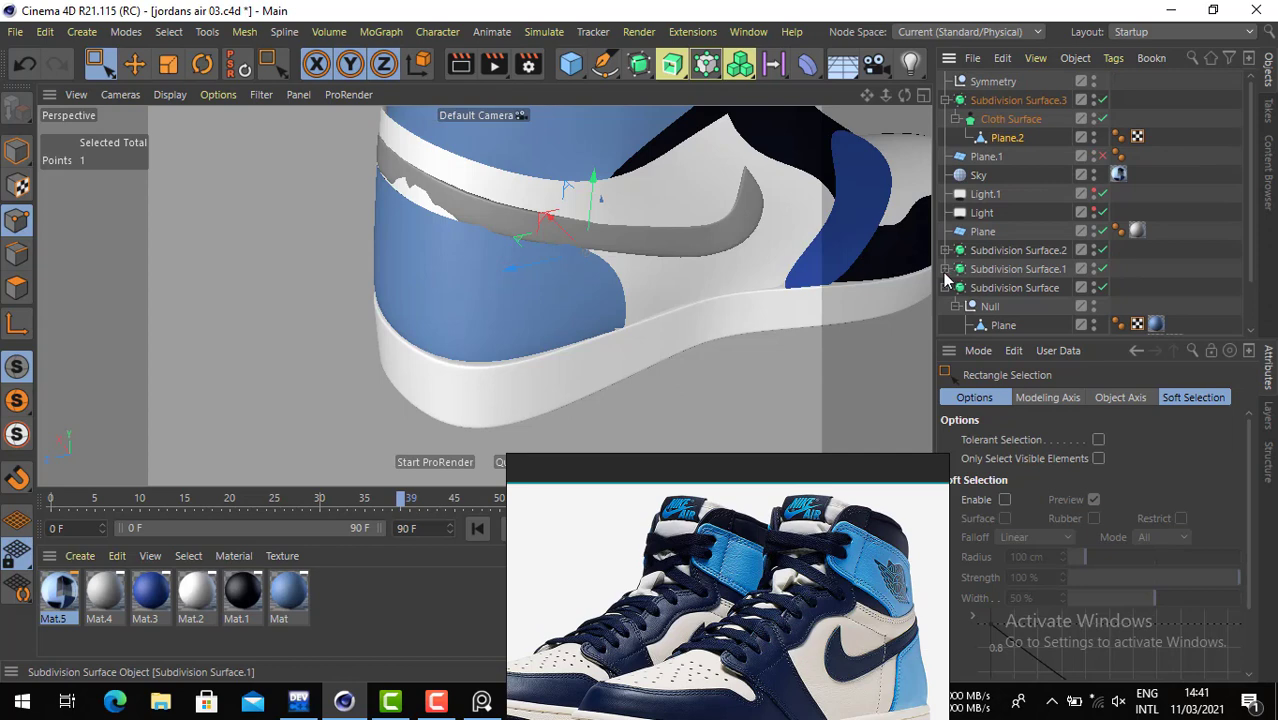
left_click(945, 269)
left_click(945, 250)
left_click(993, 268)
scroll(996, 254, "down", 2)
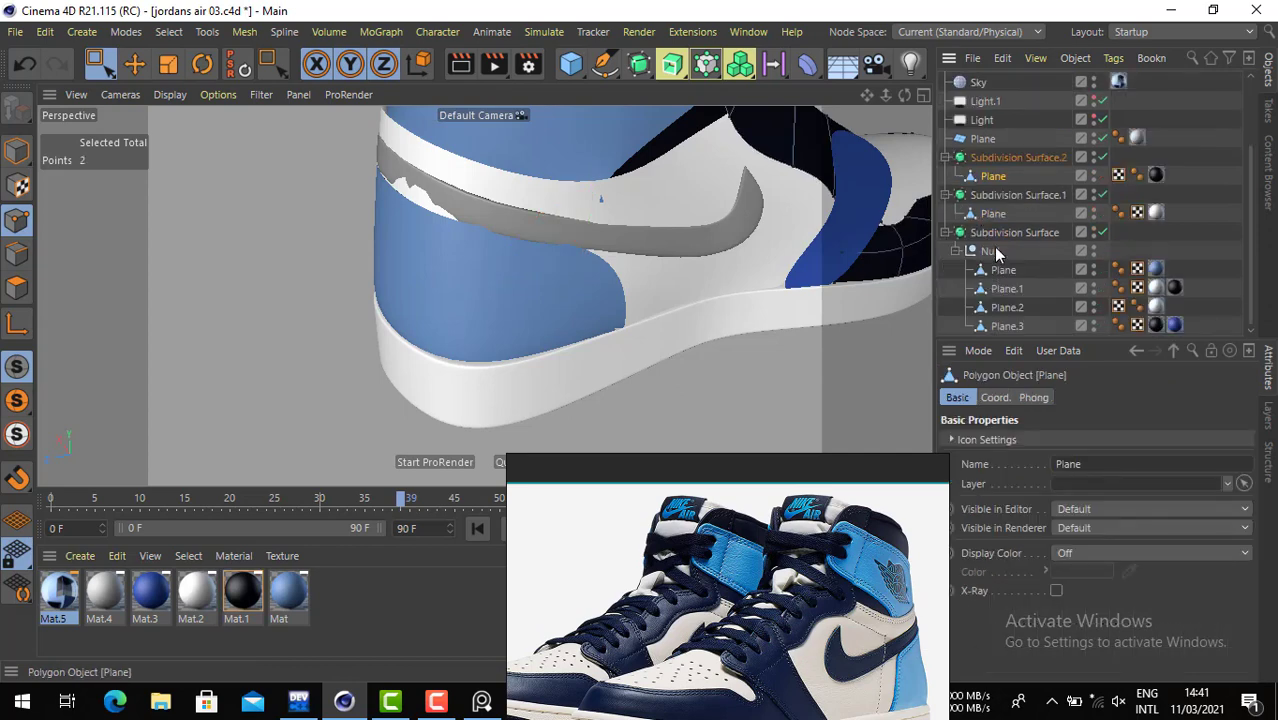
left_click(995, 214, "ctrl")
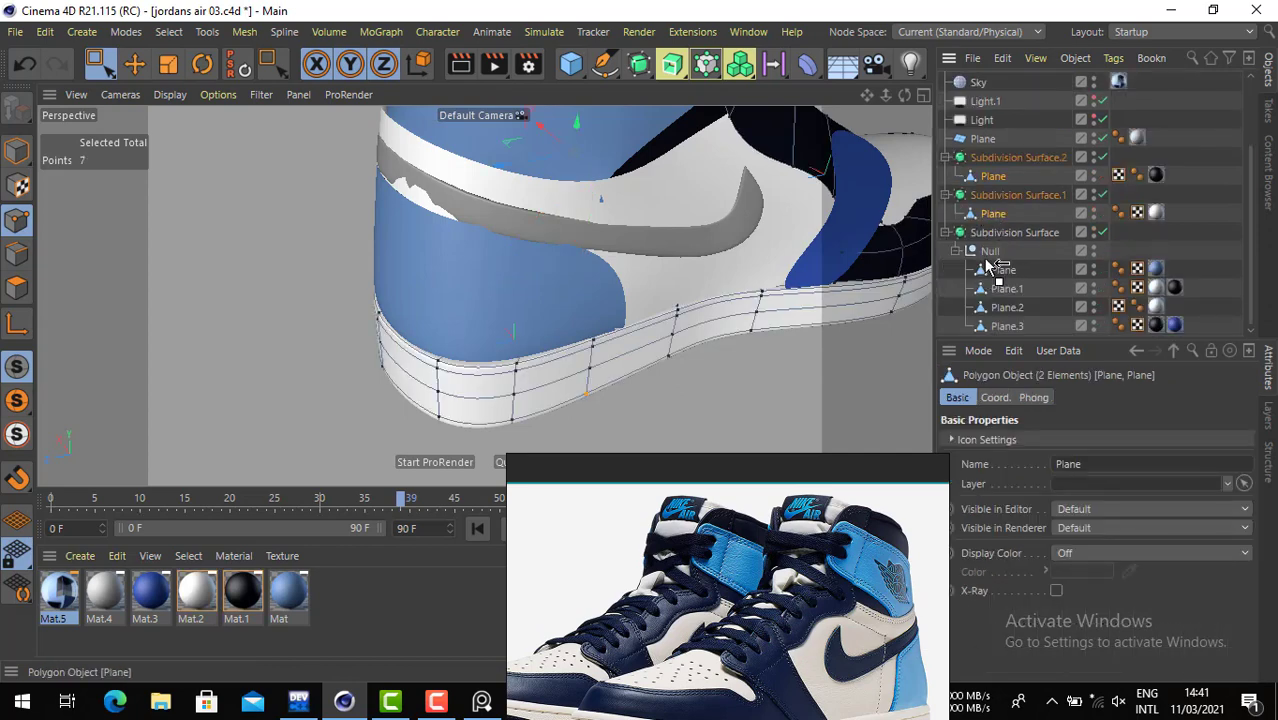
left_click_drag(988, 267, 990, 268)
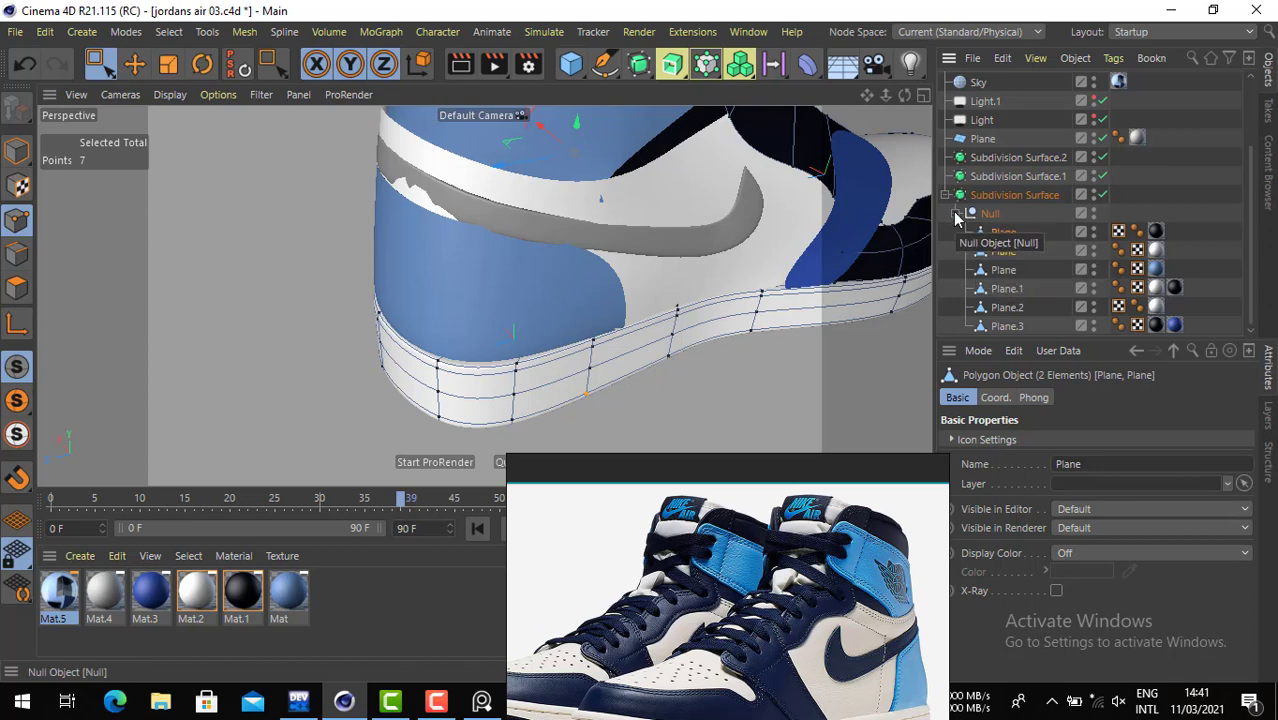
- Move the swoosh mesh into the Null, and nest the Null in the Cloth Surface inside Subdivision Surface
scroll(955, 218, "up", 4)
scroll(985, 185, "up", 1)
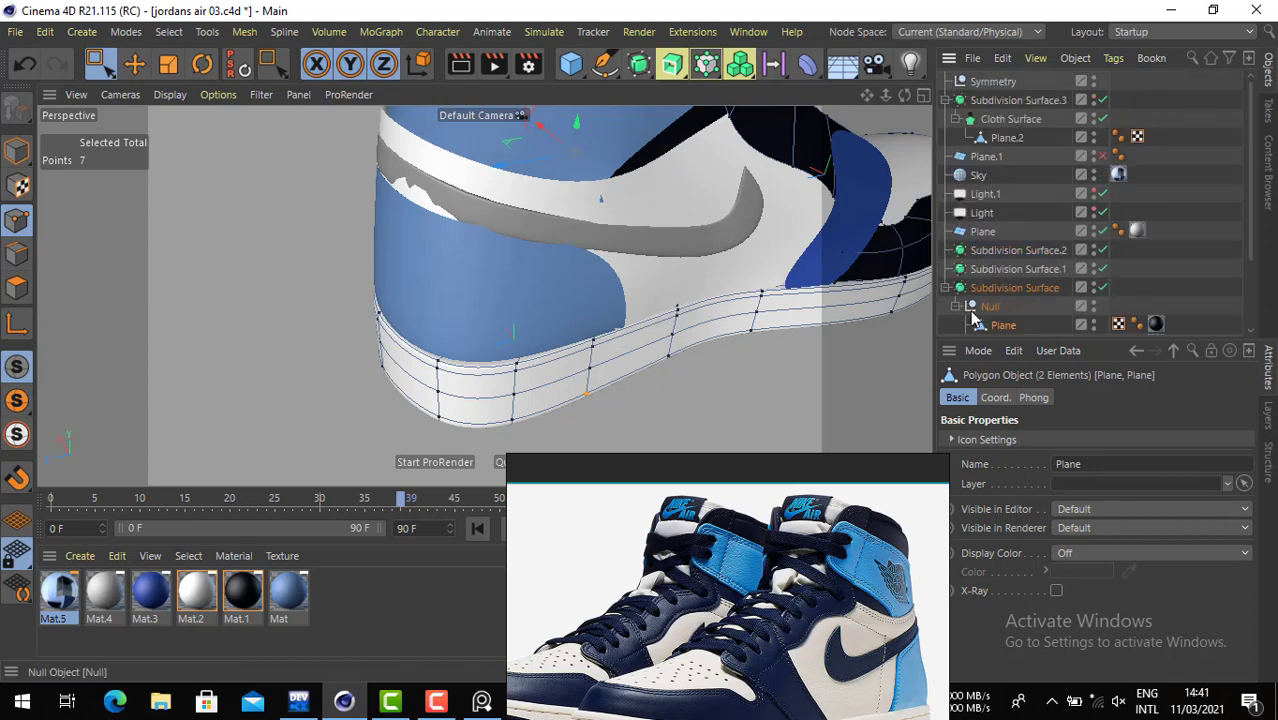
scroll(977, 302, "down", 5)
left_click(956, 215)
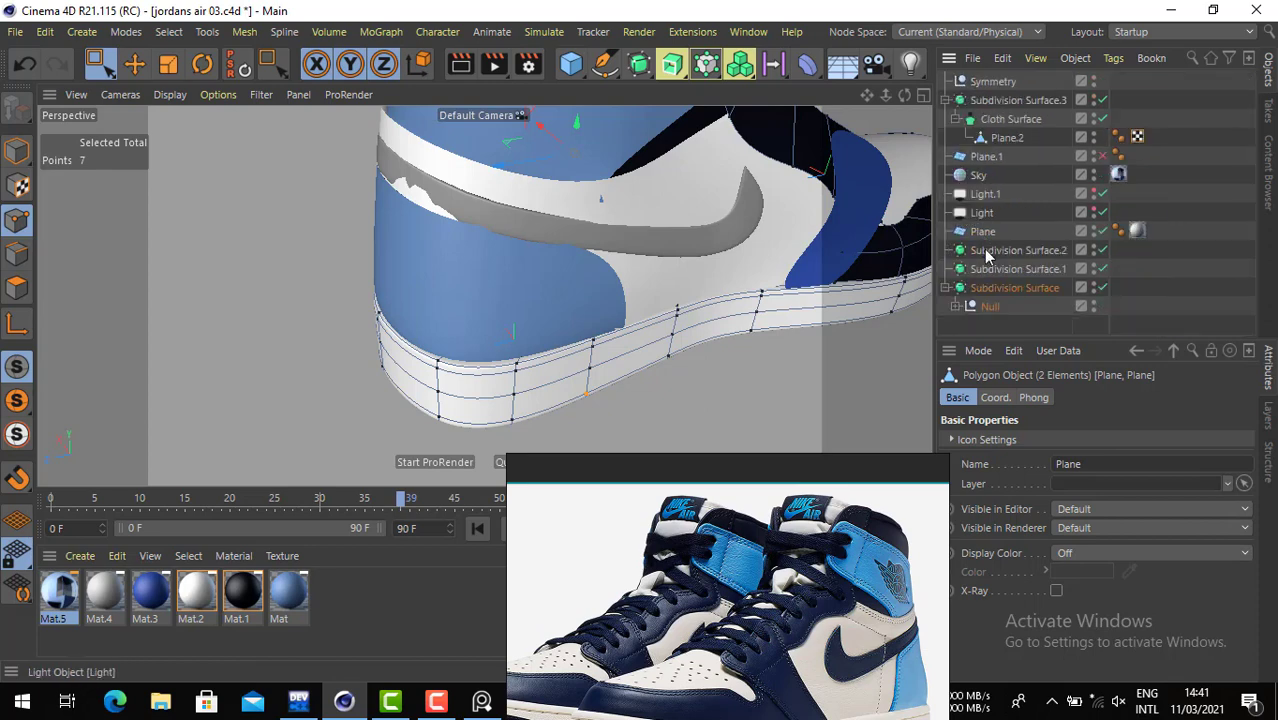
left_click(995, 307)
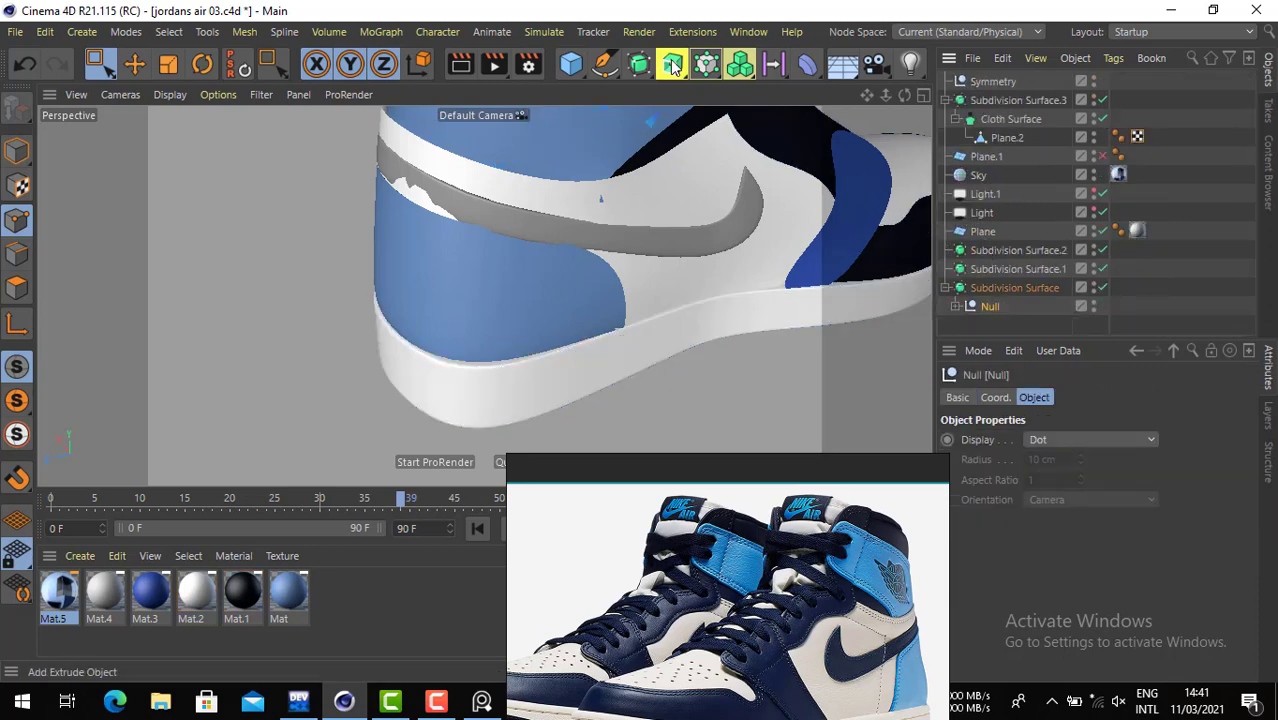
left_click_drag(983, 300, 999, 287)
left_click(967, 288)
left_click(966, 287)
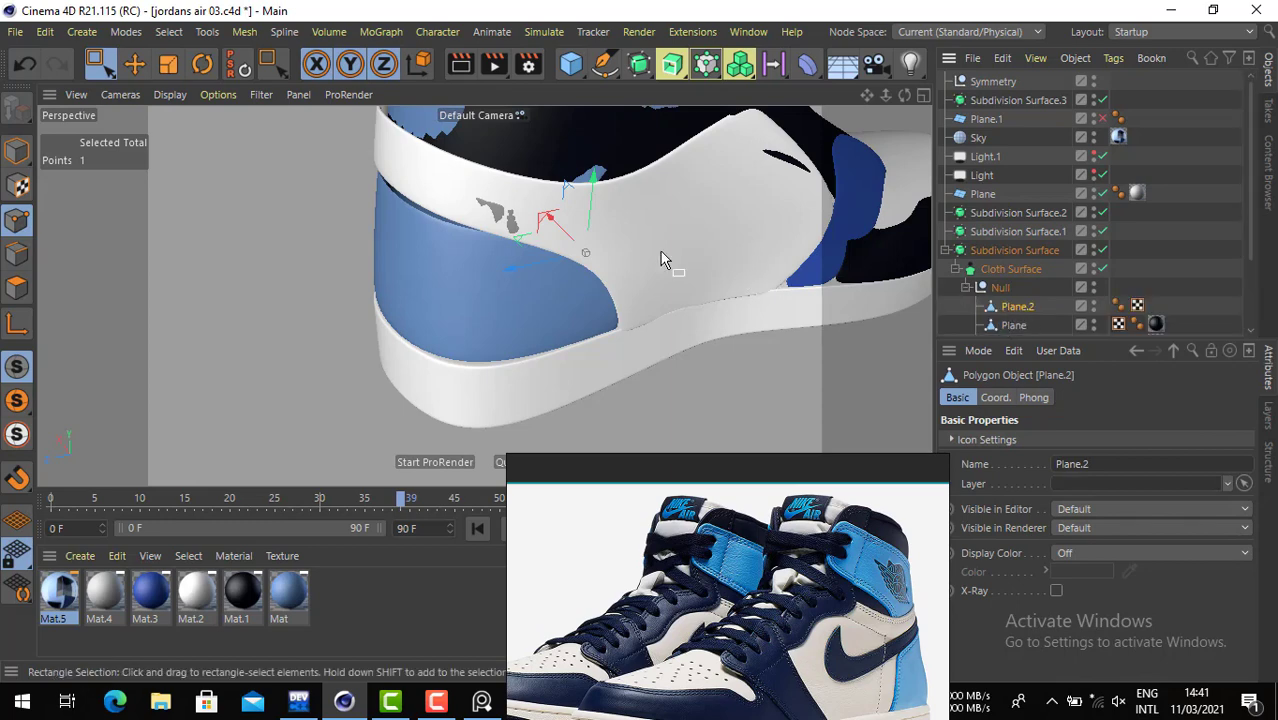
- Select all seven meshes under the Null and select the whole shoe's polygons in polygon mode
left_click_drag(370, 238, 520, 210, "alt")
scroll(1014, 292, "down", 3)
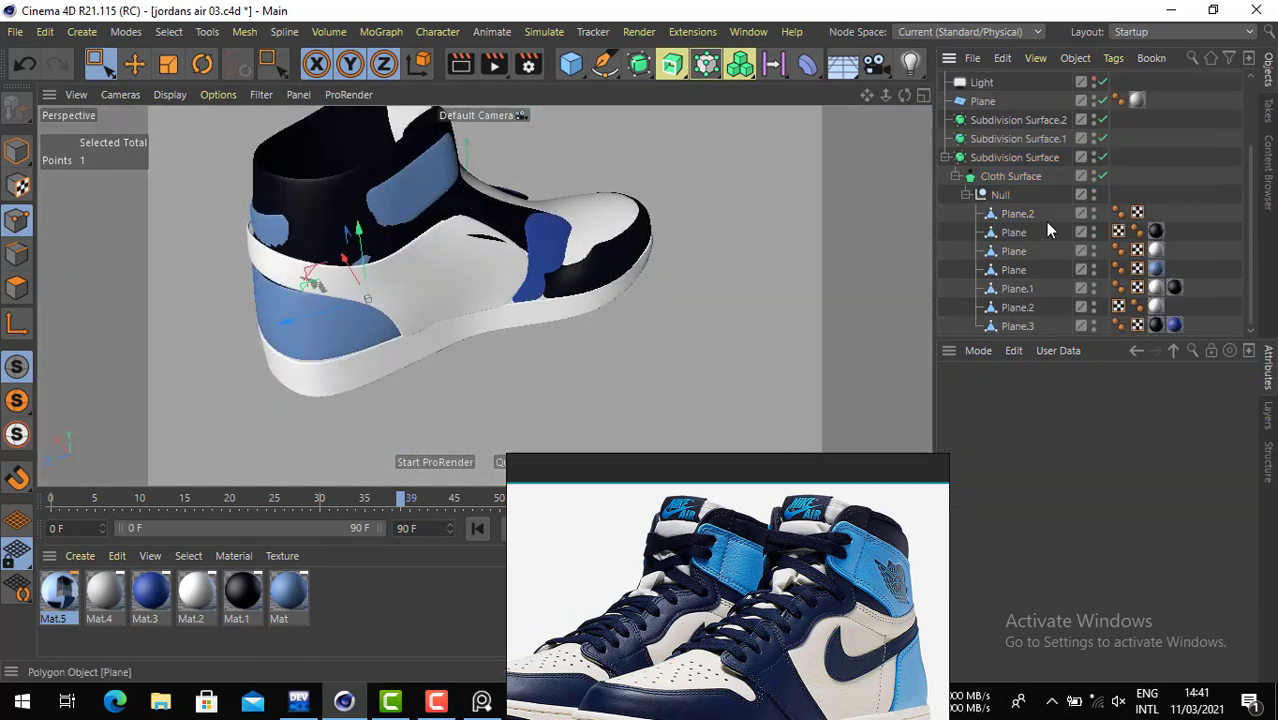
left_click_drag(1053, 209, 1052, 334)
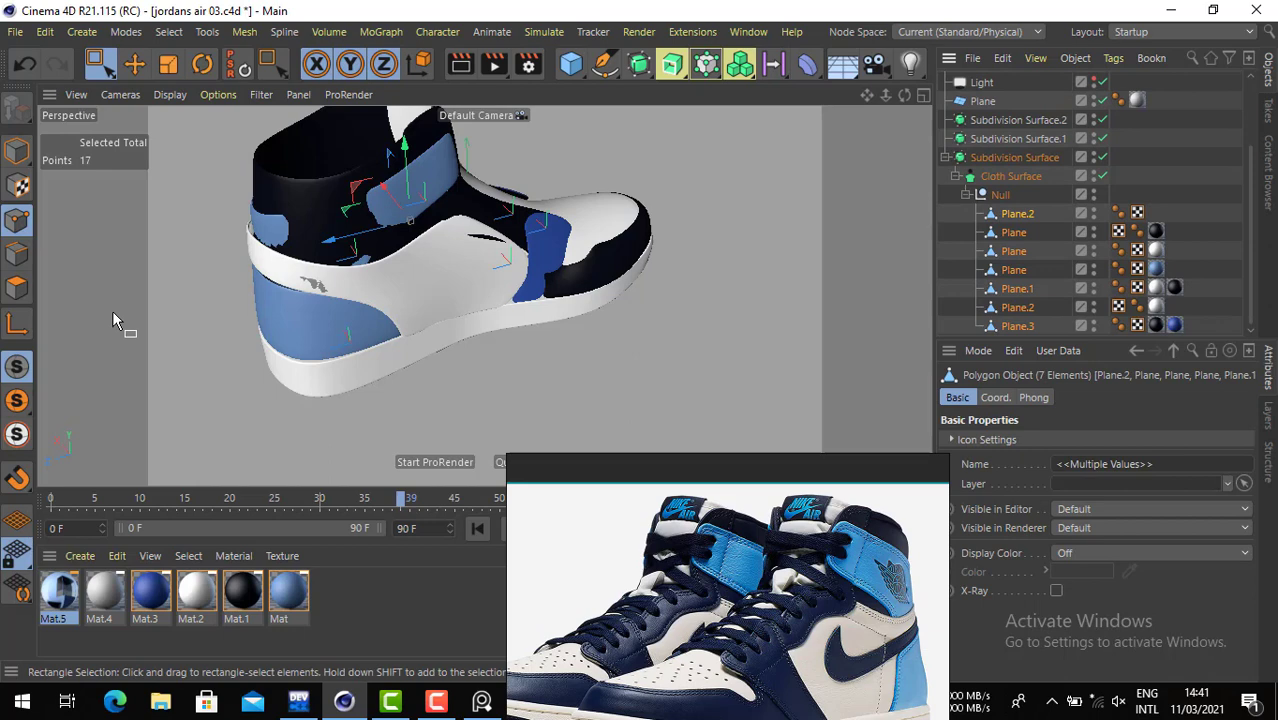
left_click(16, 288)
scroll(433, 232, "down", 3)
middle_click_drag(433, 232, 464, 299, "alt")
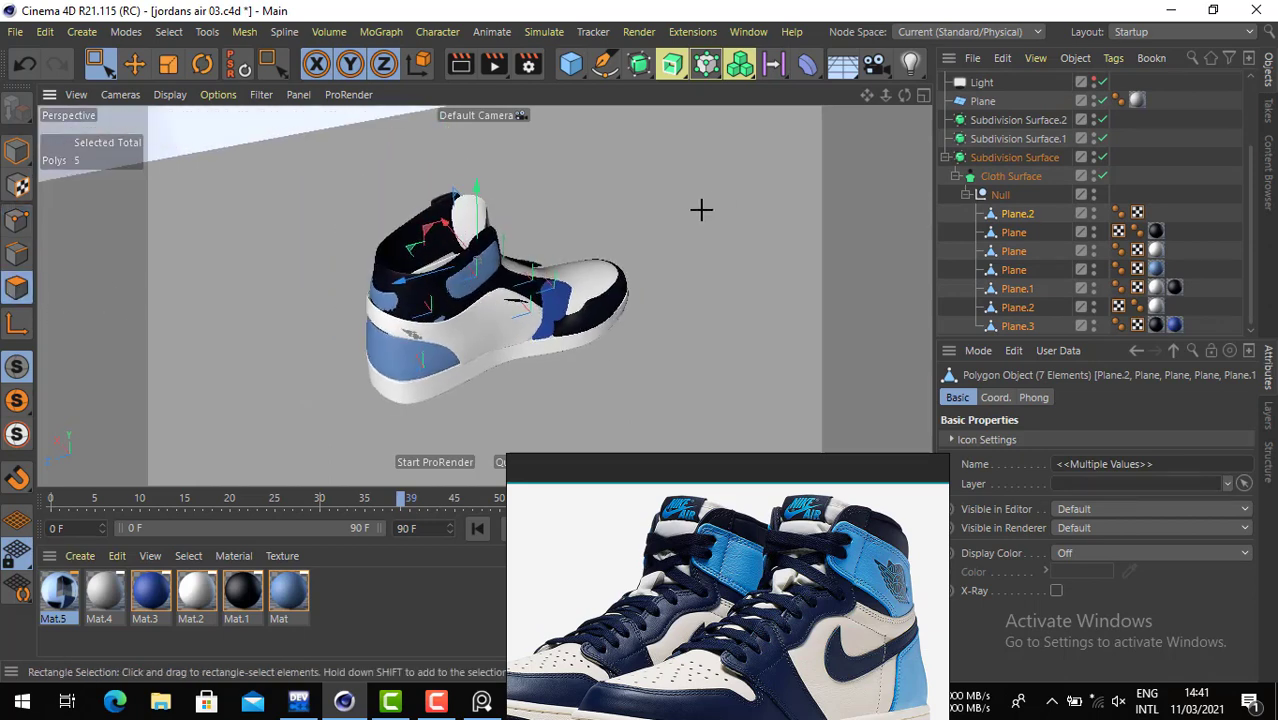
left_click_drag(699, 209, 211, 426)
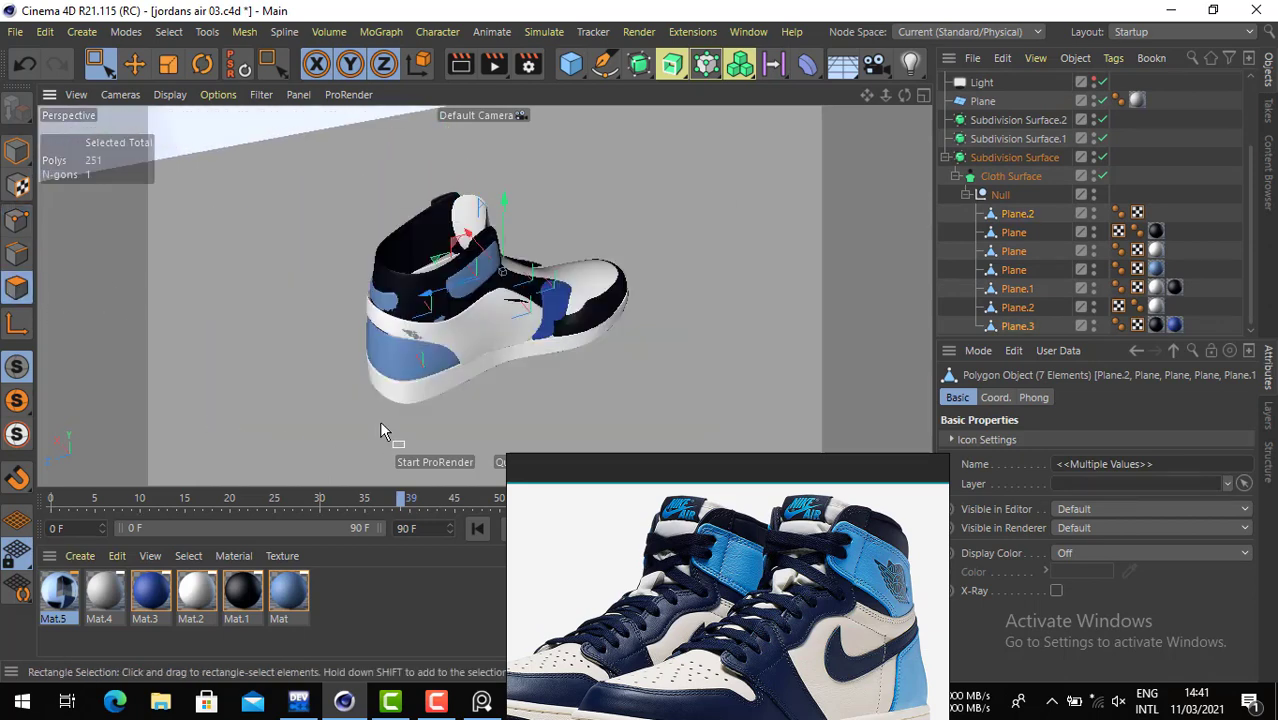
left_click_drag(694, 194, 178, 466)
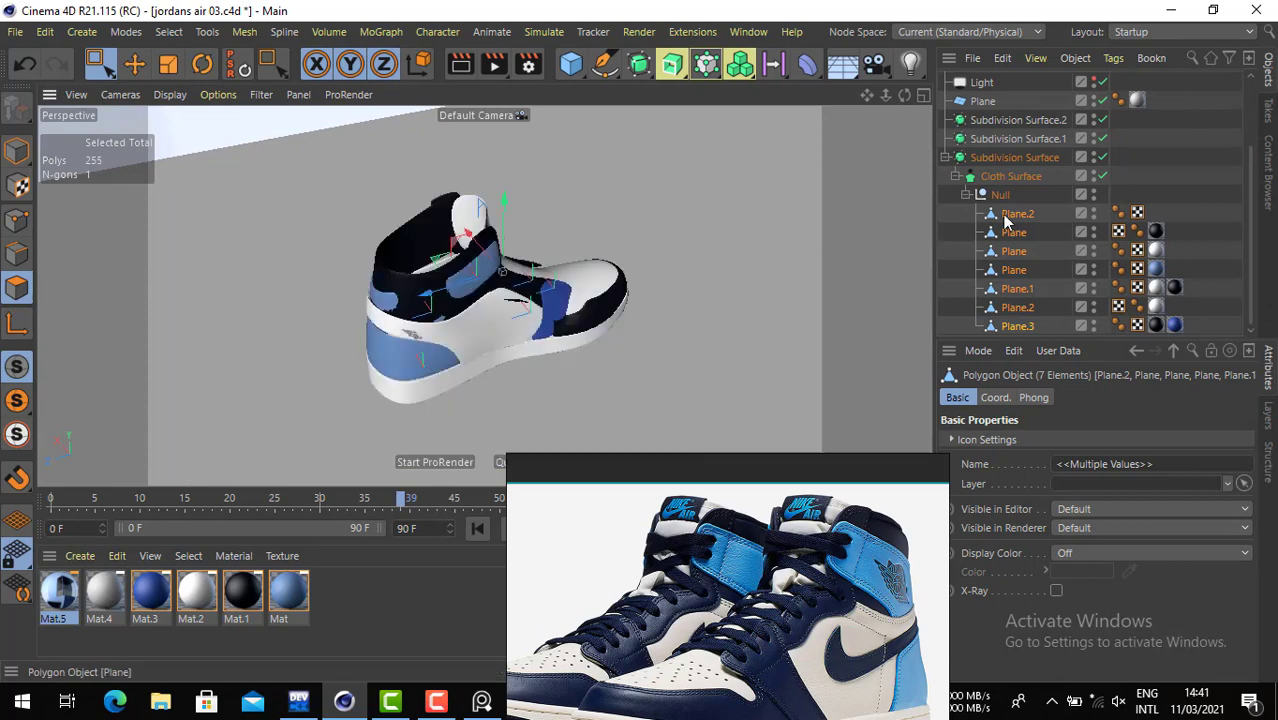
- Disable Subdivision Surface and Cloth Surface, select every polygon of the seven meshes, and align their normals
left_click(1103, 157)
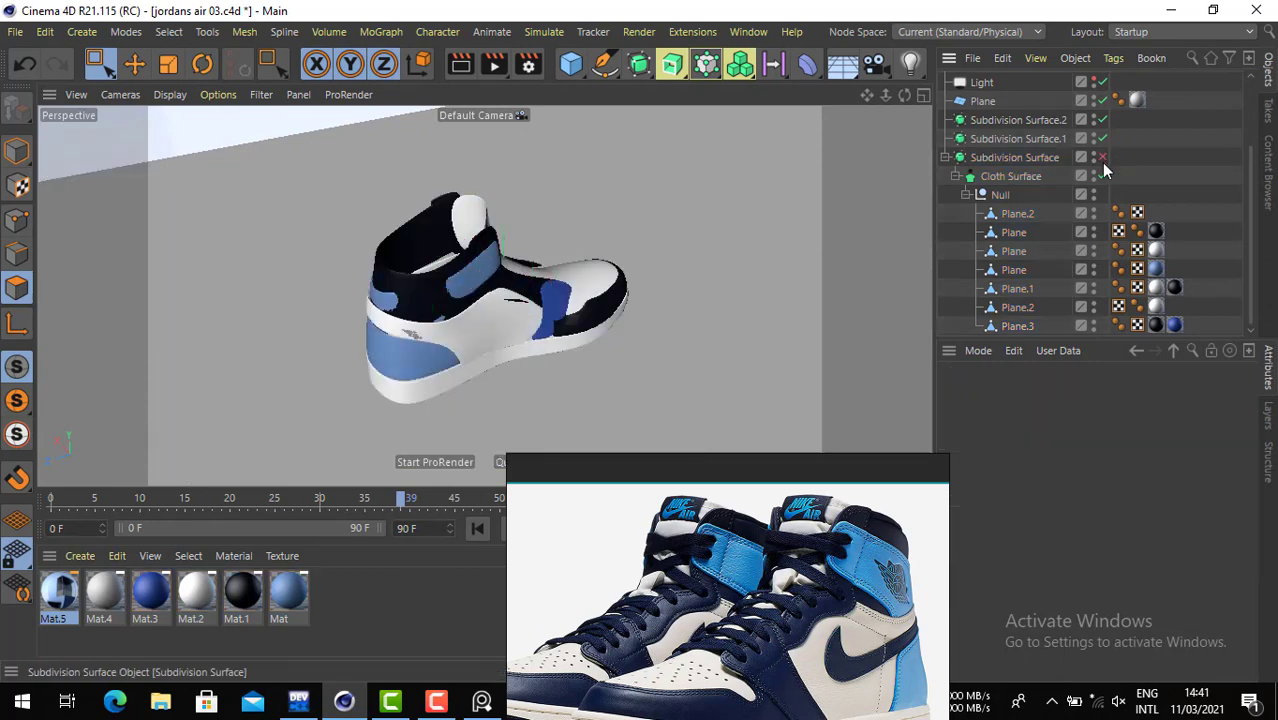
left_click(1017, 214)
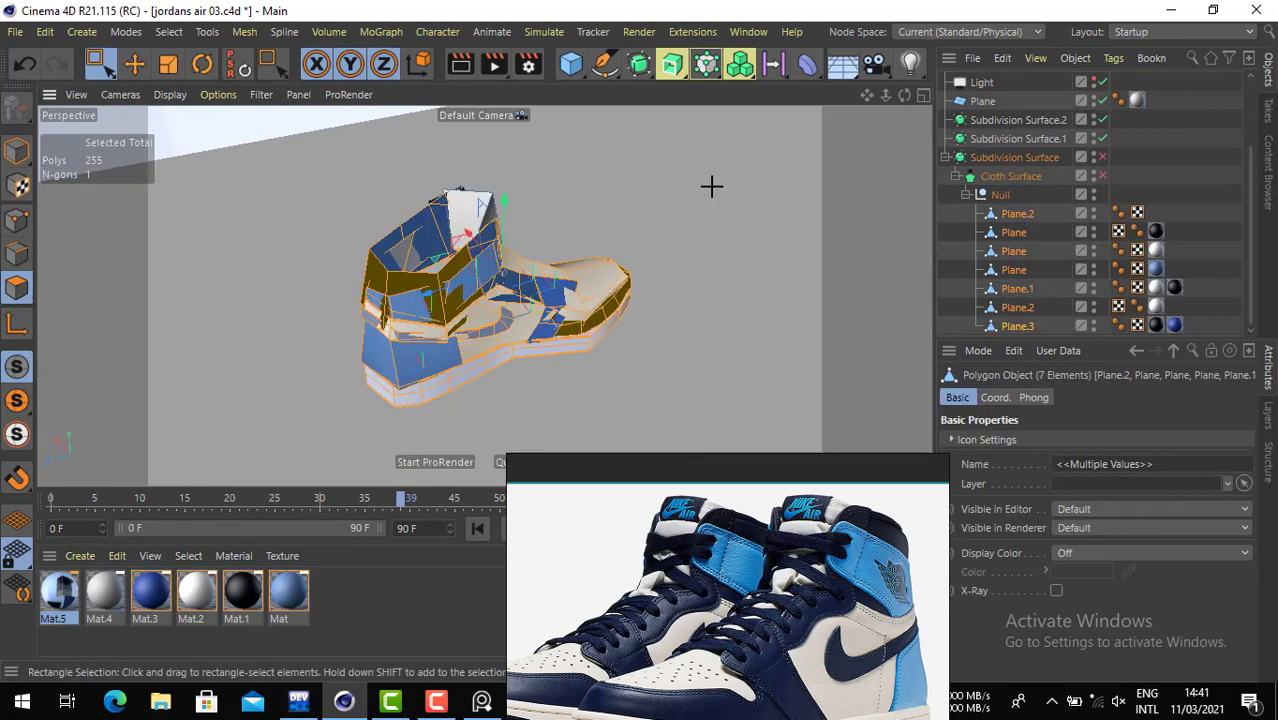
left_click_drag(711, 186, 246, 476)
scroll(486, 351, "up", 4)
left_click_drag(561, 308, 486, 272, "alt")
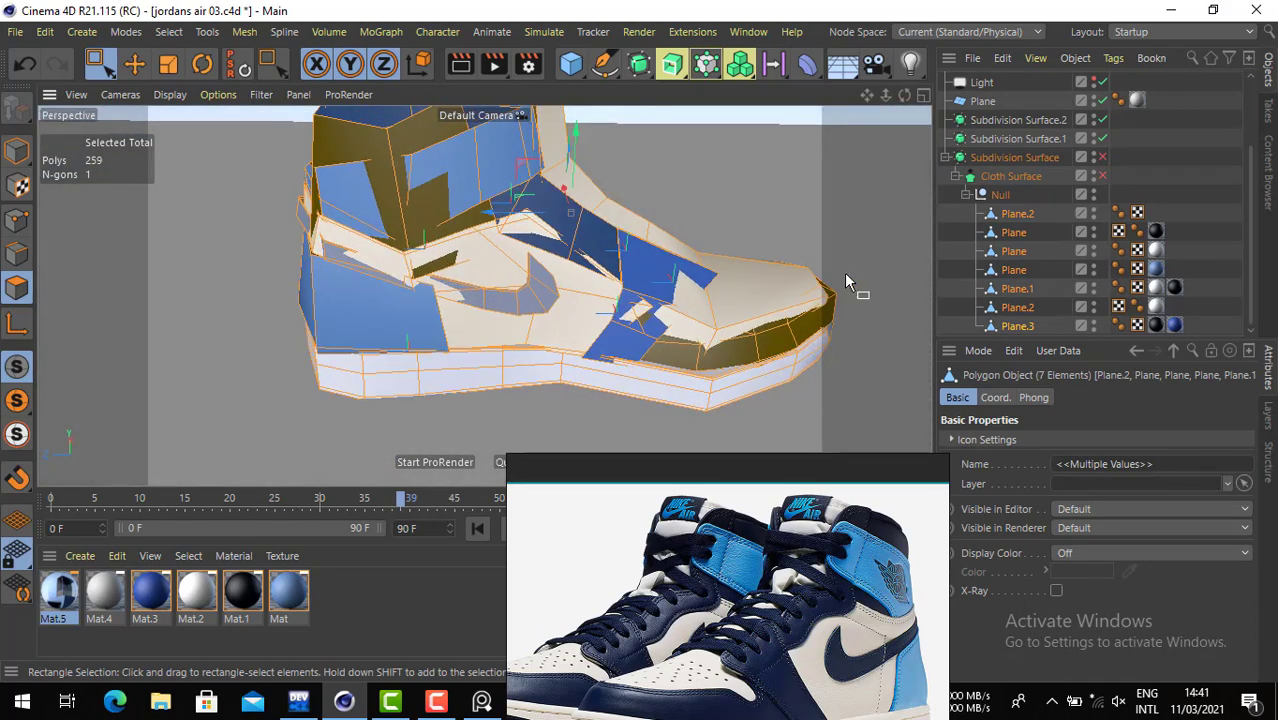
right_click(757, 216)
left_click_drag(759, 485, 444, 479)
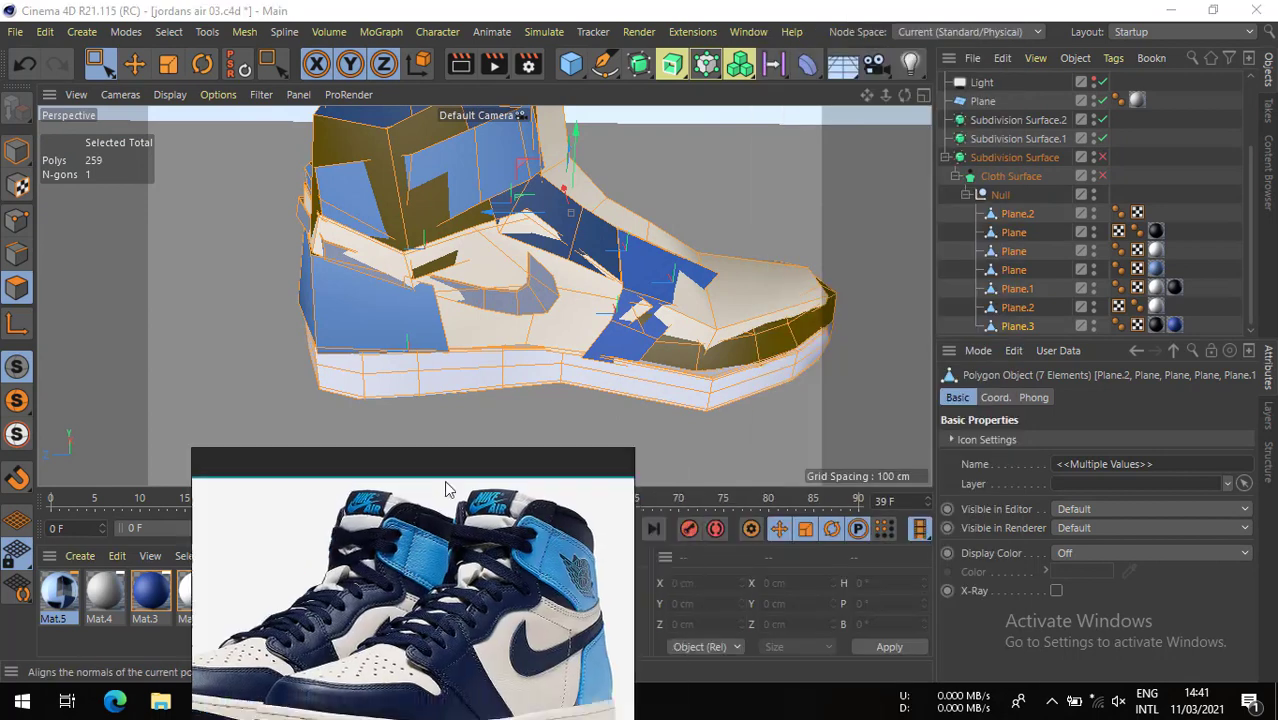
right_click(801, 258)
left_click(849, 449)
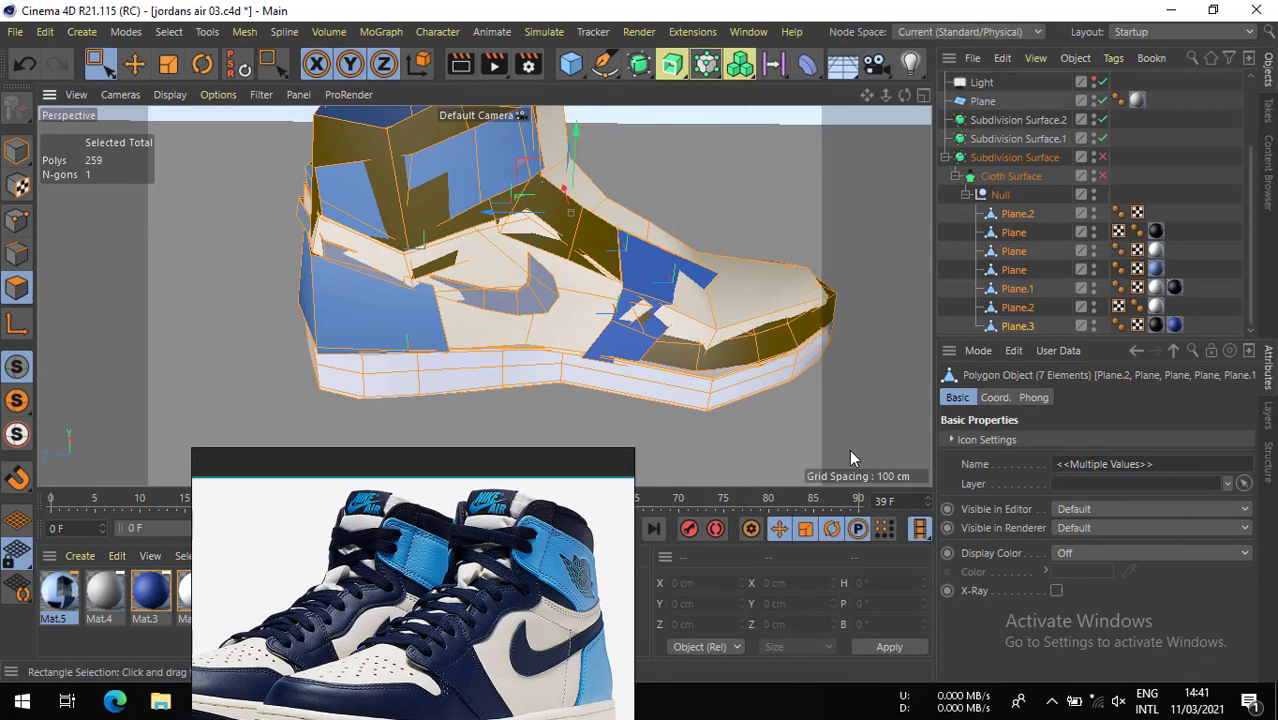
- Re-enable the Cloth Surface and Subdivision Surface generators and check the thickened shoe
left_click(1102, 176)
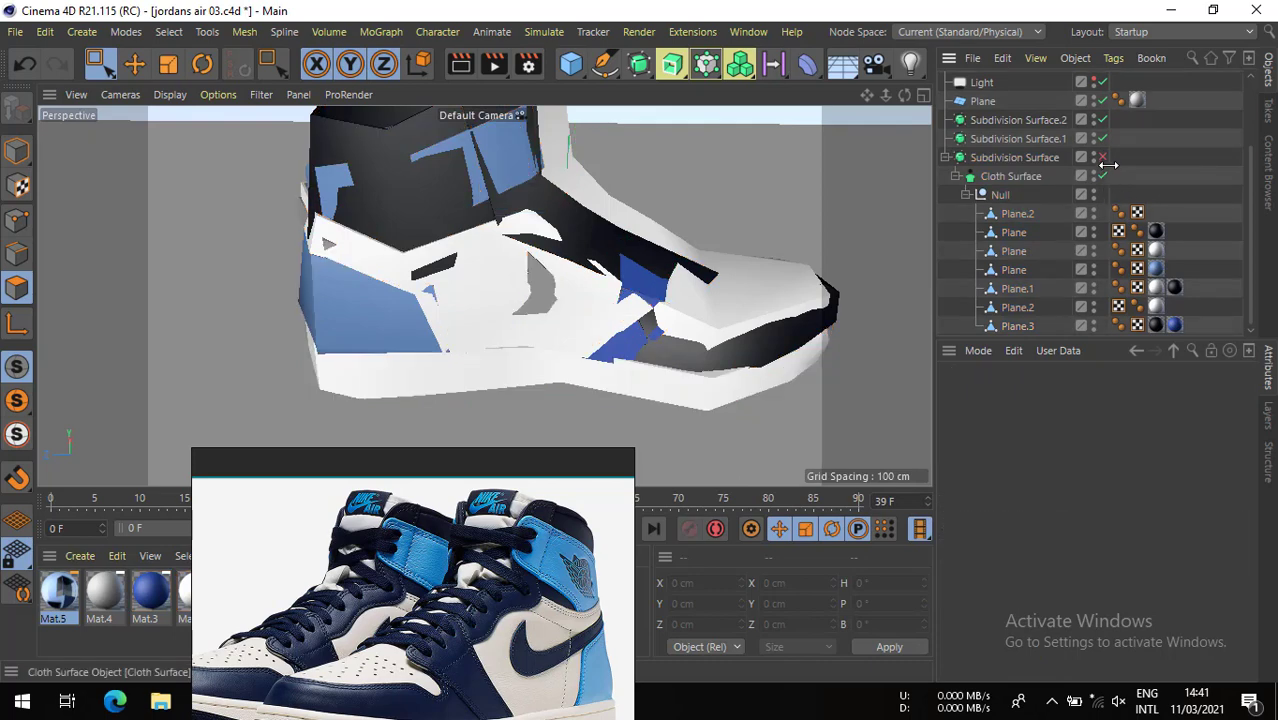
left_click(1102, 157)
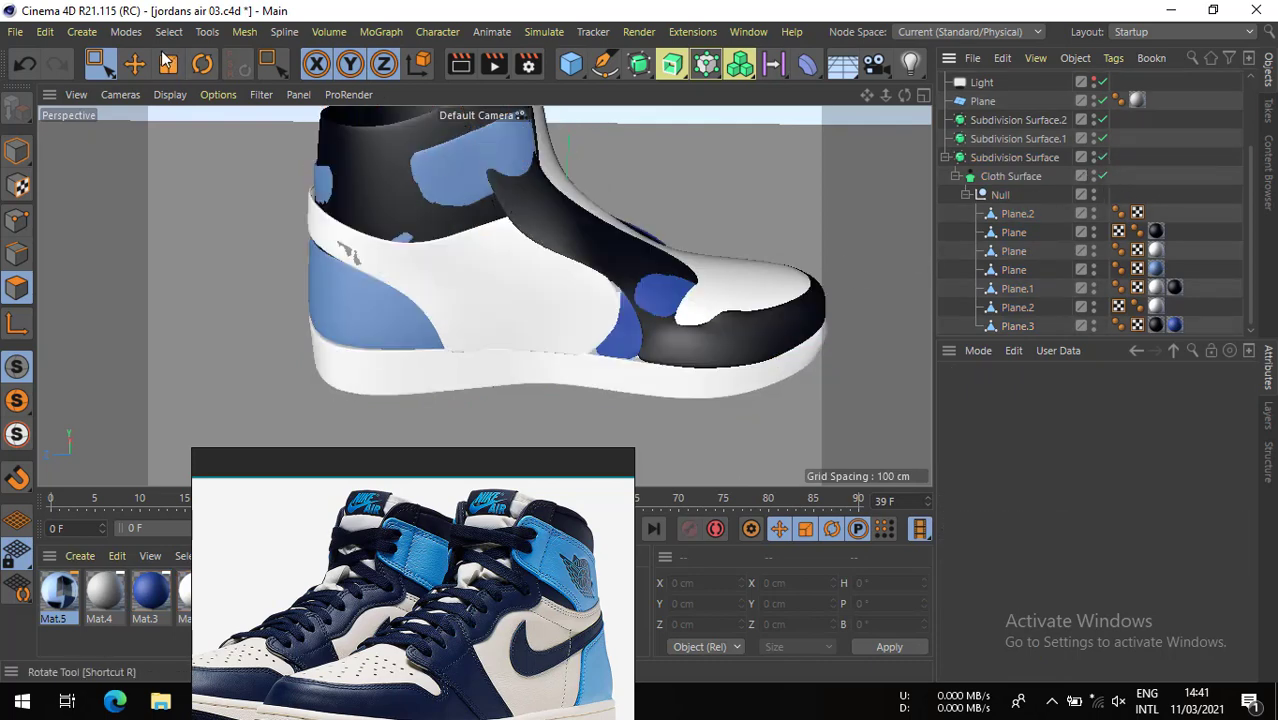
left_click(135, 65)
left_click(520, 212)
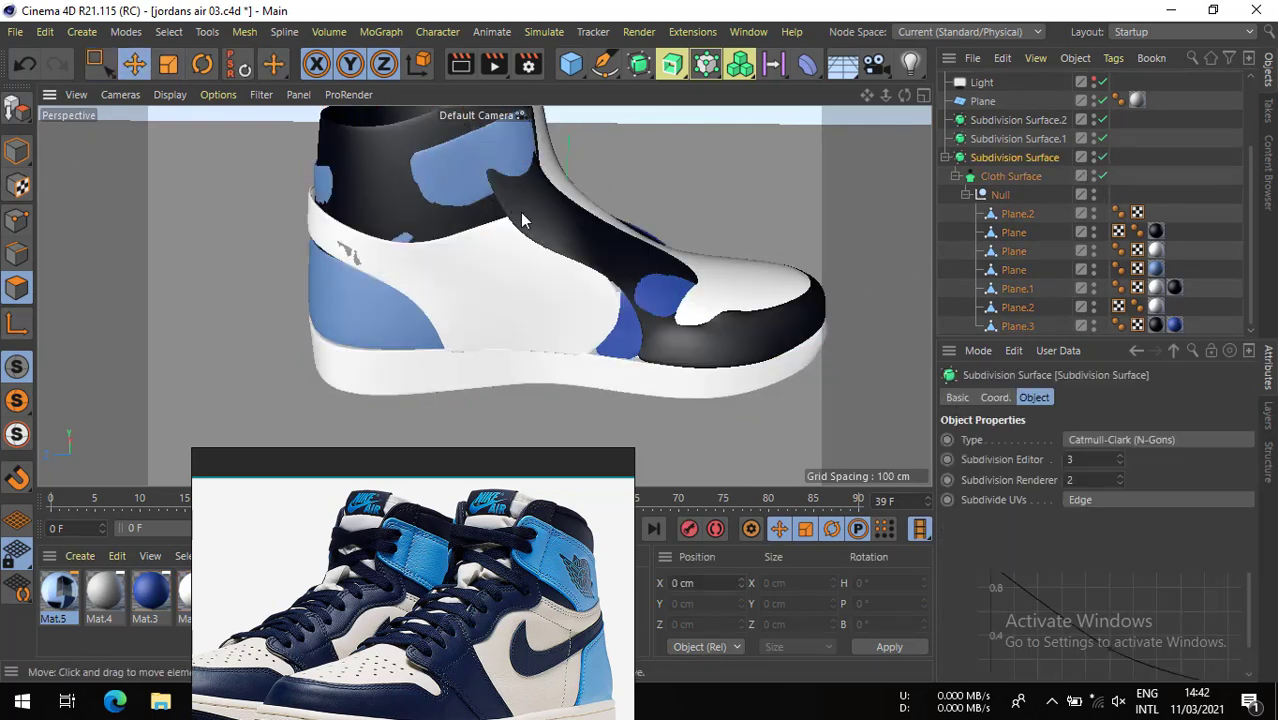
left_click_drag(503, 175, 660, 250, "alt")
- Select the swoosh mesh and disable the Cloth Surface to expose its tail around the heel
left_click(1016, 214)
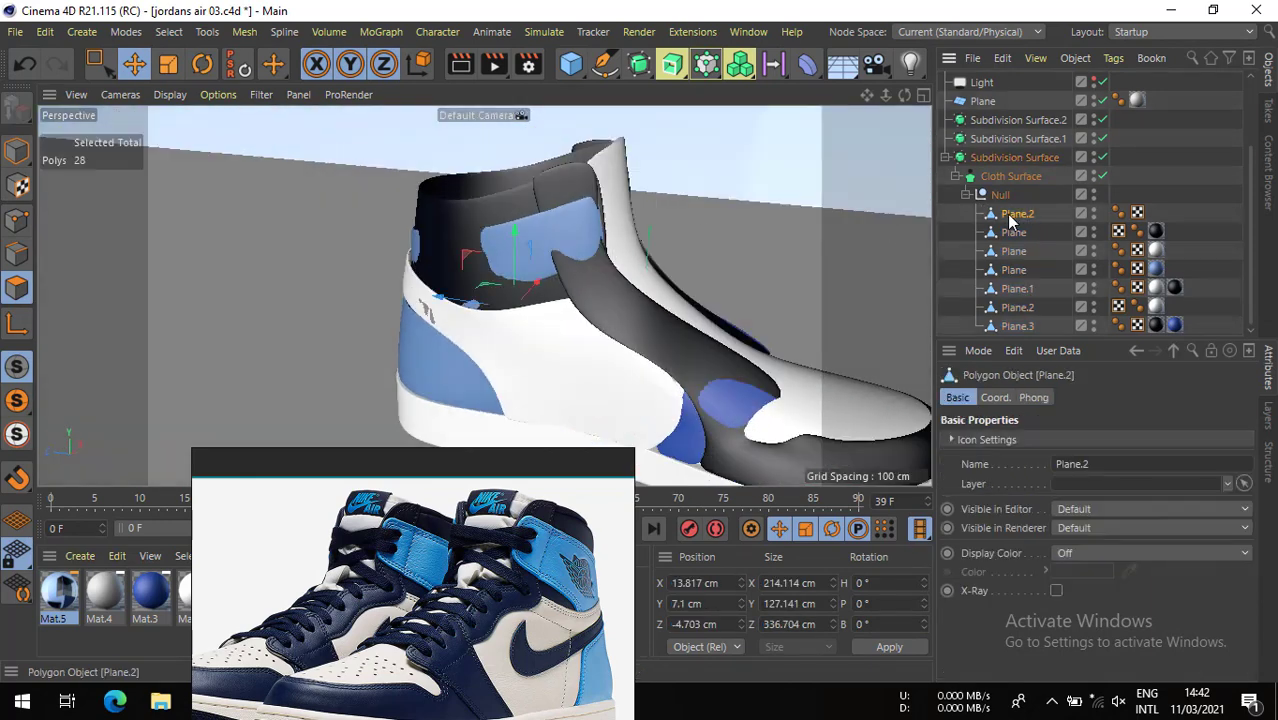
left_click(1103, 176)
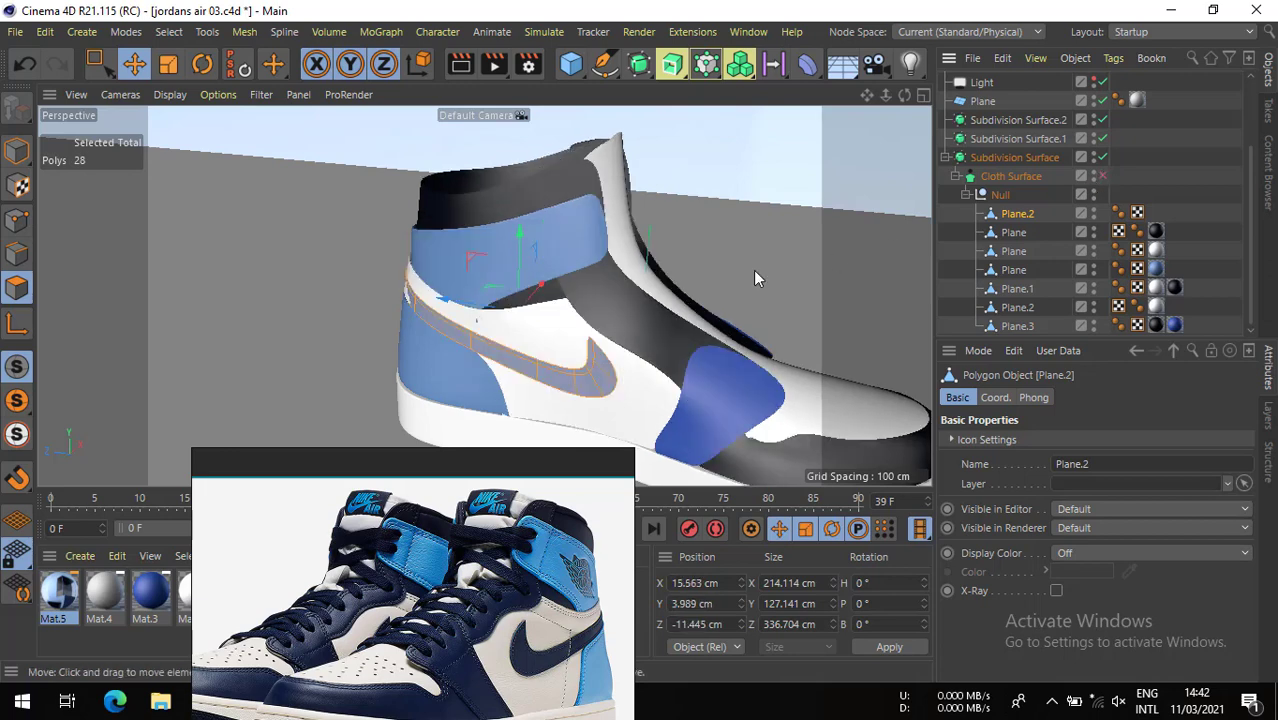
left_click_drag(577, 315, 617, 292, "alt")
right_click_drag(437, 328, 589, 322, "alt")
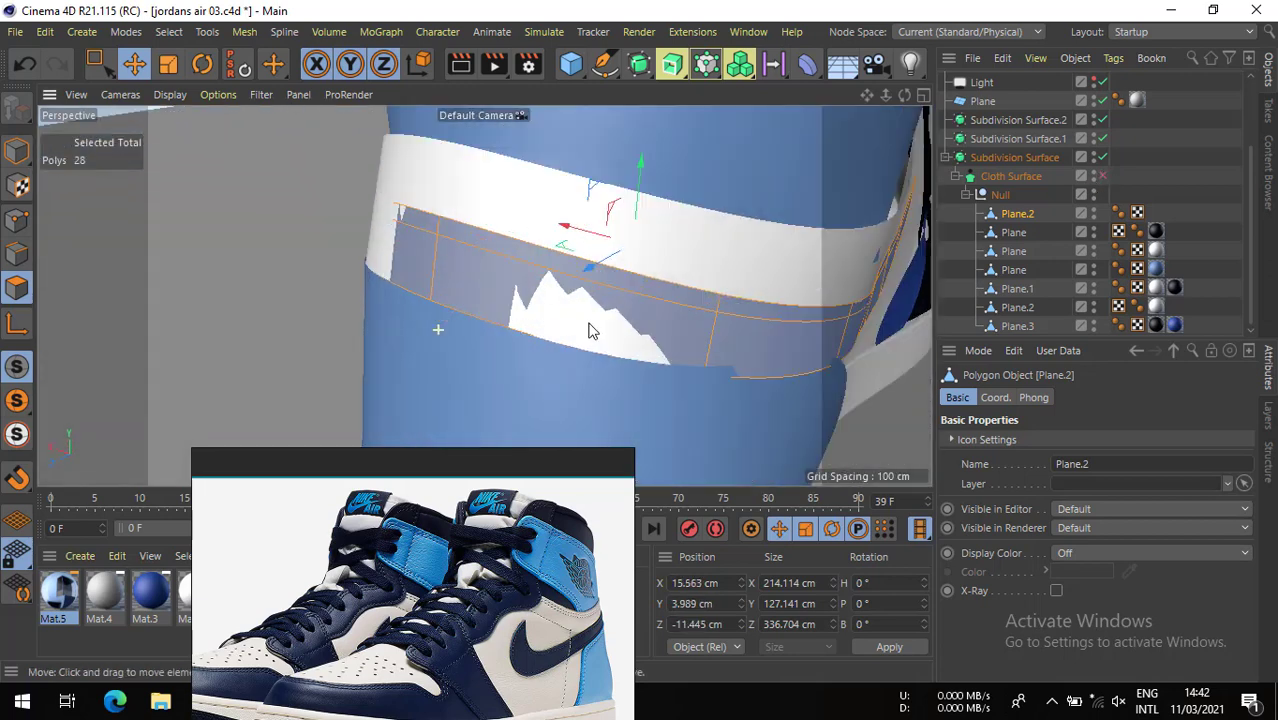
- Select two edges on the swoosh's tail near the heel in edge mode, toggling the Cloth Surface on and off to compare
left_click(3, 248)
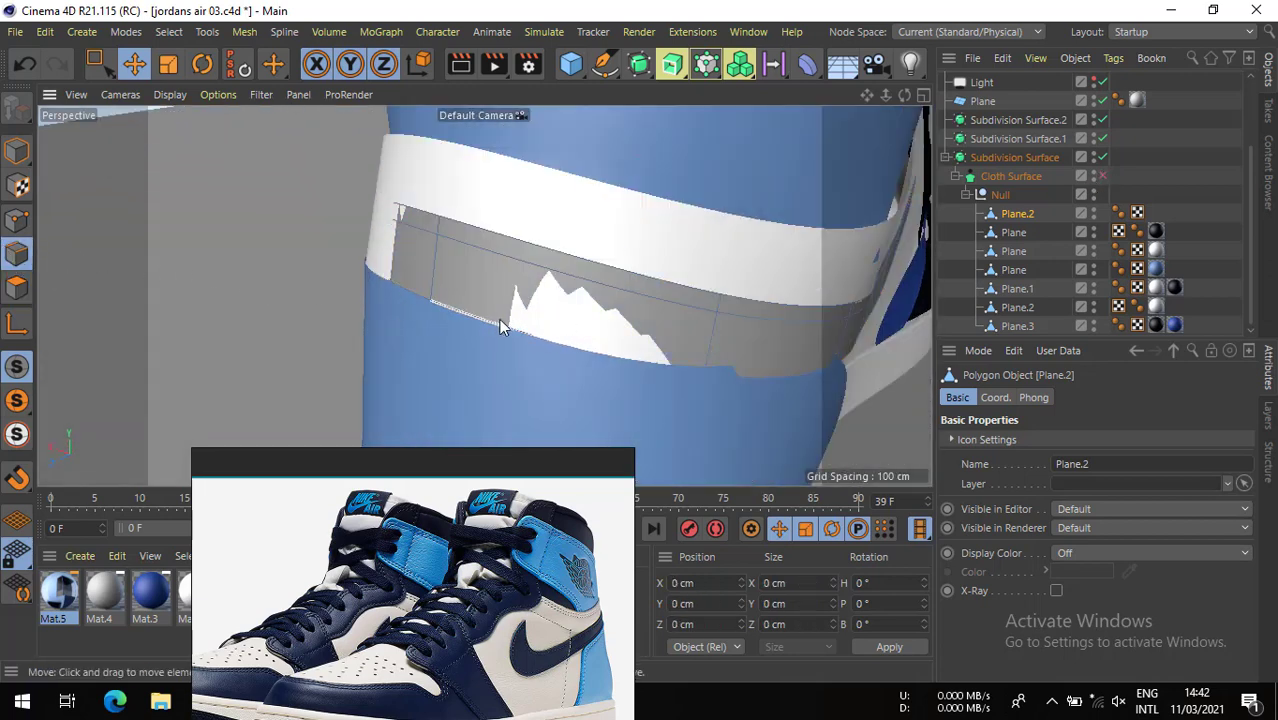
left_click(503, 318)
left_click_drag(576, 289, 620, 324, "alt")
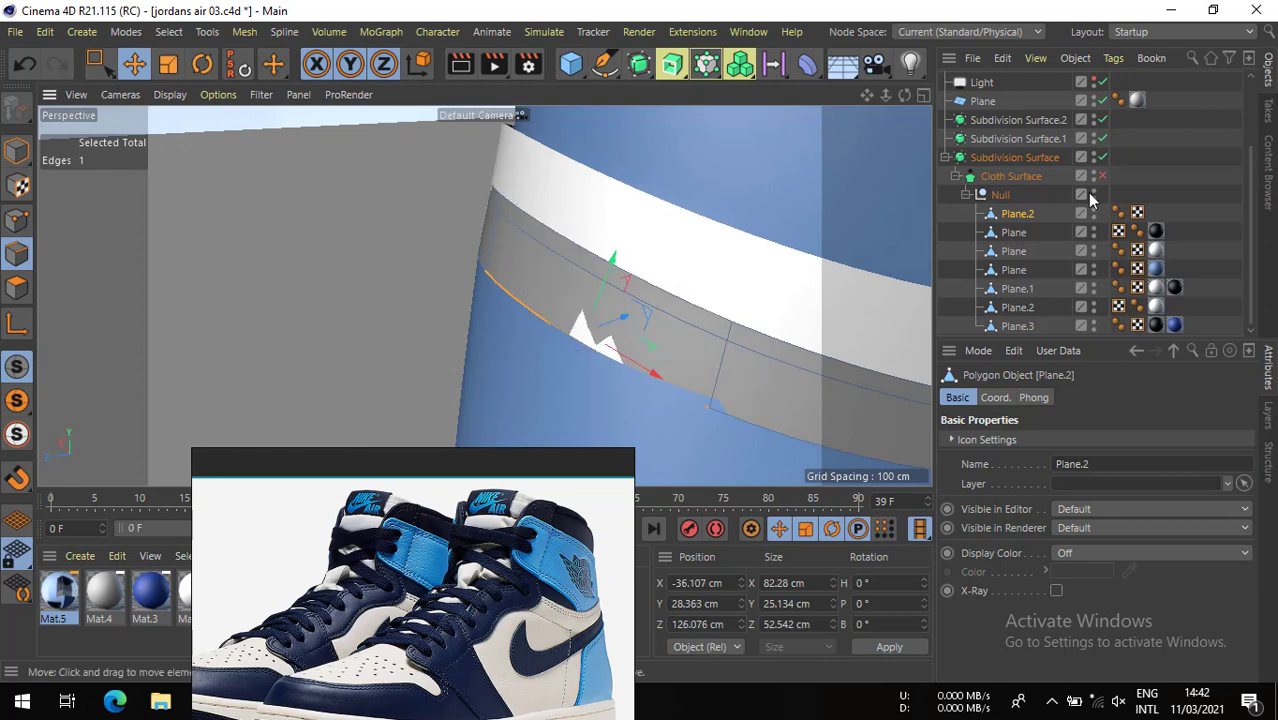
left_click(1101, 175)
left_click(1101, 175)
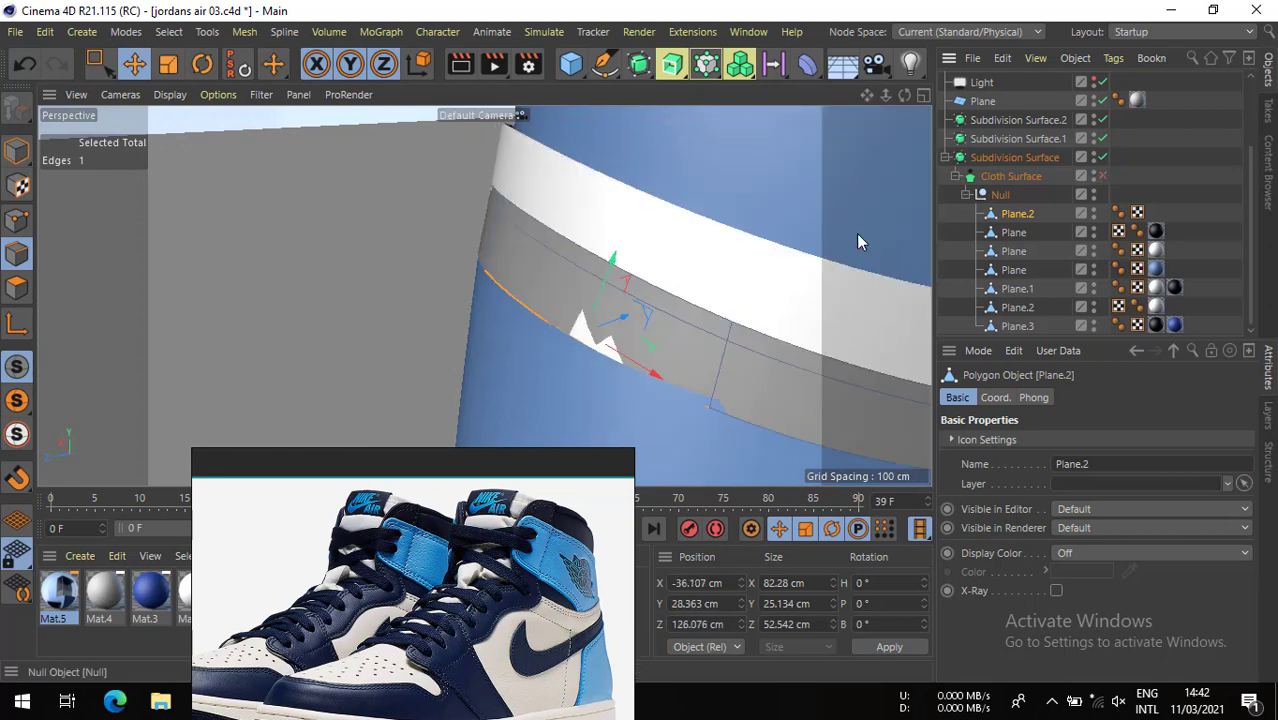
scroll(804, 228, "down", 3)
left_click_drag(806, 234, 508, 297, "alt")
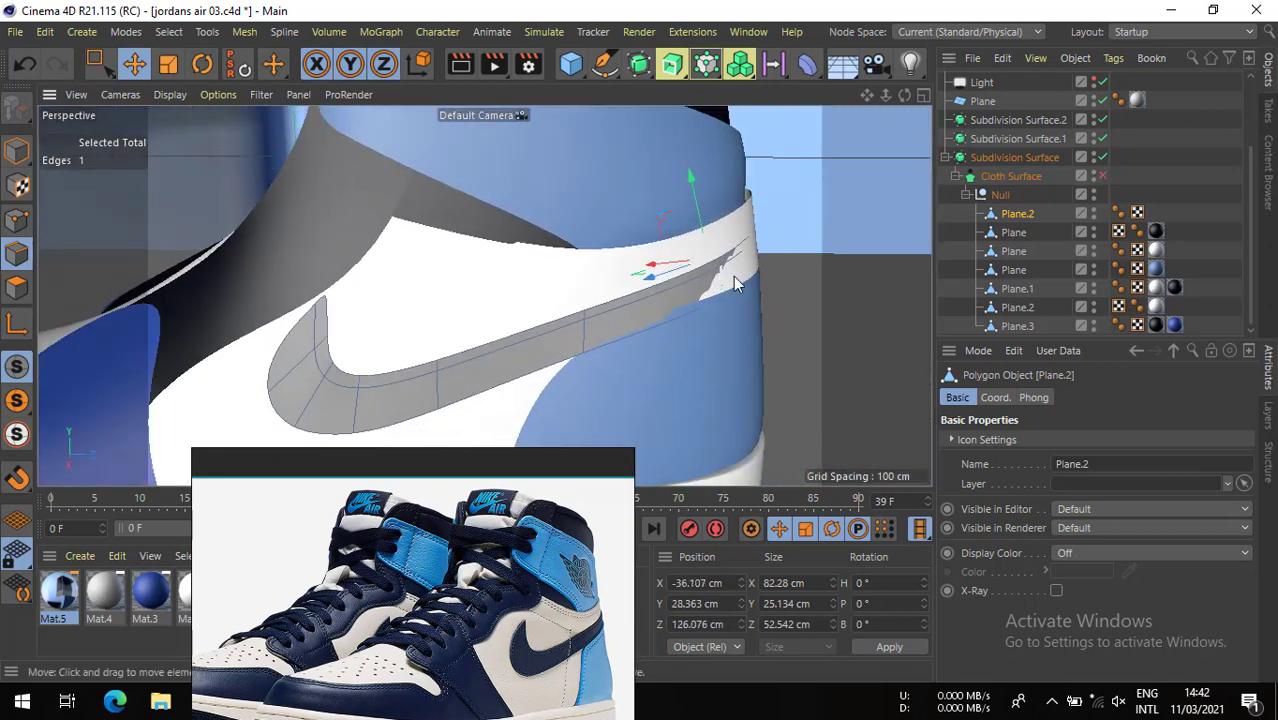
left_click(728, 288, "shift")
left_click_drag(727, 285, 692, 308, "alt")
left_click_drag(322, 403, 520, 300, "alt")
- Select the two points at the swoosh's front tip with Rectangle Selection and move them inward to about X 105.7 cm
left_click(15, 218)
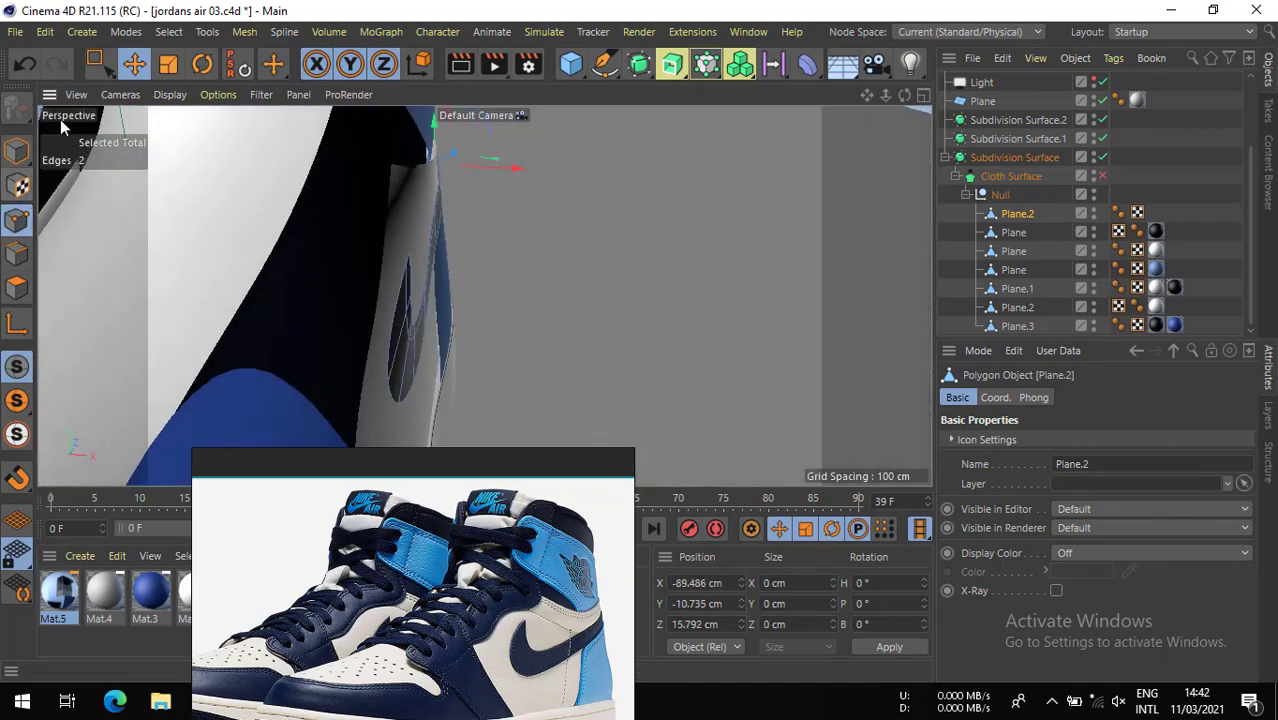
left_click(98, 74)
left_click_drag(284, 272, 384, 279, "alt")
left_click_drag(364, 212, 64, 228)
middle_click_drag(64, 228, 484, 296, "alt")
left_click_drag(484, 296, 393, 274, "alt")
middle_click_drag(290, 284, 385, 271, "alt")
right_click_drag(385, 271, 425, 291, "alt")
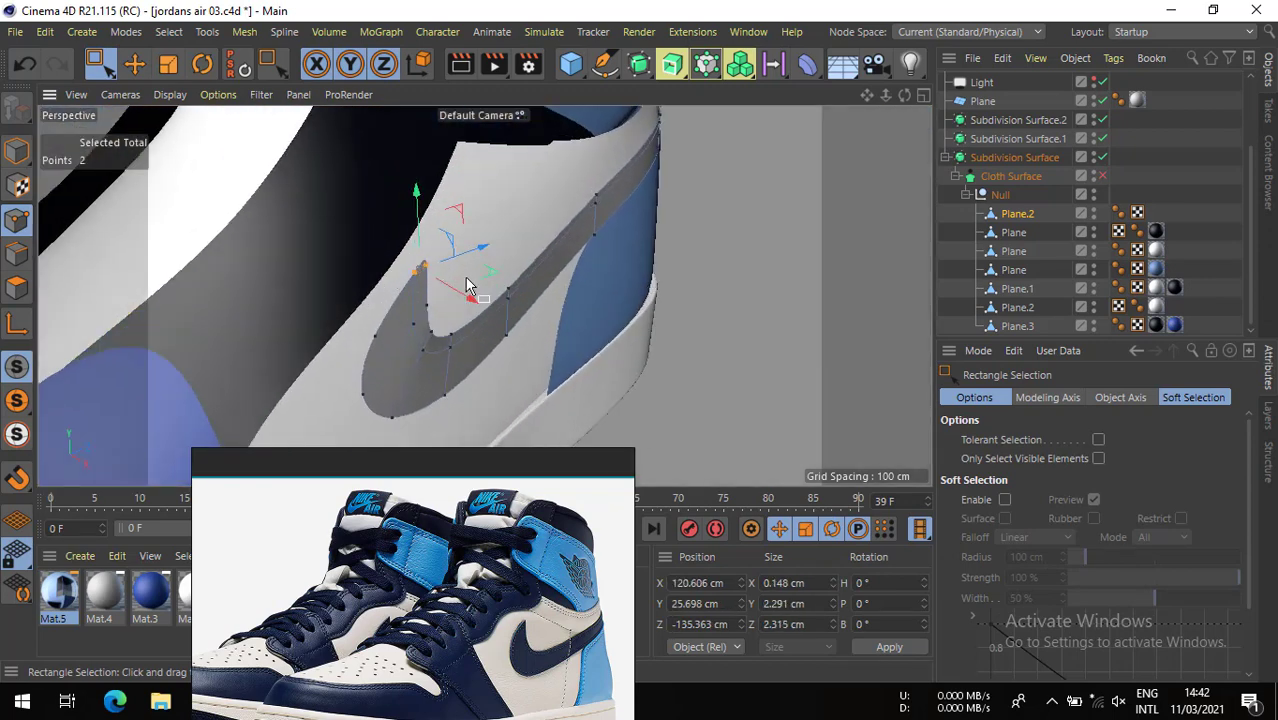
left_click_drag(468, 282, 493, 320, "alt")
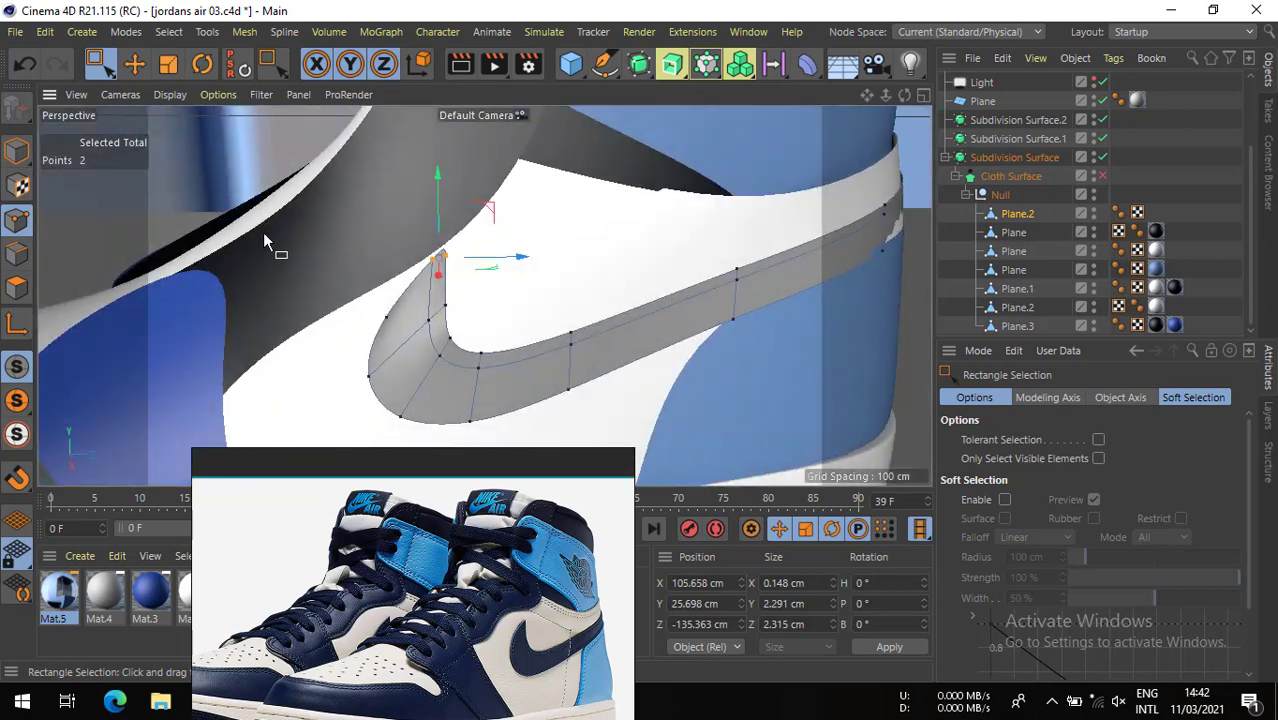
- Select the swoosh's lengthwise middle edge loop in edge mode and dissolve it
key("e")
left_click(16, 253)
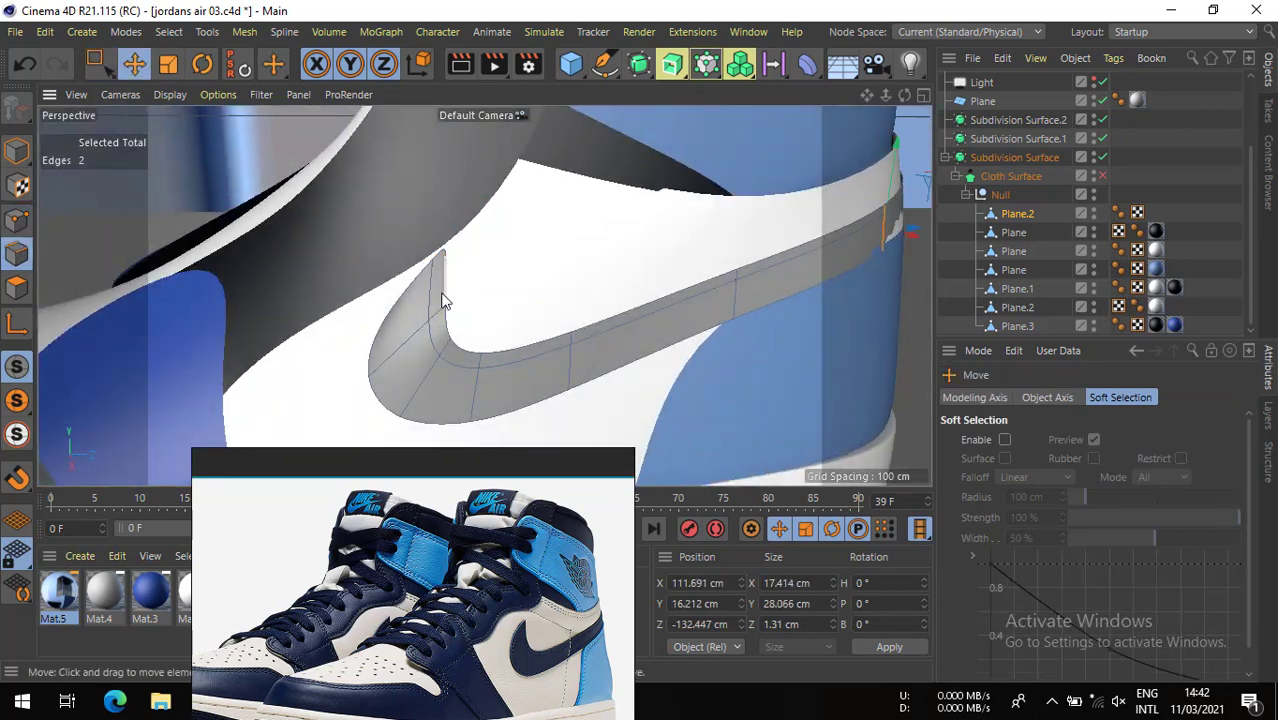
double_click(430, 300)
double_click(428, 293)
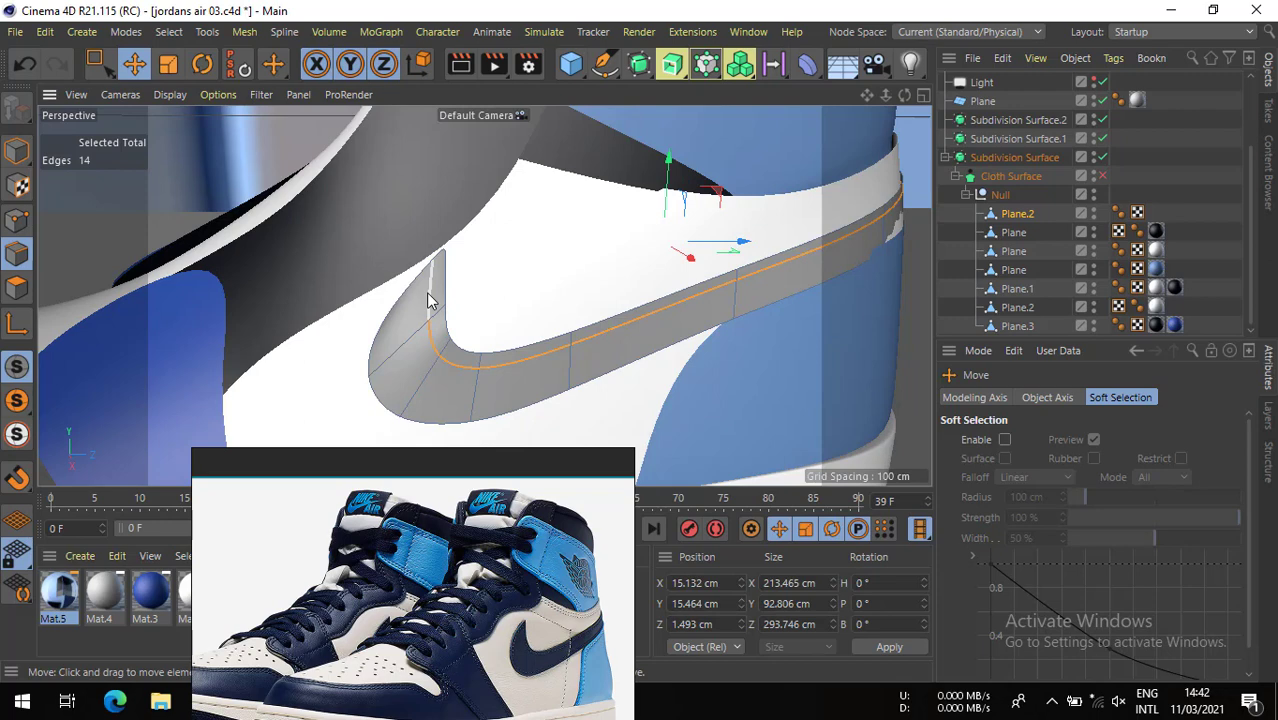
key("m")
key("n")
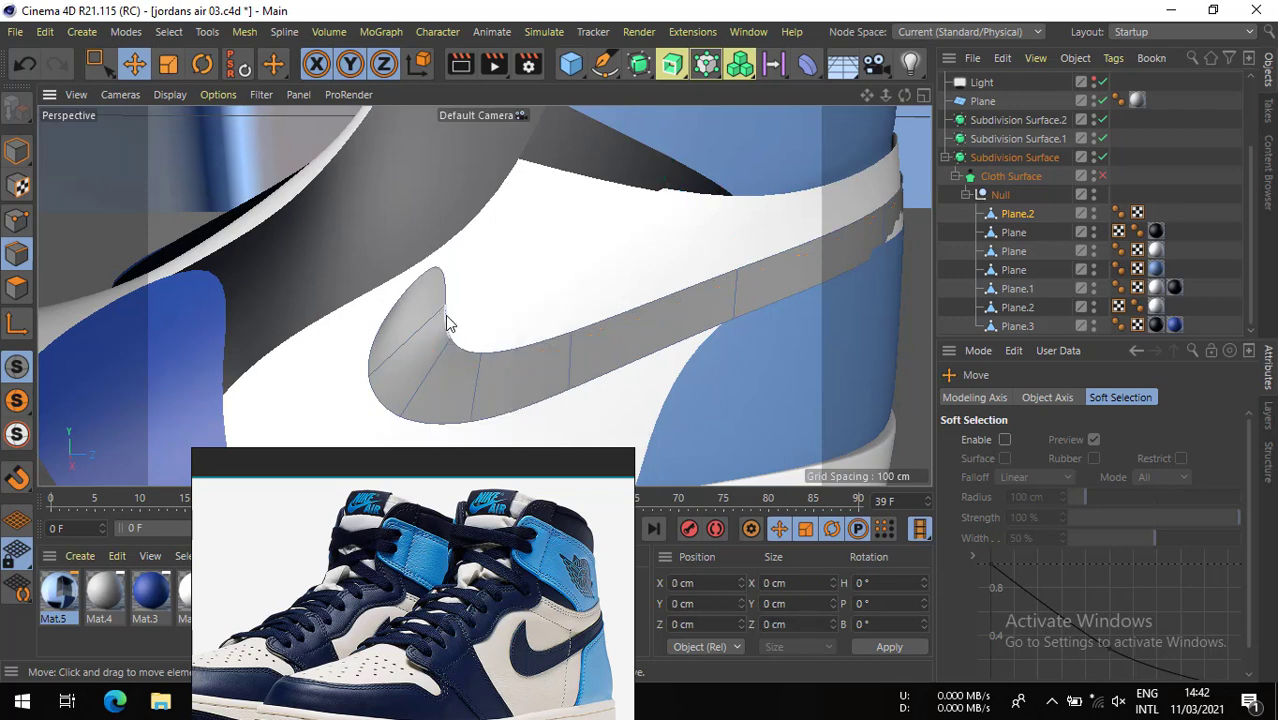
- Select the two upper inner-curve points near the swoosh's front tip and move them inward to about X 108.2 cm
left_click(448, 323)
left_click_drag(448, 323, 651, 427, "alt")
left_click_drag(337, 307, 322, 294)
left_click(15, 219, "ctrl")
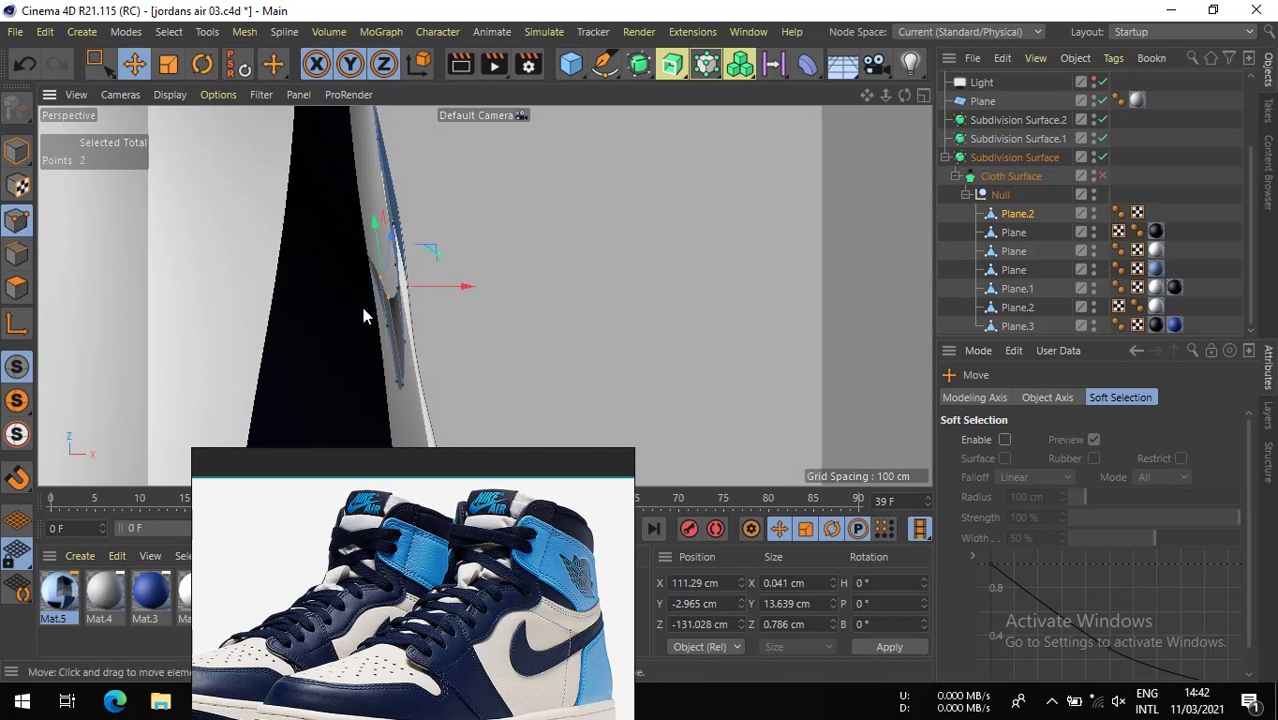
left_click_drag(472, 287, 196, 322)
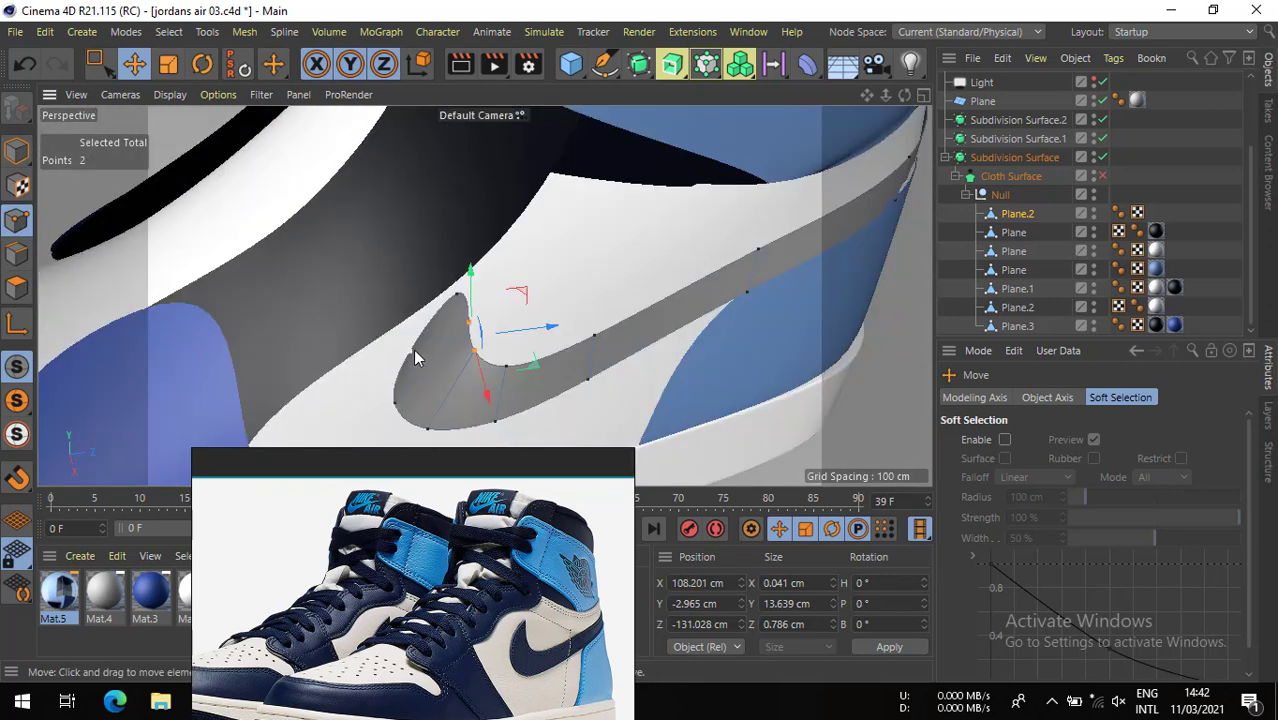
- Adjust the outer points of the swoosh's front curve, placing the lowest at about X 117.9 cm and the upper one at X 106.7 cm
left_click_drag(416, 359, 526, 367, "alt")
left_click_drag(356, 312, 432, 337)
left_click(370, 369)
left_click_drag(421, 381, 457, 397)
left_click_drag(409, 332, 399, 287, "alt")
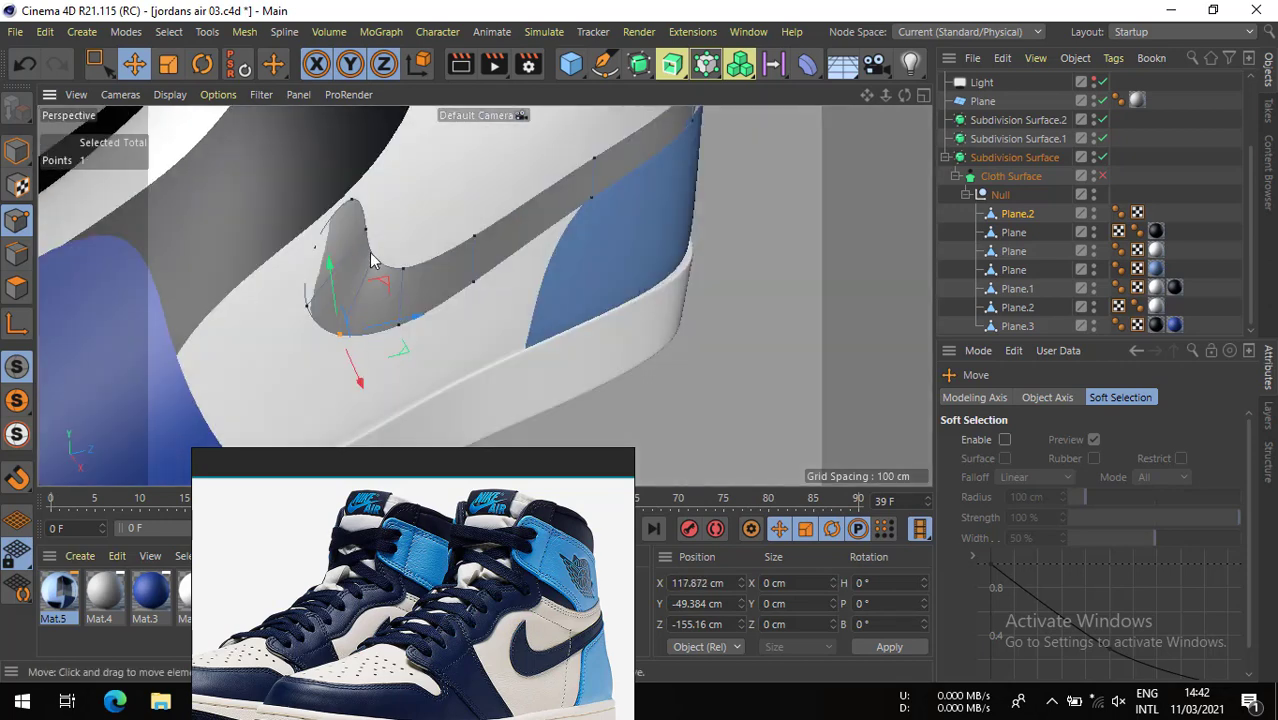
left_click(311, 262)
left_click_drag(311, 262, 374, 328, "alt")
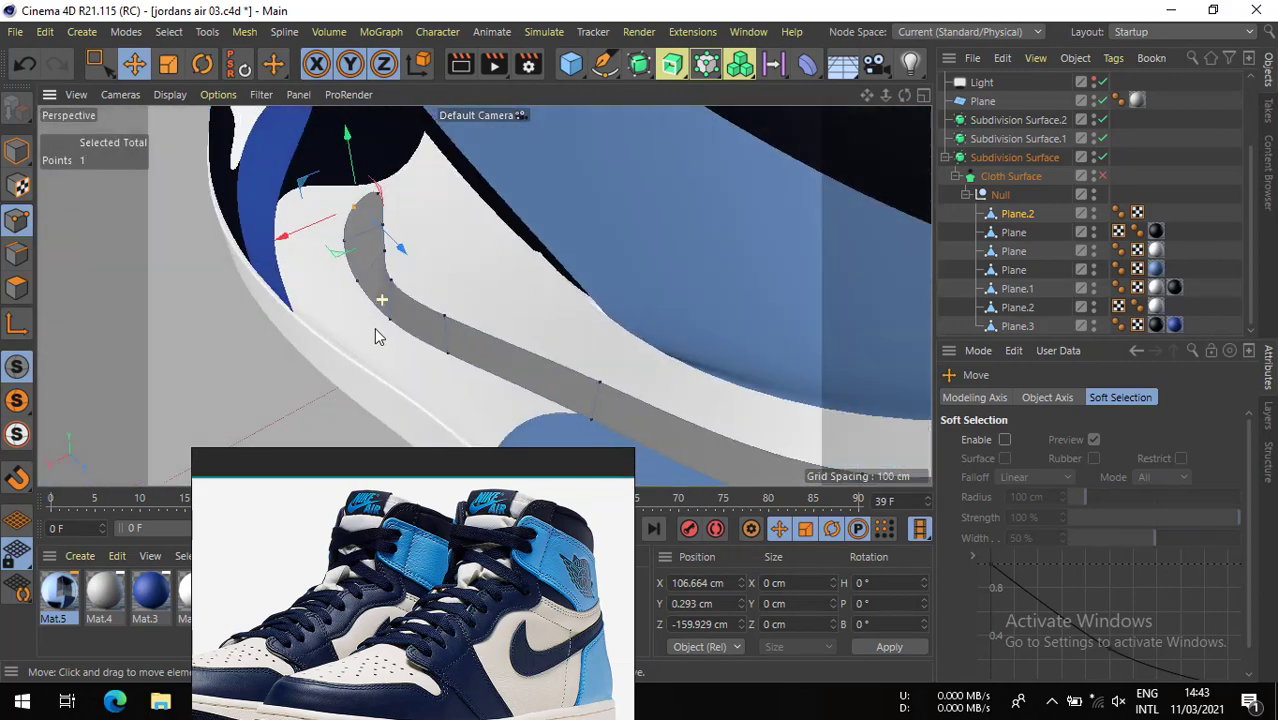
- Move the two points of the cross edge just behind the front curve inward, then bring the lower one to about X 115.1 cm
left_click(367, 281)
left_click_drag(385, 285, 474, 331, "alt")
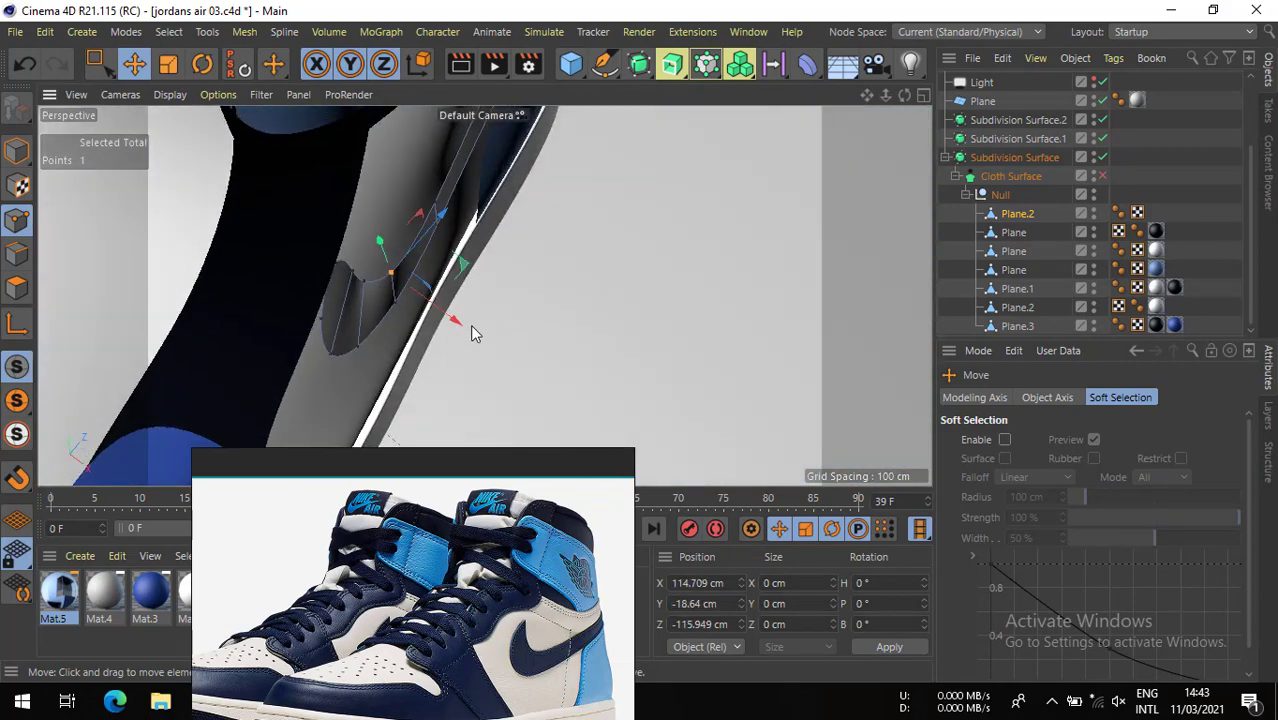
left_click(397, 302, "shift")
left_click_drag(397, 303, 484, 325, "alt")
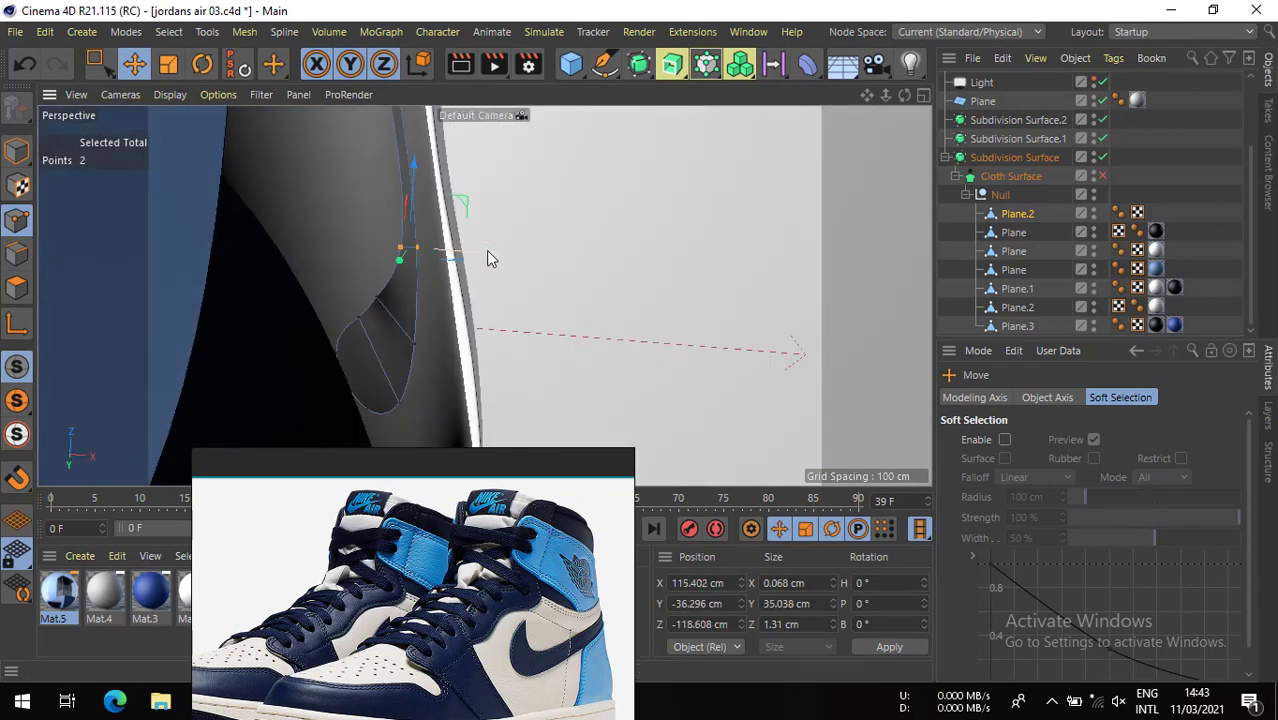
left_click_drag(486, 250, 395, 285)
left_click(420, 269)
key("space")
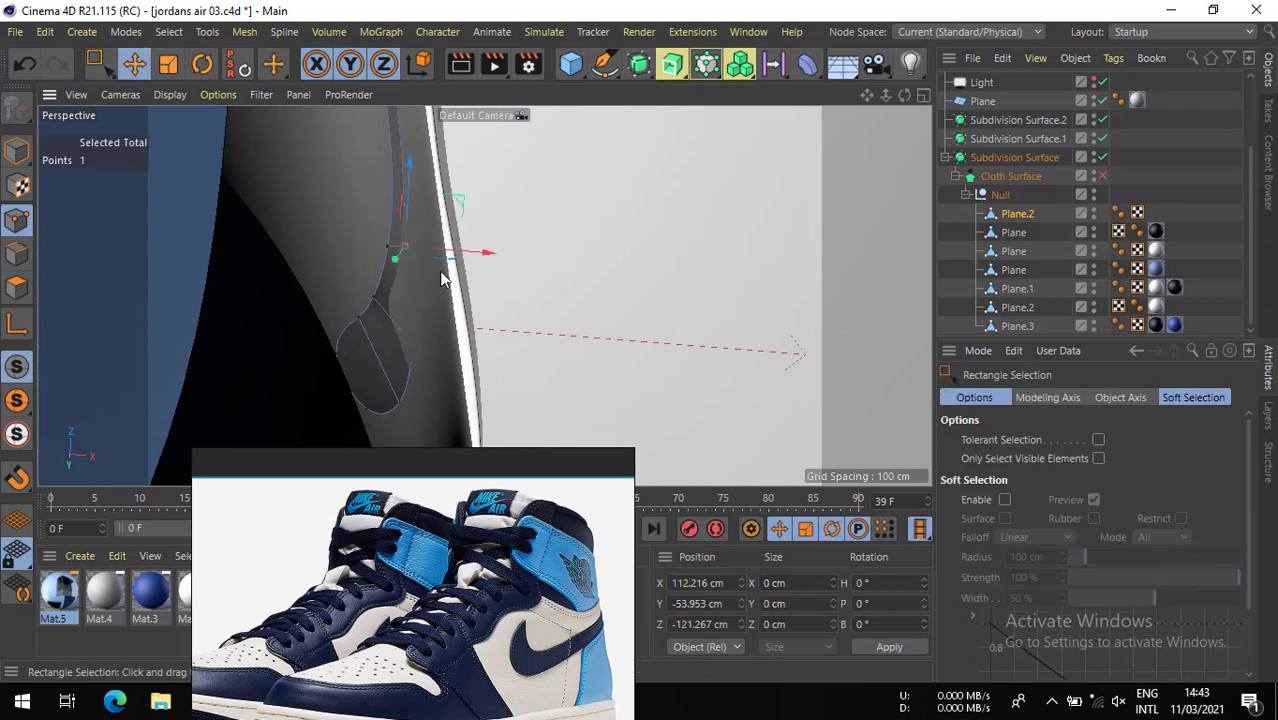
key("space")
left_click_drag(473, 248, 484, 249)
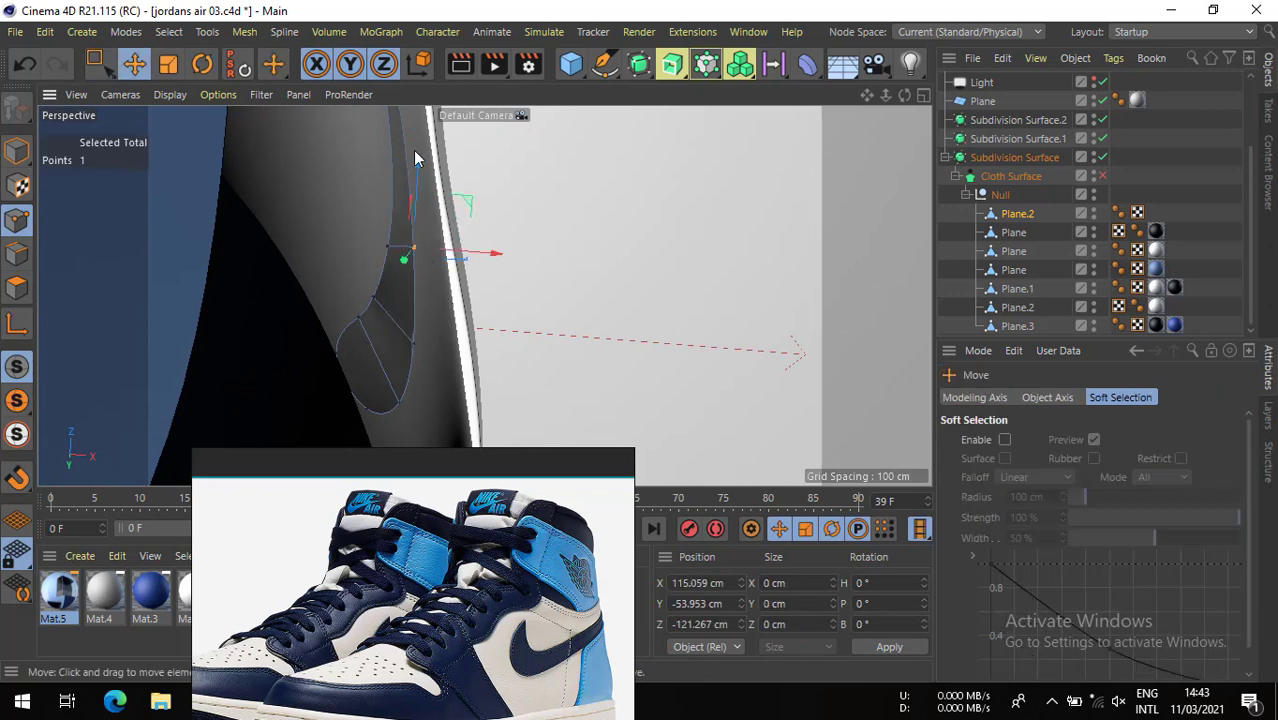
- Use Rectangle Selection on the next cross edge along the swoosh and move its lower point inward to about X 106.3 cm
right_click_drag(489, 298, 316, 262, "alt")
left_click_drag(316, 268, 673, 195, "alt")
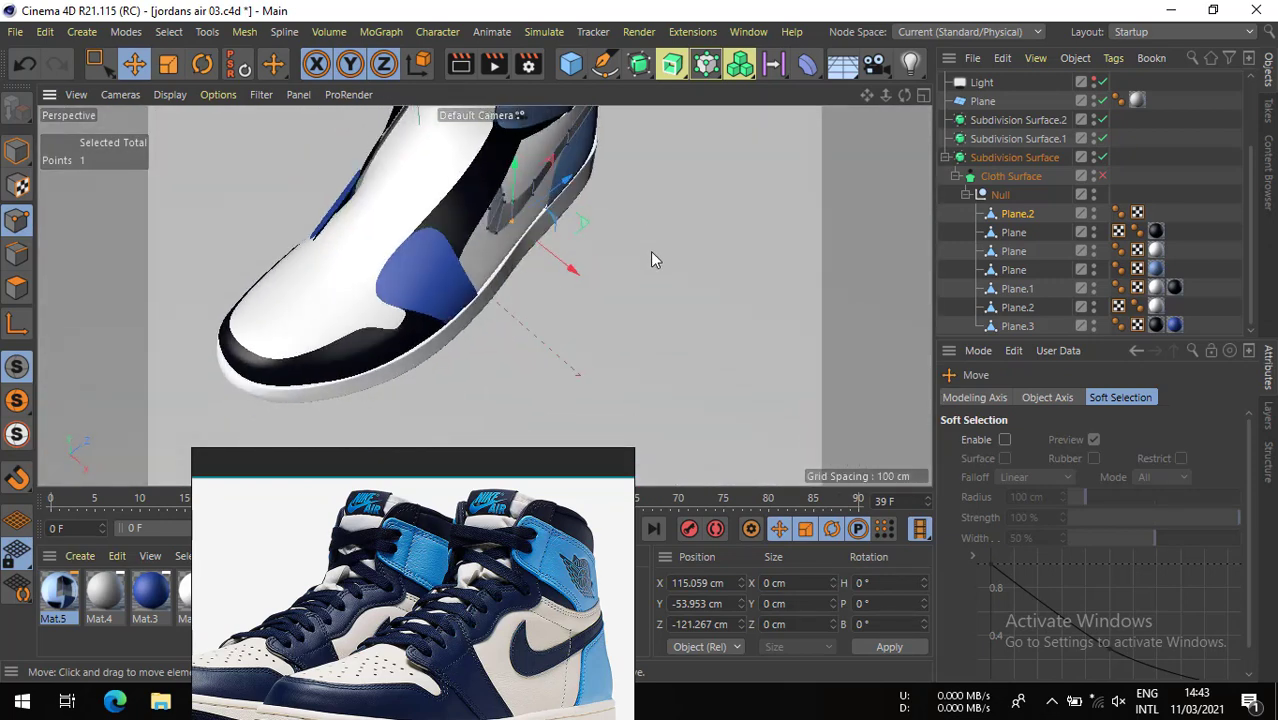
right_click_drag(538, 196, 620, 210, "alt")
left_click_drag(450, 220, 710, 398, "alt")
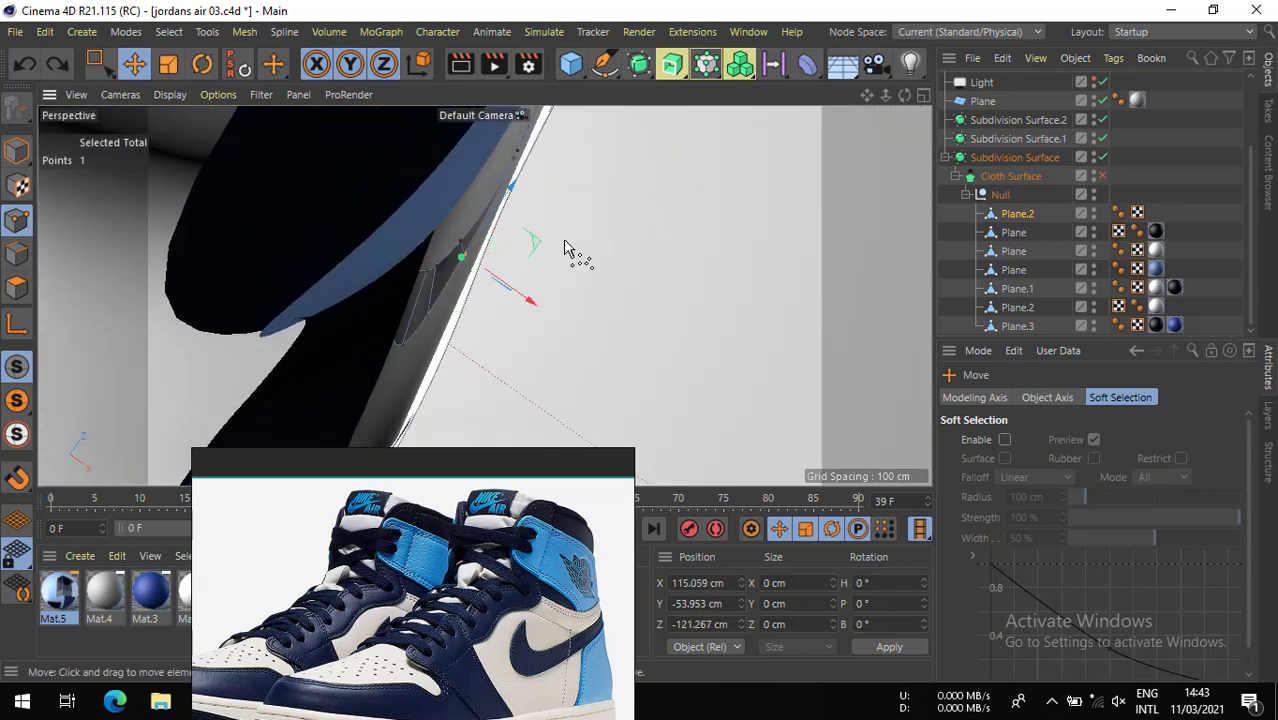
key("0")
left_click_drag(562, 142, 552, 186)
left_click_drag(552, 186, 591, 290, "alt")
scroll(590, 288, "down", 8)
left_click_drag(485, 294, 531, 350, "alt")
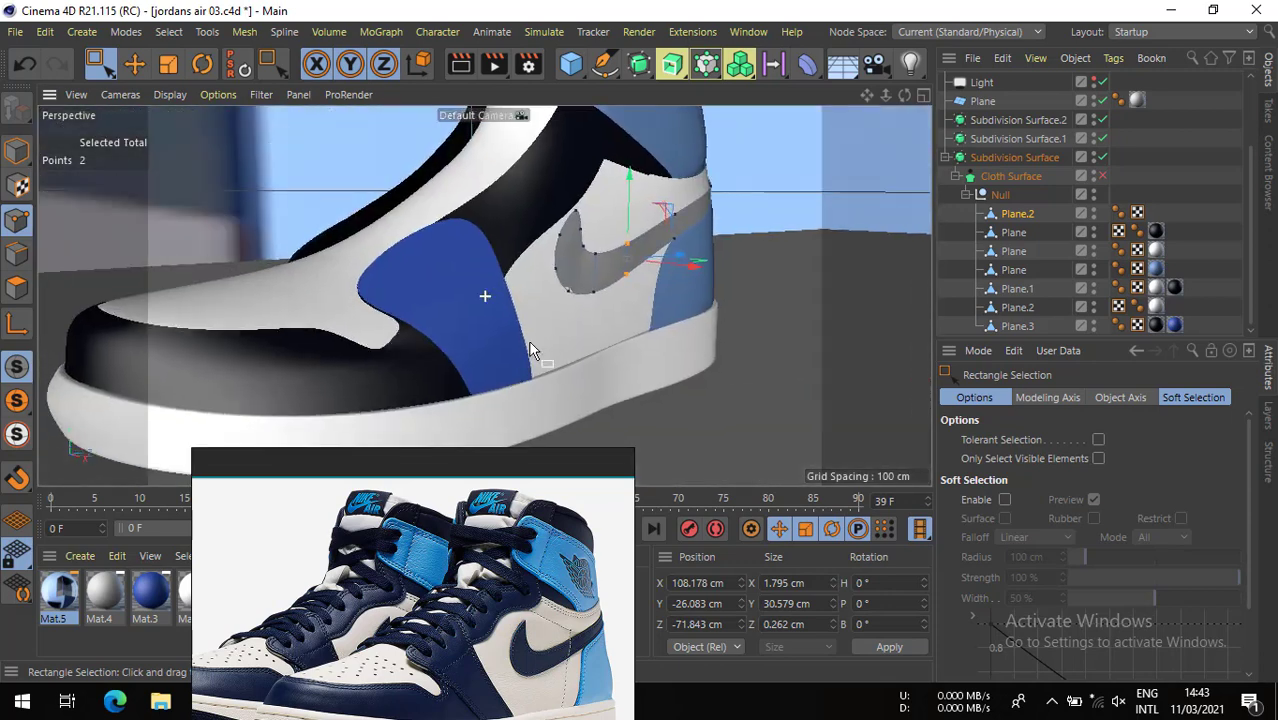
scroll(635, 244, "up", 4)
left_click_drag(657, 262, 668, 337, "alt")
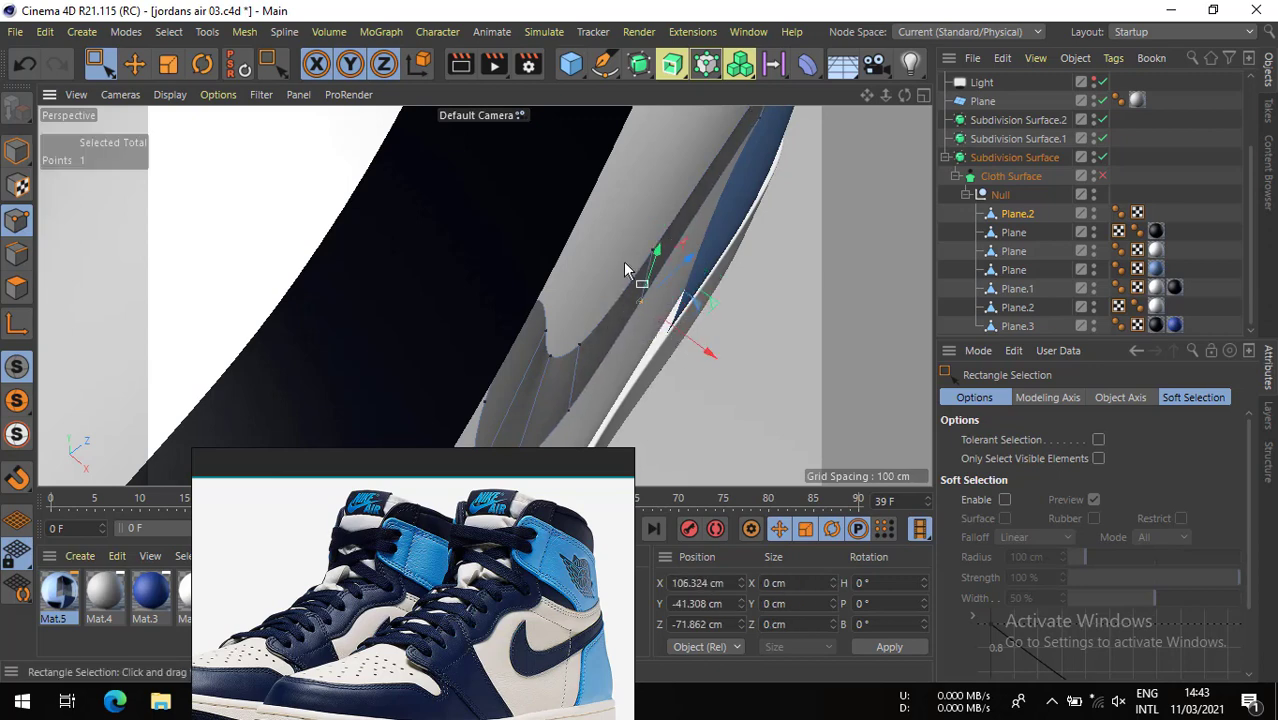
- Select the lowest point of the swoosh's front curve and move it outward to about X 118.3 cm
left_click_drag(628, 274, 785, 143, "alt")
middle_click_drag(783, 137, 578, 229, "alt")
left_click_drag(616, 202, 619, 235)
scroll(535, 260, "down", 3)
left_click_drag(351, 348, 300, 370)
left_click_drag(305, 367, 490, 384, "alt")
left_click_drag(374, 380, 382, 381)
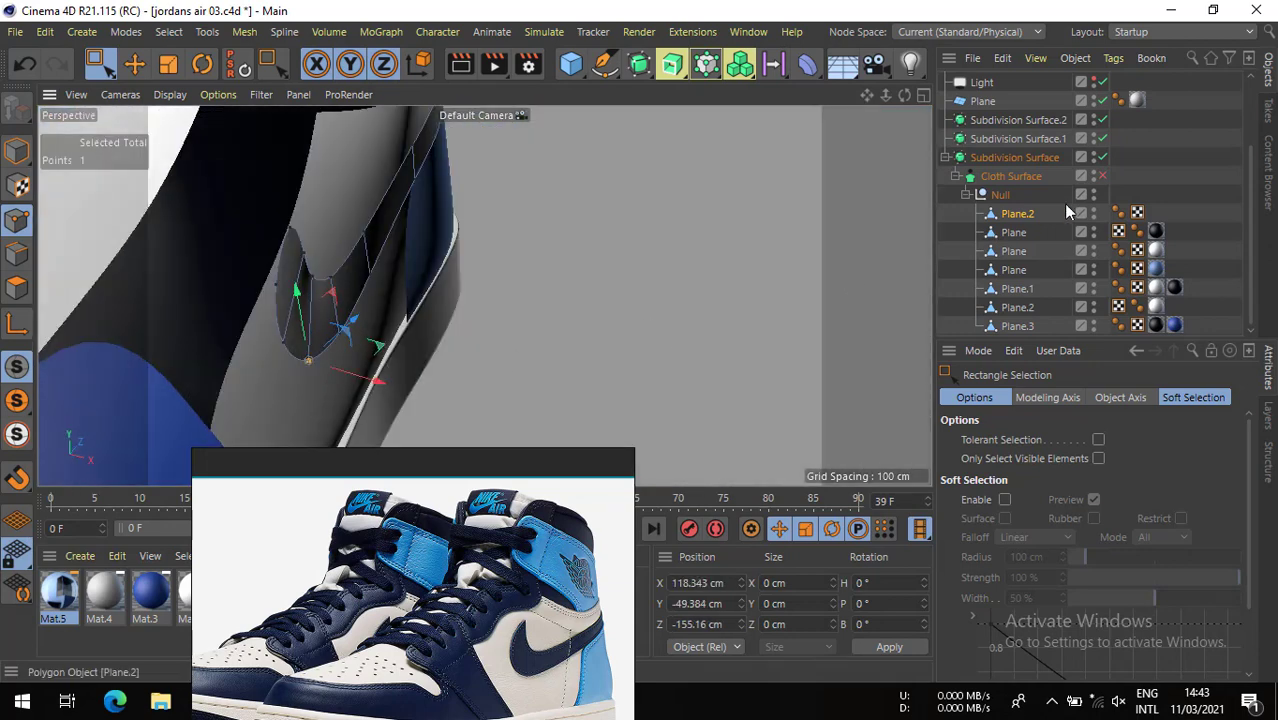
- Check the swoosh's fit on the shoe's side and apply the black material Mat.1 to it
left_click(1103, 176)
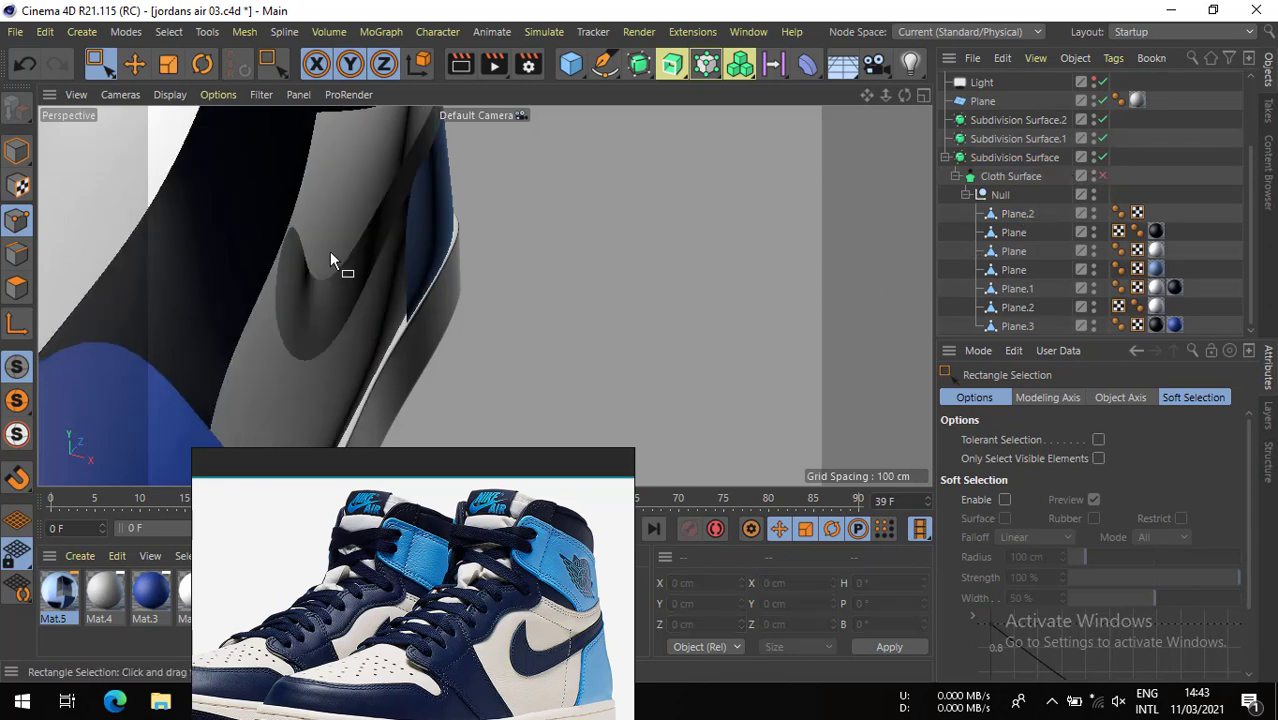
scroll(329, 251, "down", 5)
left_click_drag(277, 248, 222, 244, "alt")
scroll(358, 294, "up", 2)
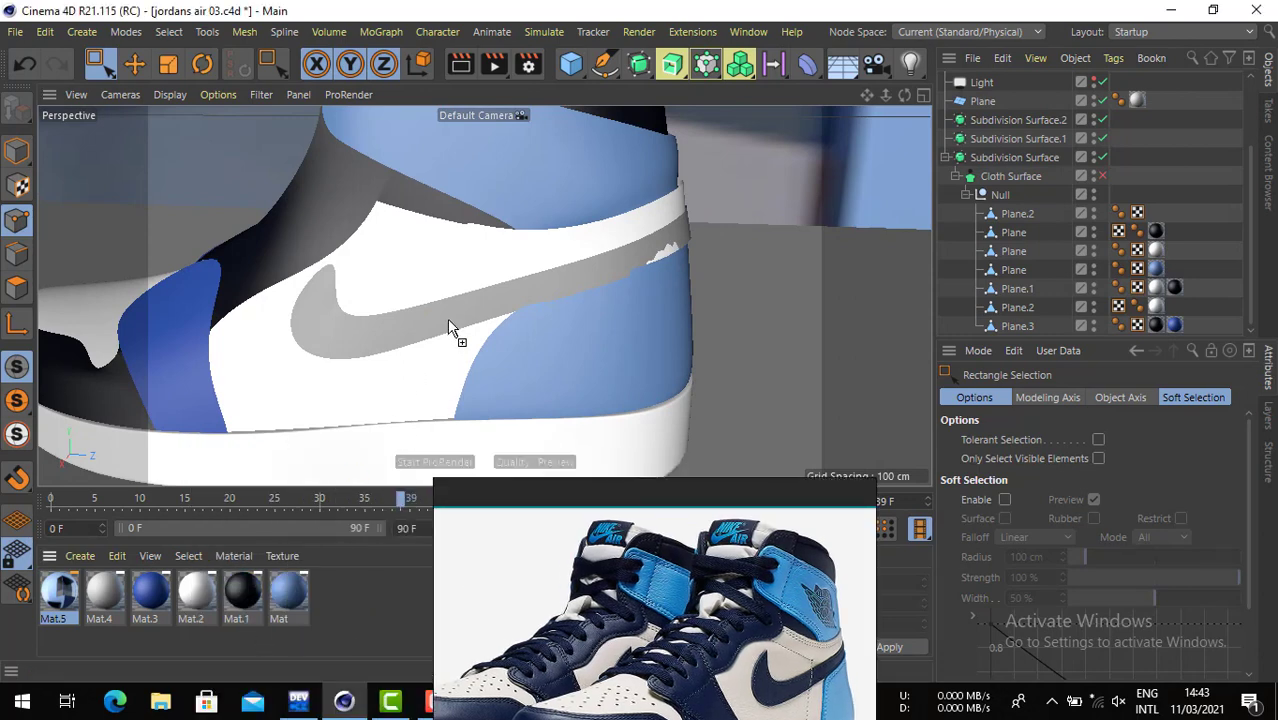
left_click_drag(449, 328, 452, 326)
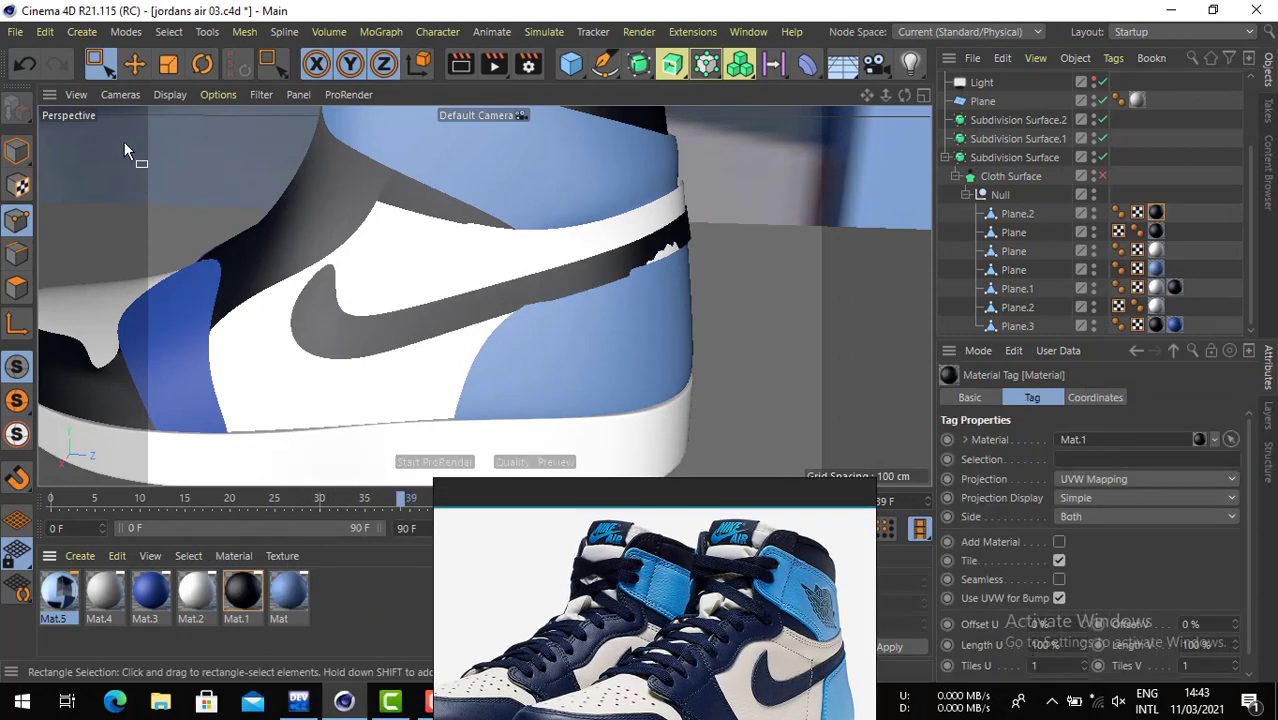
- Add a lengthwise loop cut at about 3.3% offset along the swoosh's inner edge, and return to model mode
left_click(135, 64)
left_click(17, 254)
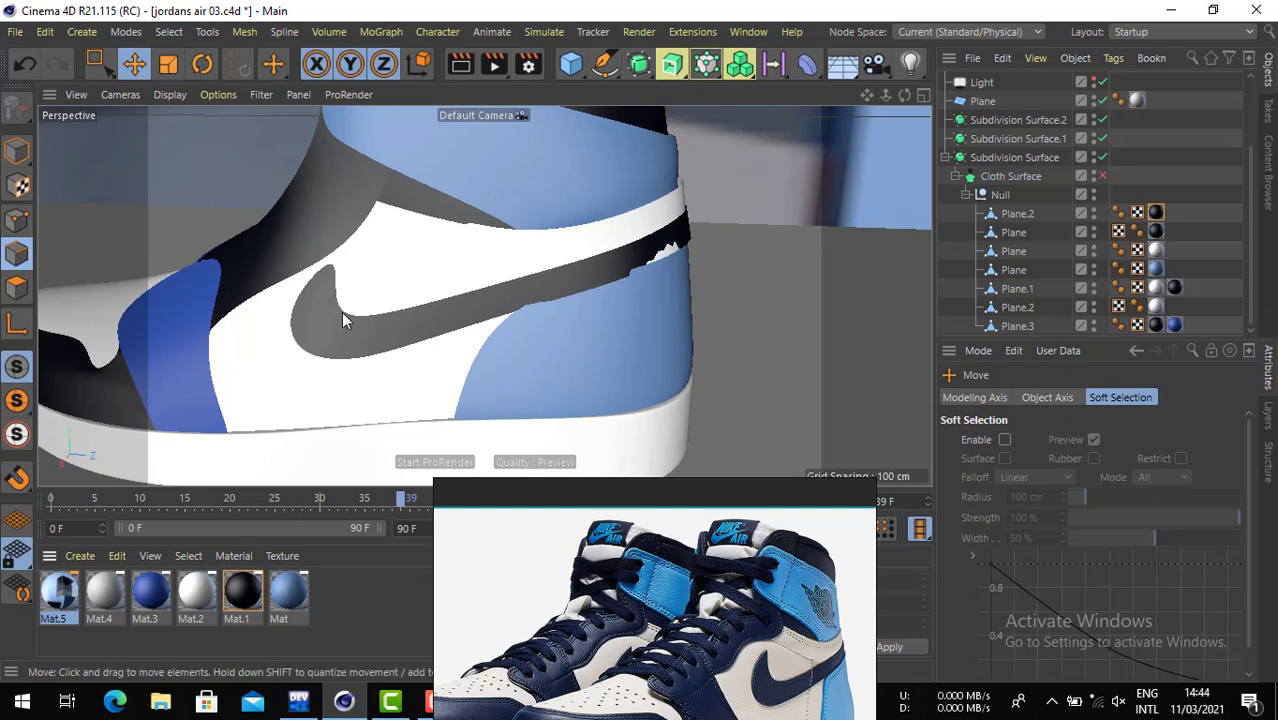
left_click(1017, 213)
key("m")
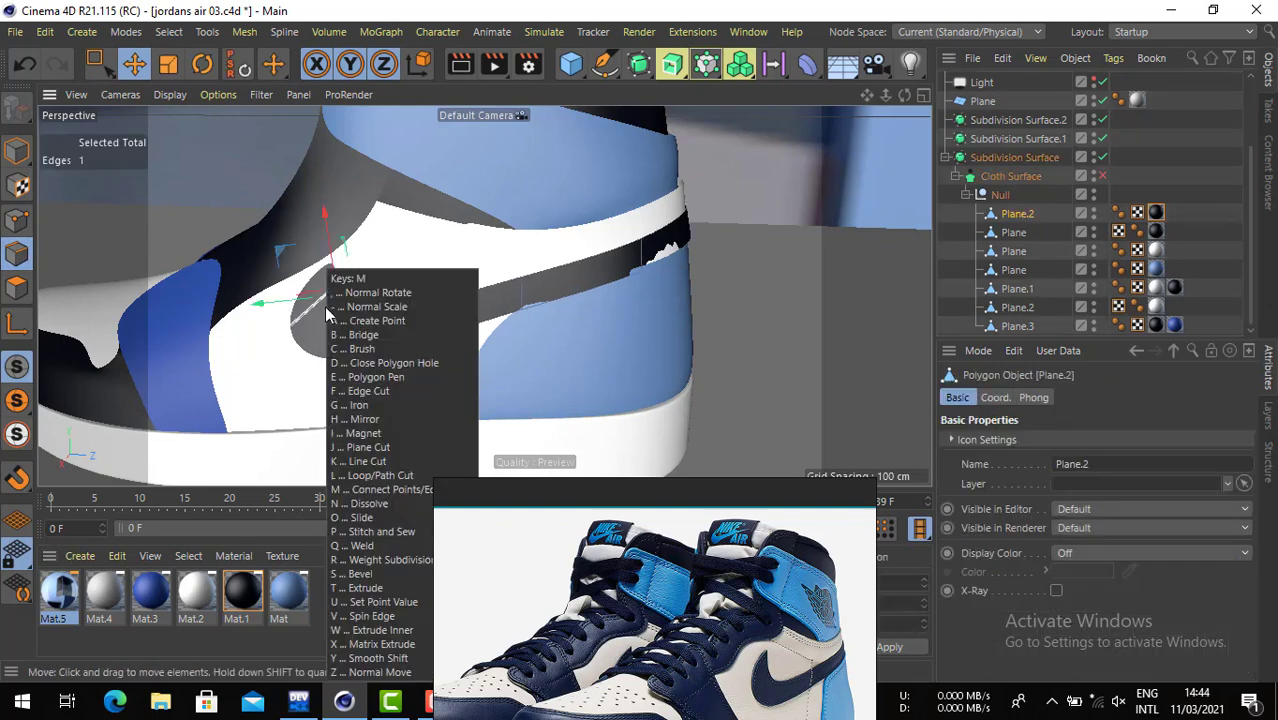
key("l")
right_click_drag(328, 262, 471, 265, "alt")
scroll(472, 272, "up", 2)
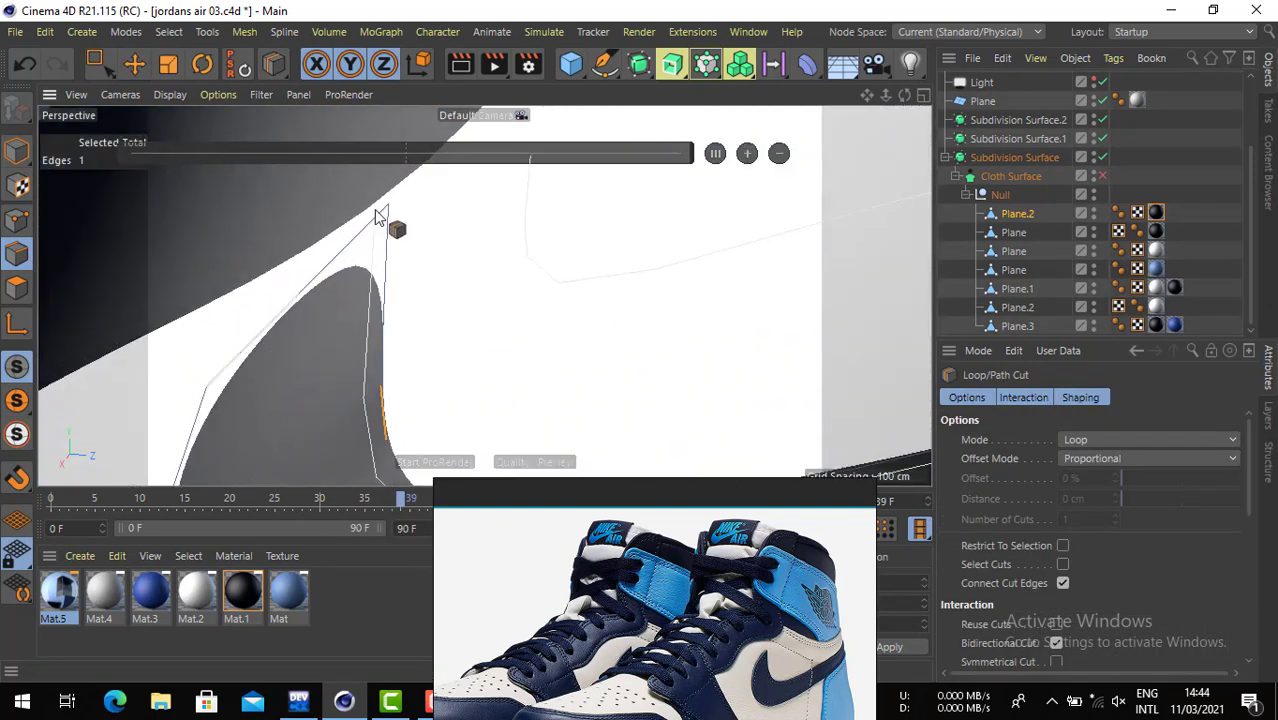
left_click(385, 212)
left_click(16, 150)
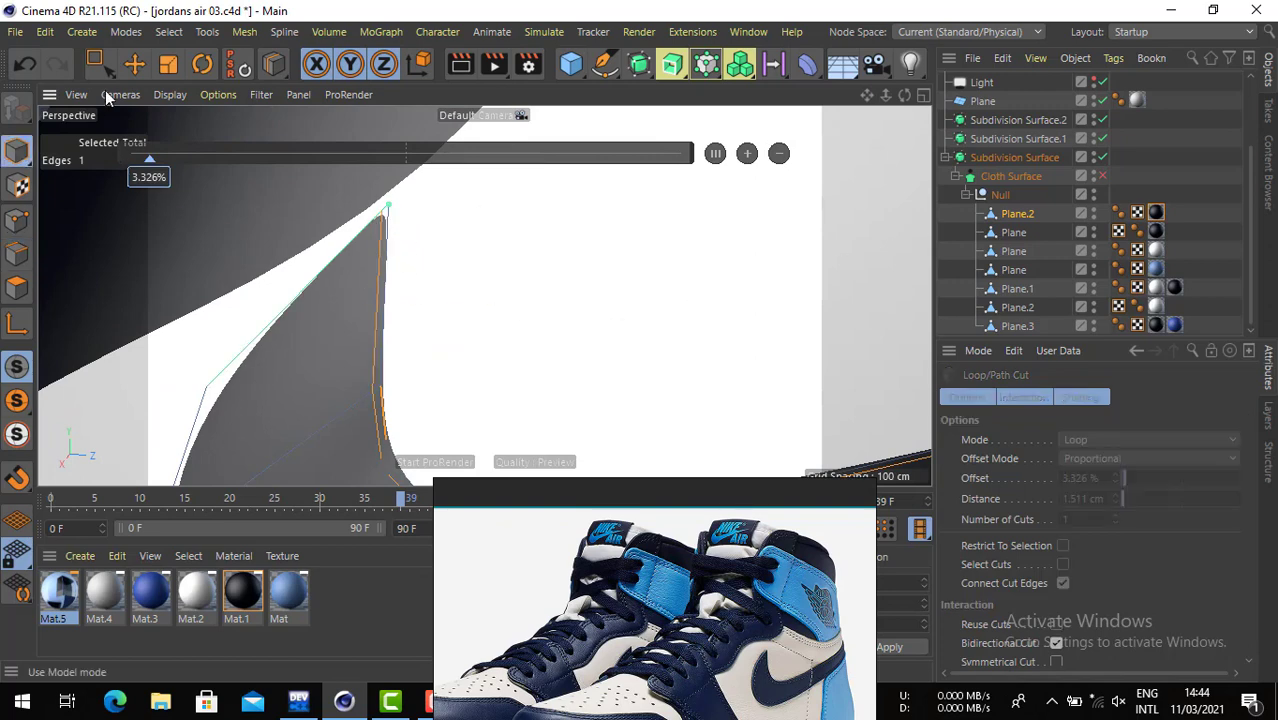
key("e")
scroll(560, 300, "down", 10)
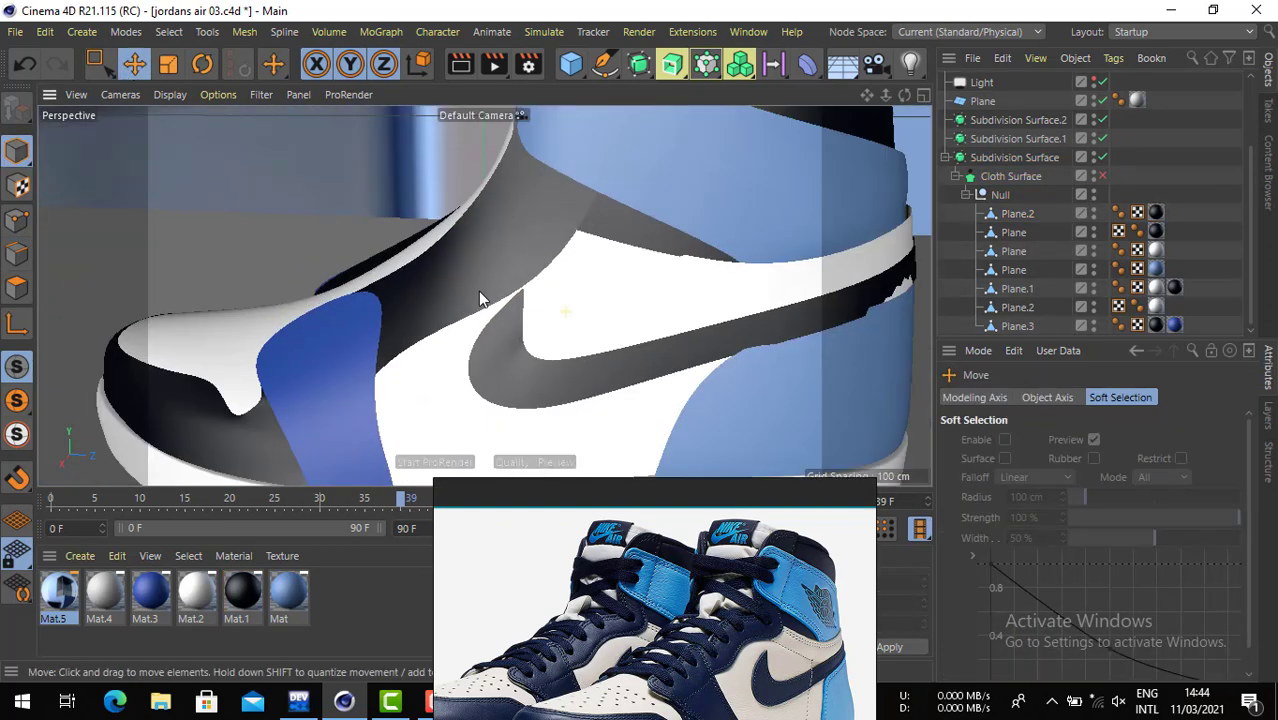
- Inspect the whole shoe and compare the swoosh and panels with the reference photo in the Right view, toggling the panels' visibility
left_click_drag(719, 303, 369, 365, "alt")
scroll(406, 303, "down", 5)
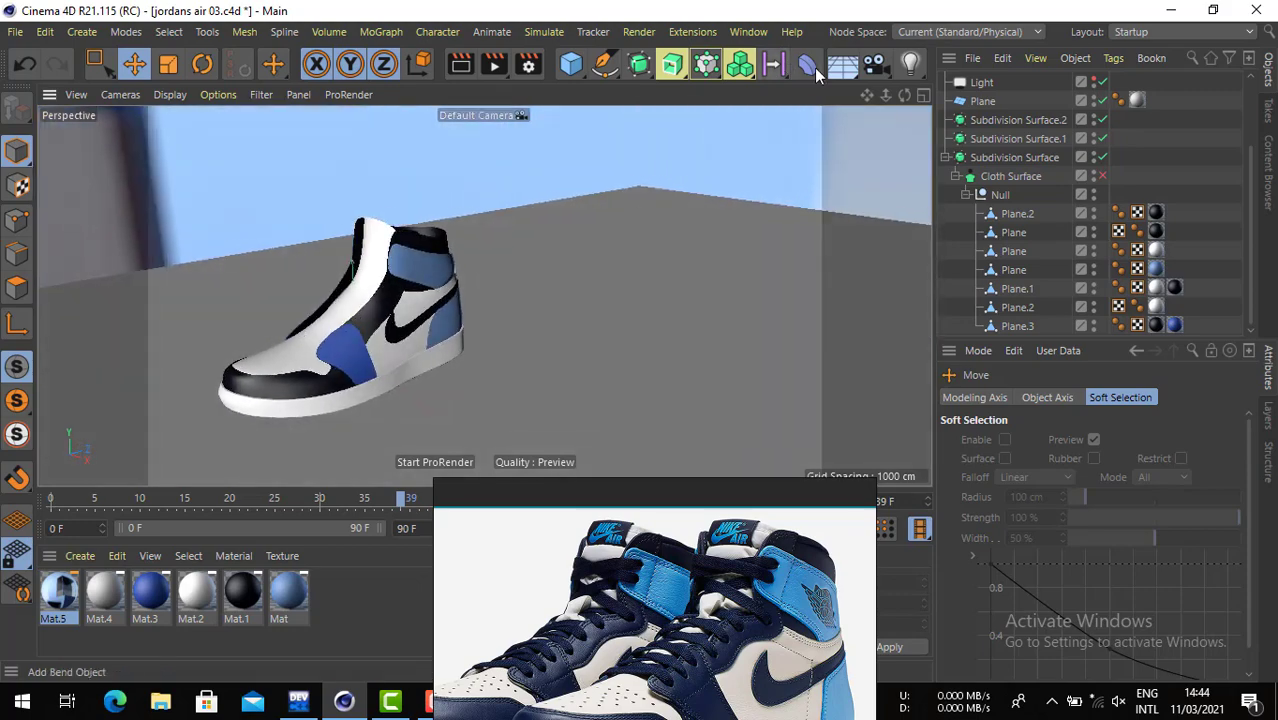
left_click(923, 95)
left_click(475, 297)
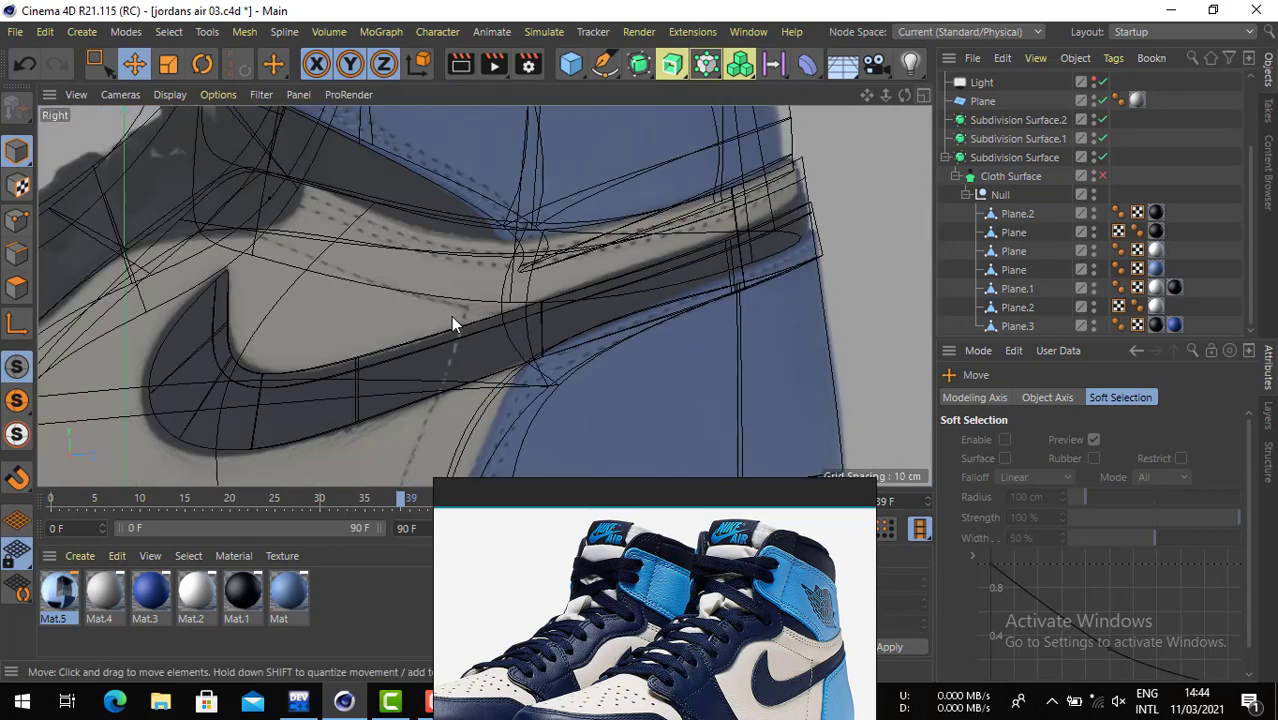
scroll(367, 286, "down", 2)
scroll(435, 255, "up", 2)
scroll(364, 295, "up", 3)
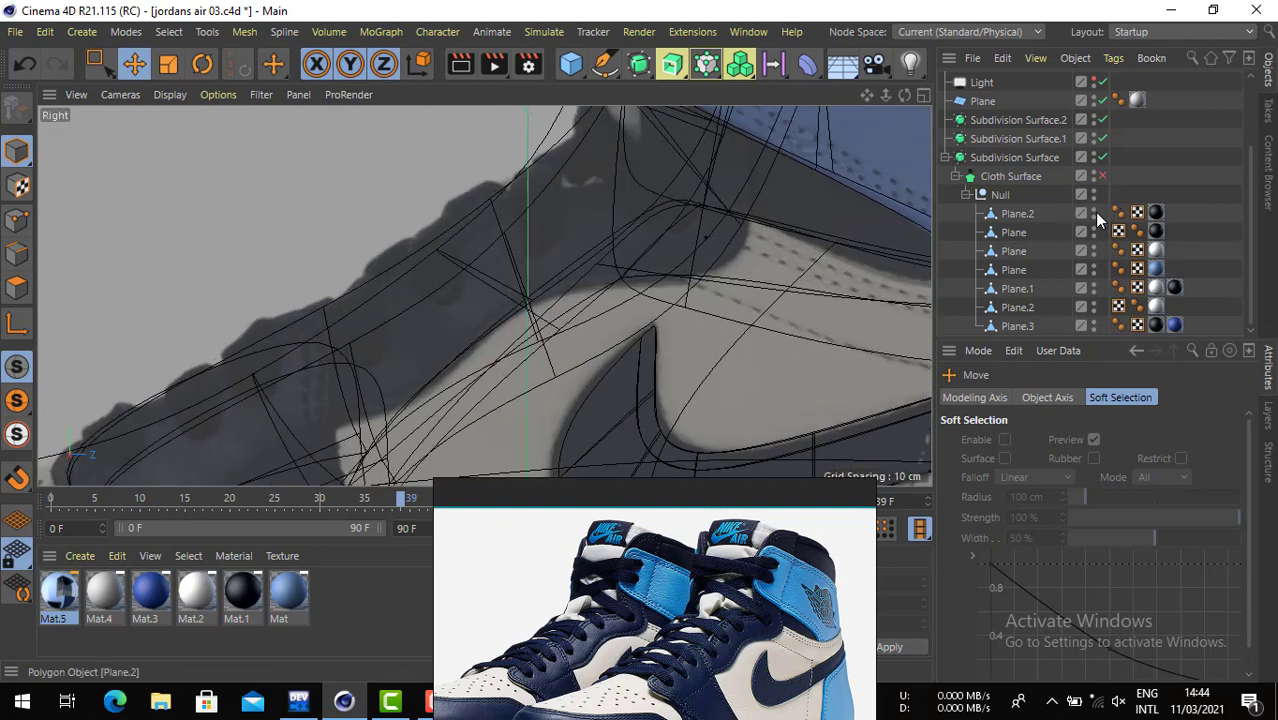
left_click_drag(1094, 352, 1094, 354)
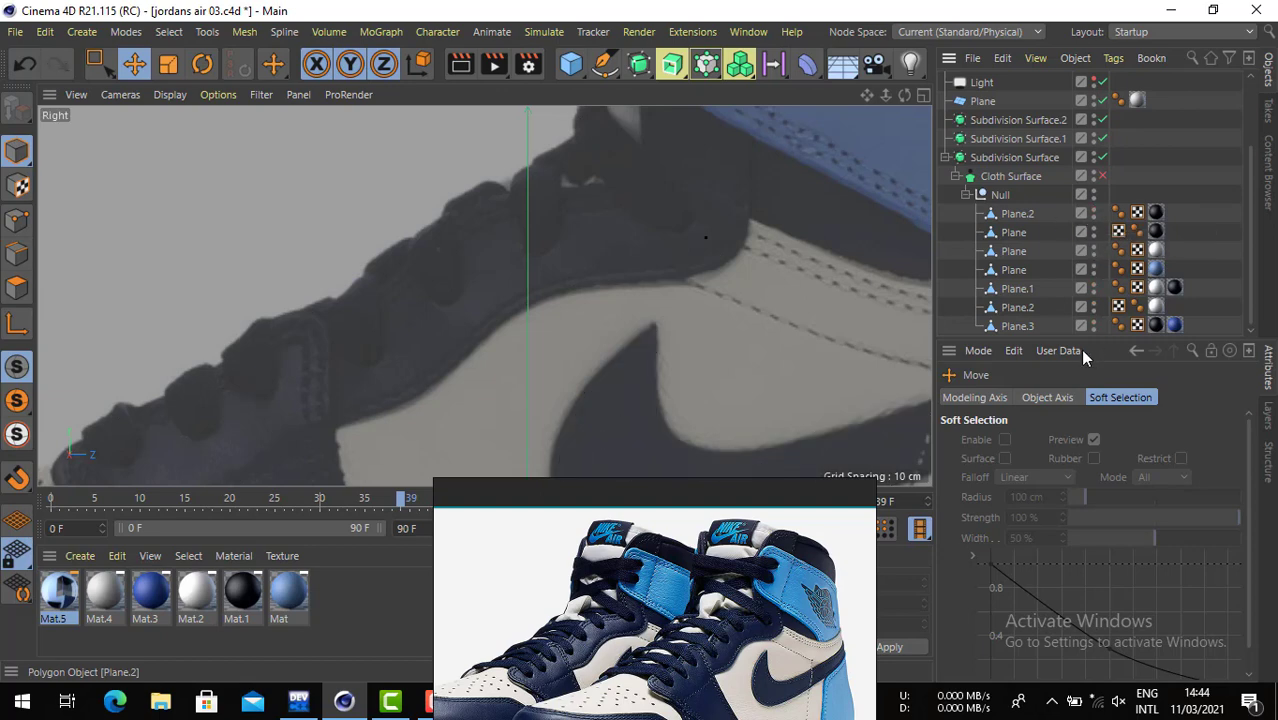
- Select the black lace and toe panel, hide all other planes in the Null, and show it over the reference in the Right view
left_click(1015, 215)
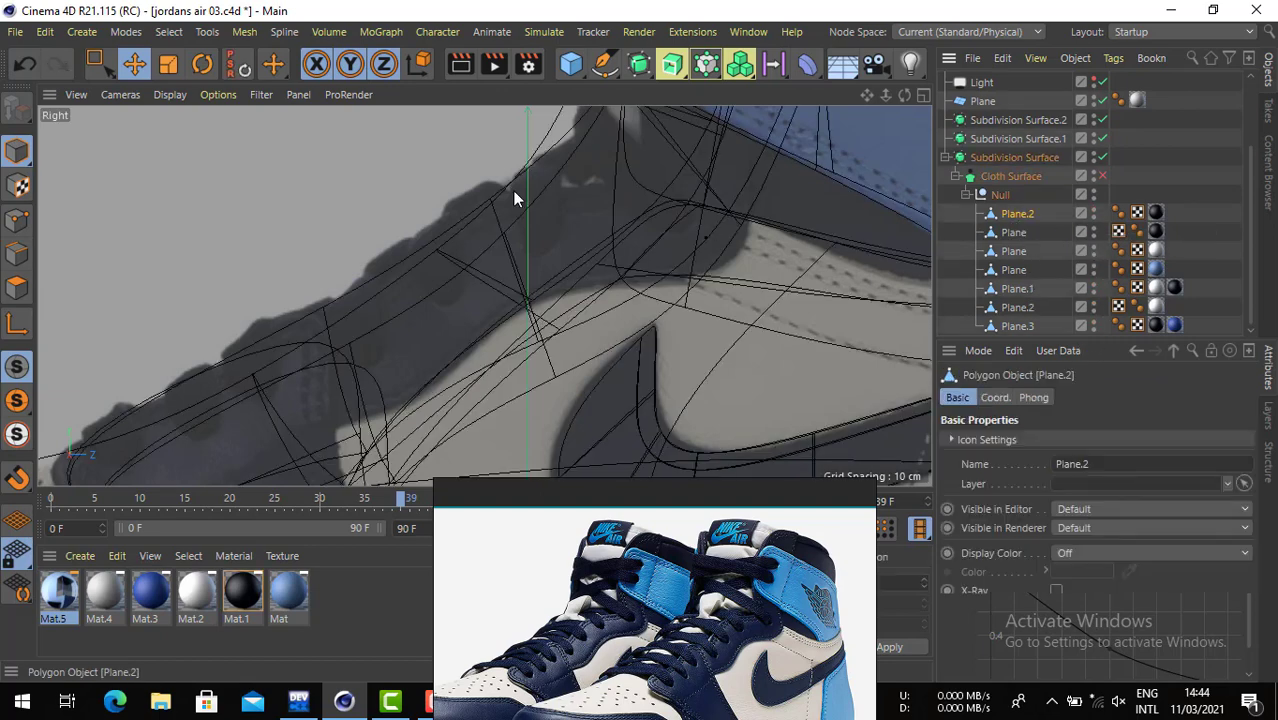
left_click(462, 249)
left_click(460, 268)
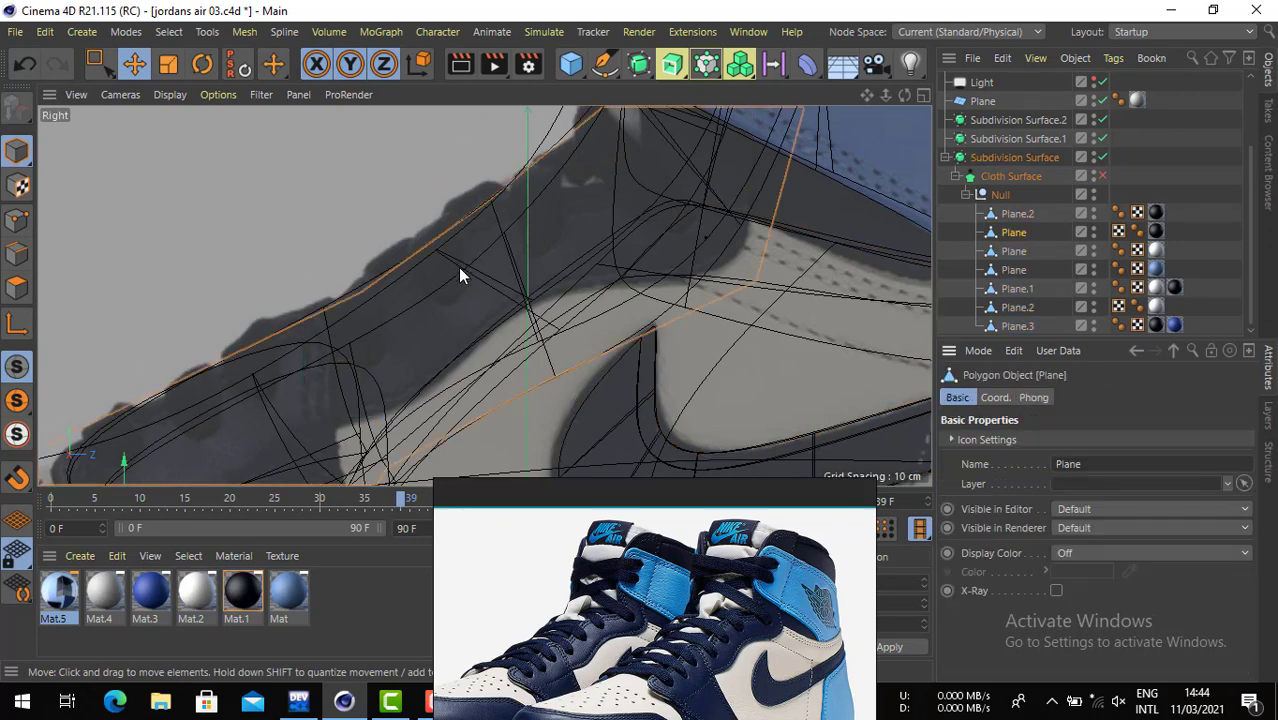
middle_click(460, 268)
middle_click(455, 273)
scroll(353, 304, "up", 5)
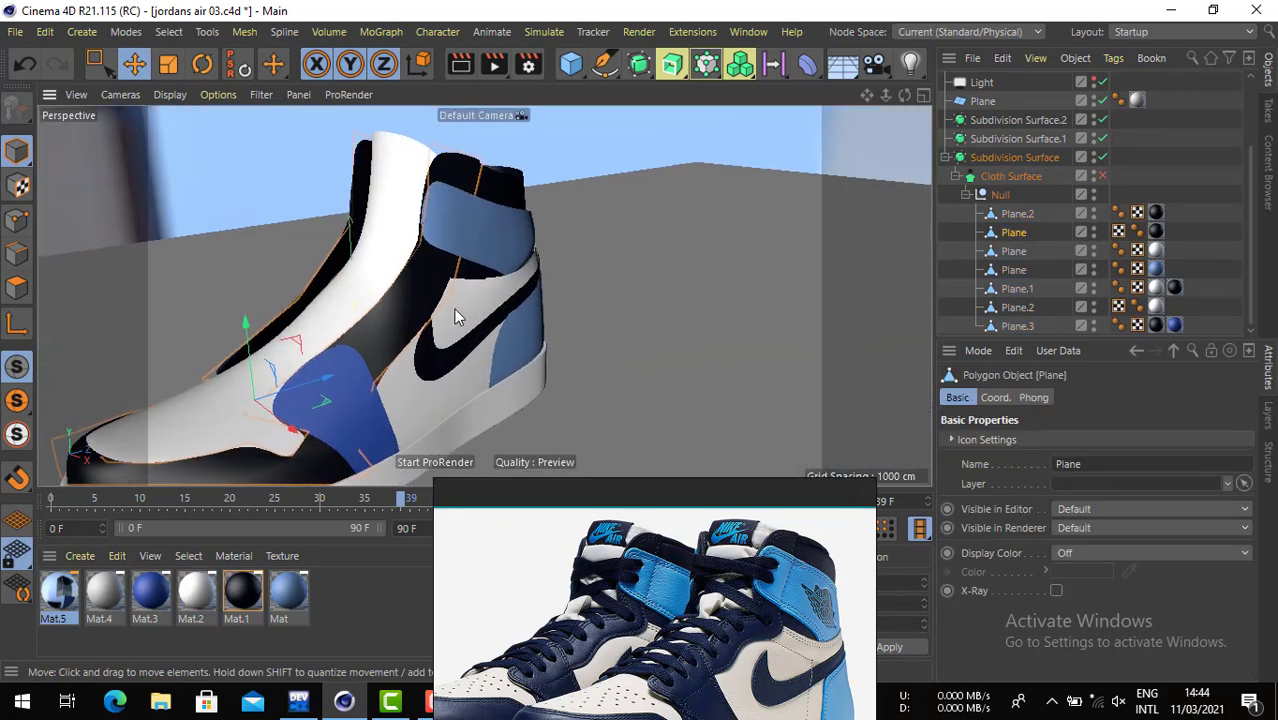
left_click(1094, 210)
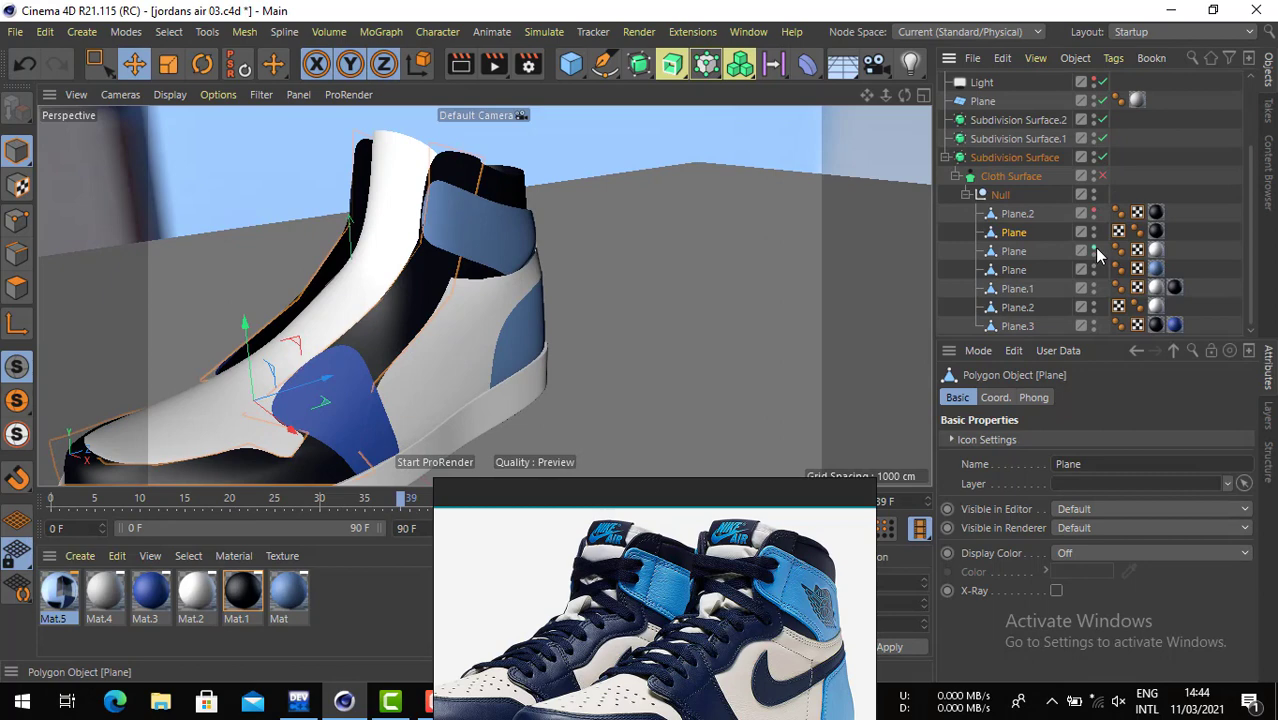
left_click_drag(1095, 248, 1089, 350)
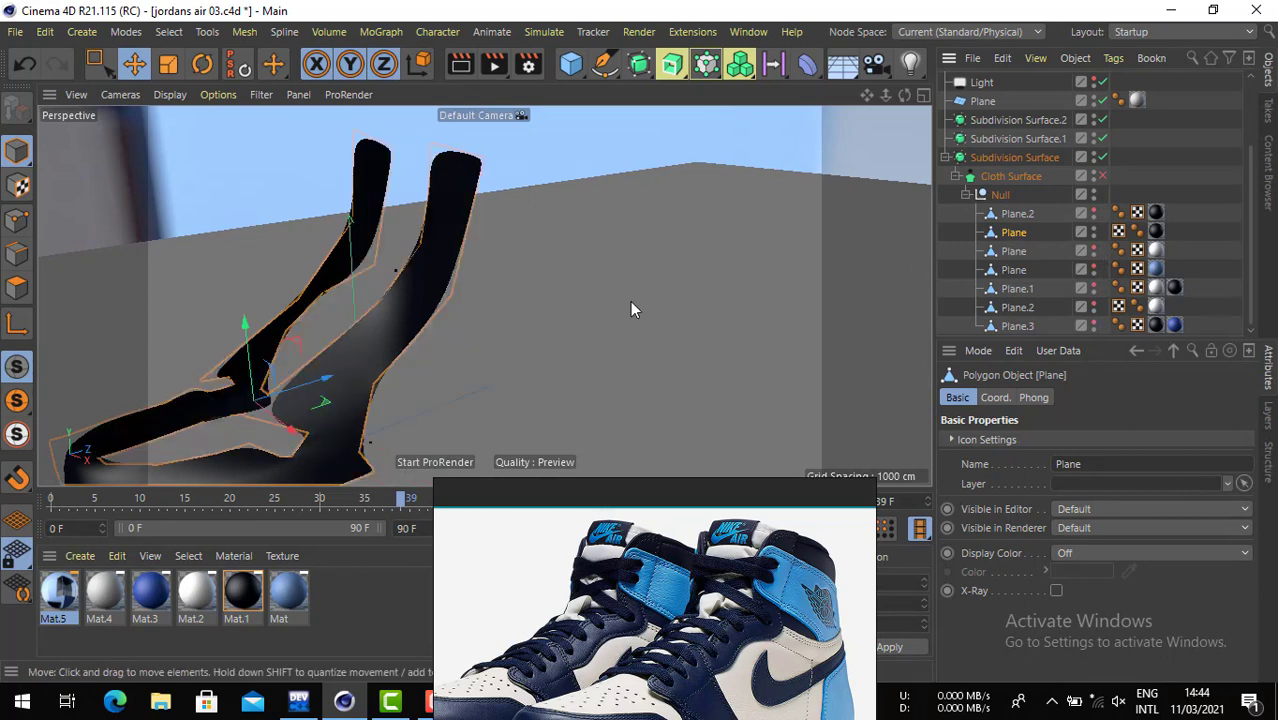
left_click(923, 94)
left_click(478, 297)
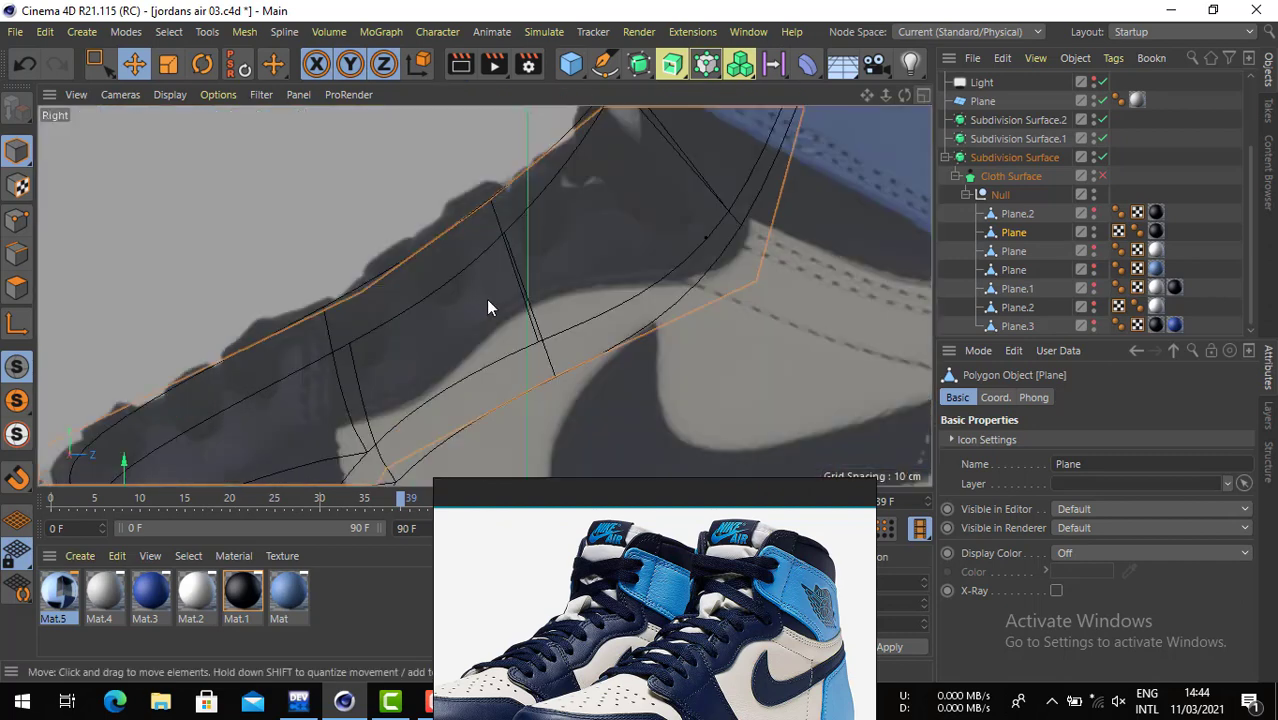
scroll(678, 259, "down", 3)
middle_click_drag(529, 249, 613, 172, "alt")
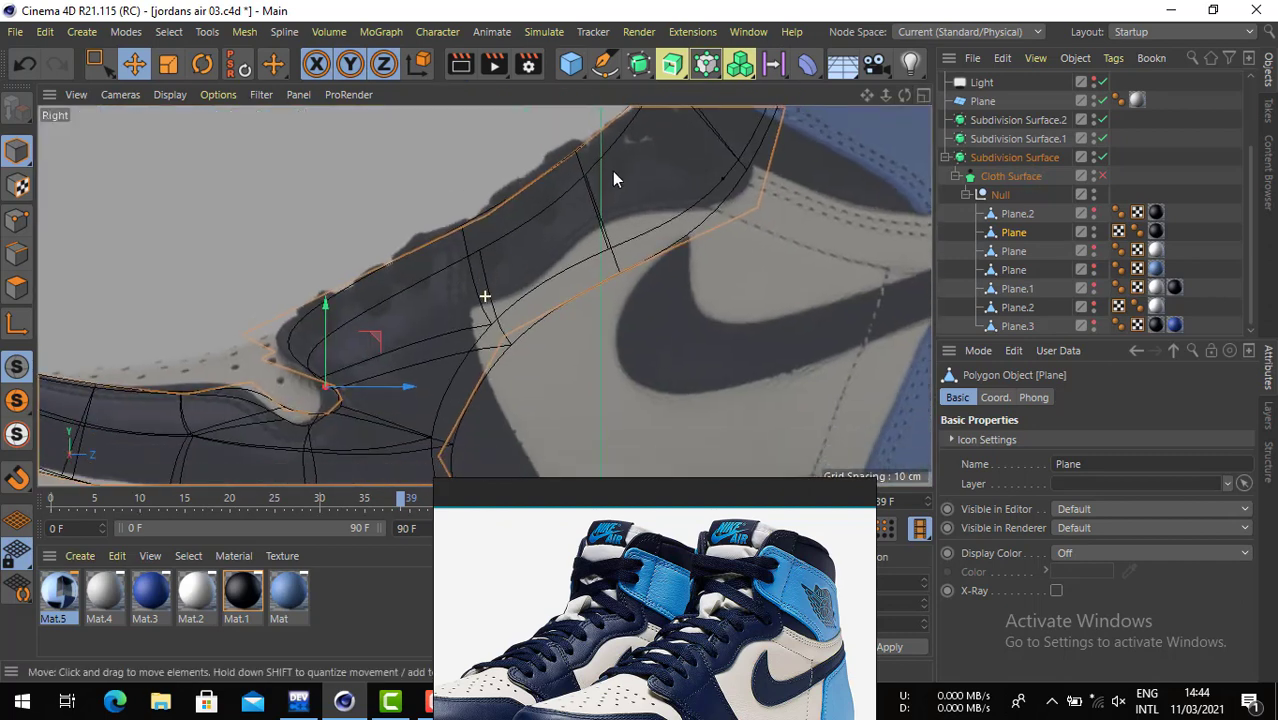
- Move the black lace and toe panel out of the Null, above the Subdivision Surface, so it stands ungrouped
left_click(18, 222)
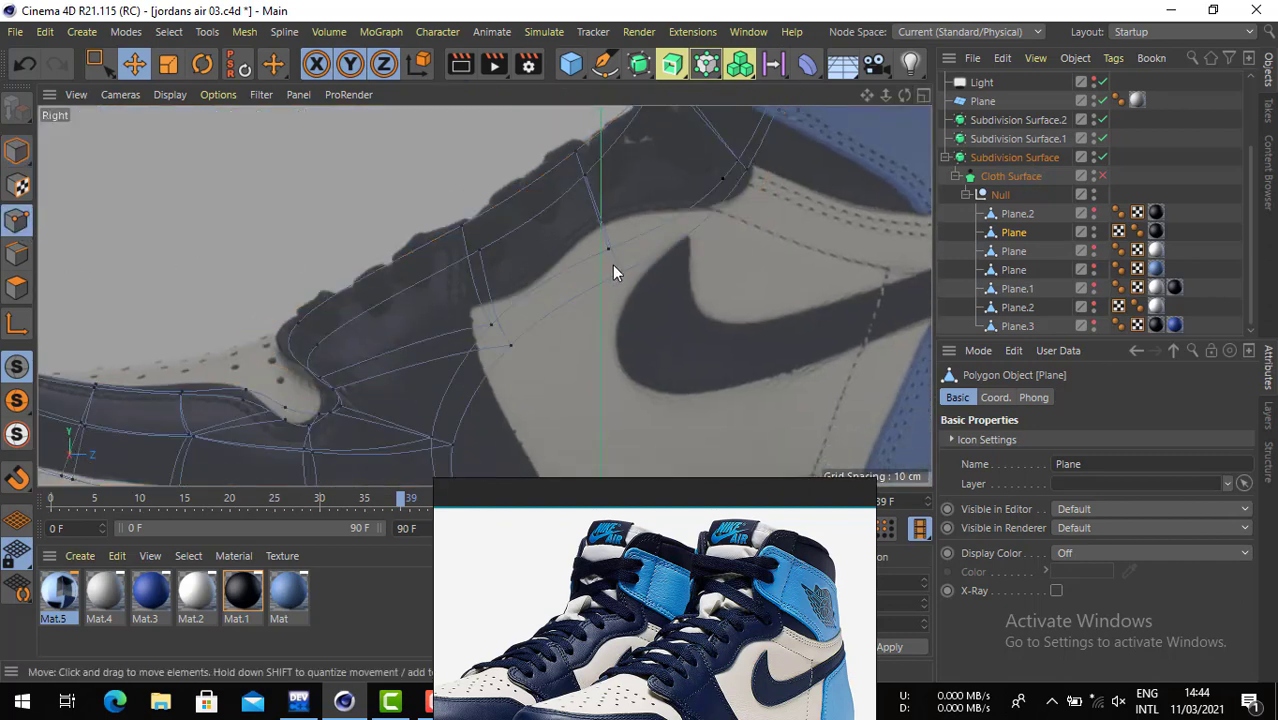
scroll(718, 260, "up", 4)
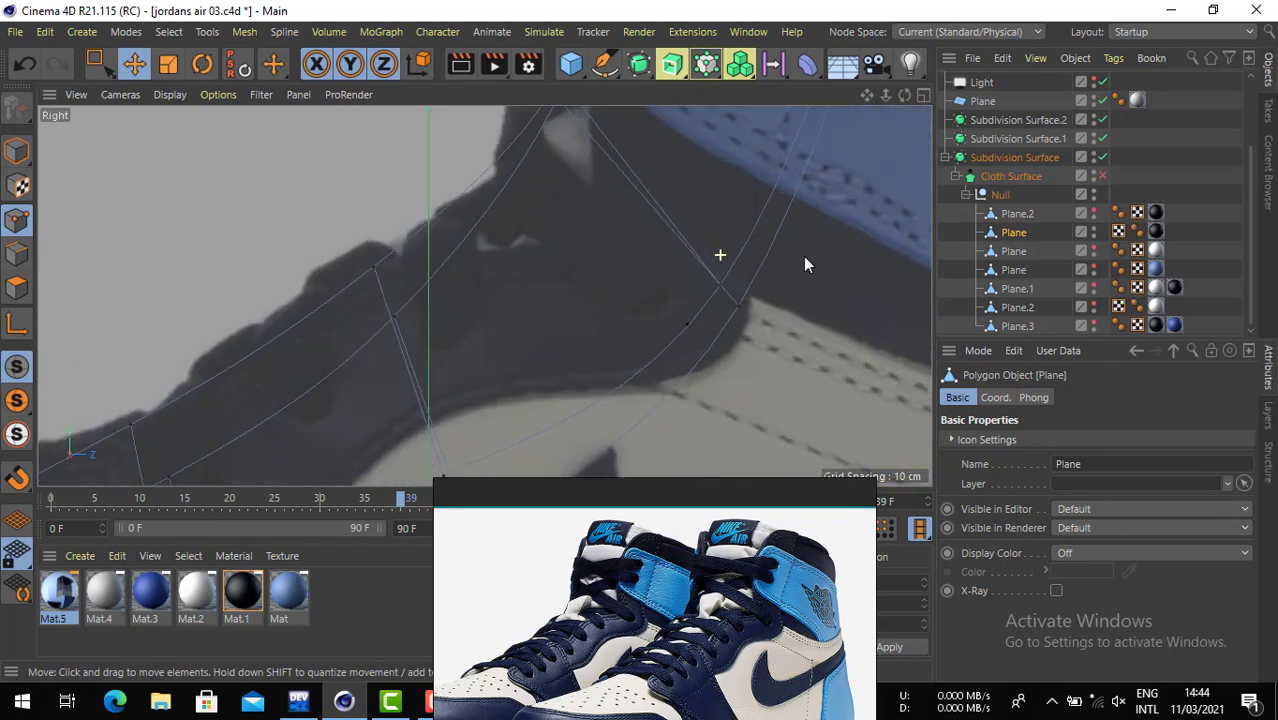
scroll(715, 286, "down", 2)
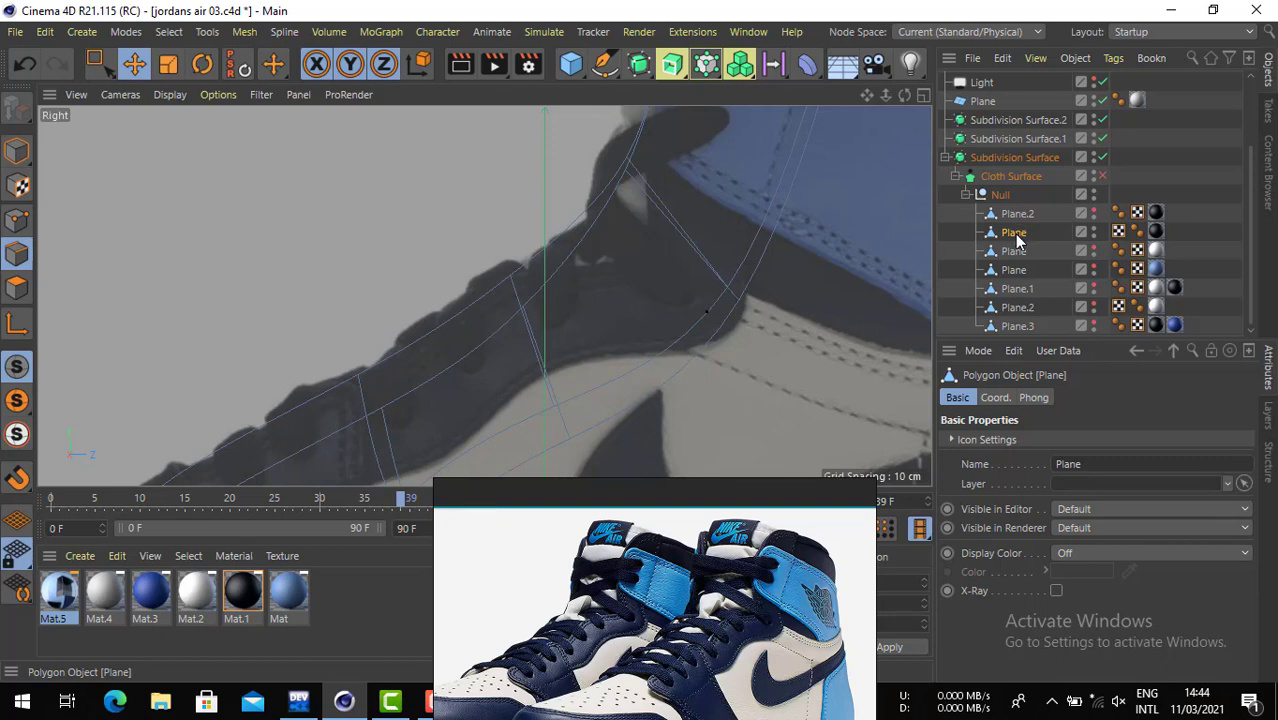
left_click_drag(1015, 233, 985, 150)
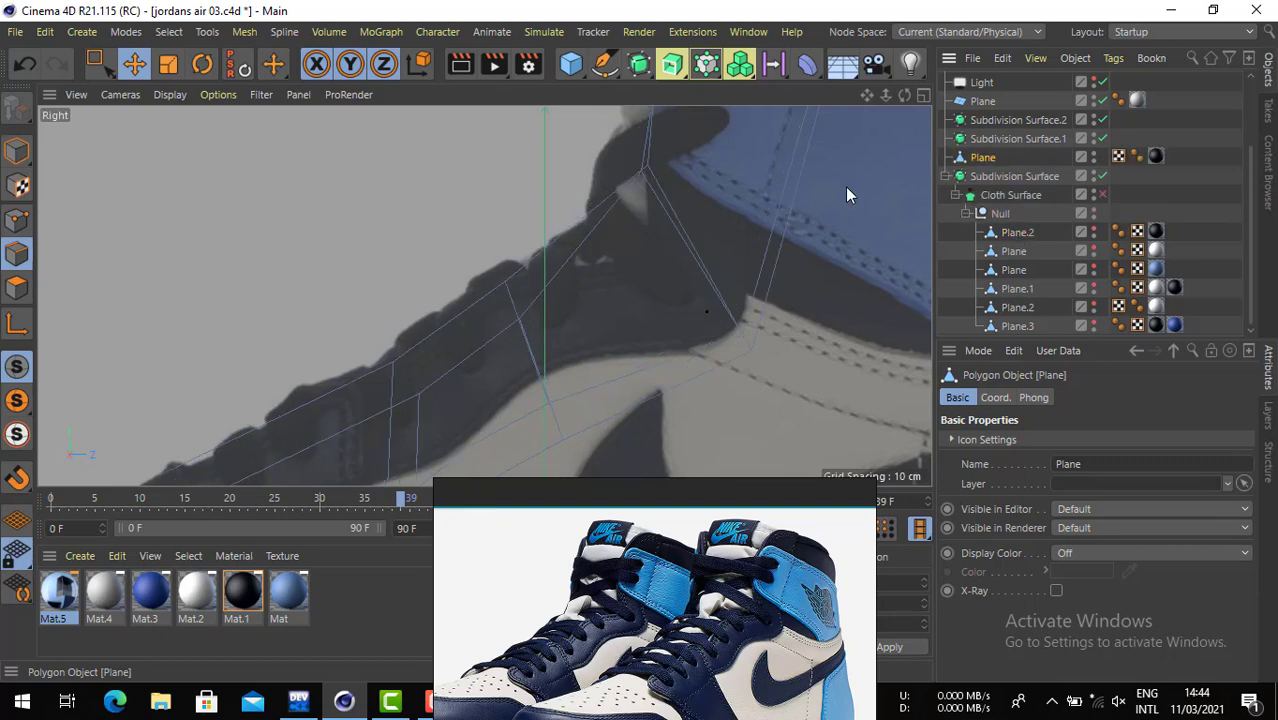
scroll(640, 287, "down", 2)
- Add crosswise loop cuts along the black panel's side strip in the Perspective view, including ones at about 51.9% and 42.1% offset
left_click(922, 95)
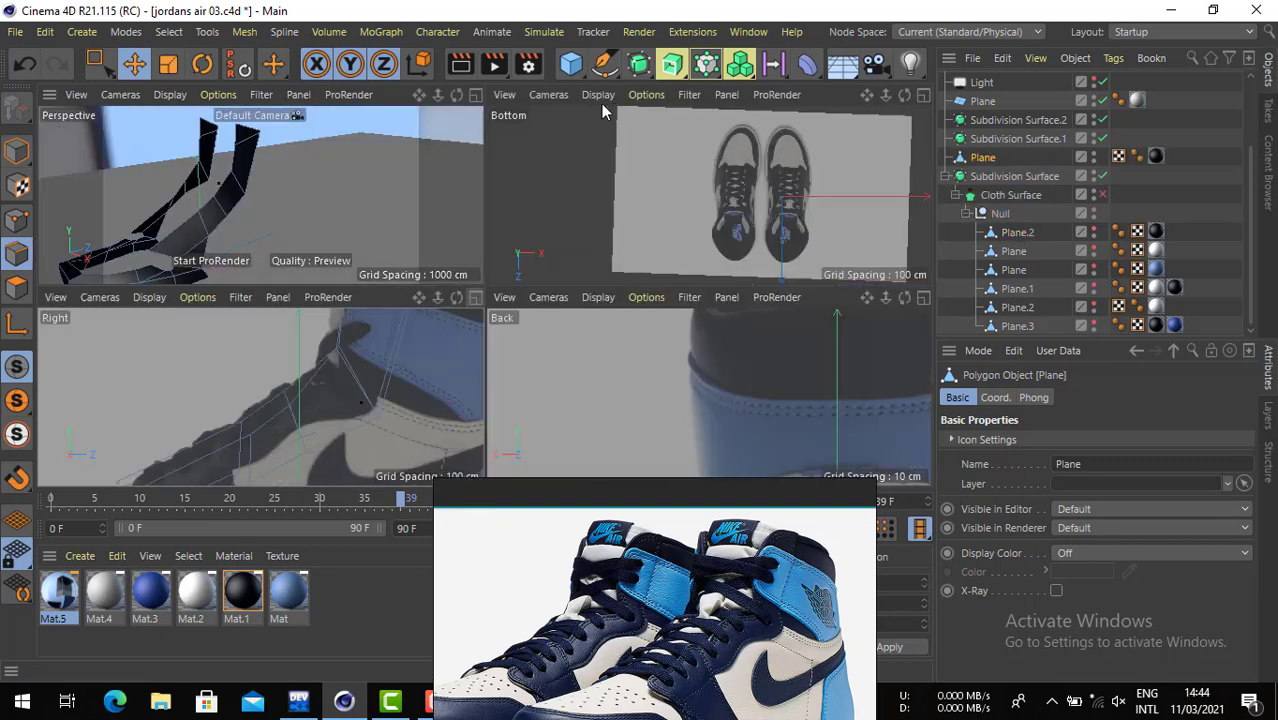
left_click(475, 95)
left_click_drag(461, 294, 217, 297, "alt")
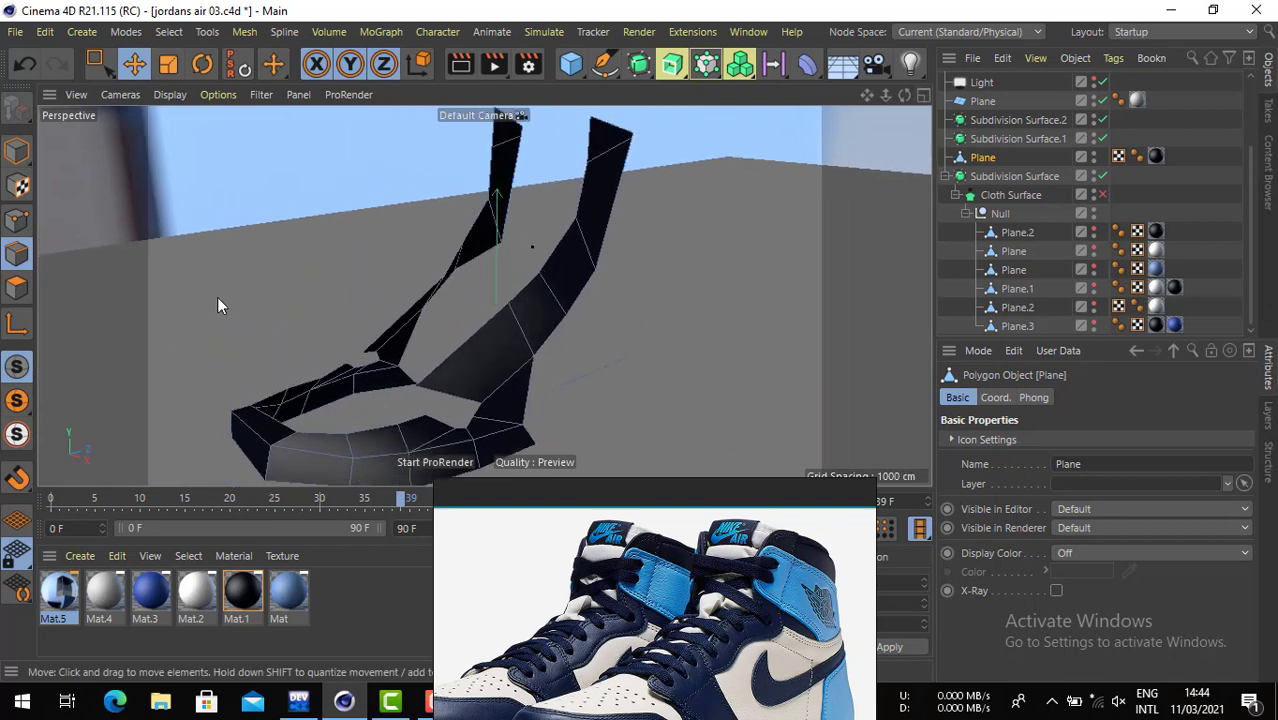
left_click(22, 286)
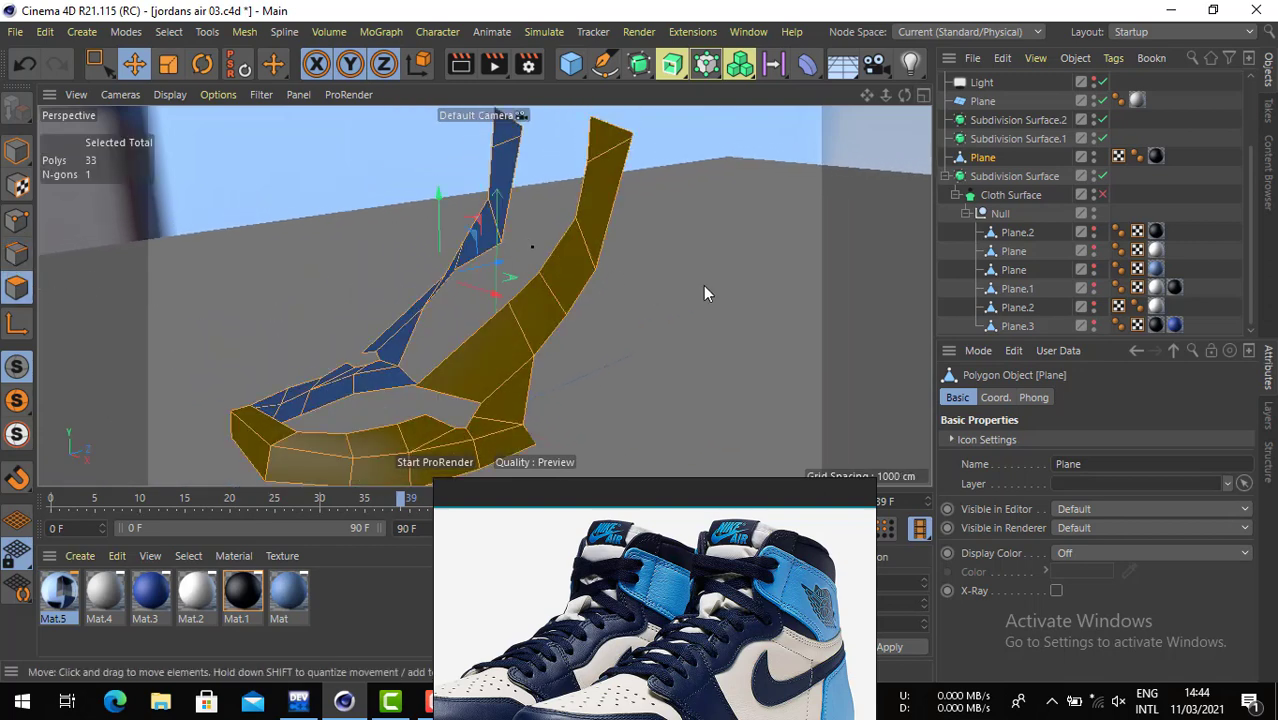
key("k")
key("l")
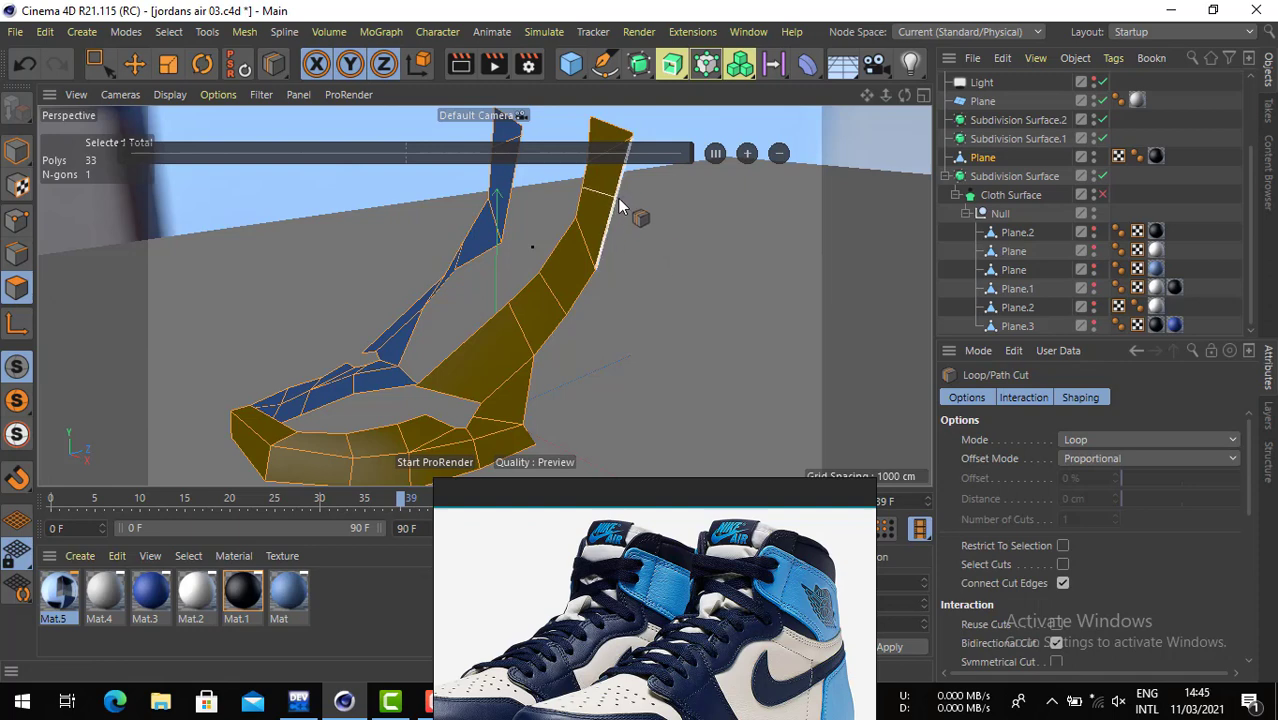
left_click(618, 198)
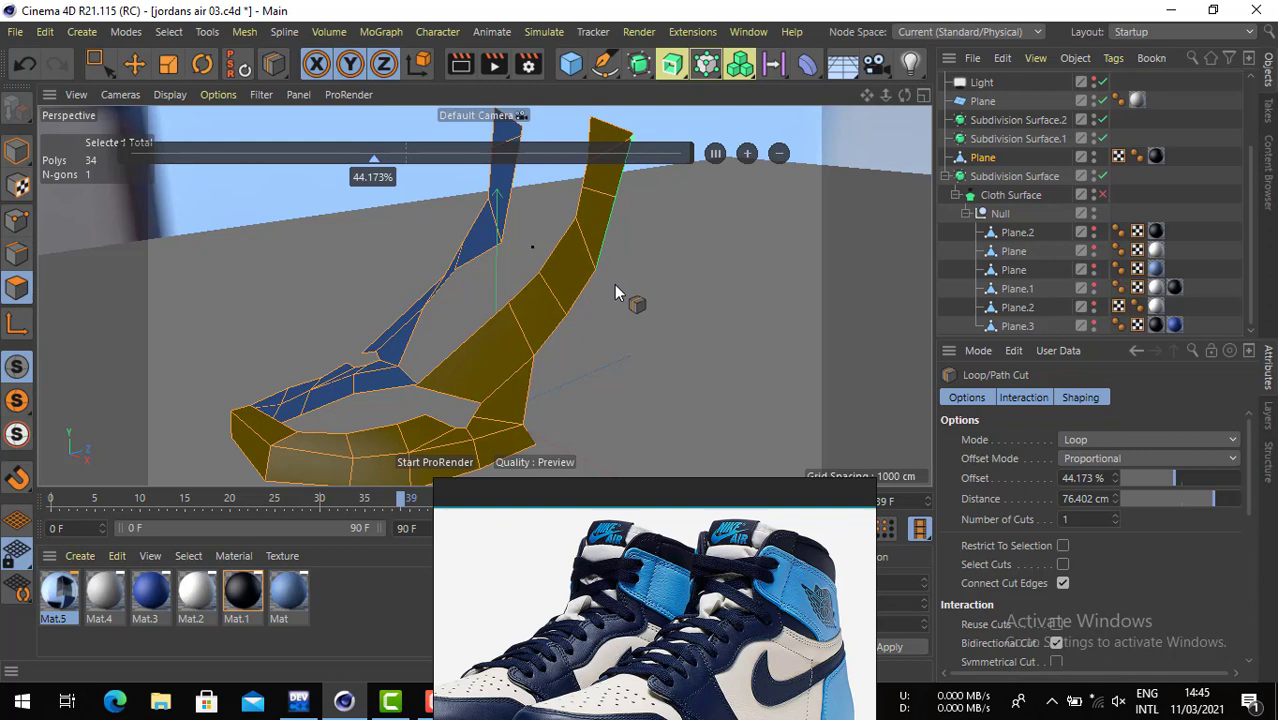
left_click(579, 292)
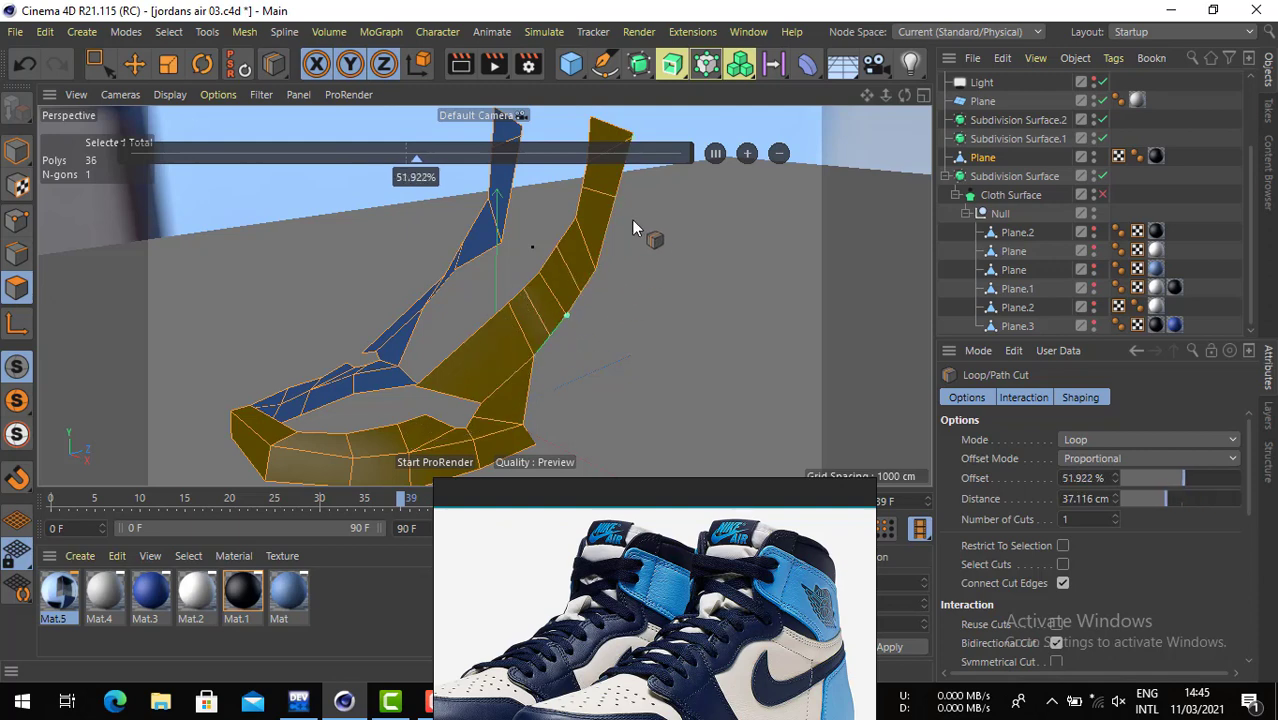
middle_click_drag(613, 192, 590, 264, "alt")
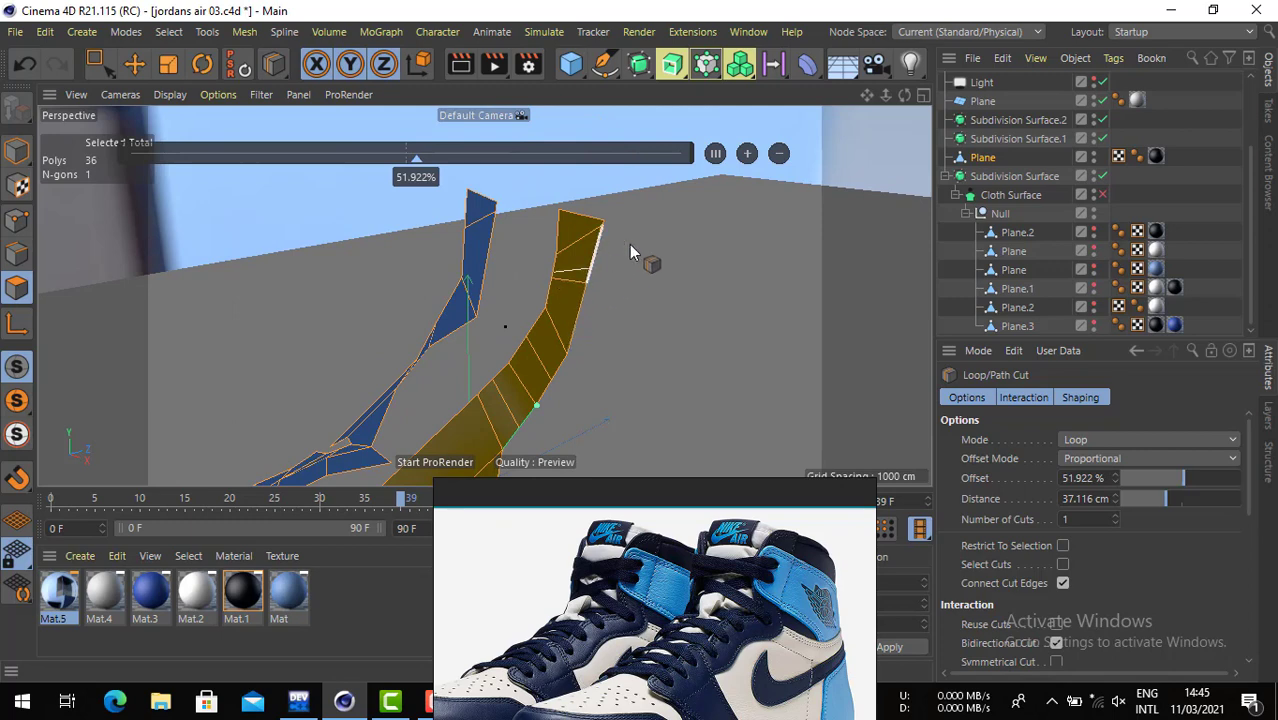
left_click(579, 313)
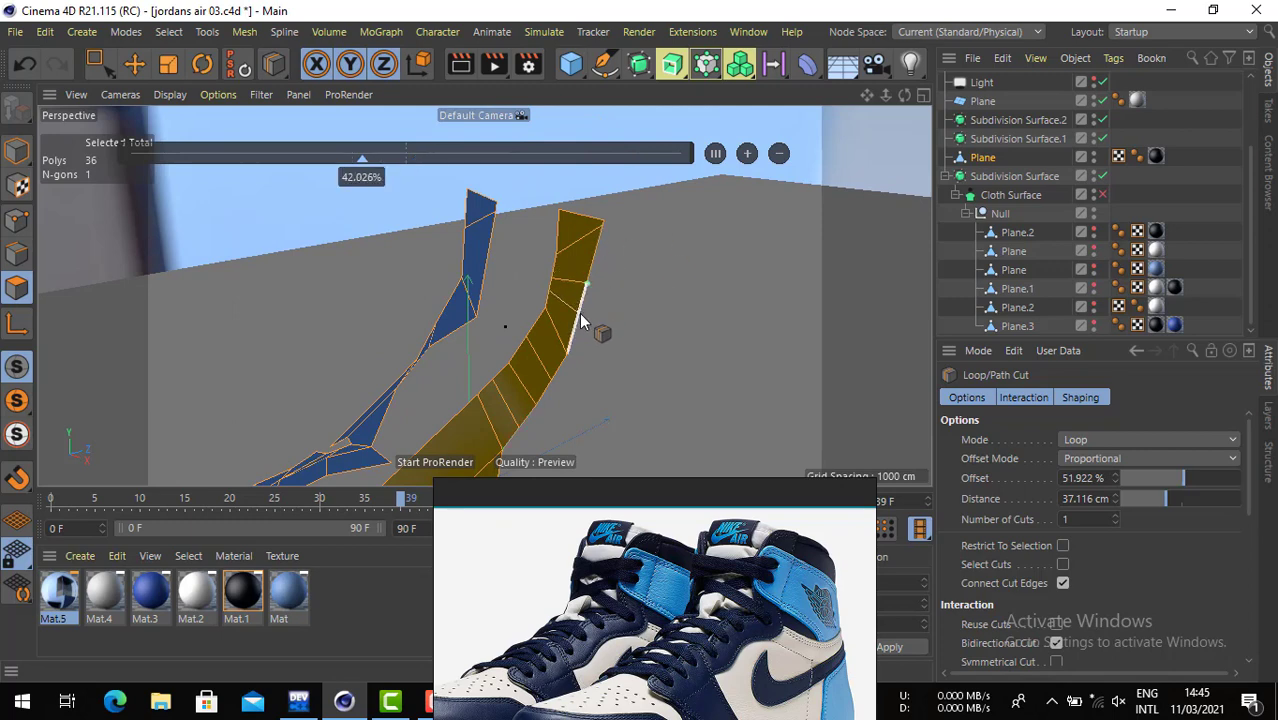
- Rectangle-select the polygons on one half of the black panel, including parts not visible, and hide them
left_click(923, 96)
left_click(477, 298)
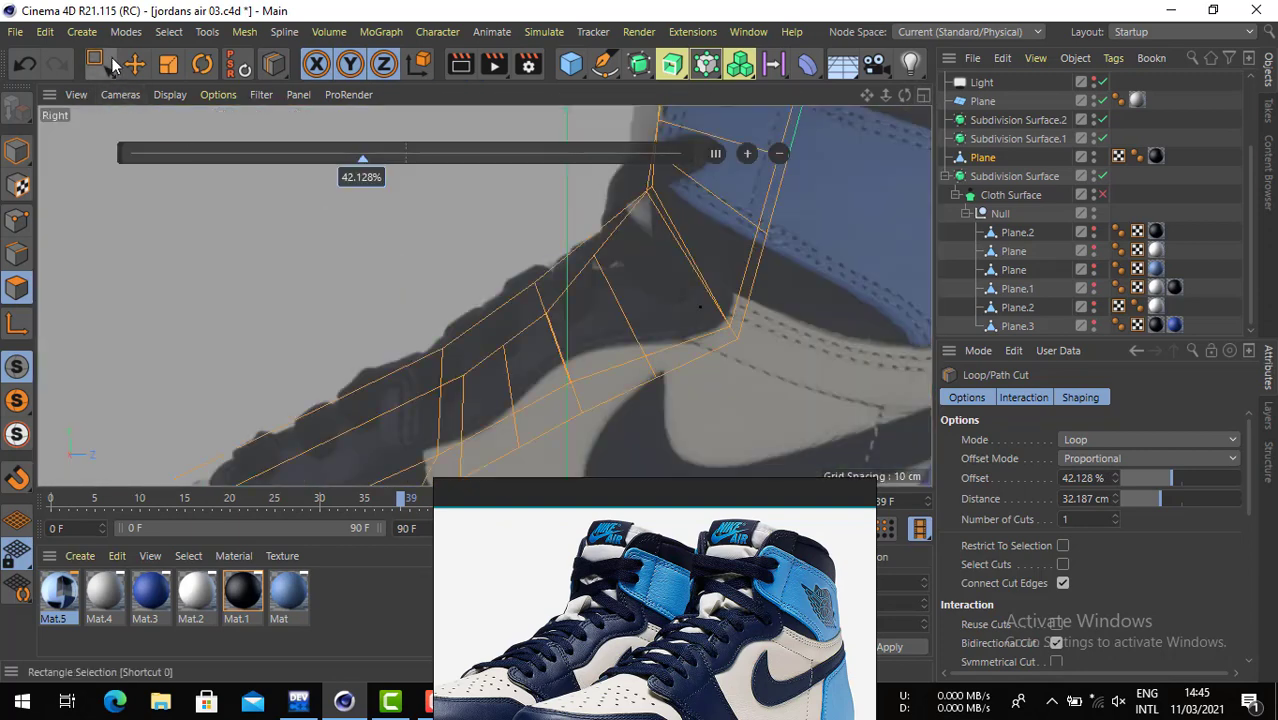
left_click_drag(100, 64, 136, 131)
left_click(16, 221)
scroll(662, 314, "up", 3)
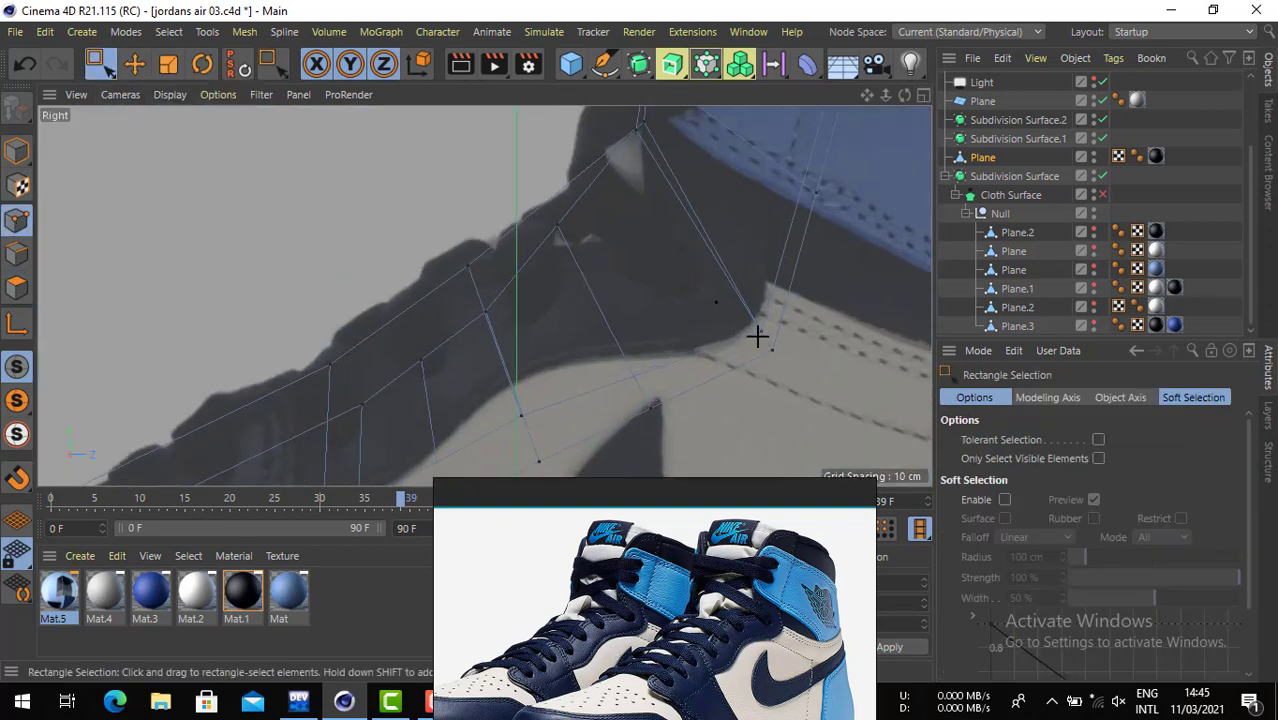
left_click(920, 96)
left_click(478, 96)
scroll(374, 216, "down", 5)
left_click_drag(374, 216, 537, 382, "alt")
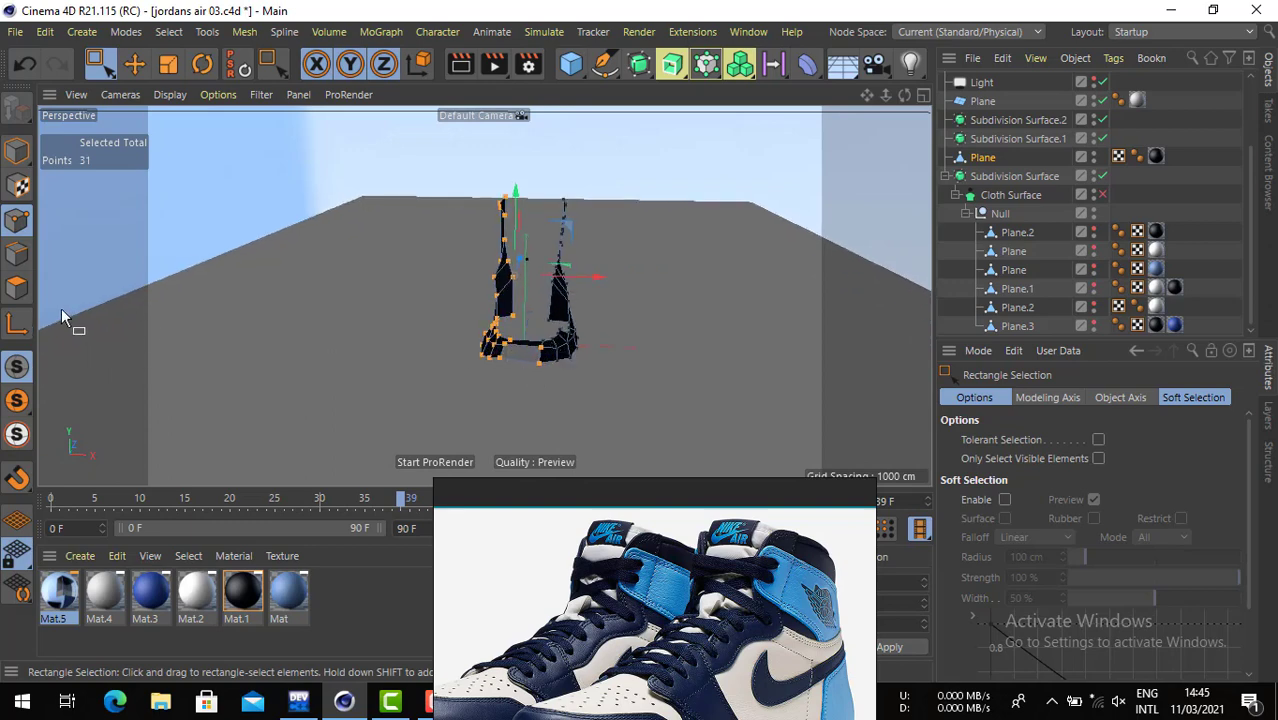
left_click(17, 288)
left_click_drag(364, 186, 542, 402)
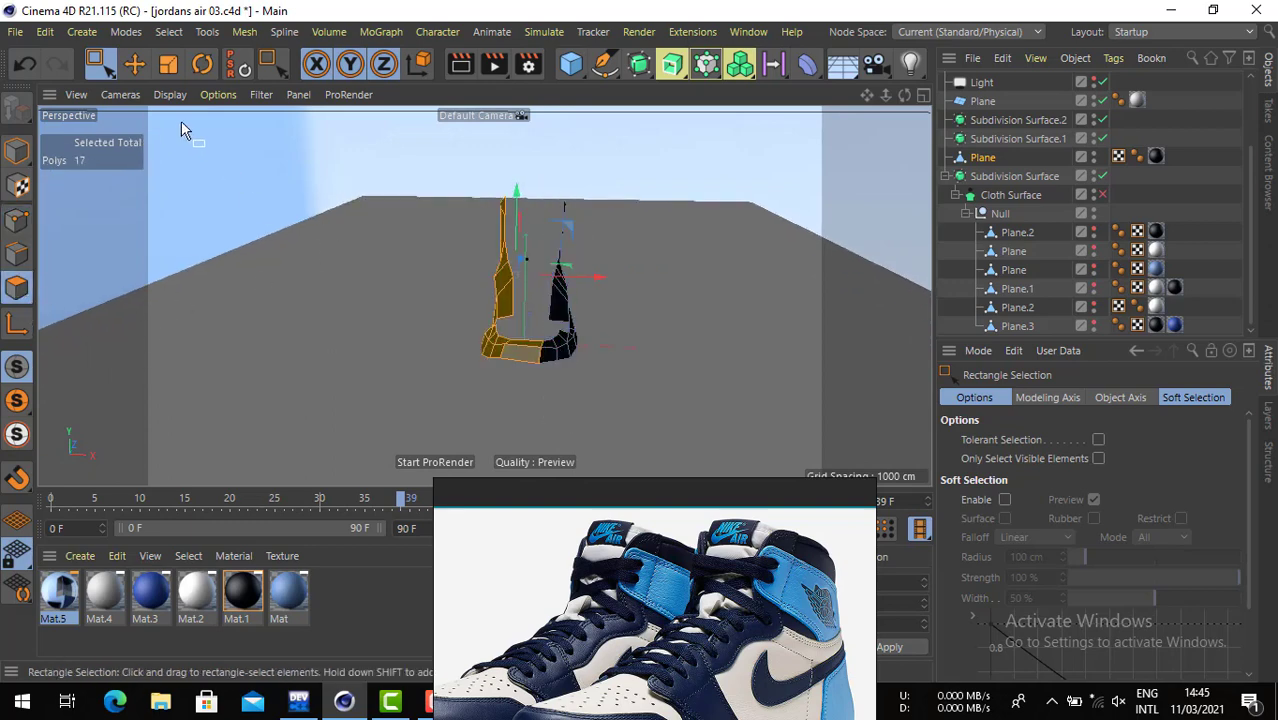
left_click(169, 32)
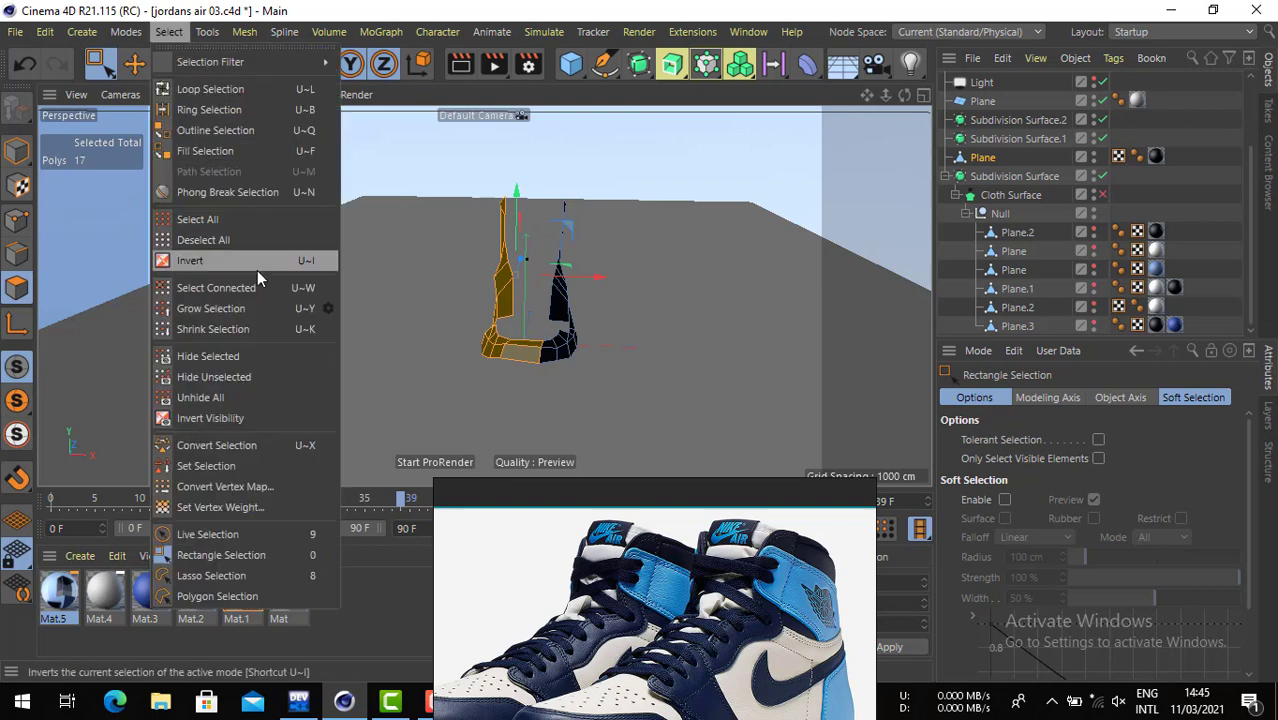
left_click(261, 357)
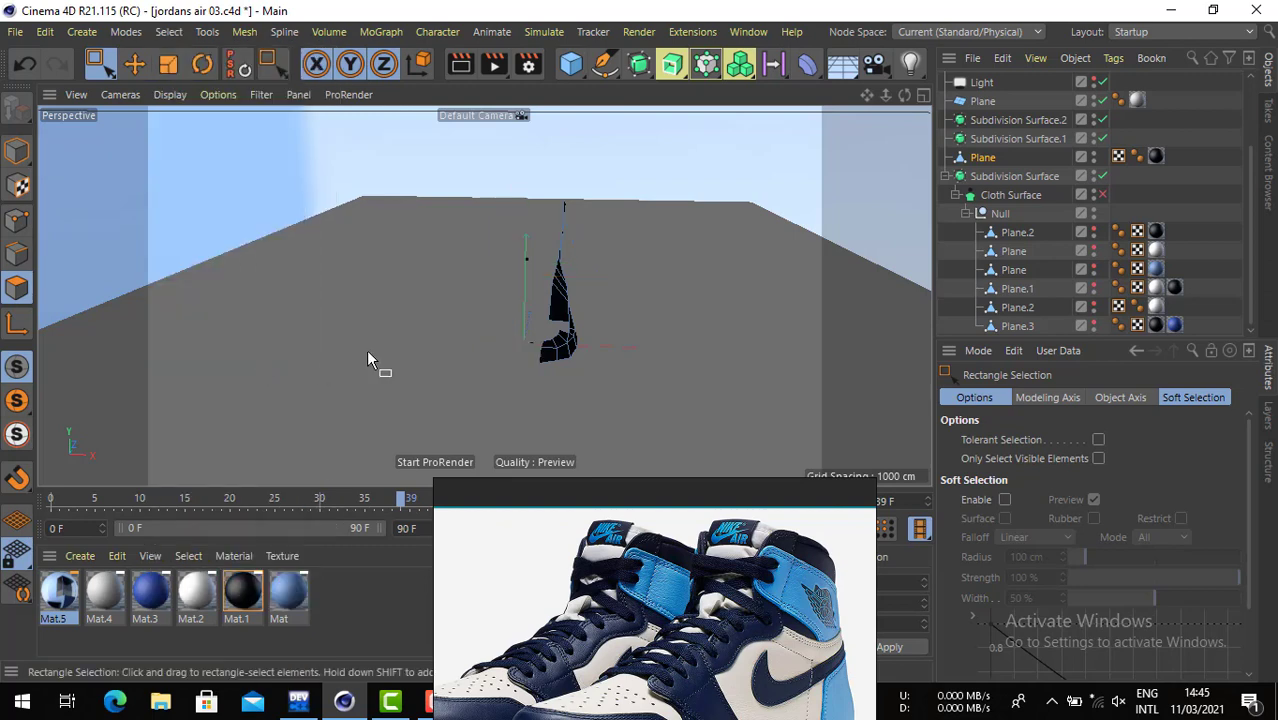
- Show the remaining half of the black panel over the reference in the Right view, ready for moving points
left_click(922, 96)
left_click(475, 297)
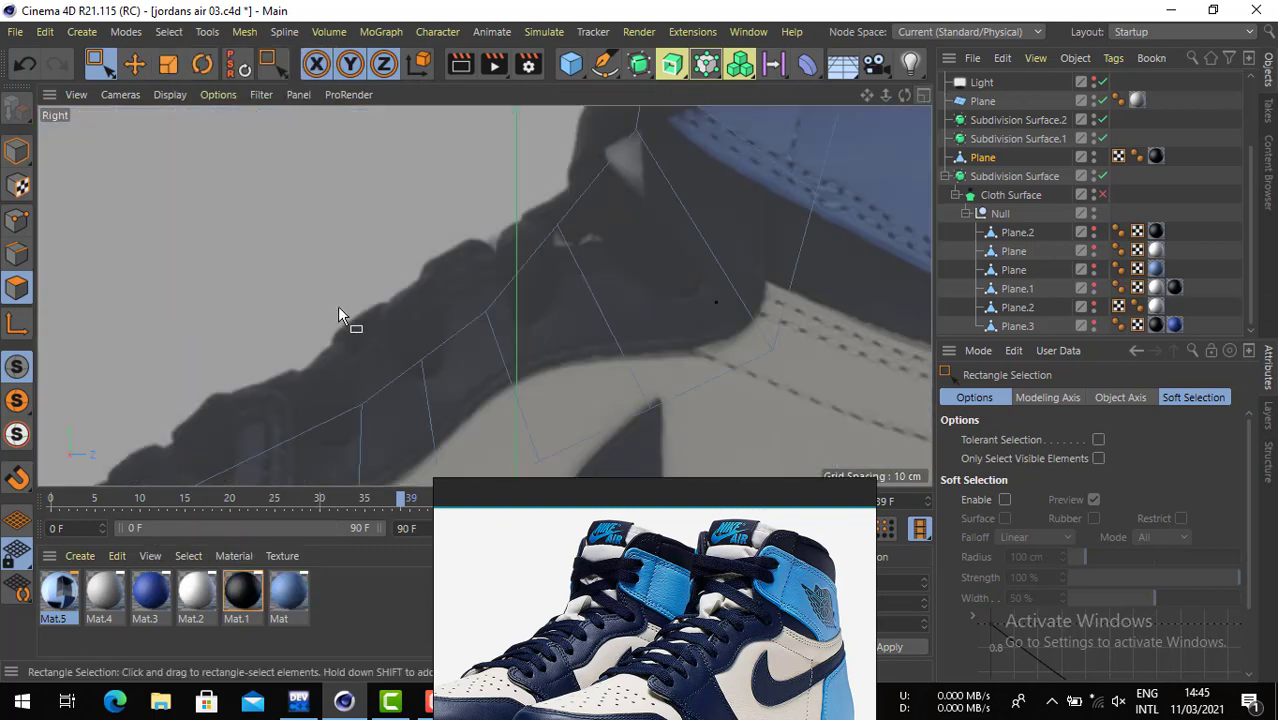
left_click(16, 220)
left_click(134, 62)
left_click(767, 352)
right_click(833, 381)
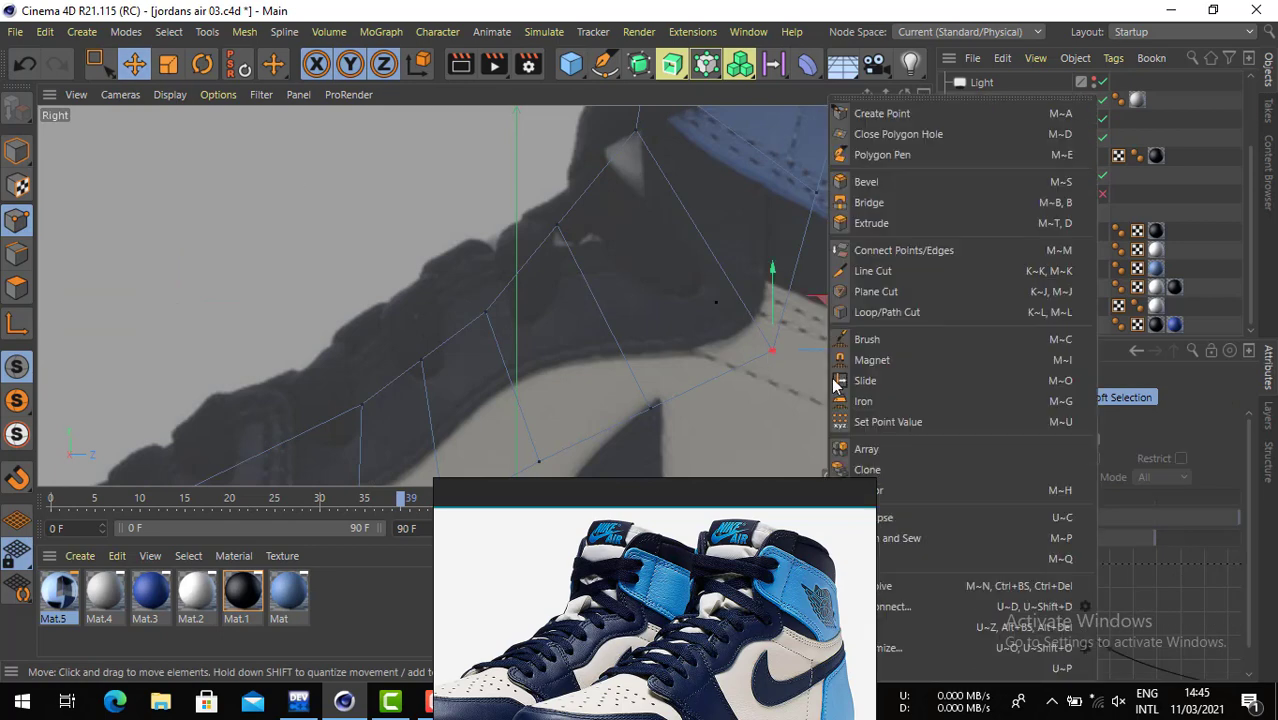
left_click(732, 397)
right_click(822, 402)
left_click(718, 404)
left_click(739, 410)
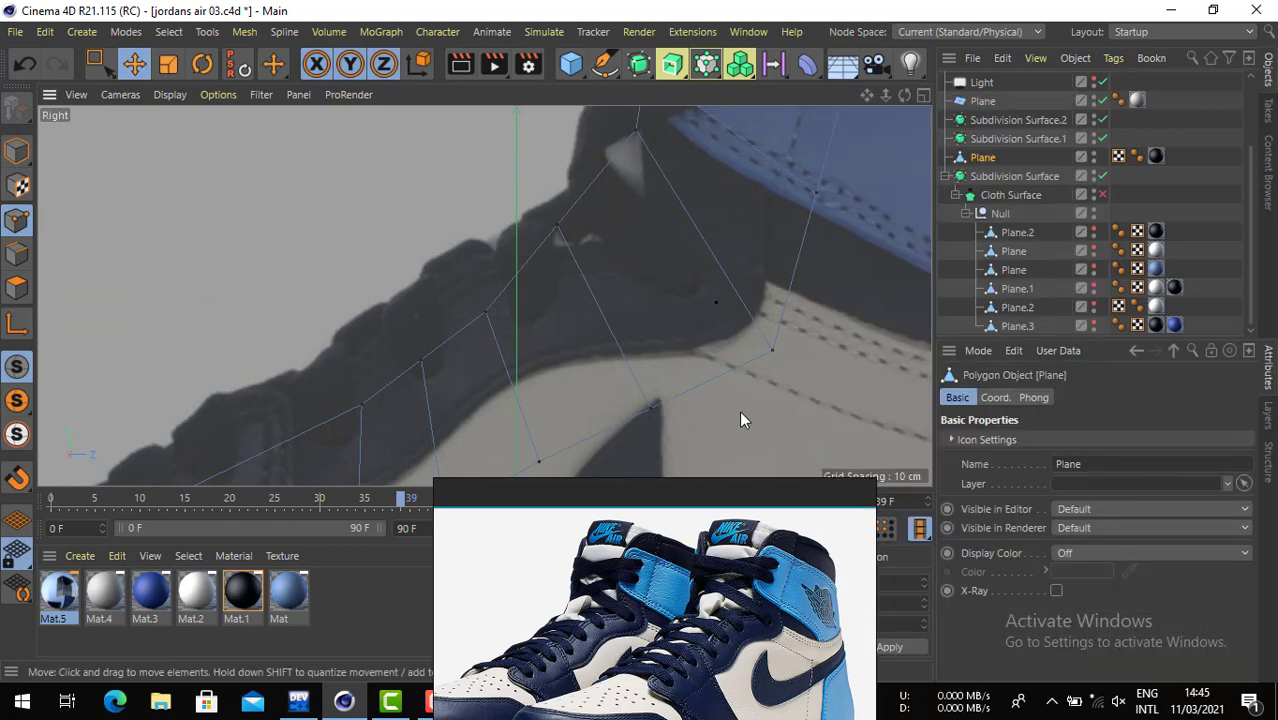
right_click(739, 410)
- Move the reference photo aside, and slide the side strip's rear corner point and adjacent lower-edge point onto the black panel's outline
left_click_drag(785, 491, 536, 460)
right_click(864, 331)
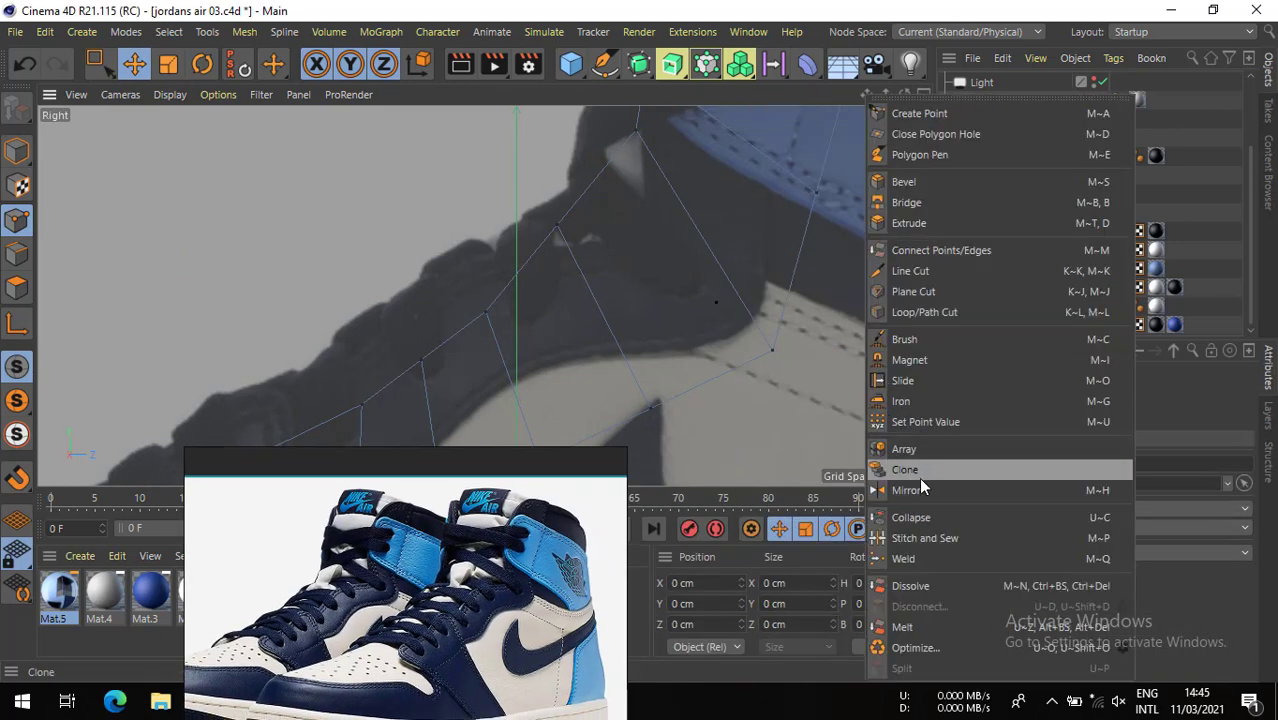
left_click(935, 381)
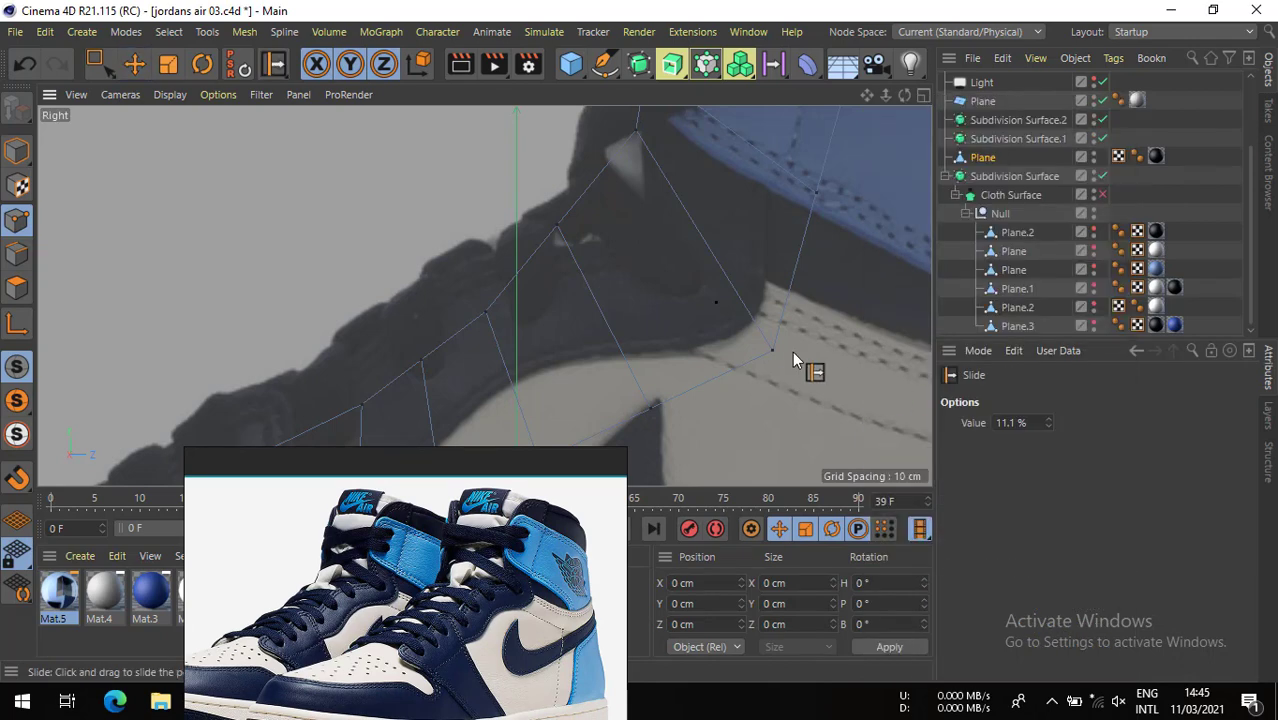
left_click_drag(772, 355, 752, 323)
left_click_drag(815, 196, 618, 349)
middle_click_drag(647, 346, 744, 231, "alt")
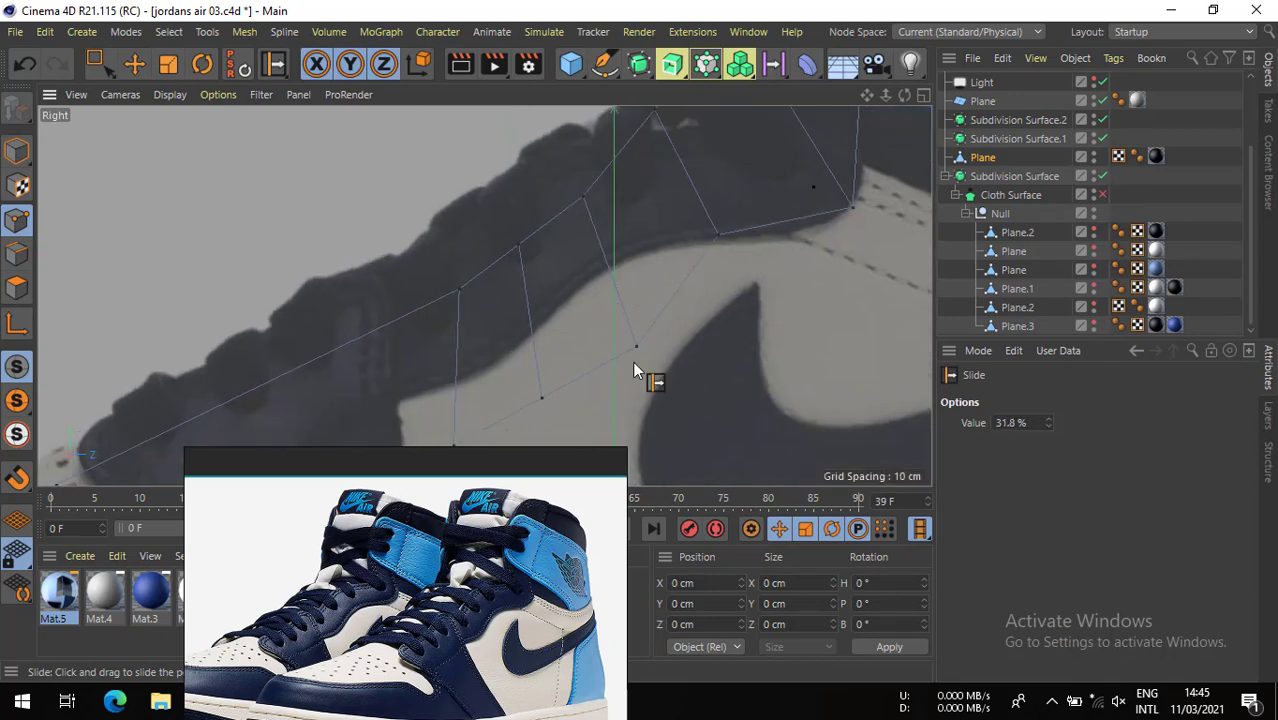
- Slide the side strip's remaining lower-edge points onto the black panel's outline, down to the junction with the toe
left_click_drag(633, 347, 529, 334)
middle_click_drag(567, 327, 727, 248, "alt")
left_click_drag(612, 372, 579, 371)
middle_click_drag(579, 371, 524, 341)
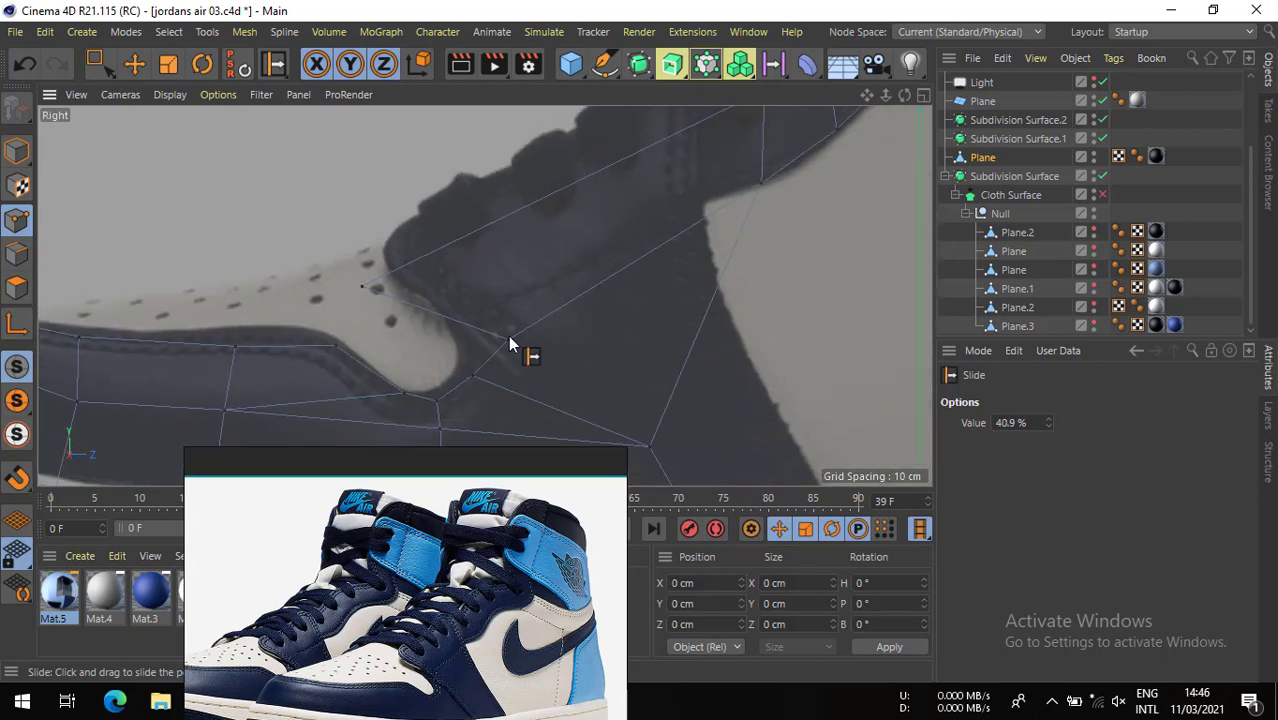
mouse_move(510, 343)
left_mouse_down()
mouse_move(489, 334)
mouse_move(508, 350)
left_mouse_up()
middle_click_drag(650, 290, 475, 333)
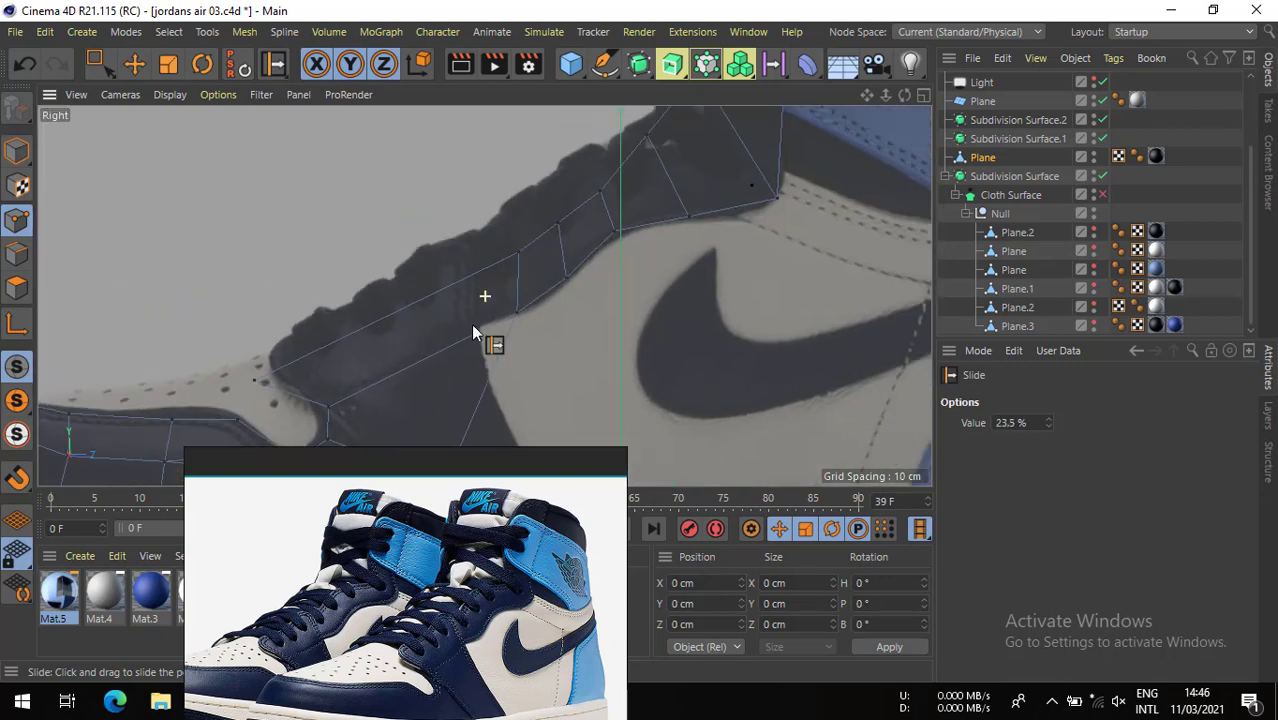
- Slide the rear-edge points of the ankle strip inward to narrow it up to the collar
middle_click_drag(688, 194, 633, 297)
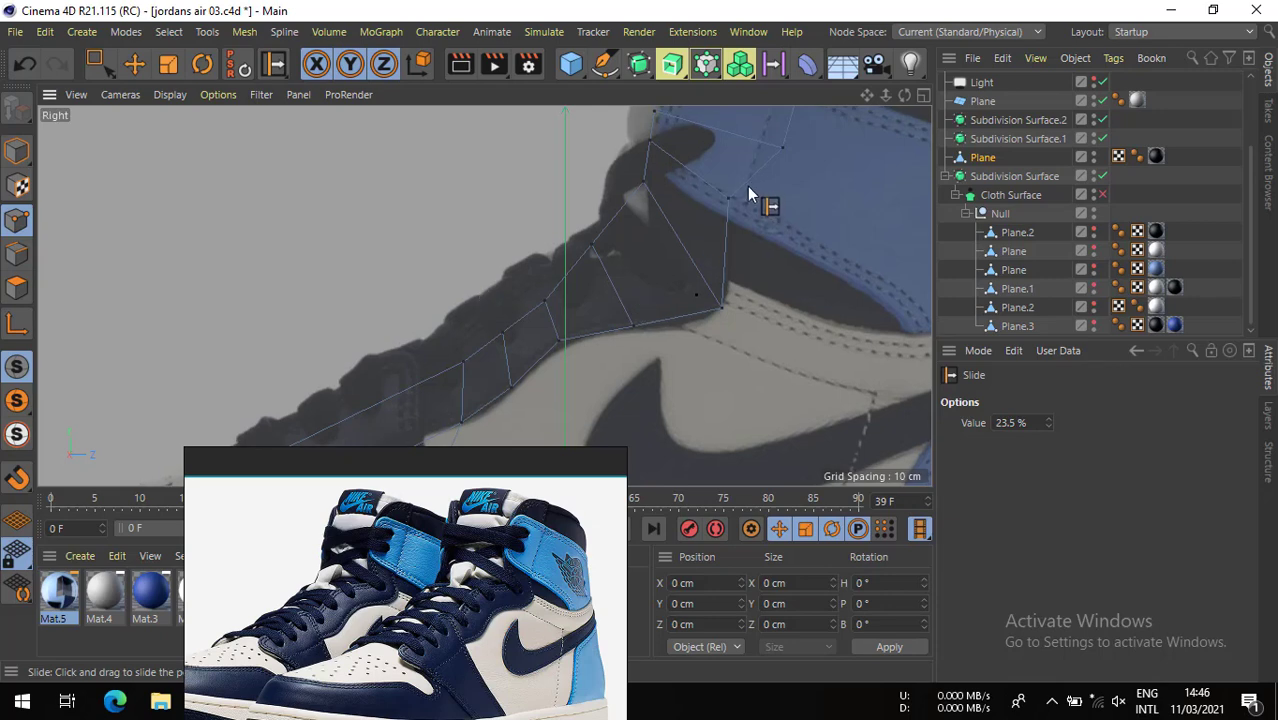
middle_click_drag(725, 206, 688, 347, "alt")
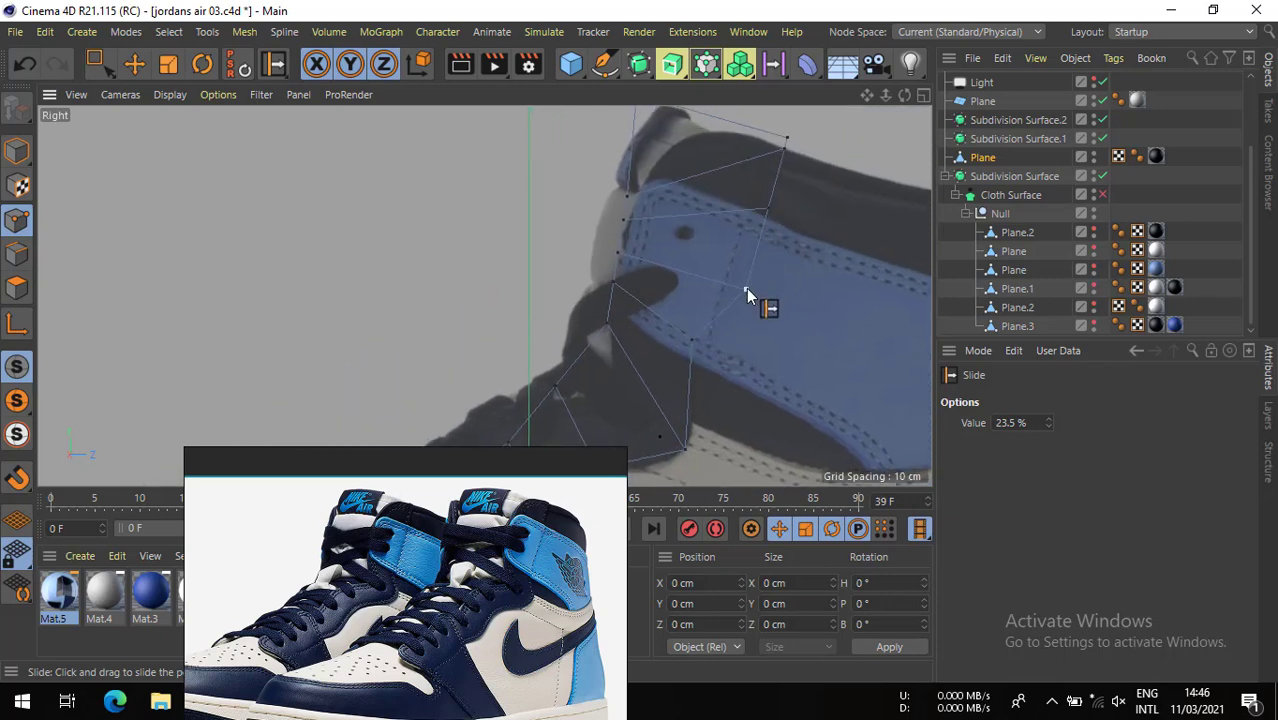
left_click_drag(746, 288, 752, 206)
left_click_drag(780, 150, 778, 138)
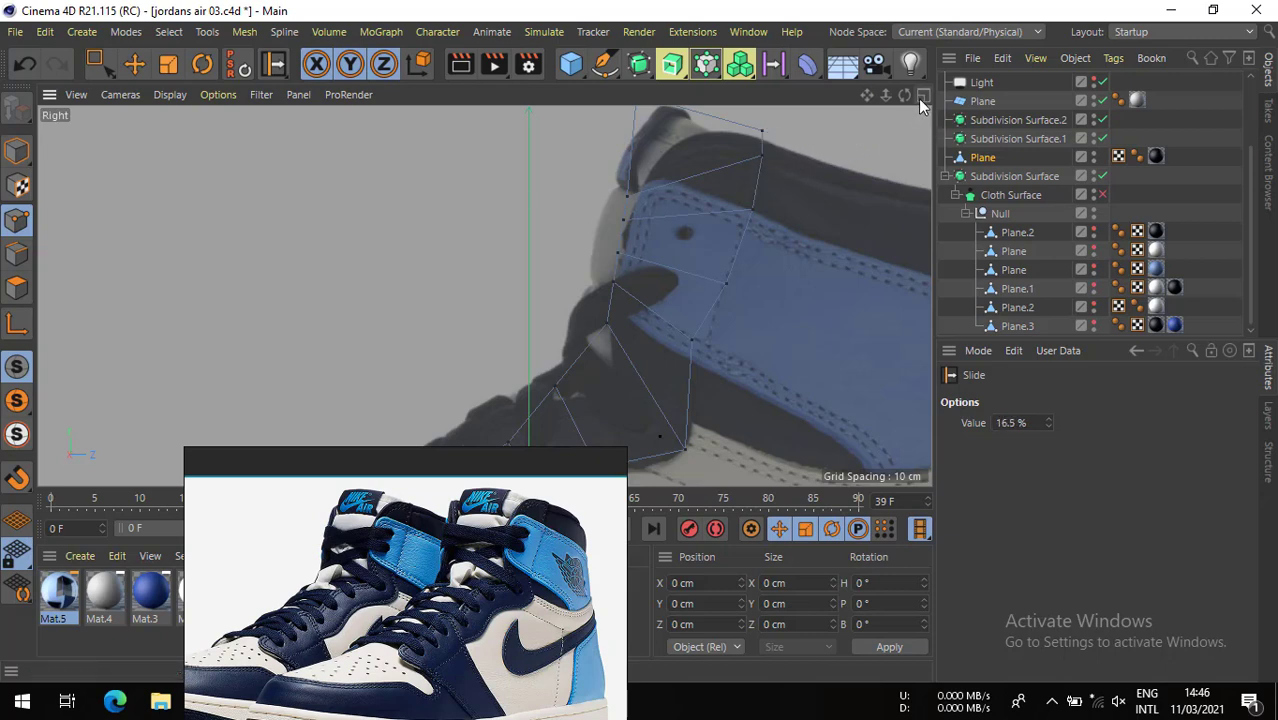
- Inspect the reshaped side strip in the Perspective view and toggle the Cloth Surface on and off
left_click(922, 95)
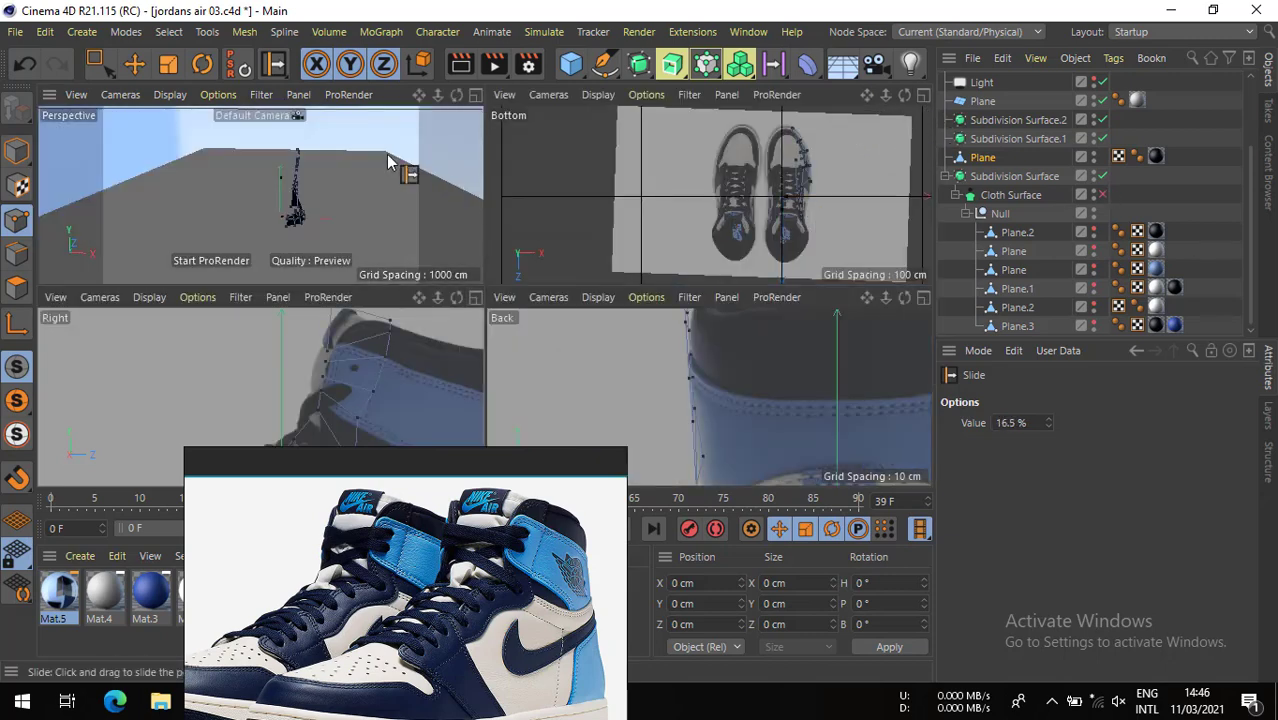
left_click(476, 94)
left_click_drag(476, 148, 419, 231, "alt")
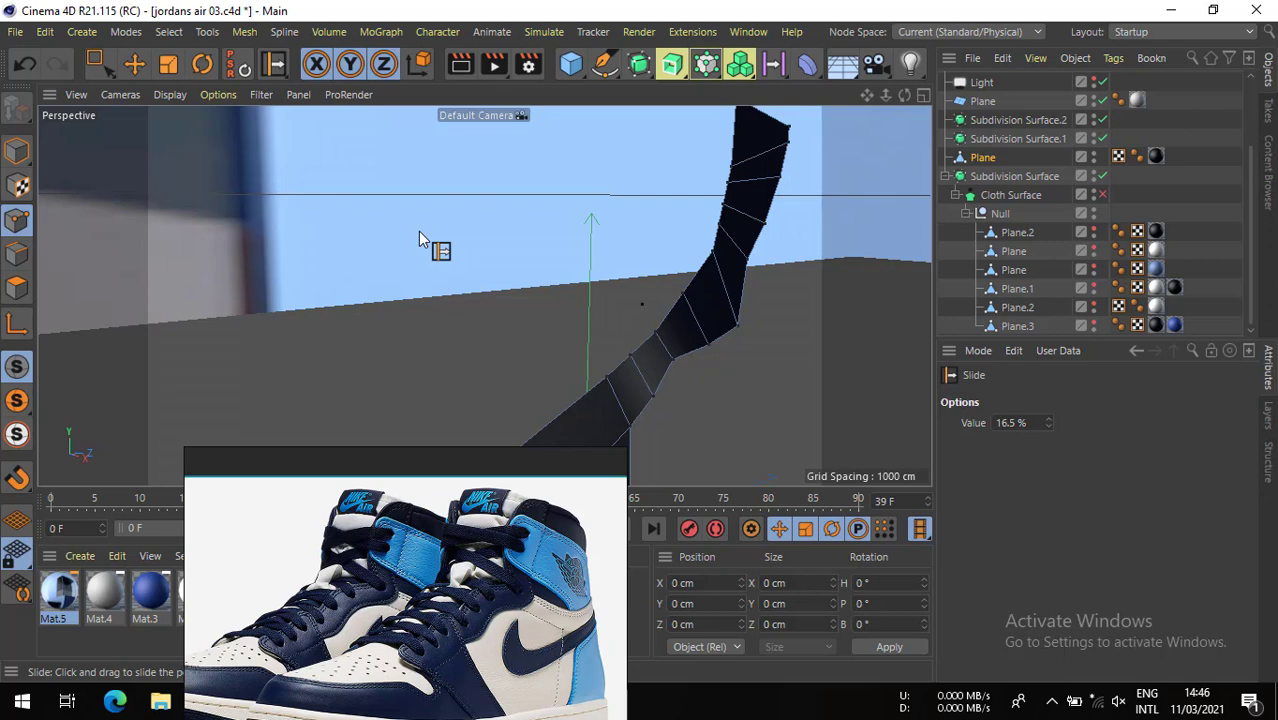
left_click(1102, 194)
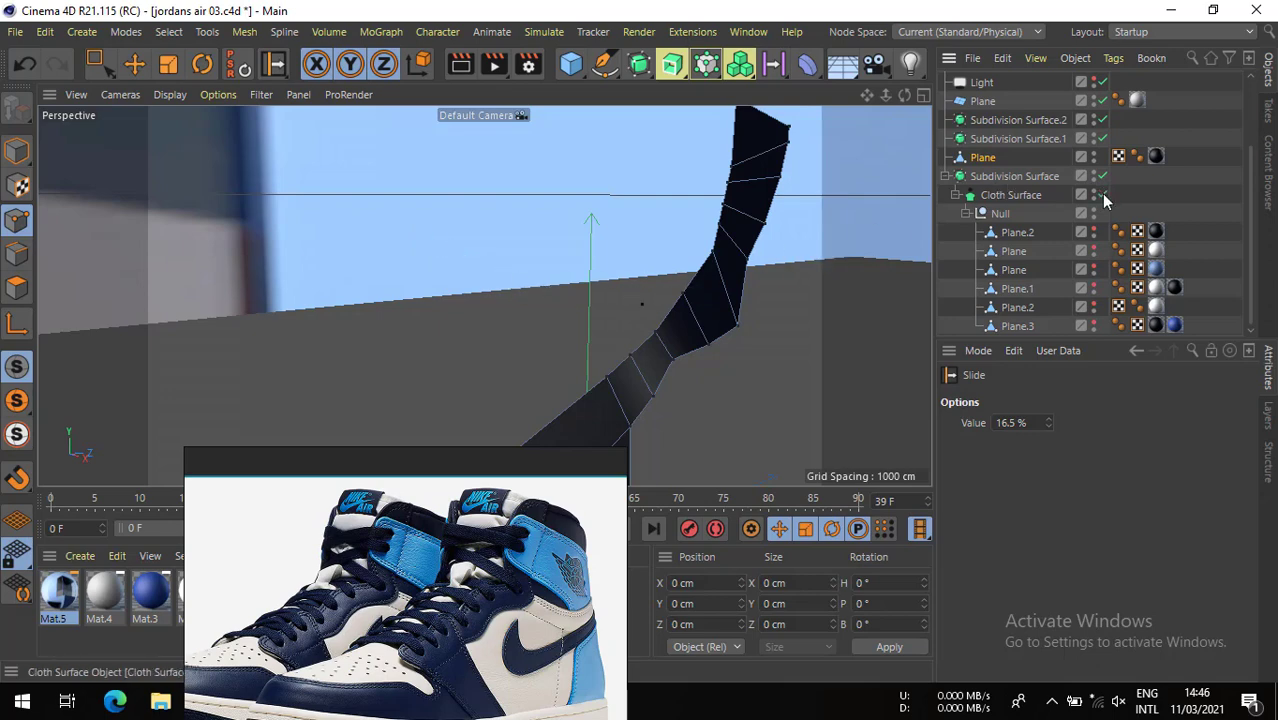
left_click(1101, 193)
left_click_drag(718, 312, 645, 297, "alt")
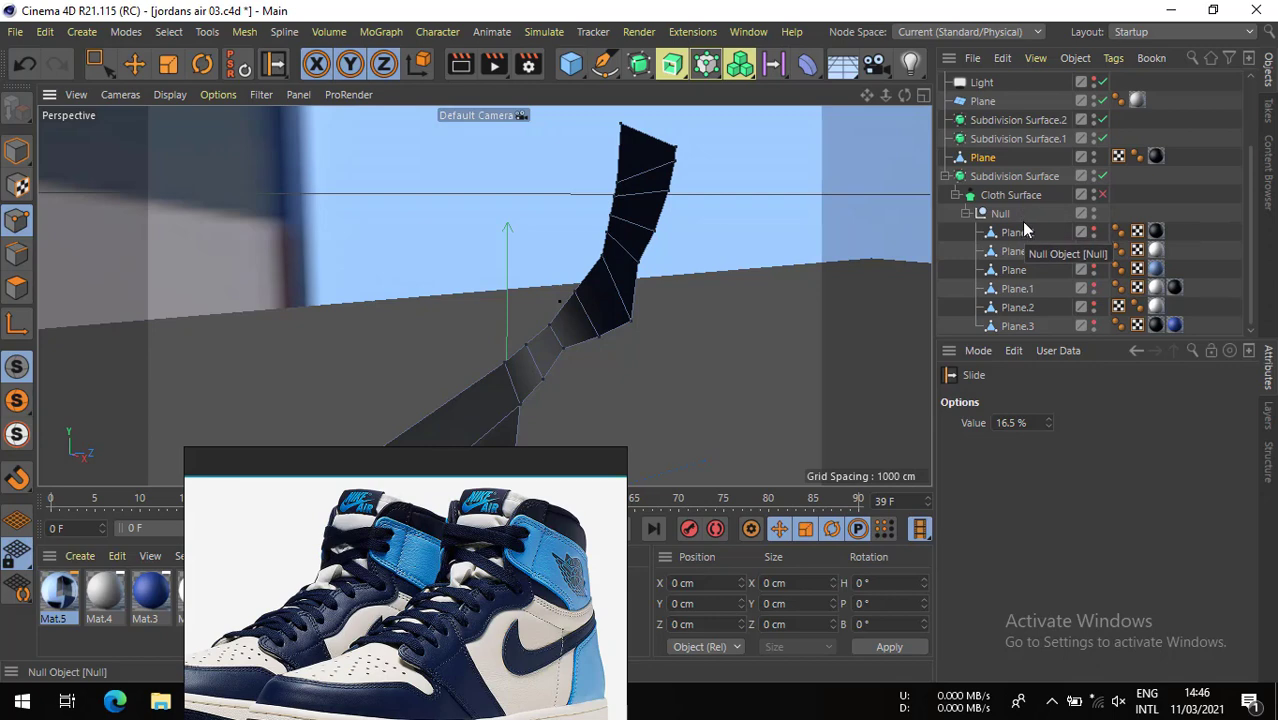
left_click(1104, 195)
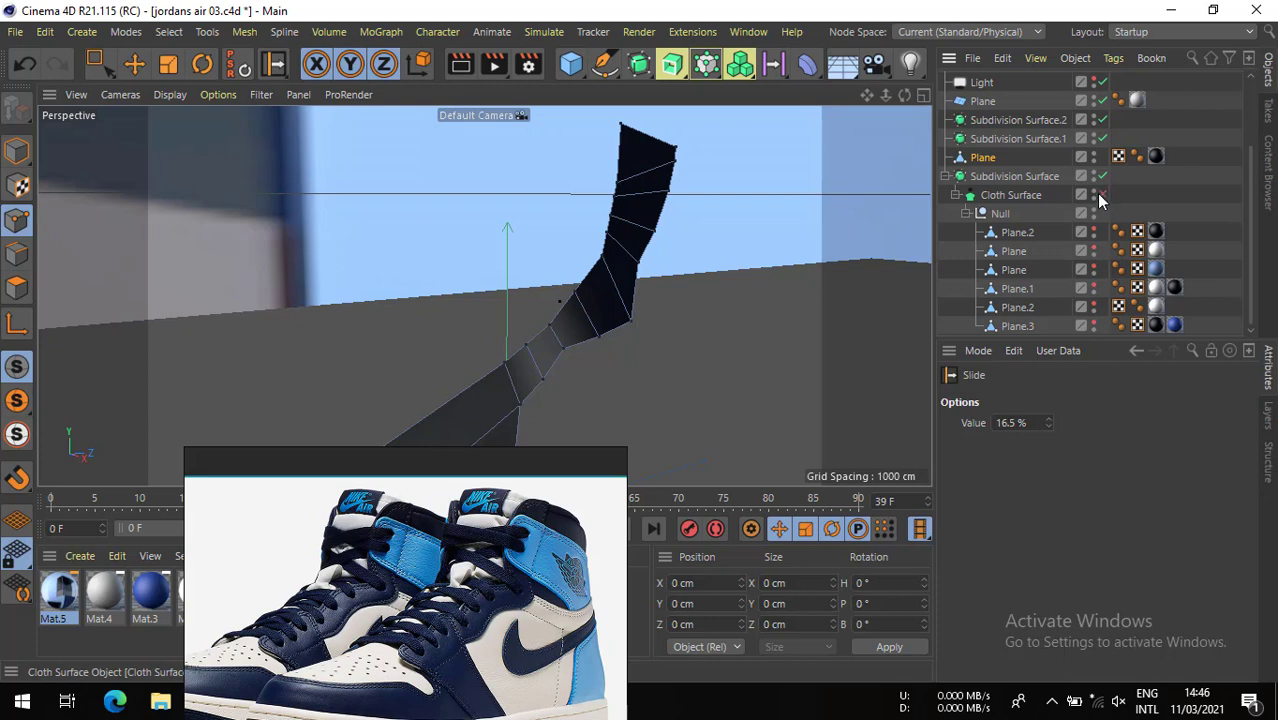
scroll(983, 165, "up", 2)
scroll(988, 178, "down", 2)
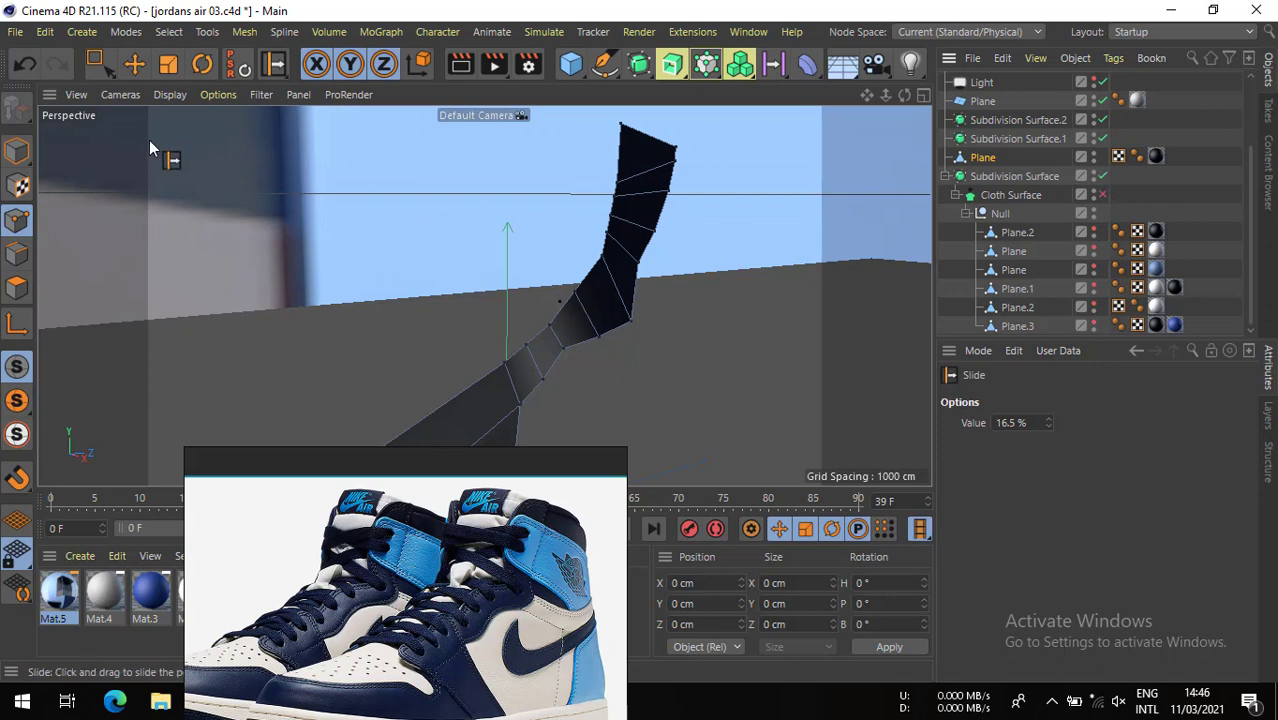
- Place the reshaped side strip inside the Null under the Cloth Surface, as its first child
left_click(16, 150)
key("e")
left_click(637, 216)
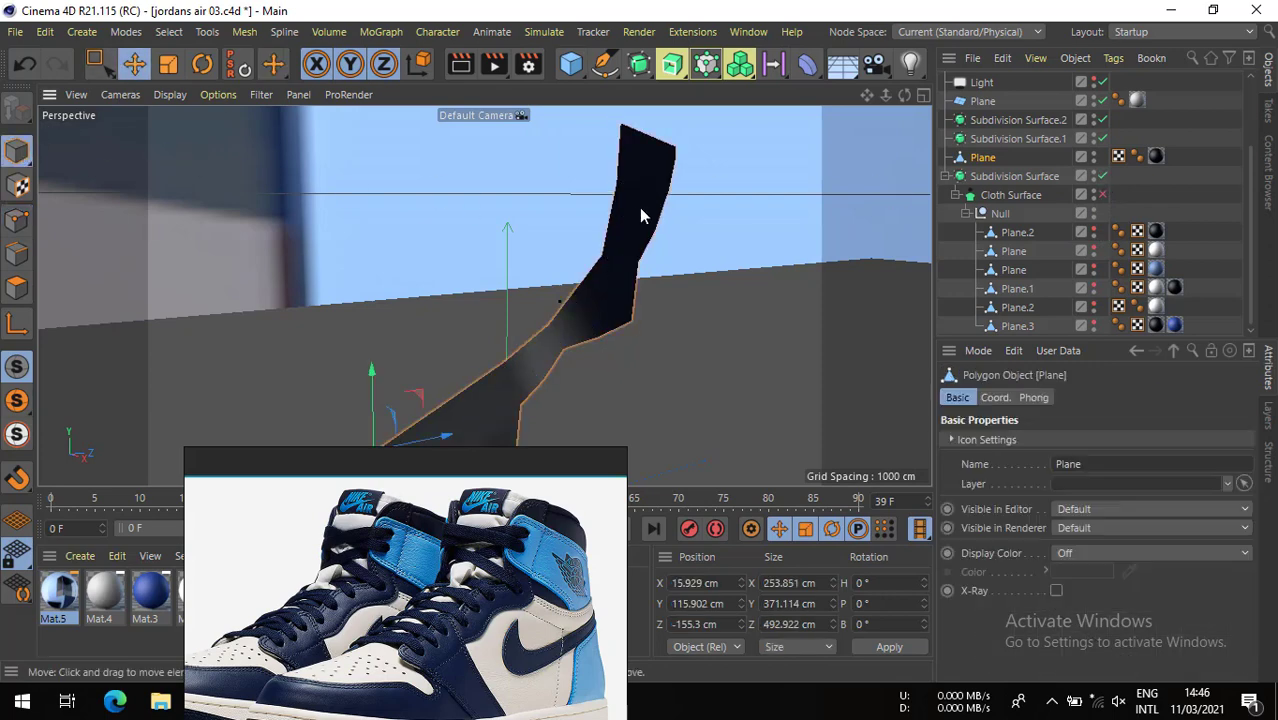
left_click_drag(639, 207, 510, 229, "alt")
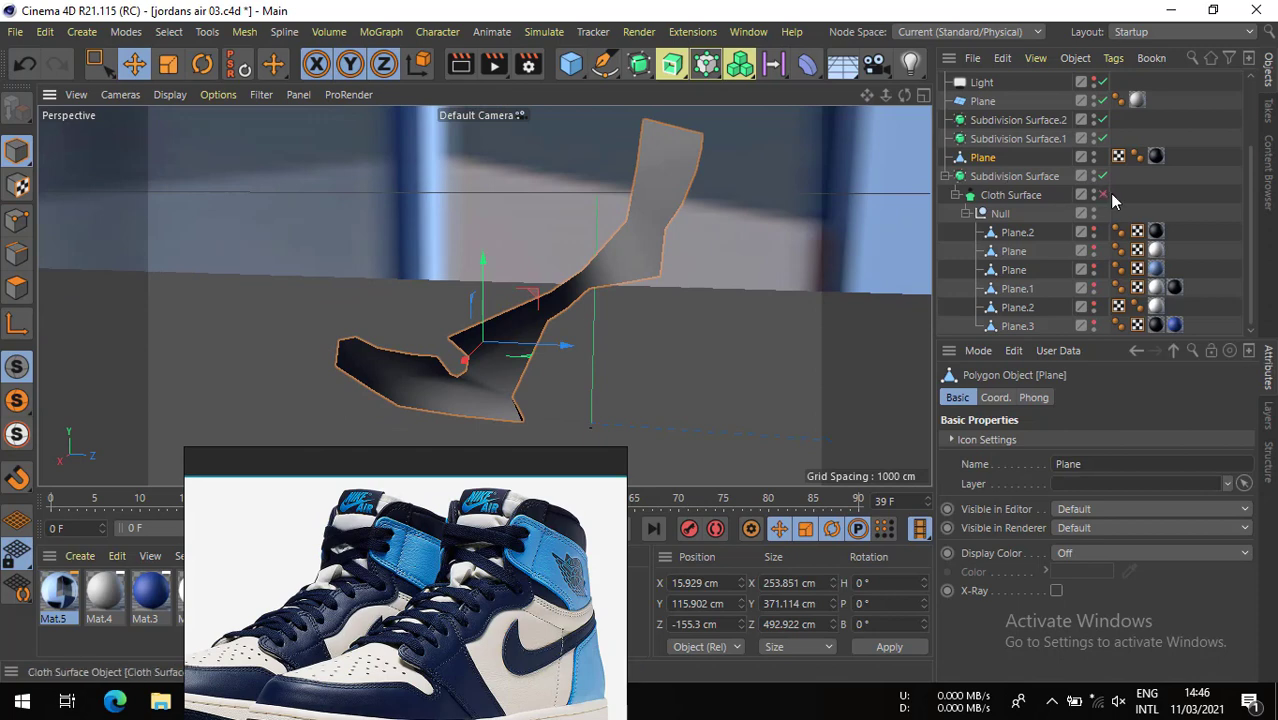
left_click_drag(986, 163, 1003, 216)
left_click_drag(605, 308, 609, 351, "alt")
- In the Right view, move the side strip's lower rear corner point onto the black panel's outline
left_click(924, 96)
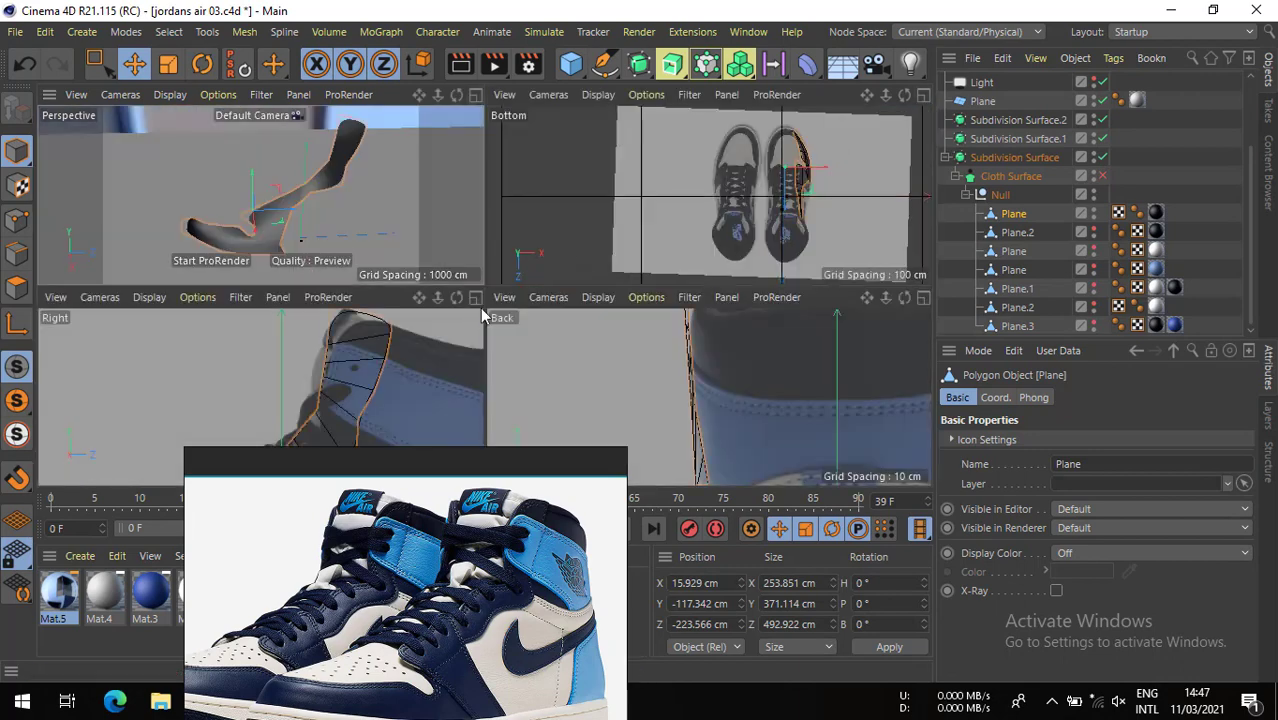
middle_click(477, 302)
middle_click_drag(682, 295, 733, 182, "alt")
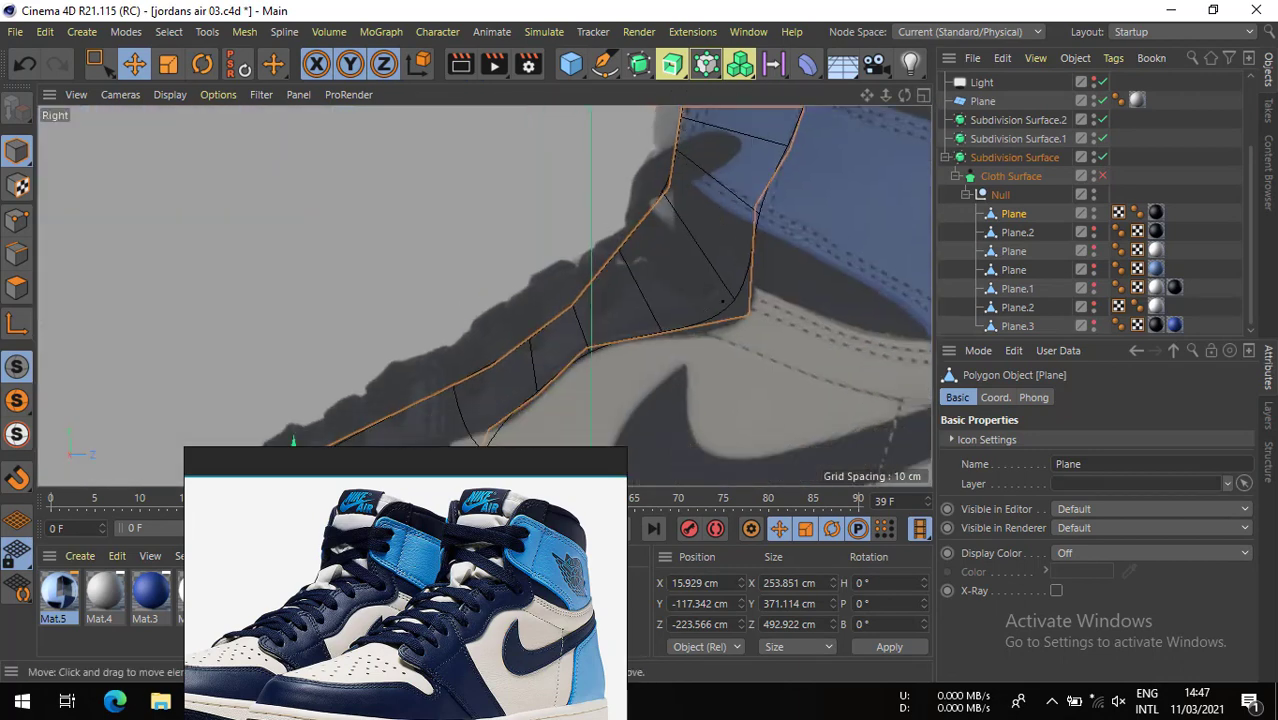
left_click(17, 221)
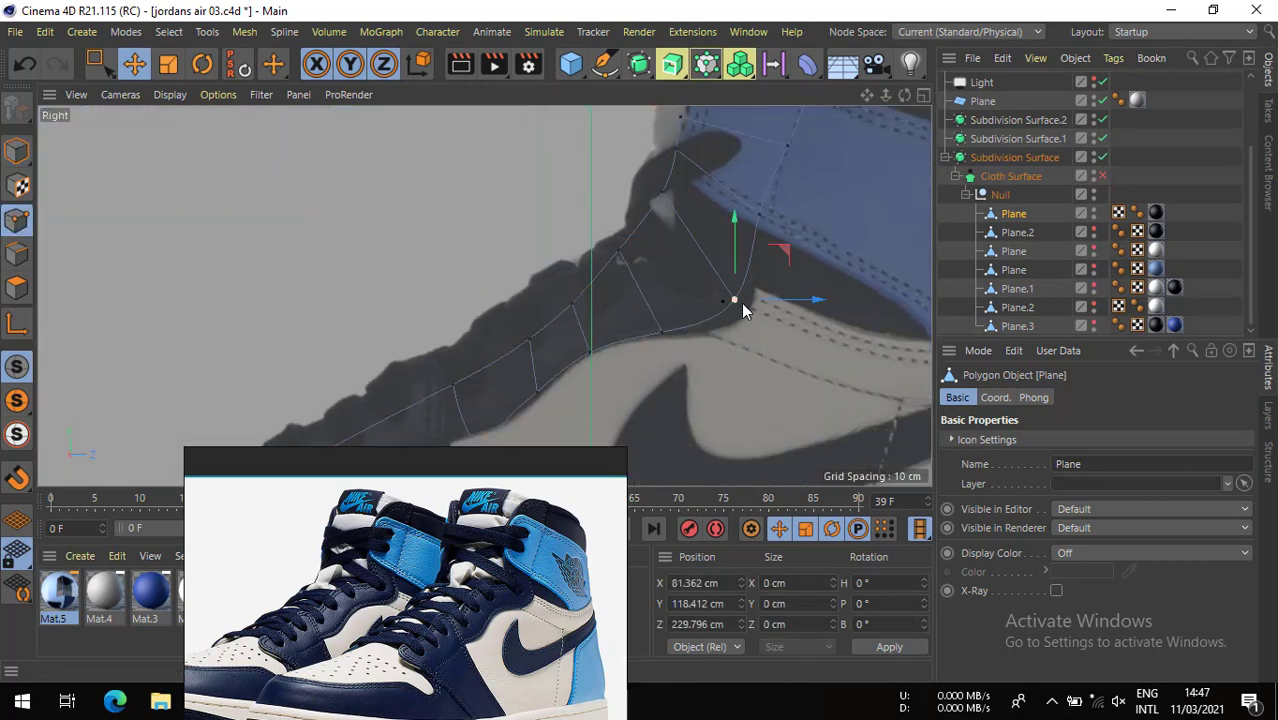
left_click(739, 303)
left_click_drag(799, 346, 802, 347)
- Reposition the side strip's lower-edge points and its rear corner along the black panel's boundary with the white panel
middle_click_drag(572, 315, 673, 215, "alt")
left_click(636, 290)
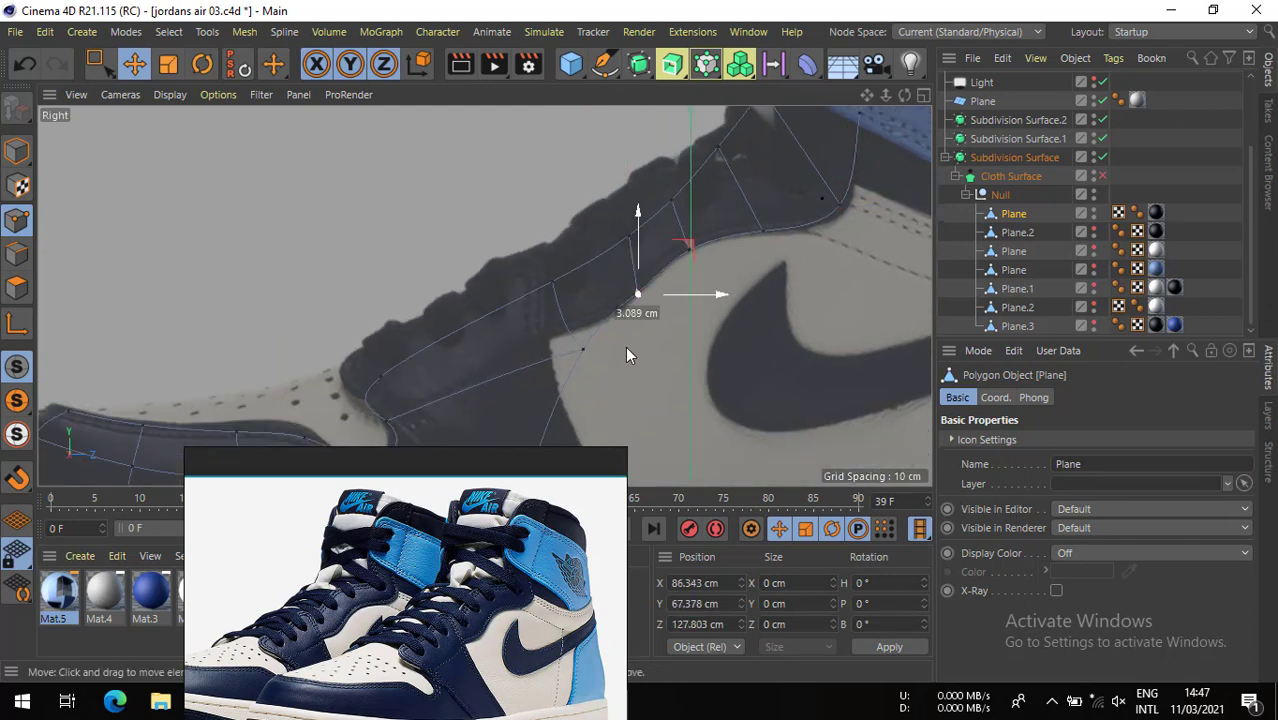
left_click_drag(625, 346, 555, 384)
left_click(620, 296)
left_click_drag(645, 349, 628, 371)
left_click(762, 231)
middle_click_drag(842, 188, 733, 270, "alt")
left_click_drag(732, 291, 738, 292)
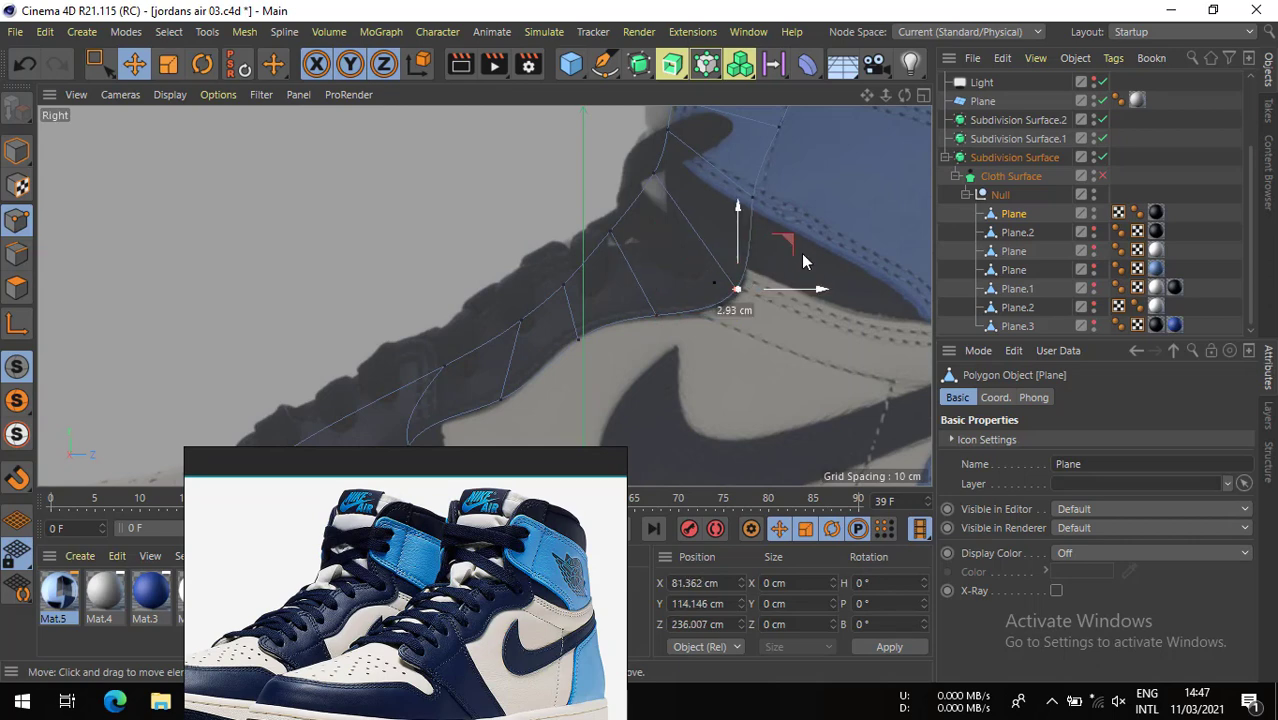
- Move the points in the middle of the side strip's upper edge to follow the lace line in the reference
left_click_drag(522, 317, 506, 302)
left_click(430, 360)
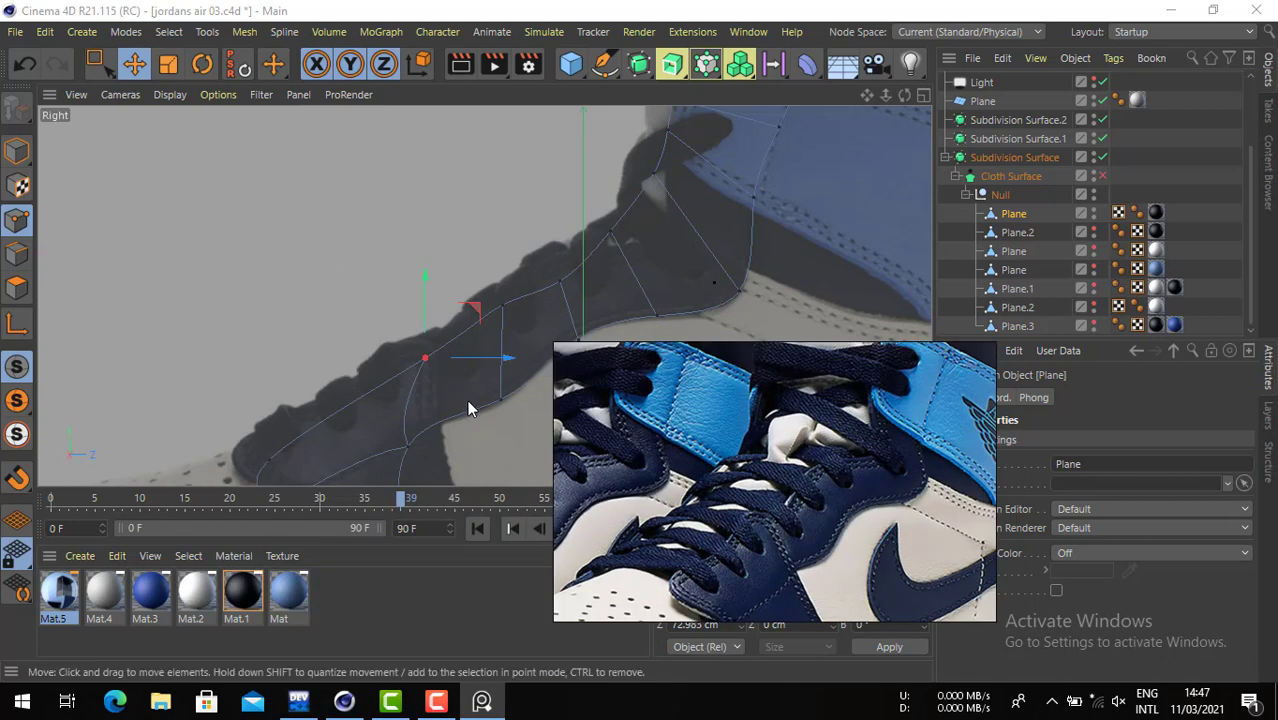
left_click(422, 372)
middle_click_drag(455, 385, 447, 331, "alt")
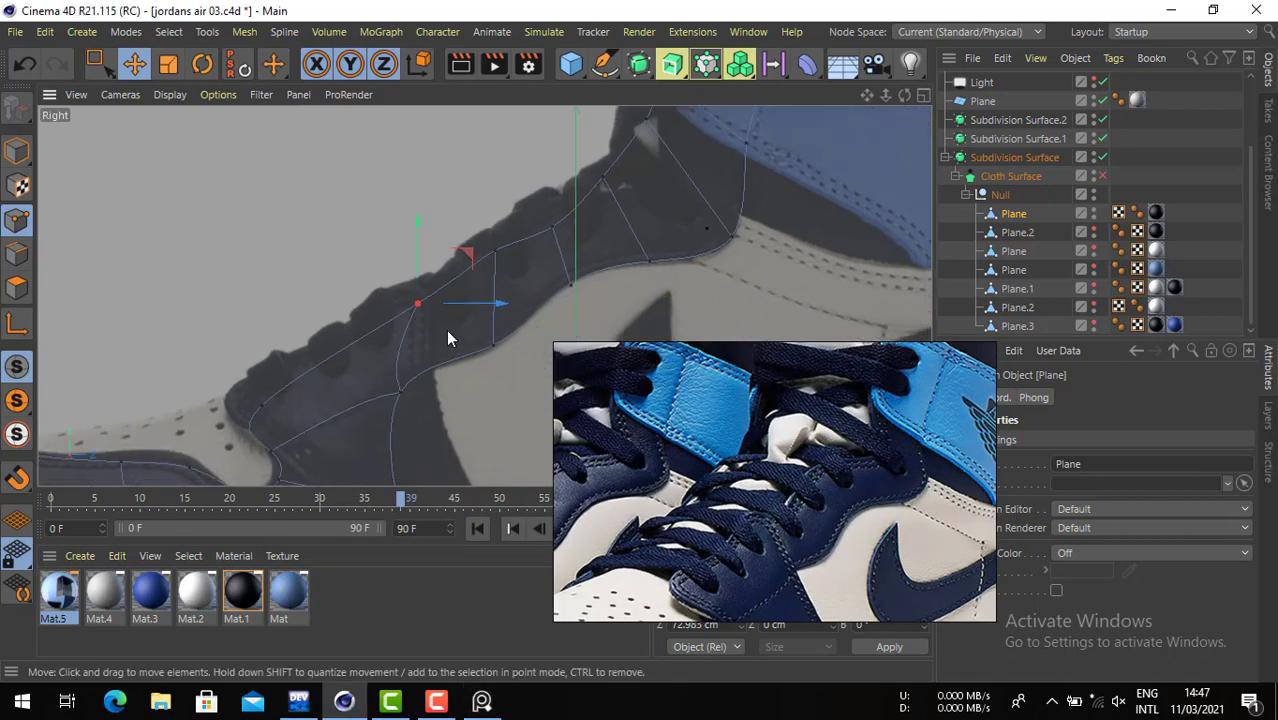
left_click(496, 251)
left_click_drag(398, 231, 395, 251)
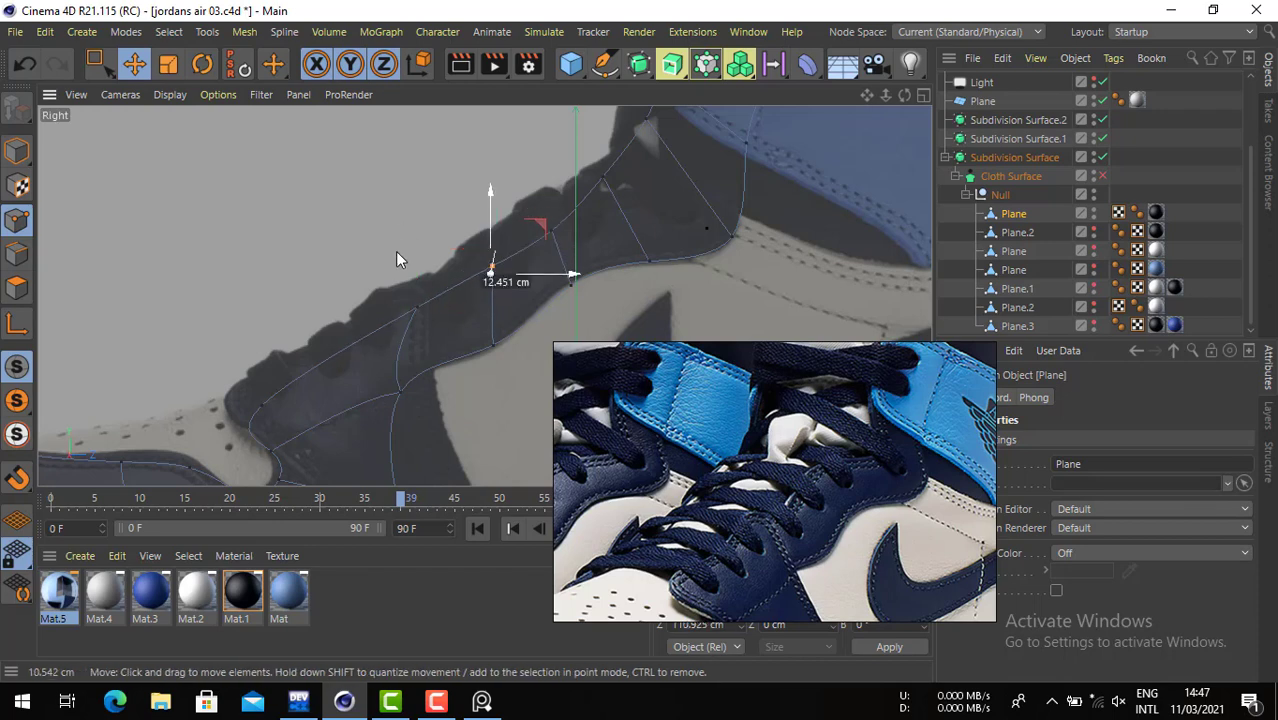
- Move the strip's remaining upper-edge points onto the black outline, from the ankle bend down to the rounded front tip
left_click(548, 235)
left_click_drag(476, 185, 494, 163)
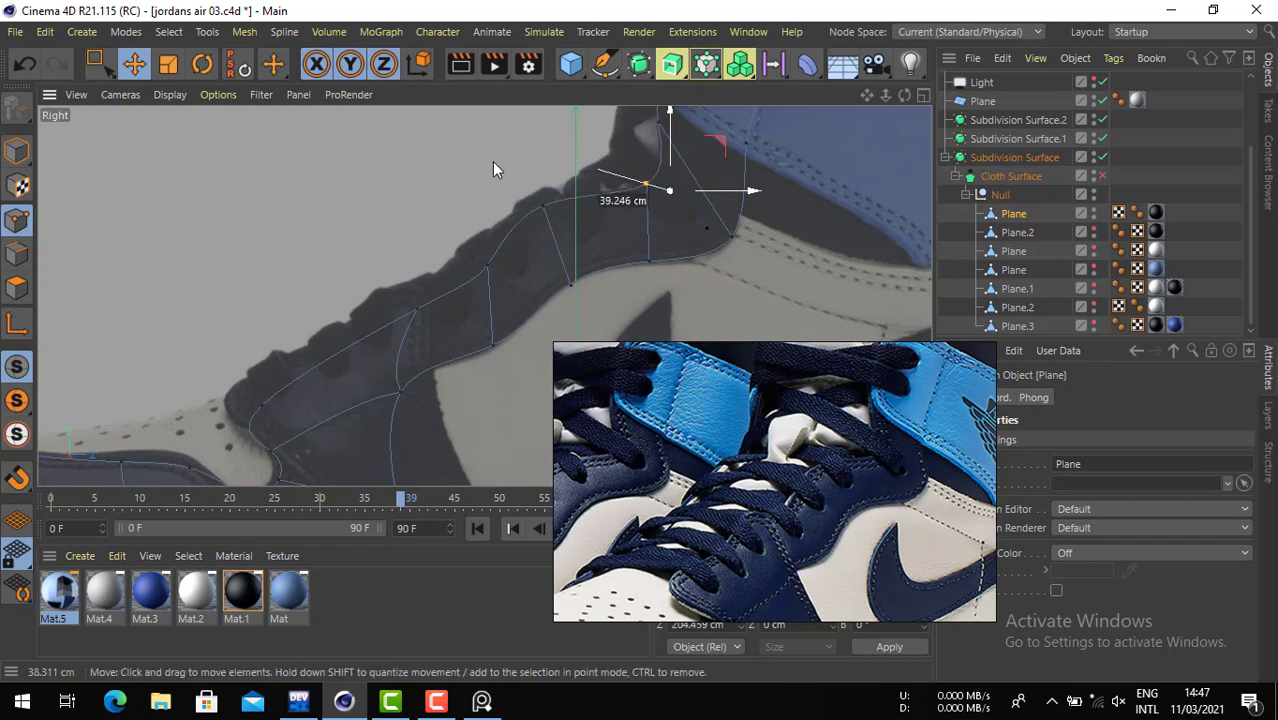
left_click_drag(386, 309, 363, 242)
left_click(494, 270)
left_click_drag(263, 408, 146, 332)
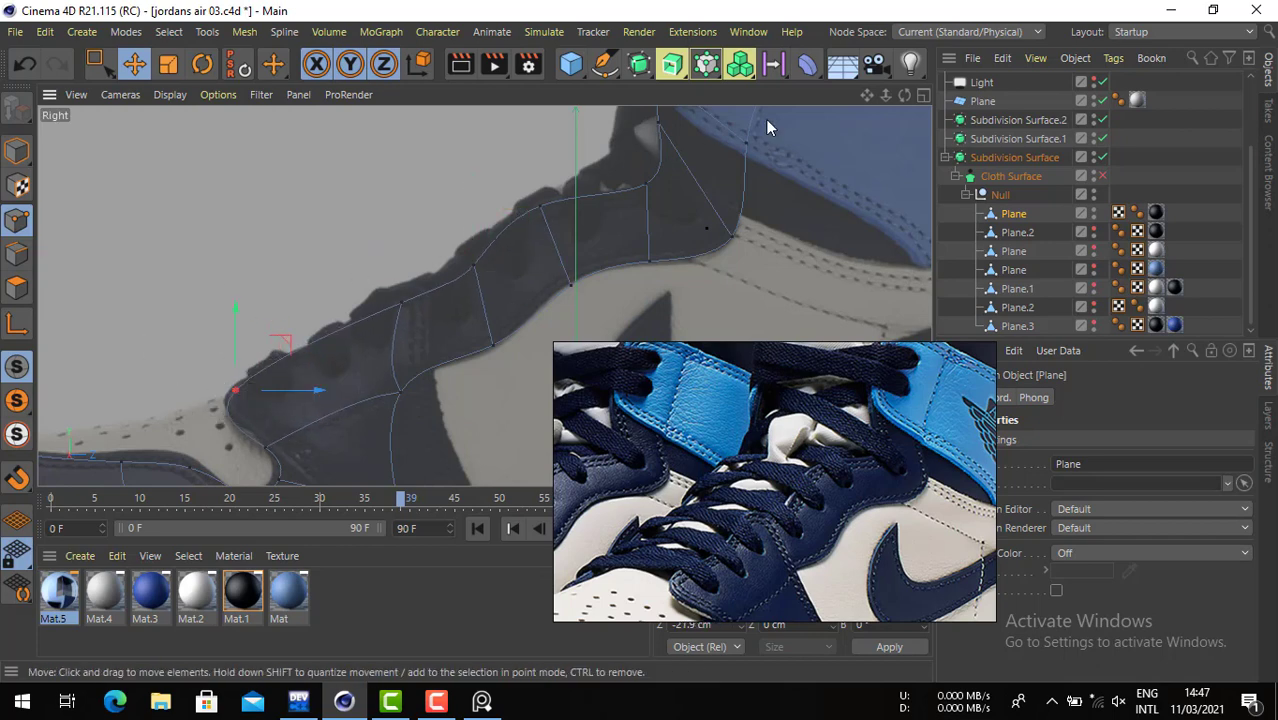
- Turn on the Cloth Surface in the Perspective view and unhide the other shoe panels around the strip
left_click(924, 94)
middle_click(472, 277)
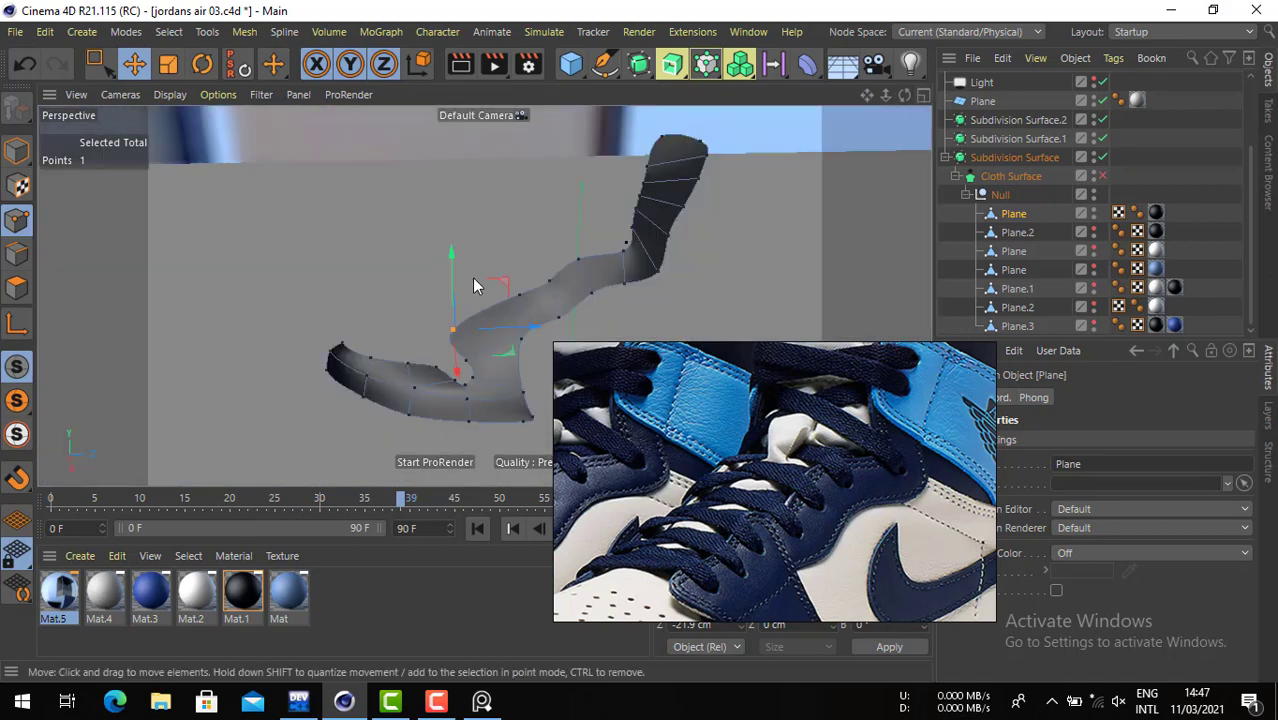
left_click_drag(472, 277, 770, 219, "alt")
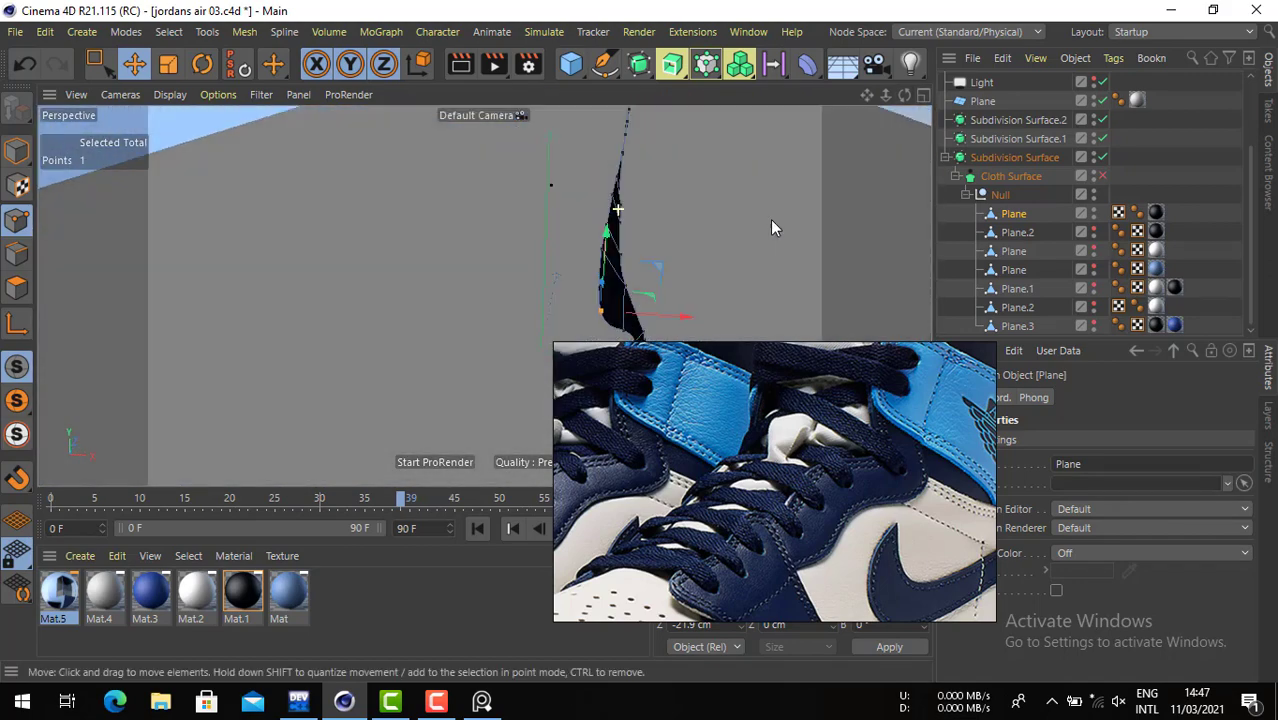
left_click(1101, 176)
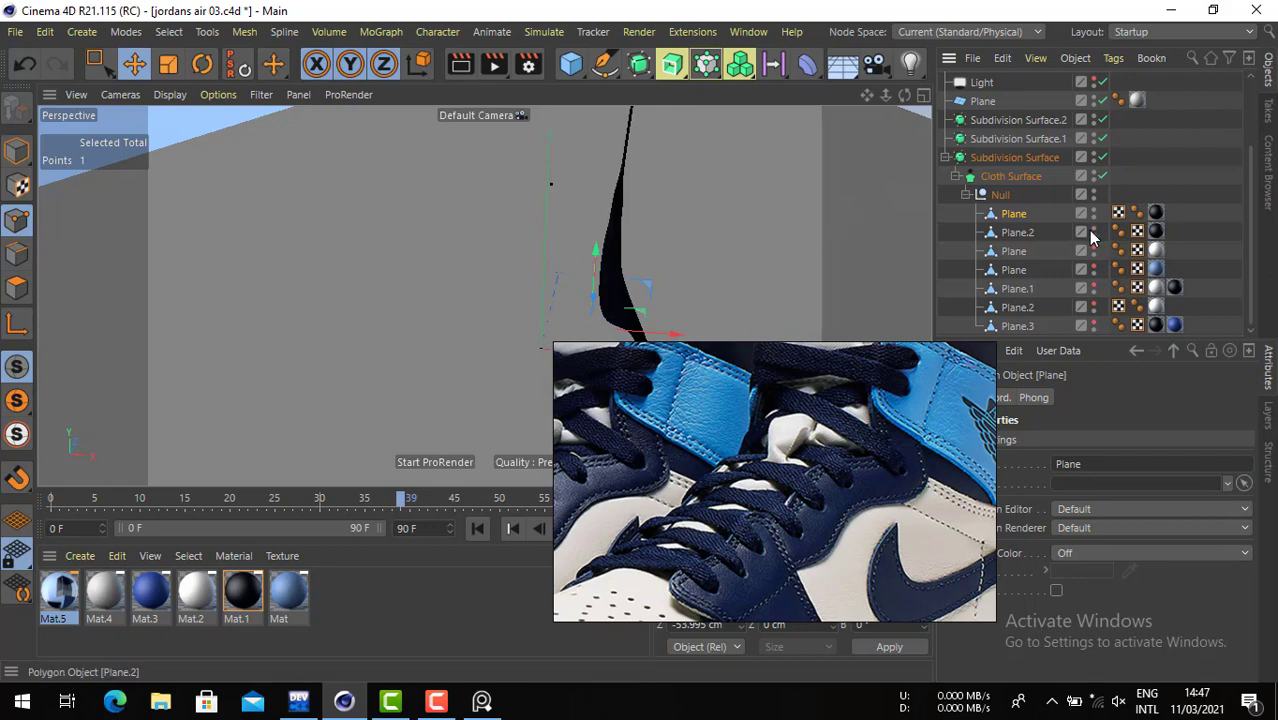
left_click_drag(548, 251, 660, 209, "alt")
left_click_drag(748, 356, 725, 285, "alt")
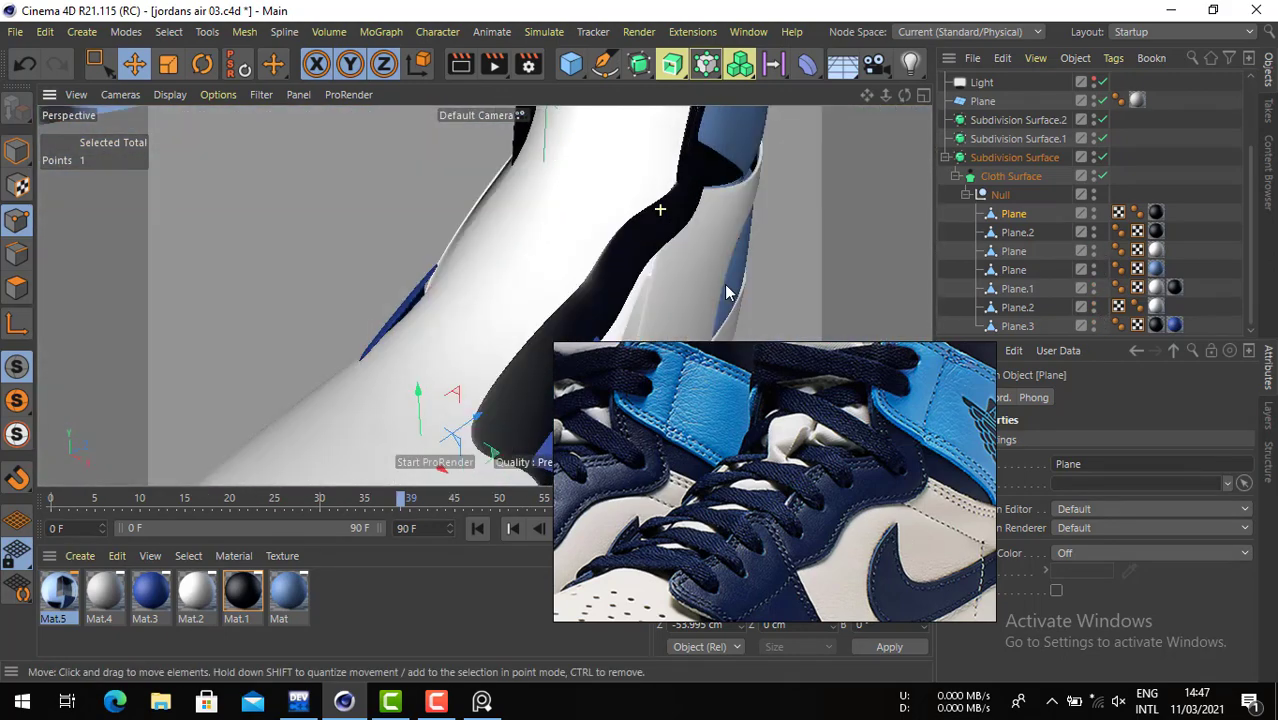
- Display the shaded Perspective view with mesh lines, disable the Cloth Surface and select the side strip
left_click(1016, 252)
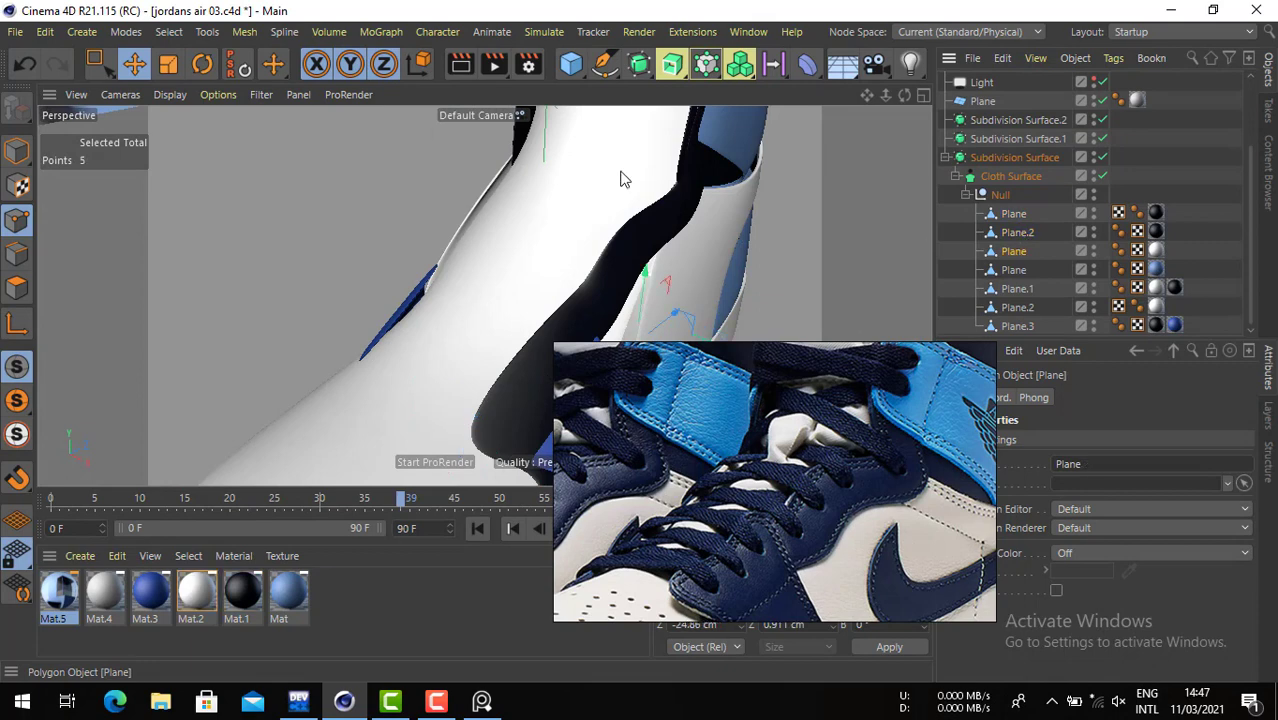
left_click(169, 94)
left_click(232, 142)
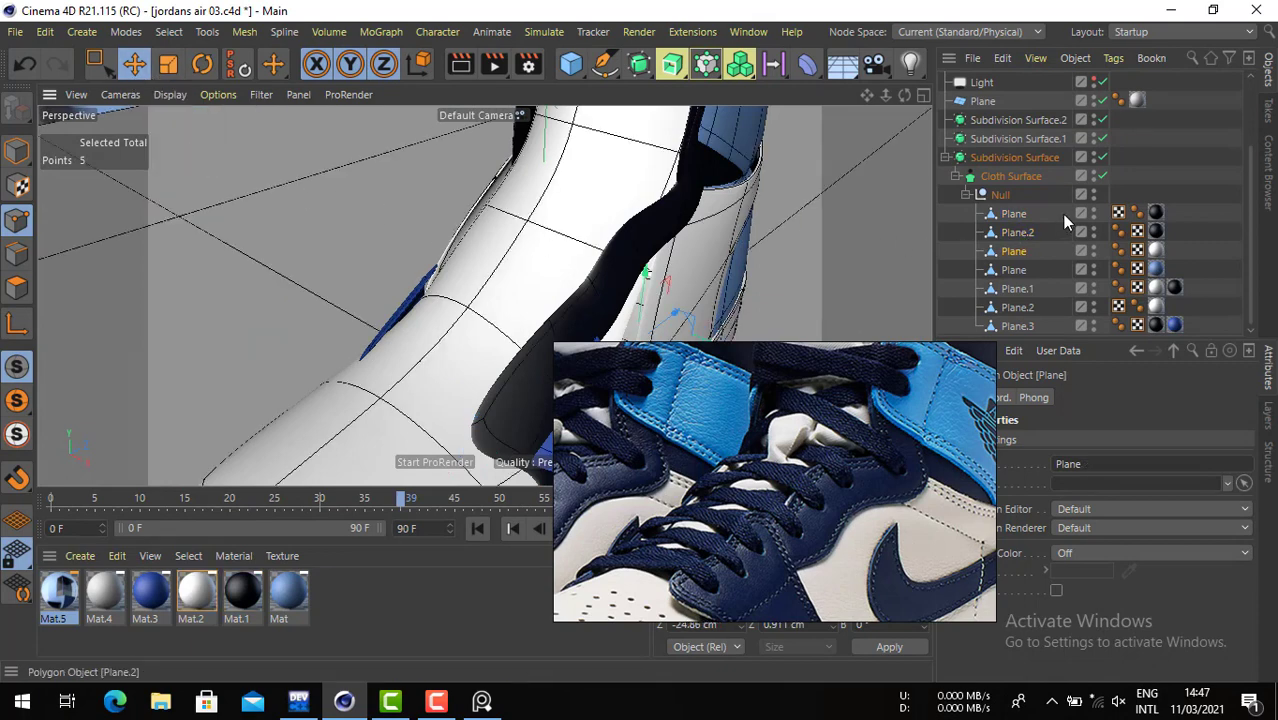
left_click(1102, 176)
left_click(1017, 232)
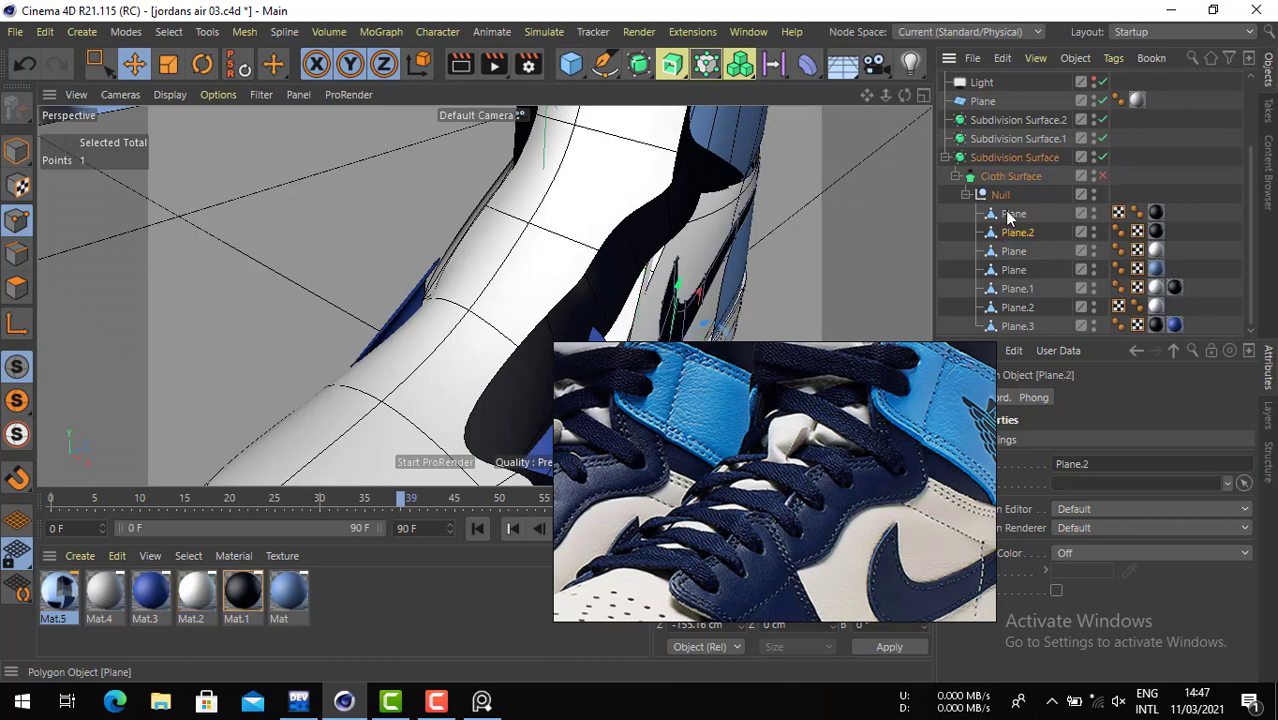
left_click(1012, 214)
- Slide the side strip's lace-edge points near the ankle bend inward along X against the white tongue
left_click_drag(639, 232, 660, 204, "alt")
left_click(620, 221)
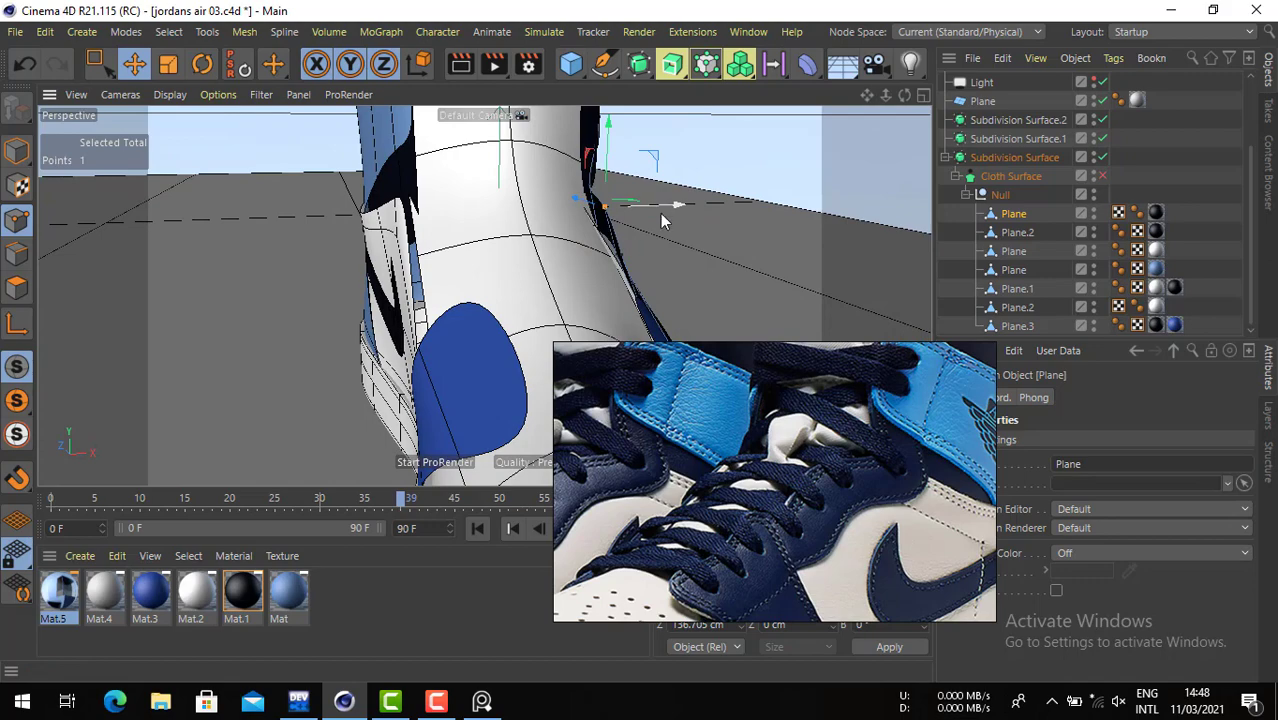
mouse_move(645, 206)
left_mouse_down("alt")
mouse_move(599, 214)
mouse_move(570, 242)
mouse_move(647, 209)
left_mouse_up("alt")
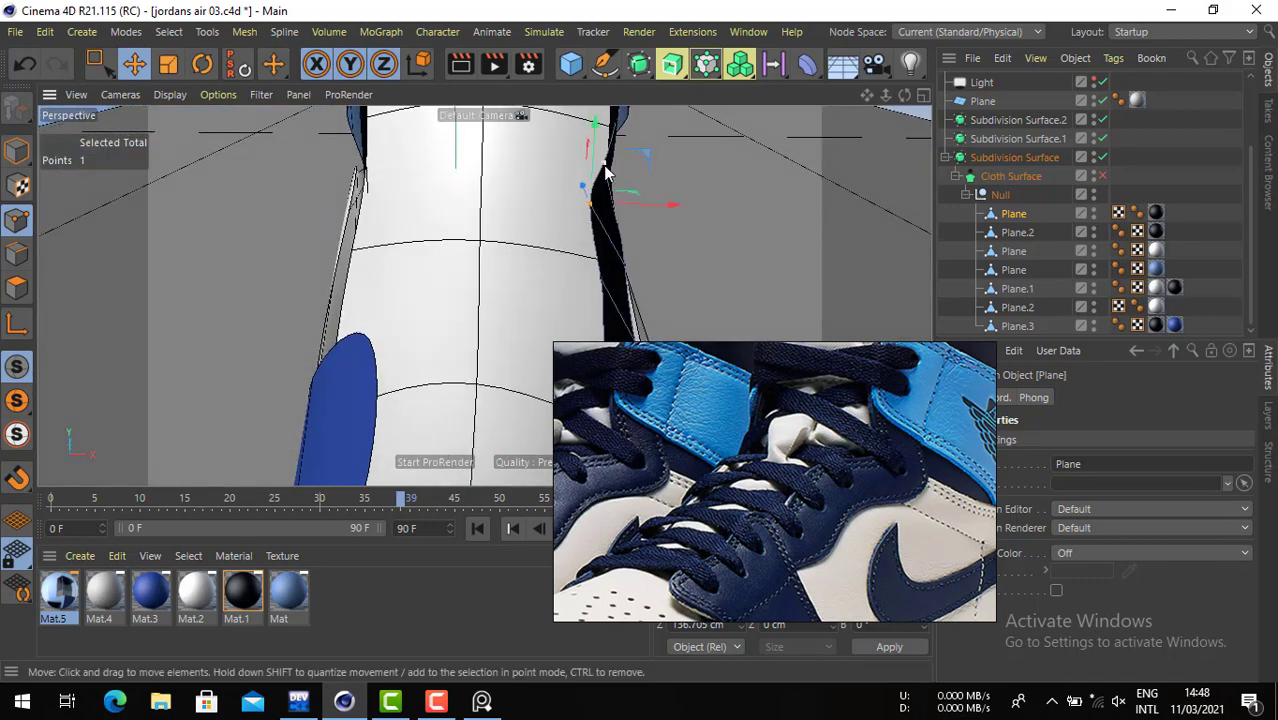
left_click(602, 285)
left_click_drag(677, 286, 660, 281)
- Slide the strip's lace-edge points farther forward, down to the front tip, inward along X toward the tongue
left_click_drag(655, 283, 547, 286, "alt")
right_click_drag(522, 286, 637, 318, "alt")
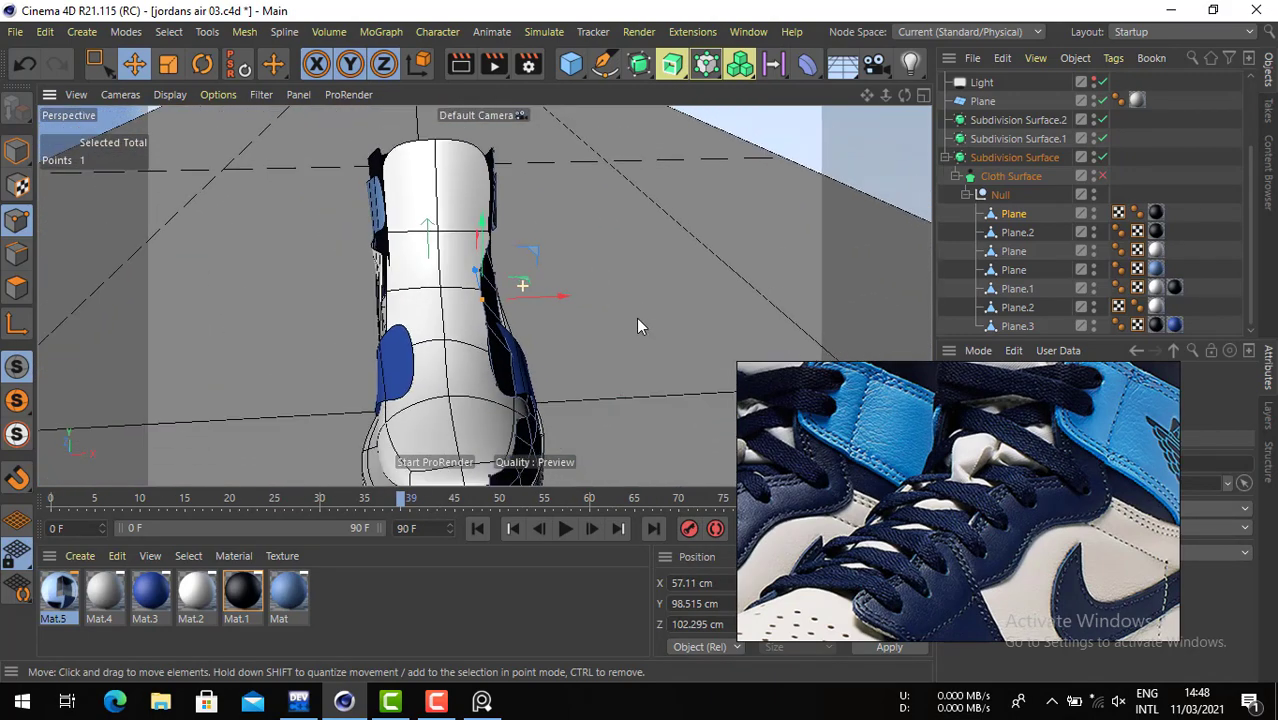
scroll(524, 288, "up", 5)
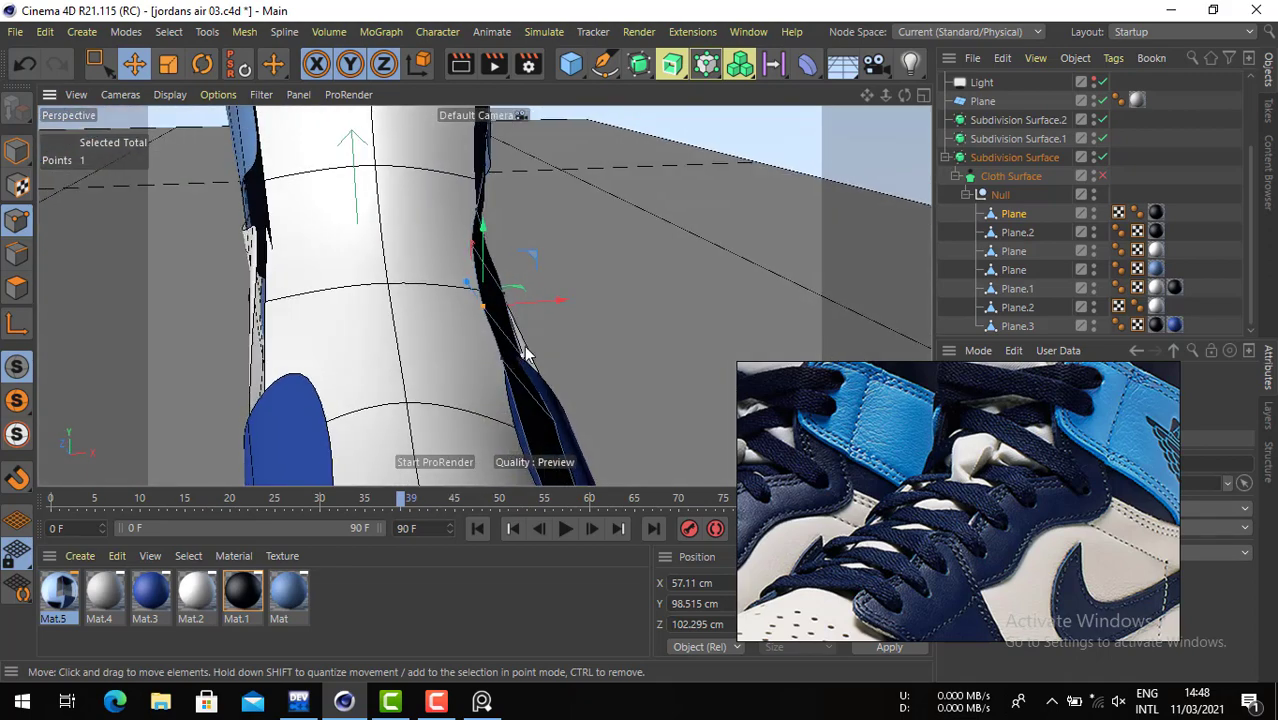
left_click_drag(505, 367, 391, 406, "alt")
left_click_drag(588, 363, 575, 363)
left_click_drag(543, 405, 624, 289, "alt")
left_click(609, 296)
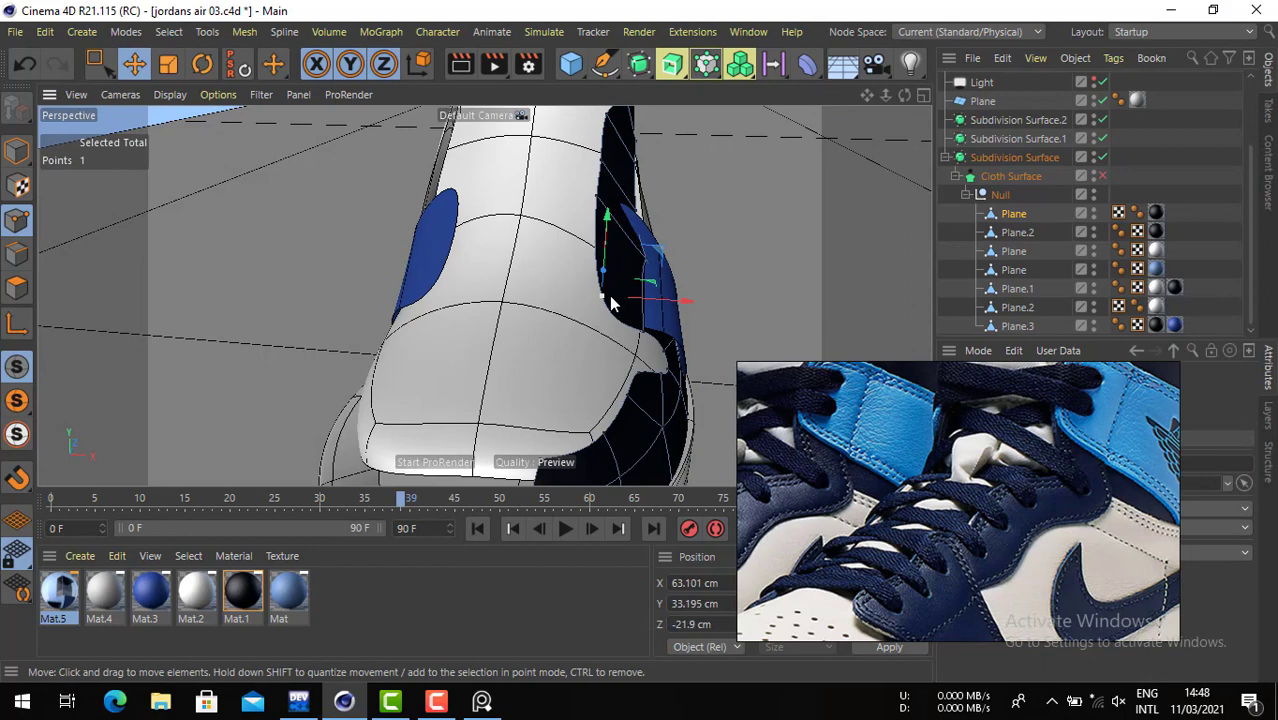
left_click_drag(677, 299, 545, 365)
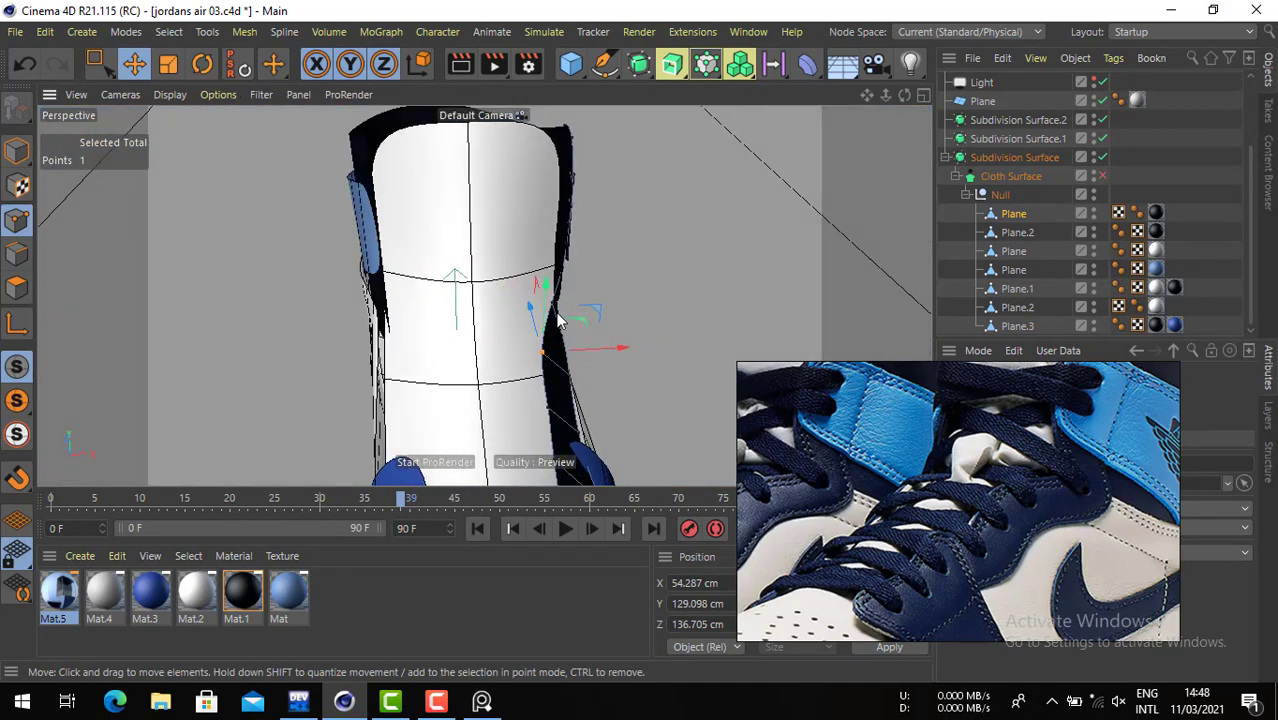
- Select the neighbouring lace-edge points at the ankle bend together and adjust their X position against the tongue
left_click(573, 352)
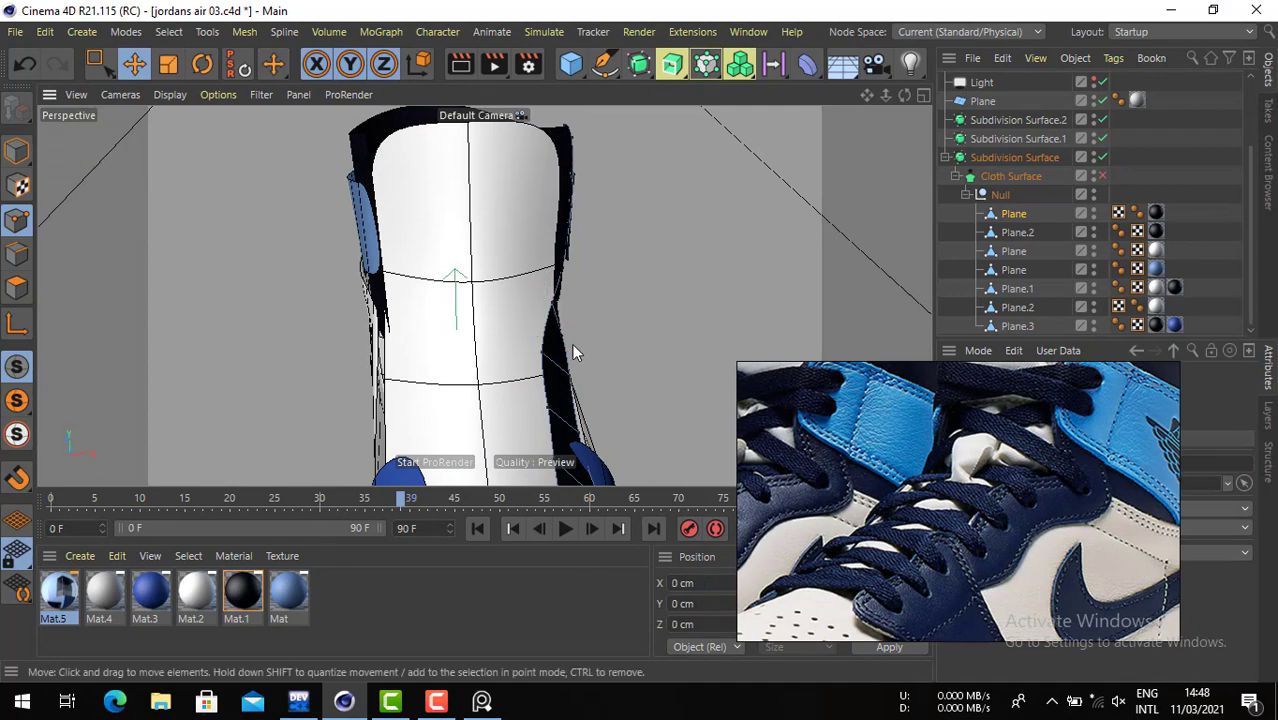
left_click(543, 354)
left_click(556, 308, "shift")
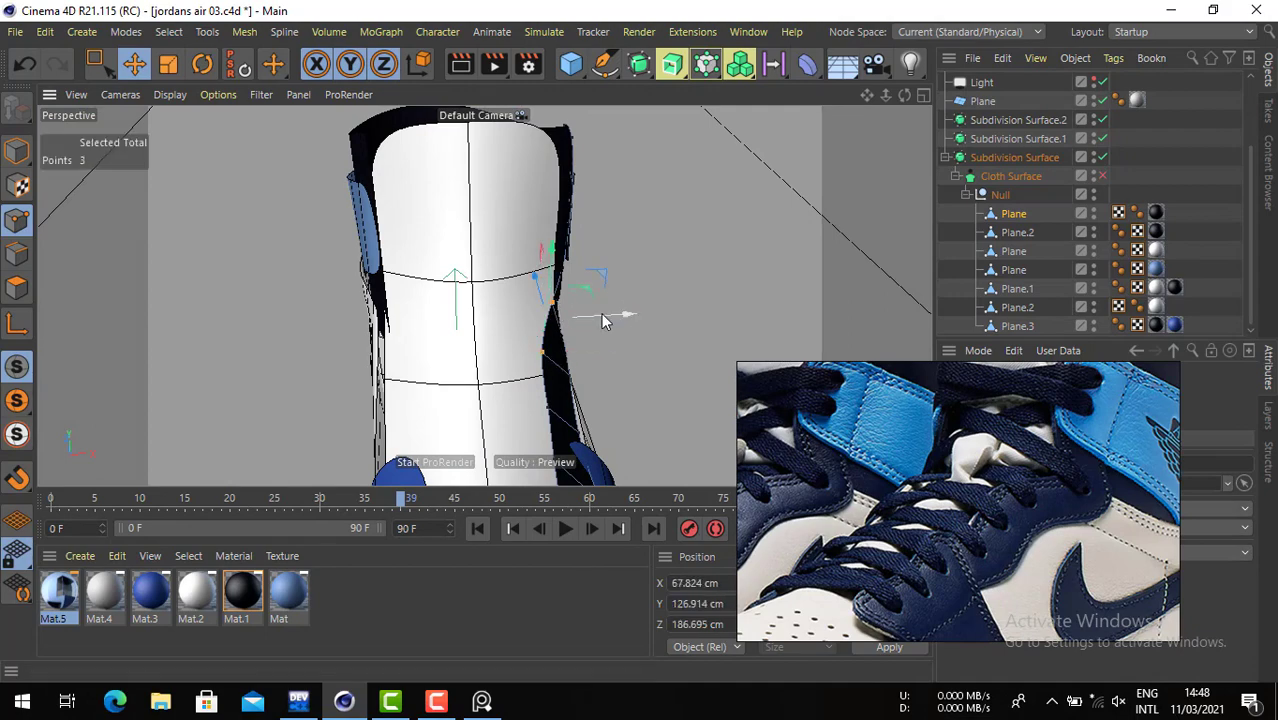
left_click_drag(605, 318, 314, 216)
left_click(488, 279, "ctrl")
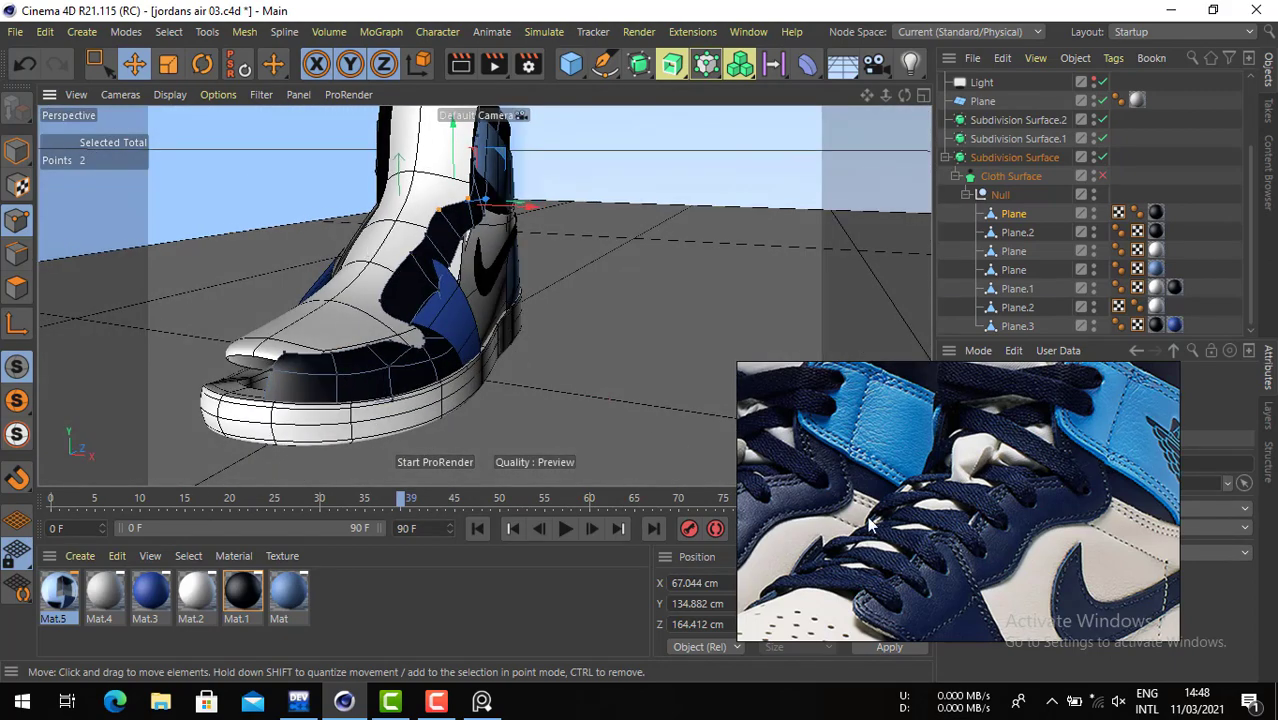
- Move the reference photo lower, and shift the strip's two front lace-edge points inward to about X 45 cm
left_click_drag(870, 525, 873, 575)
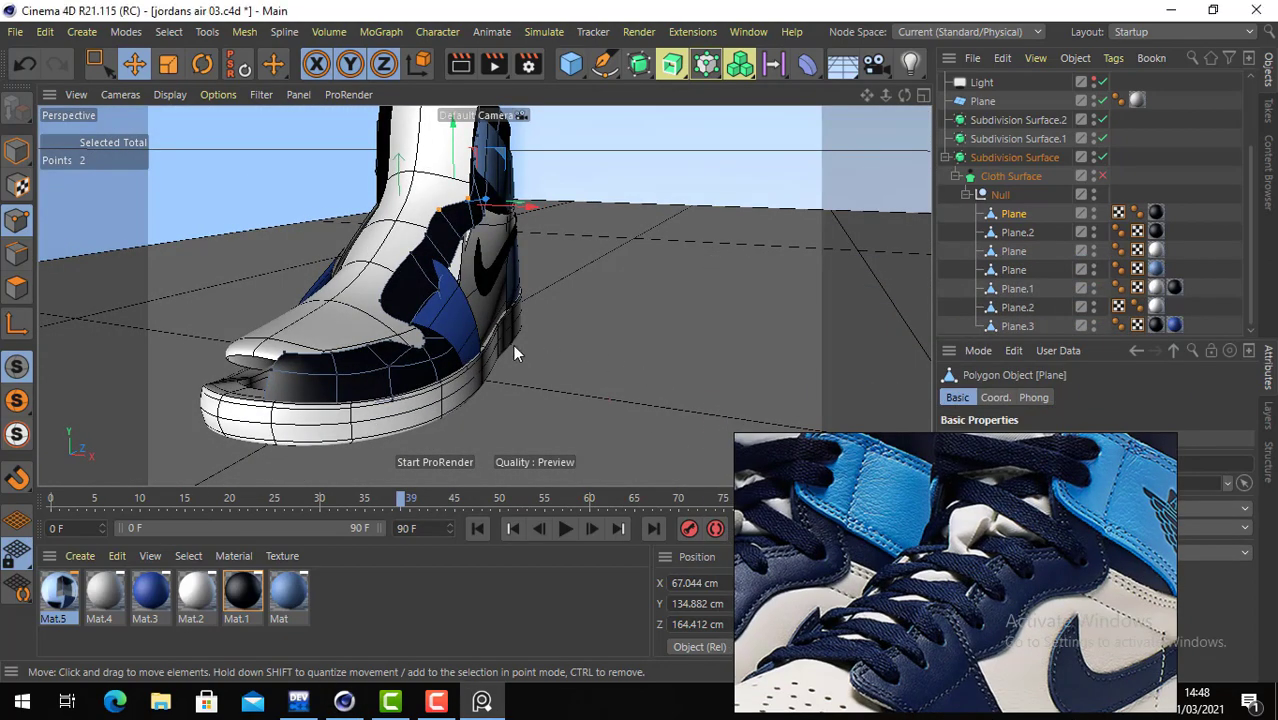
left_click_drag(513, 344, 397, 338, "alt")
left_click(414, 262)
left_click(407, 249)
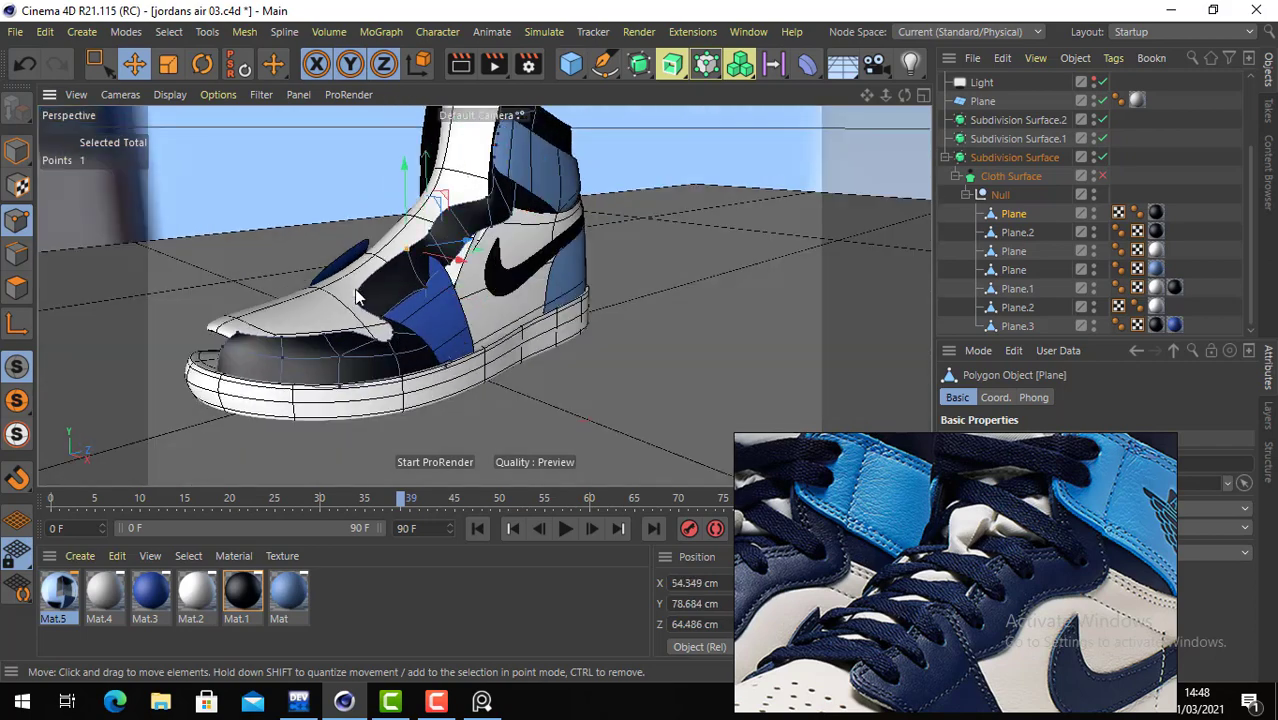
left_click(355, 290, "shift")
scroll(386, 308, "up", 5)
left_click_drag(438, 291, 636, 299, "alt")
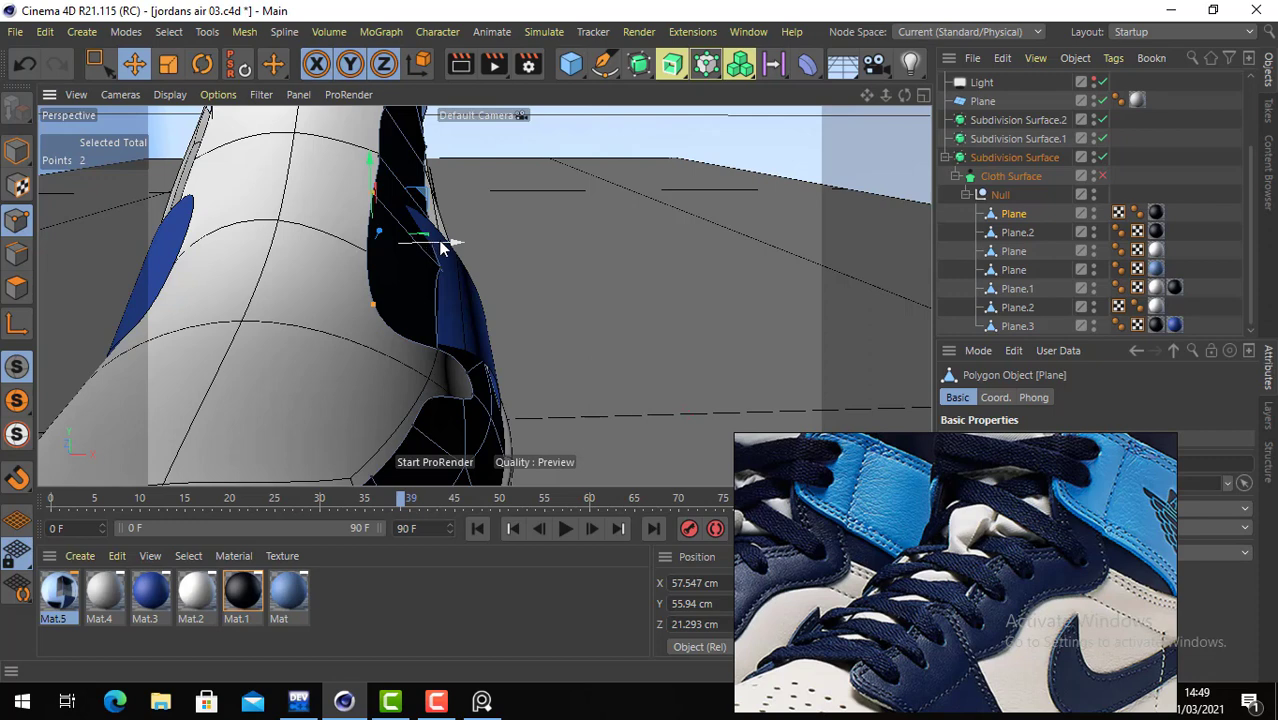
left_click_drag(443, 245, 416, 242)
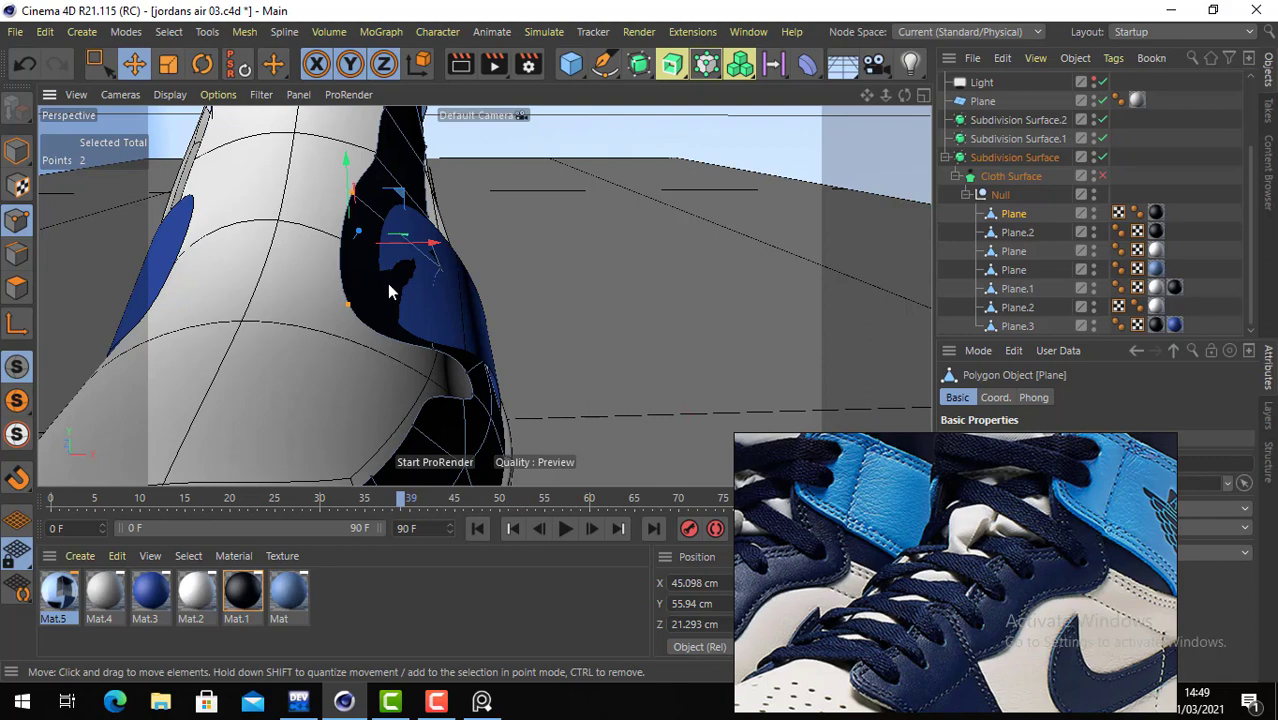
- Inspect the black strip's lace edge against the tongue and side reference image, checking both sides of the shoe
left_click_drag(387, 286, 413, 255, "alt")
middle_click(851, 124)
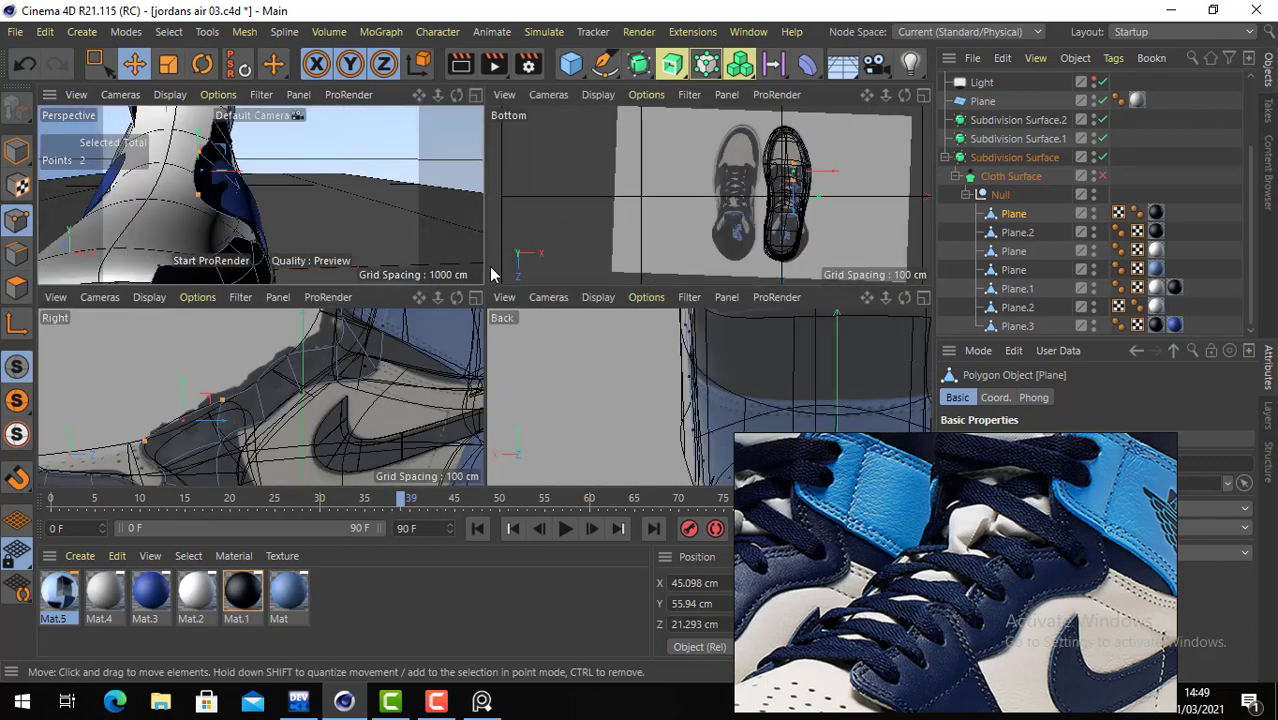
left_click(477, 298)
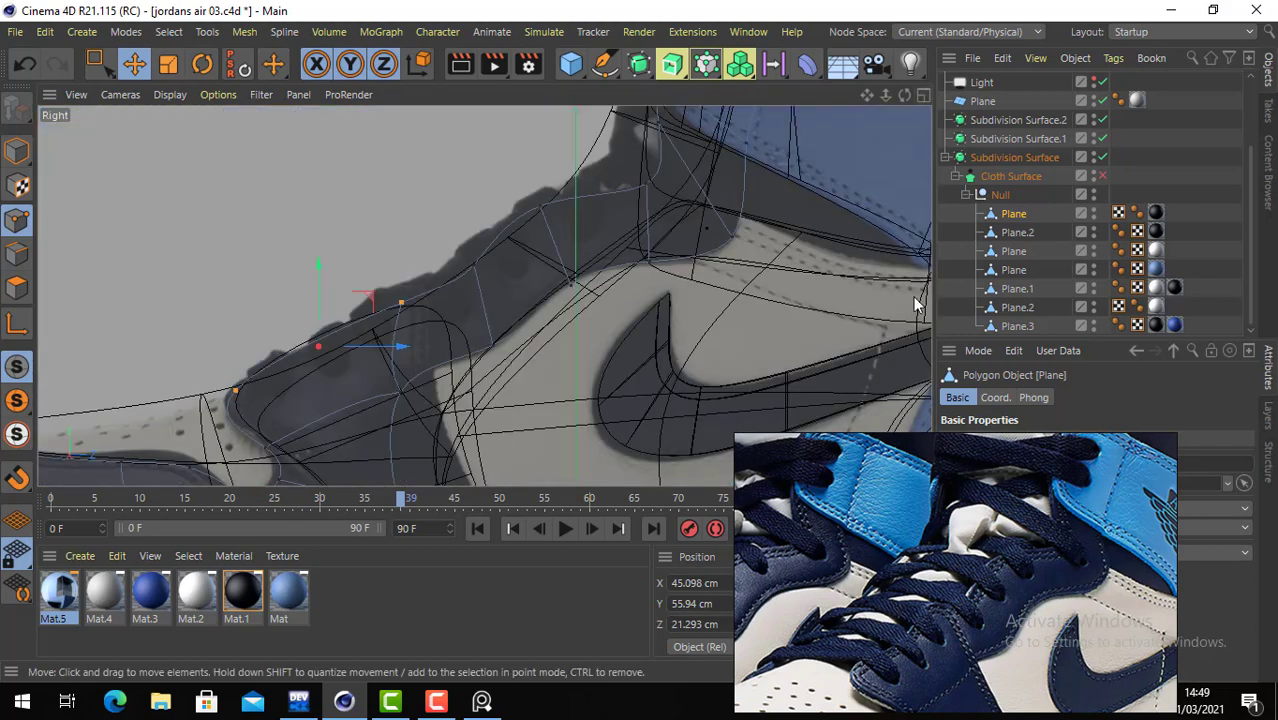
left_click(1004, 232)
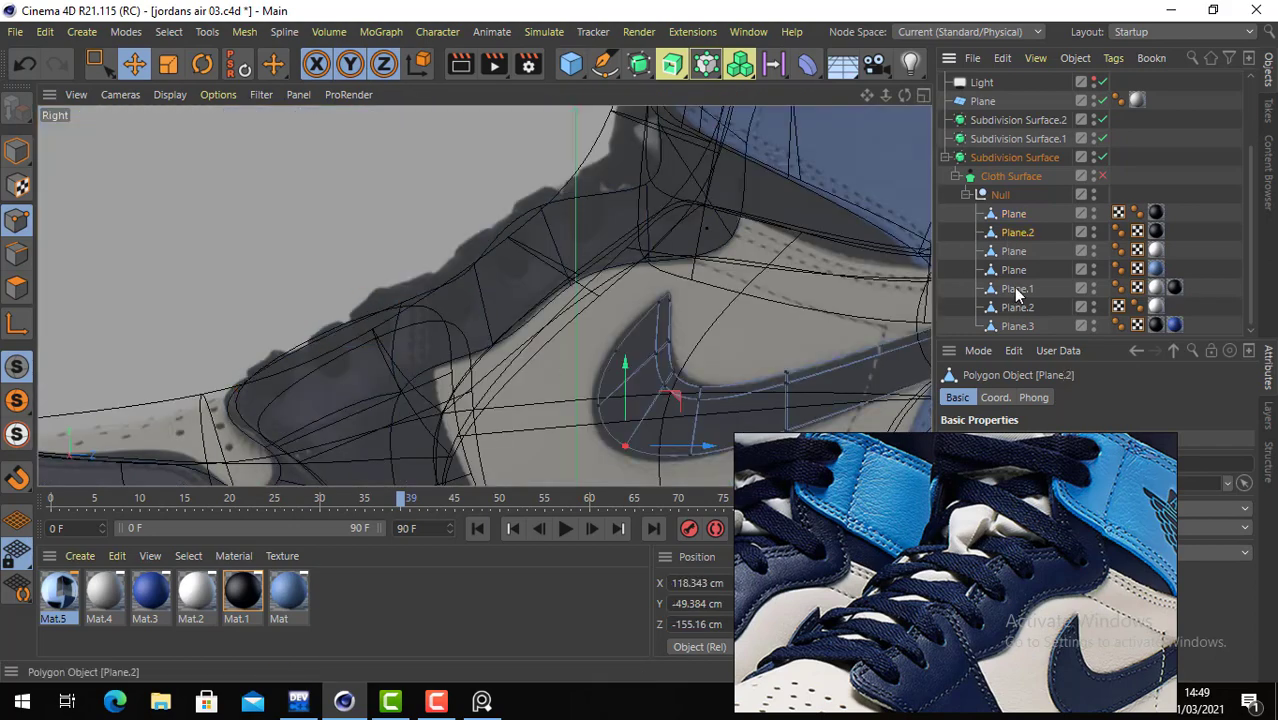
left_click(1012, 216)
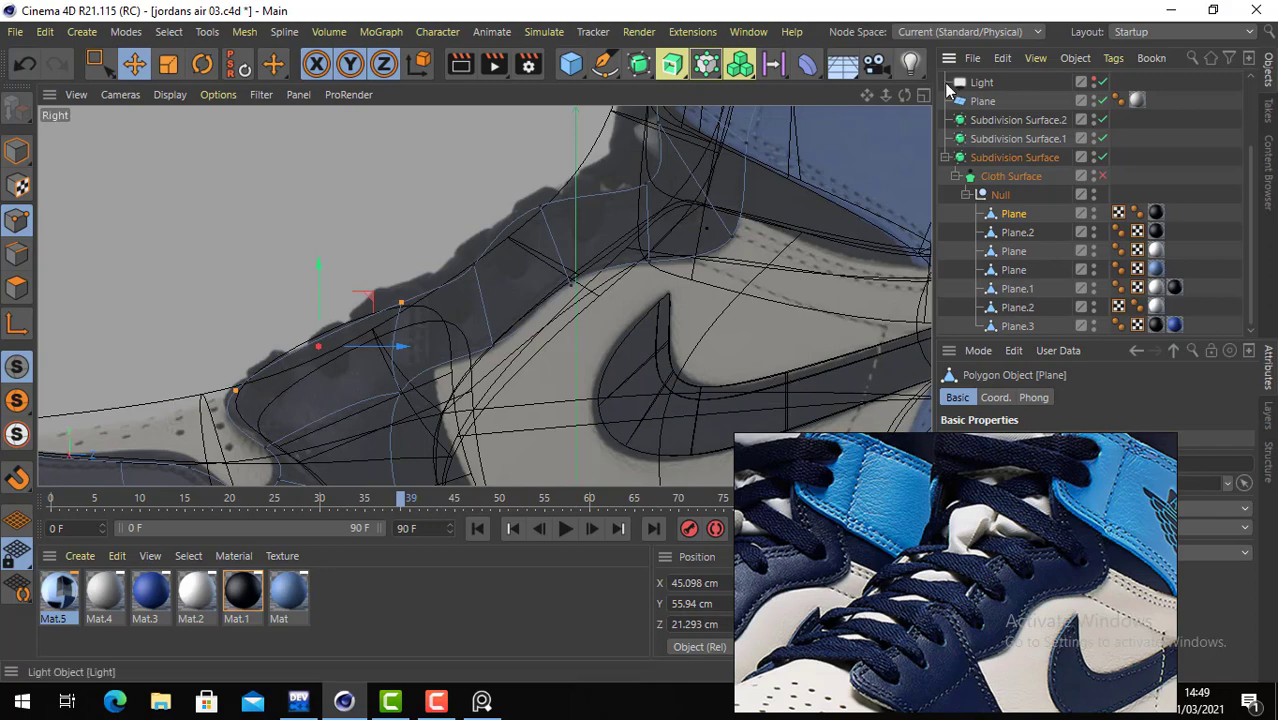
middle_click(830, 106)
left_click(477, 95)
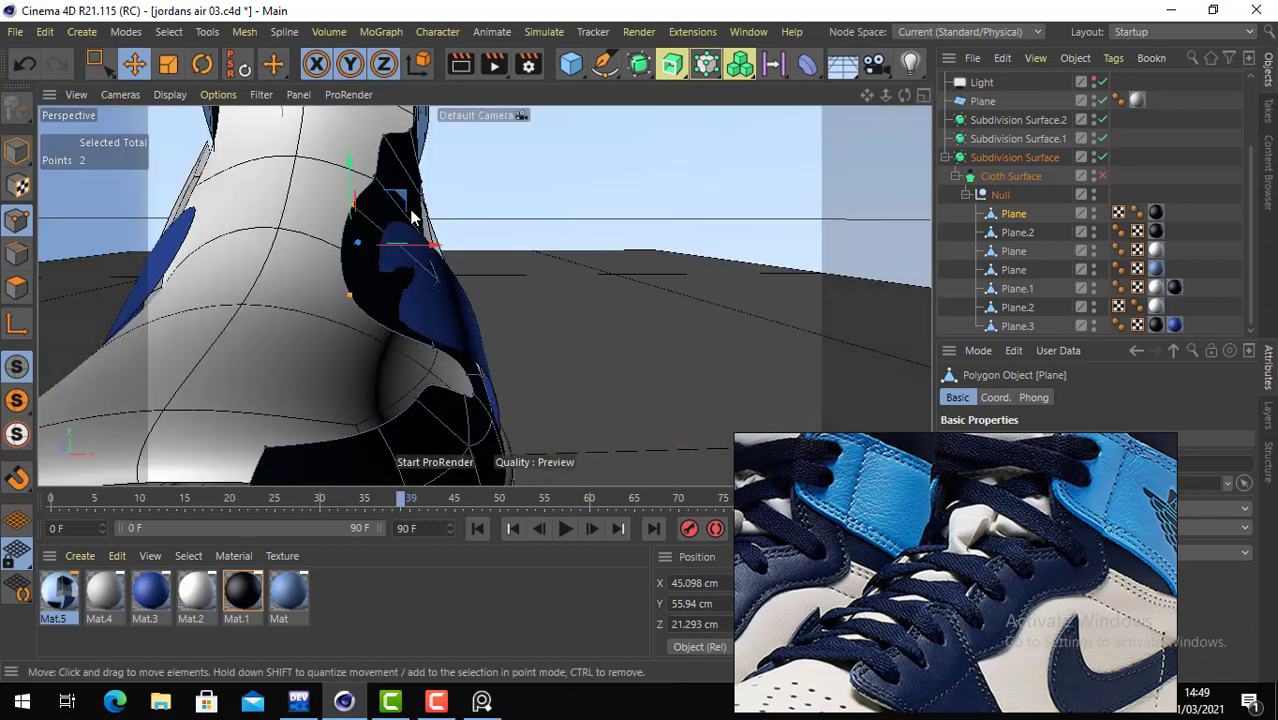
scroll(398, 206, "down", 5)
left_click_drag(474, 214, 531, 257, "alt")
scroll(485, 294, "down", 4)
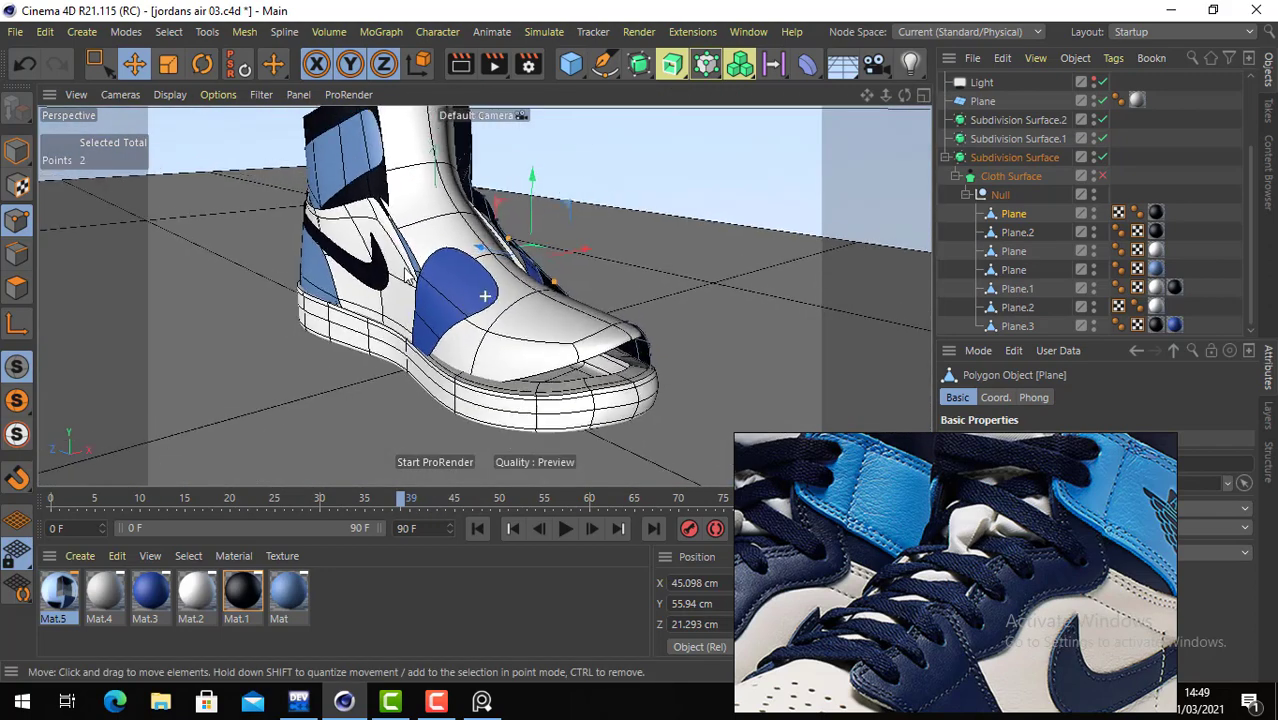
left_click_drag(408, 303, 229, 320, "alt")
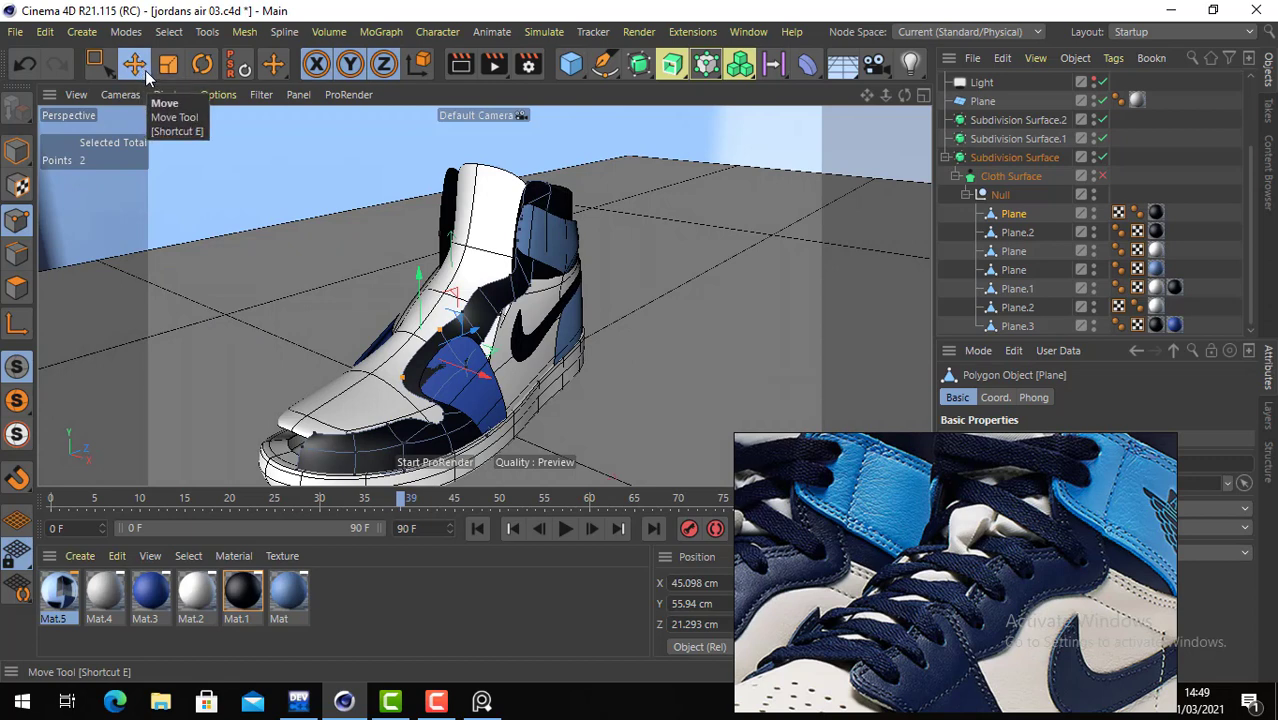
- Unhide all polygons of the black strip object so its opposite side branch is available again
left_click(16, 288)
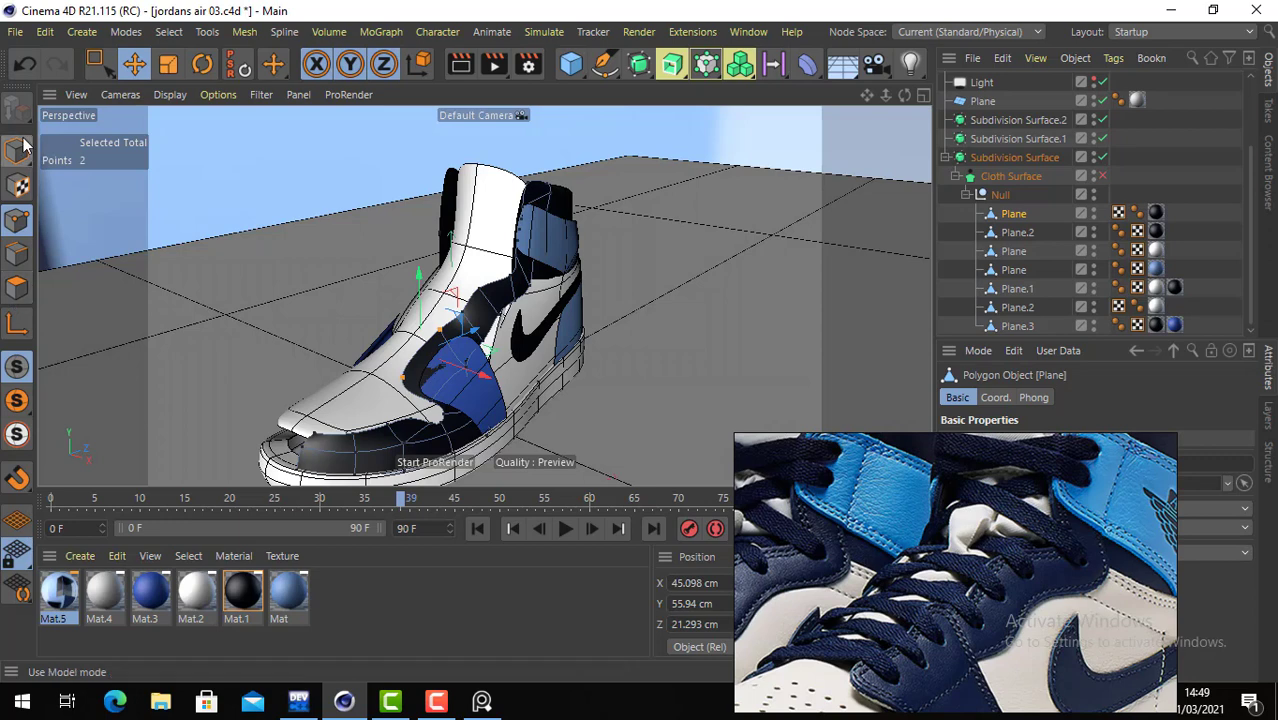
left_click(169, 31)
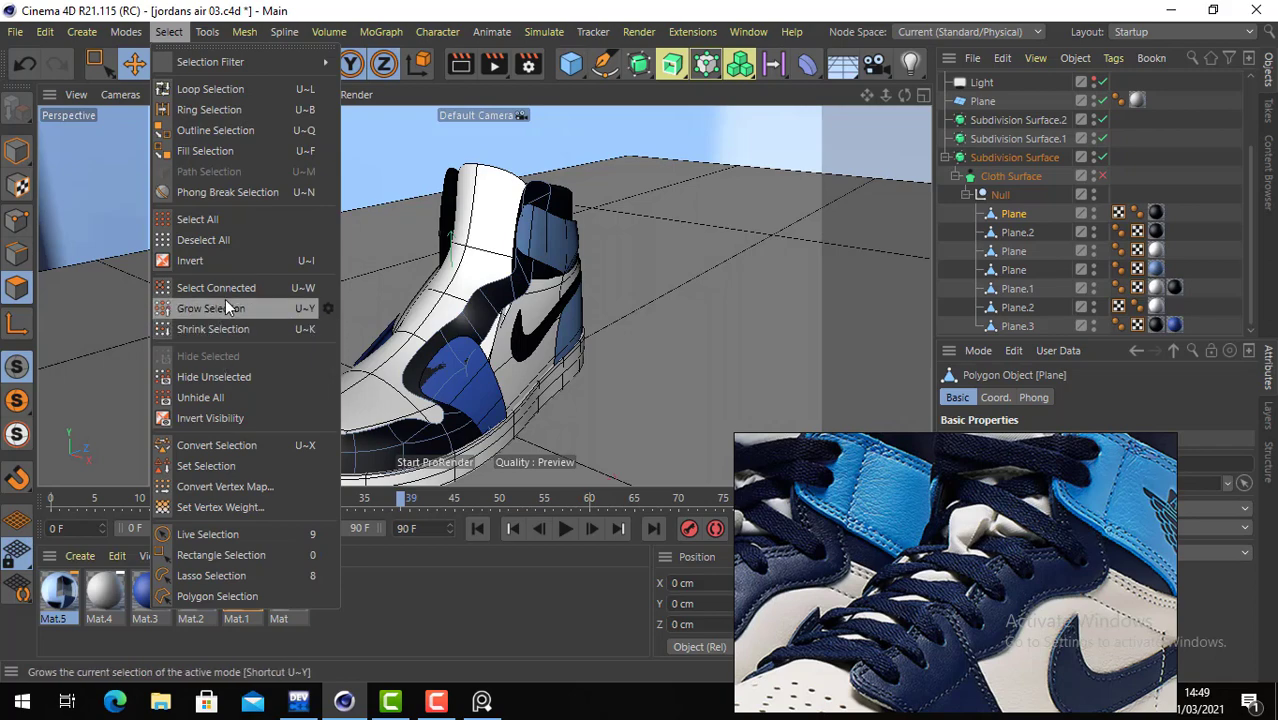
left_click(232, 396)
left_click_drag(525, 333, 808, 328, "alt")
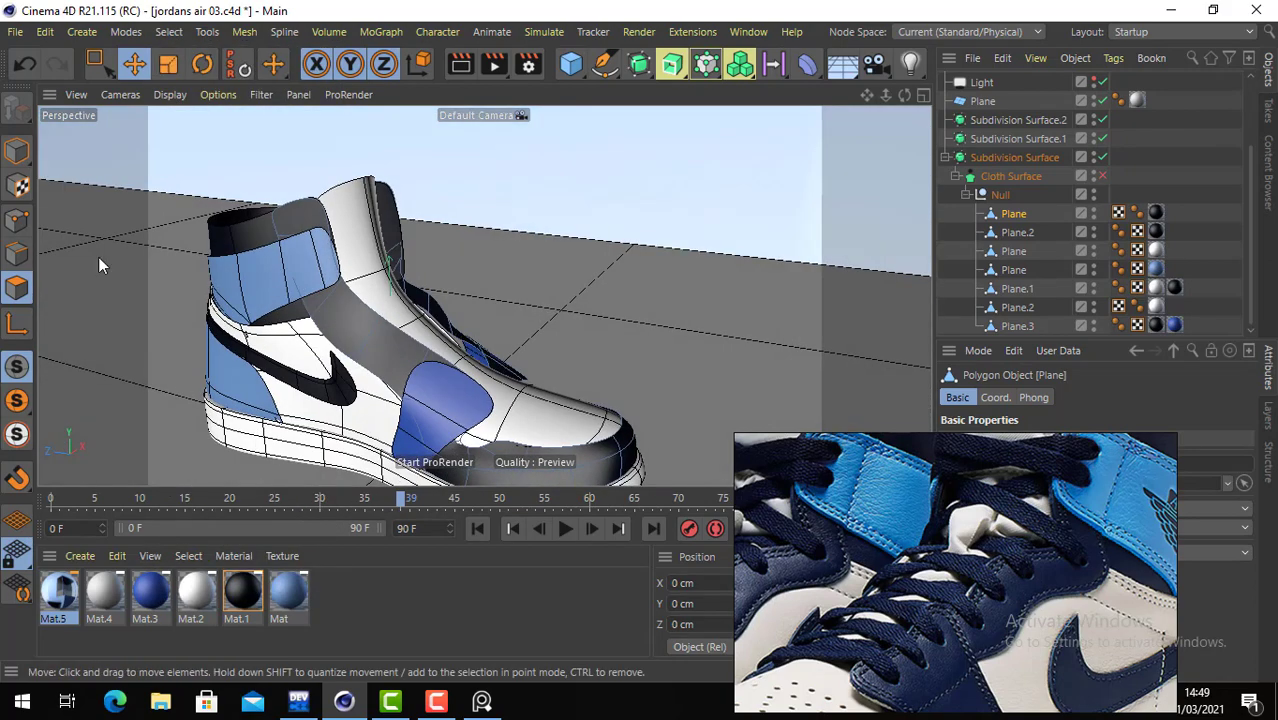
- Isolate the black strip and delete the five upper polygons of its branch opposite the reshaped one
left_click(13, 226)
mouse_move(239, 272)
left_mouse_down("alt")
mouse_move(98, 290)
mouse_move(235, 314)
mouse_move(222, 325)
mouse_move(533, 292)
mouse_move(385, 334)
mouse_move(428, 297)
mouse_move(509, 287)
mouse_move(420, 255)
left_mouse_up("alt")
left_click(100, 66)
left_click(170, 130)
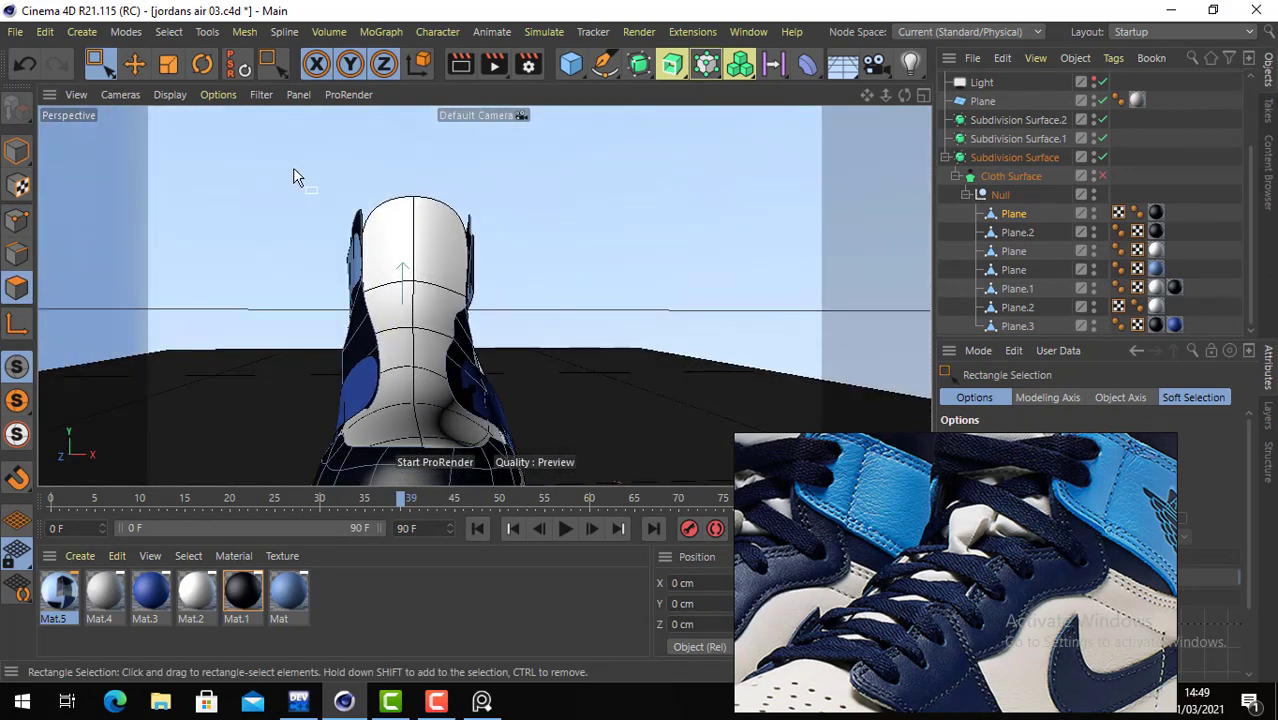
left_click_drag(297, 177, 405, 428)
left_click_drag(405, 428, 450, 445, "alt")
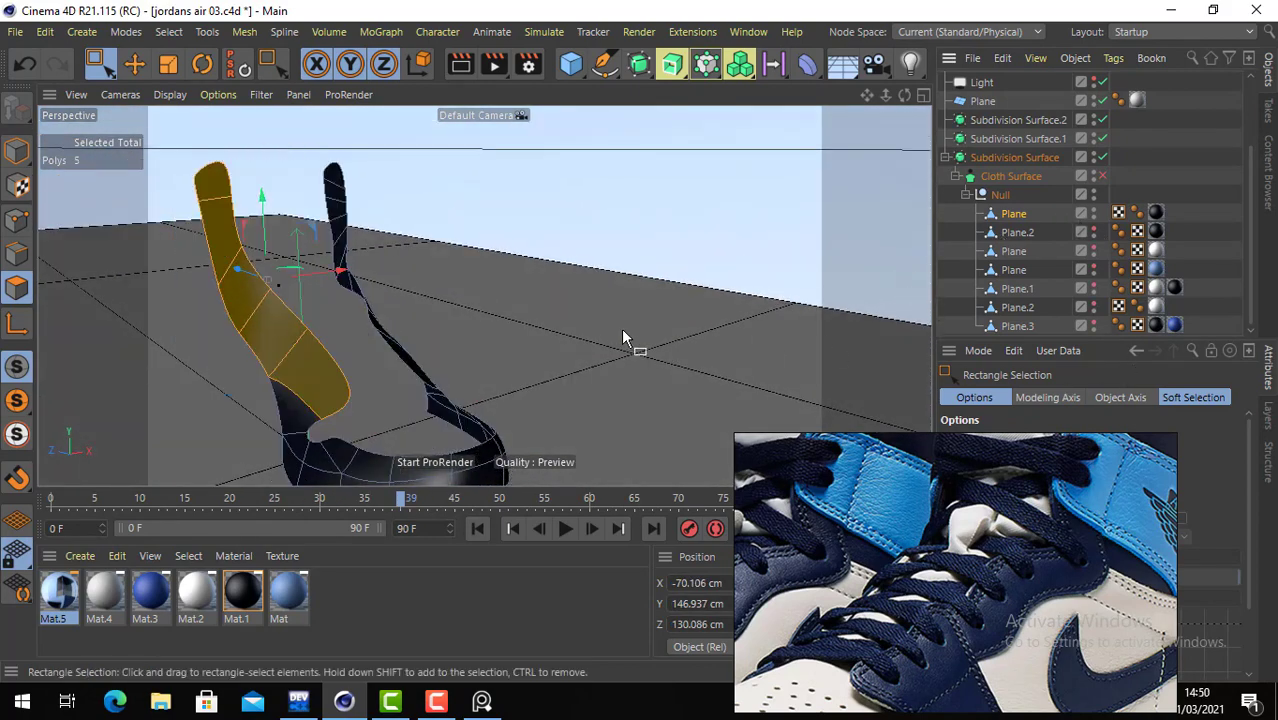
key("Delete")
- Check the reference photos, select the upper nine polygons of the remaining branch, and duplicate the strip object inside the Null
left_click_drag(591, 330, 292, 311, "alt")
scroll(880, 500, "down", 10)
scroll(1025, 560, "up", 6)
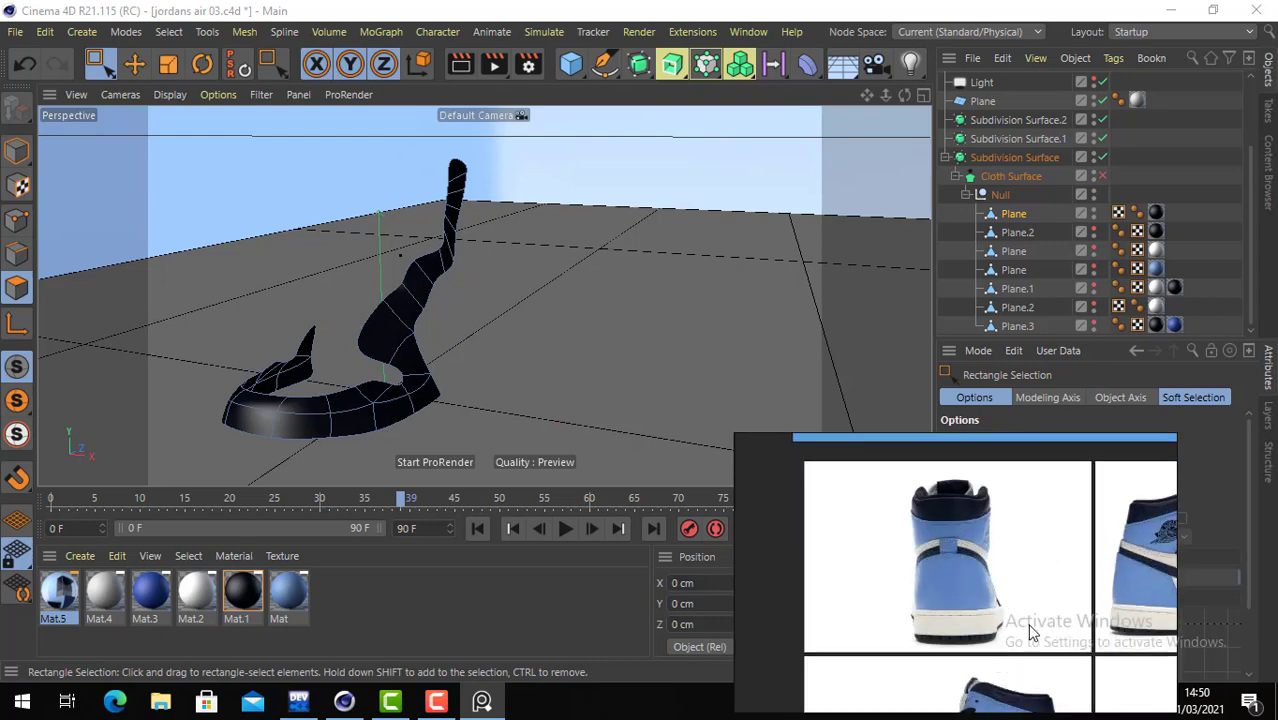
middle_click_drag(1025, 622, 964, 599)
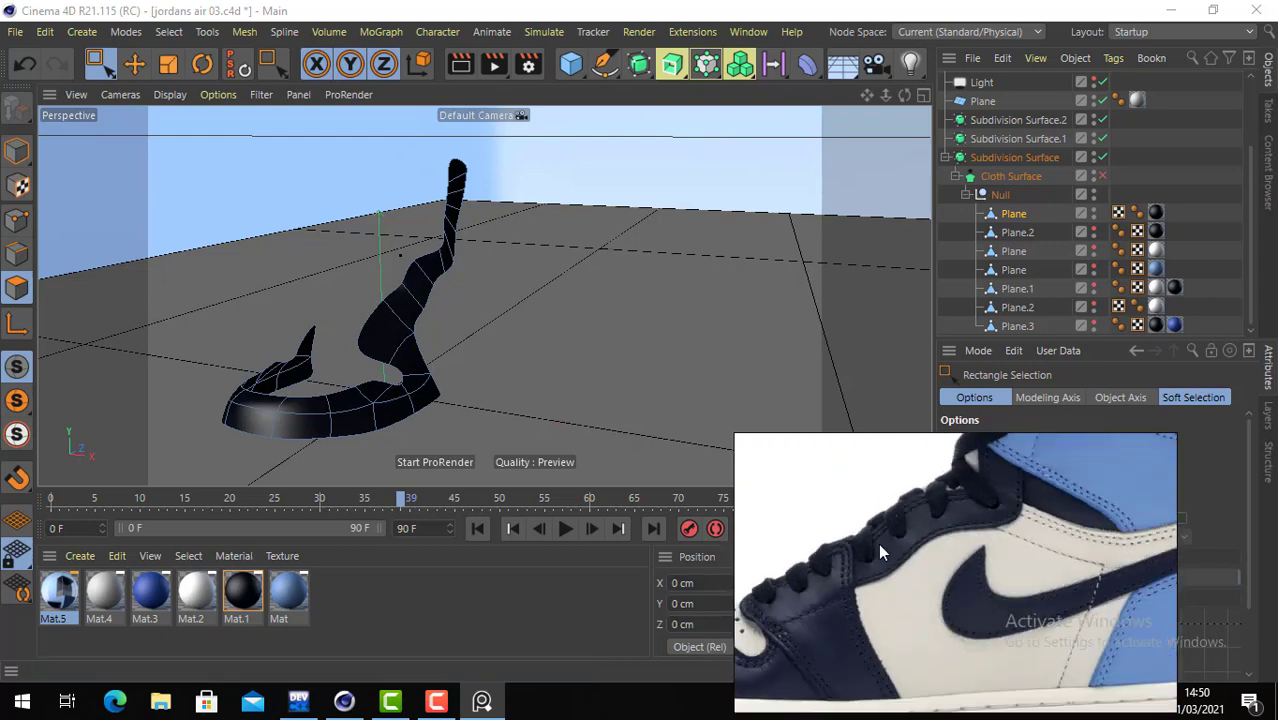
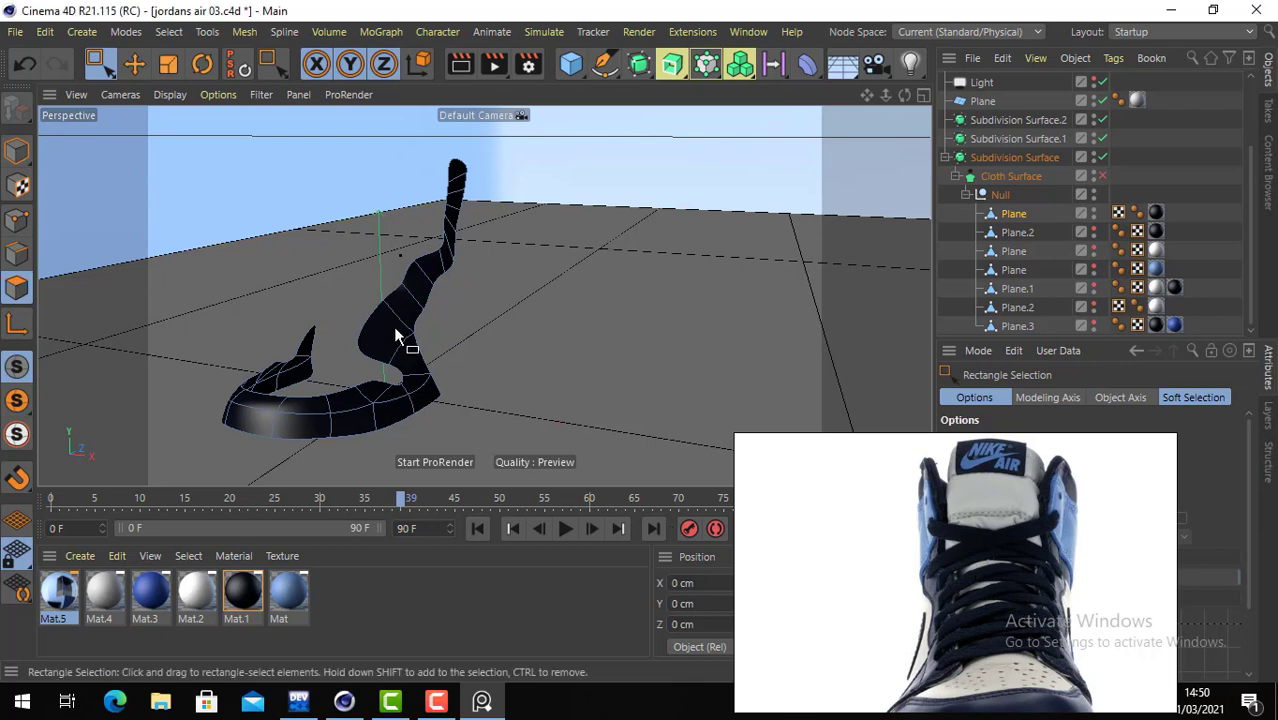
left_click_drag(393, 325, 438, 320, "alt")
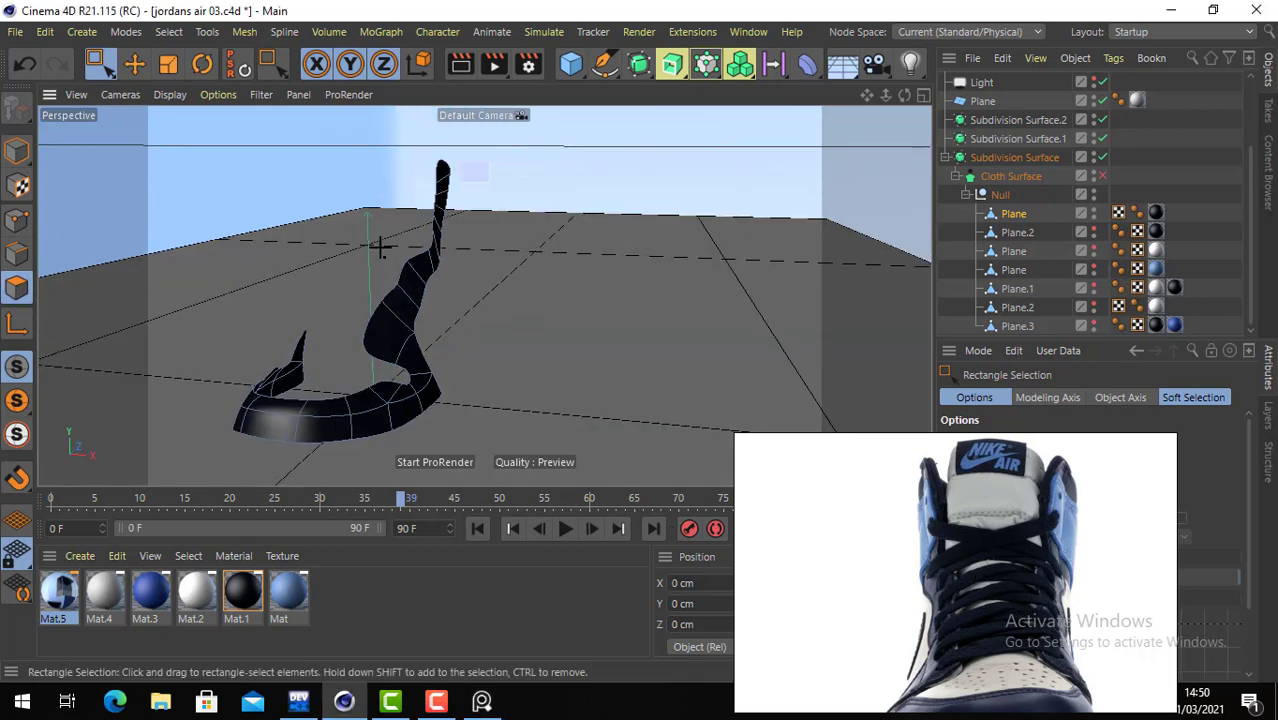
left_click_drag(360, 158, 528, 370)
mouse_move(421, 323)
left_mouse_down("alt")
mouse_move(188, 330)
mouse_move(440, 328)
left_mouse_up("alt")
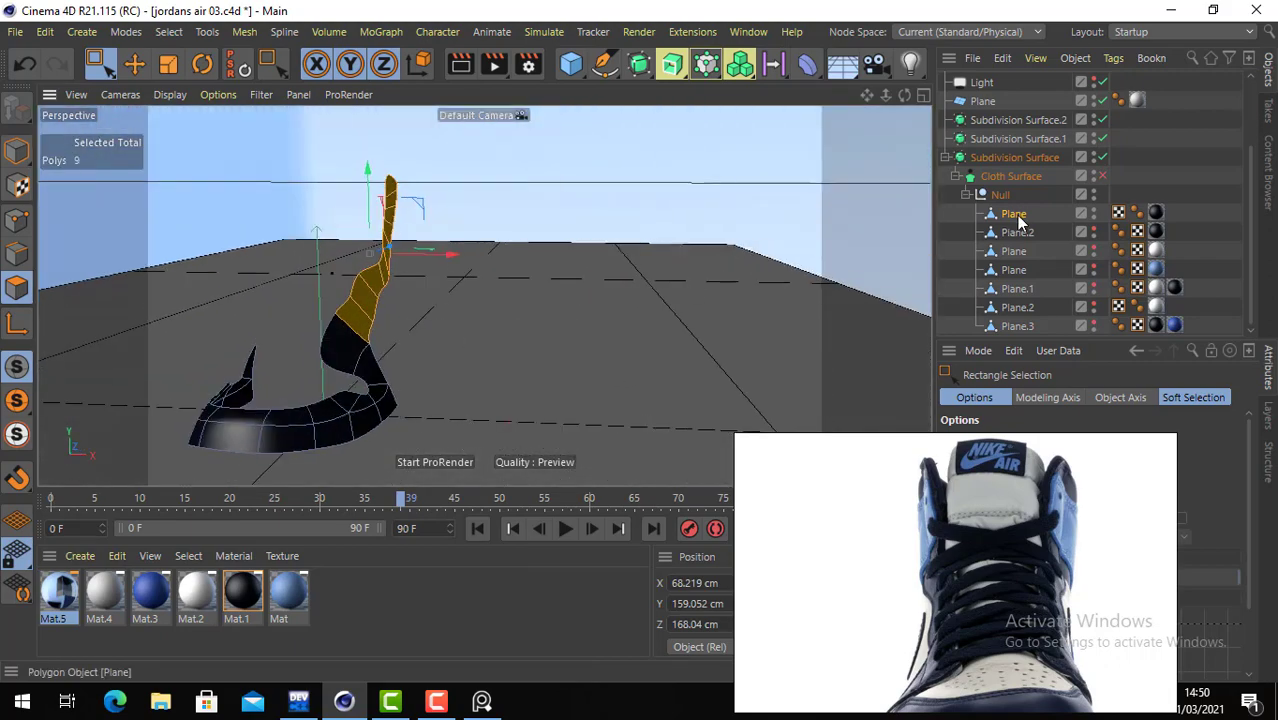
left_click_drag(1016, 223, 1040, 232, "ctrl")
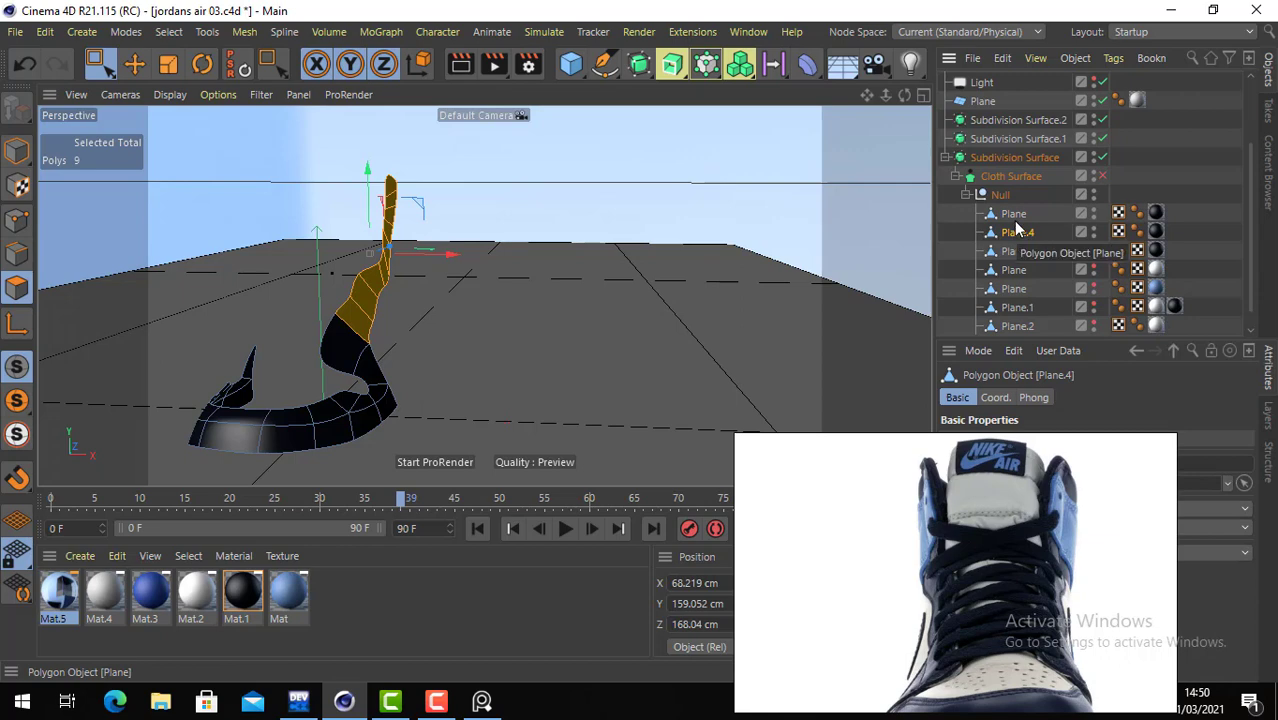
- Delete the toe loop and lower polygons from the duplicate Plane.4, keeping only the upper part of the branch
left_click_drag(372, 348, 405, 365, "alt")
left_click_drag(200, 443, 504, 316)
left_click_drag(520, 304, 282, 450)
left_click_drag(338, 297, 531, 455)
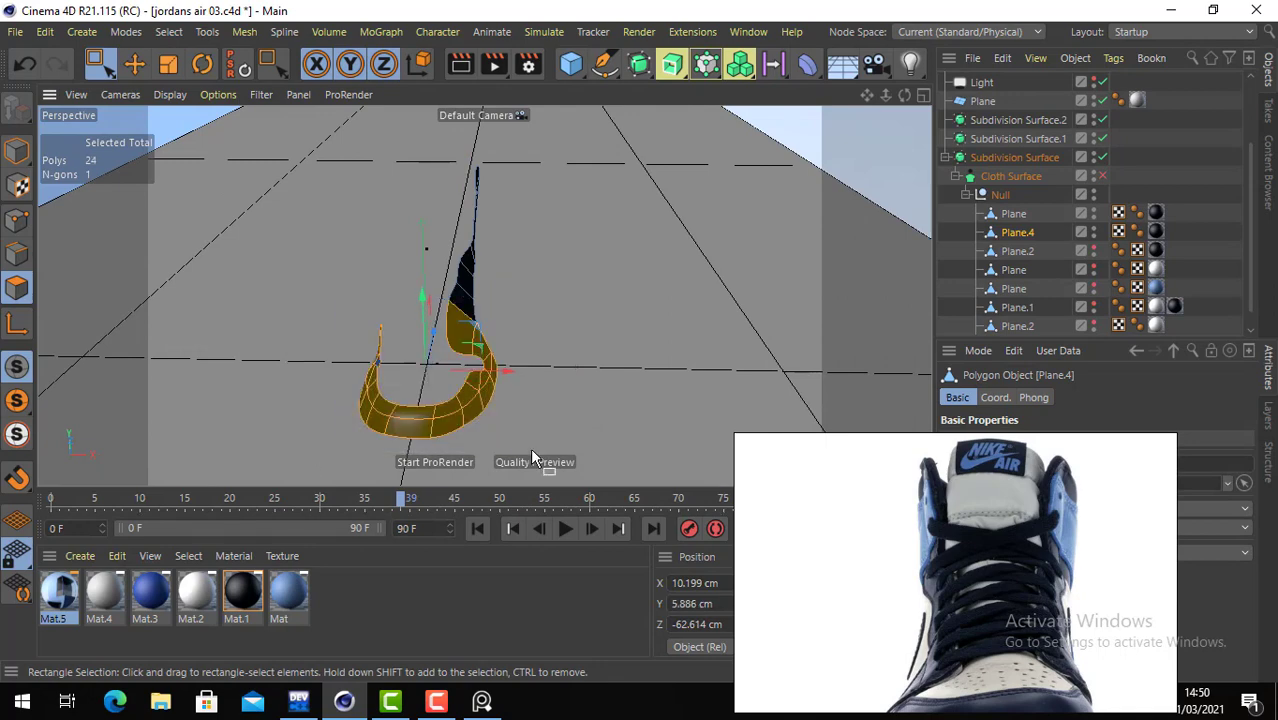
left_click(549, 418)
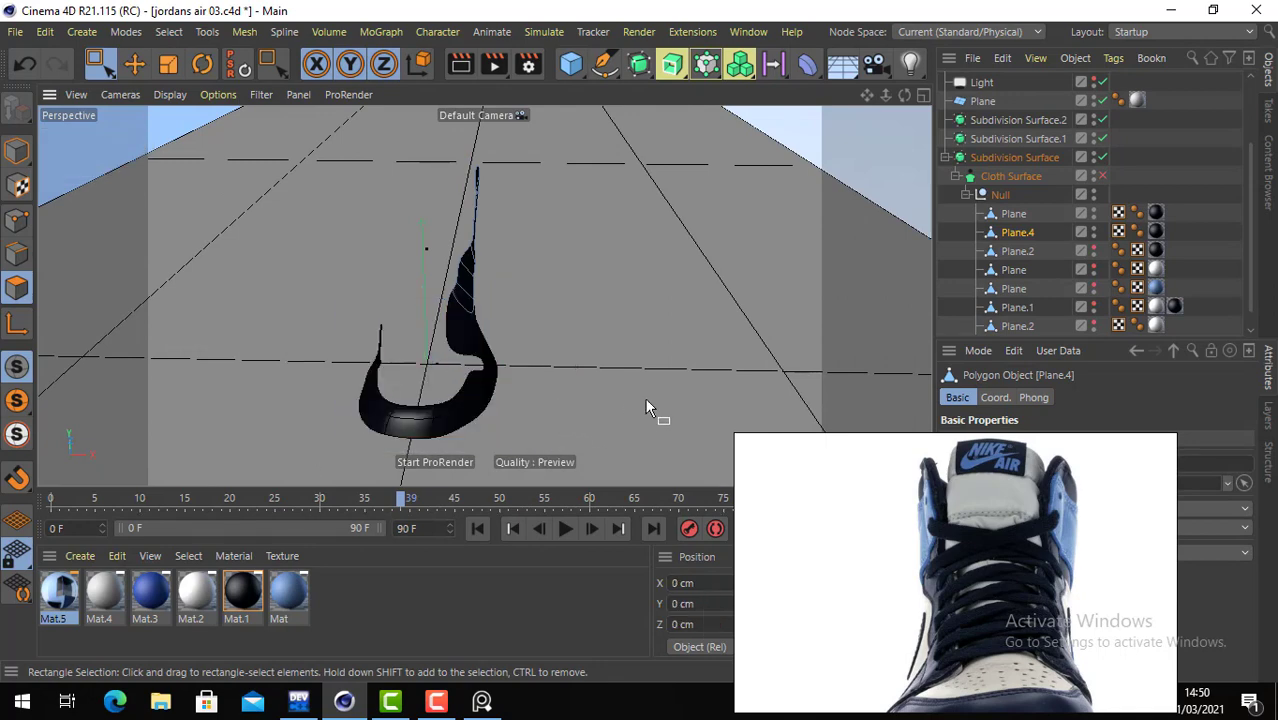
- Check the original strip against the duplicate Plane.4 by selecting each and test-moving the duplicate sideways in model mode
left_click(1020, 254)
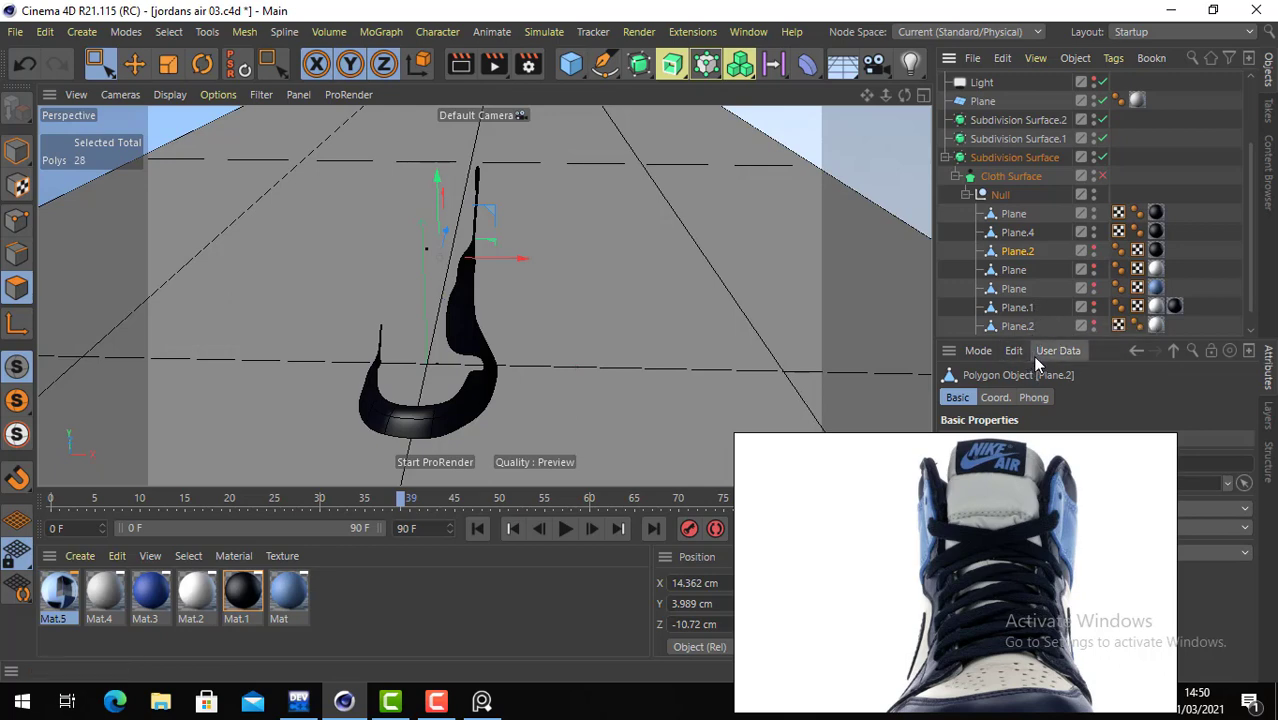
left_click(1020, 233)
left_click(1011, 218)
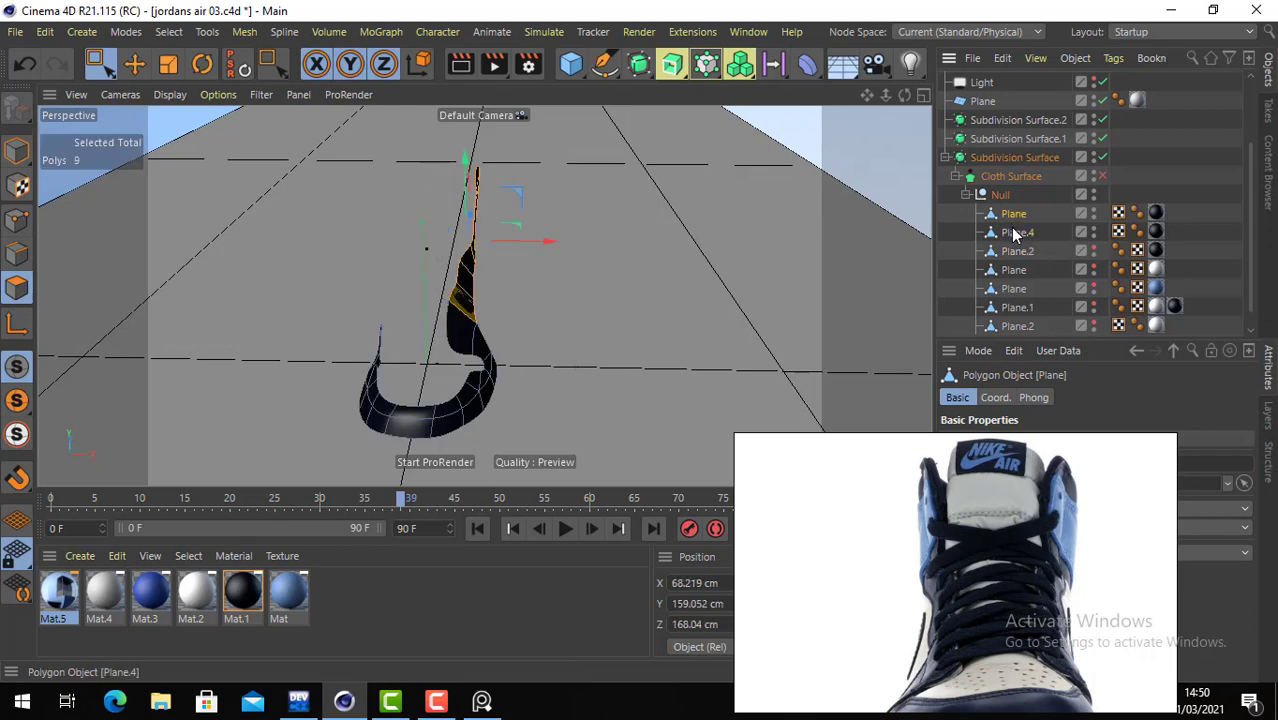
left_click(1015, 235)
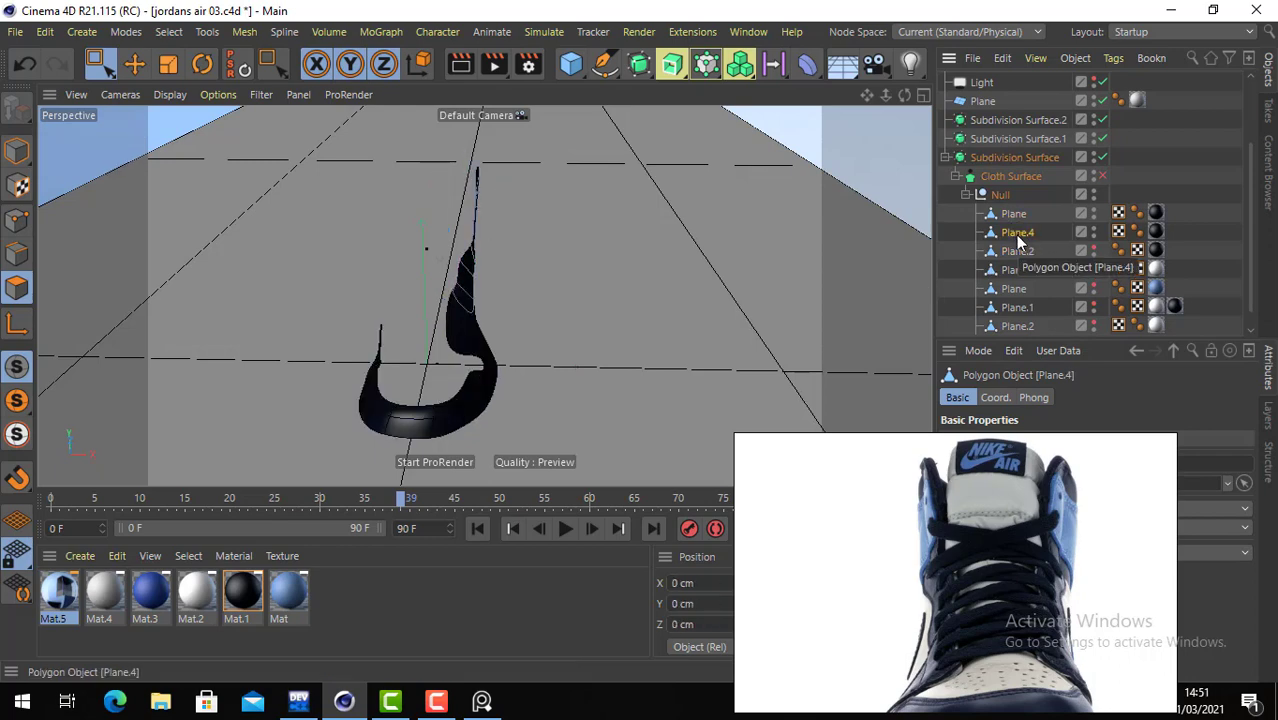
left_click(134, 64)
left_click(22, 150)
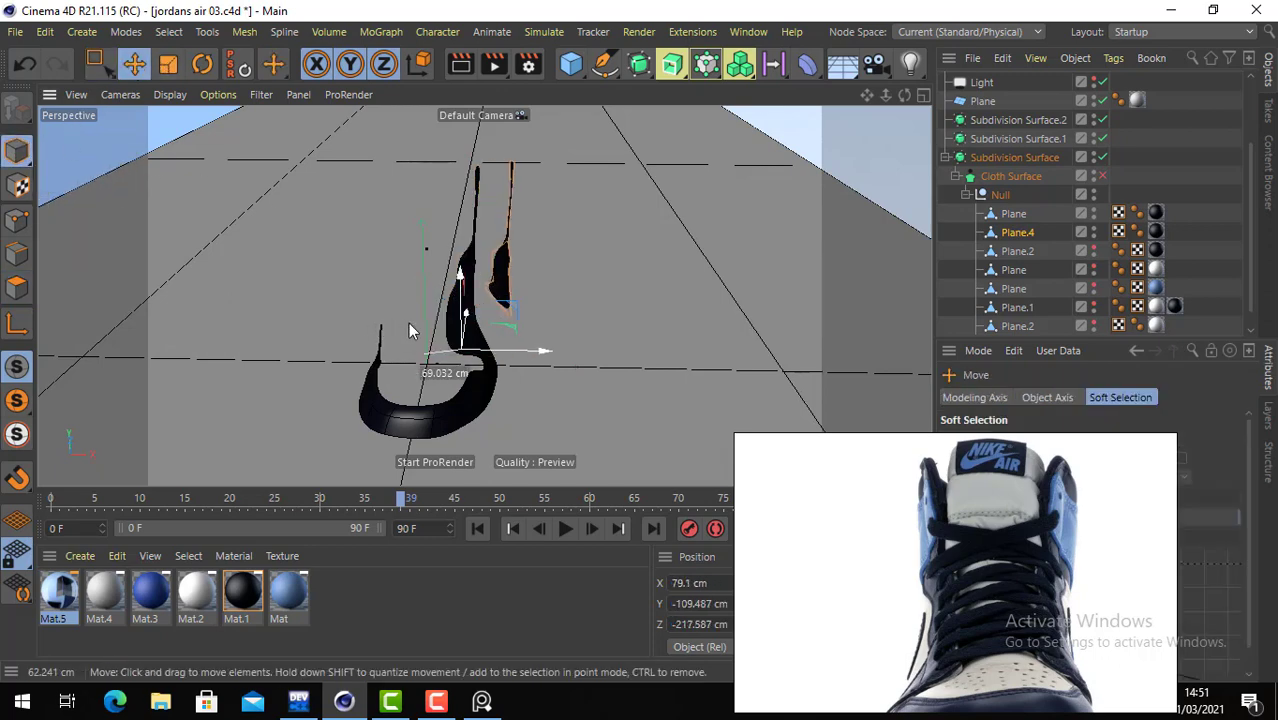
- Mirror the duplicate Plane.4 to the other side of the shoe by placing it under a new Symmetry object
left_click(672, 64)
left_click(722, 65)
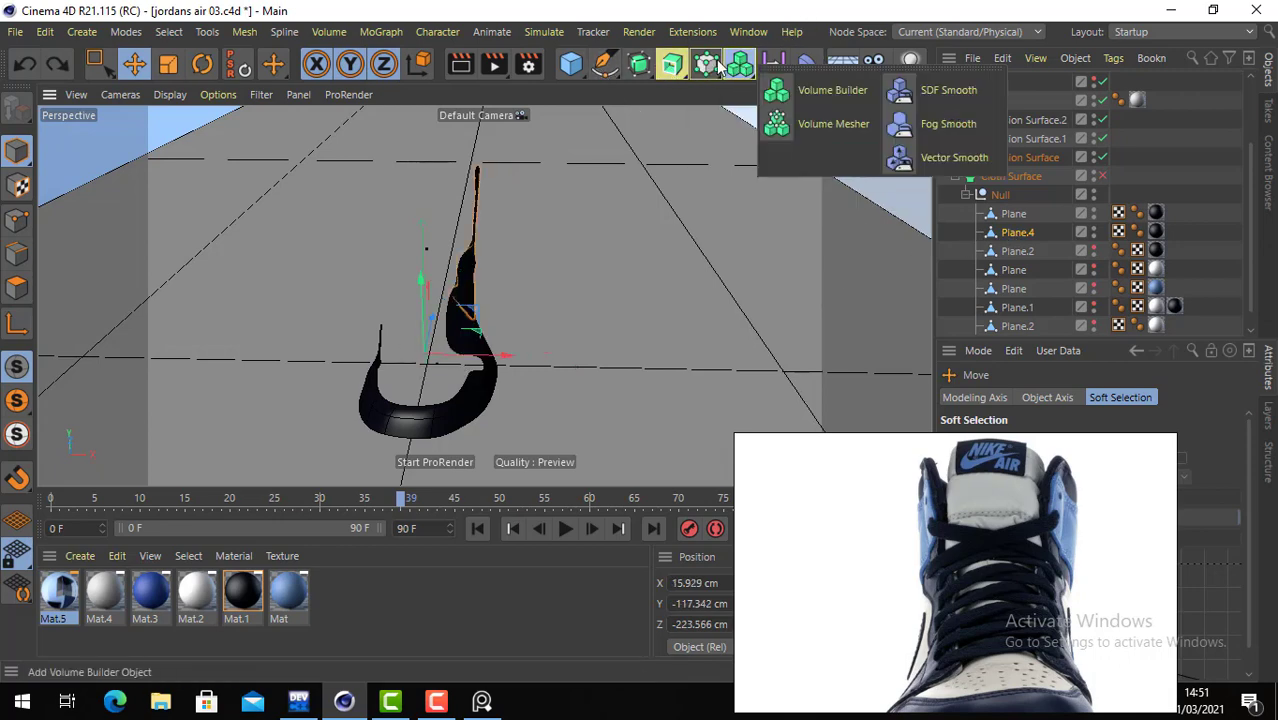
left_click(706, 64)
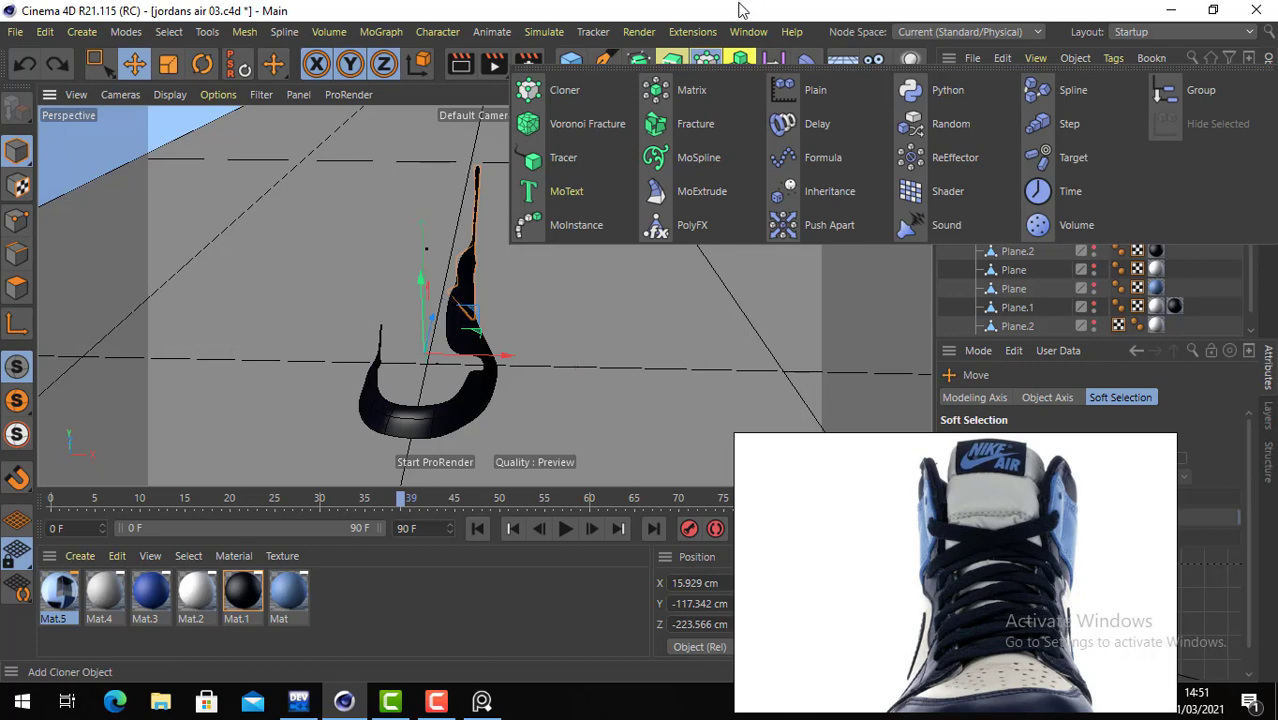
left_click(674, 68)
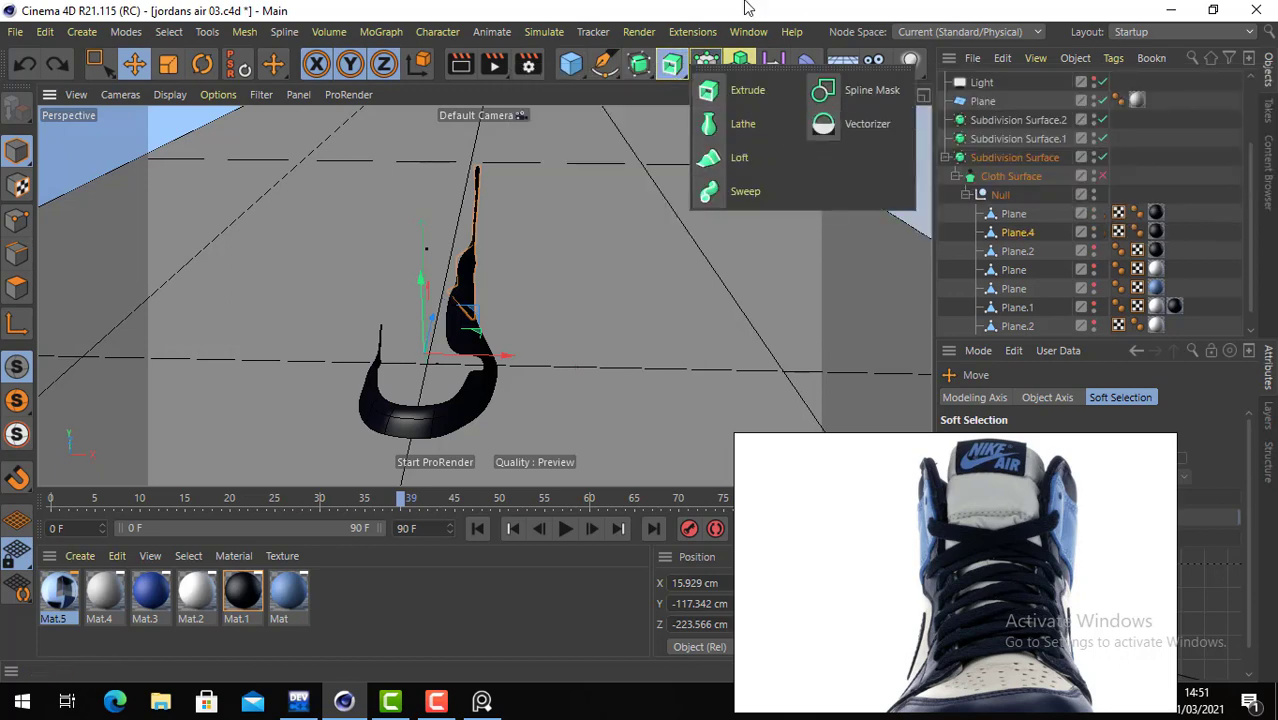
left_click(740, 65)
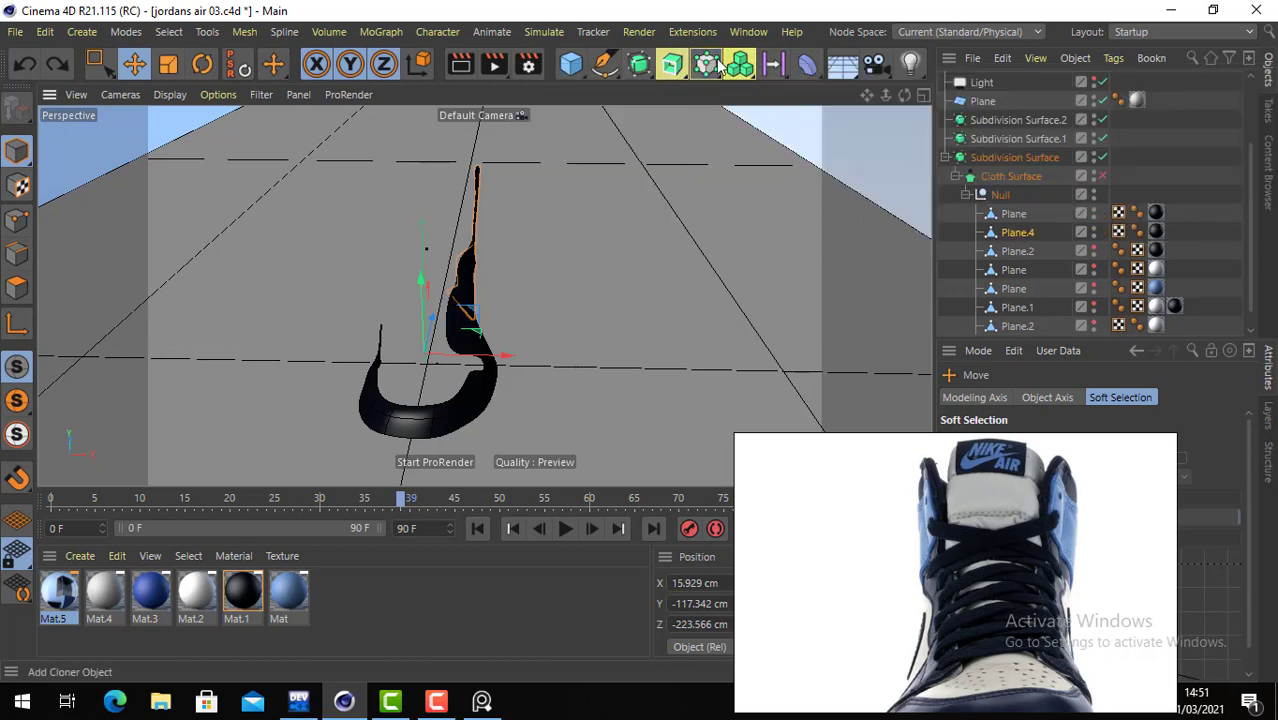
left_click(706, 64)
left_click(645, 65)
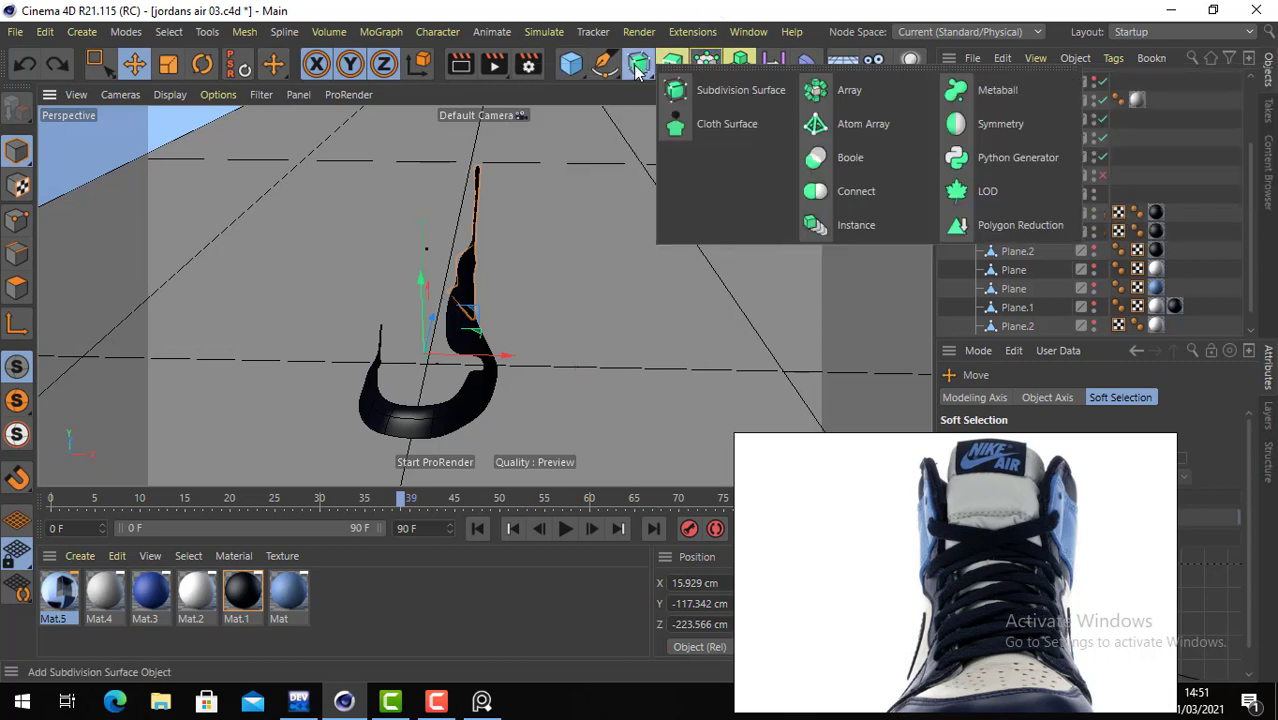
left_click(979, 135, "alt")
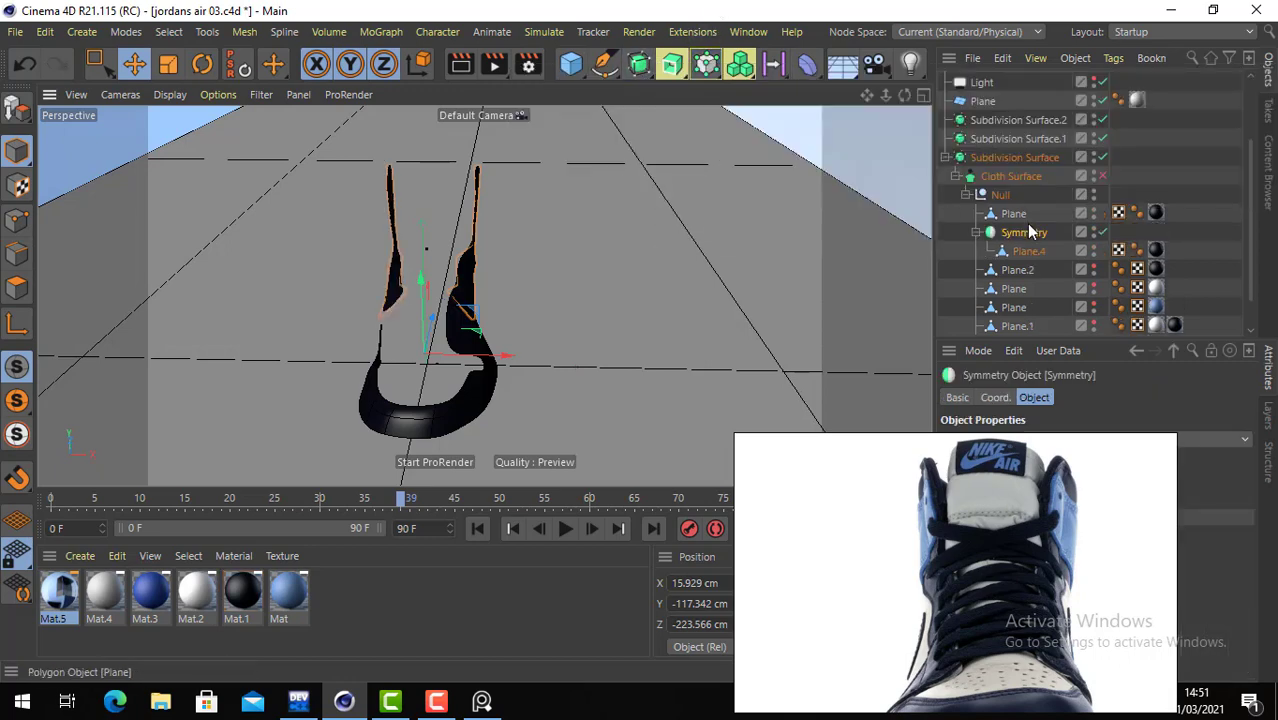
- Convert the Symmetry object into editable geometry
left_click(1023, 251)
left_click(1018, 233)
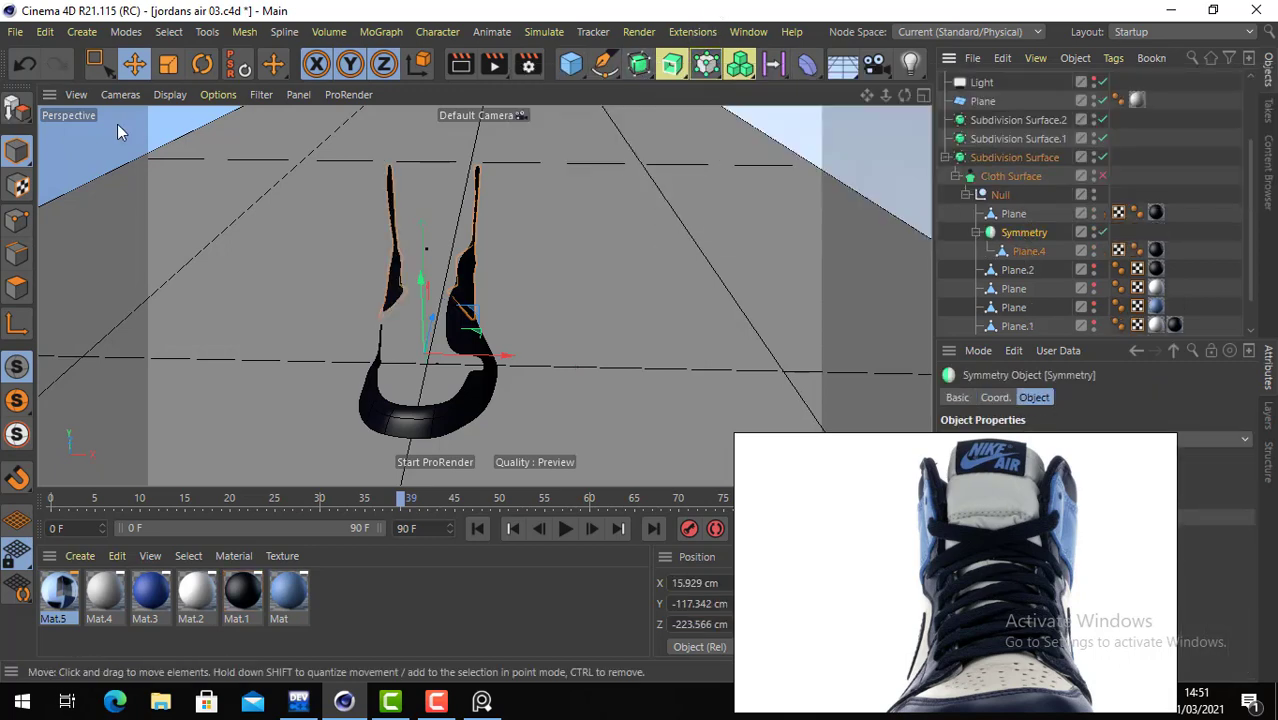
left_click(24, 118)
- Delete the nine polygons of Plane.4 that overlap the original strip, keeping only the mirrored piece
left_click_drag(97, 63, 170, 120)
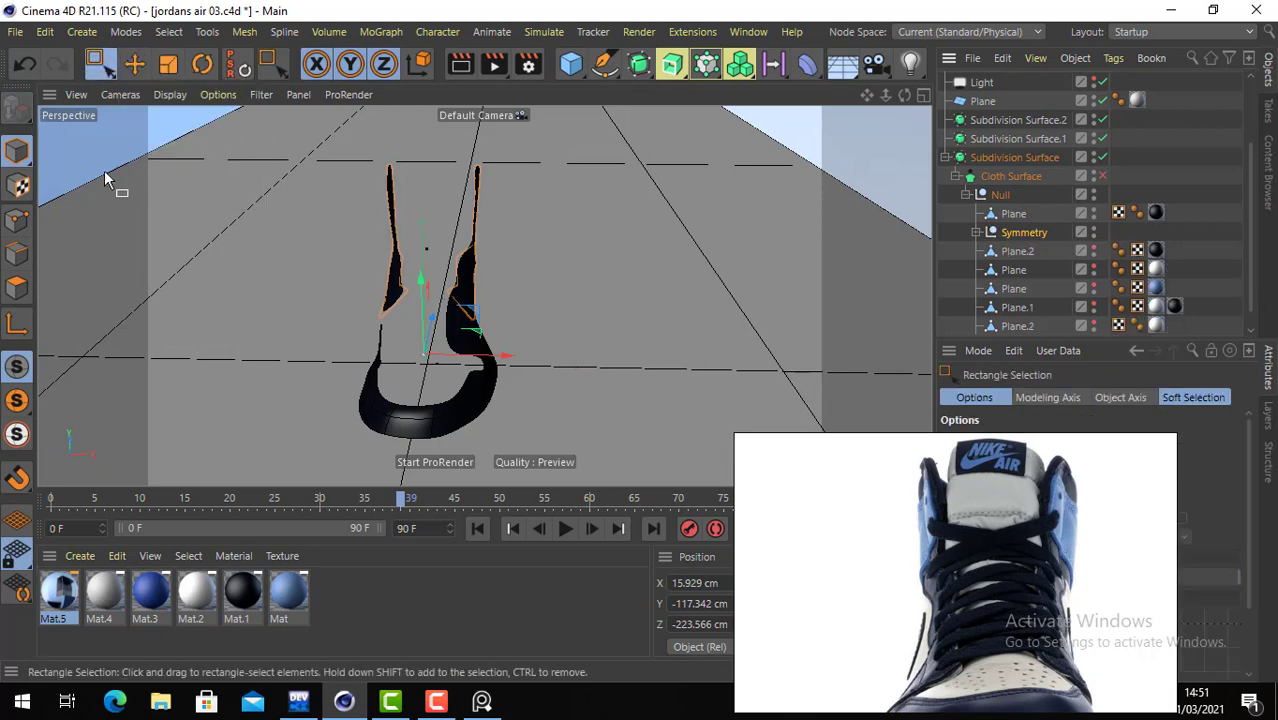
left_click(8, 298)
left_click(975, 232)
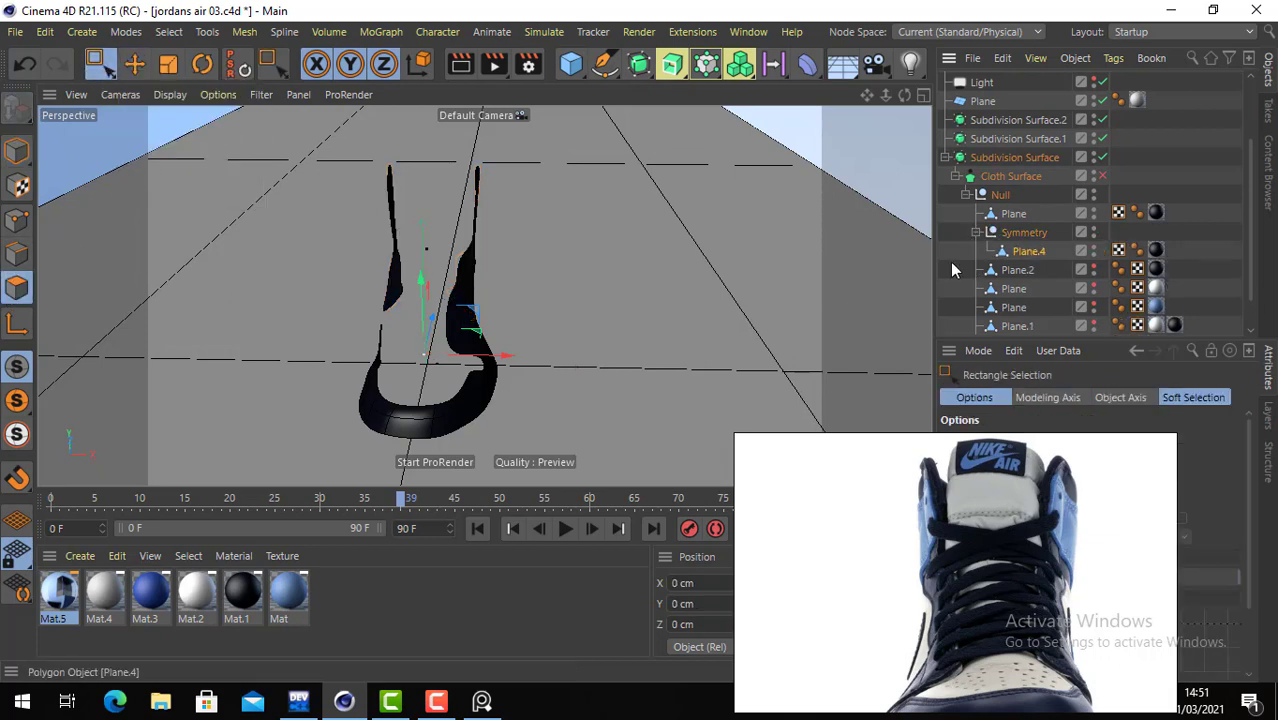
left_click(955, 253)
left_click_drag(484, 240, 502, 177, "alt")
left_click_drag(560, 140, 444, 342)
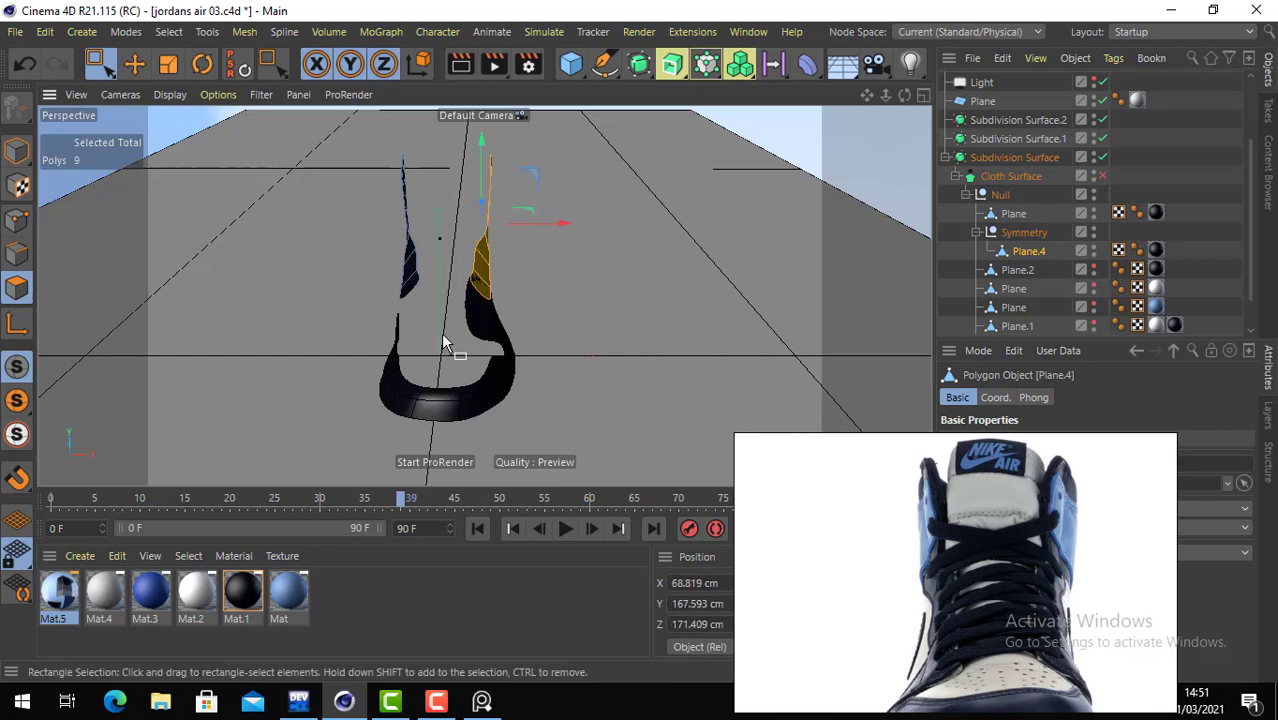
left_click(441, 332)
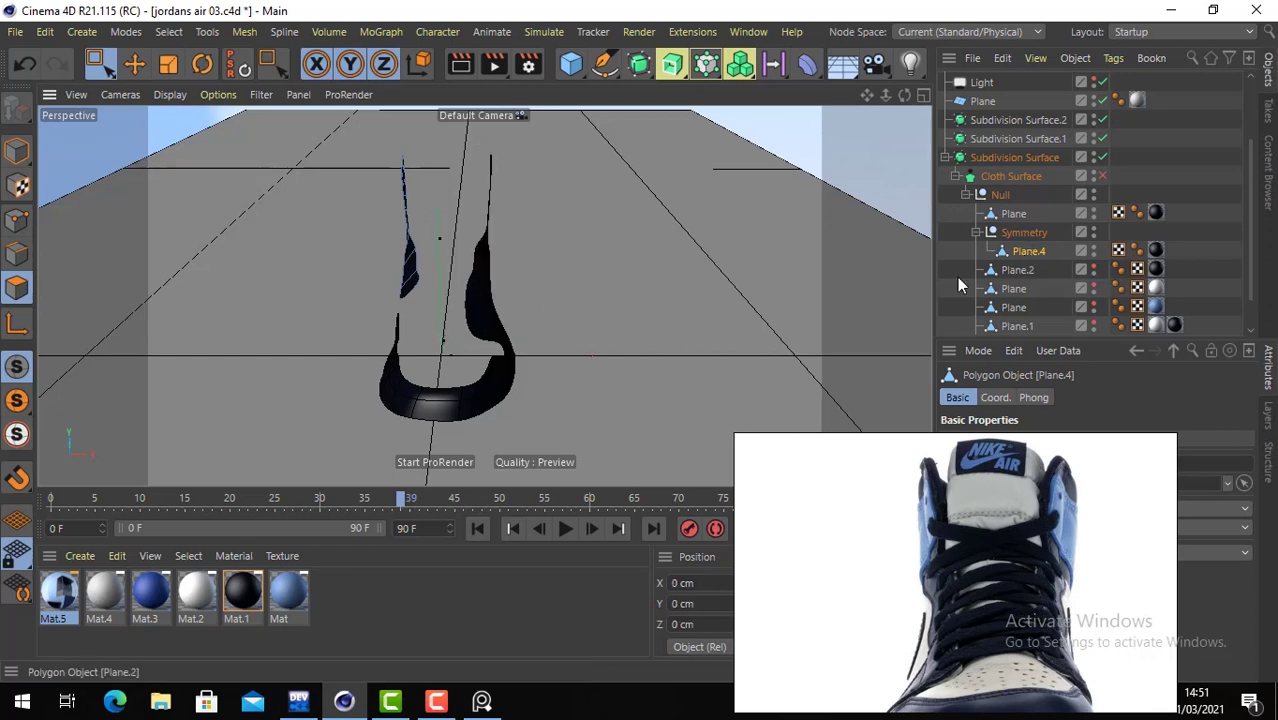
- Take Plane.4 out of the Symmetry null and delete the empty null
left_click_drag(1020, 230, 1020, 227)
left_click(1022, 252)
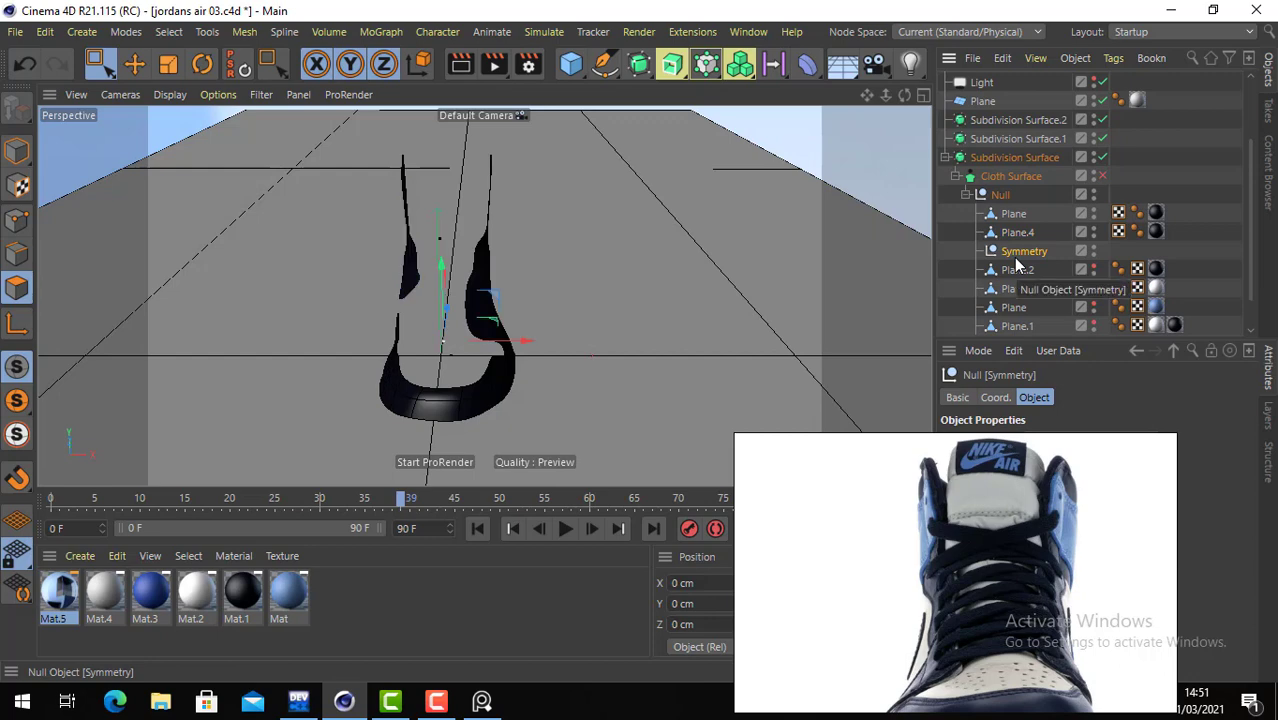
key("Delete")
- Merge Plane and Plane.4 into a single polygon object with Connect Objects + Delete
left_click(1012, 214)
left_click(1017, 232, "shift")
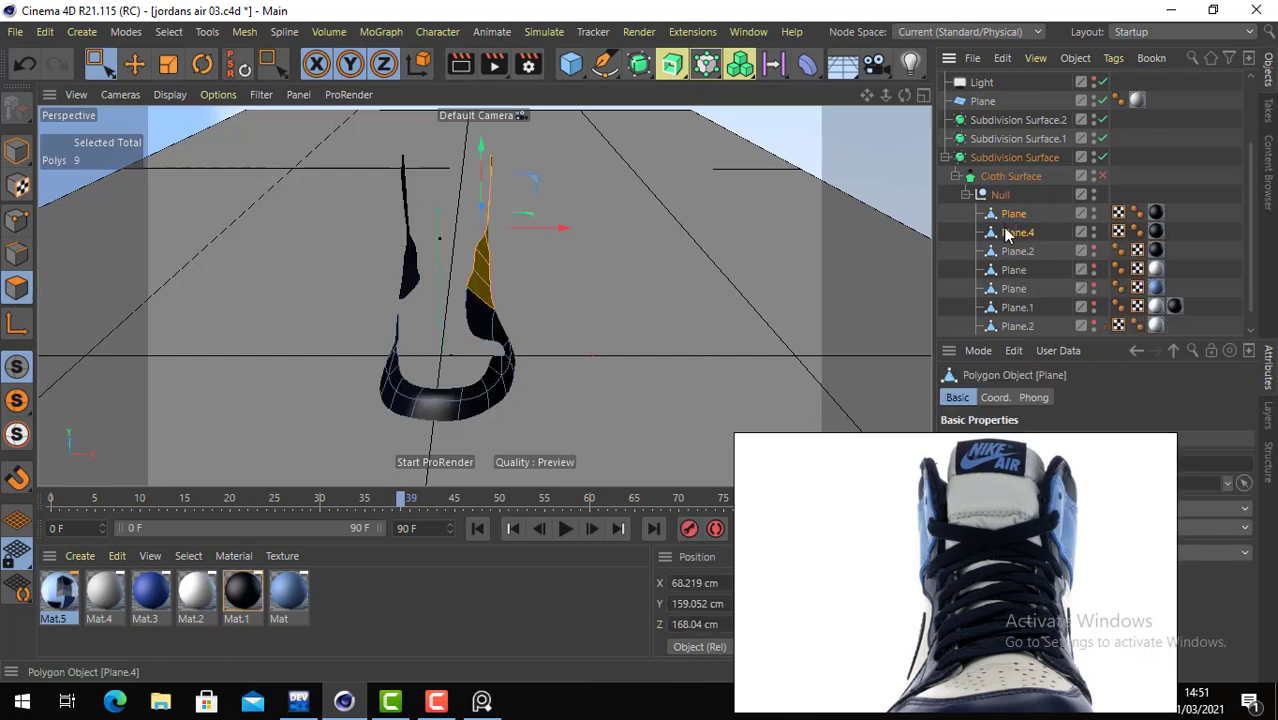
left_click(16, 150)
left_click(134, 64)
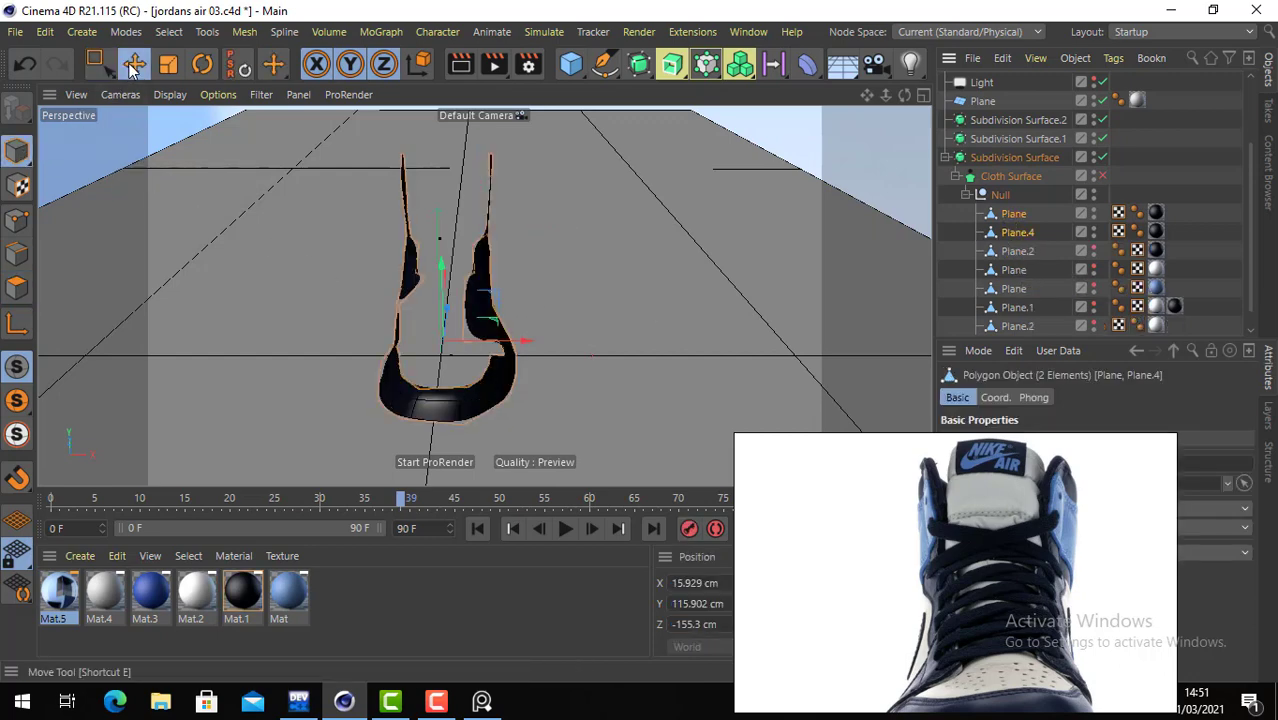
right_click(1021, 234)
right_click_drag(941, 563, 684, 542)
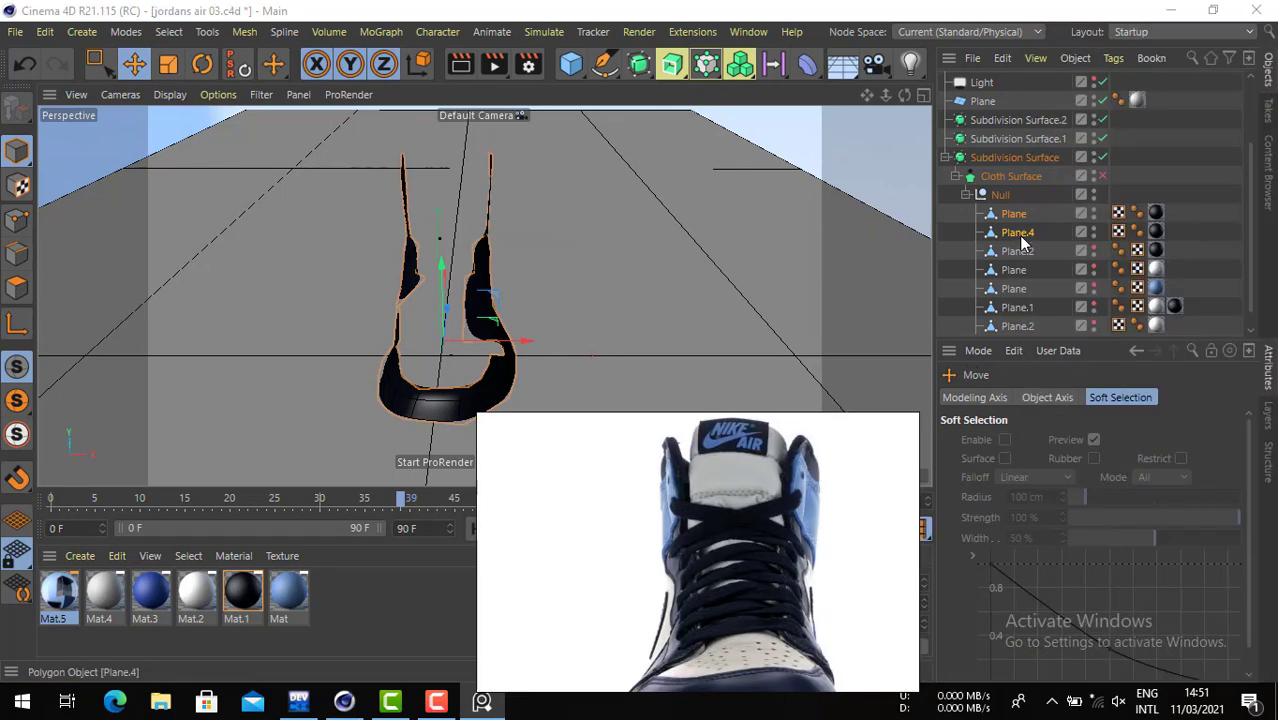
right_click(1018, 236)
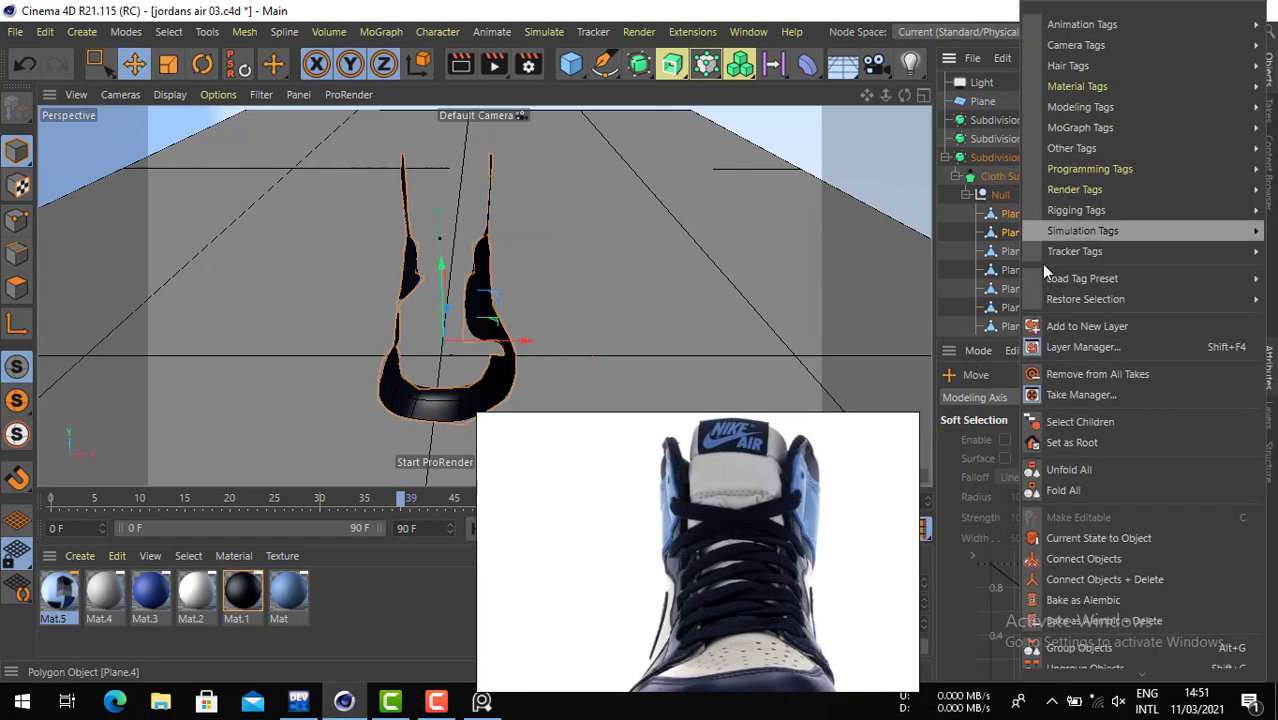
left_click(1152, 596)
- Try to bridge the open end edges of the mirrored upper strip and the lower toe strip with the Bridge tool
left_click_drag(440, 296, 663, 301, "alt")
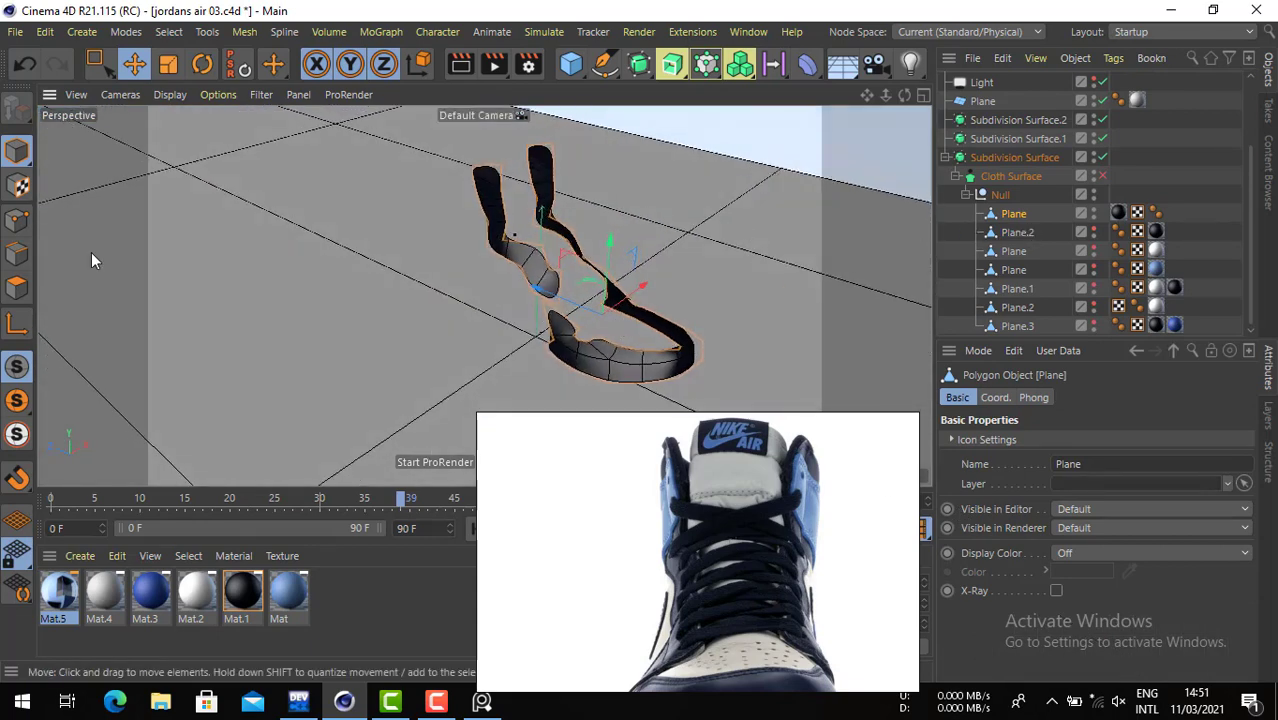
left_click(30, 252)
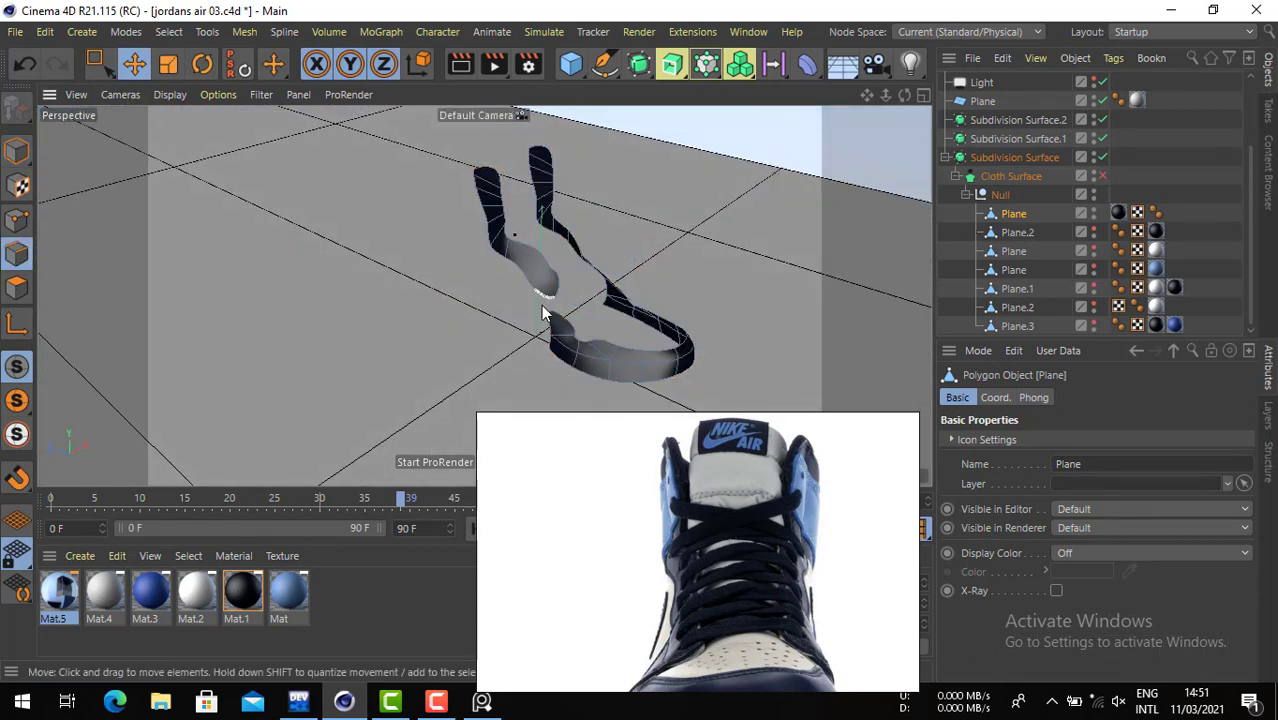
right_click_drag(543, 312, 646, 310, "alt")
left_click_drag(690, 318, 474, 346, "alt")
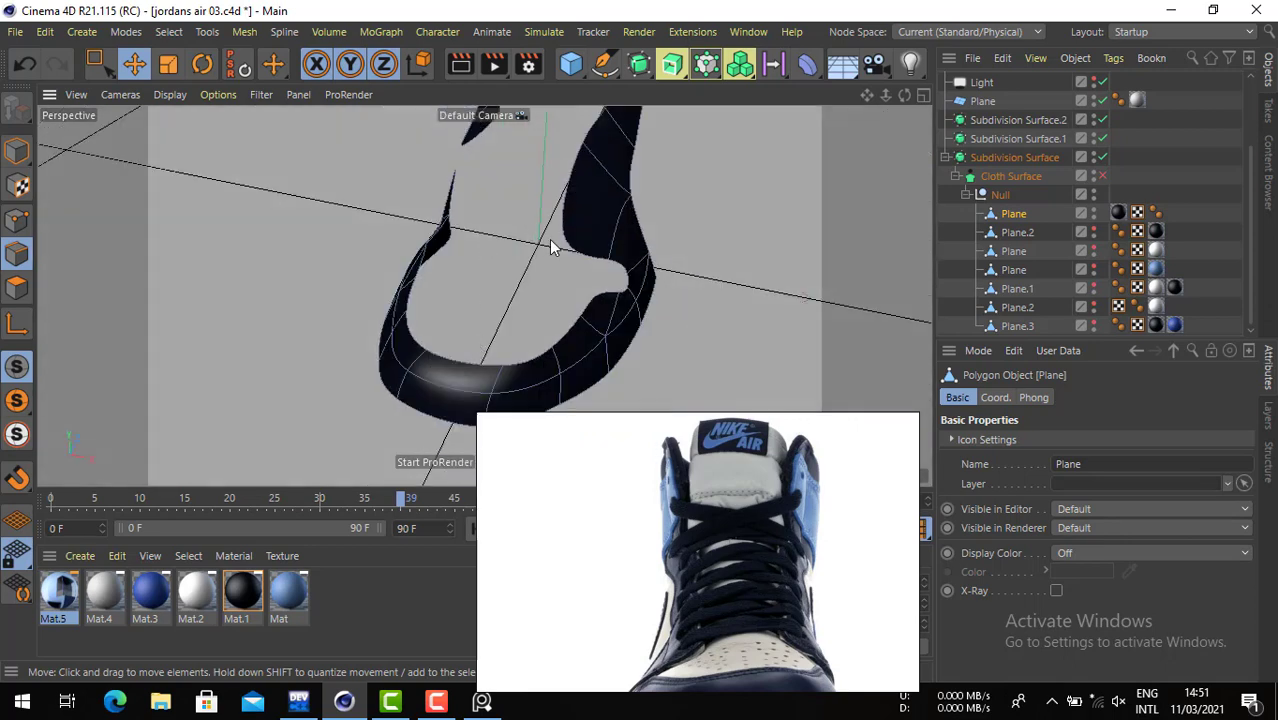
left_click_drag(550, 240, 633, 288, "alt")
right_click(601, 272)
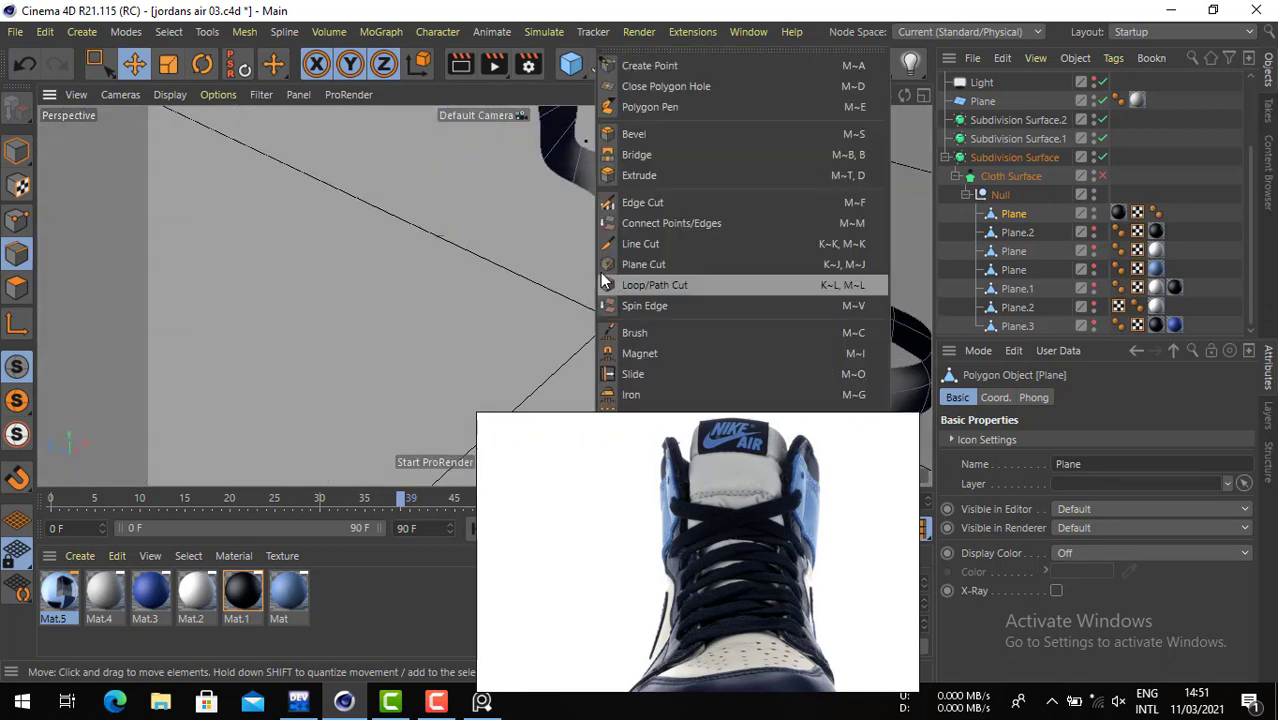
left_click(658, 155)
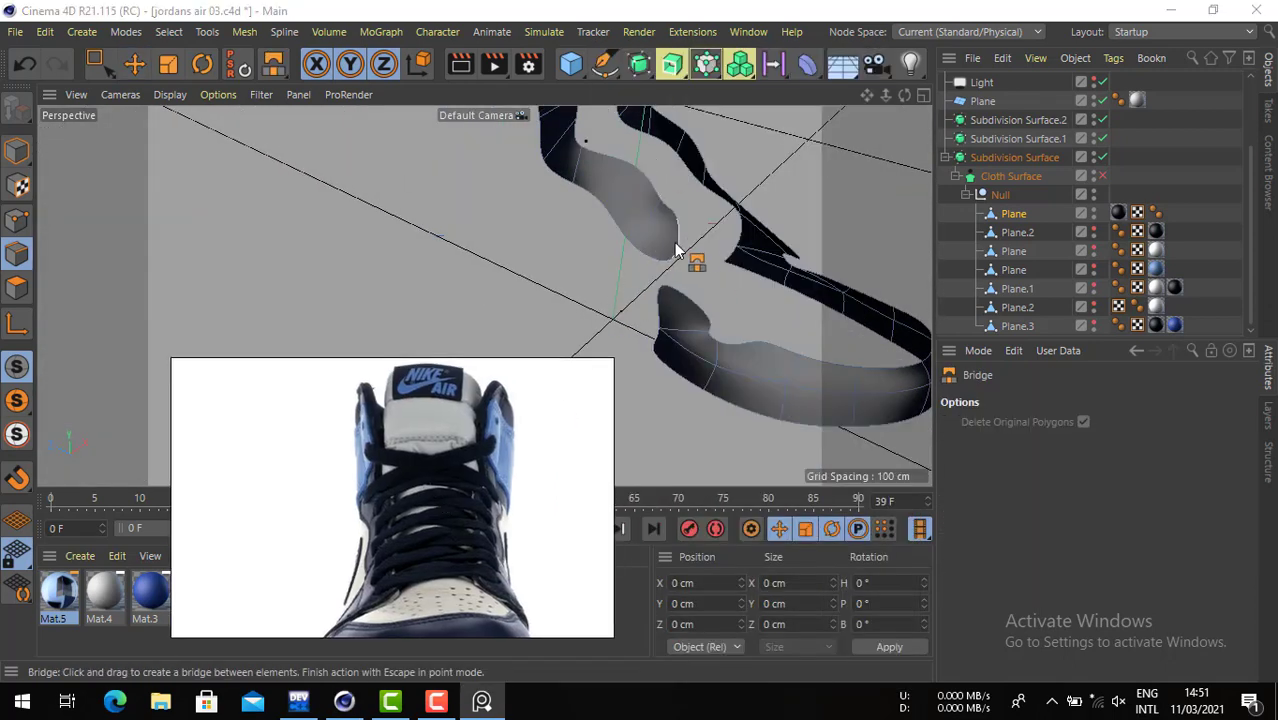
left_click_drag(688, 247, 701, 306)
key("ctrl+z")
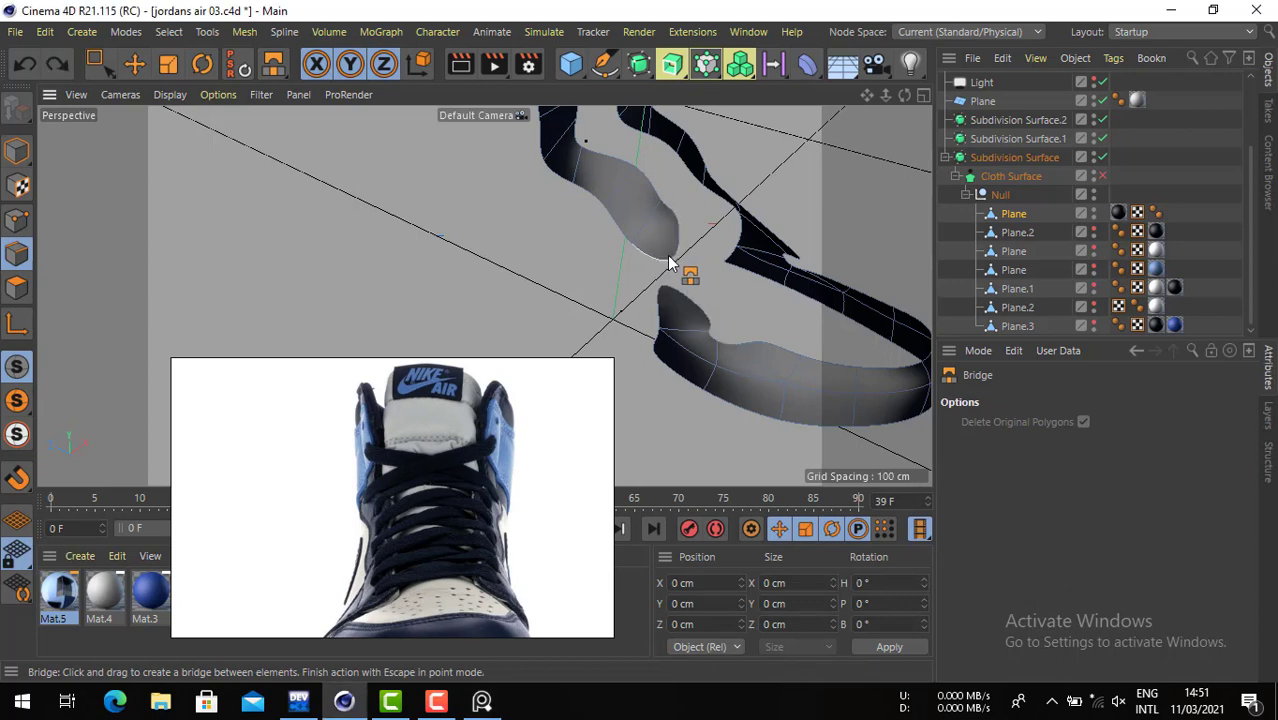
left_click_drag(668, 256, 722, 206)
key("ctrl+z")
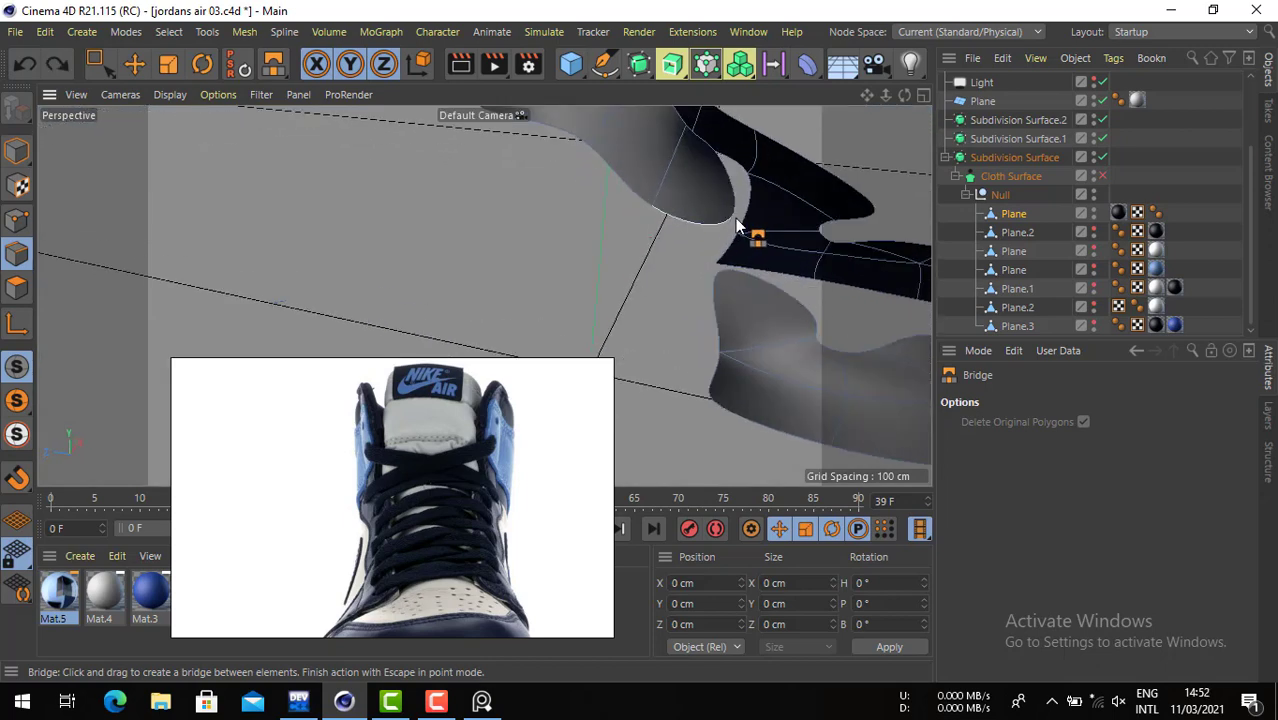
left_click_drag(733, 229, 791, 324)
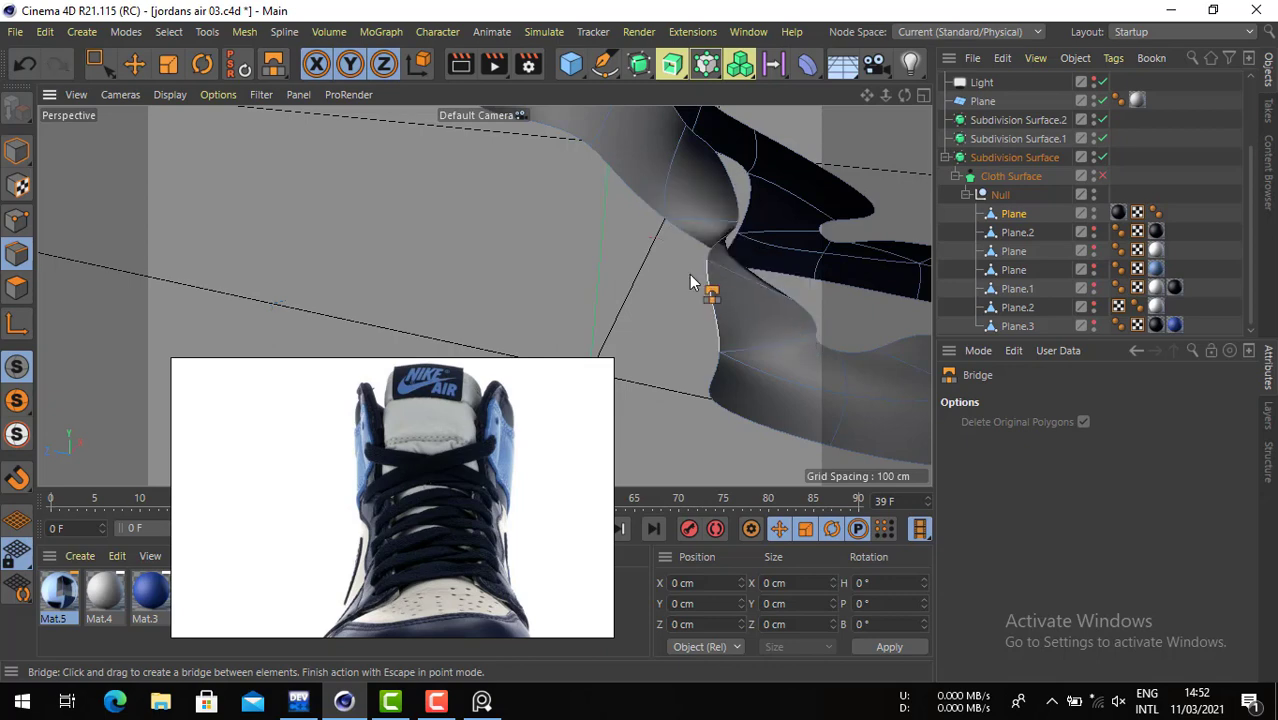
key("ctrl+z")
- Check the end polygons on either side of the gap by selecting them with the Move tool
left_click(17, 287)
left_click(135, 64)
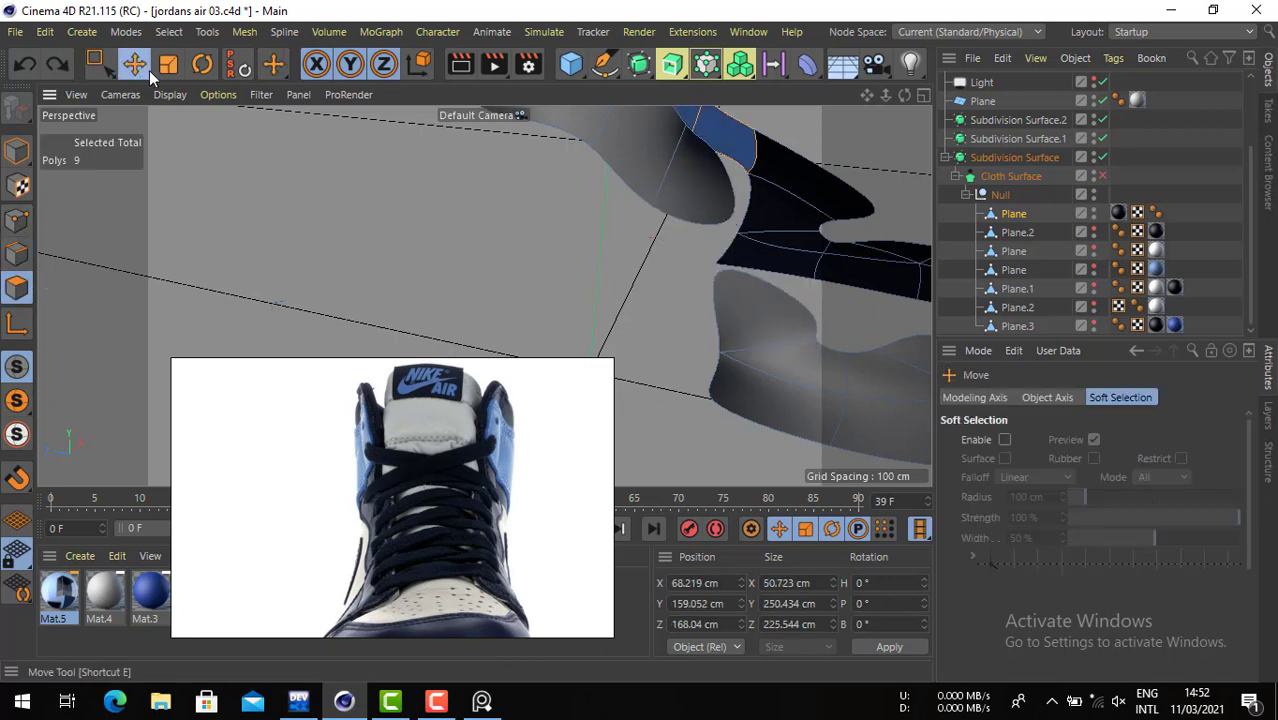
left_click(765, 330)
left_click(632, 178)
left_click(700, 197)
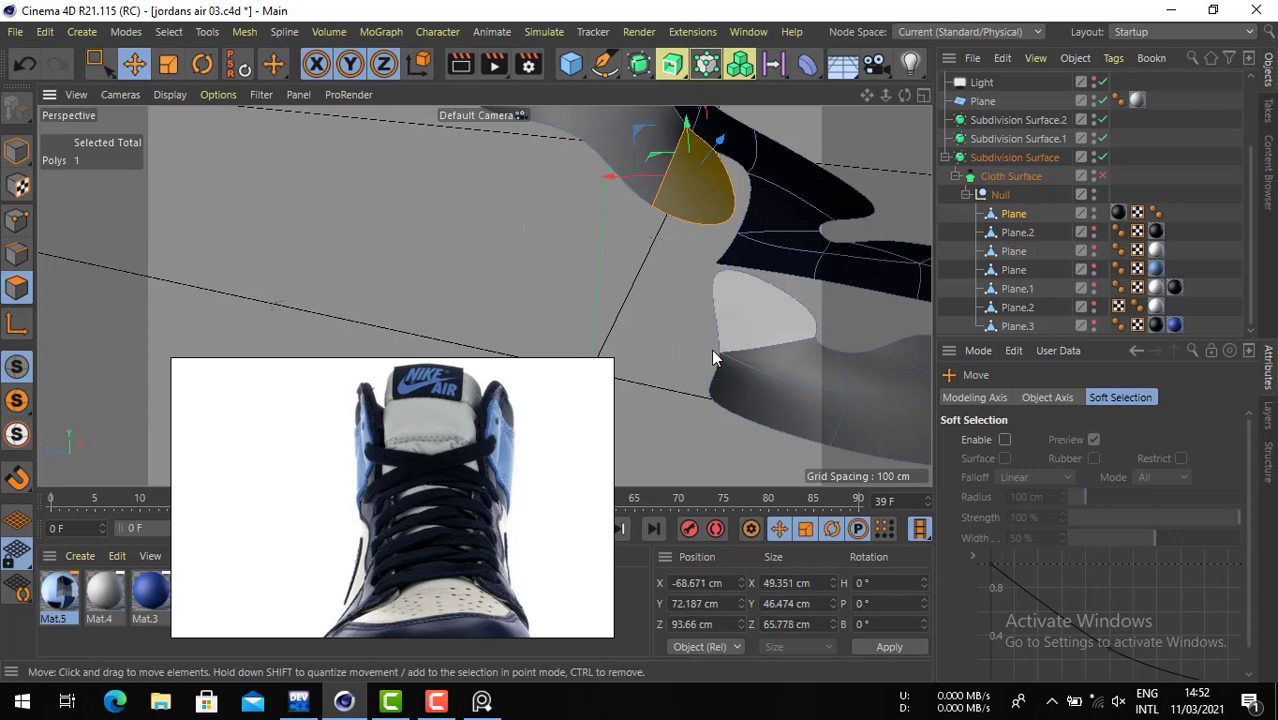
- Try to join the four open end edges around the gap directly with Stitch and Sew
left_click(16, 256)
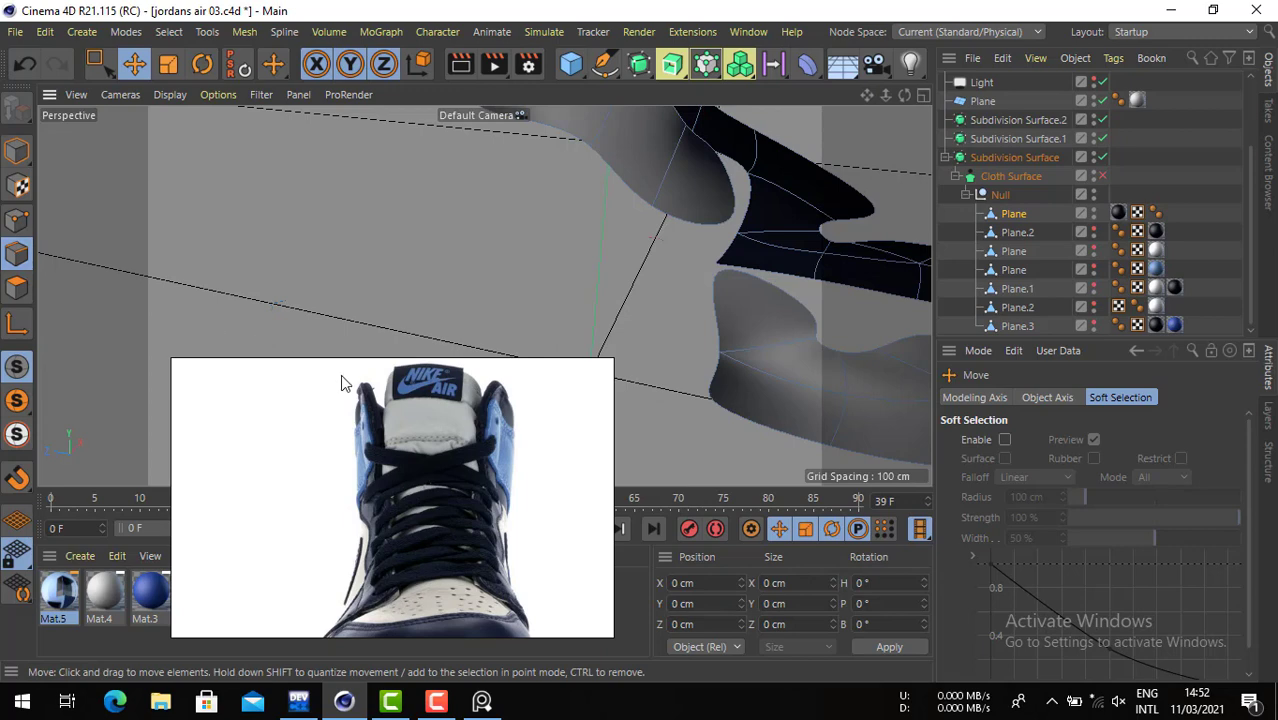
left_click(734, 270)
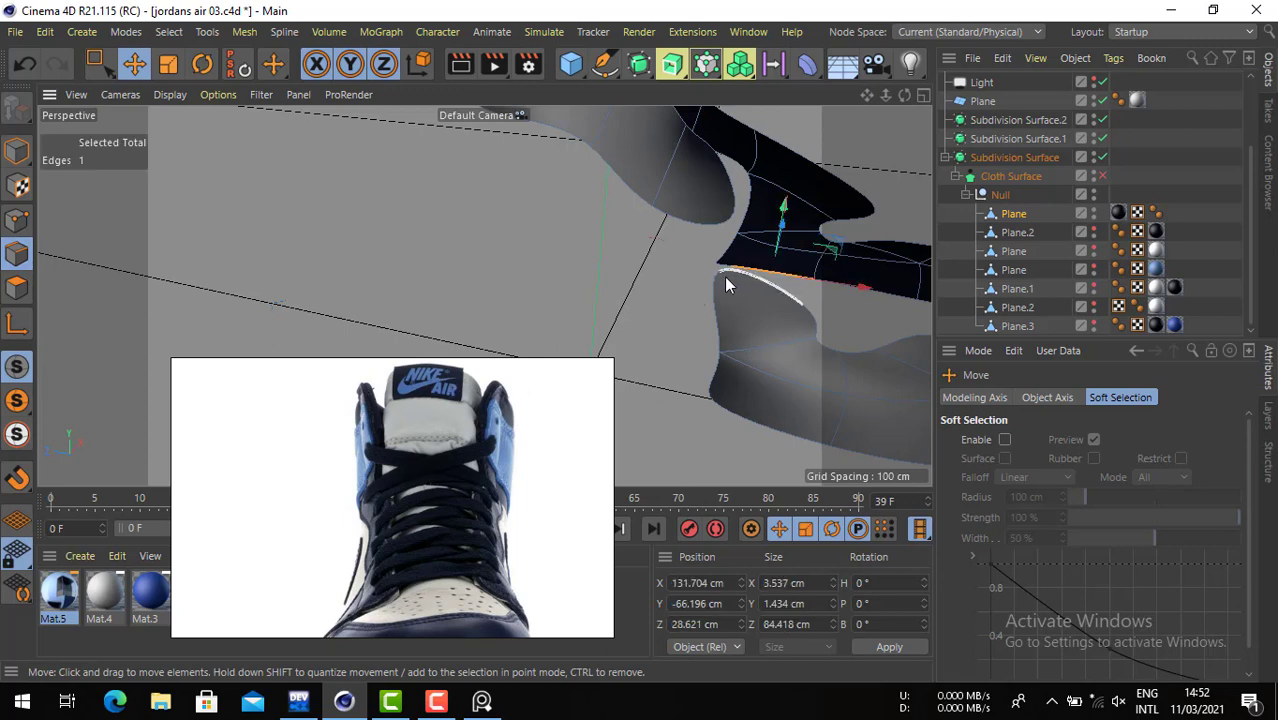
left_click(726, 278)
left_click(712, 285, "shift")
left_click(732, 208, "shift")
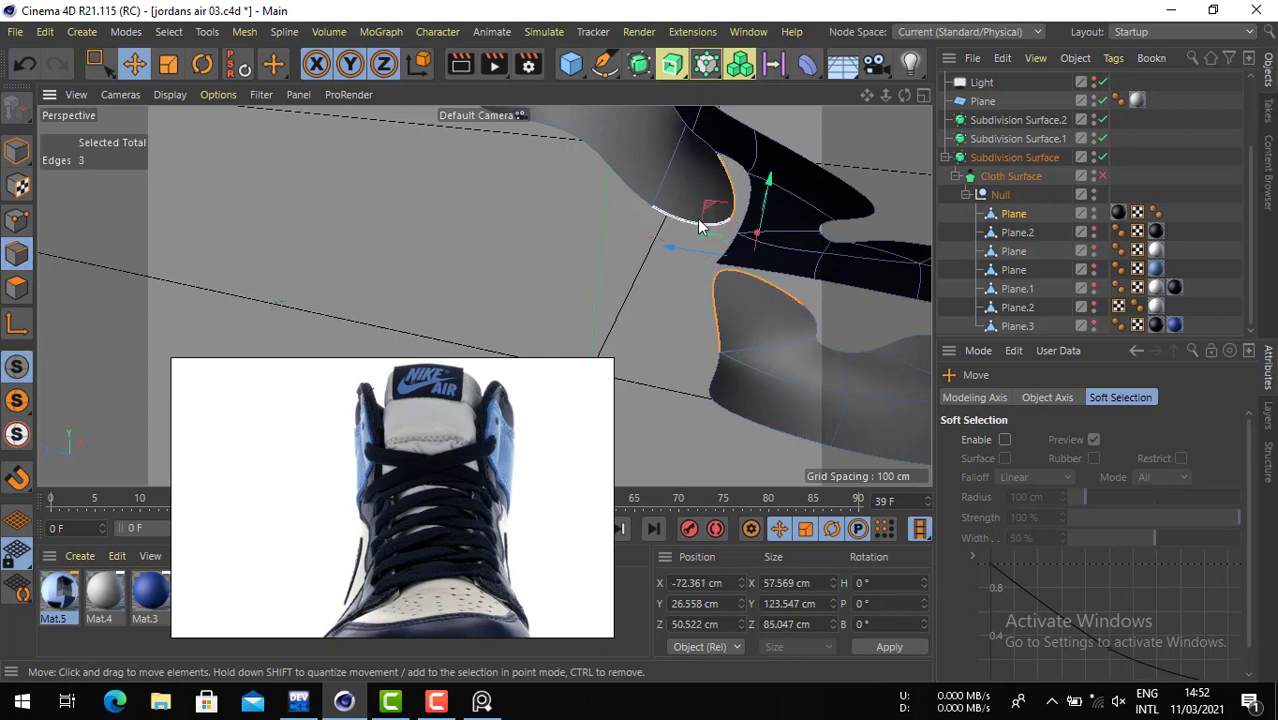
right_click(399, 238)
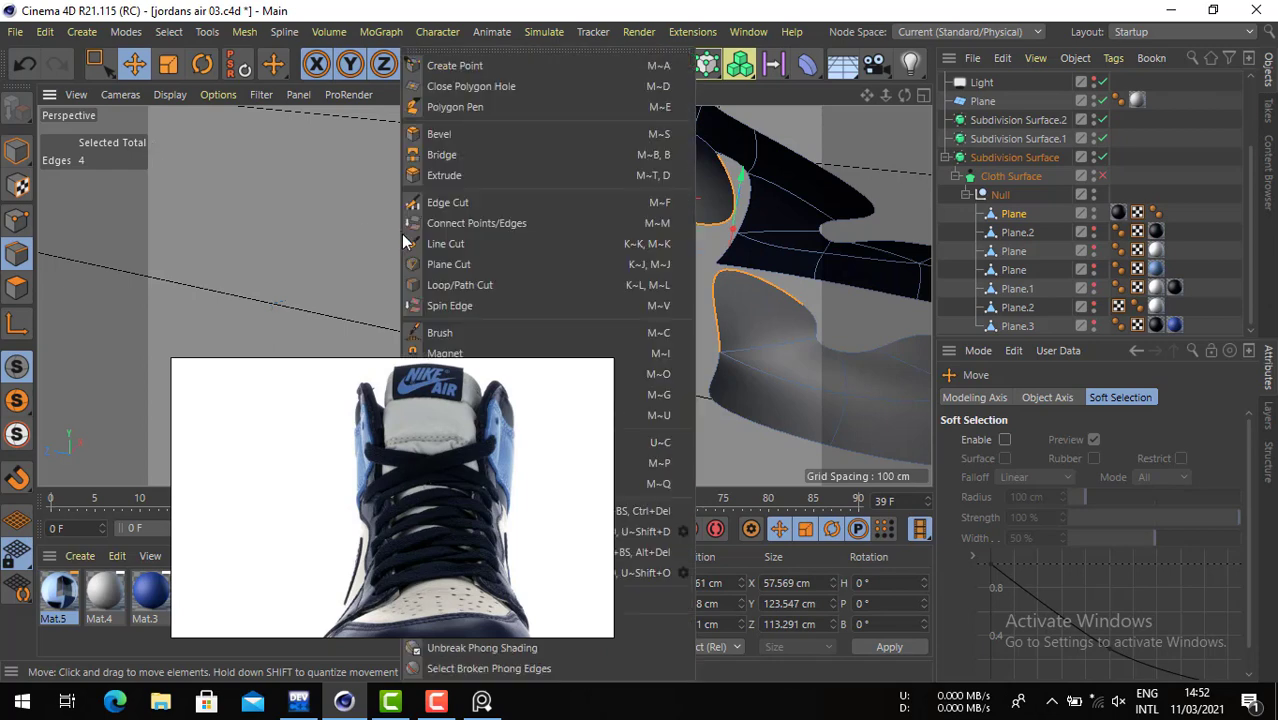
right_click(798, 268)
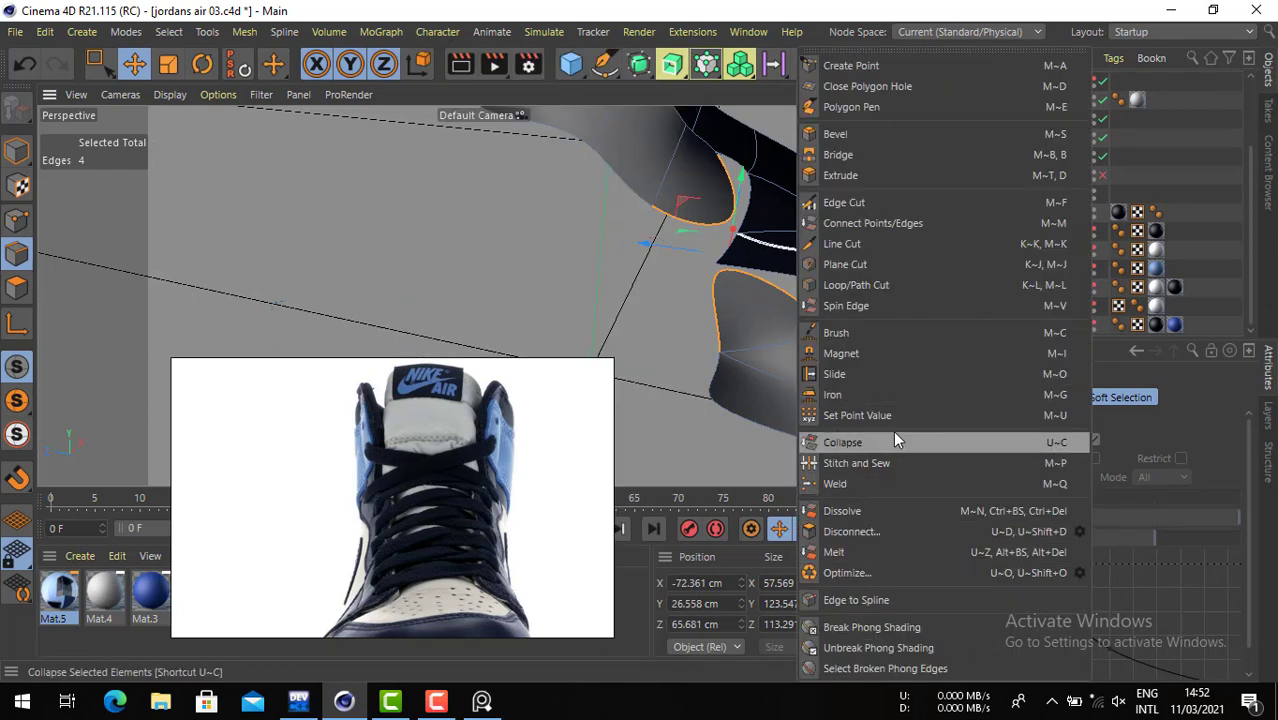
left_click(890, 463)
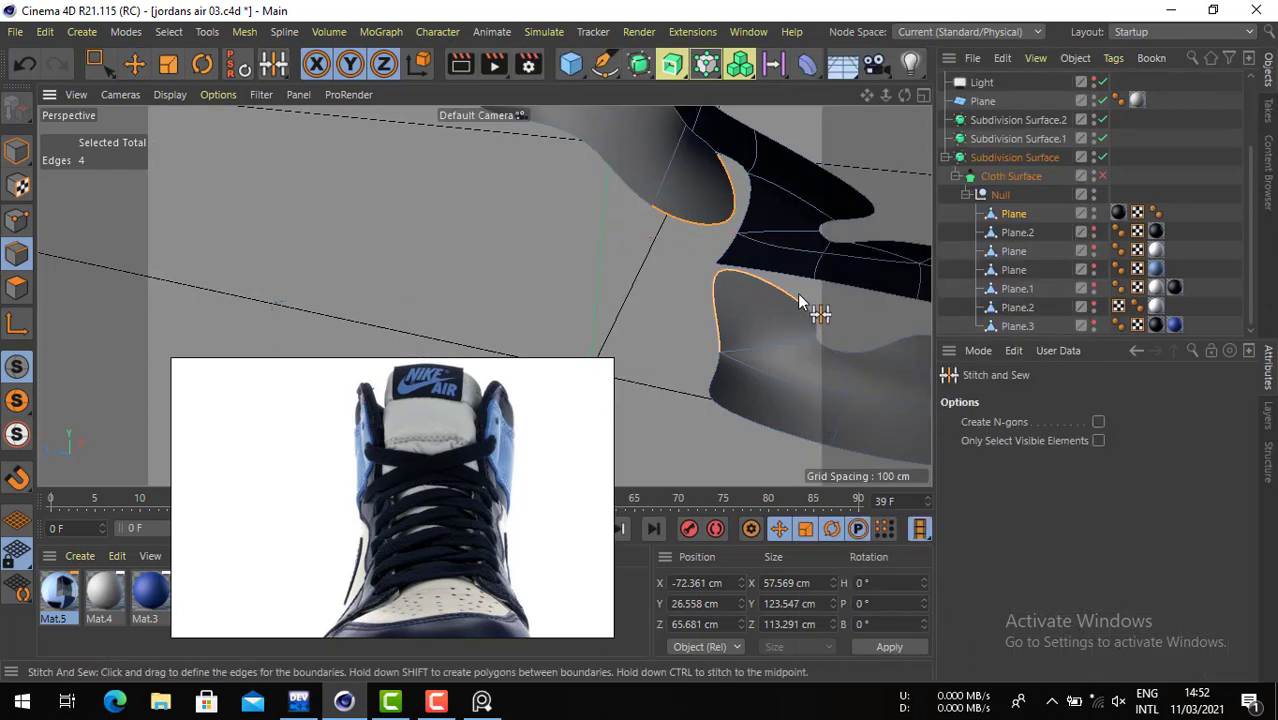
left_click_drag(797, 293, 762, 205)
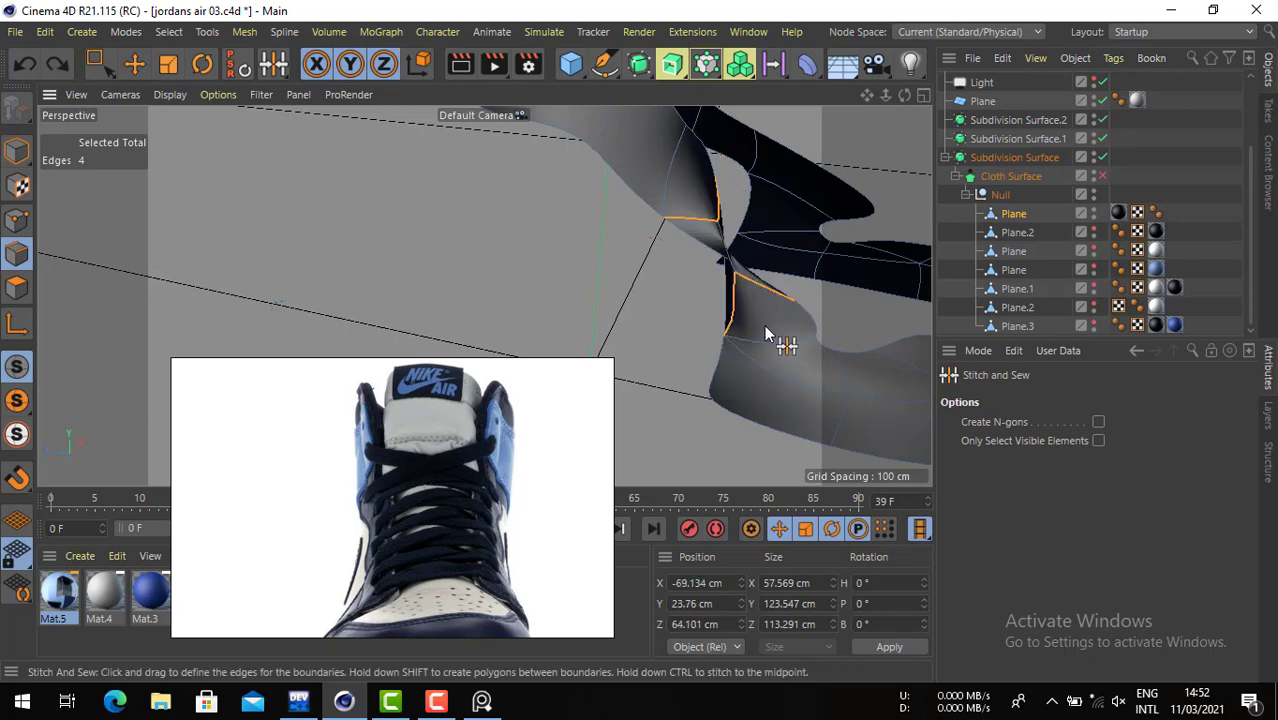
key("ctrl+z")
- Fill the gap between the two pairs of end edges with new polygons using Stitch and Sew
left_click_drag(652, 206, 722, 349)
left_click_drag(690, 268, 670, 216)
left_click_drag(849, 345, 844, 338, "shift")
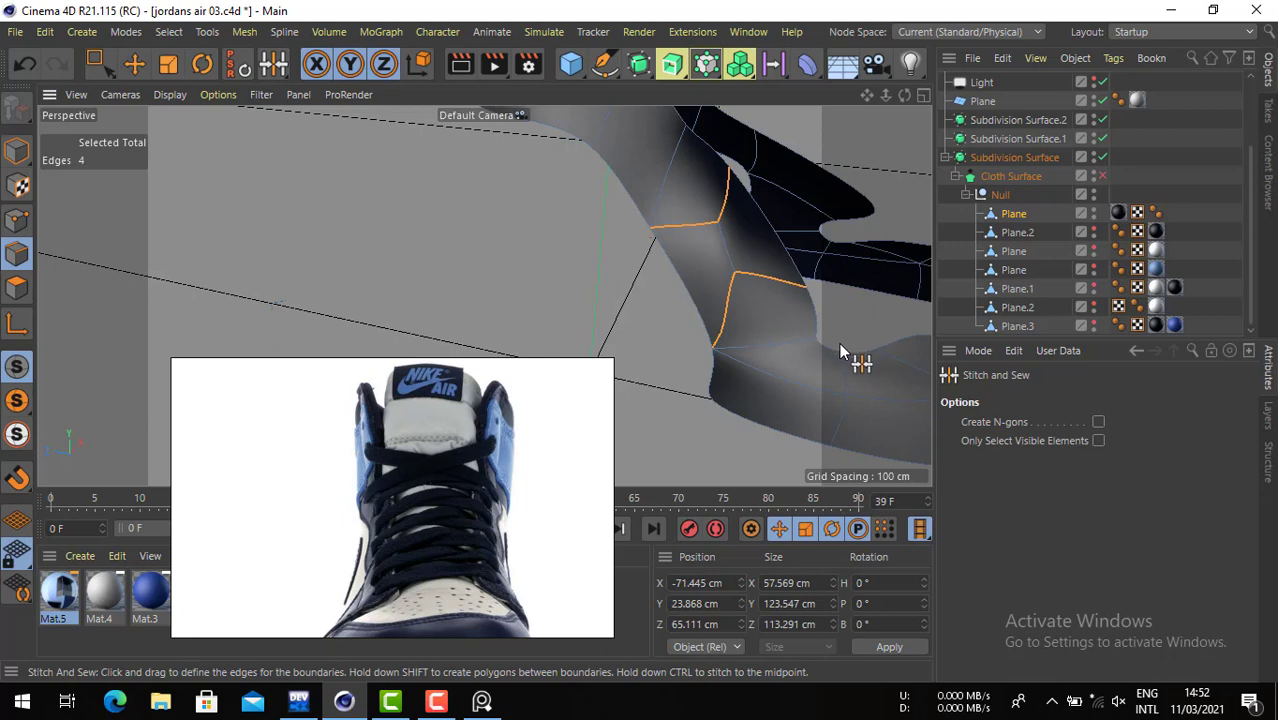
- Remove the short middle edge that divides the new patch between the strips
left_click(145, 70)
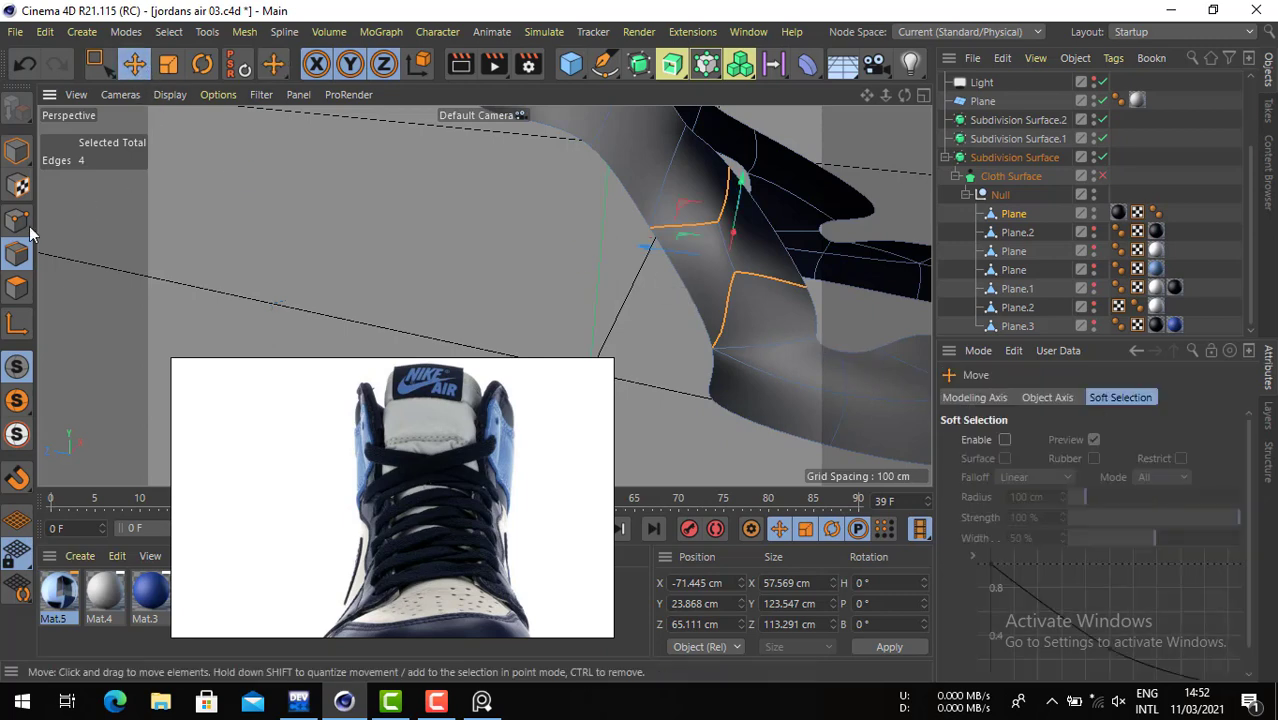
left_click(735, 262)
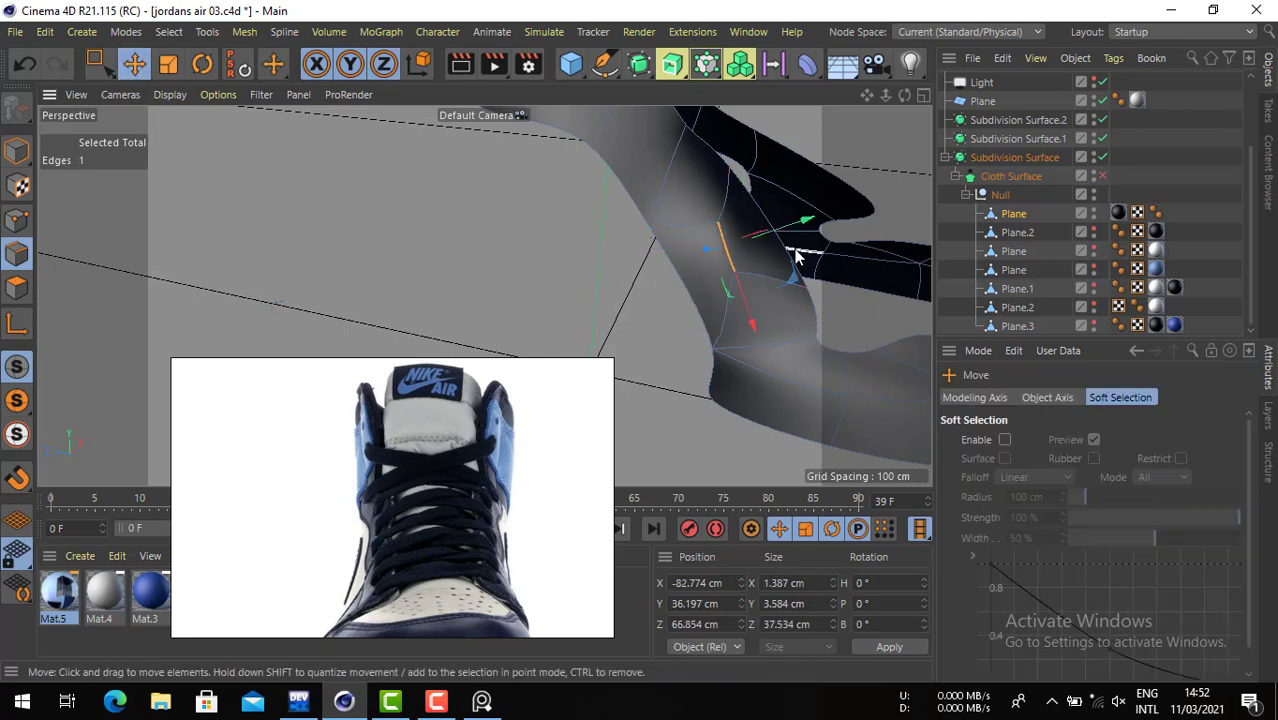
right_click(797, 257)
left_click(806, 281)
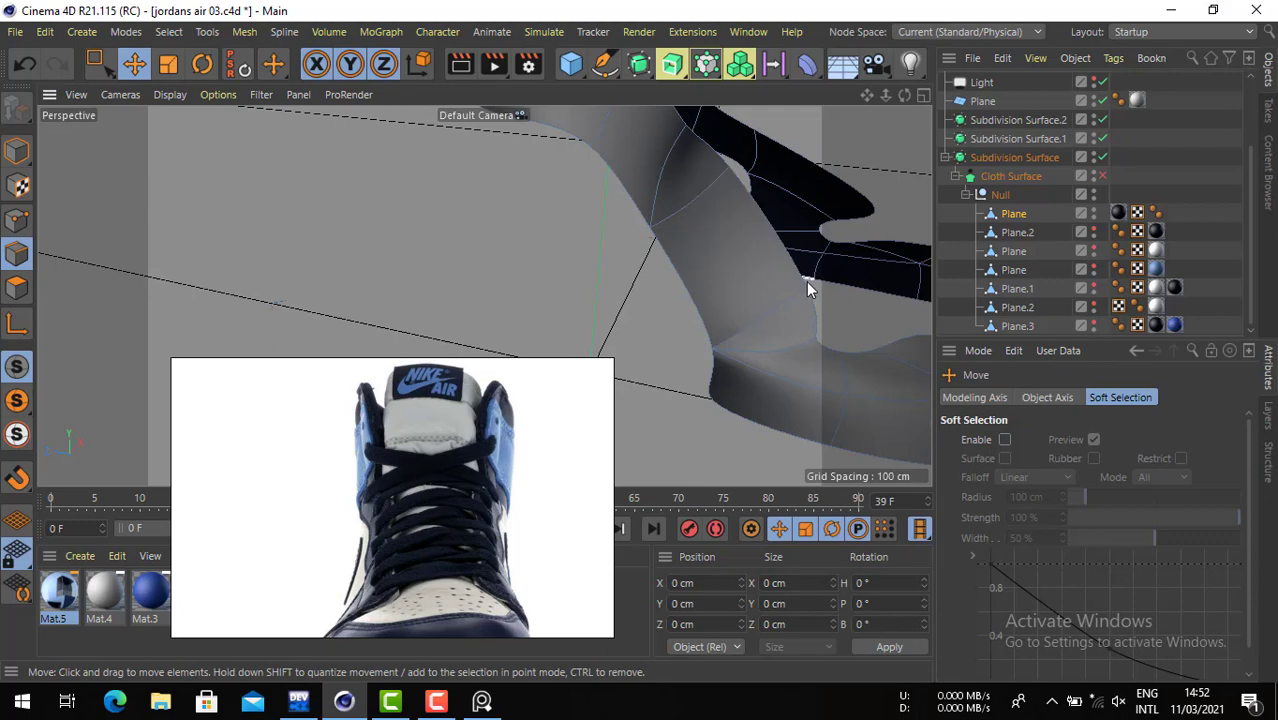
left_click(755, 289)
- Undo the edge removal and the stitched patch across the gap
left_click_drag(755, 289, 892, 349, "alt")
left_click_drag(485, 294, 856, 335, "alt")
key("ctrl+z")
key("ctrl+z")
key("ctrl+z")
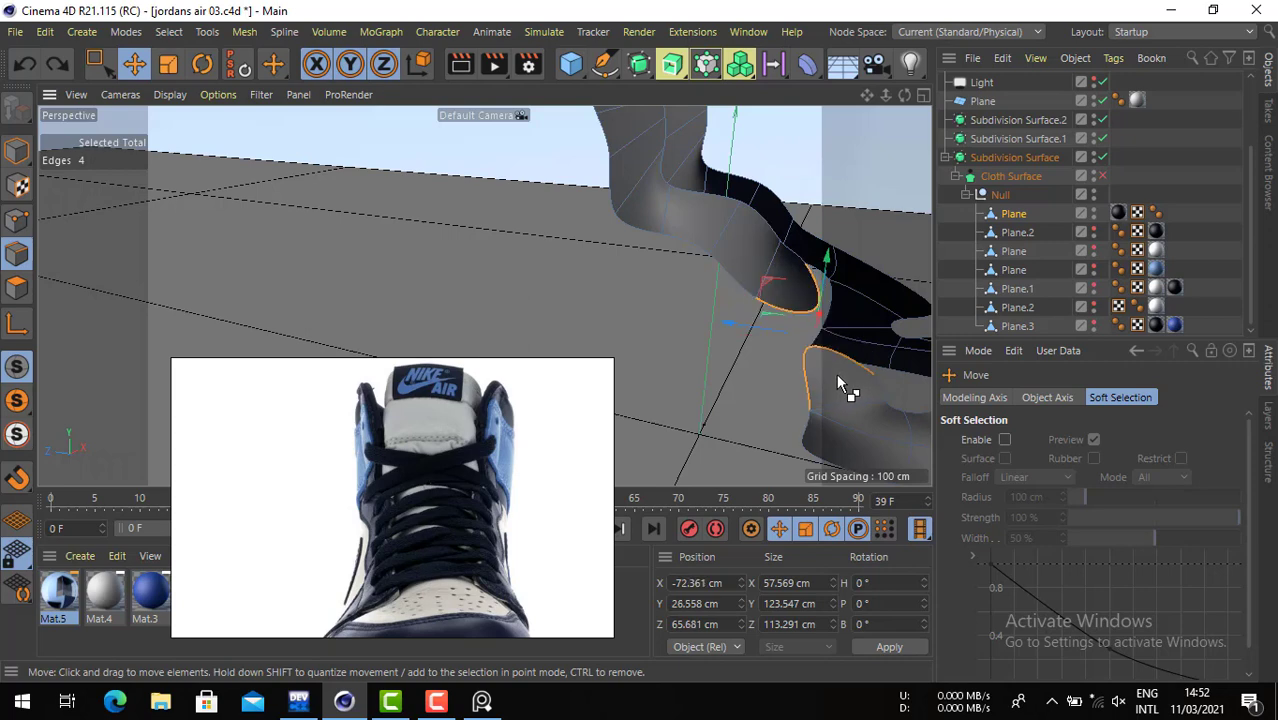
- Connect one end edge of the upper strip to the facing edge of the lower strip with new Stitch and Sew polygons
left_click(745, 364)
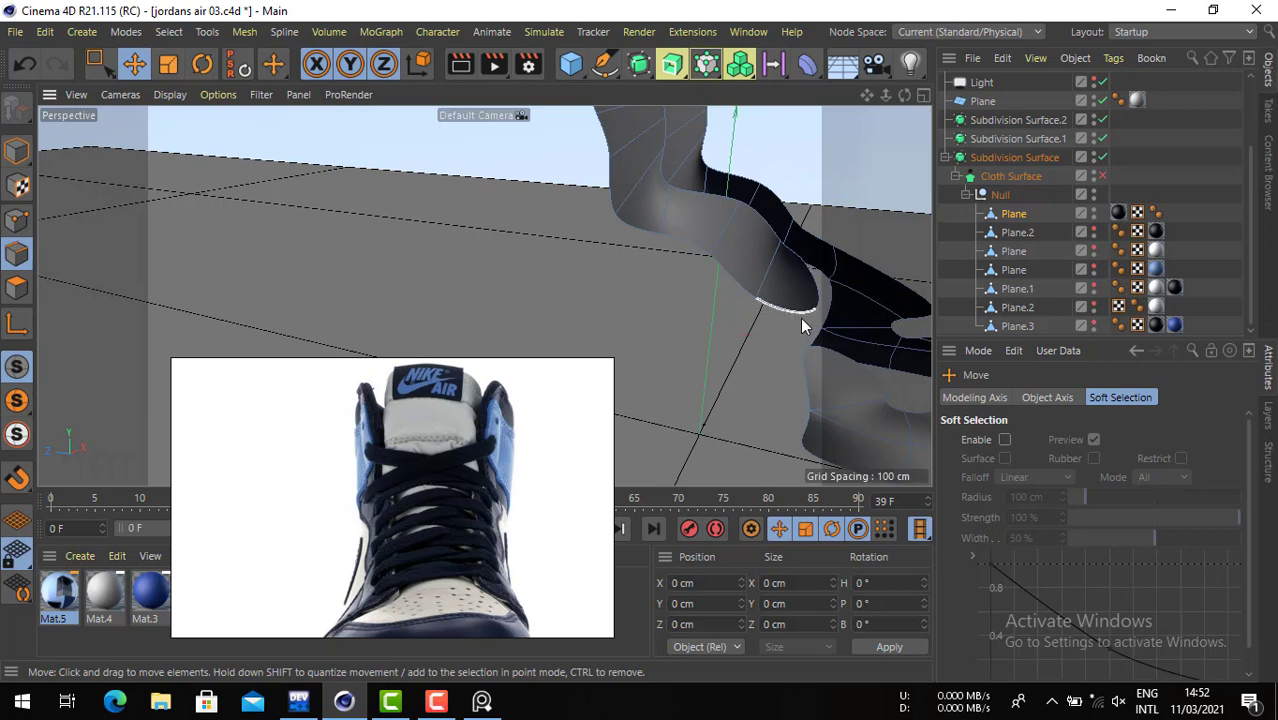
left_click_drag(801, 324, 757, 364, "alt")
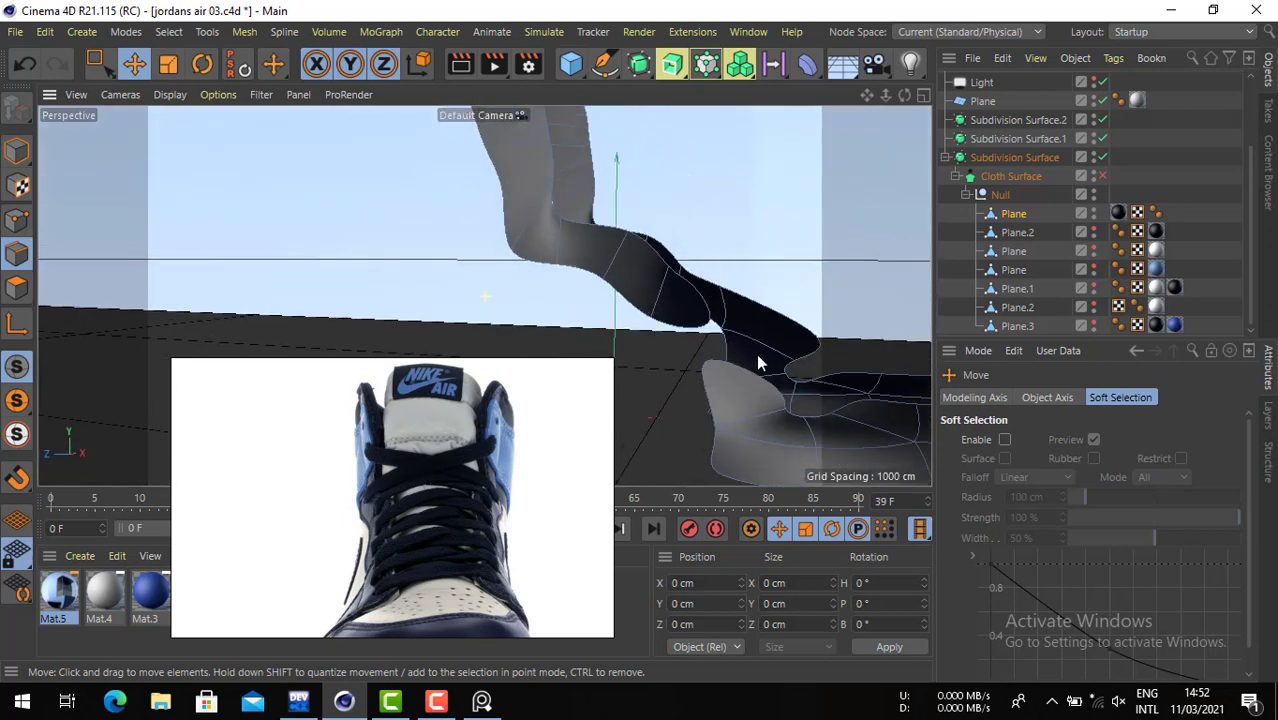
left_click(697, 330)
left_click_drag(697, 330, 740, 413, "alt")
left_click_drag(818, 380, 893, 414)
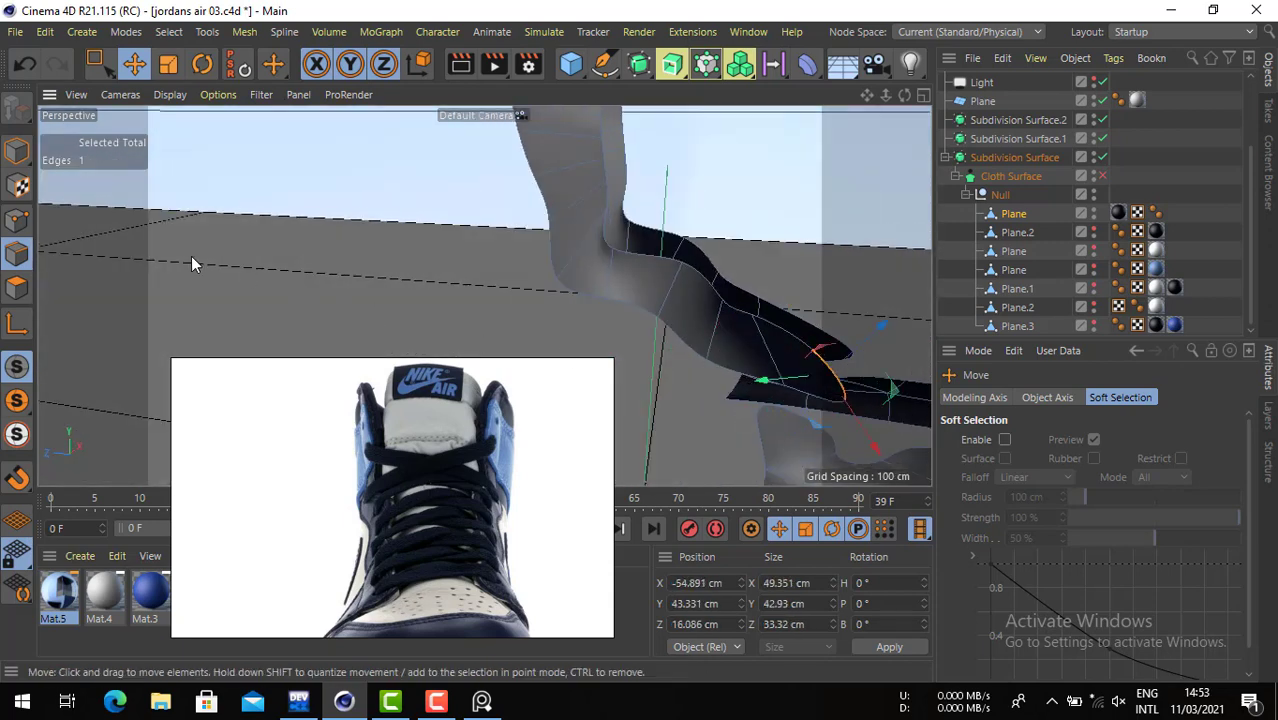
left_click(795, 414, "shift")
right_click(648, 394)
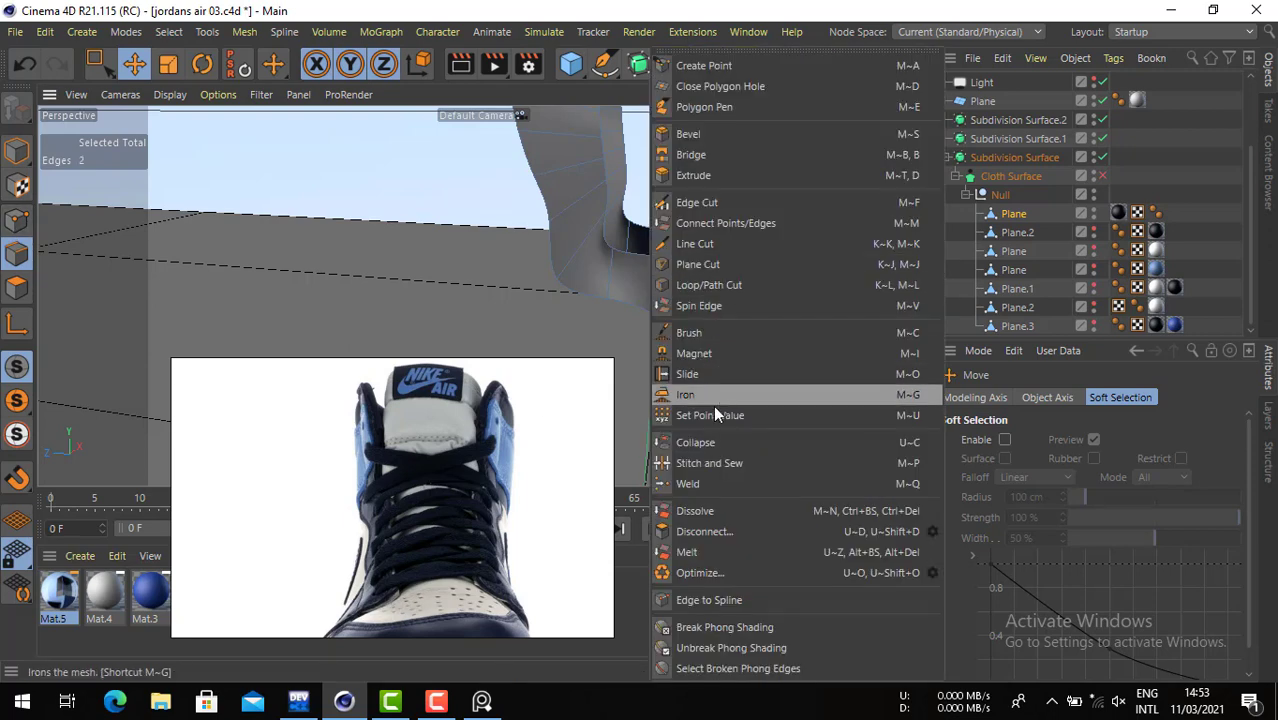
left_click(734, 463)
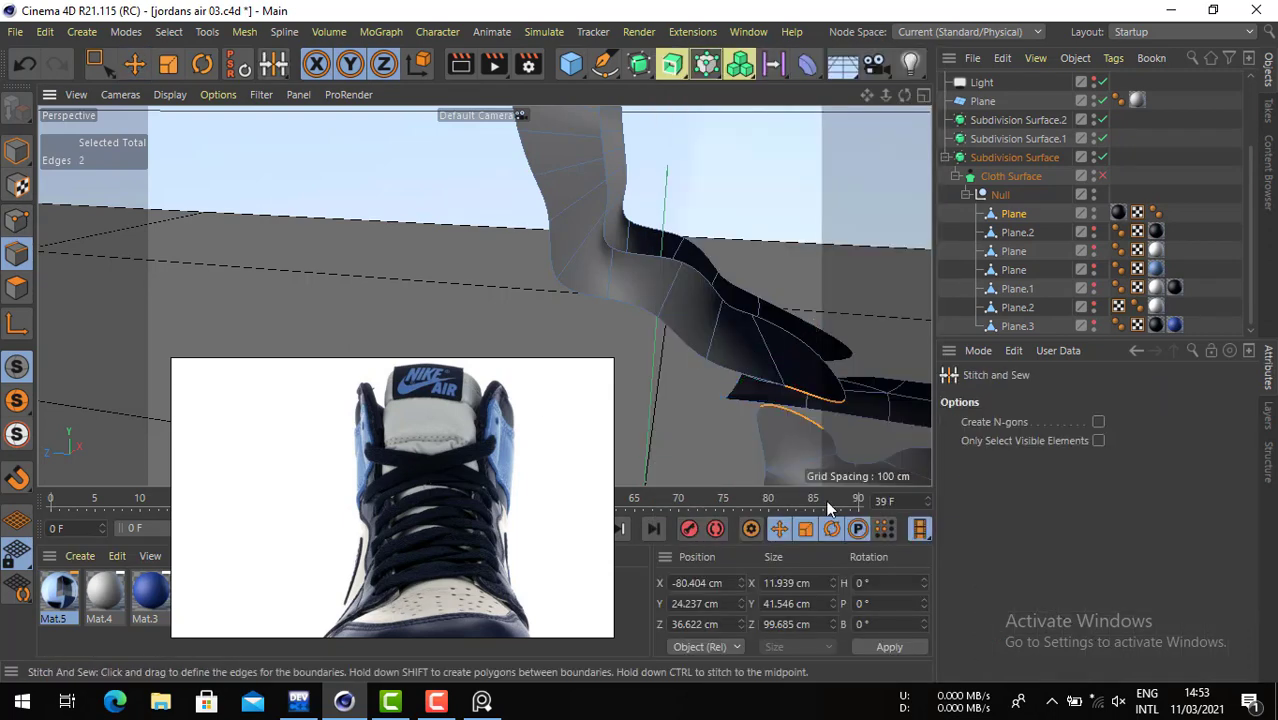
left_click_drag(832, 403, 592, 415, "shift")
- Adjust a single edge along the inner bulge of the black side strip with the Move tool
left_click(134, 64)
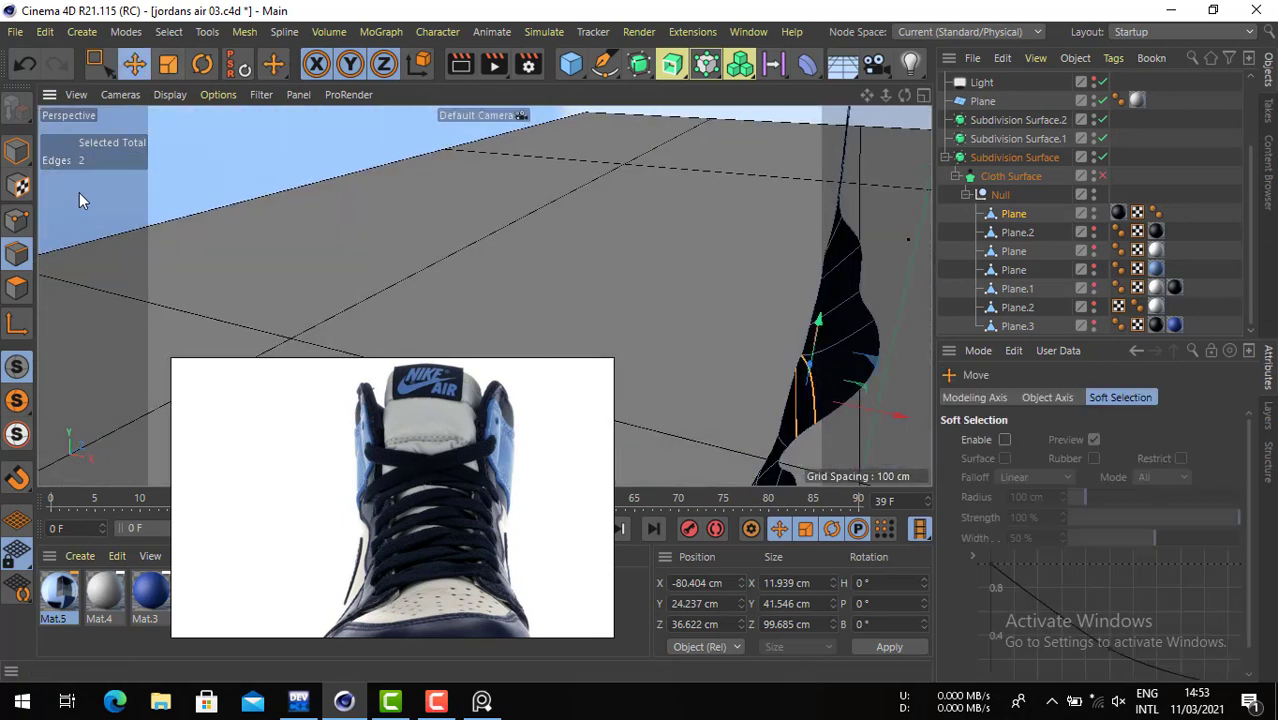
left_click(848, 343)
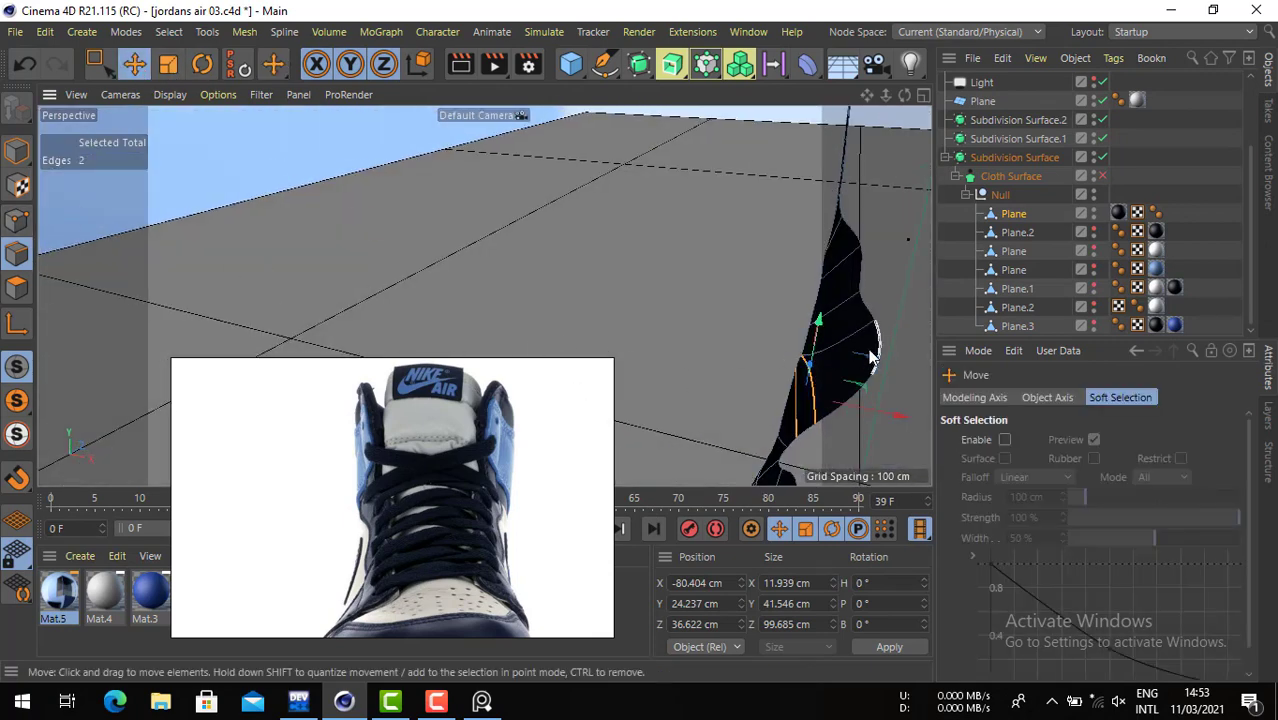
left_click_drag(825, 355, 800, 295, "alt")
left_click_drag(785, 300, 916, 282)
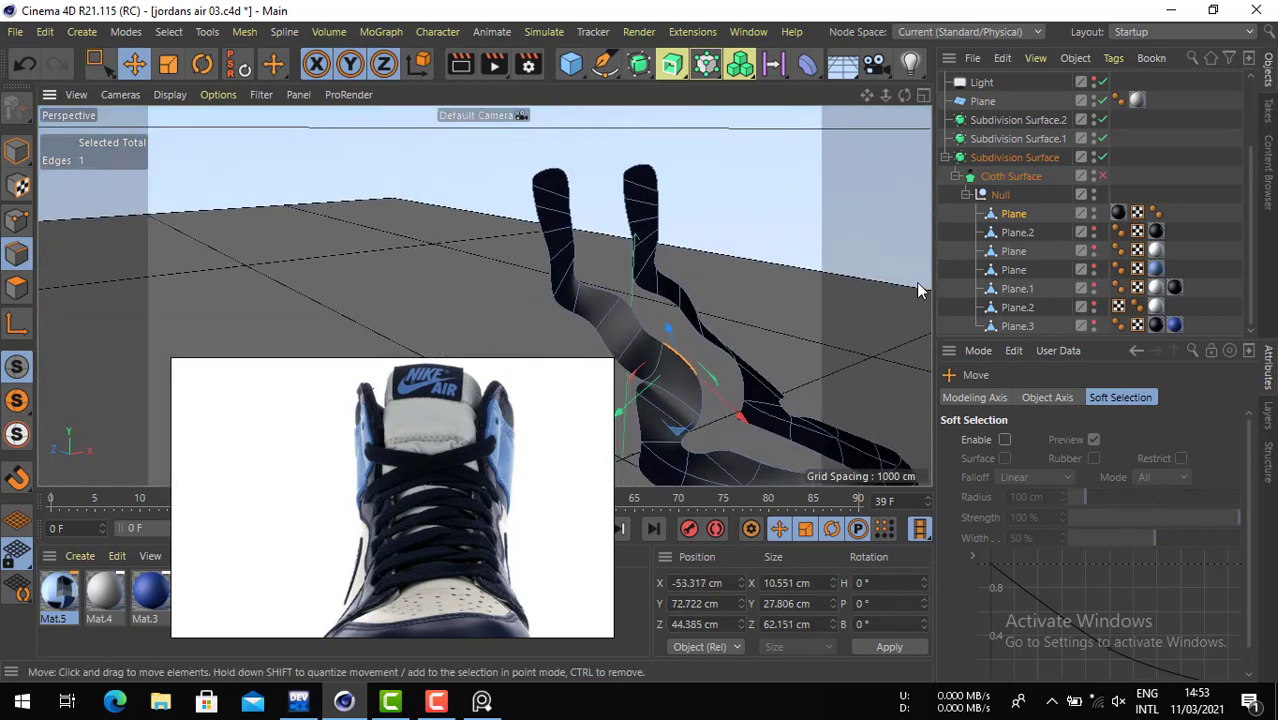
- Turn on the Cloth Surface and unhide all the other shoe panels inside the Null
left_click(1102, 176)
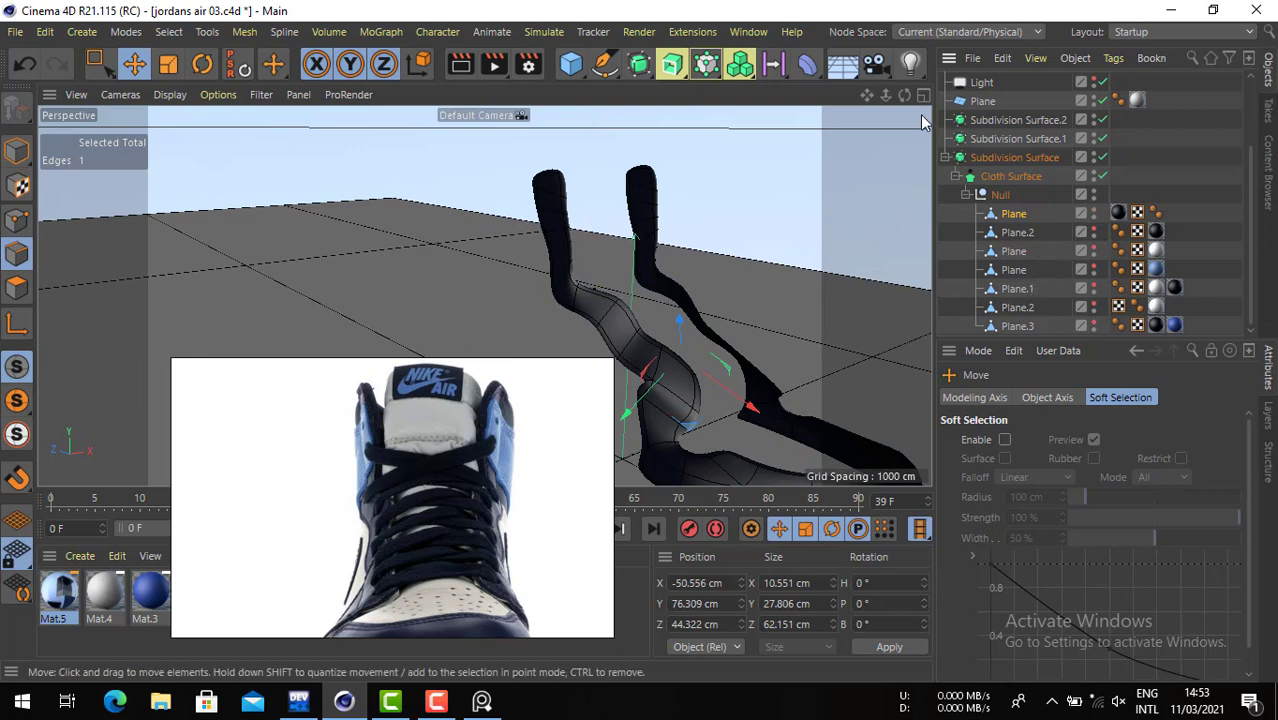
left_click_drag(1096, 326, 1096, 328)
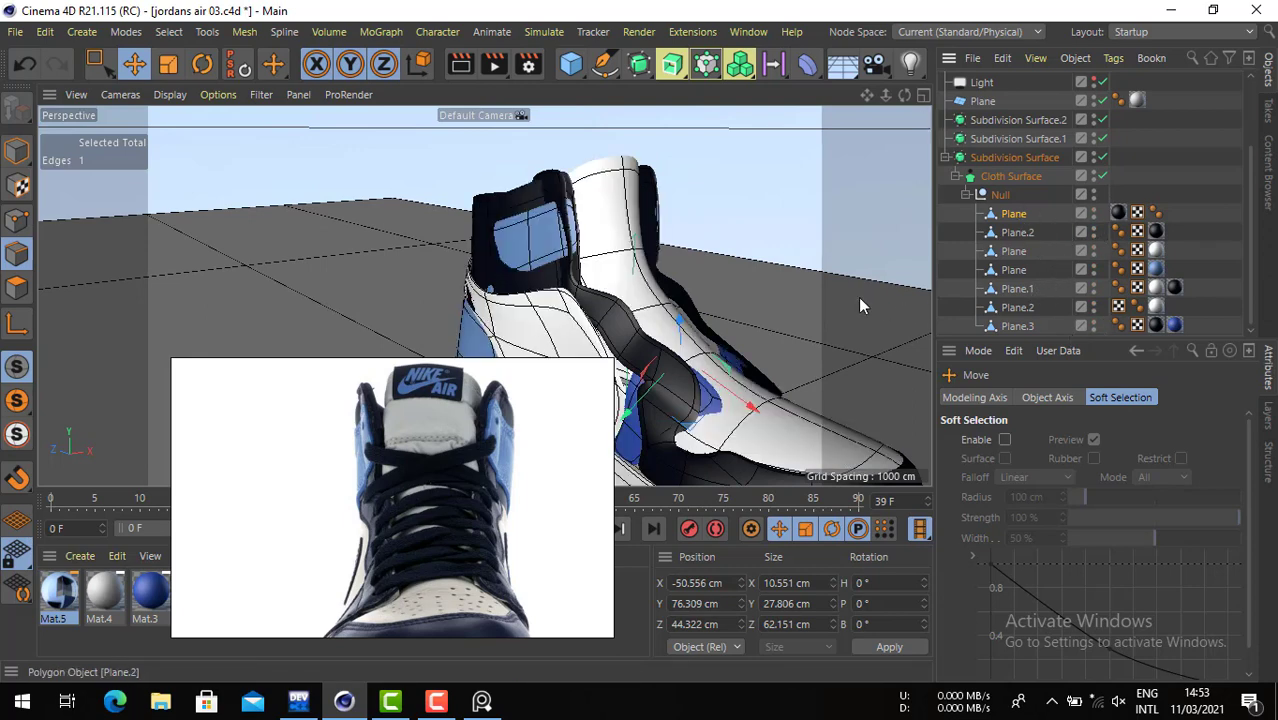
left_click_drag(740, 340, 632, 297, "alt")
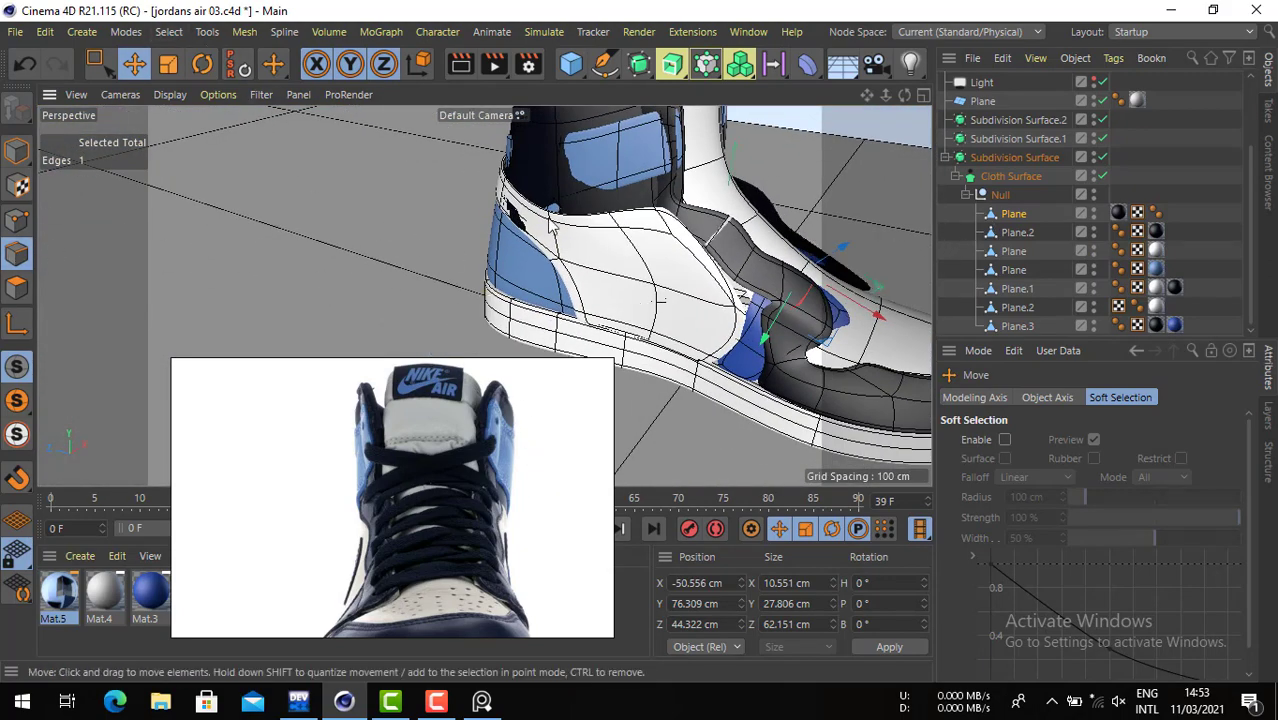
- Set up rectangle selection of points on the black strip and turn the Cloth Surface off
left_click(16, 219)
left_click(99, 64)
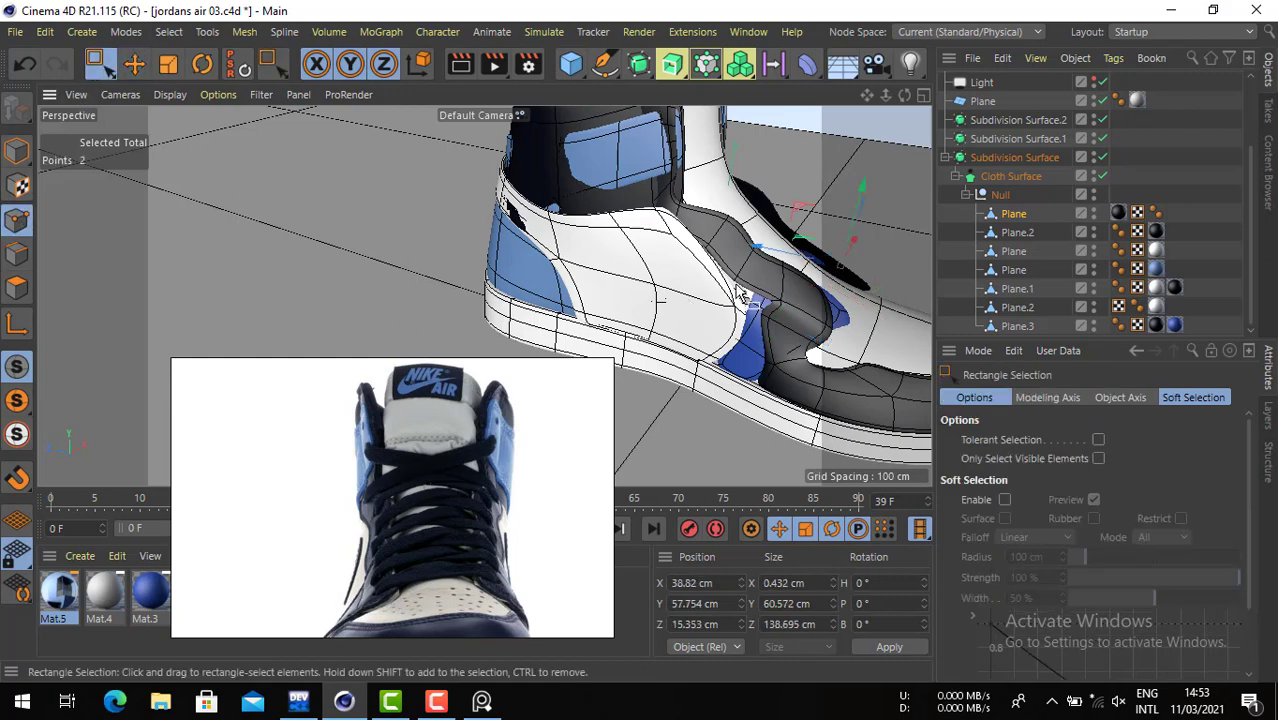
scroll(779, 297, "up", 2)
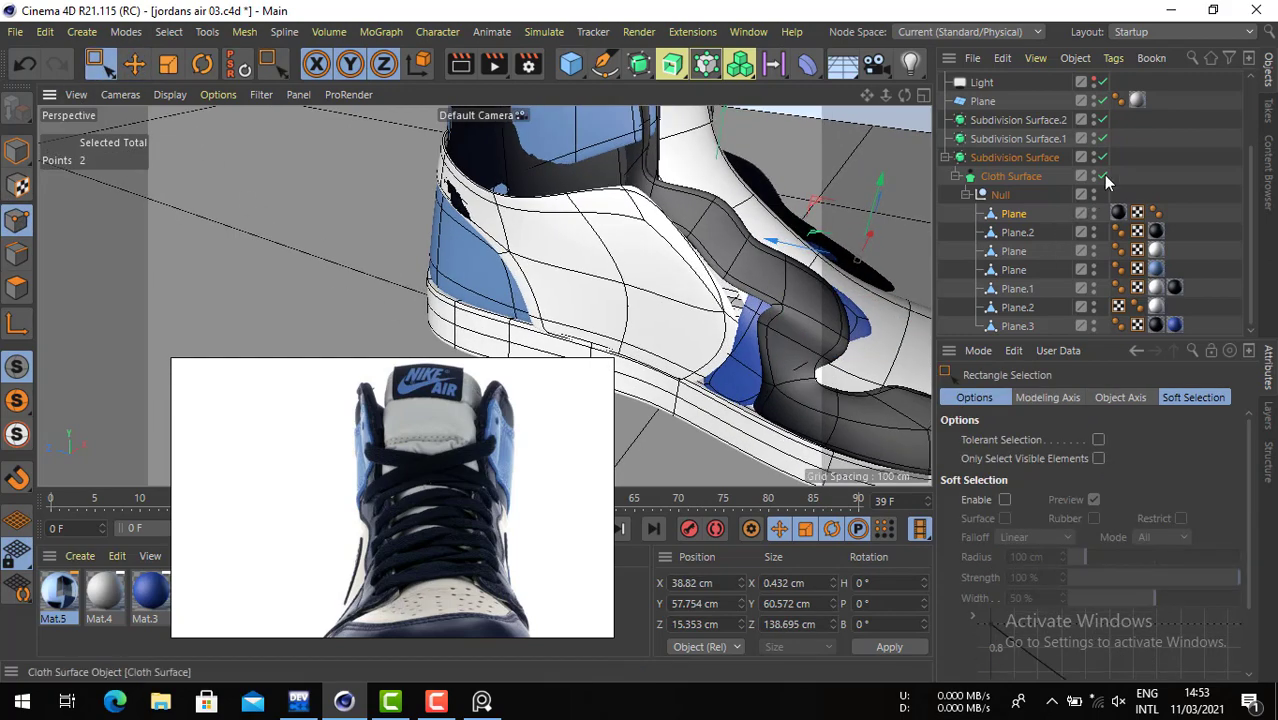
left_click(1103, 175)
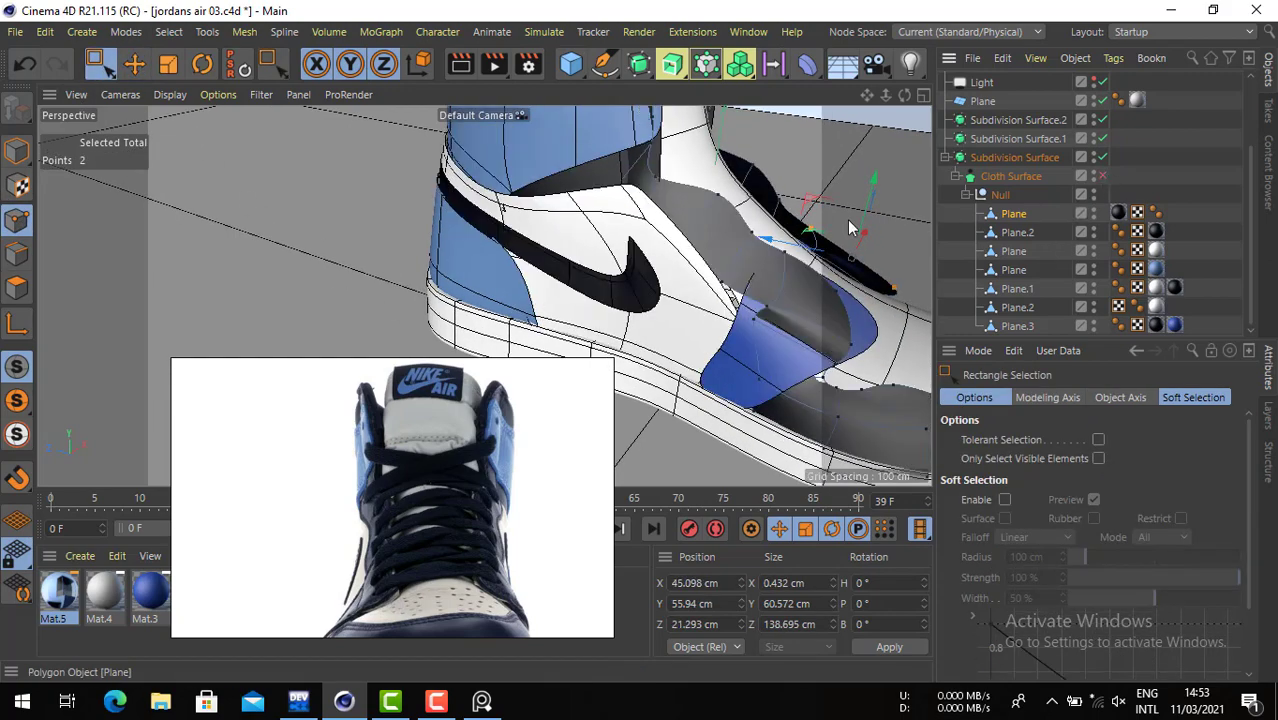
scroll(551, 154, "up", 4)
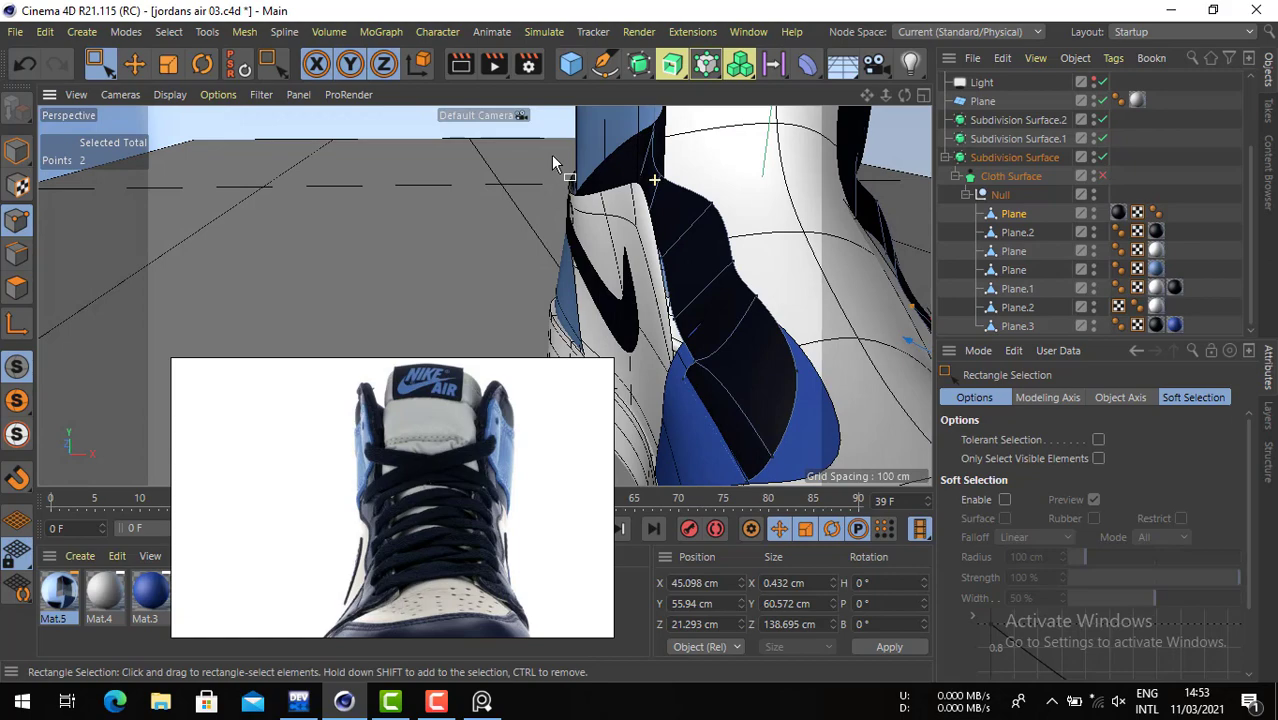
- Select the six collar-end points of the black strip and shift them outward to about X -94.9 cm
middle_click_drag(551, 154, 736, 412, "alt")
left_click_drag(736, 412, 828, 415, "alt")
scroll(671, 358, "up", 2)
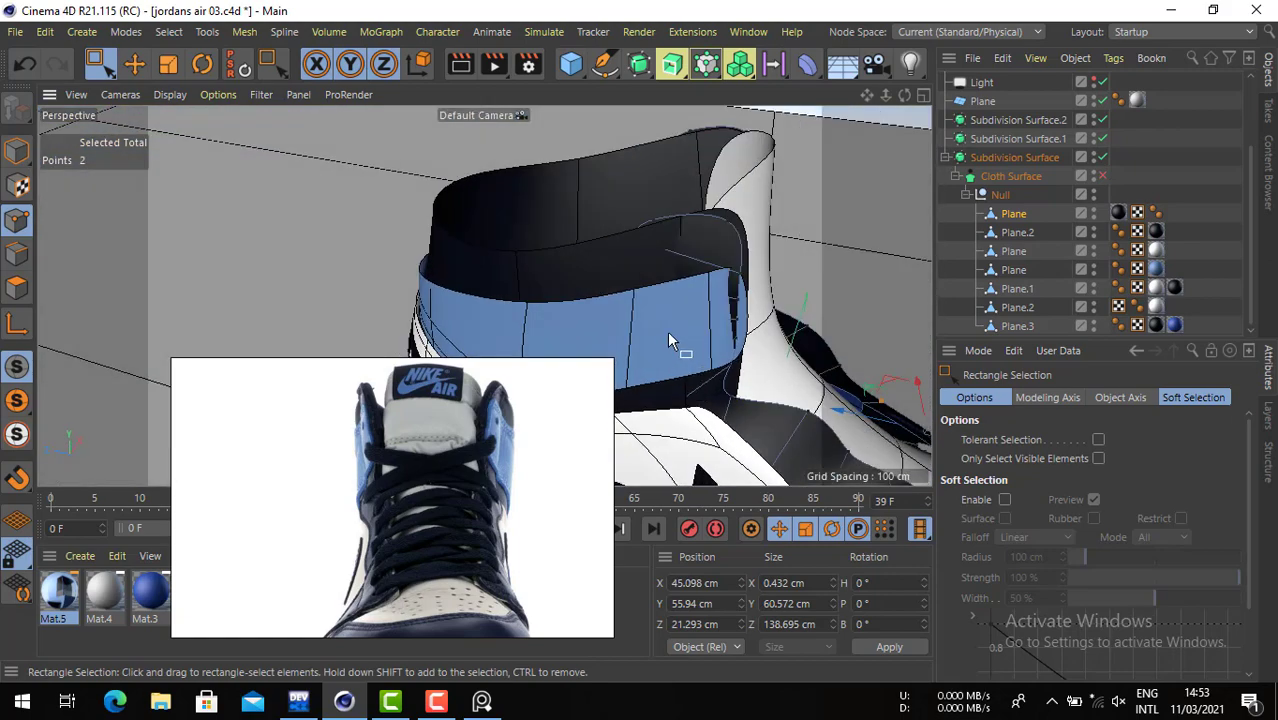
mouse_move(669, 341)
left_mouse_down("alt")
mouse_move(672, 356)
mouse_move(670, 334)
left_mouse_up("alt")
left_click_drag(563, 215, 690, 452)
left_click_drag(658, 299, 720, 318, "alt")
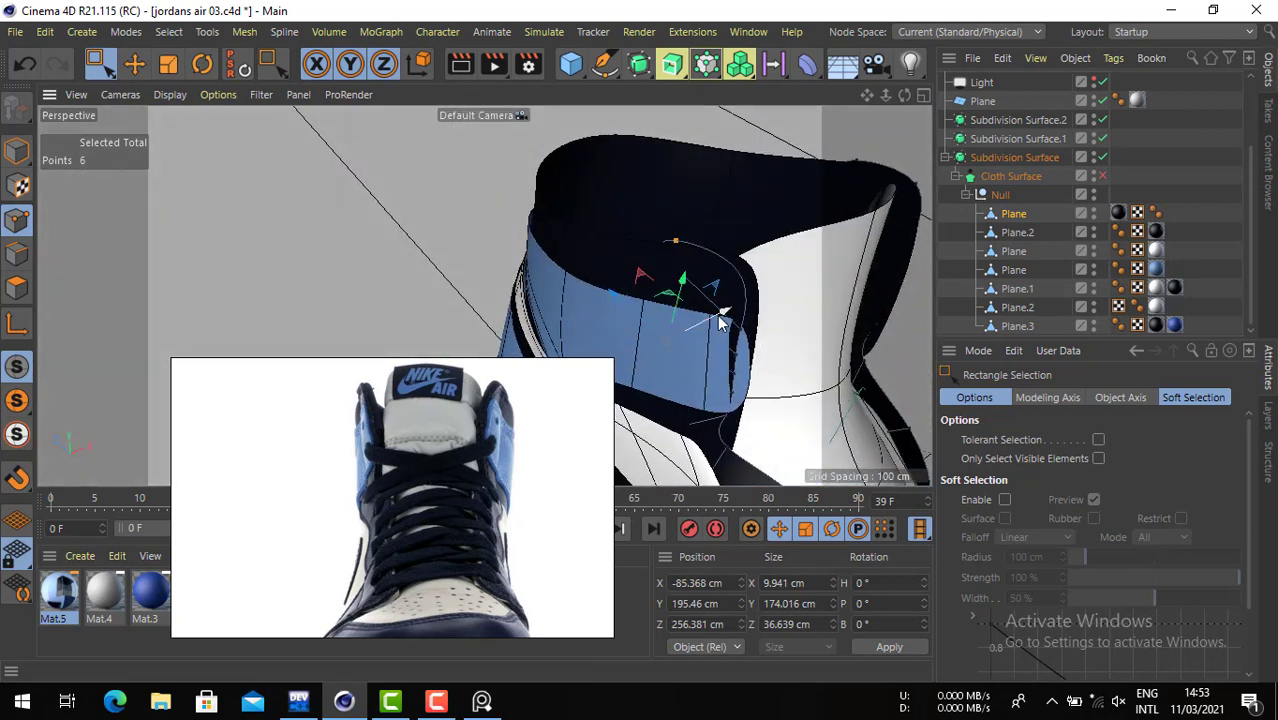
left_click_drag(720, 318, 707, 319)
left_click_drag(714, 347, 750, 302, "alt")
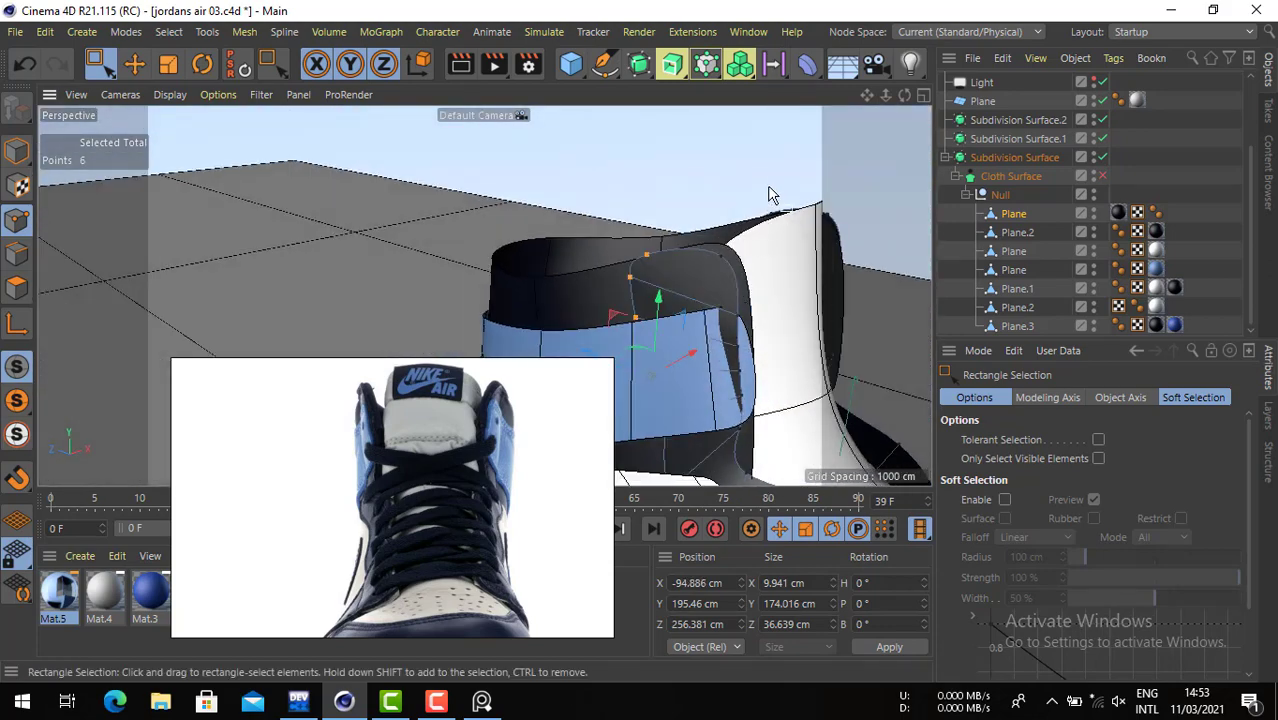
- Limit the point selection to one side and adjust the three outer-edge points of the black strip beside the swoosh
left_click_drag(770, 195, 695, 225)
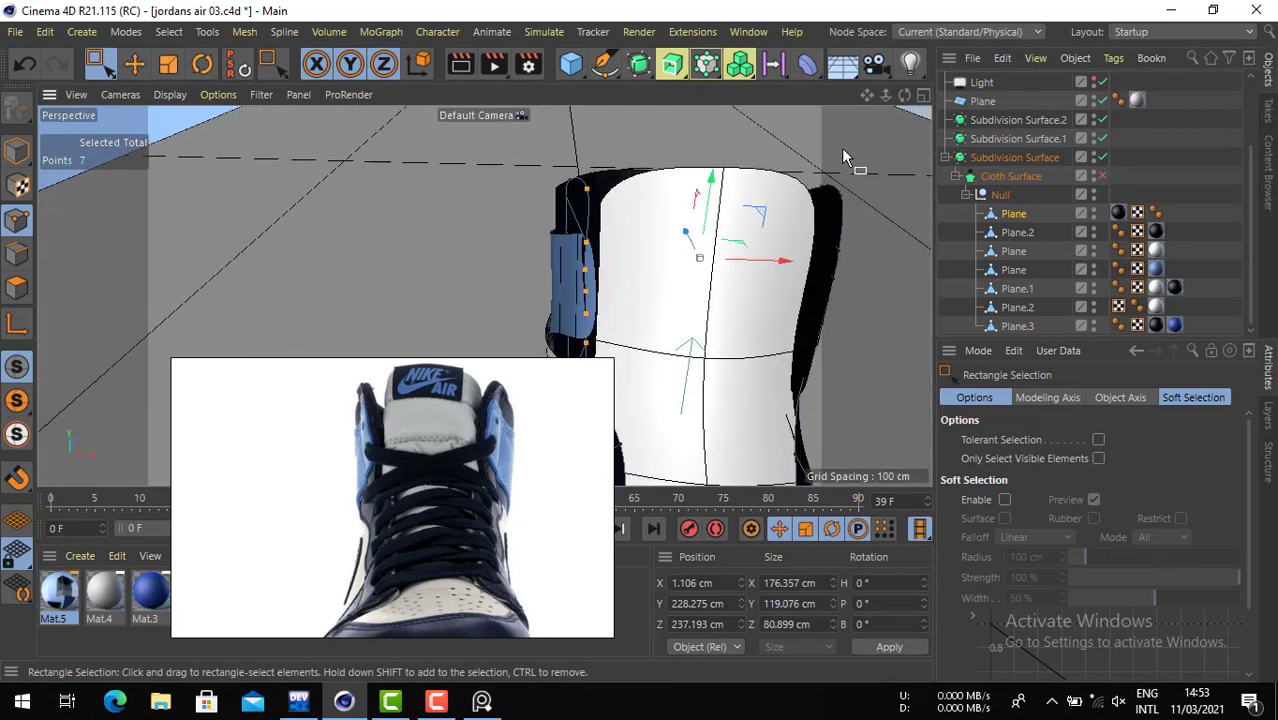
left_click_drag(864, 168, 676, 497, "ctrl")
left_click_drag(647, 277, 580, 385)
left_click_drag(702, 300, 585, 442)
left_click_drag(730, 363, 729, 368)
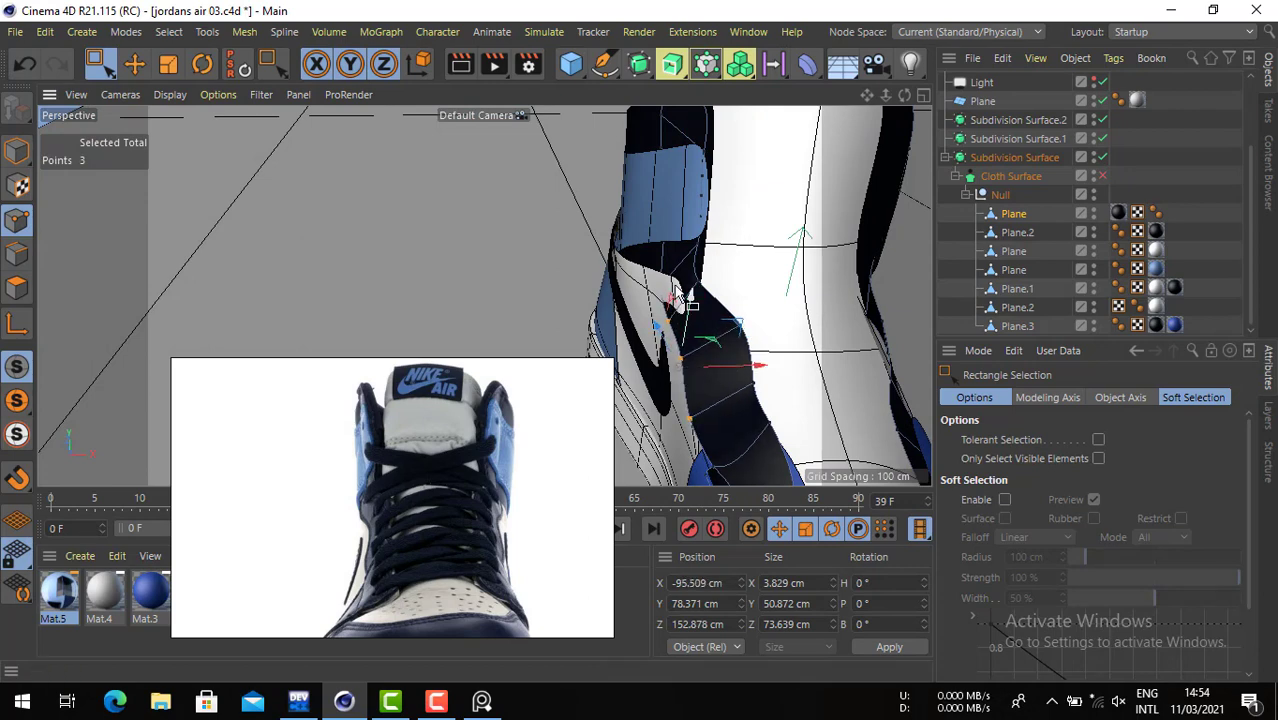
- Select the two black strip points at the white panel's upper corner and shift them along X
left_click_drag(650, 263, 677, 328)
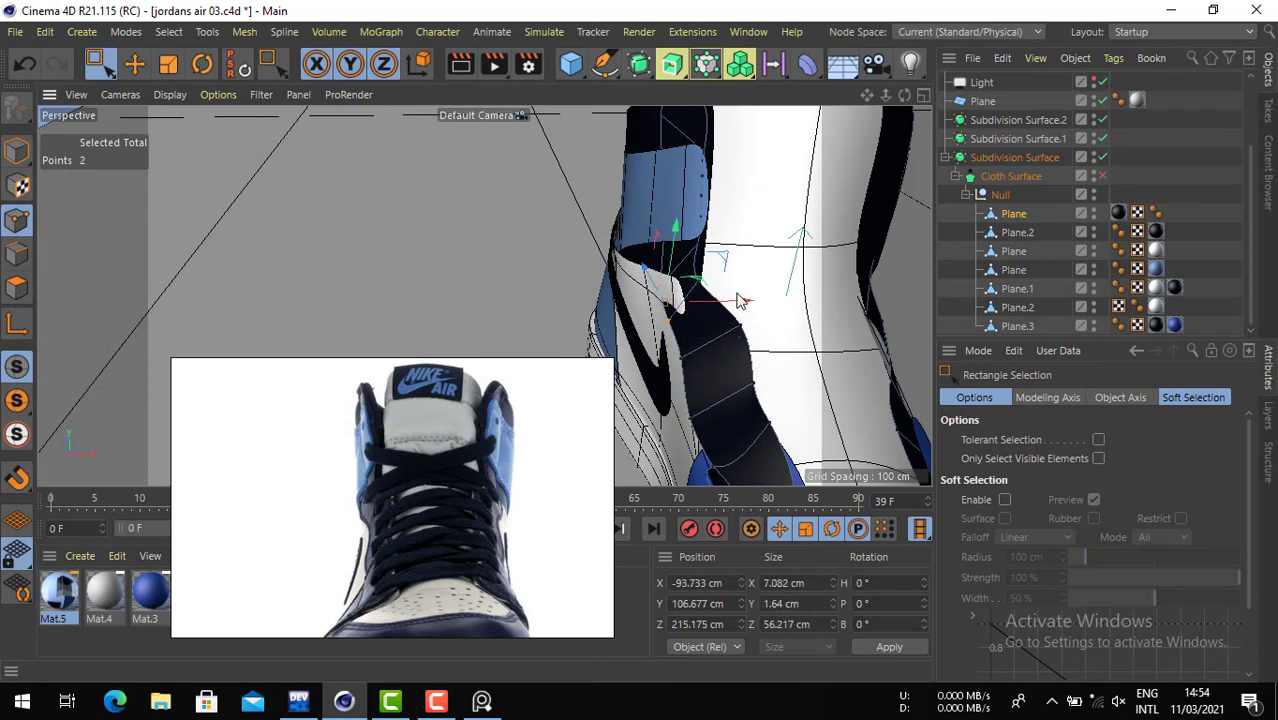
left_click_drag(736, 297, 730, 302)
left_click_drag(733, 301, 790, 320)
middle_click_drag(790, 320, 658, 303, "alt")
left_click_drag(656, 302, 683, 262, "alt")
- Select four points at the black strip's bulge over the blue side panel and reposition them with the Move tool
left_click(135, 65)
scroll(617, 277, "up", 3)
left_click_drag(676, 268, 706, 328, "alt")
left_click_drag(385, 295, 404, 214, "alt")
left_click(697, 296, "shift")
left_click(570, 297, "shift")
left_click(590, 221, "shift")
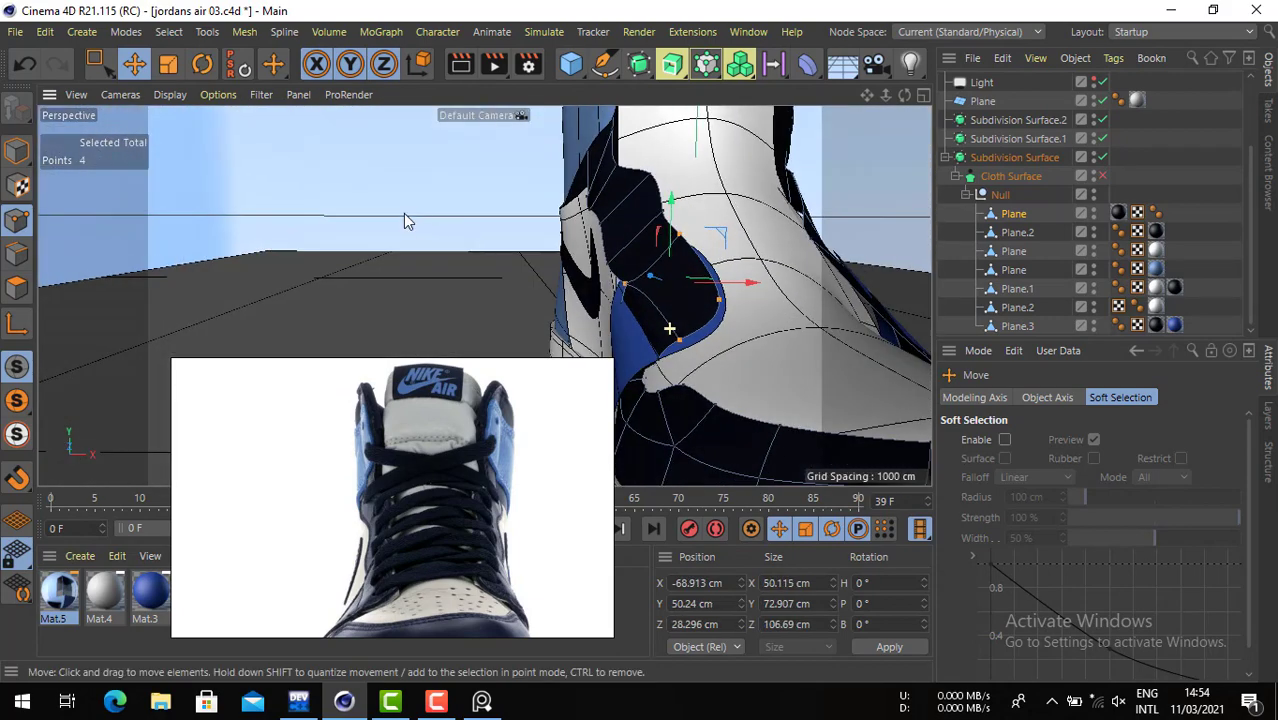
left_click_drag(682, 278, 697, 255, "alt")
- Reposition the single black strip point on the outer edge beside the blue panel
left_click(625, 297)
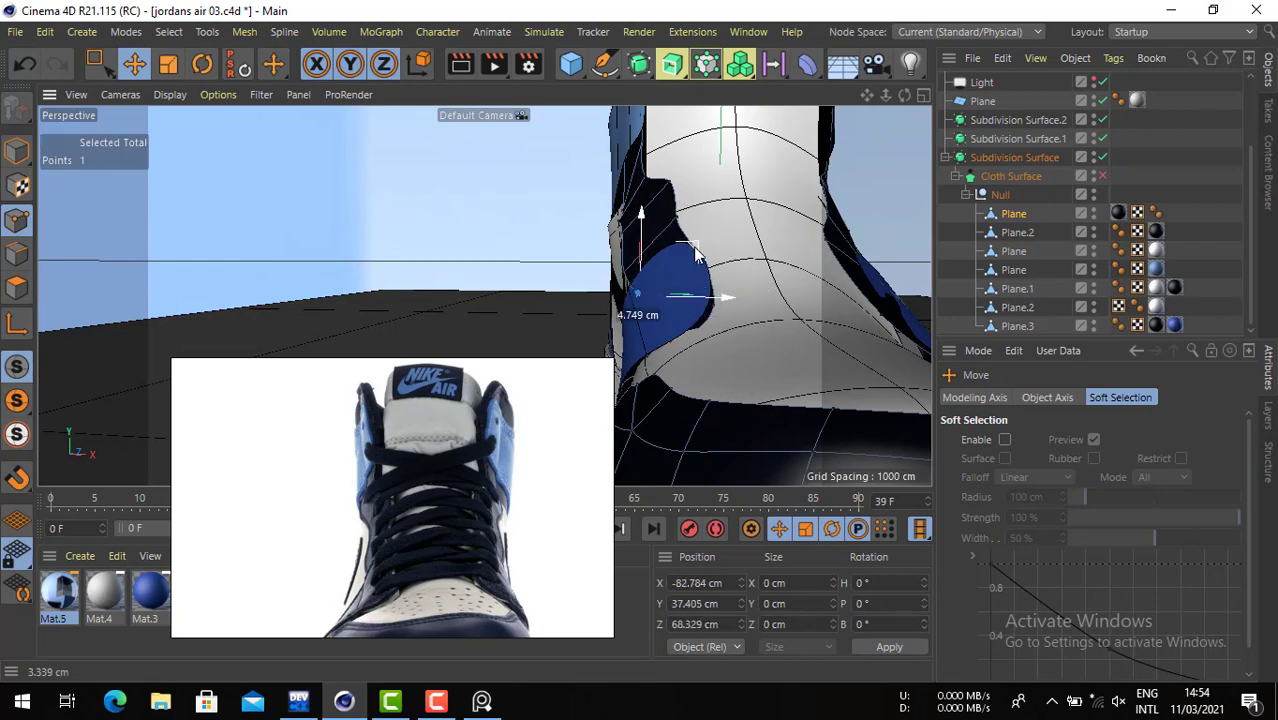
left_click_drag(643, 325, 855, 388, "alt")
left_click_drag(653, 368, 790, 300, "alt")
- Select the blue side panel object Plane.3 and save the project
left_click(1017, 326)
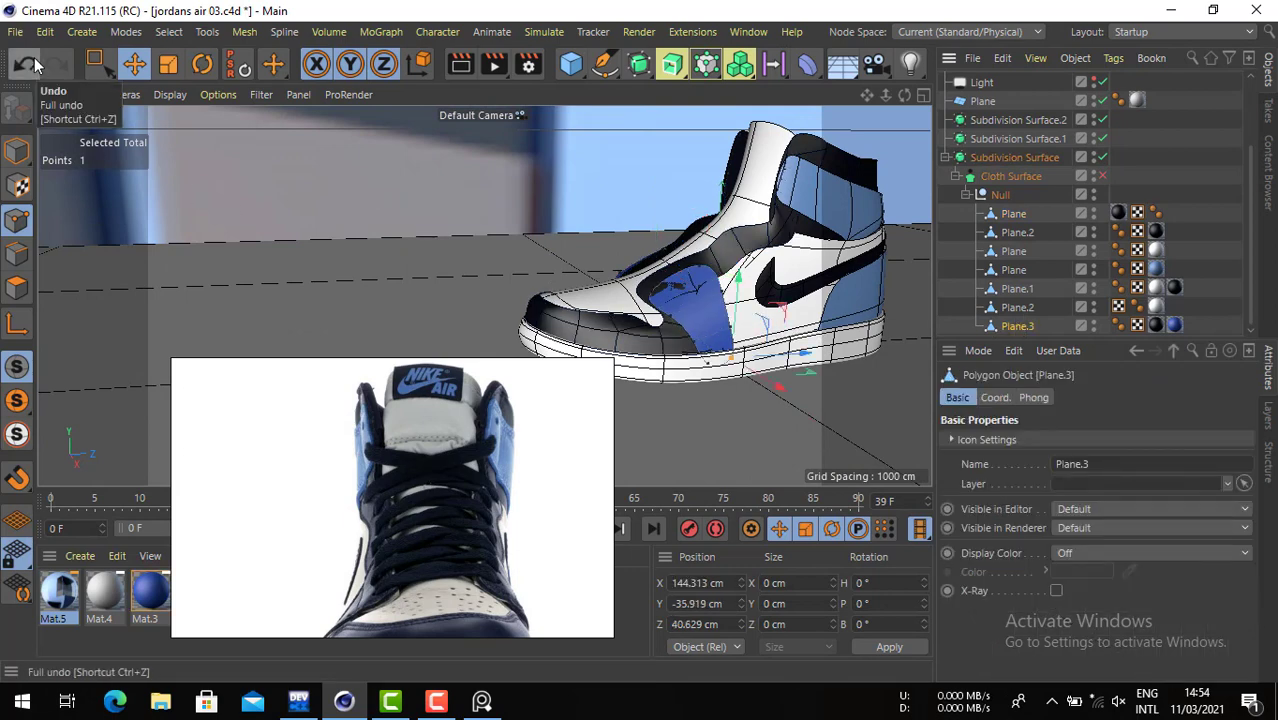
left_click(15, 31)
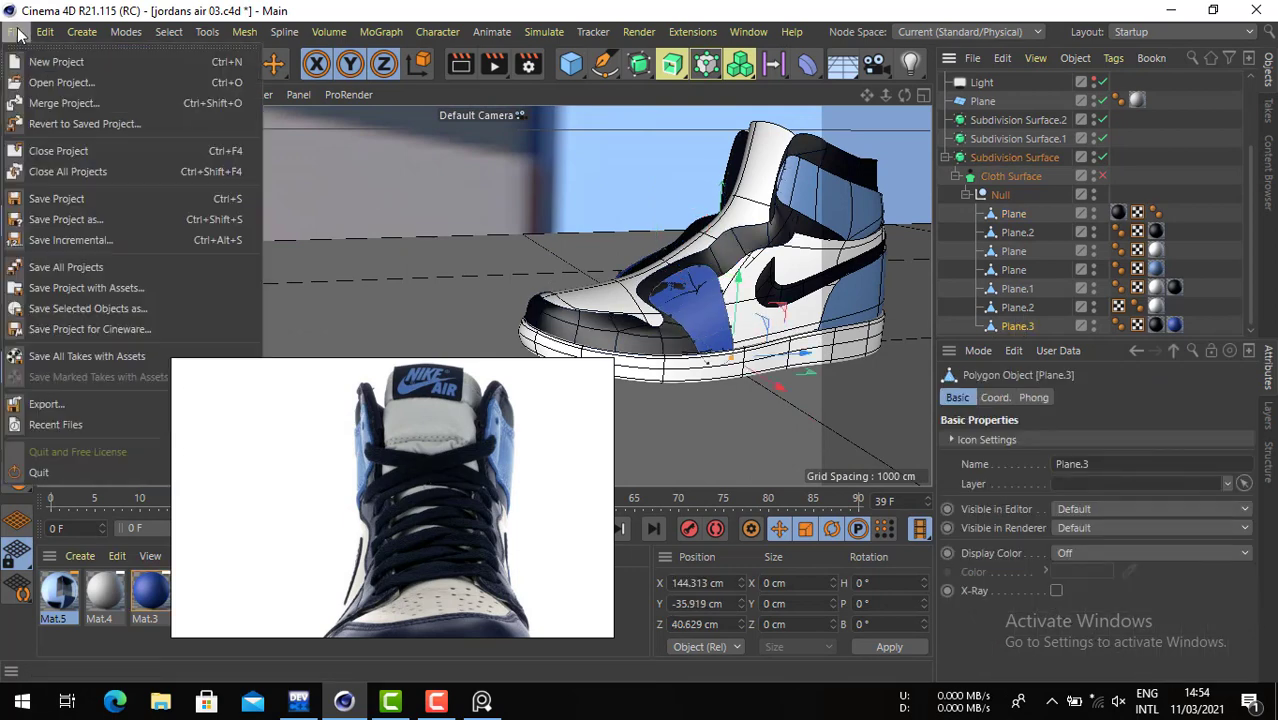
left_click(67, 202)
right_click_drag(689, 257, 855, 318, "alt")
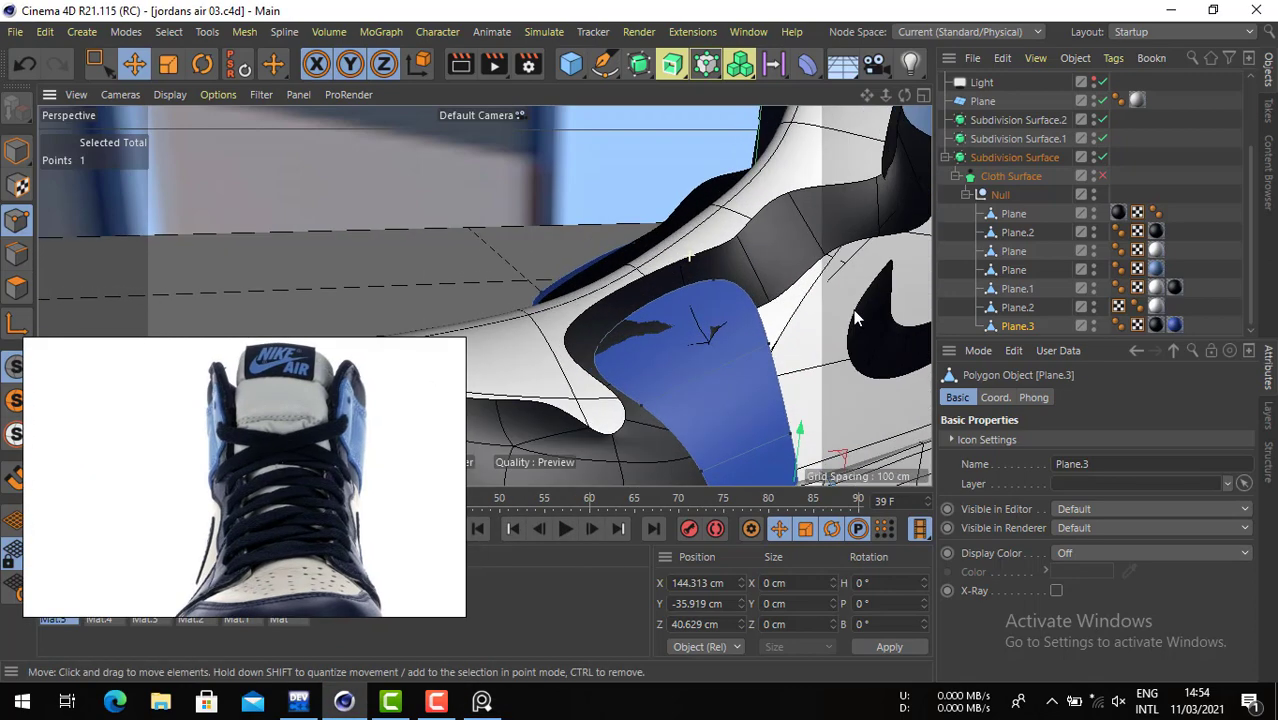
left_click(923, 95)
right_click_drag(316, 370, 193, 485)
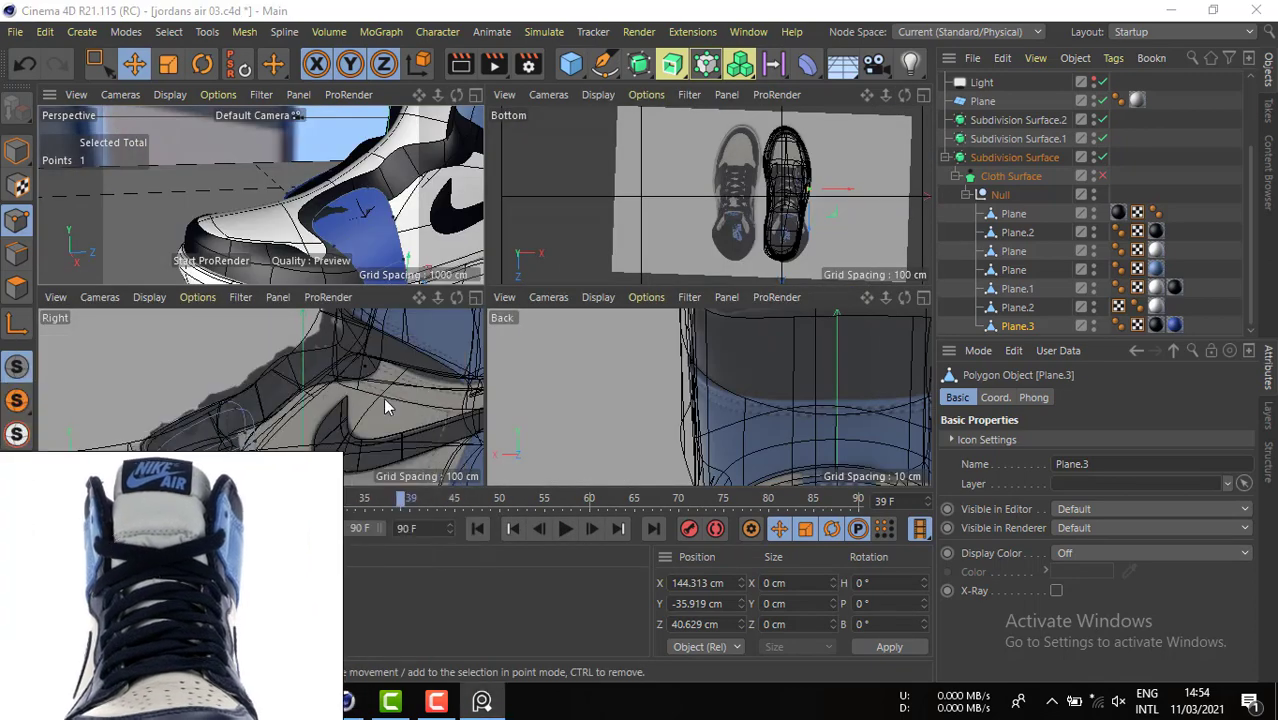
left_click(477, 298)
middle_click_drag(485, 298, 751, 222, "alt")
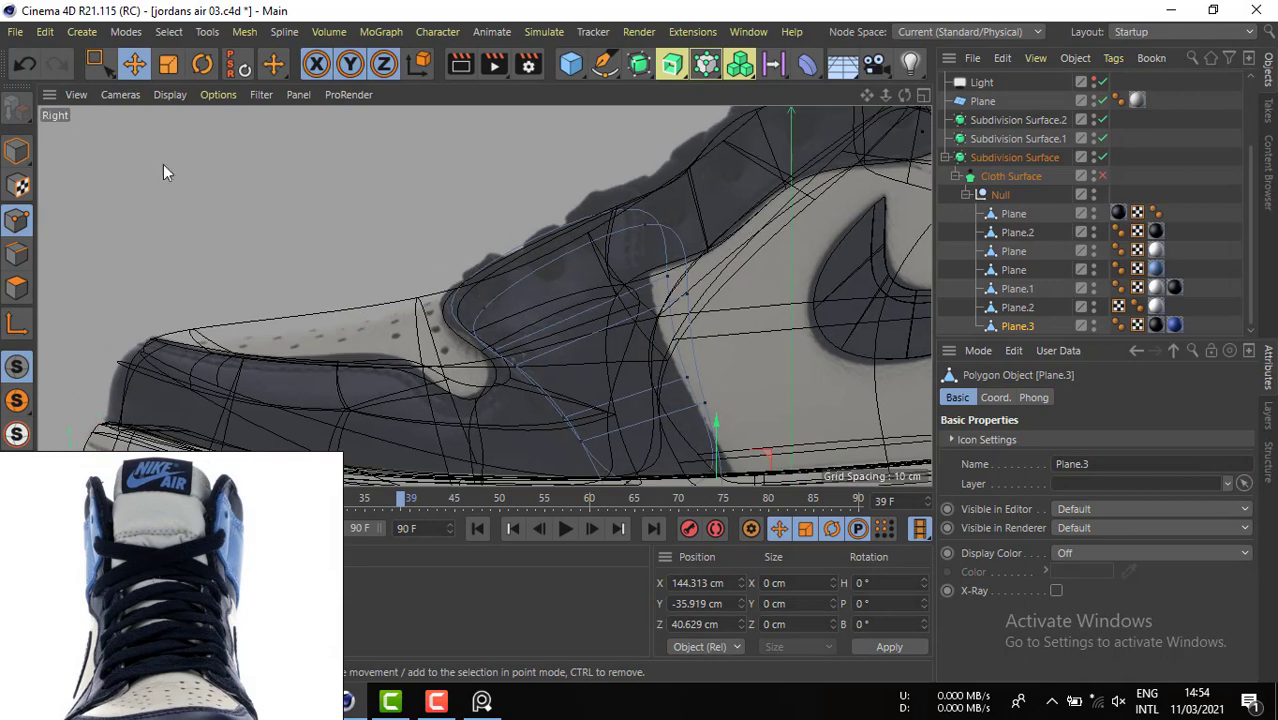
left_click_drag(93, 65, 160, 127)
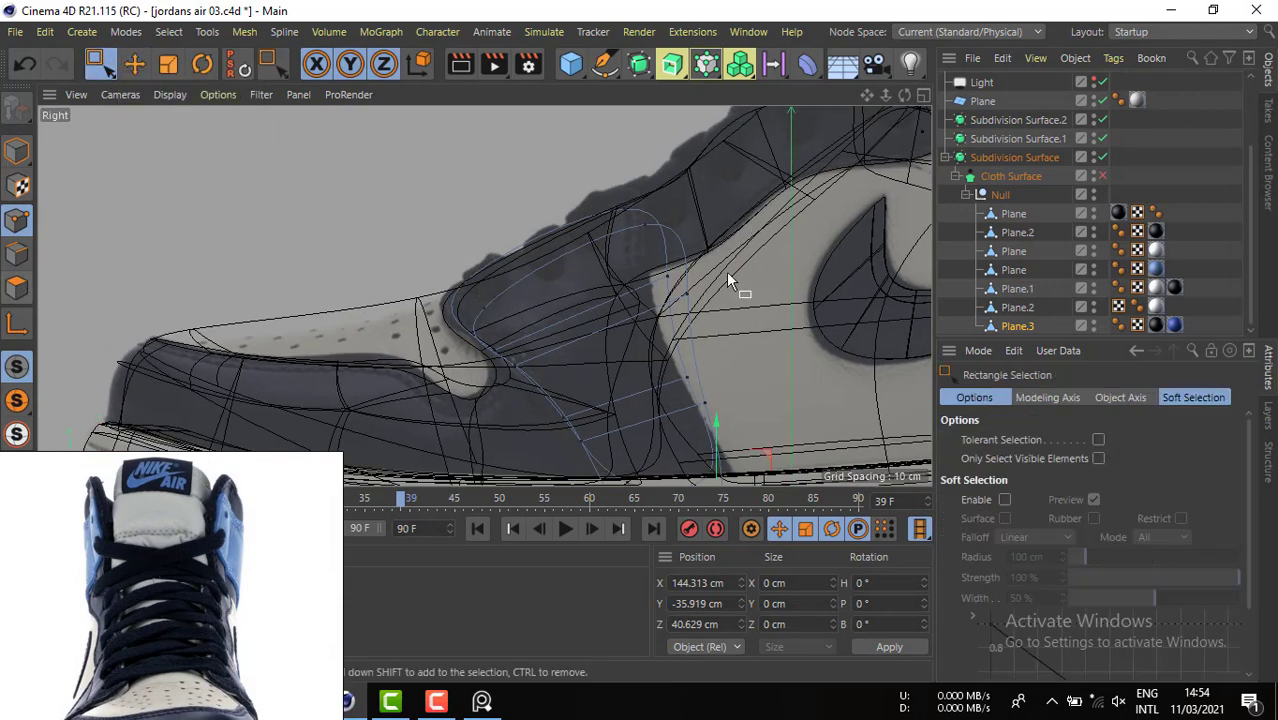
left_click_drag(759, 192, 693, 255)
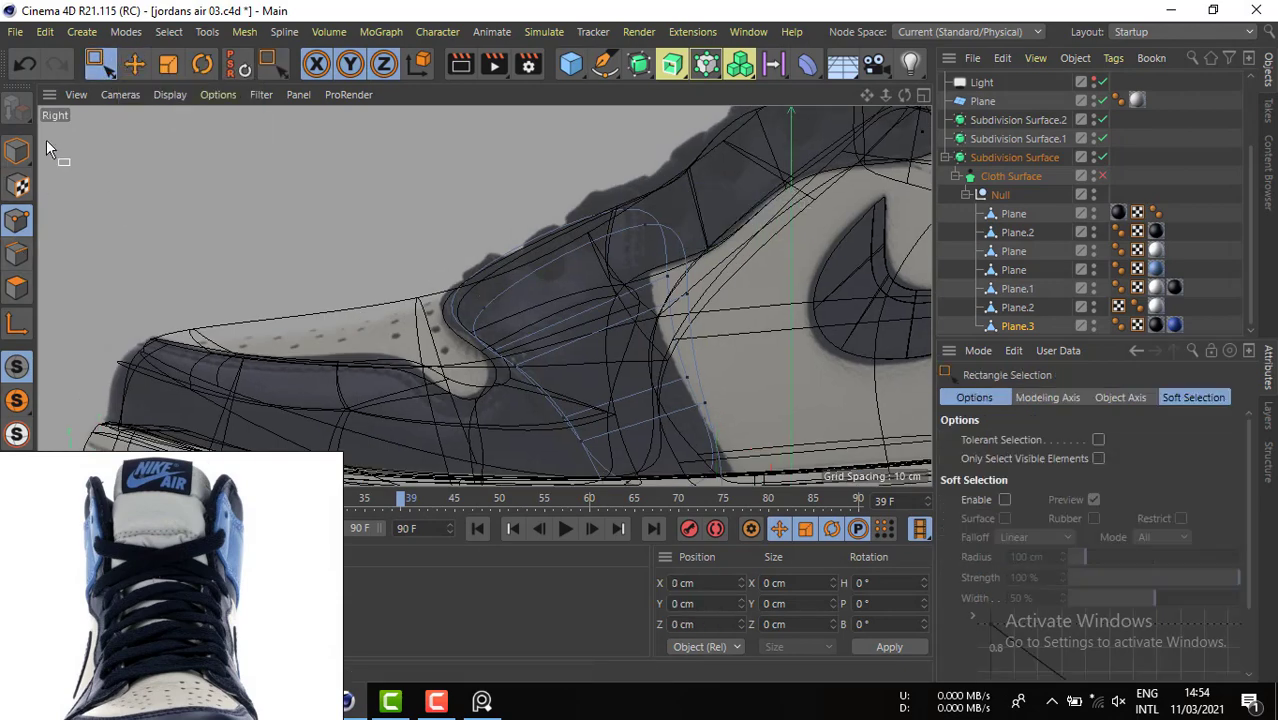
- Select the three polygons of Plane.3's blue panel on the negative X side in the Perspective view and hide them
left_click(920, 96)
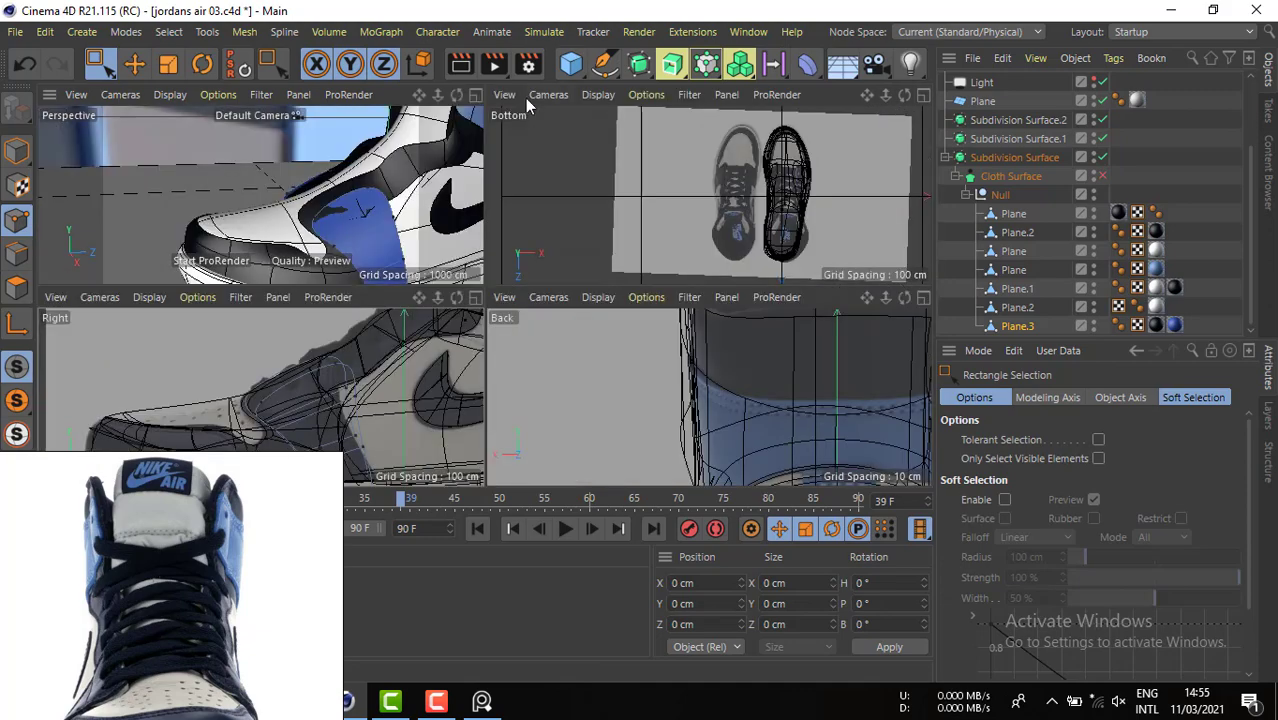
left_click(475, 94)
left_click(16, 287)
scroll(378, 297, "down", 3)
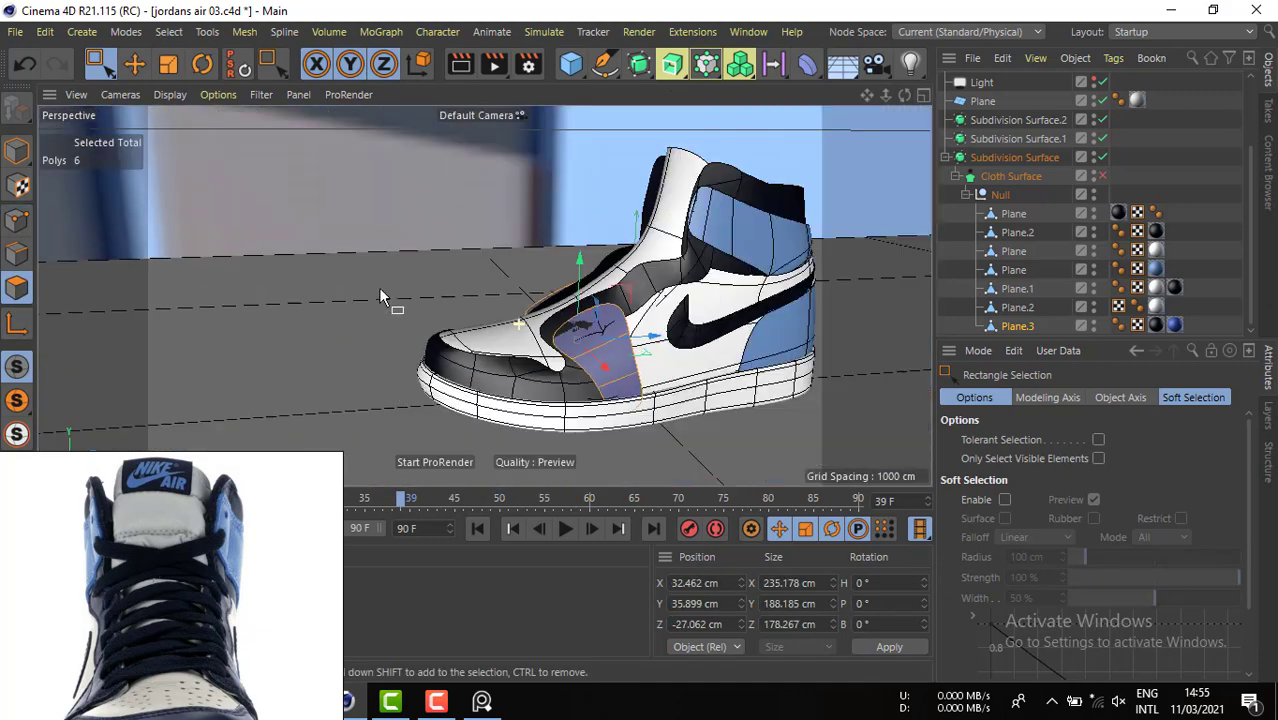
left_click_drag(380, 297, 602, 388, "alt")
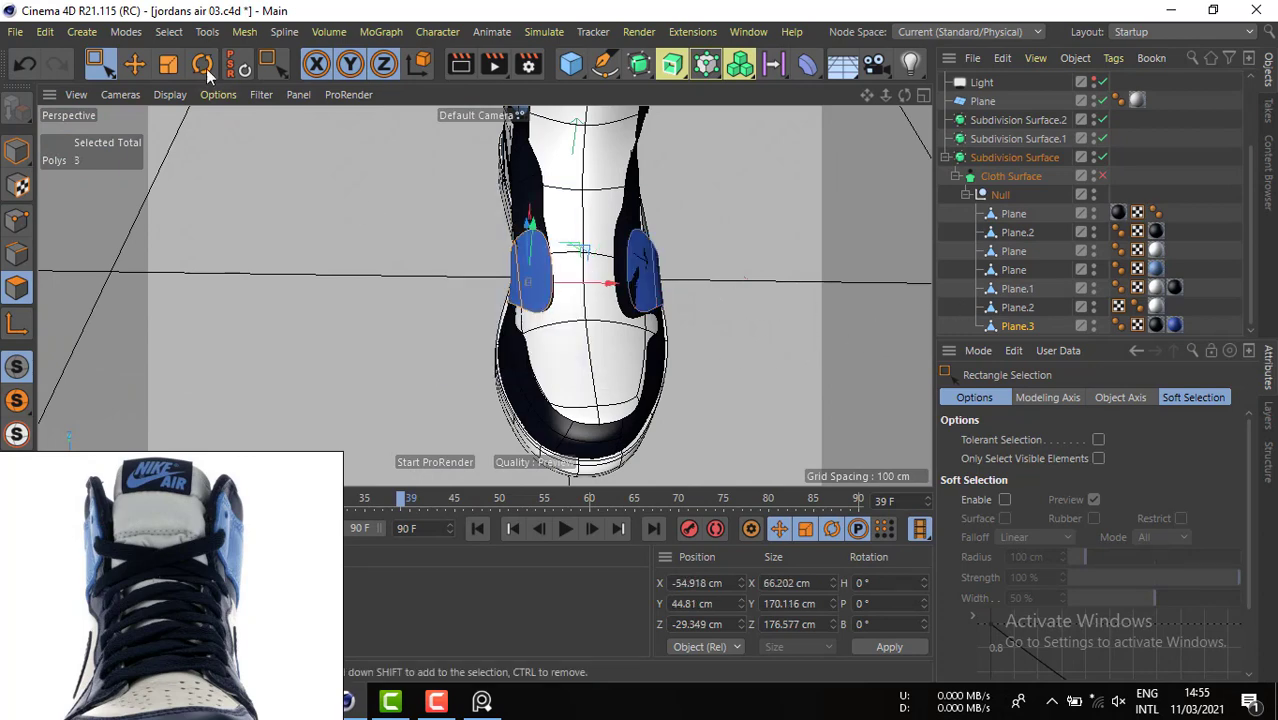
left_click(169, 31)
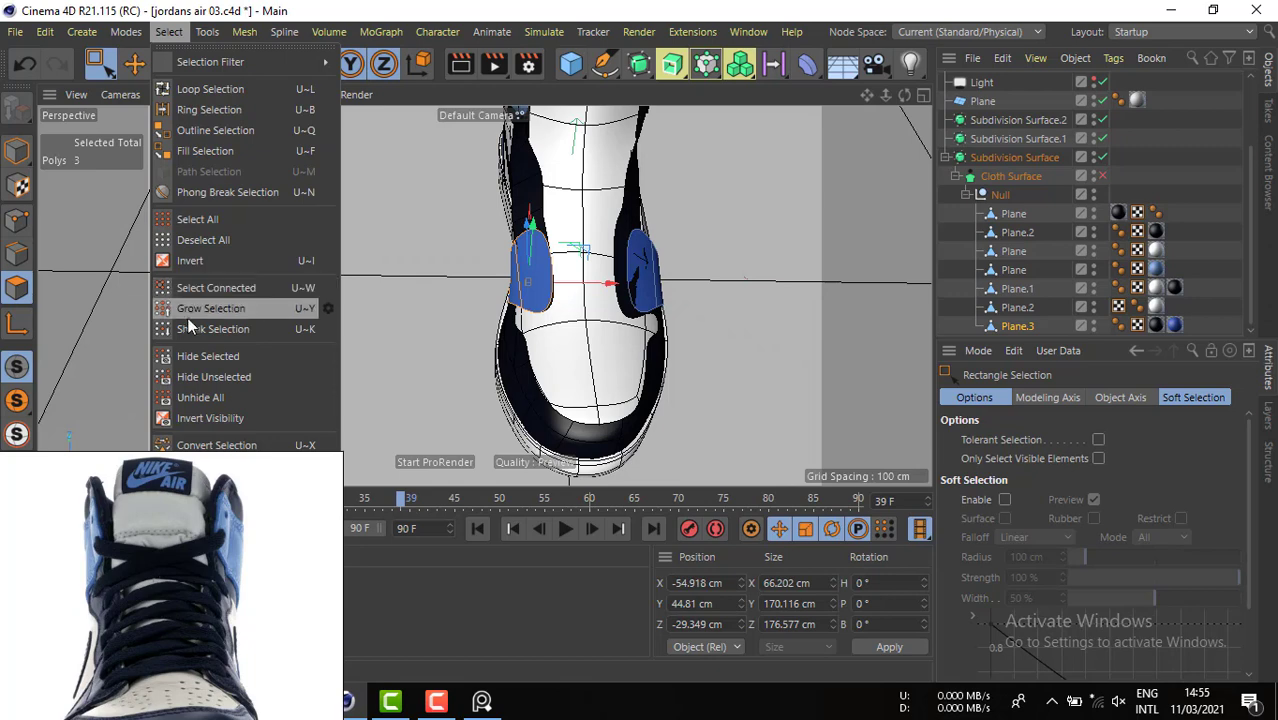
left_click(207, 356)
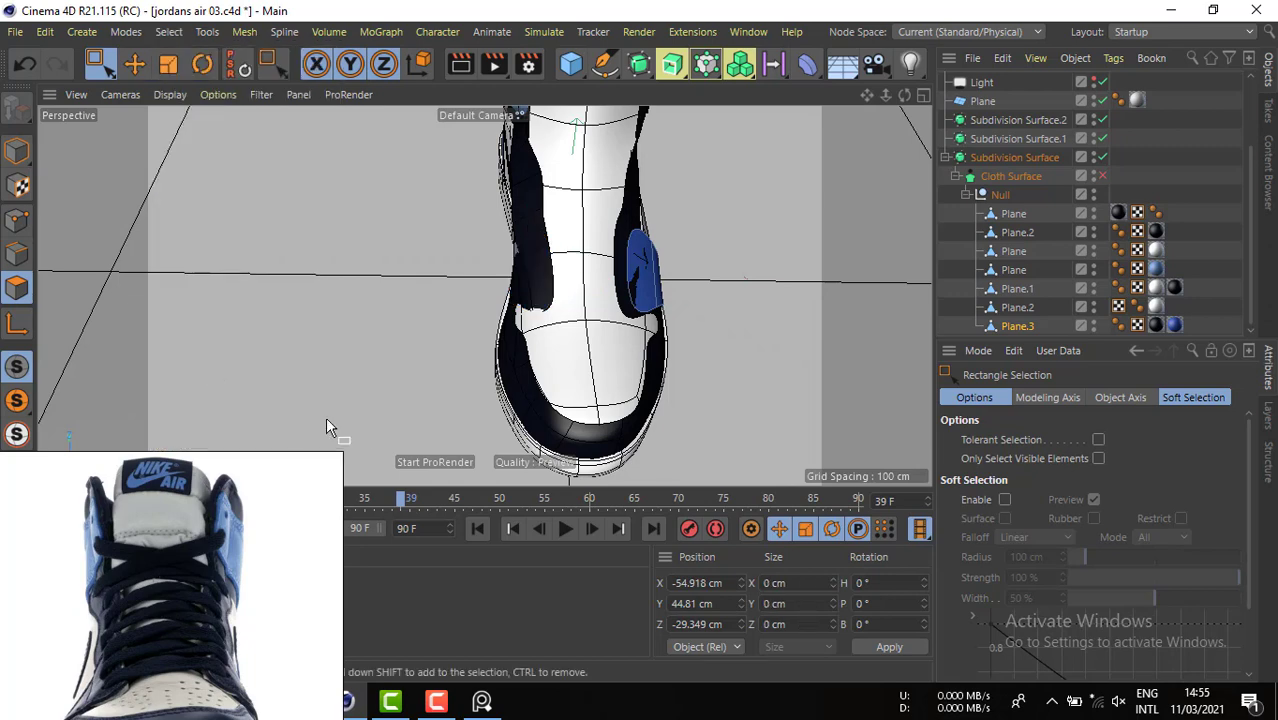
- Select the upper points of the blue panel Plane.3 in the Right view and move them up and toward the toe to match the reference
left_click(1018, 325)
key("e")
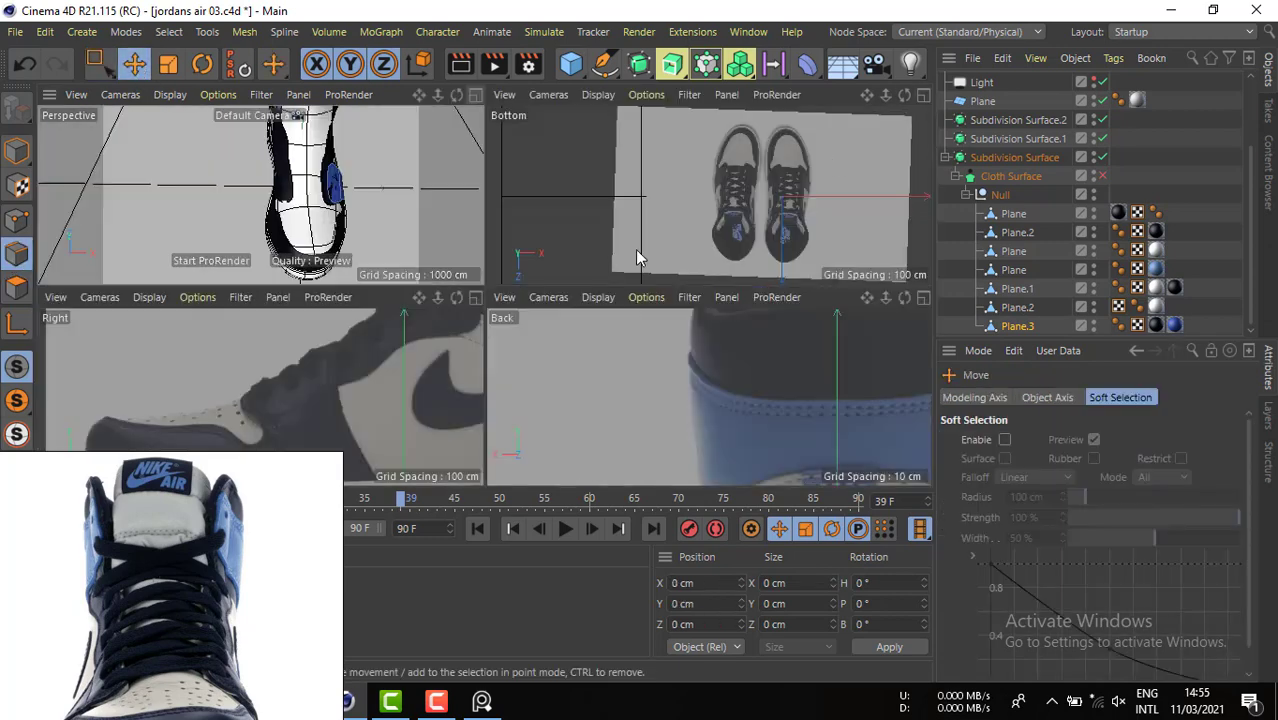
left_click(922, 95)
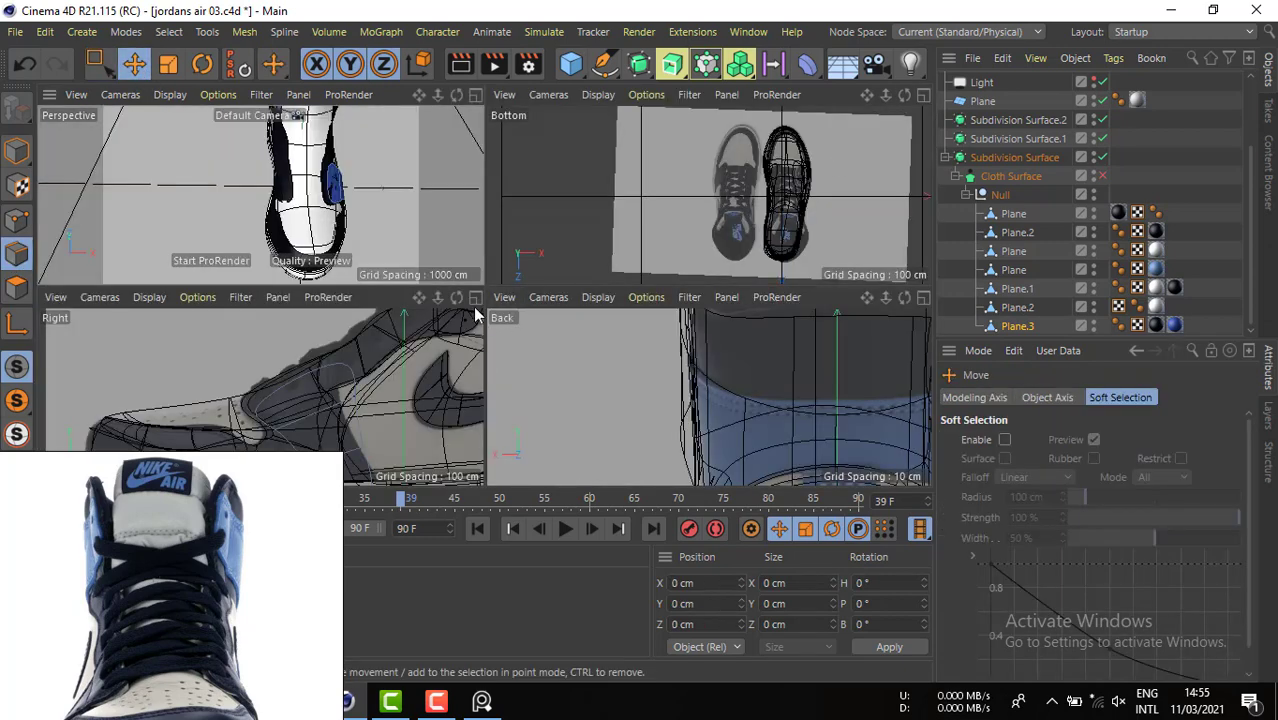
left_click(475, 297)
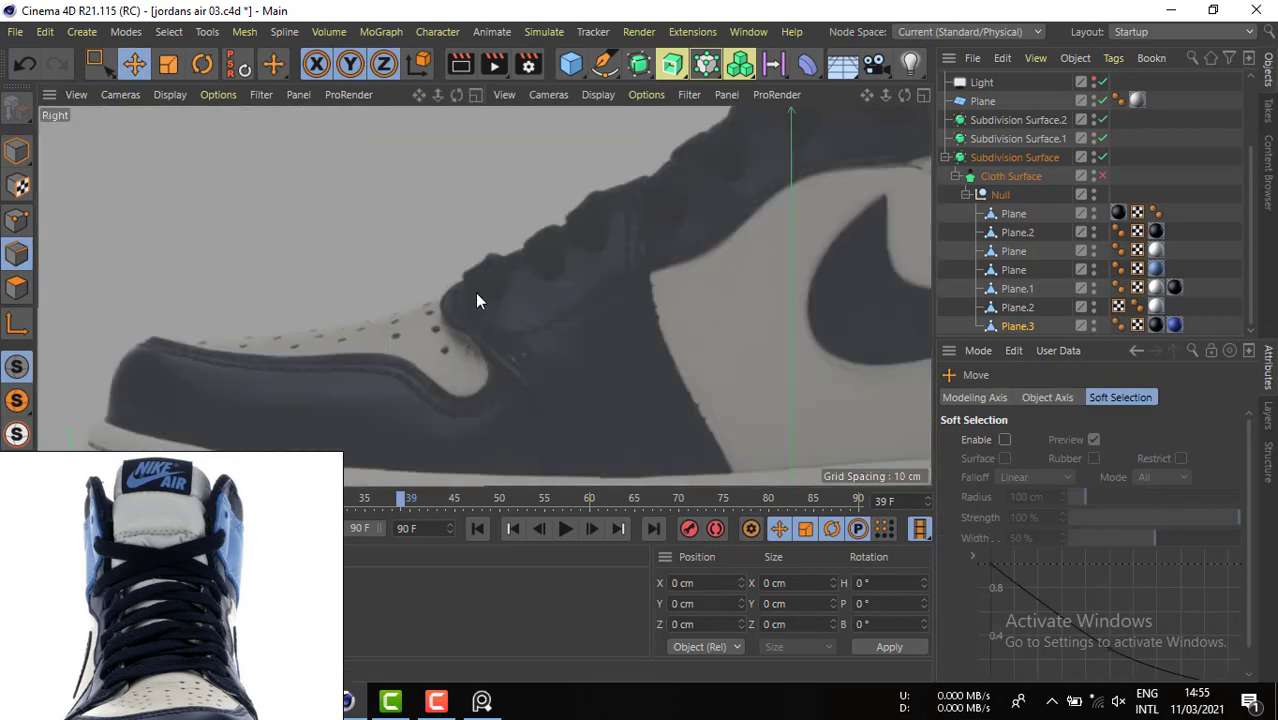
right_click_drag(479, 251, 568, 260, "alt")
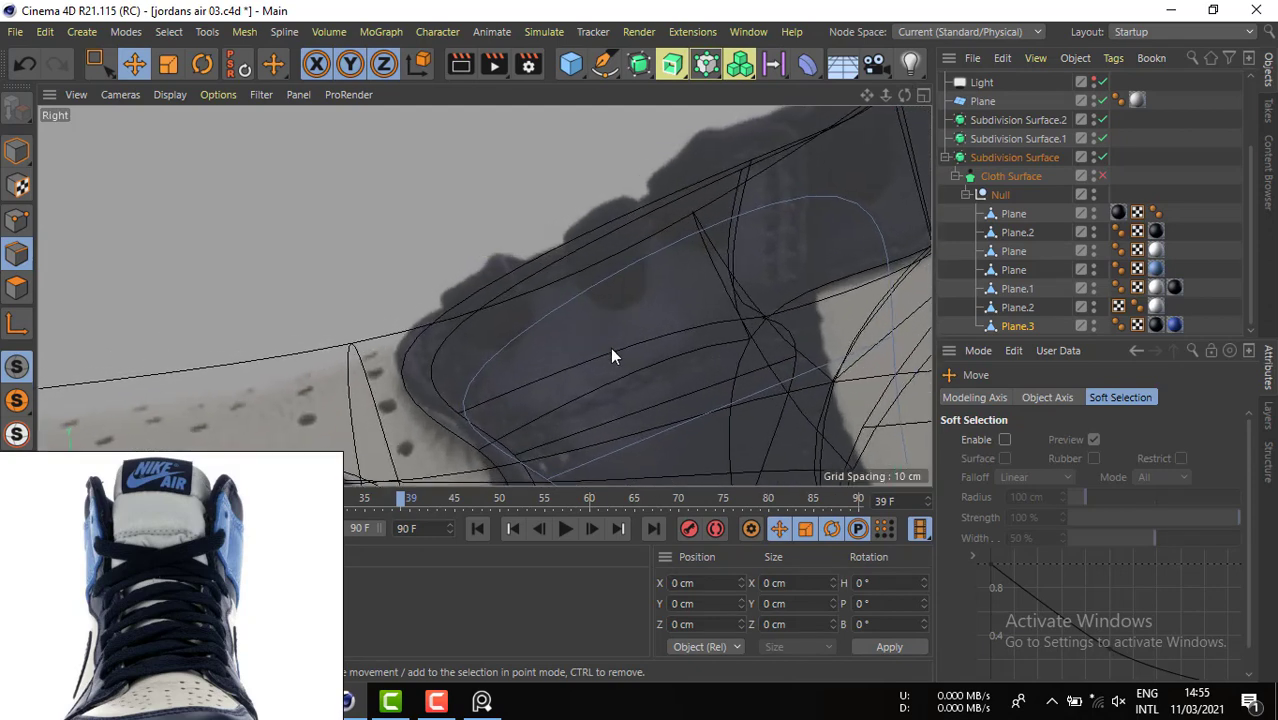
left_click(522, 326)
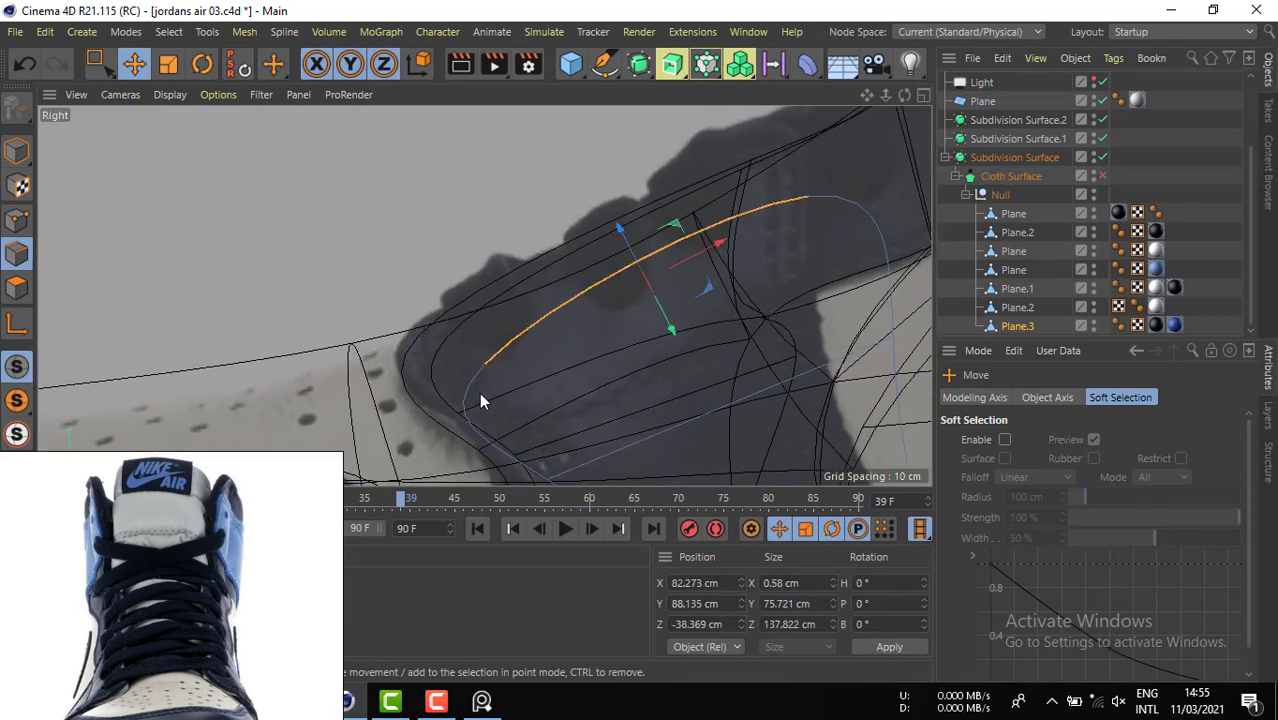
left_click(436, 372)
left_click(17, 221)
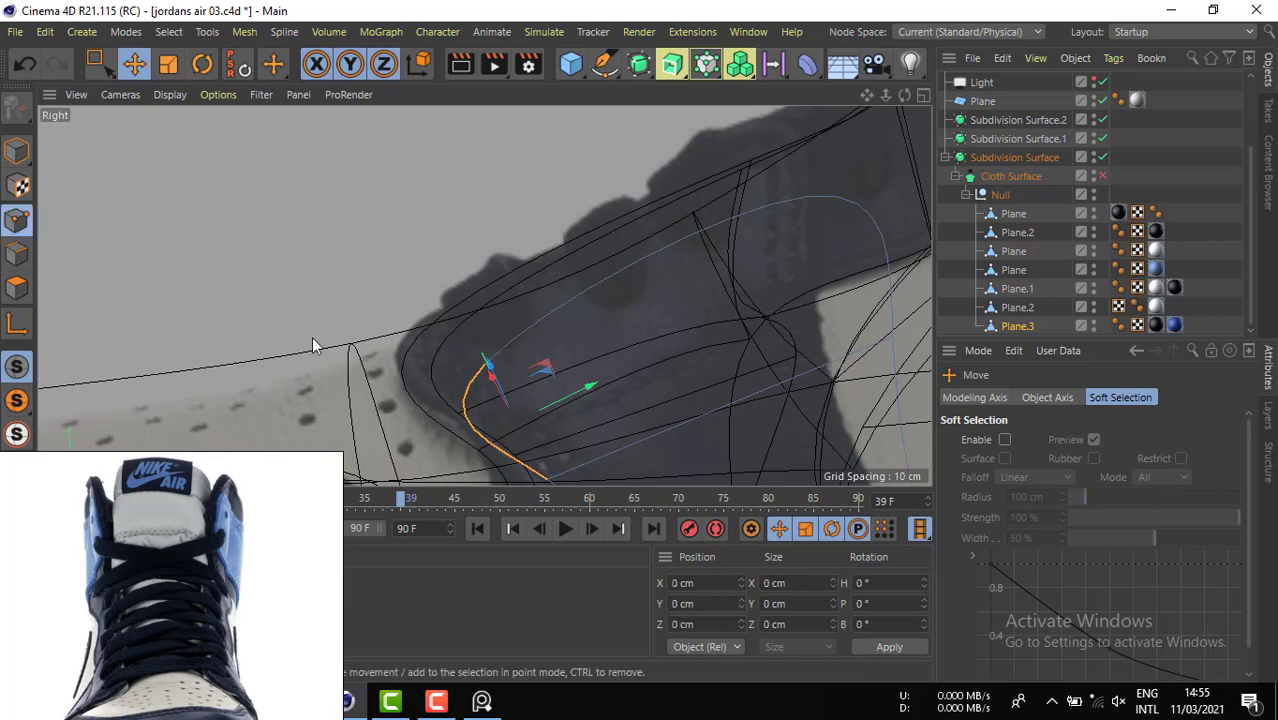
left_click(484, 373)
key("space")
scroll(727, 368, "down", 5)
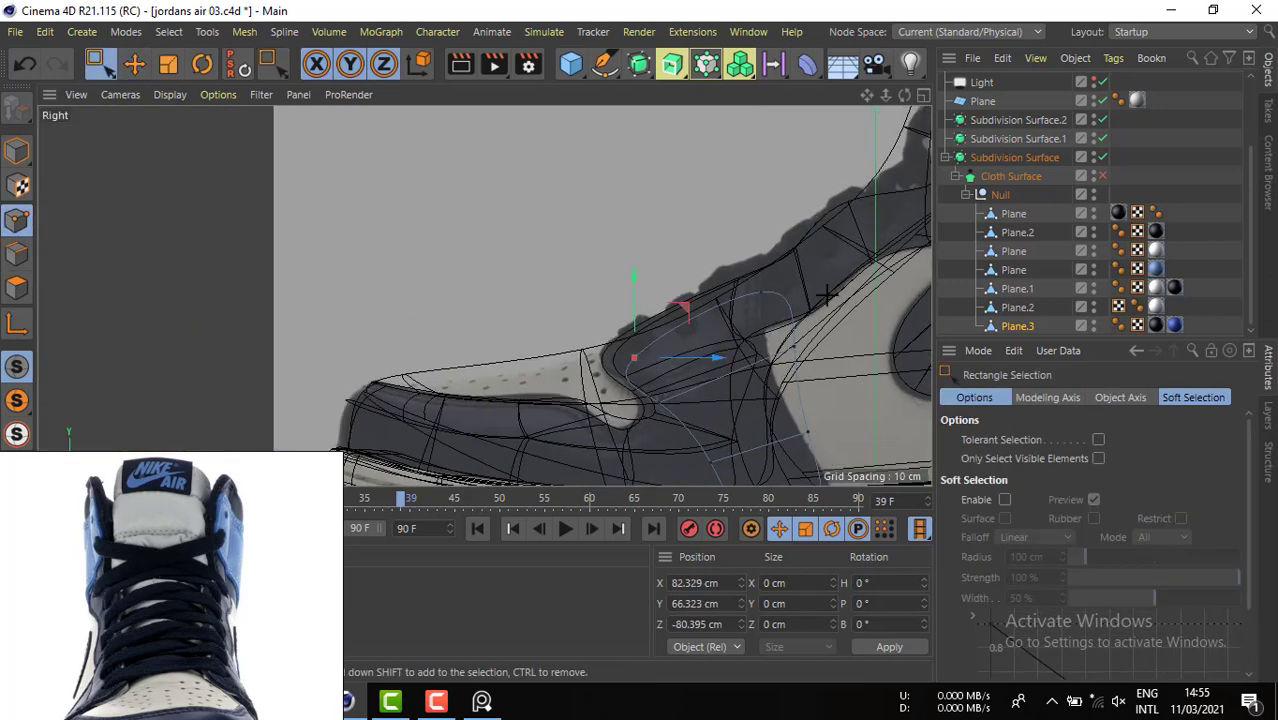
left_click_drag(558, 348, 688, 436)
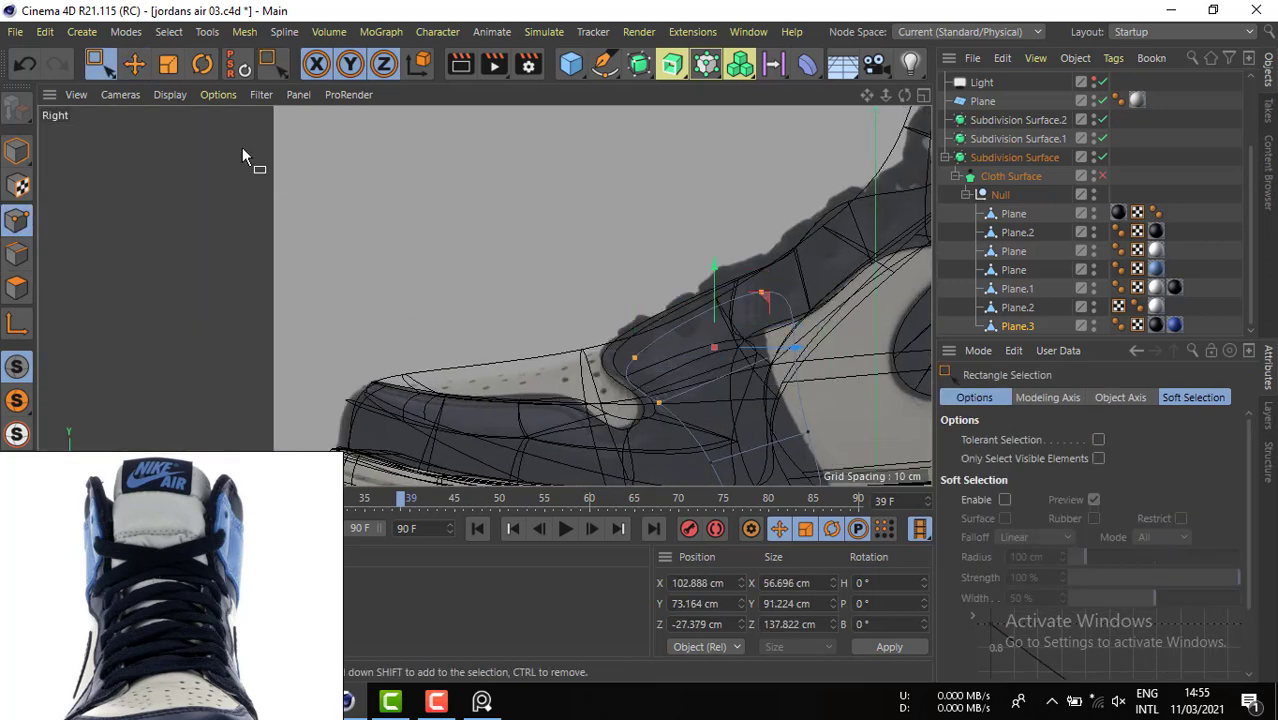
left_click(157, 67)
key("e")
left_click_drag(447, 237, 426, 224)
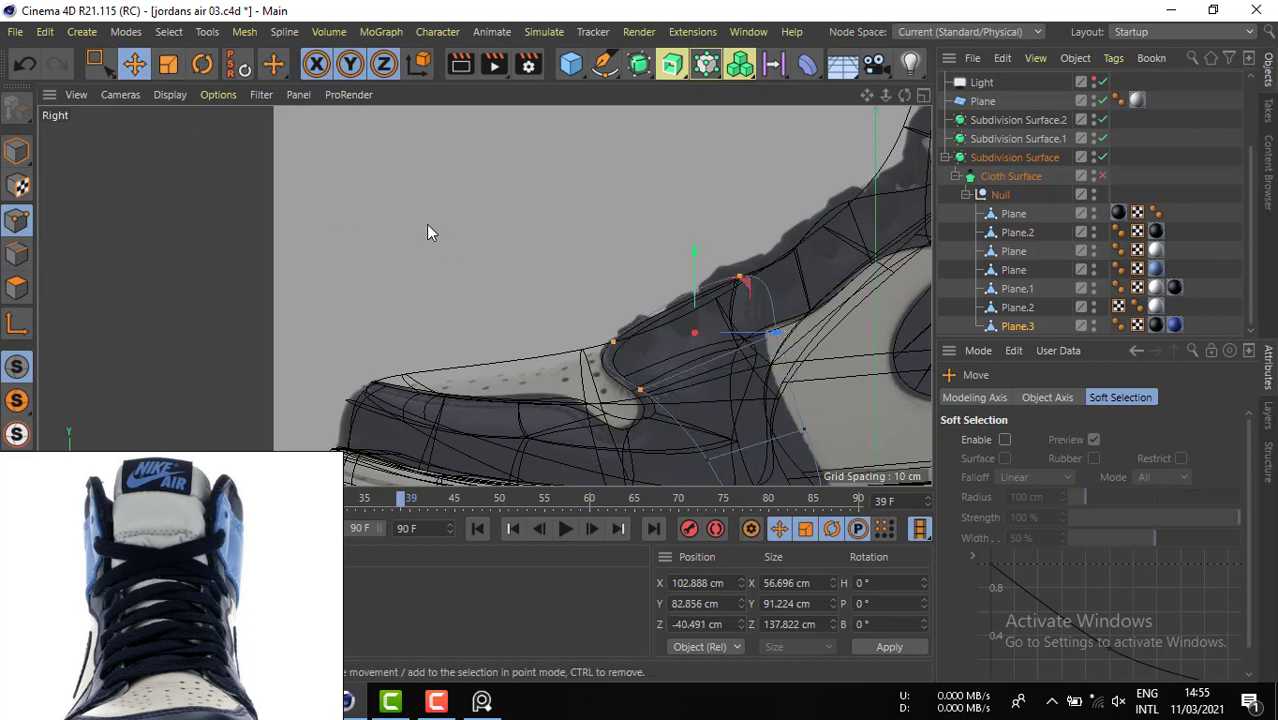
left_click_drag(455, 236, 461, 233)
left_click(18, 254)
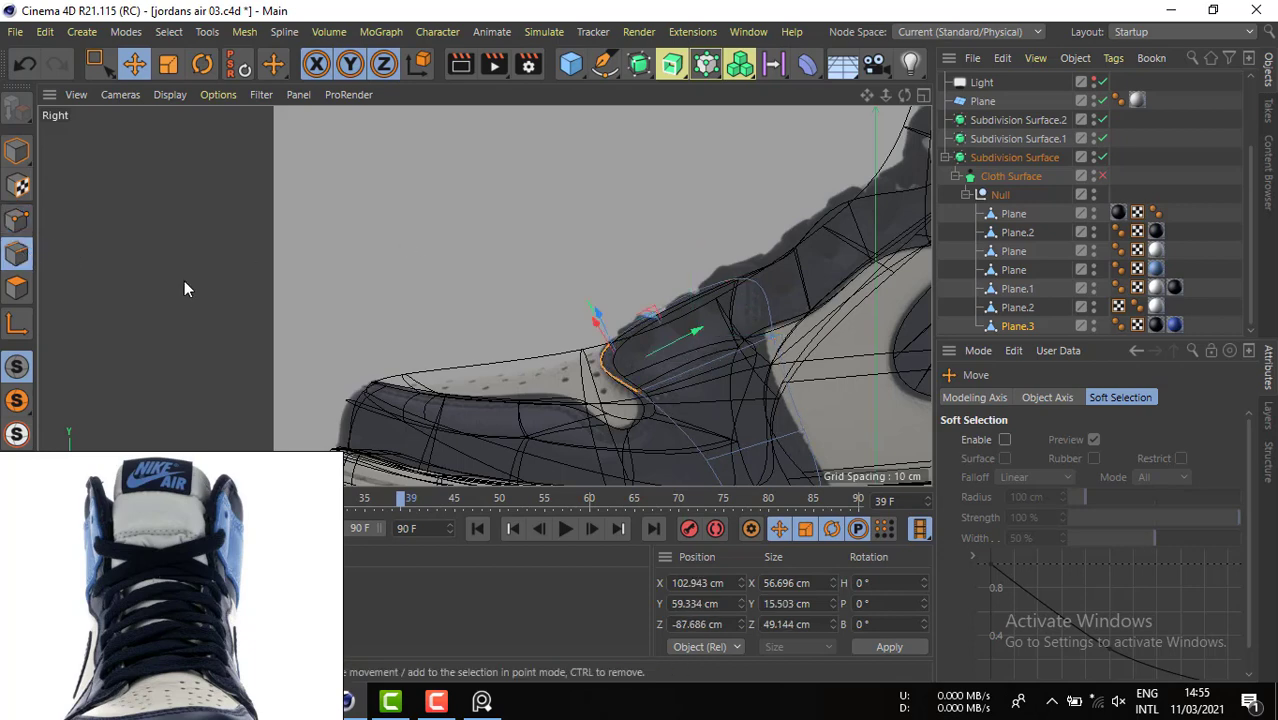
scroll(672, 341, "up", 5)
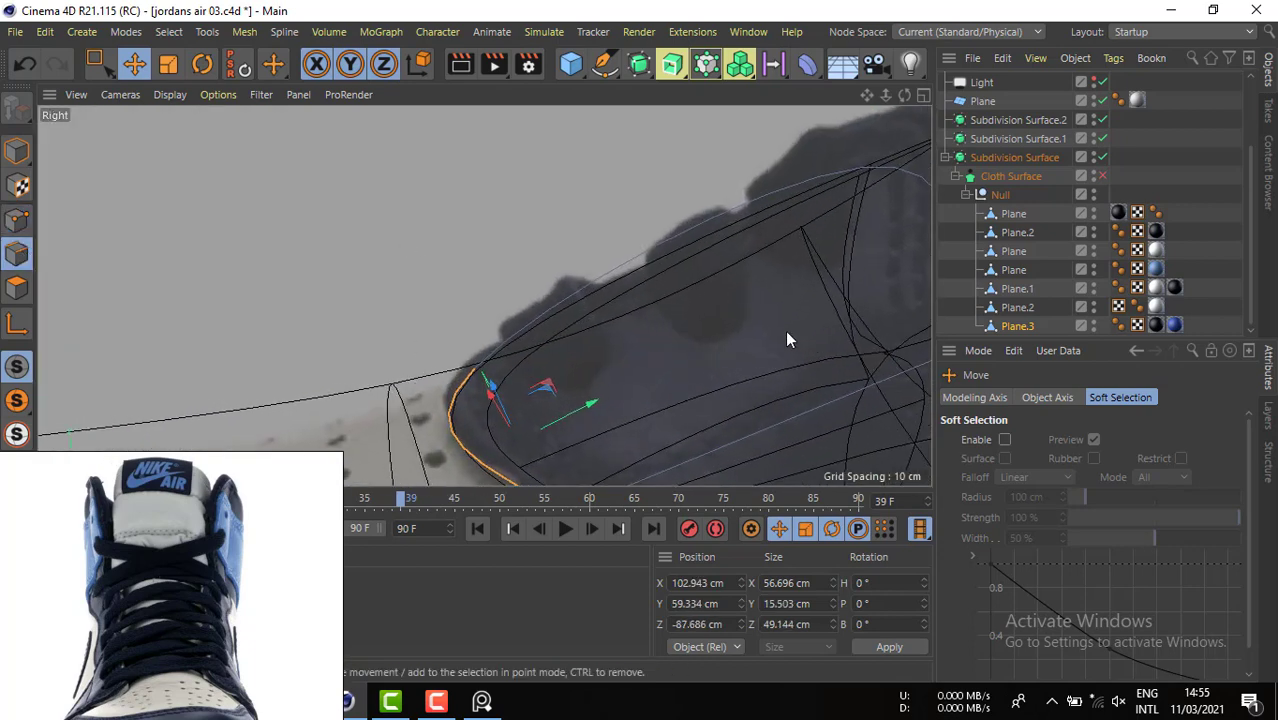
key("k")
key("l")
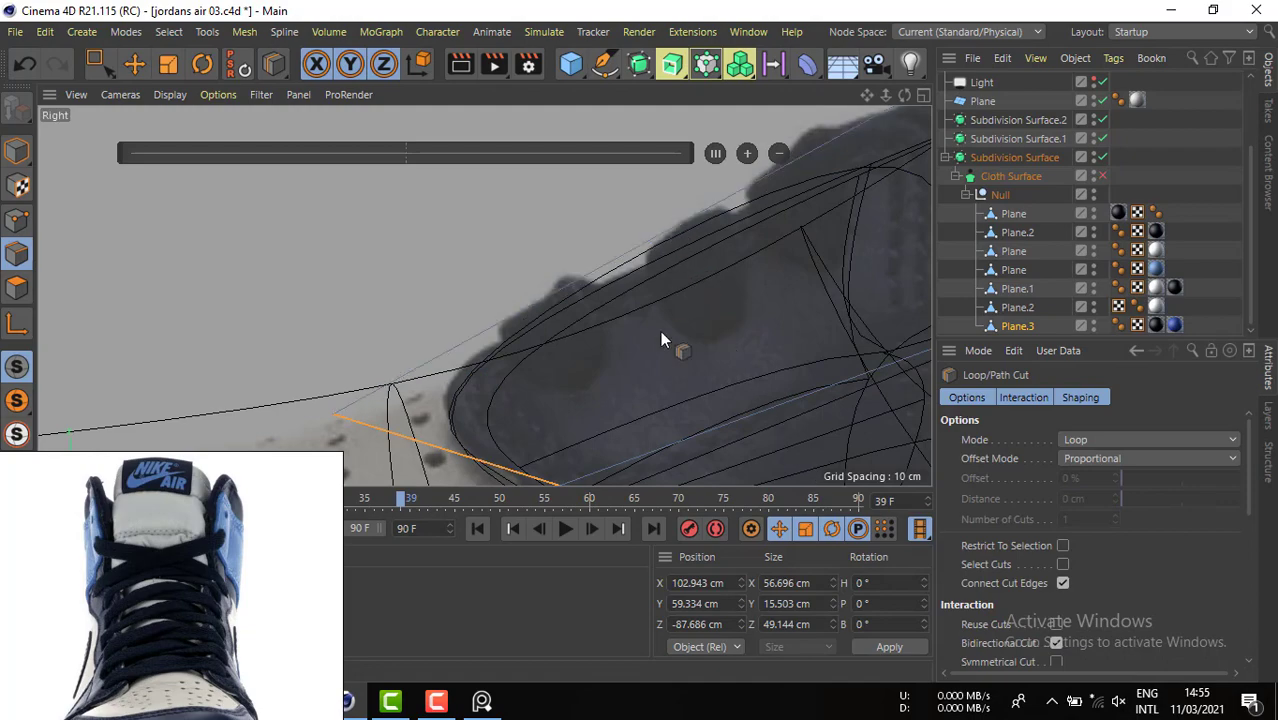
- Select the blue panel's top edge in the Perspective view and move it inward to about X 65 cm
key("F1")
left_click(134, 63)
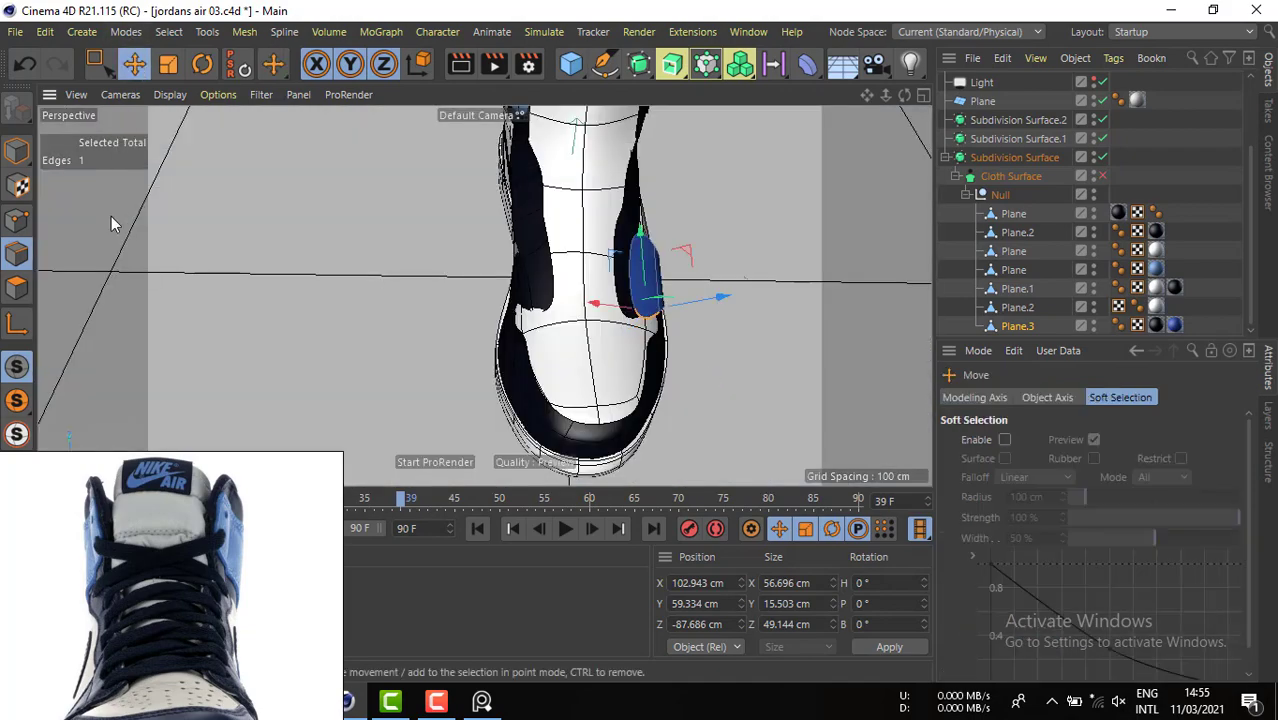
mouse_move(633, 237)
left_mouse_down("alt")
mouse_move(625, 264)
mouse_move(630, 251)
mouse_move(648, 260)
mouse_move(641, 249)
left_mouse_up("alt")
left_click(622, 283)
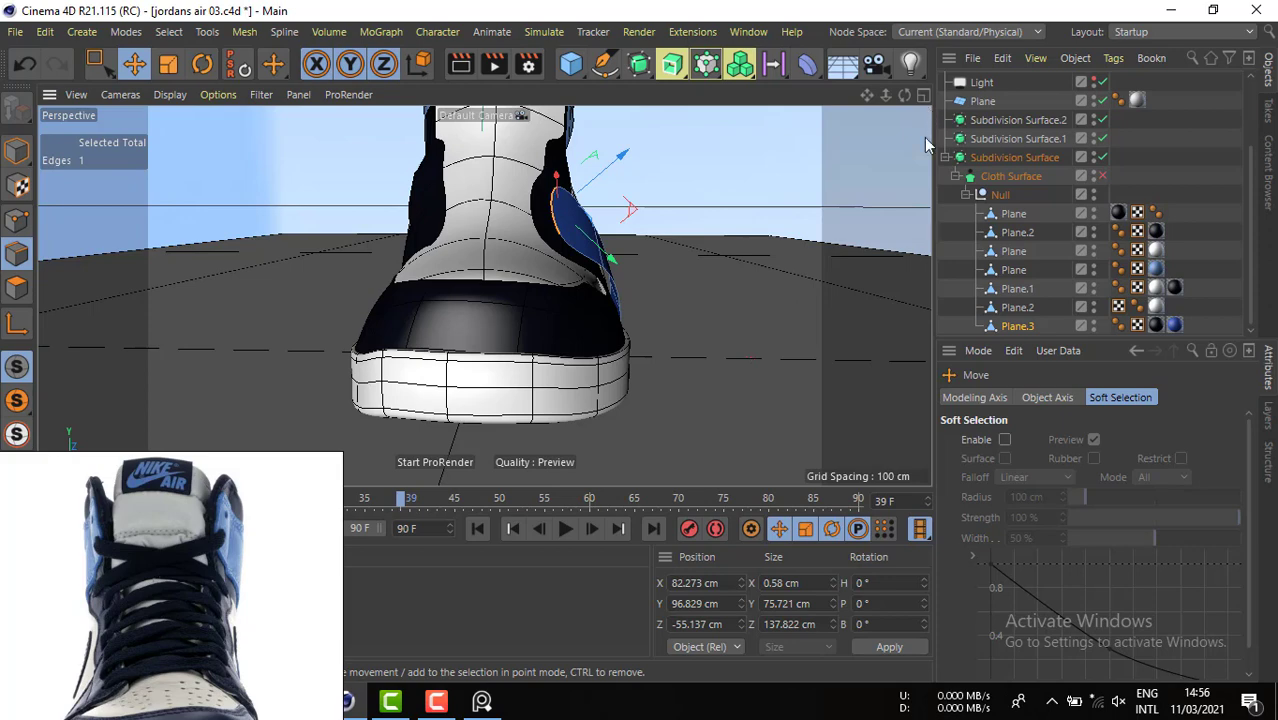
left_click_drag(628, 221, 584, 217, "alt")
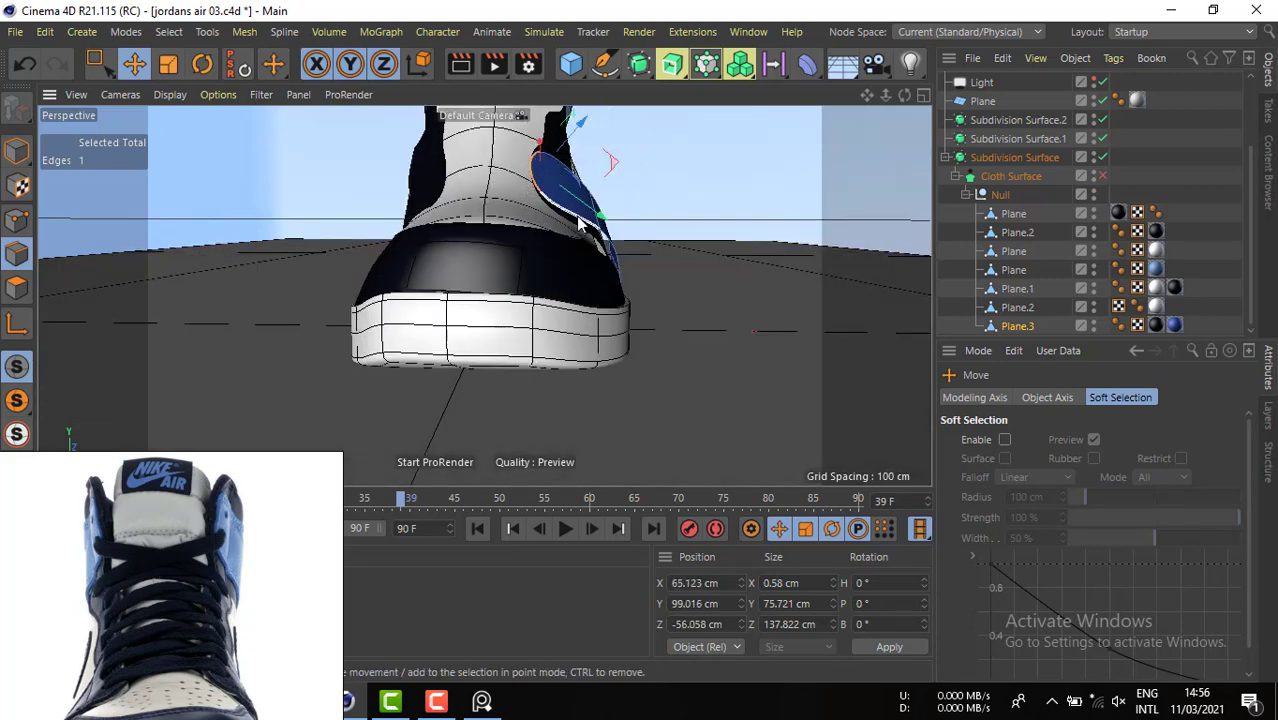
- Select the crosswise edge in the middle of the blue panel and move it inward to about X 113.5 cm
right_click_drag(642, 198, 668, 193, "alt")
left_click(668, 193)
left_click(597, 212)
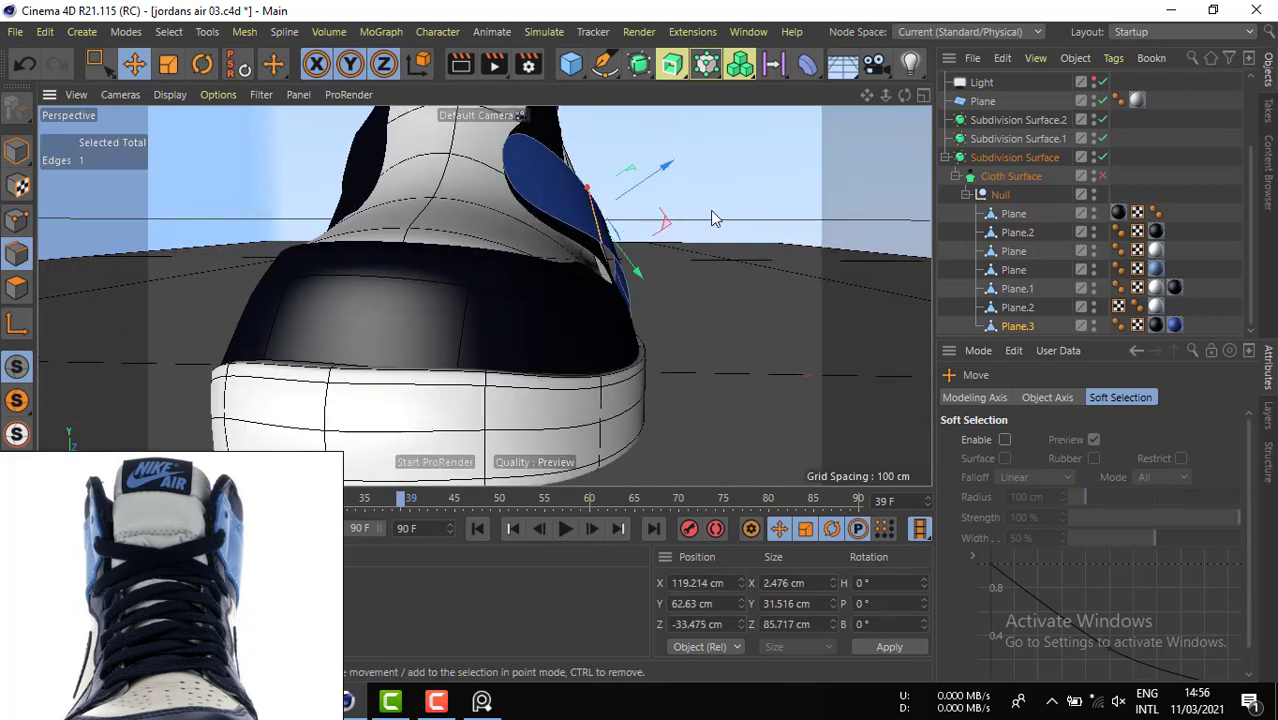
left_click_drag(710, 210, 384, 226)
- Add a lengthwise loop cut through the blue side panel at about 53.7 % offset
middle_click_drag(566, 158, 601, 182, "alt")
left_click_drag(602, 184, 614, 206, "alt")
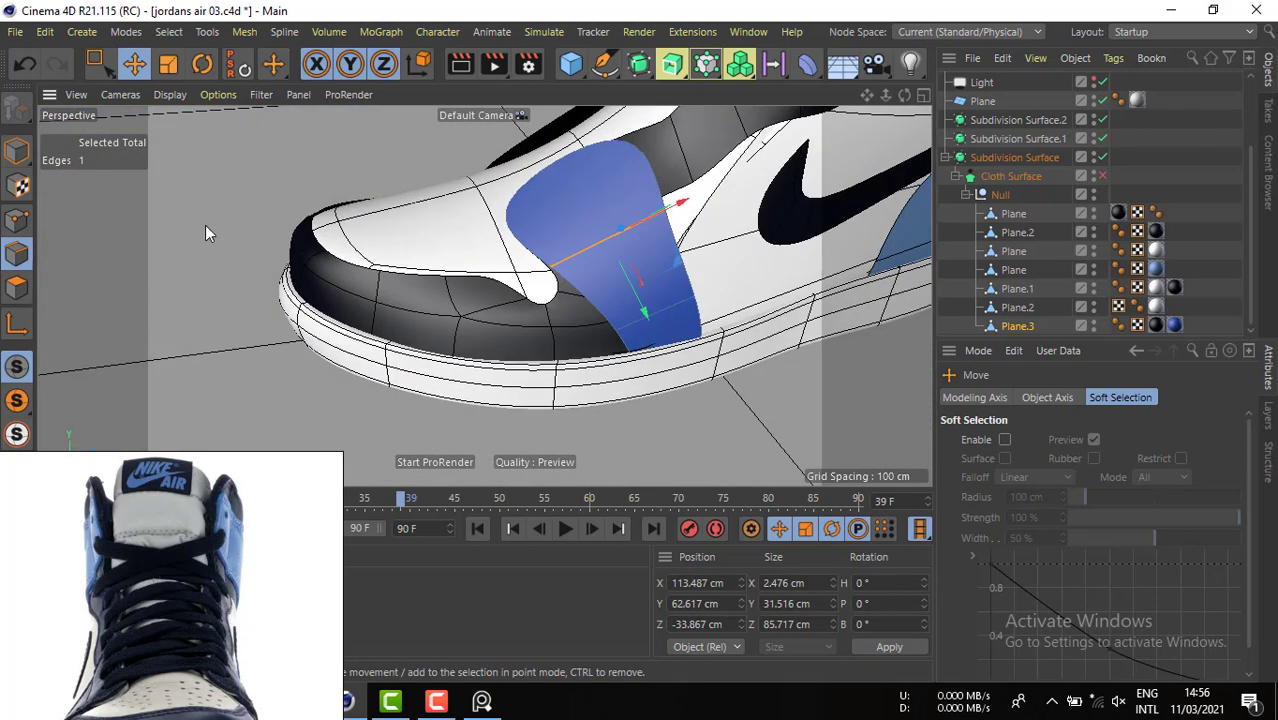
key("k")
key("l")
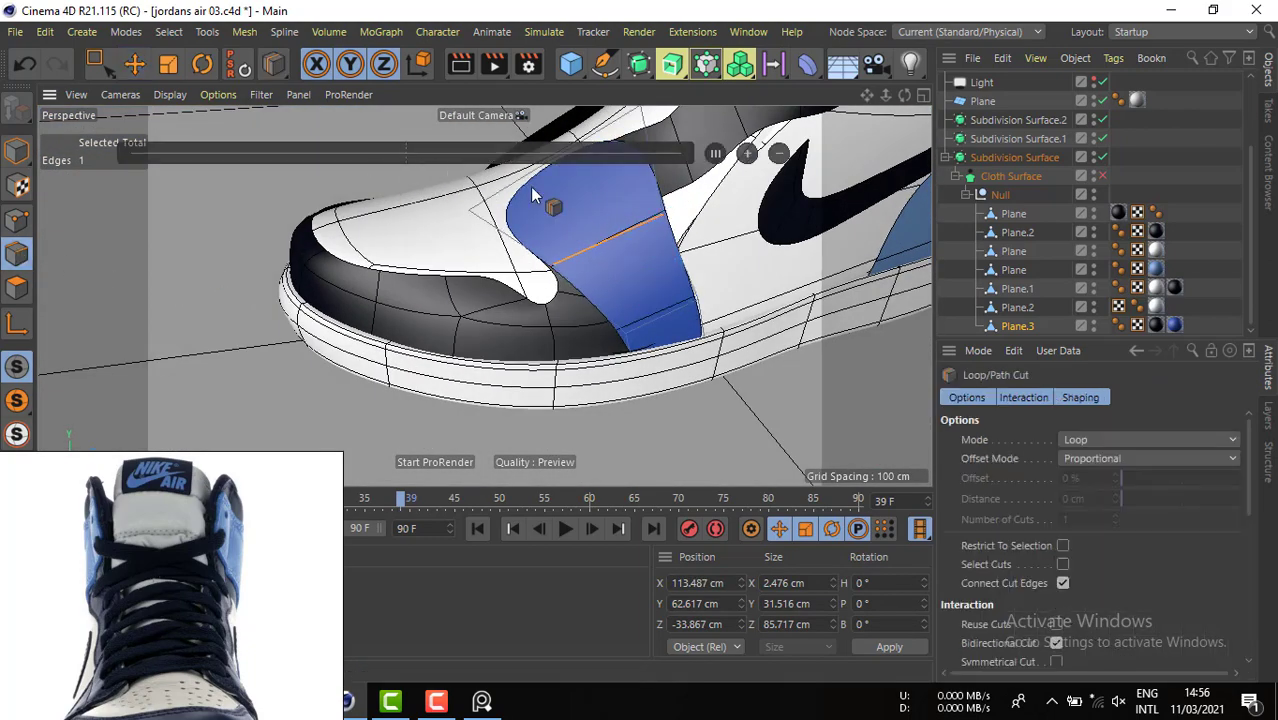
left_click_drag(530, 186, 575, 232, "alt")
left_click(577, 235)
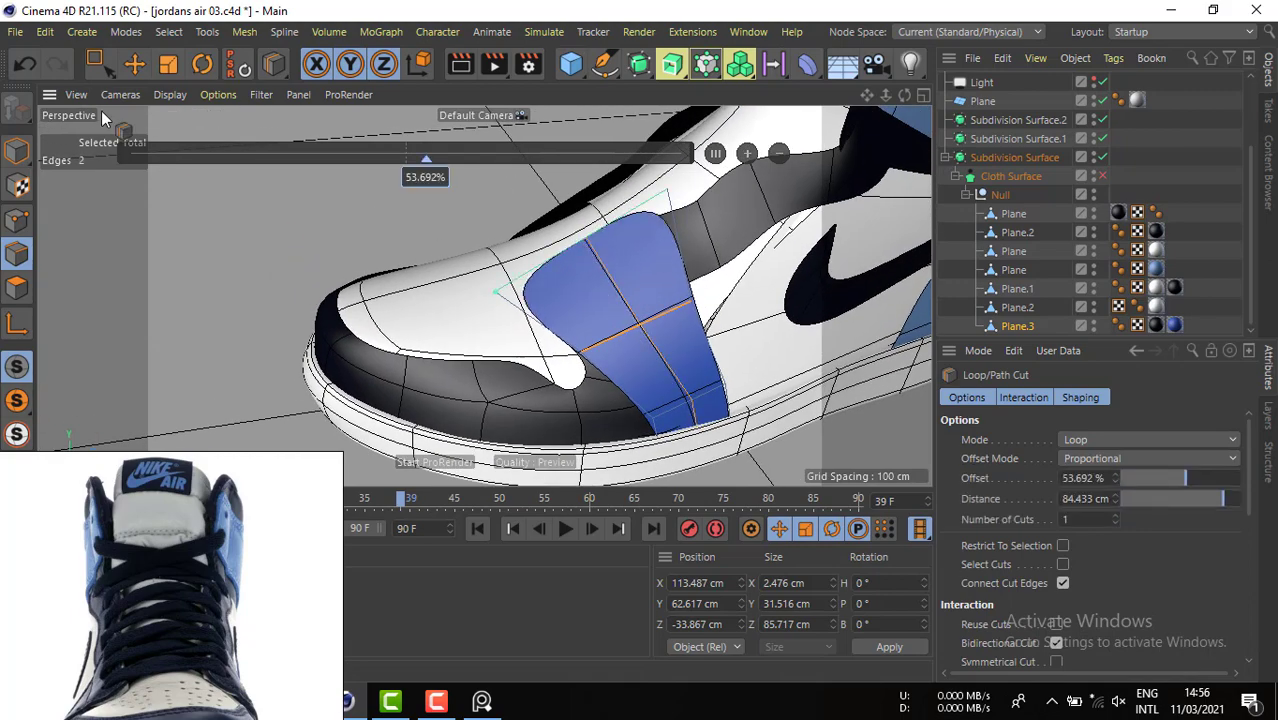
- Select the cut's point on the blue panel's top edge and move it to about X 66 cm, Y 94 cm
left_click(134, 63)
left_click(16, 220)
left_click(582, 240)
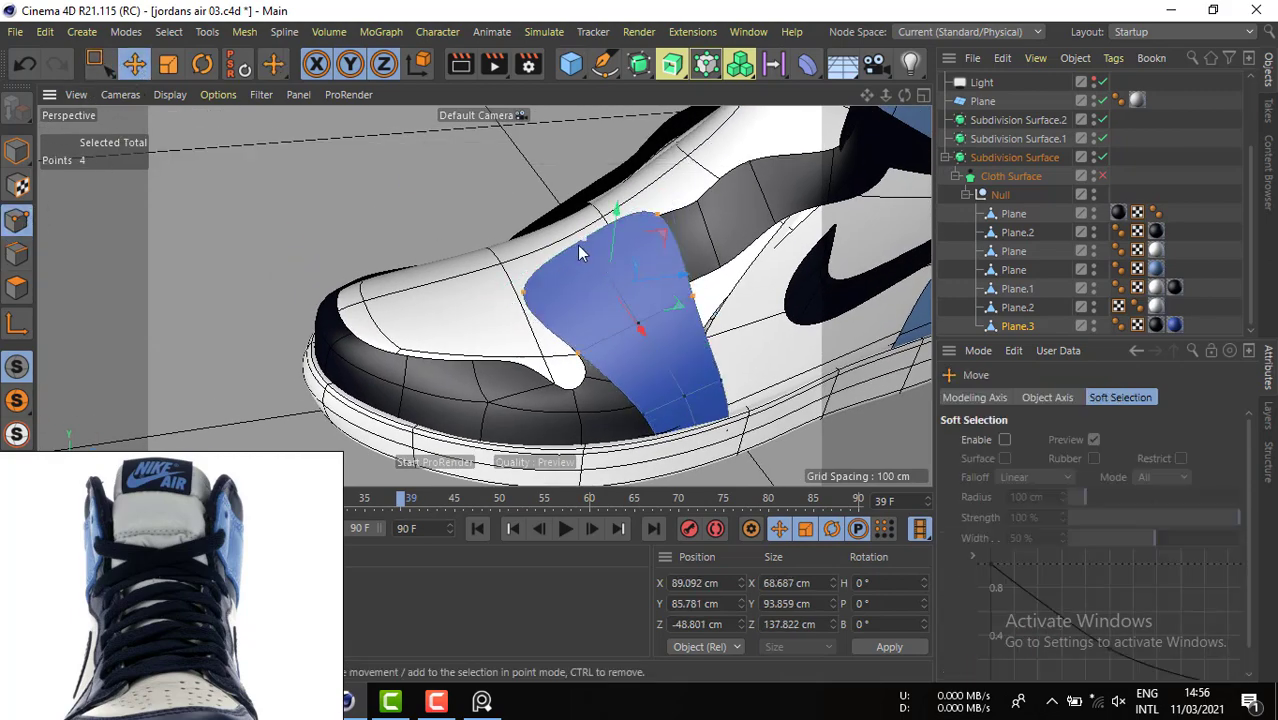
left_click_drag(590, 297, 606, 318, "alt")
right_click_drag(592, 222, 672, 216, "alt")
left_click_drag(666, 200, 699, 246)
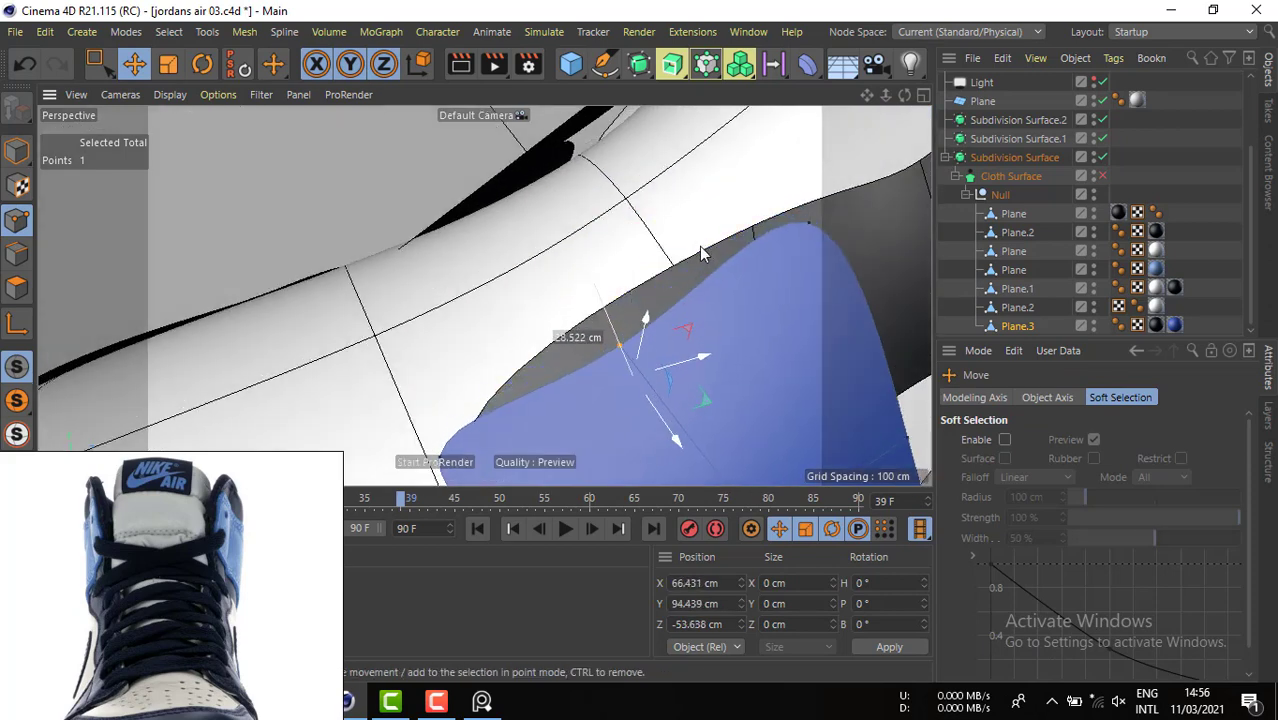
- Raise the middle point of the panel's top edge to about Y 98 cm in the Right view, following the black strip's outline
right_click_drag(782, 265, 752, 266, "alt")
middle_click_drag(753, 272, 660, 152, "alt")
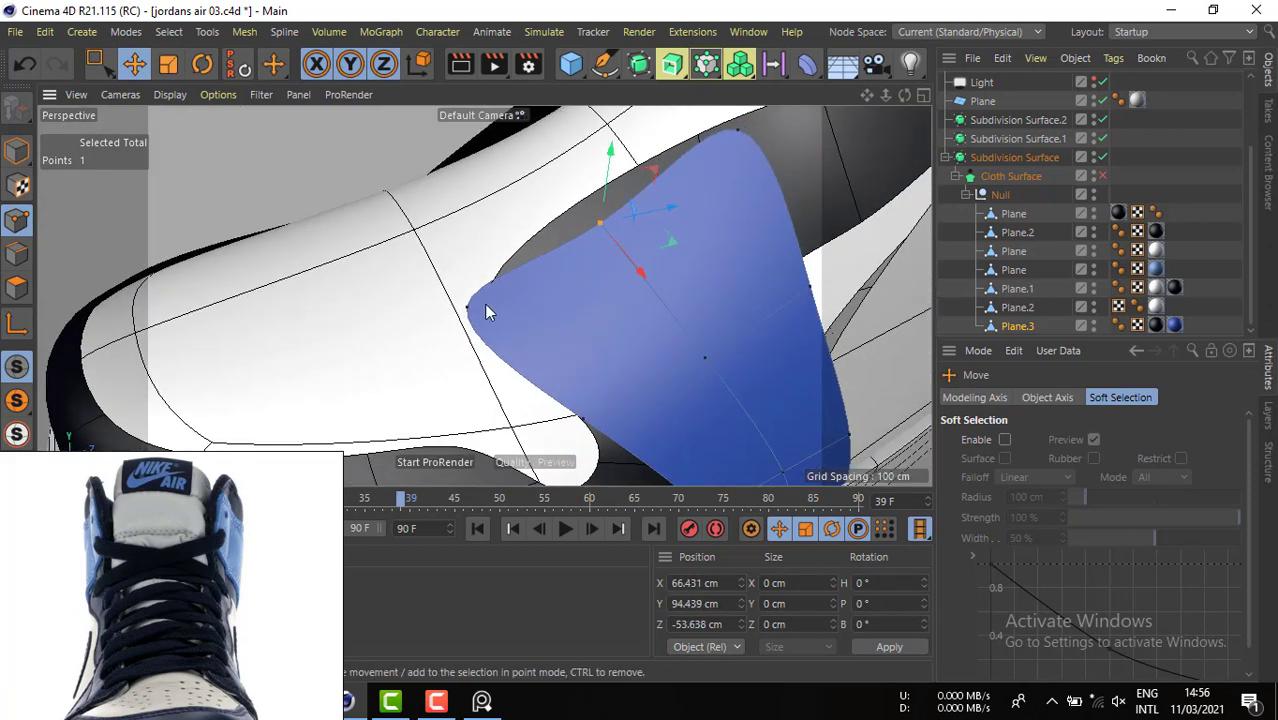
middle_click(513, 269)
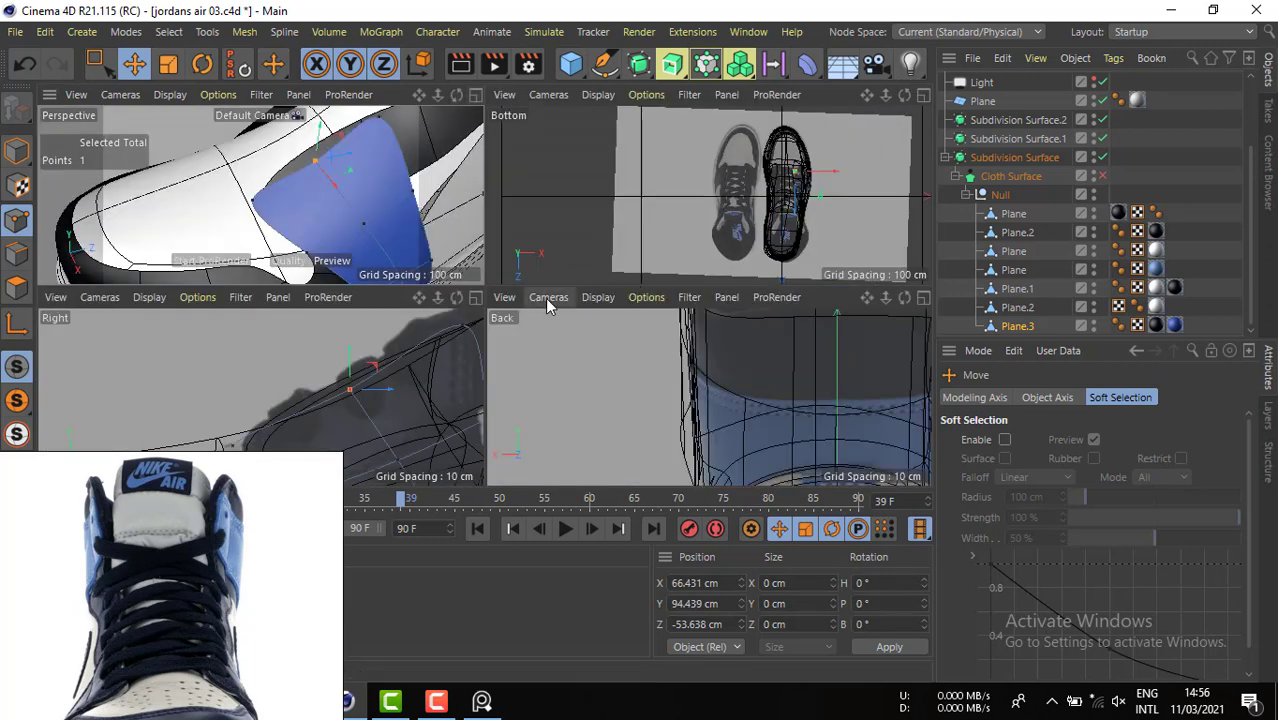
middle_click(474, 301)
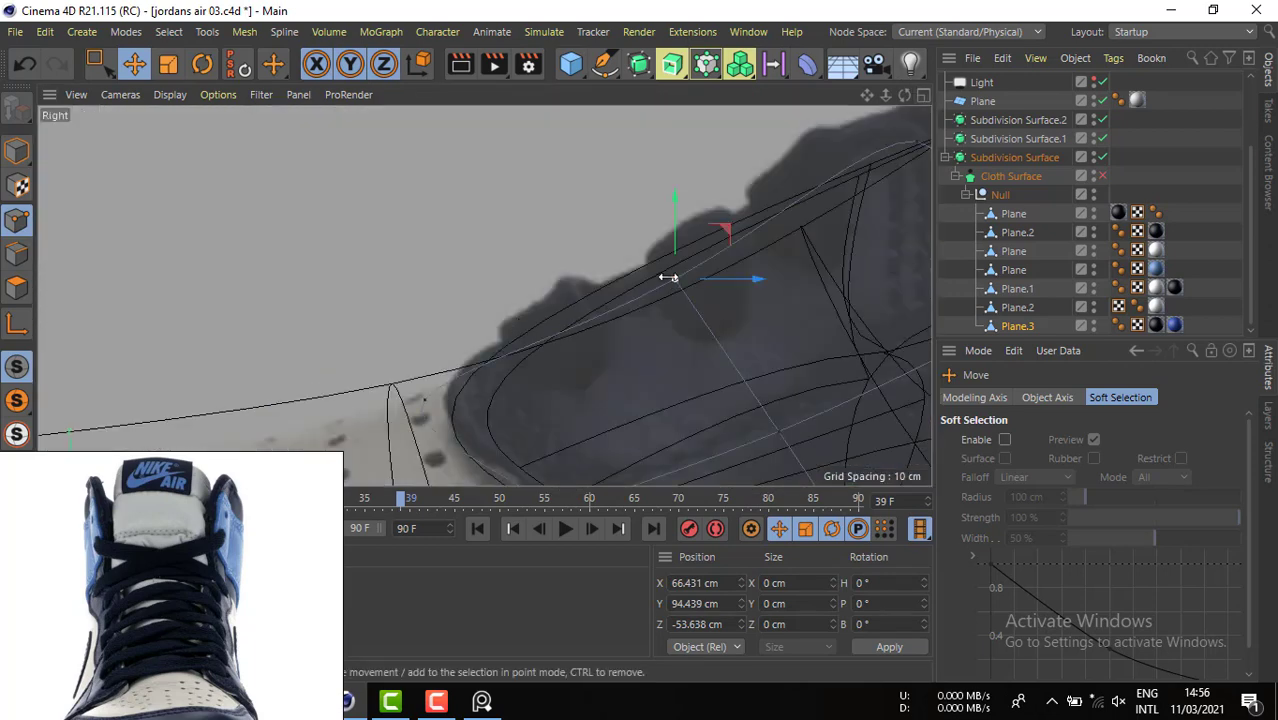
left_click_drag(669, 278, 671, 262)
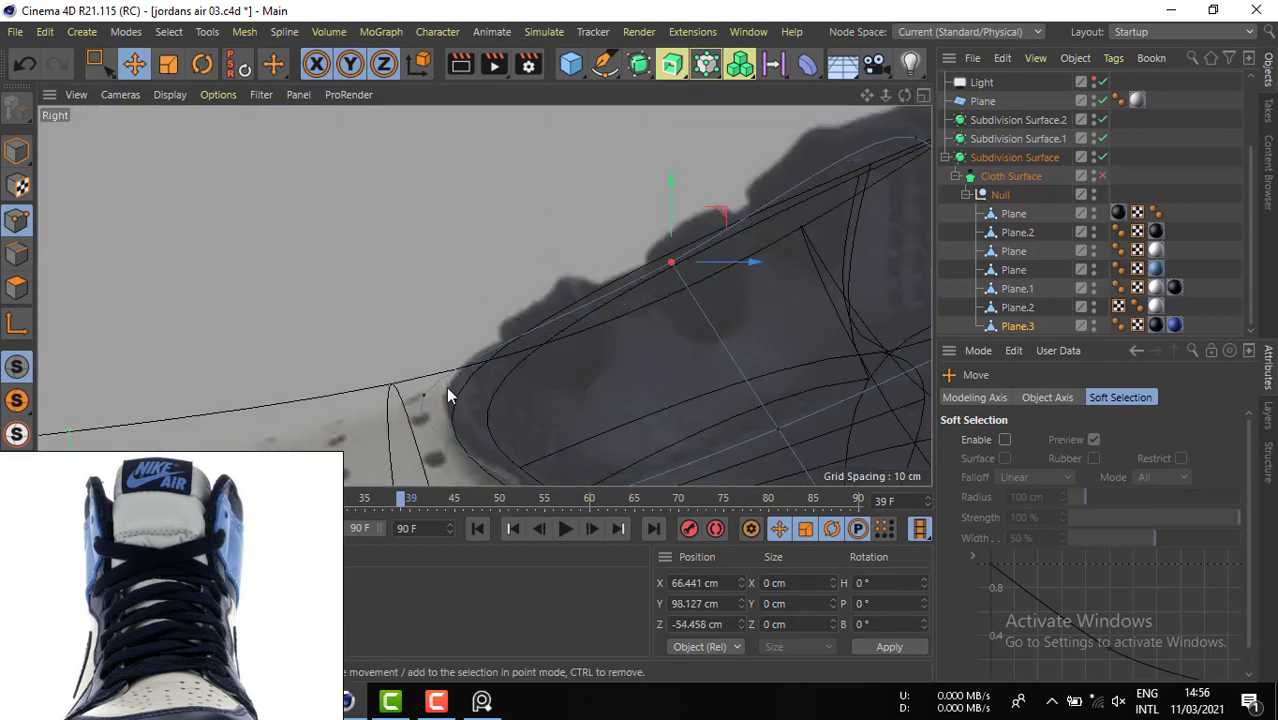
- Reposition the blue panel's front corner point and upper rear corner point in the Right view to follow the reference outline
left_click(424, 394)
left_click_drag(325, 335, 347, 329)
scroll(600, 246, "down", 3)
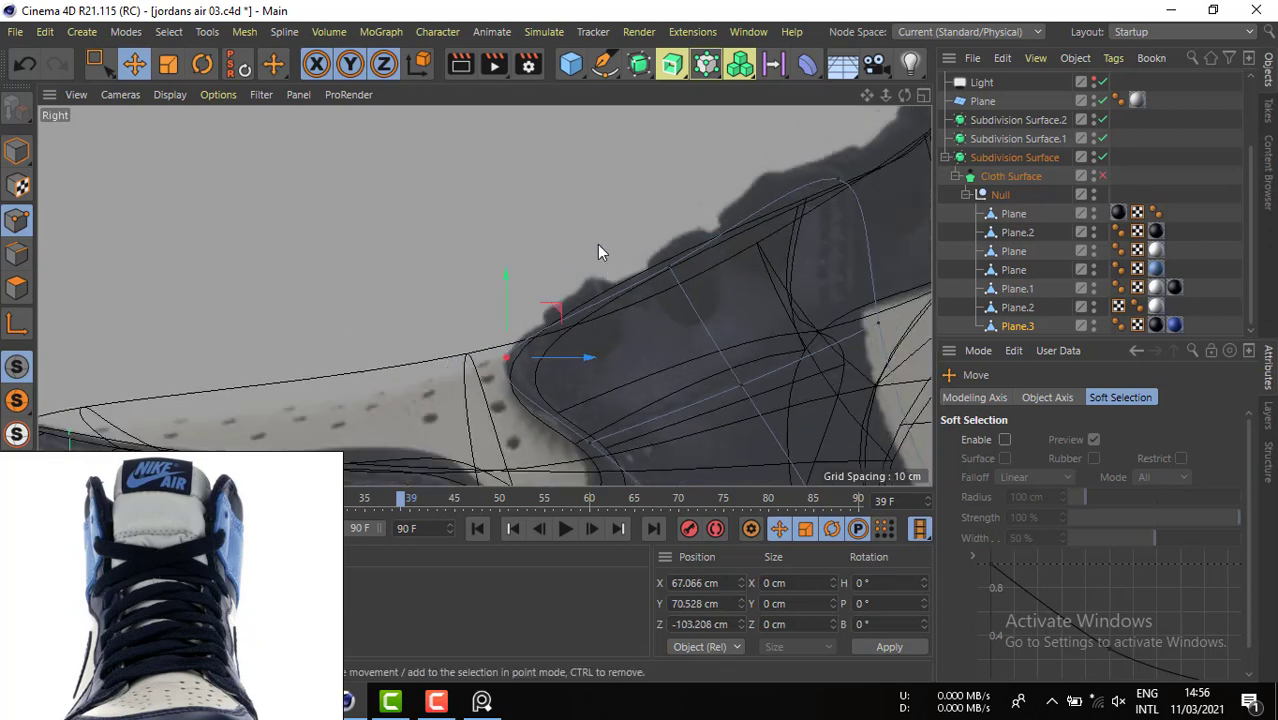
middle_click_drag(597, 244, 714, 208, "alt")
left_click(740, 192)
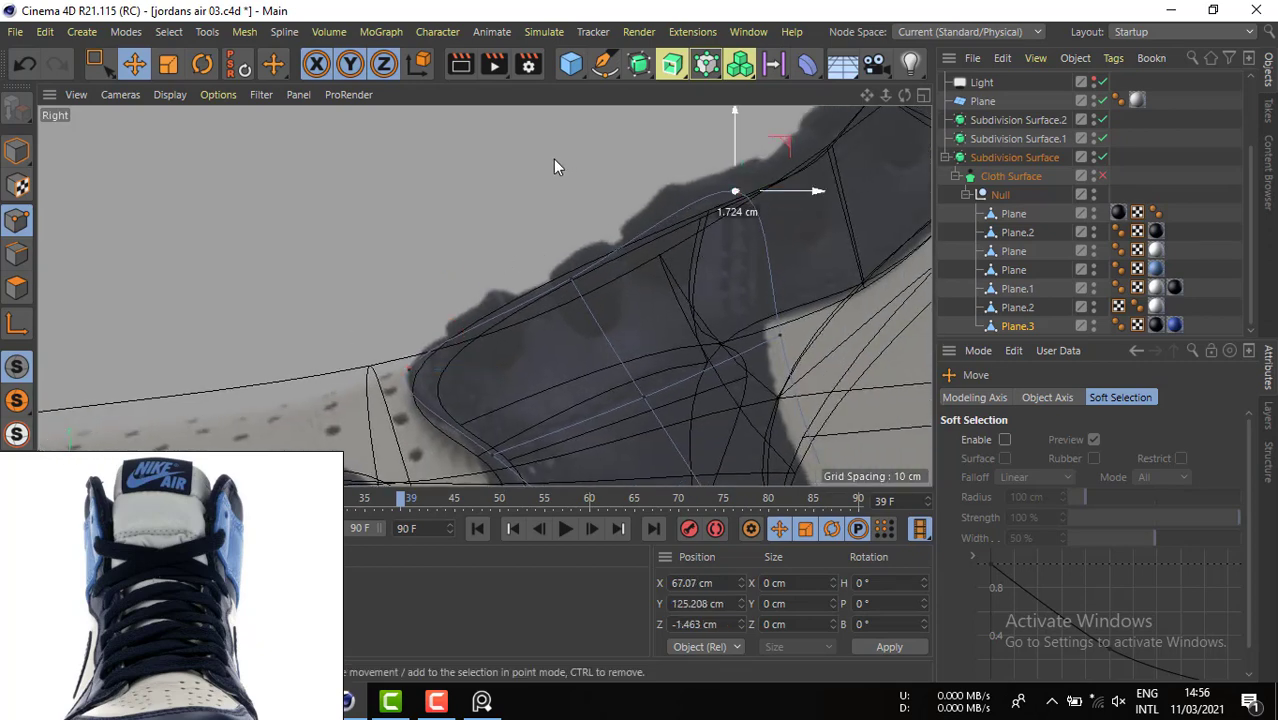
- Move the point on the blue panel's rear edge down and forward to about Y 78 cm, Z 6 cm
left_click(787, 331)
left_click(781, 333)
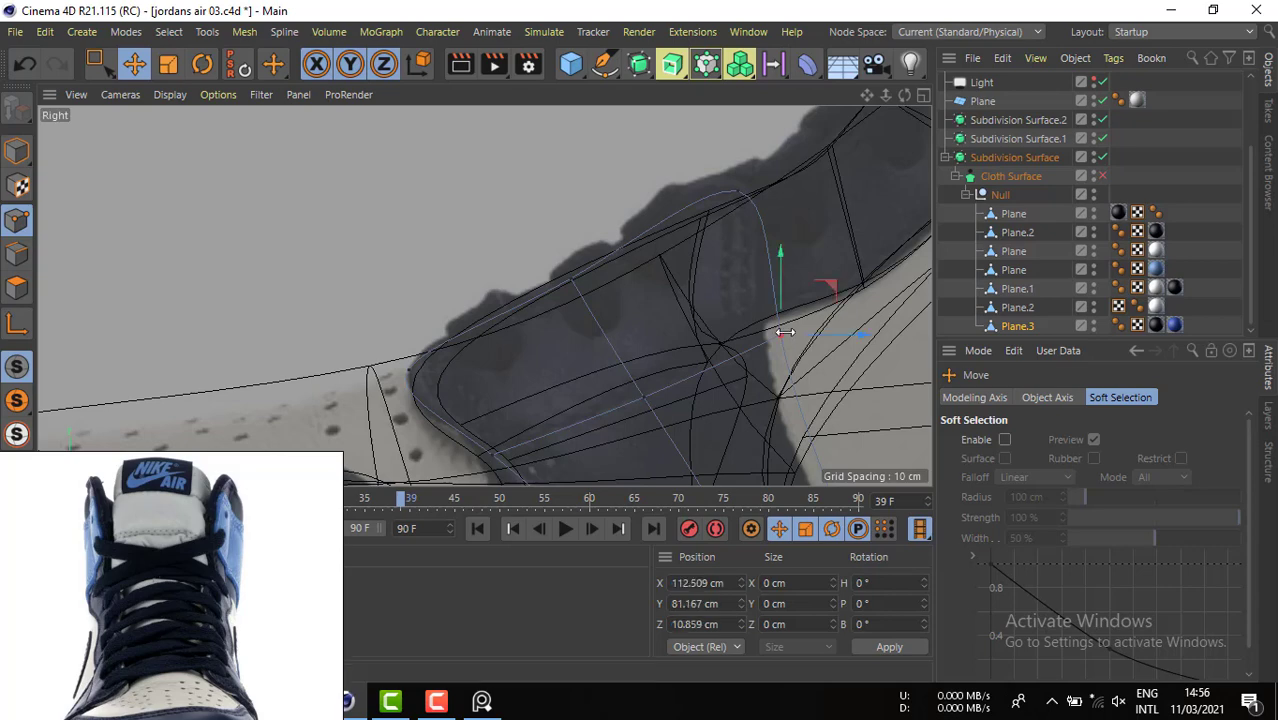
left_click_drag(902, 242, 893, 250)
middle_click_drag(559, 405, 646, 288, "alt")
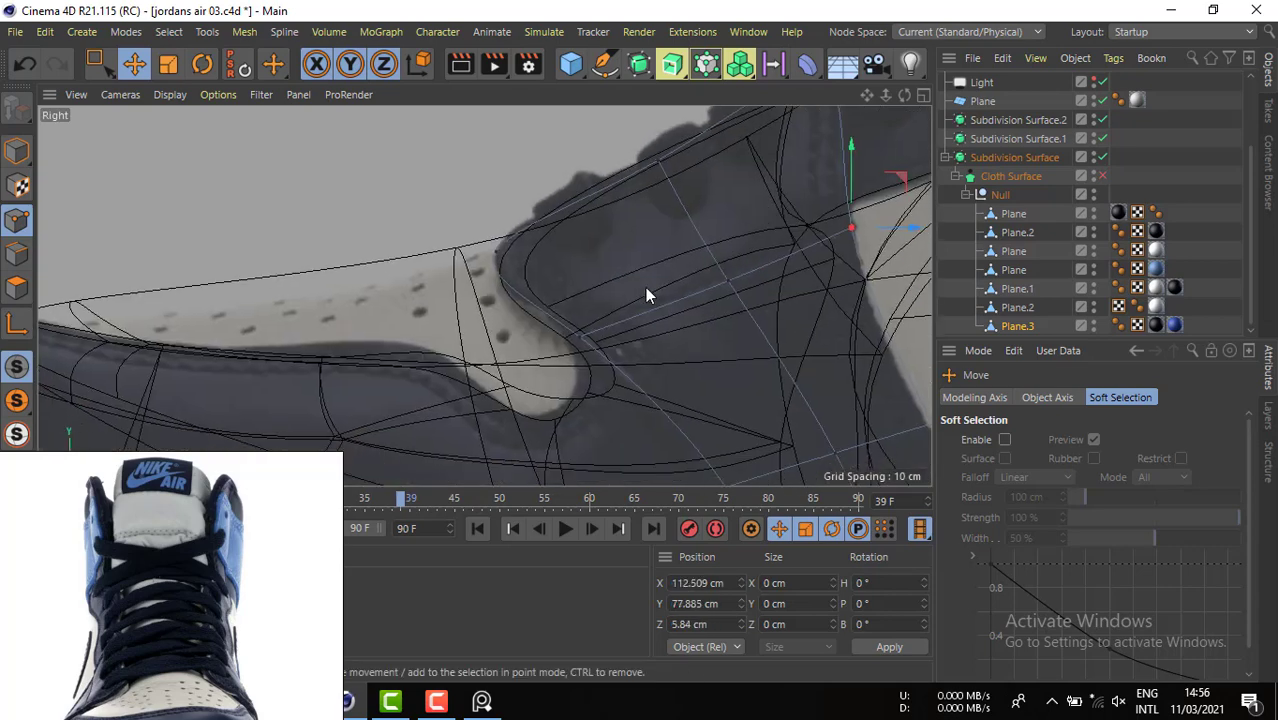
- Nudge the middle point of the blue panel's top edge in the Perspective view and select the upper rear corner point
left_click(922, 94)
middle_click(466, 118)
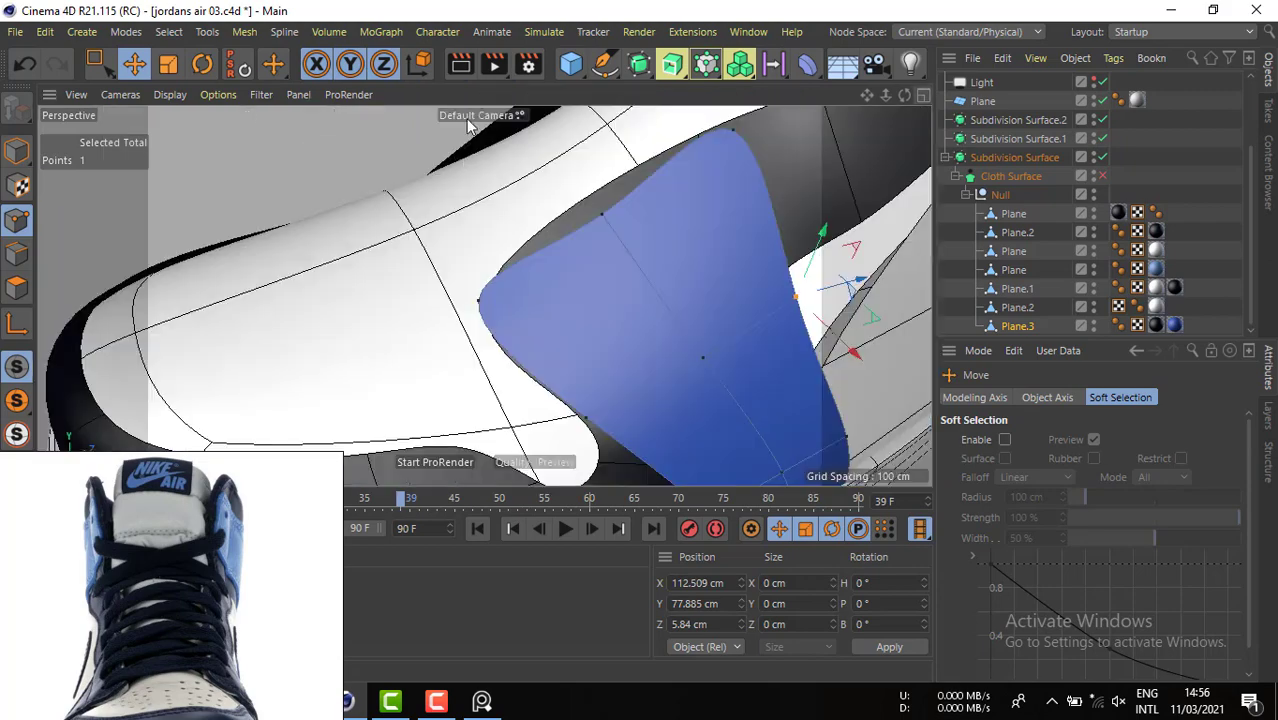
left_click(594, 222)
mouse_move(570, 281)
left_mouse_down("alt")
mouse_move(789, 221)
mouse_move(827, 251)
mouse_move(897, 237)
mouse_move(607, 289)
mouse_move(554, 278)
mouse_move(579, 270)
left_mouse_up("alt")
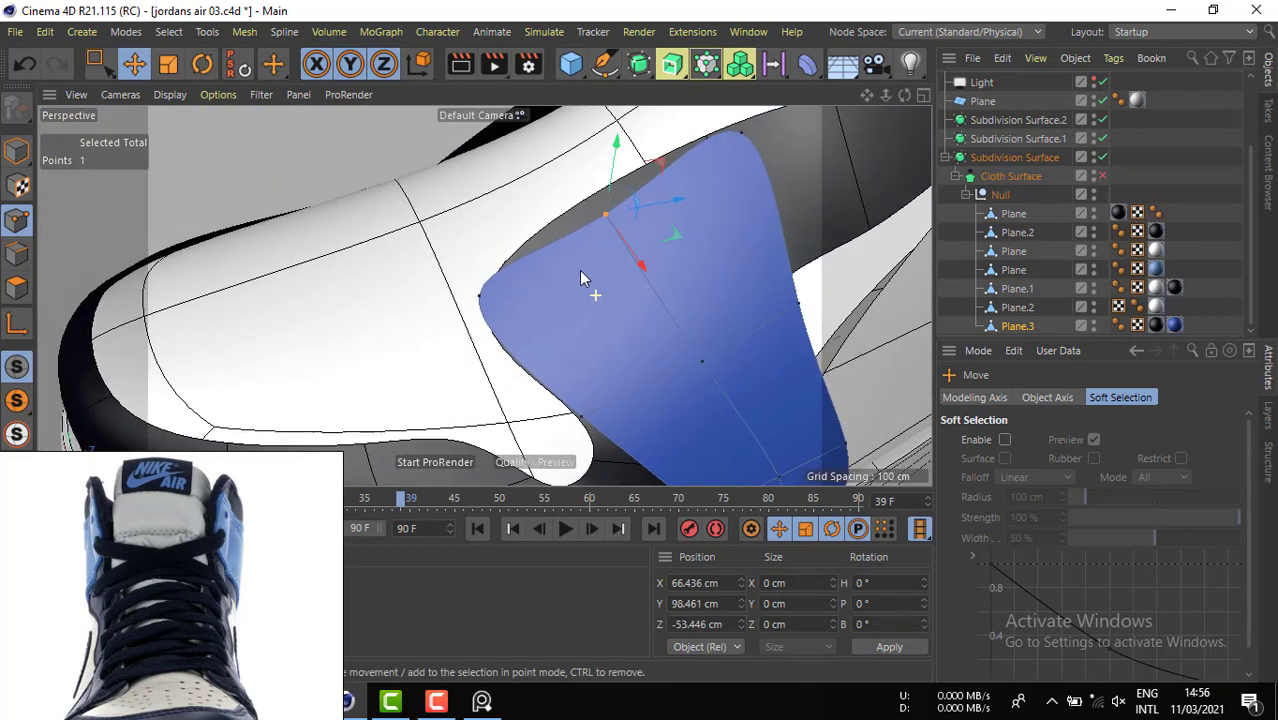
left_click(740, 141)
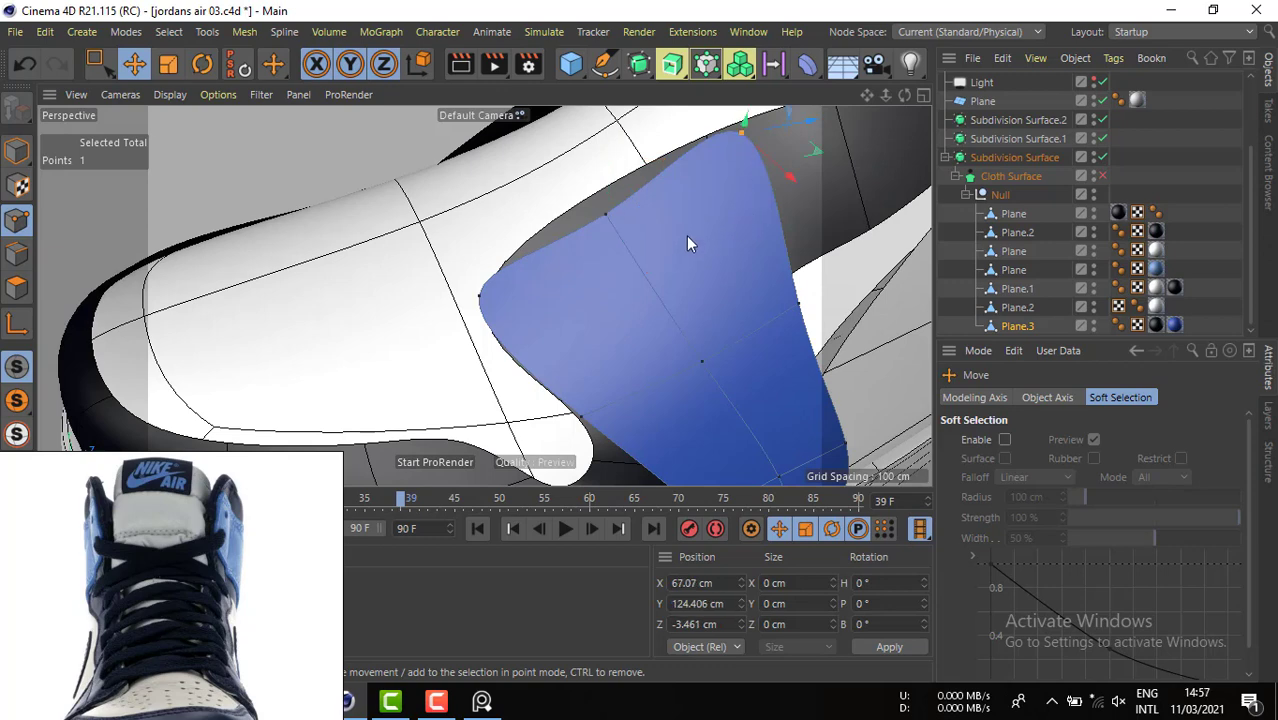
left_click(1017, 289)
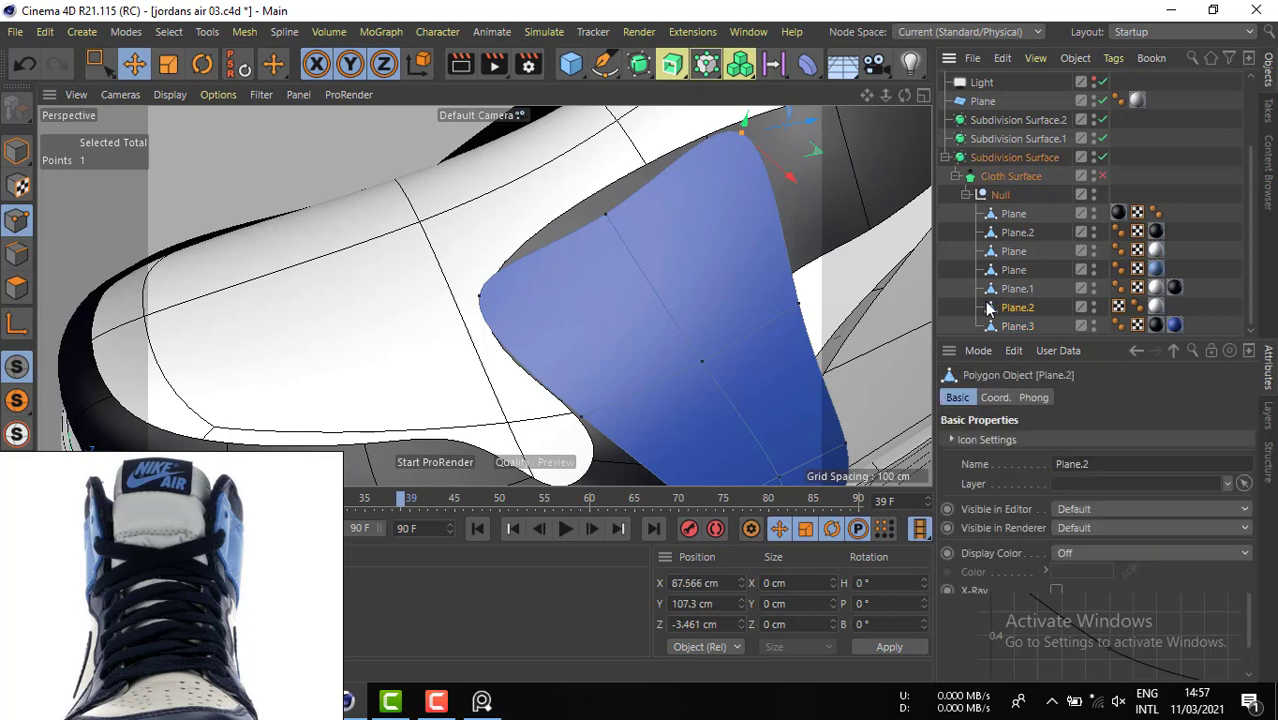
left_click(1006, 270)
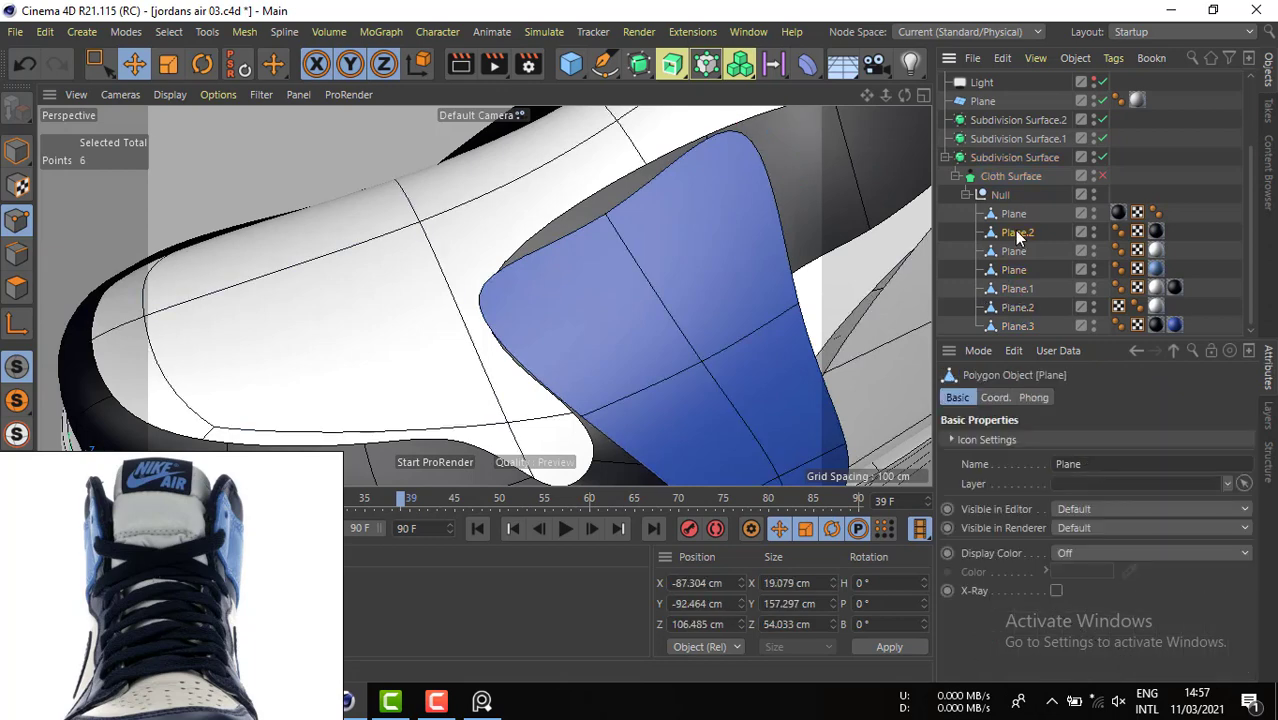
left_click(1013, 214)
left_click(1015, 328)
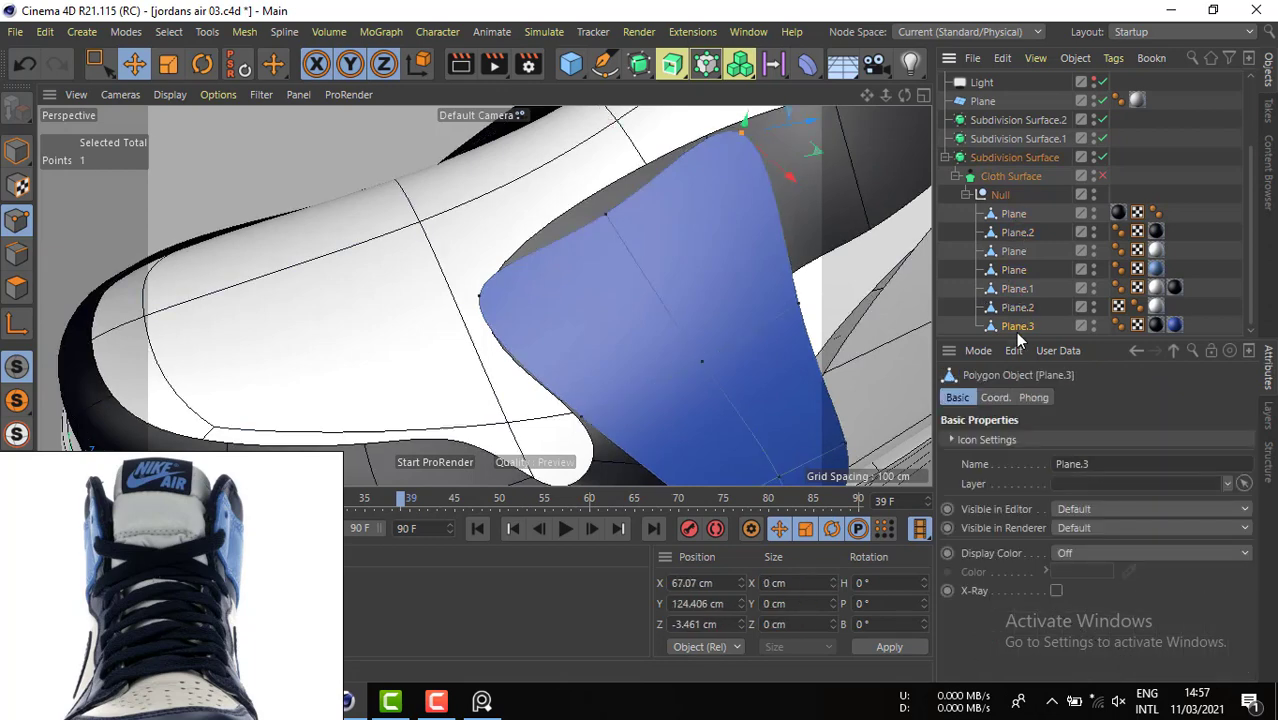
- Select the dark toe and lace overlay mesh, the first Plane under the Null, and box-select points at its toe end
left_click(1015, 309)
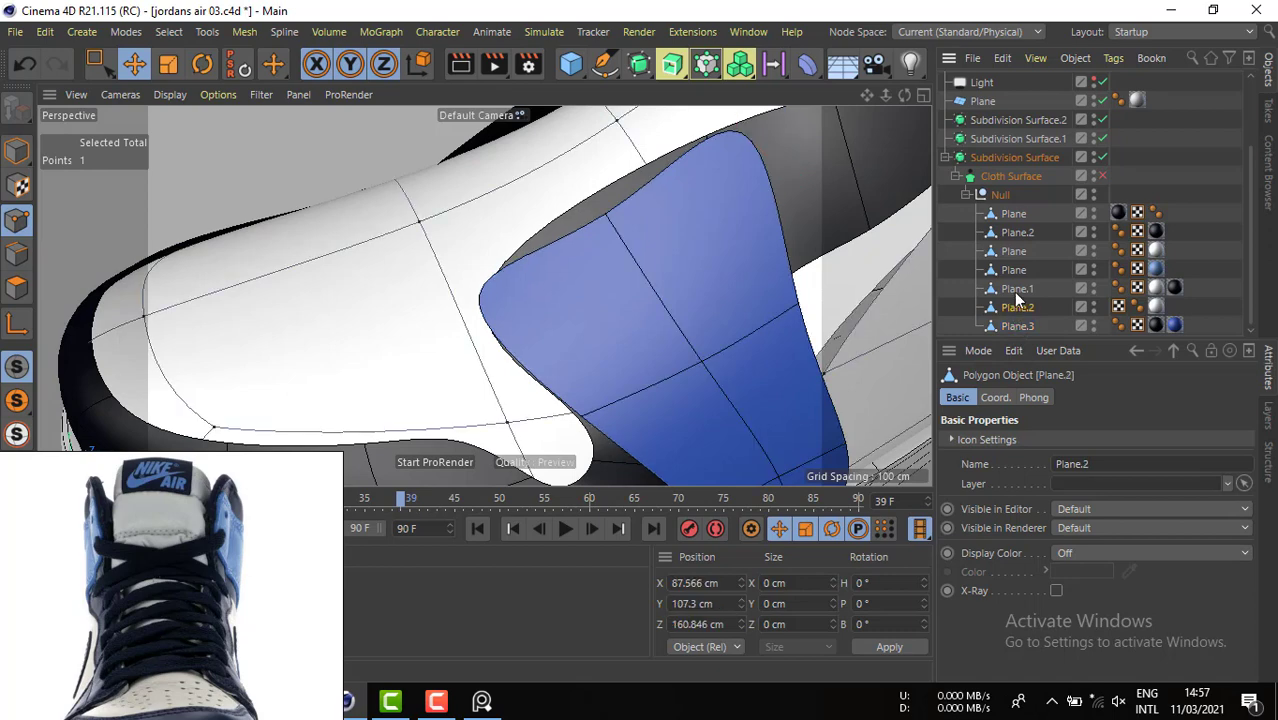
left_click(1017, 289)
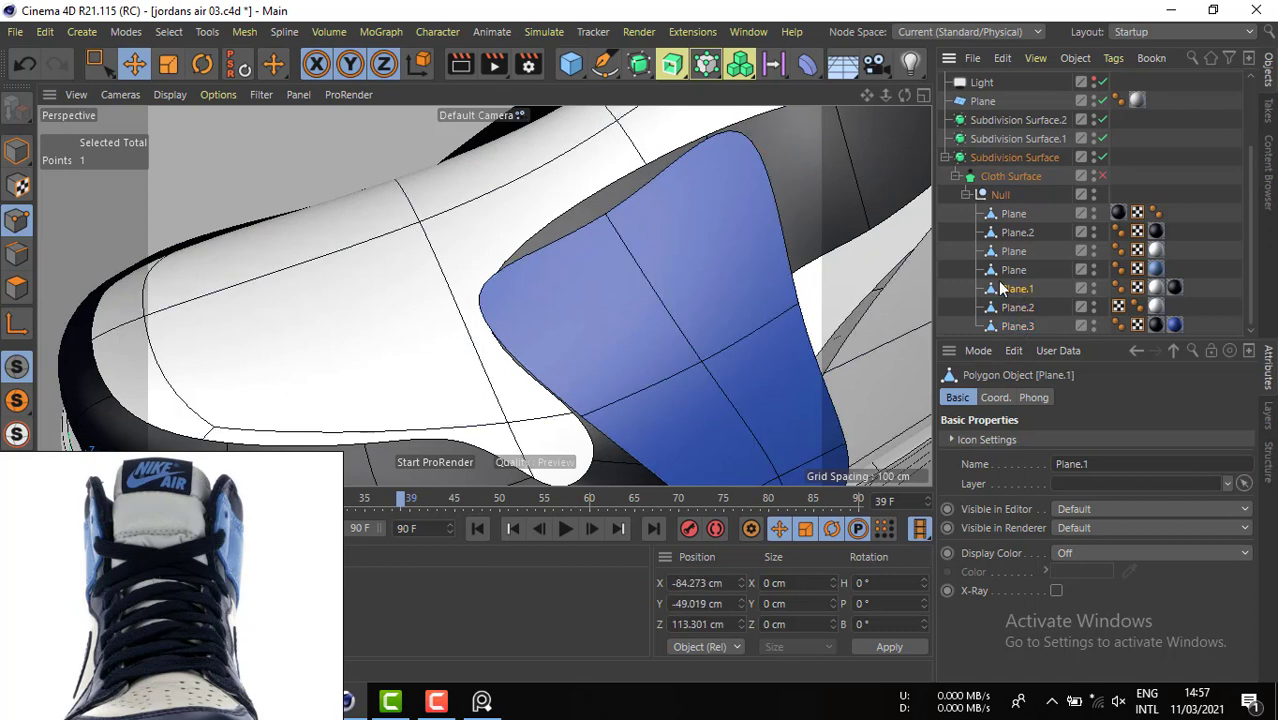
left_click(1010, 215)
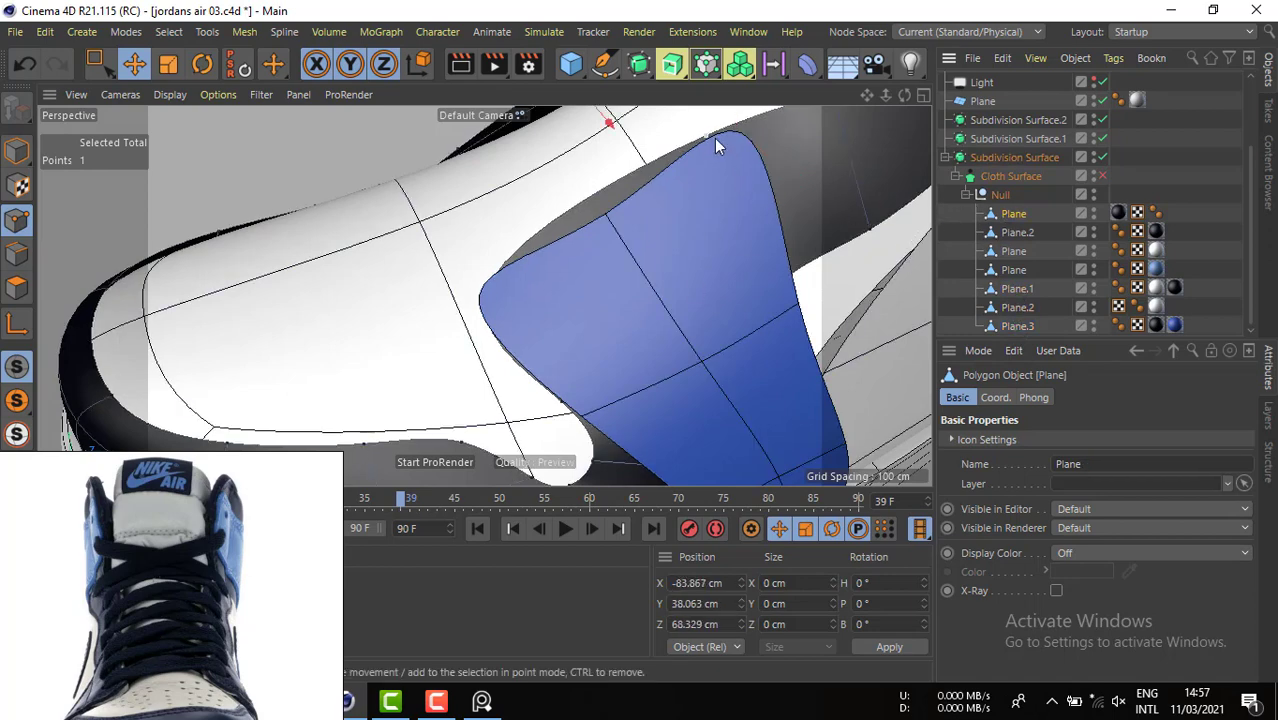
left_click_drag(707, 214, 635, 250, "alt")
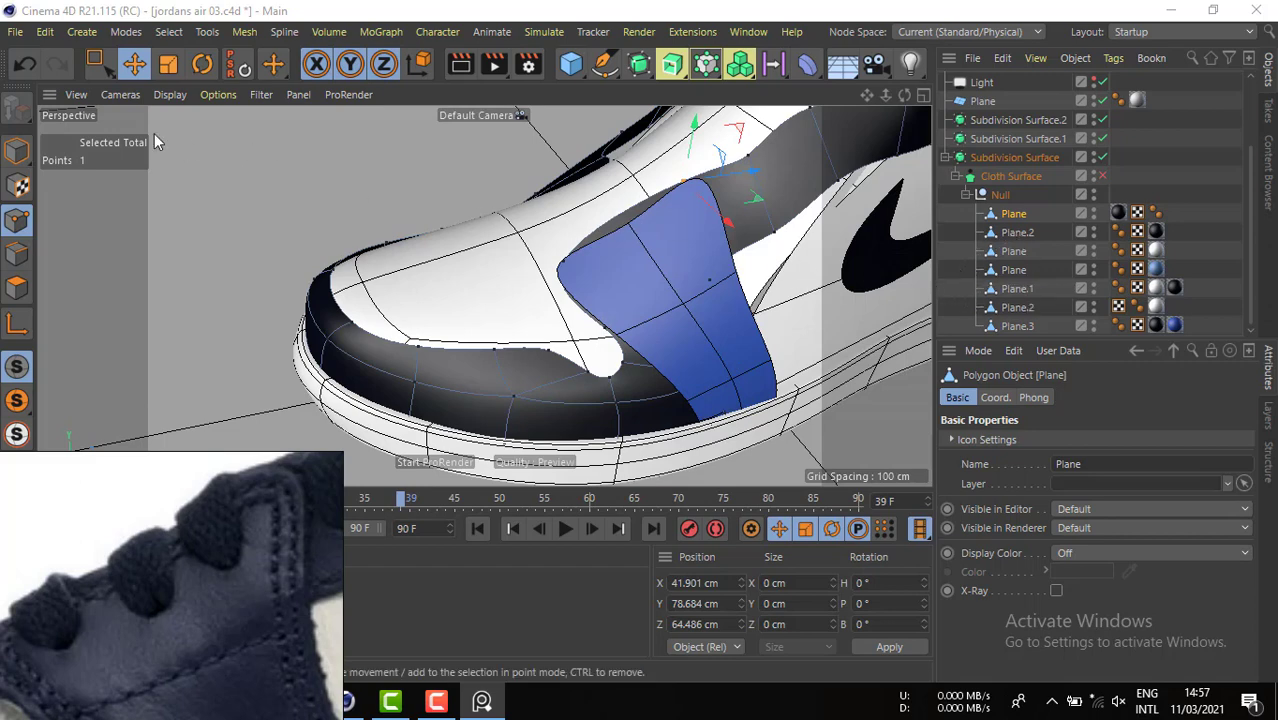
key("0")
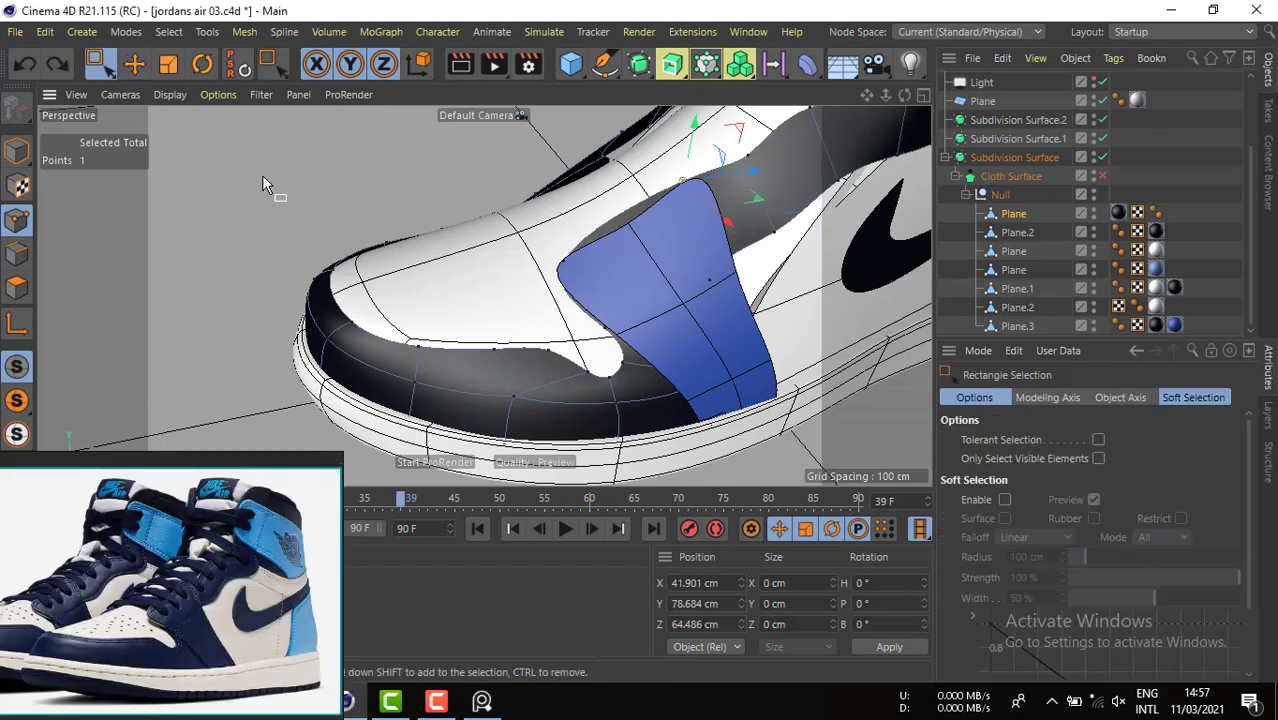
left_click_drag(262, 178, 390, 282)
key("e")
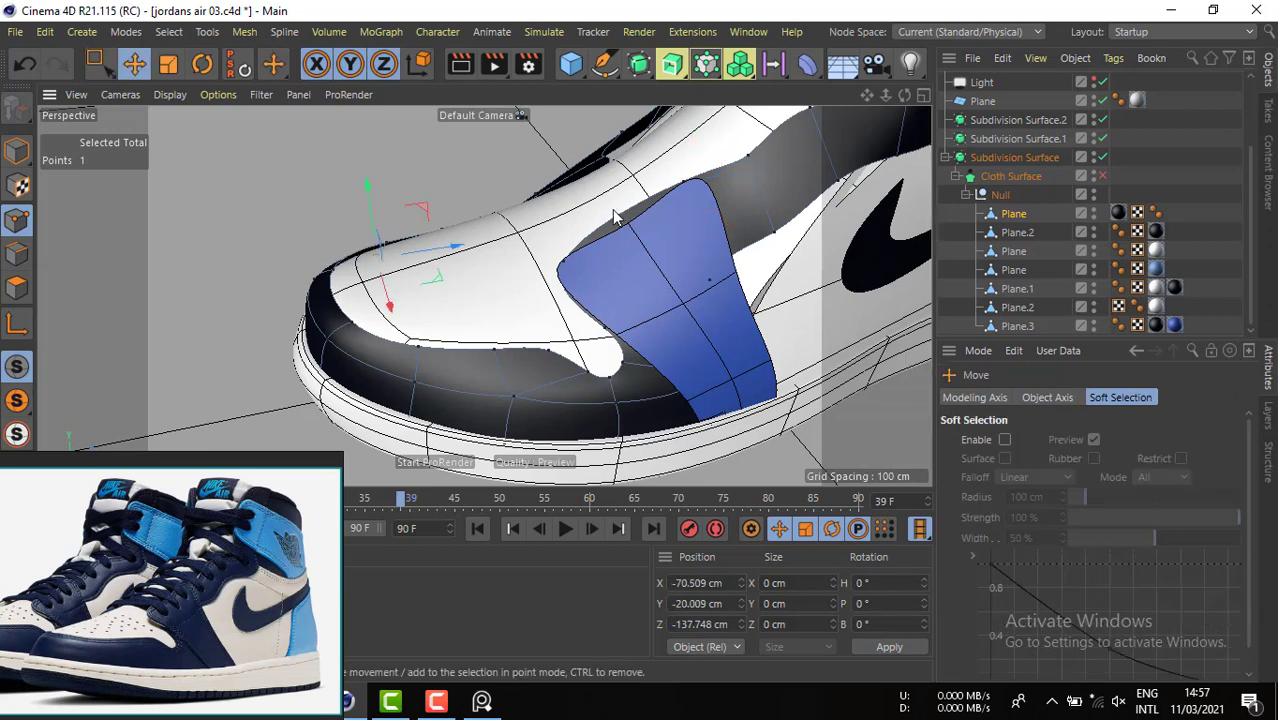
- Switch to edge editing on the dark overlay and hide all the other shoe pieces in the Null
left_click(17, 253)
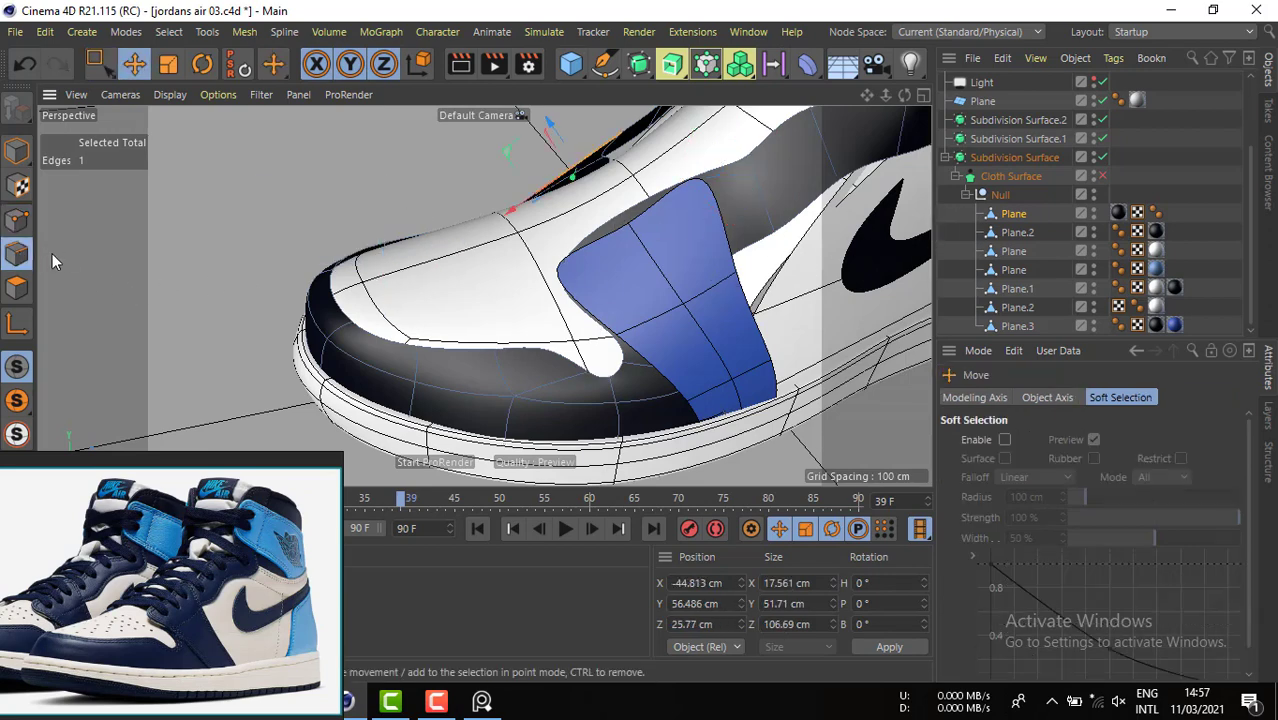
key("m")
key("l")
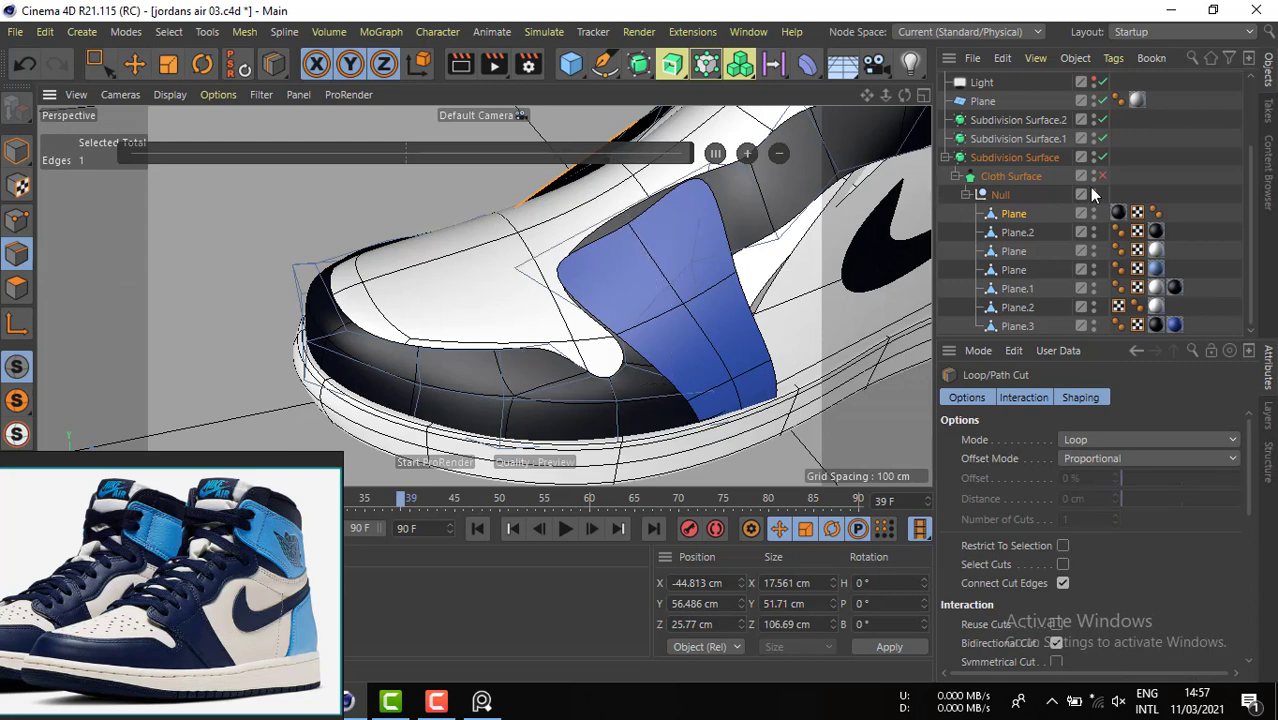
left_click(1093, 231)
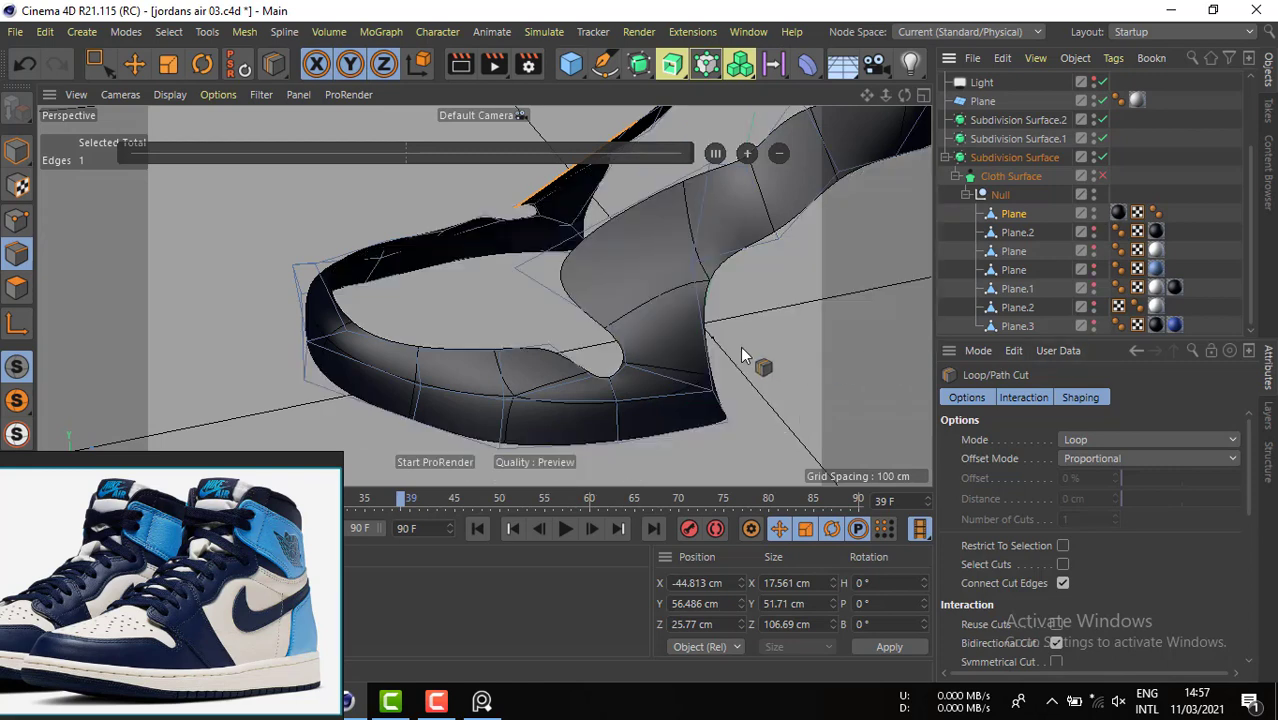
- Line-cut a new edge across the dark overlay's side section, from its upper border to the inner junction point
right_click(697, 350)
left_click(741, 244)
left_click(605, 218)
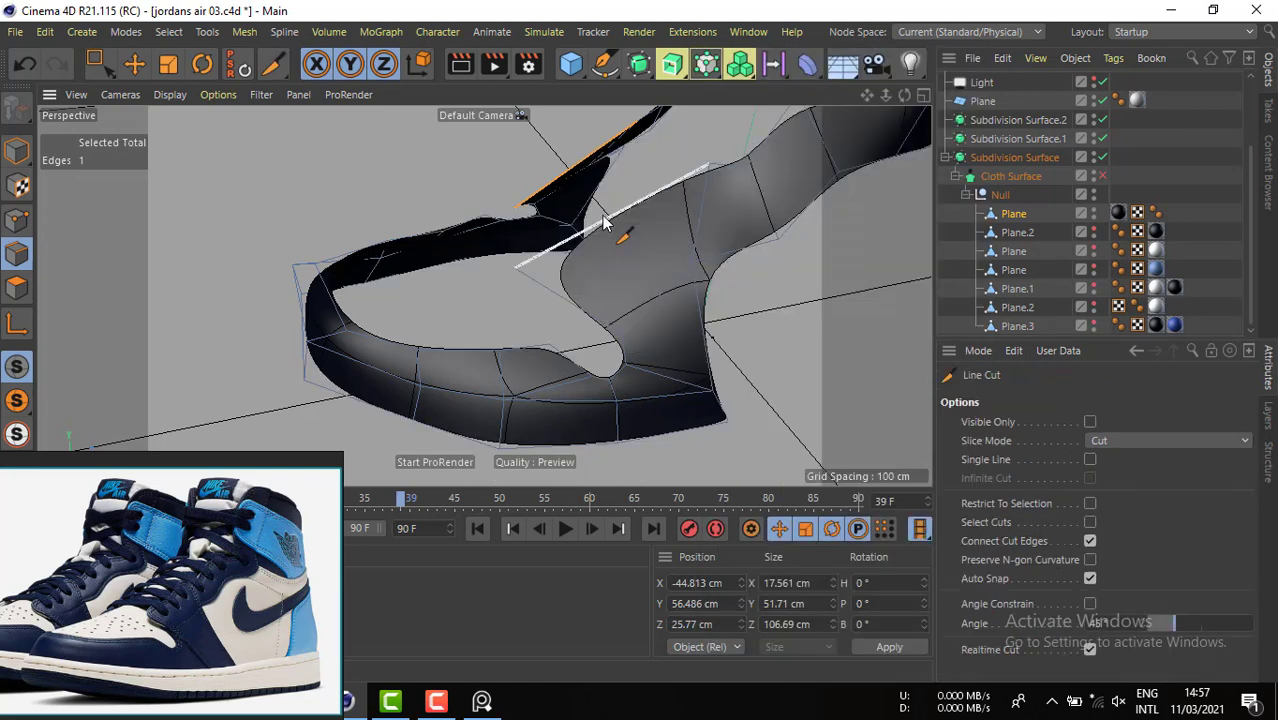
left_click(693, 330)
left_click(690, 267)
key("Escape")
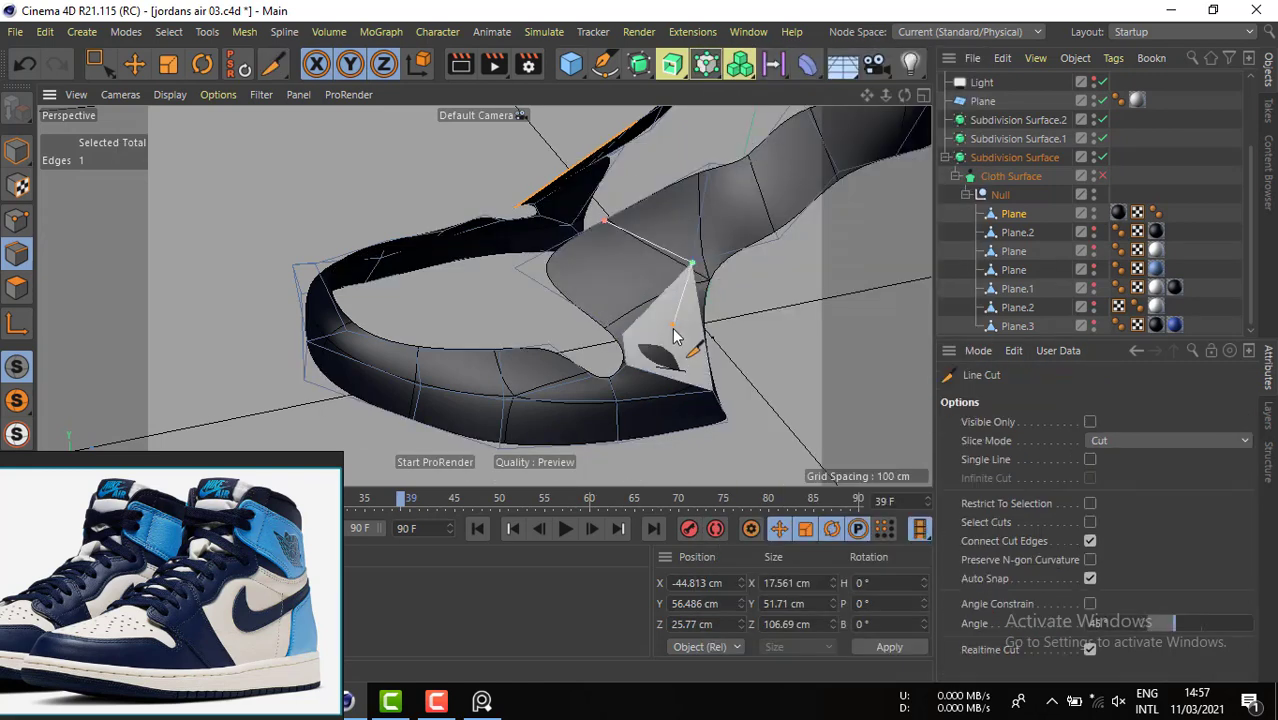
left_click(132, 68)
left_click(17, 220)
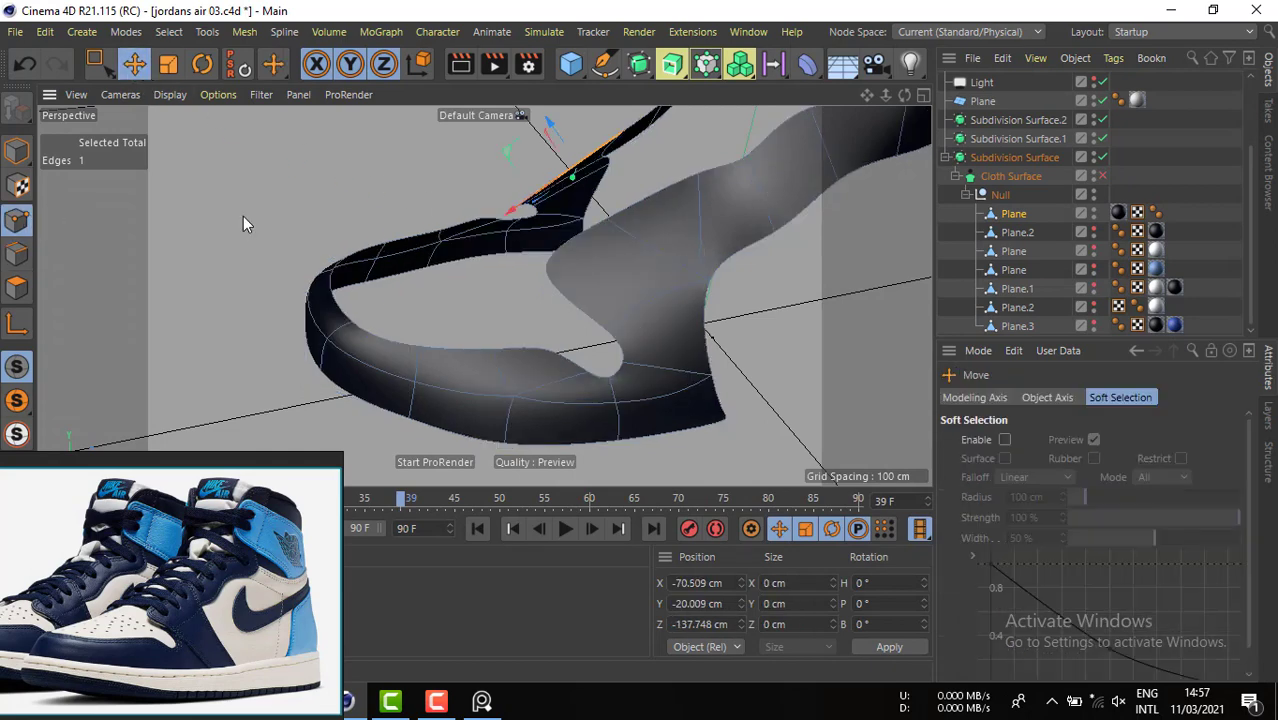
- Enable the Cloth Surface and make the hidden shoe pieces visible again
left_click(1089, 179)
left_click(1101, 177)
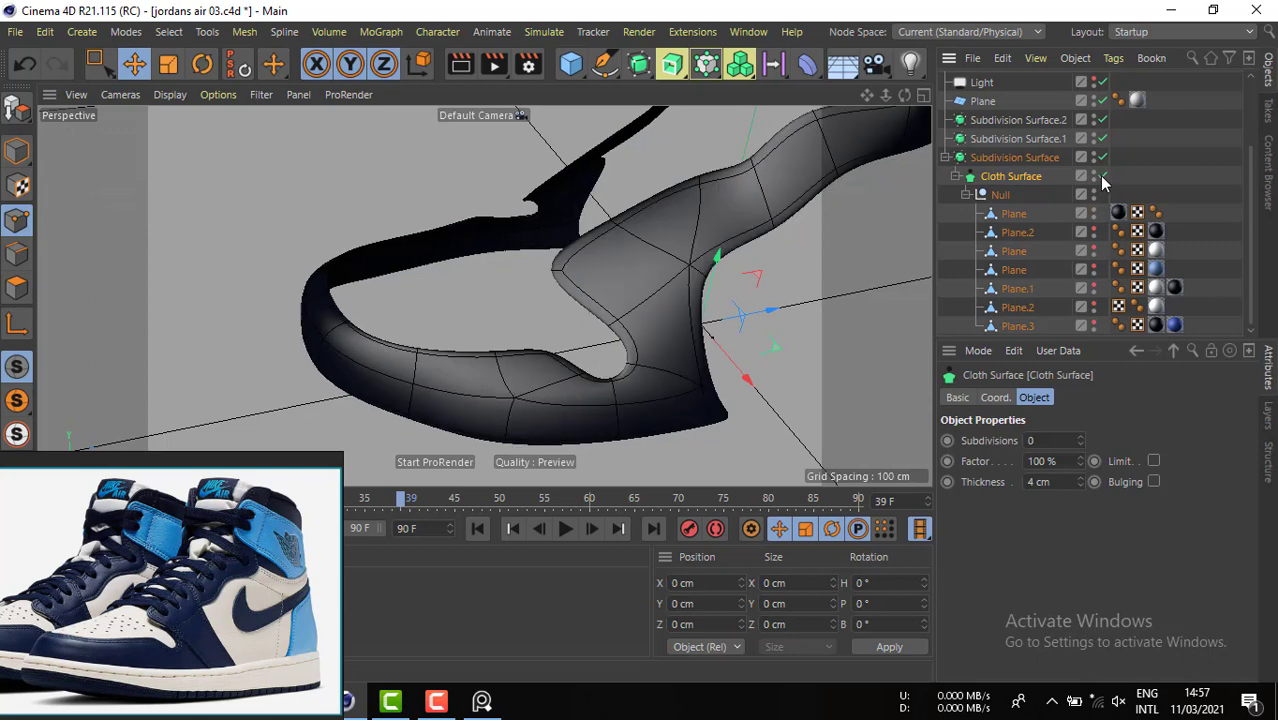
left_click(1087, 177)
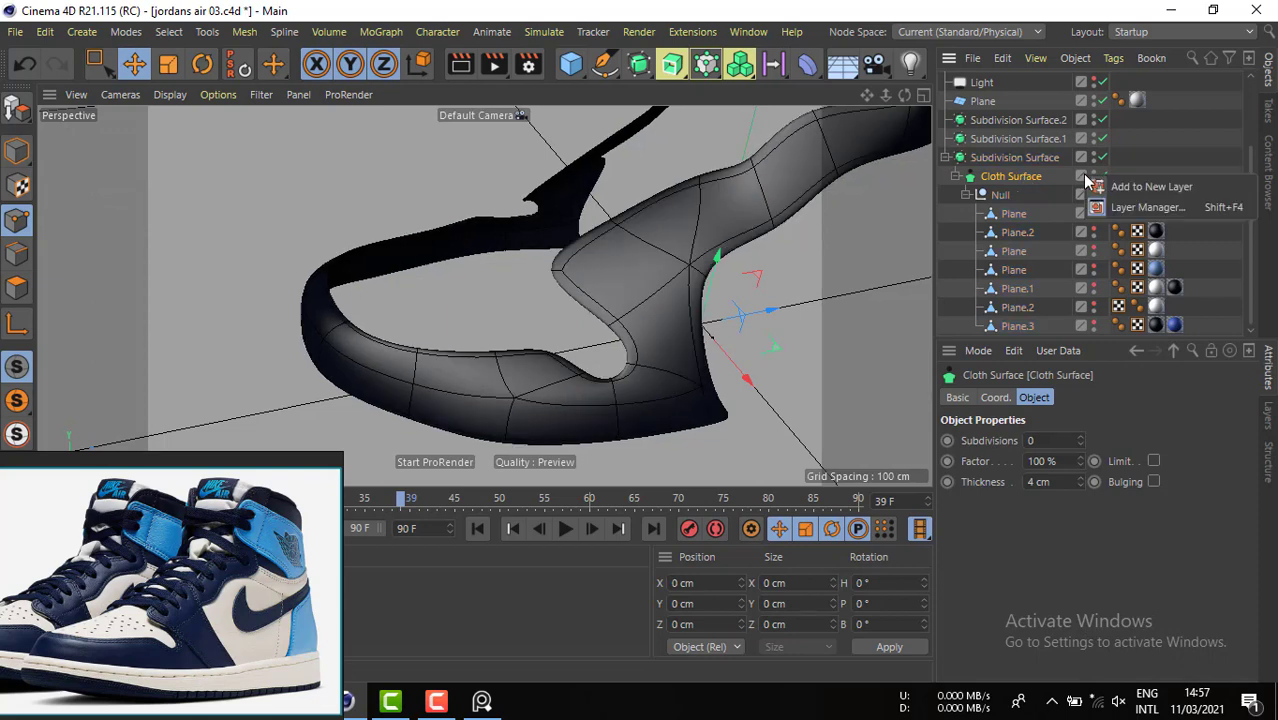
left_click(1146, 185)
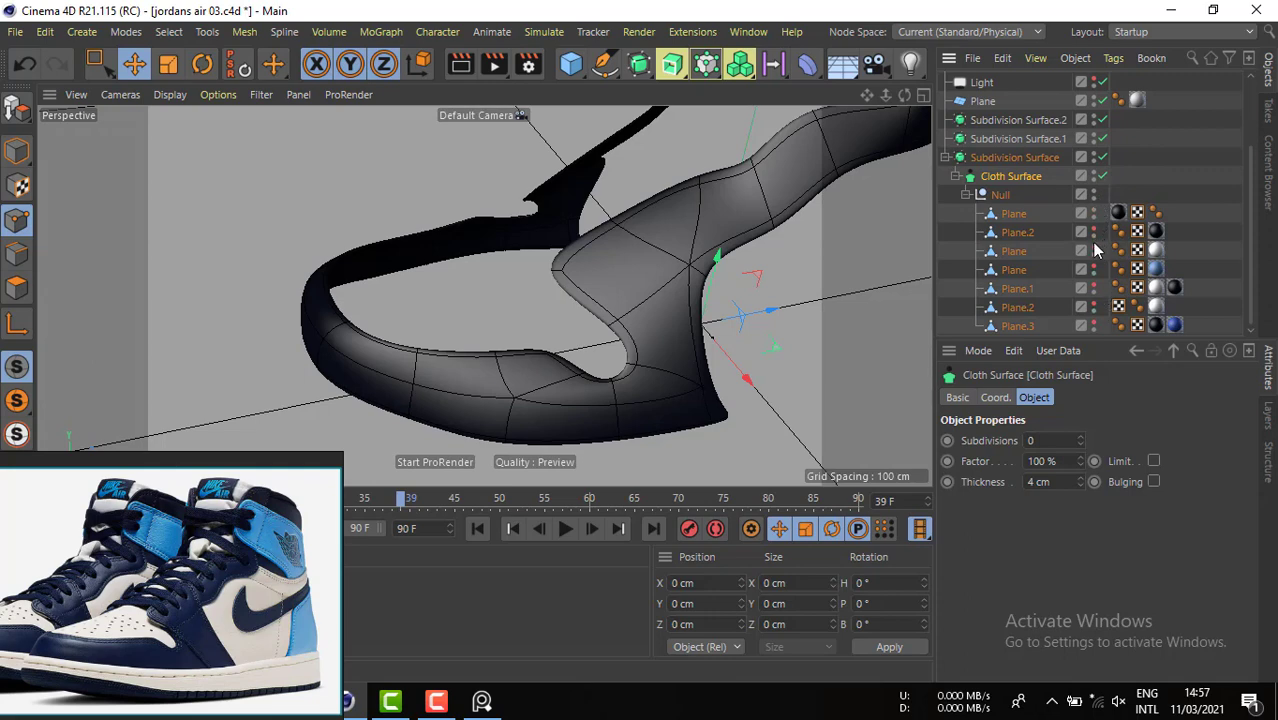
left_click_drag(1096, 288, 1096, 367)
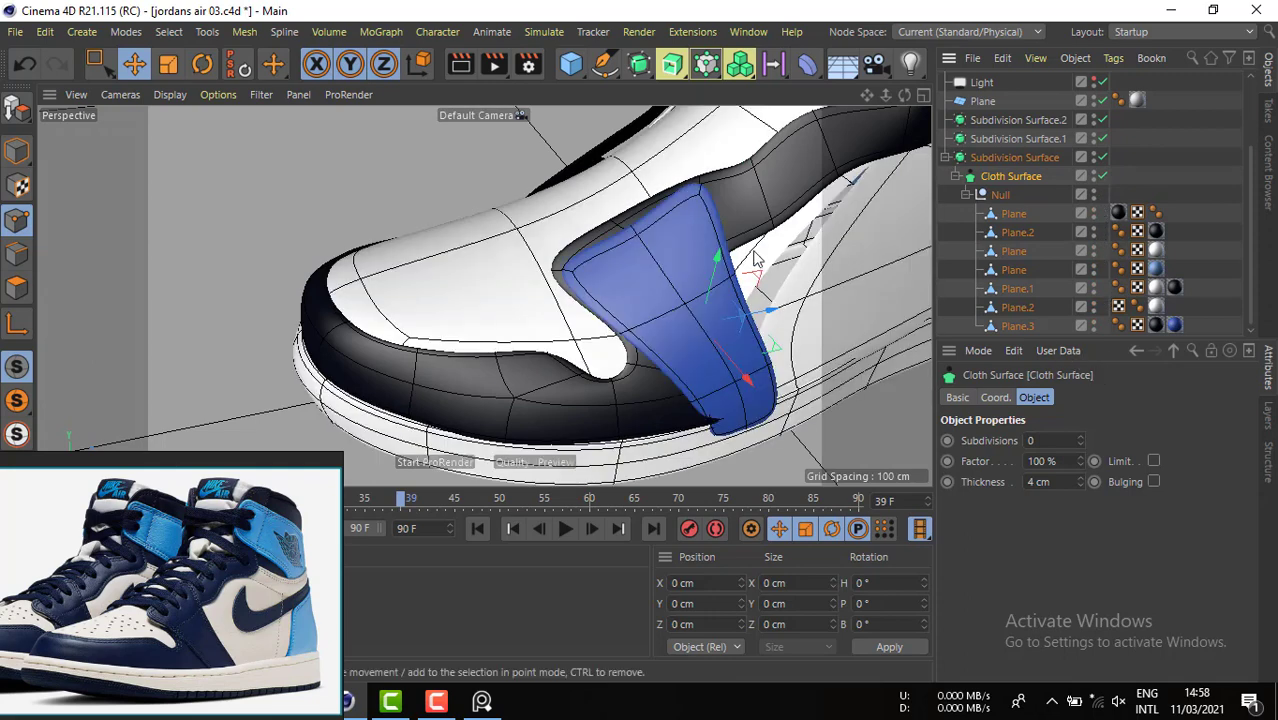
- Examine each shoe piece under the Null in turn, returning to the dark overlay around the blue side panel
left_click(1015, 214)
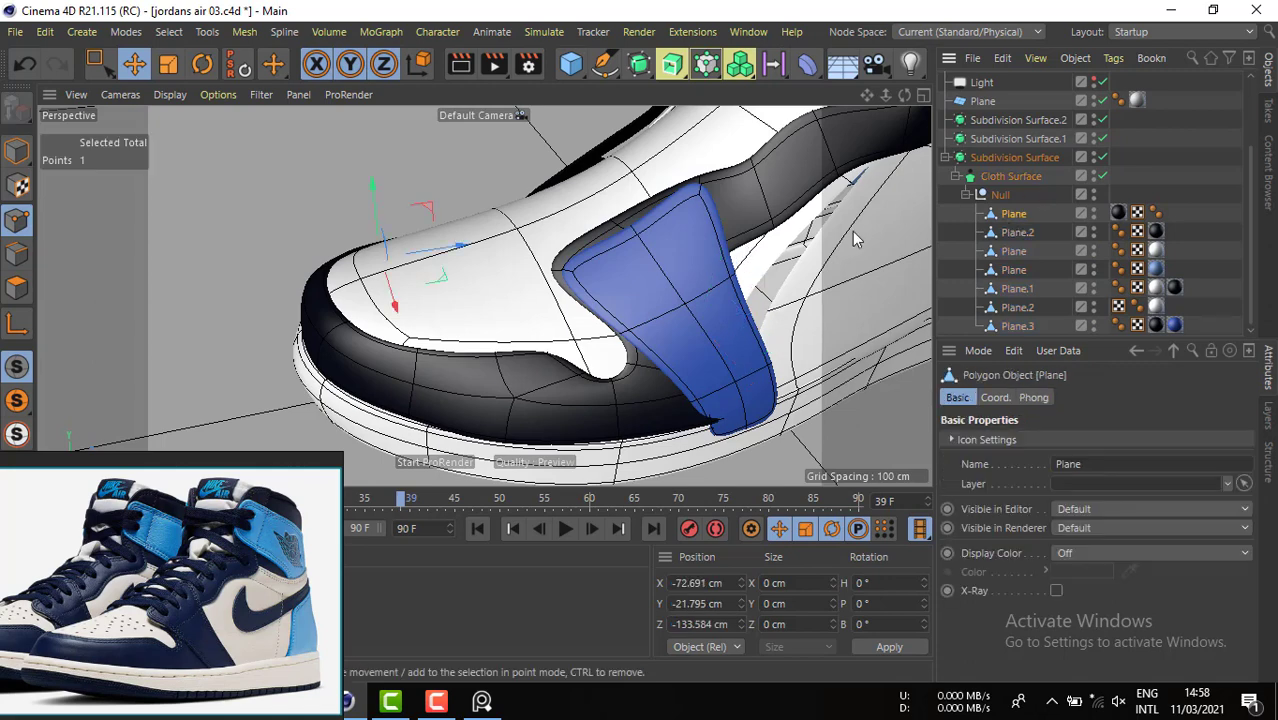
left_click(1015, 232)
left_click(1013, 251)
left_click(1013, 272)
left_click(1015, 289)
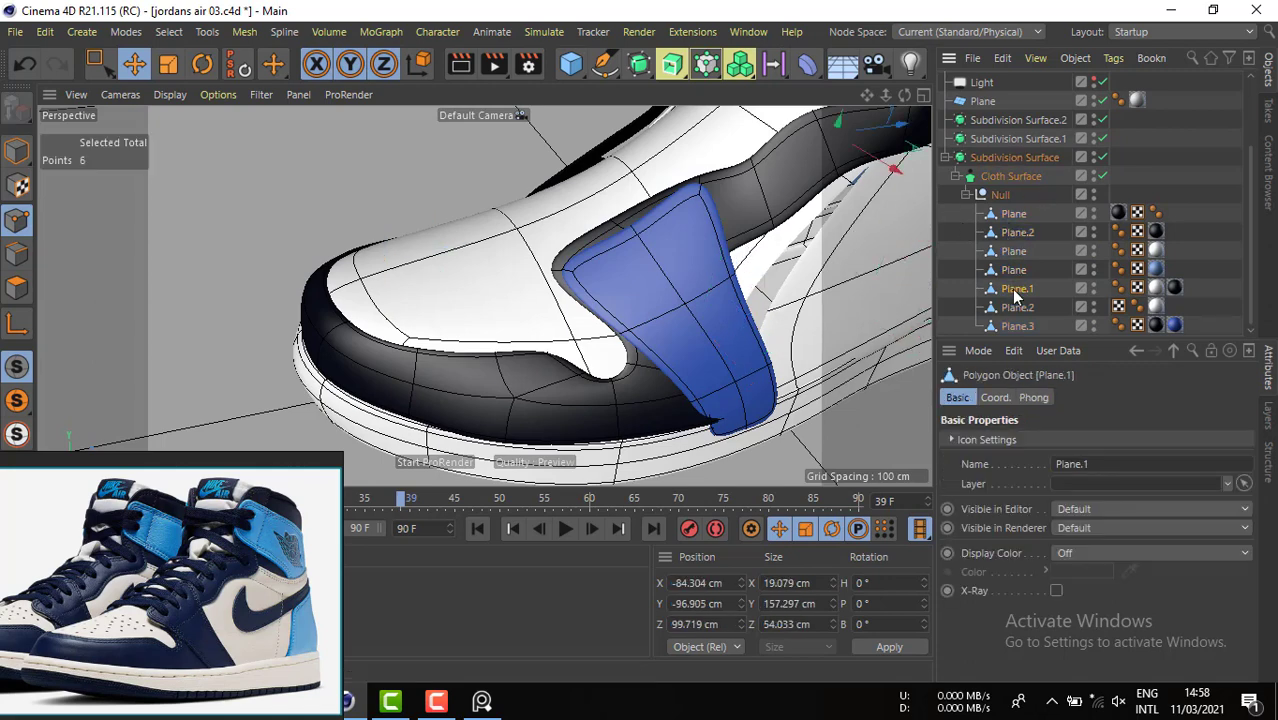
left_click(1016, 307)
left_click(1016, 326)
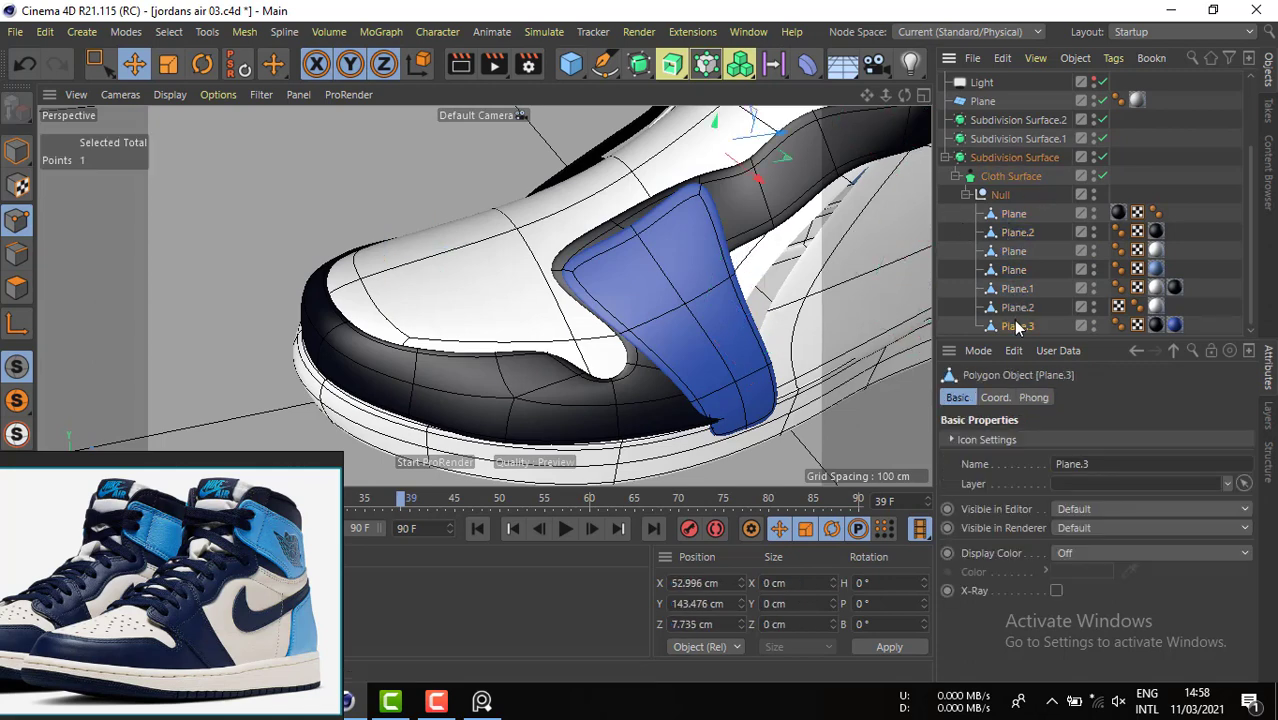
left_click(1011, 215)
left_click_drag(594, 247, 616, 299, "alt")
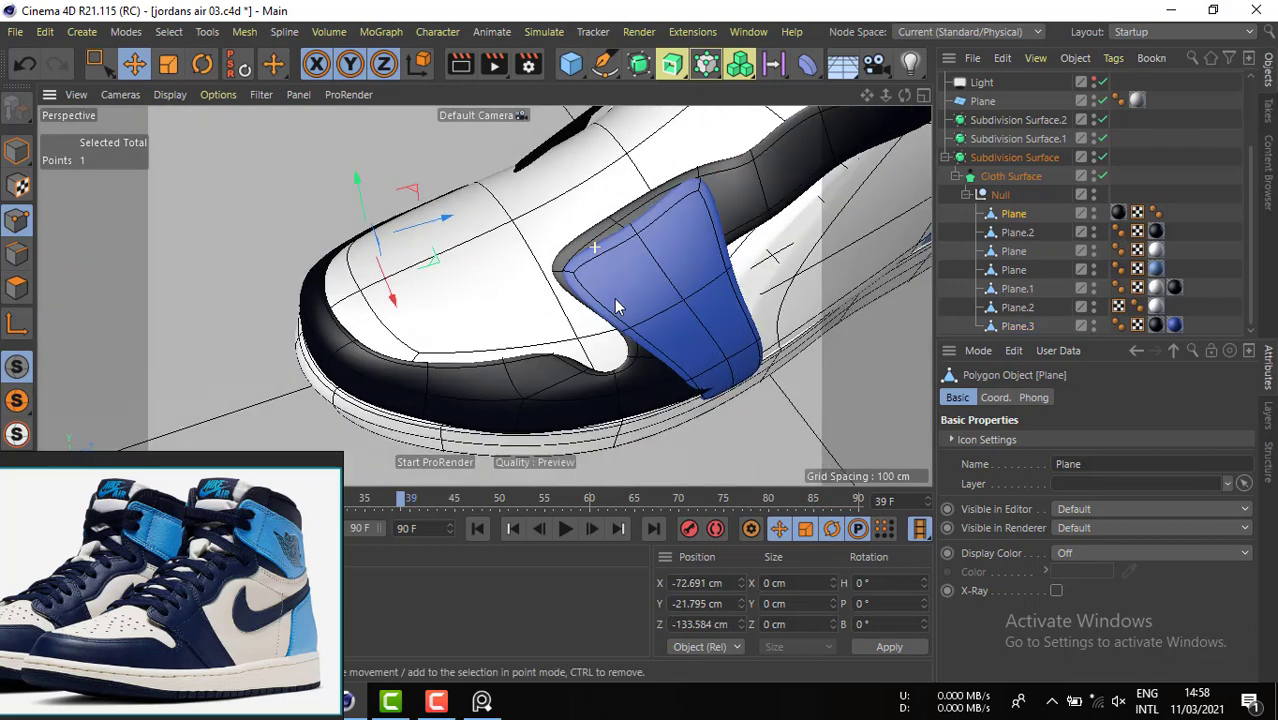
- With the Cloth Surface off, move the dark overlay's new border point toward the blue panel's upper edge, and re-enable the Cloth Surface
left_click(1102, 176)
left_click(605, 225)
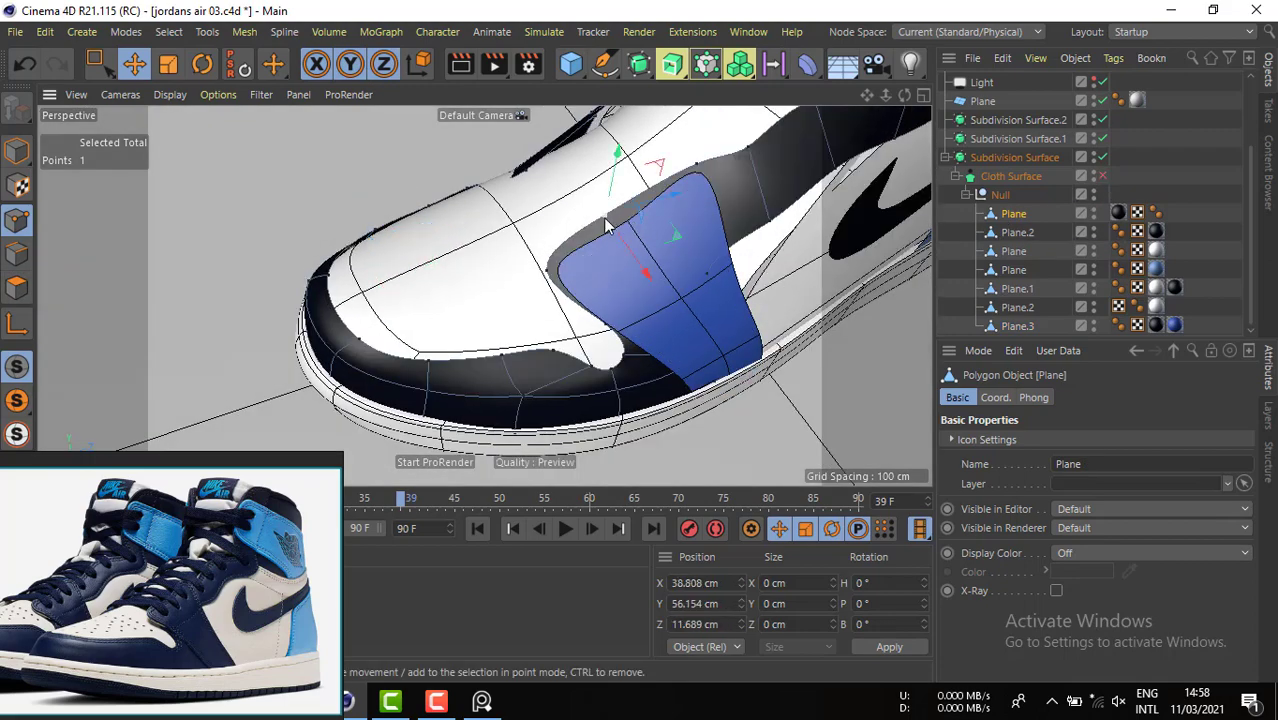
right_click_drag(605, 220, 715, 189, "alt")
left_click_drag(715, 189, 768, 247)
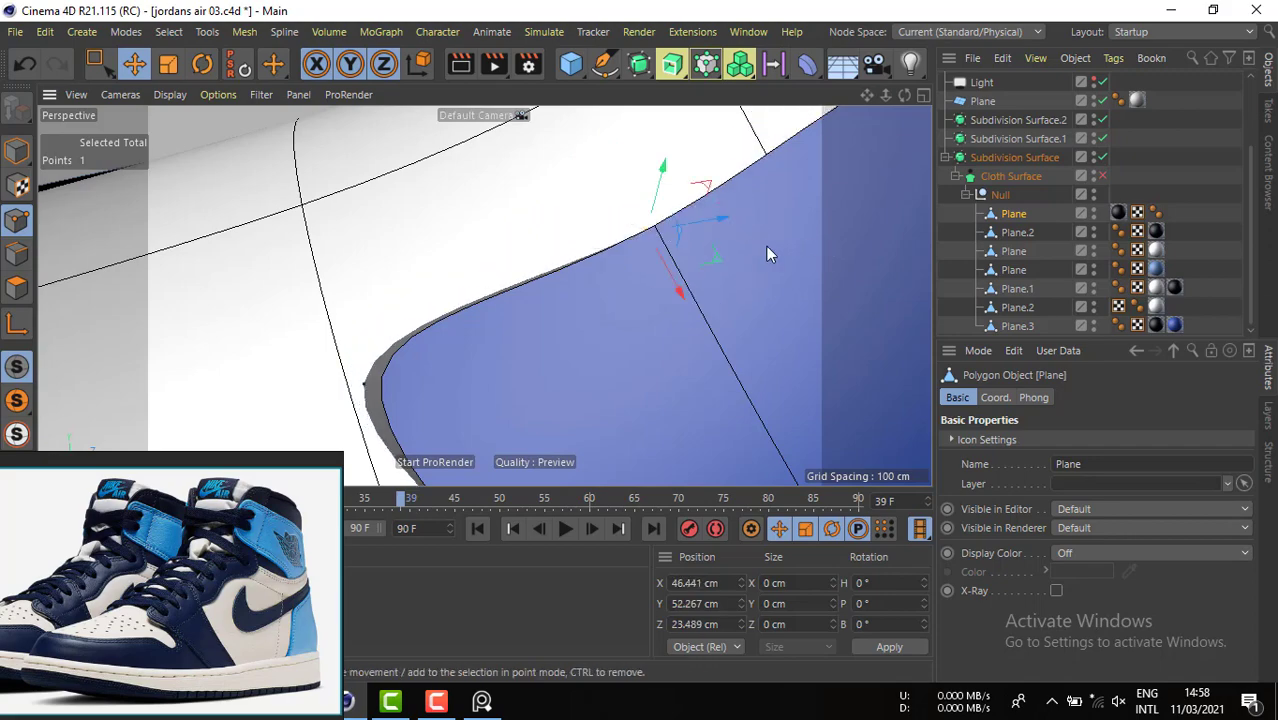
right_click_drag(766, 246, 715, 226, "alt")
left_click_drag(715, 226, 564, 117, "alt")
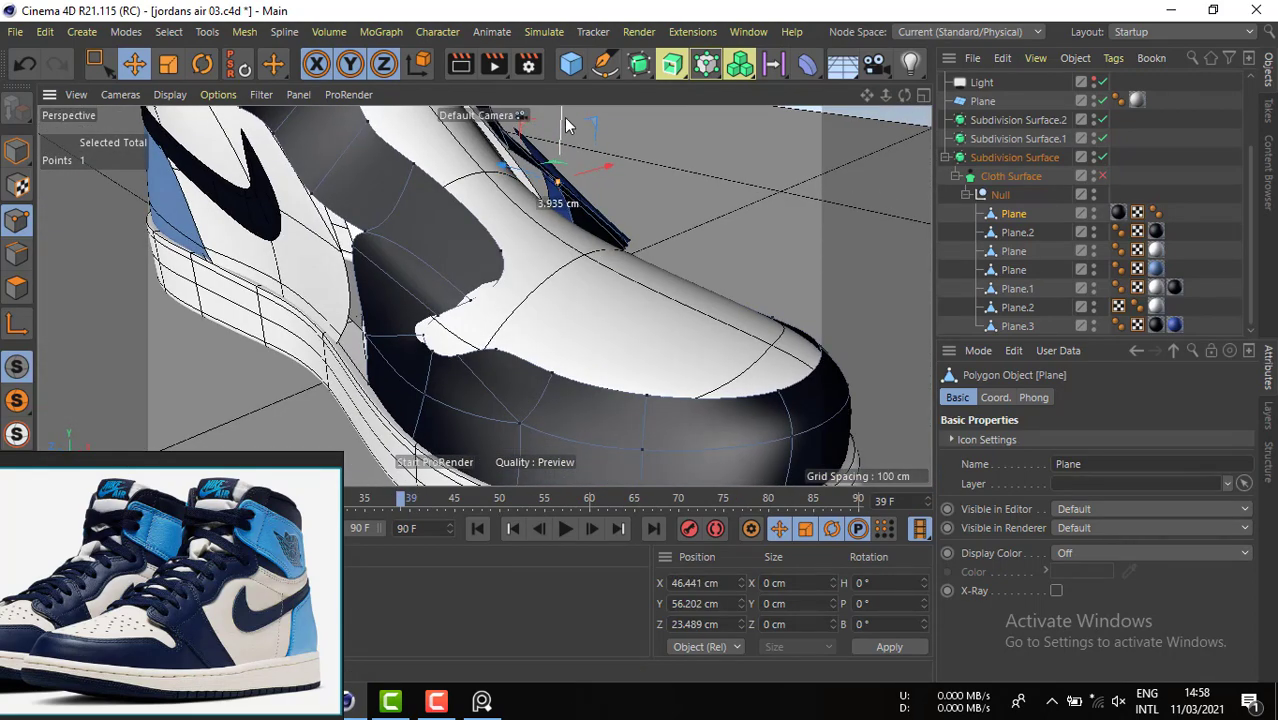
left_click(1102, 176)
left_click_drag(650, 300, 452, 298, "alt")
left_click_drag(765, 289, 450, 250, "alt")
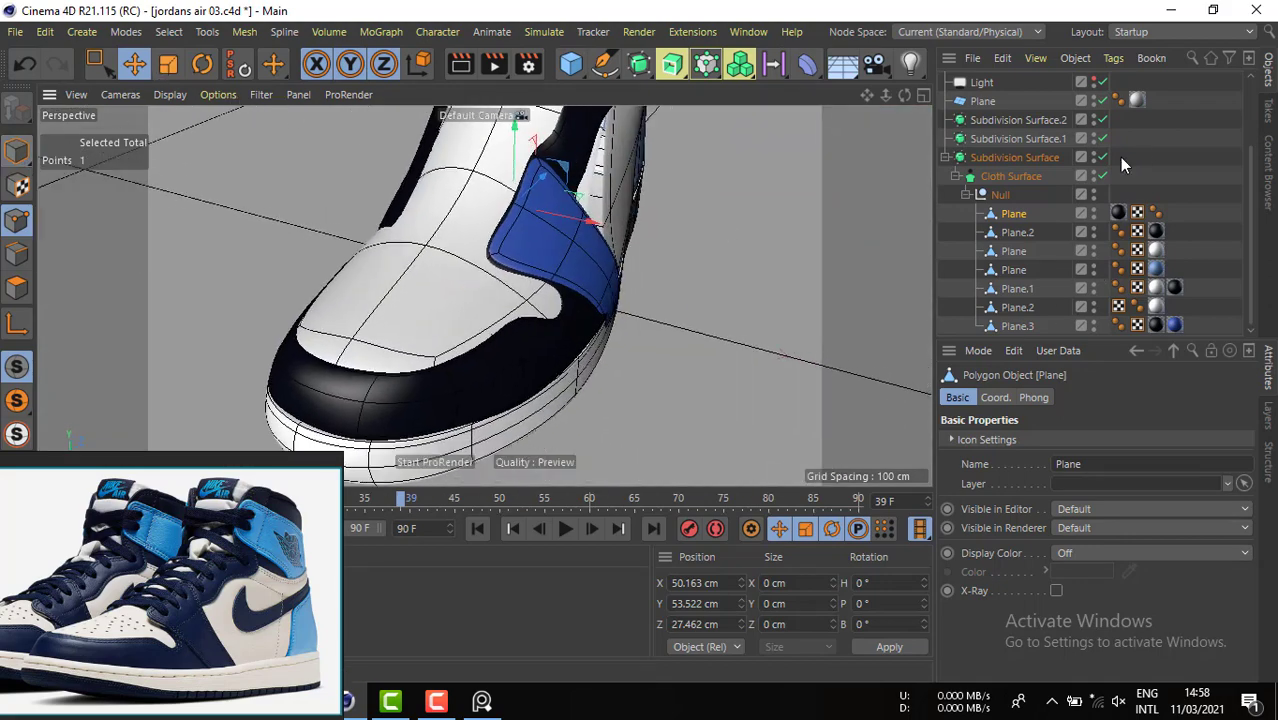
- Disable the Cloth Surface and select all polygons of the shoe pieces one after another, ending with the blue side panel Plane.3
left_click(16, 150)
left_click(16, 287)
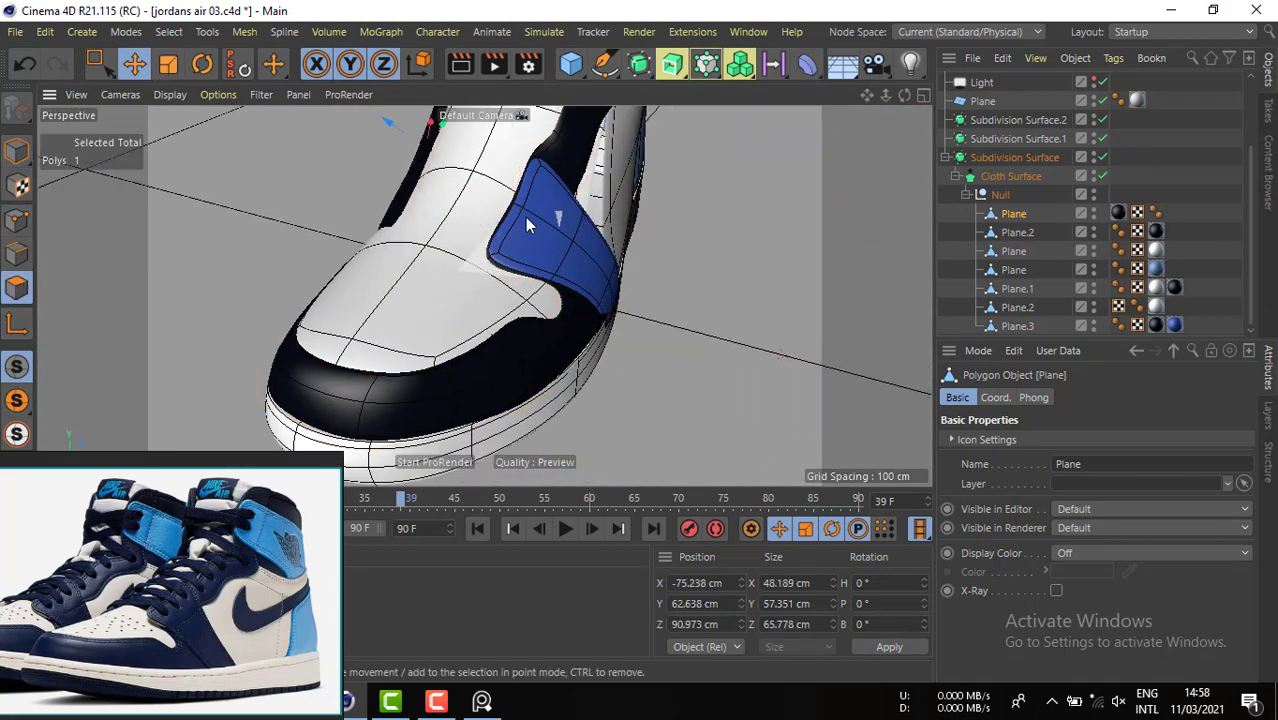
left_click(1102, 176)
left_click(1016, 233)
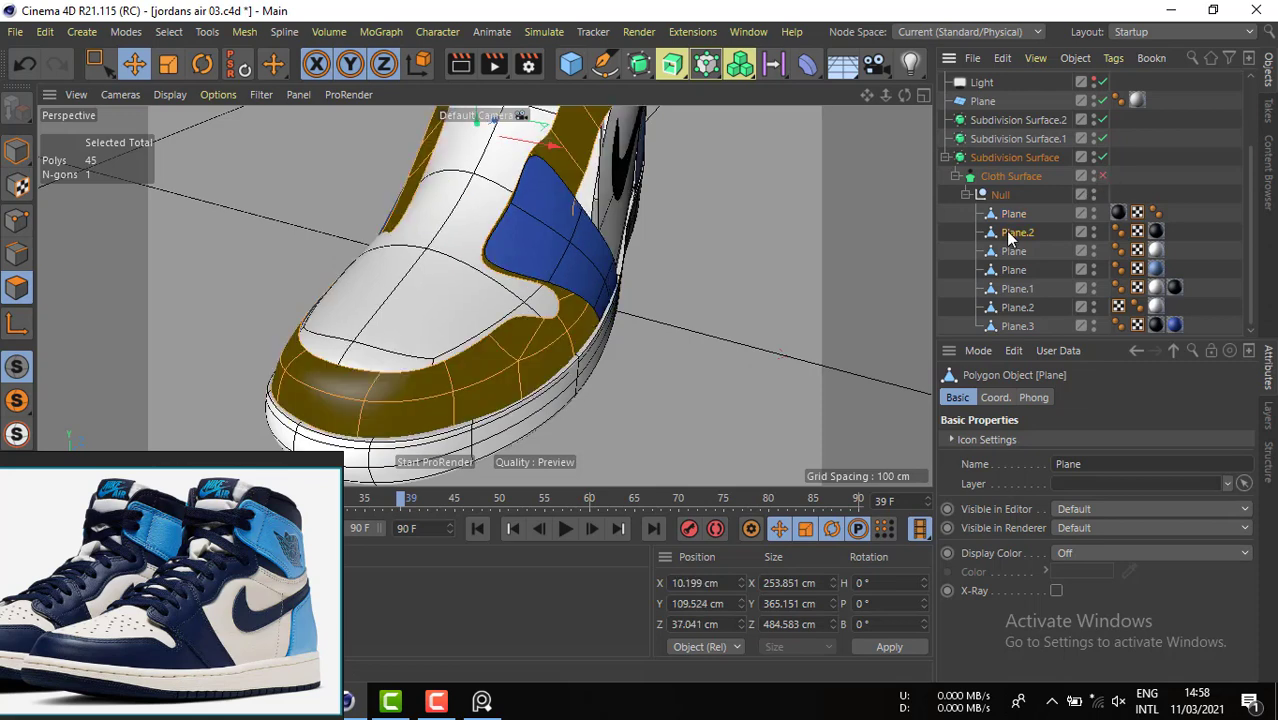
left_click(1012, 252)
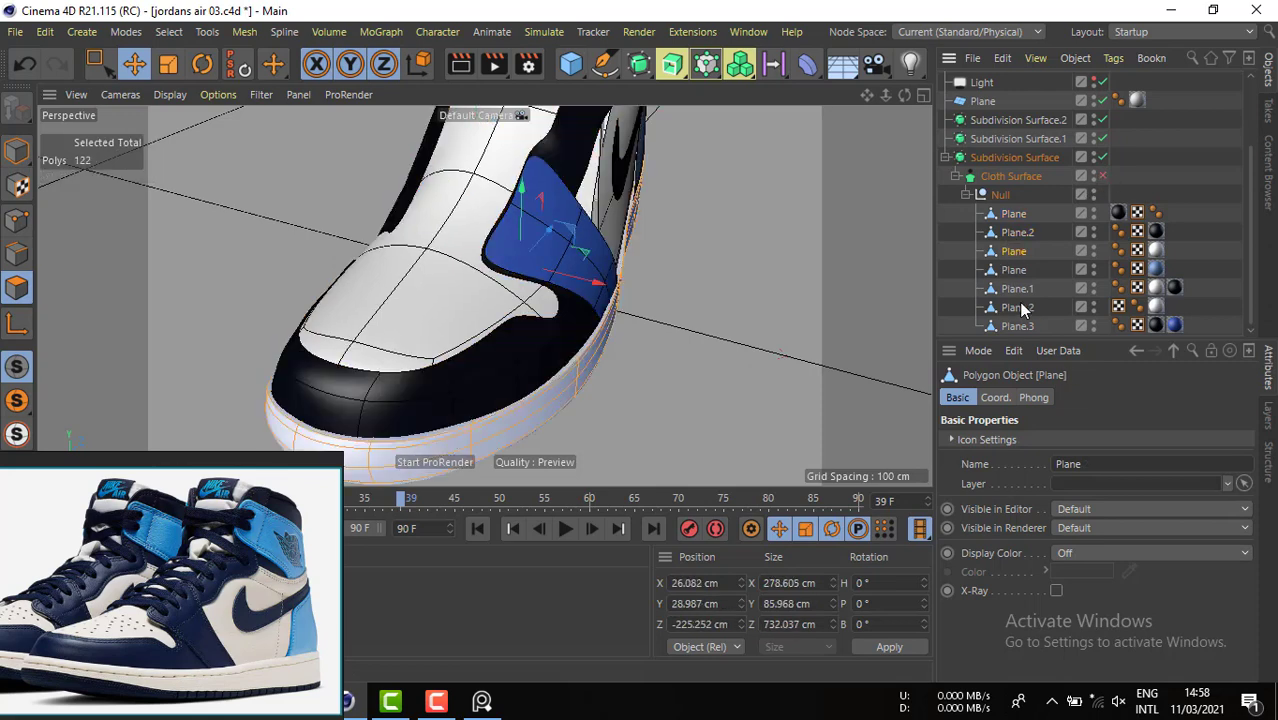
left_click(1018, 288)
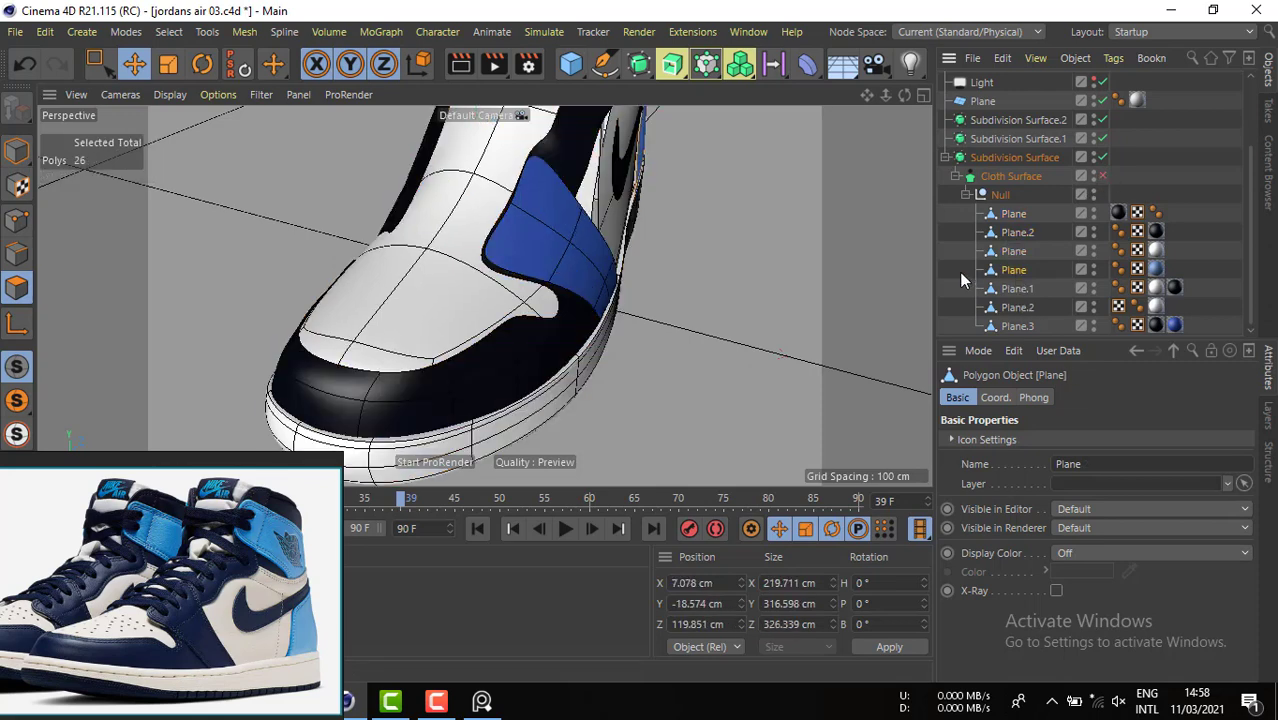
left_click(1018, 309)
left_click(1018, 327)
key("ctrl+a")
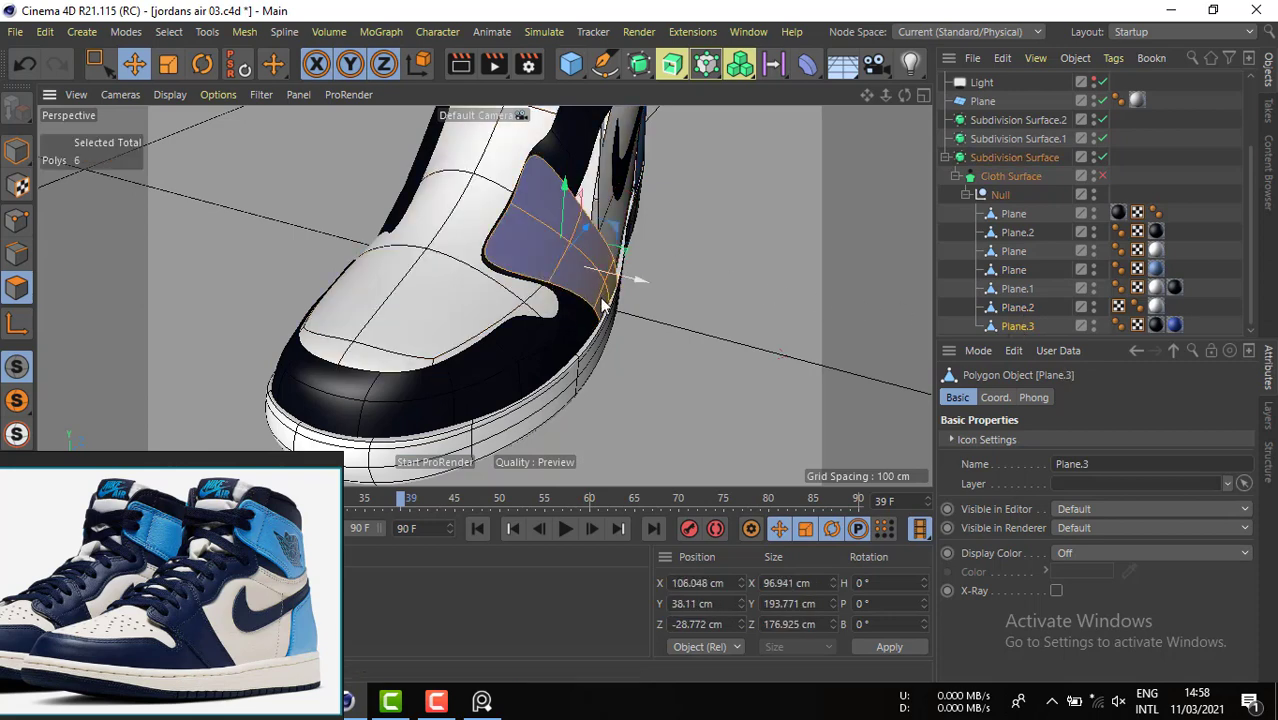
- Undo the trial move of the blue side panel and unhide all of its hidden polygons
left_click_drag(667, 286, 773, 339)
key("ctrl+z")
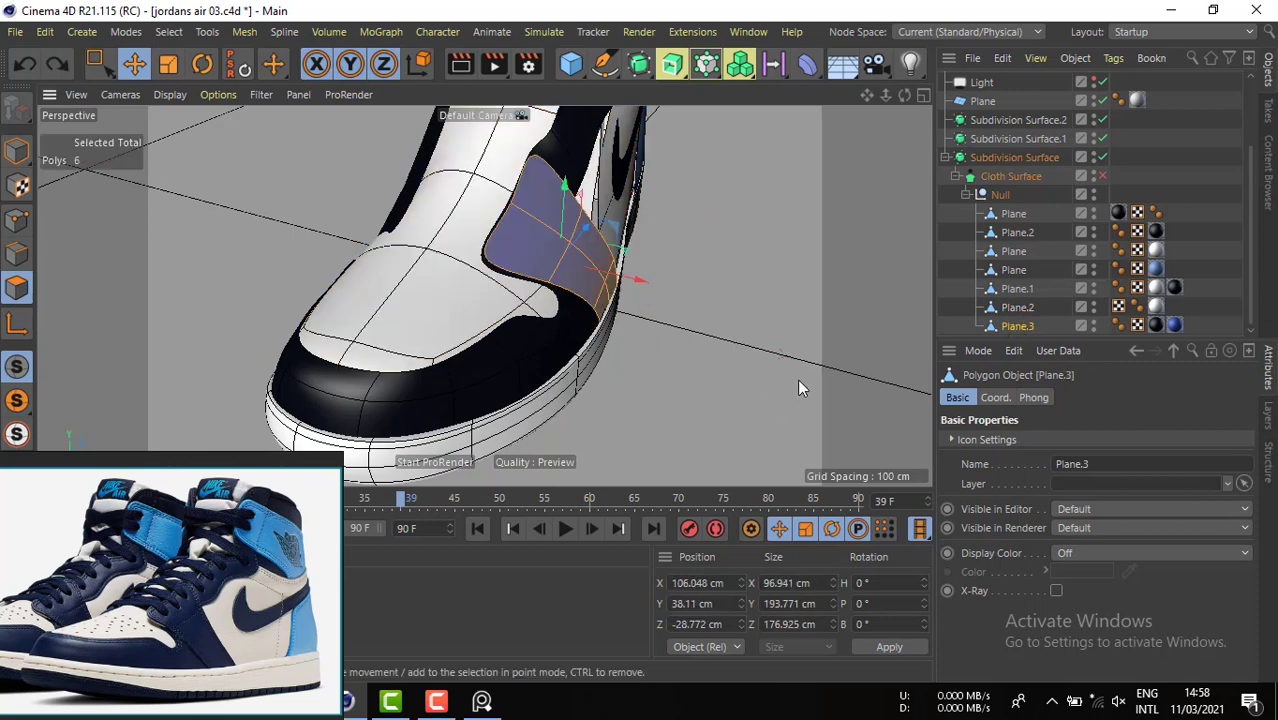
left_click(111, 37)
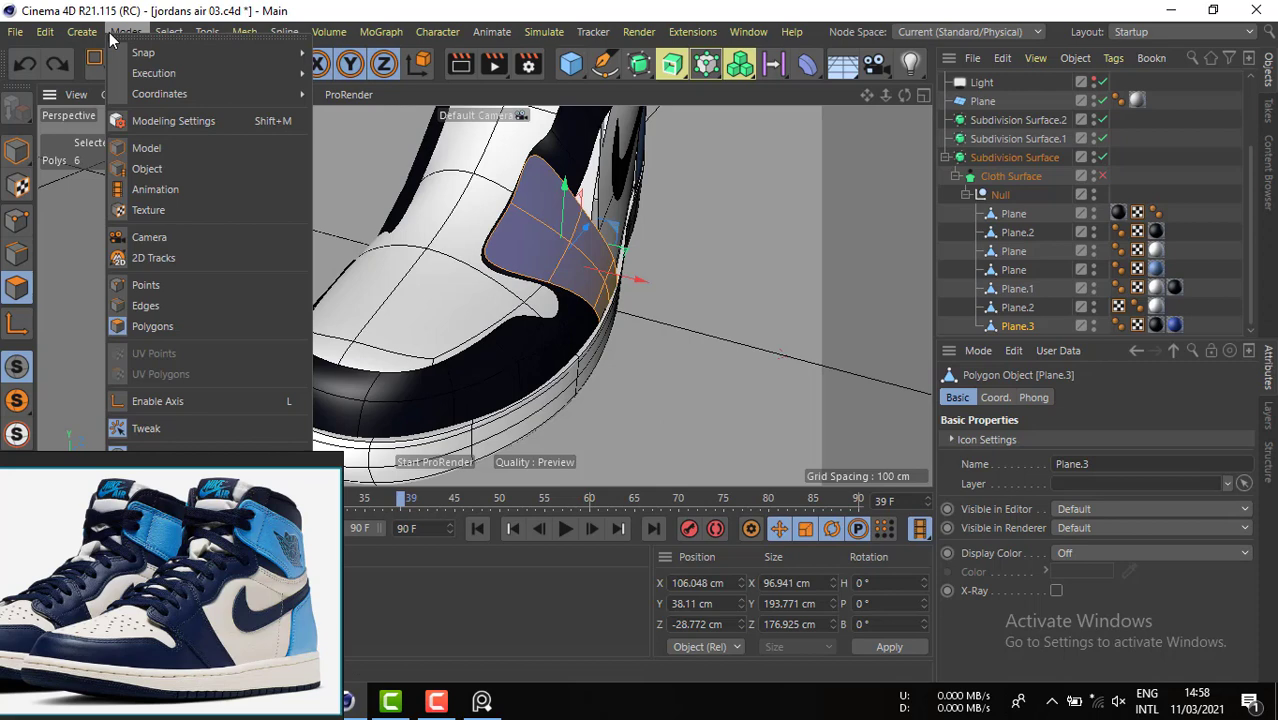
mouse_move(168, 31)
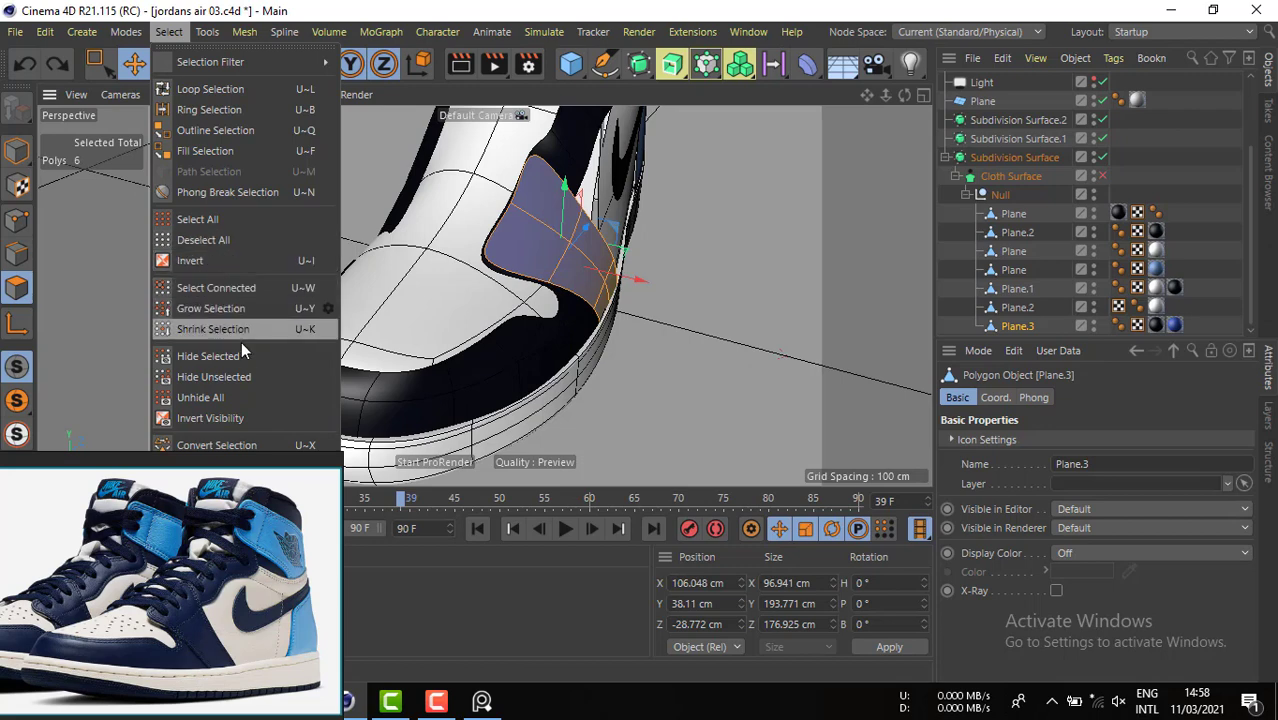
left_click(239, 393)
- Delete the unhidden blue panel polygons on the opposite side of the shoe
mouse_move(420, 184)
left_mouse_down("alt")
mouse_move(585, 181)
mouse_move(433, 203)
left_mouse_up("alt")
left_click(427, 200)
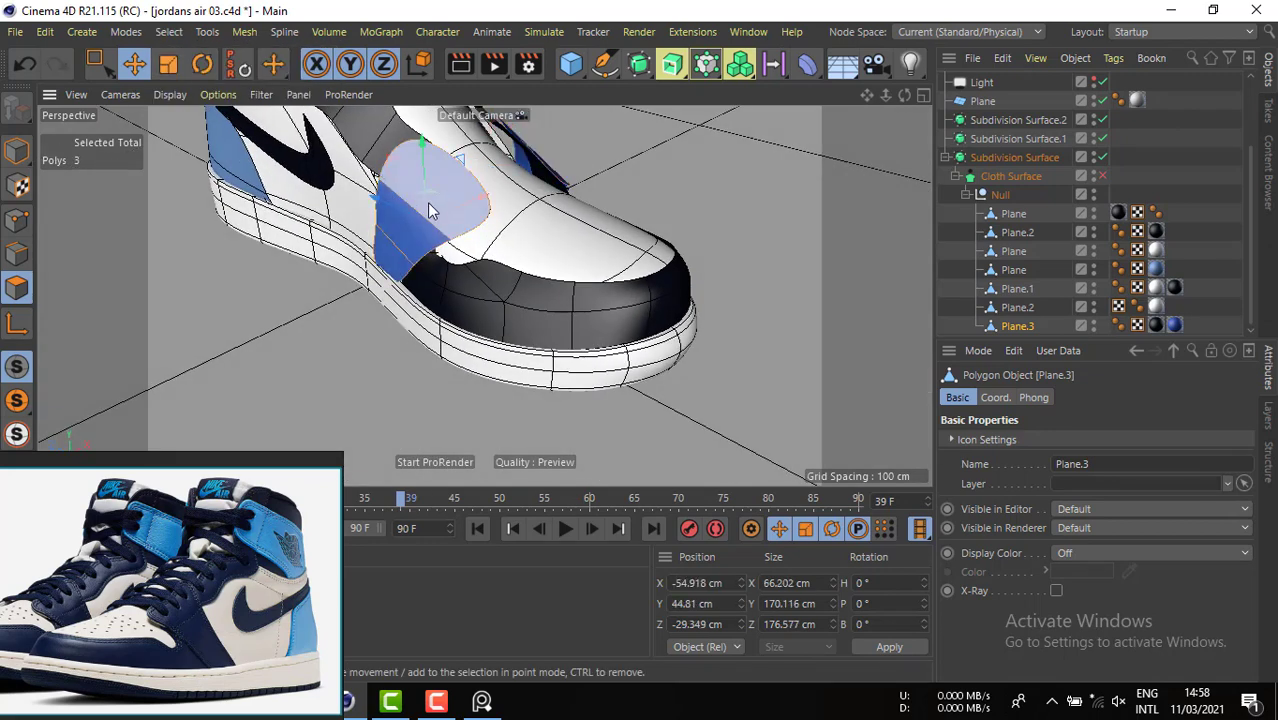
key("Delete")
left_click_drag(541, 232, 568, 225, "alt")
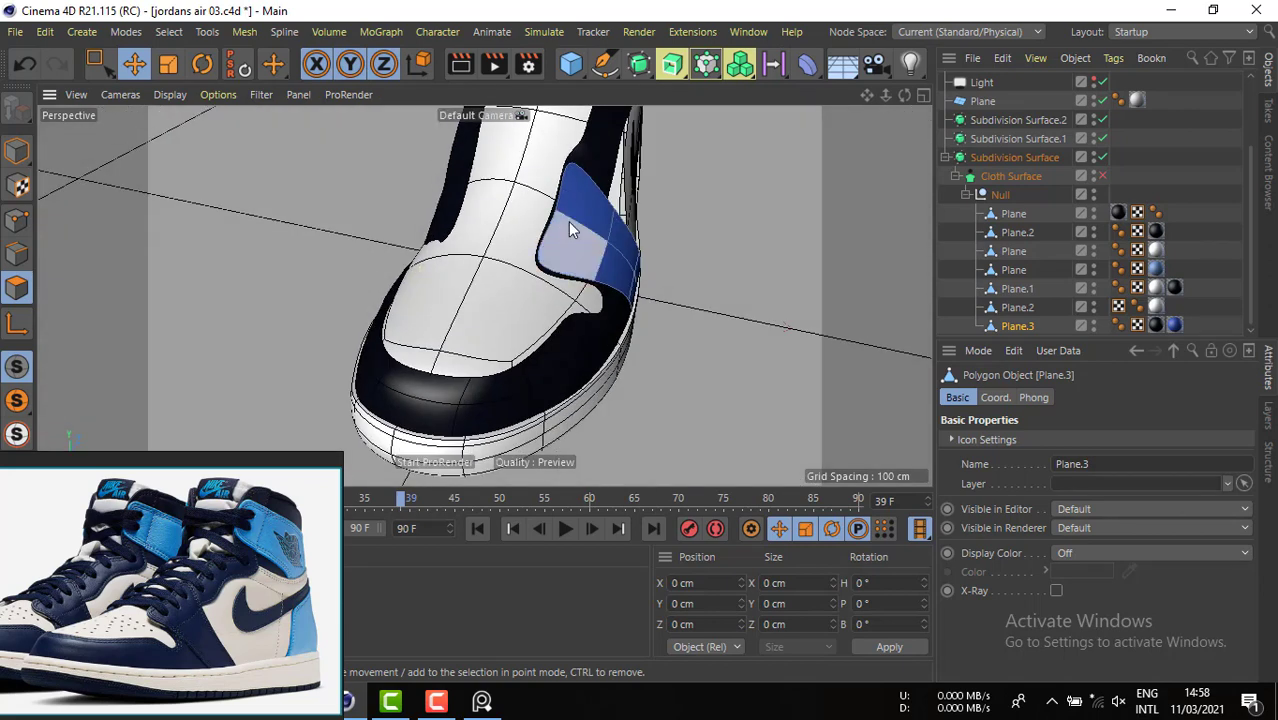
left_click(168, 32)
left_click(168, 32)
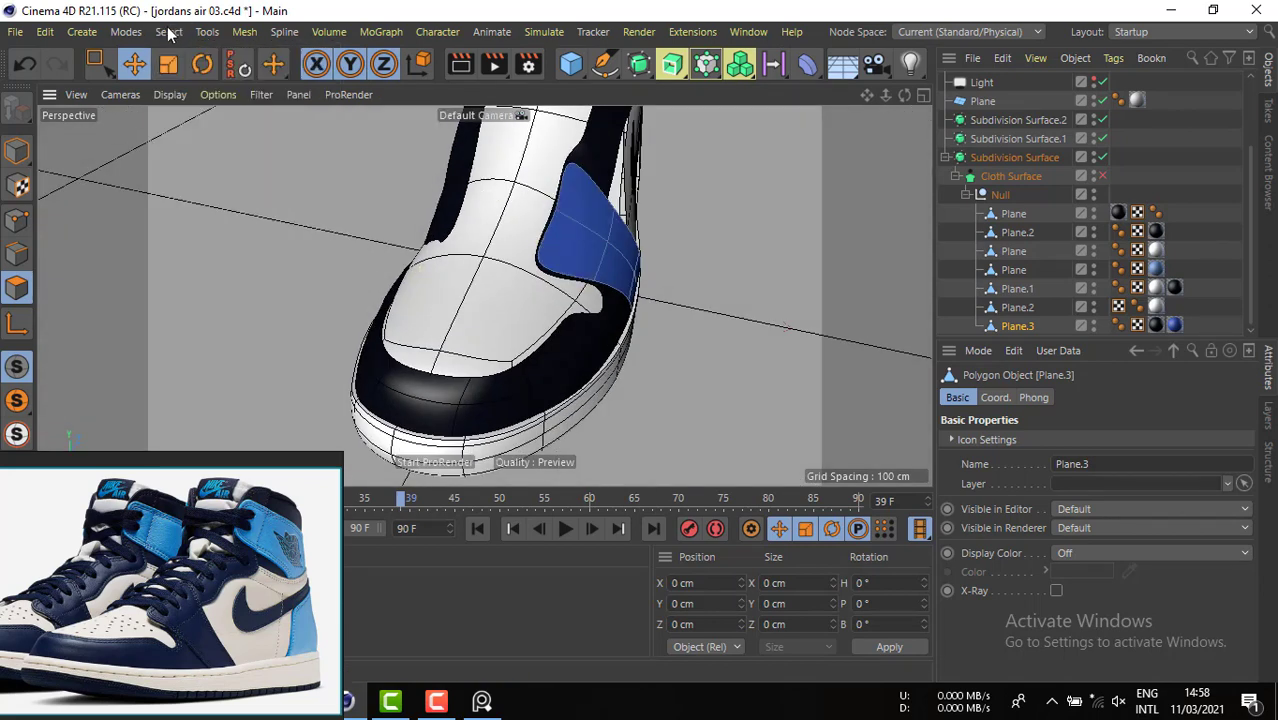
- Add a Symmetry object with its mirror plane set to ZY for mirroring the blue side panel
left_click(685, 62)
left_click(768, 8)
left_click(705, 66)
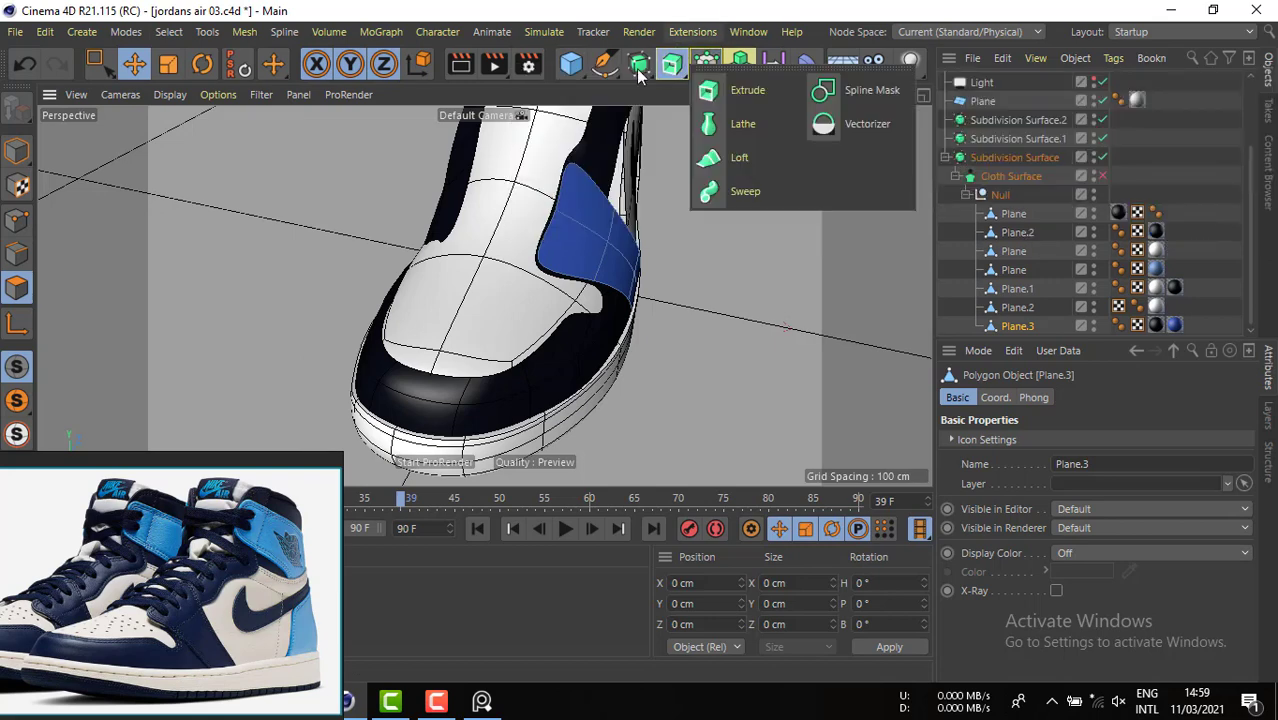
left_click(640, 75)
left_click(1010, 139)
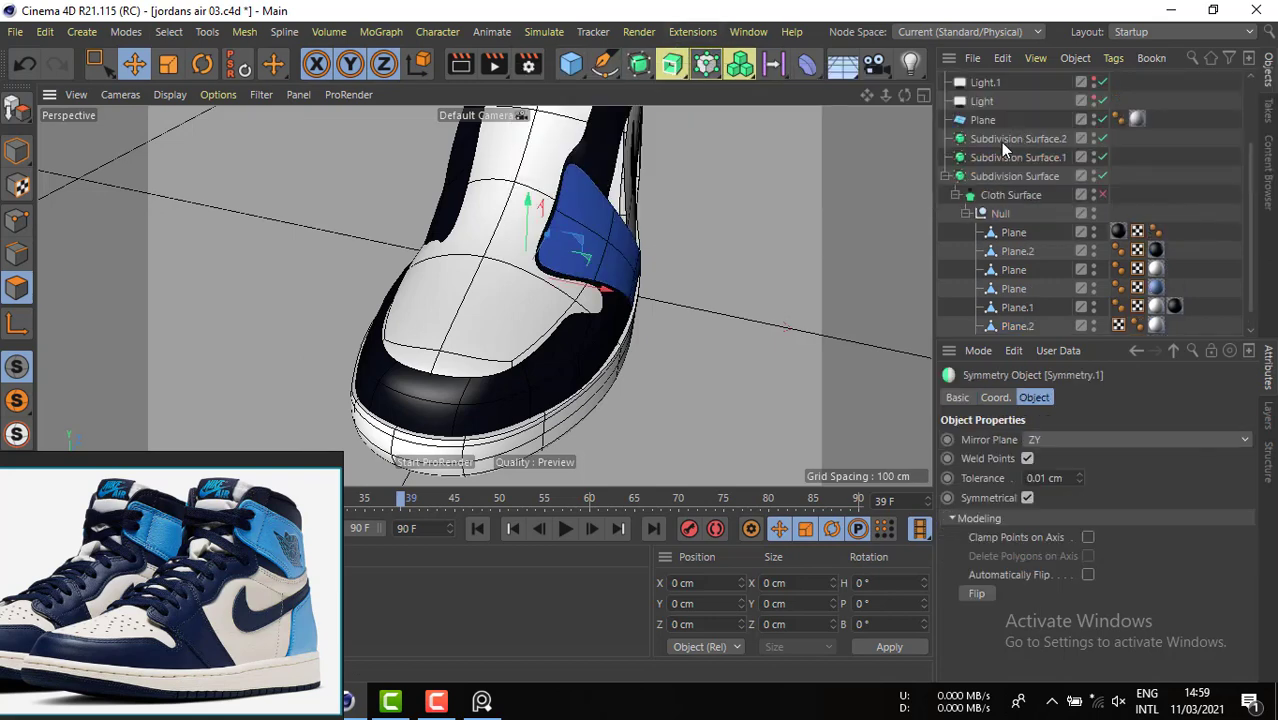
- Place Symmetry.1 inside the Null group and nest the blue side panel Plane.3 under it
left_click_drag(492, 230, 603, 243, "alt")
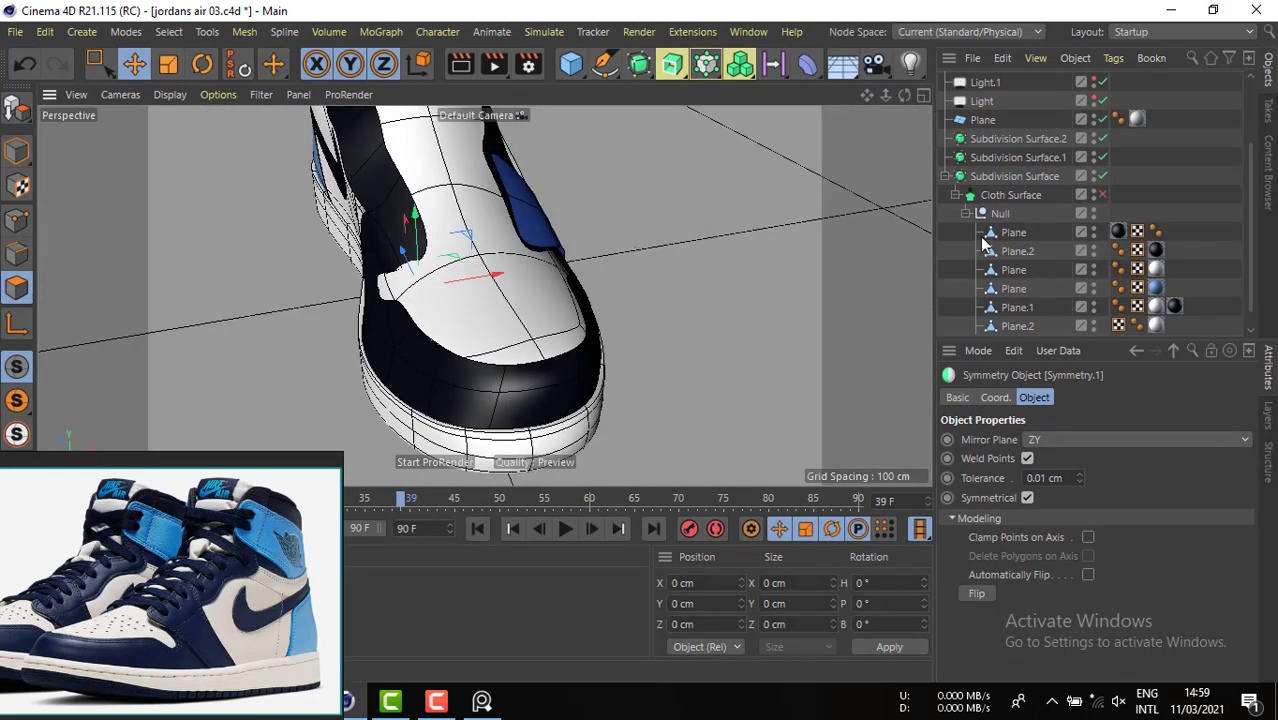
scroll(1033, 288, "up", 3)
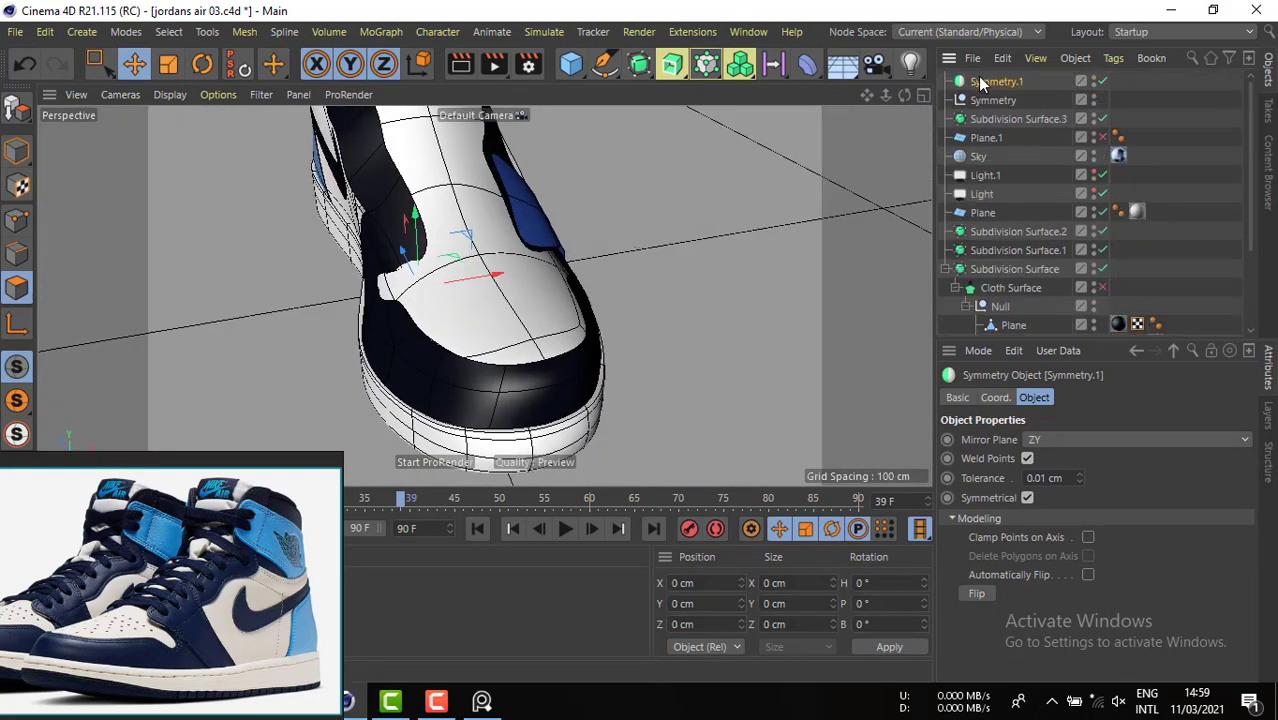
scroll(1015, 325, "down", 3)
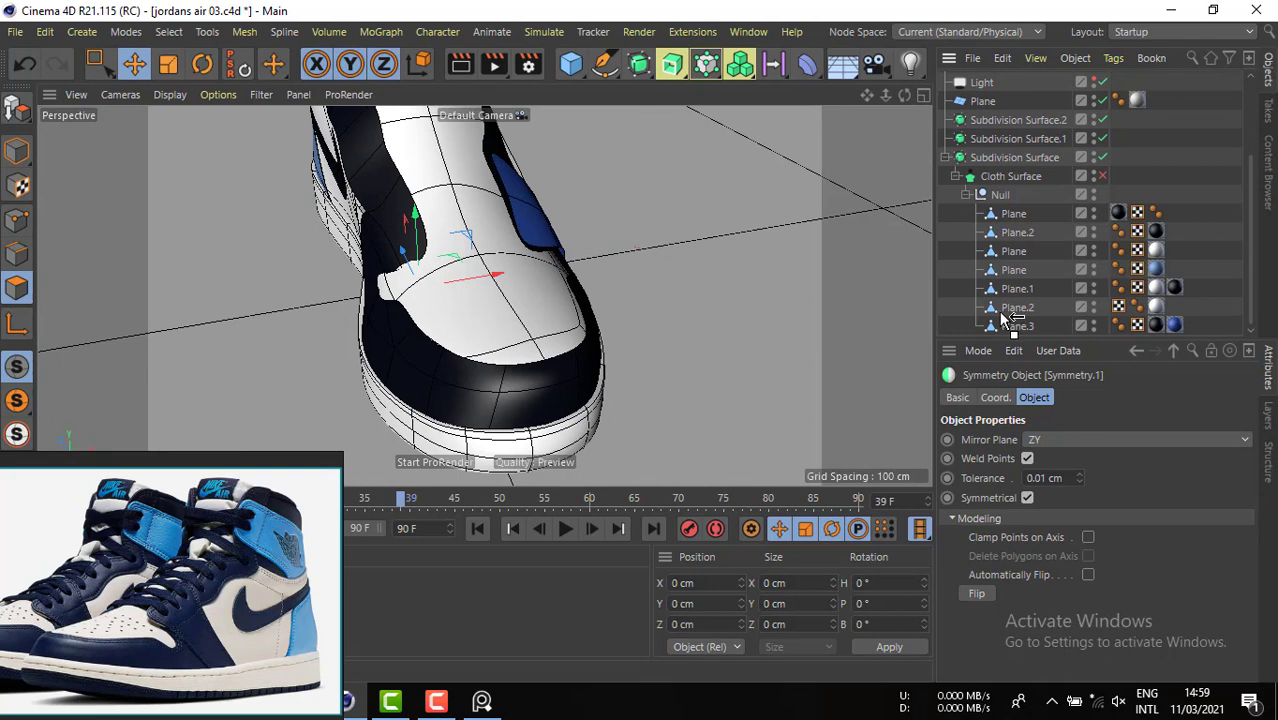
left_click_drag(1015, 272, 1010, 274)
left_click(1008, 272)
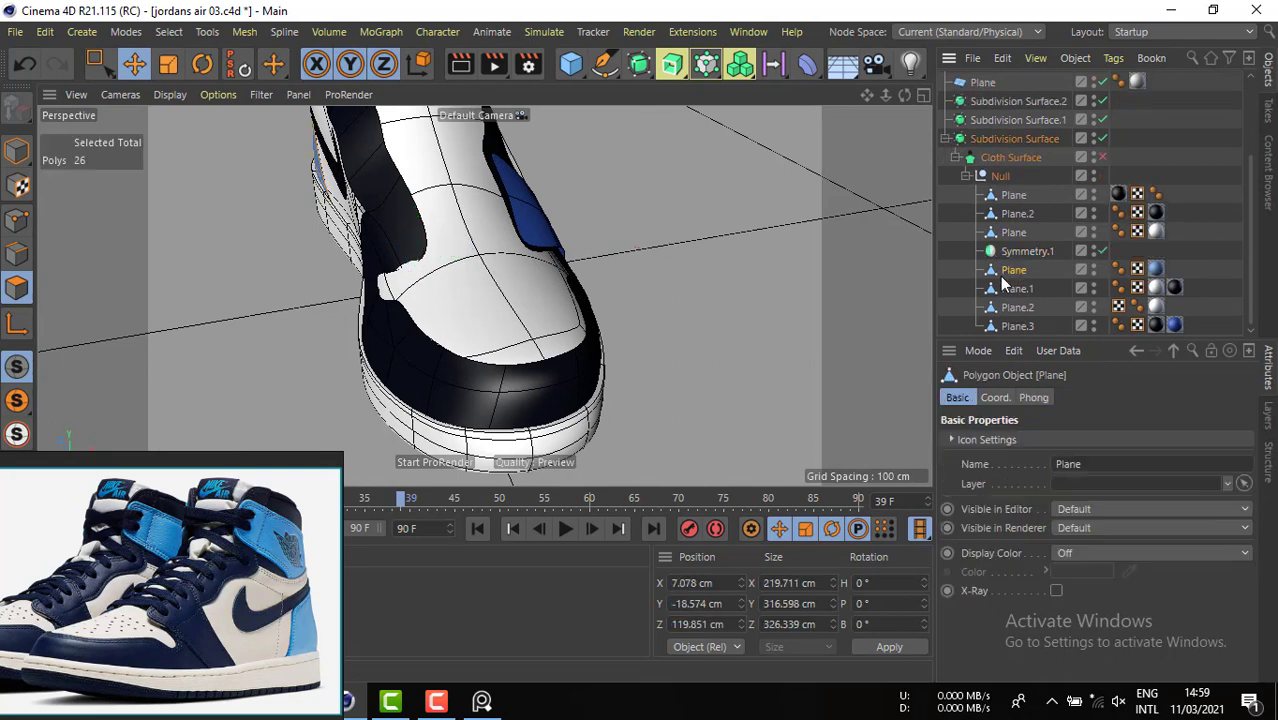
left_click(1010, 327)
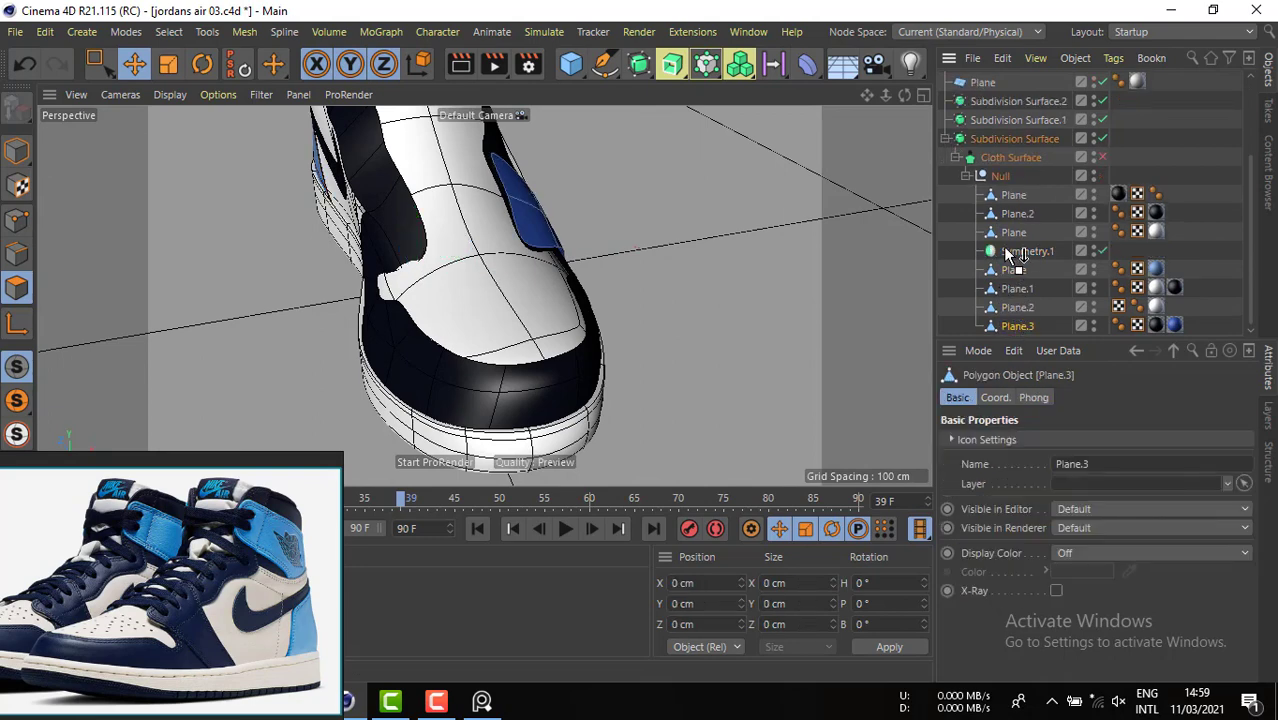
left_click_drag(1010, 254, 1012, 252)
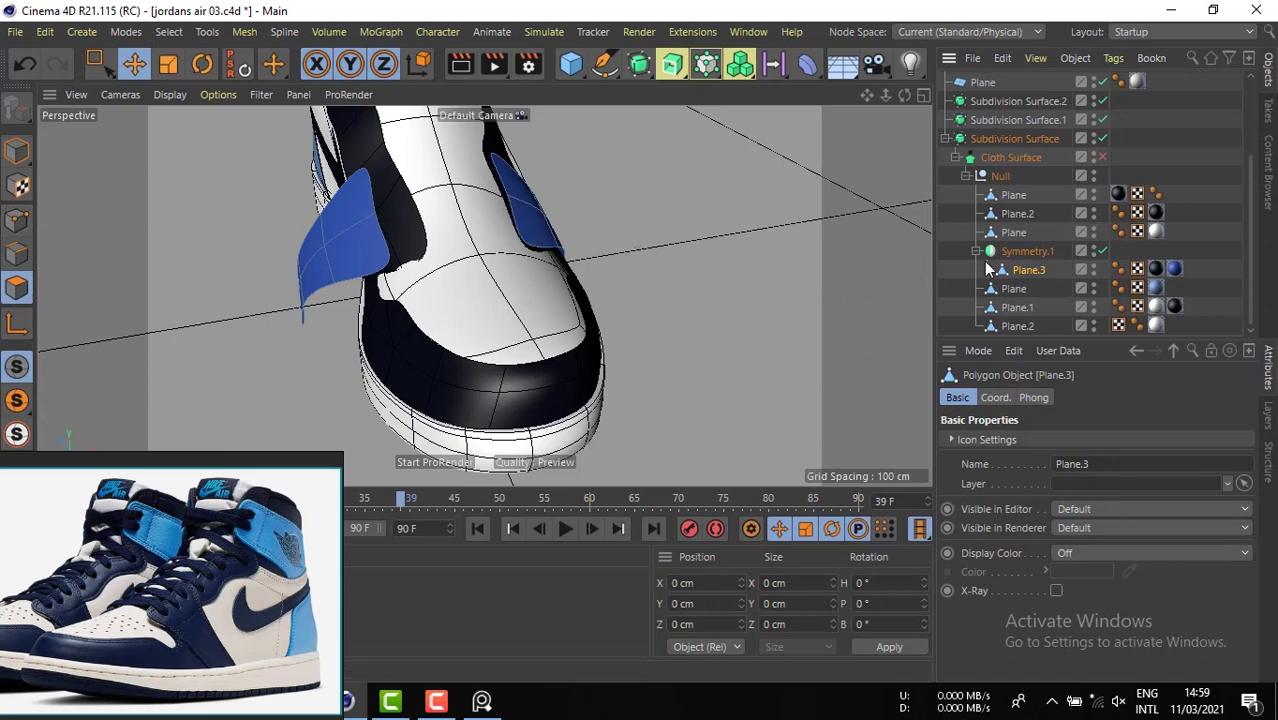
- Shift the Symmetry.1 axis along X so the mirrored blue panel sits against the opposite side of the shoe
left_click(1000, 253)
left_click(17, 152)
left_click(17, 323)
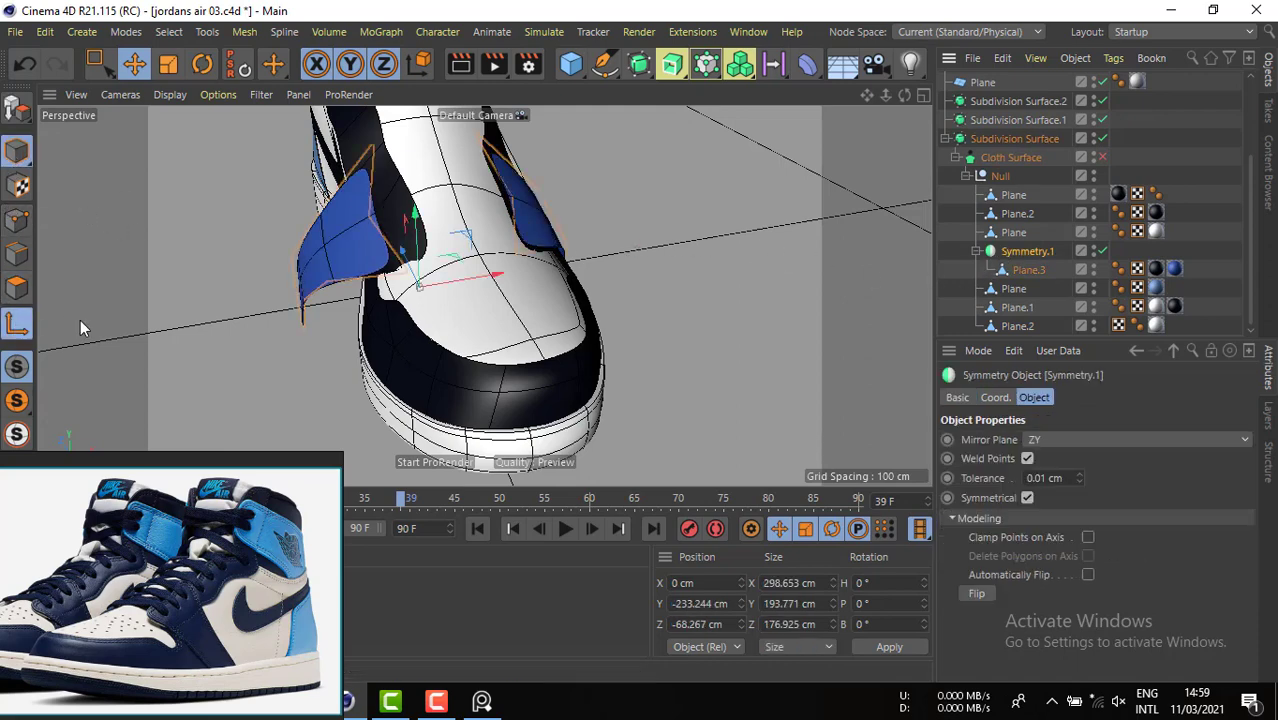
left_click_drag(392, 244, 377, 257, "alt")
left_click_drag(503, 288, 527, 281)
left_click(16, 253)
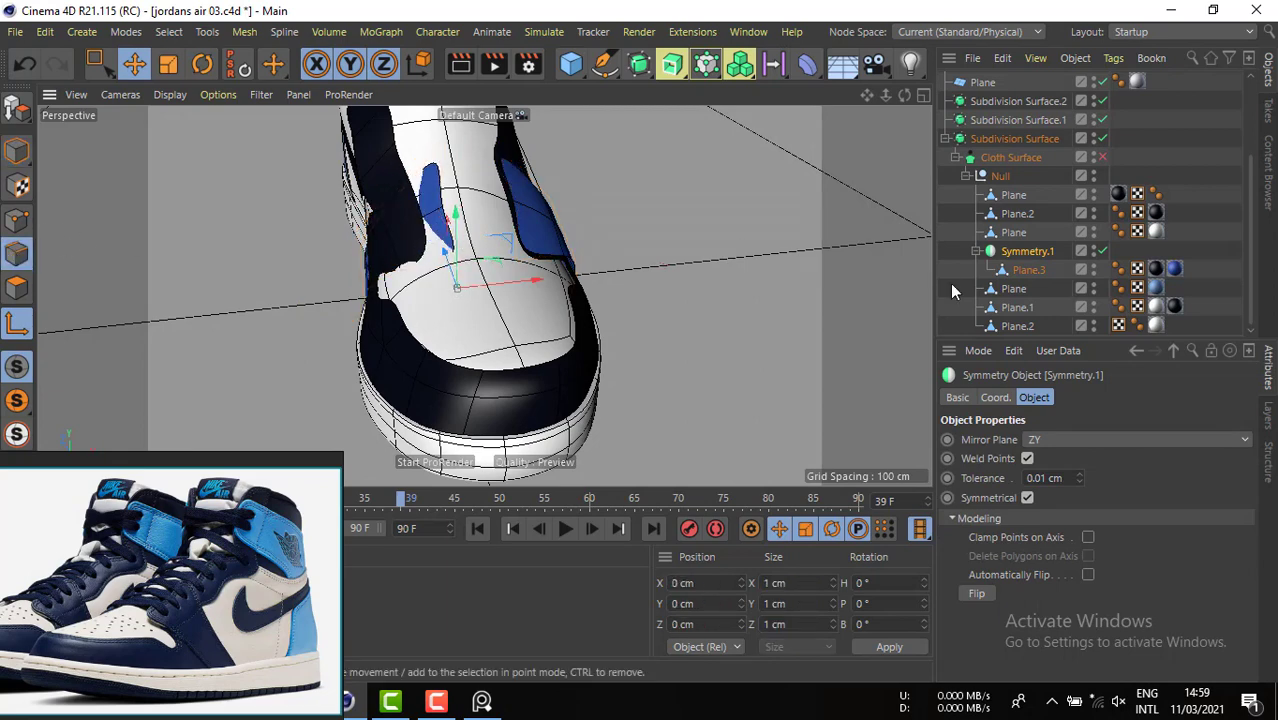
- Turn off axis editing and try to rectangle-select the mirrored panel's points through Plane.3 in point mode
left_click(1021, 266)
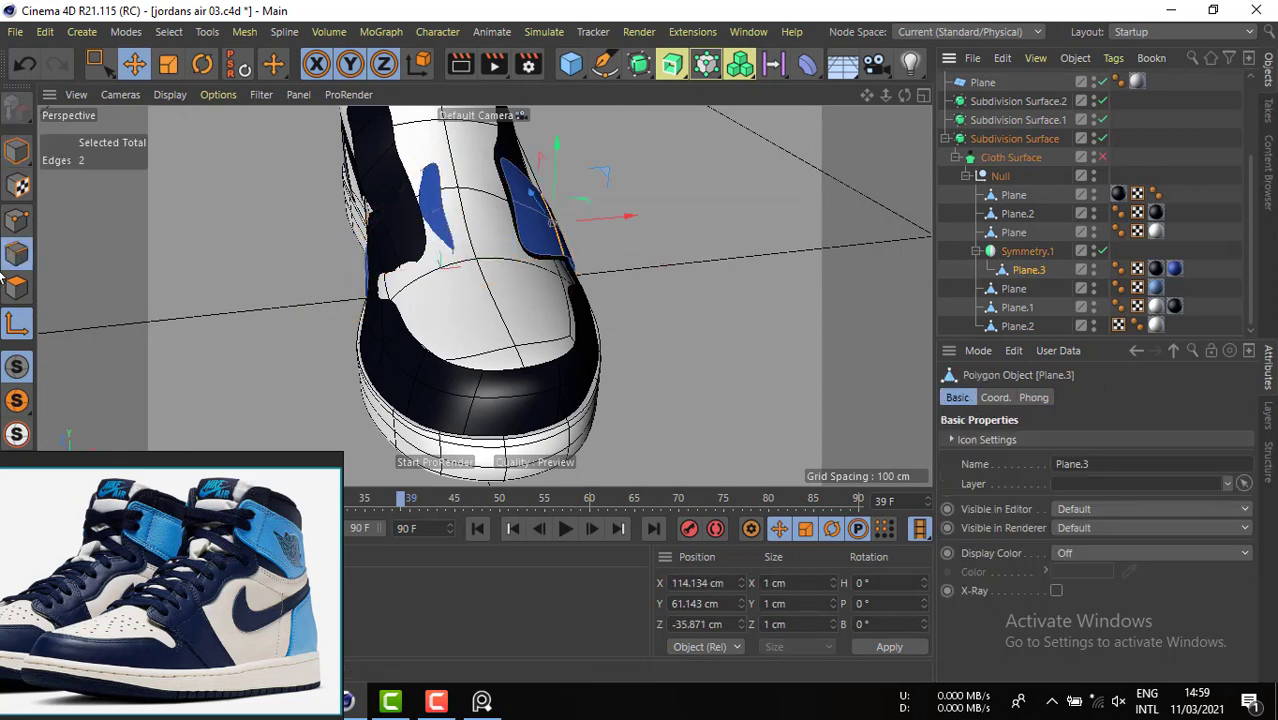
left_click(23, 323)
mouse_move(393, 278)
left_mouse_down("alt")
mouse_move(551, 218)
mouse_move(548, 248)
mouse_move(484, 138)
mouse_move(366, 336)
left_mouse_up("alt")
key("0")
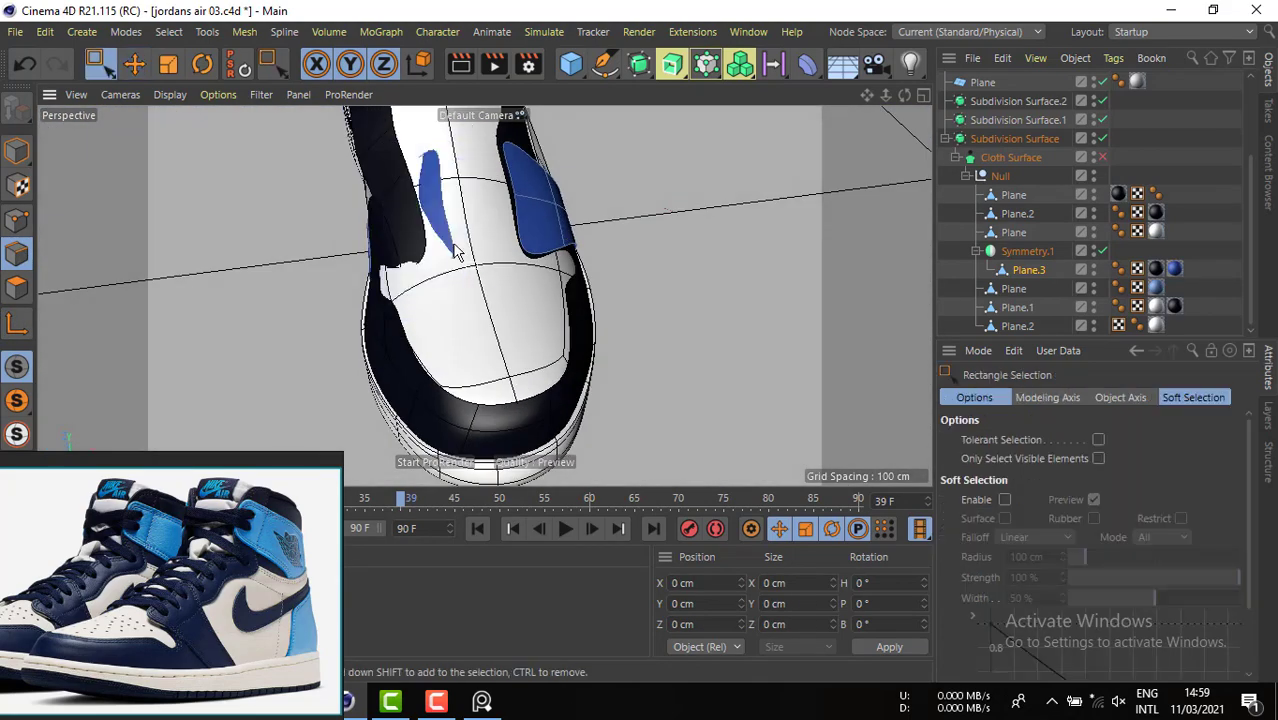
mouse_move(452, 246)
left_mouse_down("alt")
mouse_move(526, 208)
mouse_move(492, 208)
mouse_move(420, 280)
mouse_move(364, 296)
left_mouse_up("alt")
left_click(20, 218)
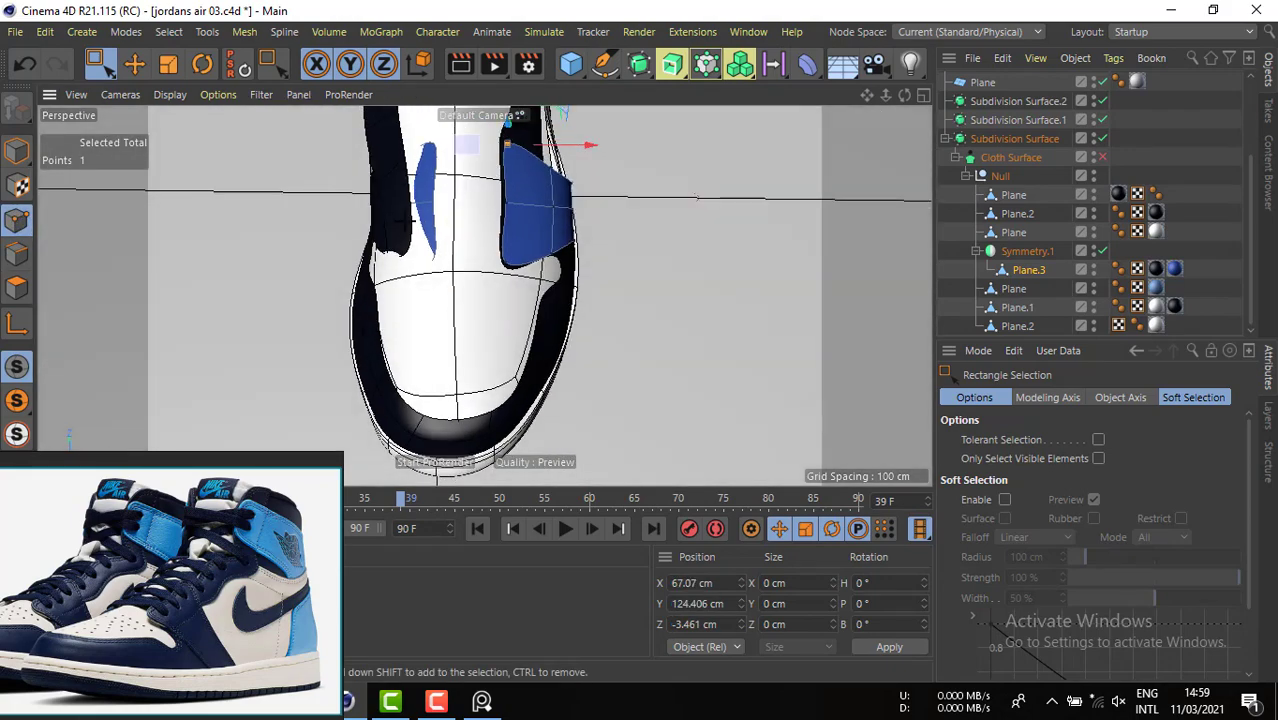
left_click_drag(405, 221, 555, 187)
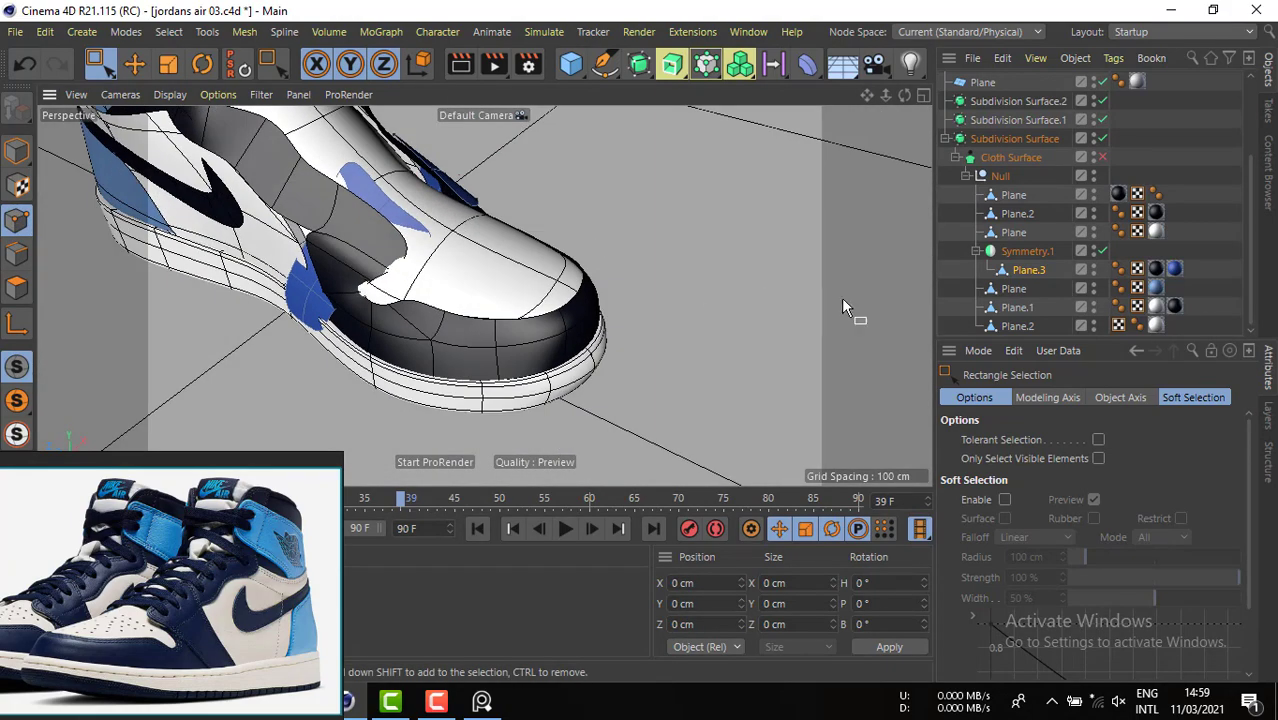
- Make Symmetry.1 editable, pulling Plane.3 out of the resulting null and deleting that empty null
left_click(1025, 251)
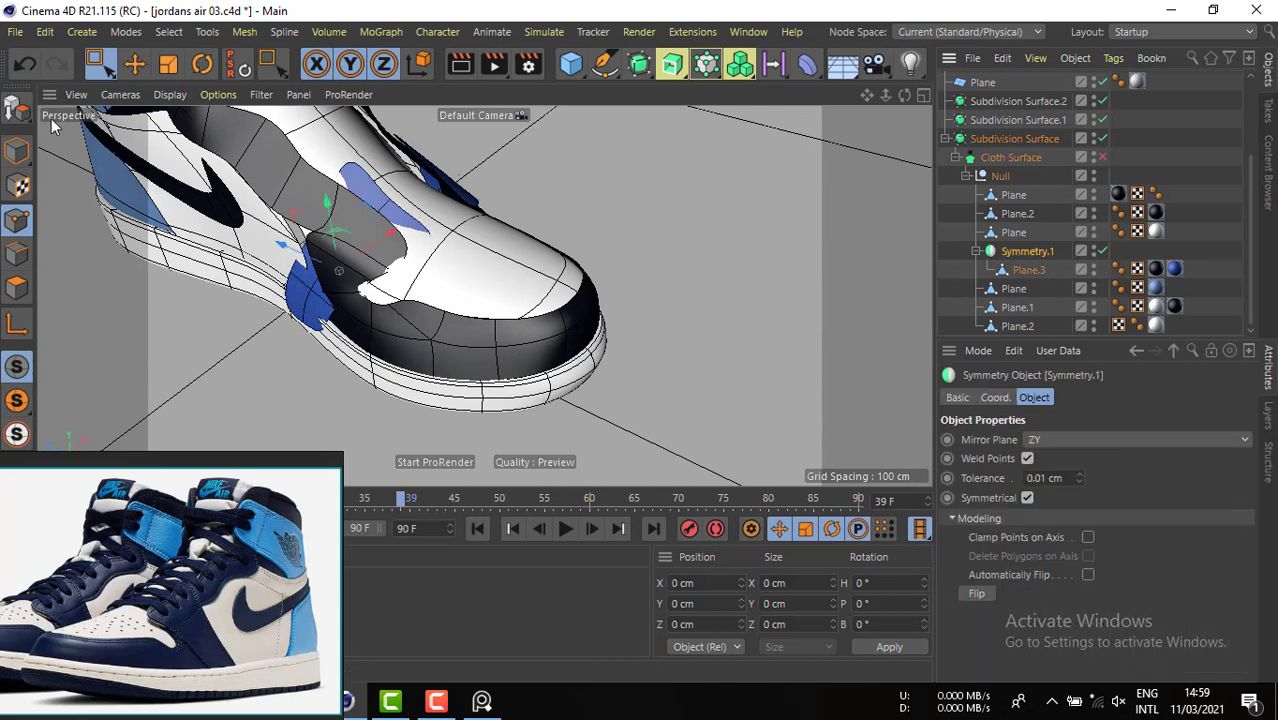
left_click(14, 110)
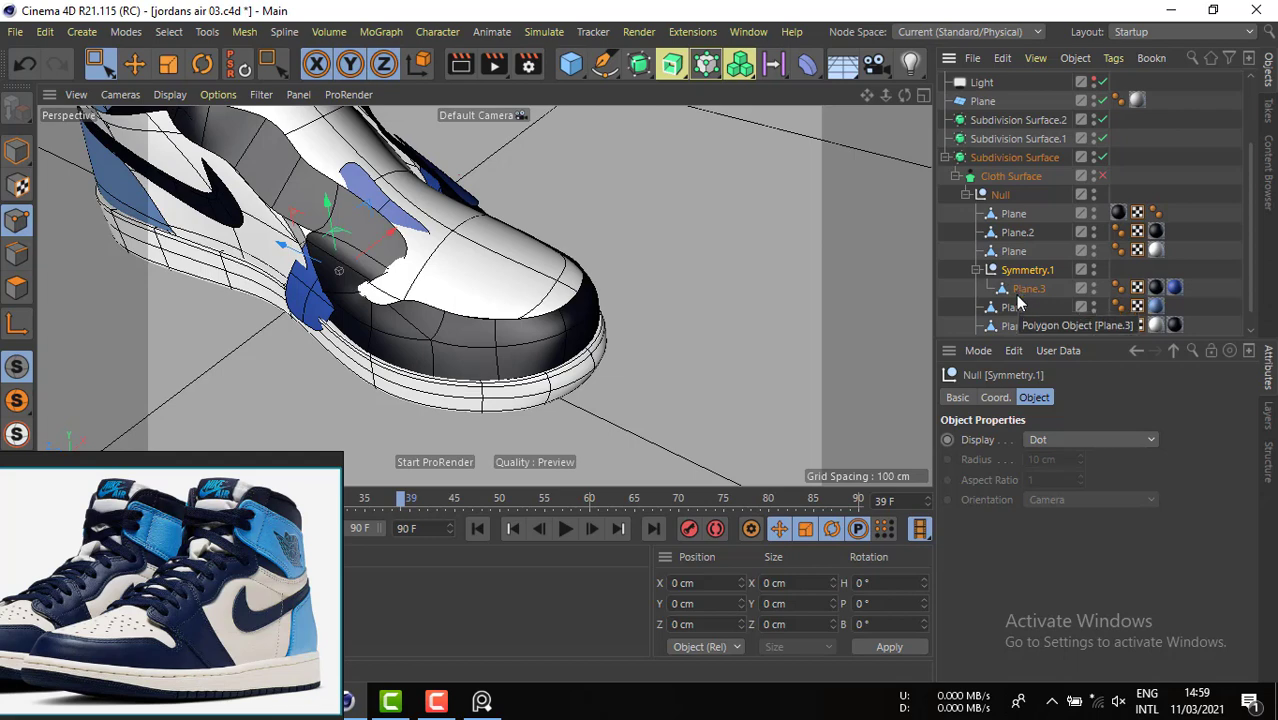
left_click_drag(1015, 296, 1009, 260)
left_click(1018, 288)
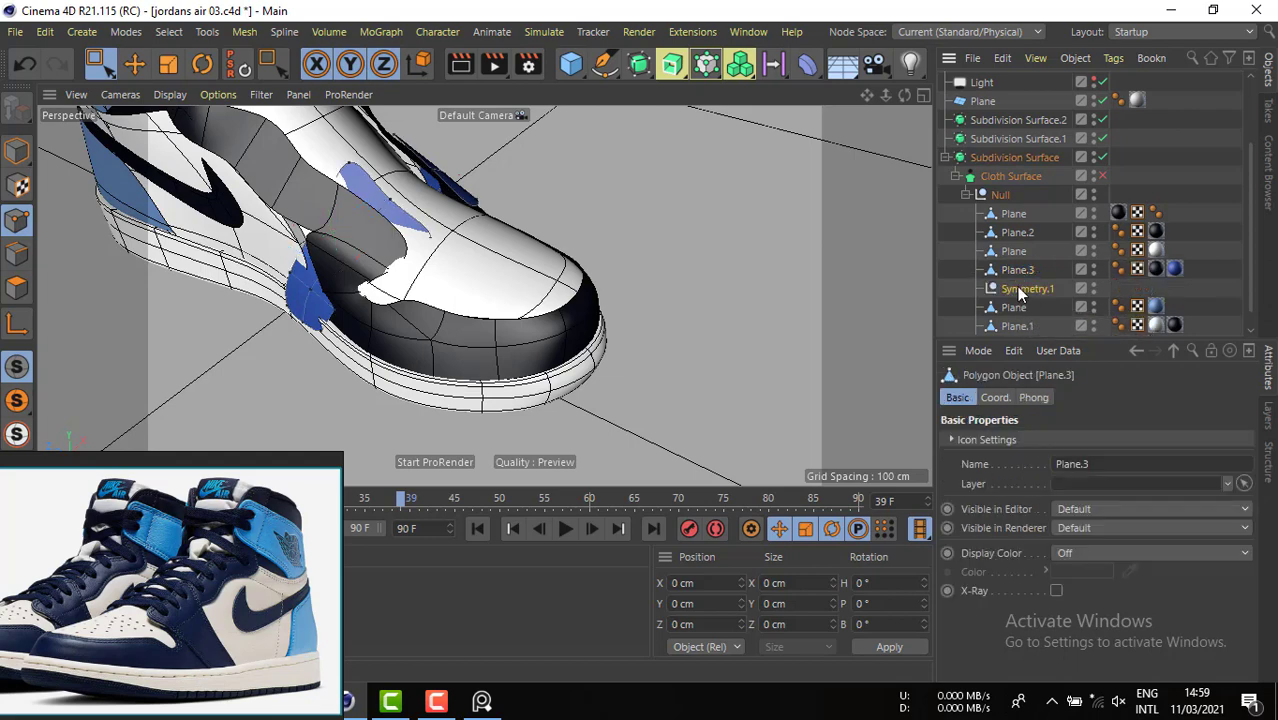
key("Delete")
left_click(1017, 288)
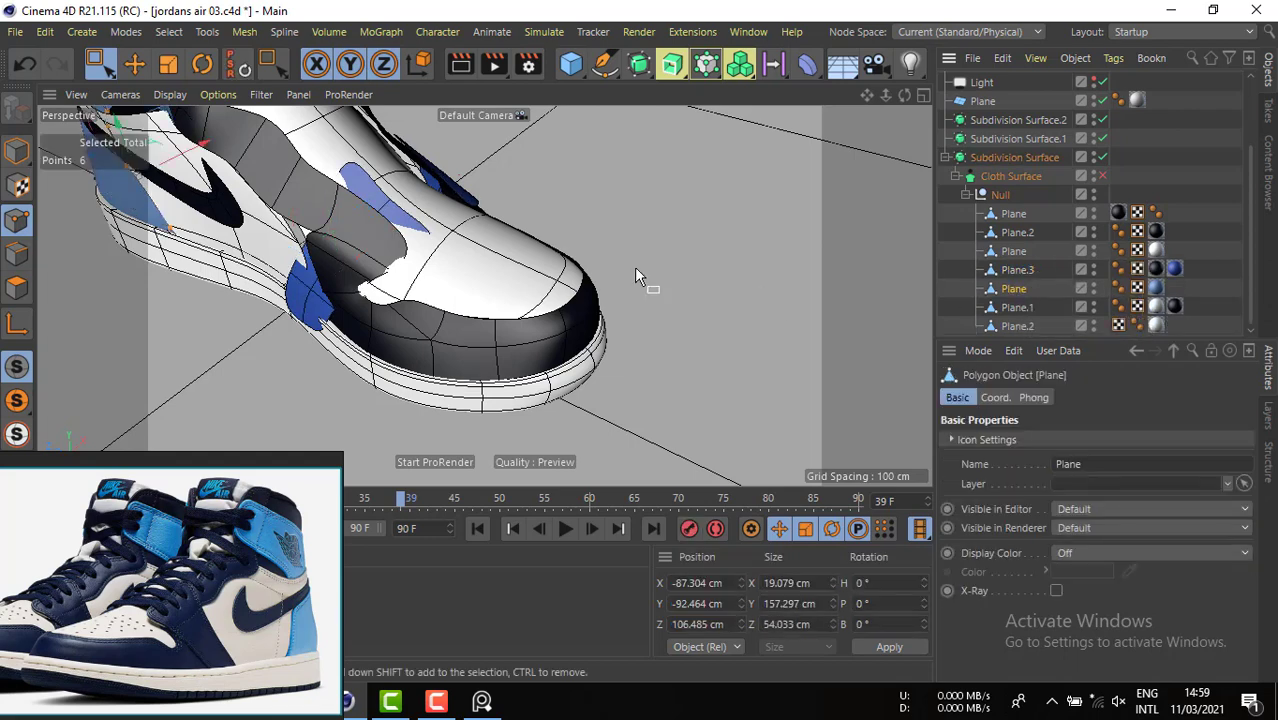
- Select the mirrored blue panel's points on the opposite side of the shoe in Plane.3
left_click_drag(450, 230, 409, 242, "alt")
middle_click_drag(410, 248, 451, 342, "alt")
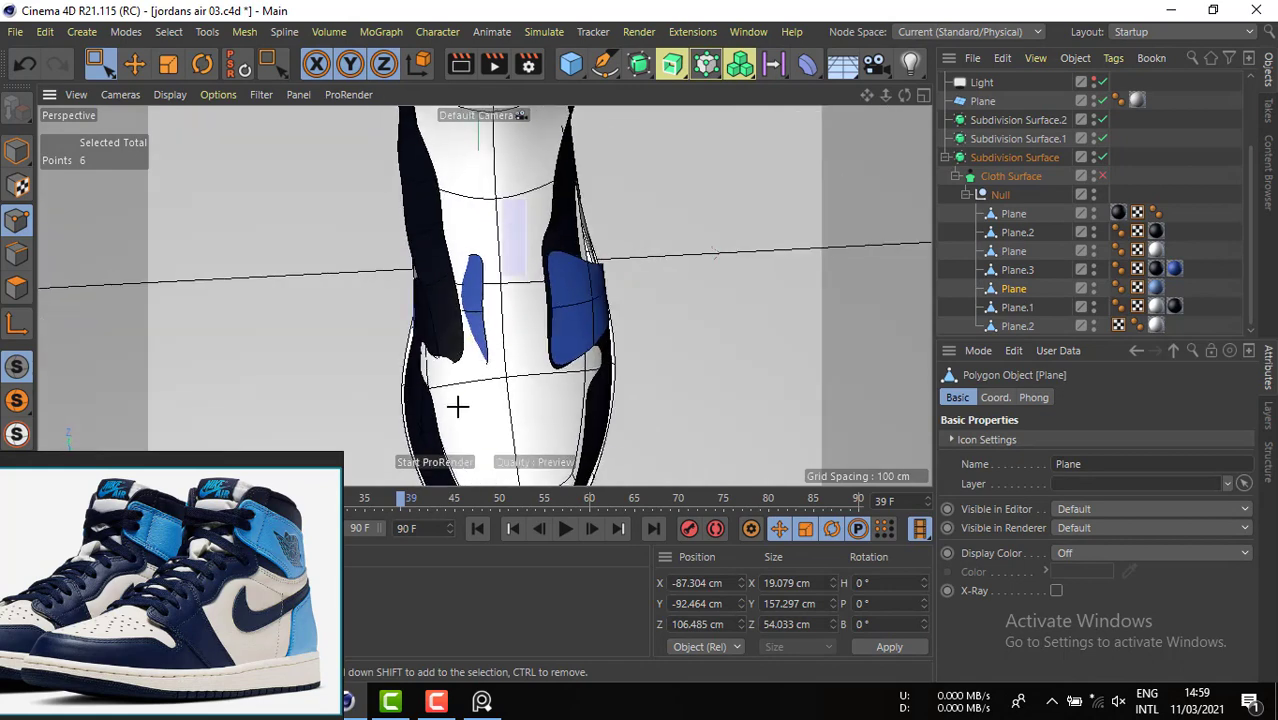
left_click(867, 329)
left_click(1022, 307)
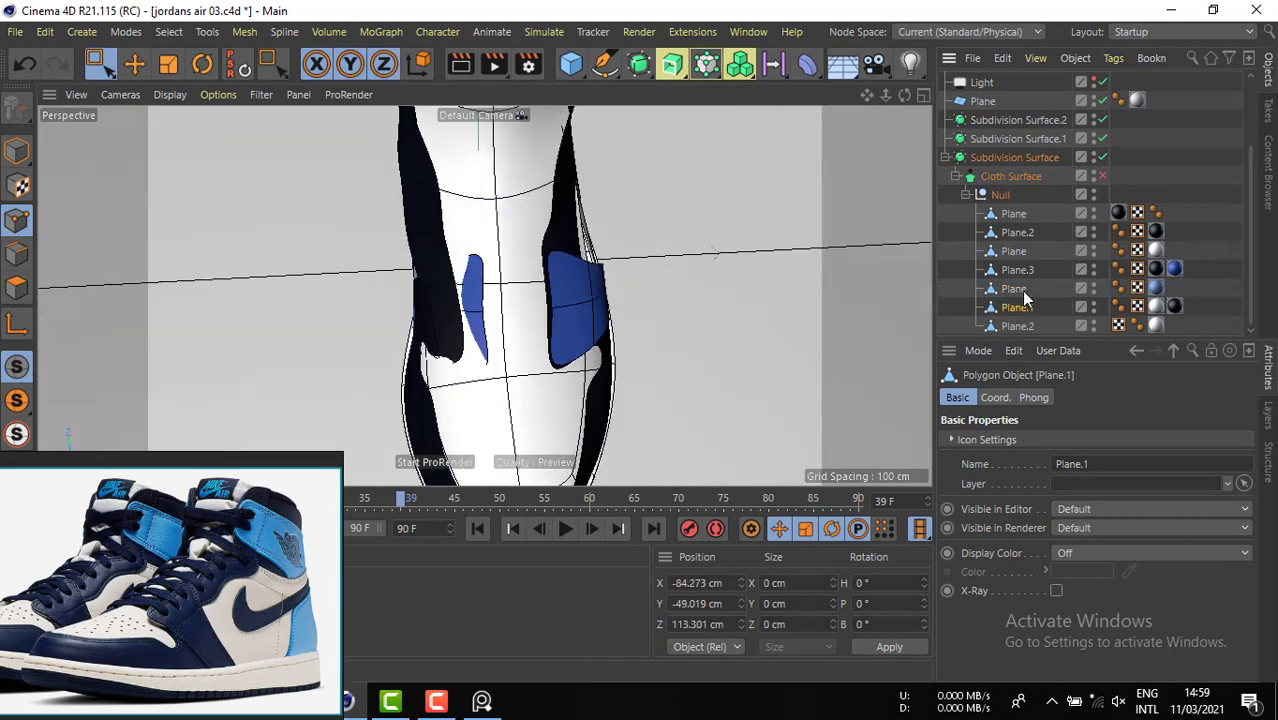
left_click(1017, 270)
left_click_drag(446, 370, 415, 403)
mouse_move(514, 308)
left_mouse_down()
mouse_move(495, 307)
mouse_move(514, 306)
left_mouse_up()
left_click_drag(447, 332, 606, 206, "alt")
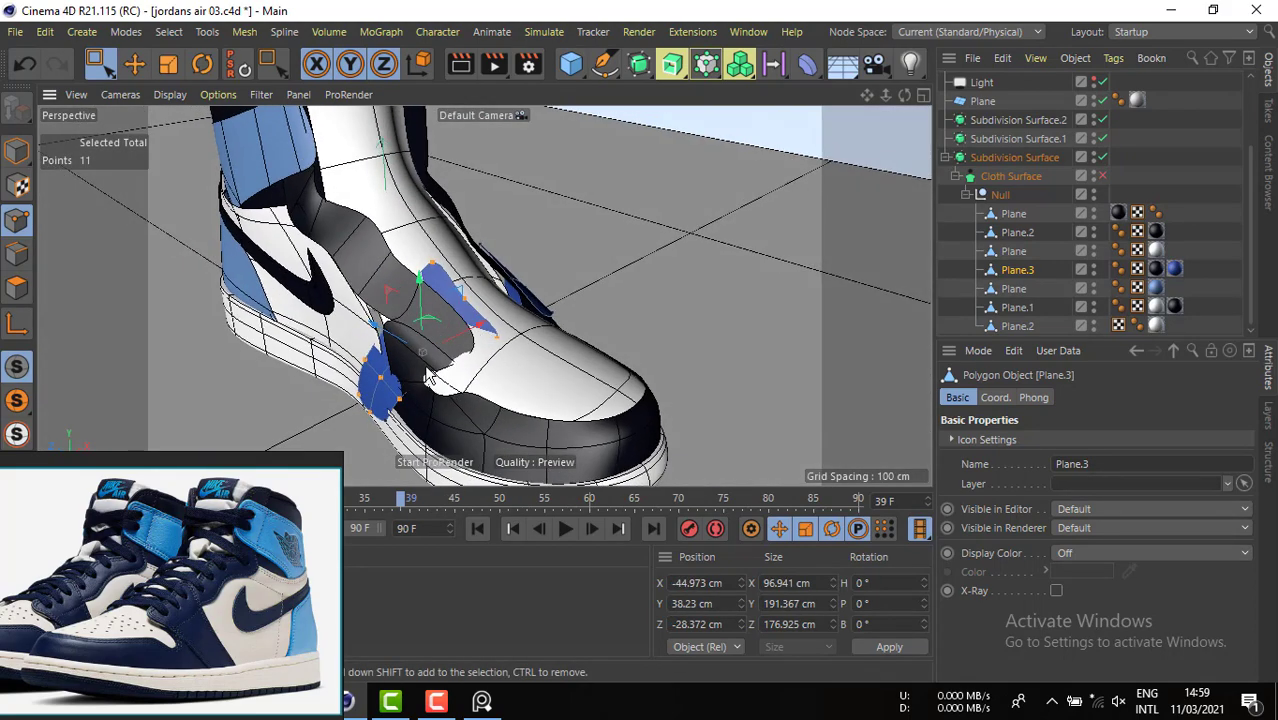
scroll(391, 408, "up", 4)
left_click_drag(391, 408, 460, 340, "alt")
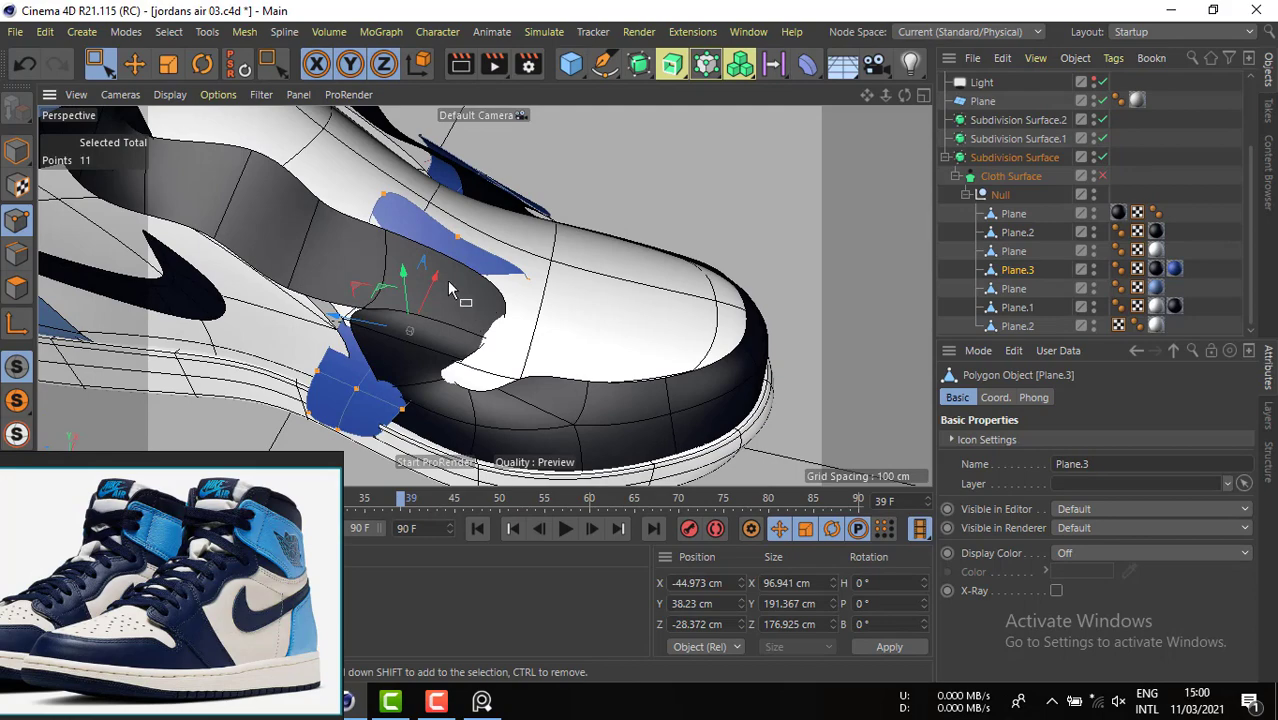
- Undo the trial sideways move of the mirrored panel and select the four points along its lower edge
left_click_drag(431, 275, 250, 336)
key("ctrl+z")
left_click_drag(322, 214, 541, 460)
left_click_drag(552, 162, 236, 508)
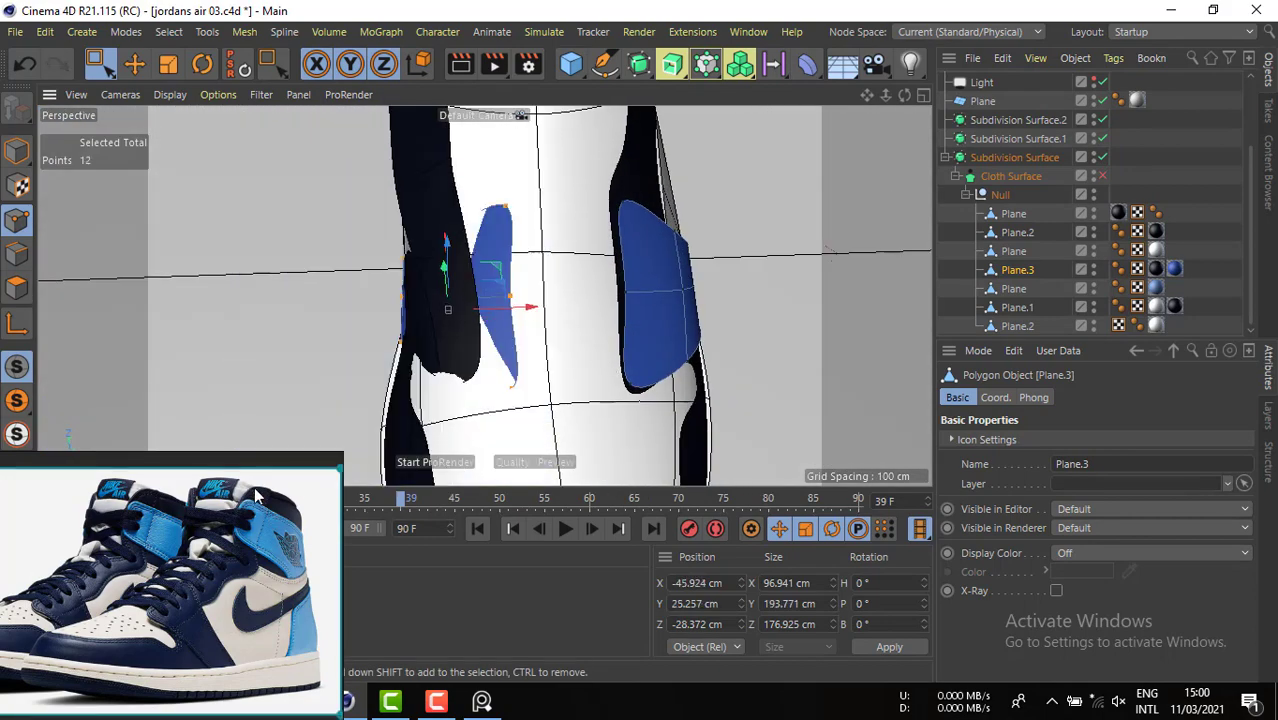
left_click_drag(490, 371, 592, 350, "alt")
left_click_drag(458, 314, 314, 330)
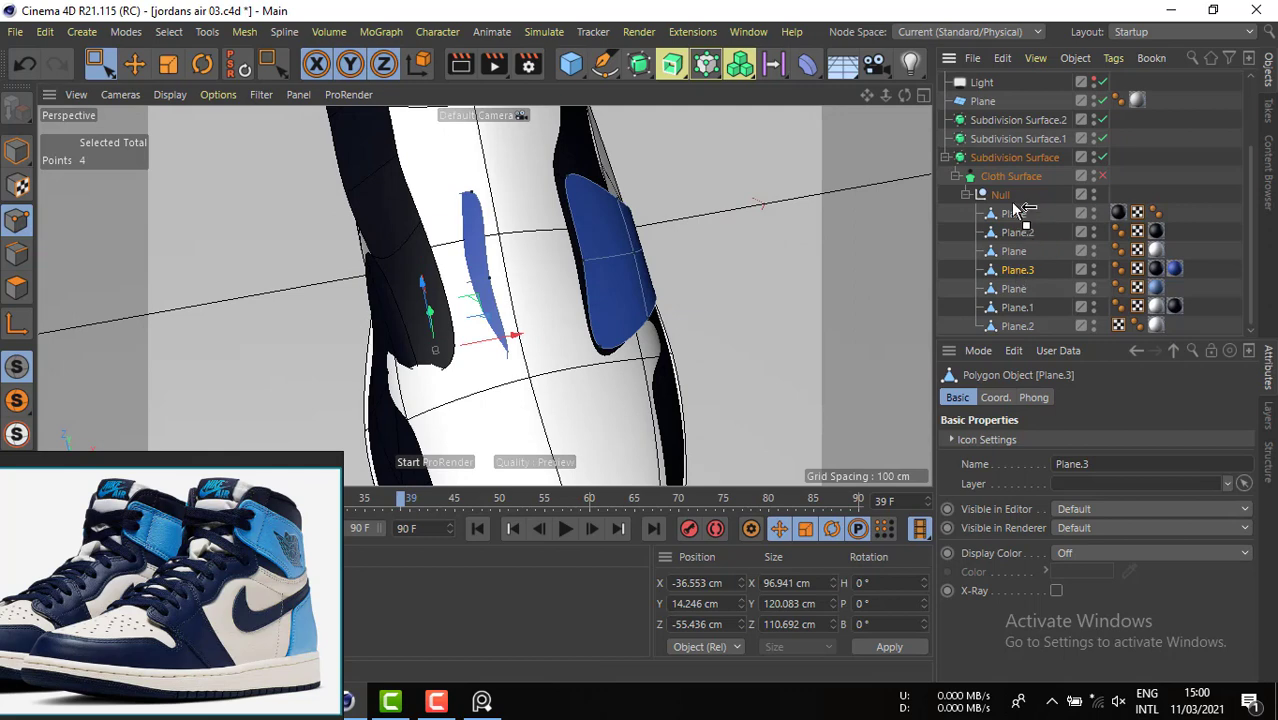
- Move Plane.3 to the top of the Null group and hide the other upper pieces, toggling their visibility to compare them with the panel
left_click_drag(1020, 208, 1020, 210)
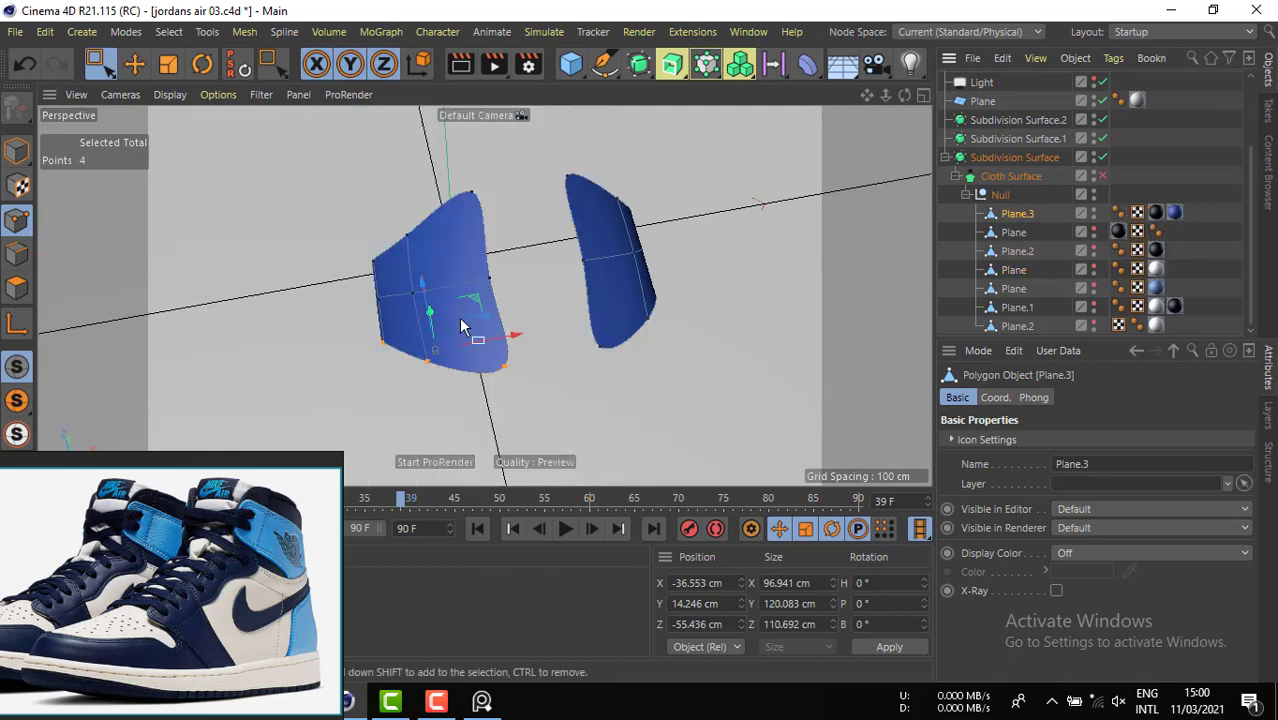
left_click_drag(463, 325, 514, 426, "alt")
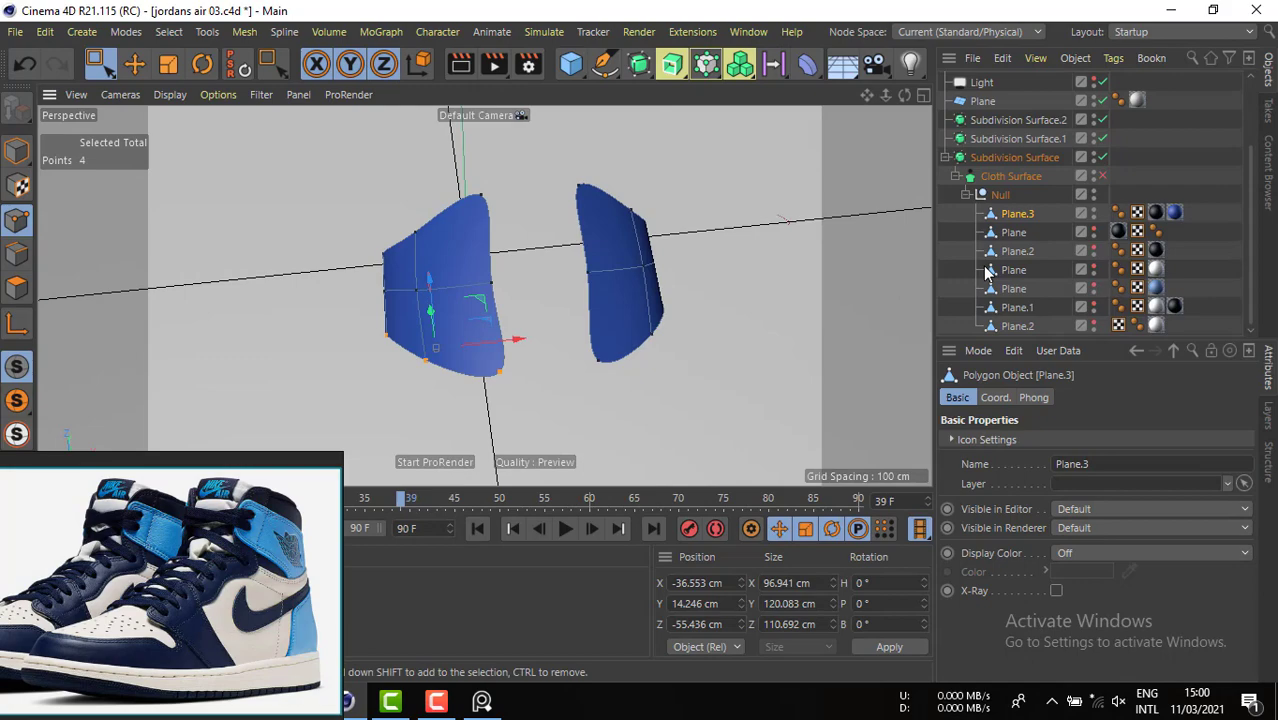
left_click(1093, 323)
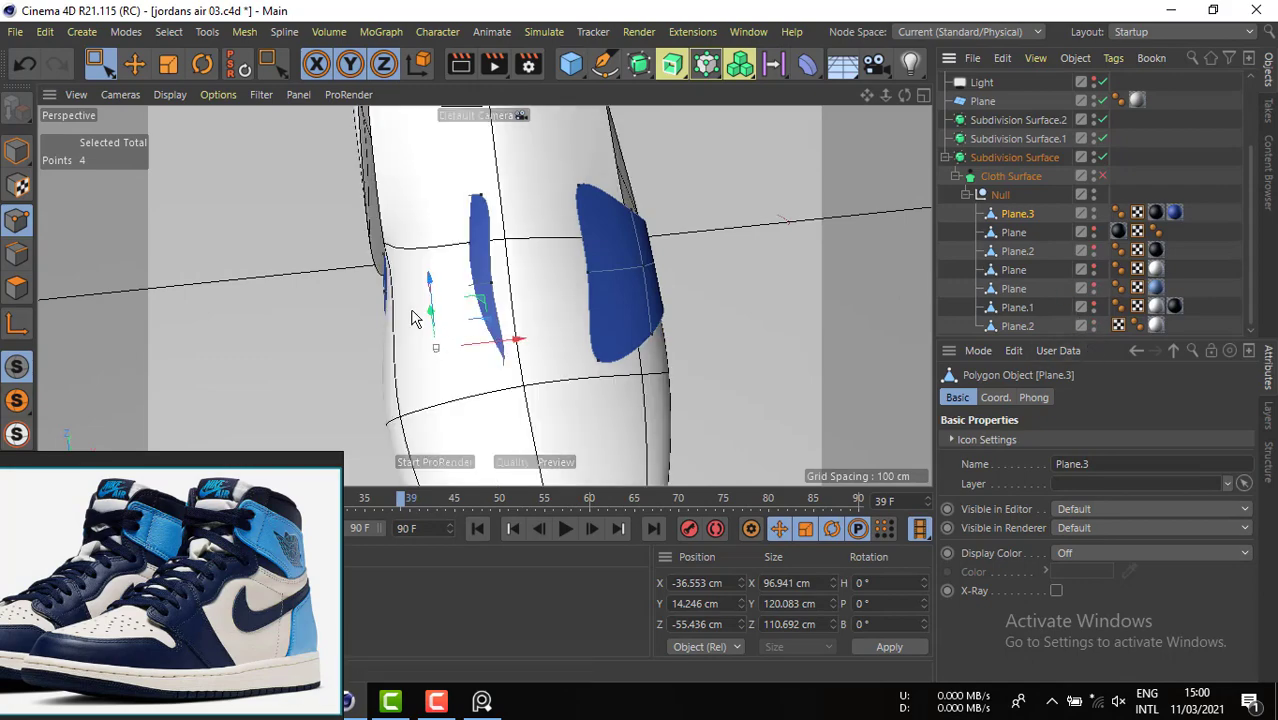
left_click_drag(415, 318, 807, 278, "alt")
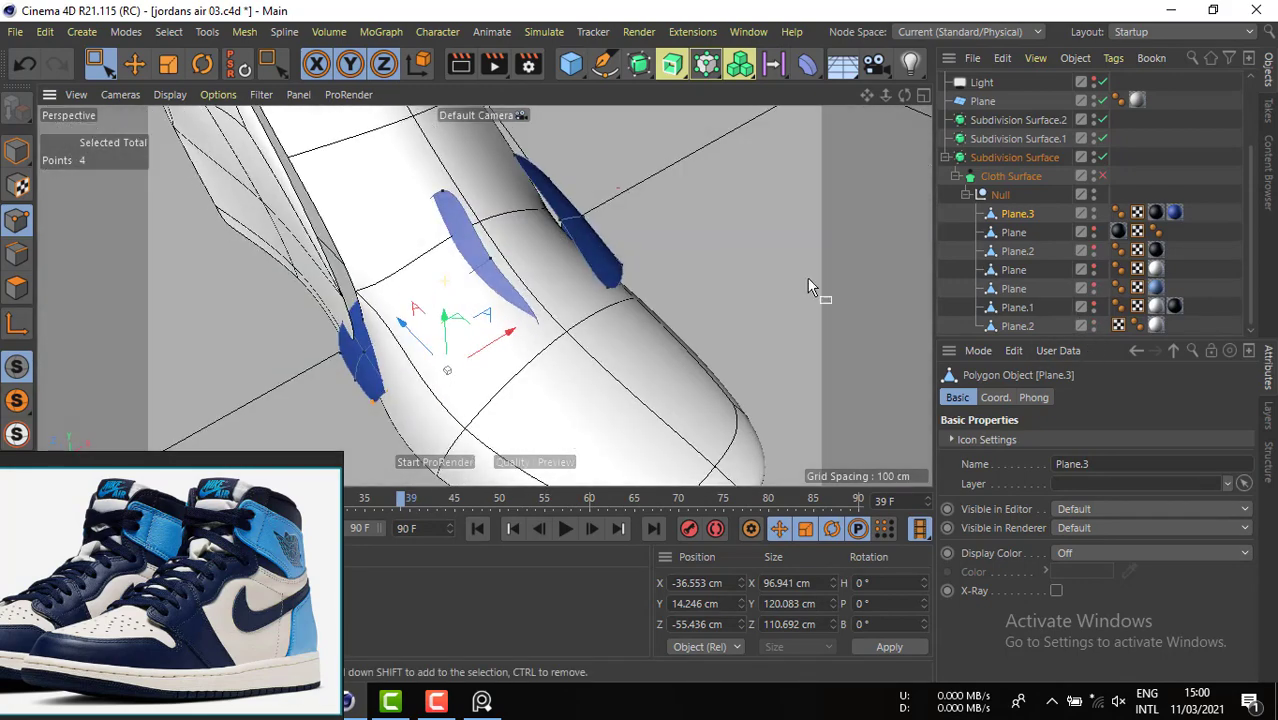
left_click(1093, 323)
left_click(1094, 306)
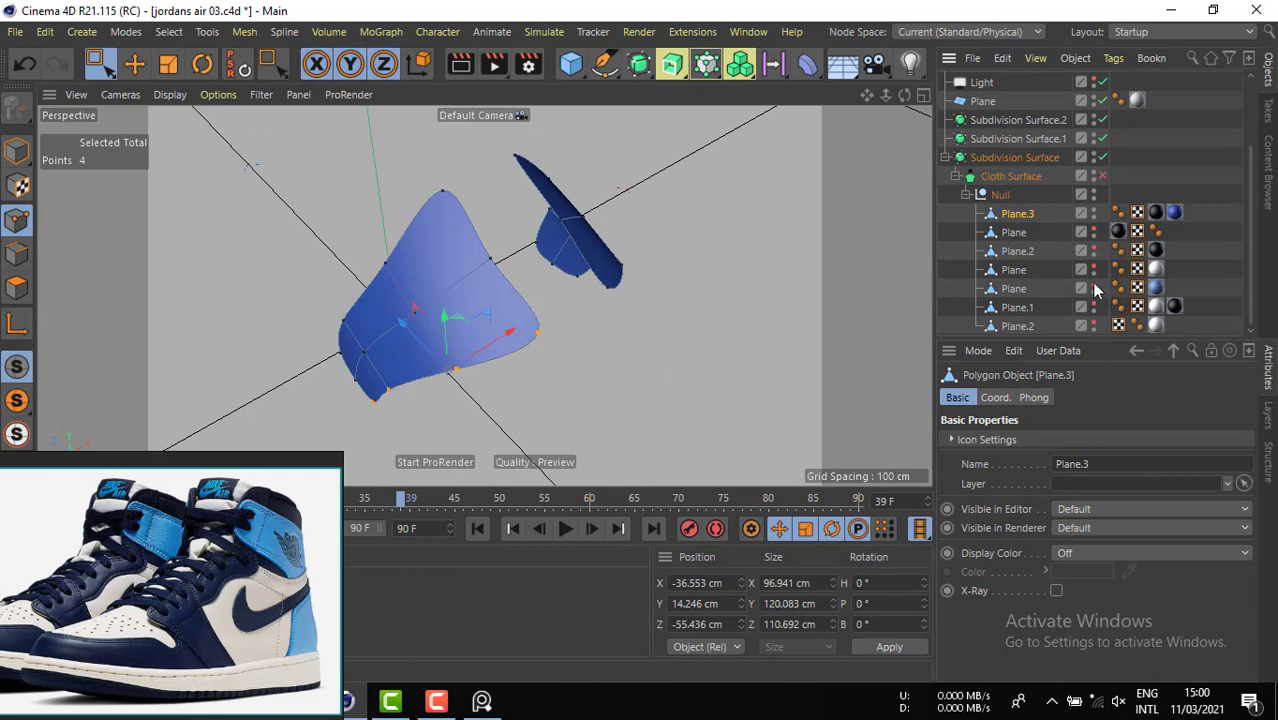
left_click(1095, 270)
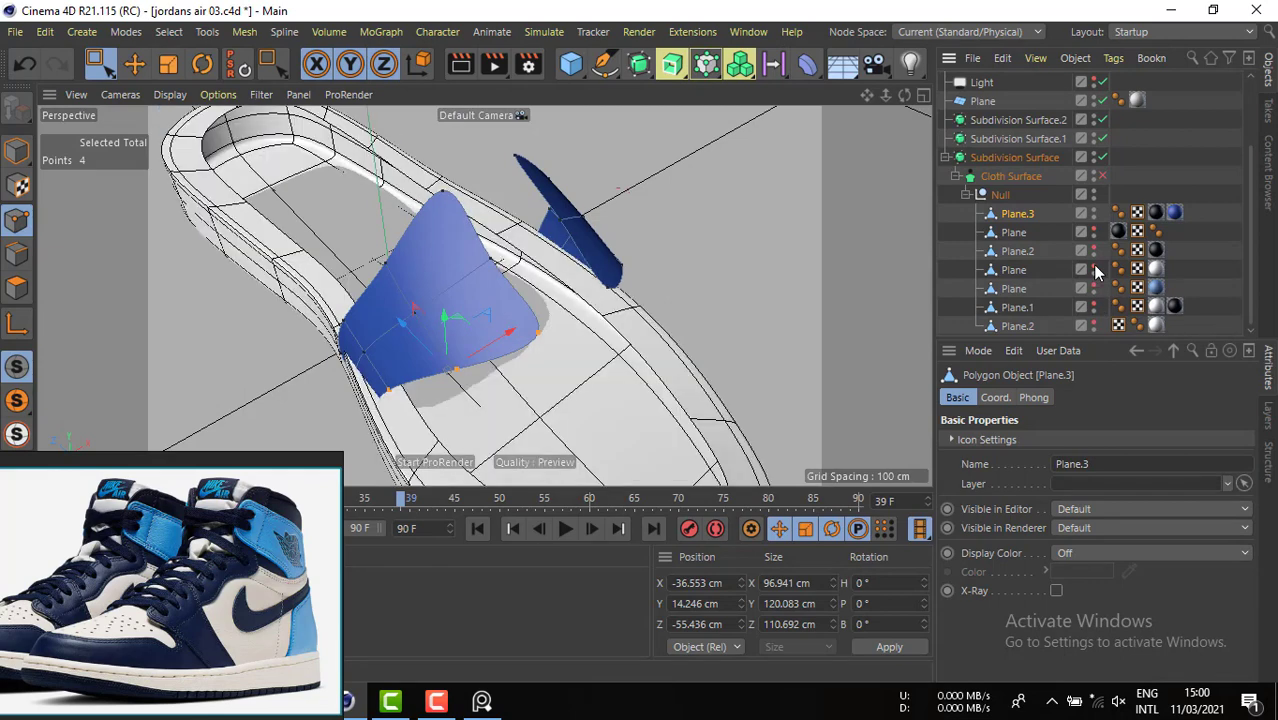
left_click(1095, 270)
left_click(1095, 270)
- Select the mirrored panel's four lower-edge points and move them outward along X to about -45 cm
left_click_drag(394, 390, 337, 418, "alt")
left_click_drag(385, 303, 341, 311, "alt")
left_click_drag(354, 190, 485, 289)
left_click_drag(507, 360, 239, 480)
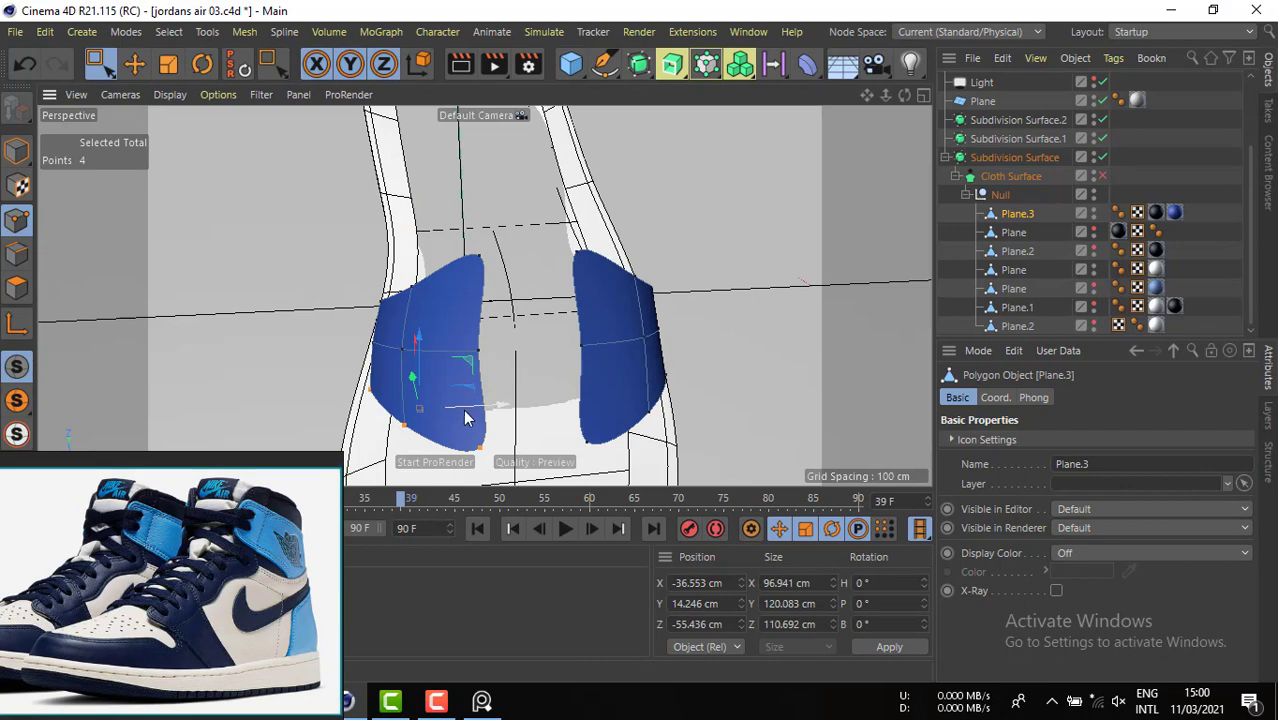
left_click_drag(464, 407, 450, 406)
- Enable the Cloth Surface to check the mirrored panel, turn it off again, and unhide the other shoe pieces
left_click_drag(409, 339, 540, 320, "alt")
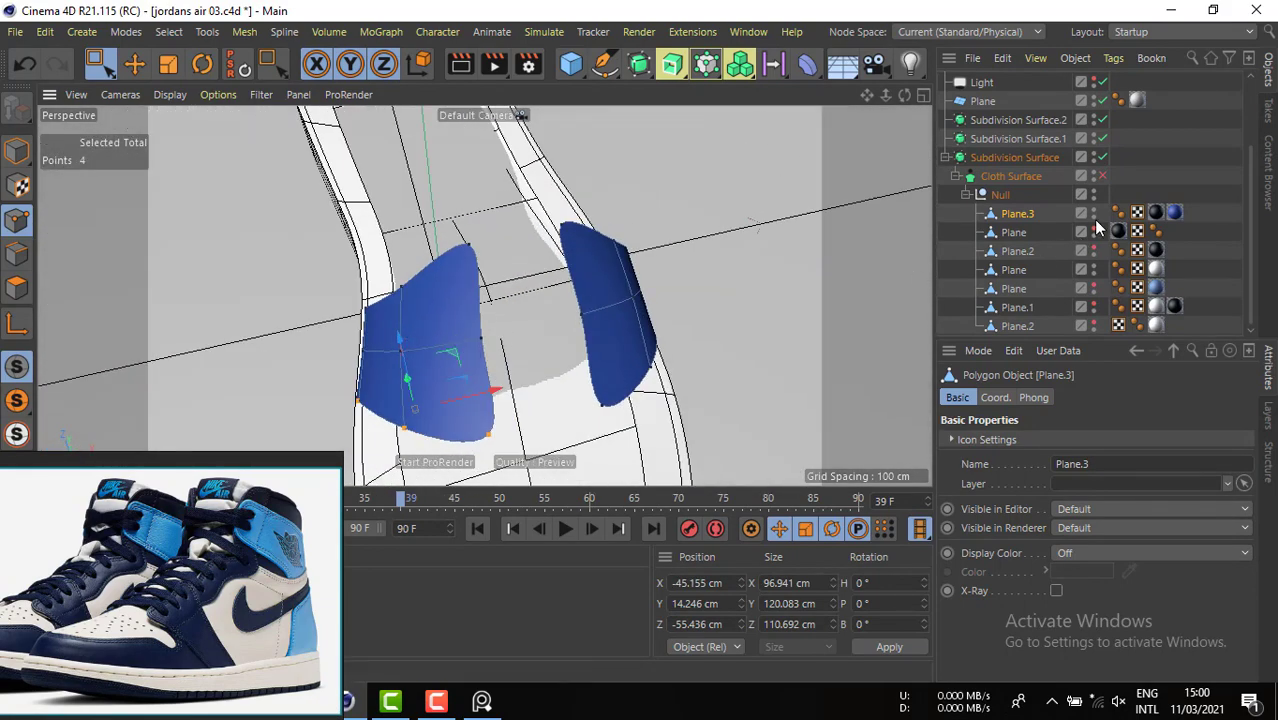
left_click(1103, 177)
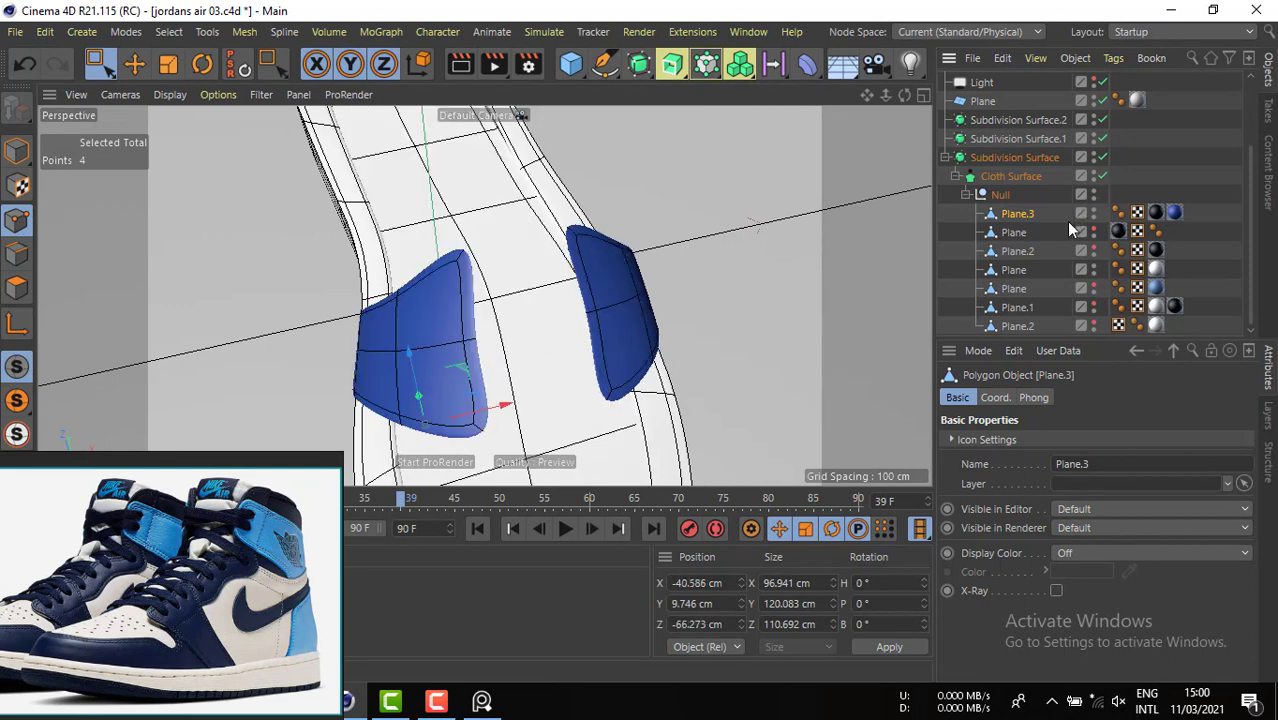
left_click(1093, 190)
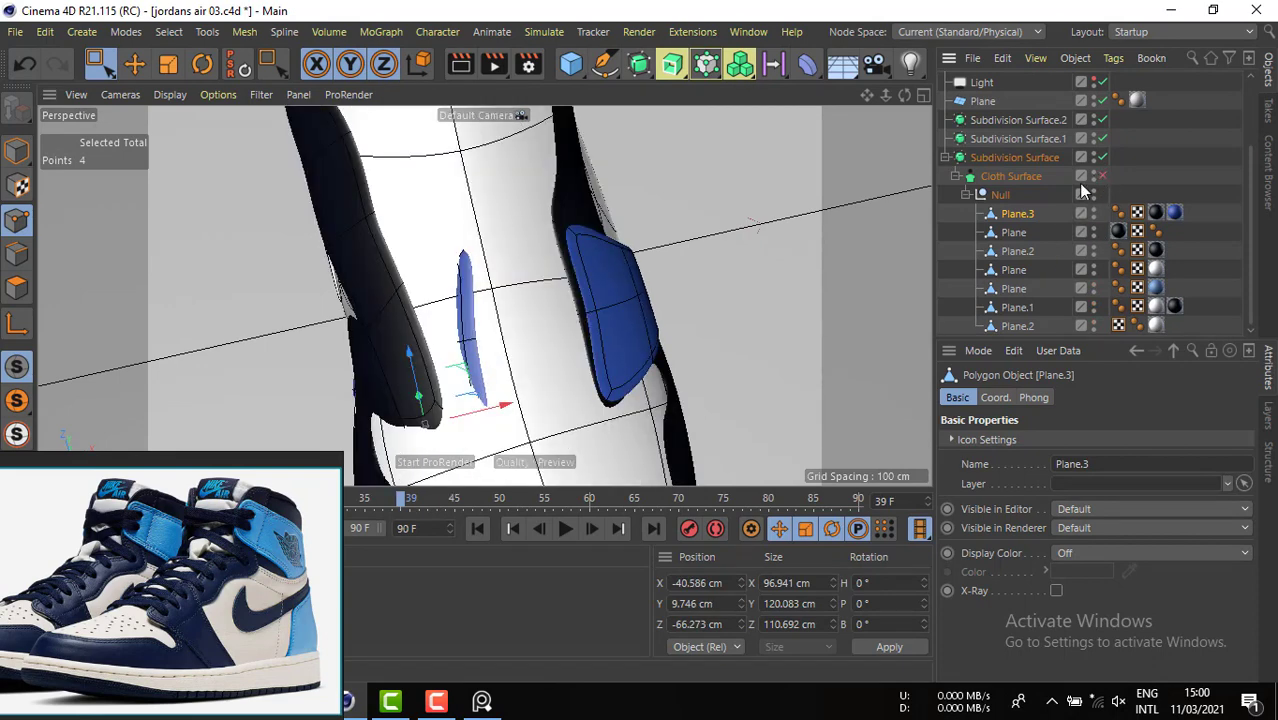
- Move the mirrored panel's points outward over the dark overlay, and undo the last trial point adjustment
left_click_drag(490, 299, 469, 318, "alt")
left_click_drag(540, 172, 389, 489)
left_click_drag(425, 374, 599, 258, "alt")
left_click_drag(485, 294, 570, 248, "alt")
left_click_drag(570, 242, 606, 302)
left_click_drag(640, 154, 455, 269, "ctrl")
left_click_drag(595, 348, 622, 343)
key("ctrl+z")
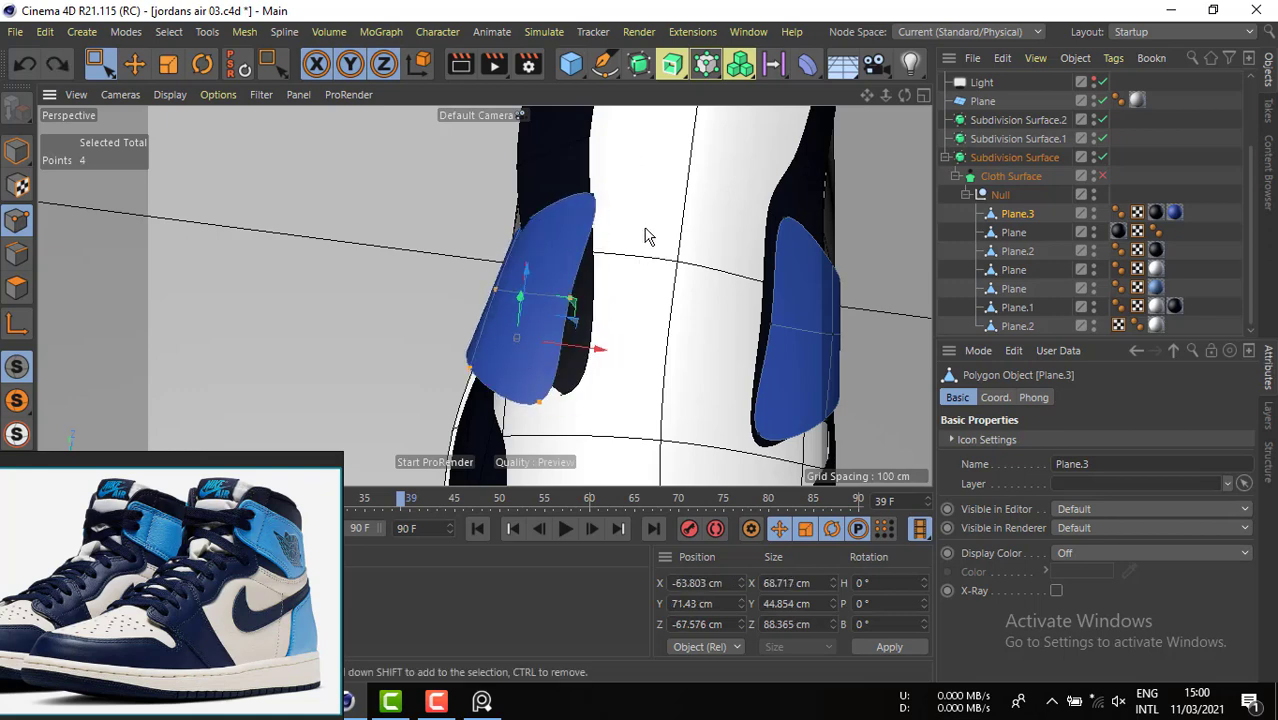
- Select three points along the mirrored blue panel's outer and lower edges and shift them inward along X
left_click(57, 66)
left_click_drag(644, 200, 498, 261)
left_click_drag(631, 178, 572, 217, "shift")
left_click_drag(625, 302, 488, 428)
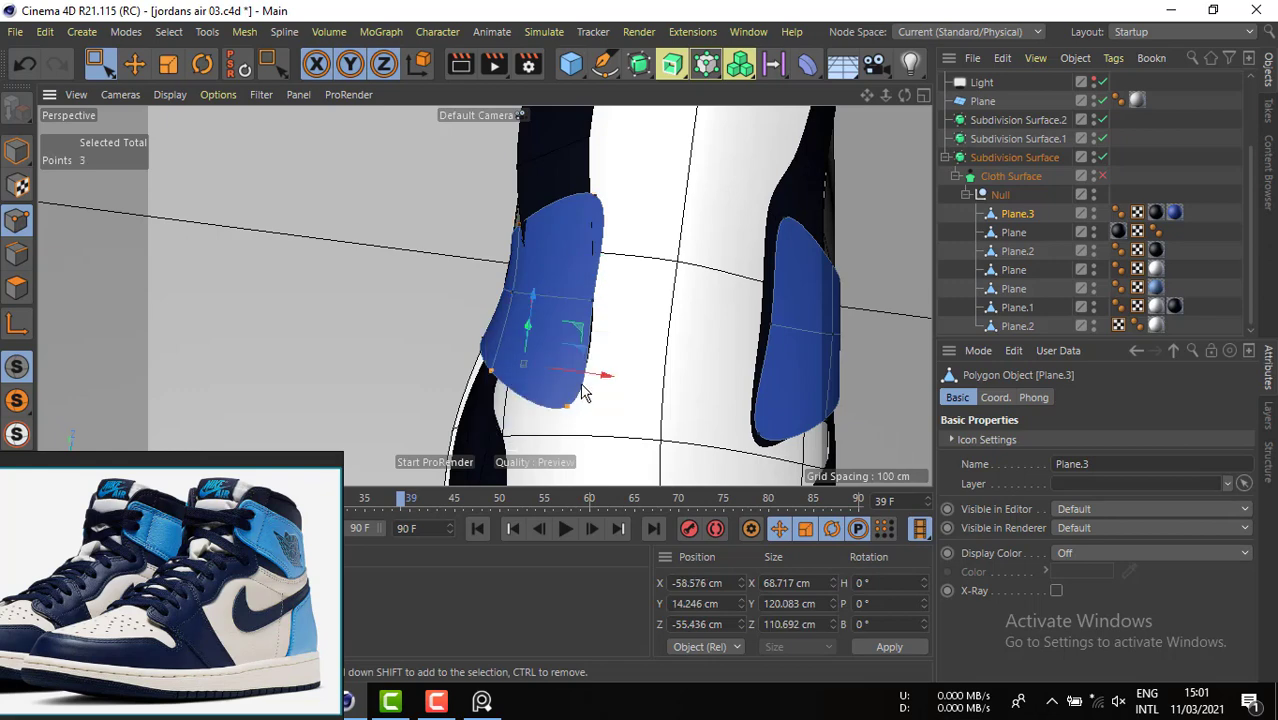
left_click_drag(608, 379, 620, 375)
- Nudge the three points on the mirrored panel's inner edge along X, and adjust single points in its outer part
left_click_drag(646, 178, 546, 438)
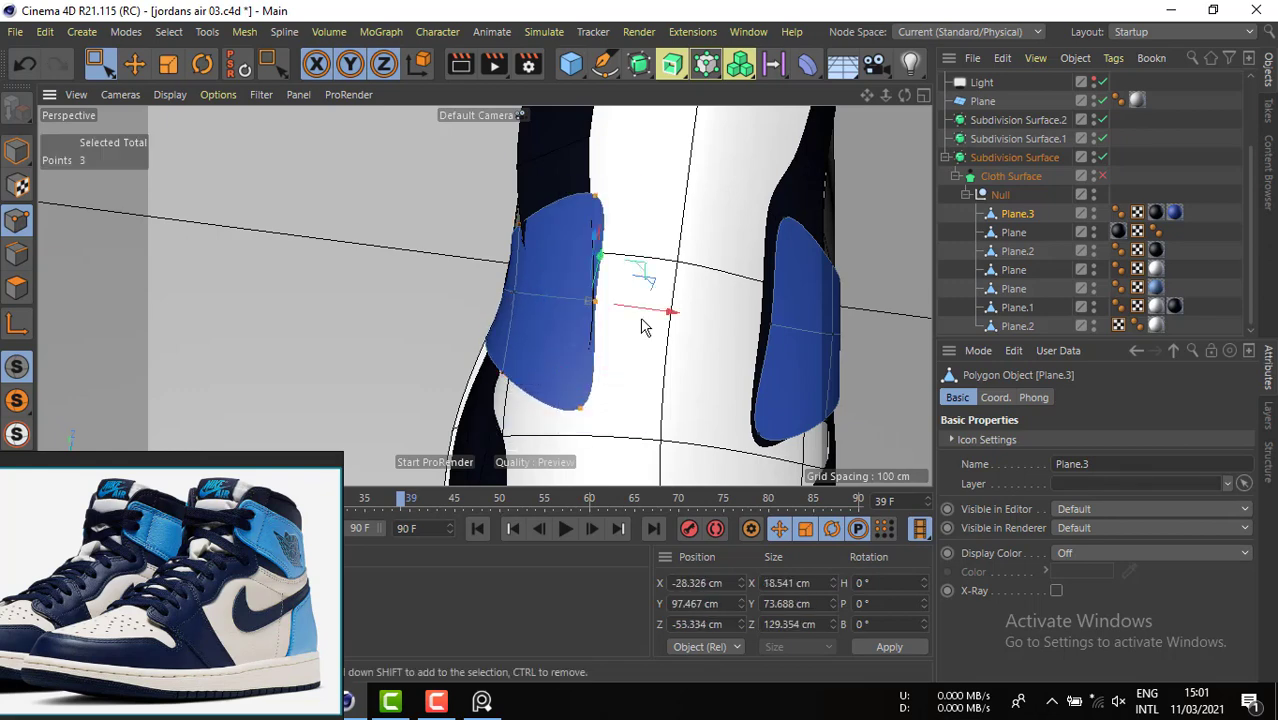
left_click_drag(647, 308, 644, 308)
left_click_drag(577, 320, 491, 294, "alt")
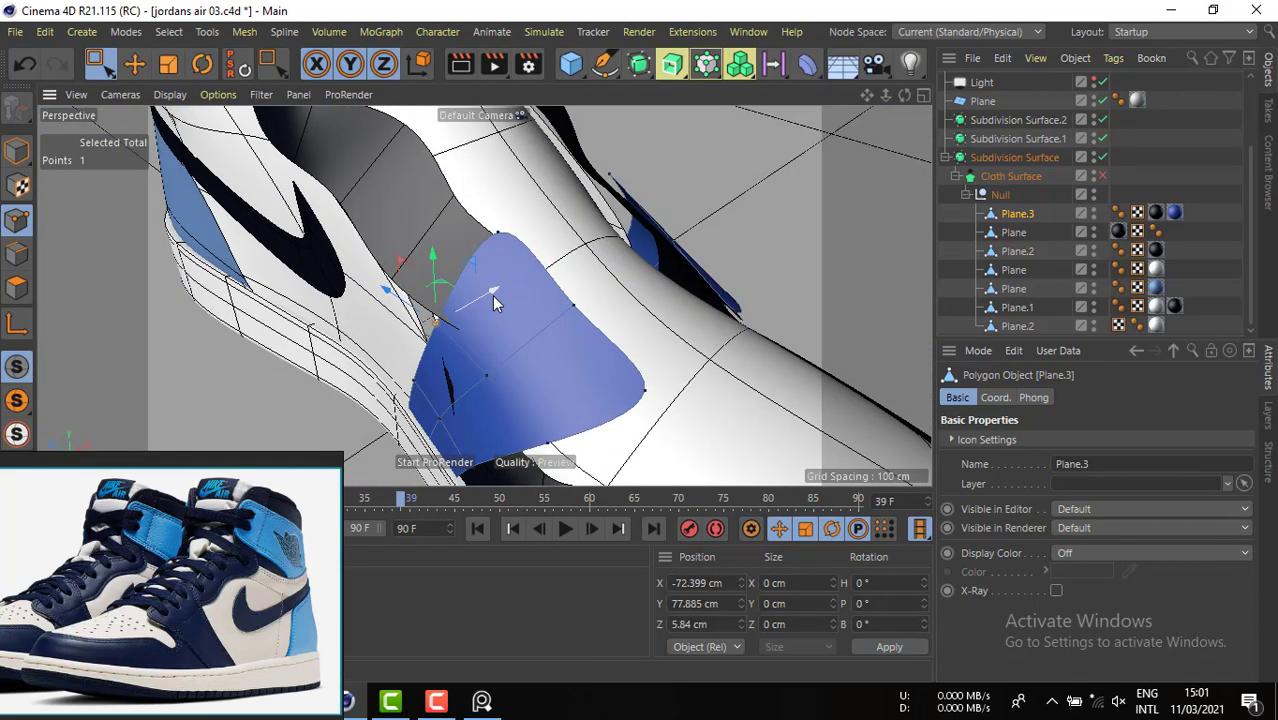
left_click_drag(464, 368, 494, 408)
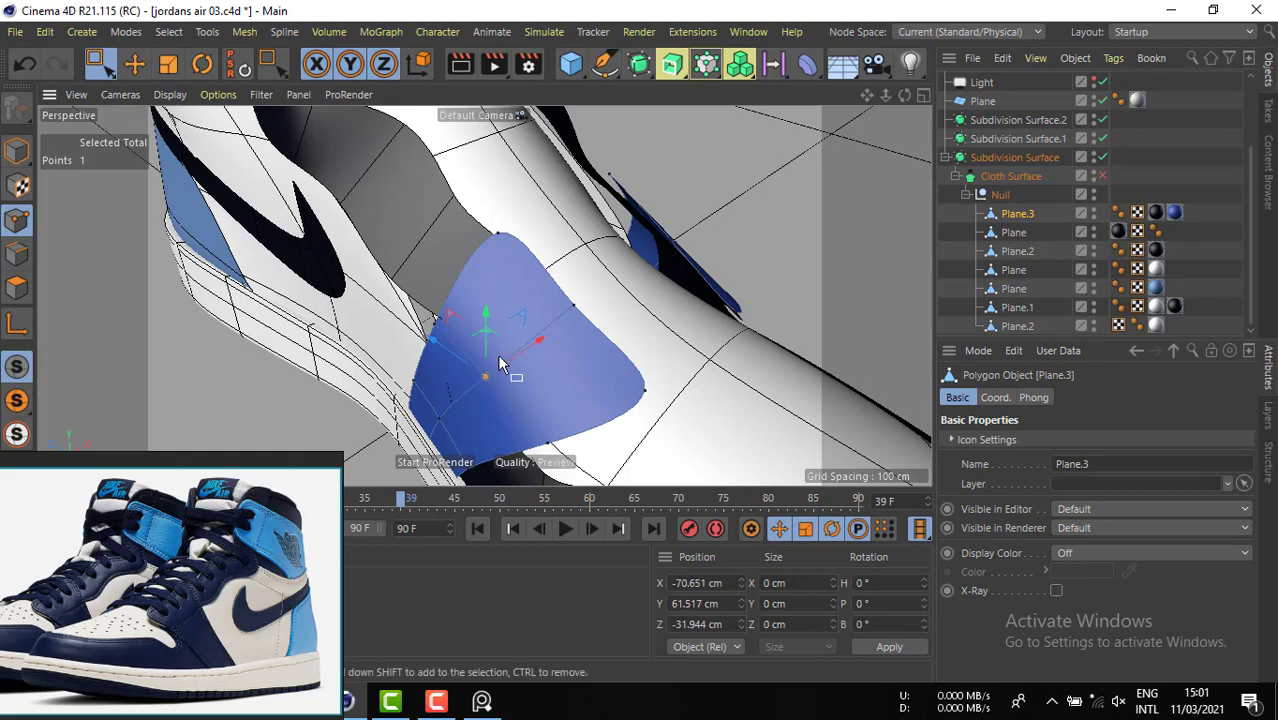
- Select the dark overlay Plane listed below Plane.3, compare it in several views, and start adjusting its point beside the mirrored panel
left_click_drag(506, 405, 880, 320, "alt")
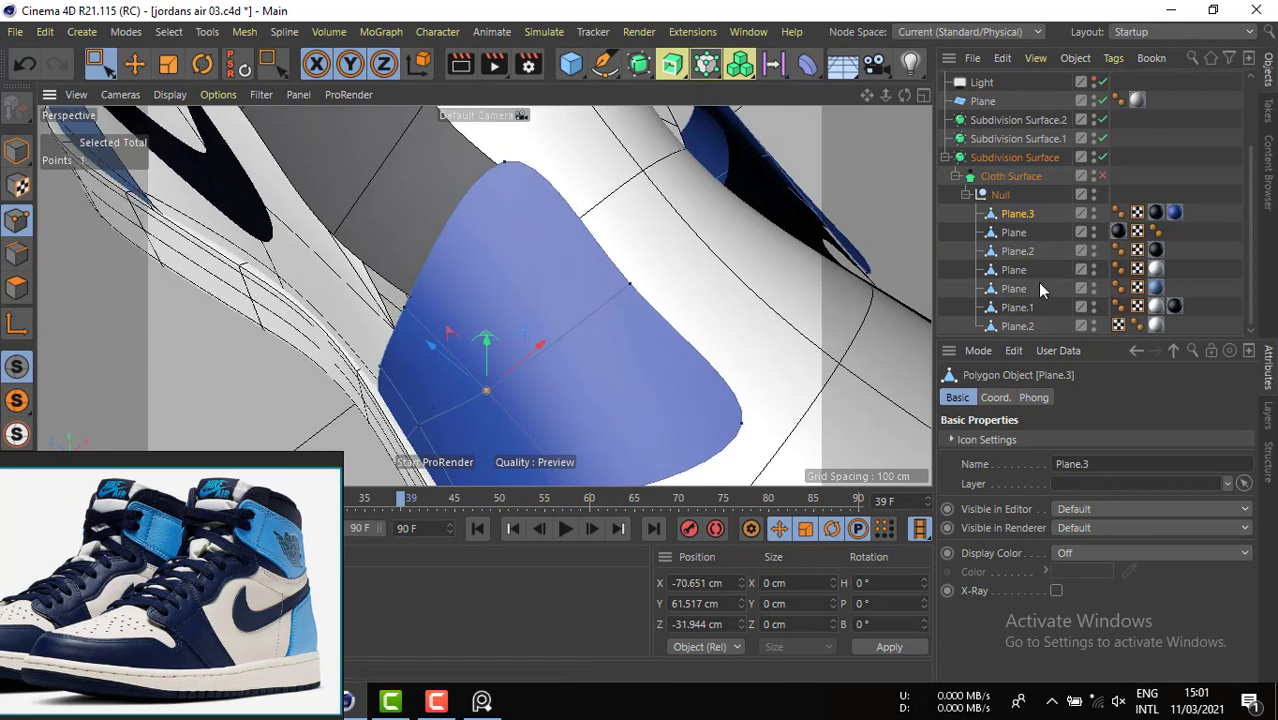
left_click(995, 233)
left_click(921, 94)
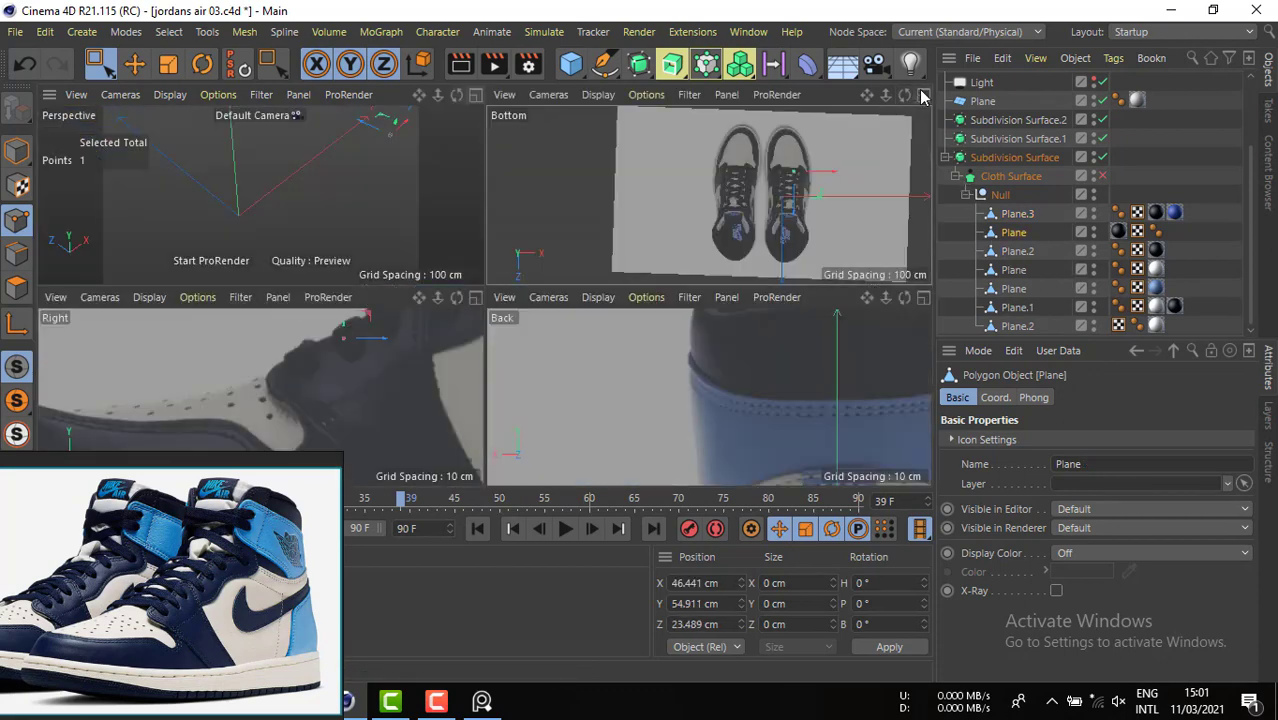
left_click(921, 94)
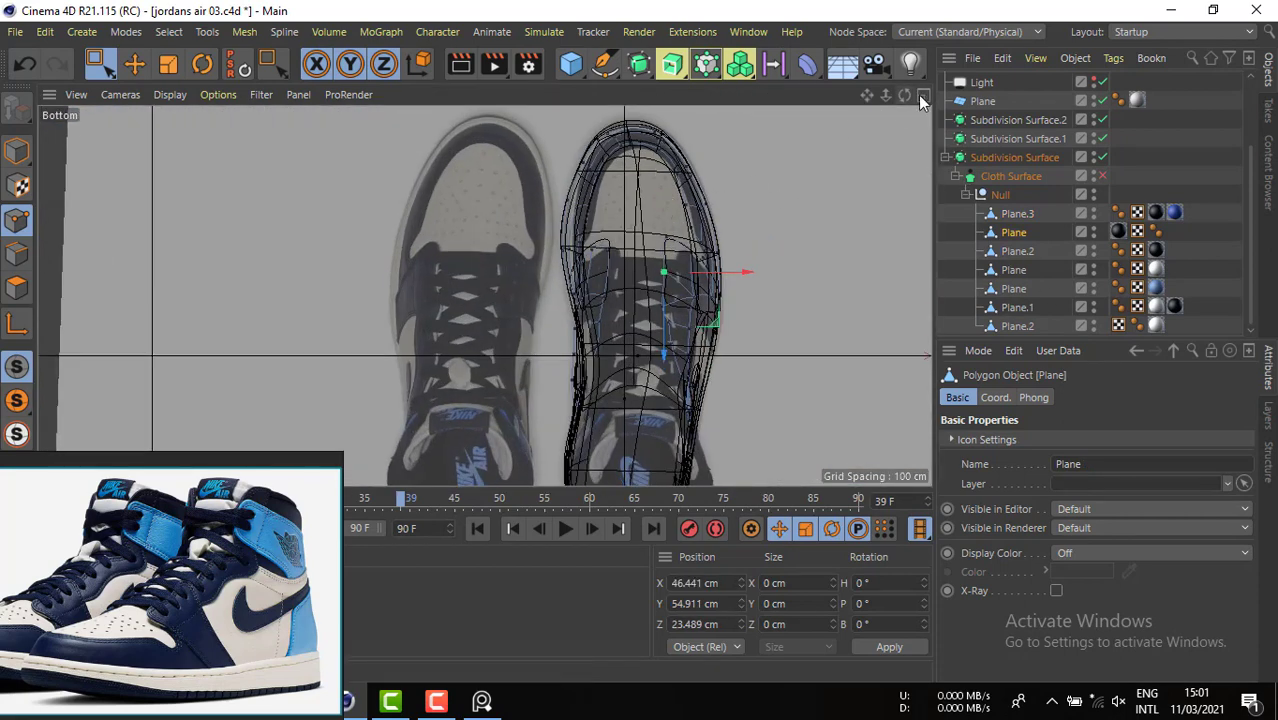
left_click(921, 94)
left_click(475, 94)
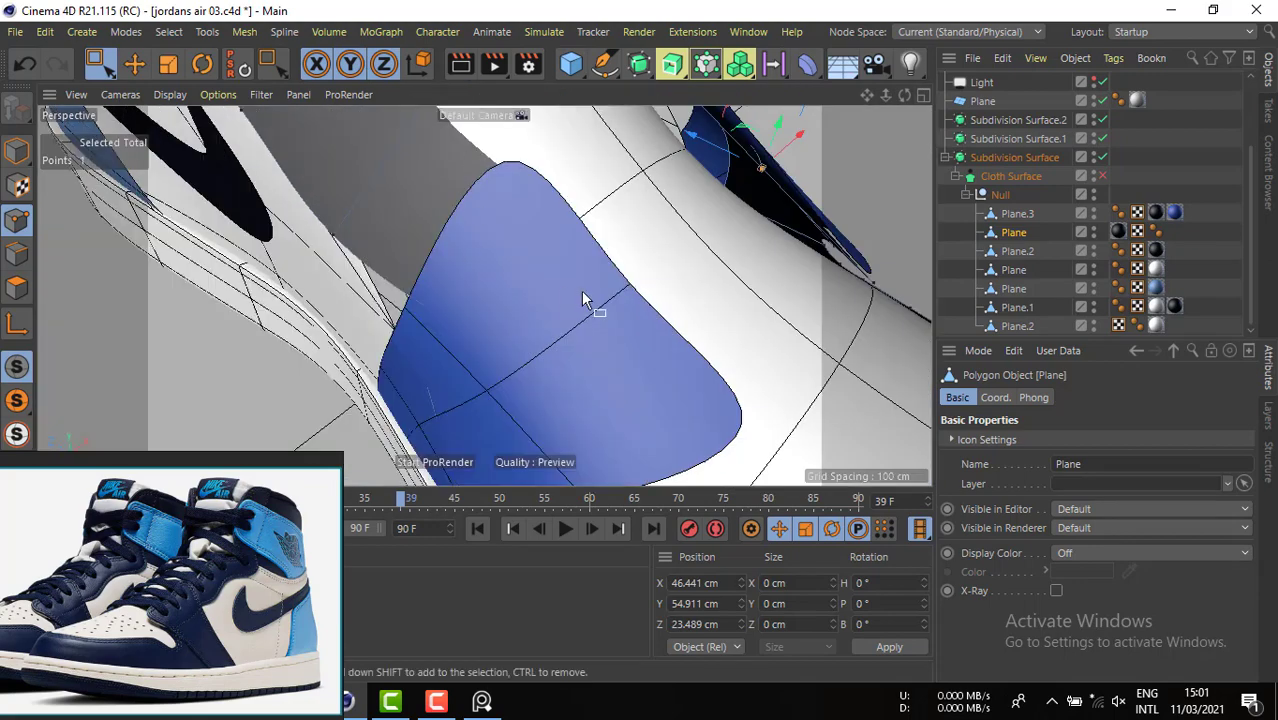
left_click_drag(623, 292, 556, 288, "alt")
scroll(569, 290, "down", 3)
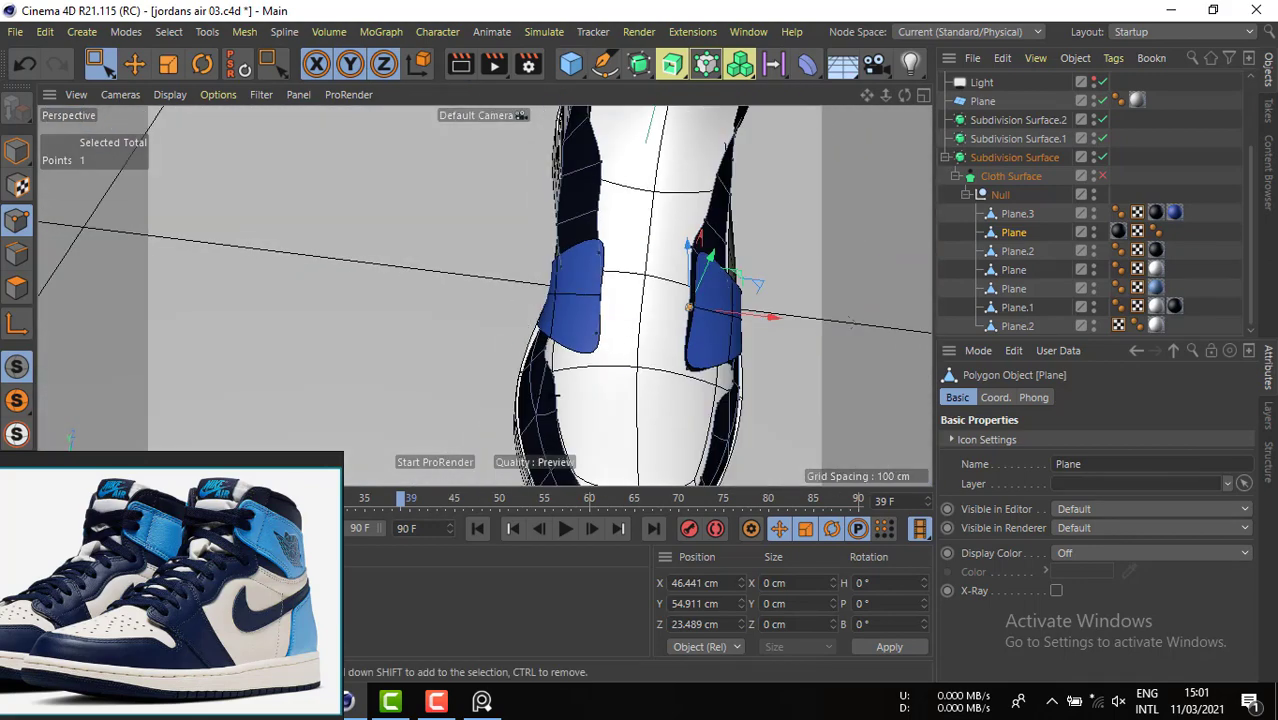
left_click_drag(557, 397, 660, 392)
left_click_drag(607, 322, 667, 297)
- Move the dark overlay's front and upper-edge points to follow the outline of the mirrored blue panel
scroll(560, 276, "up", 2)
left_click_drag(559, 275, 620, 349, "alt")
left_click(133, 64)
scroll(619, 349, "up", 5)
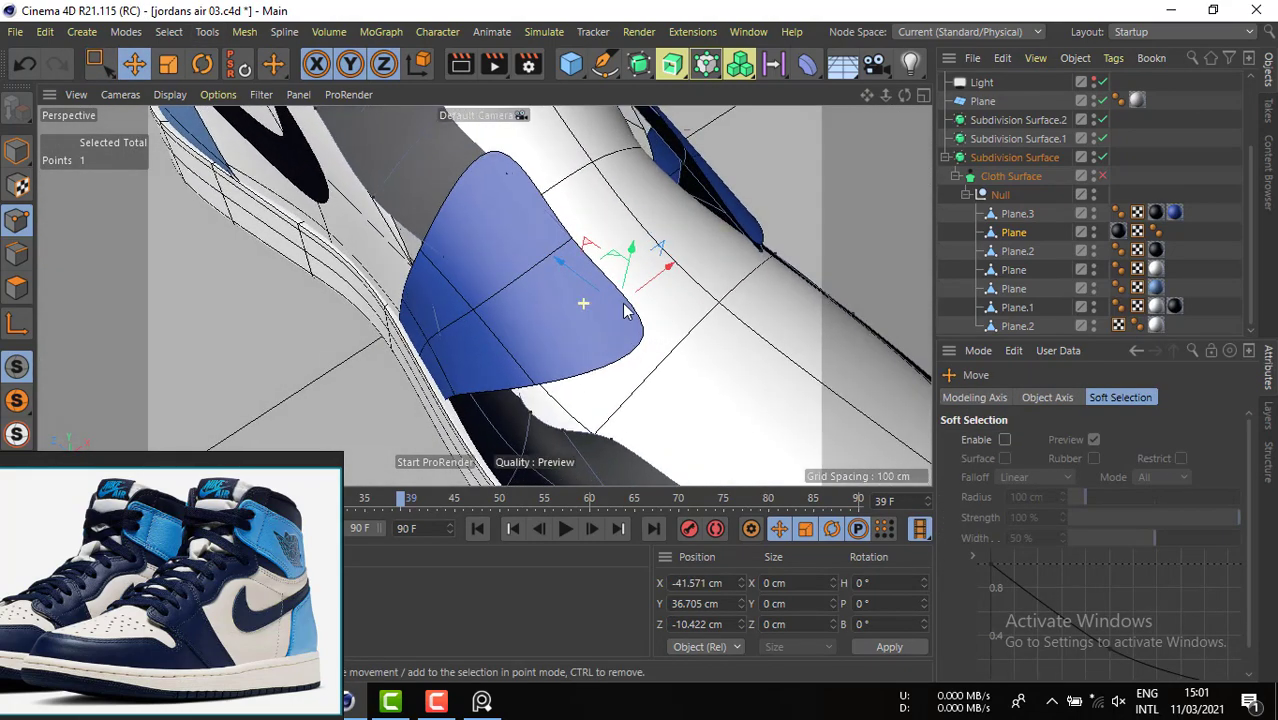
left_click_drag(736, 328, 386, 198)
left_click_drag(508, 292, 670, 390, "alt")
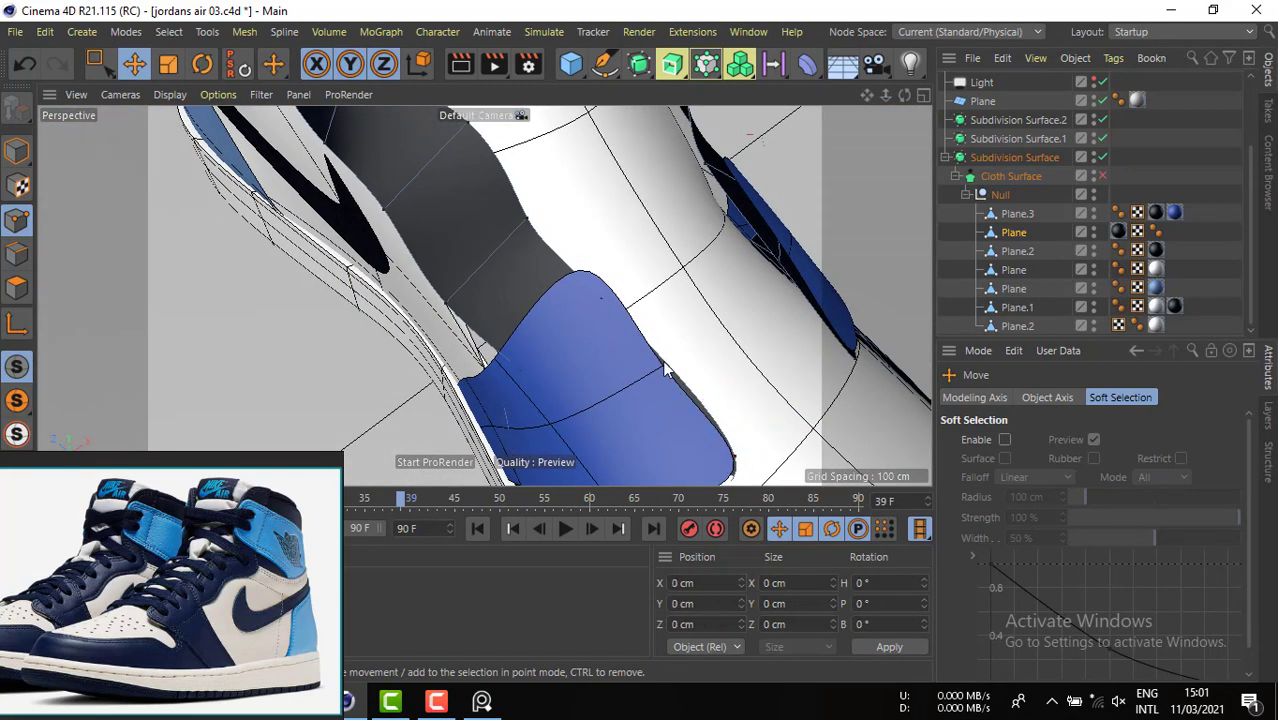
left_click(538, 251)
mouse_move(648, 299)
left_mouse_down()
mouse_move(637, 271)
mouse_move(641, 282)
left_mouse_up()
- Turn off the Subdivision Surface and hide every upper piece except the dark overlay Plane for cutting
left_click_drag(641, 282, 691, 299, "alt")
right_click(691, 299)
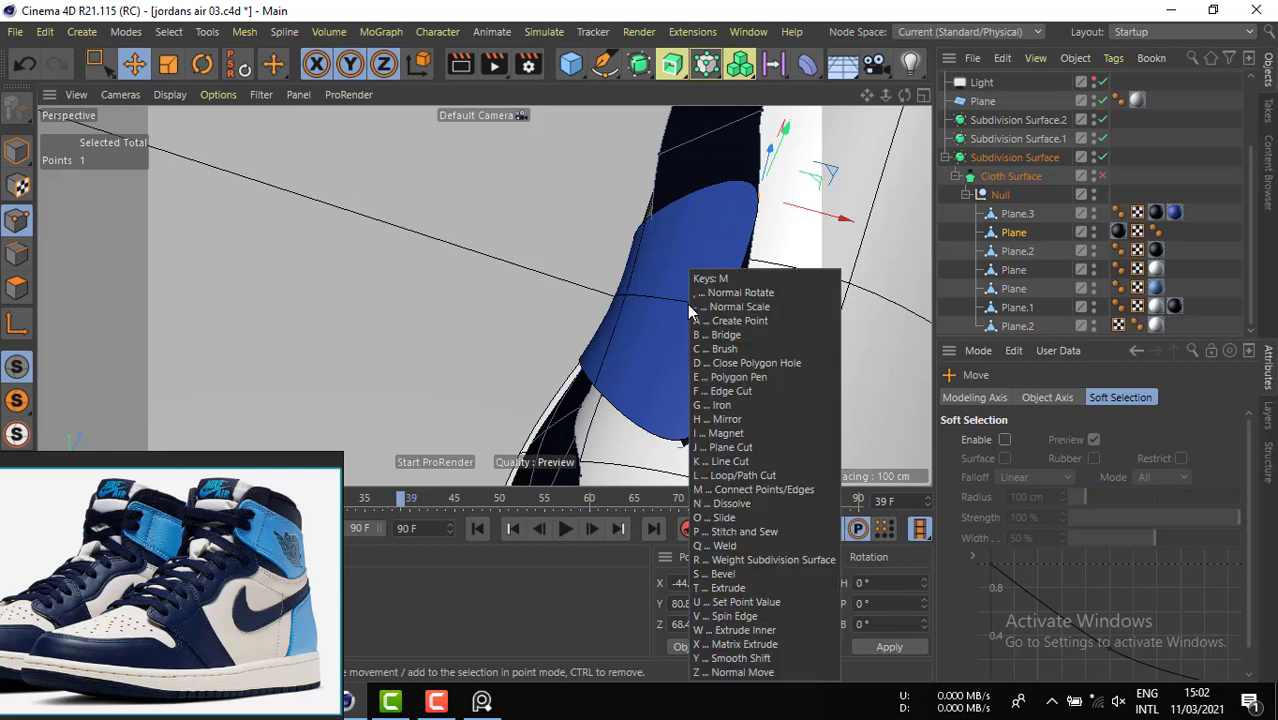
left_click(728, 488)
left_click(1103, 160)
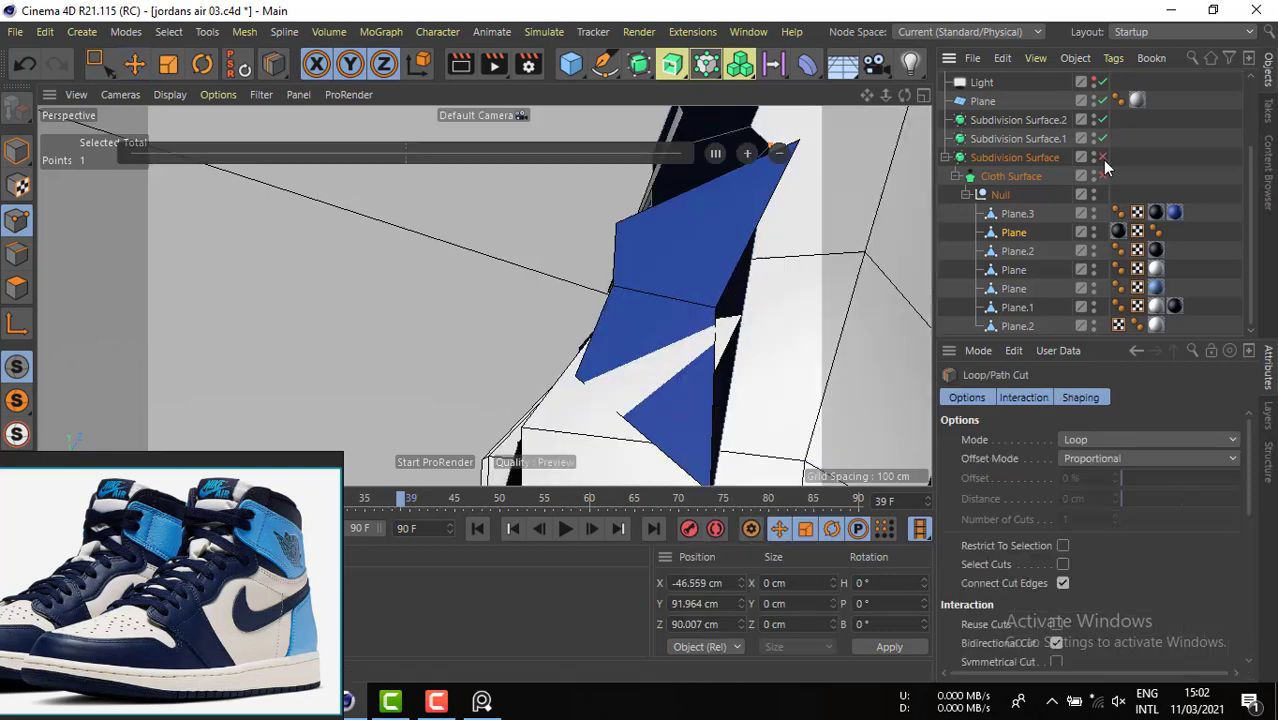
left_click(1097, 234)
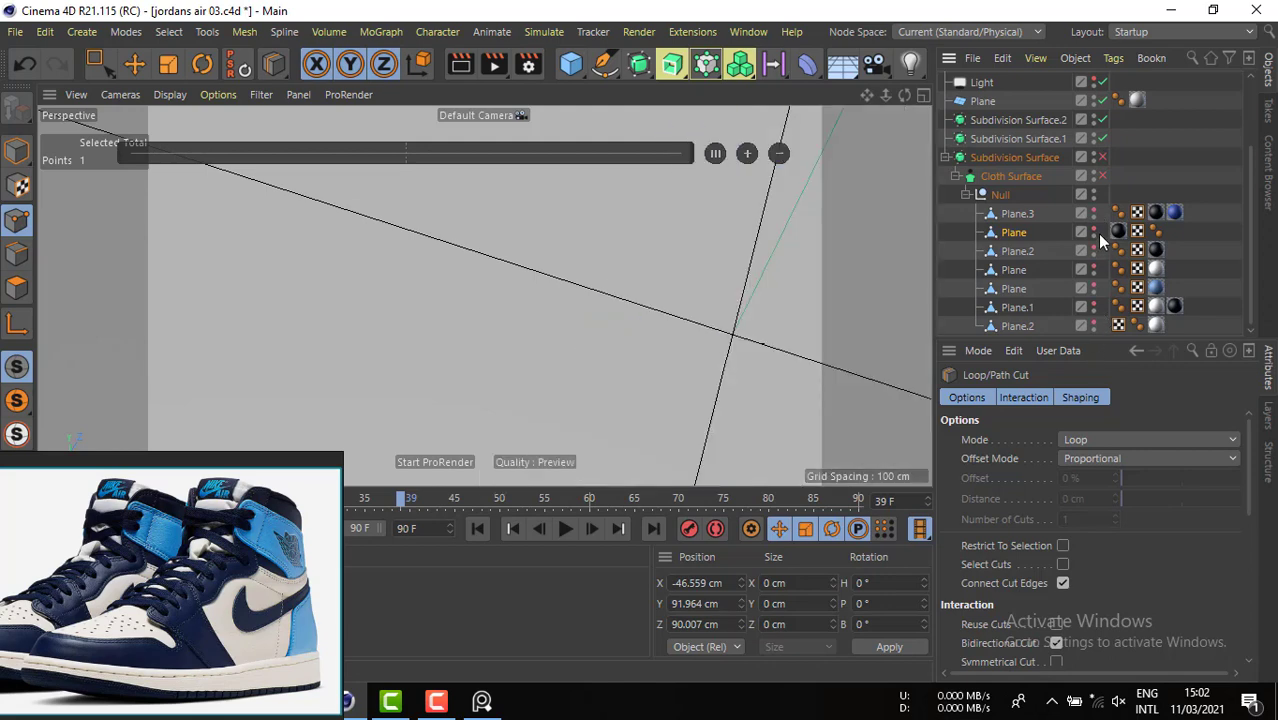
left_click(1095, 228)
- Line-cut the dark overlay's front polygon from its lower-edge point across to the middle of the upper edge
left_click(1009, 237)
left_click_drag(790, 277, 680, 309, "alt")
right_click(680, 309)
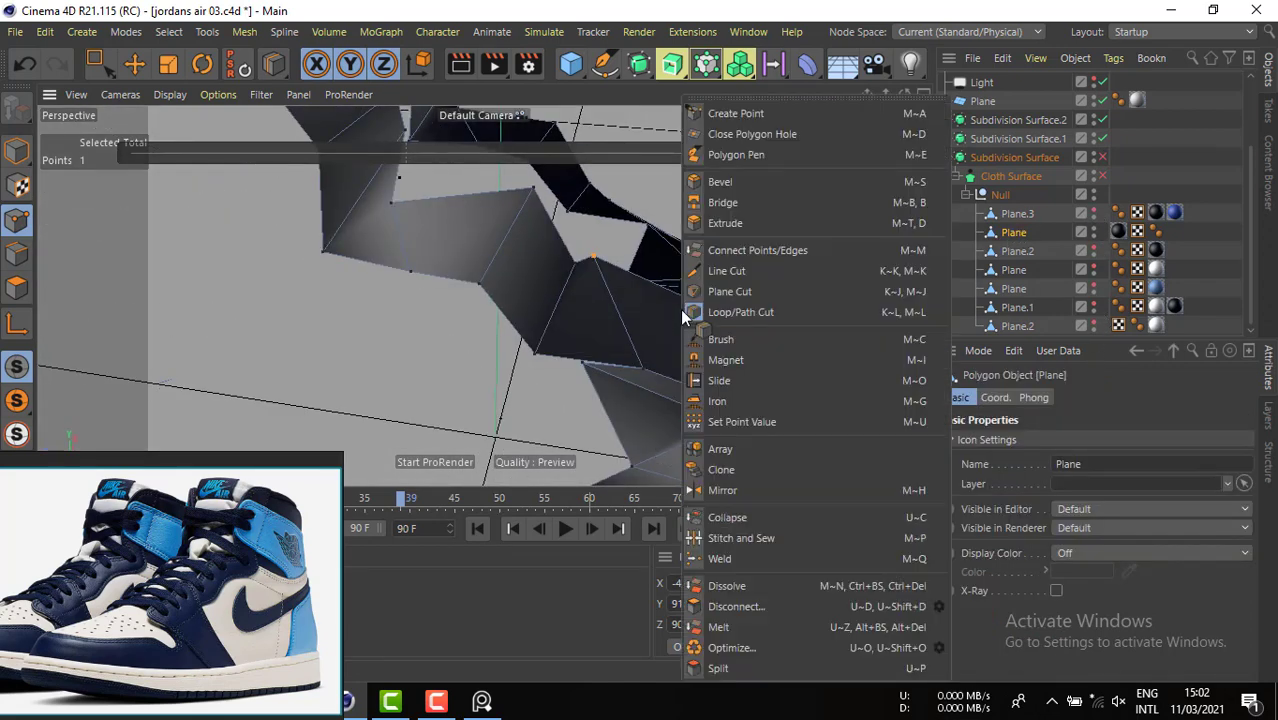
left_click(764, 270)
left_click(764, 266)
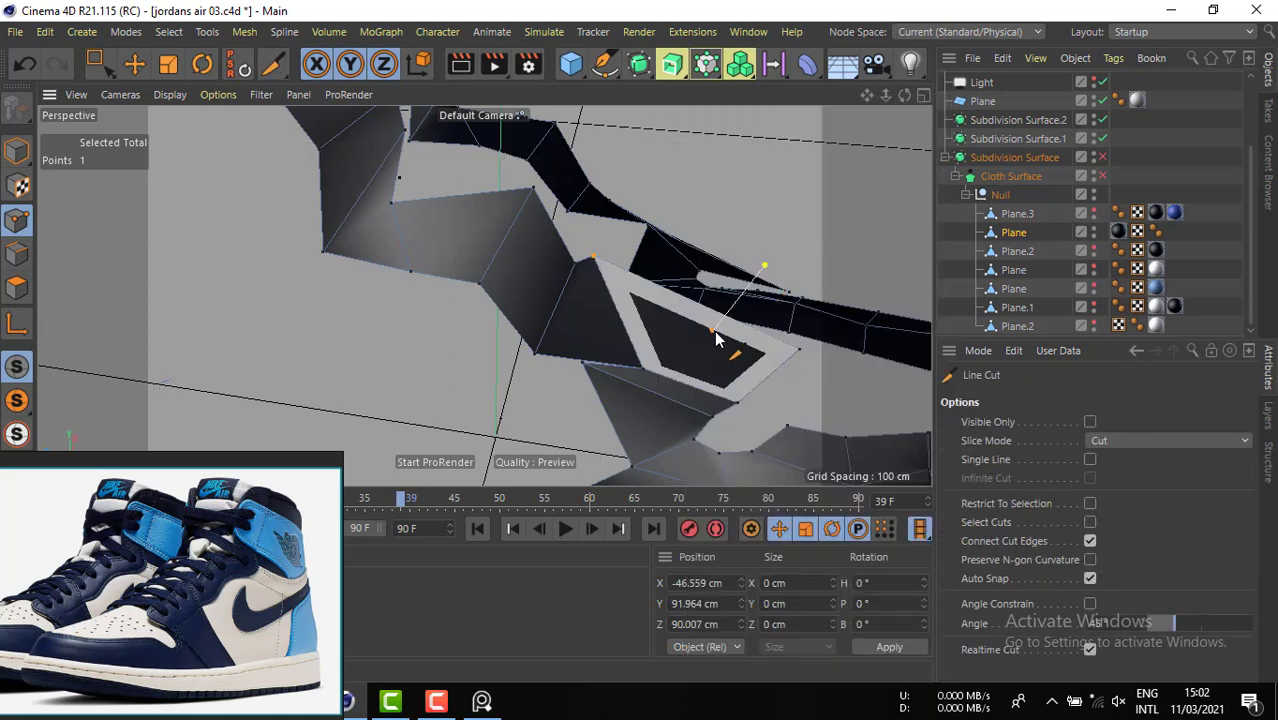
key("Escape")
left_click(644, 370)
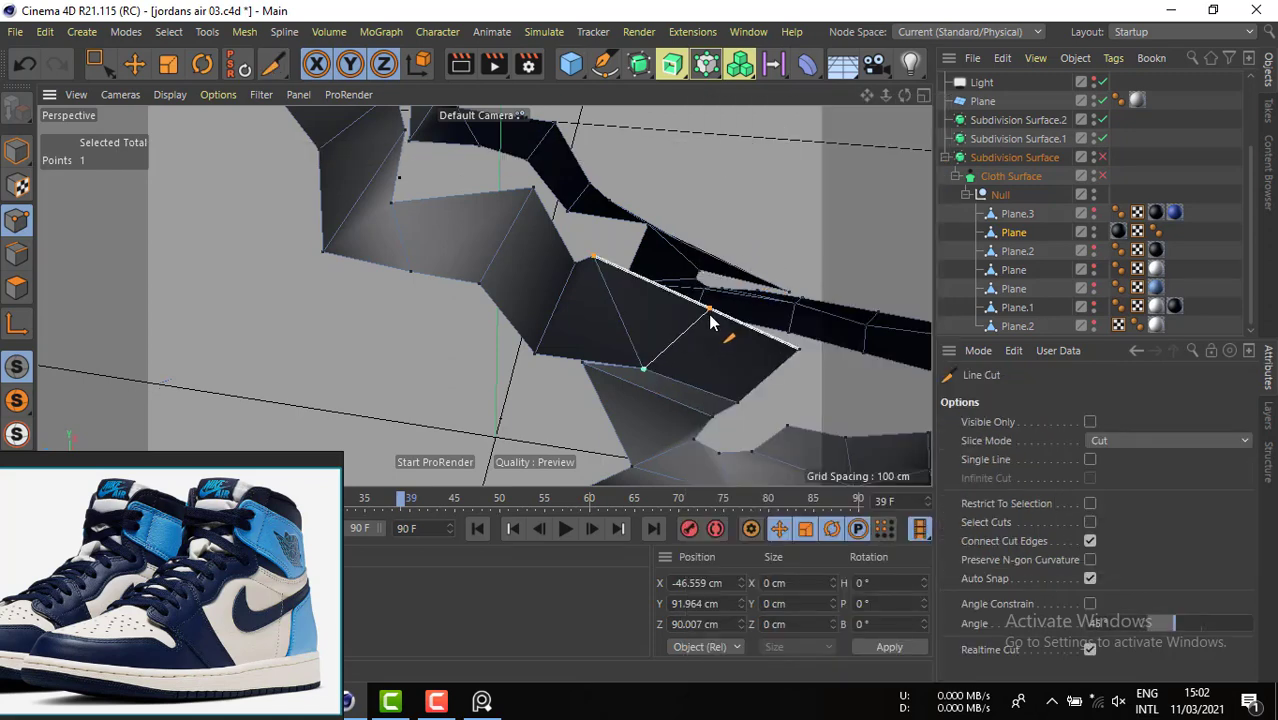
left_click(134, 64)
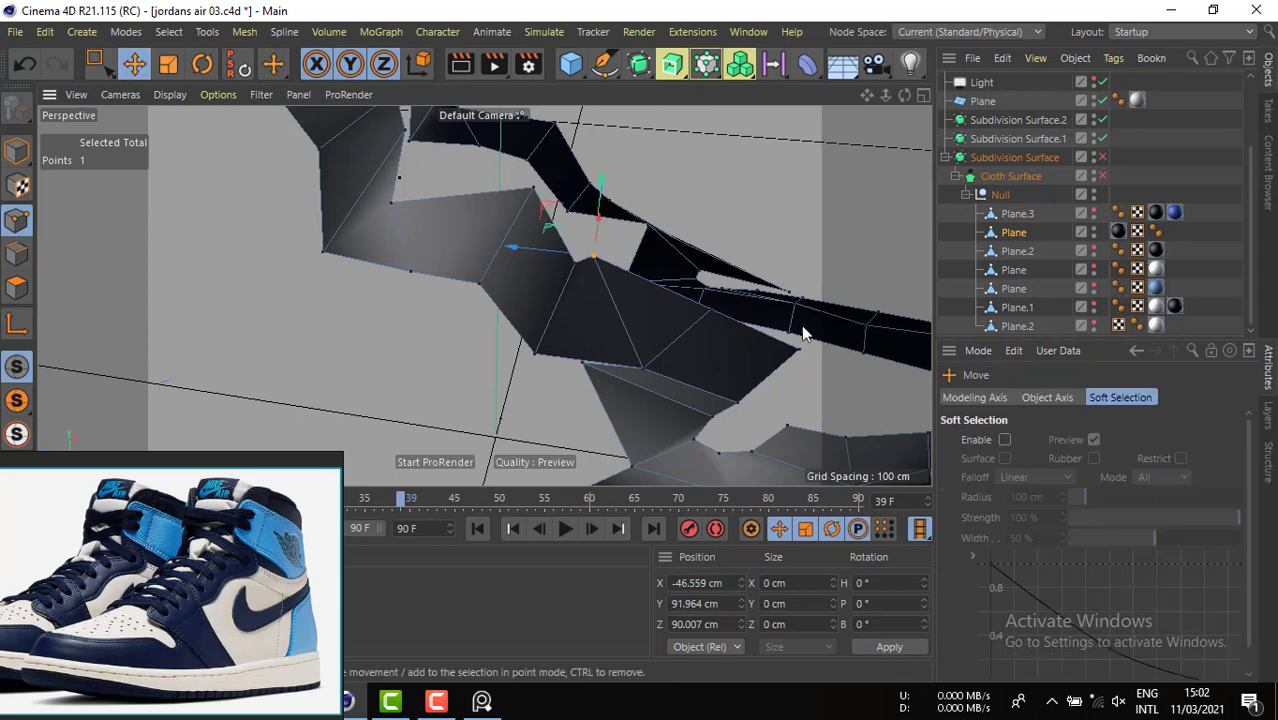
- Turn the Subdivision Surface back on and unhide the other shoe pieces, with the new cut's upper-edge point selected
left_click(1102, 157)
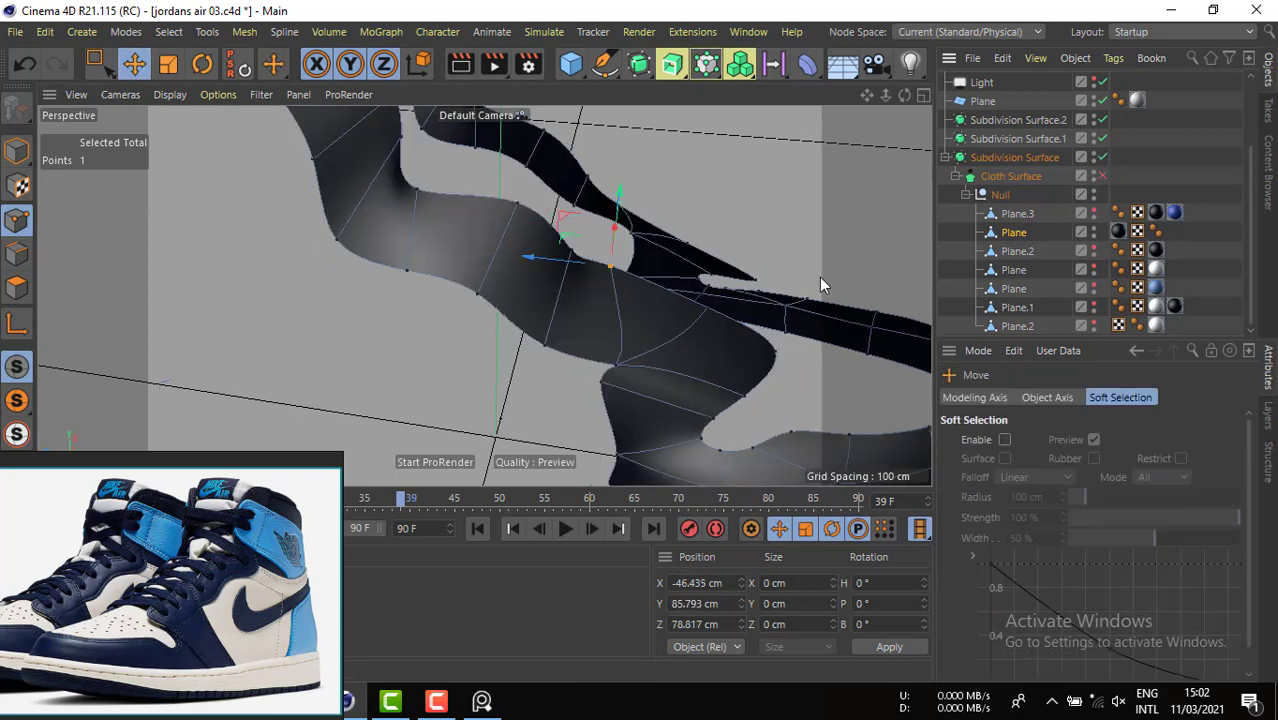
left_click(702, 306)
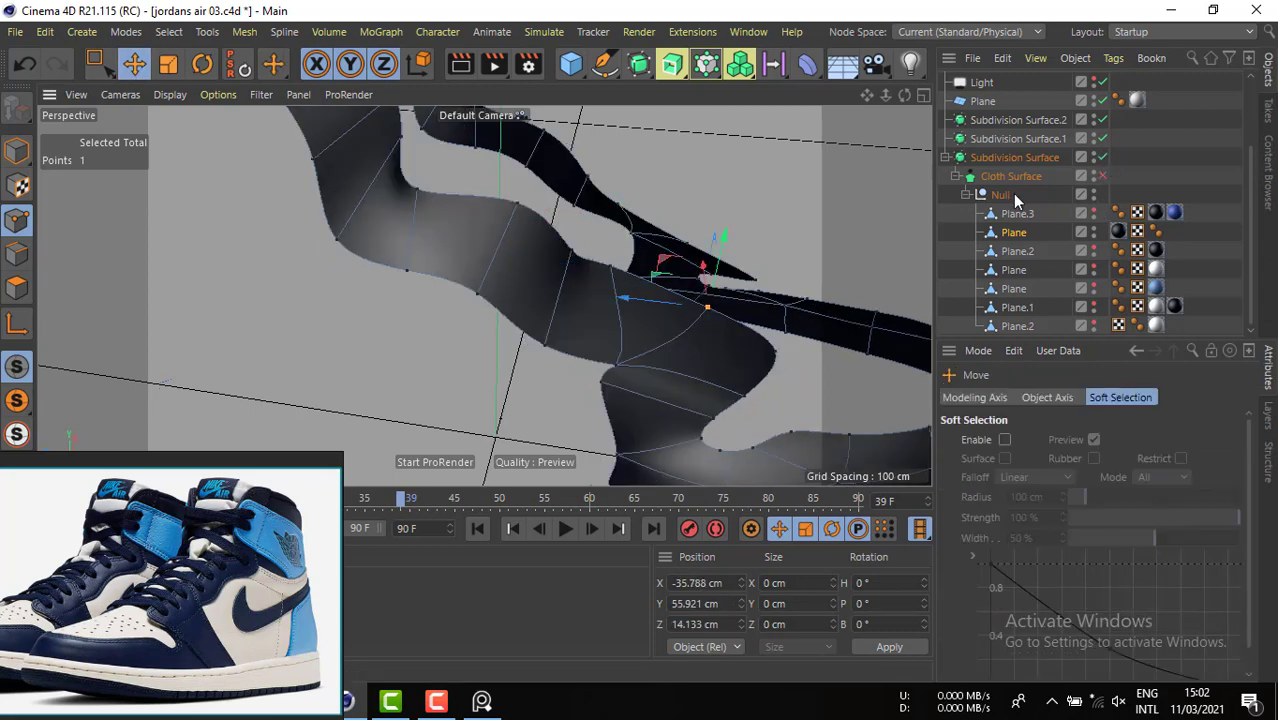
left_click(1102, 176)
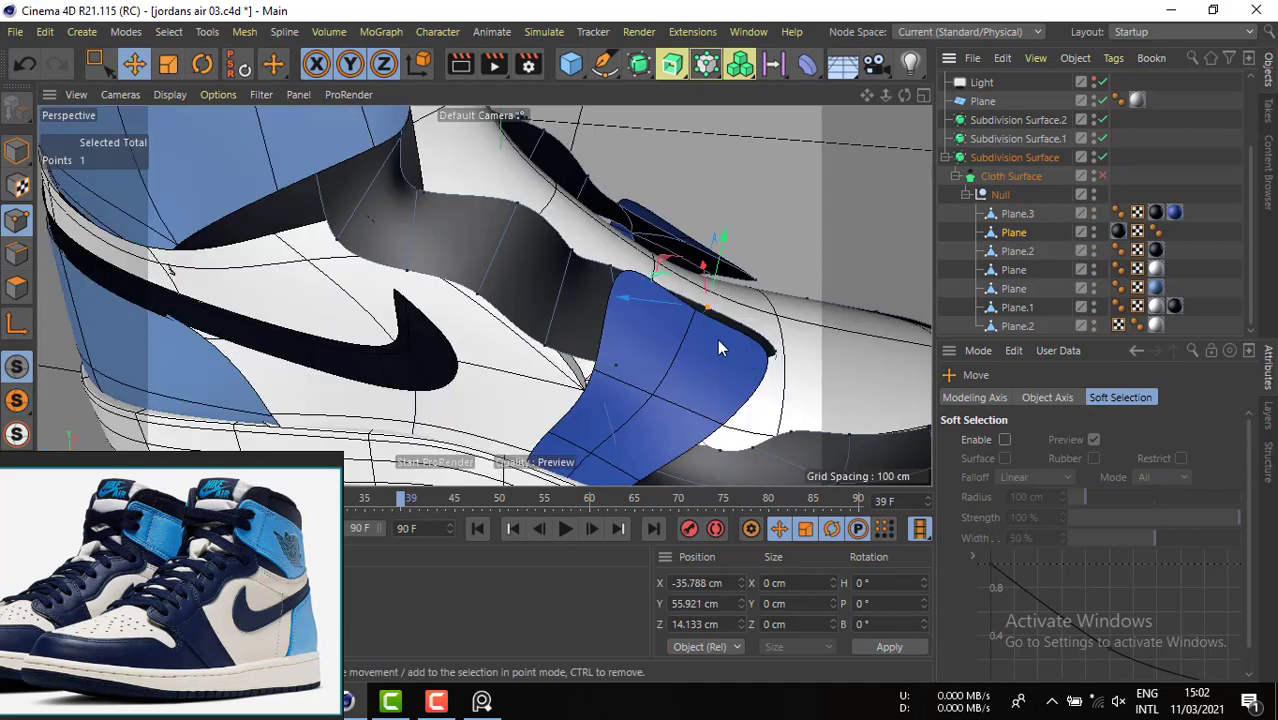
- Move the dark overlay's new upper-edge point and its neighbours closer to the mirrored blue panel's edge
left_click_drag(717, 338, 690, 332, "alt")
right_click_drag(690, 332, 769, 331, "alt")
left_click_drag(787, 308, 752, 312)
left_click(601, 225)
left_click(577, 214)
left_click_drag(577, 220, 745, 262)
left_click_drag(834, 375, 843, 264)
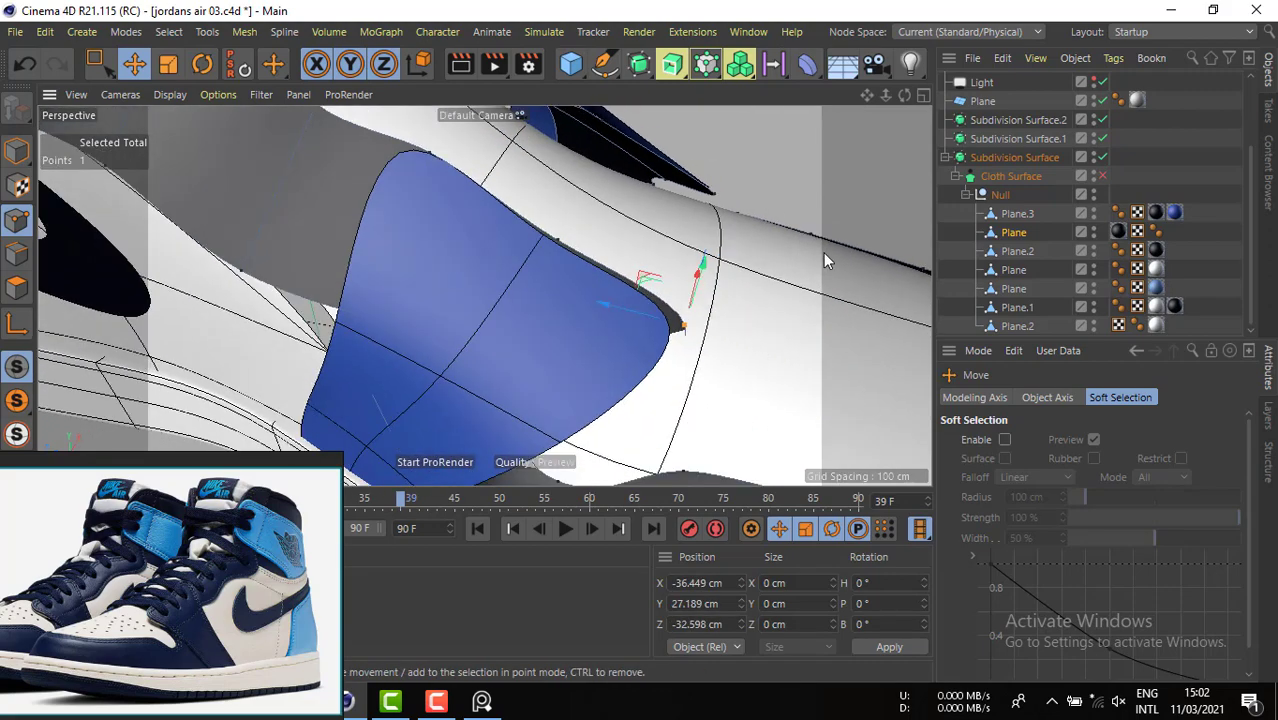
- Move the overlay's front corner point to about X -40, Y 31.5, Z -25.7 cm, and undo the last edge-point change
left_click_drag(823, 252, 360, 197)
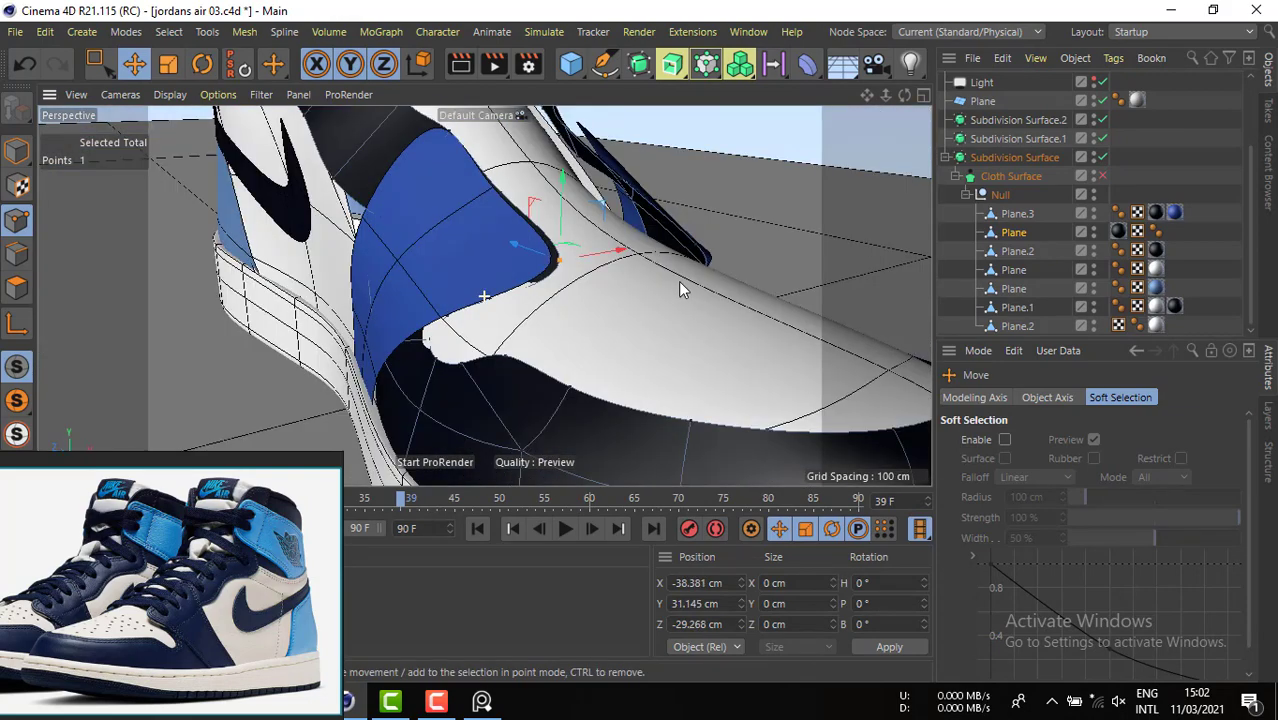
left_click_drag(678, 281, 545, 345, "alt")
scroll(560, 335, "up", 3)
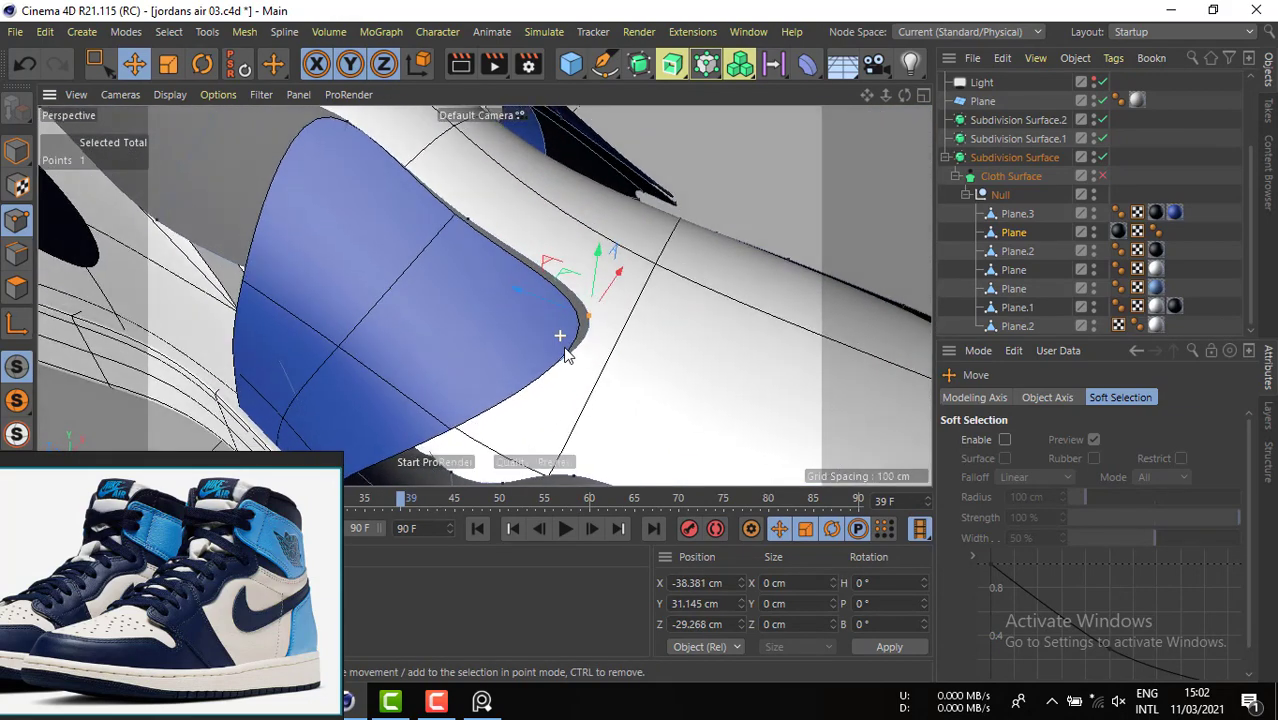
left_click_drag(508, 291, 285, 273)
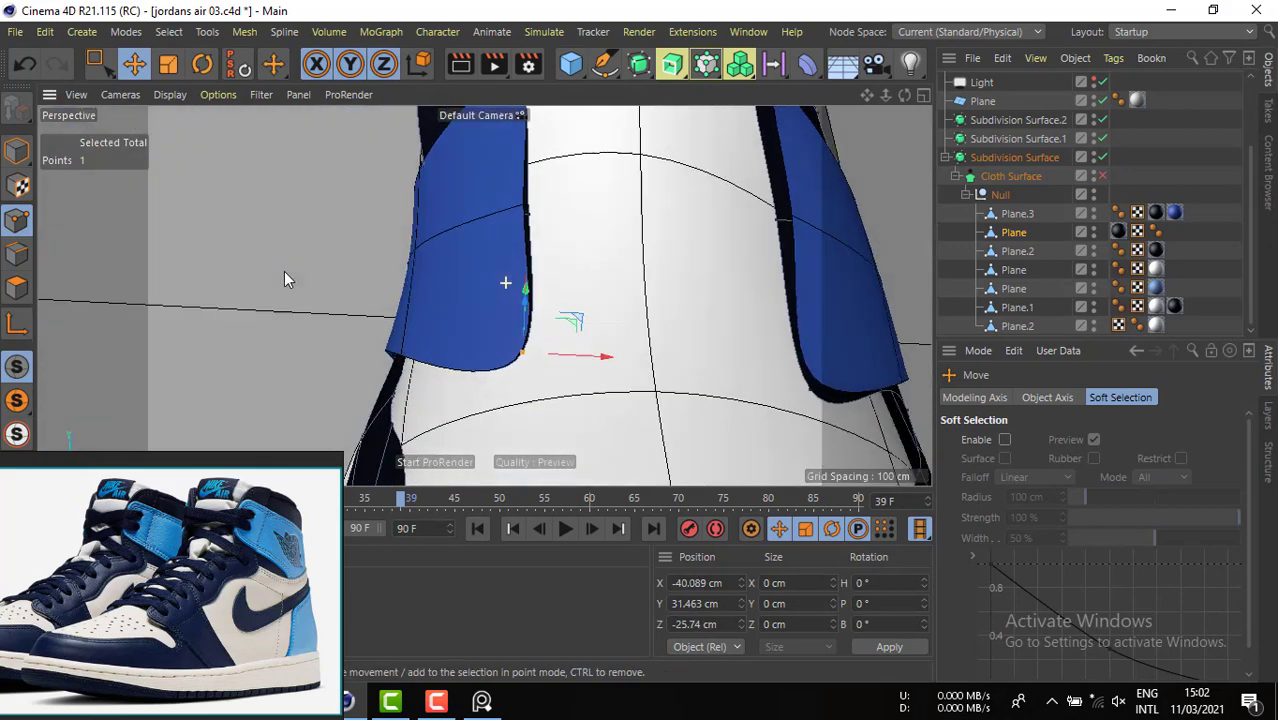
left_click(527, 210)
left_click_drag(468, 206, 651, 327, "alt")
key("ctrl+z")
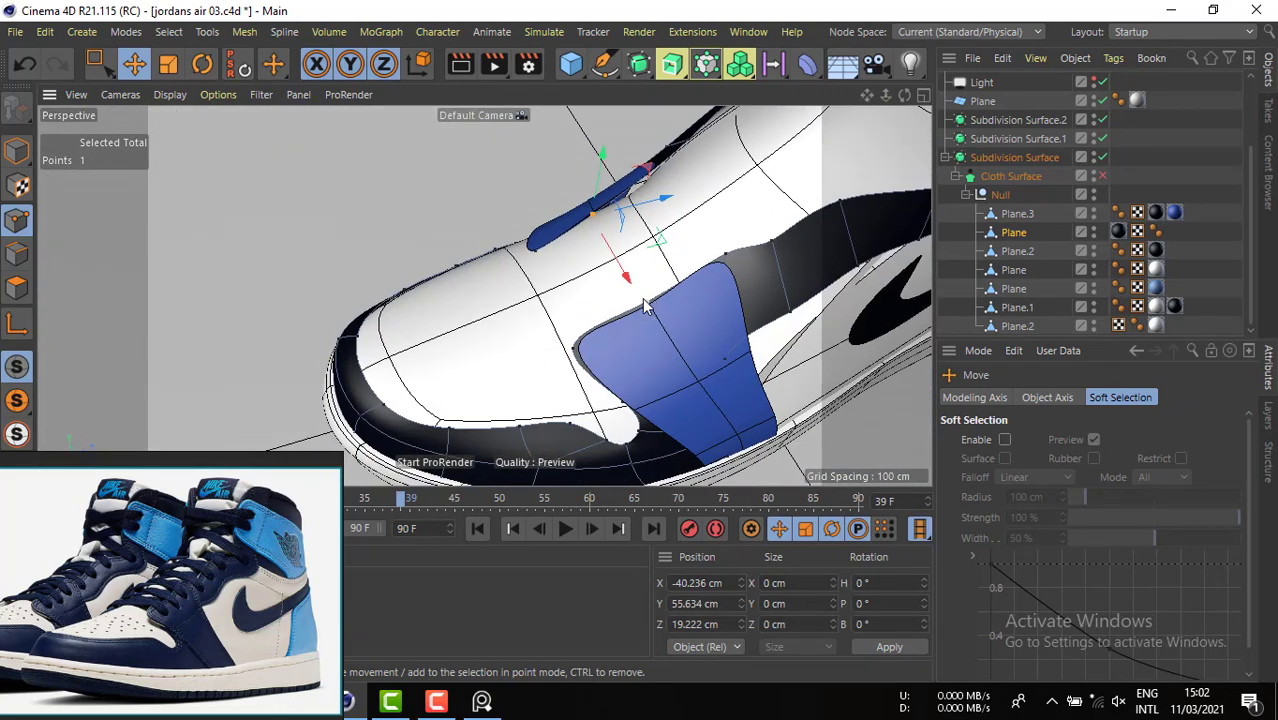
- On the opposite side, fit the overlay's edge point and move its front corner to about X 50.9, Y 27.5, Z -27.2 cm
left_click(646, 302)
mouse_move(536, 282)
left_mouse_down("alt")
mouse_move(599, 294)
mouse_move(591, 277)
mouse_move(559, 273)
left_mouse_up("alt")
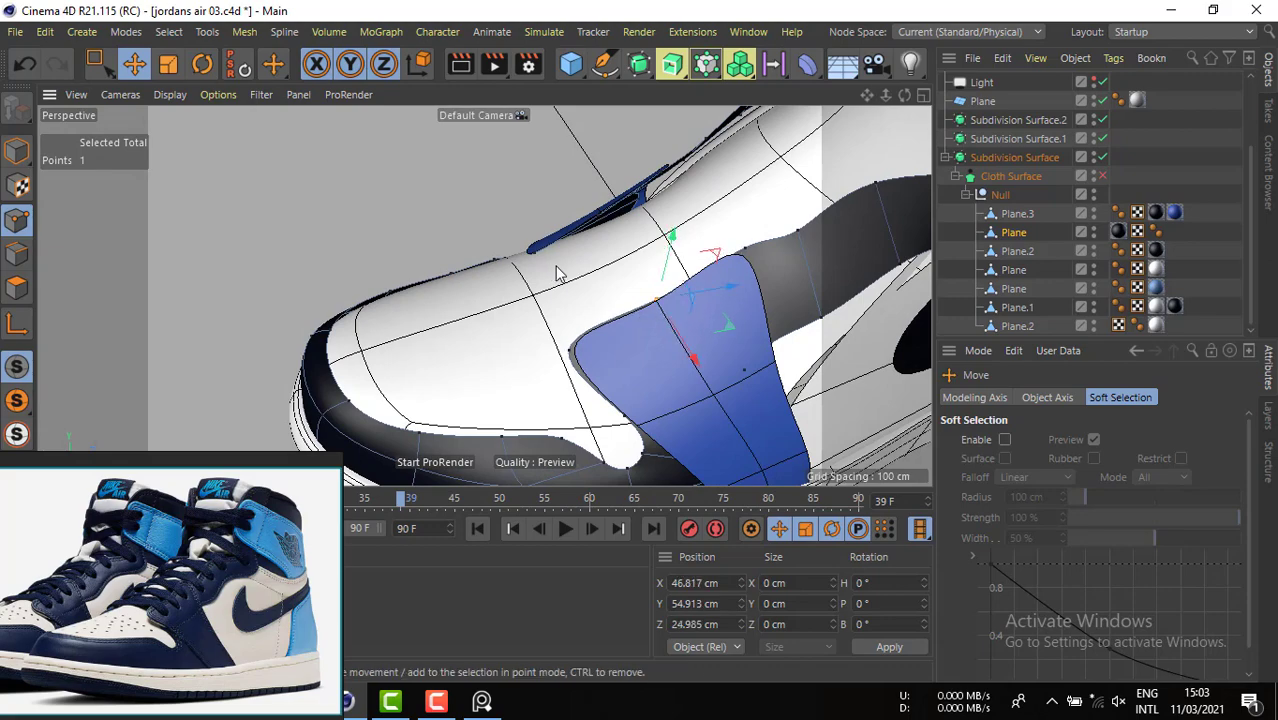
scroll(630, 315, "down", 4)
left_click_drag(596, 306, 629, 339, "alt")
left_click(593, 342)
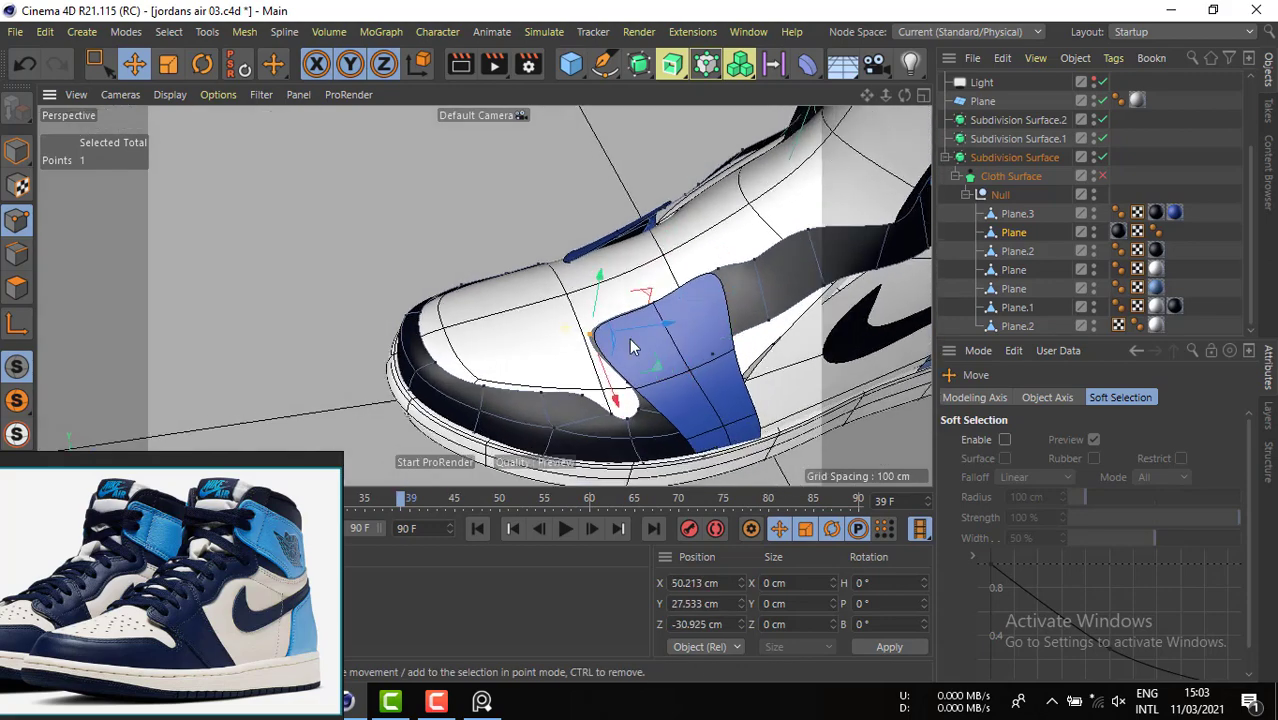
scroll(614, 341, "up", 5)
left_click_drag(536, 311, 543, 311)
scroll(538, 254, "down", 3)
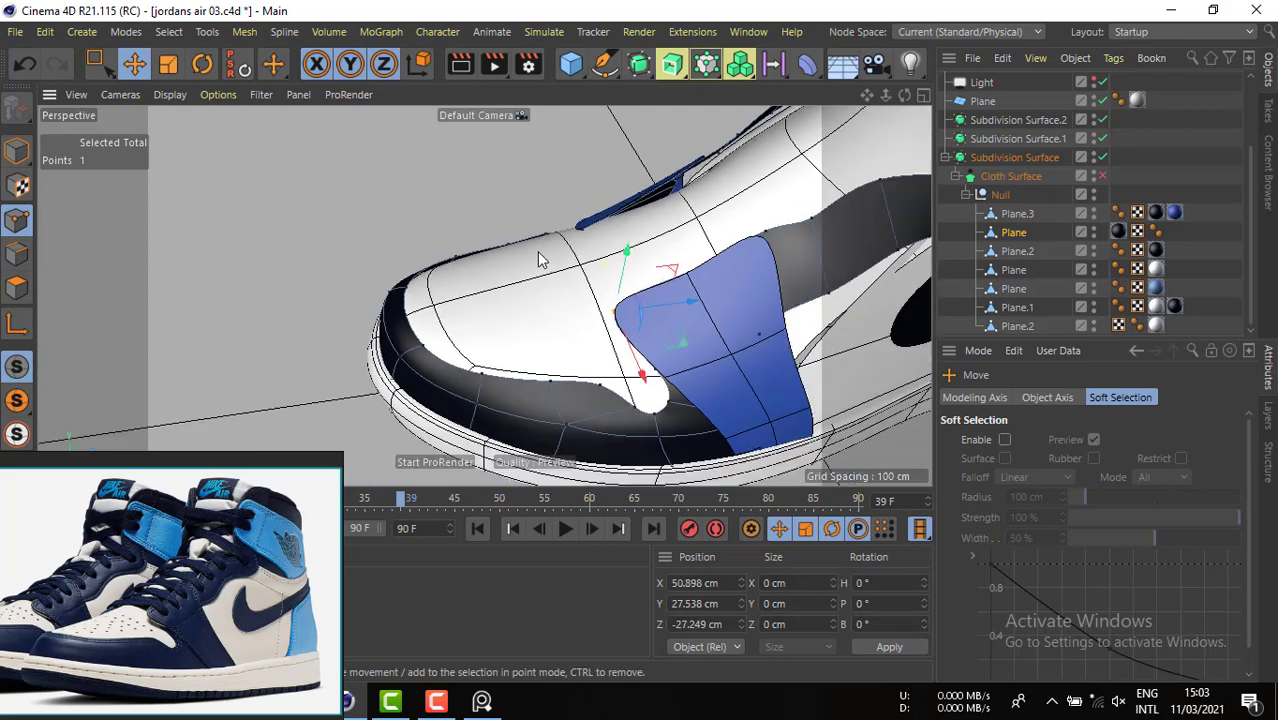
- Set the viewport display to Gouraud Shading and switch to model mode to inspect the shoe without mesh lines
left_click_drag(530, 263, 422, 246, "alt")
scroll(430, 270, "down", 4)
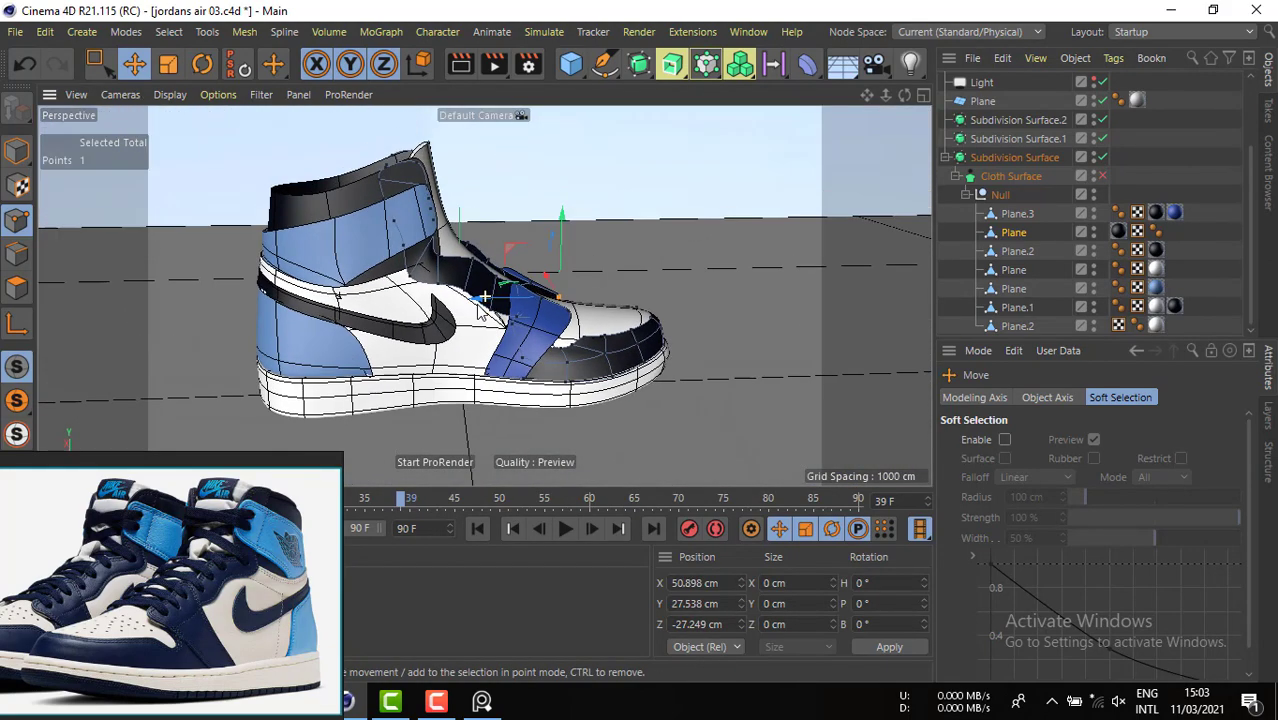
left_click_drag(440, 298, 310, 178, "alt")
left_click(170, 94)
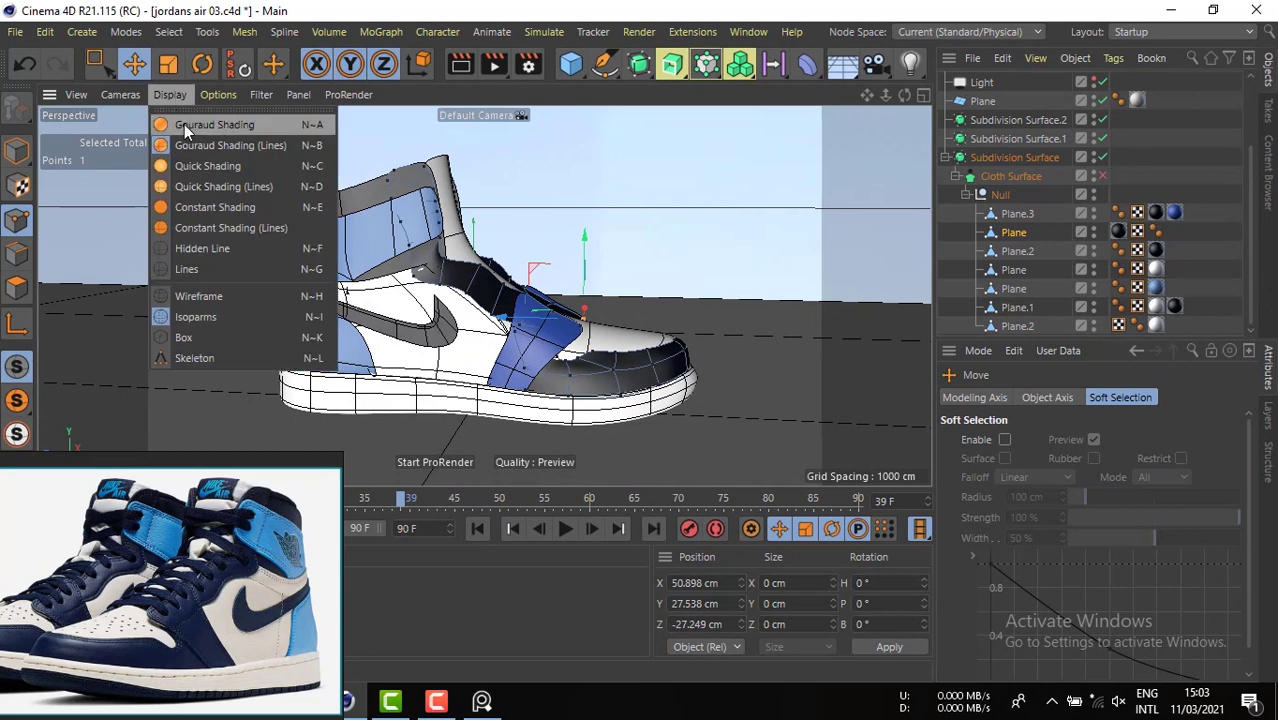
left_click(184, 124)
left_click(10, 157)
left_click(760, 257)
left_click_drag(476, 264, 454, 270, "alt")
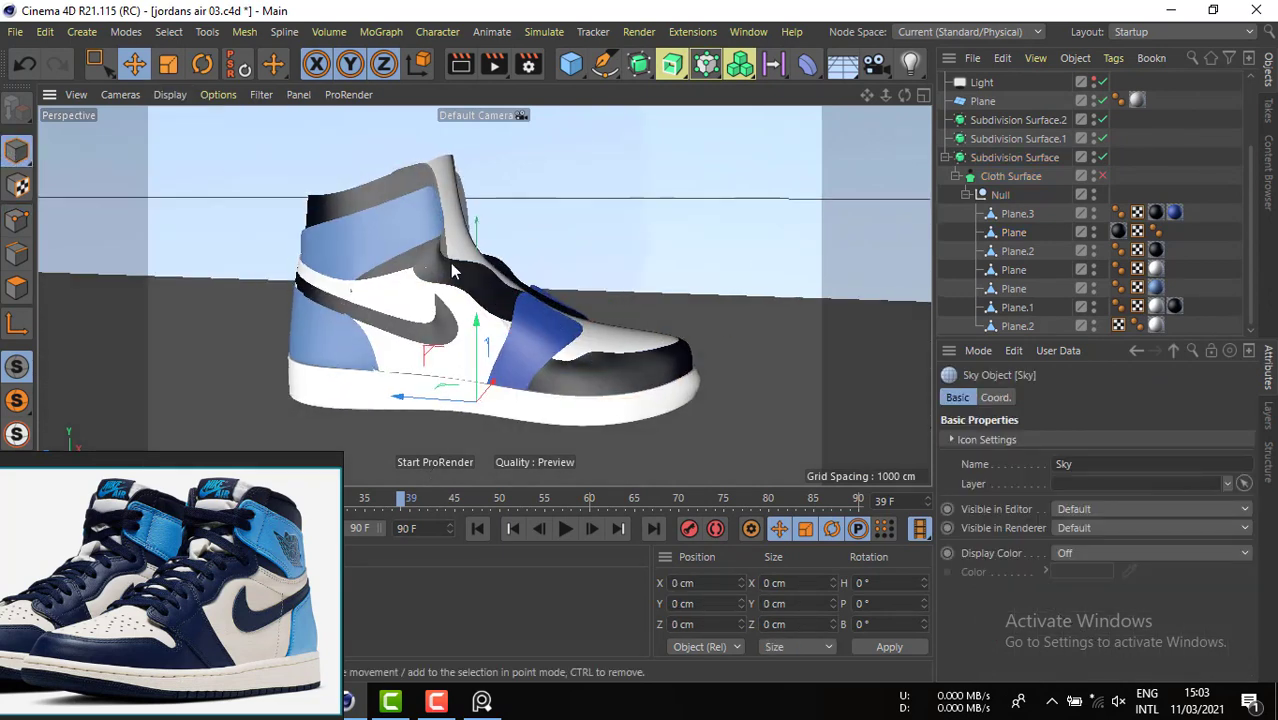
- Raise the white side piece's upper-edge point near the ankle slightly, working on its points in Plane.2
left_click(452, 271)
left_click(452, 271)
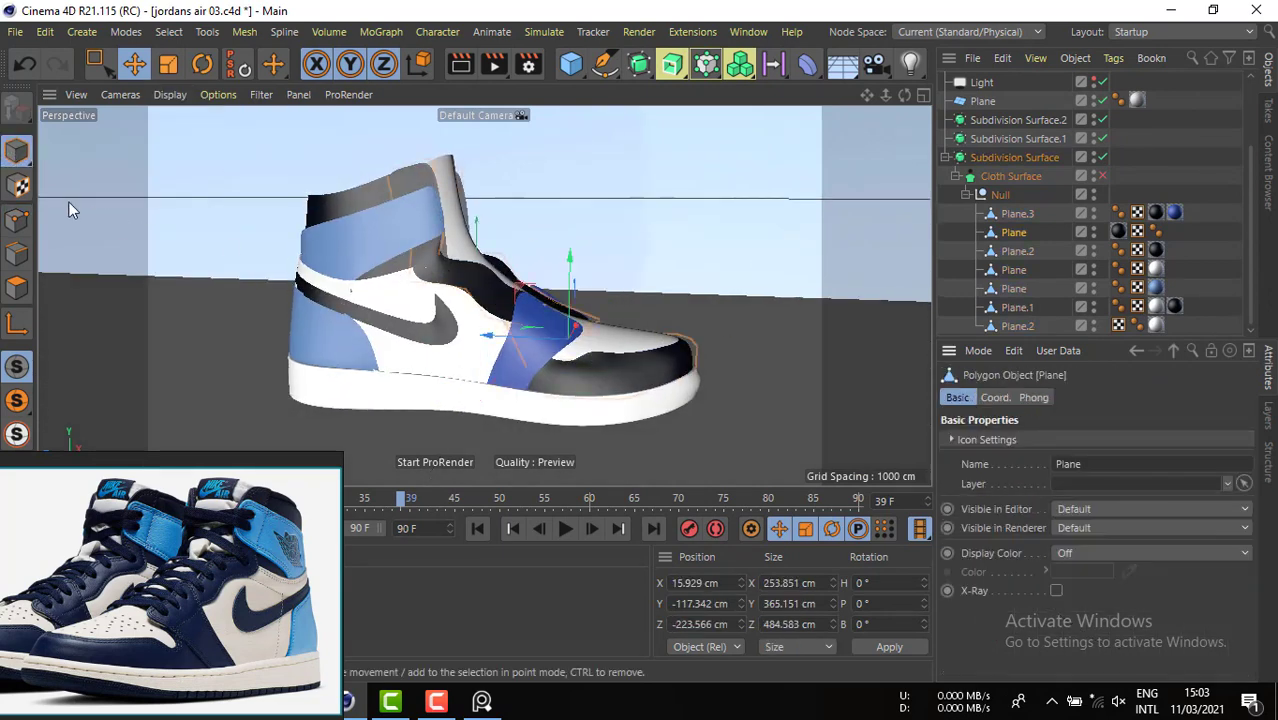
left_click(471, 291)
left_click(471, 291)
left_click(17, 219)
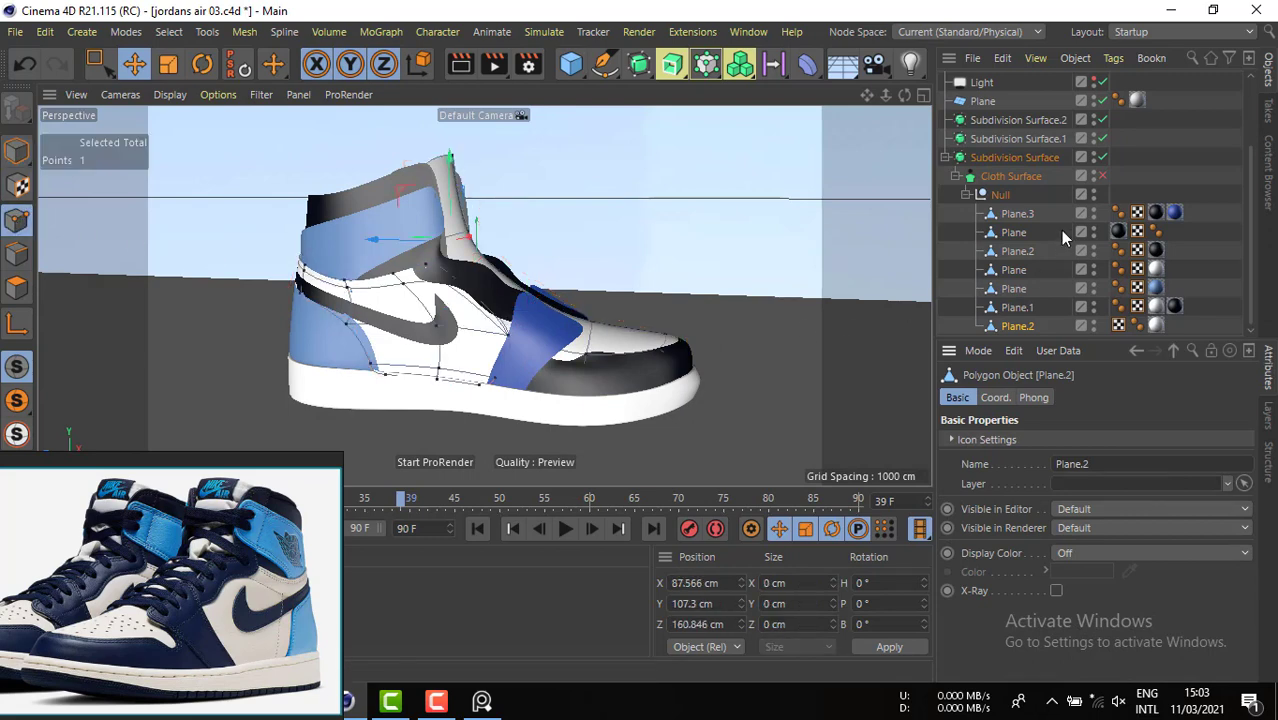
left_click(427, 267)
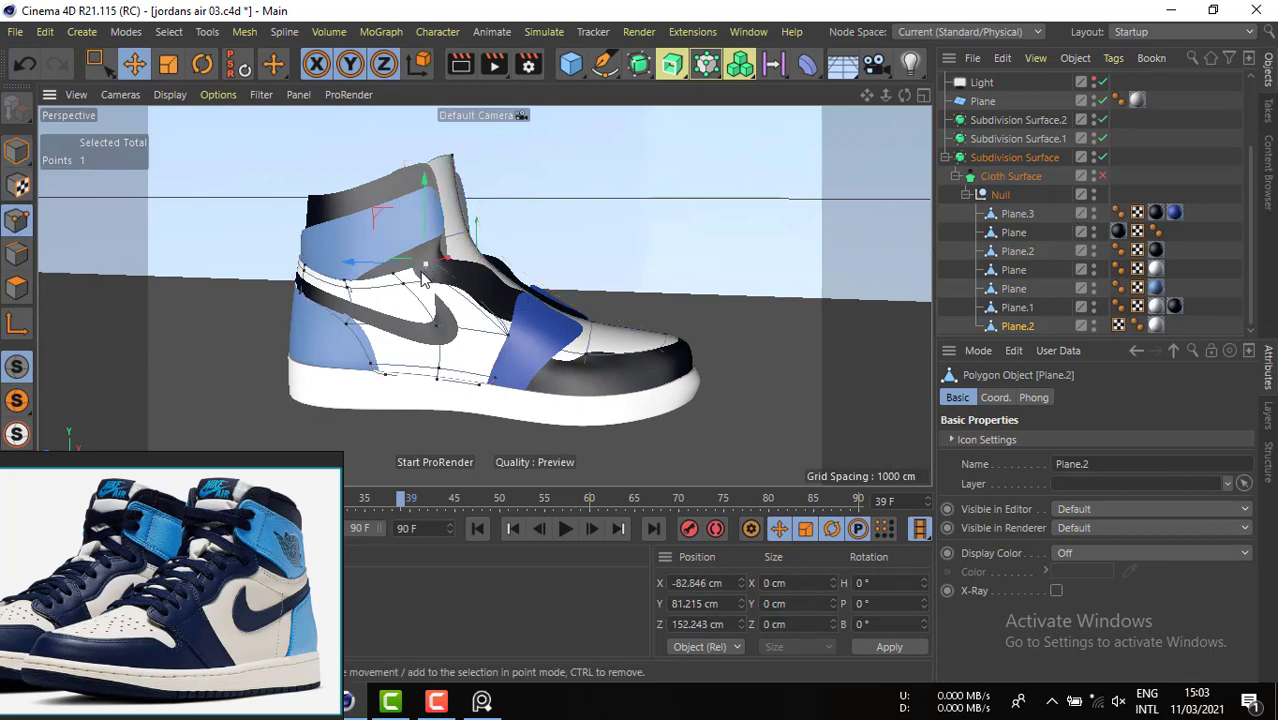
scroll(428, 268, "up", 8)
left_click_drag(519, 274, 446, 332, "alt")
left_click_drag(475, 226, 477, 222)
left_click(1216, 140)
- Inspect how the dark overlay, blue panels and white side piece fit together from both sides and against the side reference
left_click_drag(818, 326, 20, 105, "alt")
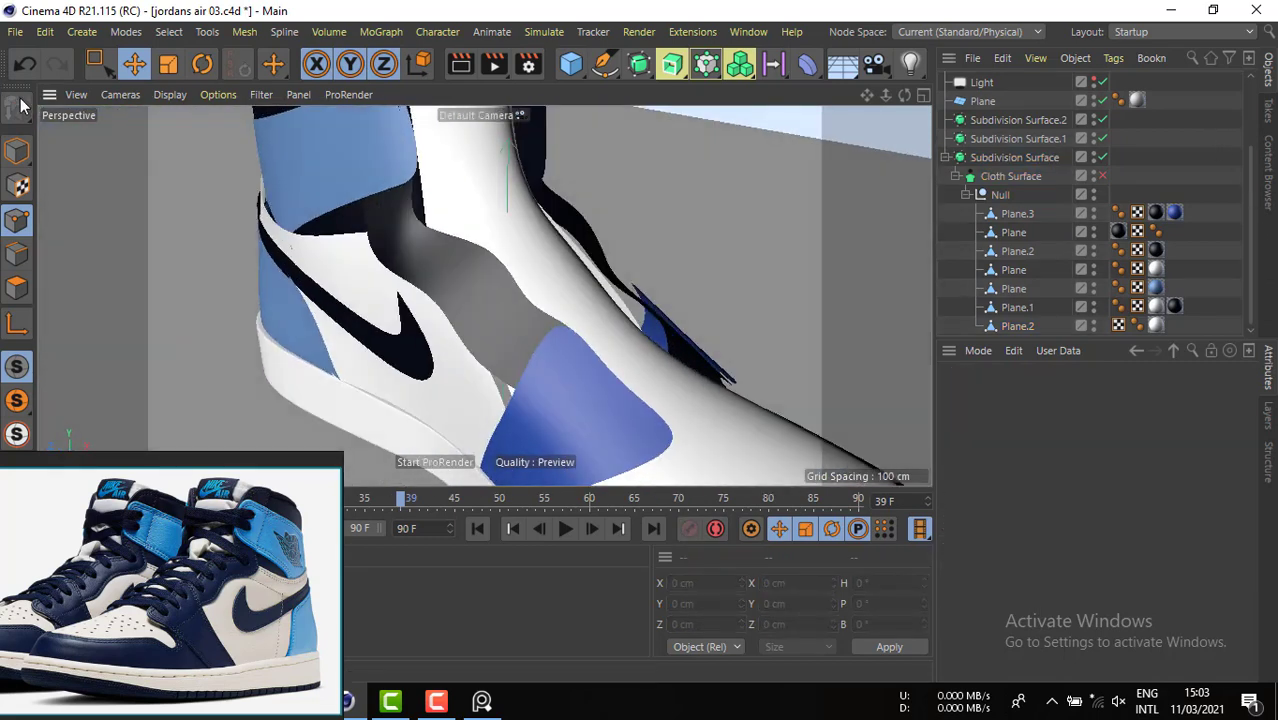
left_click(15, 150)
left_click(489, 301)
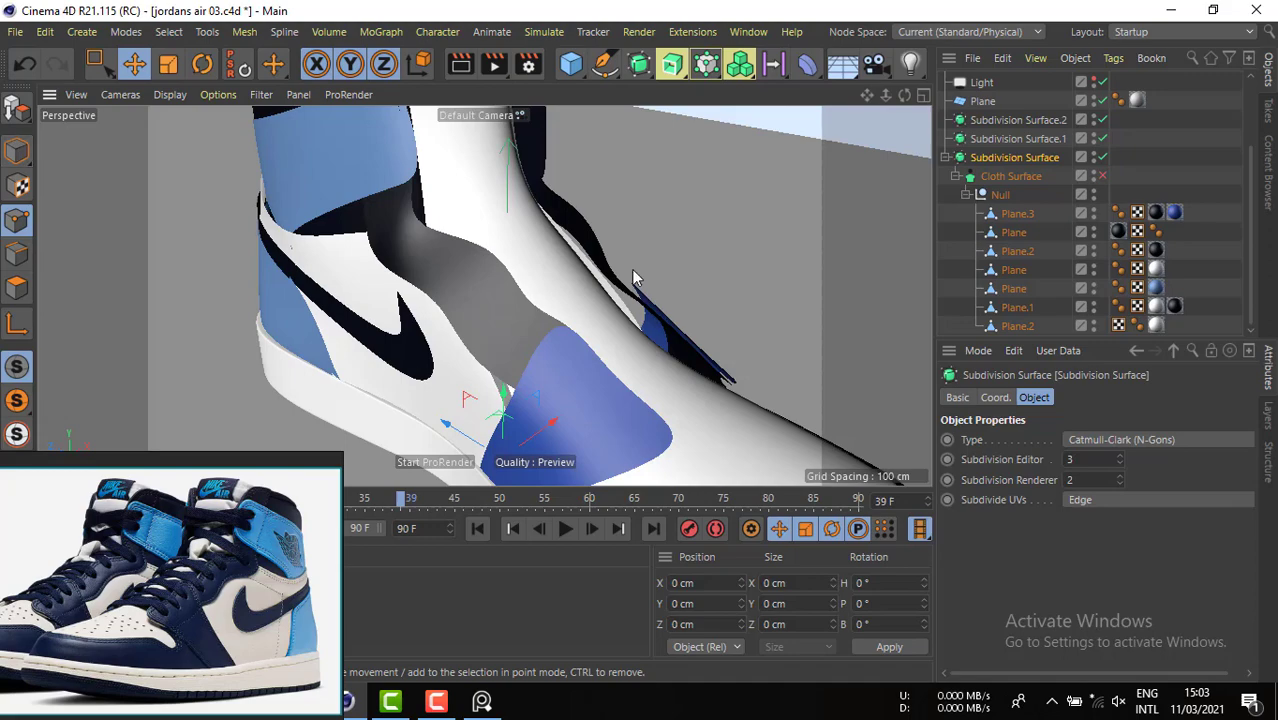
left_click(923, 95)
left_click(480, 300)
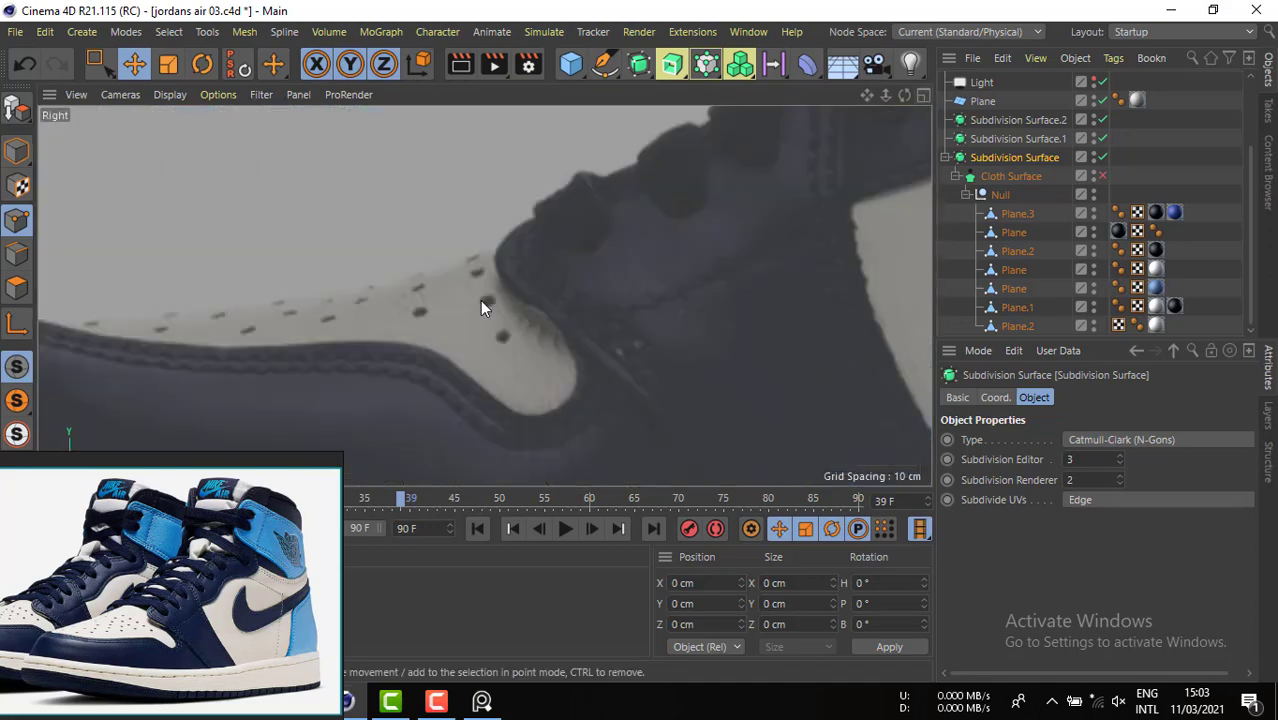
mouse_move(614, 343)
right_mouse_down("alt")
mouse_move(684, 291)
mouse_move(564, 327)
mouse_move(690, 304)
mouse_move(757, 312)
mouse_move(616, 348)
right_mouse_up("alt")
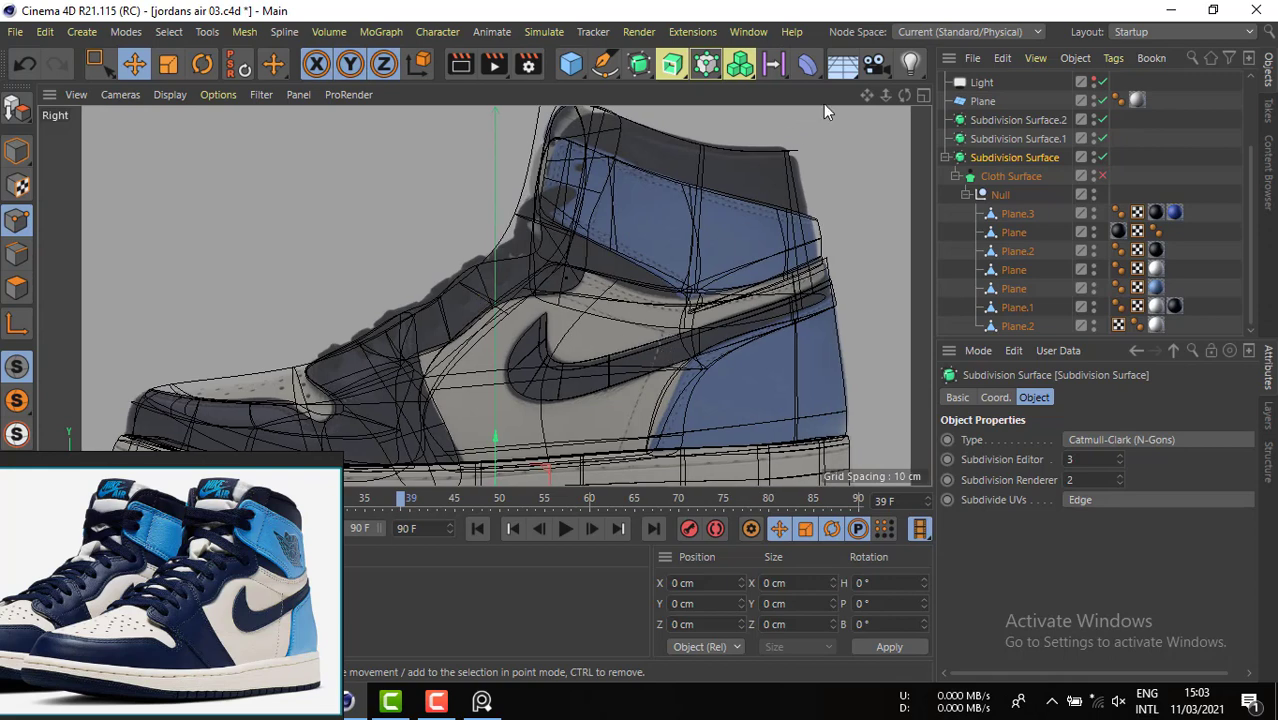
left_click(922, 95)
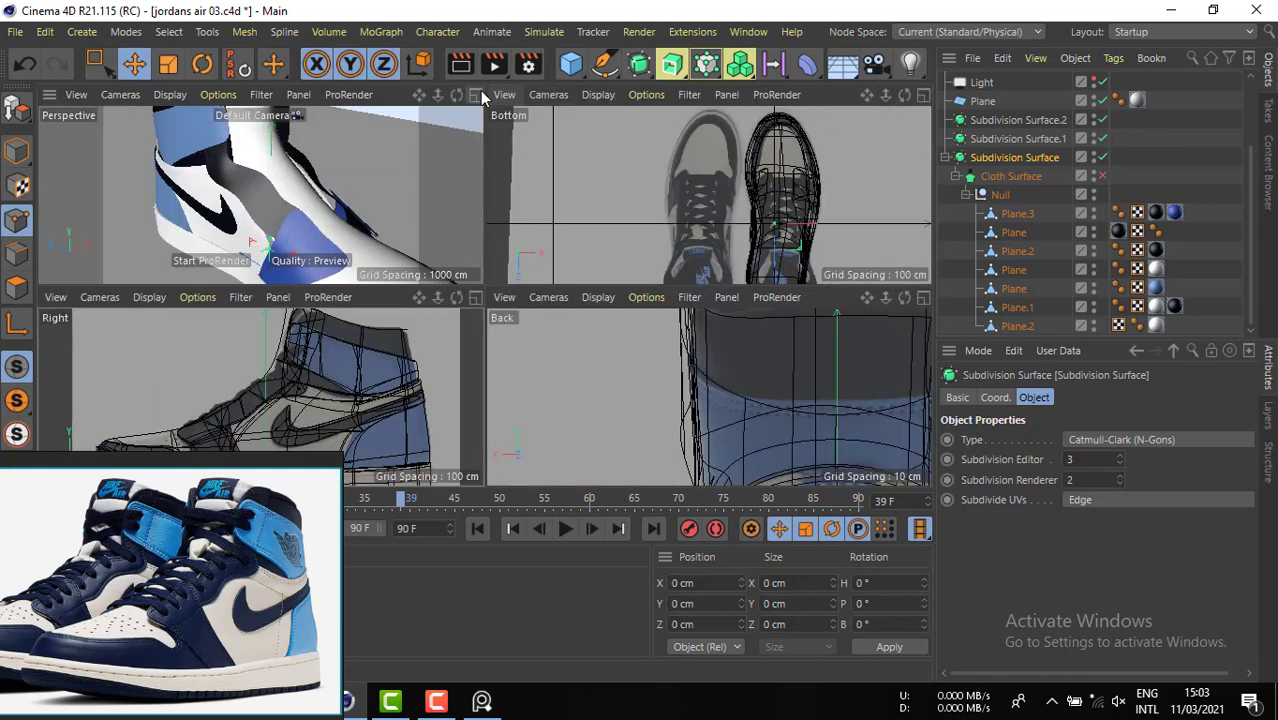
left_click(475, 95)
left_click_drag(530, 250, 614, 292, "alt")
right_click_drag(614, 292, 584, 376, "alt")
left_click_drag(485, 307, 64, 300, "alt")
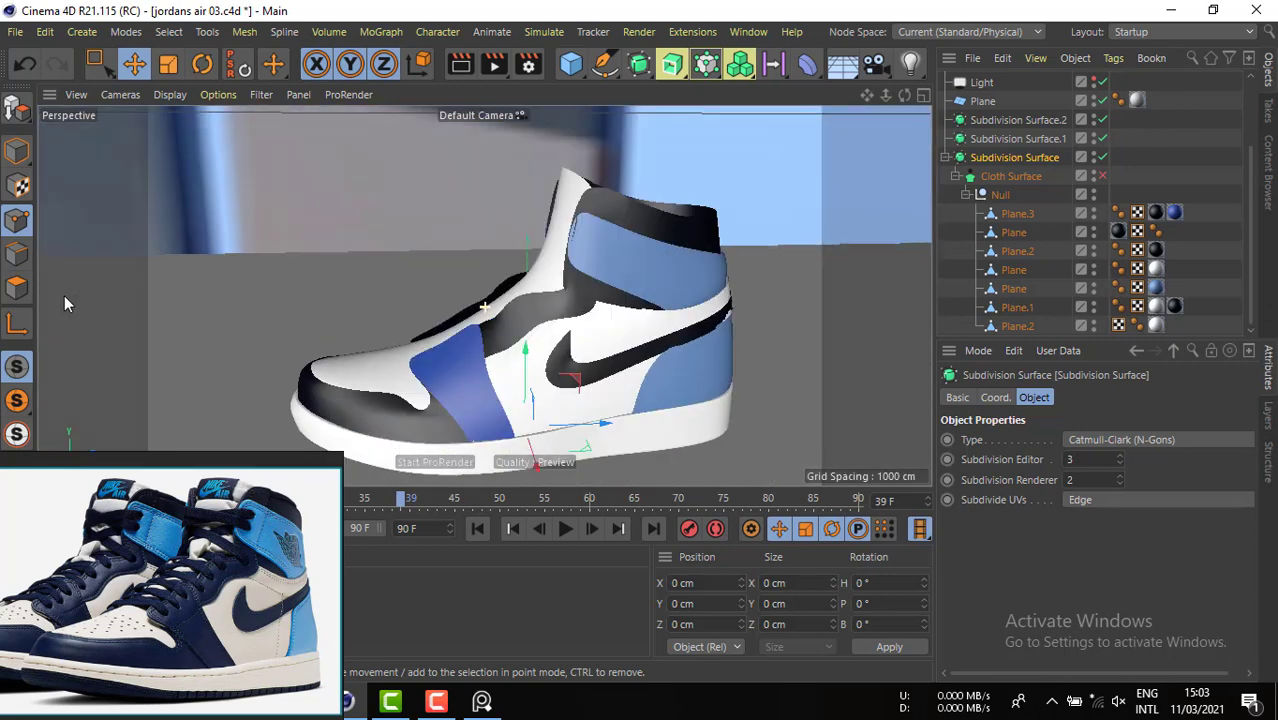
left_click_drag(519, 307, 671, 331, "alt")
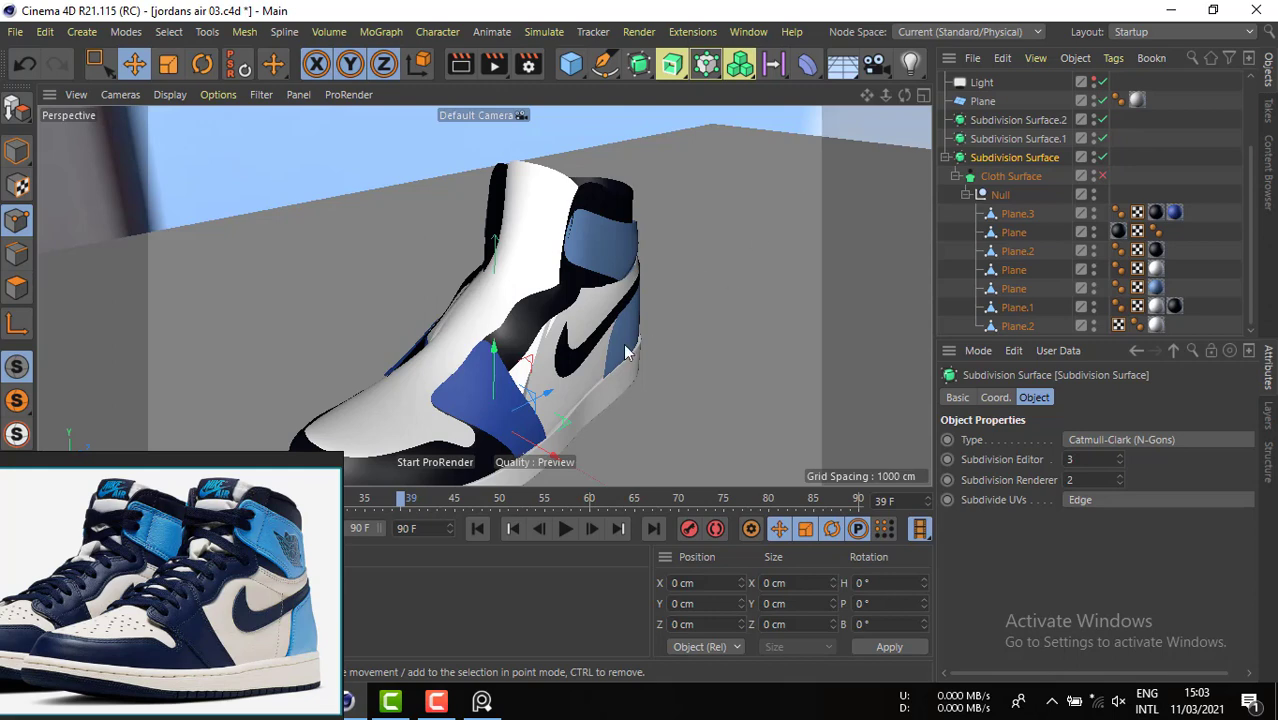
left_click_drag(576, 306, 508, 224, "alt")
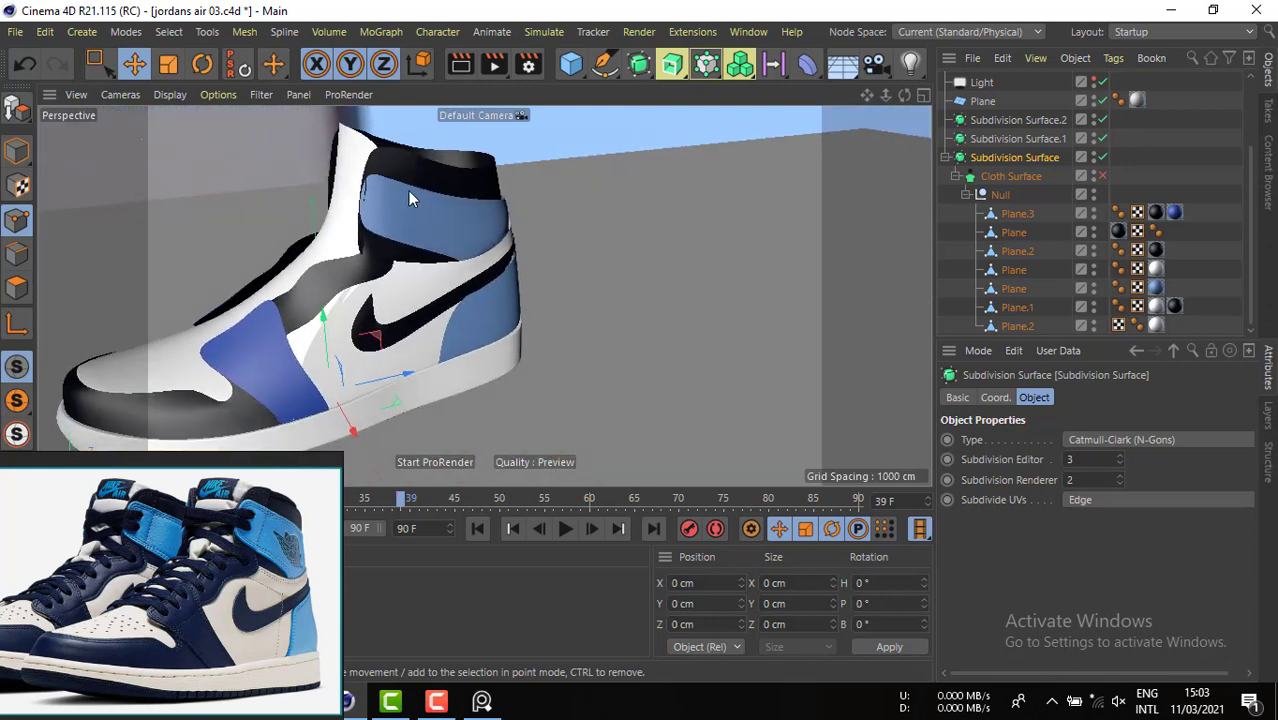
- Nudge the front edge of the blue ankle panel slightly, and select its matching front edge on the opposite side
left_click(17, 150)
left_click(466, 218)
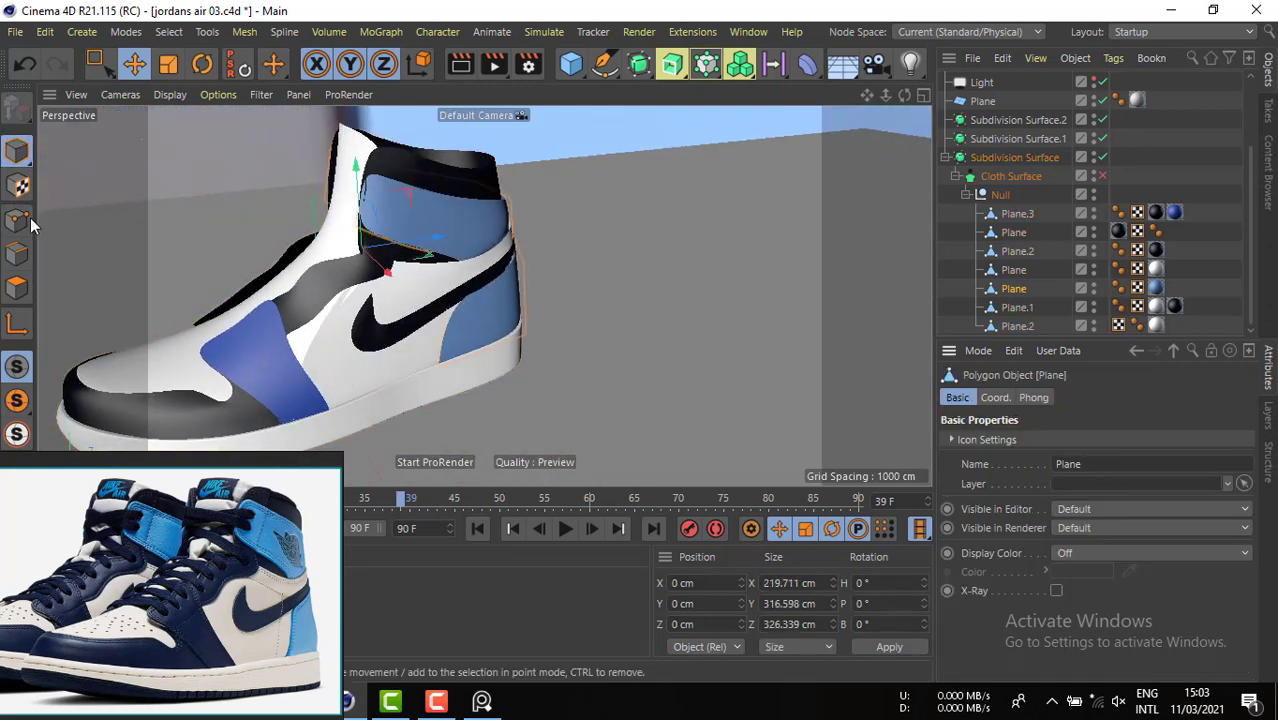
left_click(17, 254)
left_click(314, 194)
left_click(356, 201)
right_click_drag(343, 205, 400, 206, "alt")
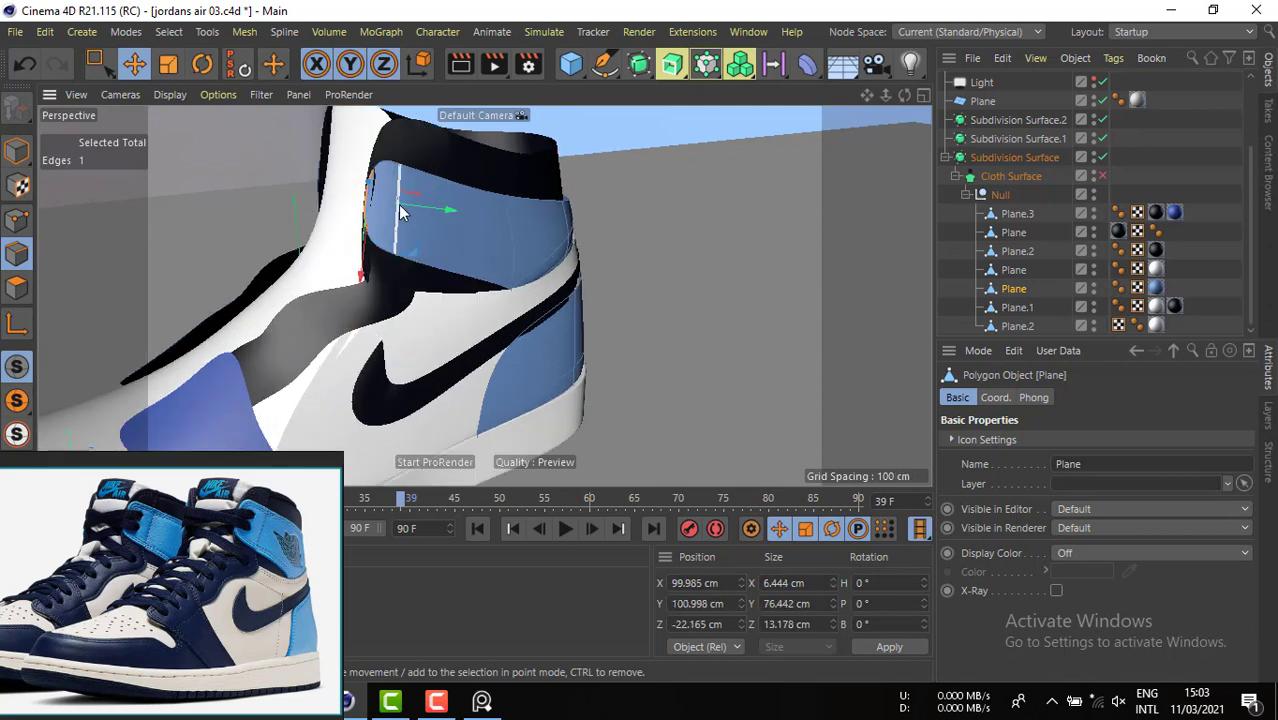
left_click_drag(400, 206, 530, 232, "alt")
left_click_drag(327, 187, 328, 190)
left_click_drag(328, 190, 260, 176, "alt")
left_click(222, 230)
left_click_drag(217, 224, 246, 204, "alt")
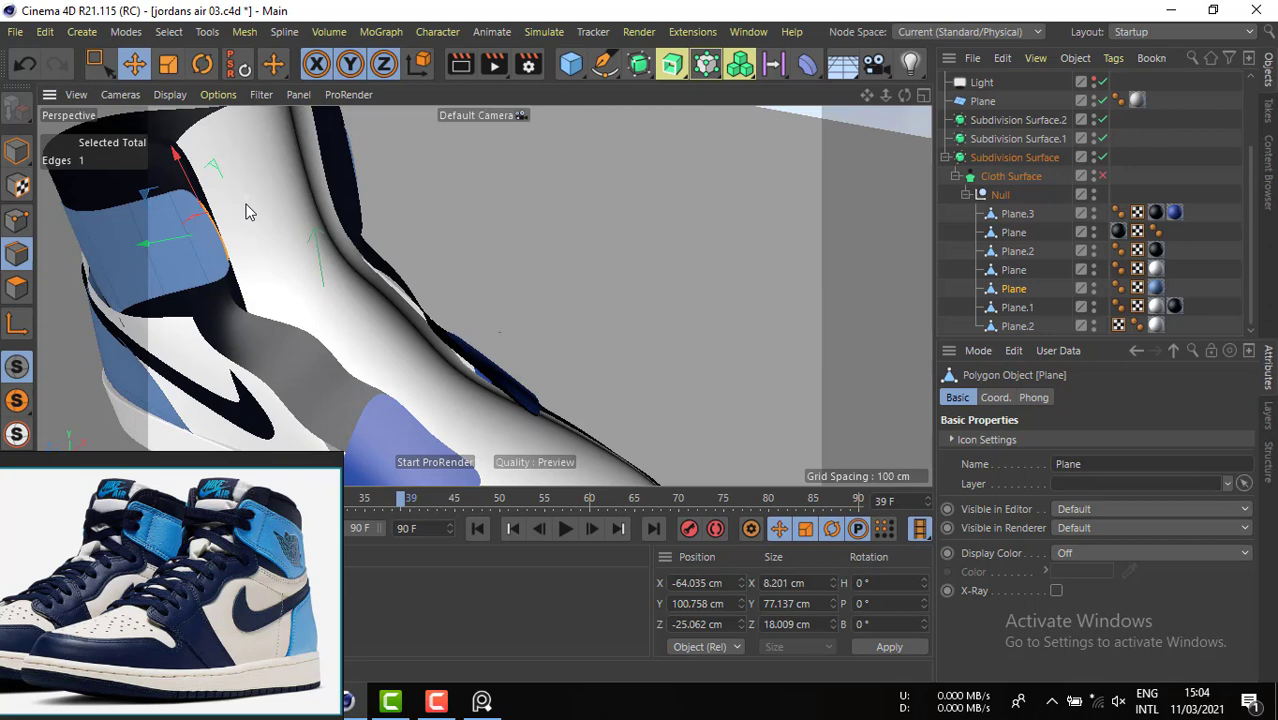
- Move the dark collar's front upper polygon above the blue ankle panel to about X -85.3, Y 270.9, Z 240 cm
left_click_drag(287, 297, 419, 224, "alt")
middle_click_drag(393, 250, 484, 240, "alt")
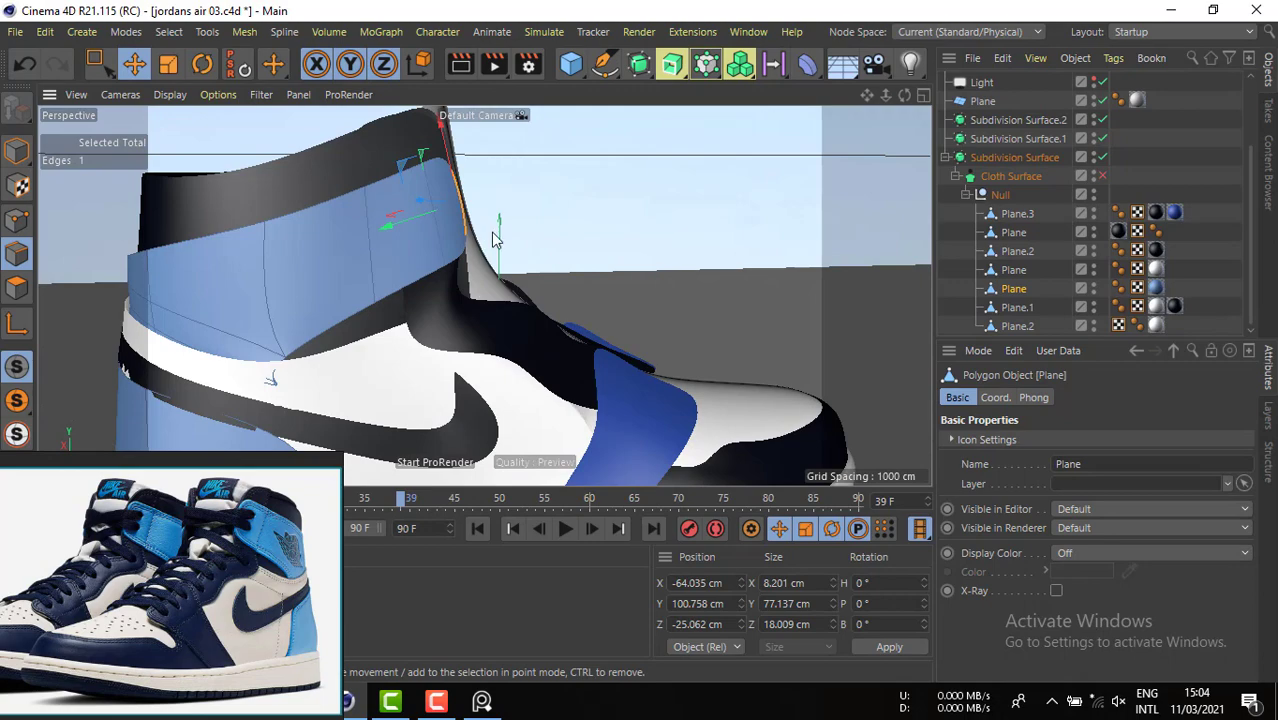
left_click_drag(436, 243, 434, 281, "alt")
double_click(397, 133)
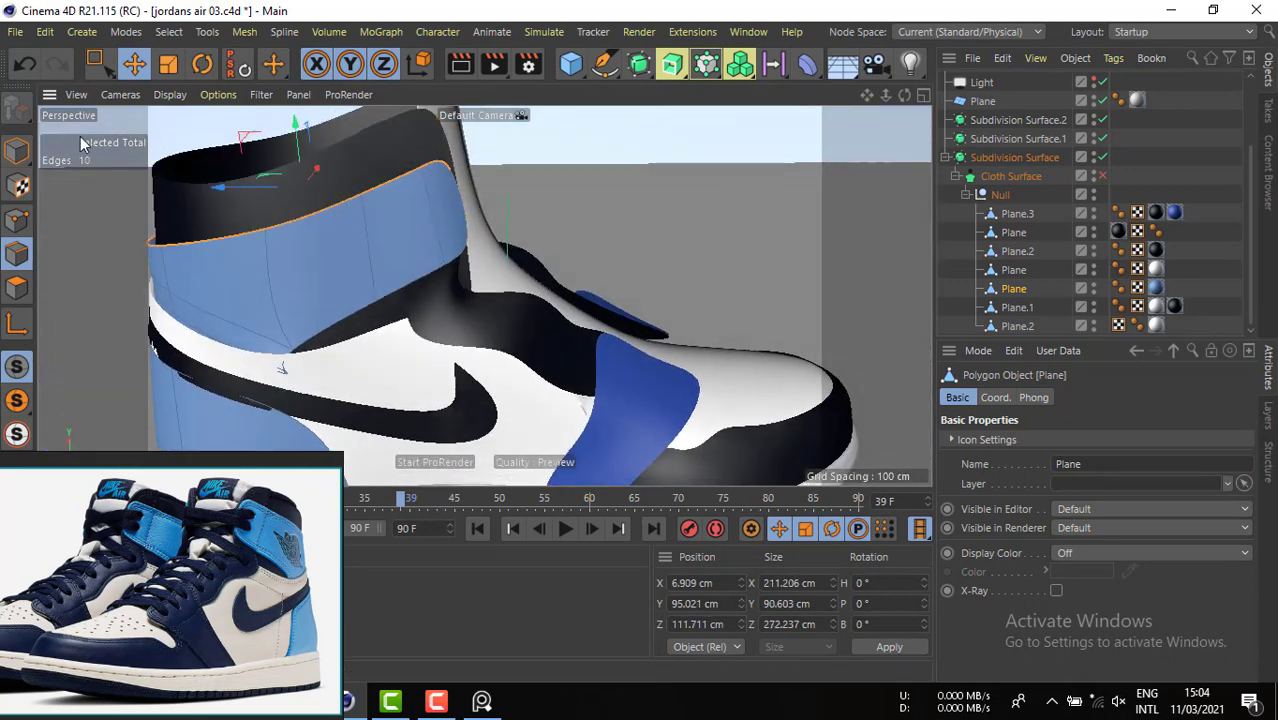
left_click(28, 155)
left_click(401, 152)
left_click_drag(399, 163, 430, 254, "alt")
left_click(30, 288)
left_click(424, 132)
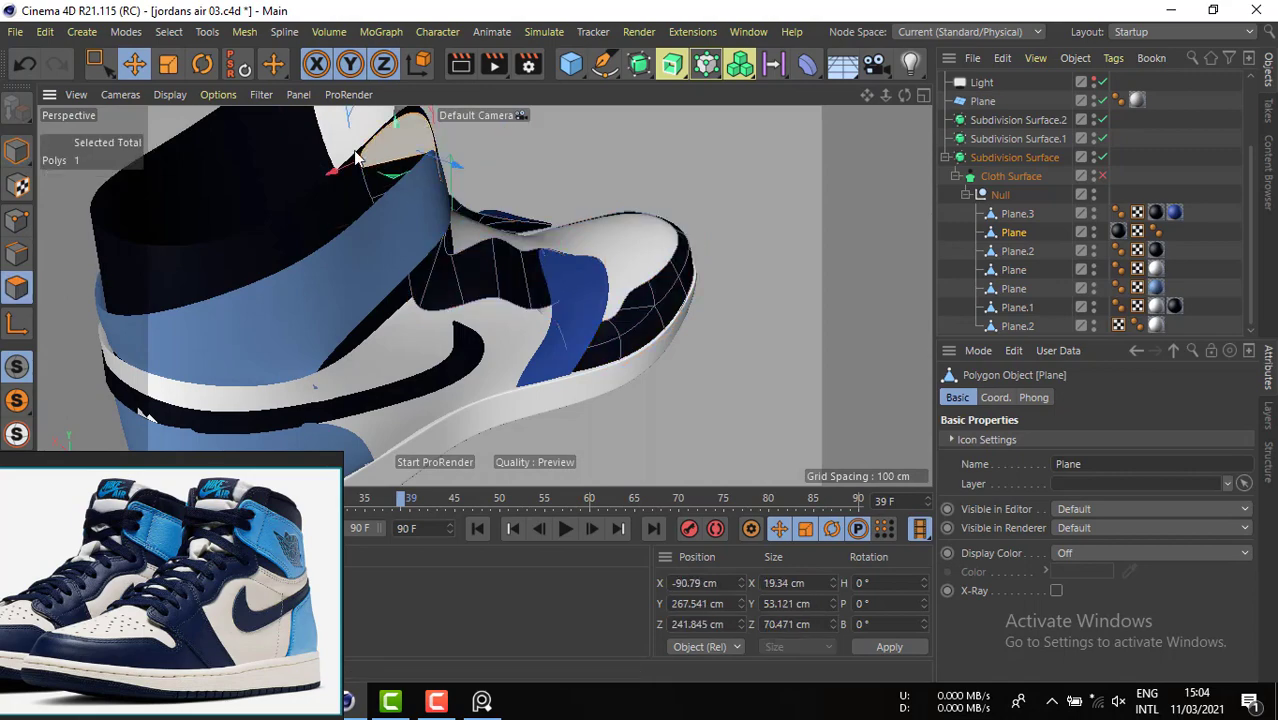
scroll(368, 160, "up", 4)
left_click_drag(370, 170, 410, 277, "alt")
left_click_drag(402, 286, 725, 198)
left_click_drag(808, 178, 811, 174)
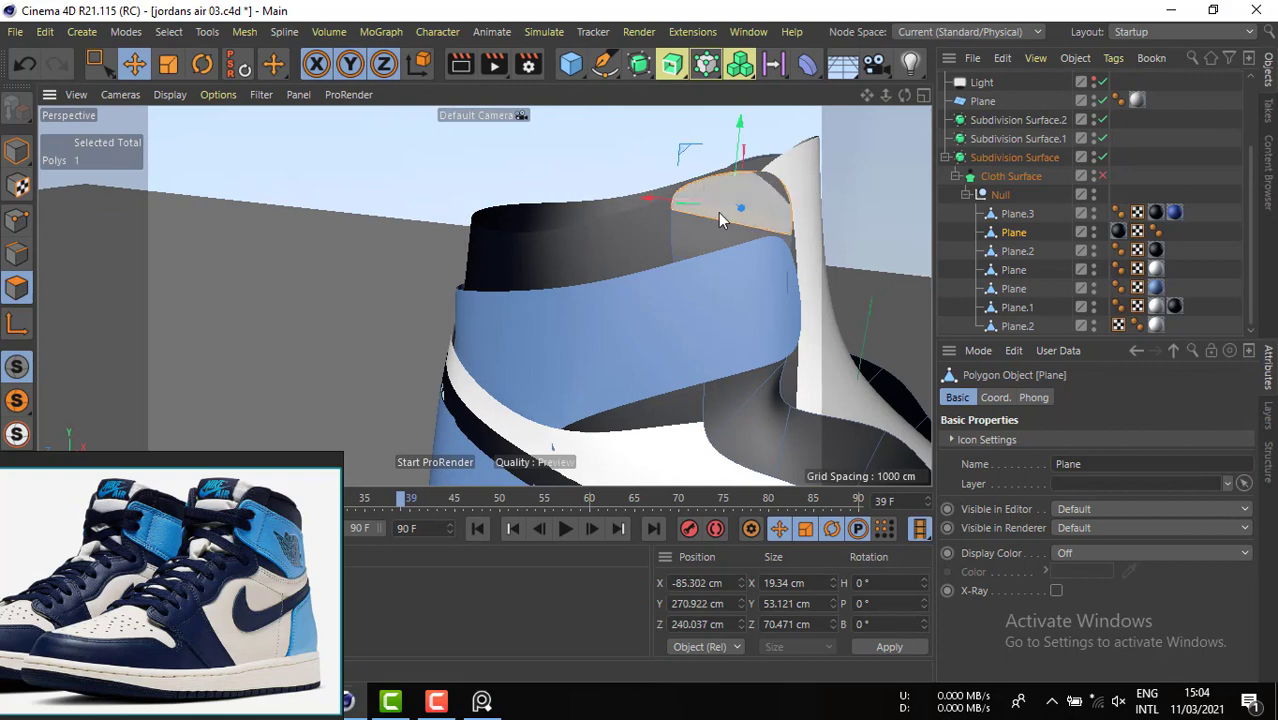
- Move the dark collar's front edge point beside the blue ankle panel to about X -78.8, Y 230.4, Z 200.1 cm
left_click_drag(726, 221, 661, 231, "alt")
left_click(721, 259)
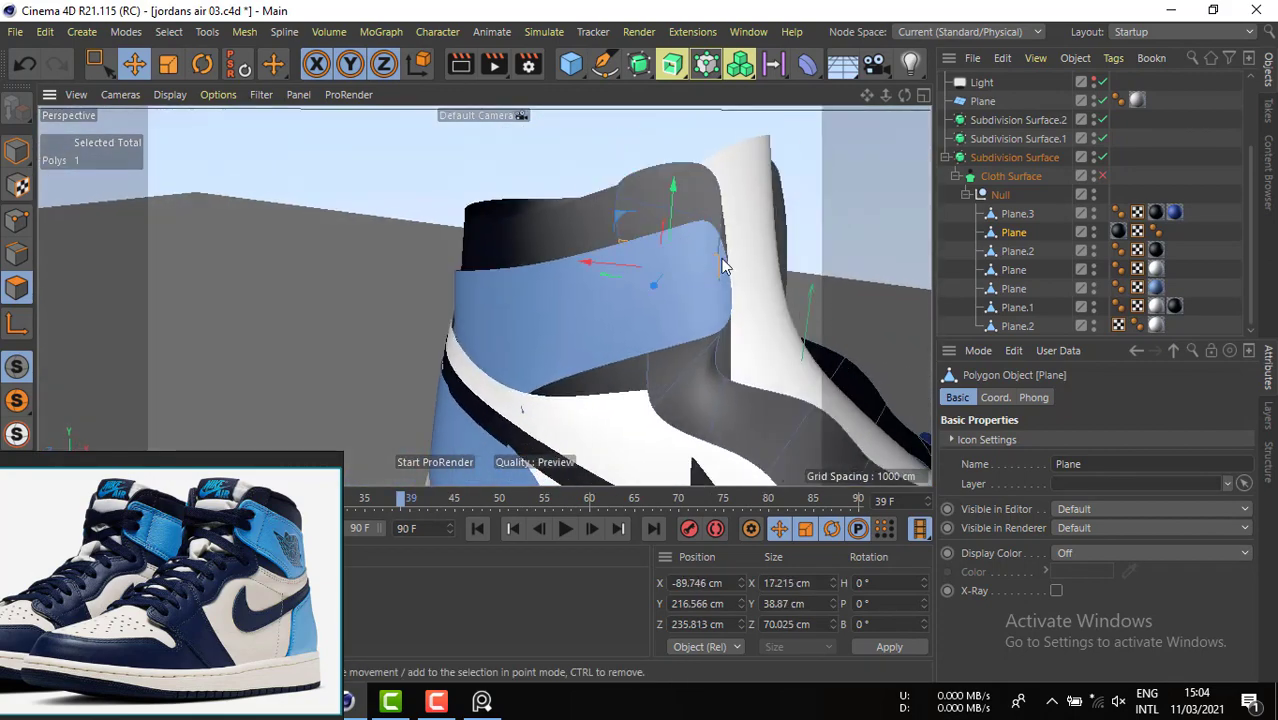
left_click(16, 252)
left_click(686, 262)
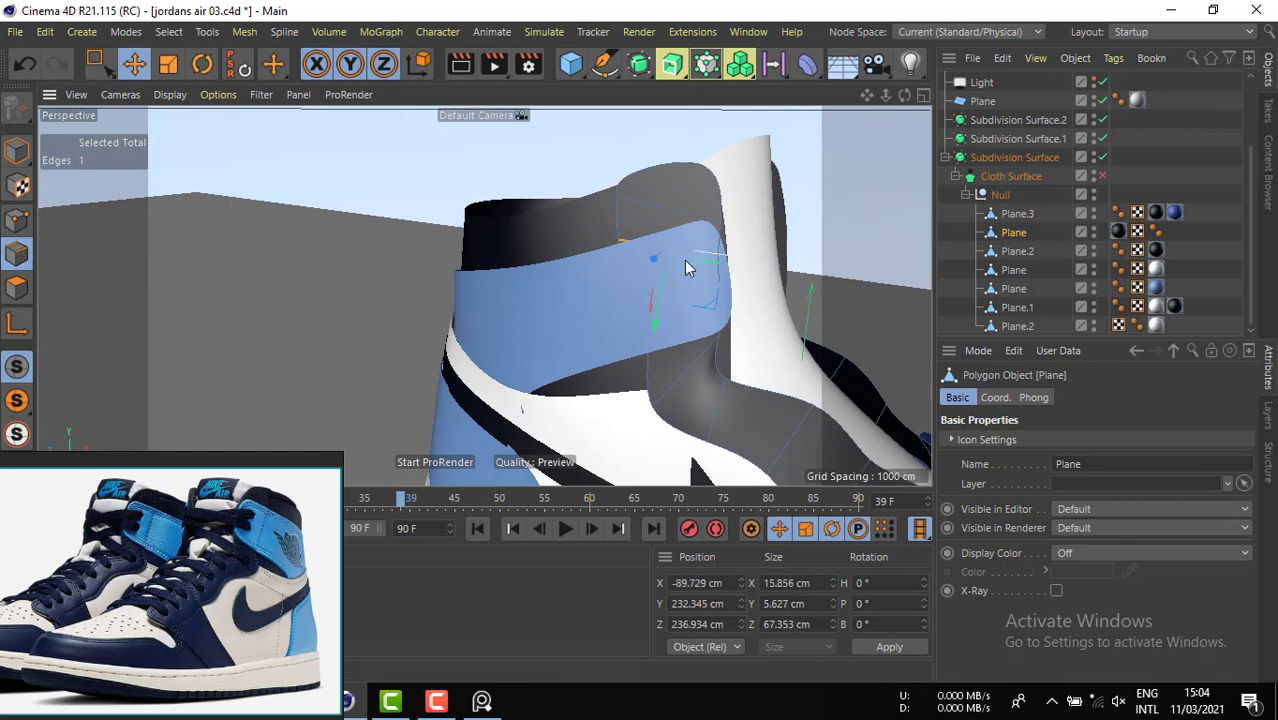
left_click(16, 218)
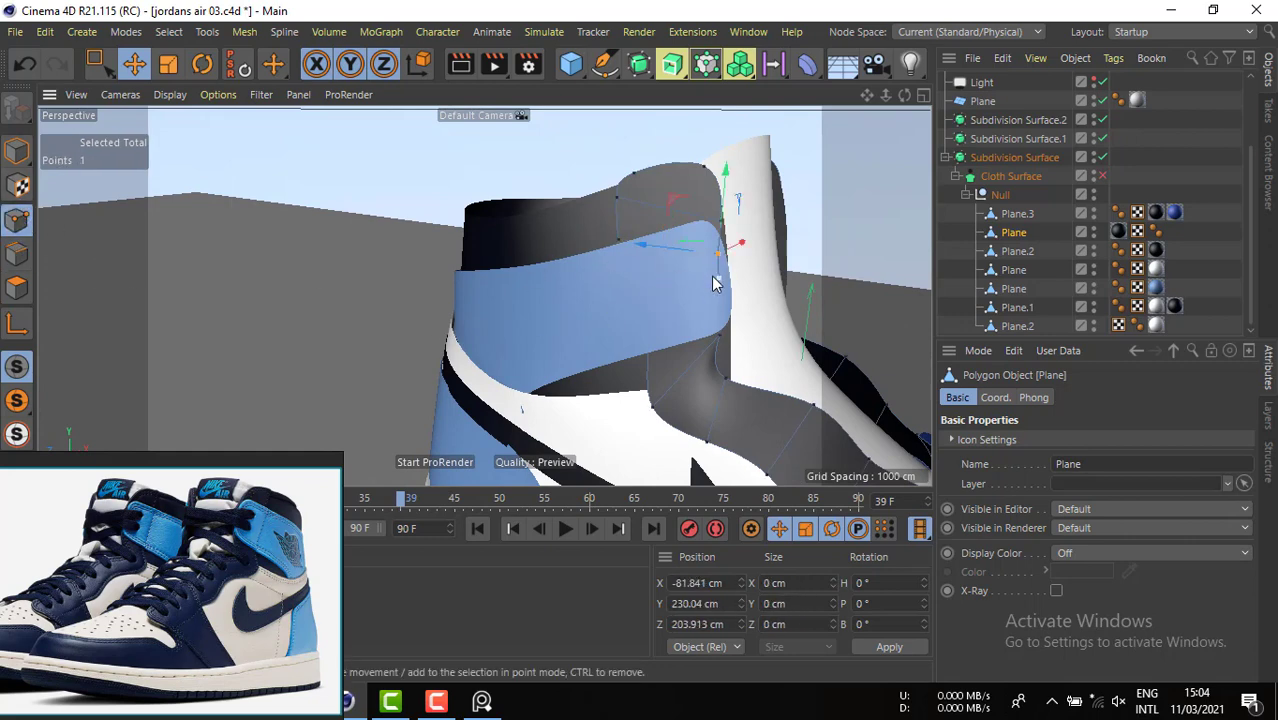
left_click_drag(713, 283, 727, 286)
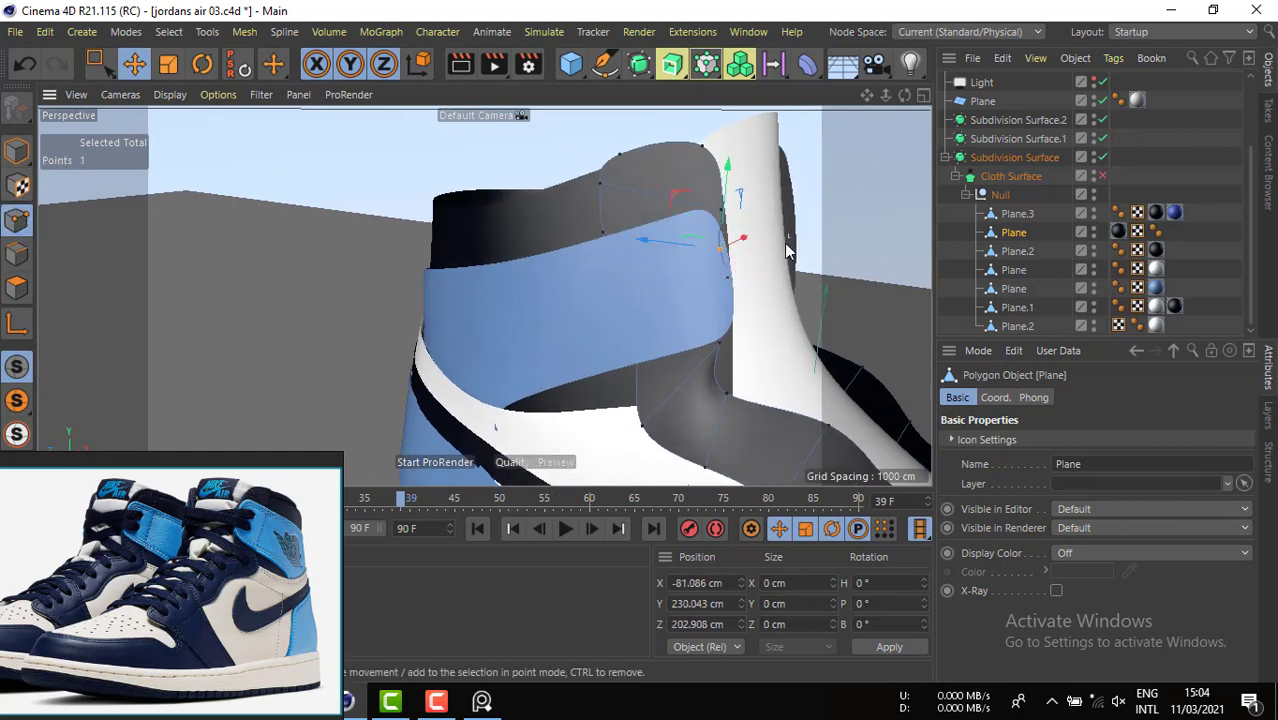
left_click_drag(786, 243, 794, 243)
left_click_drag(701, 277, 724, 320, "alt")
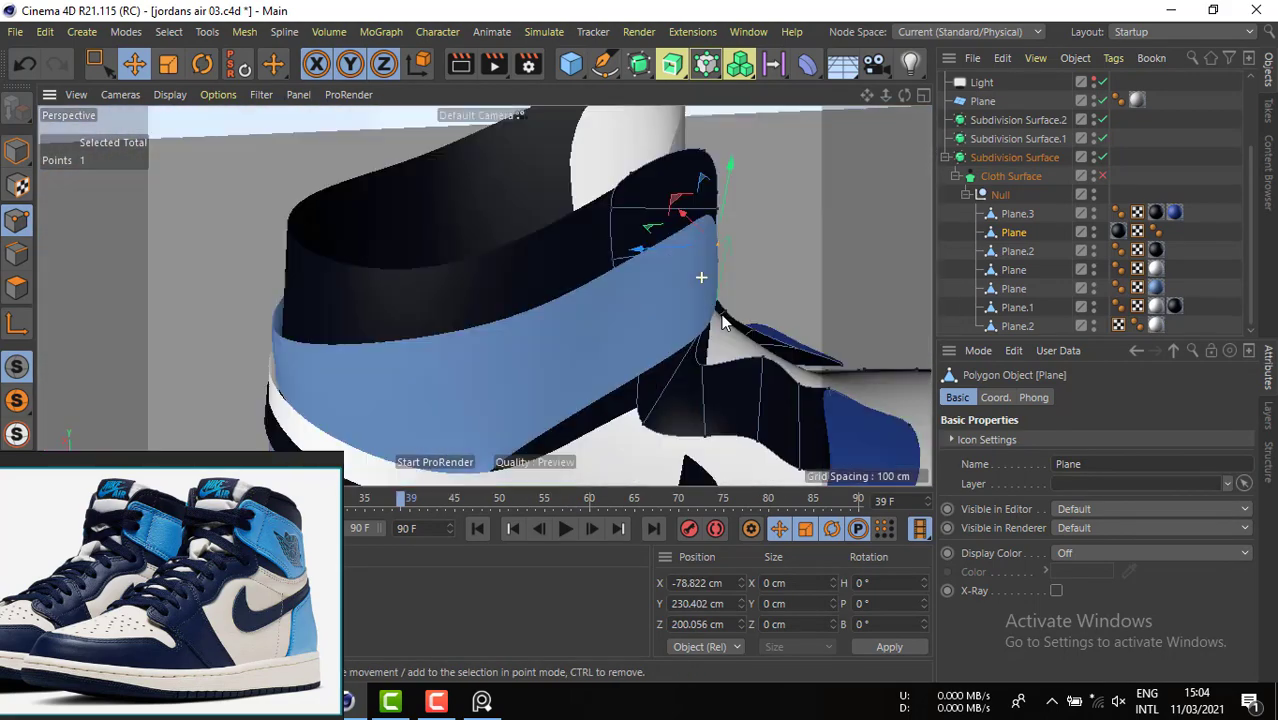
- Save the scene file jordans air 03.c4d
scroll(653, 315, "down", 5)
left_click_drag(619, 311, 228, 160, "alt")
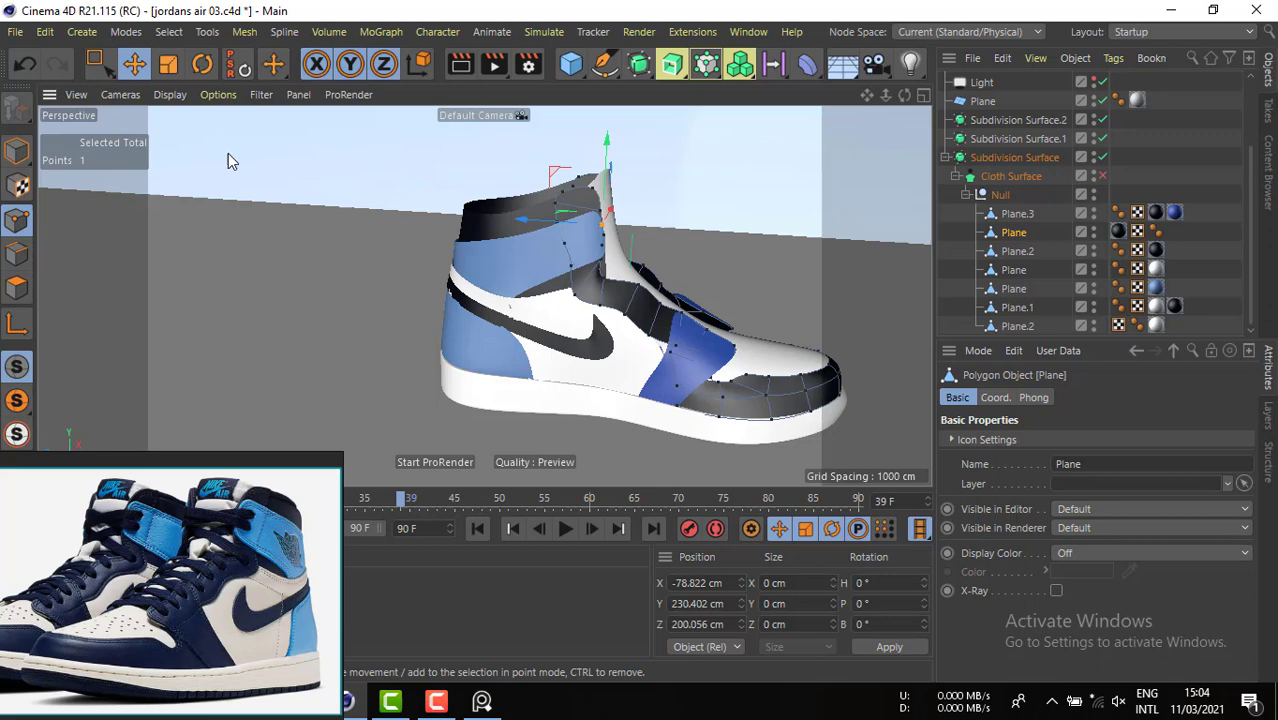
left_click(14, 32)
left_click(49, 198)
- Compare the dark overlay's lacing edge with the reference photo in the Right view, from the ankle down to the toe
left_click(923, 96)
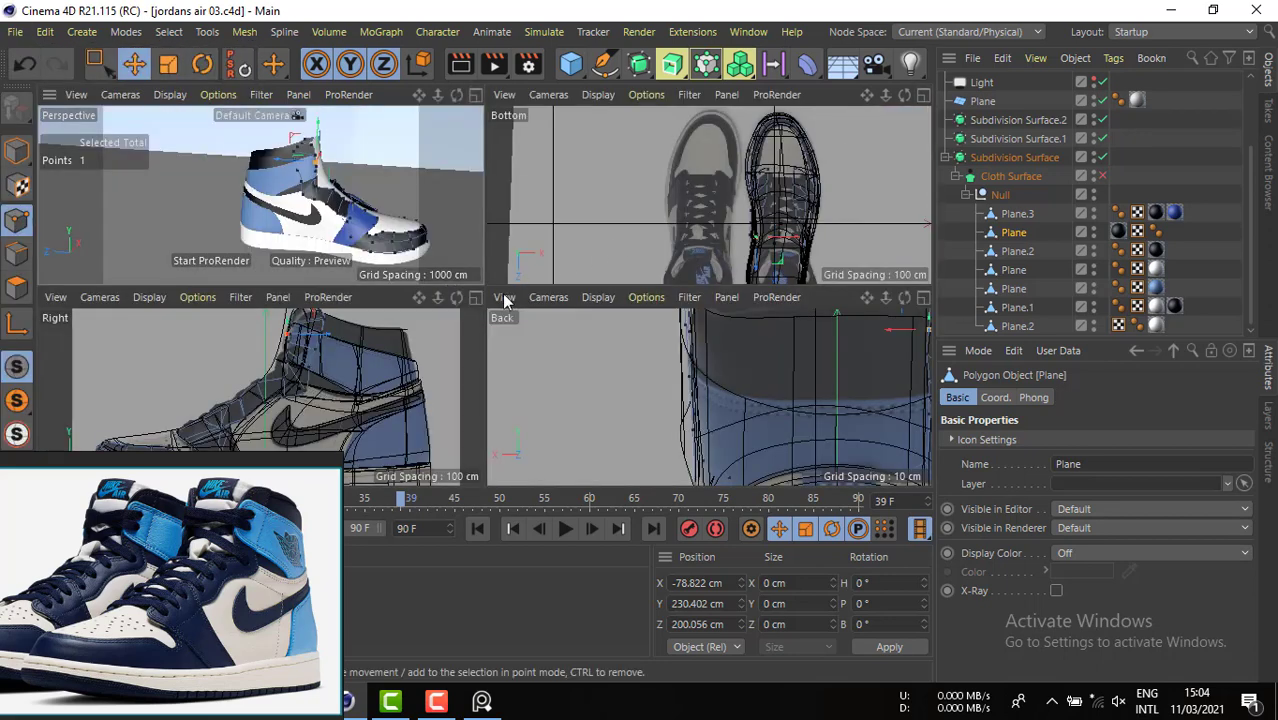
middle_click(473, 325)
scroll(476, 301, "up", 6)
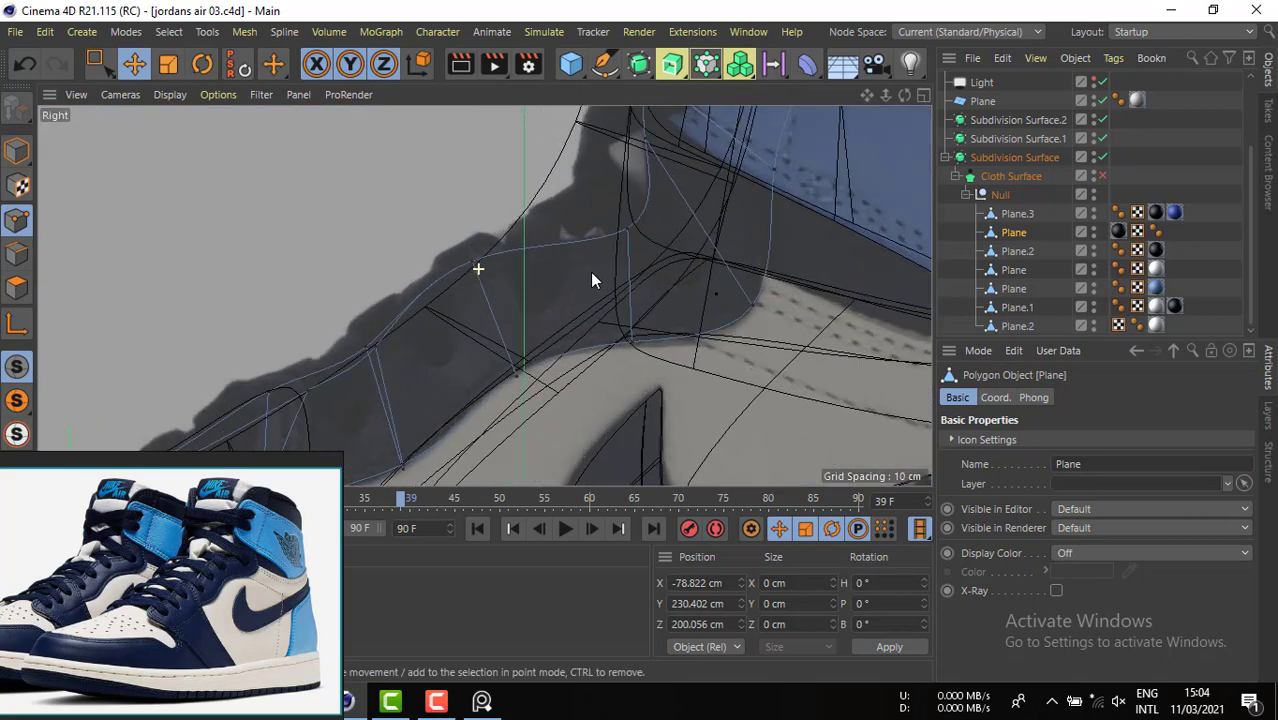
scroll(614, 285, "up", 3)
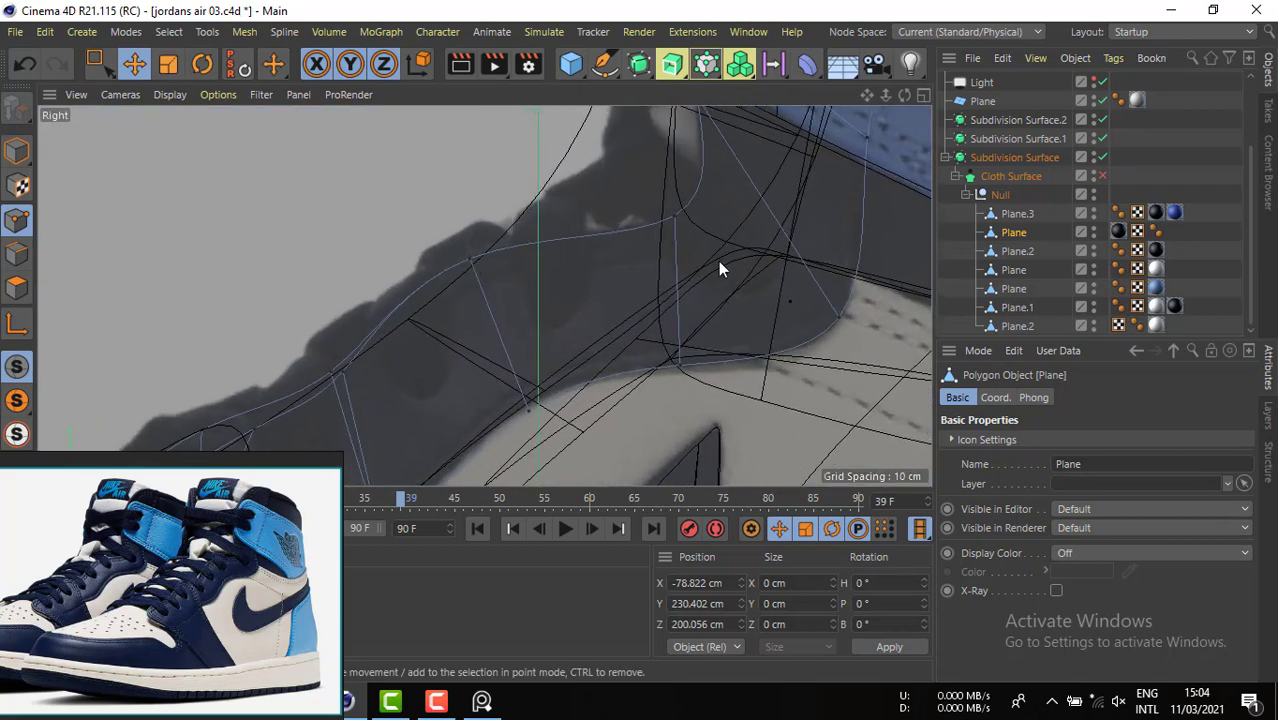
middle_click_drag(582, 287, 858, 180, "alt")
middle_click_drag(602, 337, 762, 215, "alt")
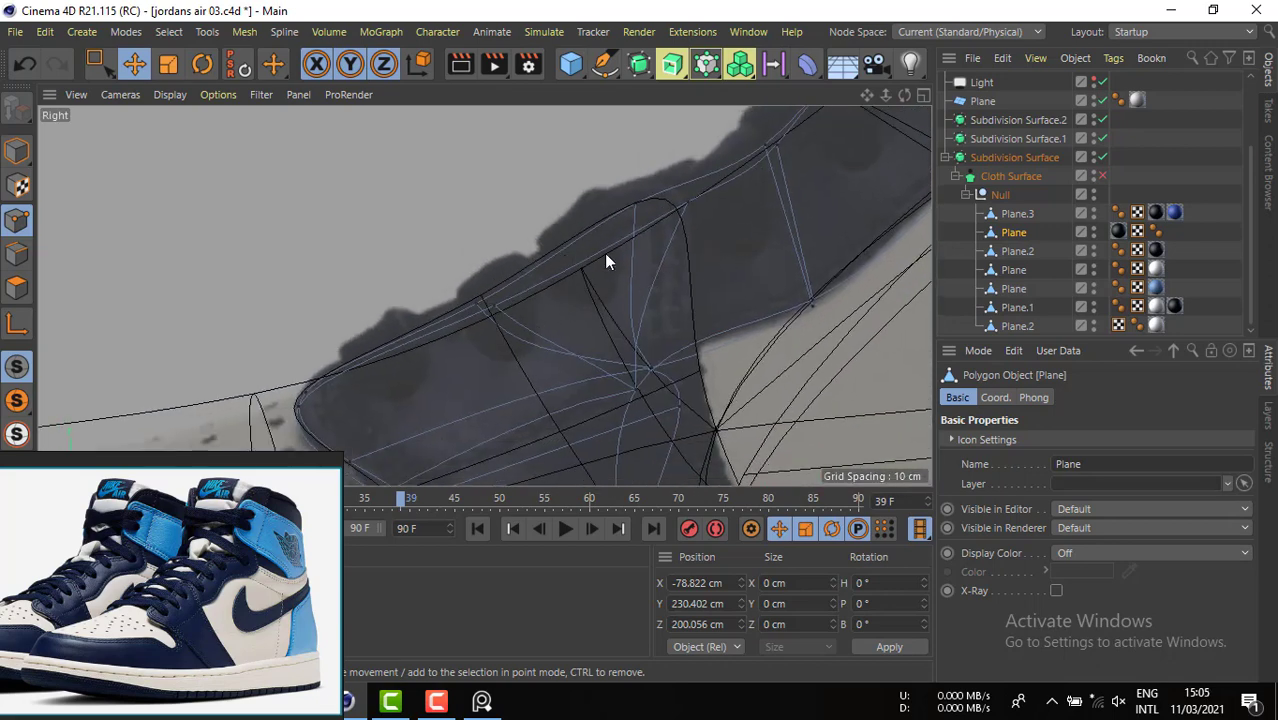
left_click(921, 94)
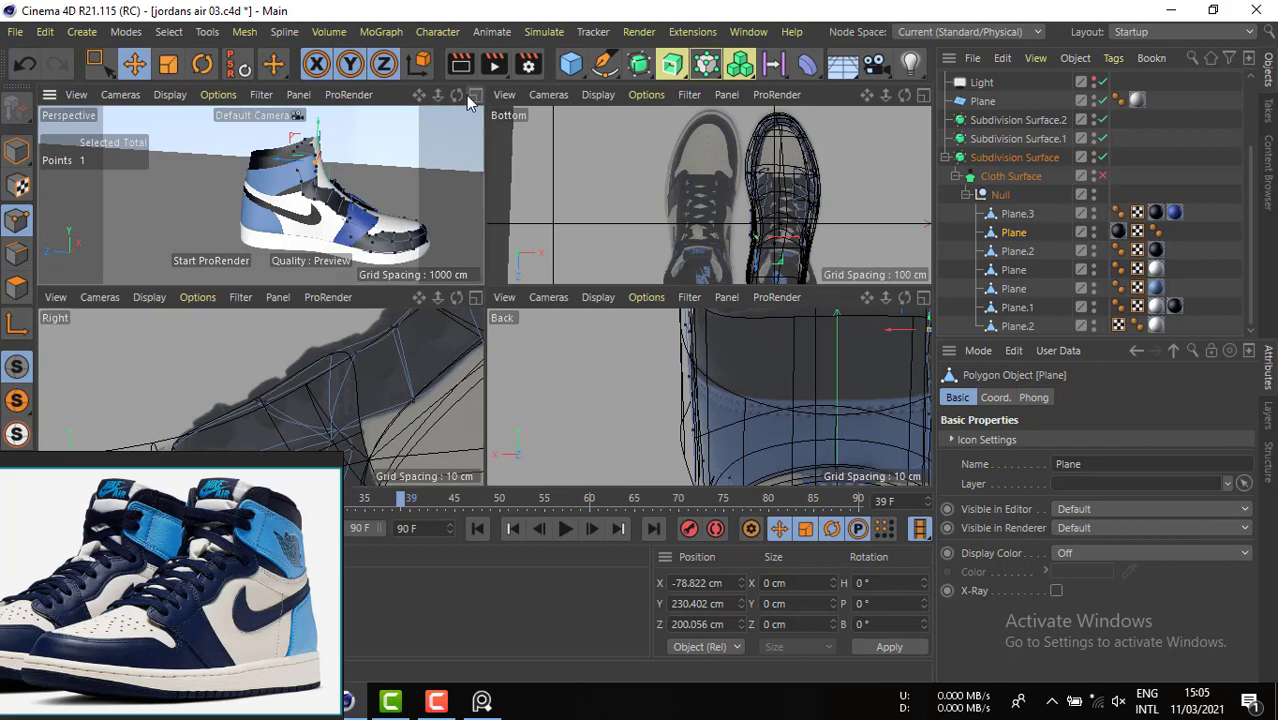
- View the shoe from the front in model mode and compare its tongue and collar with the front-facing reference photo
left_click(466, 95)
left_click(20, 150)
right_click_drag(604, 293, 661, 300, "alt")
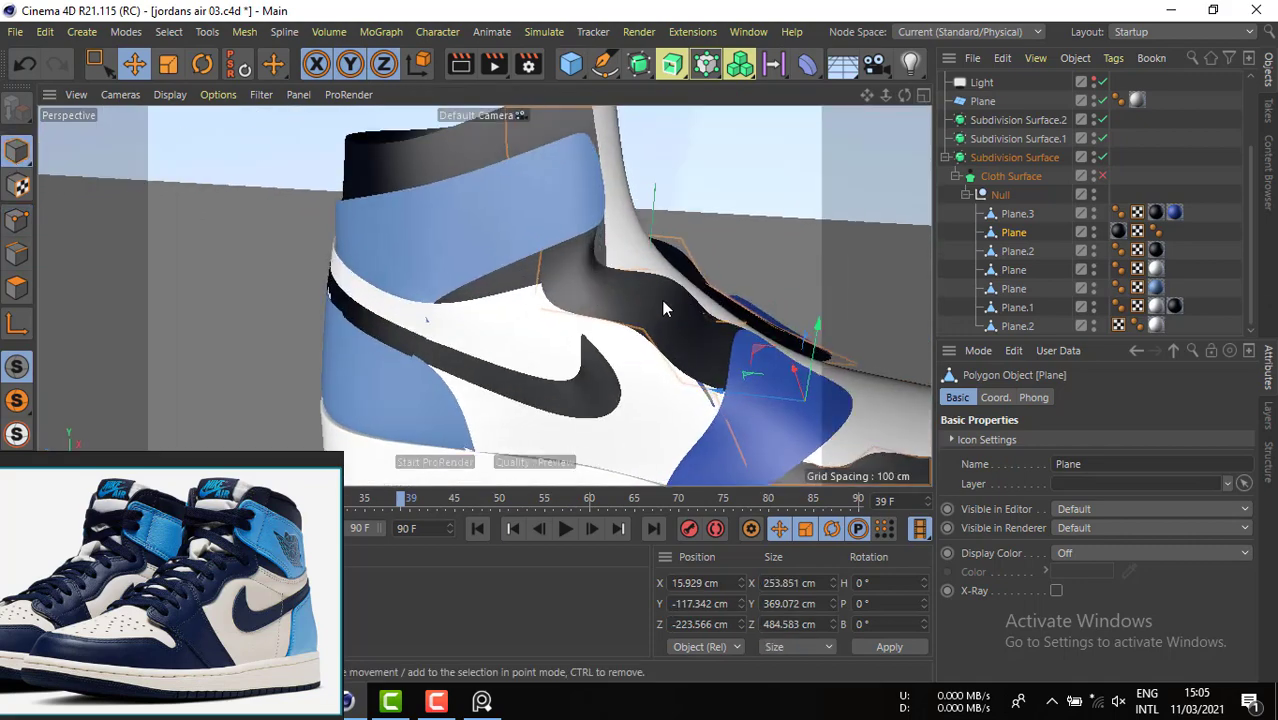
left_click_drag(653, 302, 600, 272, "alt")
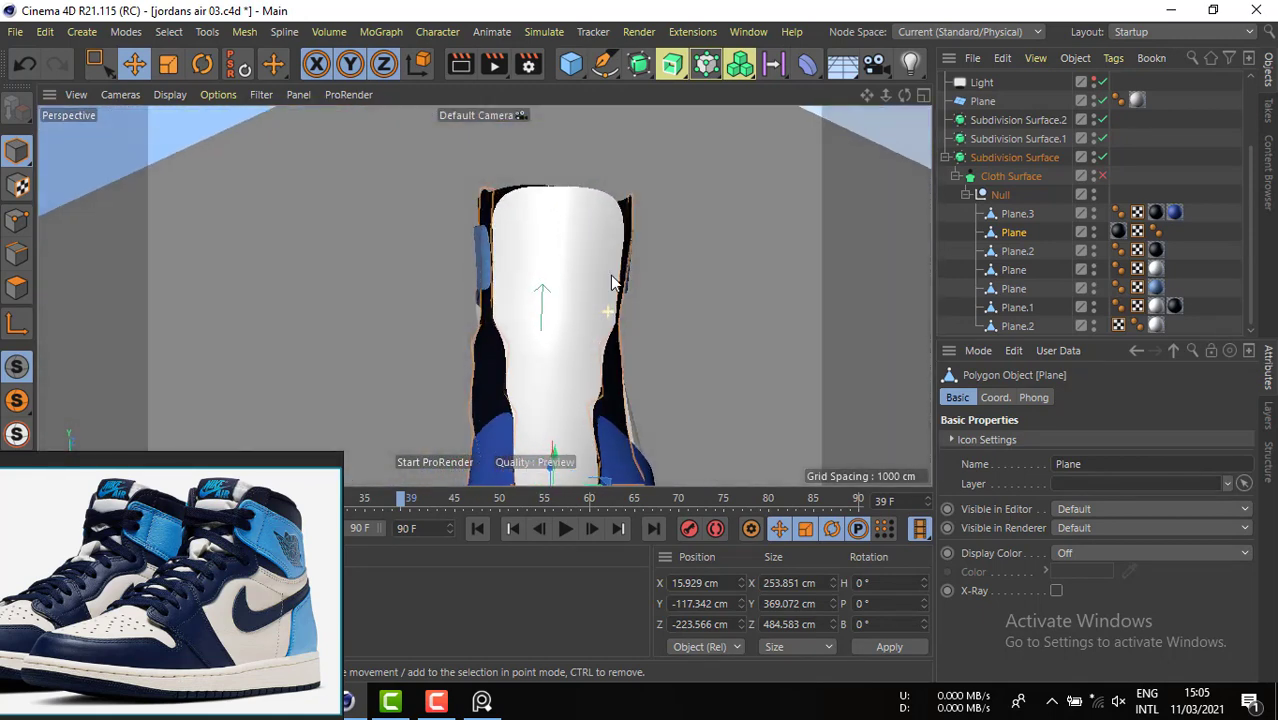
scroll(233, 569, "down", 5)
middle_click_drag(273, 563, 196, 474)
scroll(277, 582, "up", 5)
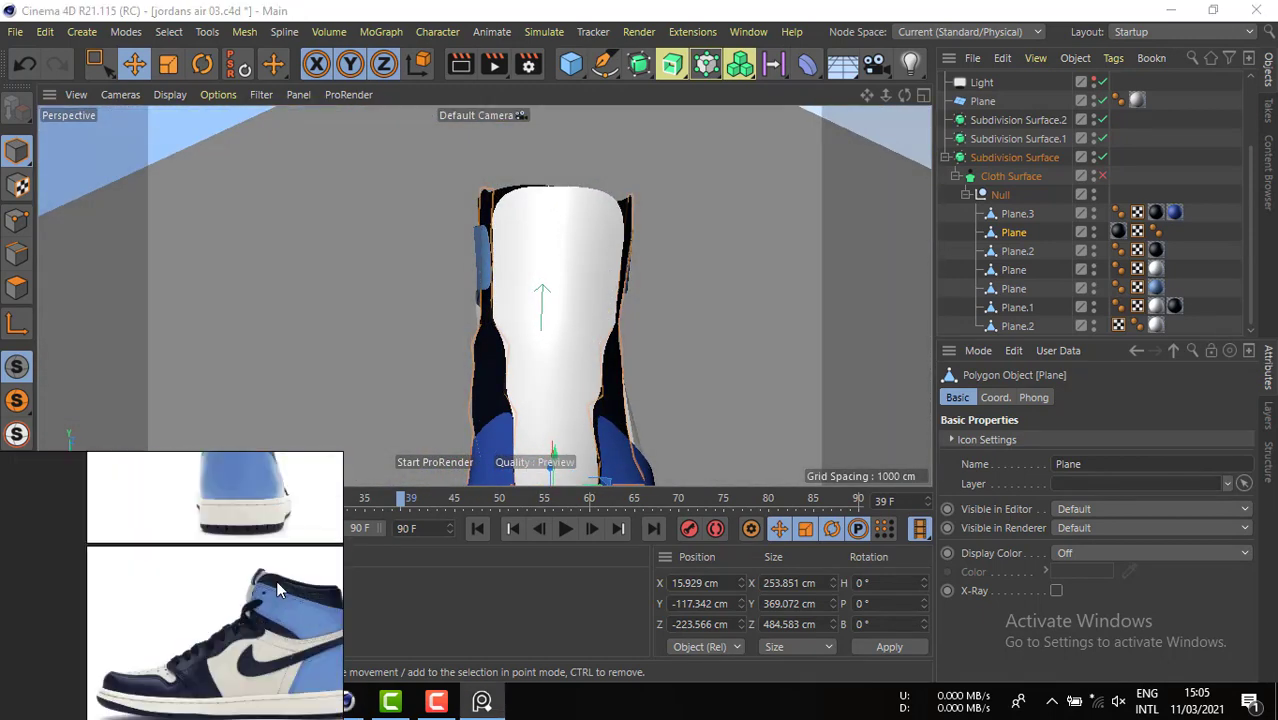
middle_click_drag(276, 582, 234, 396)
middle_click_drag(288, 540, 168, 626)
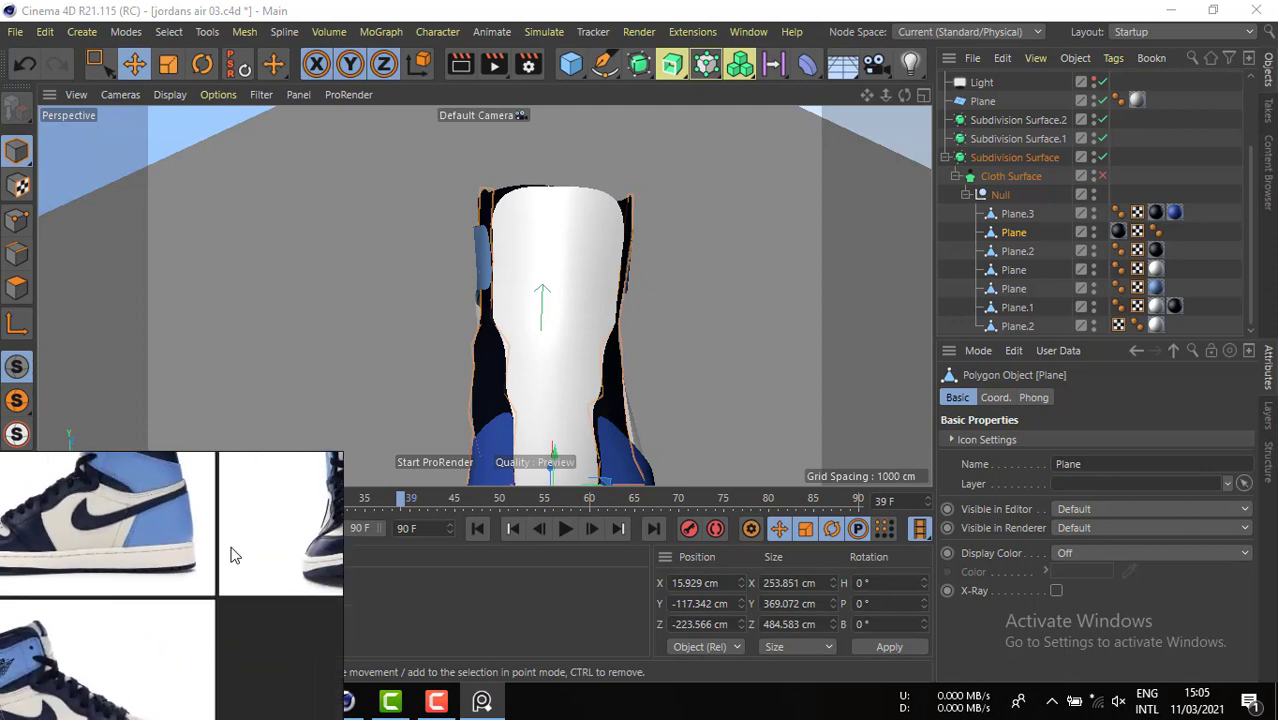
middle_click_drag(254, 558, 195, 596)
scroll(256, 544, "up", 3)
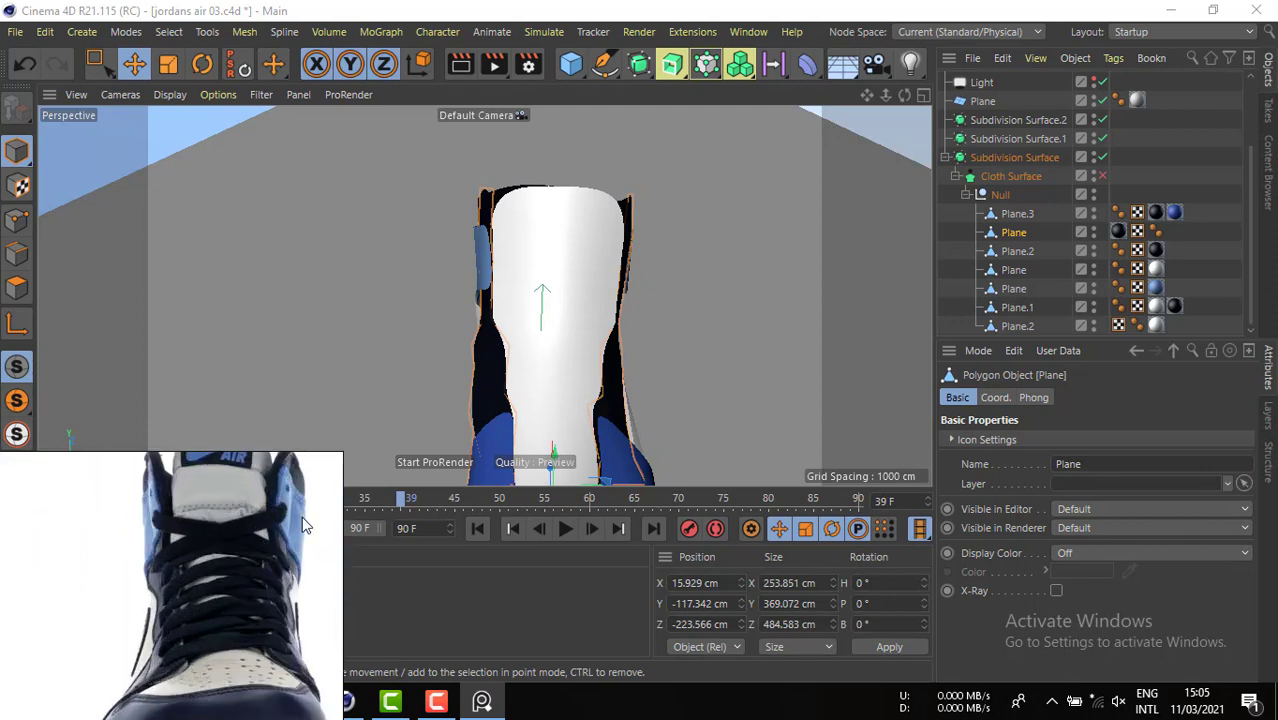
left_click_drag(605, 297, 575, 160, "alt")
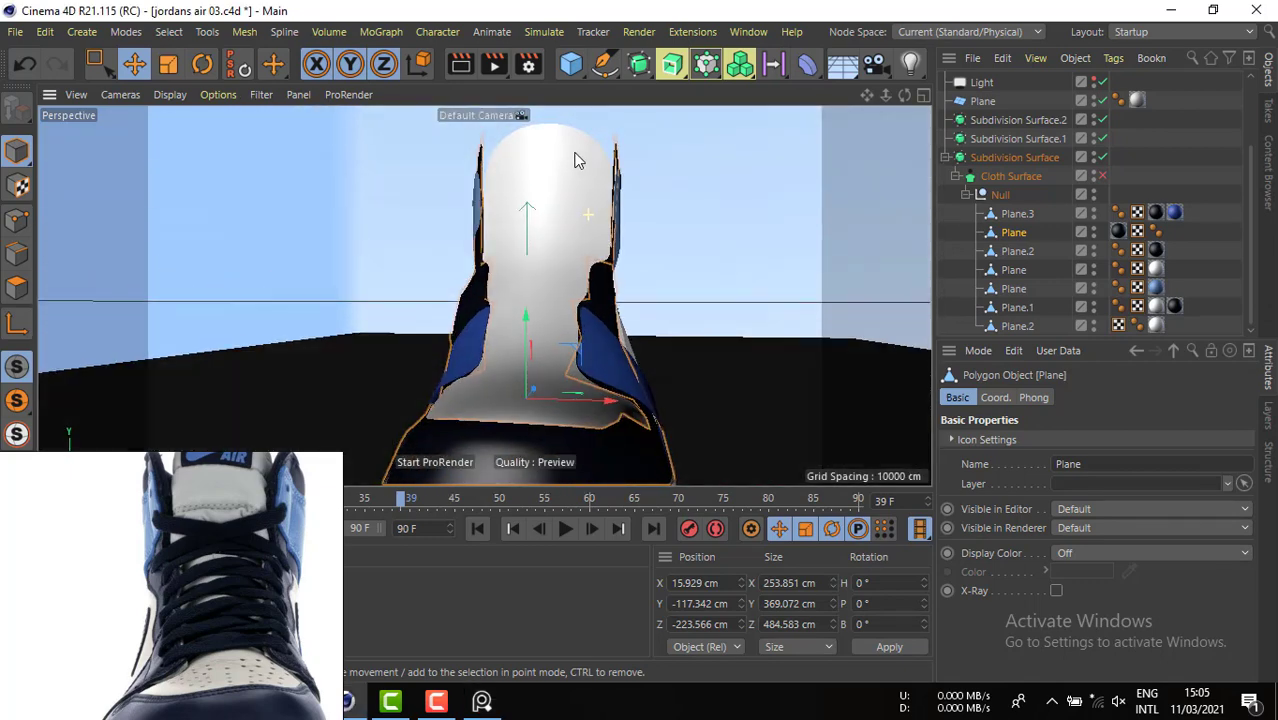
- Select all seven upper pieces, from Plane.3 through the last Plane.2, and set up rectangle selection of their points
left_click_drag(620, 228, 650, 276, "alt")
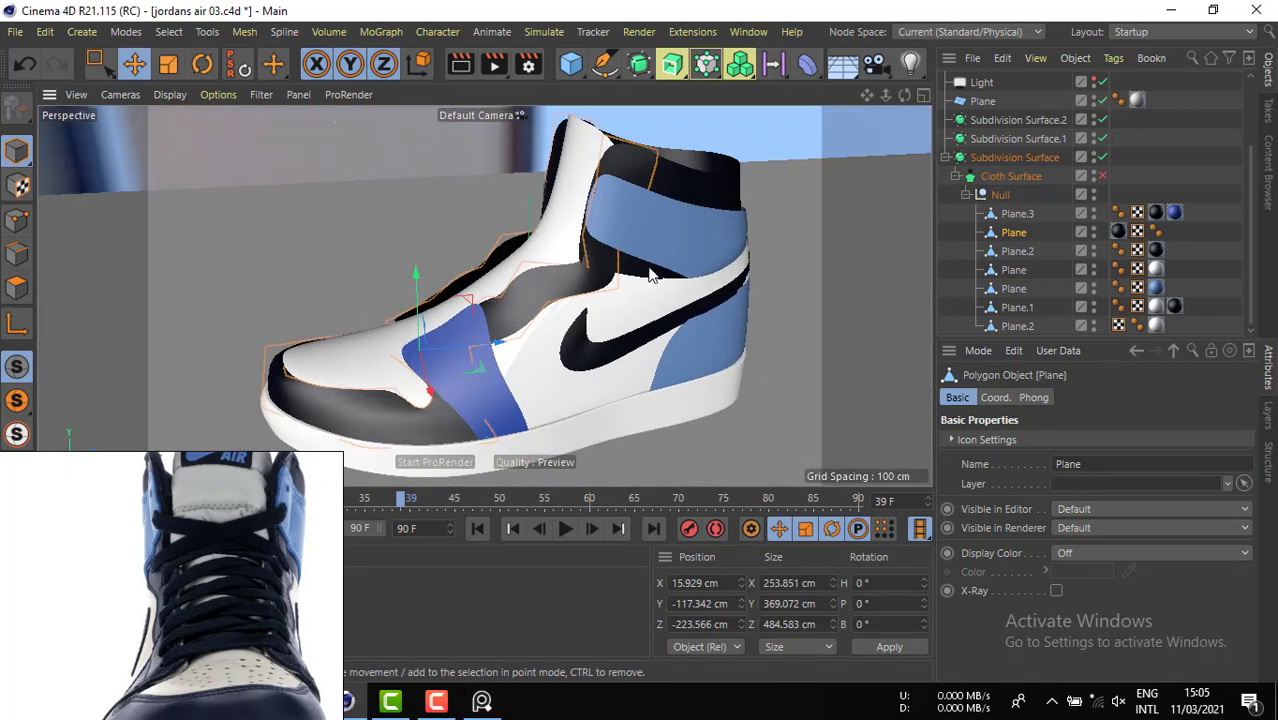
left_click(1017, 214)
left_click(1016, 326, "shift")
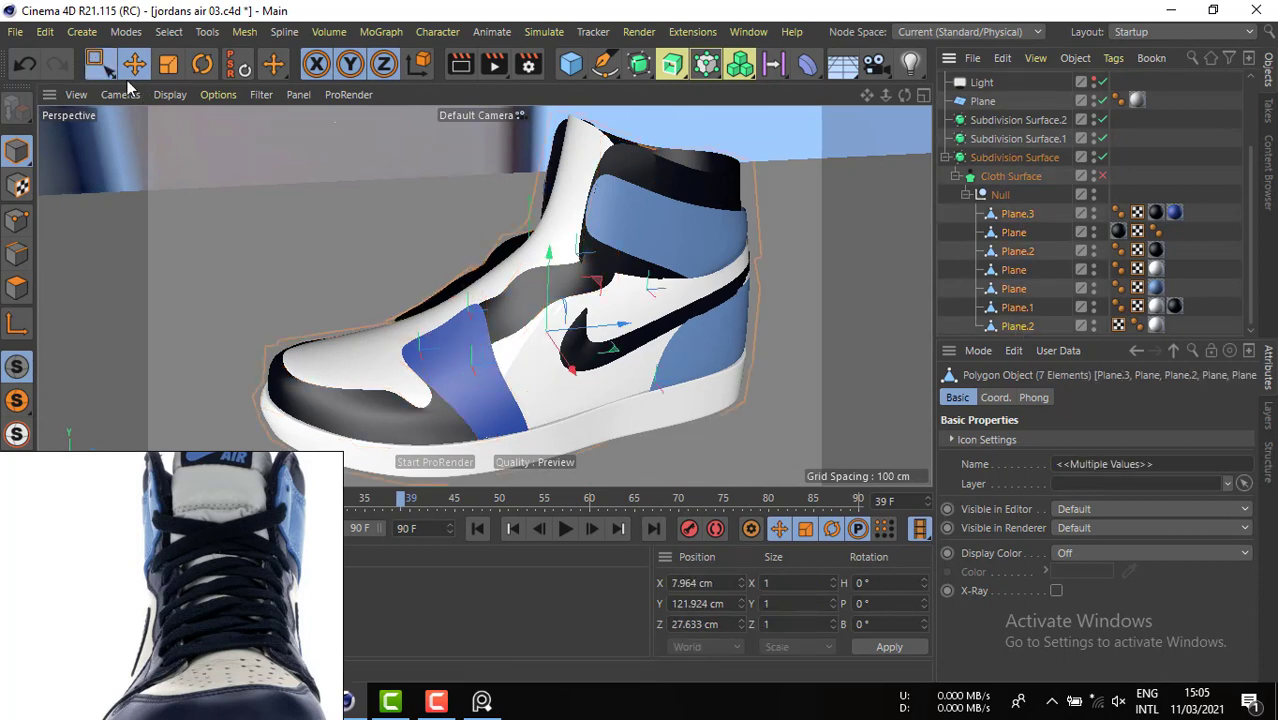
left_click(101, 66)
left_click(18, 218)
left_click_drag(590, 206, 539, 169, "alt")
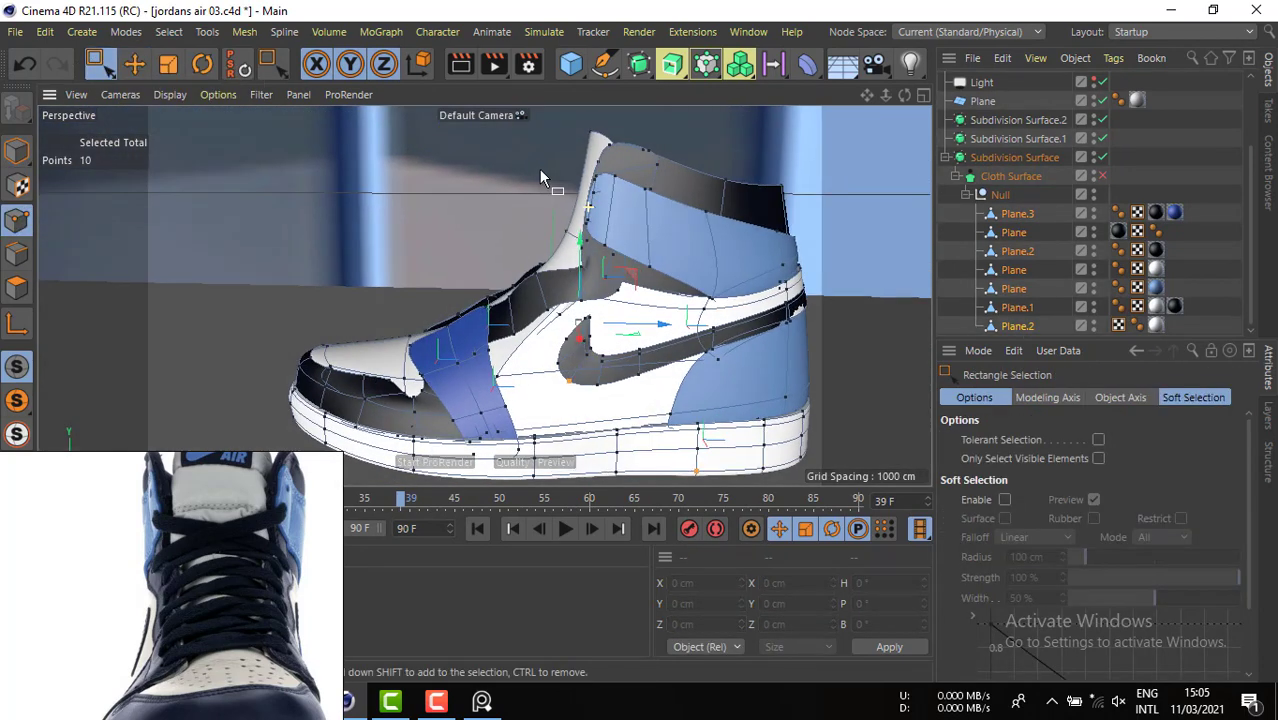
- Try to narrow the ankle opening by scaling the front-edge points of the collar, blue panels and tongue
left_click_drag(541, 114, 625, 263)
left_click_drag(625, 263, 830, 325, "alt")
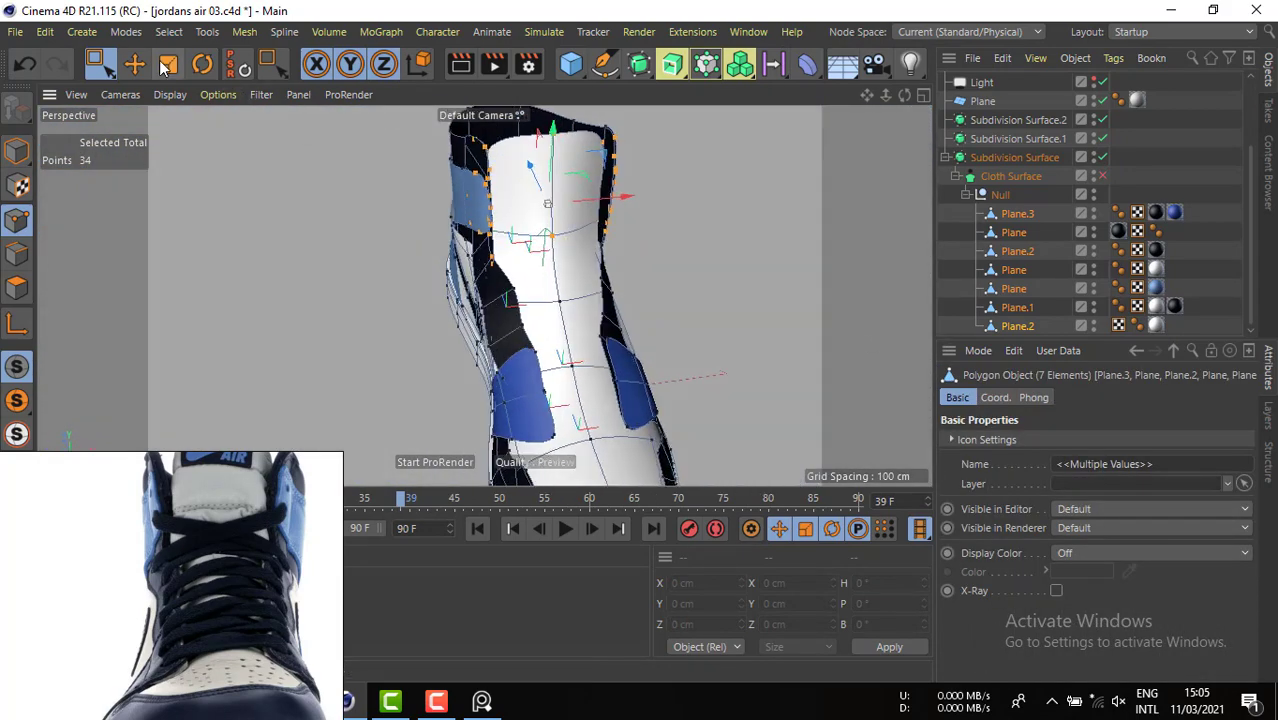
key("t")
left_click_drag(621, 213, 613, 213)
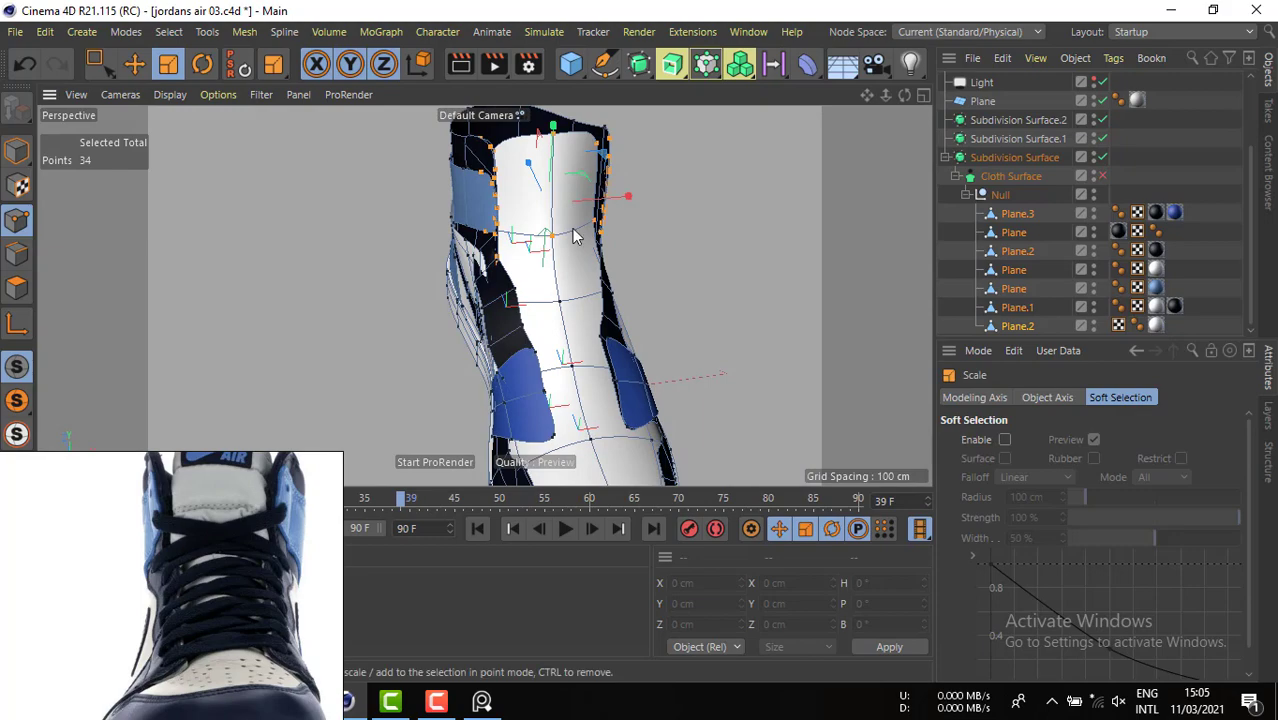
key("ctrl+z")
- Shift the white side piece's polygon that pokes through the dark overlay above the swoosh by about 1.3 cm along X
mouse_move(519, 268)
left_mouse_down("alt")
mouse_move(565, 243)
mouse_move(585, 177)
mouse_move(580, 286)
mouse_move(568, 288)
mouse_move(725, 231)
mouse_move(506, 287)
left_mouse_up("alt")
scroll(585, 197, "up", 3)
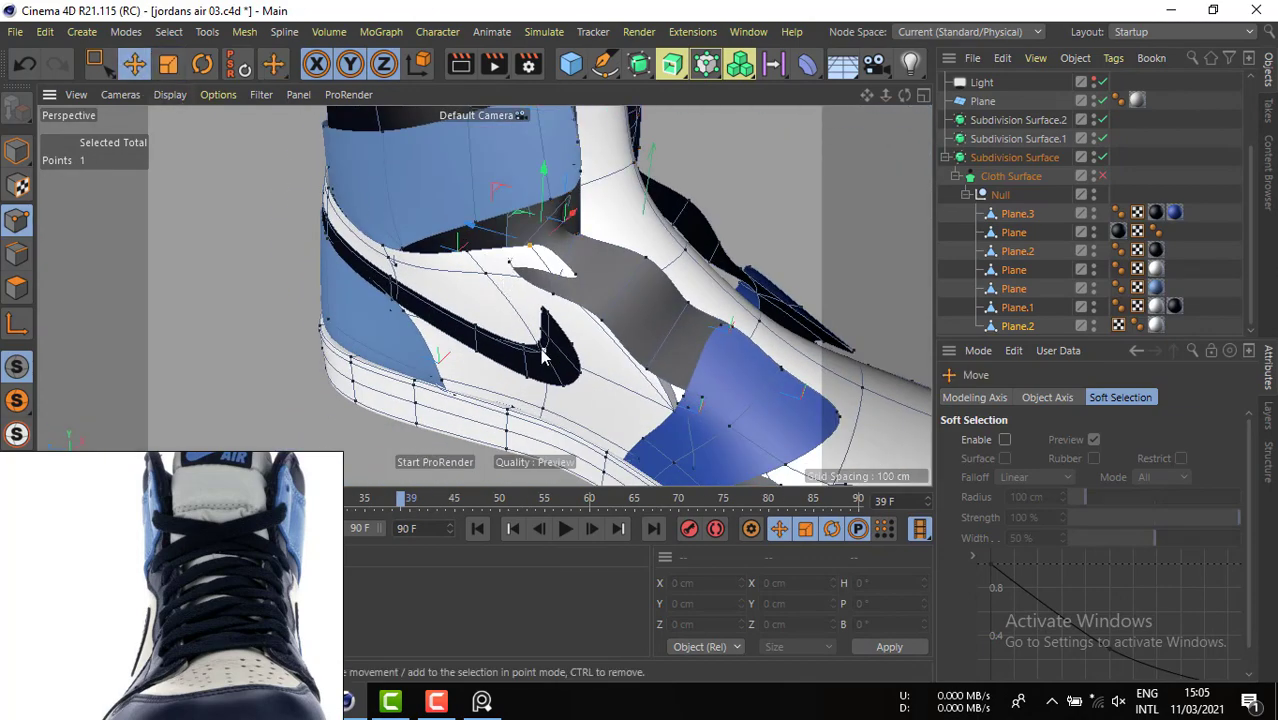
mouse_move(535, 285)
left_mouse_down("alt")
mouse_move(590, 298)
mouse_move(548, 279)
left_mouse_up("alt")
left_click(17, 288)
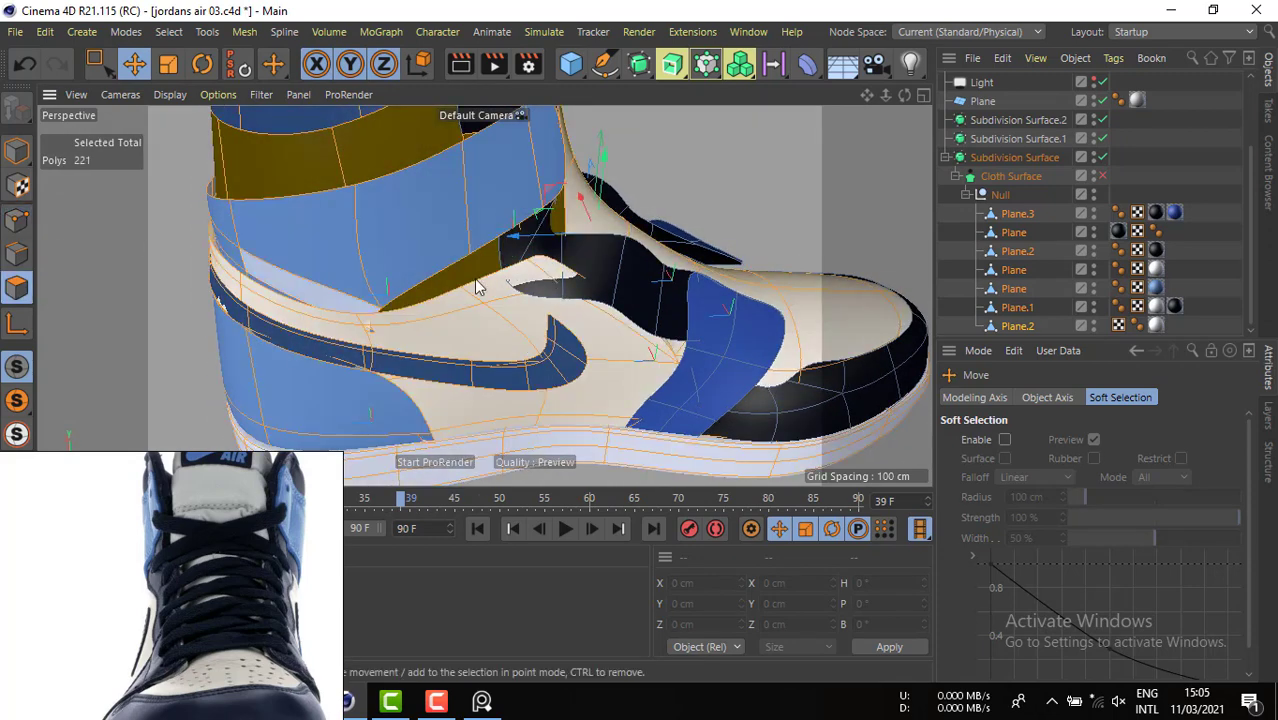
left_click(541, 276)
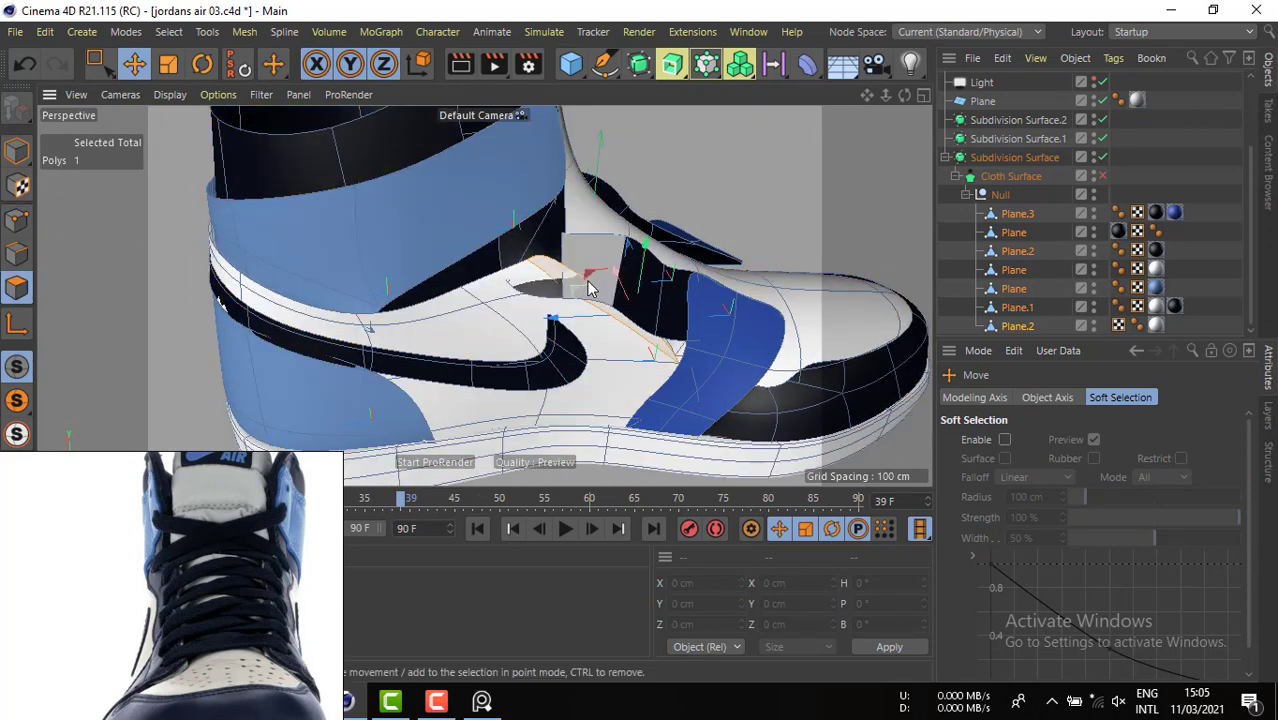
left_click(556, 282)
scroll(545, 280, "up", 5)
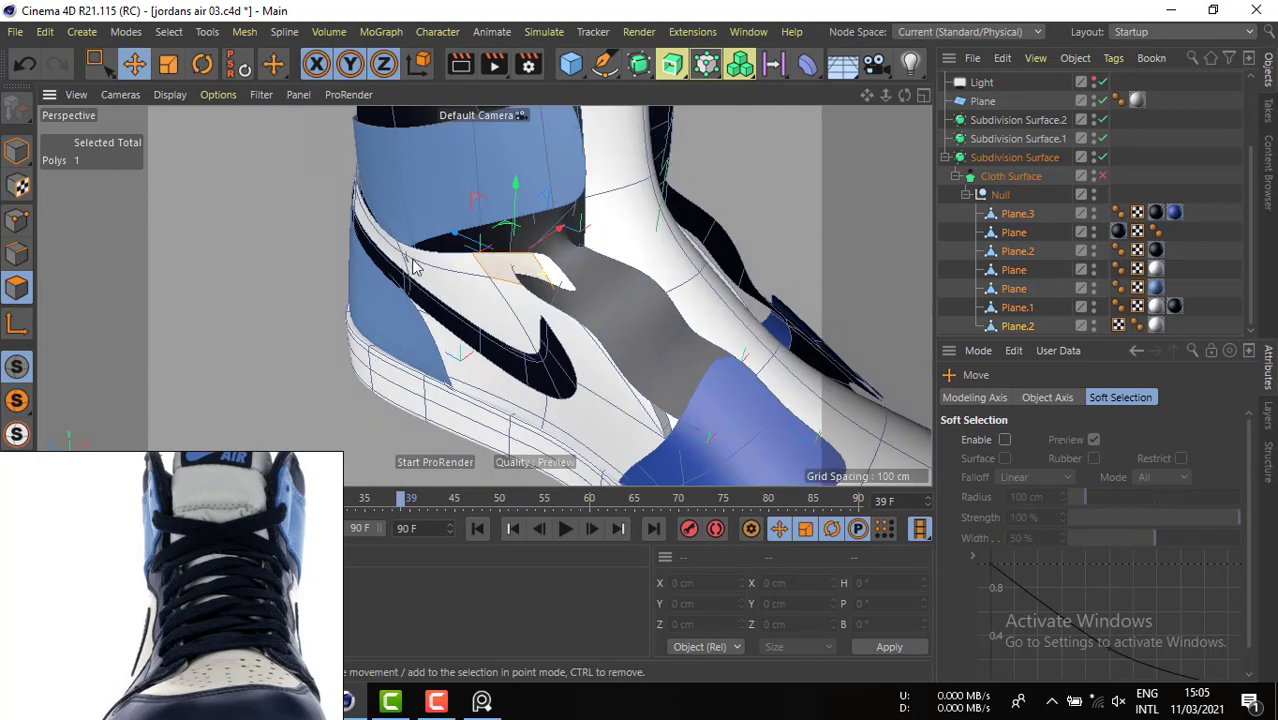
left_click(555, 278)
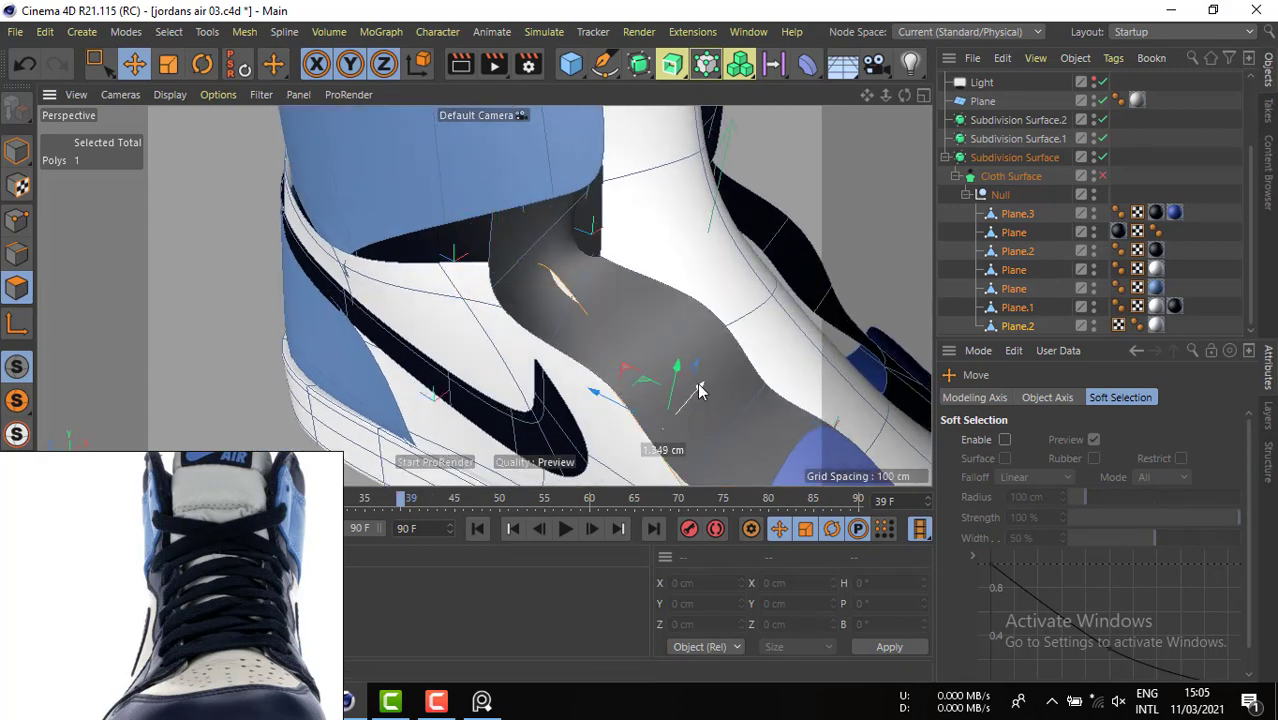
left_click_drag(628, 334, 810, 183, "alt")
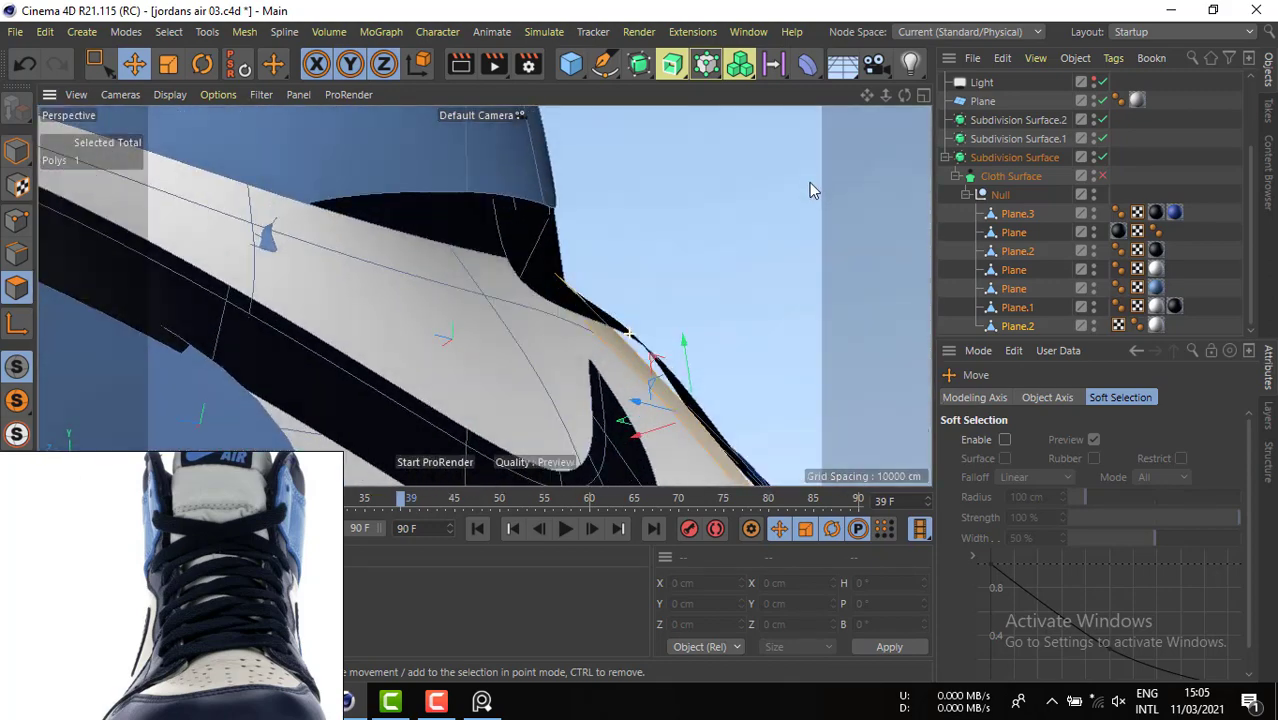
left_click_drag(485, 296, 626, 257, "alt")
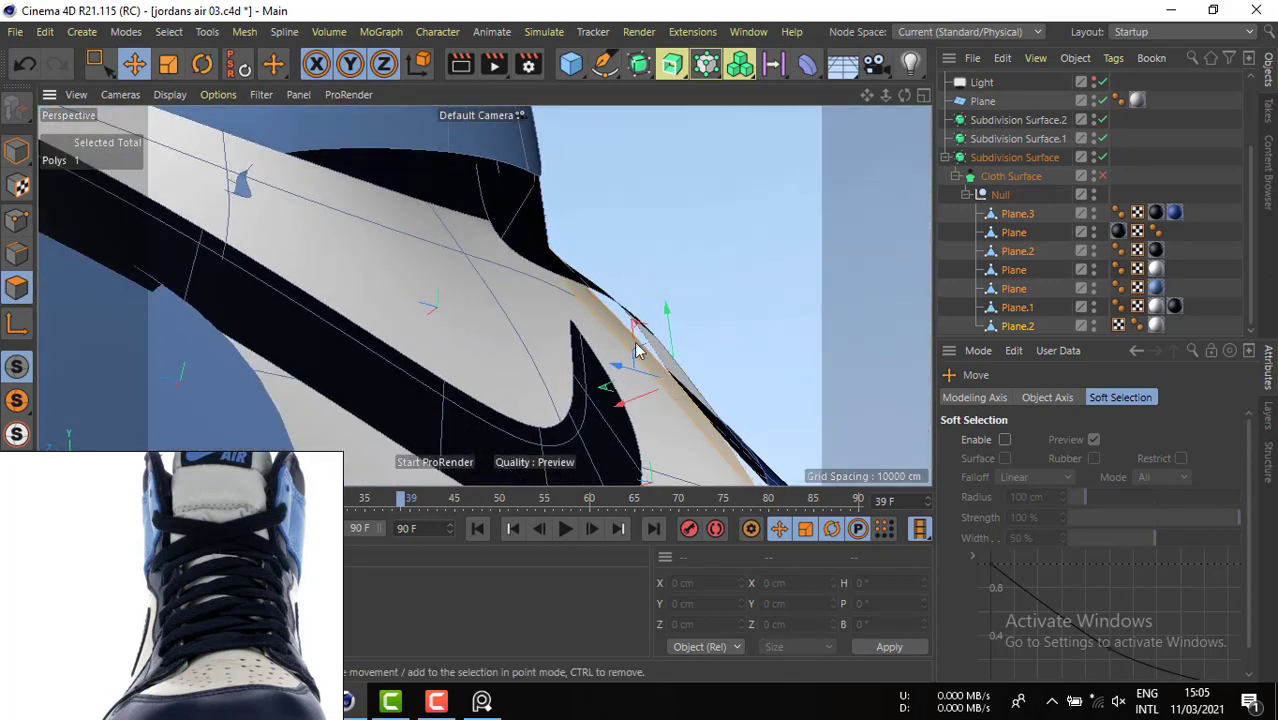
left_click_drag(636, 345, 772, 348, "alt")
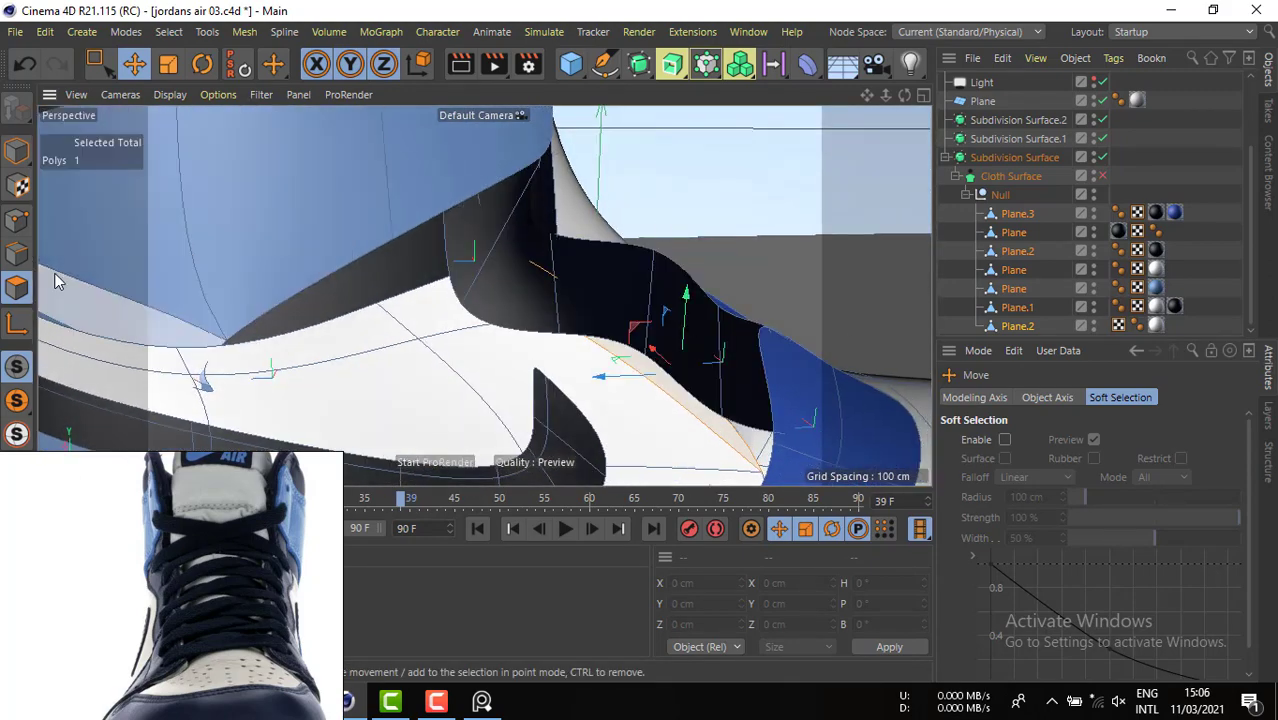
- Adjust the points where the white side piece meets the dark overlay's lower edge, just above the swoosh tip
left_click(16, 253)
left_click(594, 338)
left_click(668, 373, "shift")
left_click_drag(616, 376, 746, 279, "alt")
left_click(16, 220)
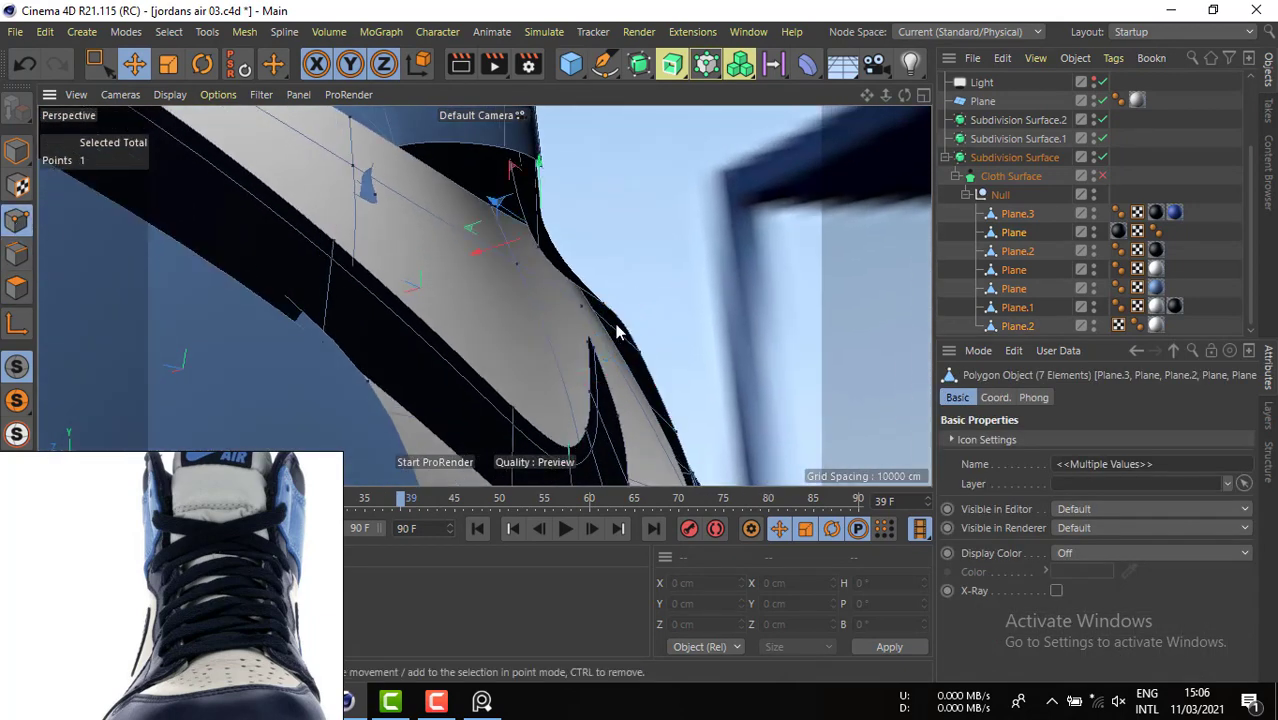
left_click(638, 340)
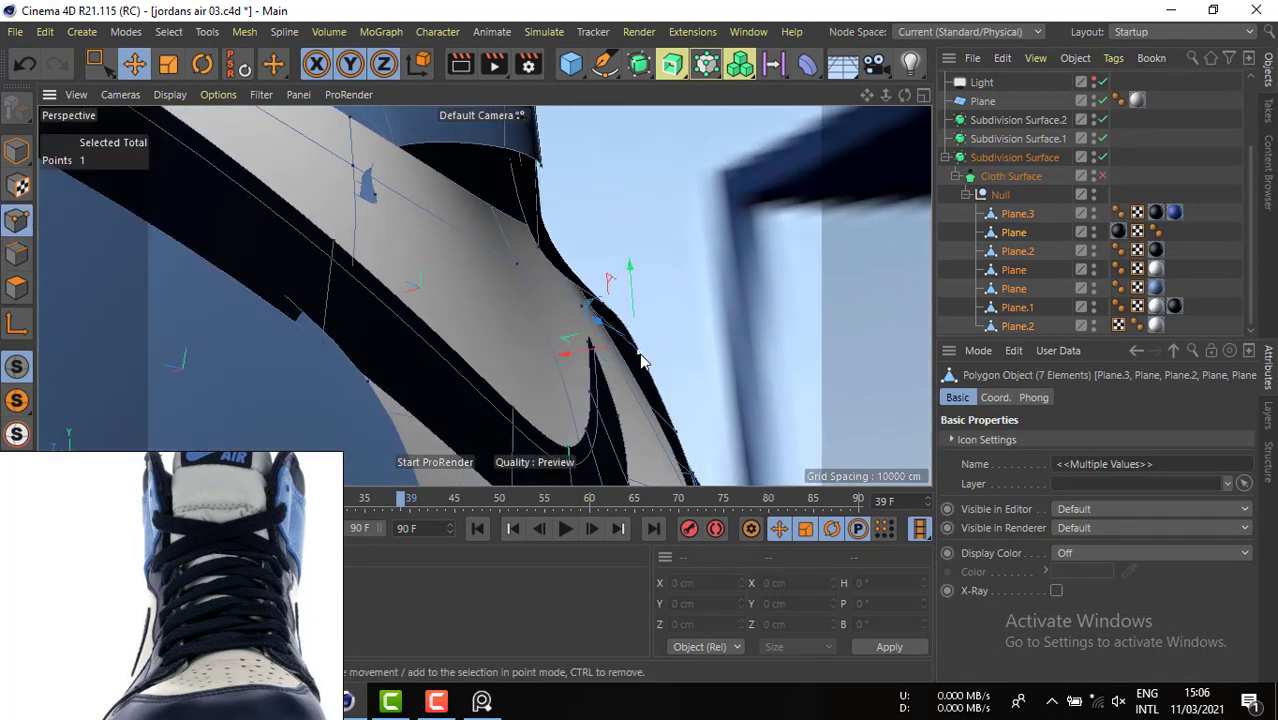
left_click(598, 311)
left_click_drag(672, 304, 657, 312)
left_click_drag(590, 355, 426, 441, "alt")
scroll(636, 283, "up", 2)
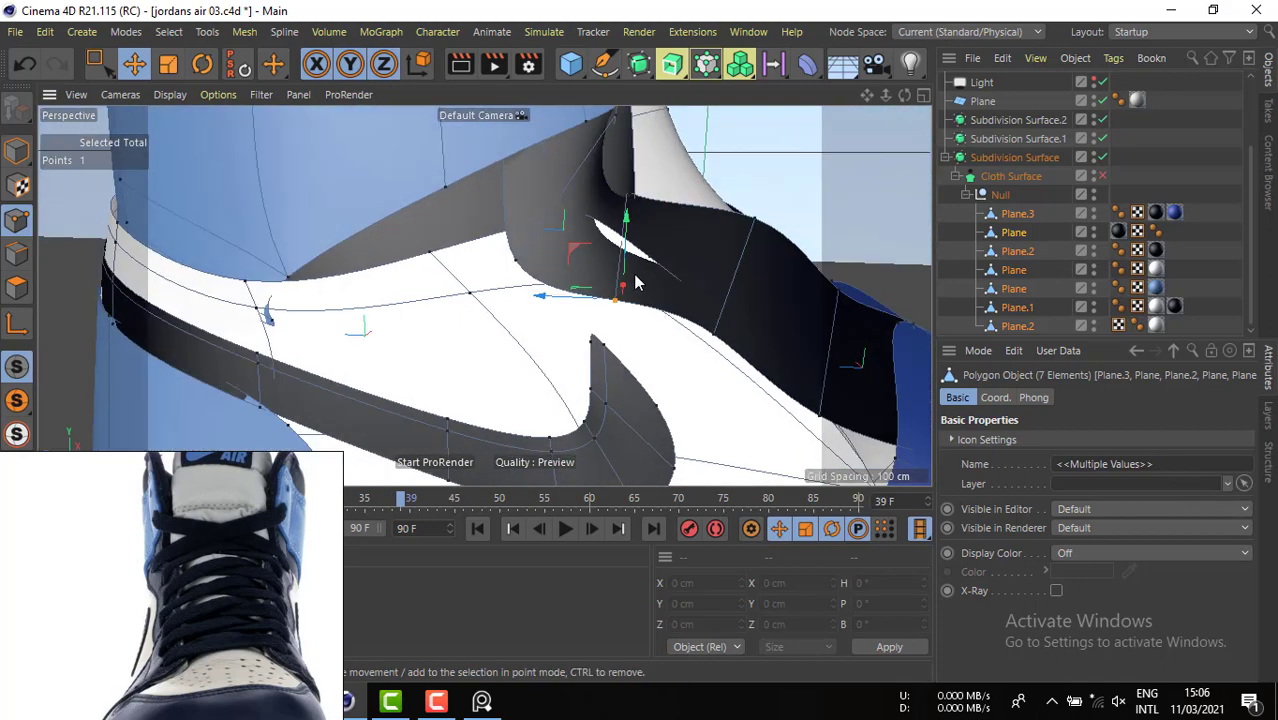
left_click_drag(628, 250, 530, 303, "alt")
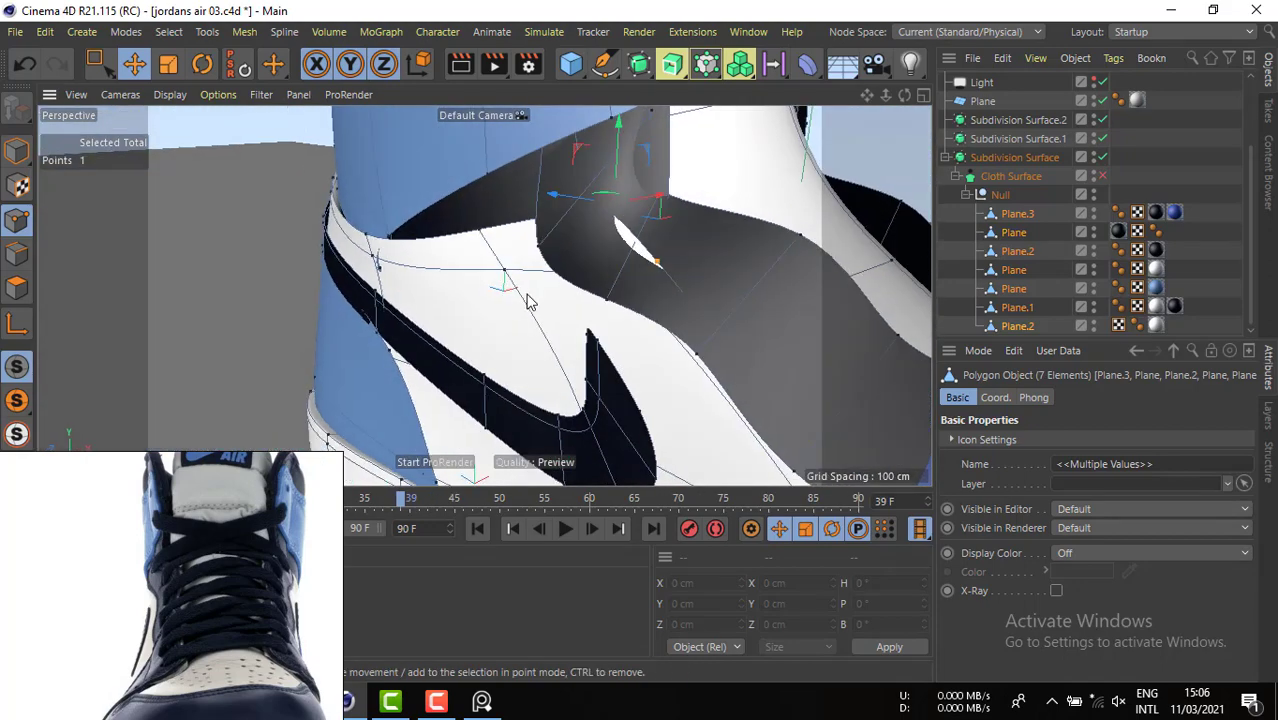
- Examine the seam between the white side piece and the dark overlay from several angles around the shoe
left_click_drag(678, 294, 562, 295, "alt")
left_click_drag(485, 294, 546, 281, "alt")
left_click_drag(231, 121, 650, 508, "alt")
right_click_drag(397, 327, 511, 362, "alt")
middle_click_drag(495, 352, 590, 254, "alt")
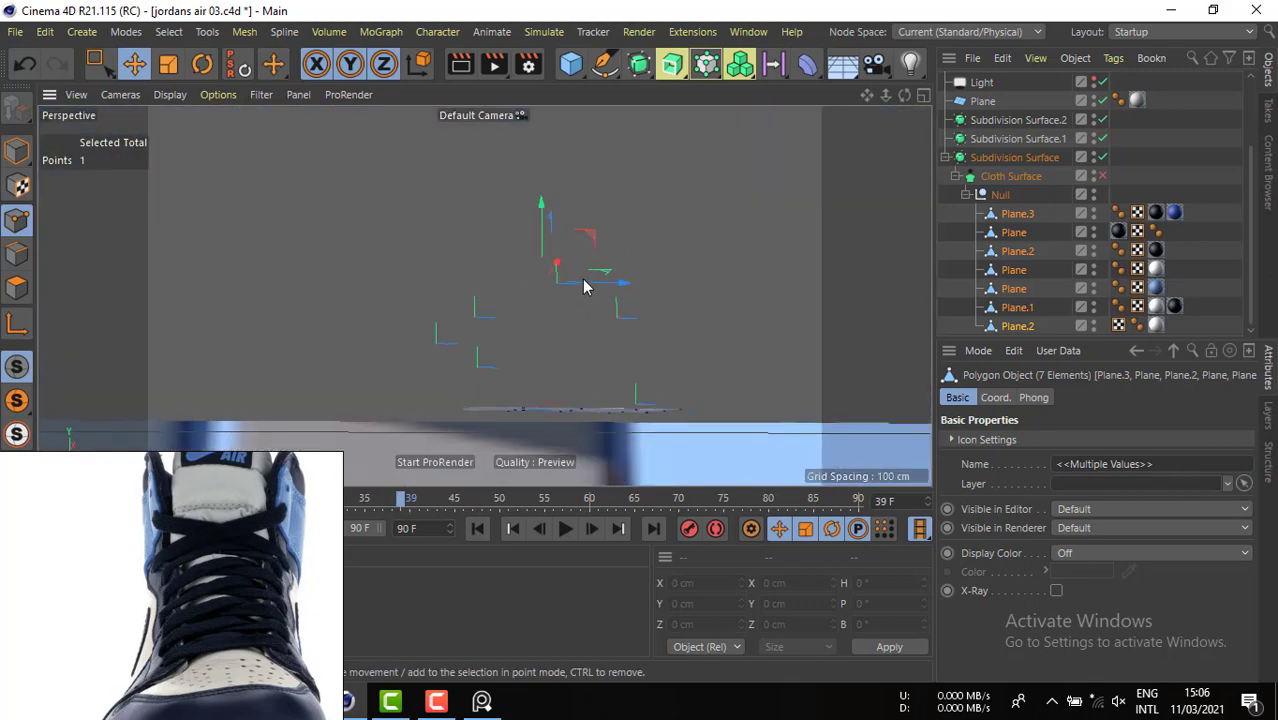
left_click_drag(585, 285, 556, 287, "alt")
middle_click_drag(582, 220, 502, 345, "alt")
right_click_drag(502, 345, 710, 282, "alt")
left_click_drag(710, 282, 685, 286, "alt")
left_click_drag(561, 281, 606, 348, "alt")
middle_click_drag(461, 326, 581, 281, "alt")
- Undo the latest changes to the points along the seam between the white side piece and dark overlay
left_click(500, 316)
left_click_drag(582, 281, 378, 247, "alt")
key("ctrl+z")
left_click_drag(485, 320, 688, 288, "alt")
key("ctrl+z")
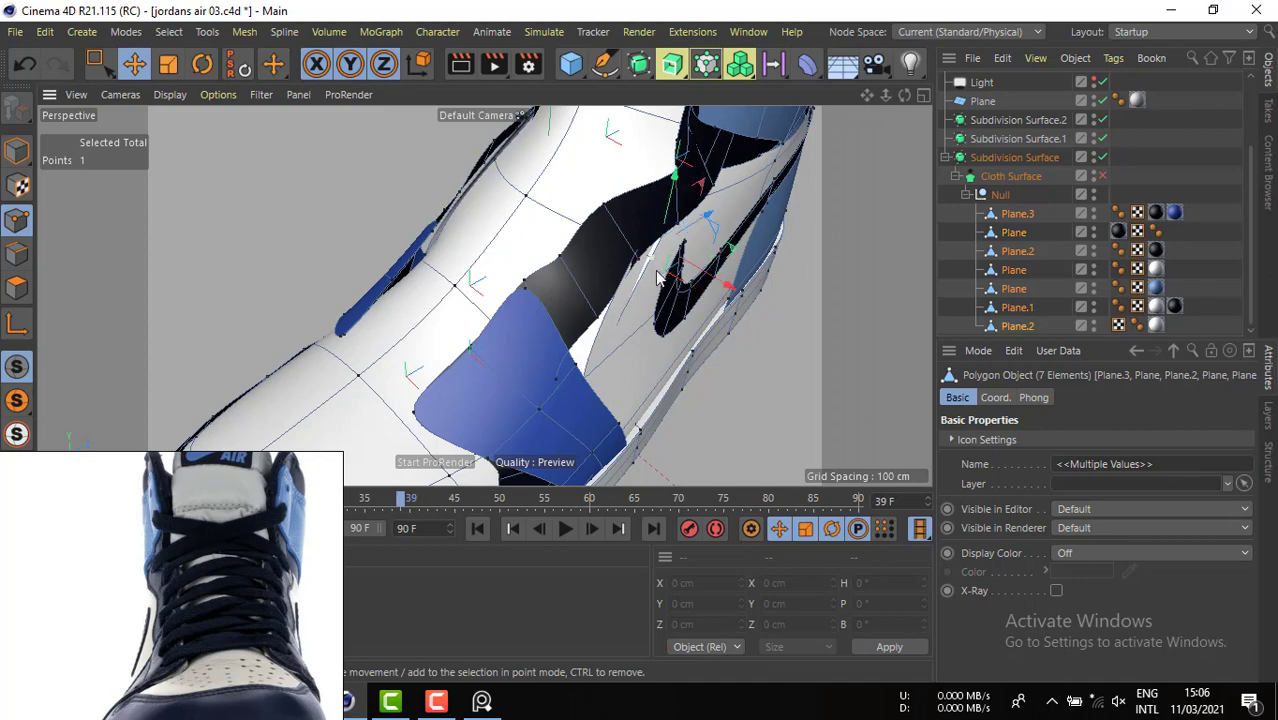
key("ctrl+z")
- Try to shift the white side piece's polygon beside the dark overlay sideways
right_click_drag(638, 262, 718, 248, "alt")
left_click_drag(718, 248, 794, 282, "alt")
left_click(16, 287)
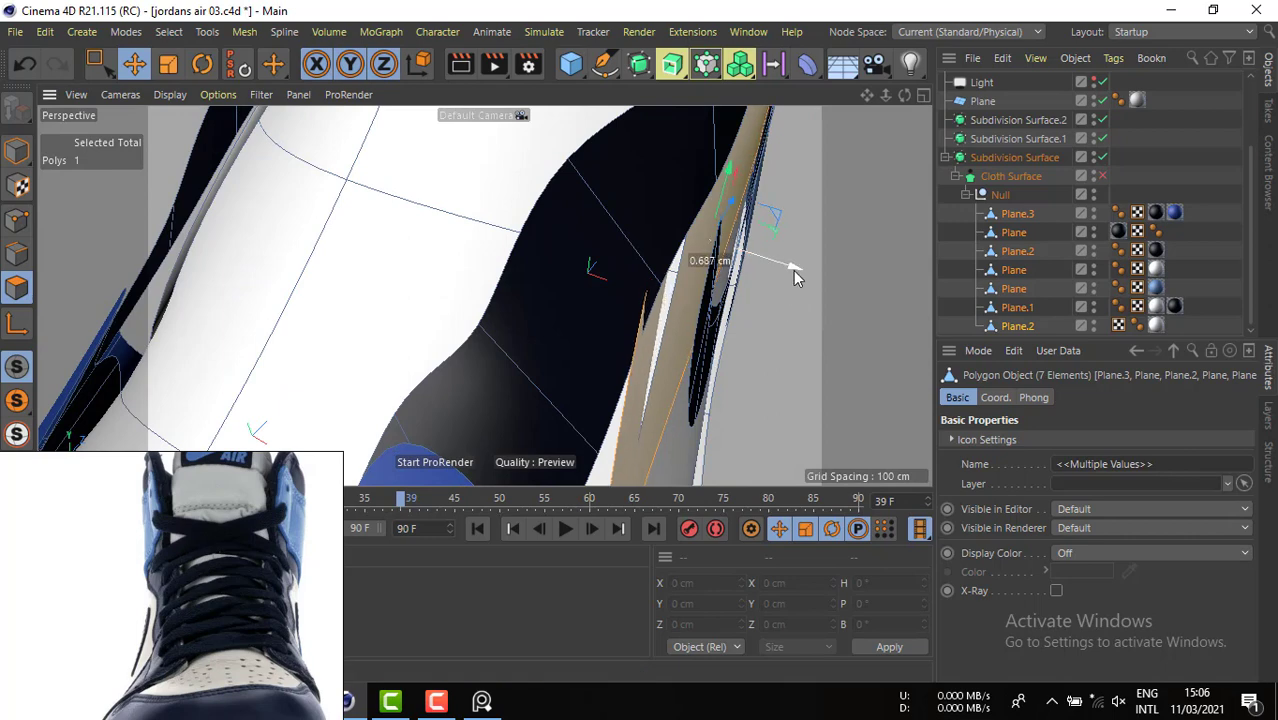
key("ctrl+z")
left_click_drag(798, 277, 802, 271)
left_click(680, 260)
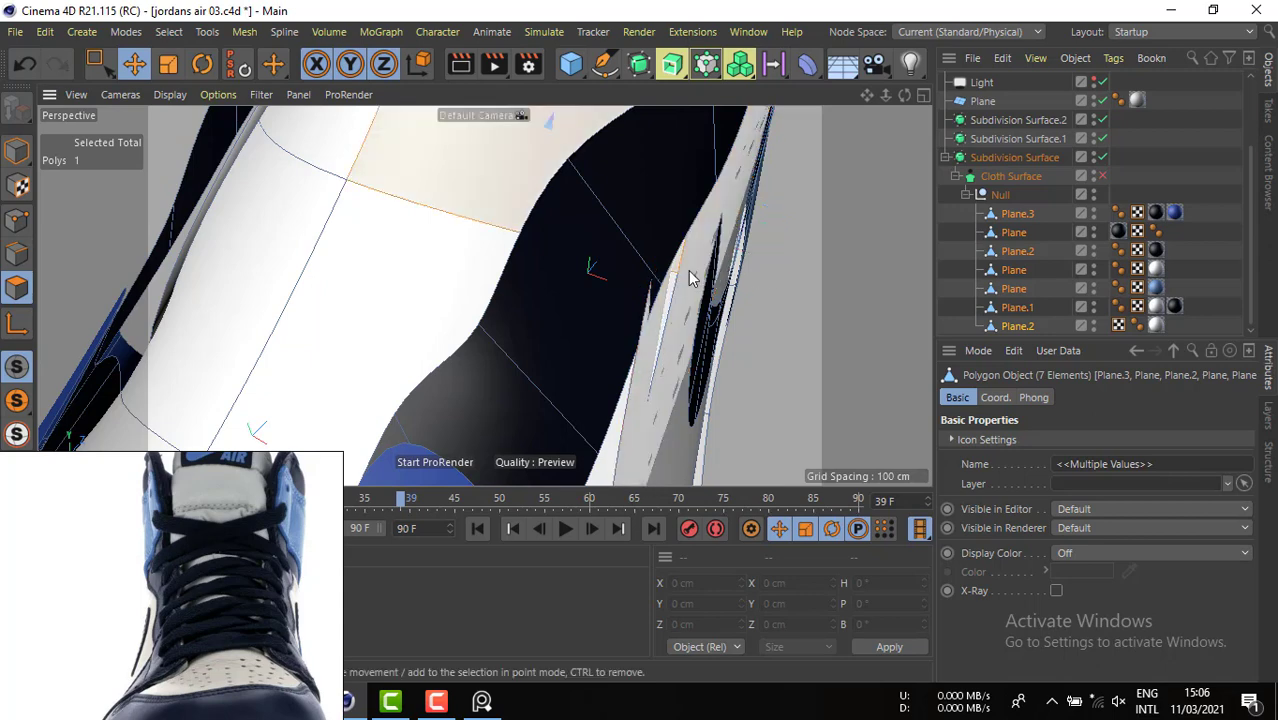
- Move the white side piece's upper point beside the dark overlay slightly inward along X
key("Return")
left_click(686, 272)
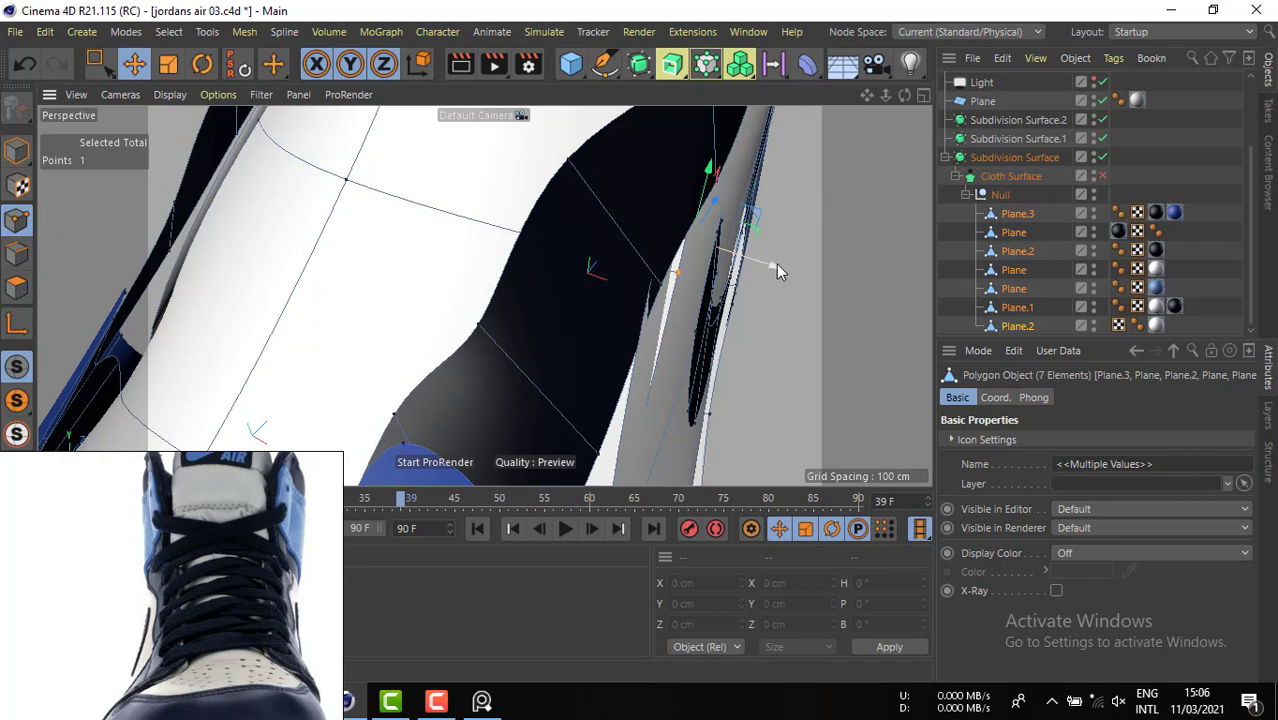
left_click_drag(776, 264, 764, 264)
left_click_drag(693, 287, 725, 277, "alt")
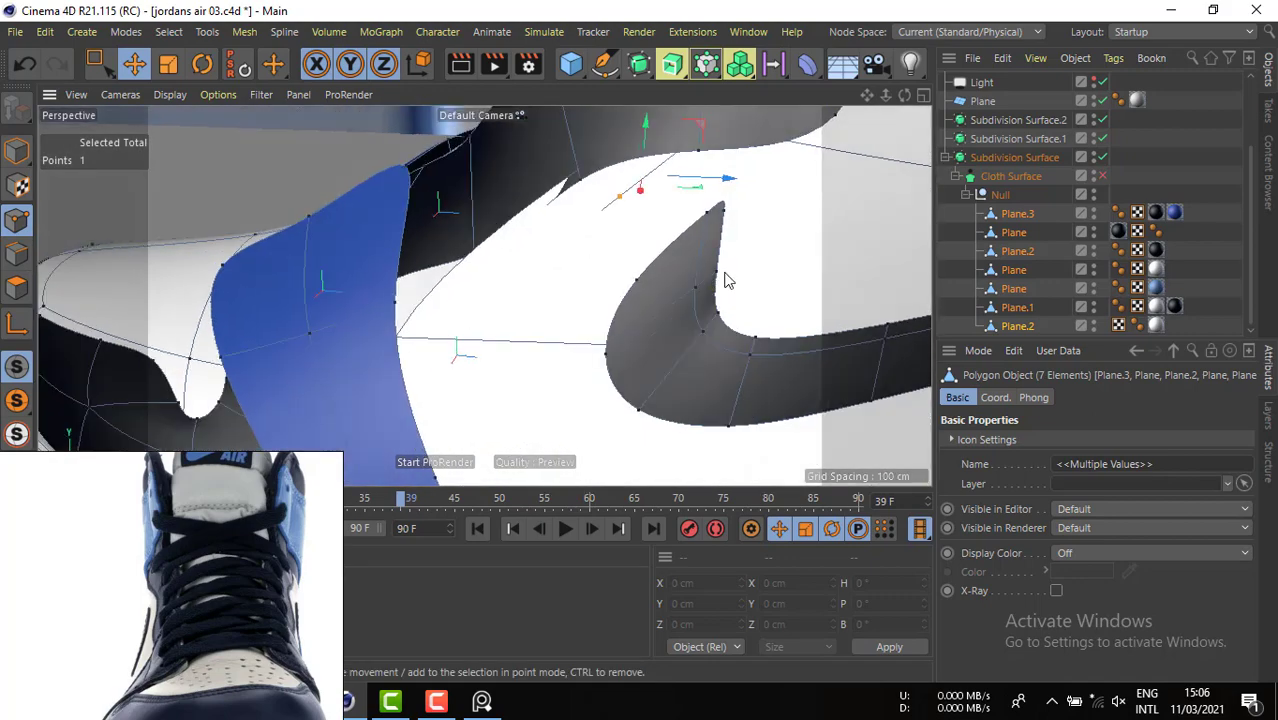
right_click_drag(725, 277, 600, 266, "alt")
- Preview the shoe with the Cloth Surface enabled, switch it off again, and inspect the overlay and swoosh area
left_click(1103, 177)
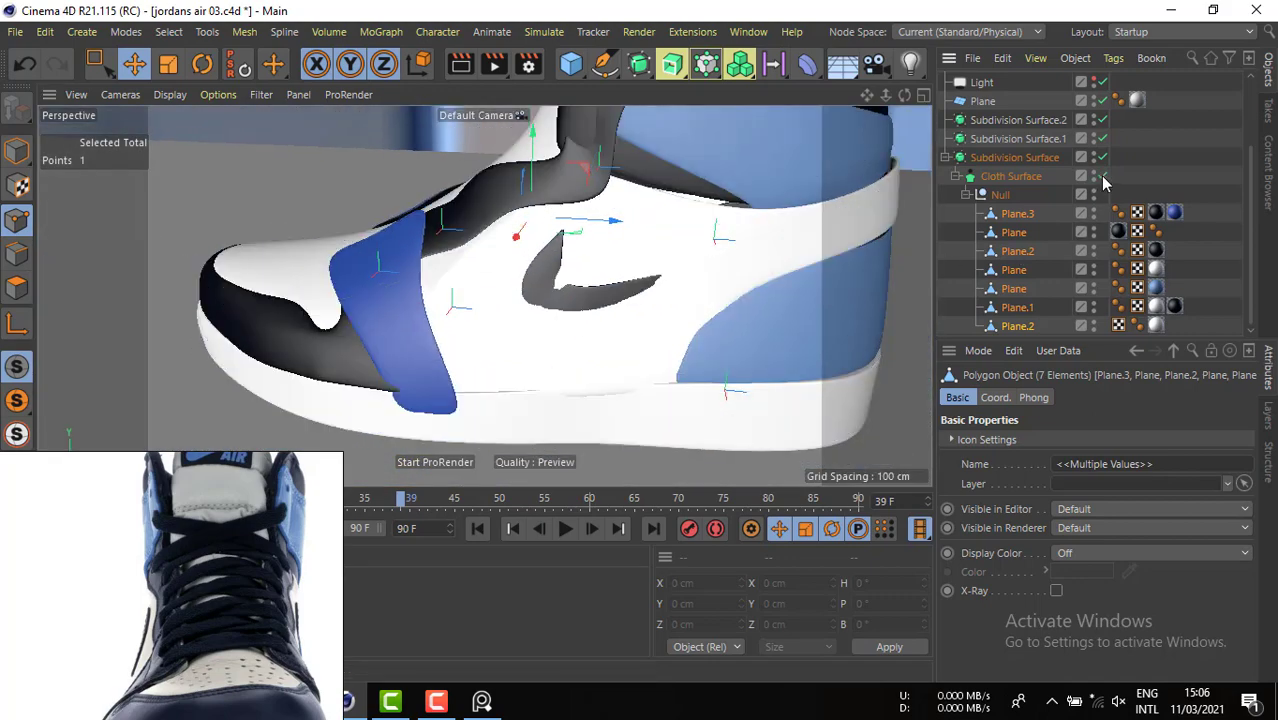
left_click(1103, 177)
left_click(771, 258)
right_click_drag(700, 268, 622, 274, "alt")
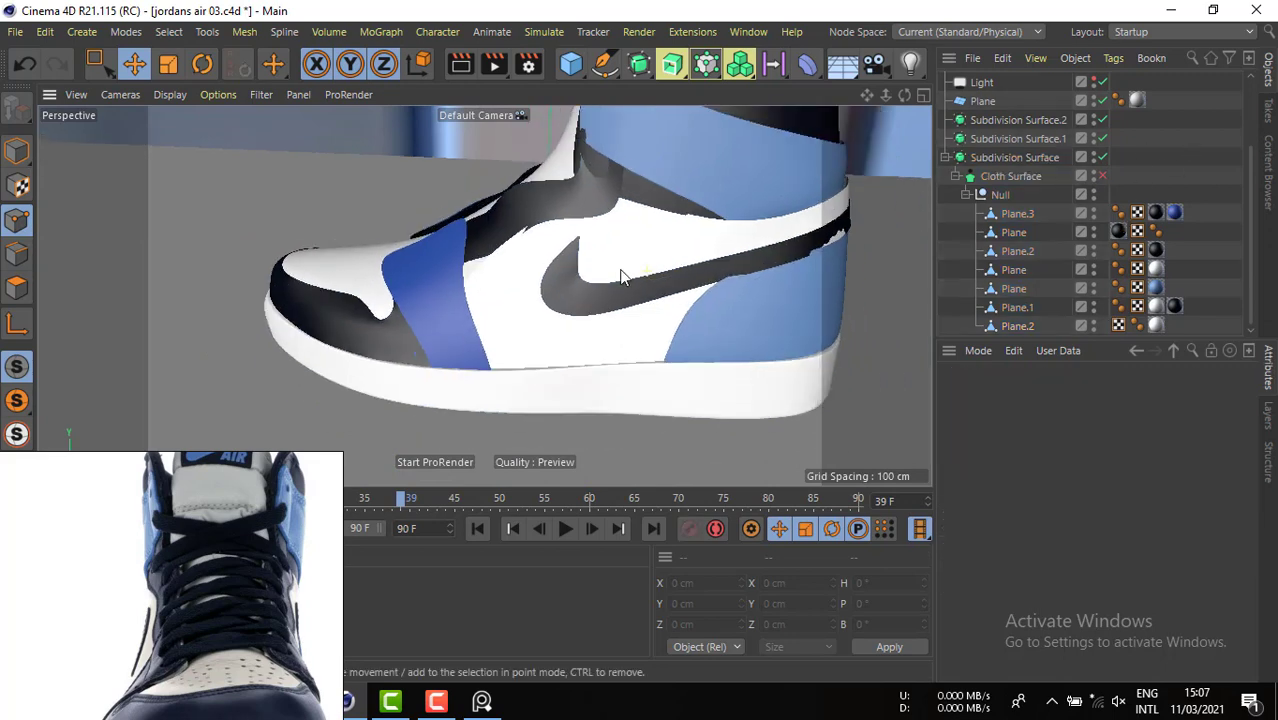
left_click_drag(622, 274, 531, 313, "alt")
right_click_drag(531, 313, 746, 298, "alt")
left_click_drag(746, 298, 516, 283, "alt")
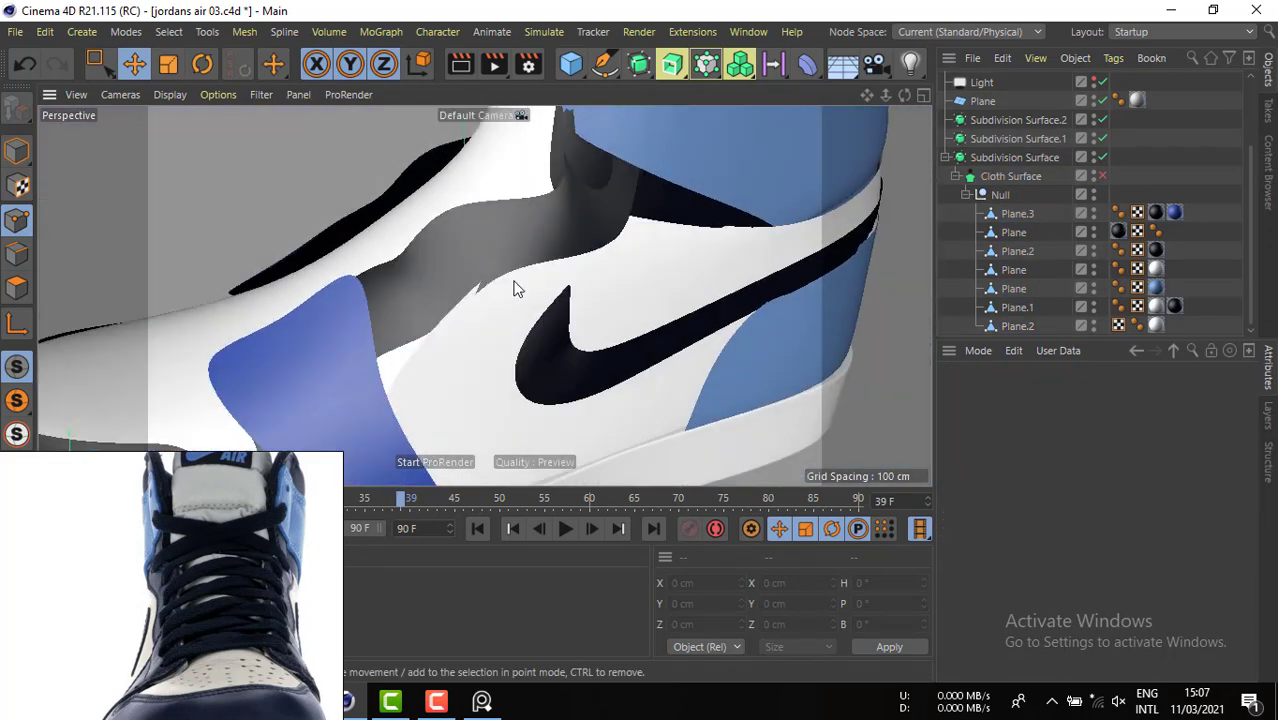
middle_click_drag(516, 283, 567, 329, "alt")
- Move the dark overlay's front ankle point below the blue panel to about X 73.1, Y 172.8, Z 196.5 cm
left_click(568, 328)
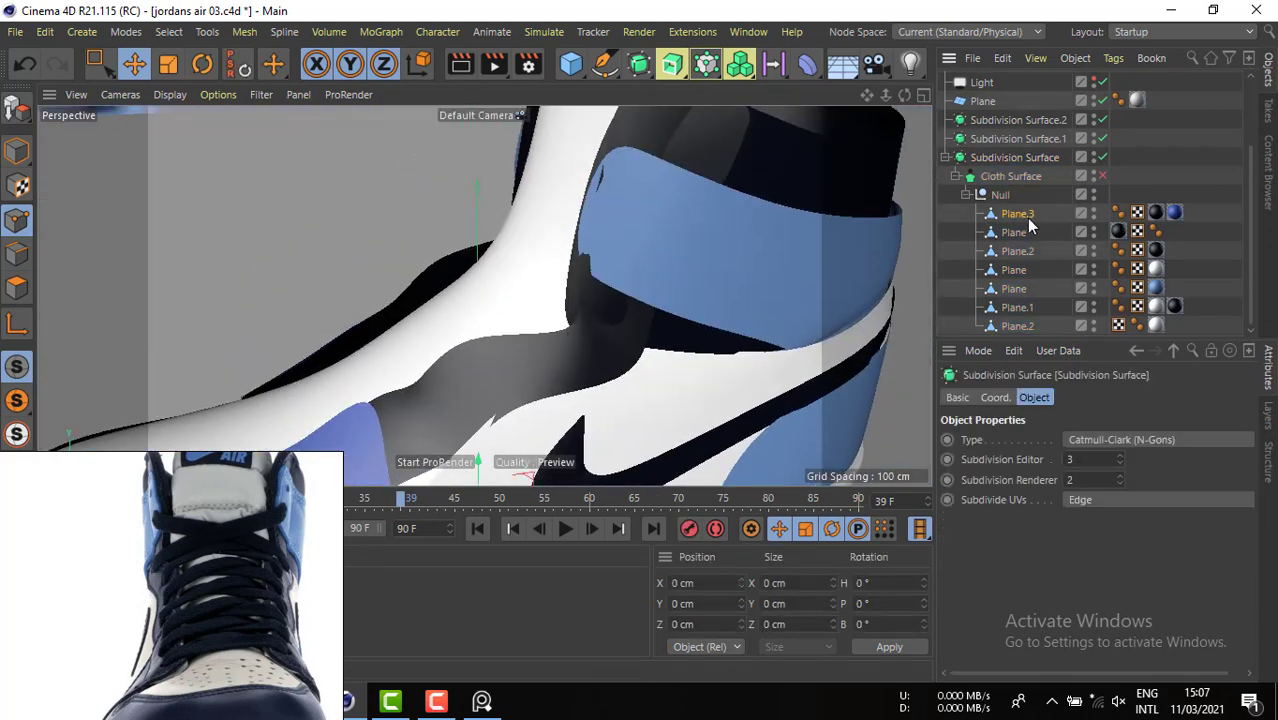
left_click(1018, 234)
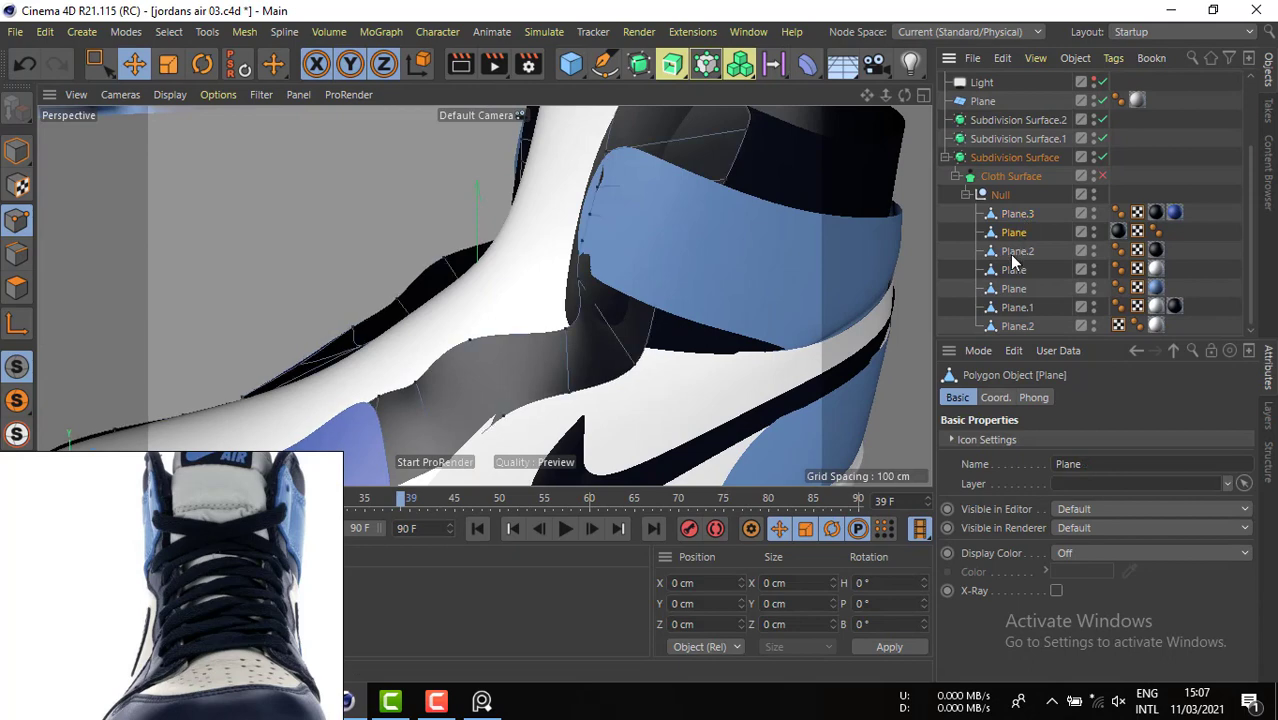
left_click(581, 284)
left_click_drag(585, 287, 612, 325, "alt")
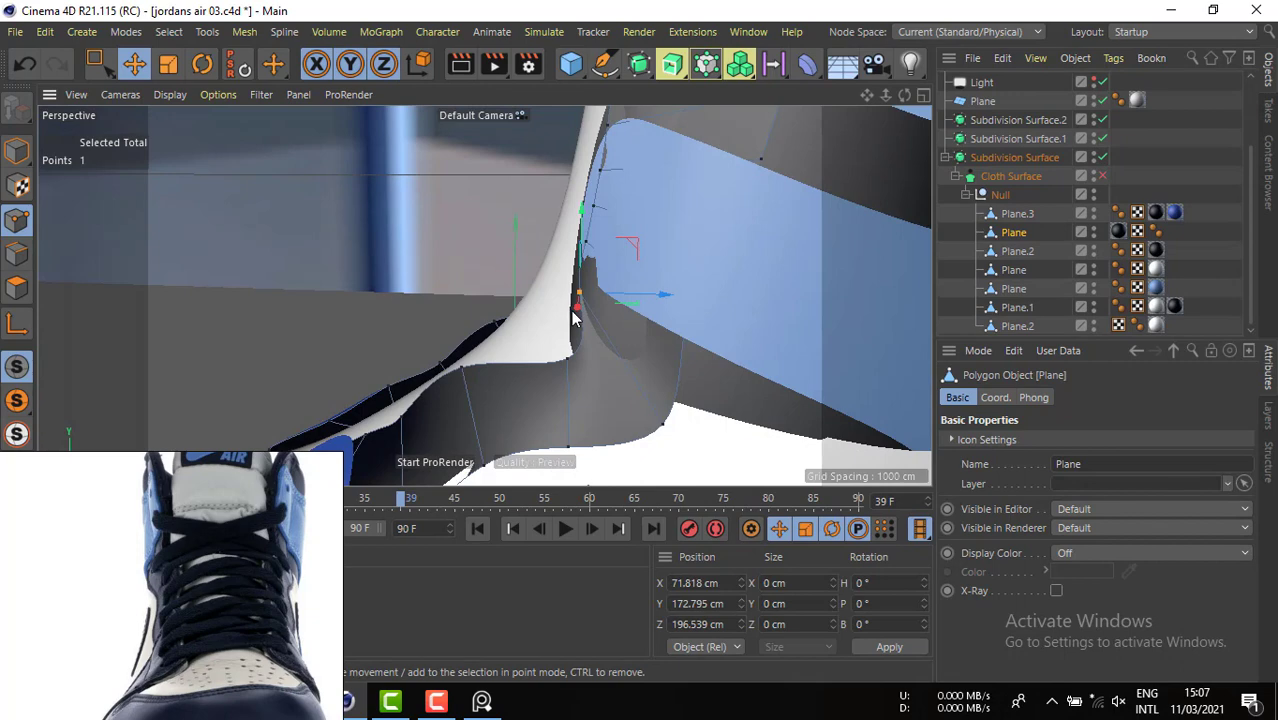
left_click_drag(559, 294, 721, 304, "alt")
scroll(687, 260, "up", 4)
middle_click_drag(687, 260, 617, 363, "alt")
scroll(693, 303, "down", 5)
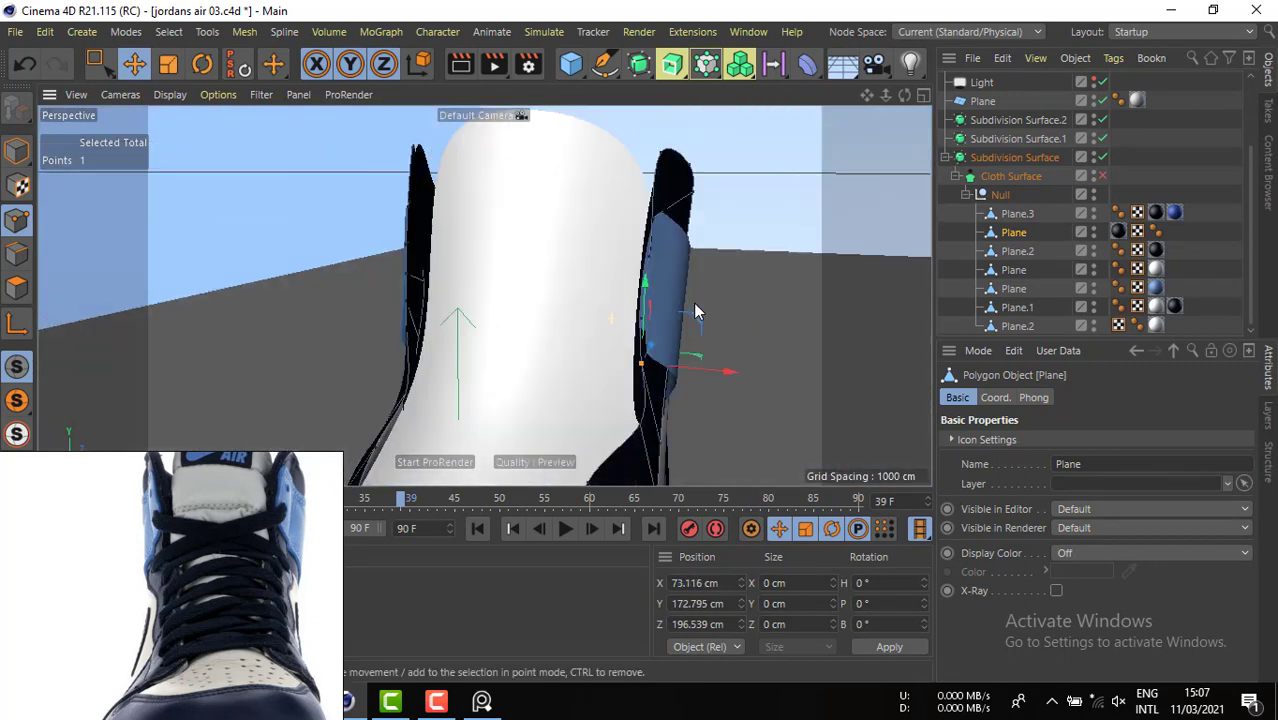
- Adjust the dark overlay's front-edge points beside the blue ankle panel, placing the middle pair around X 72.6, Y 221.5, Z 200.2 cm
left_click_drag(611, 319, 576, 256, "alt")
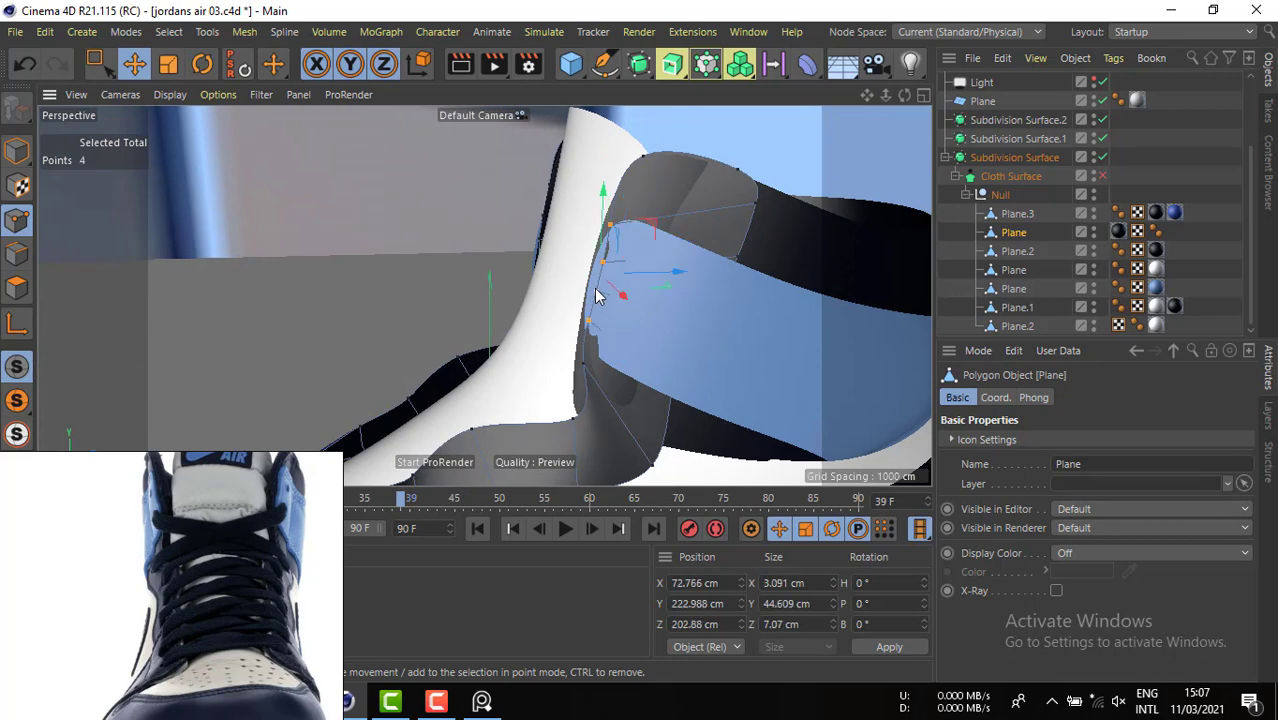
left_click_drag(644, 275, 811, 354)
left_click_drag(651, 296, 655, 296)
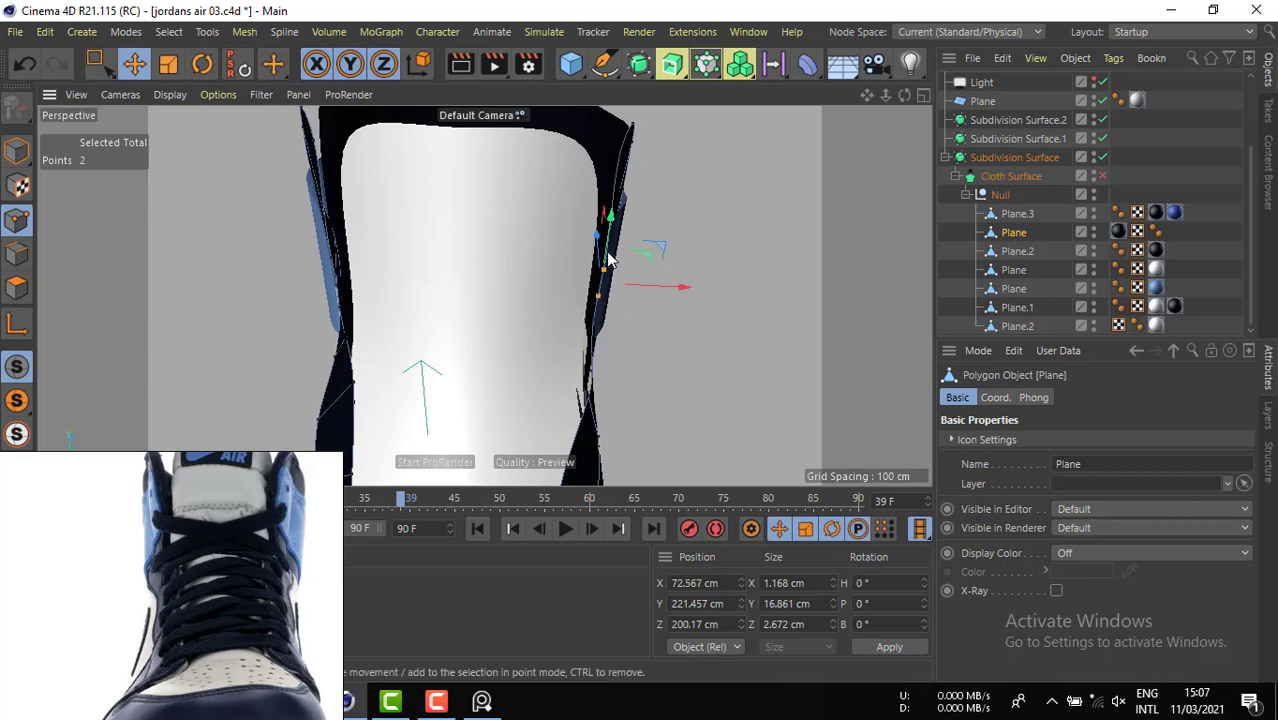
left_click_drag(615, 255, 352, 164, "alt")
middle_click_drag(352, 164, 574, 404, "alt")
left_click_drag(543, 278, 593, 290, "alt")
right_click_drag(593, 290, 639, 302, "alt")
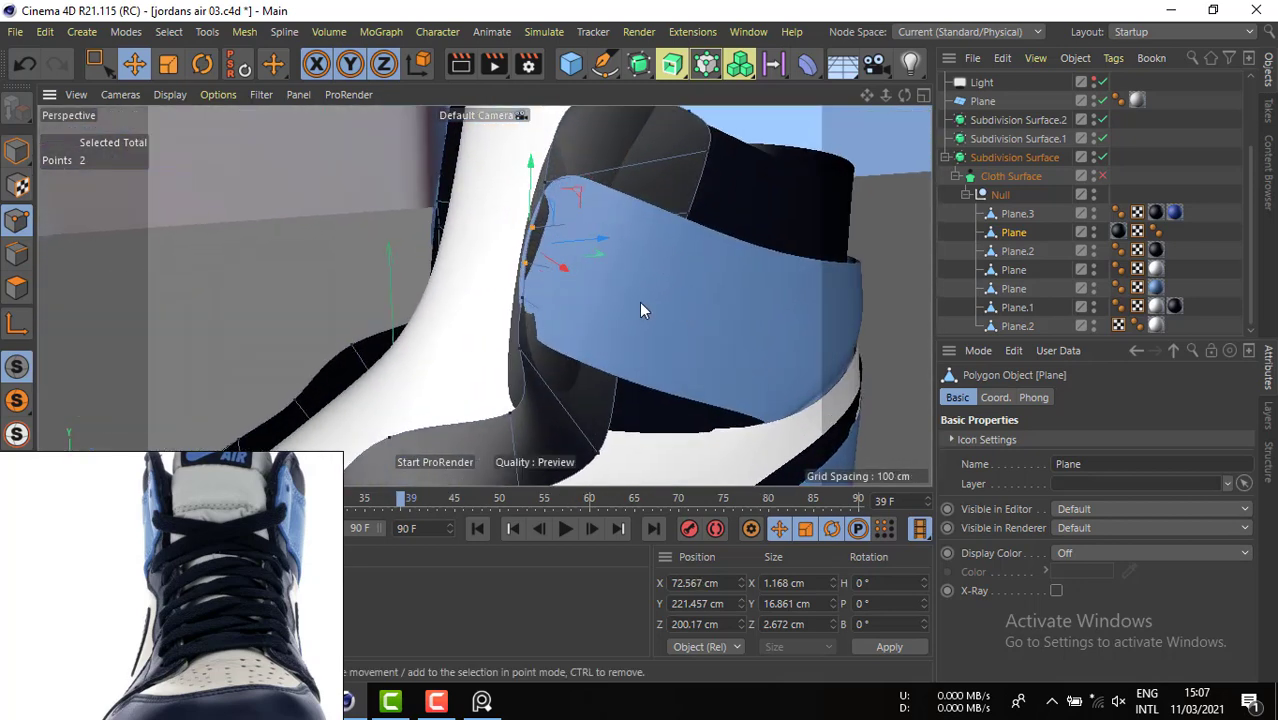
- Move the overlay's front-edge point near the blue panel's lower corner to about X 69.8, Y 196.9, Z 198.2 cm, and select Plane.3
left_click_drag(560, 279, 566, 262, "alt")
left_click_drag(514, 346, 502, 310, "alt")
left_click(512, 302)
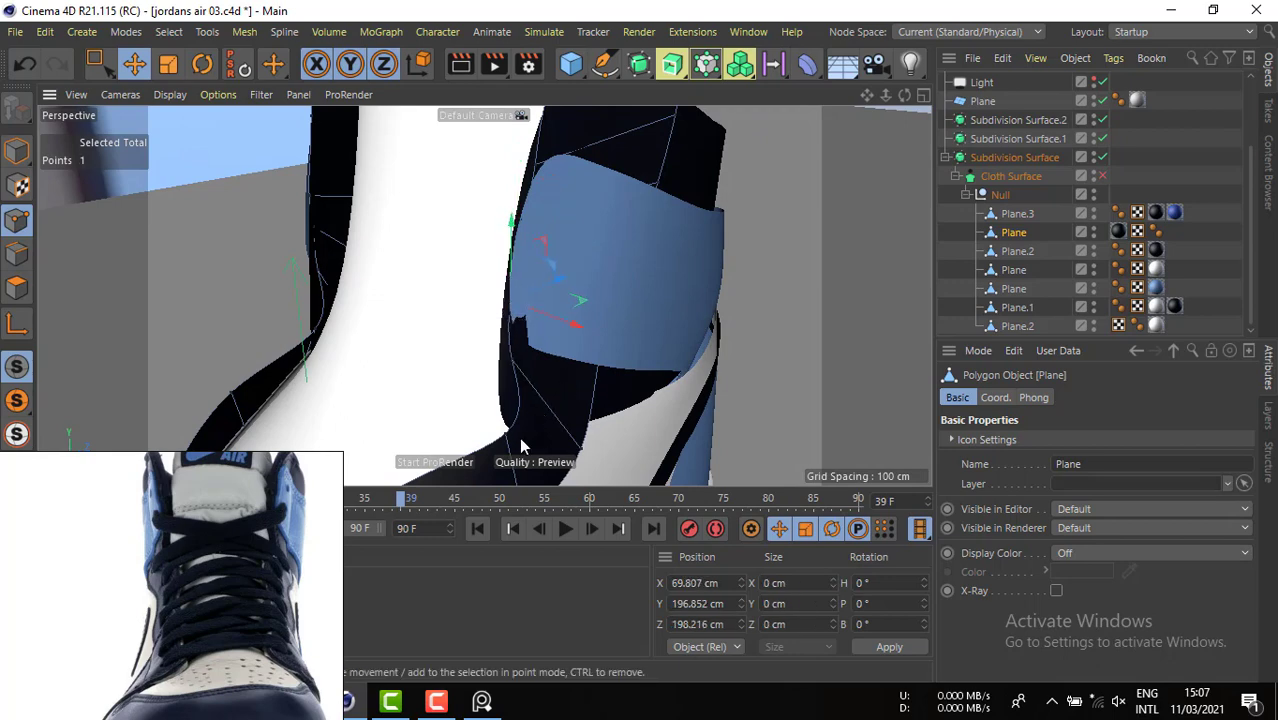
left_click_drag(519, 437, 683, 346, "alt")
left_click(1010, 216)
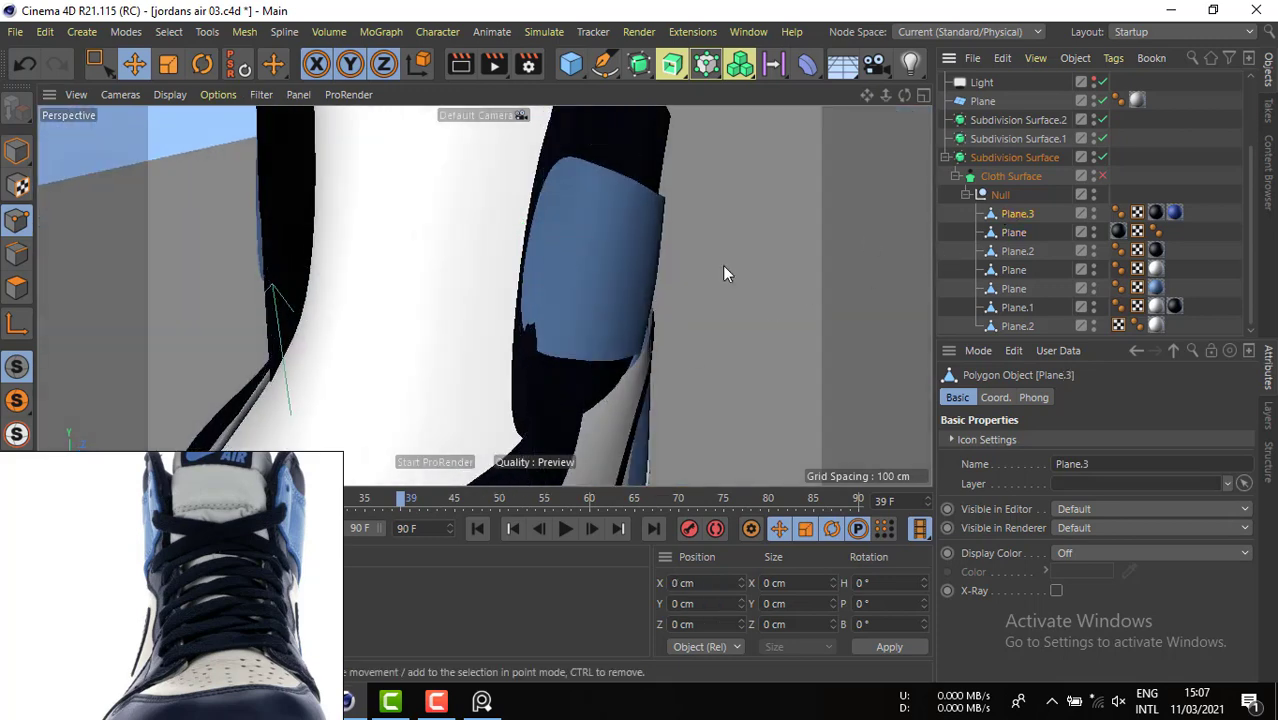
- Move the light blue ankle panel's lower front point to about X 87, Y 75, Z -26.5 cm
left_click(1013, 289)
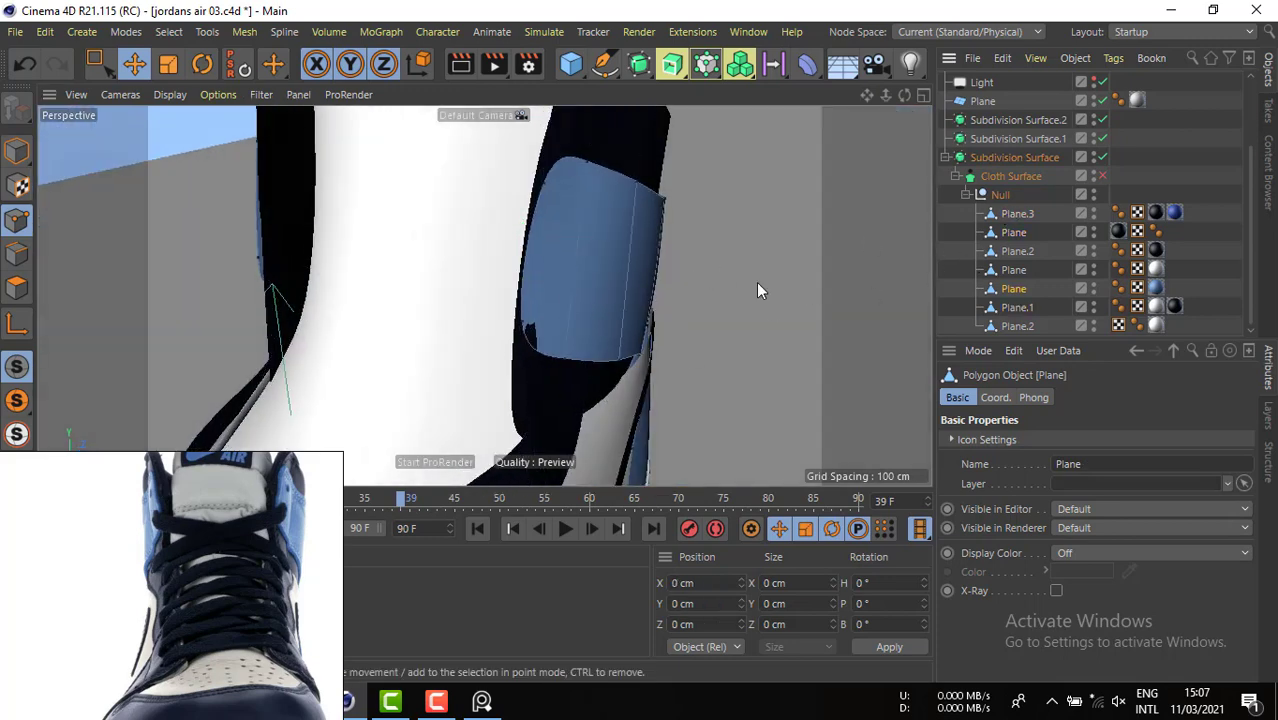
left_click(562, 340)
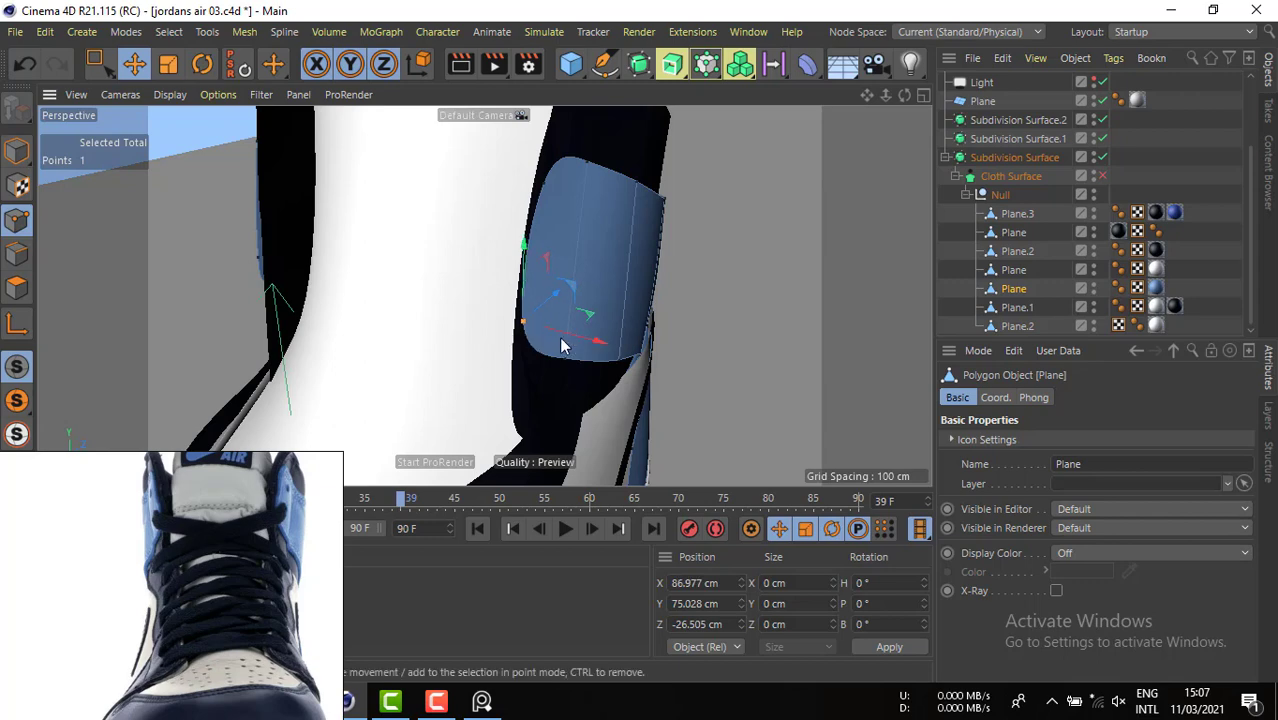
left_click_drag(562, 342, 598, 318, "alt")
- Select the front edge of the dark collar piece Plane.1 and inspect its fit around the blue ankle panel
left_click(17, 150)
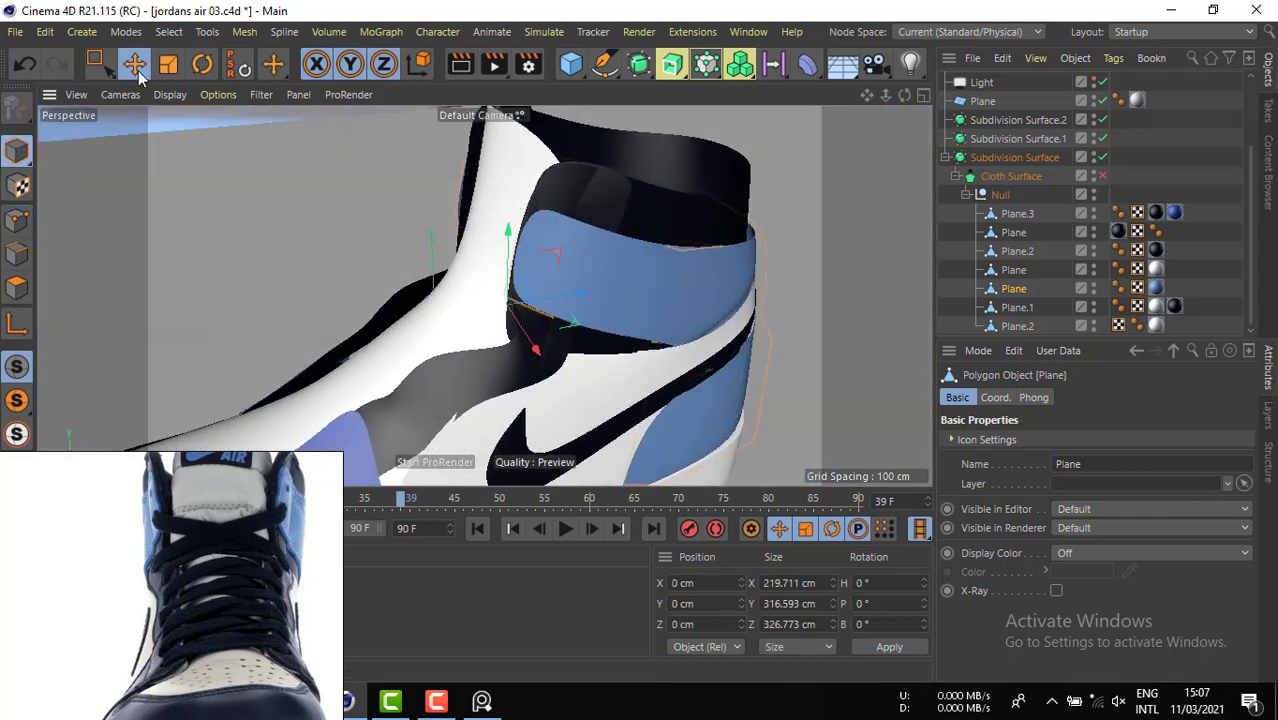
left_click(657, 215)
left_click(657, 206)
left_click(16, 253)
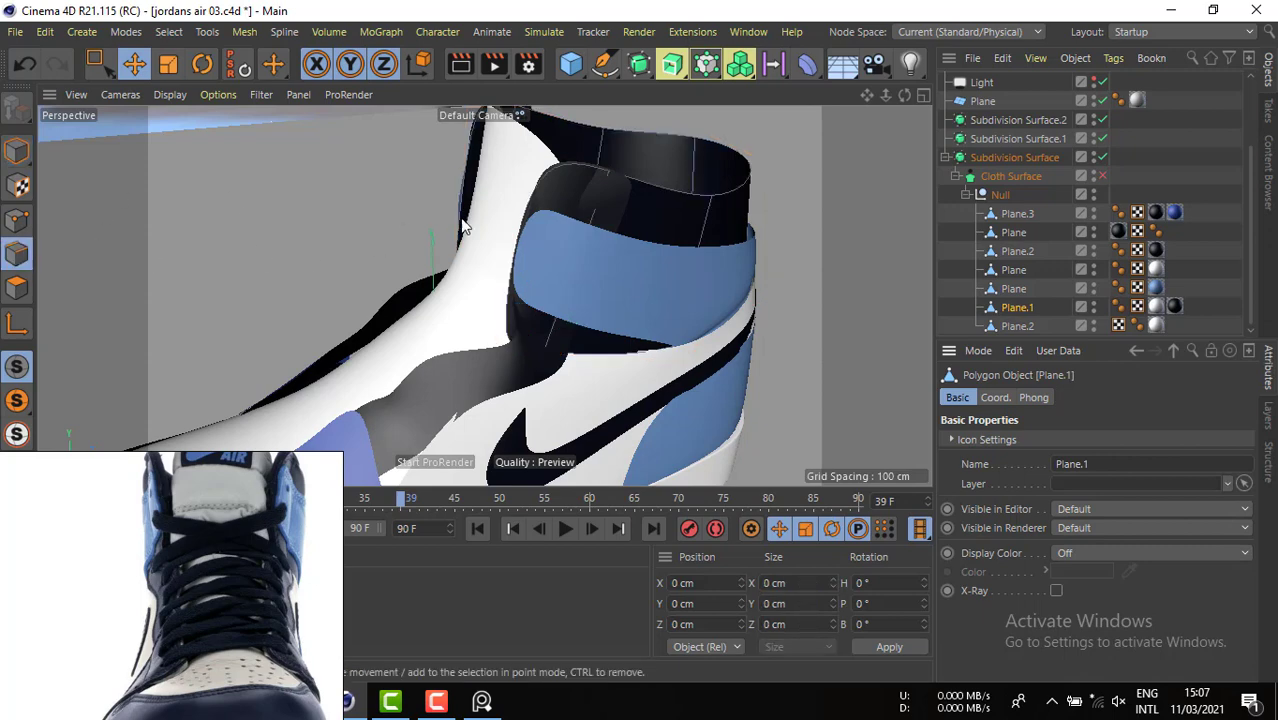
left_click(518, 231)
left_click_drag(503, 233, 560, 336, "alt")
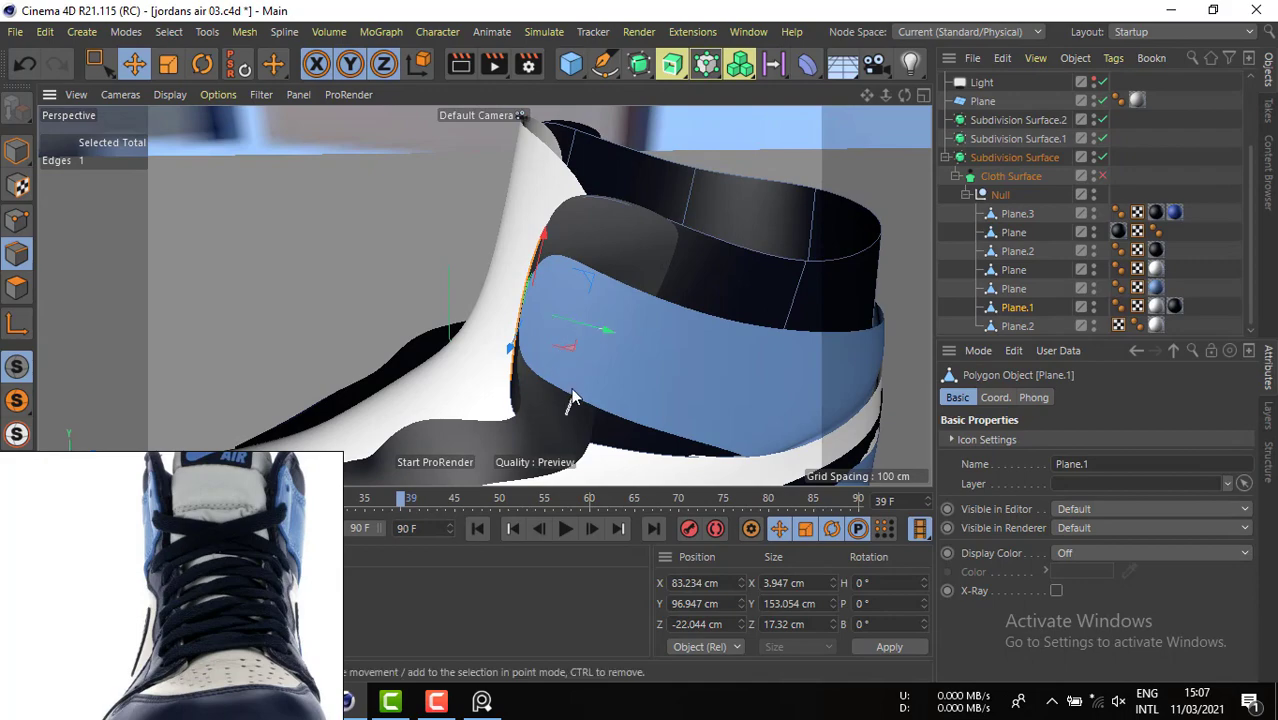
scroll(573, 395, "down", 5)
left_click_drag(573, 393, 555, 358, "alt")
middle_click_drag(530, 384, 647, 340, "alt")
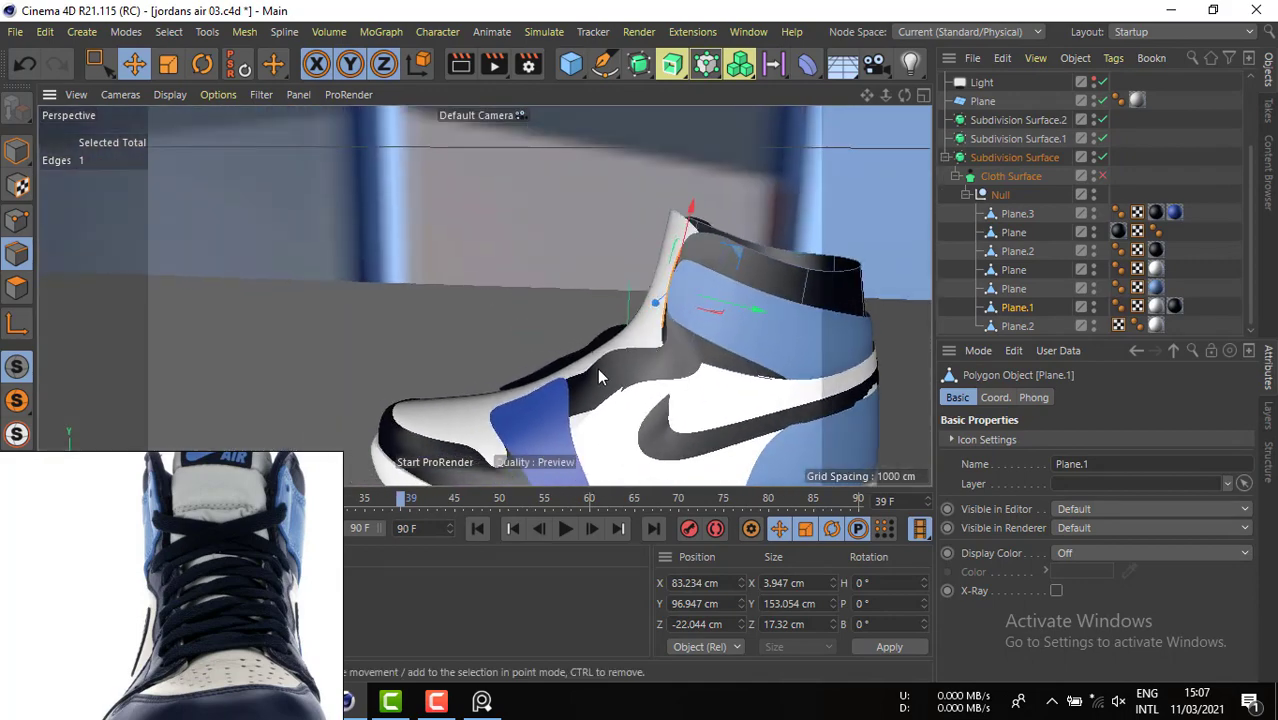
left_click_drag(599, 376, 668, 396, "alt")
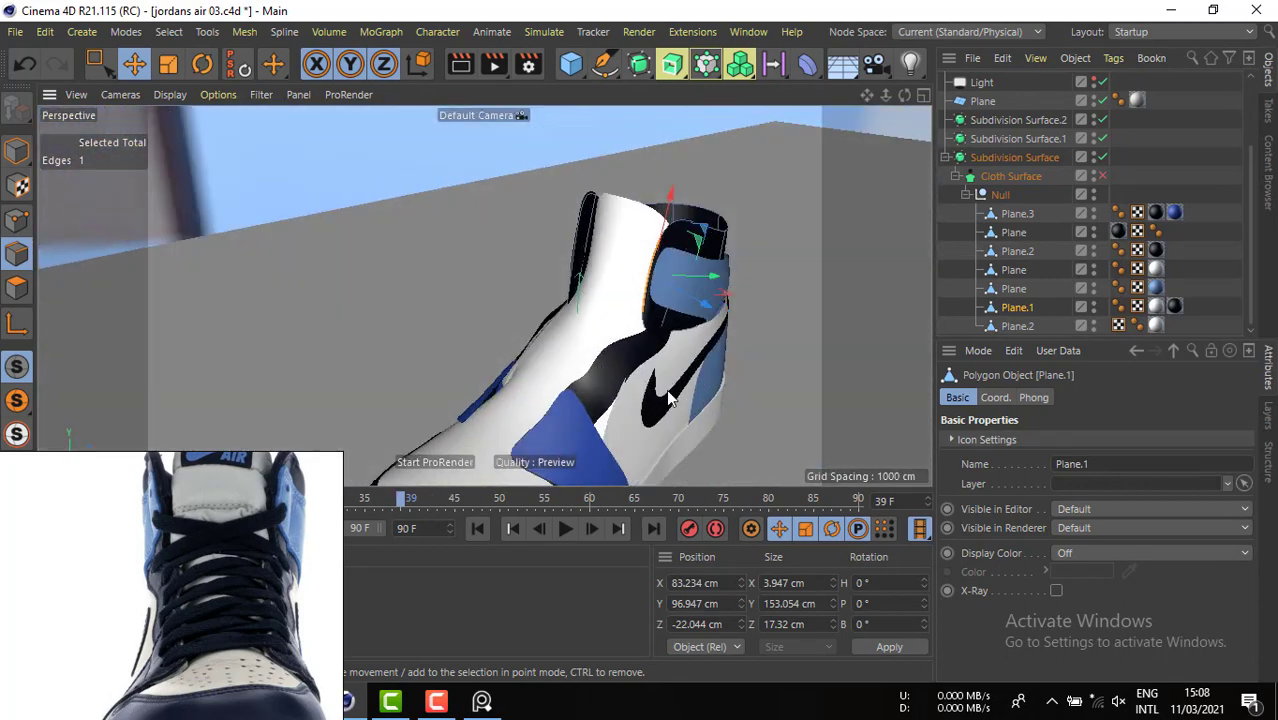
- Move the dark overlay's lower-edge point beside the royal blue panel to about X 88.6, Y 56.2, Z 112.1 cm
left_click(16, 150)
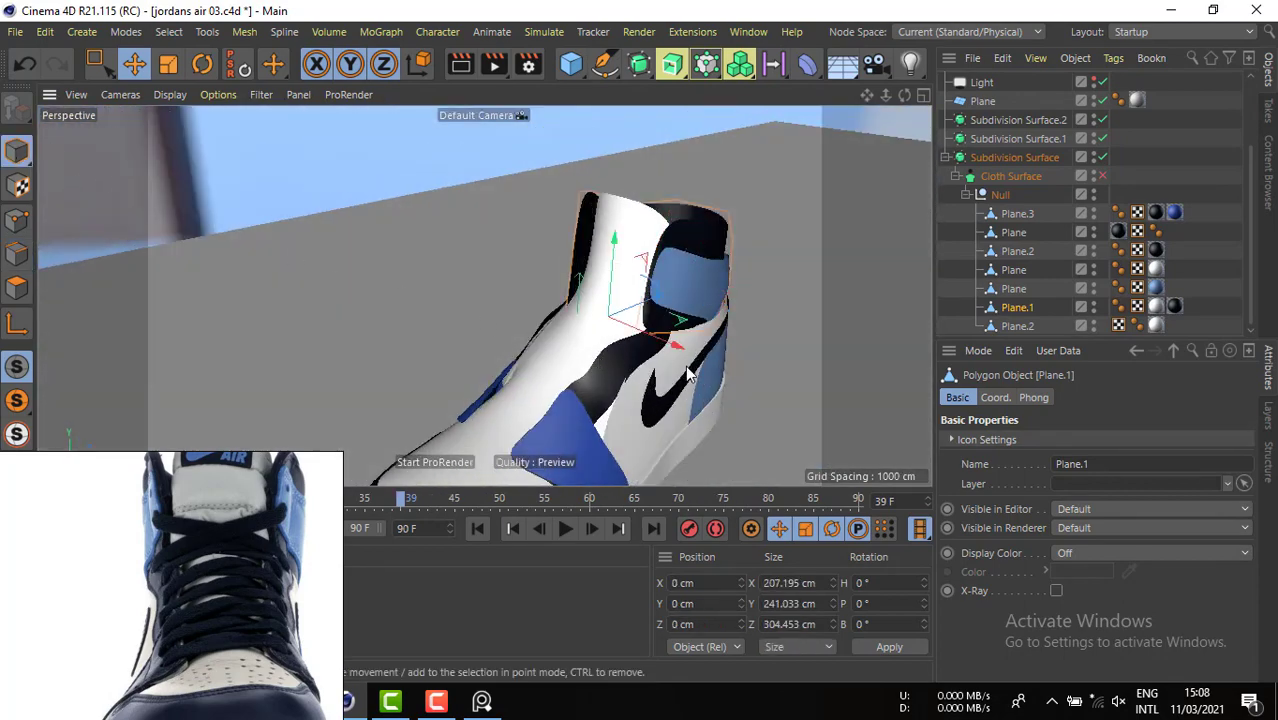
left_click(621, 358)
left_click(17, 221)
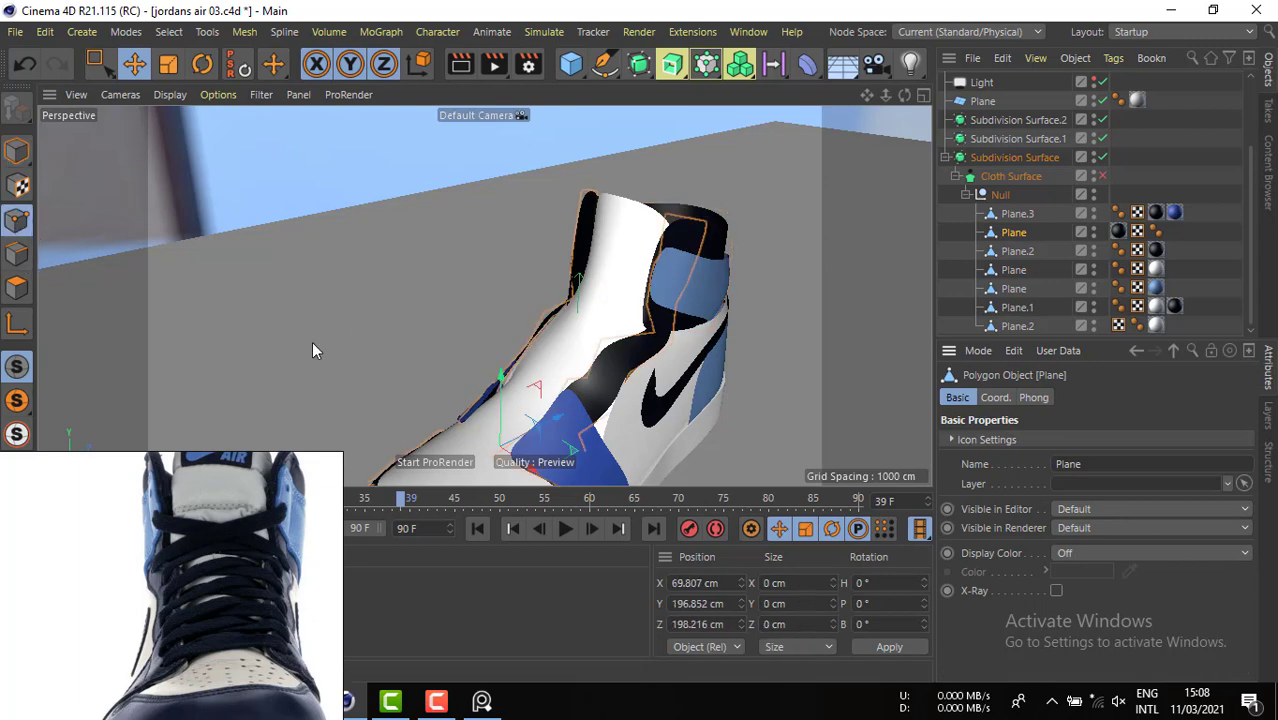
left_click(627, 383)
right_click_drag(636, 383, 764, 354, "alt")
left_click_drag(764, 354, 693, 334, "alt")
left_click_drag(568, 362, 610, 356, "alt")
left_click(545, 464)
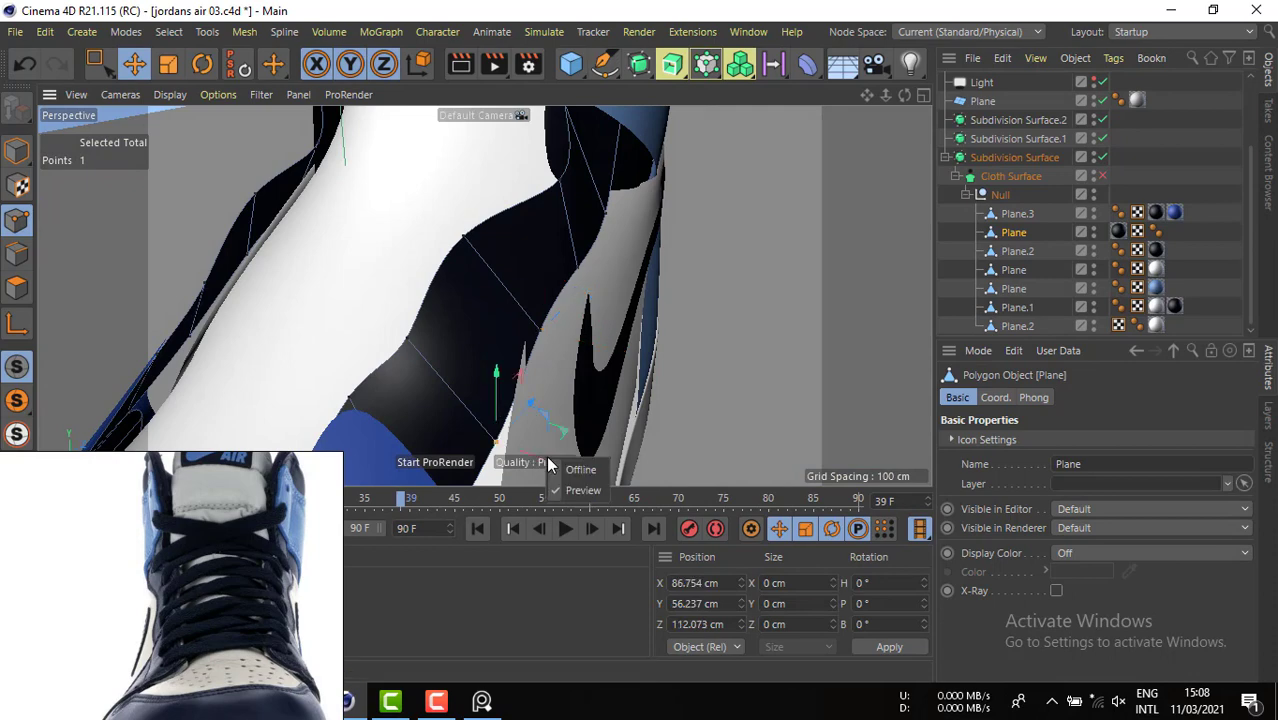
left_click(548, 403)
key("ctrl+z")
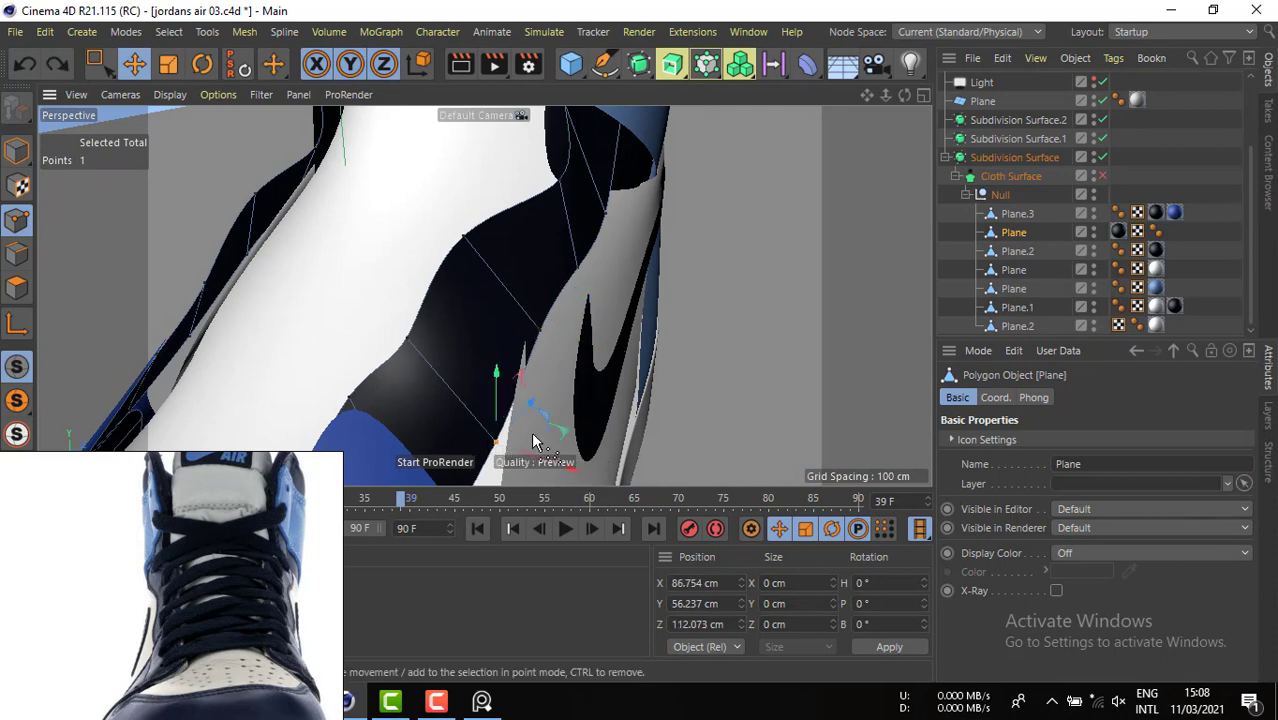
middle_click_drag(543, 420, 571, 322, "alt")
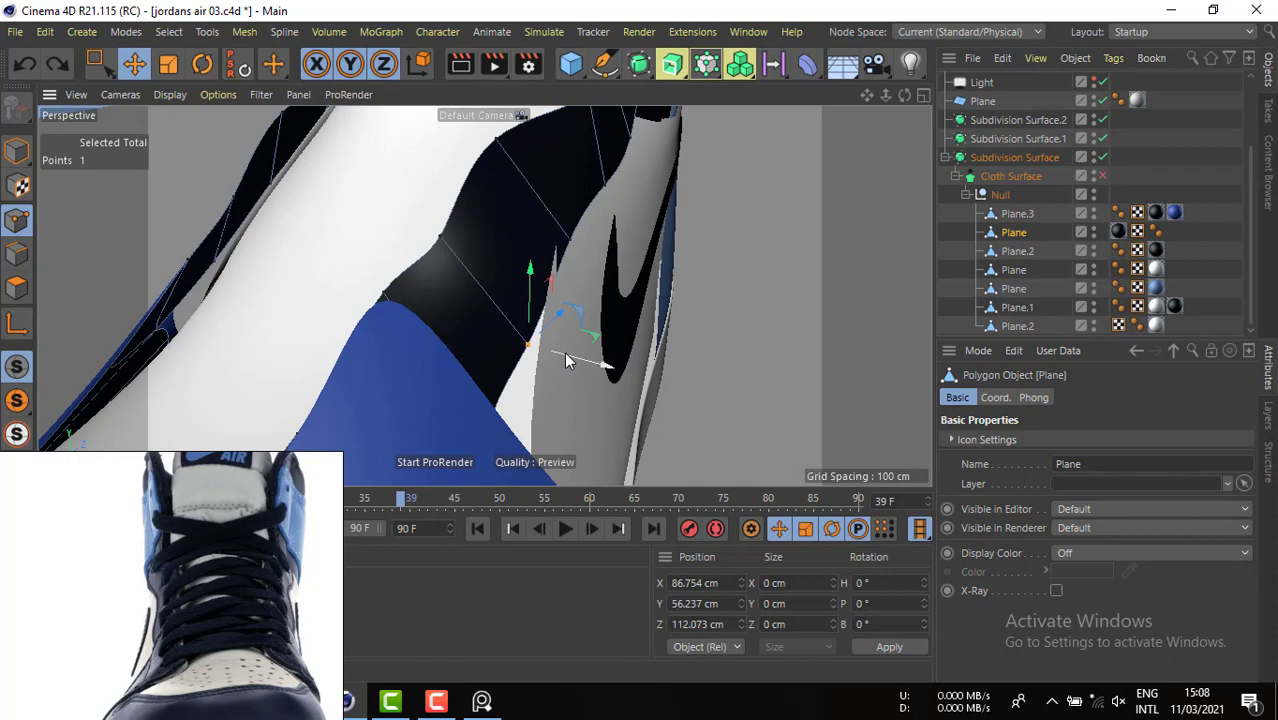
left_click_drag(566, 355, 645, 362)
scroll(645, 362, "down", 4)
left_click_drag(590, 330, 374, 221, "alt")
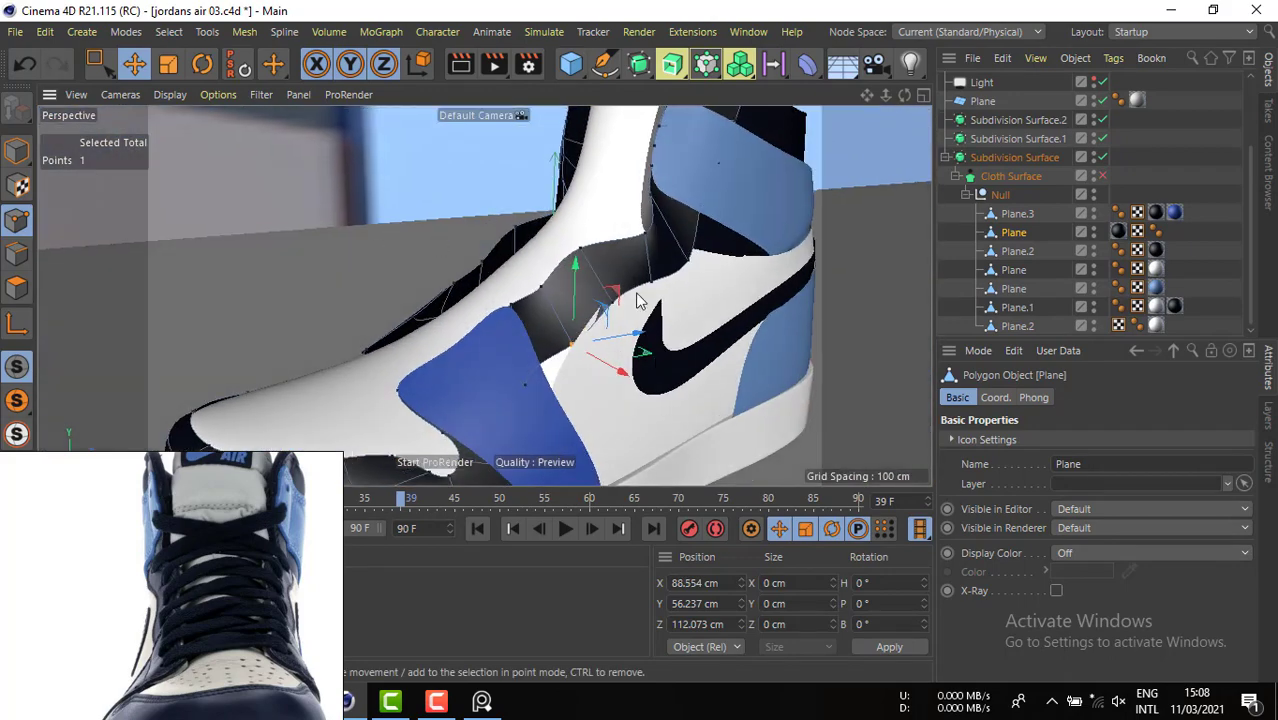
- Move the dark overlay's inner-edge point at the ankle bend inward to about X 72.2, Y 140.7, Z 191.7 cm
left_click_drag(640, 300, 724, 329, "alt")
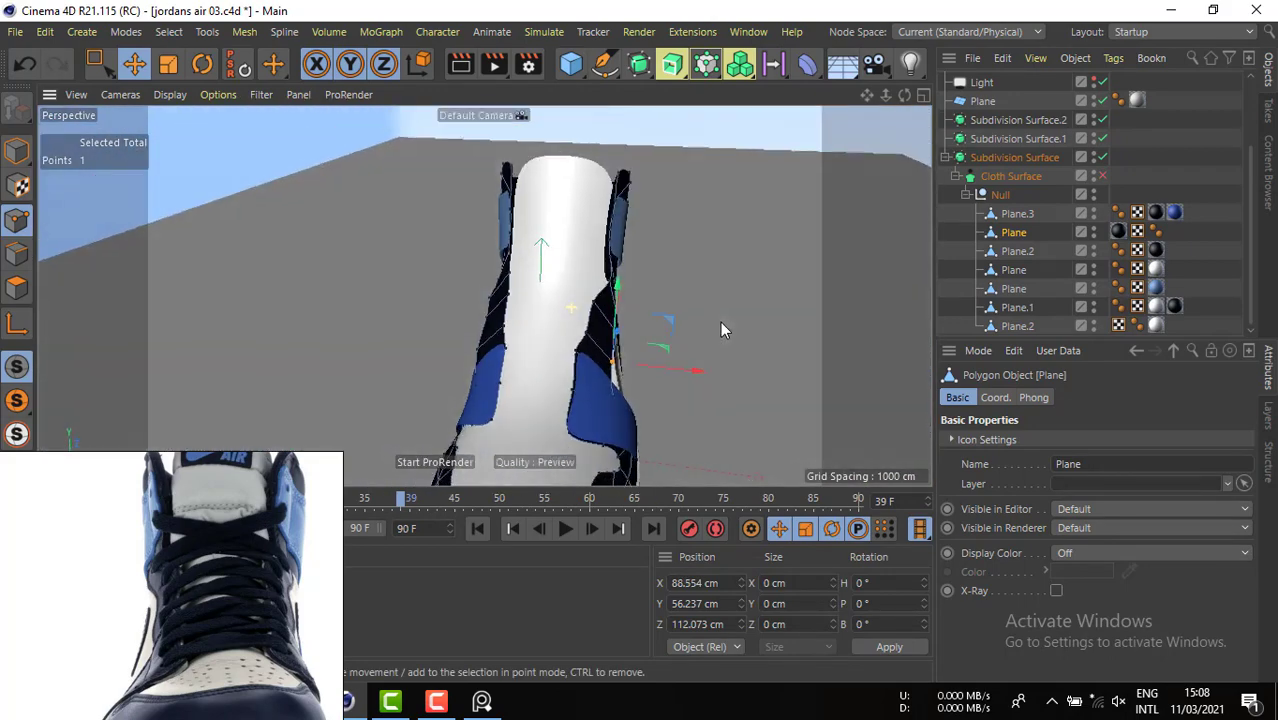
left_click(610, 280)
scroll(627, 270, "up", 3)
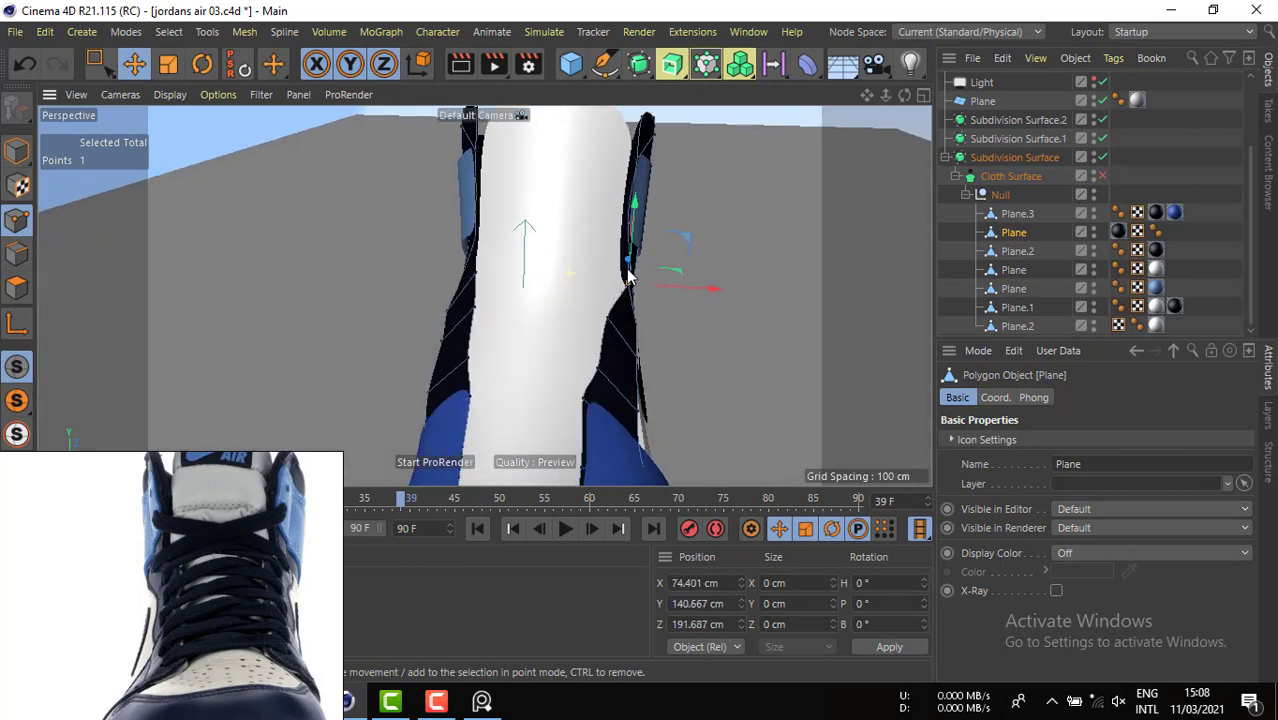
left_click_drag(680, 297, 684, 297)
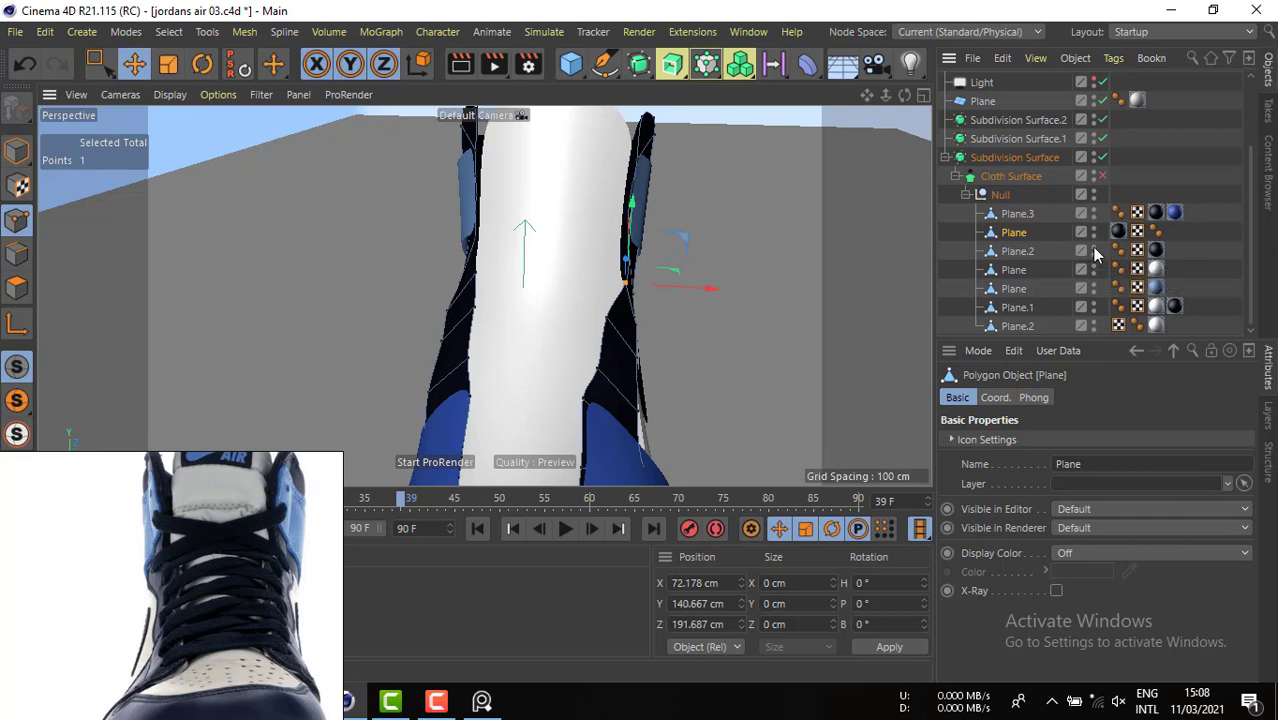
- Hide the other upper pieces, keeping the dark overlay and royal blue panel, and show the Right view full size over the reference photo
left_click_drag(1115, 425, 1112, 423)
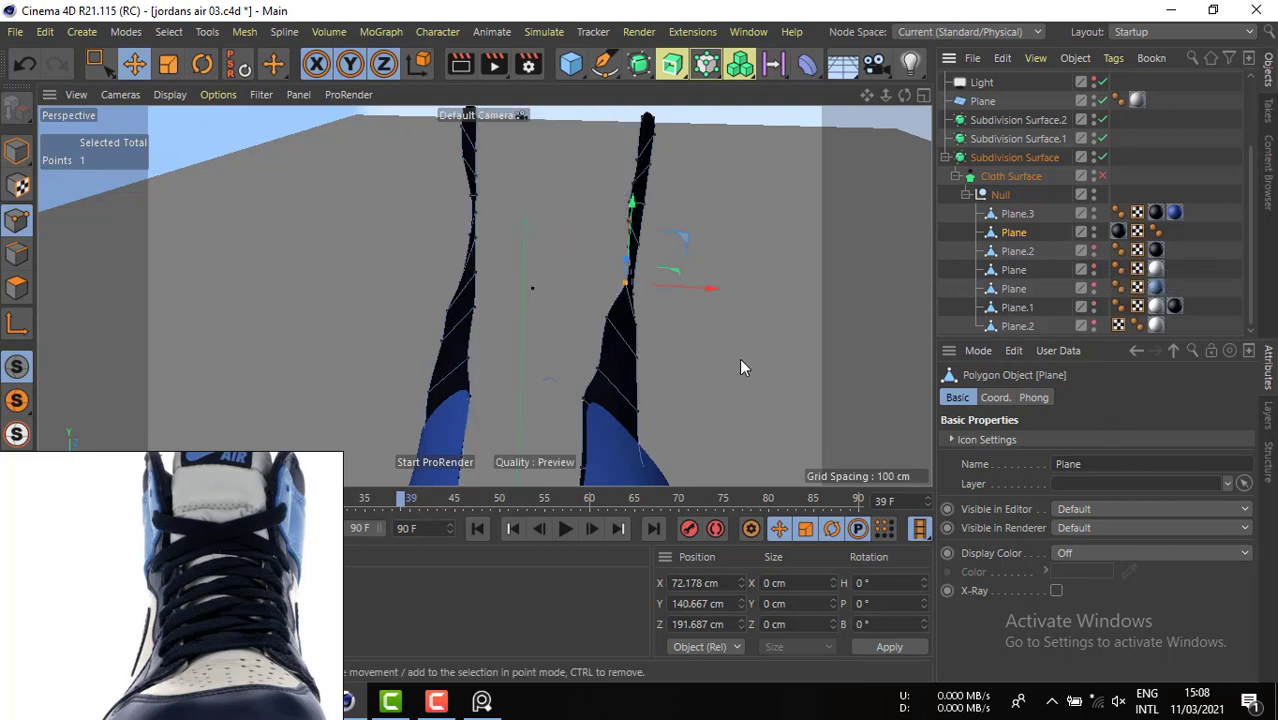
mouse_move(615, 353)
left_mouse_down("alt")
mouse_move(465, 328)
mouse_move(371, 287)
left_mouse_up("alt")
left_click(924, 95)
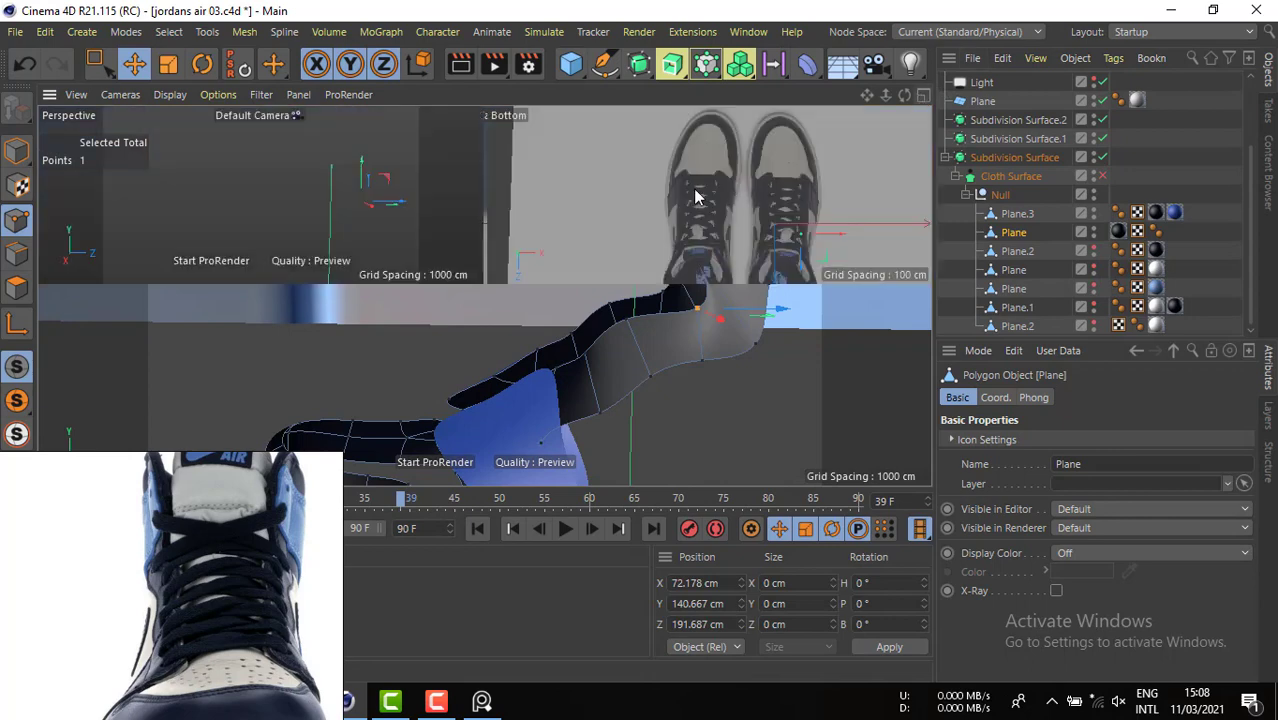
left_click(472, 297)
right_click_drag(646, 284, 609, 274, "alt")
middle_click_drag(609, 281, 527, 290, "alt")
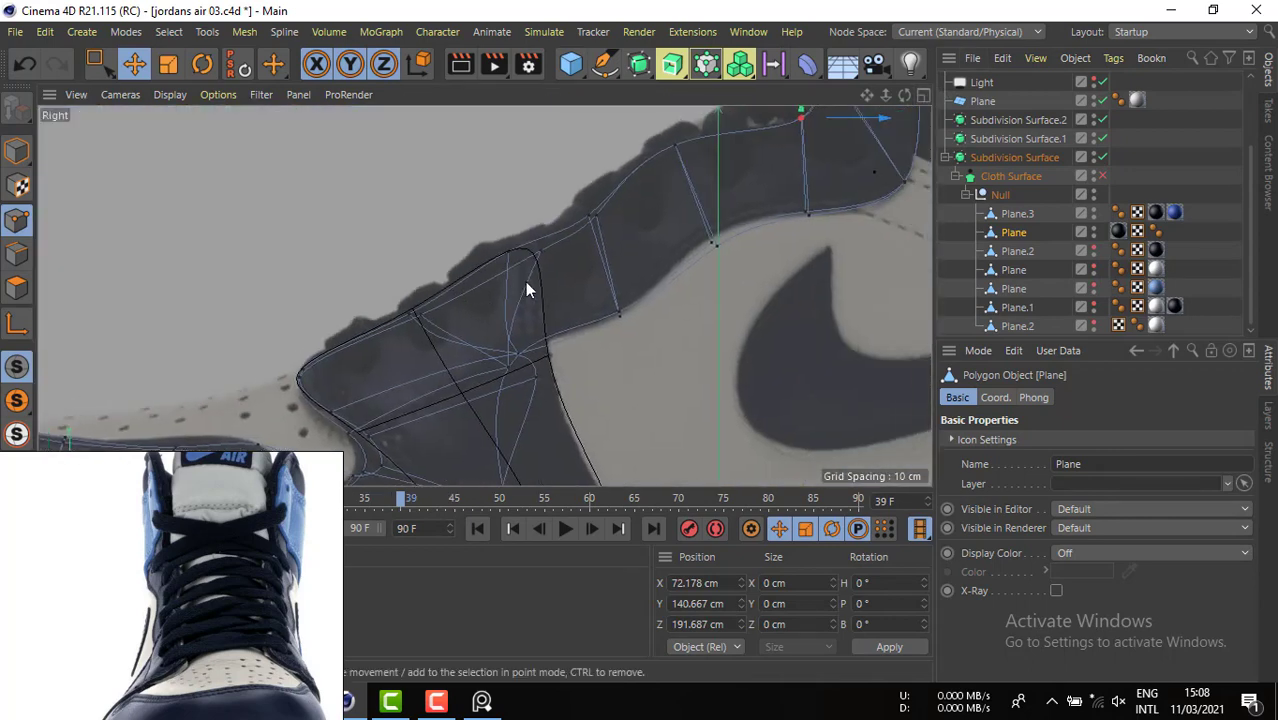
- Move the dark overlay's point at the royal blue panel's top corner to about X 43.9, Y 83, Z 71.1 cm
left_click(512, 251)
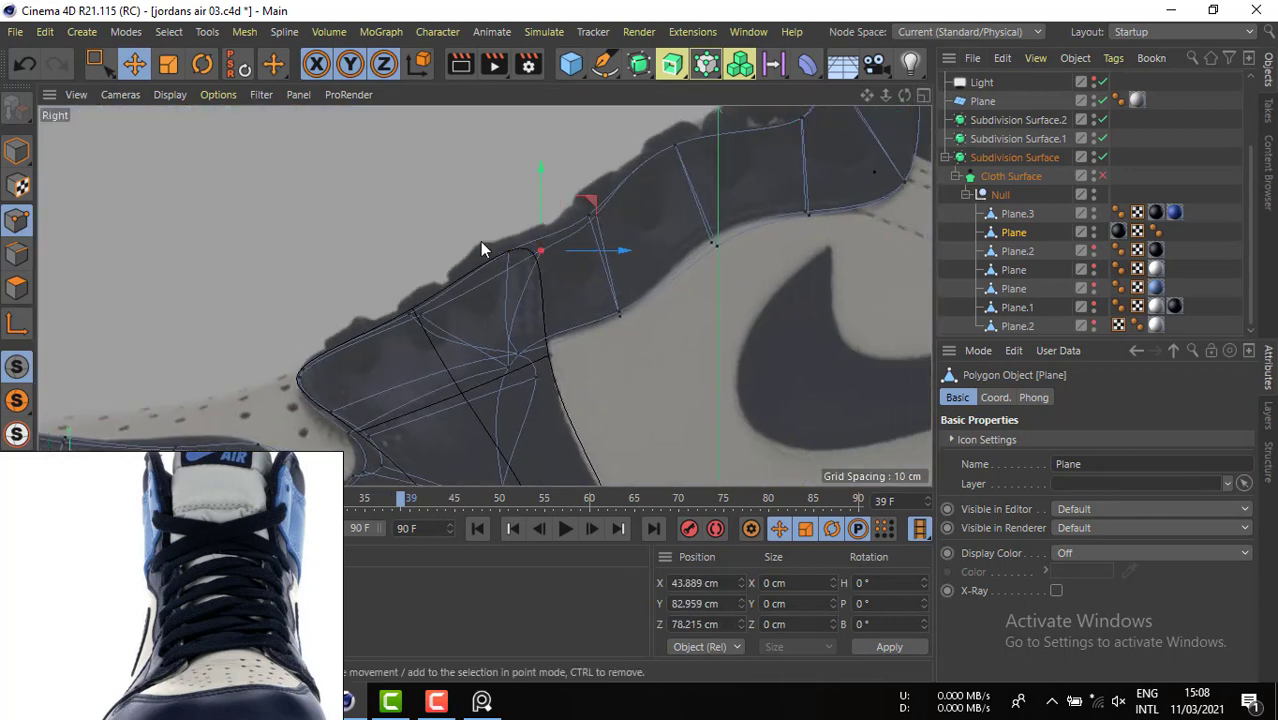
middle_click_drag(777, 185, 540, 268, "alt")
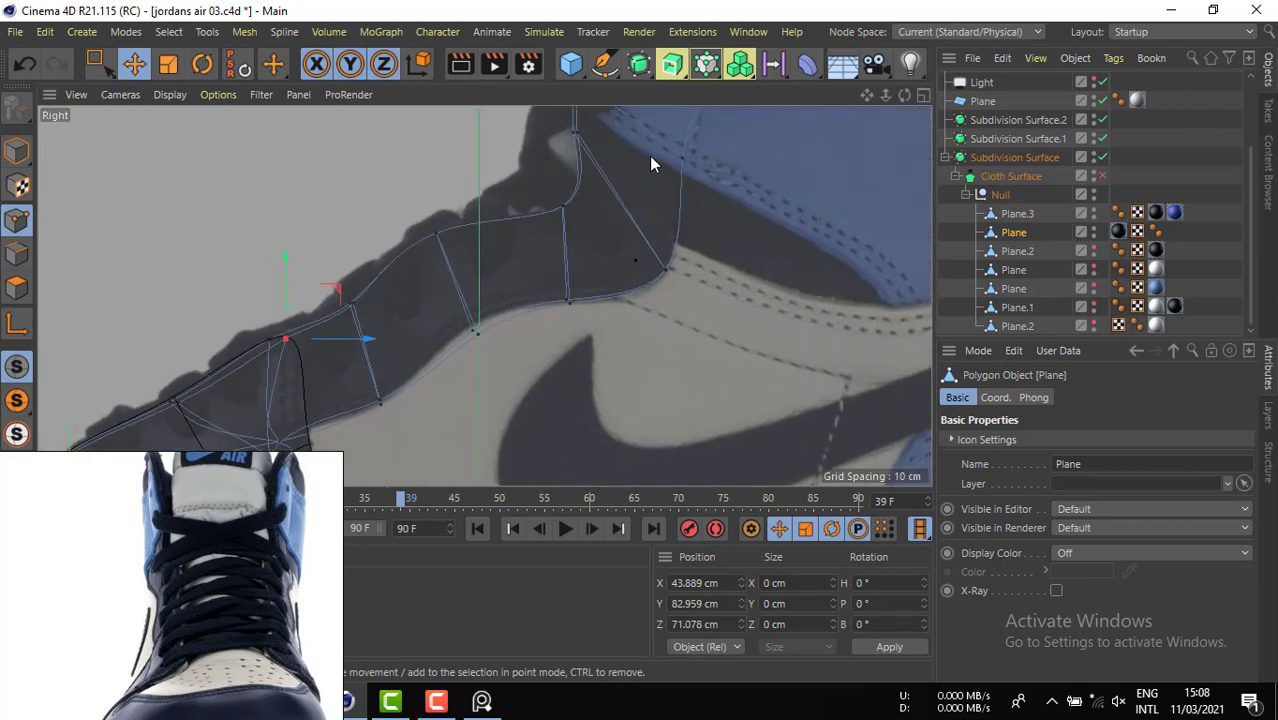
mouse_move(648, 180)
middle_mouse_down("alt")
mouse_move(636, 304)
mouse_move(656, 404)
middle_mouse_up("alt")
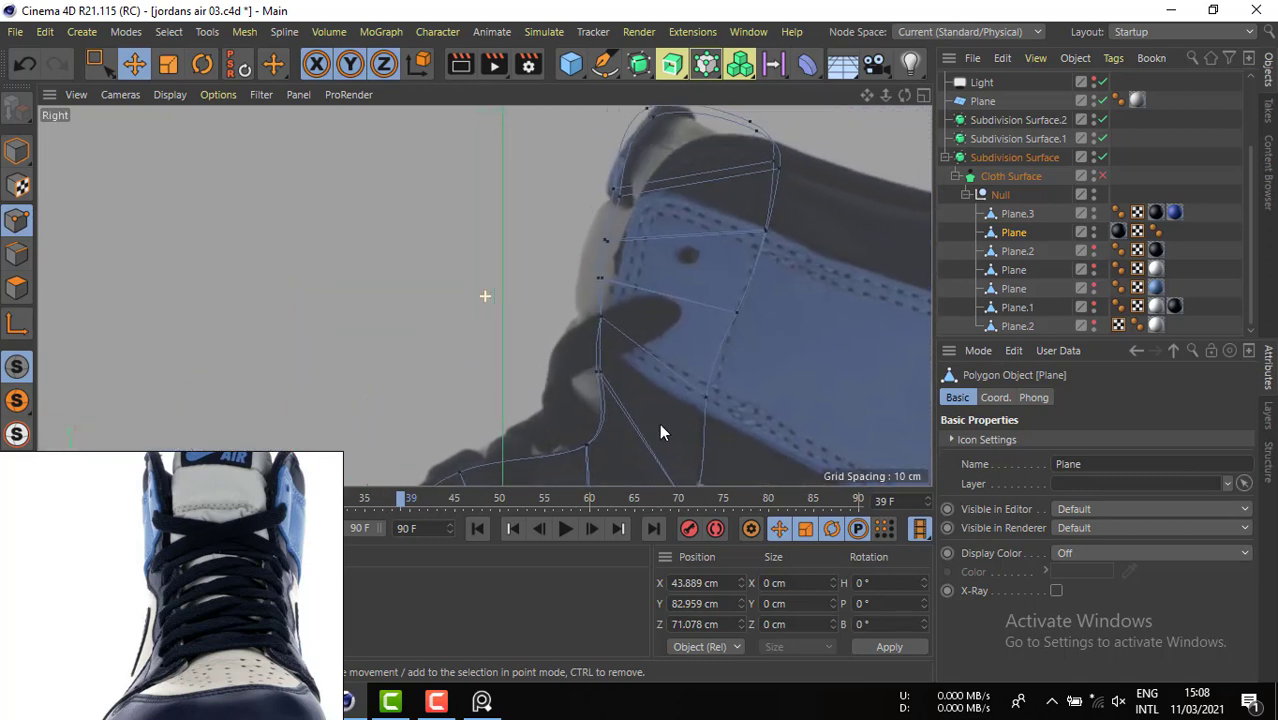
- Select the royal blue panel Plane.3 and return to a full-size Perspective view of the visible pieces
left_click(1017, 326)
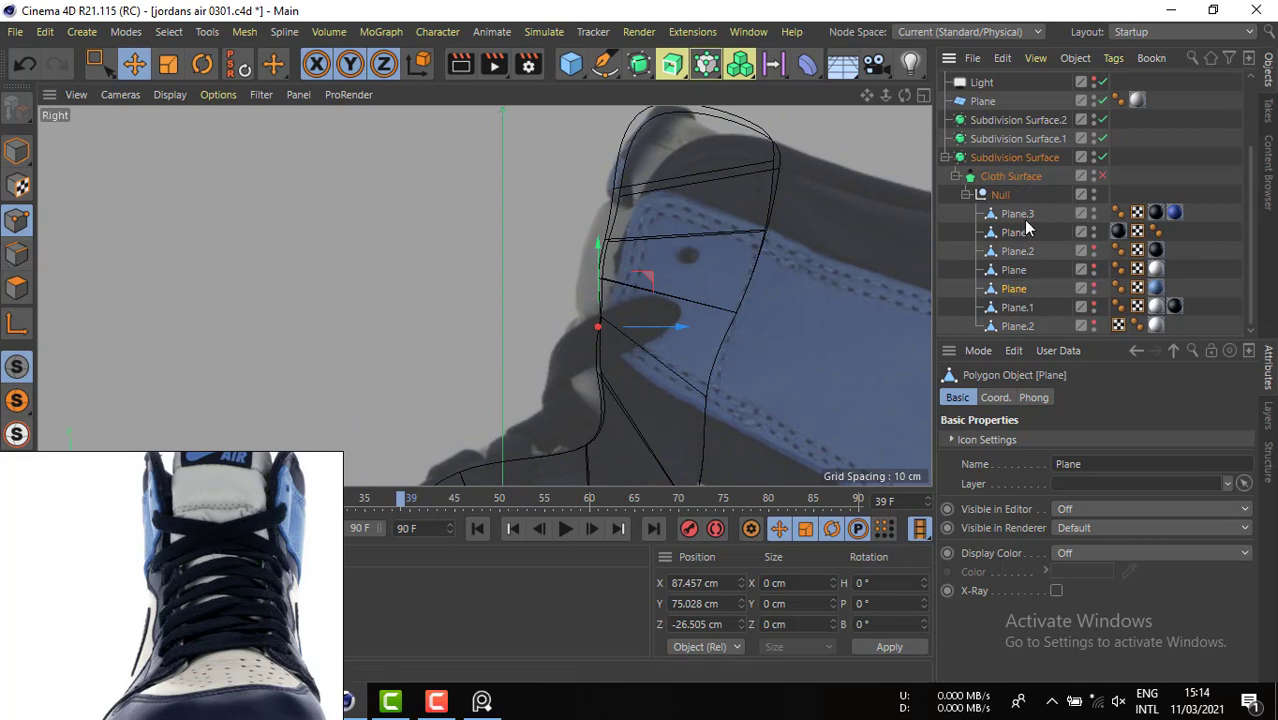
left_click(1017, 215)
left_click(921, 95)
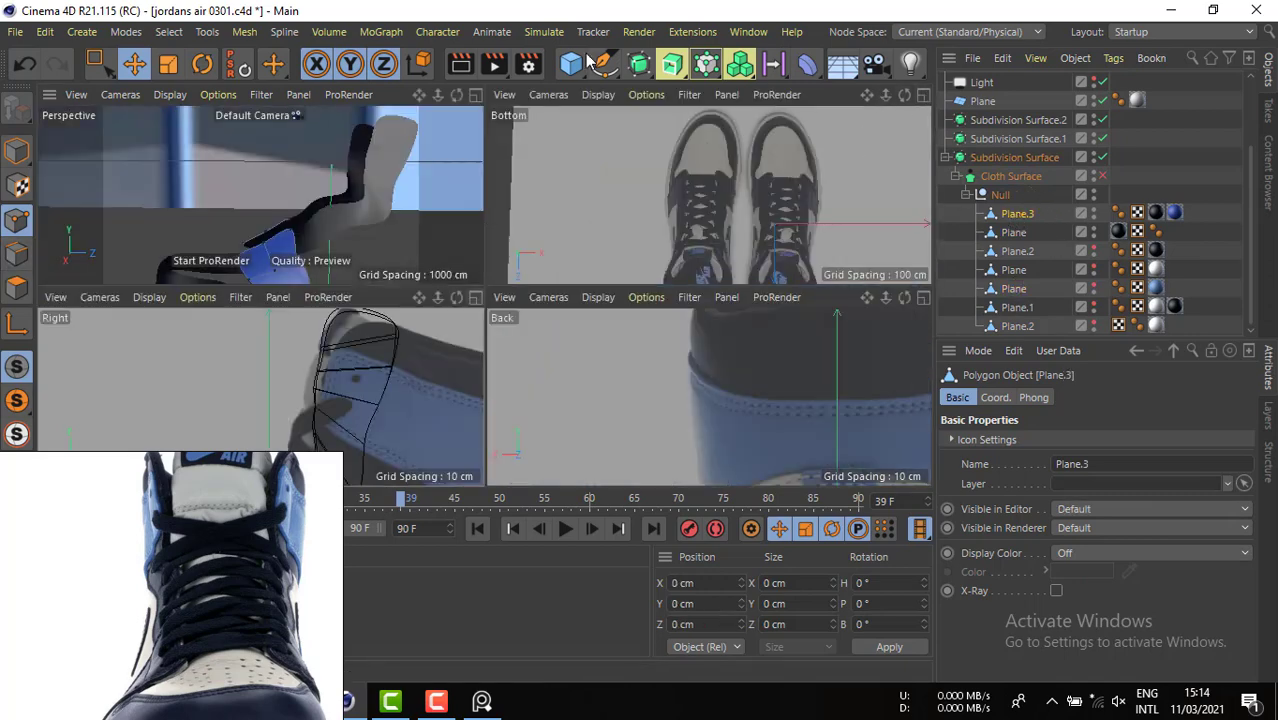
left_click(481, 94)
left_click_drag(621, 299, 600, 255, "alt")
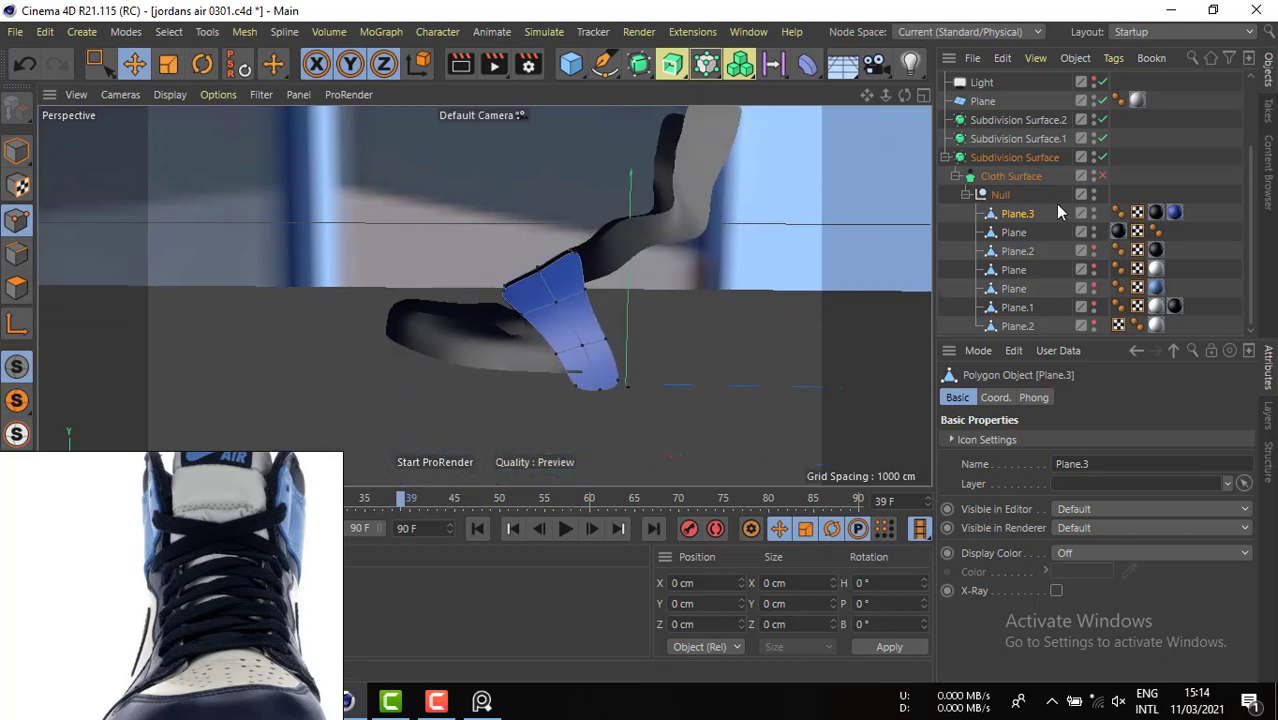
- Compare the pieces with the Cloth Surface on and off, leave it enabled, and unhide the rest of the shoe
left_click(1104, 178)
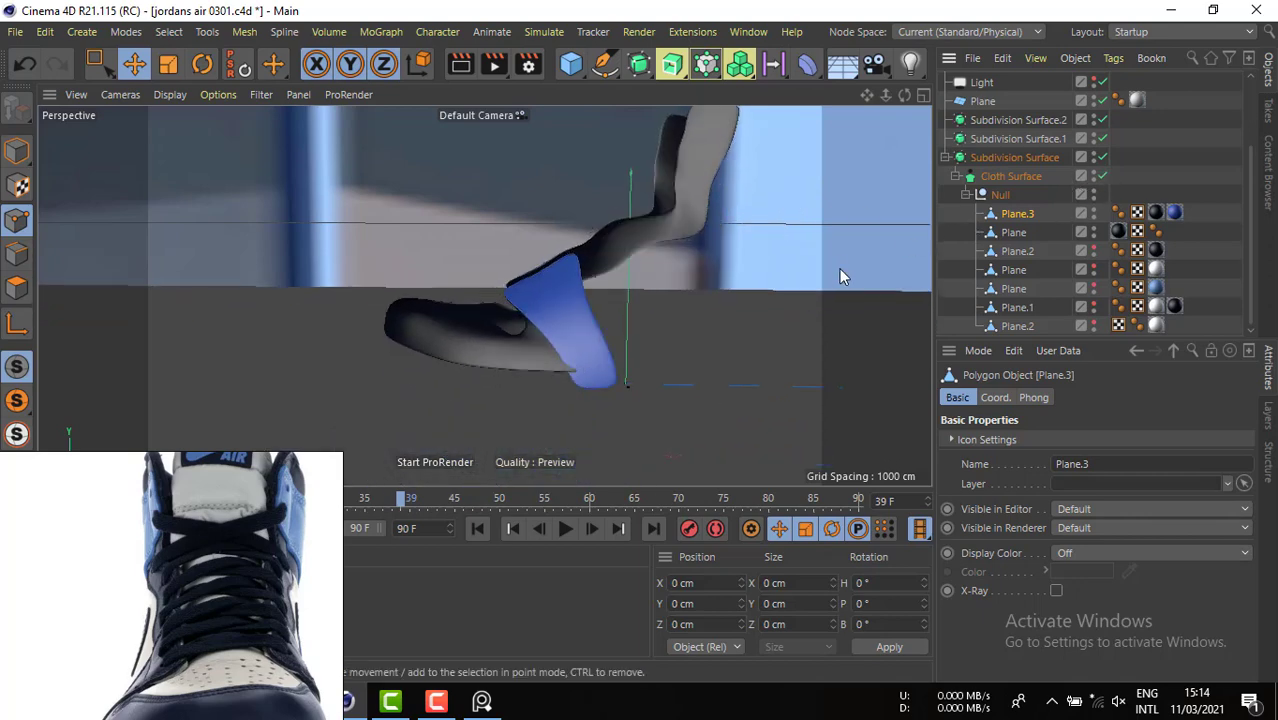
left_click(1103, 176)
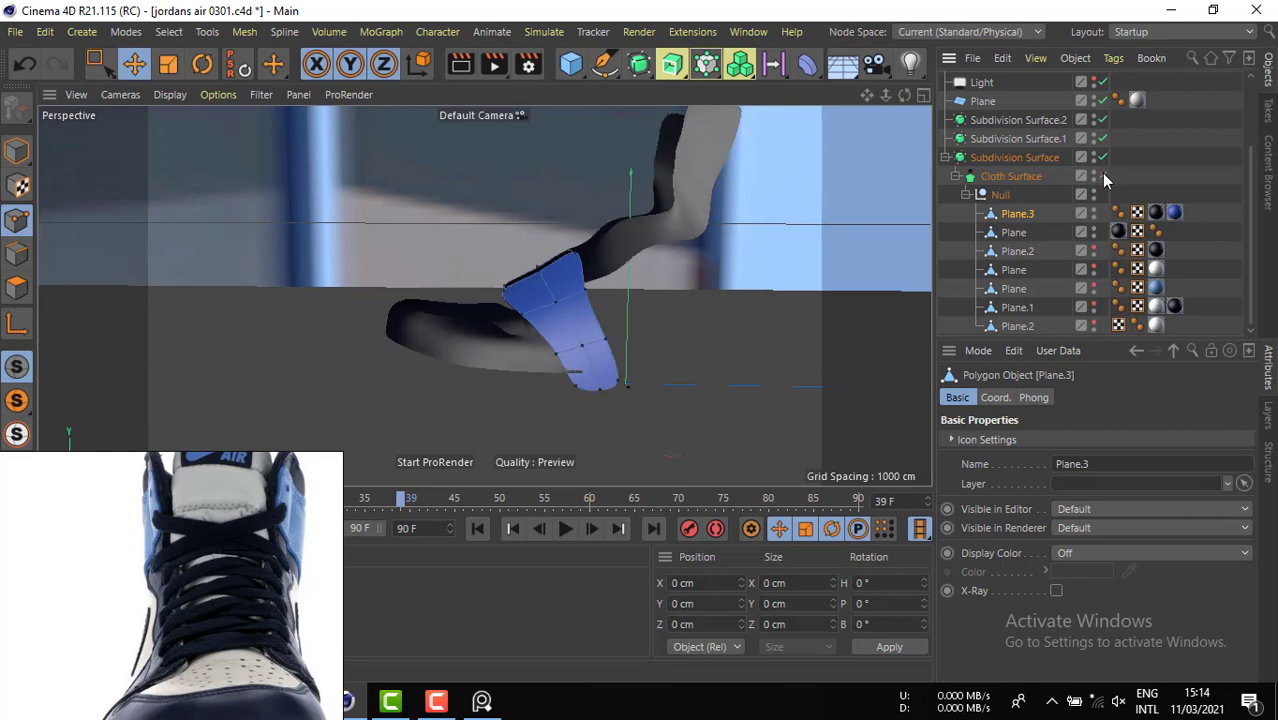
left_click(1103, 176)
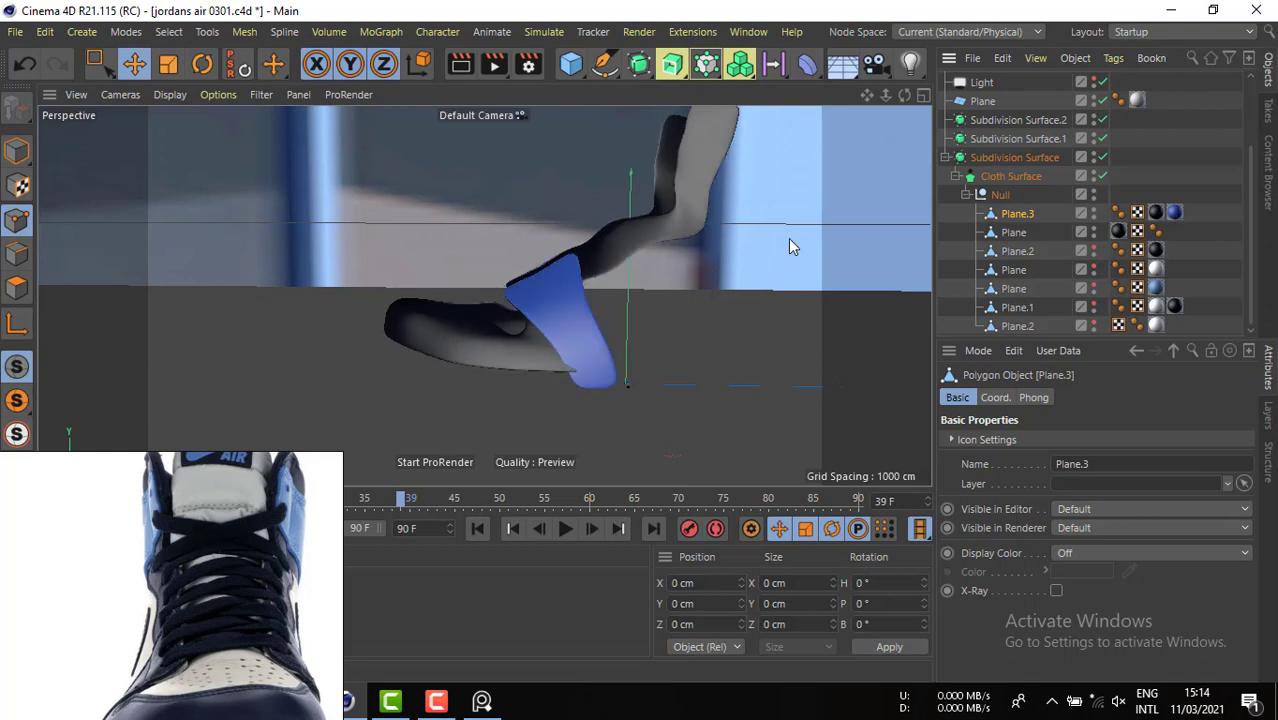
left_click(14, 150)
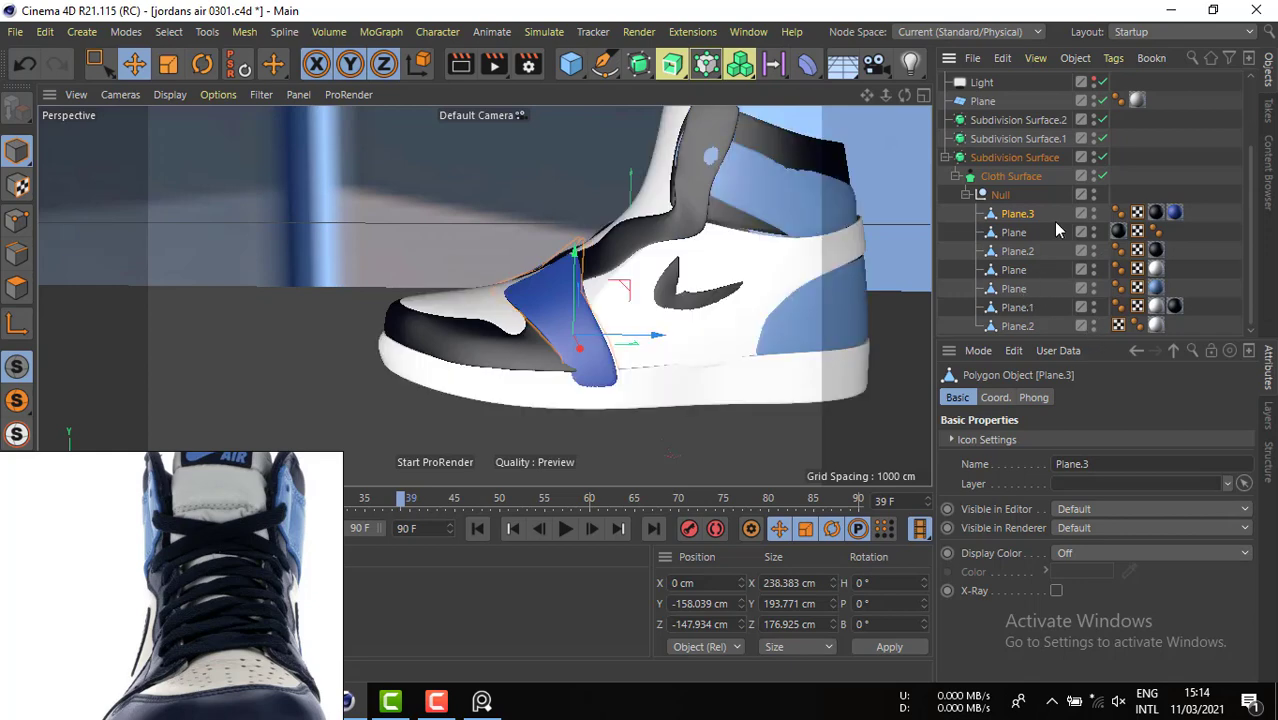
- Move the reference photo clear of the viewport options and turn off texture display to view the whole shoe in plain grey
left_click(297, 94)
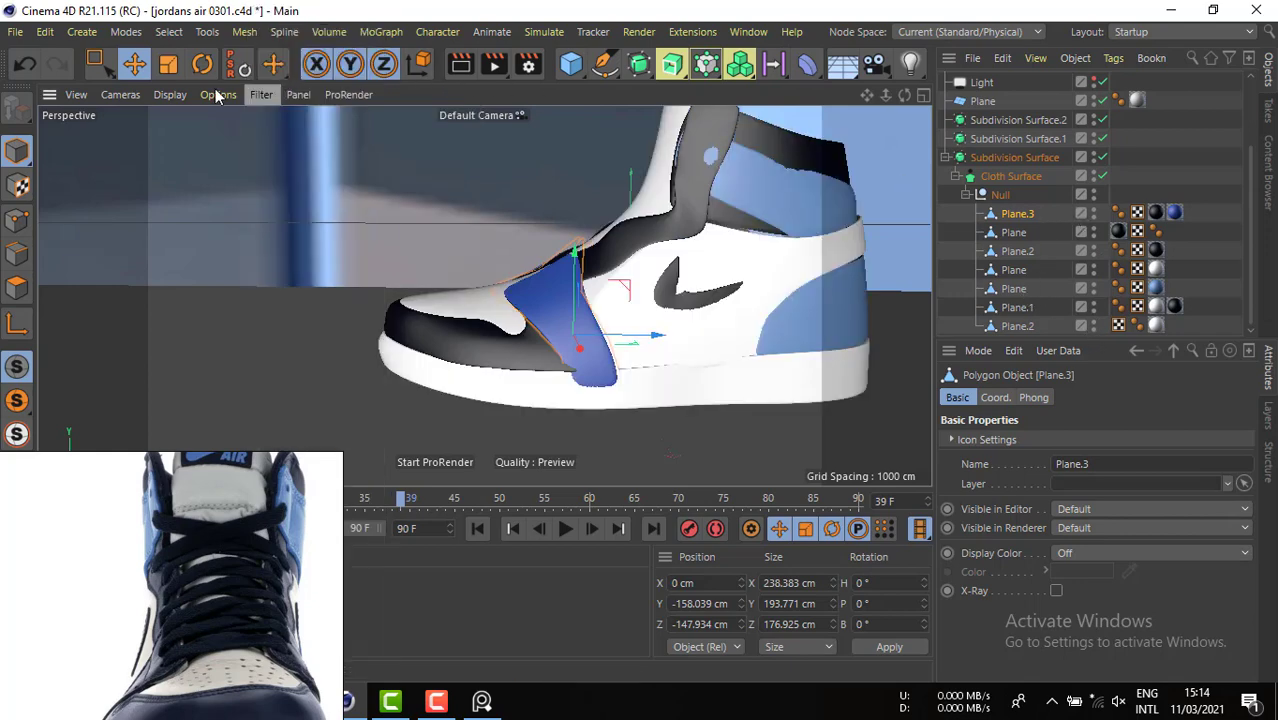
left_click(248, 95)
left_click(226, 94)
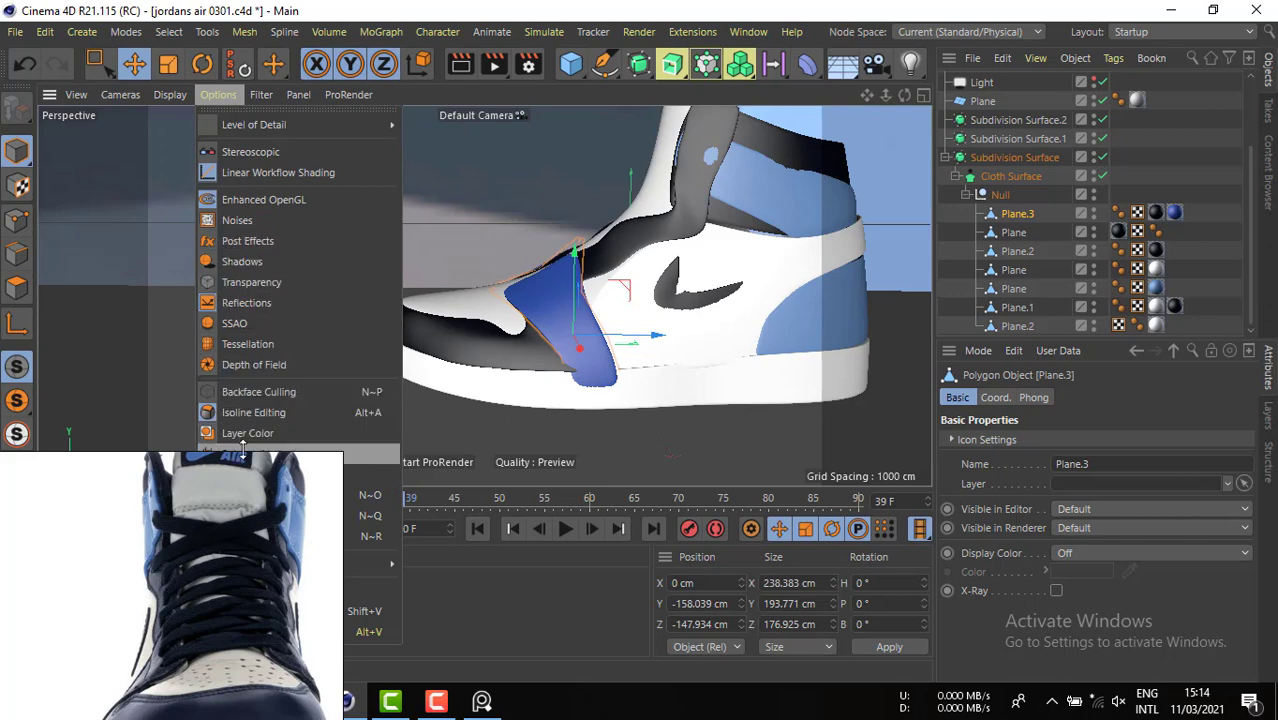
left_click(213, 608)
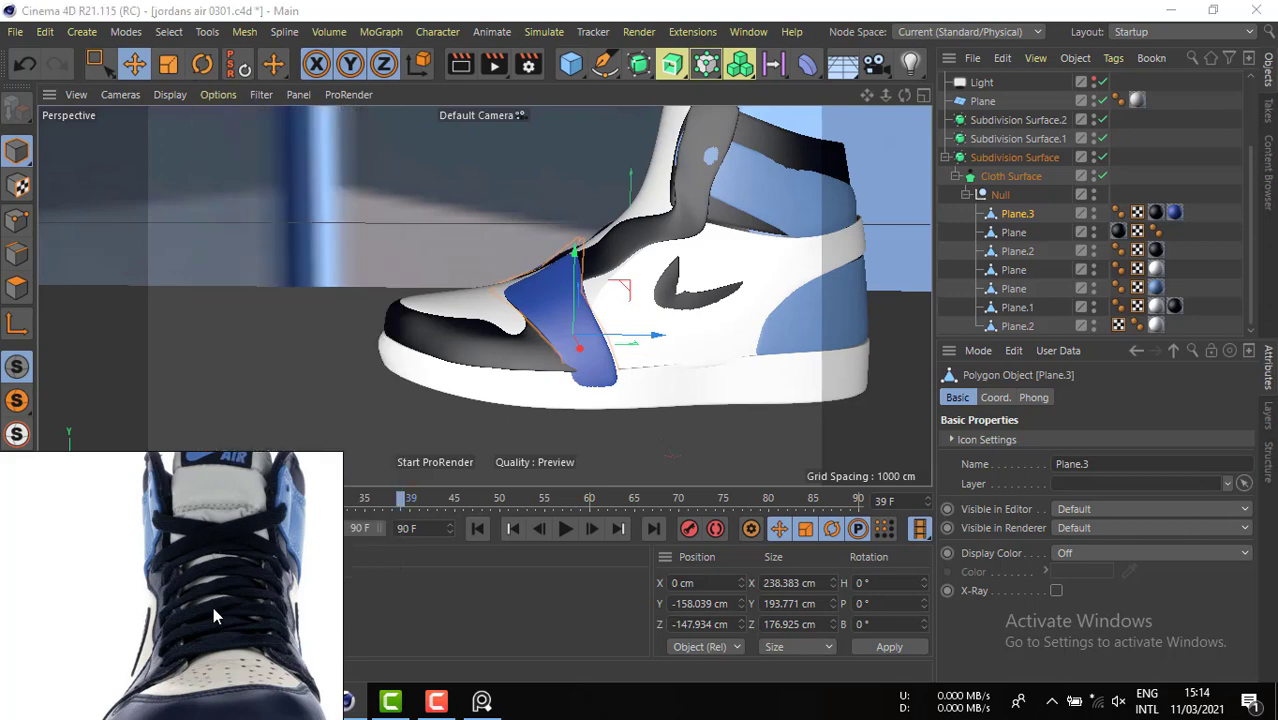
left_click(230, 99)
left_click(284, 513)
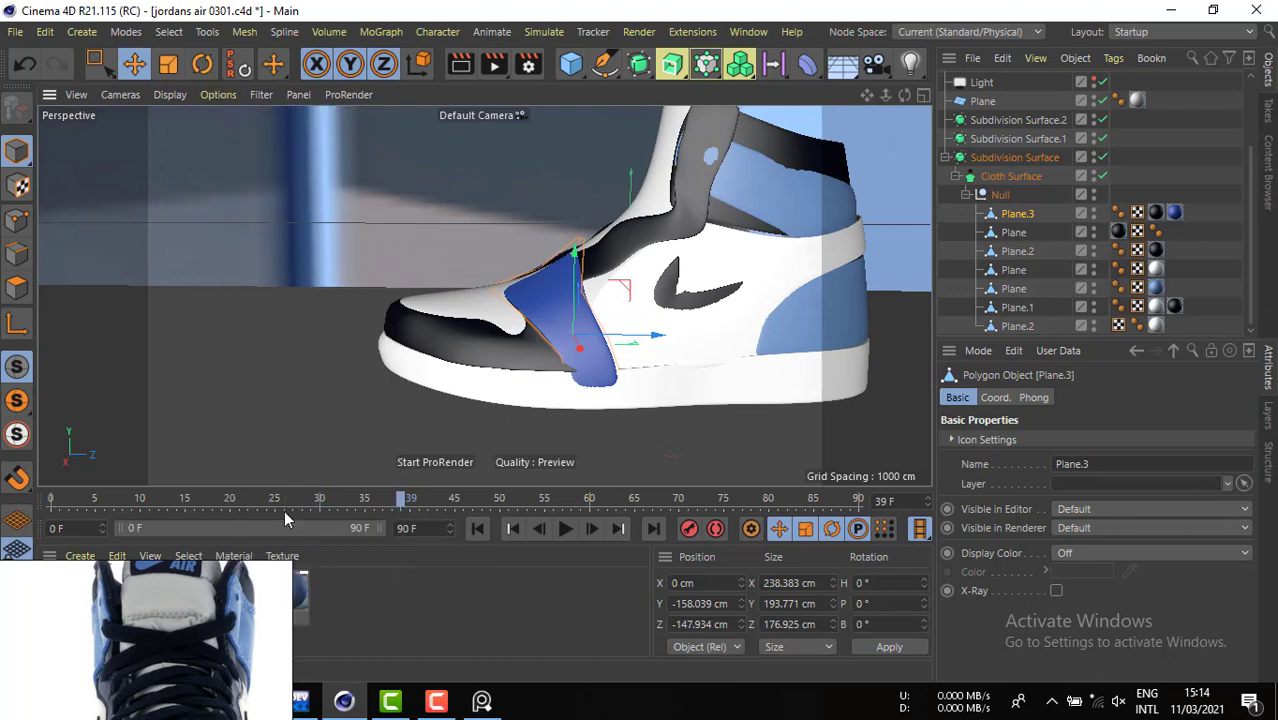
left_click_drag(774, 276, 832, 320, "alt")
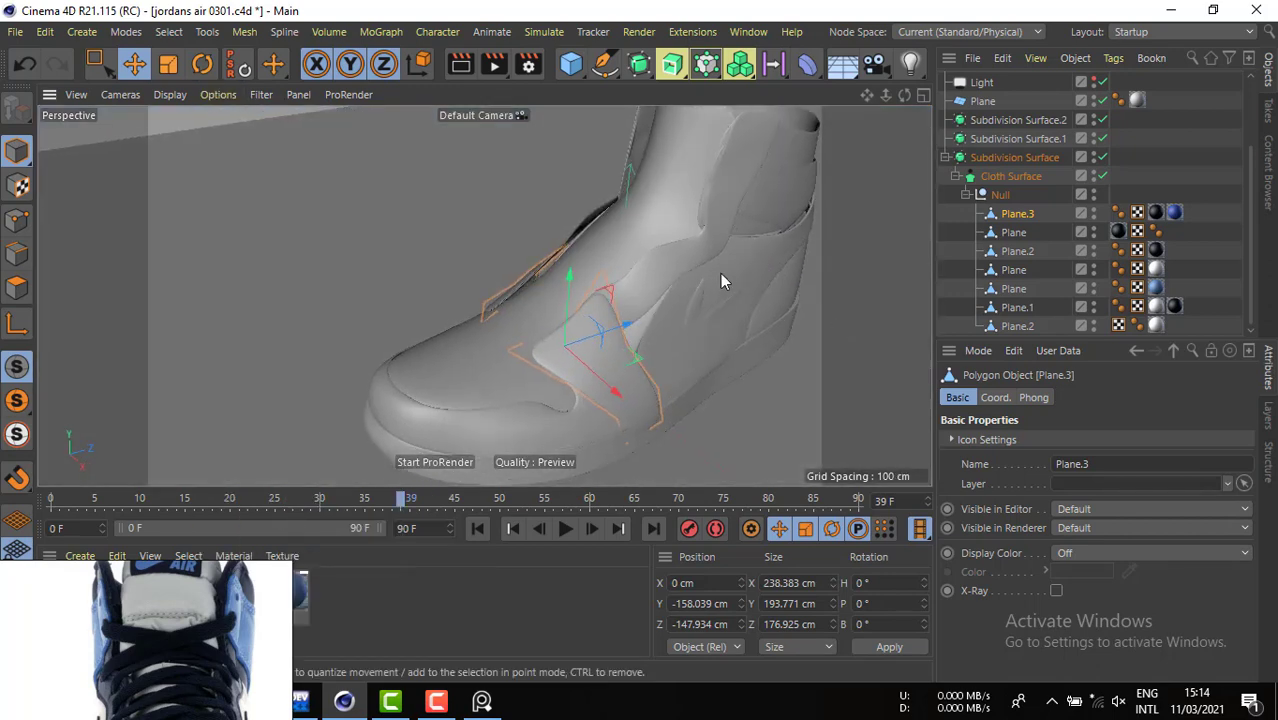
middle_click_drag(720, 273, 602, 242, "alt")
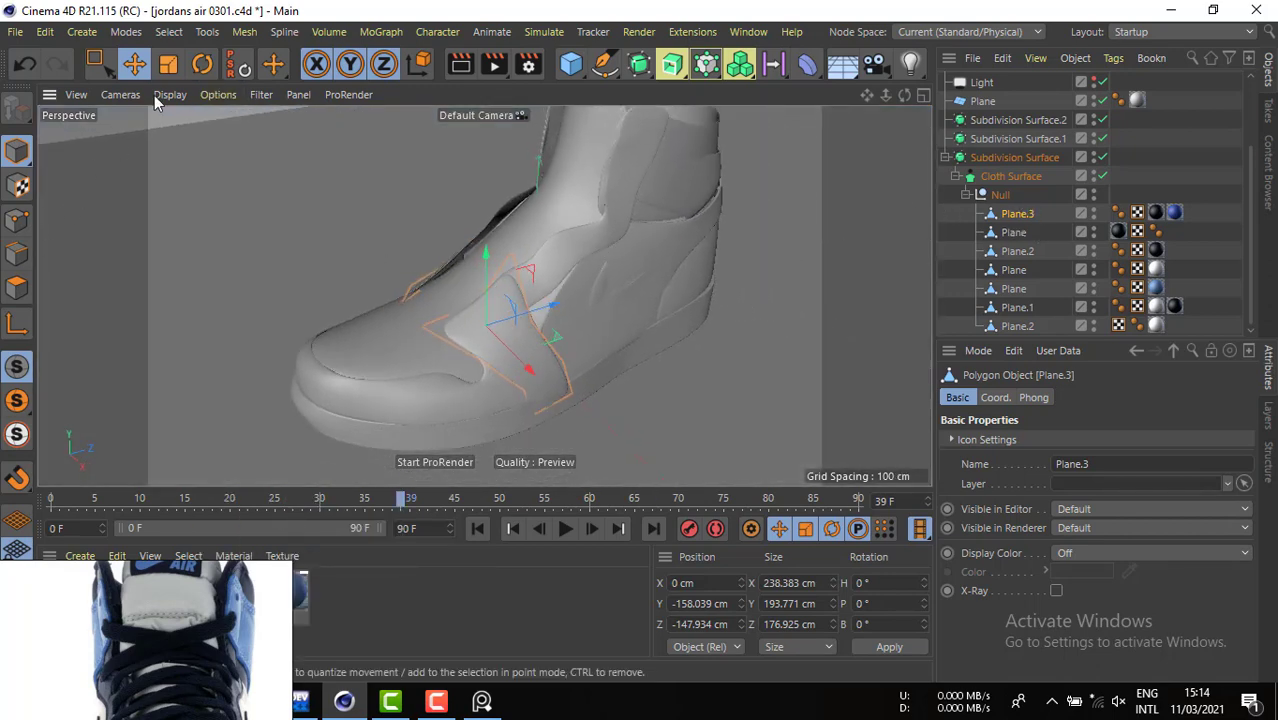
- Disable the Cloth Surface, switch to polygon editing, and select all seven Plane pieces together
left_click(1103, 176)
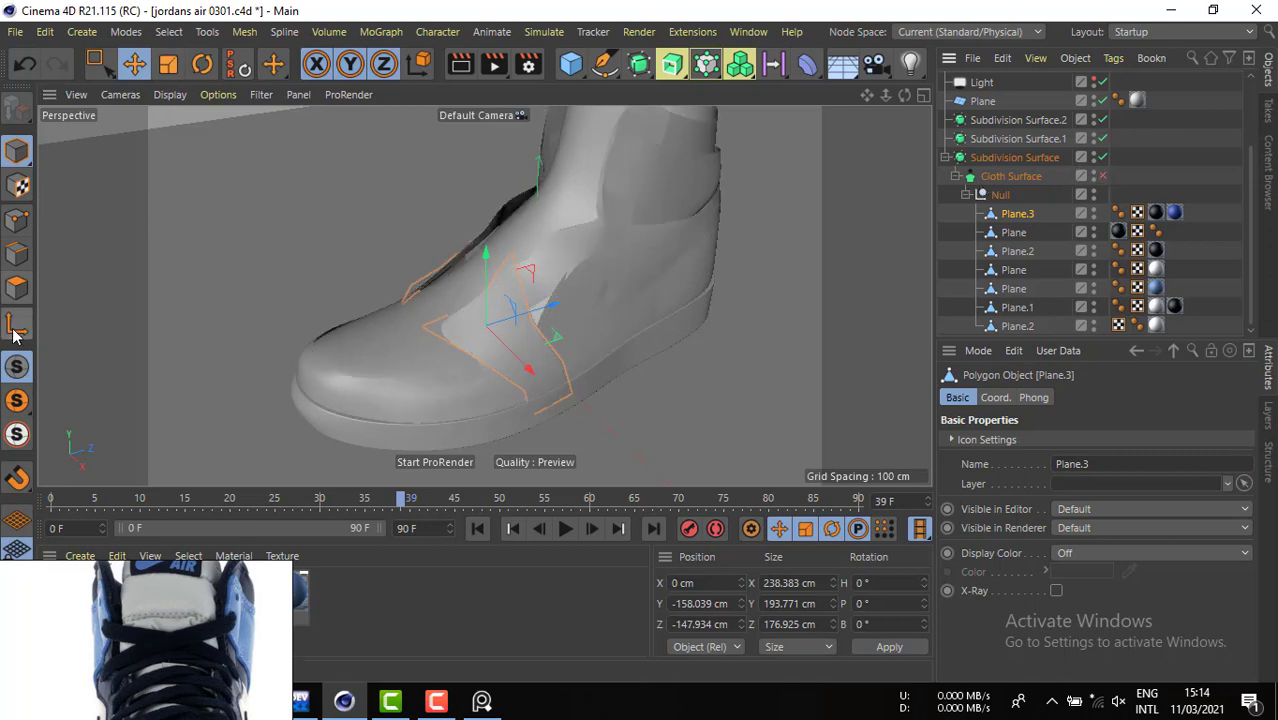
left_click(16, 288)
left_click(485, 362)
double_click(485, 362)
left_click_drag(396, 325, 785, 300, "alt")
double_click(345, 308)
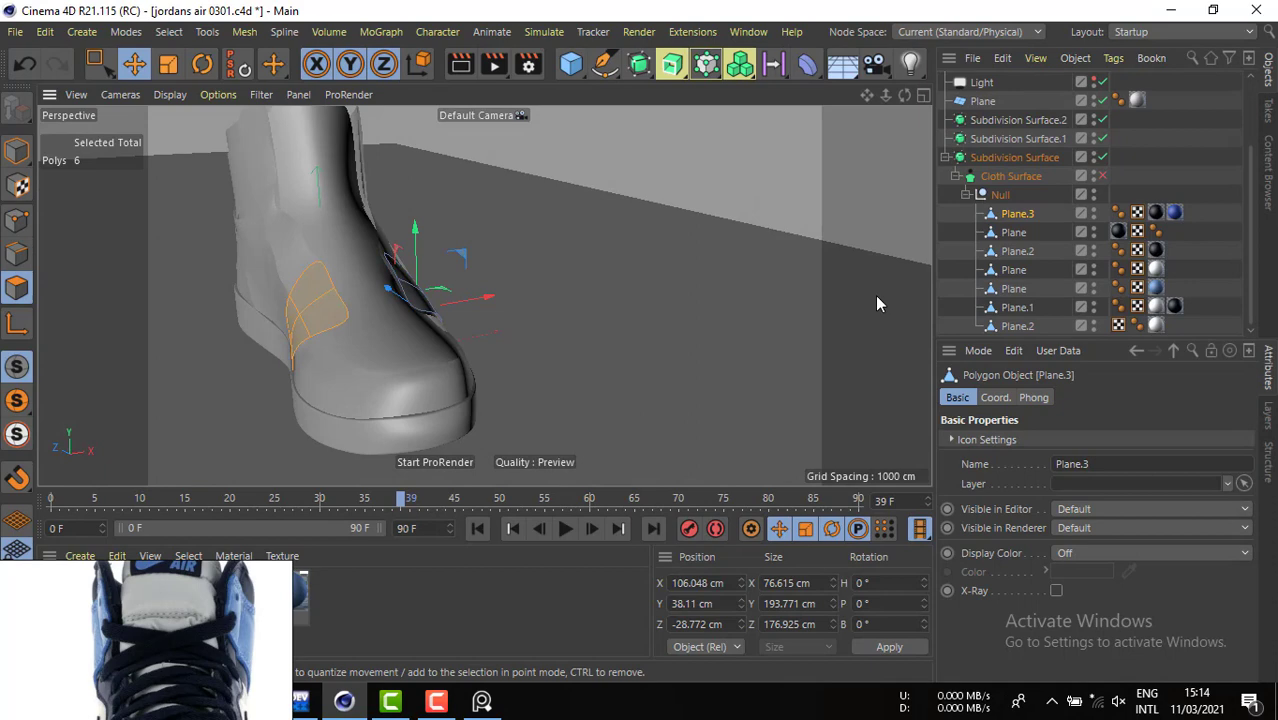
left_click(1010, 234)
key("ctrl+a")
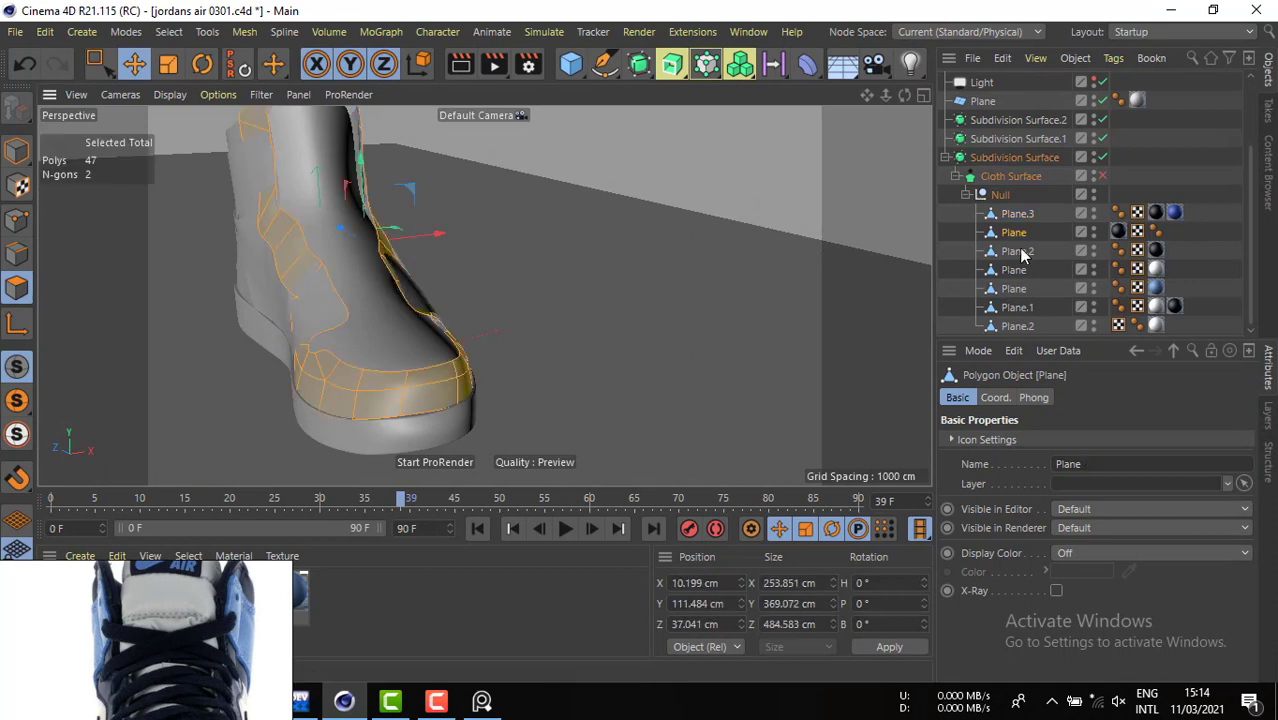
left_click(1017, 214)
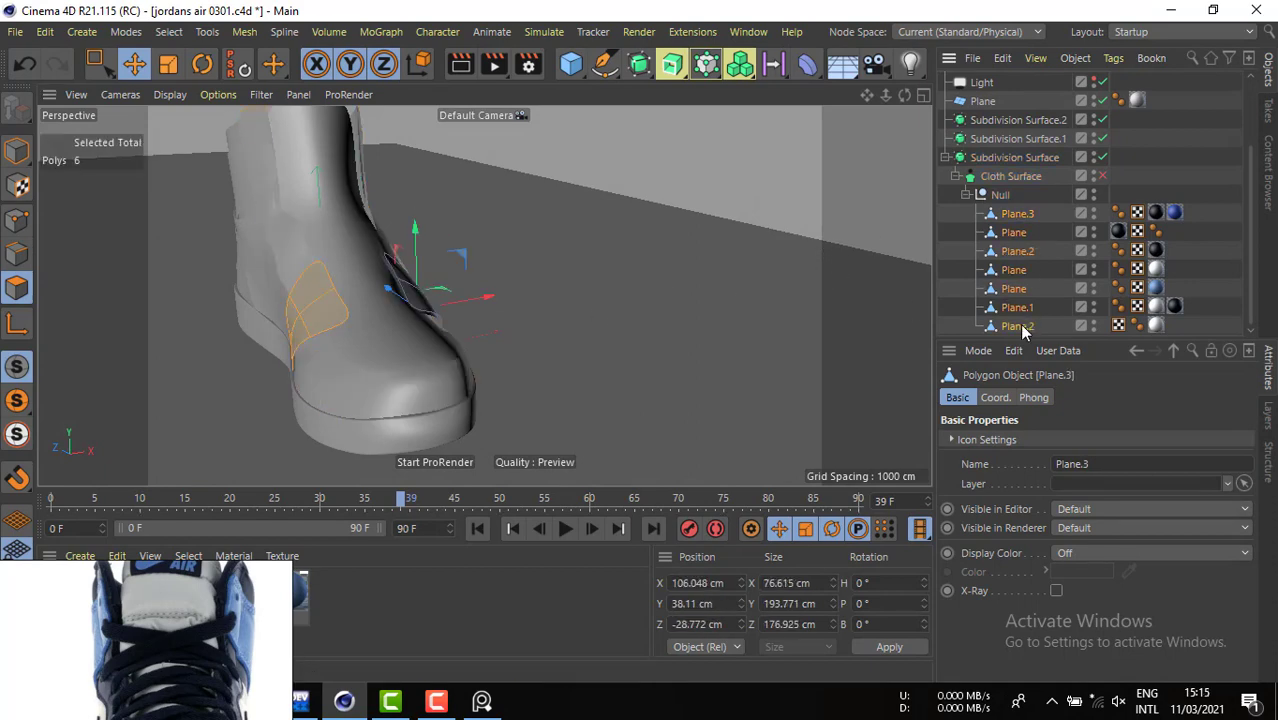
left_click(1017, 326, "shift")
- Reverse the normals of the polygons making up the sole, the swoosh and the light blue heel panel
left_click_drag(384, 289, 428, 395, "alt")
double_click(428, 393)
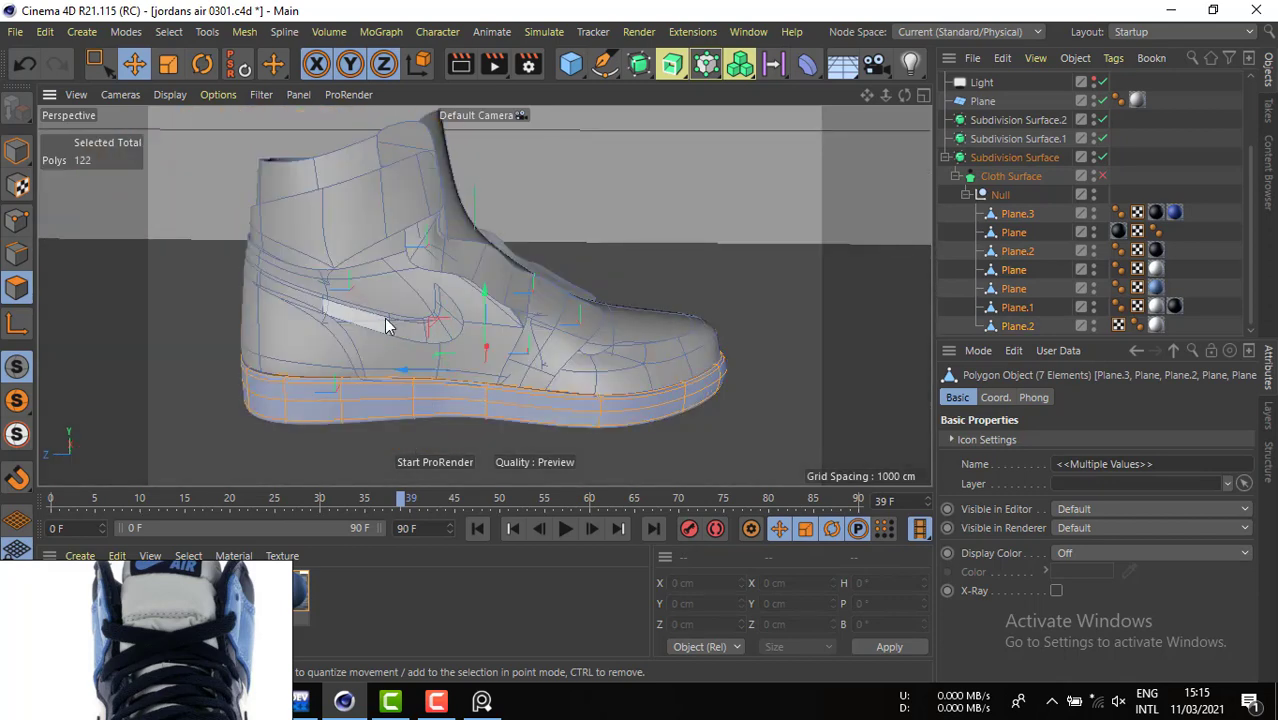
double_click(296, 341, "shift")
right_click(618, 250)
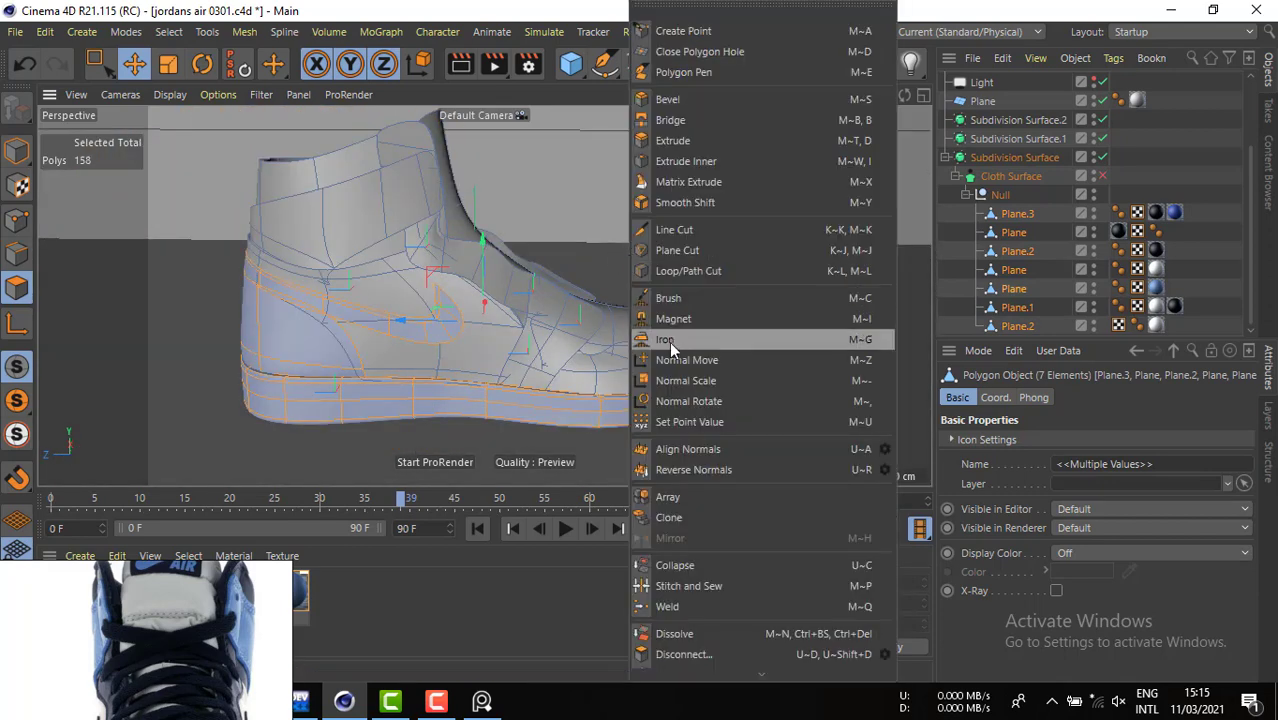
left_click(700, 469)
- Reverse the normals of all polygons of the light blue ankle strap
left_click(376, 216)
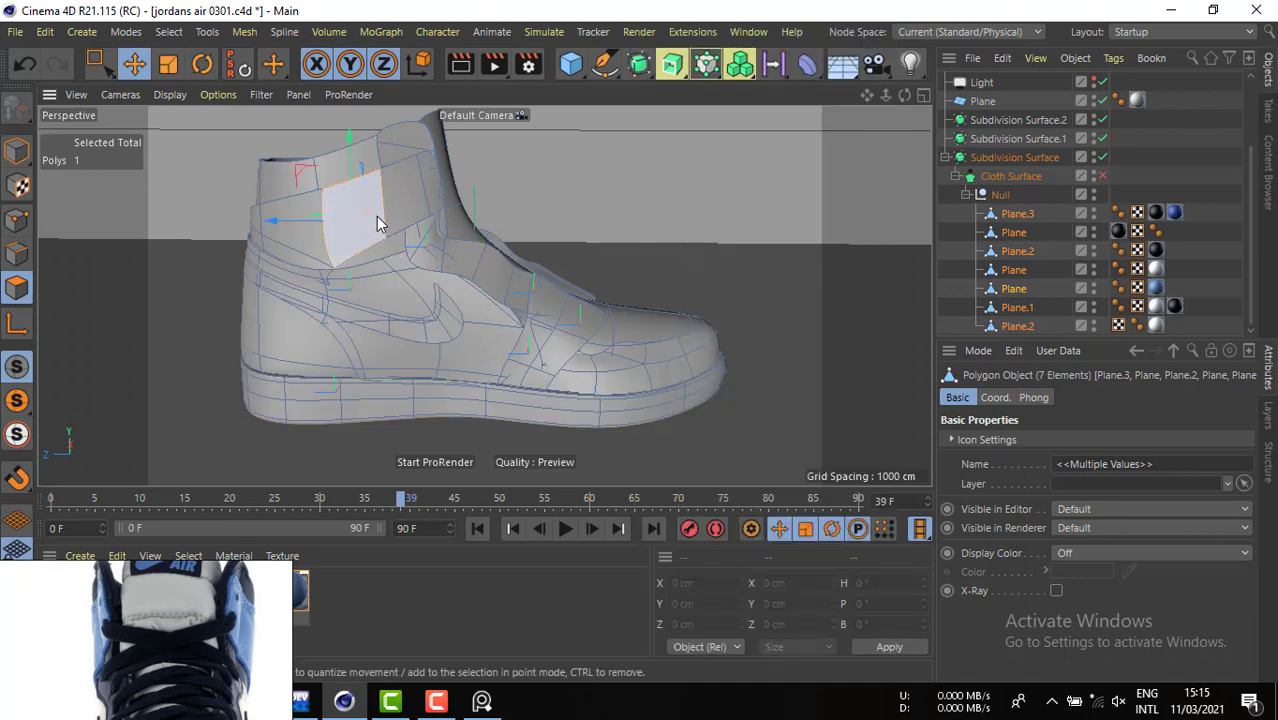
double_click(376, 216)
right_click(613, 247)
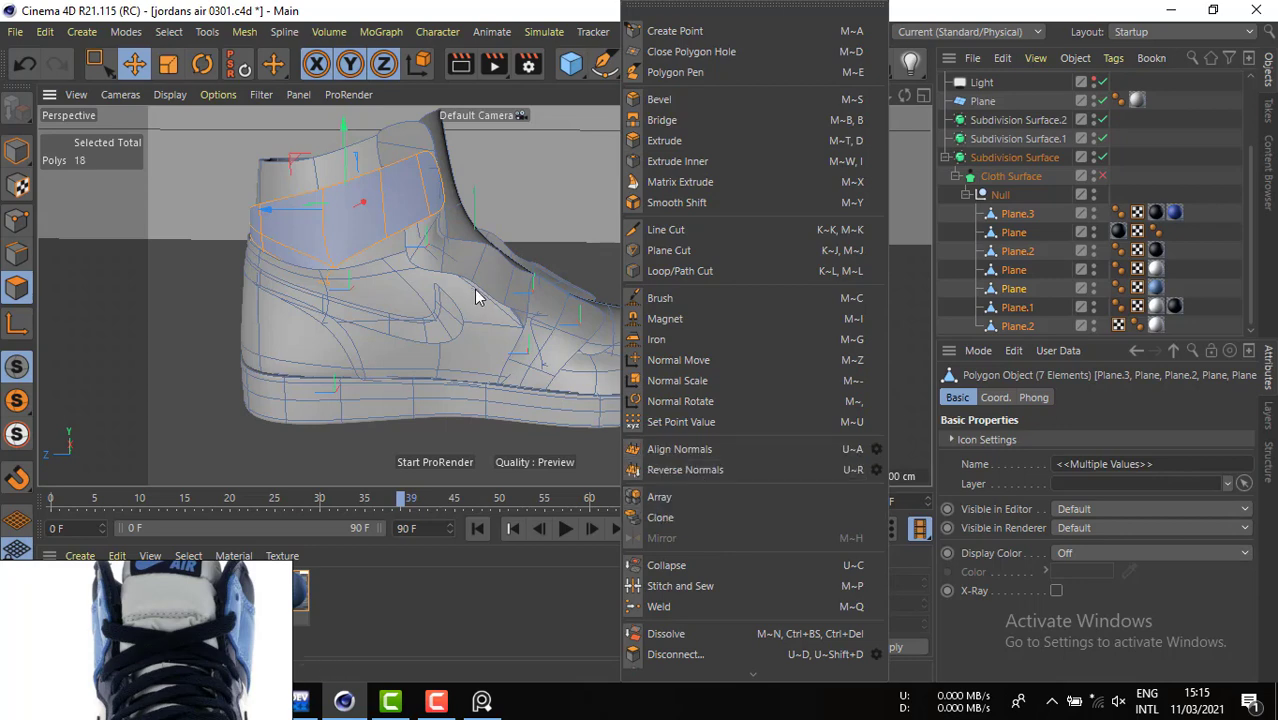
left_click(721, 470)
- Select all polygons to check that their normals match, and re-enable the Cloth Surface to view the thickened pieces
key("ctrl+a")
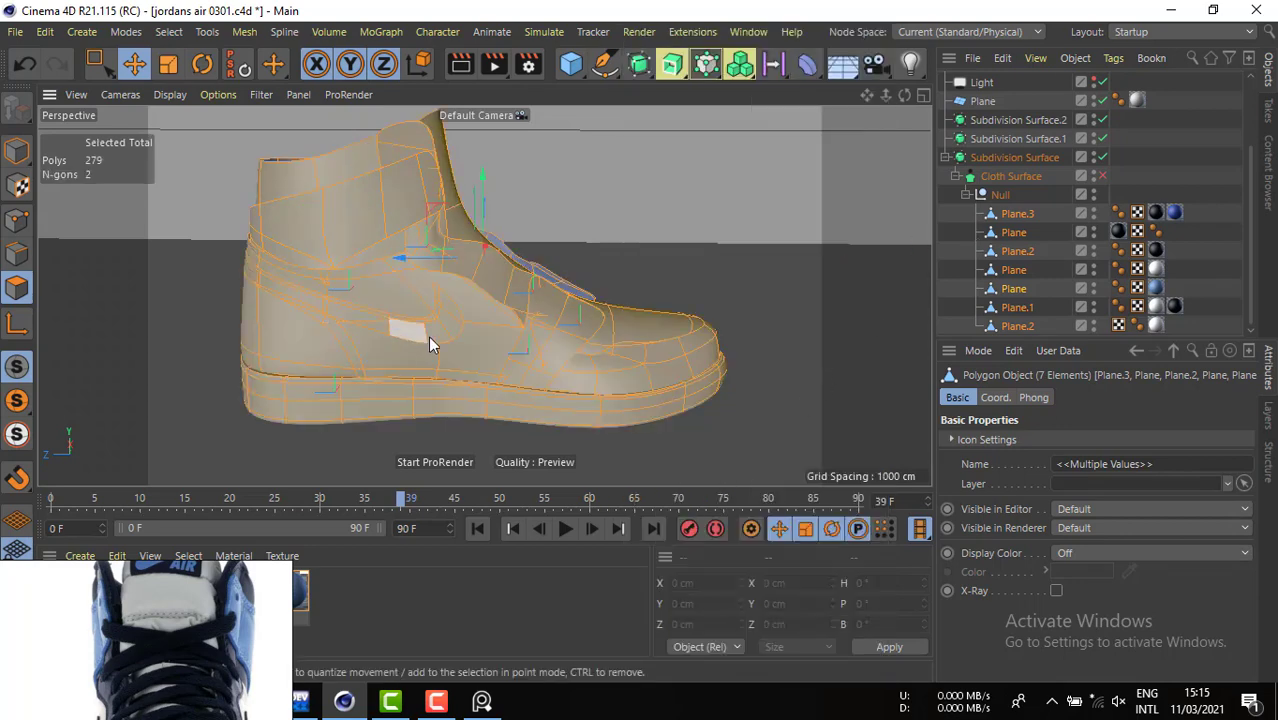
left_click_drag(405, 339, 686, 296, "alt")
left_click(1101, 176)
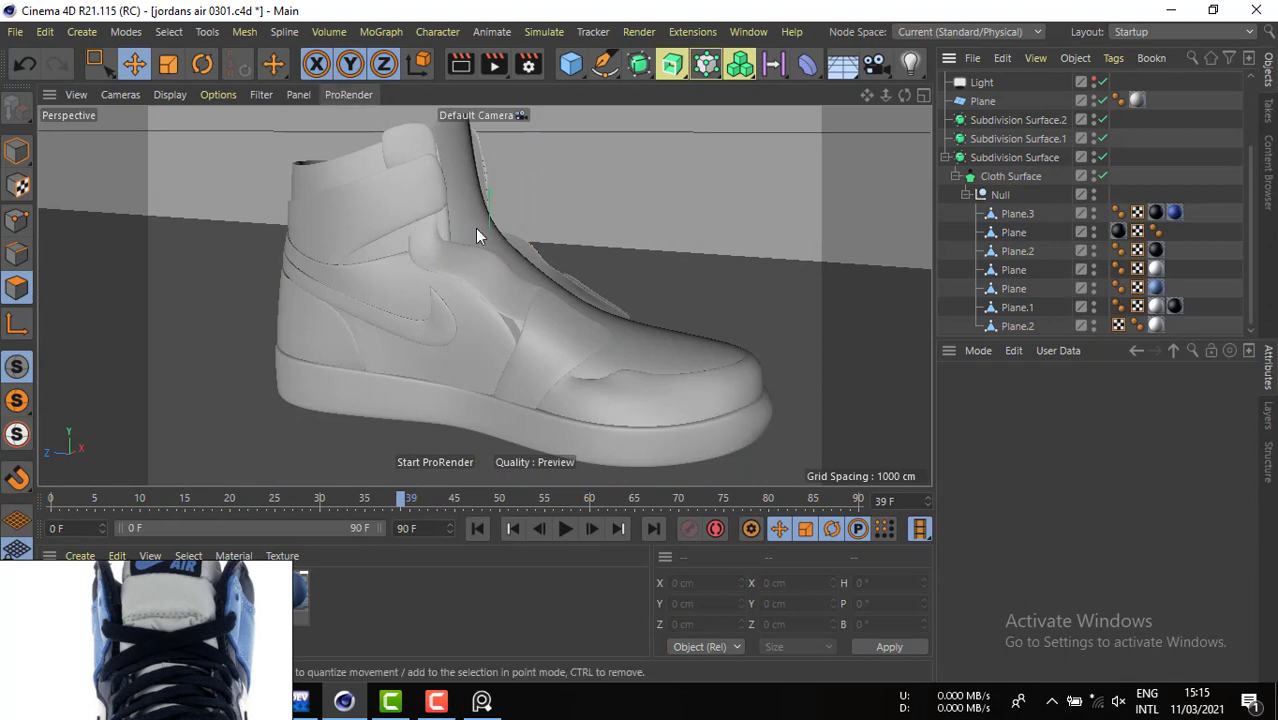
left_click_drag(551, 328, 891, 380, "alt")
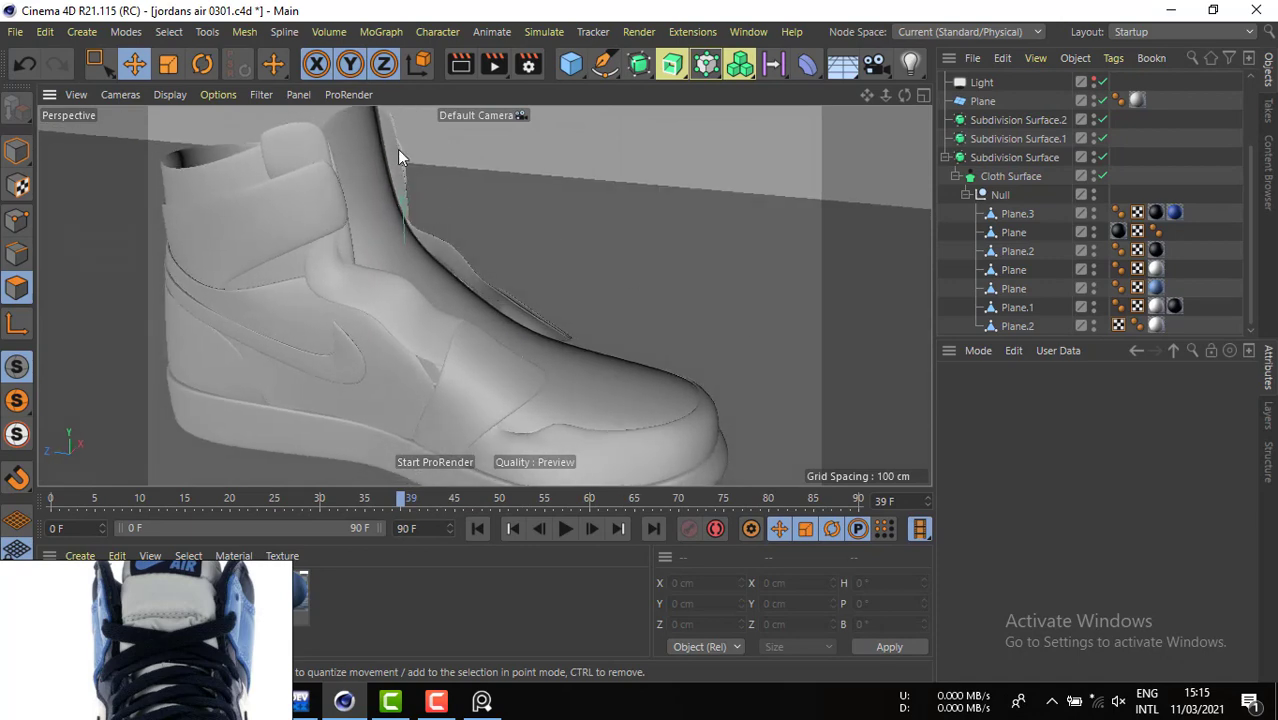
- Turn the material display back on in the Perspective view to see the shoe in colour
left_click(271, 94)
left_click(473, 5)
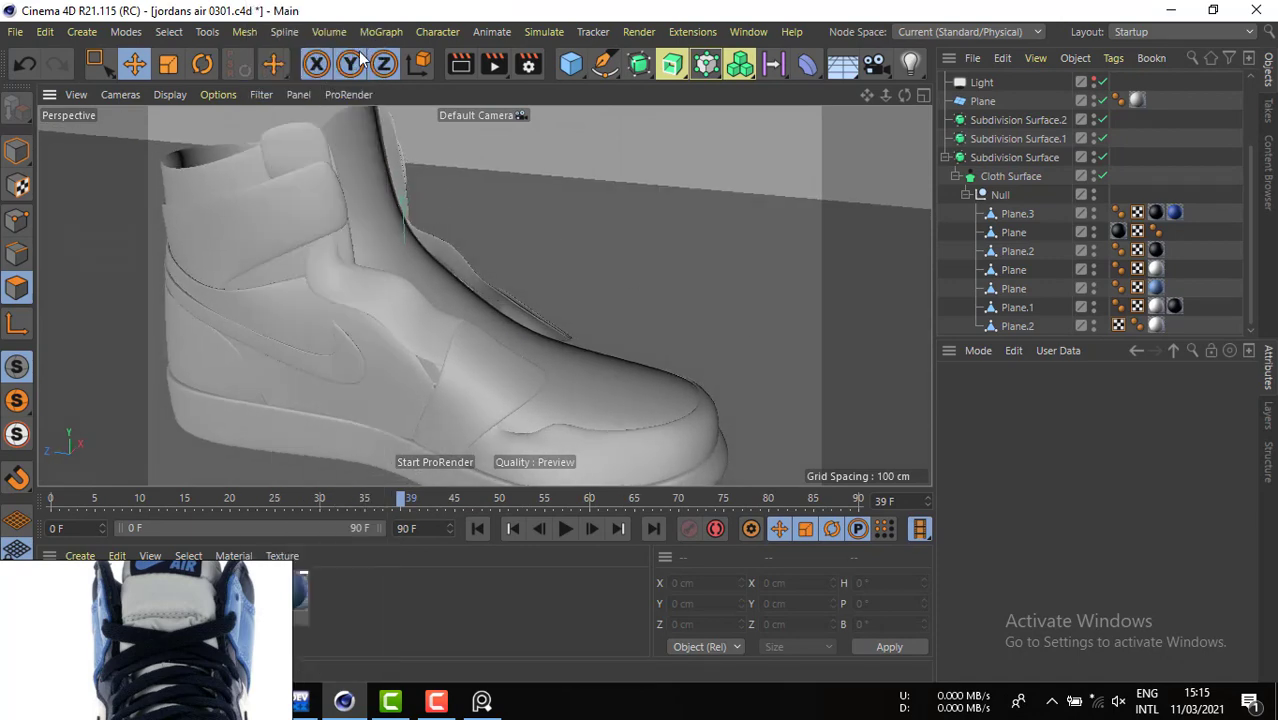
left_click(220, 95)
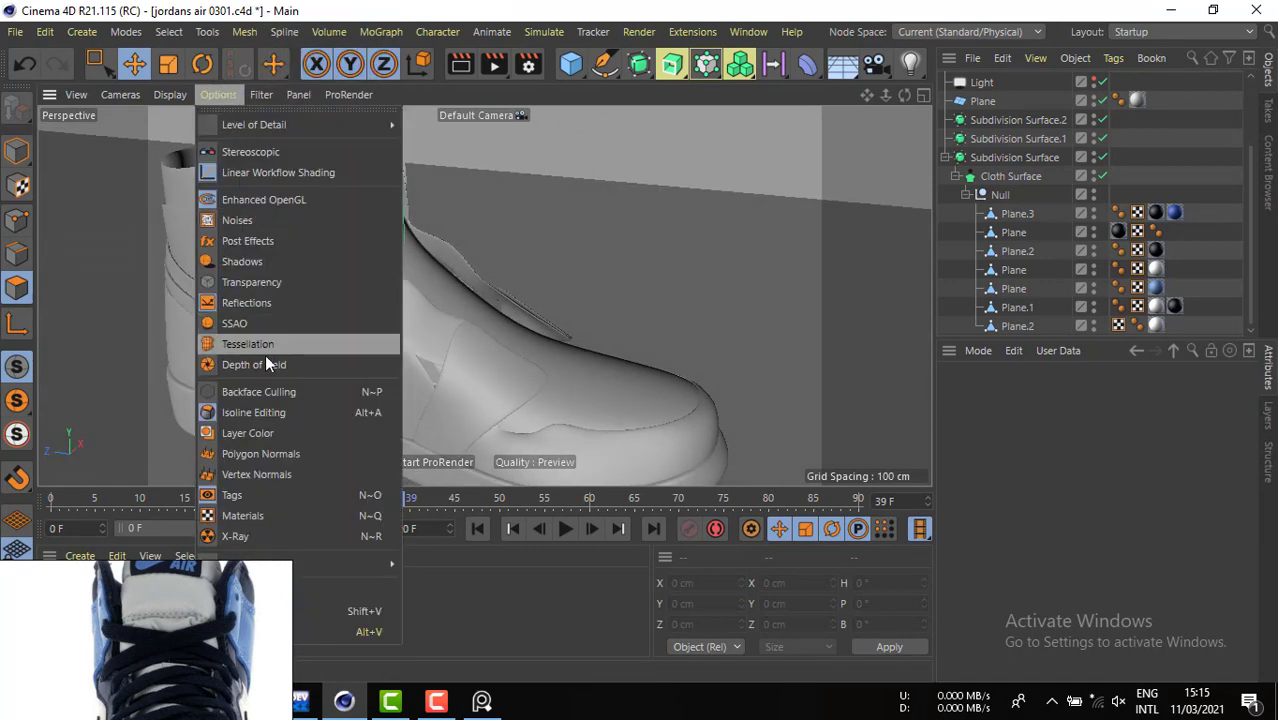
left_click(249, 518)
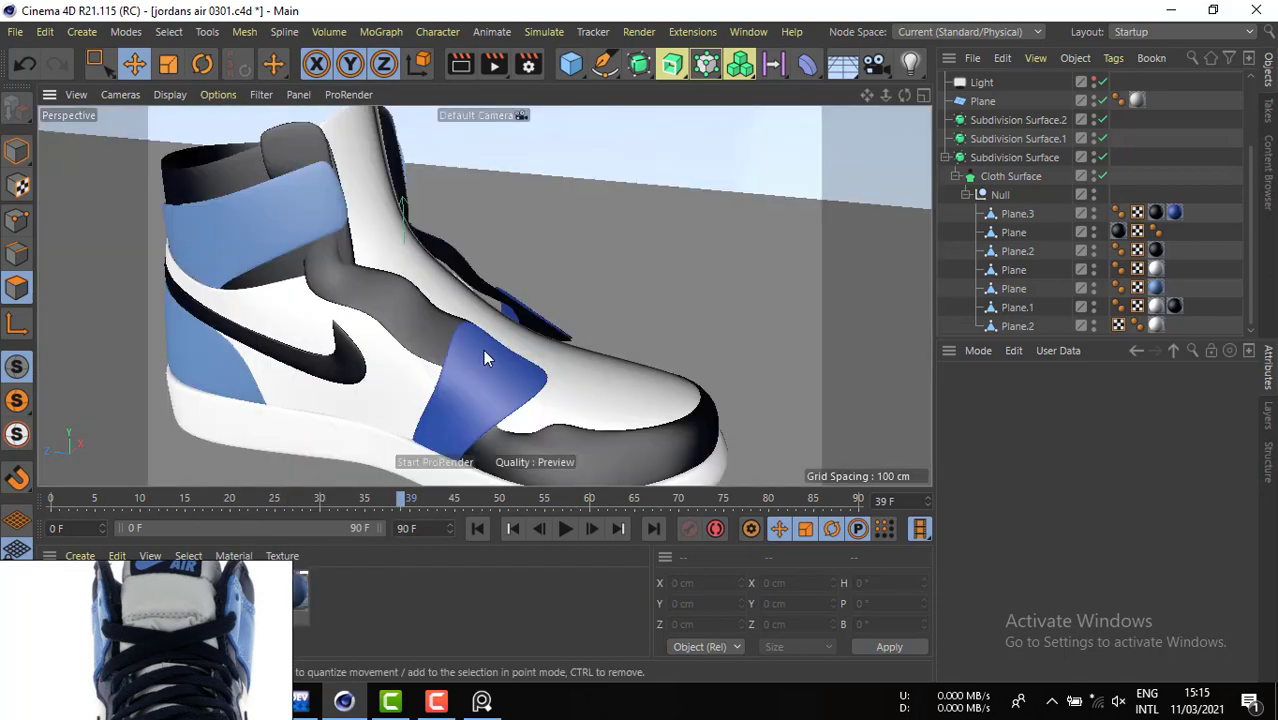
left_click_drag(485, 354, 362, 275, "alt")
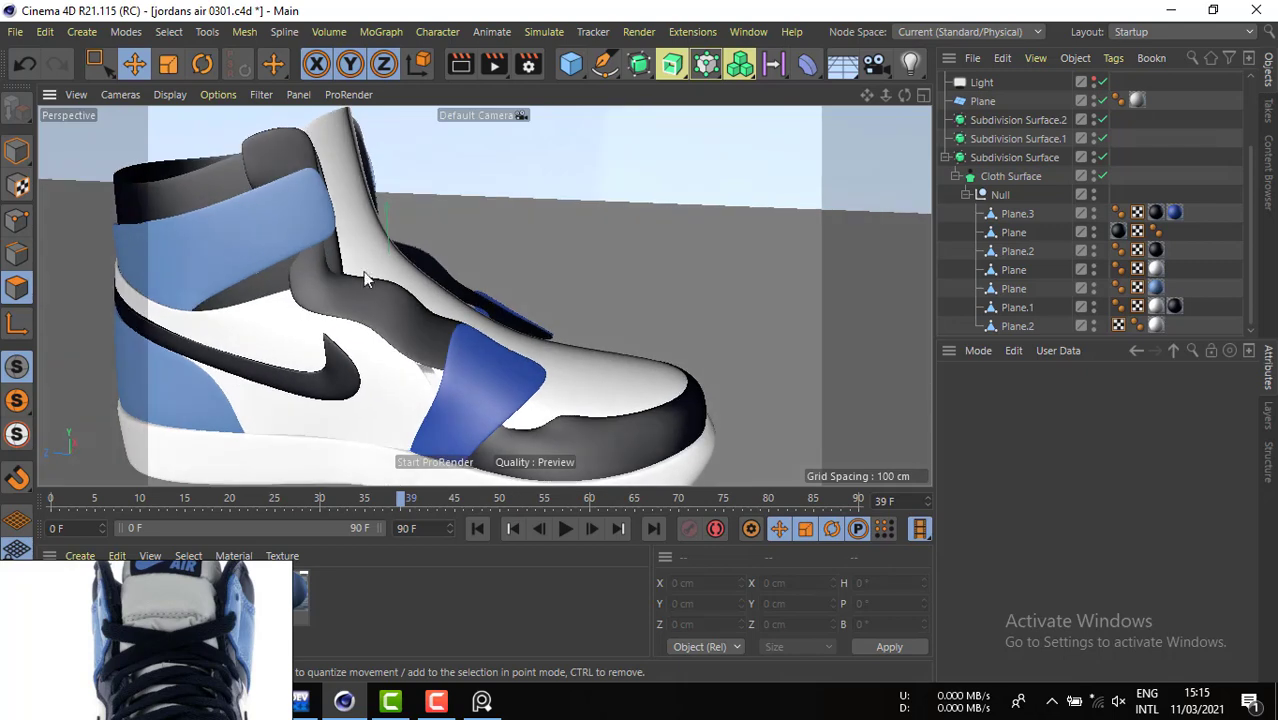
- Disable the Cloth Surface and open the dark overlay Plane for point editing with Rectangle Selection
left_click(1013, 233)
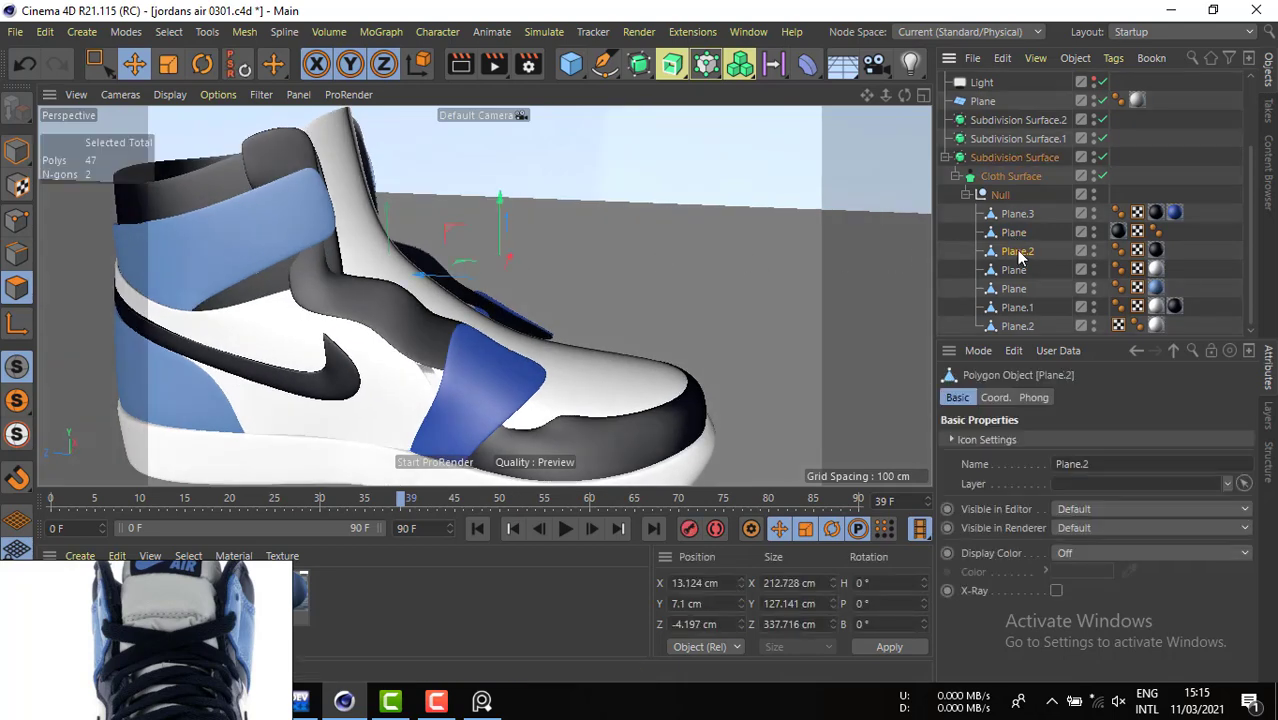
left_click(1012, 270)
left_click(1102, 177)
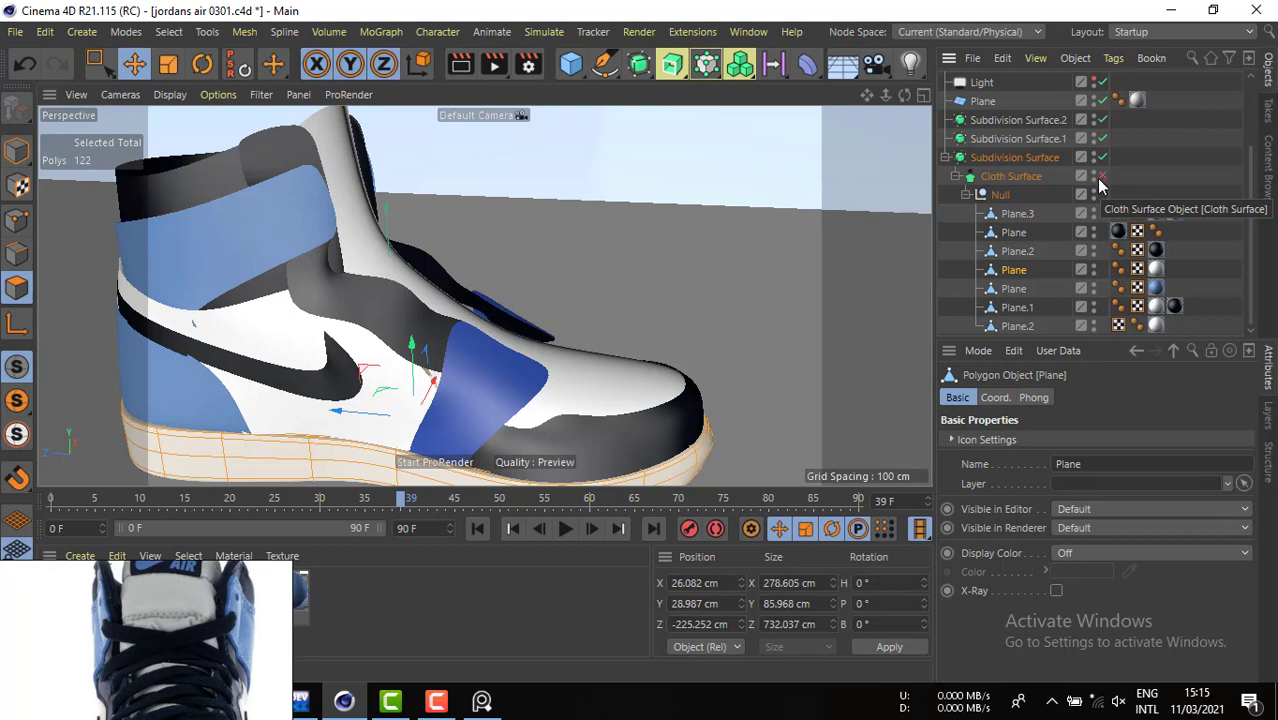
left_click(1015, 251)
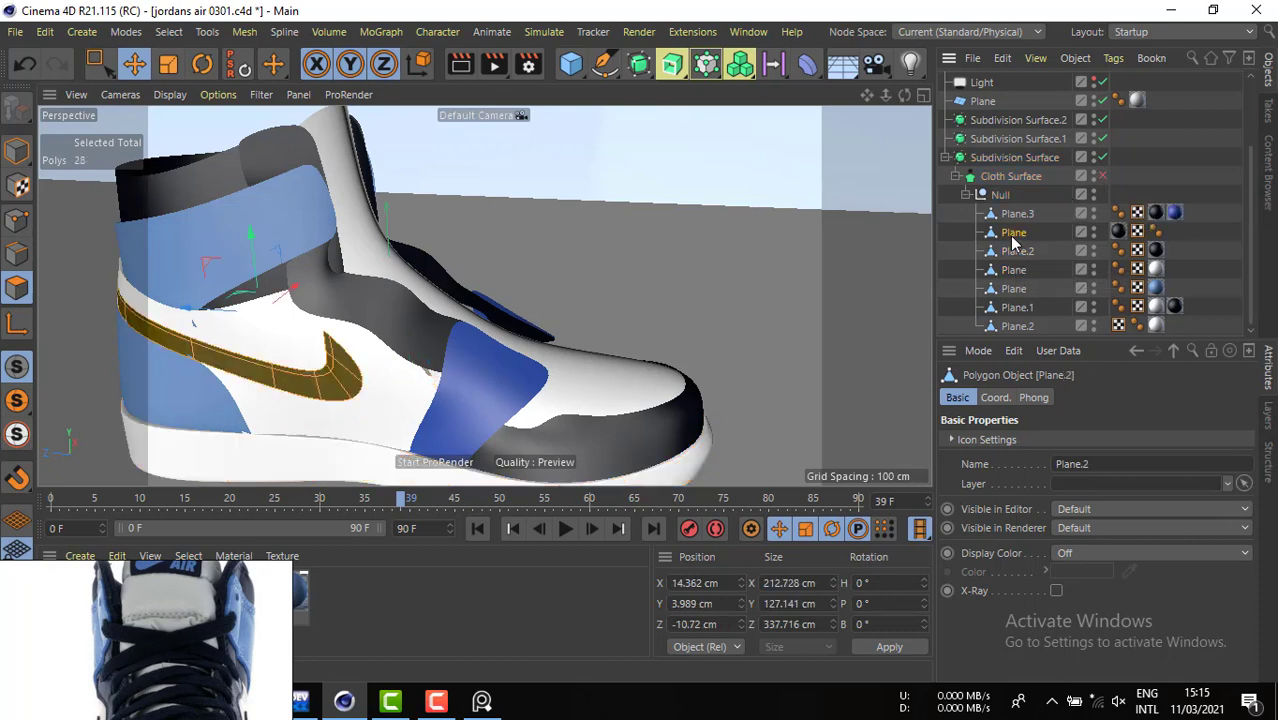
left_click(1013, 231)
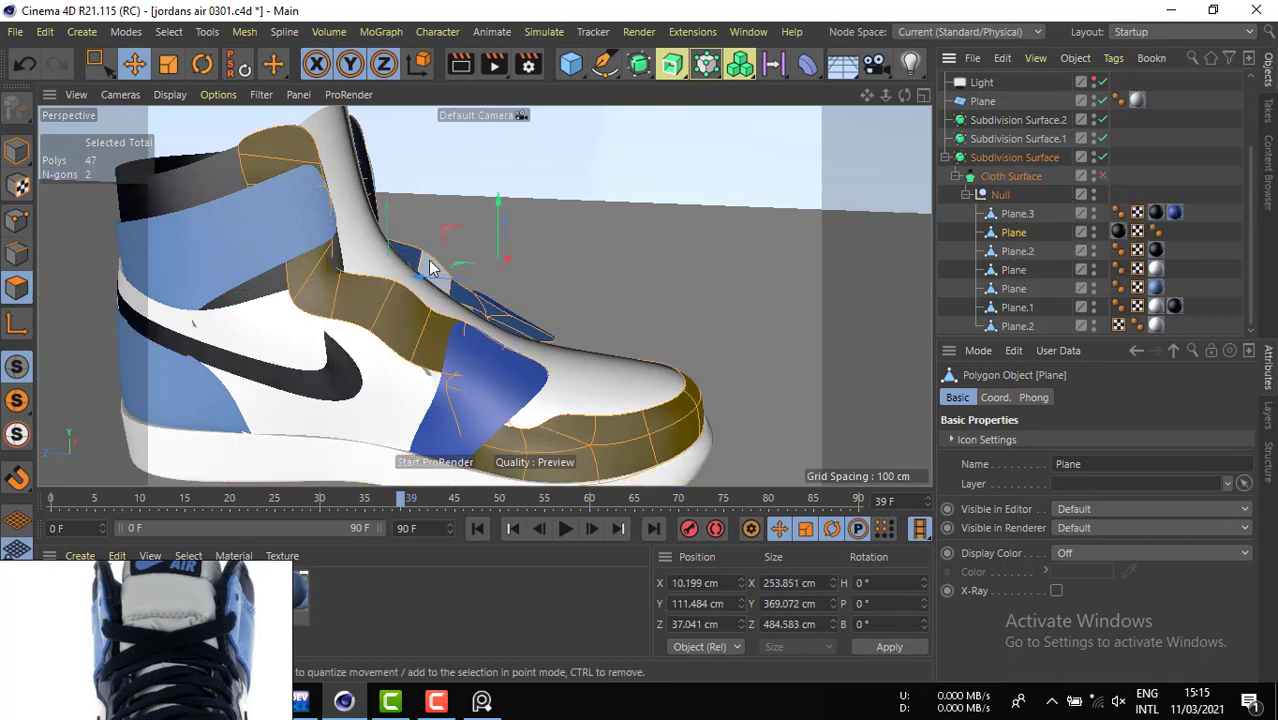
left_click(14, 220)
key("0")
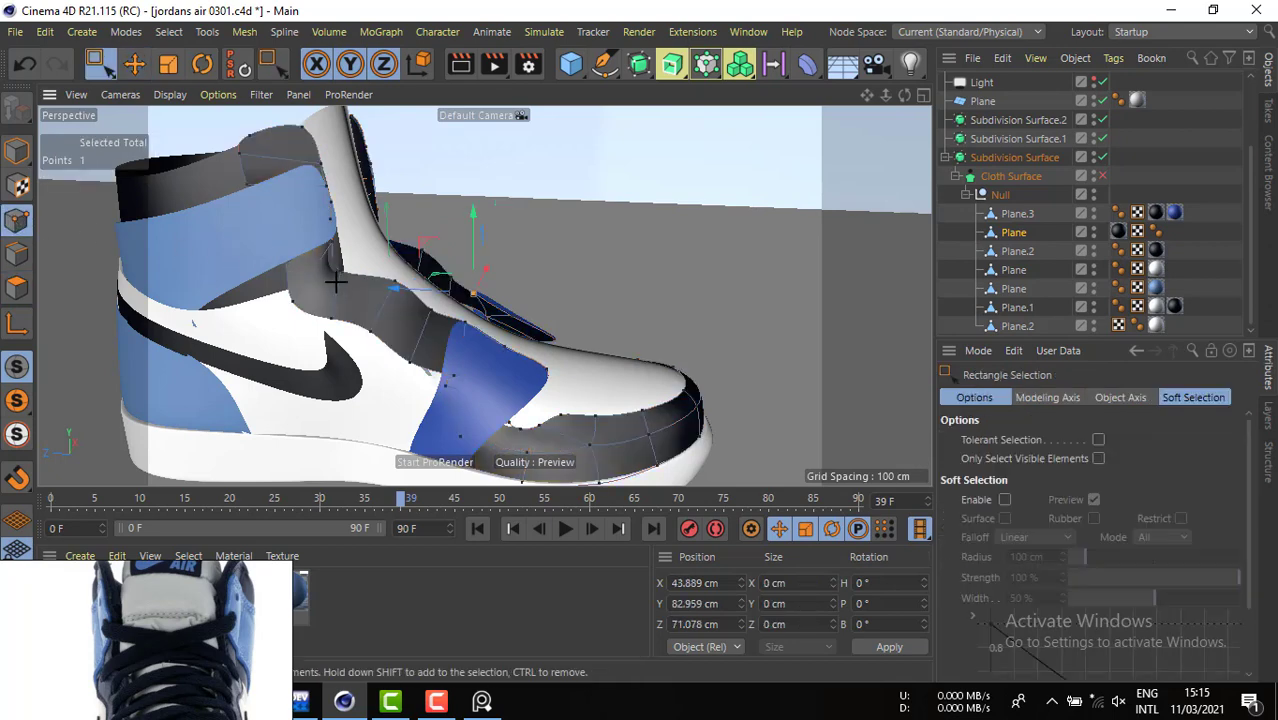
- Select the two points on the dark overlay's front edge just below the light blue strap and re-enable the Cloth Surface
left_click(336, 254)
left_click_drag(338, 238, 322, 250)
key("ctrl+z")
key("ctrl+z")
scroll(312, 252, "up", 5)
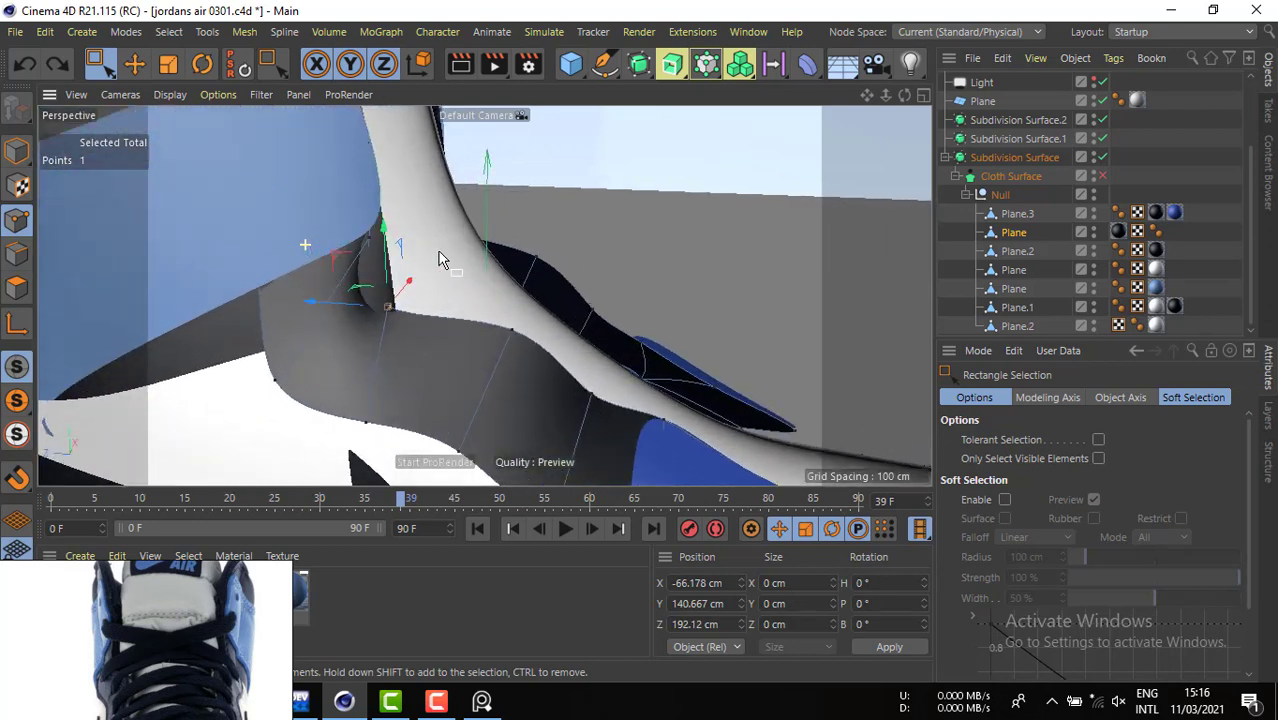
left_click_drag(403, 248, 395, 285, "shift")
key("ctrl+z")
left_click(1102, 176)
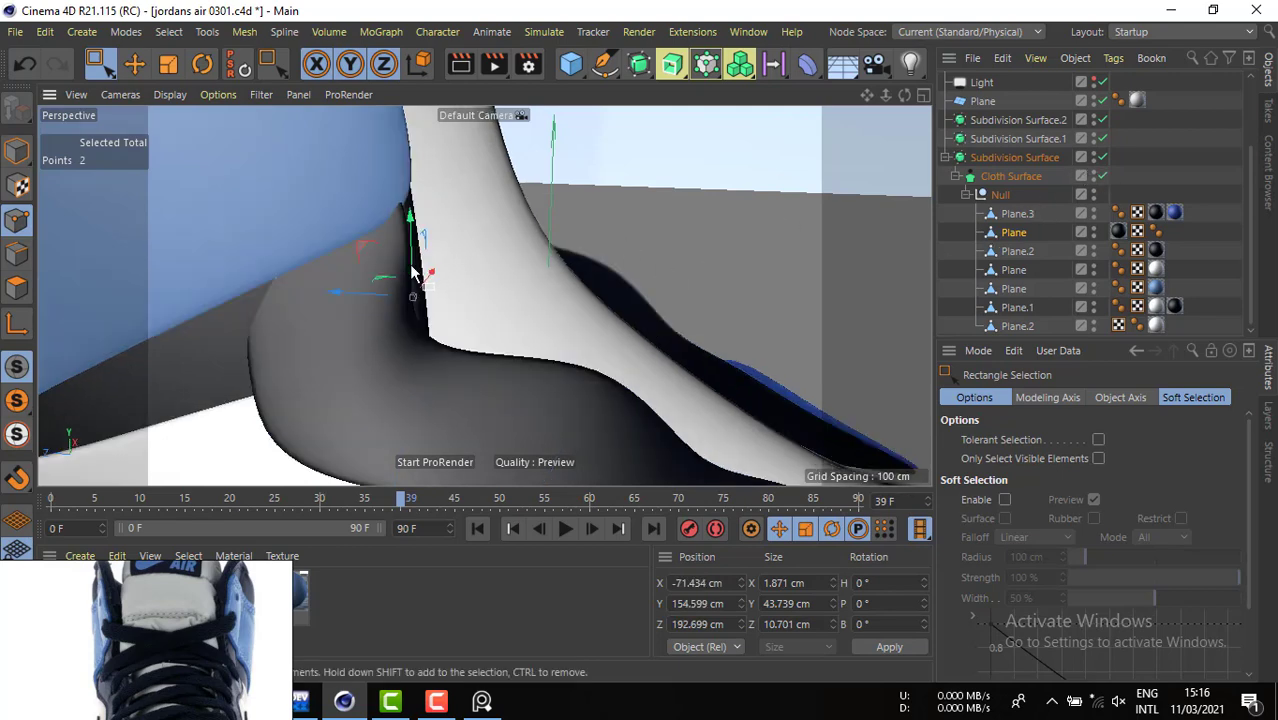
- Move the two selected overlay edge points to X -70.59 cm and Z 191.02 cm
left_click_drag(478, 259, 374, 296, "alt")
left_click_drag(467, 301, 472, 301)
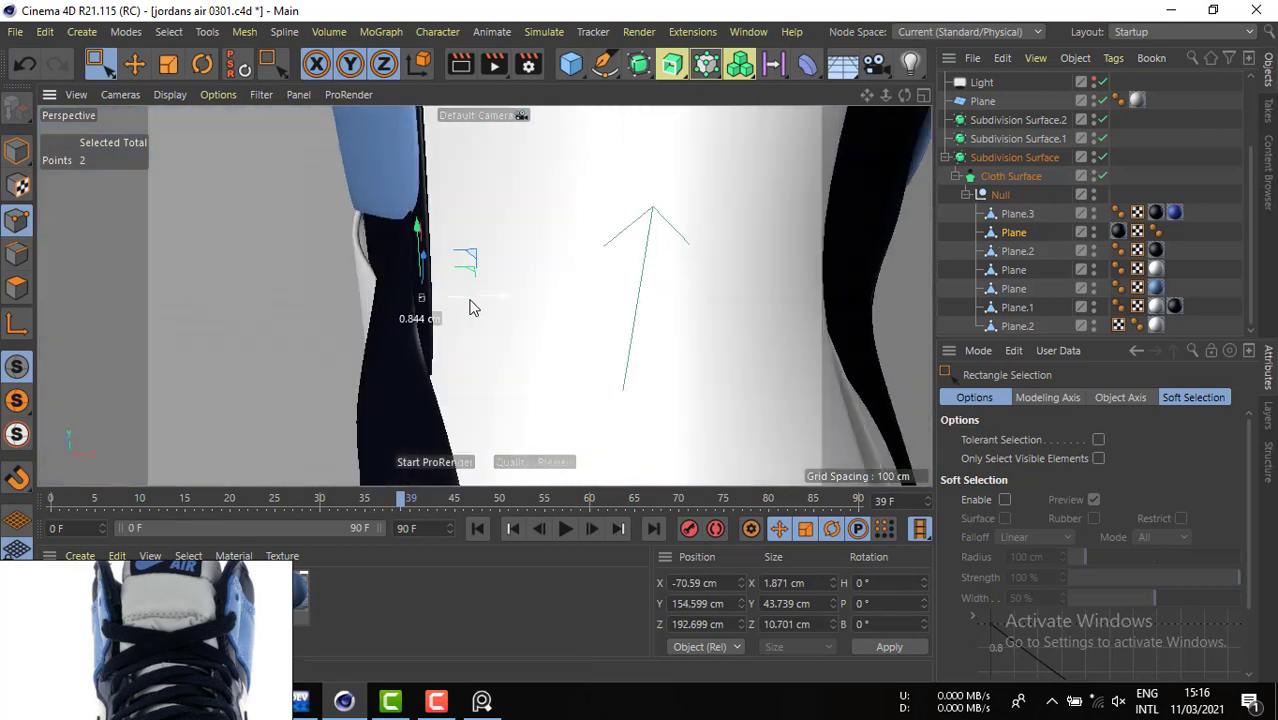
left_click_drag(391, 305, 645, 259, "alt")
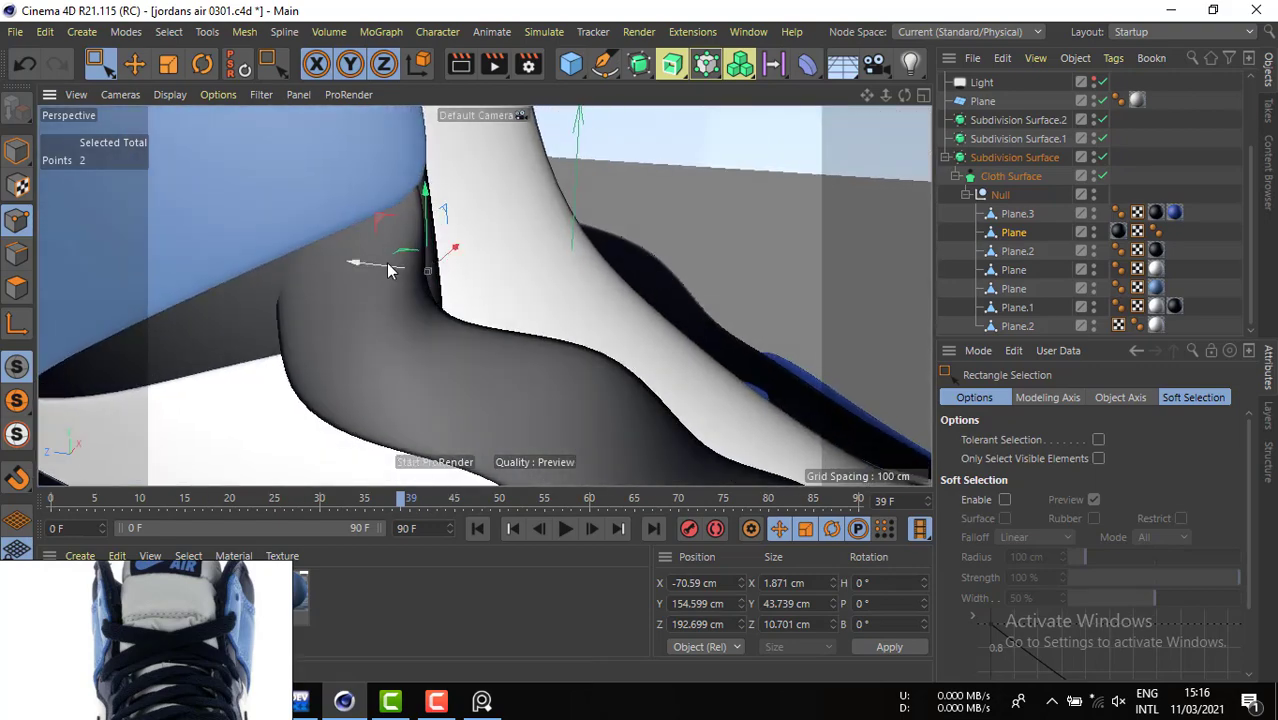
left_click_drag(388, 265, 395, 267)
- On the shoe's opposite side, select four dark overlay points beside the ankle strap and nudge them to about X 71.9, Y 220.1, Z 198 cm
scroll(372, 265, "down", 6)
left_click_drag(700, 262, 475, 316, "alt")
scroll(578, 300, "up", 5)
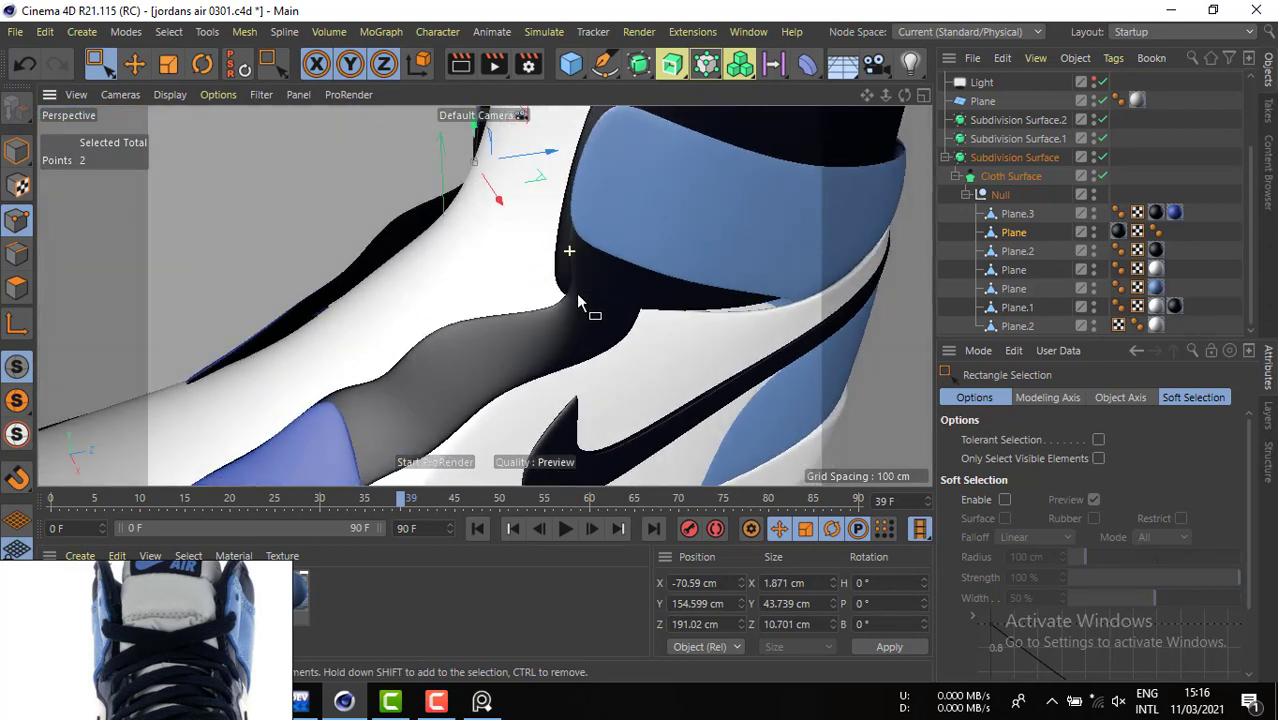
left_click_drag(578, 296, 592, 222, "alt")
left_click_drag(575, 241, 520, 308)
left_click_drag(603, 236, 521, 118)
middle_click_drag(604, 209, 515, 258, "alt")
left_click_drag(515, 256, 470, 262, "alt")
left_click_drag(421, 172, 620, 262)
left_click_drag(541, 238, 535, 236)
left_click_drag(533, 237, 528, 237)
- Examine the coloured shoe from both sides and the front for gaps between the overlay, strap, royal blue panel and side piece
left_click_drag(496, 262, 765, 305, "alt")
right_click_drag(765, 305, 354, 250, "alt")
left_click_drag(449, 288, 643, 262, "alt")
scroll(645, 262, "up", 10)
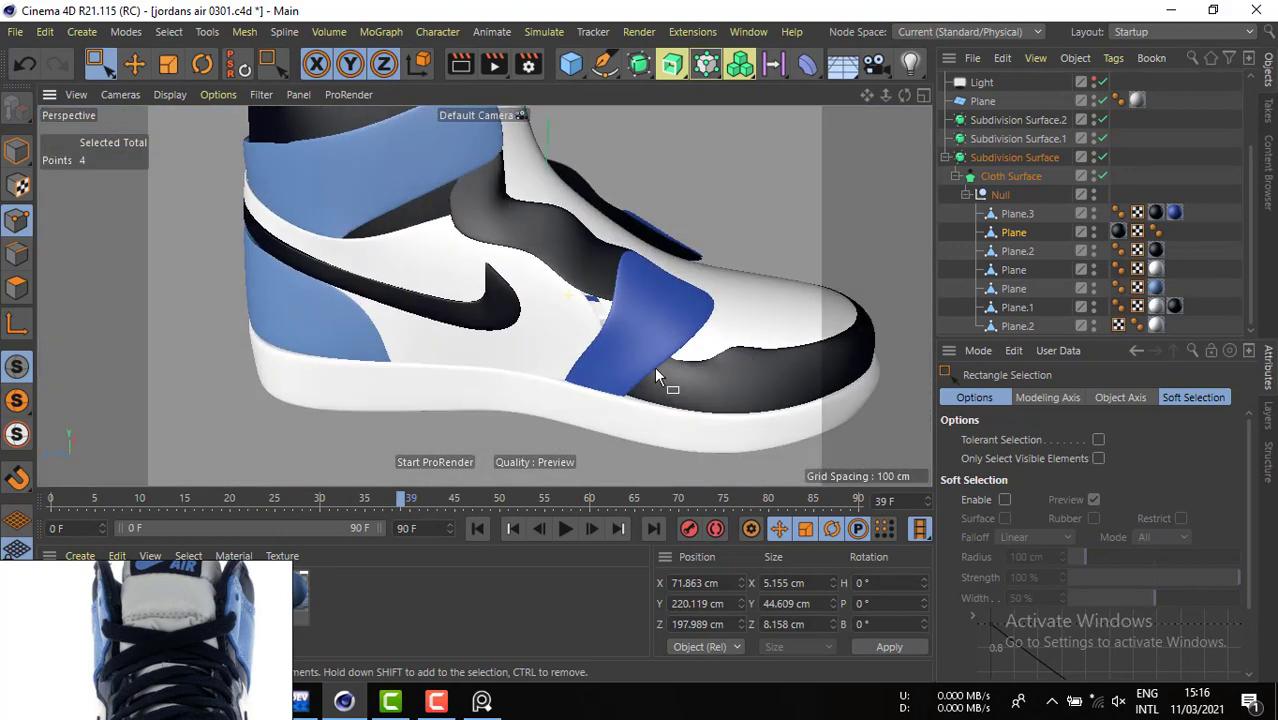
left_click_drag(656, 376, 760, 250, "alt")
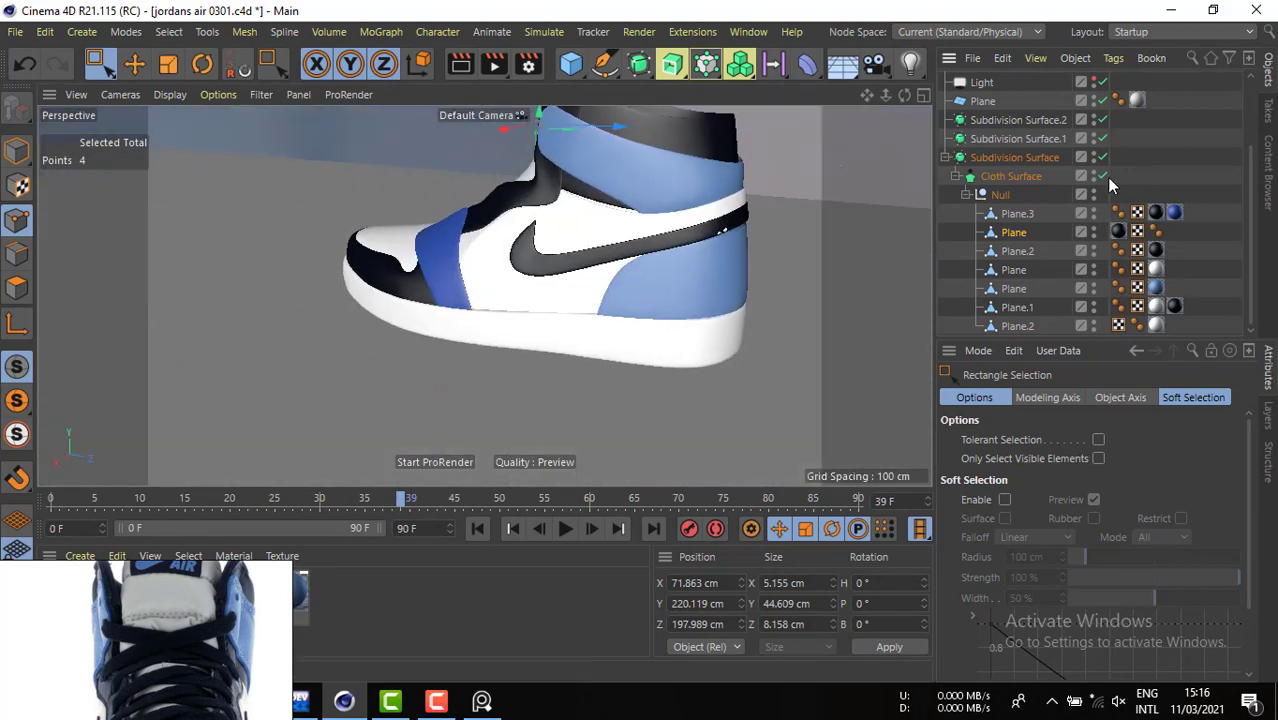
left_click(1109, 179)
left_click_drag(613, 245, 739, 241, "alt")
right_click_drag(508, 222, 585, 250, "alt")
left_click_drag(585, 250, 593, 309, "alt")
right_click_drag(593, 309, 463, 300, "alt")
left_click_drag(453, 332, 377, 320, "alt")
right_click_drag(377, 320, 348, 306, "alt")
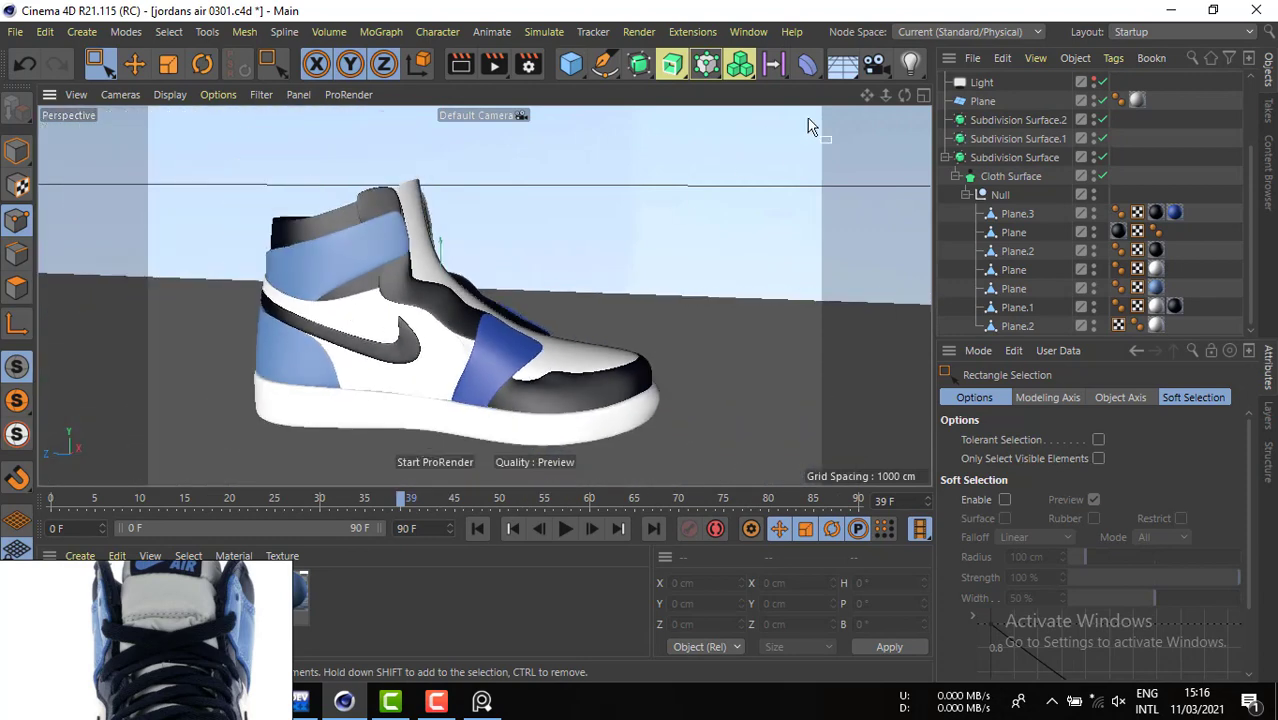
left_click(923, 94)
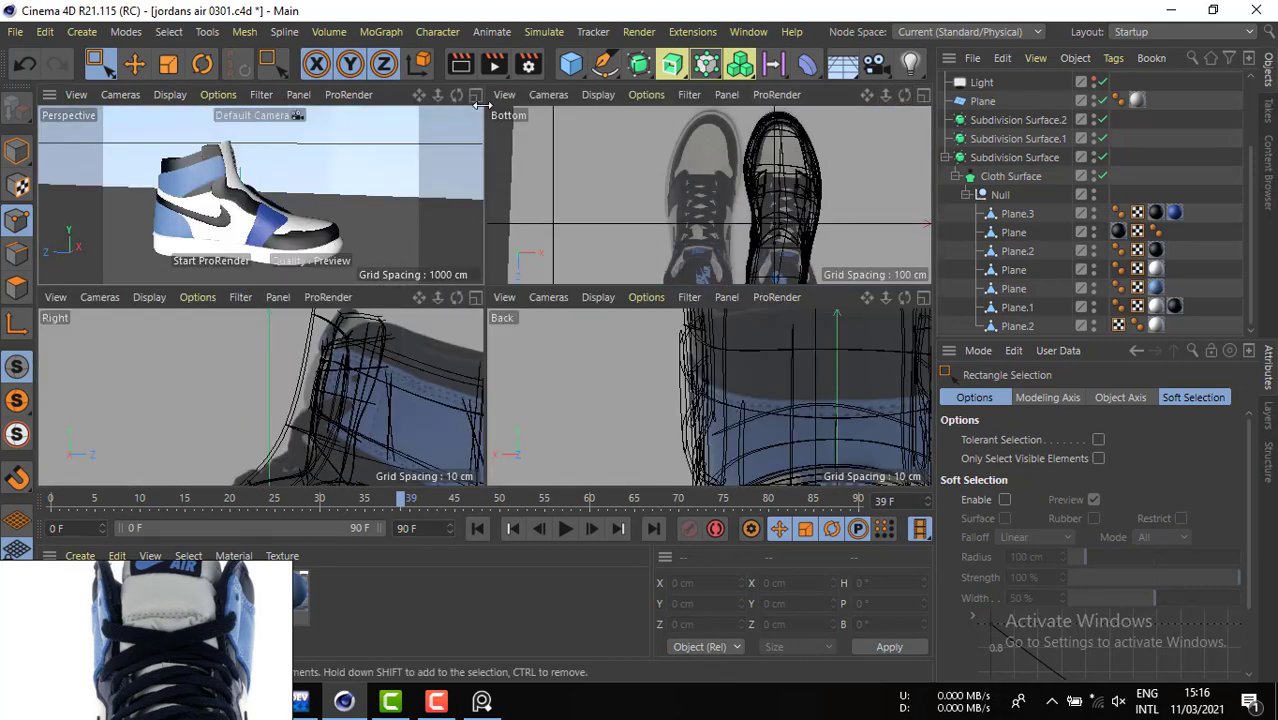
left_click(479, 101)
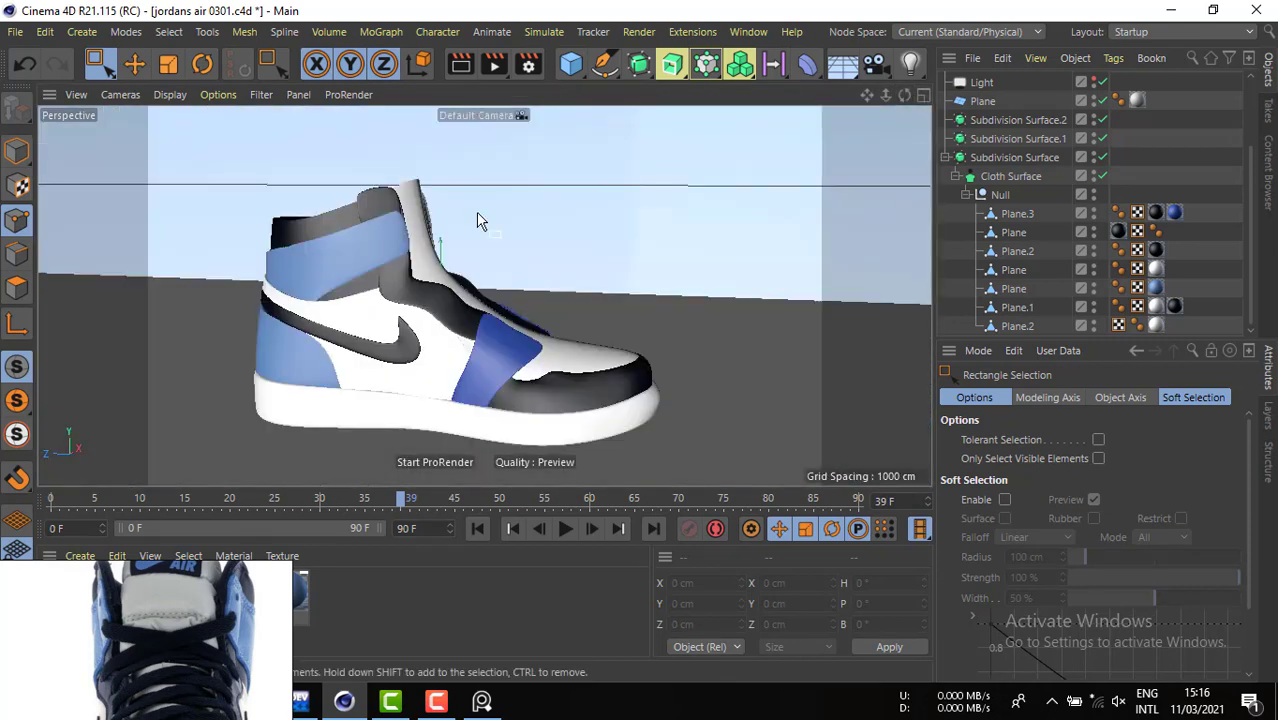
left_click_drag(479, 220, 335, 380, "alt")
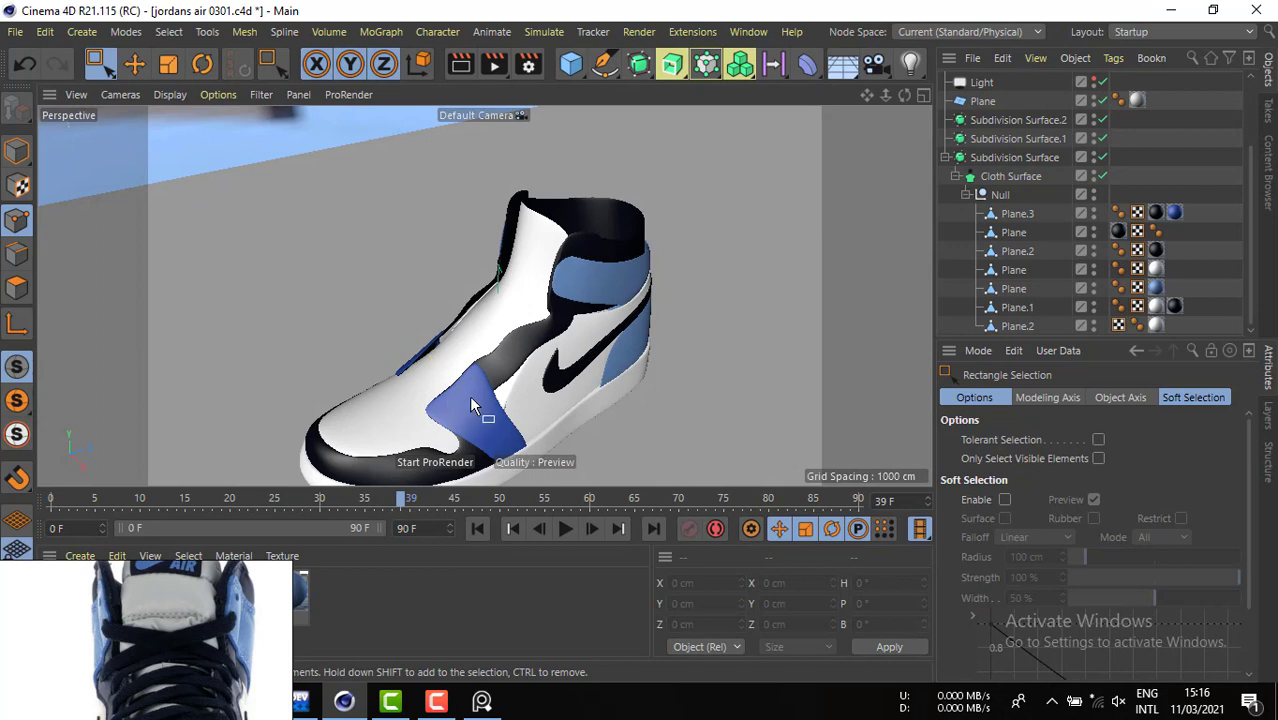
scroll(450, 390, "up", 4)
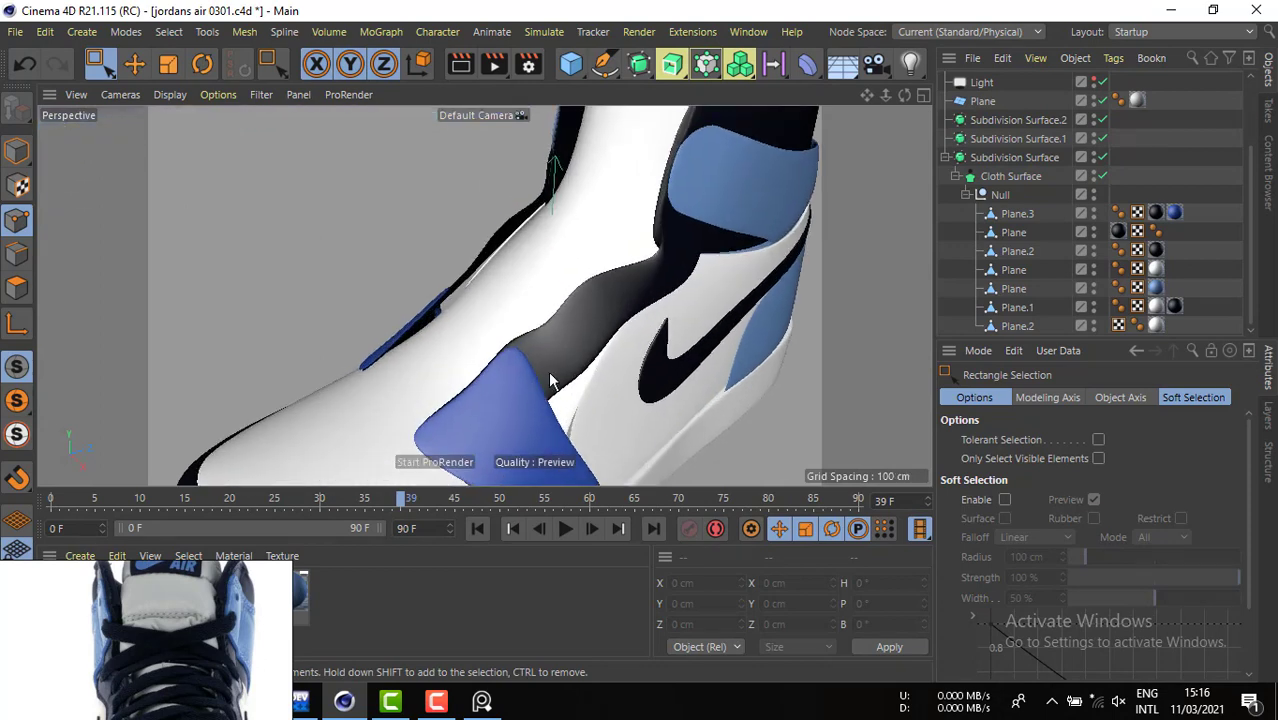
- Disable the Cloth Surface and check which piece of the shoe each plane inside the Null represents
key("e")
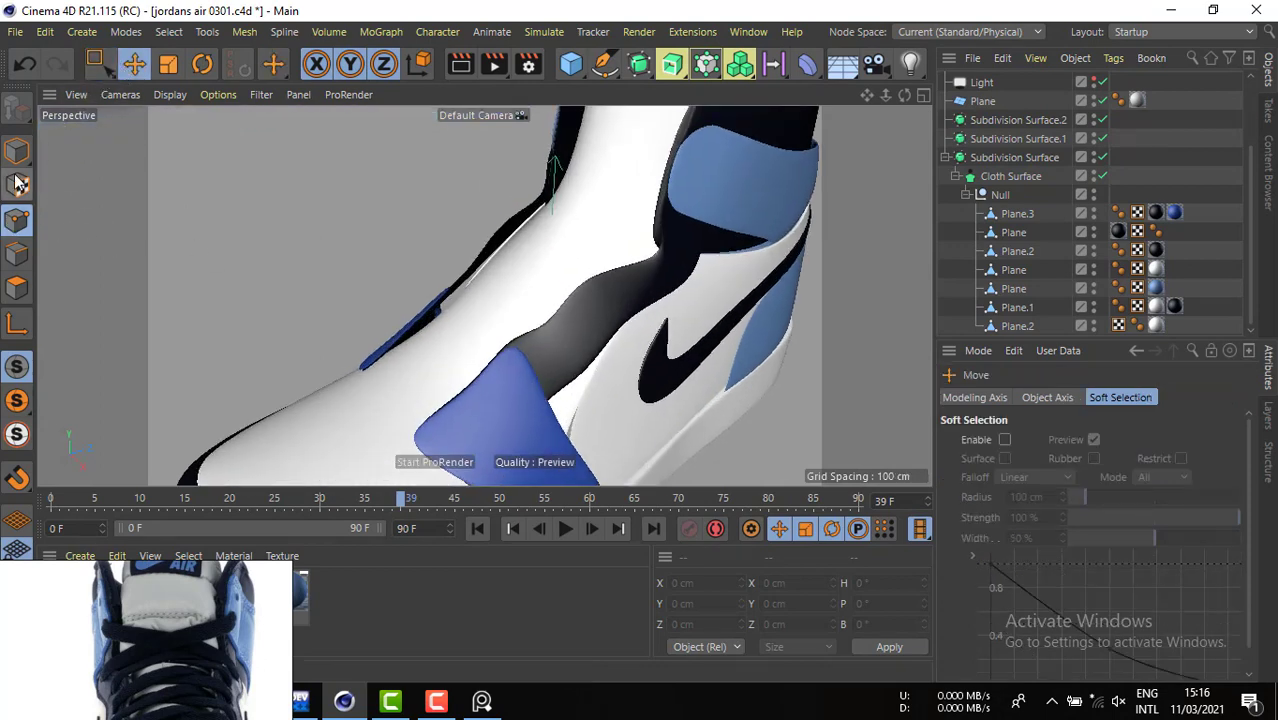
left_click(16, 150)
left_click(600, 386)
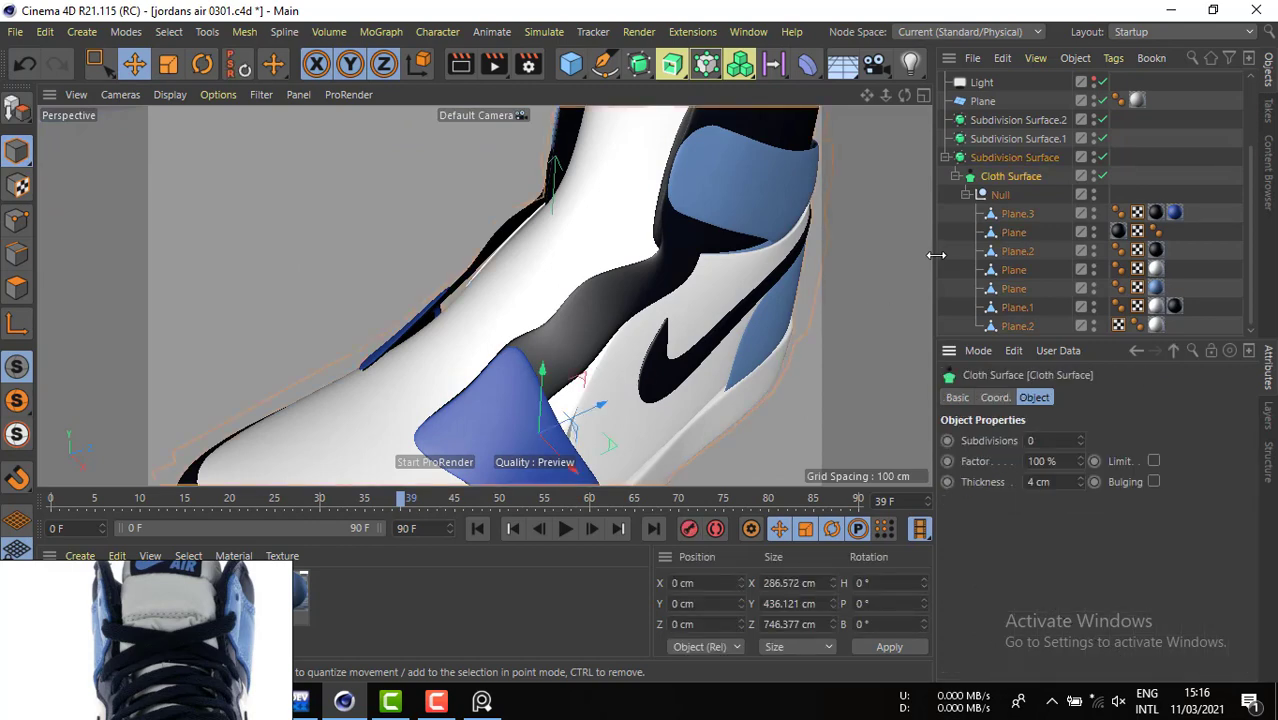
left_click(1016, 213)
left_click(1013, 232)
left_click(1016, 254)
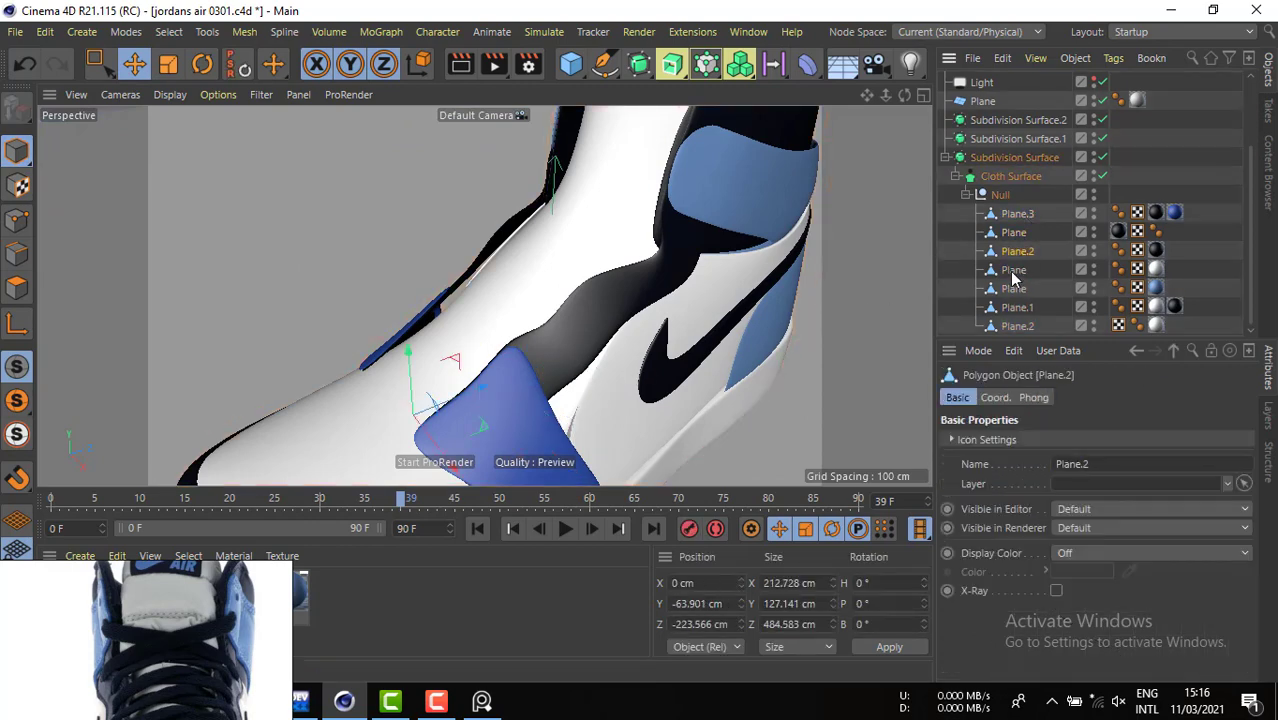
left_click(1015, 274)
left_click(1103, 177)
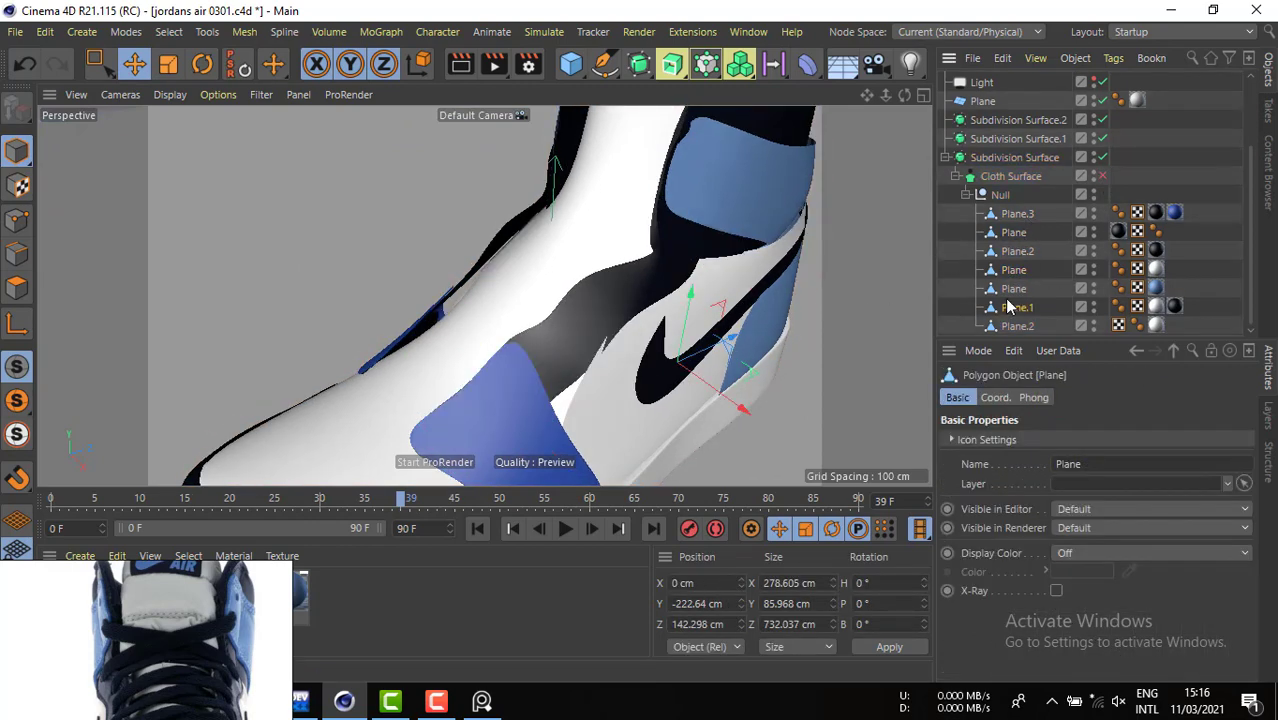
left_click(1013, 290)
left_click(1016, 327)
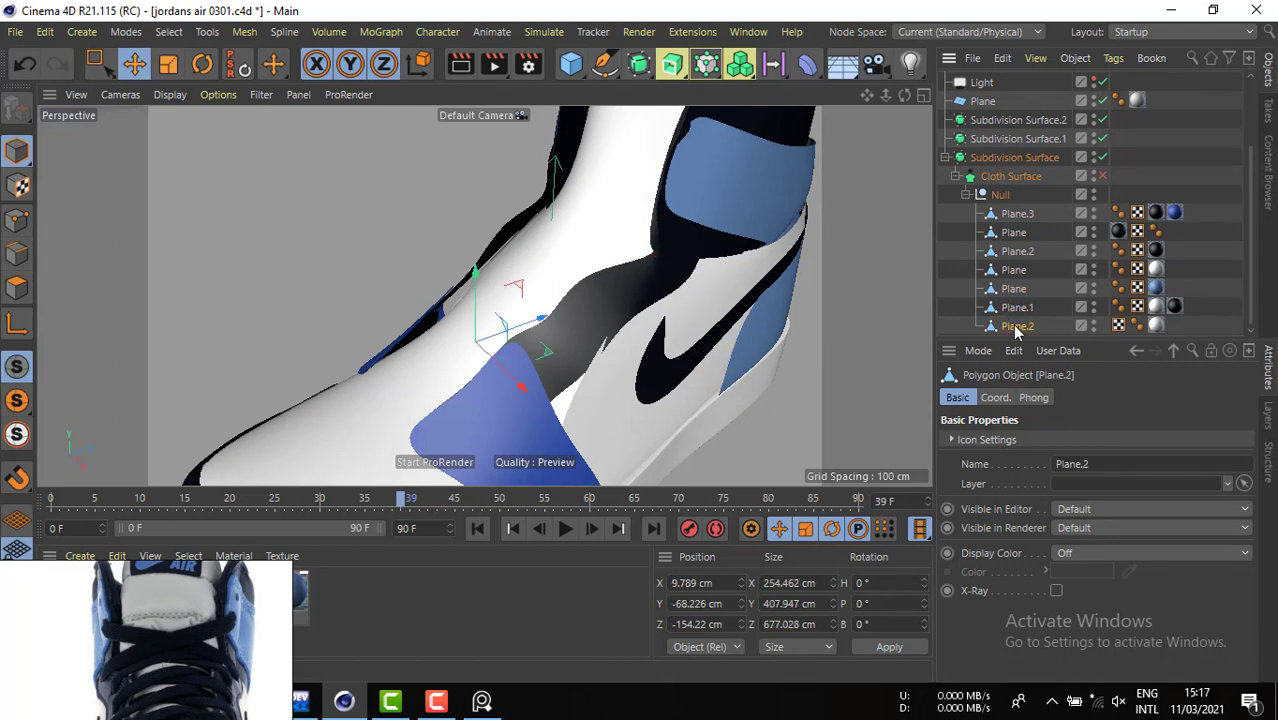
left_click(1018, 309)
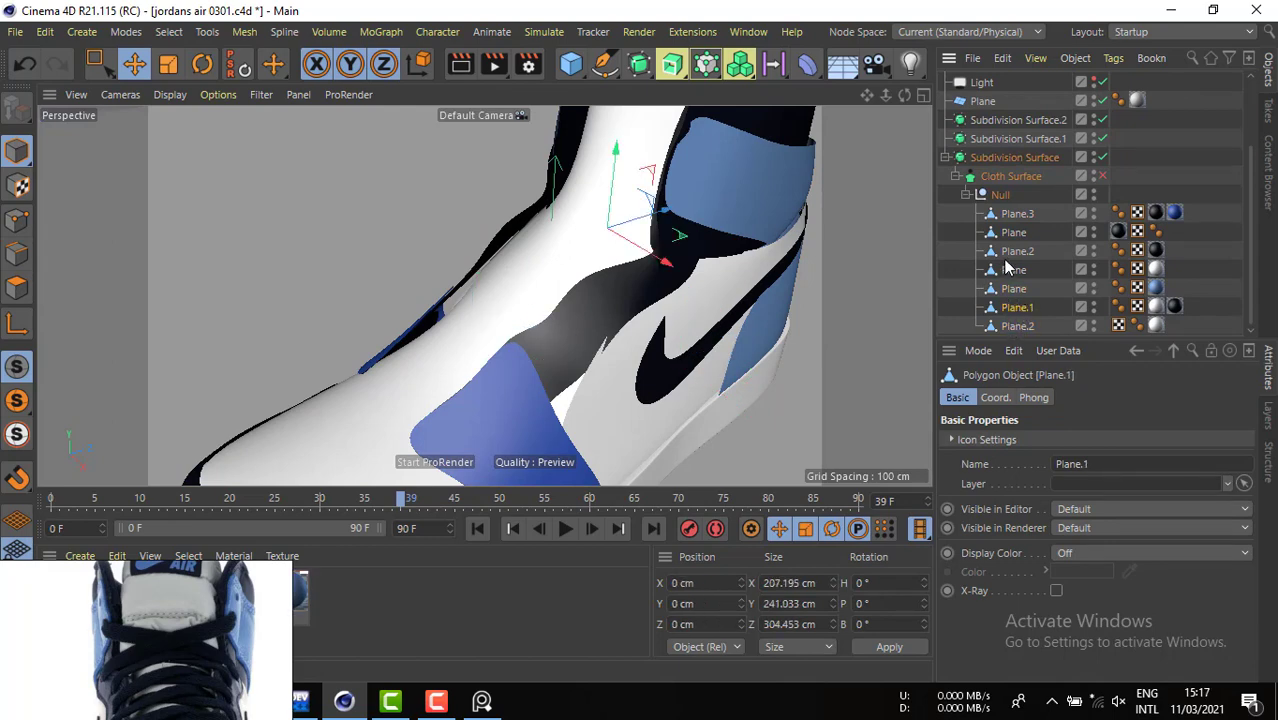
left_click(1013, 272)
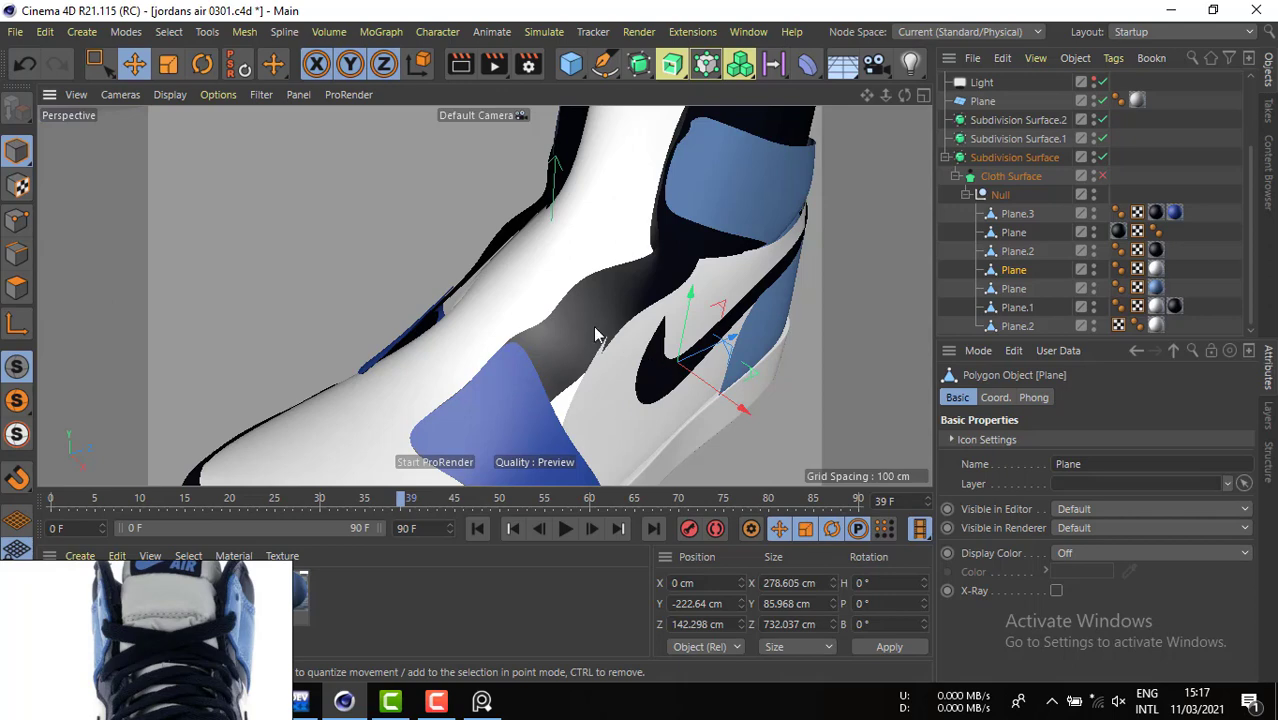
- Compare the shoe's side with the Subdivision Surface switched off and on while the Cloth Surface is disabled
left_click_drag(595, 328, 712, 295, "alt")
left_click(1100, 158)
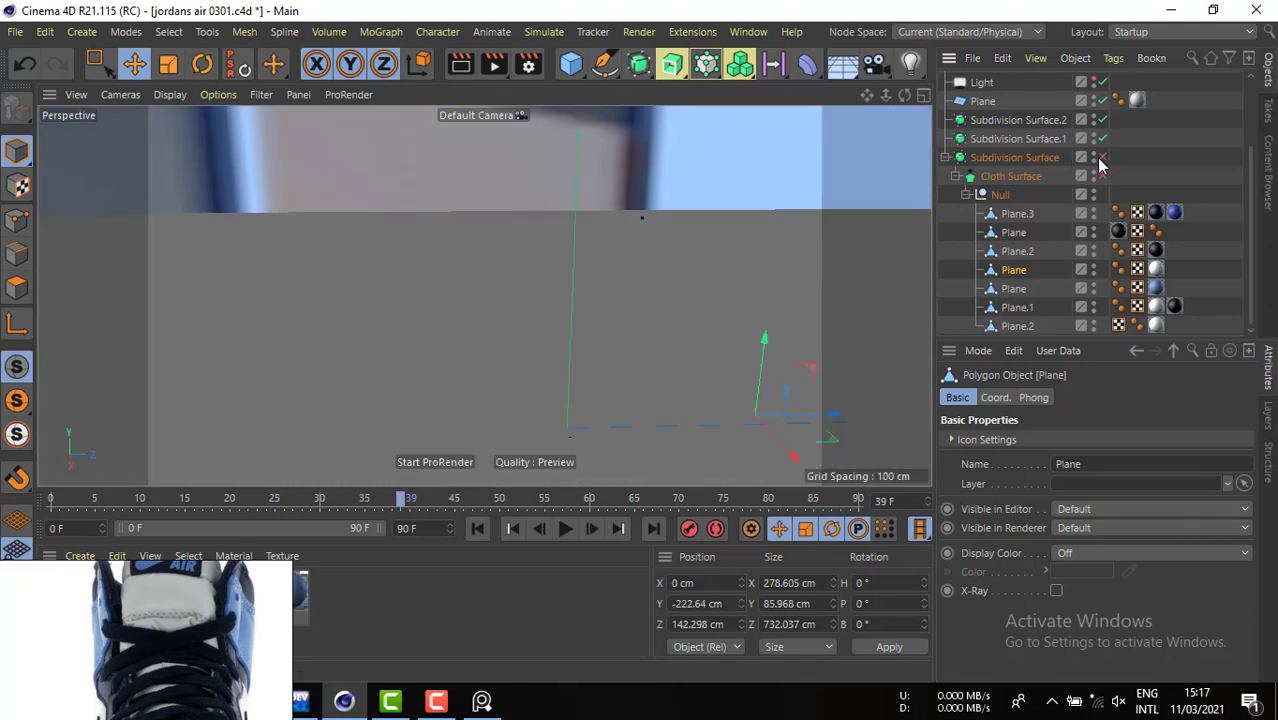
left_click(1102, 160)
left_click(1102, 159)
left_click(1102, 159)
left_click(1103, 160)
left_click(1103, 160)
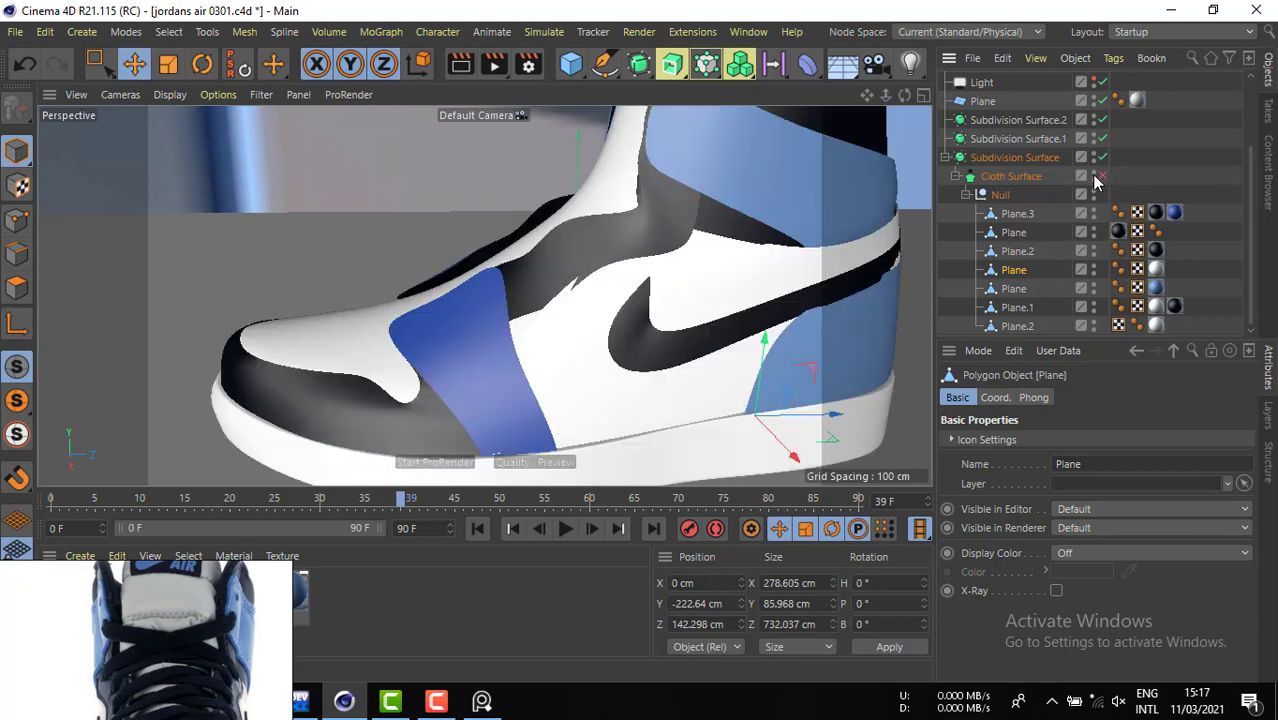
left_click(1014, 231)
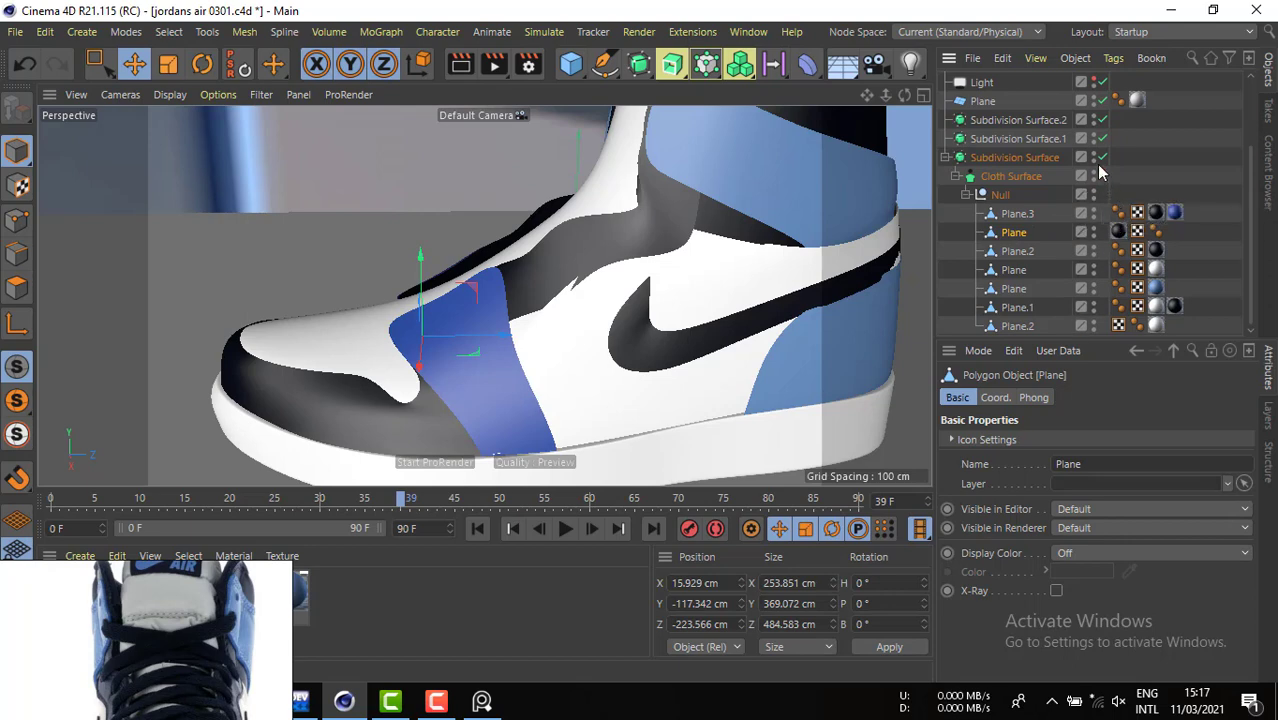
left_click(1103, 158)
left_click(1102, 160)
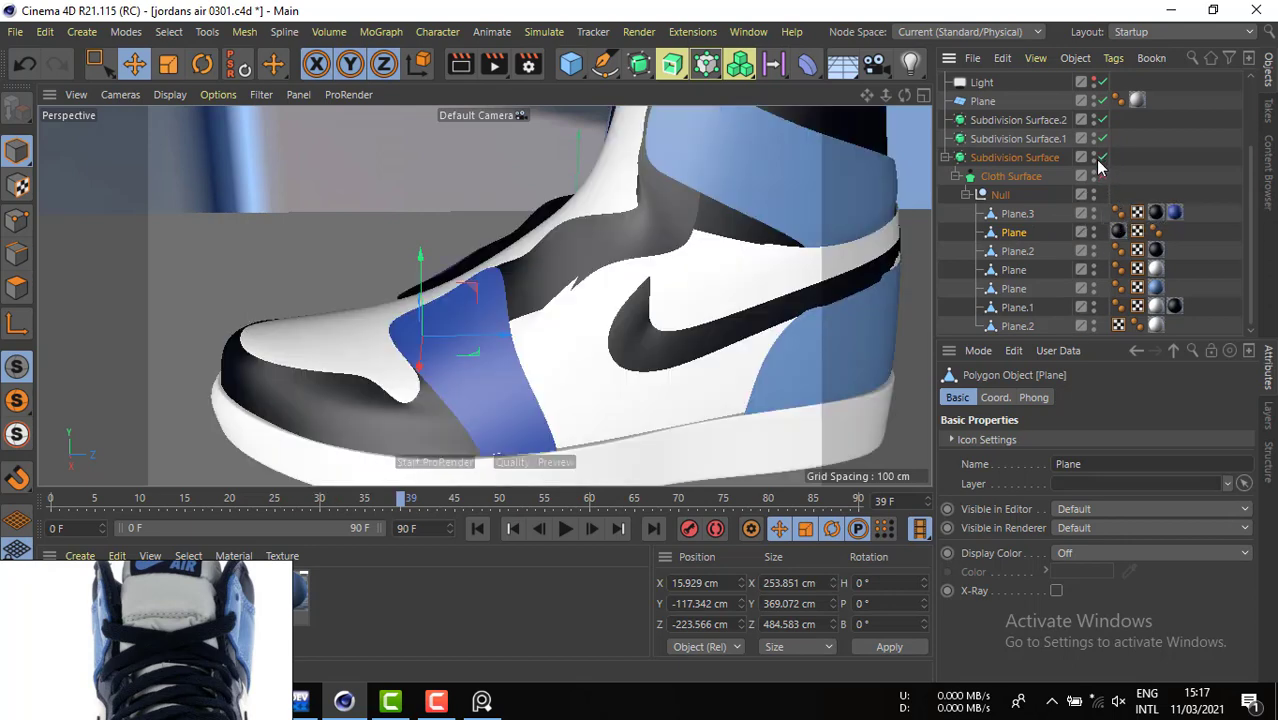
- Move the Cloth Surface with its contents from the Subdivision Surface into Subdivision Surface.1, with only the Cloth Surface enabled
left_click(1013, 178)
left_click_drag(1000, 148, 1000, 149)
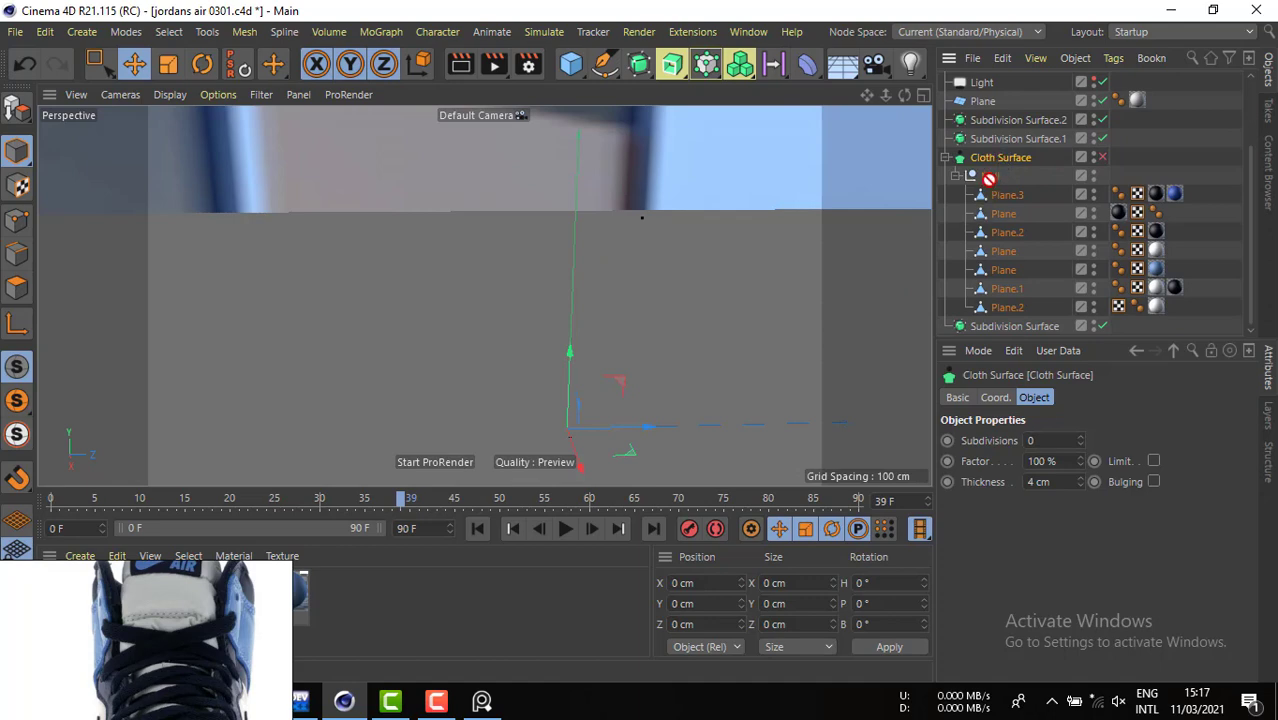
left_click_drag(1000, 140, 1001, 141)
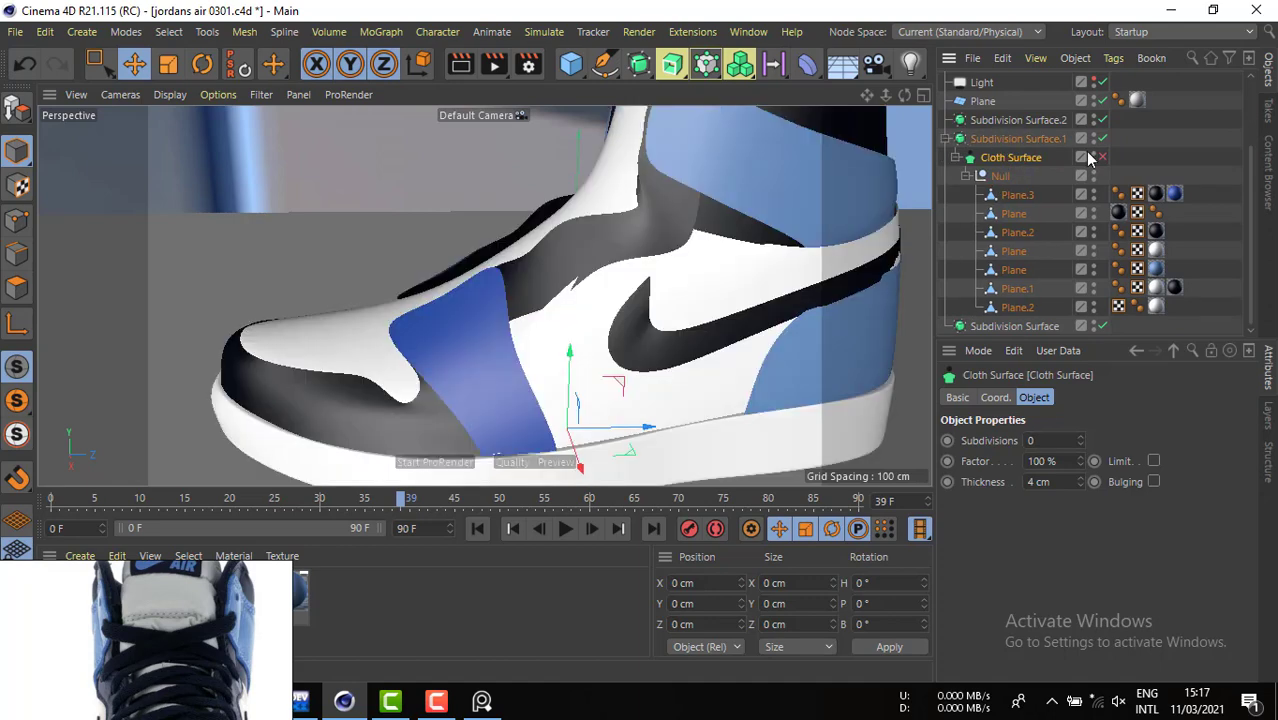
left_click(1102, 139)
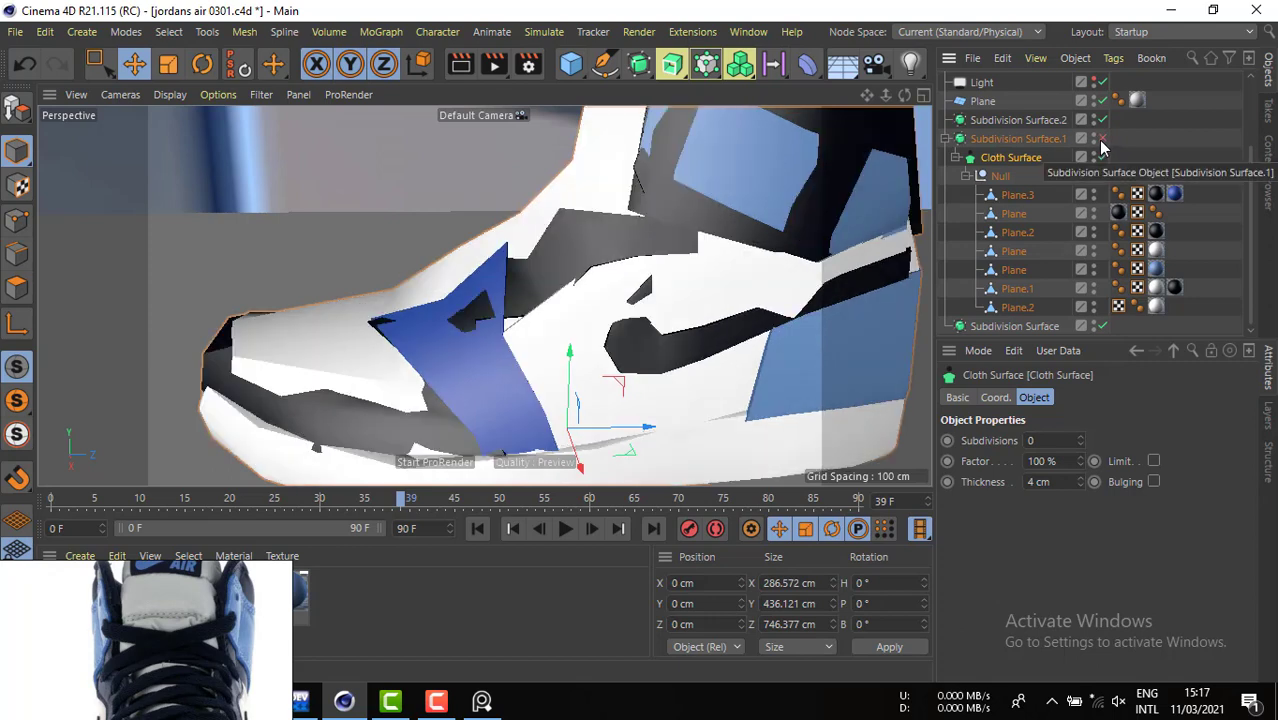
left_click_drag(1000, 176, 1008, 135)
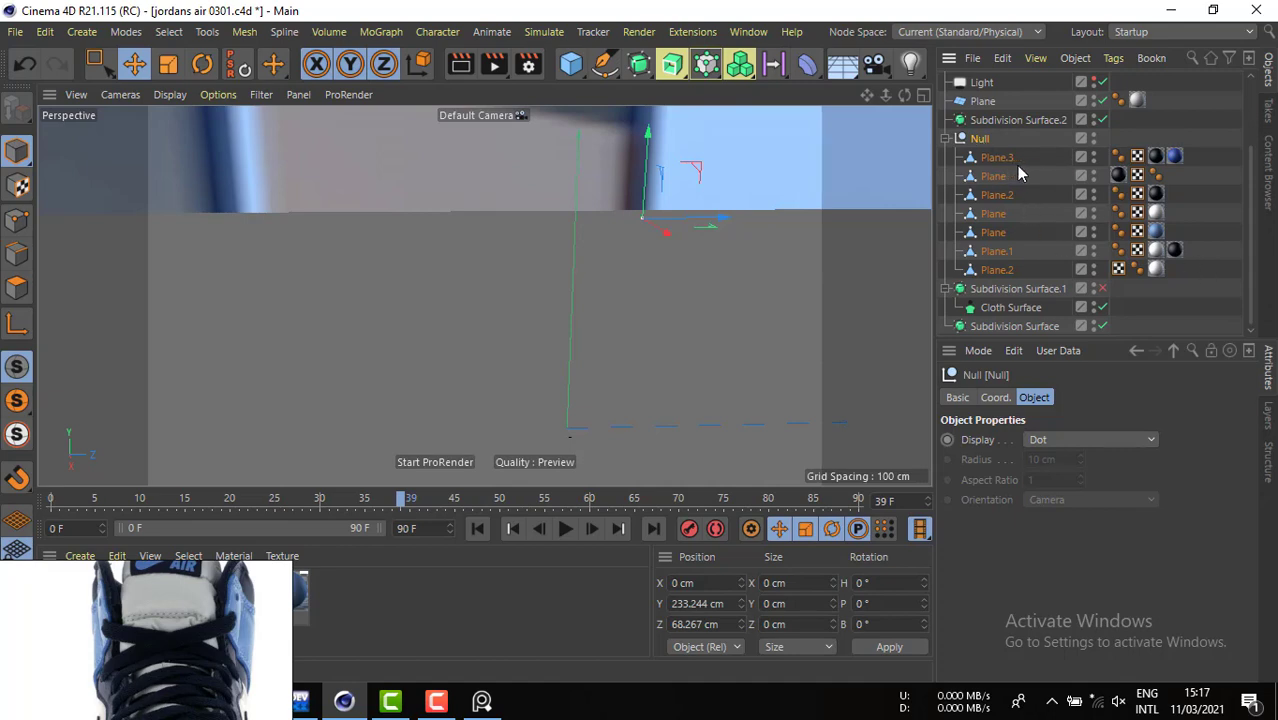
left_click_drag(985, 222, 963, 284)
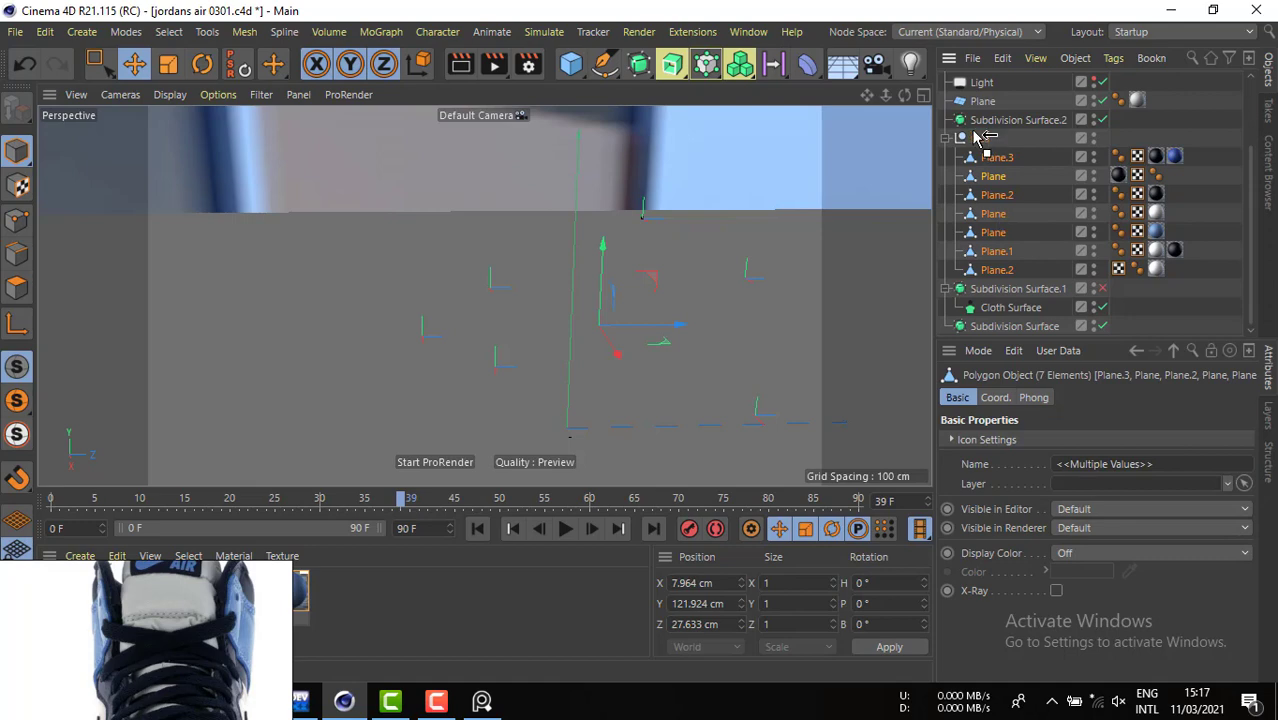
left_click_drag(974, 131, 975, 130)
left_click_drag(1003, 205, 975, 270)
key("ctrl+z")
key("ctrl+z")
key("ctrl+z")
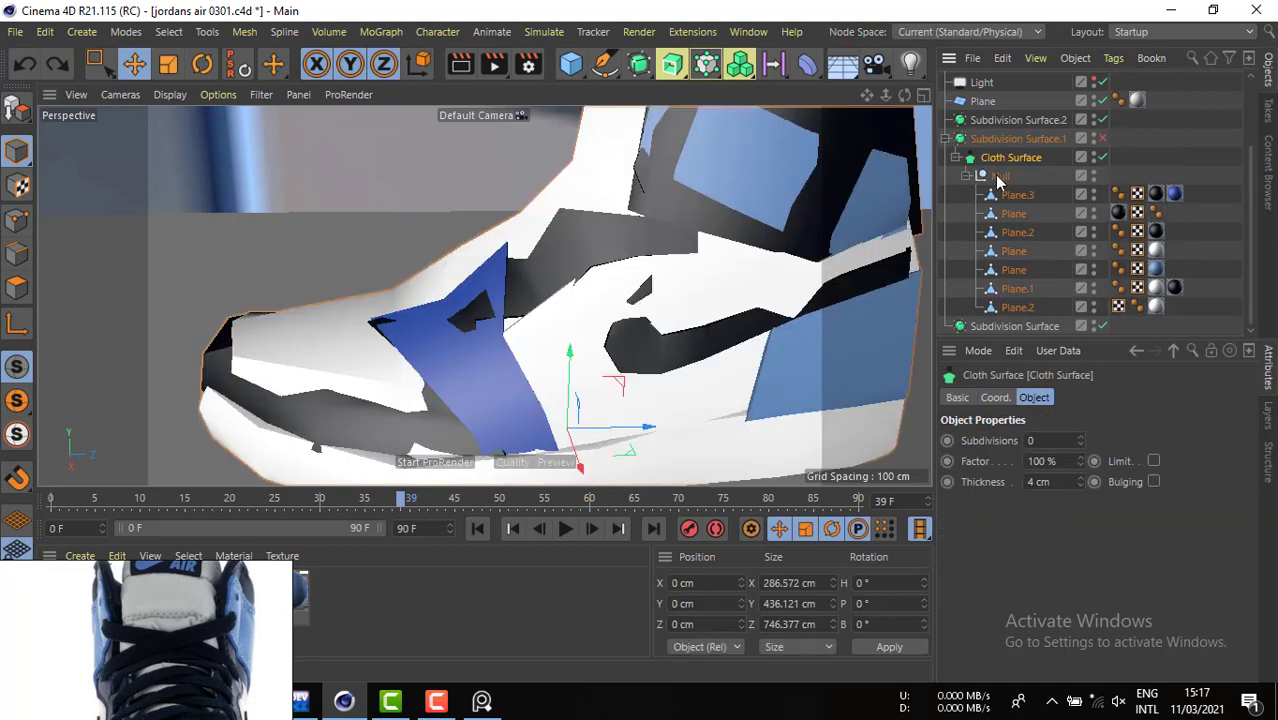
right_click(997, 179)
left_click(996, 181)
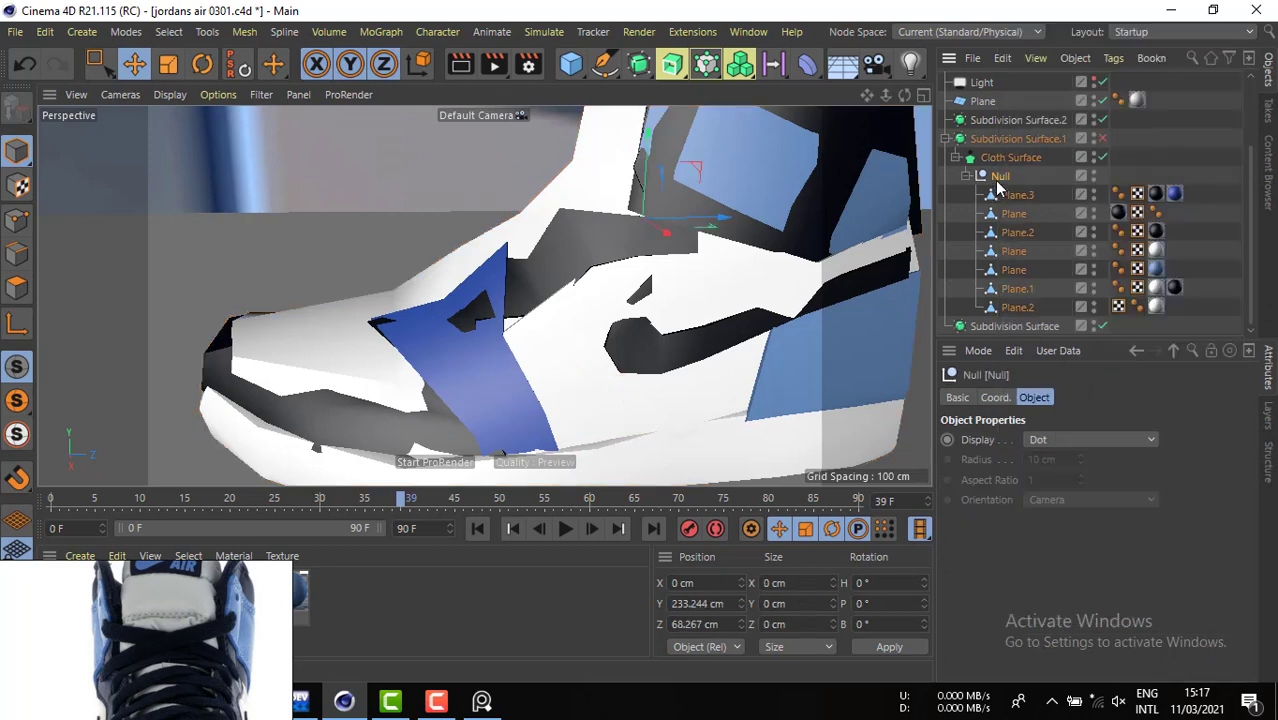
left_click(1080, 178)
left_click(1124, 207)
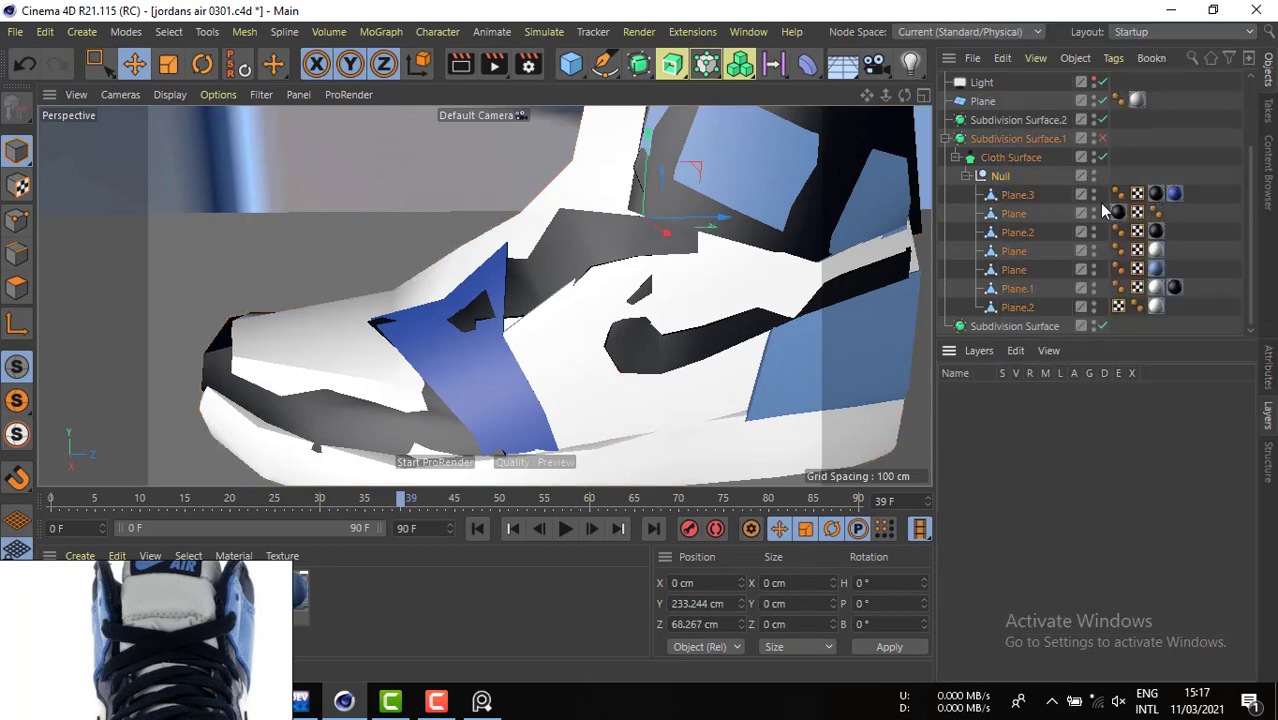
right_click(995, 180)
left_click(990, 188)
- Turn on polygon display in the viewport filter and re-enable Subdivision Surface.1 together with the Cloth Surface
left_click(1101, 142)
left_click(1102, 145)
left_click(1102, 157)
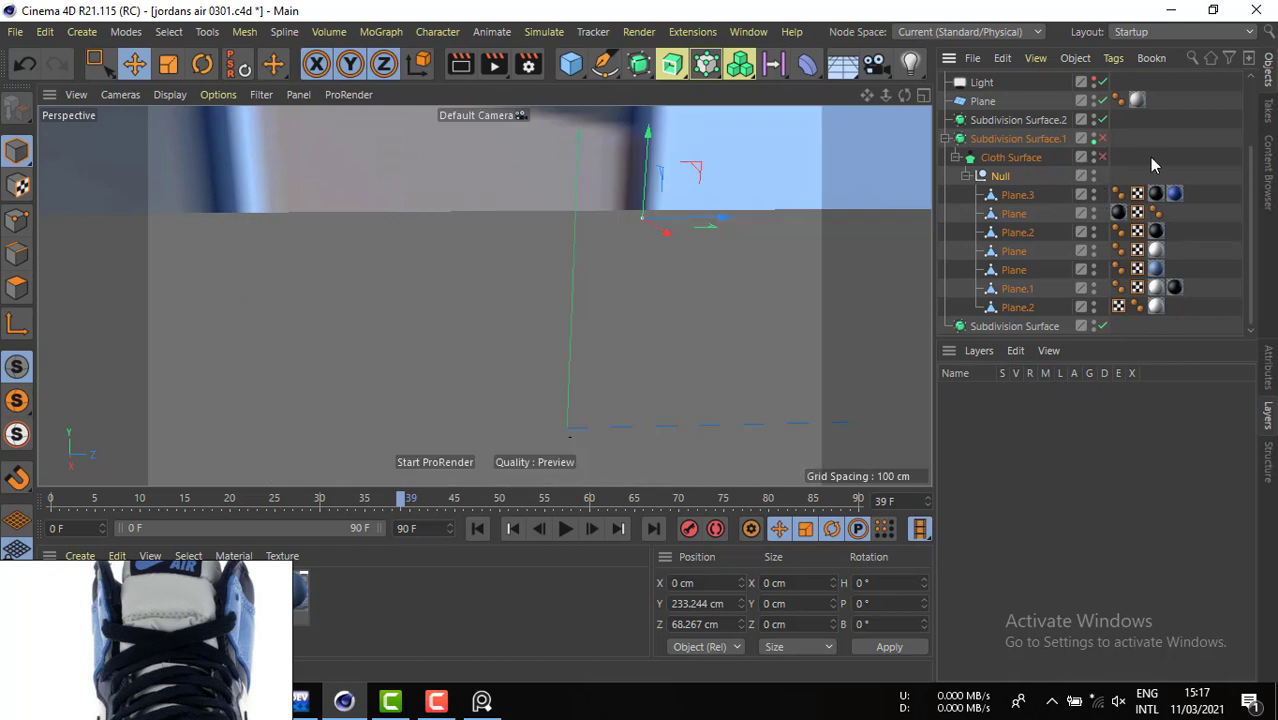
left_click(1151, 158)
left_click(1025, 143)
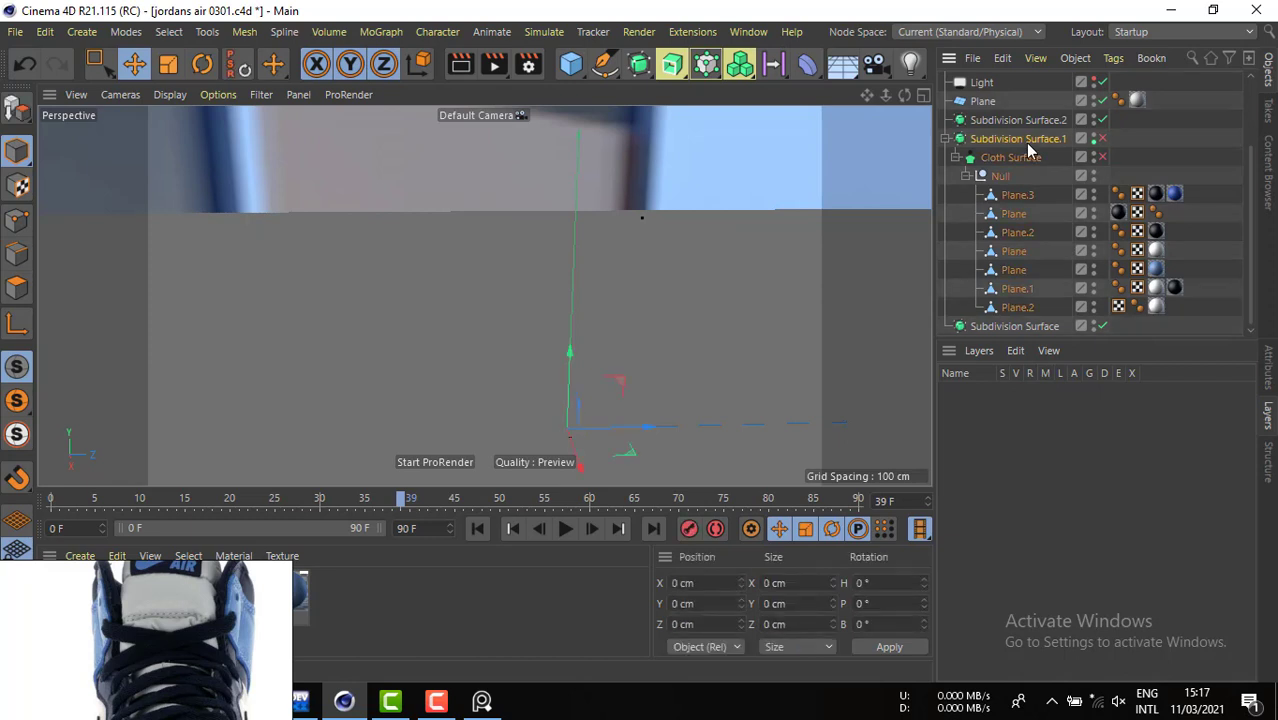
left_click(261, 95)
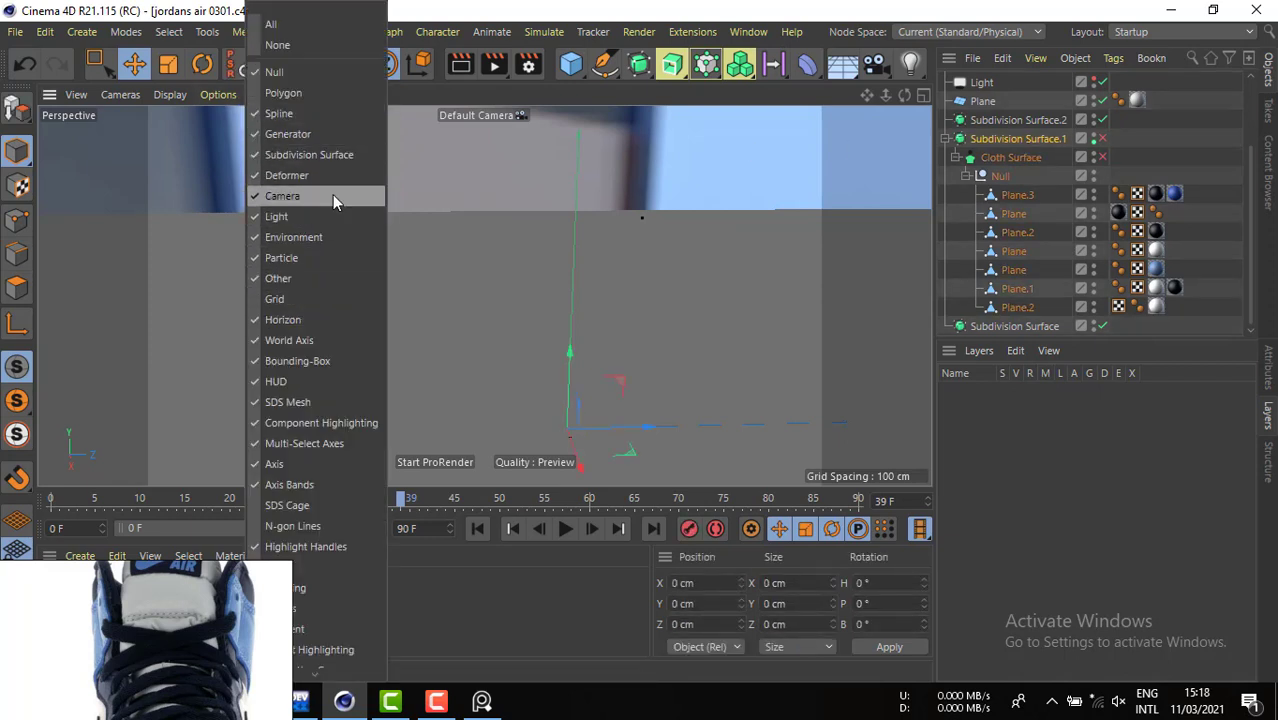
left_click(331, 92)
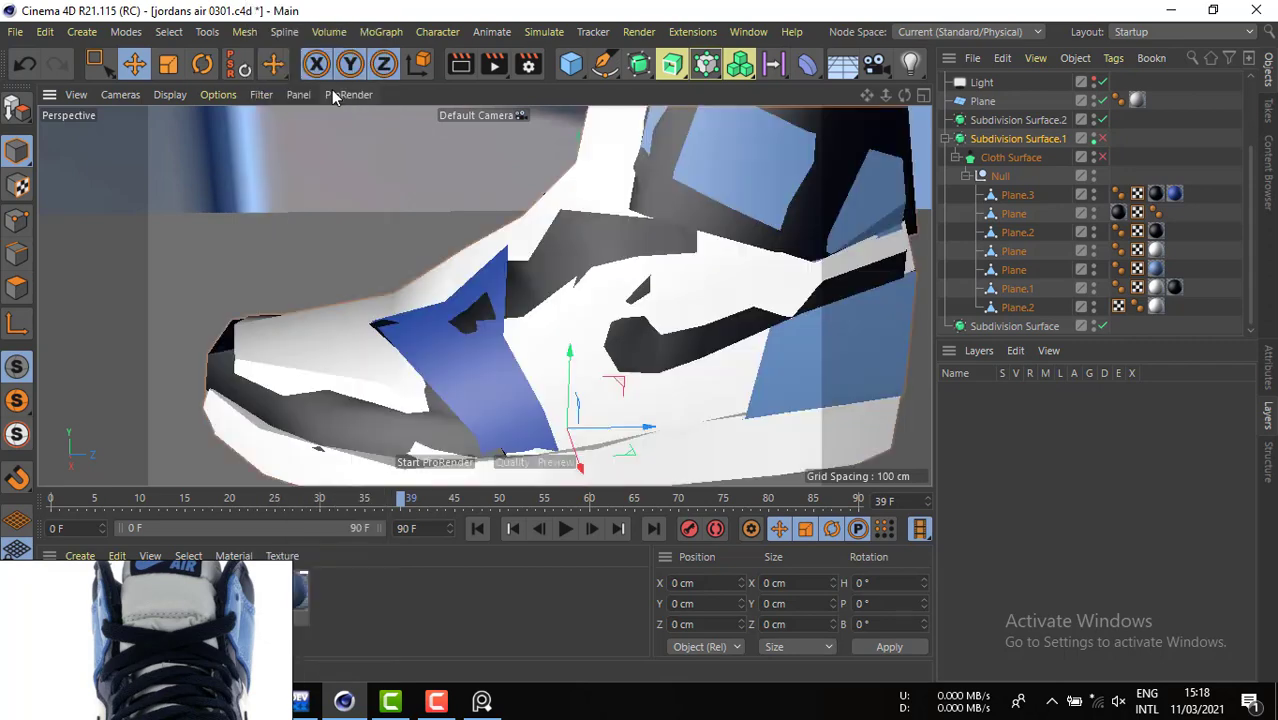
left_click(1103, 139)
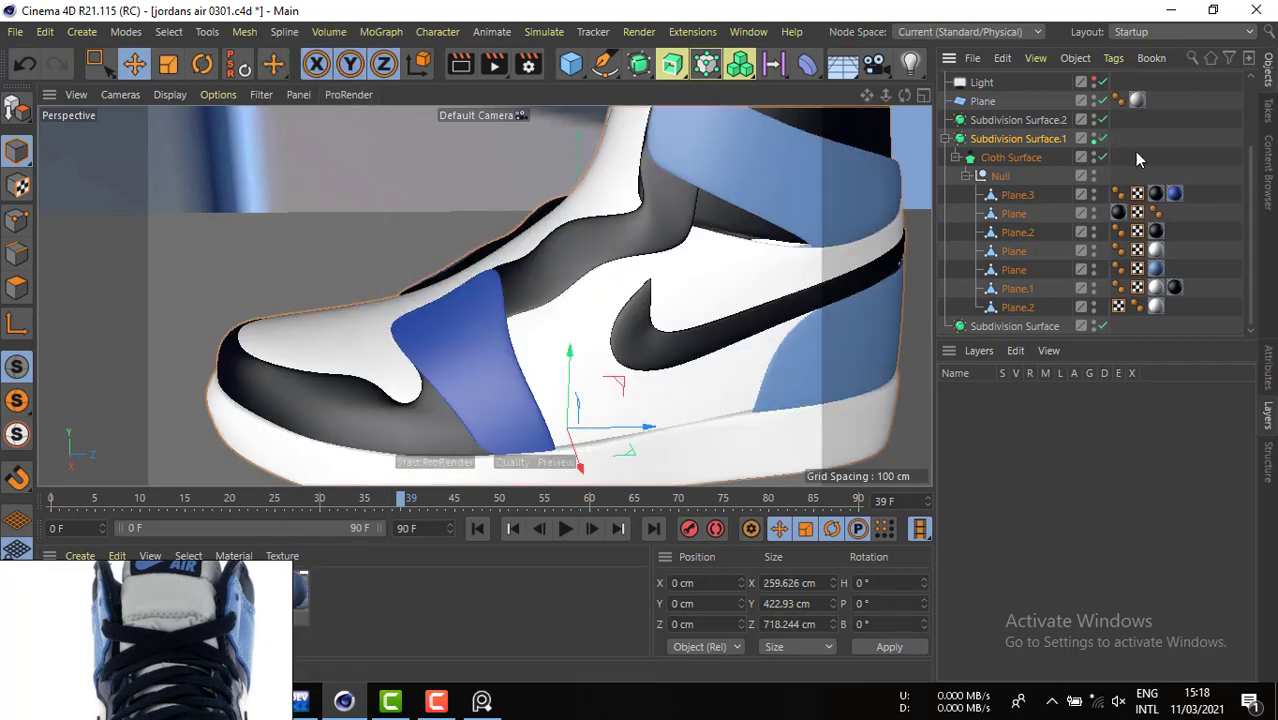
- Examine the upper from the front and against the reference photo in the Right view, with Subdivision Surface.1 and the Cloth Surface switched off
scroll(637, 327, "up", 3)
left_click_drag(571, 330, 420, 205, "alt")
left_click_drag(900, 270, 537, 239, "alt")
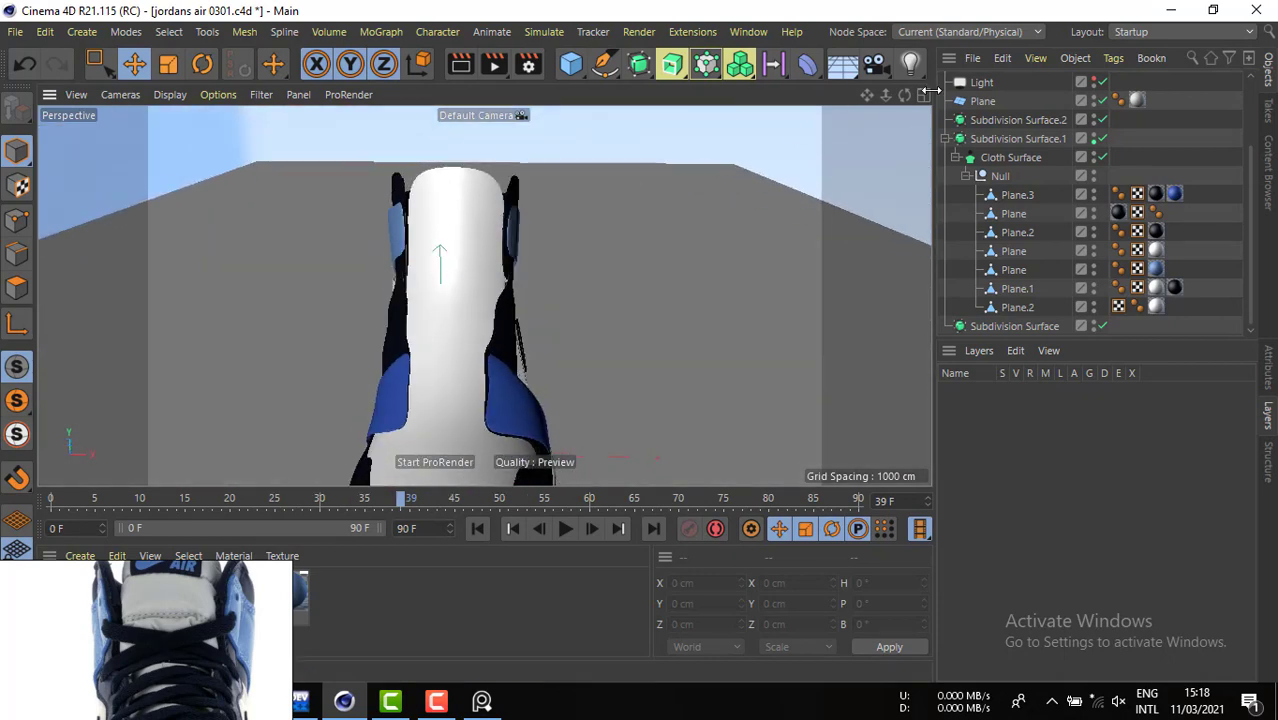
middle_click(594, 198)
middle_click(470, 297)
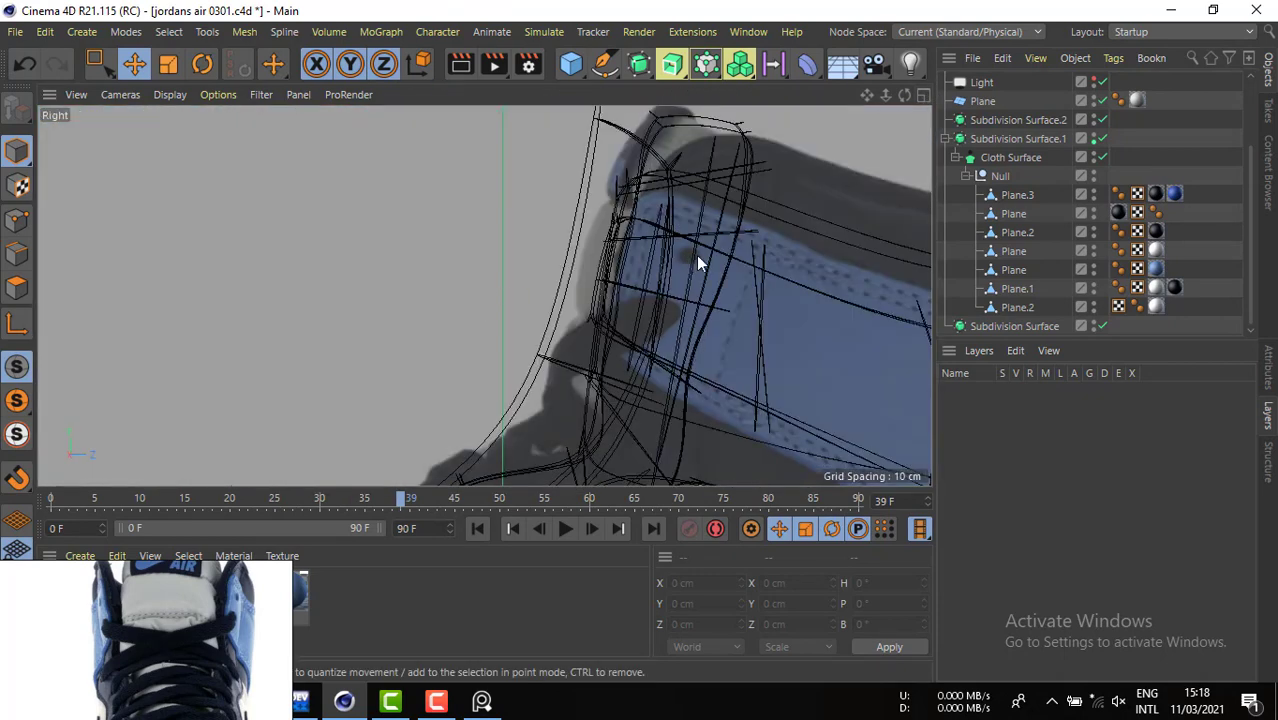
scroll(696, 255, "up", 2)
left_click(1015, 195)
left_click(1012, 215)
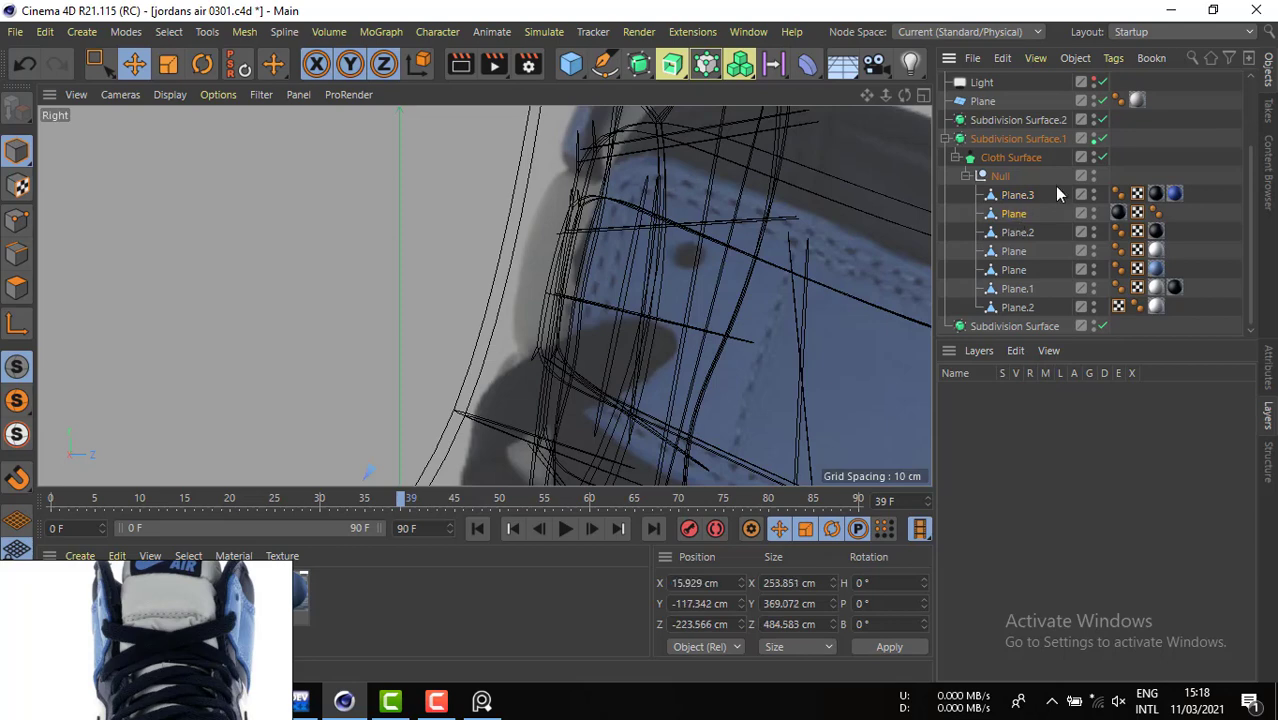
left_click(1103, 157)
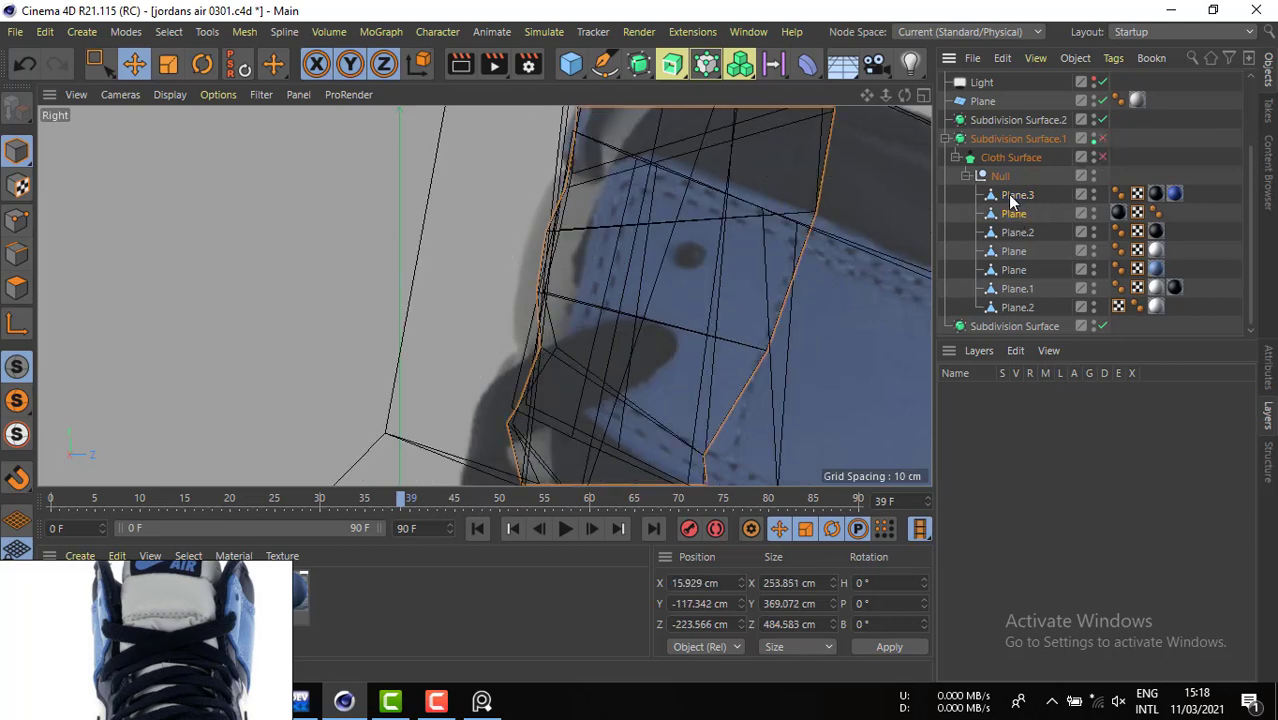
left_click(1013, 197)
left_click(1016, 213)
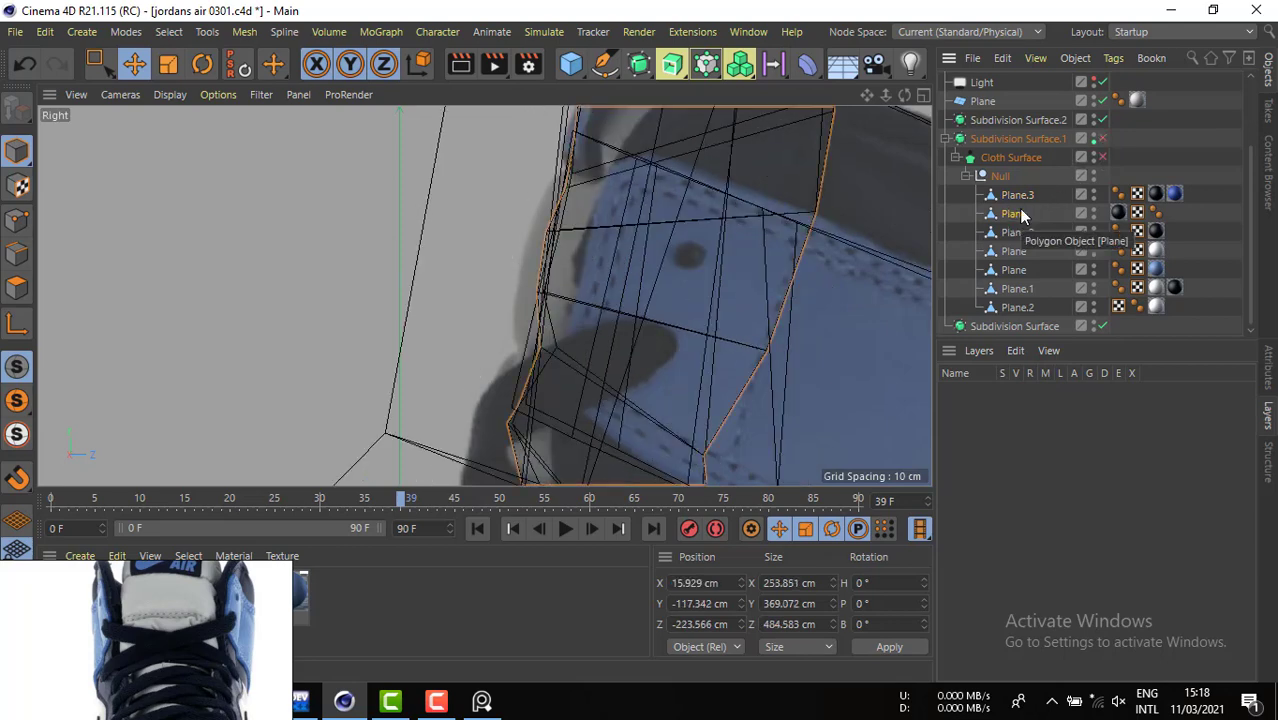
- Isolate the dark collar piece by hiding the six other planes, and re-enable Subdivision Surface.1 and the Cloth Surface
key("F1")
left_click_drag(479, 228, 570, 249, "alt")
left_click(570, 249)
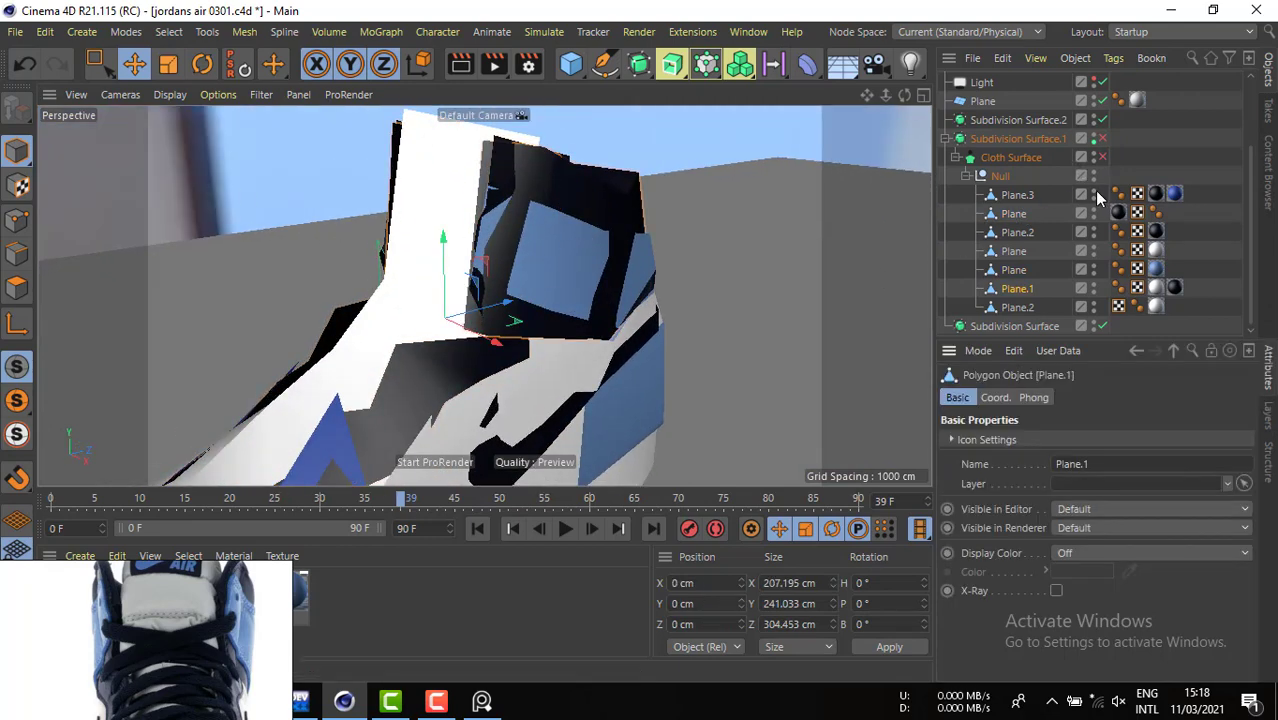
left_click_drag(1094, 269, 1094, 307)
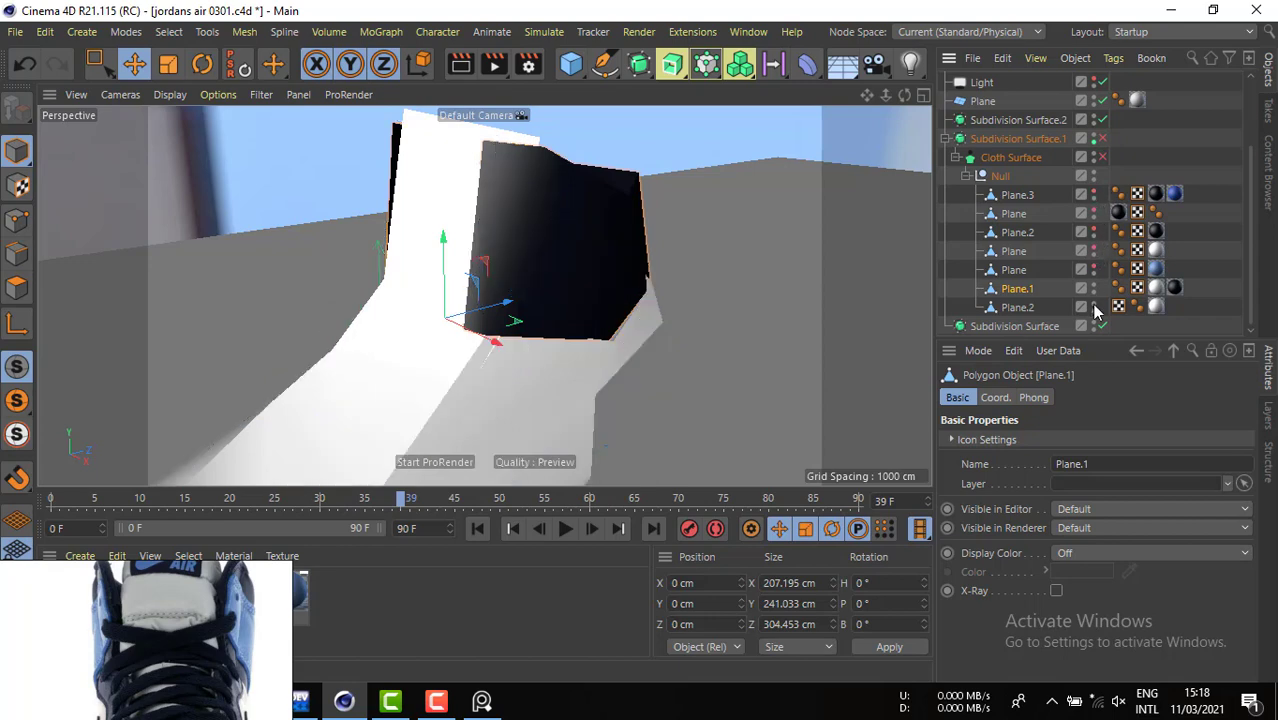
left_click(1094, 305)
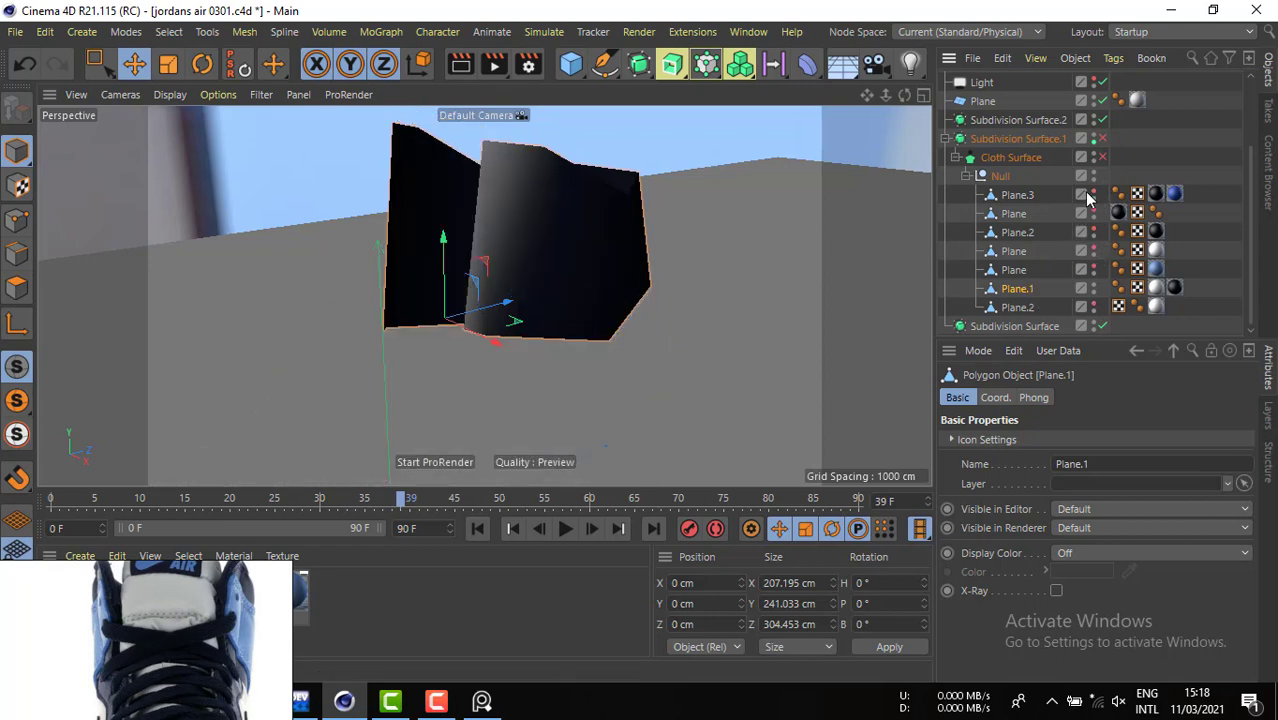
left_click(1102, 139)
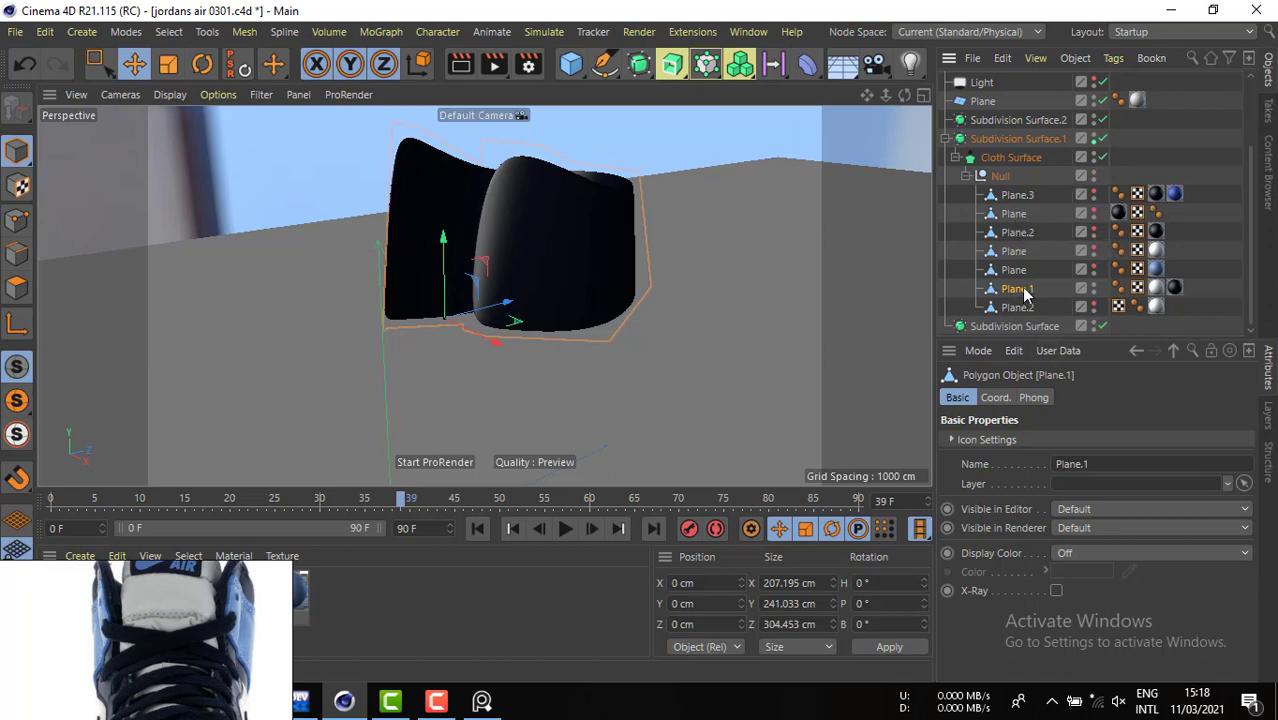
- Switch off the Cloth Surface and add a horizontal loop cut at about 60.6% offset around the collar in the Right view
left_click(16, 287)
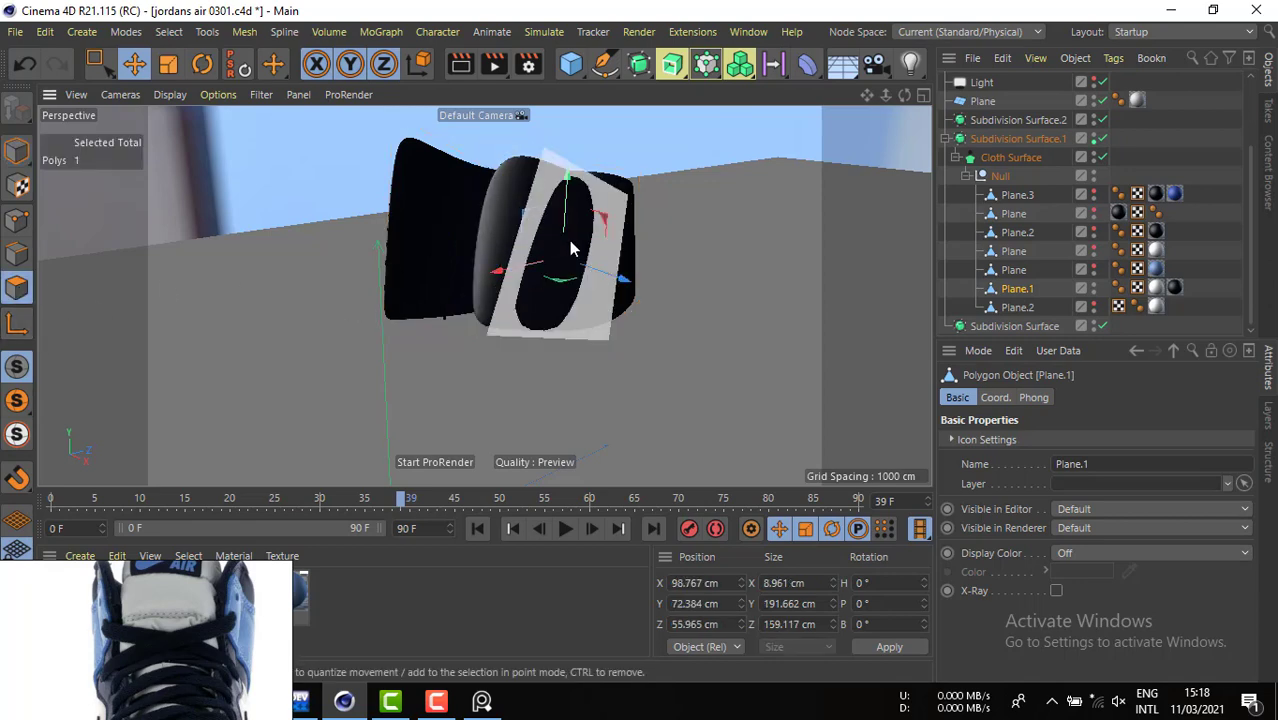
left_click(569, 242)
left_click(925, 95)
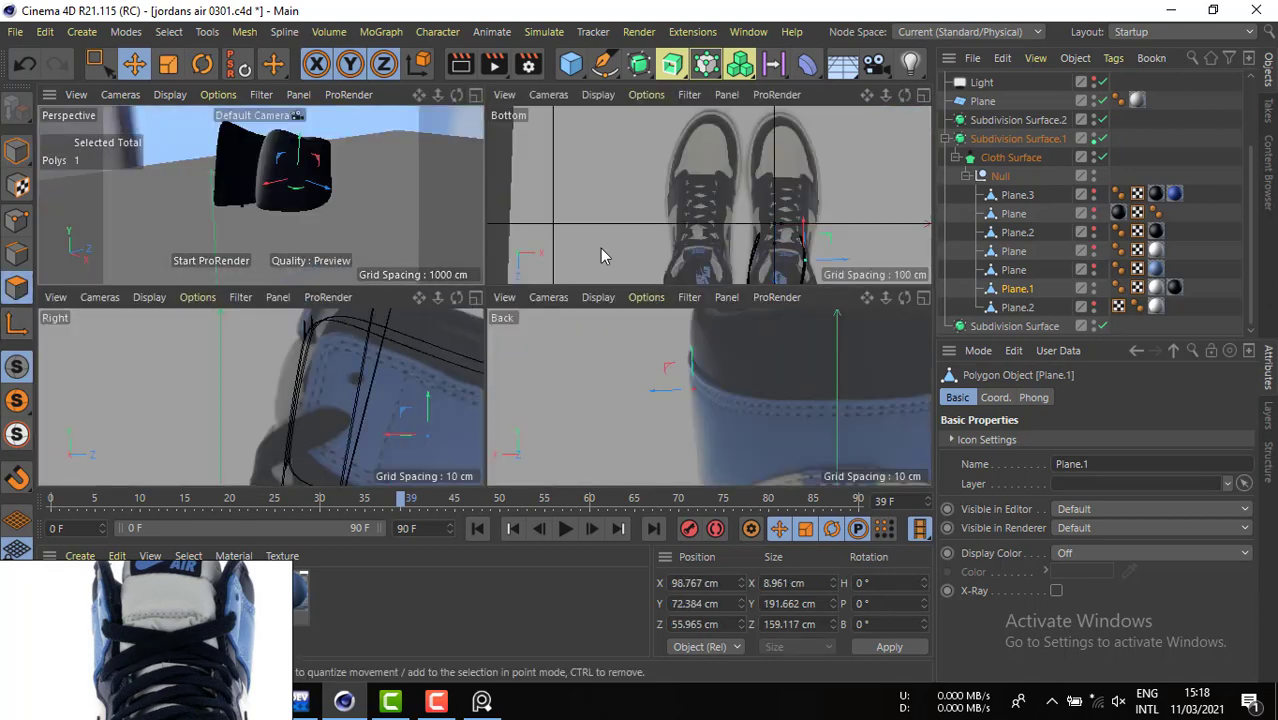
left_click(476, 303)
scroll(645, 272, "down", 3)
middle_click_drag(645, 272, 580, 259, "alt")
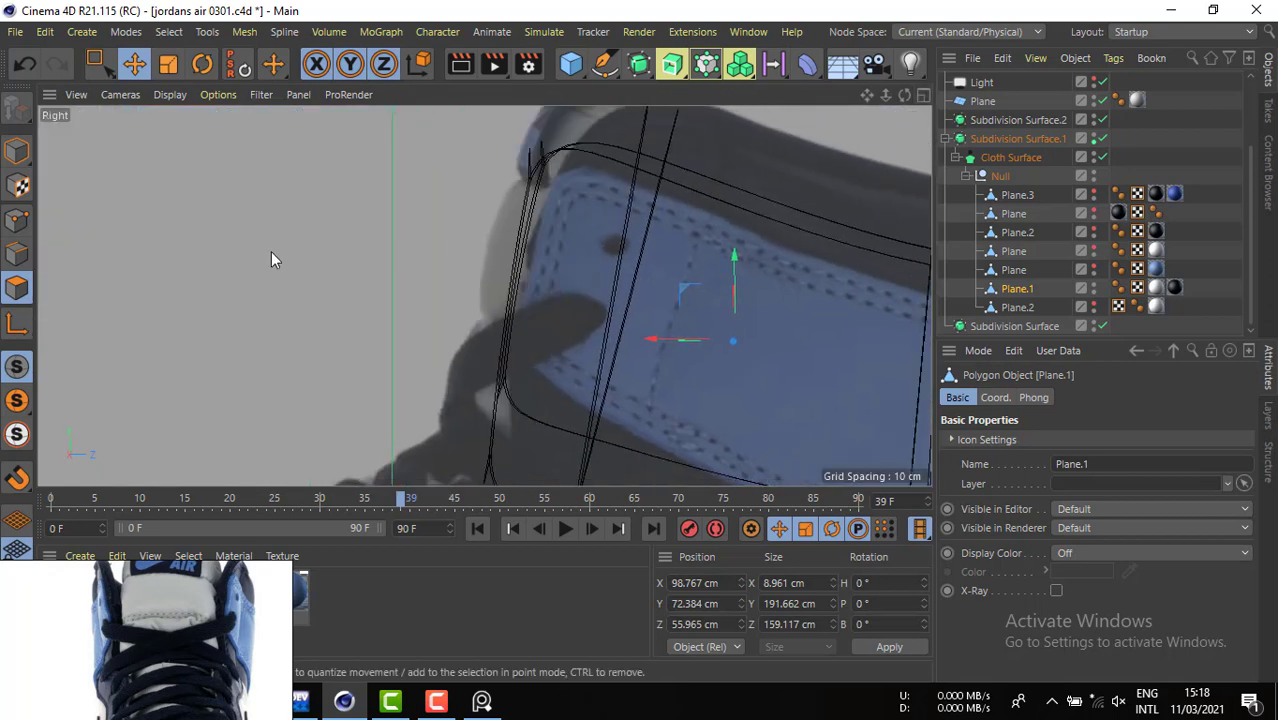
right_click(194, 254)
left_click(250, 466)
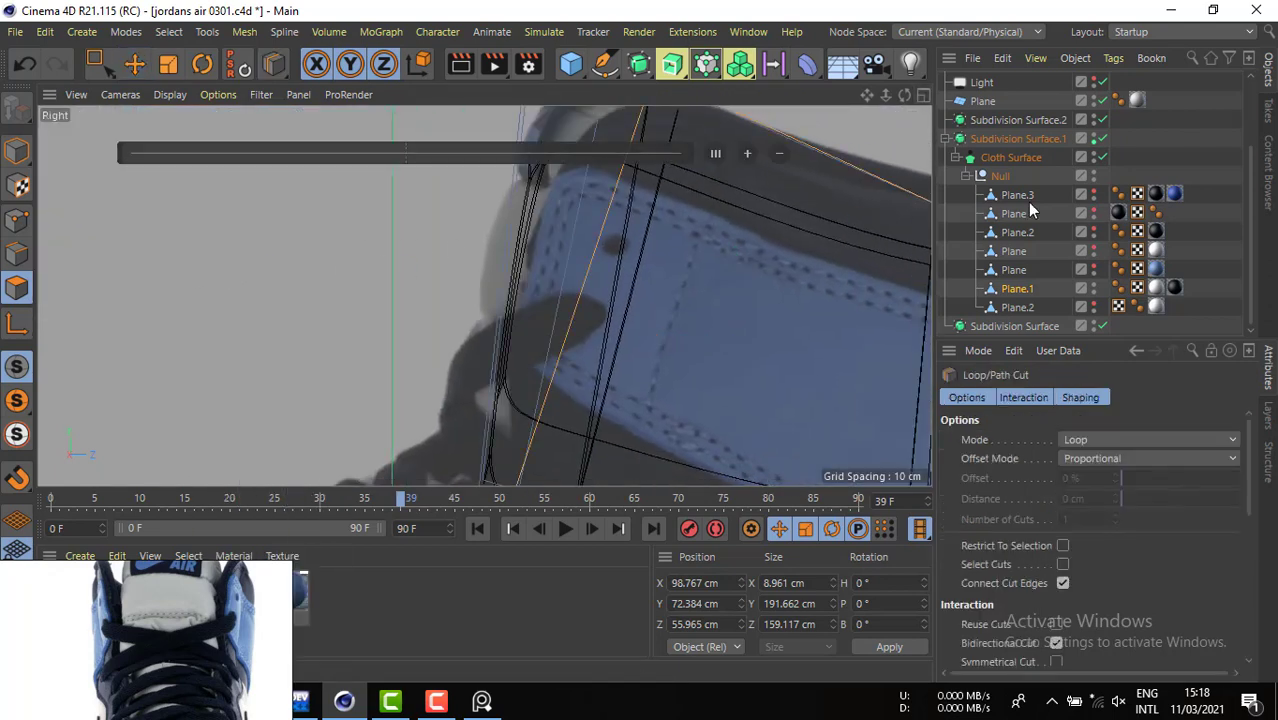
left_click(1102, 157)
scroll(598, 288, "down", 5)
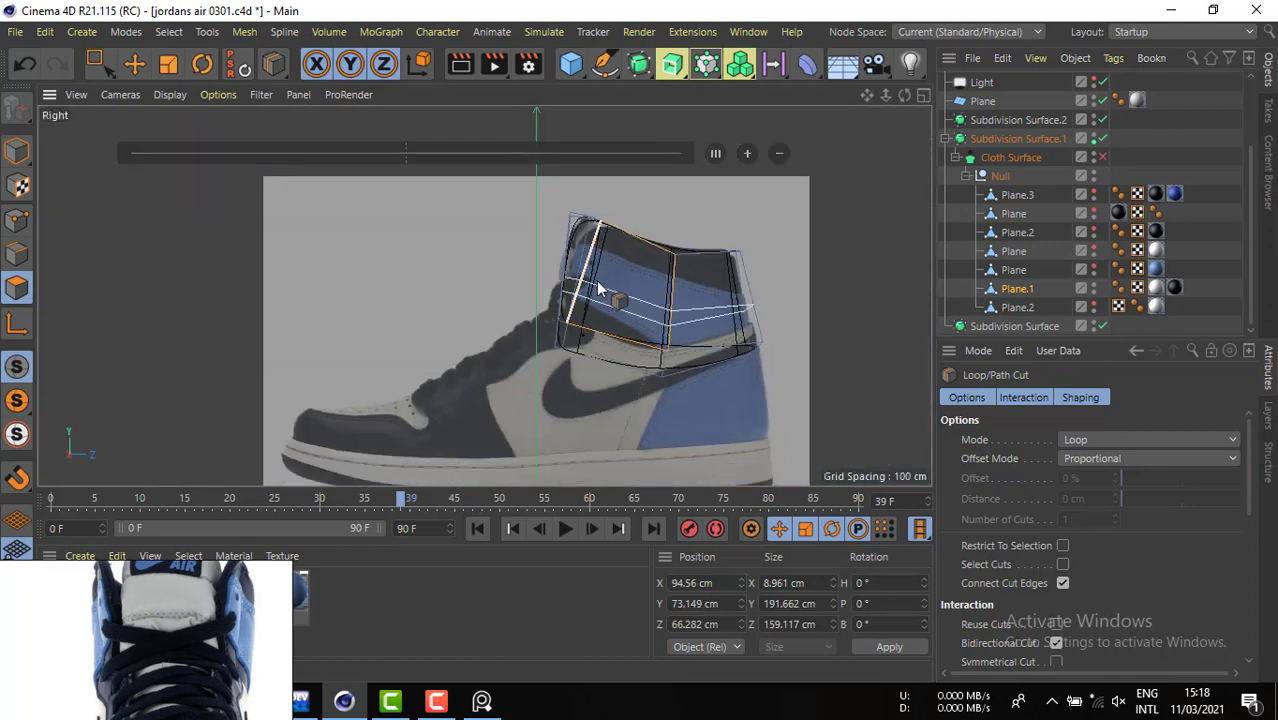
scroll(598, 288, "up", 5)
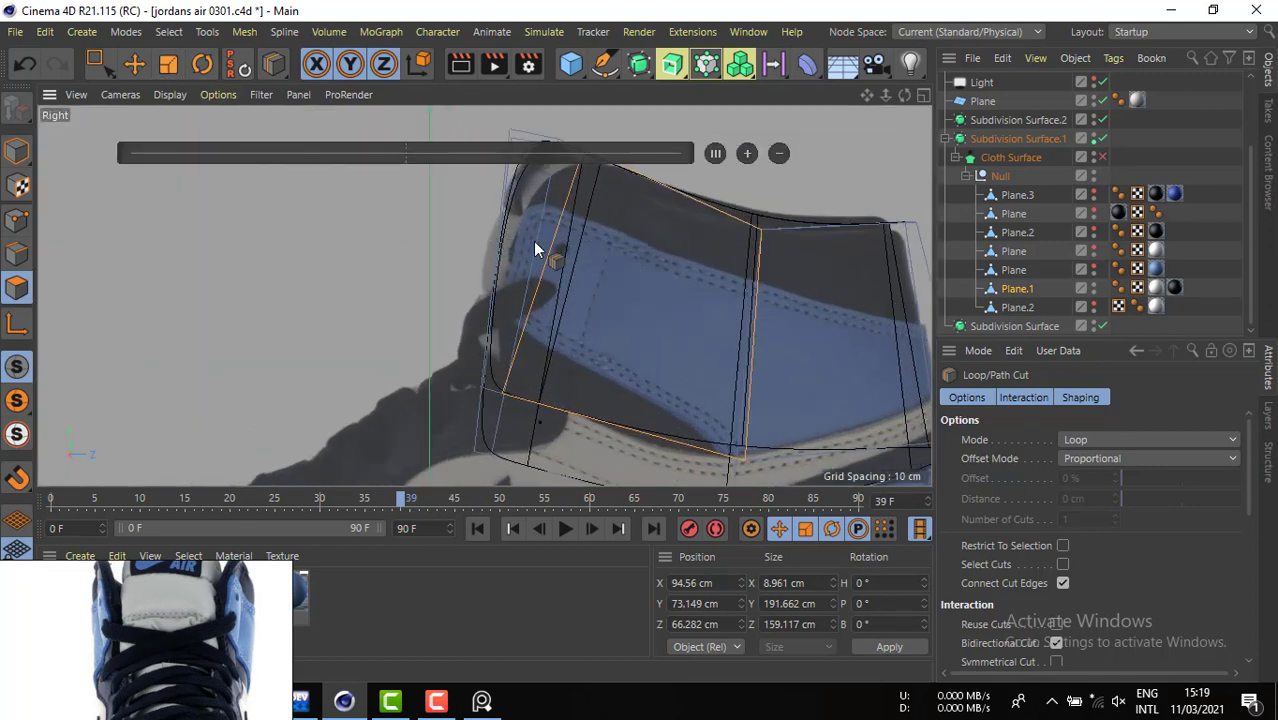
left_click(553, 252)
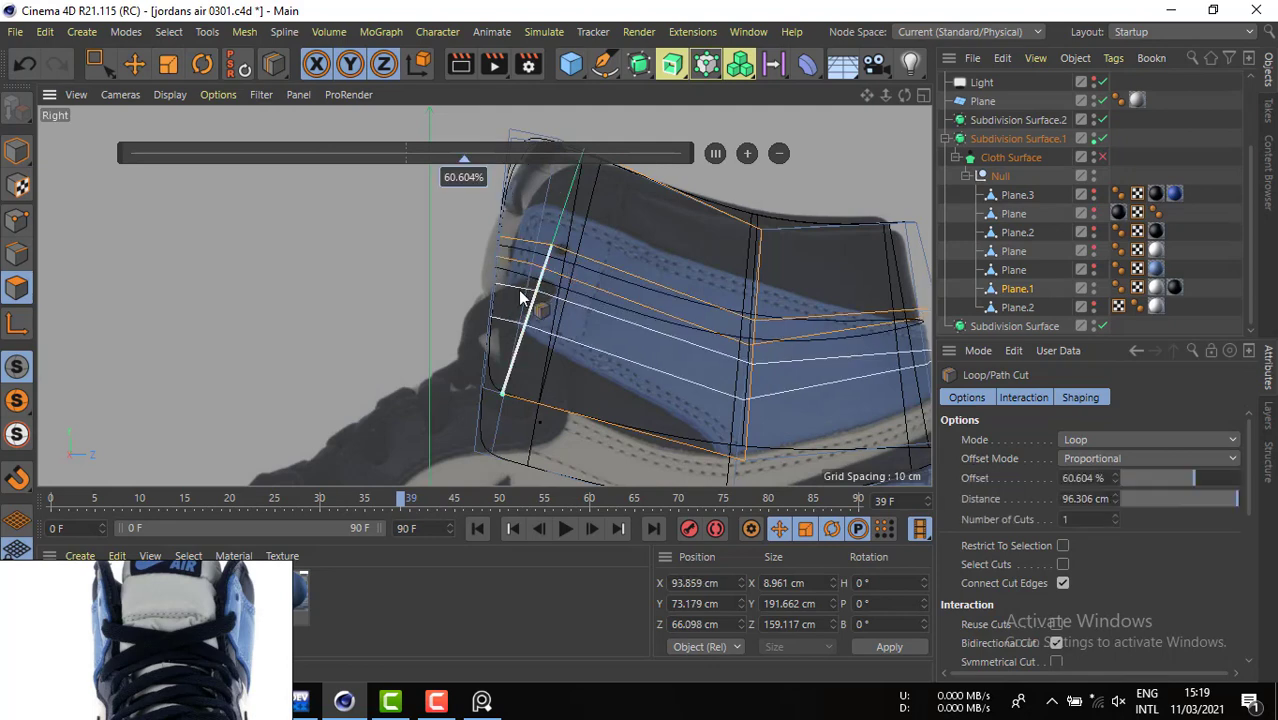
- Try a second horizontal loop cut at about 30.7% offset on the lower part of the collar
left_click(536, 291)
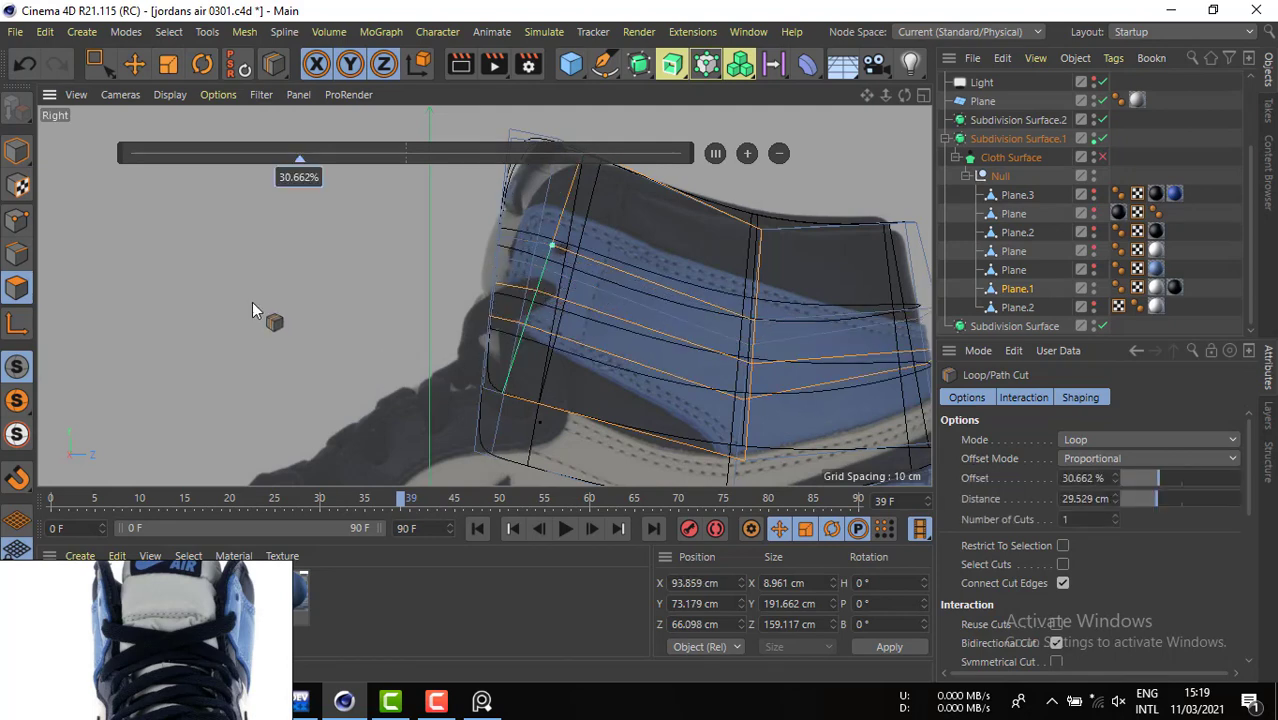
left_click(133, 64)
key("Return")
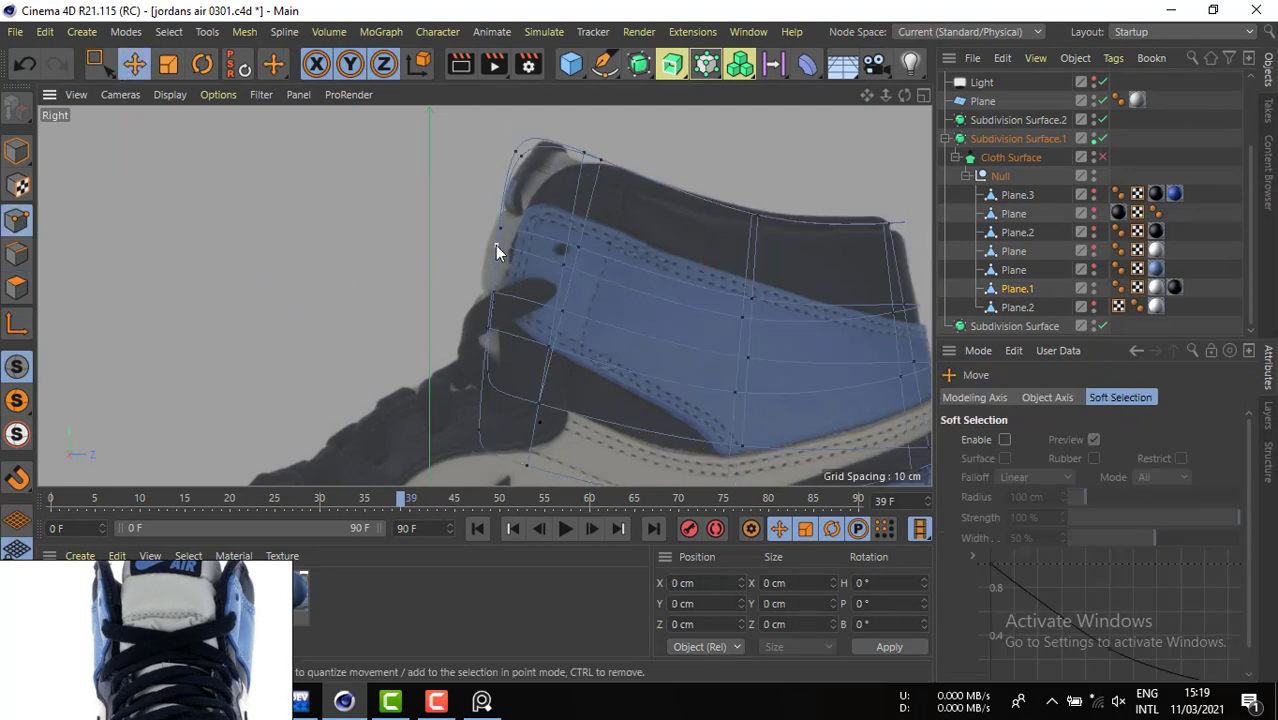
- Try beveling the two points where the loop cuts cross the collar's front vertical edge, with an offset of about 5 cm
left_click(574, 249)
left_click(565, 317, "shift")
right_click_drag(540, 316, 611, 316, "alt")
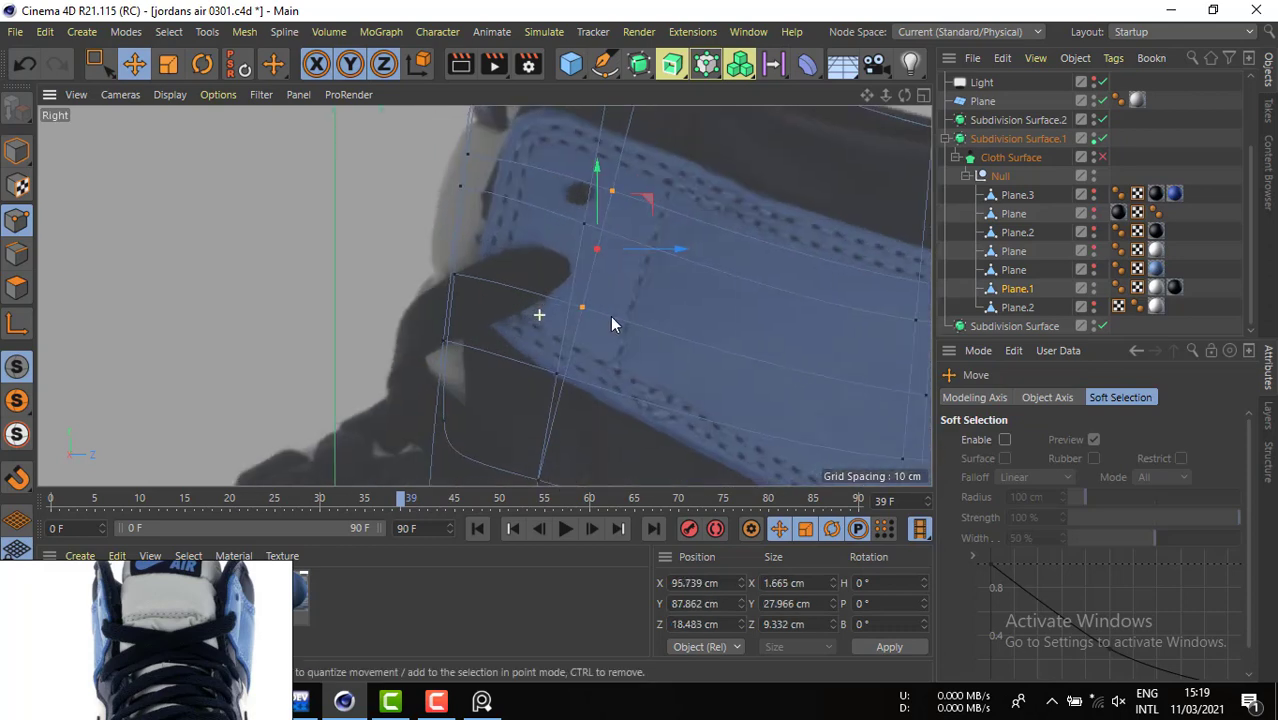
right_click(648, 326)
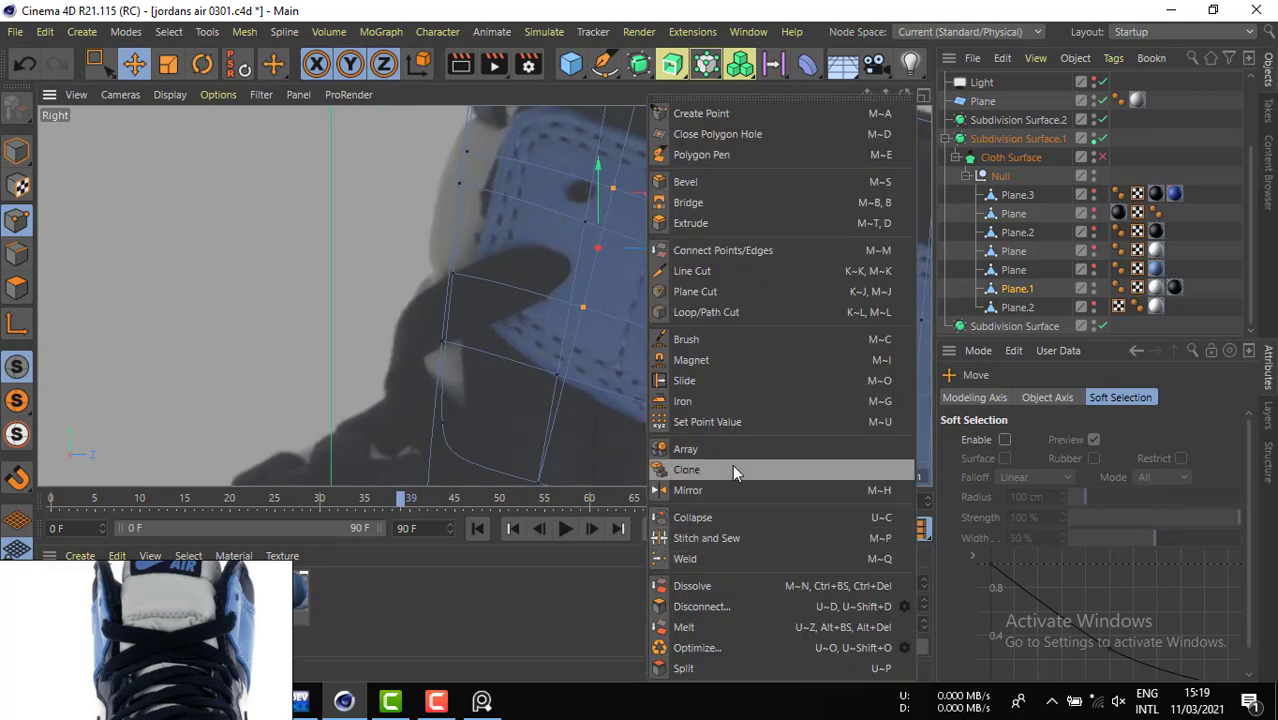
left_click(805, 5)
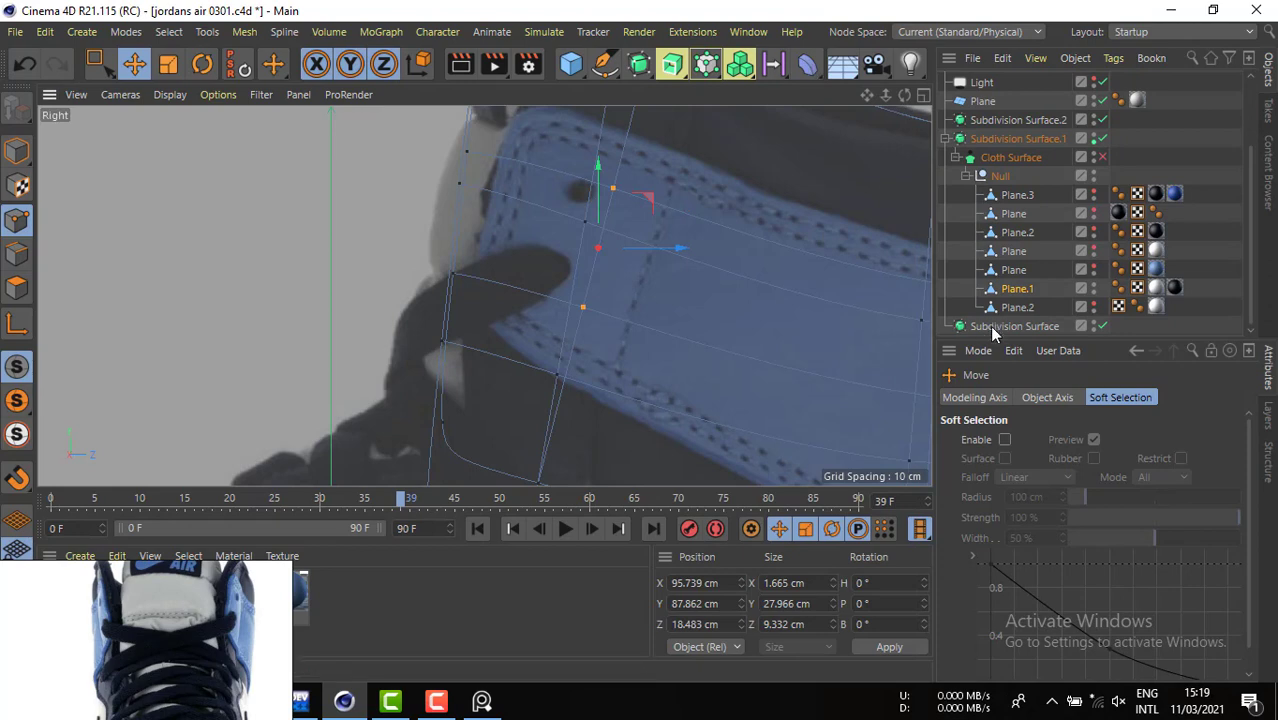
right_click(729, 276)
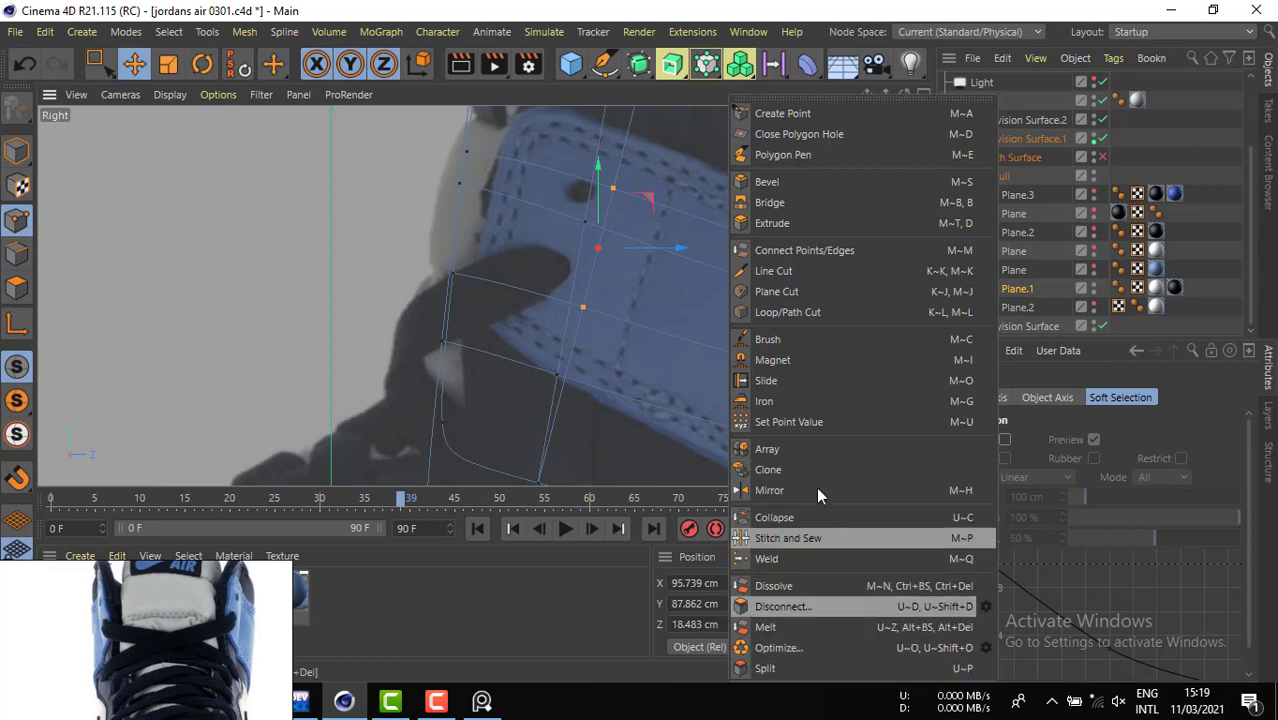
left_click(828, 220)
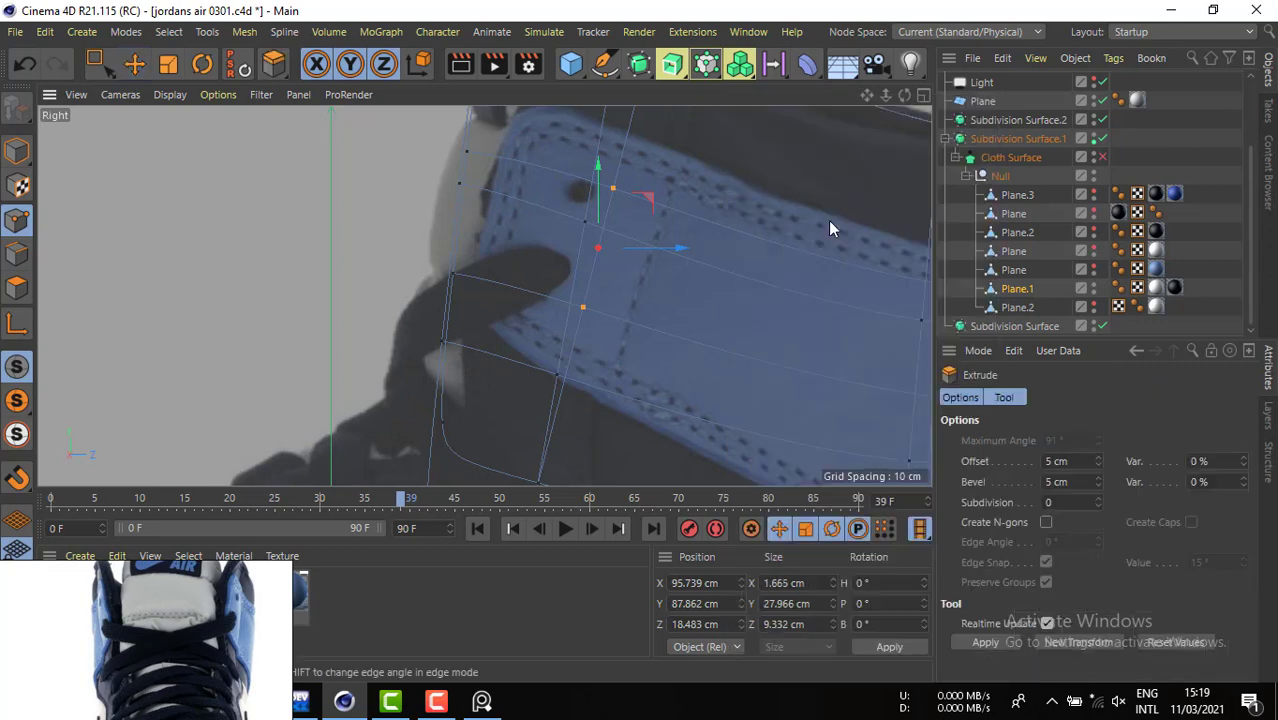
right_click(776, 252)
left_click(838, 182)
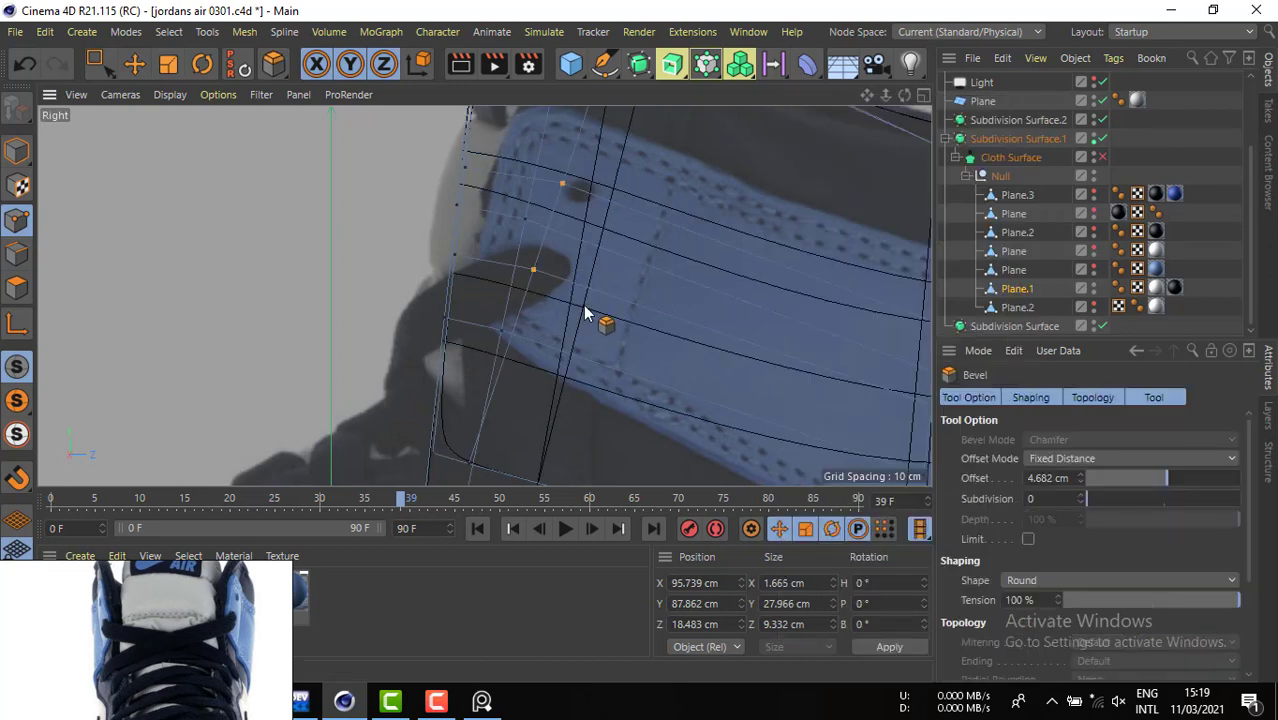
left_click_drag(533, 275, 543, 272)
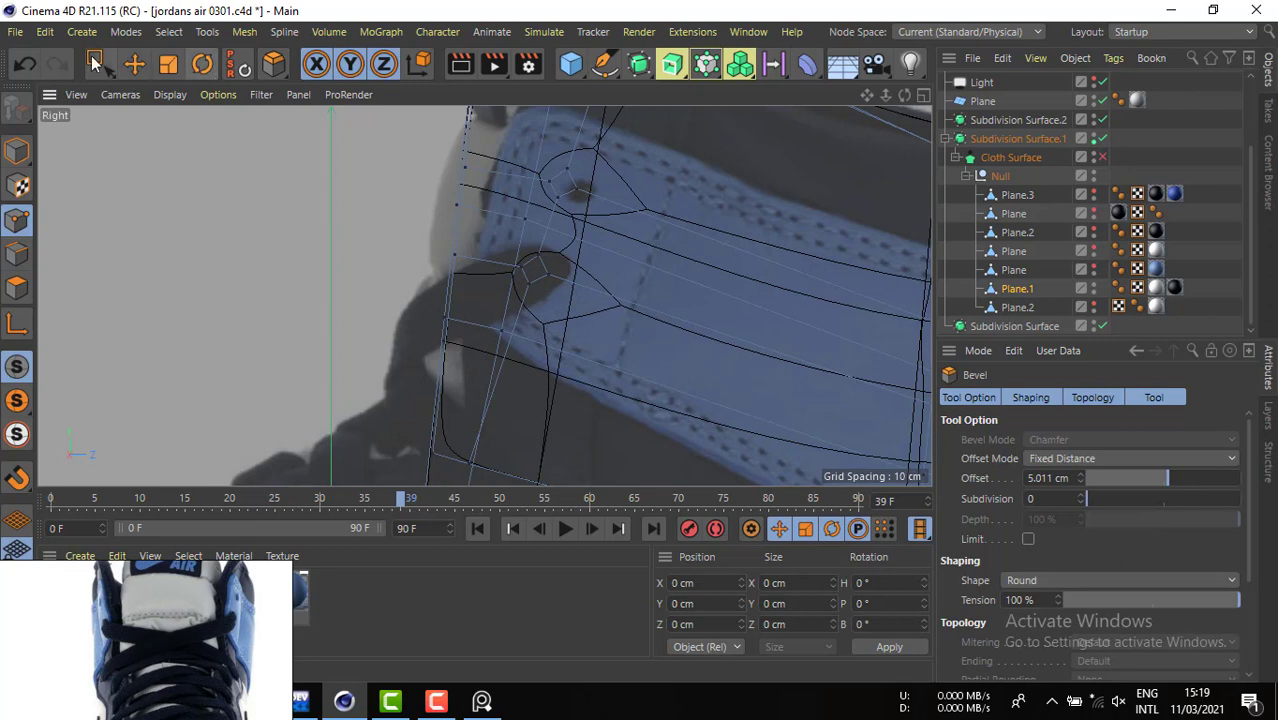
- Try opening two eyelet holes by deleting the beveled polygons near the collar's front edge
left_click(134, 64)
left_click(17, 287)
left_click(582, 188)
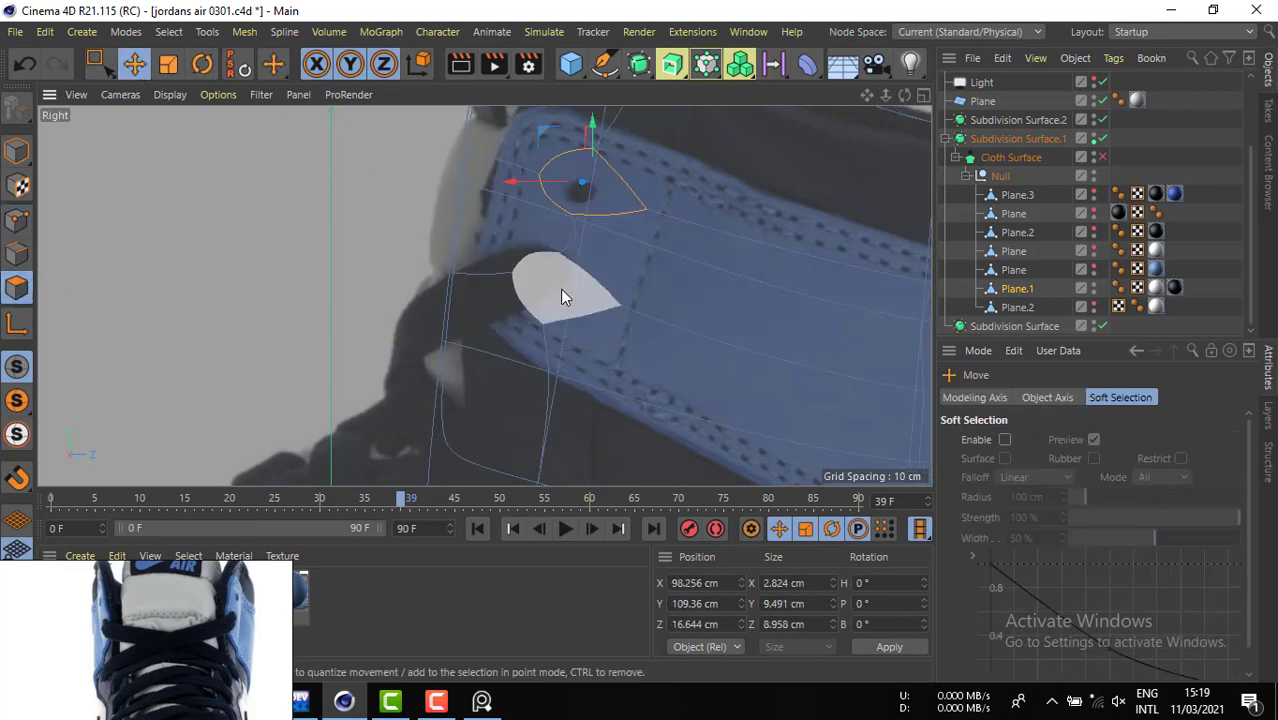
left_click(561, 290, "shift")
key("Delete")
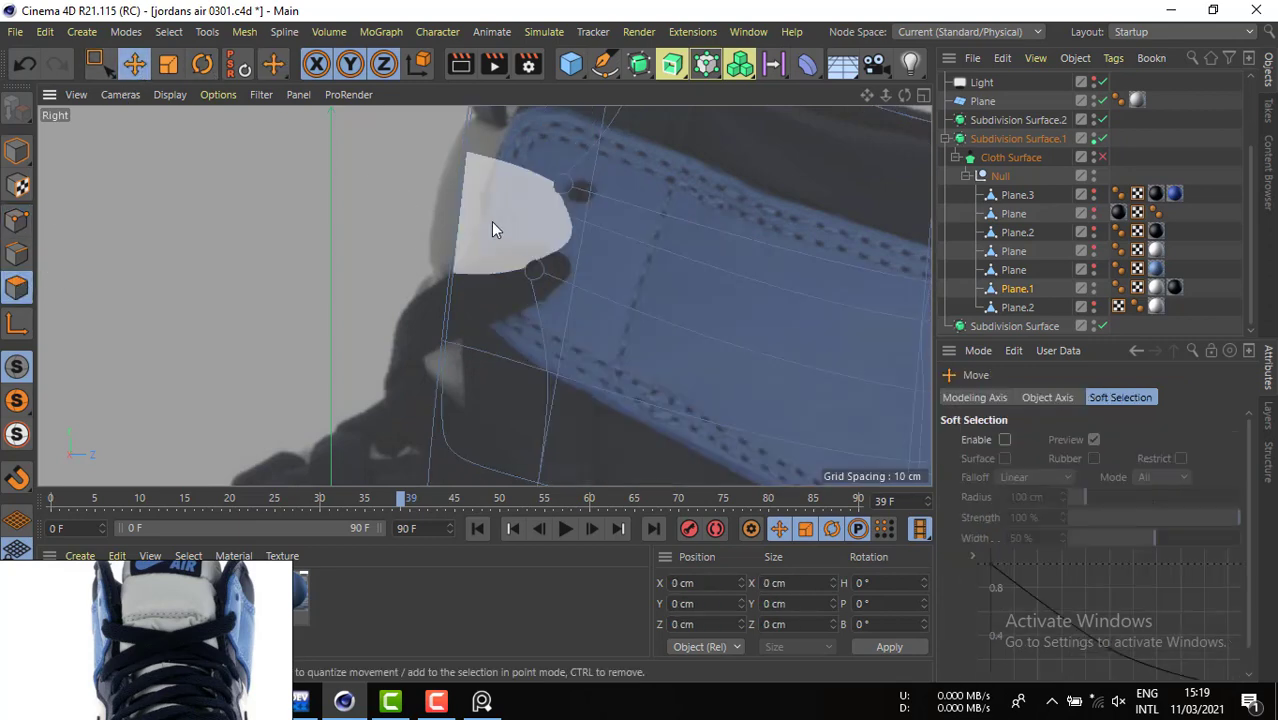
key("ctrl+z")
- Inspect the two eyelet holes in the Perspective view with the Cloth Surface enabled
left_click(1101, 158)
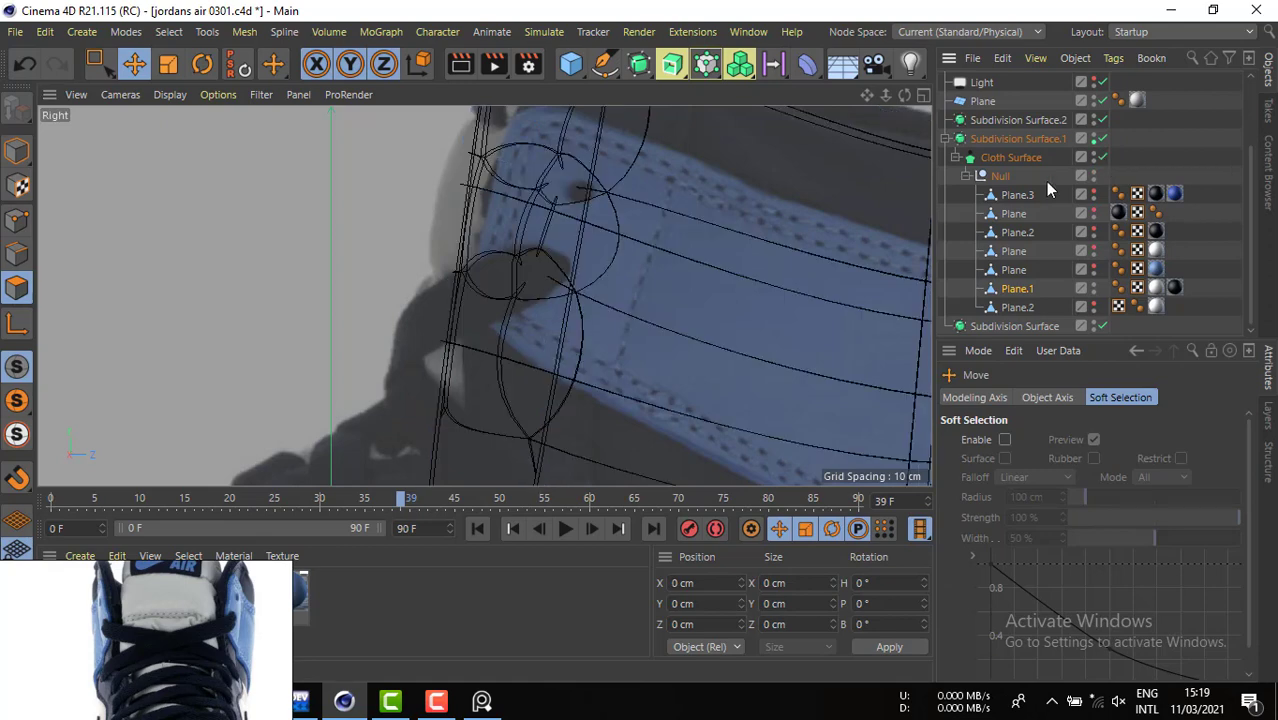
key("F1")
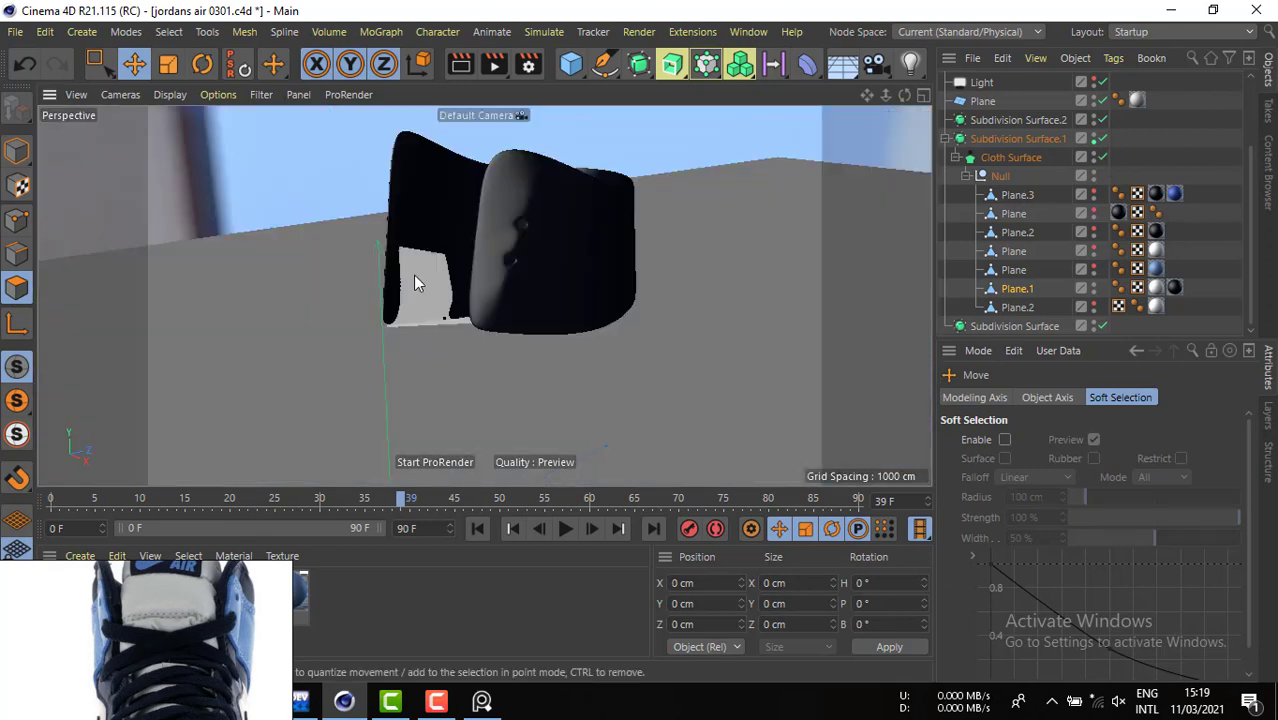
left_click_drag(415, 283, 588, 244, "alt")
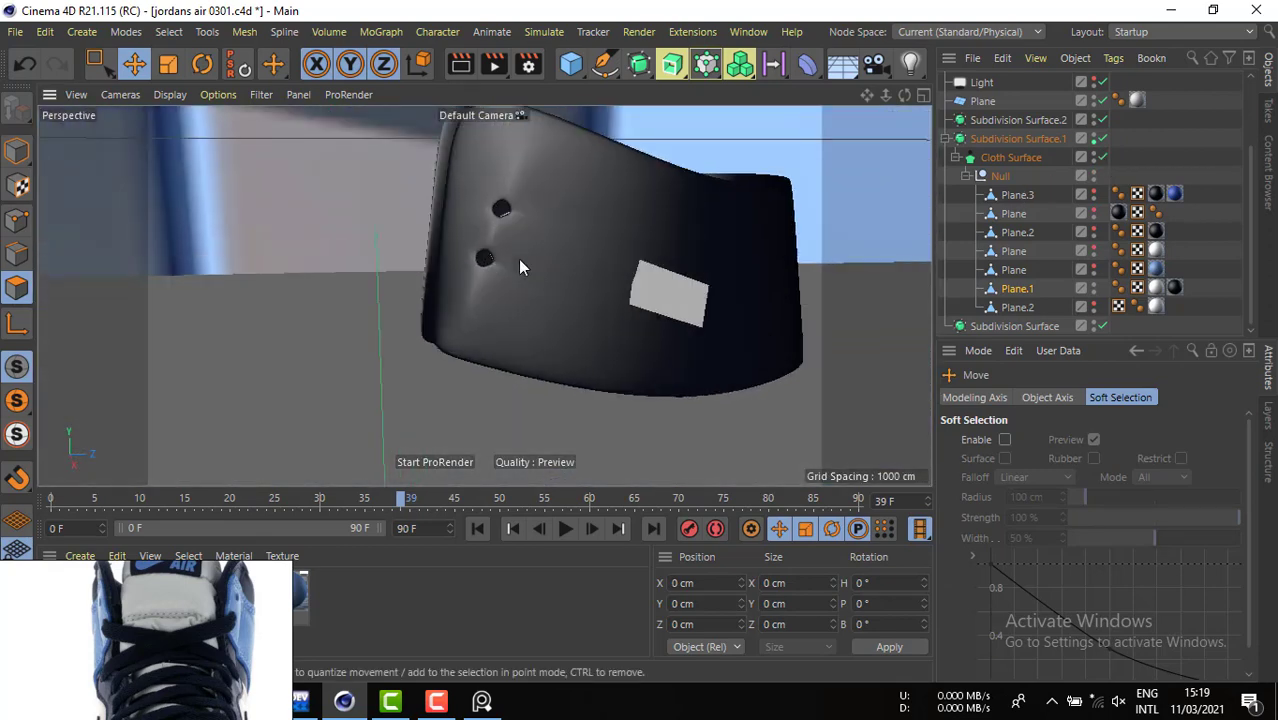
left_click_drag(520, 267, 422, 320, "alt")
- Undo the eyelet holes, the point bevels and the lower loop cut on the collar
key("ctrl+z")
key("ctrl+z")
key("ctrl+z")
key("ctrl+z")
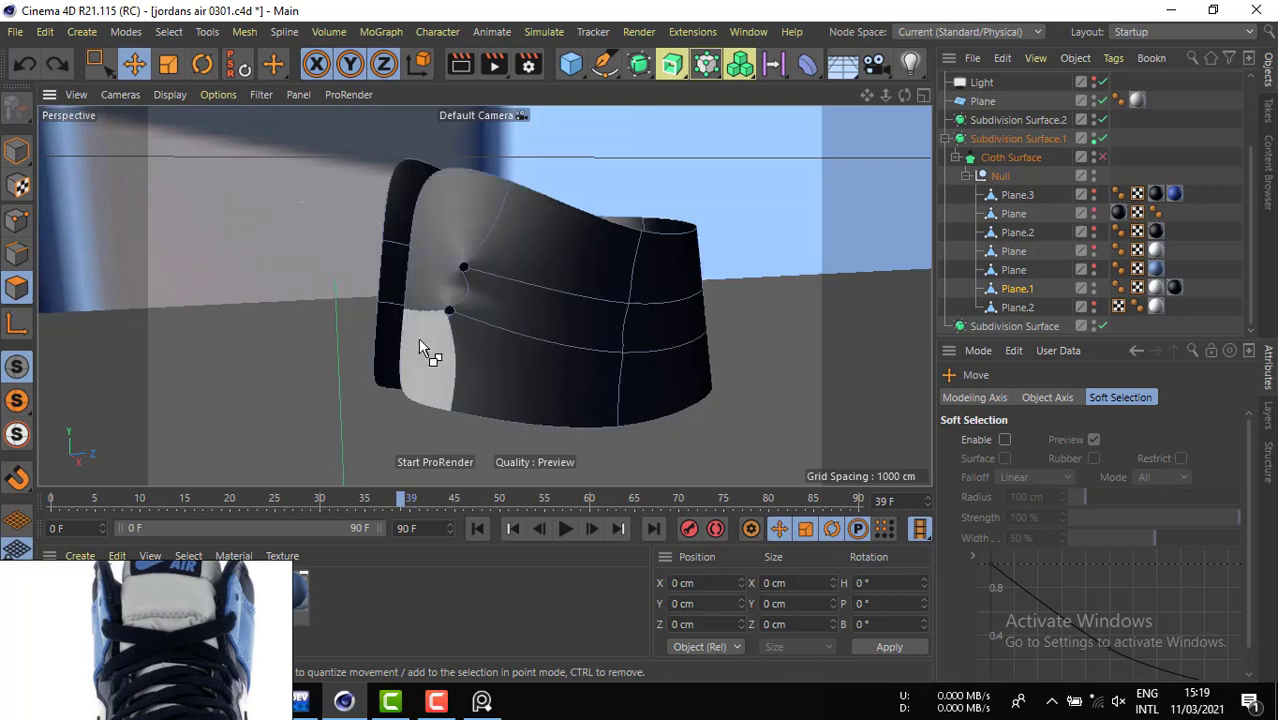
key("ctrl+z")
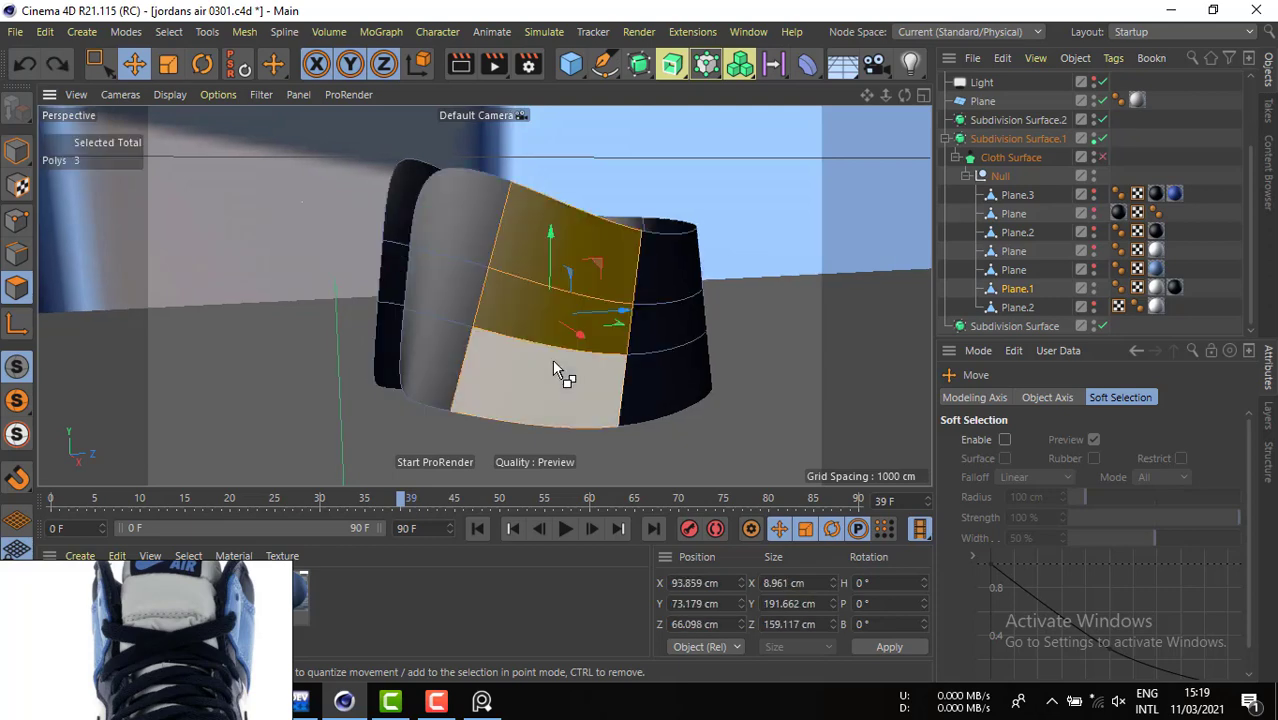
left_click(546, 354, "shift")
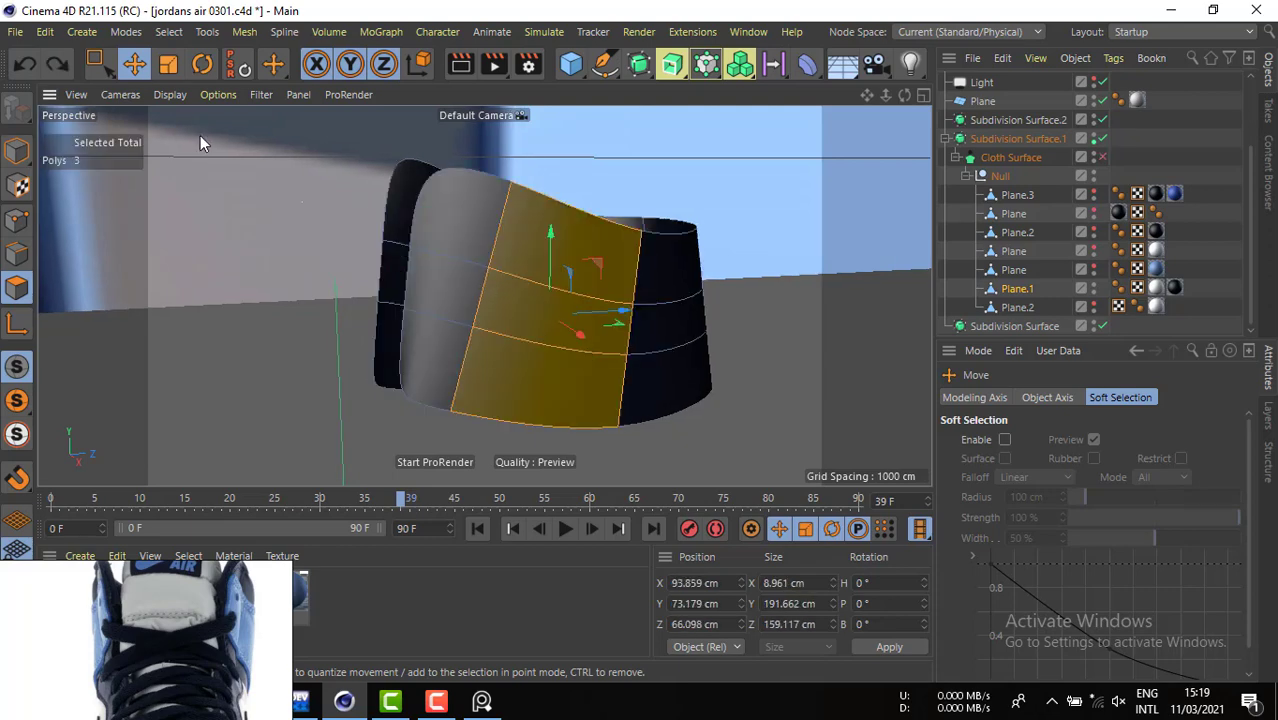
key("ctrl+z")
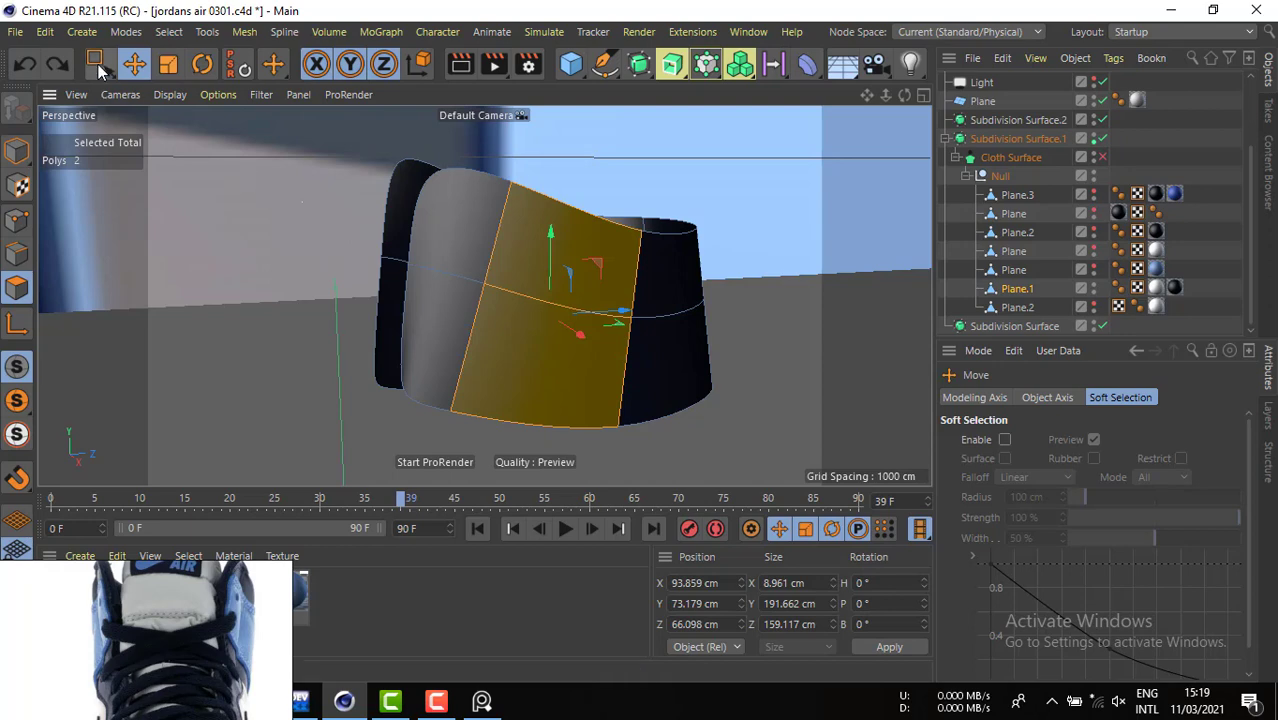
- Slide the vertical edges near the collar's front toward the heel by about 30 cm in the Right view
left_click(98, 66)
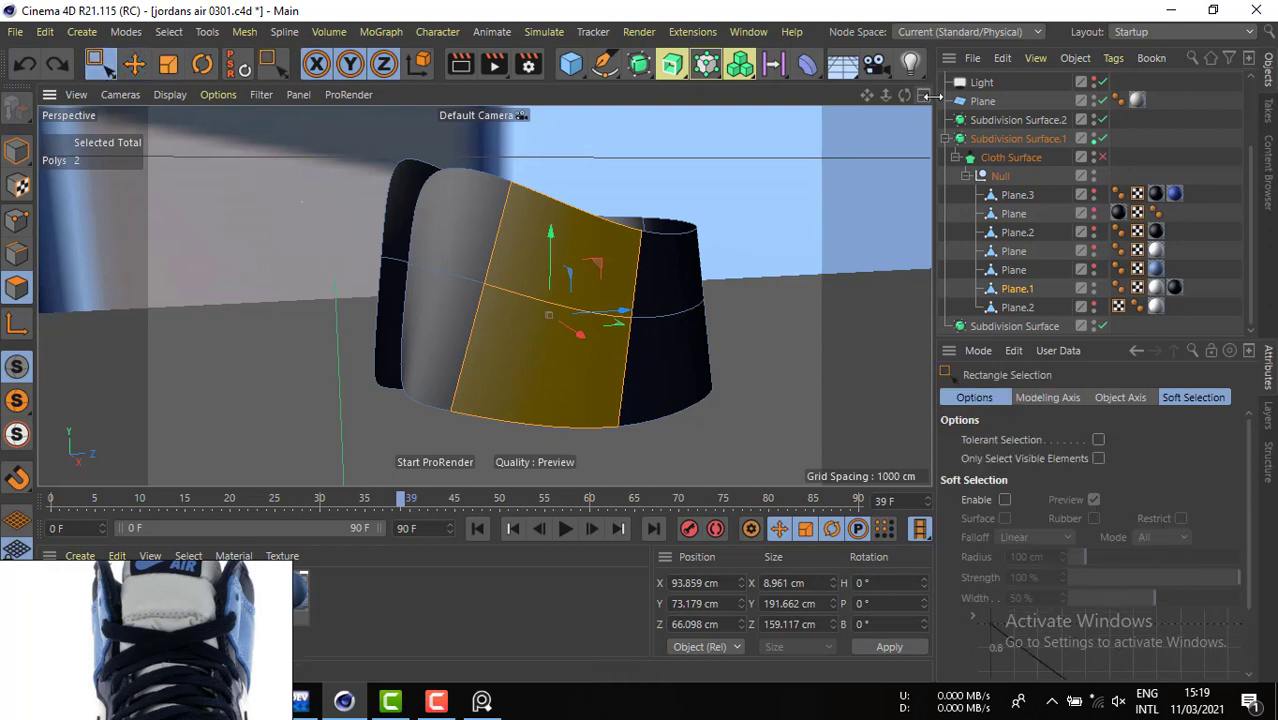
middle_click(698, 195)
middle_click(472, 305)
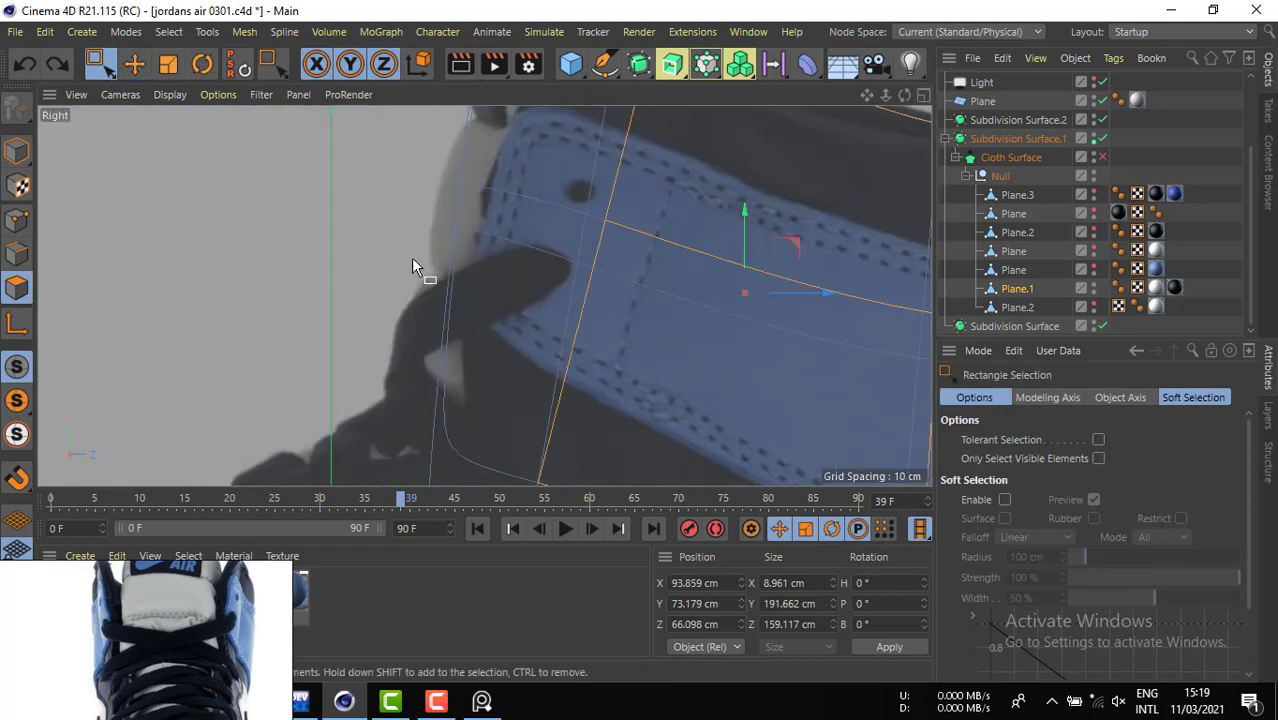
left_click(15, 256)
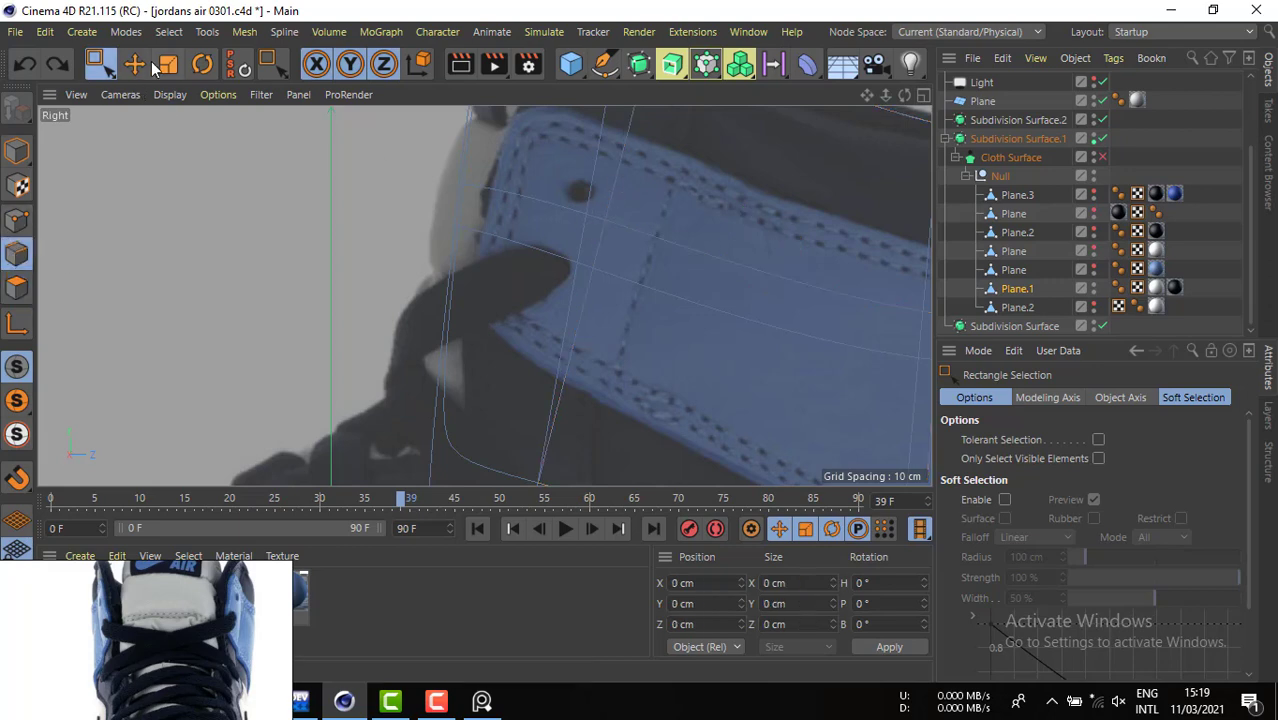
key("e")
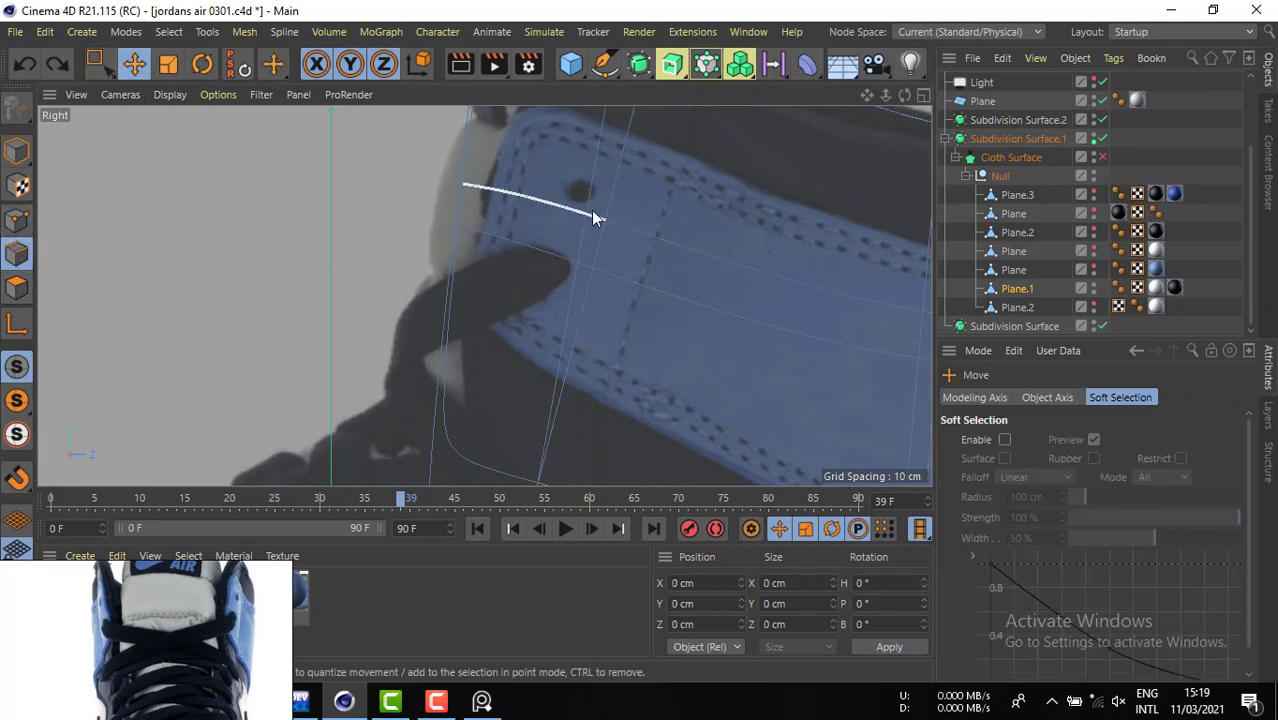
left_click(616, 204)
left_click(603, 242, "shift")
left_click(582, 327, "shift")
right_click(582, 328)
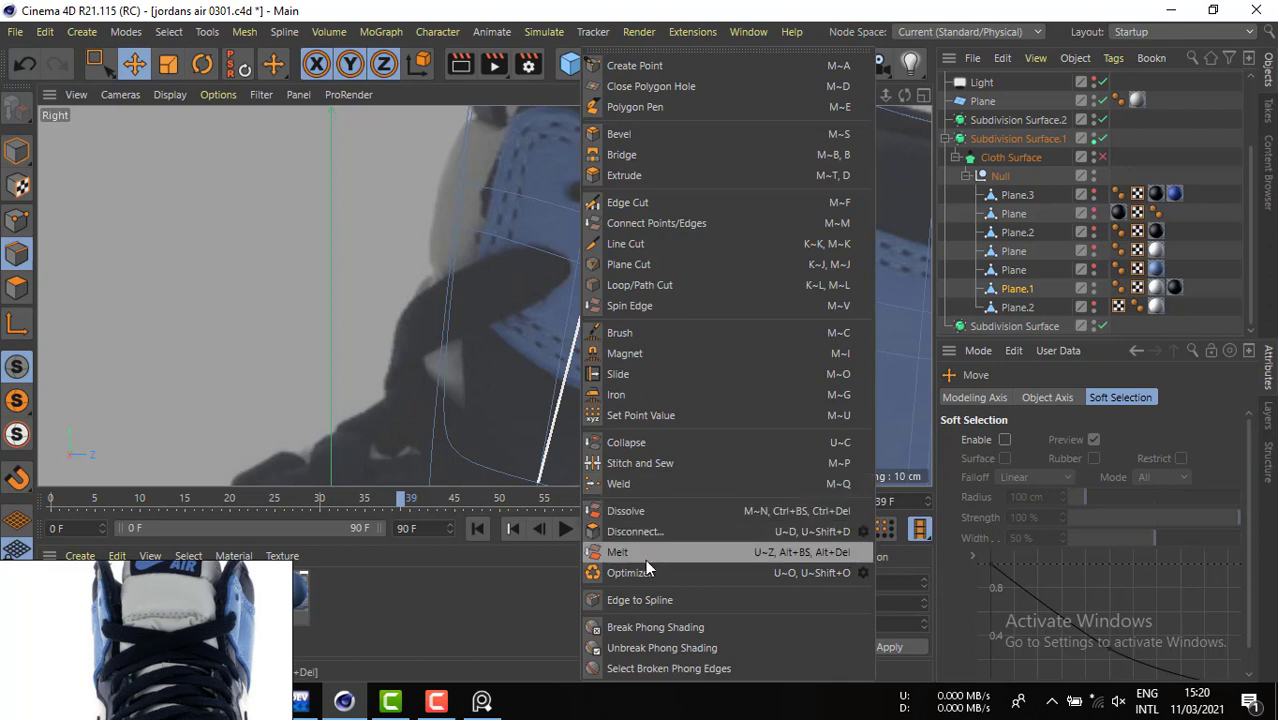
left_click(639, 380)
left_click_drag(536, 322, 616, 334)
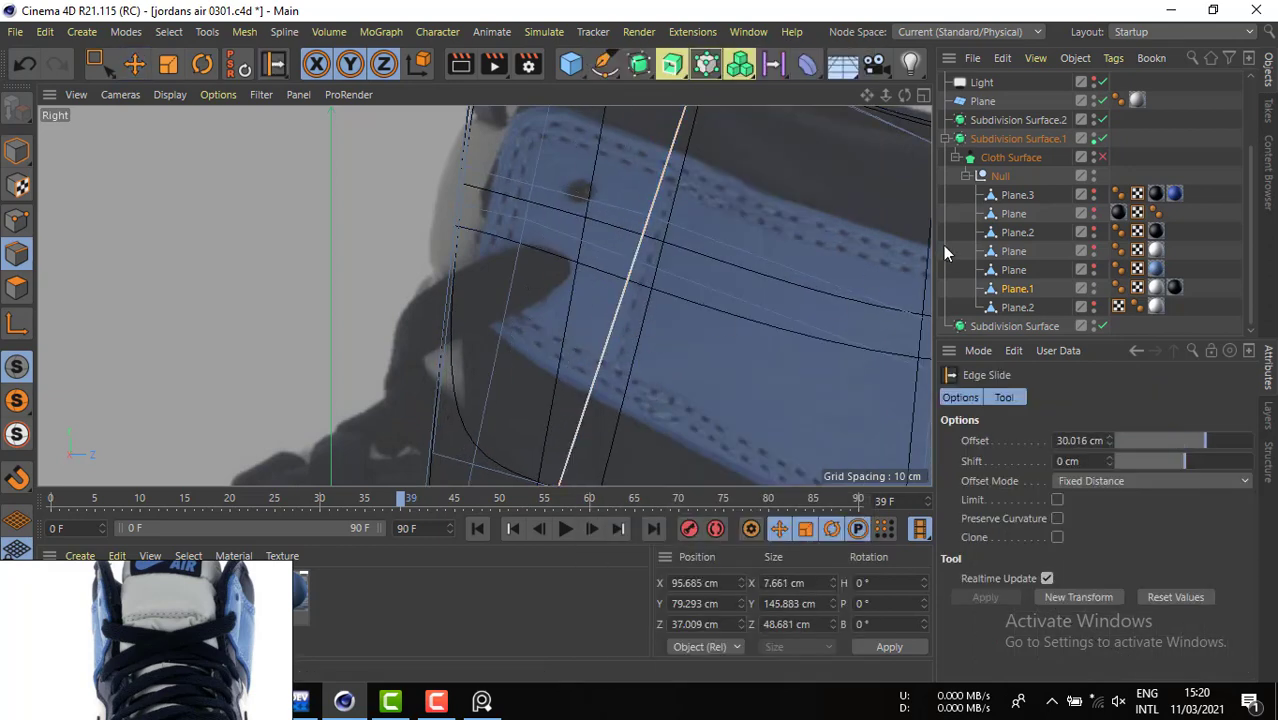
- Slide the matching vertical edge loop on the collar's opposite side toward the heel by 45 cm
double_click(521, 255)
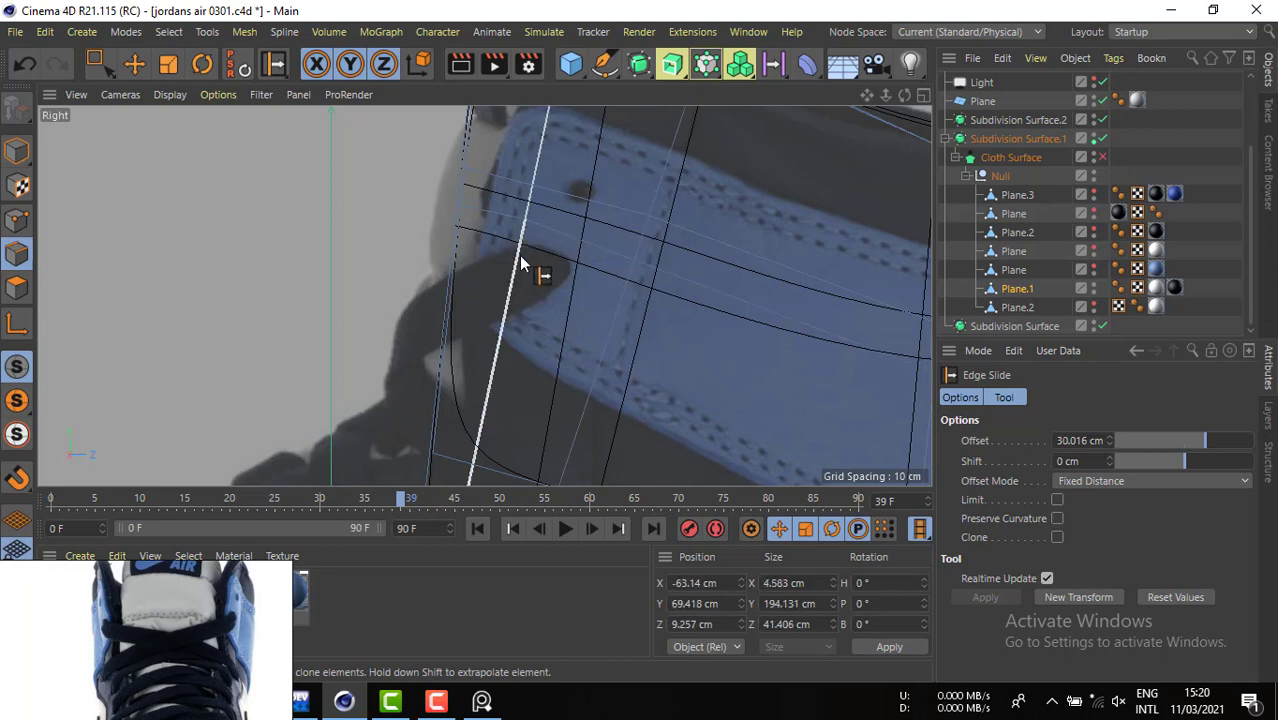
left_click_drag(520, 261, 650, 280)
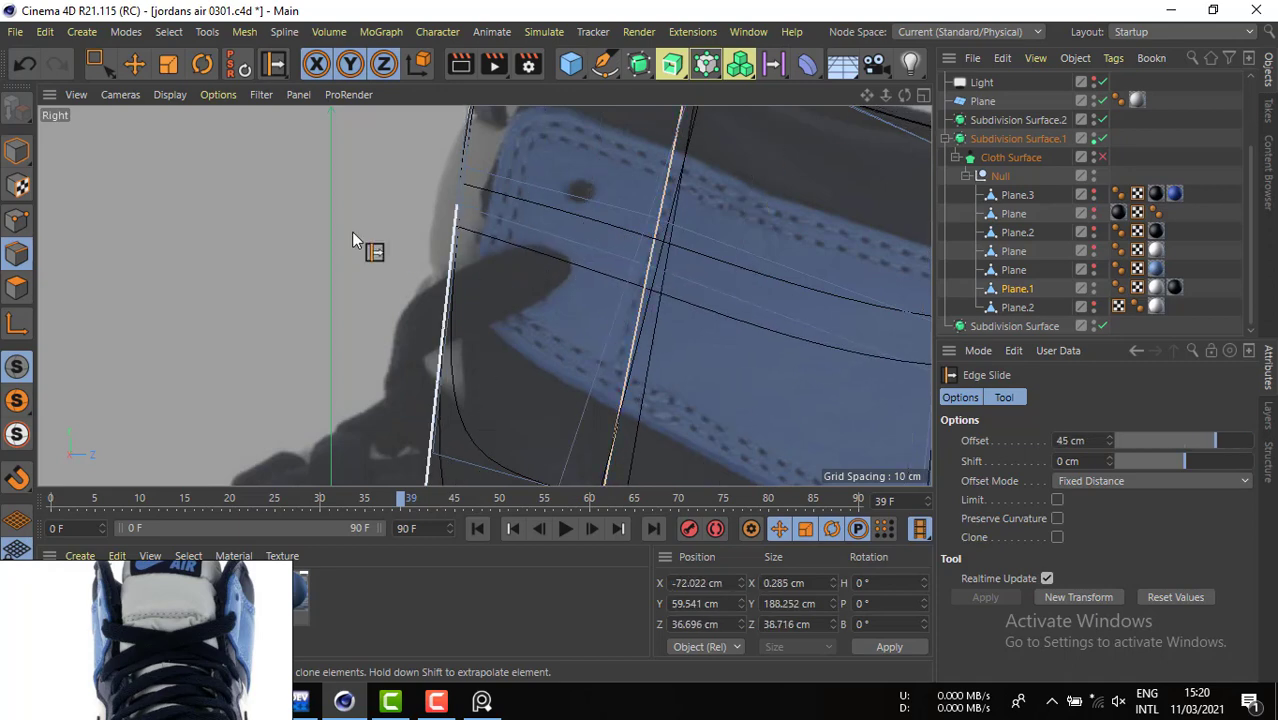
- Bevel the collar's two front polygons inward into small inset polygons, offsetting the upper one by about 25 cm
left_click(136, 65)
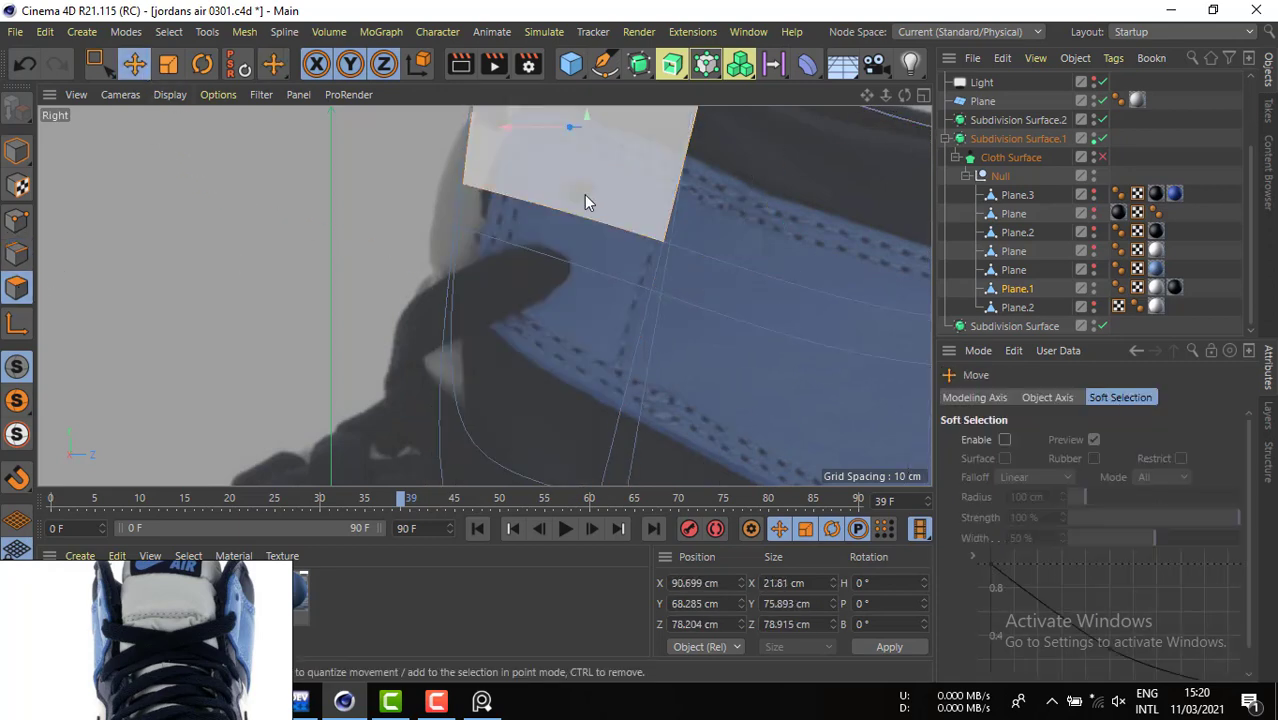
left_click(574, 293)
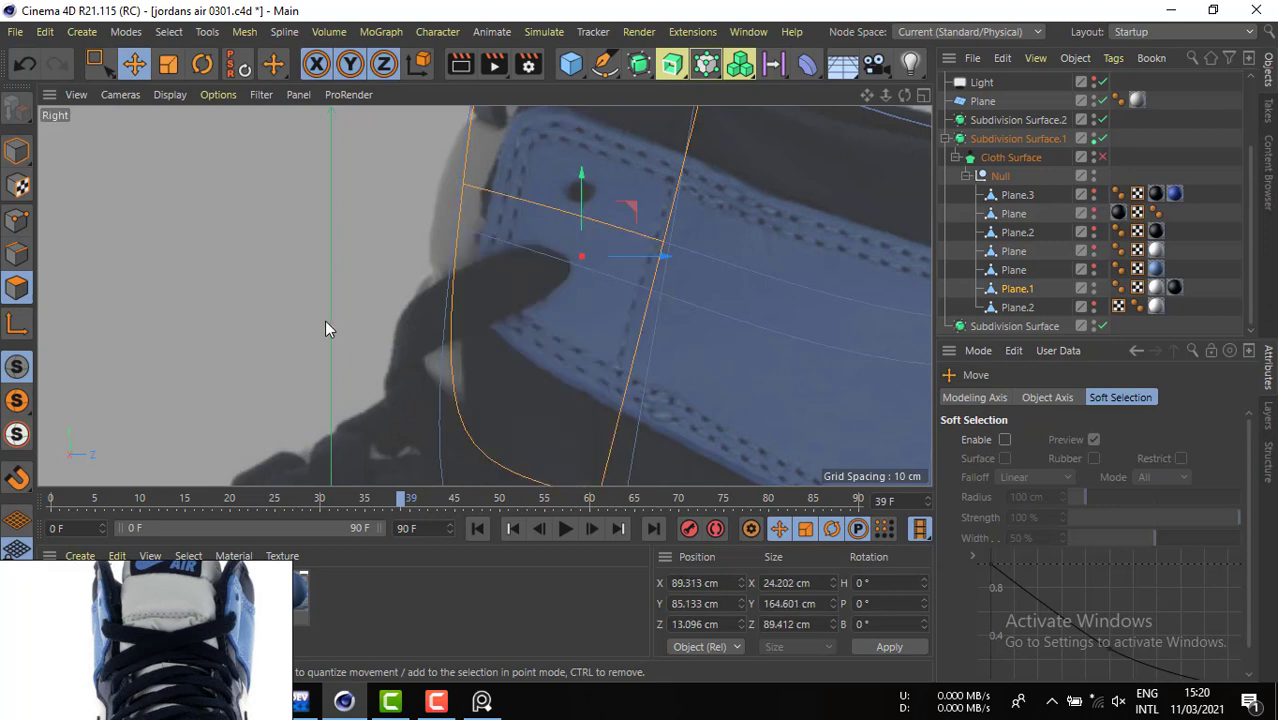
left_click(450, 248)
left_click(923, 94)
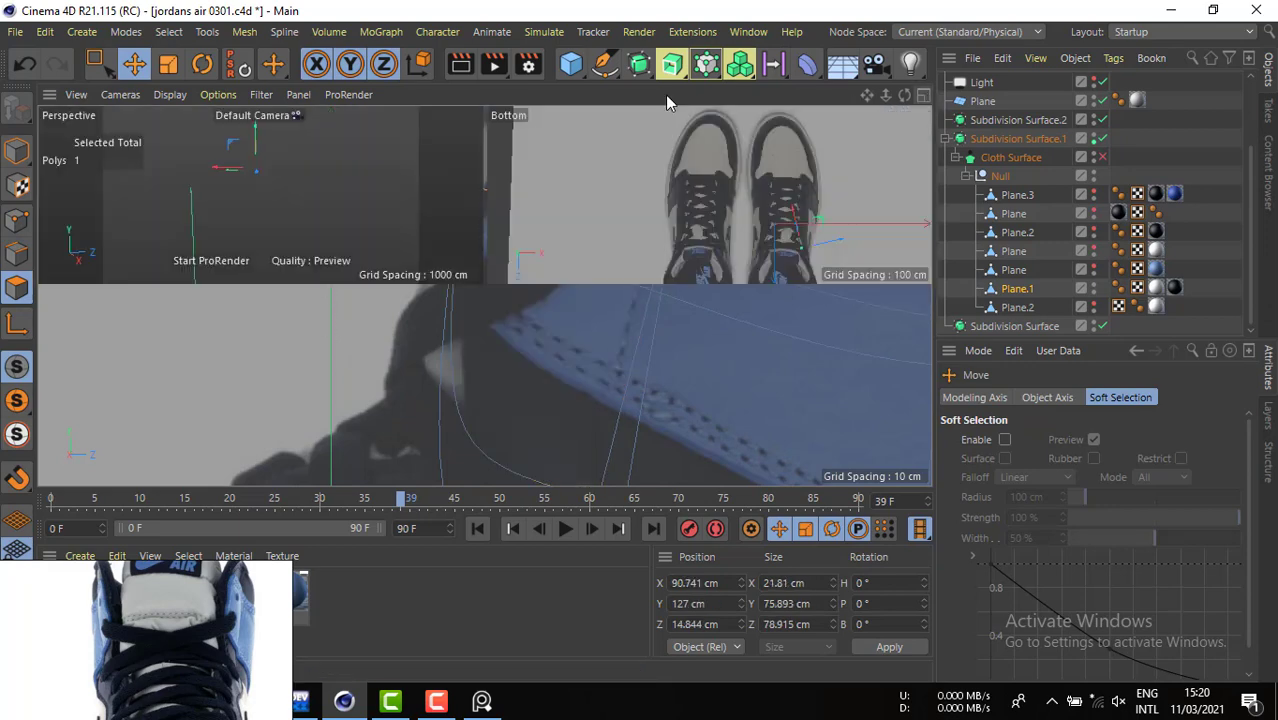
left_click(476, 94)
left_click_drag(532, 251, 594, 258, "alt")
right_click(594, 259)
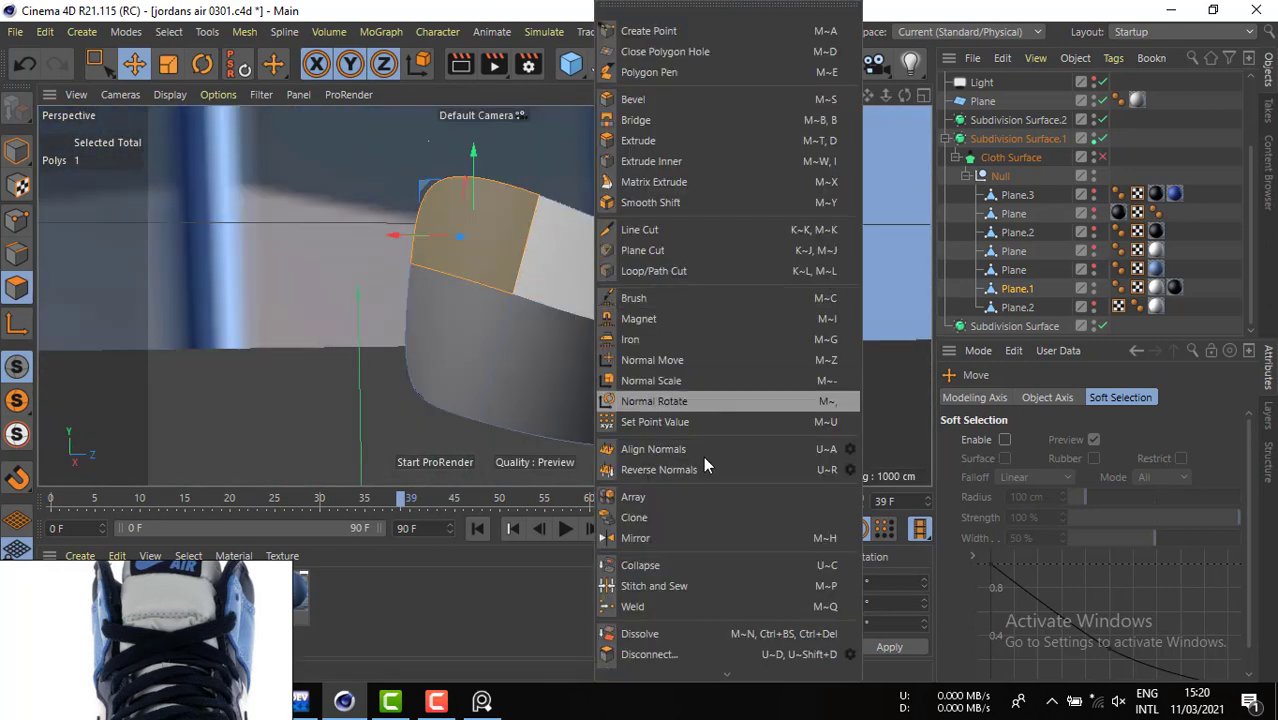
left_click(719, 101)
left_click_drag(449, 251, 485, 251)
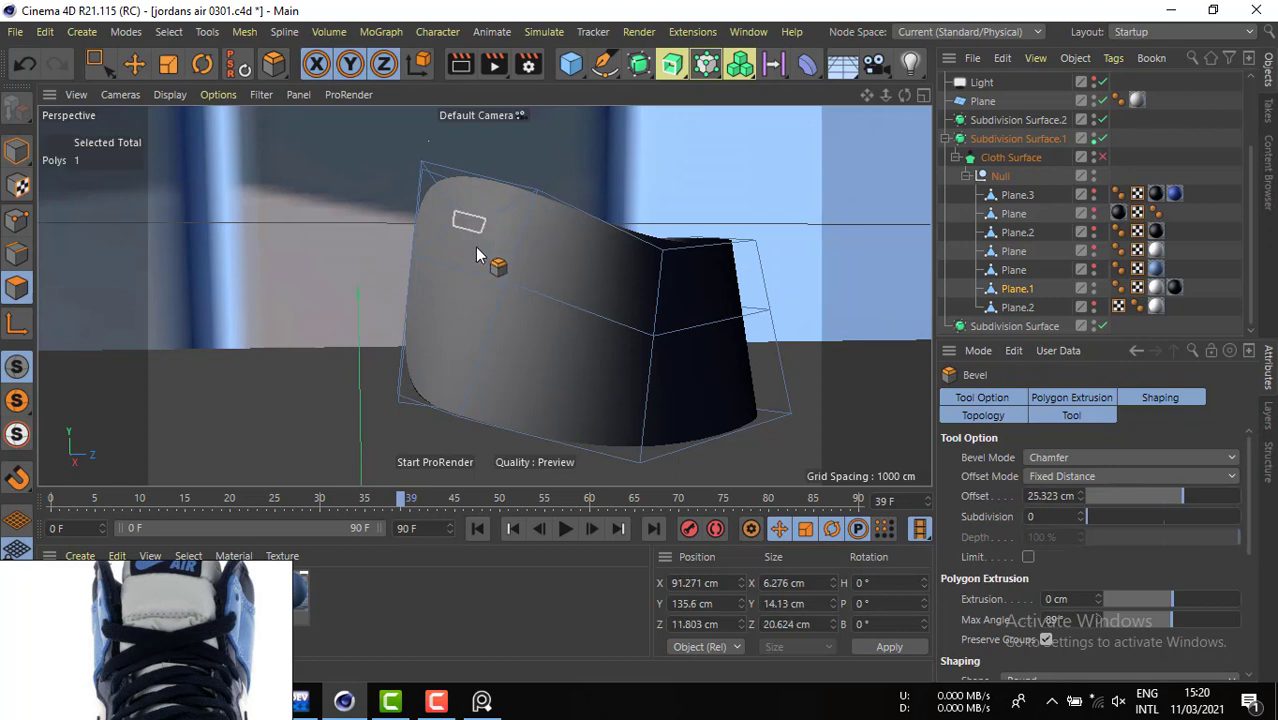
mouse_move(471, 306)
left_mouse_down()
mouse_move(455, 323)
mouse_move(470, 317)
left_mouse_up()
- Slide the edges of both inset polygons on the collar's front to shape them into small, nearly square eyelet patches
key("e")
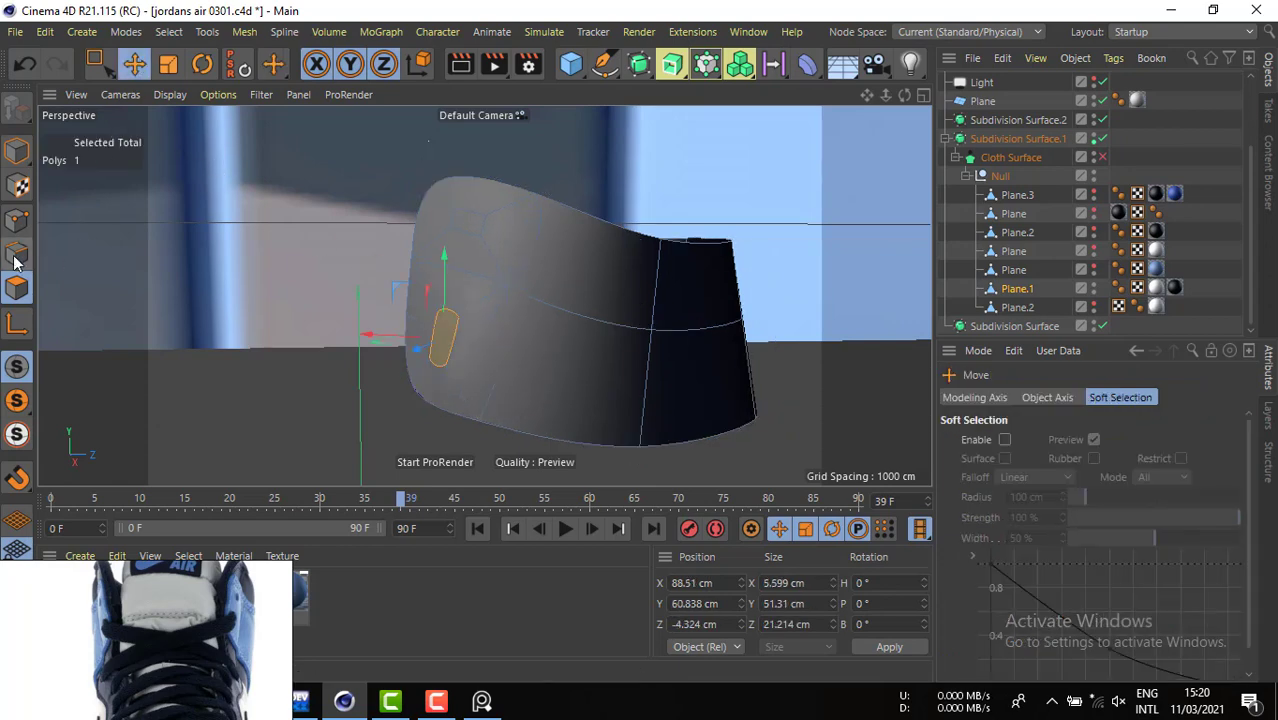
left_click(16, 253)
left_click(254, 280)
left_click(455, 332)
left_click(449, 312)
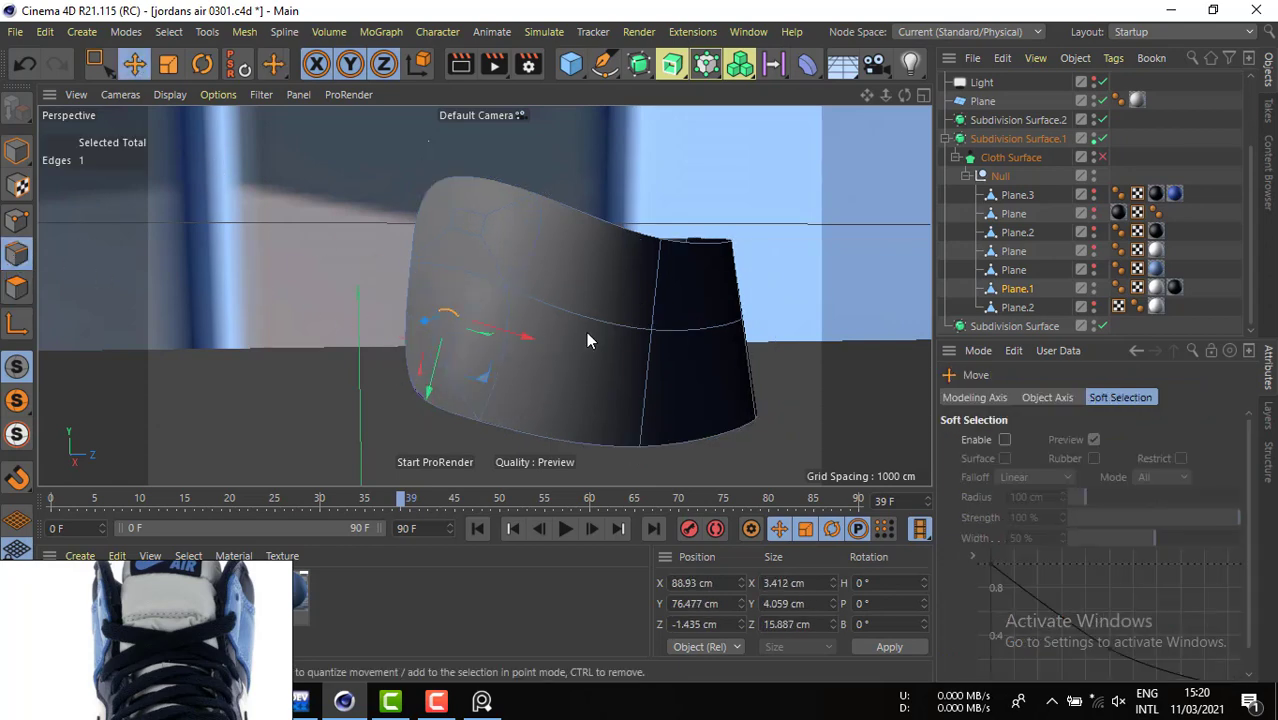
right_click(587, 331)
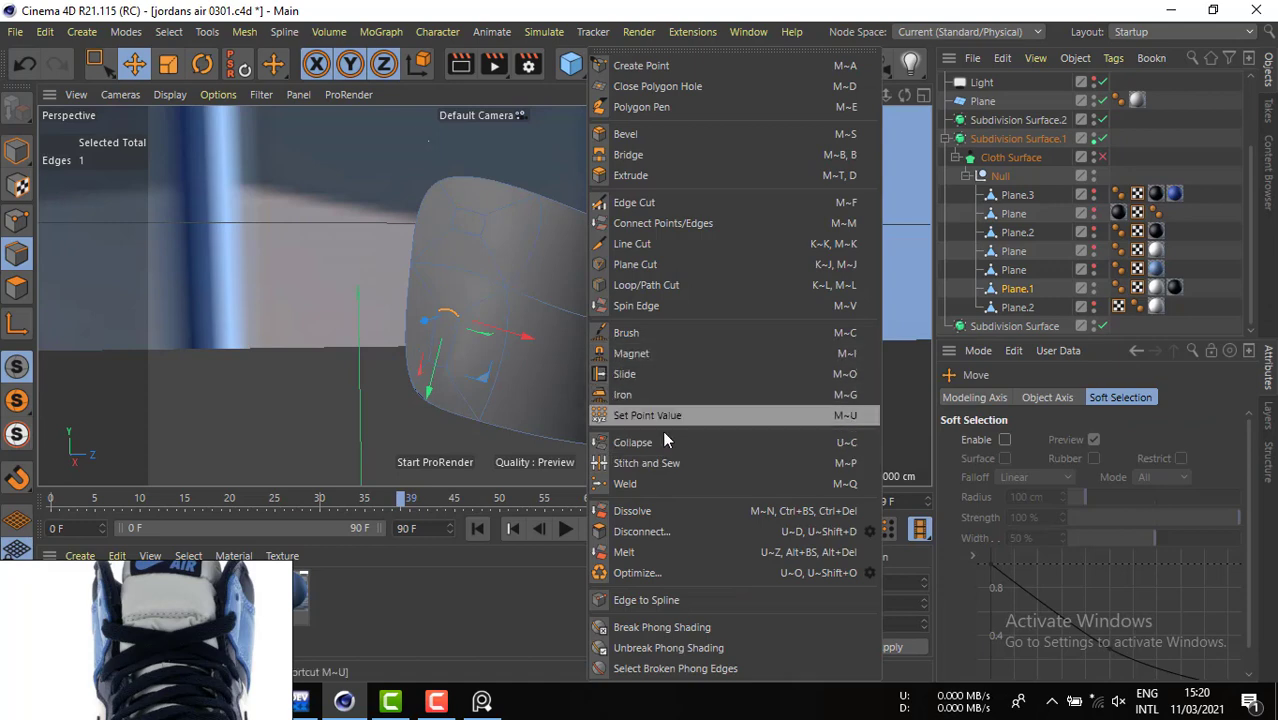
left_click(671, 379)
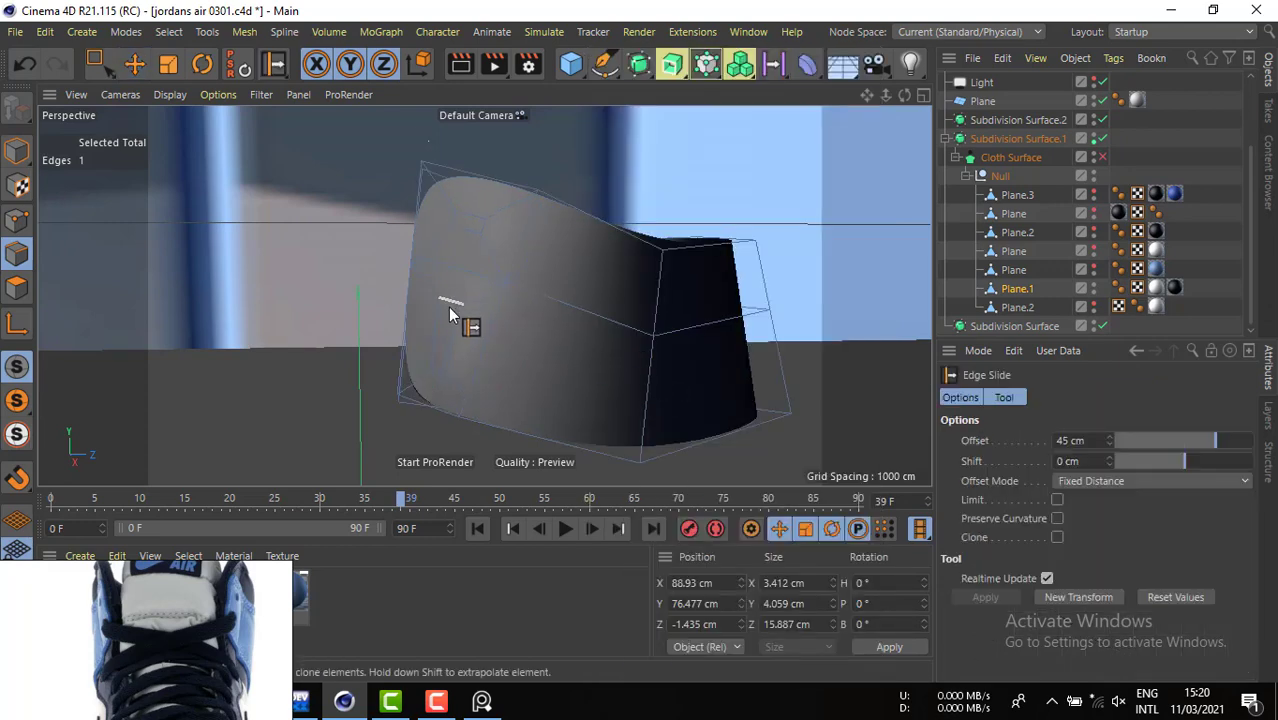
left_click_drag(451, 300, 438, 359)
scroll(505, 225, "up", 5)
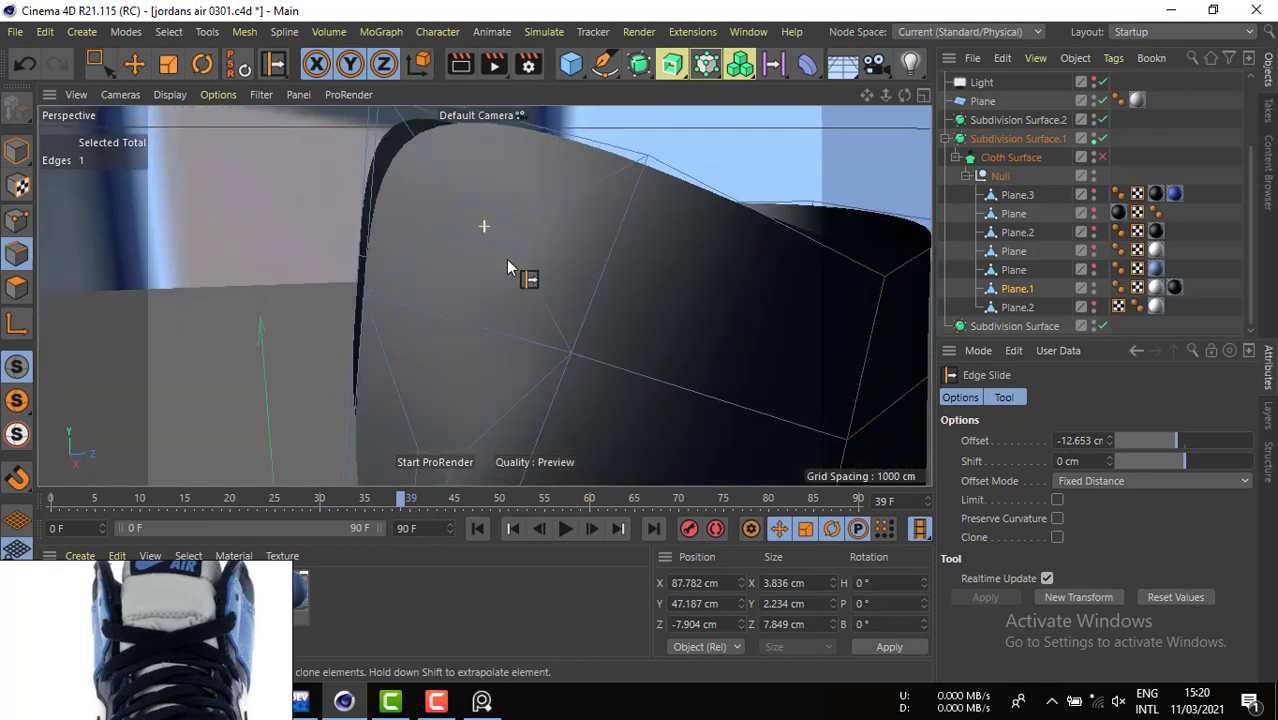
mouse_move(507, 260)
left_mouse_down("alt")
mouse_move(441, 231)
mouse_move(471, 219)
mouse_move(542, 251)
mouse_move(528, 246)
left_mouse_up("alt")
scroll(428, 262, "down", 2)
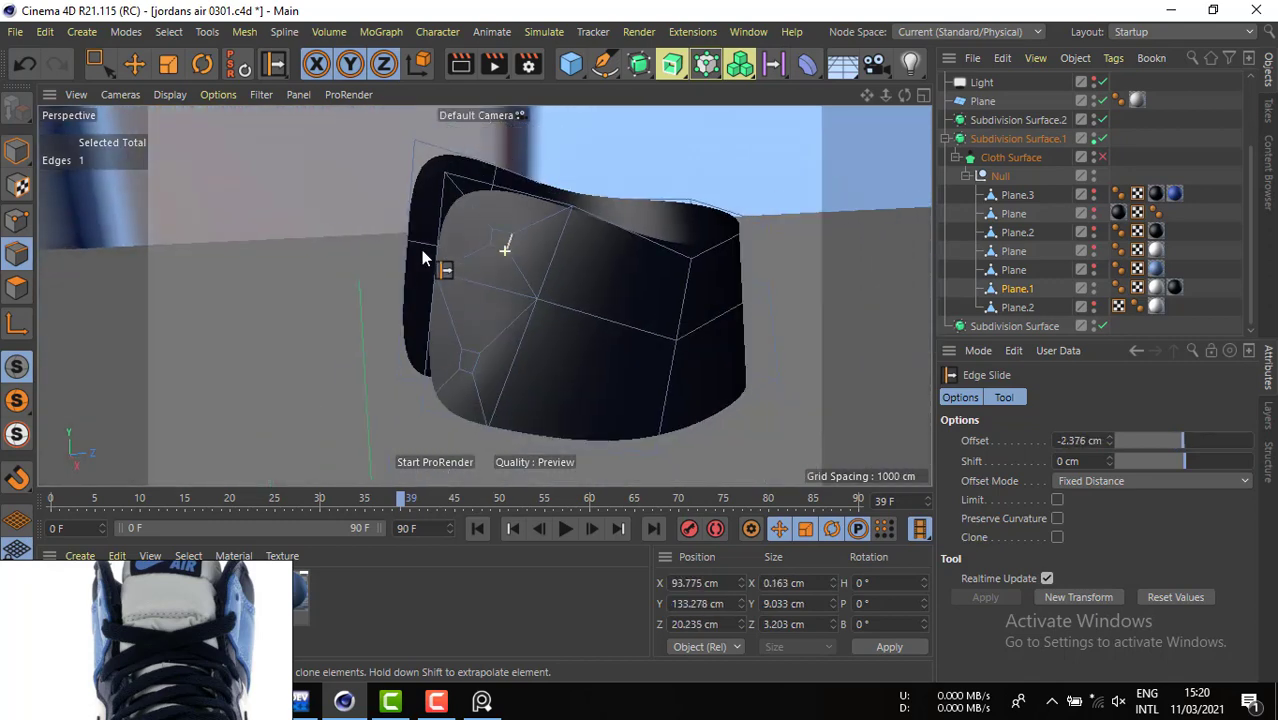
left_click(134, 64)
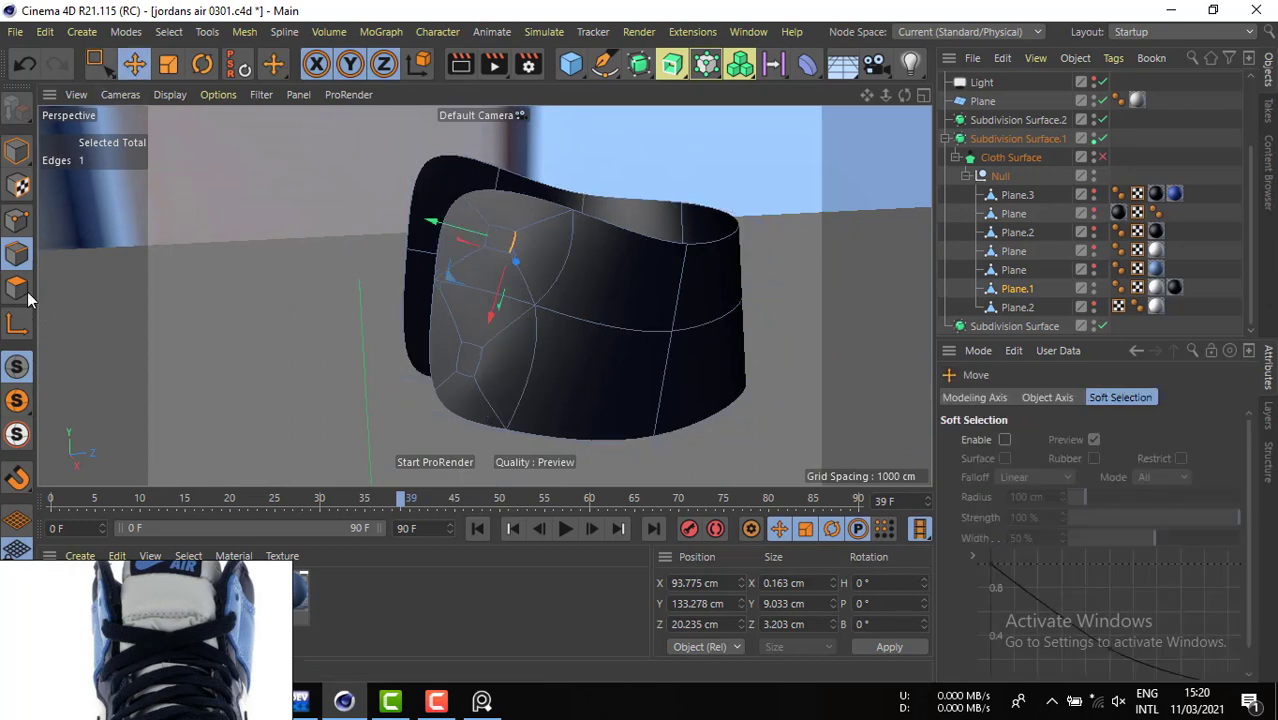
- Delete the two small inset polygons to open the eyelet holes at the collar's front
left_click(16, 287)
left_click(499, 239)
left_click(458, 364, "shift")
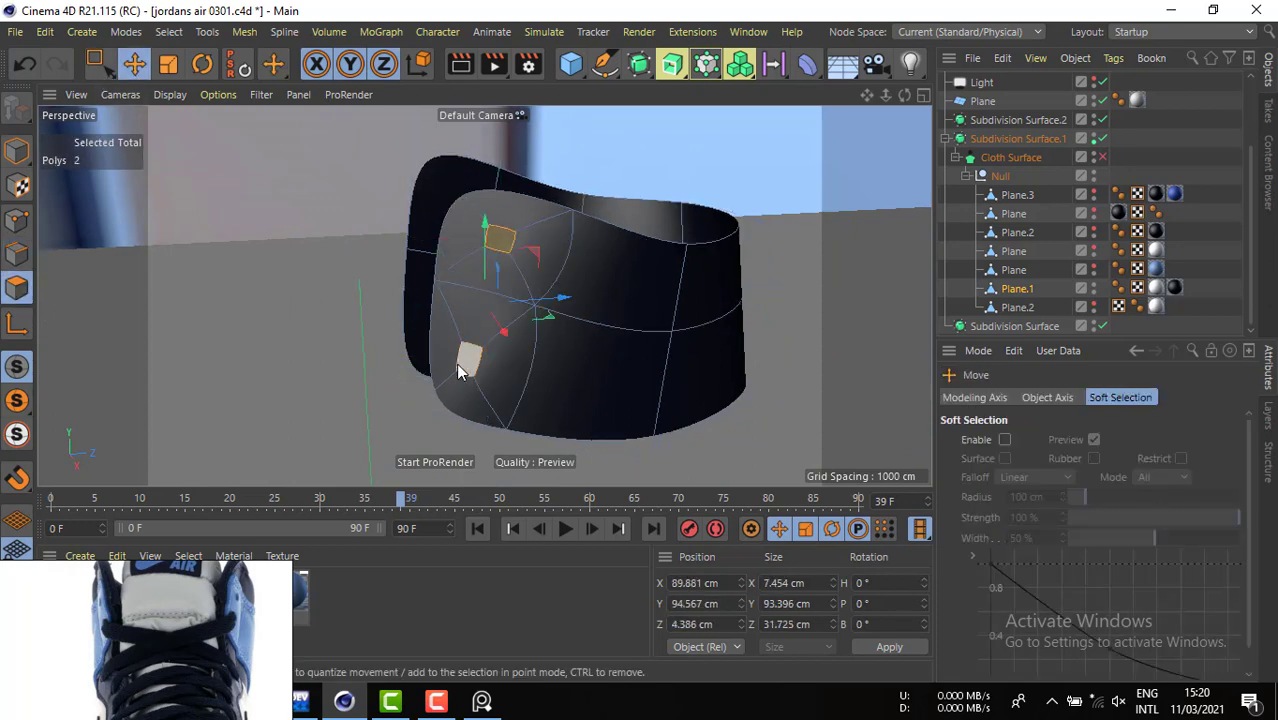
key("Delete")
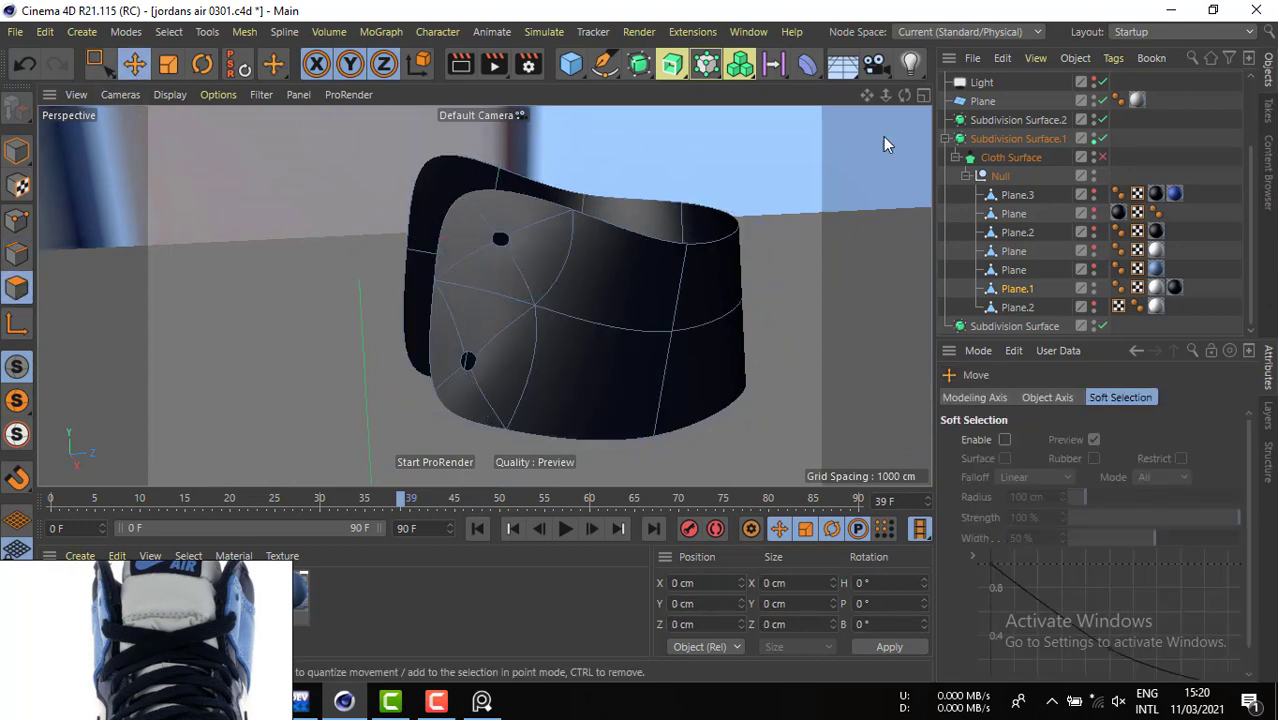
- Enable the Cloth Surface and inspect the collar's two eyelet holes from both sides
left_click(1137, 139)
left_click_drag(568, 345, 930, 314, "alt")
right_click_drag(436, 352, 408, 347, "alt")
left_click_drag(407, 352, 520, 340, "alt")
left_click(1016, 195)
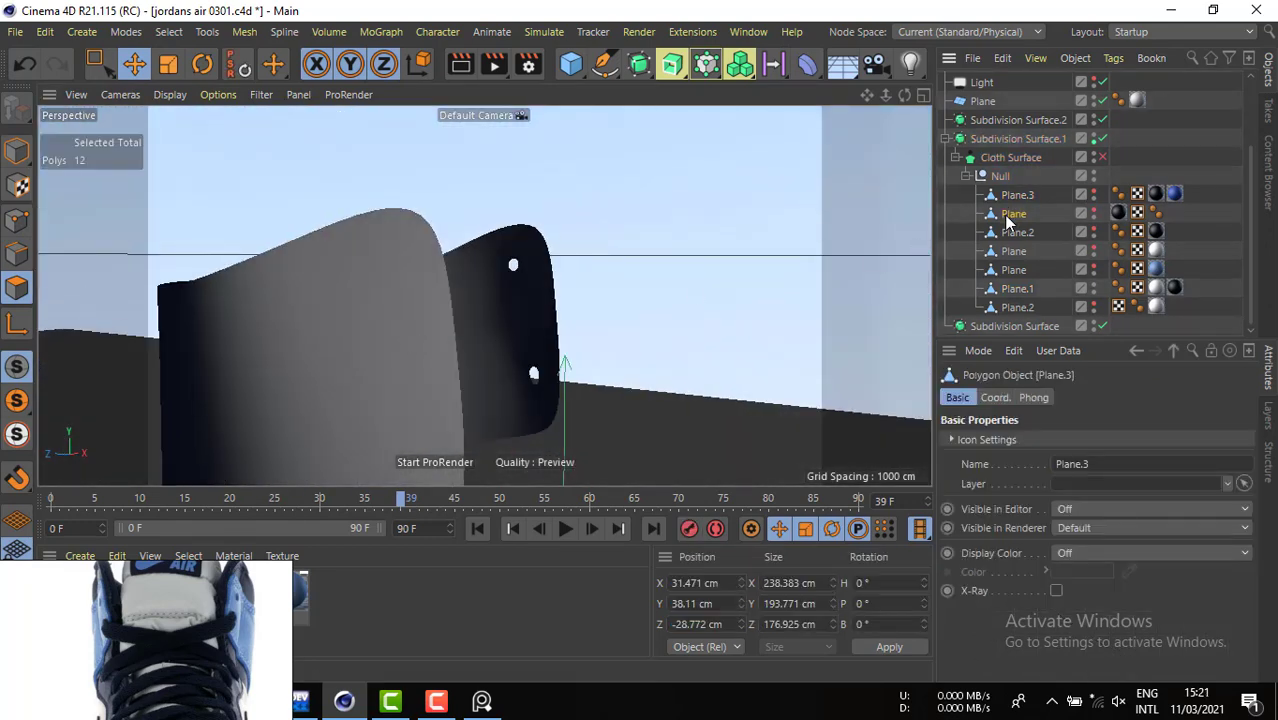
left_click(1010, 214)
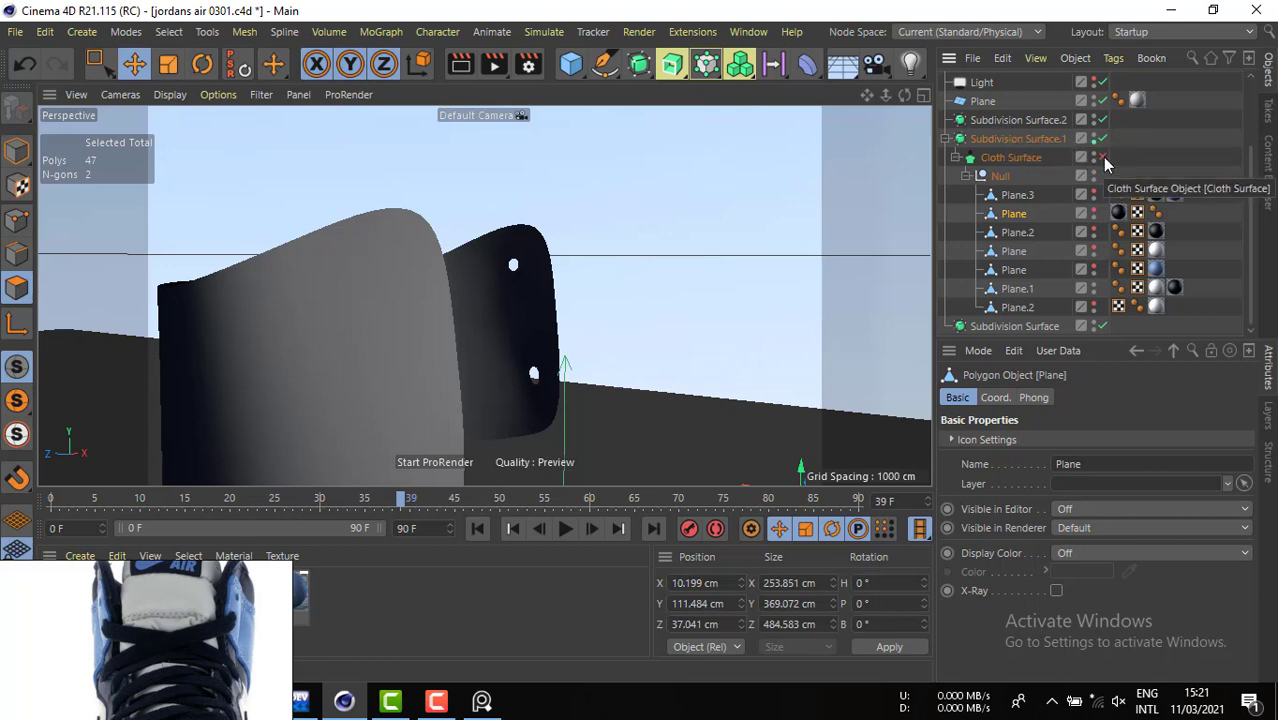
left_click(1102, 157)
left_click(446, 335)
left_click_drag(446, 335, 385, 247, "alt")
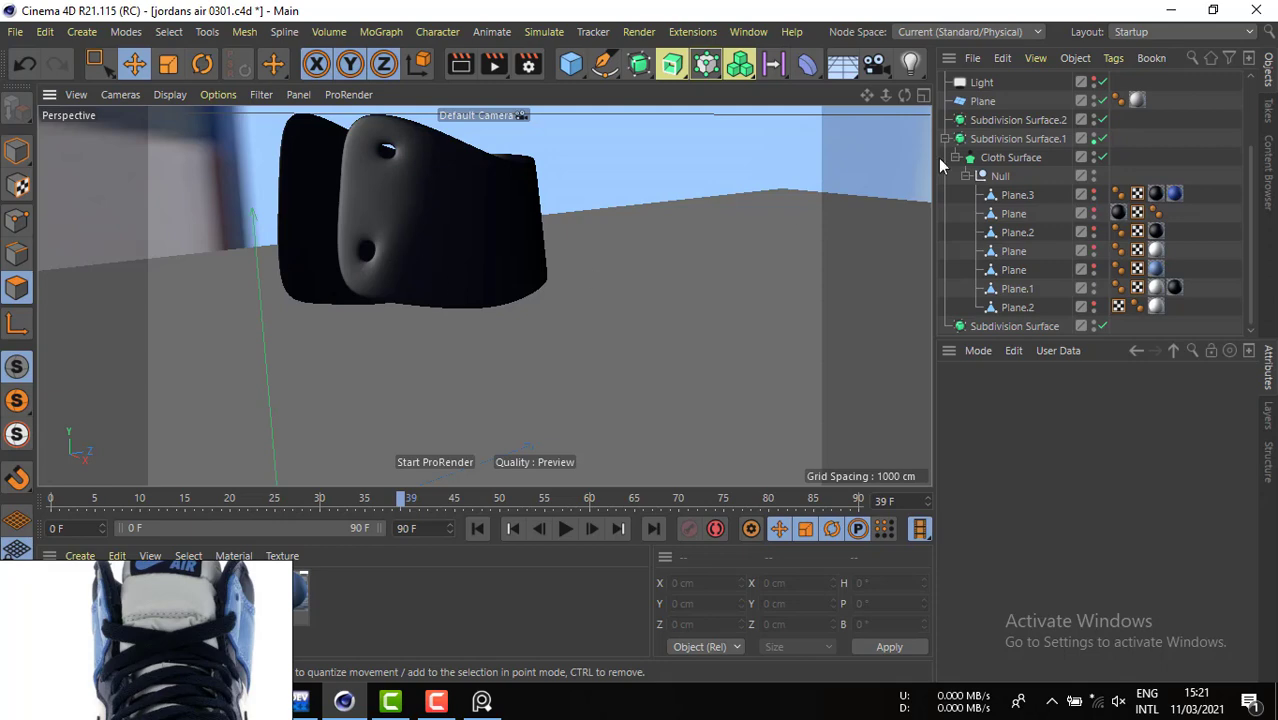
- Make all the hidden upper parts visible in the editor and review the complete sneaker from the side
left_click_drag(1093, 191, 1094, 306)
right_click_drag(523, 282, 465, 274, "alt")
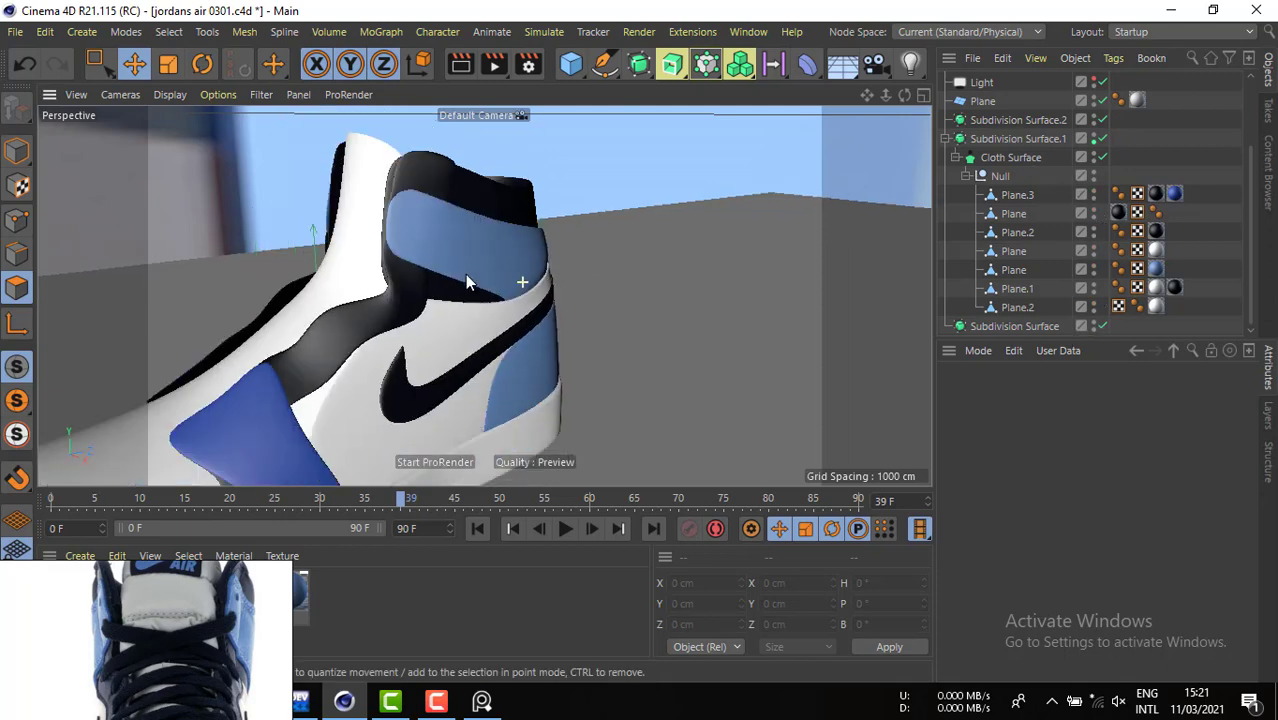
left_click_drag(465, 280, 364, 253, "alt")
left_click(515, 183)
left_click_drag(560, 280, 452, 273, "alt")
scroll(519, 260, "up", 2)
middle_click_drag(561, 276, 605, 275, "alt")
scroll(551, 260, "down", 4)
scroll(498, 274, "up", 3)
left_click_drag(605, 275, 614, 279, "alt")
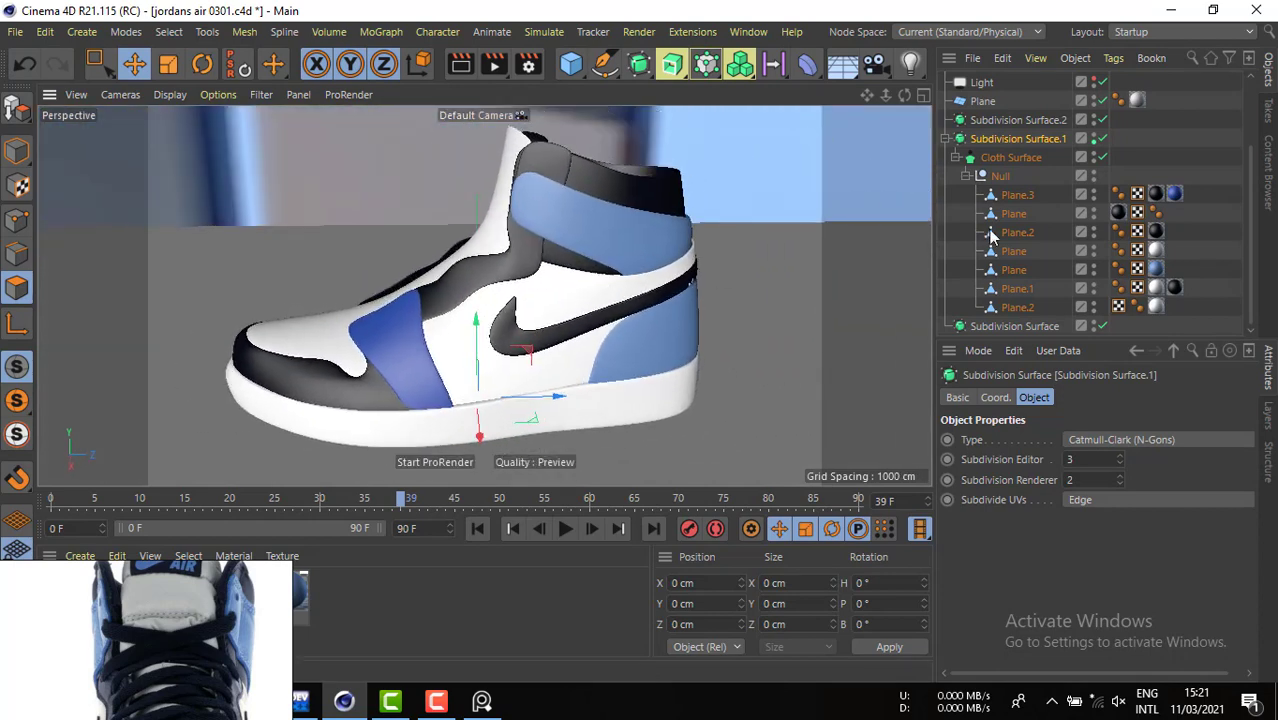
- Try to raise the two front upper polygons of the dark blue side panel with the Cloth Surface enabled
left_click(1017, 195)
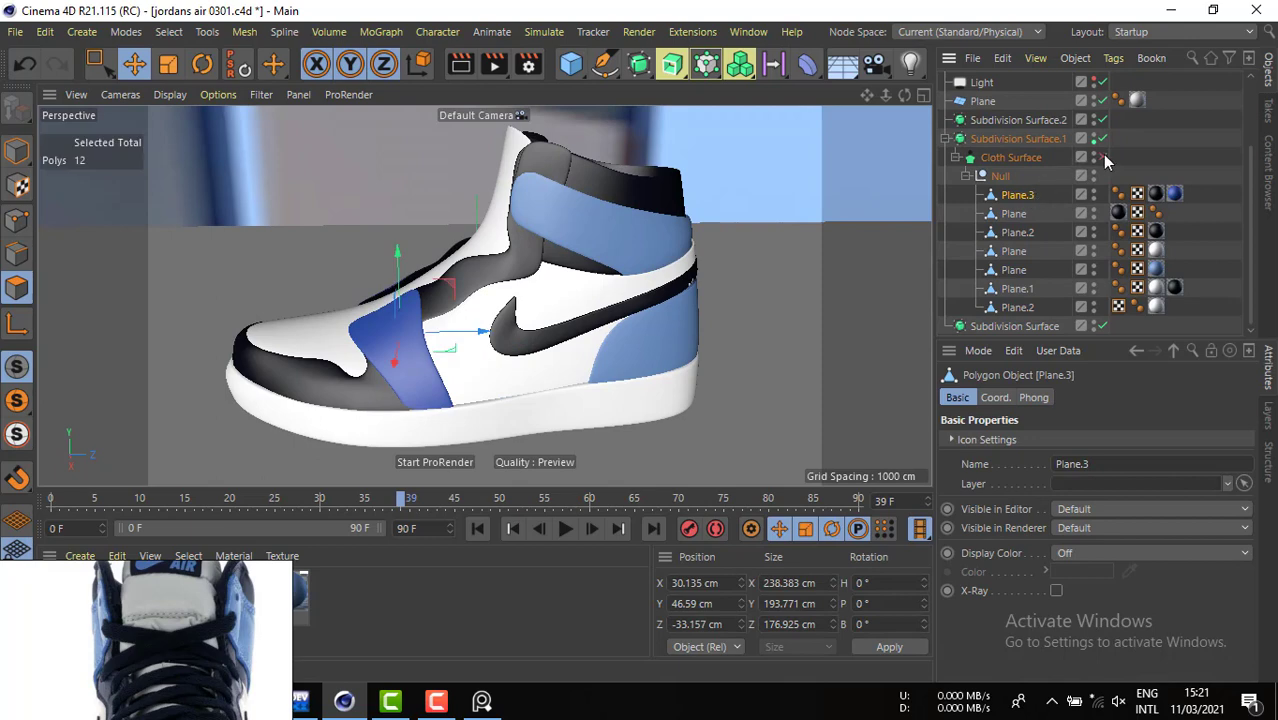
left_click(1102, 157)
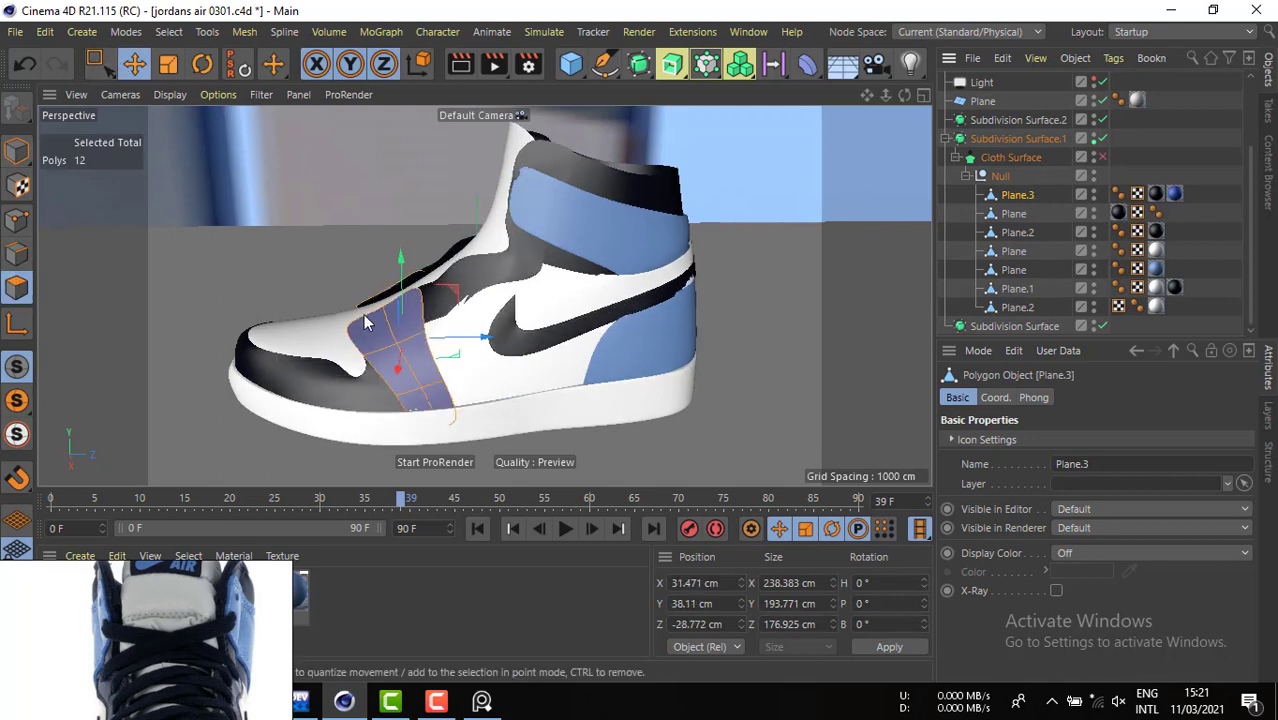
left_click(398, 307)
left_click(376, 346, "shift")
left_click_drag(376, 348, 404, 326, "alt")
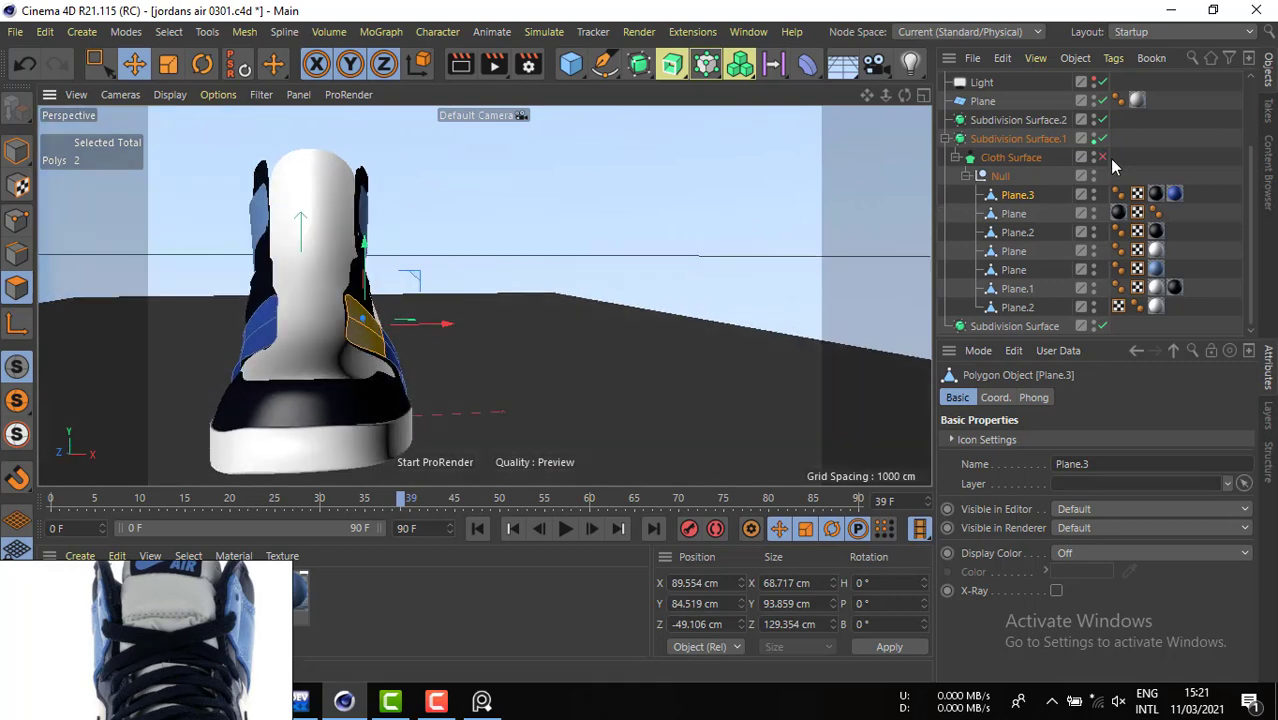
left_click(1104, 157)
left_click_drag(418, 273, 466, 222)
left_click_drag(339, 323, 413, 213, "alt")
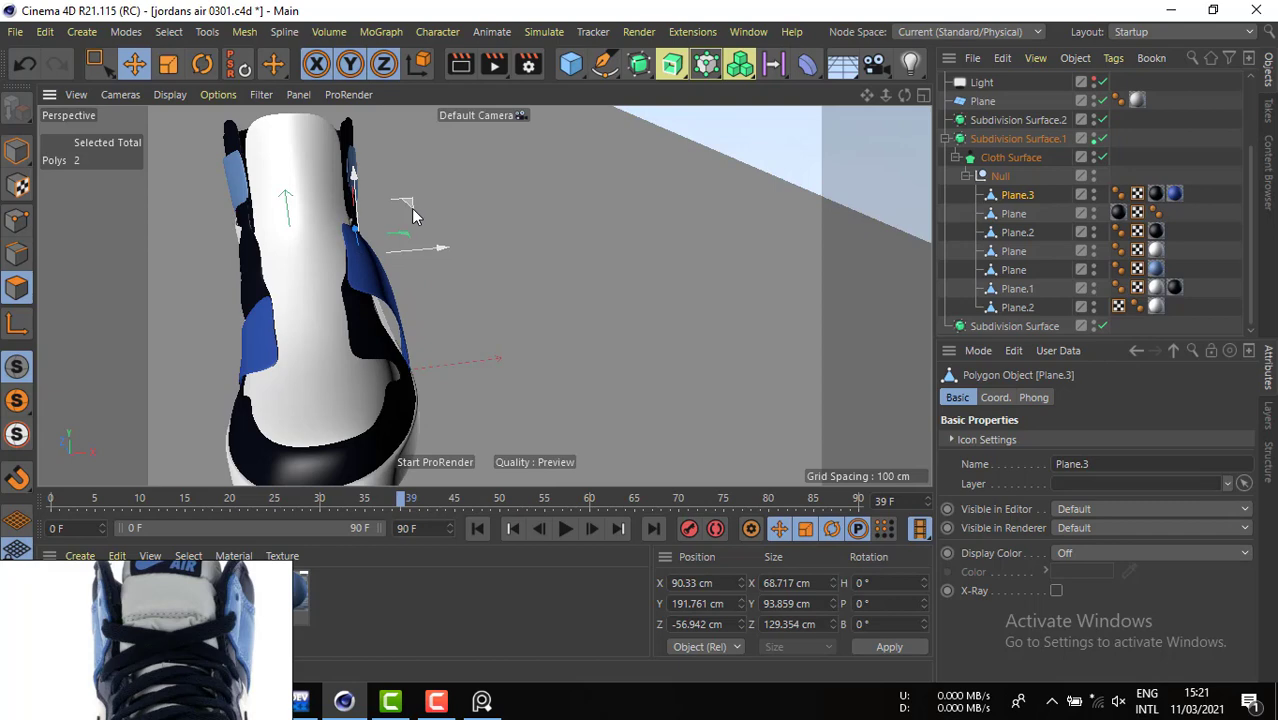
left_click_drag(431, 257, 527, 320)
left_click(1200, 117)
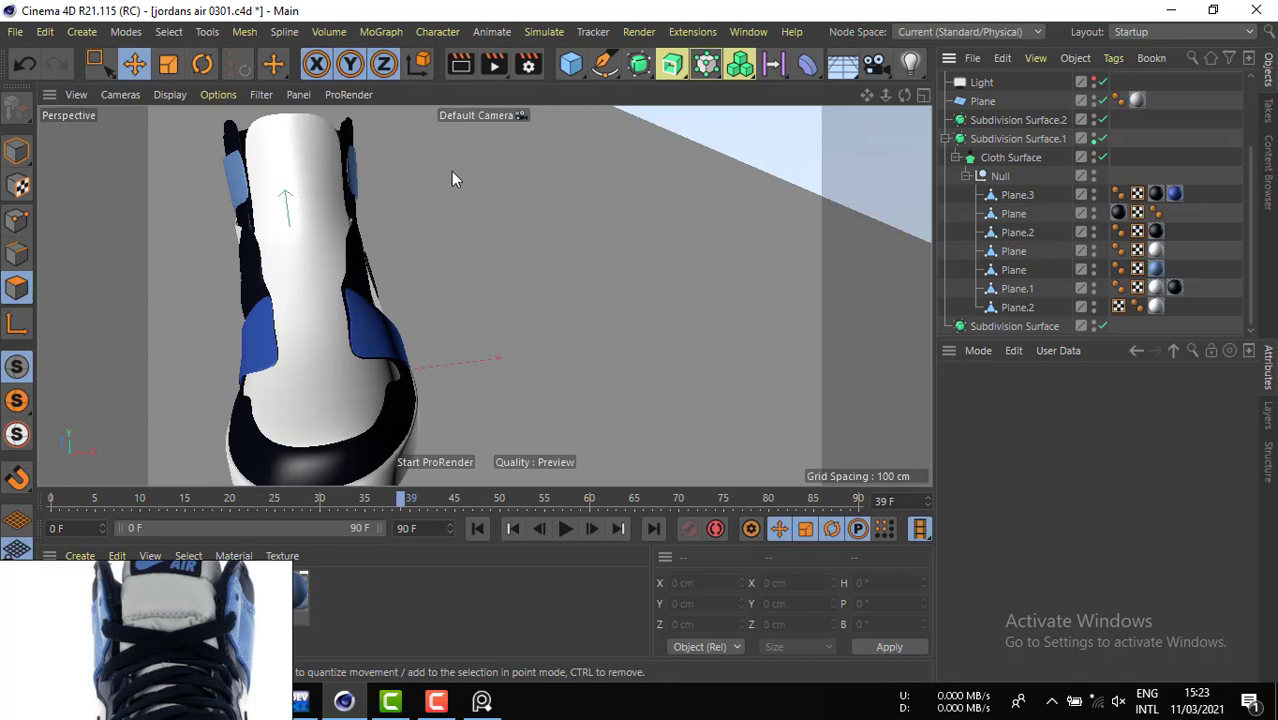
- Examine the sneaker from the front and side, comparing its tongue and lacing area with the laced reference photo
mouse_move(905, 96)
left_mouse_down()
mouse_move(484, 296)
mouse_move(880, 92)
left_mouse_up()
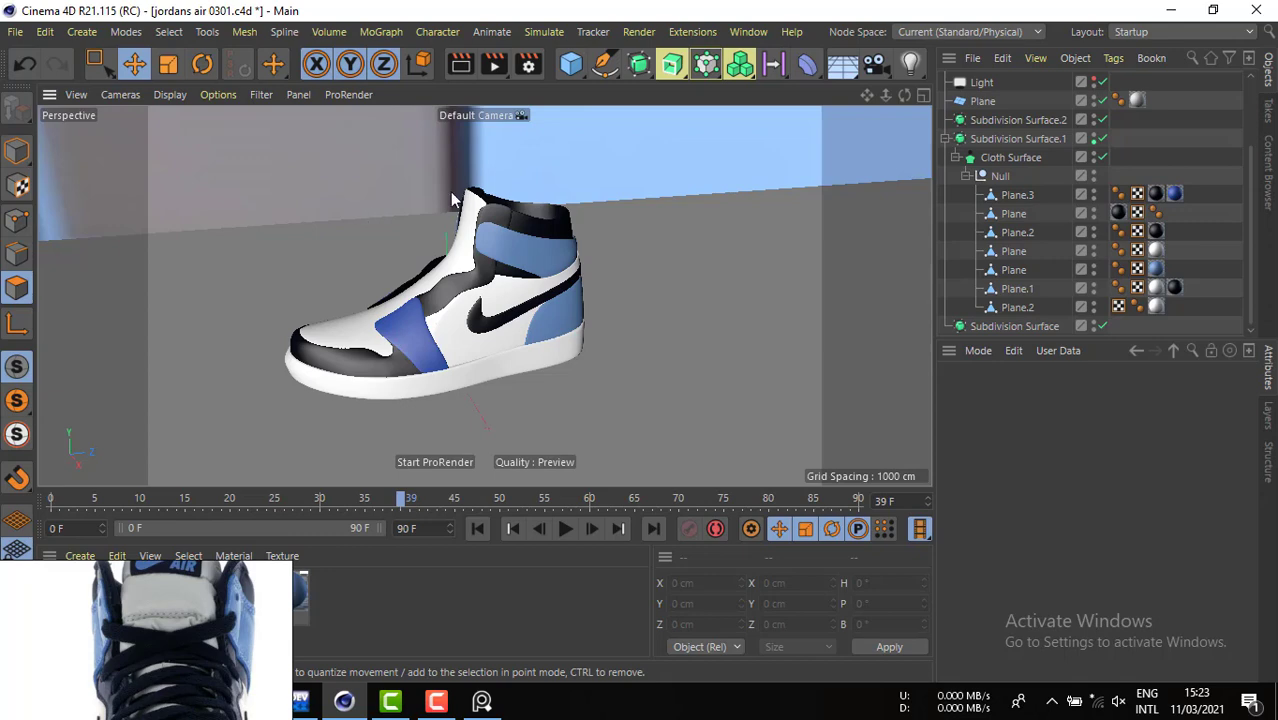
mouse_move(904, 94)
left_mouse_down()
mouse_move(875, 100)
mouse_move(922, 101)
left_mouse_up()
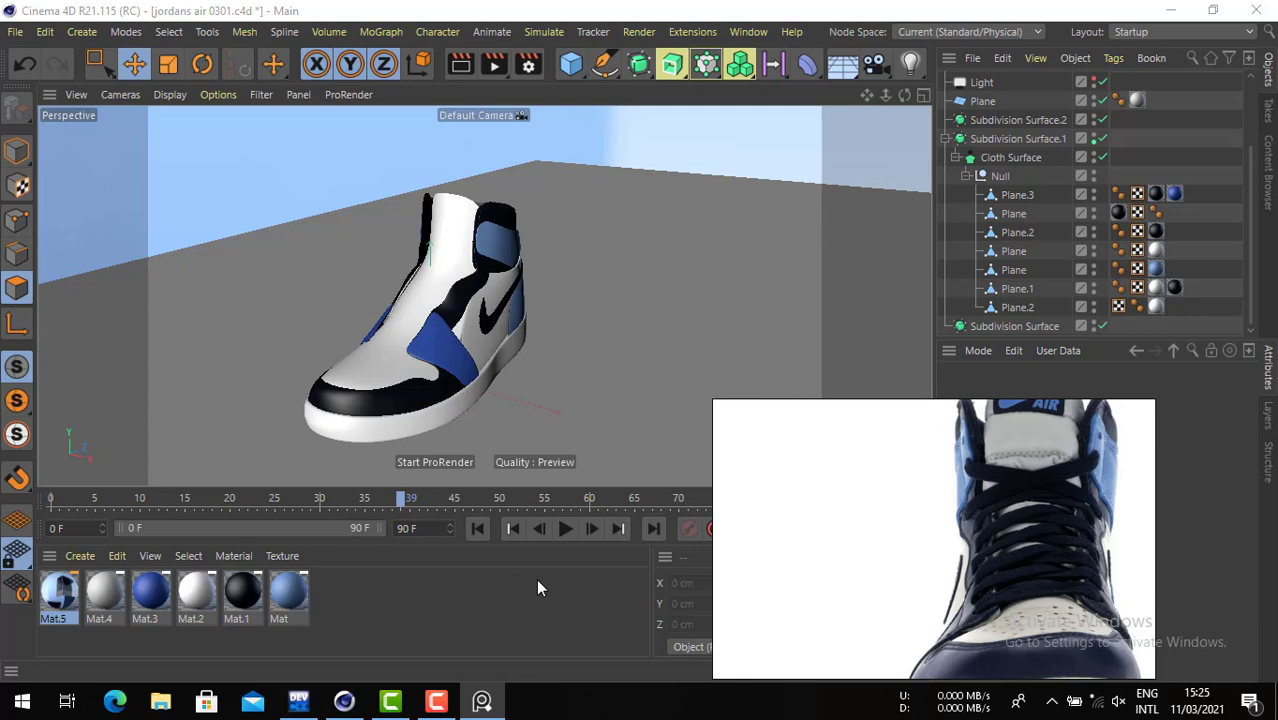
mouse_move(527, 303)
left_mouse_down("alt")
mouse_move(338, 238)
mouse_move(539, 286)
left_mouse_up("alt")
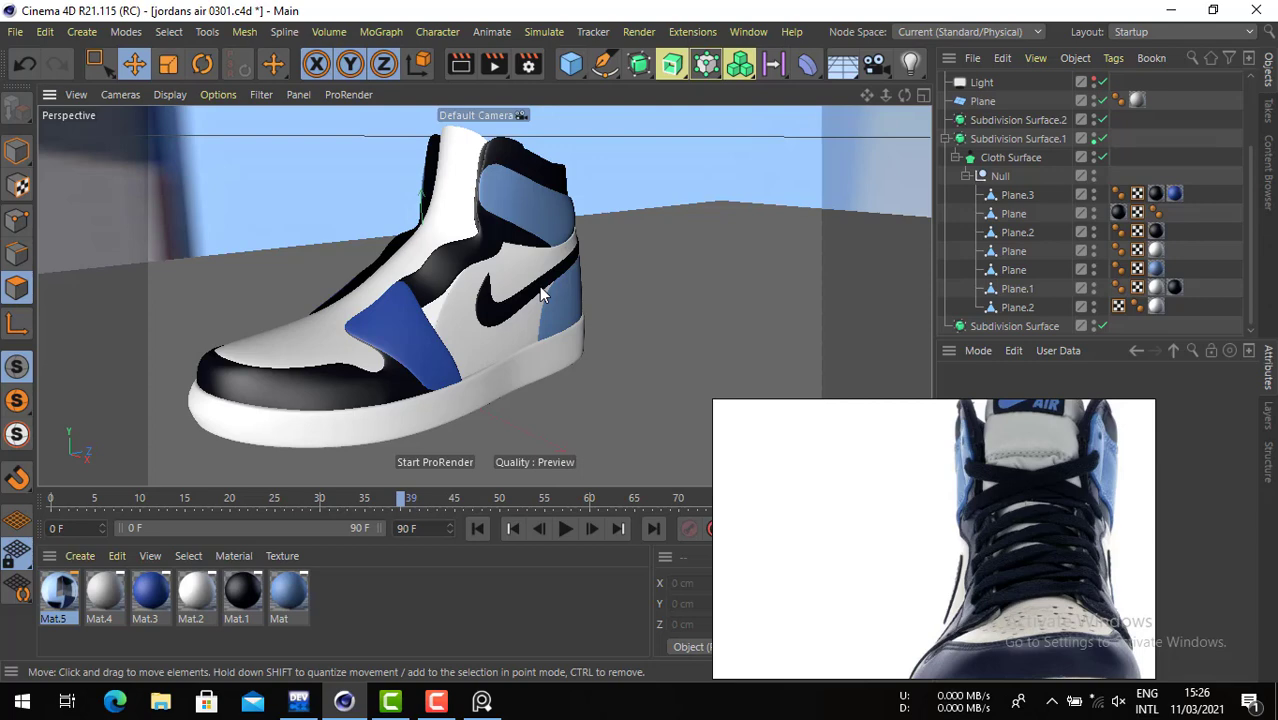
left_click_drag(537, 294, 345, 274, "alt")
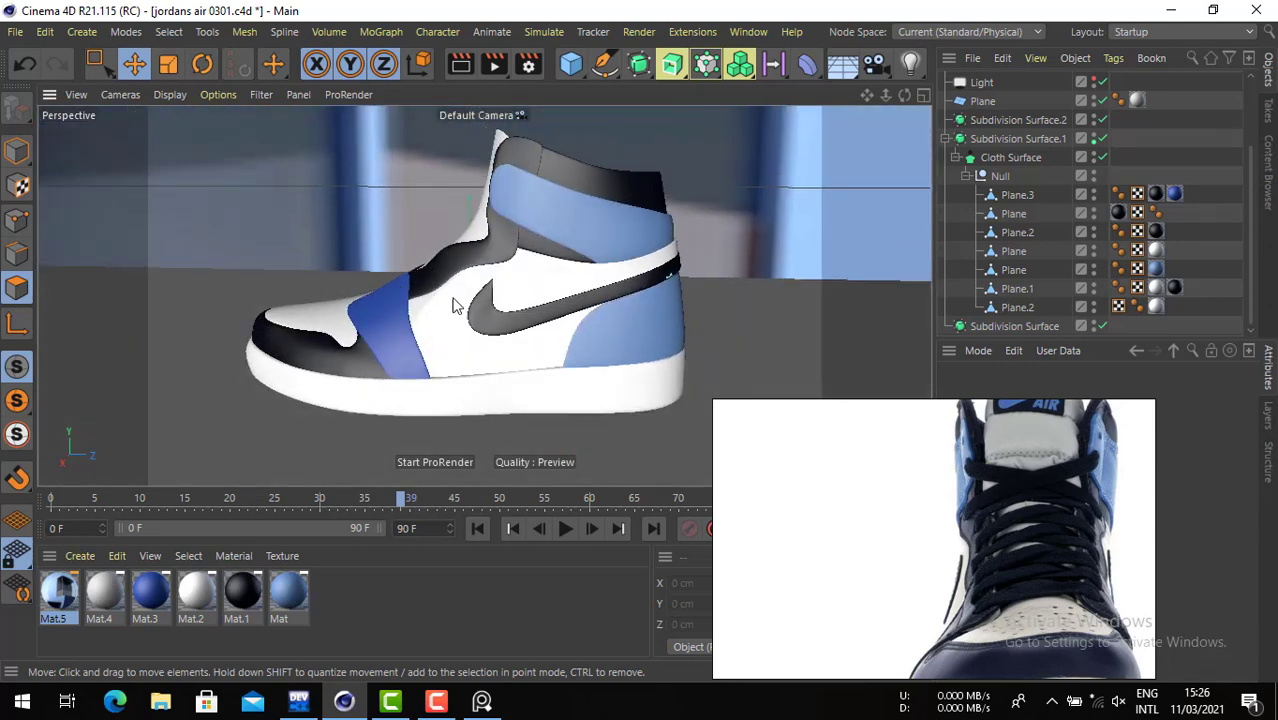
left_click_drag(452, 305, 713, 303, "alt")
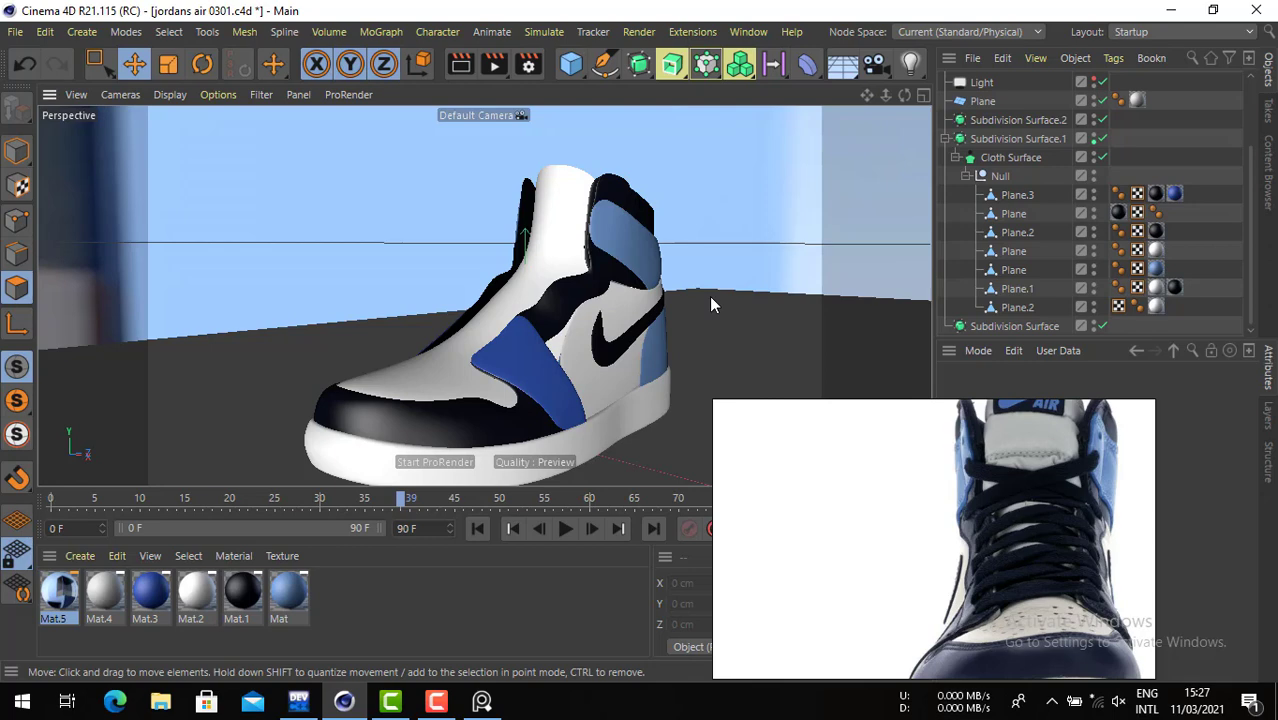
left_click_drag(632, 372, 445, 362, "alt")
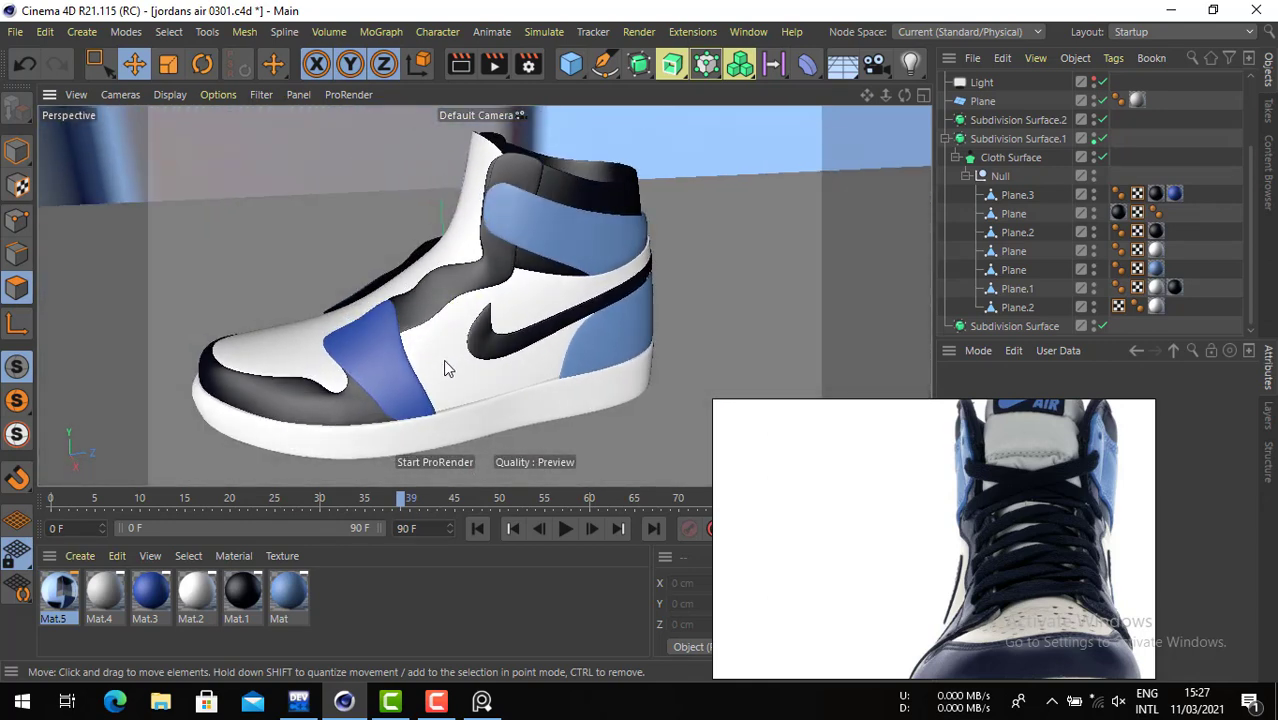
mouse_move(436, 331)
left_mouse_down("alt")
mouse_move(508, 321)
mouse_move(431, 331)
mouse_move(504, 338)
mouse_move(428, 343)
left_mouse_up("alt")
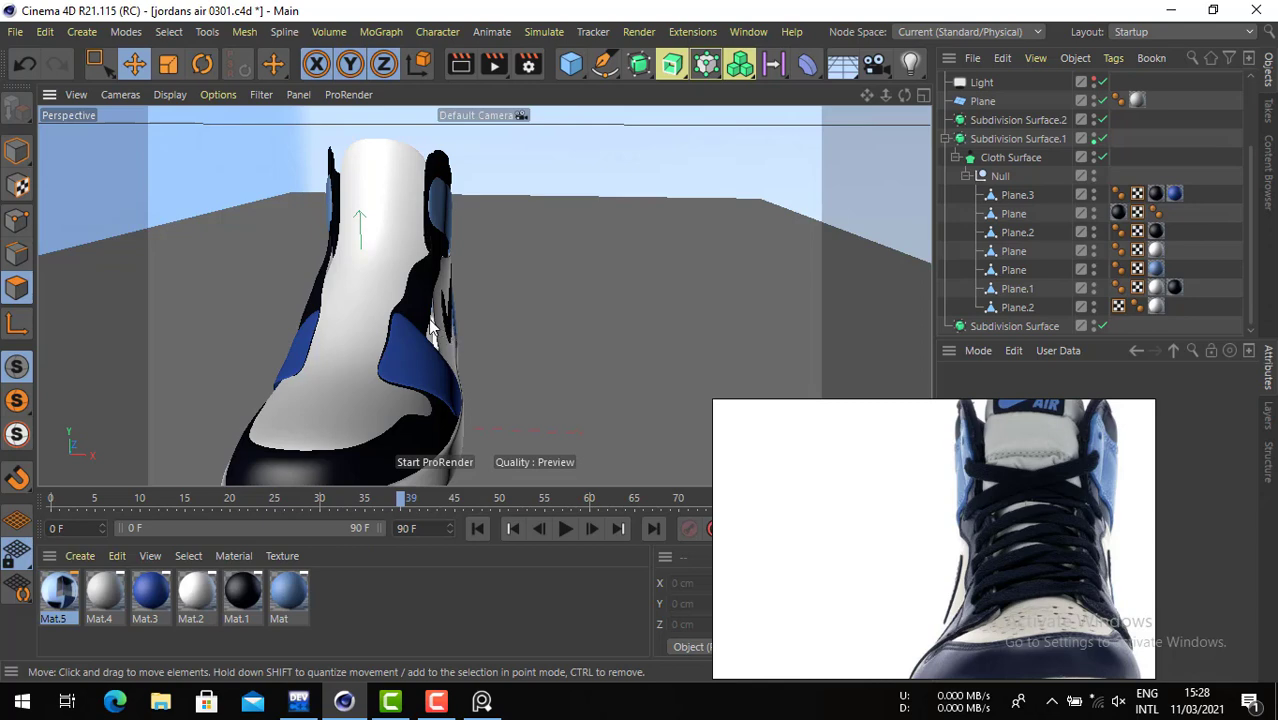
left_click_drag(450, 336, 336, 308, "alt")
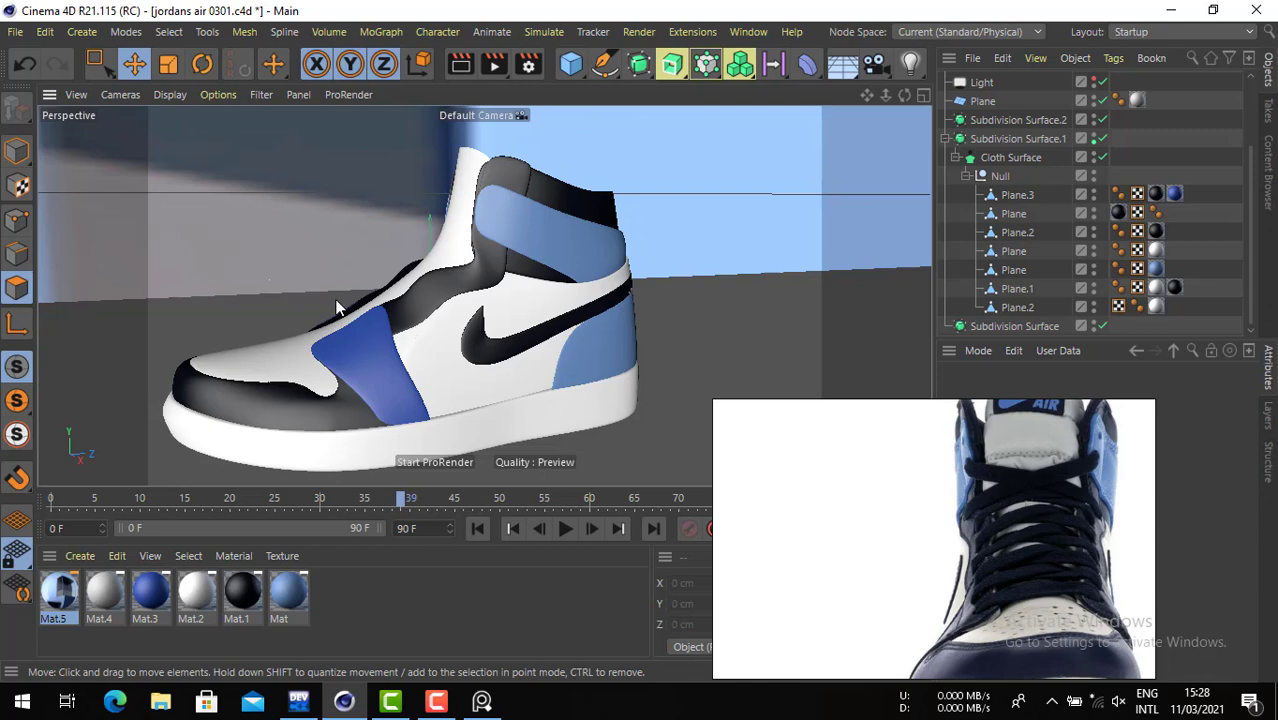
left_click_drag(362, 320, 385, 335, "alt")
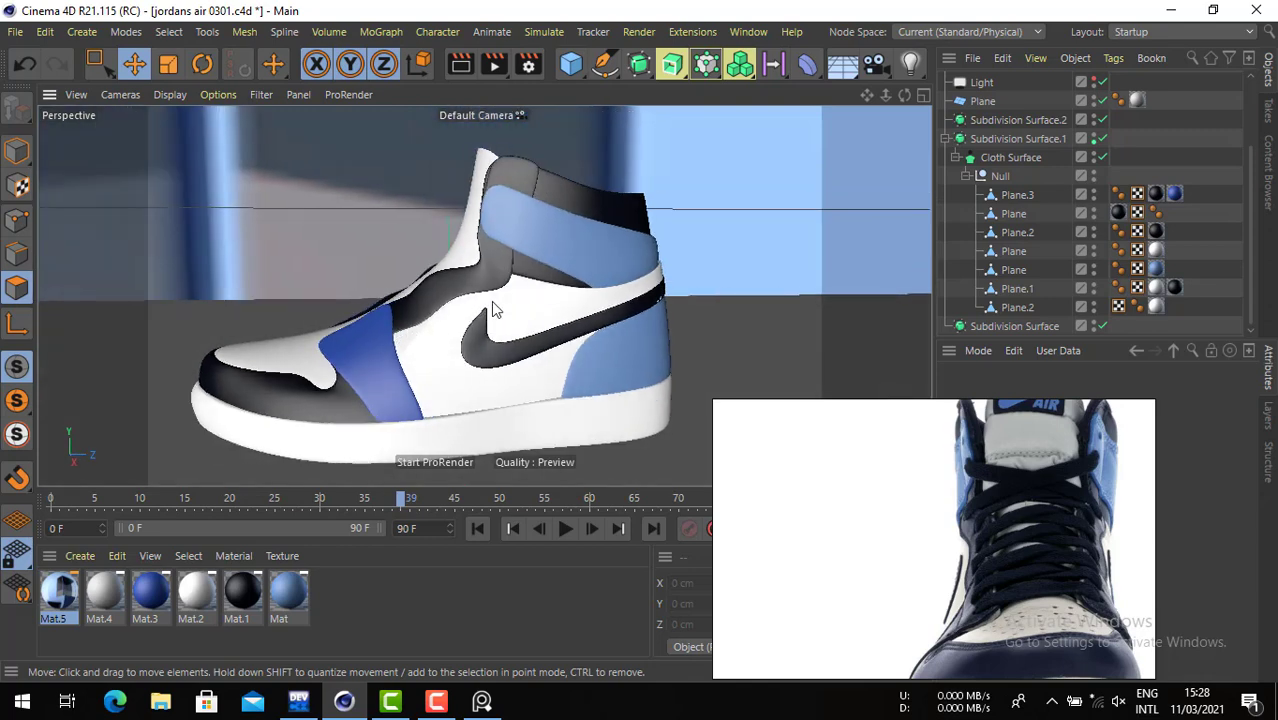
left_click_drag(536, 330, 594, 325, "alt")
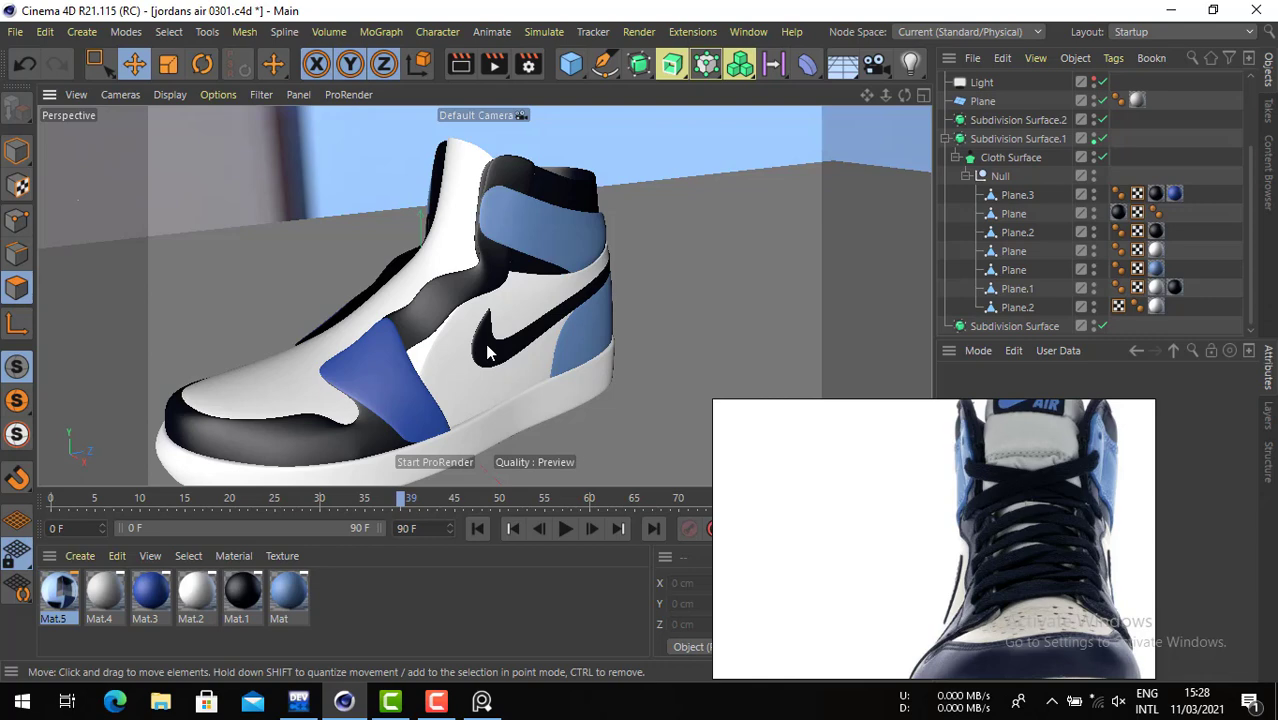
scroll(664, 272, "up", 2)
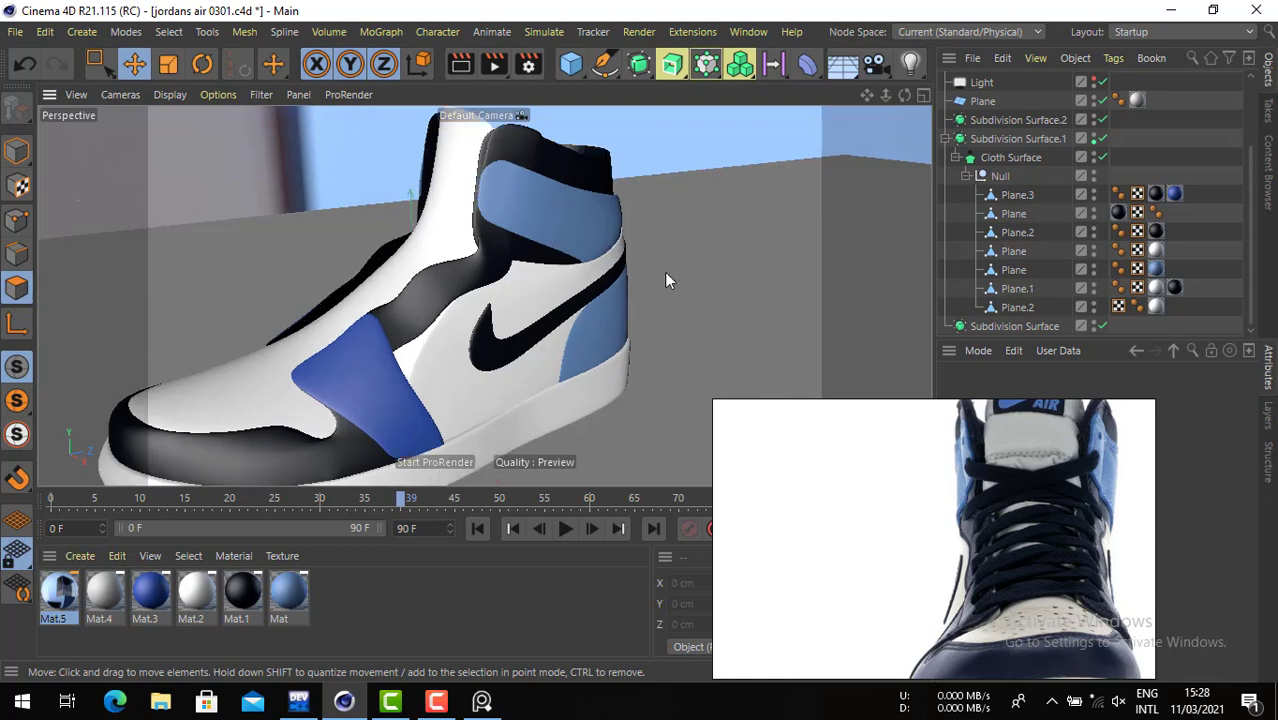
- Examine the sneaker's collar and lacing area from several angles and check which upper parts form them
scroll(505, 303, "down", 2)
left_click_drag(497, 302, 328, 308, "alt")
scroll(395, 350, "up", 10)
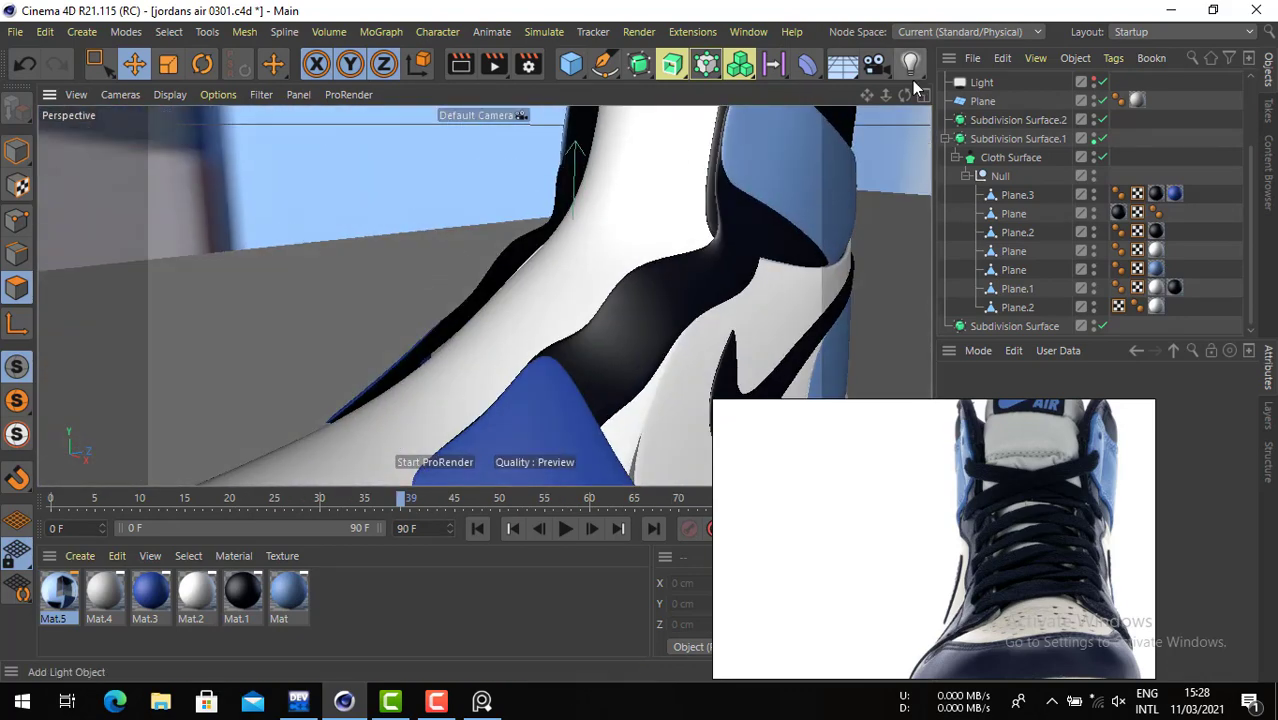
left_click(923, 95)
left_click(476, 298)
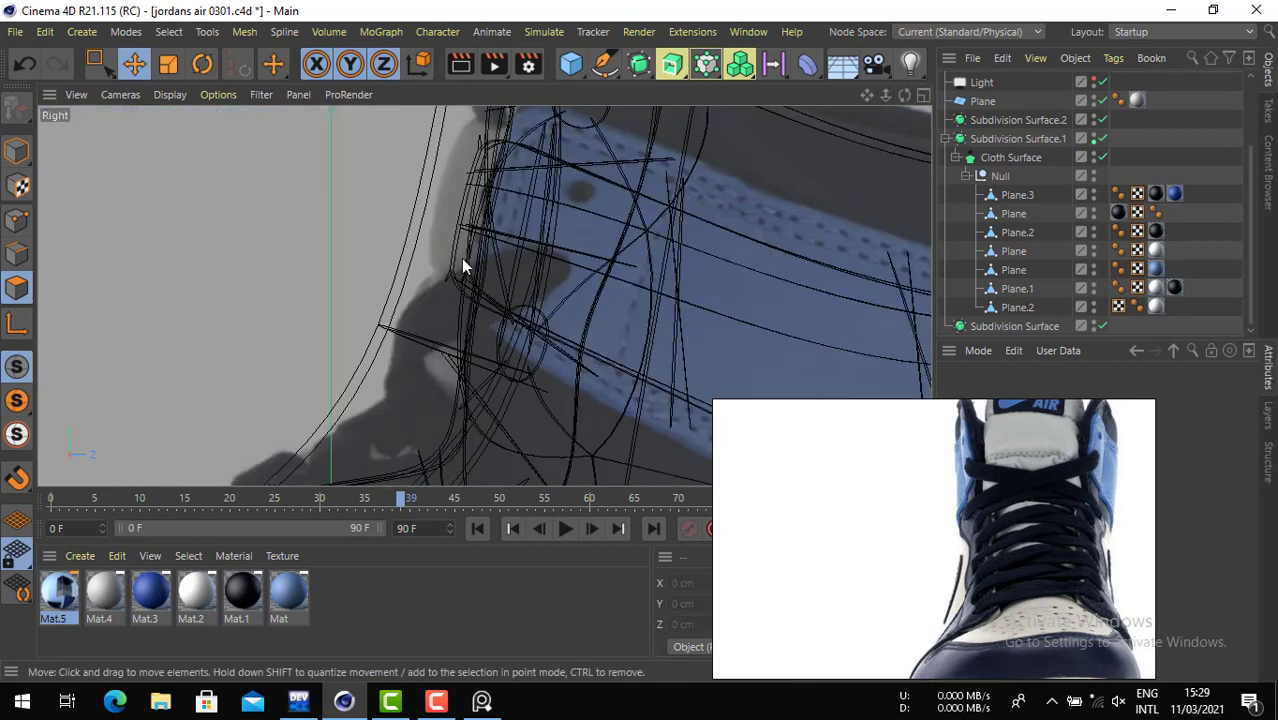
left_click(1010, 195)
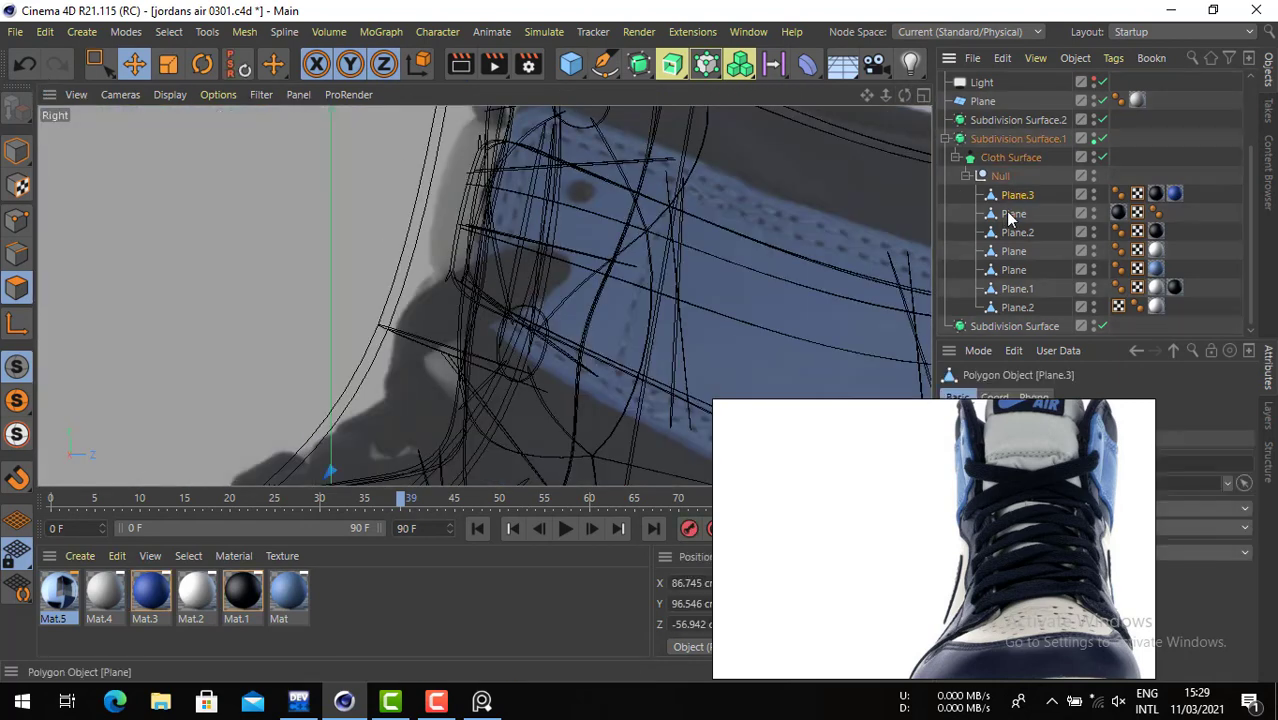
left_click(1013, 213)
middle_click(475, 110)
left_click(473, 97)
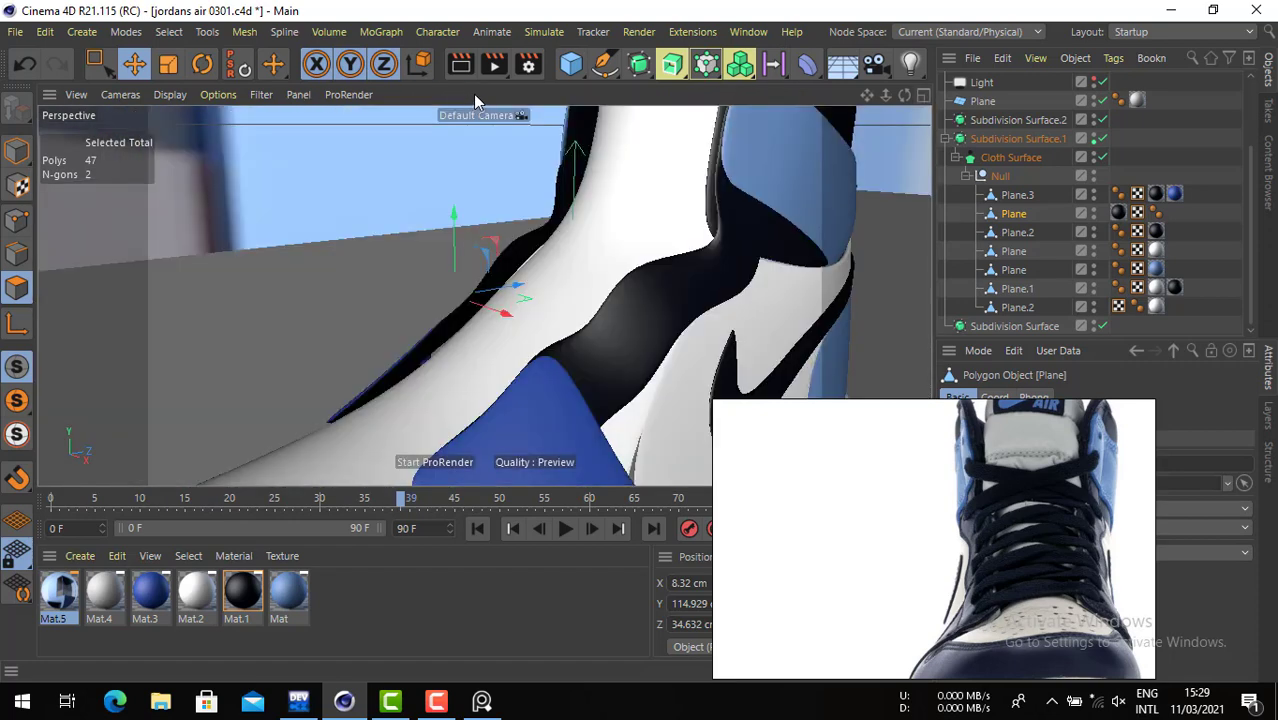
left_click_drag(599, 240, 646, 377, "alt")
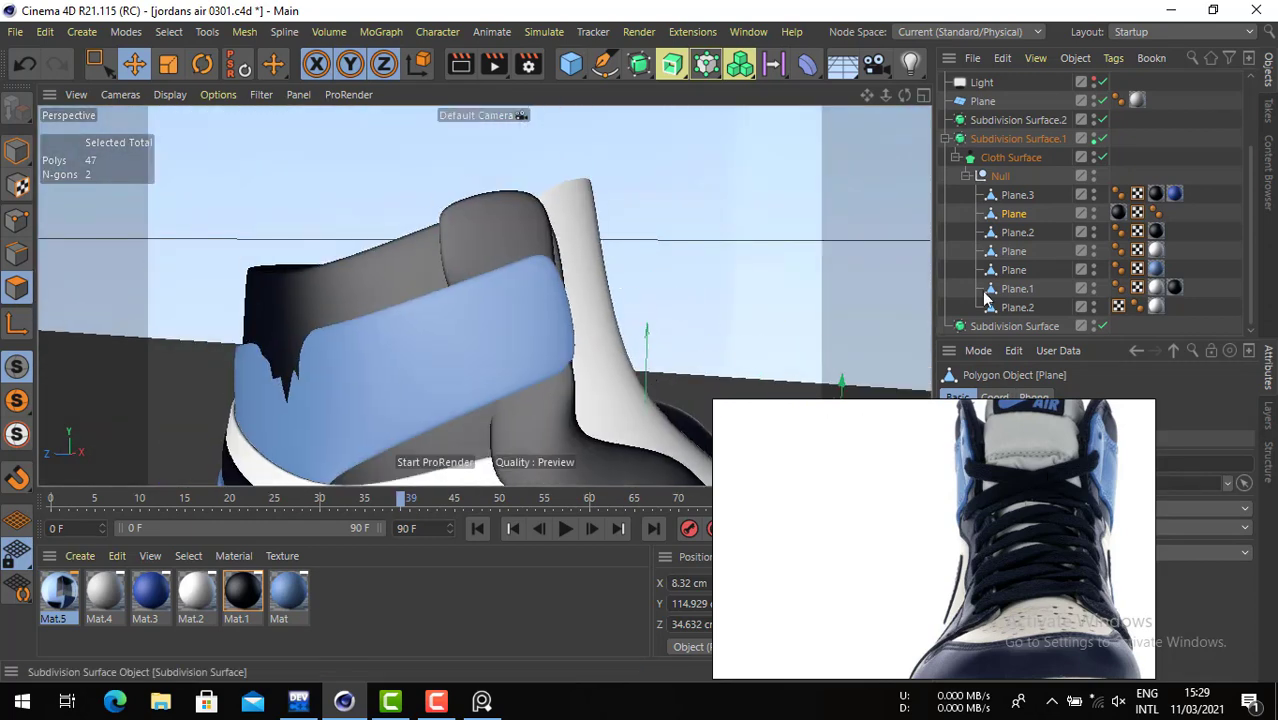
left_click_drag(893, 262, 413, 284, "alt")
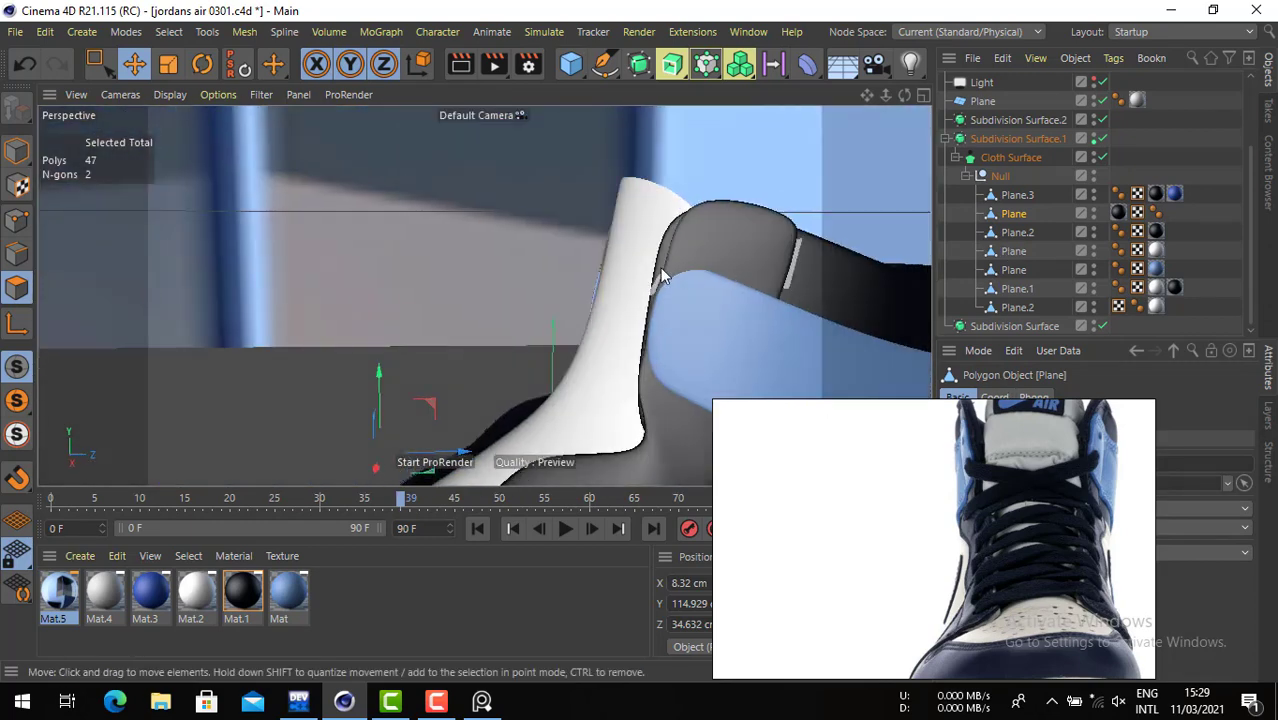
left_click(1016, 246)
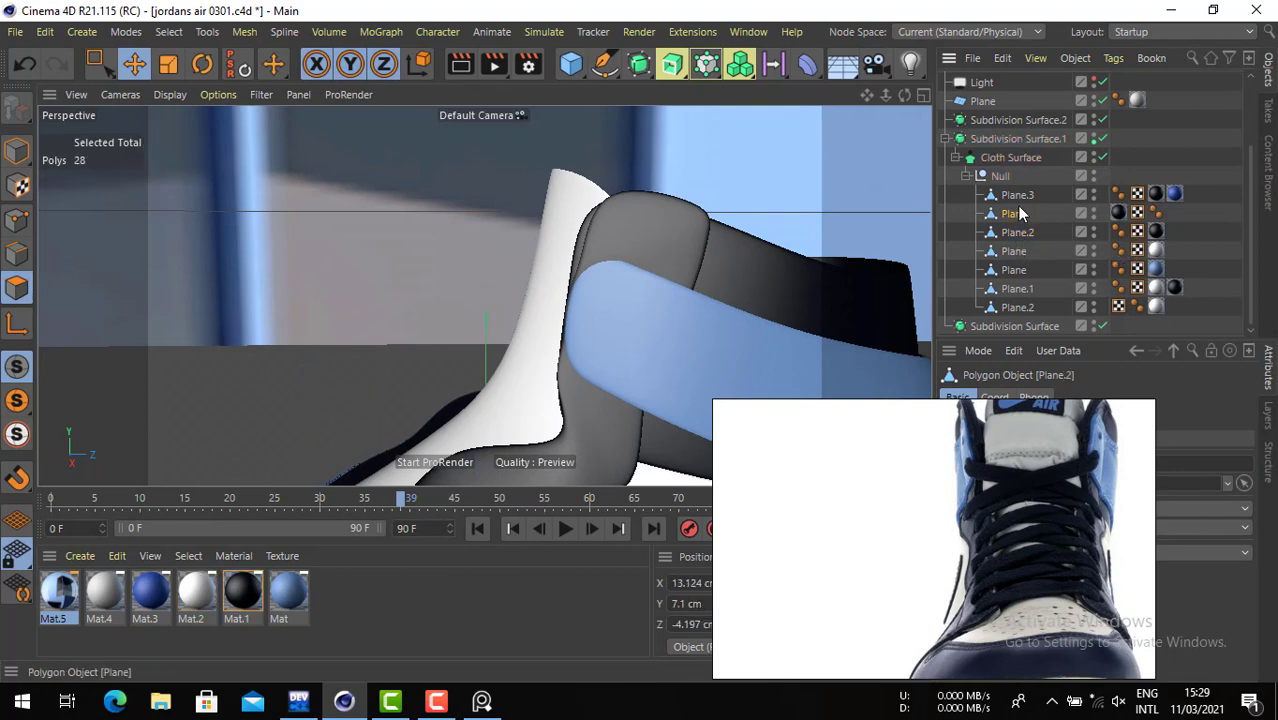
left_click(1020, 197)
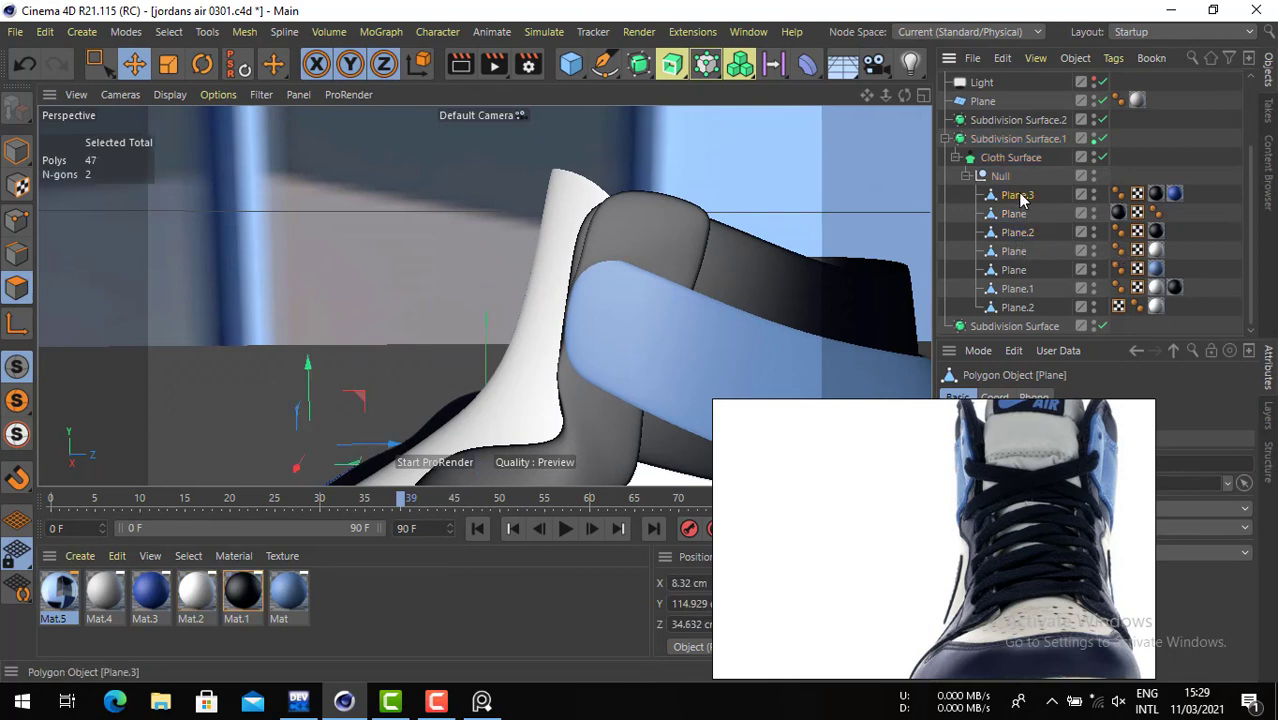
- Hide every upper part in the editor except the light blue collar panel, and select that panel
left_click(26, 151)
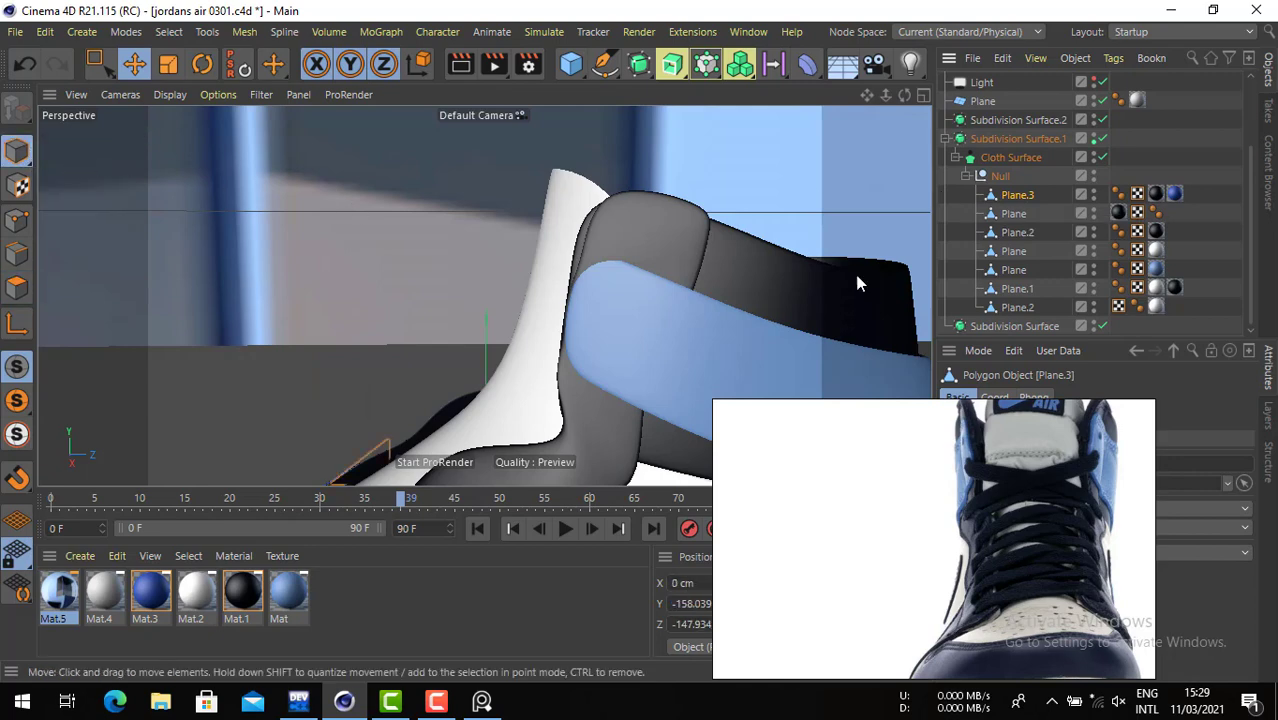
left_click(1094, 194)
left_click(1095, 195)
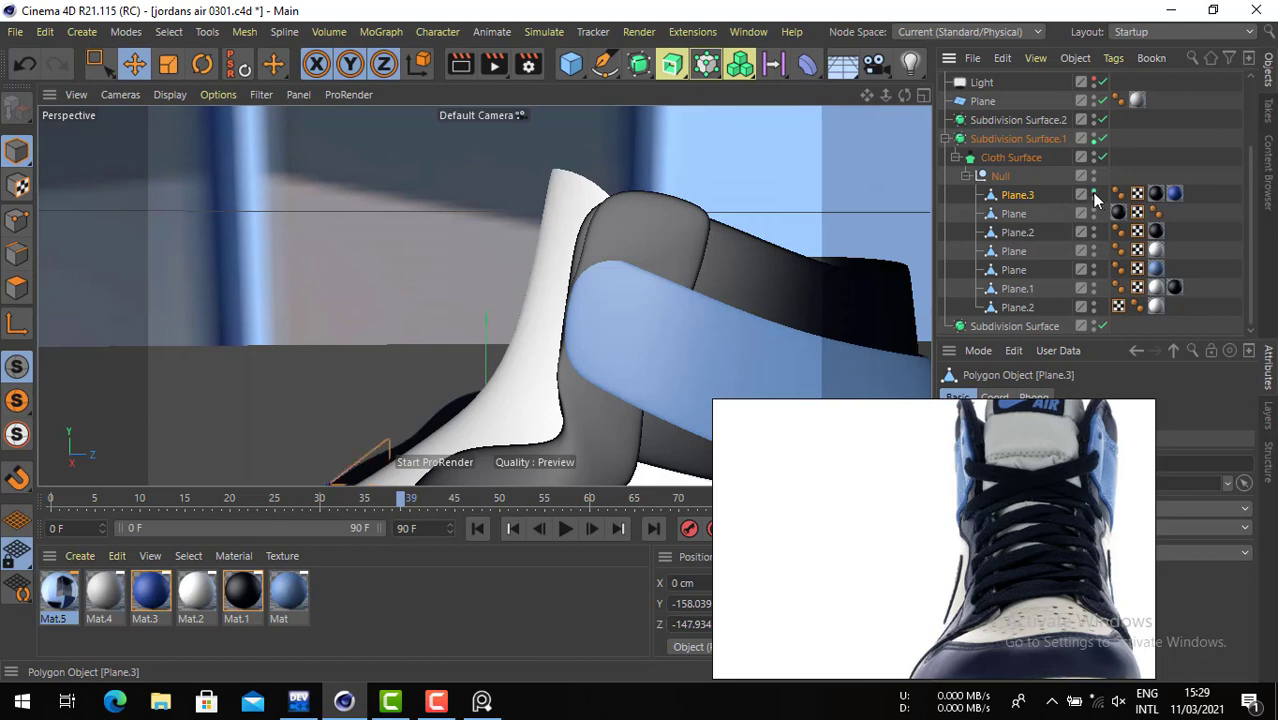
left_click_drag(1094, 210, 1095, 338)
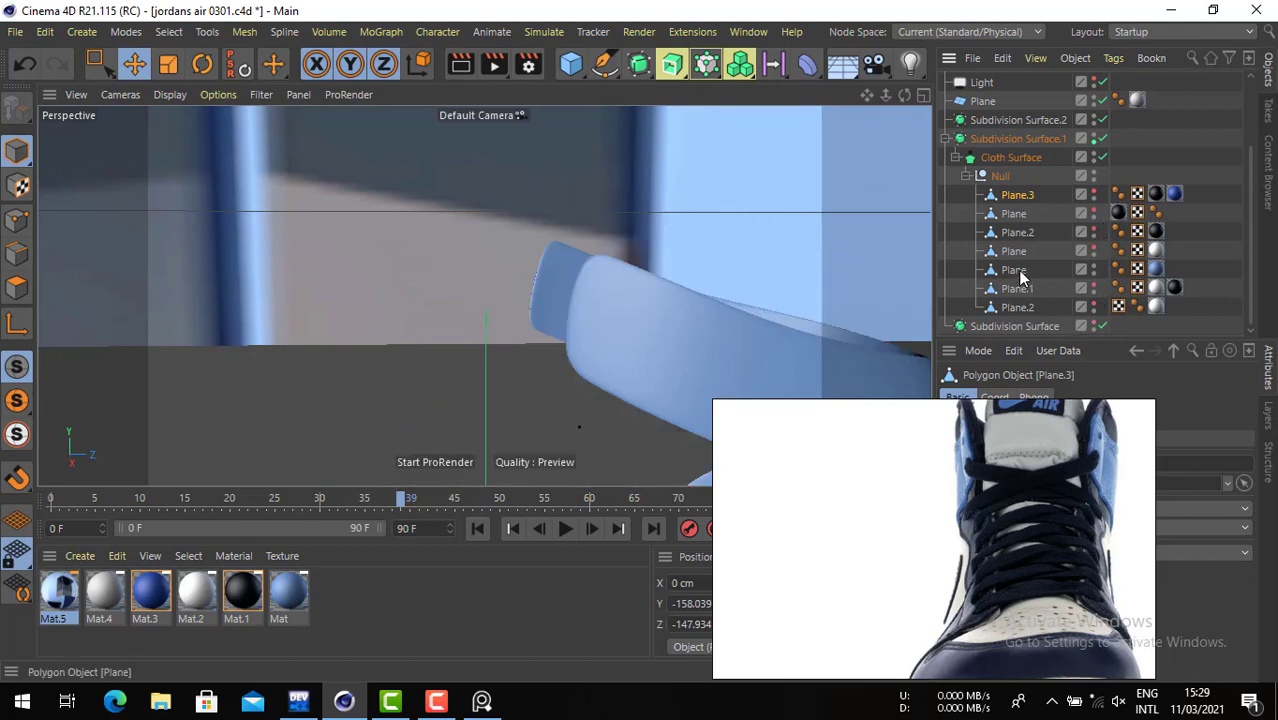
left_click(923, 298)
left_click_drag(618, 294, 501, 241)
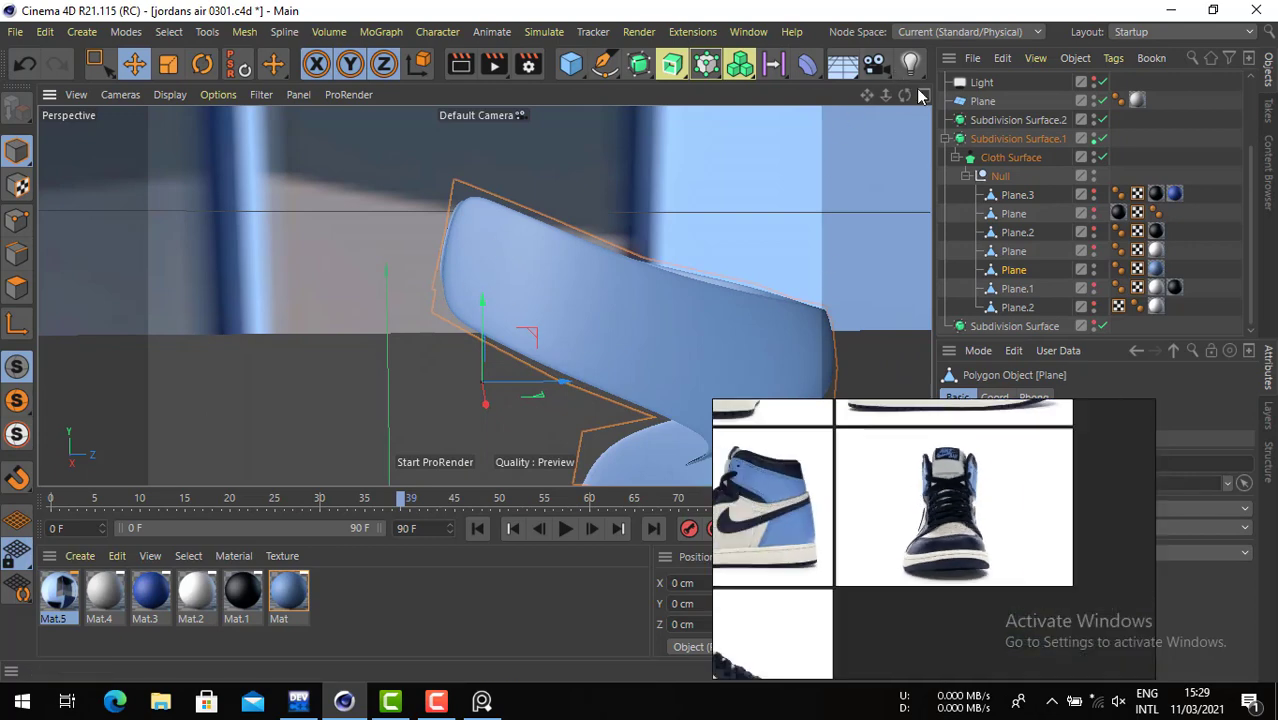
- Add a lengthwise loop cut at 56.806% through the light blue collar panel in the Right view
middle_click(616, 277)
middle_click(460, 330)
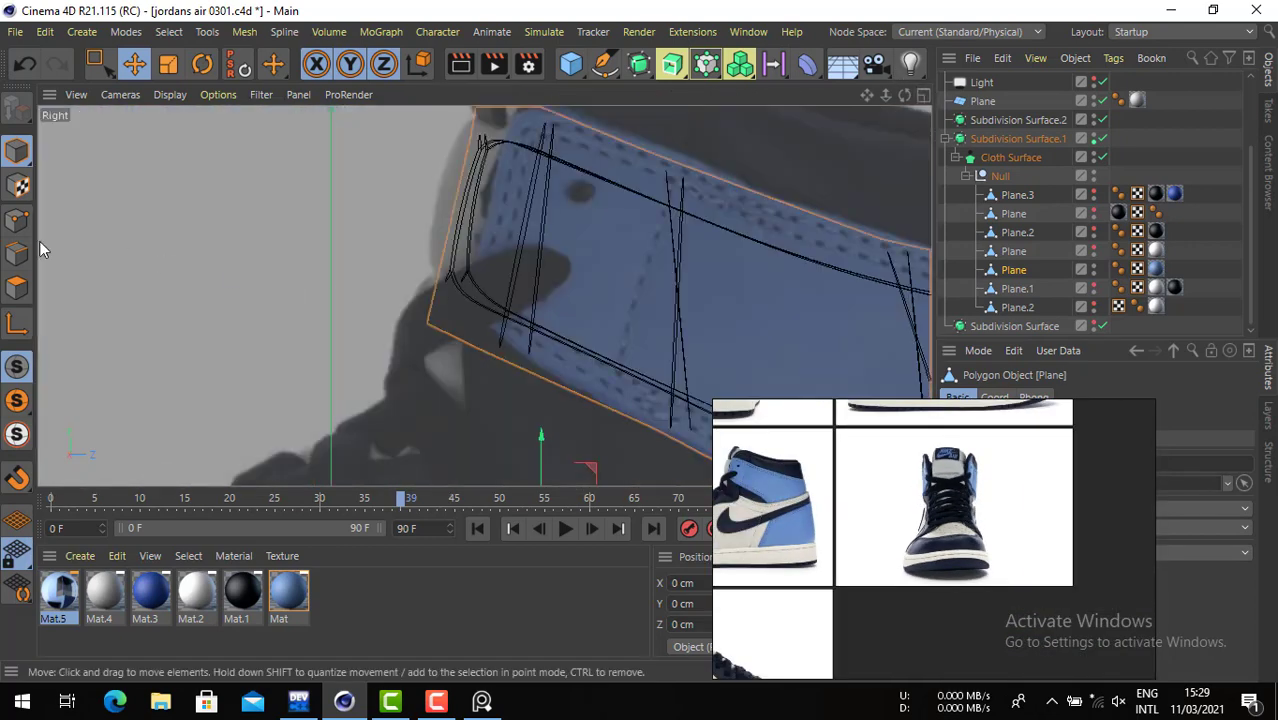
left_click(17, 256)
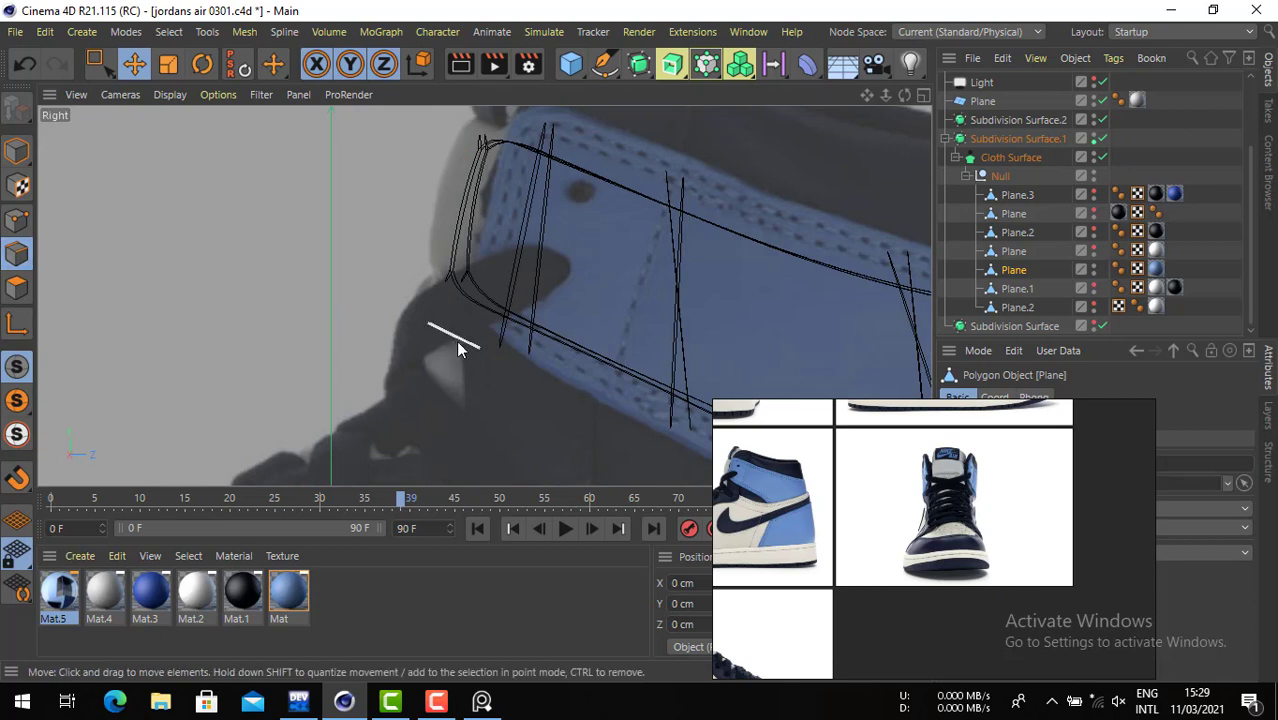
key("m")
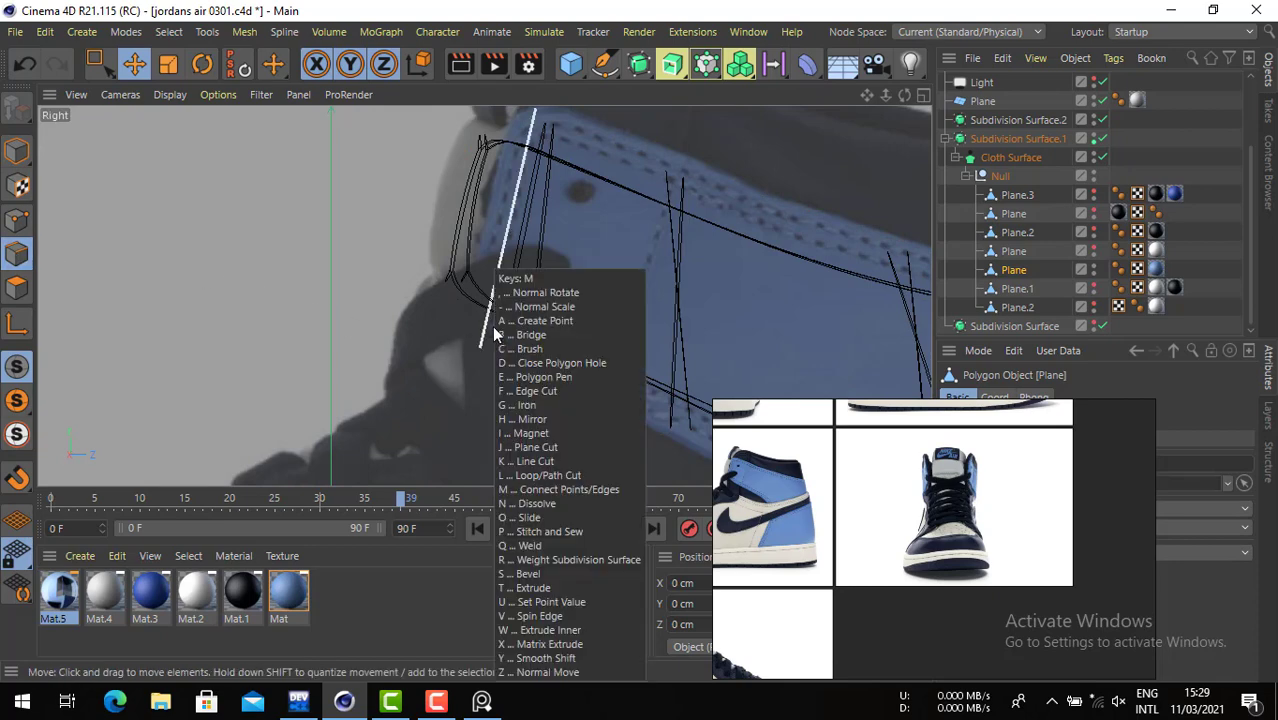
key("l")
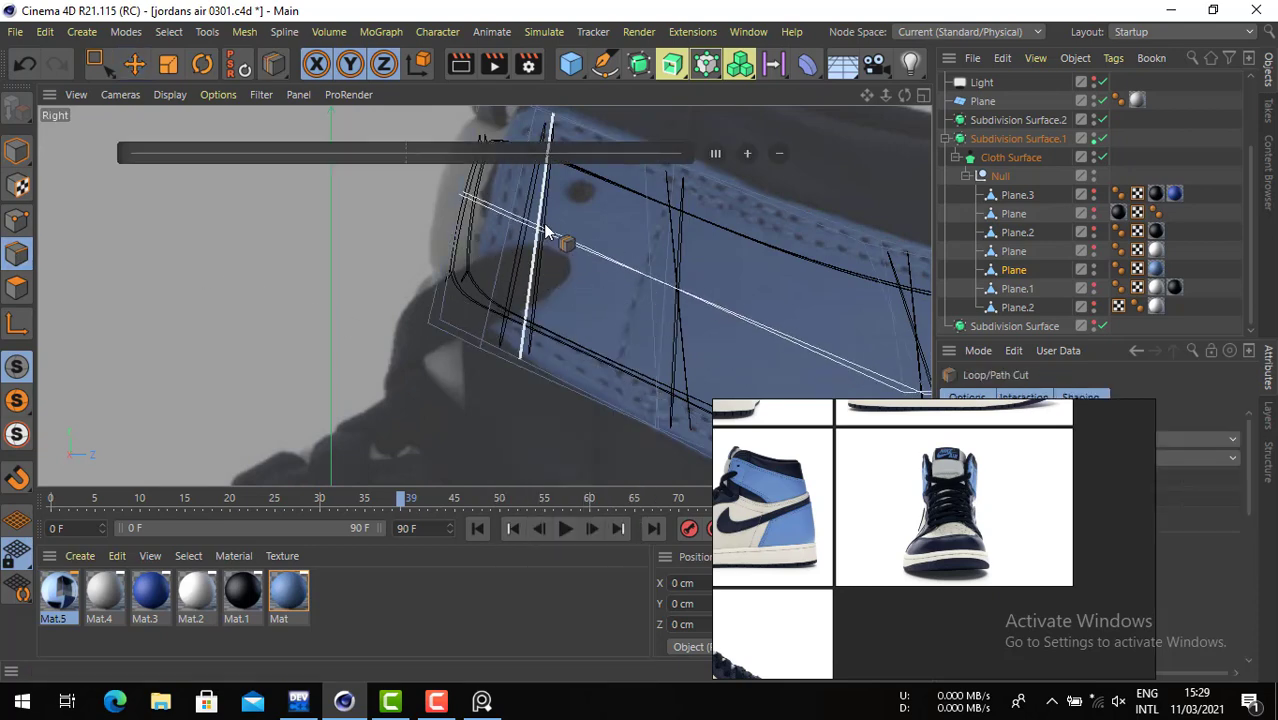
left_click(554, 245)
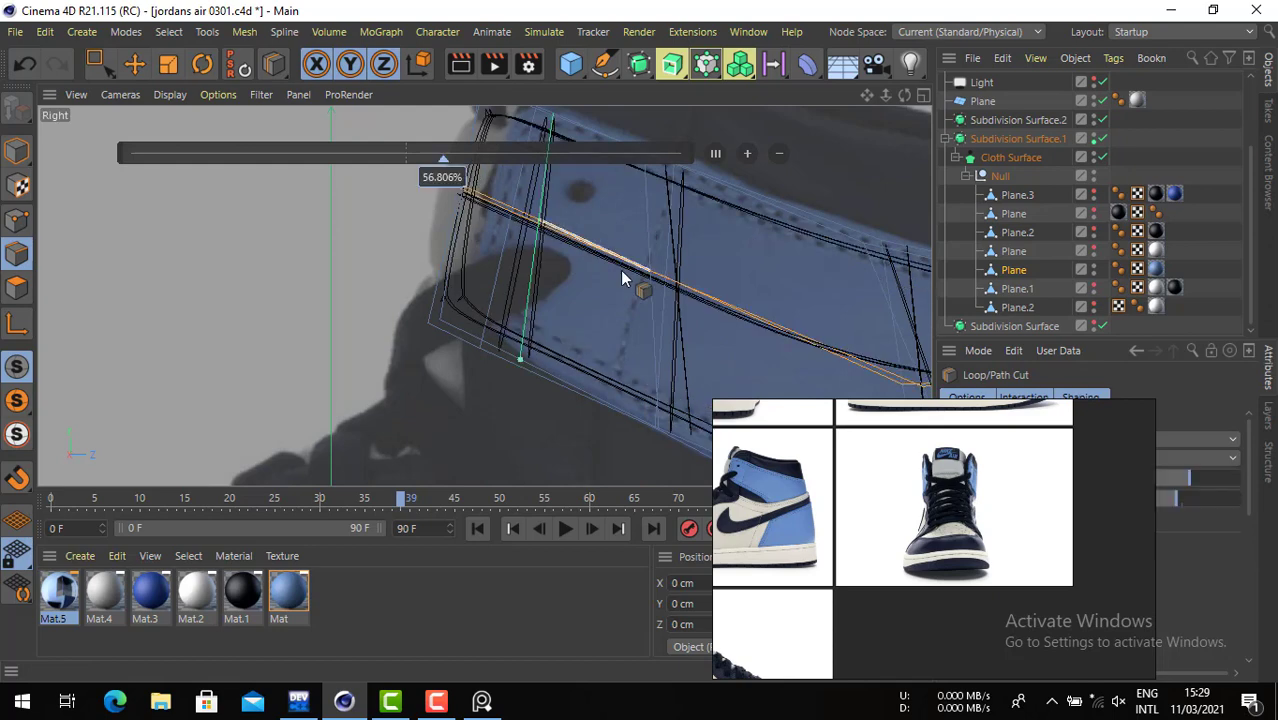
middle_click_drag(622, 271, 603, 360, "alt")
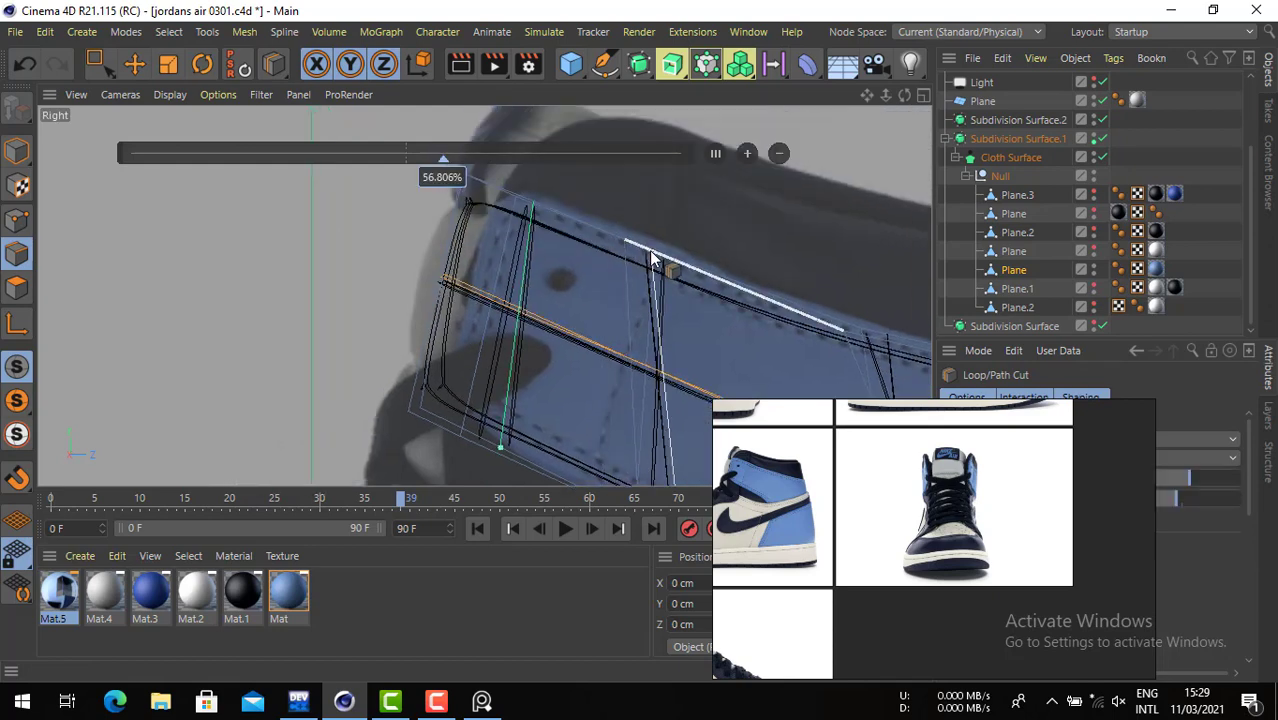
- Switch to polygon editing on the collar panel and move the reference photos clear of the coordinate values
left_click(134, 63)
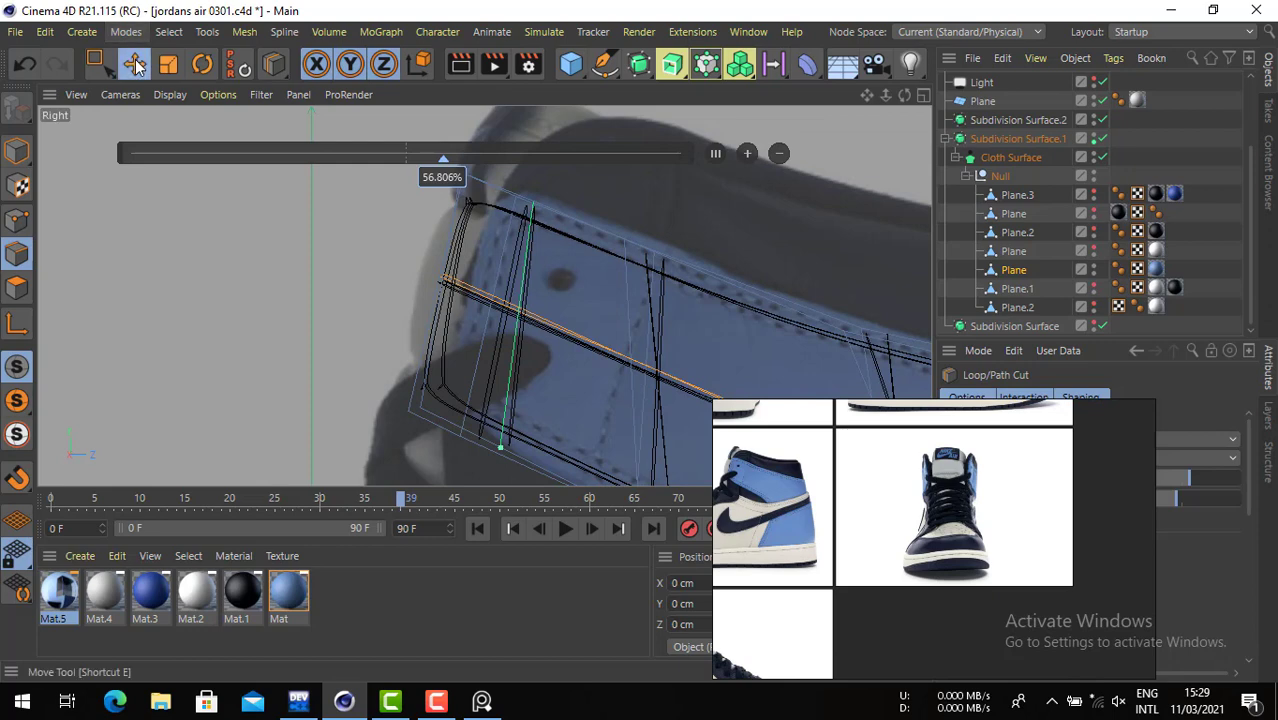
left_click(16, 288)
left_click(563, 276)
left_click_drag(563, 338, 671, 288)
right_click_drag(983, 563, 1165, 624)
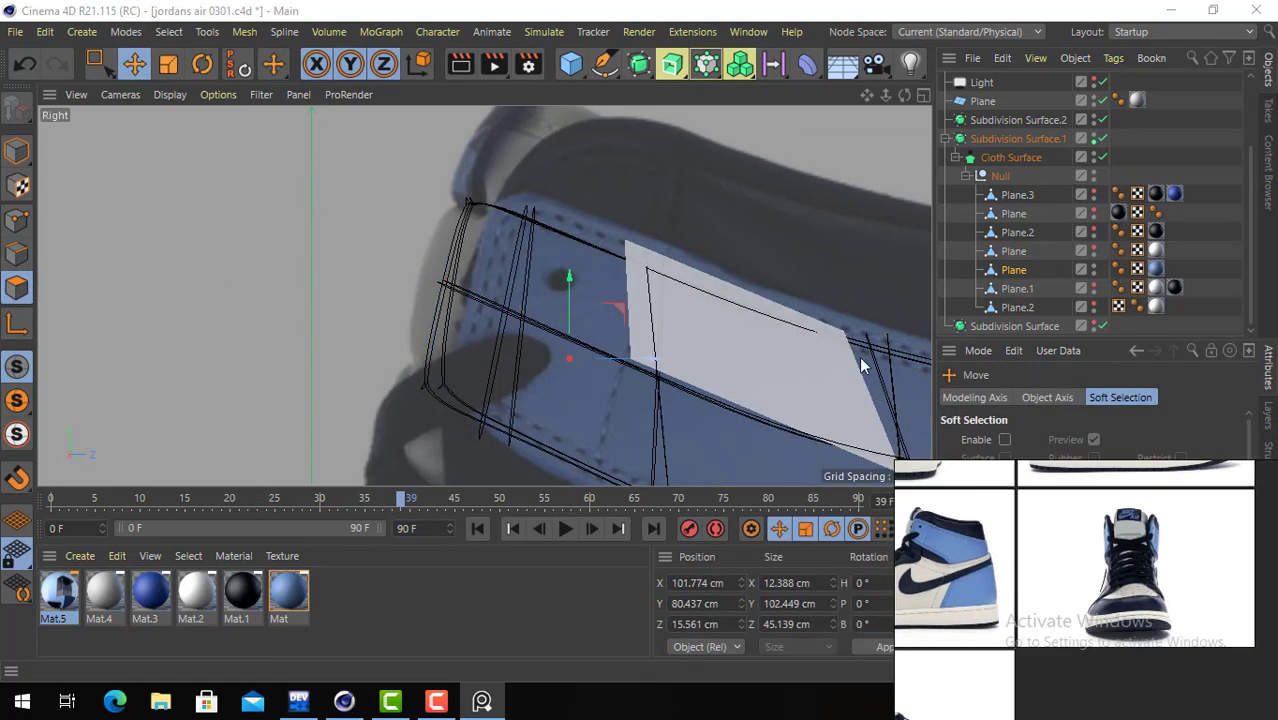
right_click(769, 281)
left_click(725, 171)
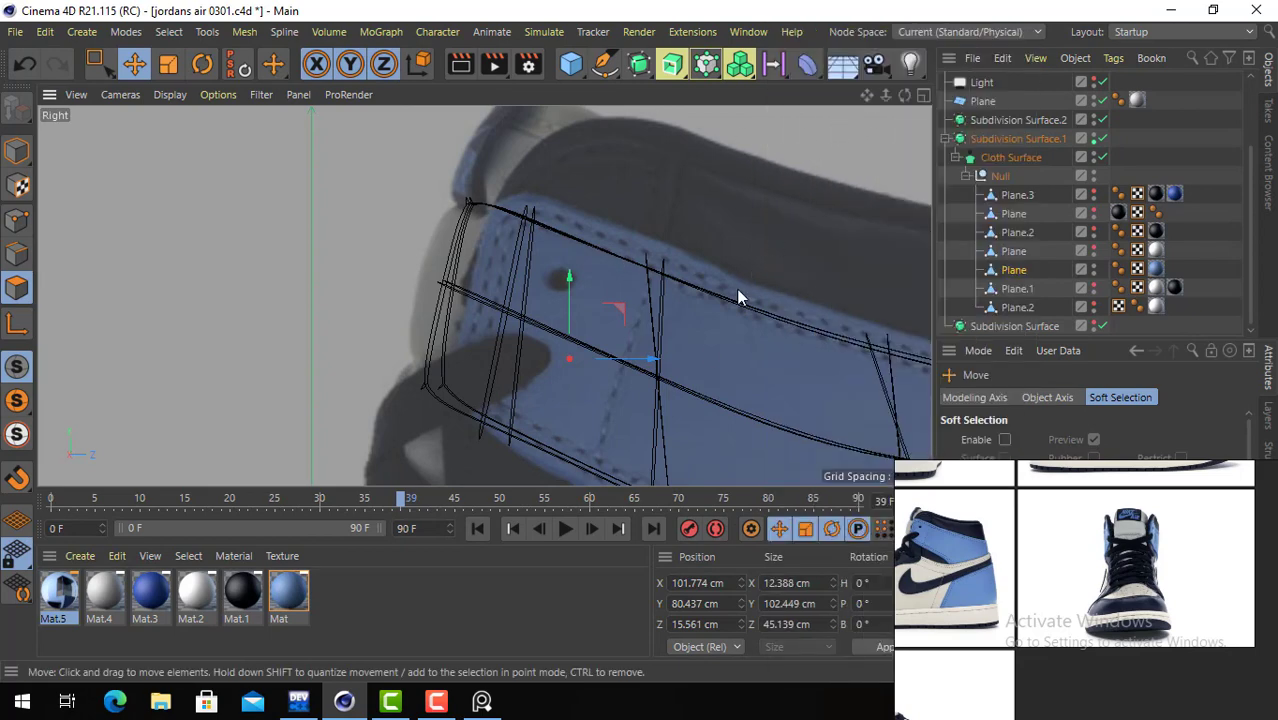
- Bevel the collar panel's front polygons above and below the loop cut inward into eyelet polygons about 16 and 17 cm high
left_click(603, 285)
right_click(675, 271)
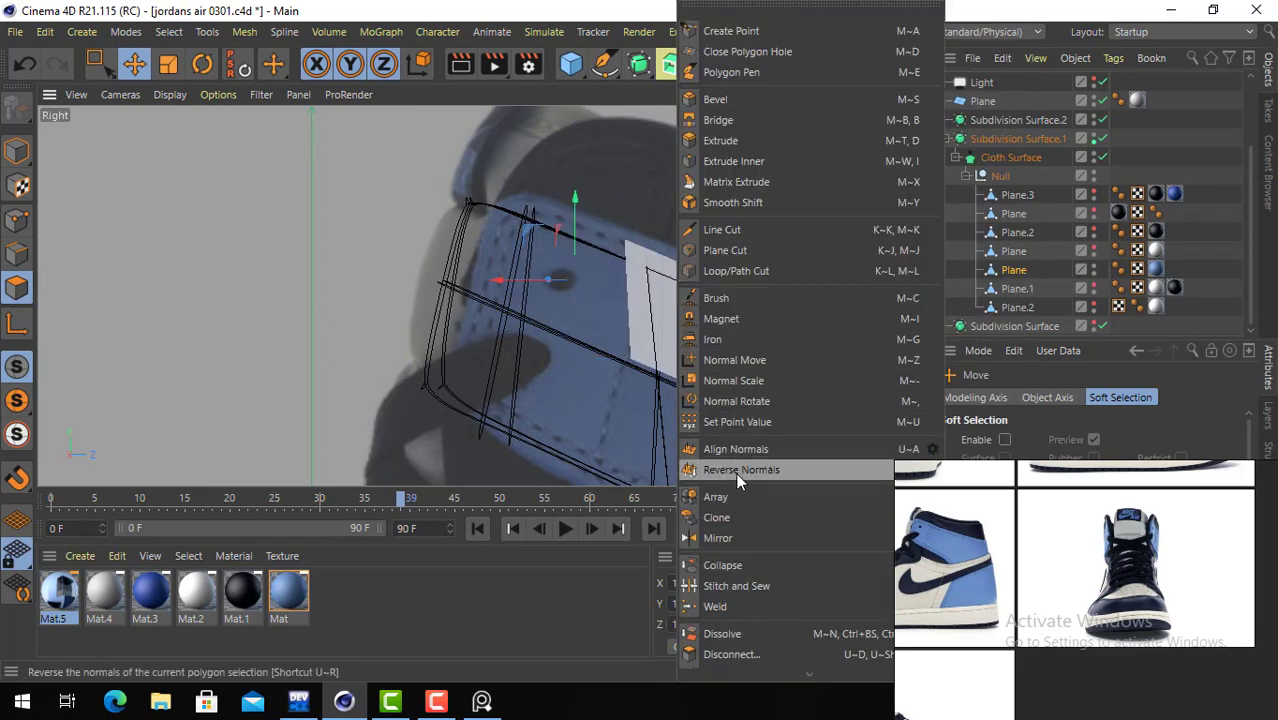
left_click(763, 105)
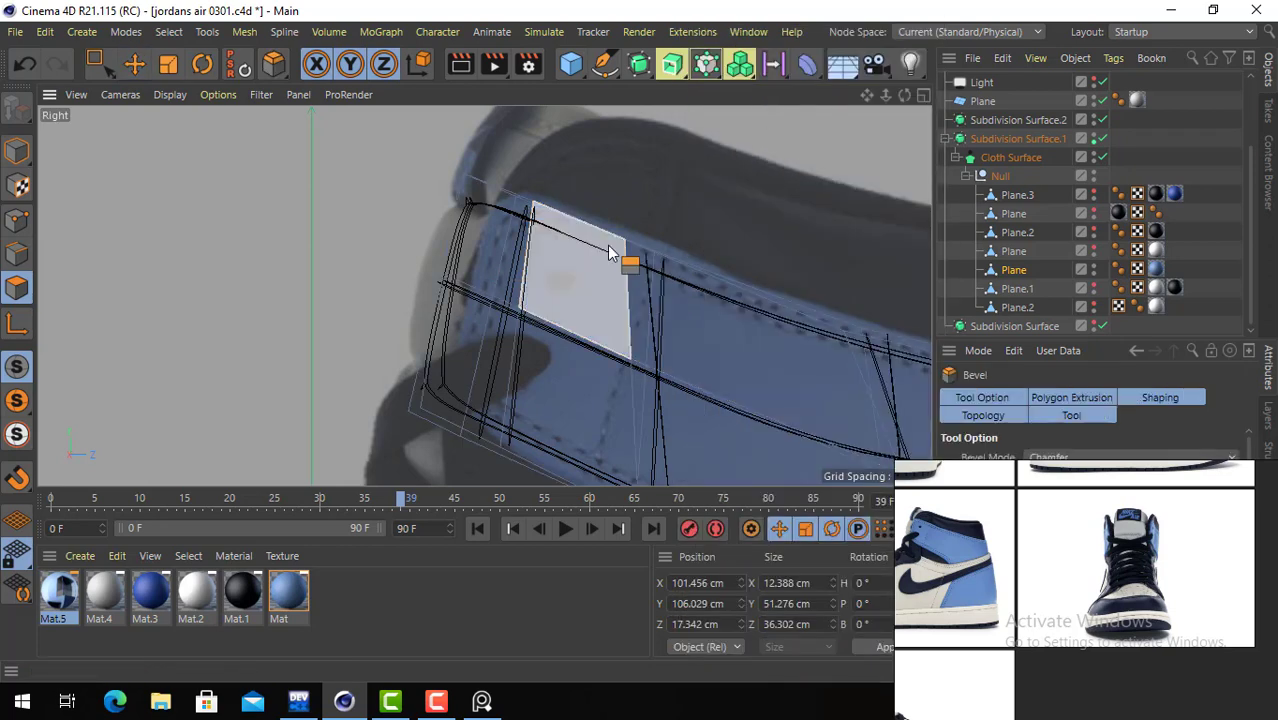
left_click_drag(590, 273, 573, 289)
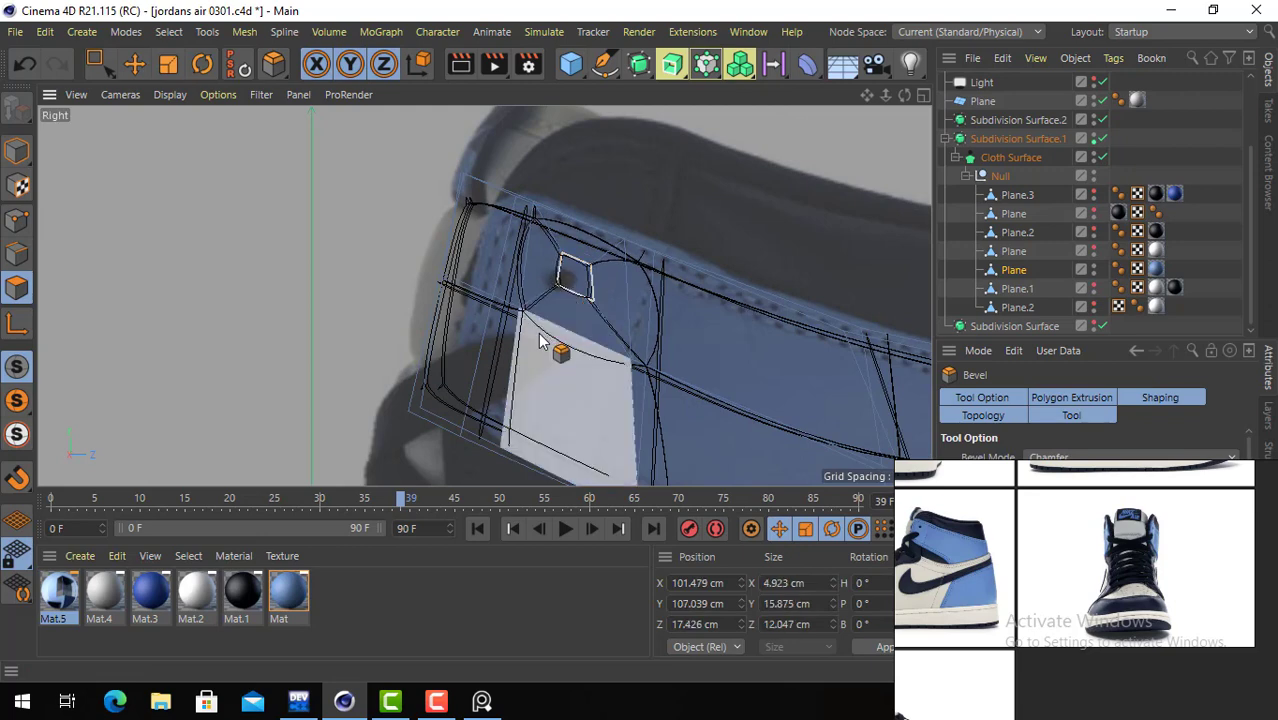
key("Delete")
left_click_drag(540, 341, 602, 402)
- Select both small eyelet polygons together and show the collar panel in the perspective view
left_click(136, 63)
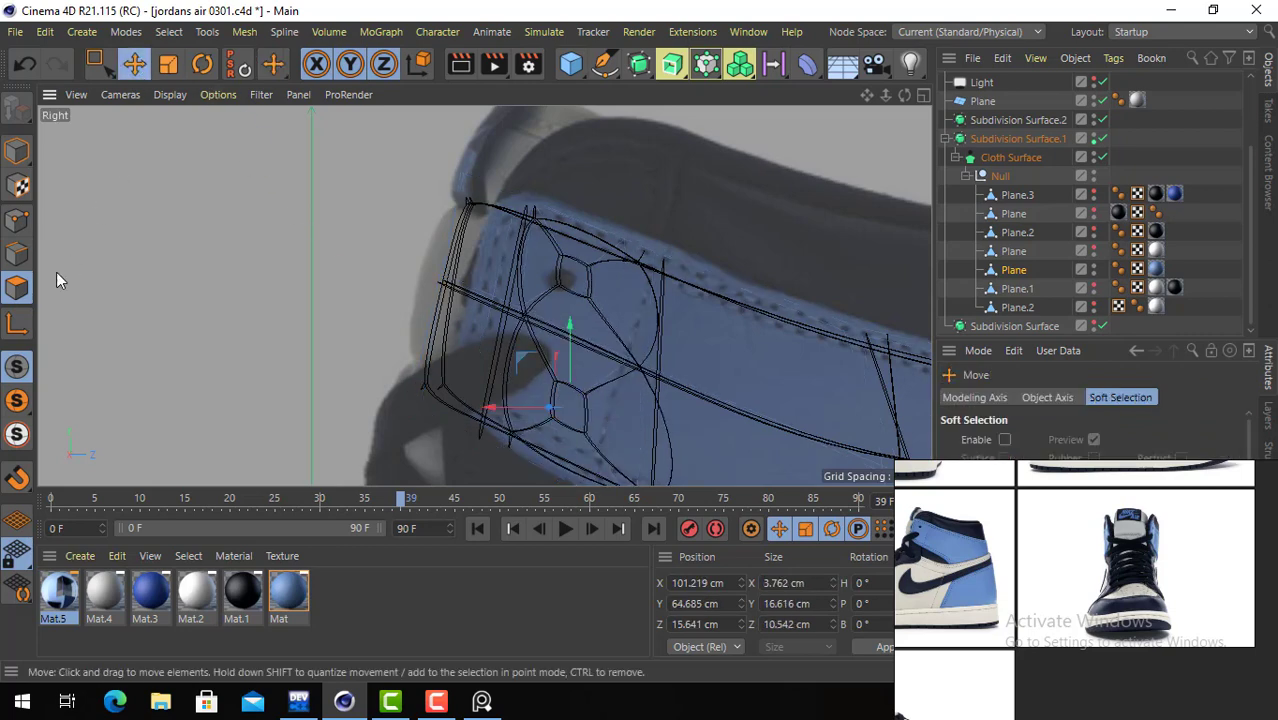
left_click(568, 408)
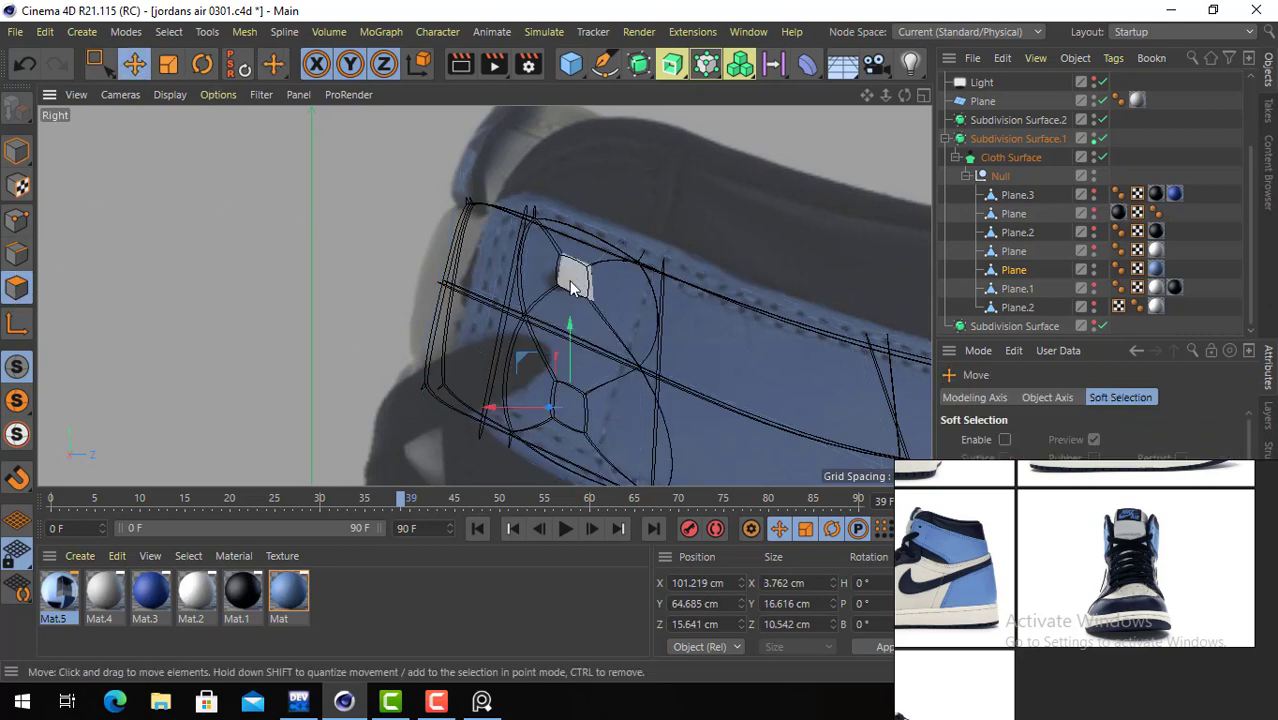
left_click(572, 277, "shift")
left_click(921, 96)
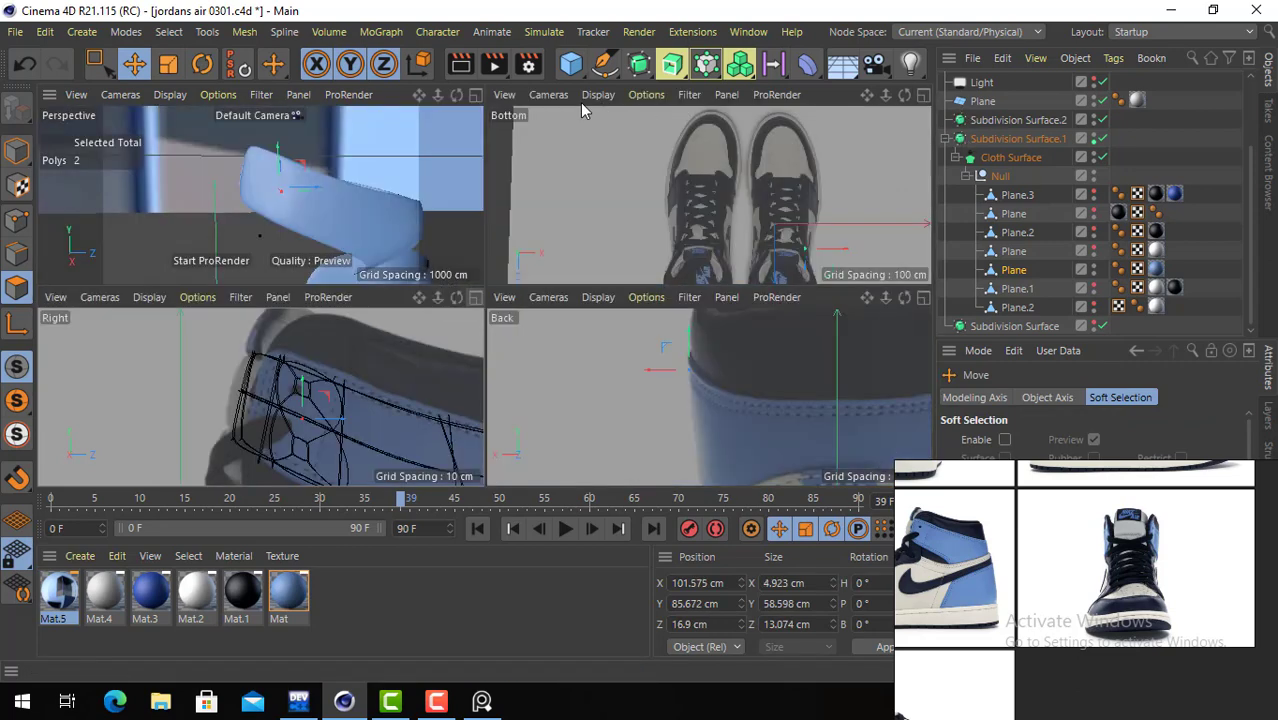
left_click(476, 96)
left_click_drag(513, 305, 563, 324, "alt")
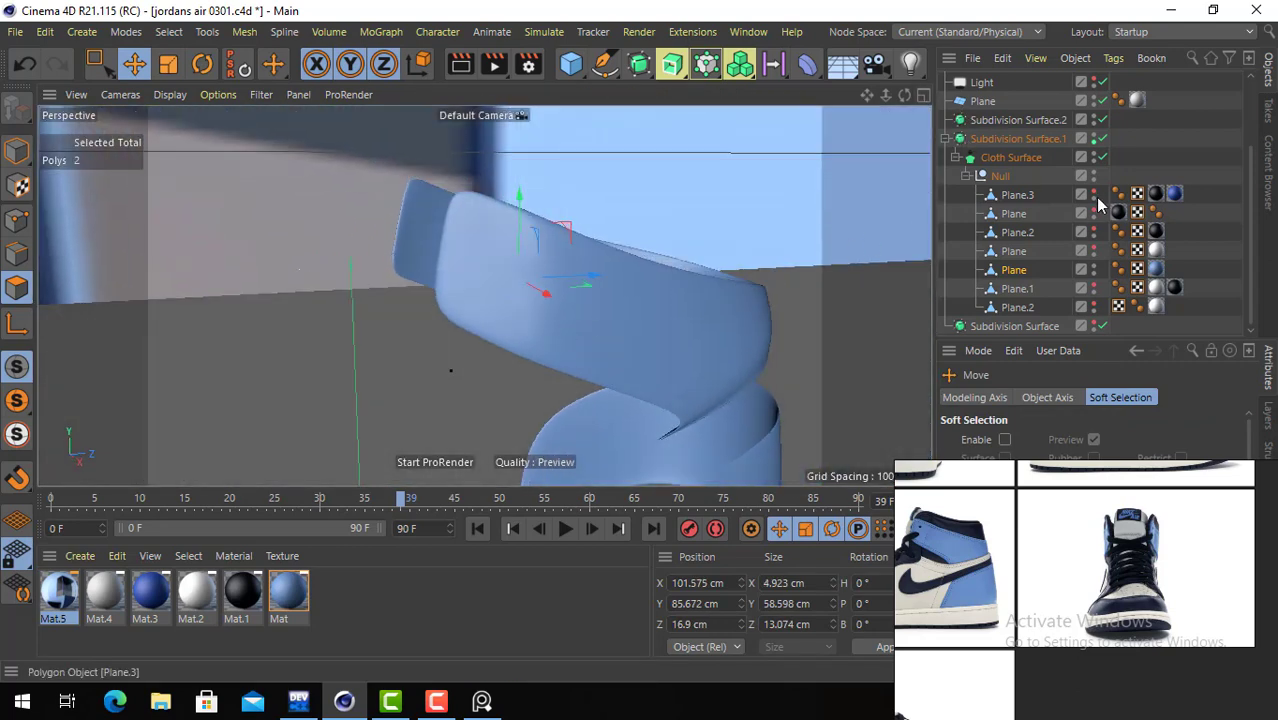
- Turn off the Cloth Surface and check the collar panel with Subdivision Surface.1 disabled and enabled
left_click(1102, 139)
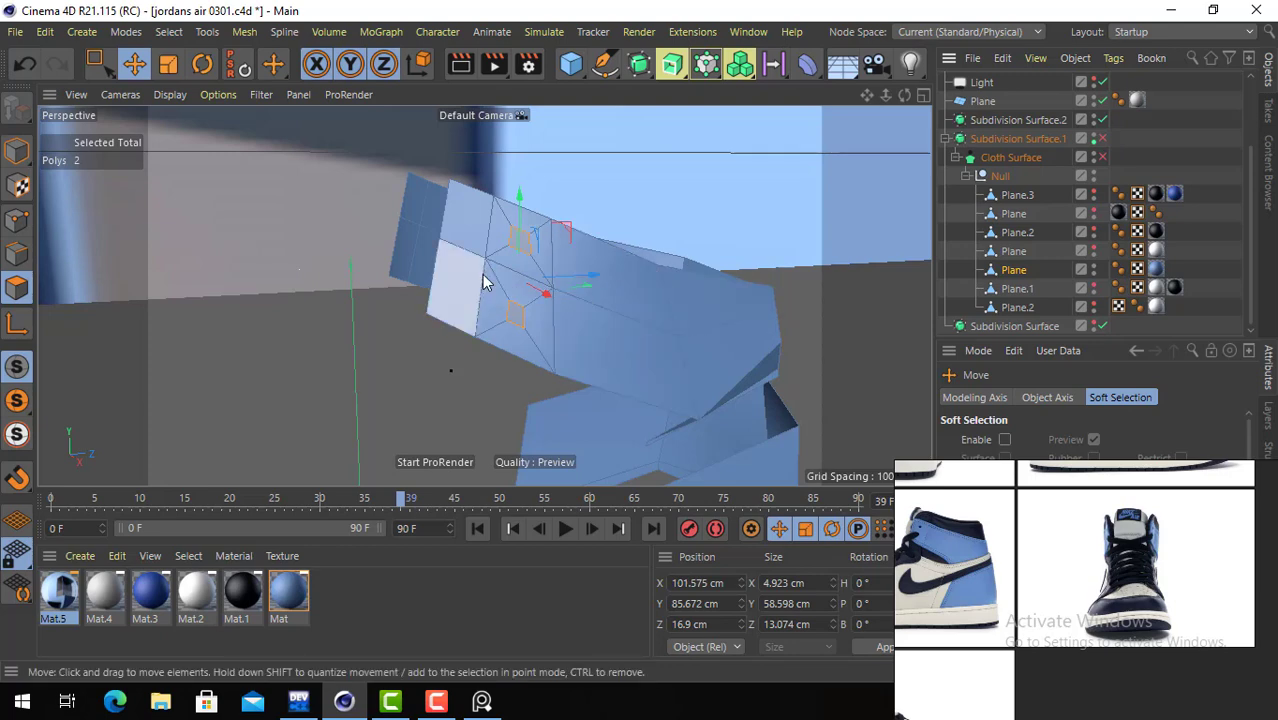
left_click(1102, 139)
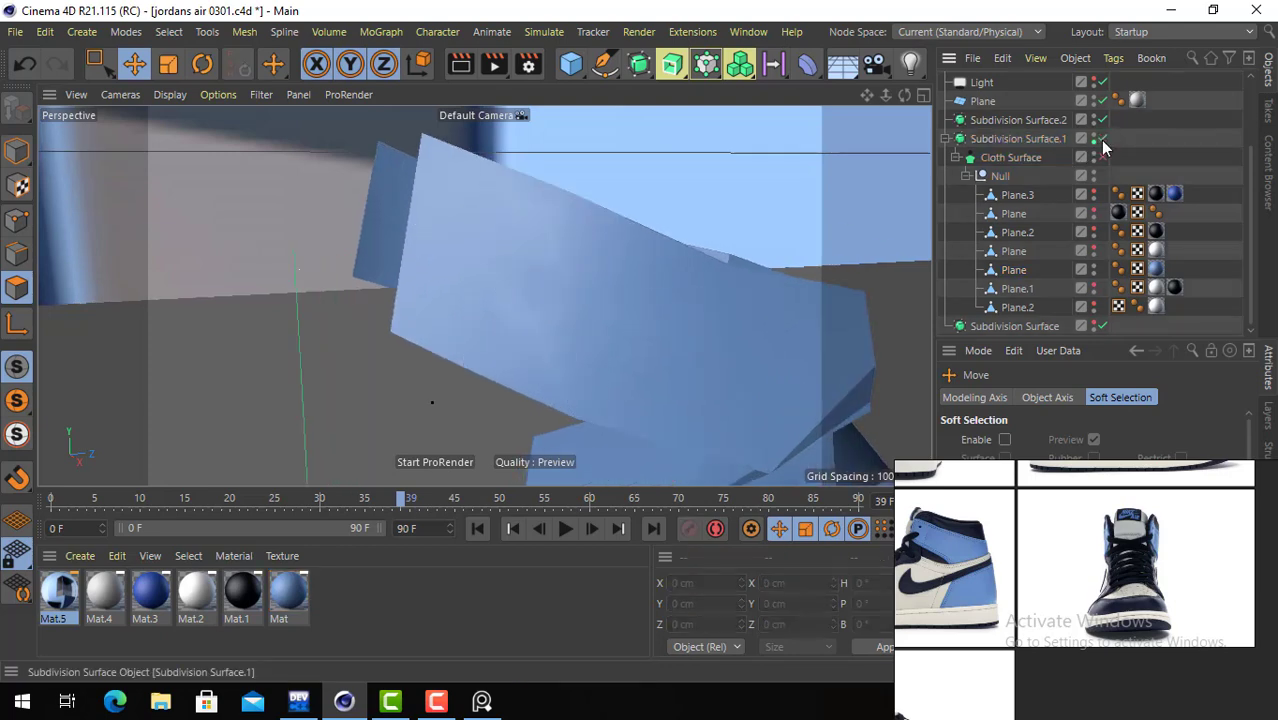
left_click(1016, 196)
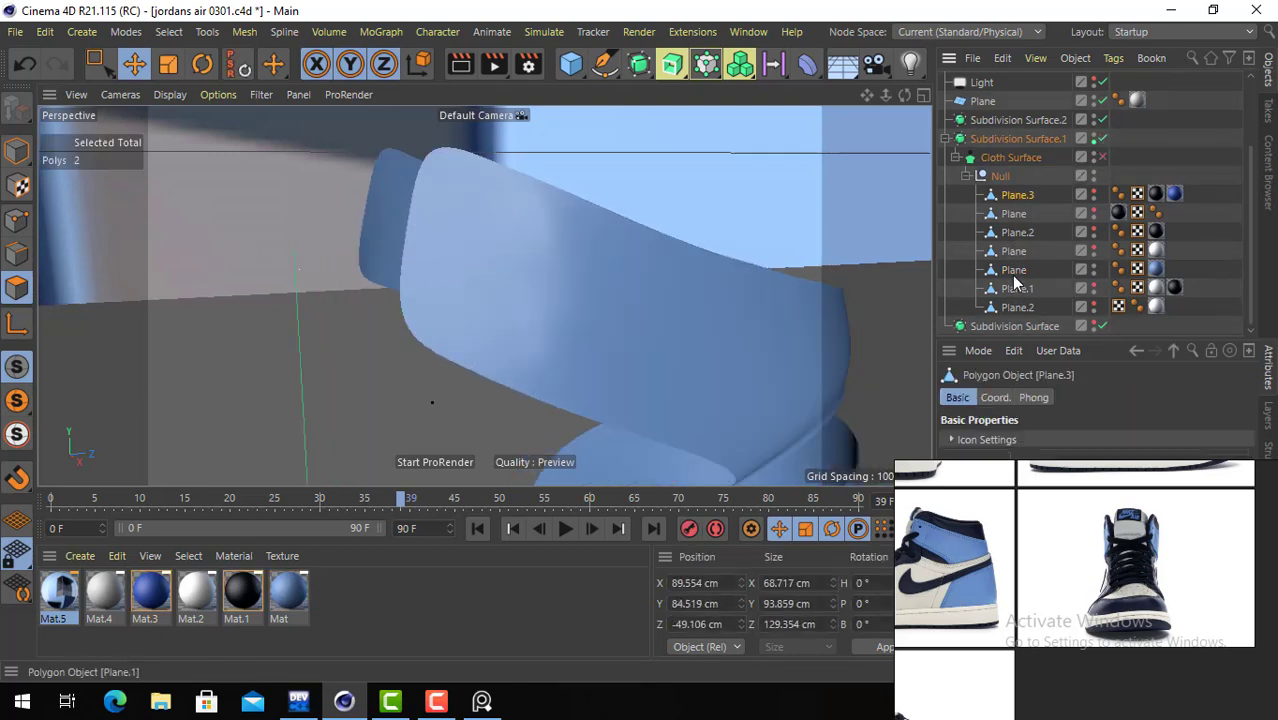
- Enable the Cloth Surface and delete the two small inset polygons on the selected strap Plane to open two holes
left_click(1014, 273)
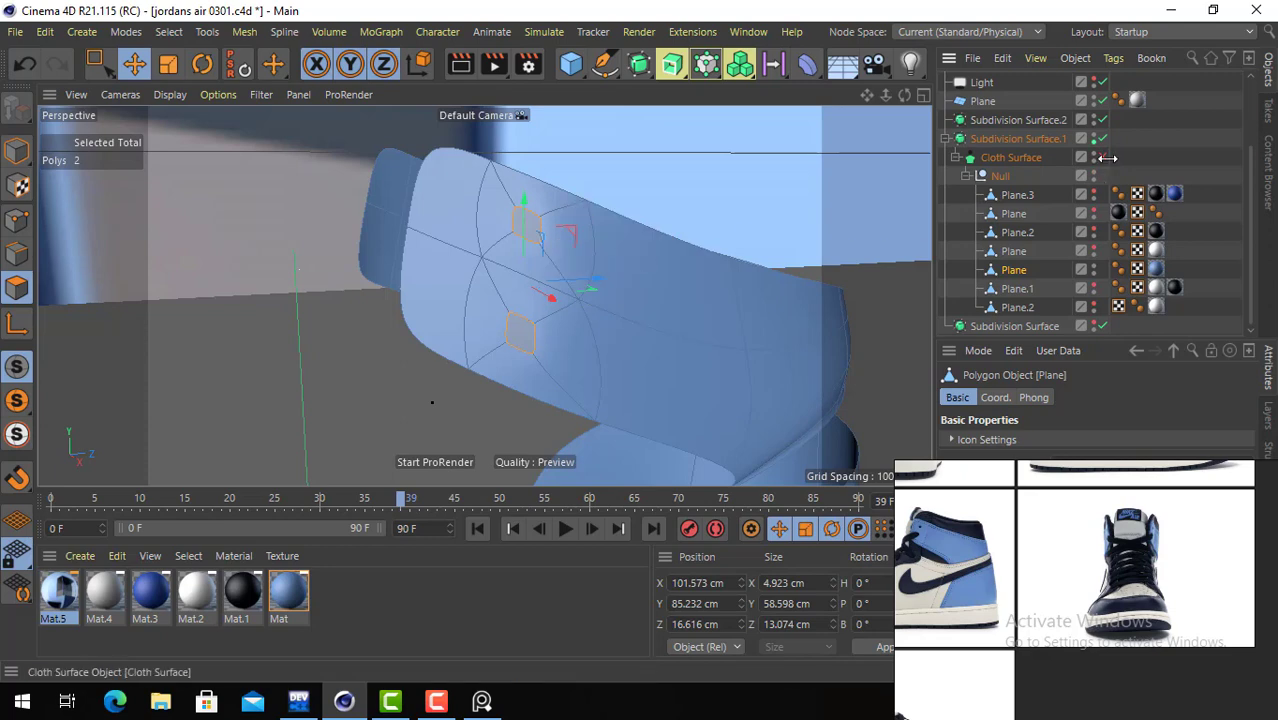
left_click(1102, 158)
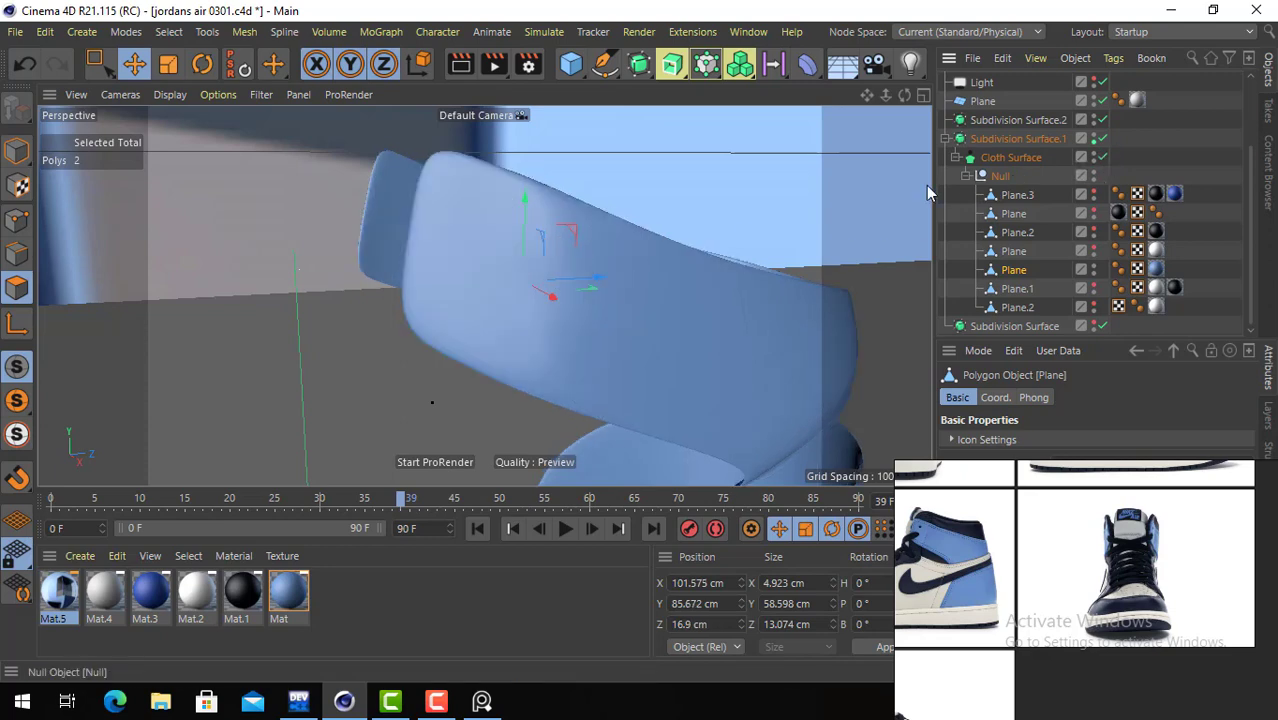
left_click(923, 97)
left_click(476, 298)
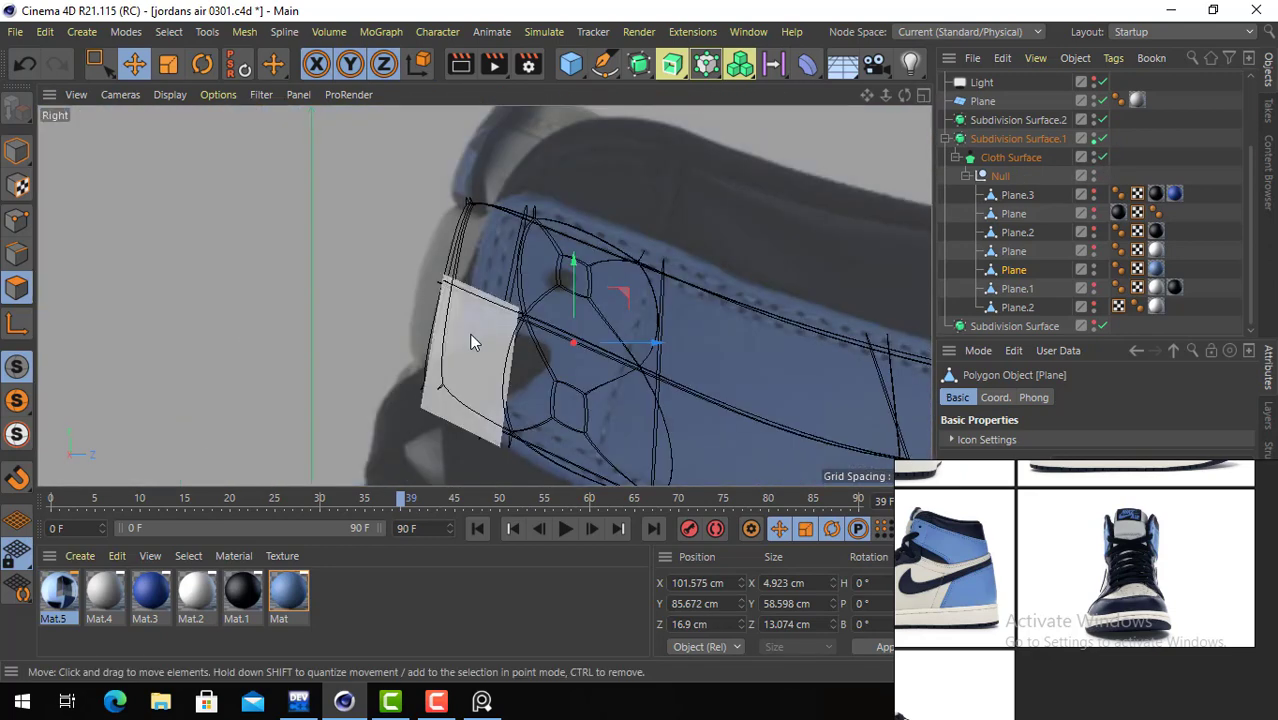
key("Delete")
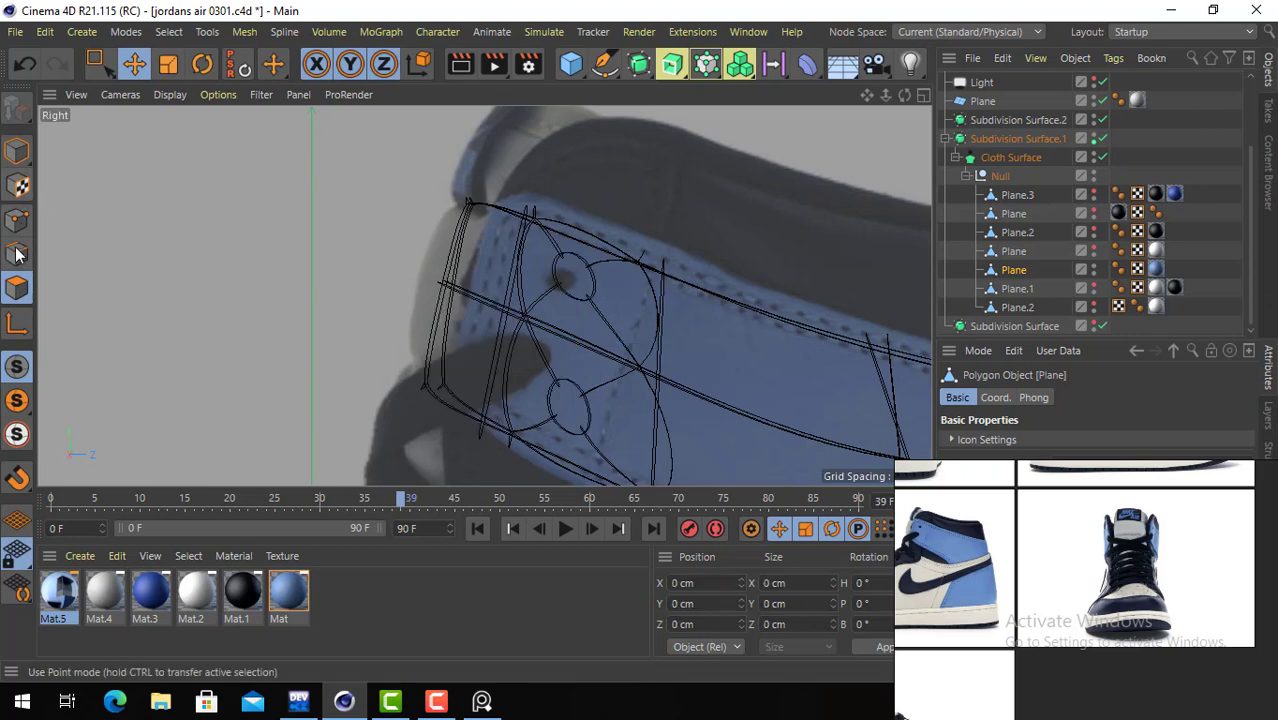
- Move the lower hole's edge loop to about Y 81 cm, Z 3 cm and the upper one to about Y 107 cm, Z 13 cm
left_click(17, 254)
left_click(558, 404)
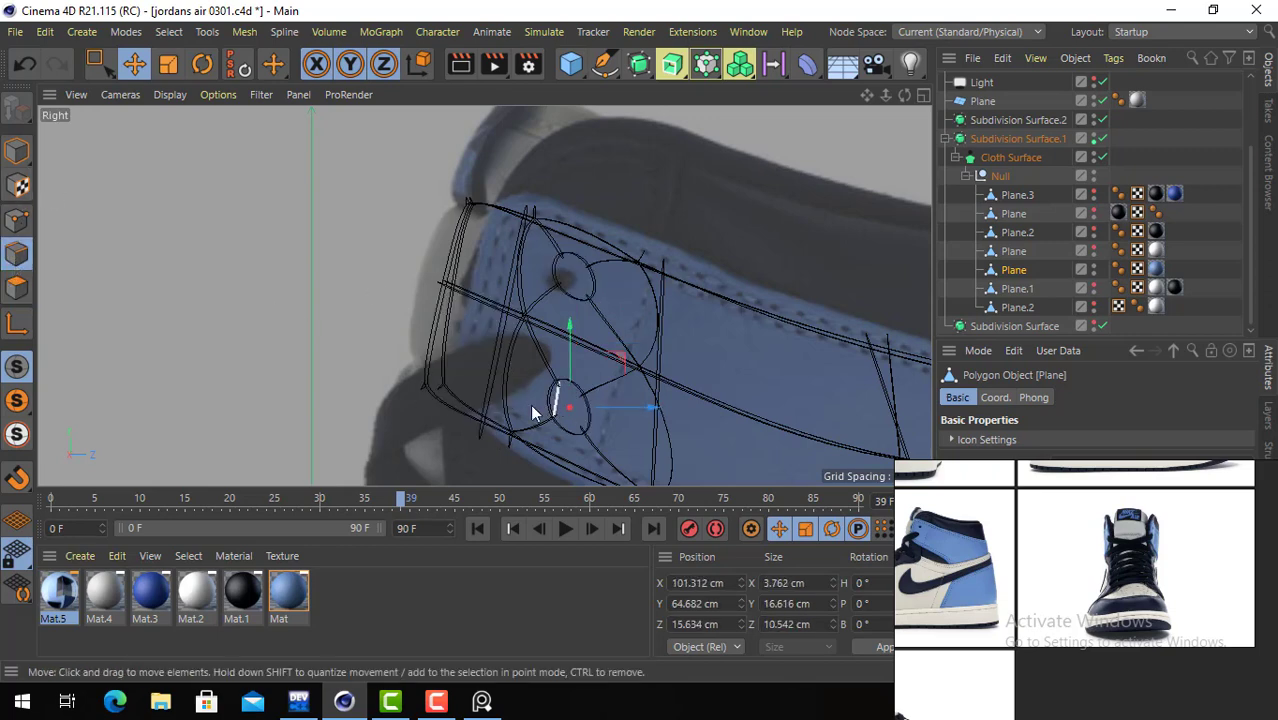
left_click_drag(92, 66, 150, 127)
left_click_drag(511, 368, 620, 442)
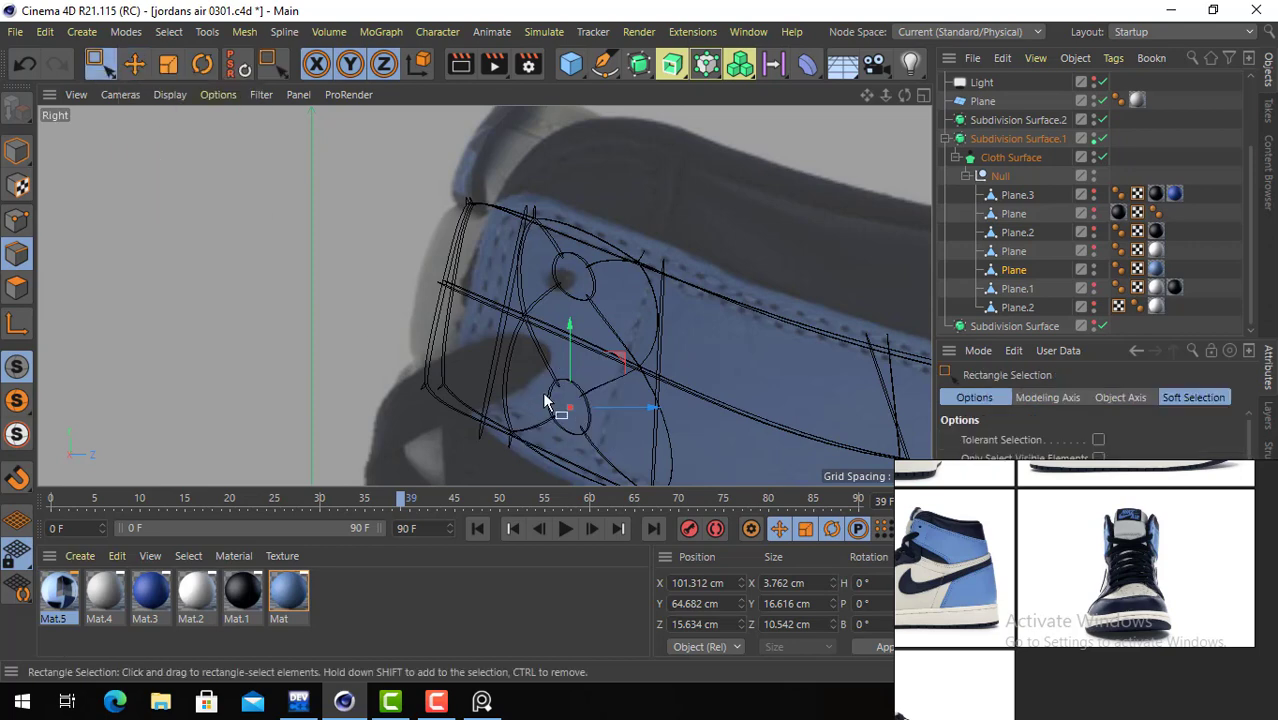
left_click(134, 64)
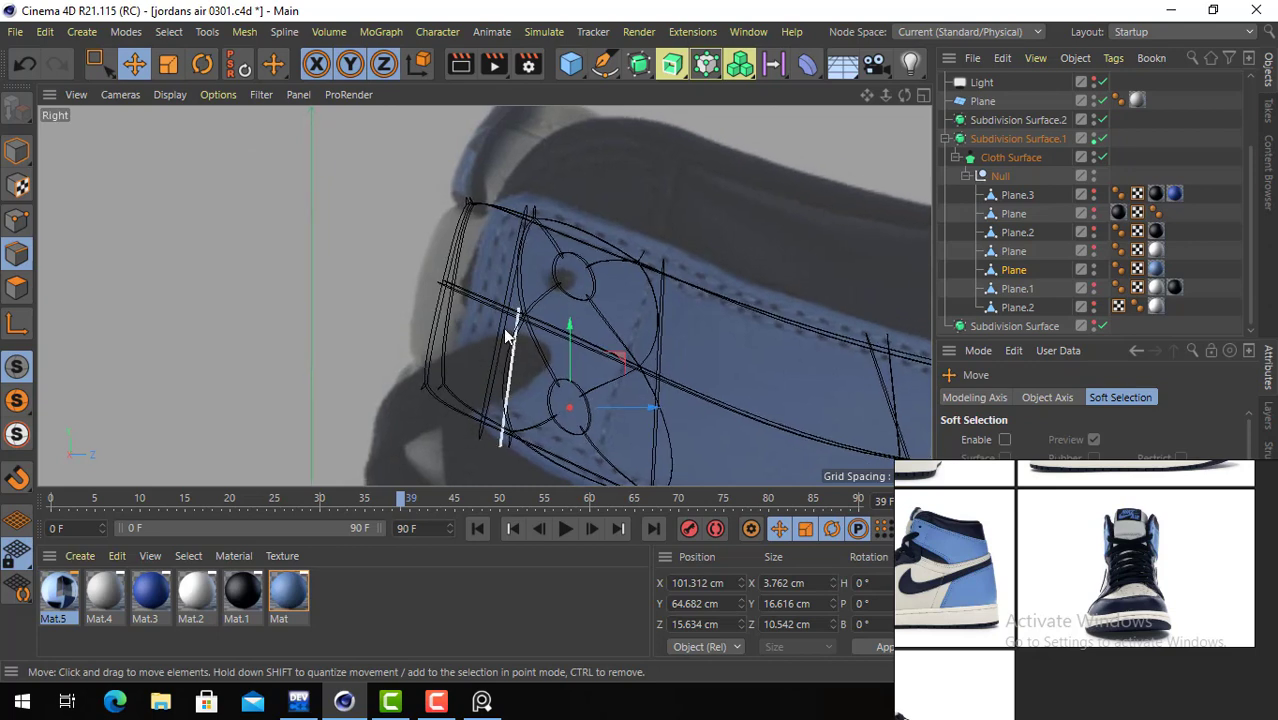
left_click_drag(490, 365, 398, 279)
left_click(594, 285)
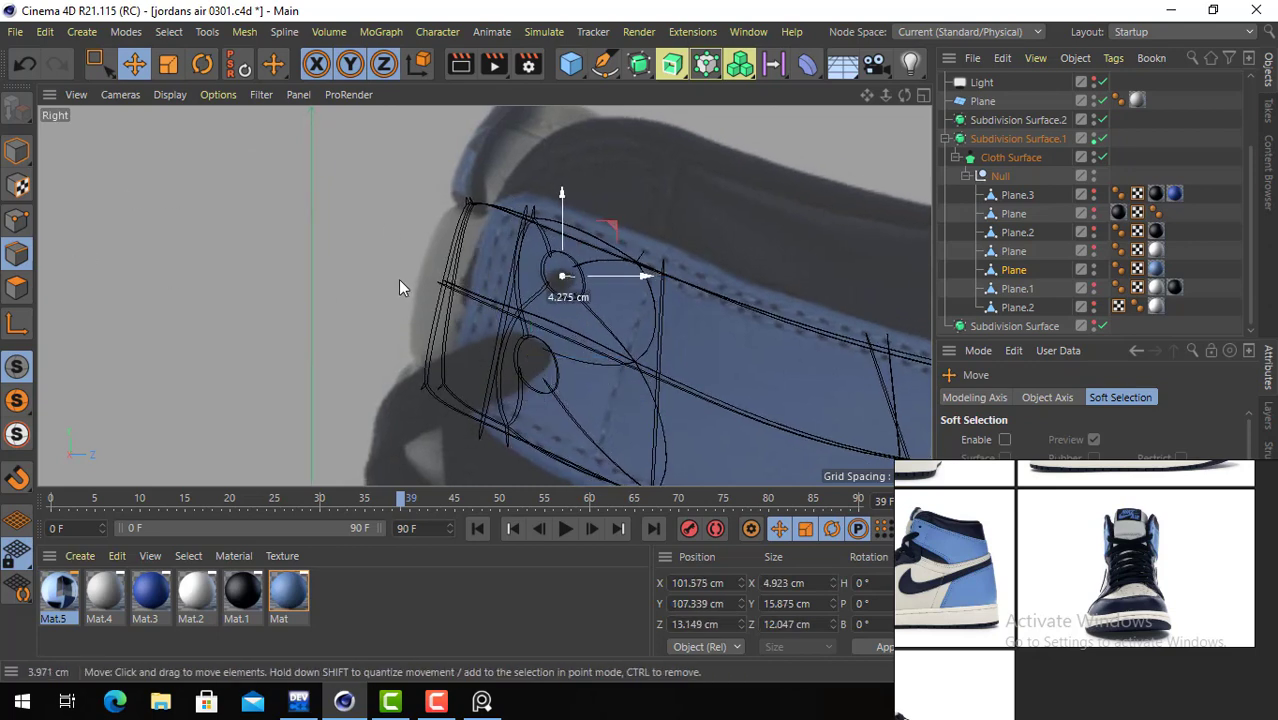
- Scale down the edge loops of both strap holes, making the lower one about 13.5 cm tall
left_click(168, 64)
left_click_drag(290, 202, 260, 369)
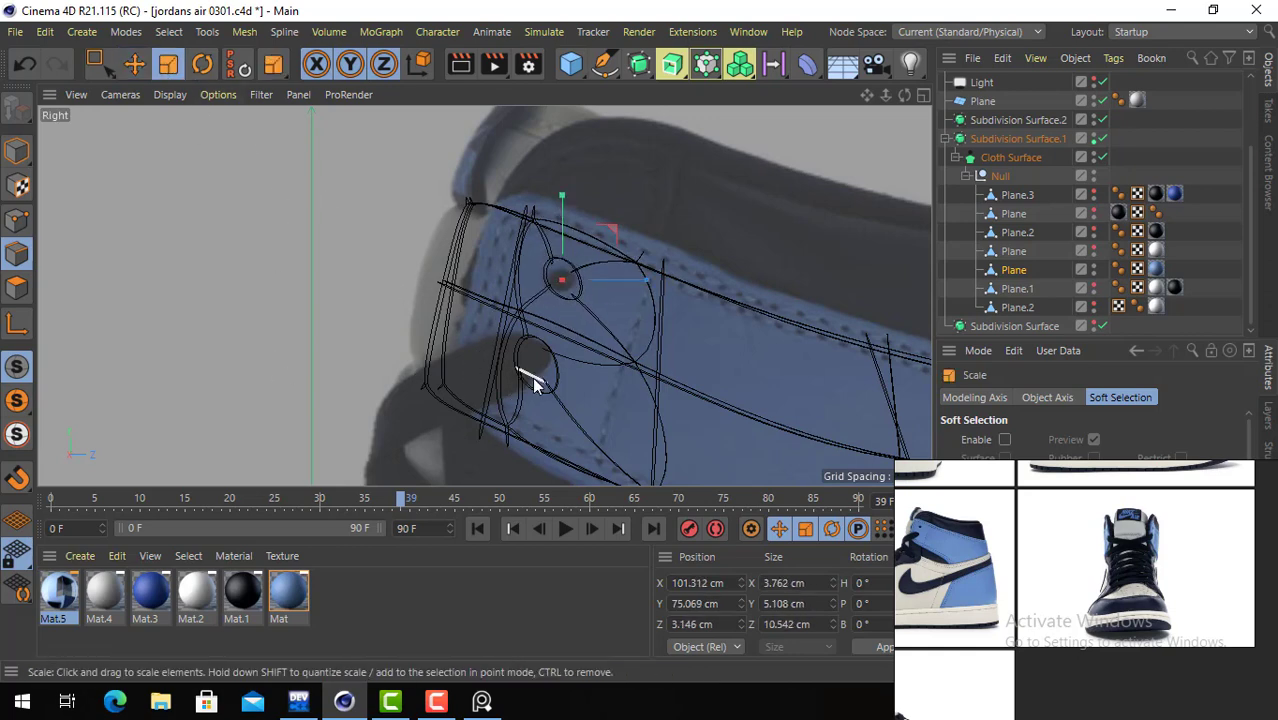
double_click(533, 378)
left_click_drag(293, 279, 223, 386)
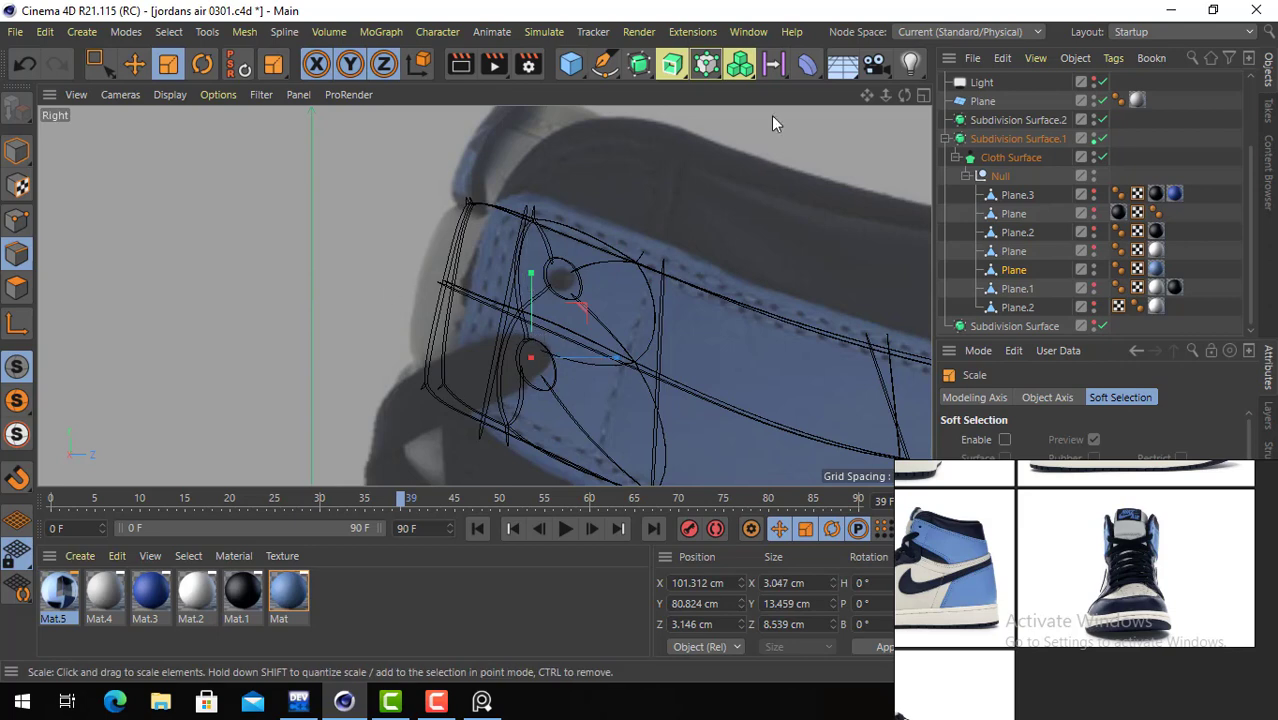
- Disable the Cloth Surface and Subdivision Surface.1 to expose the strap's base mesh in the perspective view
left_click(922, 95)
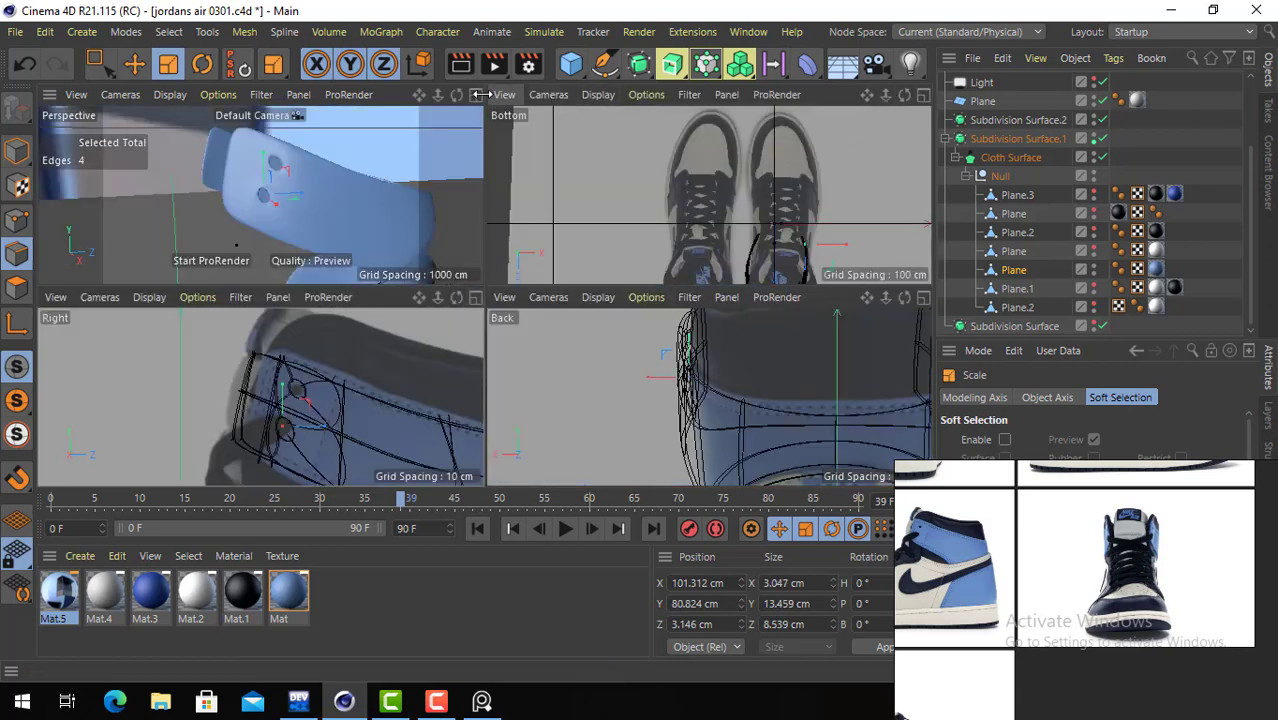
middle_click(471, 187)
left_click_drag(471, 187, 527, 263, "alt")
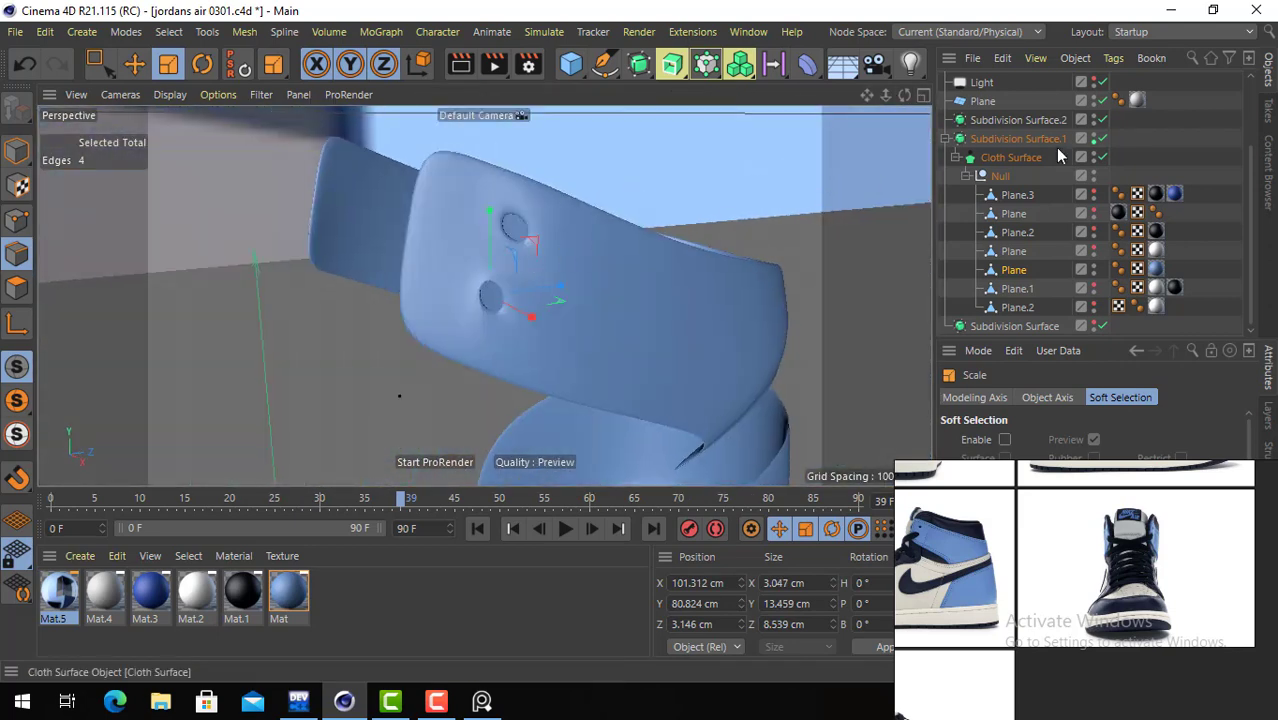
left_click_drag(1102, 157, 1102, 138)
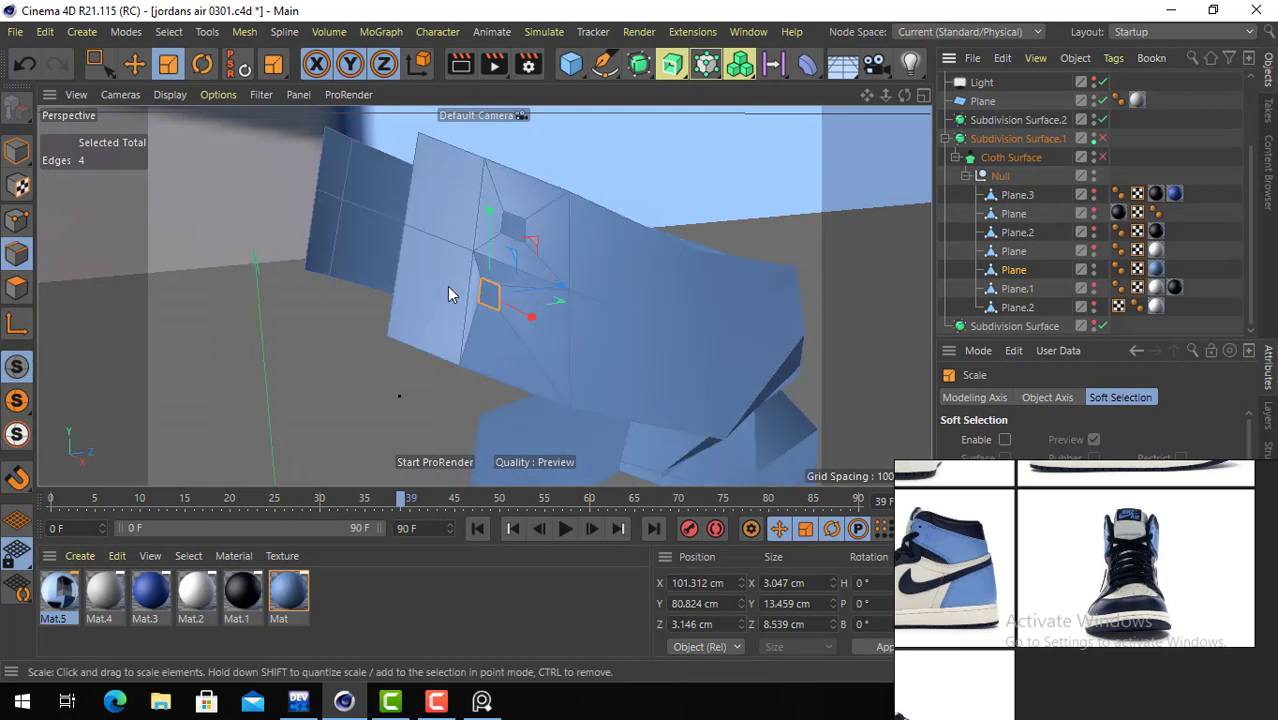
- Try to slide the two vertical edges beside the holes toward the strap's front end
left_click(478, 281)
left_click(473, 283)
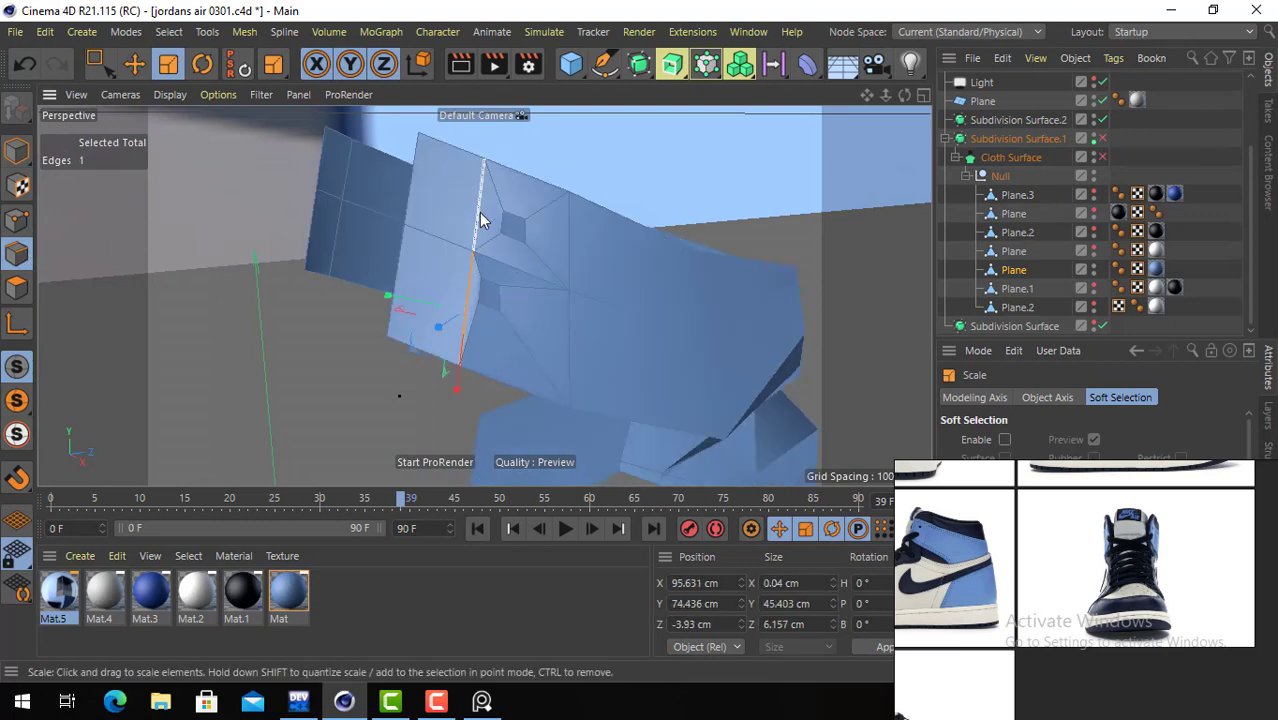
left_click(481, 214, "shift")
right_click(659, 241)
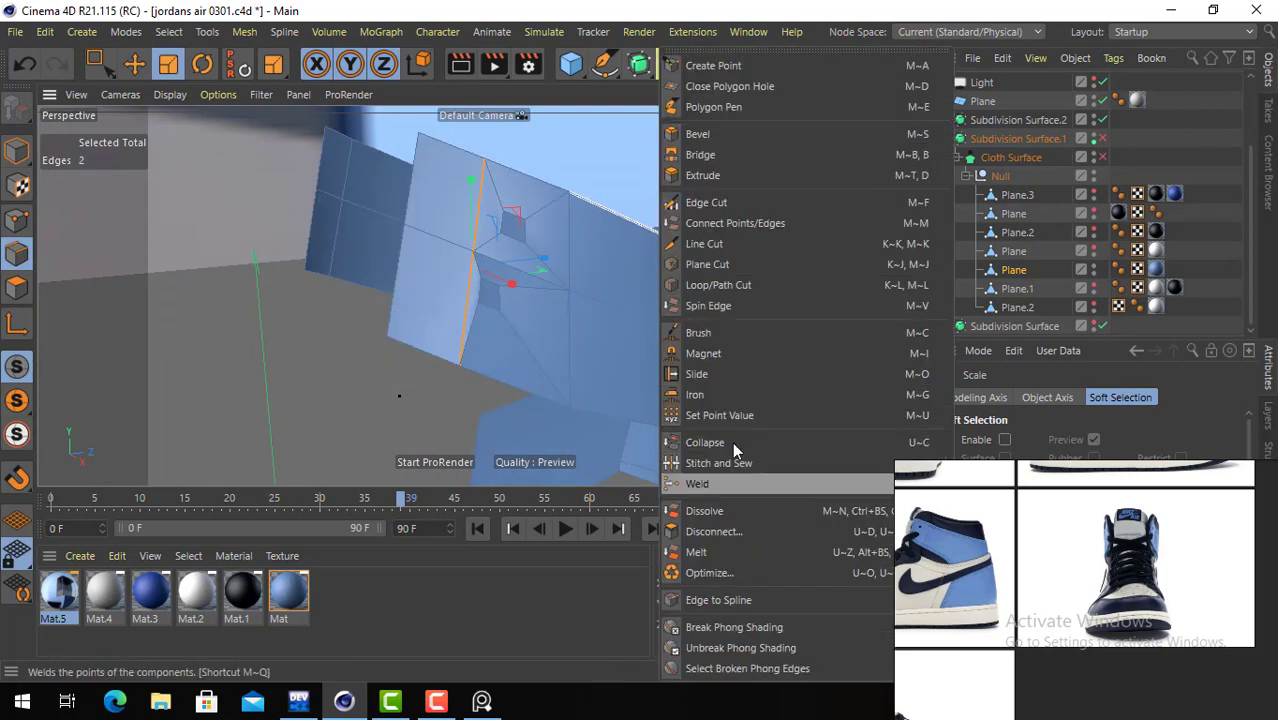
left_click(745, 372)
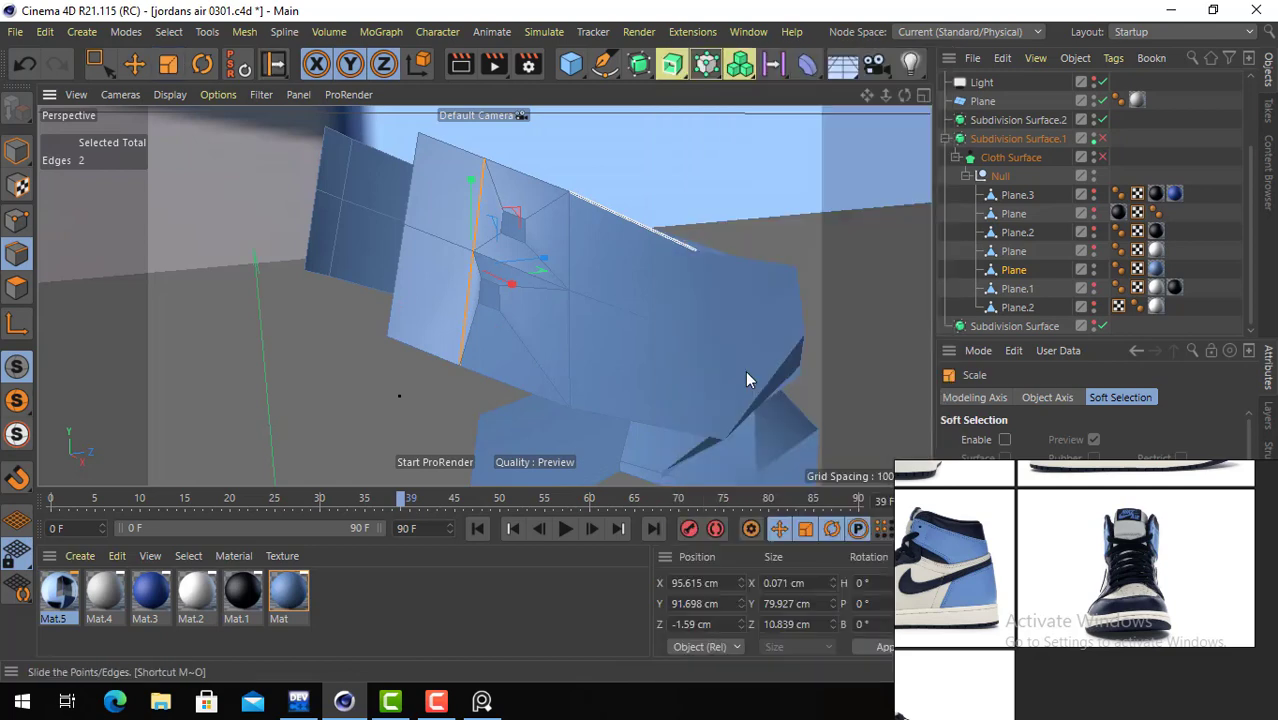
left_click_drag(468, 224, 443, 218)
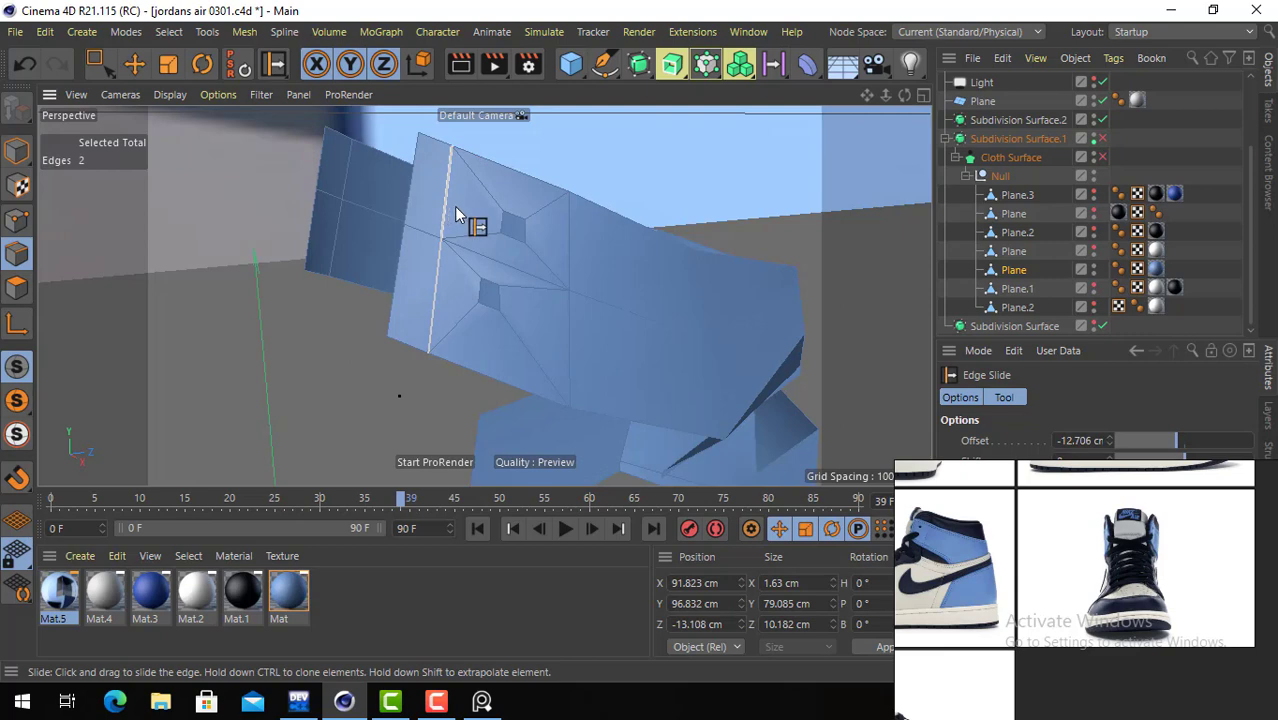
key("ctrl+z")
- Slide the middle point of the vertical edge line beside the holes slightly toward the strap's front end
left_click(15, 220)
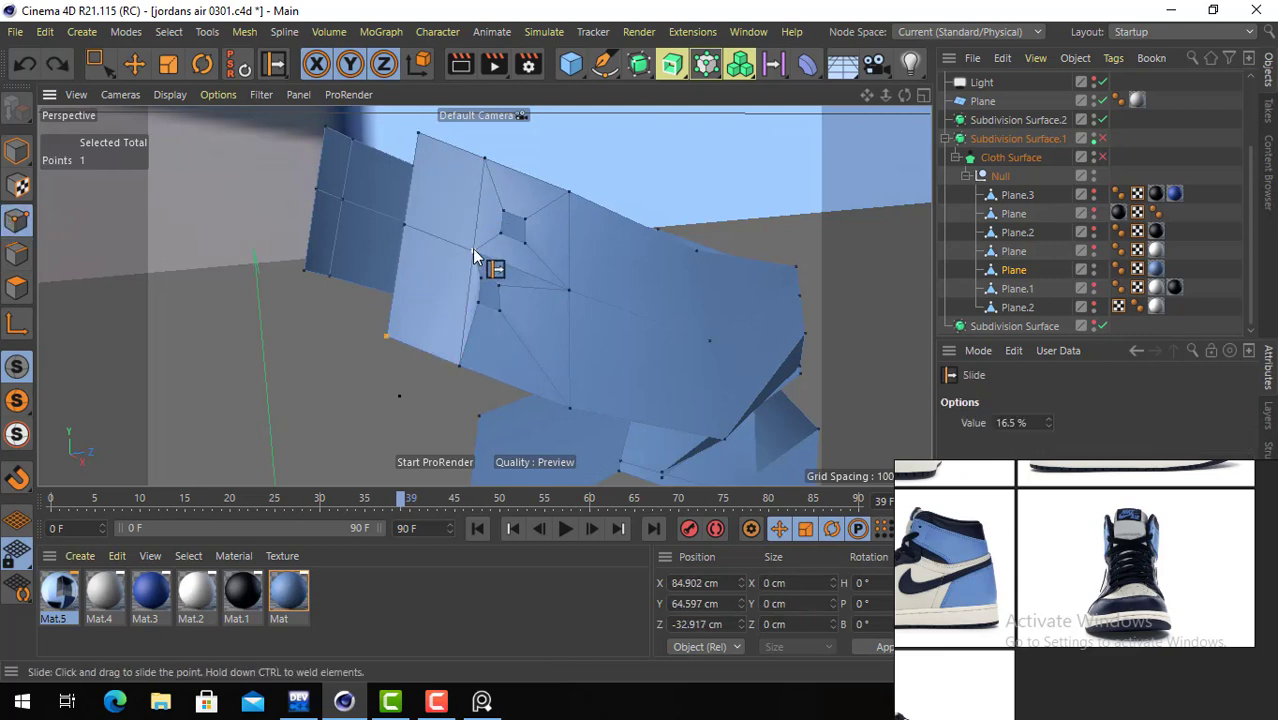
left_click_drag(441, 243, 463, 263)
left_click_drag(495, 308, 600, 285, "alt")
left_click(134, 64)
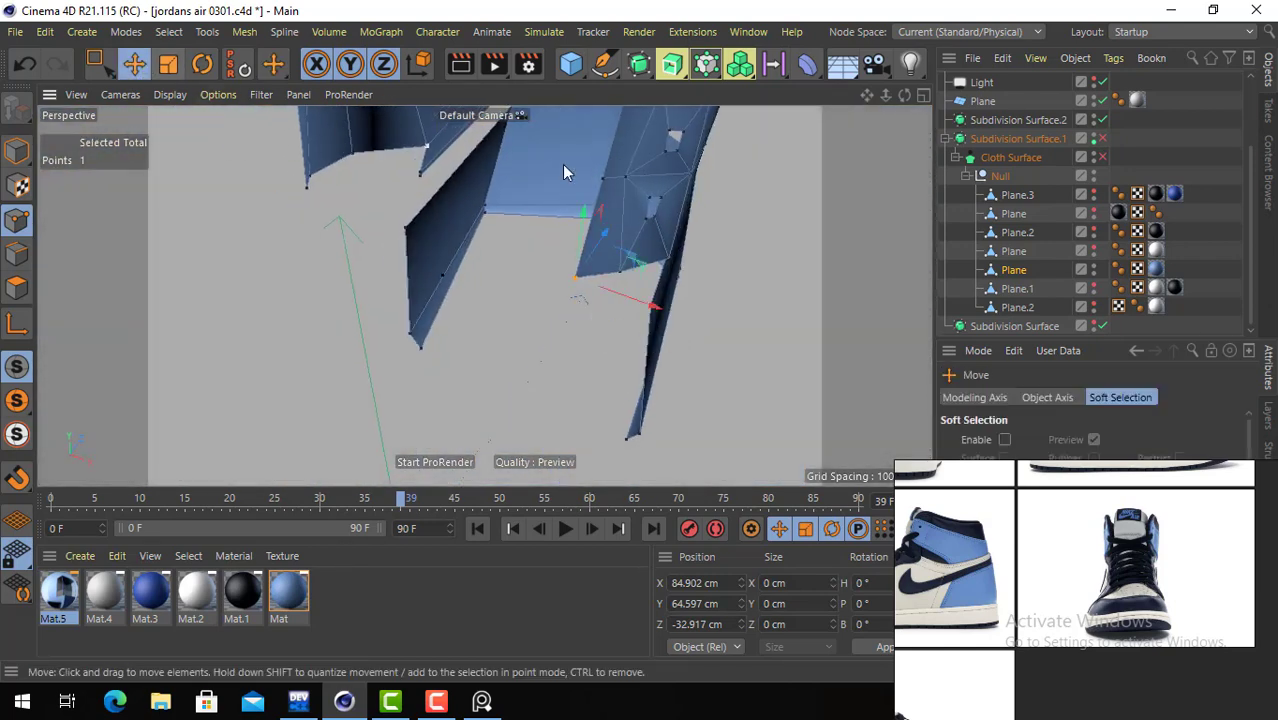
- Select the five points around the strap's lower hole and move them slightly inward along the X axis
left_click(617, 181)
left_click_drag(662, 199, 697, 165)
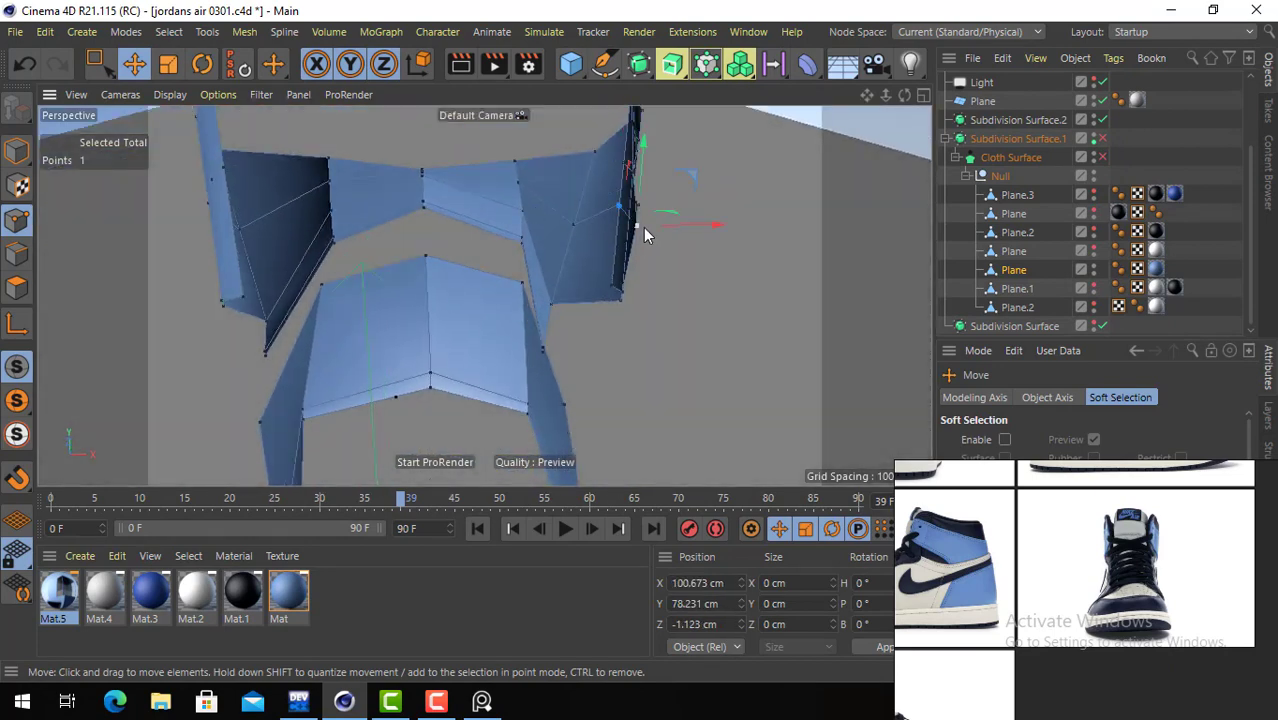
key("0")
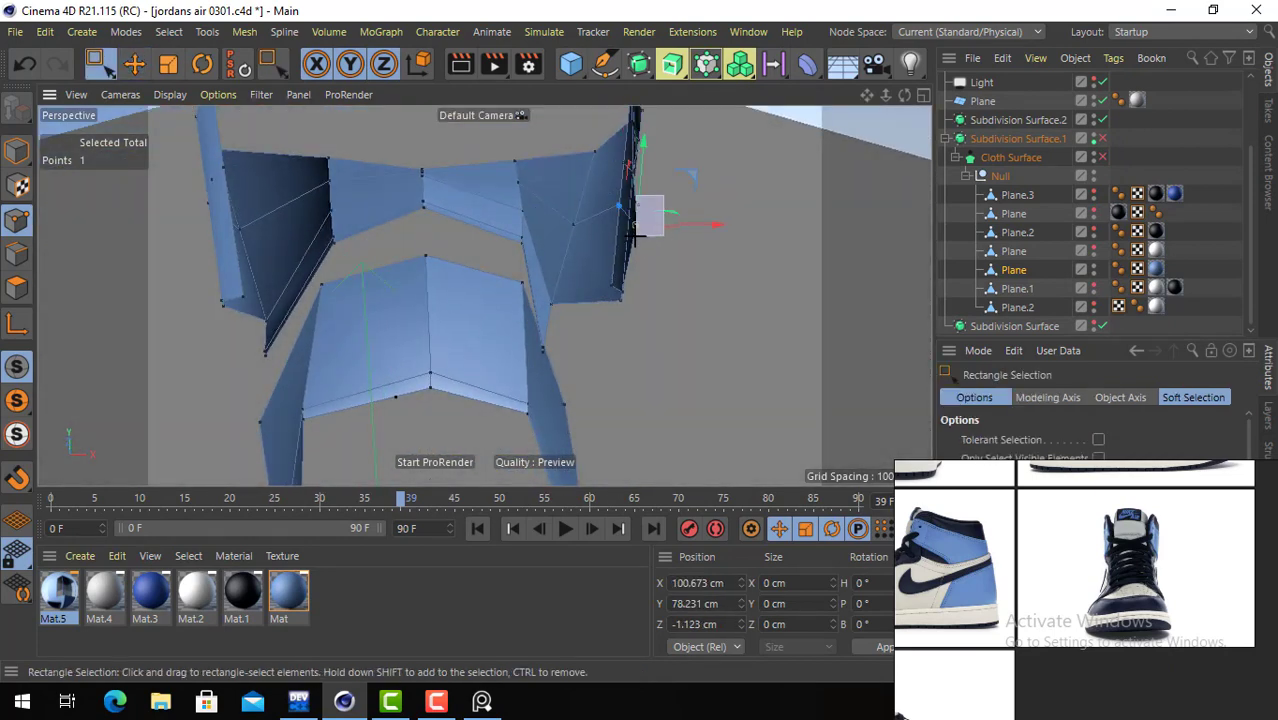
left_click_drag(634, 234, 687, 214)
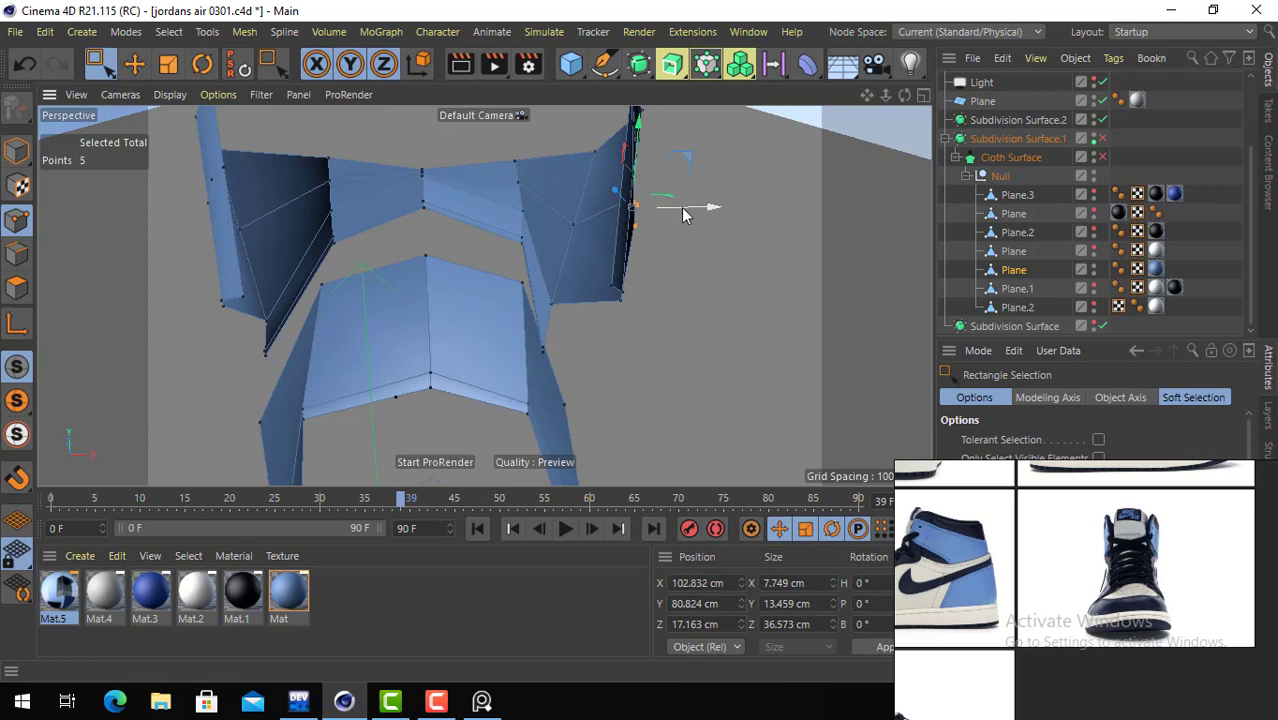
- Add a vertical loop cut through the opposite side of the strap, a short distance behind its front end
left_click_drag(352, 196, 640, 223, "alt")
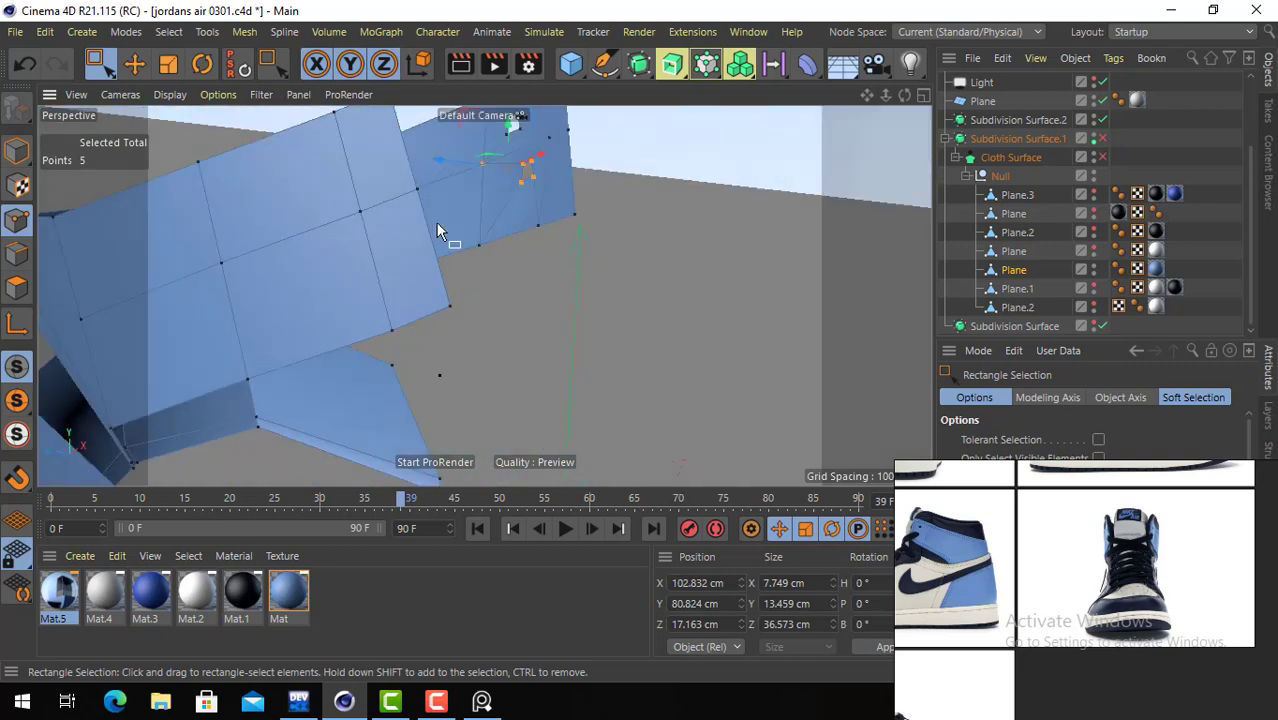
left_click_drag(436, 222, 529, 237, "alt")
left_click(924, 96)
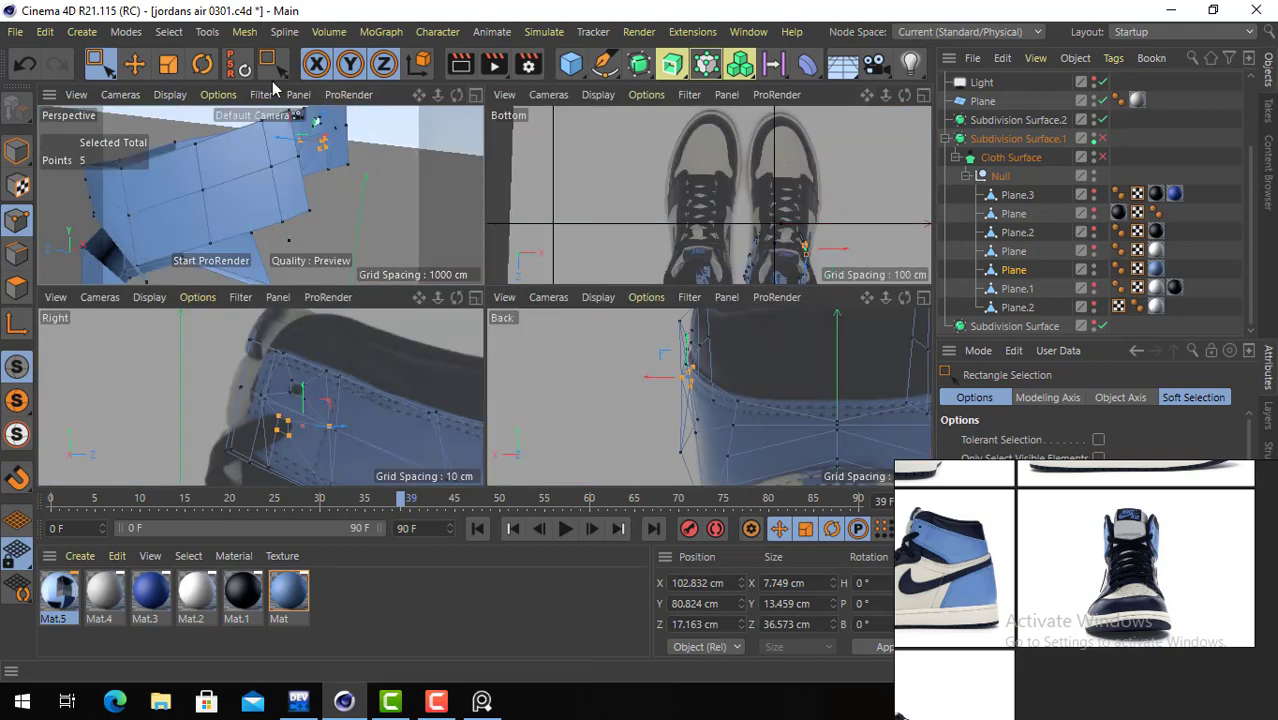
left_click(134, 64)
left_click(15, 257)
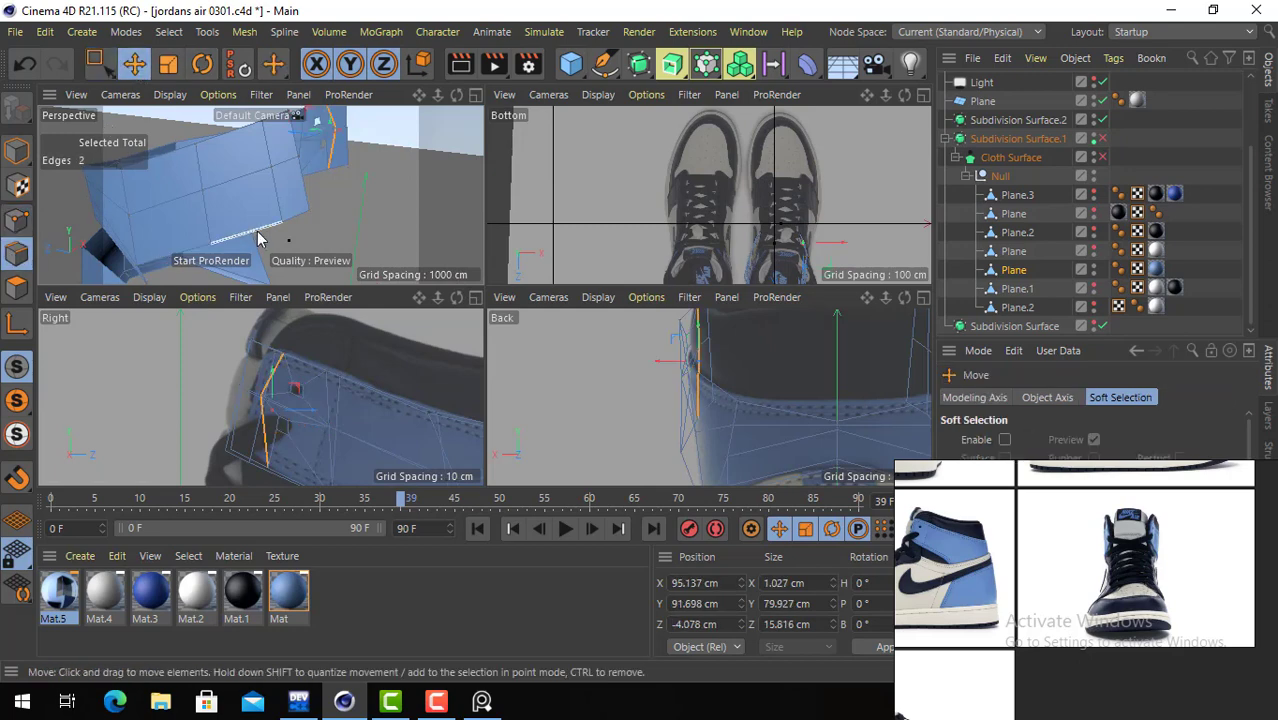
right_click(257, 238)
left_click(300, 455)
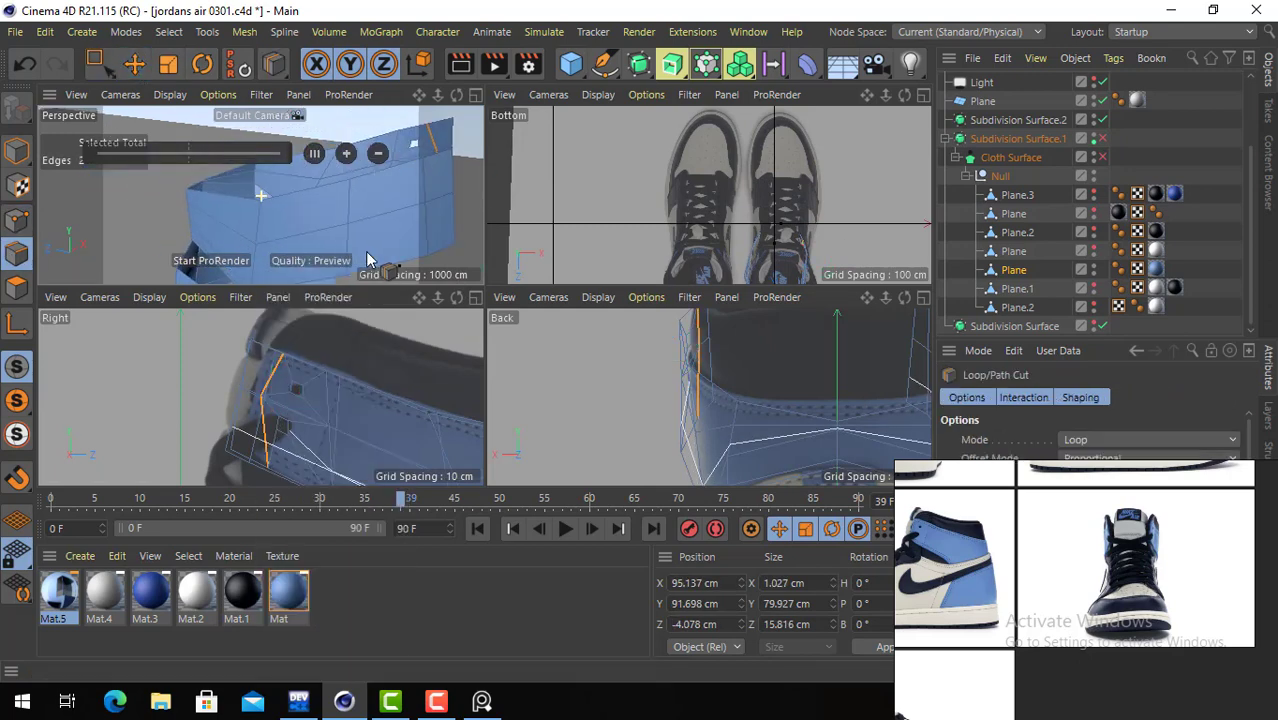
left_click_drag(391, 221, 374, 207, "alt")
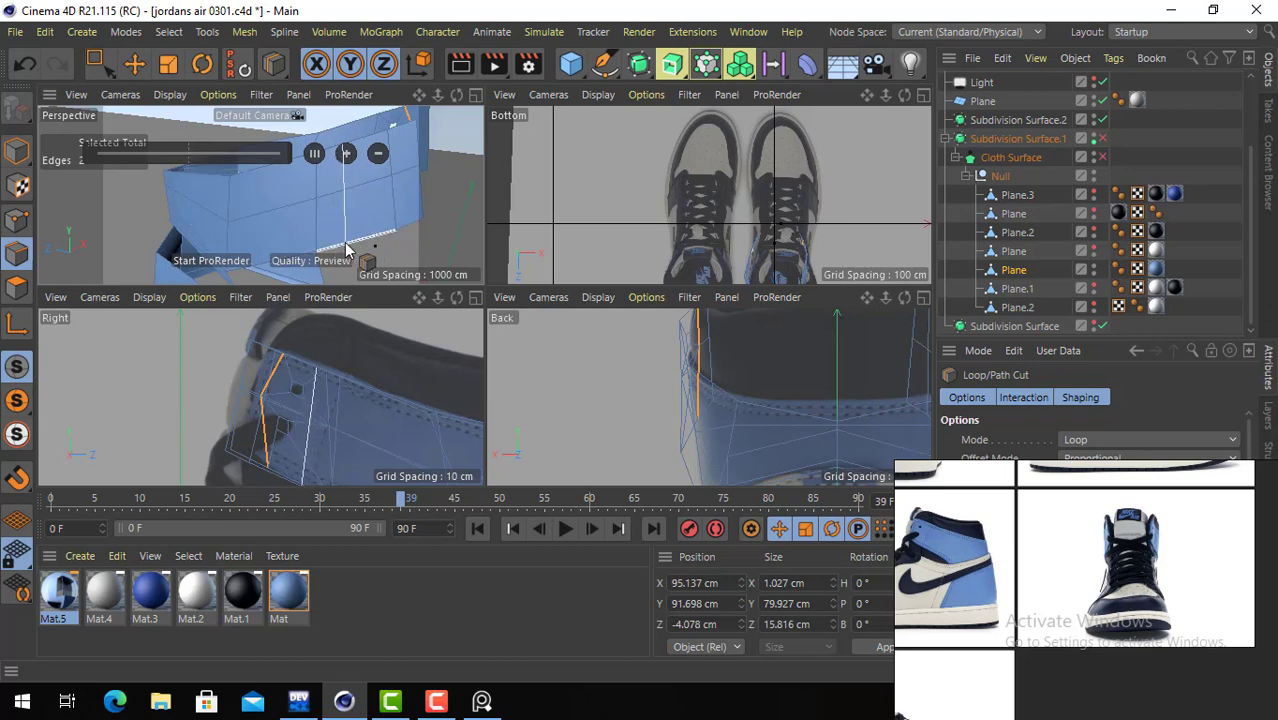
left_click(347, 250)
key("e")
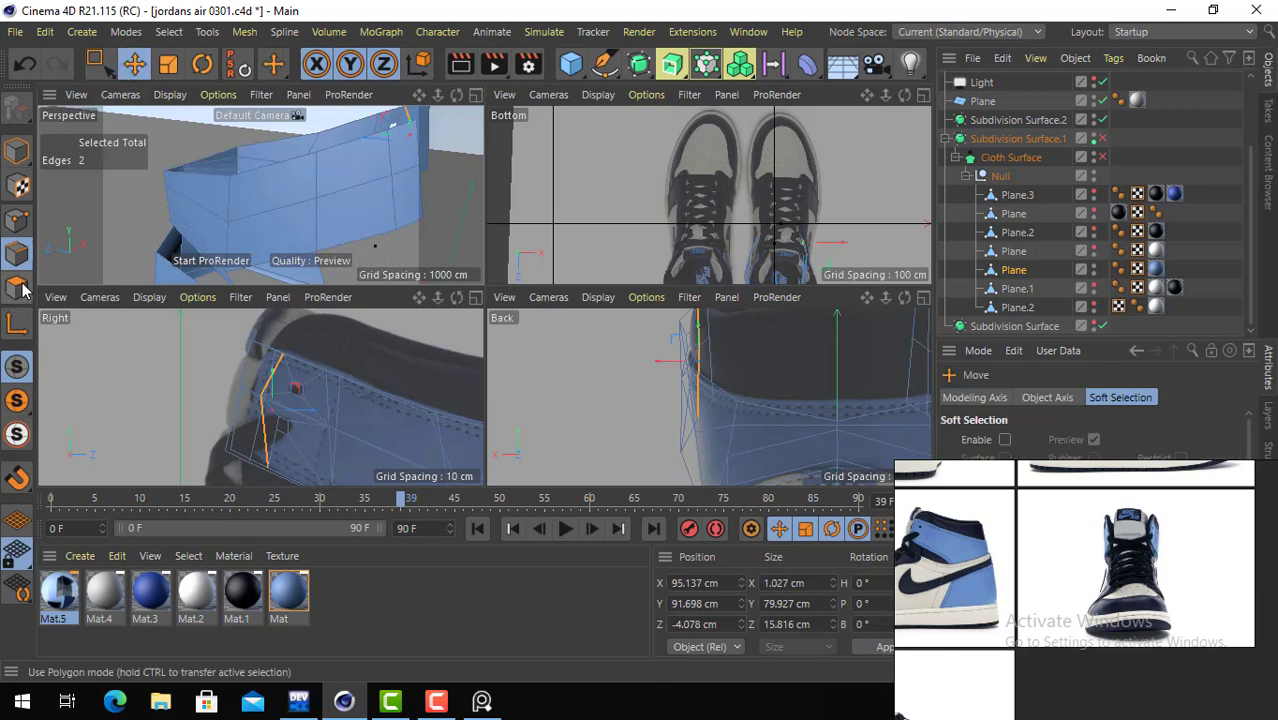
- Bevel the two stacked polygons in front of the new cut separately to create an inset face in each
left_click(372, 172)
left_click(365, 217, "shift")
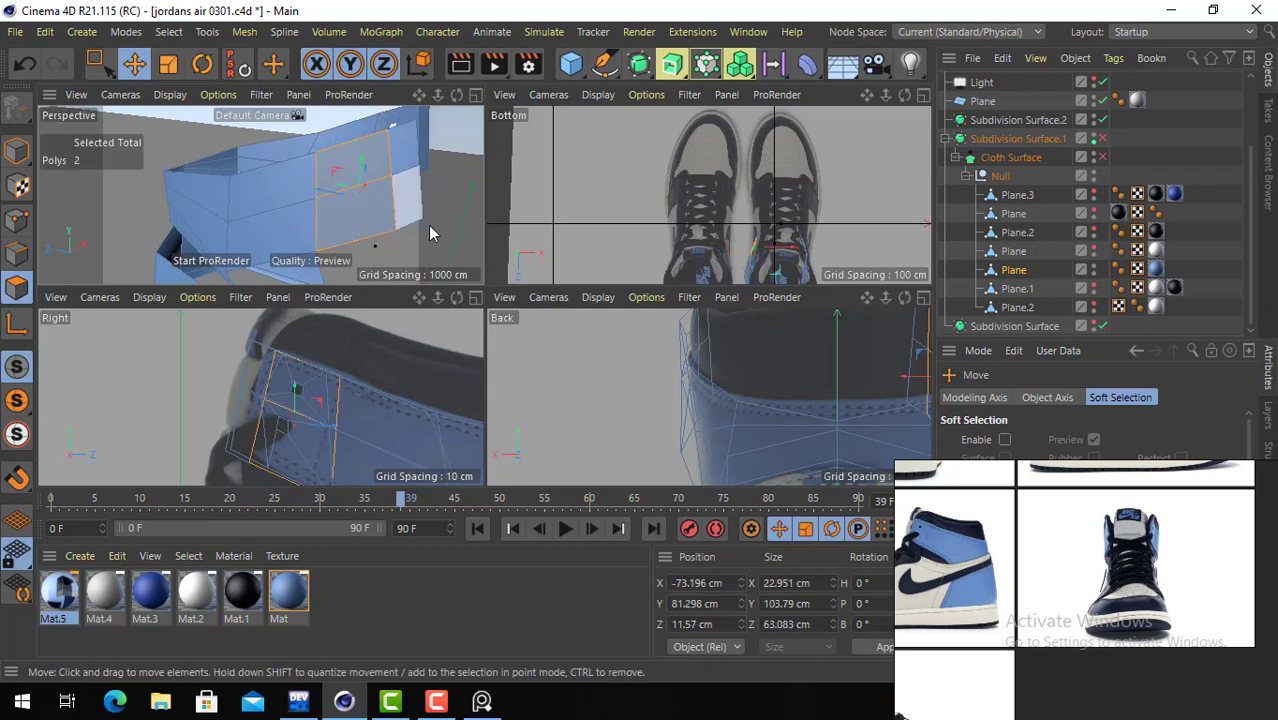
right_click(455, 196)
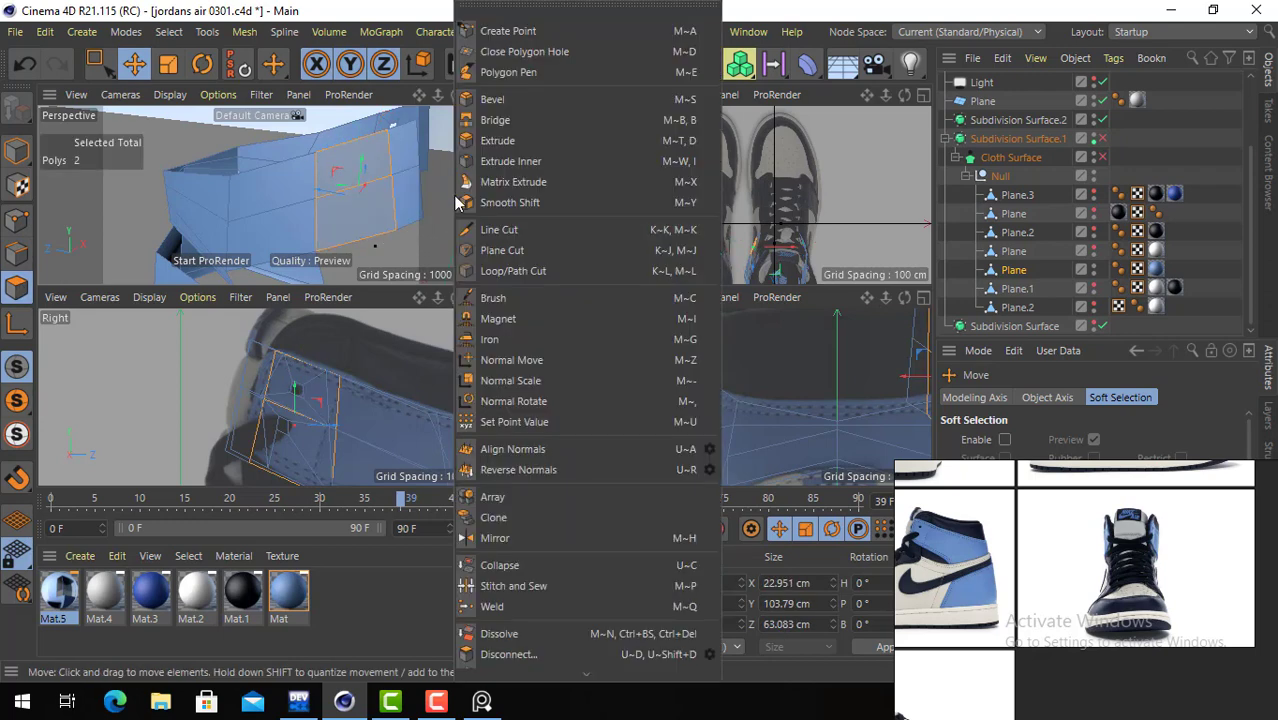
left_click(537, 100)
left_click_drag(377, 160, 369, 223)
key("ctrl+z")
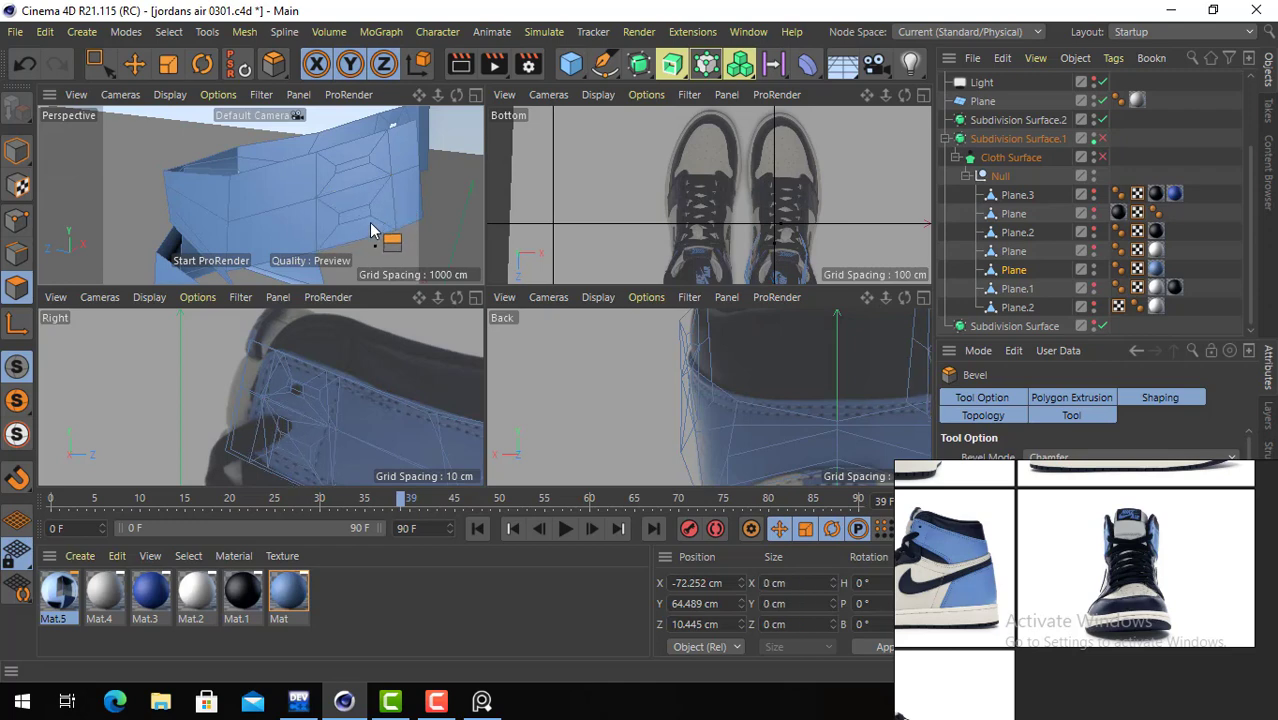
- Select the rear edge of the lower inset face and slide it about 4.5 cm toward the strap's front end
left_click(134, 64)
left_click(17, 253)
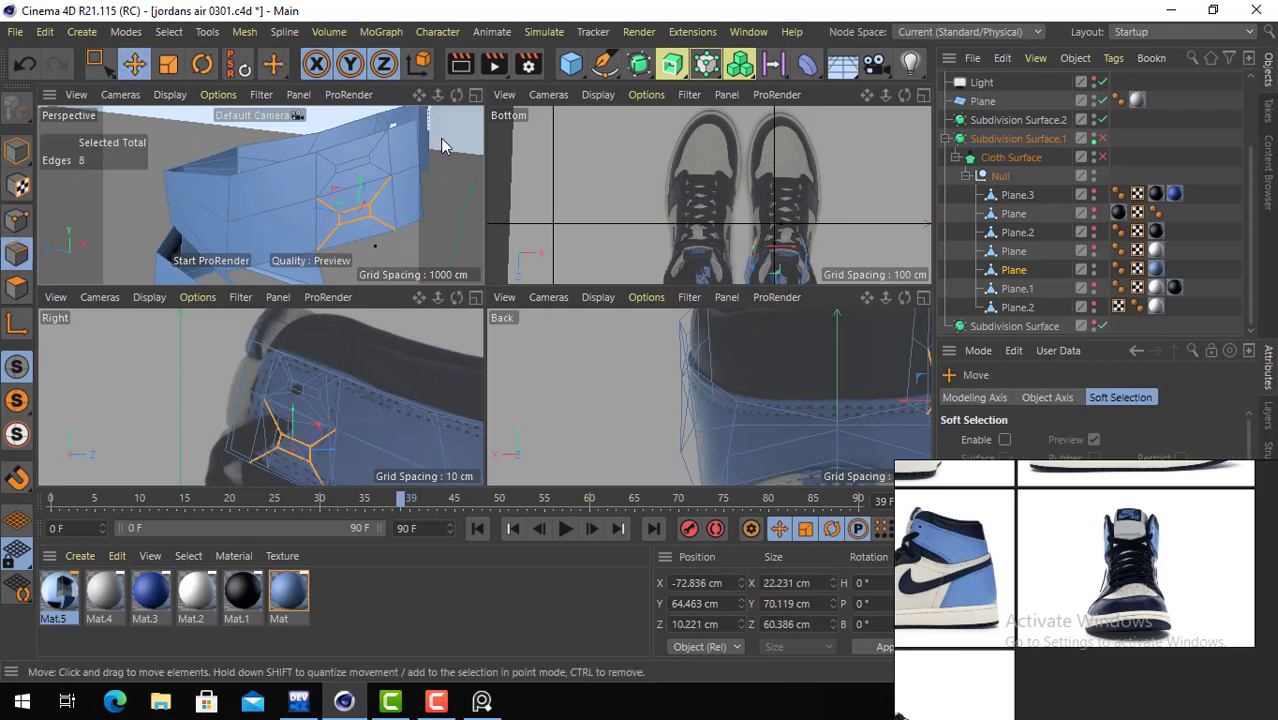
left_click(356, 222)
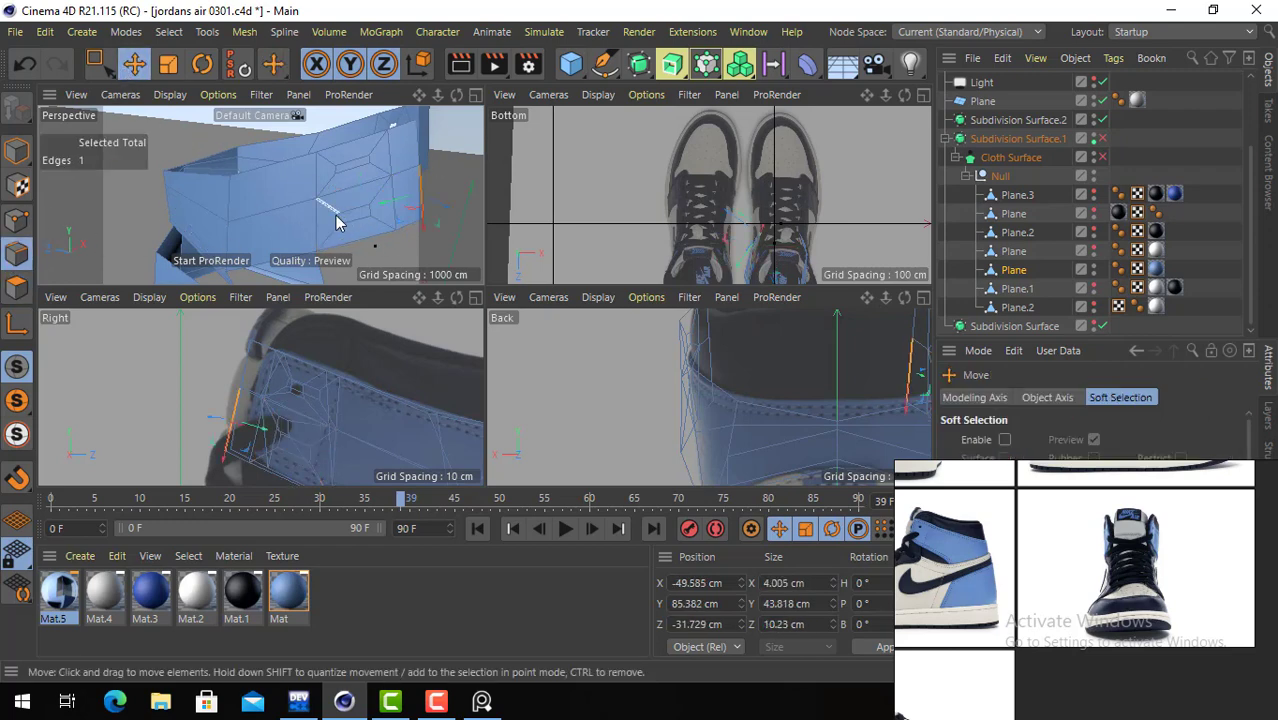
left_click(335, 215)
right_click(400, 206)
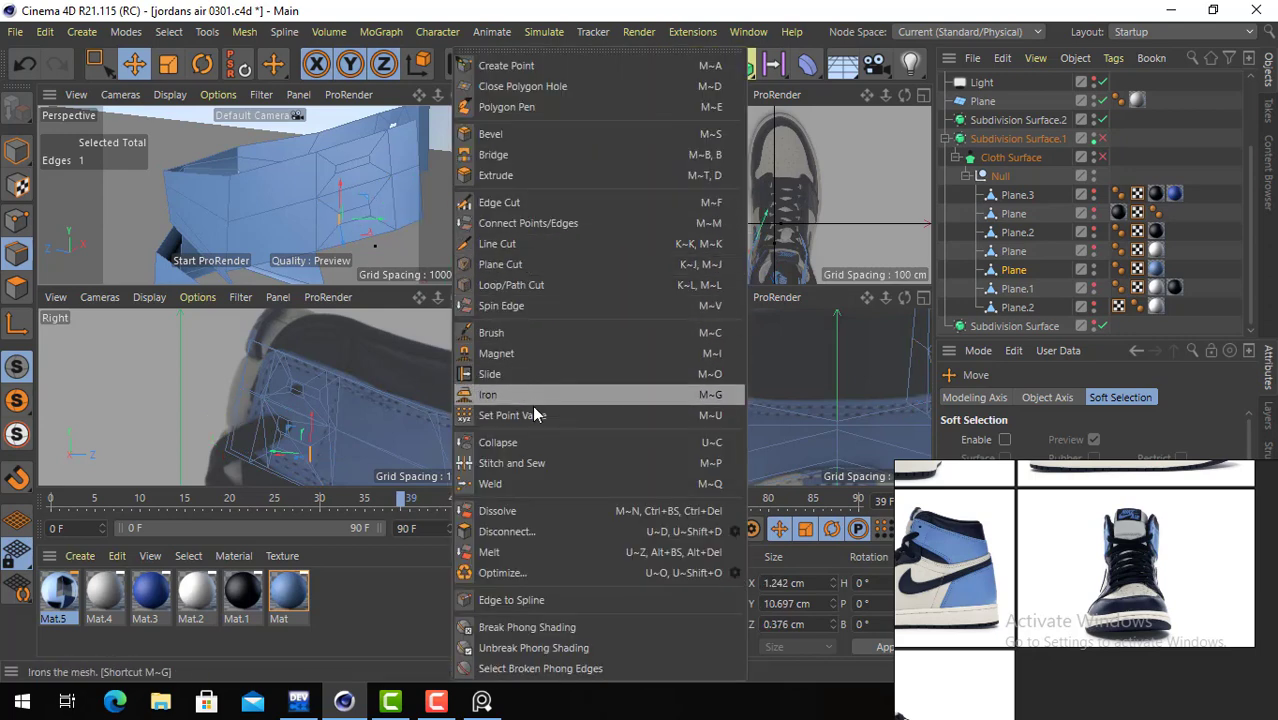
left_click(535, 374)
scroll(380, 228, "up", 5)
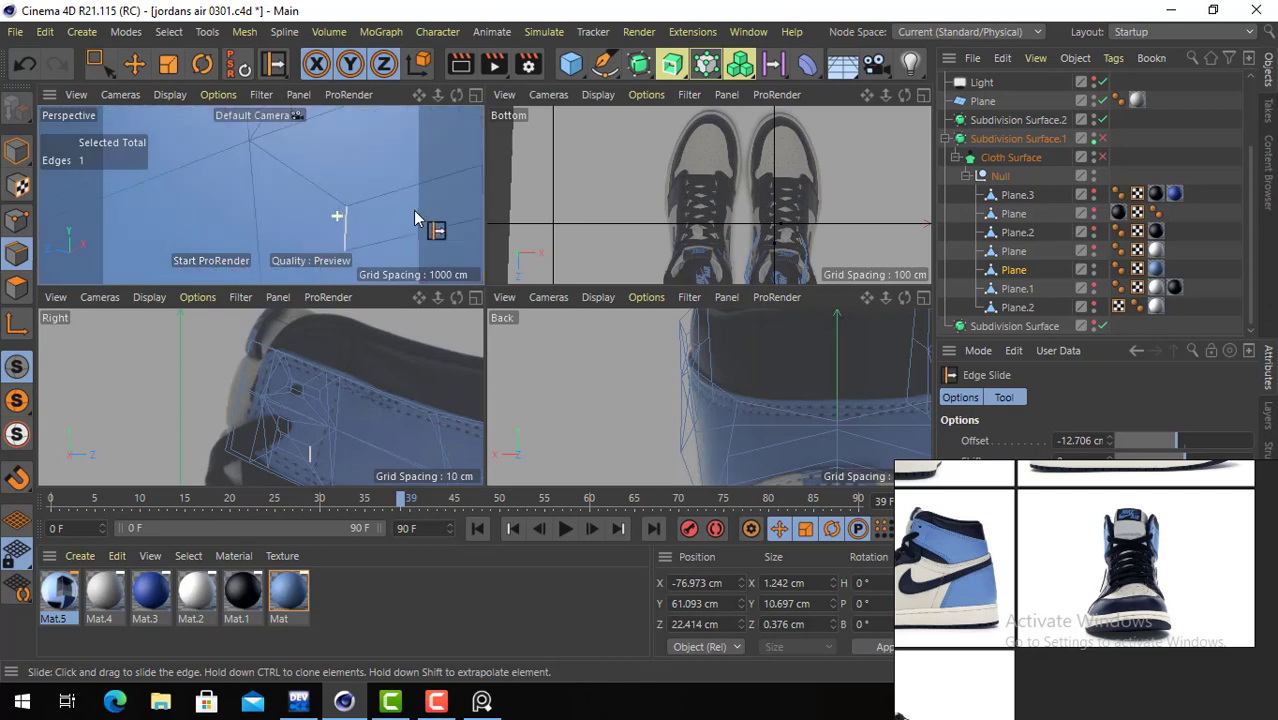
left_click_drag(350, 240, 402, 225)
scroll(354, 217, "down", 5)
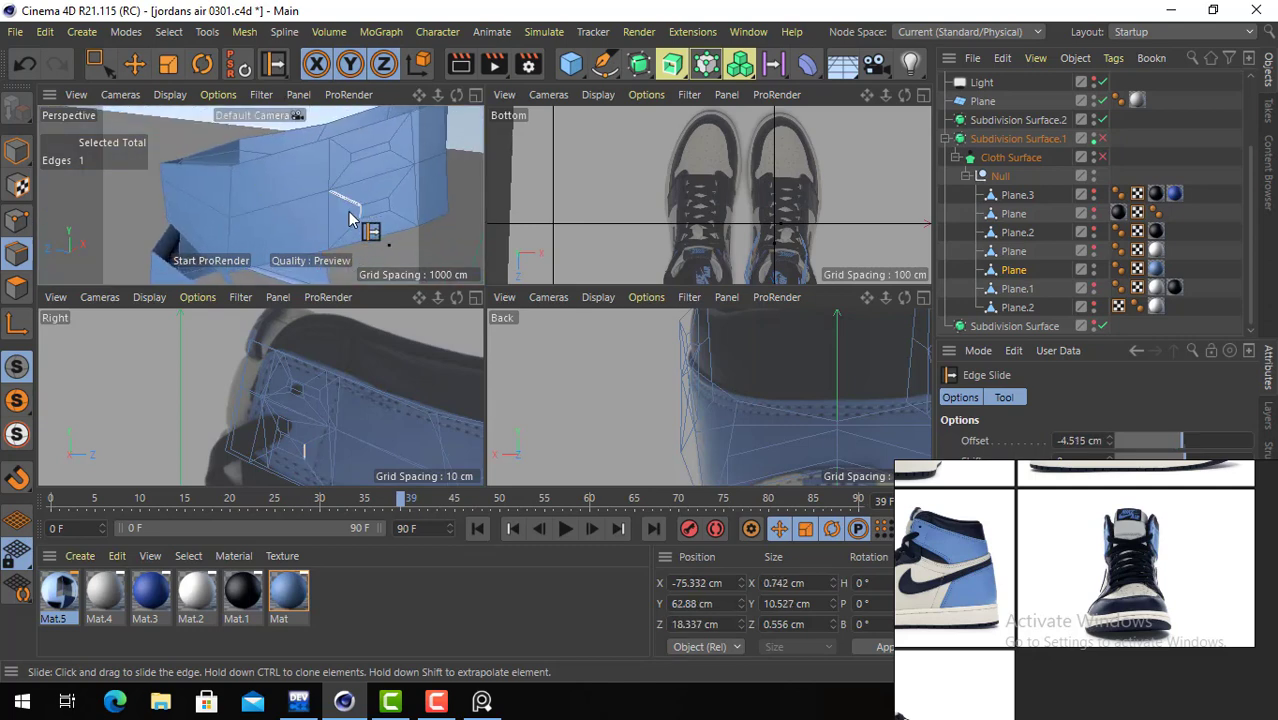
- Slide the lower inset face's front edge and the upper inset face's rear edge to make both faces more compact
left_click_drag(368, 220, 392, 202)
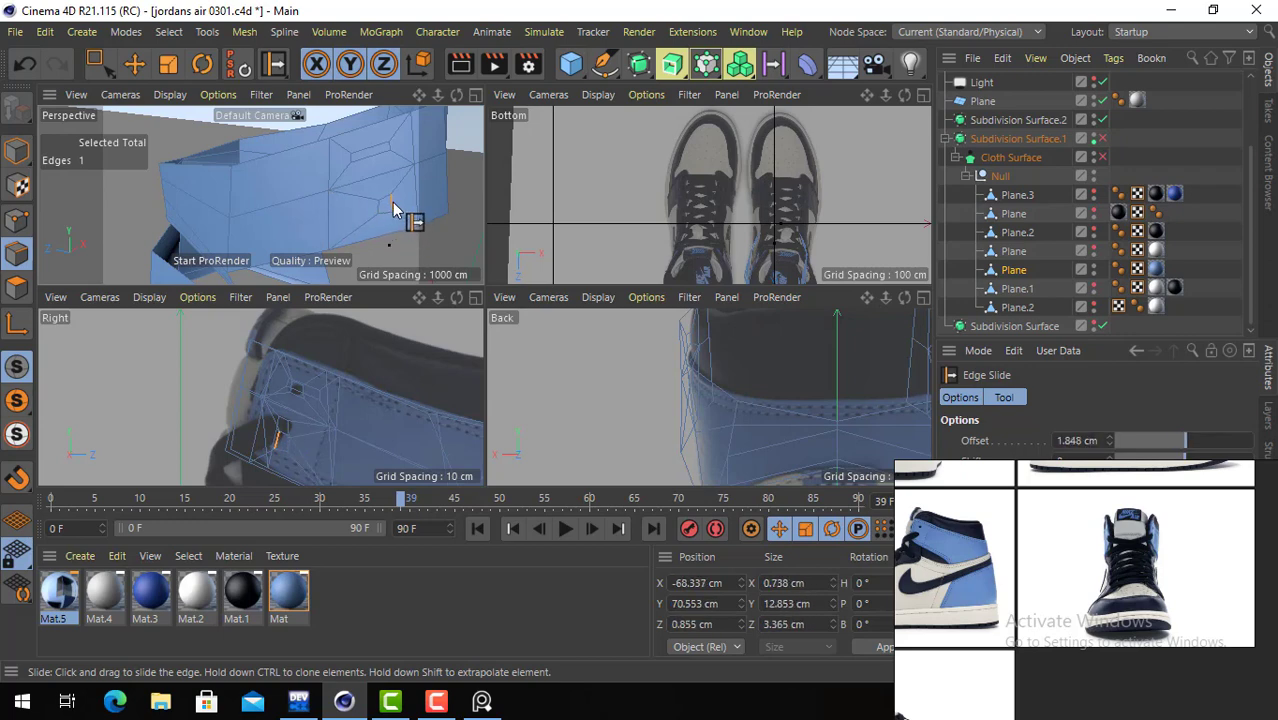
mouse_move(334, 140)
left_mouse_down("alt")
mouse_move(374, 230)
mouse_move(394, 194)
mouse_move(380, 175)
mouse_move(280, 172)
mouse_move(310, 196)
mouse_move(338, 194)
mouse_move(405, 183)
mouse_move(397, 162)
mouse_move(336, 172)
mouse_move(352, 184)
mouse_move(330, 232)
mouse_move(303, 152)
mouse_move(390, 156)
mouse_move(352, 140)
left_mouse_up("alt")
left_click(377, 240)
scroll(380, 174, "up", 4)
left_click(134, 63)
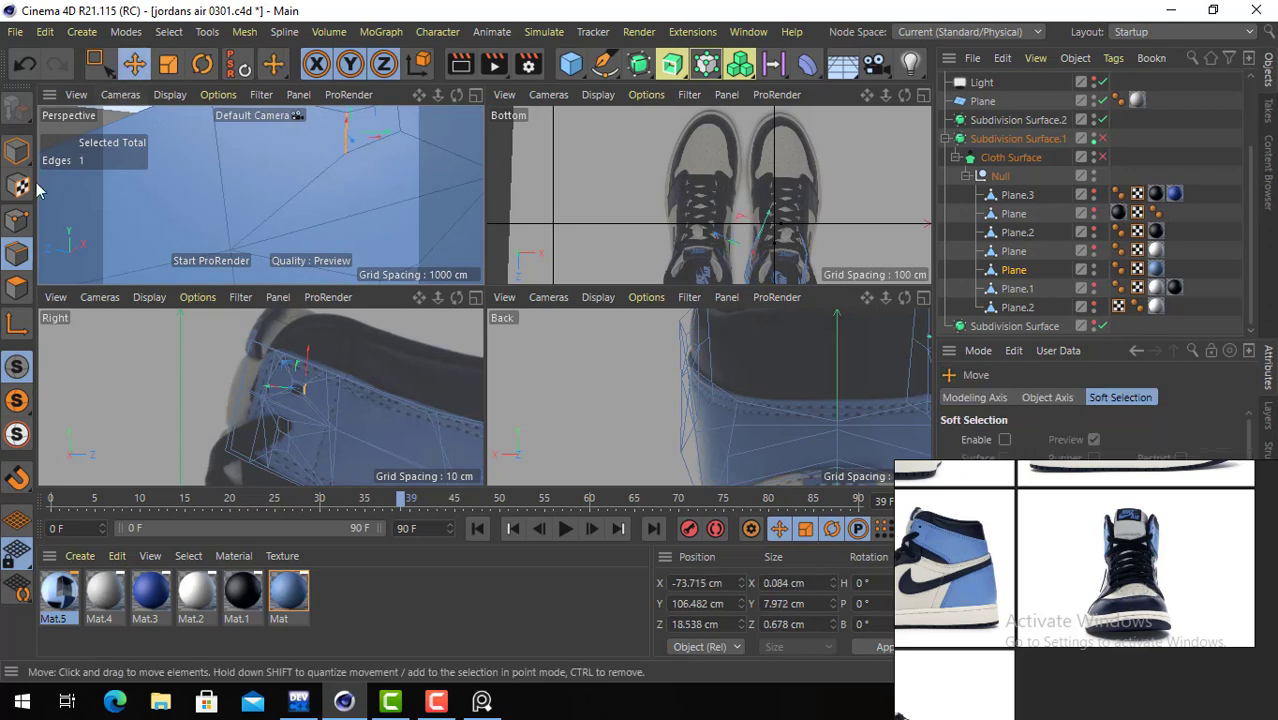
- Delete the two small inset faces to open the lace holes and re-enable Subdivision Surface.1
left_click(17, 287)
left_click(388, 181)
scroll(380, 182, "down", 5)
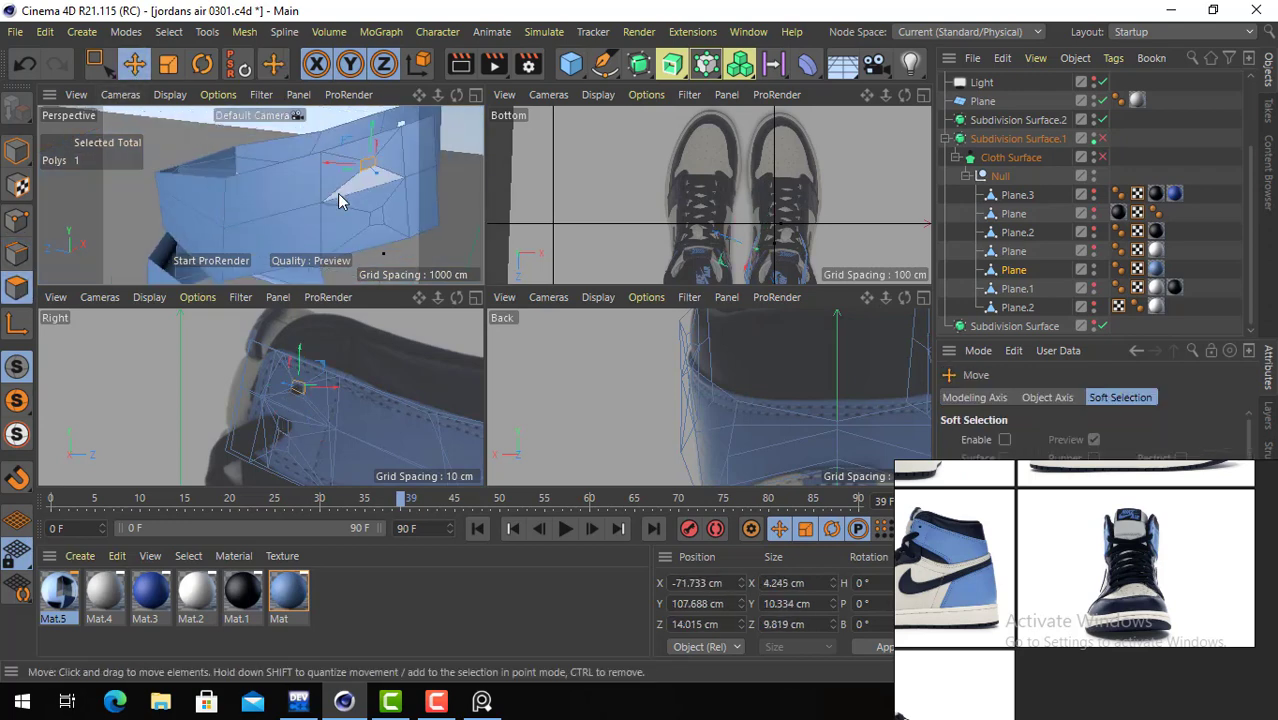
left_click(365, 222, "shift")
left_click(377, 217, "shift")
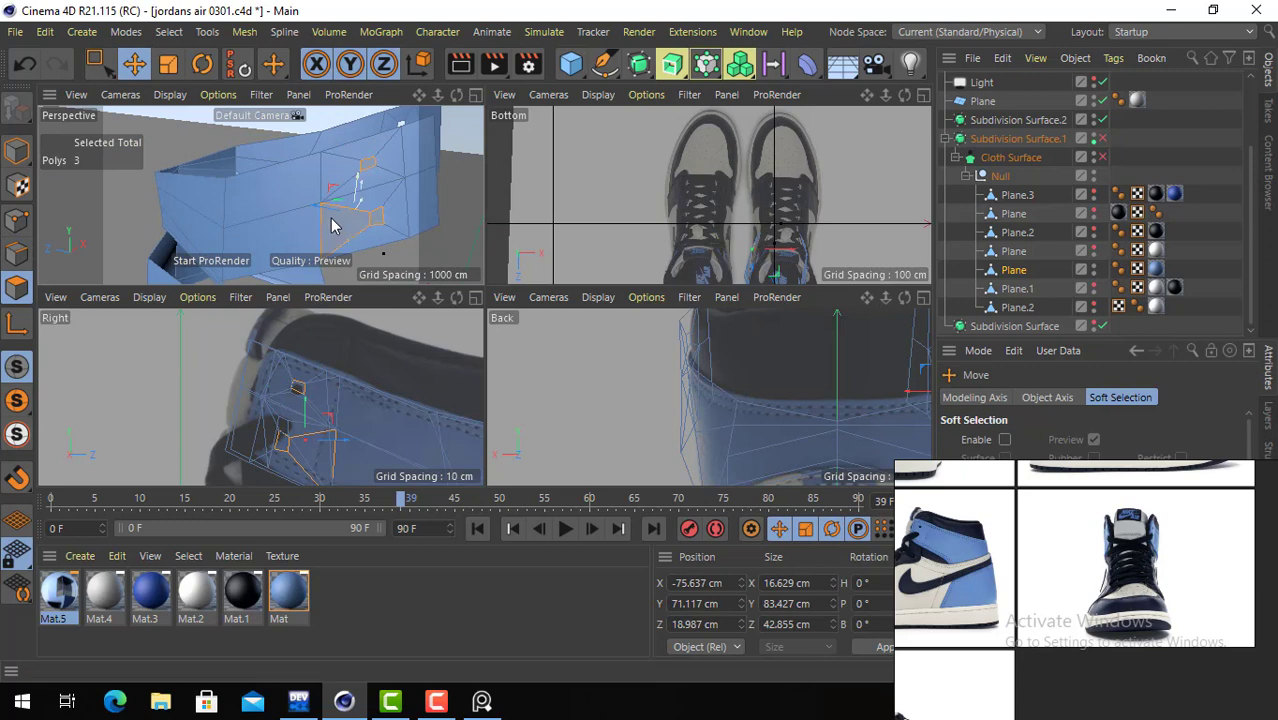
left_click(332, 226, "ctrl")
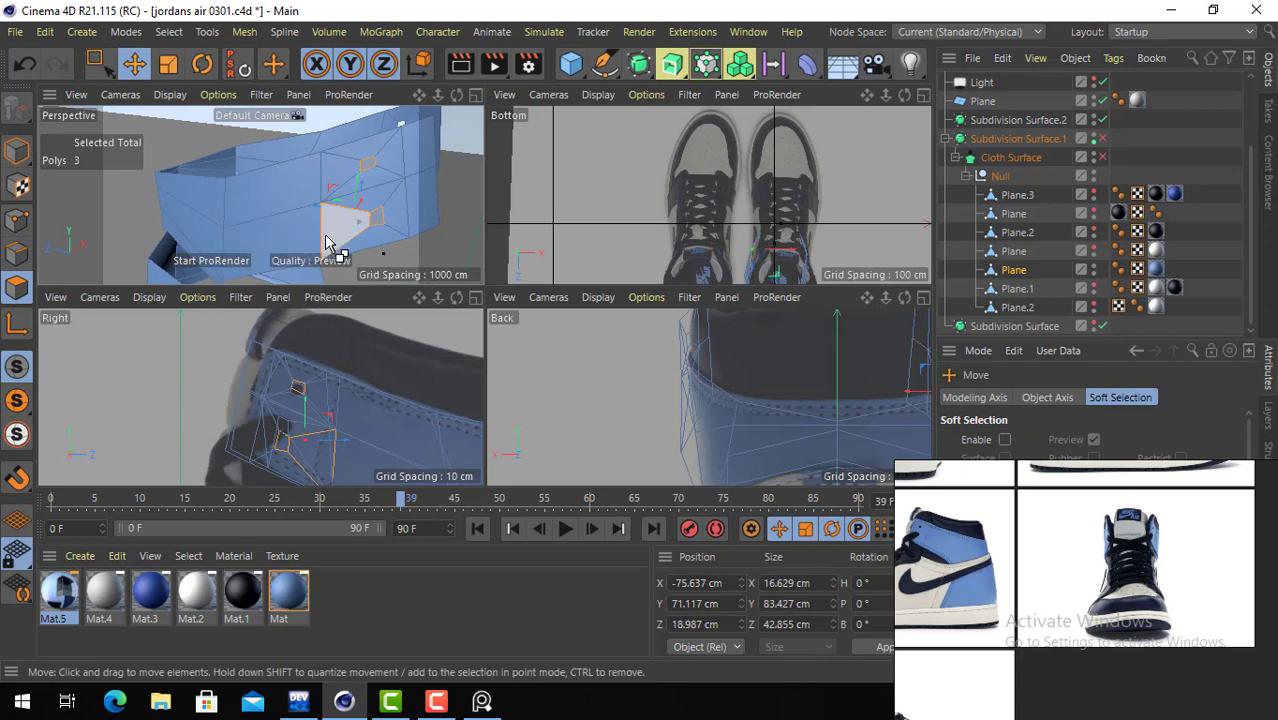
left_click(167, 215)
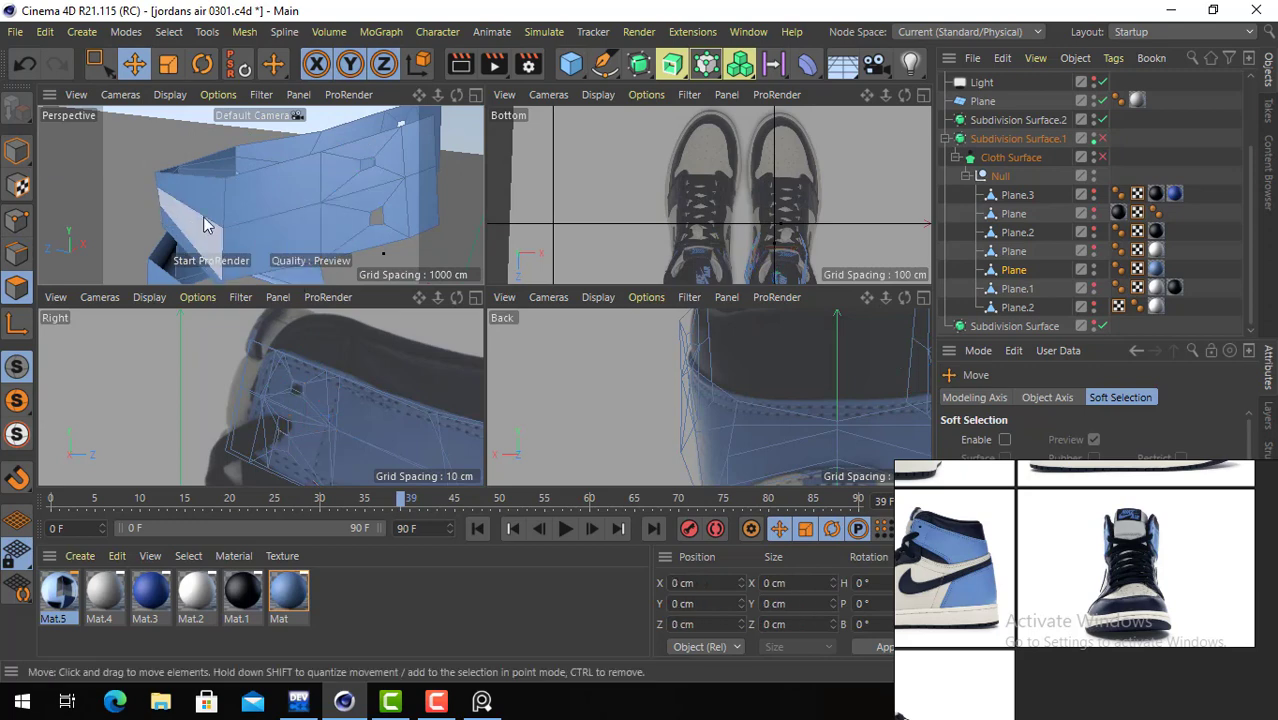
left_click(1102, 138)
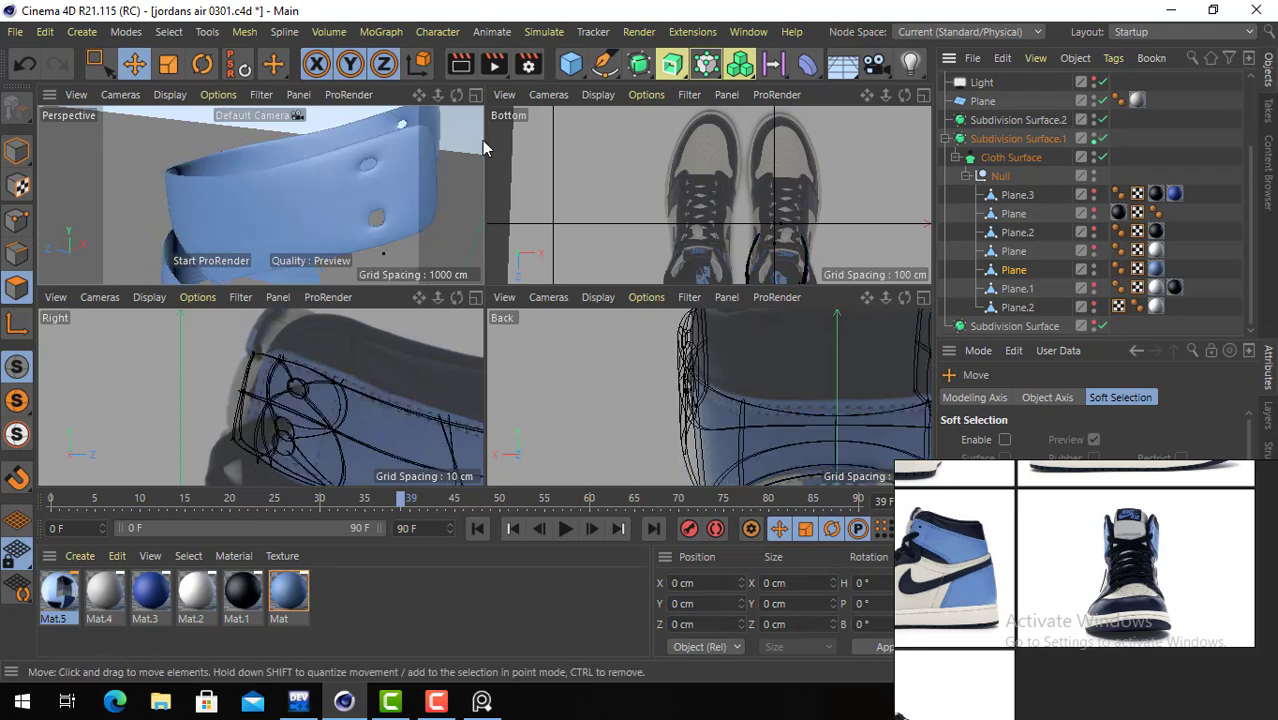
- Move an edge of the upper lace hole up and forward to adjust its shape
left_click(16, 253)
left_click_drag(362, 163, 319, 175, "alt")
right_click_drag(280, 172, 304, 167, "alt")
scroll(304, 172, "up", 5)
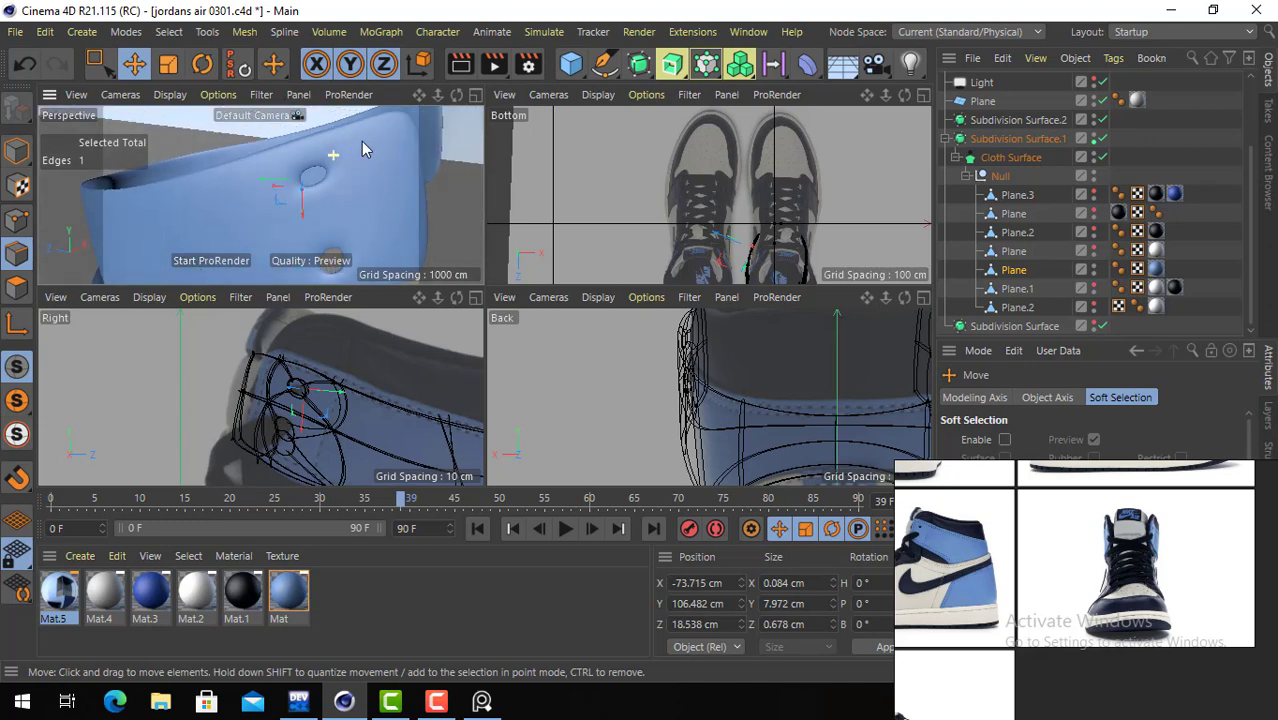
left_click_drag(337, 154, 361, 140)
right_click_drag(708, 279, 600, 288, "alt")
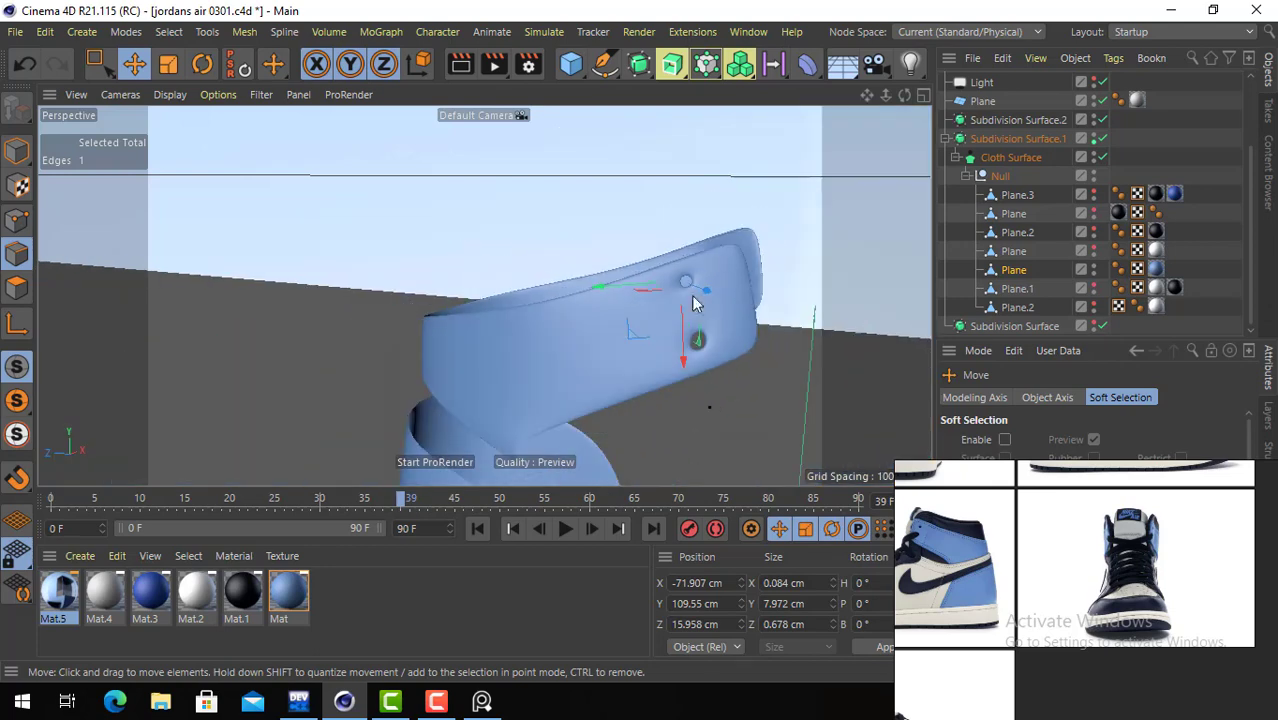
- Move individual edges around the lower lace hole to round its outline
middle_click_drag(691, 295, 611, 272, "alt")
right_click_drag(611, 272, 660, 281, "alt")
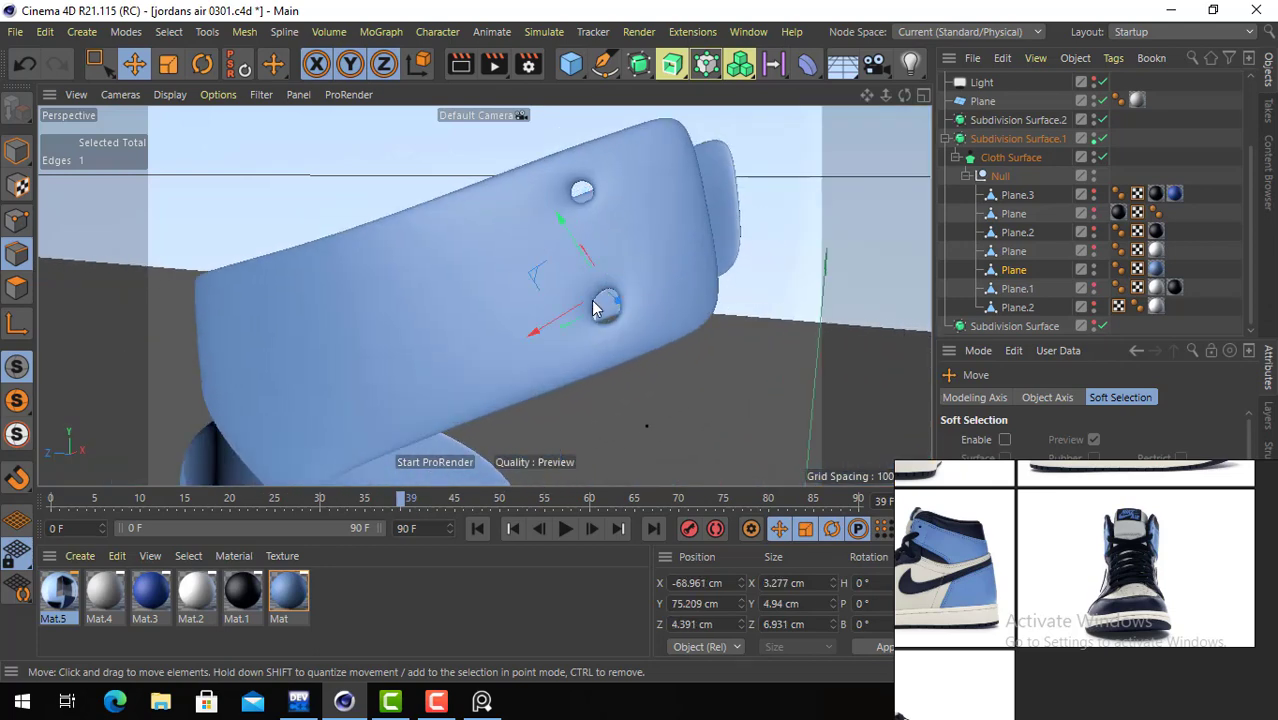
key("s")
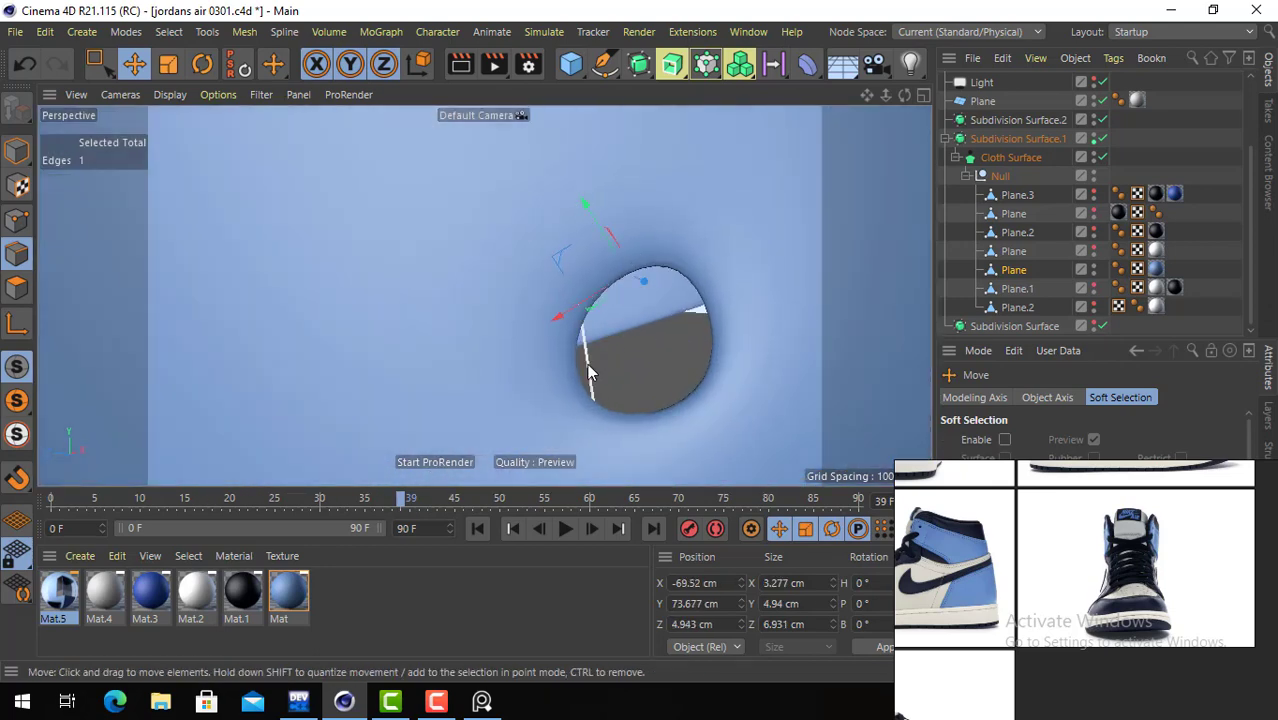
left_click(564, 382)
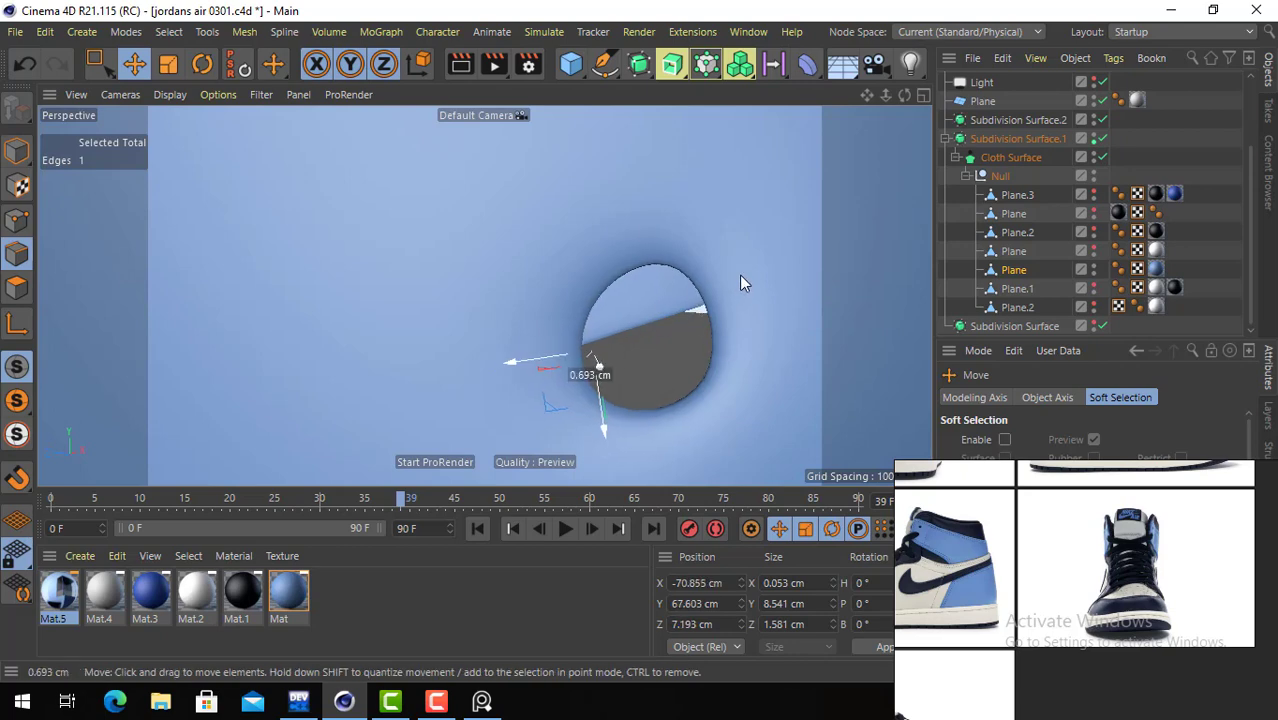
left_click_drag(739, 276, 551, 268, "alt")
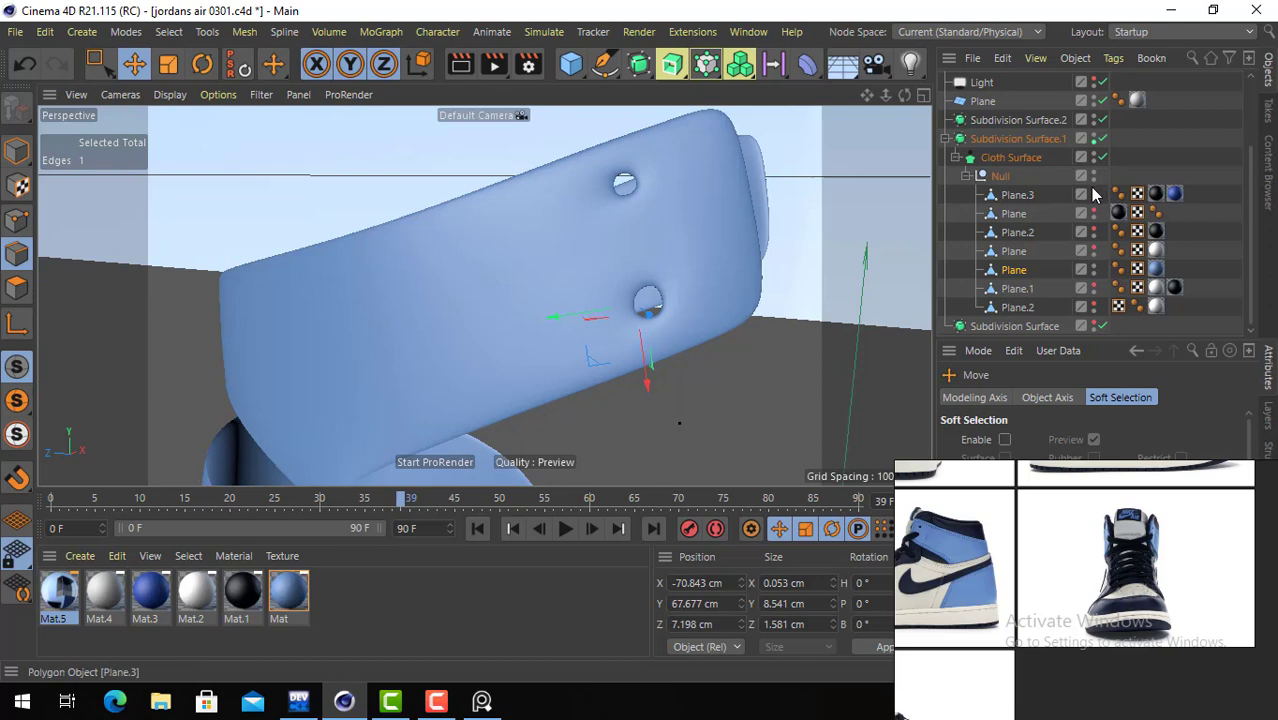
- Unhide the shoe parts under the Null and scale the edge loop of the strap's upper hole
left_click_drag(1093, 191, 1095, 370)
left_click_drag(735, 258, 580, 159, "alt")
double_click(632, 197)
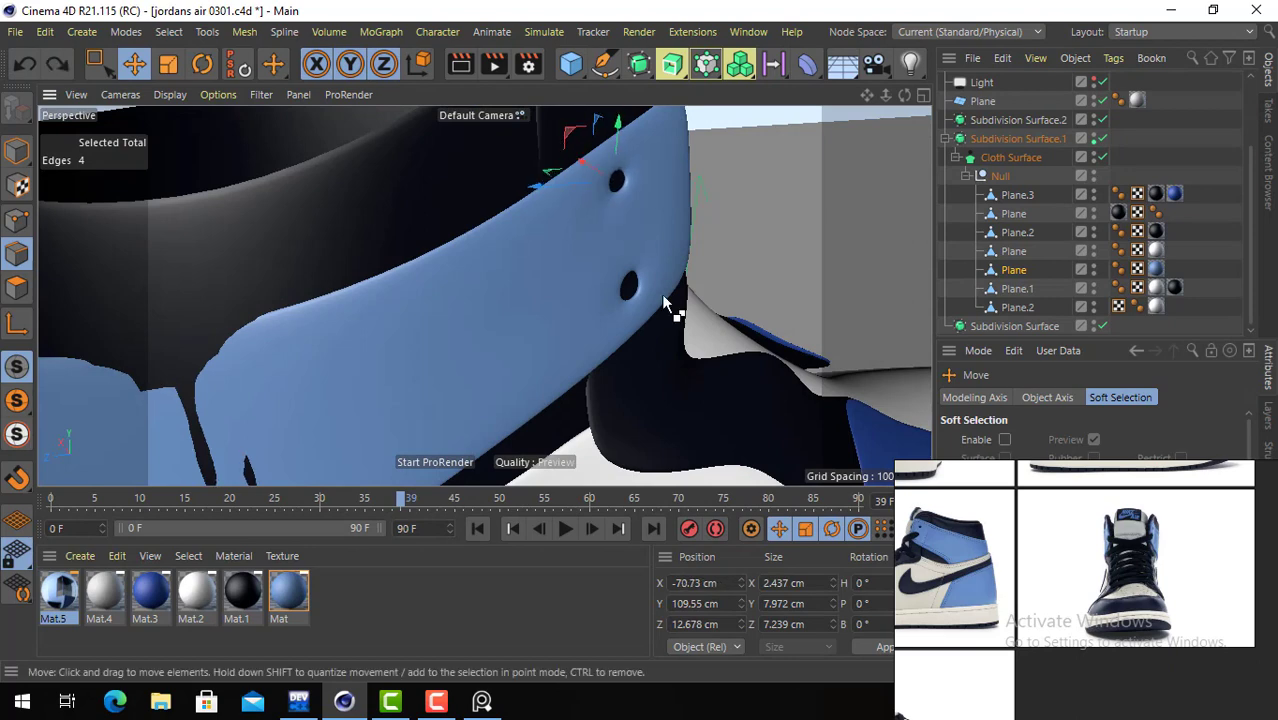
left_click_drag(663, 300, 524, 193, "alt")
left_click(168, 66)
left_click_drag(366, 160, 320, 202)
double_click(602, 185)
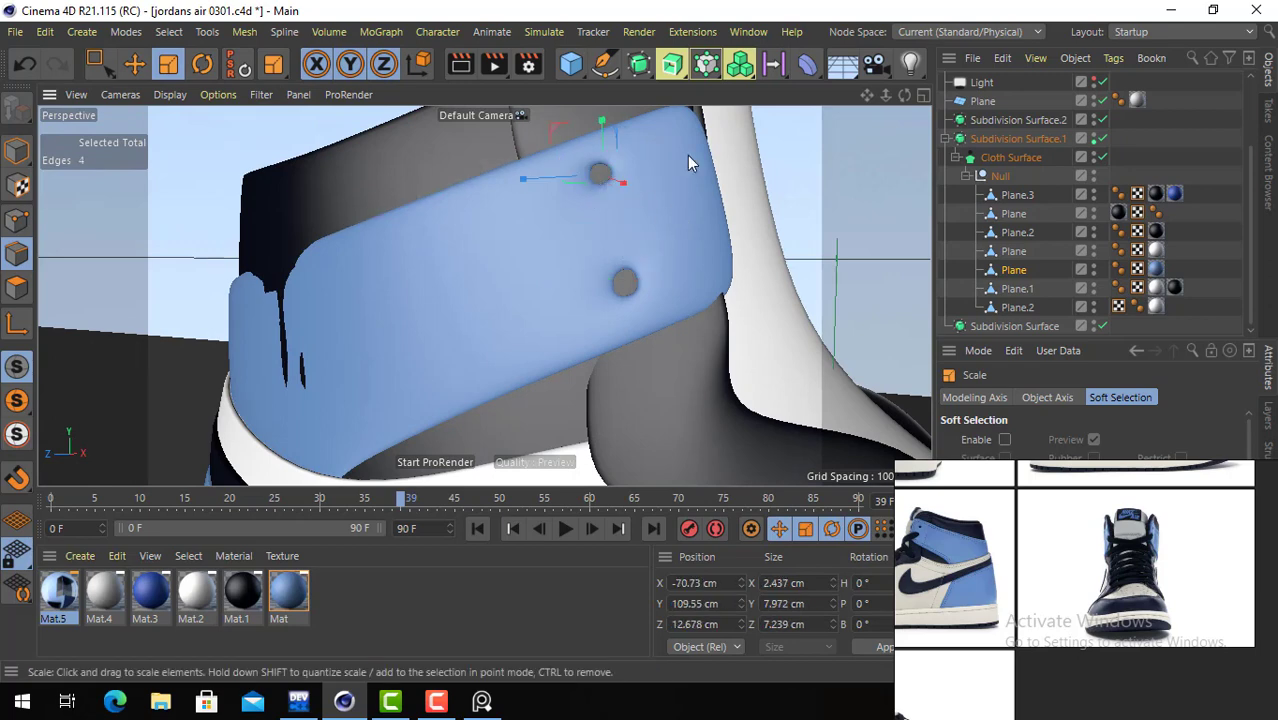
left_click_drag(690, 158, 752, 274)
- Select the lower hole's edge loop on the opposite side of the strap and scale it down slightly
scroll(730, 275, "up", 4)
left_click(756, 287)
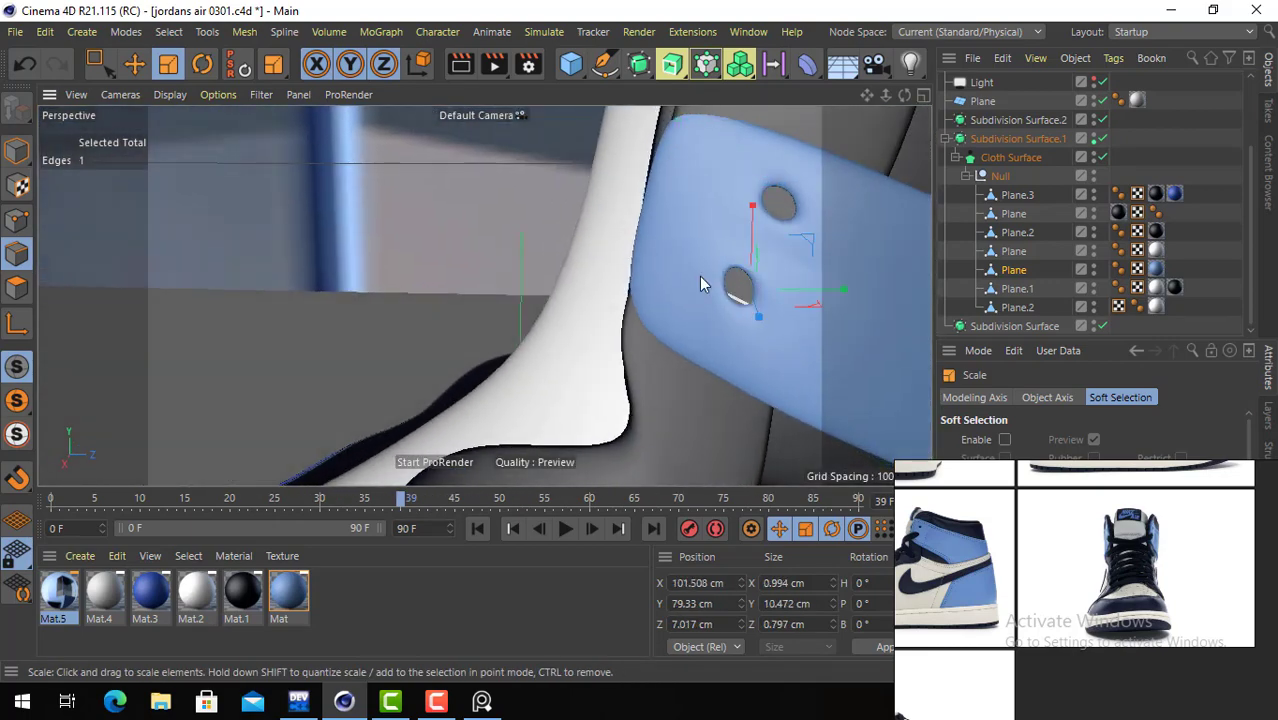
double_click(721, 277)
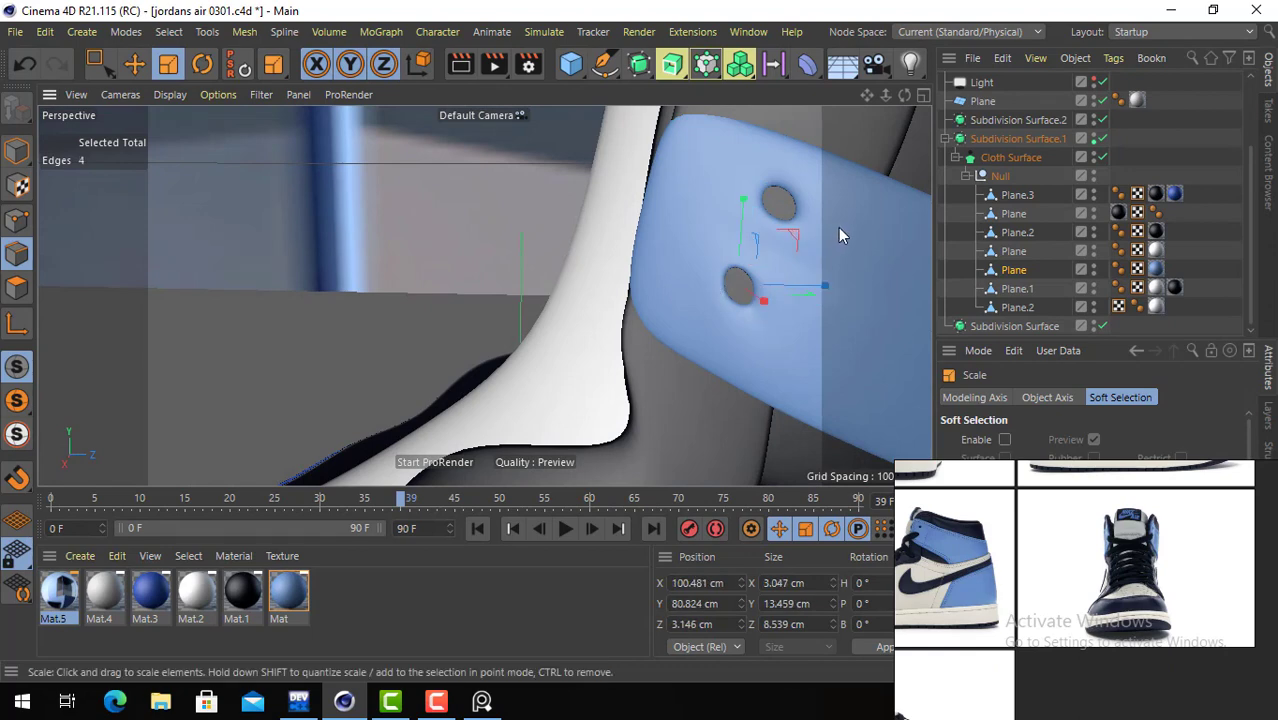
left_click_drag(839, 229, 830, 230)
- Move the top edge of the opposite side's lower hole slightly down and backward to round it, and select the hole's edge loop
left_click(134, 64)
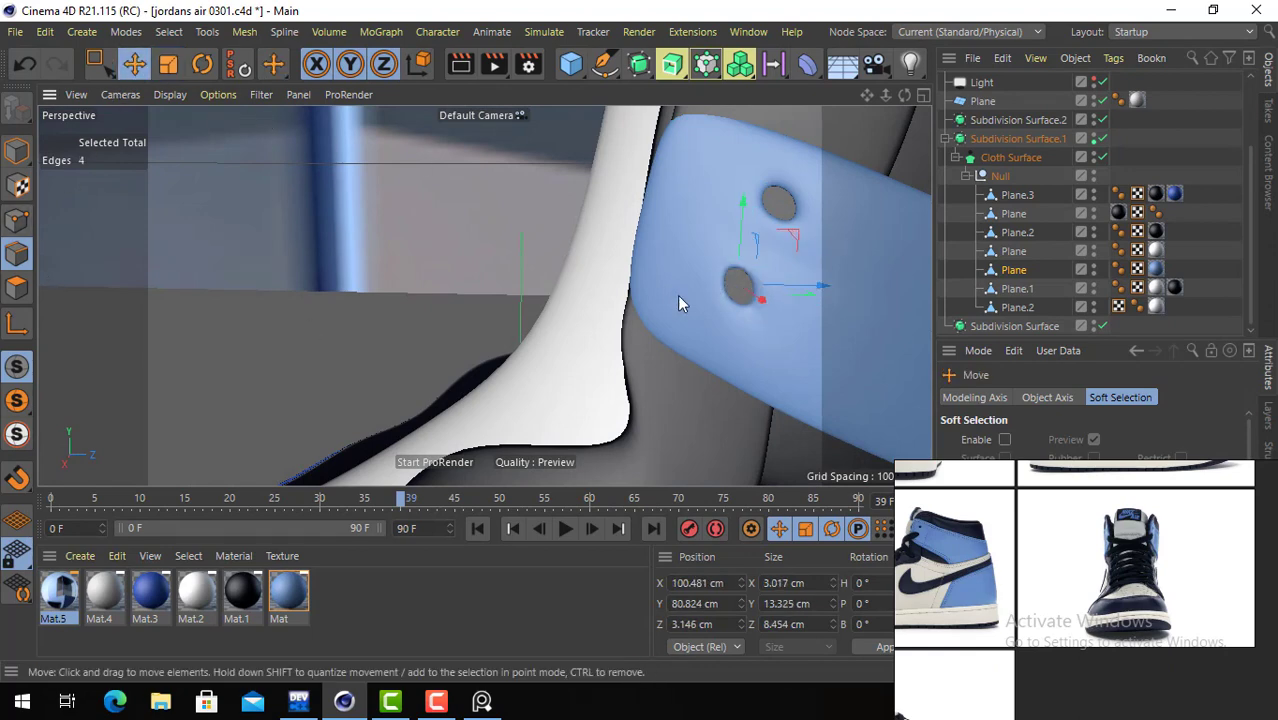
left_click(722, 285)
left_click_drag(735, 299, 760, 296, "alt")
left_click(749, 268)
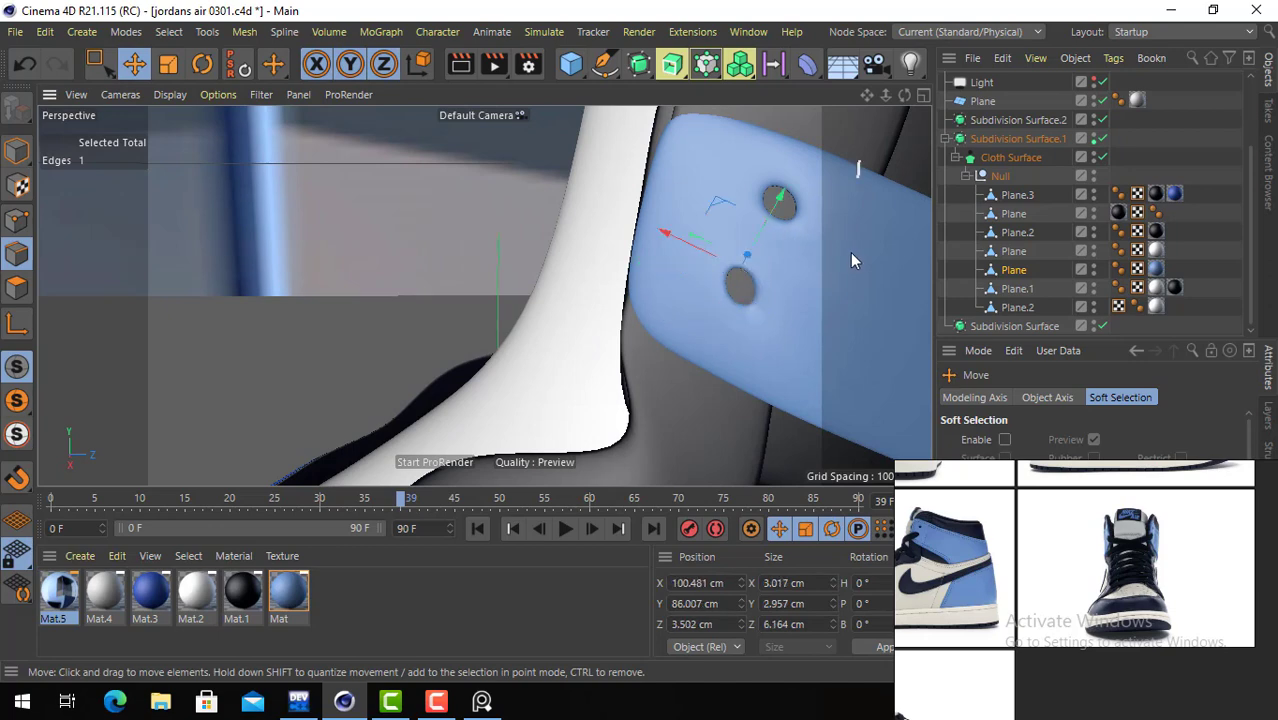
left_click_drag(850, 253, 858, 256)
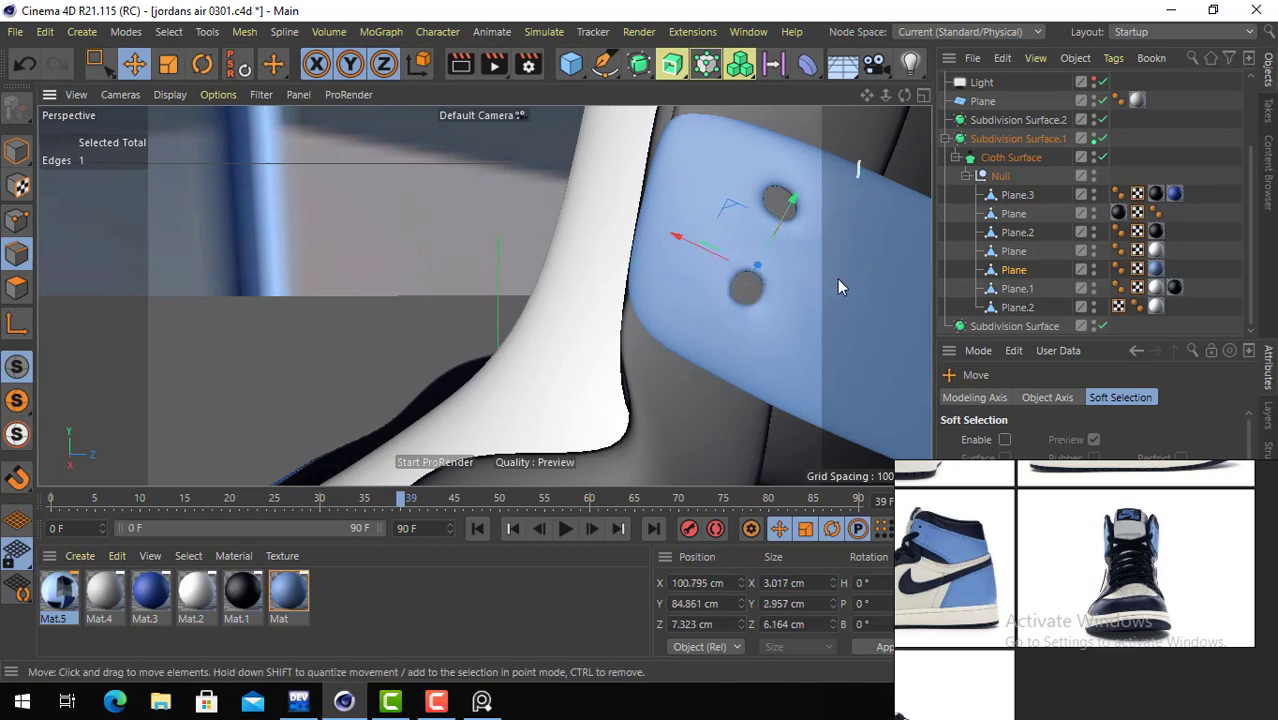
double_click(762, 304)
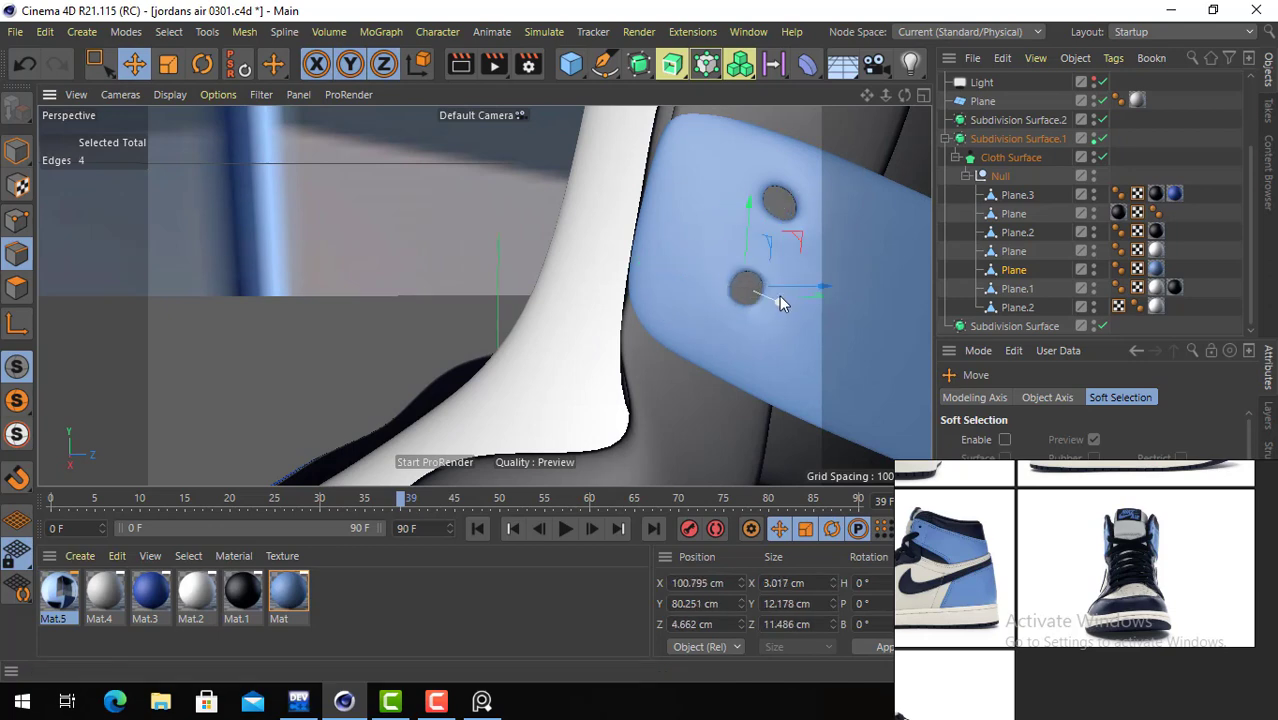
- Shift the top and rear edges of the upper hole on this side of the strap to make it rounder
left_click(782, 188)
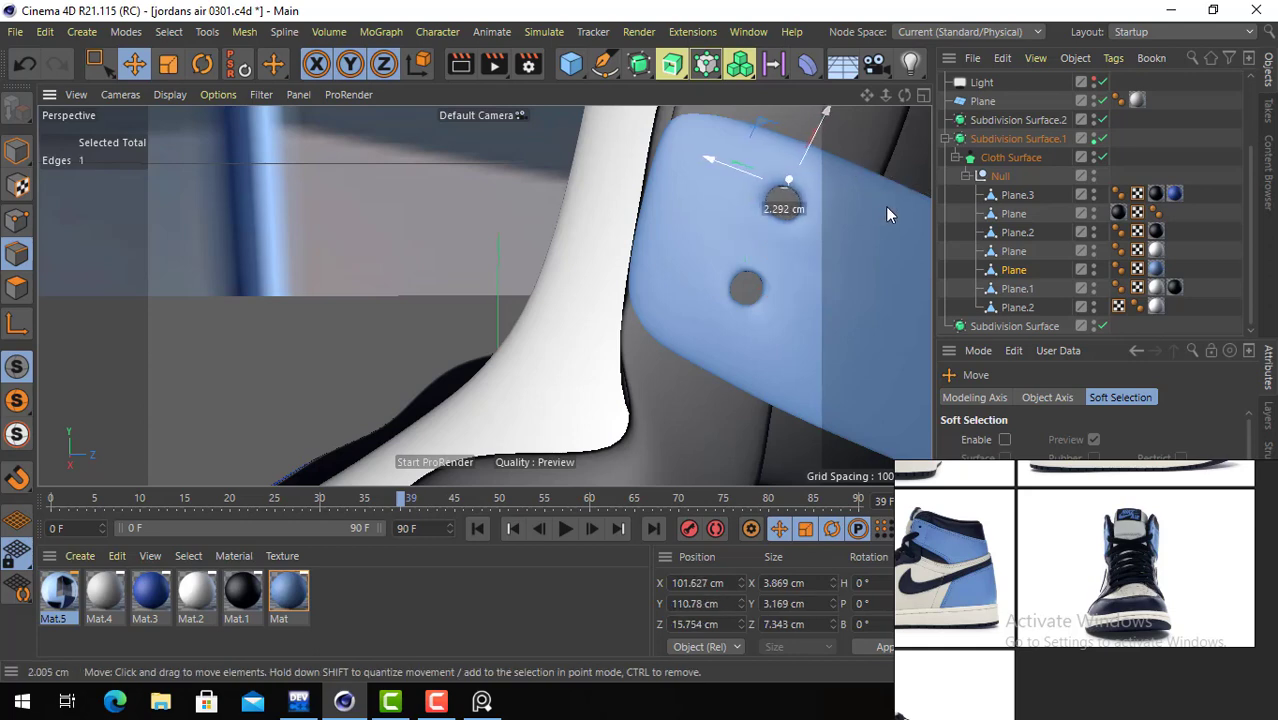
left_click(798, 208)
double_click(800, 204)
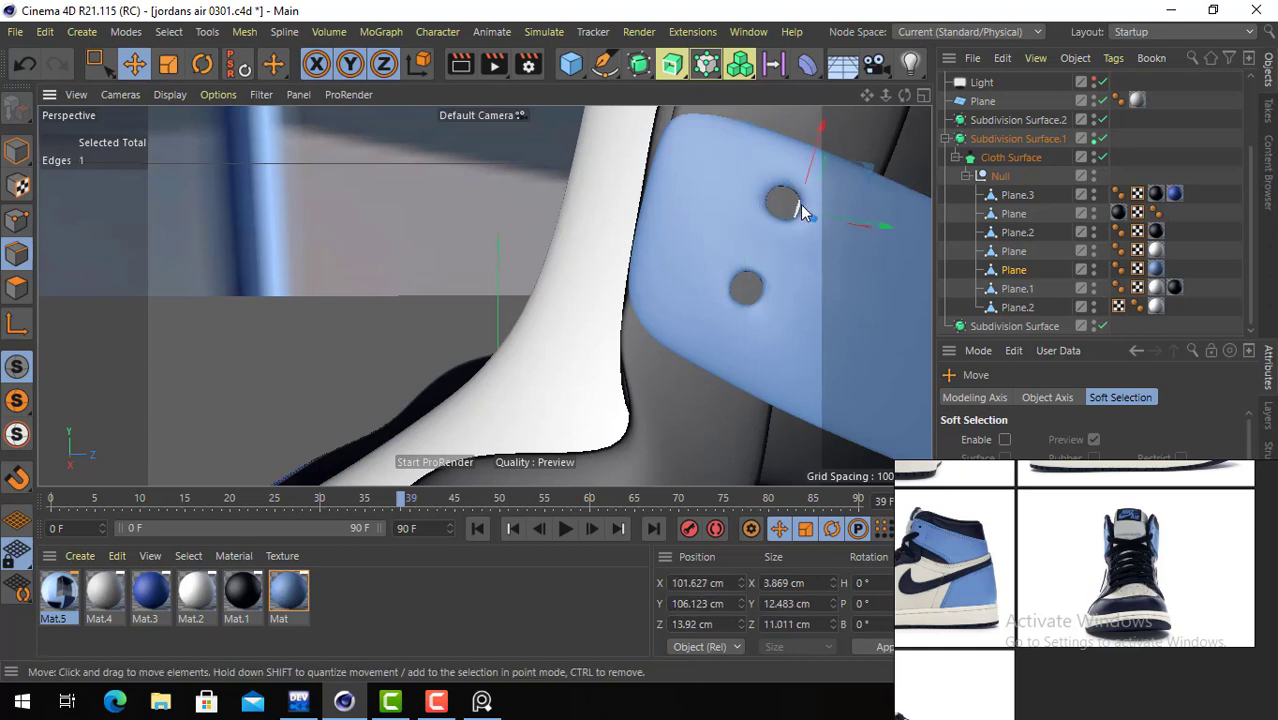
left_click(789, 257)
left_click(828, 203)
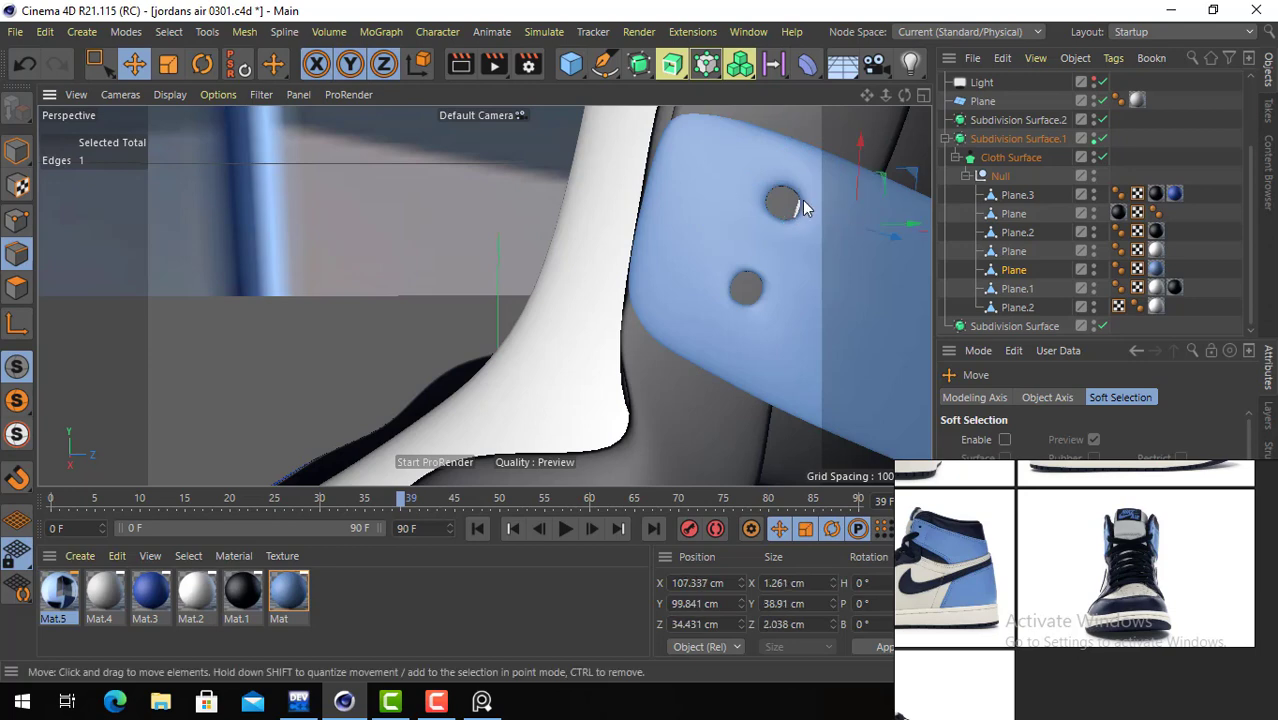
left_click(804, 206)
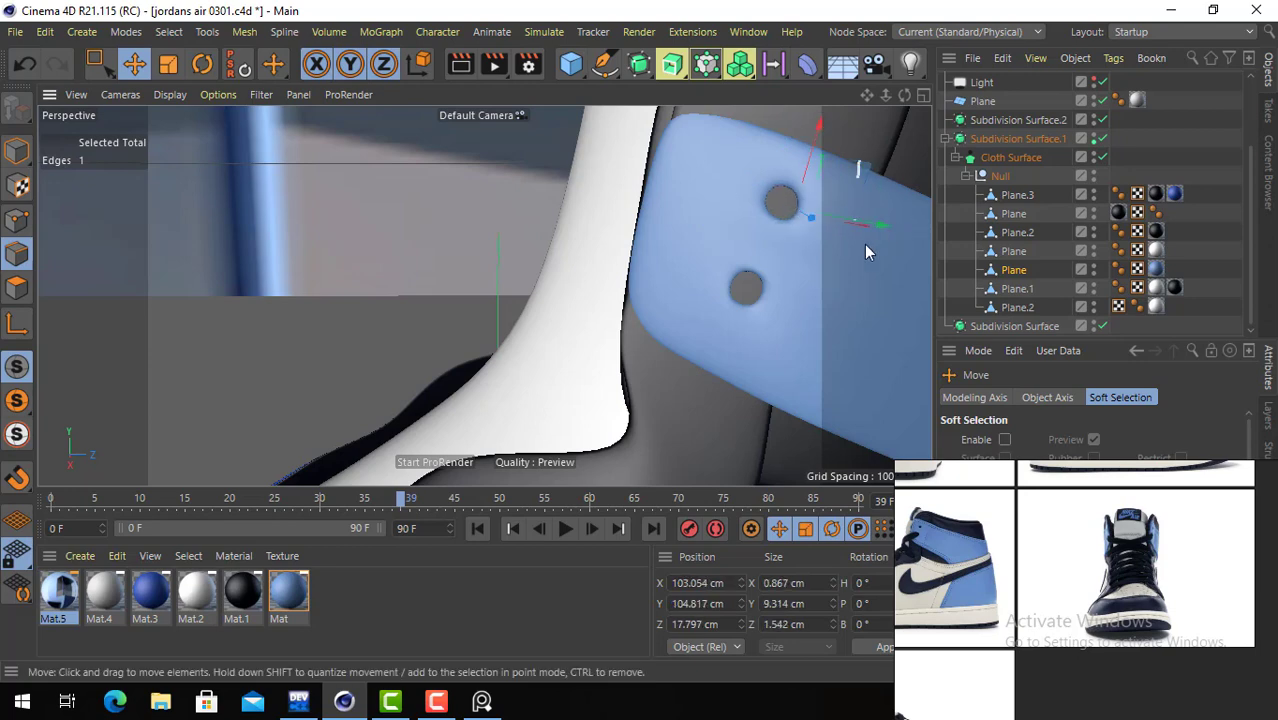
- Select the black swoosh object Plane.2 and switch to whole-object Model mode
left_click_drag(864, 244, 791, 263, "alt")
right_click_drag(794, 233, 679, 248, "alt")
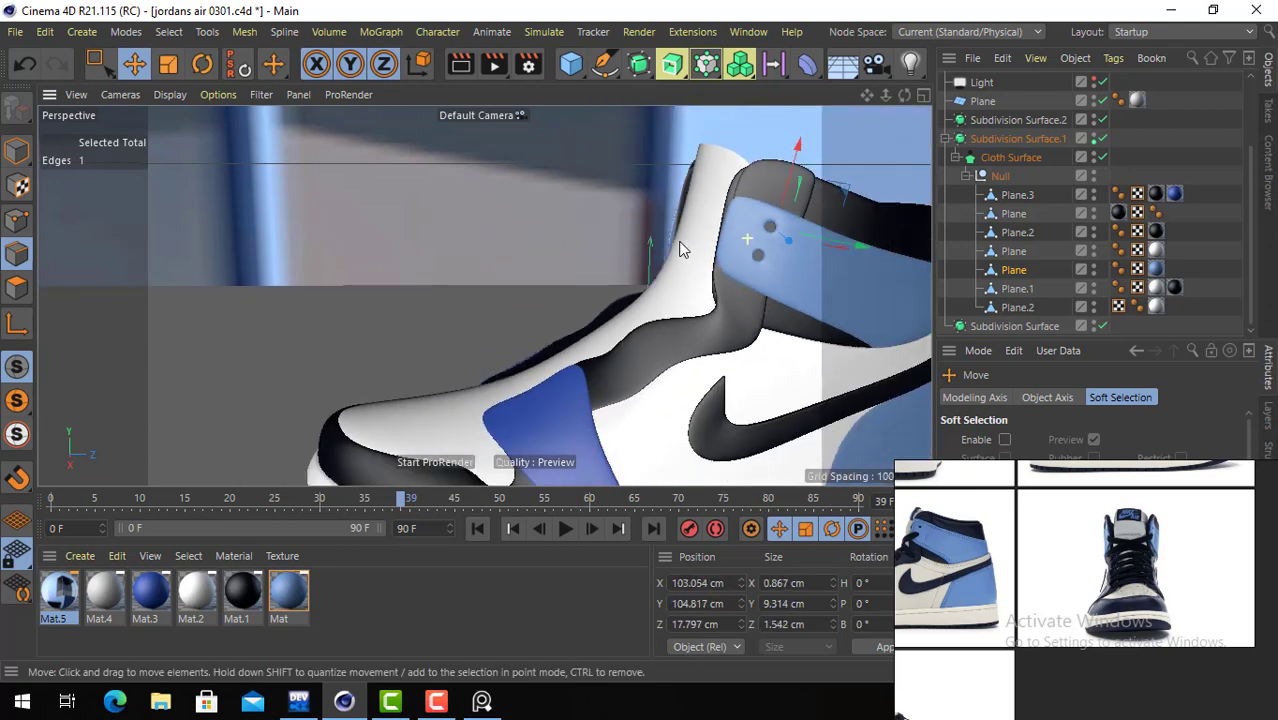
middle_click_drag(738, 236, 640, 238, "alt")
right_click_drag(640, 238, 602, 250, "alt")
left_click_drag(661, 259, 820, 262, "alt")
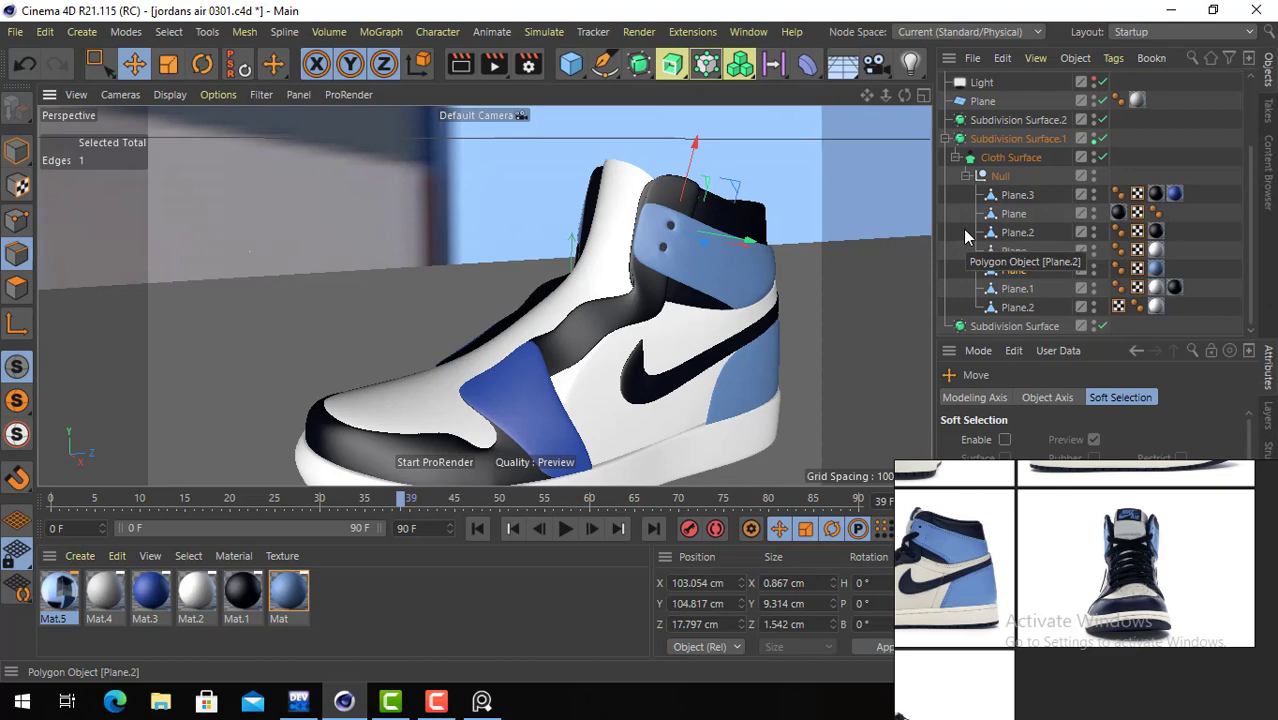
left_click(1014, 214)
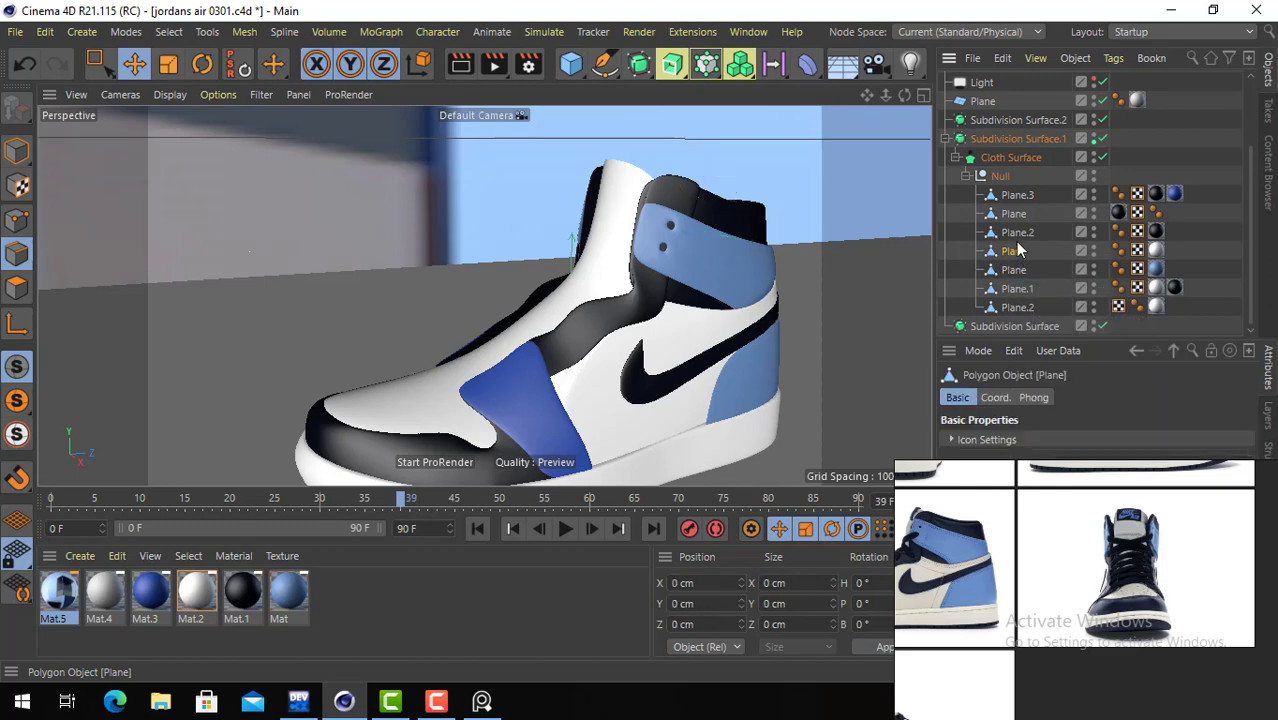
left_click(1017, 232)
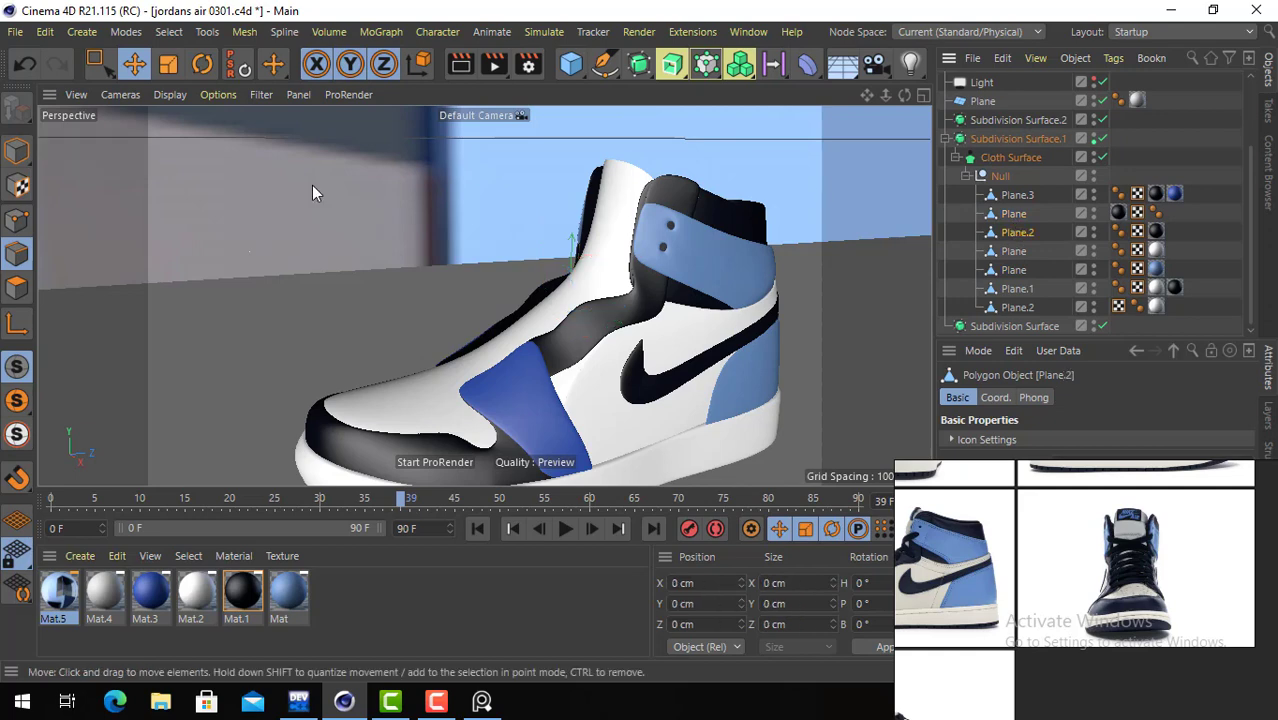
left_click(12, 153)
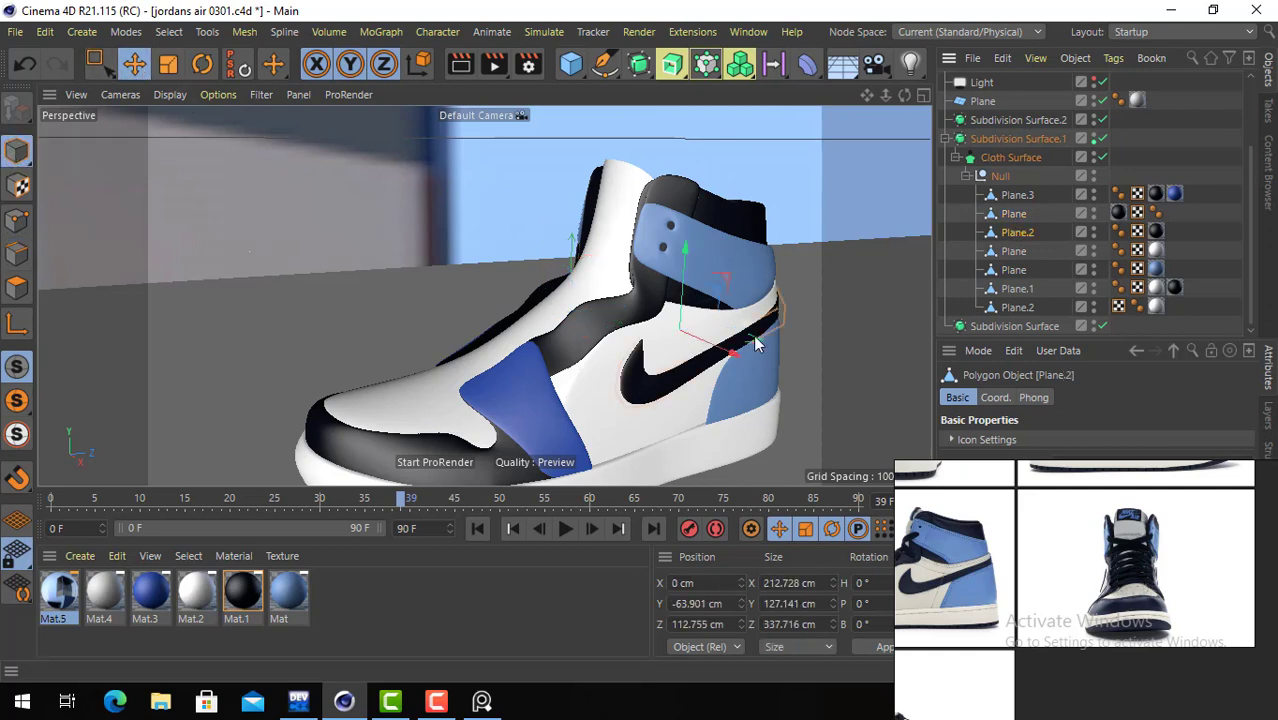
- Turn off the Cloth Surface and prepare the black lace panel Plane for polygon editing in the Right view around the ankle
left_click(634, 304)
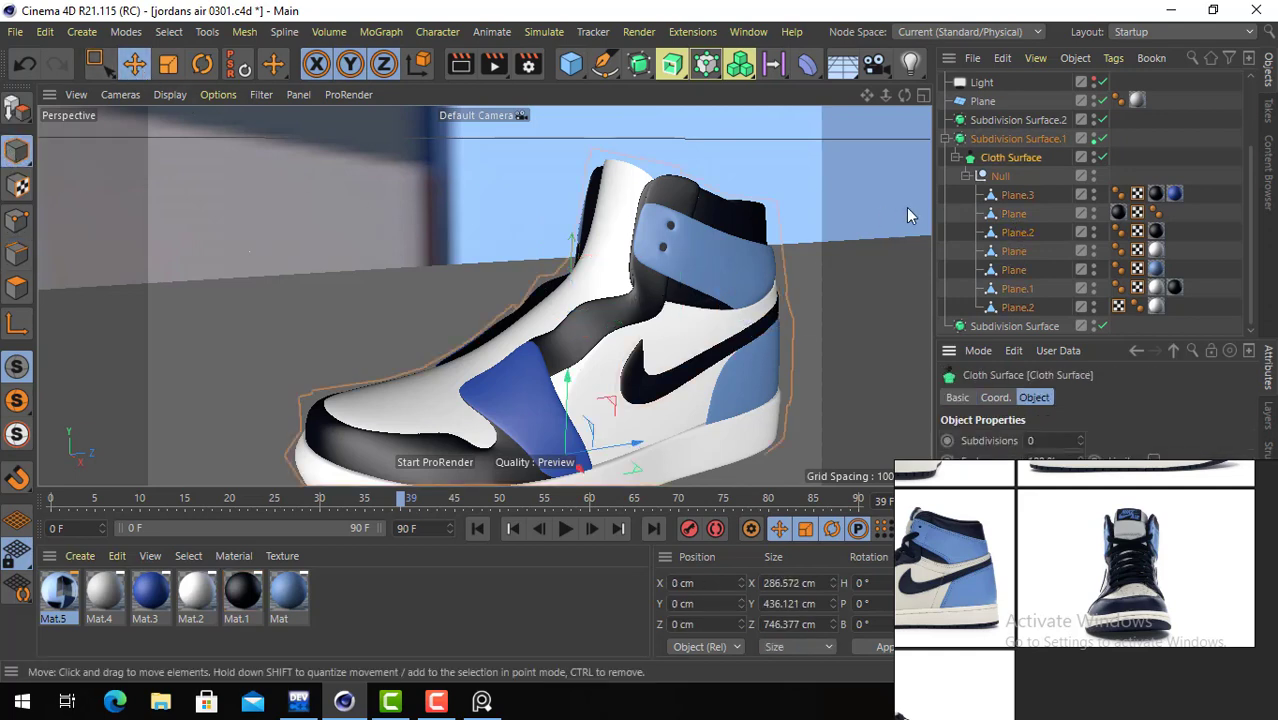
left_click(1101, 157)
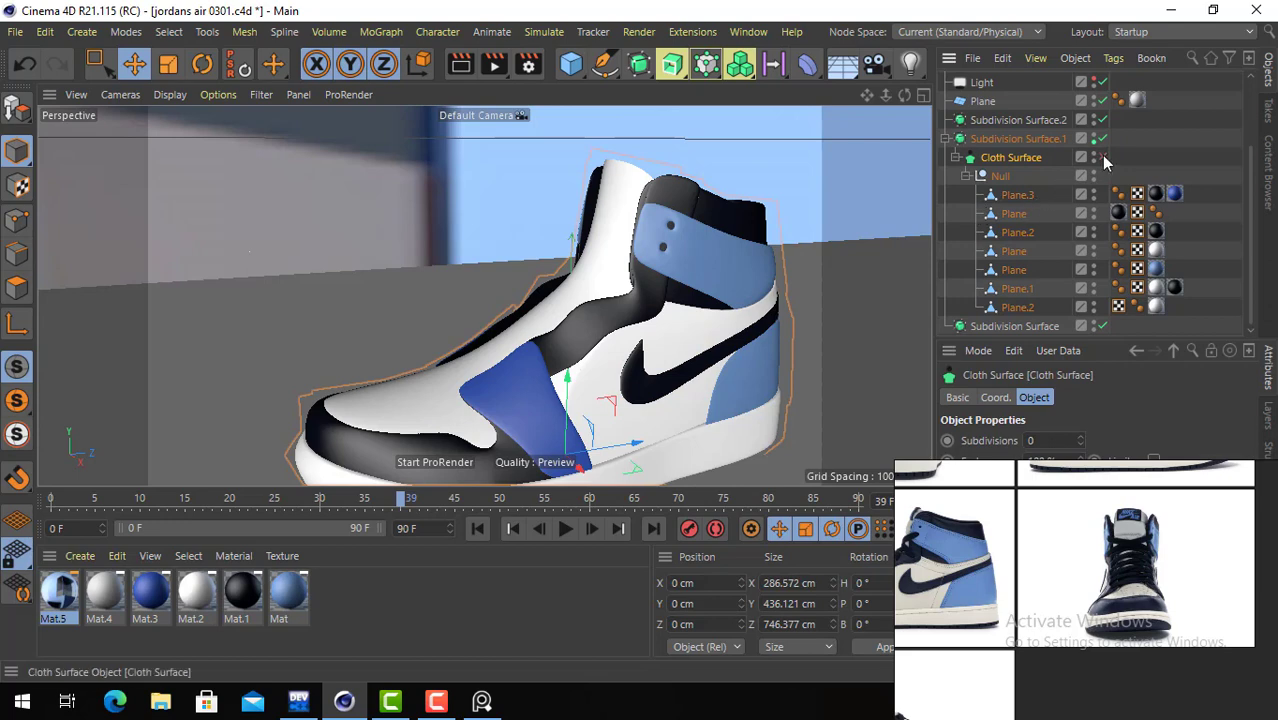
left_click(659, 307)
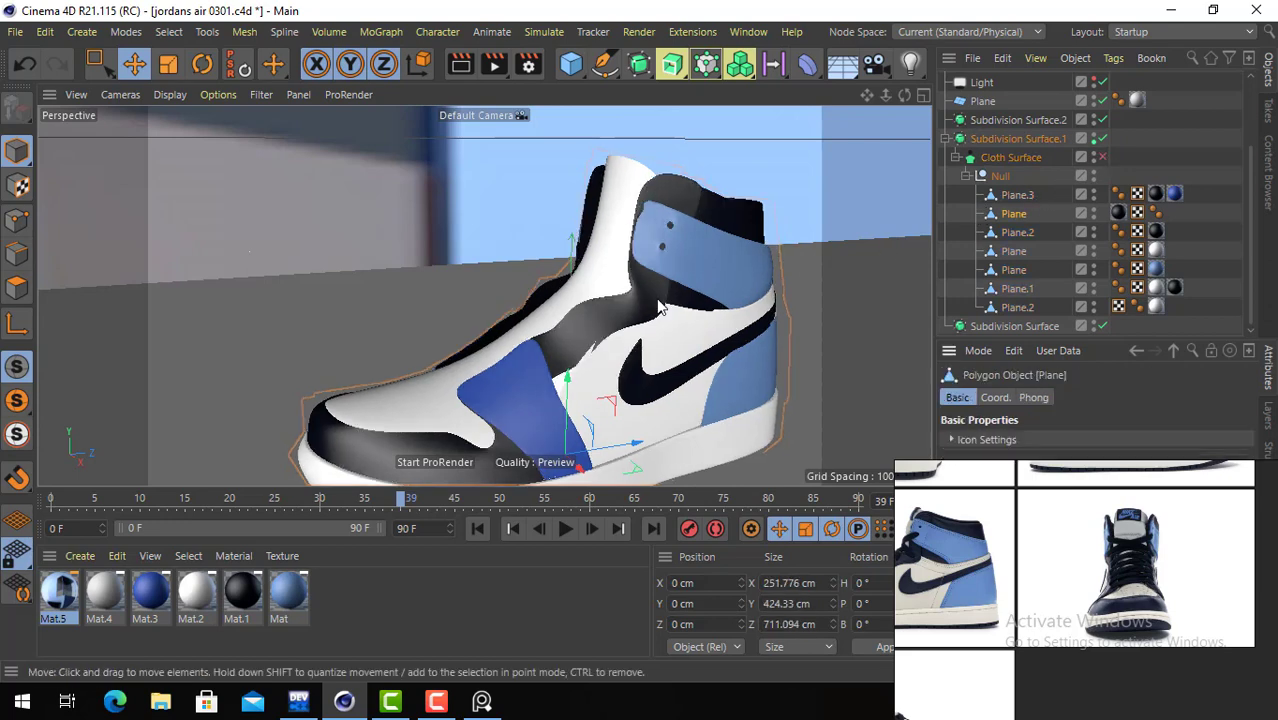
left_click(17, 285)
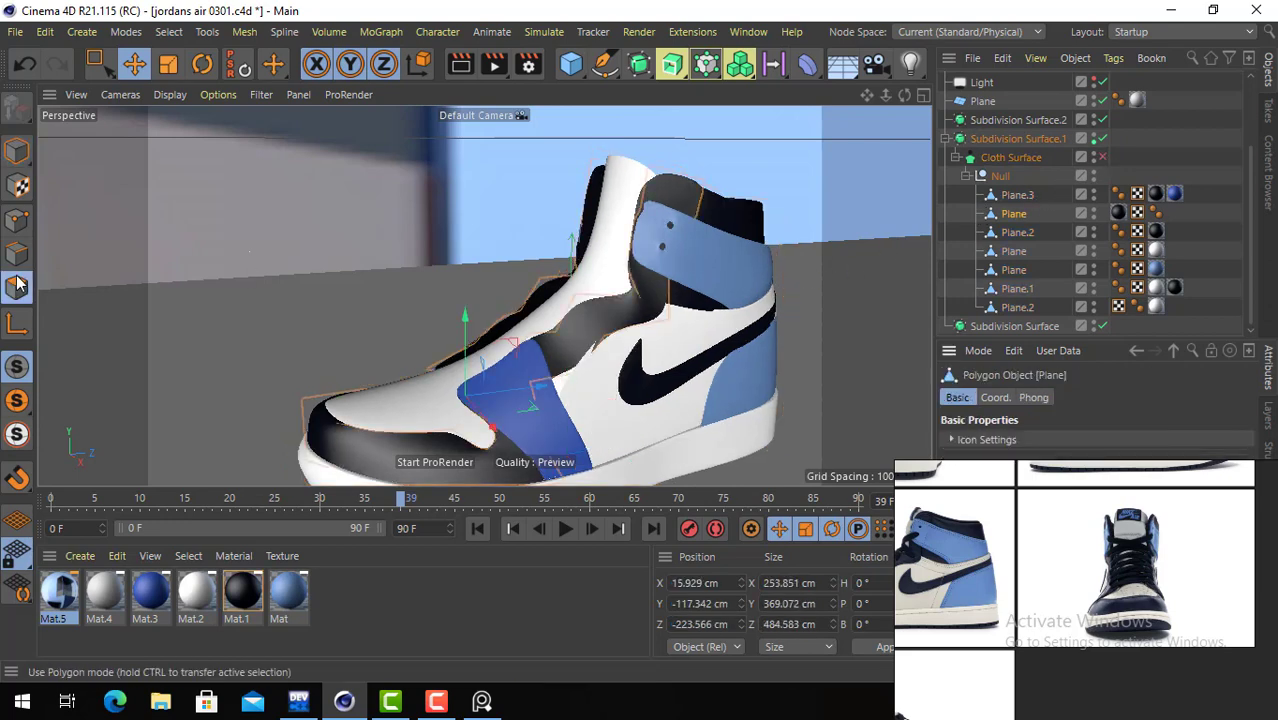
middle_click(903, 110)
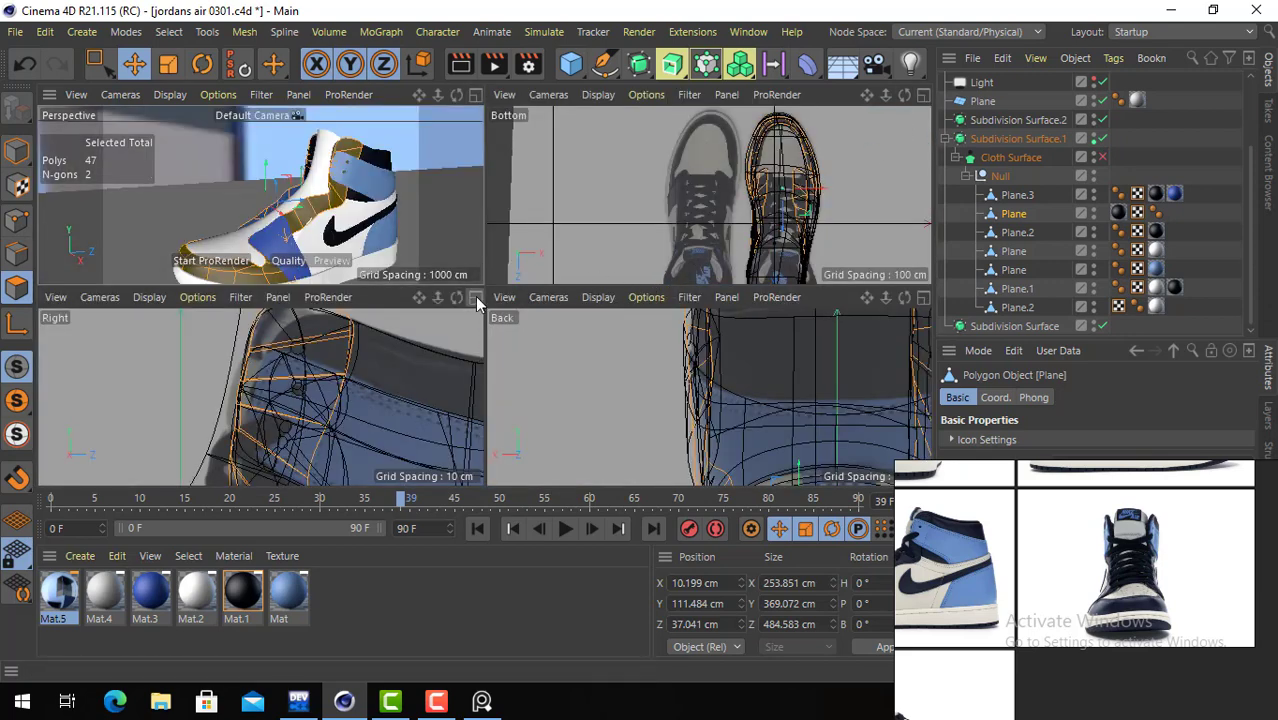
left_click(476, 300)
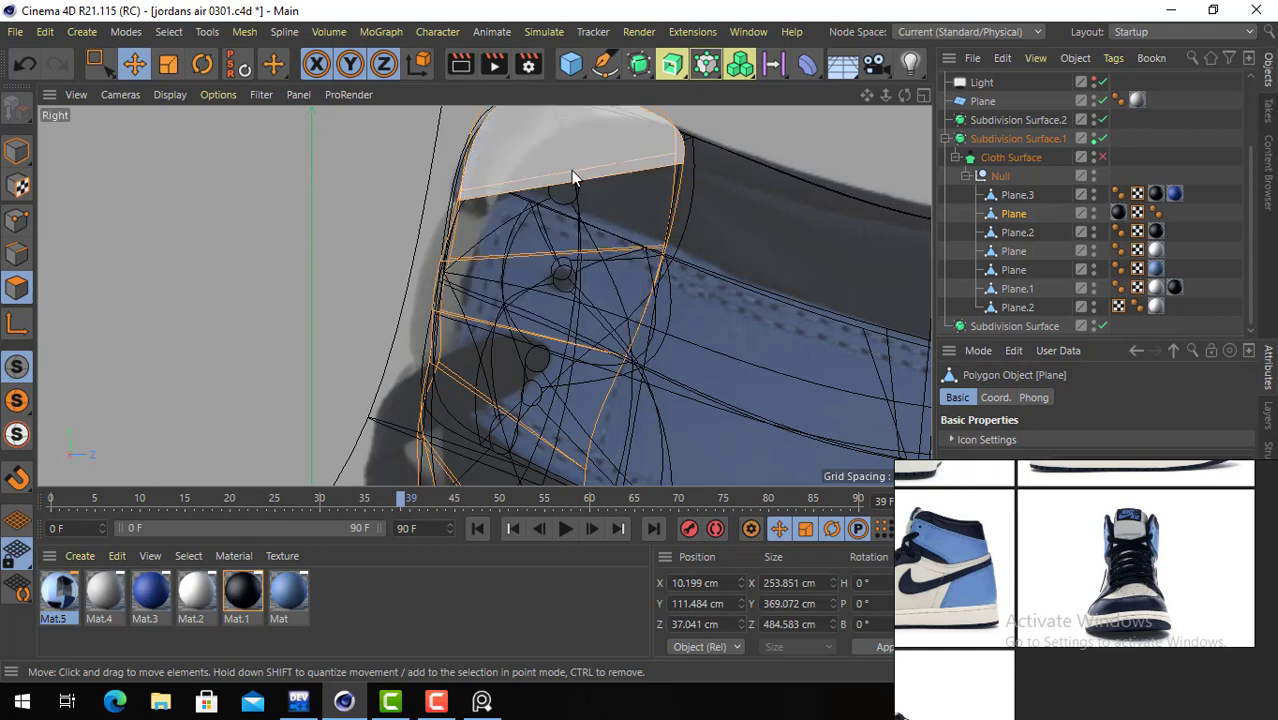
scroll(530, 375, "down", 2)
middle_click_drag(522, 383, 554, 227, "alt")
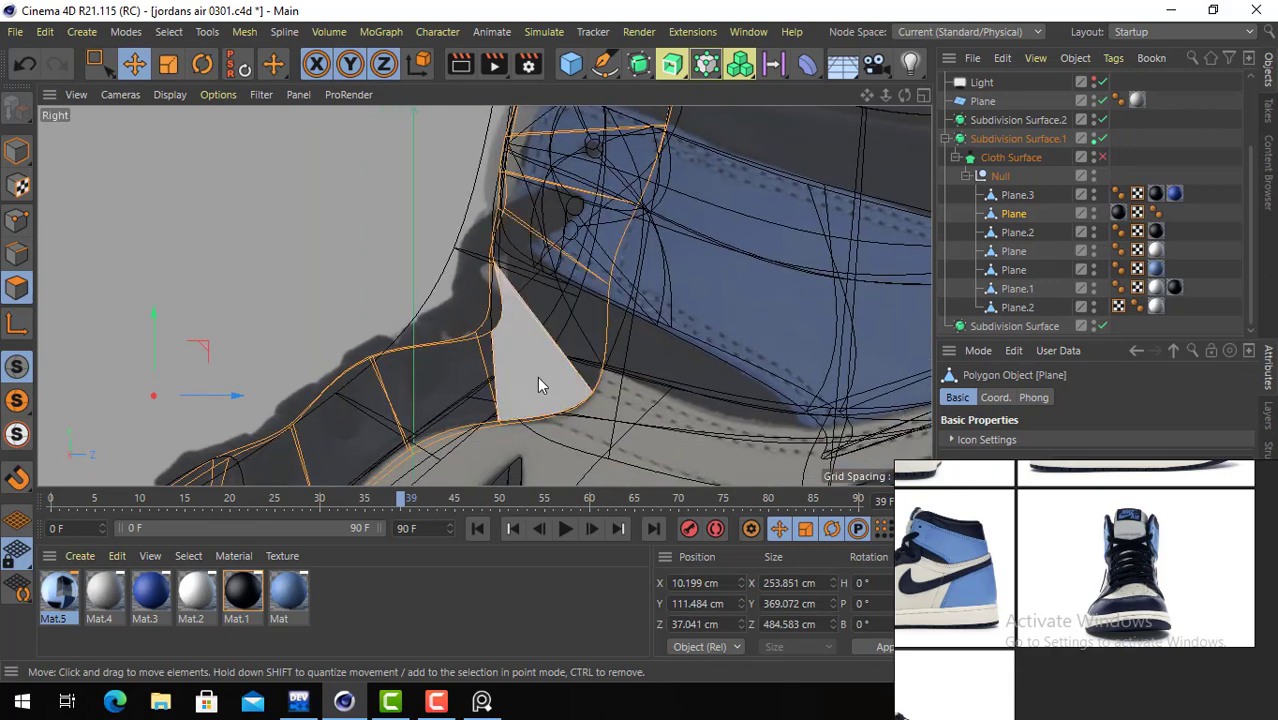
left_click(547, 393)
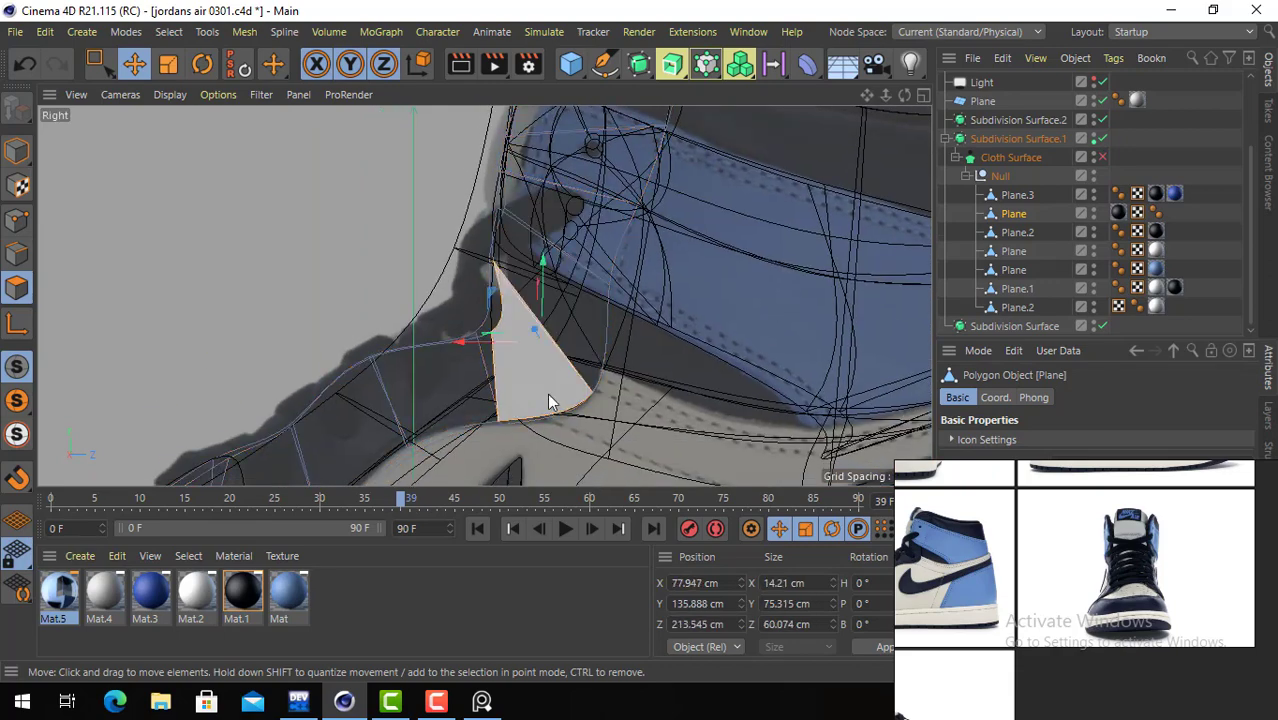
left_click(487, 307)
scroll(548, 388, "up", 2)
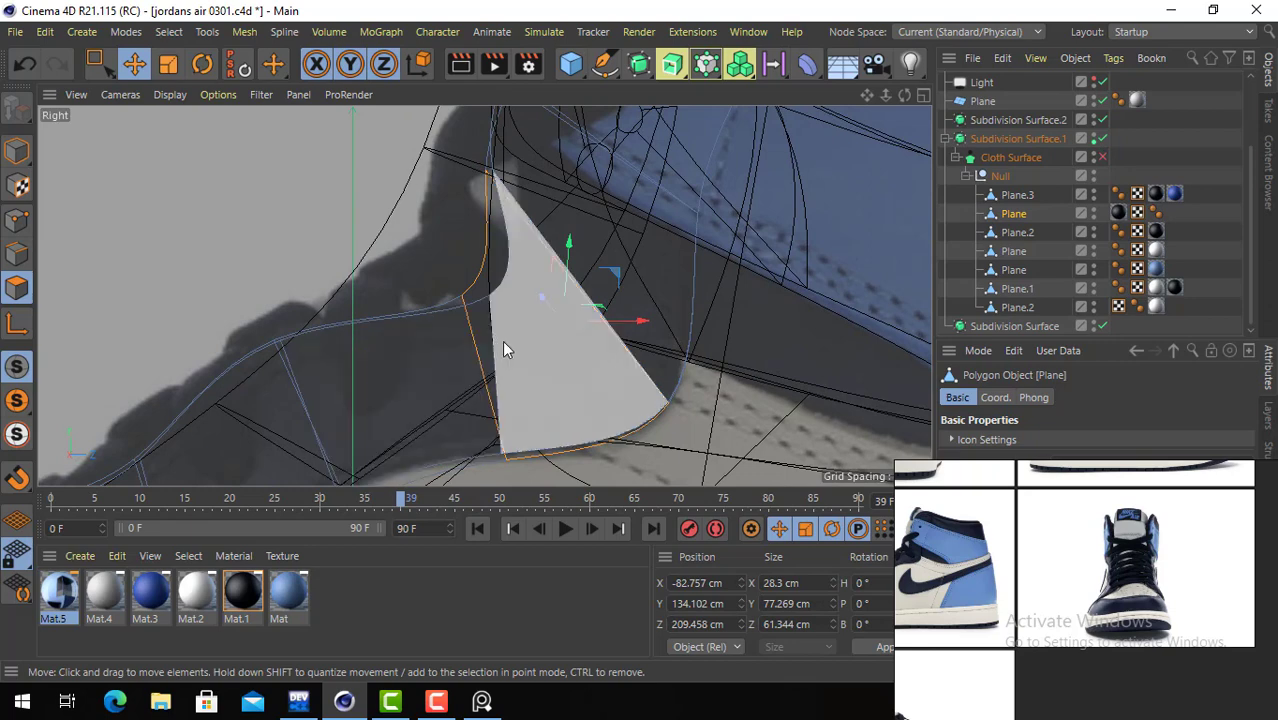
left_click(503, 342, "shift")
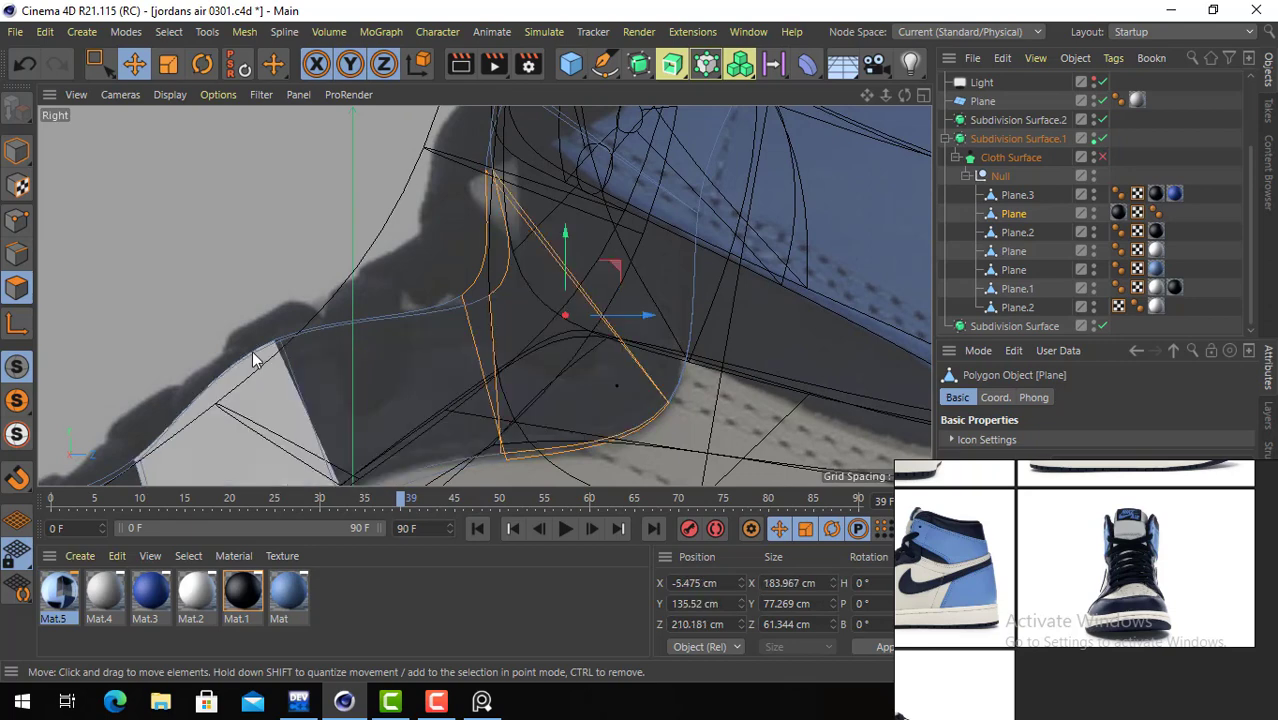
right_click(379, 248)
left_click(323, 273)
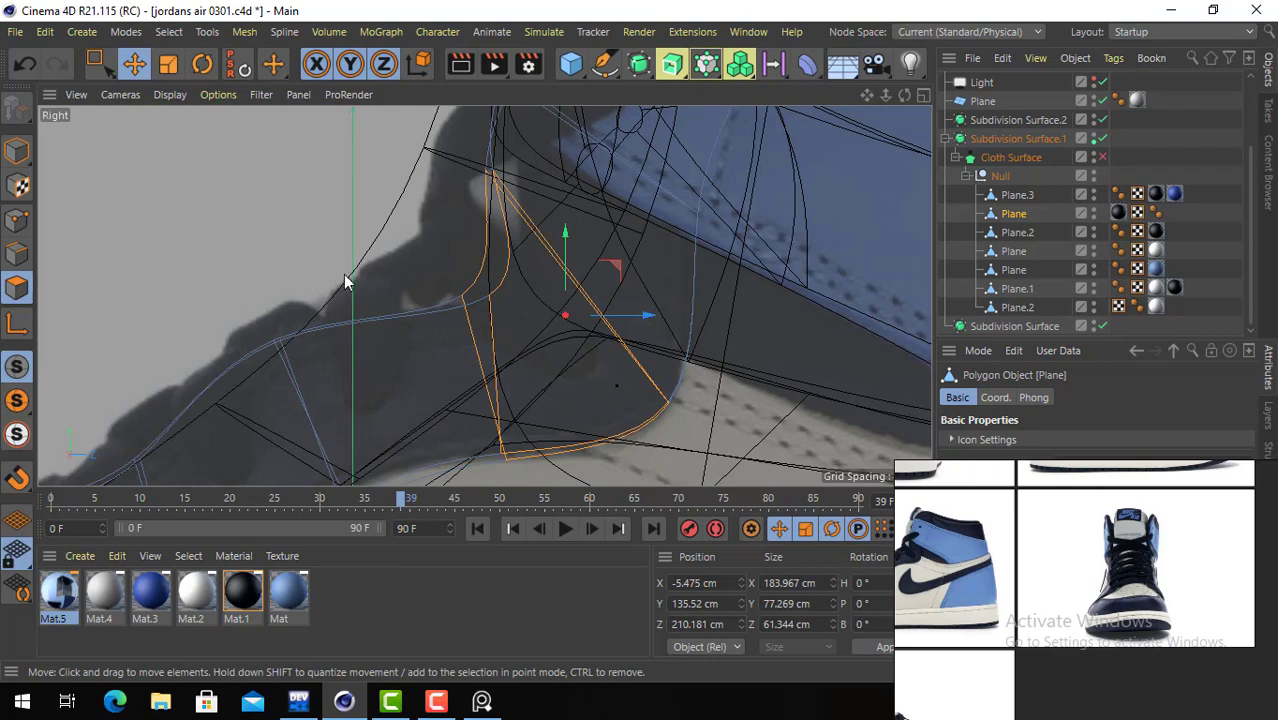
left_click(345, 282)
- Select the black lace panel's corner polygons below the ankle strap on both sides of the shoe and activate the Bevel tool
scroll(617, 288, "down", 3)
middle_click_drag(504, 320, 410, 446, "alt")
middle_click_drag(527, 210, 569, 198, "alt")
middle_click_drag(583, 298, 594, 216, "alt")
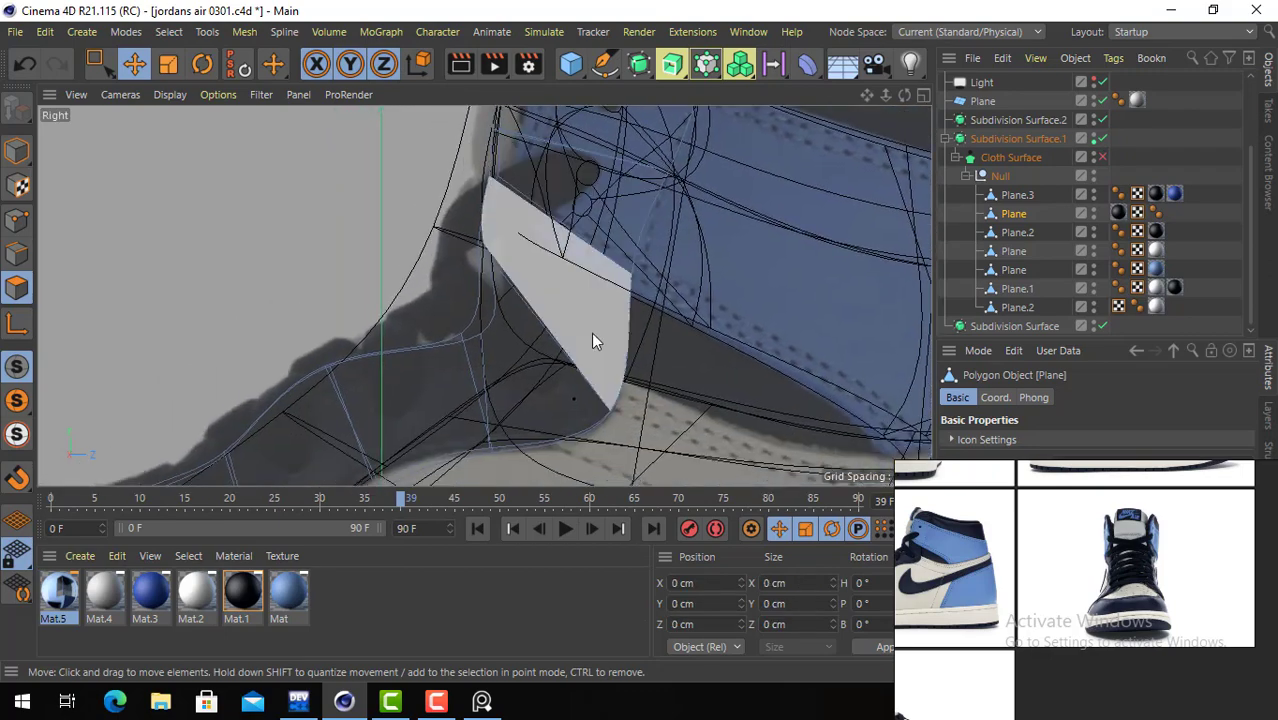
left_click(550, 396)
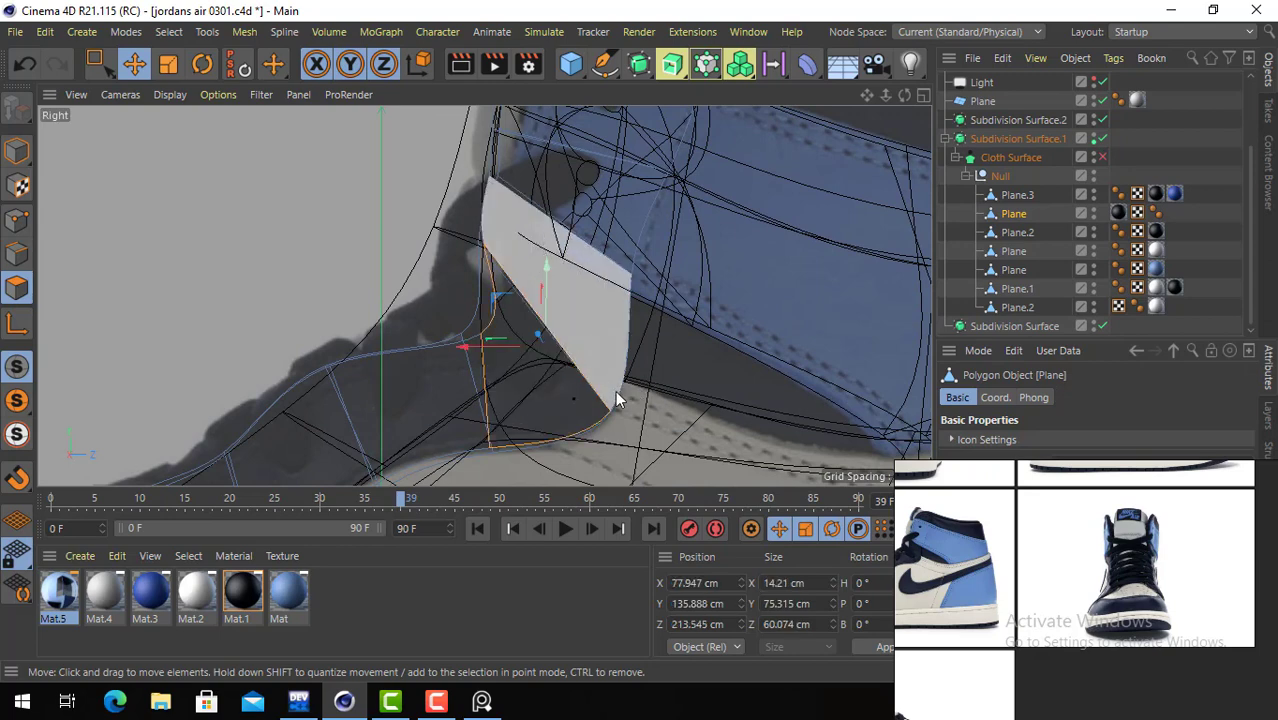
left_click(491, 357)
right_click(660, 378)
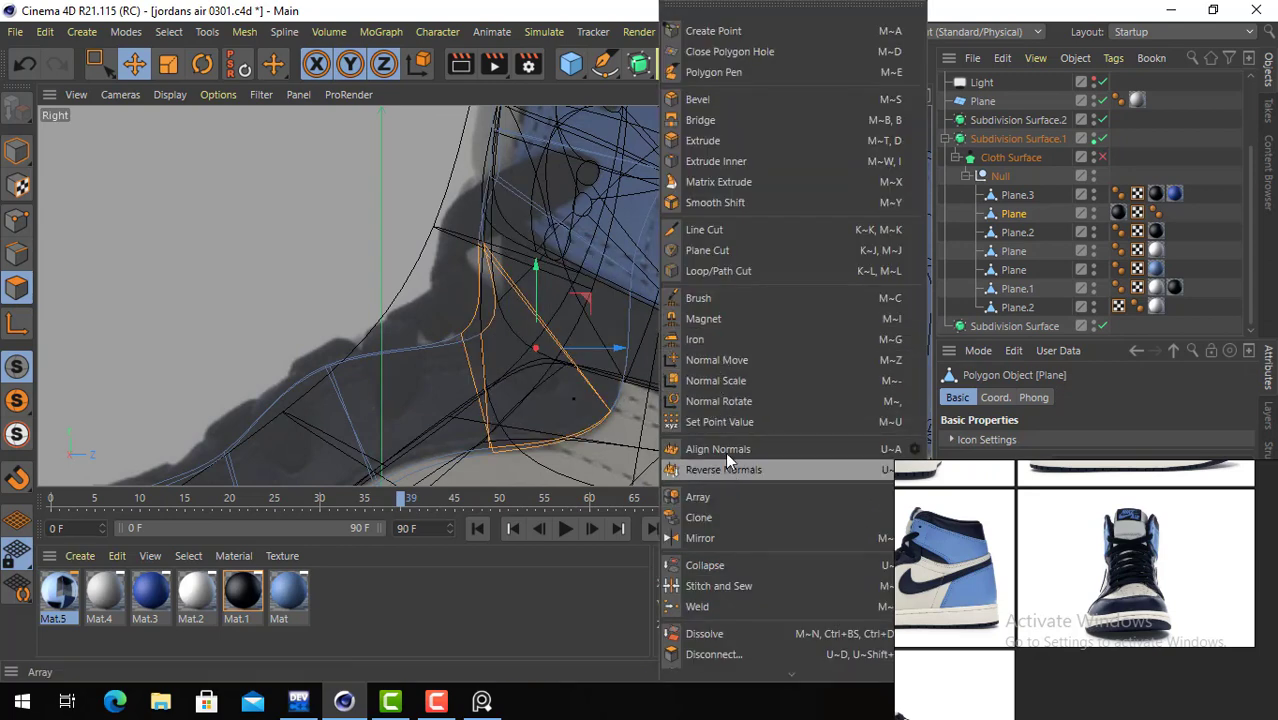
left_click(697, 99)
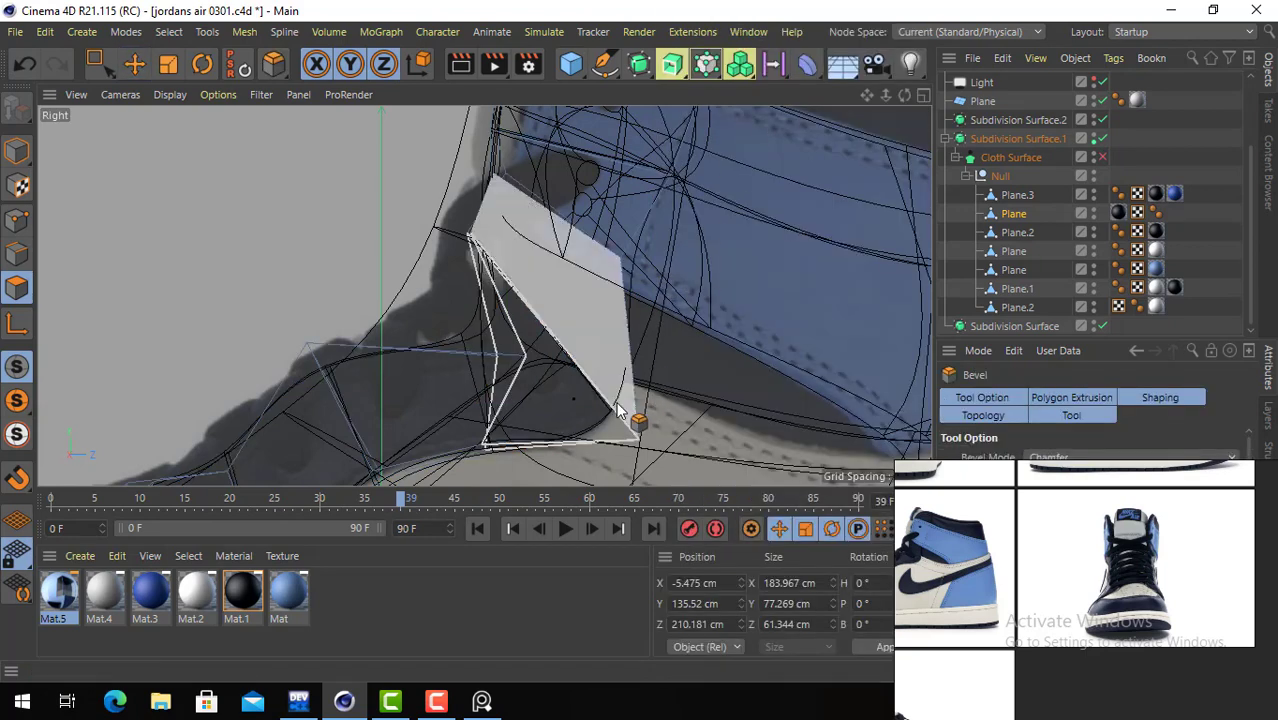
- Move the corner polygon's front point forward to about Z 183 cm, matching the opposite side, and return to polygon mode
left_click(17, 221)
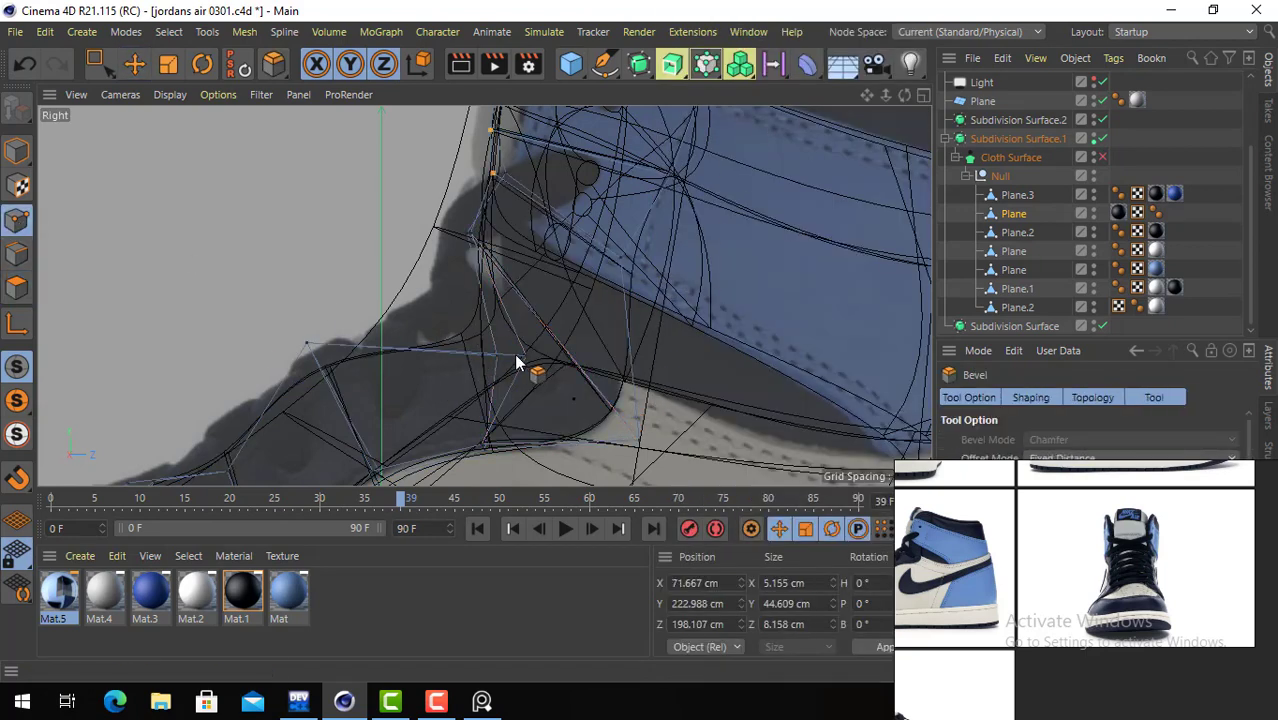
left_click(134, 64)
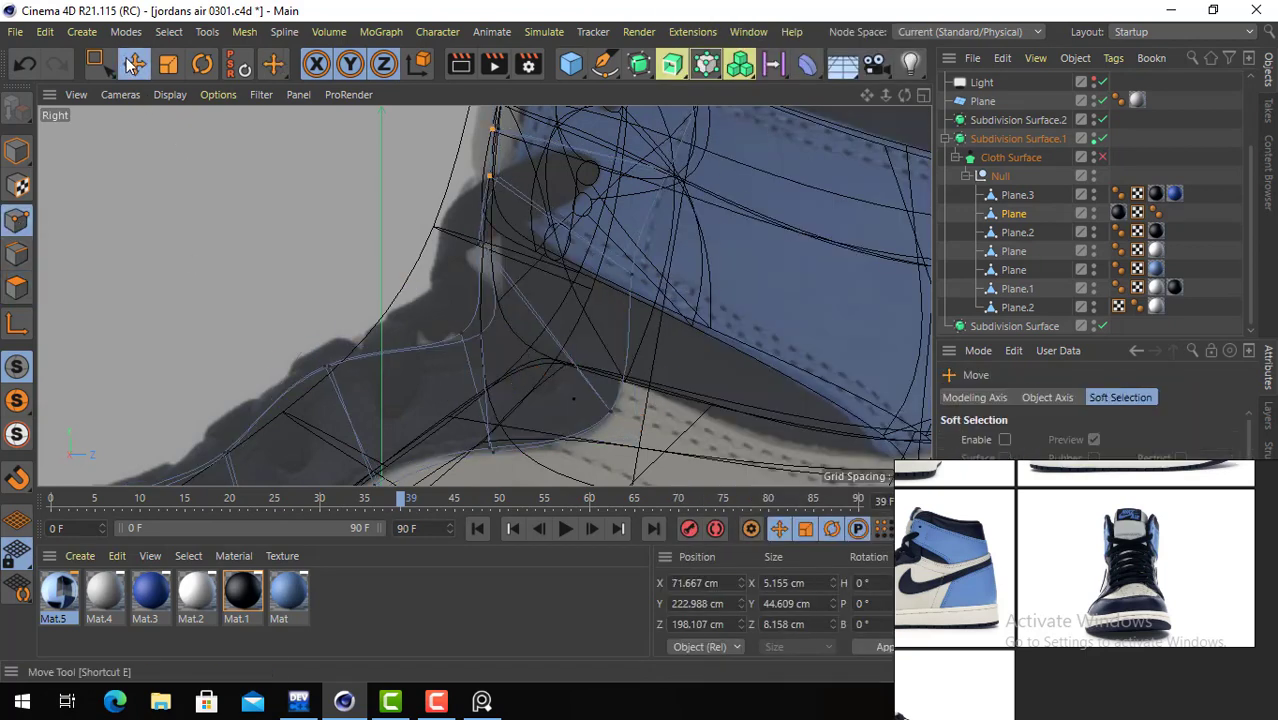
left_click(483, 340)
left_click_drag(592, 274, 560, 275)
key("Return")
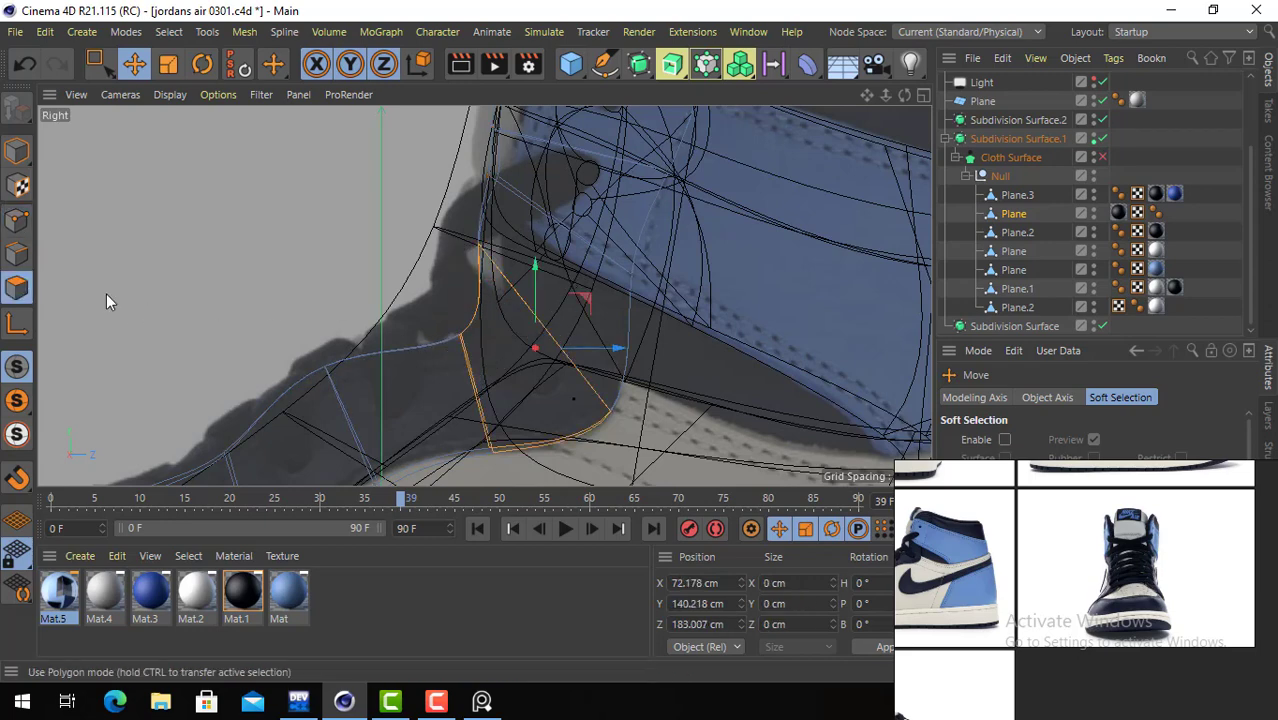
- Bevel the two corner polygons inward in the Perspective view so that a small inset polygon remains on each side
left_click(522, 371)
right_click(454, 329)
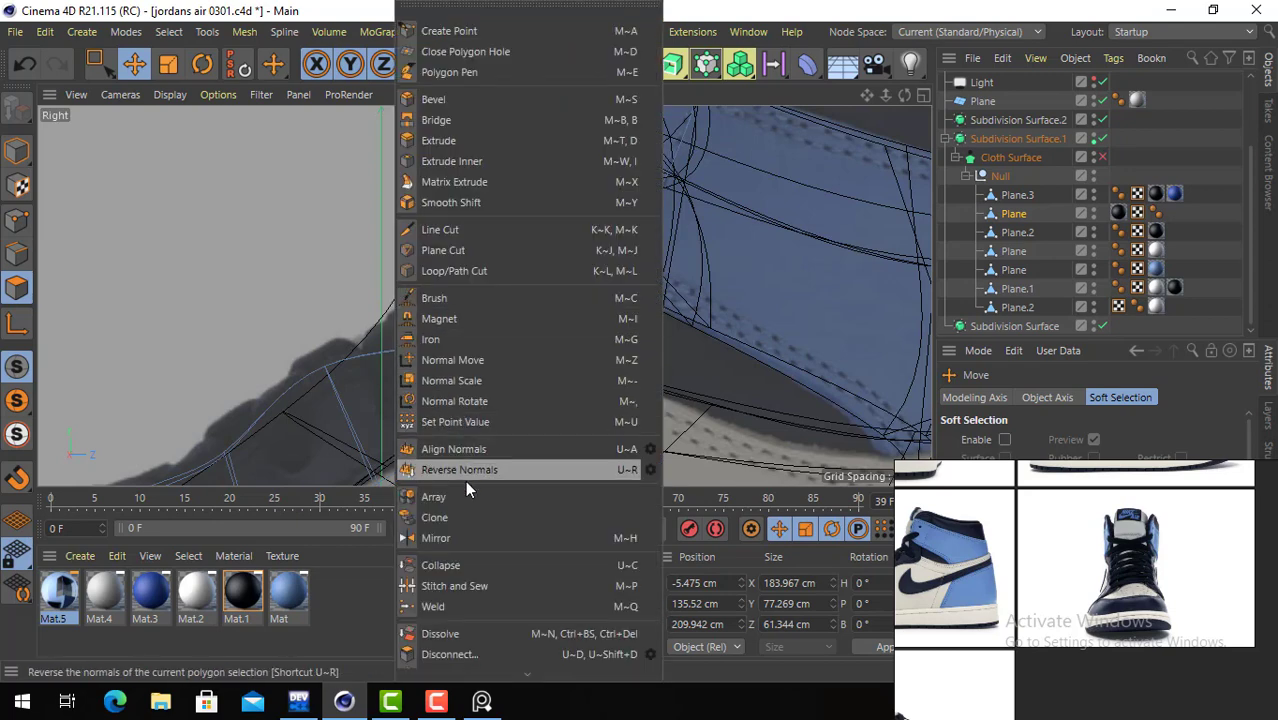
left_click(456, 100)
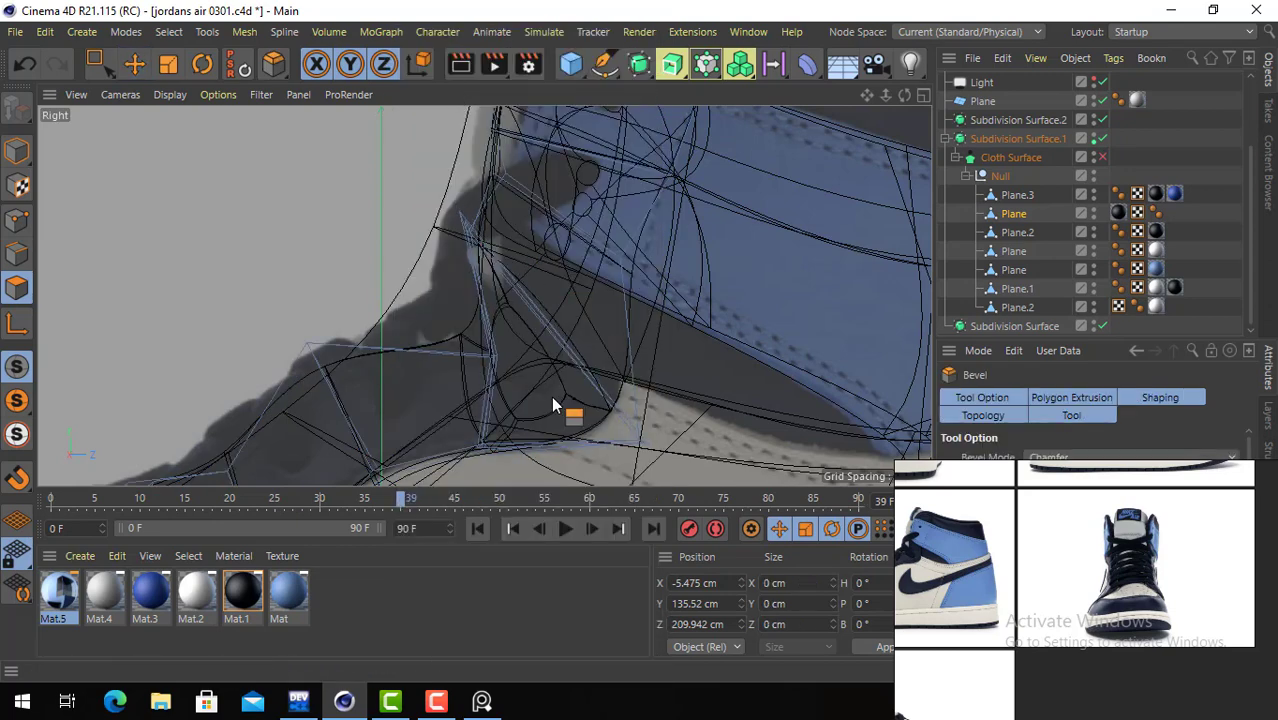
left_click_drag(553, 405, 544, 388)
key("ctrl+z")
key("F1")
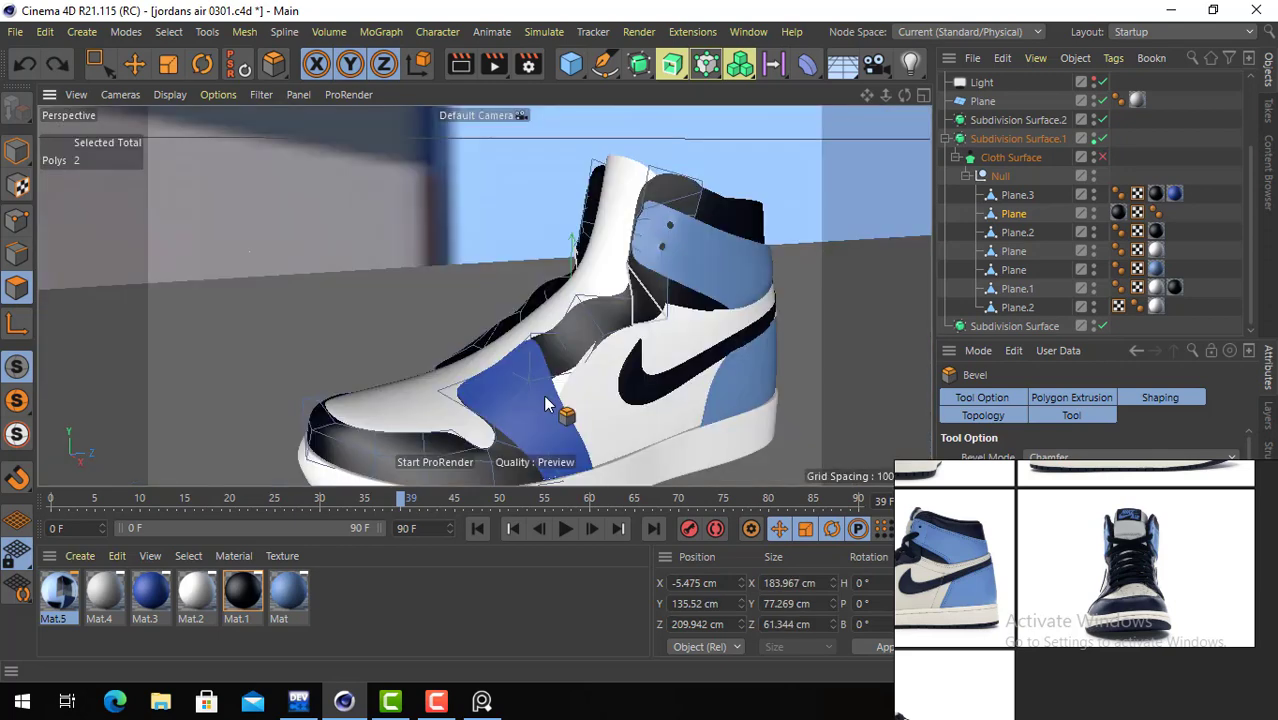
right_click_drag(635, 268, 770, 290, "alt")
key("Delete")
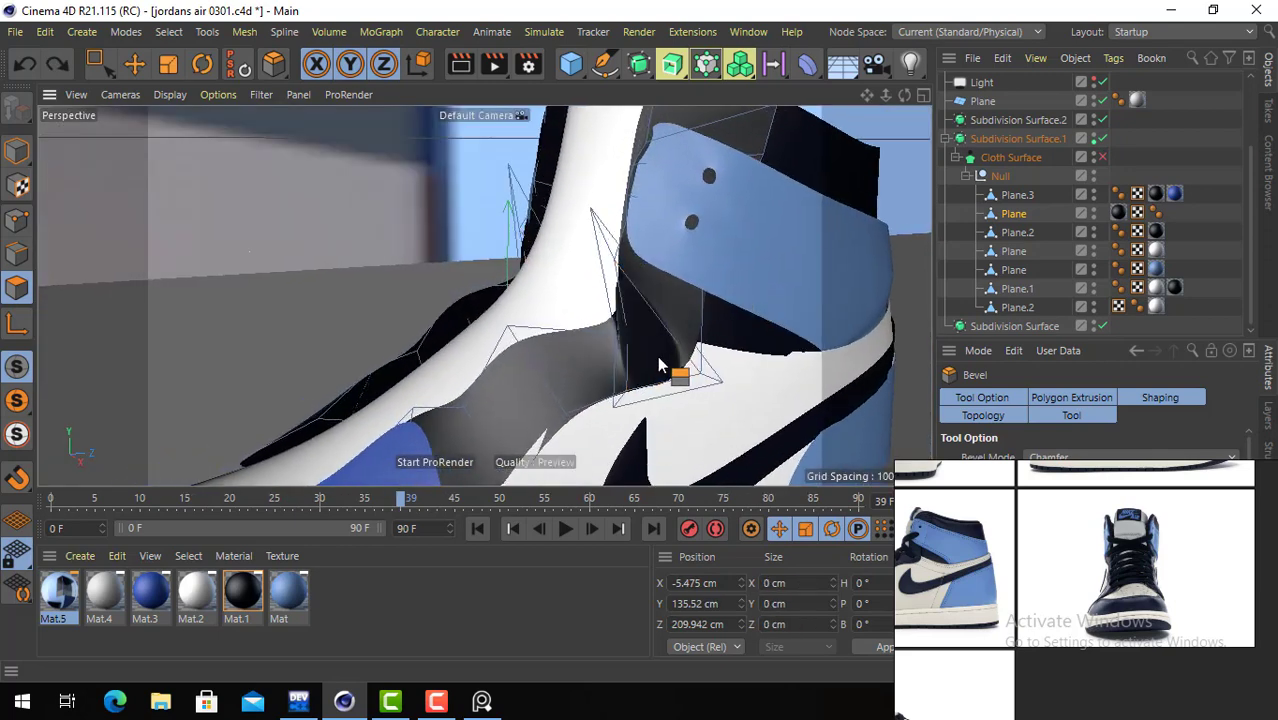
left_click_drag(659, 363, 699, 343)
- Reposition the upper front point of the near side's inset polygon and turn off Subdivision Surface.1
left_click(17, 221)
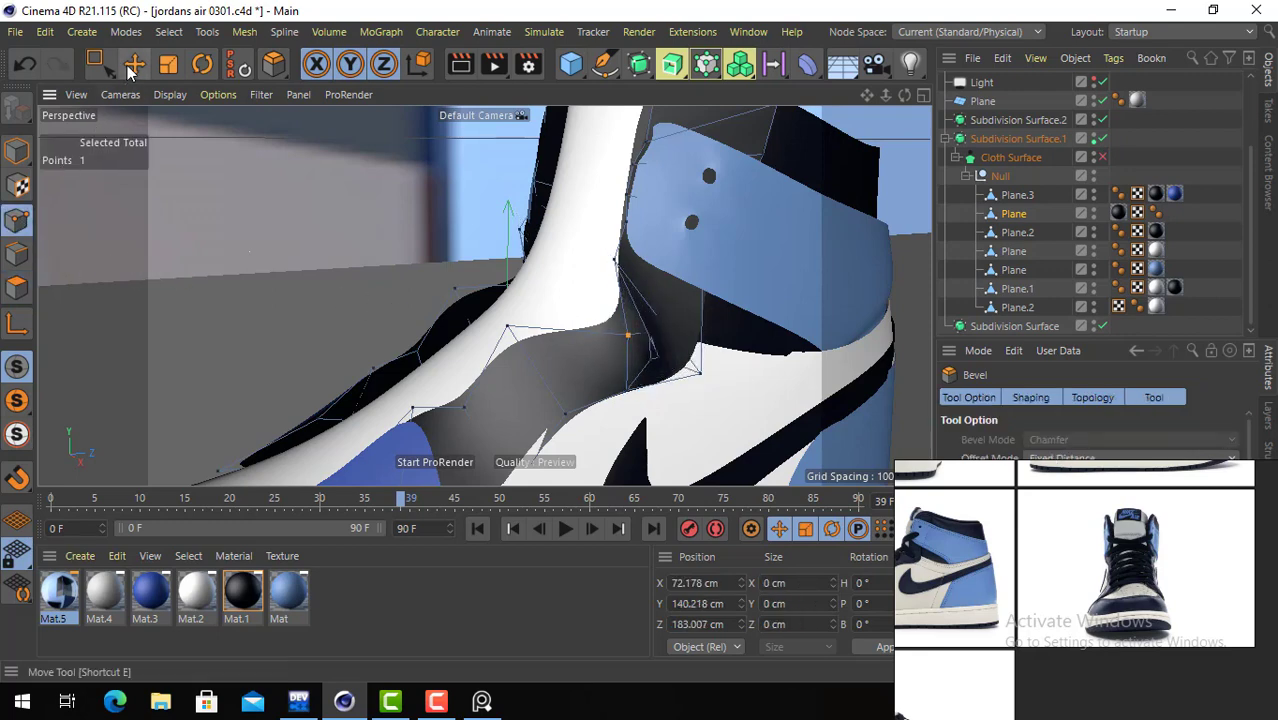
left_click(130, 70)
left_click_drag(680, 386, 579, 395, "alt")
right_click_drag(579, 395, 684, 337, "alt")
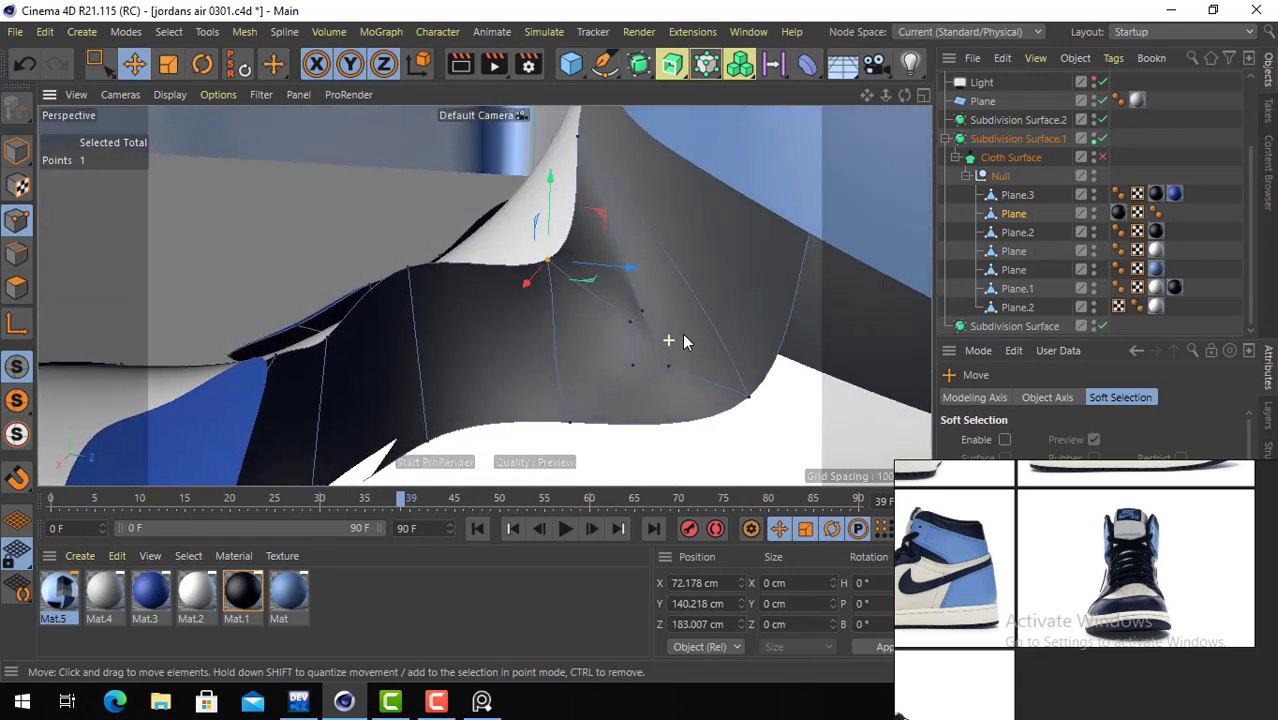
left_click_drag(684, 335, 660, 366, "alt")
left_click(630, 326)
left_click_drag(717, 290, 701, 296)
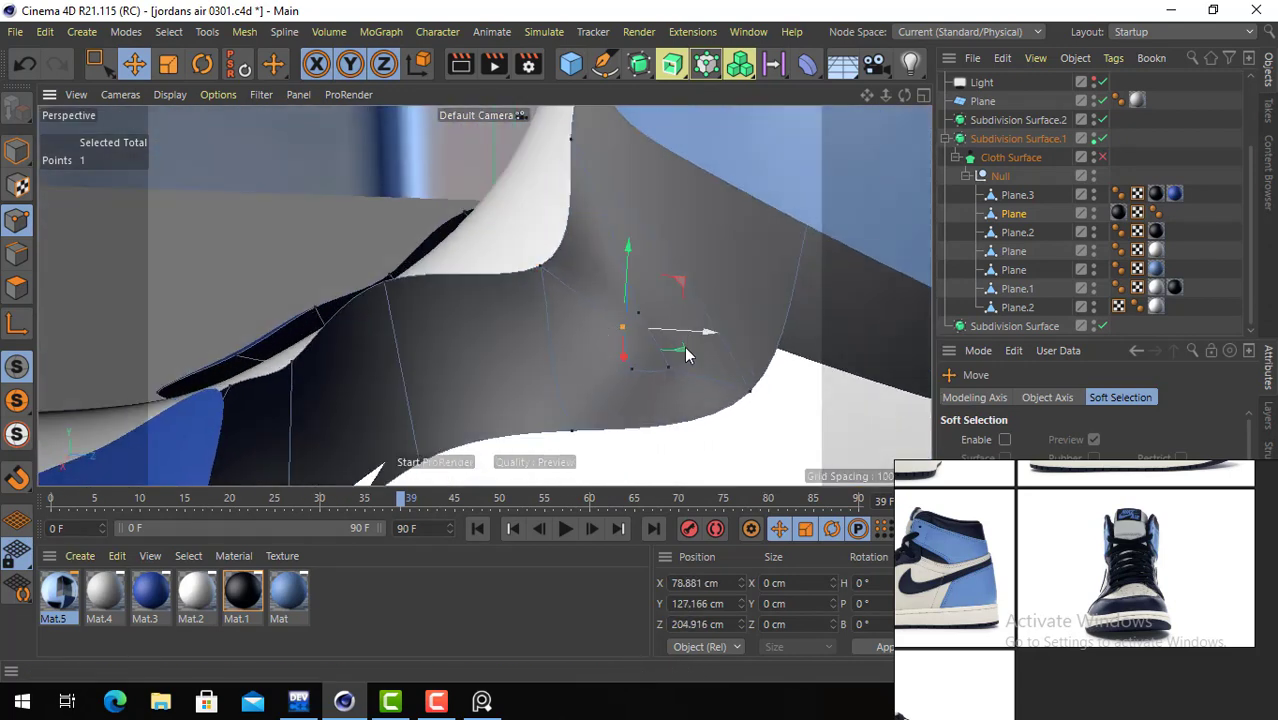
left_click(1102, 138)
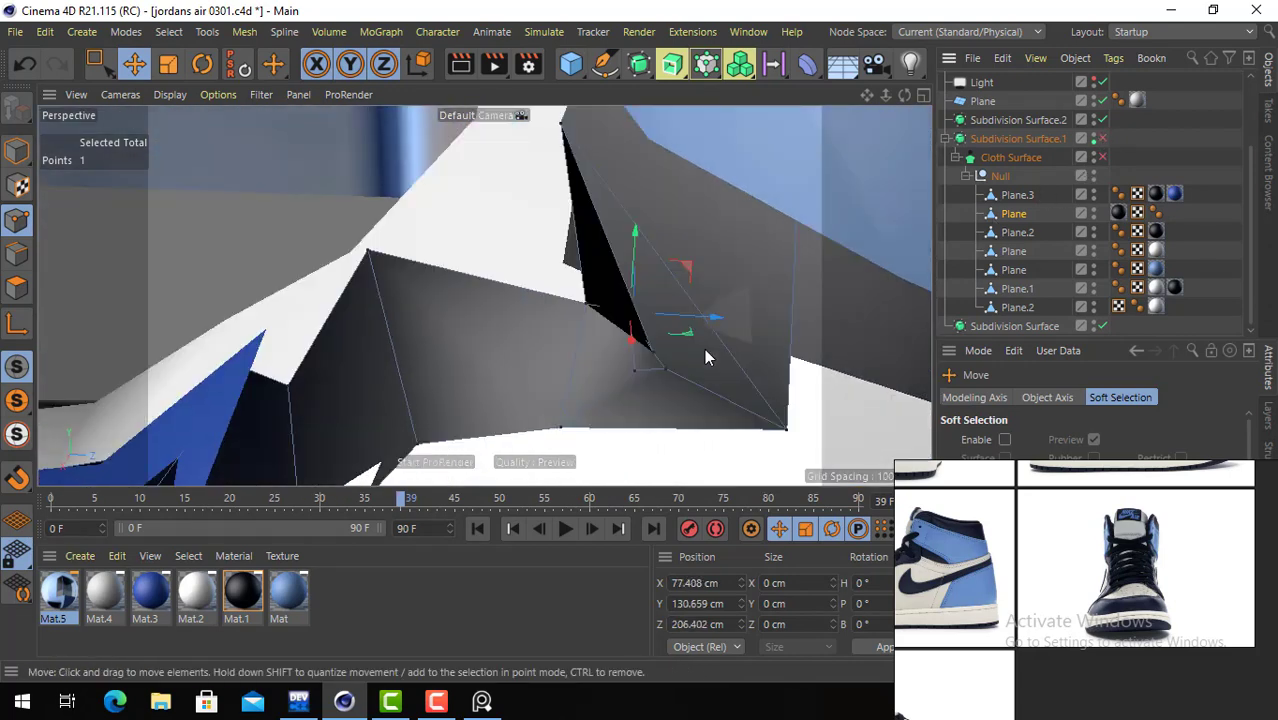
- Try moving the inset polygon's upper rear point about 12 cm upward, and undo it
left_click_drag(655, 345, 730, 240)
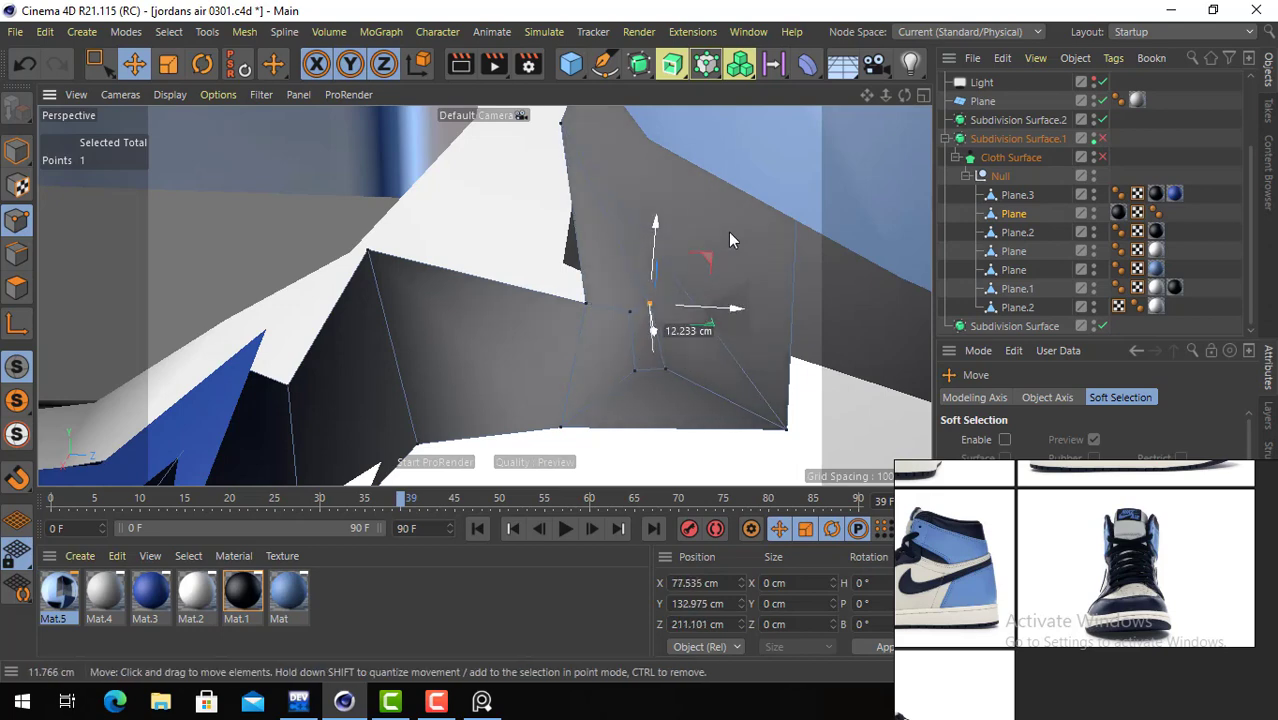
left_click_drag(650, 306, 631, 314)
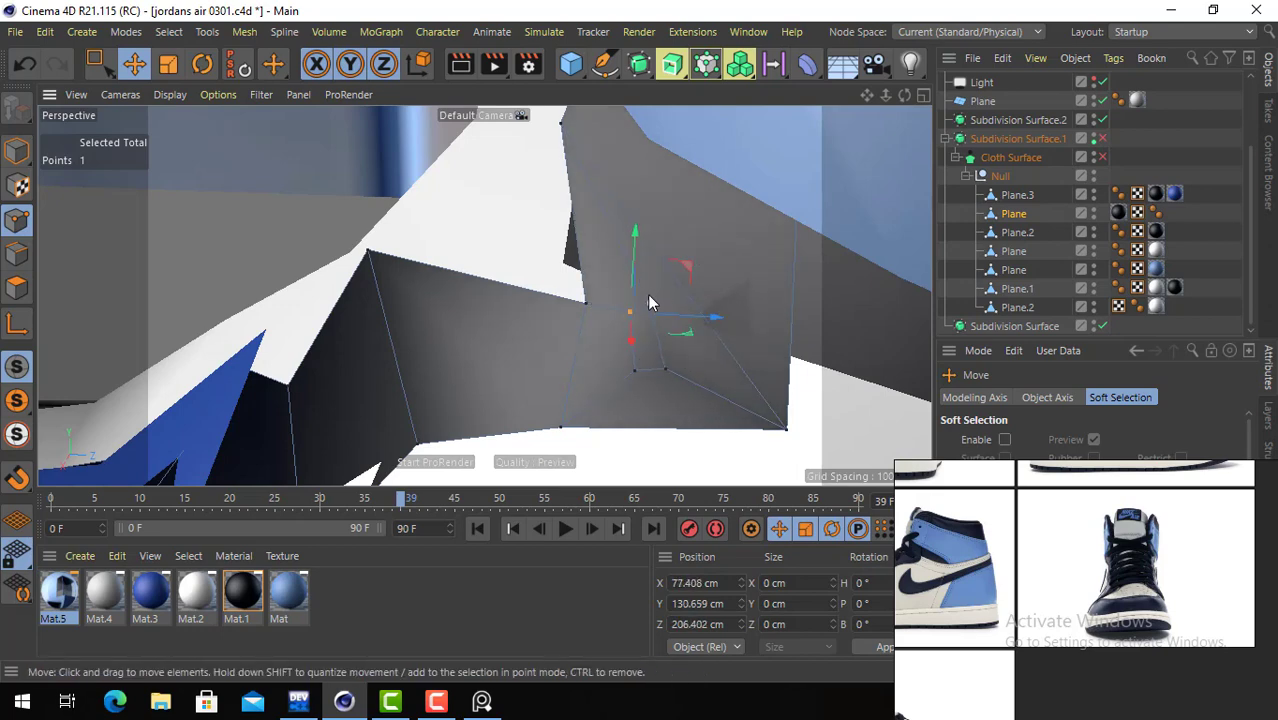
left_click(649, 302, "shift")
key("ctrl+z")
key("ctrl+z")
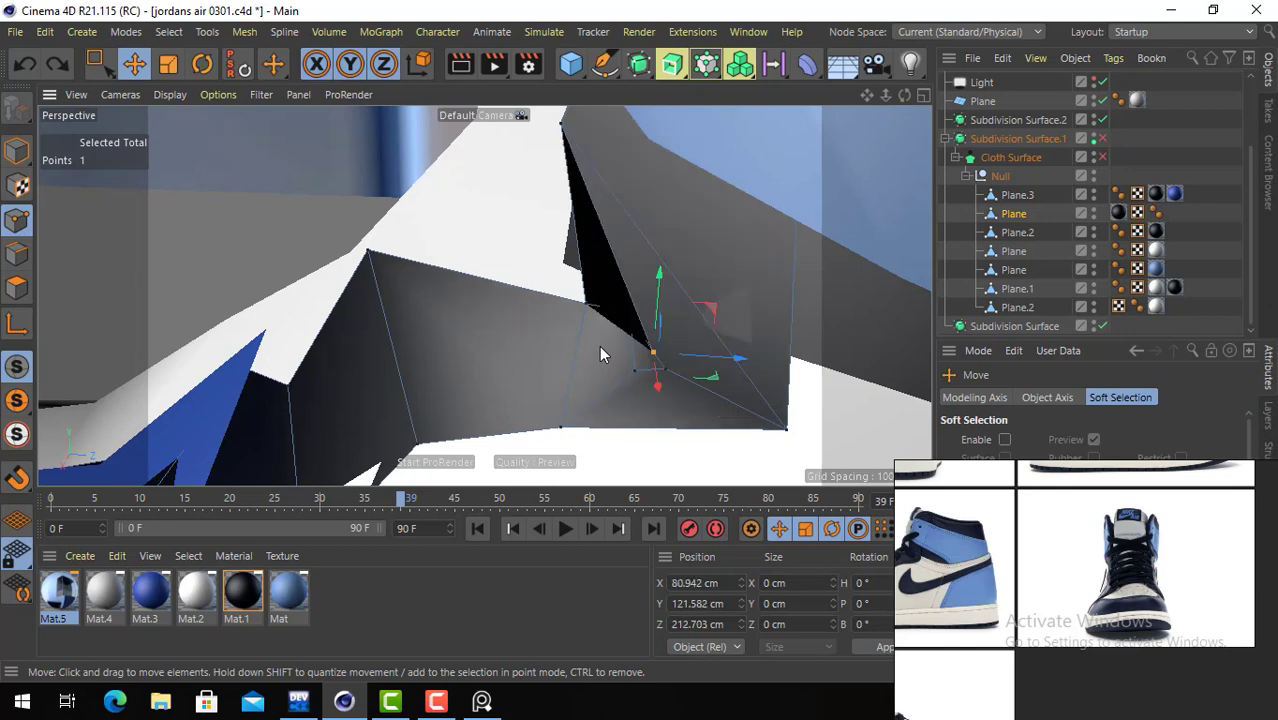
- Move the inset polygon's lower rear point outward to about X 80.2 cm
left_click_drag(641, 326, 811, 342)
left_click_drag(771, 410, 694, 437, "alt")
left_click(665, 347)
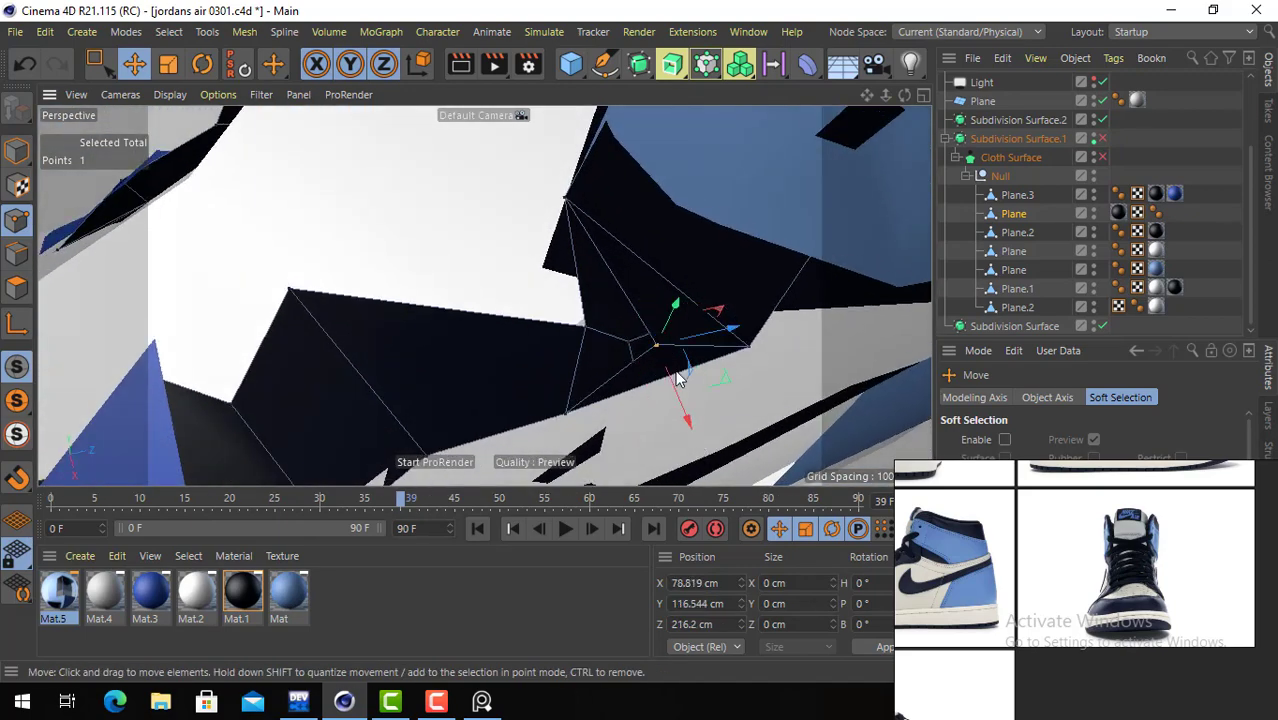
left_click_drag(682, 371, 686, 403)
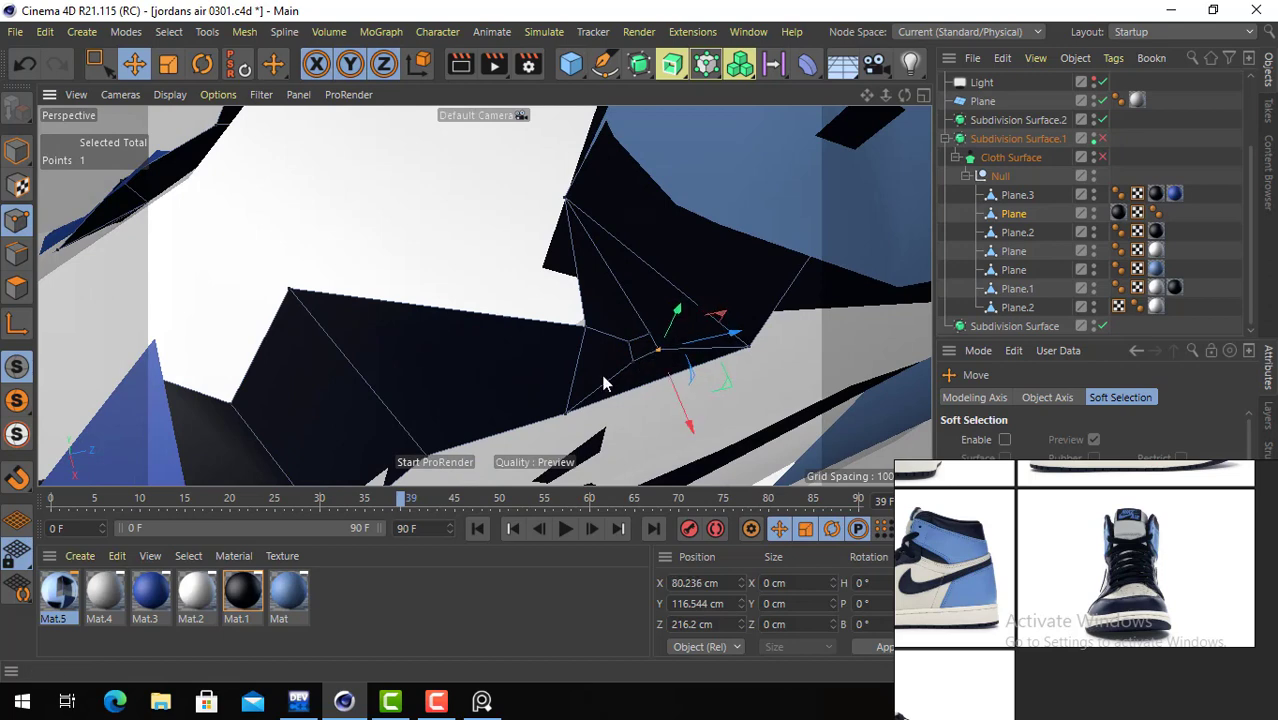
- Delete the small inset polygon to open a lace hole in the corner of the black panel
left_click(16, 287)
left_click(632, 350)
left_click(635, 354)
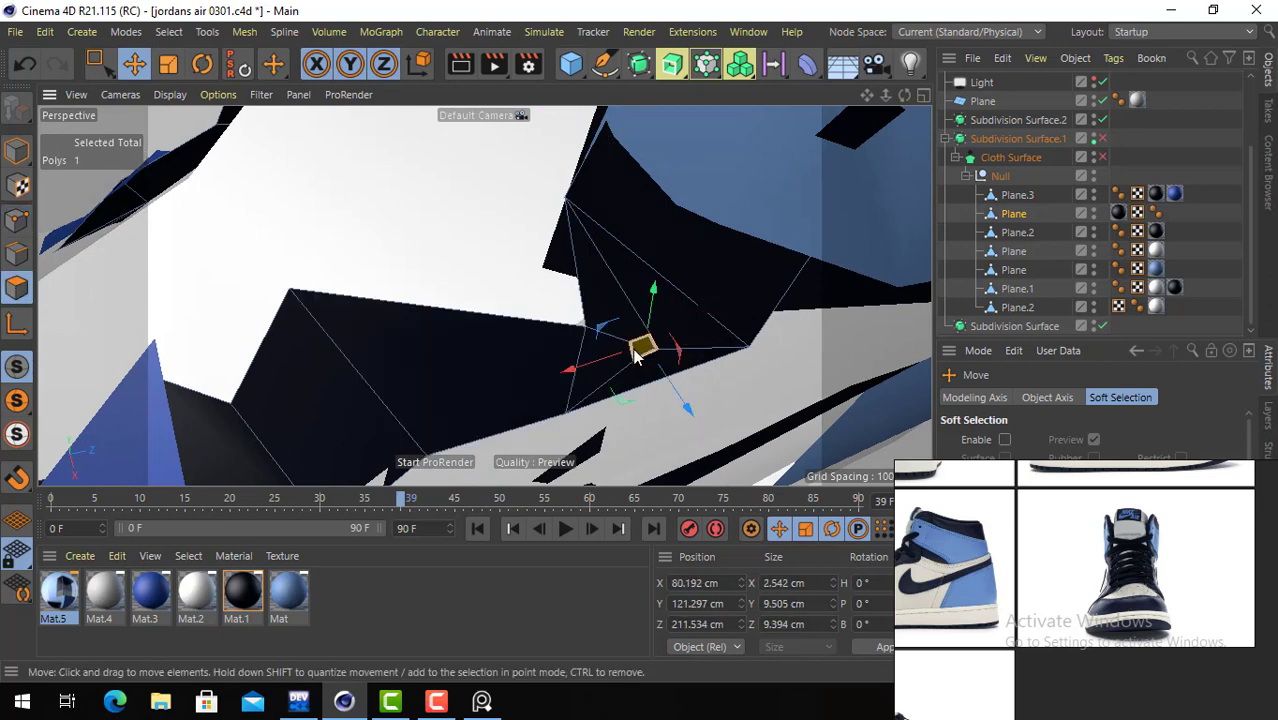
key("Delete")
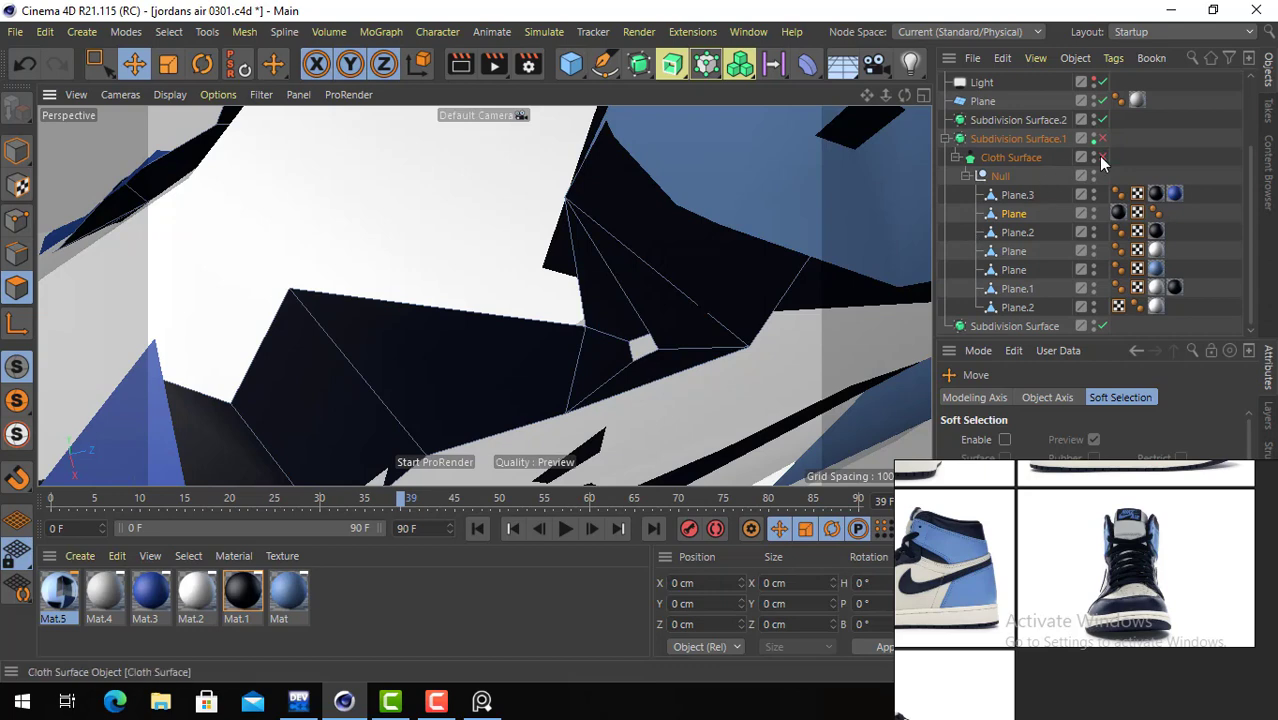
- Turn the Cloth Surface and Subdivision Surface.1 back on and switch to edge editing near the new lace hole
left_click(1103, 158)
left_click(1102, 139)
scroll(647, 213, "up", 5)
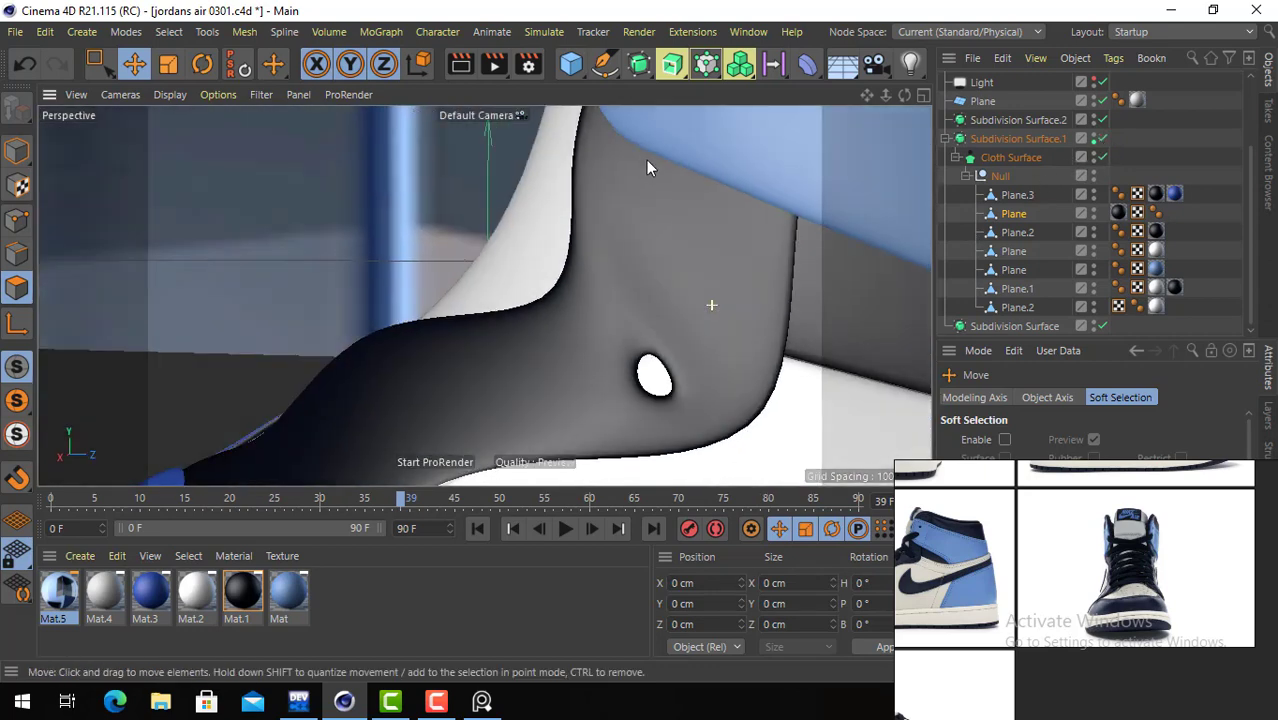
left_click(17, 255)
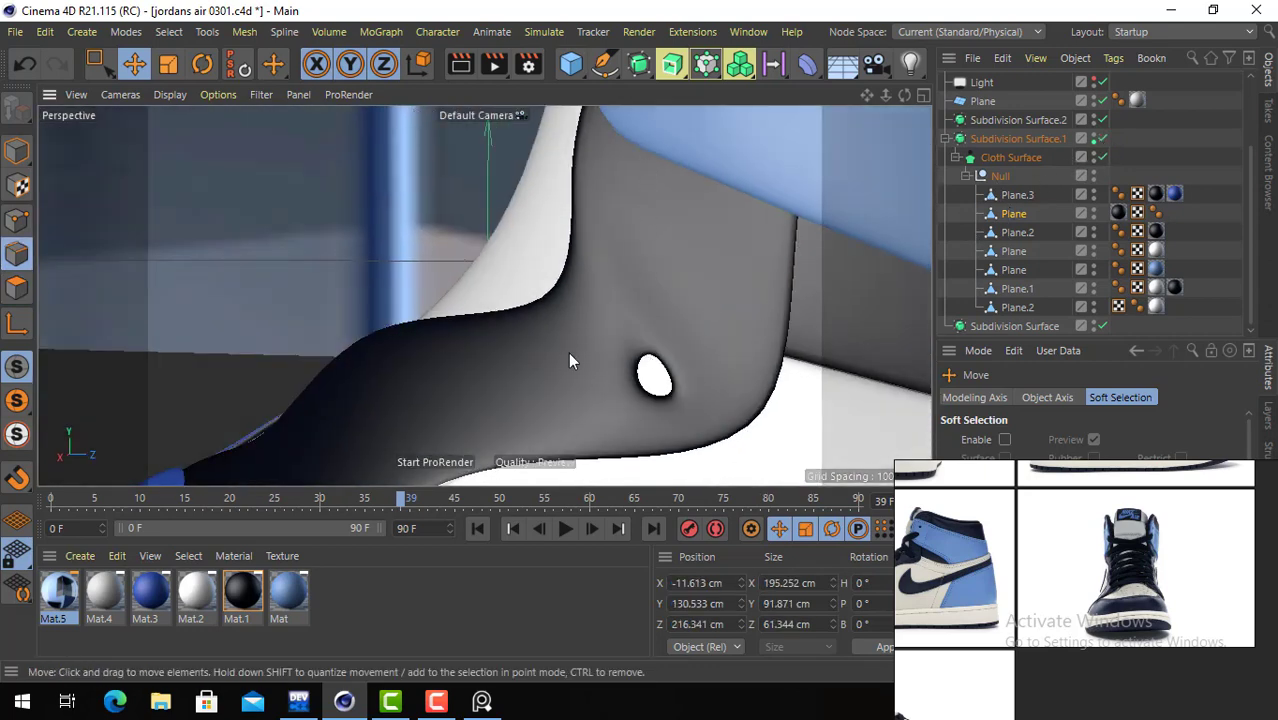
- Try moving the edge on the upper rim of the corner lace hole by about 3 cm, and undo it
left_click(655, 367)
left_click(651, 368)
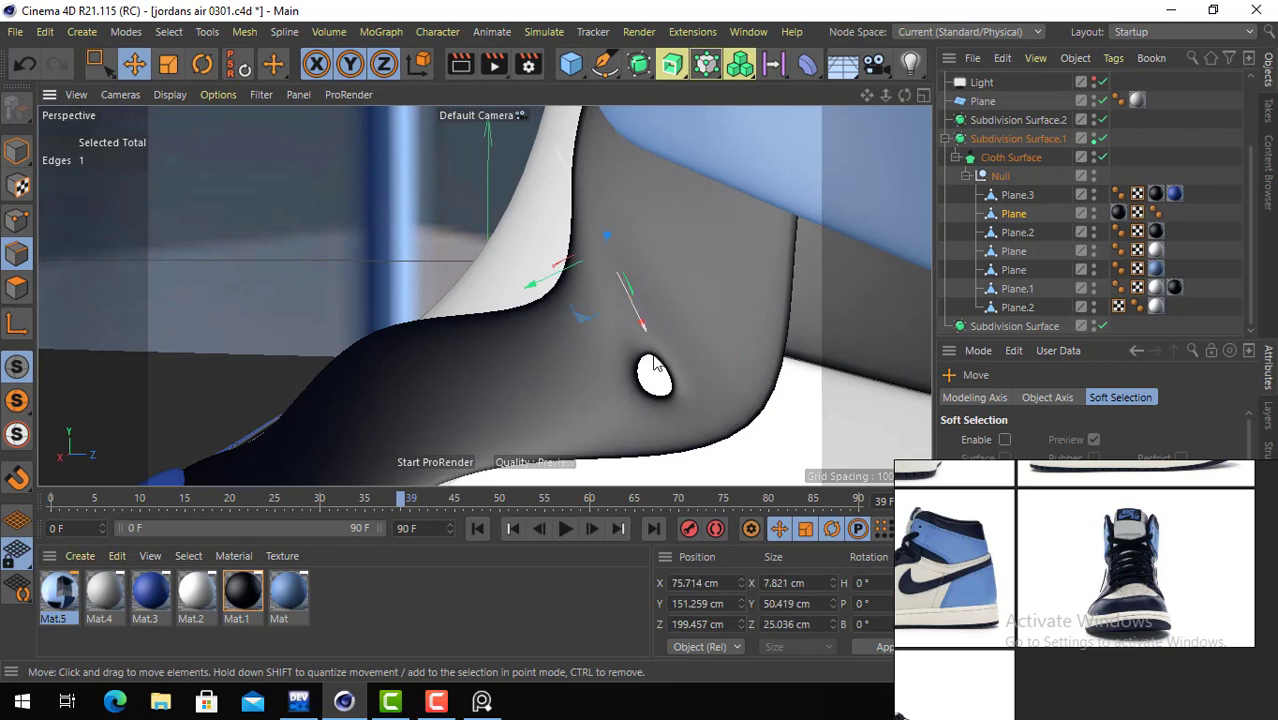
left_click(651, 367)
left_click(641, 360)
left_click_drag(675, 342, 704, 344)
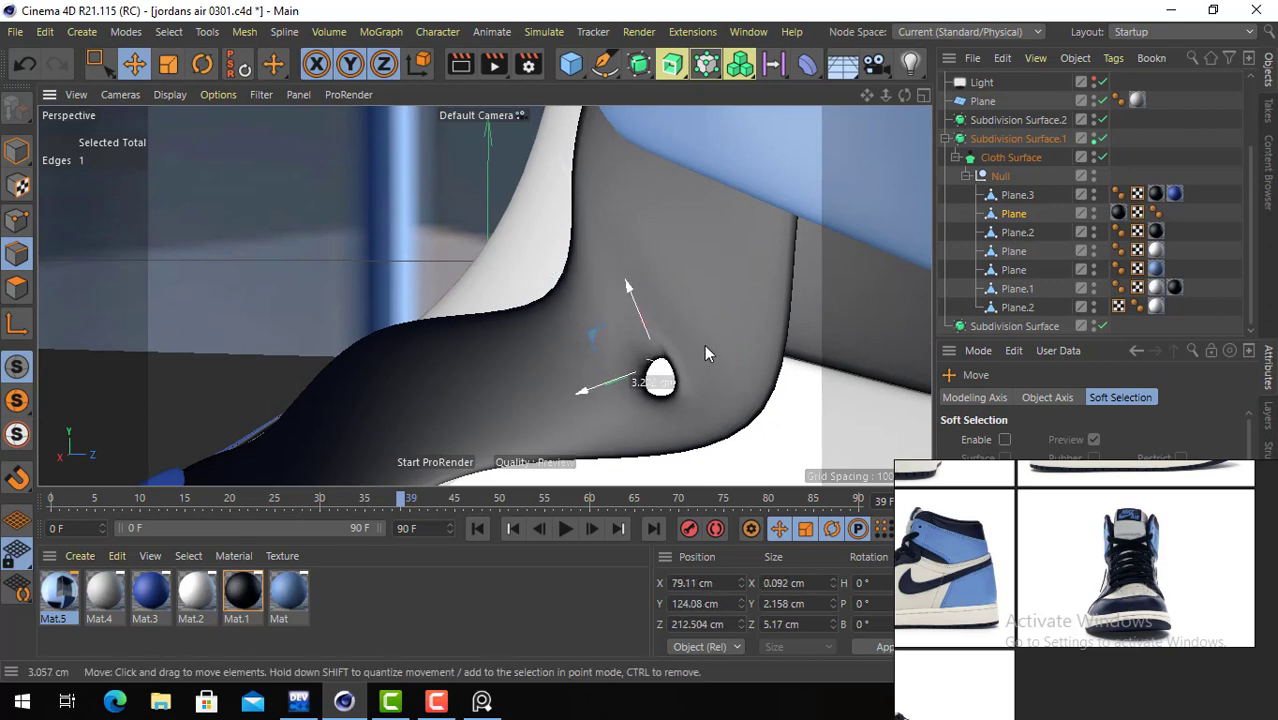
key("ctrl+z")
- In point editing, reposition the corner lace hole's upper rim point to about X 79.6, Y 126, Z 215.1 cm
left_click(16, 220)
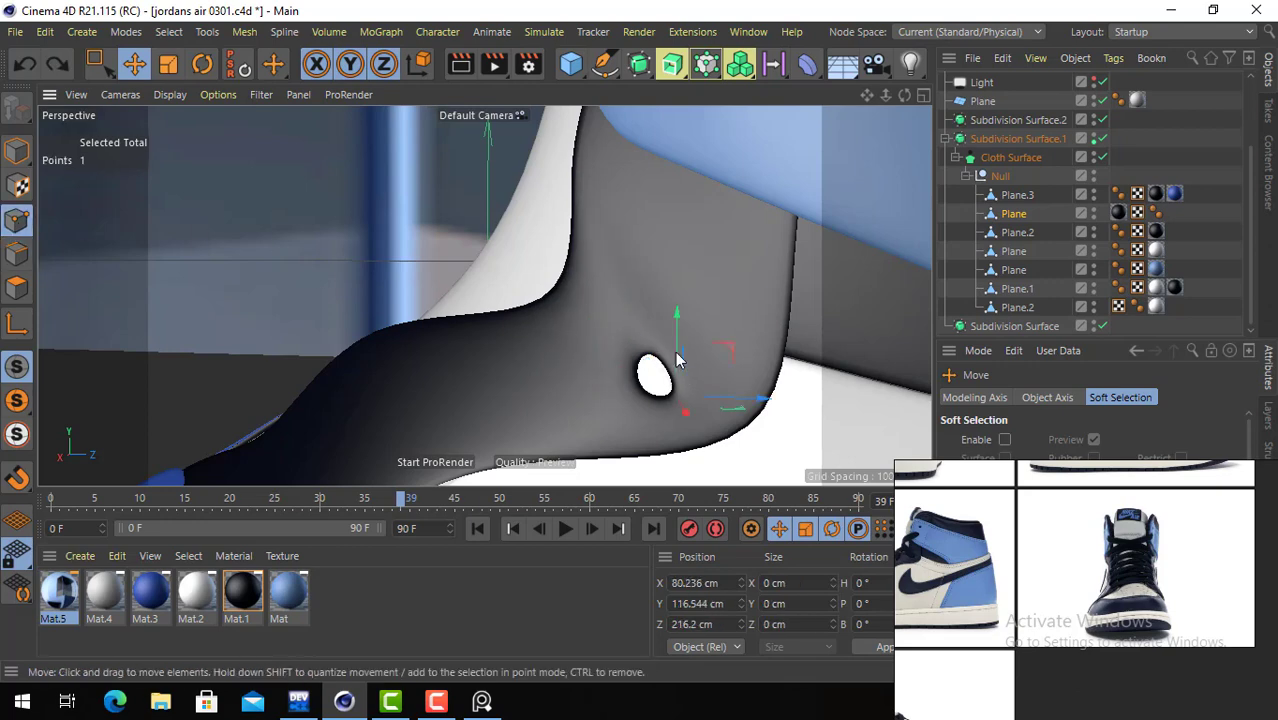
key("0")
left_click_drag(698, 324, 626, 400)
key("e")
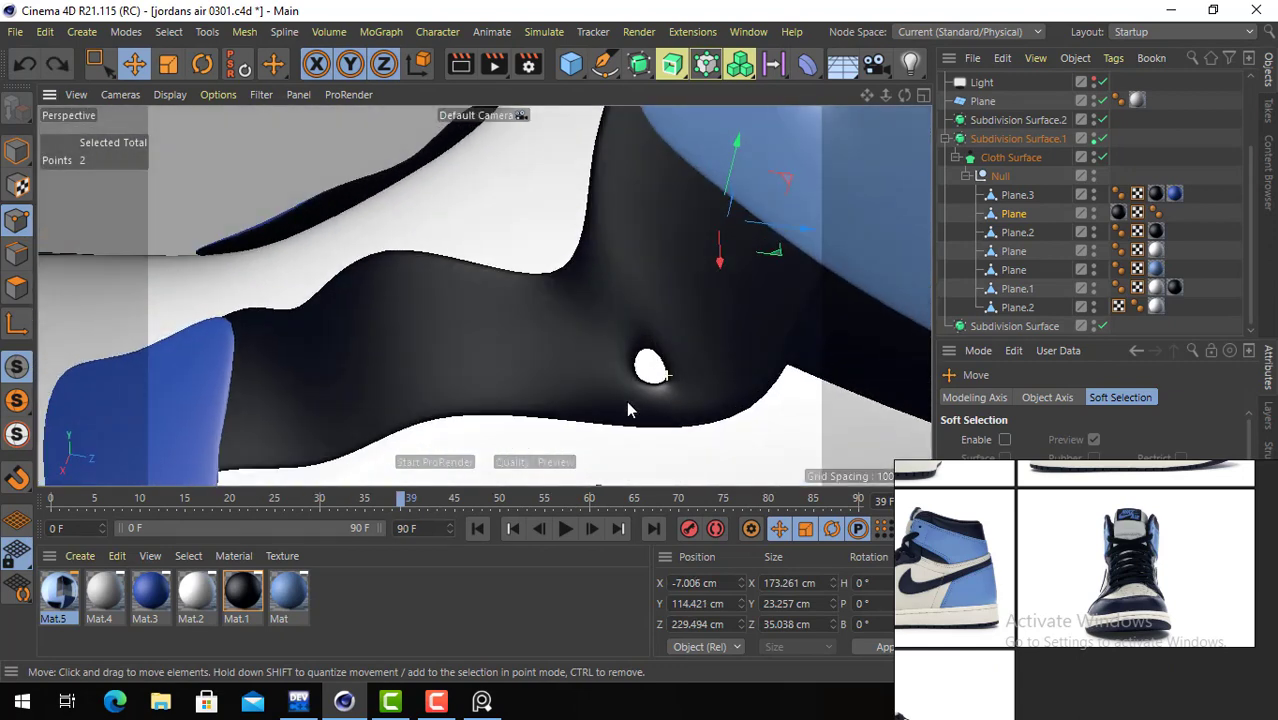
left_click(100, 64)
left_click_drag(690, 328, 568, 348)
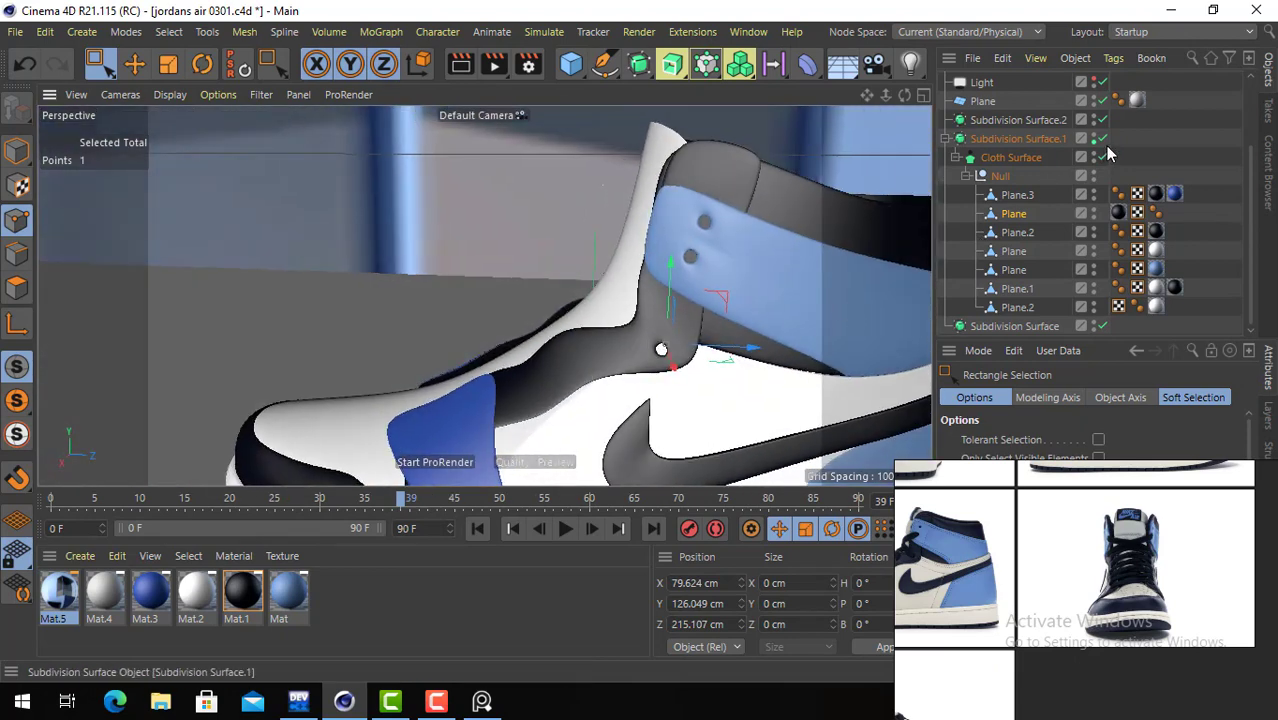
- Turn off Subdivision Surface.1 and the Cloth Surface, and switch to polygon editing in the Right view
left_click_drag(1107, 141, 1109, 157)
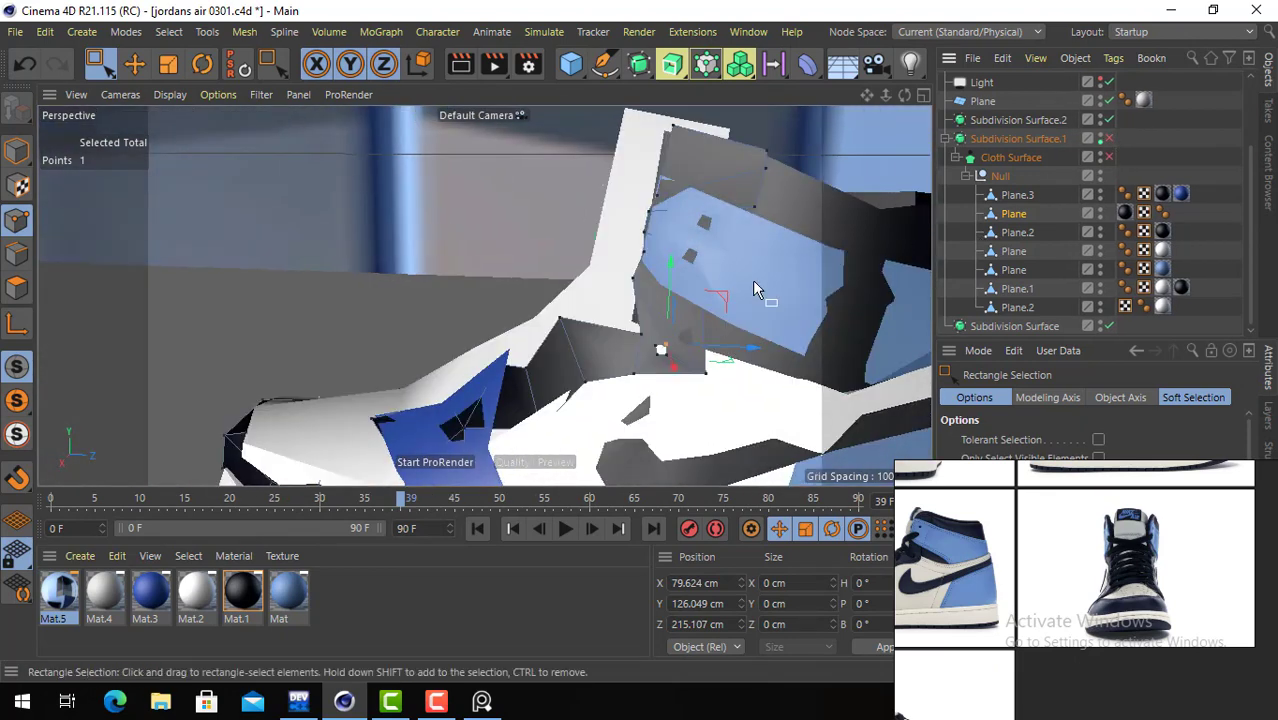
left_click(923, 95)
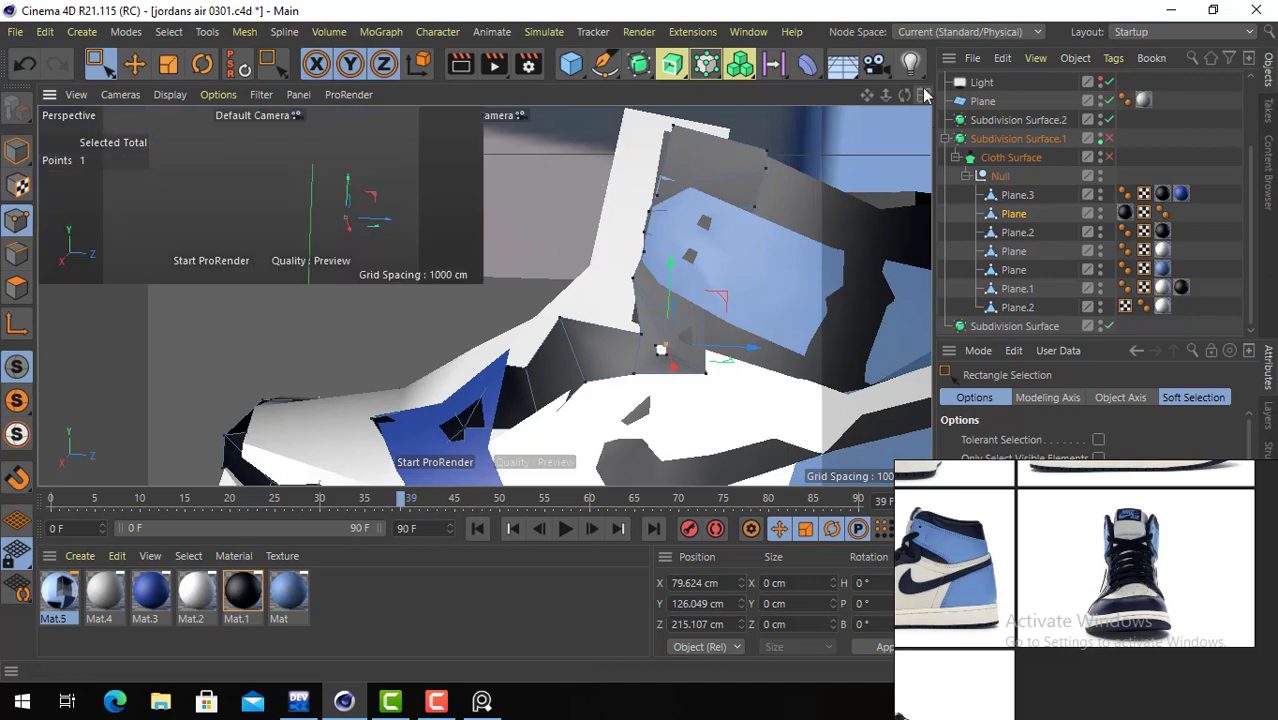
middle_click(478, 300)
middle_click_drag(477, 296, 591, 196, "alt")
key("e")
left_click(16, 287)
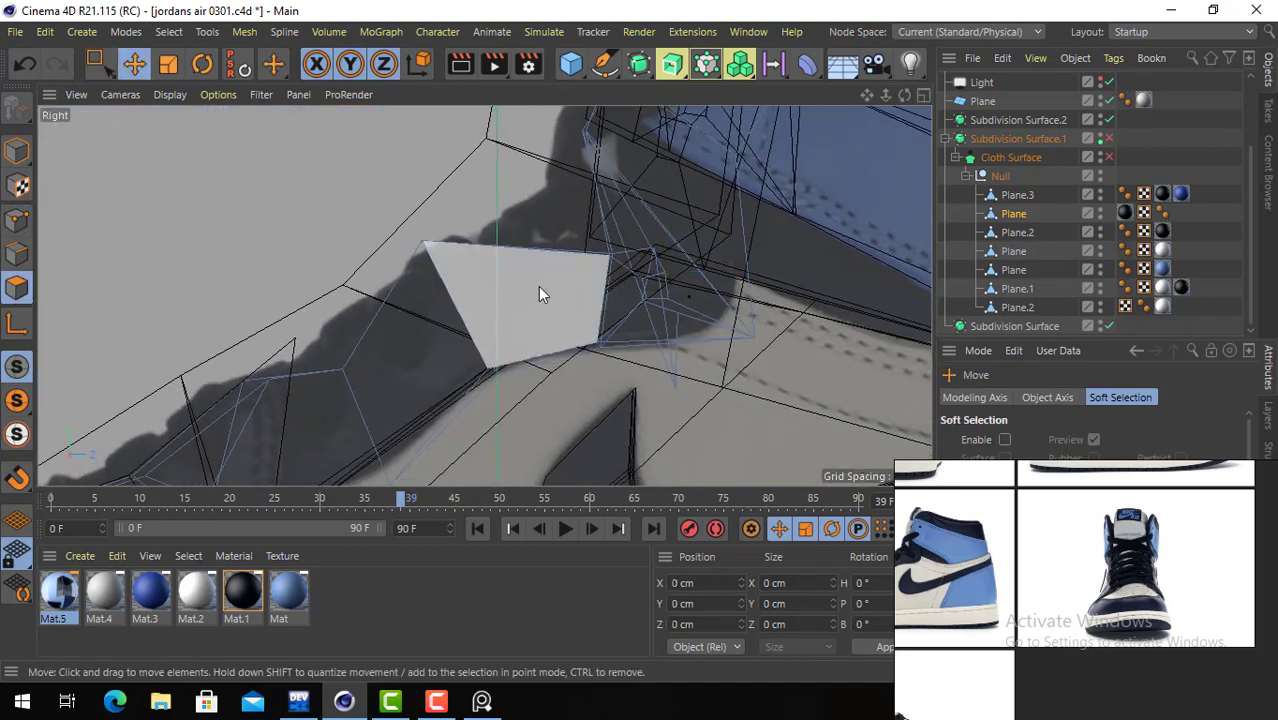
- Inset the black panel polygon just in front of the corner lace hole with Bevel to about 9.3 × 7.7 × 18.4 cm
left_click(539, 284)
scroll(432, 210, "up", 1)
right_click(432, 210)
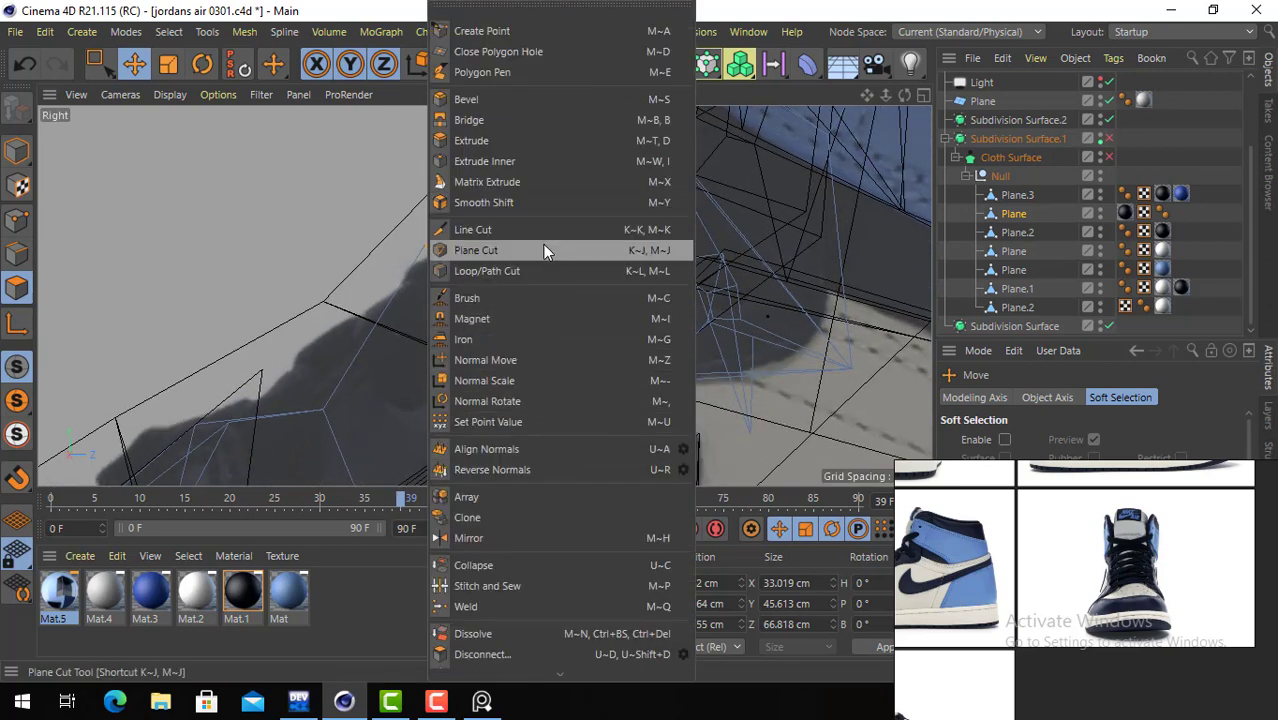
left_click(520, 101)
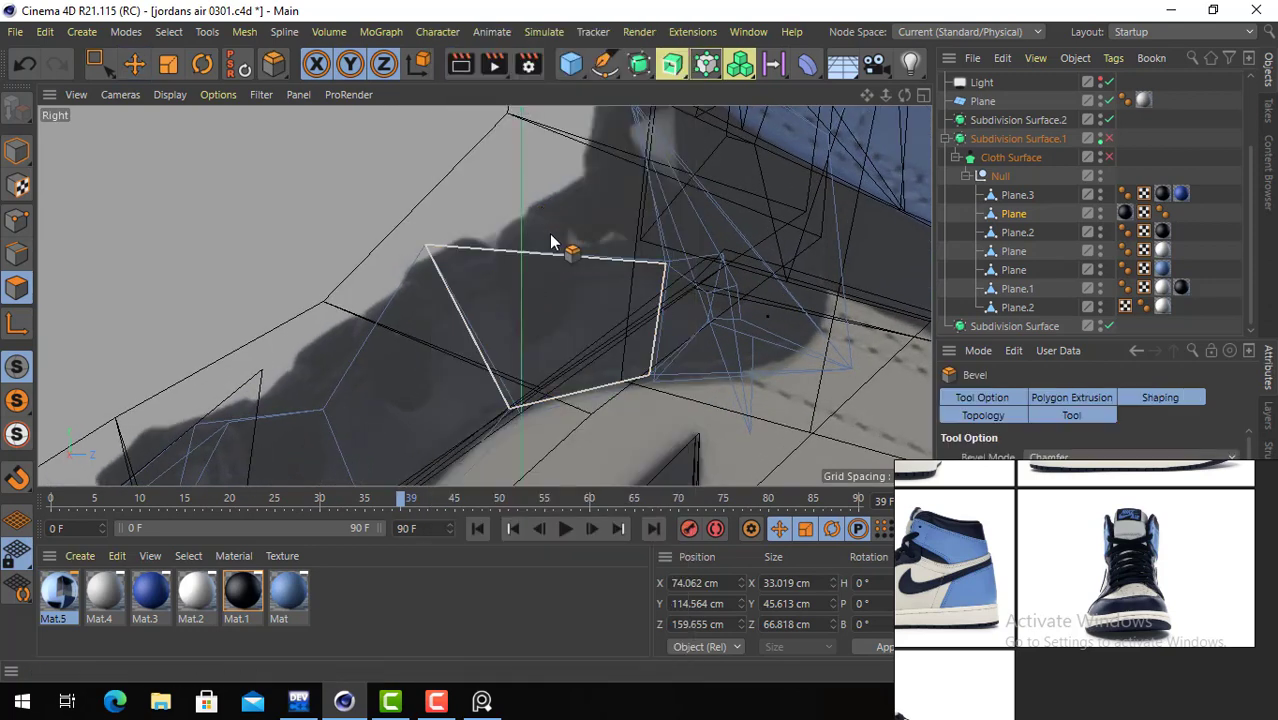
left_click_drag(551, 237, 532, 314)
left_click(135, 66)
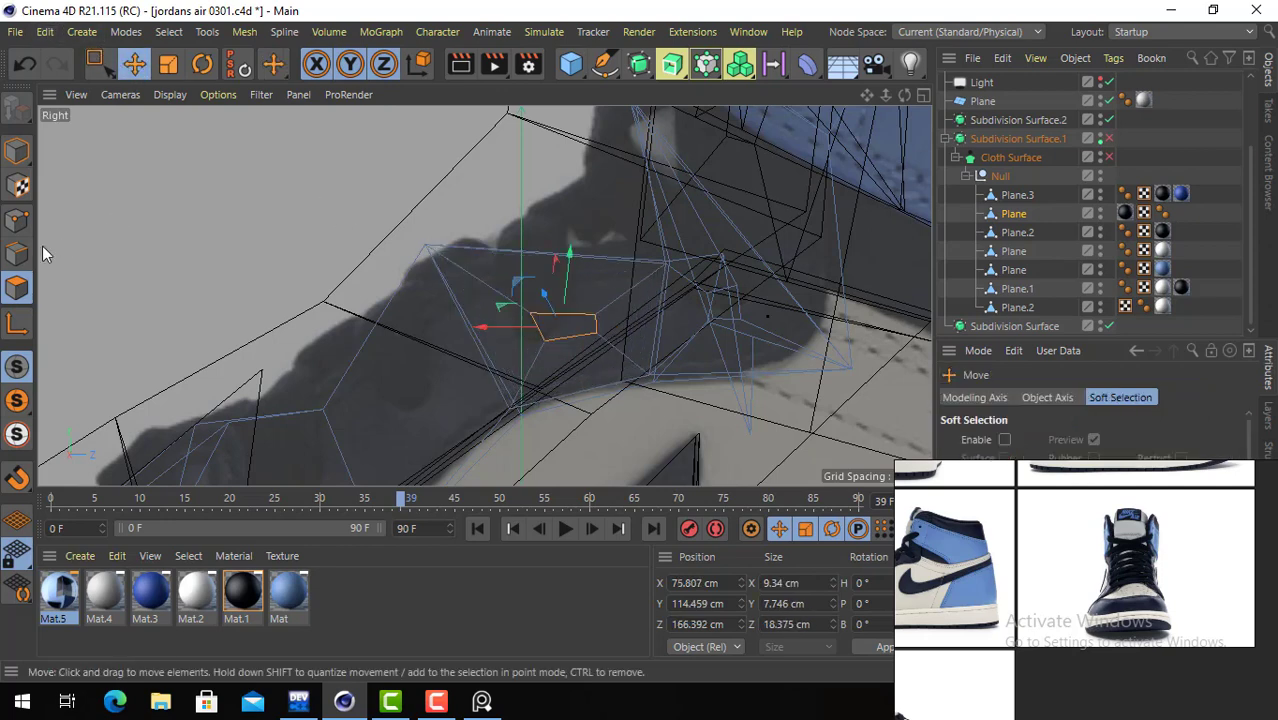
- Slide the new inset polygon's points along their edges to form a compact four-sided hole outline closer to the toe
left_click(17, 253)
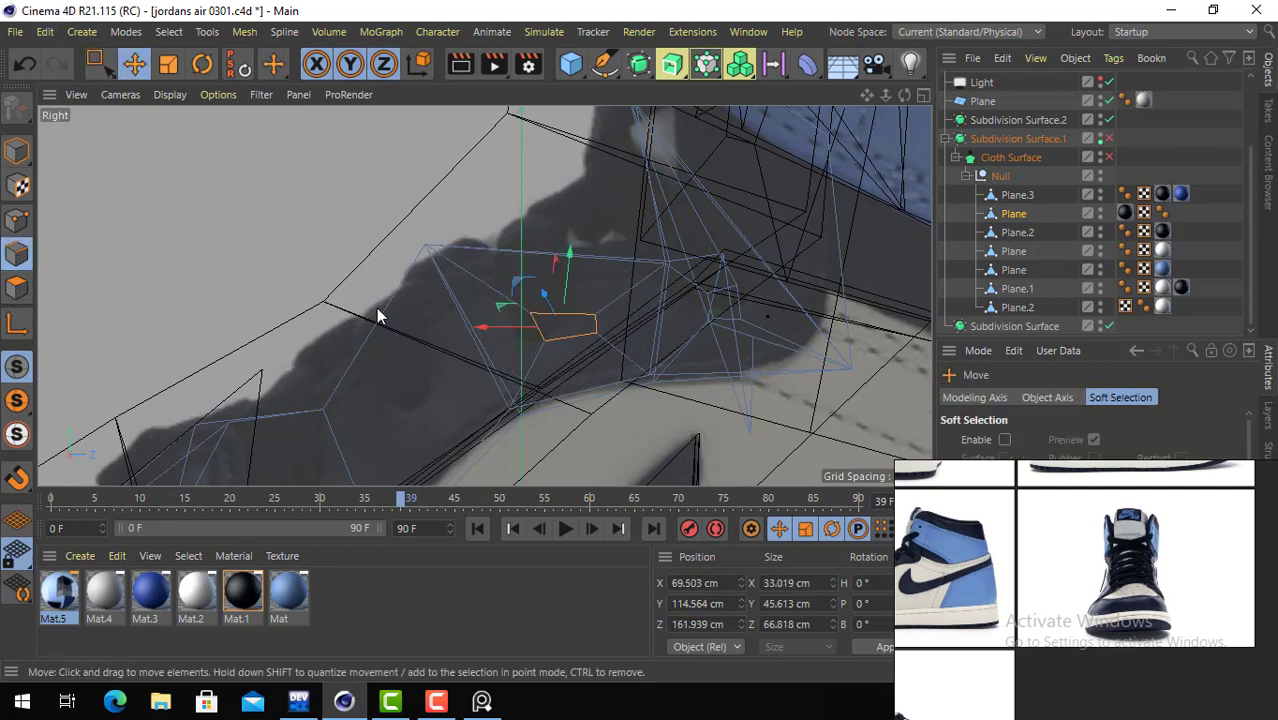
left_click(588, 328)
right_click(312, 240)
left_click(38, 283)
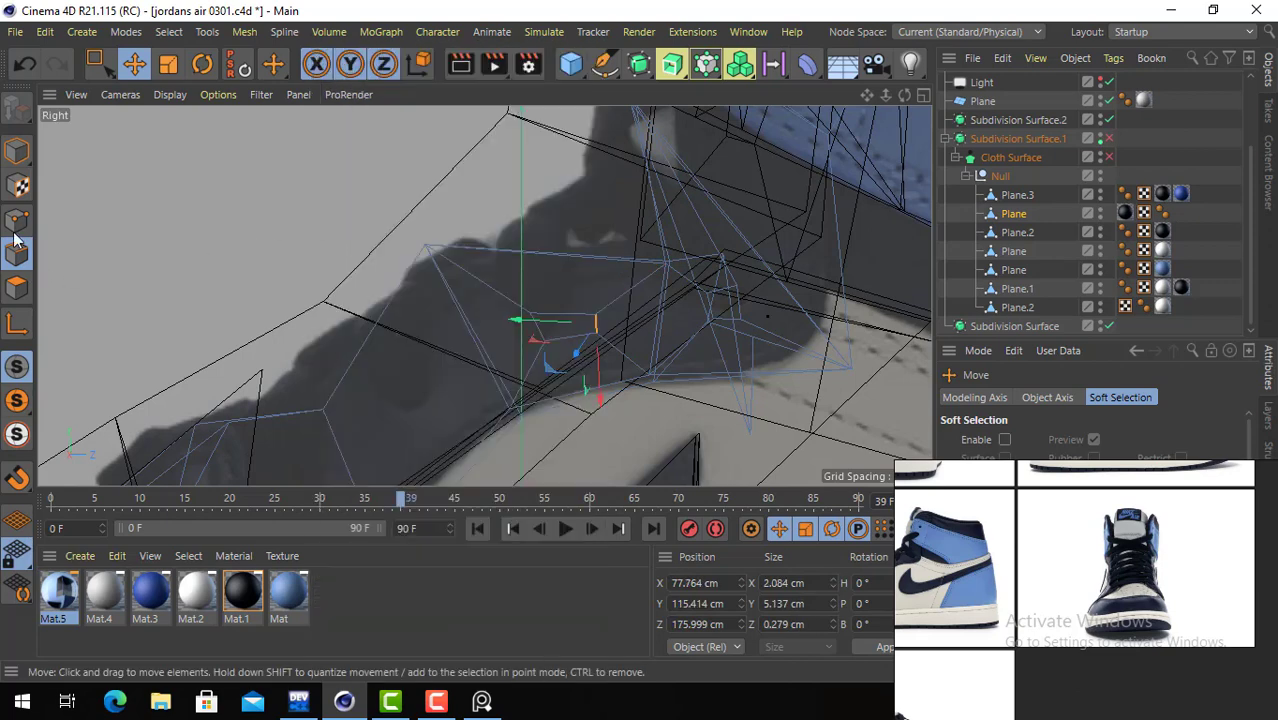
left_click(17, 220)
right_click(215, 223)
left_click(307, 383)
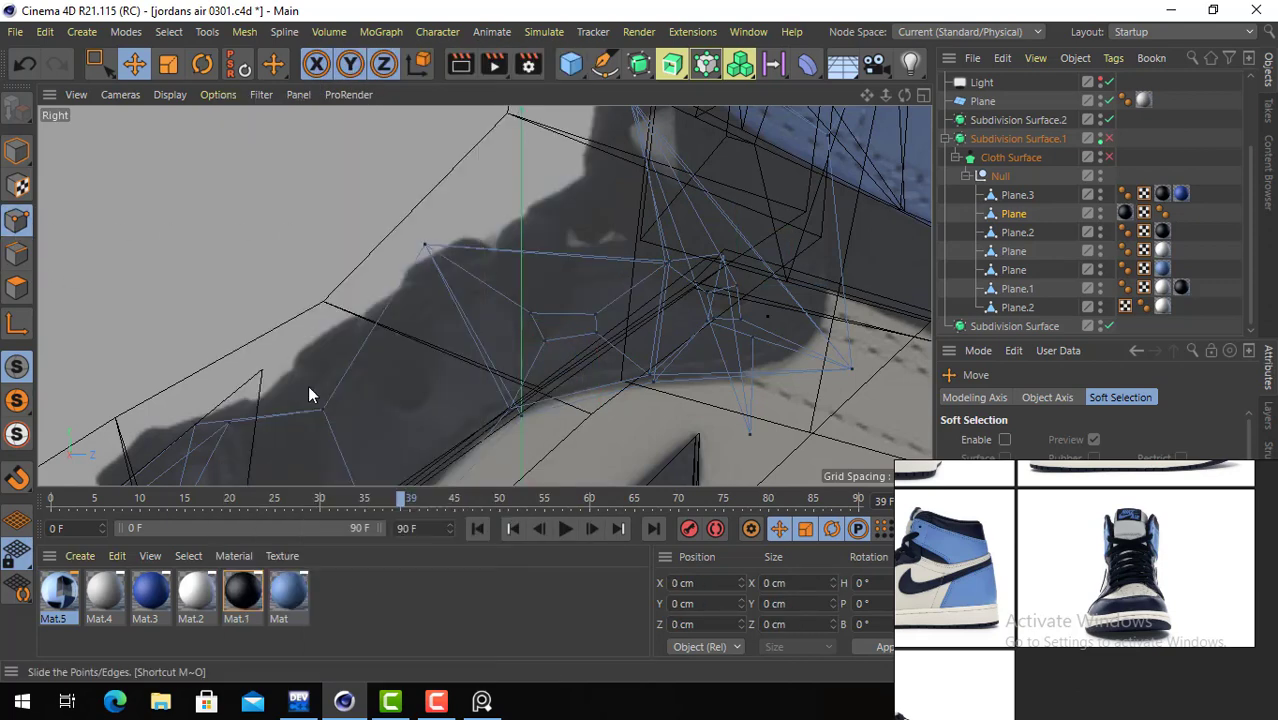
left_click_drag(541, 337, 565, 314)
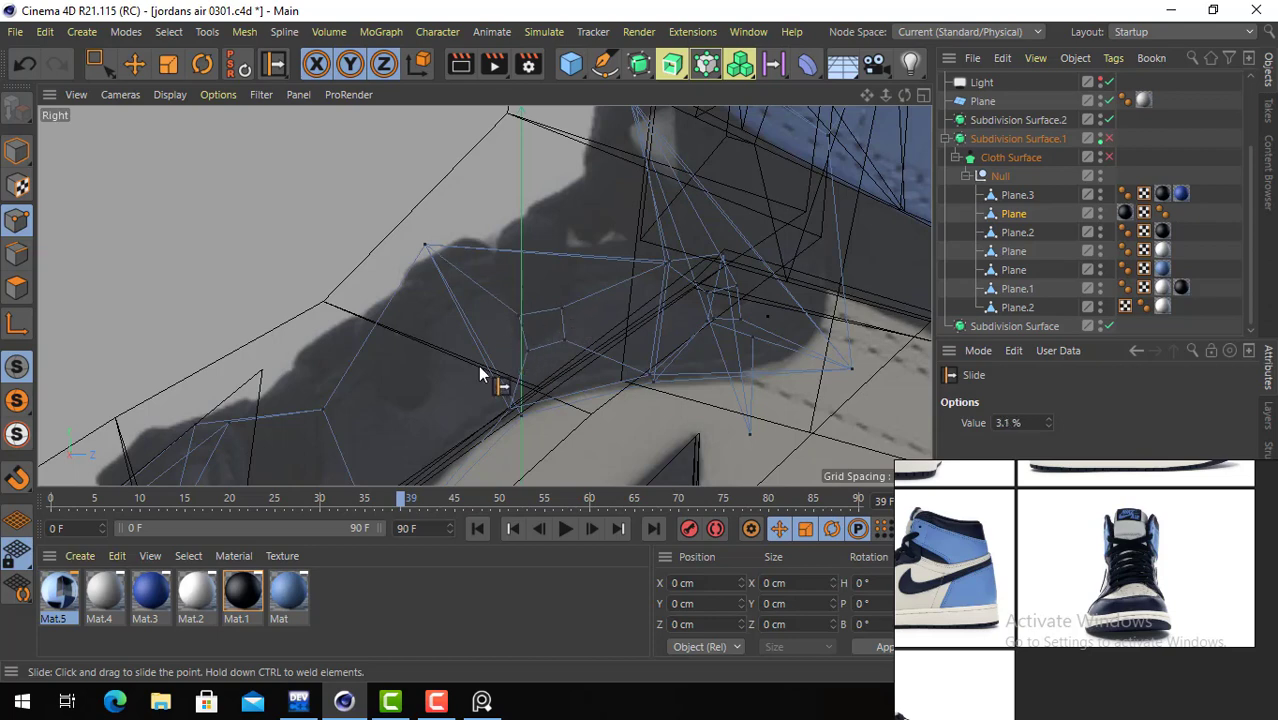
- Inset the next black panel polygon toward the toe with Bevel to about 7.3 × 12.8 × 7.3 cm
middle_click_drag(473, 357, 570, 292, "alt")
left_click(136, 66)
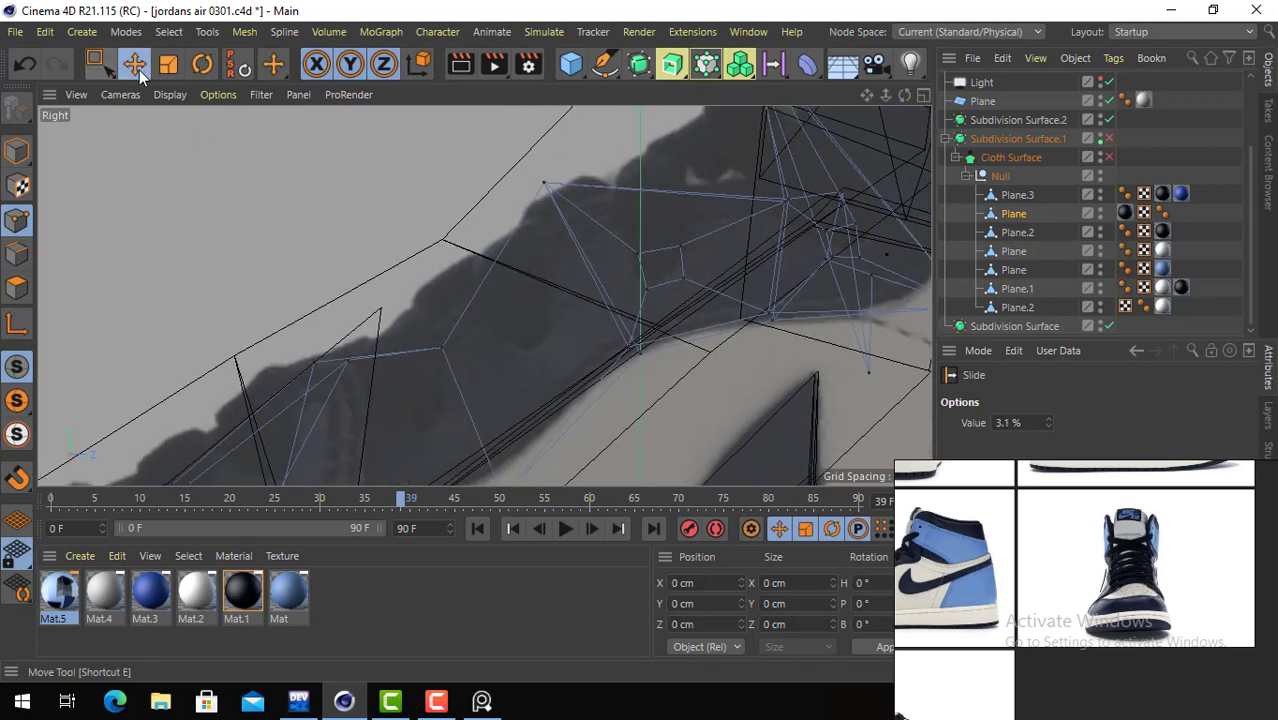
left_click(20, 287)
left_click(522, 297)
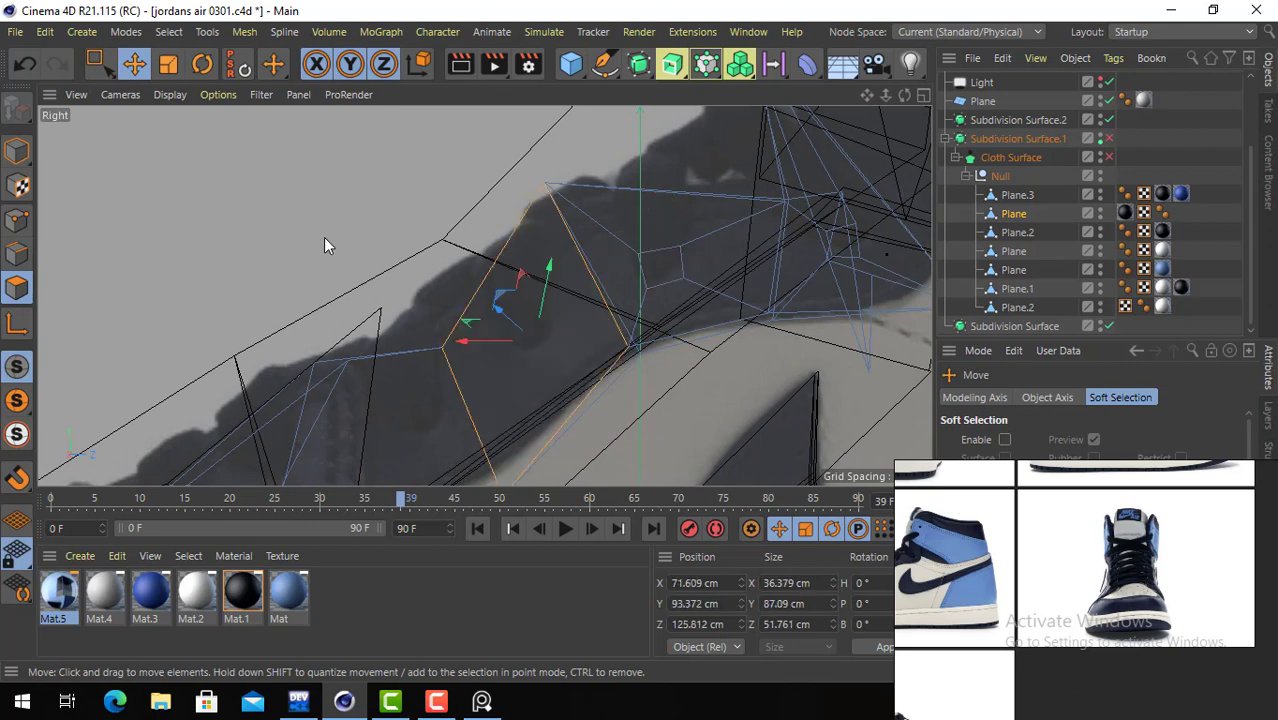
right_click(336, 226)
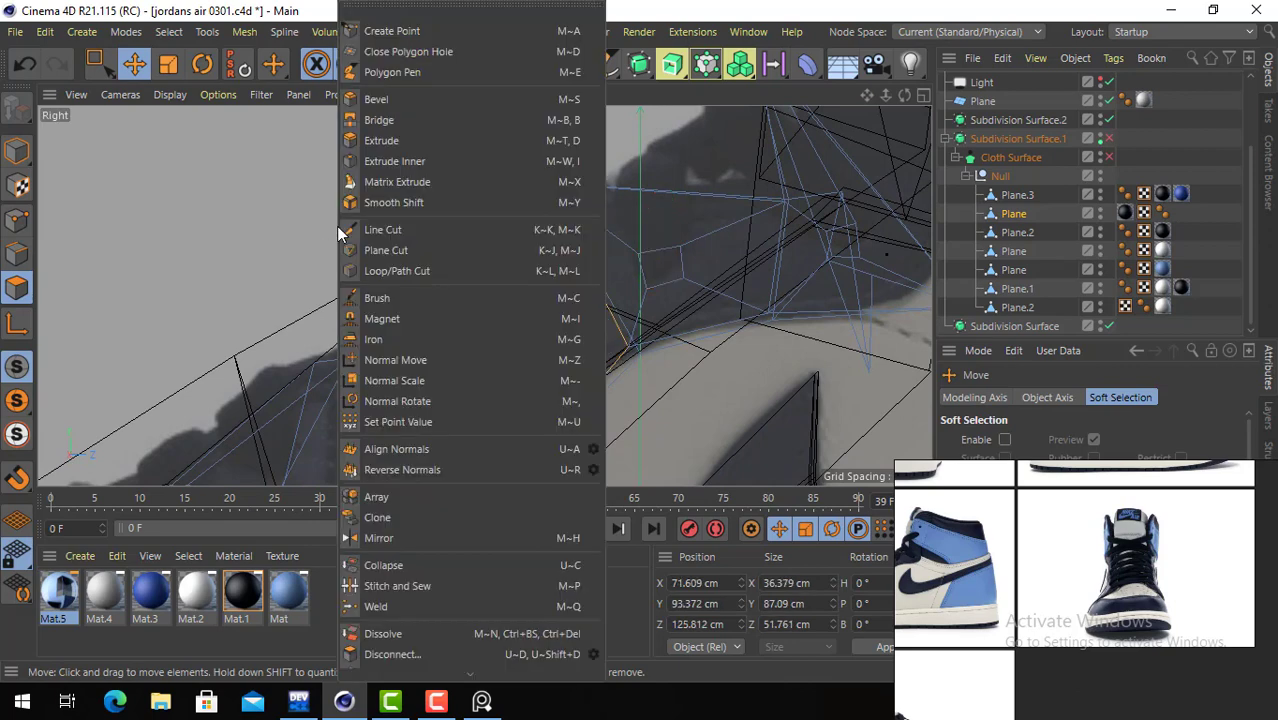
left_click(424, 106)
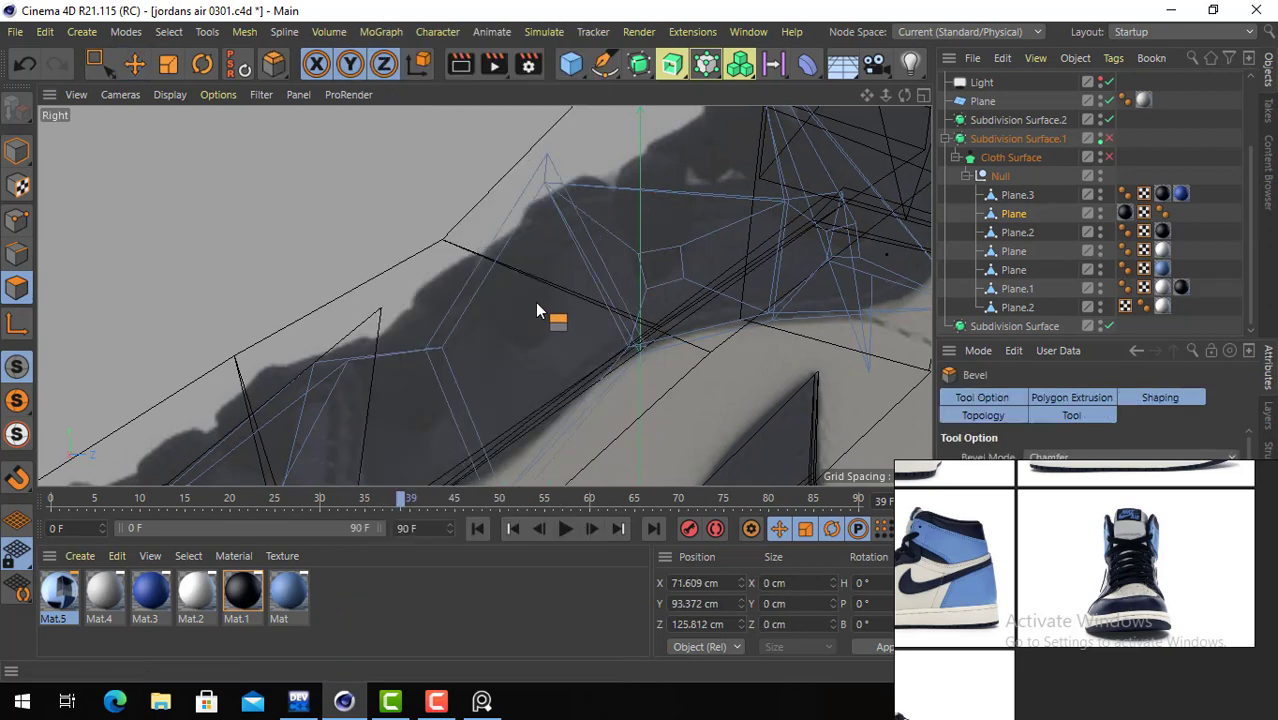
left_click(534, 228)
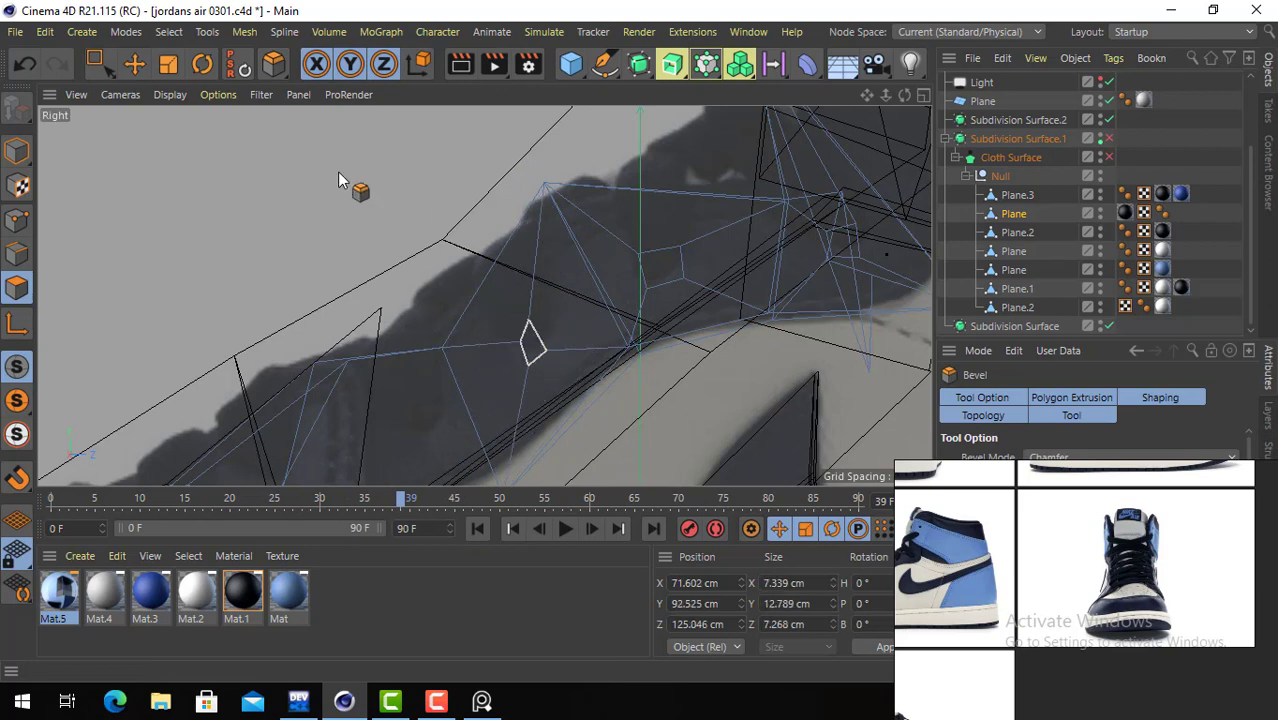
- Move the diamond-shaped inset polygon slightly upward and shift its front point toward the toe to about Z 118.3 cm
left_click(134, 65)
mouse_move(541, 351)
left_mouse_down()
mouse_move(557, 328)
mouse_move(537, 332)
left_mouse_up()
left_click(17, 253)
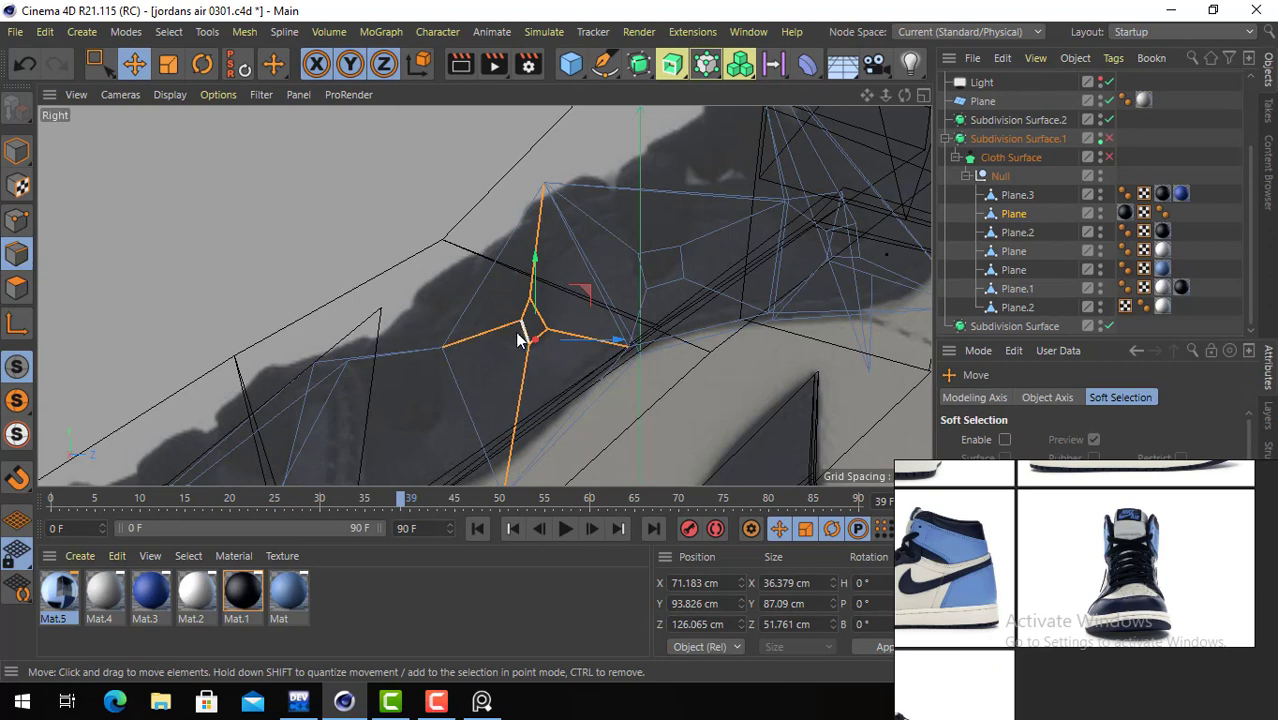
left_click(523, 332)
left_click(17, 220)
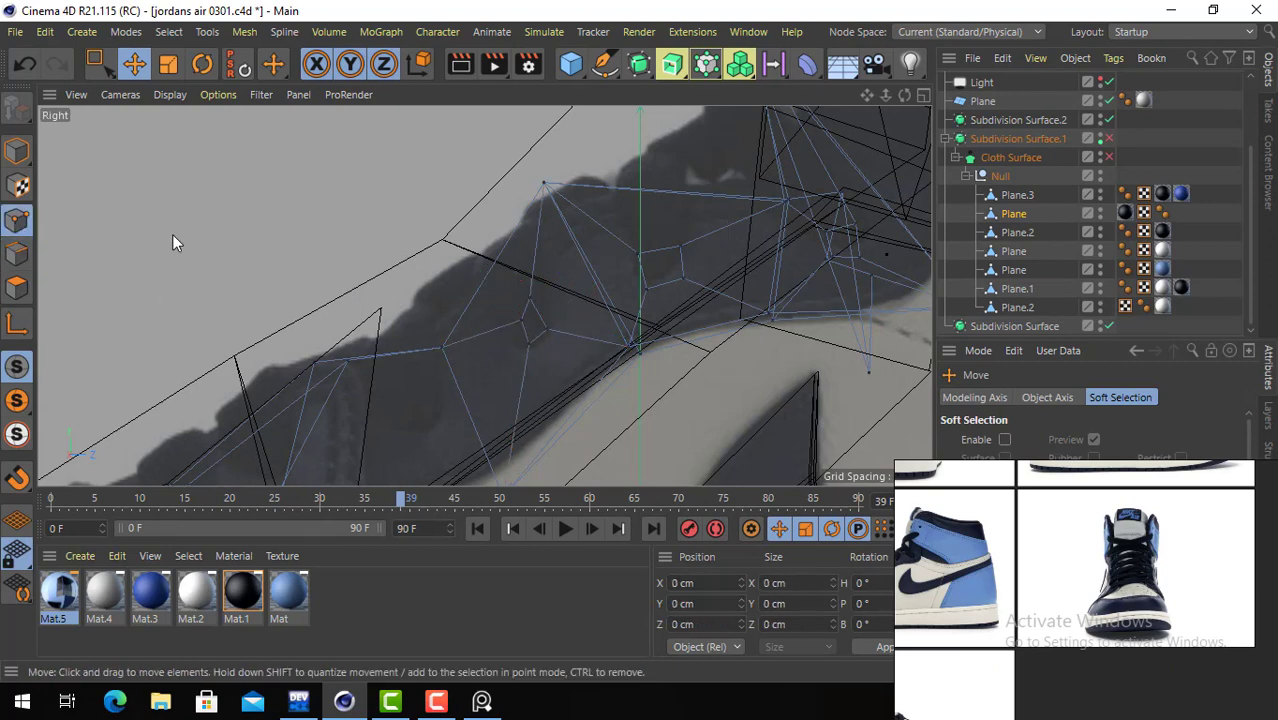
left_click(523, 320)
left_click_drag(403, 288, 387, 288)
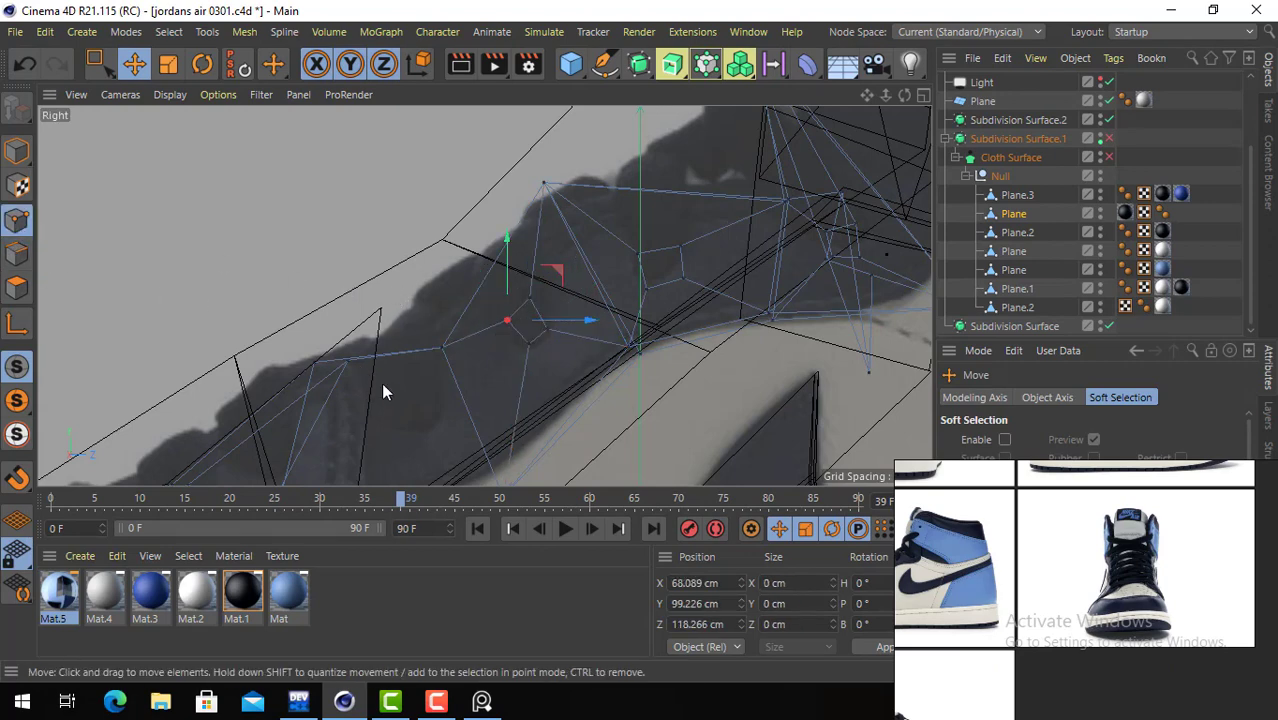
- Select the next large black panel polygon toward the toe for another lace hole
middle_click_drag(383, 386, 471, 335, "alt")
left_click(17, 287)
left_click(430, 370)
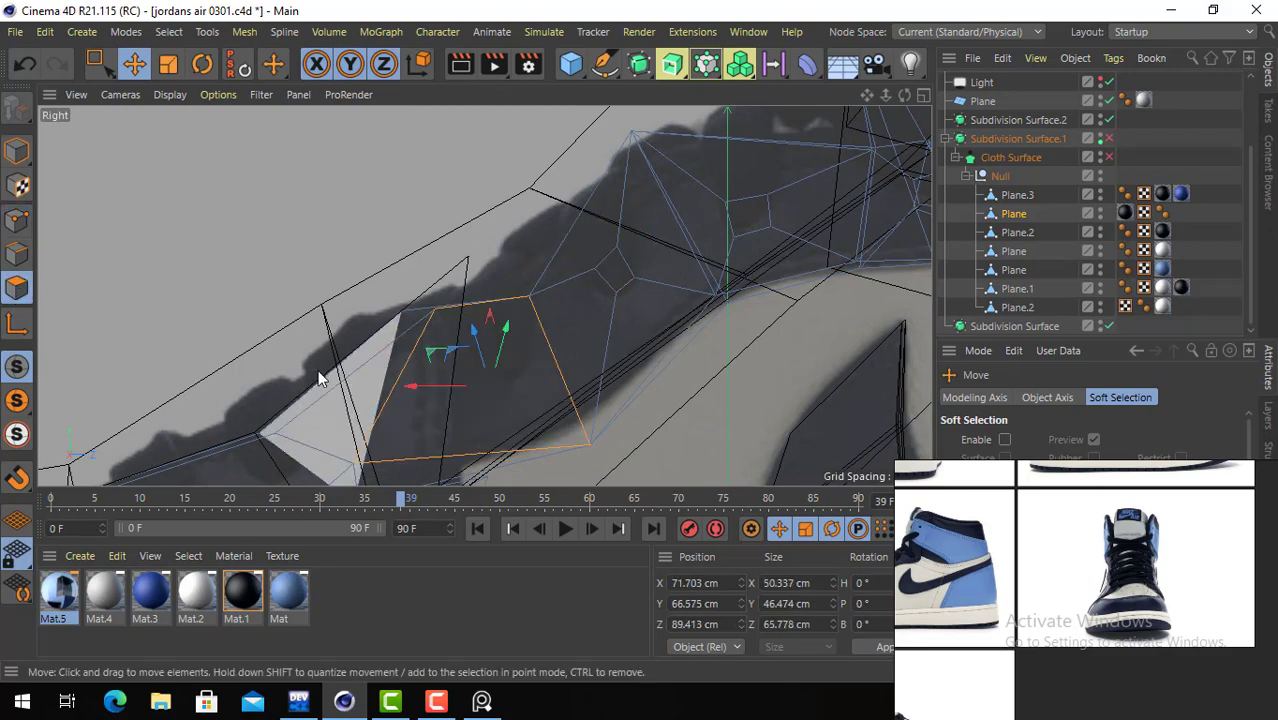
scroll(240, 318, "down", 4)
middle_click_drag(226, 321, 291, 276, "alt")
scroll(425, 318, "up", 5)
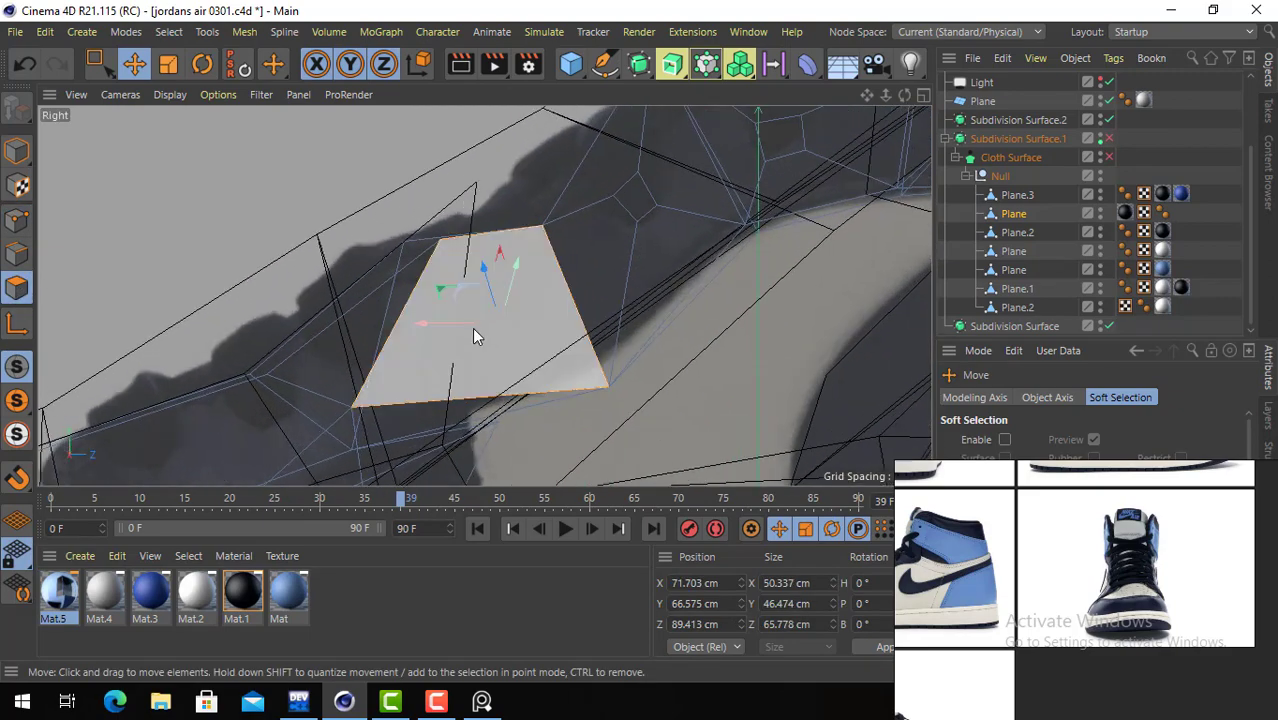
- Try scaling the selected black panel polygon, and undo it
left_click(172, 66)
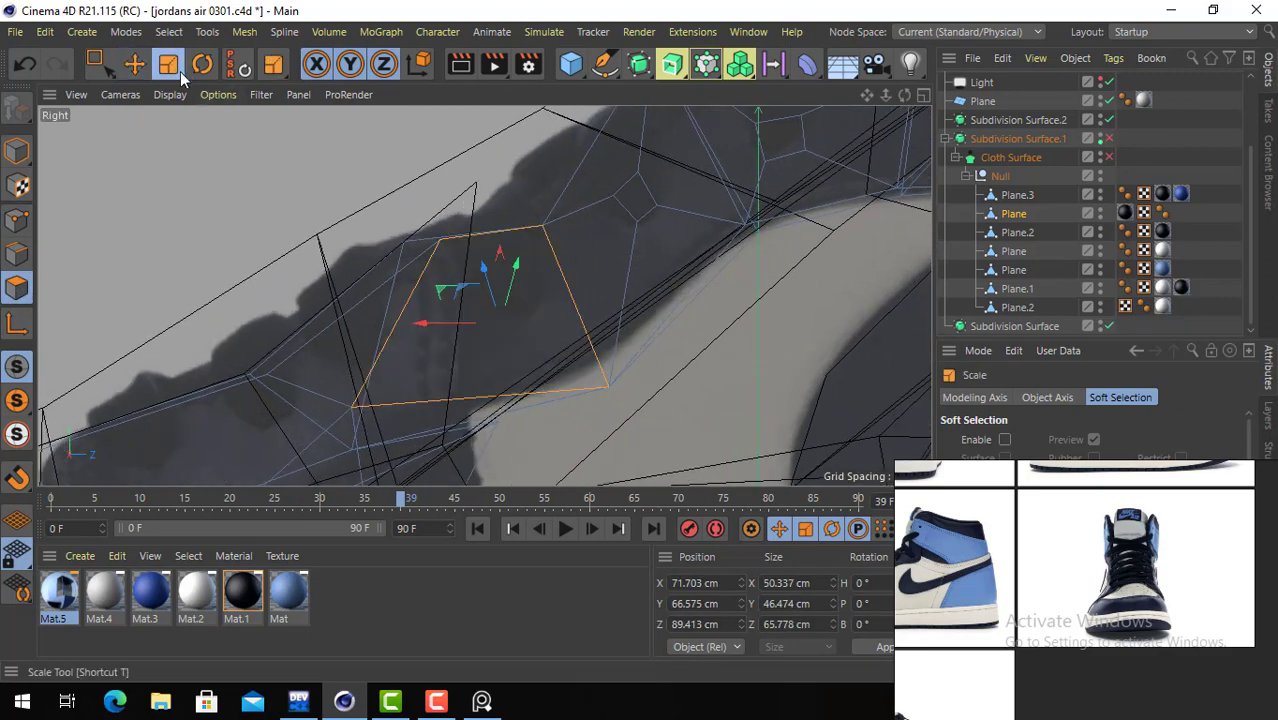
left_click_drag(316, 214, 68, 492)
left_click_drag(212, 134, 229, 155)
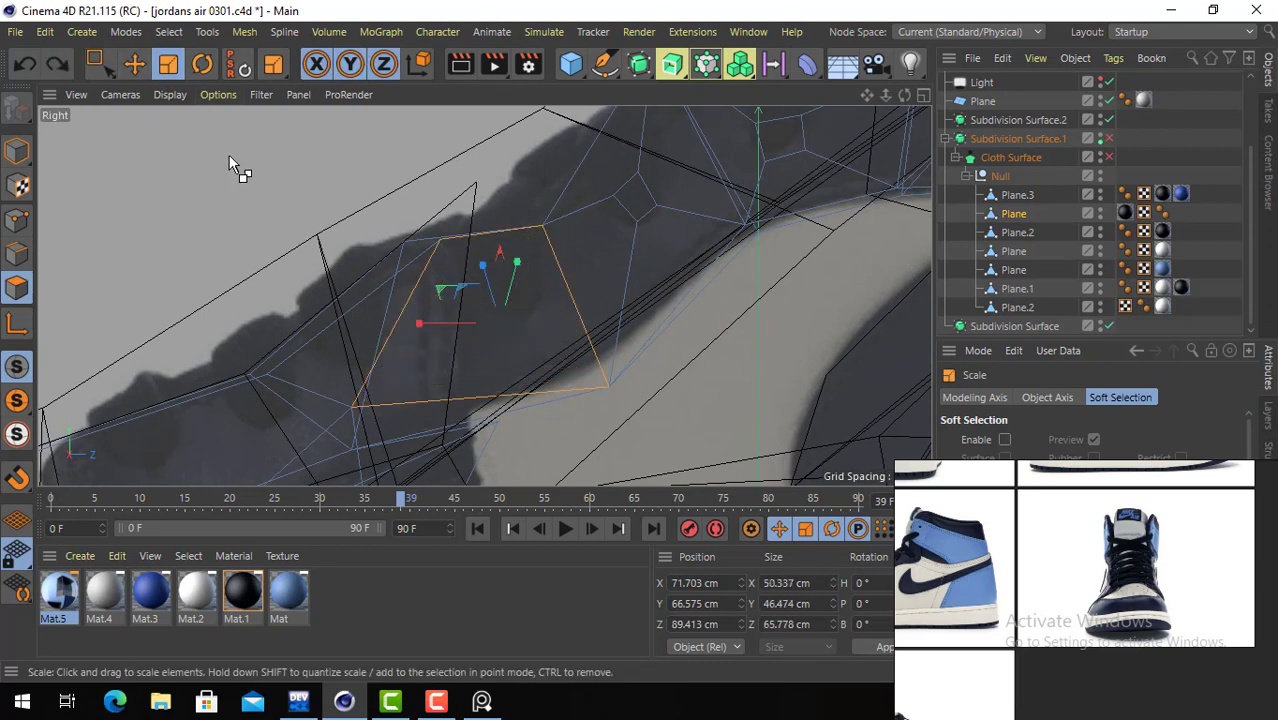
- Try insetting the selected polygon to about 13.1 × 12.1 × 17.1 cm and raising it to about Y 76.4 cm, and undo both
right_click(261, 217)
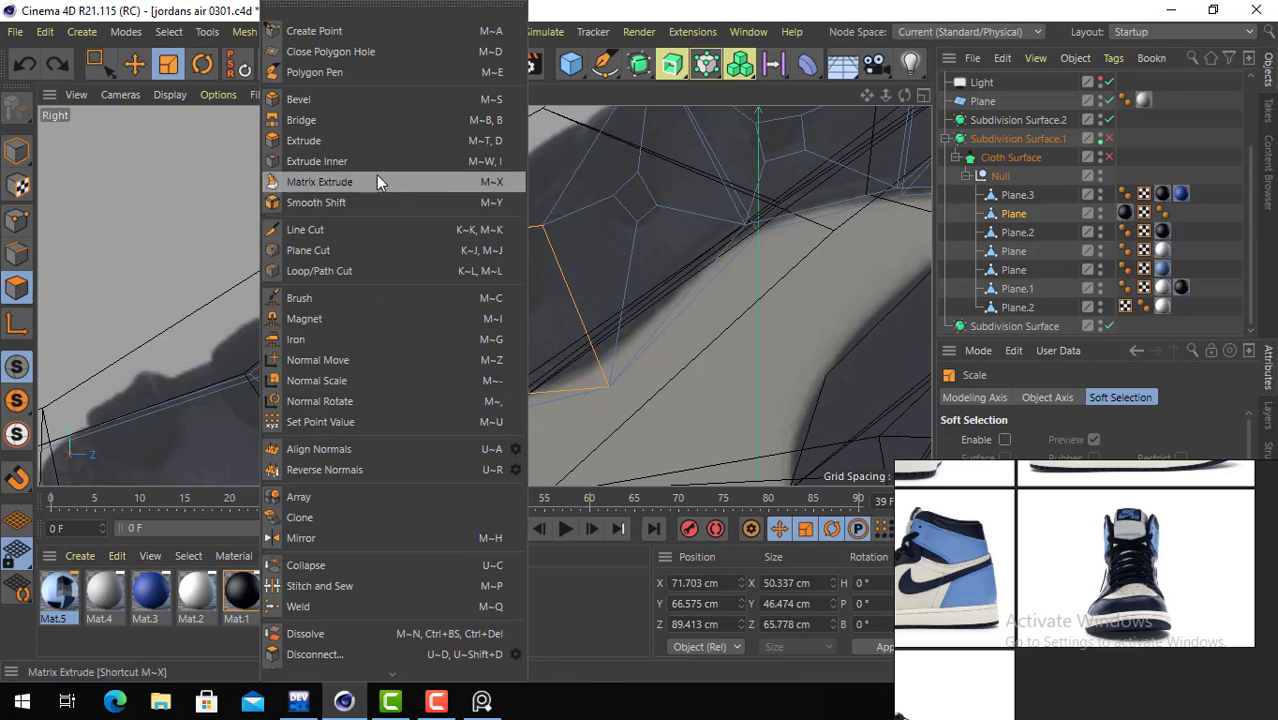
left_click(377, 100)
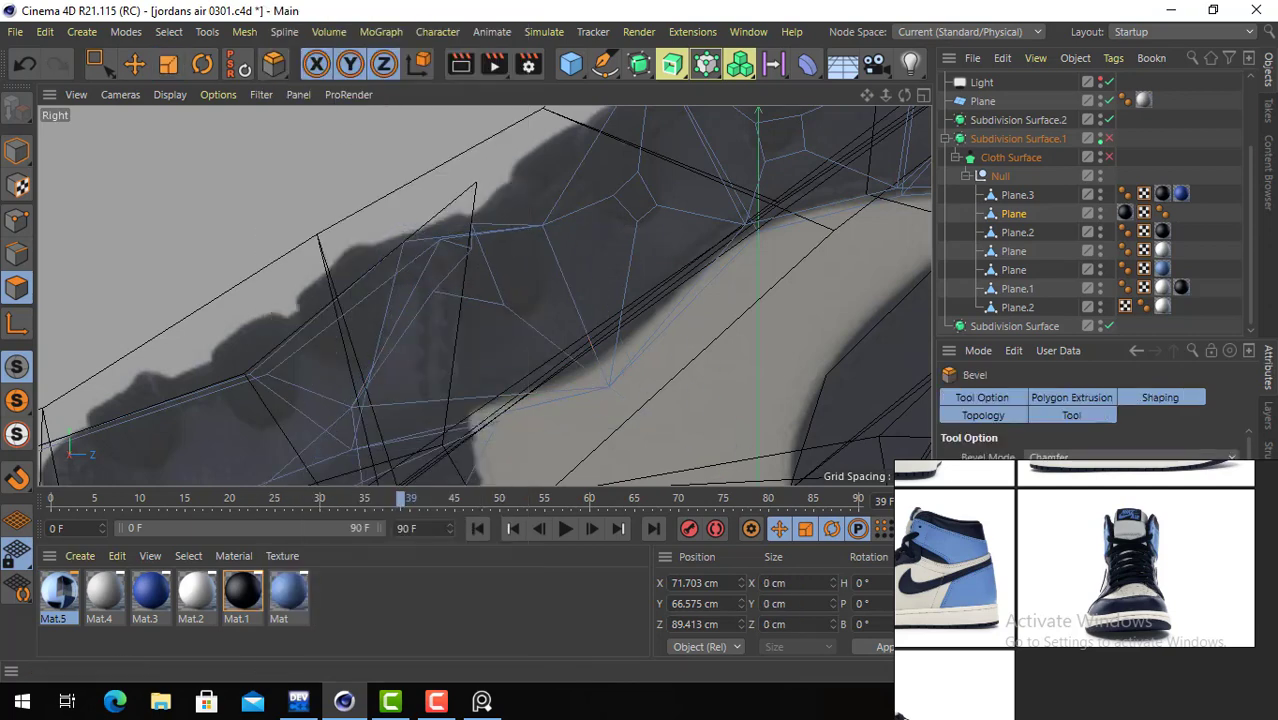
left_click(182, 64)
left_click_drag(203, 236, 5, 276)
key("e")
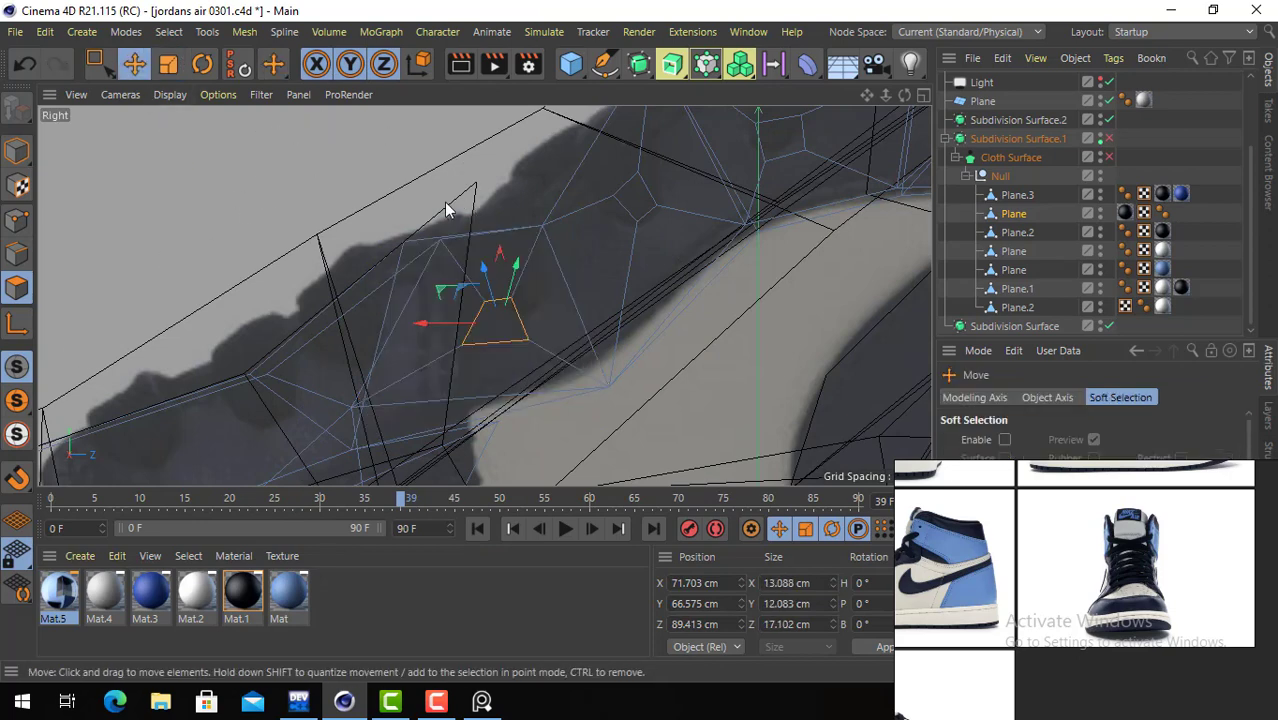
left_click_drag(446, 206, 416, 167)
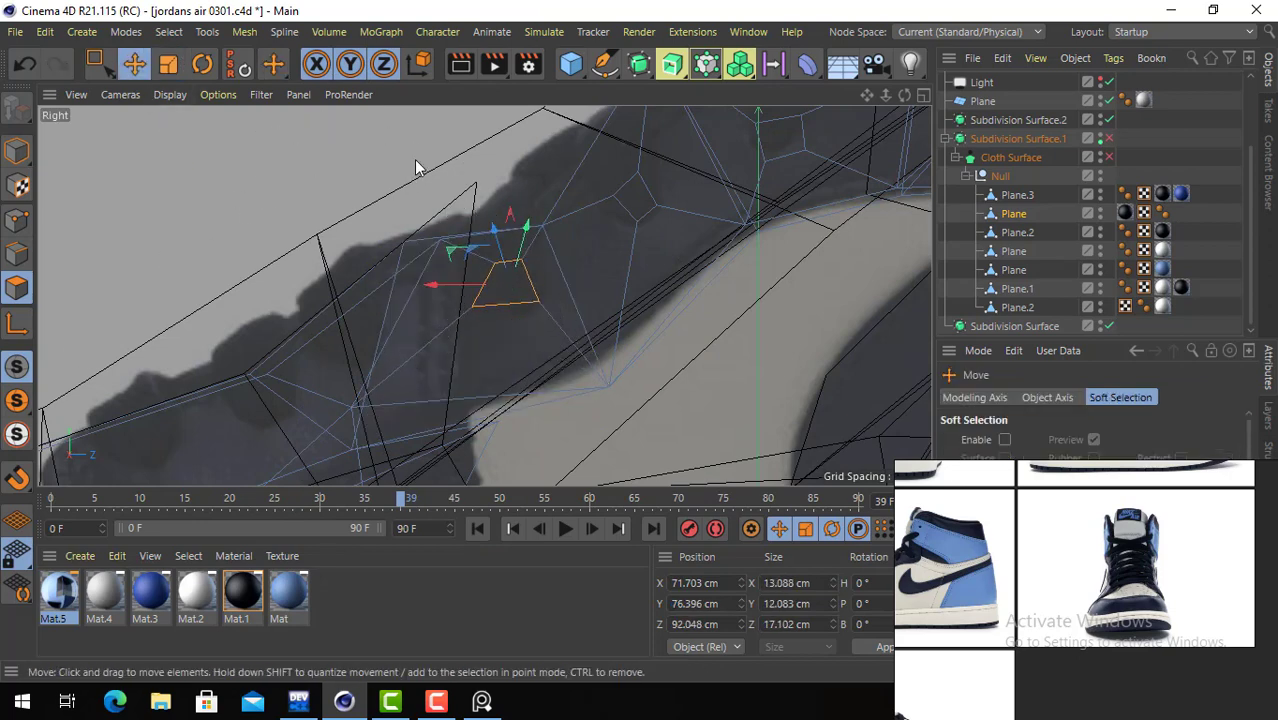
key("ctrl+z")
key("ctrl+z")
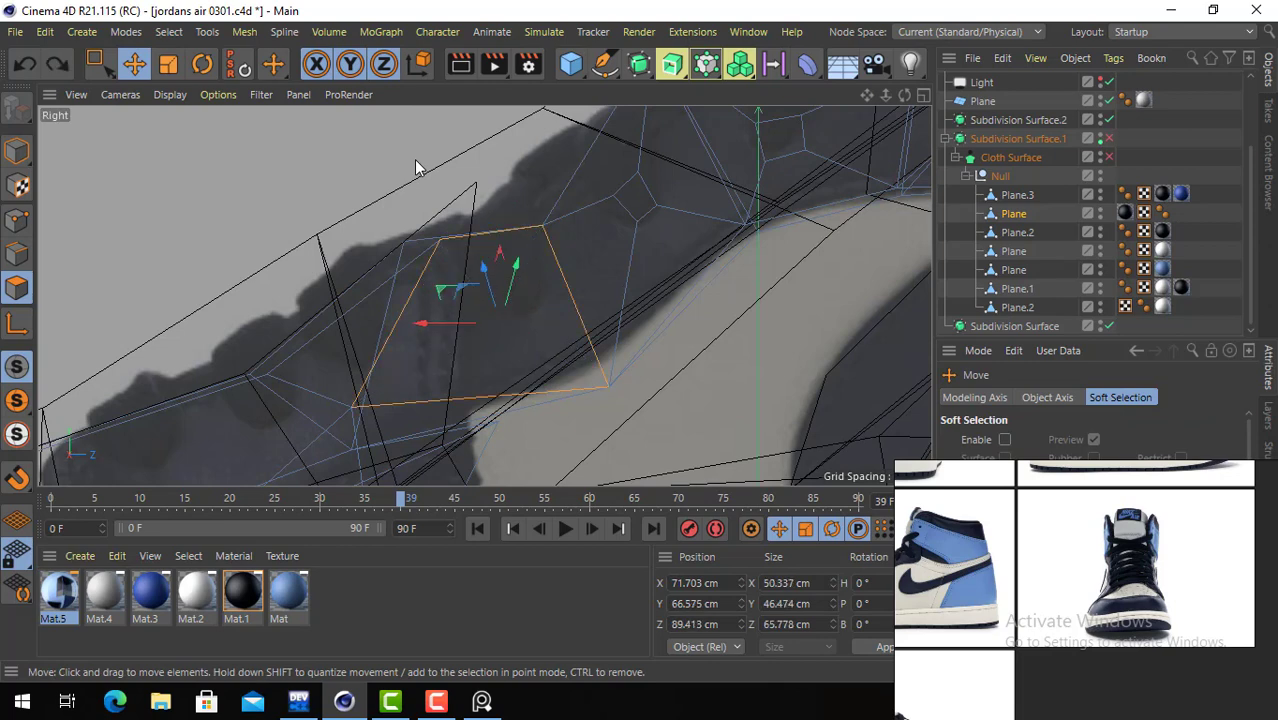
- Inset the selected black panel polygon with Bevel to about 29.4 × 26.7 × 31.7 cm
right_click(358, 167)
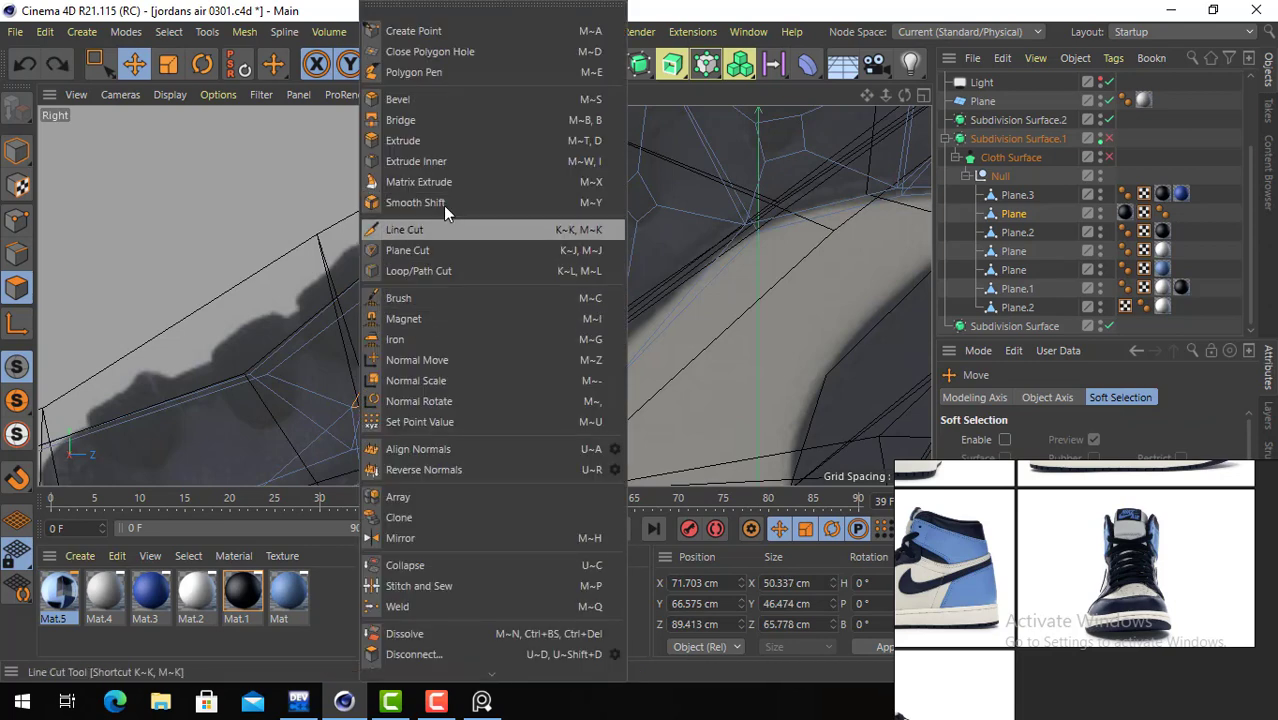
left_click(464, 100)
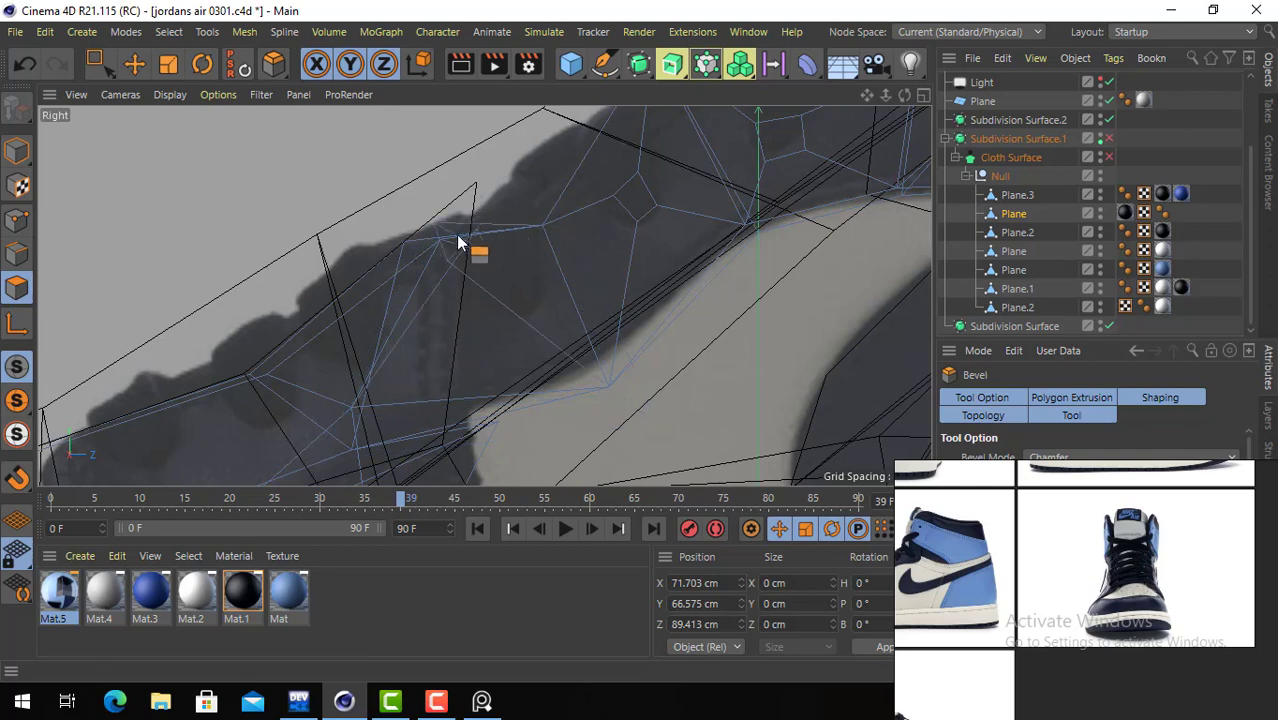
left_click(460, 285)
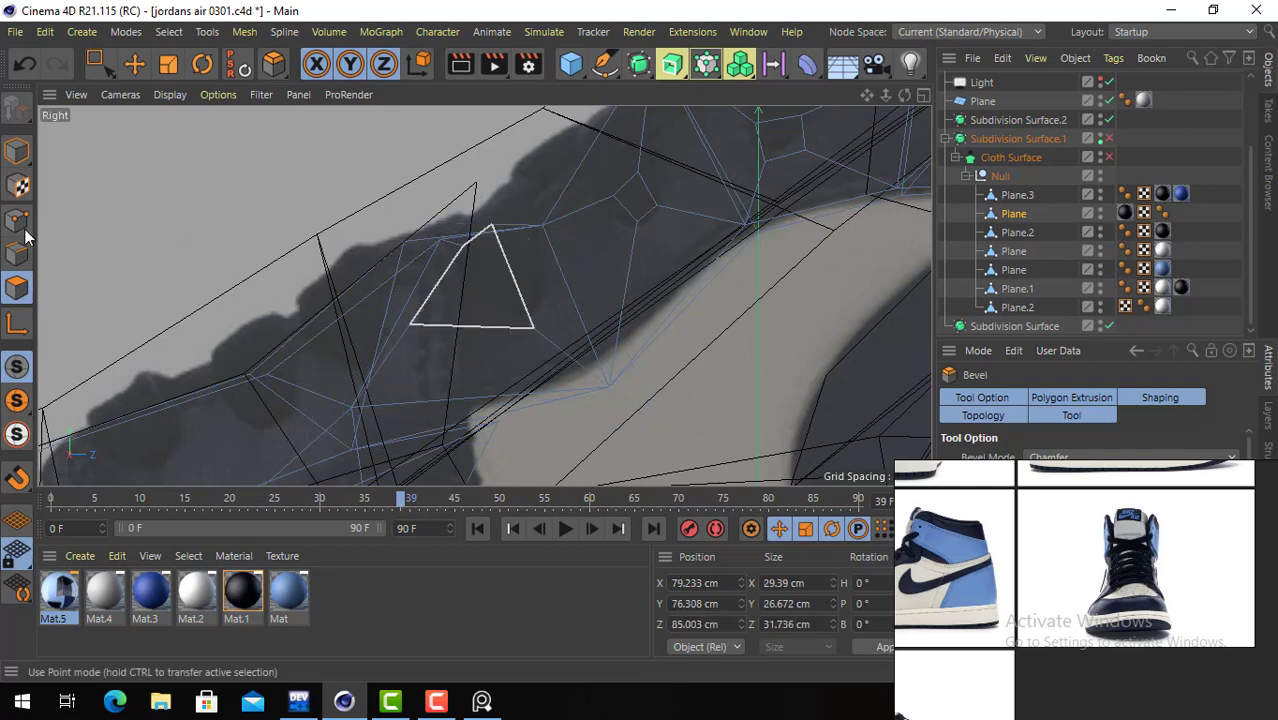
- Slide the corner points of the newly inset black panel polygon inward to form a small square matching the neighbouring lace hole outlines
left_click(17, 221)
left_click(134, 66)
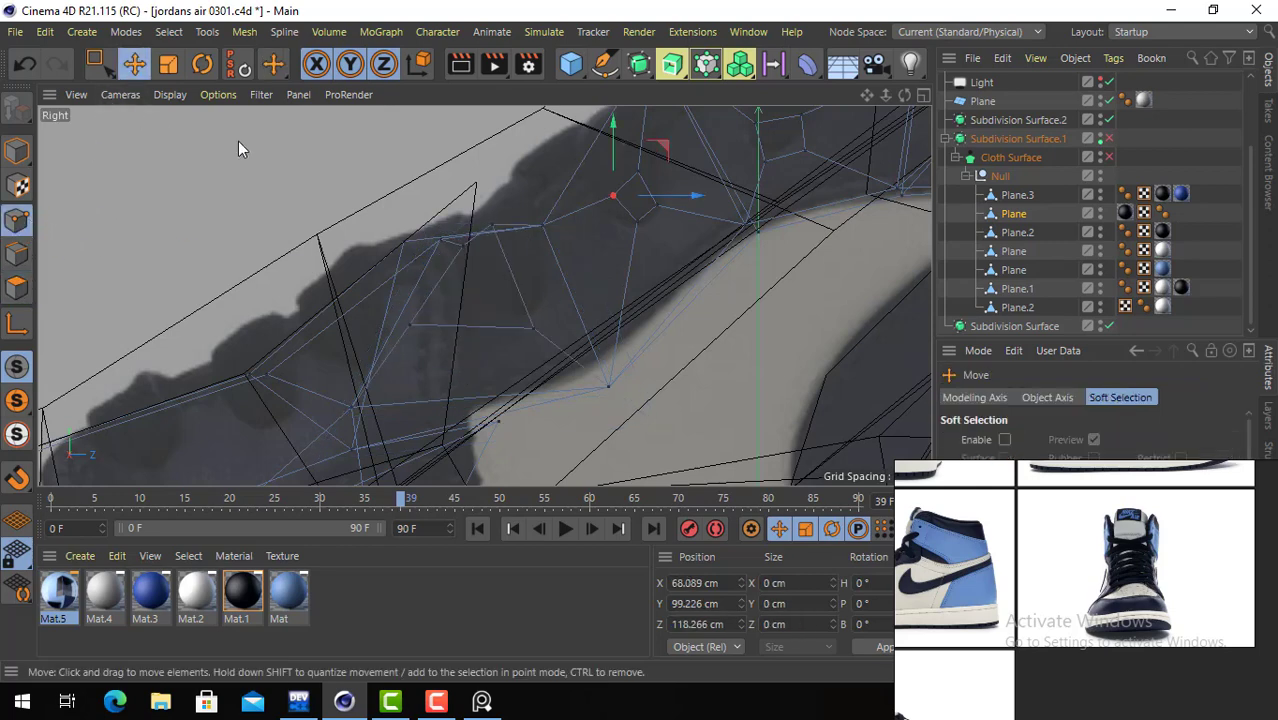
right_click(238, 142)
left_click(300, 380)
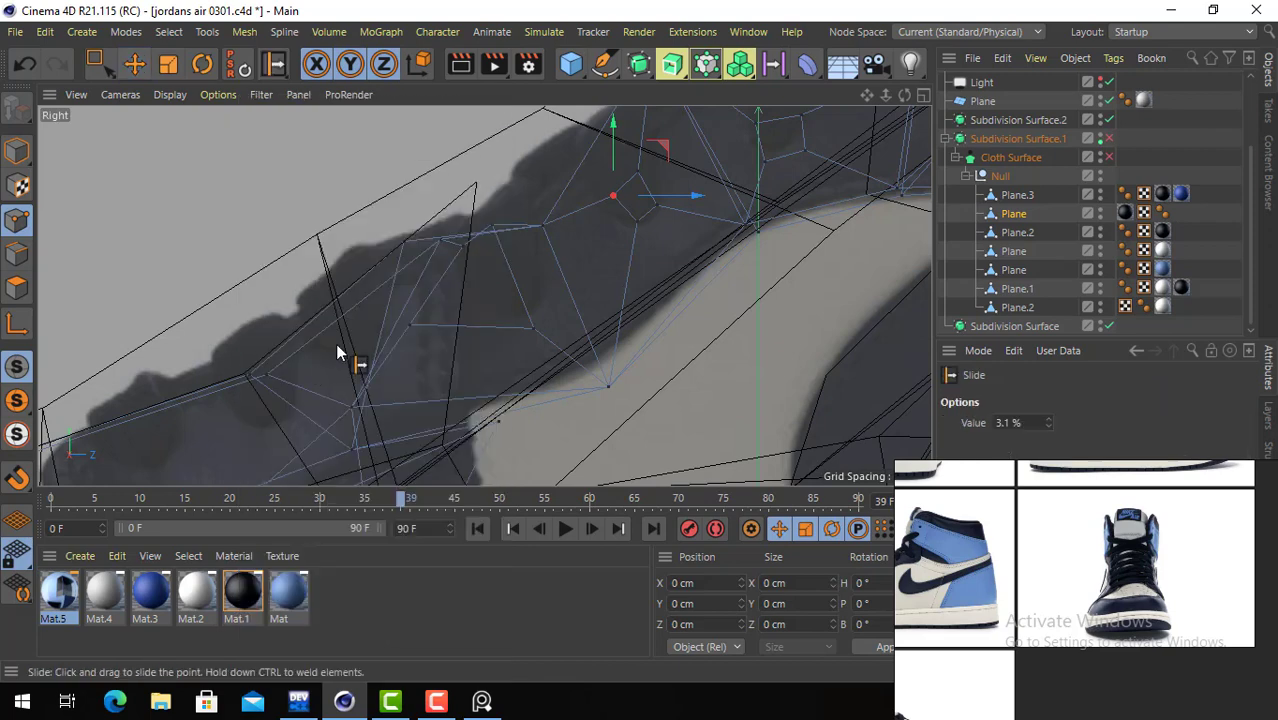
left_click_drag(500, 232, 472, 311)
left_click_drag(463, 256, 515, 270)
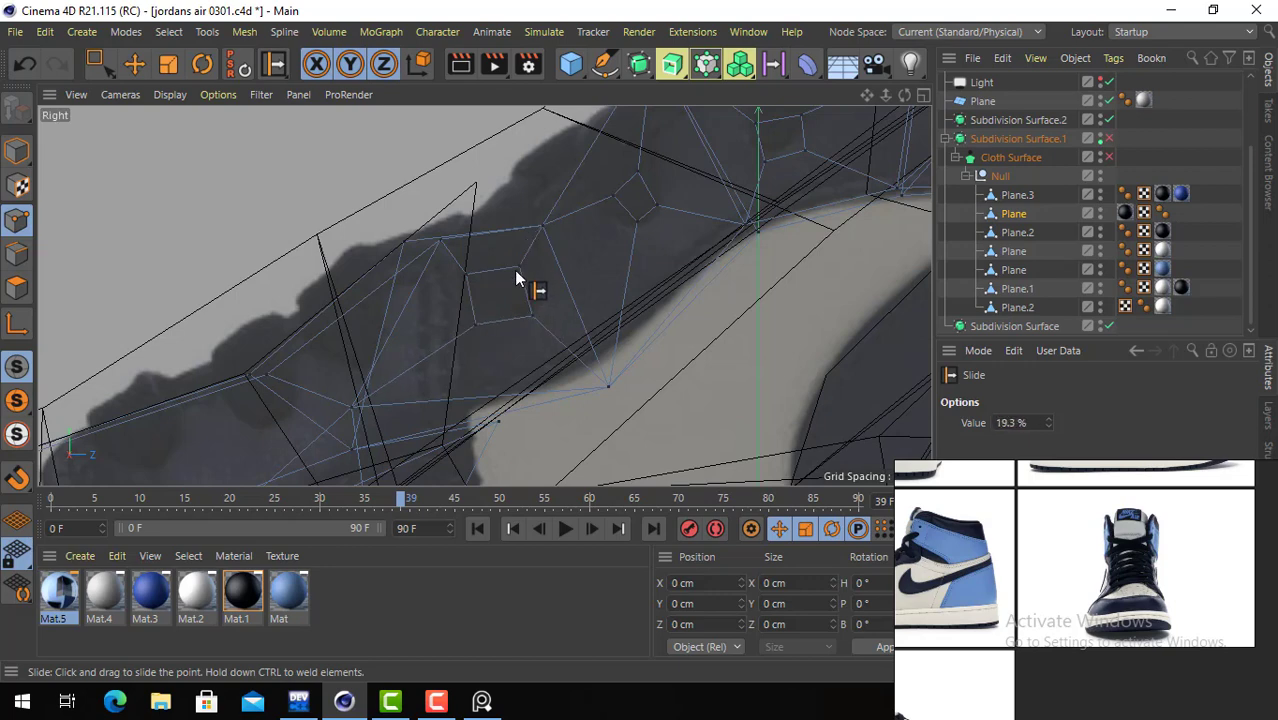
middle_click_drag(458, 319, 652, 198, "alt")
scroll(662, 160, "down", 3)
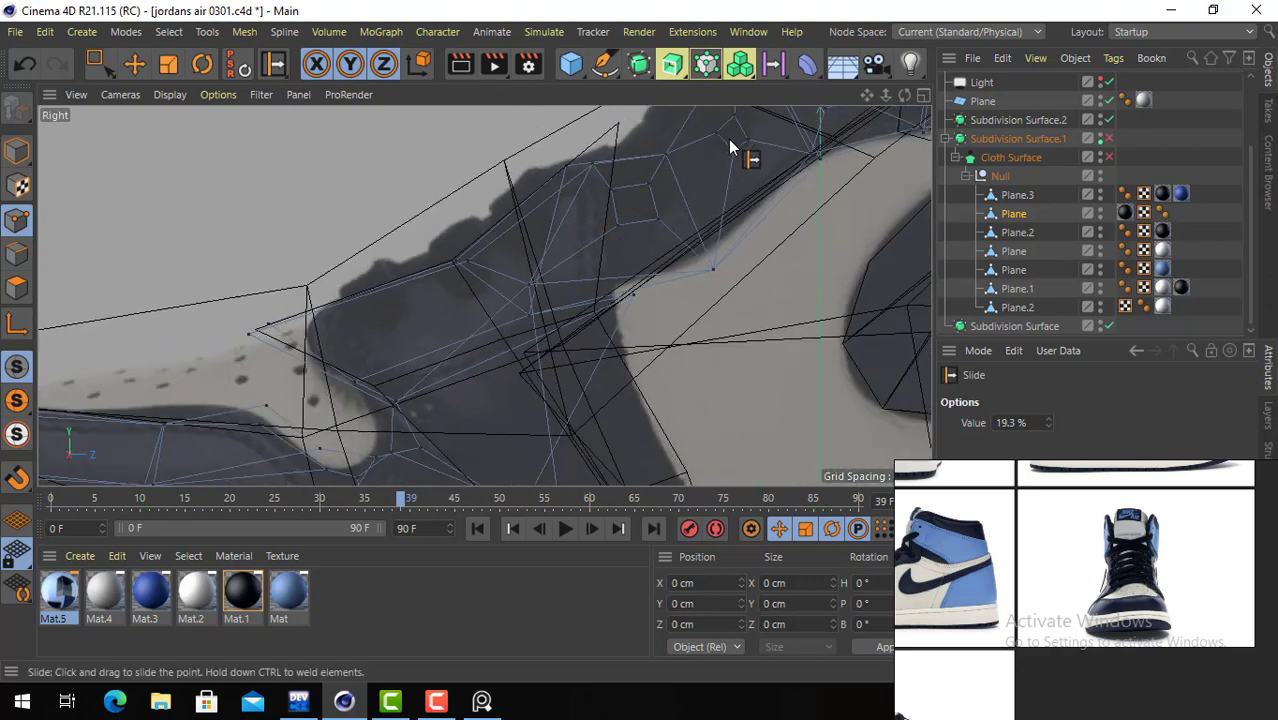
middle_click_drag(730, 148, 601, 326)
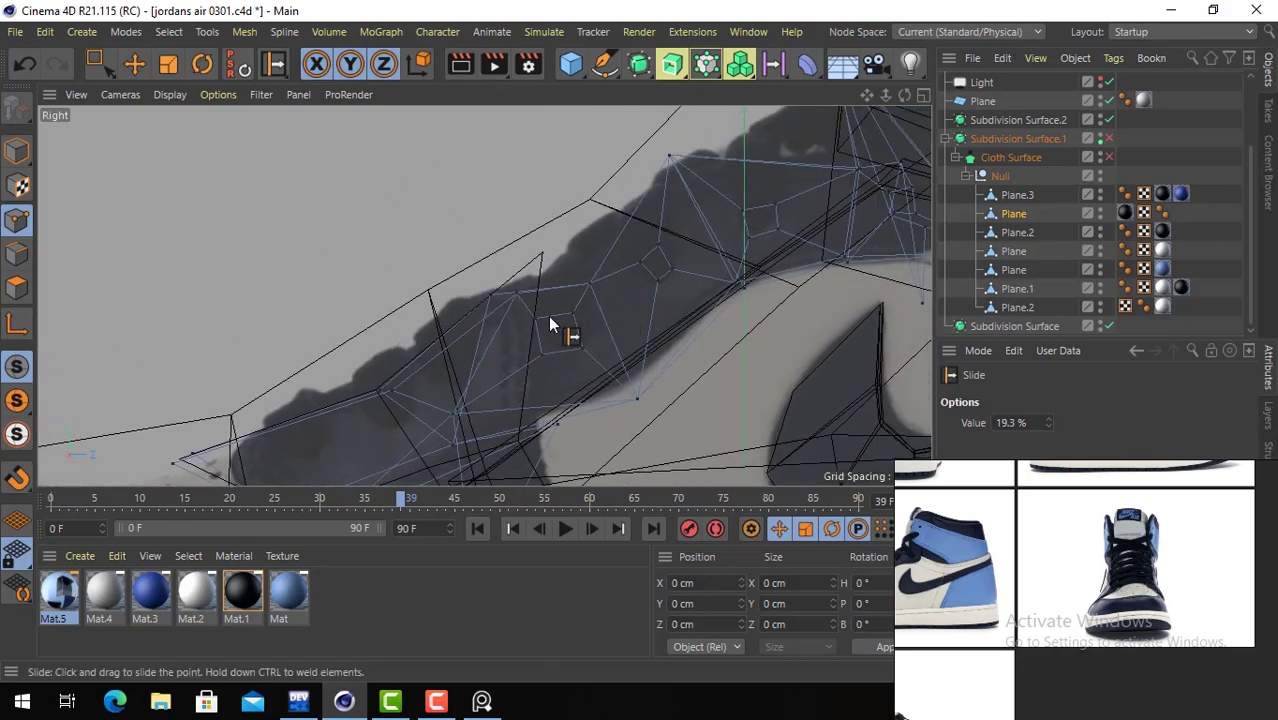
left_click_drag(540, 318, 660, 240)
- Delete the three small inset polygons on the black panel to open lace holes, and re-enable Cloth Surface and Subdivision Surface.1
left_click(134, 64)
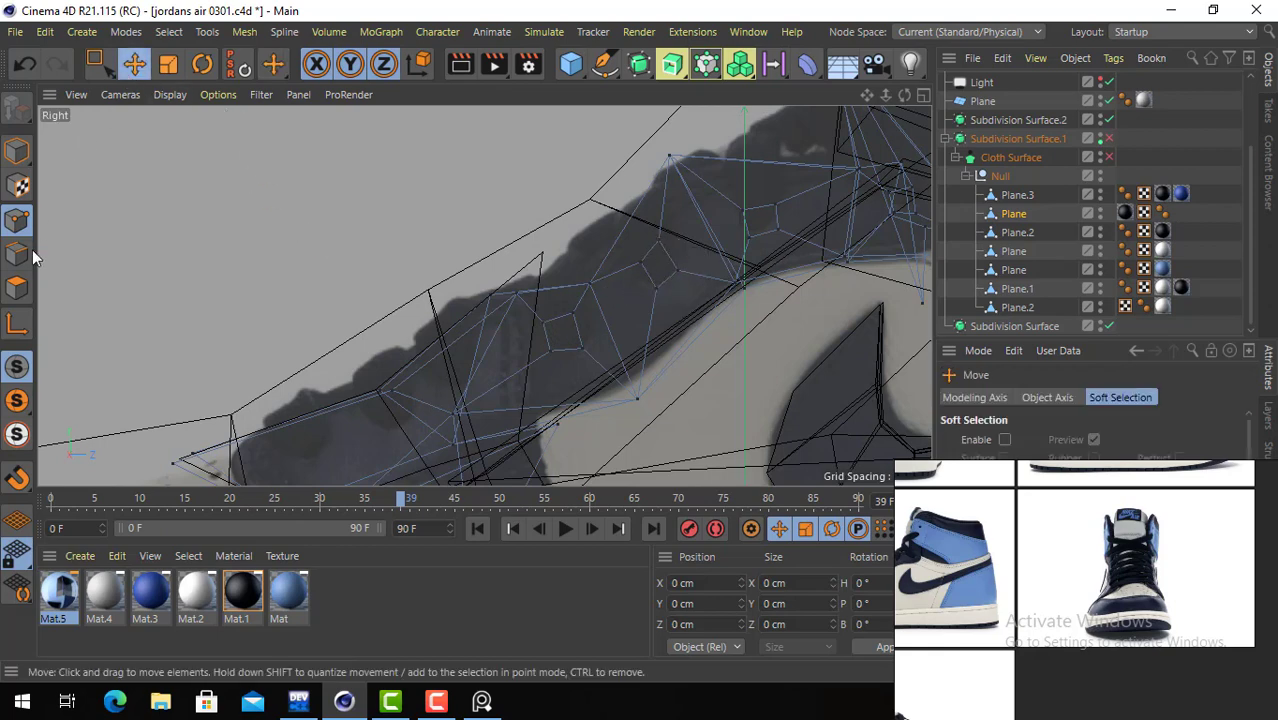
left_click(16, 287)
left_click(659, 263)
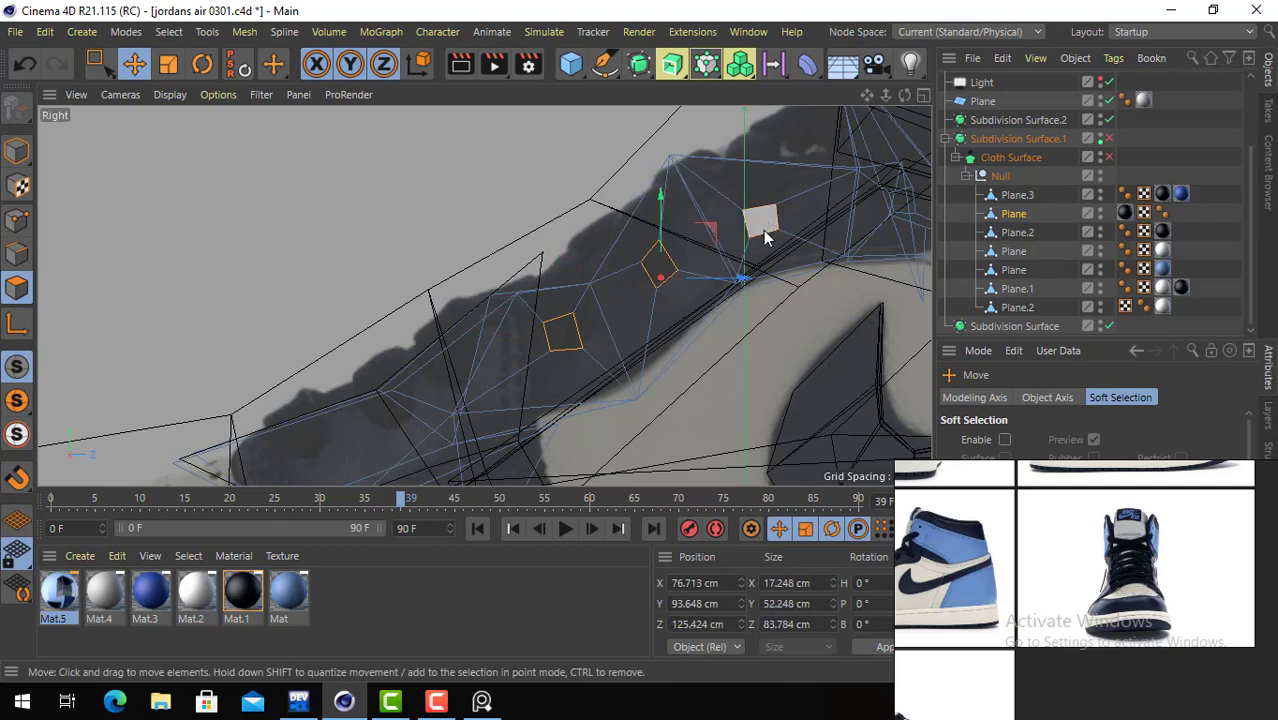
key("Delete")
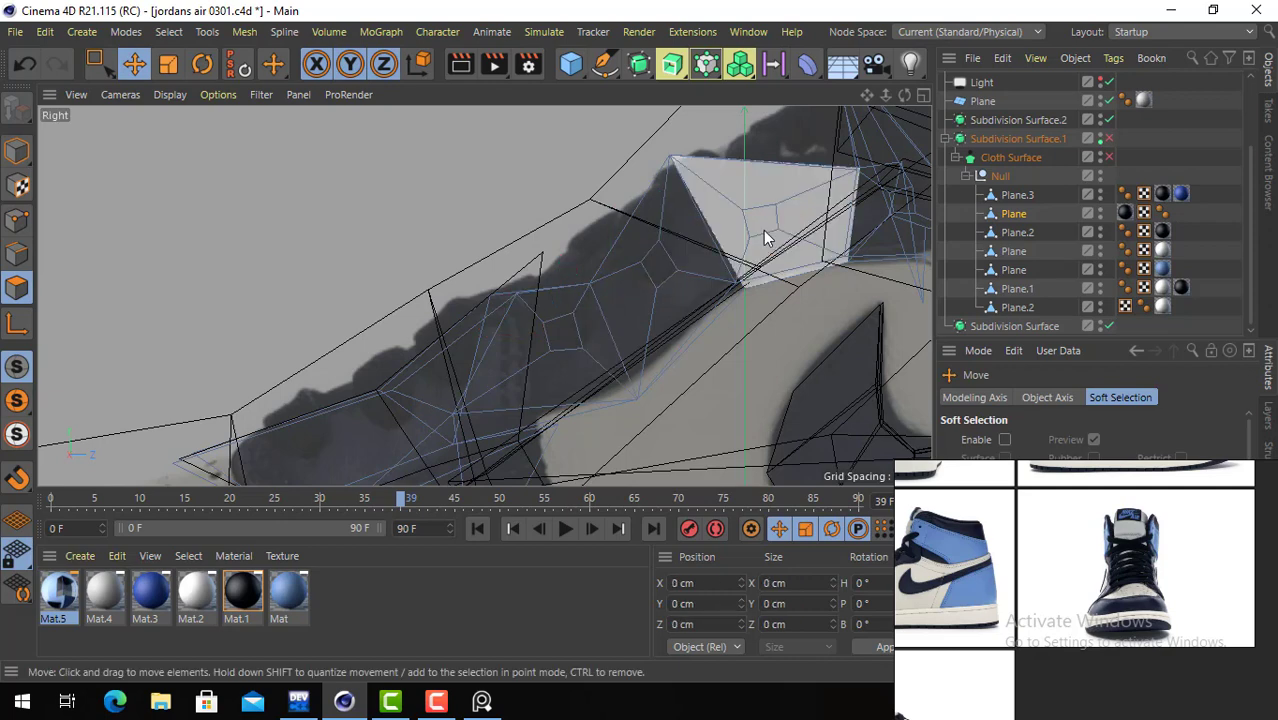
key("F1")
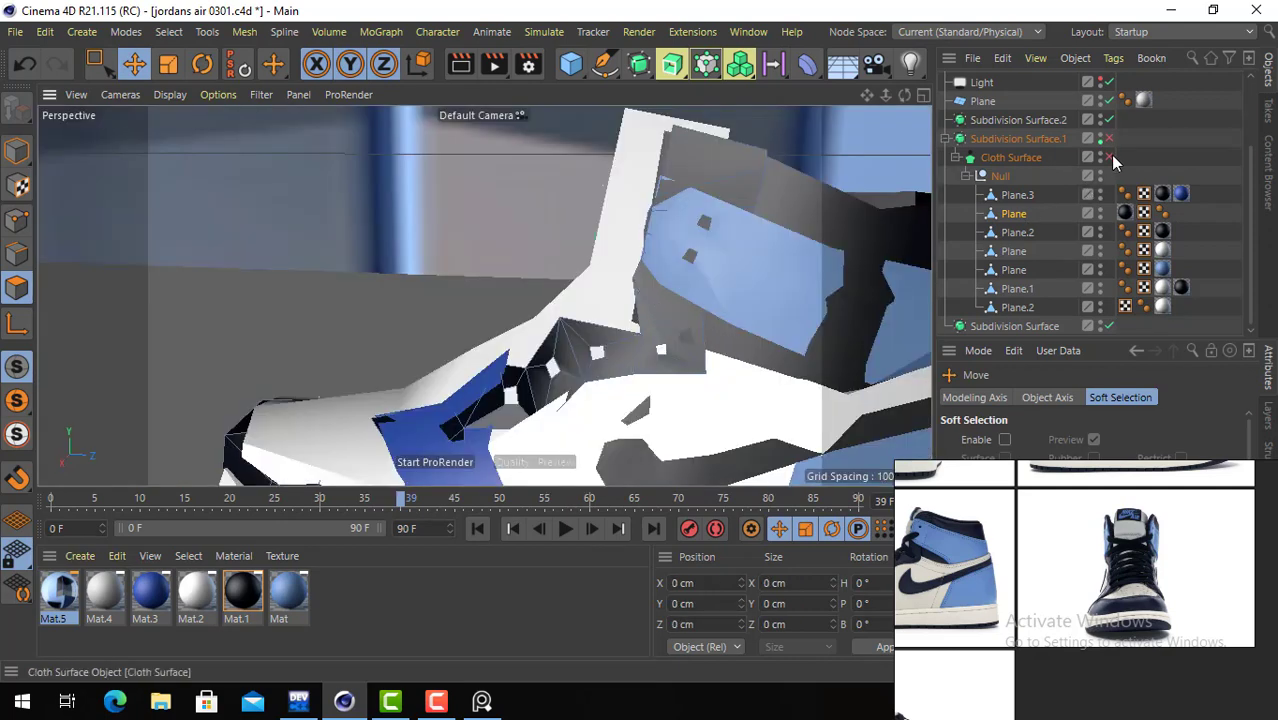
left_click(1109, 158)
left_click(1109, 140)
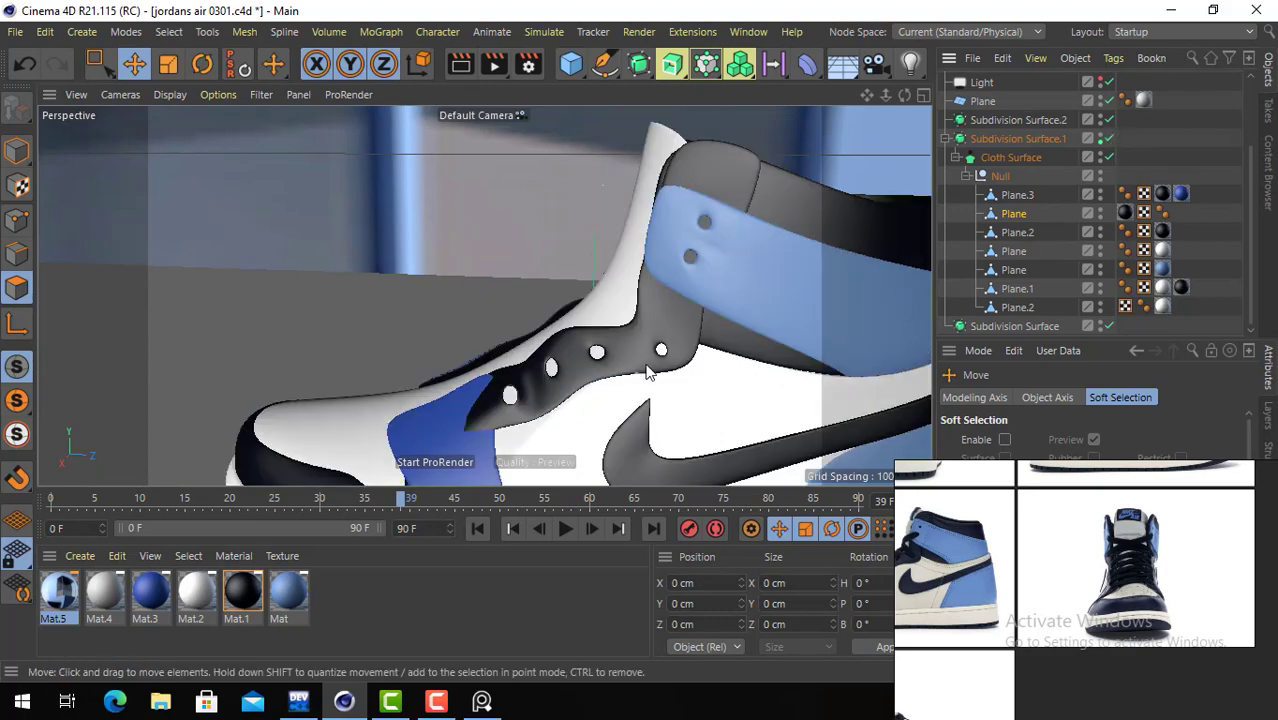
left_click_drag(653, 365, 422, 280, "alt")
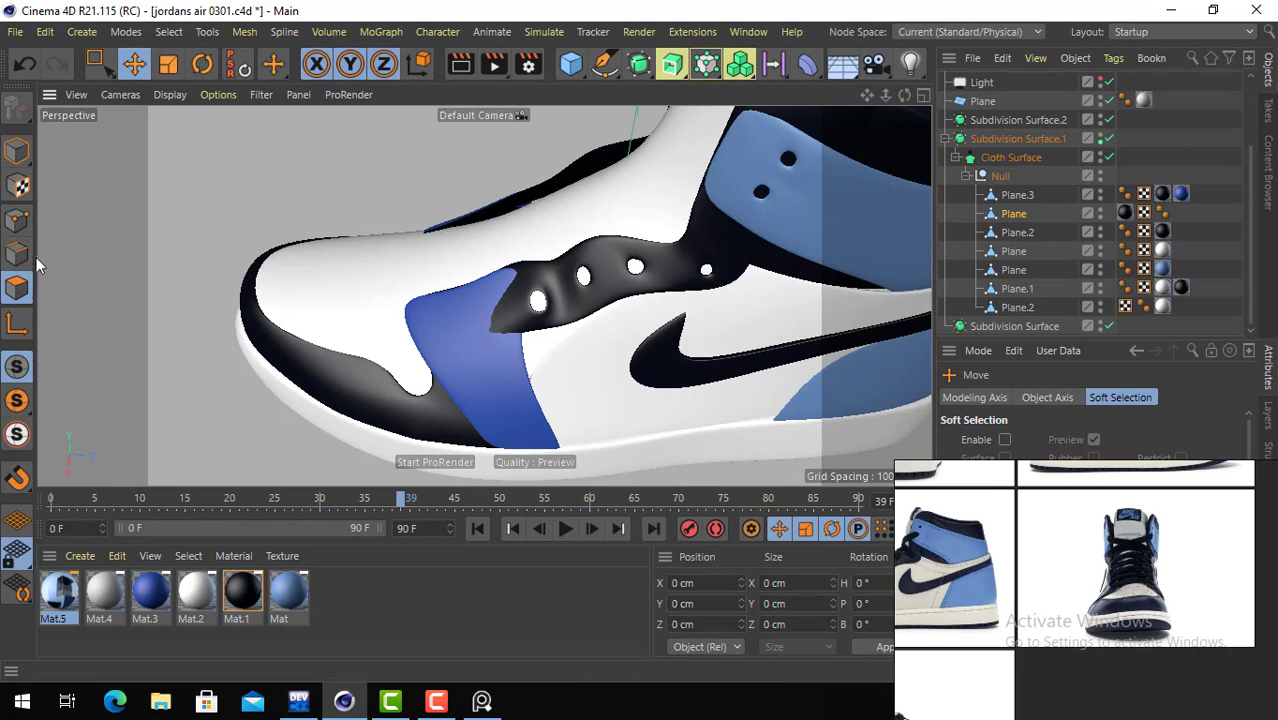
- With both surface generators disabled, move the four rim edges of the toe-side lace hole to about X 71.0, Y 65.4, Z 86.3 cm
left_click(17, 254)
double_click(549, 304)
right_click_drag(508, 288, 674, 297, "alt")
left_click_drag(674, 297, 600, 338, "alt")
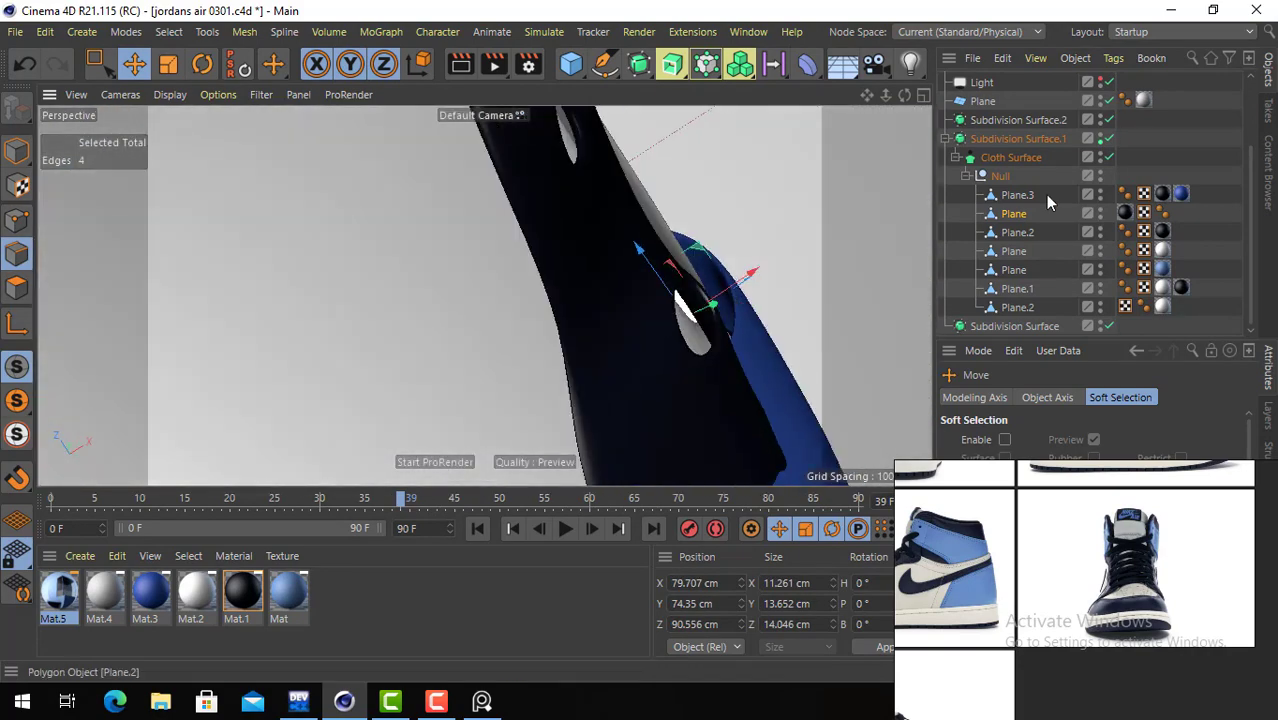
left_click(1109, 140)
left_click_drag(784, 331, 792, 273, "alt")
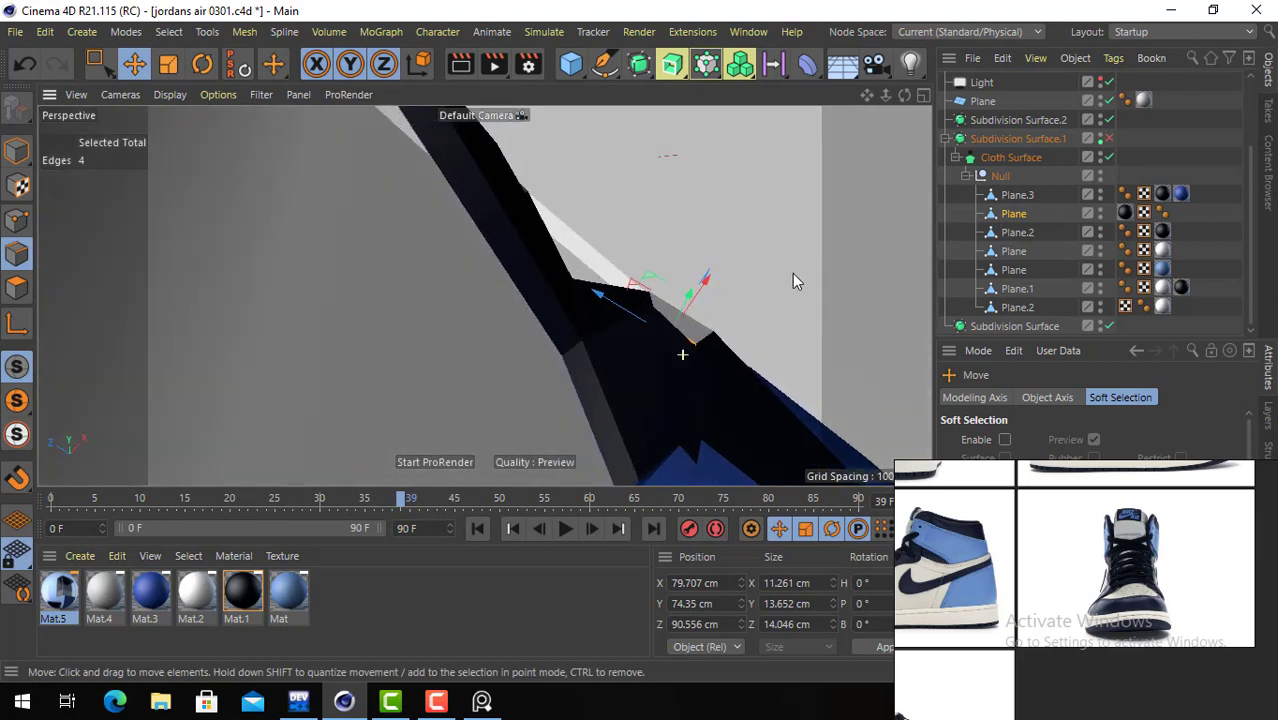
left_click(1108, 157)
left_click_drag(745, 393, 734, 332, "alt")
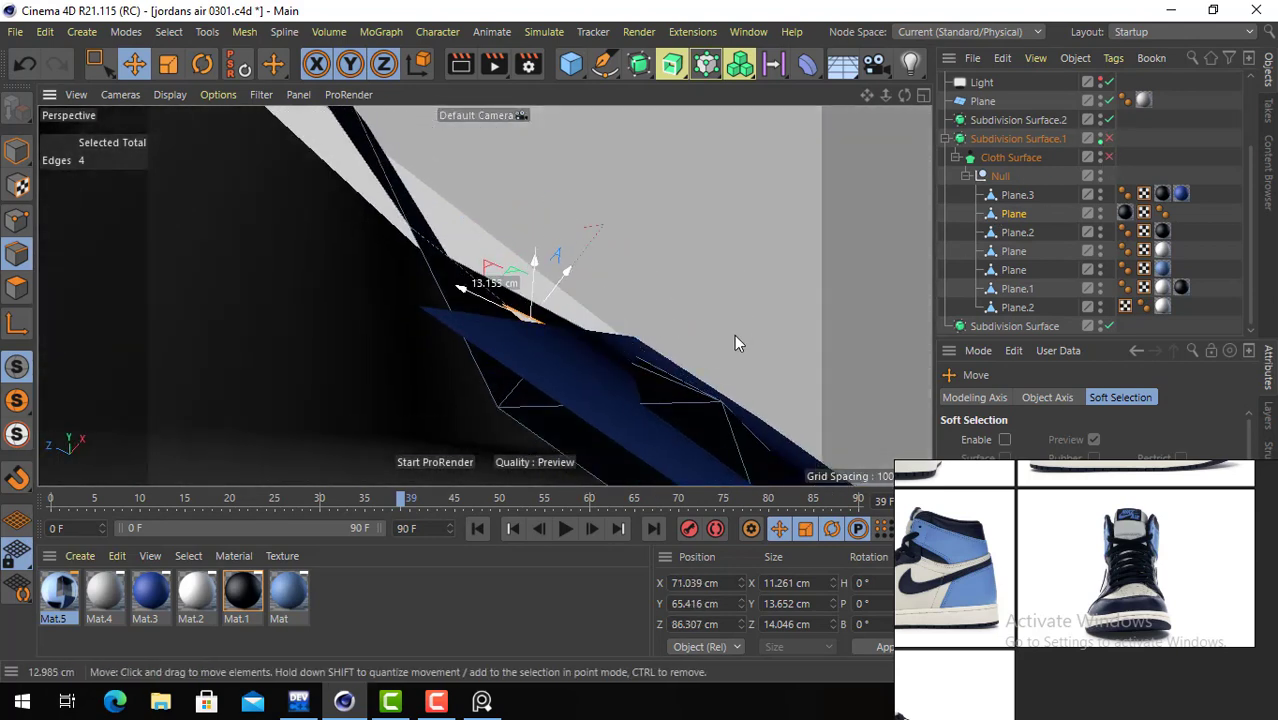
left_click_drag(438, 160, 505, 257, "alt")
scroll(294, 308, "up", 3)
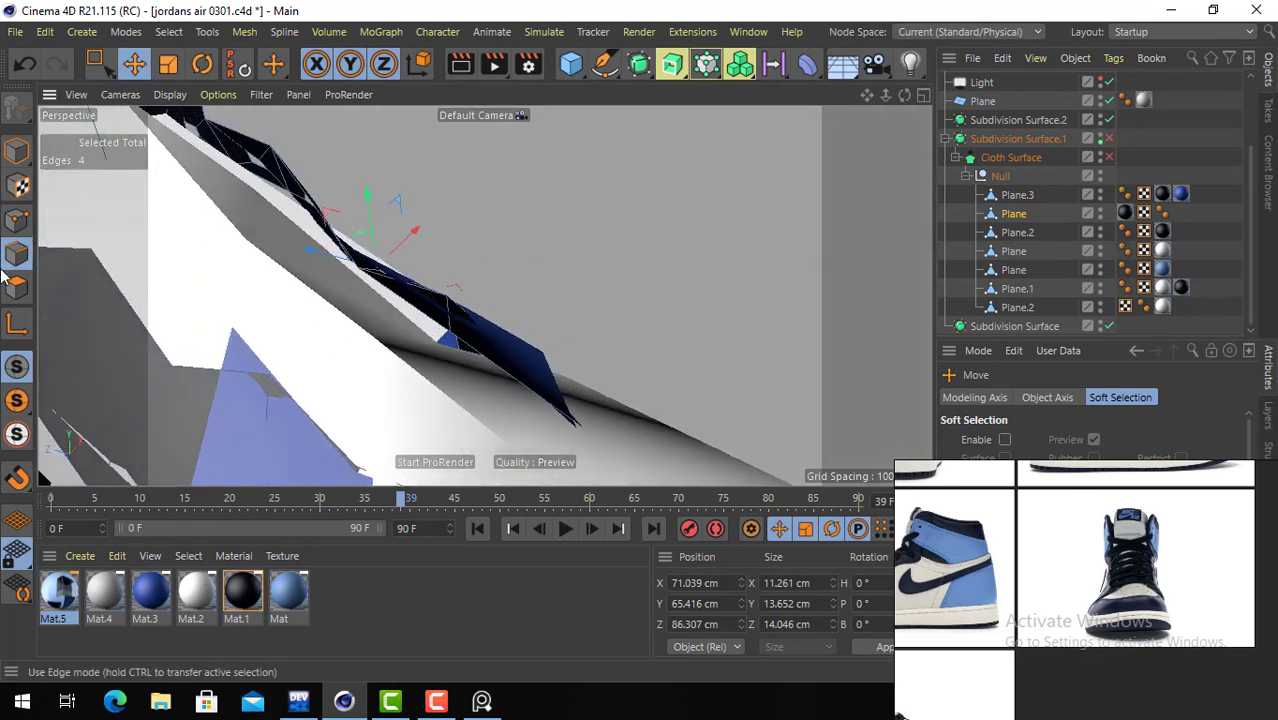
- Move a point at the black panel's toe end to about X 83.0, Y 39.0, Z 52.5 cm and re-enable both surface generators
left_click(17, 221)
left_click(447, 297)
left_click(569, 250)
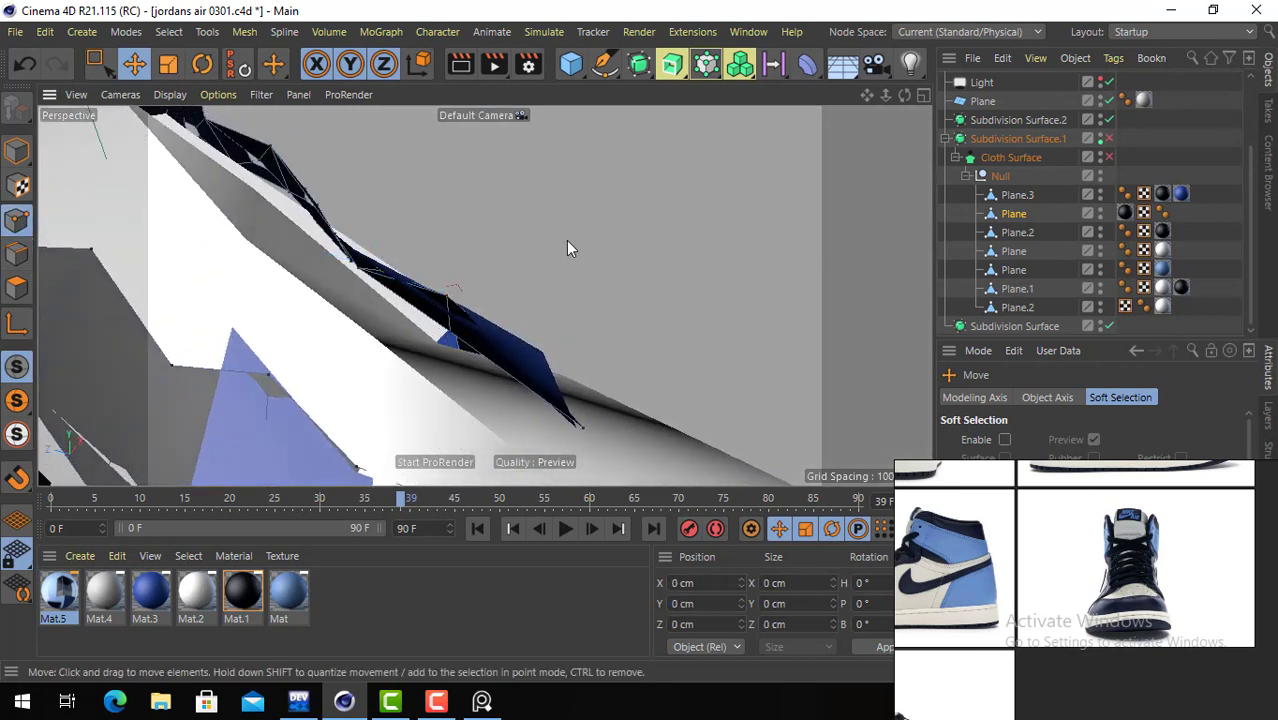
key("ctrl+z")
left_click(455, 301)
left_click_drag(594, 223, 588, 236)
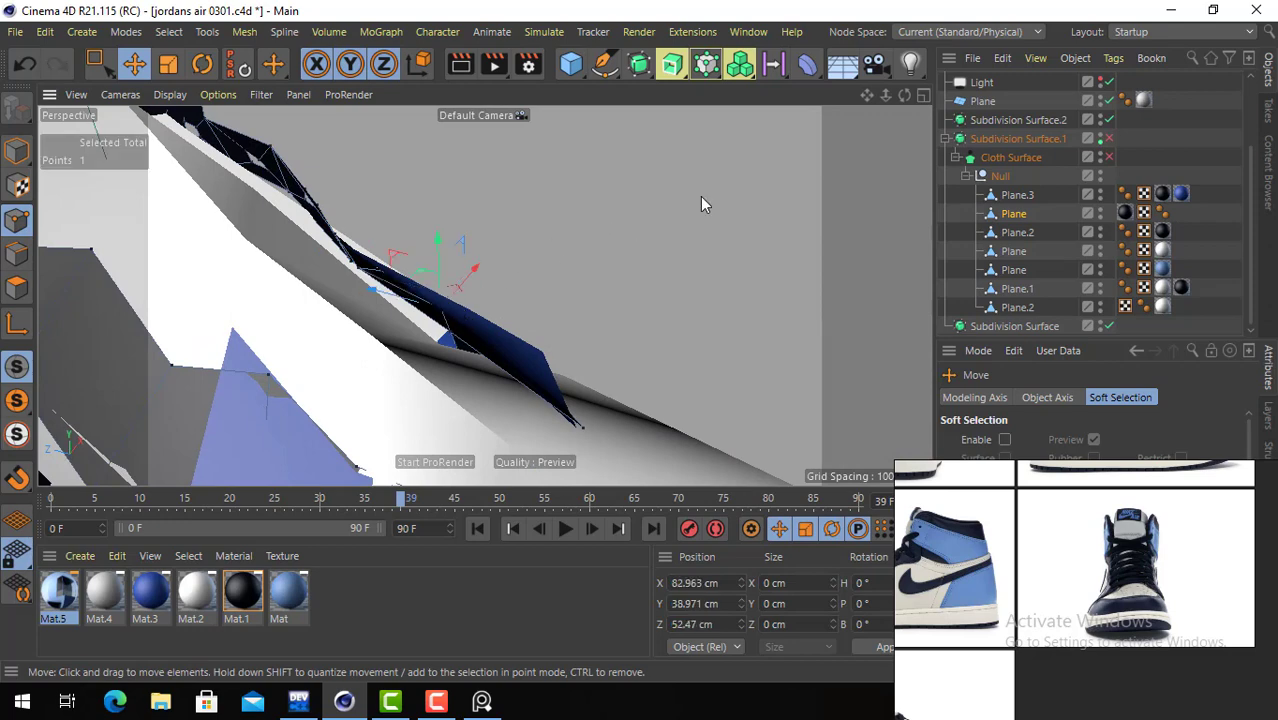
left_click_drag(1109, 157, 1110, 140)
left_click_drag(490, 338, 125, 366, "alt")
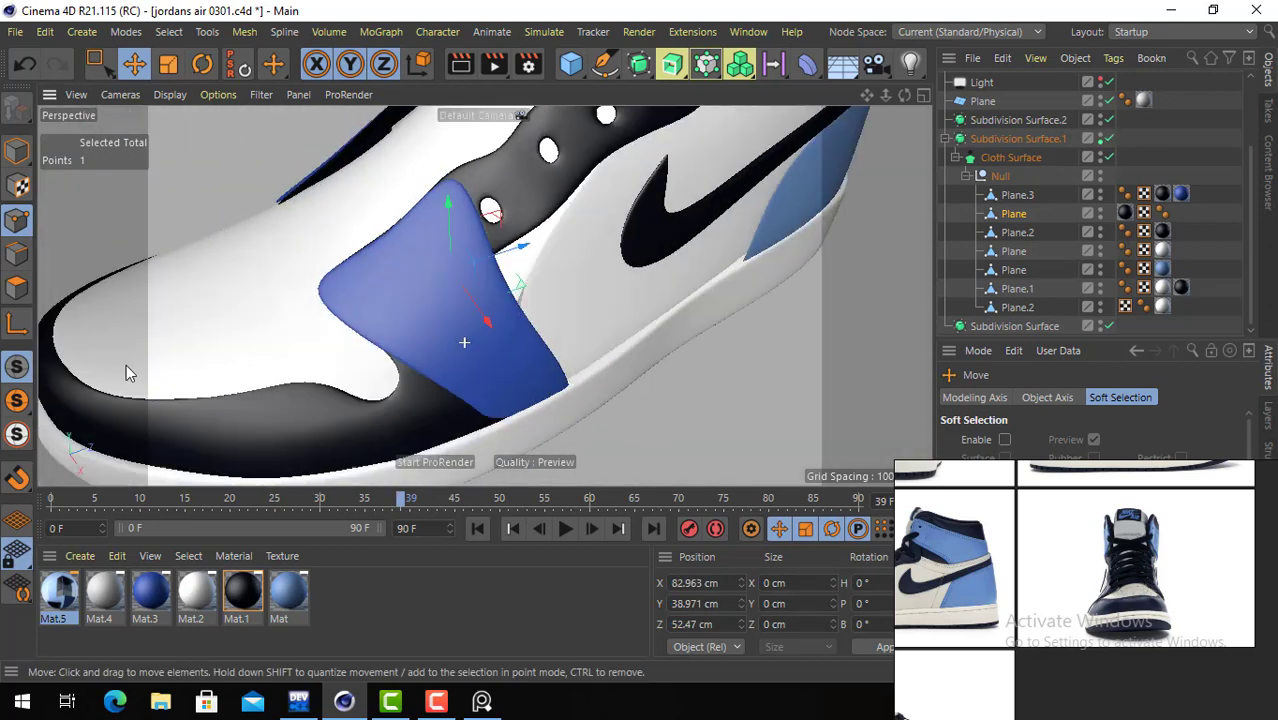
left_click_drag(485, 296, 363, 356, "alt")
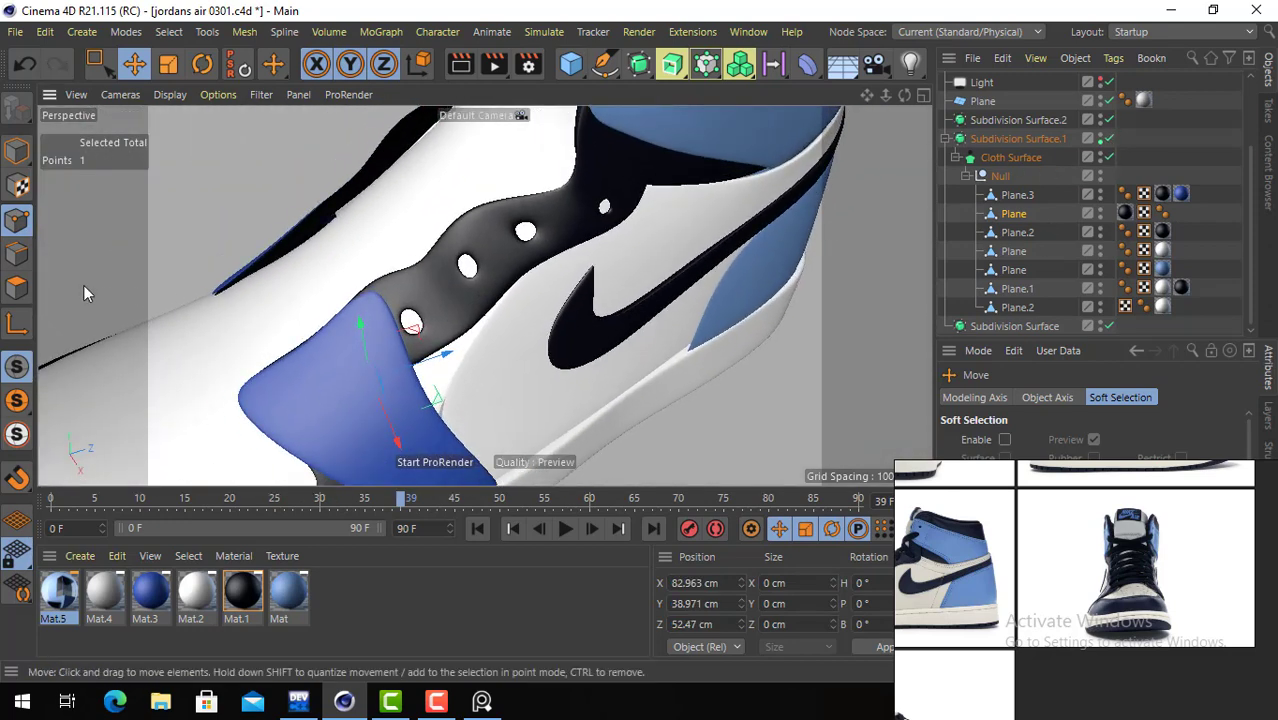
- Adjust rim edges of the lace holes to round them, moving the third hole's edge to about X 75.0, Y 112.4, Z 159.3 cm
left_click(16, 254)
left_click(418, 343)
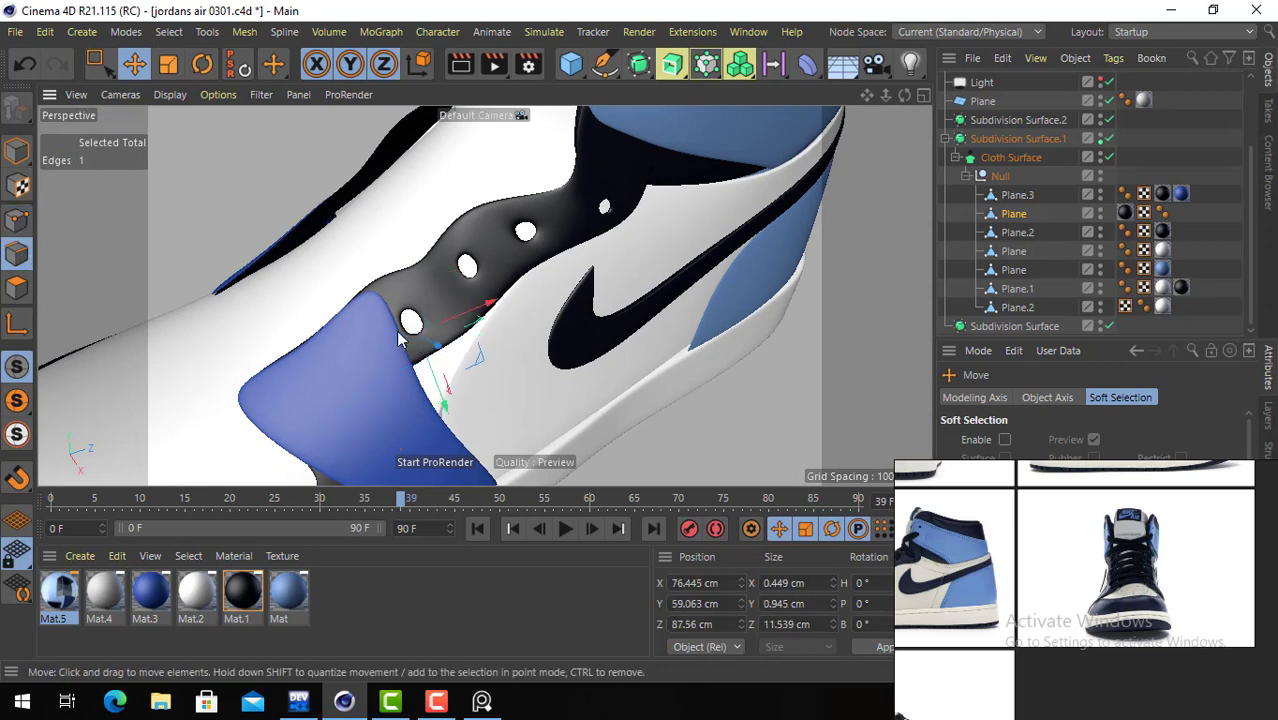
scroll(430, 310, "up", 2)
left_click_drag(452, 263, 446, 254)
left_click_drag(602, 205, 554, 160, "alt")
middle_click_drag(600, 177, 548, 312, "alt")
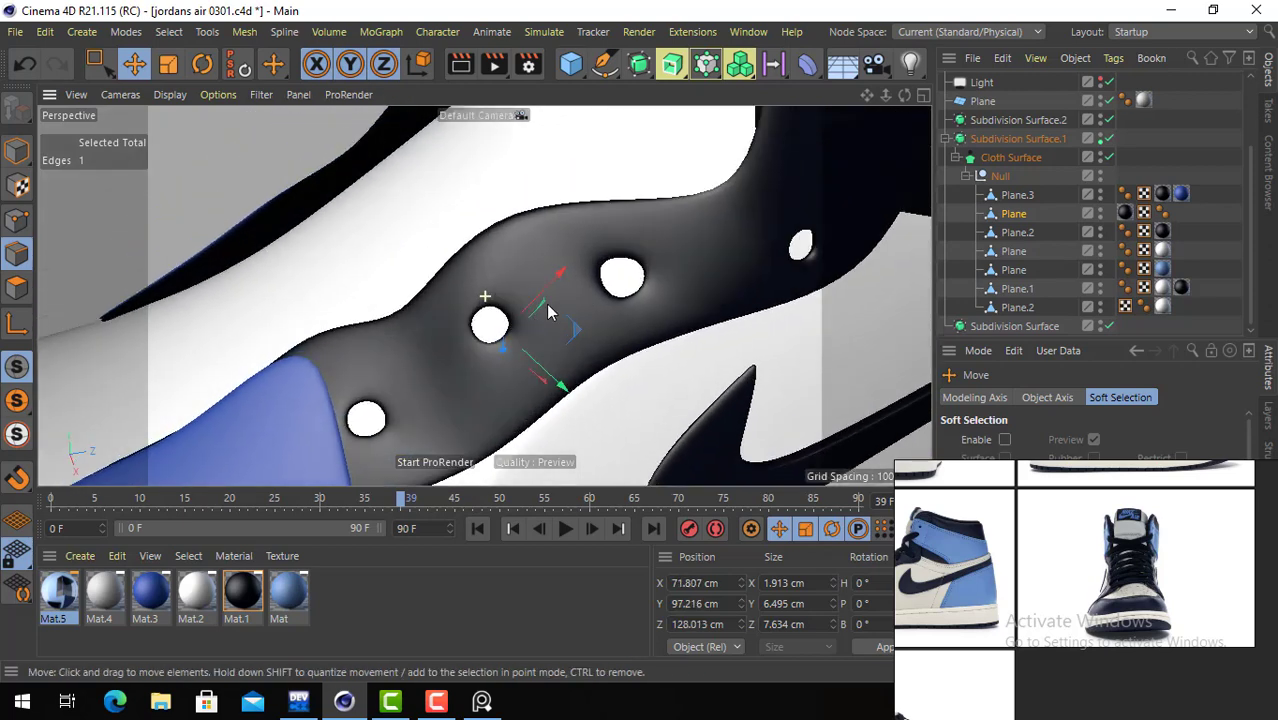
left_click(620, 264)
left_click_drag(556, 224, 543, 254)
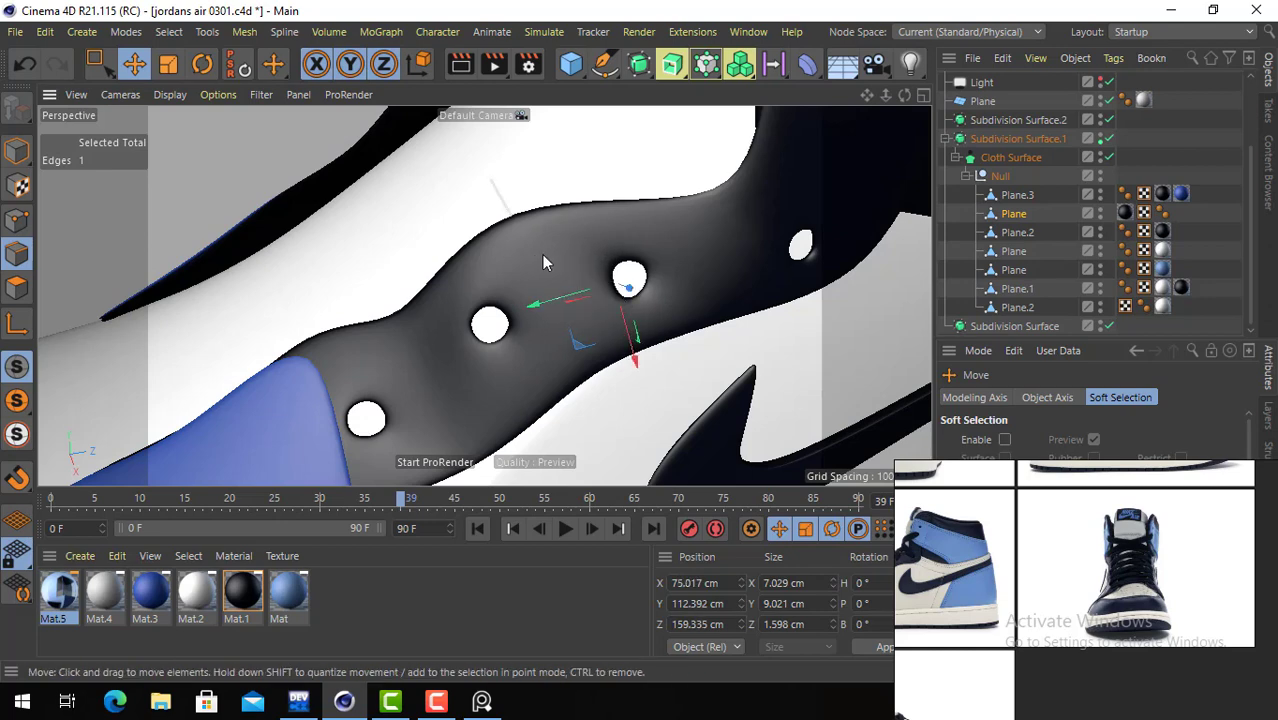
- Reshape the third lace hole by its rim points, placing one at about X 72.5, Y 115.9, Z 159.1 cm
left_click(16, 220)
left_click(638, 285)
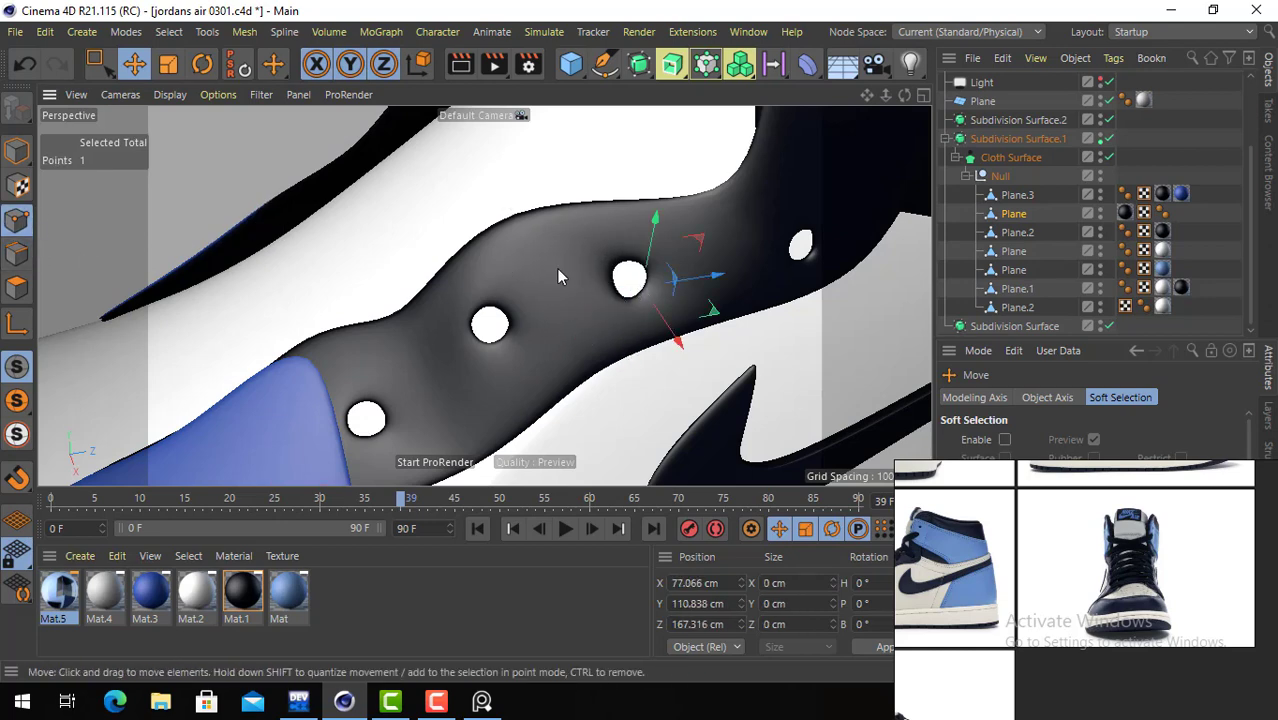
mouse_move(556, 268)
left_mouse_down()
mouse_move(580, 265)
mouse_move(550, 248)
left_mouse_up()
right_click_drag(550, 248, 440, 248, "alt")
left_click_drag(520, 314, 486, 240, "alt")
middle_click_drag(672, 255, 569, 238, "alt")
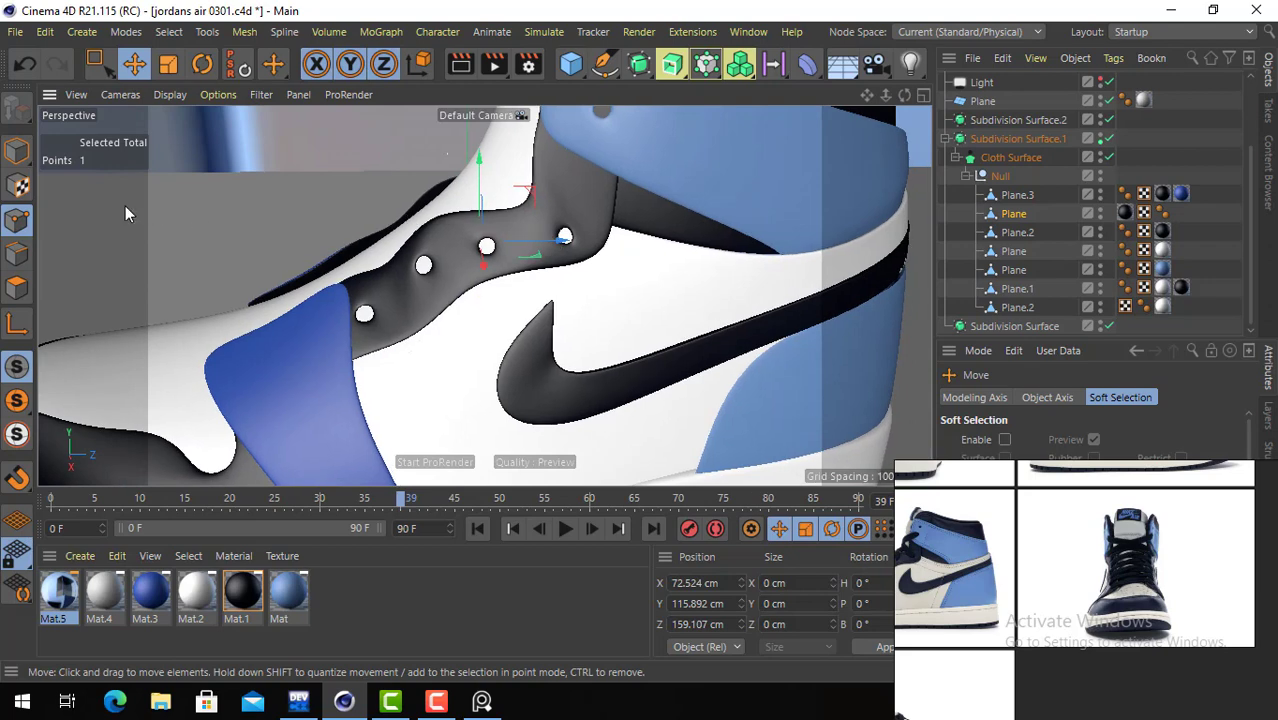
- Try moving a rim point of the ankle-side lace hole to about Y 122.5, Z 202.6 cm in the Right view, and undo it
left_click(16, 255)
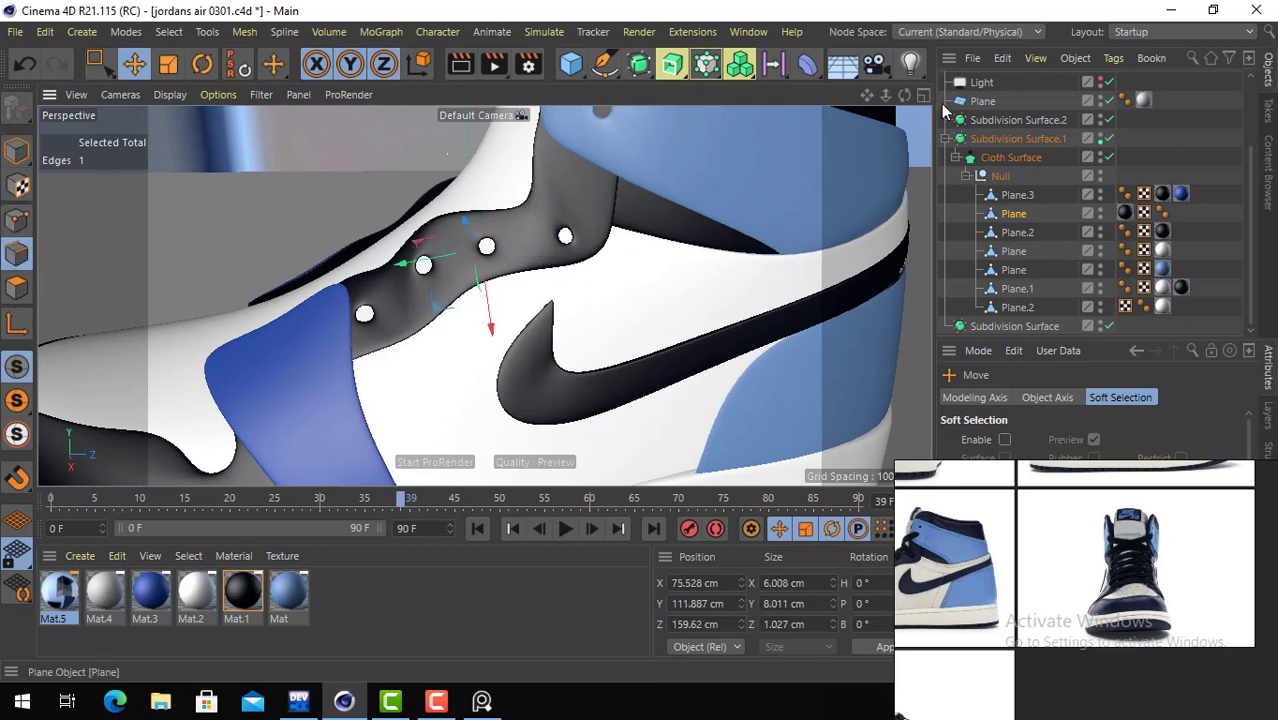
left_click(923, 95)
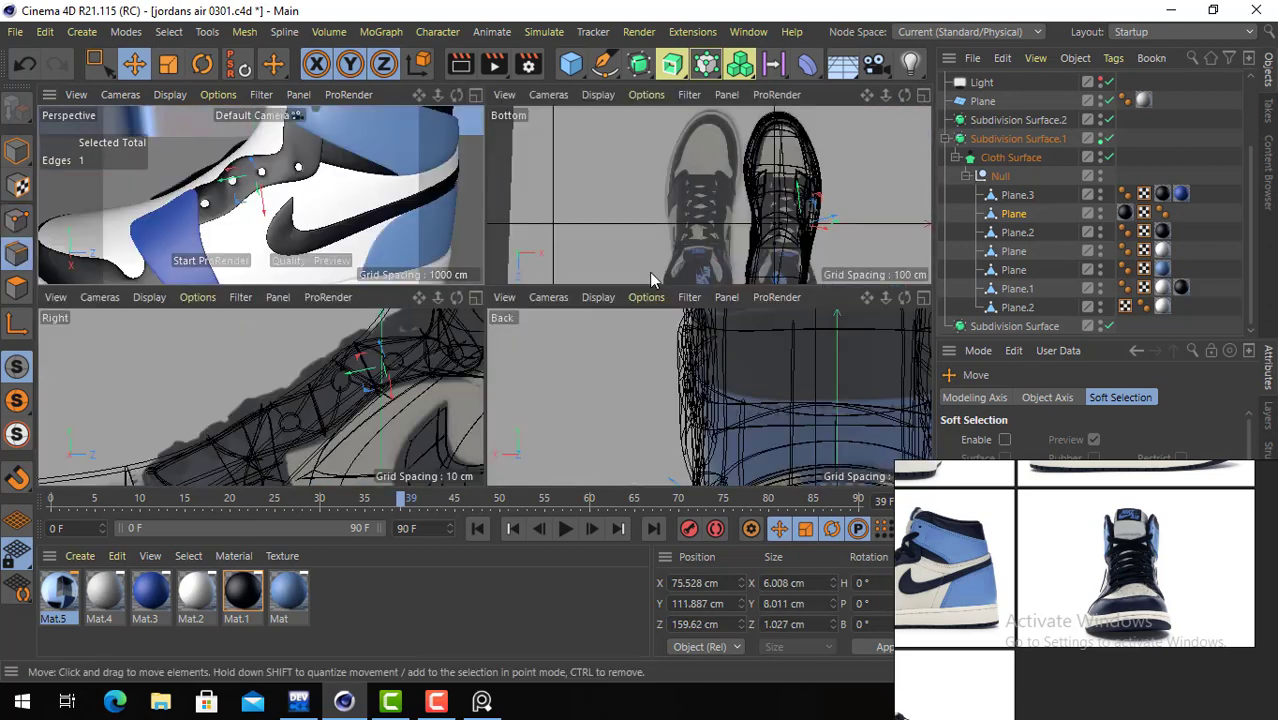
left_click(474, 296)
middle_click_drag(799, 247, 596, 296, "alt")
right_click_drag(678, 240, 772, 261, "alt")
left_click(722, 256)
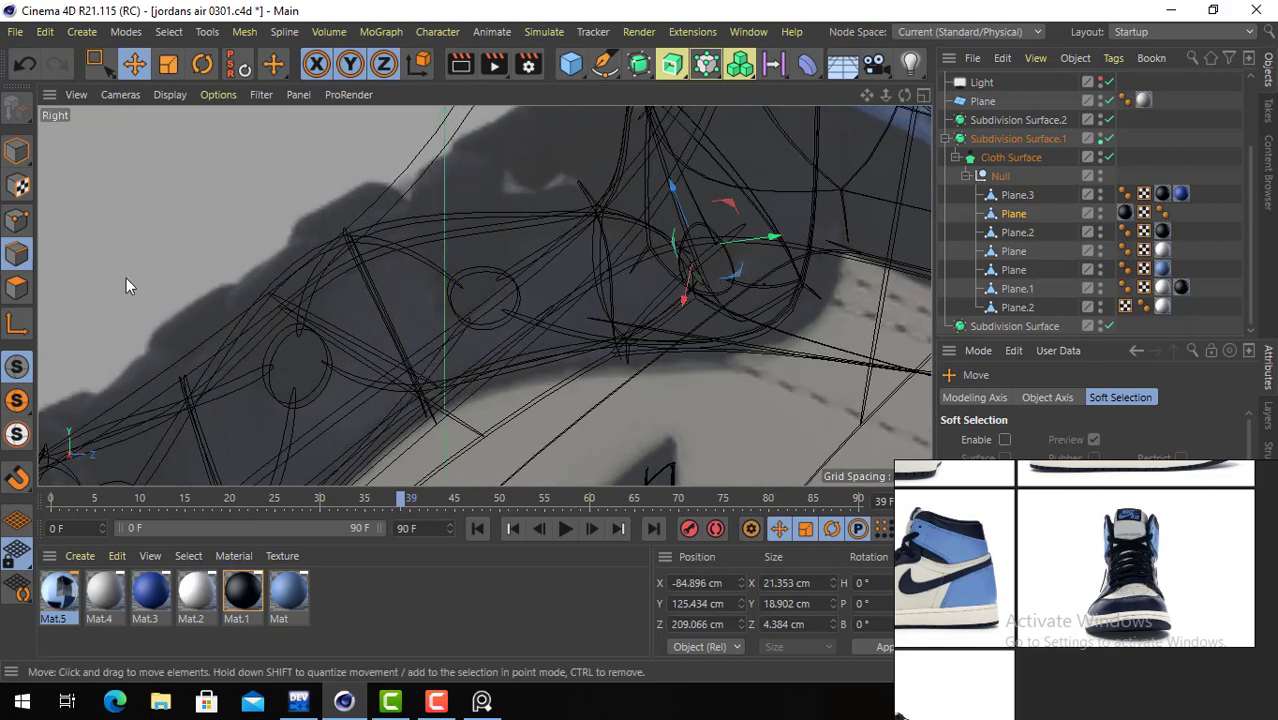
left_click(16, 219)
left_click(687, 253)
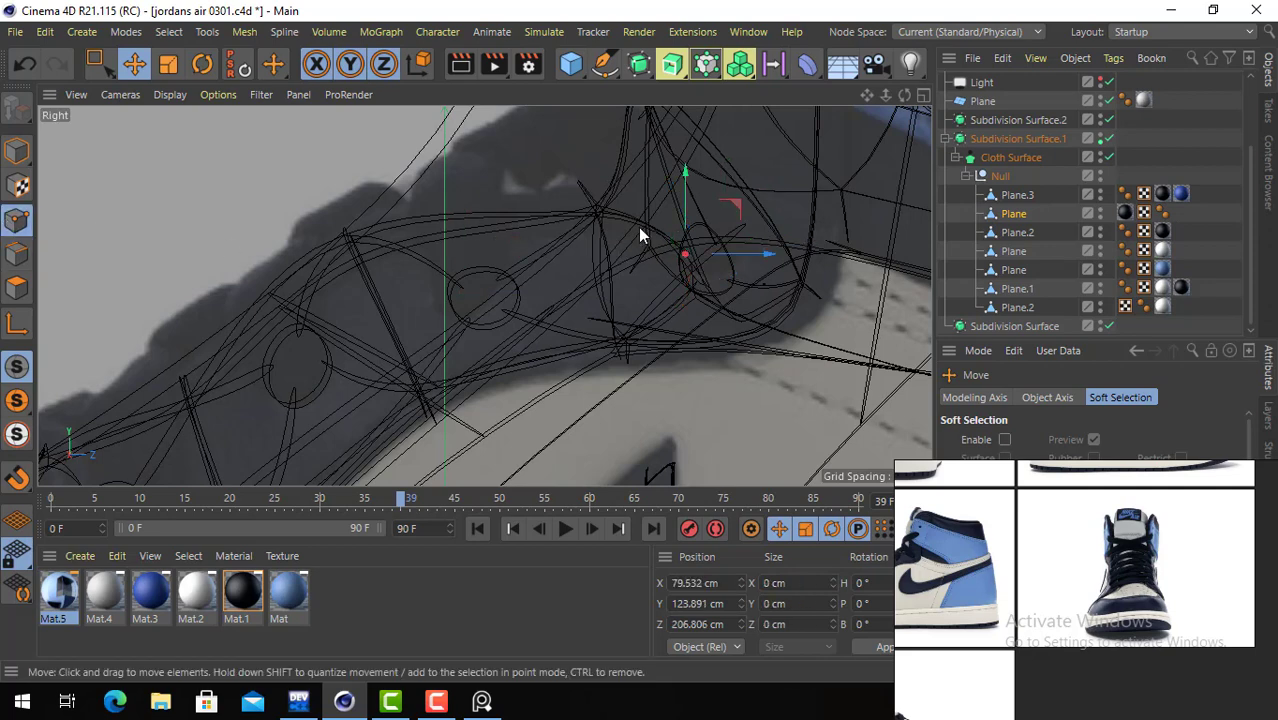
mouse_move(638, 227)
left_mouse_down()
mouse_move(616, 216)
mouse_move(614, 227)
left_mouse_up()
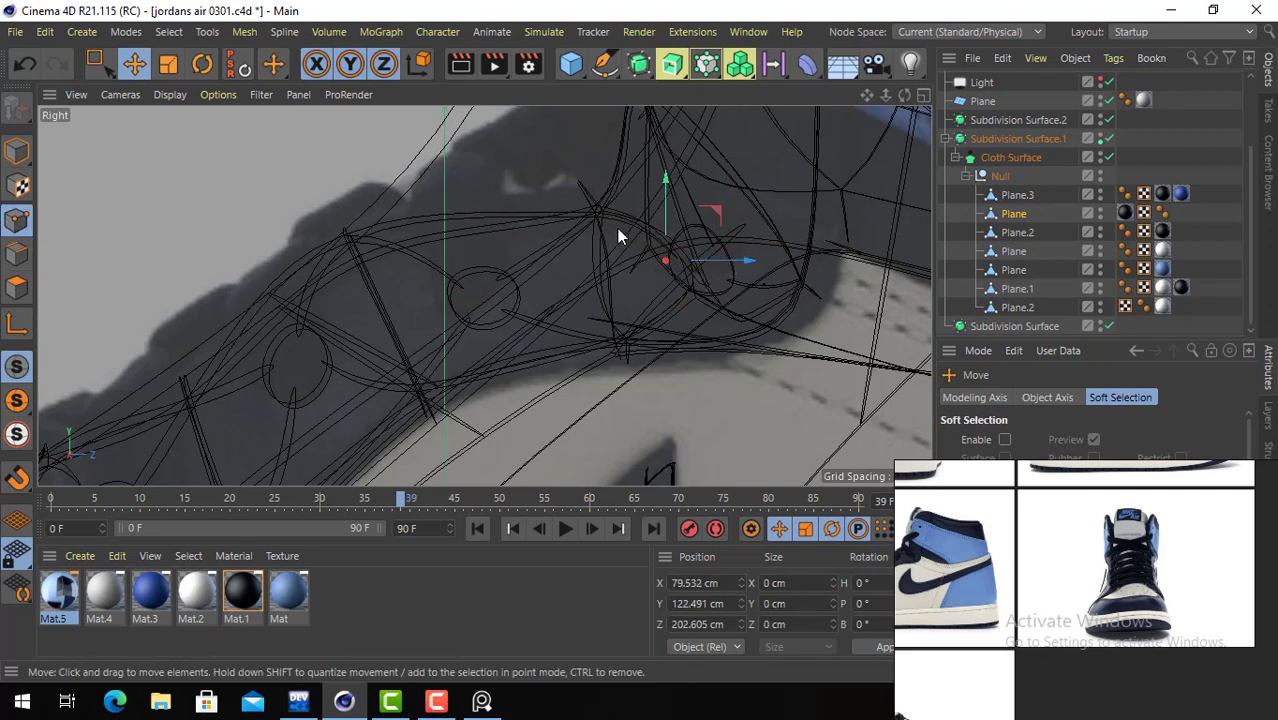
key("ctrl+z")
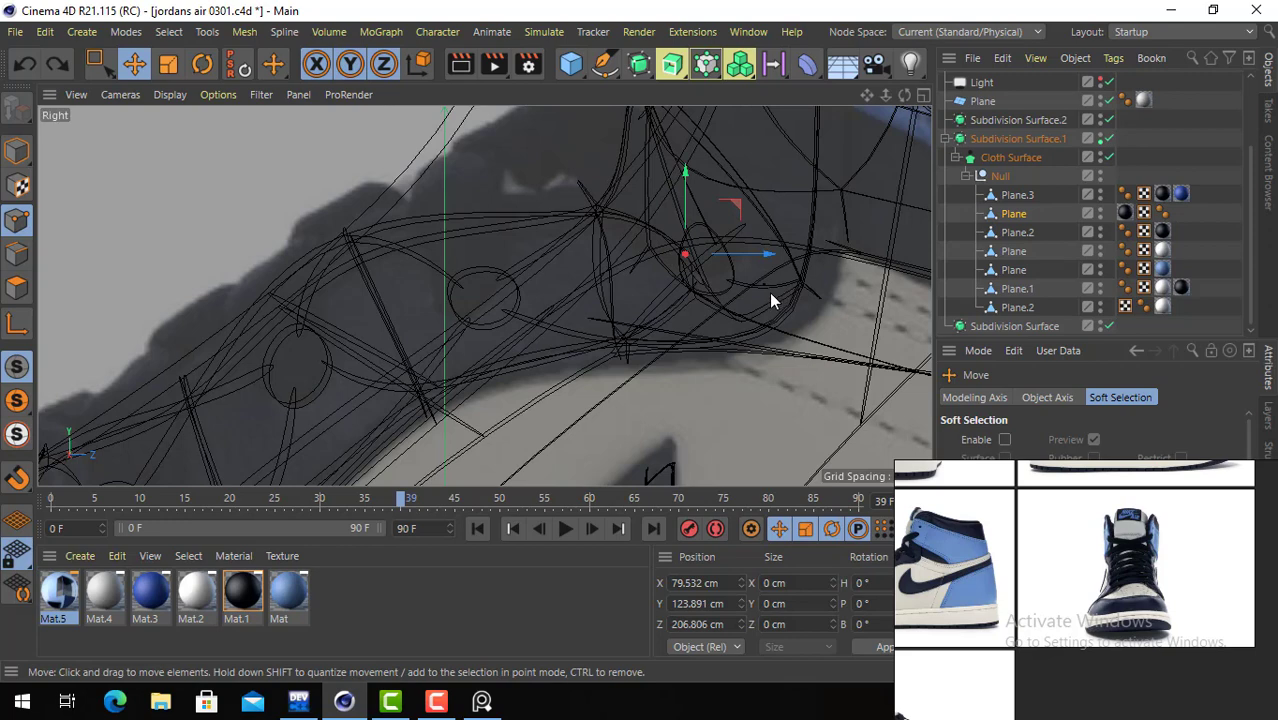
- Round the ankle-side lace hole in the Perspective view, placing a rim point at about X 82.1, Y 116.6, Z 206.3 cm
key("F1")
scroll(534, 228, "up", 3)
left_click_drag(626, 248, 538, 252, "alt")
left_click(596, 273)
scroll(537, 251, "down", 10)
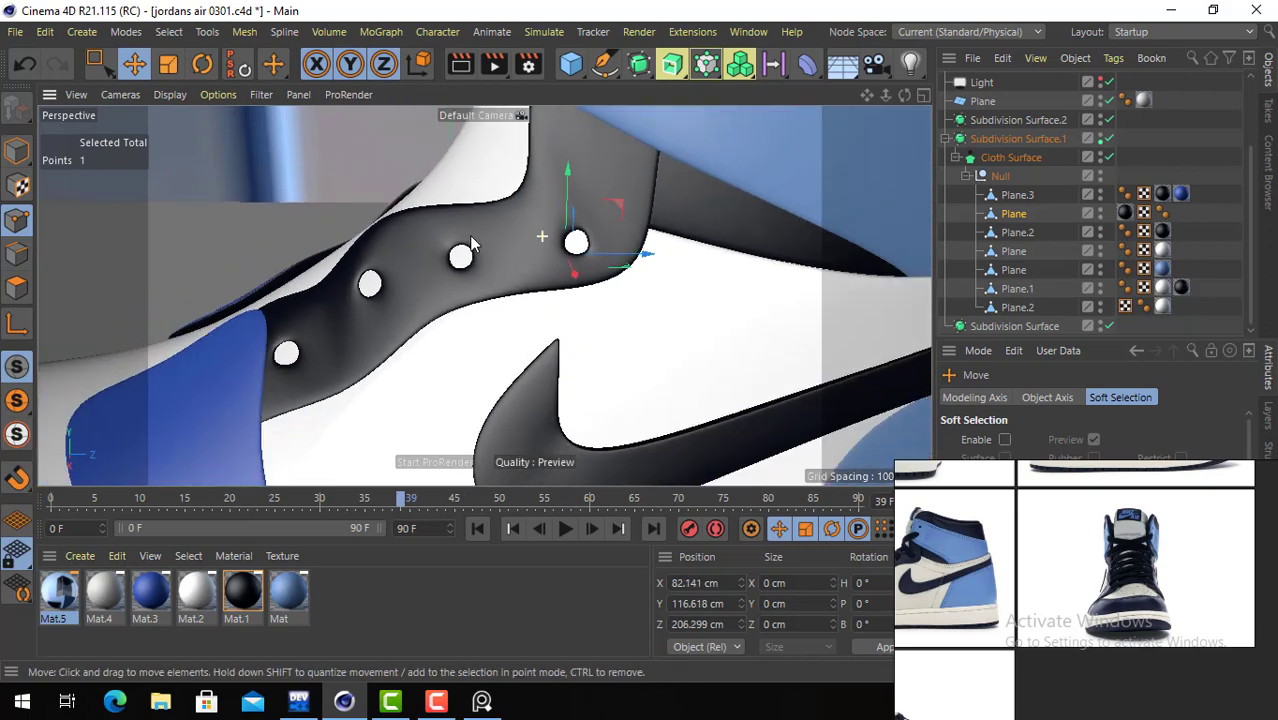
- Disable Subdivision Surface.1 and Cloth Surface, and select the black panel's Plane object for polygon editing on the shoe's other side
left_click_drag(613, 302, 191, 215, "alt")
left_click(20, 150)
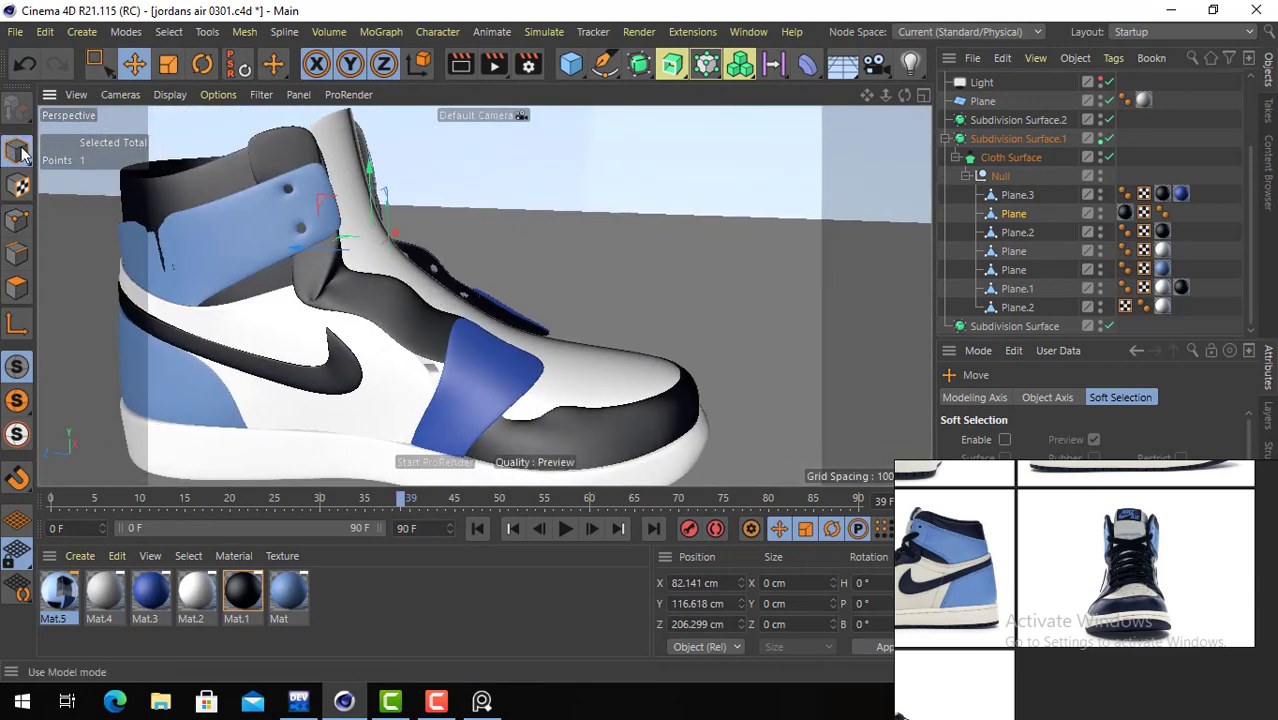
left_click(336, 287)
left_click(17, 287)
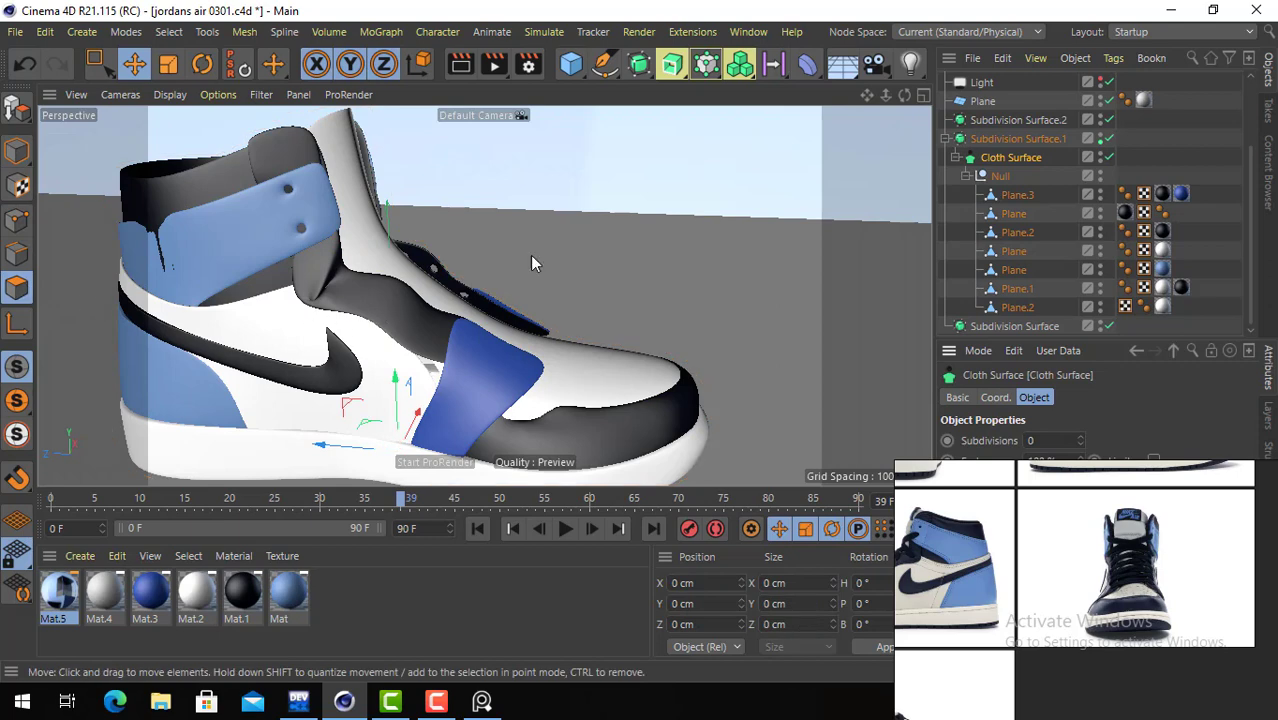
left_click(1108, 138)
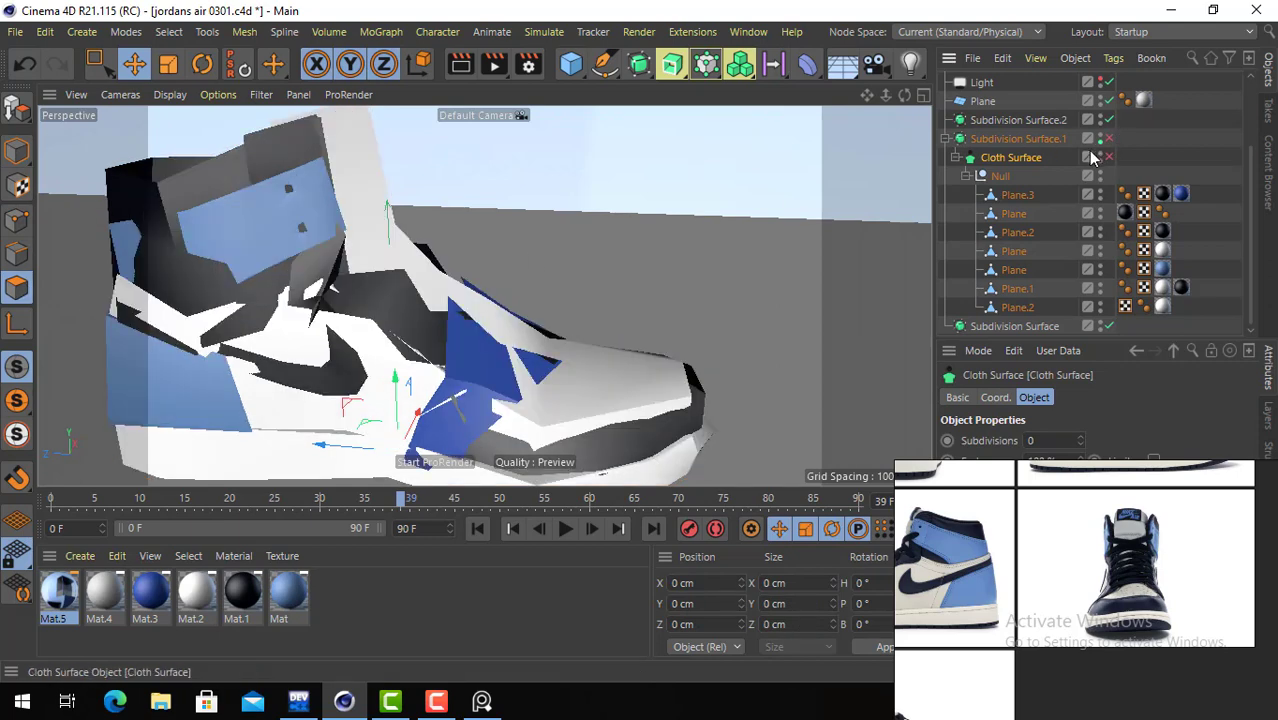
left_click(1016, 195)
left_click(1012, 214)
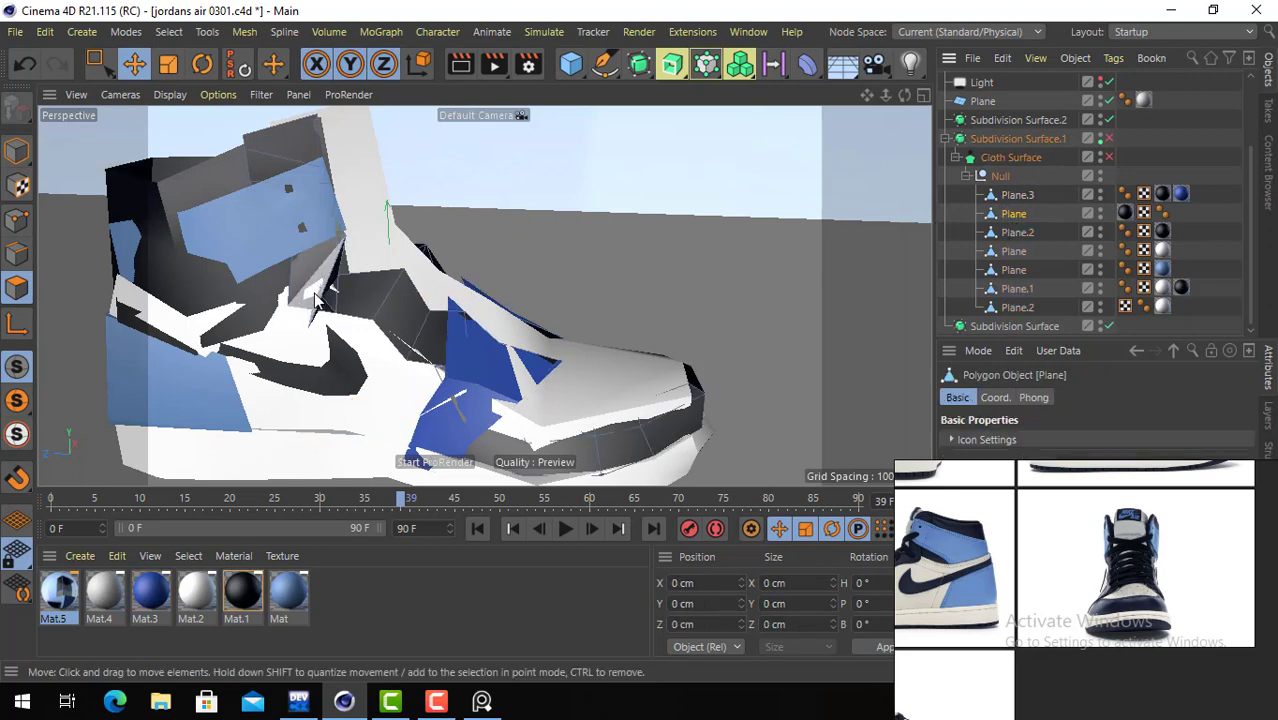
- Select the folded ankle-corner polygon of the black panel and hide the other shoe parts, keeping Plane.3 and Plane visible
right_click_drag(316, 301, 444, 300, "alt")
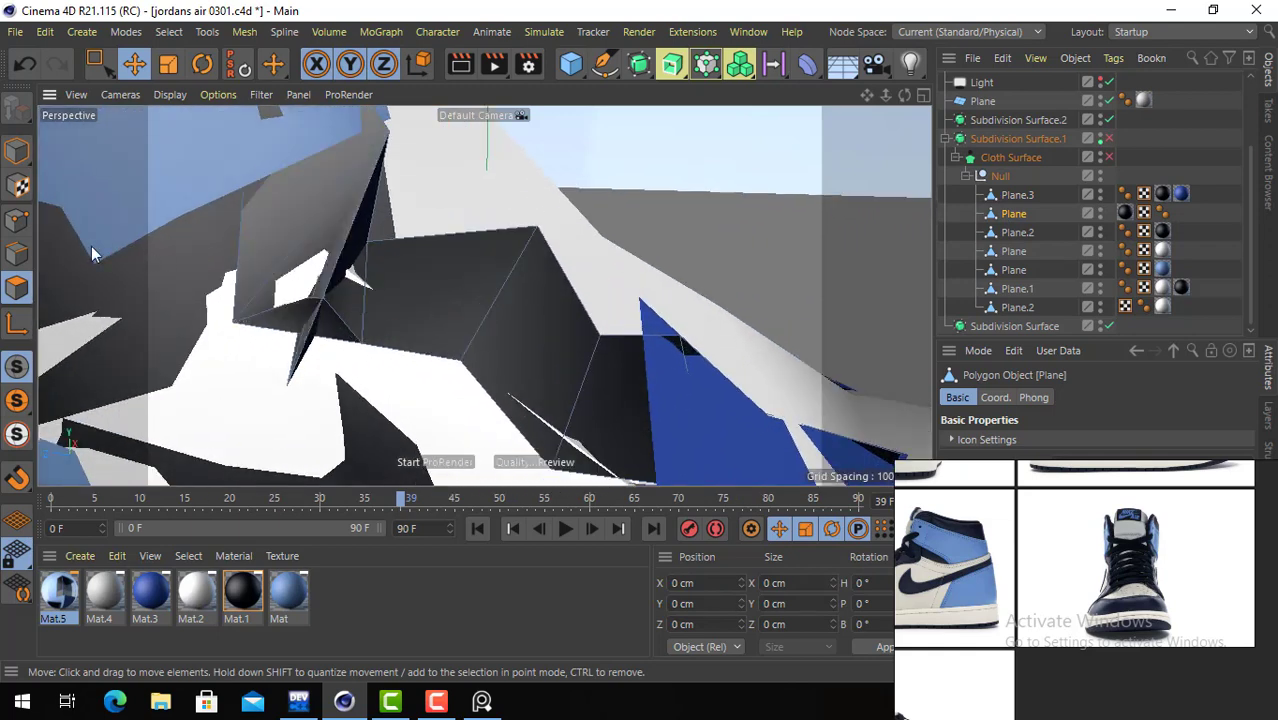
left_click(302, 365)
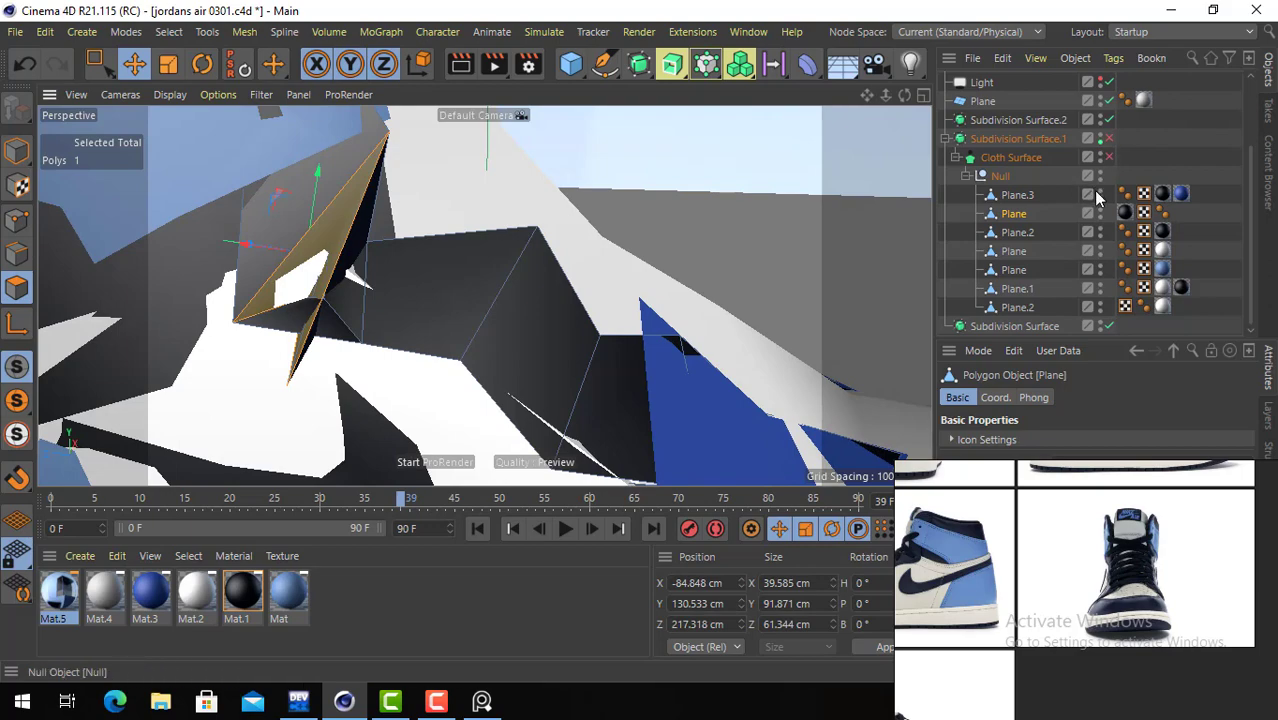
left_click(1108, 325)
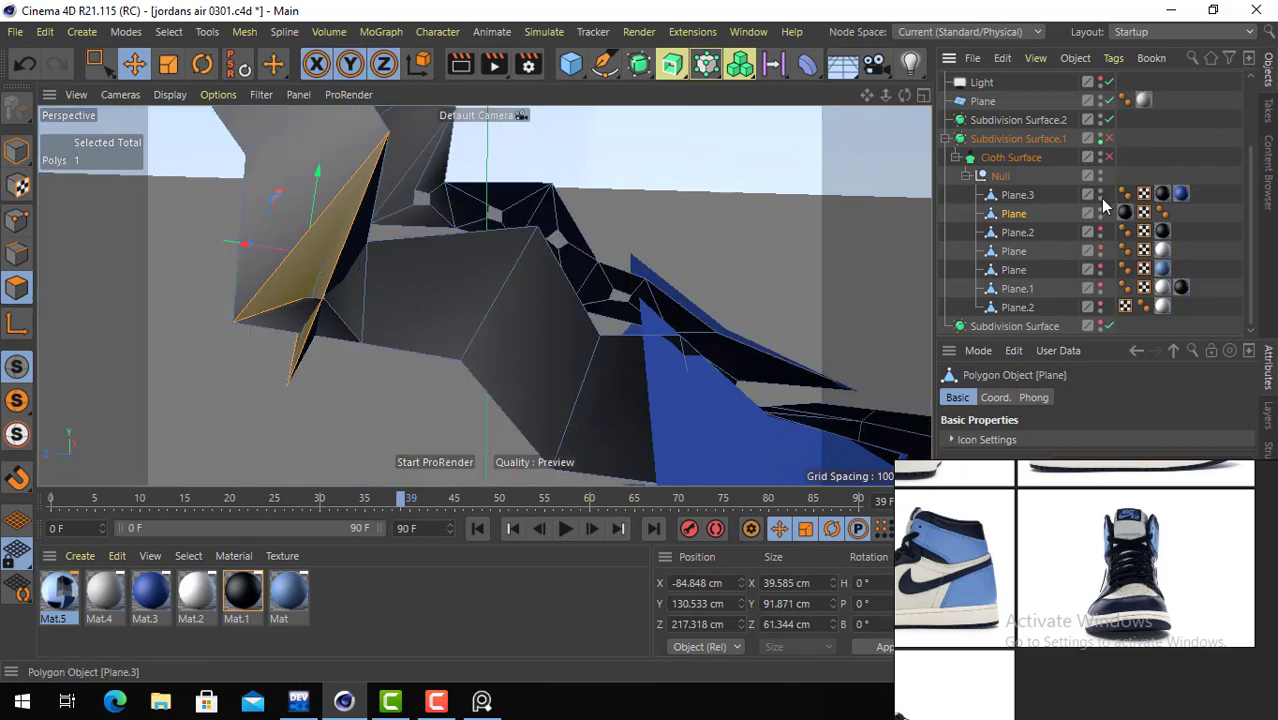
left_click_drag(503, 260, 357, 263, "alt")
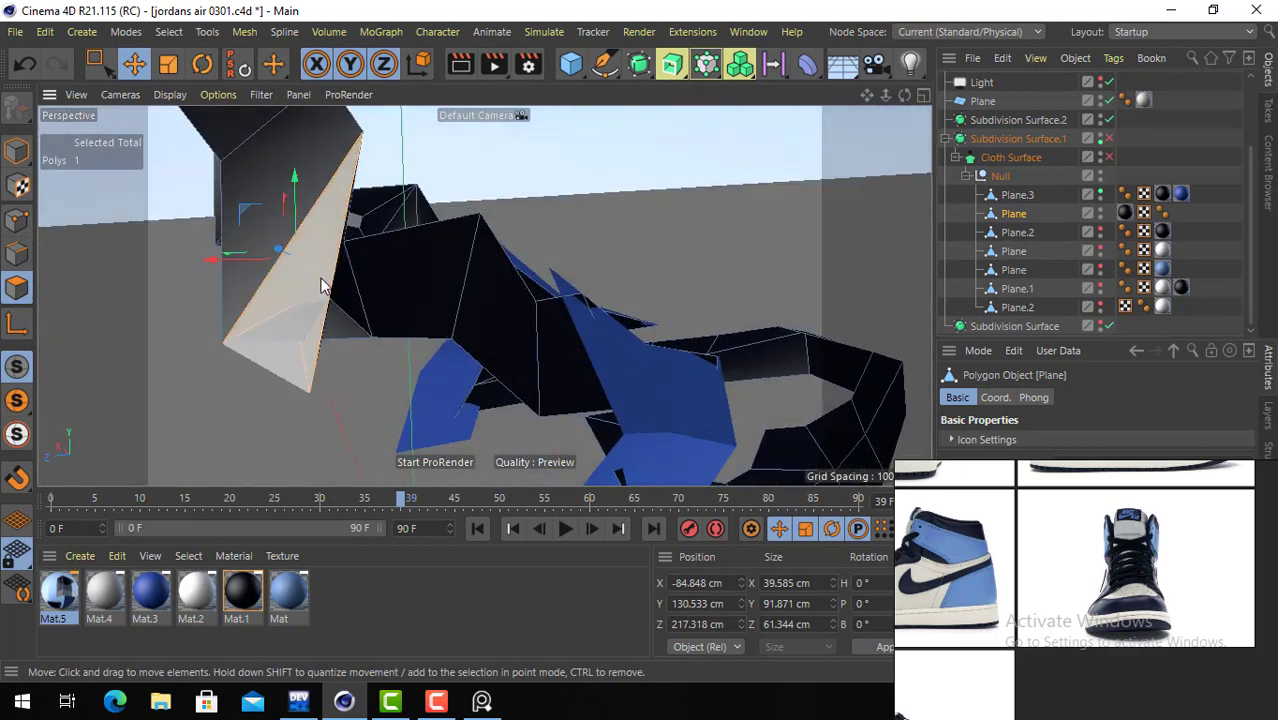
- Try scaling the selected ankle-corner polygon of the black panel, and undo it
left_click(168, 66)
left_click_drag(512, 192, 844, 297)
key("ctrl+z")
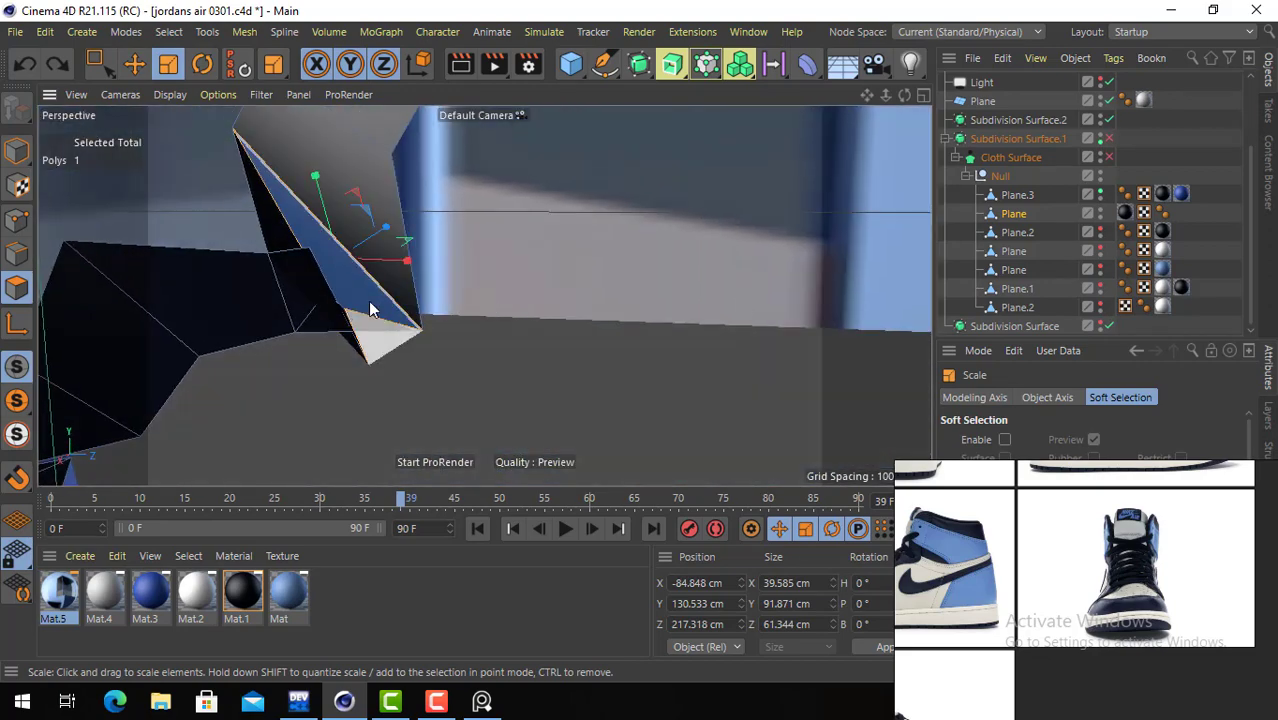
- Delete the overlapping, folded polygons and the leftover sliver at the ankle corner of the black panel
left_click(353, 349)
left_click_drag(373, 260, 456, 262, "alt")
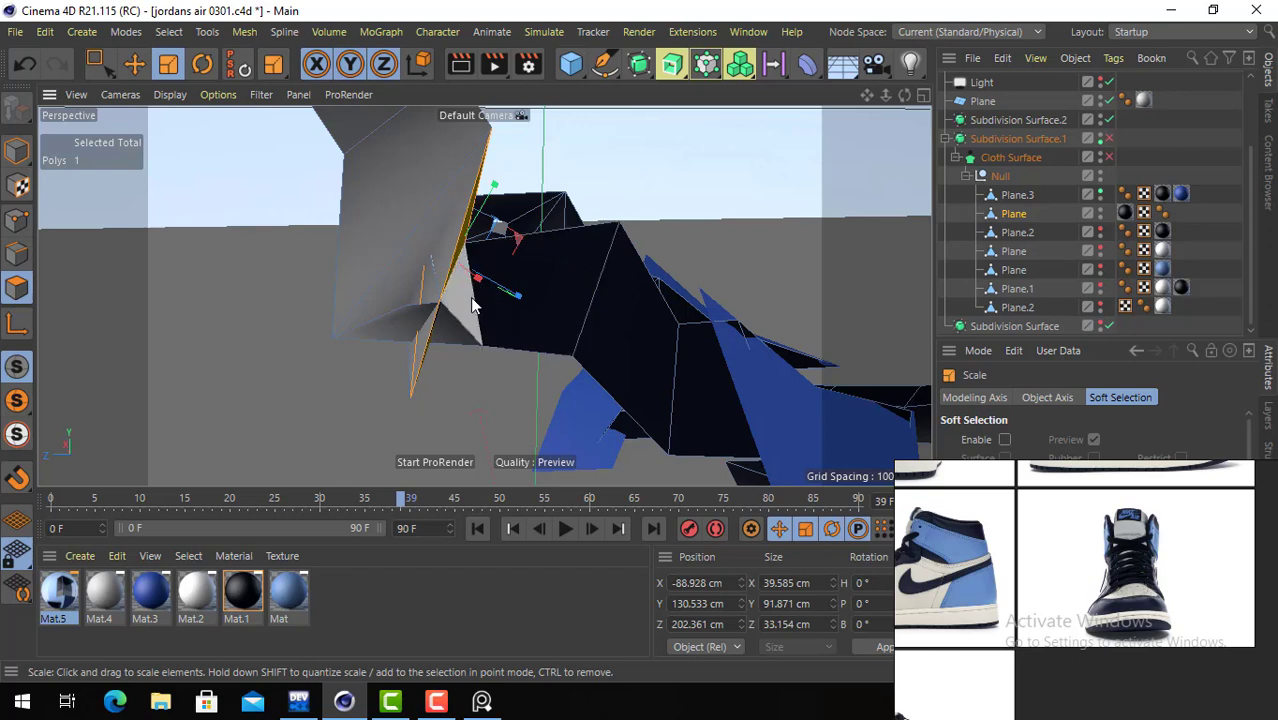
left_click(437, 332, "shift")
left_click(437, 326, "shift")
left_click(409, 290, "shift")
key("Delete")
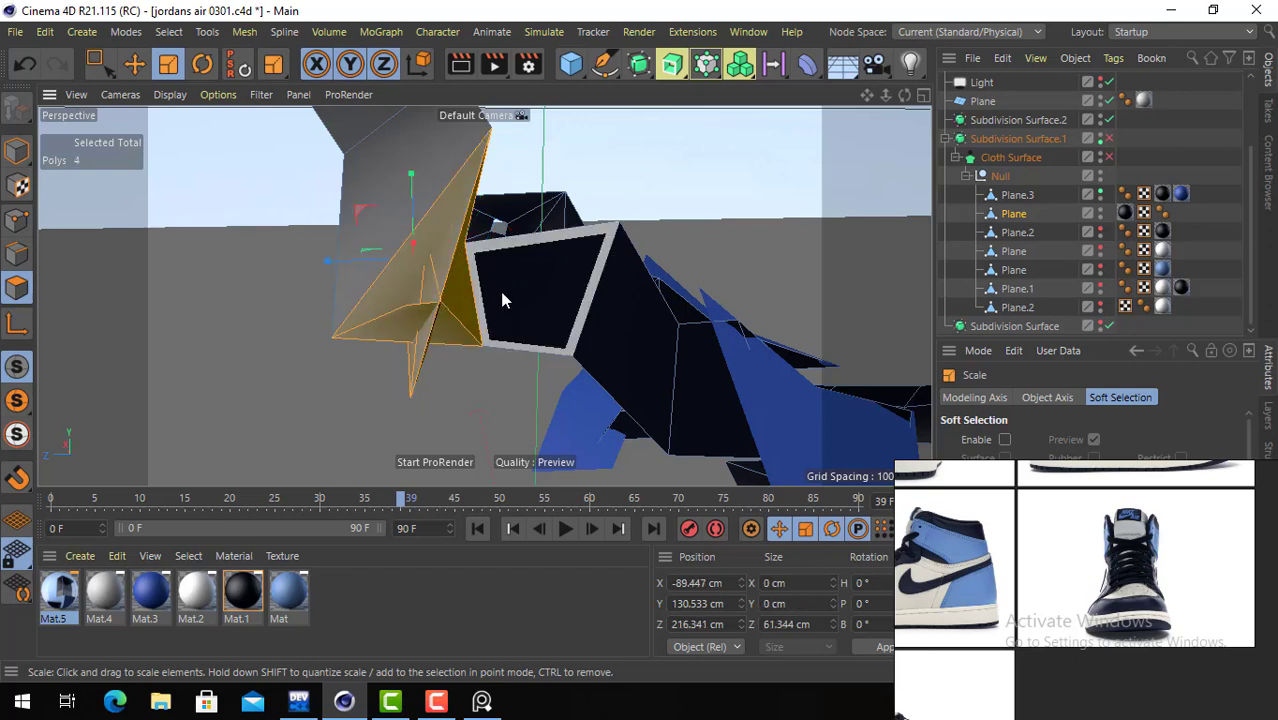
left_click(424, 318)
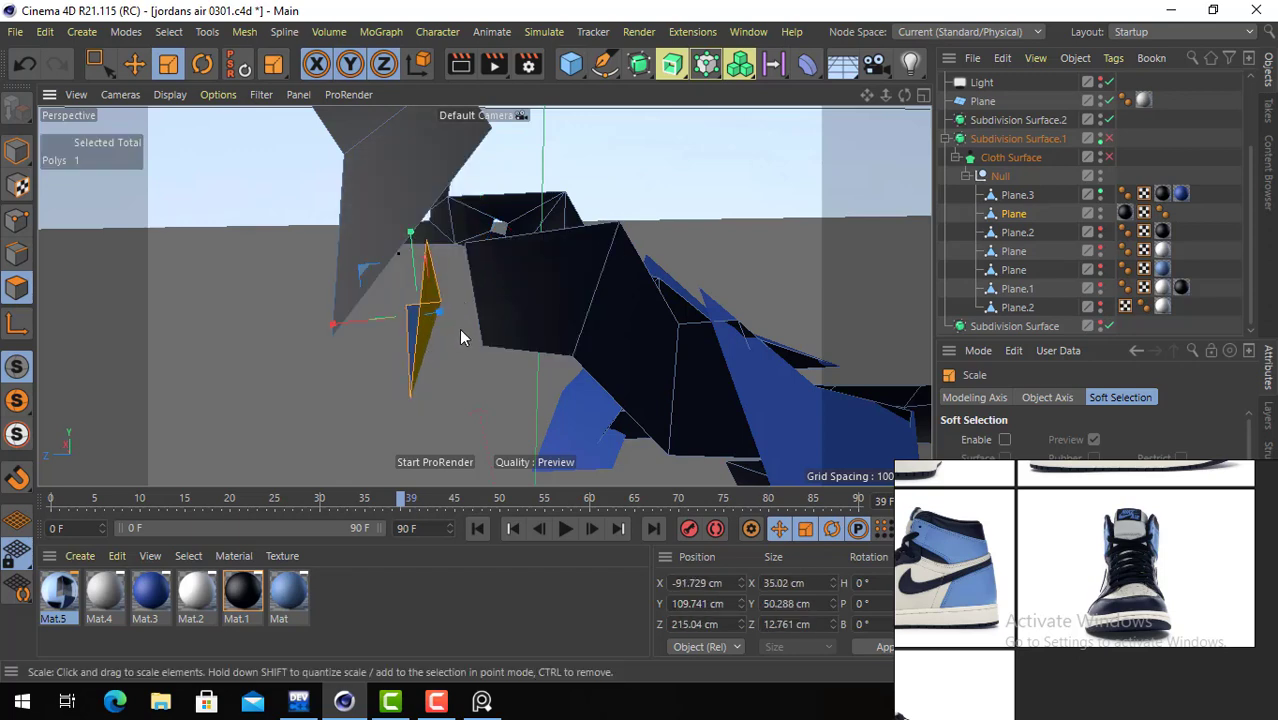
key("Delete")
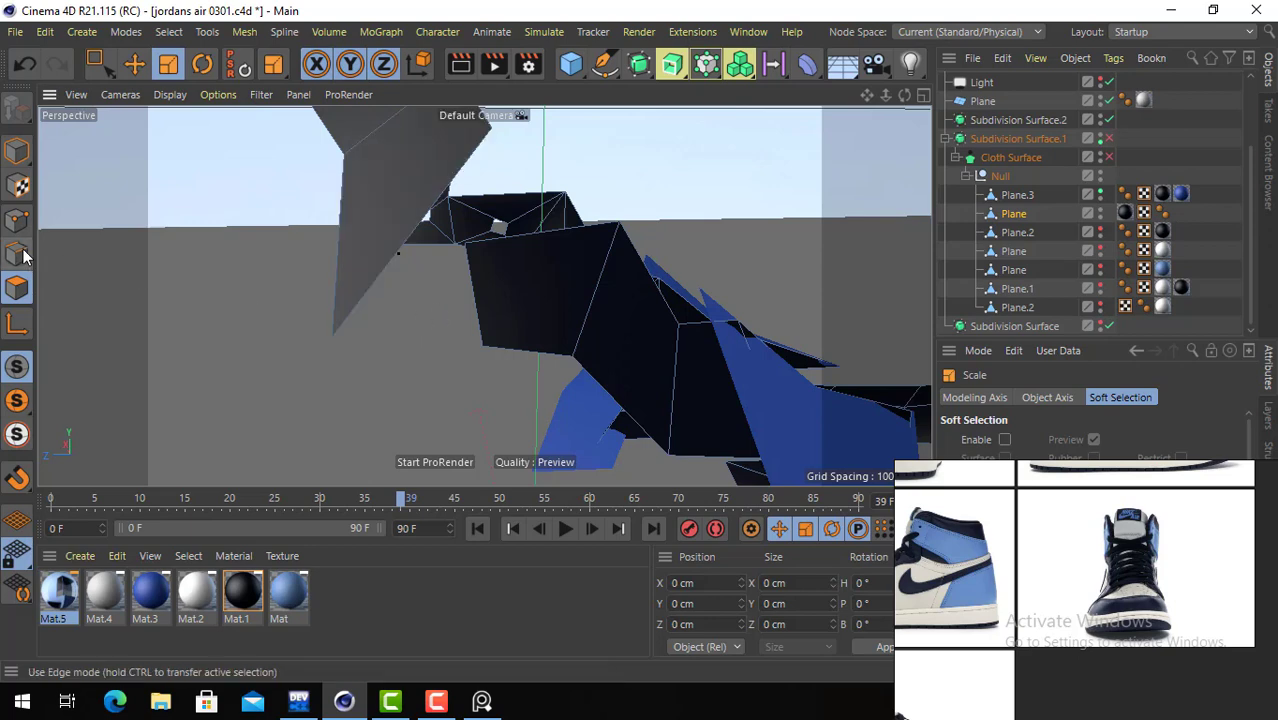
- Bridge the open edges at the ankle corner to close the gap in the black panel
right_click(364, 350)
left_click(456, 154)
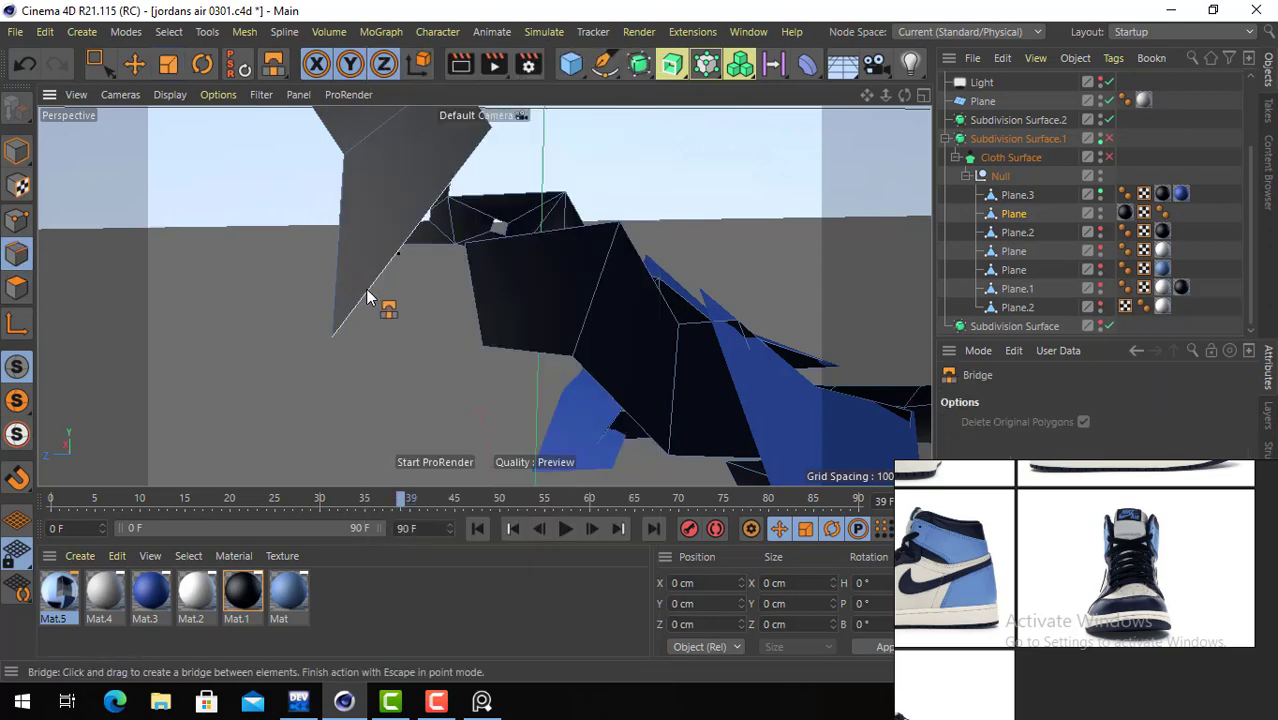
left_click_drag(436, 320, 416, 357)
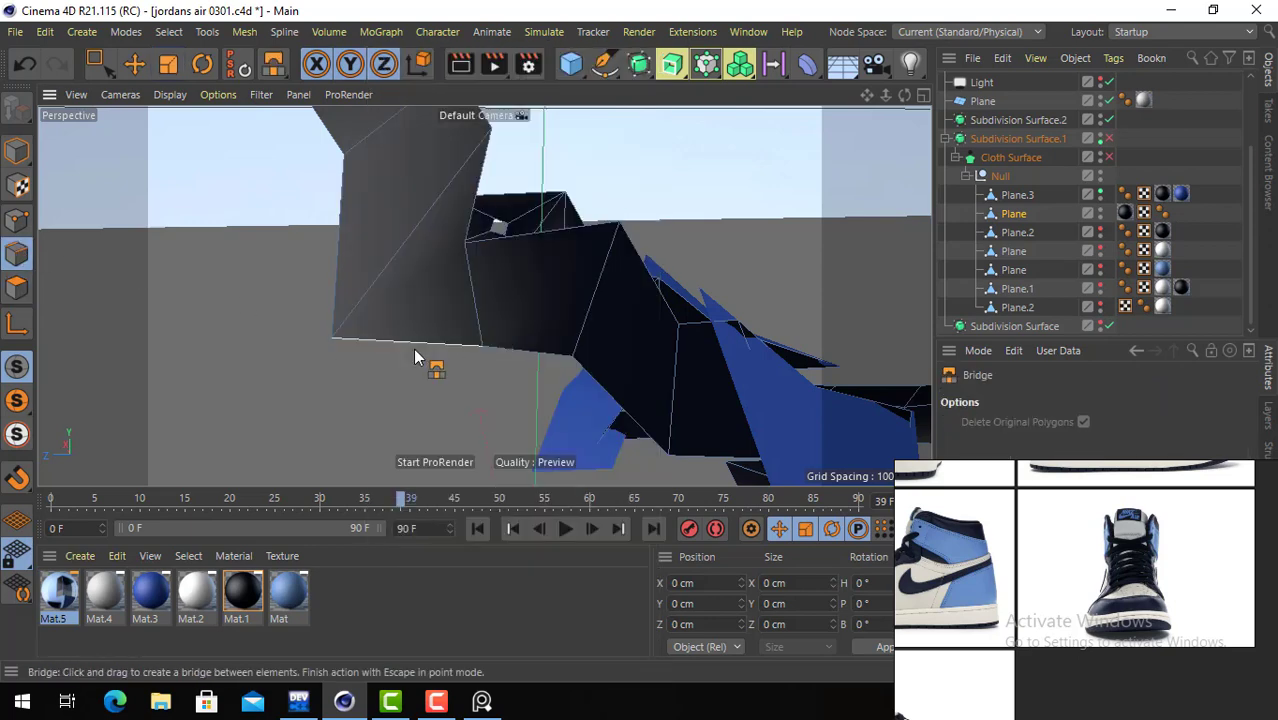
- Inset the bridged corner polygon with a scaled-down extrusion measuring about 7.8 × 21.3 × 16.9 cm
left_click(134, 64)
left_click(17, 287)
left_click(455, 268)
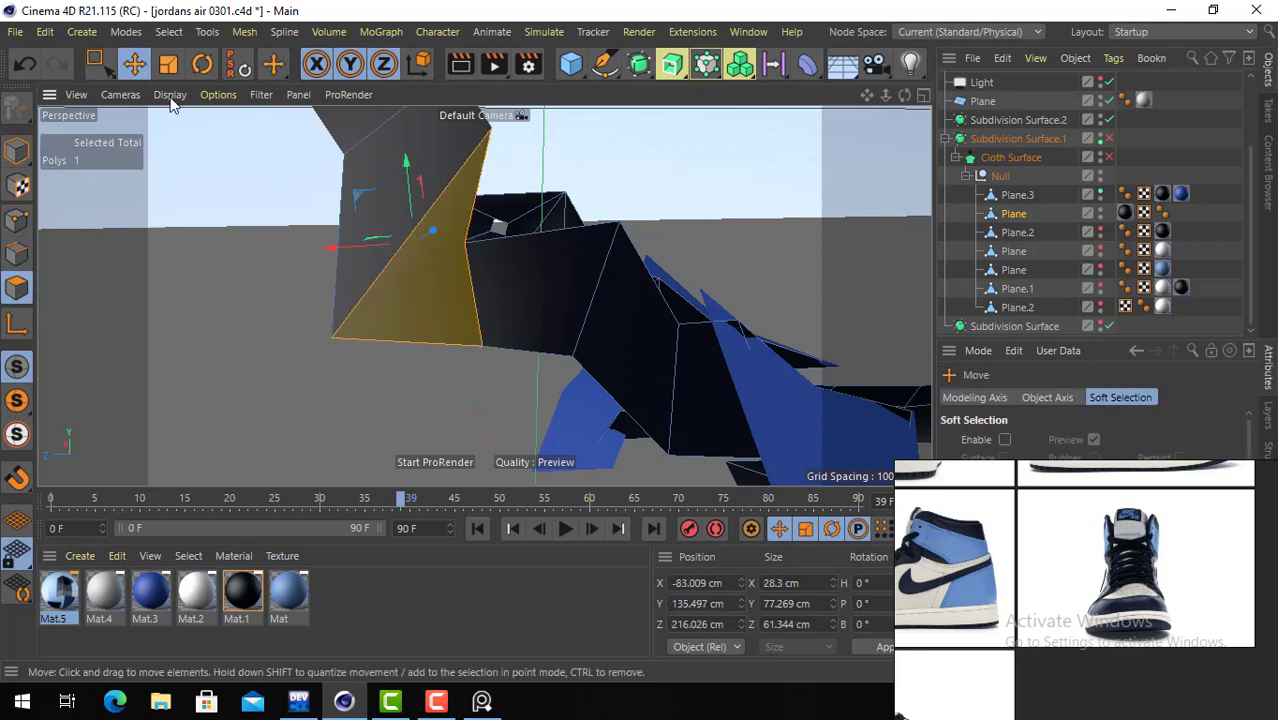
left_click(168, 64)
left_click_drag(730, 200, 236, 379)
left_click_drag(408, 318, 486, 263, "alt")
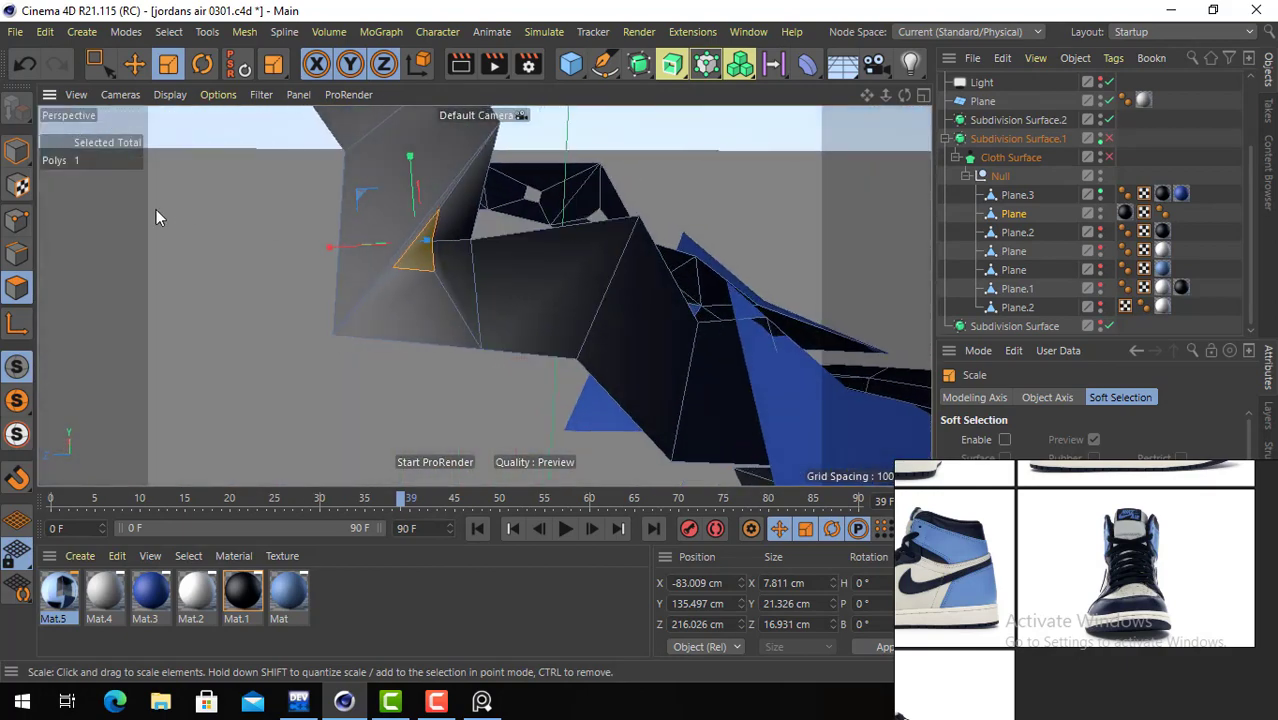
- Slide the points of the inset polygon at the ankle corner to make its outline more evenly four-sided
left_click(16, 220)
right_click(274, 330)
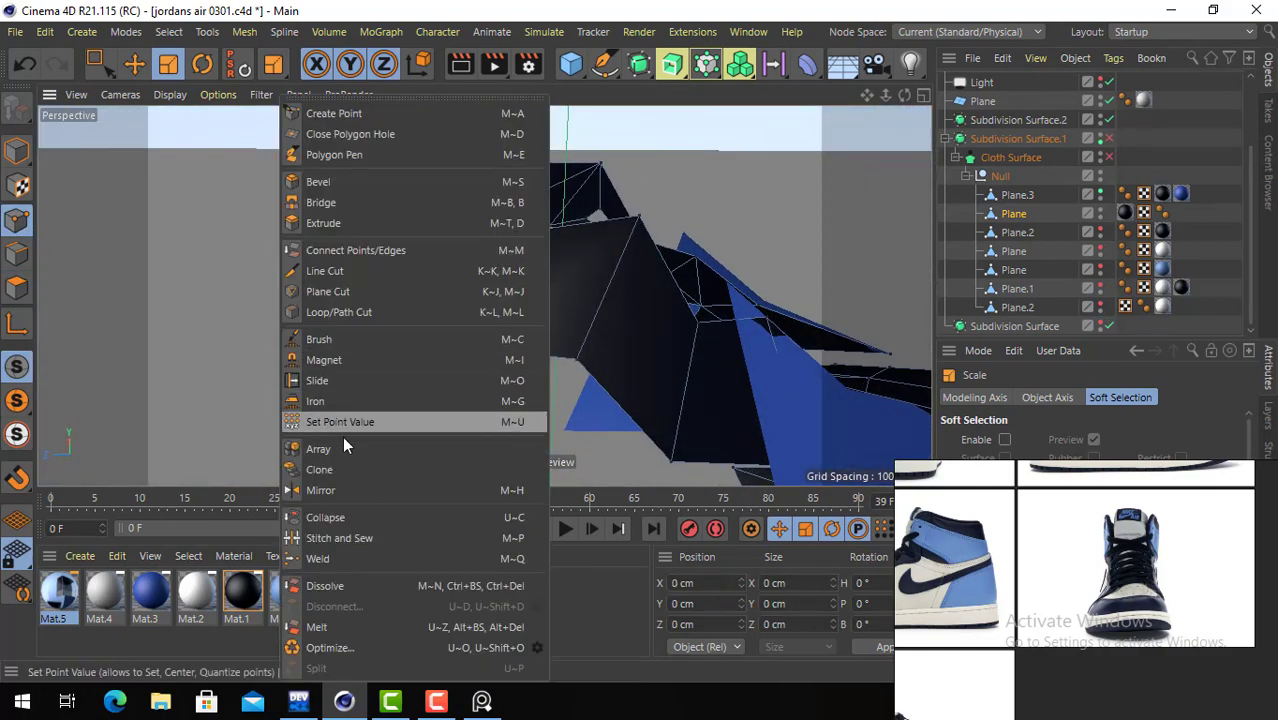
left_click(354, 388)
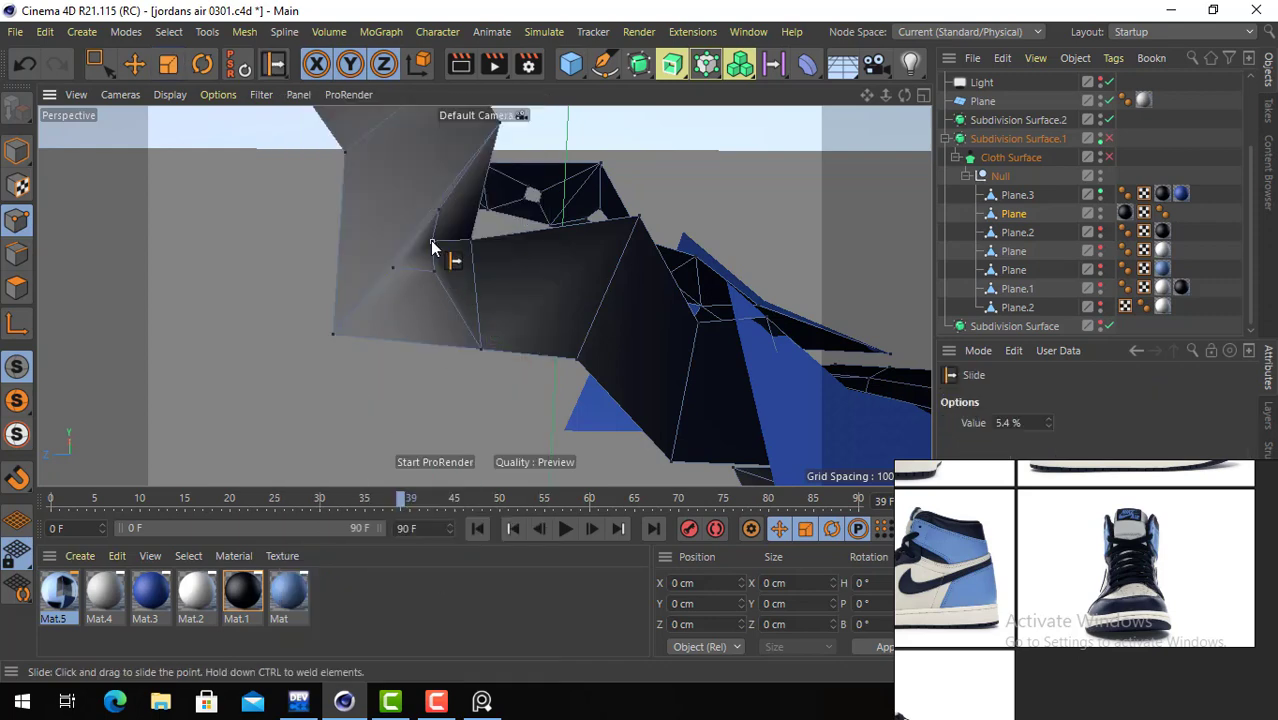
mouse_move(446, 243)
left_mouse_down()
mouse_move(442, 283)
mouse_move(456, 251)
mouse_move(445, 223)
mouse_move(388, 276)
mouse_move(449, 302)
mouse_move(446, 258)
left_mouse_up()
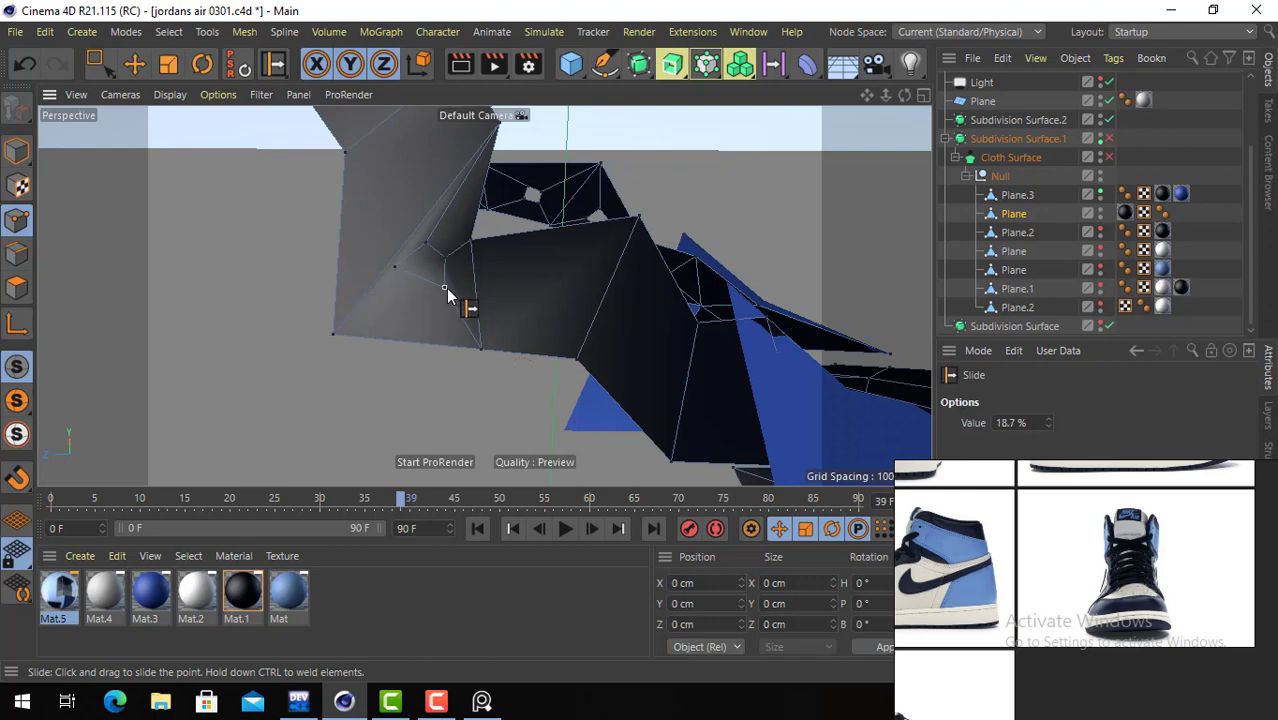
left_click_drag(446, 288, 438, 286)
- Delete the inset polygon to open the ankle-side lace hole, and enable Subdivision Surface.1 and Cloth Surface
left_click(1109, 138)
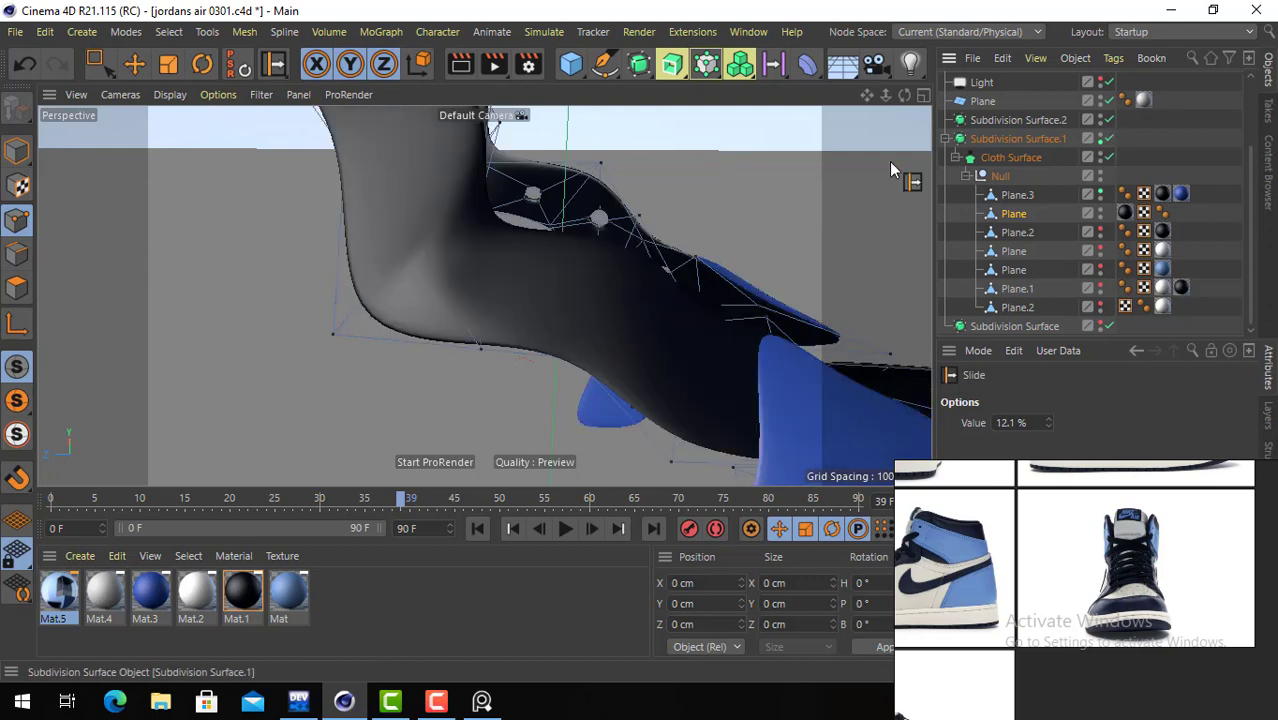
left_click(134, 64)
left_click(16, 287)
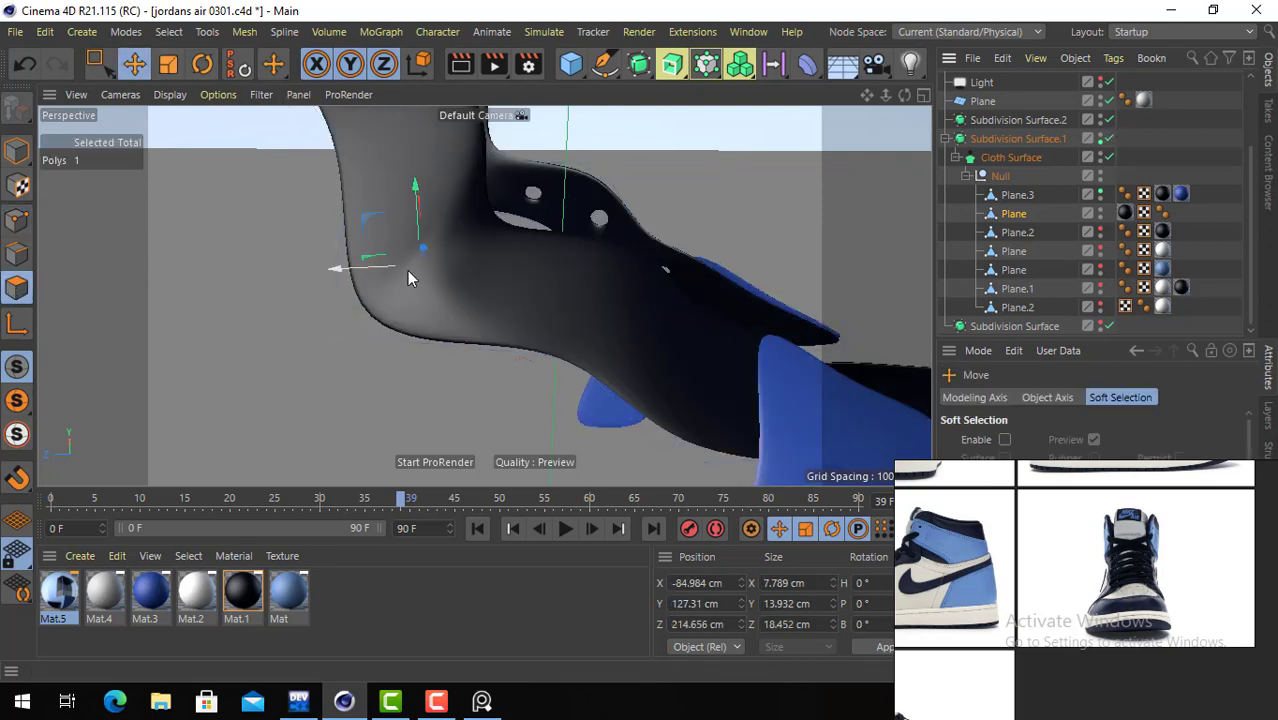
left_click(1109, 157)
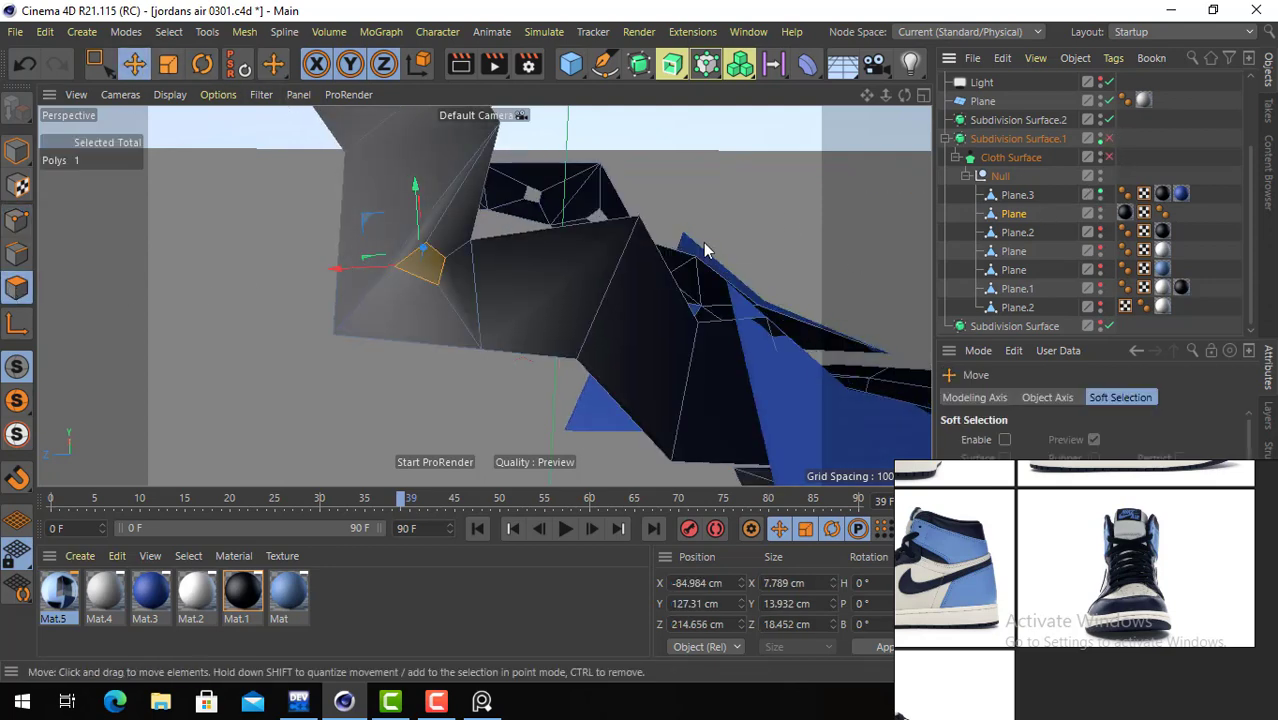
key("Delete")
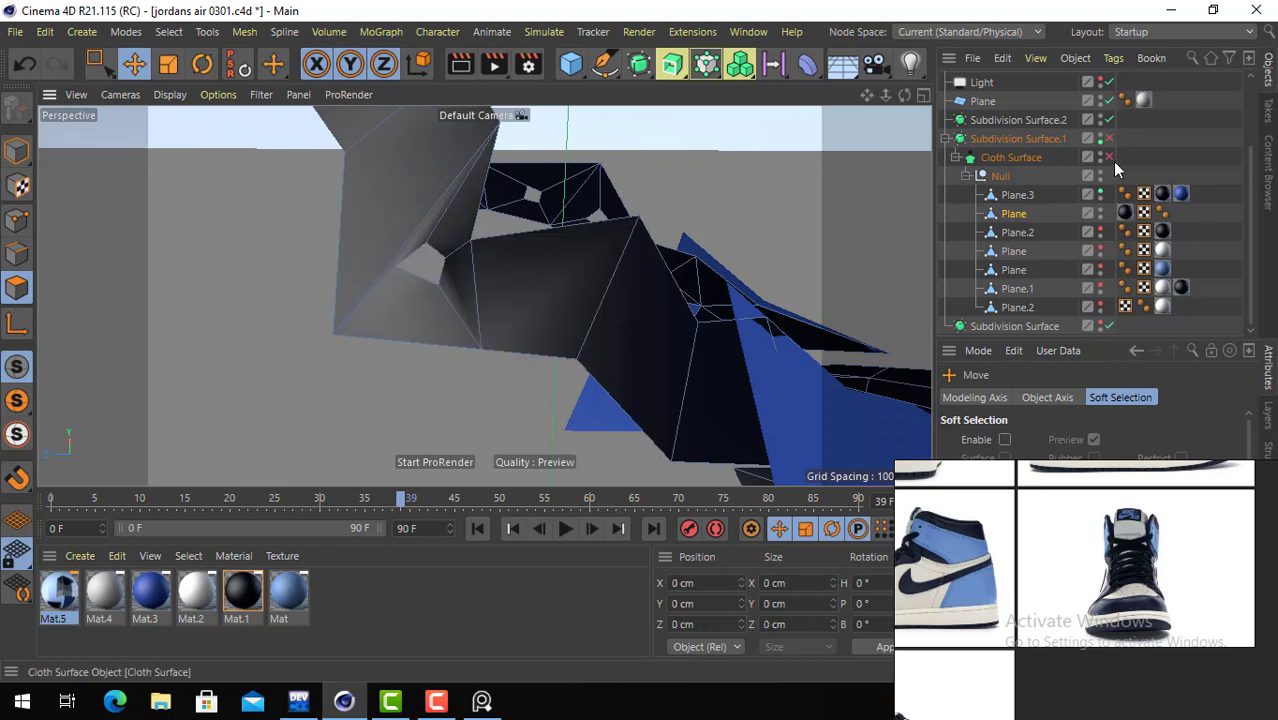
left_click(1108, 158)
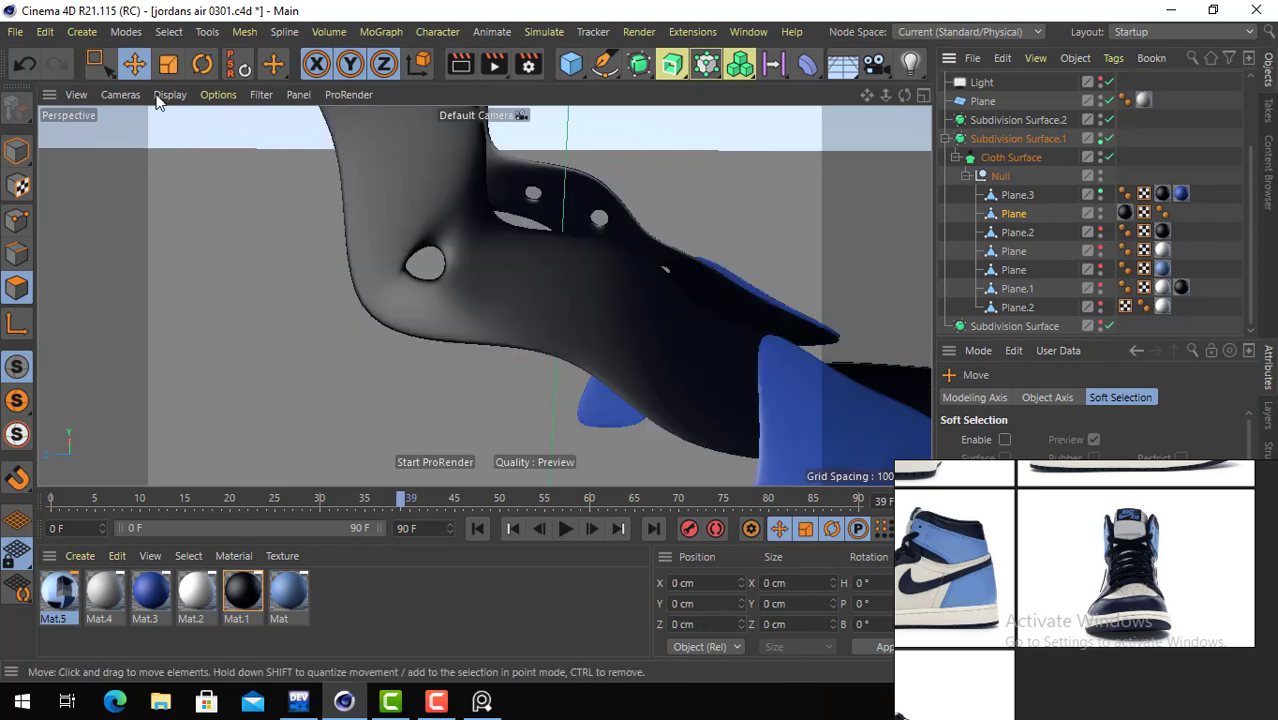
- Move the heel-side rim edge of the new lace hole inward to about X -83.6, Y 130.5, Z 214.9 cm
left_click(17, 253)
left_click(409, 267)
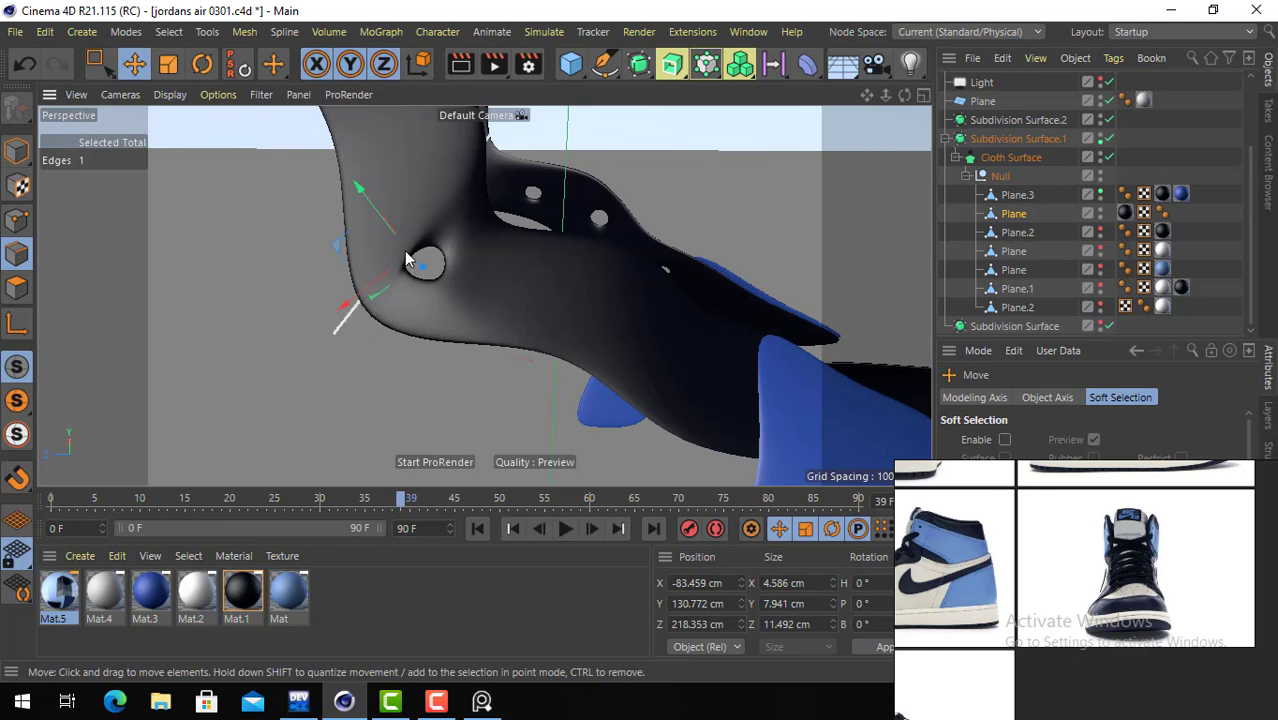
left_click_drag(474, 223, 457, 241)
key("ctrl+z")
left_click(402, 254)
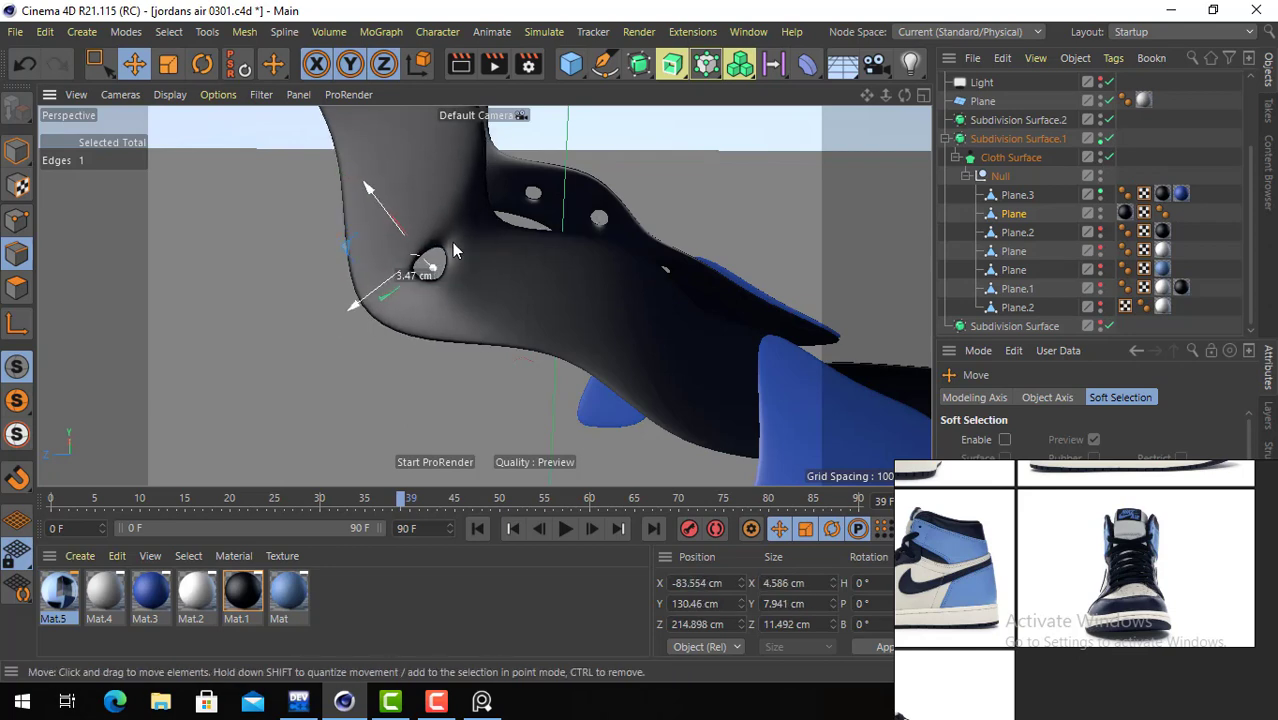
- Round the ankle-side lace hole by moving its rim points, placing the upper one at about X -81.3, Y 134.3, Z 211.7 cm
left_click(20, 217)
left_click(17, 220)
left_click(437, 257)
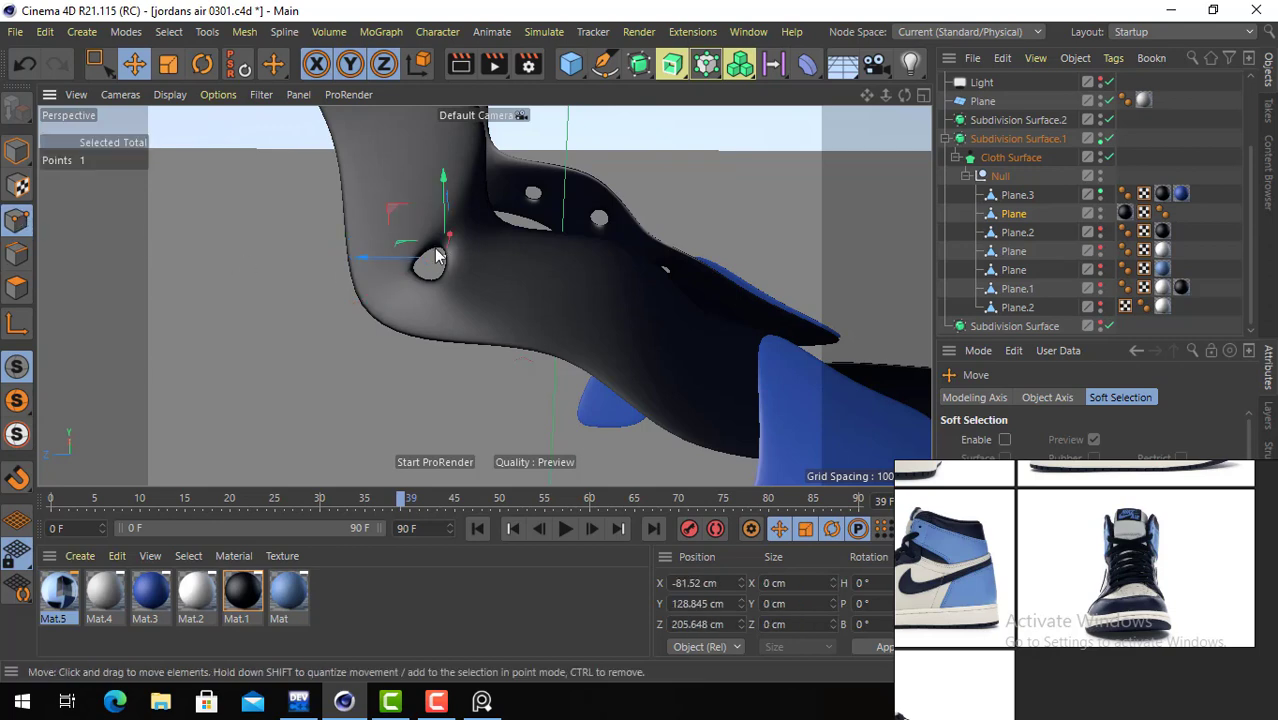
mouse_move(441, 254)
right_mouse_down("alt")
mouse_move(520, 260)
mouse_move(428, 256)
right_mouse_up("alt")
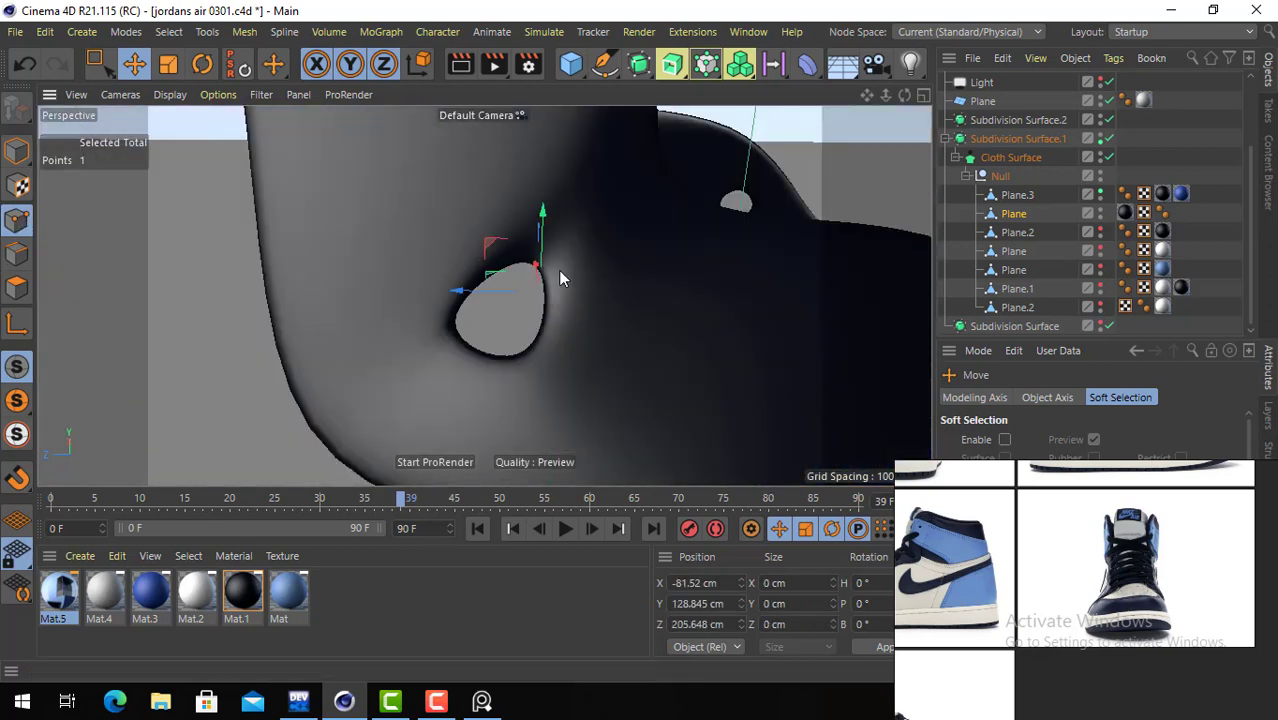
left_click_drag(619, 272, 639, 301)
left_click(515, 362)
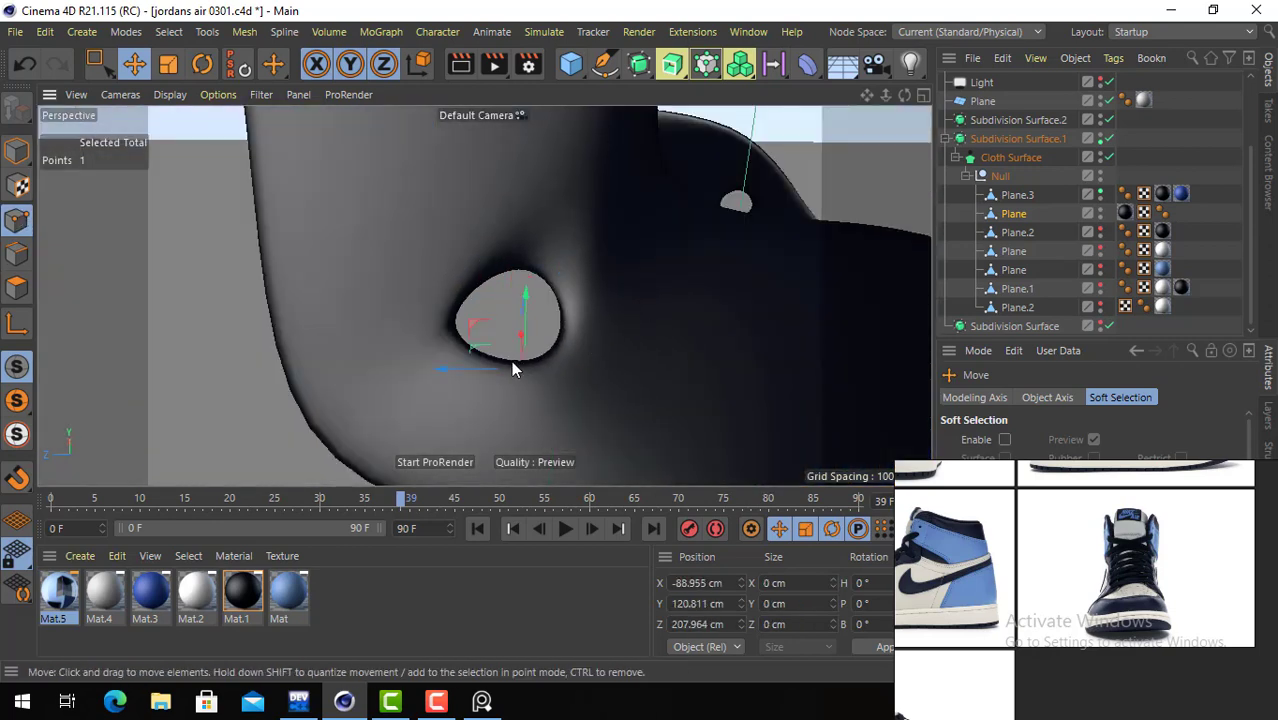
left_click_drag(570, 343, 561, 356)
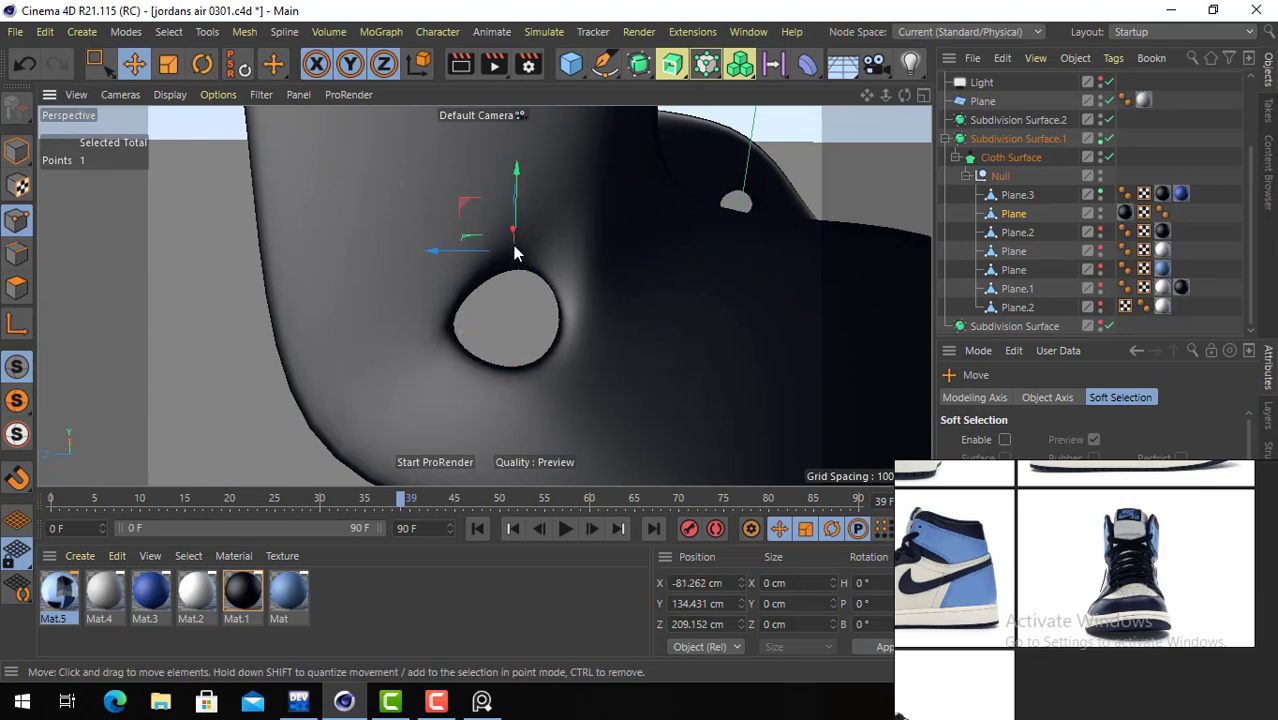
left_click_drag(557, 247, 549, 248)
- Switch off Subdivision Surface.1 and Cloth Surface to expose the black lace panel's base polygons from the front
right_click_drag(602, 321, 532, 317, "alt")
left_click_drag(537, 308, 605, 250, "alt")
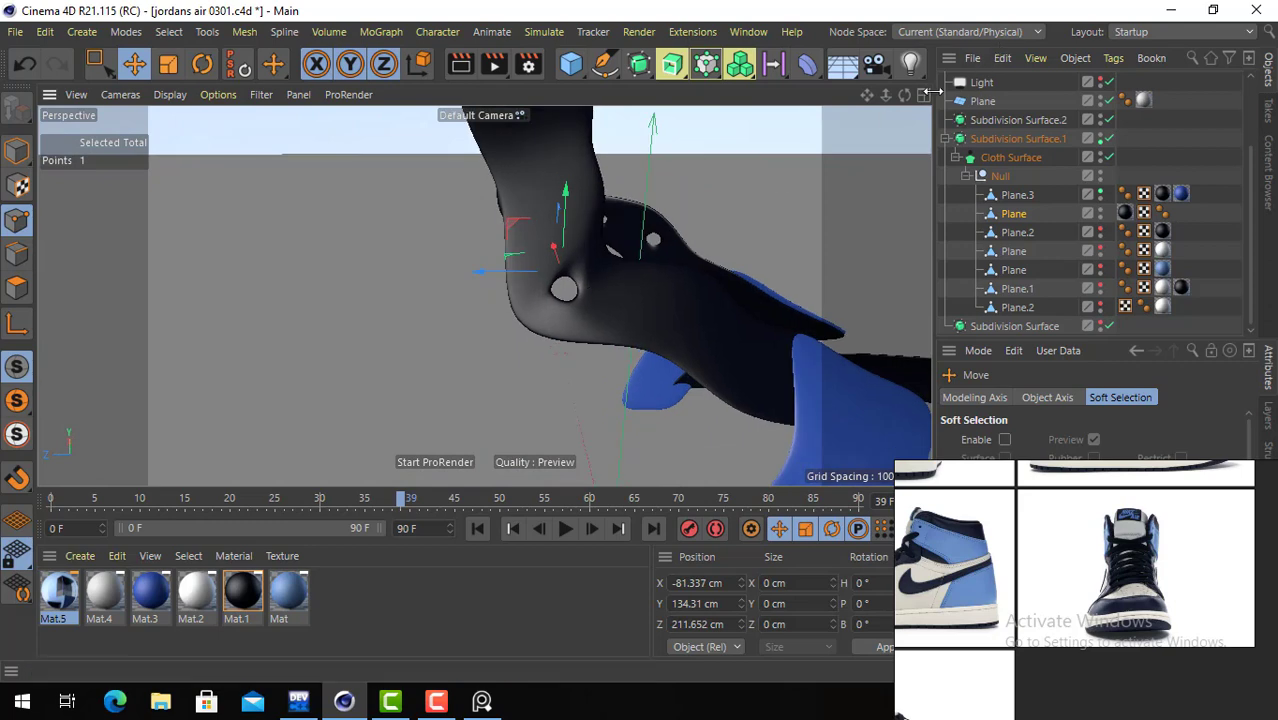
middle_click(651, 146)
middle_click(479, 112)
right_click_drag(615, 266, 455, 256, "alt")
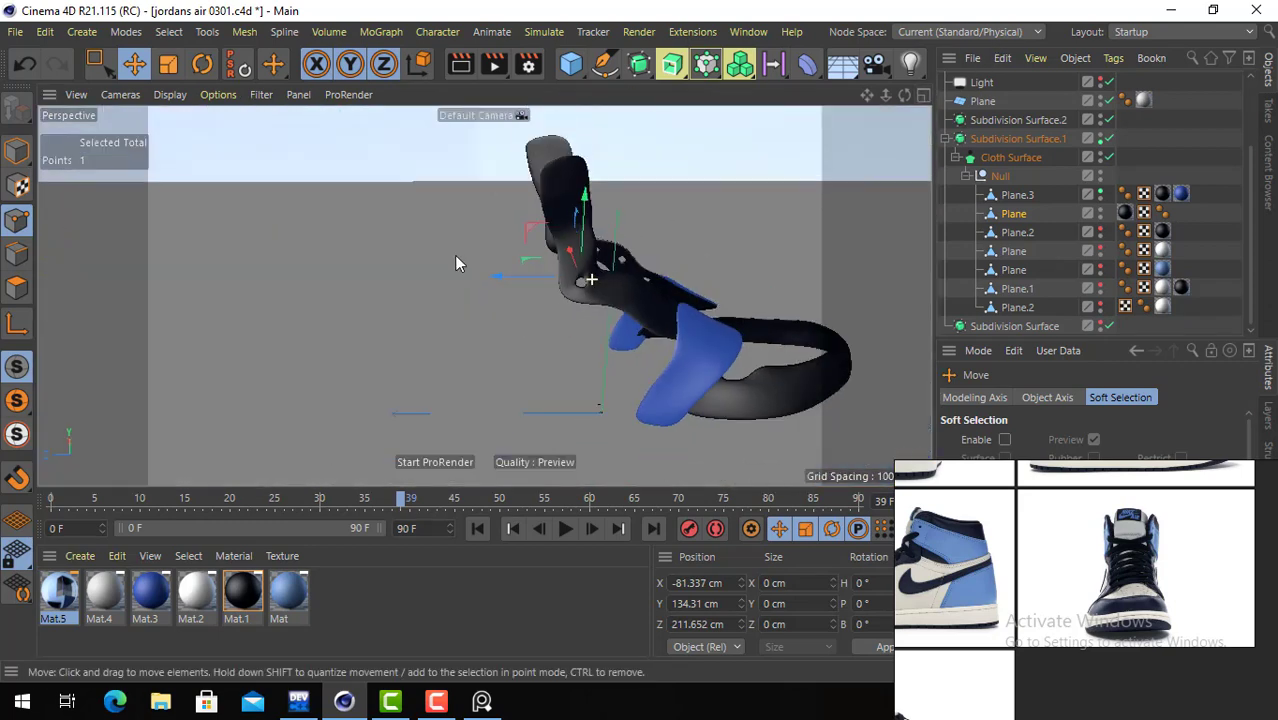
left_click_drag(666, 299, 399, 302, "alt")
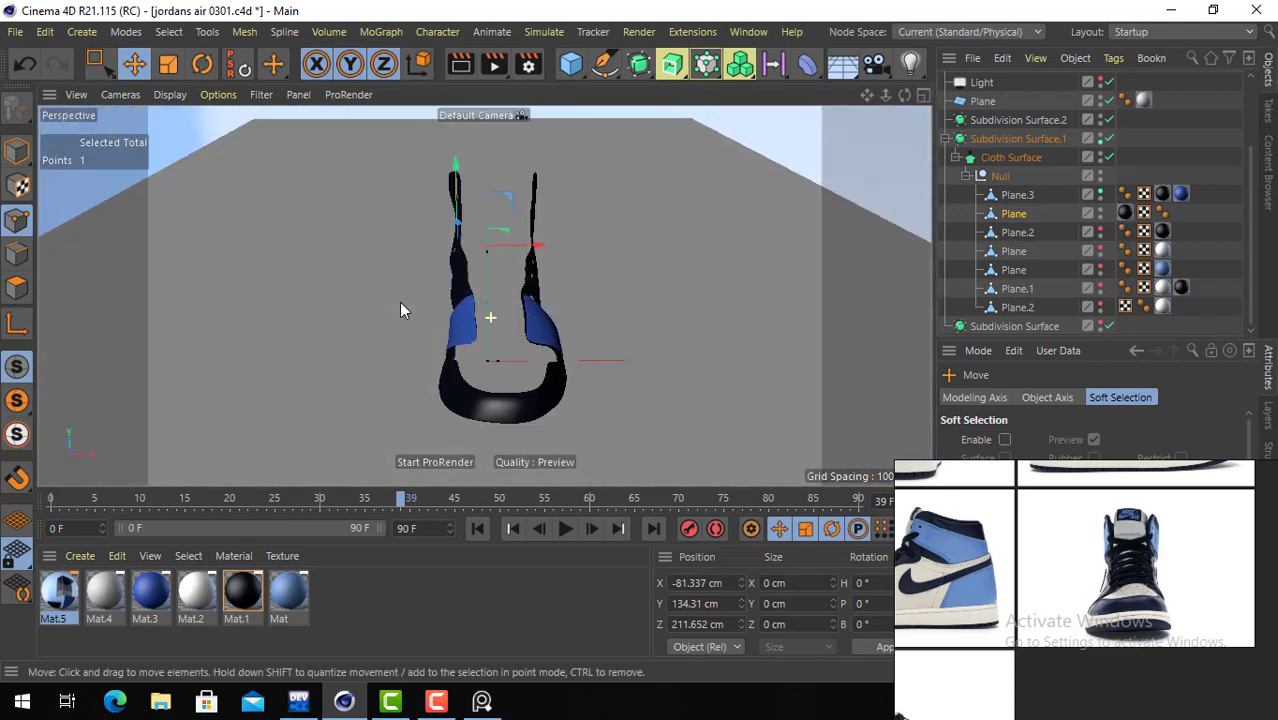
left_click_drag(113, 70, 152, 144)
left_click(16, 287)
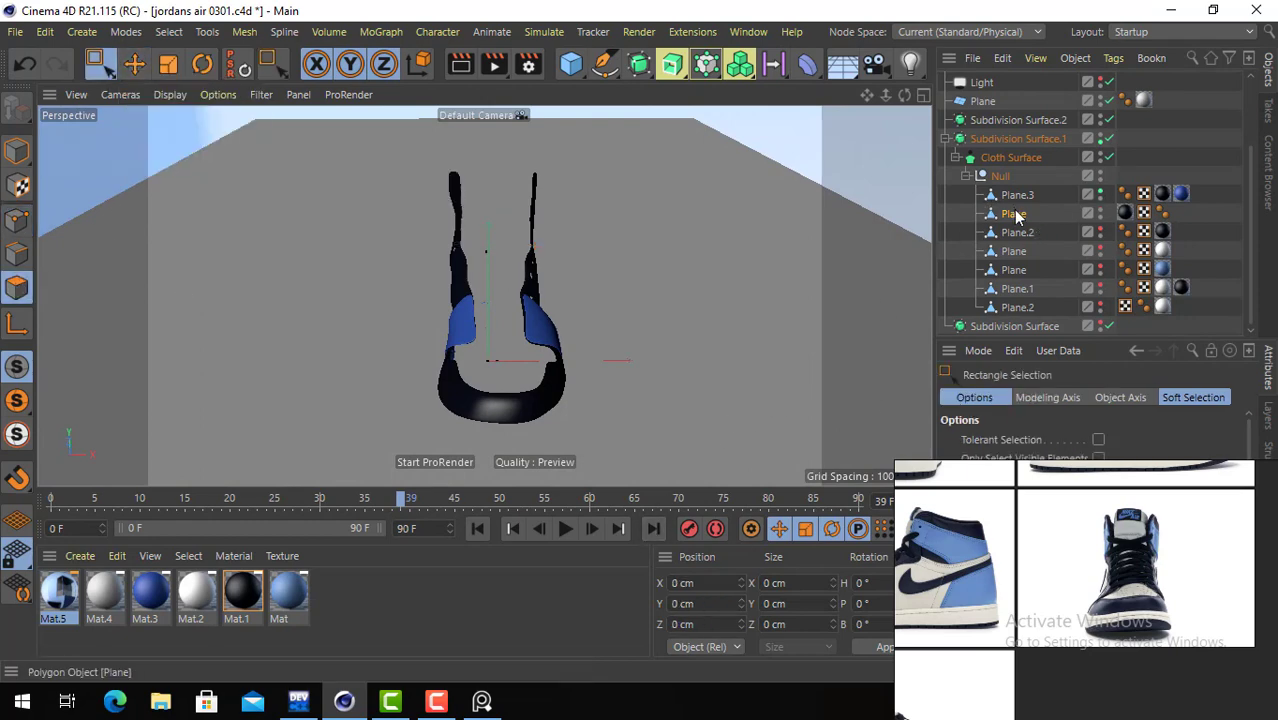
left_click_drag(592, 151, 484, 370)
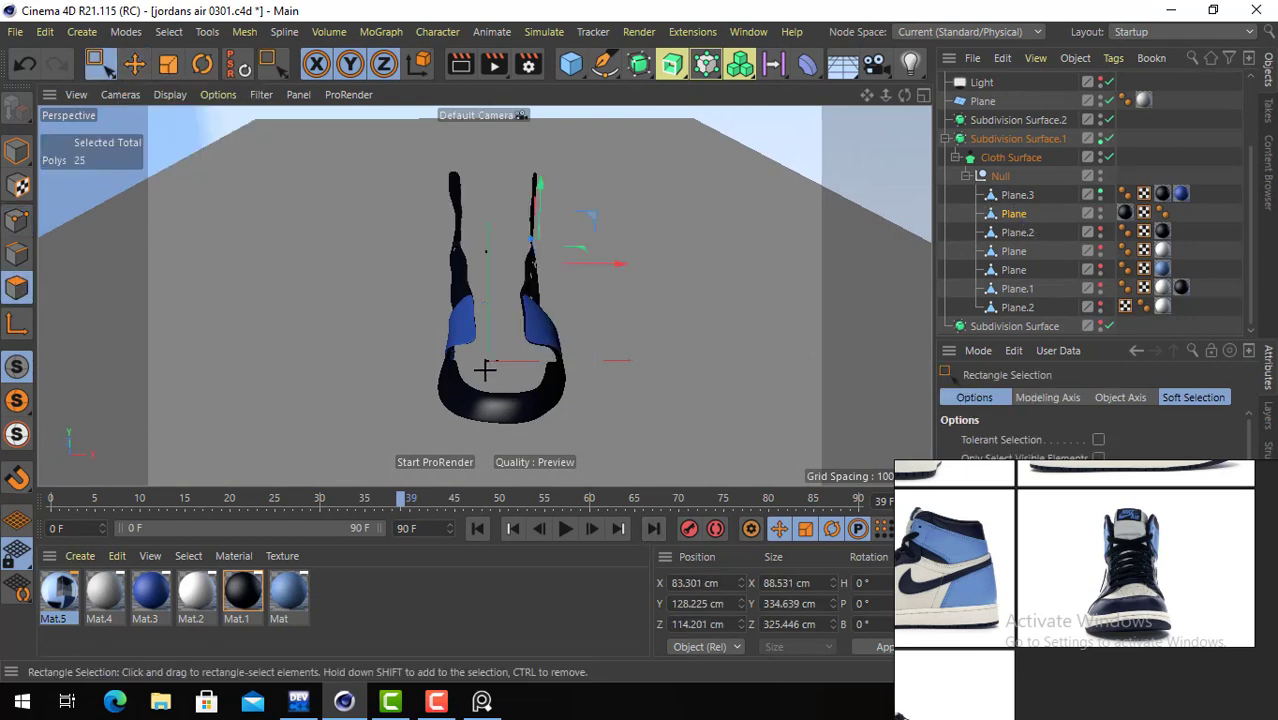
left_click(1108, 138)
left_click(1108, 157)
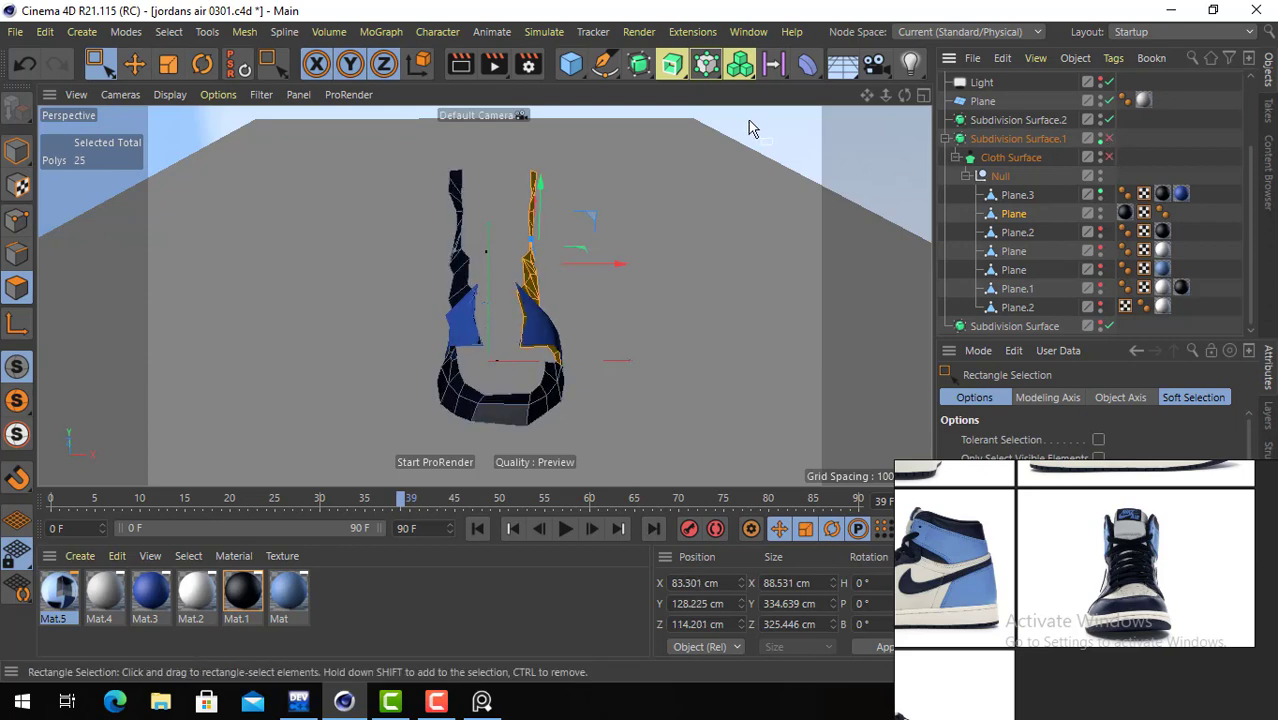
- Hide all polygons on the positive-X half of the black lace panel
left_click_drag(730, 124, 495, 455)
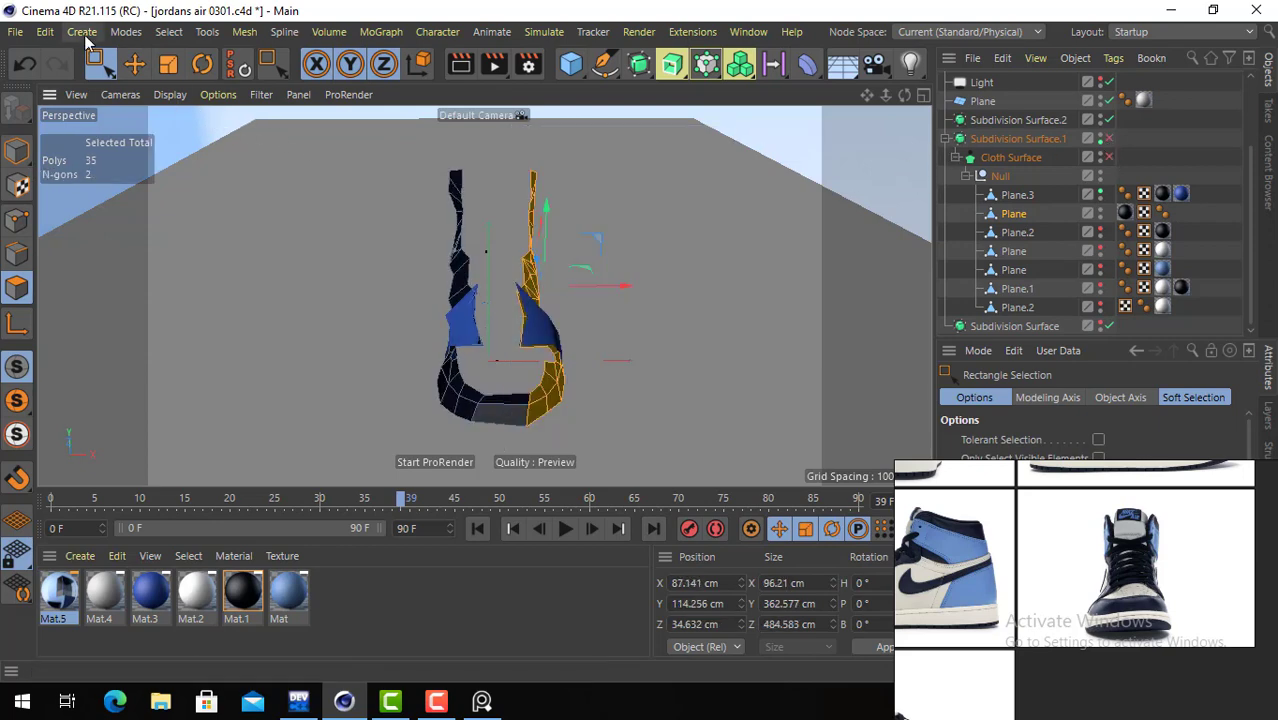
left_click(168, 32)
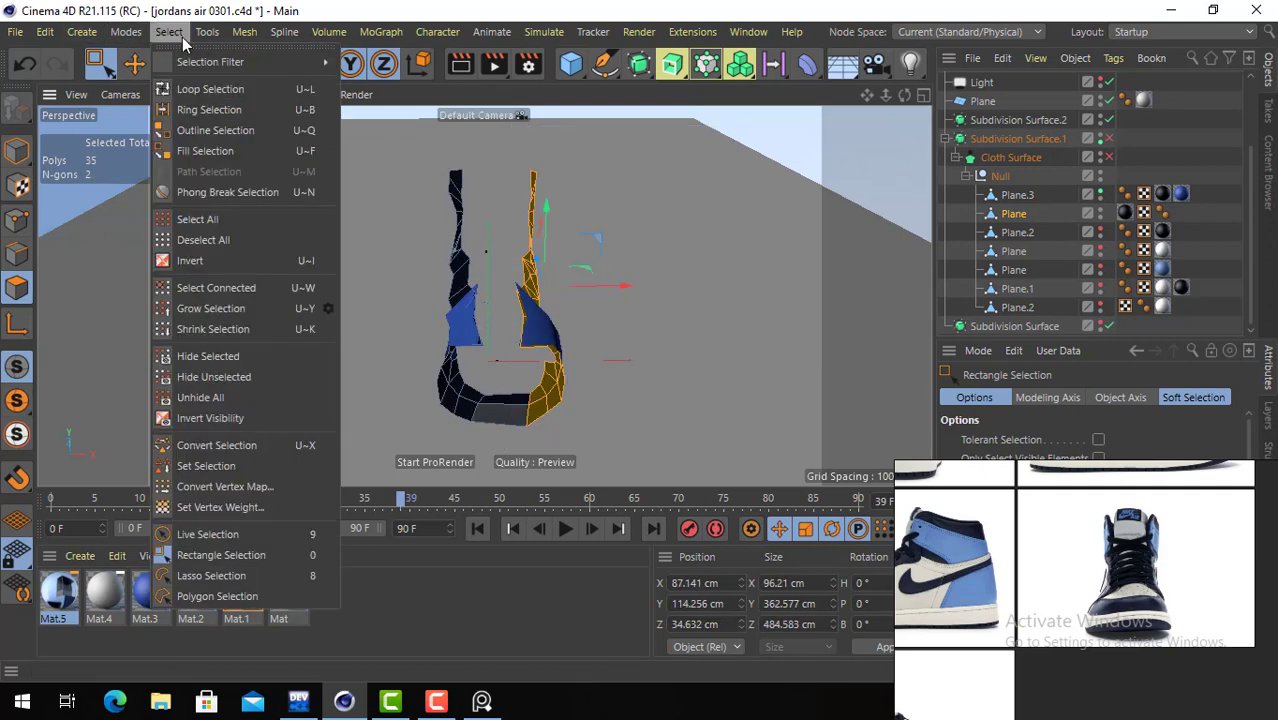
left_click(267, 356)
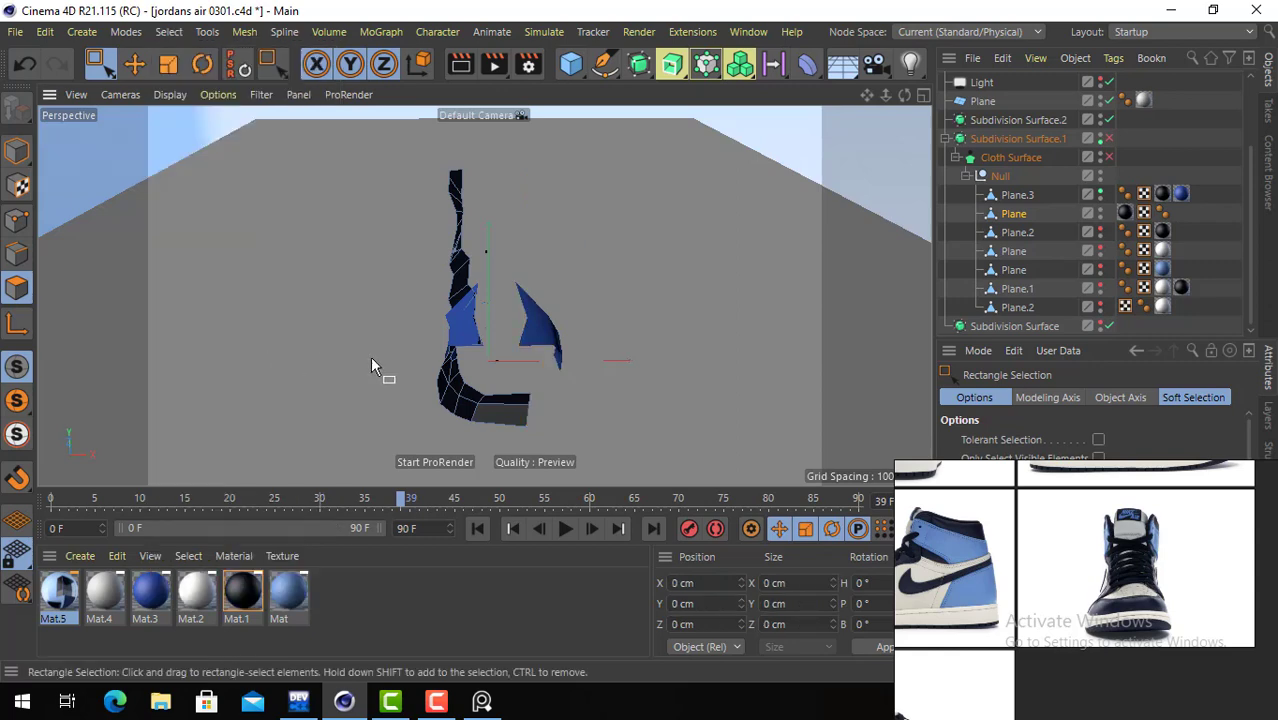
- Re-enable Subdivision Surface.1 and show the remaining half in a maximized Right view over the side reference image
left_click(1108, 138)
left_click(134, 64)
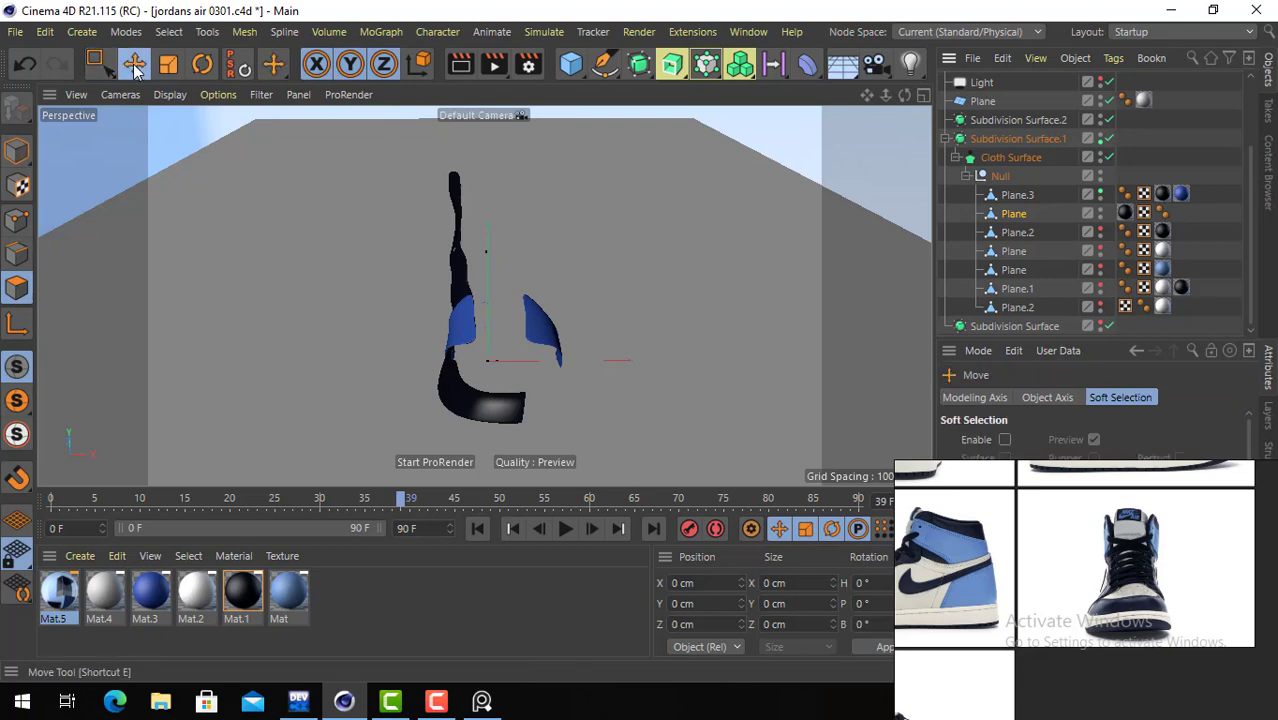
key("Return")
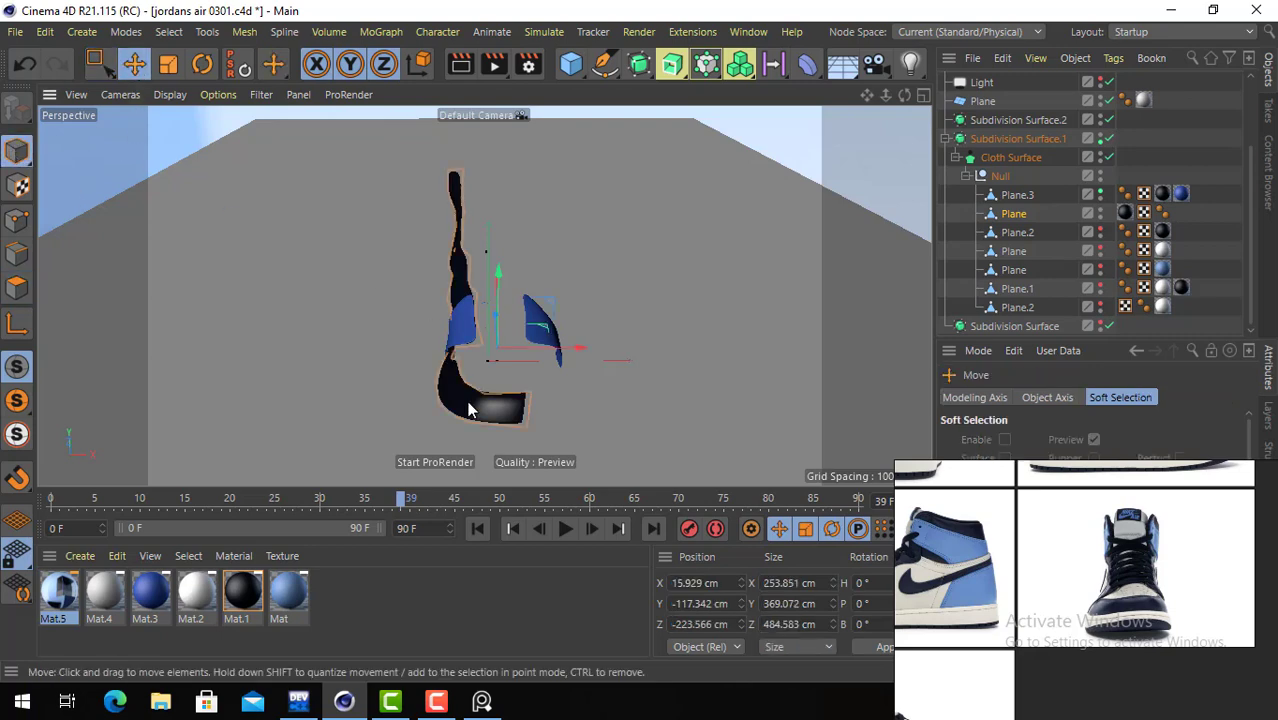
left_click(468, 408)
left_click(923, 96)
right_click_drag(1096, 542, 1070, 448)
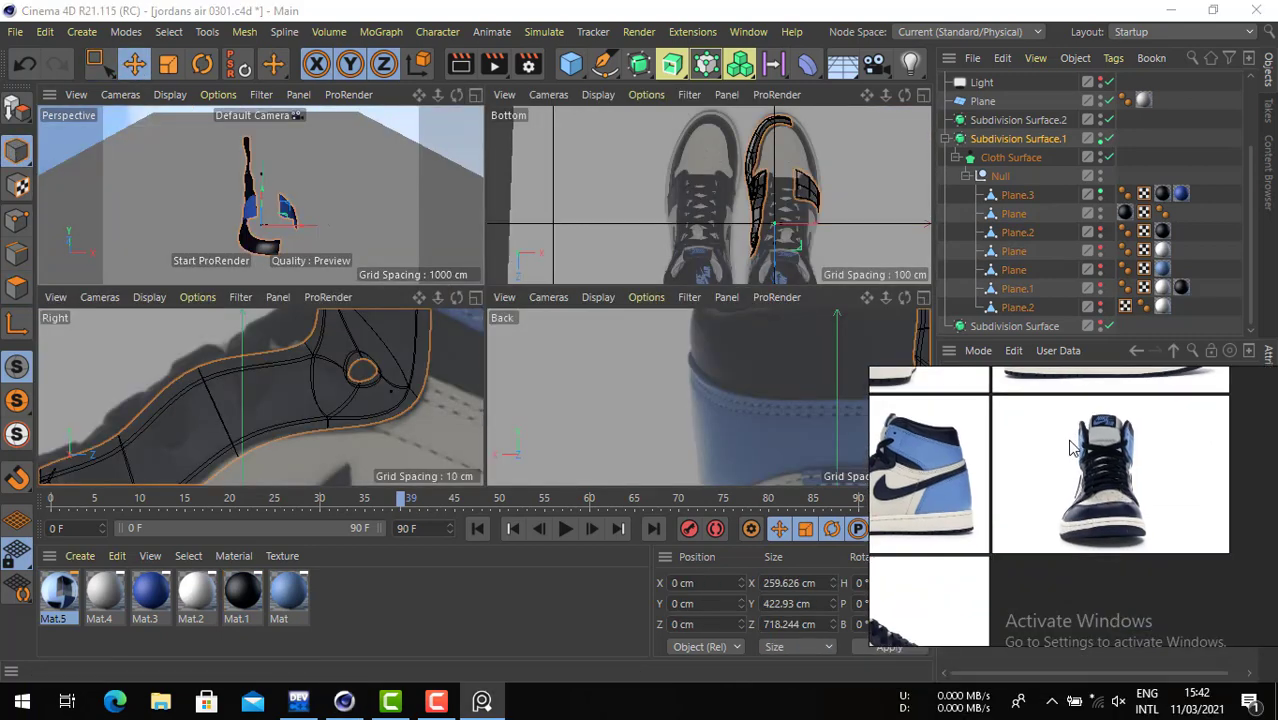
left_click(475, 297)
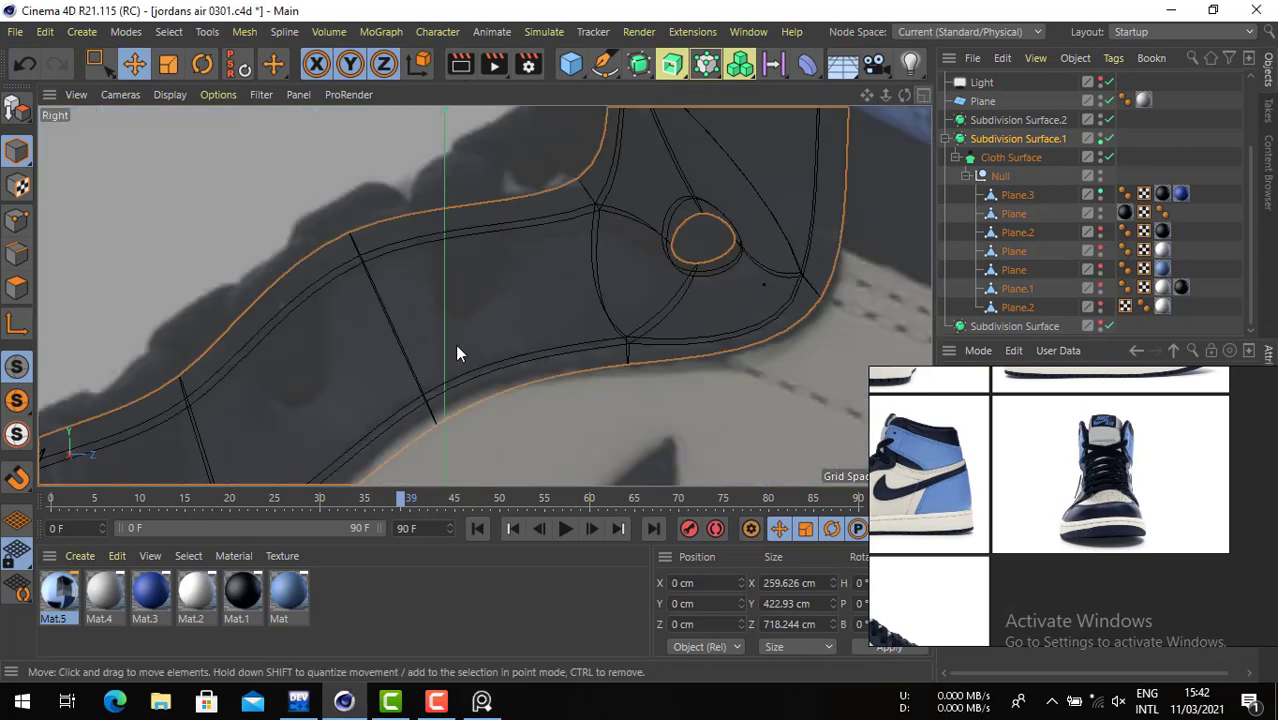
- Select the black lace panel Plane for polygon editing, with Subdivision Surface.1 on and Cloth Surface off
left_click(16, 287)
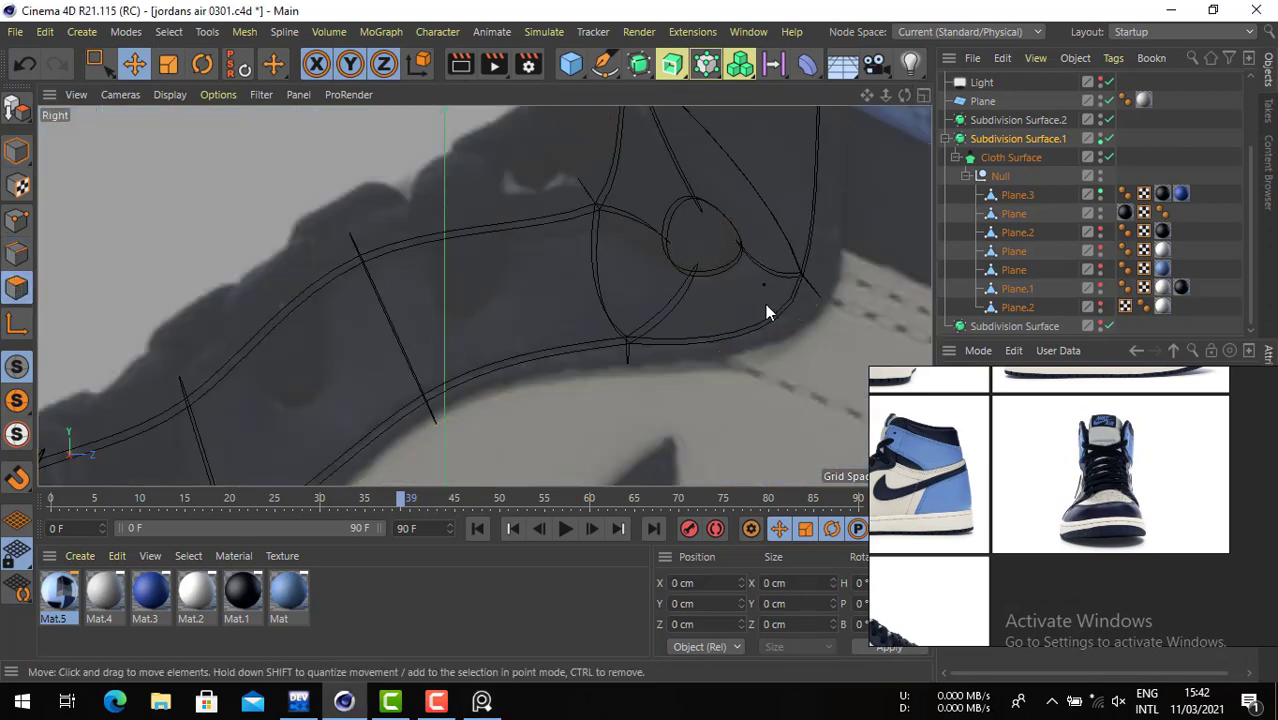
left_click_drag(1109, 138, 1109, 157)
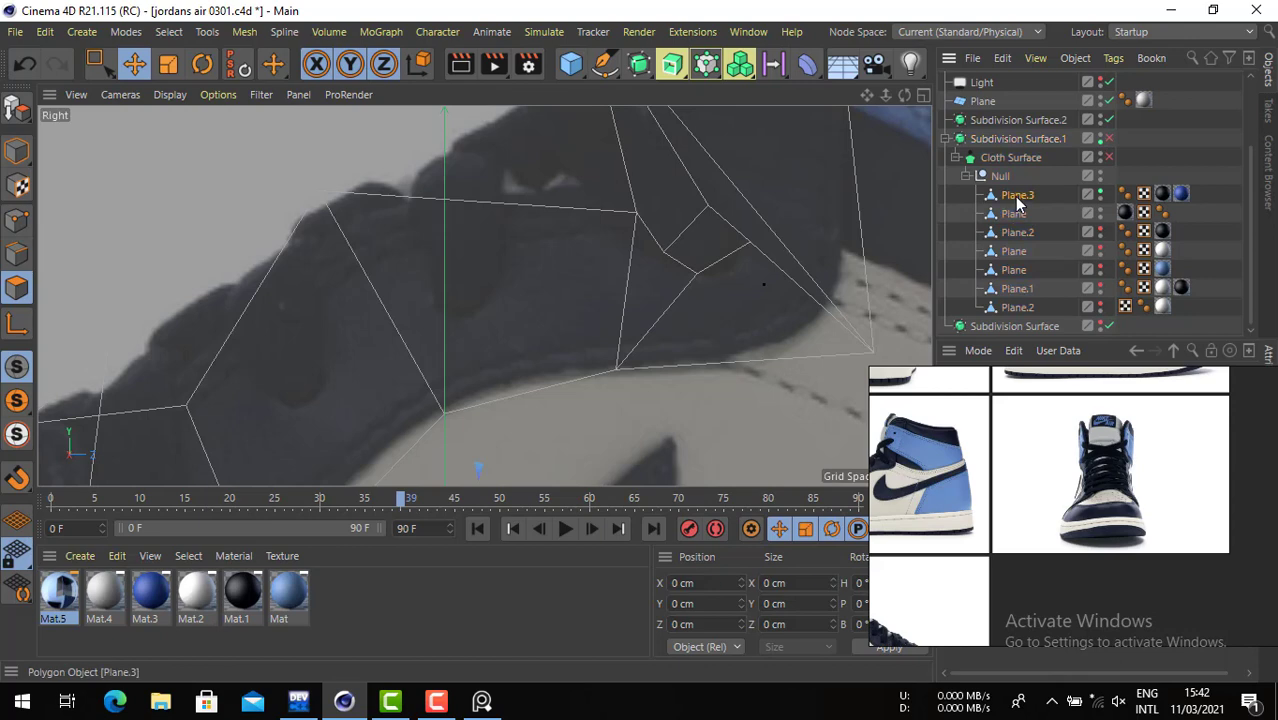
left_click(1014, 209)
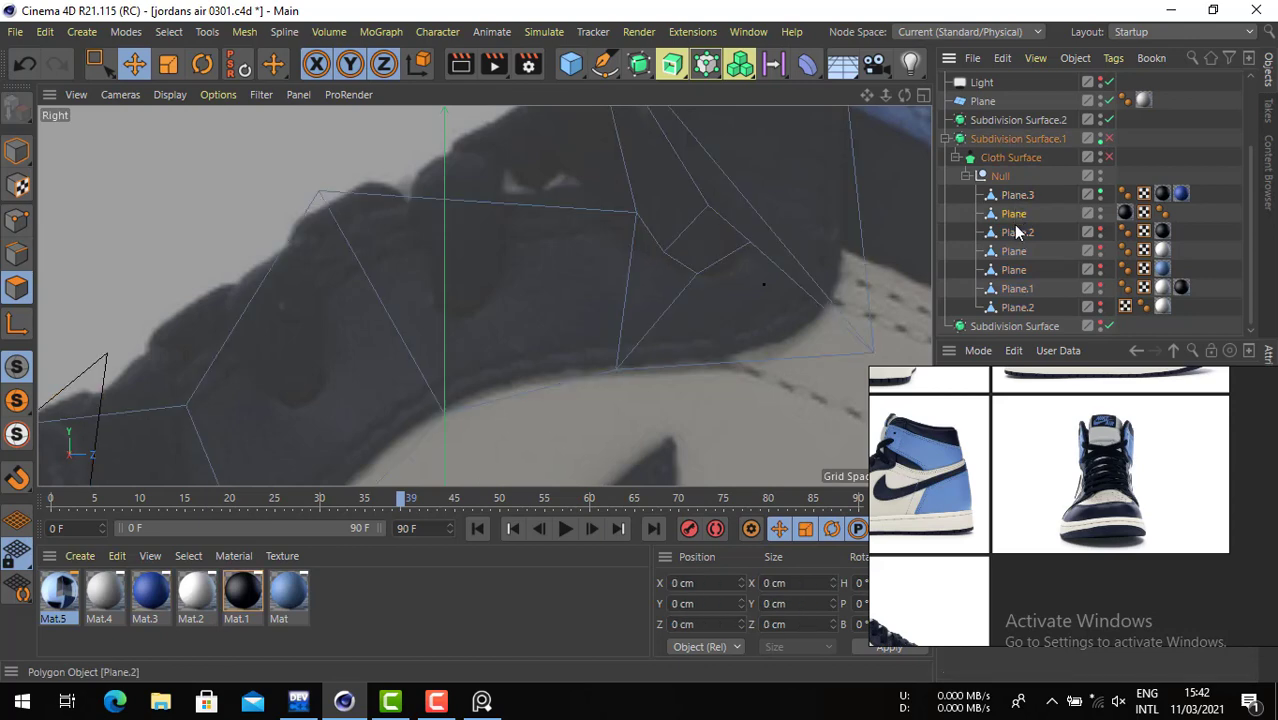
left_click(1109, 138)
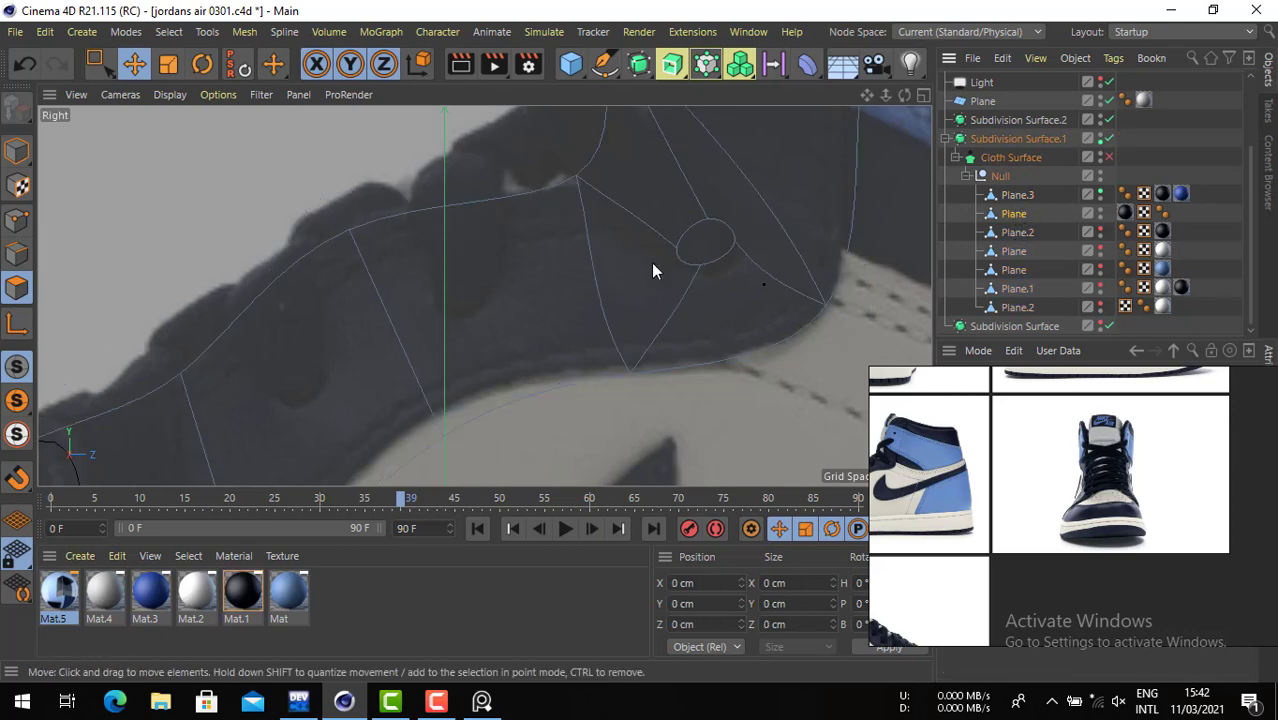
- Inset the polygon toe-side of the ankle hole with Bevel, and delete the inset at about X -91.5, Y 118.6, Z 160.5 cm
left_click(510, 288)
scroll(416, 272, "up", 3)
right_click(418, 272)
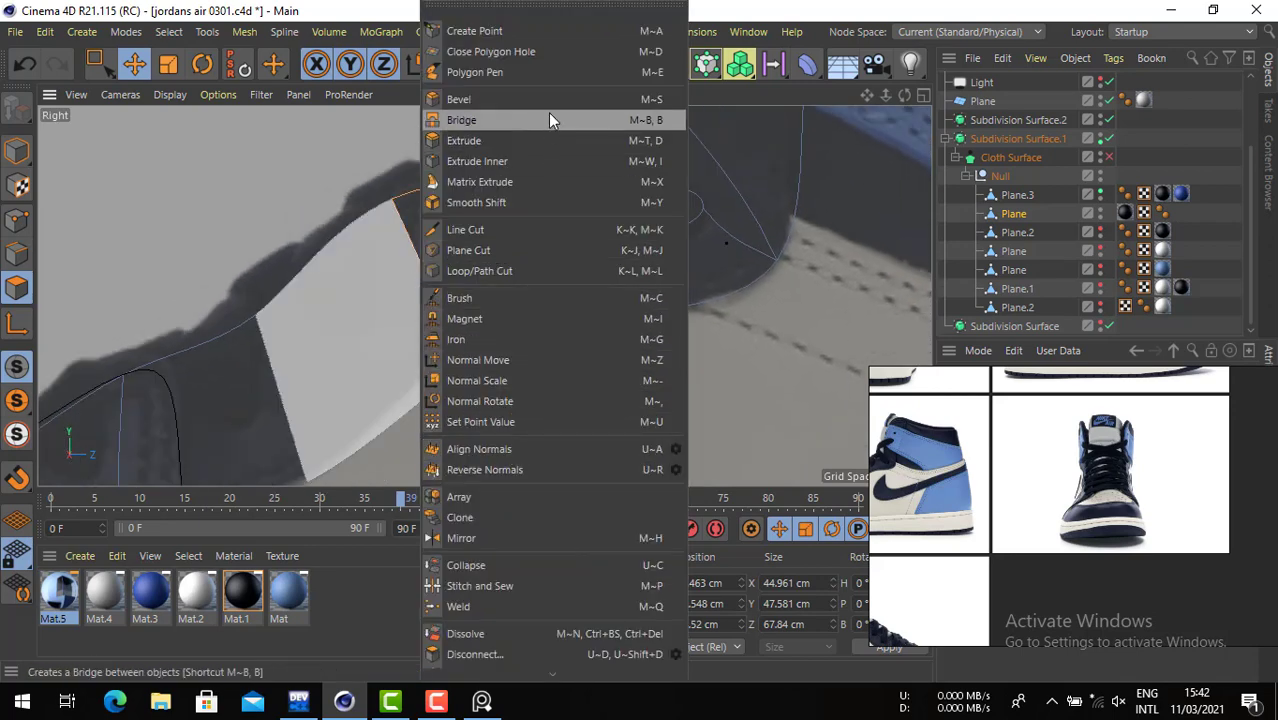
left_click(458, 99)
left_click_drag(535, 263, 583, 181)
left_click(1108, 139)
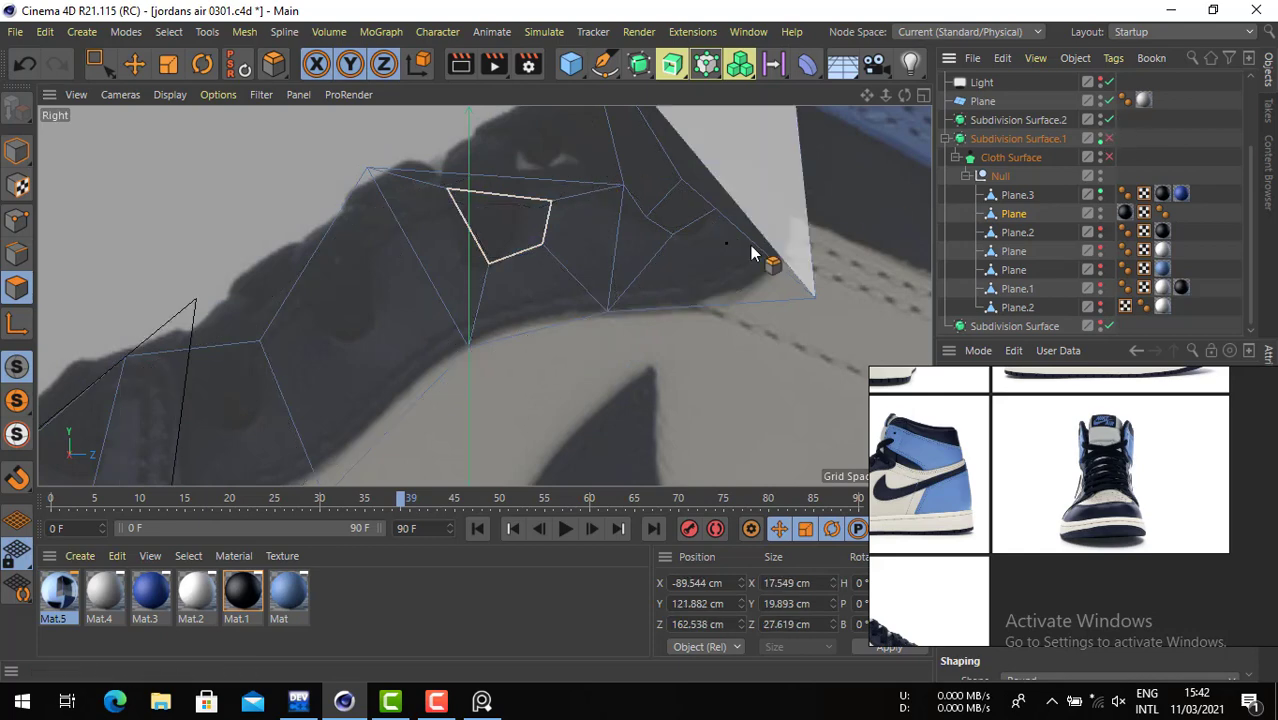
key("ctrl+z")
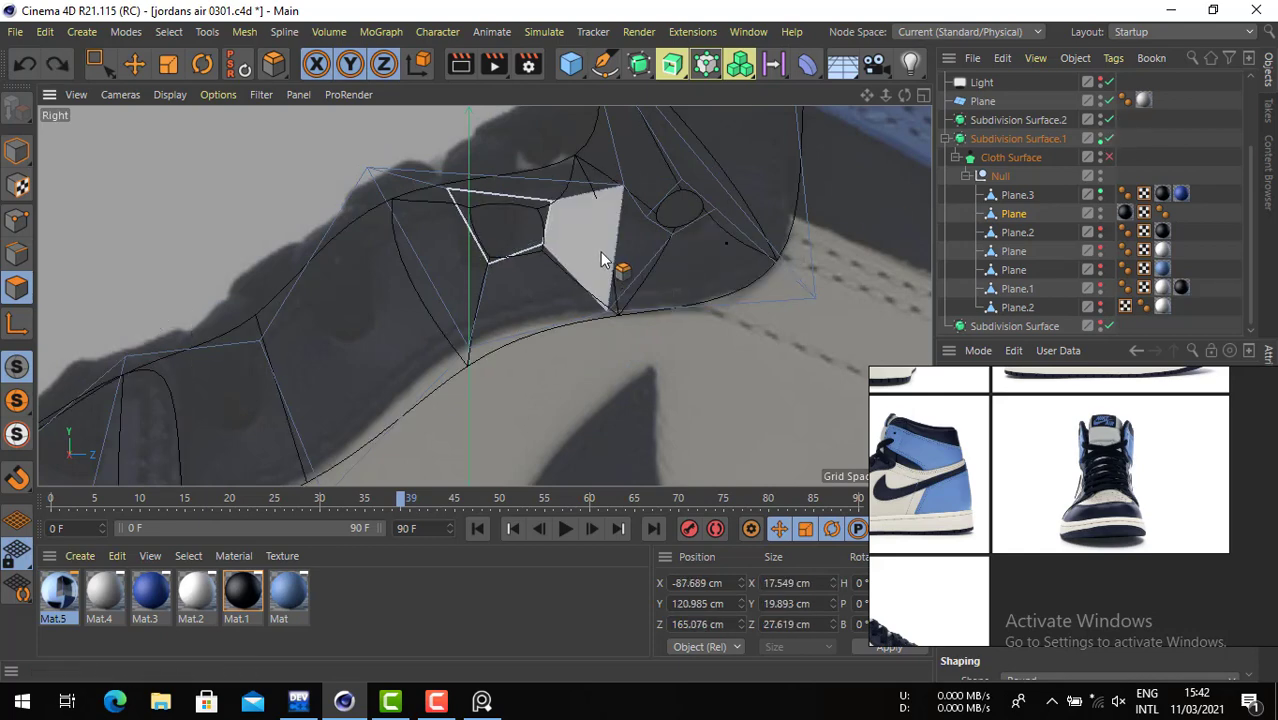
key("ctrl+z")
left_click_drag(646, 247, 722, 244)
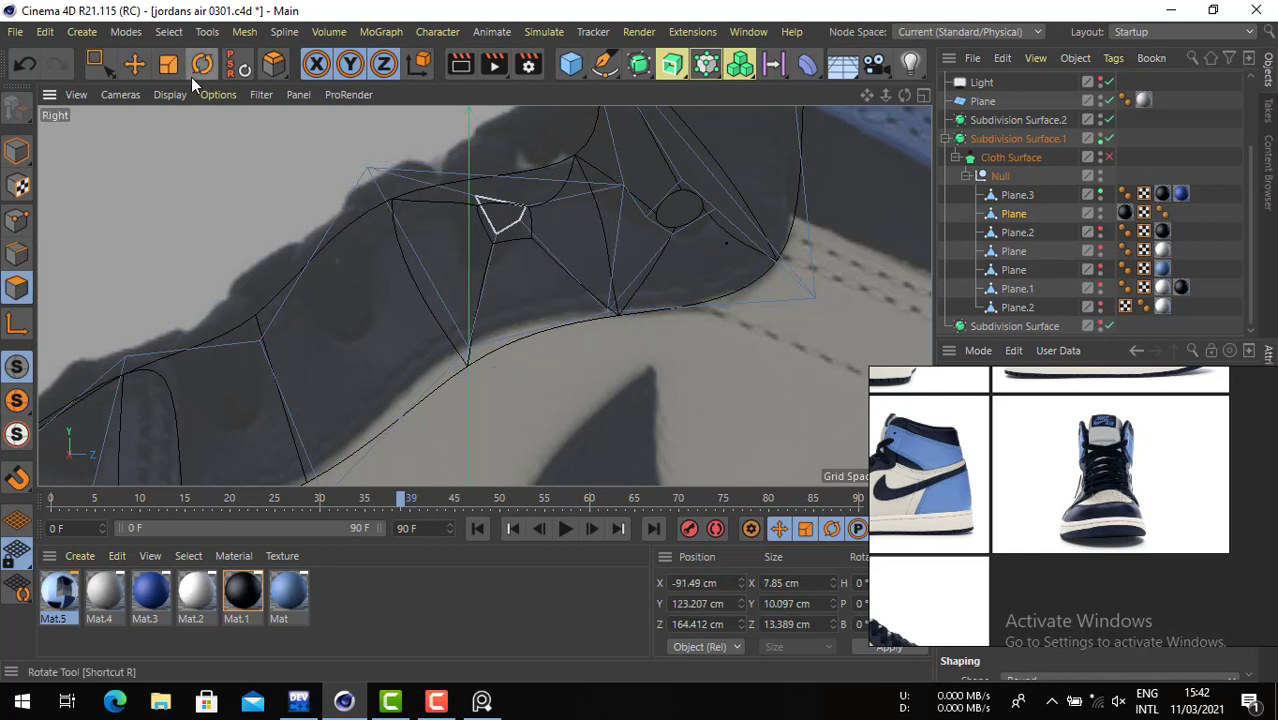
left_click_drag(600, 142, 578, 168)
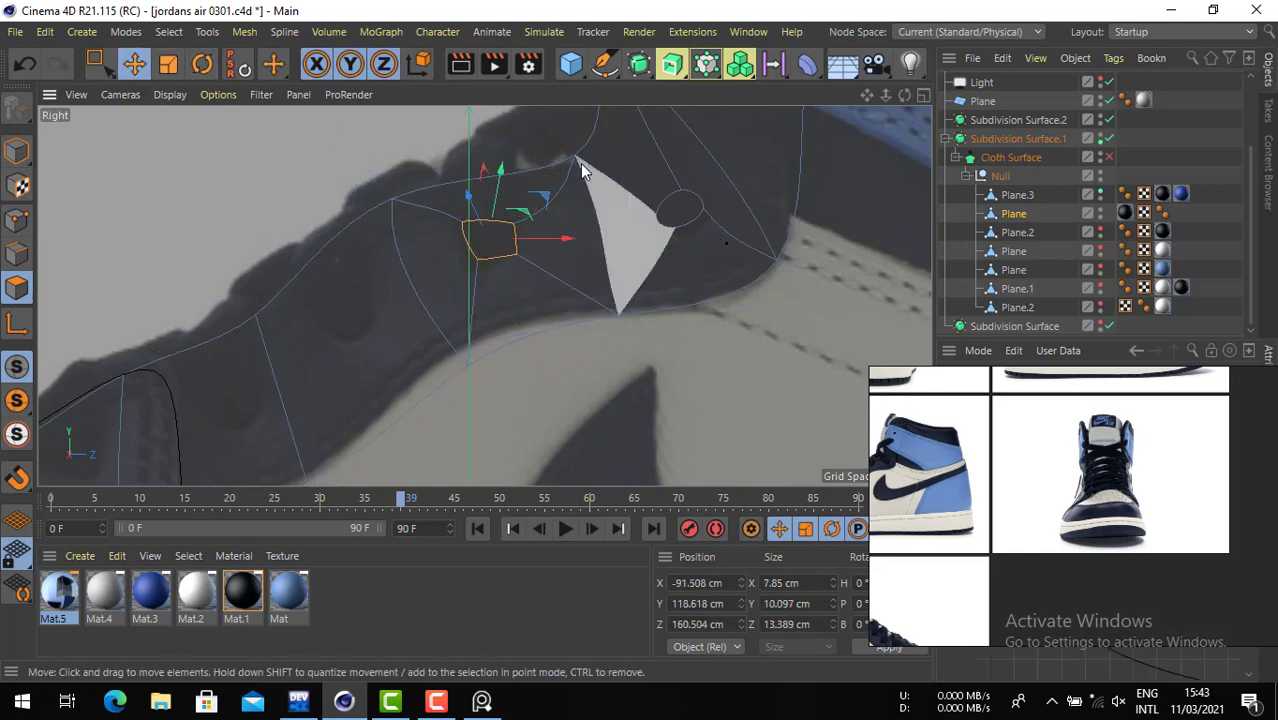
key("Delete")
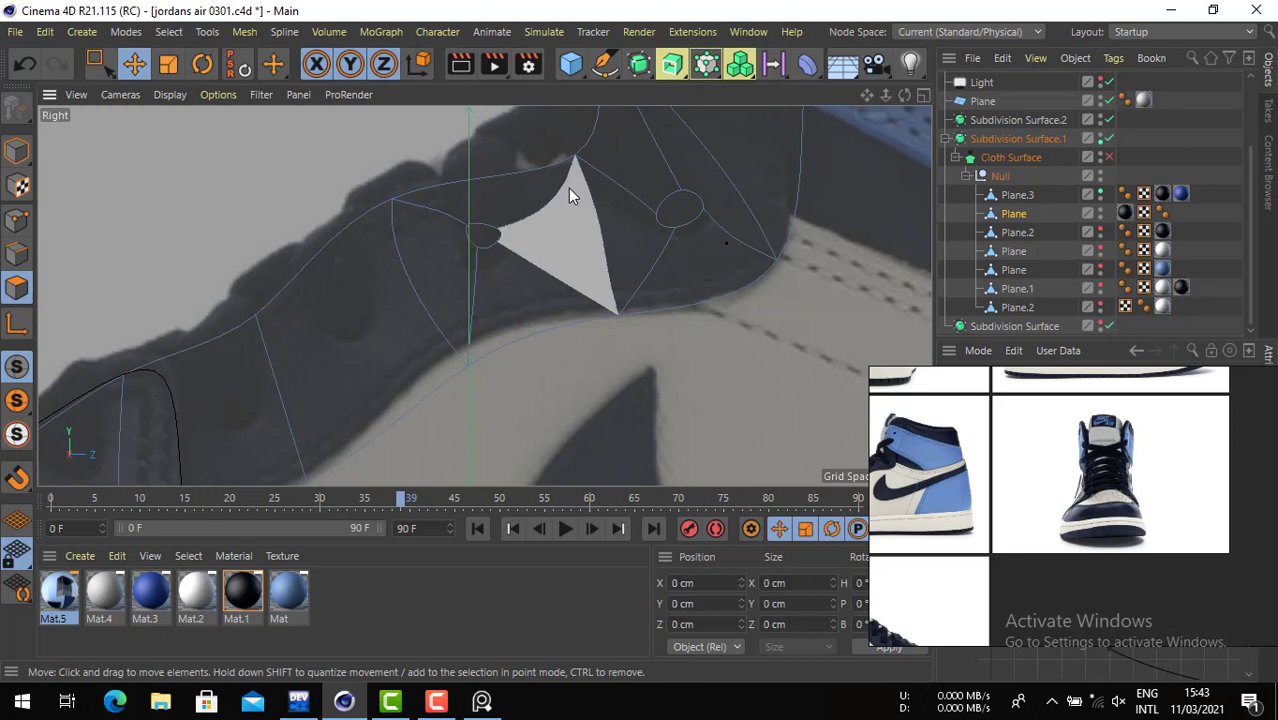
- Round the new second lace hole by moving its rim, placing the lower heel-side point at about X -97.7, Y 112.0, Z 165.8 cm
left_click(485, 247)
mouse_move(408, 244)
left_mouse_down()
mouse_move(412, 259)
mouse_move(377, 282)
mouse_move(468, 265)
mouse_move(399, 257)
left_mouse_up()
left_click(17, 221)
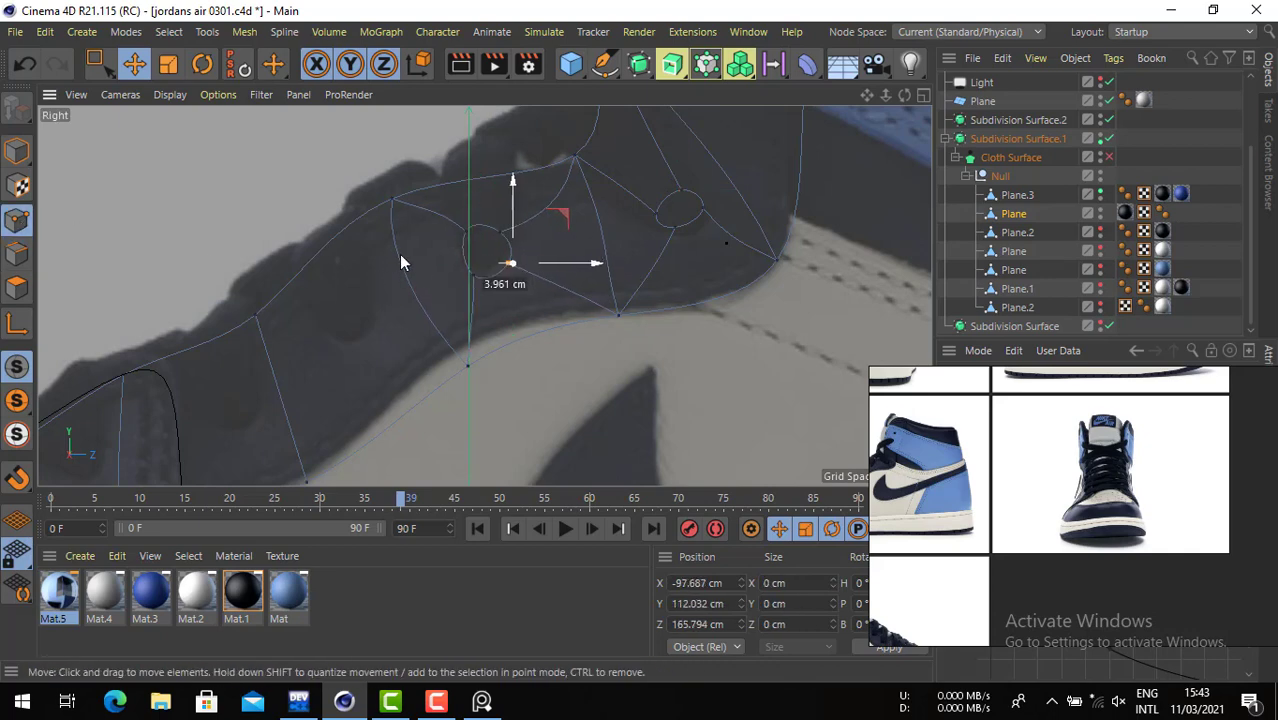
- Inset the next panel polygon toward the toe with Bevel
left_click(16, 287)
right_click(250, 285)
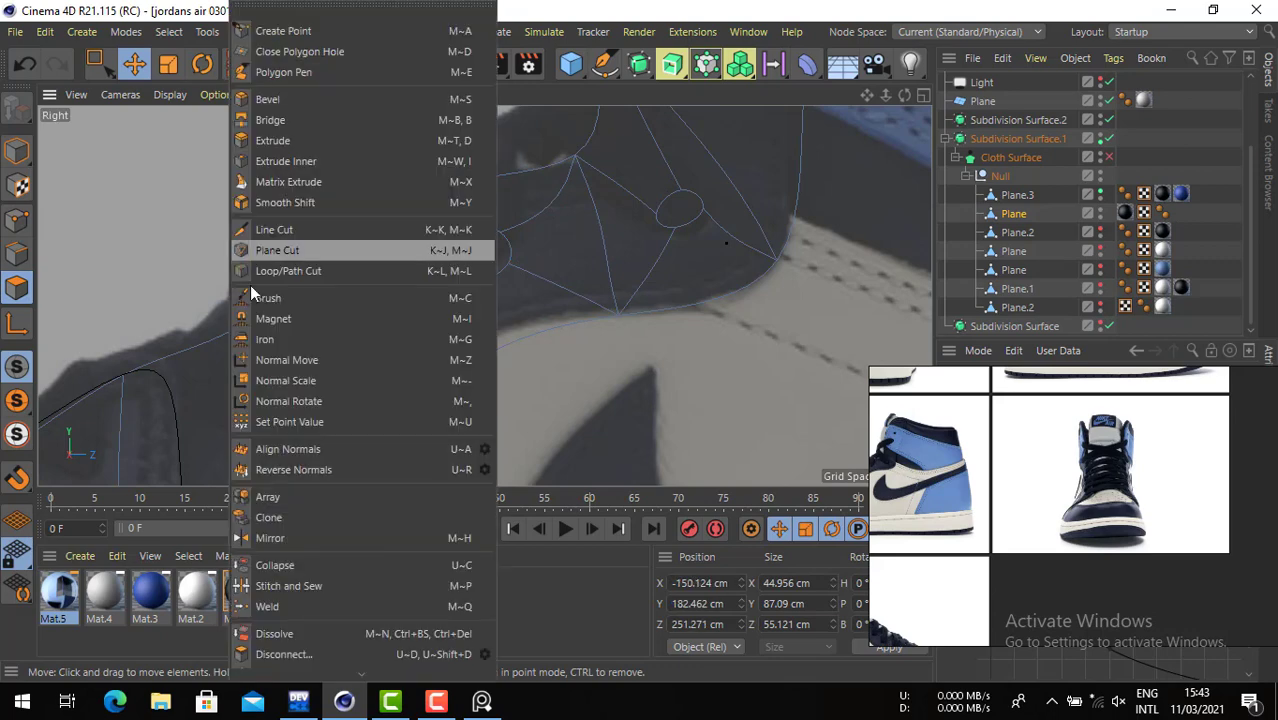
left_click(338, 97)
left_click_drag(374, 263, 364, 219)
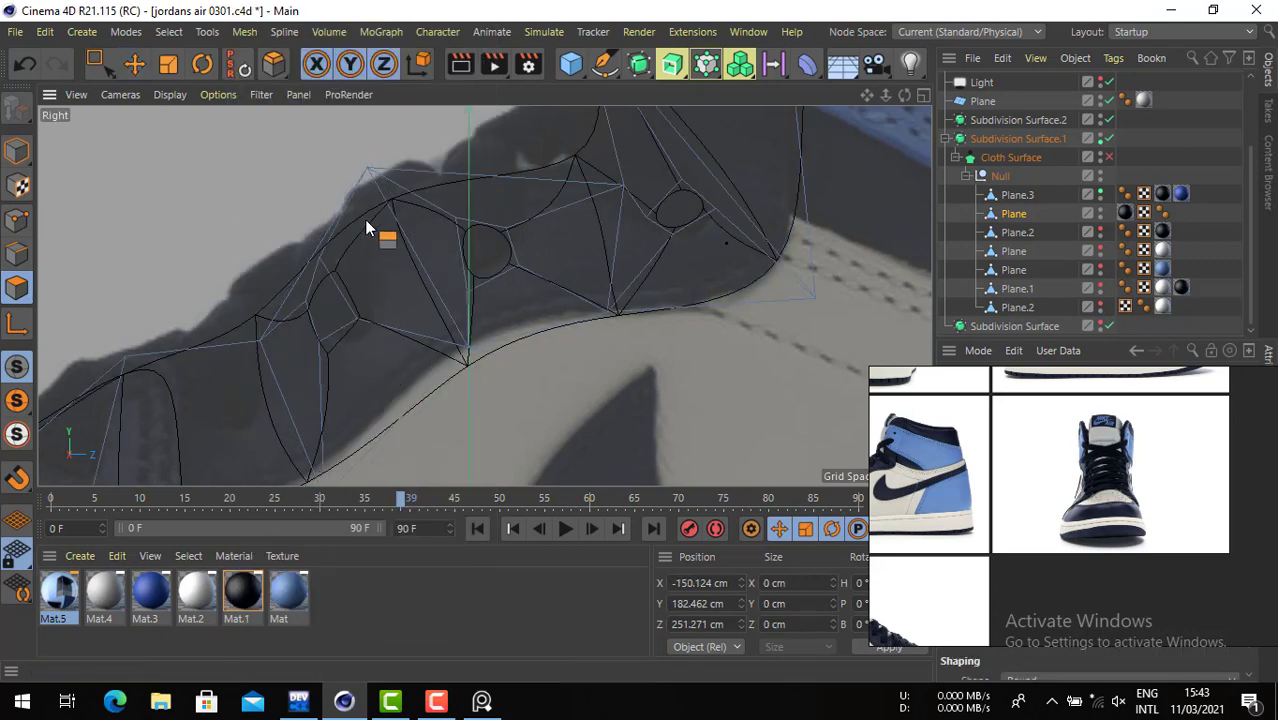
- Move the inset to about X -86.3, Y 97.3, Z 122.7 cm, then shrink and delete it to open a third lace hole
left_click(134, 64)
left_click_drag(158, 222, 173, 237)
left_click(168, 64)
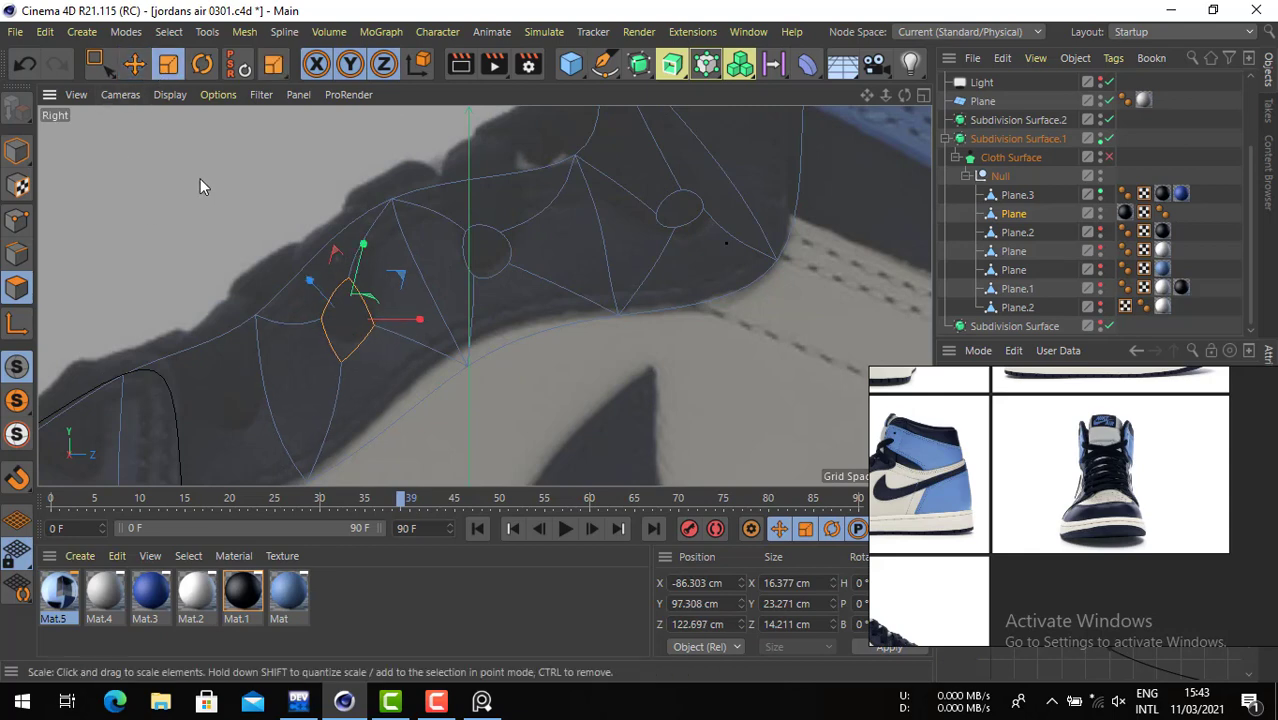
left_click_drag(200, 180, 92, 308)
key("Delete")
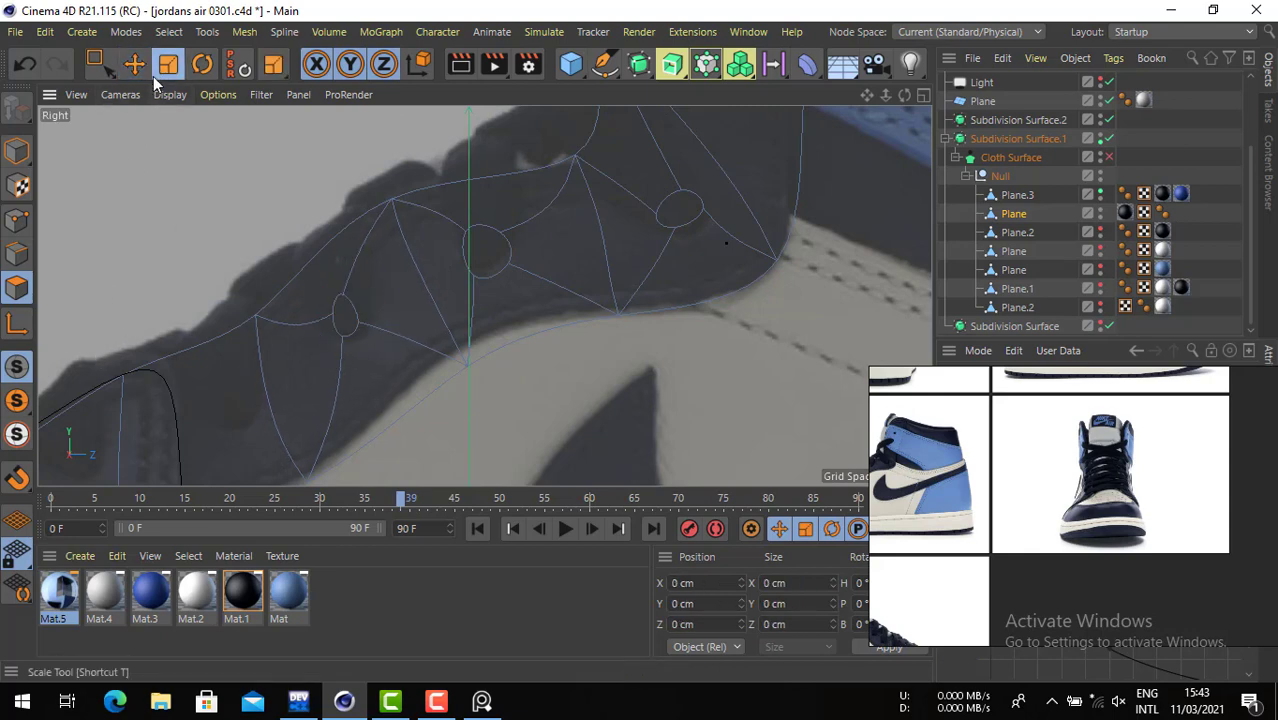
- Round the third lace hole by moving its rim edges and points outward
left_click(136, 66)
left_click(17, 256)
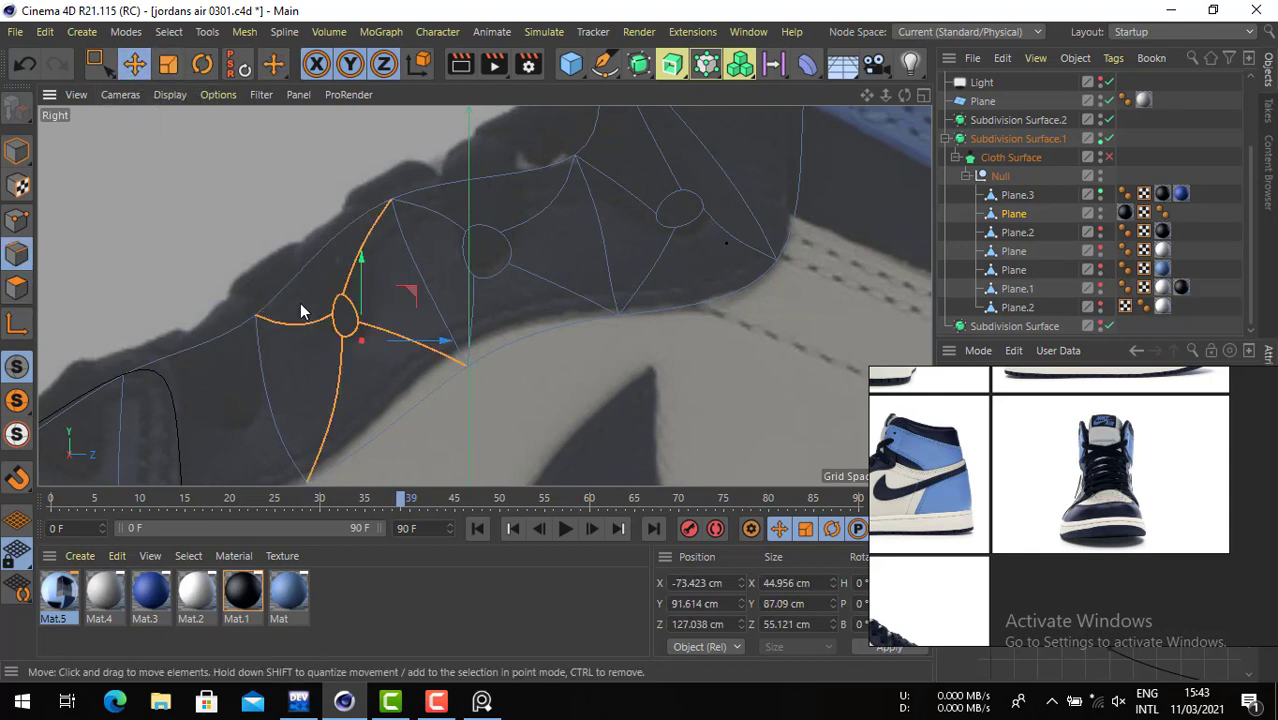
left_click(347, 313)
left_click_drag(243, 234, 250, 275)
left_click(17, 220)
left_click(325, 315)
left_click_drag(336, 346, 282, 320)
- Adjust the second lace hole's upper and lower rim point pairs, placing the lower pair at about X -96.4, Y 110.7, Z 160.4 cm
left_click(502, 232)
left_click(468, 232, "shift")
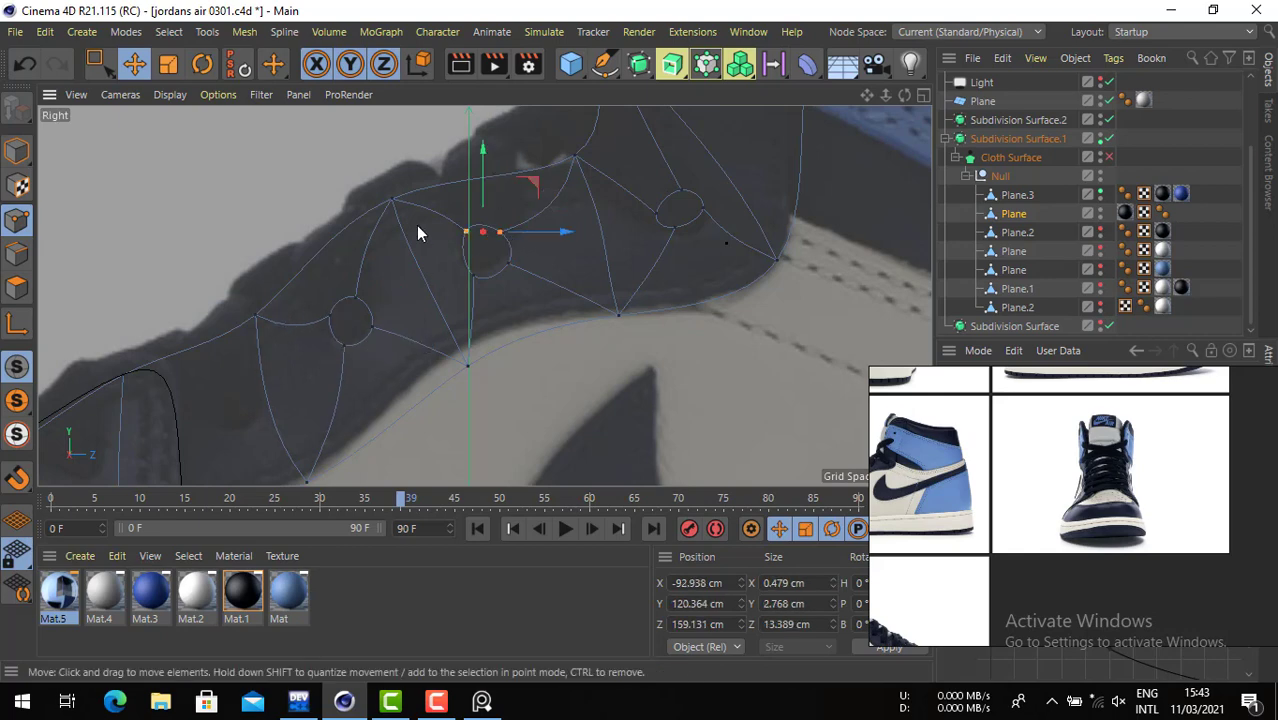
left_click_drag(416, 226, 411, 245)
left_click(506, 268)
left_click(466, 274, "shift")
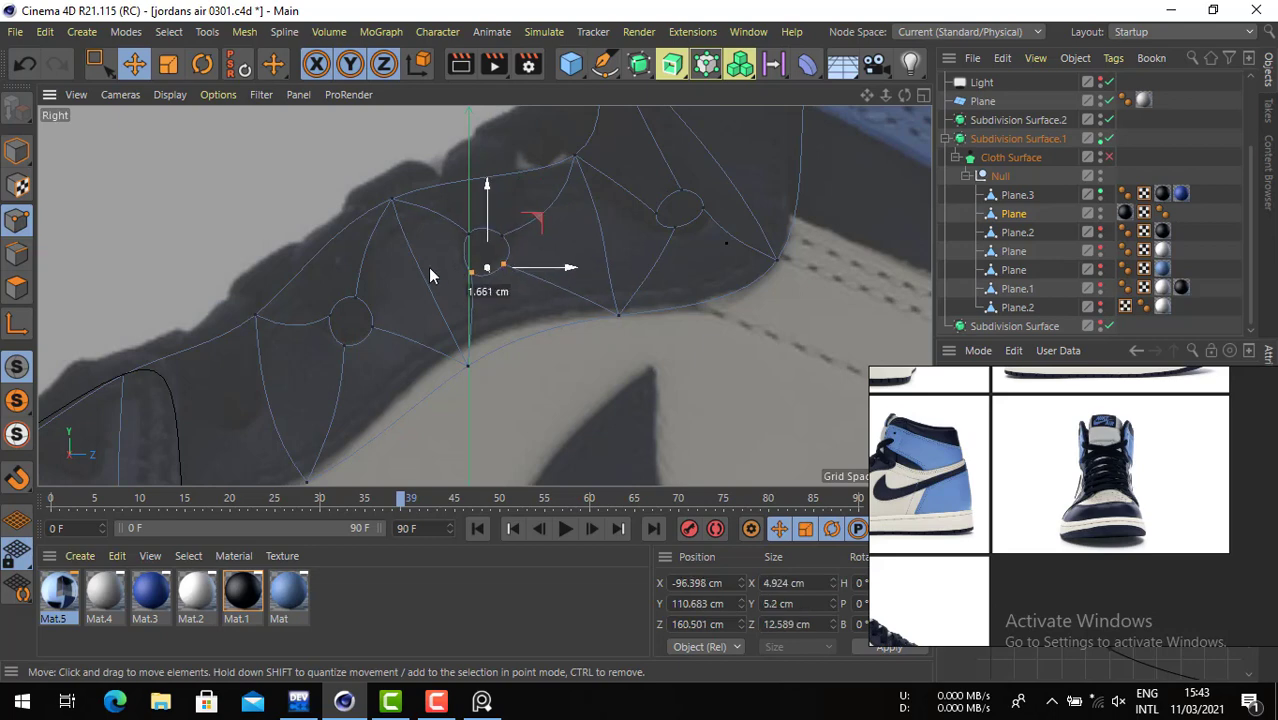
middle_click_drag(337, 310, 449, 222)
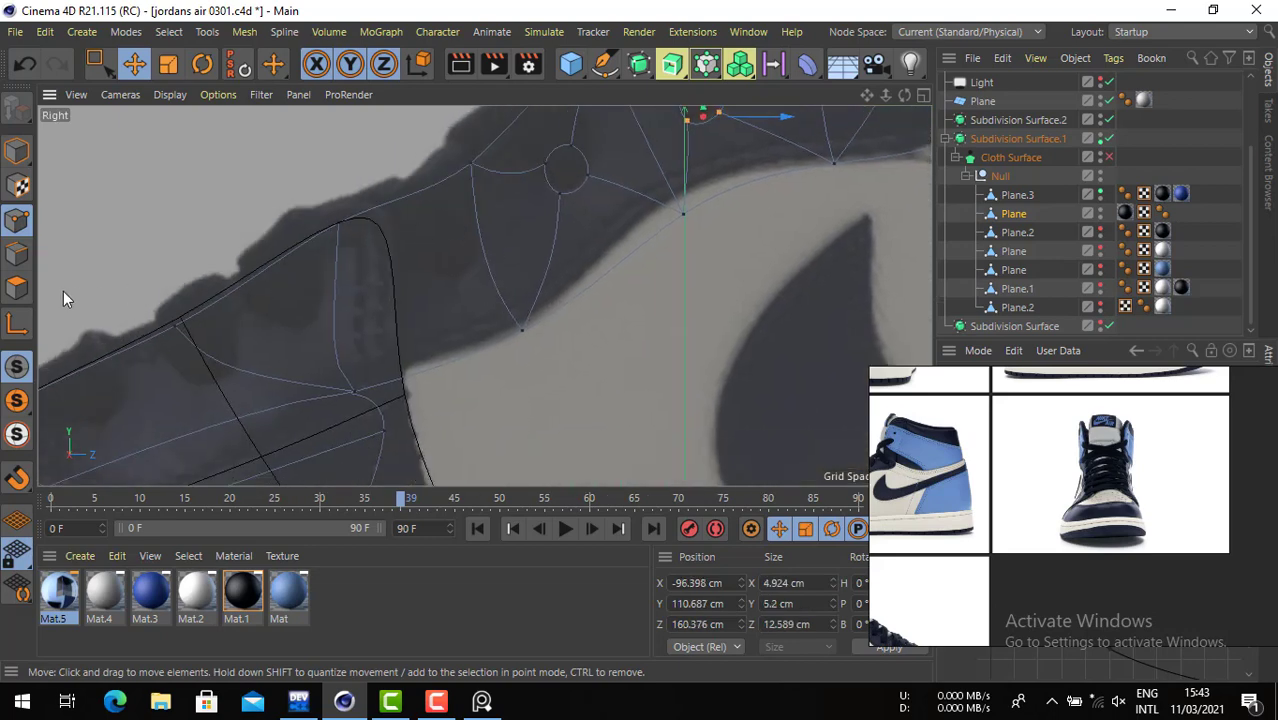
left_click(17, 287)
left_click(356, 278)
mouse_move(391, 309)
left_mouse_down()
mouse_move(407, 301)
mouse_move(393, 316)
left_mouse_up()
key("ctrl+z")
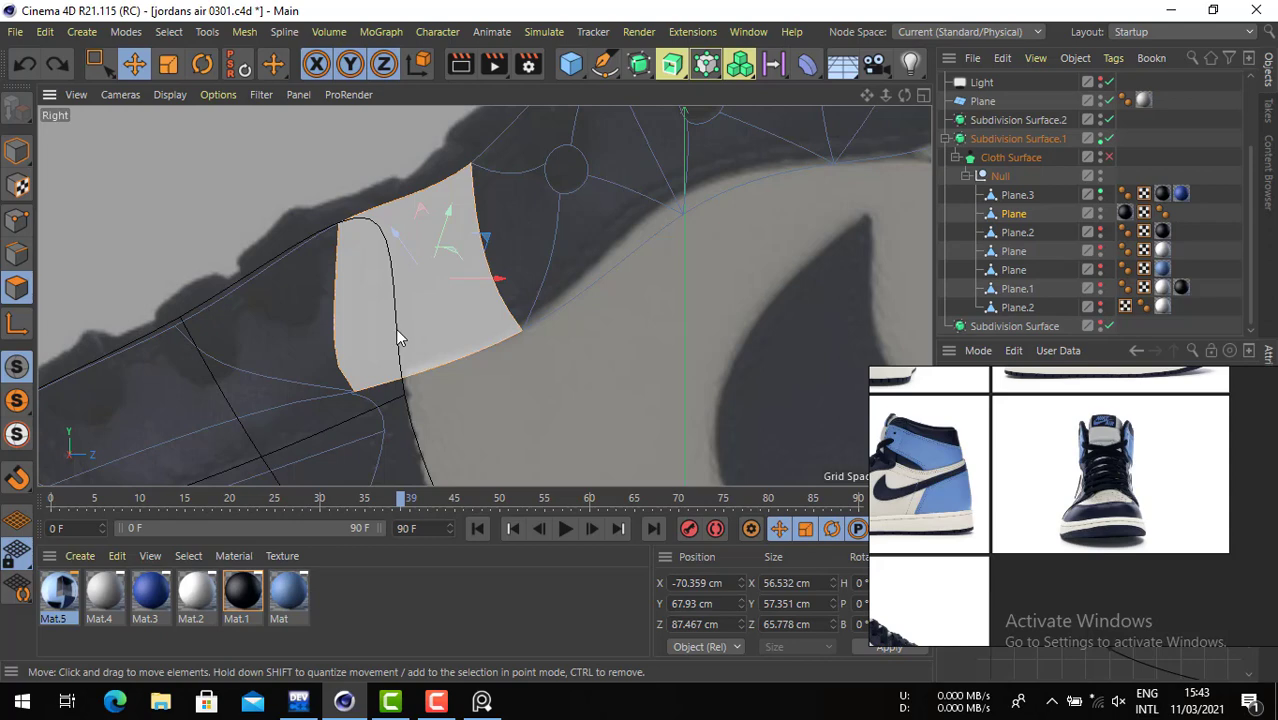
right_click(440, 345)
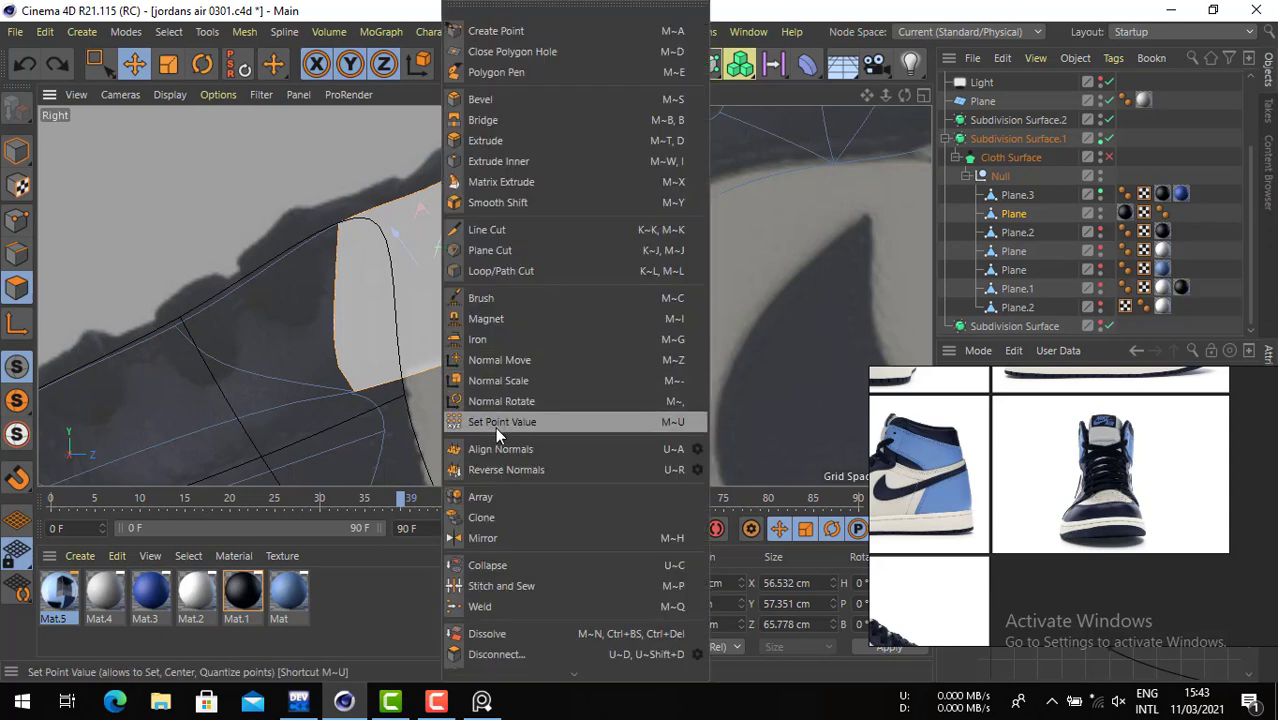
left_click(15, 258)
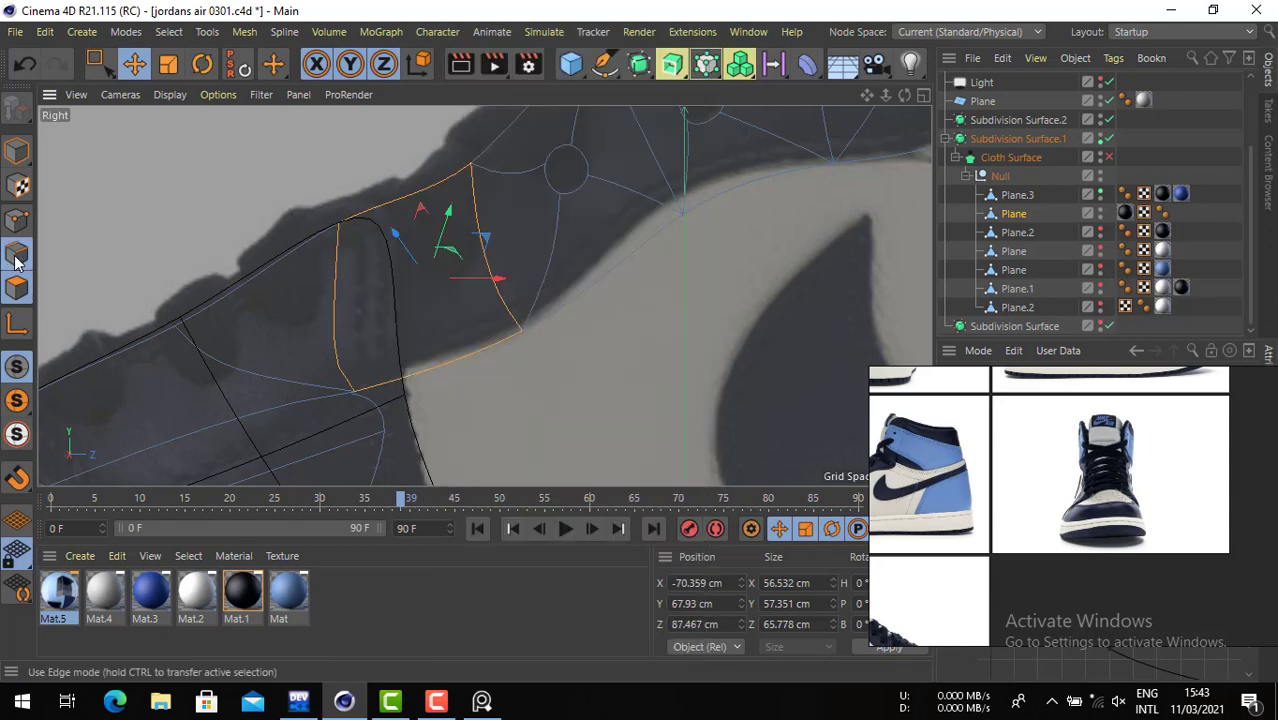
- Try to slide the two side edges of the panel polygon next to the third lace hole
left_click(494, 274)
right_click(660, 376)
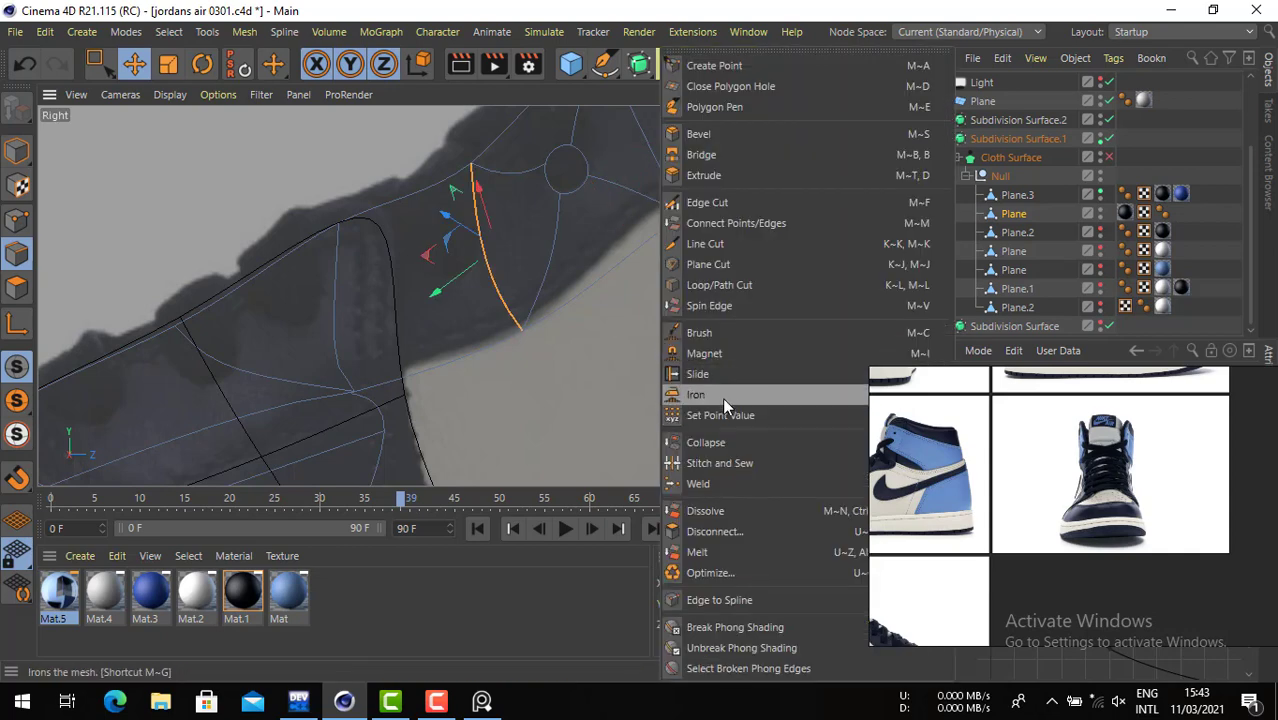
left_click(725, 380)
left_click_drag(545, 318, 540, 312)
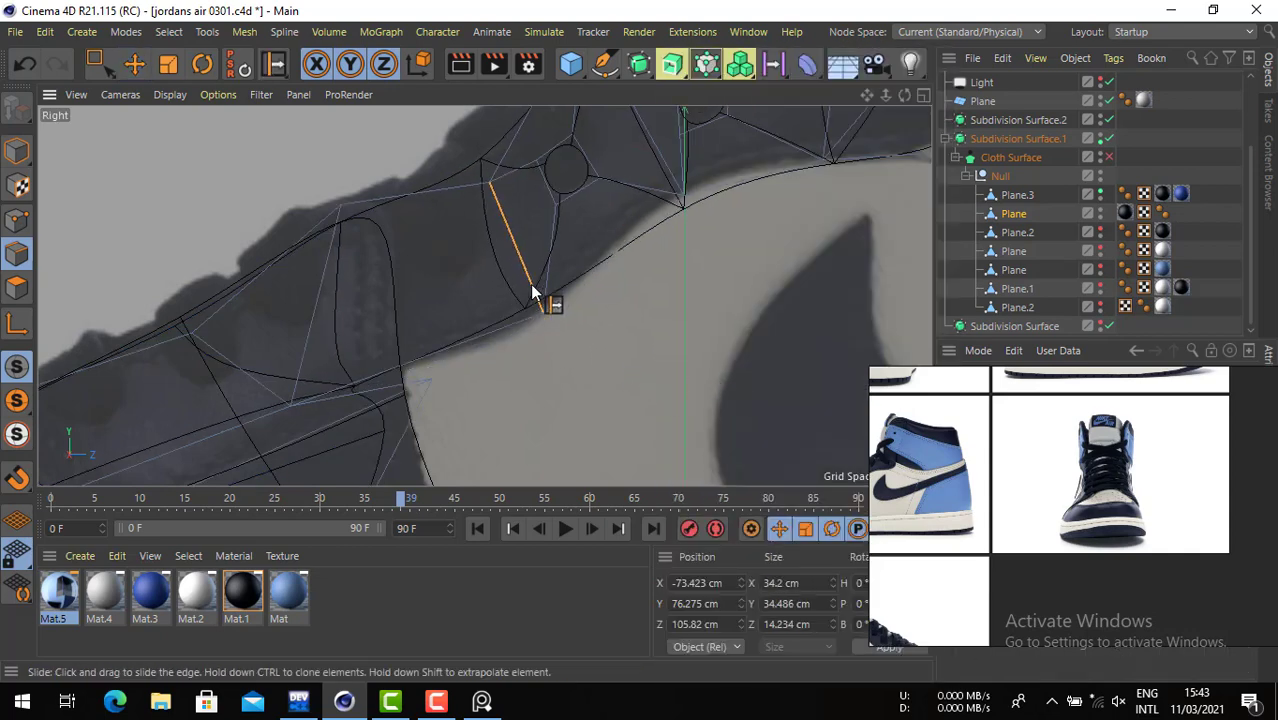
left_click_drag(545, 374, 407, 346)
left_click_drag(320, 310, 370, 297)
key("ctrl+z")
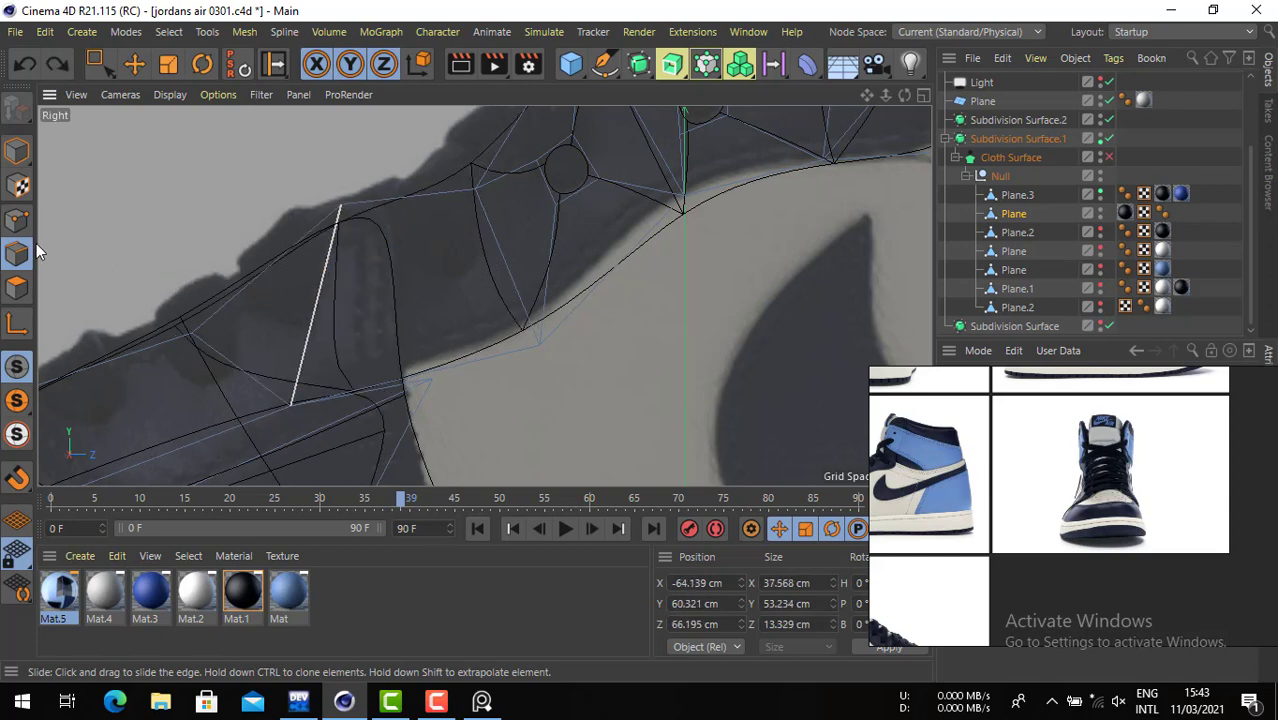
- Inset the panel polygon next to the third lace hole with Bevel, shrinking it to about 17.5 × 18.7 × 17.4 cm
left_click(135, 76)
left_click(17, 288)
left_click(352, 254)
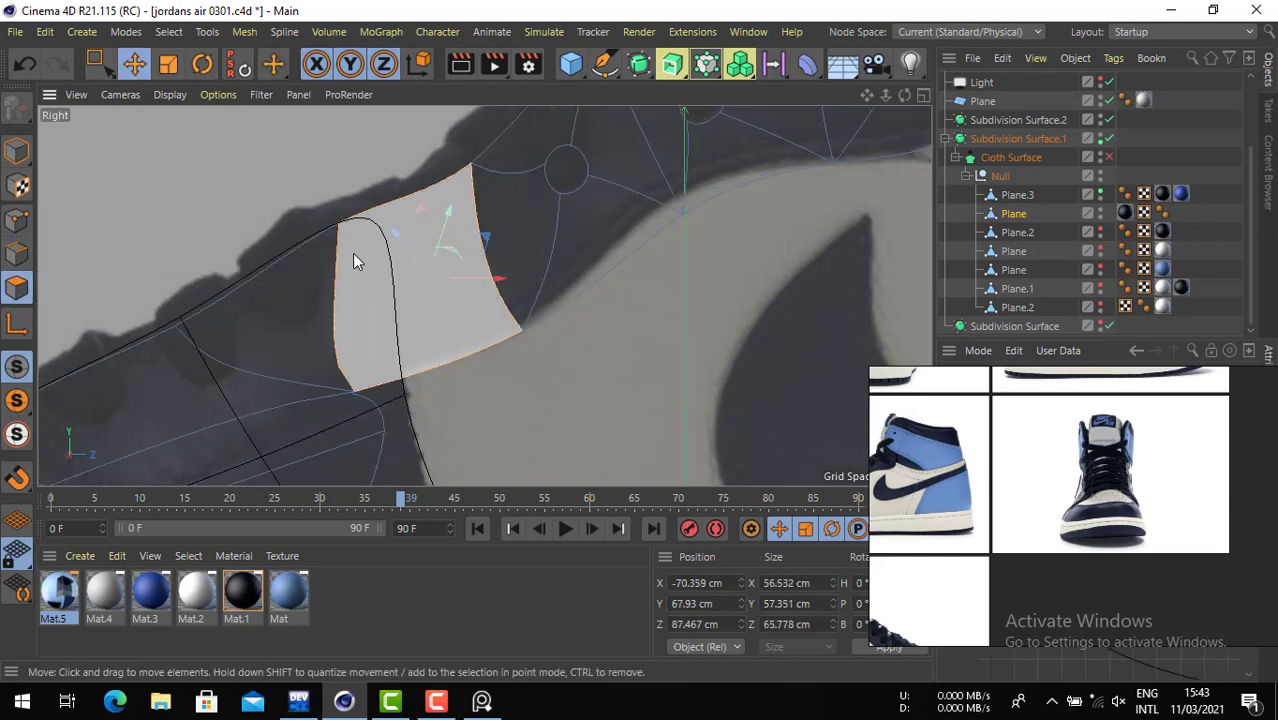
right_click(267, 286)
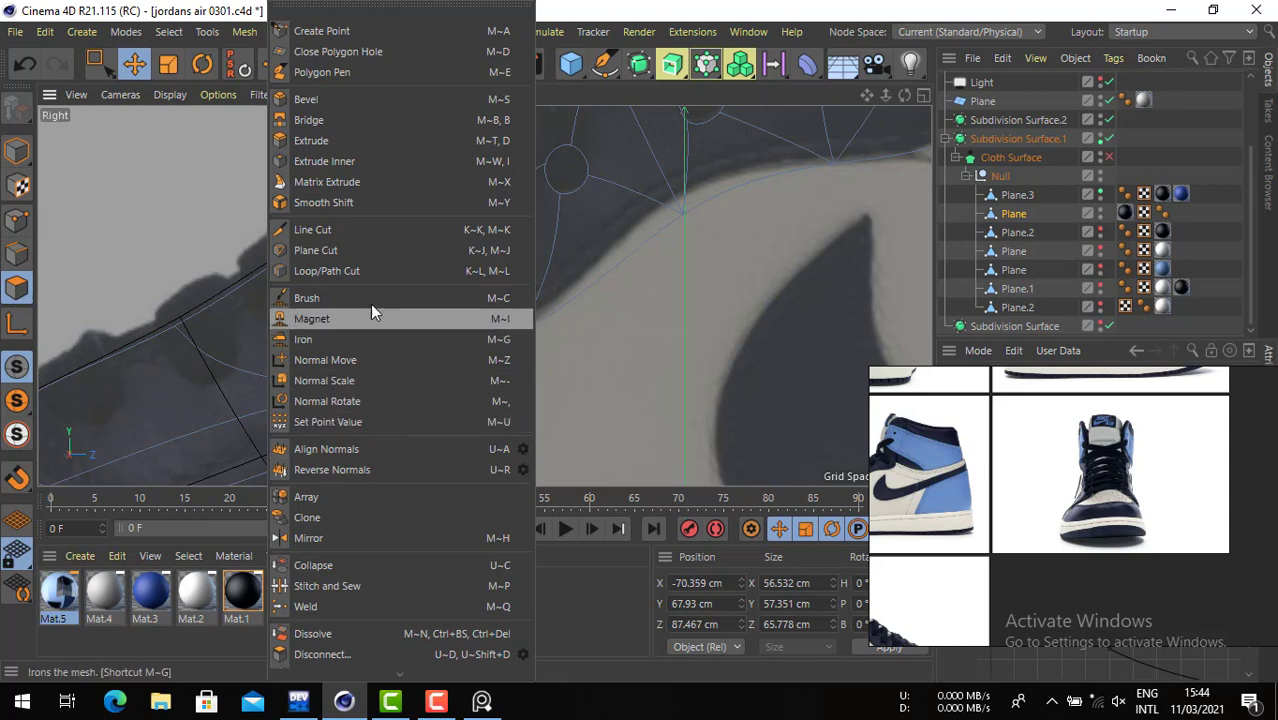
left_click(381, 105)
left_click_drag(439, 227, 460, 156)
- Move the inset to about X -80.9, Y 76.2, Z 92.7 cm and delete it to open a fourth lace hole
left_click(135, 64)
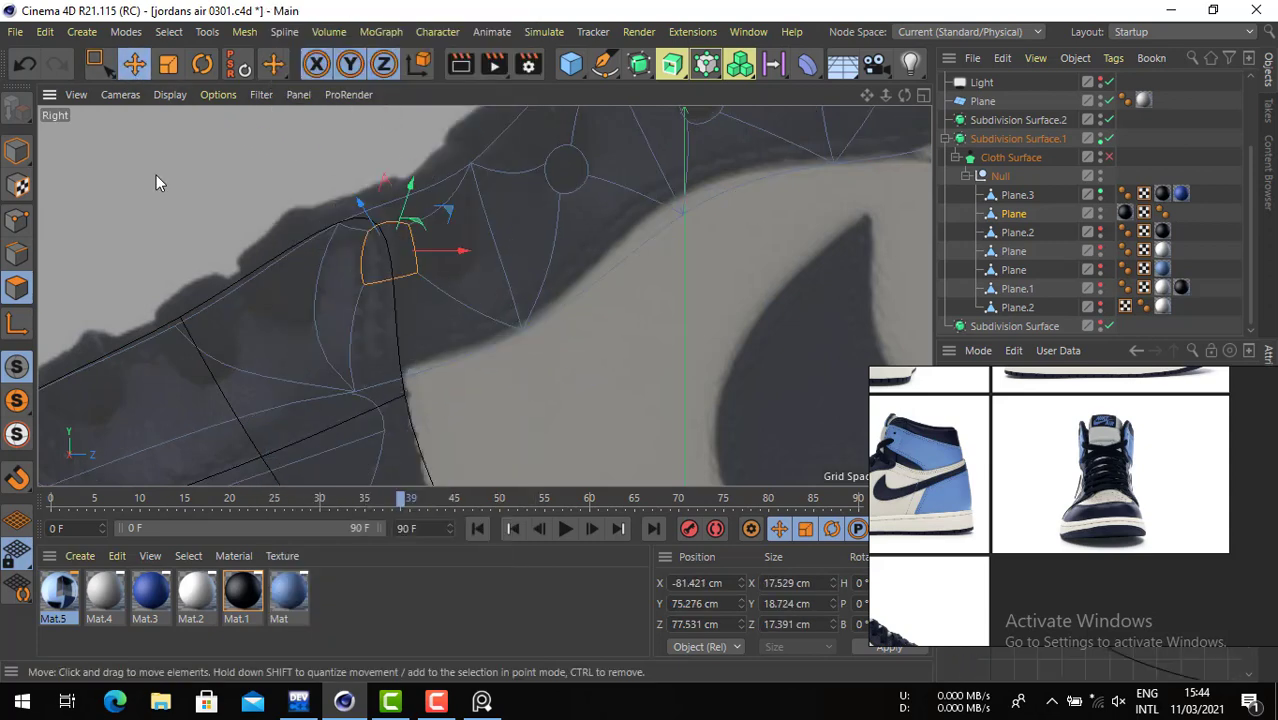
left_click_drag(156, 175, 246, 173)
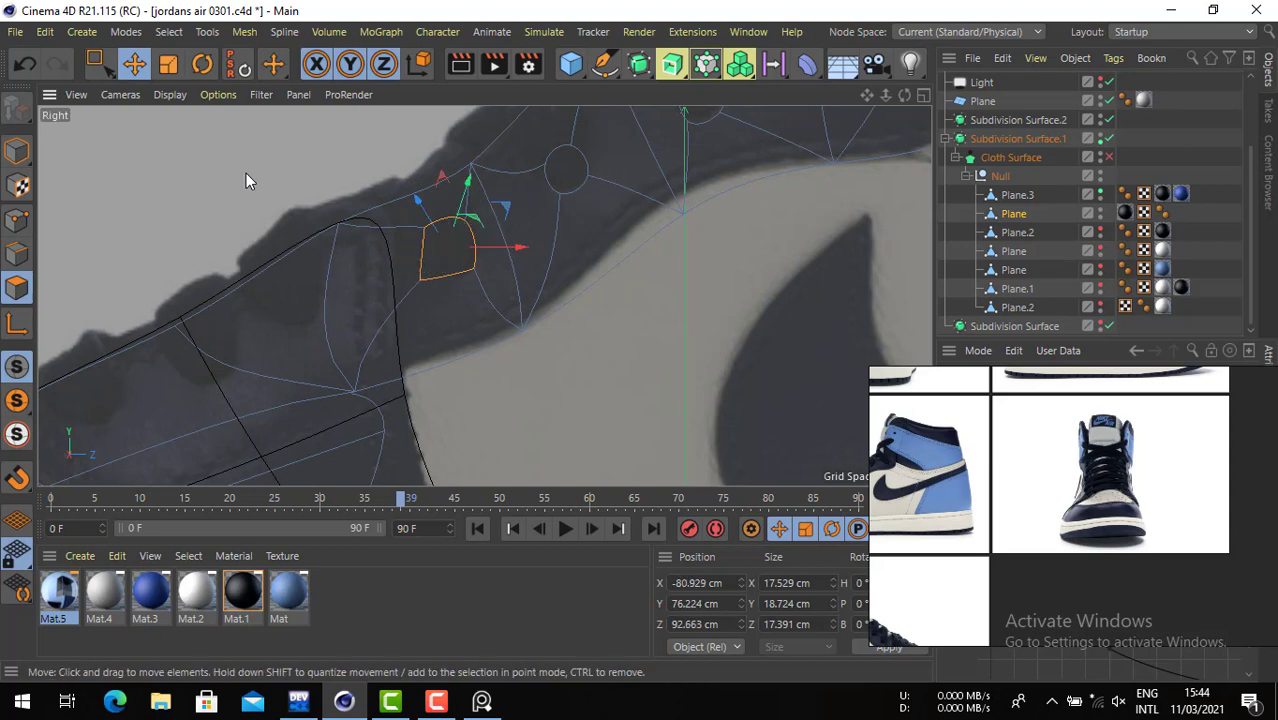
left_click(246, 173)
- Move the fourth lace hole's upper rim edge and shift the dividing edge between it and the third hole
left_click(17, 253)
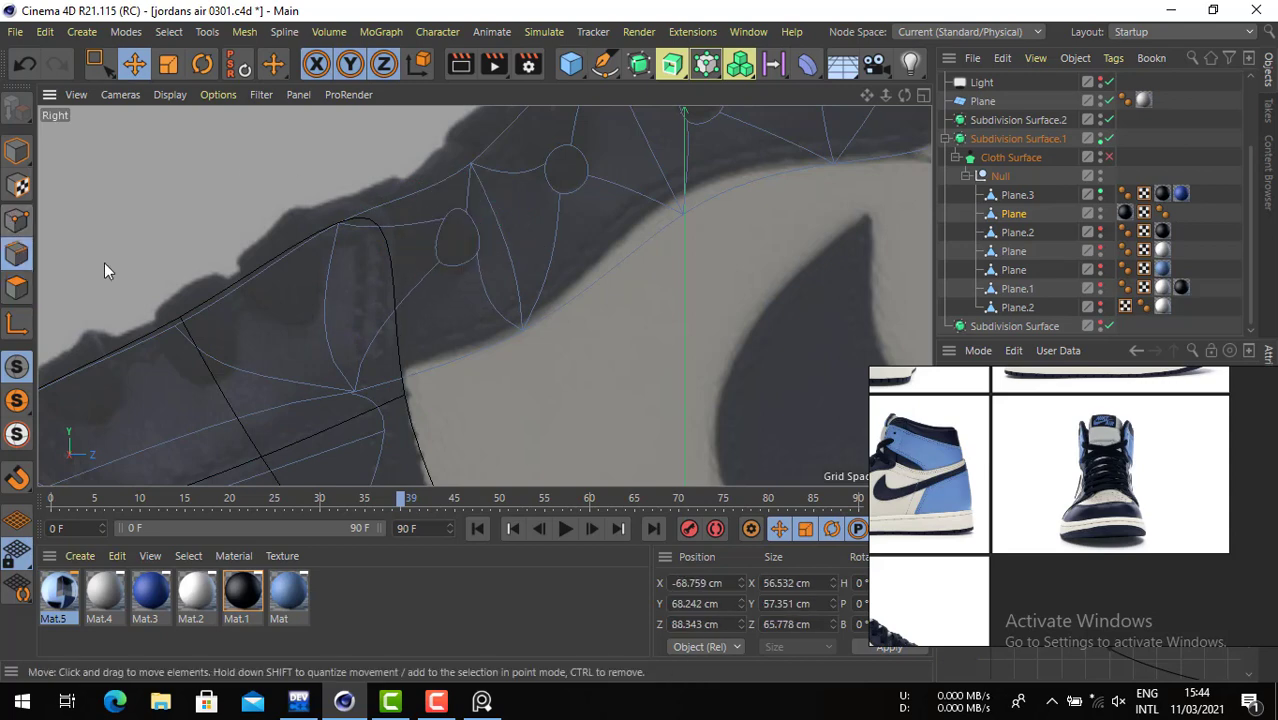
double_click(445, 222)
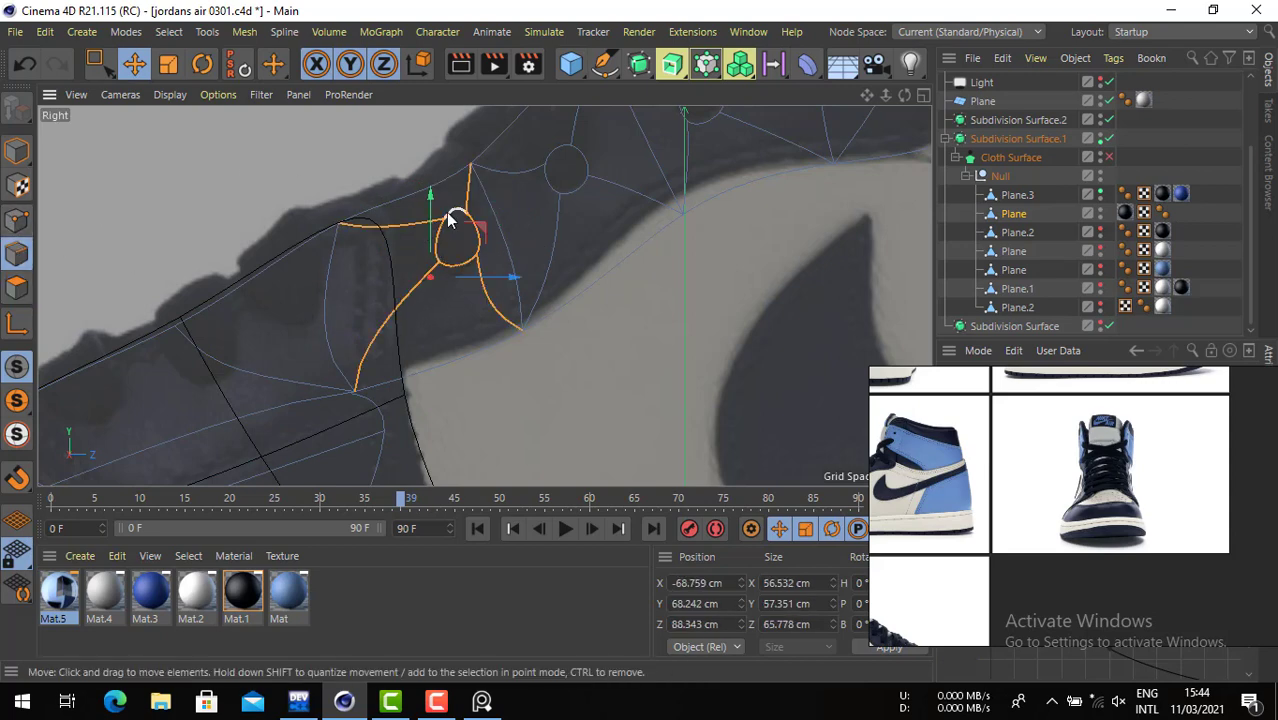
left_click(450, 214)
left_click_drag(329, 181, 320, 195)
left_click(480, 283)
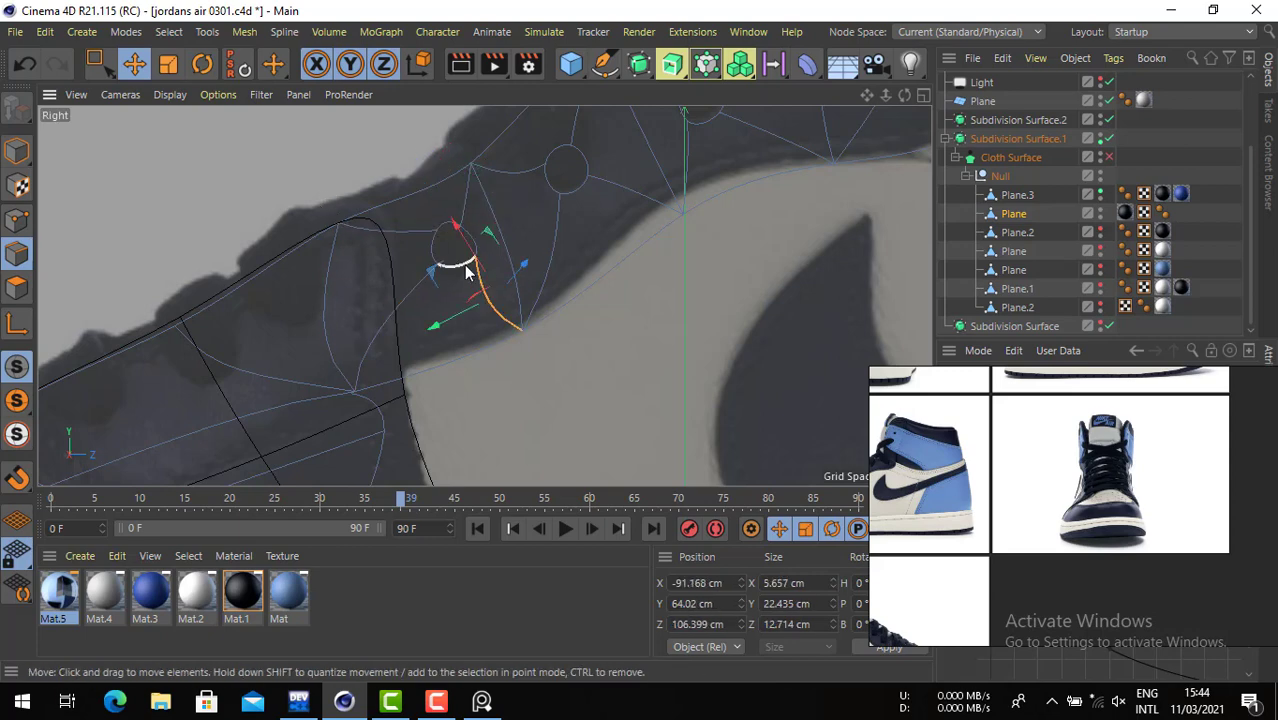
left_click(486, 215)
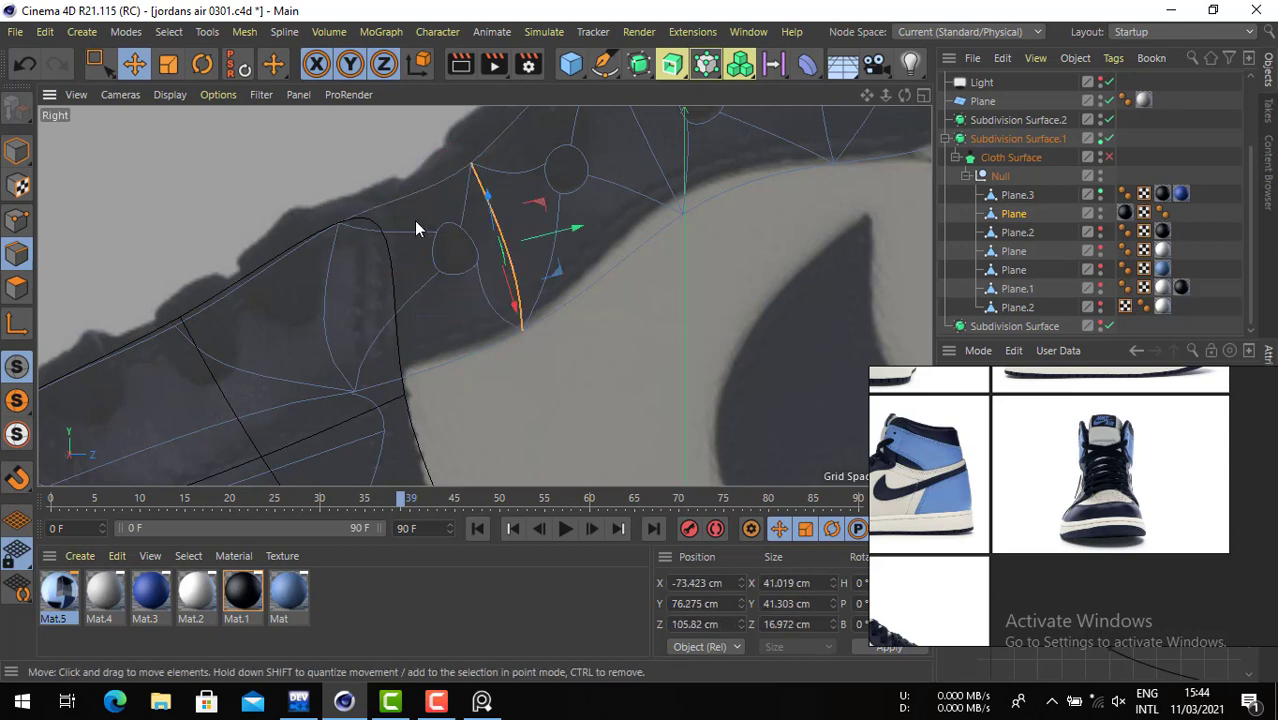
- Round the fourth lace hole's upper rim by moving its edge and points, placing one point at about X -79.9, Y 81.3, Z 97.1 cm
left_click(449, 229)
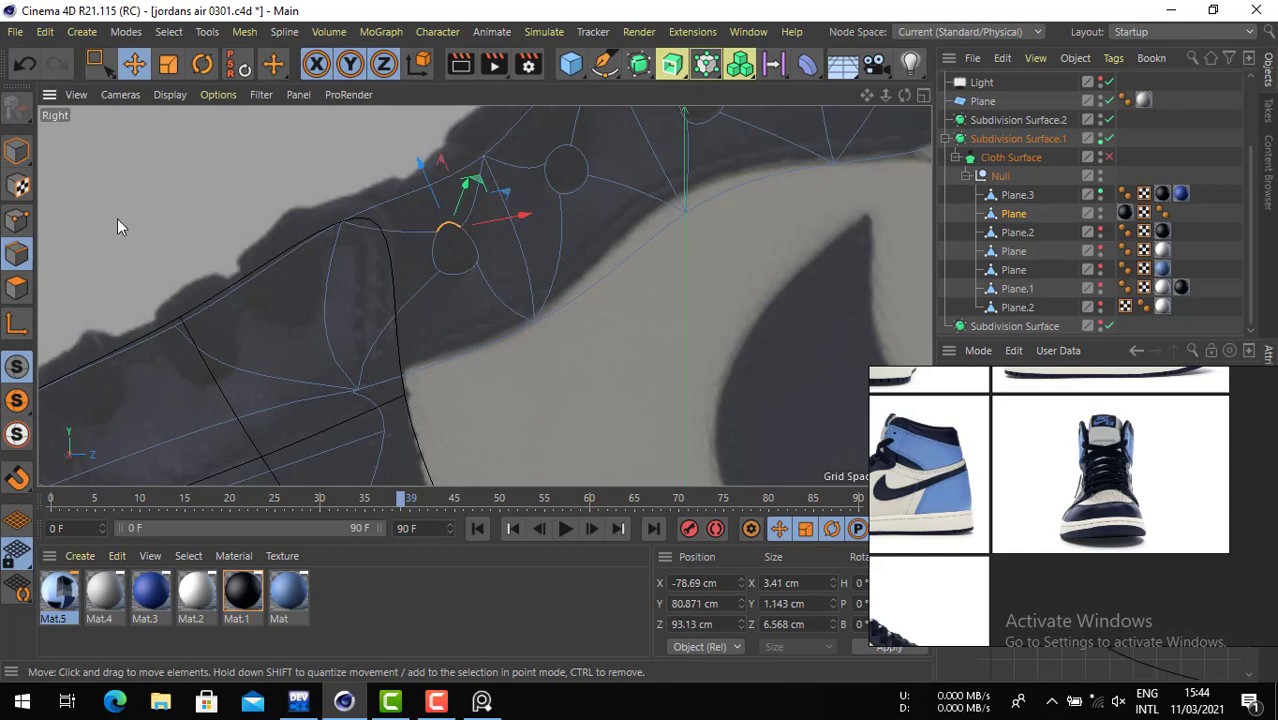
left_click(16, 219)
left_click(433, 238)
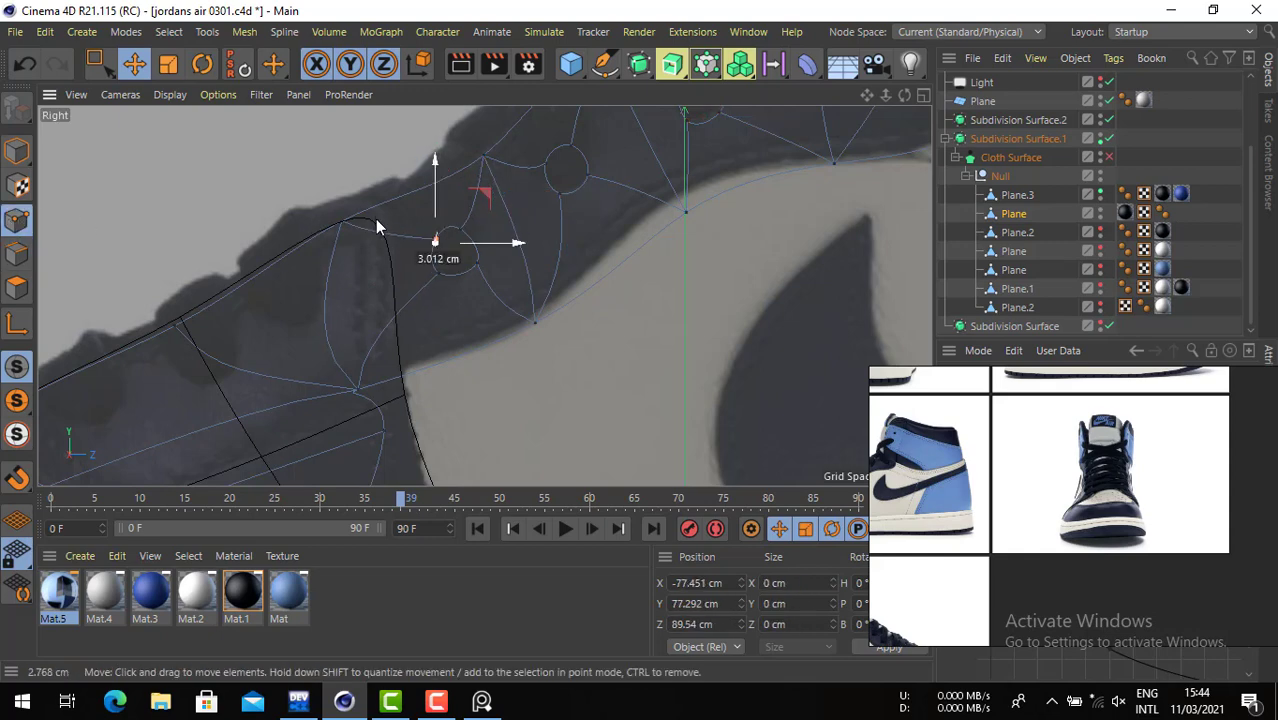
left_click(459, 223)
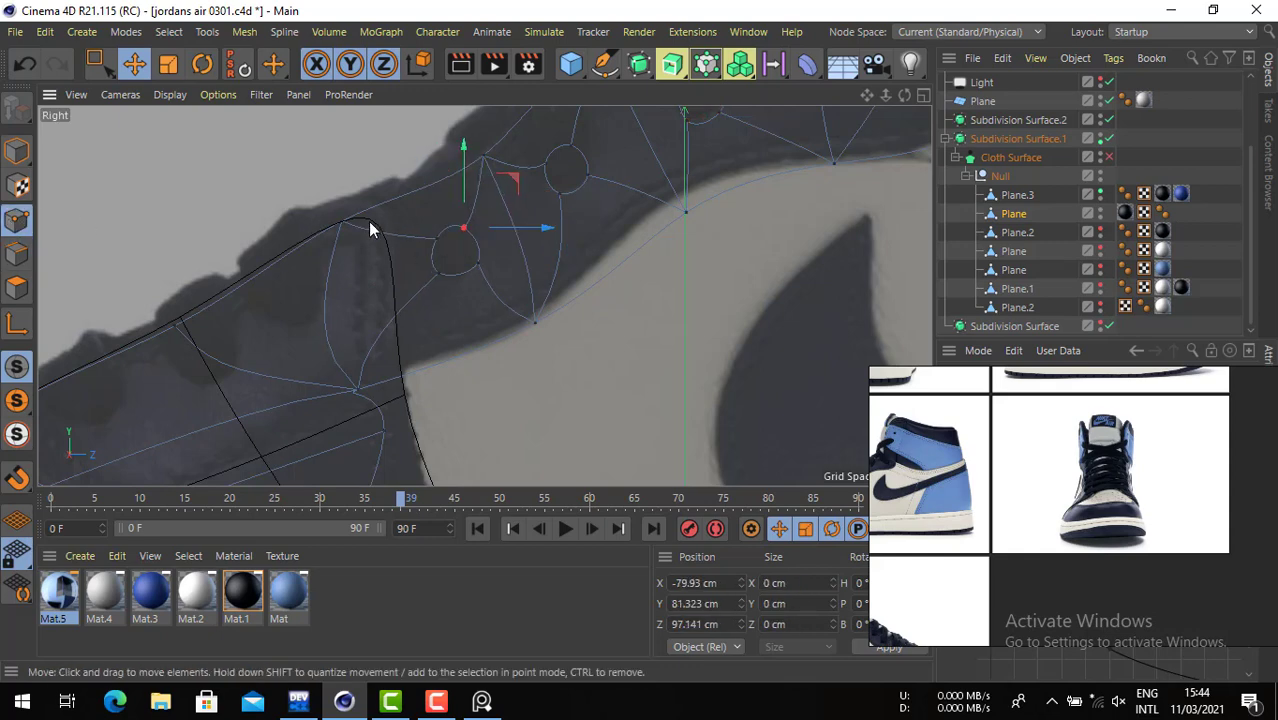
- Align the fourth and third lace hole rim loops with the panel surface, centring the third at about X -79, Y 88.6, Z 129.4 cm
key("F1")
left_click_drag(479, 285, 447, 272, "alt")
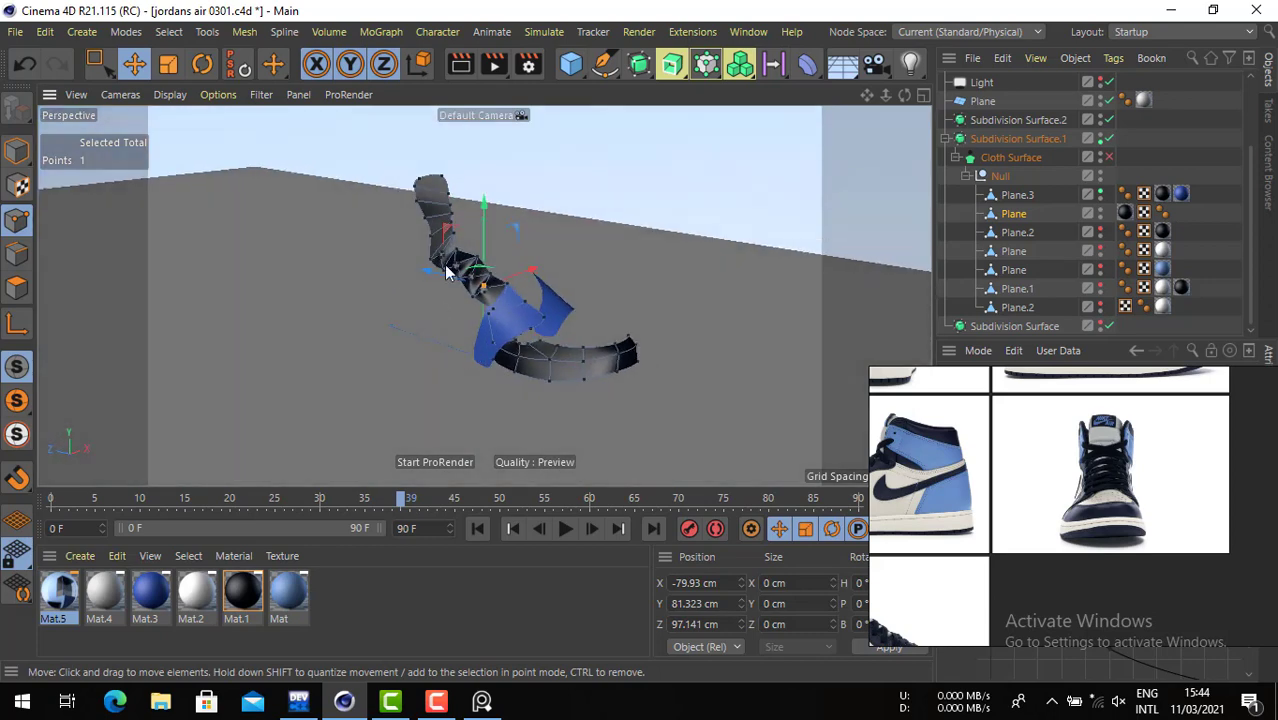
right_click_drag(461, 287, 584, 345, "alt")
left_click_drag(608, 342, 235, 405, "alt")
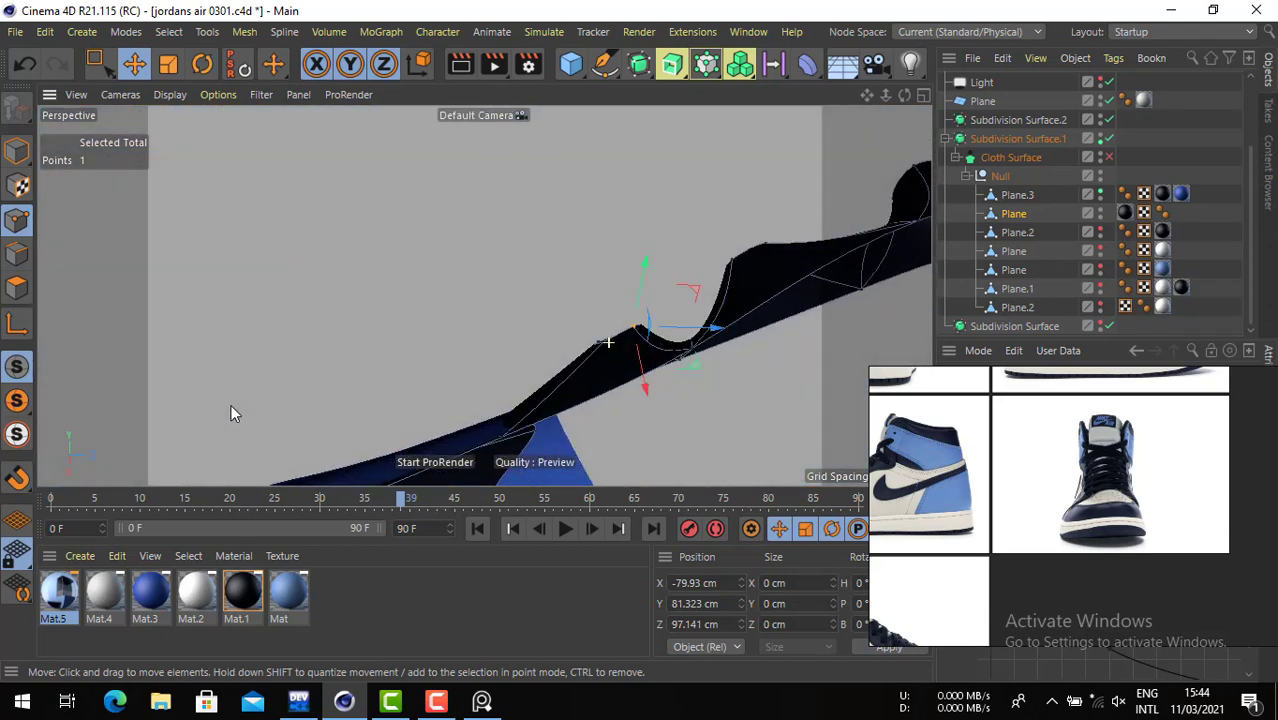
left_click_drag(299, 326, 309, 358)
key("ctrl+z")
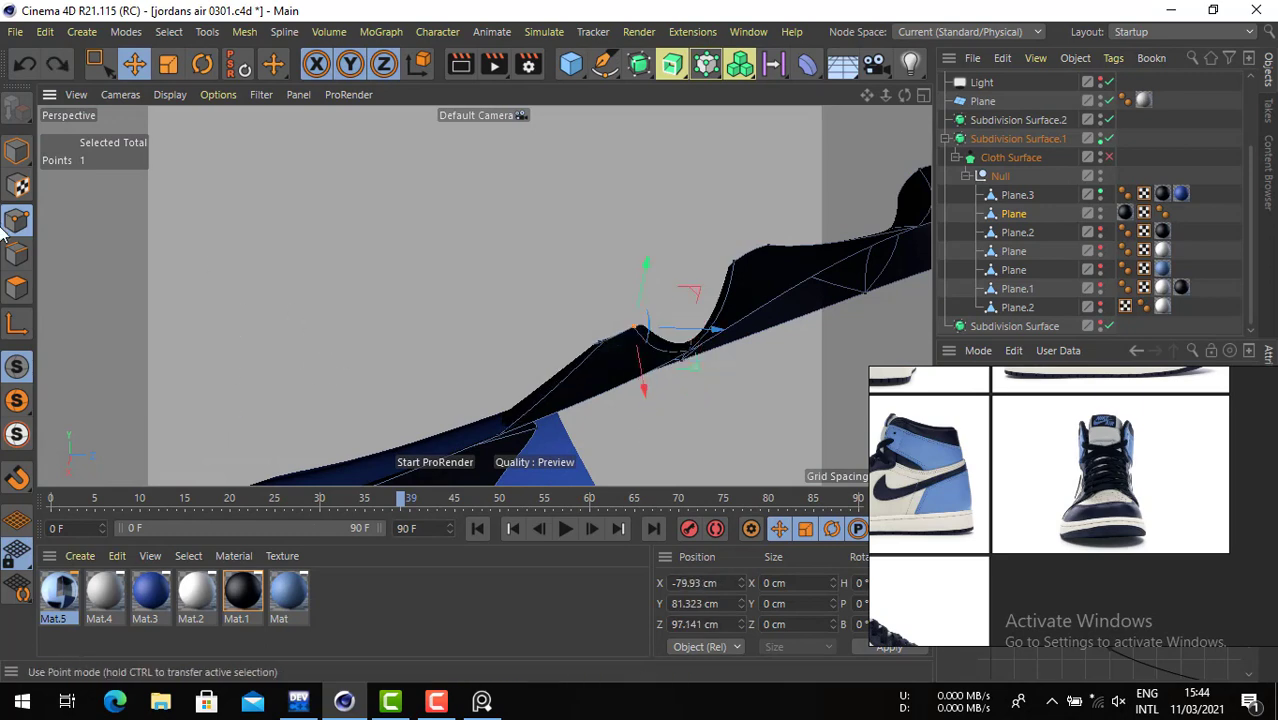
left_click(16, 253)
left_click(595, 352)
double_click(625, 337)
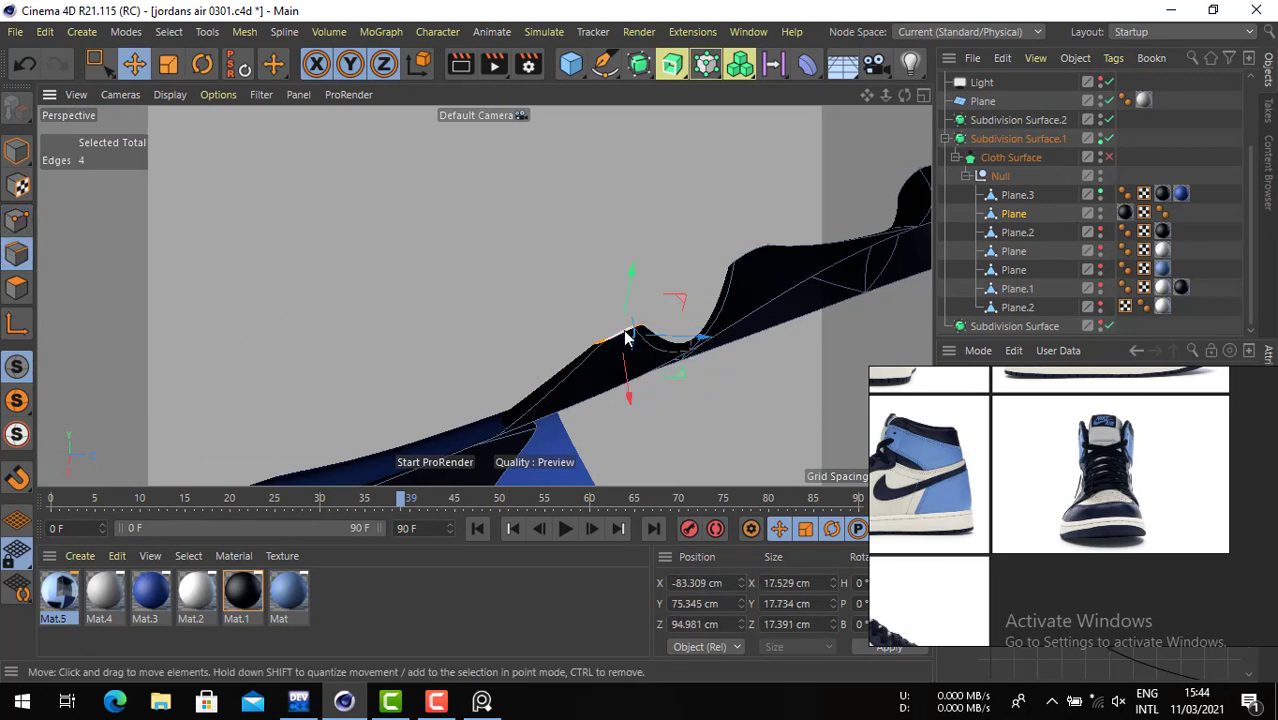
left_click_drag(513, 276, 694, 326)
left_click_drag(584, 230, 593, 261)
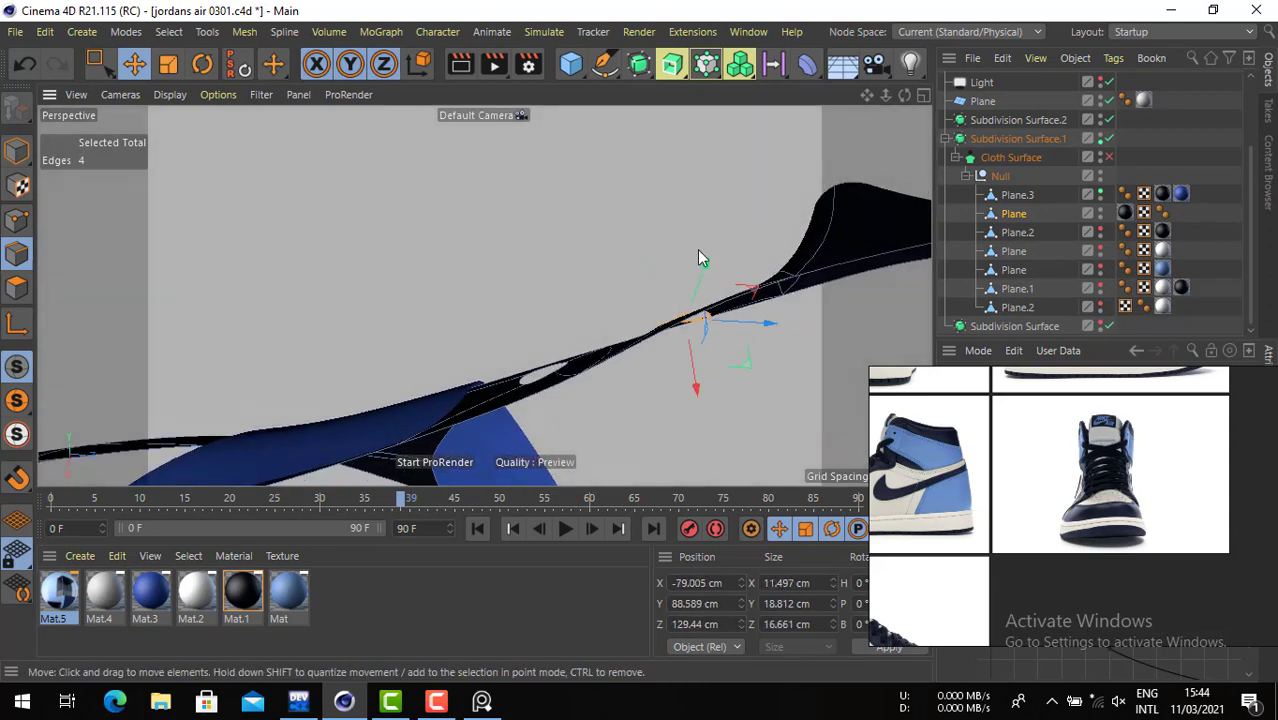
mouse_move(485, 296)
left_mouse_down("alt")
mouse_move(567, 208)
mouse_move(490, 307)
left_mouse_up("alt")
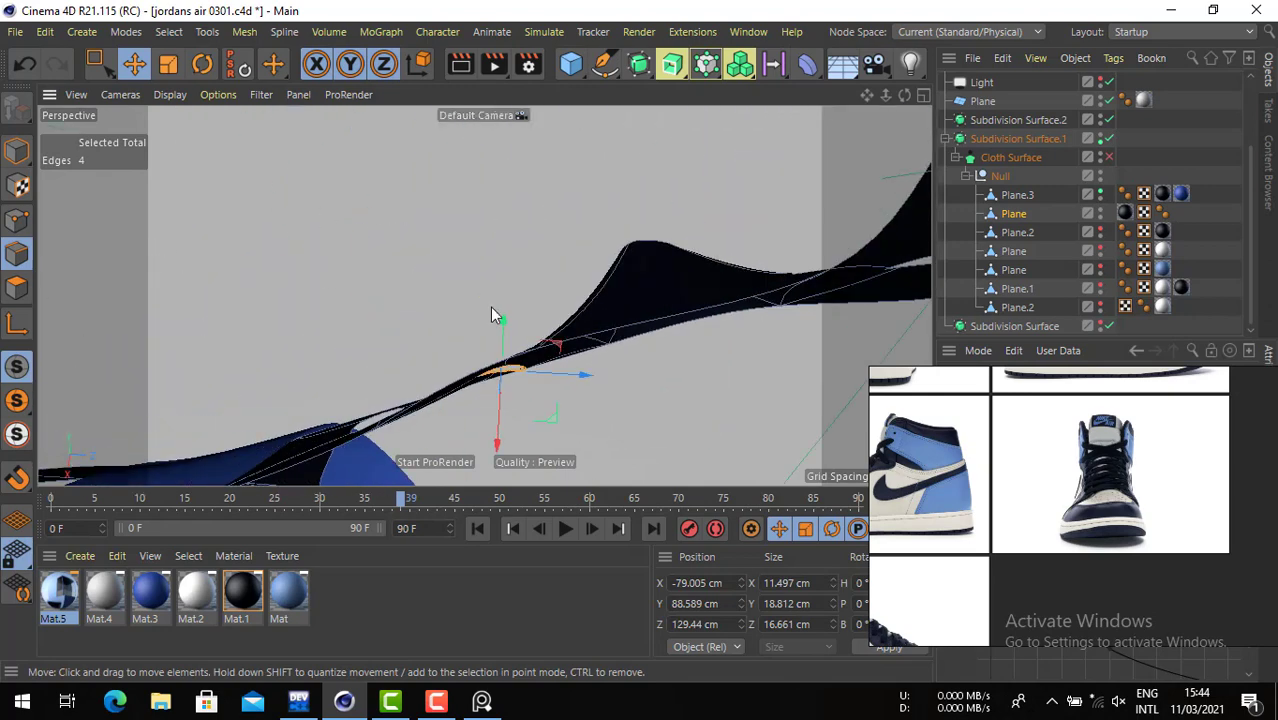
- Move the second lace hole's rim loop in line with the panel and rotate it slightly, centred at about X -81.4, Y 104.4, Z 164.1 cm
double_click(634, 238)
left_click_drag(635, 301, 667, 305, "alt")
left_click_drag(508, 194, 531, 266)
left_click(202, 64)
mouse_move(633, 328)
left_mouse_down()
mouse_move(640, 343)
mouse_move(622, 345)
mouse_move(622, 333)
left_mouse_up()
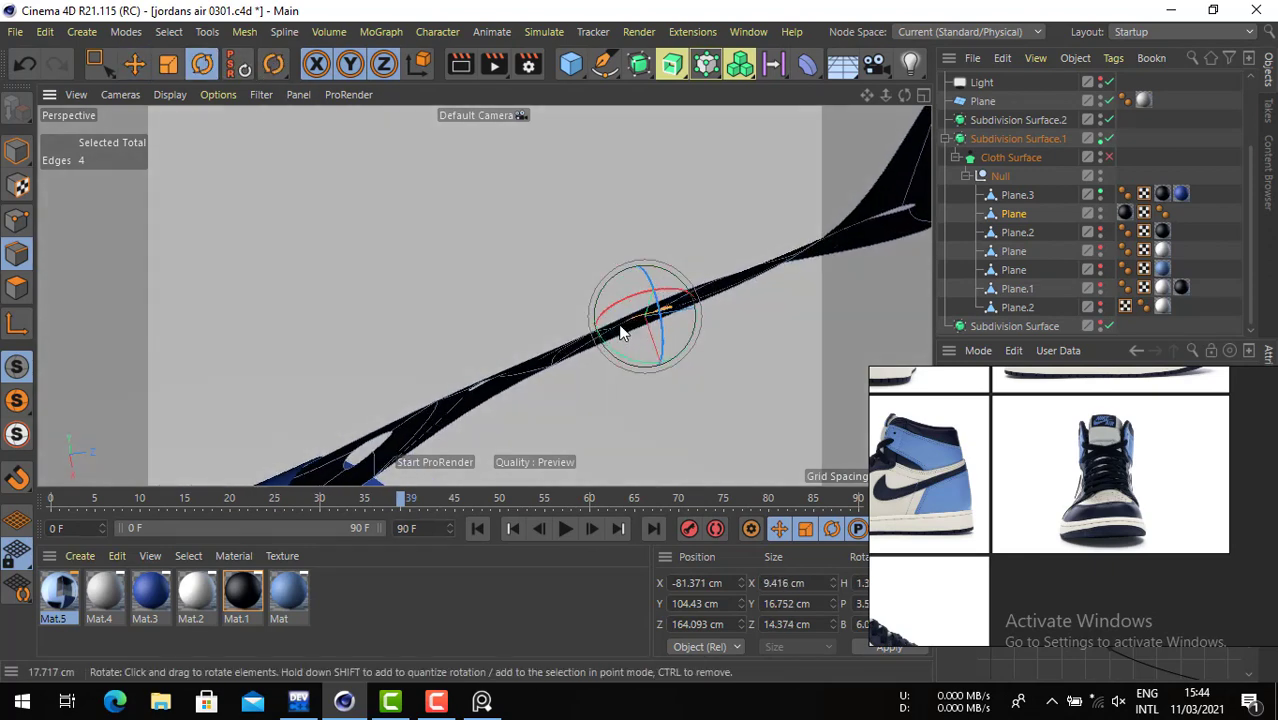
- Move a single rim point of the second lace hole to about X -83.8, Y 100.2, Z 160.4 cm
left_click(17, 219)
left_click_drag(630, 320, 590, 210, "alt")
key("e")
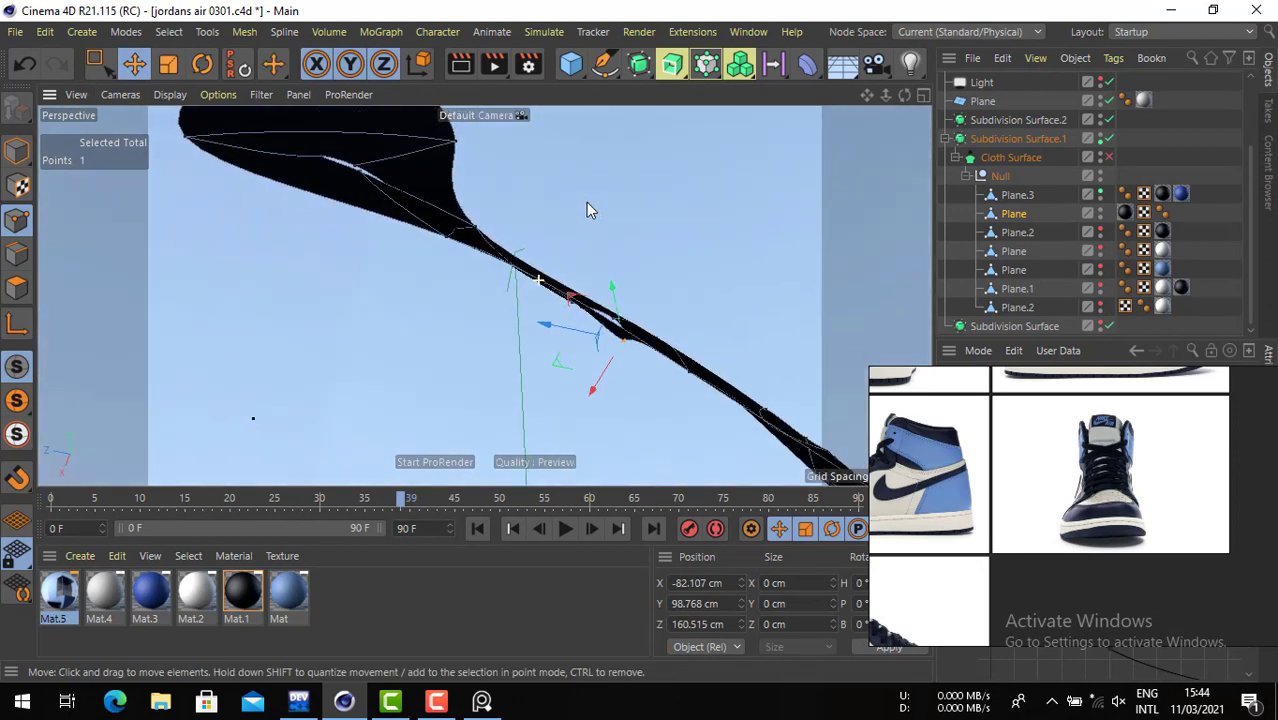
left_click_drag(643, 243, 646, 235)
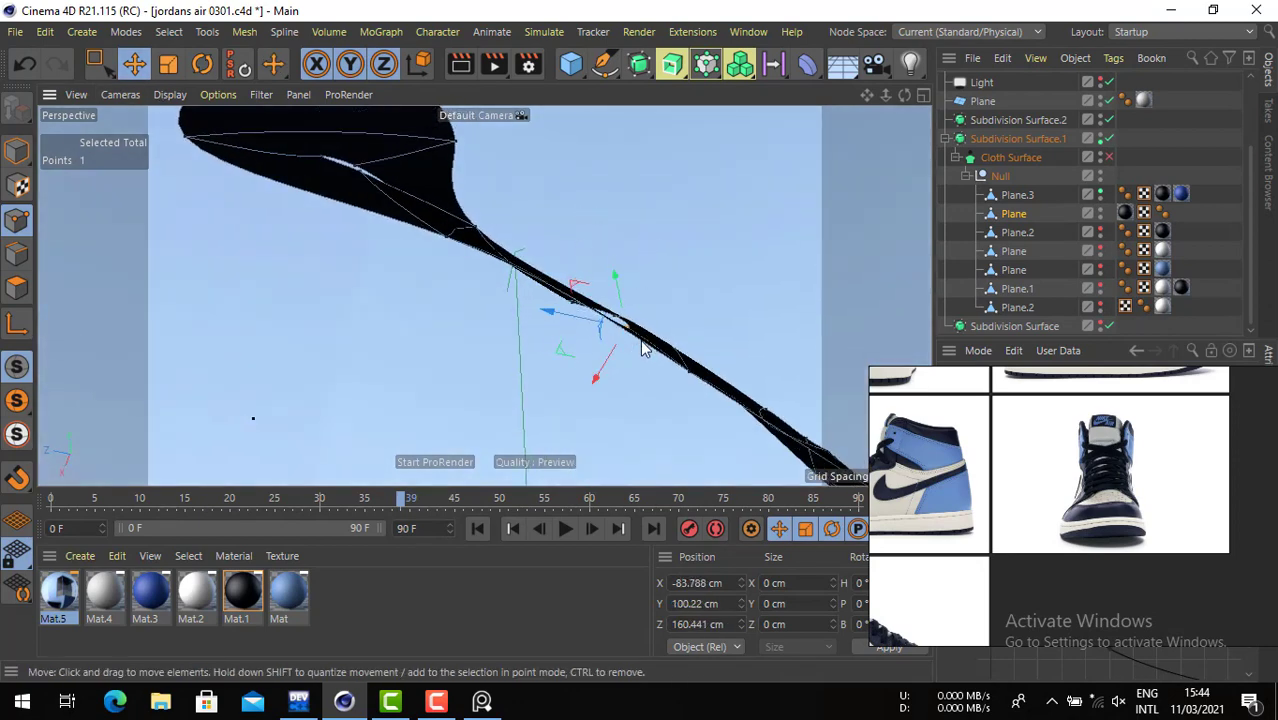
- Move two neighbouring rim points of the second lace hole to about X -83.5, Y 106.1, Z 168.1 cm
left_click_drag(638, 342, 590, 322, "alt")
left_click(632, 250)
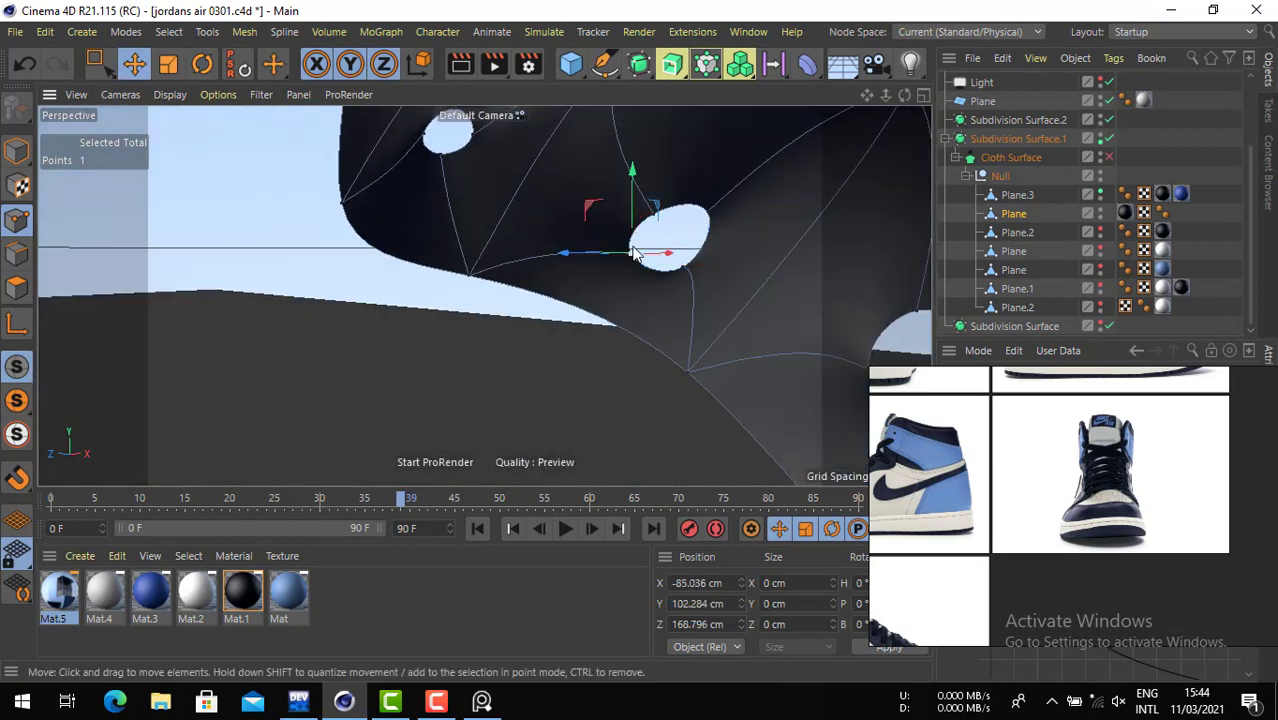
left_click(658, 214, "shift")
left_click_drag(660, 217, 560, 246, "alt")
left_click_drag(589, 291, 465, 230)
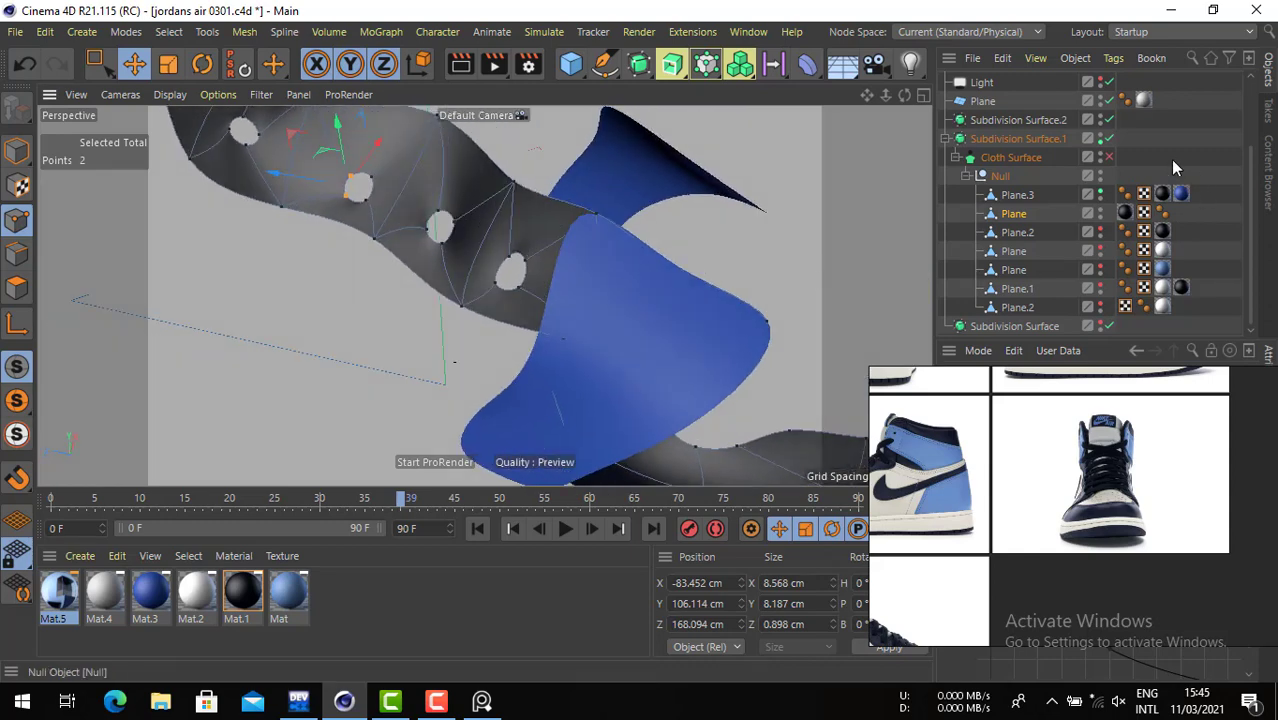
- Enable the Cloth Surface and round the third lace hole, moving a rim edge to about X -79.8, Y 85.3, Z 131.7 cm
left_click(1107, 158)
left_click(1180, 195)
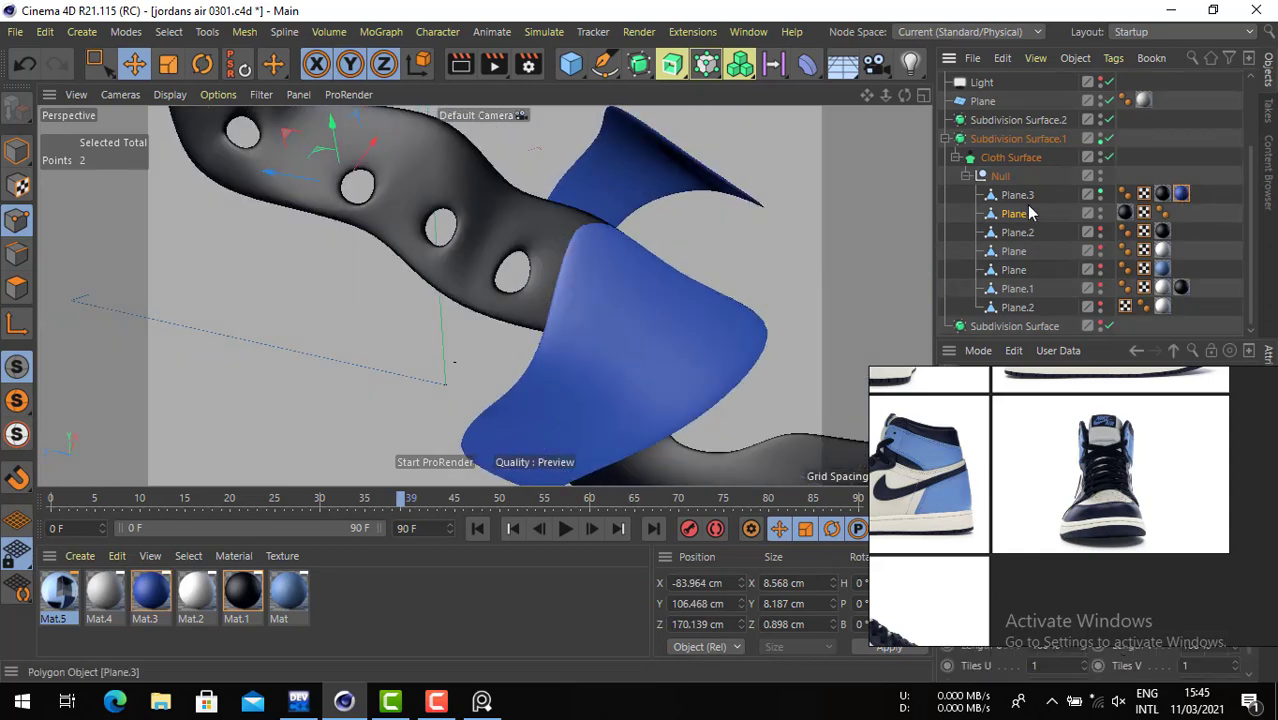
left_click(15, 252)
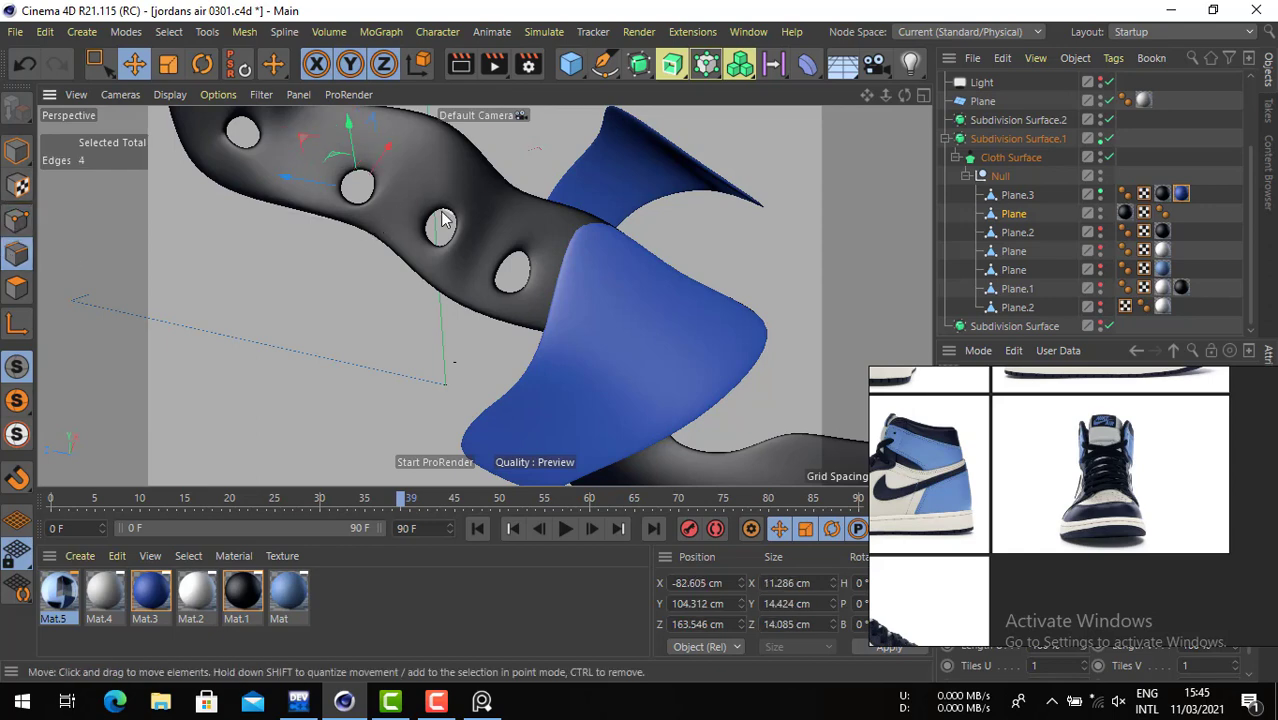
left_click(460, 234)
left_click_drag(460, 235, 462, 237, "alt")
mouse_move(462, 237)
right_mouse_down("alt")
mouse_move(391, 234)
mouse_move(474, 235)
right_mouse_up("alt")
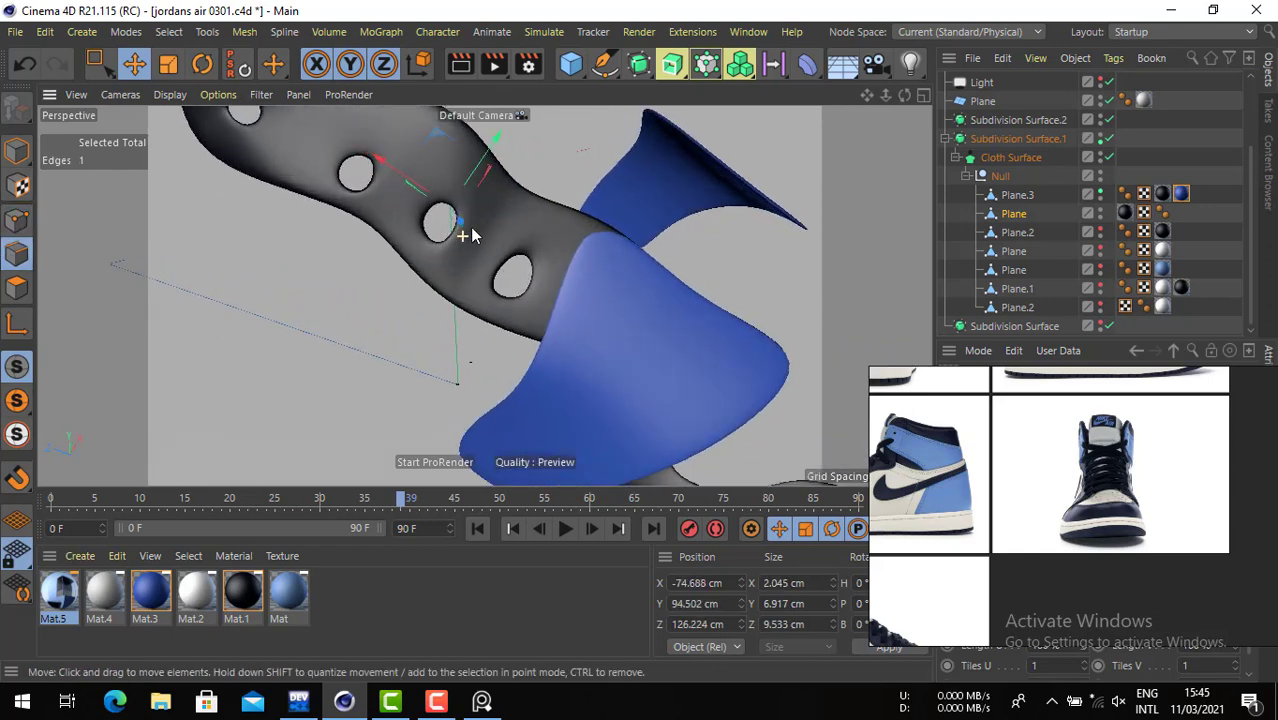
left_click_drag(471, 235, 446, 250, "alt")
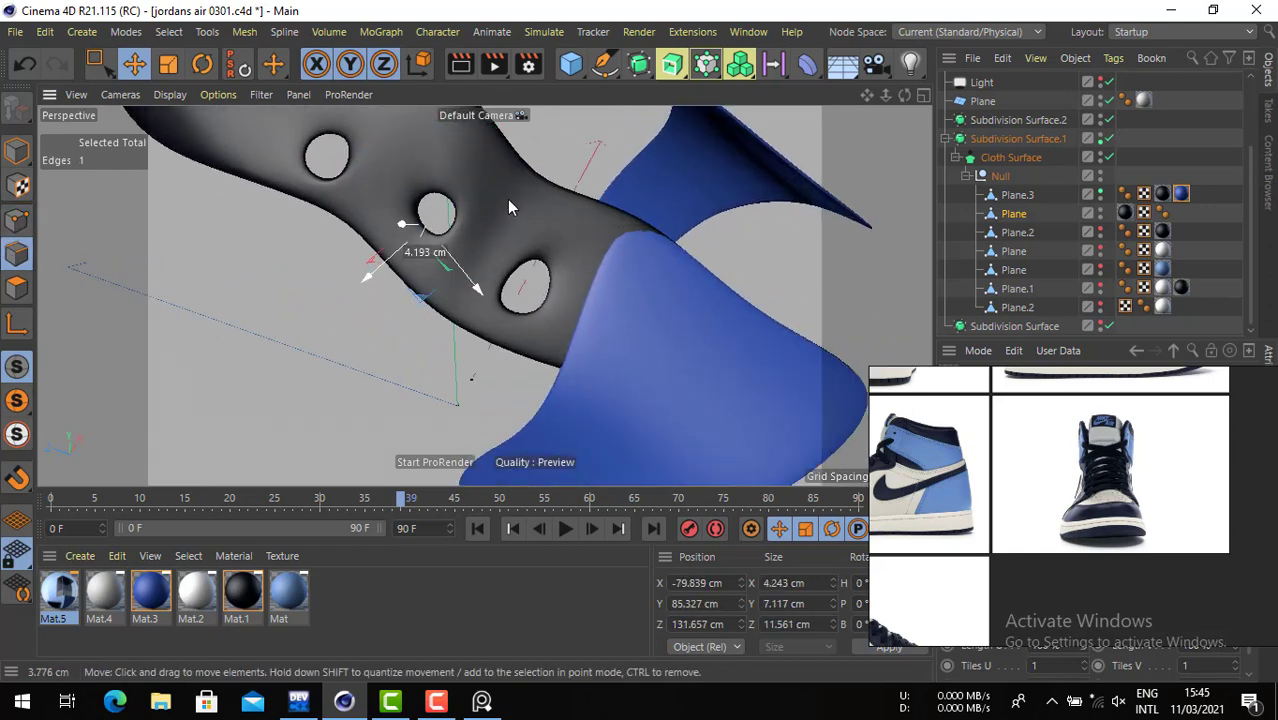
- Round the fourth lace hole further by moving its rim edges on the smoothed panel
left_click(540, 263)
left_click_drag(599, 239, 596, 248)
left_click(514, 310)
left_click(510, 276)
- Scale the second lace hole's rim loop down to about 8.9 × 11.4 × 11.2 cm
middle_click_drag(464, 215, 554, 277, "alt")
left_click(440, 227)
left_click(168, 64)
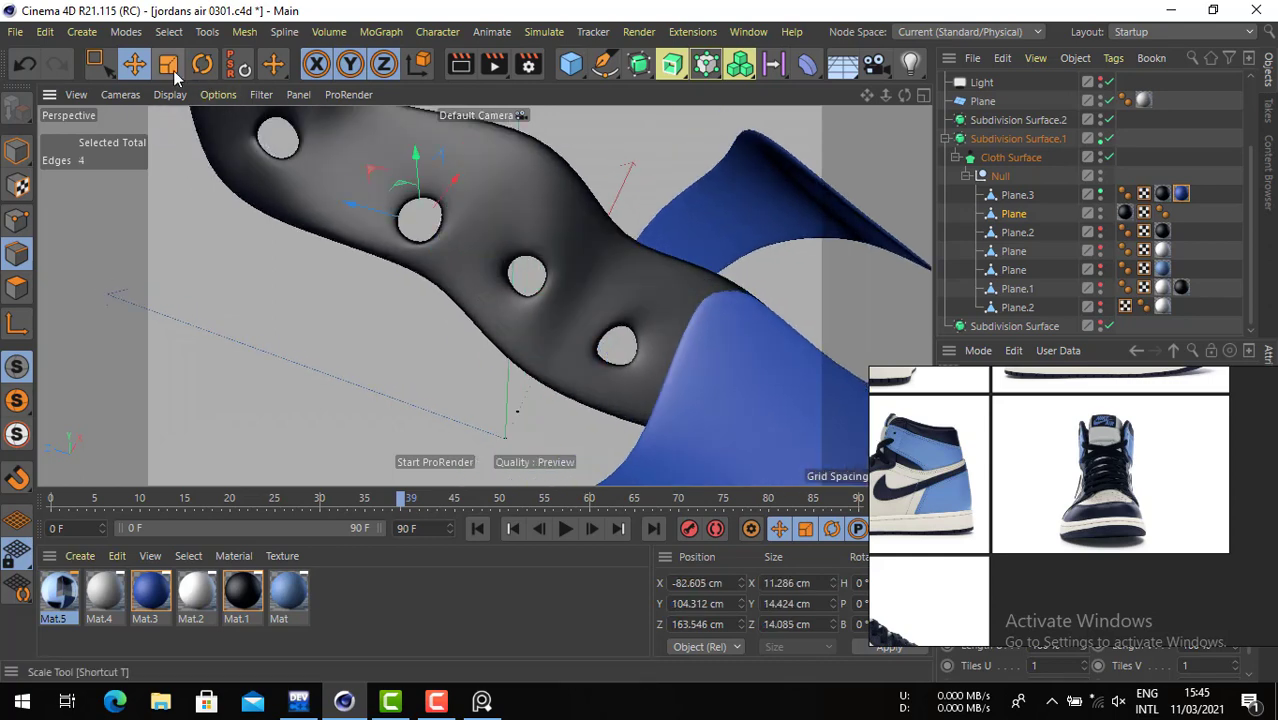
left_click_drag(259, 171, 183, 280)
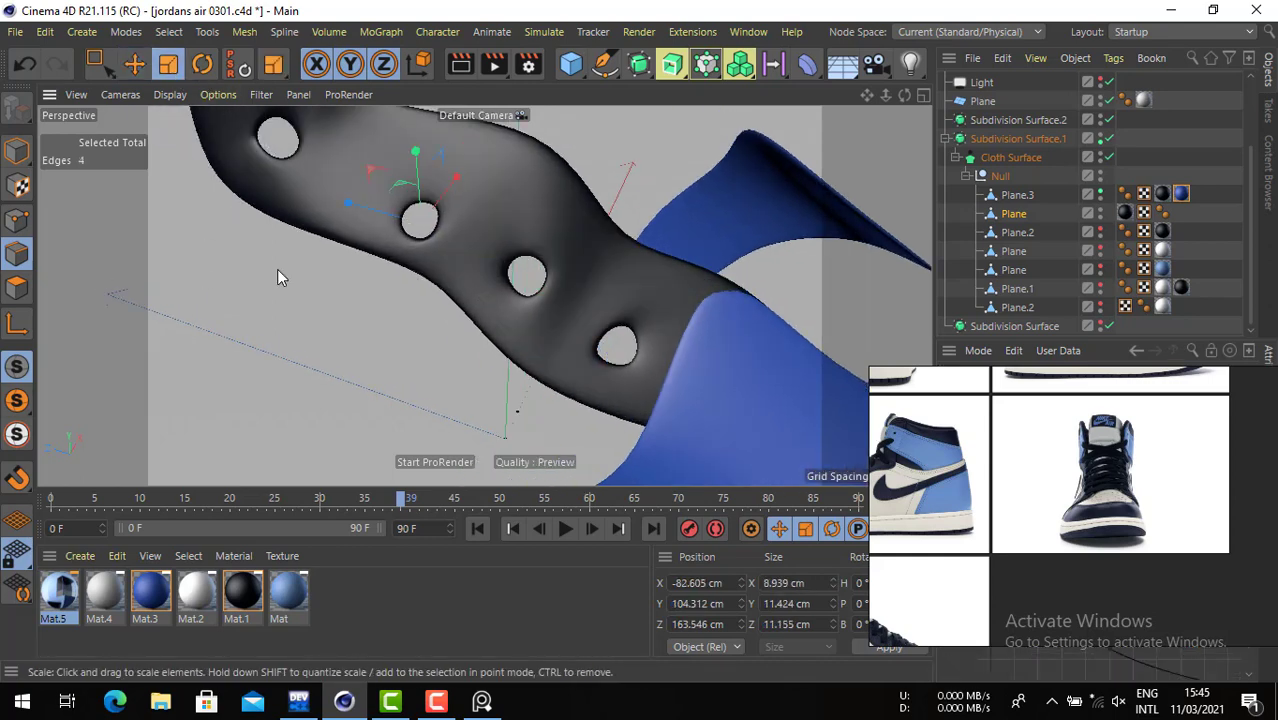
- Move the second lace hole's rim loop to about X -81.5, Y 106.8, Z 164.9 cm
scroll(335, 259, "down", 3)
scroll(565, 228, "up", 5)
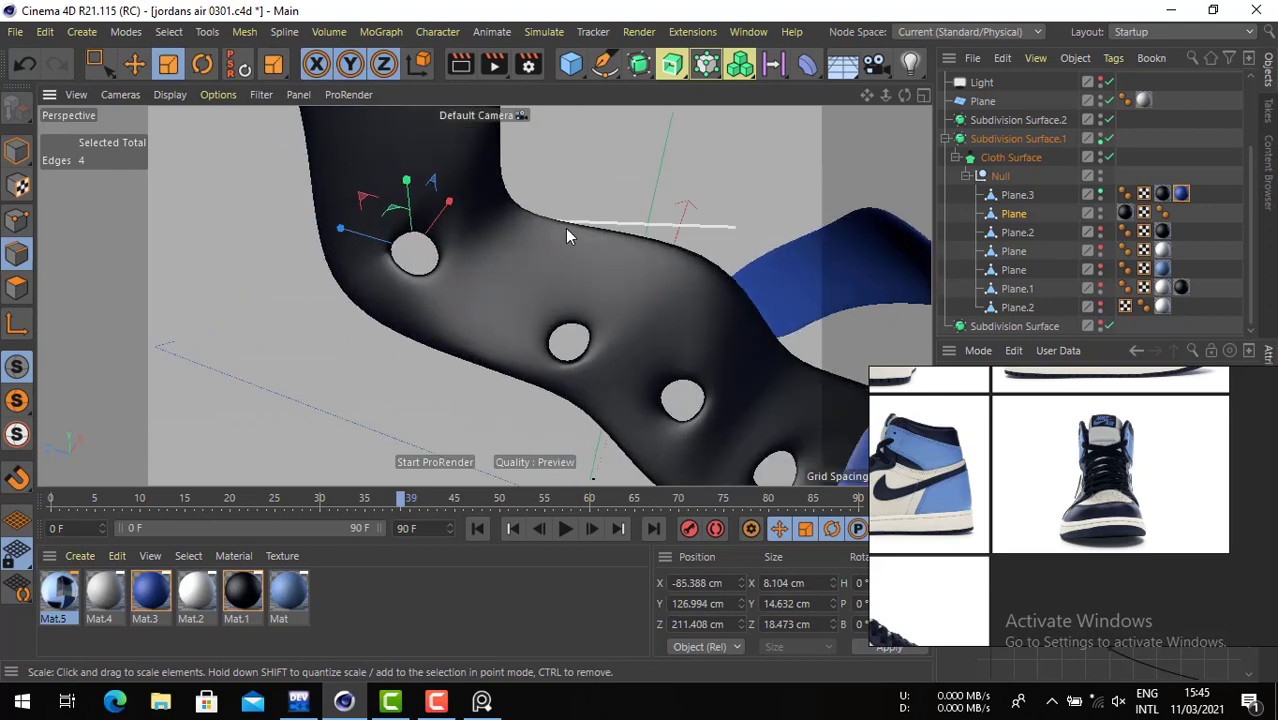
left_click_drag(565, 228, 488, 267)
scroll(616, 295, "down", 3)
double_click(586, 312)
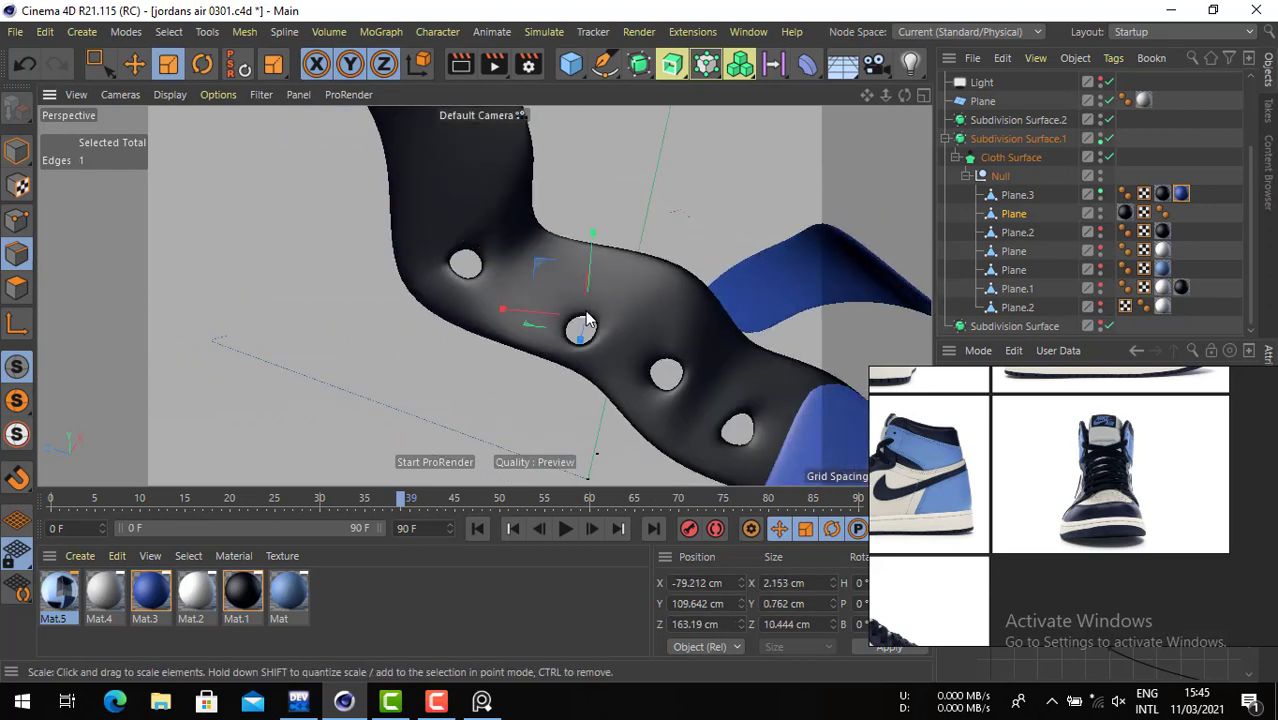
left_click(143, 66)
left_click_drag(661, 333, 687, 260, "alt")
left_click_drag(687, 260, 430, 300, "alt")
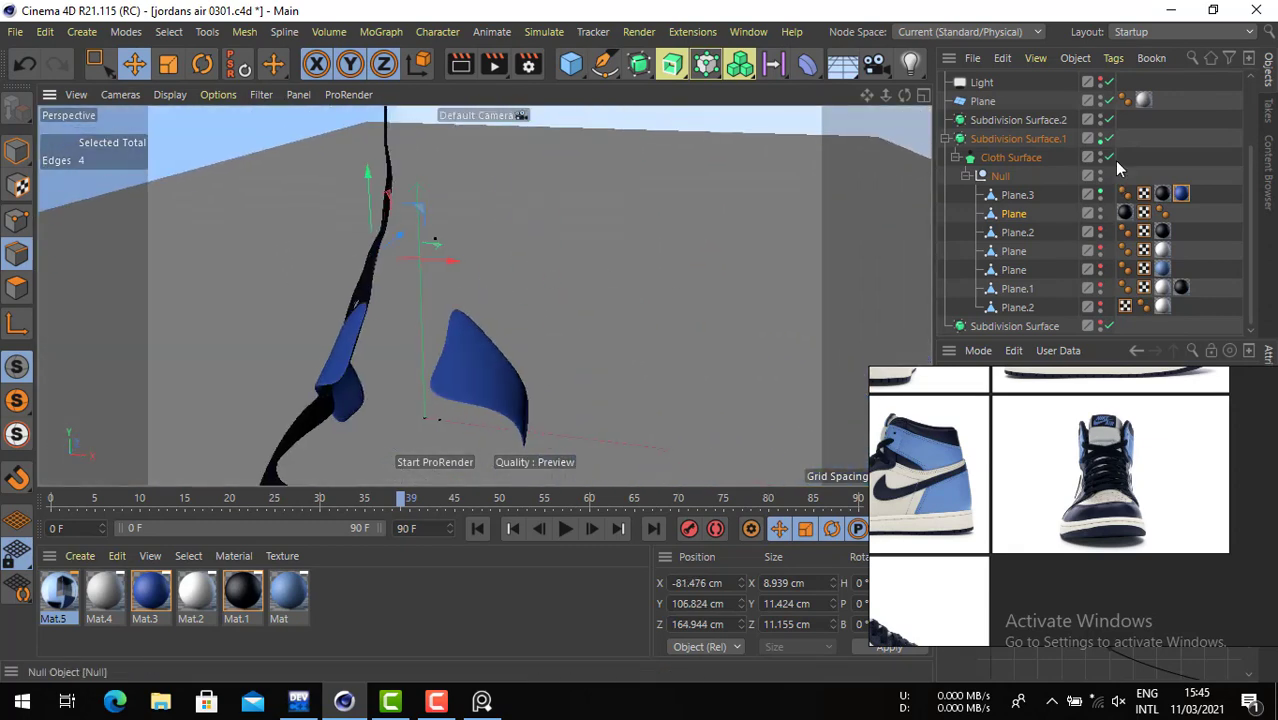
- Make the hidden shoe parts visible again and unhide all polygons of the black lace panel object
left_click(1137, 159)
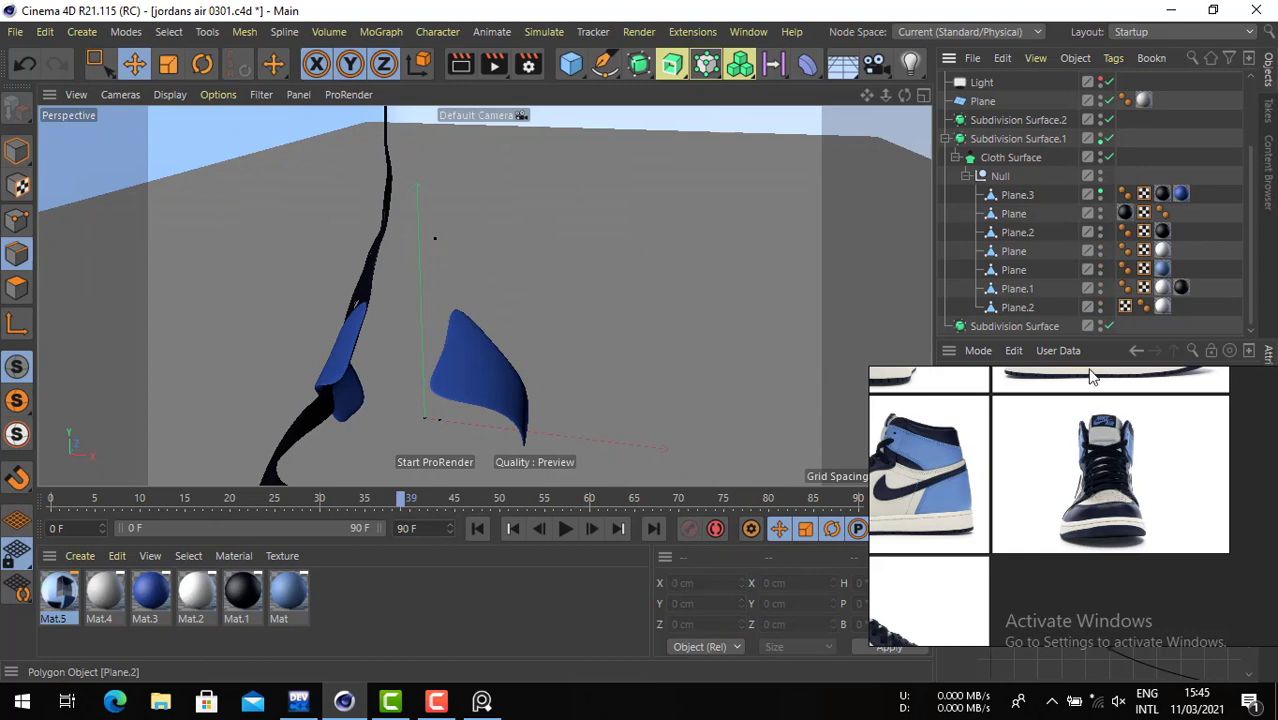
left_click_drag(436, 348, 1039, 284, "alt")
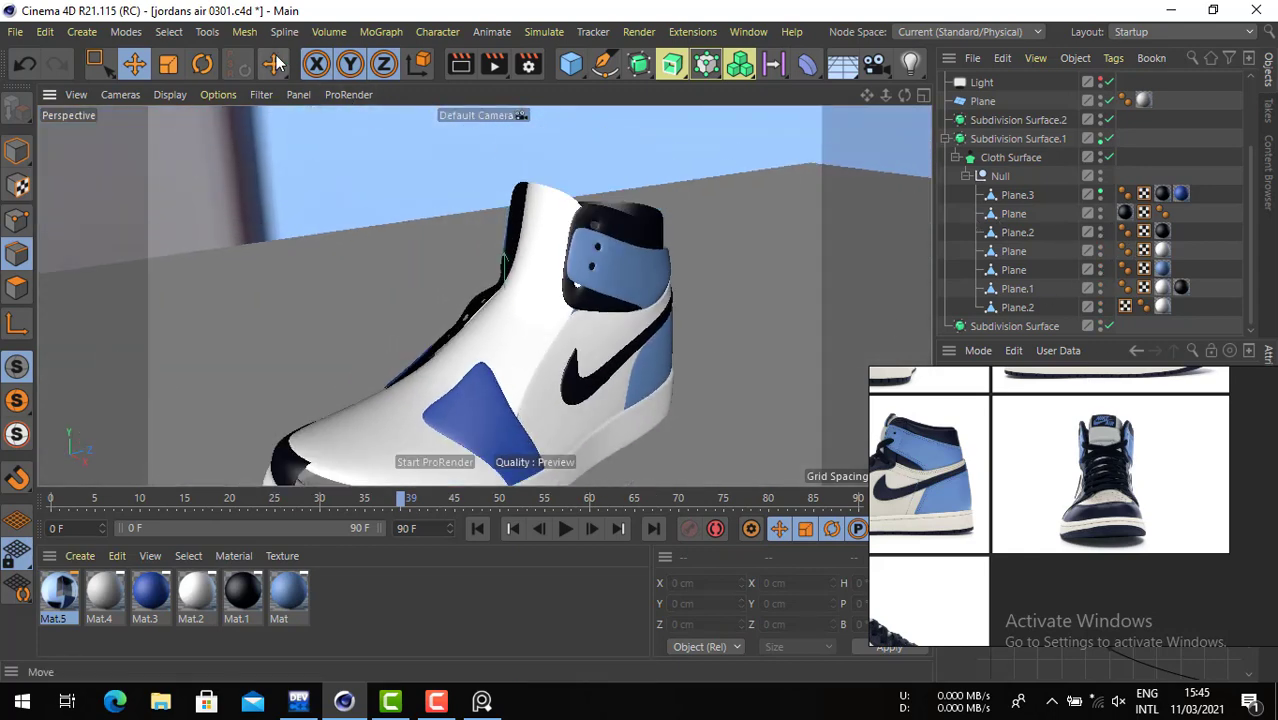
left_click(1014, 213)
left_click(16, 287)
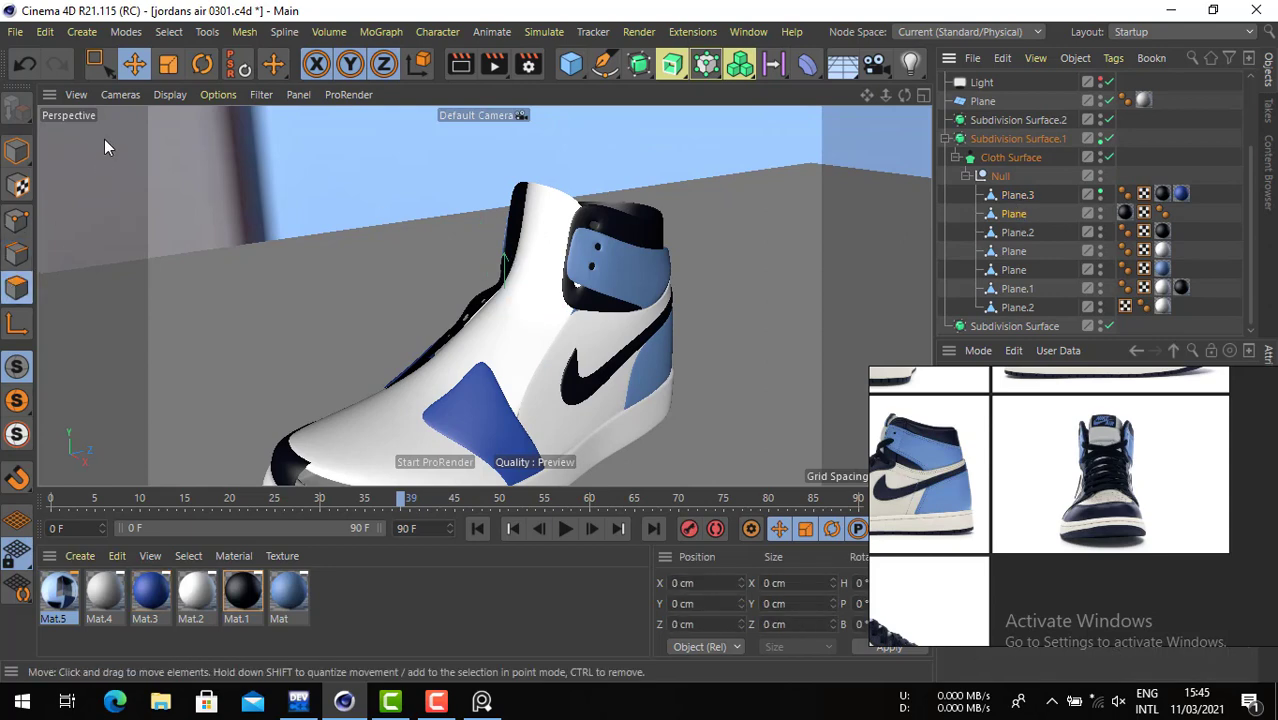
left_click(93, 66)
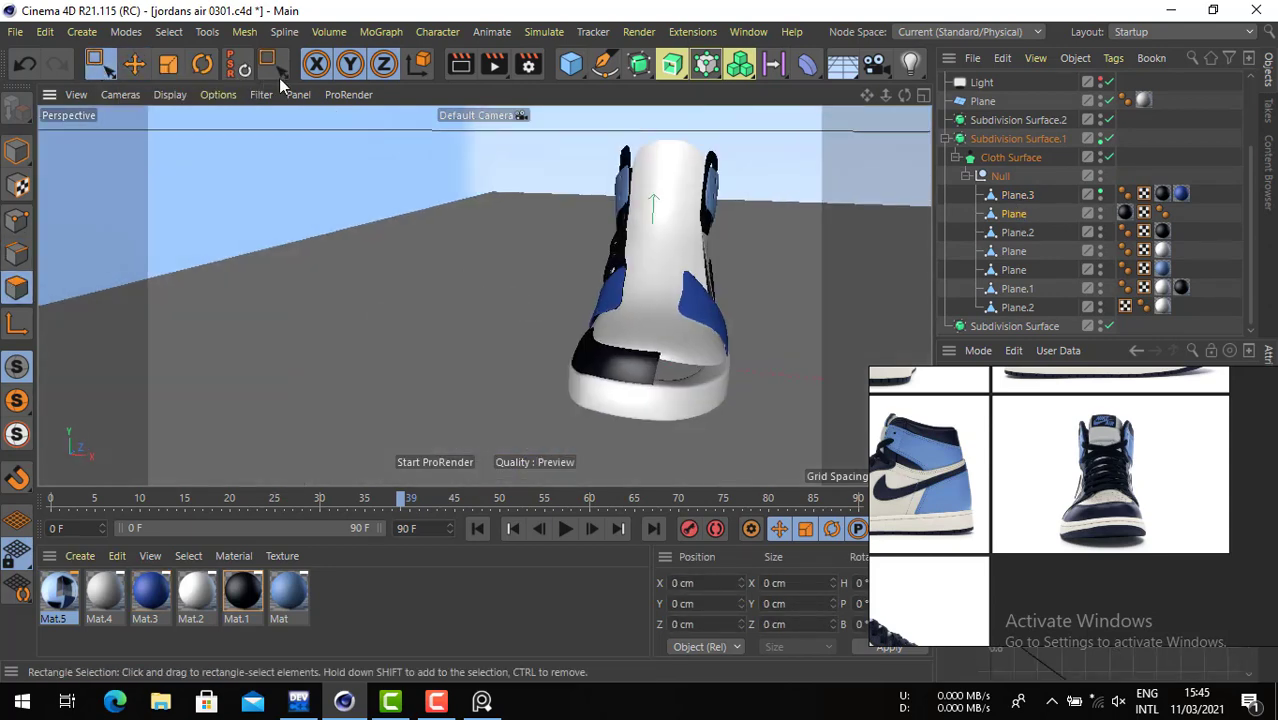
left_click(169, 32)
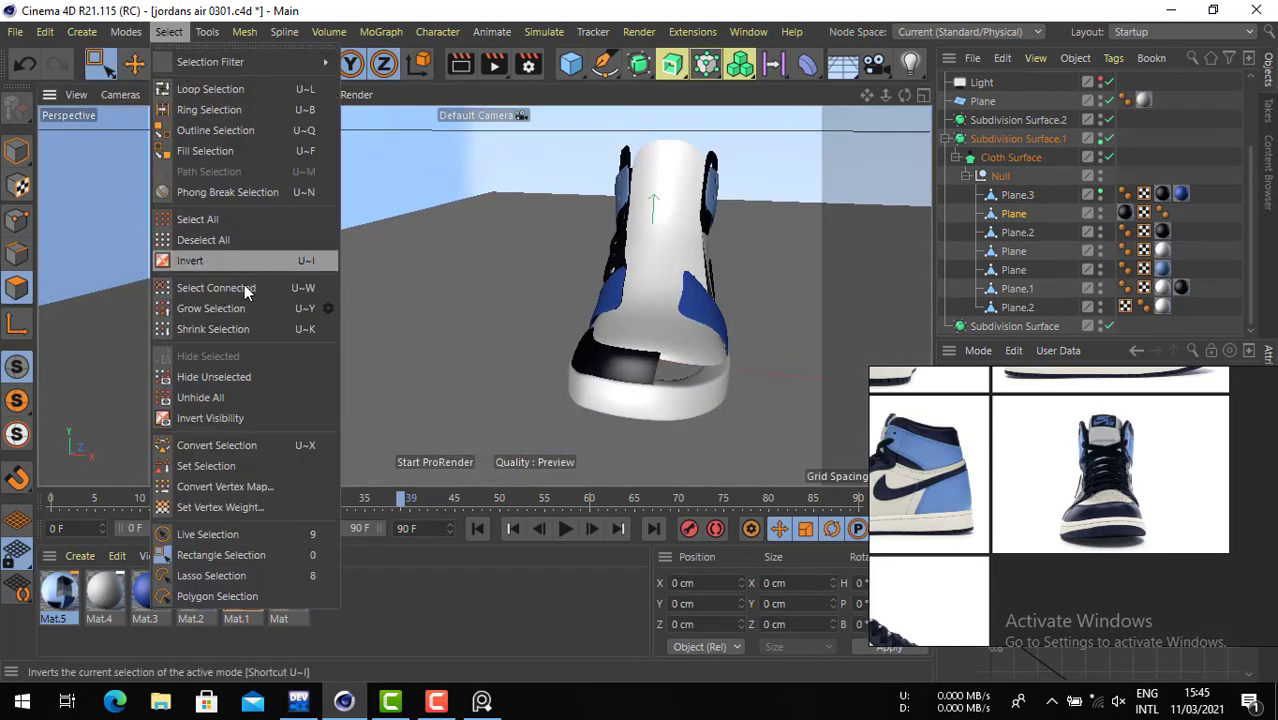
left_click(249, 397)
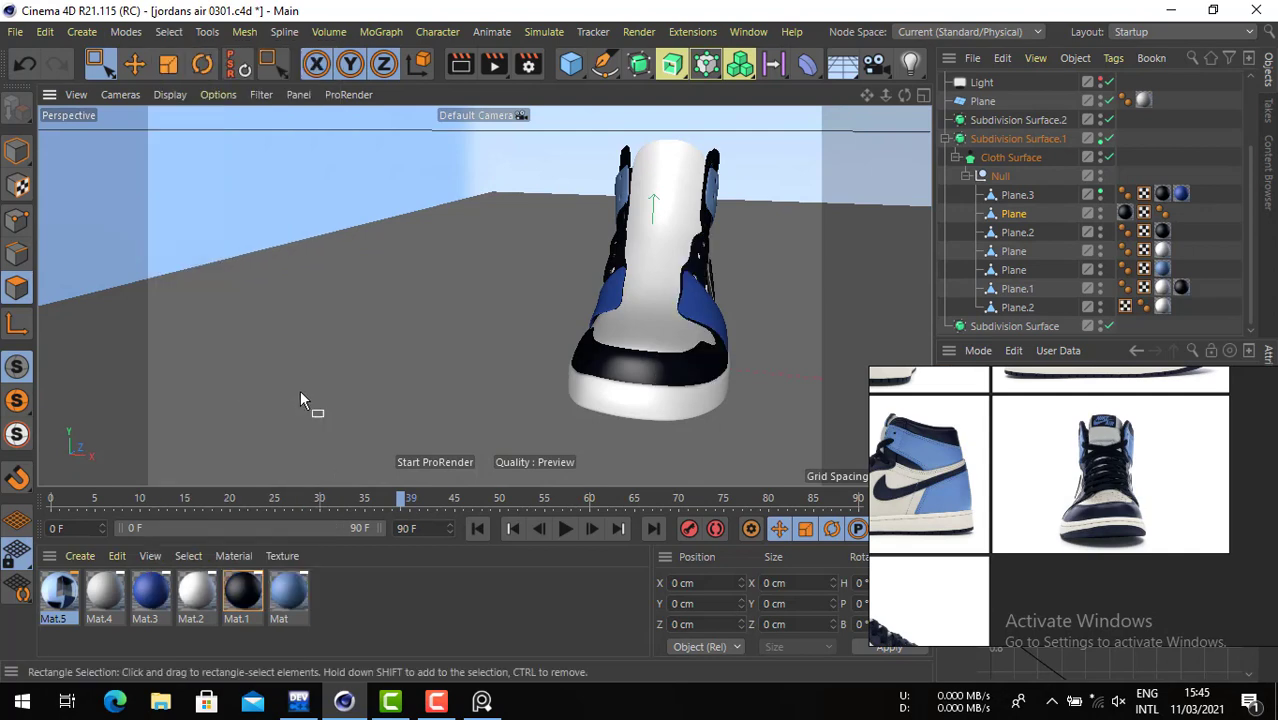
- Save the project on the Desktop under the new name jordans air 0302
left_click_drag(643, 384, 478, 384, "alt")
middle_click_drag(573, 358, 374, 353, "alt")
left_click_drag(573, 358, 460, 378, "alt")
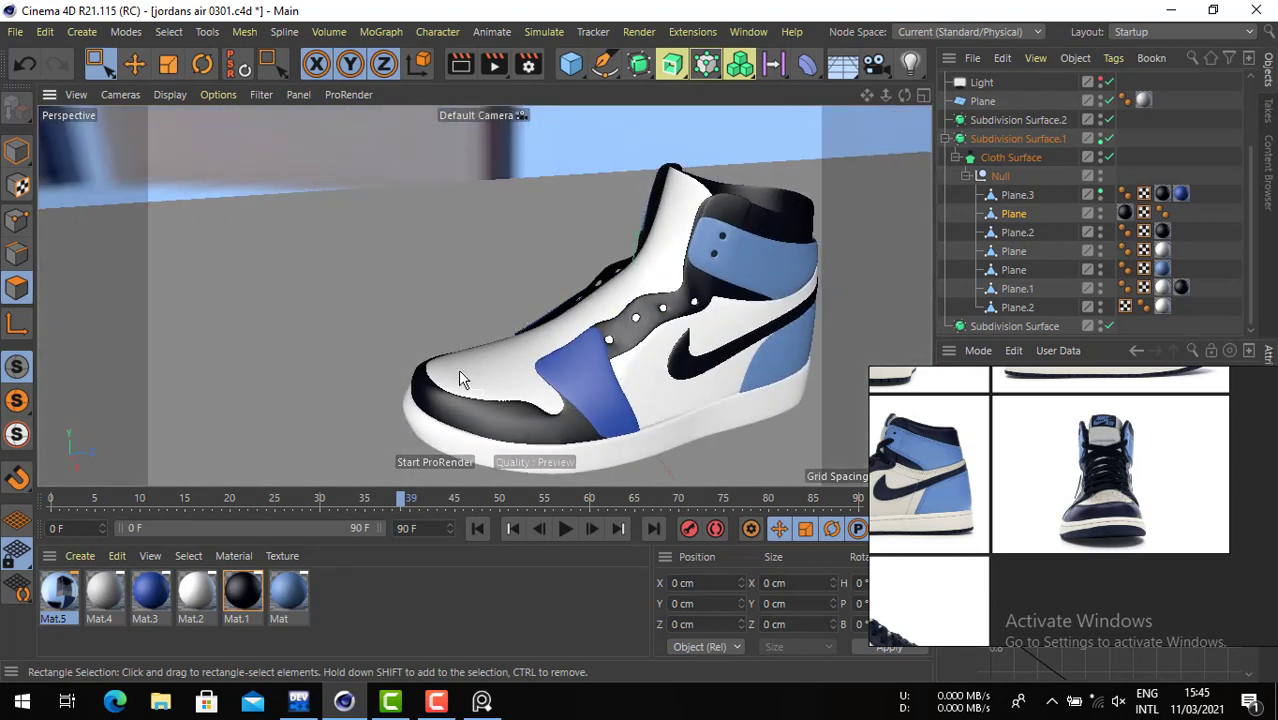
middle_click_drag(597, 360, 500, 347, "alt")
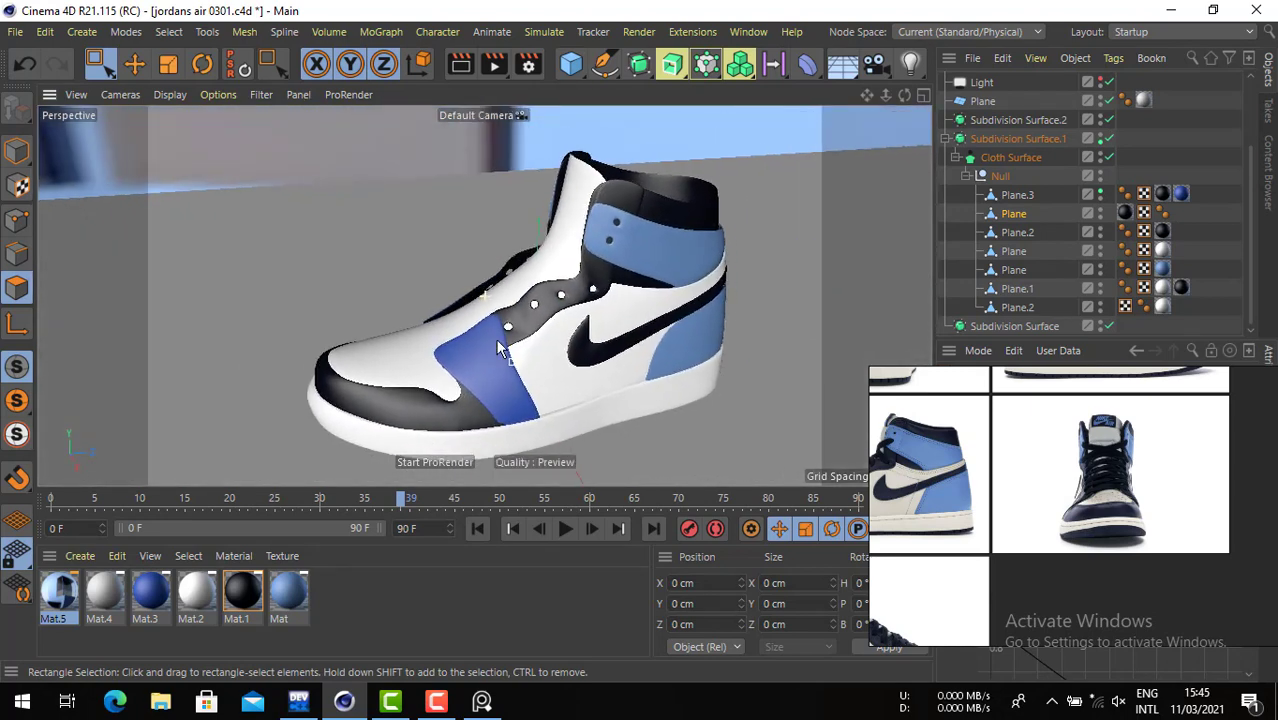
left_click(25, 63)
left_click(57, 63)
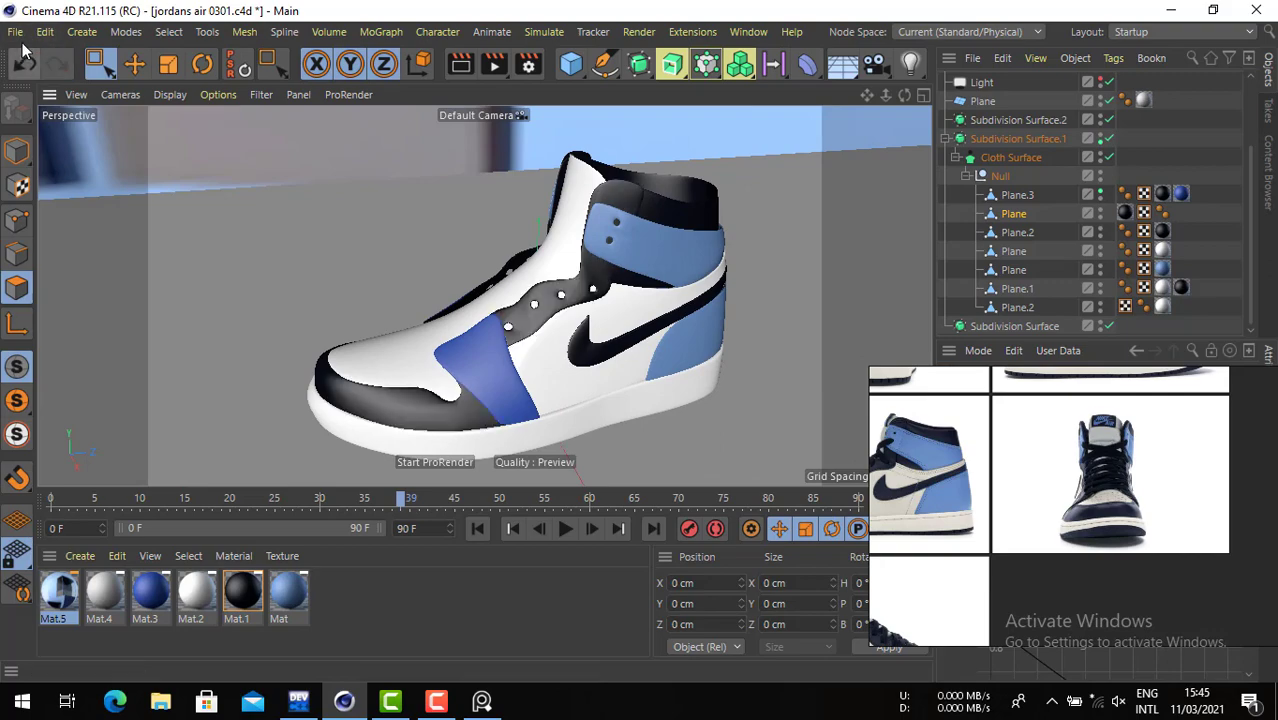
left_click(15, 32)
left_click(100, 218)
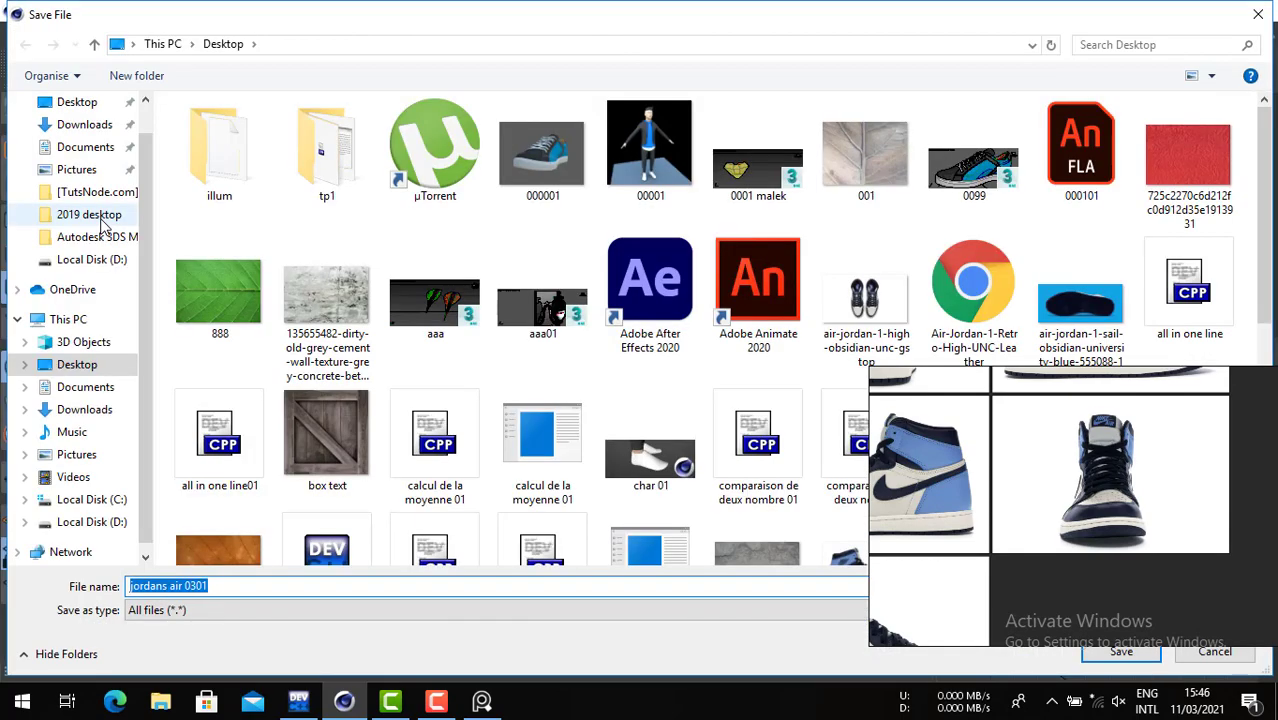
key("BackSpace")
type("2")
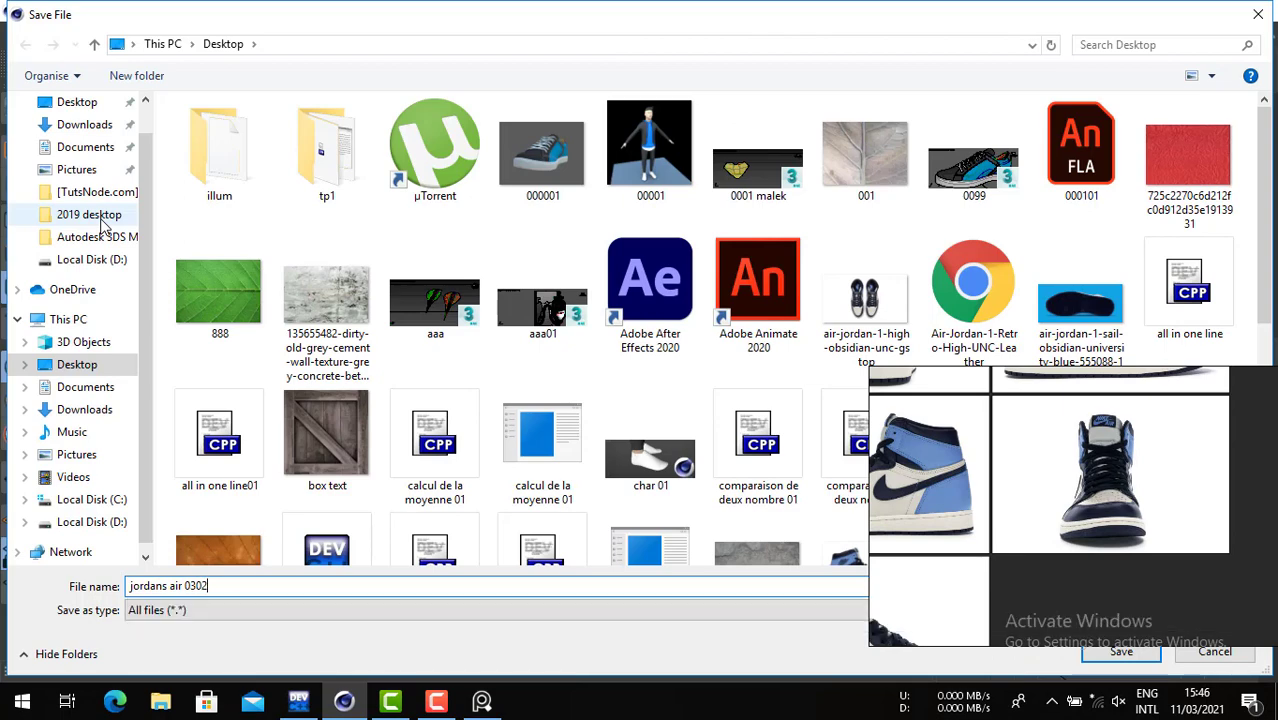
key("Return")
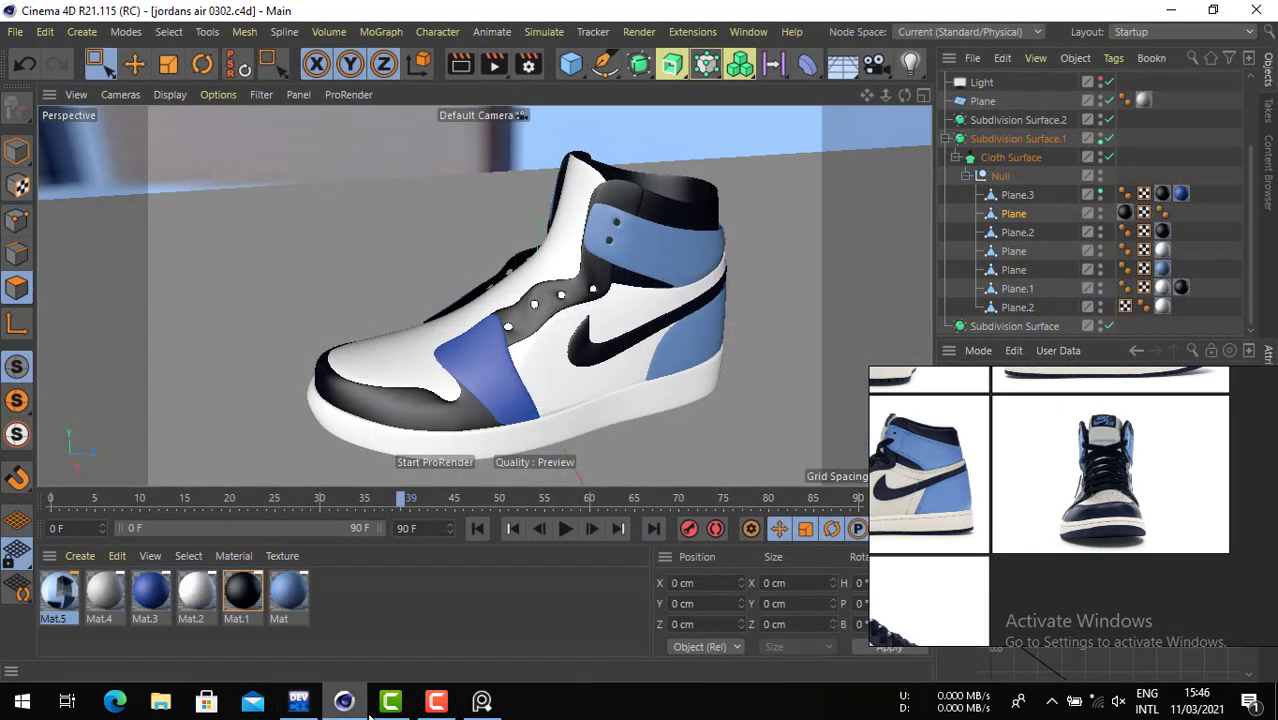
- Select the black lace panel object and disable the Cloth Surface
left_click(440, 703)
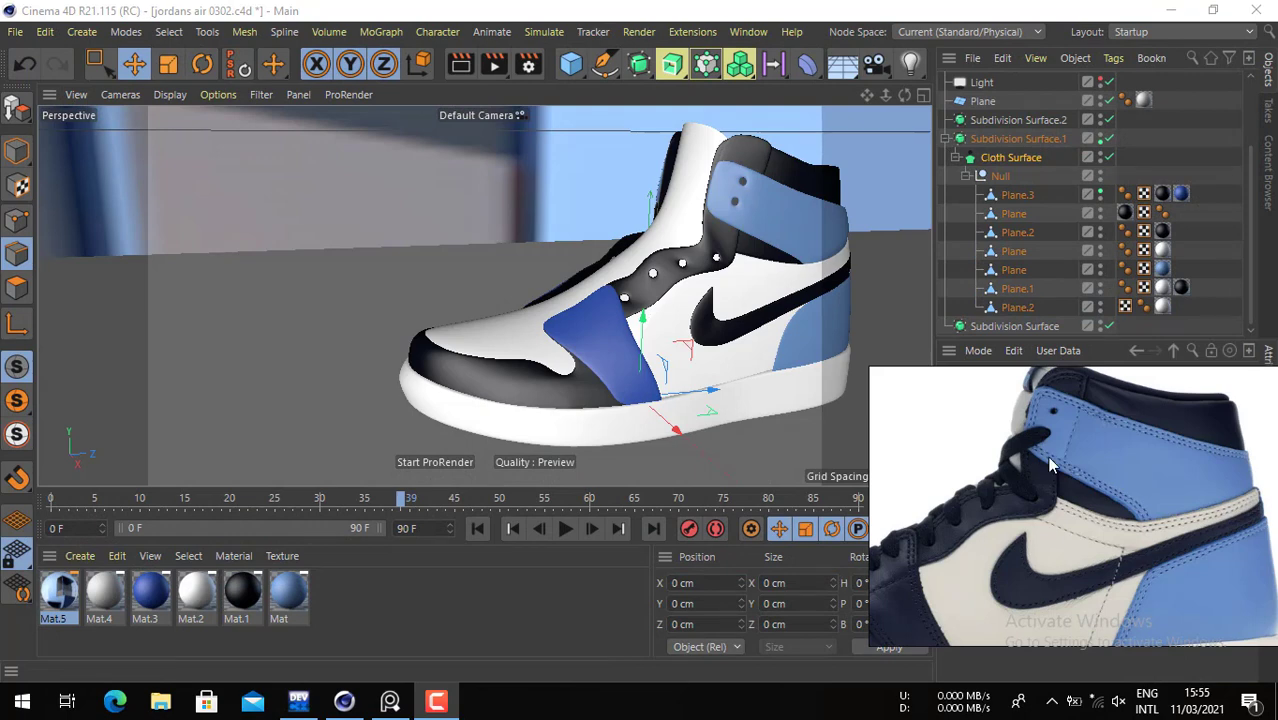
left_click_drag(782, 215, 758, 223, "alt")
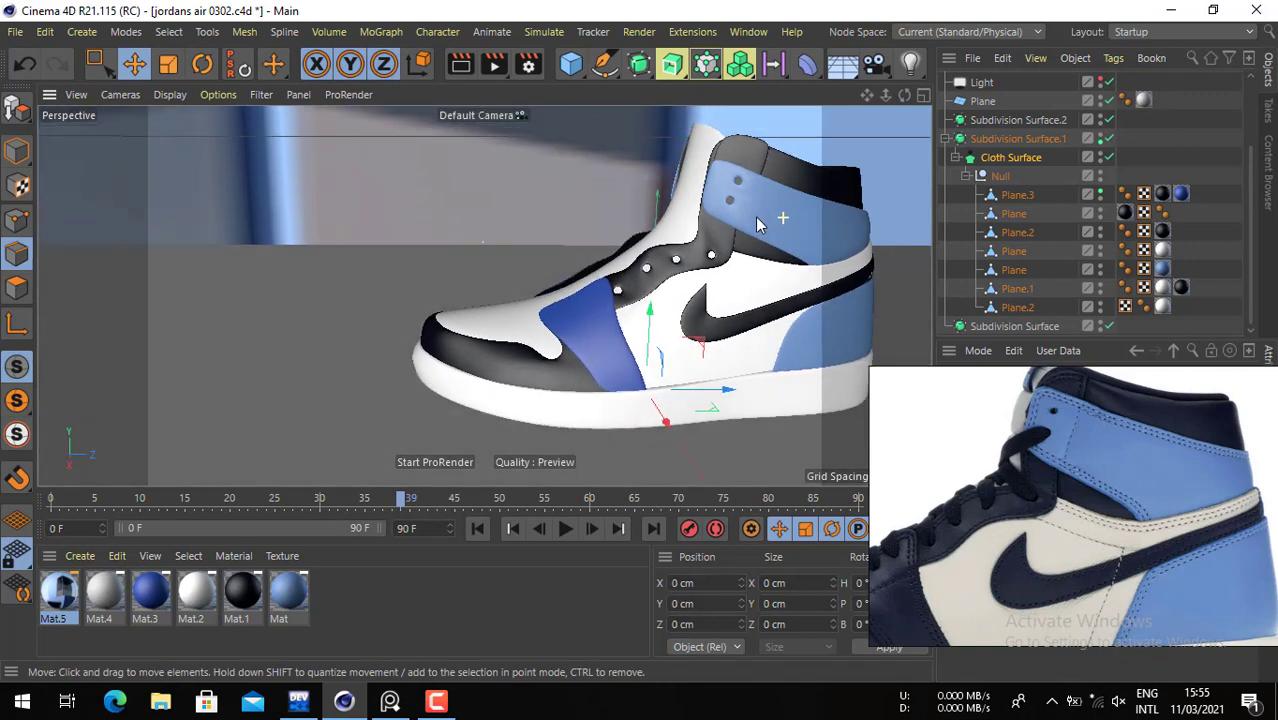
right_click_drag(722, 251, 873, 279, "alt")
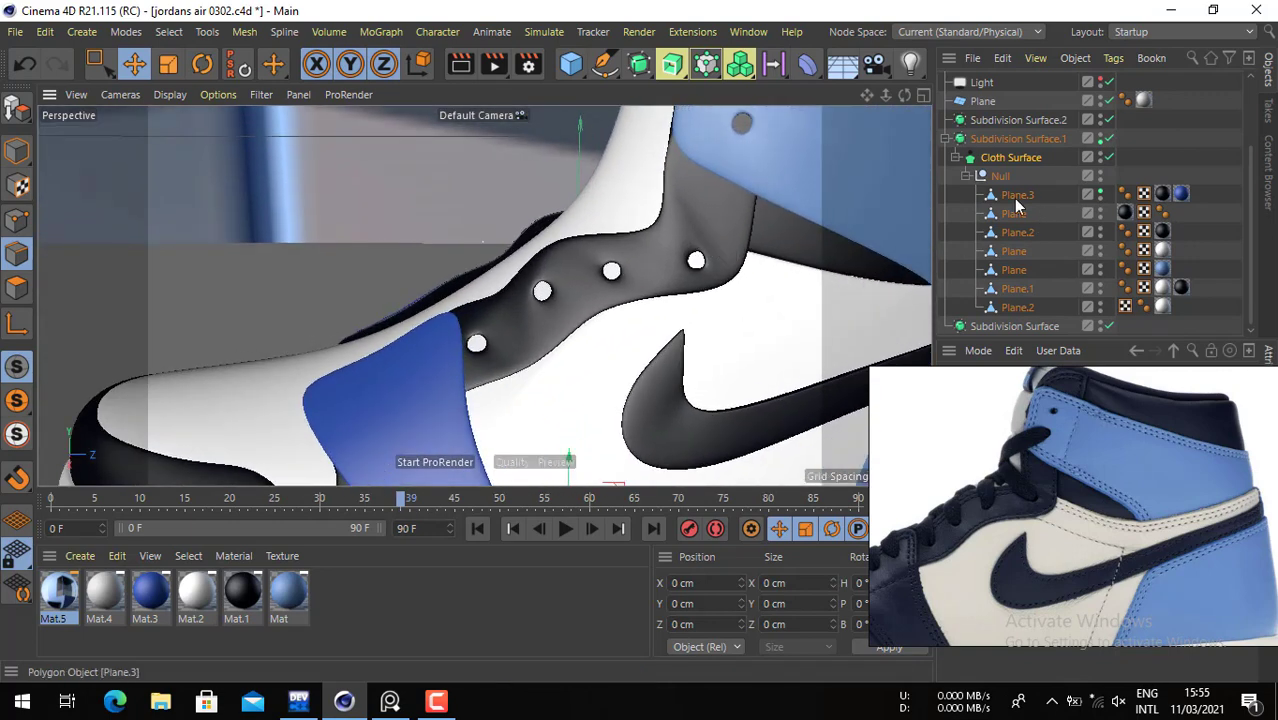
left_click(1013, 198)
left_click(1014, 213)
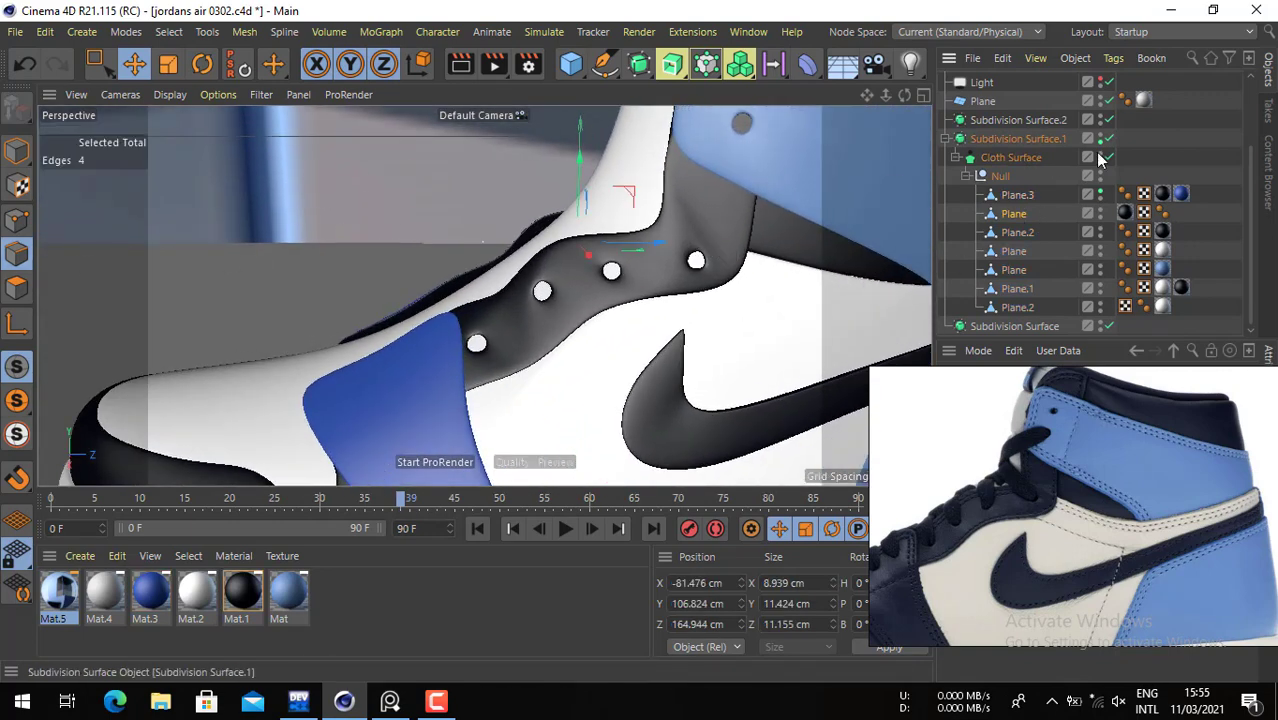
left_click(1108, 158)
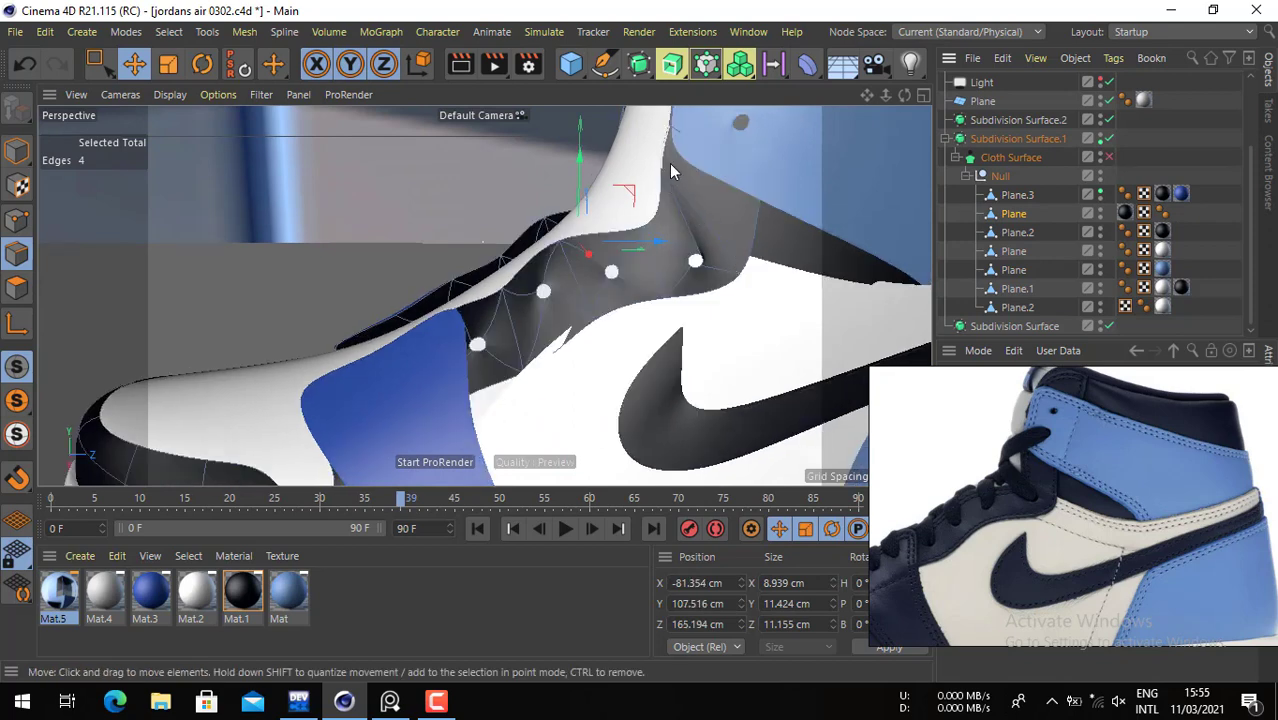
- Select the rim loop of the topmost lace hole on the shoe's positive-X side and rotate it to follow the panel
scroll(755, 225, "up", 5)
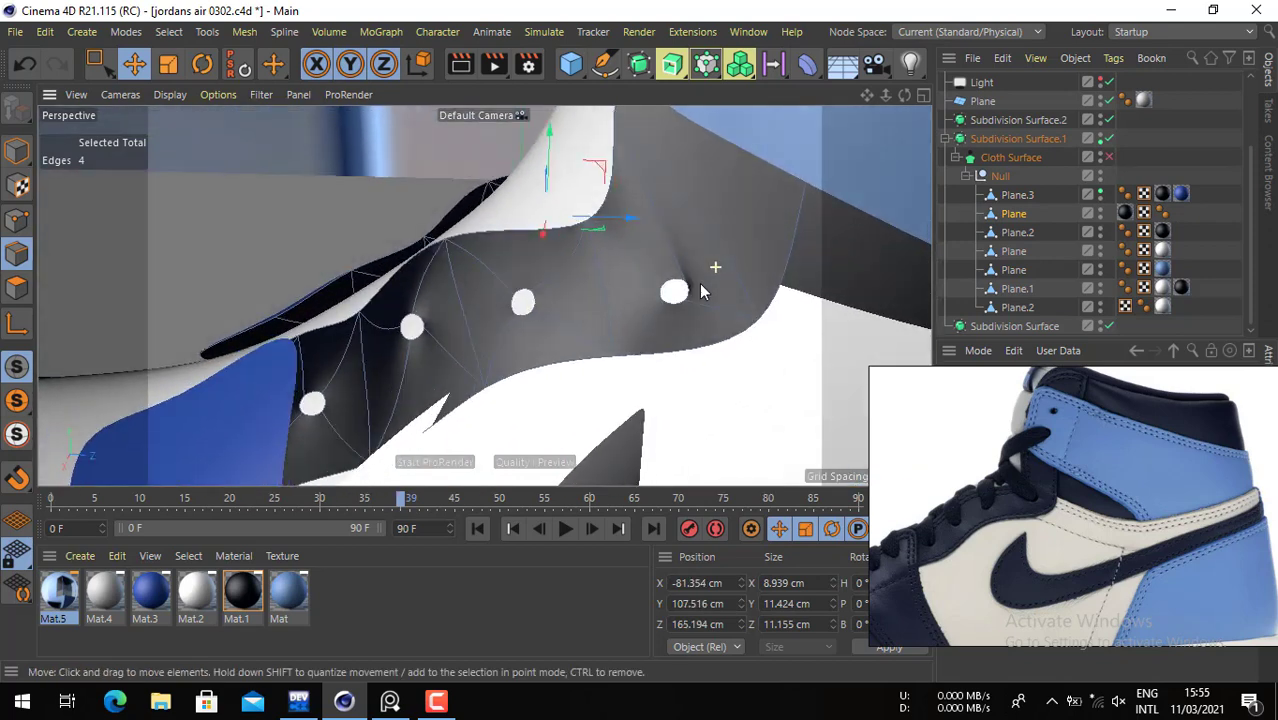
left_click_drag(717, 292, 706, 281, "alt")
right_click(645, 258)
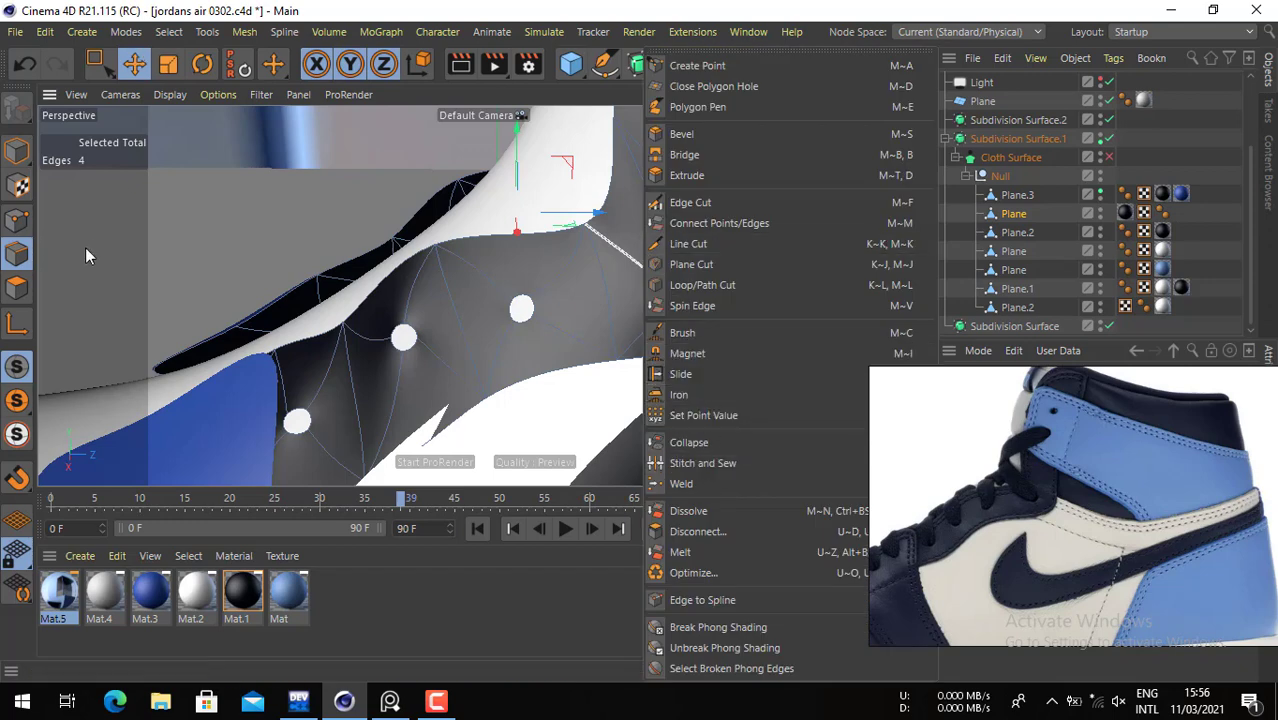
left_click(24, 265)
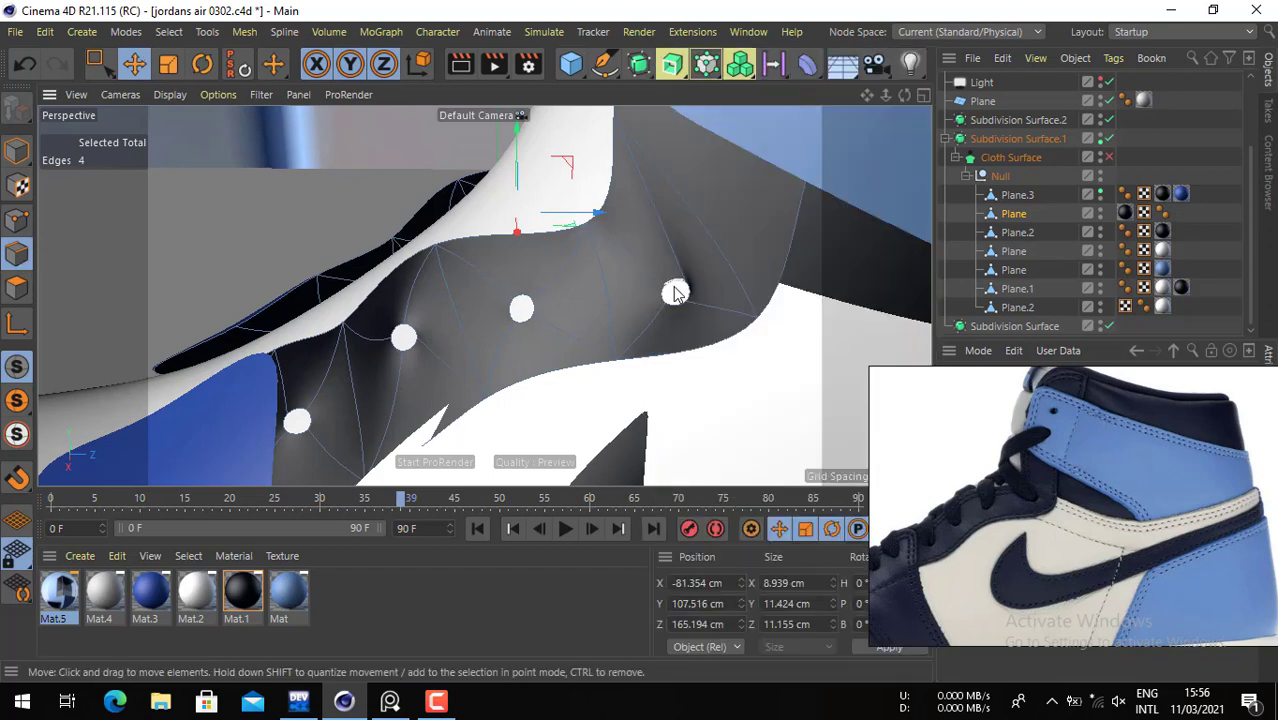
double_click(676, 293)
left_click(202, 64)
left_click_drag(678, 270, 713, 288, "alt")
left_click_drag(634, 250, 655, 273, "alt")
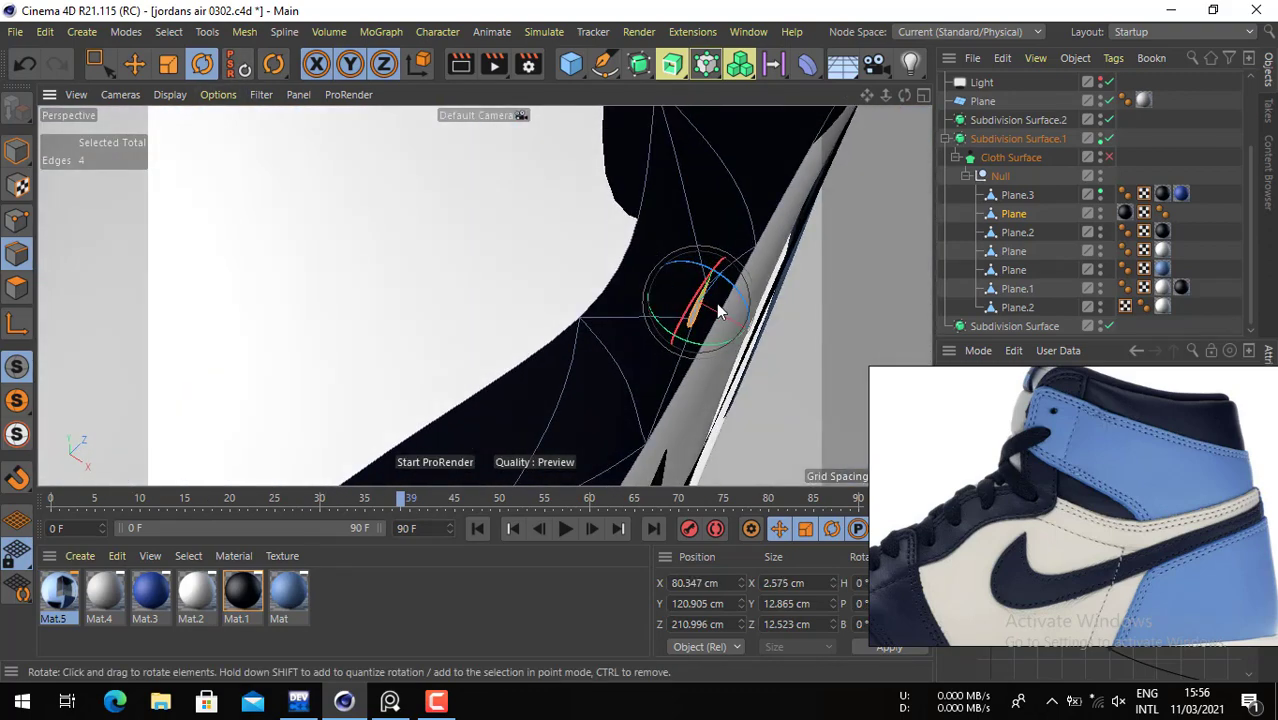
left_click_drag(716, 313, 557, 263)
left_click_drag(478, 404, 158, 182, "alt")
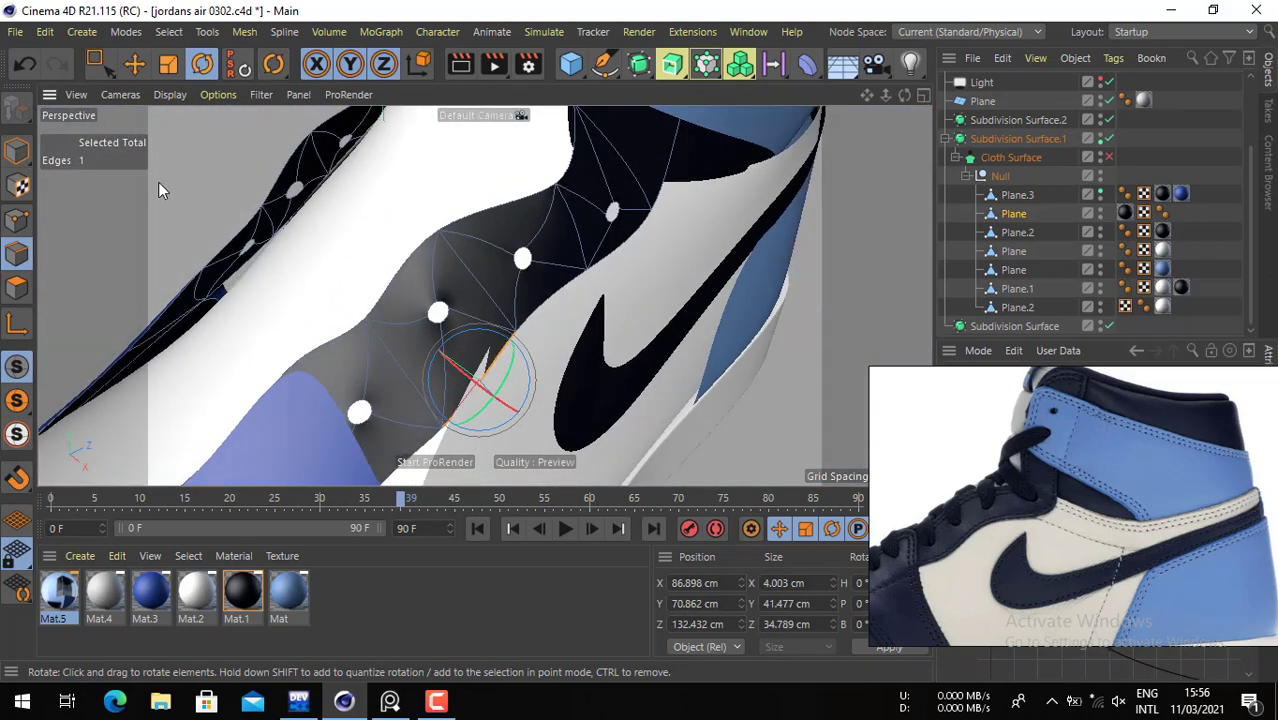
left_click(134, 63)
left_click(474, 328)
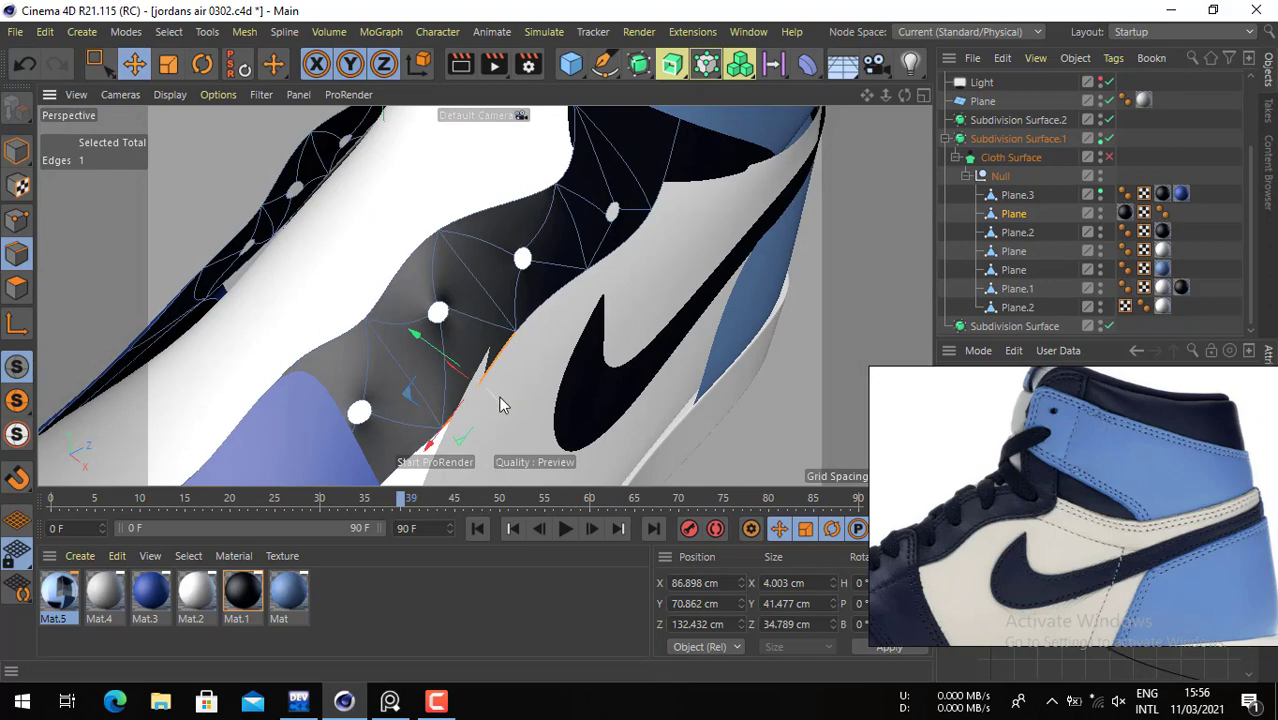
left_click_drag(488, 394, 463, 125, "alt")
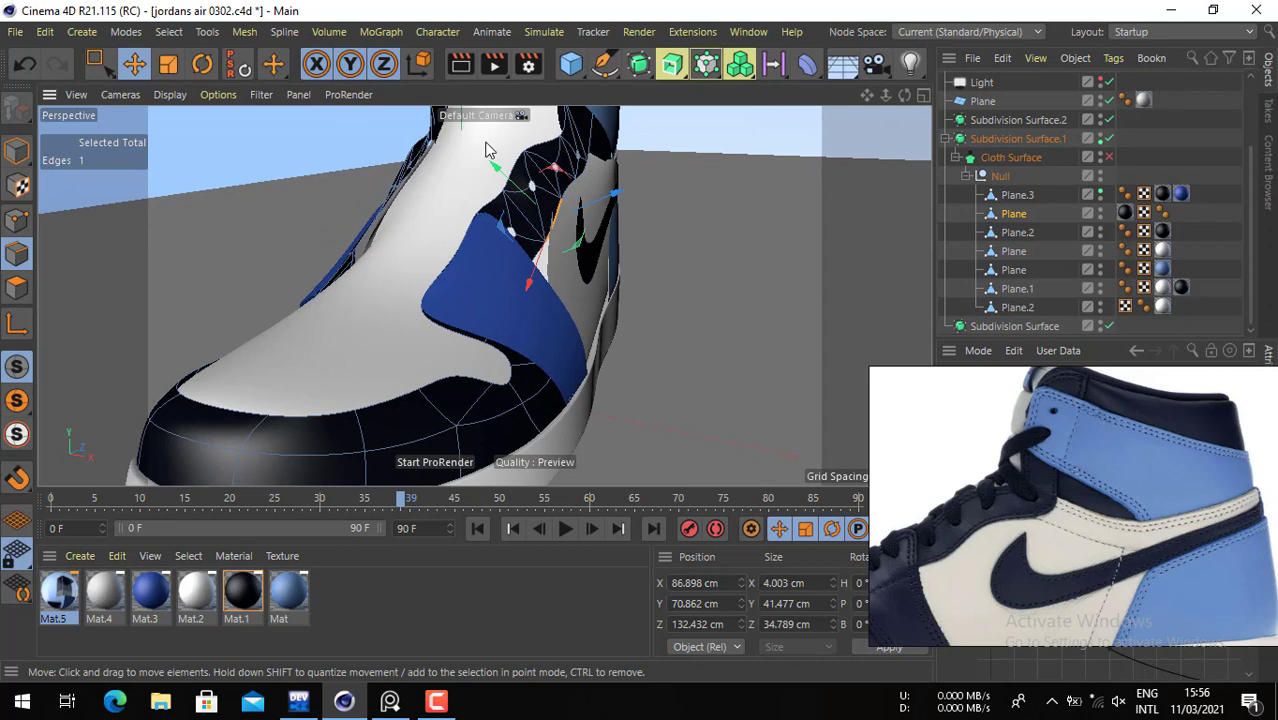
- Select the blue forefoot panel object and examine its shape and edge flow against a close-up of the reference shoe
left_click(1010, 196)
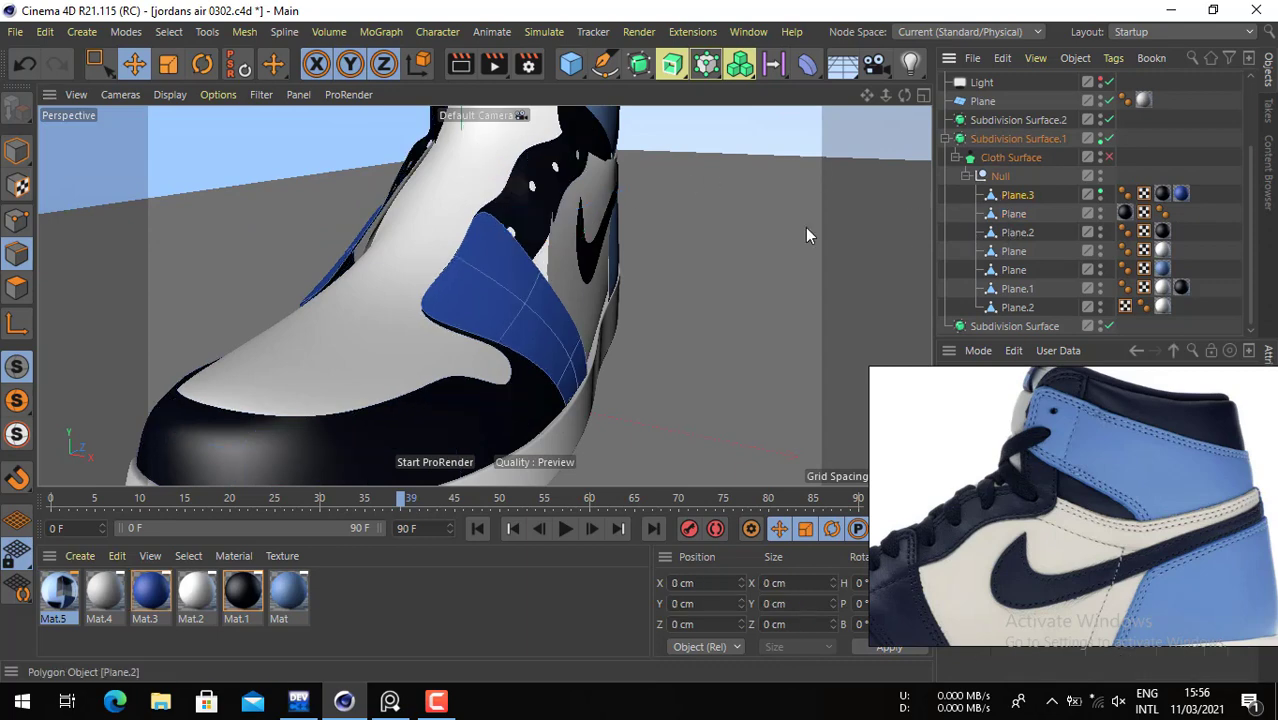
scroll(920, 531, "up", 1)
middle_click_drag(919, 529, 1137, 433)
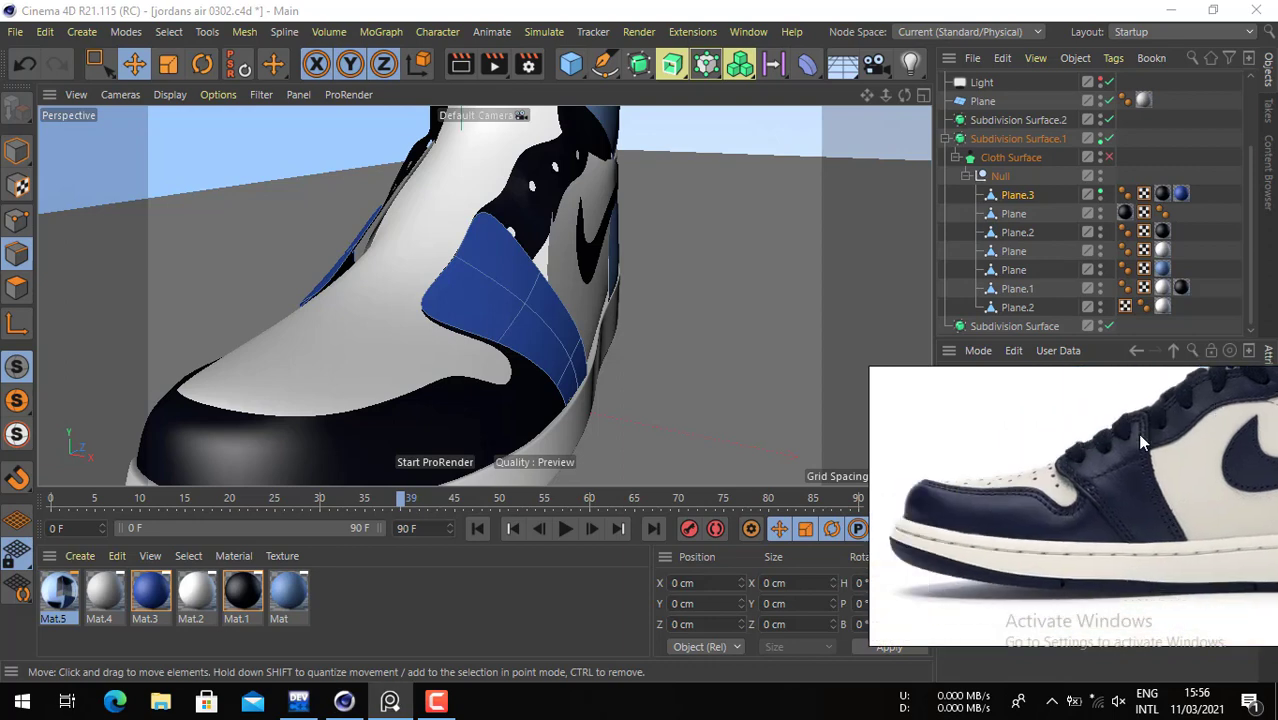
scroll(1112, 433, "up", 3)
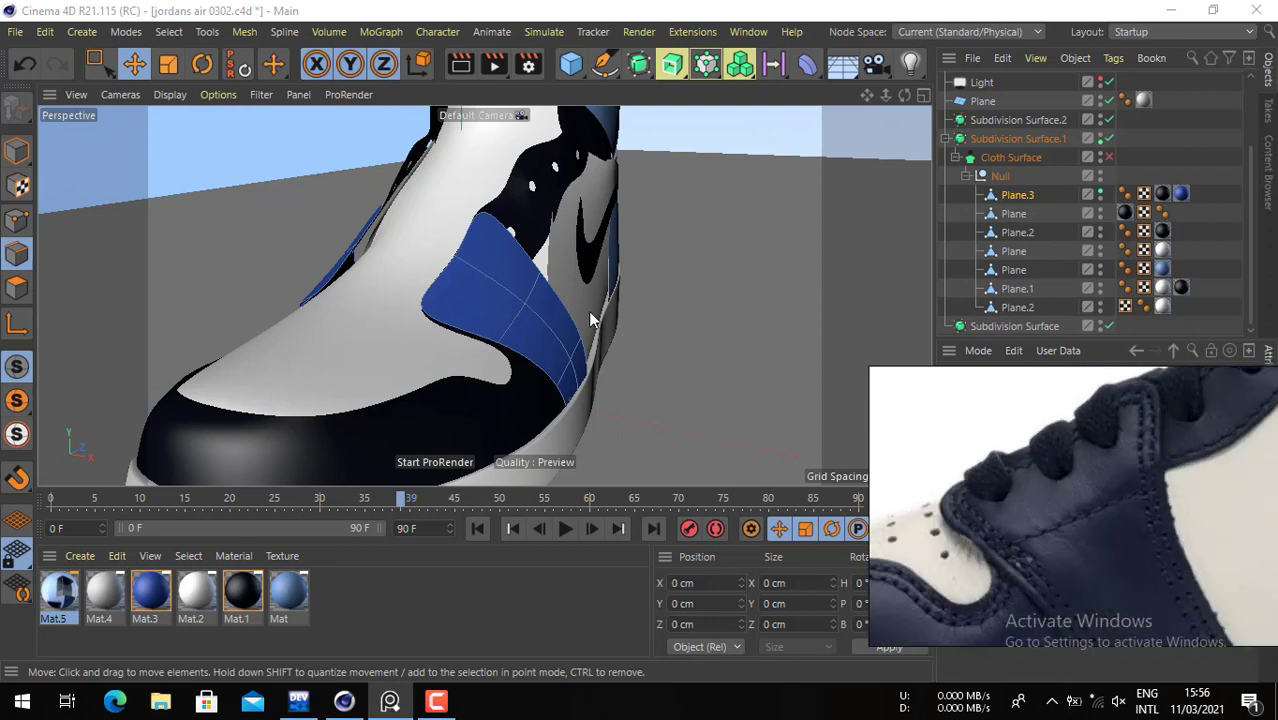
left_click_drag(451, 282, 385, 309, "alt")
double_click(512, 287)
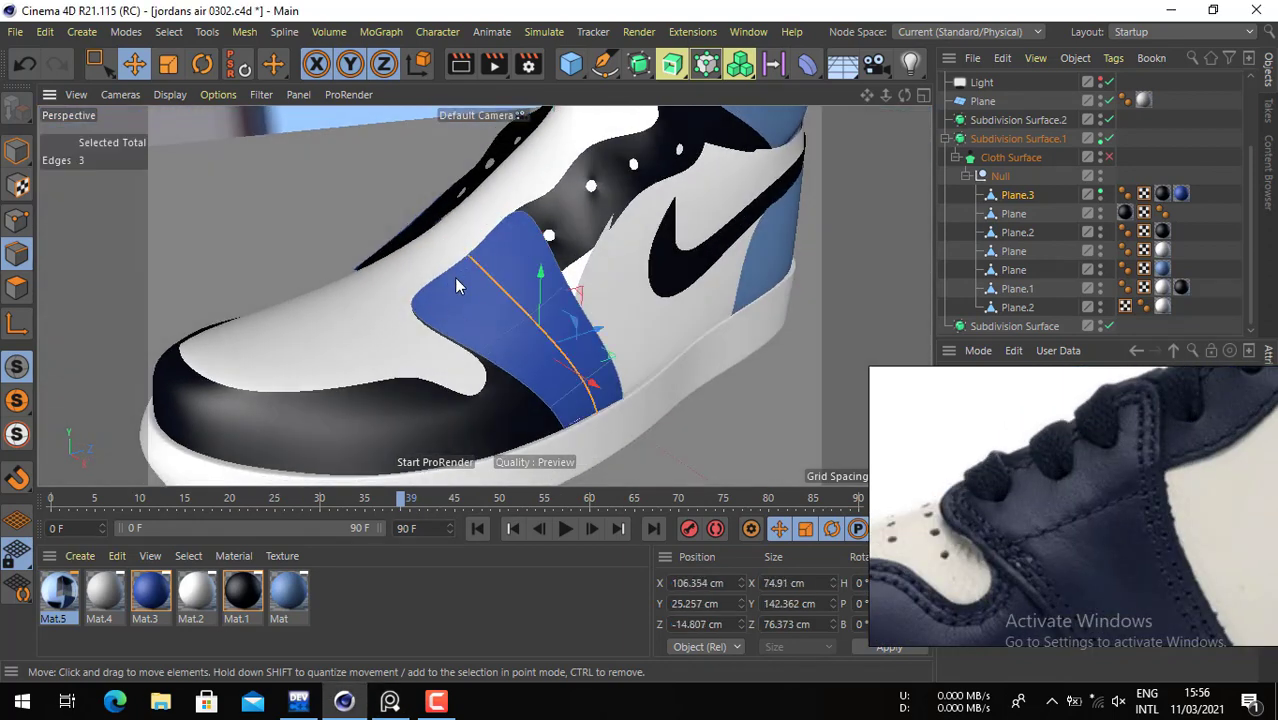
left_click_drag(362, 222, 643, 212, "alt")
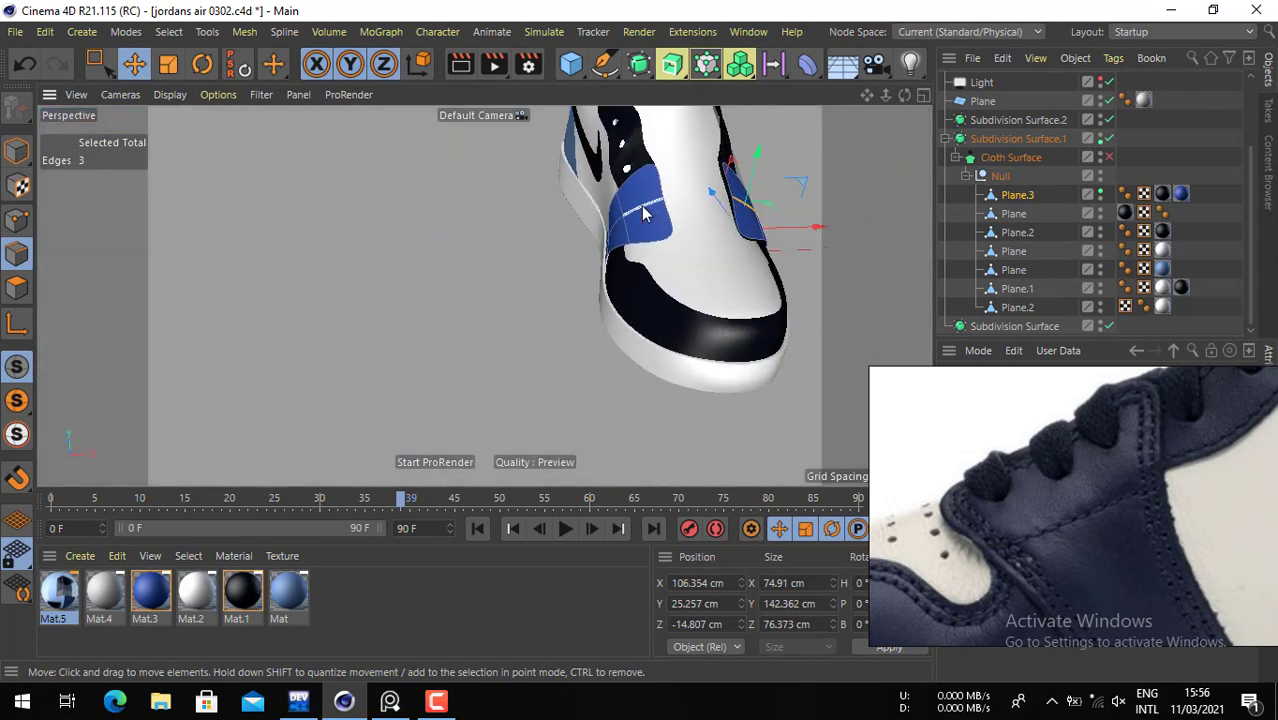
- Select all polygons of the blue forefoot panels and subdivide them one level with Smooth Subdivision
left_click(16, 287)
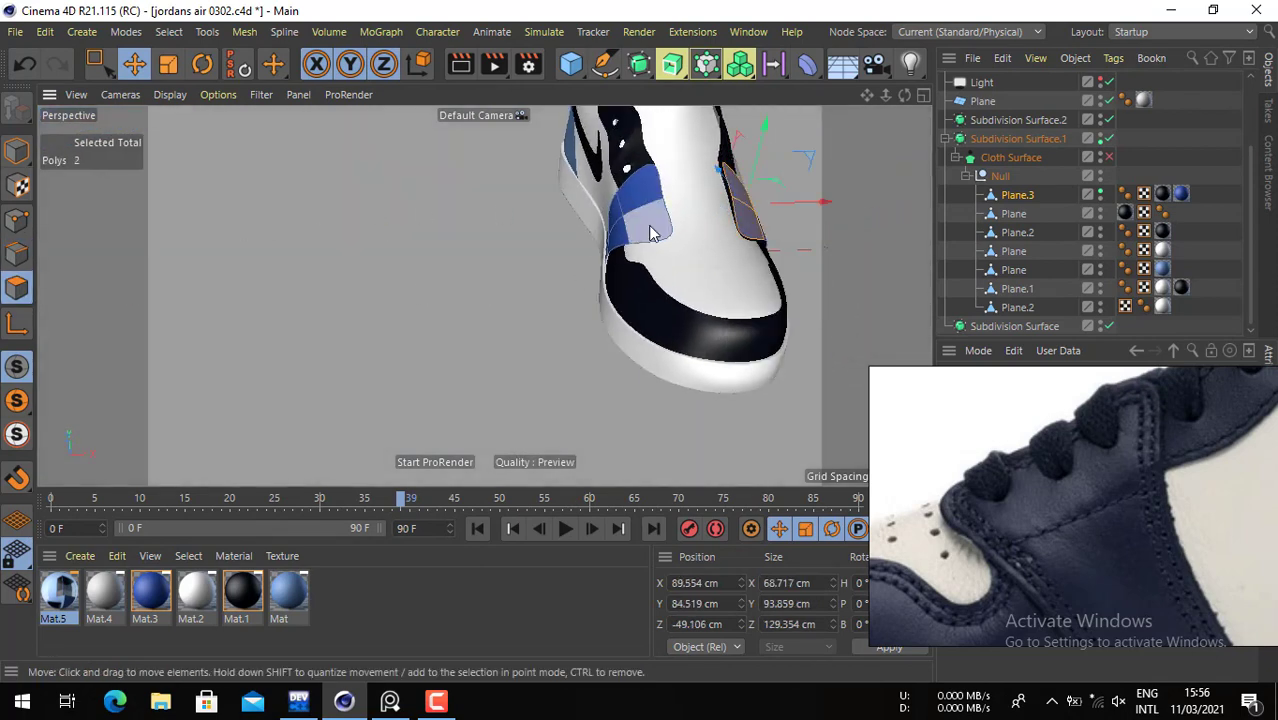
double_click(757, 231, "shift")
left_click_drag(765, 228, 513, 205, "alt")
middle_click_drag(696, 215, 552, 215, "alt")
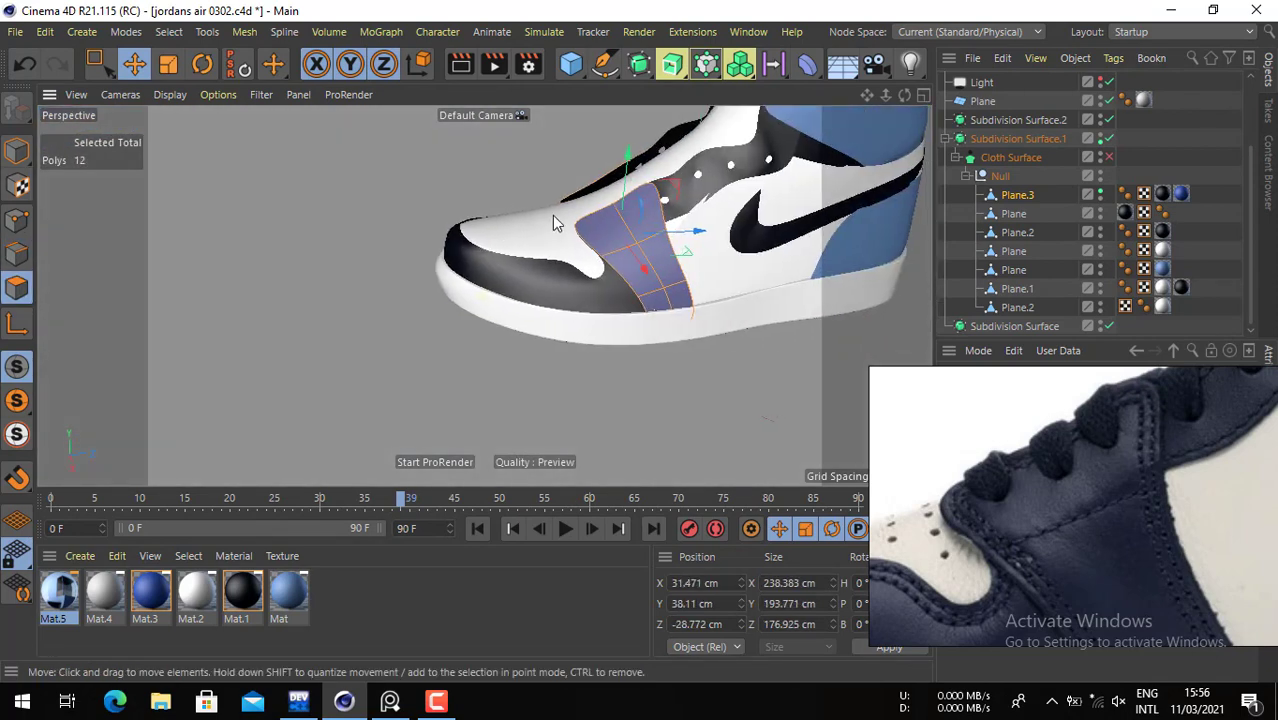
right_click(552, 215)
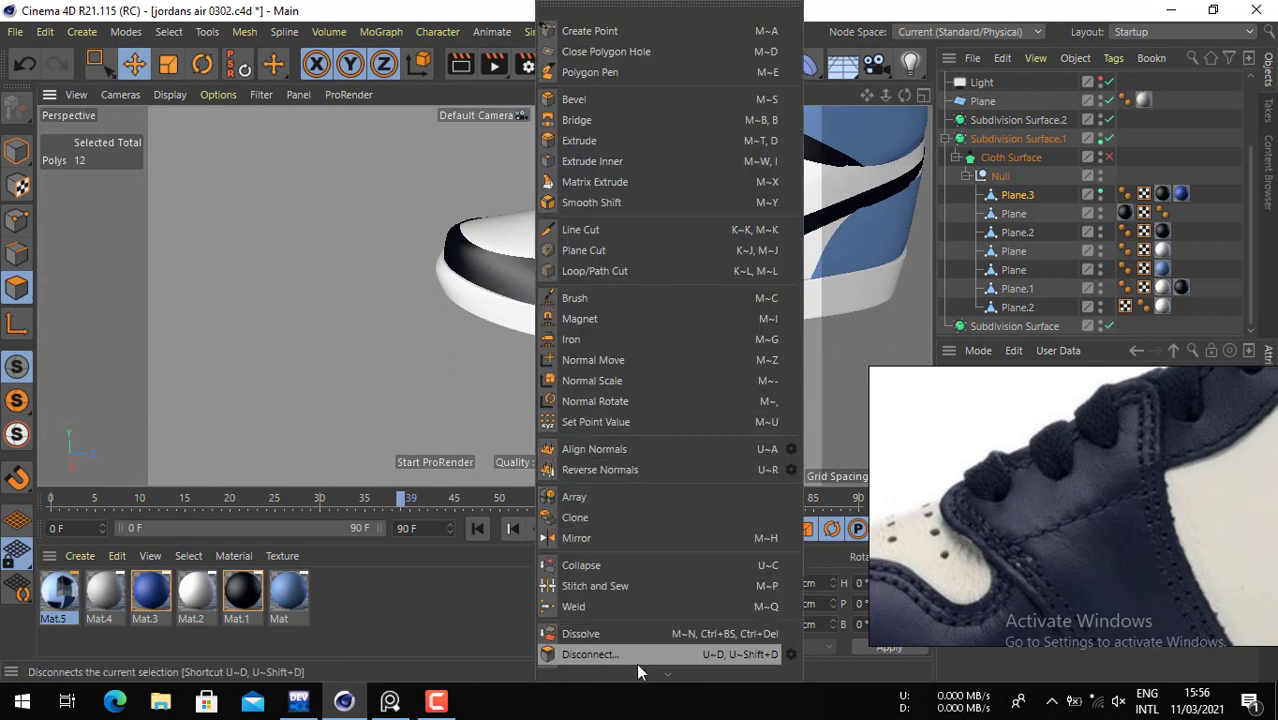
mouse_move(655, 674)
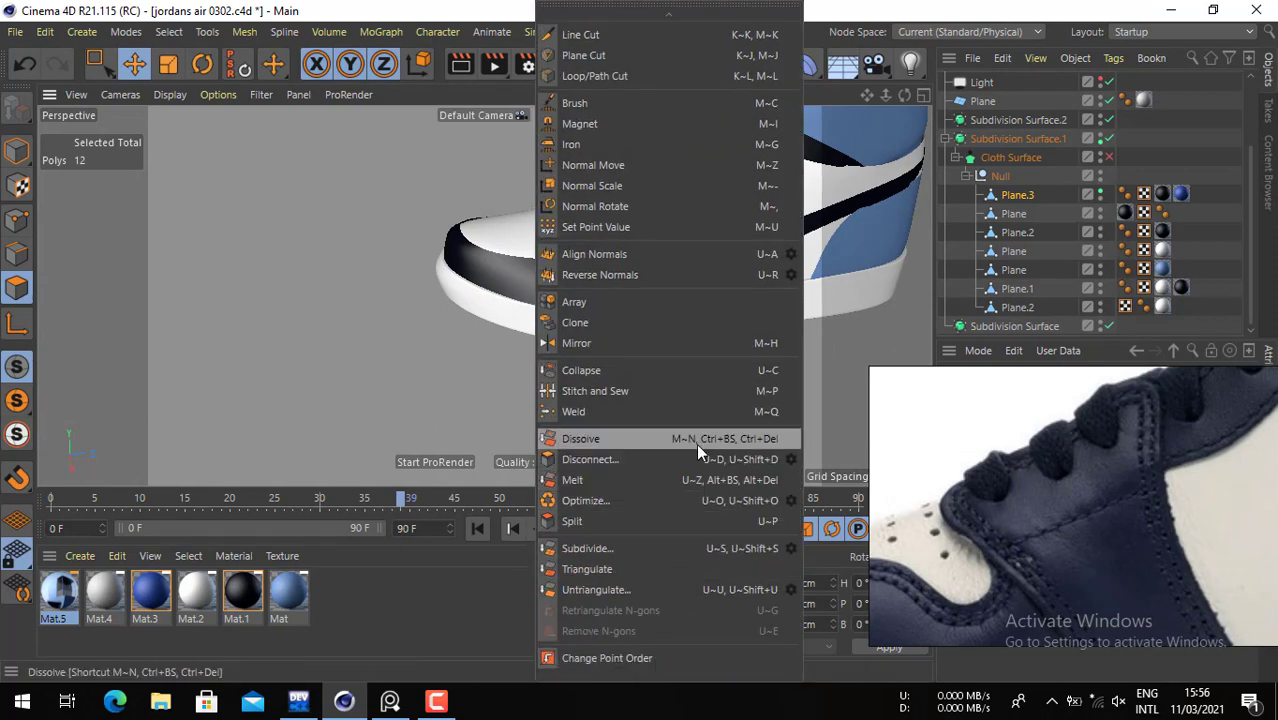
left_click(762, 548)
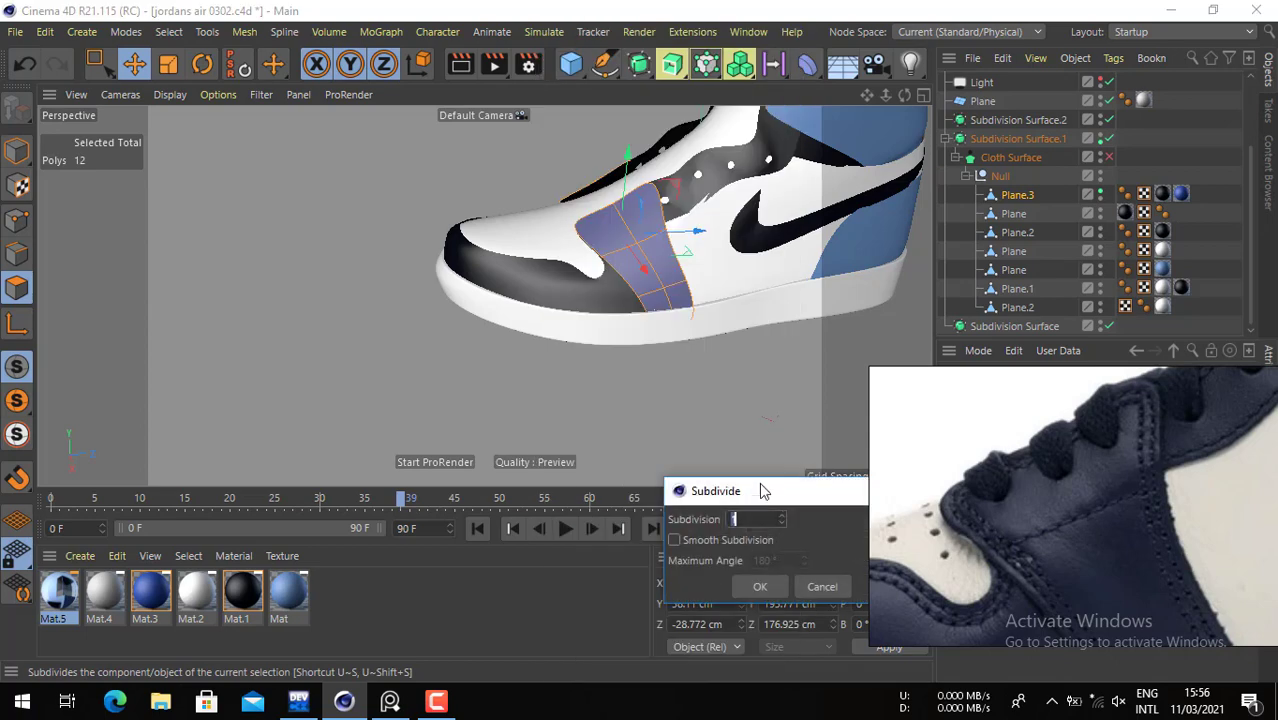
left_click_drag(765, 491, 575, 491)
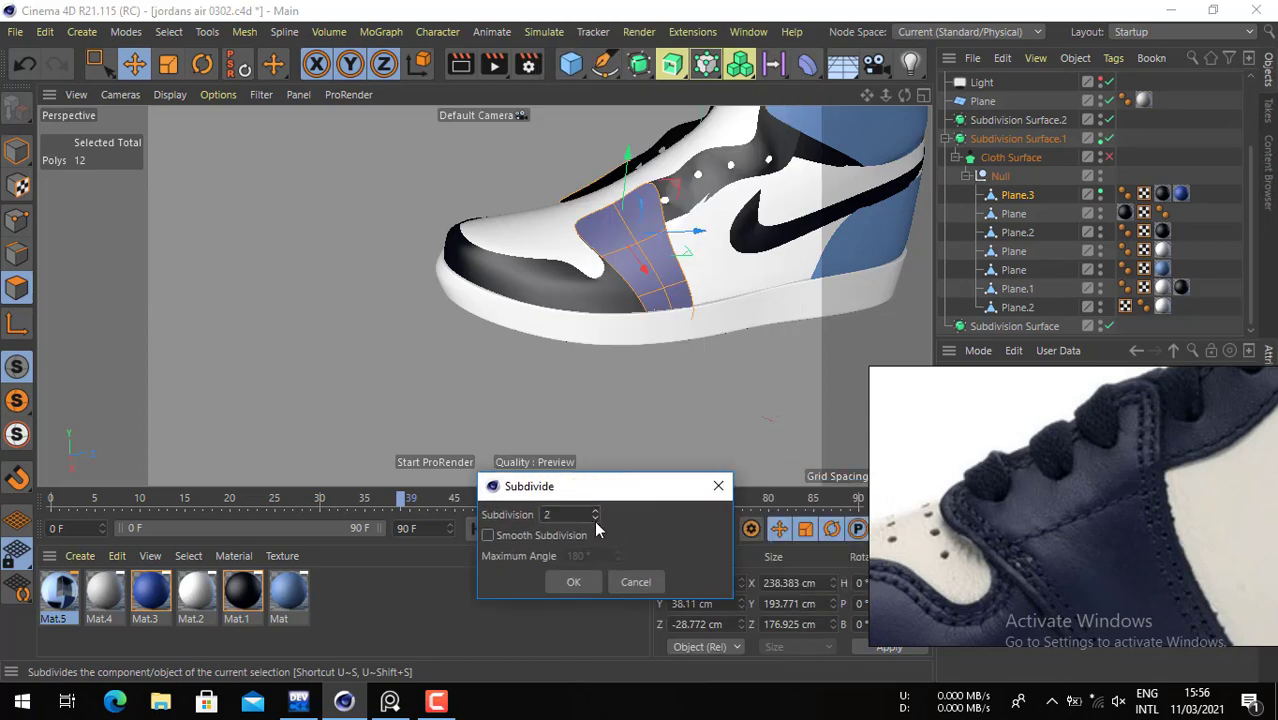
left_click(488, 535)
left_click(576, 582)
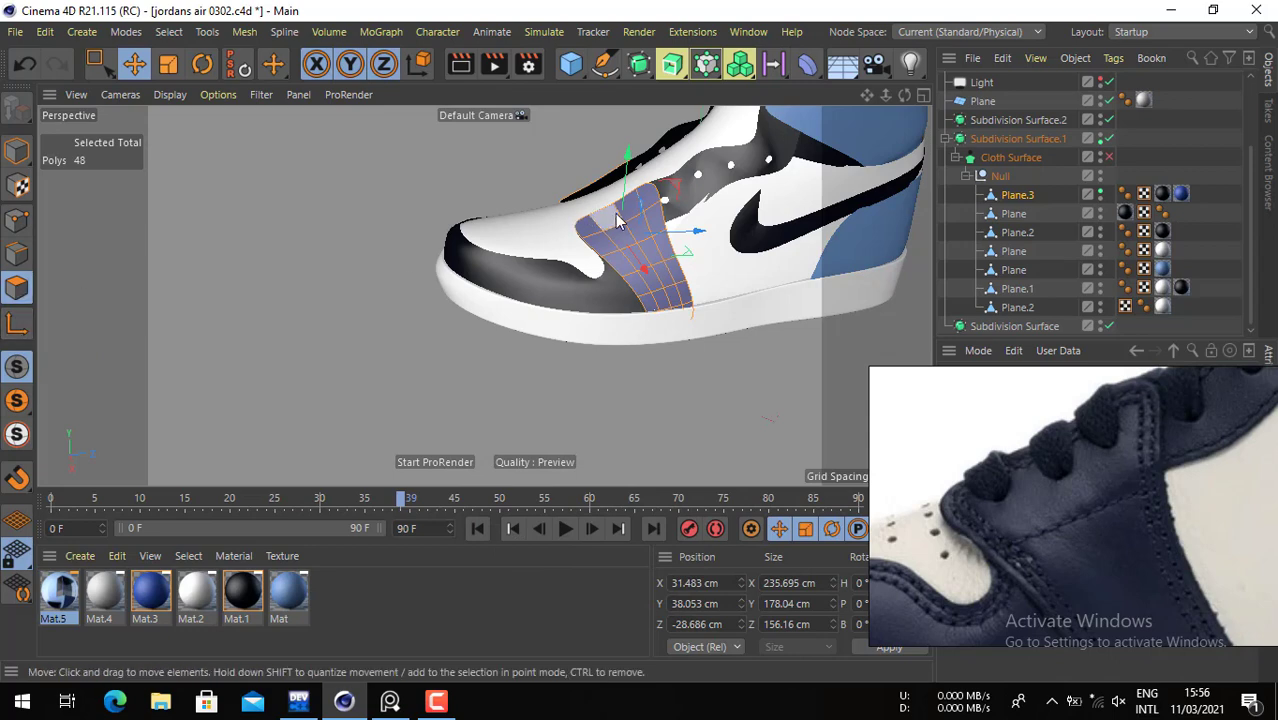
- Select the three inner points along the upper part of the blue panel and slide them in the Right view toward the lace line
scroll(615, 213, "up", 5)
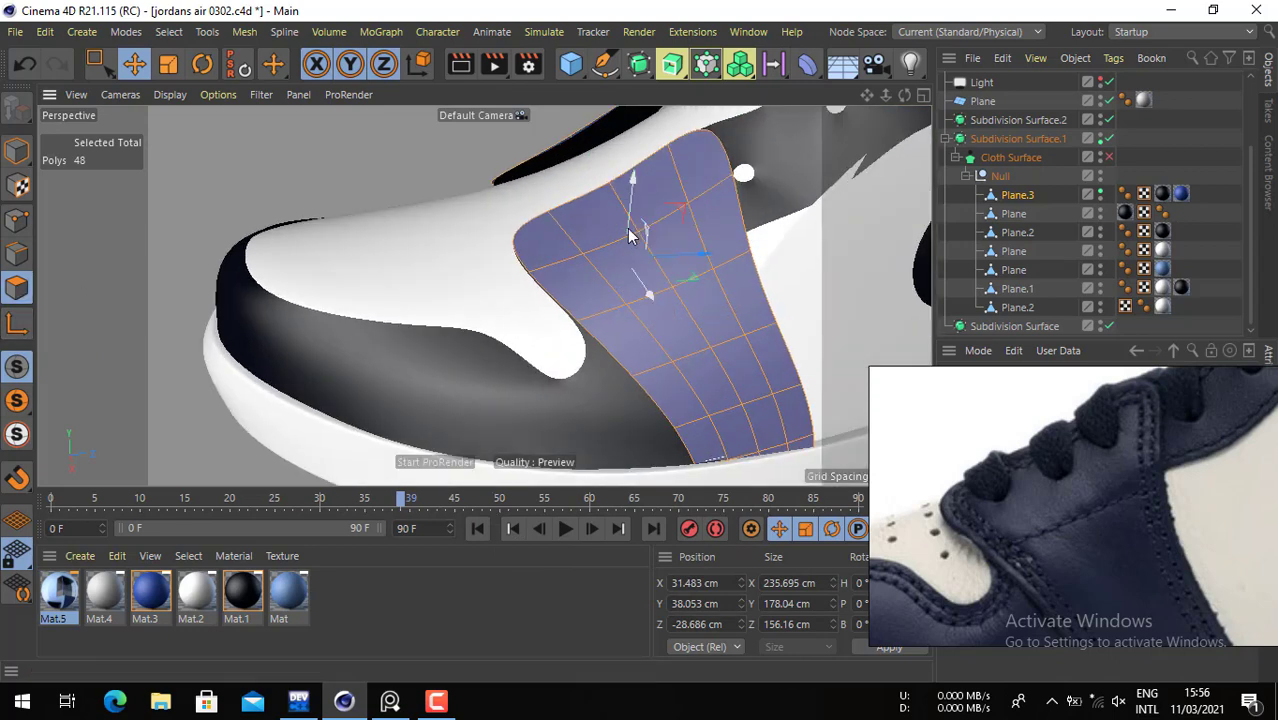
left_click(16, 220)
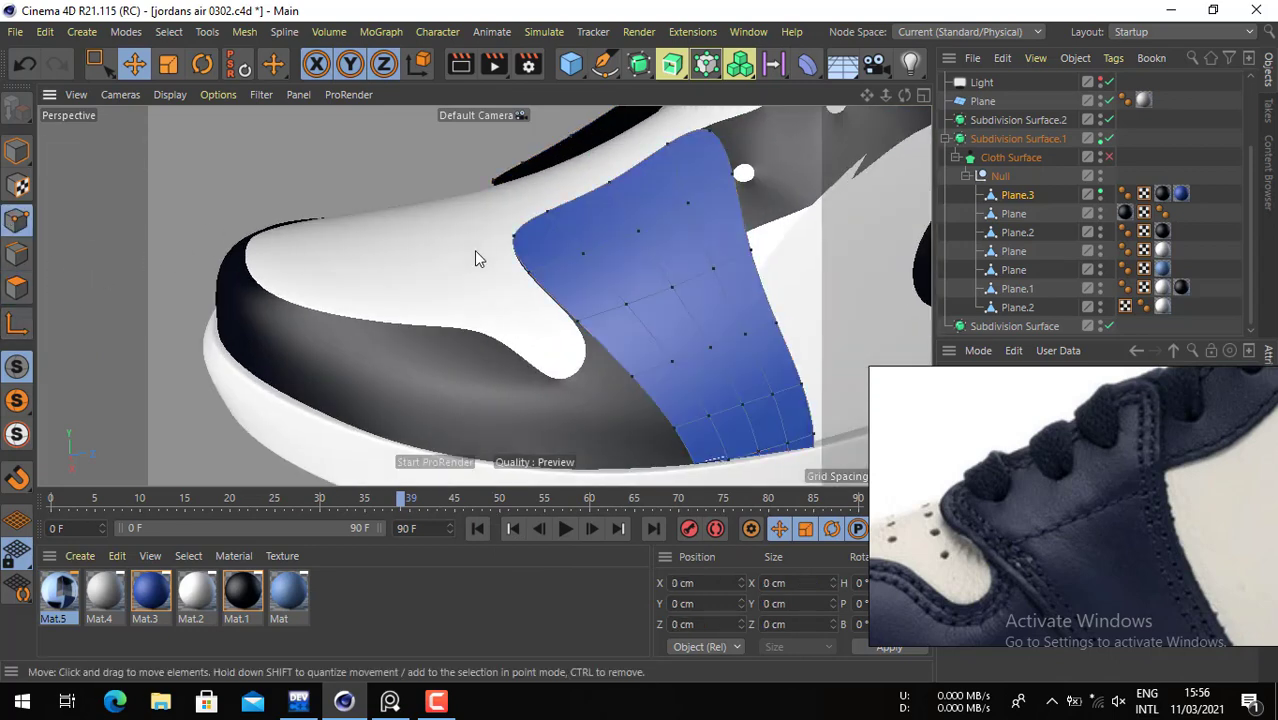
left_click(688, 205)
left_click(640, 229, "shift")
left_click(585, 254, "shift")
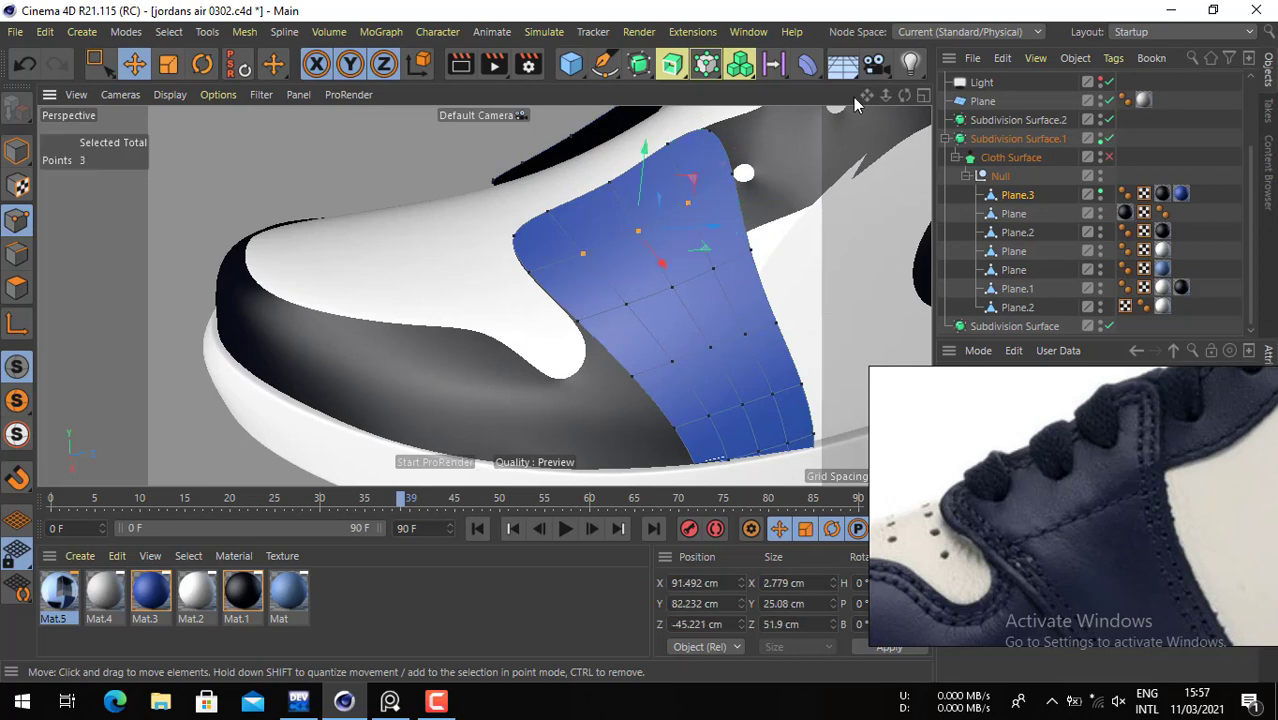
left_click(921, 94)
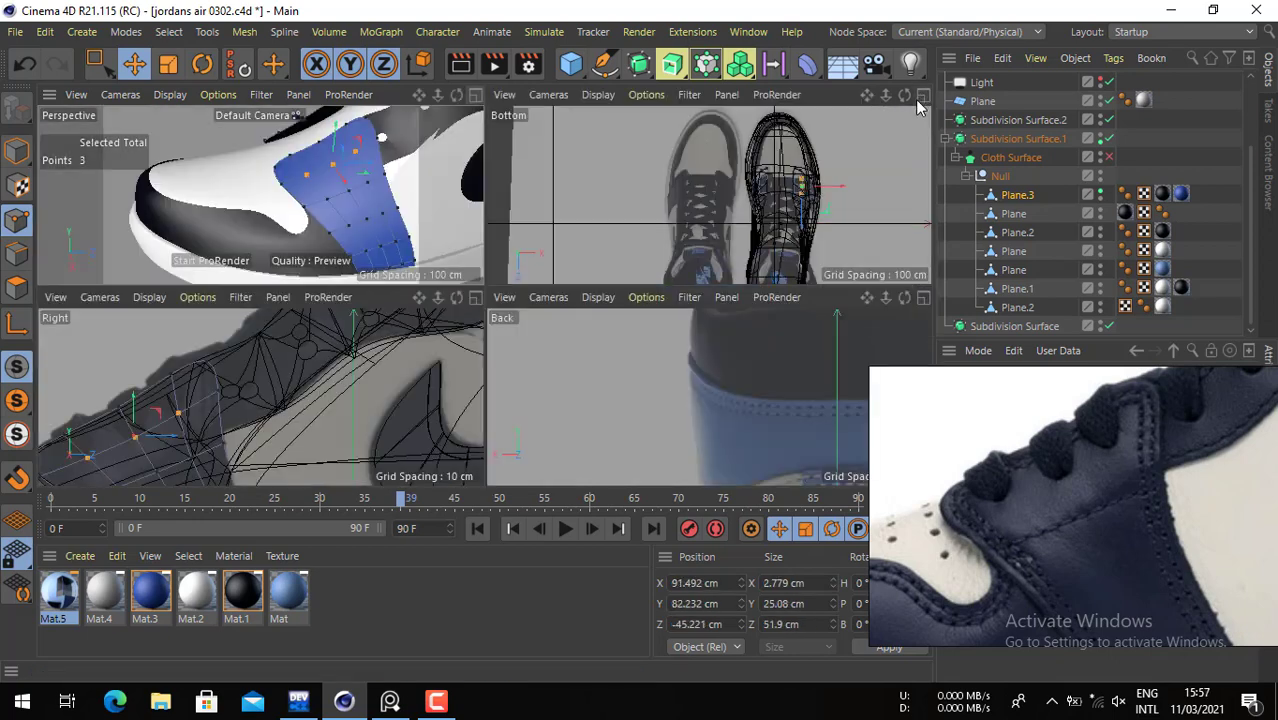
left_click(476, 296)
middle_click_drag(378, 254, 528, 118, "alt")
right_click_drag(456, 215, 451, 223, "alt")
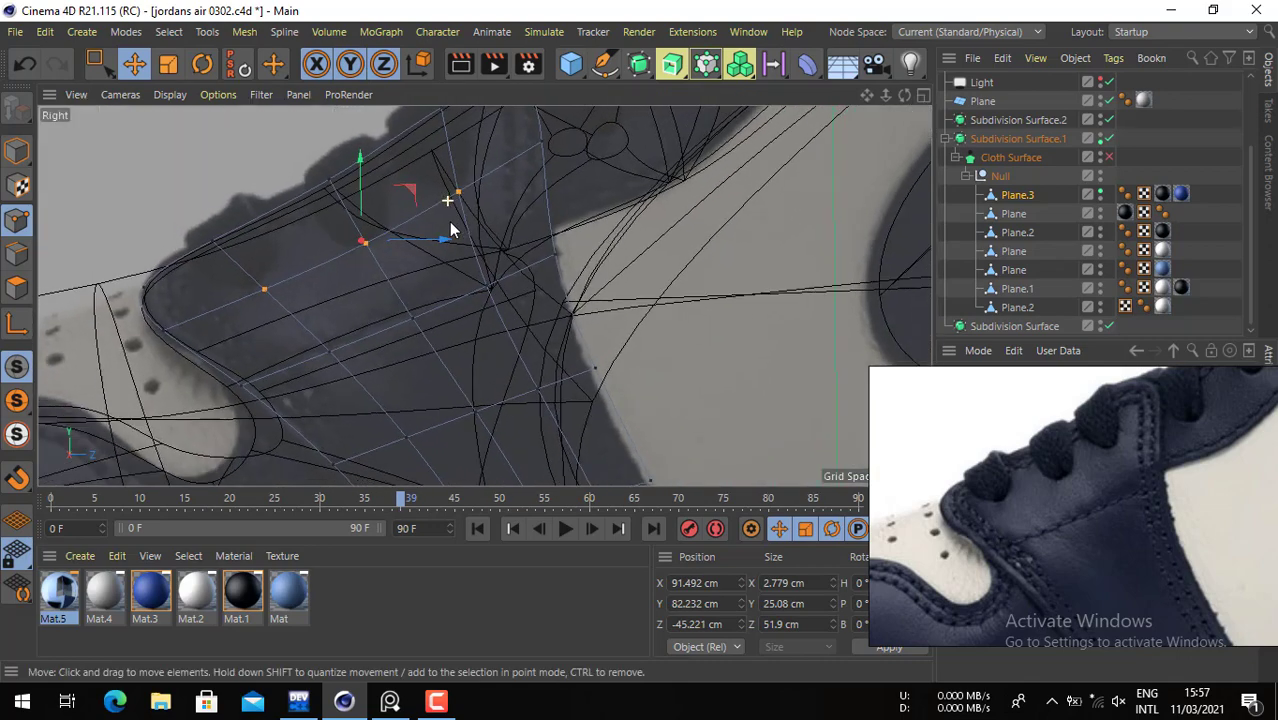
scroll(448, 236, "down", 1)
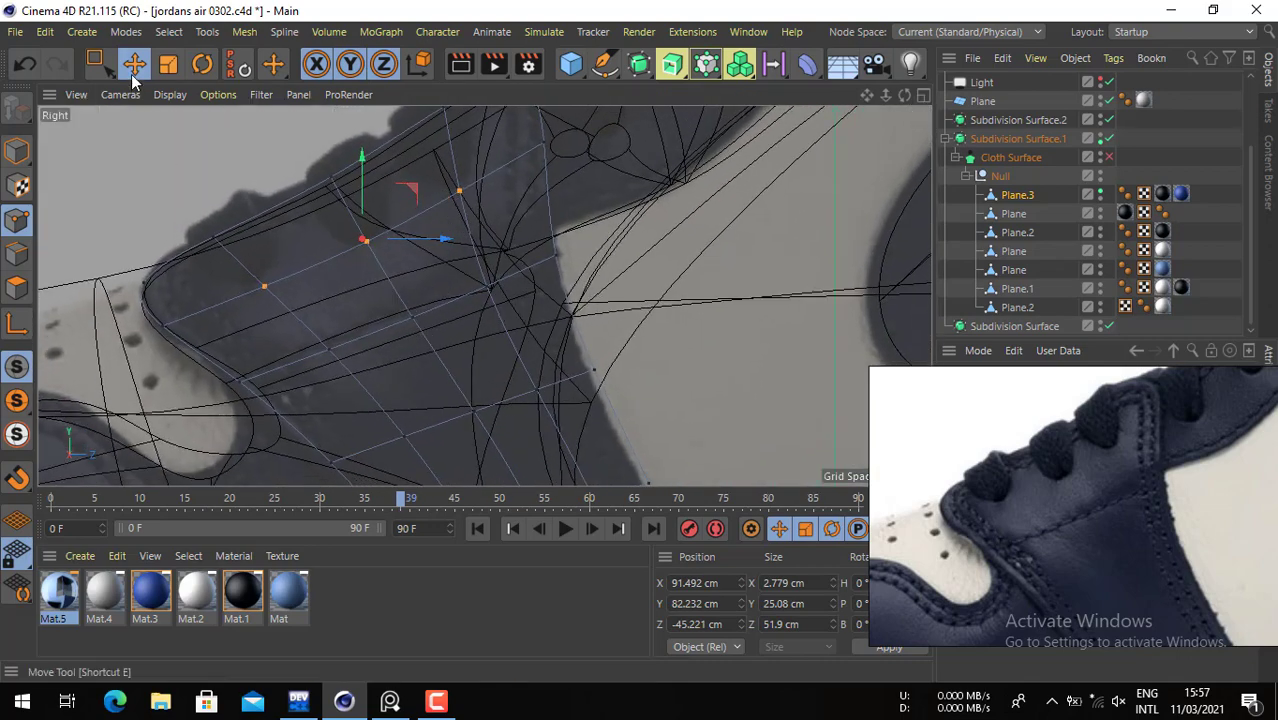
right_click(214, 257)
left_click(268, 380)
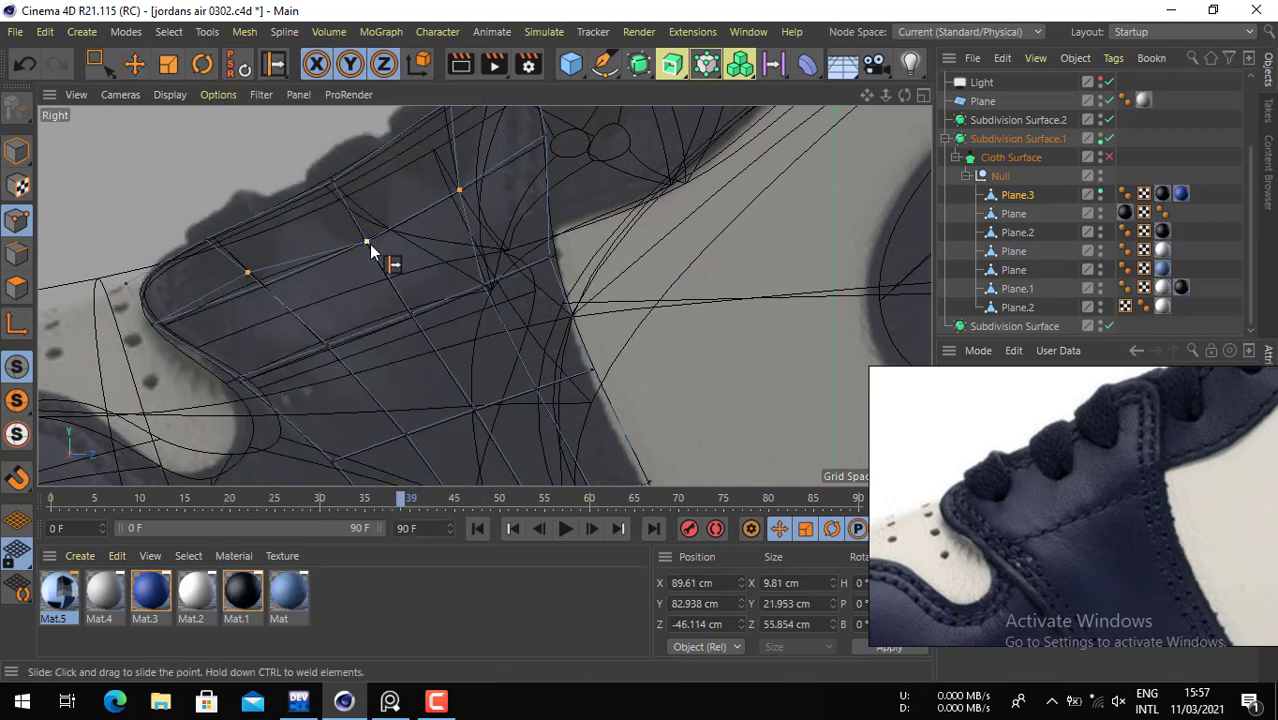
left_click_drag(370, 250, 362, 236)
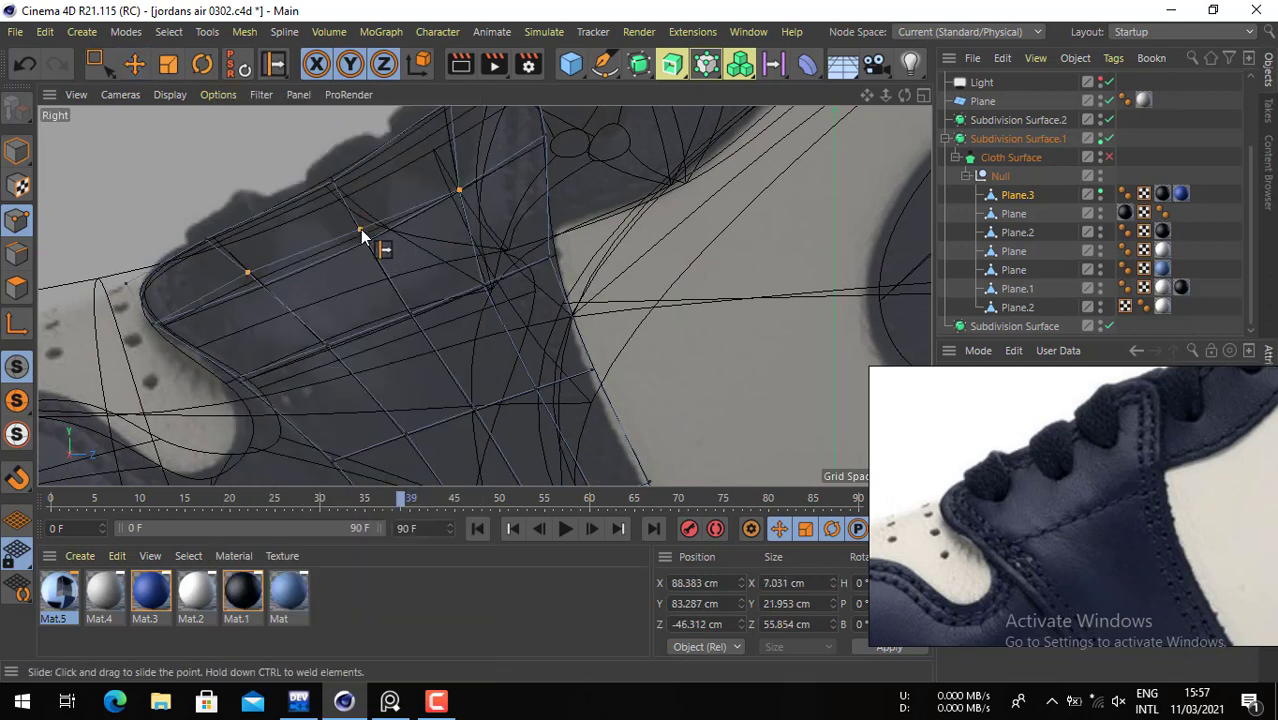
left_click(457, 173)
left_click(134, 64)
left_click(257, 280)
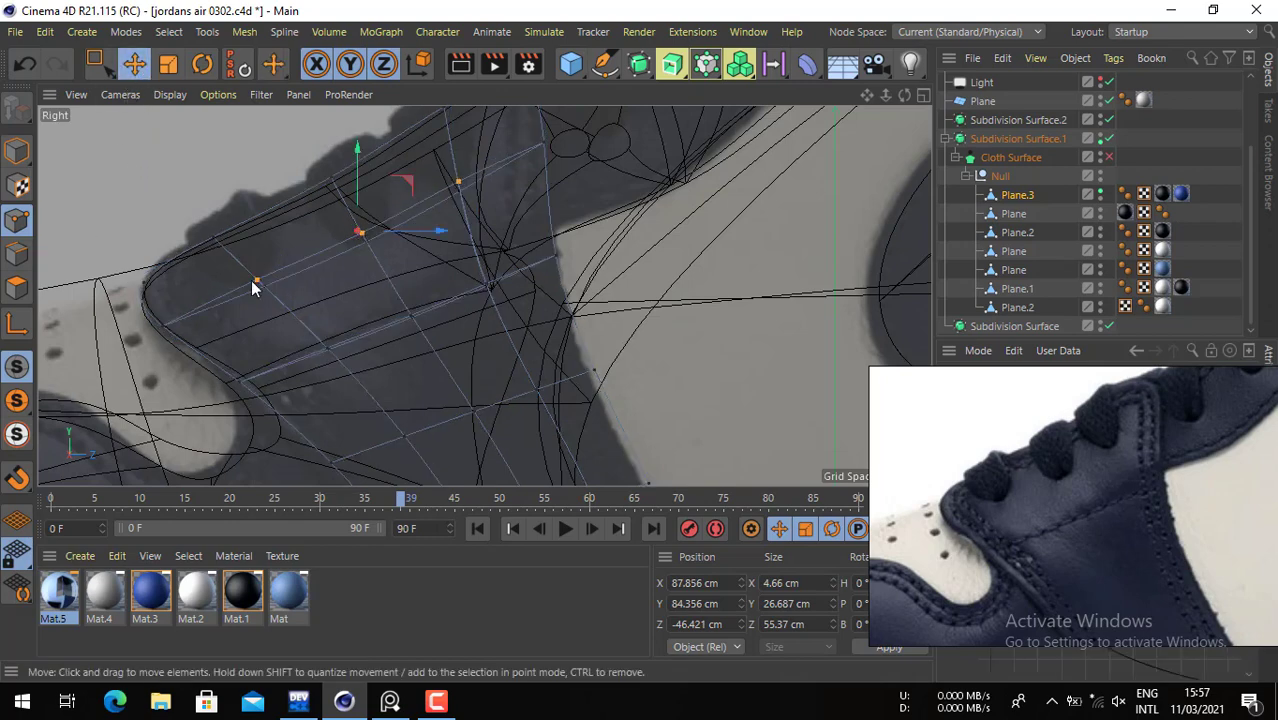
- Bevel the three selected points into small rounded polygons for the lace holes
right_click(358, 285)
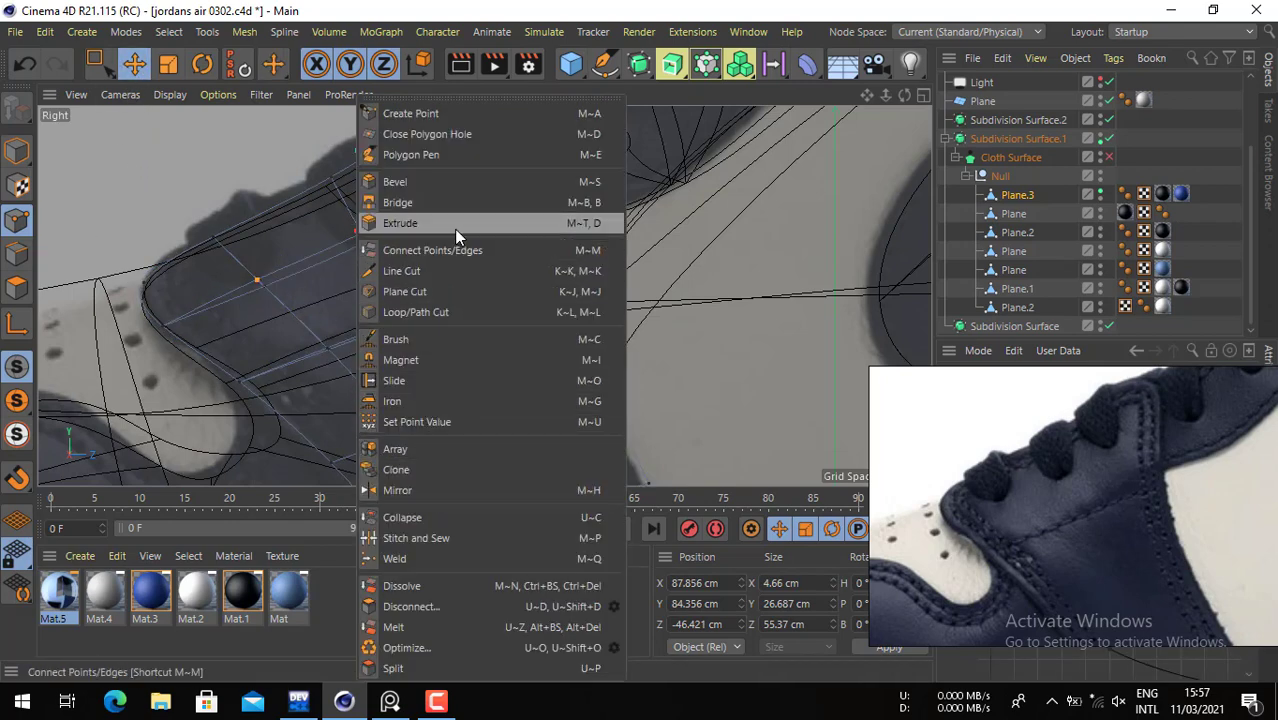
left_click(440, 182)
left_click_drag(252, 278, 268, 281)
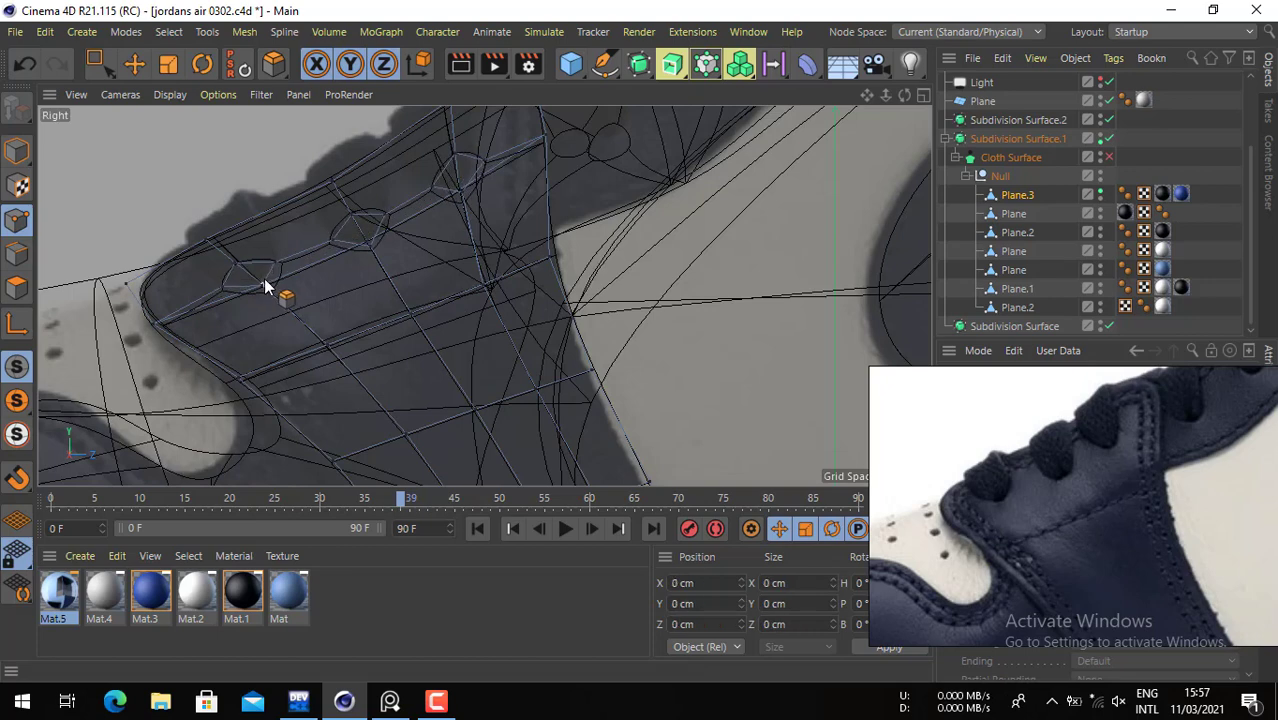
key("ctrl+z")
left_click_drag(251, 276, 269, 277)
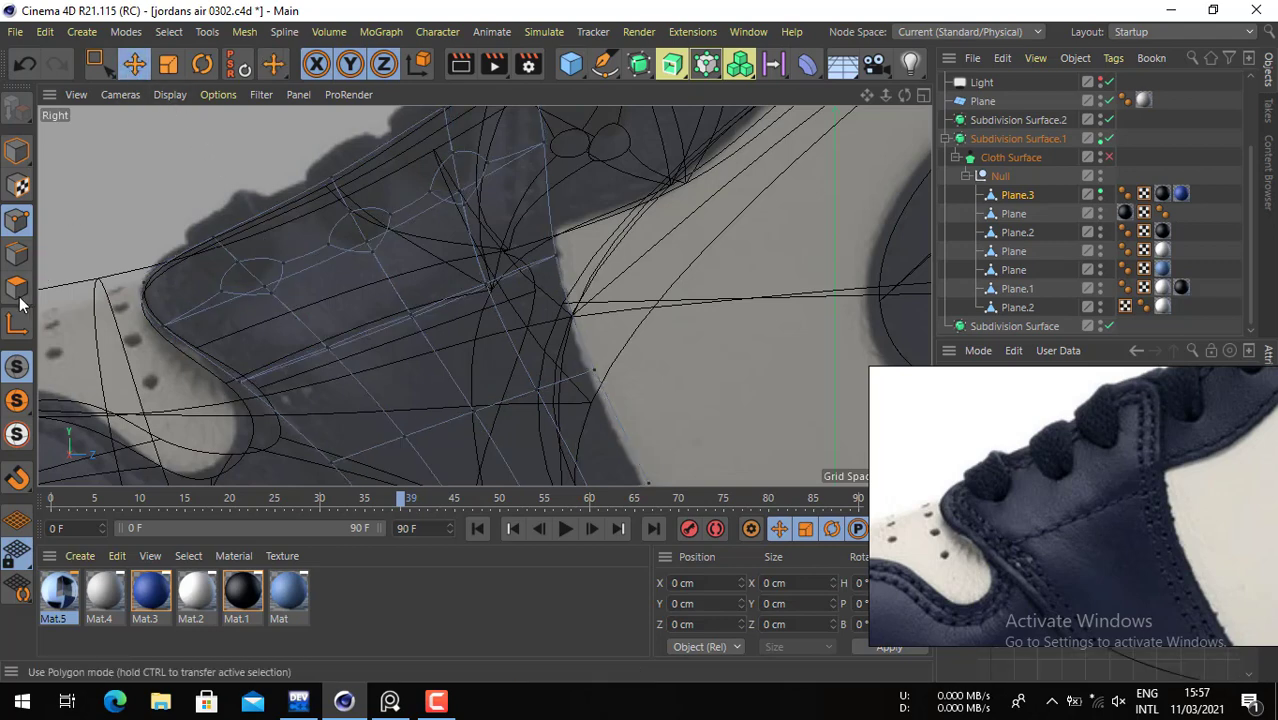
- Select the three rounded polygons on the blue panel and delete them to open the lace holes
left_click(17, 287)
left_click(245, 277)
left_click(363, 228, "shift")
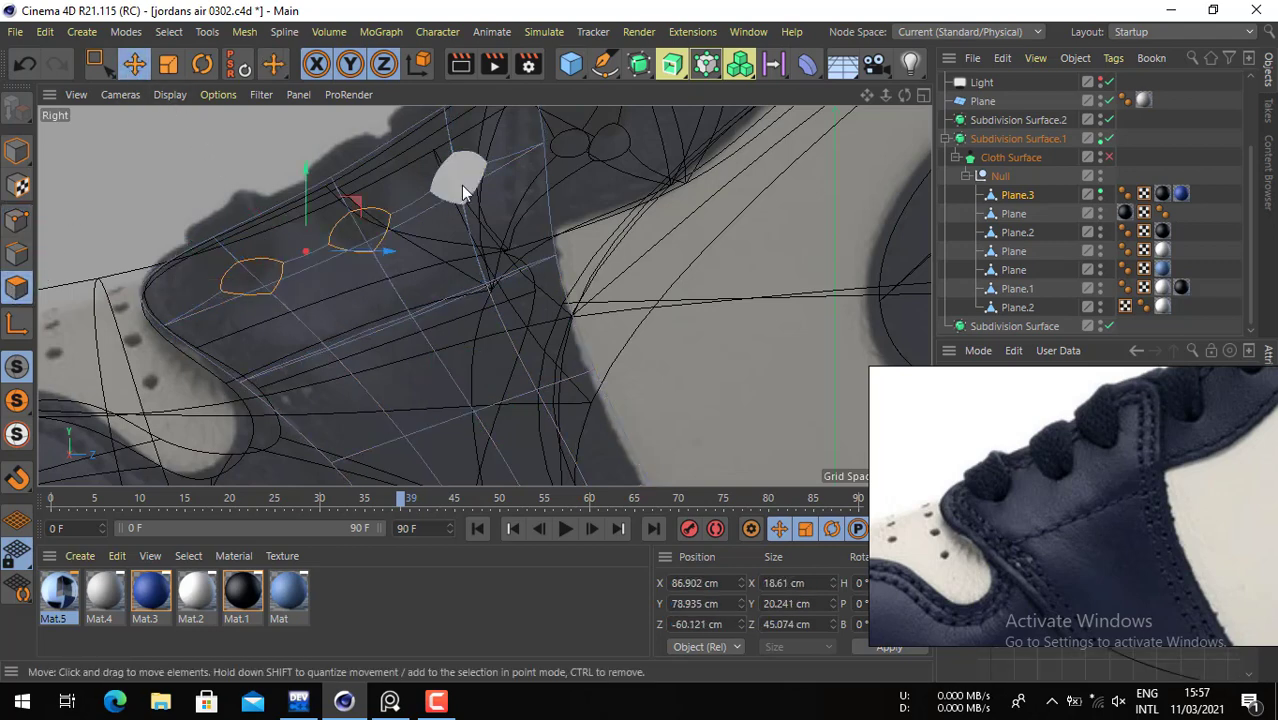
key("Delete")
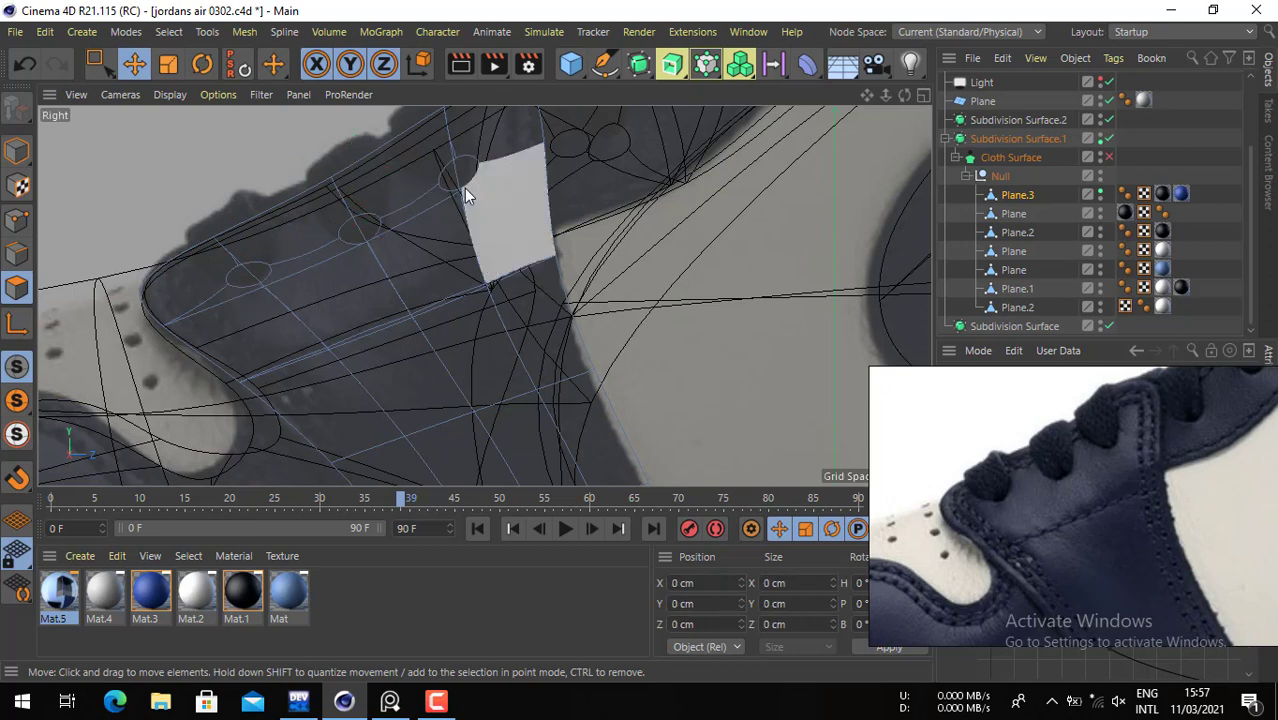
- Adjust the rim edges of the lowest and topmost holes in the blue panel to make them rounder
key("F1")
left_click_drag(602, 262, 698, 278, "alt")
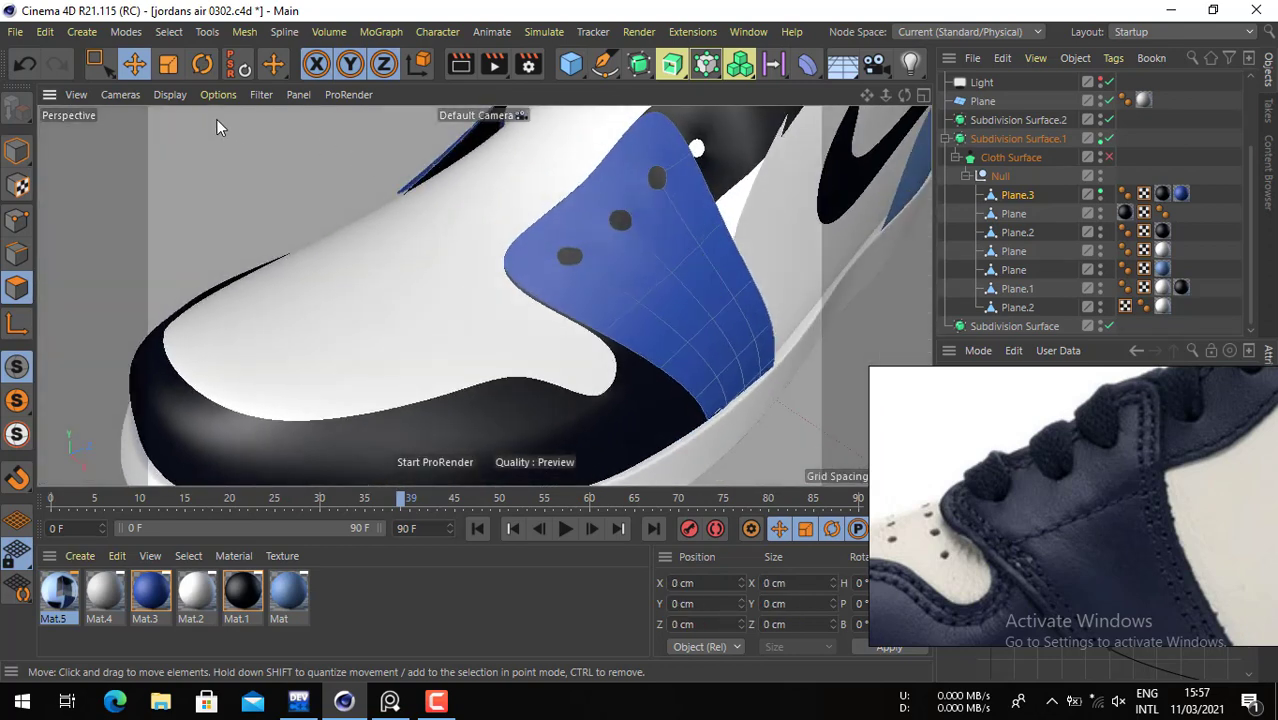
left_click(22, 251)
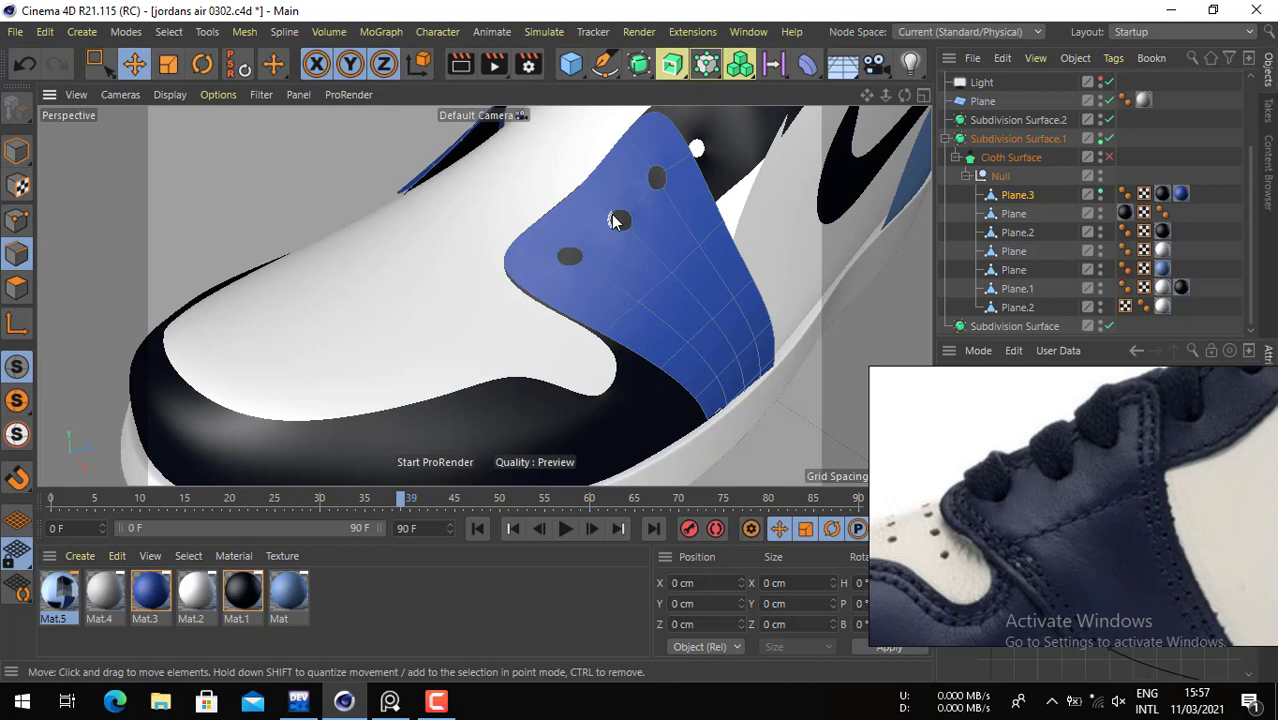
double_click(613, 220)
left_click_drag(640, 247, 581, 240, "alt")
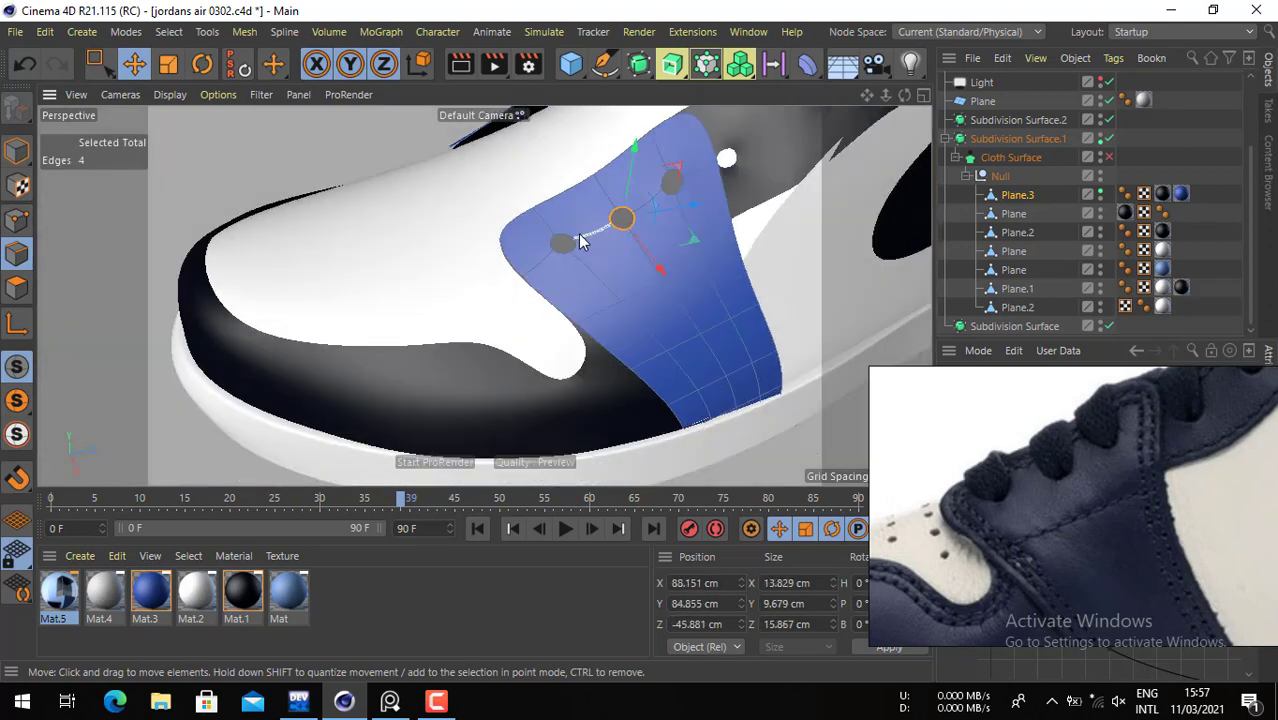
scroll(583, 242, "up", 5)
left_click(545, 240)
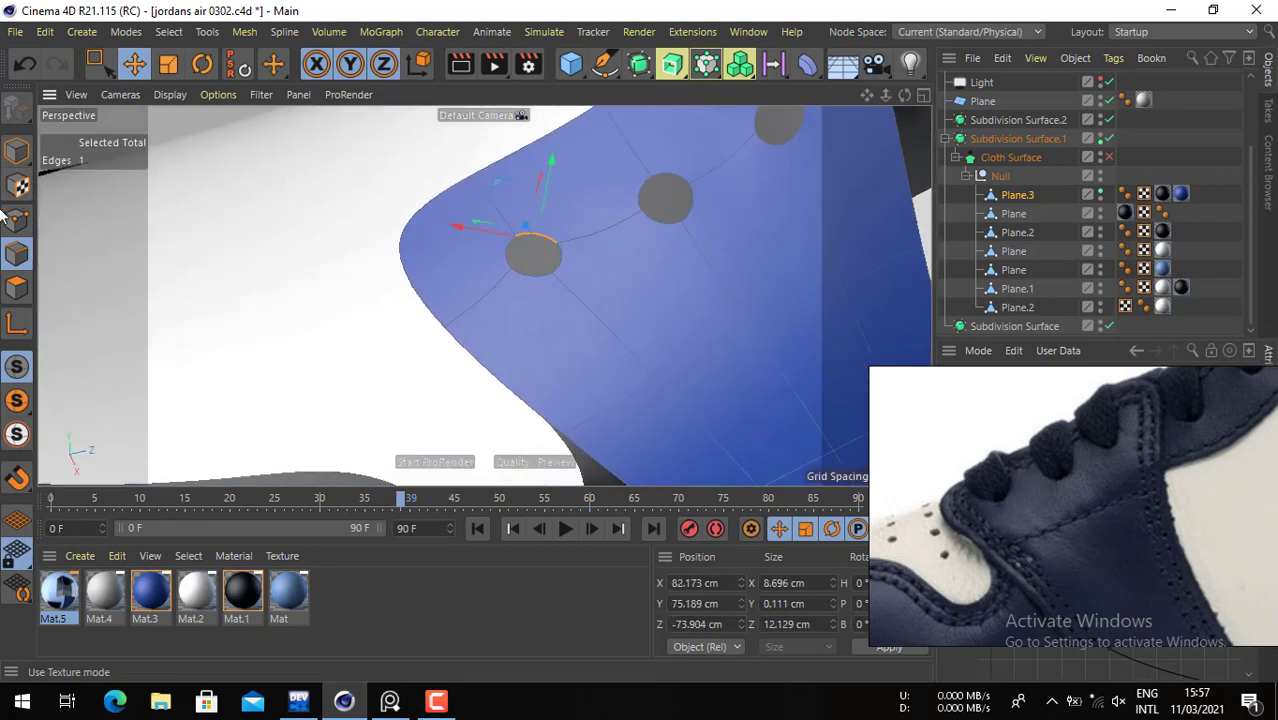
left_click(505, 259)
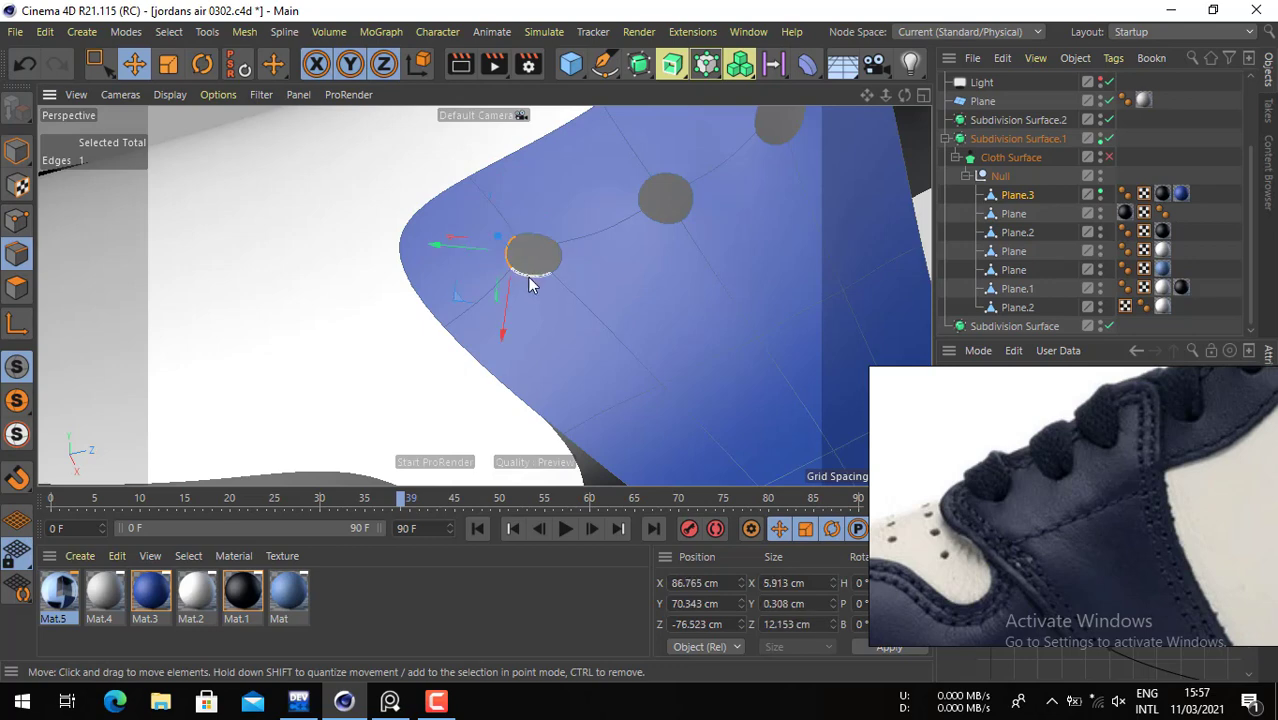
left_click_drag(525, 250, 529, 276, "alt")
right_click_drag(520, 260, 562, 264, "alt")
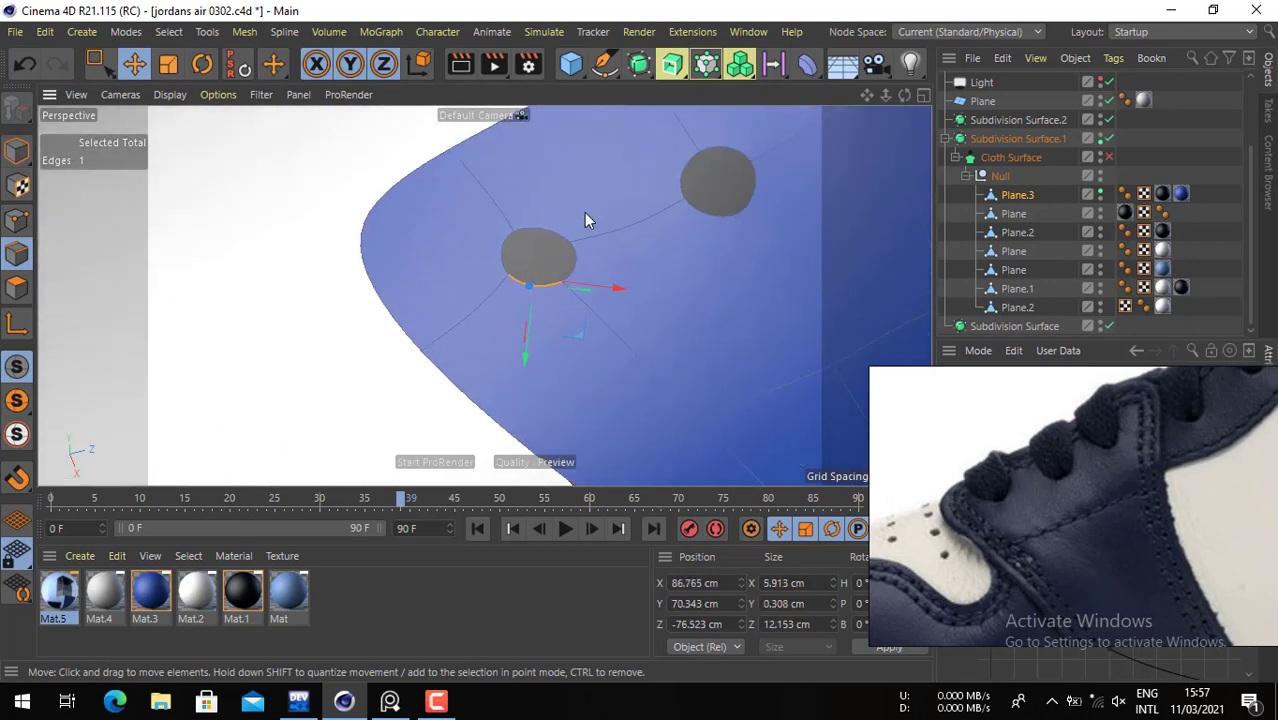
left_click_drag(585, 210, 672, 155)
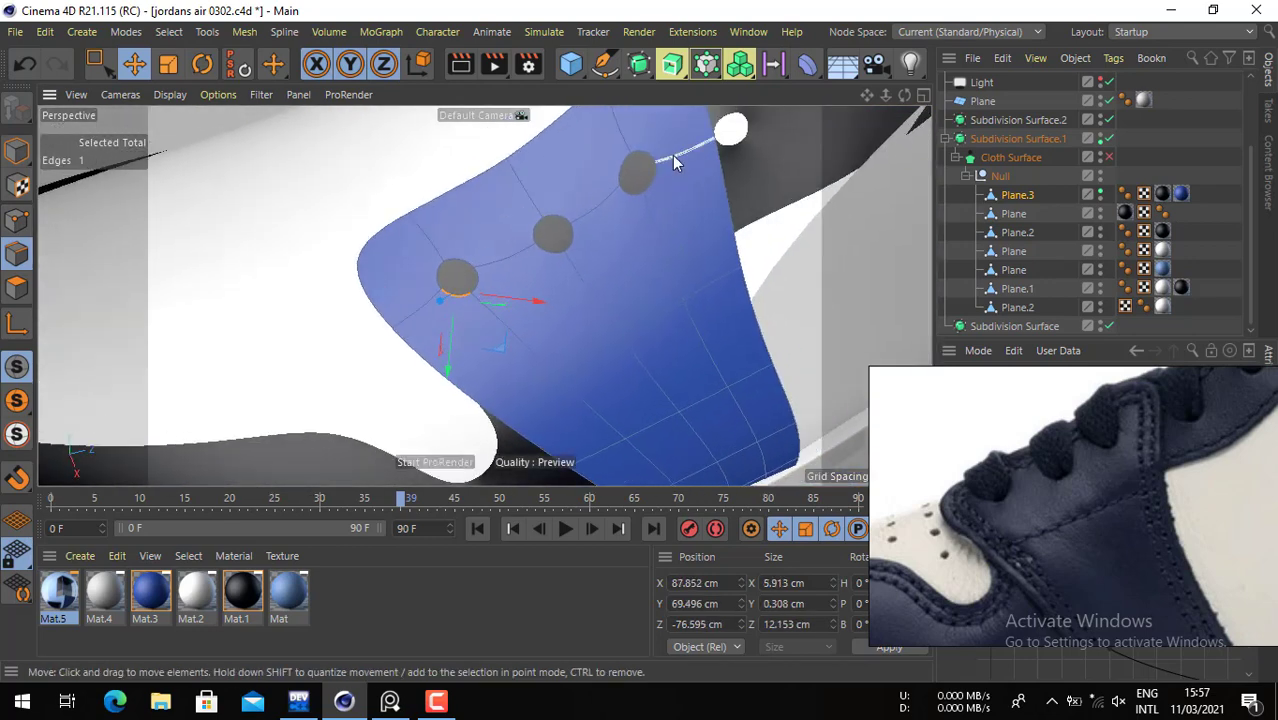
left_click(645, 163)
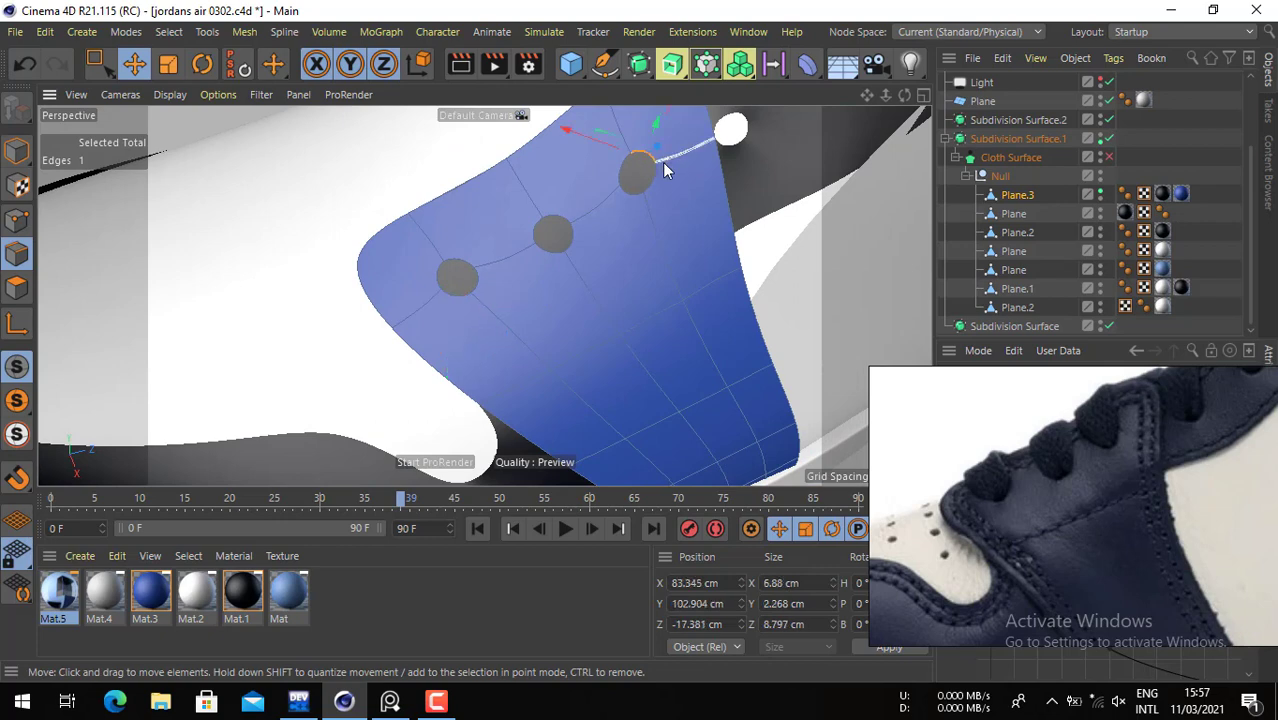
left_click_drag(683, 169, 685, 169)
- Enable the Cloth Surface and select the Plane object that carries the white Mat.2 material
left_click_drag(639, 205, 390, 258, "alt")
left_click(1108, 157)
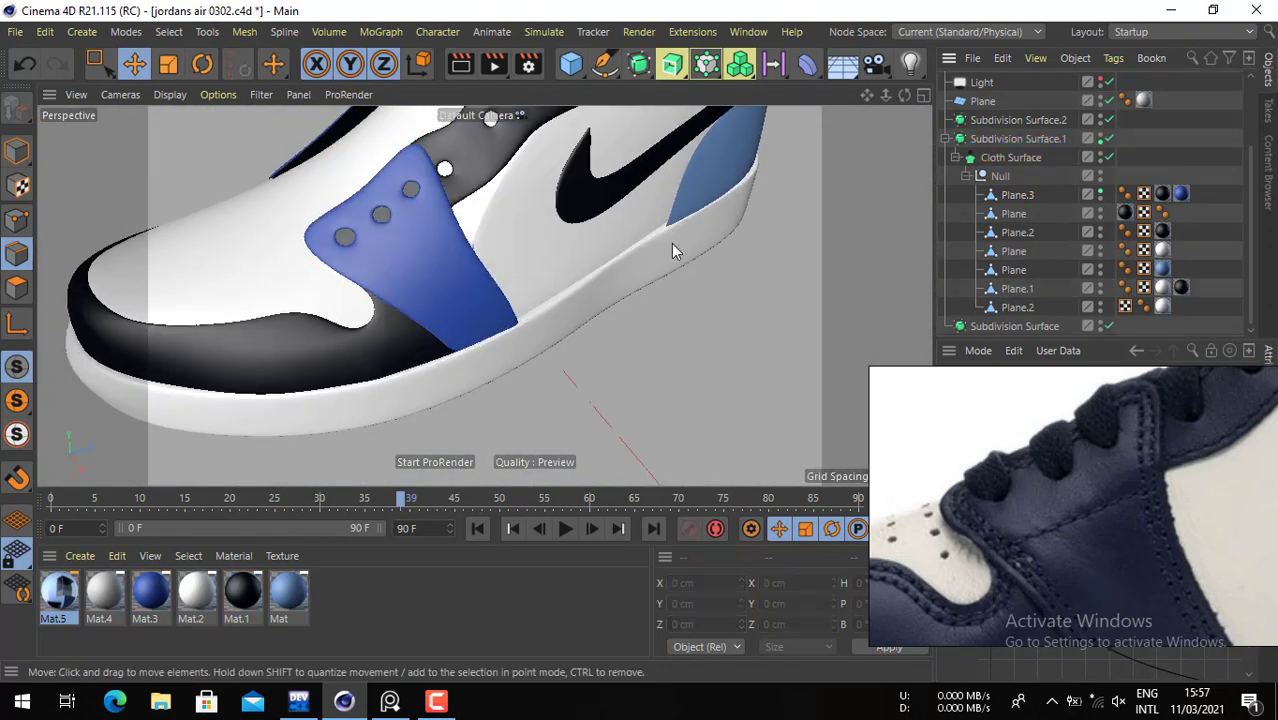
left_click(1029, 193)
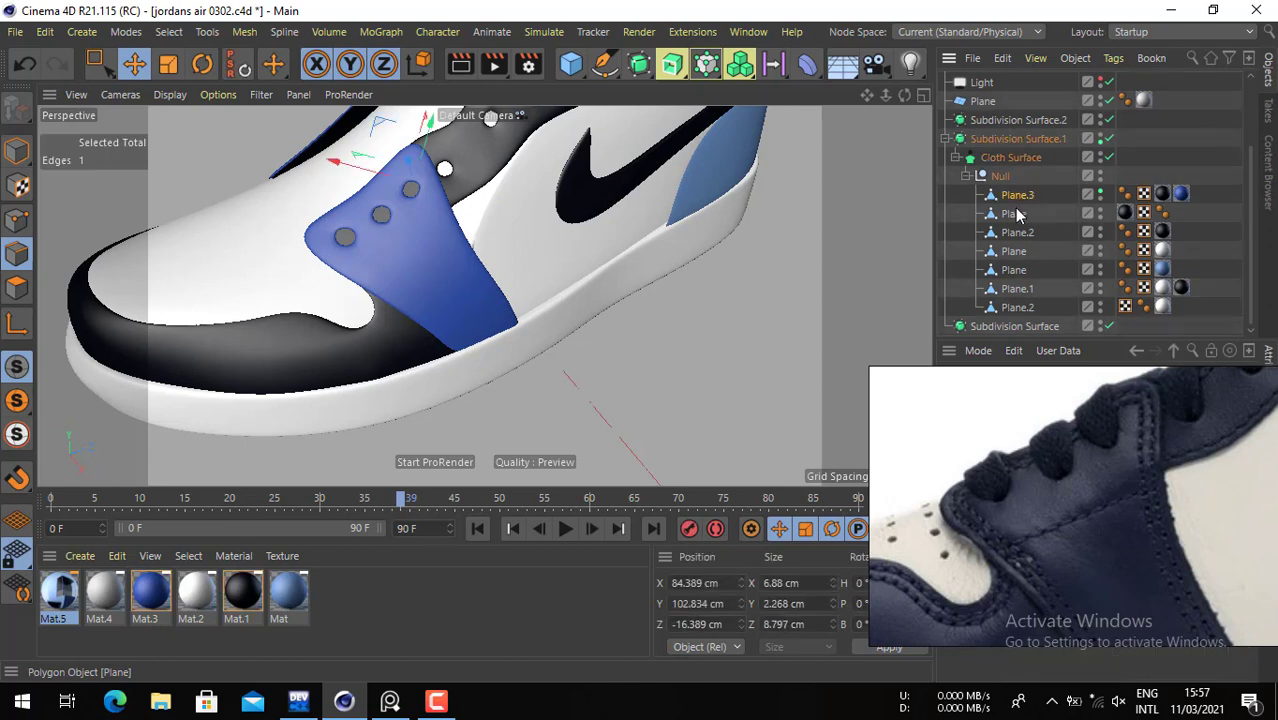
left_click(1015, 212)
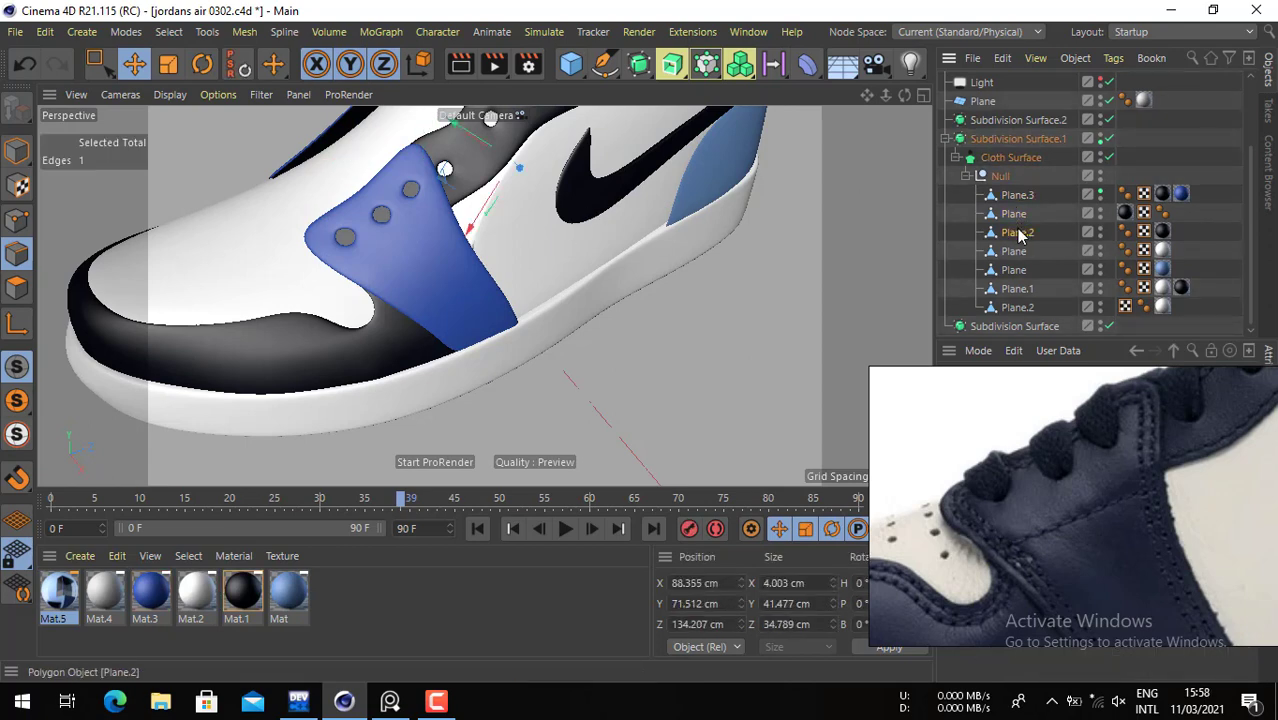
left_click(1018, 233)
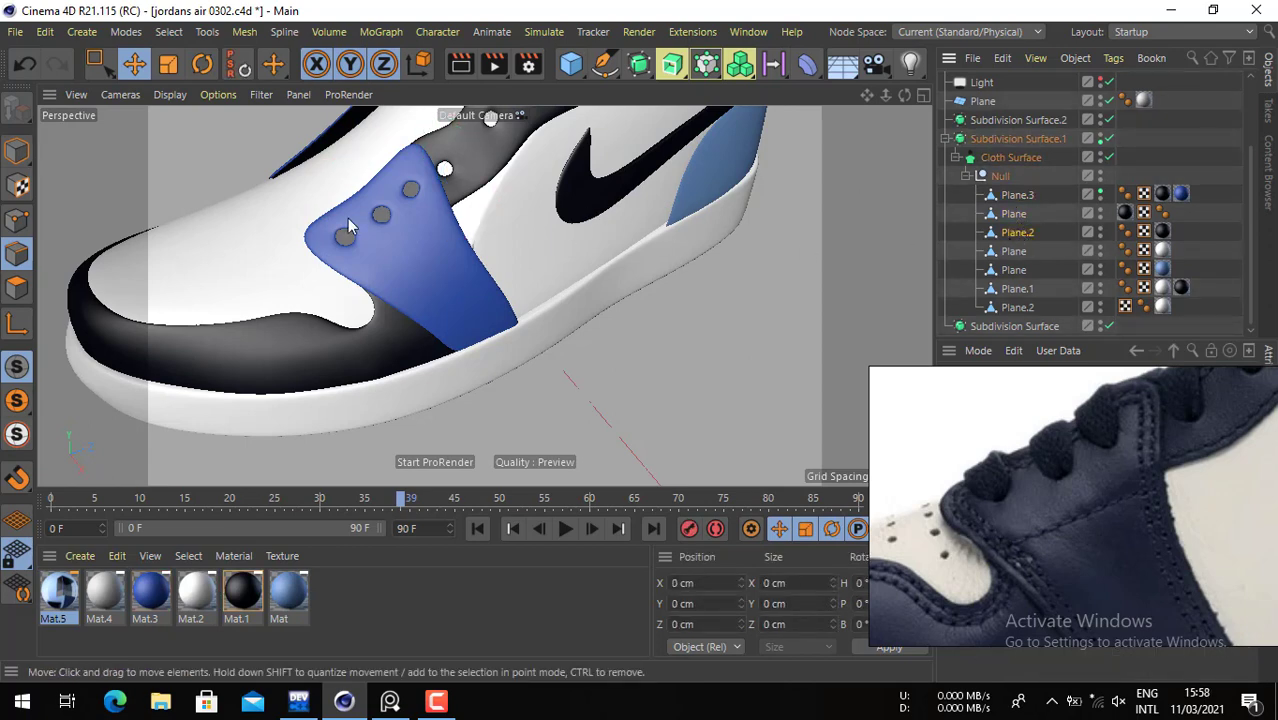
left_click(1010, 270)
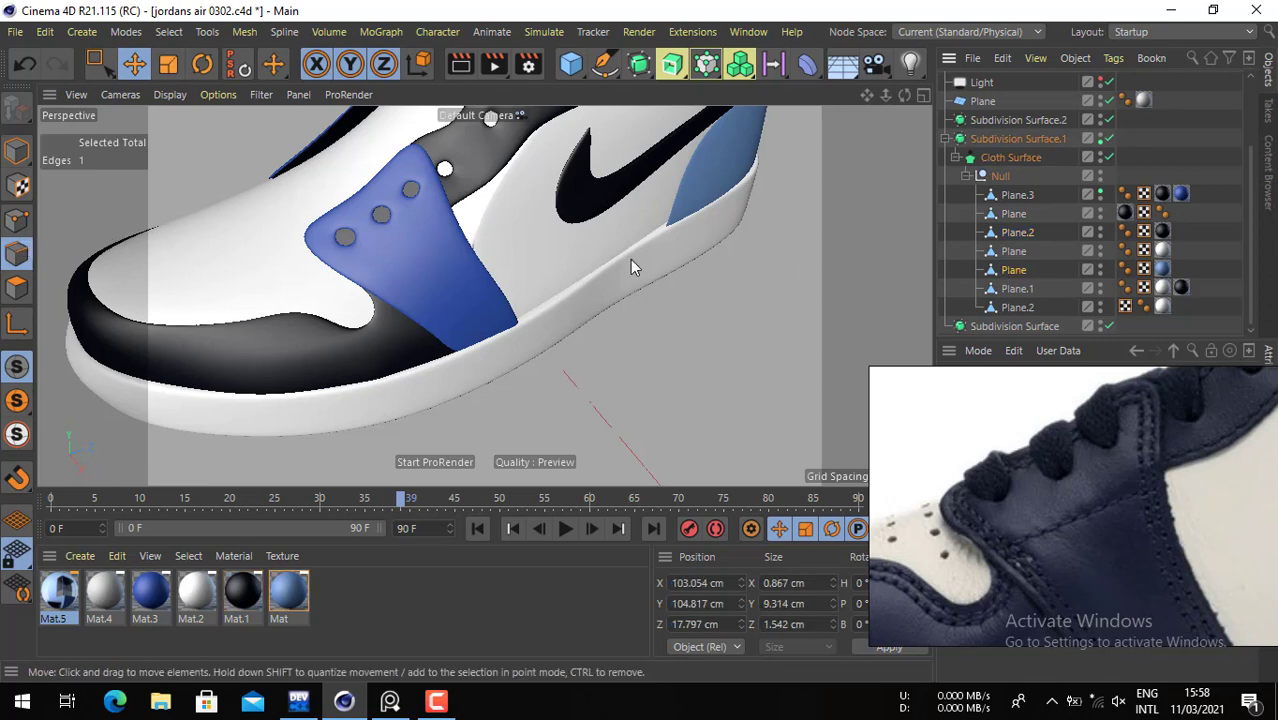
left_click(1016, 251)
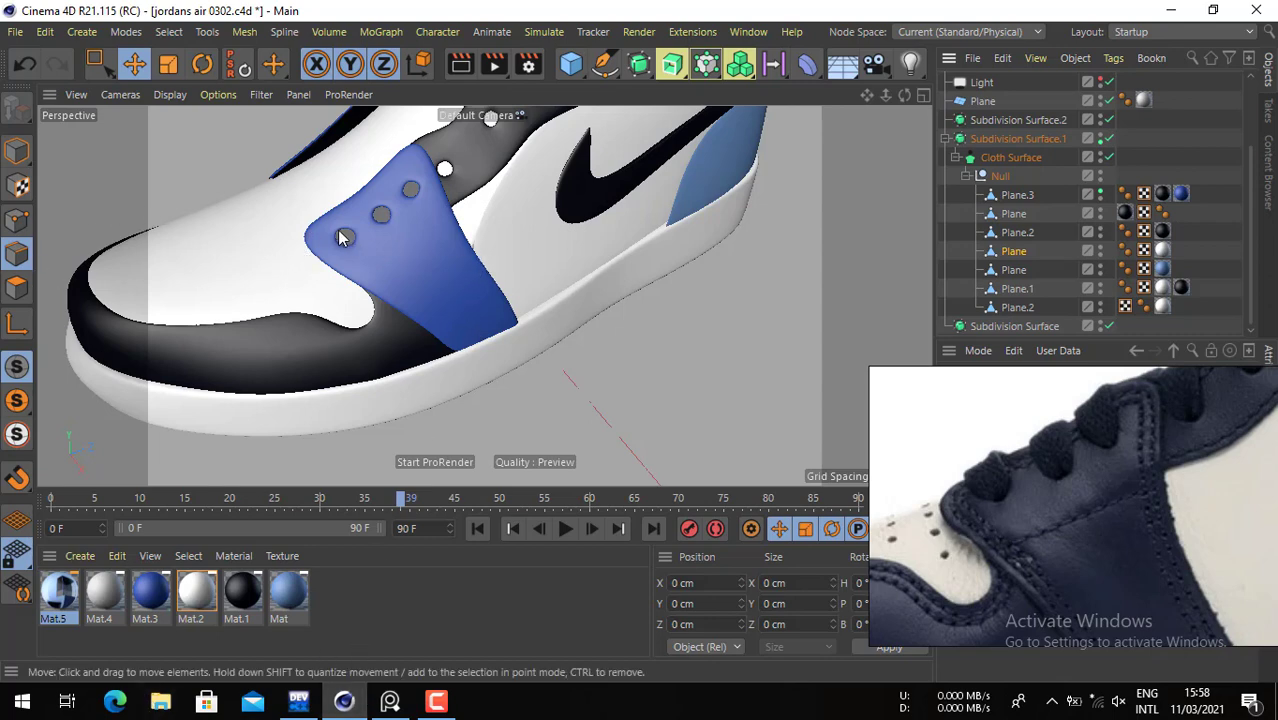
- Disable the Cloth Surface and scale down the rim edges of the lowest lace hole in Plane.3's blue panel
left_click(1108, 157)
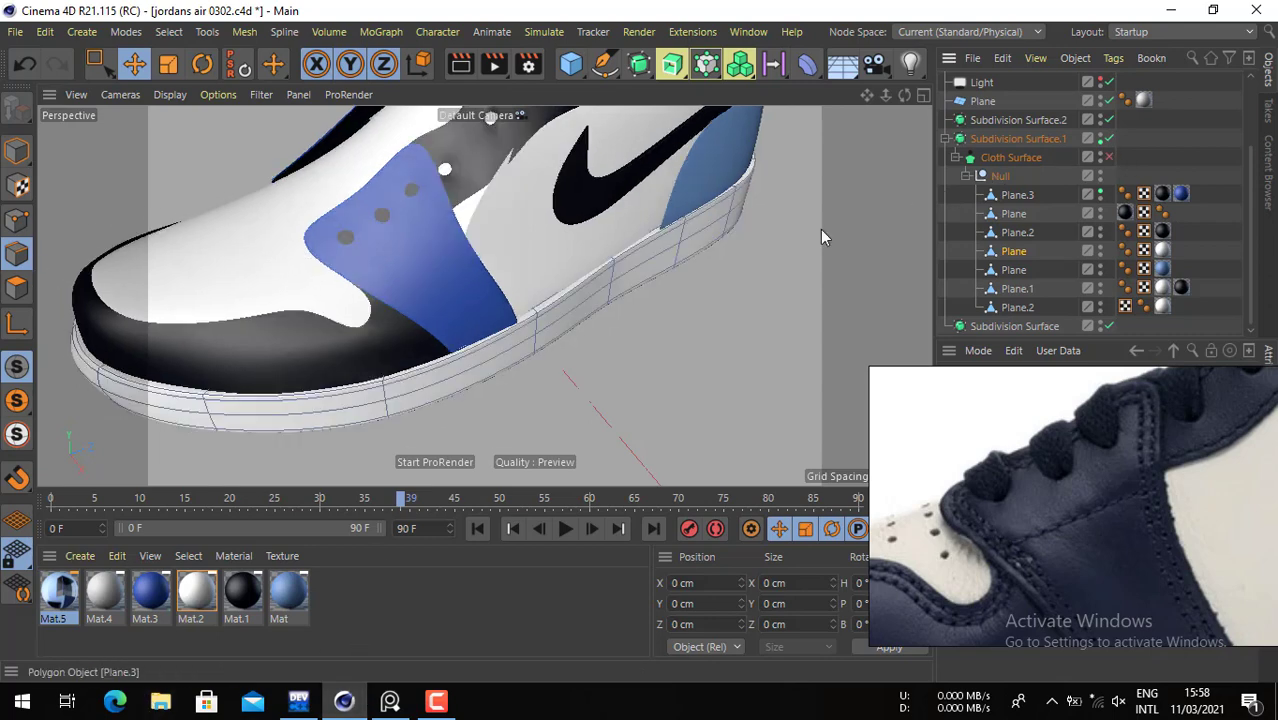
scroll(342, 240, "up", 5)
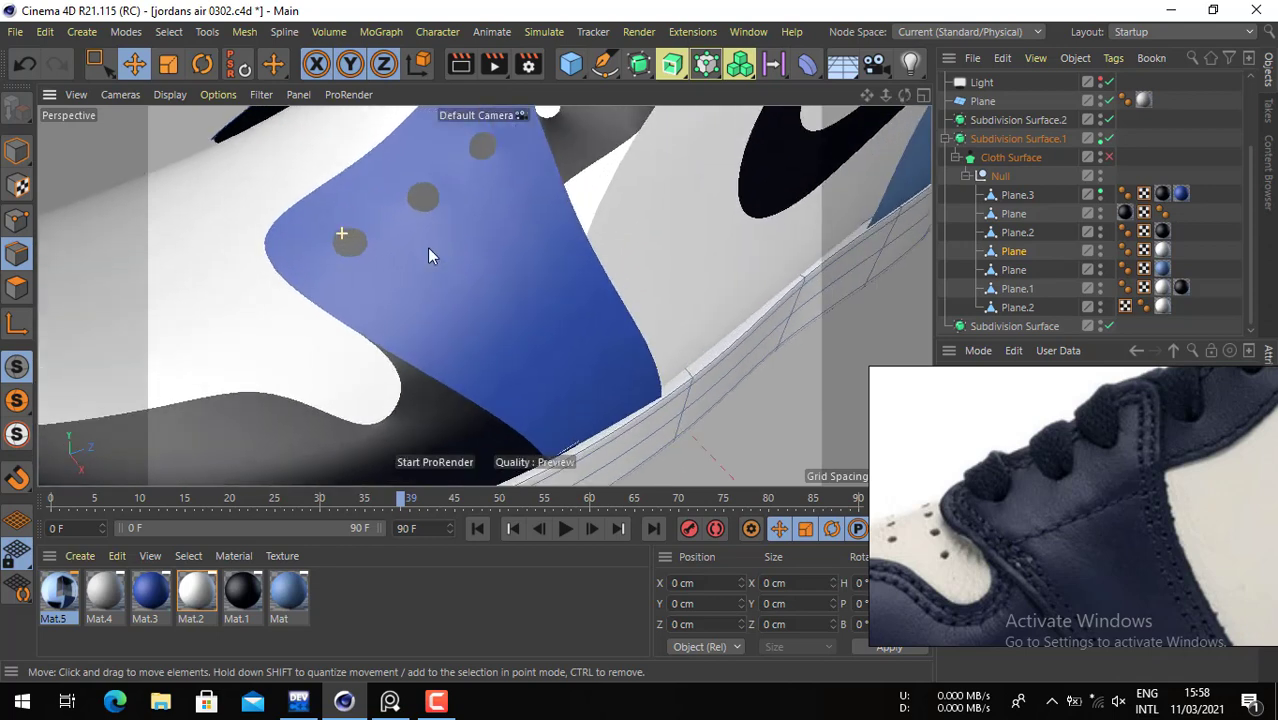
left_click(1017, 196)
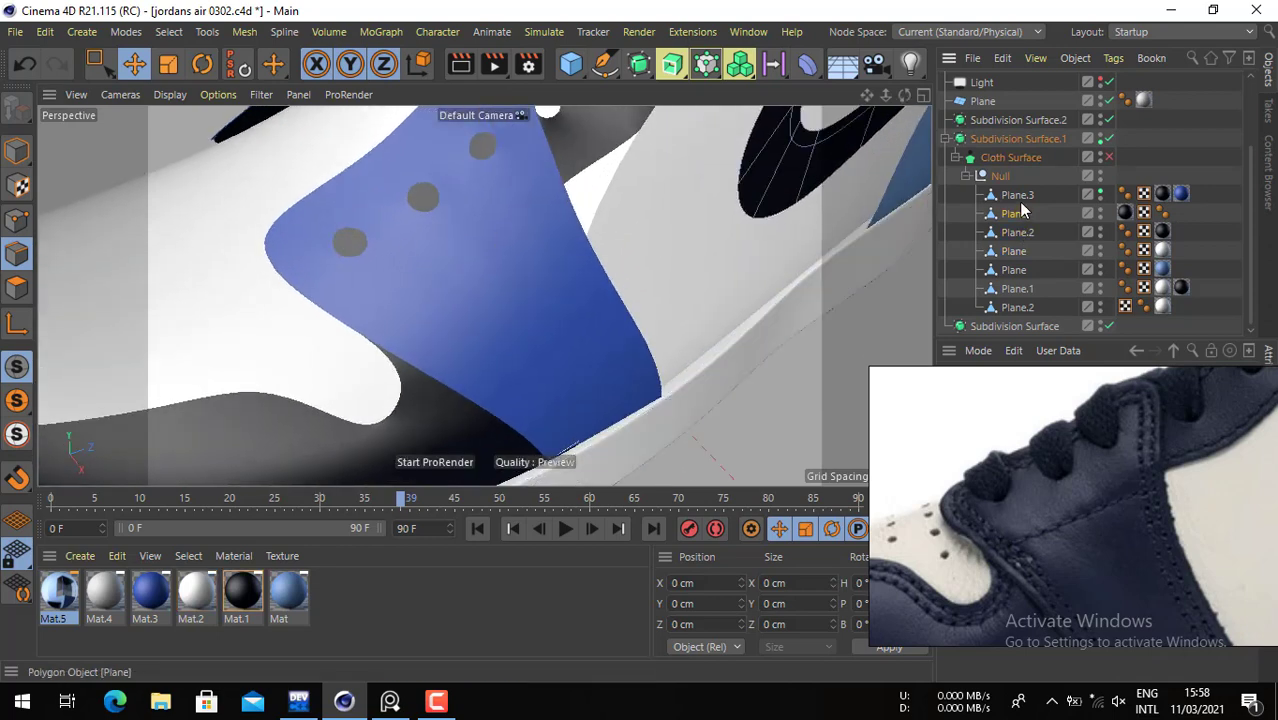
double_click(350, 233)
left_click_drag(357, 284, 396, 239, "alt")
scroll(396, 239, "up", 3)
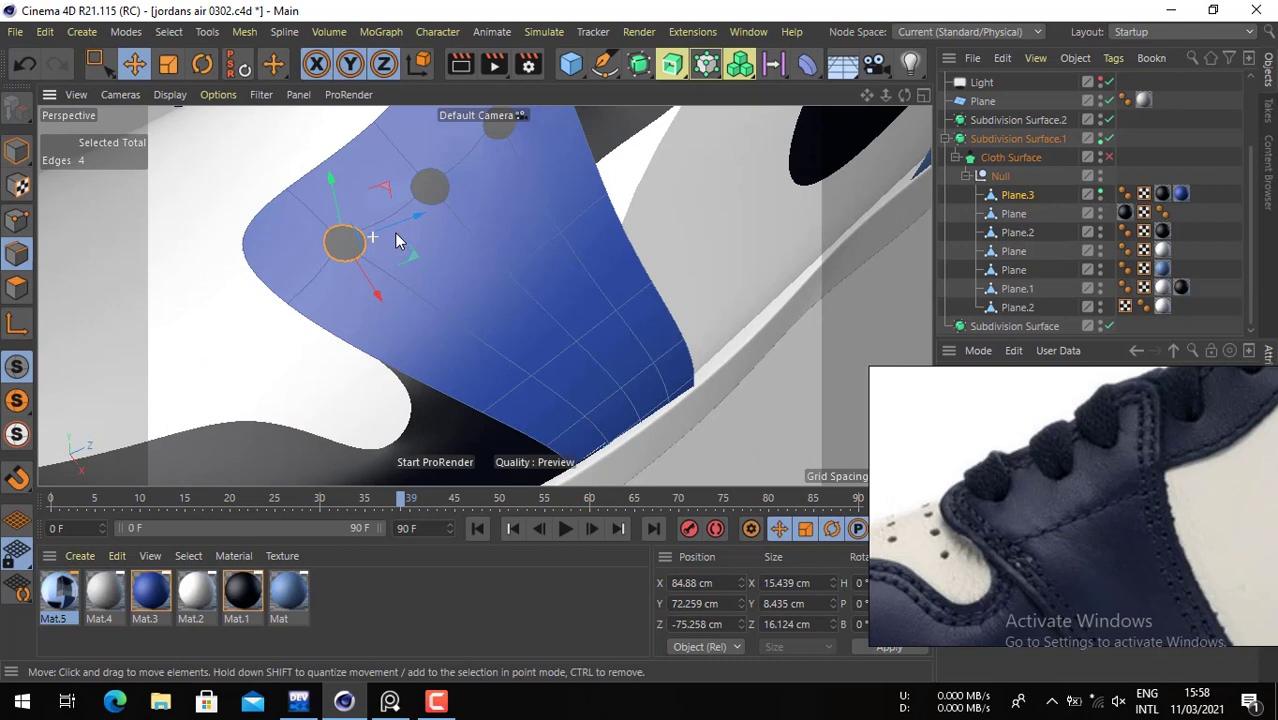
left_click(170, 66)
left_click_drag(454, 208, 432, 220)
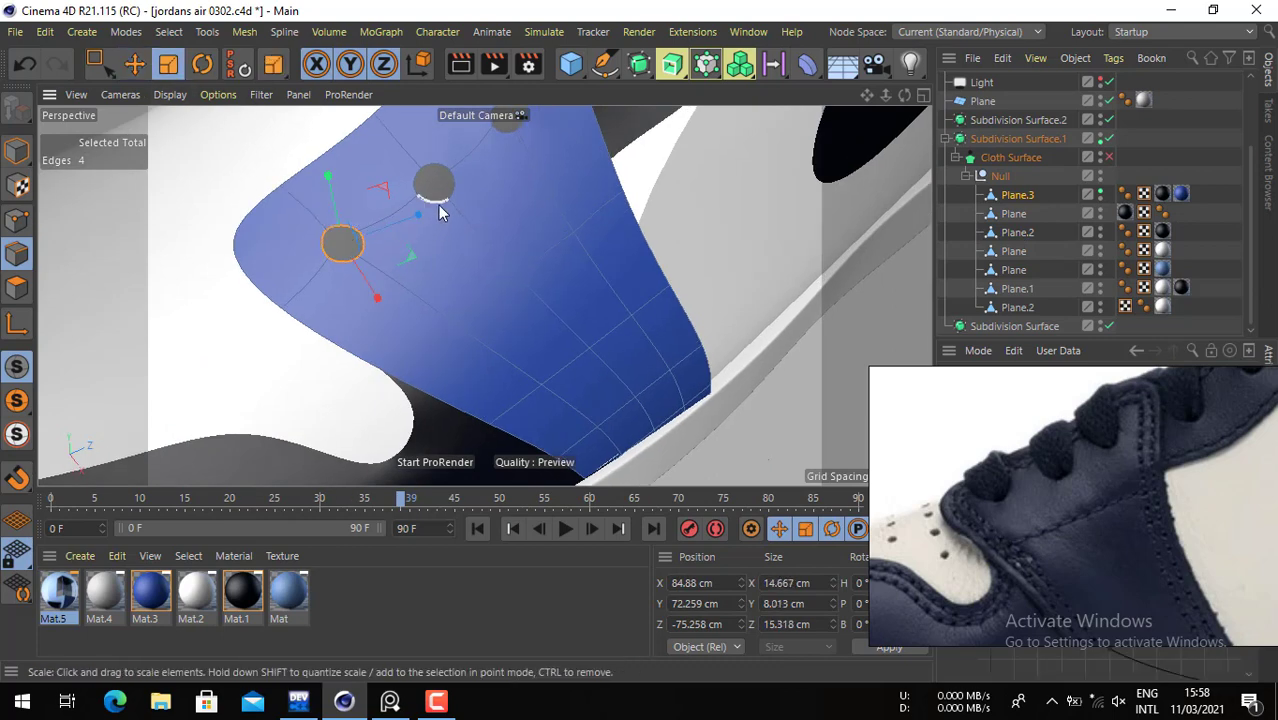
- Scale down the rims of the middle, topmost and lowest holes slightly to even out their sizes
left_click(442, 210)
left_click_drag(525, 190, 557, 323, "alt")
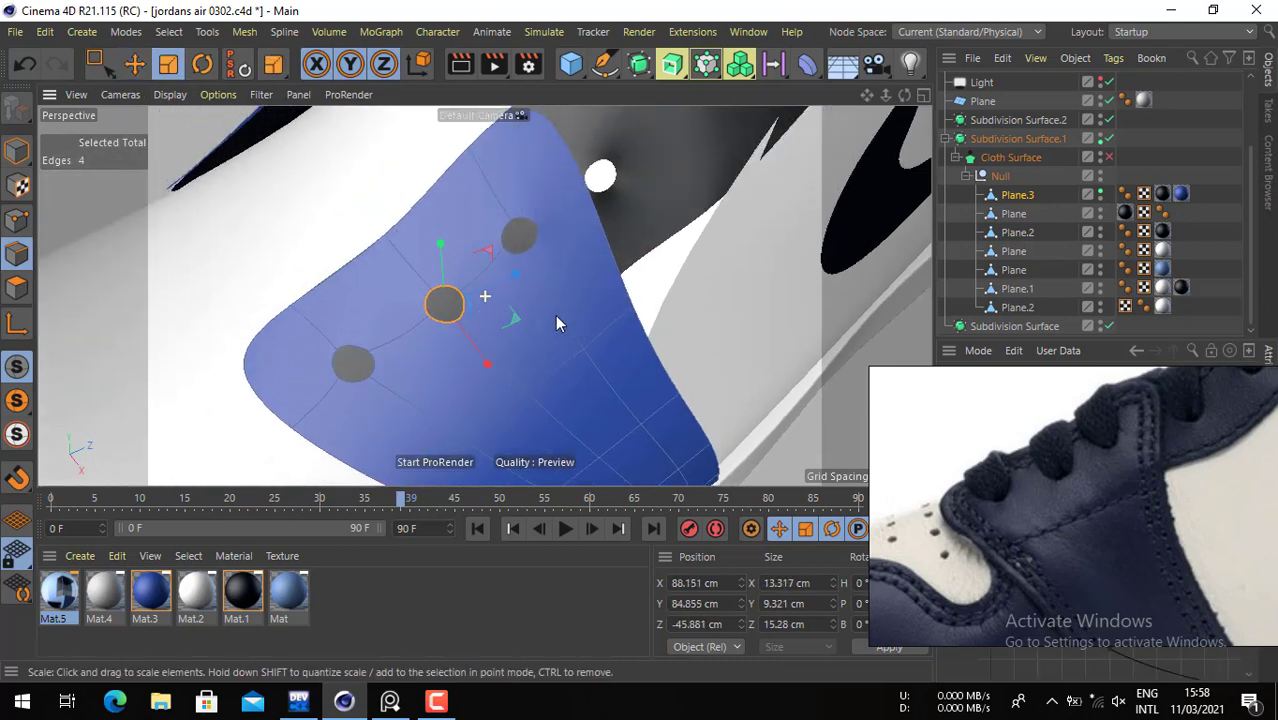
left_click(536, 250)
left_click_drag(565, 271, 600, 258, "alt")
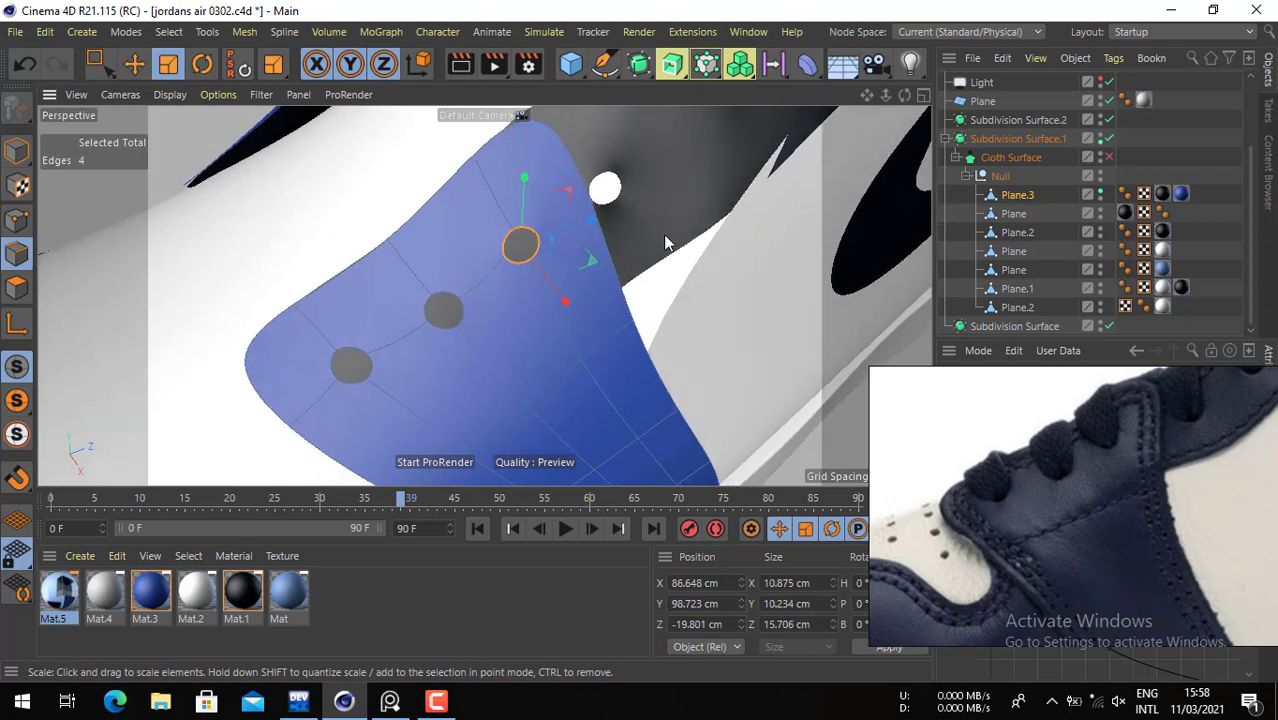
left_click(450, 312)
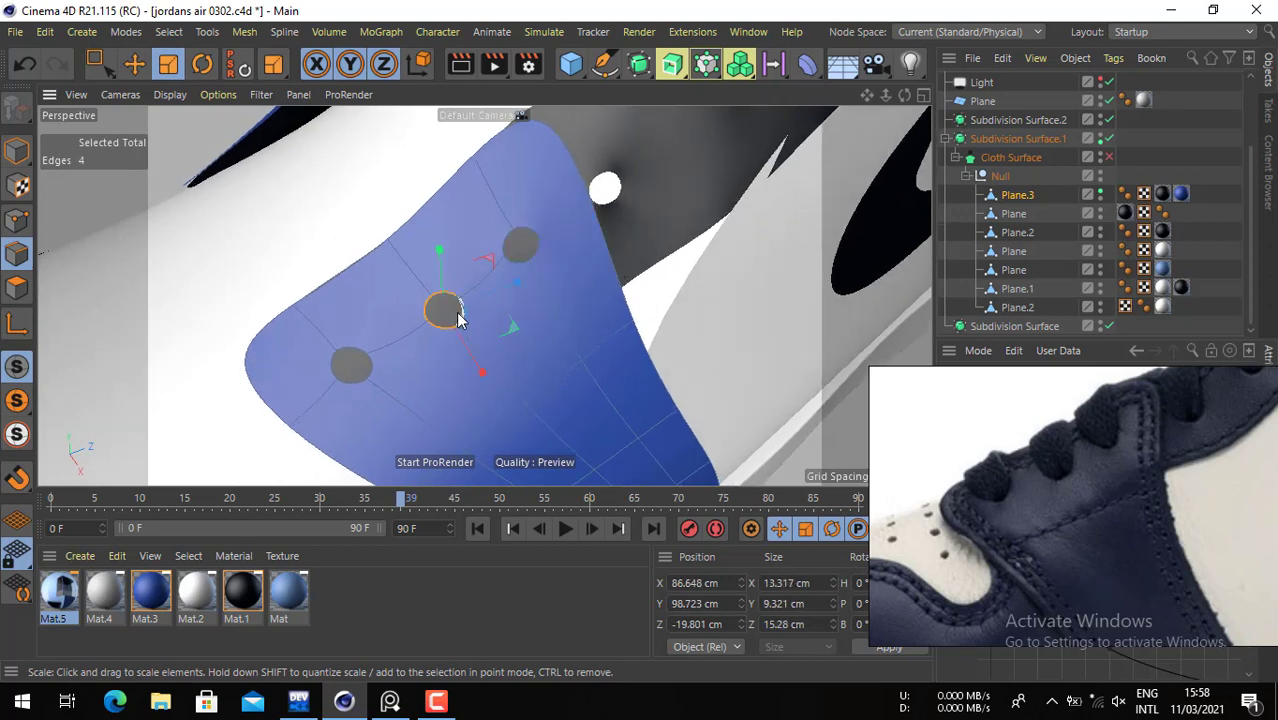
left_click_drag(456, 316, 565, 277, "alt")
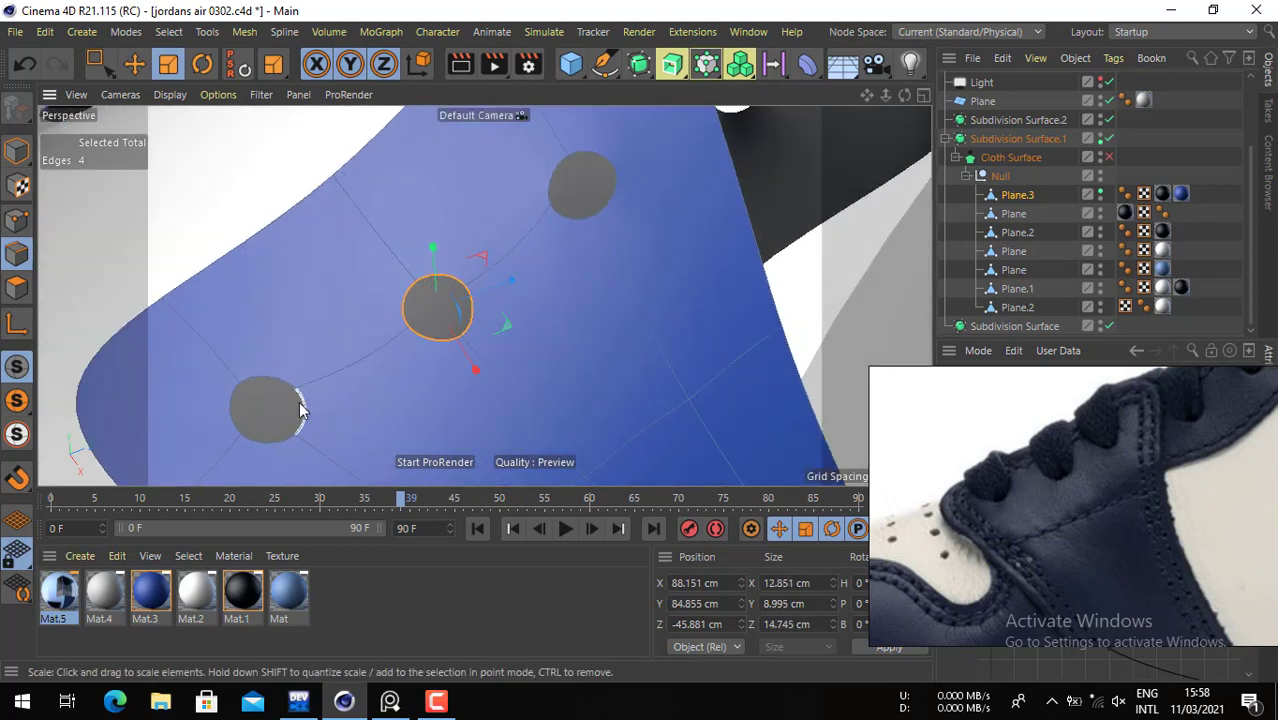
left_click(268, 410)
right_click_drag(527, 321, 430, 307, "alt")
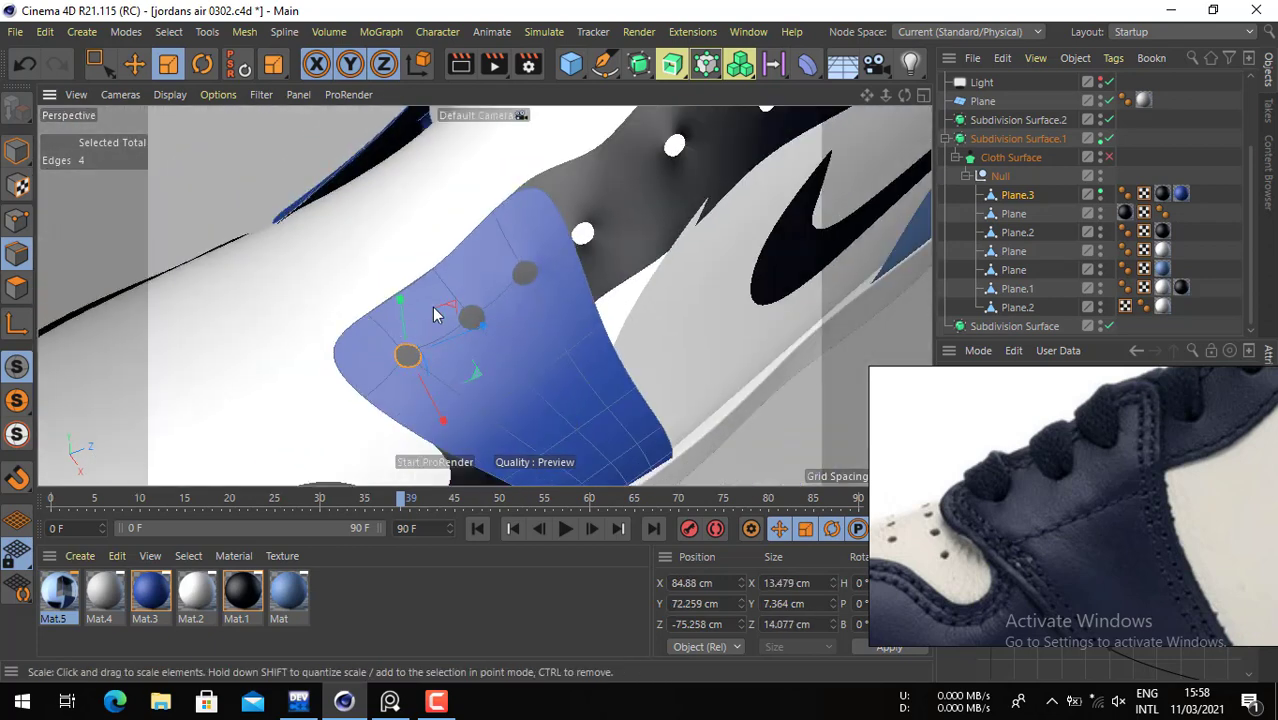
- Select the foremost inner point for a lace hole on the opposite blue panel, which has no holes yet
left_click_drag(478, 277, 500, 261, "alt")
left_click_drag(390, 279, 342, 262, "alt")
left_click(19, 229)
left_click(412, 289)
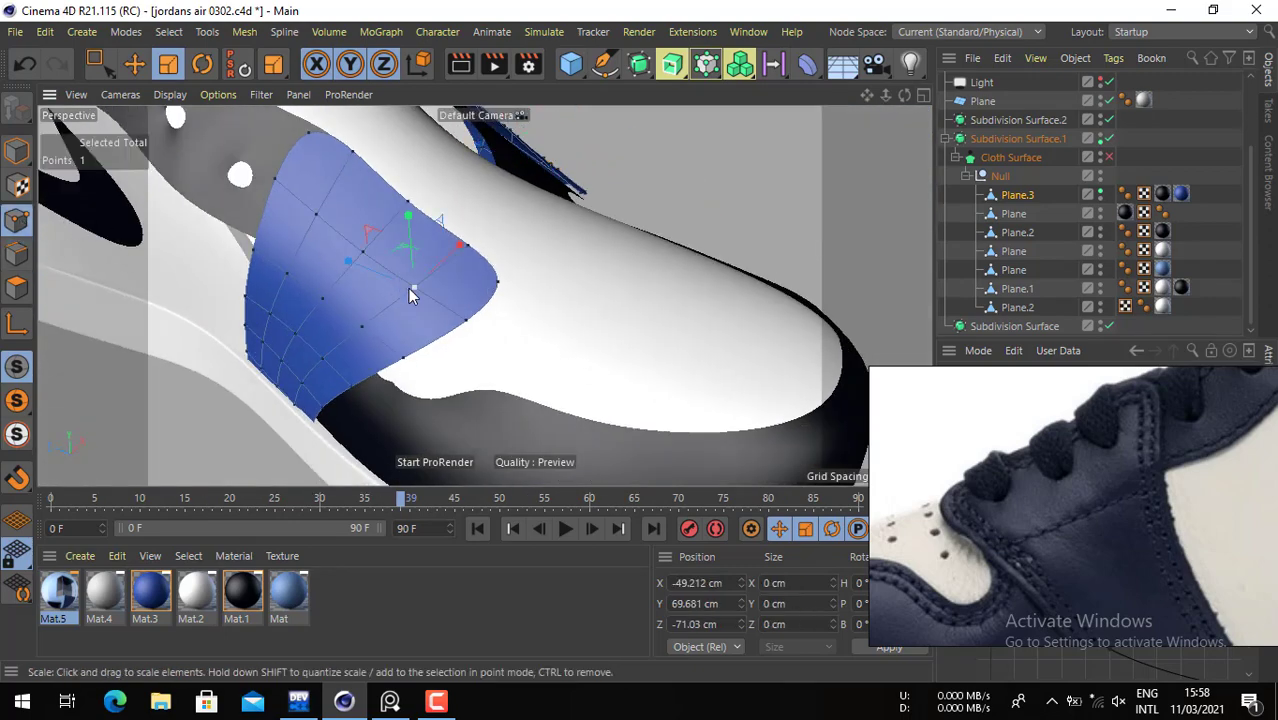
left_click(352, 237)
left_click(134, 68)
- Select all polygons of the blue panel with the finished lace holes and hide them
left_click_drag(104, 68, 163, 127)
left_click(19, 286)
left_click_drag(473, 303, 440, 277, "alt")
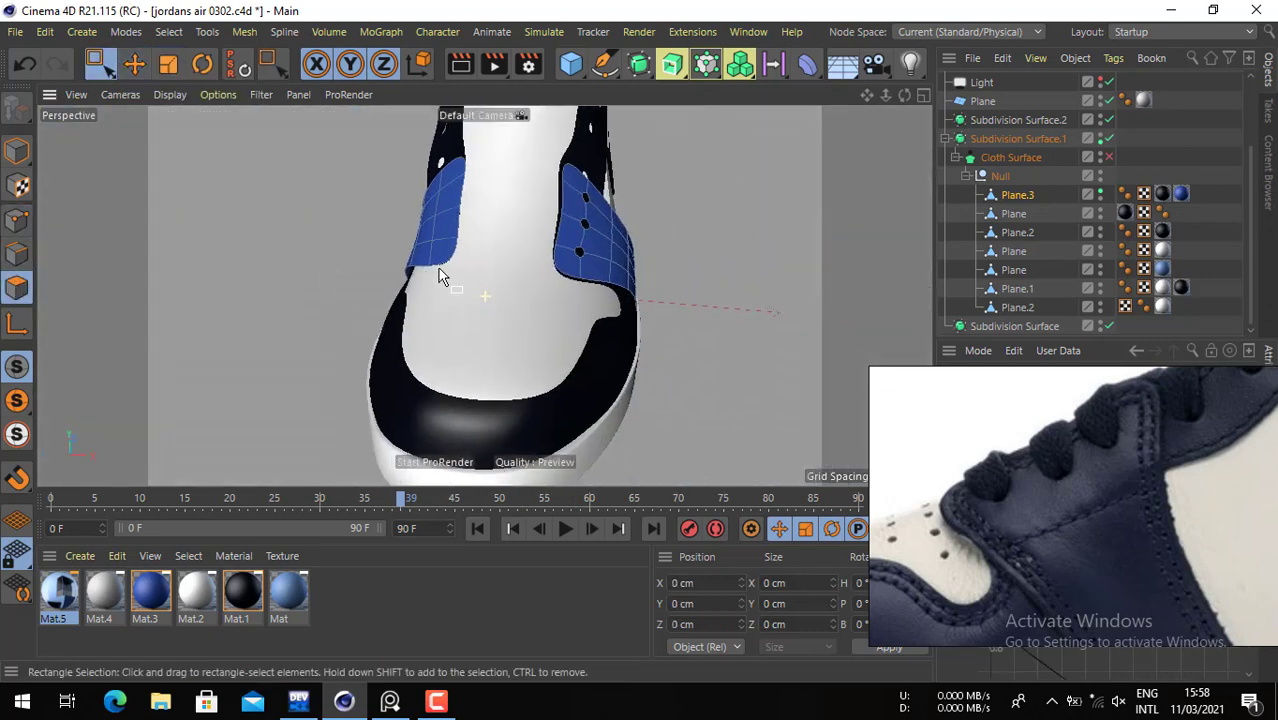
left_click_drag(698, 214, 508, 366)
left_click_drag(519, 143, 744, 464)
left_click(168, 32)
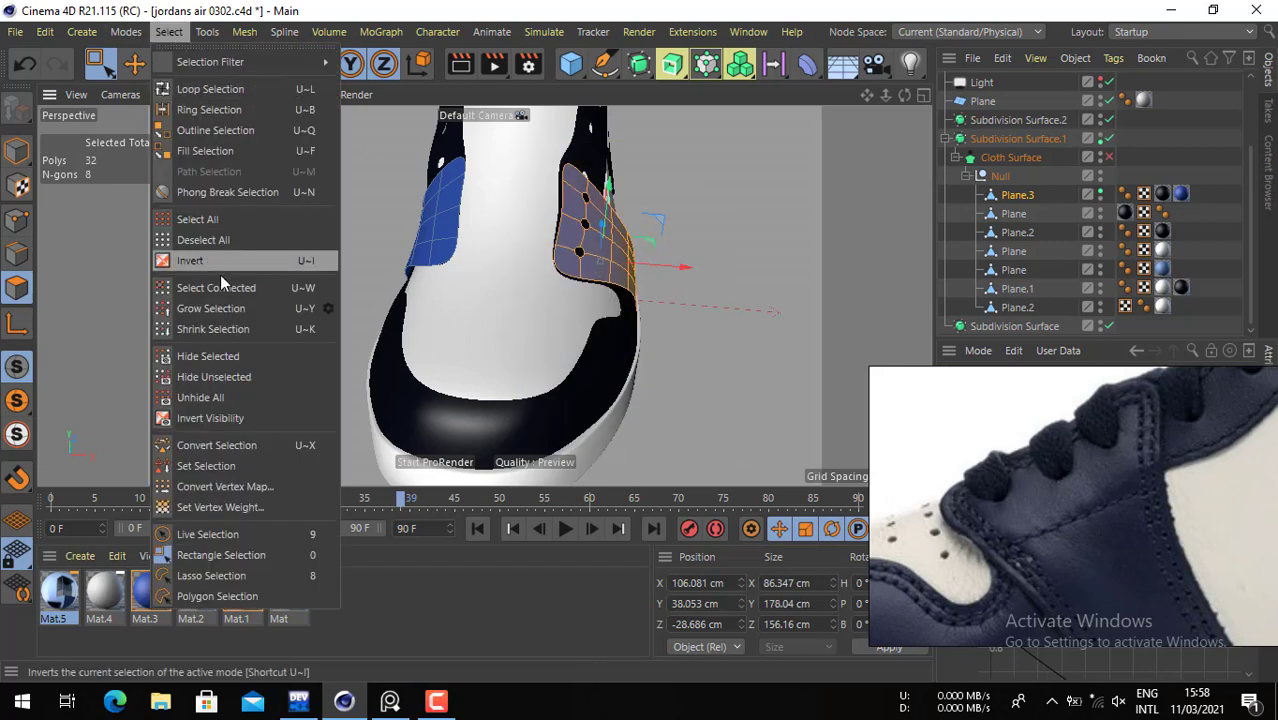
left_click(246, 357)
- Slide the foremost inner point of the remaining blue panel slightly toward its upper edge in the Right view
left_click(921, 95)
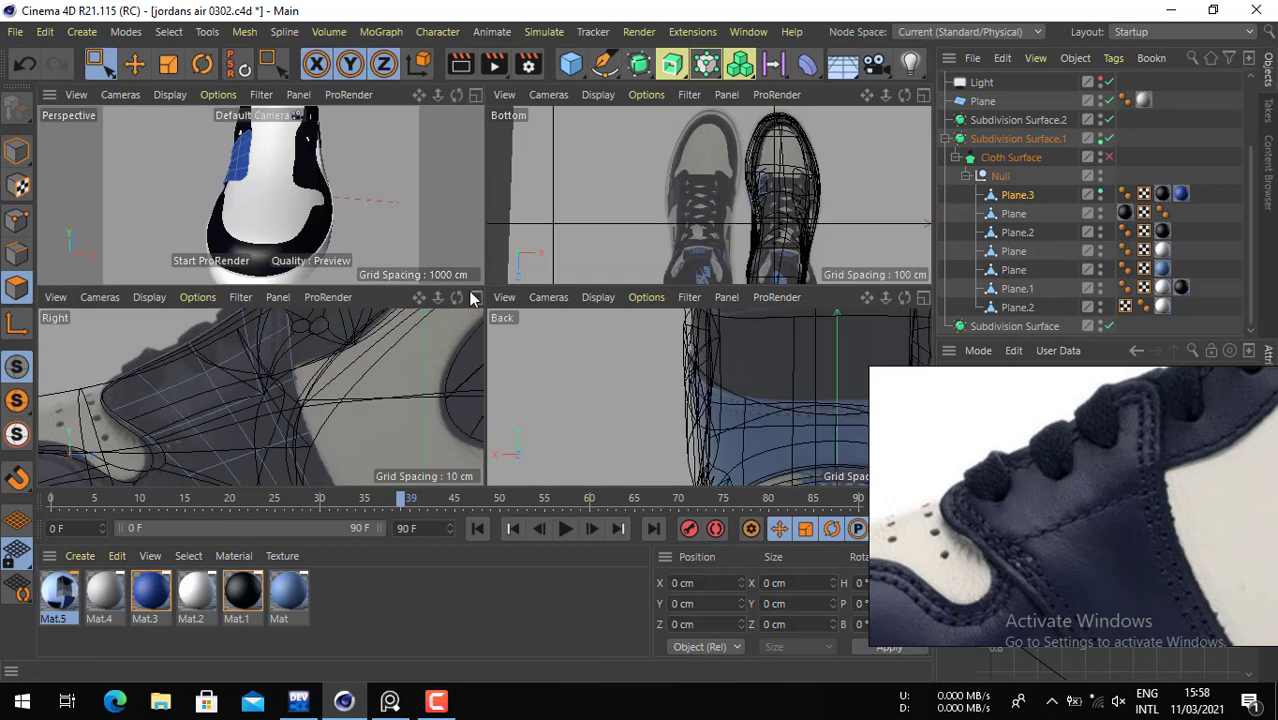
left_click(474, 297)
key("e")
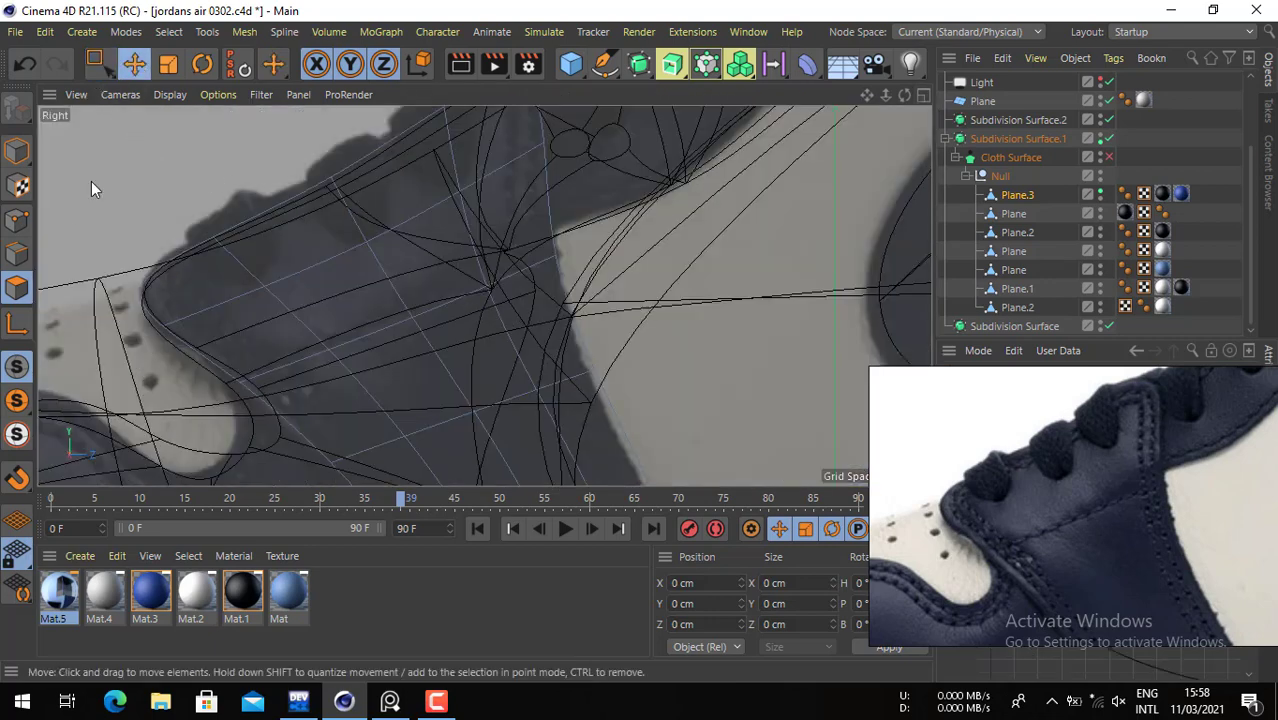
left_click(17, 220)
left_click_drag(263, 277, 196, 264)
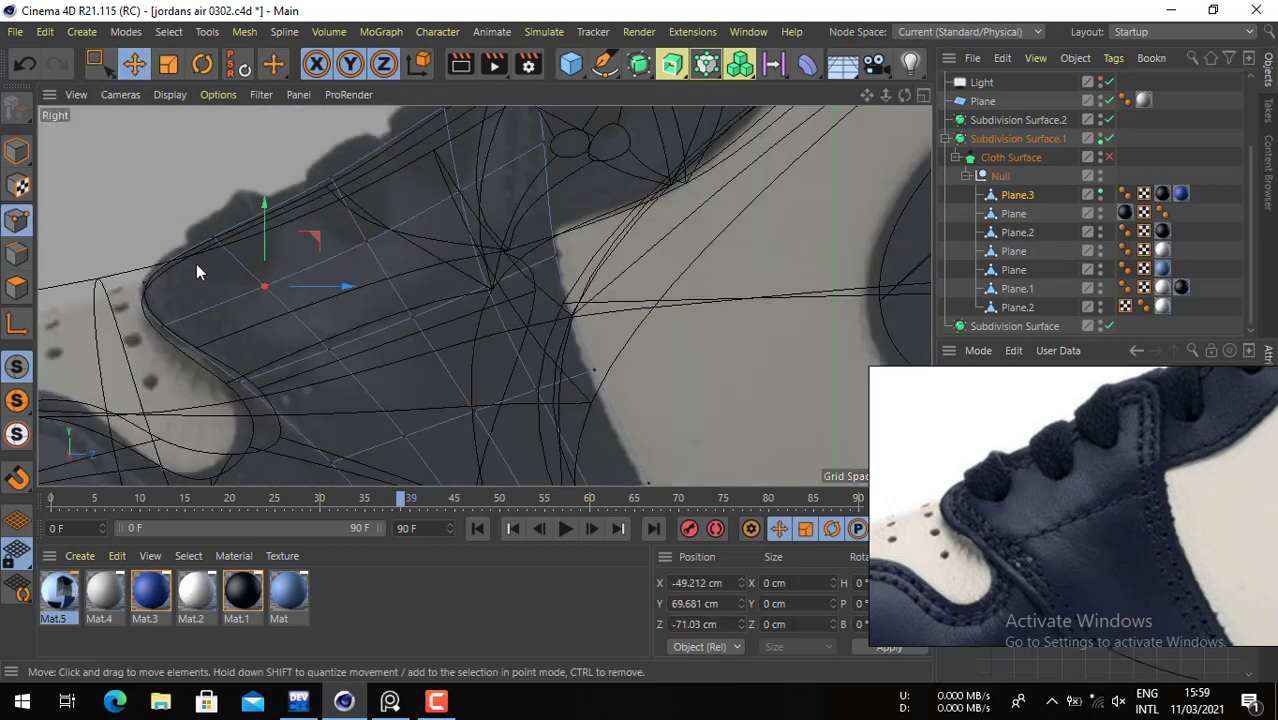
key("m")
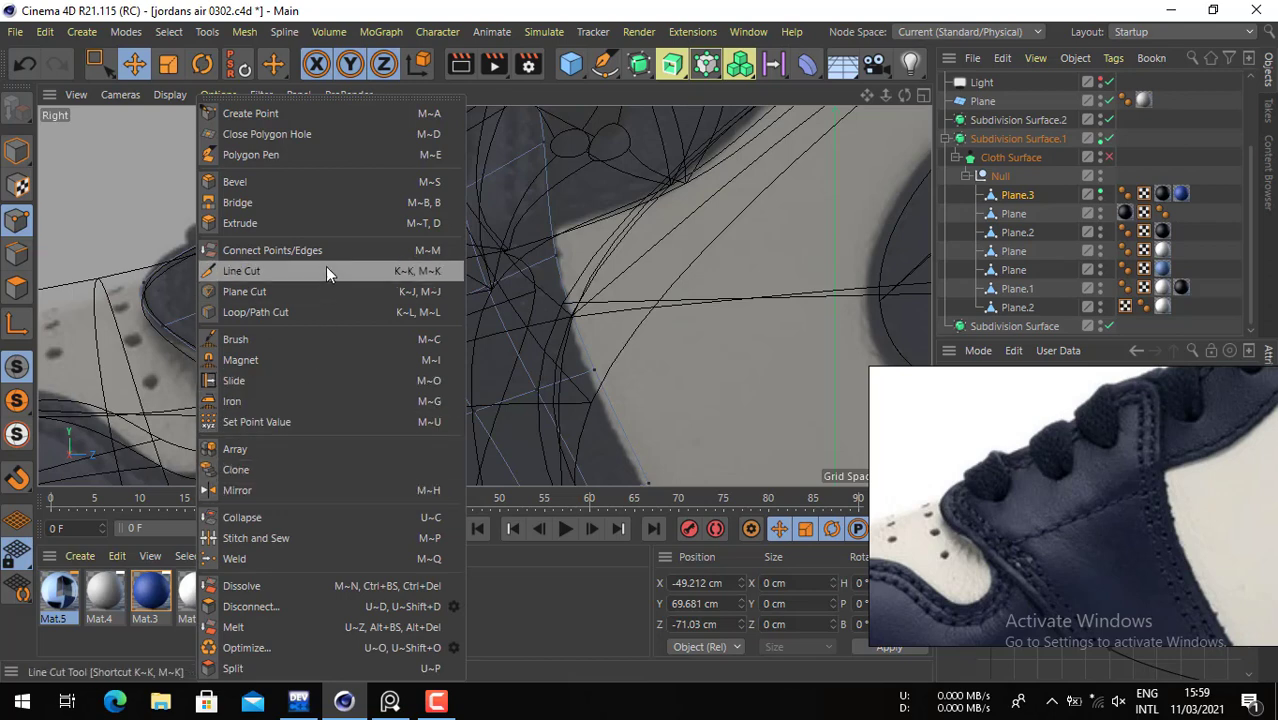
left_click(308, 383)
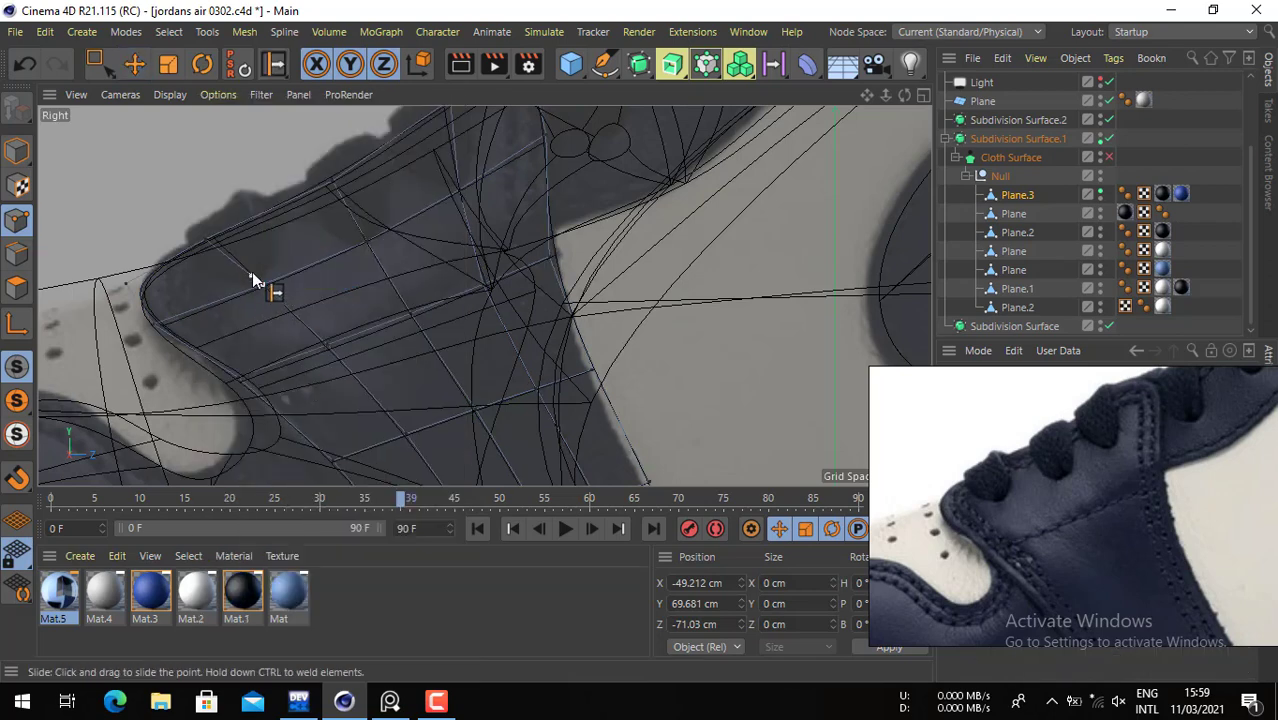
left_click_drag(262, 284, 460, 197)
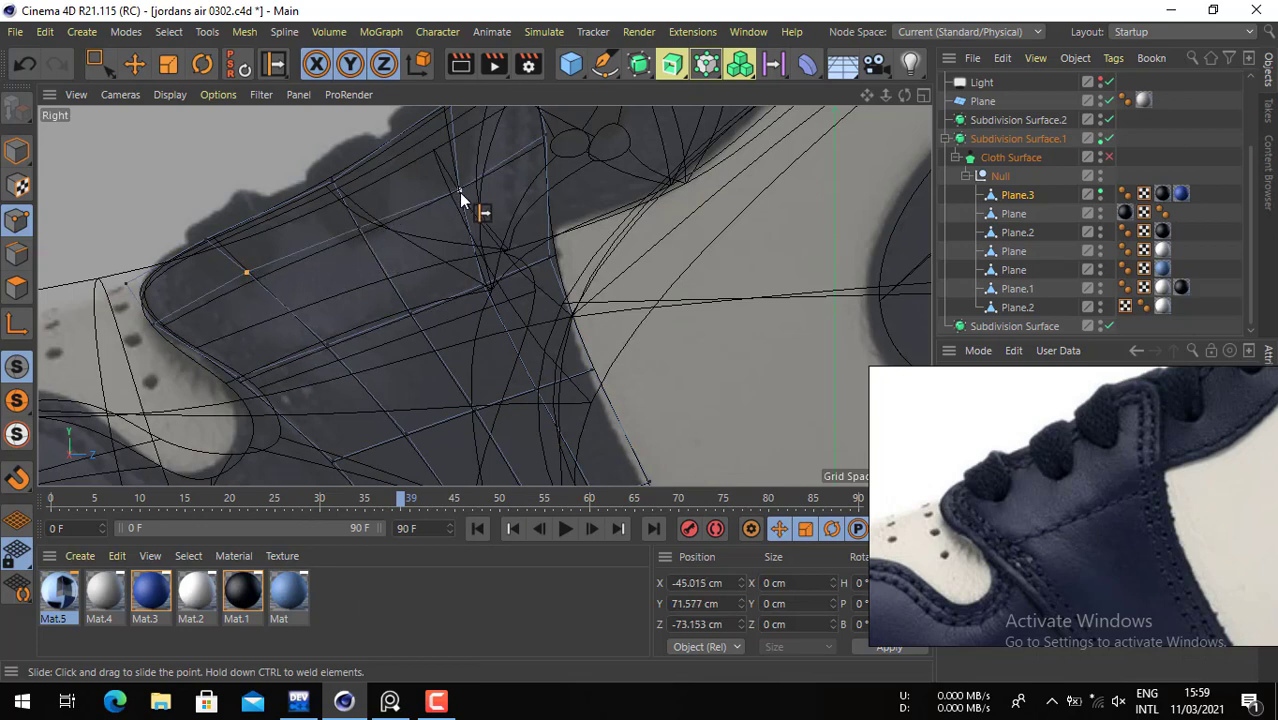
key("e")
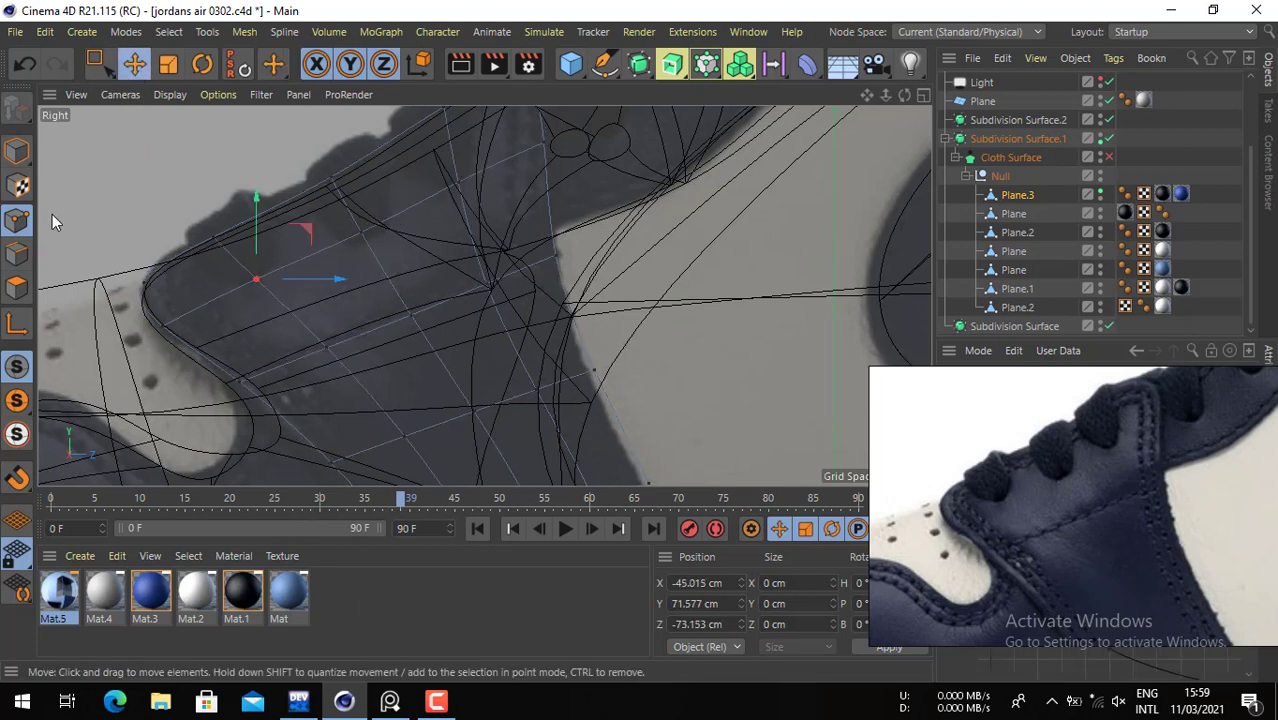
- Slide the rearmost, middle and foremost lace-hole points slightly upward along their edges to follow the lace line in the reference image
left_click(361, 232, "shift")
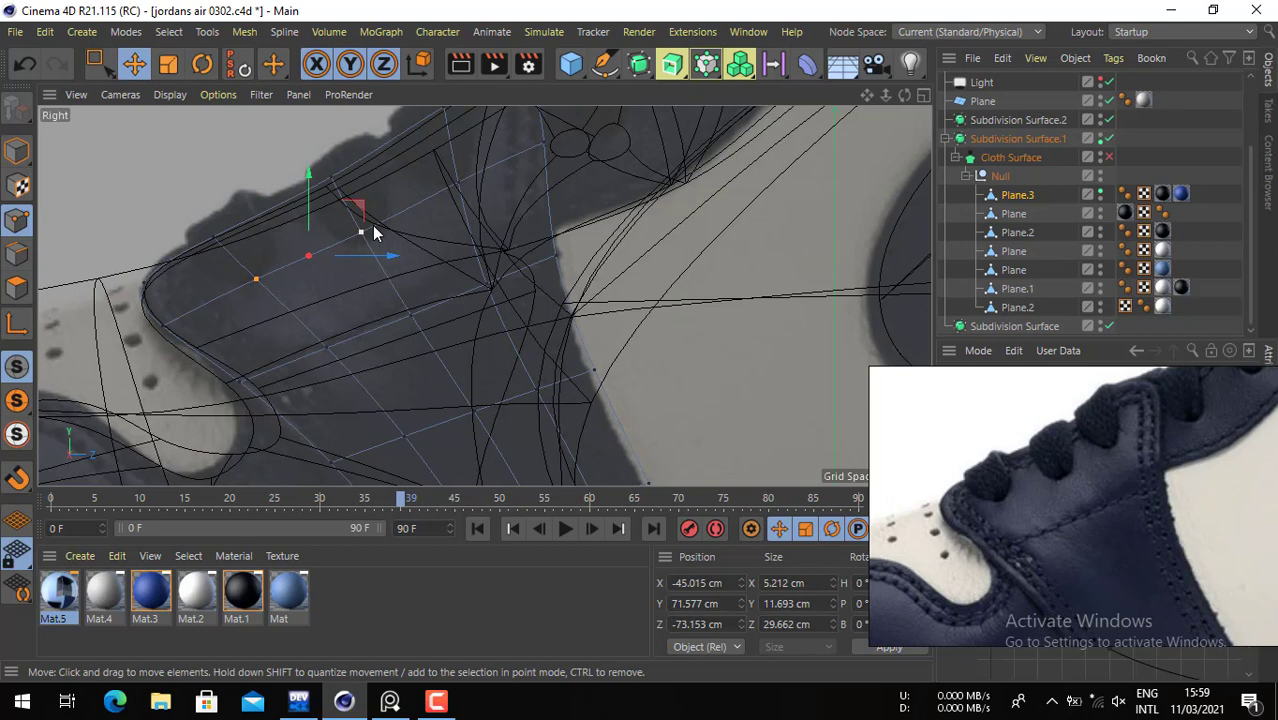
left_click(460, 199, "shift")
left_click(470, 186)
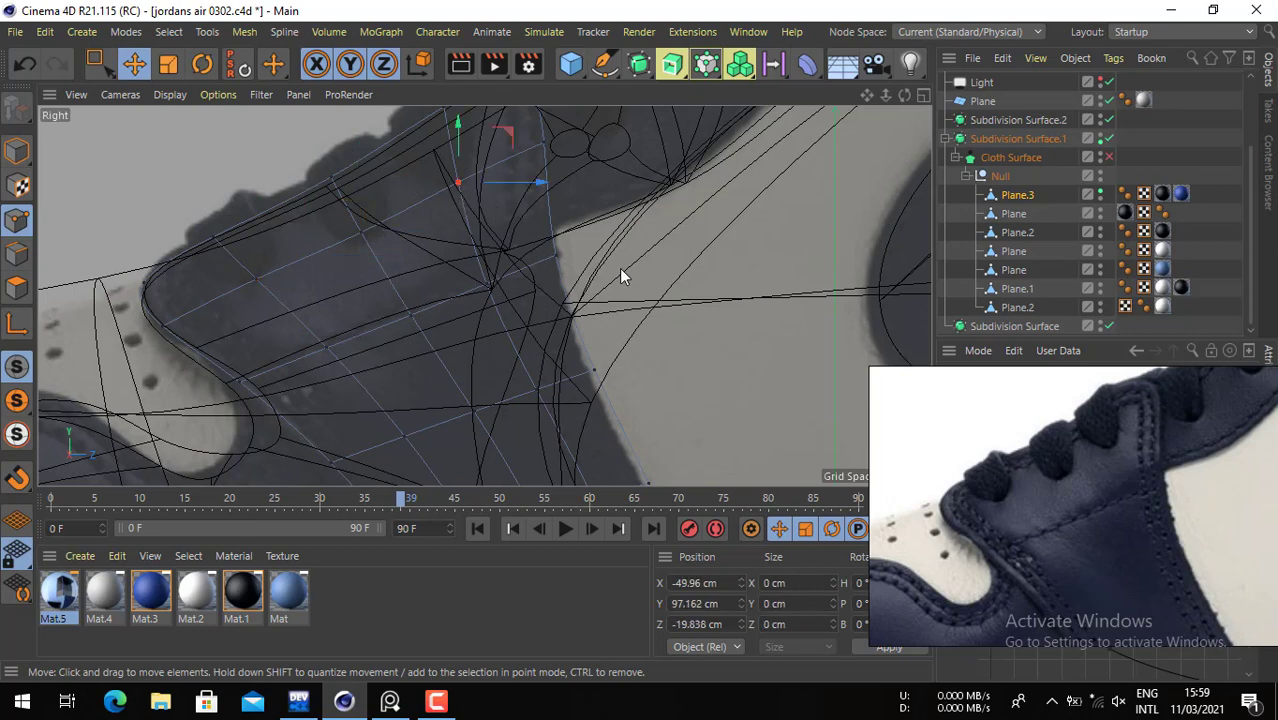
left_click(620, 269)
left_click(455, 181)
right_click(693, 239)
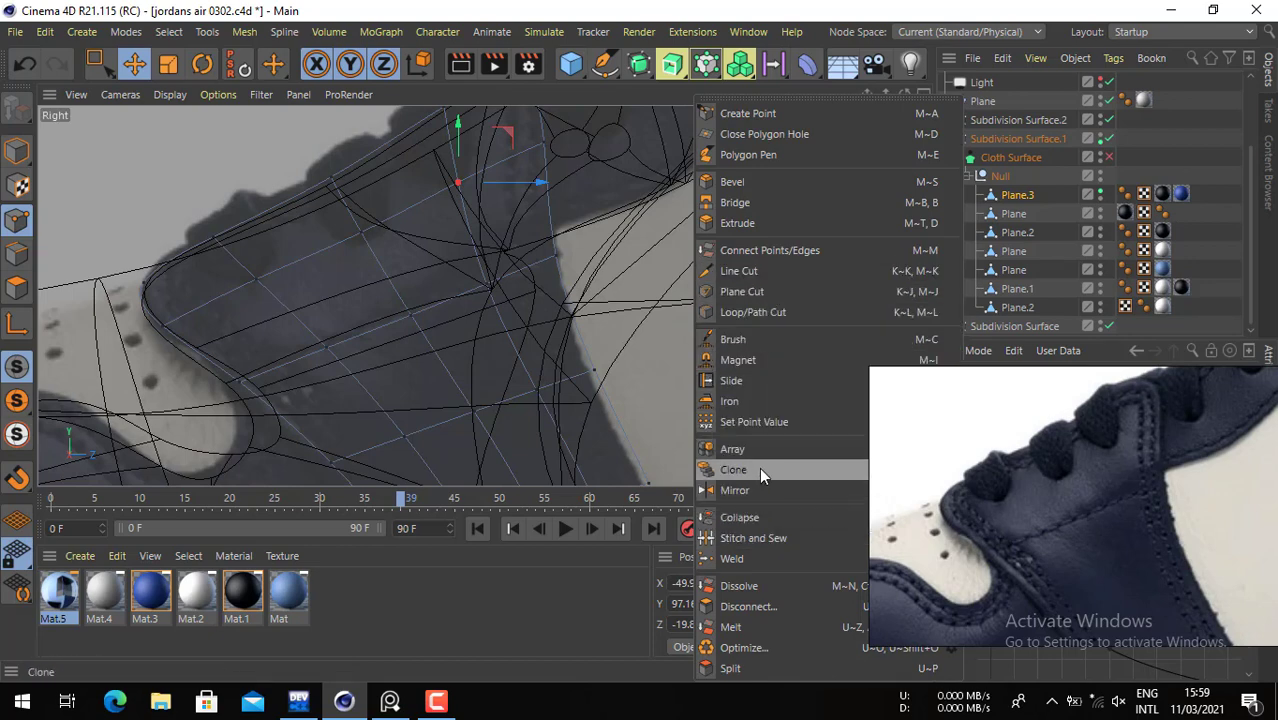
left_click(765, 382)
left_click_drag(457, 177, 453, 170)
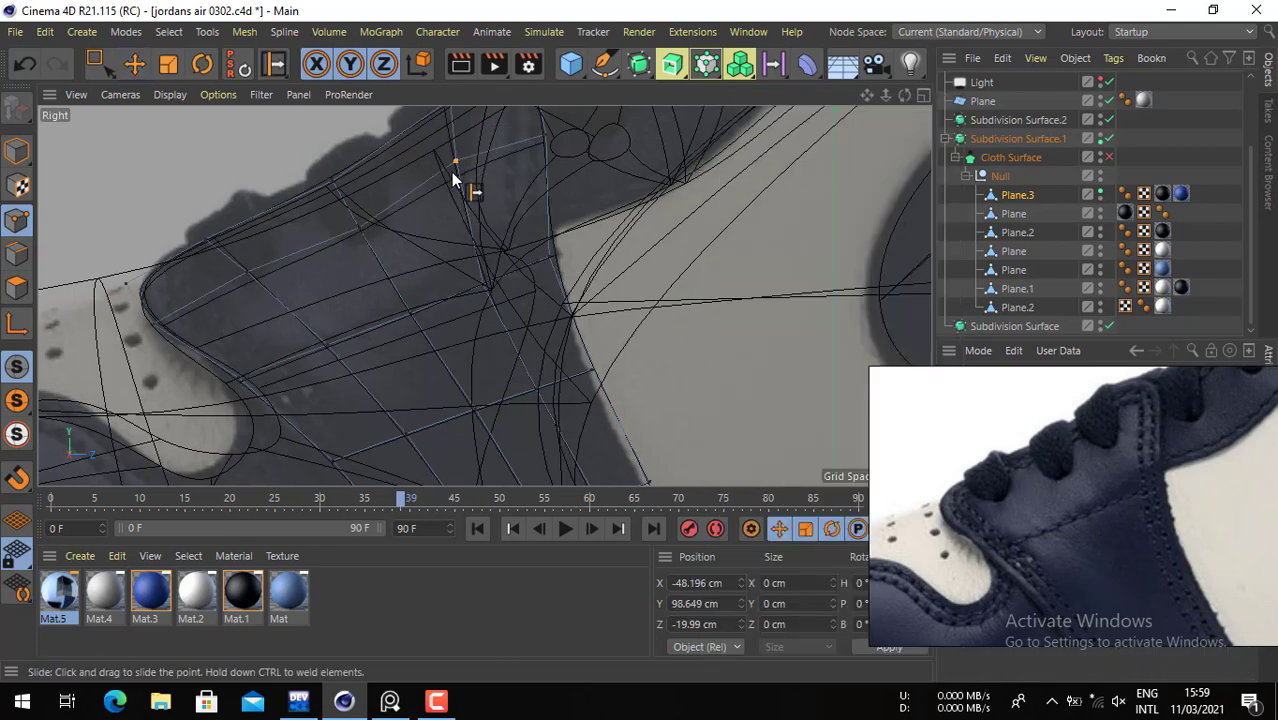
left_click_drag(355, 218, 354, 217)
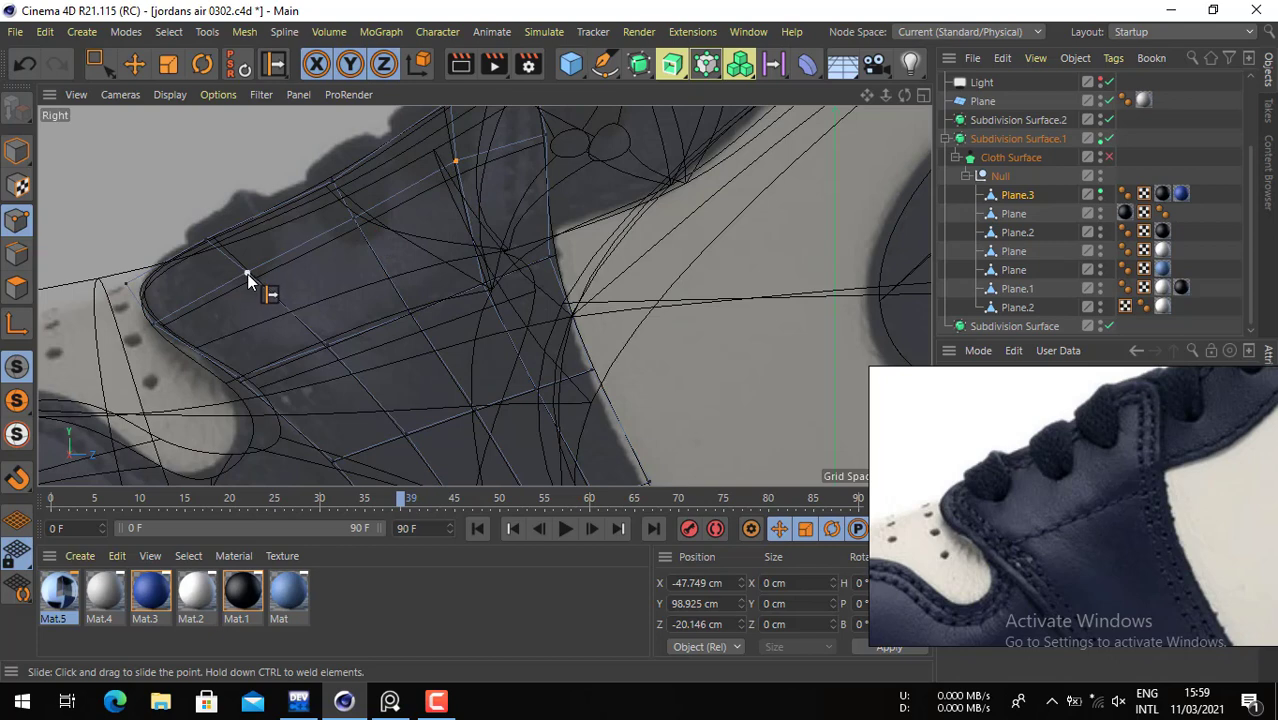
left_click_drag(247, 274, 242, 268)
- Select the three lace-hole points on the remaining blue panel and bevel them into small polygons
left_click(134, 64)
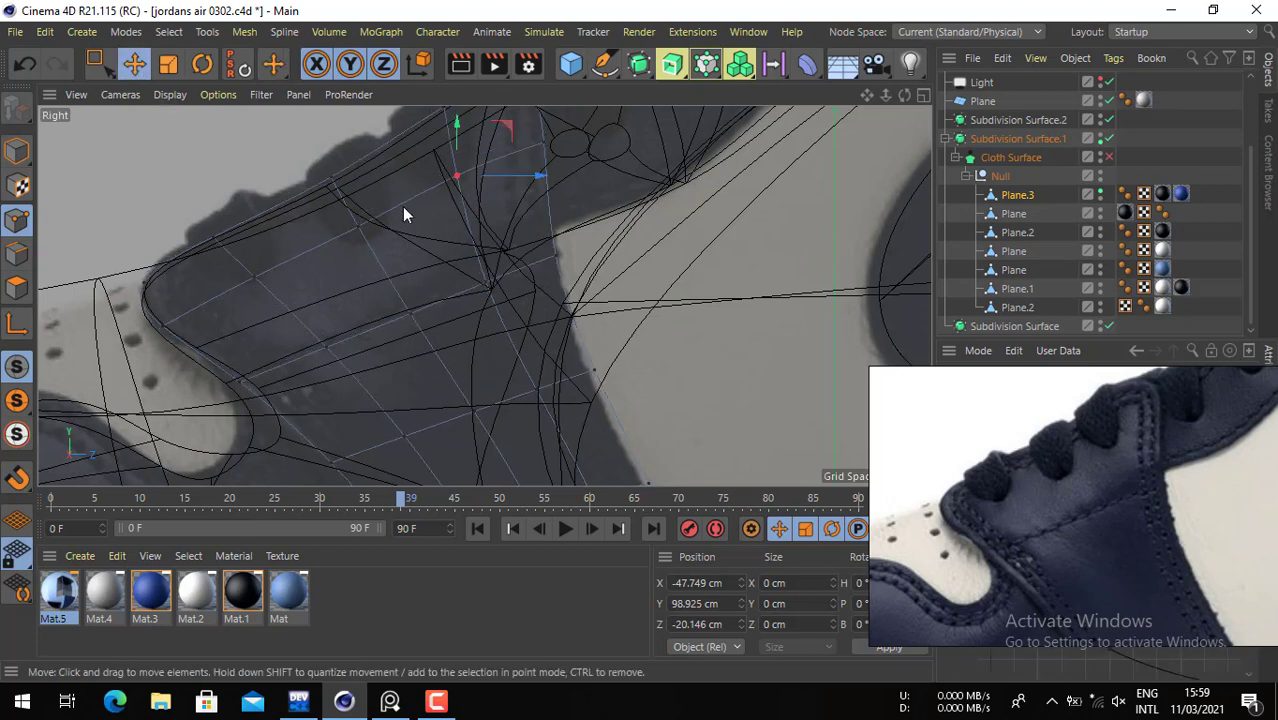
left_click(255, 276, "shift")
right_click(318, 276)
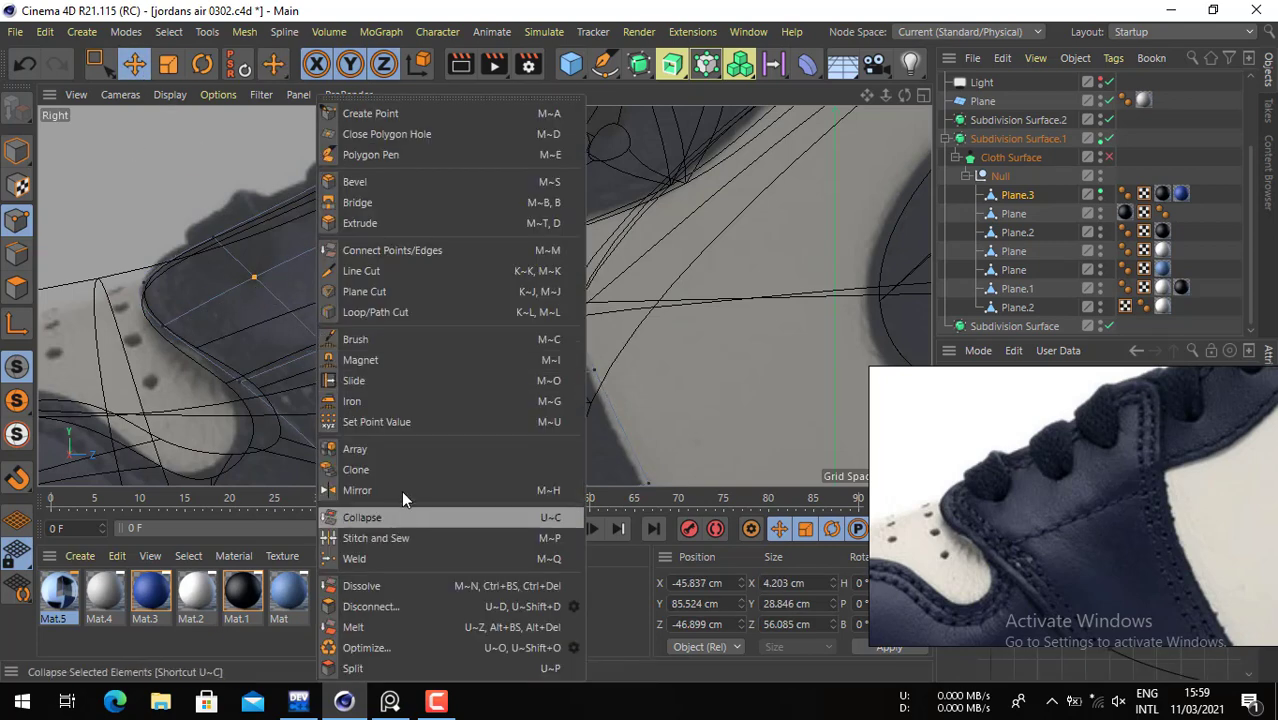
left_click(424, 201)
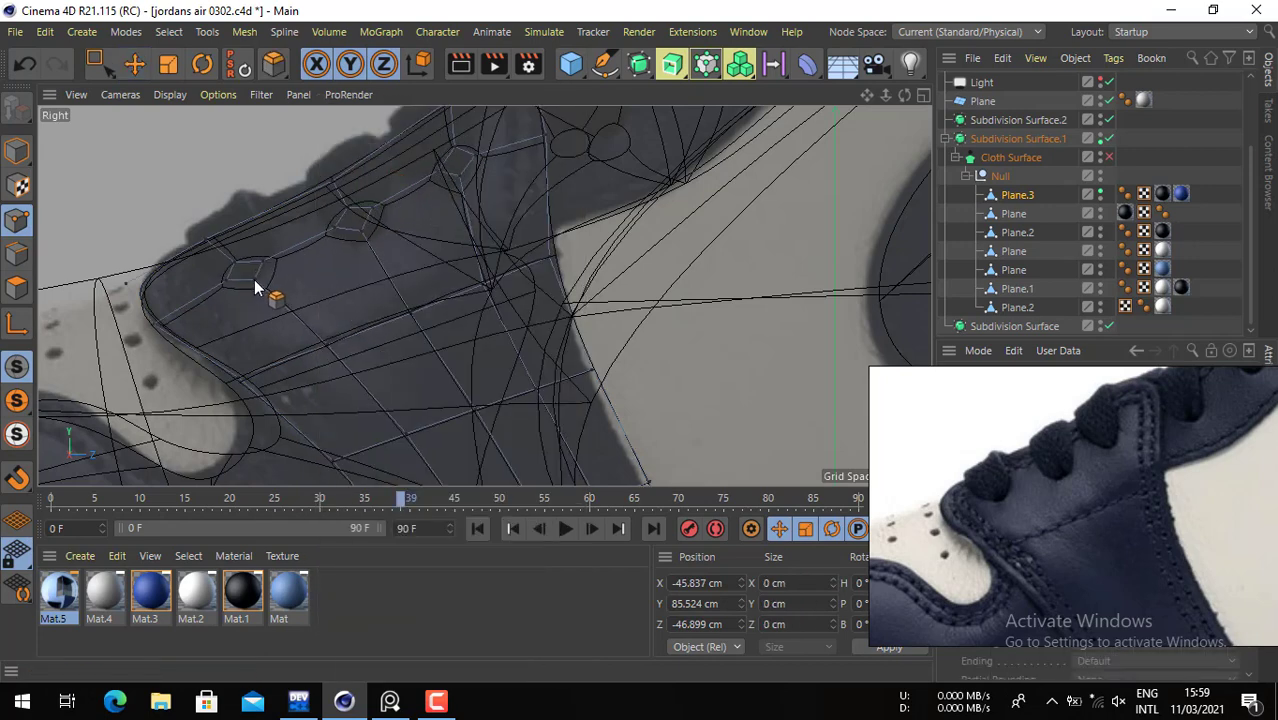
- Select the three beveled polygons on the panel and delete them to open the lace holes
left_click(134, 64)
left_click(16, 287)
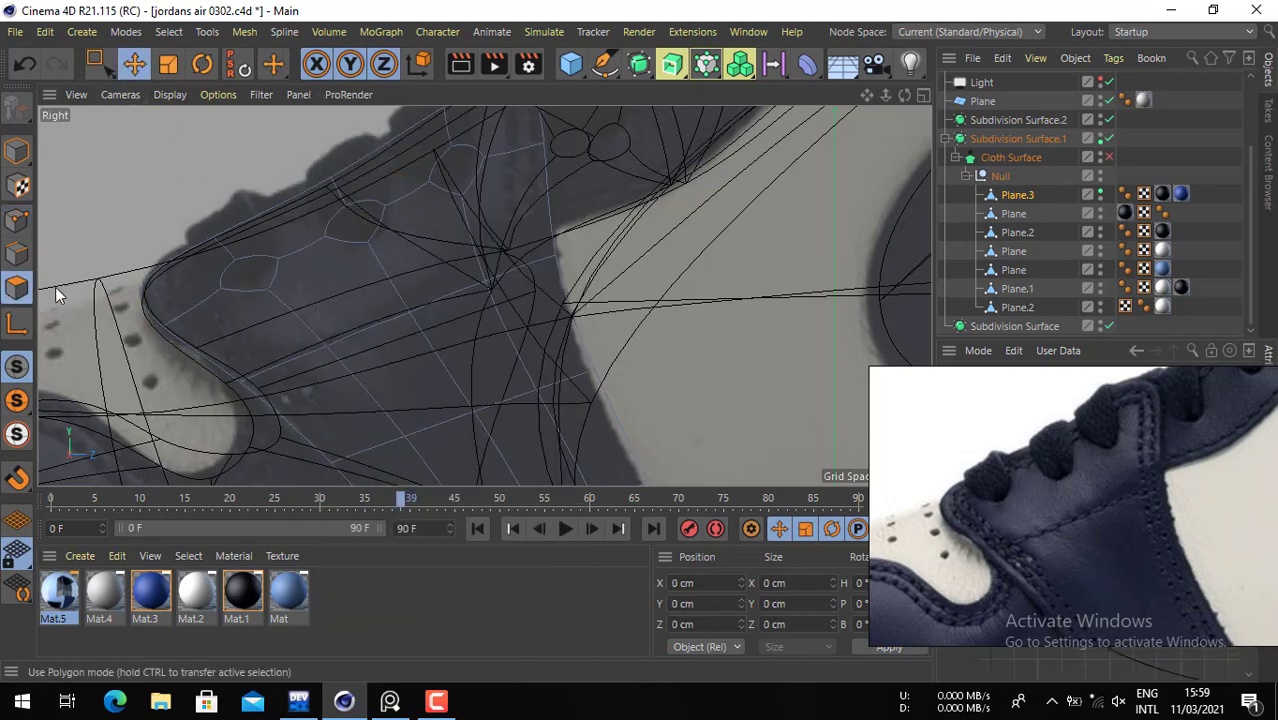
left_click(205, 281)
left_click(251, 274)
left_click(355, 220, "shift")
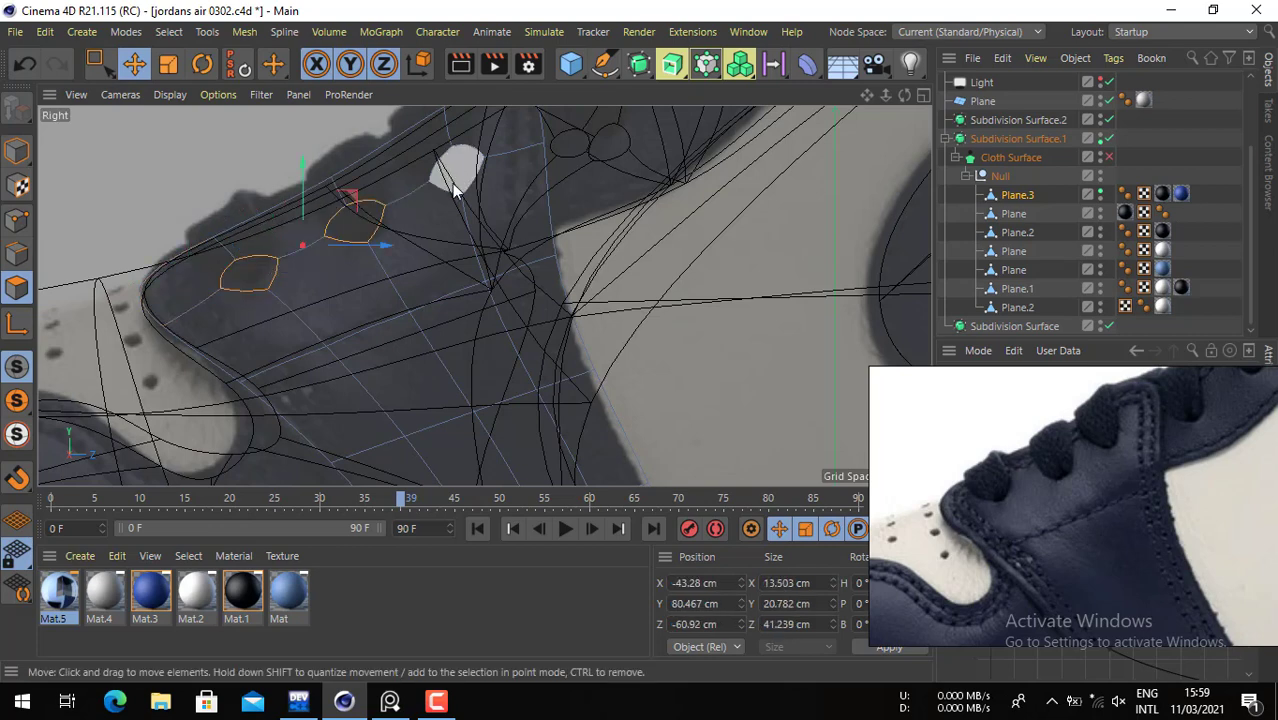
left_click(455, 168, "shift")
key("Delete")
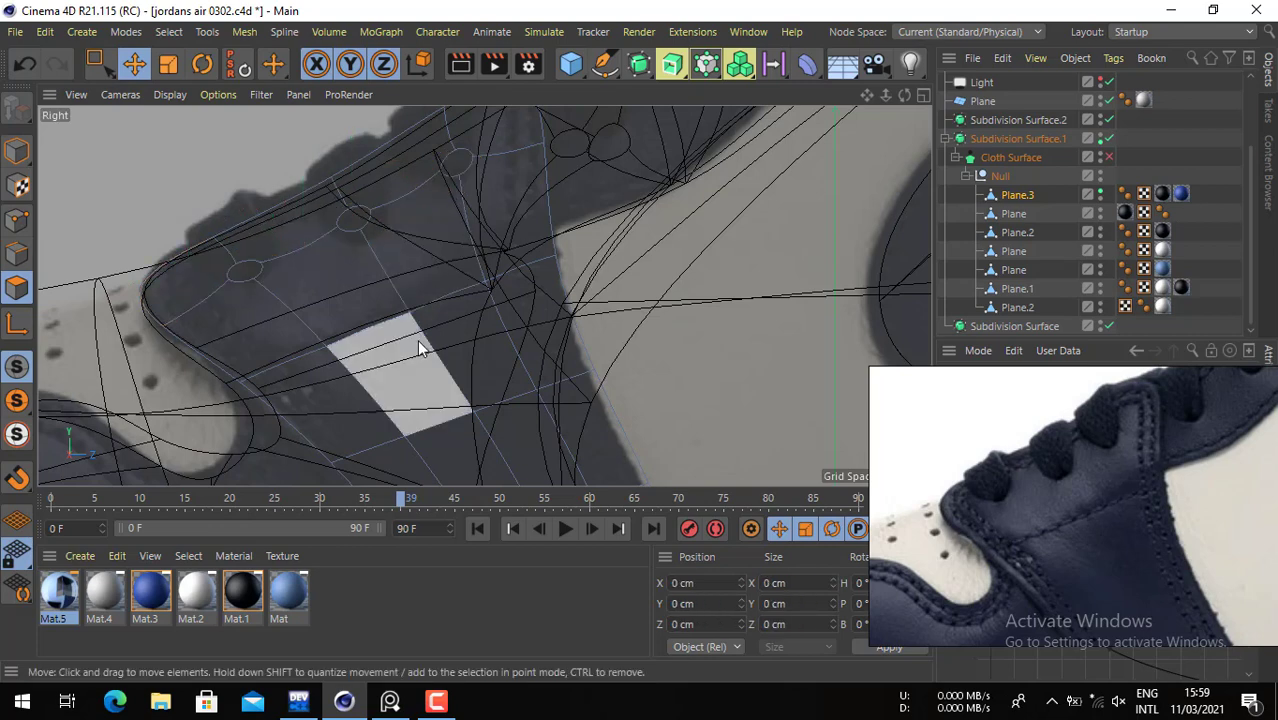
- Enable the Cloth Surface again to show the blue panel and its new lace holes with thickness in the Perspective view
left_click(923, 94)
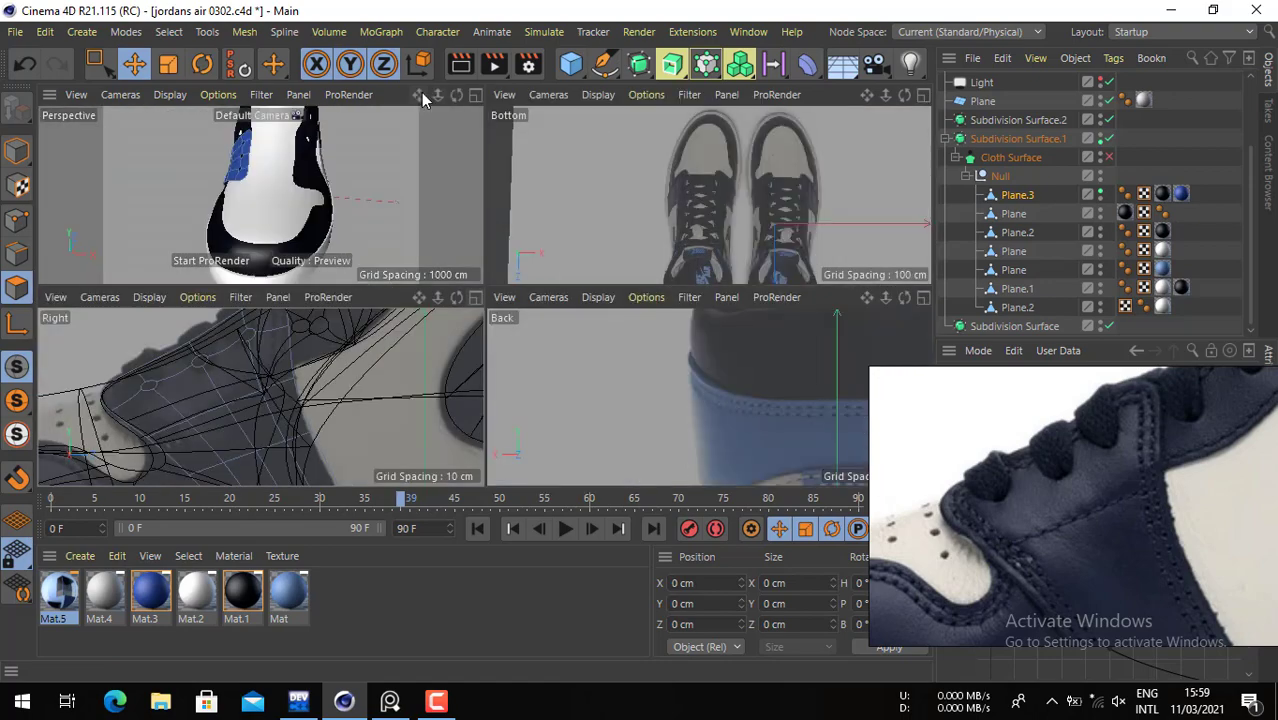
left_click(475, 94)
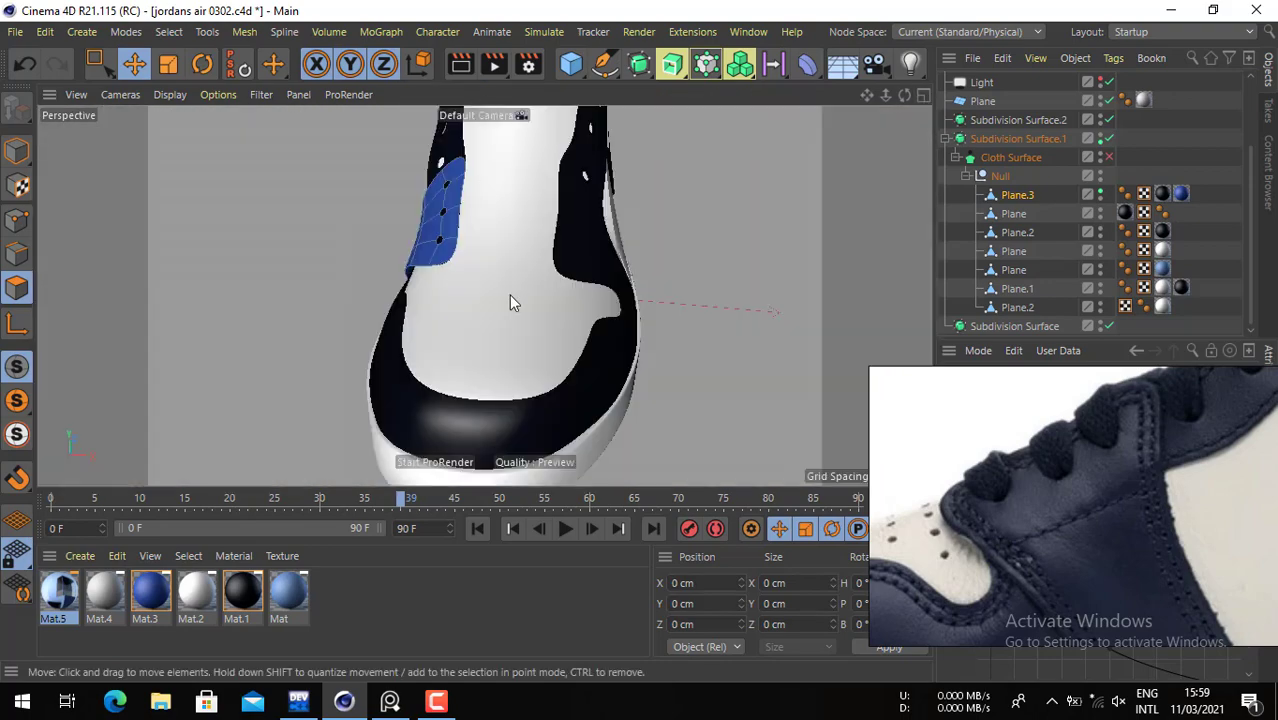
left_click_drag(509, 295, 730, 262, "alt")
scroll(446, 294, "up", 2)
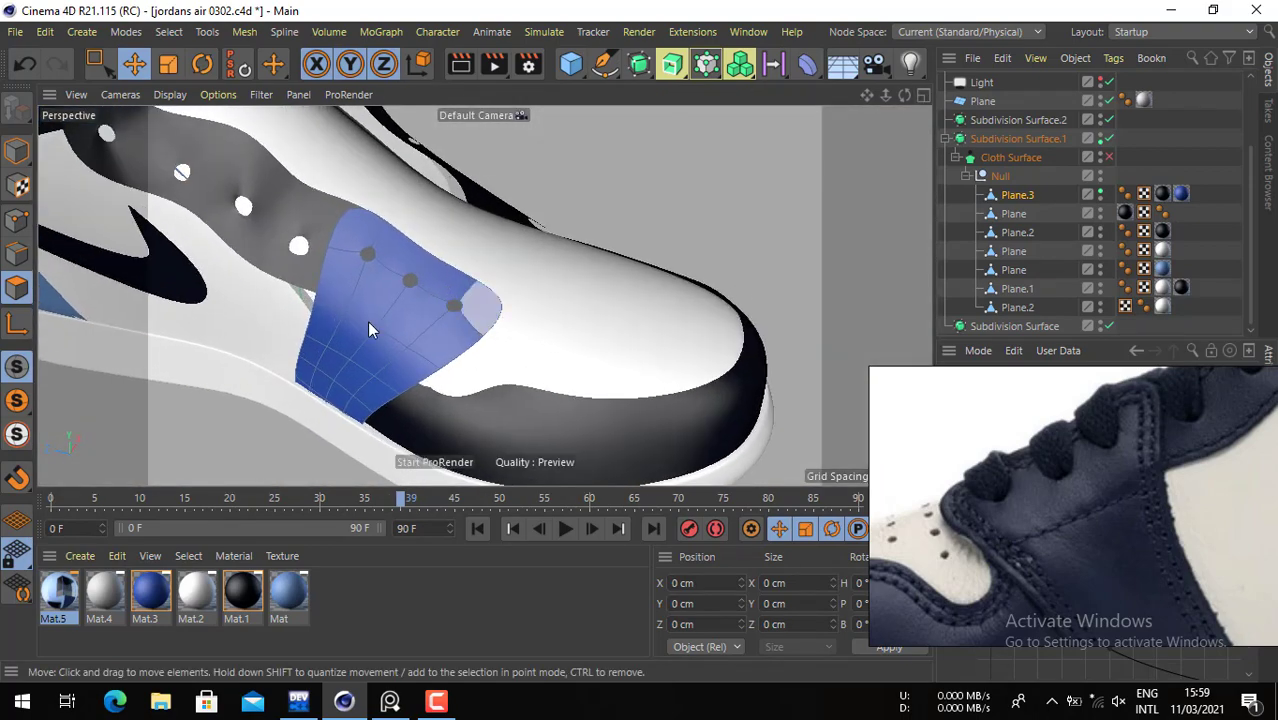
left_click(16, 219)
scroll(540, 362, "up", 5)
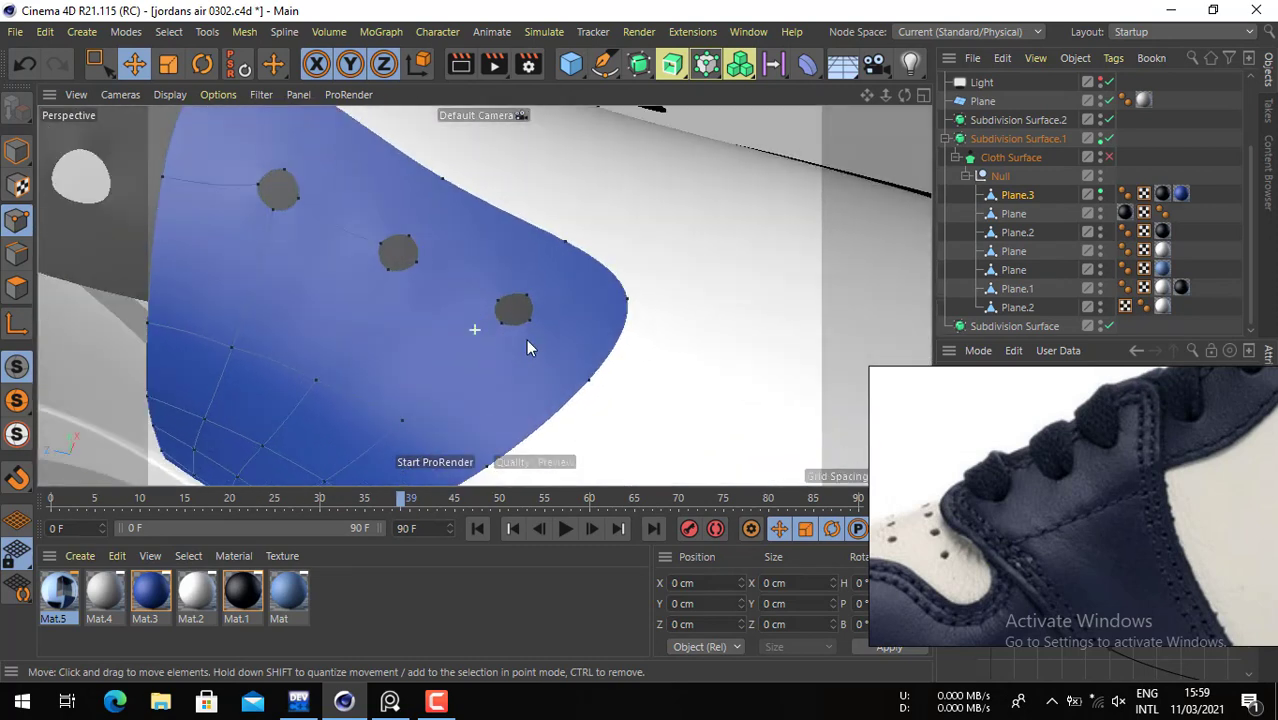
left_click(1108, 157)
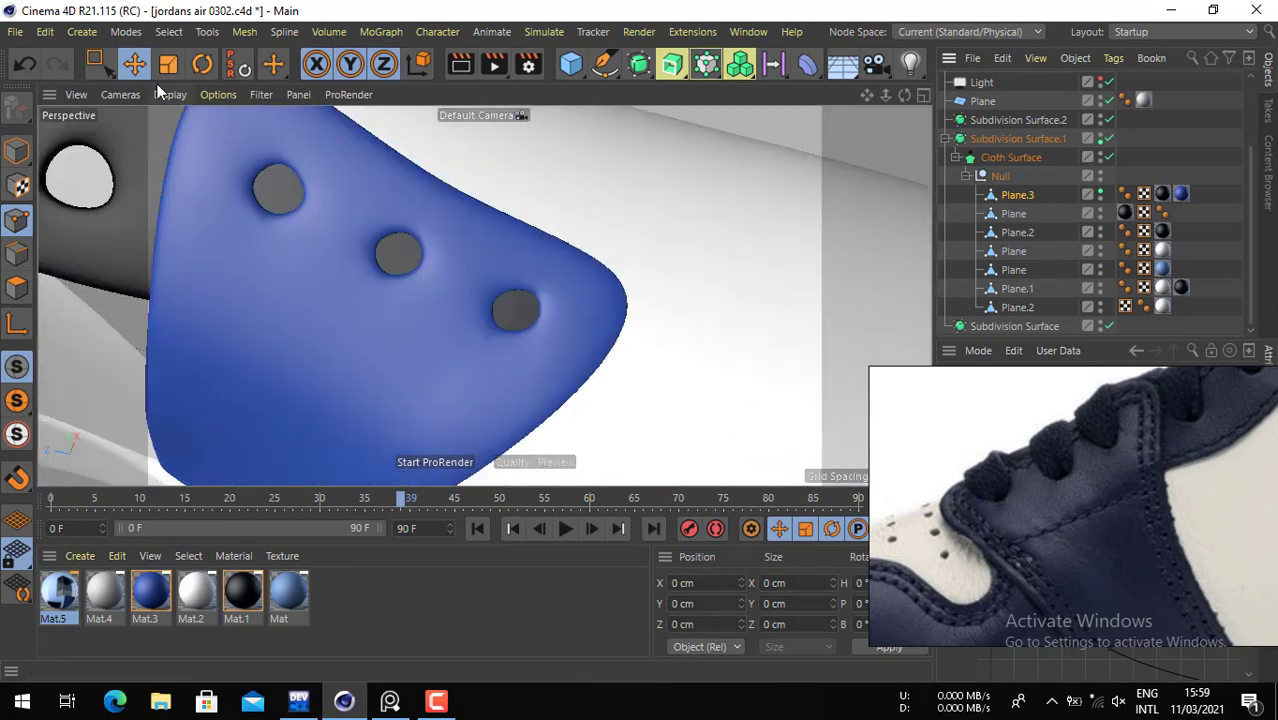
- Select the border edge loops of the blue panel's foremost and middle lace holes in turn and scale each down slightly
left_click(16, 253)
double_click(537, 313)
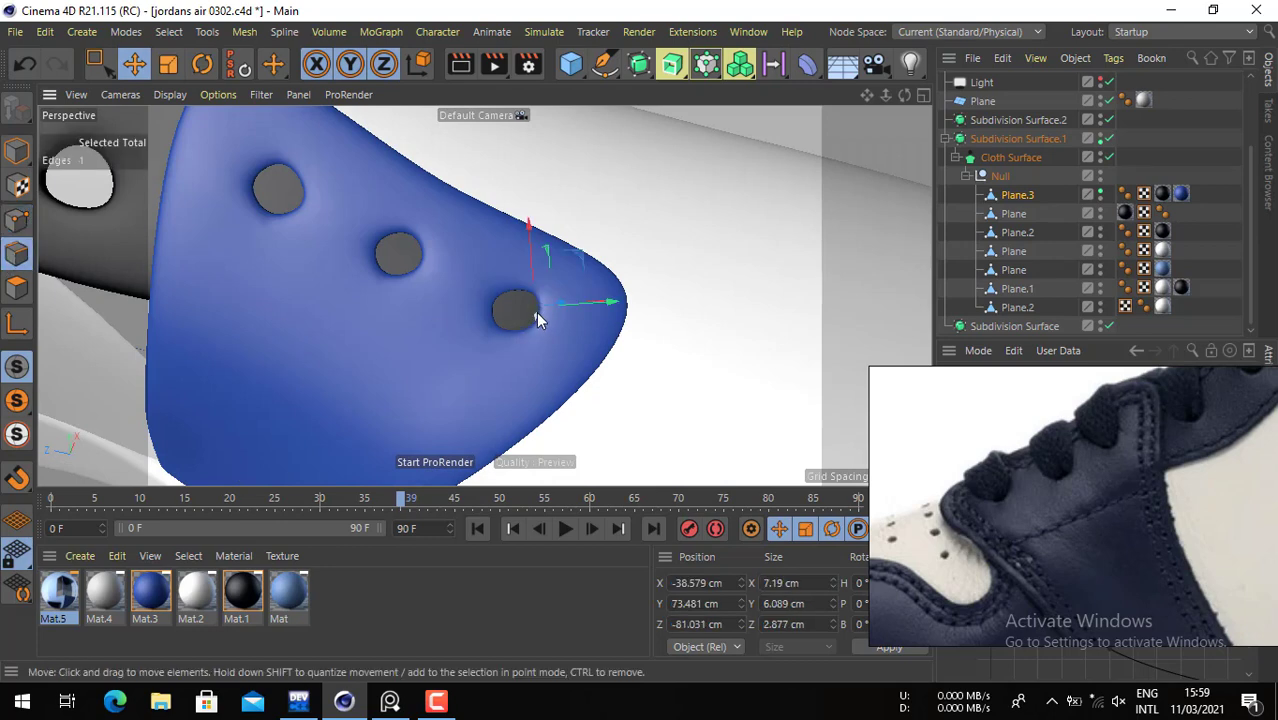
left_click(168, 64)
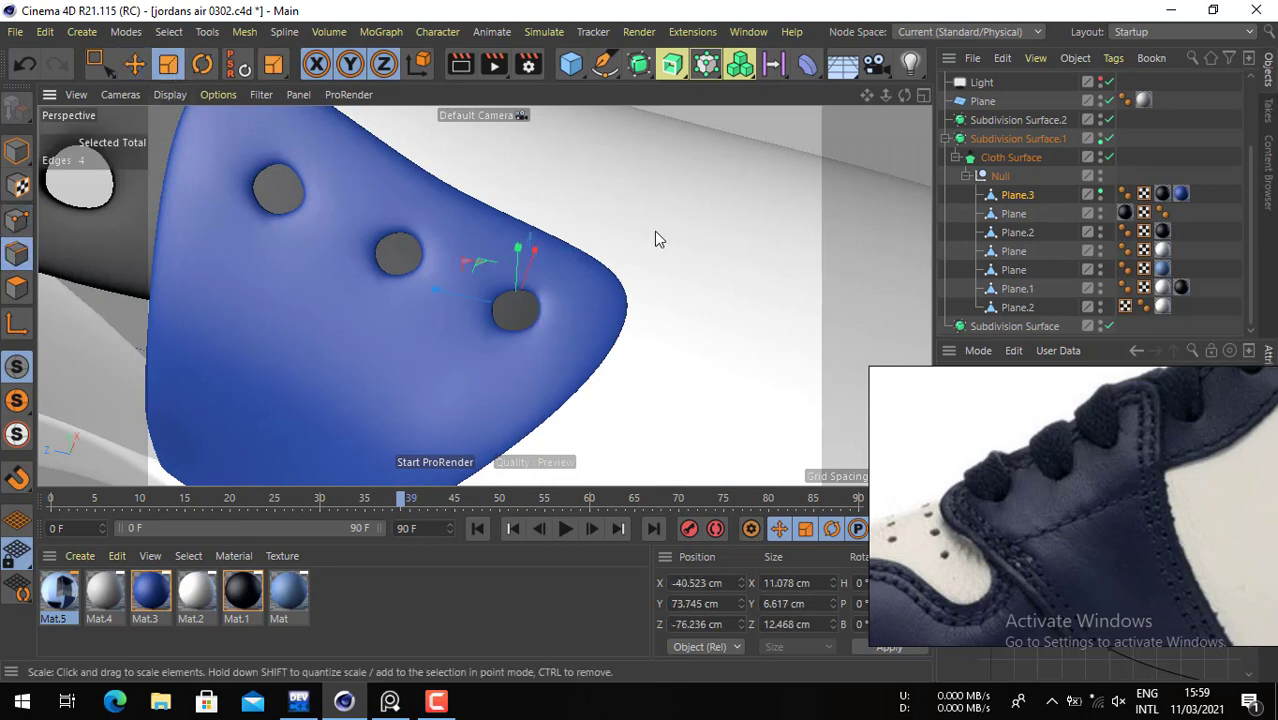
left_click_drag(654, 233, 615, 272)
double_click(418, 264)
left_click_drag(547, 191, 488, 234)
- Select the border edge loop of the panel's rearmost lace hole and scale it down uniformly to about 85%
double_click(297, 198)
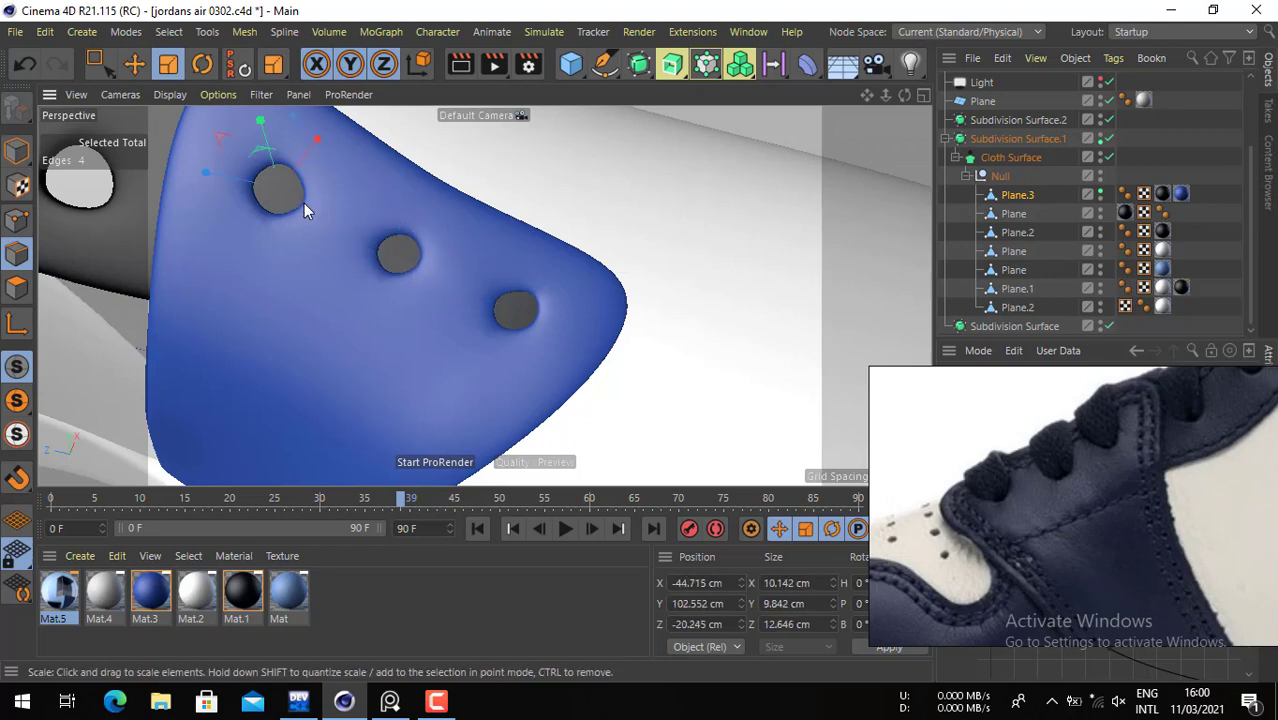
left_click_drag(295, 213, 339, 219, "alt")
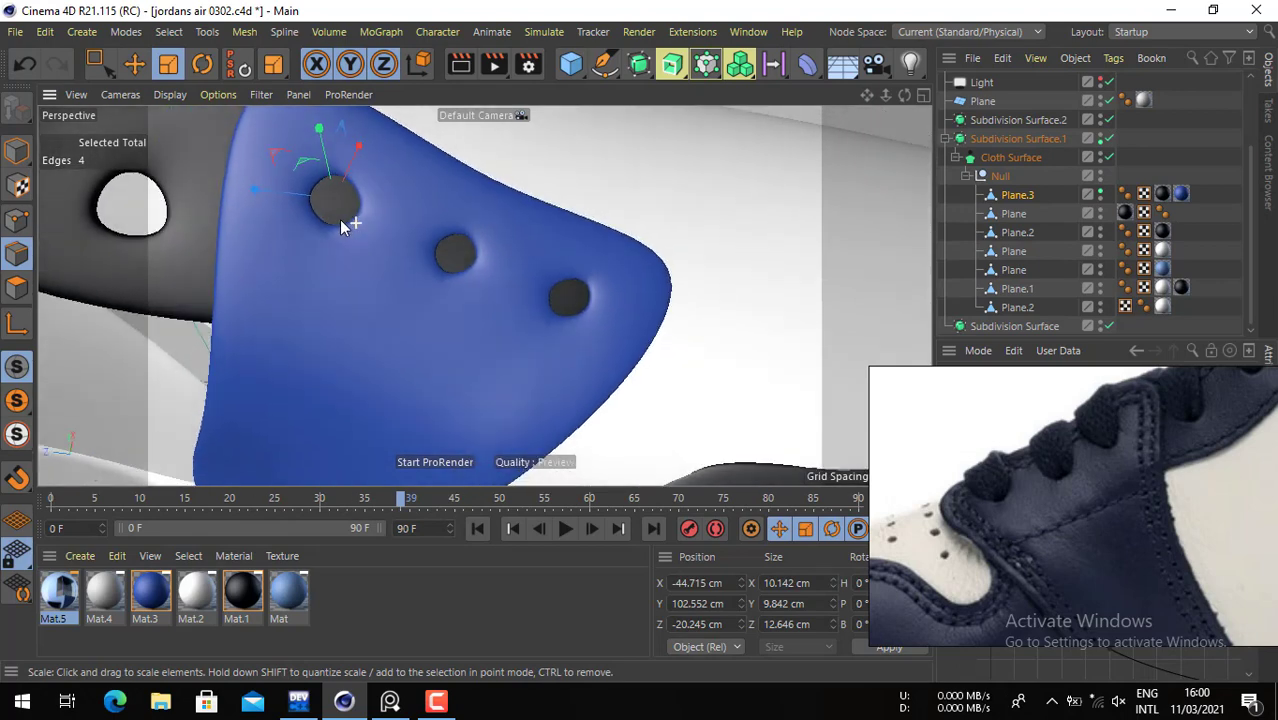
left_click_drag(394, 188, 326, 229)
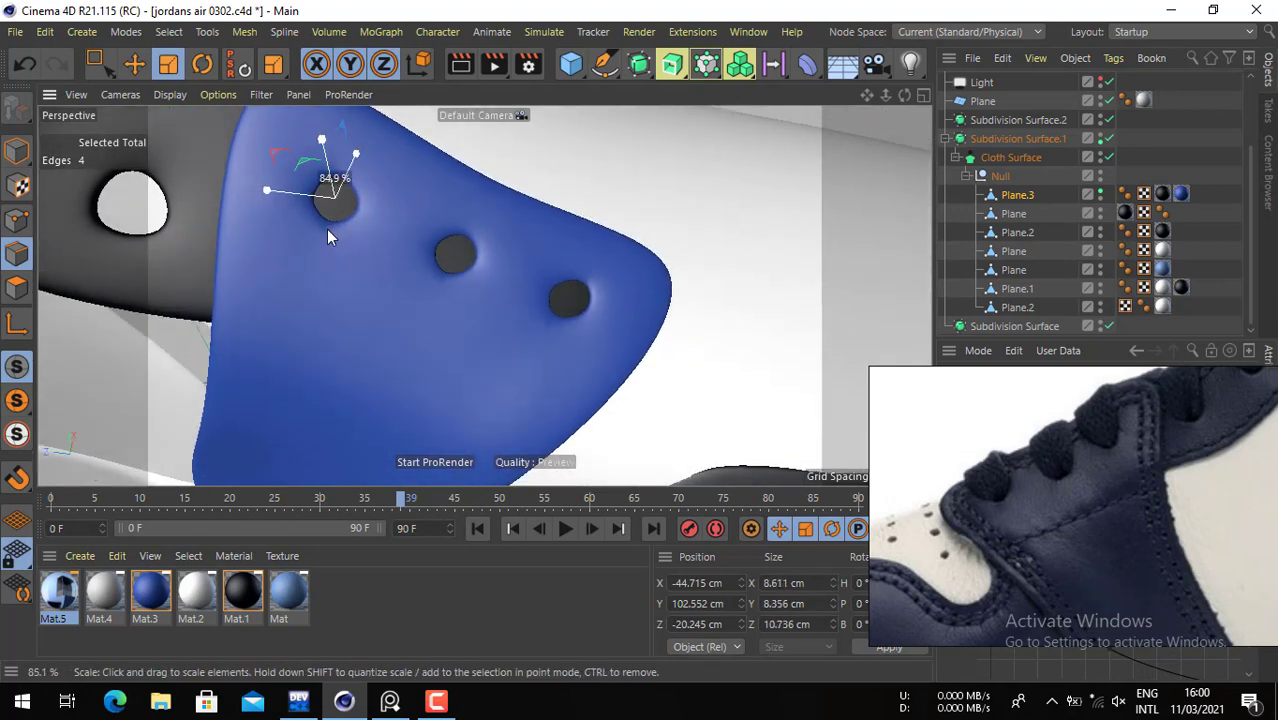
- Select the dark eyelet strip Plane below Plane.3 in the hierarchy and hide the blue overlay Plane.3
scroll(466, 256, "down", 6)
left_click_drag(488, 276, 537, 253, "alt")
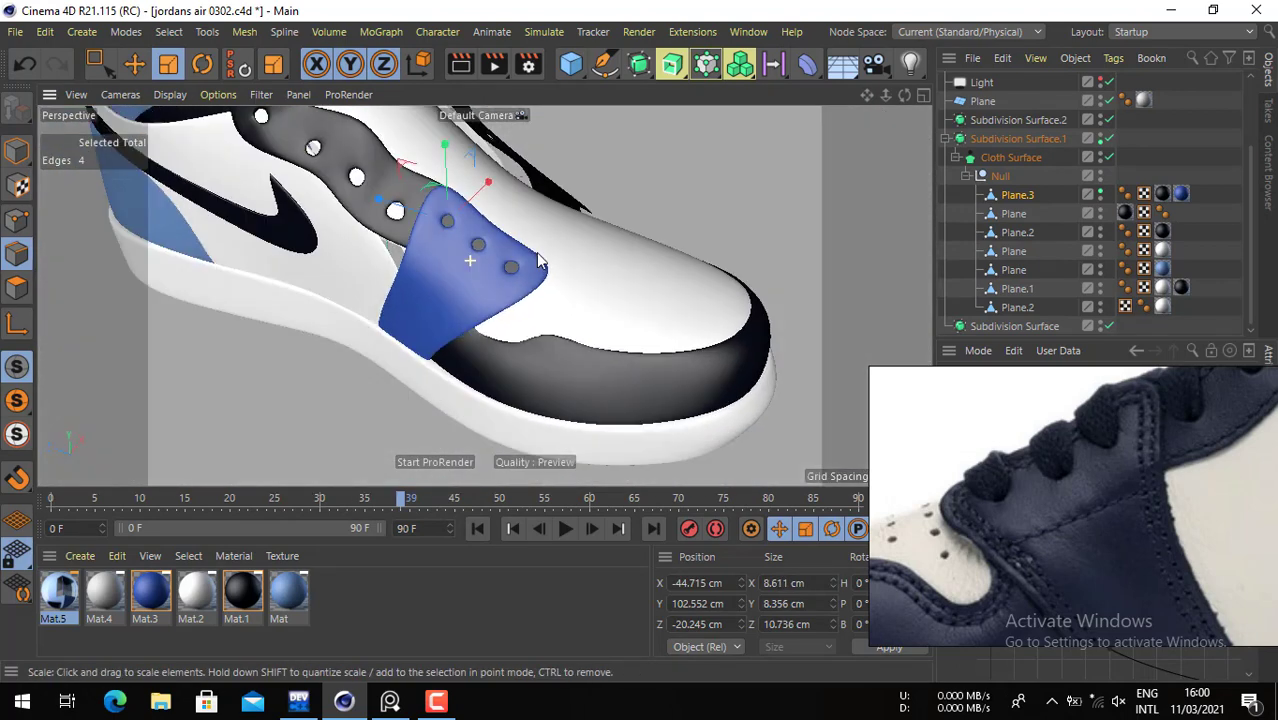
middle_click_drag(385, 227, 504, 312, "alt")
scroll(603, 341, "up", 6)
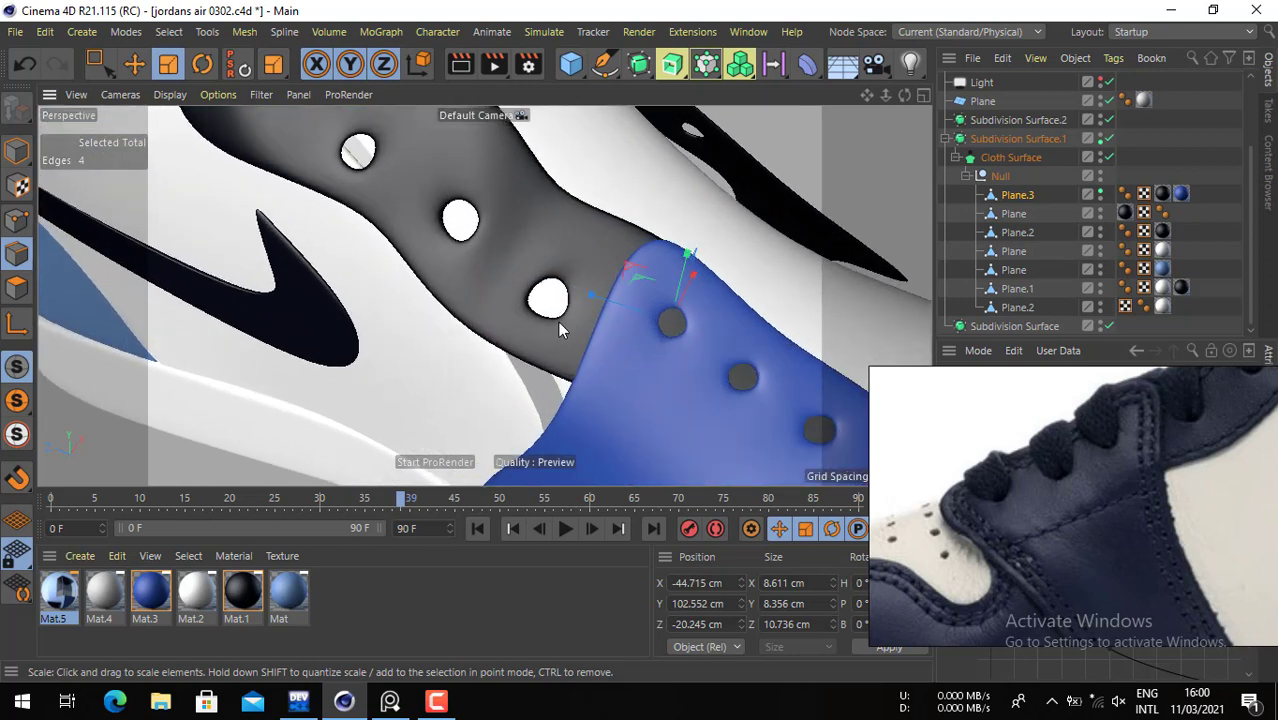
left_click(776, 248)
left_click(1020, 214)
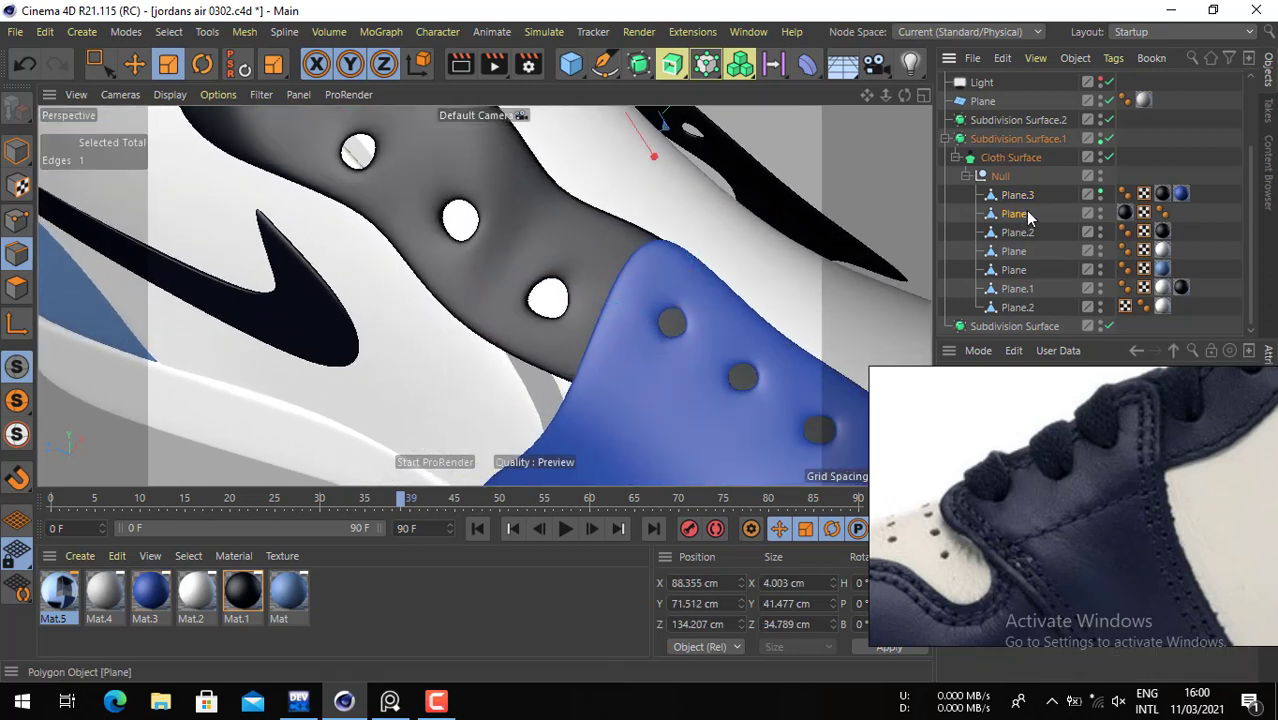
left_click(1101, 192)
- Select the lowest eyelet hole's edges with Subdivision Surface.1 and Cloth Surface temporarily off, and shrink the hole to about 9.4 × 11.7 × 13.1 cm
left_click(1108, 157)
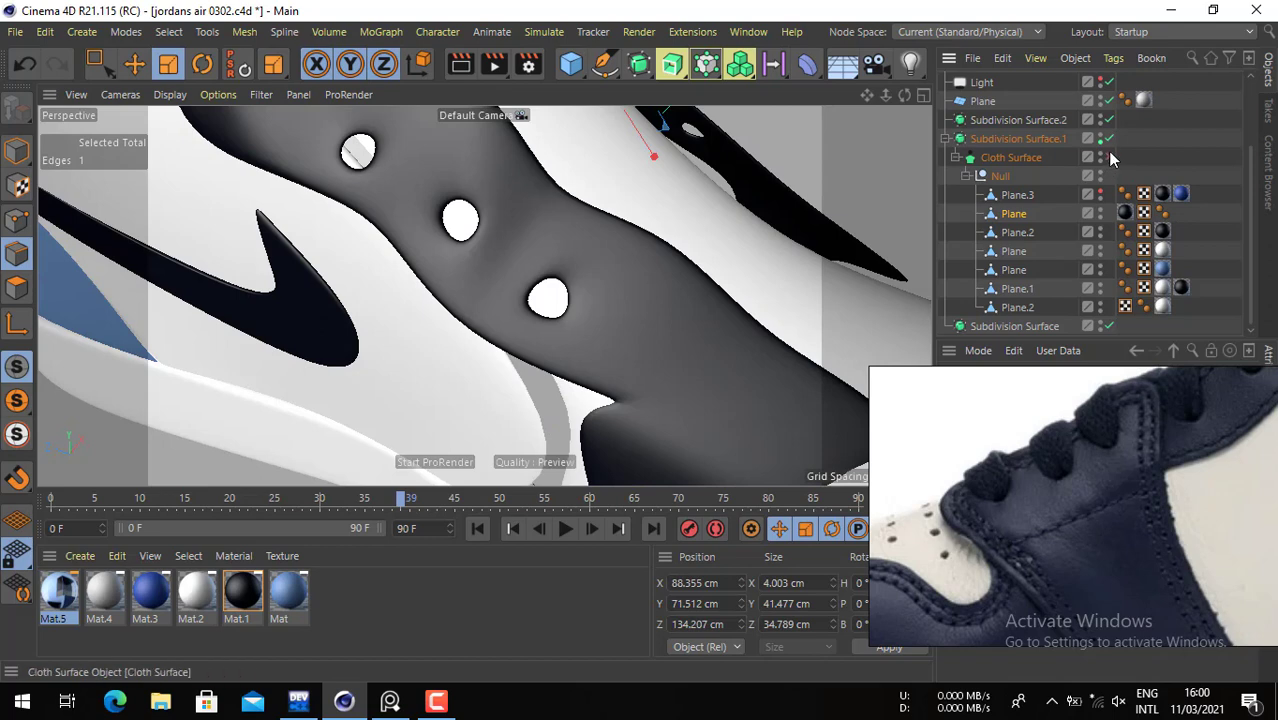
left_click(1108, 138)
double_click(562, 290)
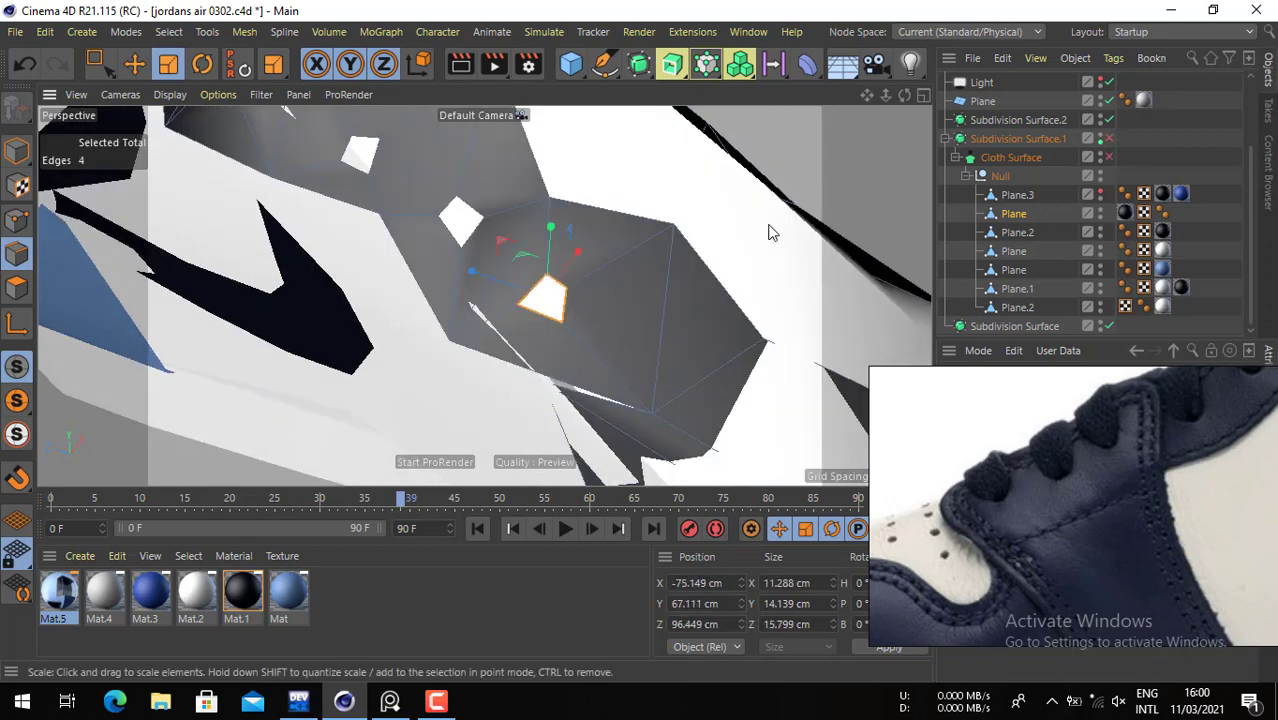
left_click(1109, 157)
left_click(1108, 139)
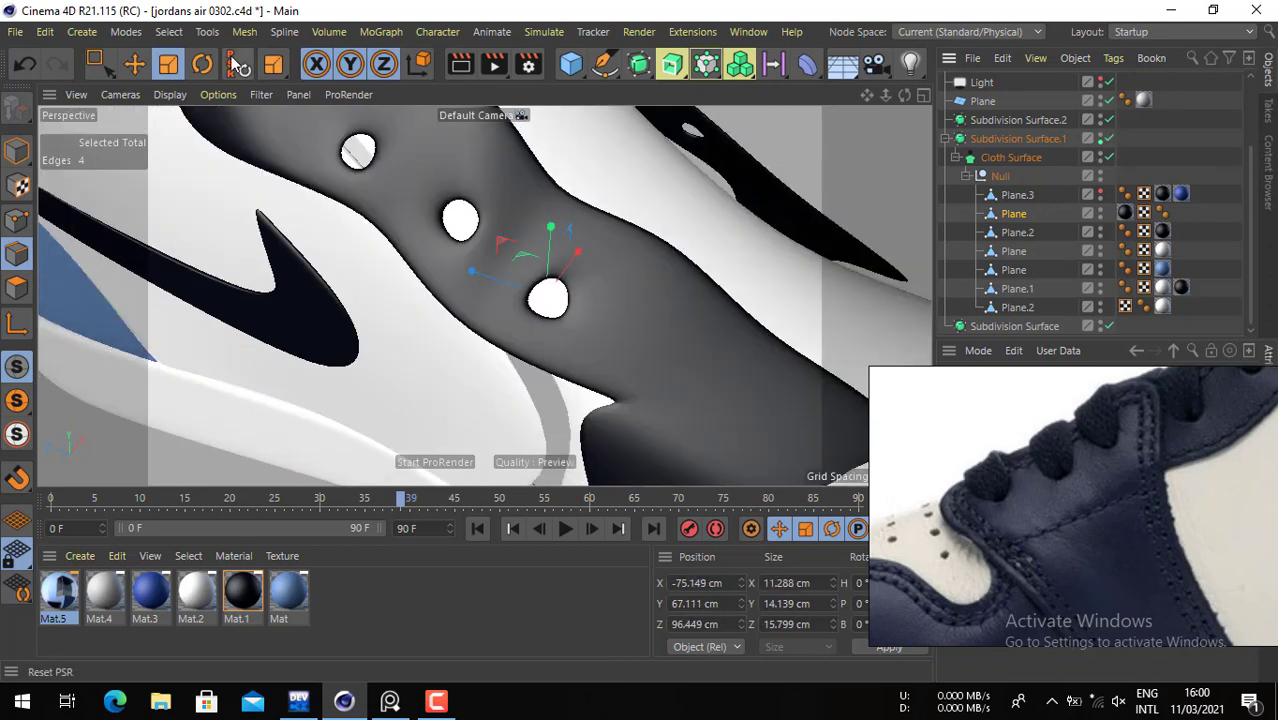
left_click_drag(620, 250, 566, 265)
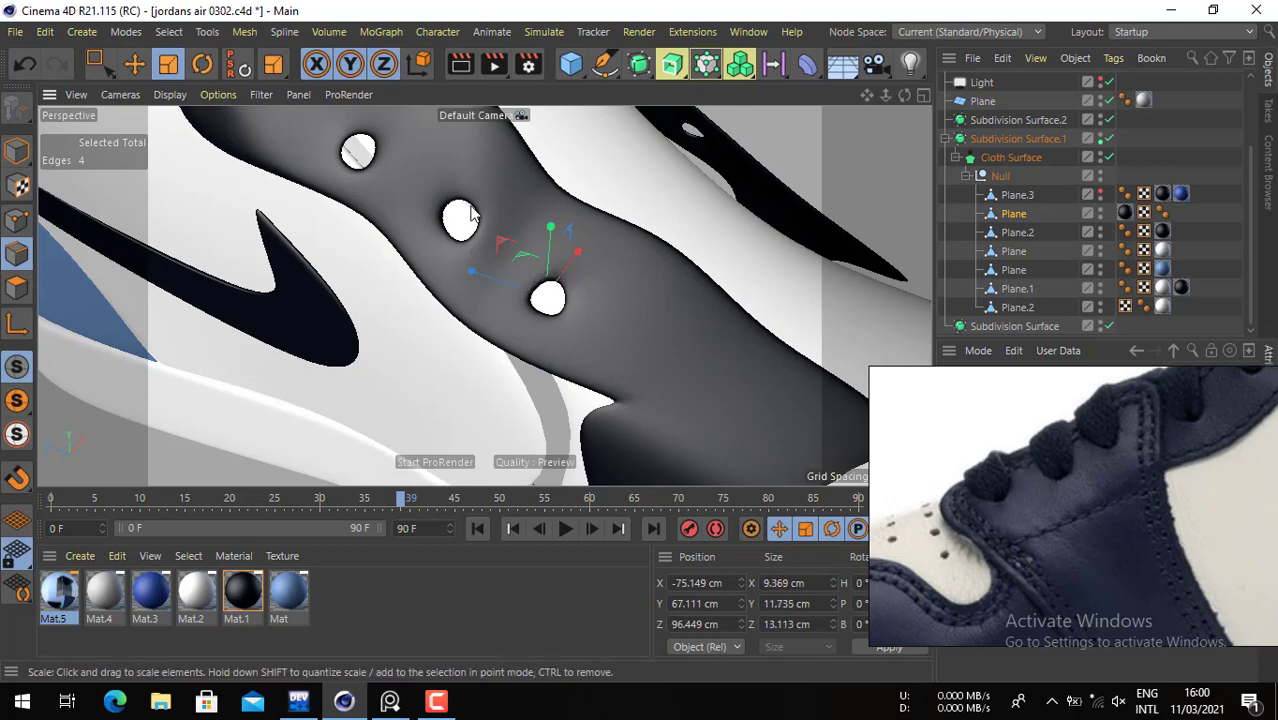
- Scale down the next two eyelet holes up the strip to about 6.6 × 12.9 × 12.7 cm and 7.7 × 9.9 × 9.7 cm
double_click(470, 206)
left_click_drag(536, 202, 517, 235)
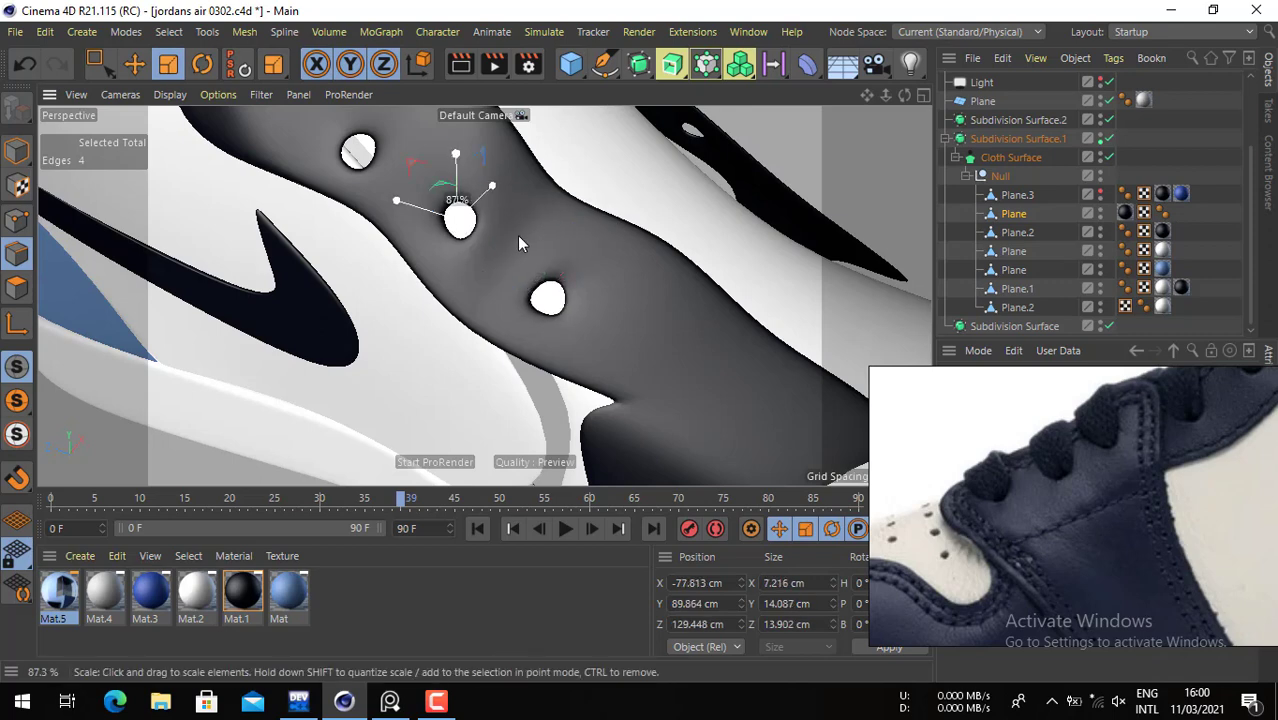
right_click_drag(441, 224, 332, 203, "alt")
middle_click_drag(343, 195, 415, 241, "alt")
right_click_drag(431, 236, 518, 246, "alt")
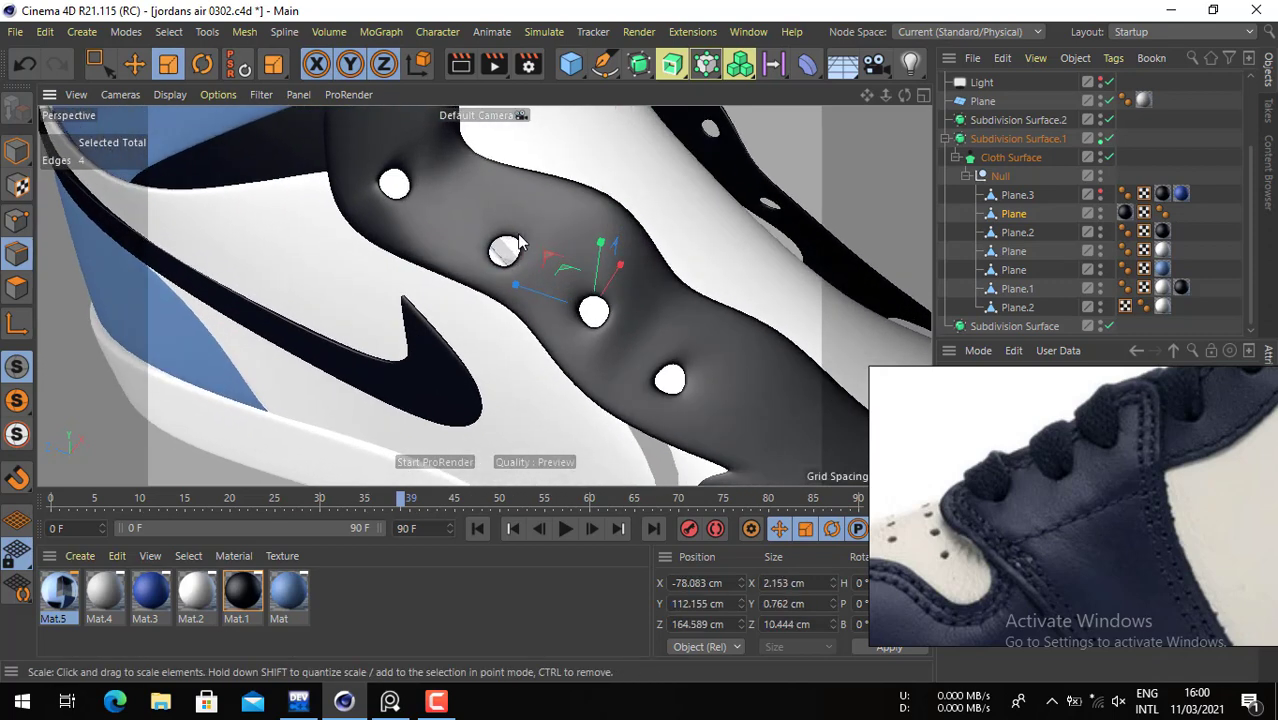
left_click(518, 250)
left_click_drag(599, 227, 569, 252)
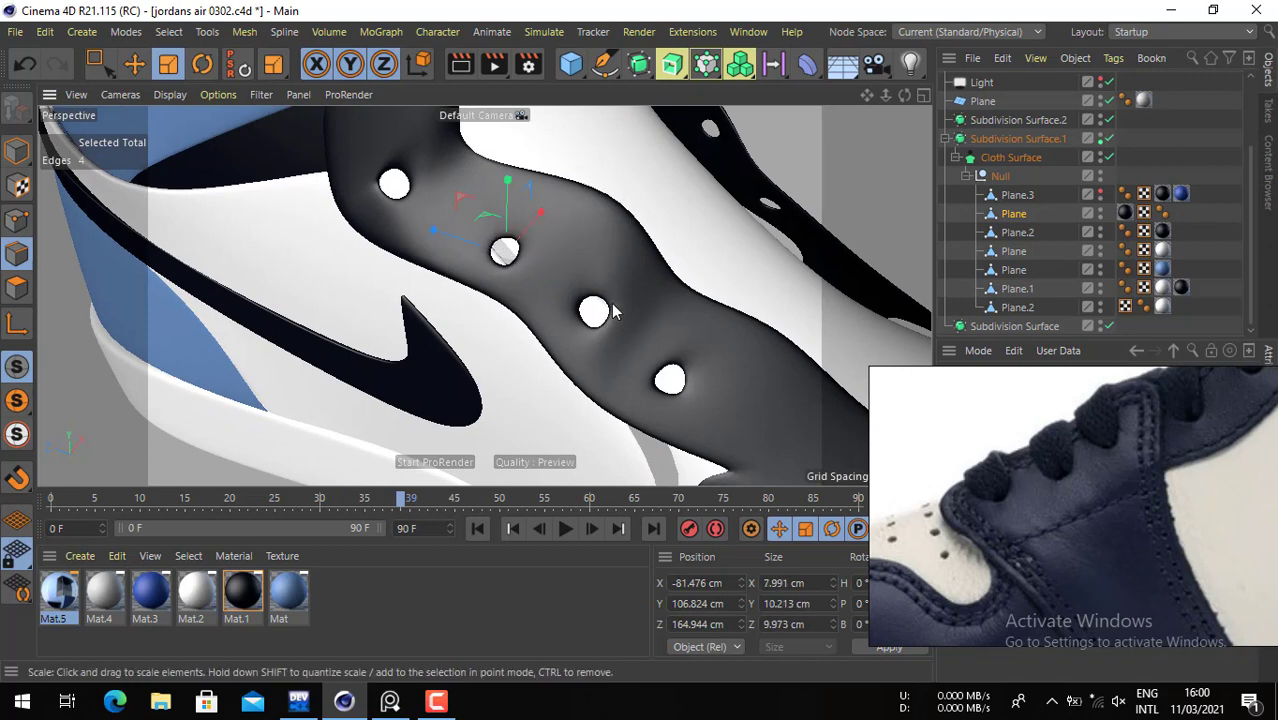
left_click(610, 312)
left_click_drag(702, 262, 545, 253)
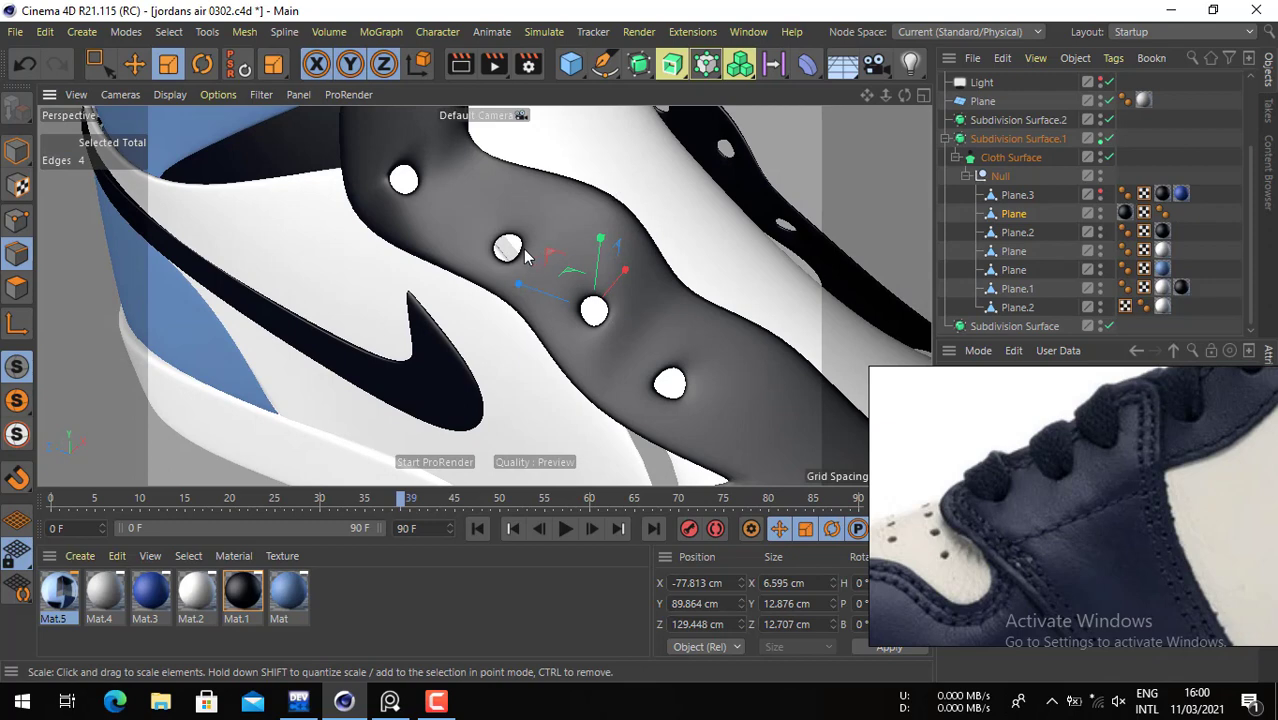
left_click(518, 250)
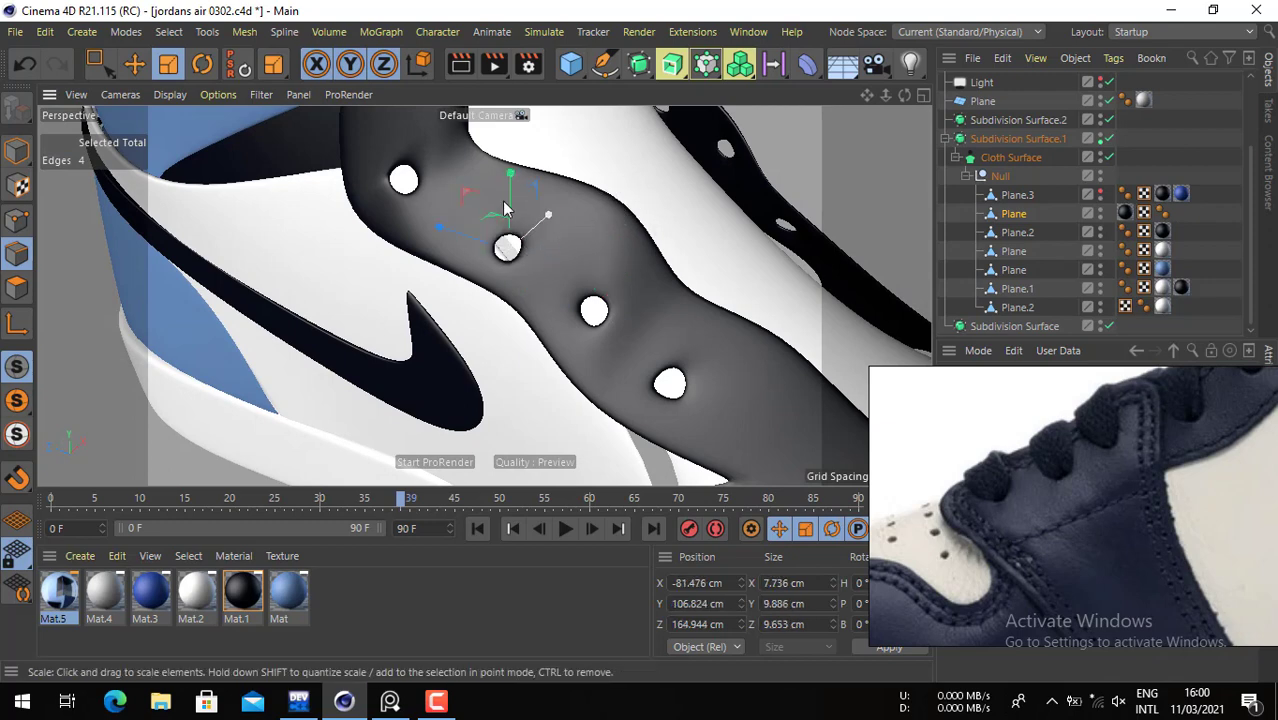
left_click_drag(517, 278, 665, 370, "alt")
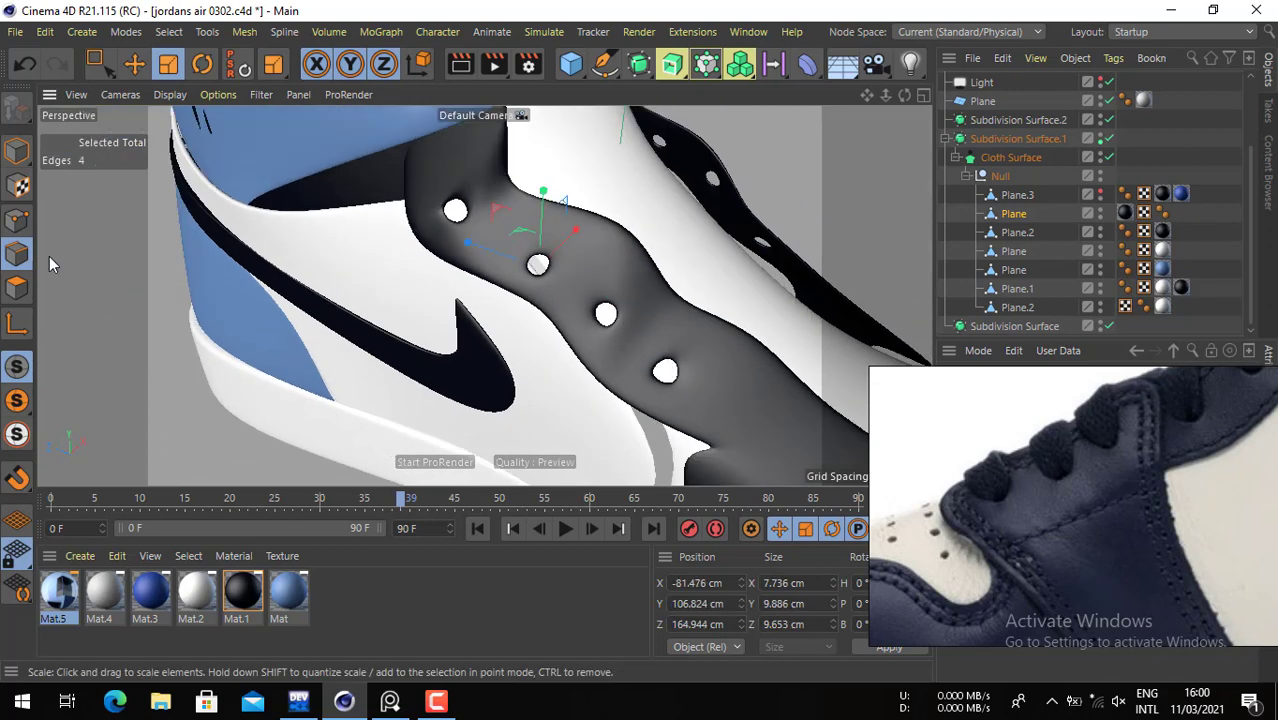
- Move individual points around the lowest eyelet hole to give it a rounder shape
left_click(658, 380)
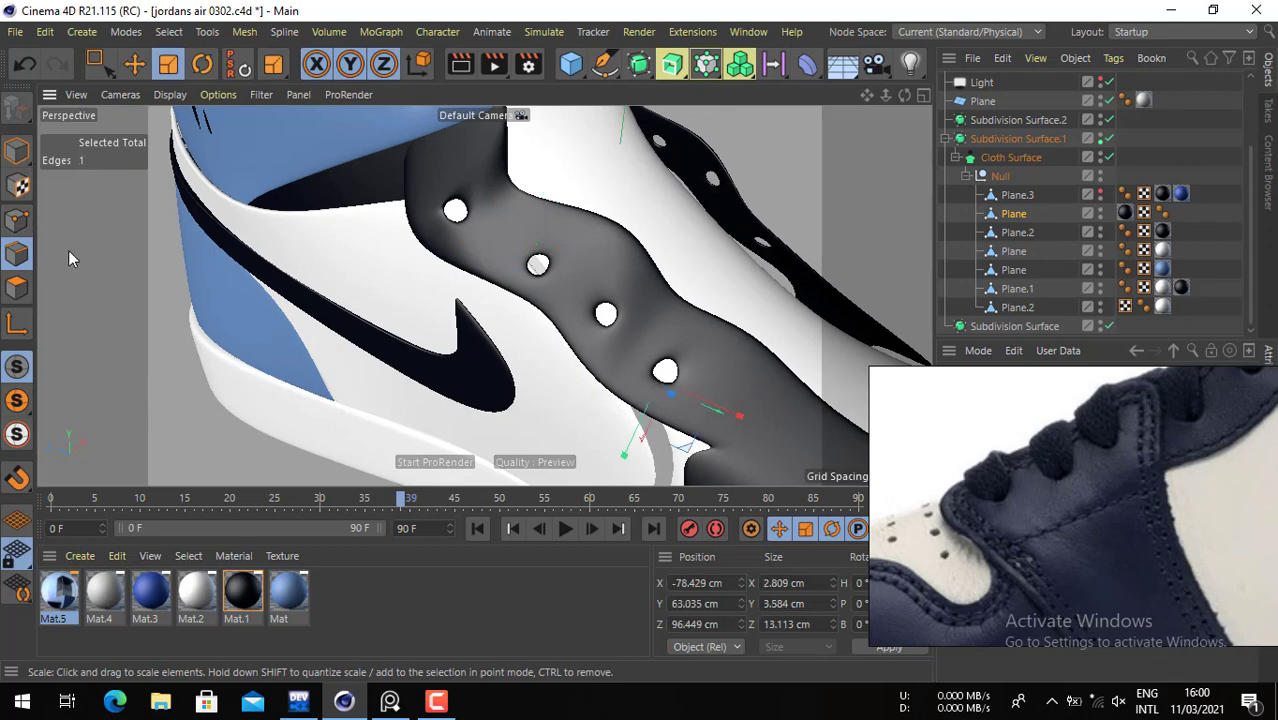
left_click(17, 221)
left_click(135, 64)
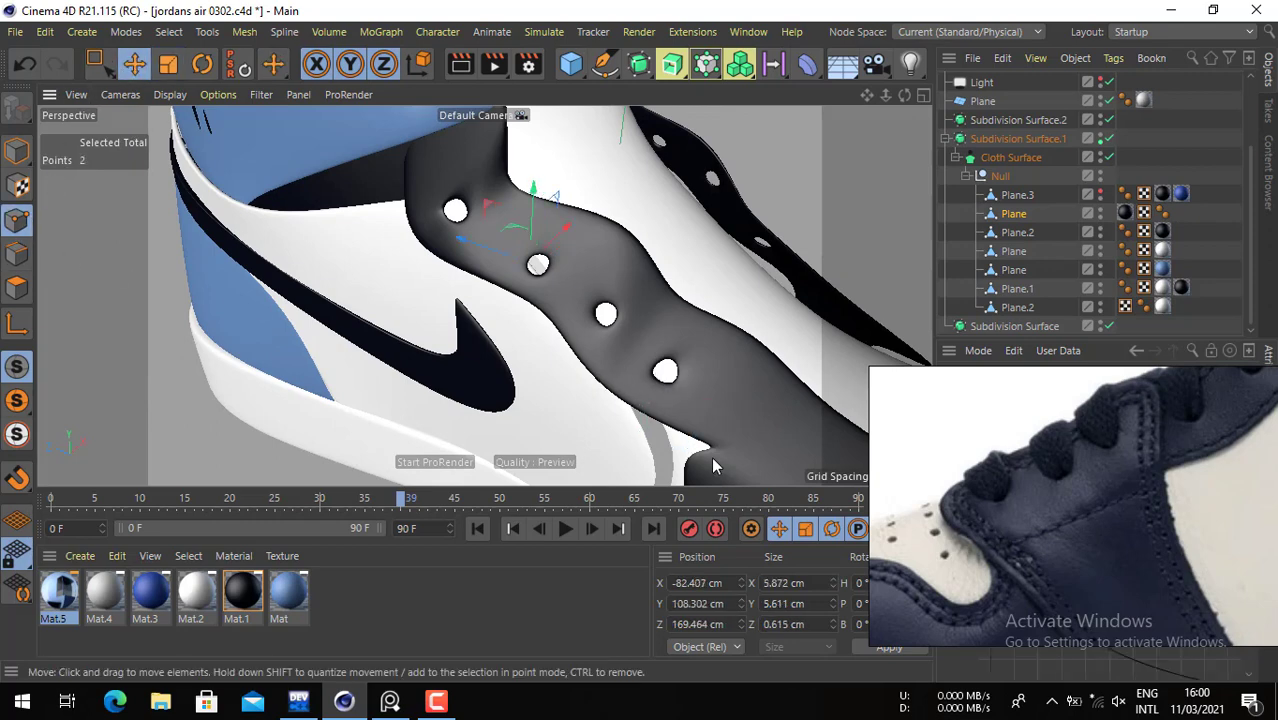
left_click(652, 390)
left_click_drag(652, 390, 701, 398, "alt")
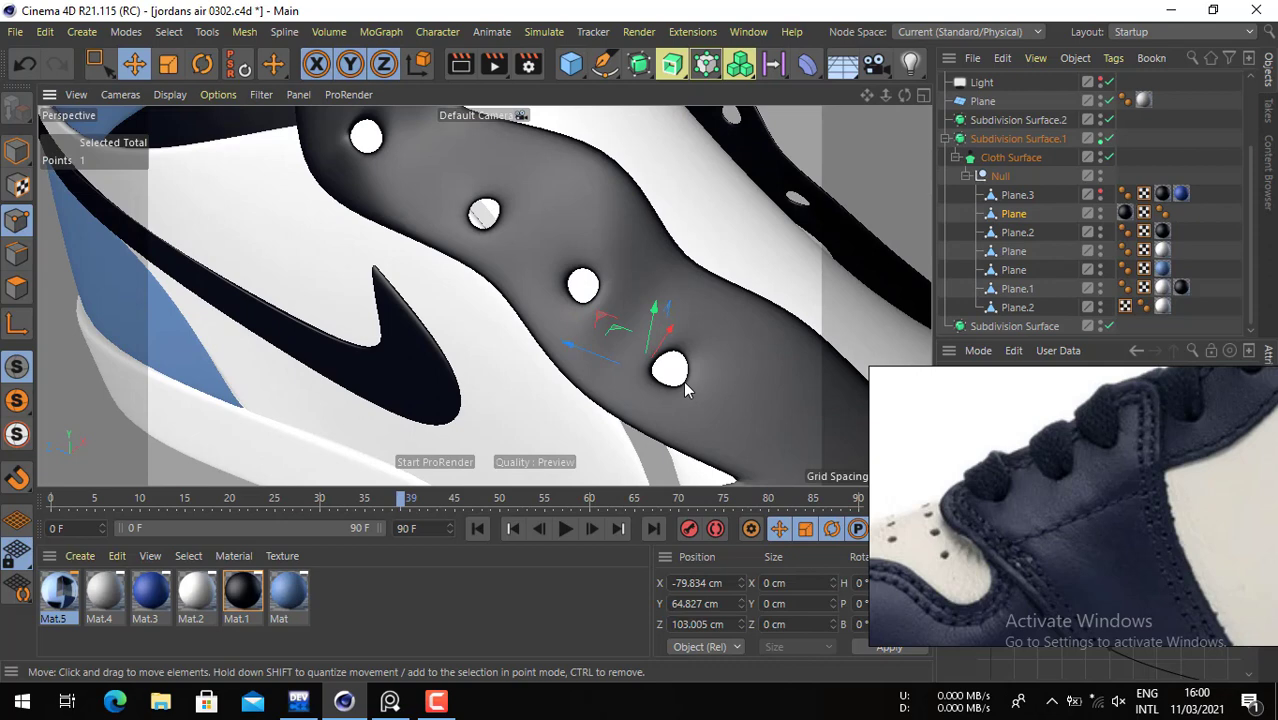
left_click_drag(709, 368, 714, 366)
mouse_move(714, 367)
left_mouse_down()
mouse_move(676, 368)
mouse_move(733, 361)
left_mouse_up()
key("ctrl+z")
key("ctrl+z")
key("ctrl+z")
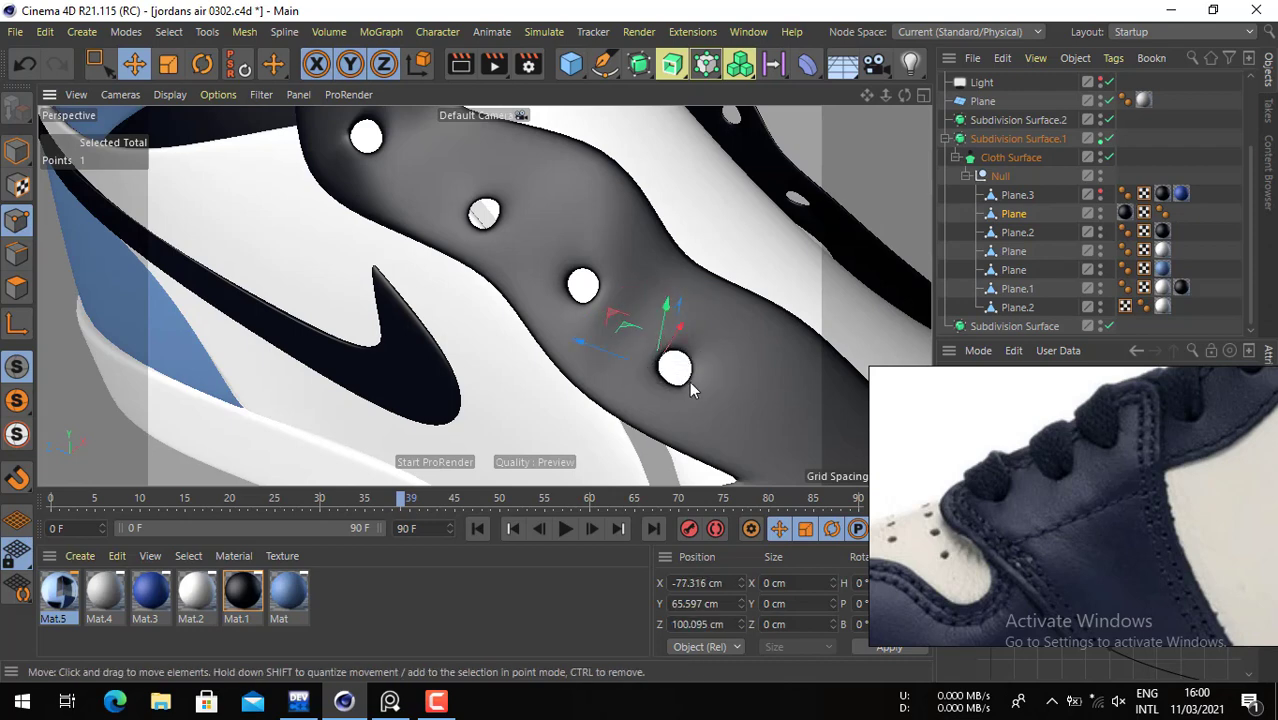
left_click(689, 382)
- Examine the reshaped eyelet holes up close and from both sides of the shoe
scroll(714, 341, "down", 6)
left_click_drag(659, 342, 854, 390, "alt")
left_click_drag(656, 315, 677, 323, "alt")
right_click_drag(613, 277, 775, 322, "alt")
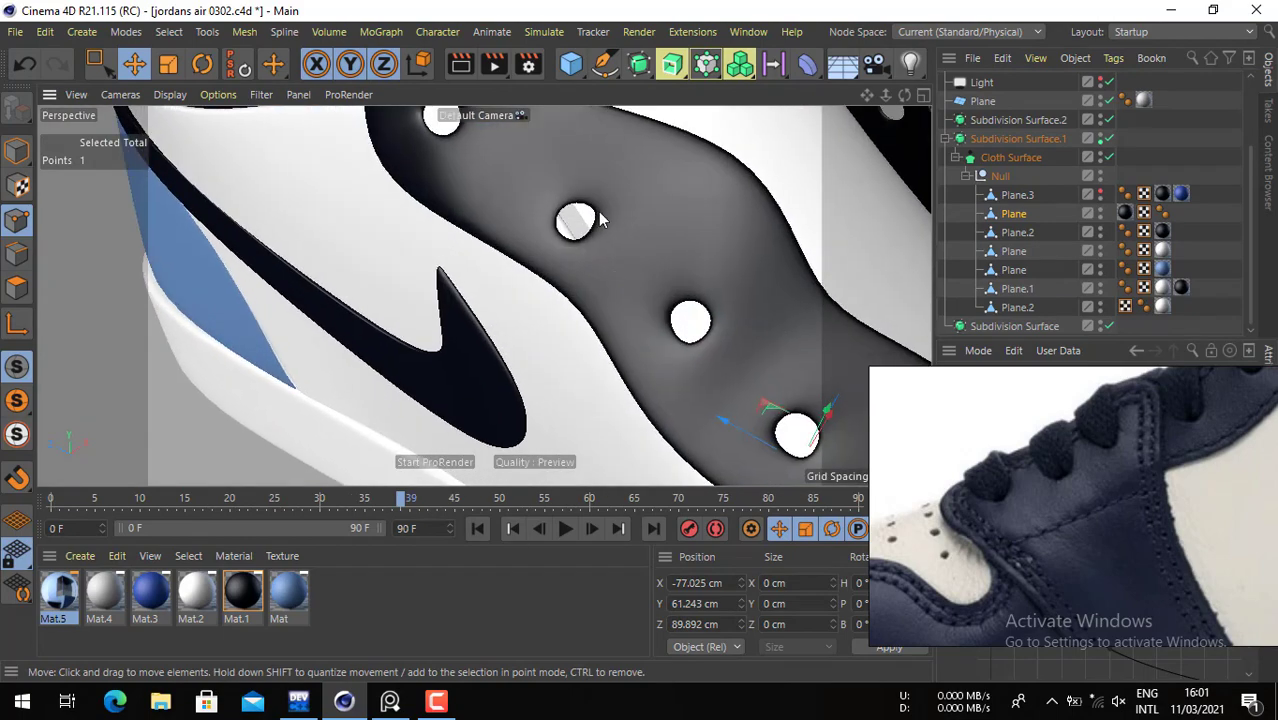
left_click(605, 210)
left_click_drag(607, 211, 636, 228, "alt")
left_click_drag(730, 281, 569, 308, "alt")
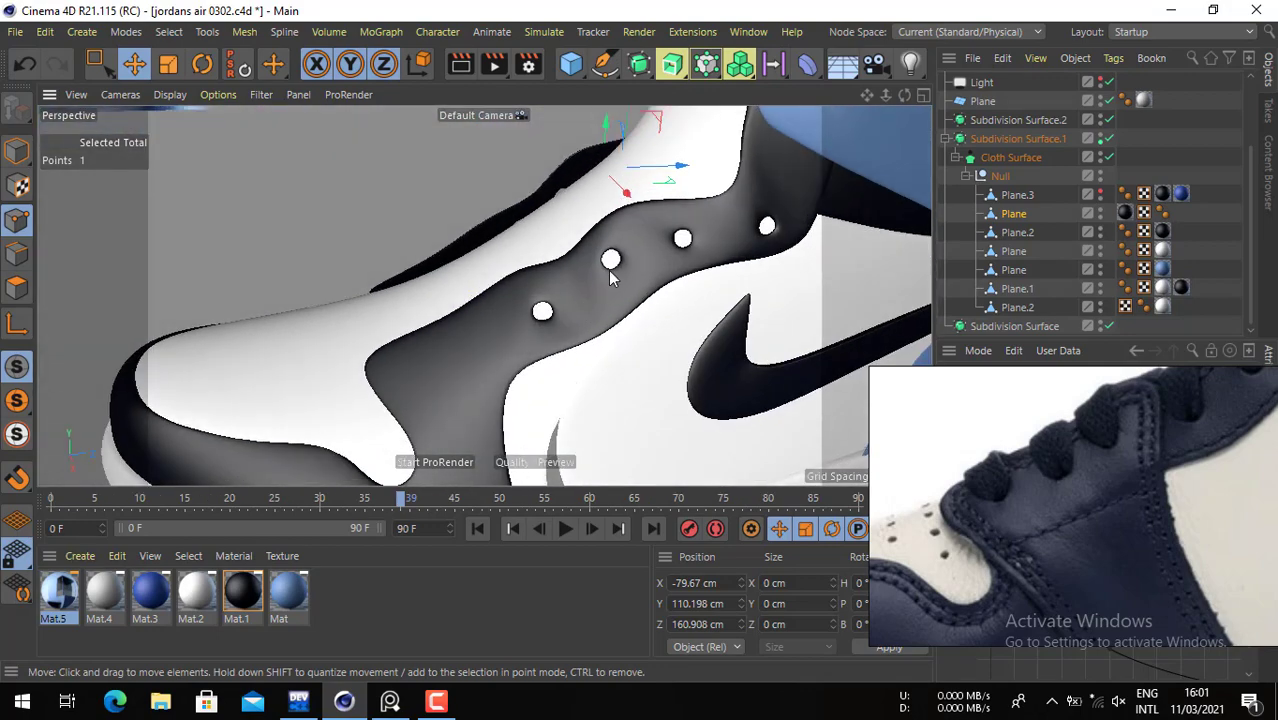
scroll(610, 278, "down", 8)
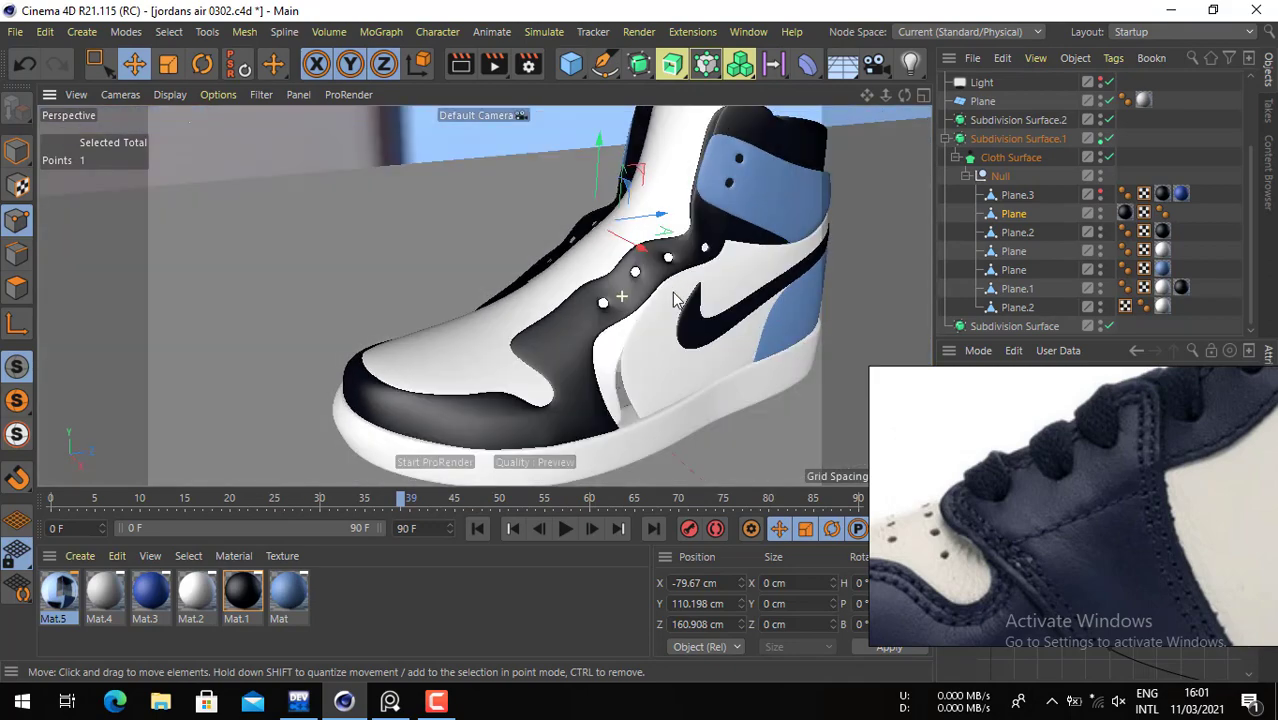
left_click_drag(643, 377, 611, 345, "alt")
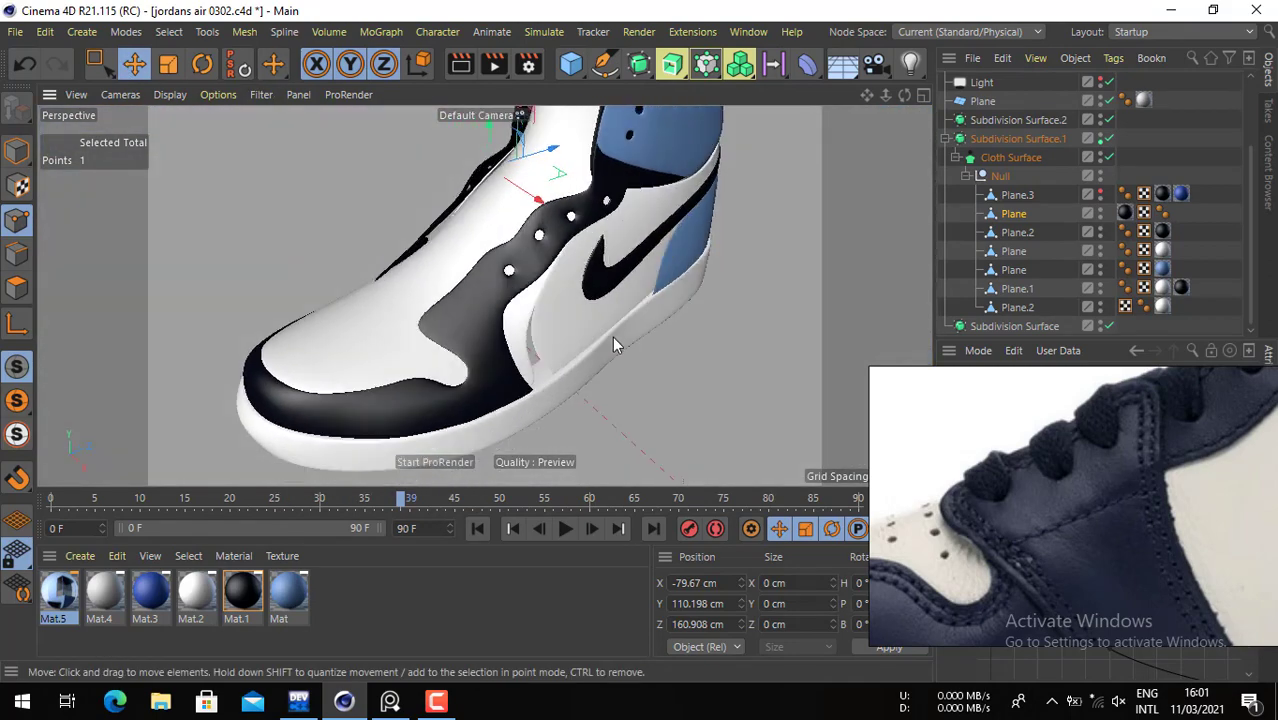
- Show the blue overlay Plane.3 again and try to pick it on the shoe for polygon editing
left_click(1101, 190)
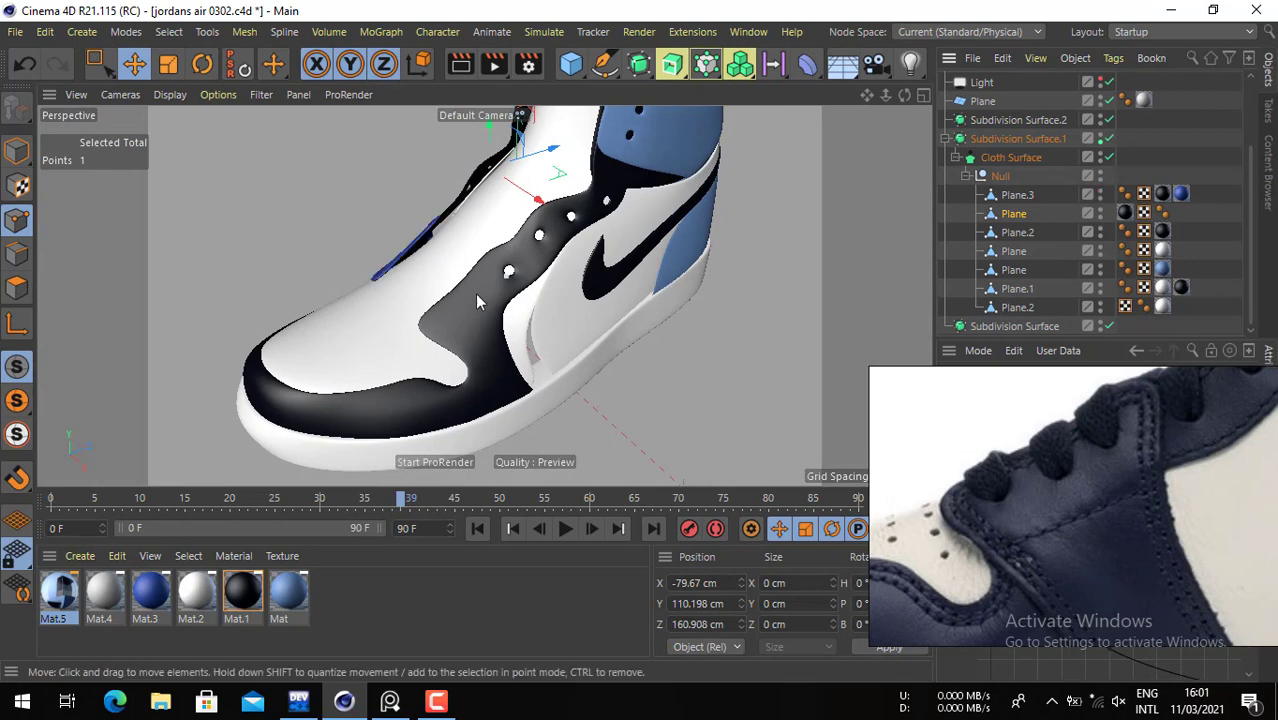
left_click_drag(467, 300, 590, 298, "alt")
left_click(17, 151)
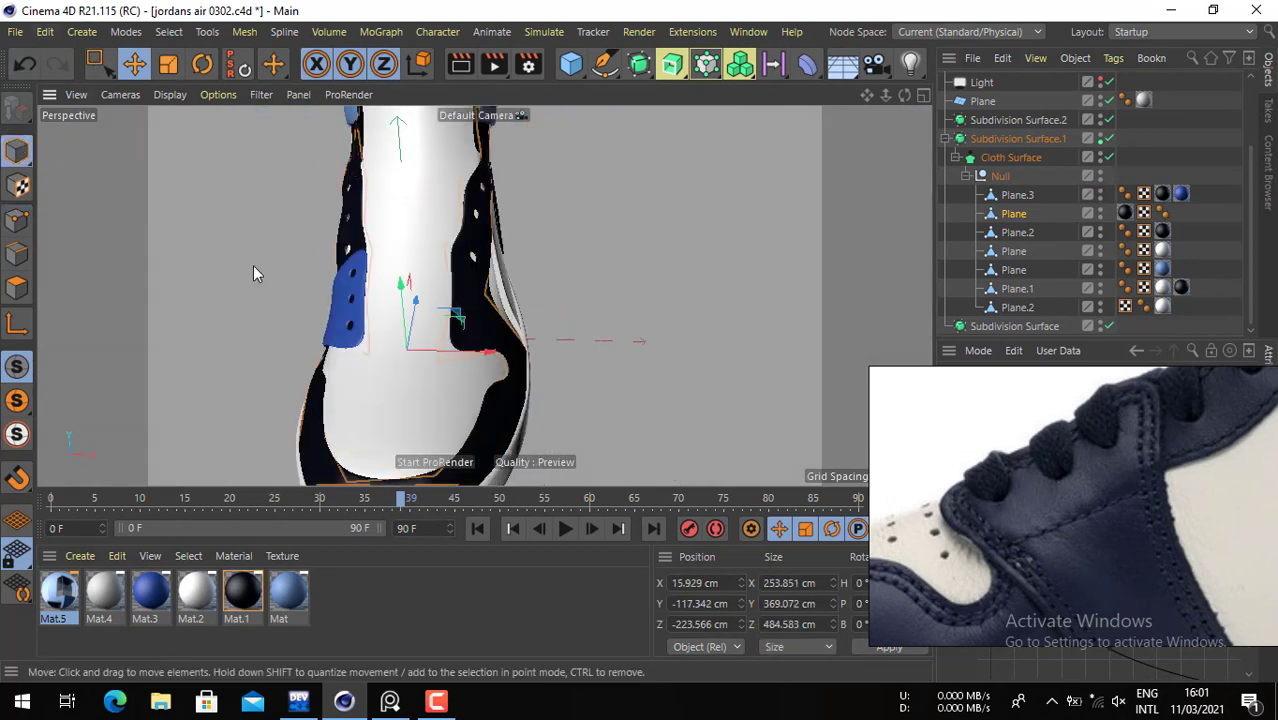
left_click(343, 320)
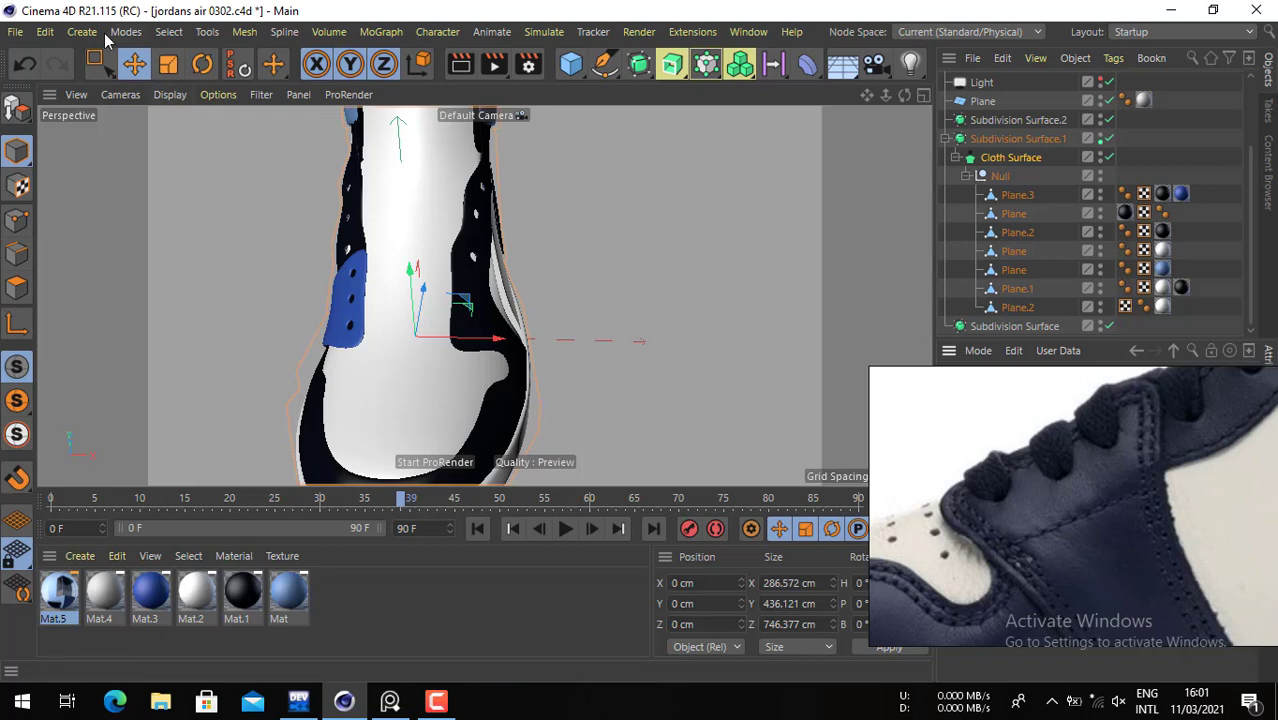
left_click(1017, 196)
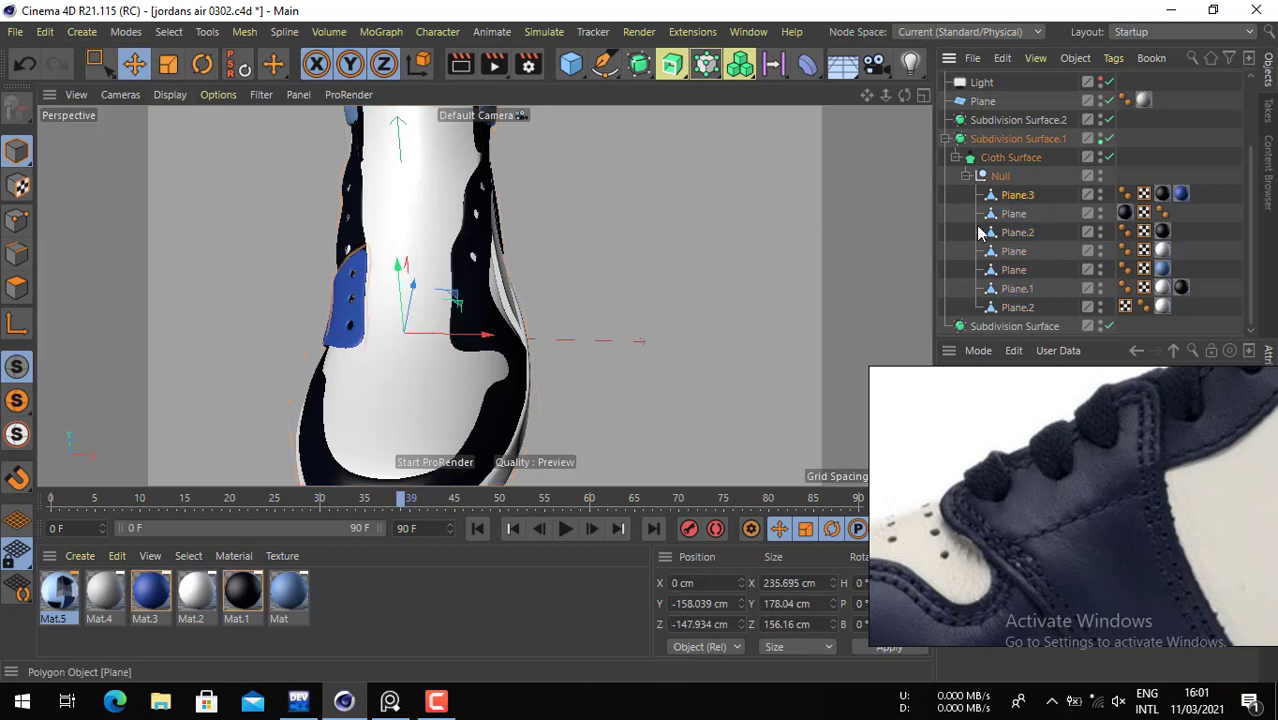
left_click(358, 338)
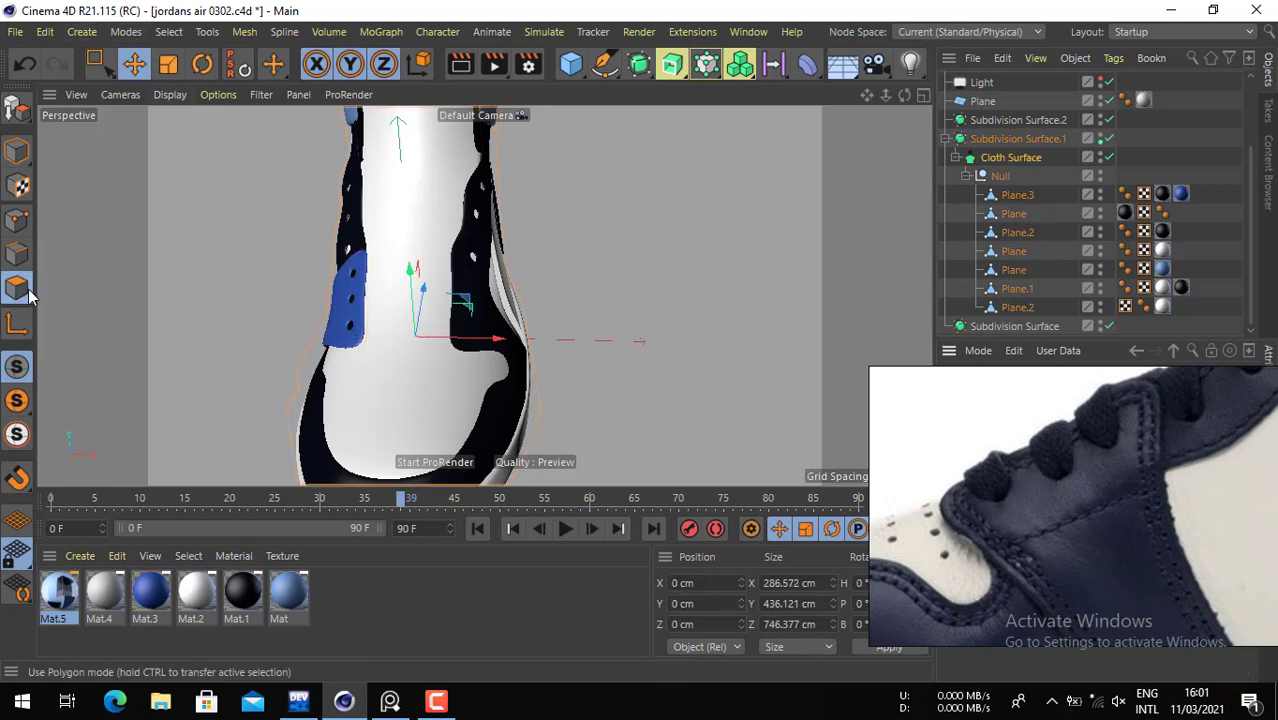
- Turn off Subdivision Surface.1 and Cloth Surface, and select Plane.3
left_click(1108, 138)
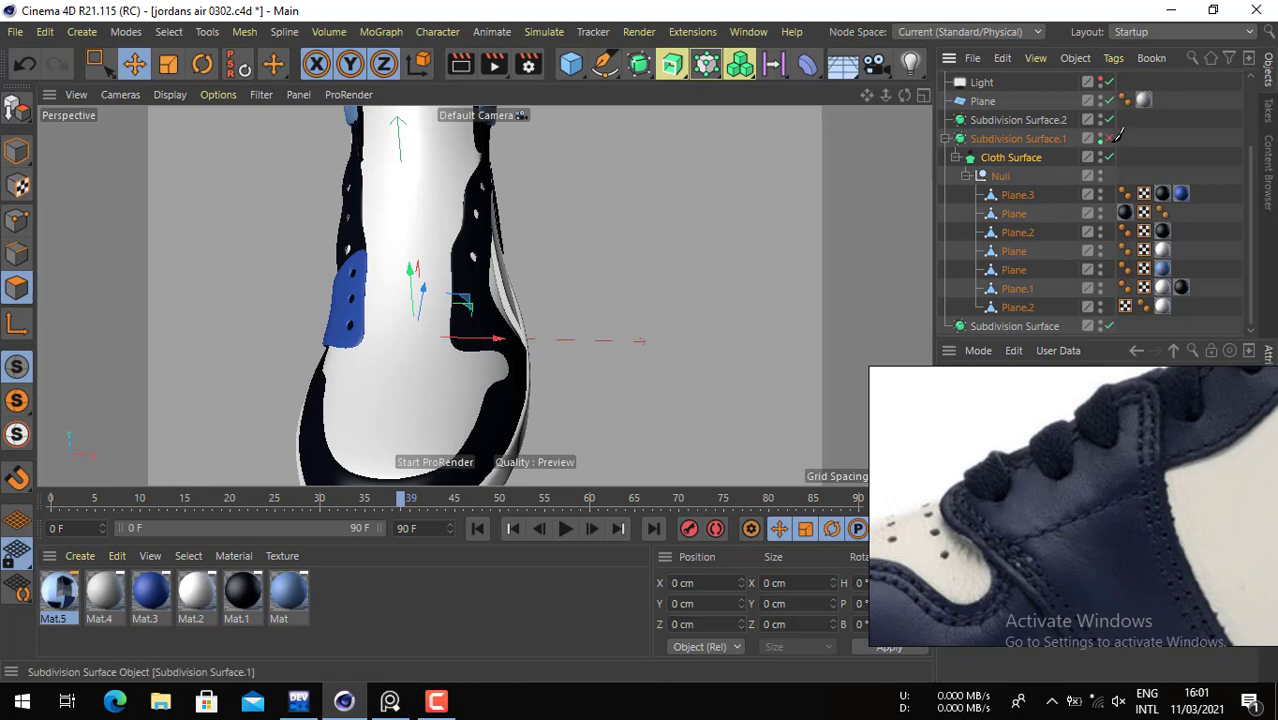
left_click(1108, 157)
left_click_drag(389, 293, 486, 289, "alt")
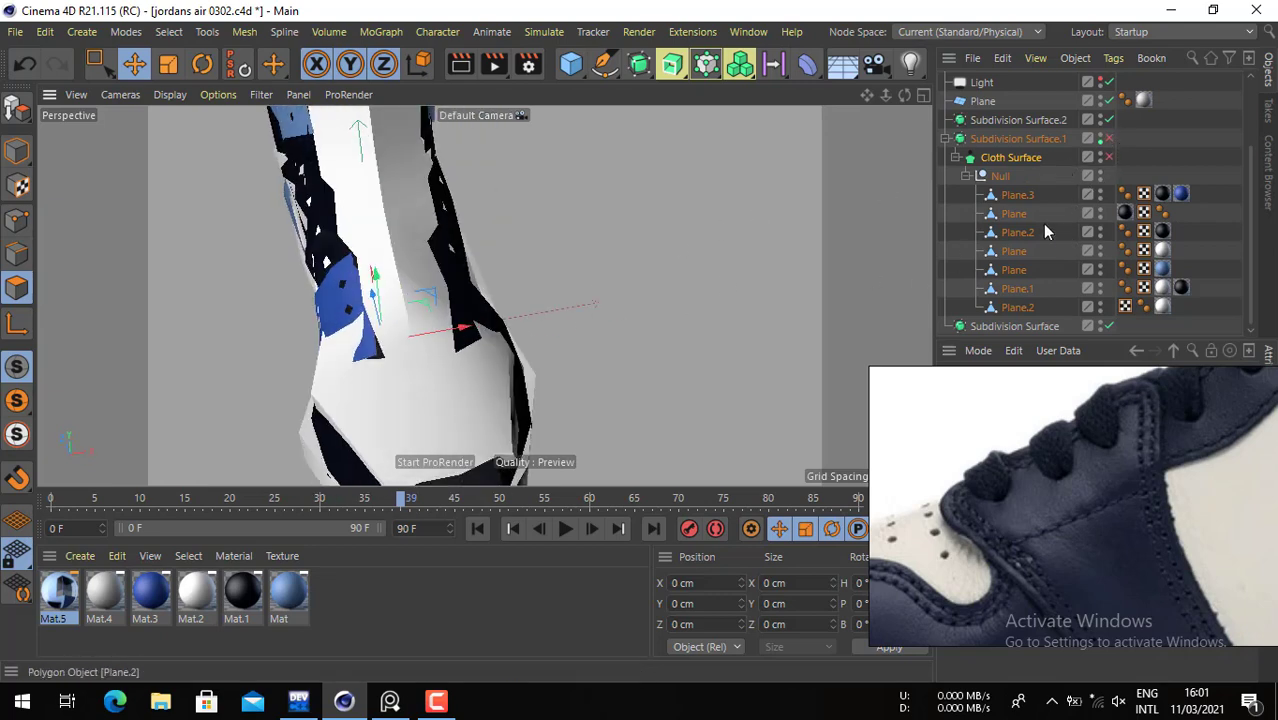
left_click(997, 197)
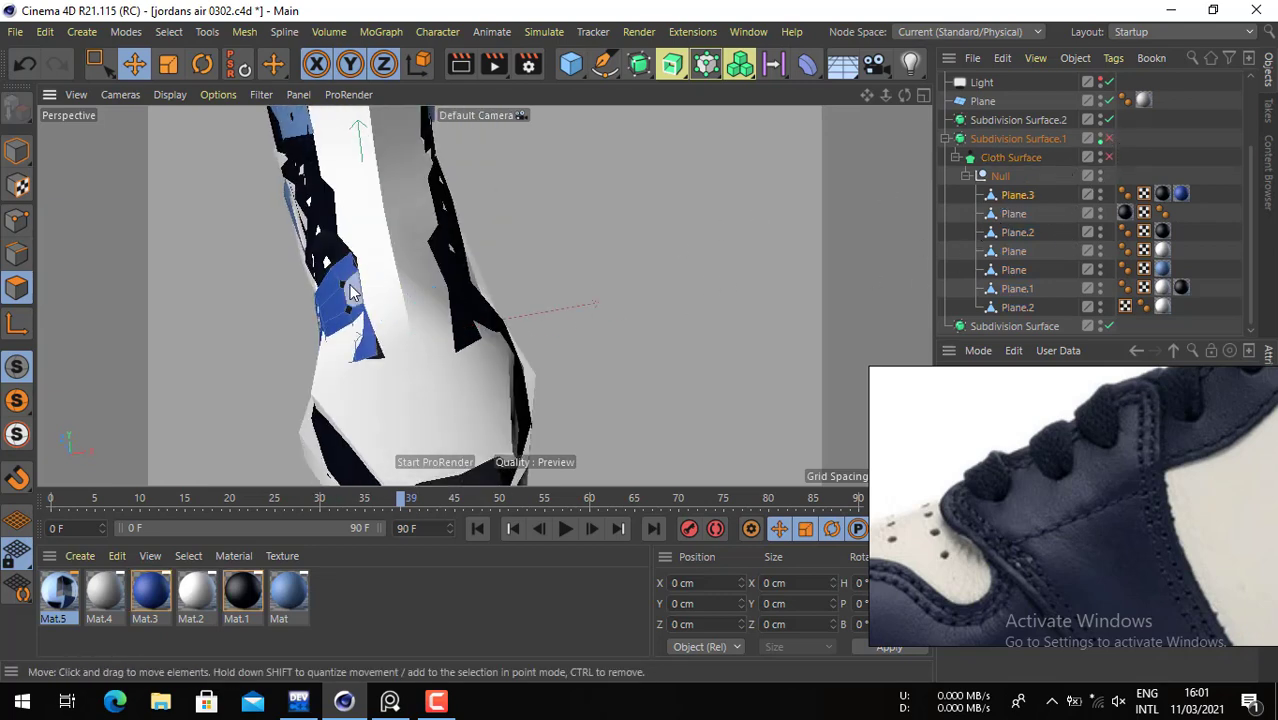
- Try to isolate Plane.3 by selecting all its polygons and hiding the unselected ones
key("ctrl+a")
left_click(169, 32)
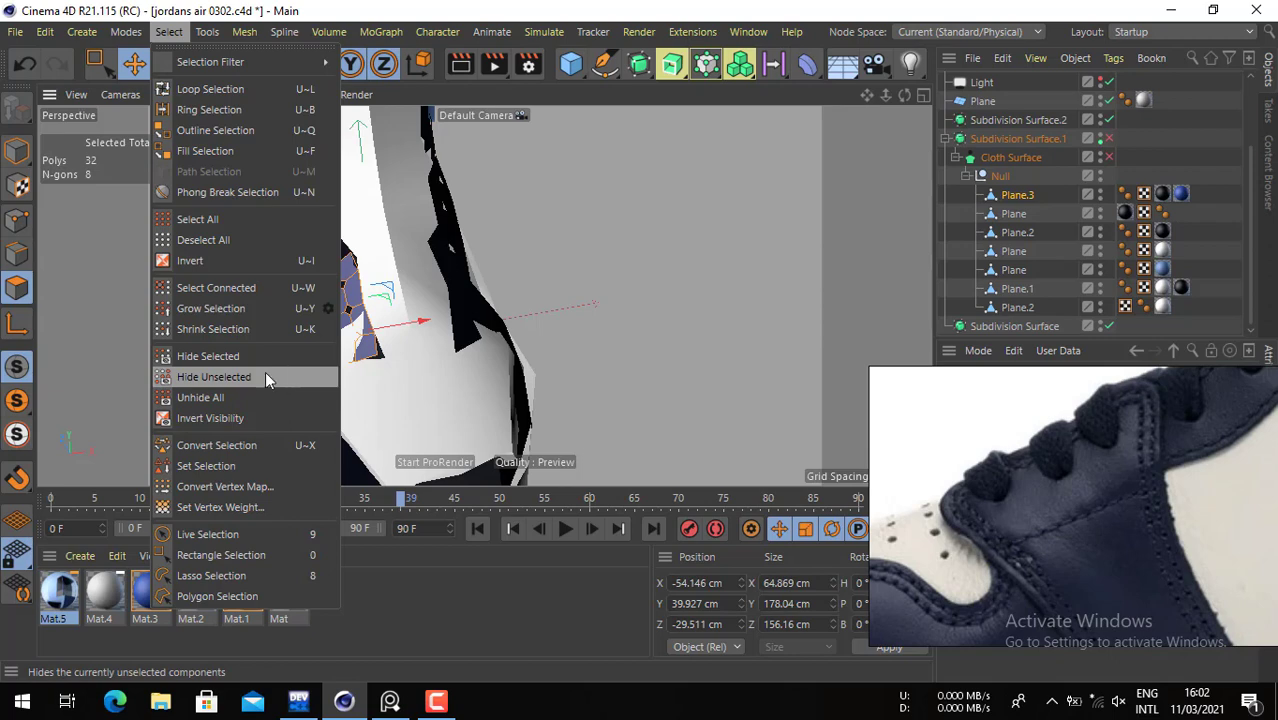
left_click(263, 377)
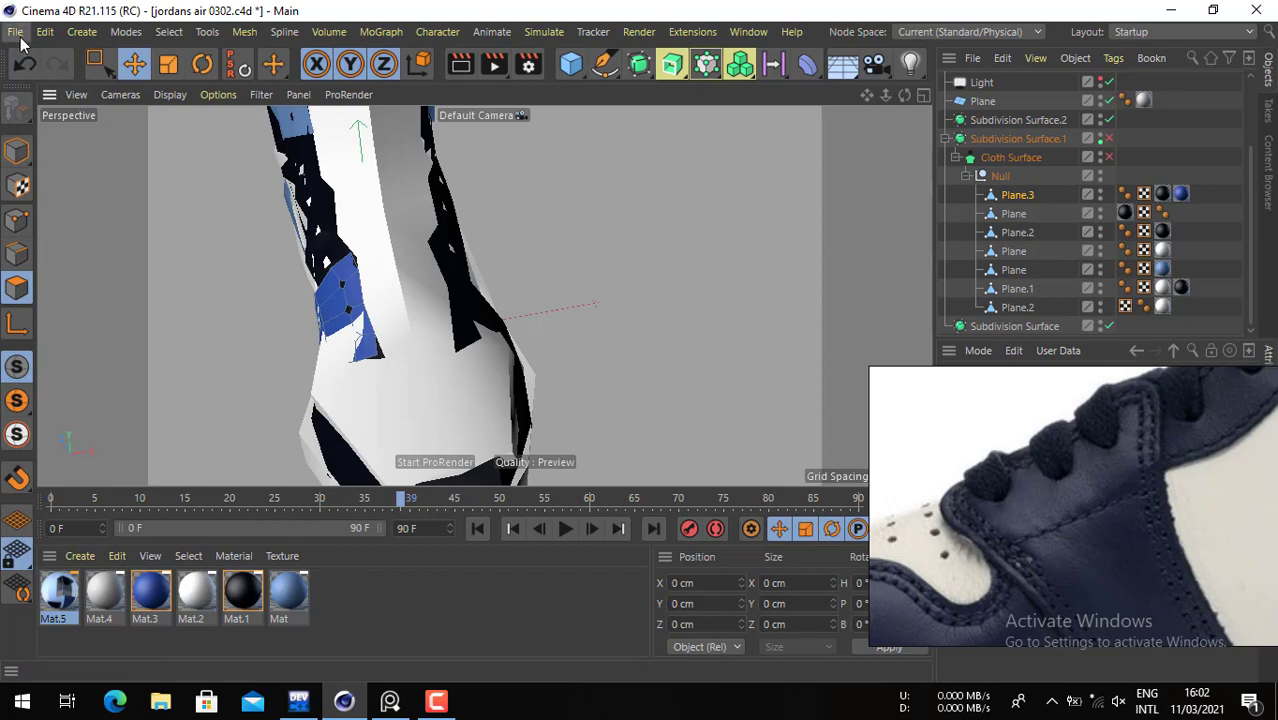
double_click(371, 347)
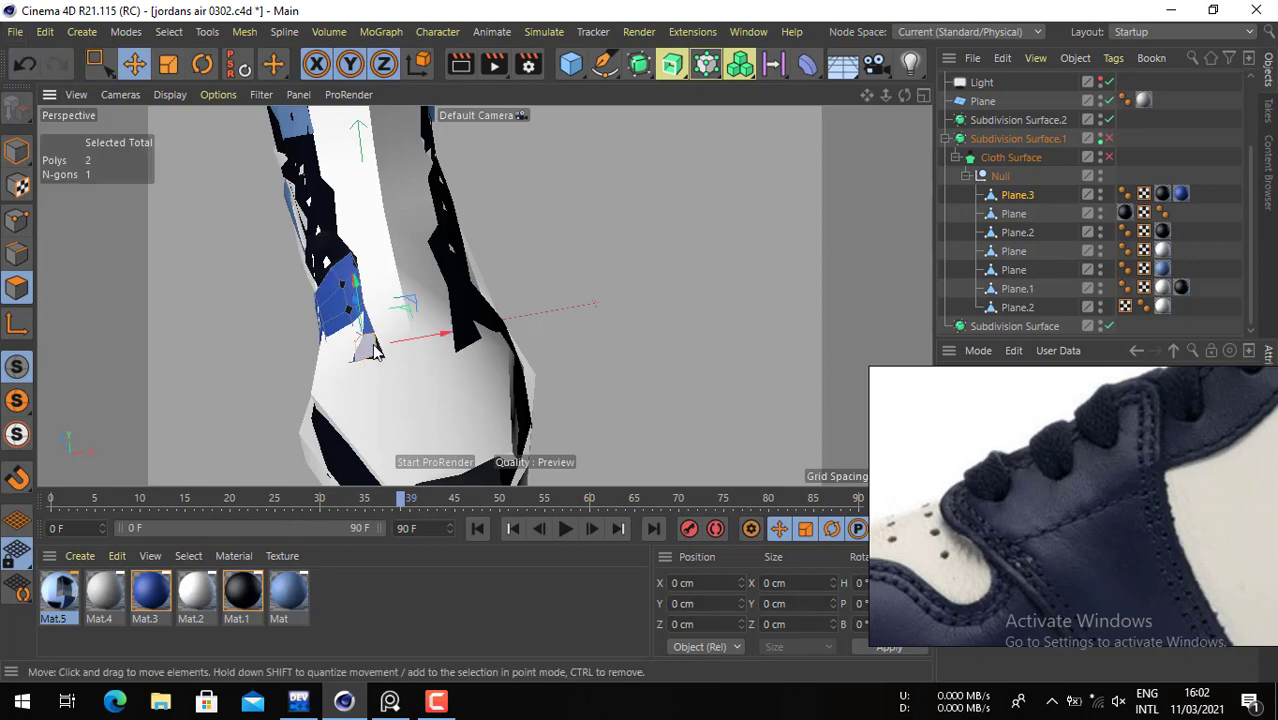
left_click(546, 260)
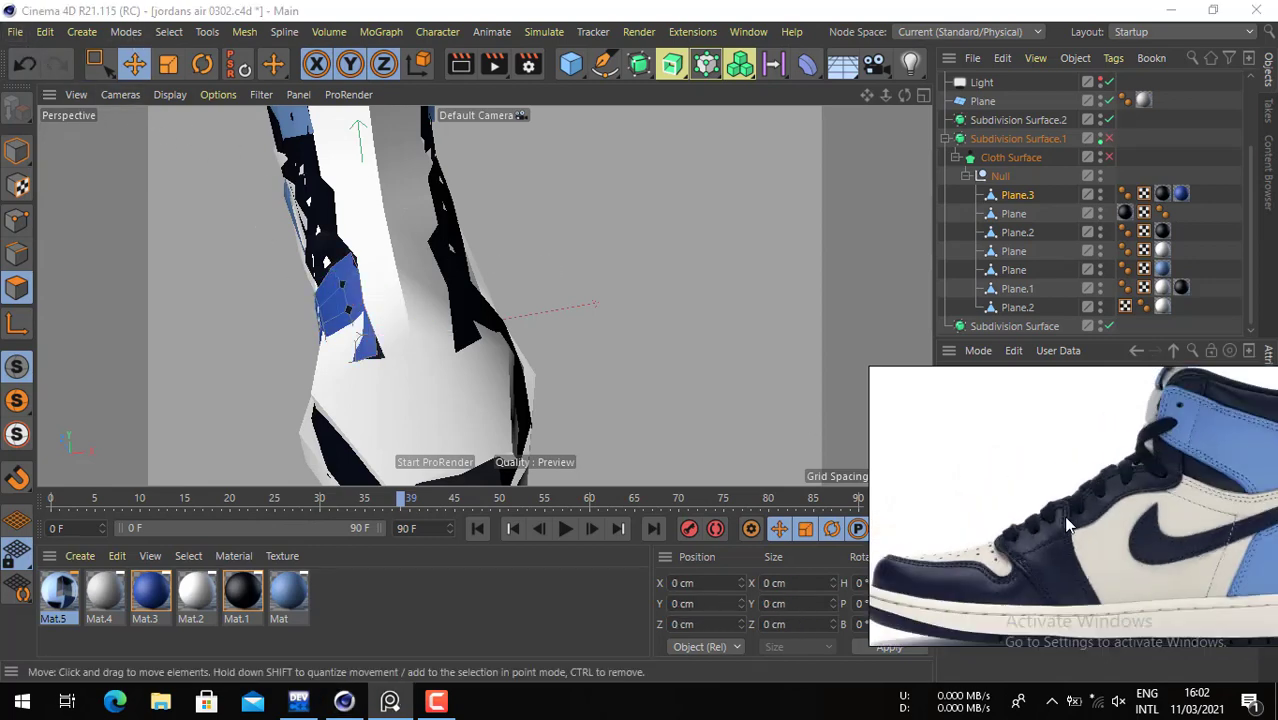
- Maximise the Right view and frame the whole shoe mesh over its reference image
left_click(923, 94)
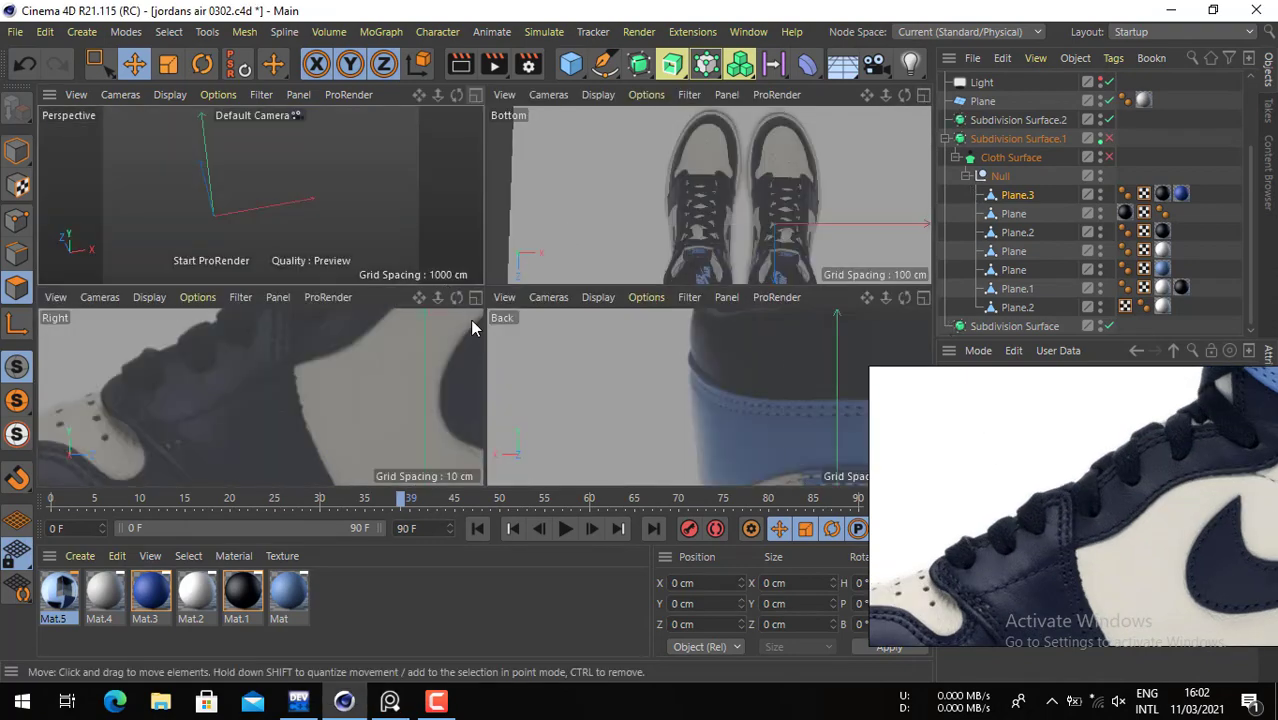
middle_click(470, 319)
scroll(598, 366, "down", 7)
middle_click_drag(705, 294, 586, 289, "alt")
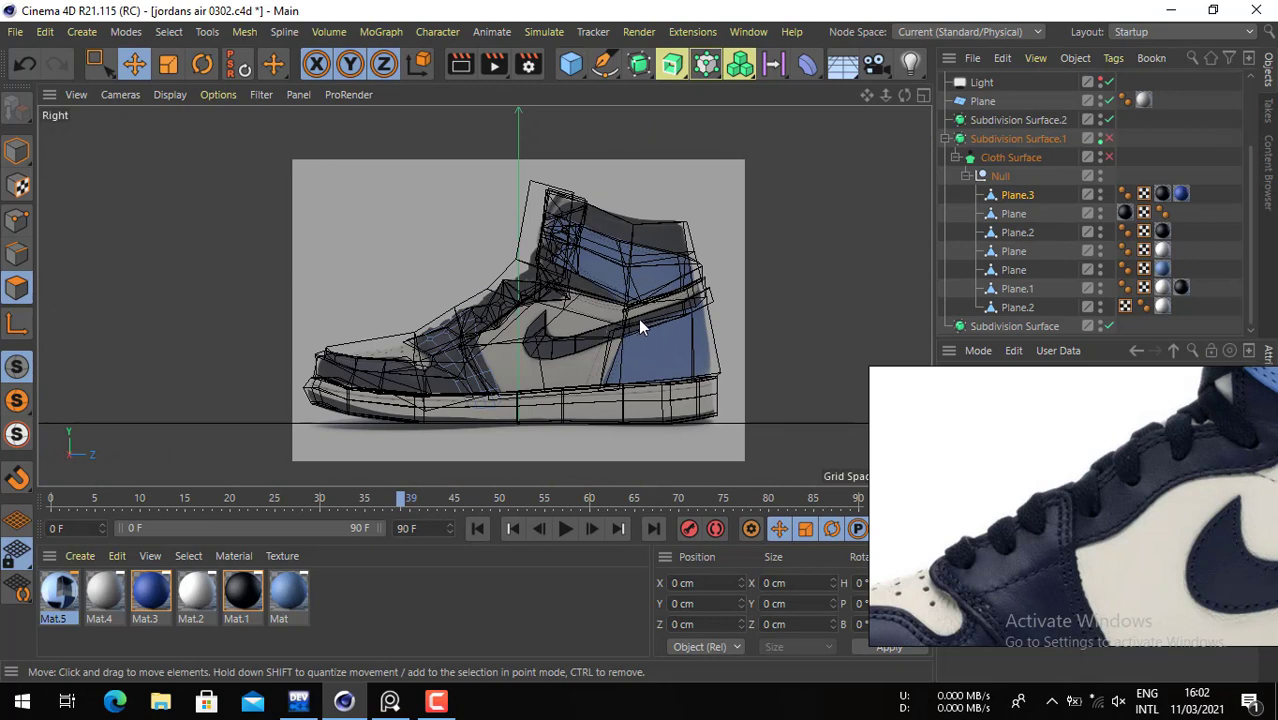
- Return to the full-size Perspective view and unhide all polygons of Plane.3
scroll(690, 320, "down", 2)
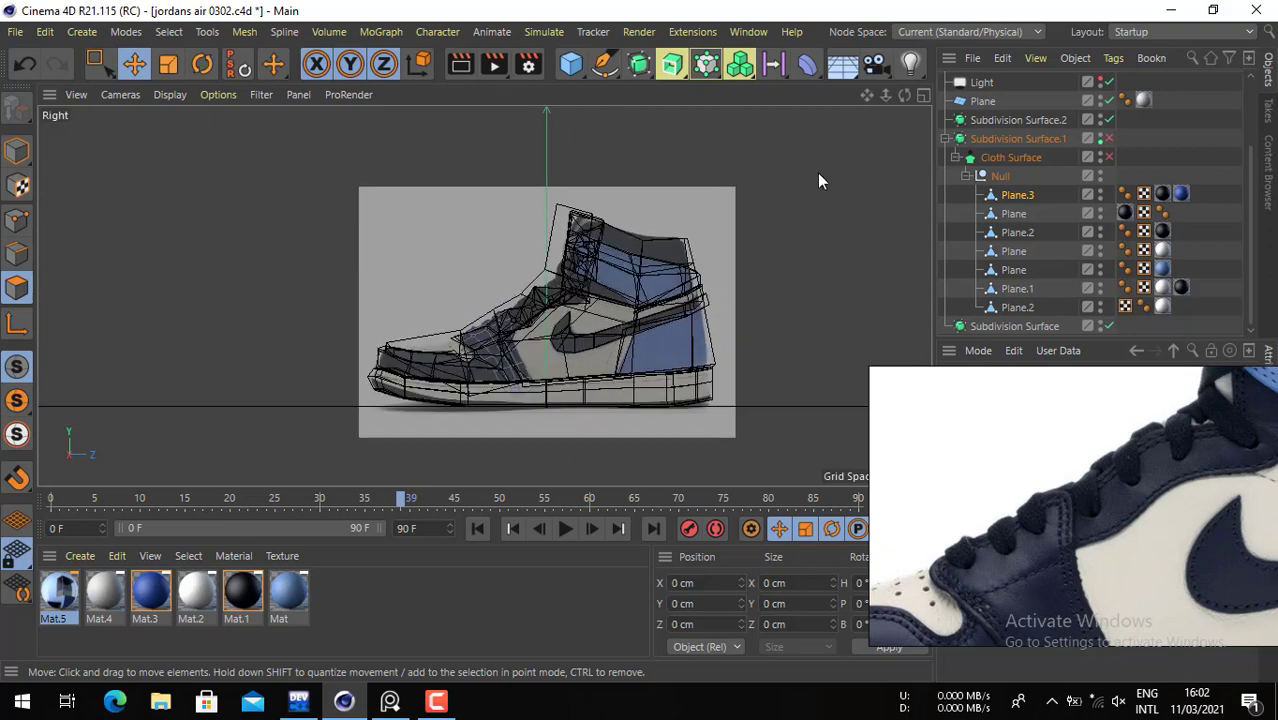
left_click(920, 95)
left_click(484, 97)
left_click(478, 94)
left_click(478, 94)
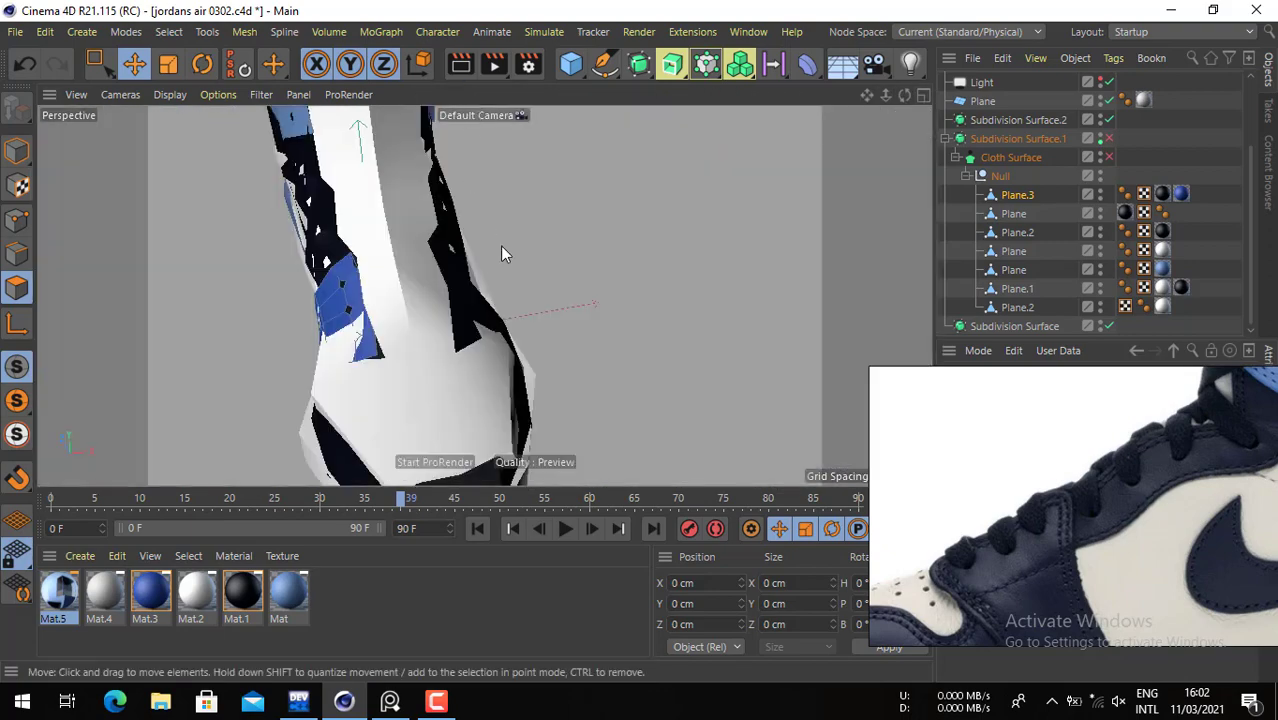
left_click_drag(503, 253, 514, 312, "alt")
left_click(124, 34)
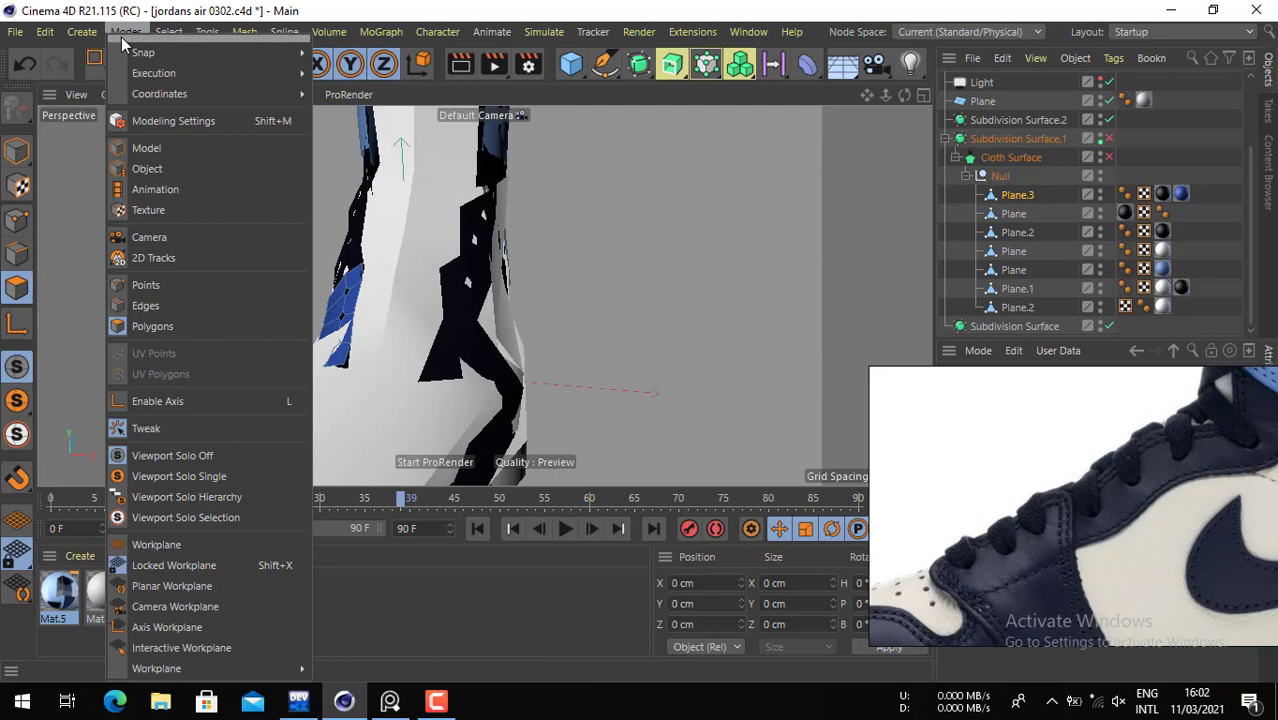
left_click(202, 33)
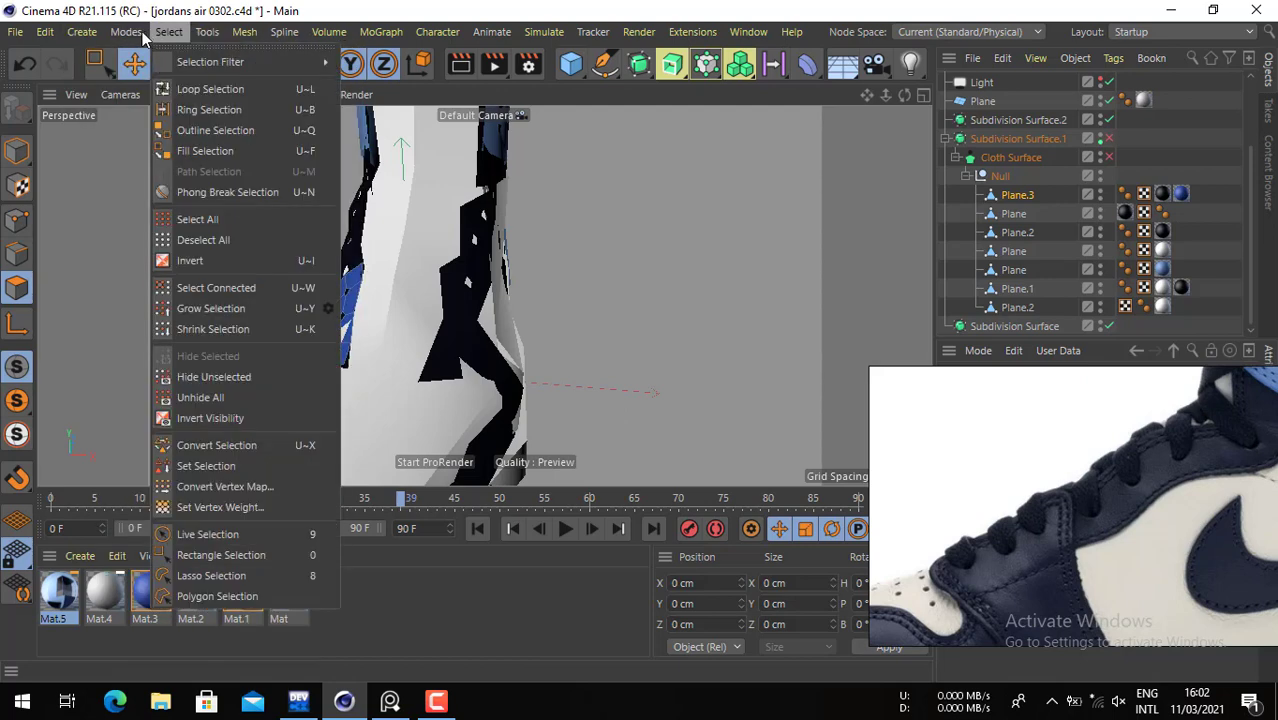
mouse_move(88, 37)
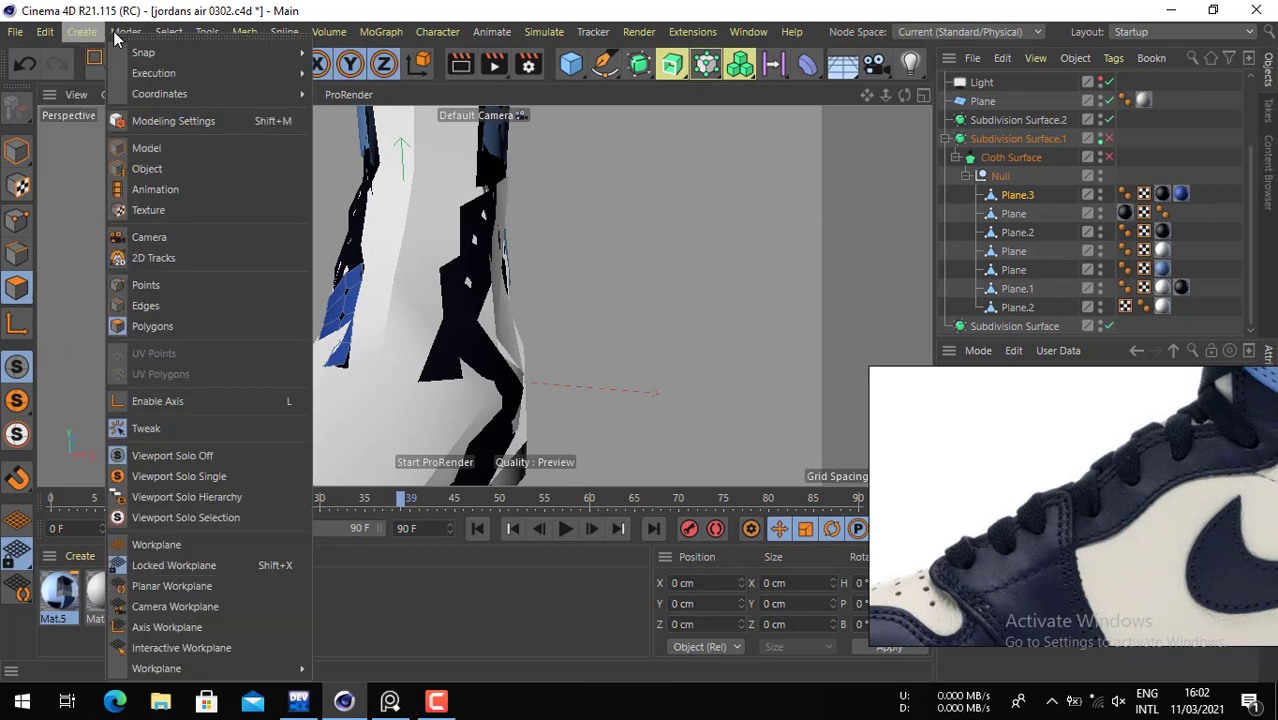
mouse_move(169, 33)
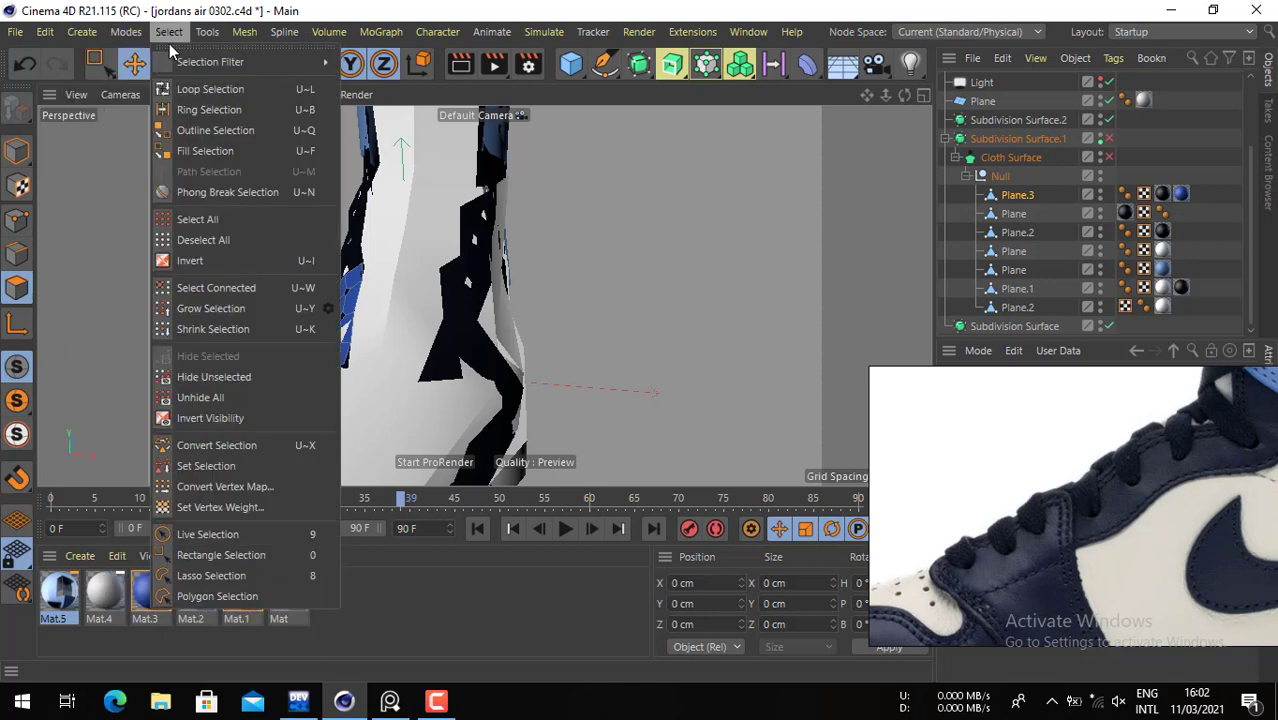
left_click(216, 398)
- Turn Cloth Surface and Subdivision Surface.1 back on and look over the smoothed shoe
left_click_drag(355, 390, 608, 336, "alt")
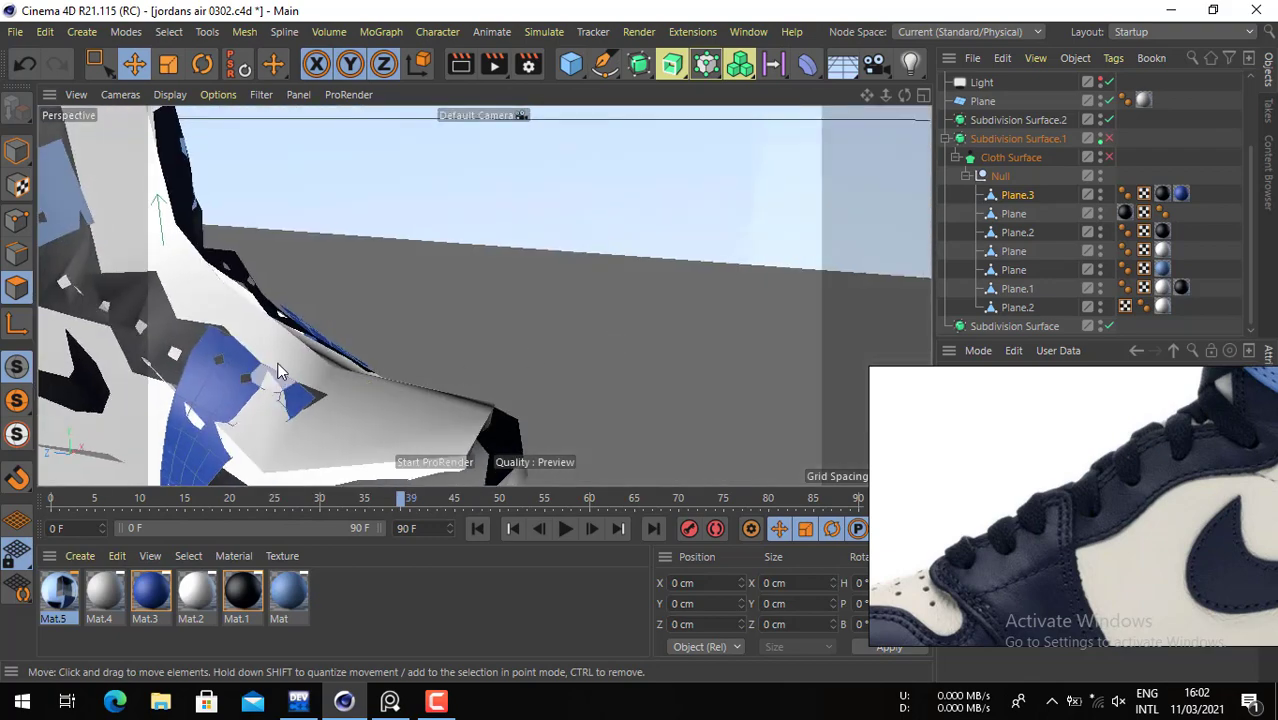
left_click_drag(276, 370, 233, 390, "alt")
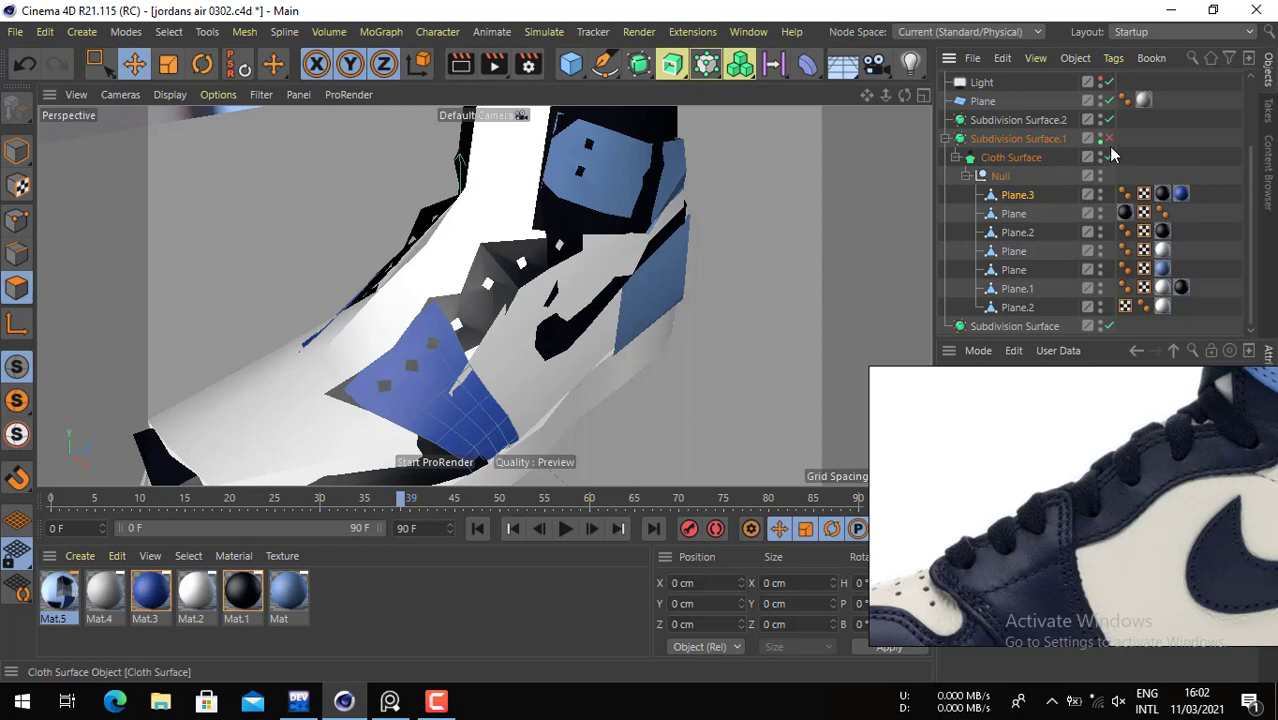
left_click_drag(759, 265, 463, 389, "alt")
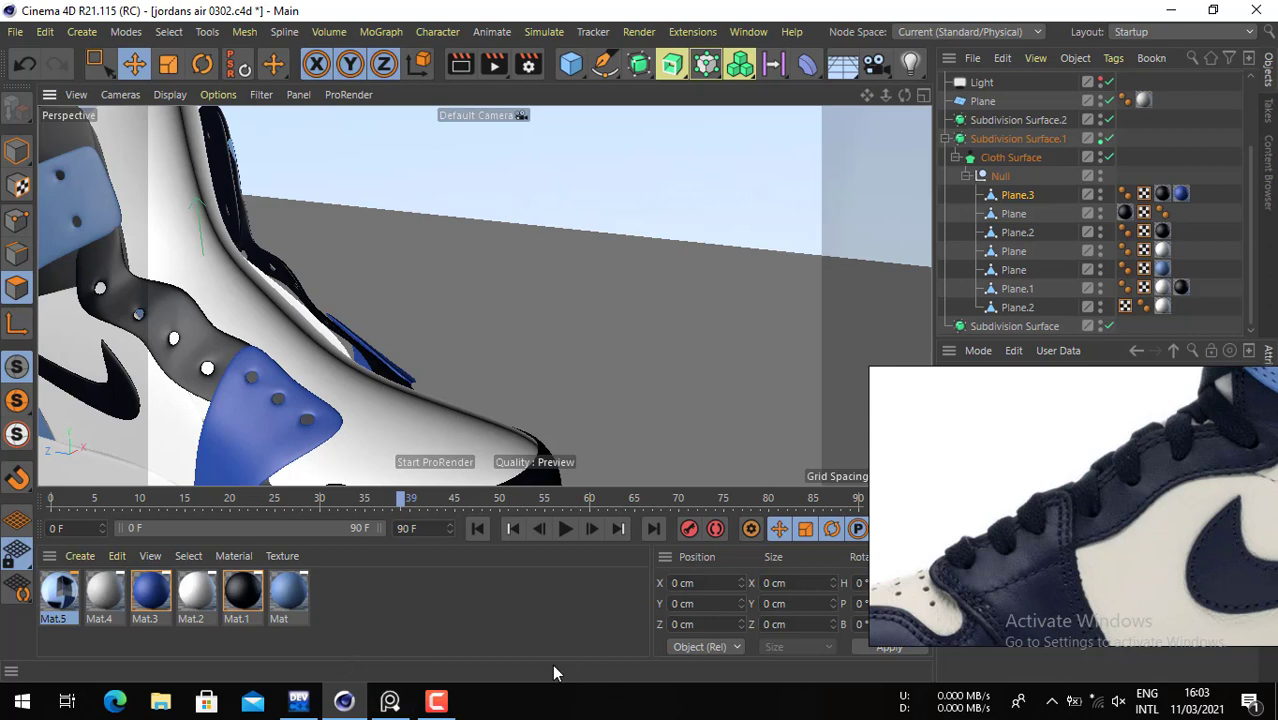
left_click_drag(256, 380, 385, 350, "alt")
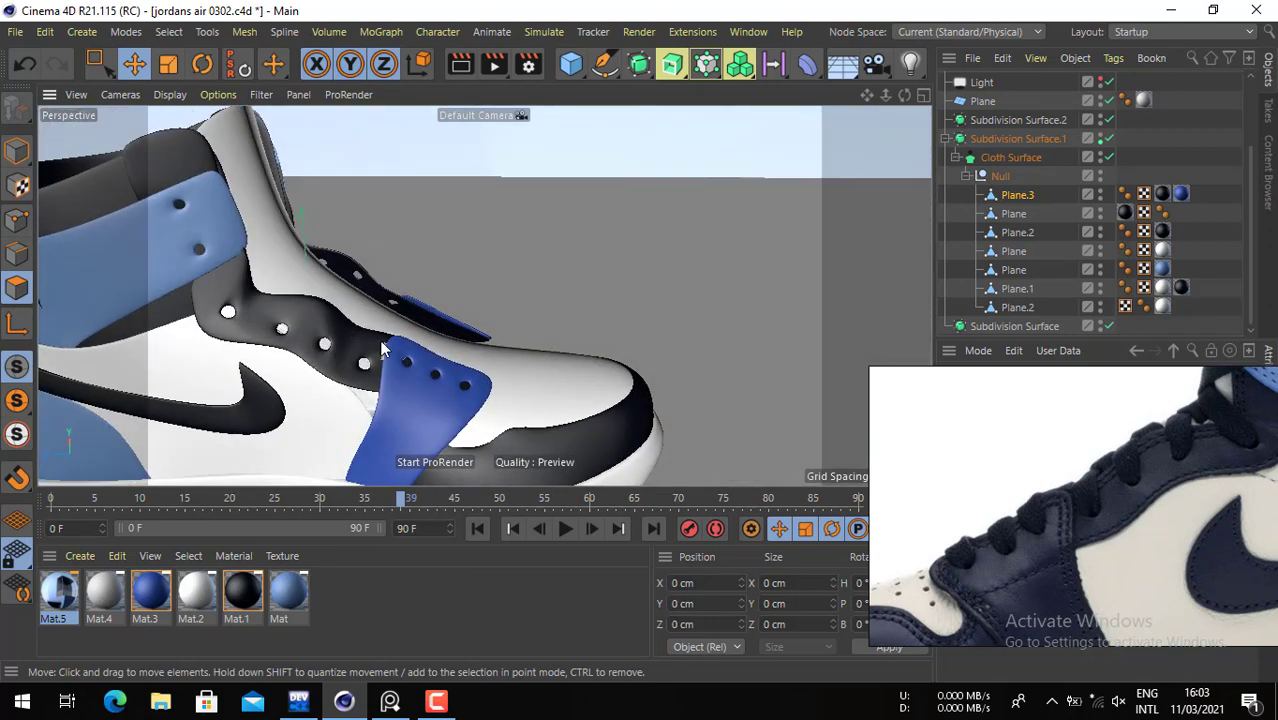
- Switch to model mode and compare the blue overlay Plane.3 with the reference image and an enlarged photo of the lace panel
left_click(16, 150)
left_click_drag(480, 375, 440, 404, "alt")
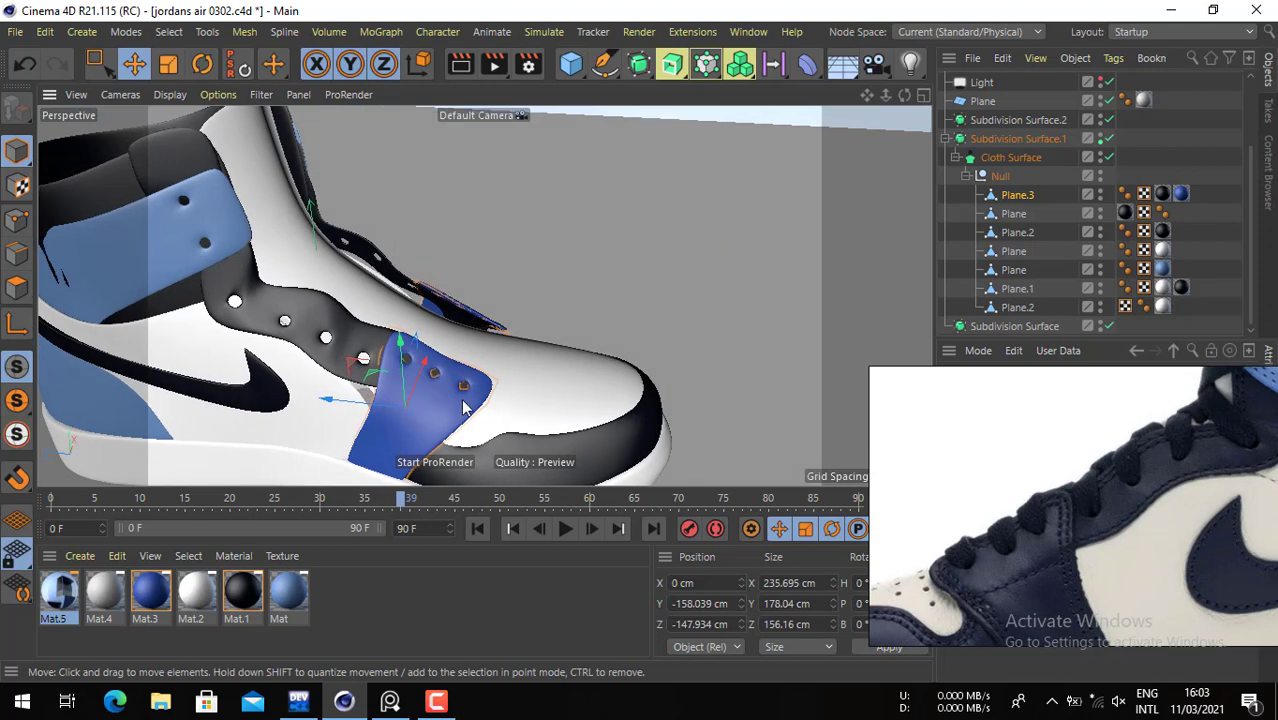
left_click_drag(505, 390, 479, 410, "alt")
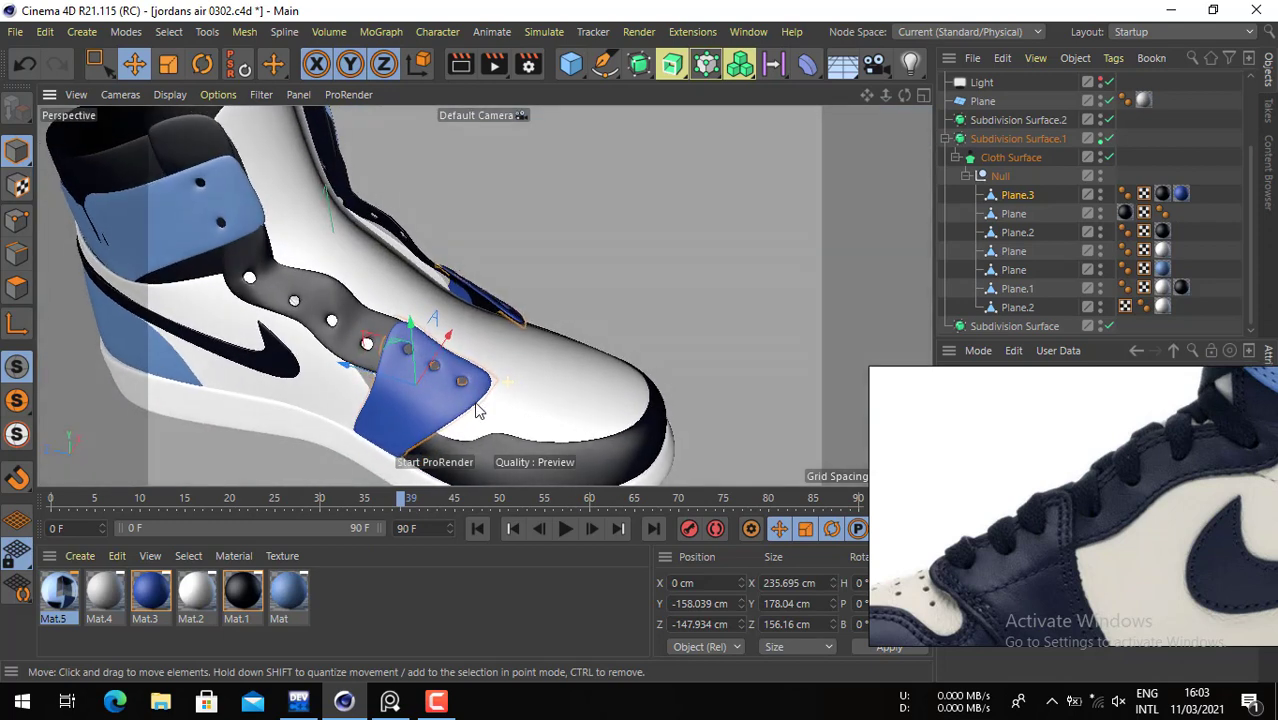
left_click(923, 94)
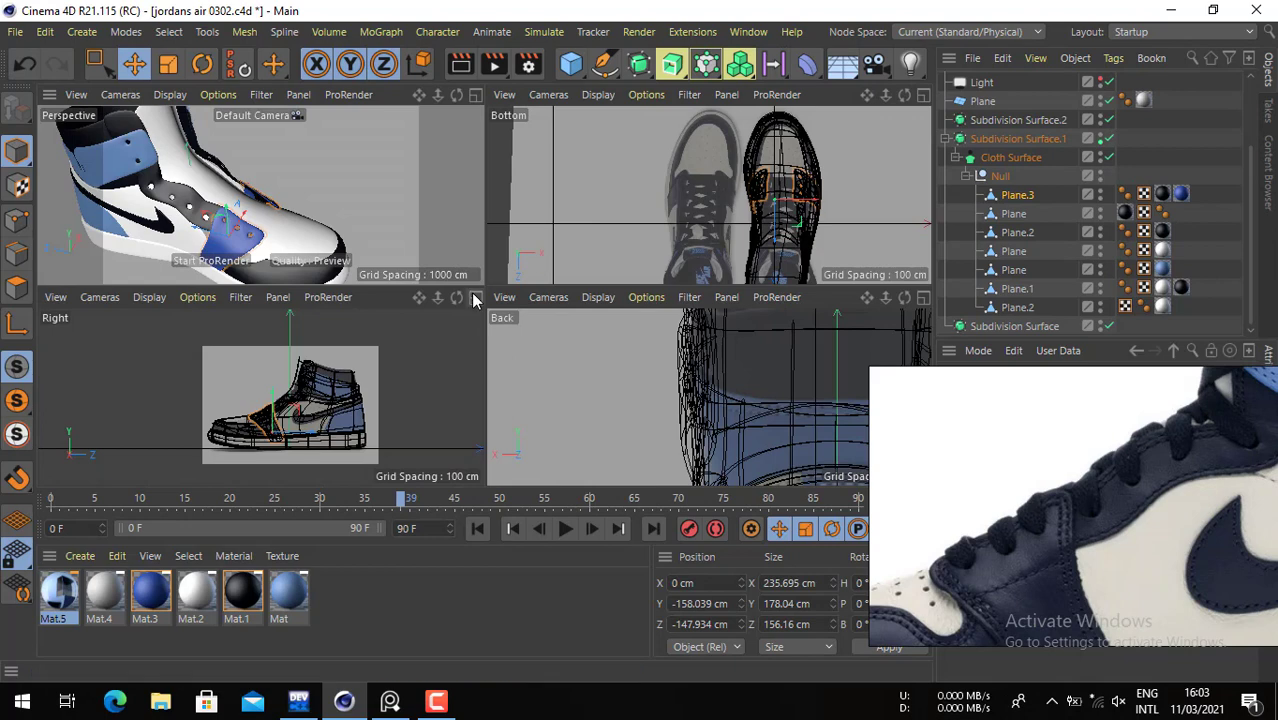
left_click(476, 294)
left_click(923, 94)
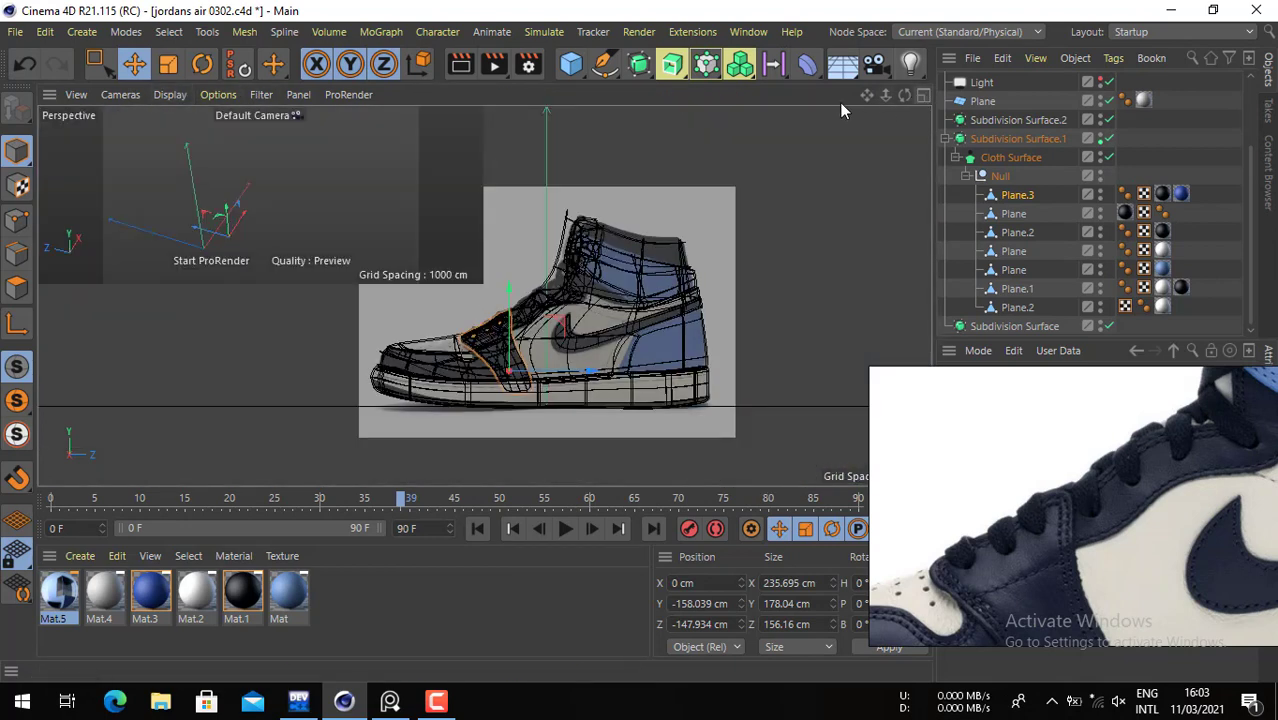
left_click(462, 95)
left_click_drag(411, 361, 404, 350, "alt")
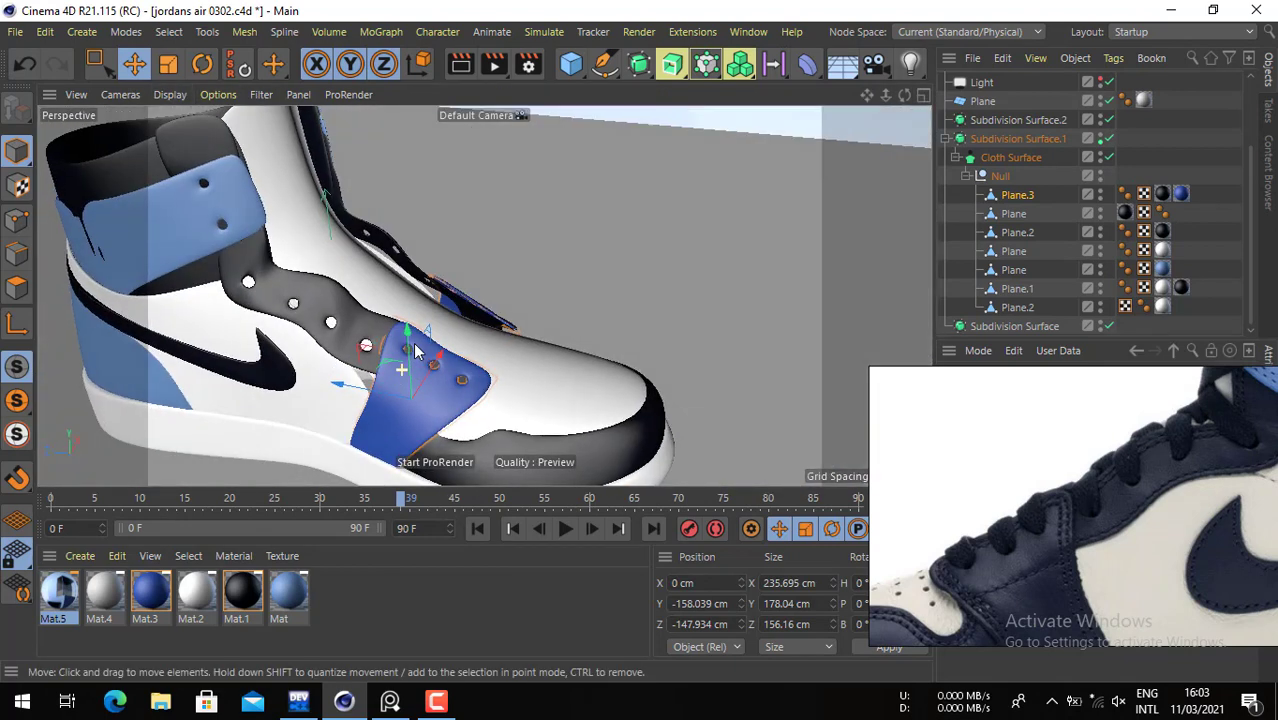
middle_click_drag(1125, 573, 1124, 410)
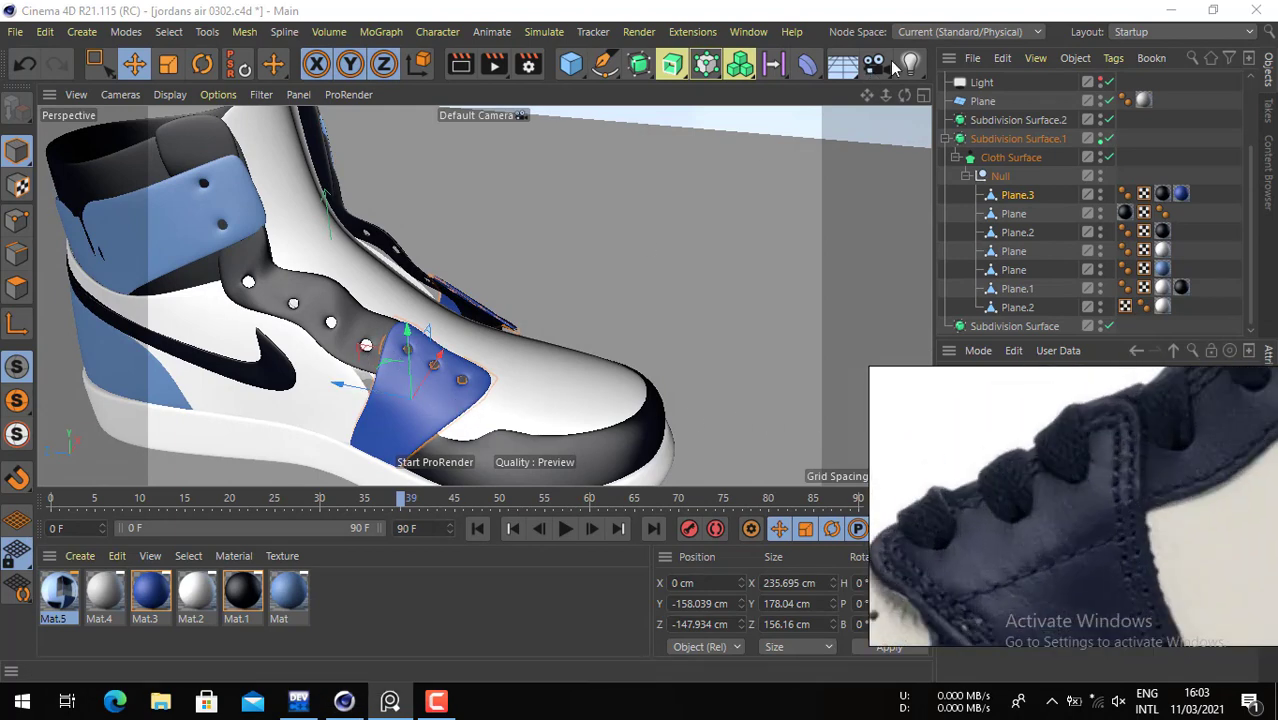
- Select the black eyelet panel Plane for edge editing in the Right view, close up on its eyelet nearest the toe
middle_click(467, 300)
middle_click(373, 340)
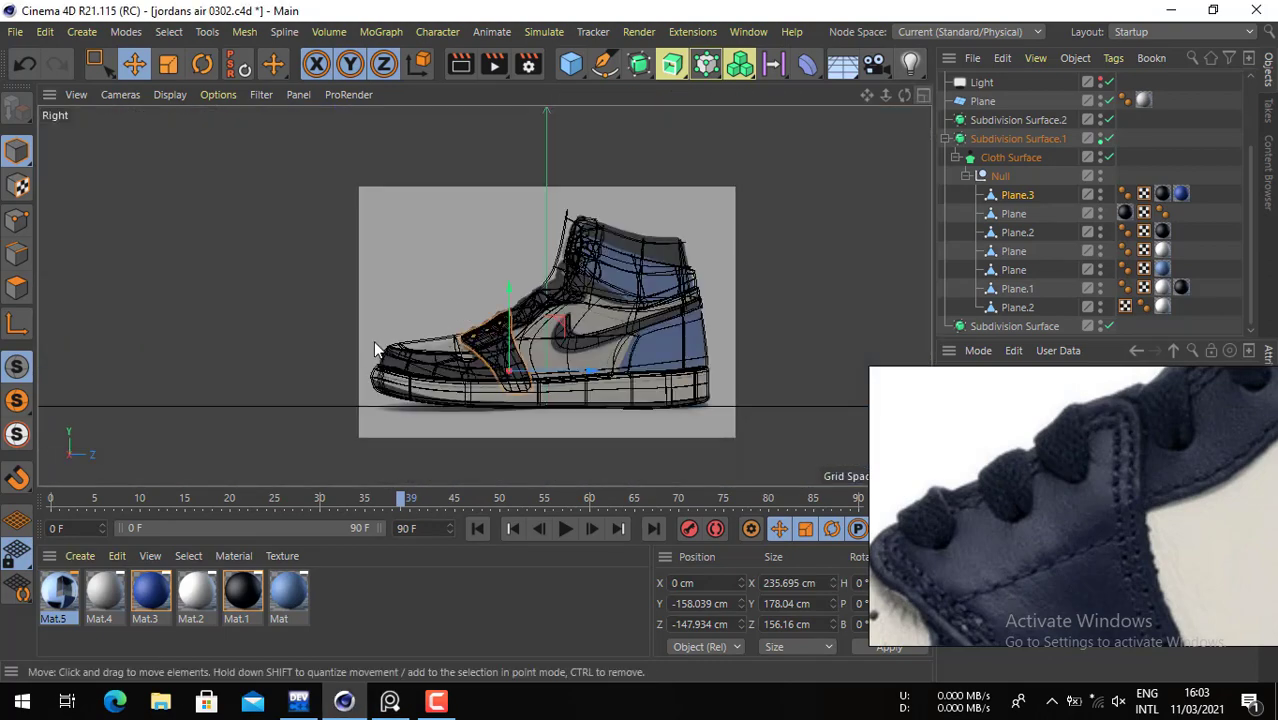
scroll(460, 340, "up", 6)
left_click(647, 272)
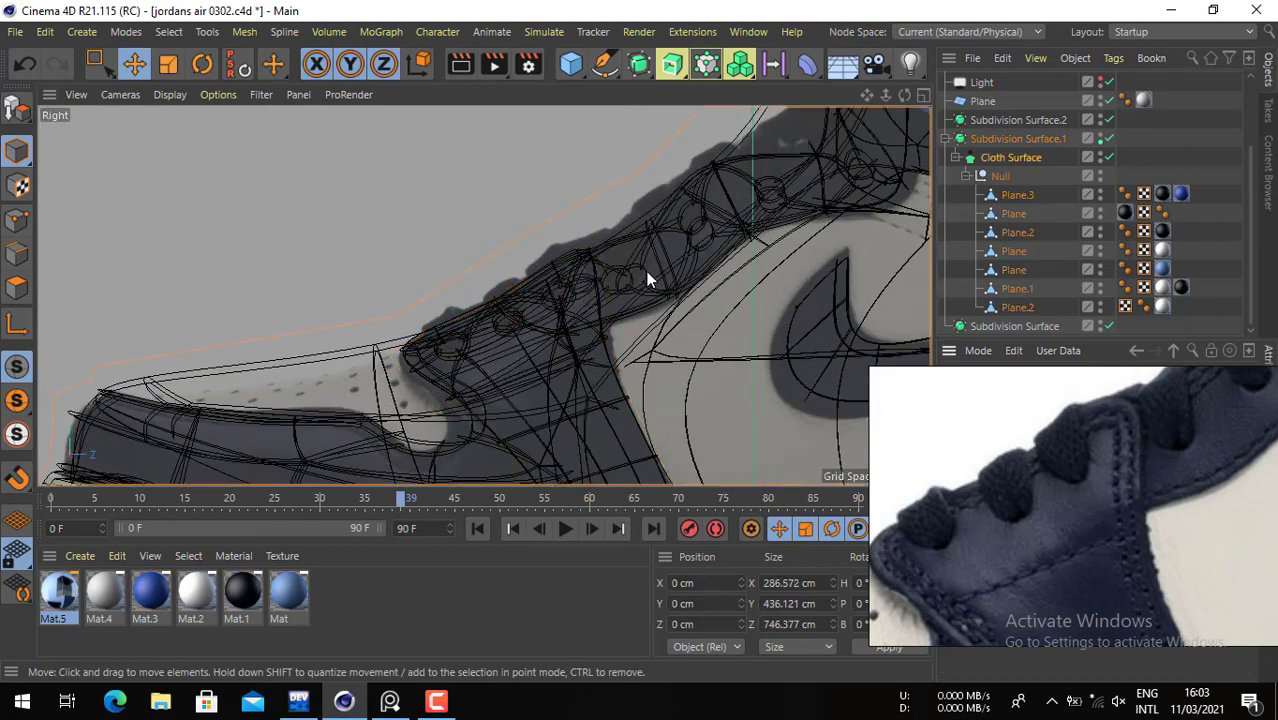
left_click(1013, 198)
left_click(1013, 215)
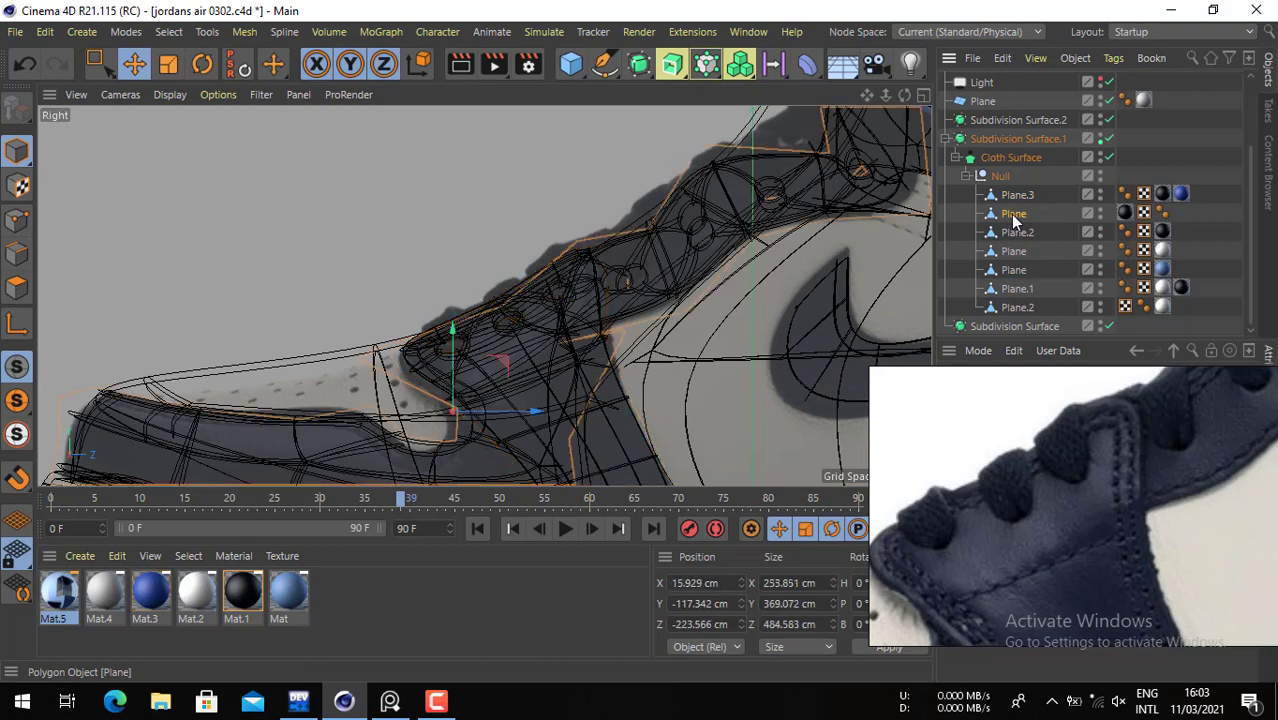
right_click_drag(522, 298, 739, 302, "alt")
middle_click_drag(739, 302, 604, 372, "alt")
left_click(16, 253)
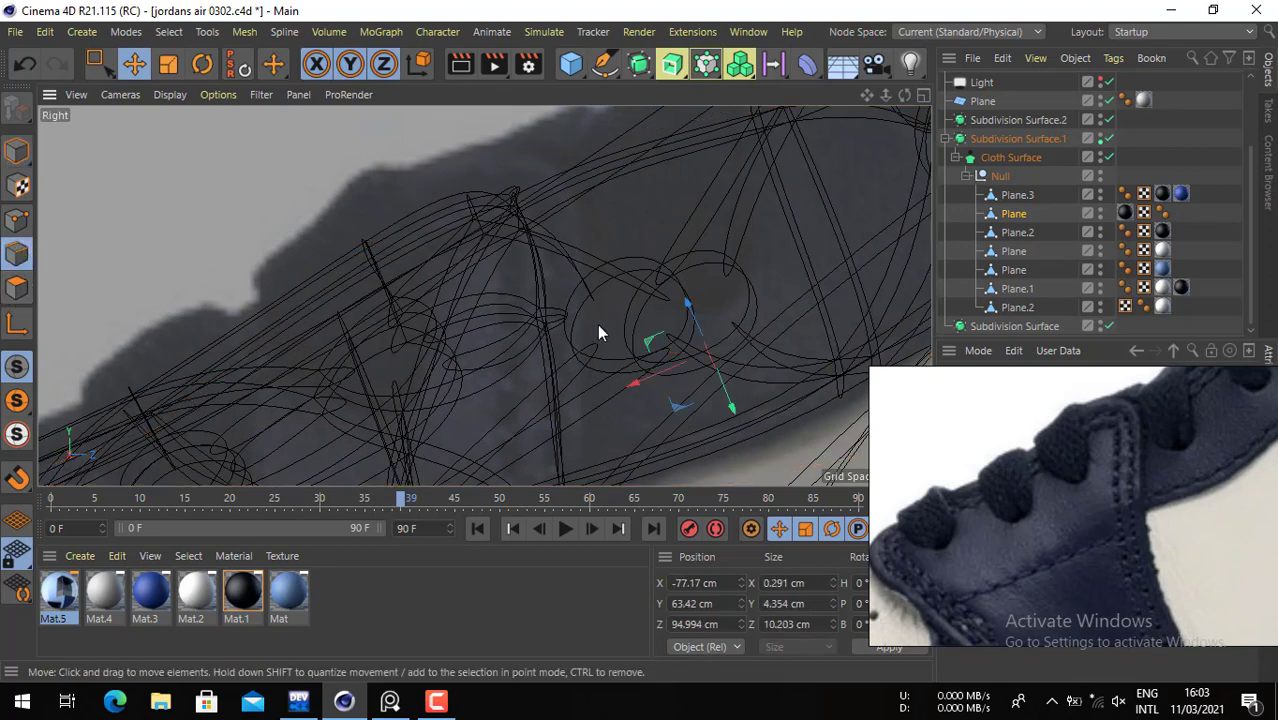
- Move the edge loop of the black panel's eyelet nearest the toe until it lines up with the matching hole on the opposite side
left_click(622, 295)
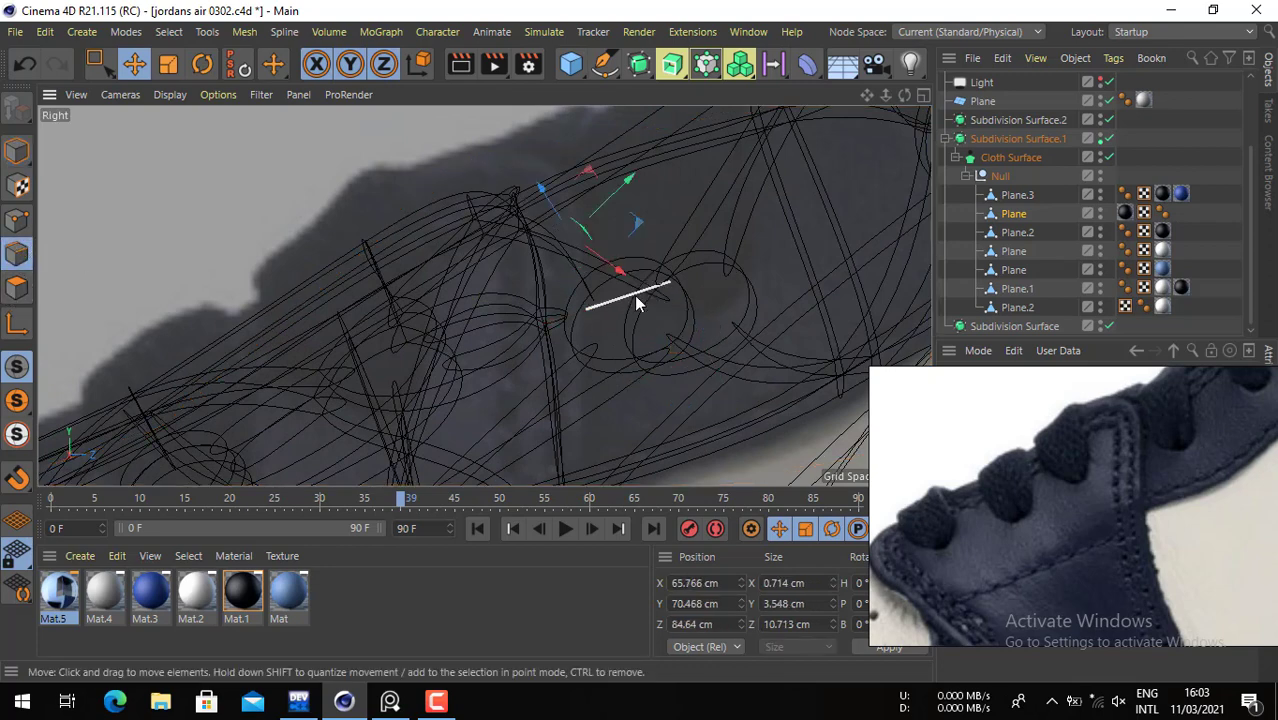
left_click_drag(470, 230, 481, 201)
left_click(749, 295)
left_click_drag(774, 244, 731, 225)
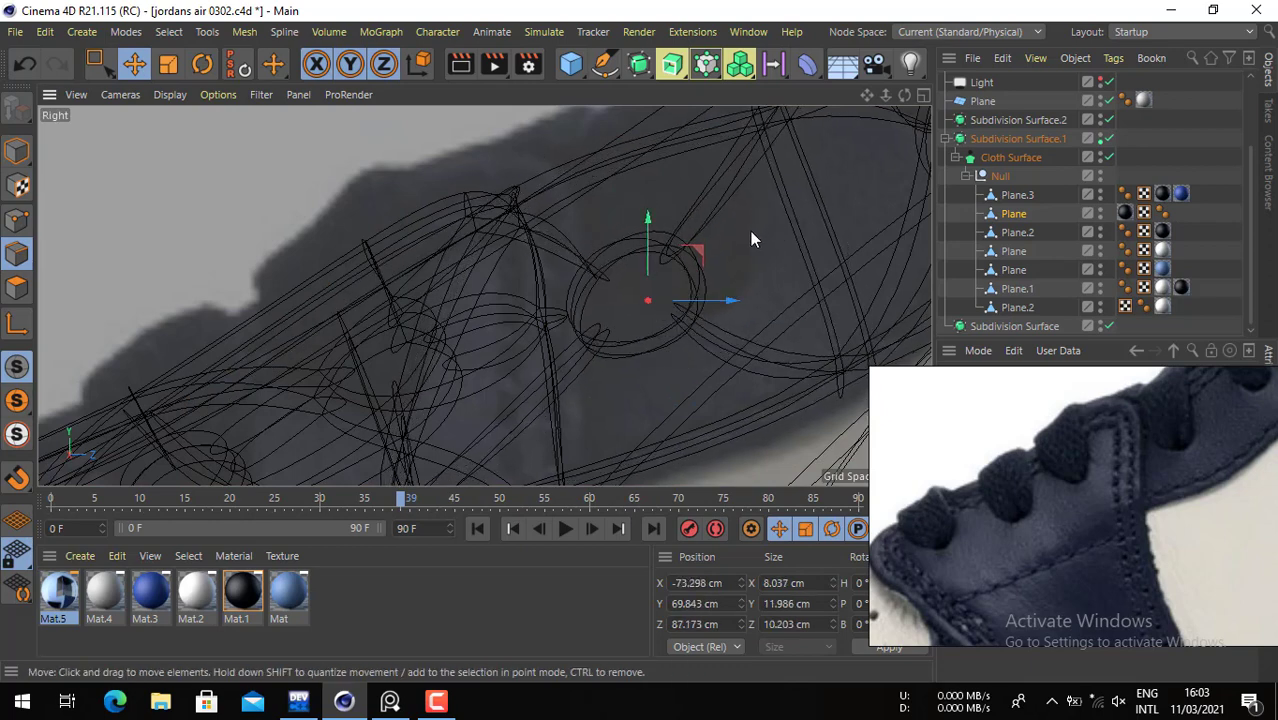
- Inspect the shifted eyelet hole and the fit of the black and blue panels from several angles in the Perspective view
left_click(924, 95)
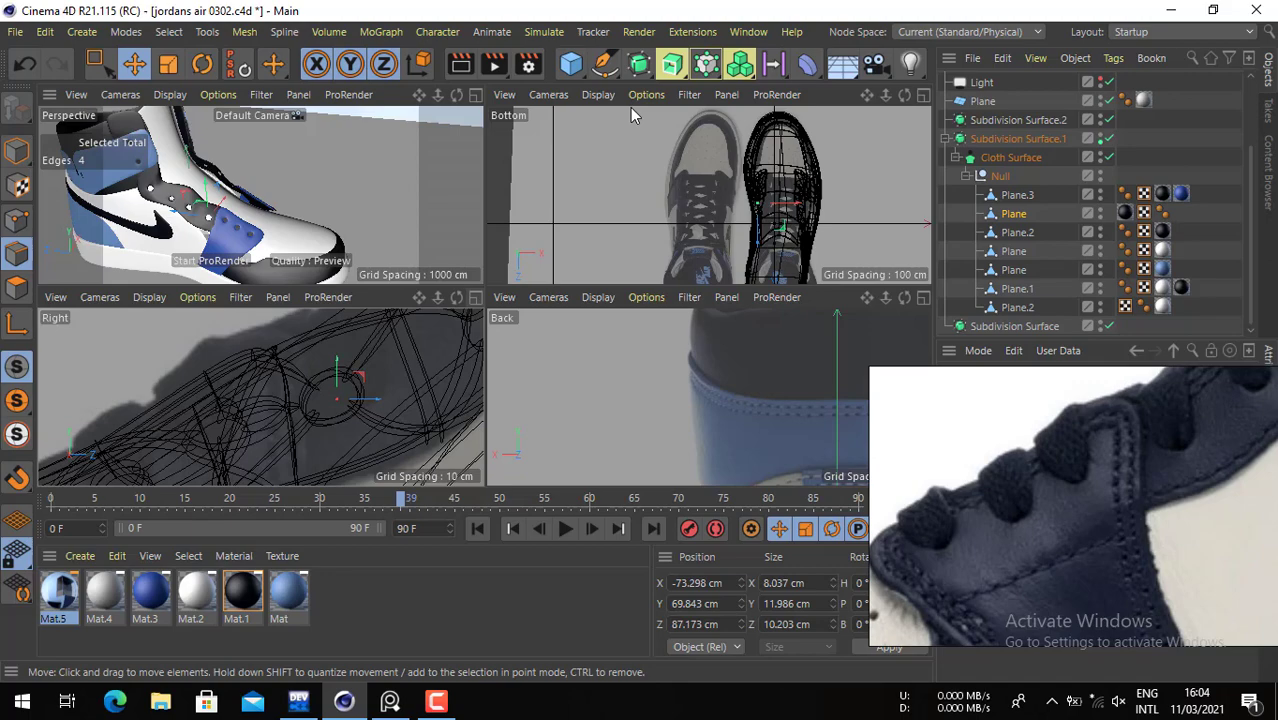
left_click(477, 94)
scroll(510, 220, "up", 5)
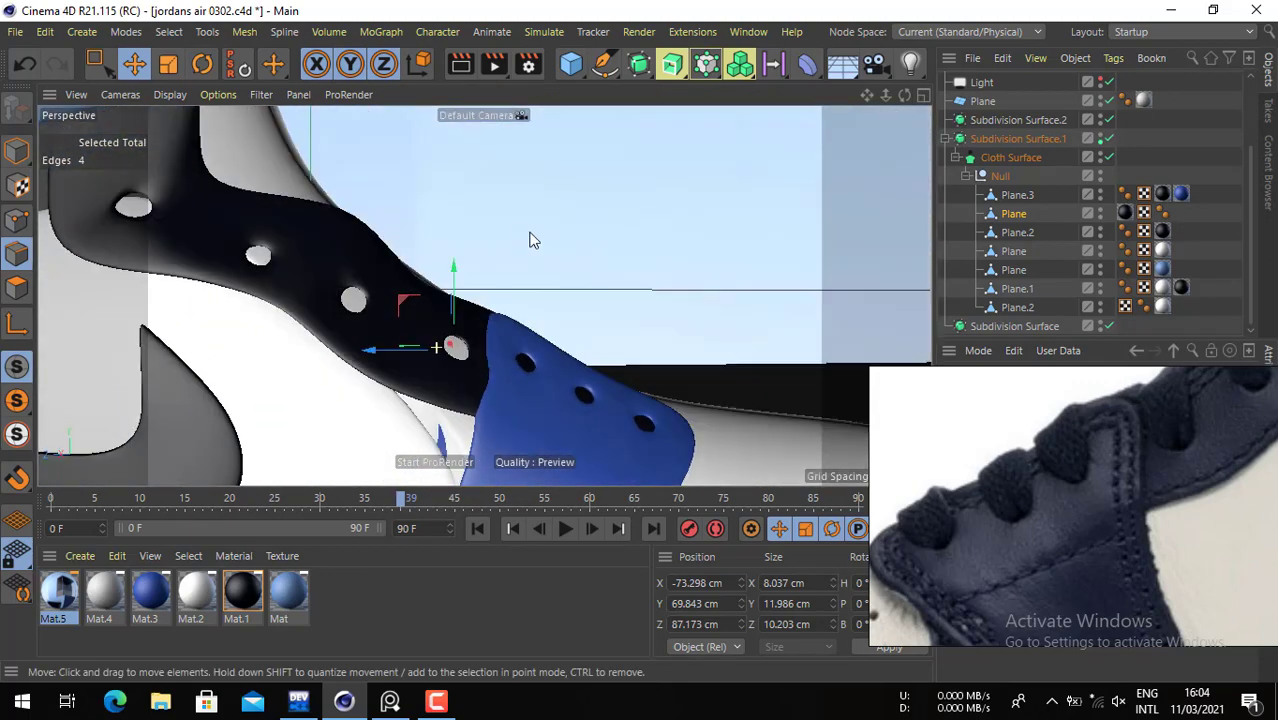
left_click_drag(532, 240, 150, 368, "alt")
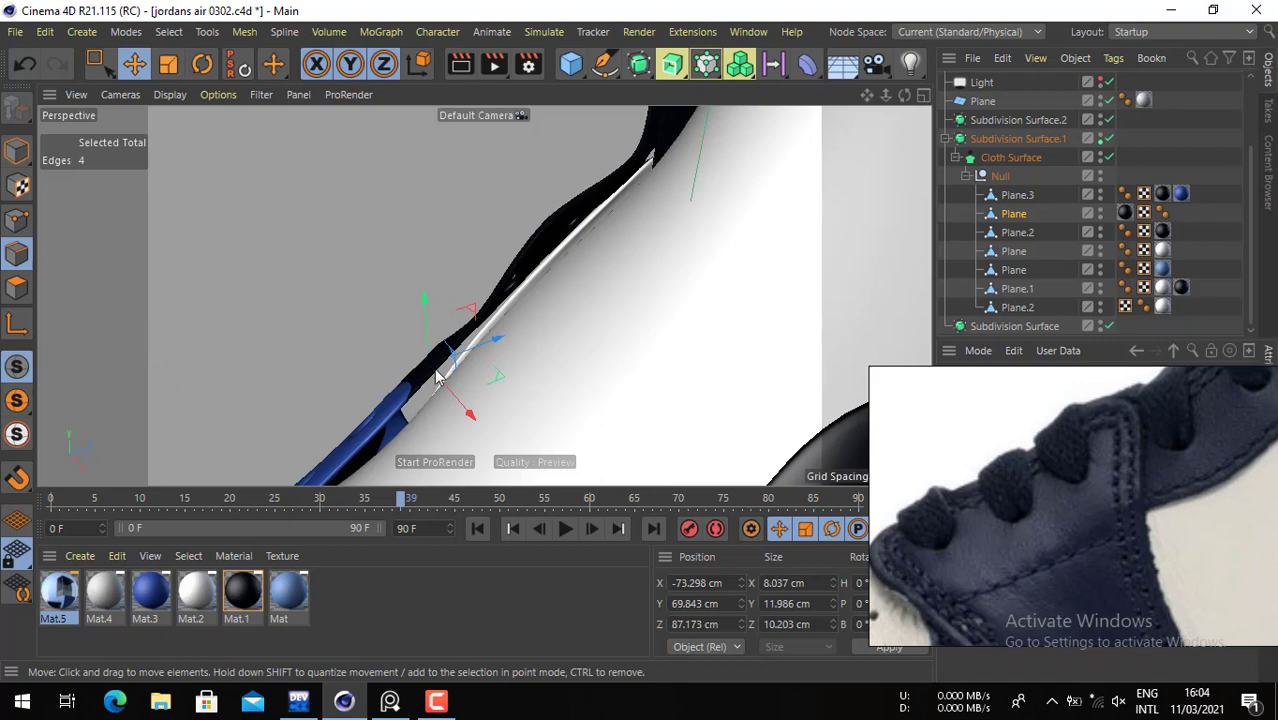
left_click_drag(405, 387, 692, 364, "alt")
scroll(692, 364, "down", 5)
left_click_drag(510, 370, 147, 329, "alt")
left_click_drag(463, 408, 674, 323, "alt")
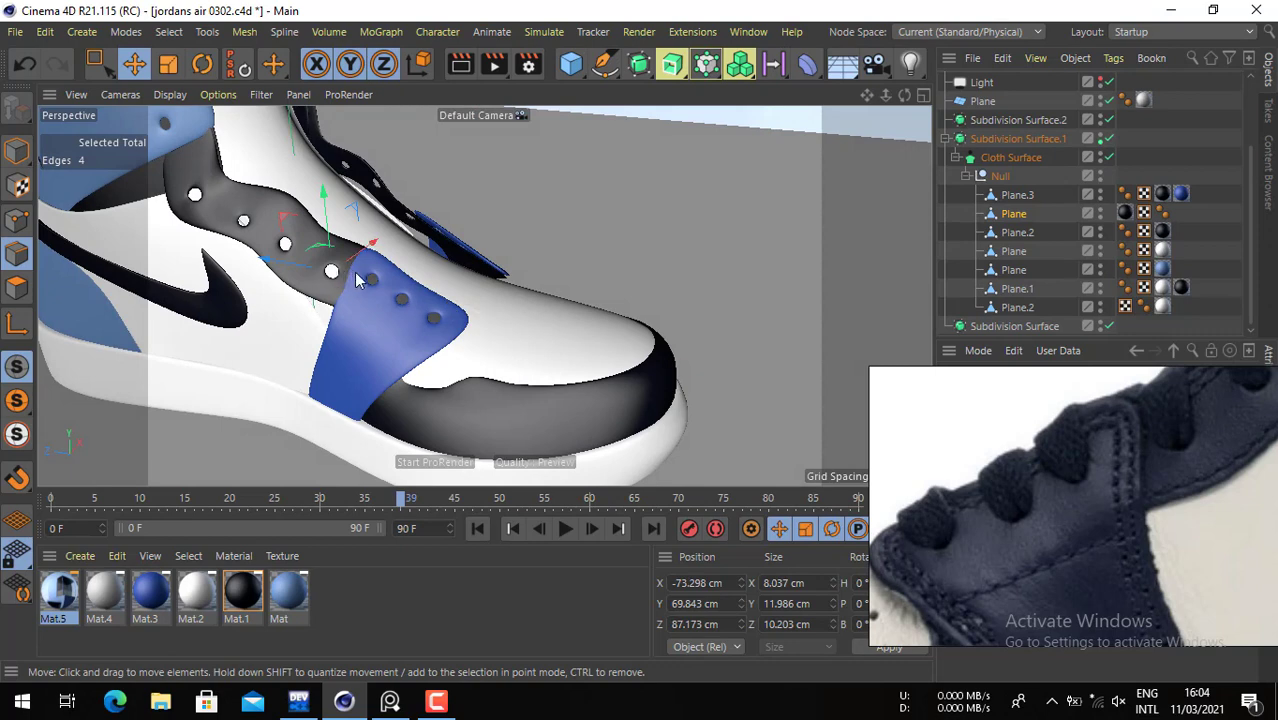
- Try to edit the edge loop of the first eyelet hole on the blue overlay Plane.3, and undo the attempt
scroll(354, 272, "up", 5)
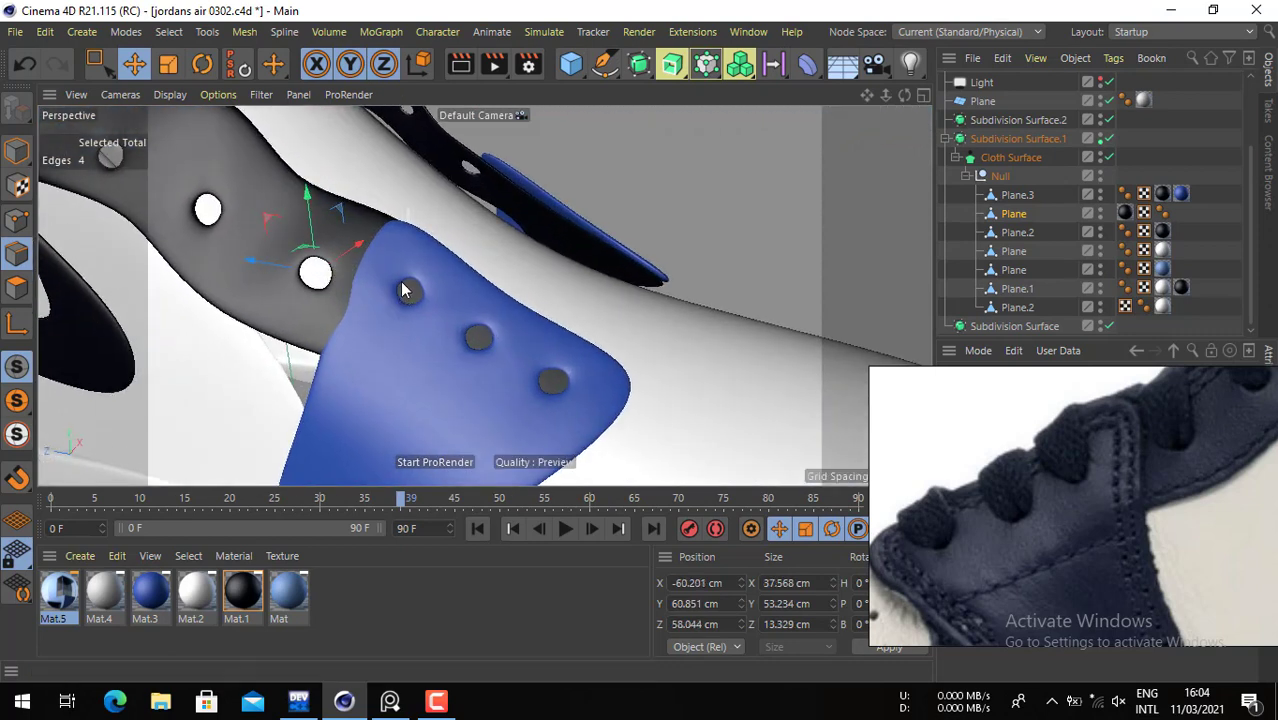
left_click(402, 289)
left_click(992, 199)
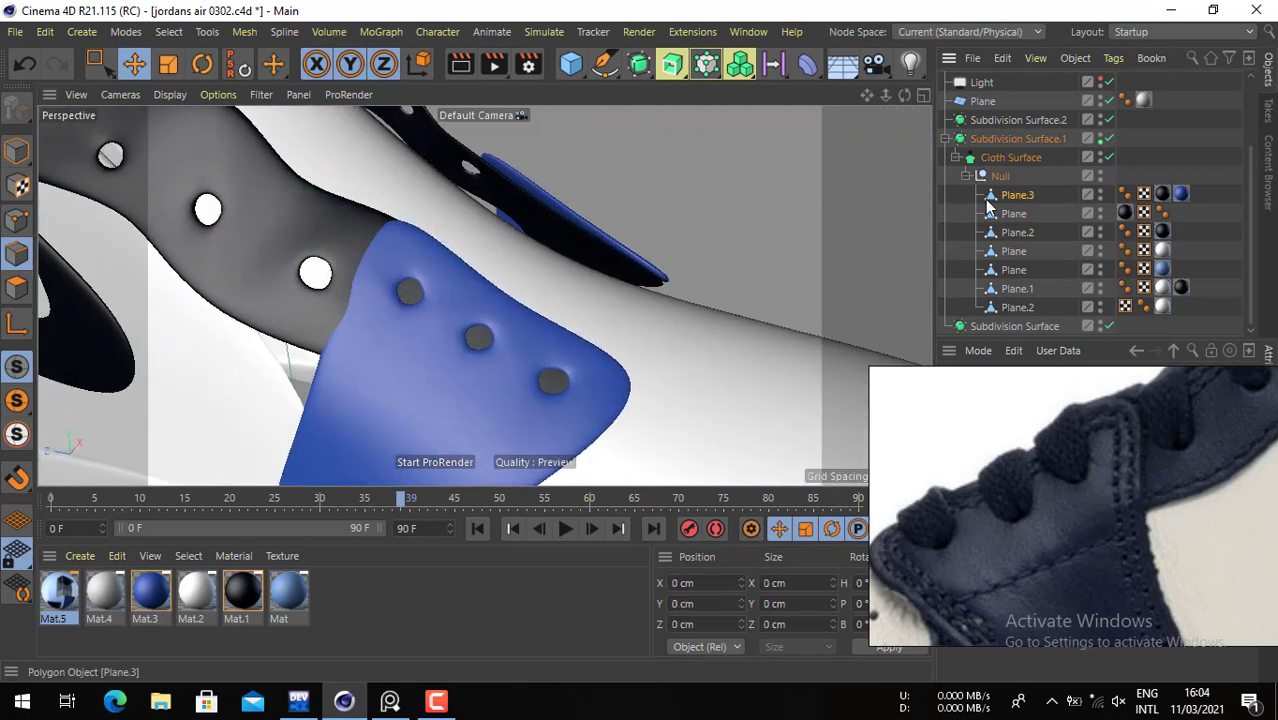
left_click(410, 286)
left_click_drag(404, 287, 394, 330, "alt")
key("ctrl+z")
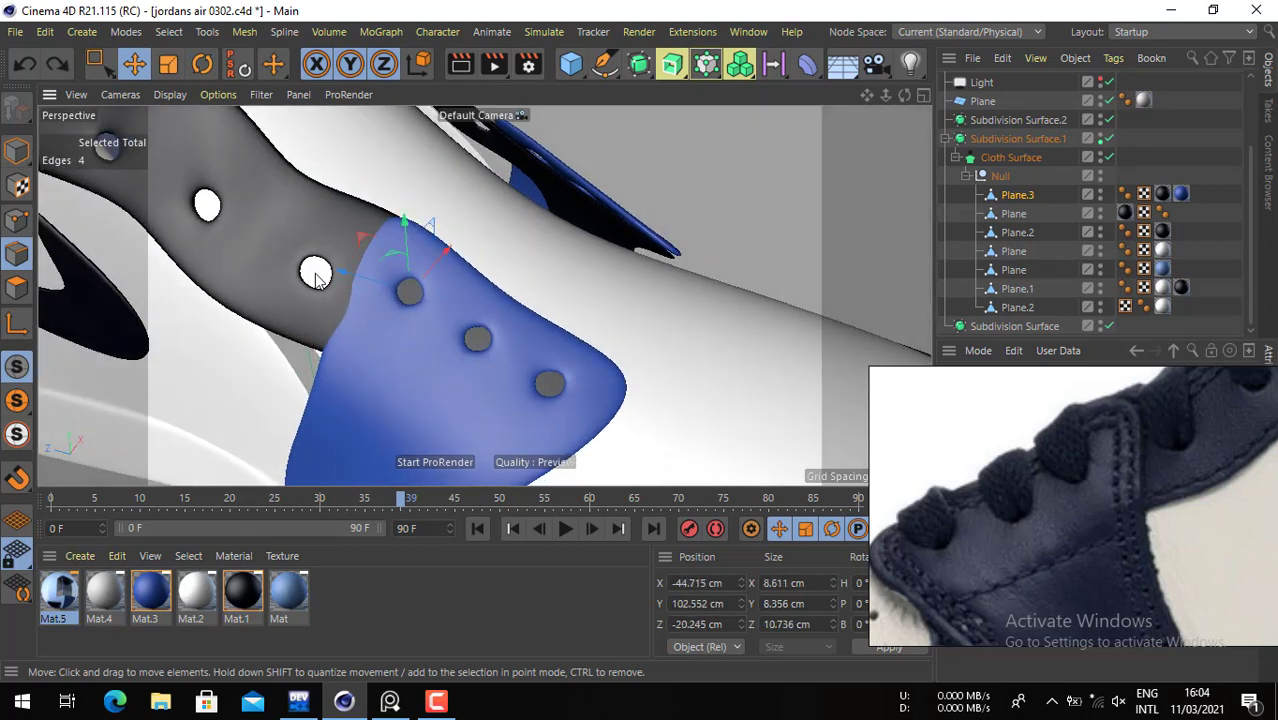
key("ctrl+z")
- Reselect the edge loop of the black panel's eyelet beside the blue overlay and move it to X -69.199, Y 74.485, Z 87.184 cm
left_click(1019, 215)
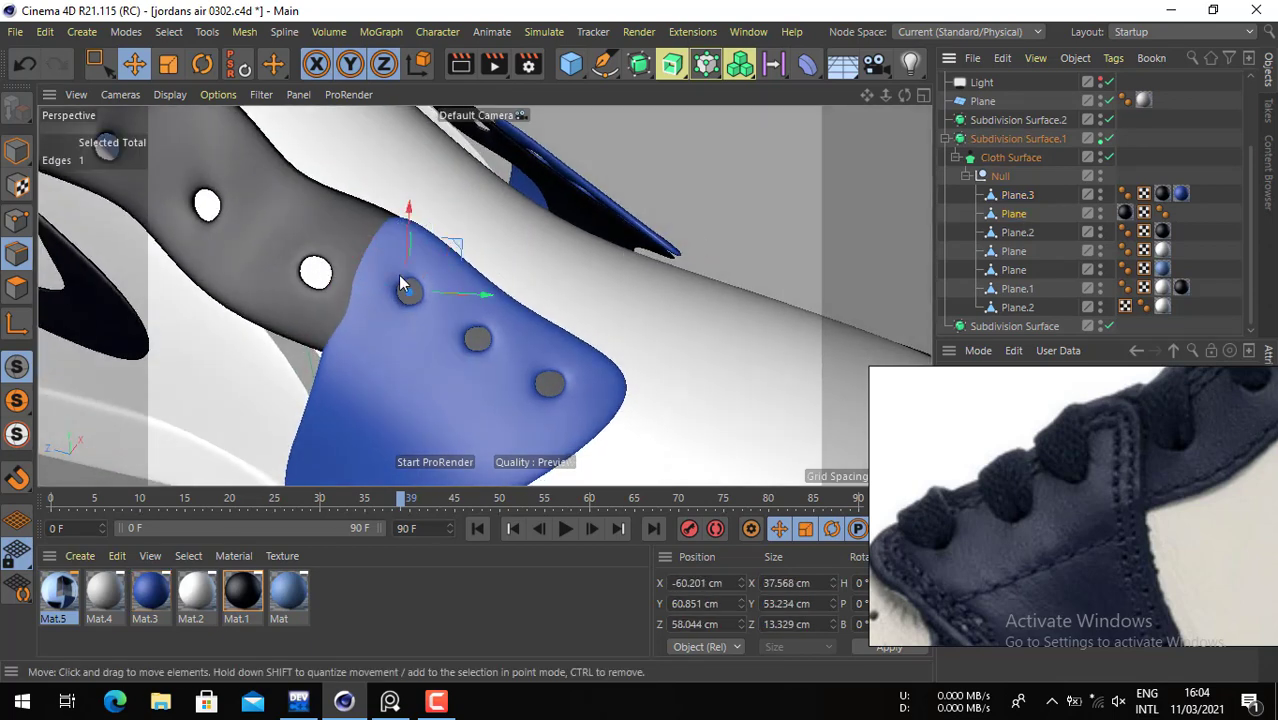
double_click(320, 258)
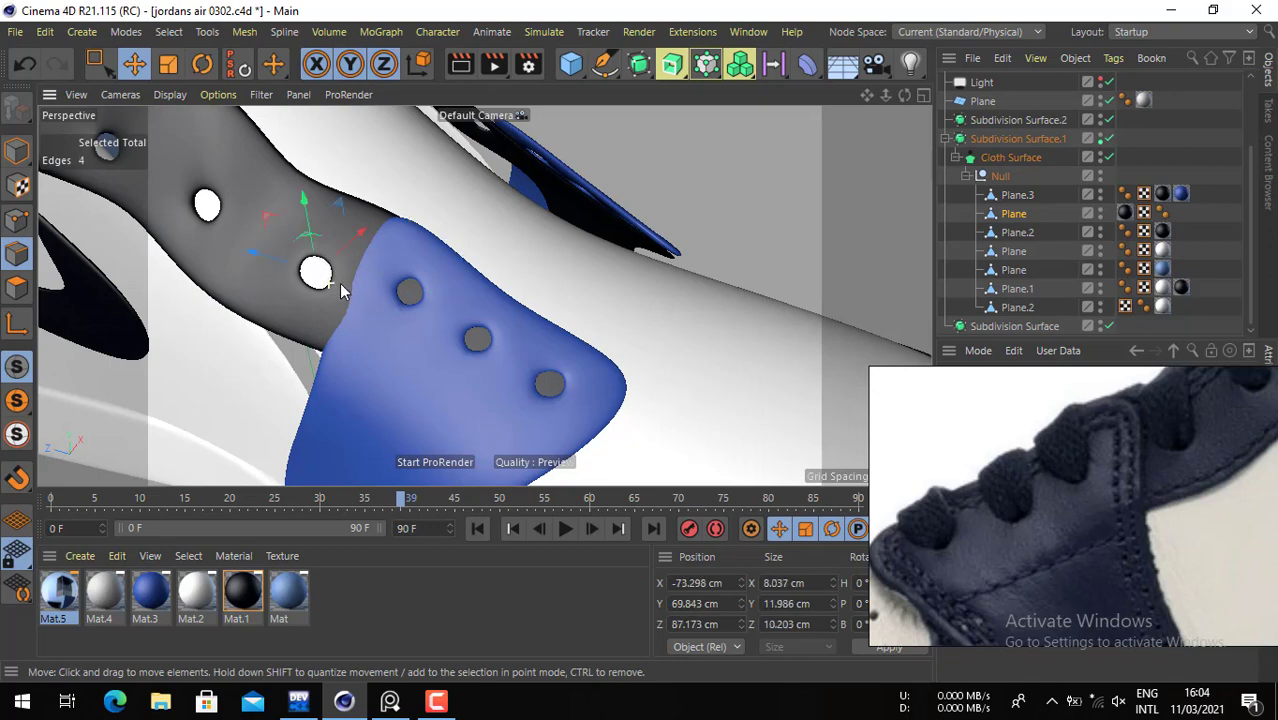
scroll(357, 288, "up", 1)
left_click_drag(341, 284, 361, 262, "alt")
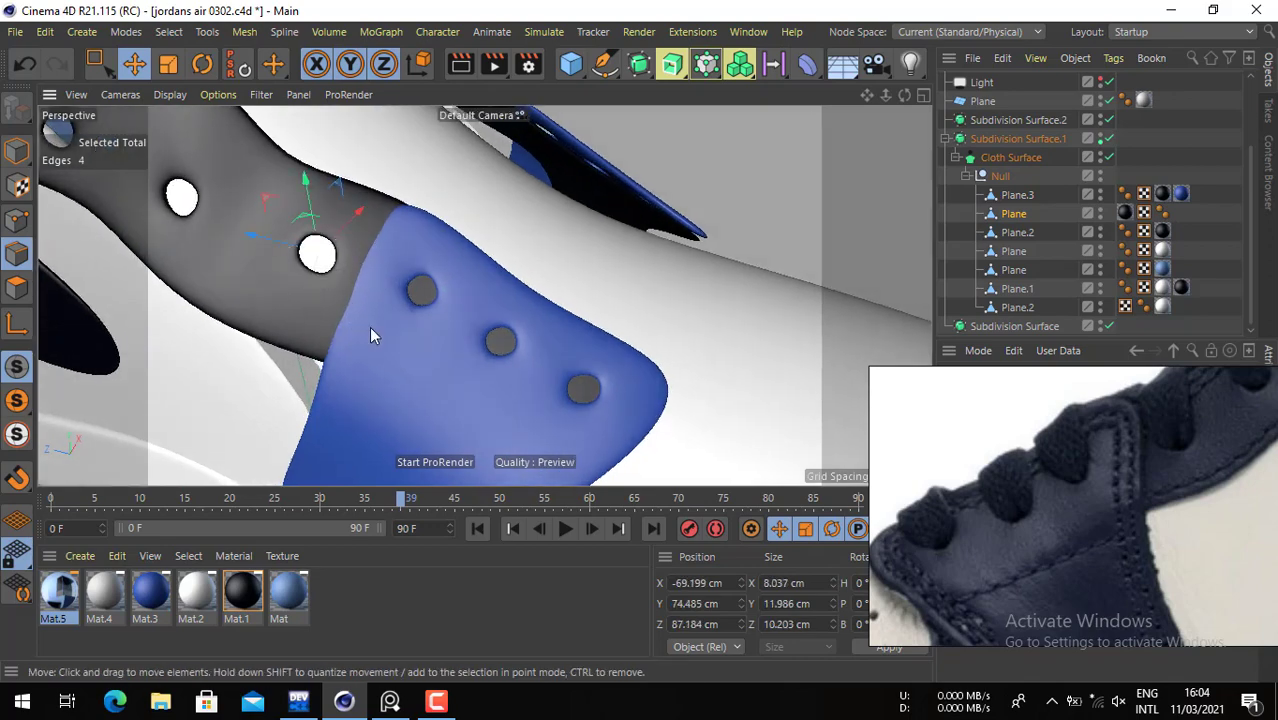
- Move the black panel's upper-edge point at the notch above its topmost eyelet outward to X -75.012 cm
left_click_drag(369, 336, 307, 318, "alt")
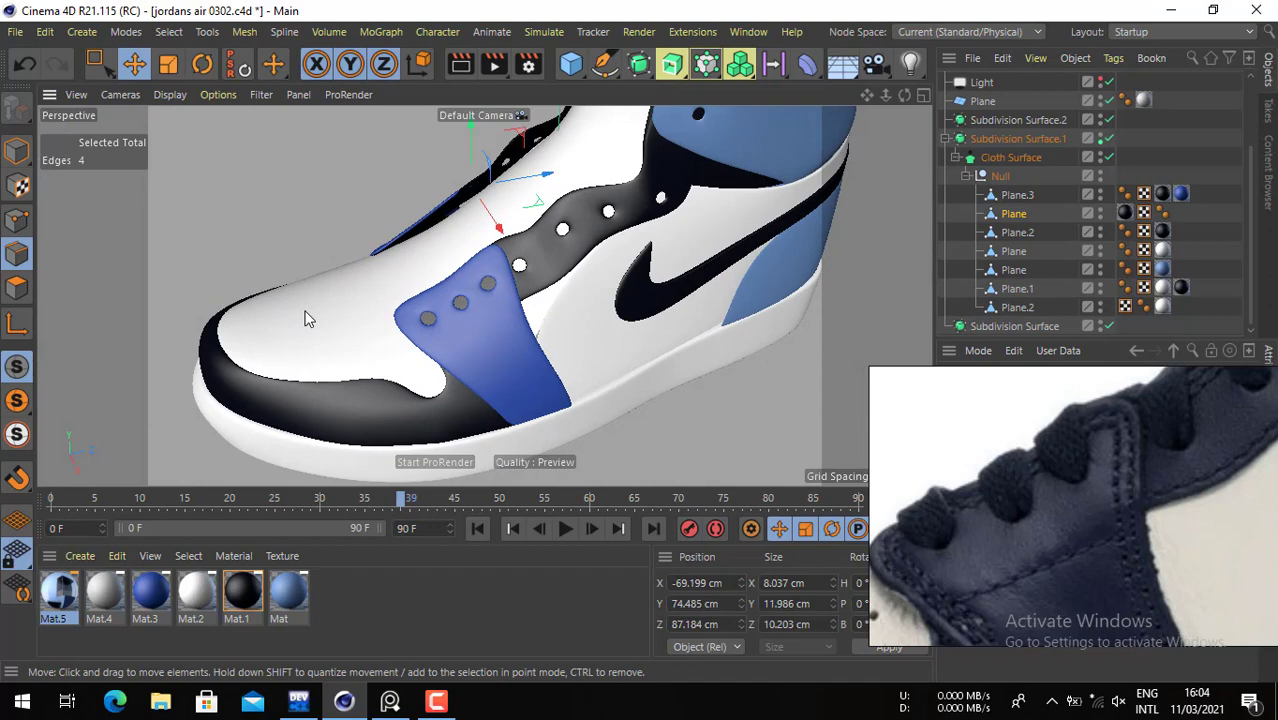
left_click_drag(372, 345, 550, 390, "alt")
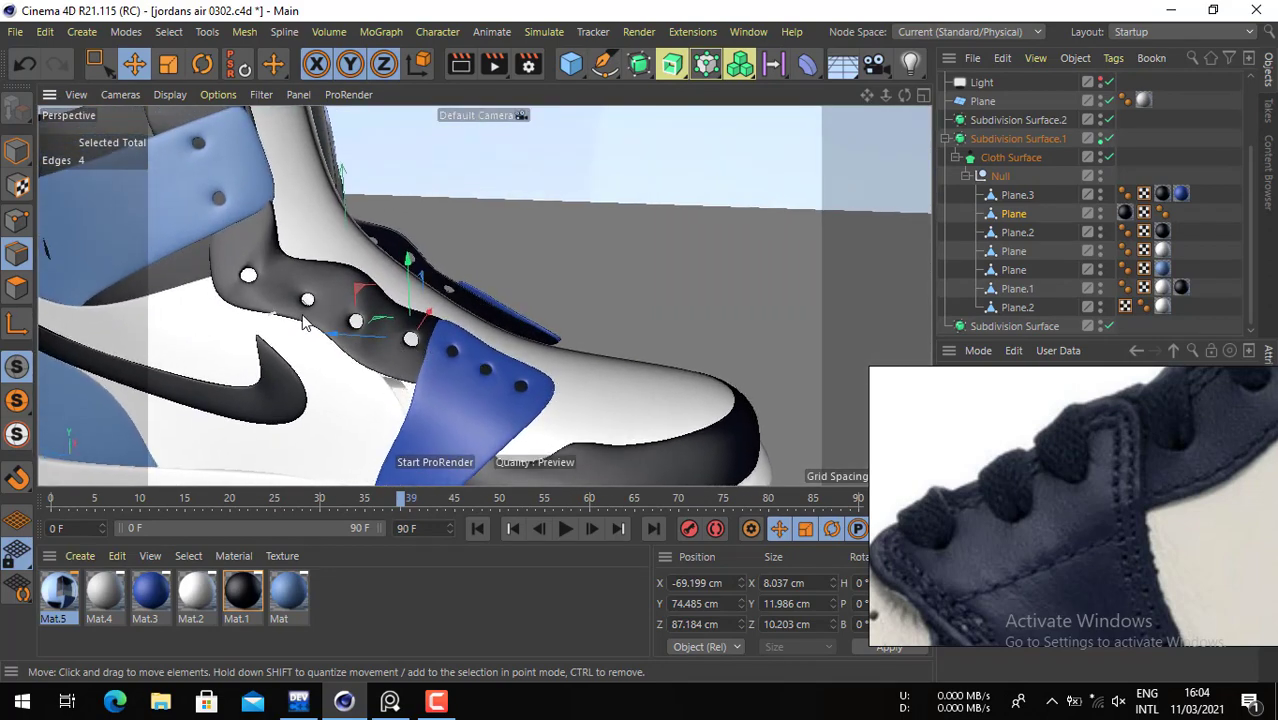
left_click(17, 220)
key("space")
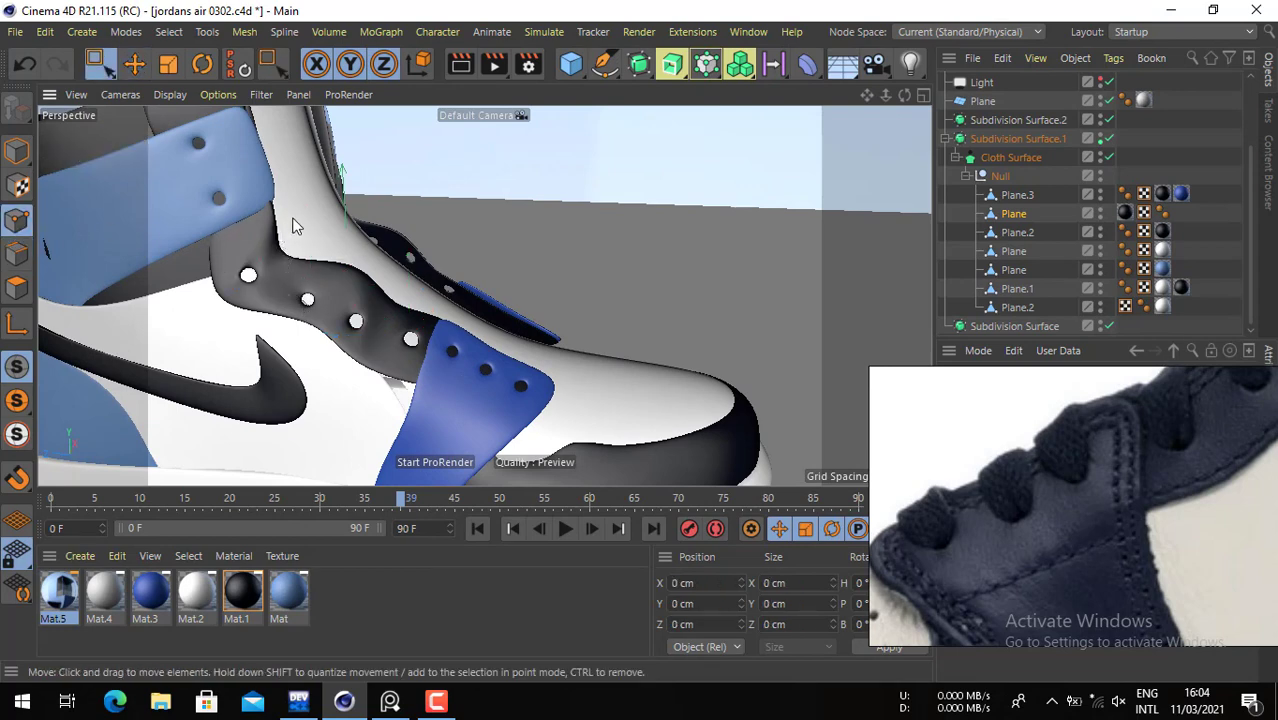
left_click_drag(305, 219, 337, 261)
left_click_drag(319, 203, 281, 245)
scroll(284, 242, "up", 5)
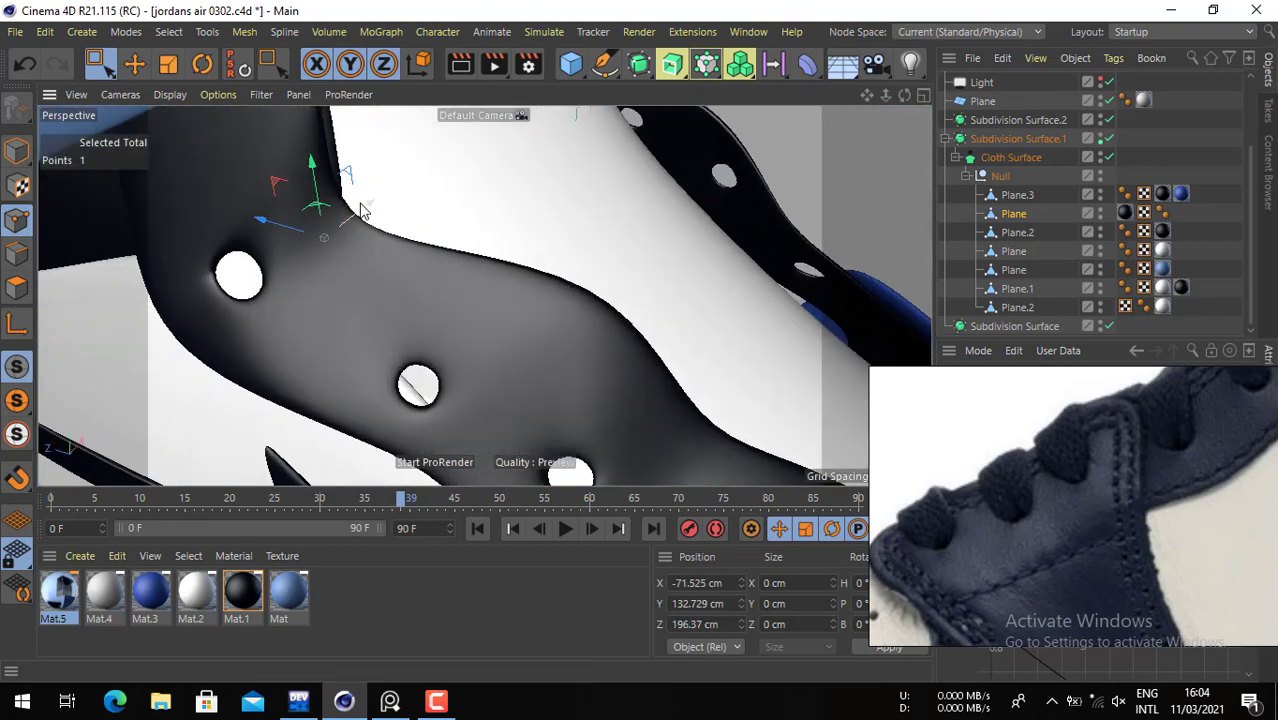
left_click_drag(360, 207, 349, 217)
- Examine the black panel and its eyelets from several angles in the Perspective view and against the reference in the Right view
left_click_drag(362, 265, 424, 285, "alt")
right_click_drag(398, 289, 208, 262, "alt")
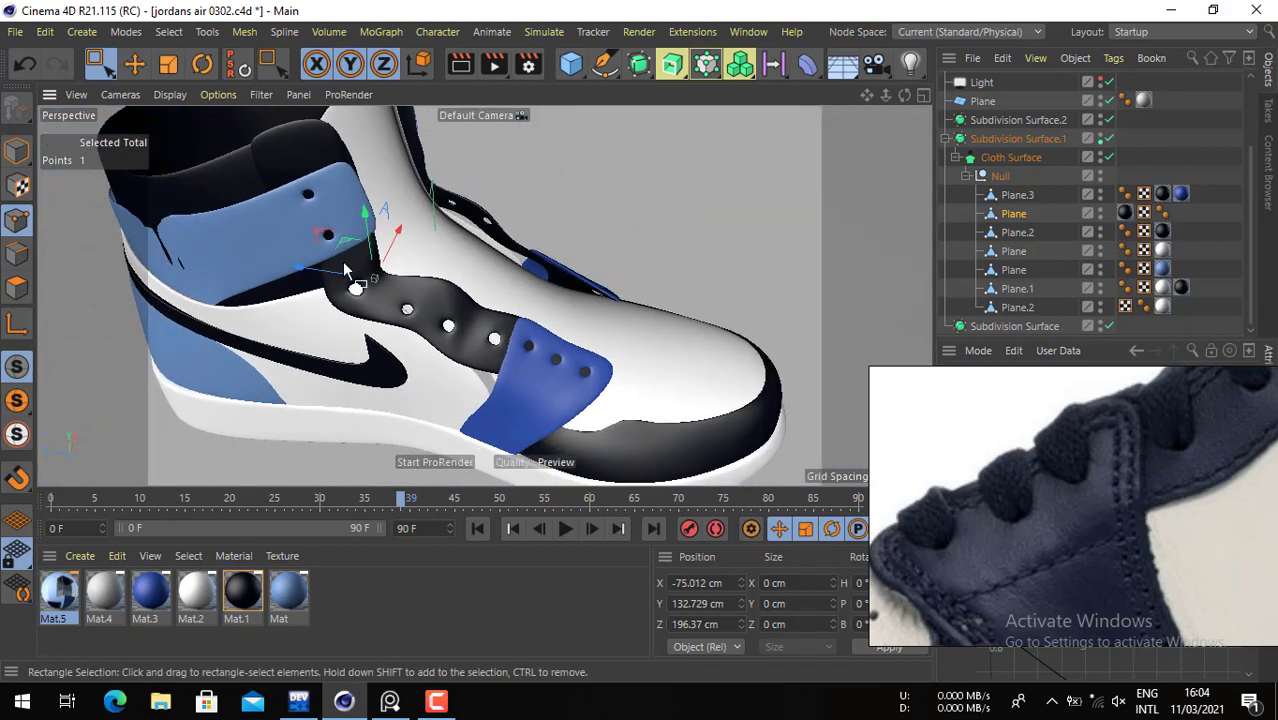
left_click_drag(348, 265, 361, 174, "alt")
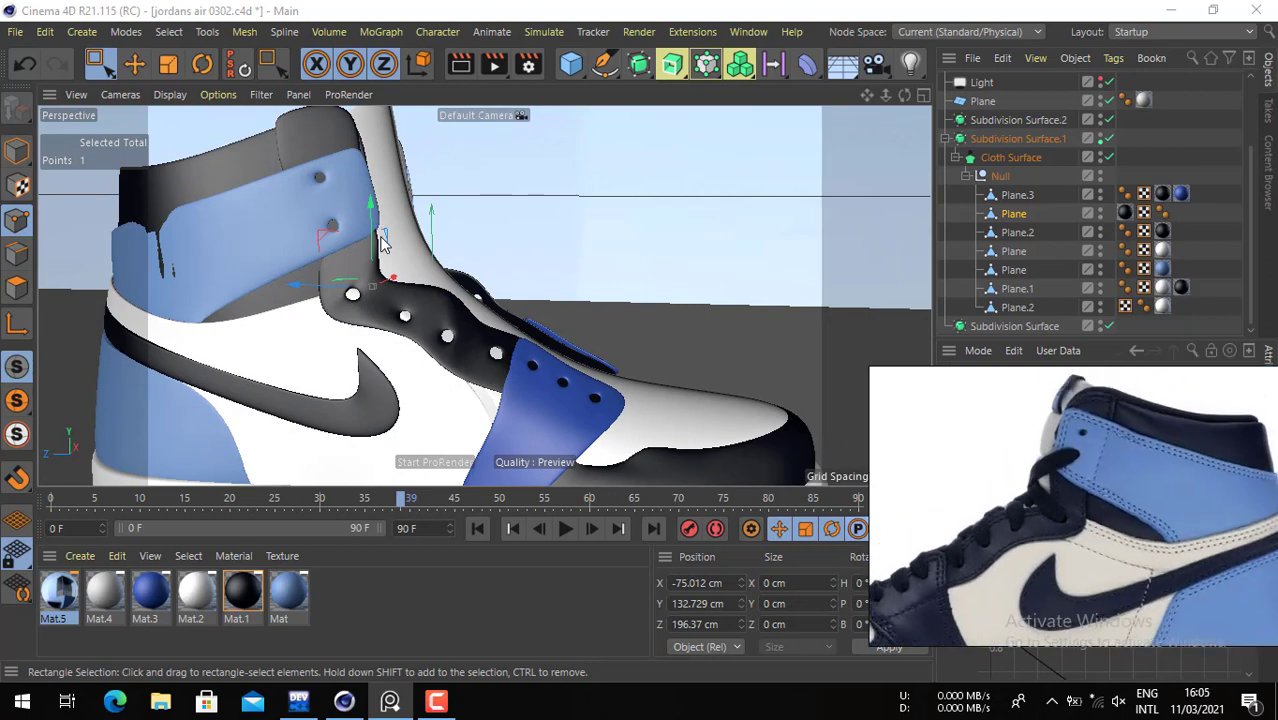
left_click_drag(418, 226, 349, 283, "alt")
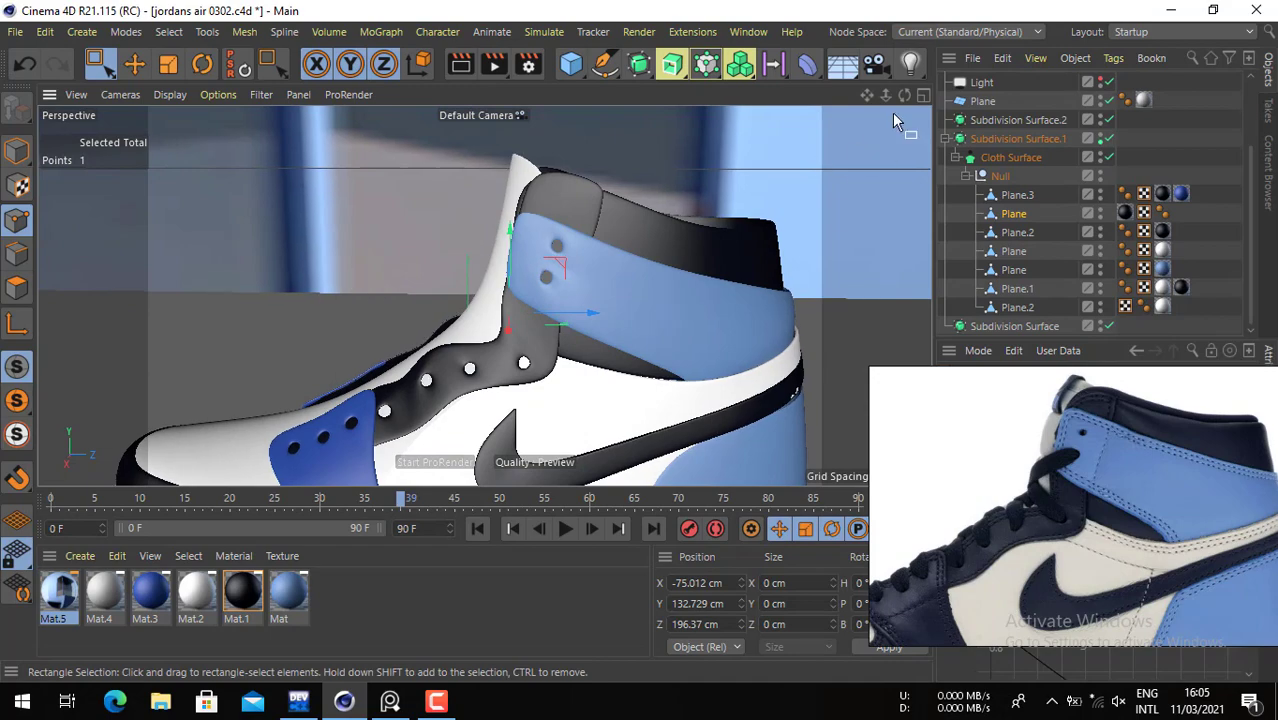
left_click(922, 96)
left_click(474, 298)
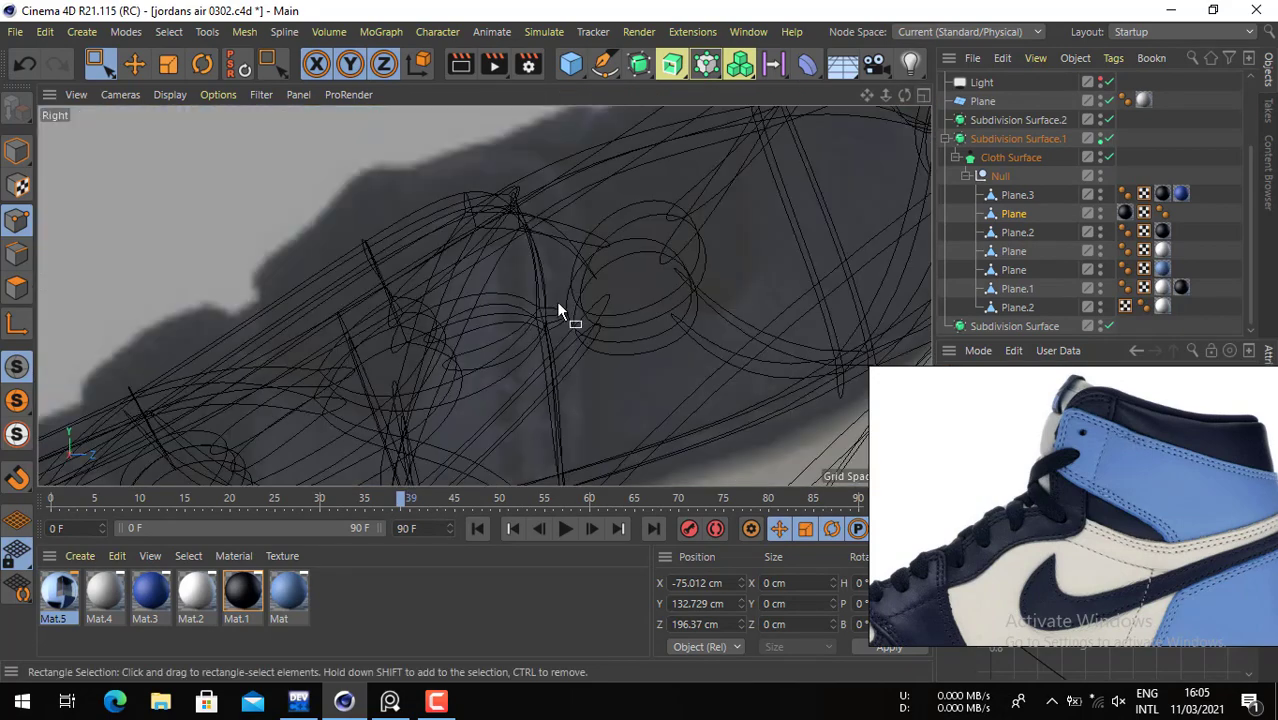
scroll(556, 301, "down", 6)
middle_click_drag(521, 234, 496, 324, "alt")
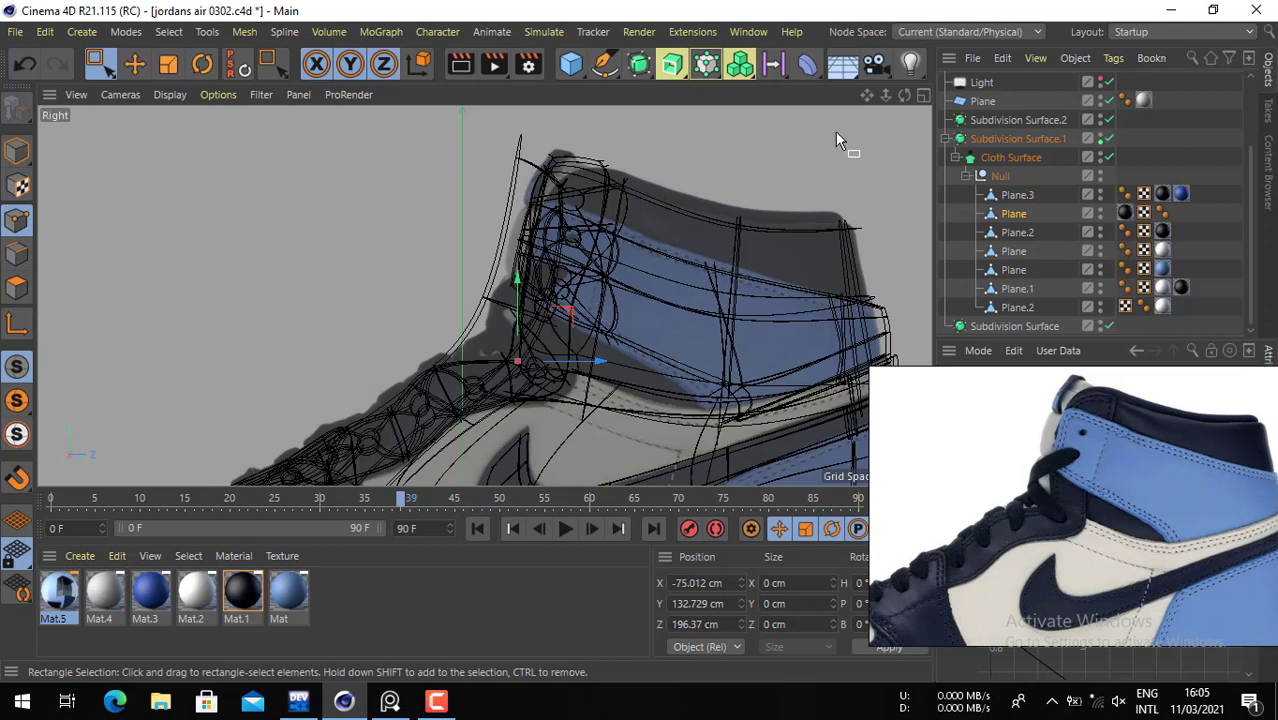
left_click(922, 96)
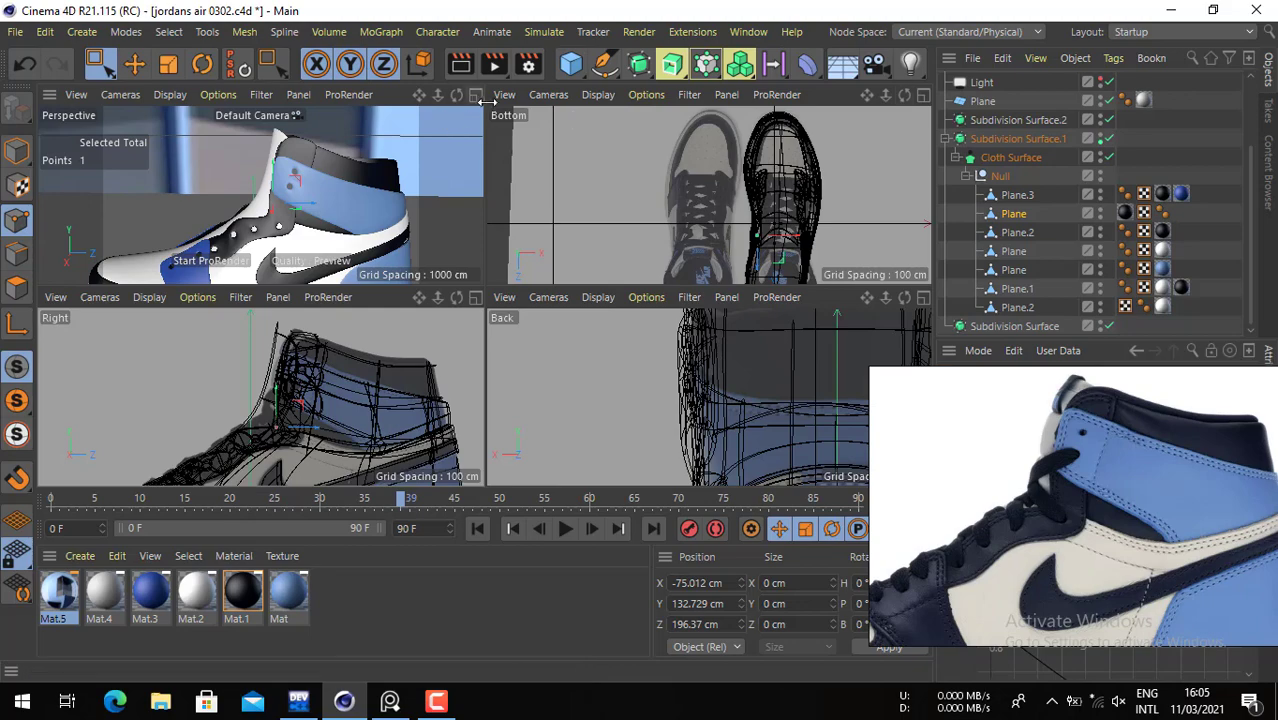
left_click(473, 95)
left_click_drag(612, 320, 519, 262, "alt")
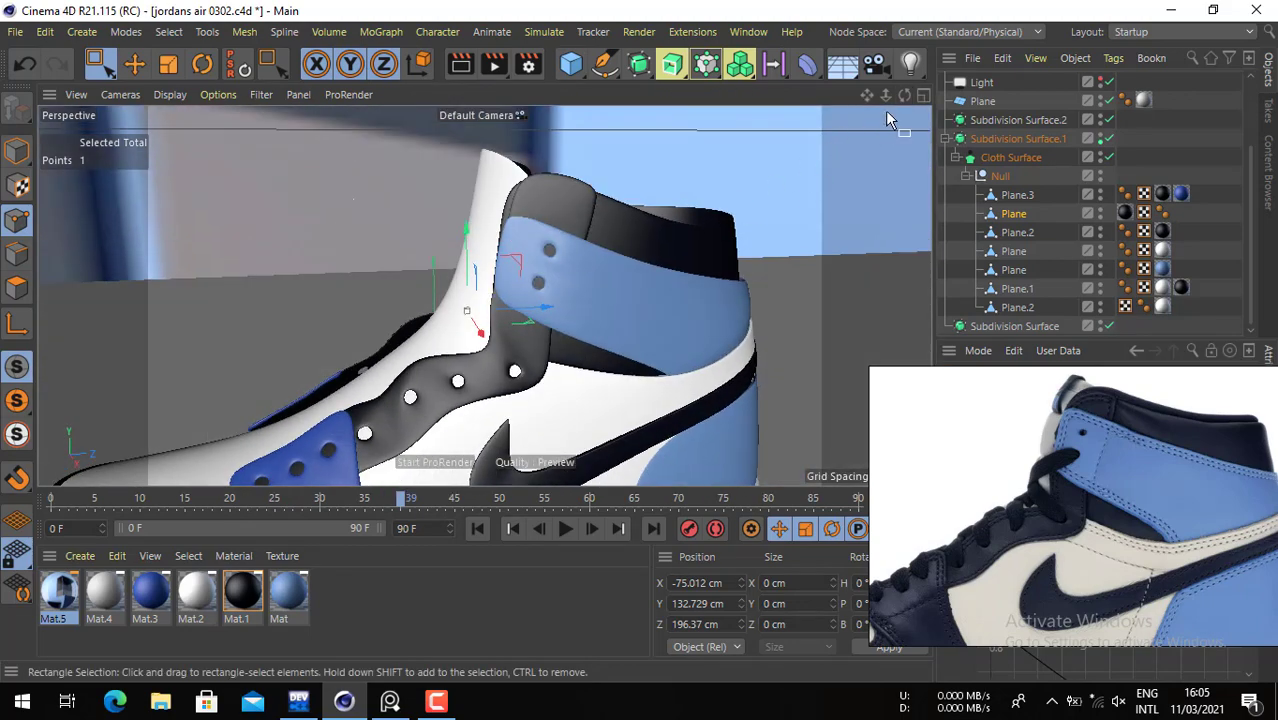
right_click_drag(534, 253, 493, 252, "alt")
middle_click_drag(493, 253, 588, 156, "alt")
middle_click_drag(622, 201, 603, 220, "alt")
left_click(1198, 133)
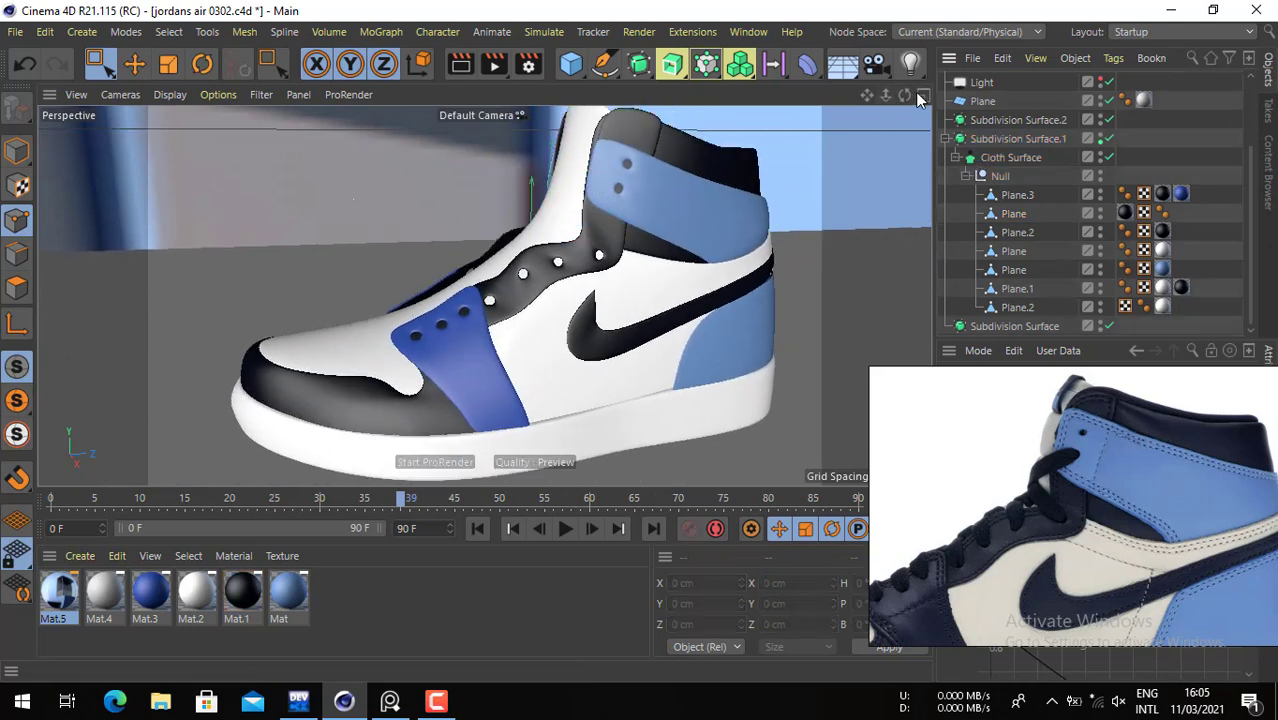
left_click(921, 95)
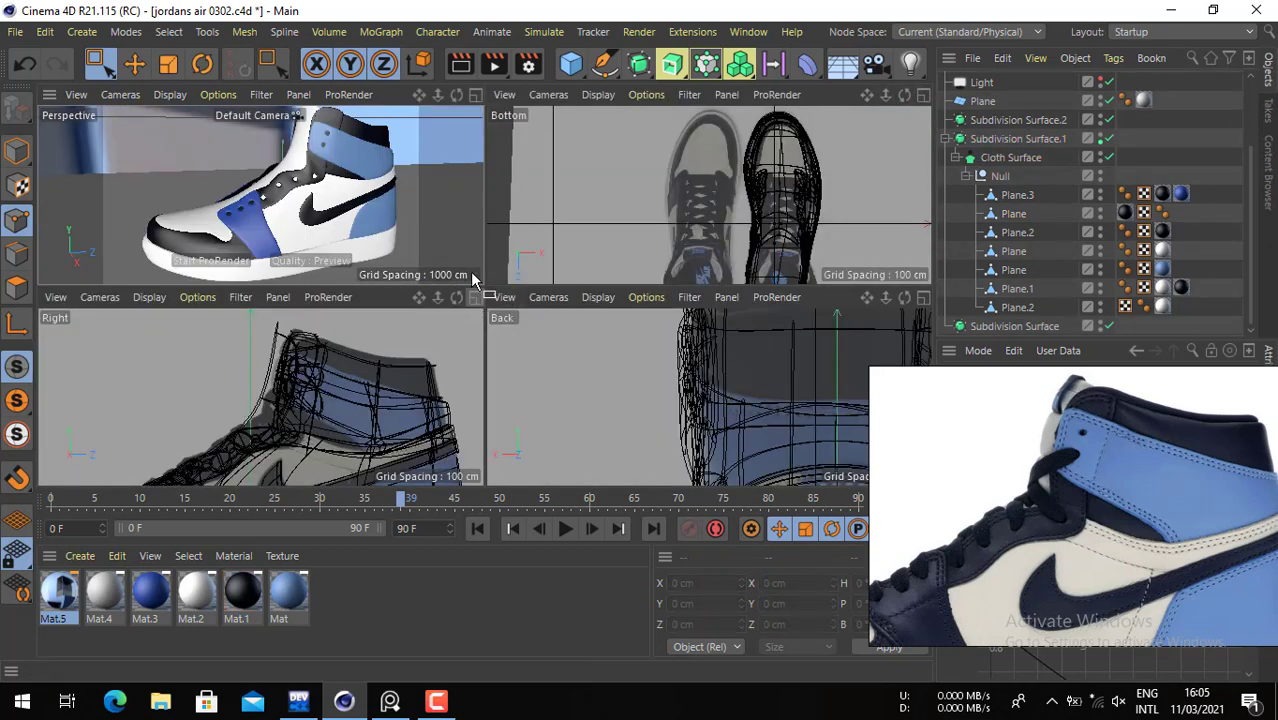
left_click(475, 94)
mouse_move(523, 259)
left_mouse_down("alt")
mouse_move(729, 239)
mouse_move(513, 262)
mouse_move(765, 266)
mouse_move(500, 268)
left_mouse_up("alt")
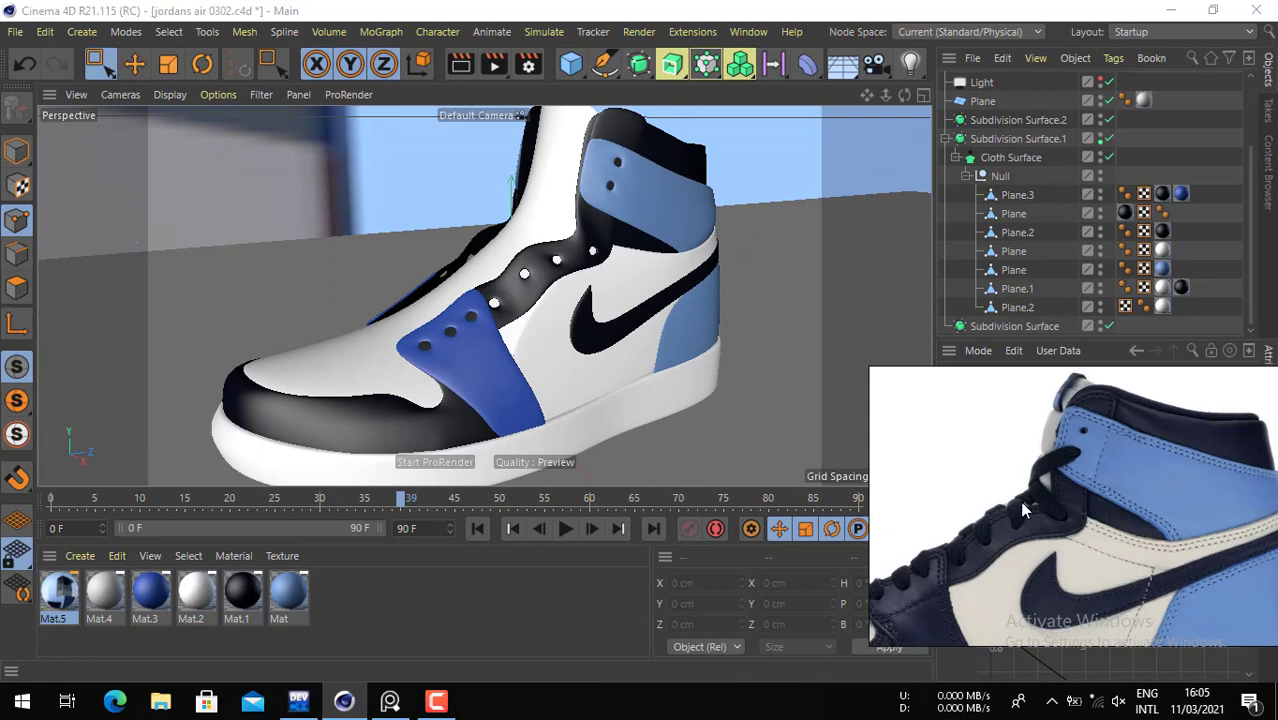
- Examine the reference photos to see how the laces run through the eyelets and across the tongue
scroll(1022, 510, "up", 2)
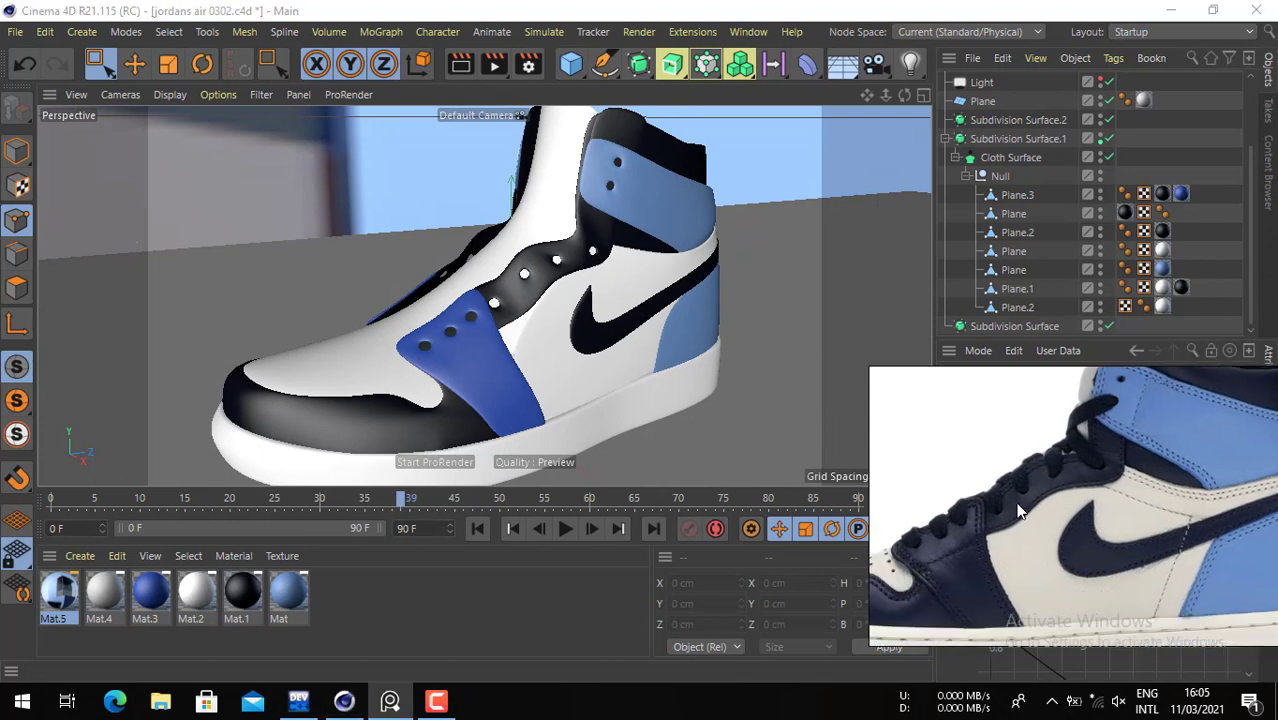
scroll(993, 515, "up", 3)
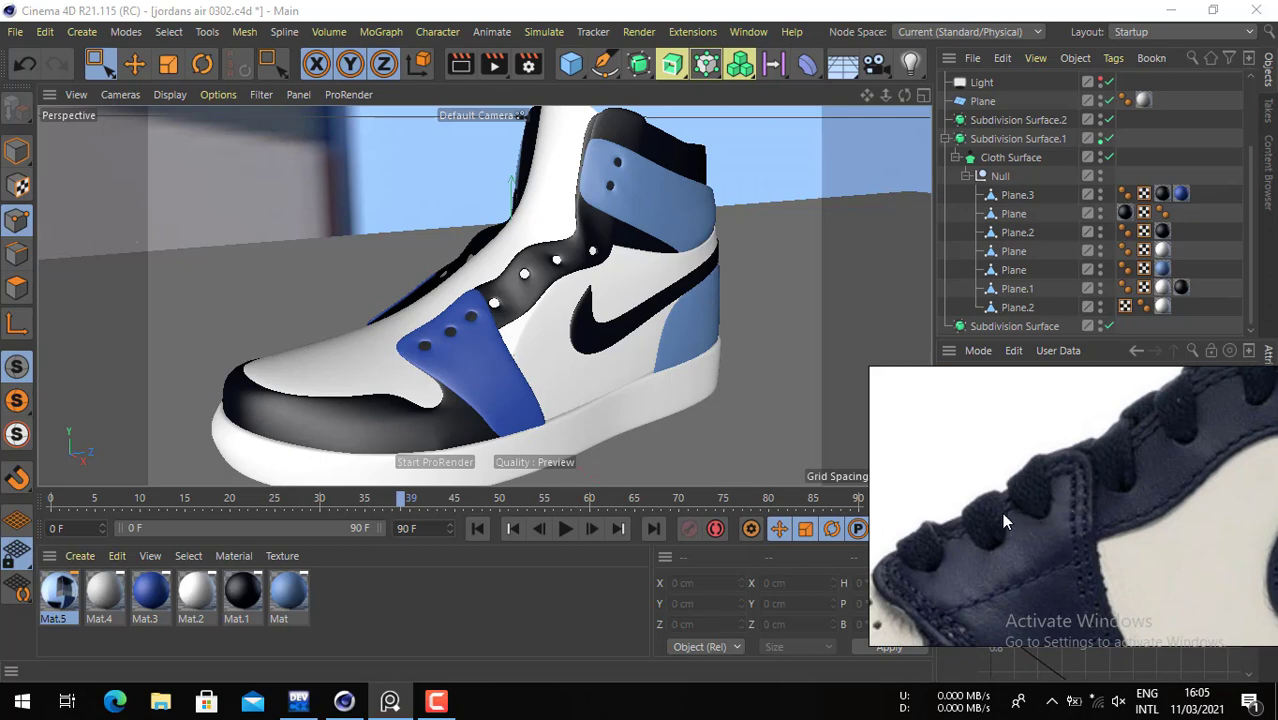
scroll(1004, 522, "down", 1)
scroll(1010, 533, "up", 2)
scroll(1040, 536, "up", 2)
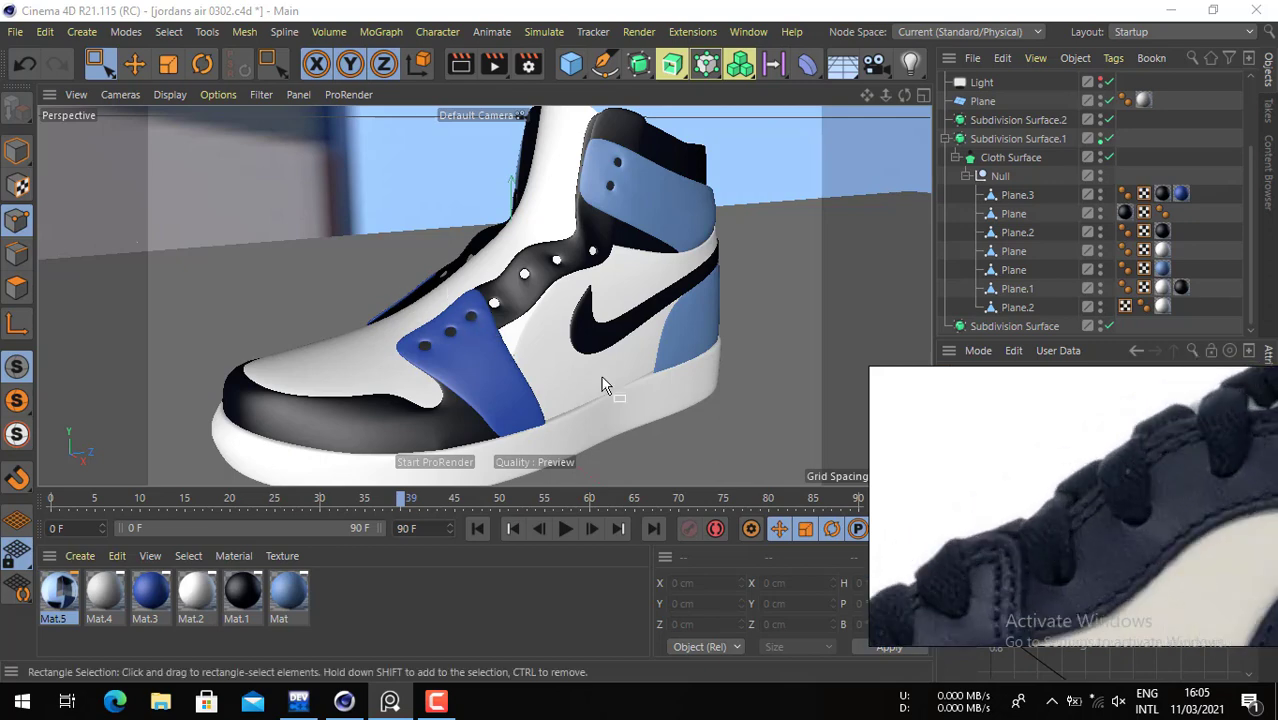
scroll(1000, 484, "down", 4)
scroll(1036, 503, "down", 1)
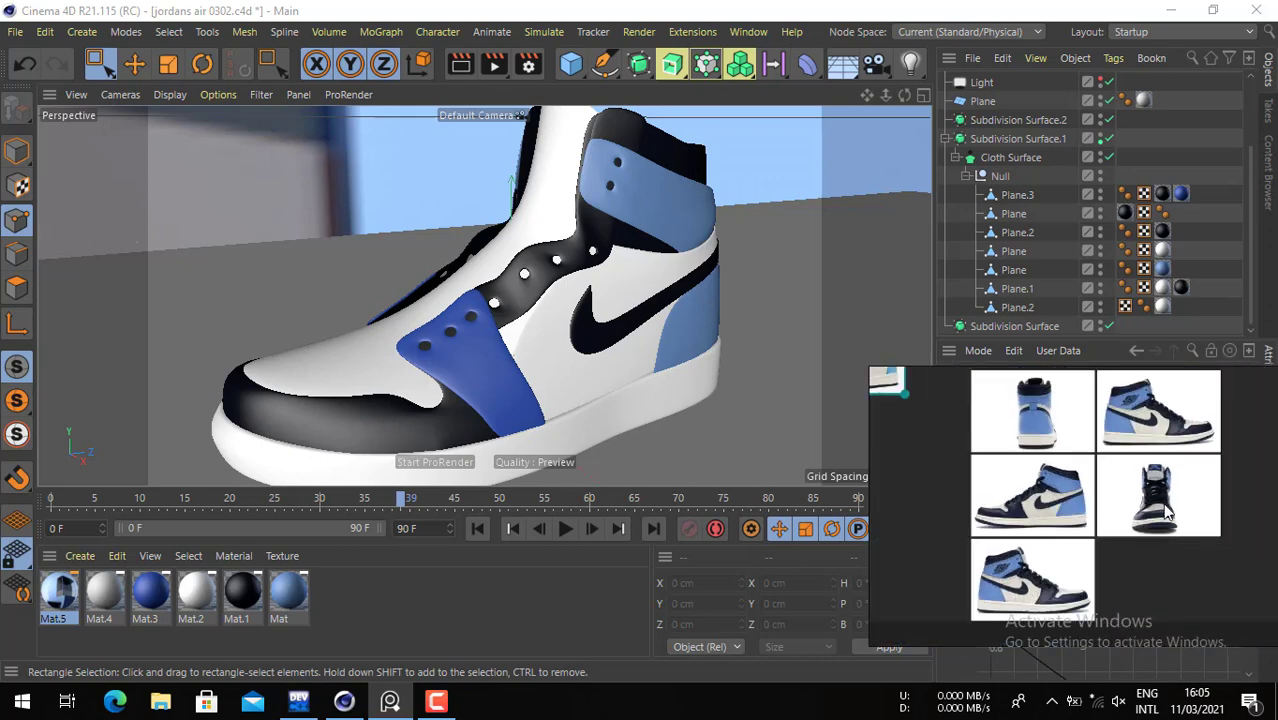
scroll(1150, 490, "up", 5)
scroll(1068, 482, "down", 5)
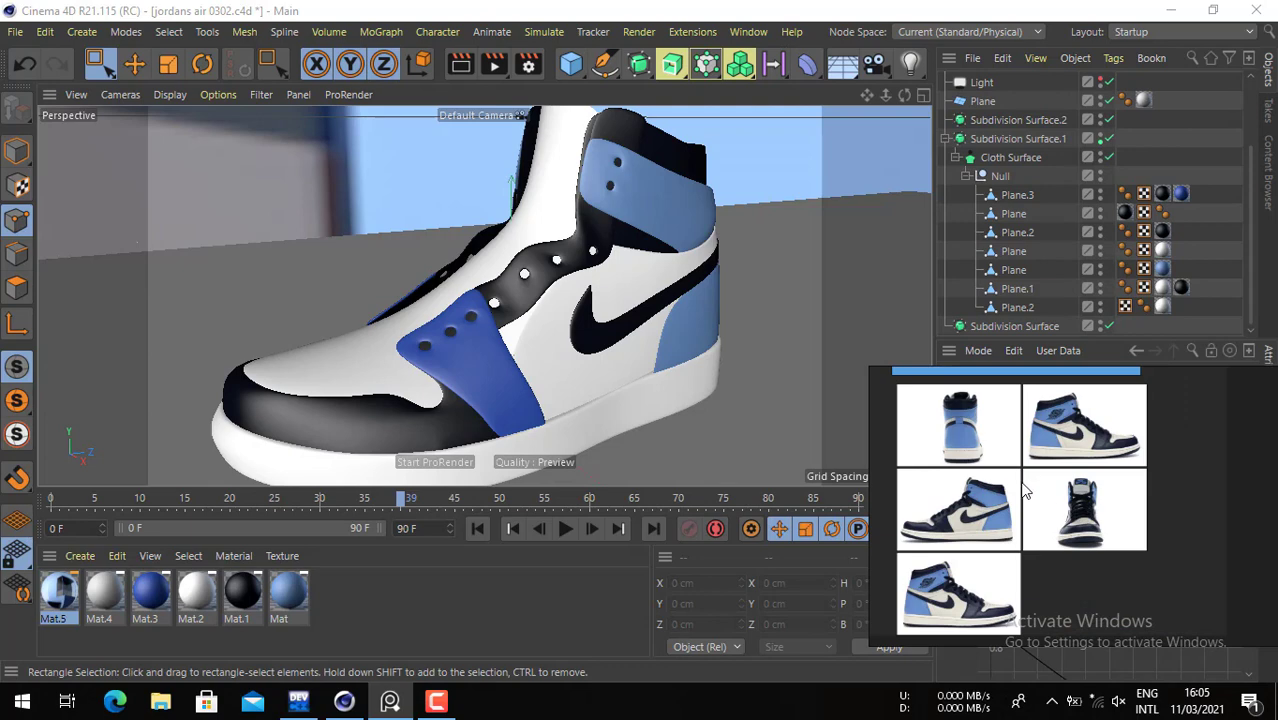
scroll(1025, 490, "down", 1)
scroll(1100, 500, "up", 5)
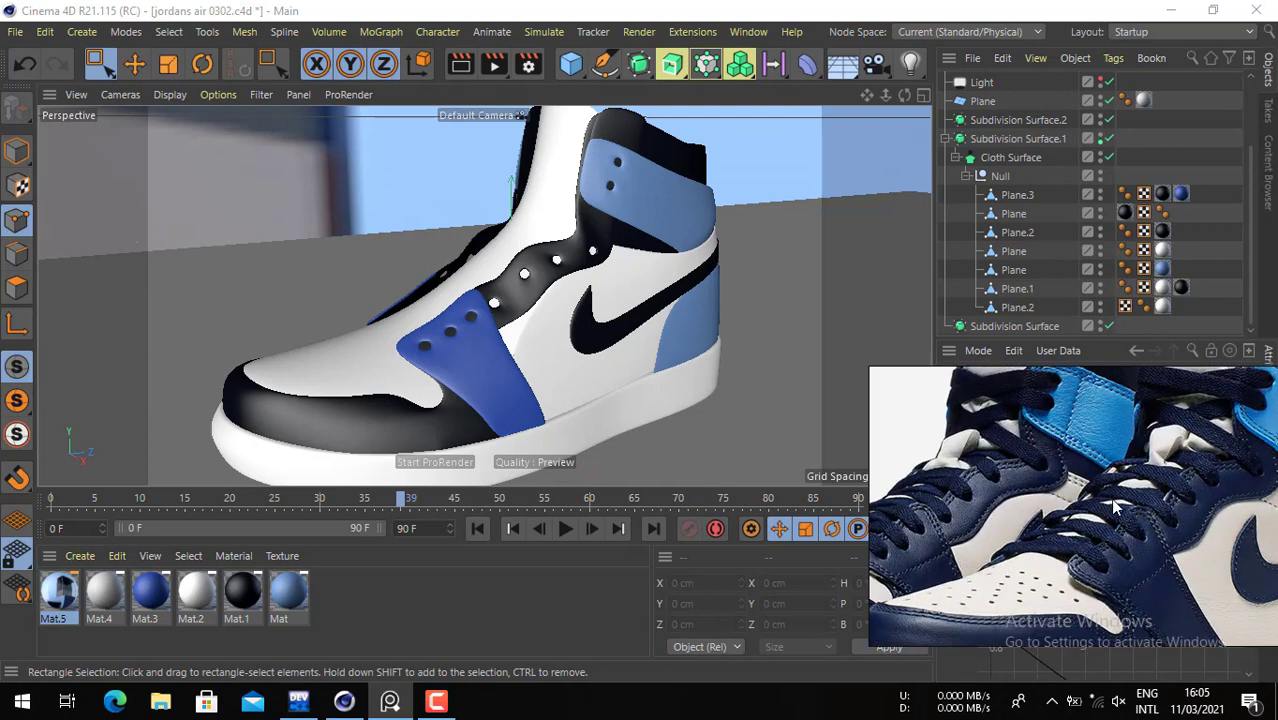
left_click_drag(1118, 498, 1106, 484)
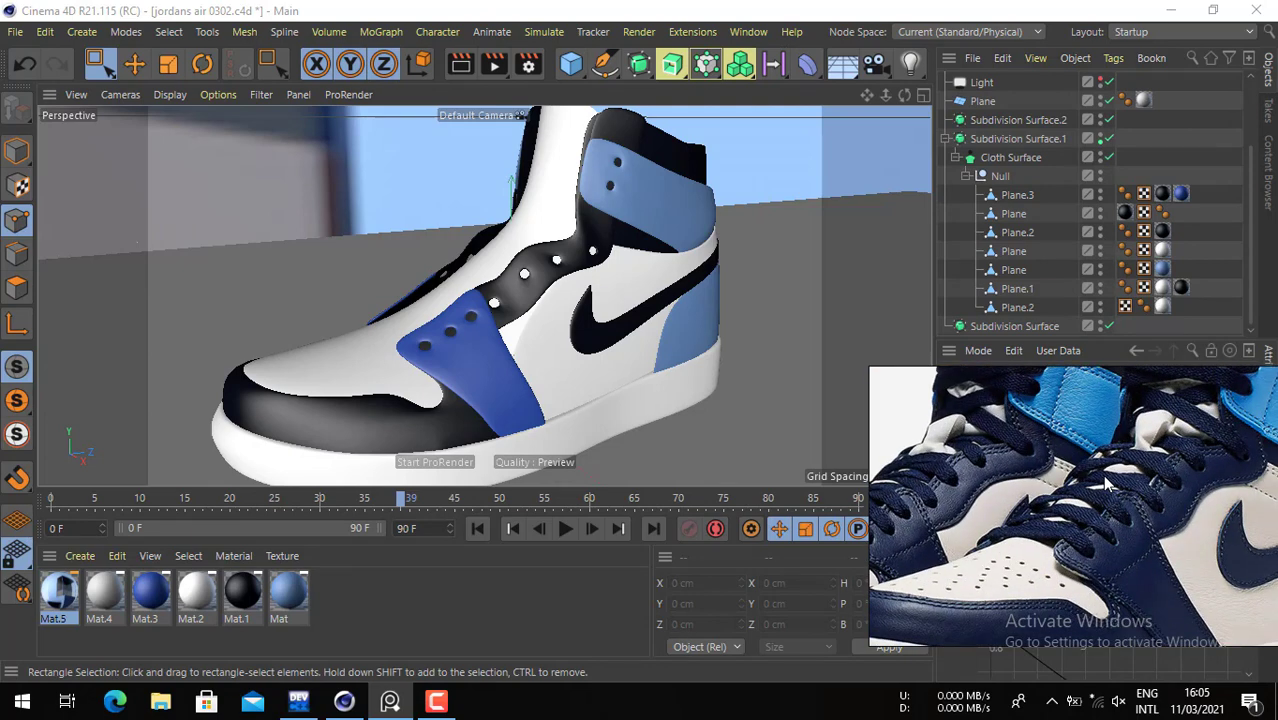
- Add two Plane primitives to the scene, with Model mode active for positioning them
left_click(571, 64)
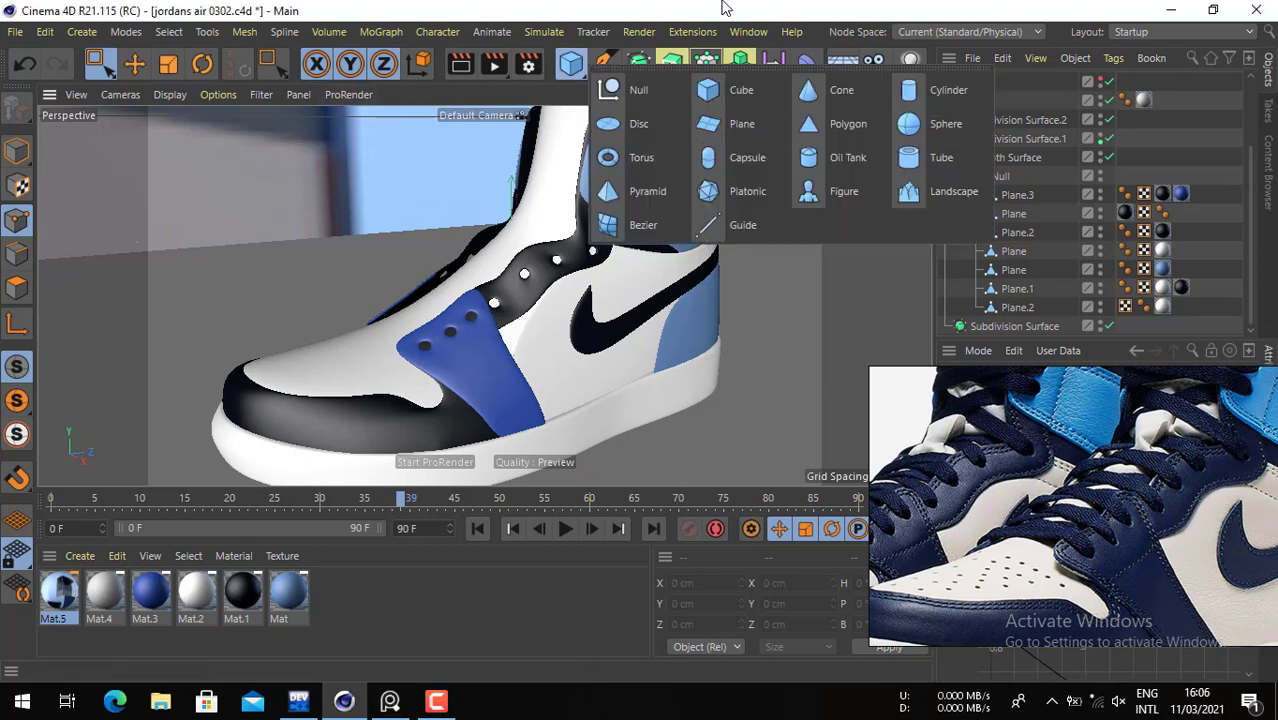
left_click(707, 124)
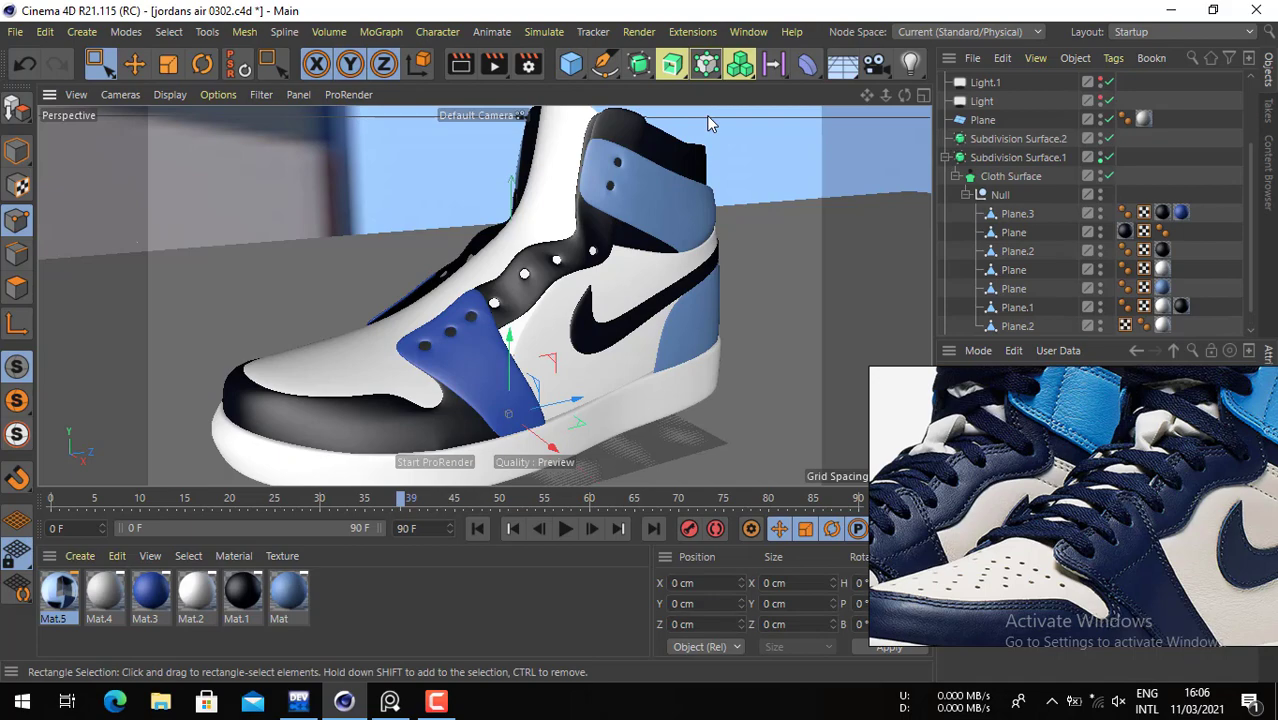
left_click_drag(406, 327, 540, 287, "alt")
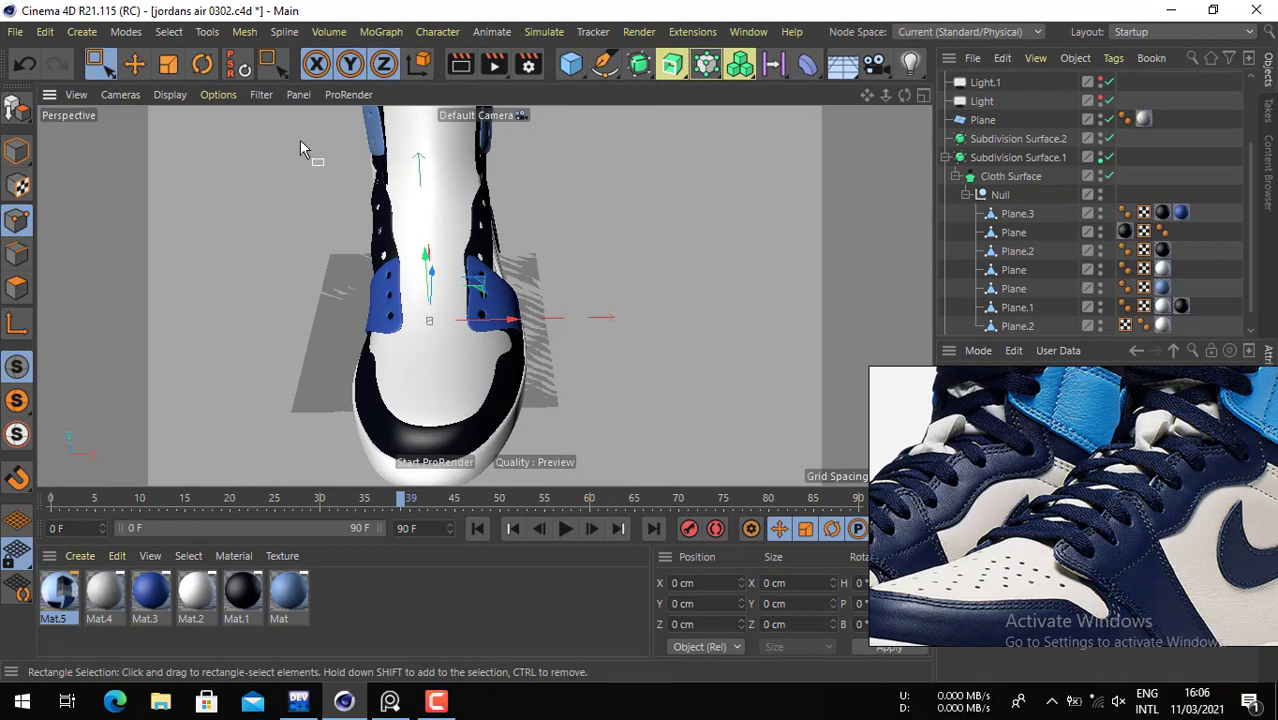
left_click(129, 70)
left_click(20, 150)
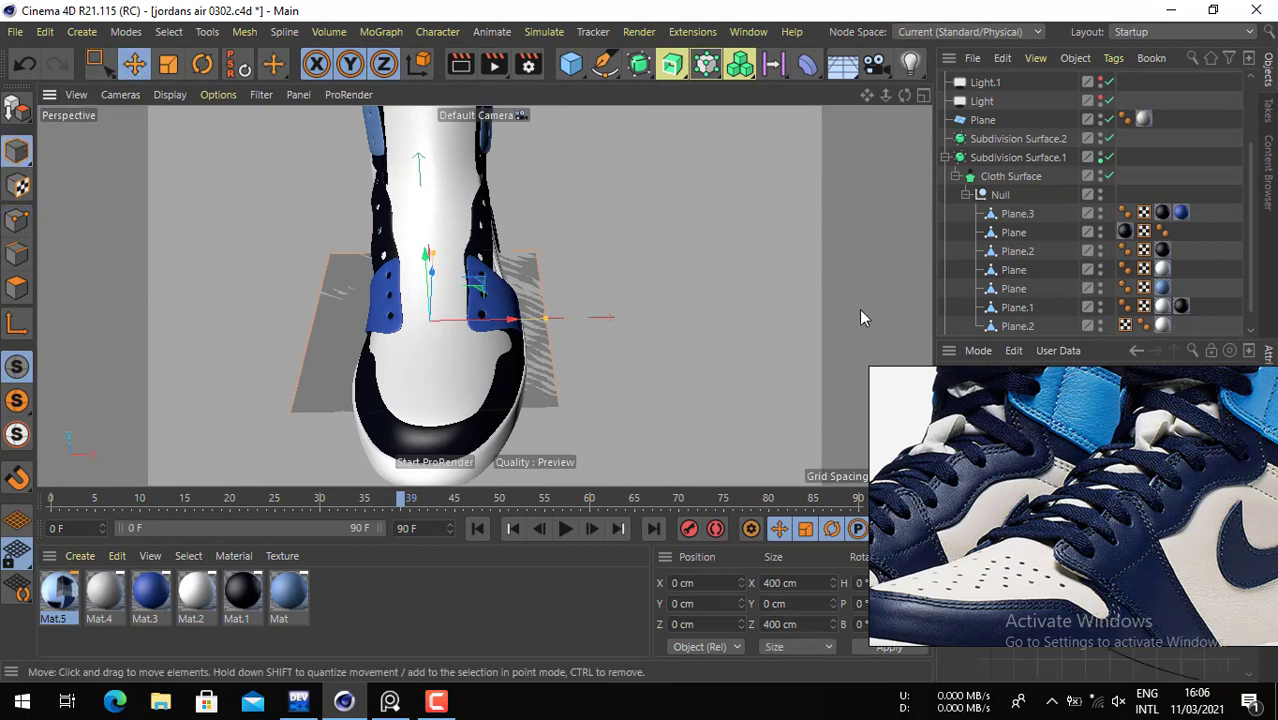
left_click(1192, 182)
left_click_drag(585, 78, 723, 125)
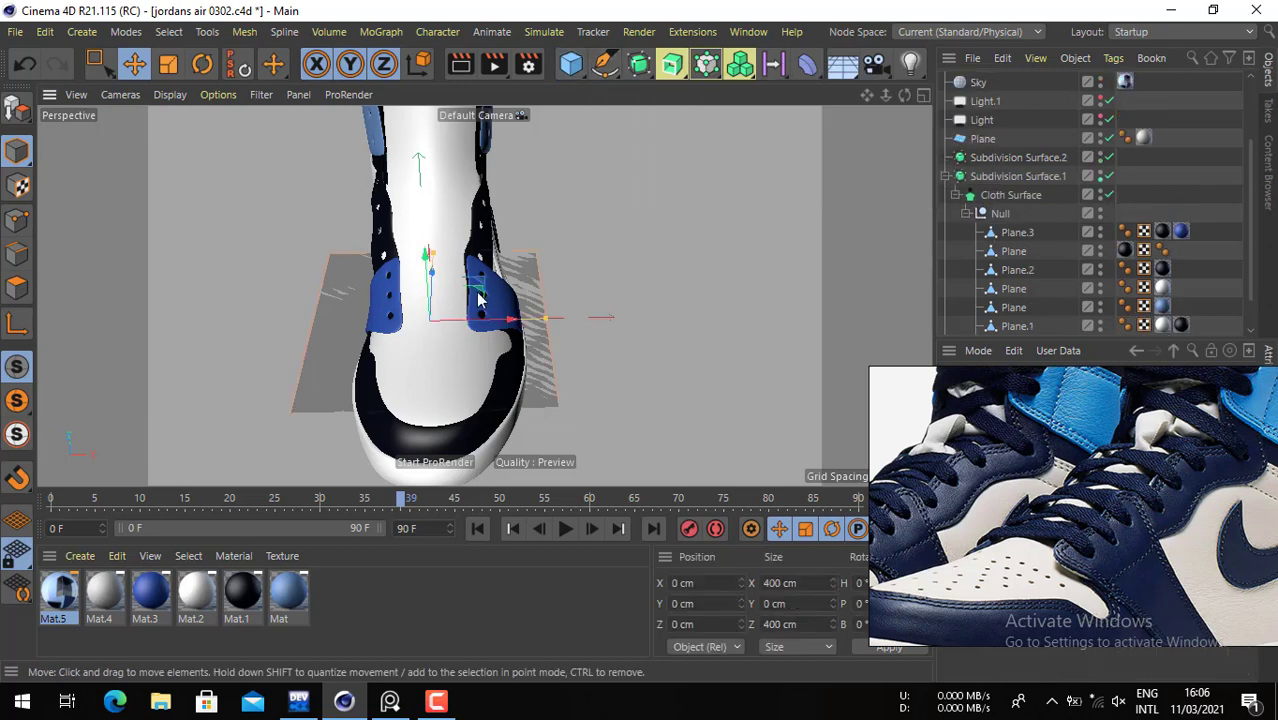
- Move the newest plane to Y 234.566, Z -214.569 cm and scale it down uniformly to 84.4 cm
left_click_drag(478, 293, 600, 255, "alt")
left_click_drag(375, 292, 412, 275, "alt")
left_click_drag(320, 311, 427, 202)
left_click(168, 66)
left_click_drag(560, 300, 240, 392)
- Maximize the Bottom view around the lace area and hide Subdivision Surface.1 in the viewport to expose the reference image
left_click(921, 95)
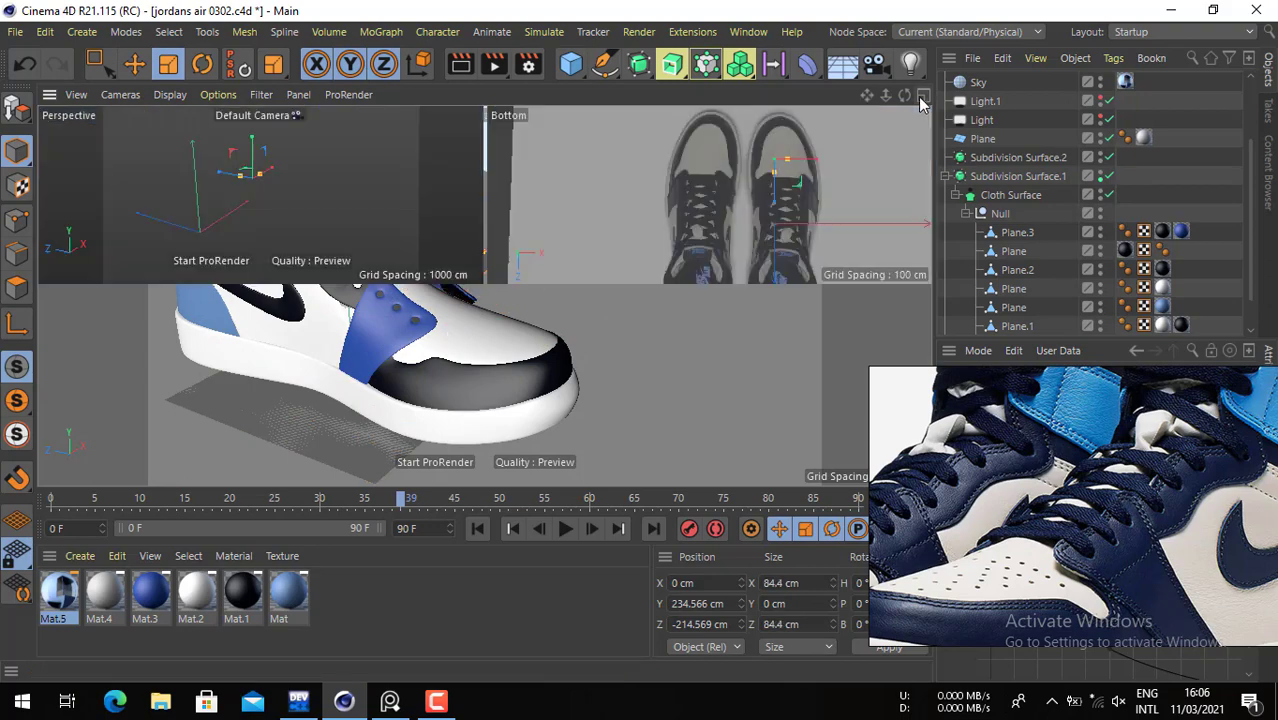
left_click(921, 97)
scroll(735, 287, "down", 1)
middle_click_drag(693, 280, 550, 244, "alt")
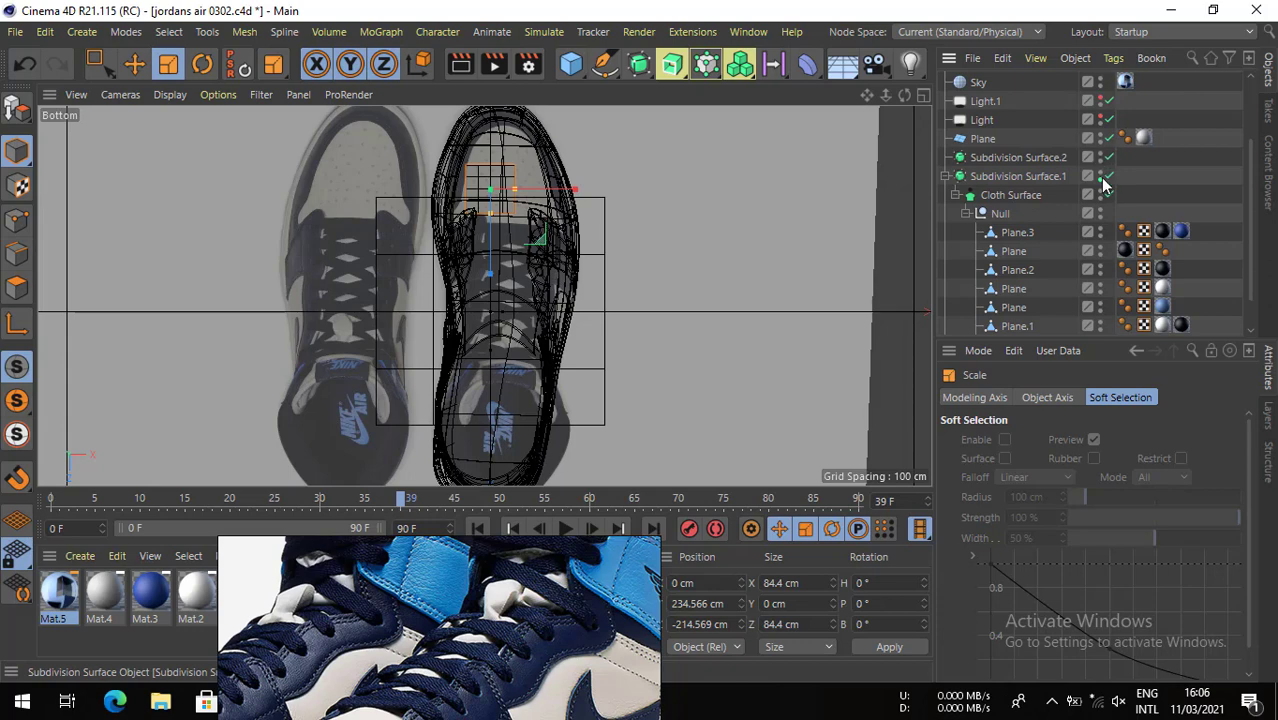
left_click(1101, 174)
scroll(522, 230, "up", 5)
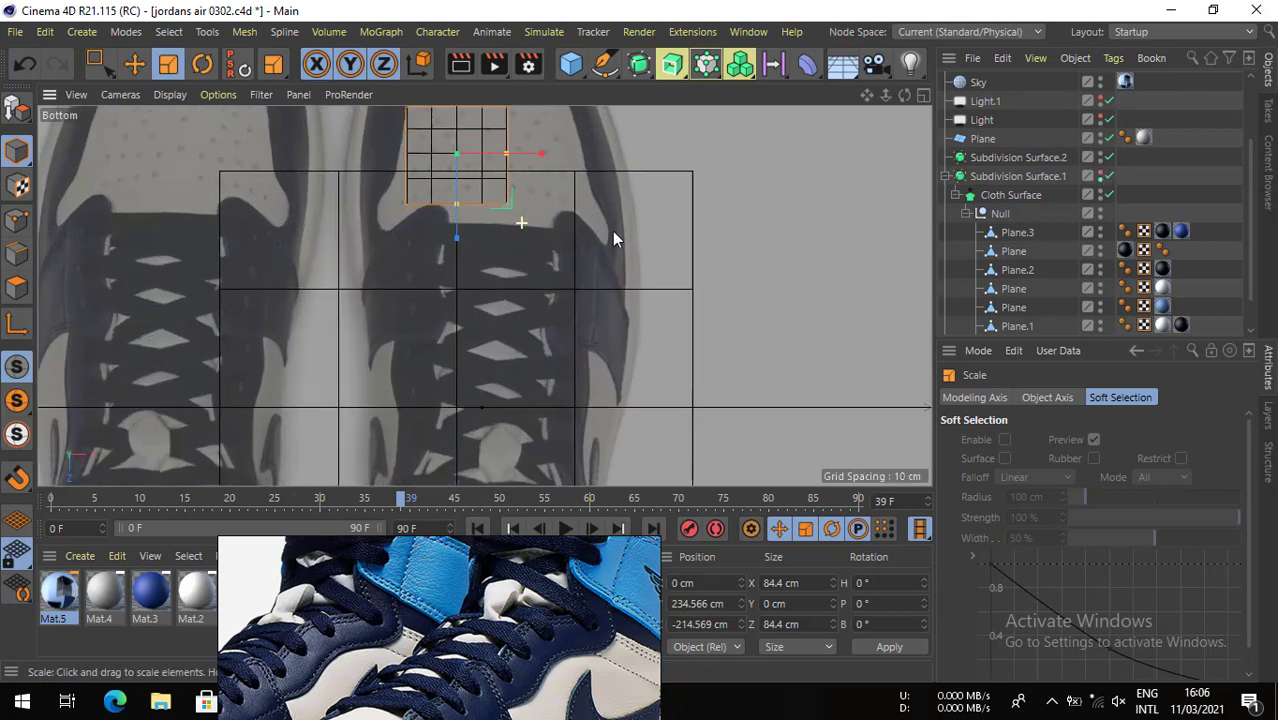
- Flatten the small plane to 15.636 cm in Z and place it over the first lace at X 39.587, Z -144.631 cm
left_click_drag(694, 222, 763, 325)
left_click_drag(520, 304, 514, 252)
left_click_drag(556, 290, 544, 288)
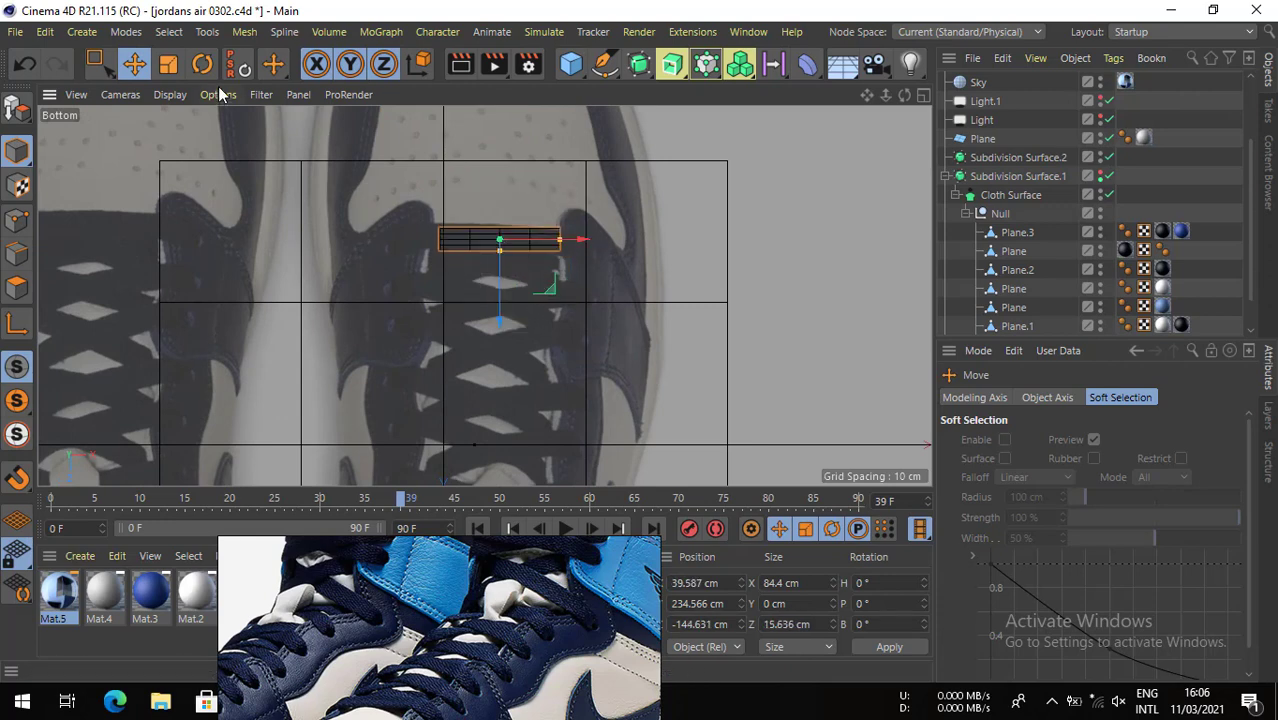
- Reduce Plane.3 to a single undivided face, with 1 width segment, and make it editable
scroll(990, 155, "up", 2)
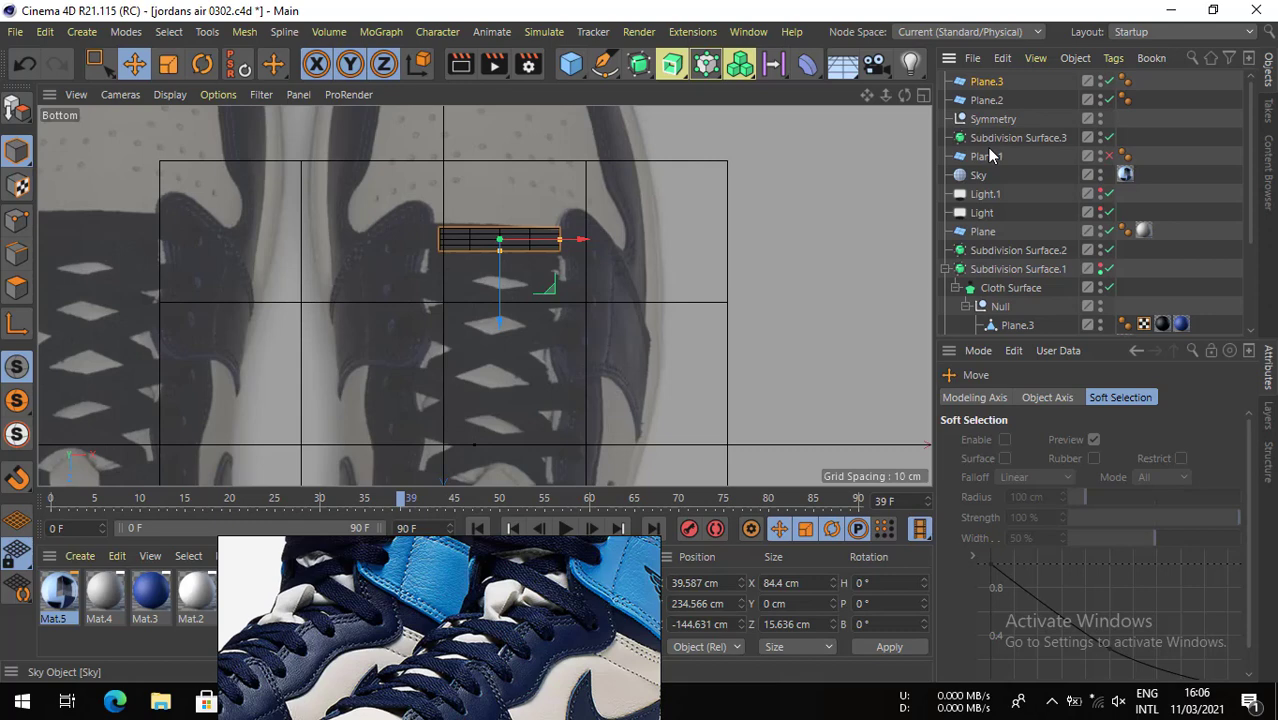
left_click(983, 86)
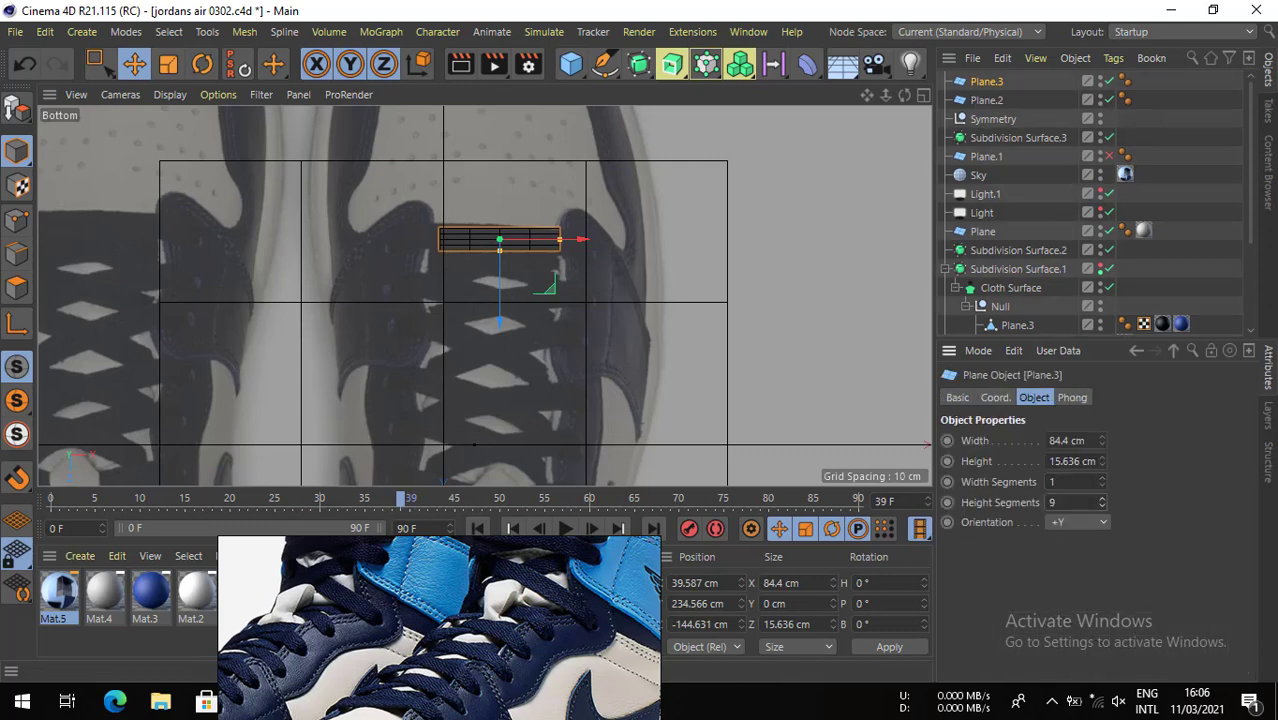
left_click(20, 109)
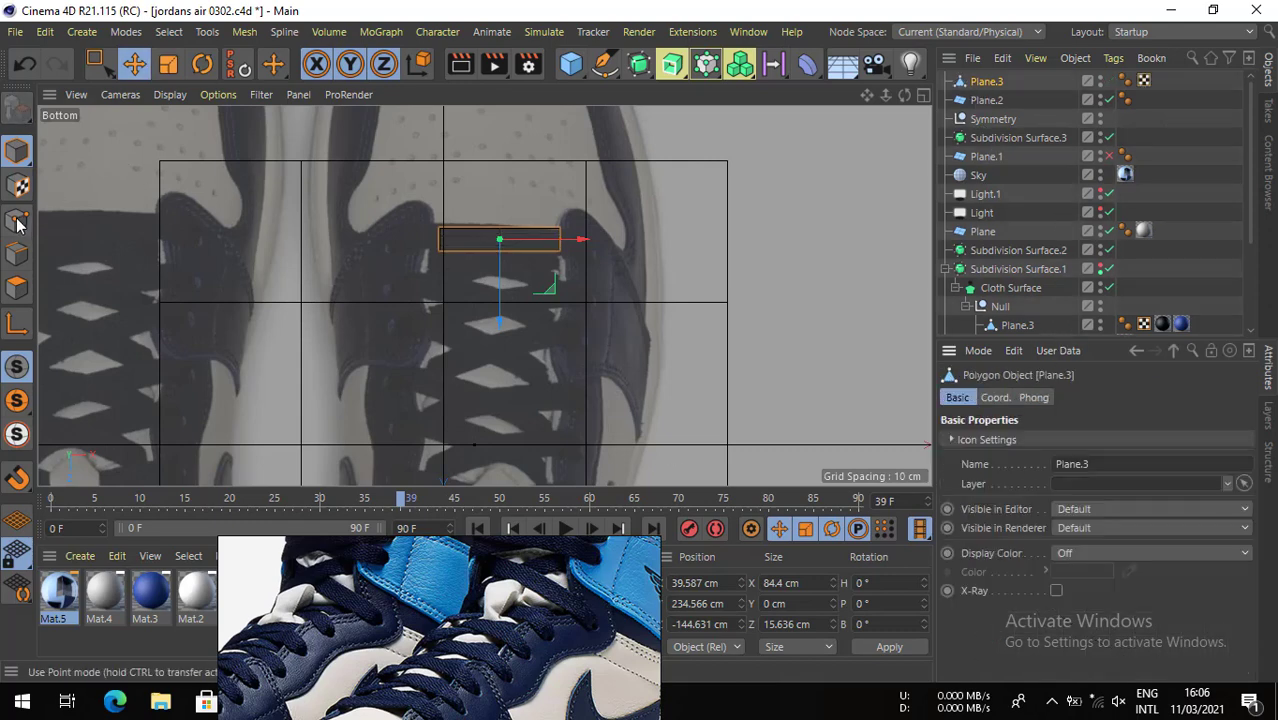
- Select the strip's two short end edges and spread them apart to 126.636 cm in X
left_click(559, 241)
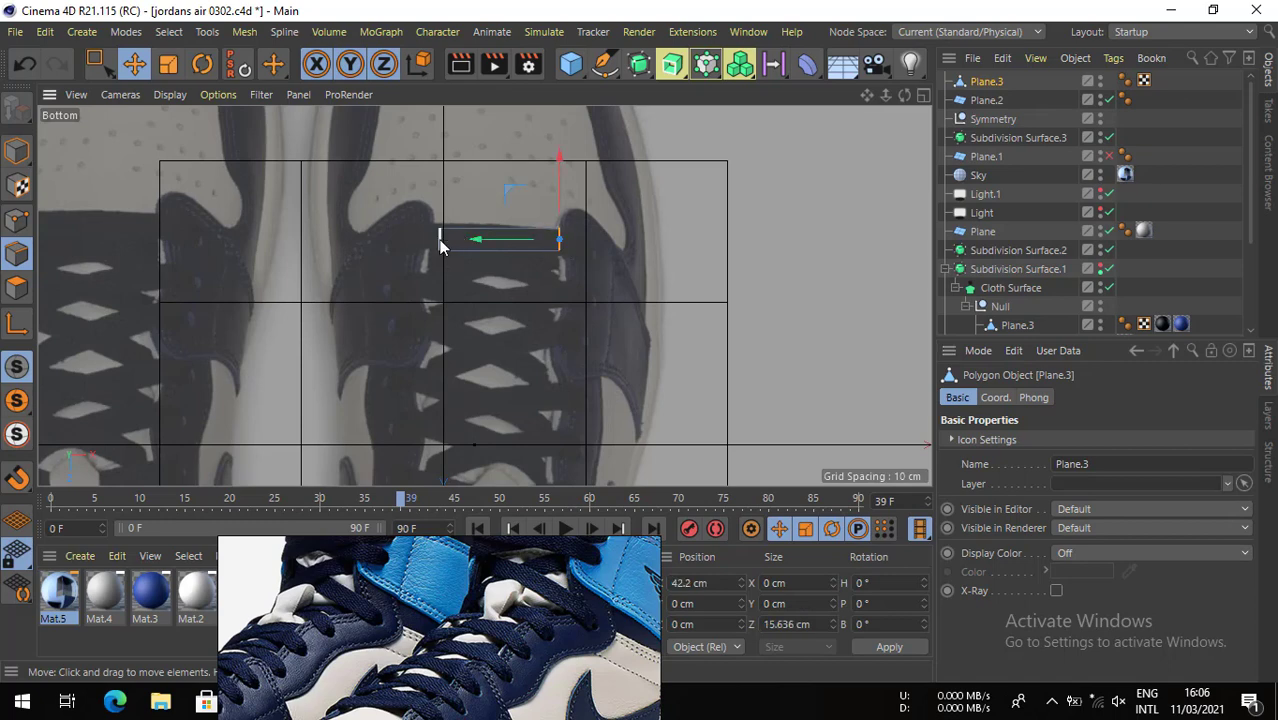
key("t")
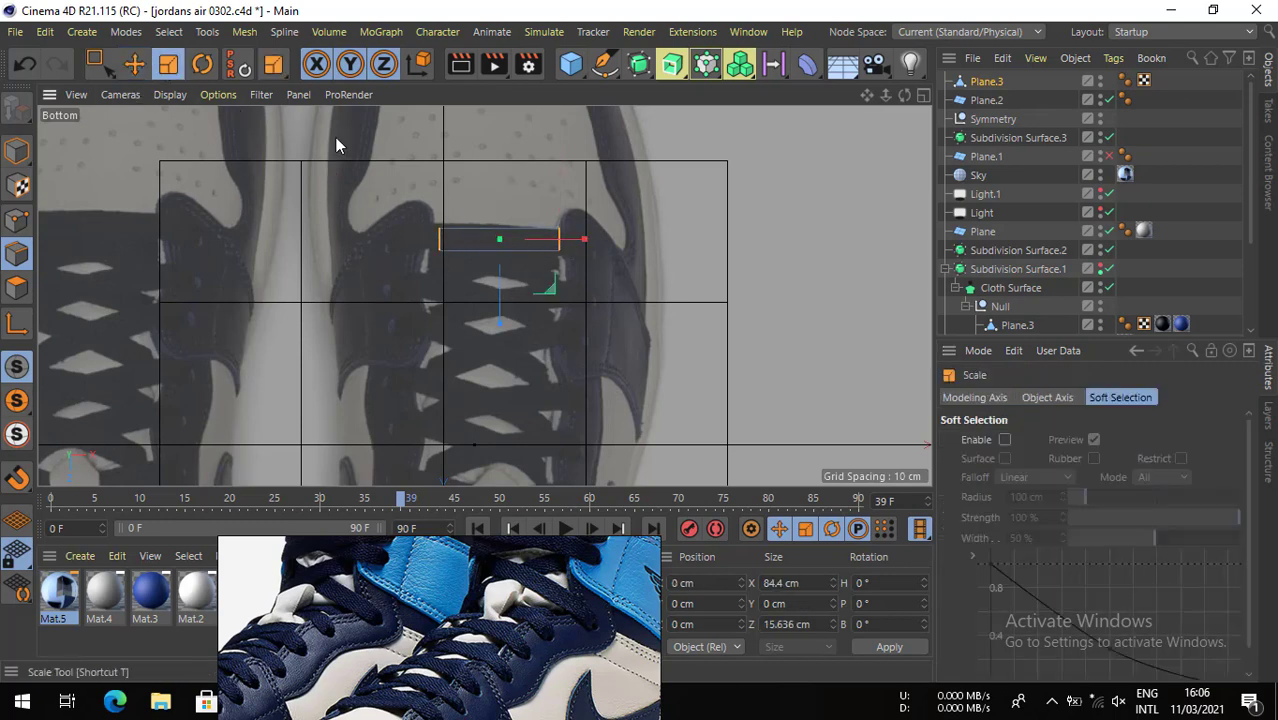
mouse_move(586, 241)
left_mouse_down()
mouse_move(610, 240)
mouse_move(565, 241)
left_mouse_up()
key("e")
key("t")
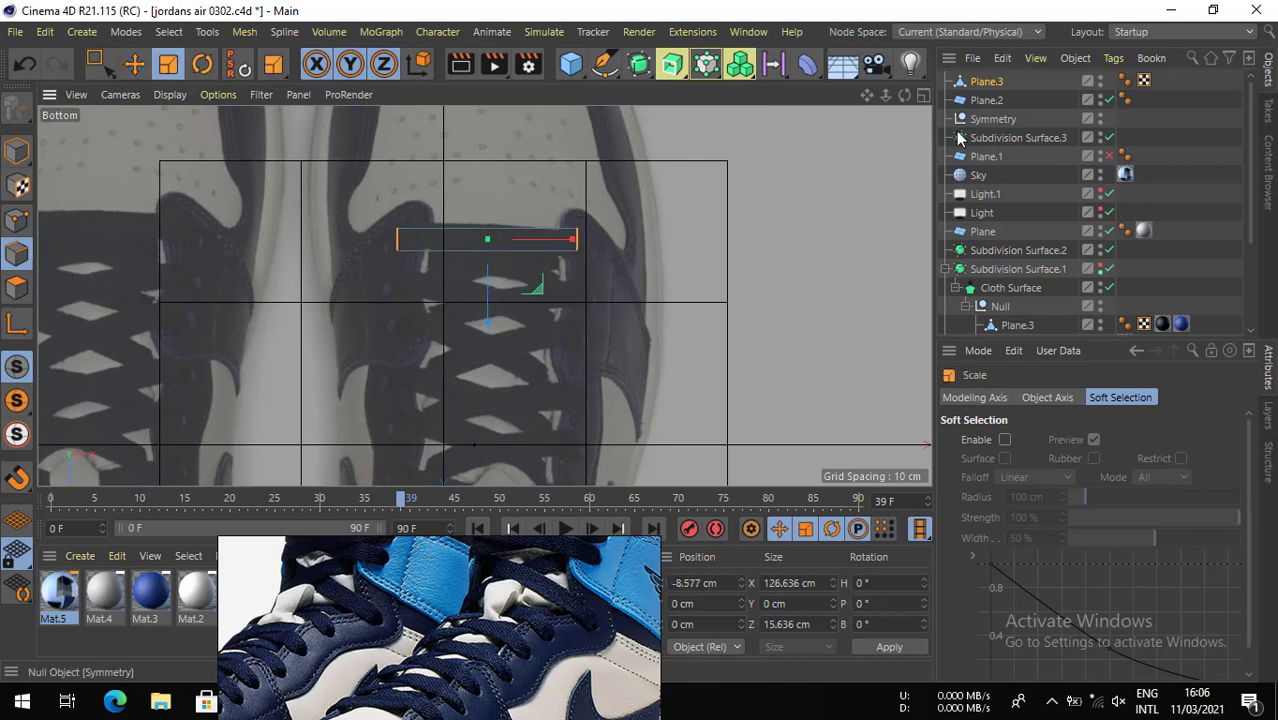
- Show Subdivision Surface.1 in the viewport again and maximize the Perspective view with the whole strip selected as an object
left_click(922, 96)
left_click(475, 96)
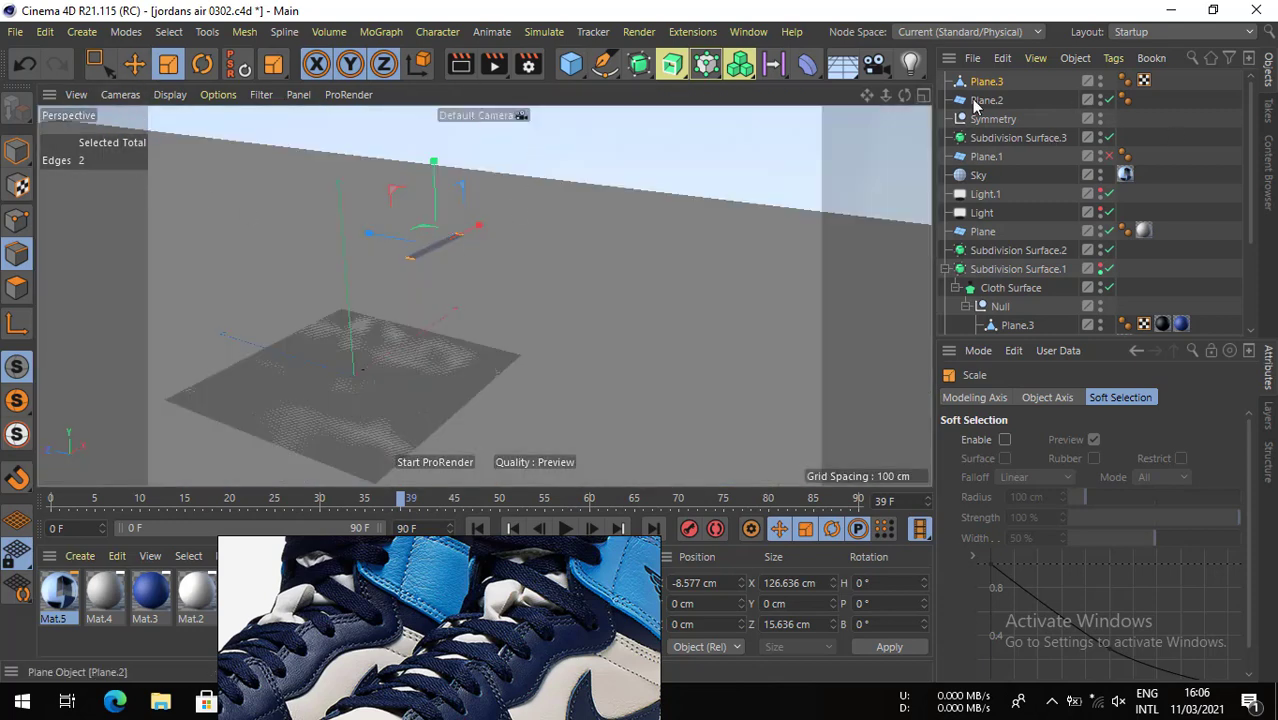
left_click(921, 97)
left_click(921, 97)
right_click_drag(478, 278, 596, 288, "alt")
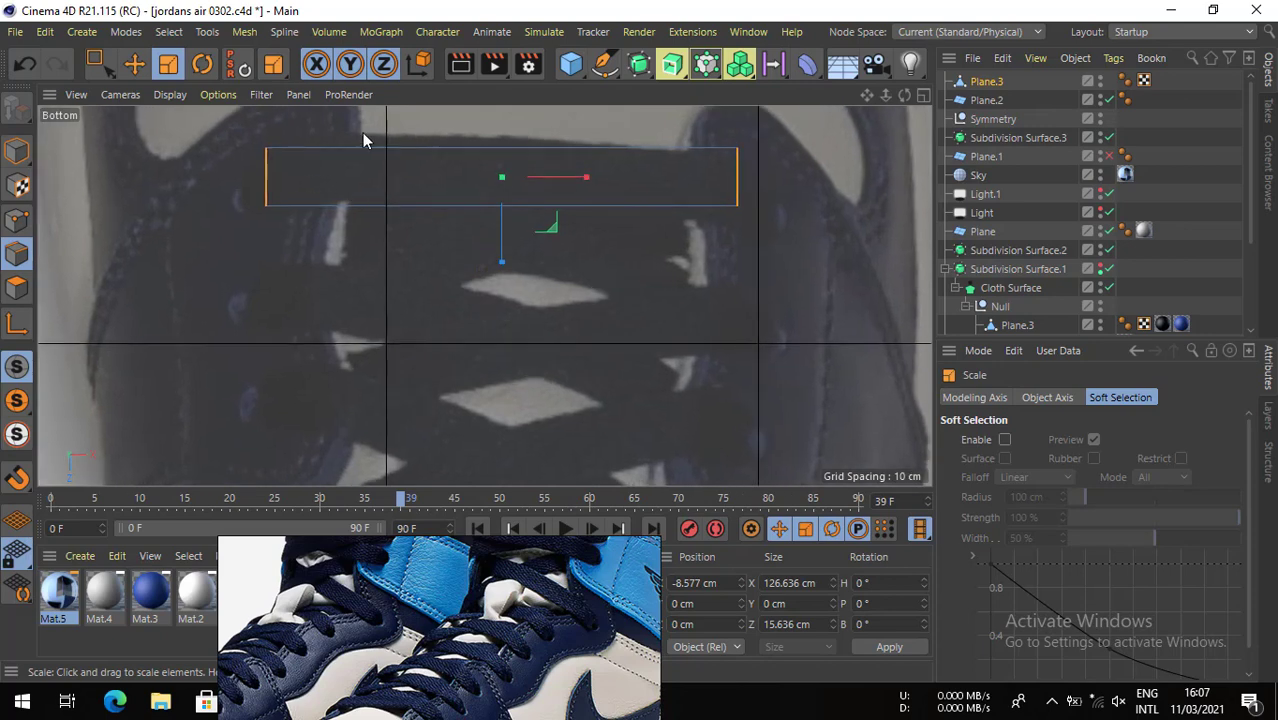
left_click(265, 170)
left_click(135, 65)
left_click(19, 150)
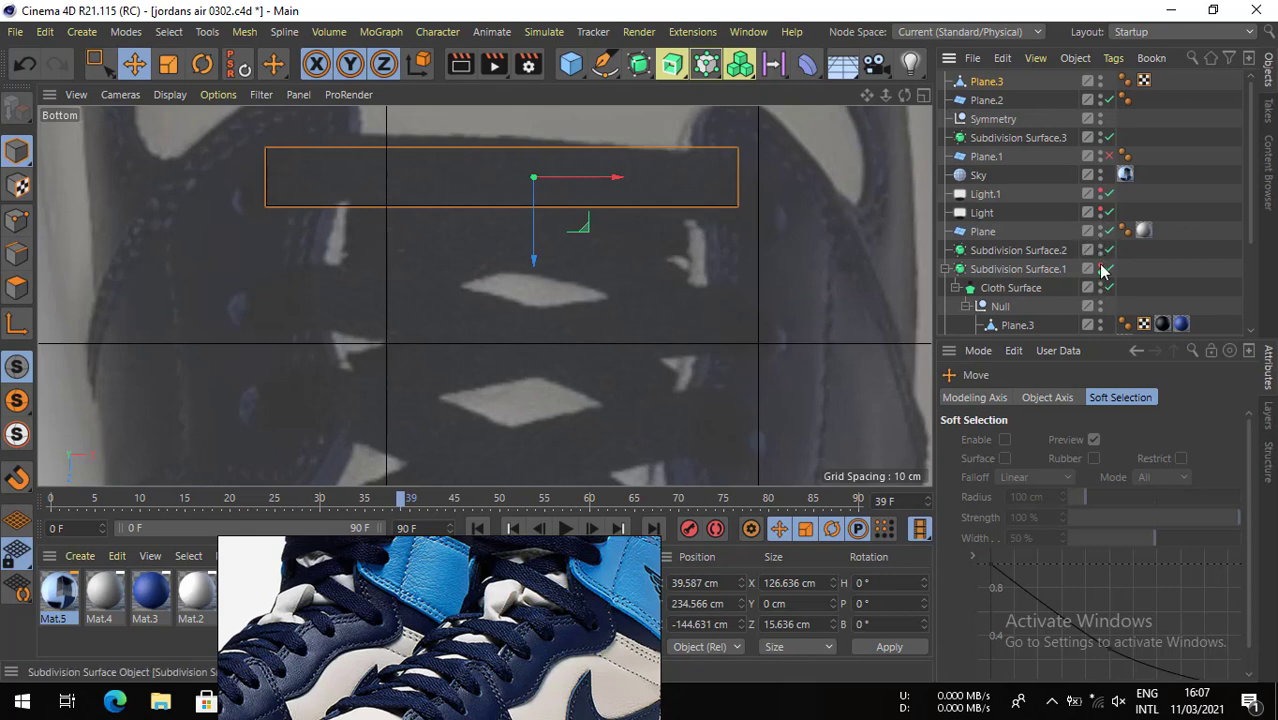
left_click(1101, 267)
left_click(924, 96)
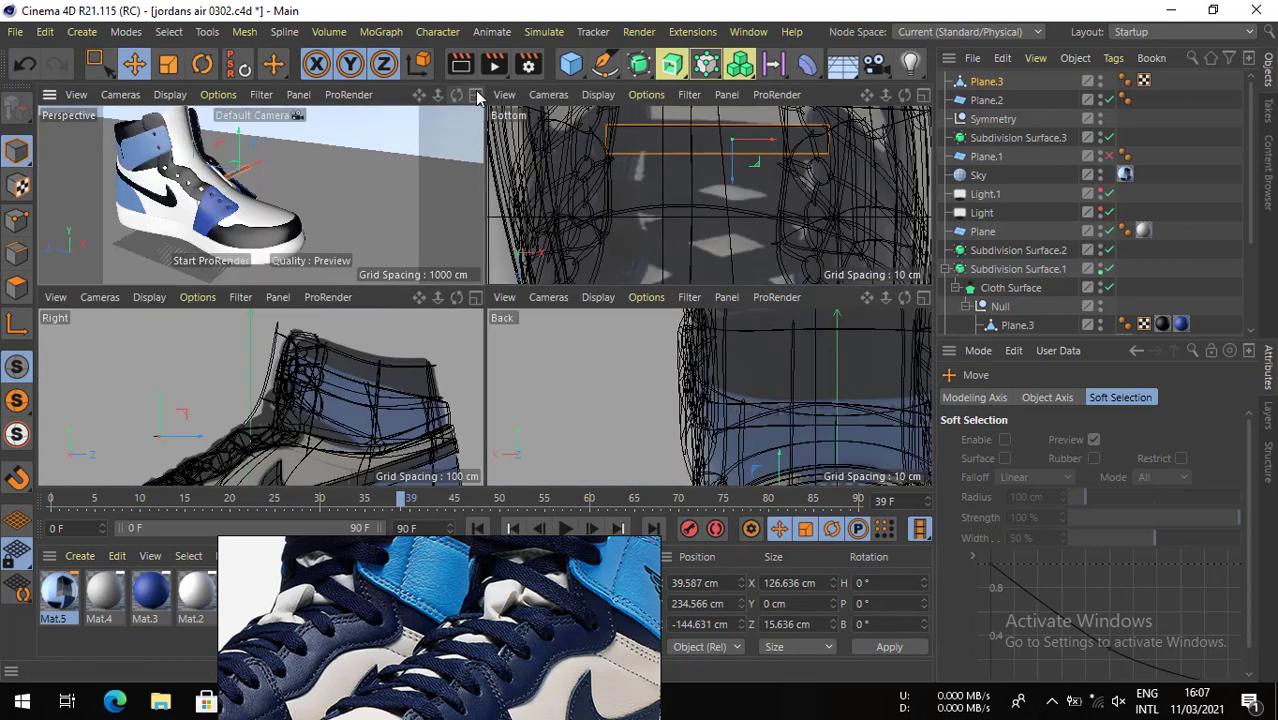
left_click(478, 95)
- Lower the strip's short end edges toward the lowest eyelets, placing the positive-X one at X 51.318, Y -31.316, Z -7.849 cm
left_click_drag(437, 172, 400, 275)
left_click(16, 253)
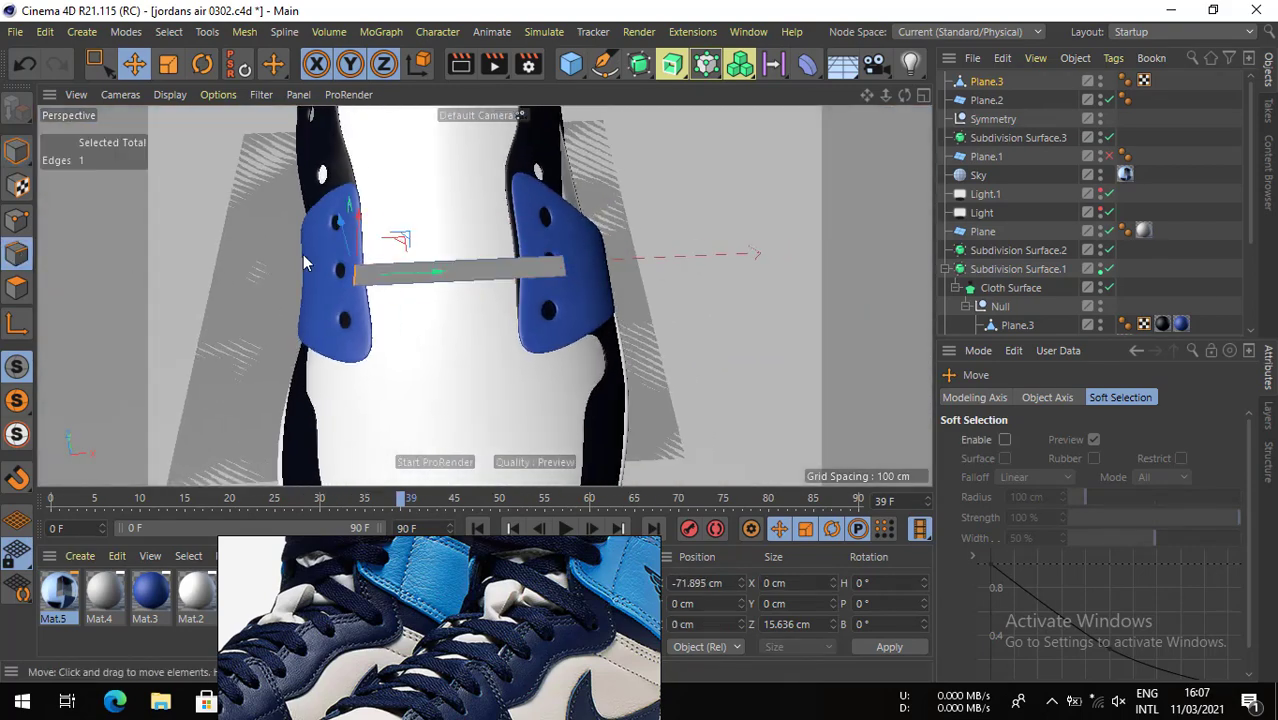
left_click_drag(335, 323, 379, 362, "alt")
left_click_drag(280, 293, 256, 353)
left_click_drag(347, 320, 448, 342, "alt")
left_click_drag(371, 327, 493, 352, "alt")
left_click(575, 319, "shift")
left_click(577, 320)
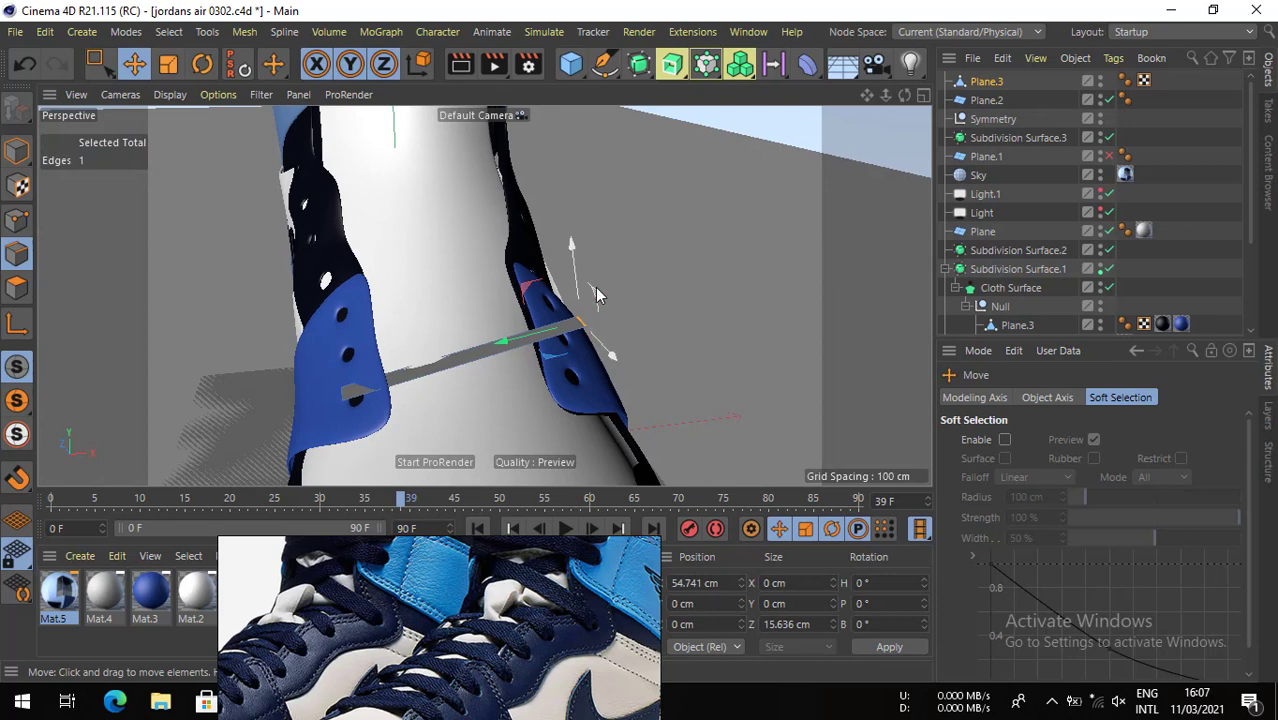
left_click_drag(595, 287, 533, 274, "alt")
mouse_move(395, 235)
left_mouse_down()
mouse_move(393, 218)
mouse_move(371, 234)
mouse_move(378, 245)
left_mouse_up()
left_click_drag(365, 345, 376, 403, "alt")
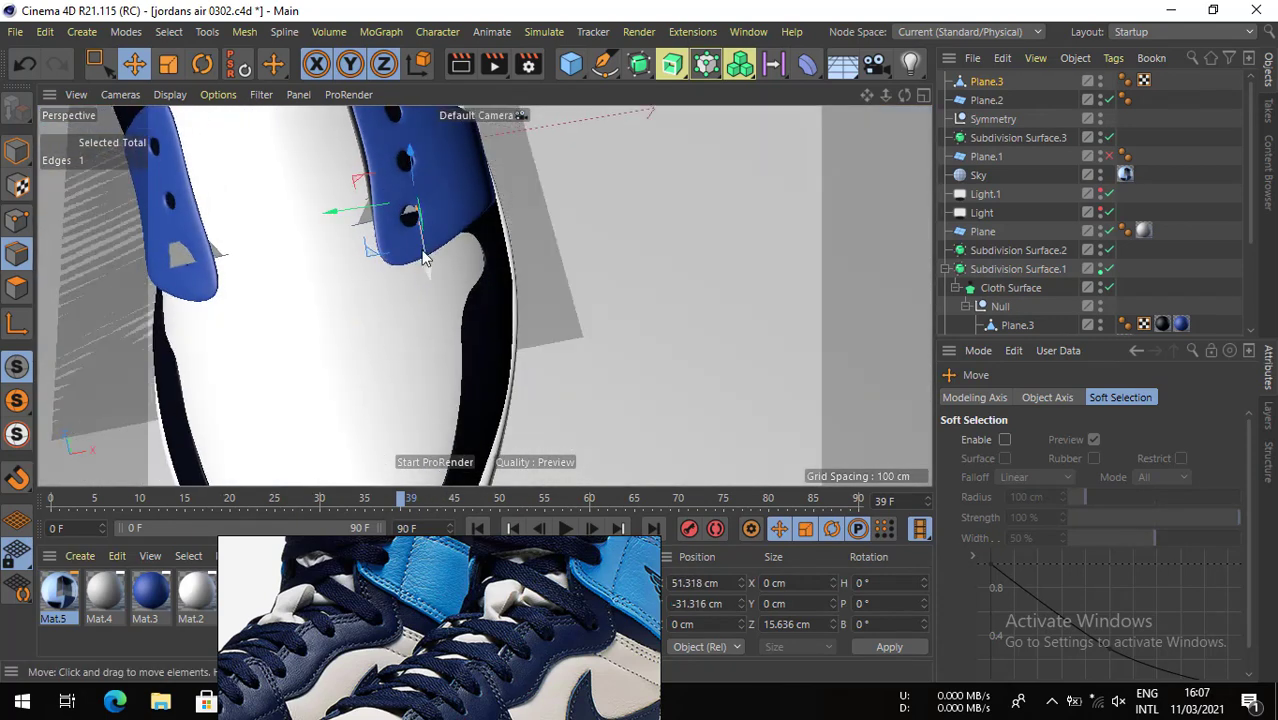
left_click_drag(424, 255, 429, 271)
- Add a loop cut across the lace strip near each end, the second at about 84.448% offset
key("m")
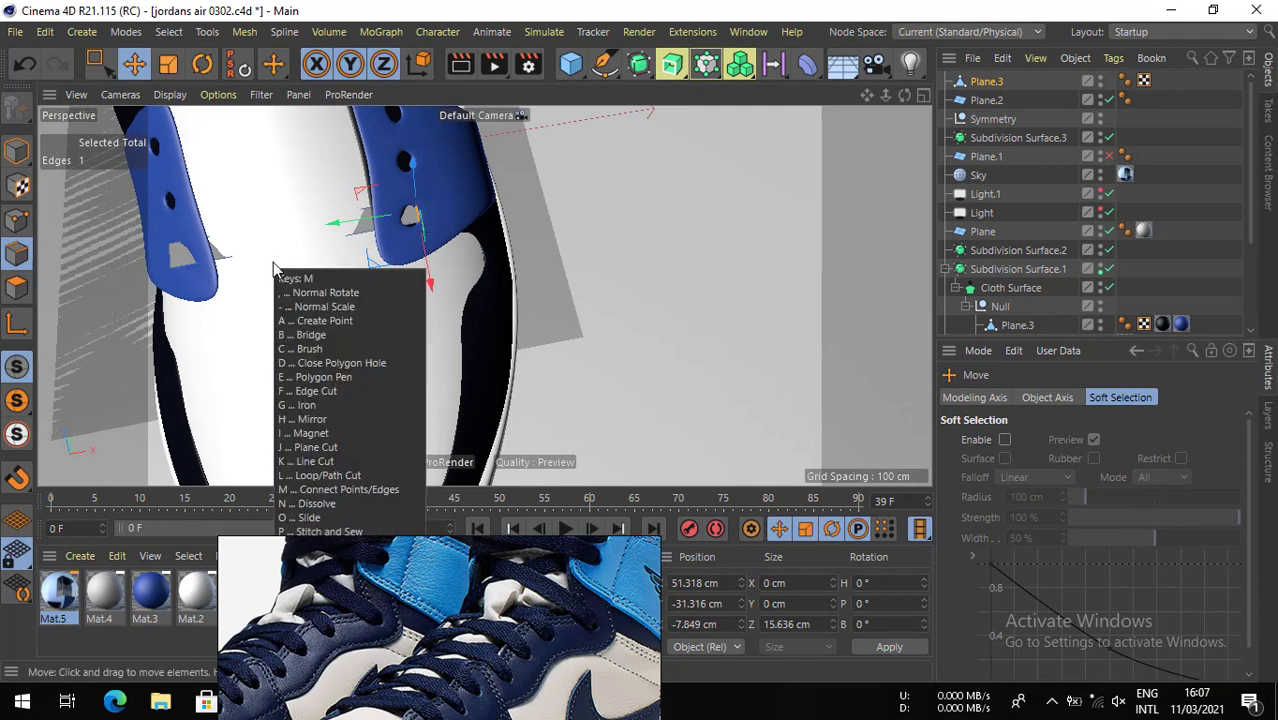
key("l")
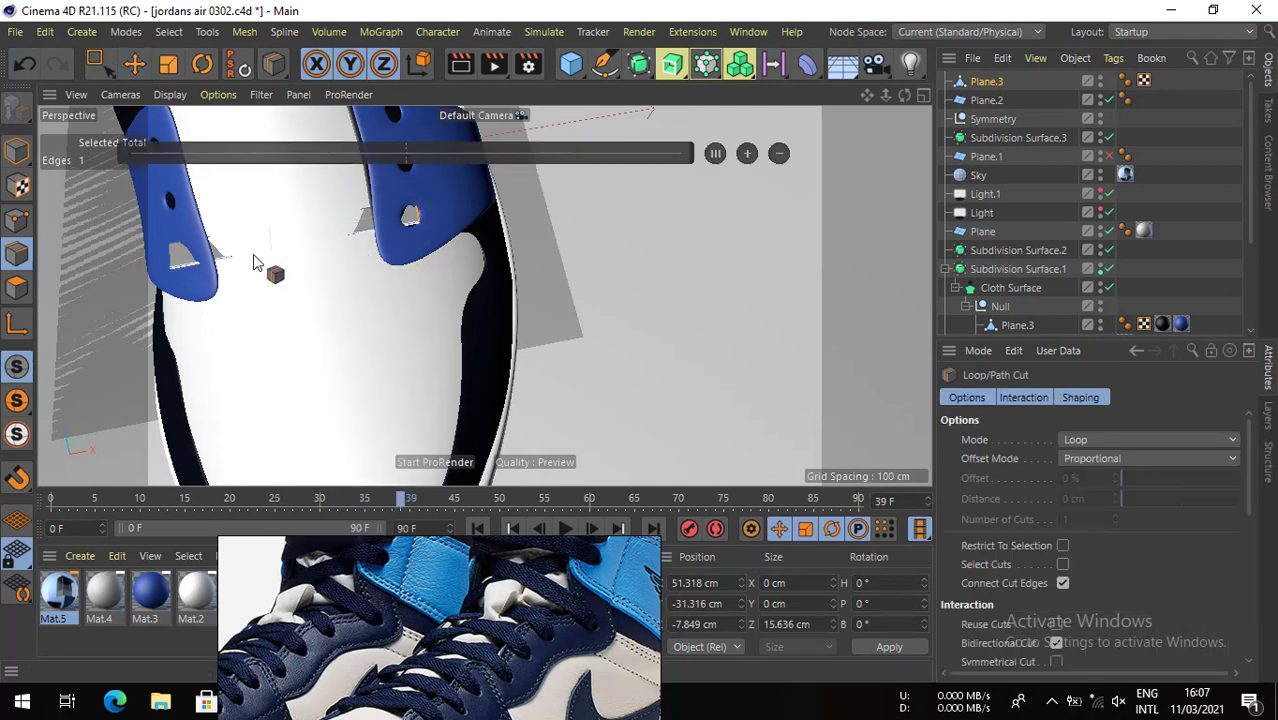
left_click(212, 263)
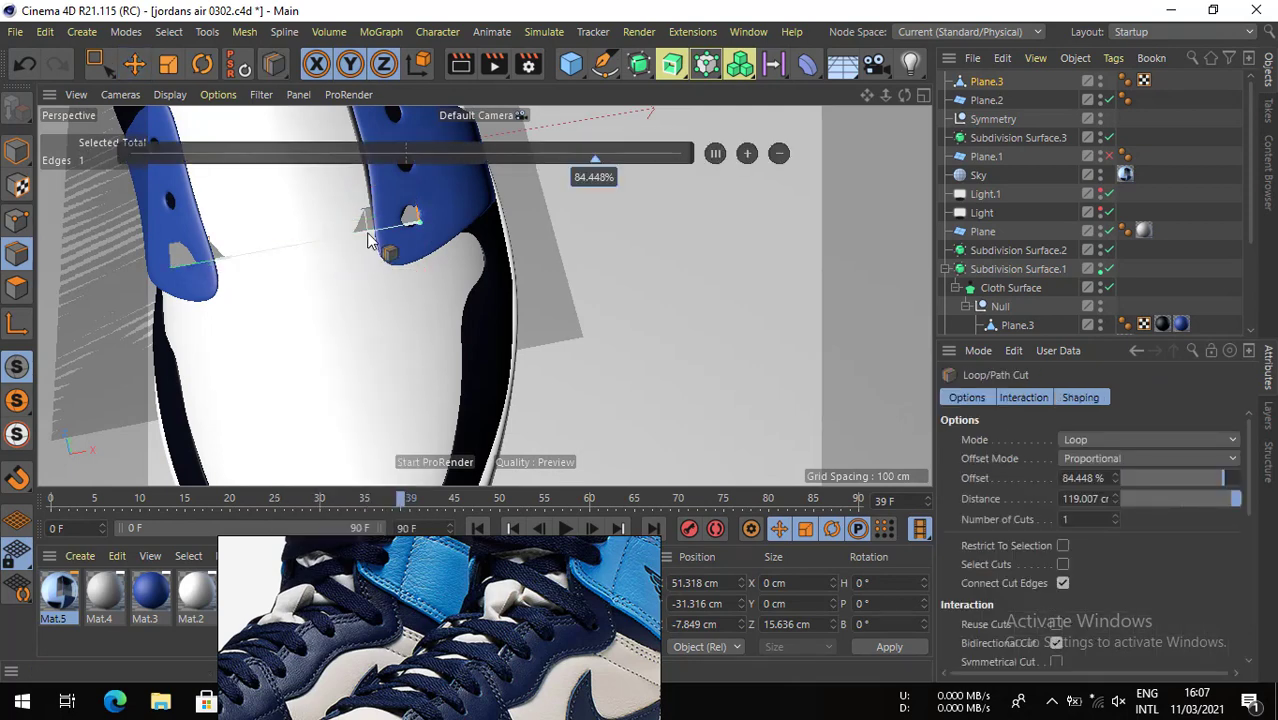
left_click_drag(367, 240, 305, 227)
left_click(134, 64)
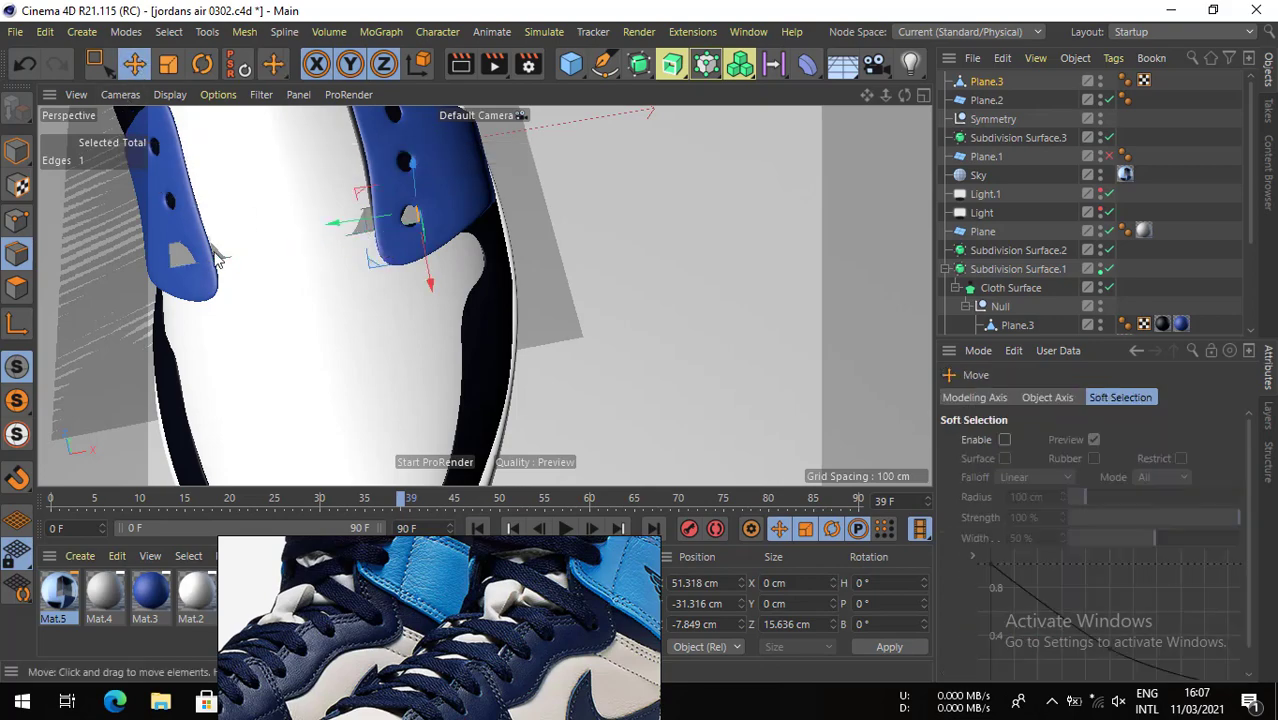
- Try raising the strip's two inner loop edges and rotating the end edge at the negative-X side
left_click(361, 230, "shift")
left_click_drag(257, 252, 477, 117, "alt")
left_click_drag(278, 226, 220, 187, "alt")
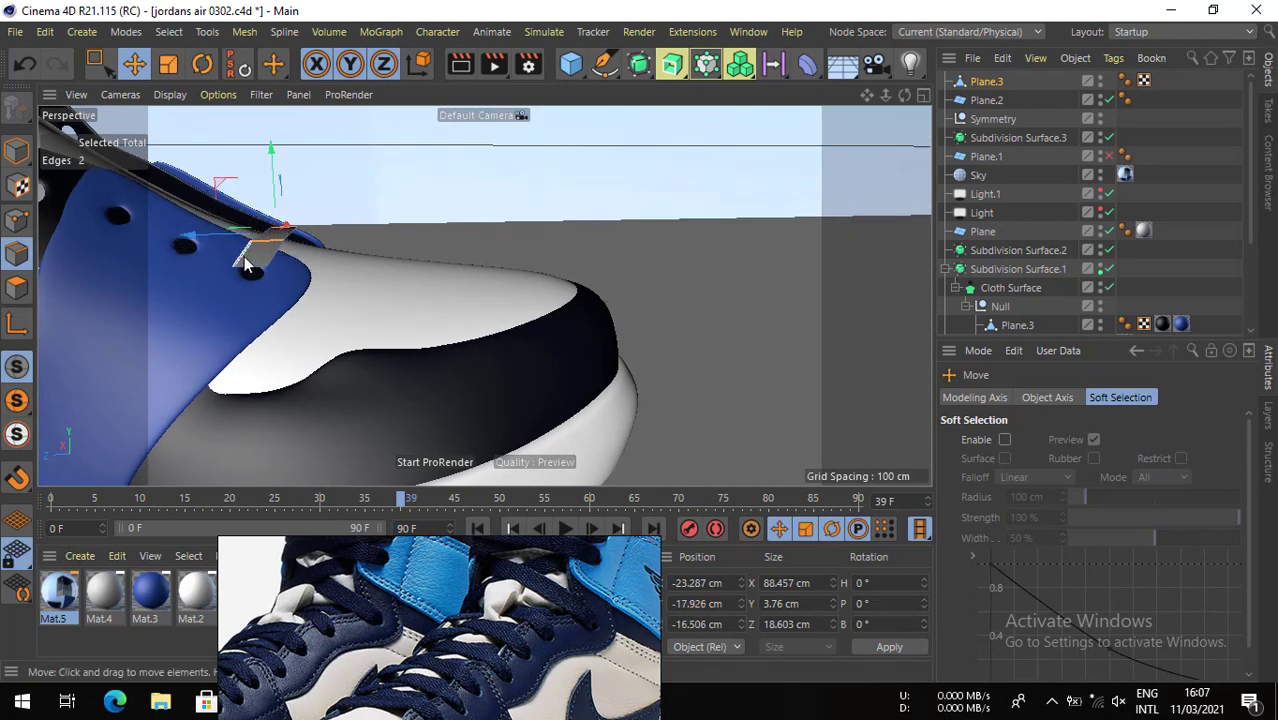
key("ctrl+z")
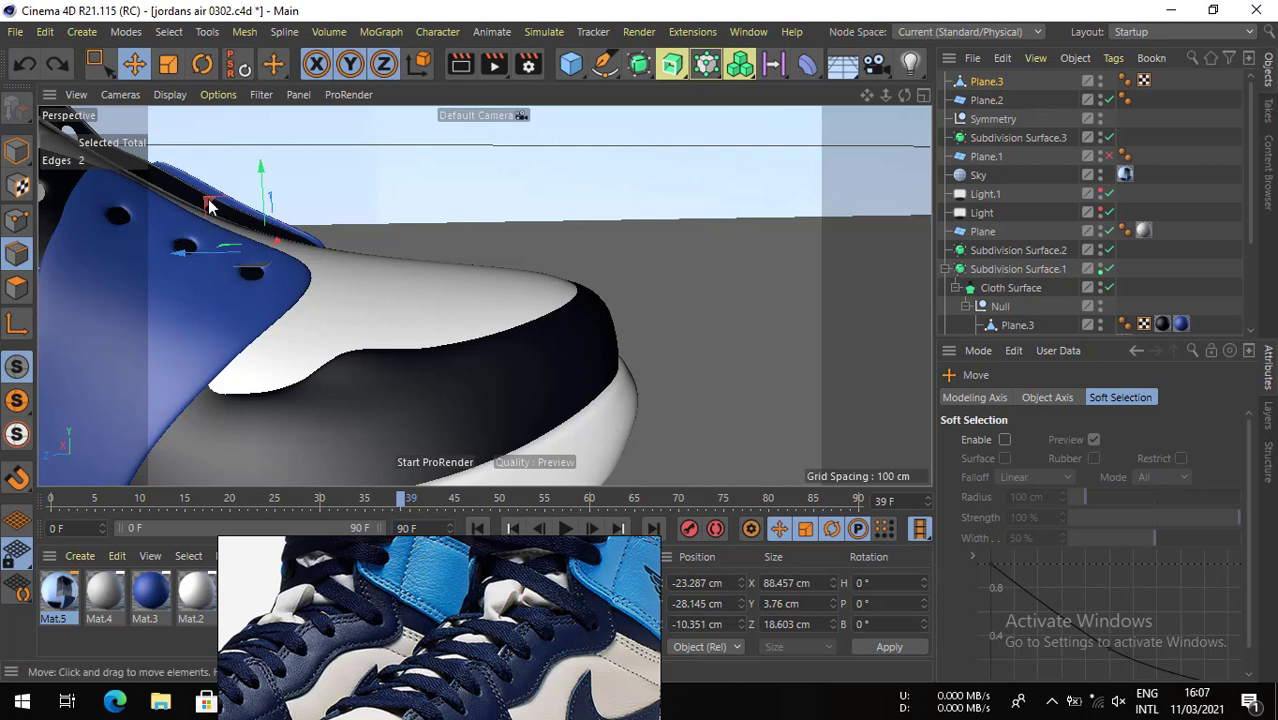
left_click(258, 267)
left_click(203, 66)
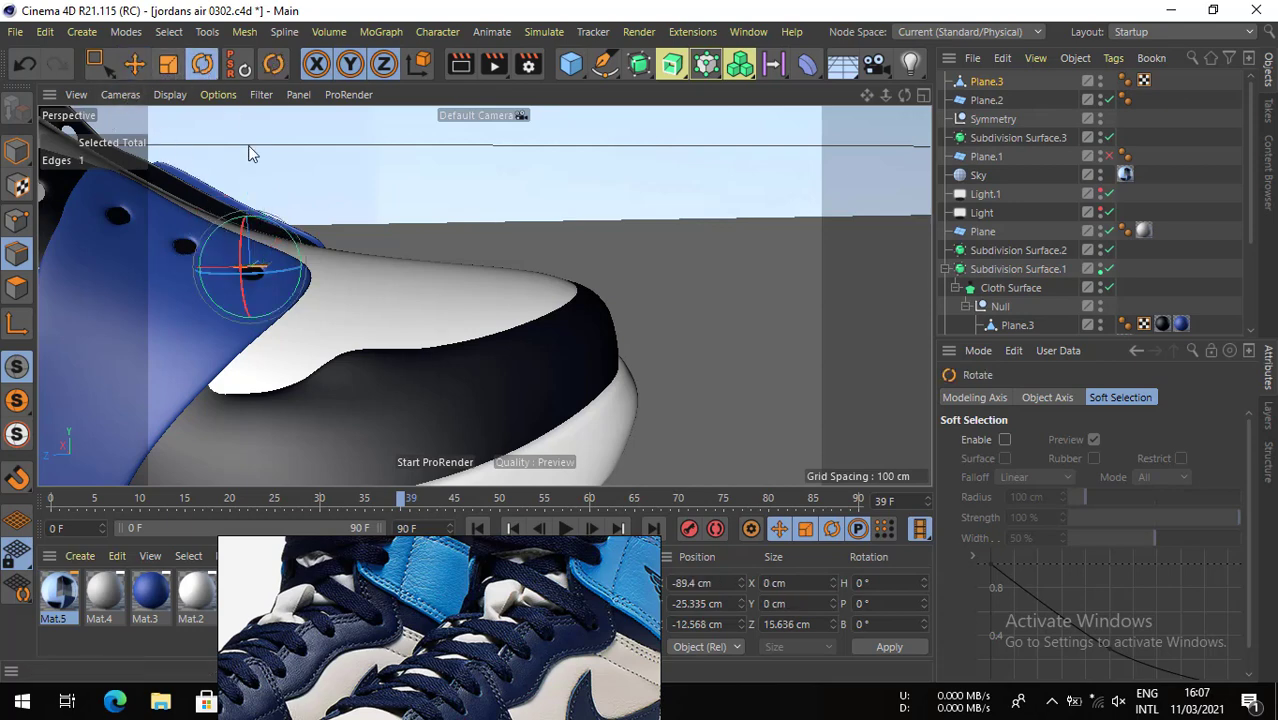
left_click_drag(318, 268, 303, 236, "alt")
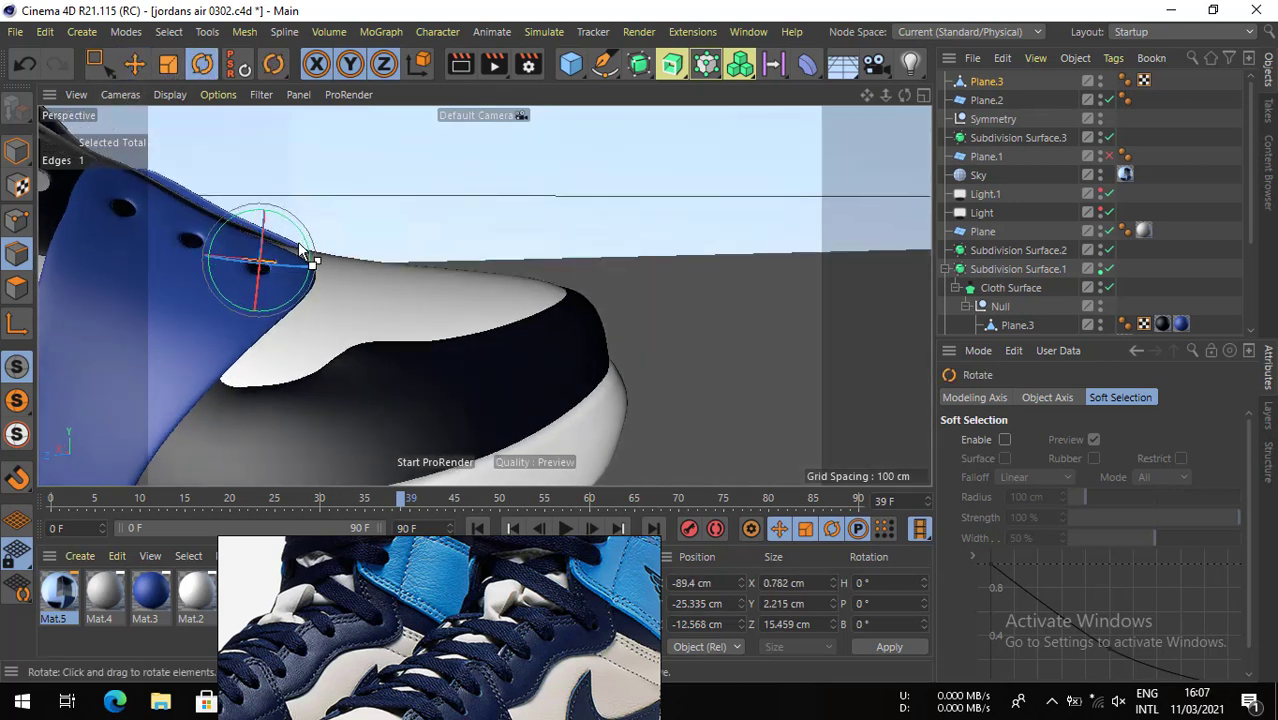
- Select all edges of the strip, tilt them to the slope of the eyelet panel and move them to Y -14.642, Z -16.039 cm
left_click_drag(95, 64, 143, 124)
left_click(143, 124)
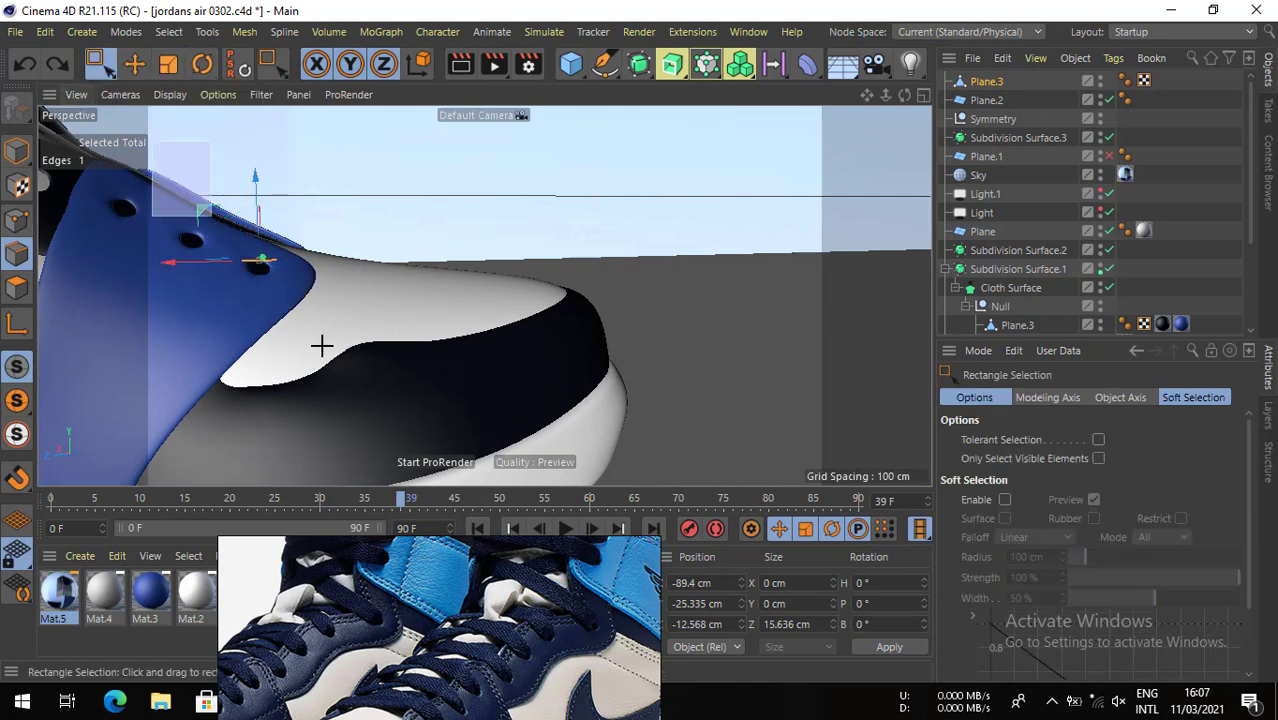
left_click_drag(324, 346, 155, 145)
left_click(202, 64)
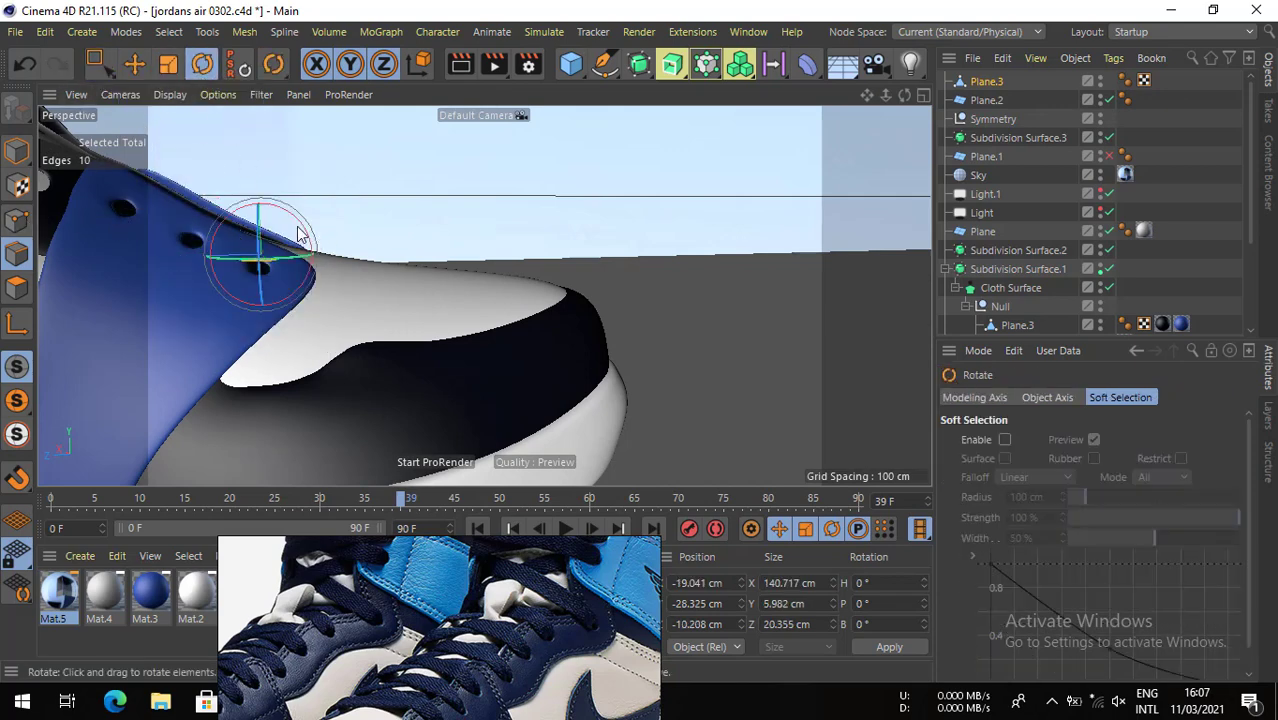
left_click_drag(302, 231, 155, 86)
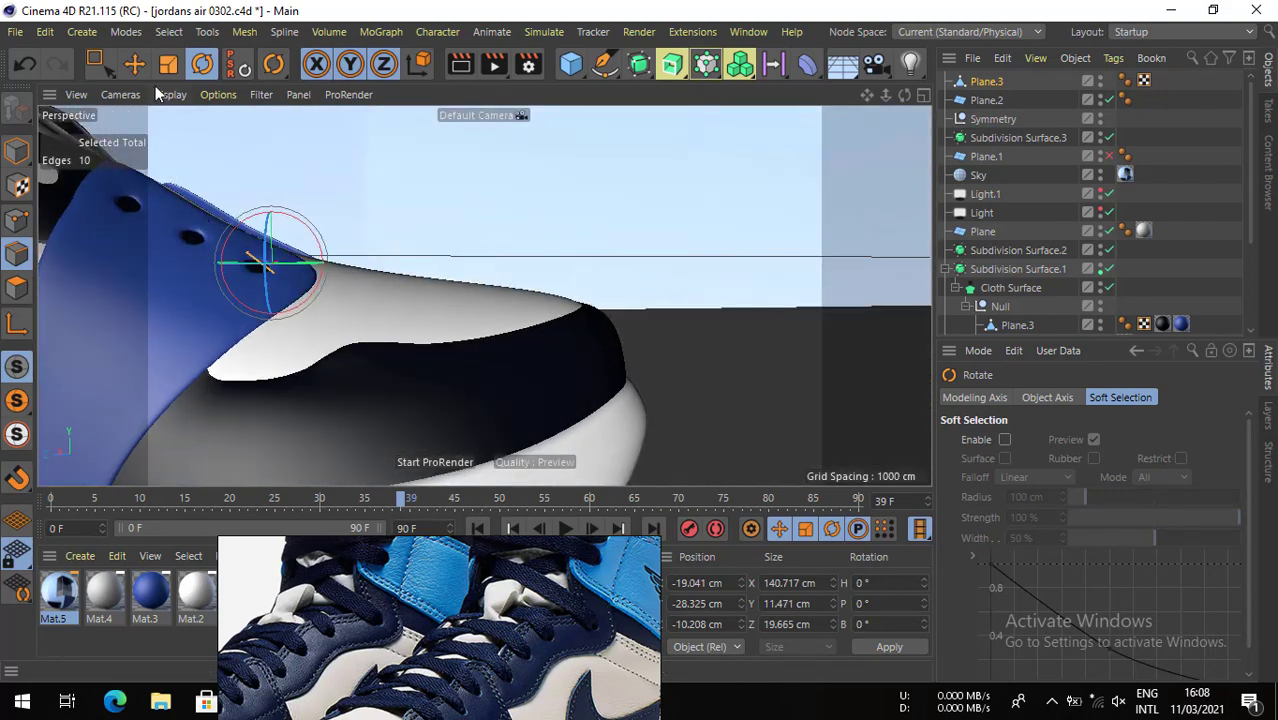
key("e")
left_click_drag(243, 233, 227, 190)
key("r")
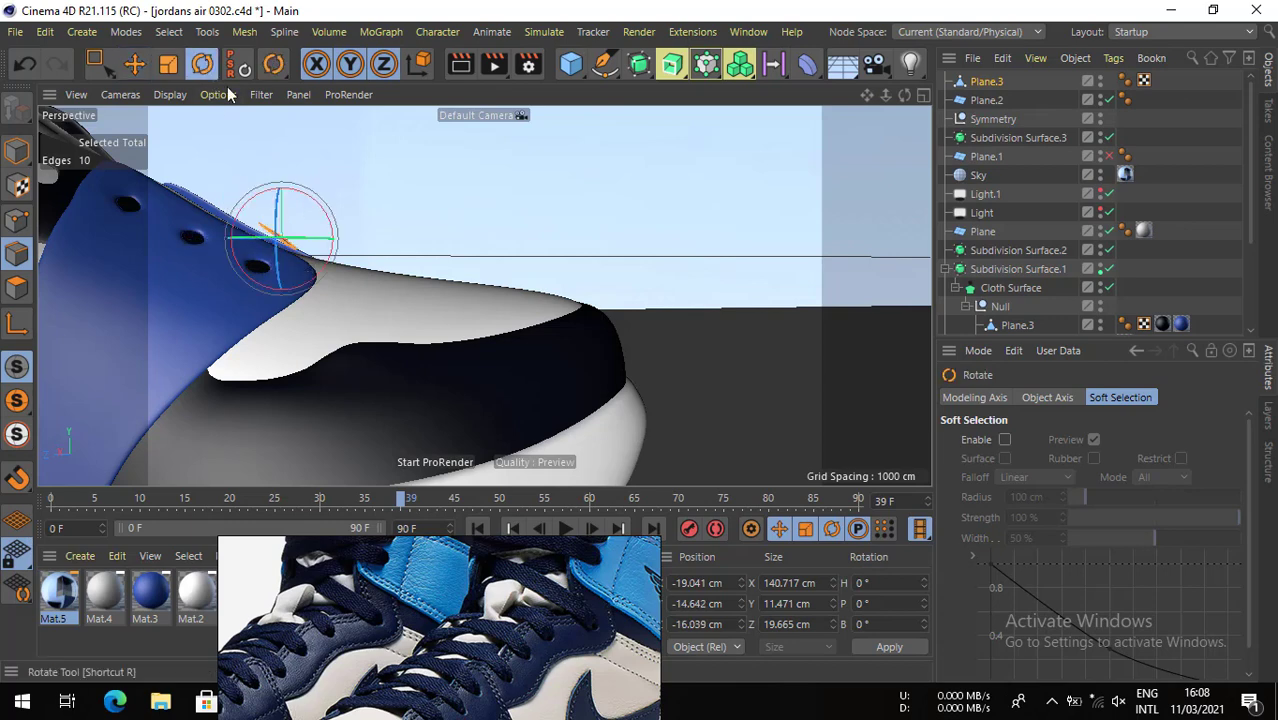
left_click_drag(323, 213, 316, 190)
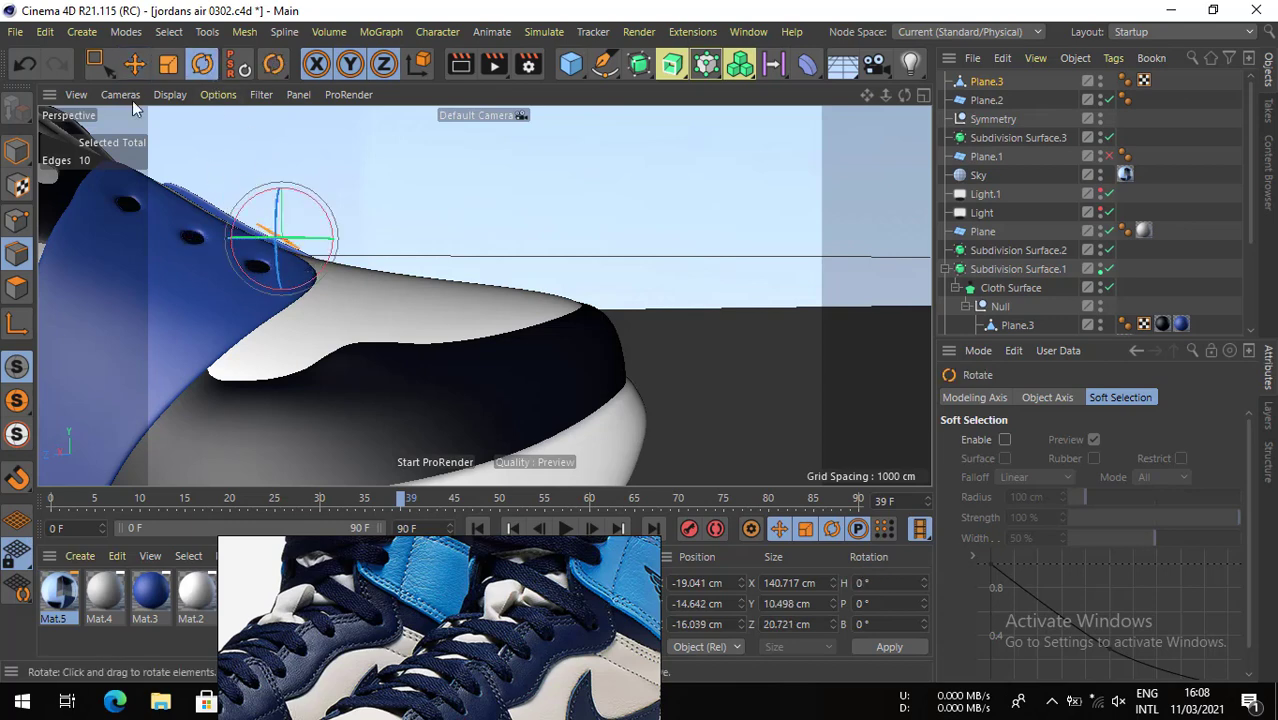
- Select the strip's two end edges and lower them to Y -35.753, Z -7.311 cm so both ends bend toward the eyelets
key("e")
left_click_drag(275, 241, 250, 253, "alt")
left_click(139, 325)
left_click(128, 331)
left_click(305, 232, "shift")
left_click_drag(158, 230, 282, 314)
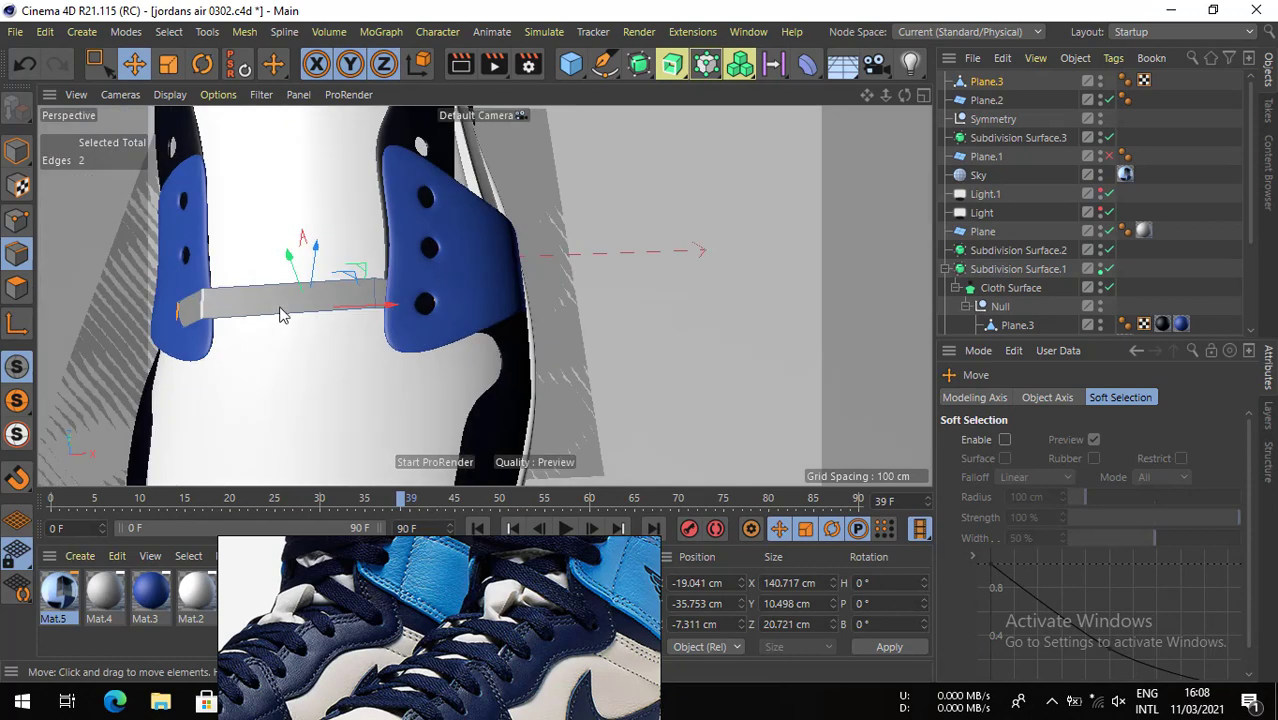
- Select the four edges of the strip's positive-X end section and move them to Y -19.407, Z -15.97 cm
key("0")
left_click_drag(510, 240, 368, 376)
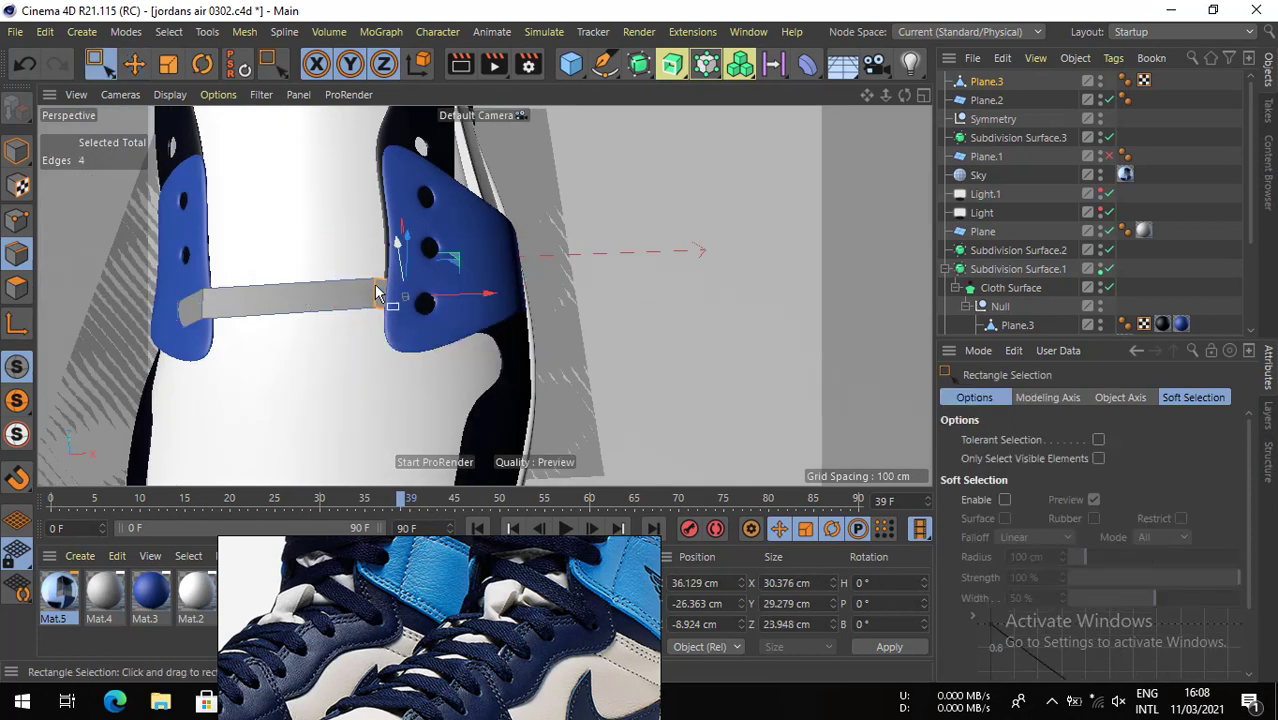
left_click_drag(376, 292, 275, 290, "alt")
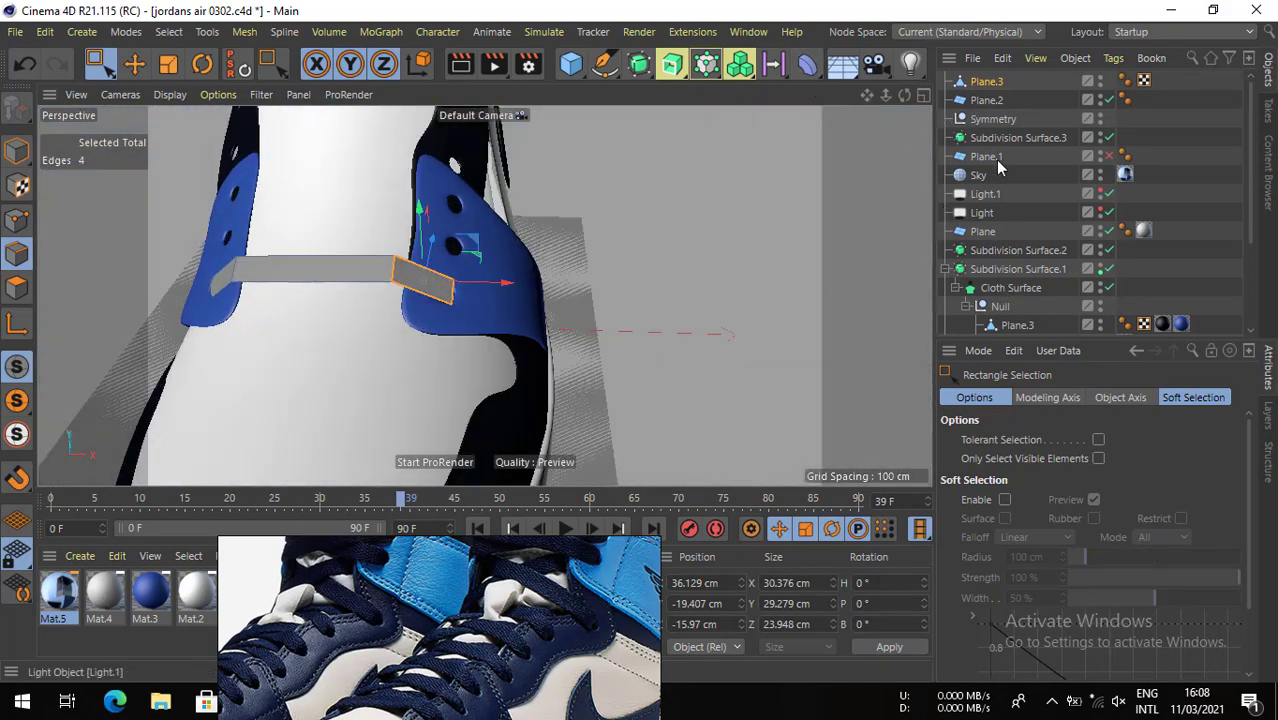
- Nest the lace strip Plane.3 in the Null under Cloth Surface and keep it selected
left_click_drag(997, 322, 997, 320)
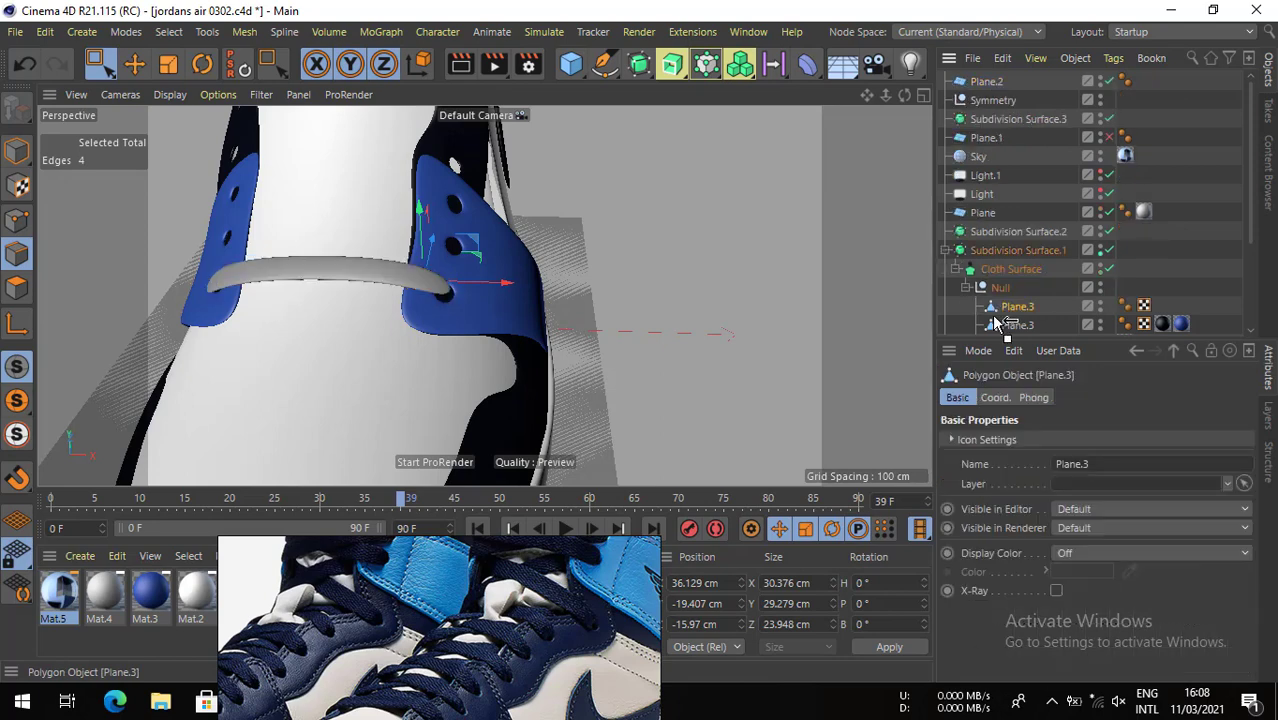
left_click(986, 82)
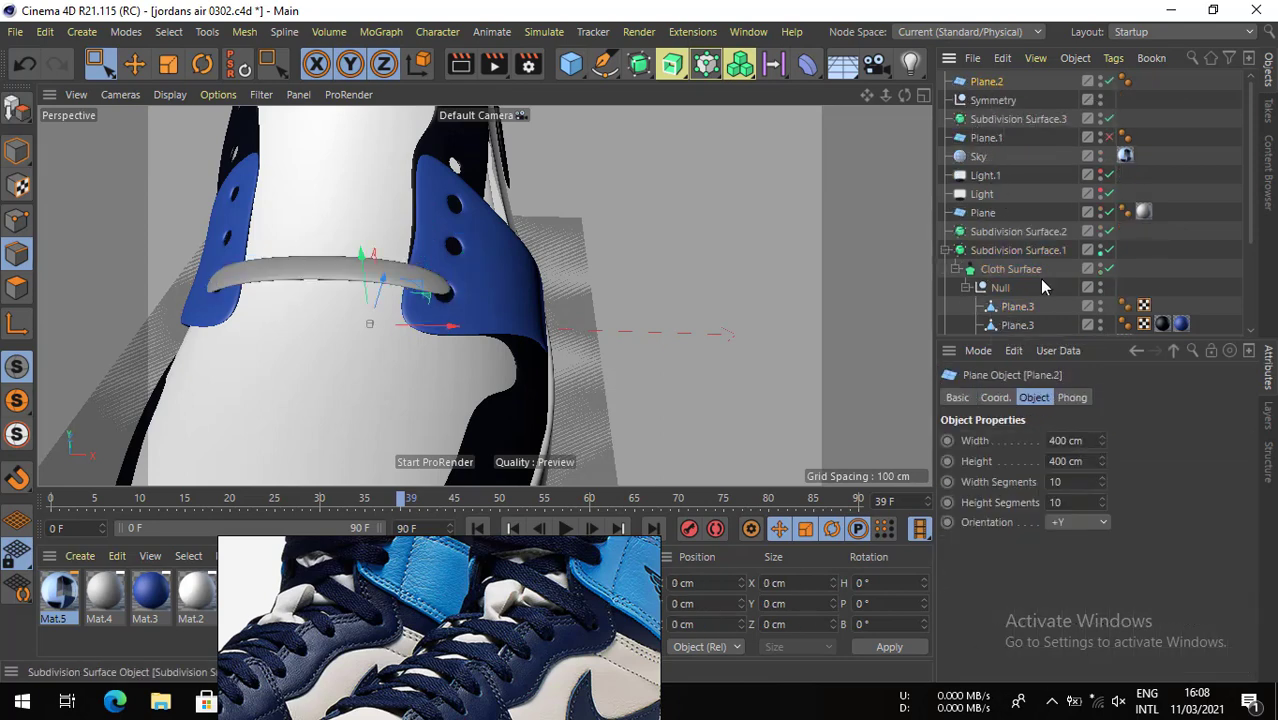
left_click(1012, 308)
- Turn on the SDS Cage display and move the strip's positive-X end edge to X 43.409, Y -39.058, Z -6.031 cm
left_click_drag(315, 278, 261, 364, "alt")
left_click_drag(452, 314, 246, 196)
scroll(463, 273, "up", 3)
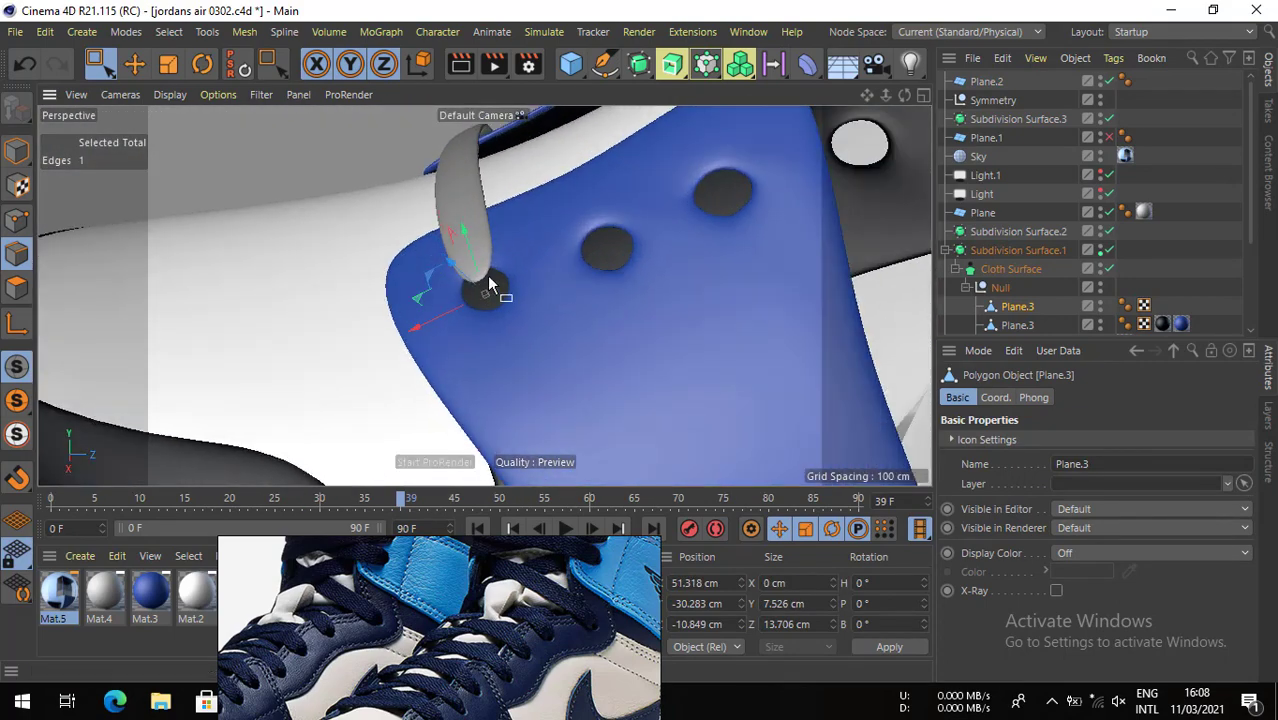
left_click_drag(428, 300, 434, 331)
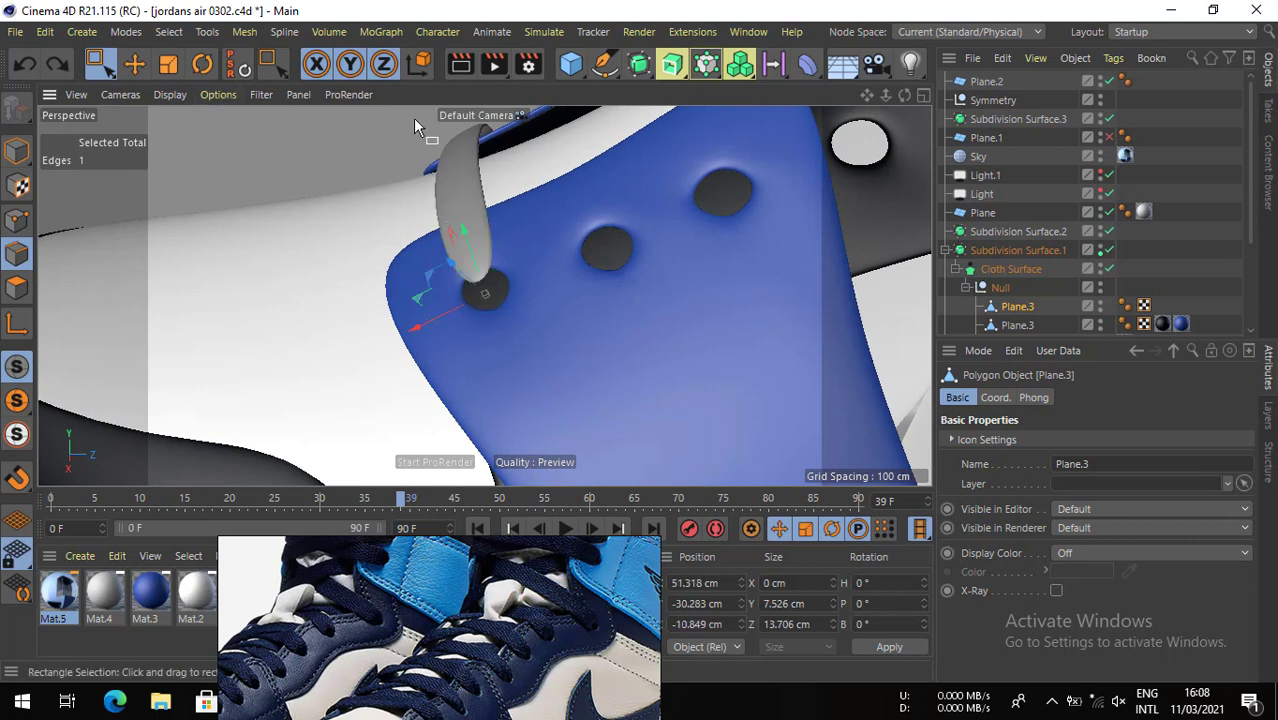
left_click(261, 95)
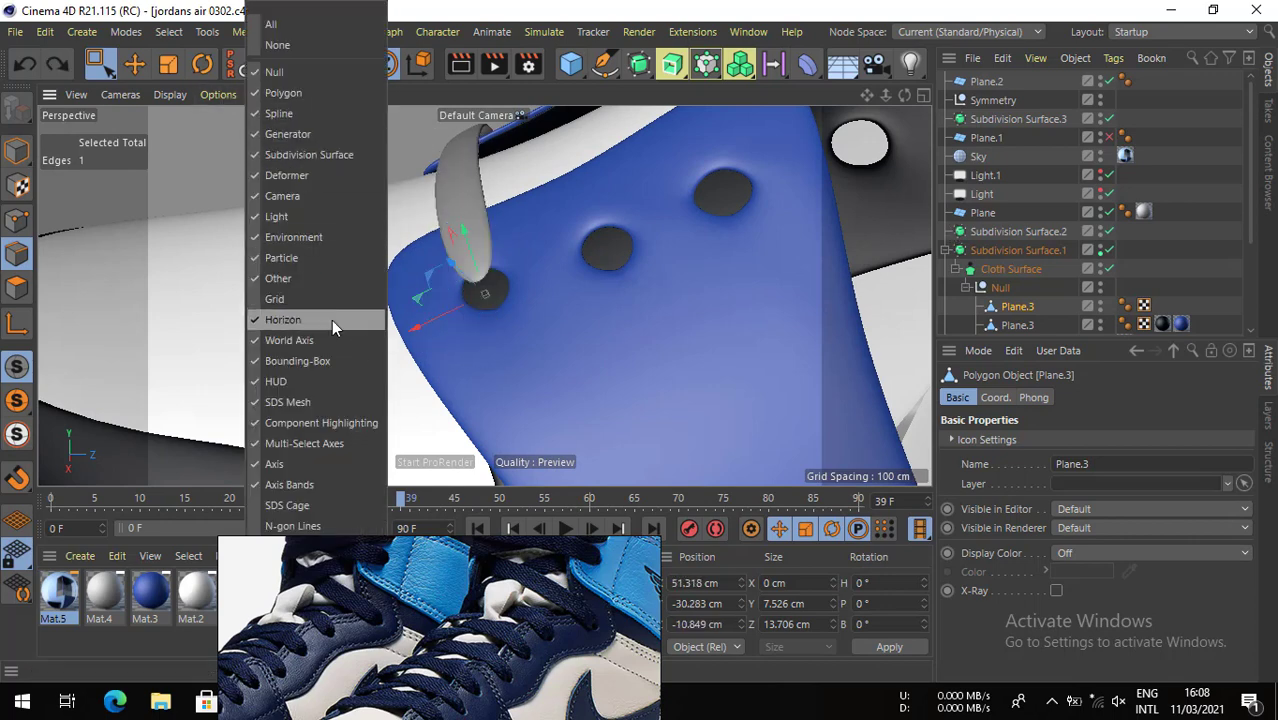
left_click(321, 505)
left_click_drag(492, 258, 528, 266, "alt")
left_click_drag(446, 292, 627, 338, "alt")
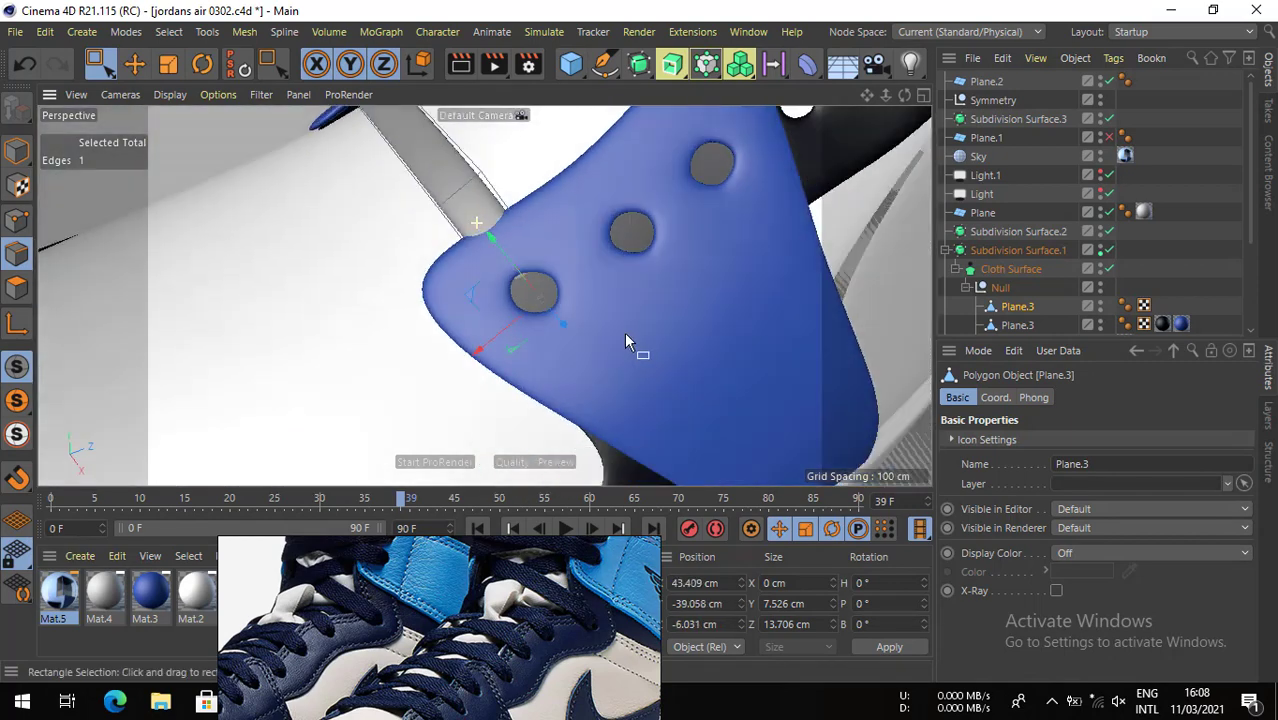
- Slide the inner loop edge at the strip's positive-X end outward toward the lowest eyelet
left_click(478, 177)
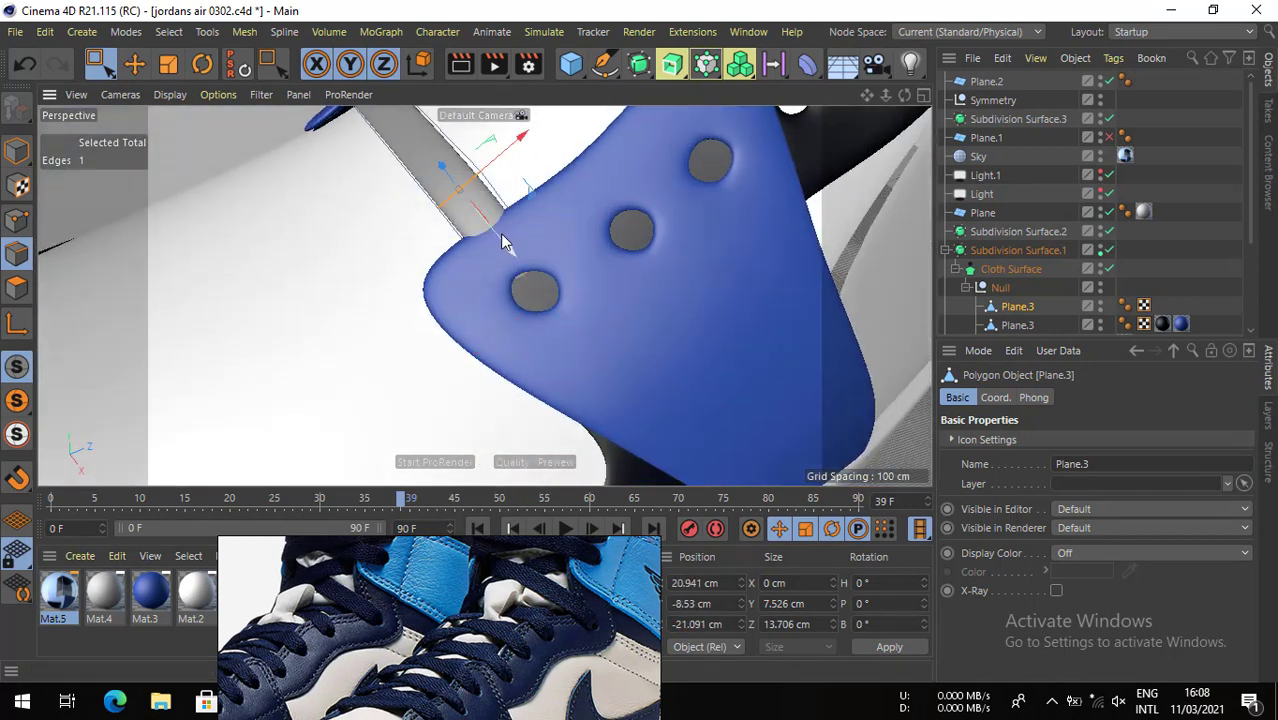
left_click_drag(504, 238, 395, 469)
left_click(147, 68)
key("ctrl+z")
- Select the four edges of the positive-X end section and shift them into the eyelet at X 45.146, Y -25.444, Z -13.943 cm
key("space")
left_click_drag(586, 243, 404, 394)
key("space")
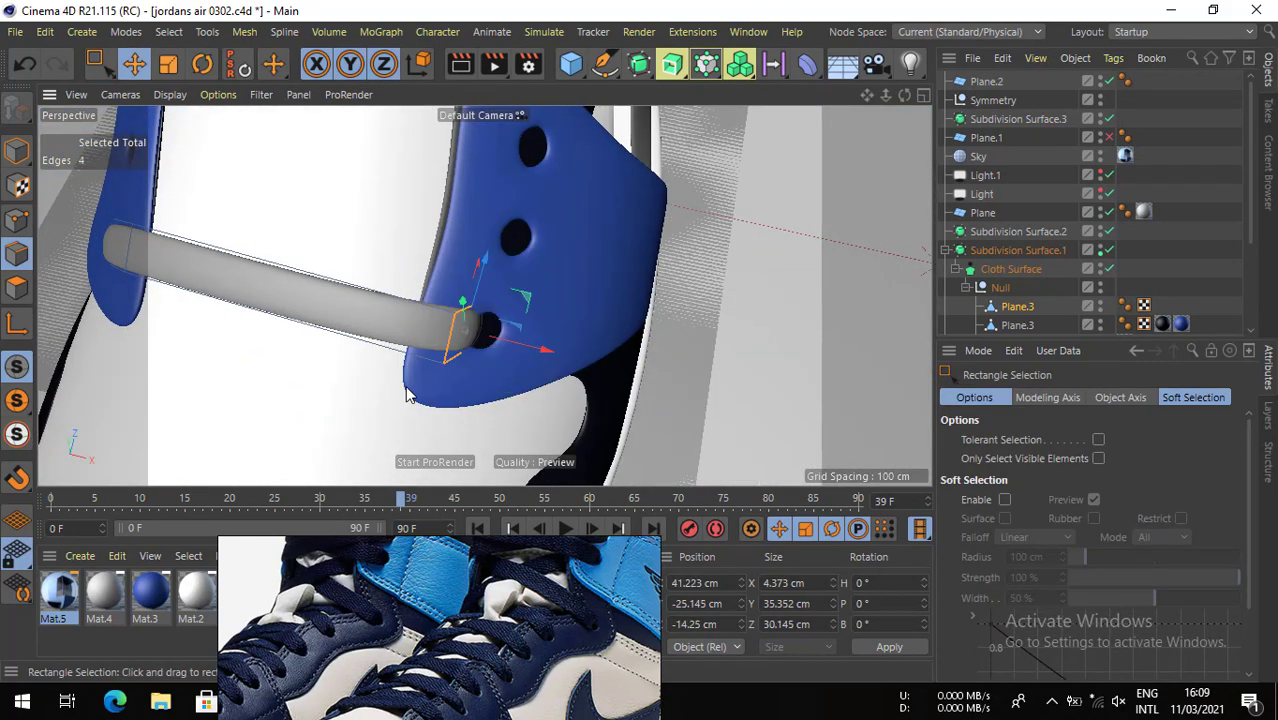
left_click_drag(460, 345, 577, 305, "alt")
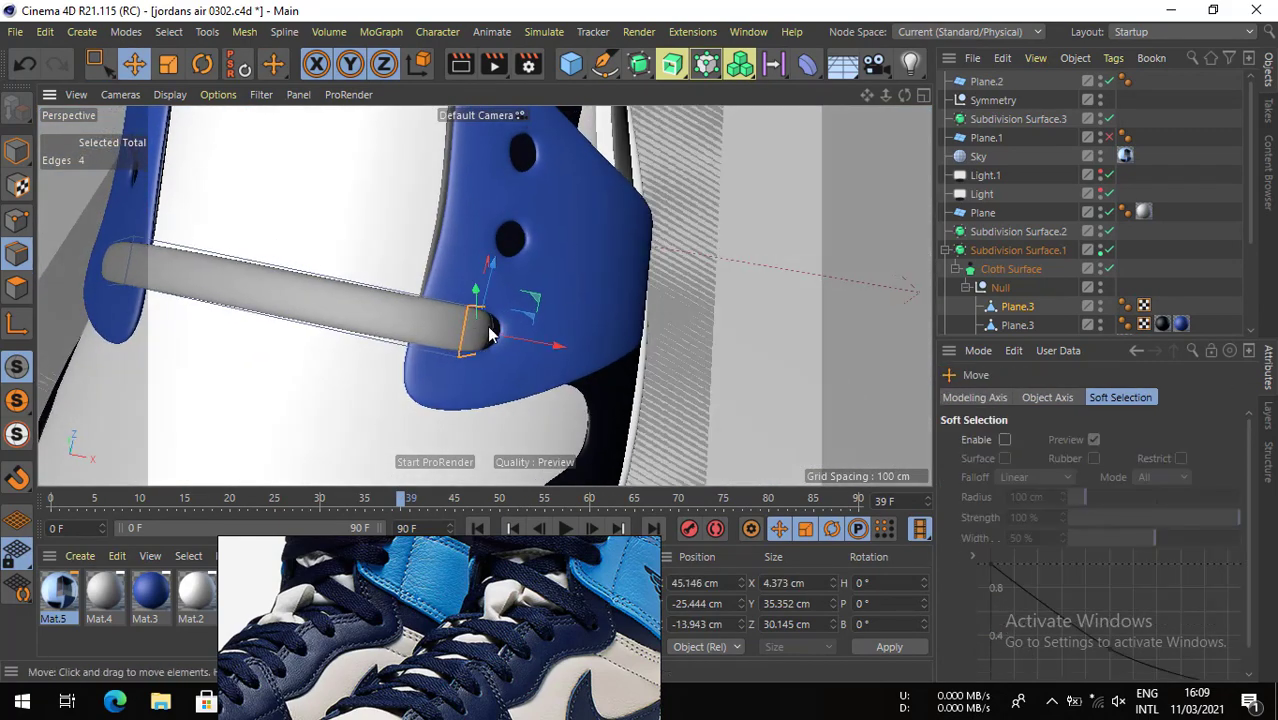
- In point mode, select the two outermost points at the lace strip's positive-X end and scale them down to narrow the tip
left_click(110, 68)
left_click(17, 219)
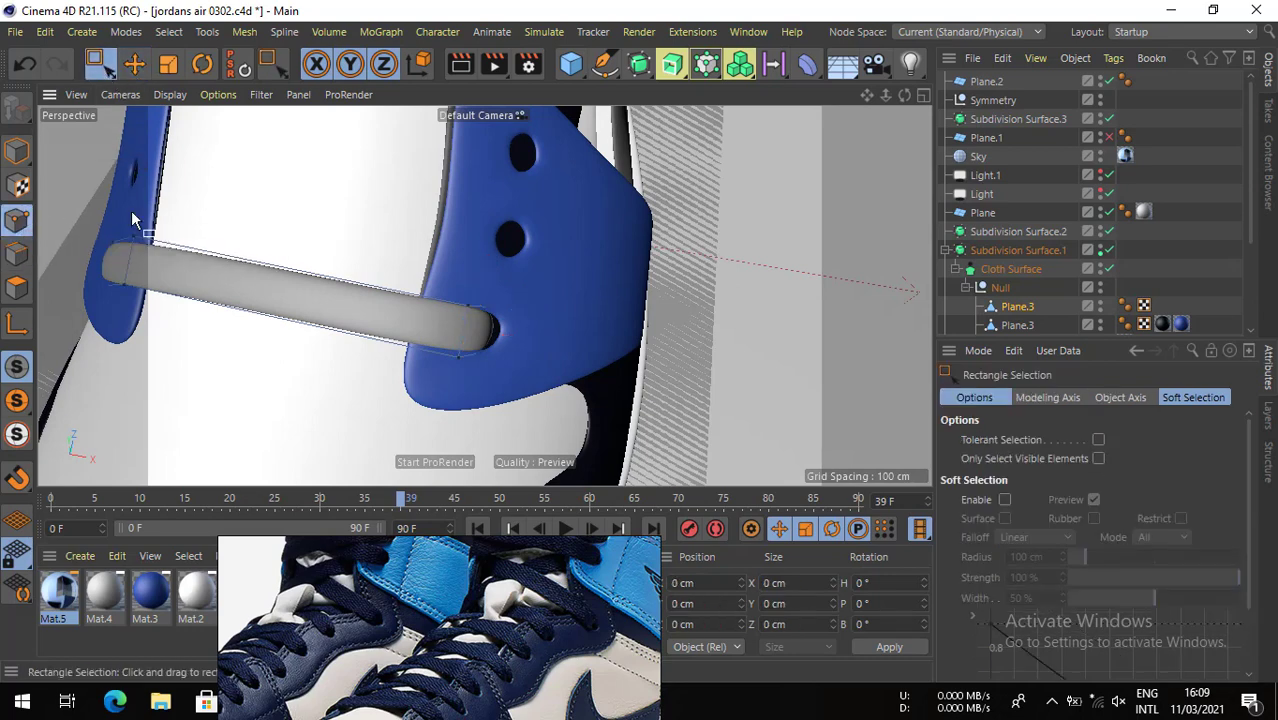
left_click_drag(550, 262, 457, 404)
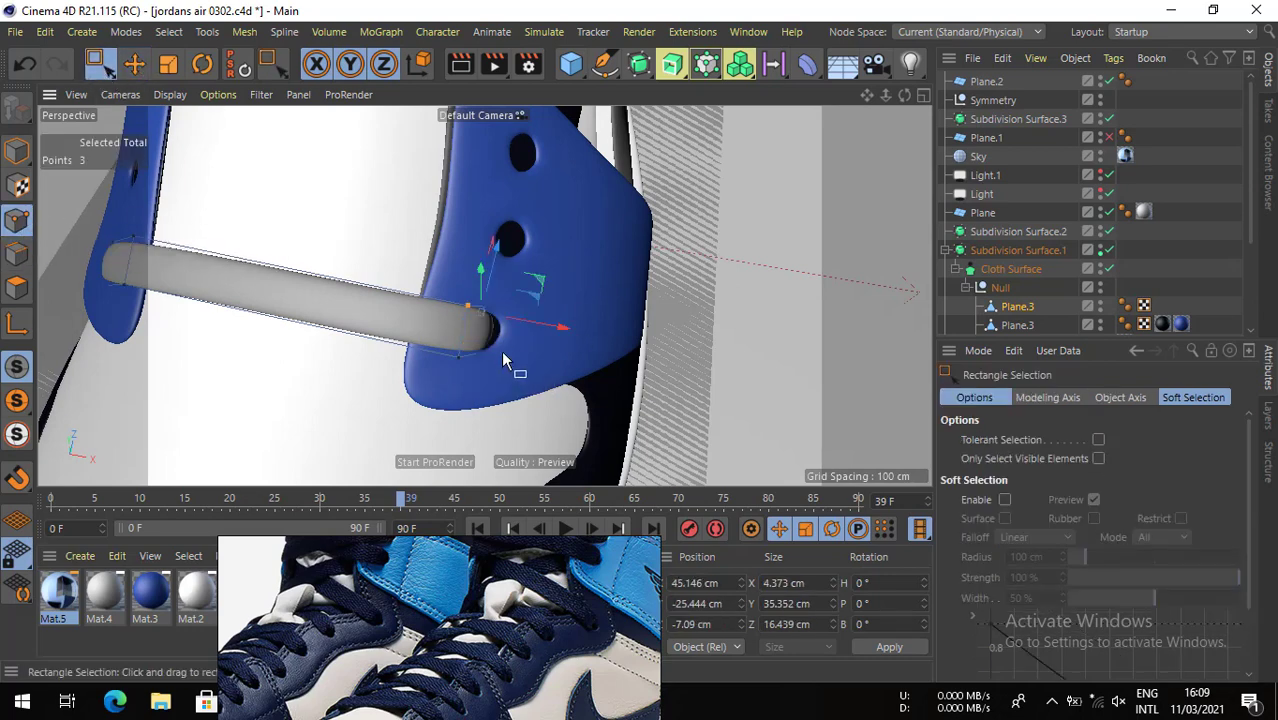
left_click_drag(503, 360, 476, 392, "alt")
left_click(168, 64)
left_click_drag(638, 235, 617, 297)
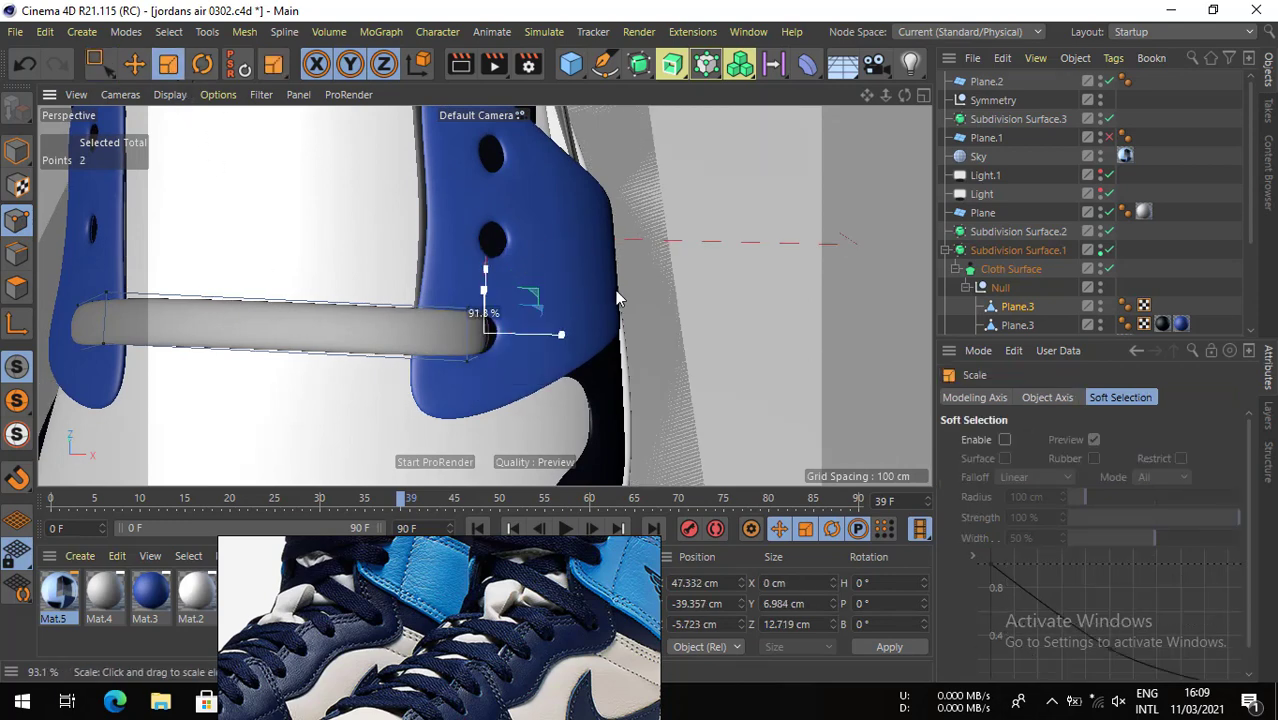
left_click_drag(535, 358, 534, 358)
- Select the four points of the positive-X end section, enlarge them slightly and move them to X 46.941, Y -25.114, Z -15.032 cm
key("space")
left_click_drag(608, 272, 462, 408)
key("space")
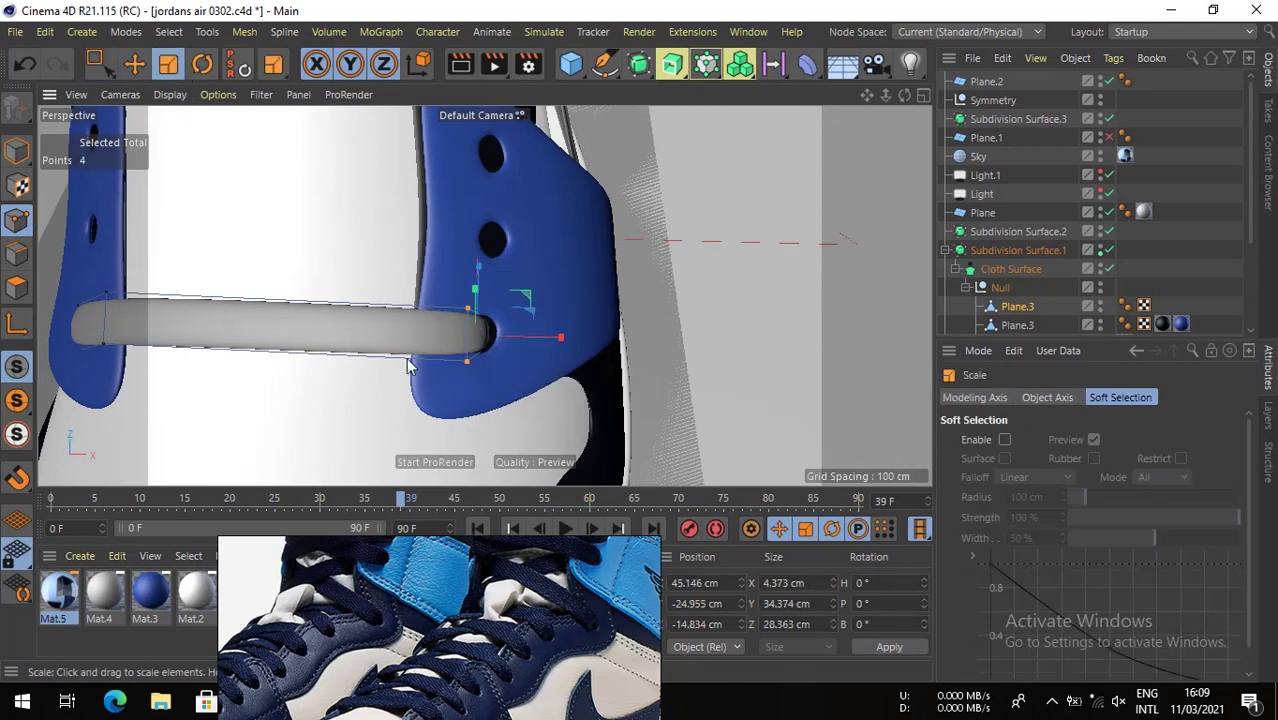
left_click_drag(406, 353, 411, 347)
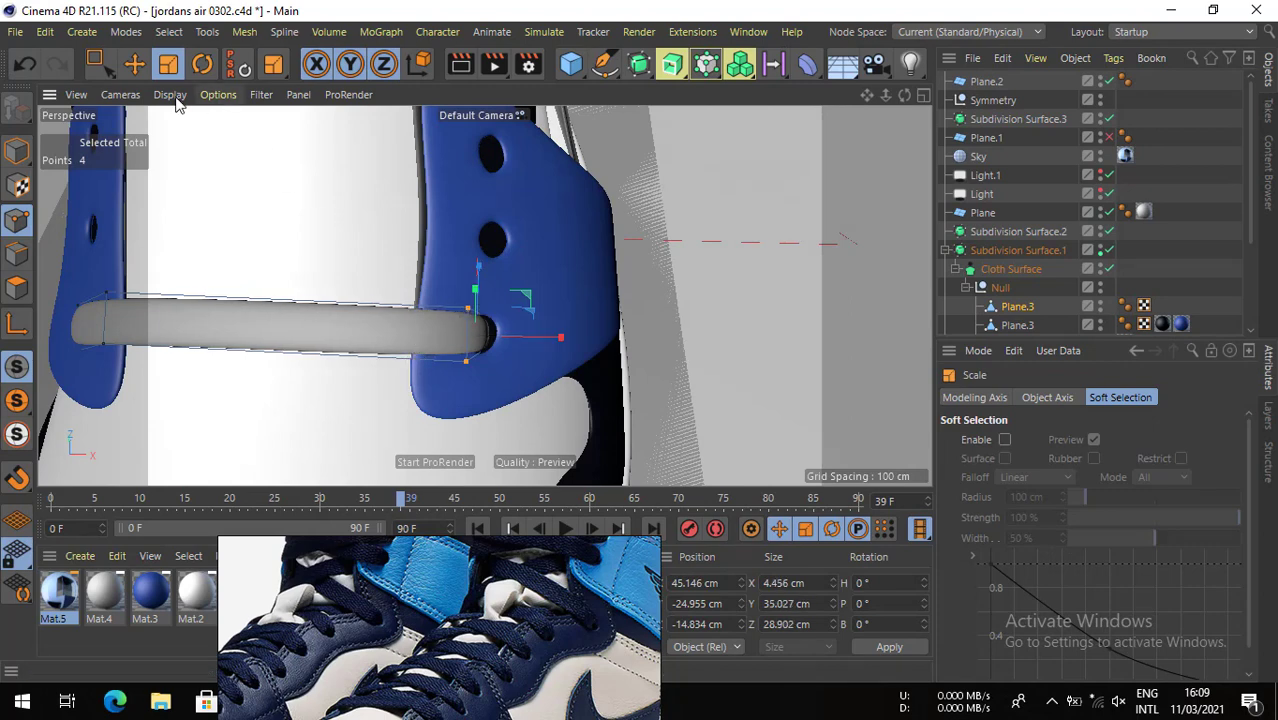
left_click(128, 66)
left_click_drag(208, 163, 216, 165)
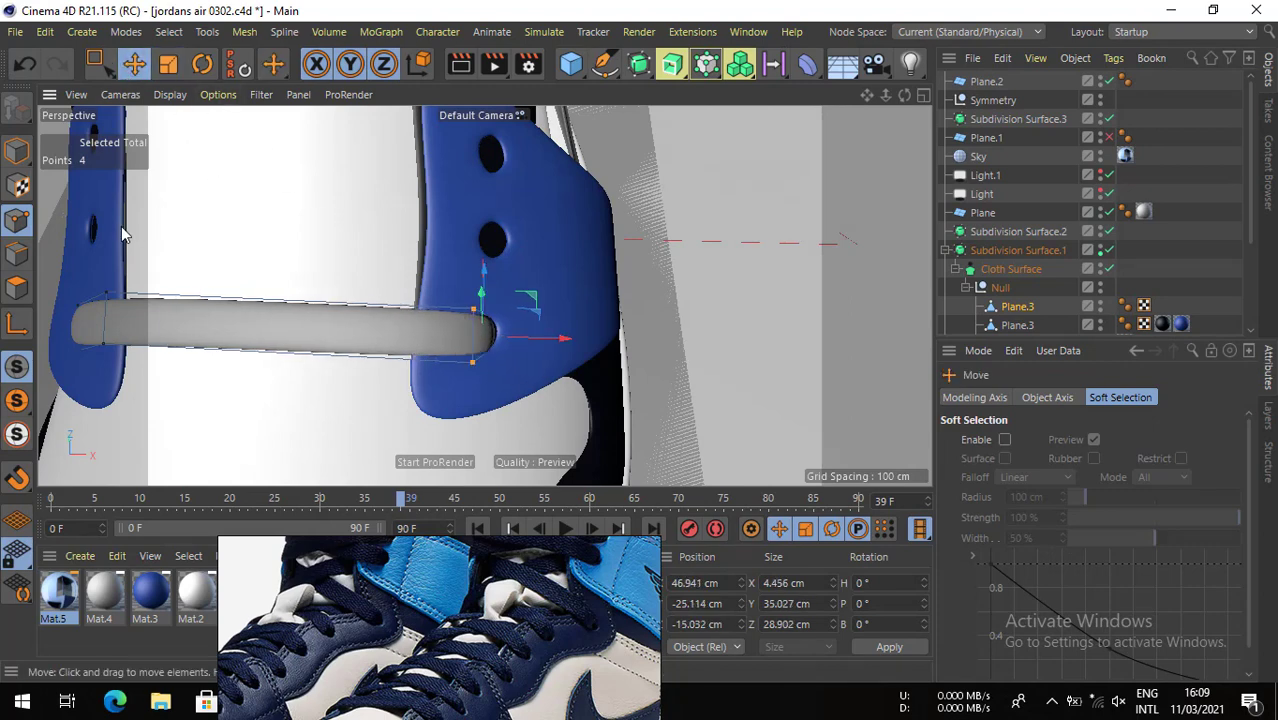
- Shift the strip's two negative-X tip points to X -85.044 cm and scale them to Y 5.088, Z 9.265 cm
key("space")
middle_click_drag(238, 263, 610, 244, "alt")
left_click_drag(528, 358, 528, 356)
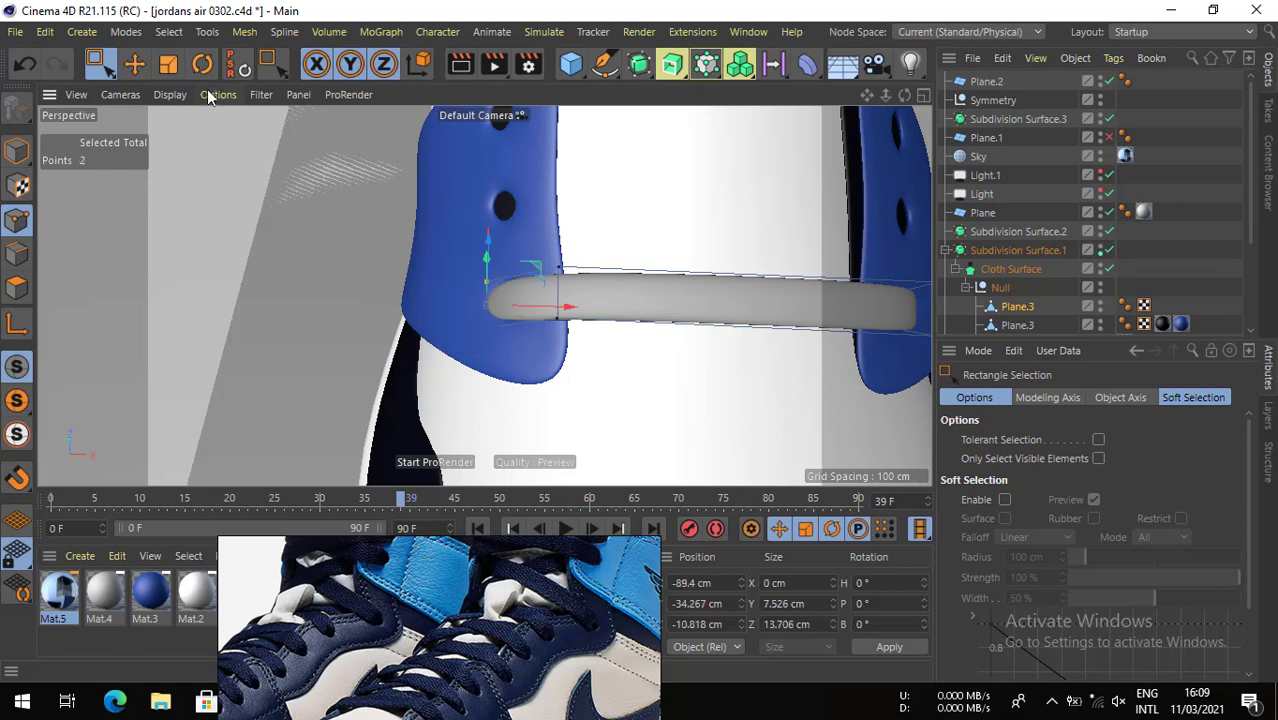
key("t")
mouse_move(542, 307)
left_mouse_down()
mouse_move(520, 332)
mouse_move(567, 308)
mouse_move(556, 306)
left_mouse_up()
key("e")
key("space")
left_click_drag(606, 220, 474, 331)
left_click_drag(563, 266, 410, 352)
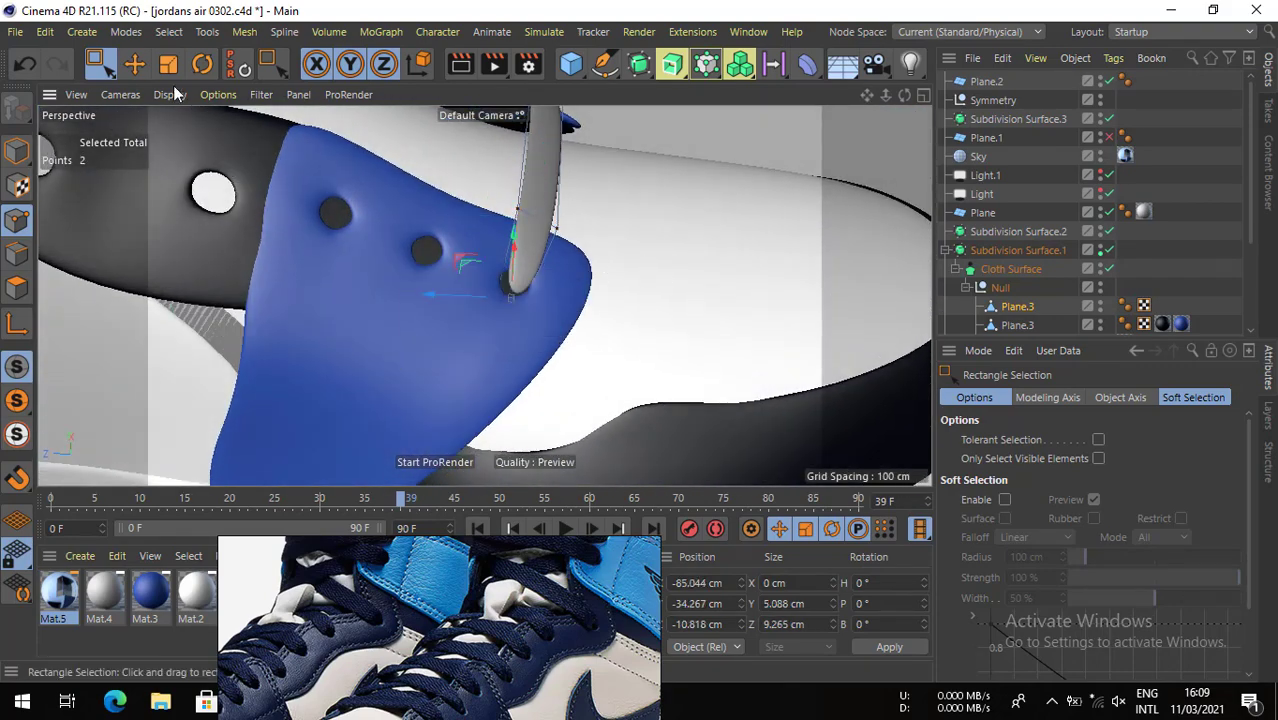
- Select the two inner-loop points near the negative-X eyelet and move them to X -71.355, Y -8.409, Z -20.248 cm
left_click(134, 63)
left_click_drag(536, 281, 477, 332, "alt")
key("0")
left_click_drag(627, 183, 551, 318)
left_click_drag(617, 244, 707, 251, "alt")
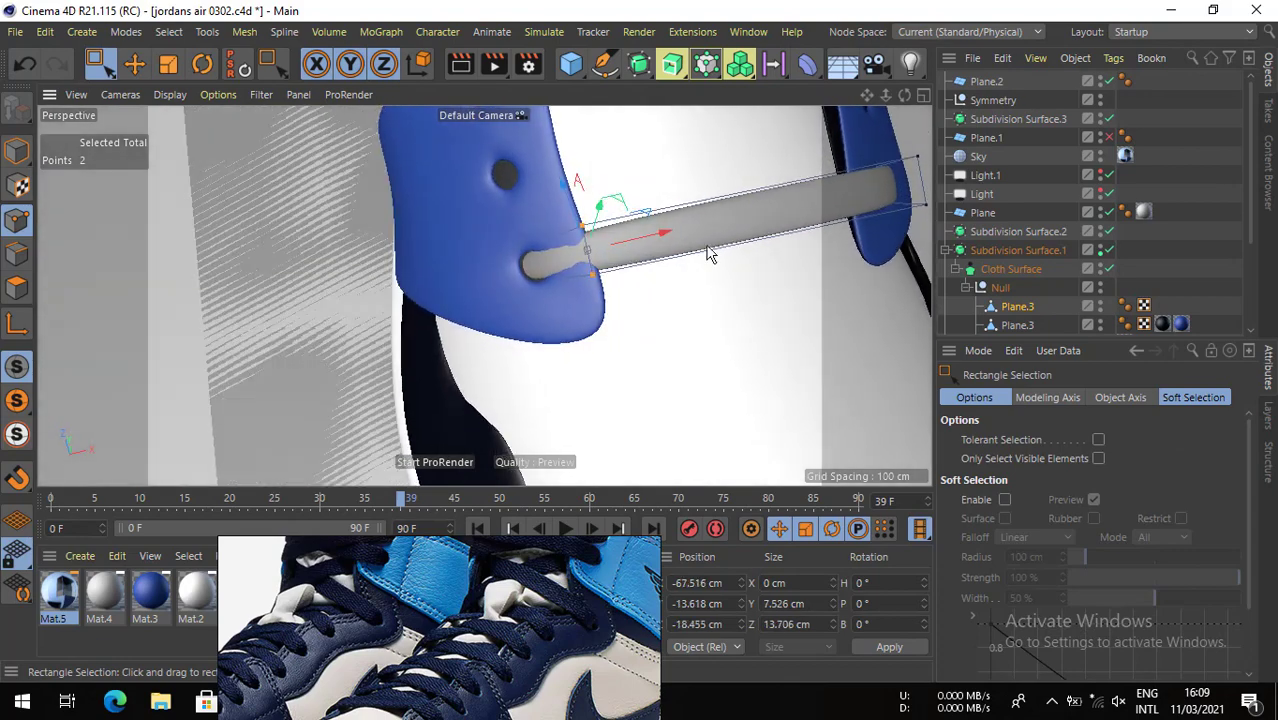
key("e")
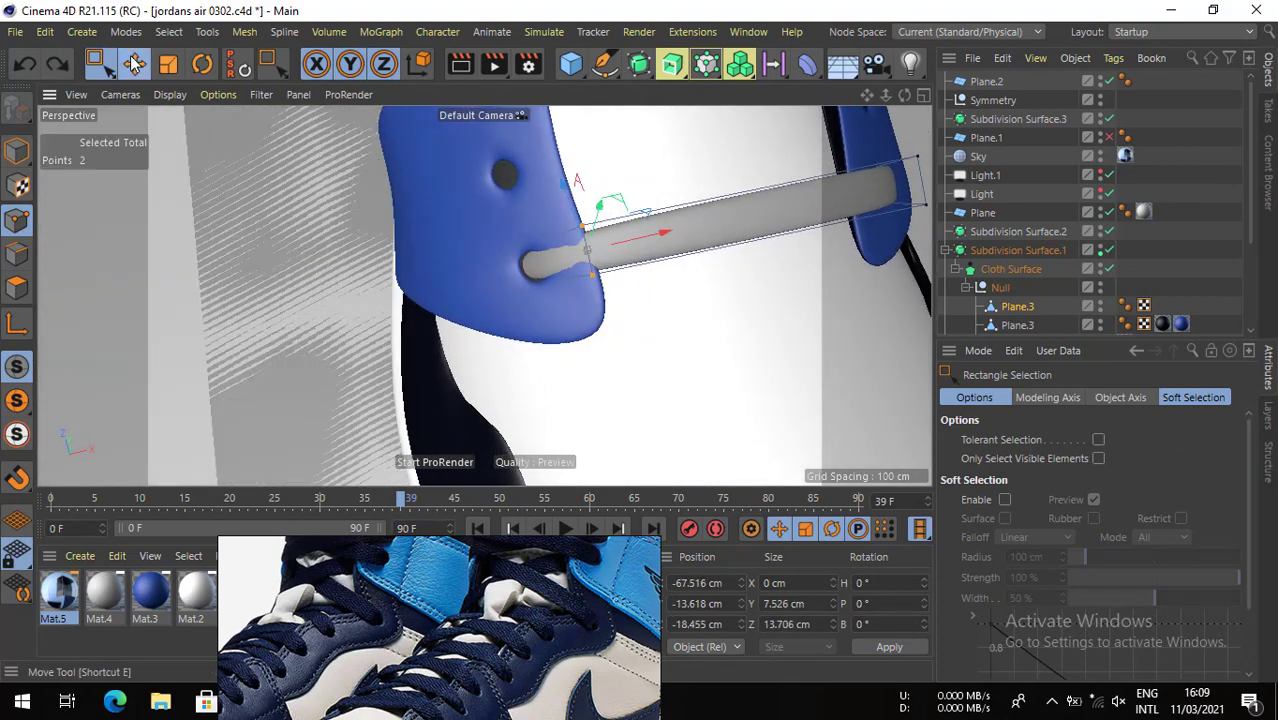
left_click_drag(747, 188, 475, 285)
left_click_drag(456, 207, 395, 283)
middle_click_drag(687, 279, 520, 258, "alt")
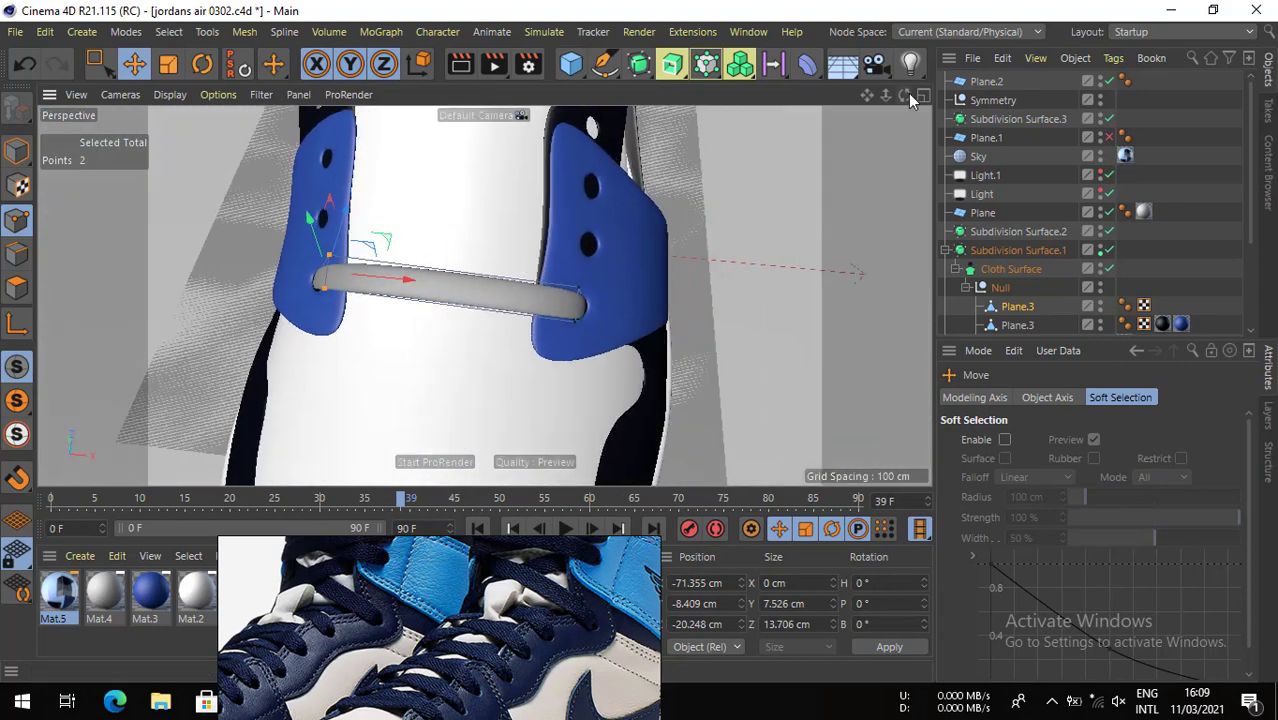
- Maximize the Bottom view over the lace area and shift the floating reference image aside
left_click(925, 95)
left_click(924, 92)
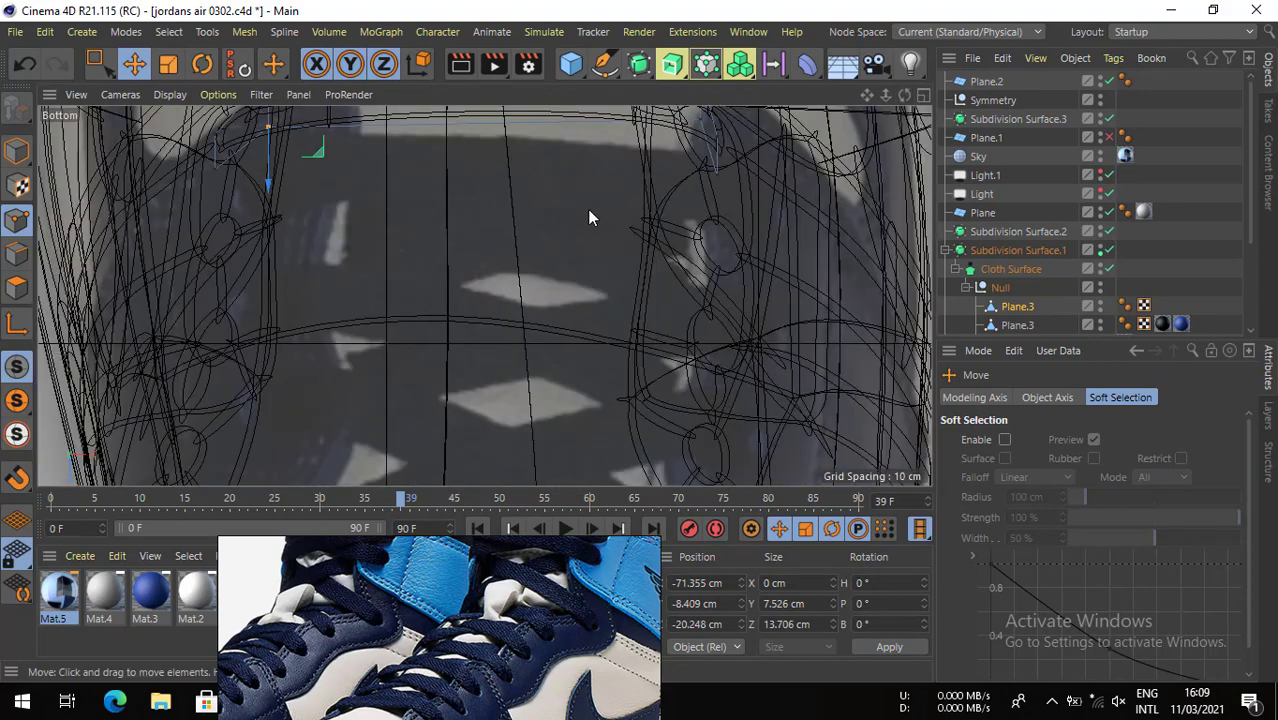
scroll(585, 240, "down", 3)
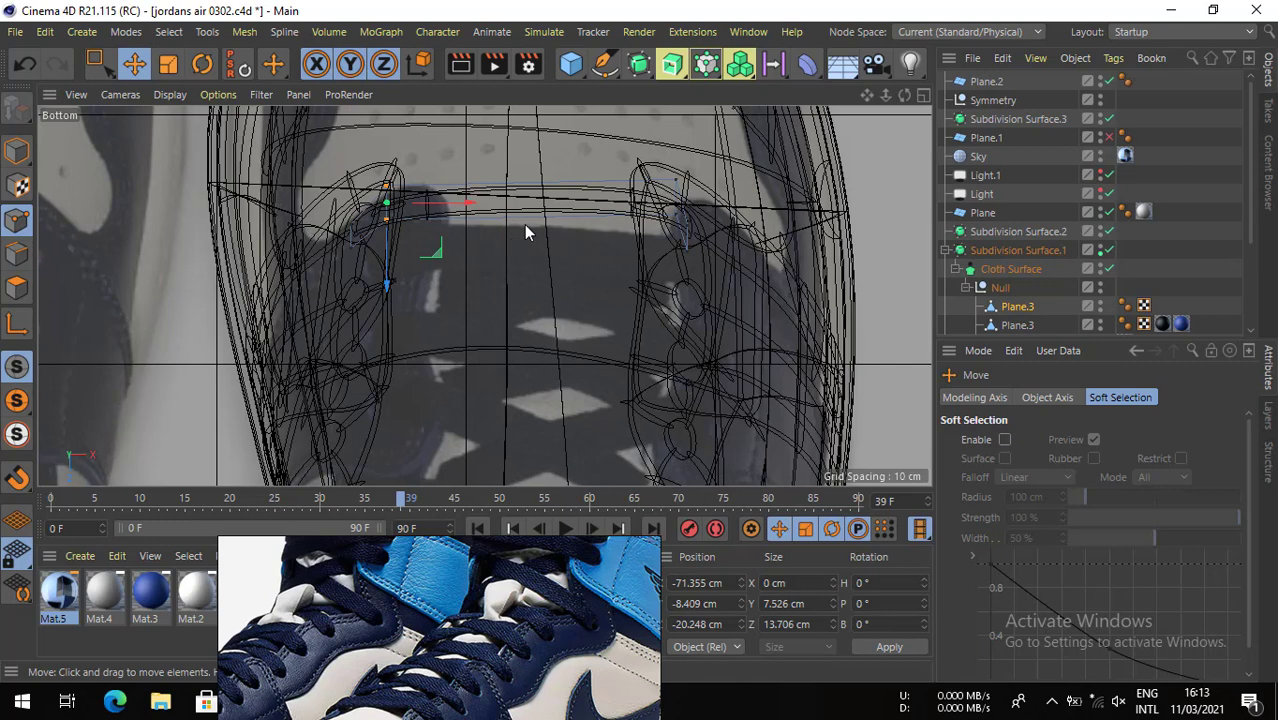
right_click_drag(488, 598, 796, 536)
- Open Calculator, compute 25 + 7 and add 7 to the result
left_click(20, 703)
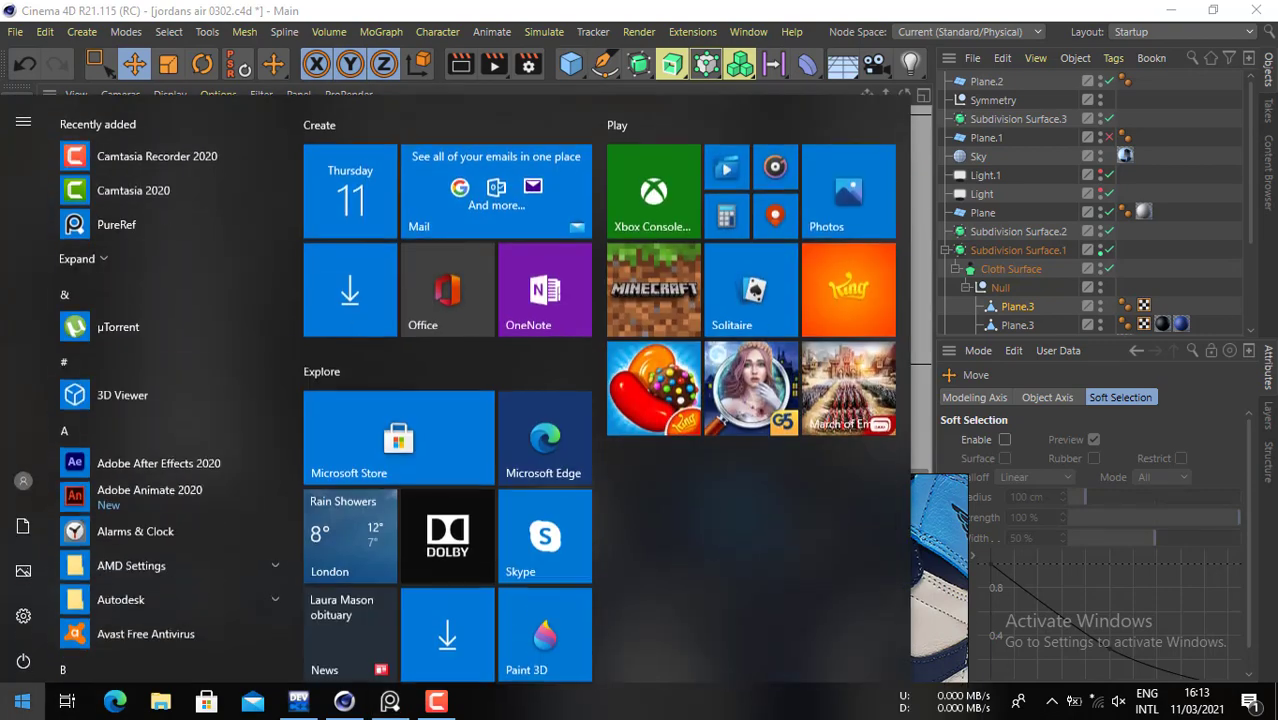
type("calc")
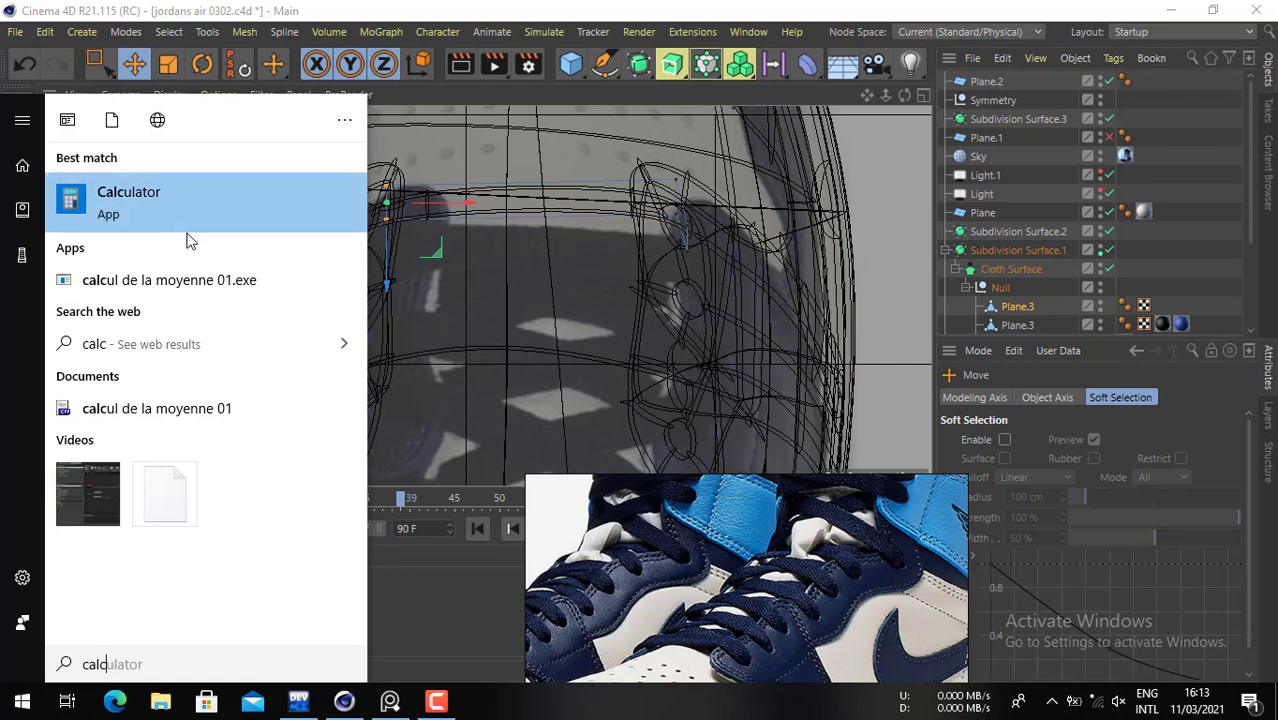
left_click(144, 200)
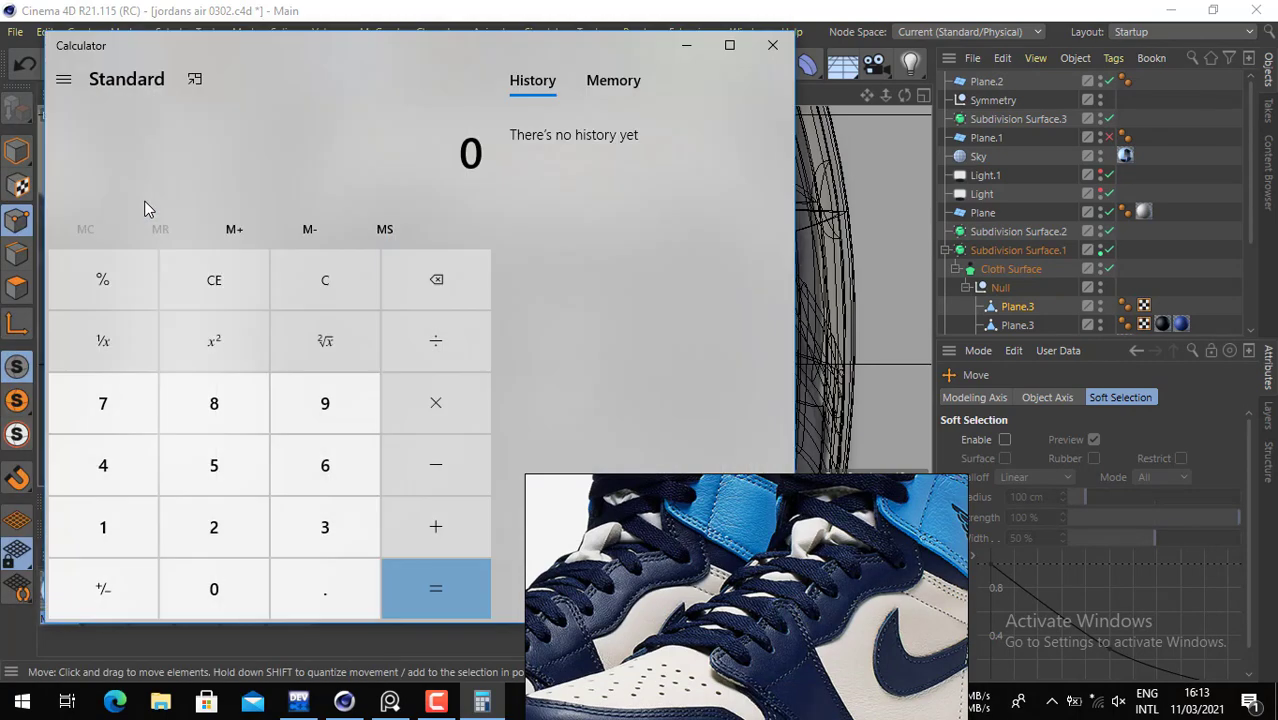
type("25+7")
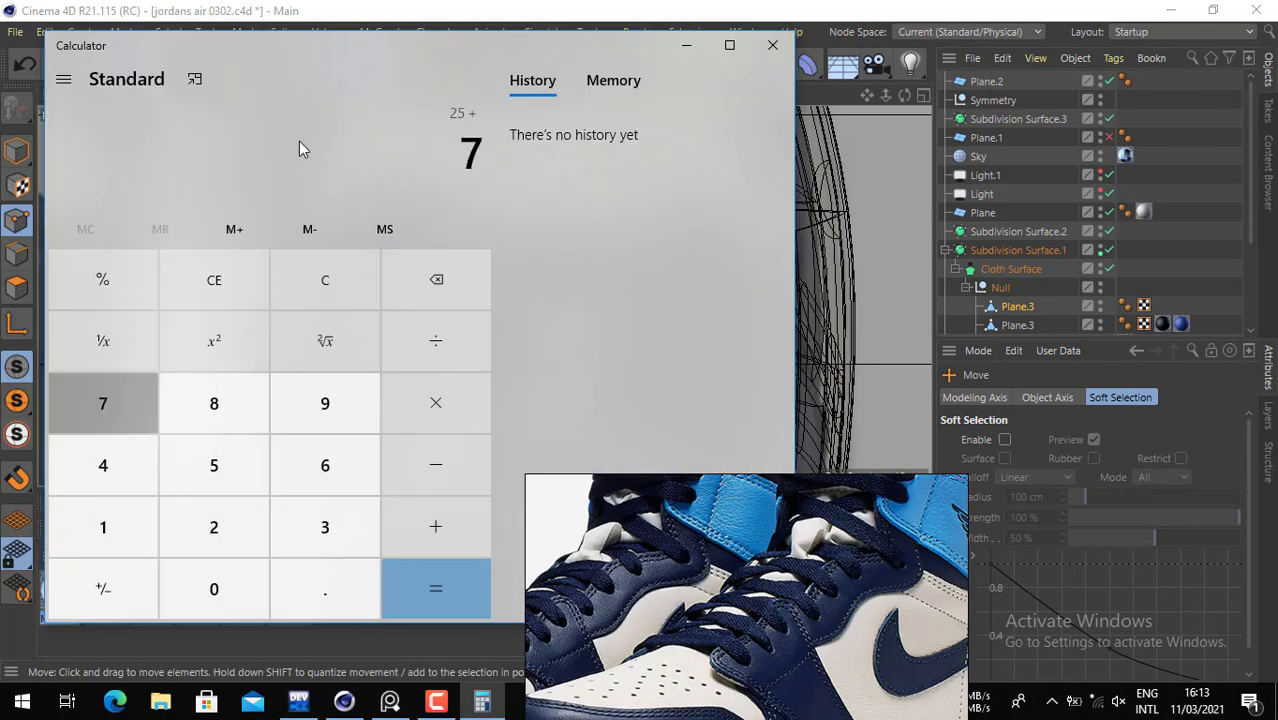
type("+7")
key("Return")
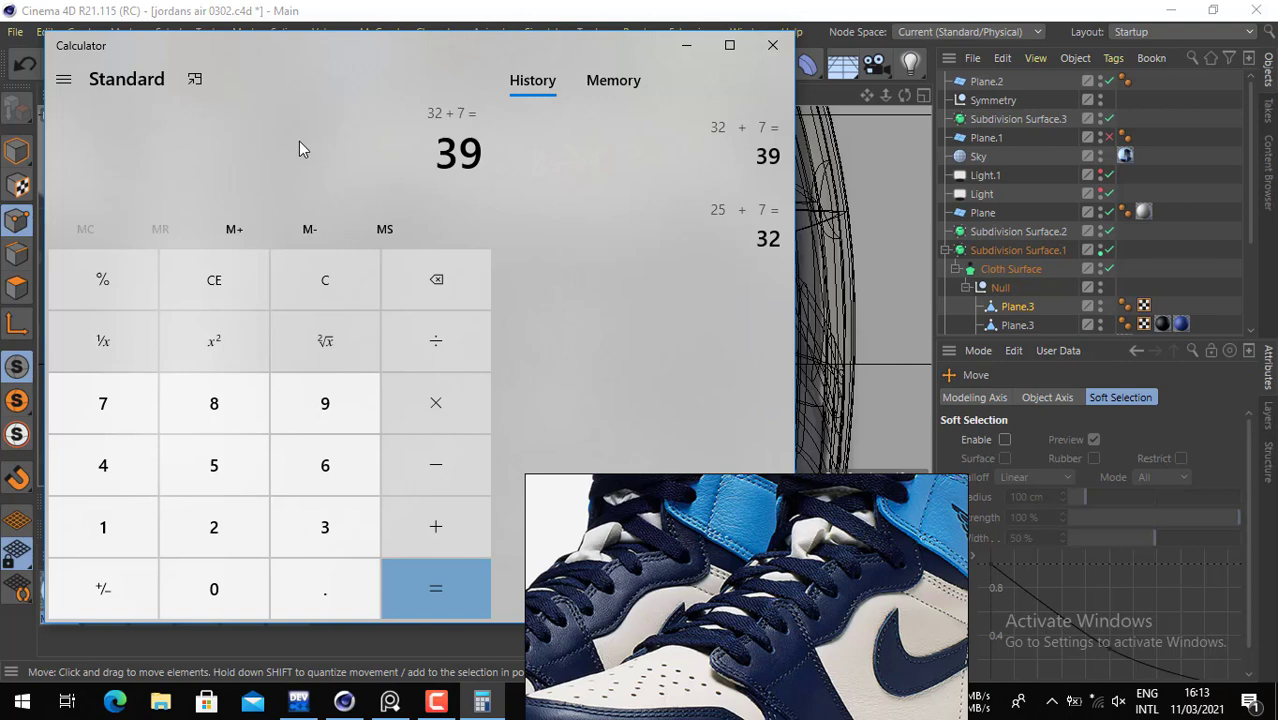
- Calculate 40 + 7 and 40 - 7, and close Calculator
left_click(418, 285)
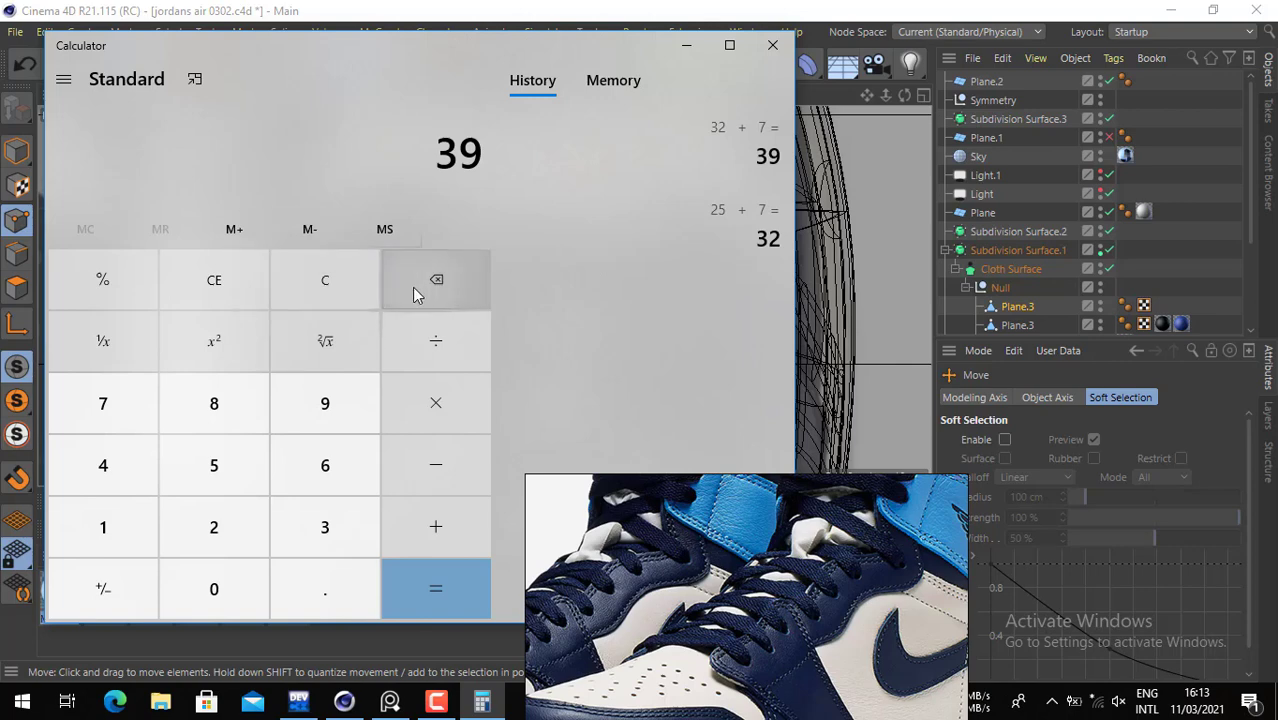
left_click(336, 281)
type("40 + ")
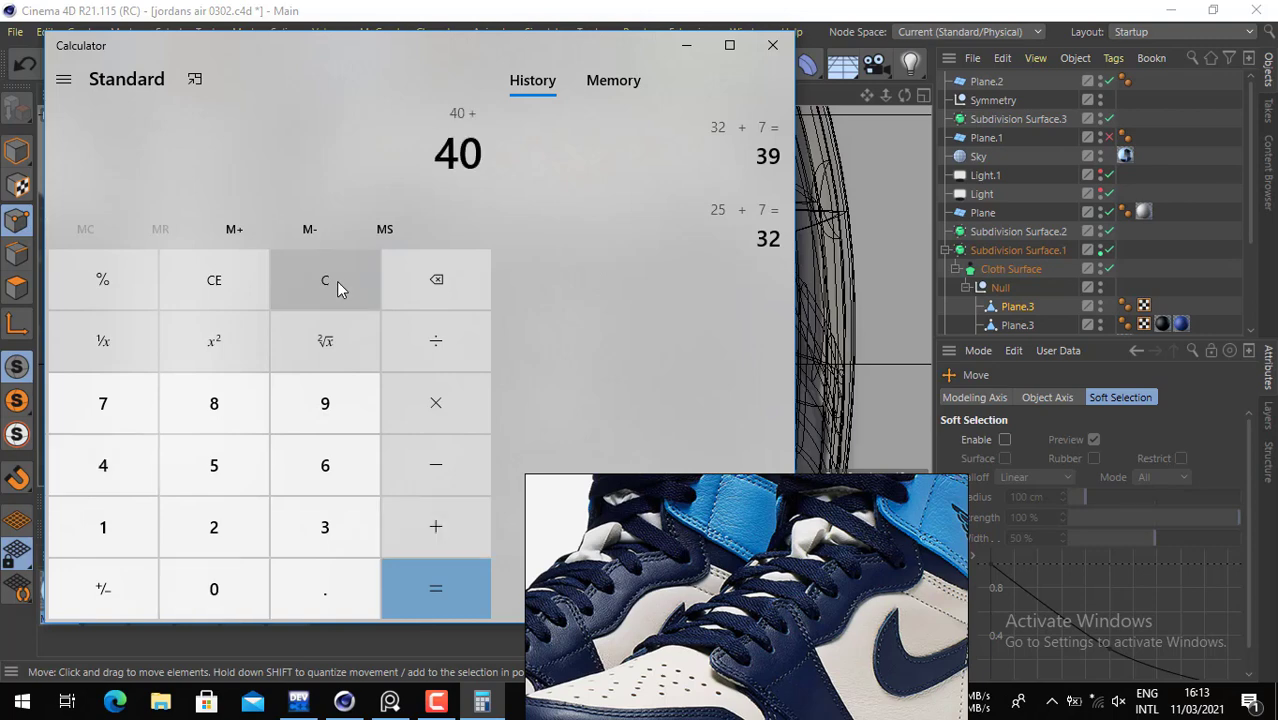
type("7")
key("Return")
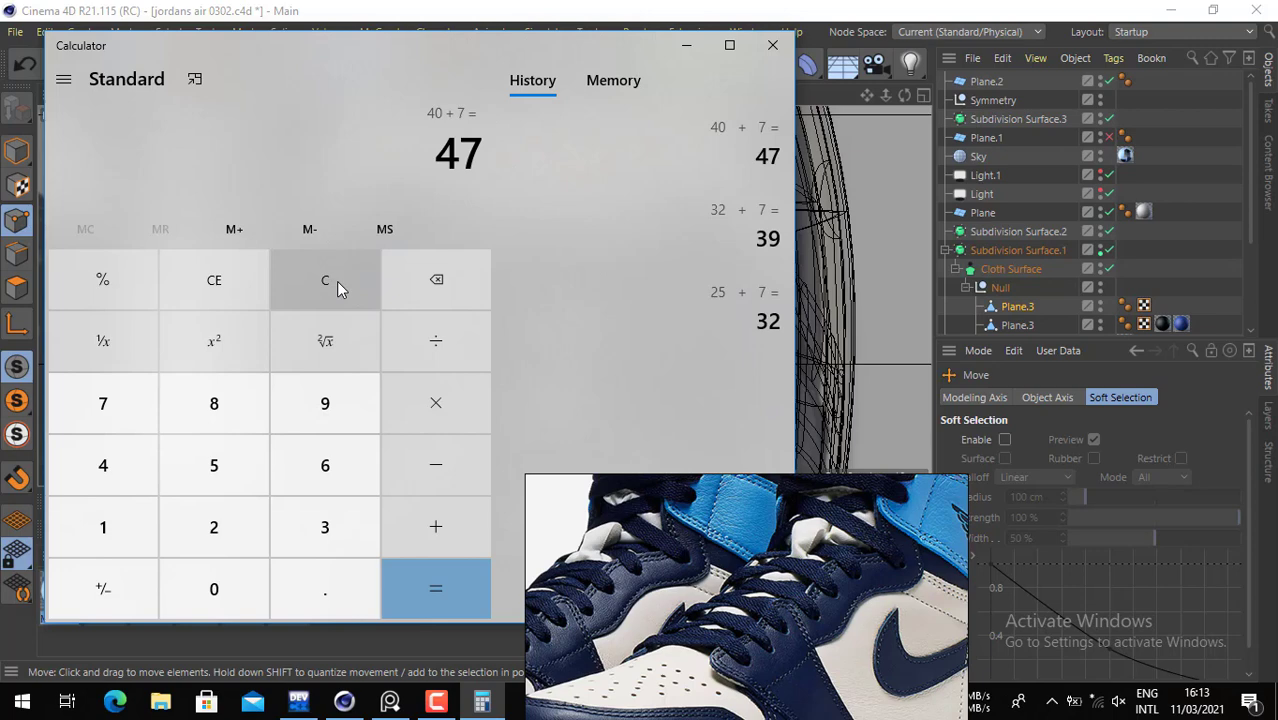
left_click(336, 281)
type("40-7")
key("Return")
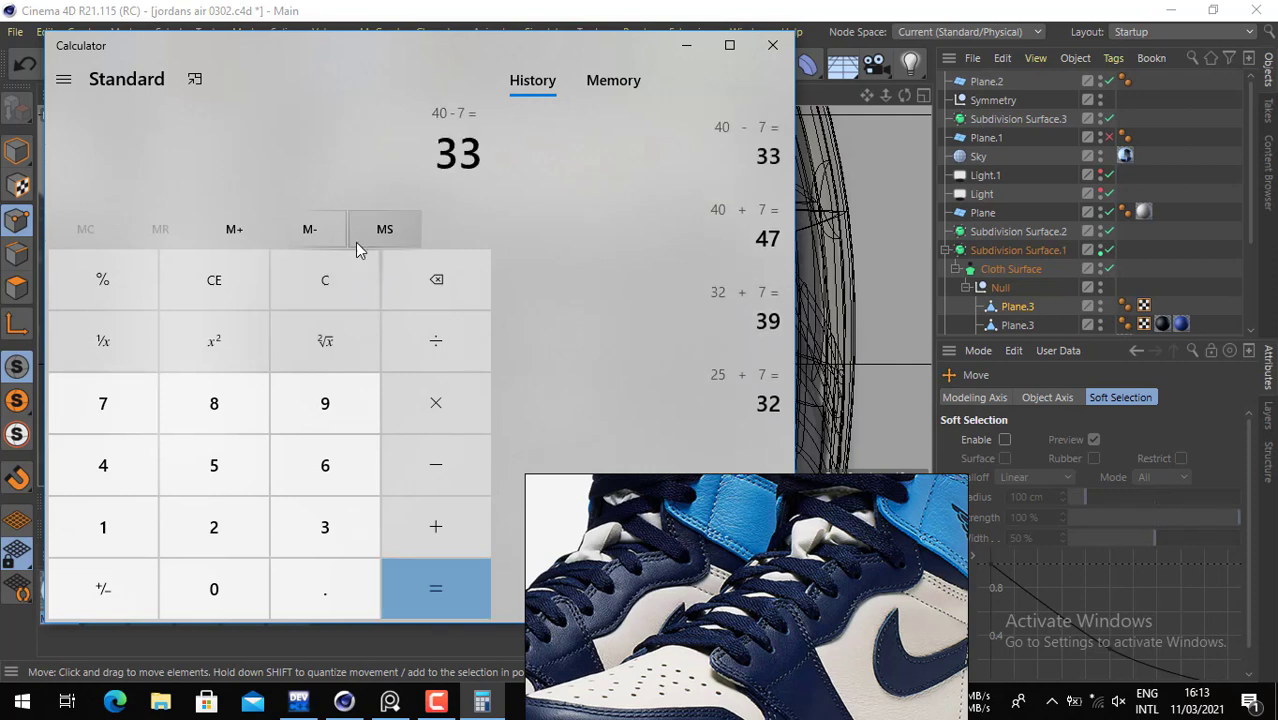
left_click(772, 46)
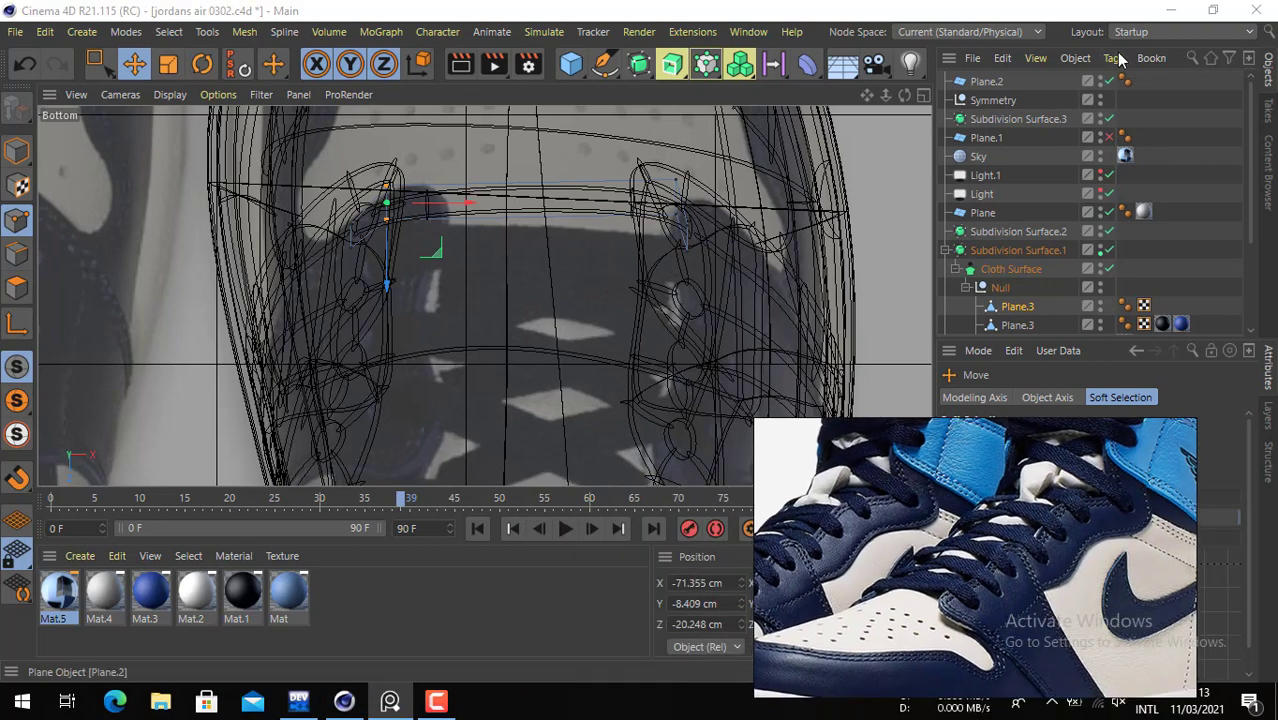
- Widen the viewport area slightly and maximize the Perspective view
left_click_drag(937, 97, 641, 110)
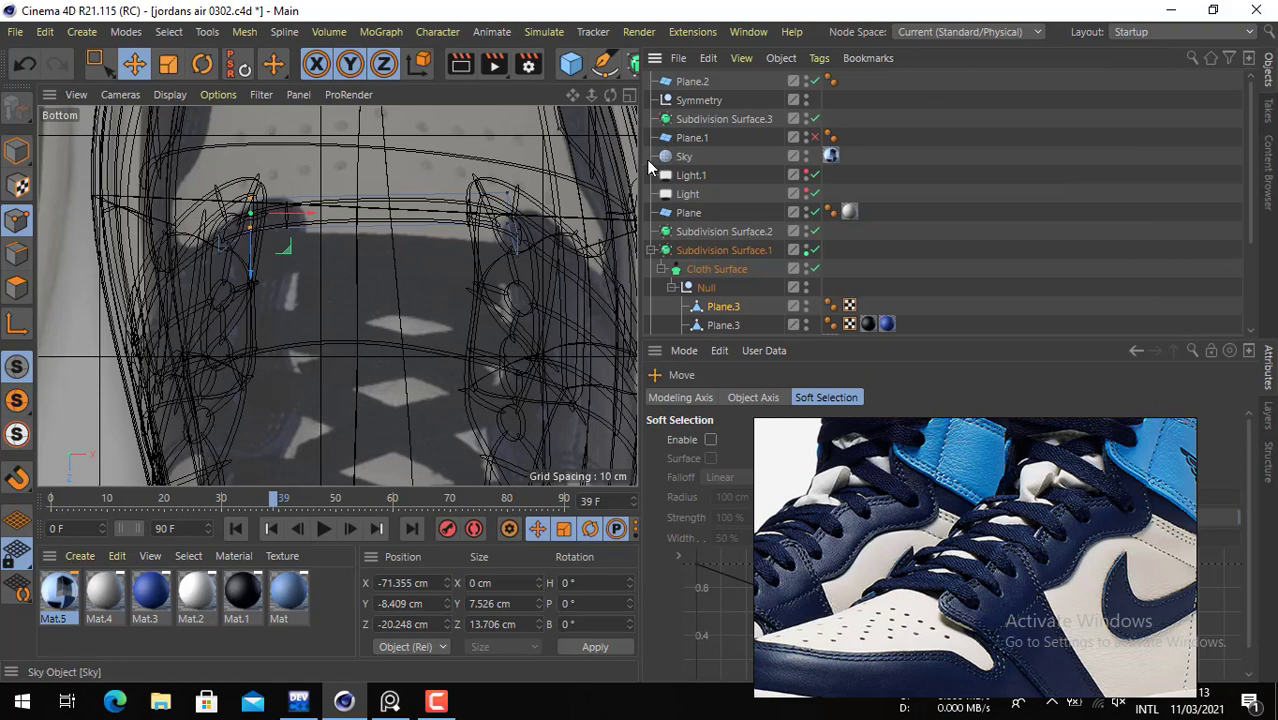
left_click_drag(642, 168, 998, 148)
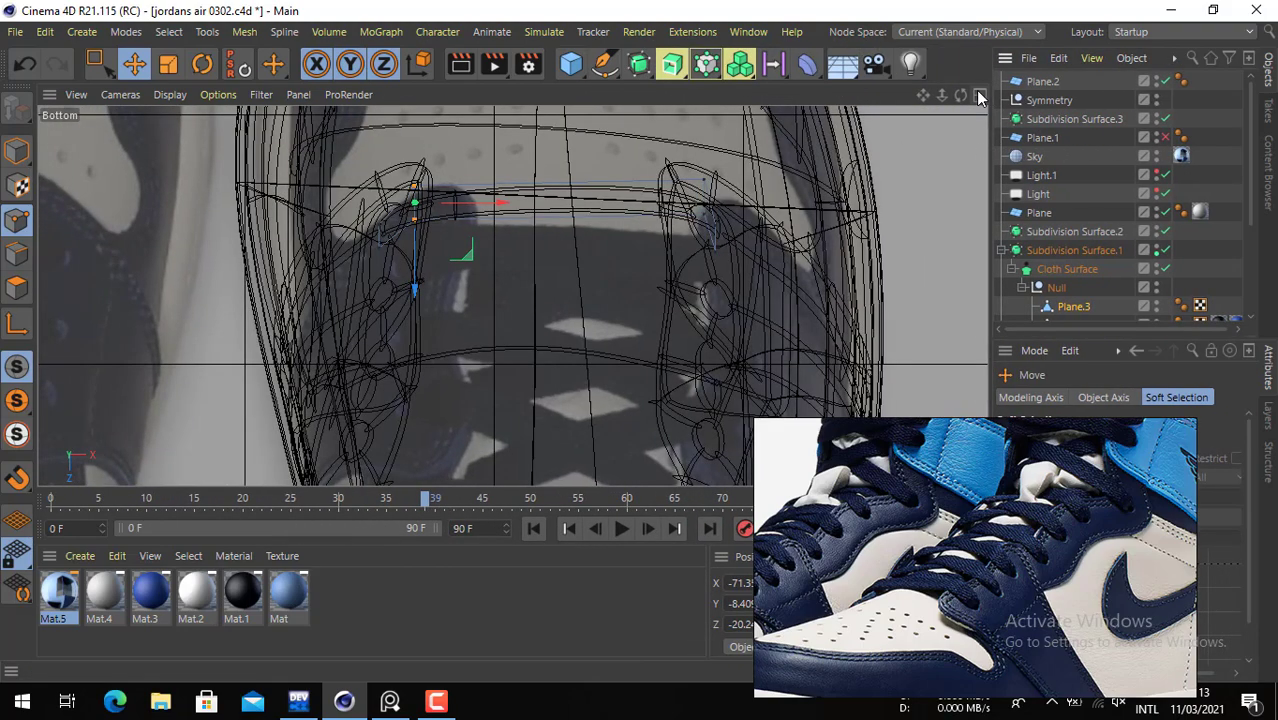
left_click(980, 96)
left_click(506, 96)
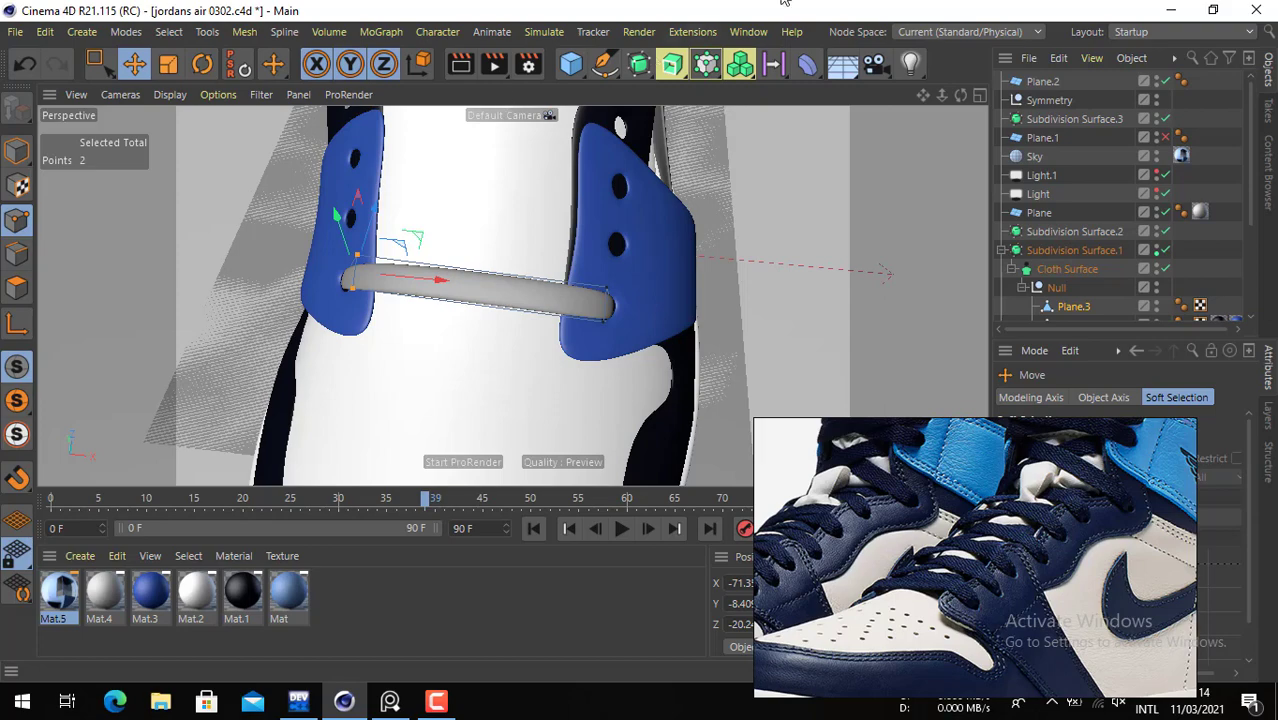
- Browse the sneaker photos on the PureRef board and maximize the Bottom view to compare the lace area
mouse_move(961, 95)
left_mouse_down()
mouse_move(1130, 100)
mouse_move(950, 97)
mouse_move(963, 96)
left_mouse_up()
scroll(998, 497, "down", 5)
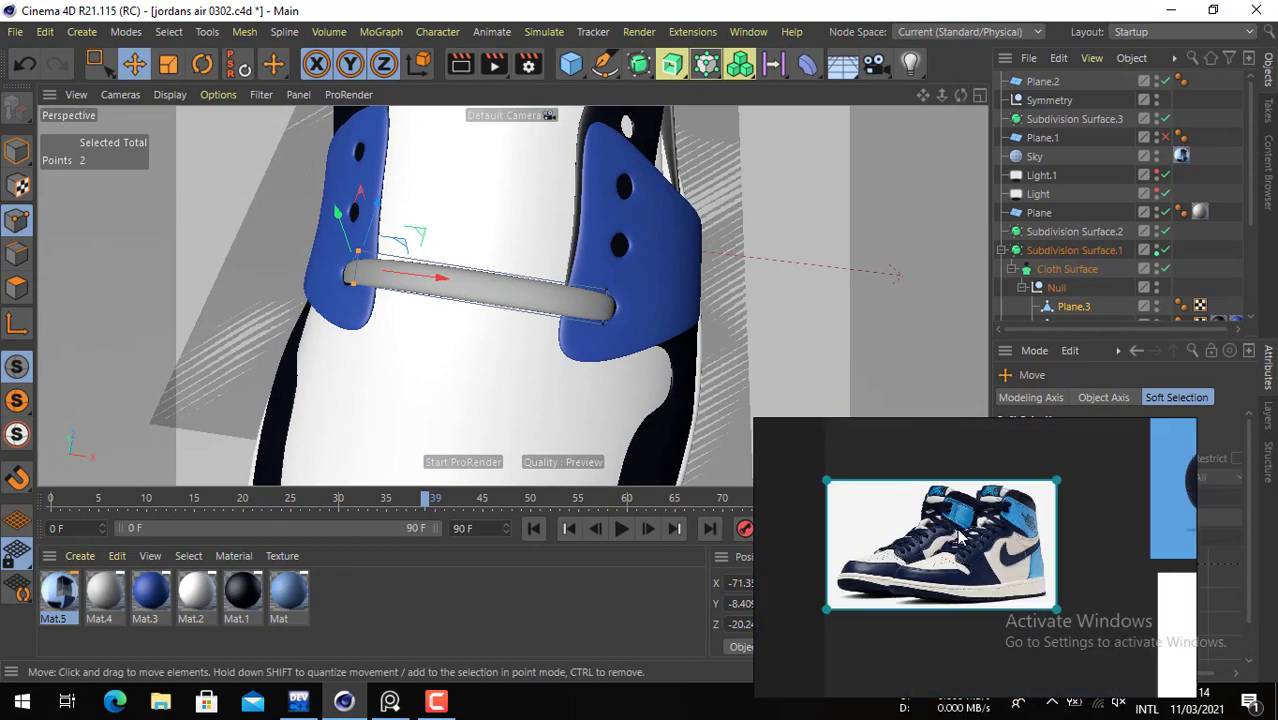
scroll(1073, 543, "up", 6)
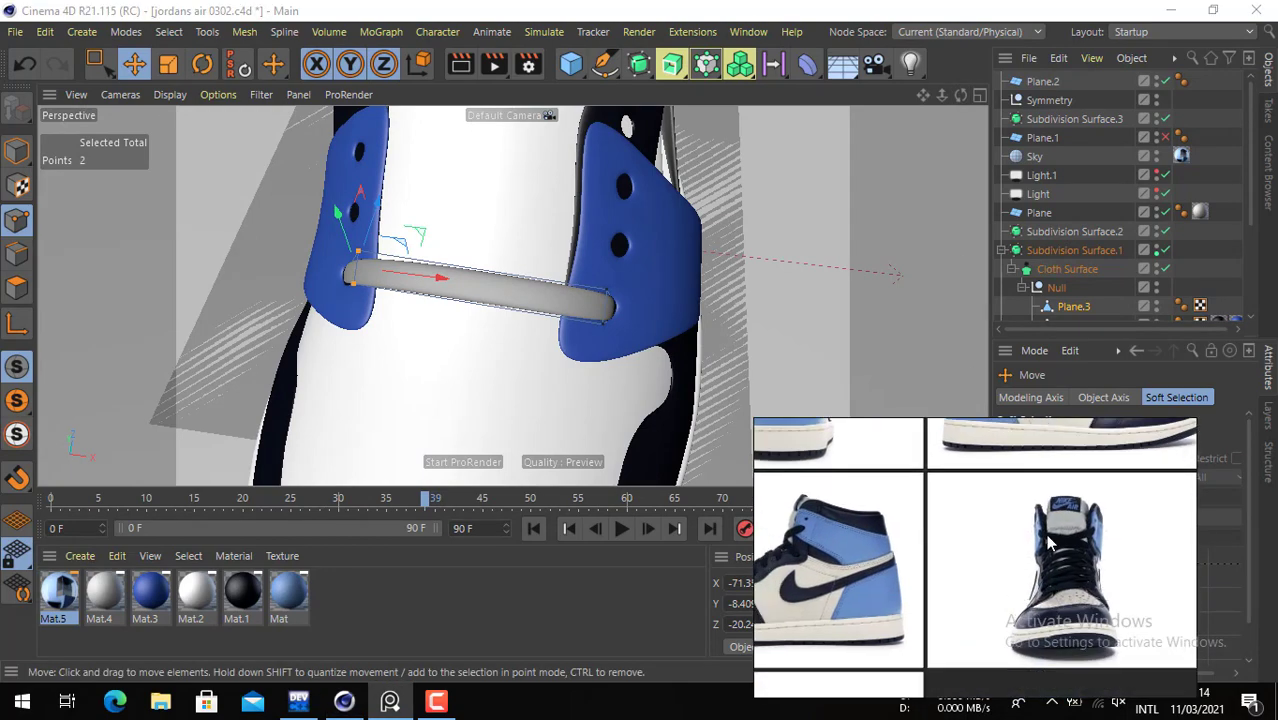
scroll(1075, 565, "down", 6)
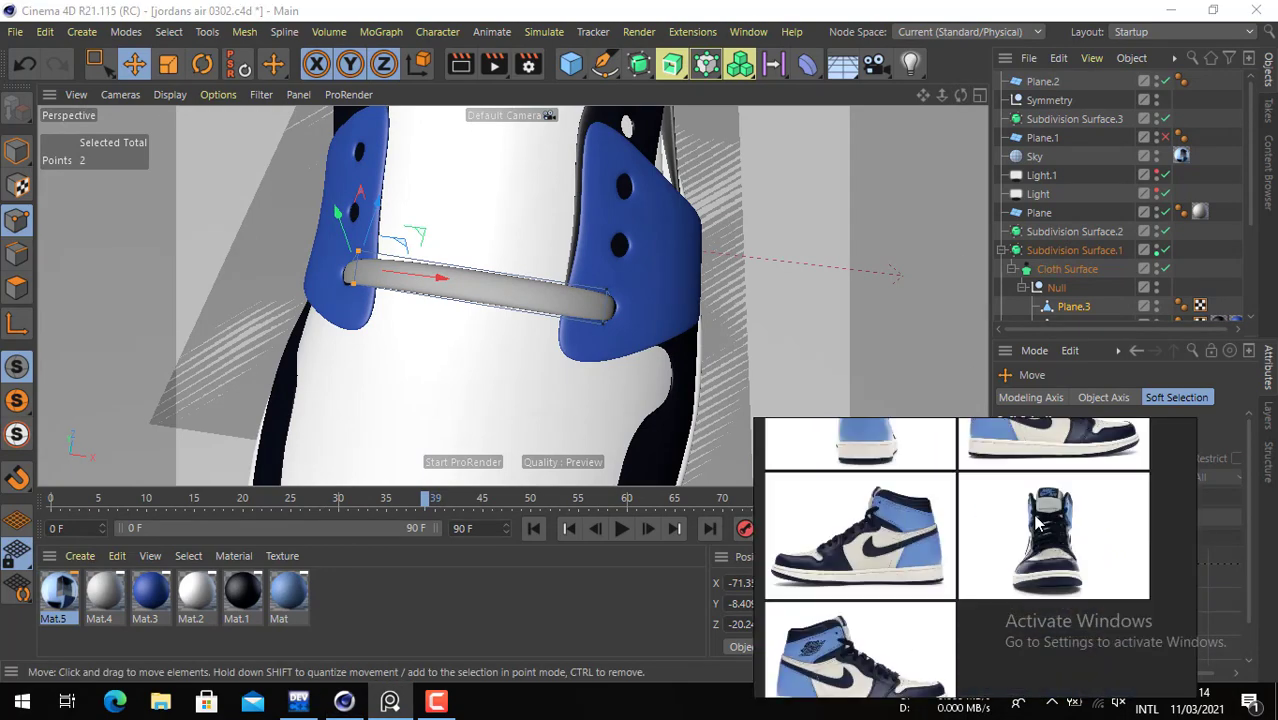
left_click(979, 100)
left_click(979, 100)
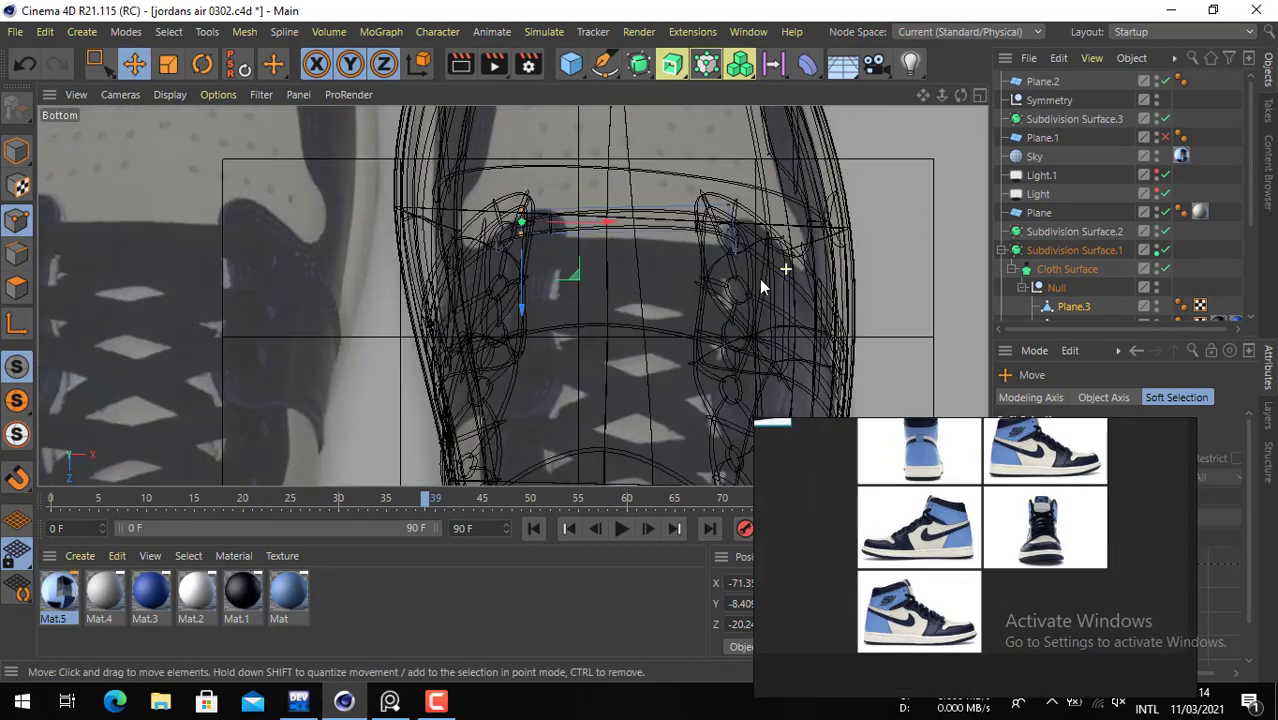
- Minimize Cinema 4D, look over the desktop images and examine the laces in the PureRef front-view photo
left_click(1175, 20)
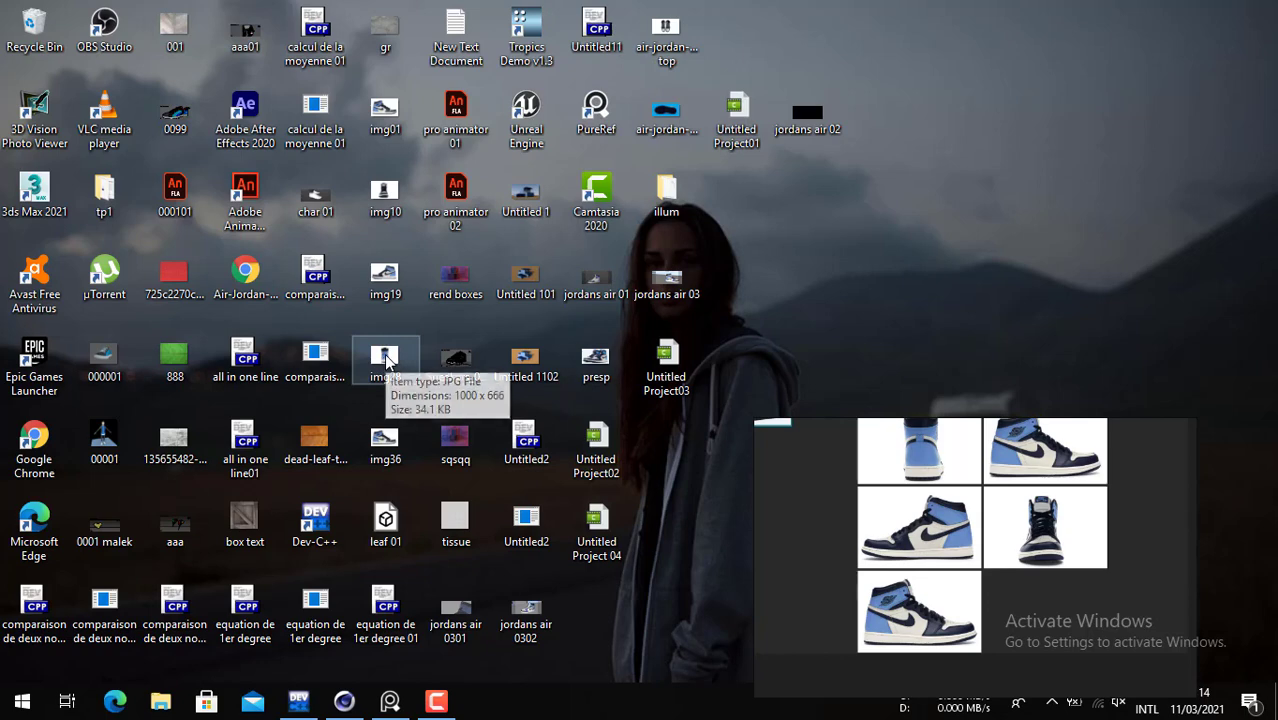
left_click(390, 524)
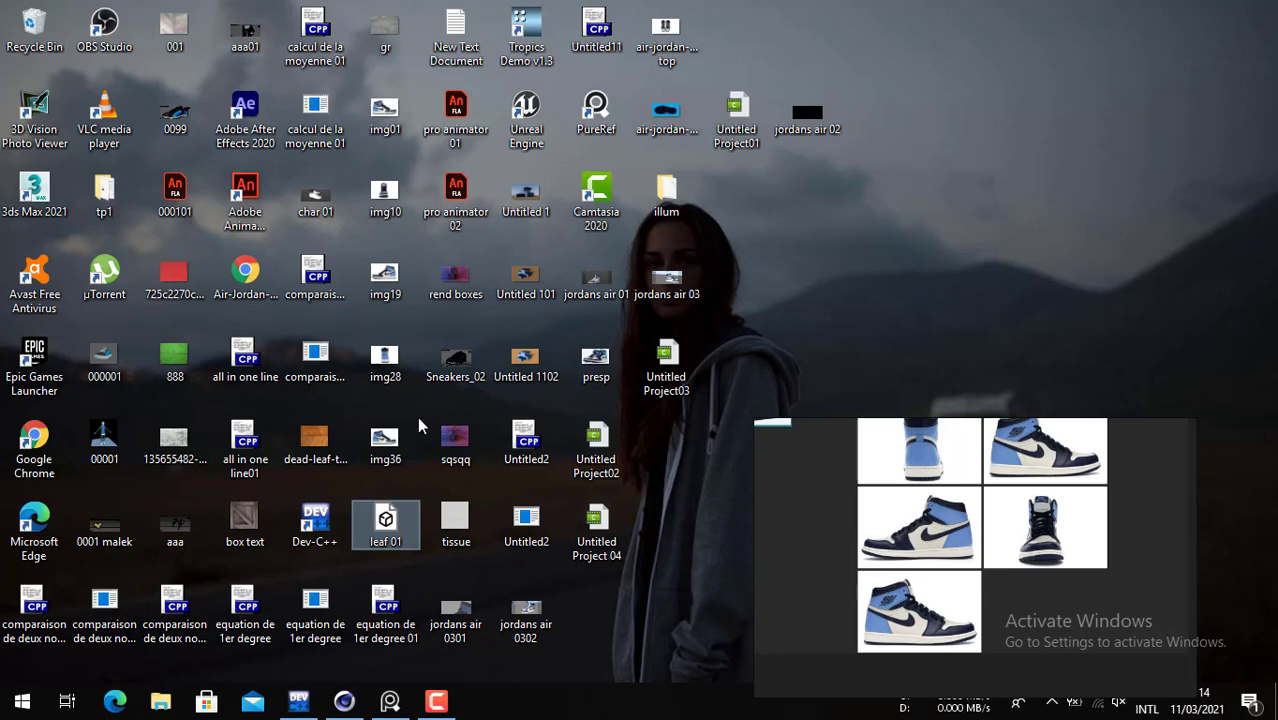
left_click(392, 450)
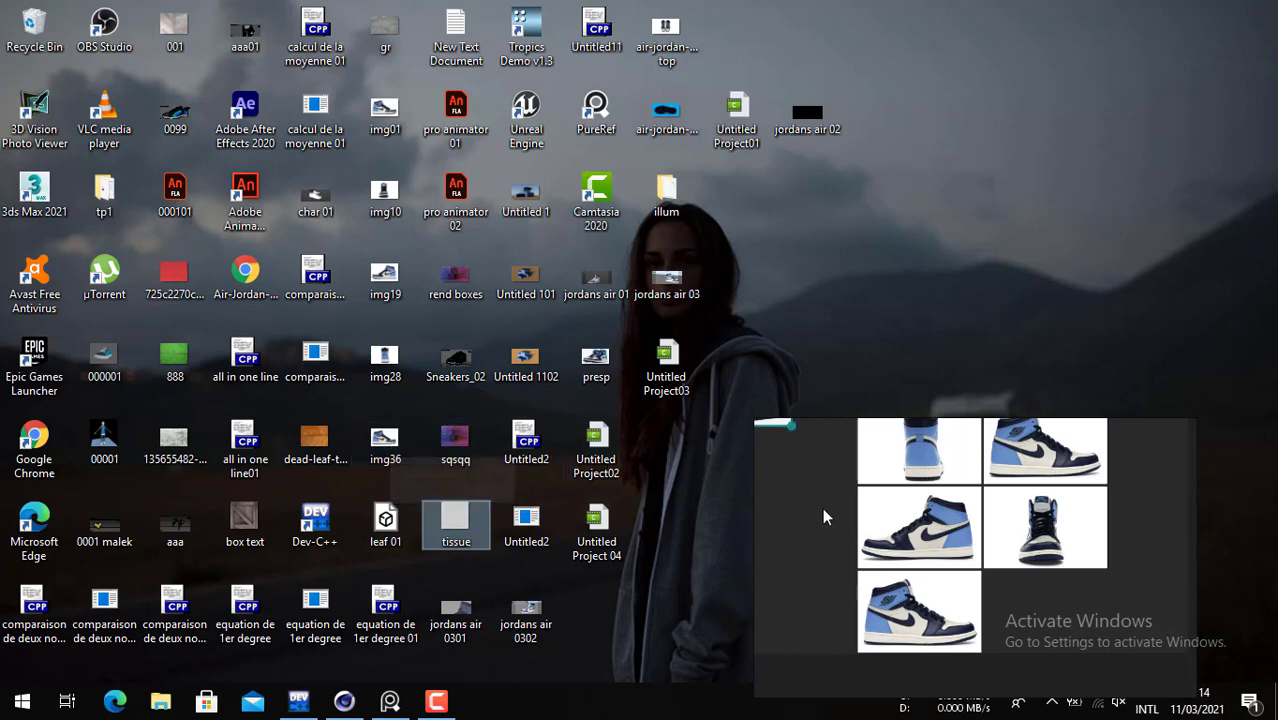
scroll(1072, 512, "up", 5)
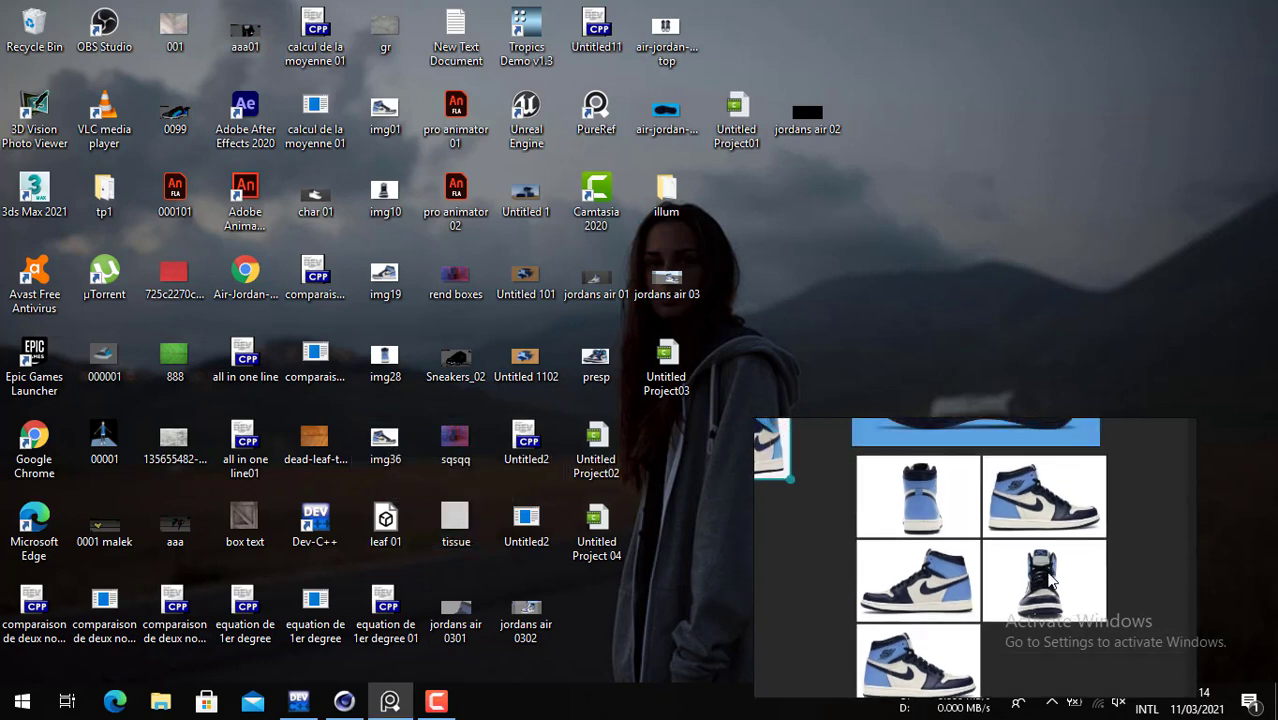
scroll(1062, 645, "up", 6)
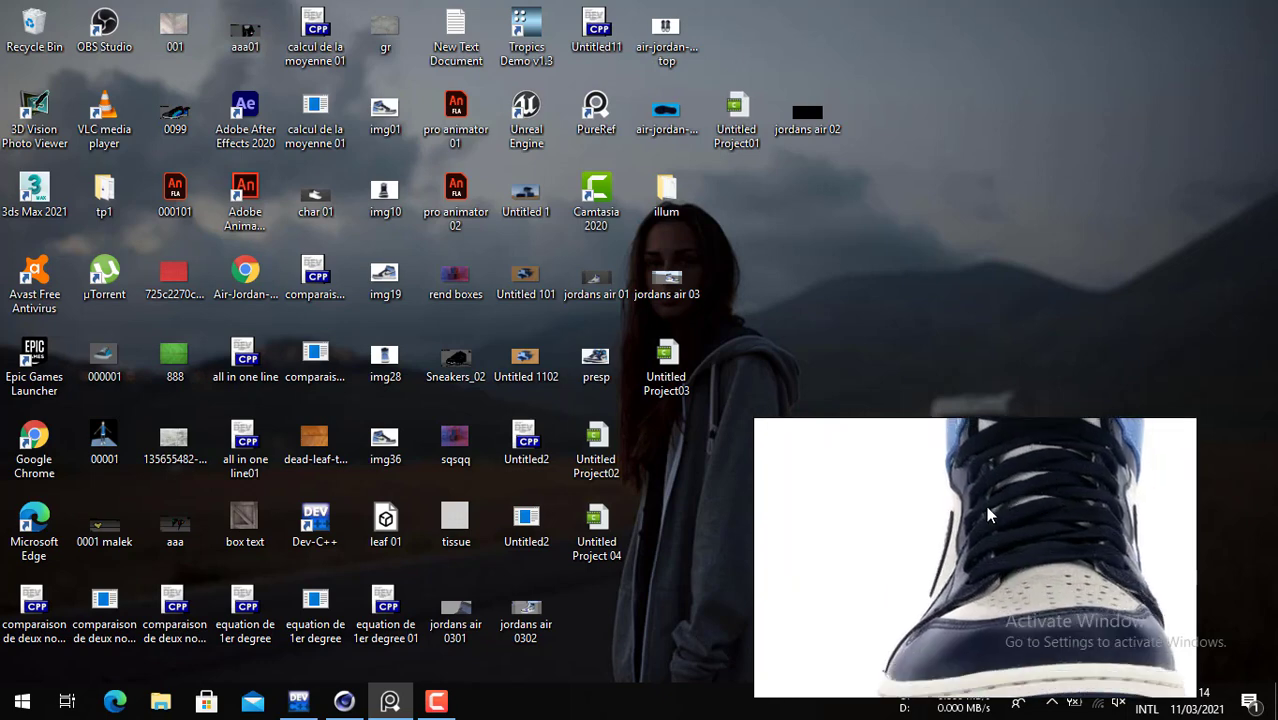
- Examine the lacing in the angled sneaker-pair photo in PureRef, and return to Cinema 4D with the Perspective view maximized
scroll(887, 579, "down", 8)
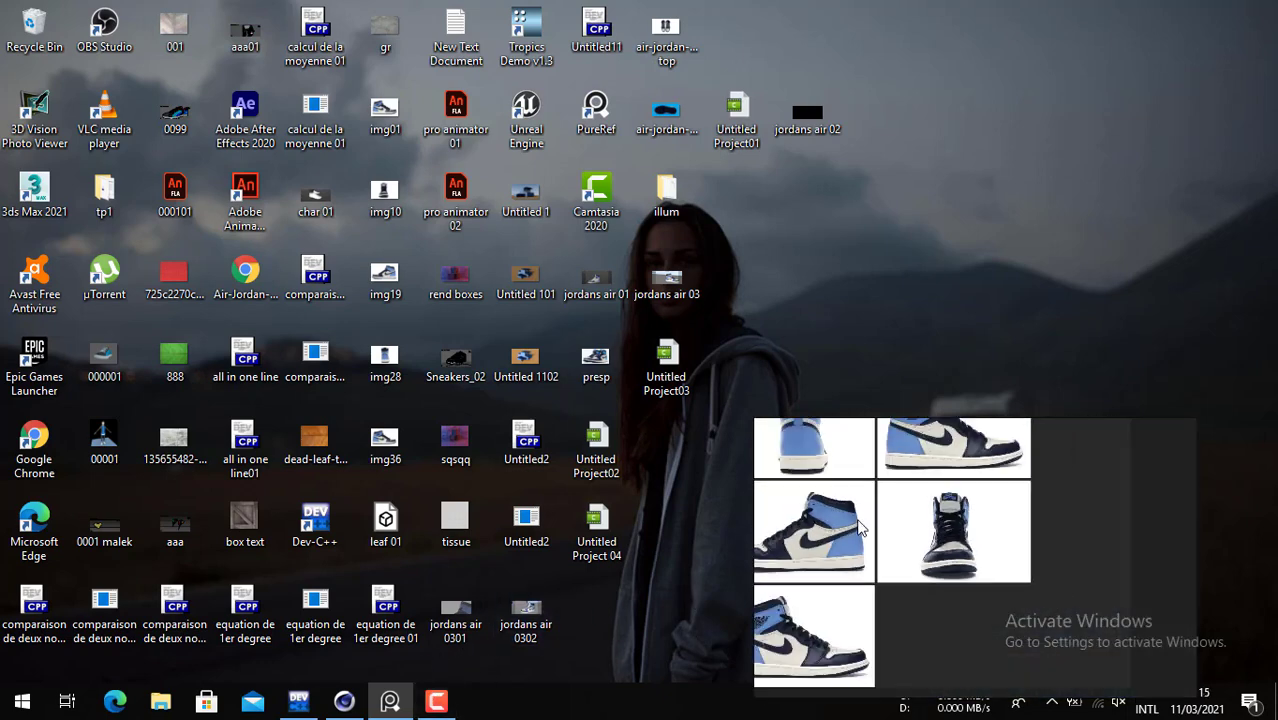
scroll(980, 525, "up", 7)
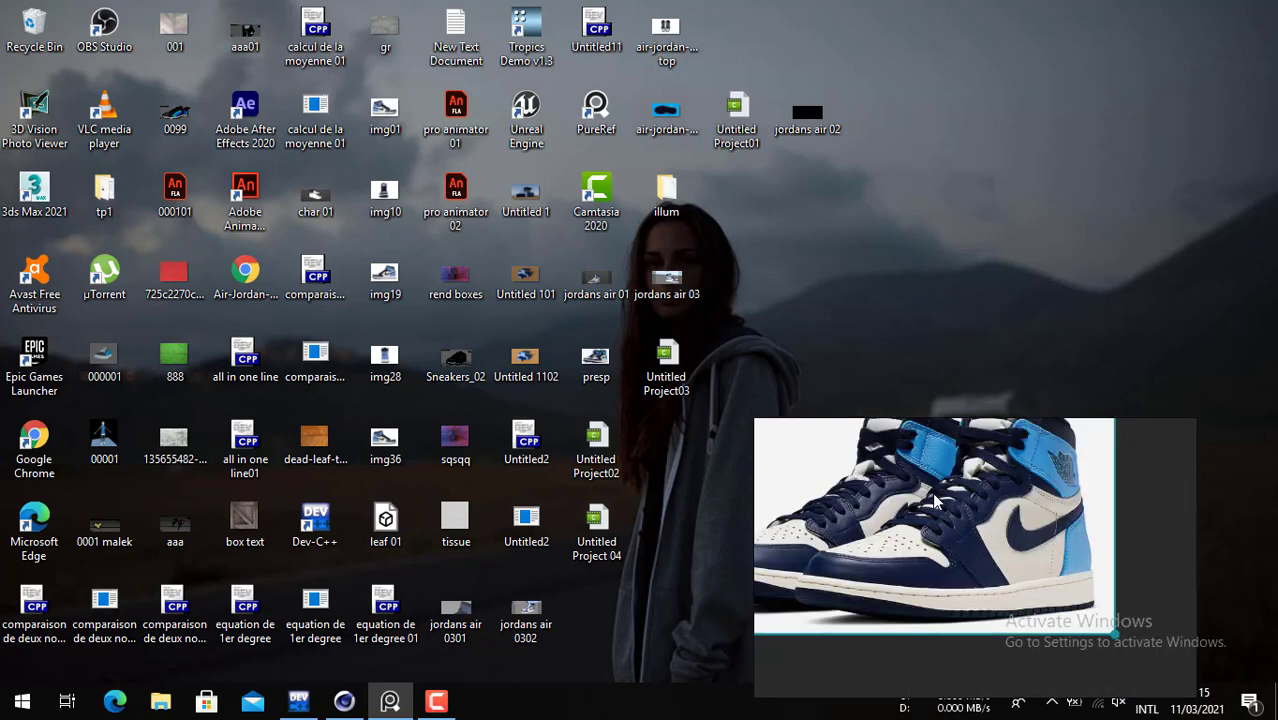
middle_click_drag(944, 500, 930, 541)
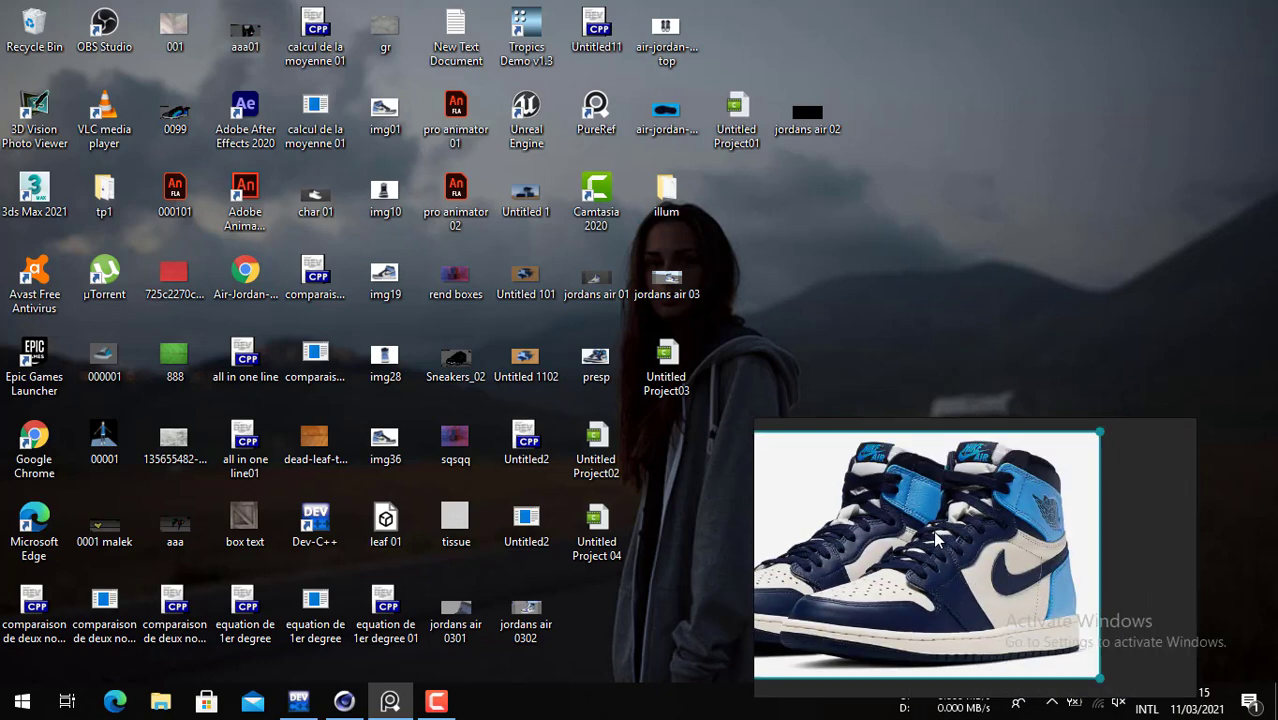
left_click(1172, 511)
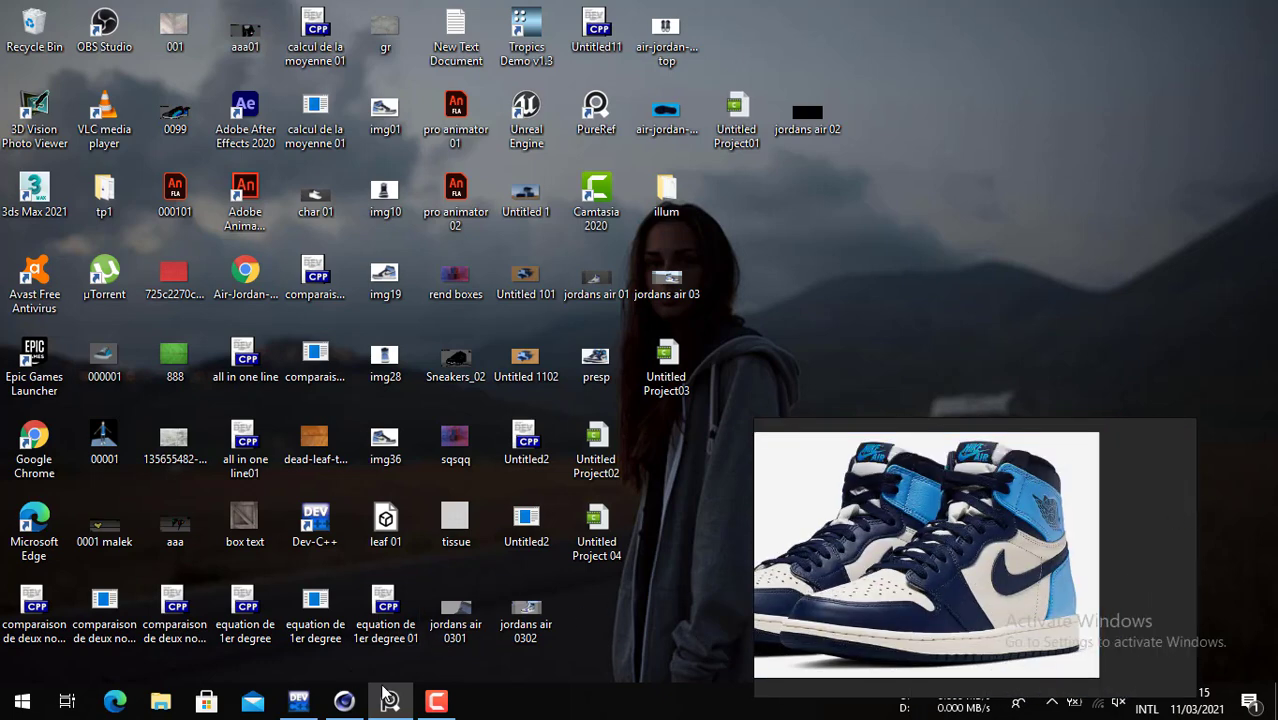
left_click(340, 703)
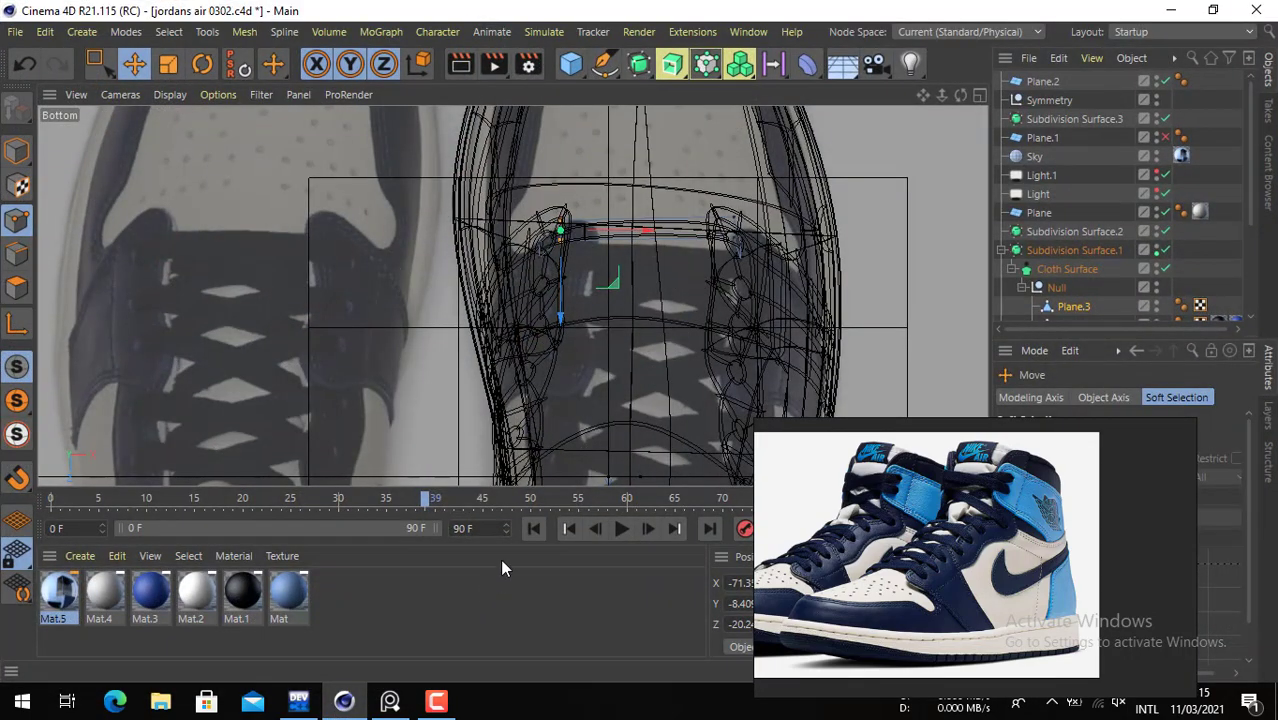
left_click(985, 97)
left_click(501, 95)
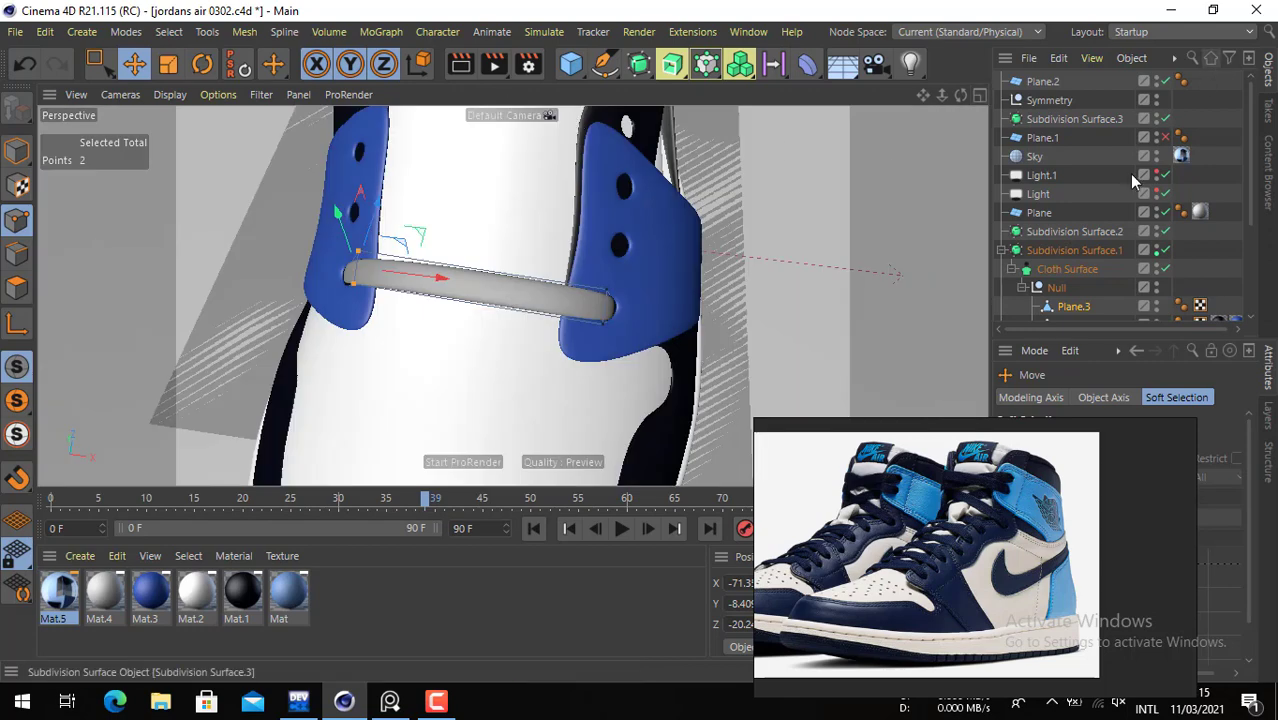
- Duplicate the Plane.3 lace strip and move the copy's four left-end points up to the second eyelet
scroll(1070, 300, "down", 5)
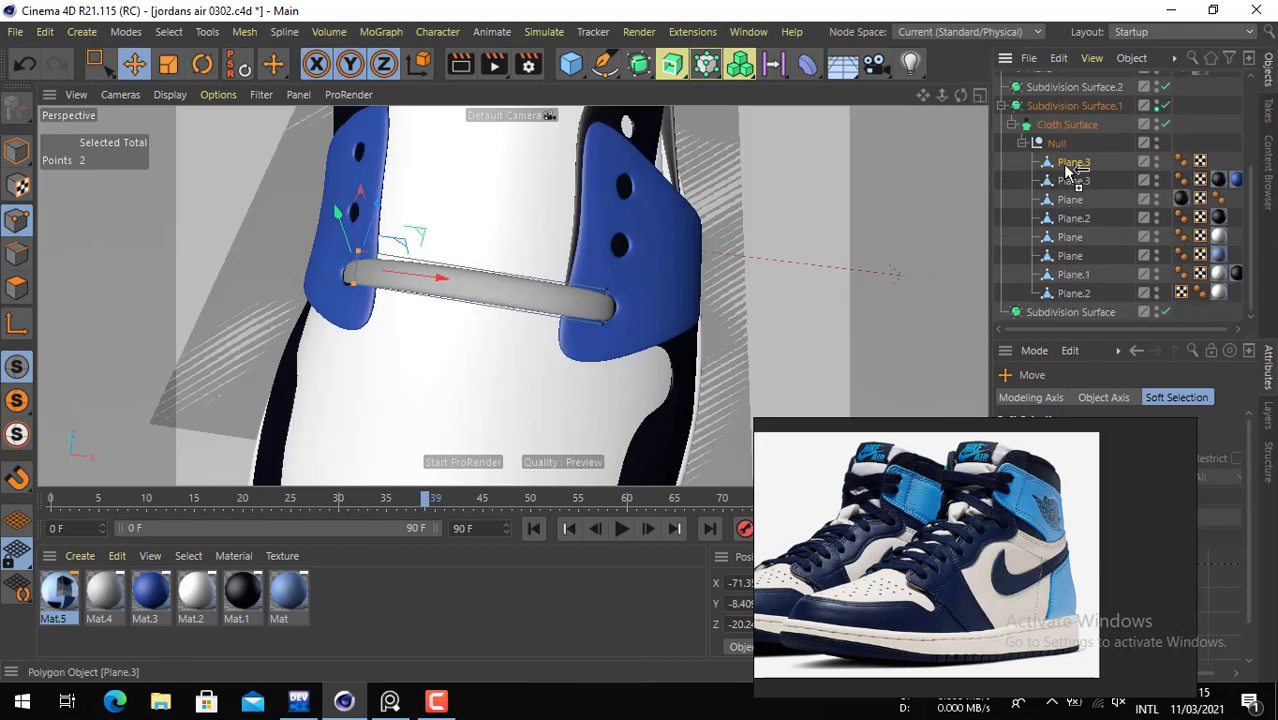
left_click(1073, 181)
left_click(100, 64)
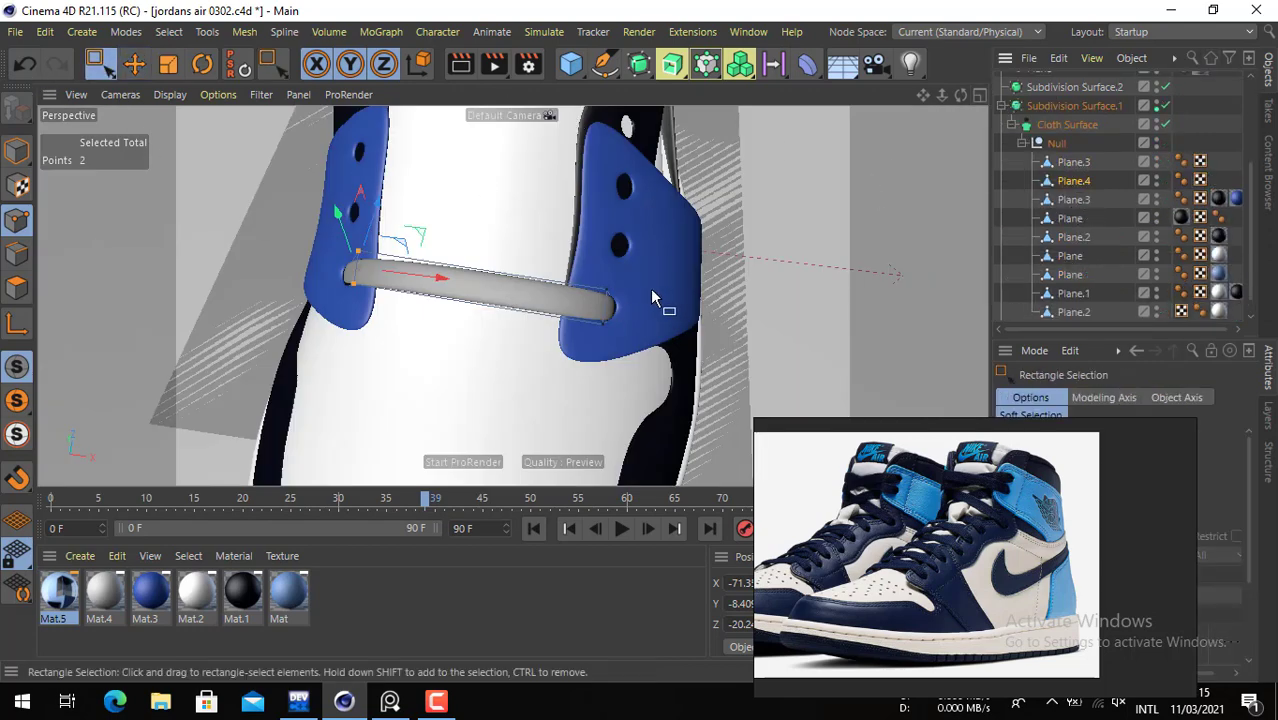
mouse_move(612, 300)
left_mouse_down("alt")
mouse_move(560, 285)
mouse_move(610, 277)
mouse_move(568, 312)
mouse_move(660, 281)
mouse_move(608, 298)
left_mouse_up("alt")
left_click_drag(421, 226, 318, 350, "alt")
left_click(135, 66)
left_click_drag(320, 229, 491, 256, "alt")
left_click_drag(526, 216, 536, 143)
left_click_drag(463, 224, 761, 147, "alt")
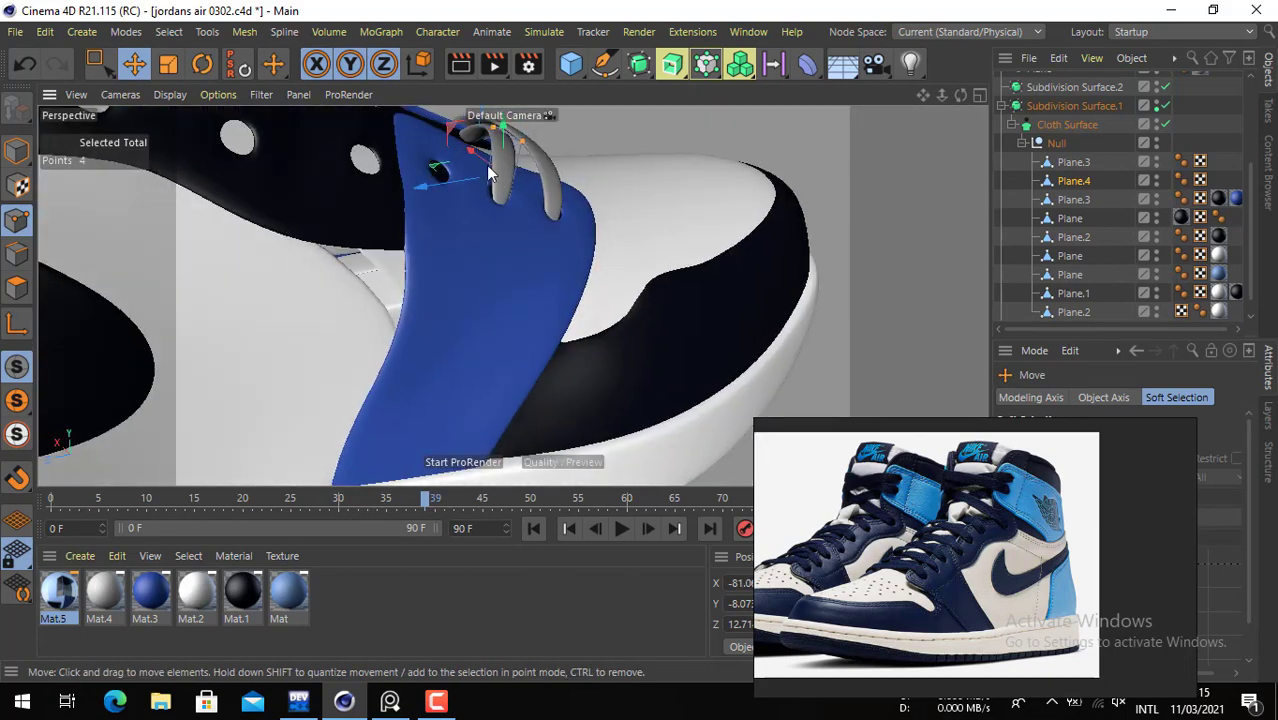
left_click_drag(490, 175, 513, 294, "alt")
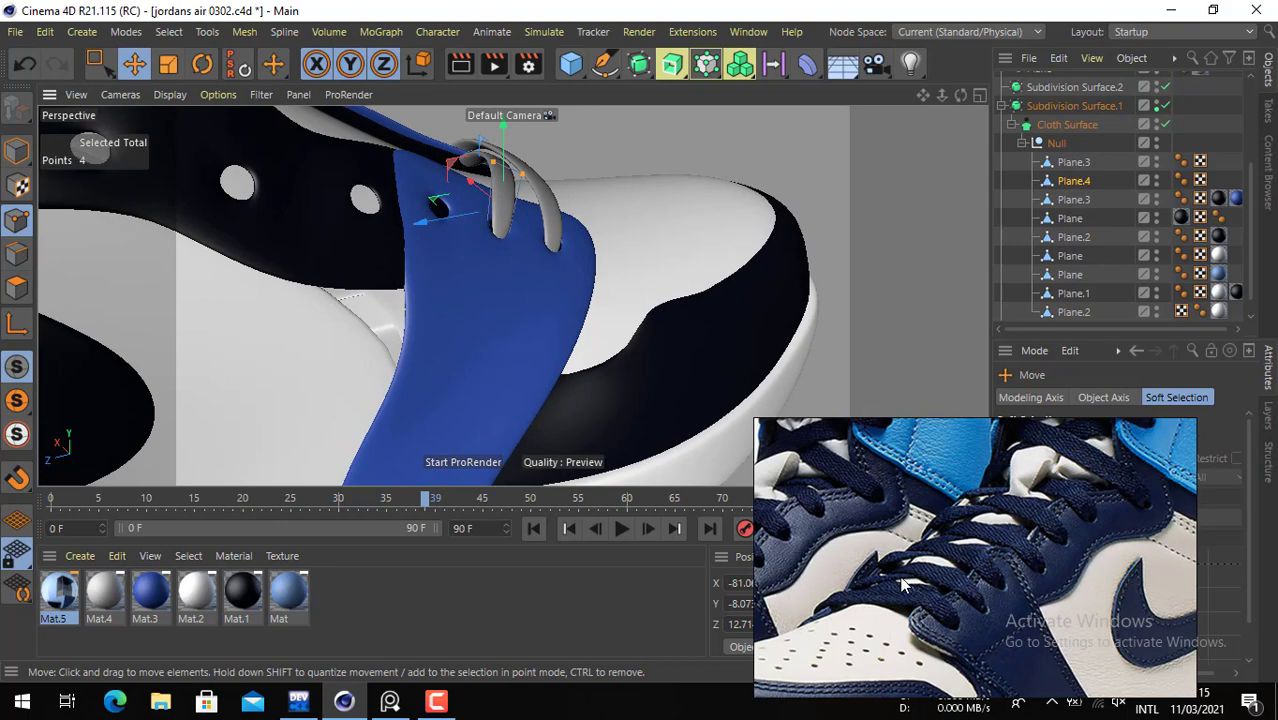
mouse_move(499, 279)
left_mouse_down("alt")
mouse_move(575, 216)
mouse_move(533, 338)
mouse_move(372, 365)
mouse_move(520, 266)
left_mouse_up("alt")
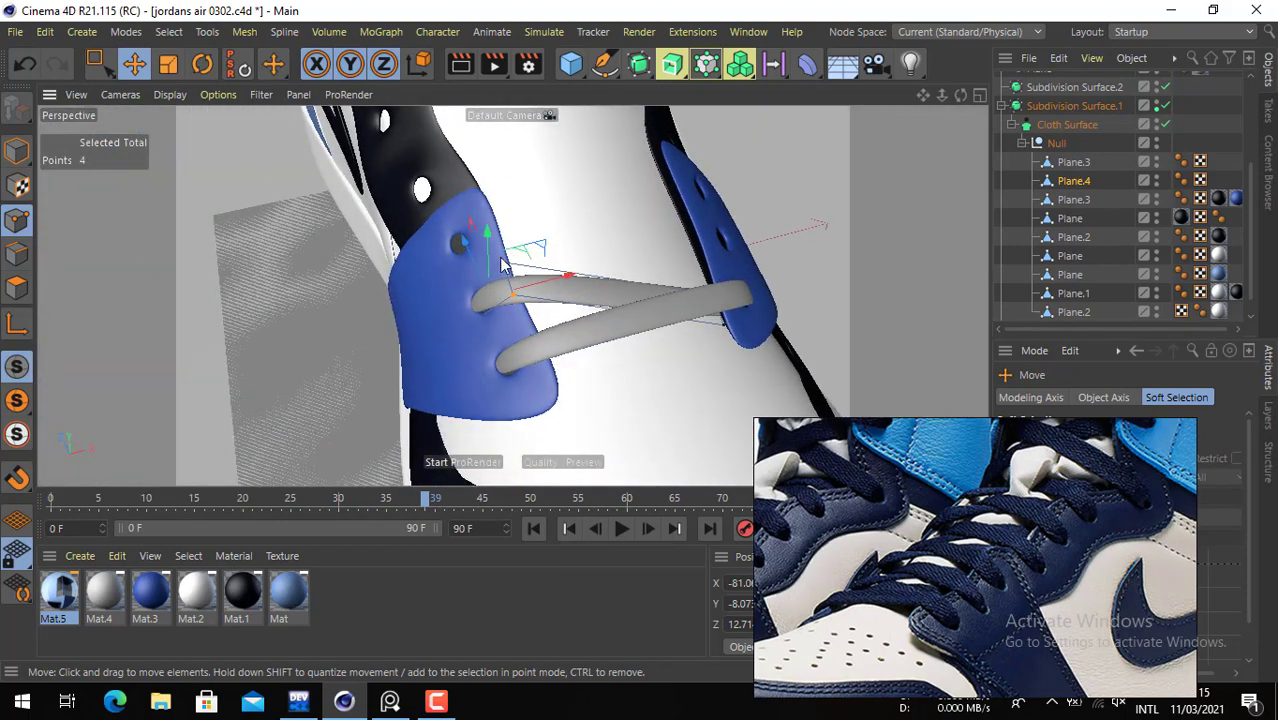
- Shift the two bend points at the copied strip's left end so the lace passes beneath the blue eyelet panel
left_click(504, 266)
left_click(511, 289, "shift")
left_click_drag(515, 325, 605, 257, "alt")
scroll(577, 226, "up", 3)
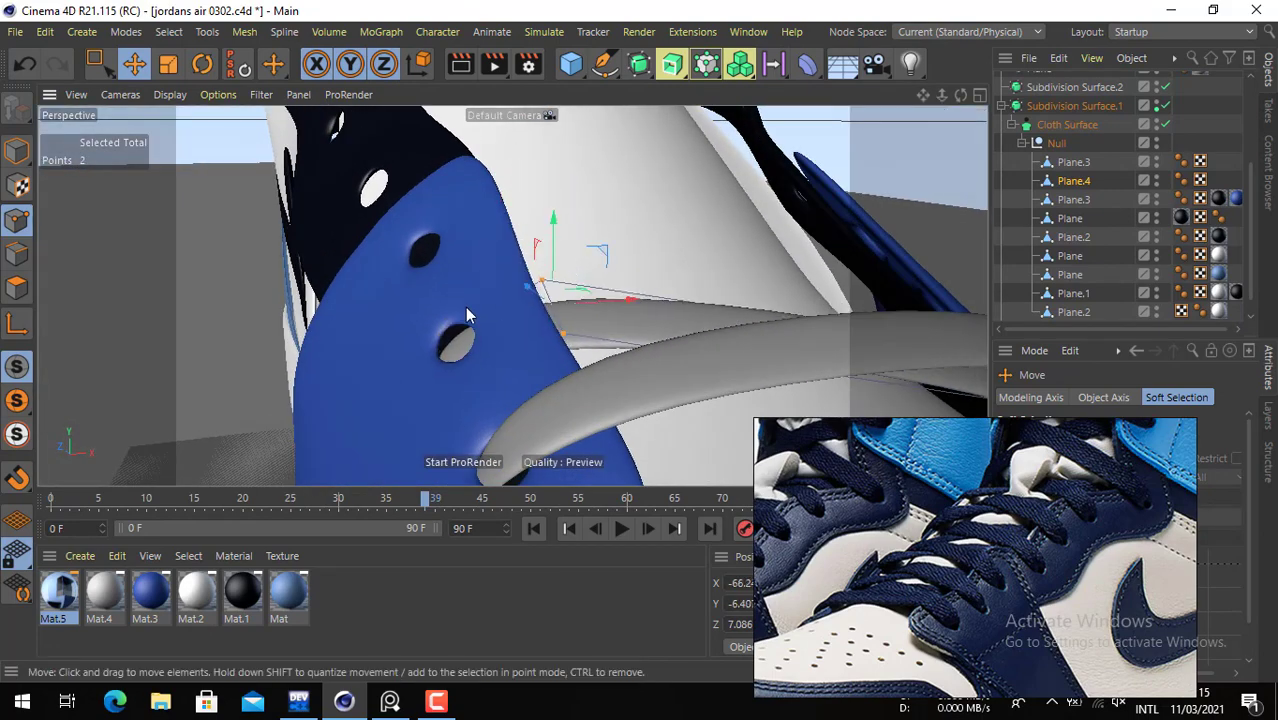
left_click_drag(434, 324, 435, 427, "alt")
- Try to raise the copied strip's left end points above the second eyelet, and undo the move
key("space")
left_click_drag(367, 283, 508, 486)
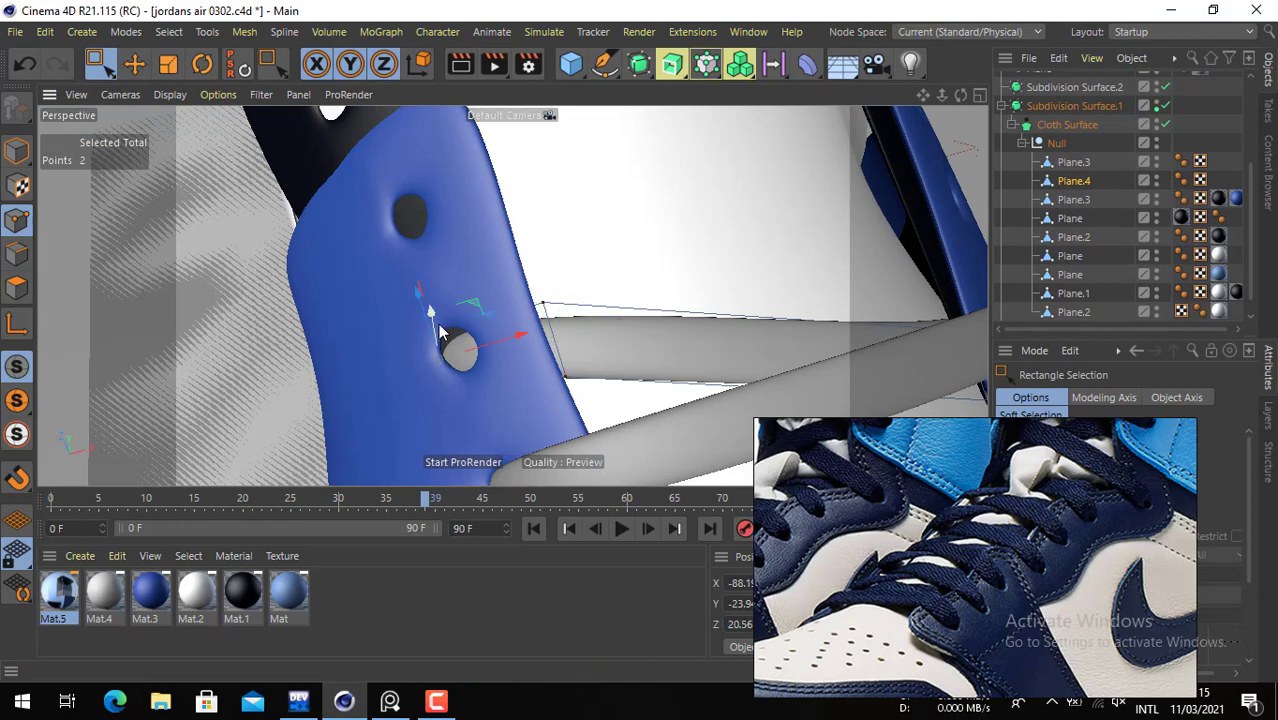
left_click_drag(437, 322, 446, 275)
left_click_drag(461, 352, 486, 276, "alt")
key("space")
left_click_drag(601, 272, 526, 378)
key("ctrl+z")
key("ctrl+z")
key("space")
left_click_drag(605, 251, 530, 392)
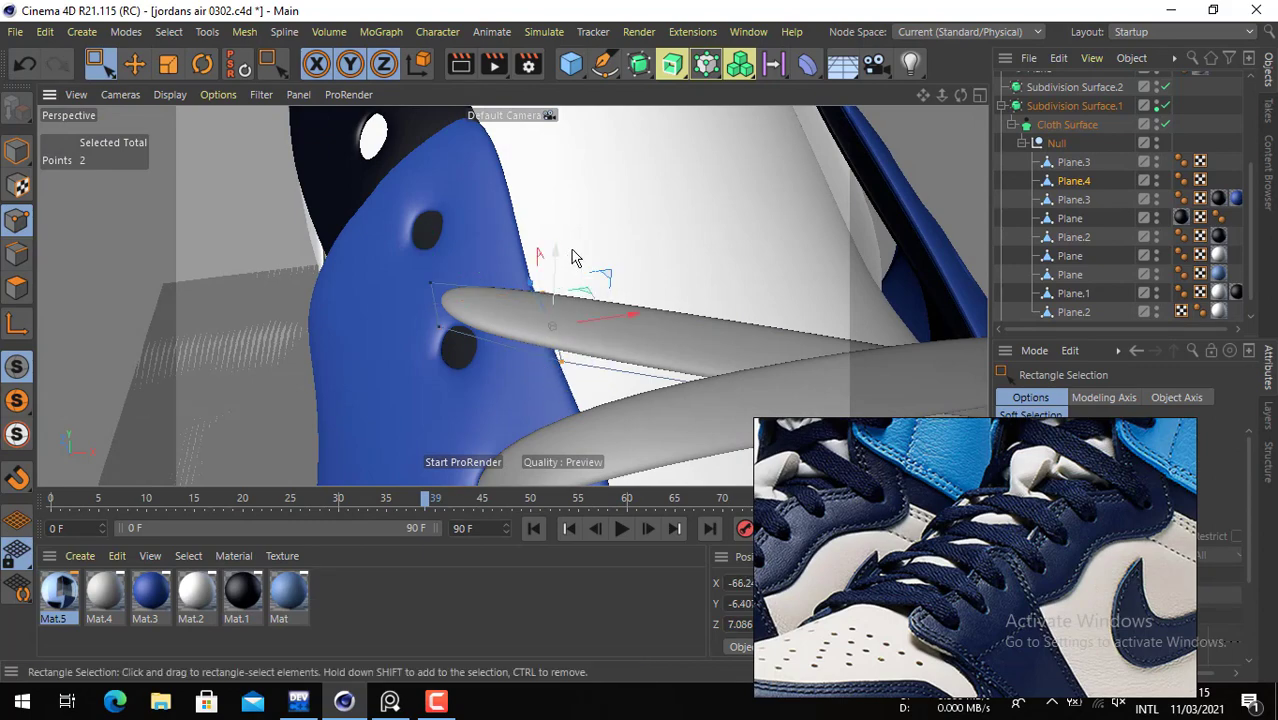
key("e")
left_click_drag(462, 256, 516, 305)
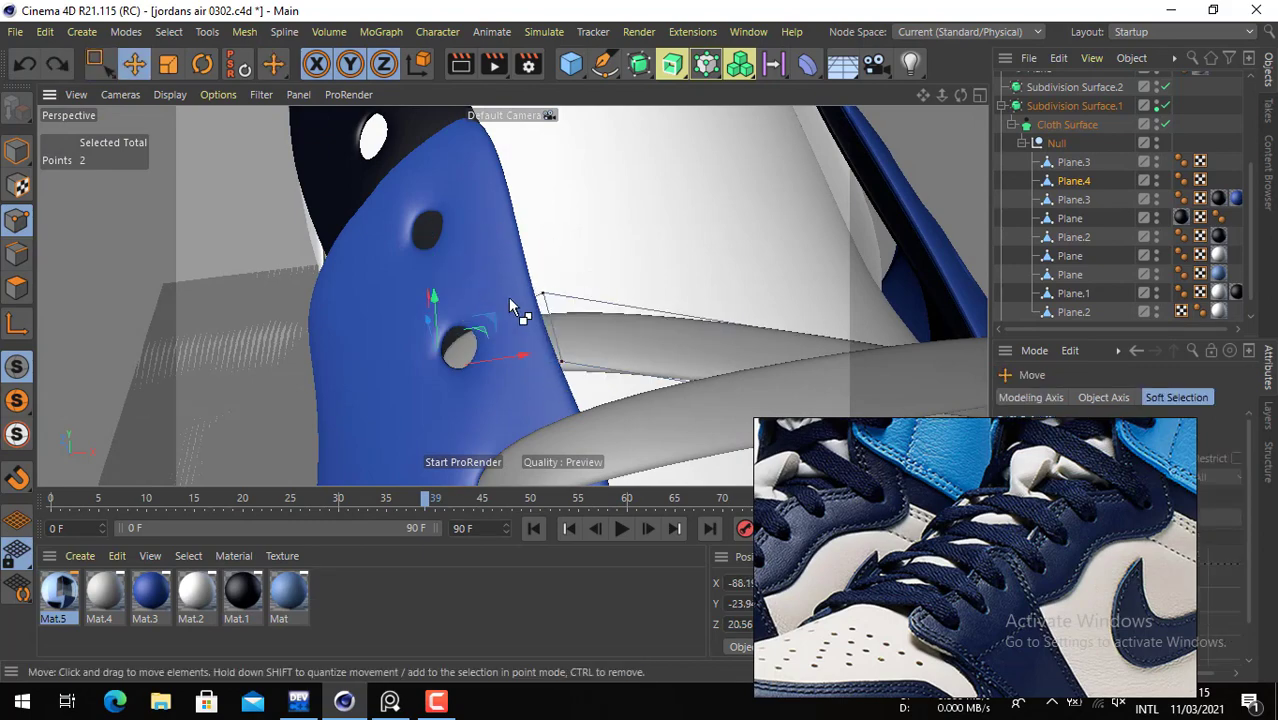
- Move the two bend points near the copied strip's right end along Z to about -12 cm
left_click_drag(613, 323, 664, 430, "alt")
left_click(656, 314)
key("0")
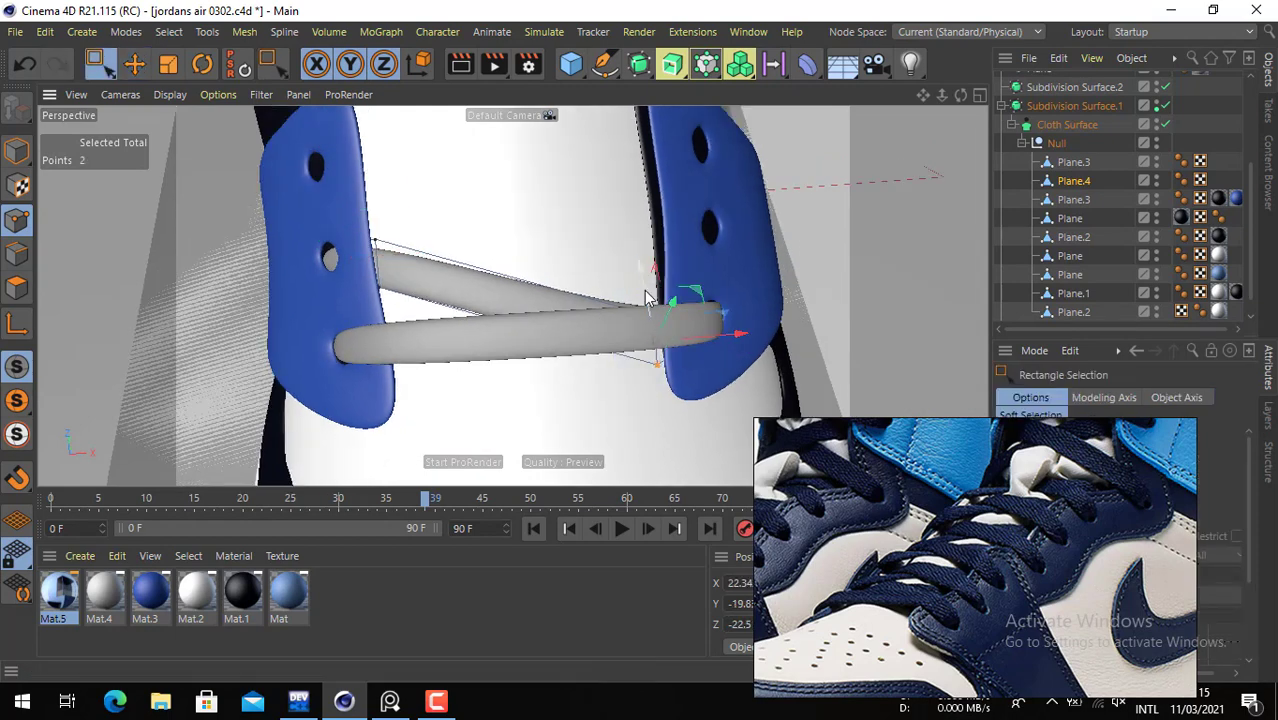
left_click_drag(647, 301, 643, 273)
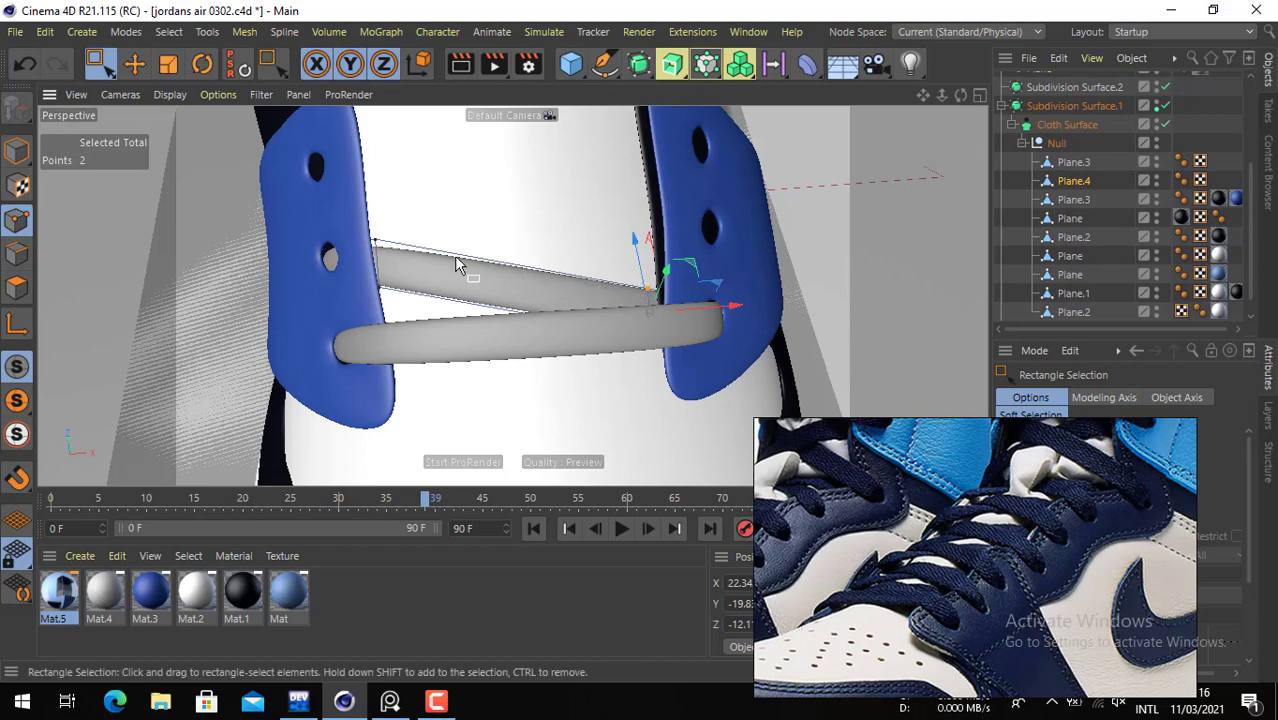
scroll(456, 257, "down", 5)
left_click_drag(378, 254, 477, 304, "alt")
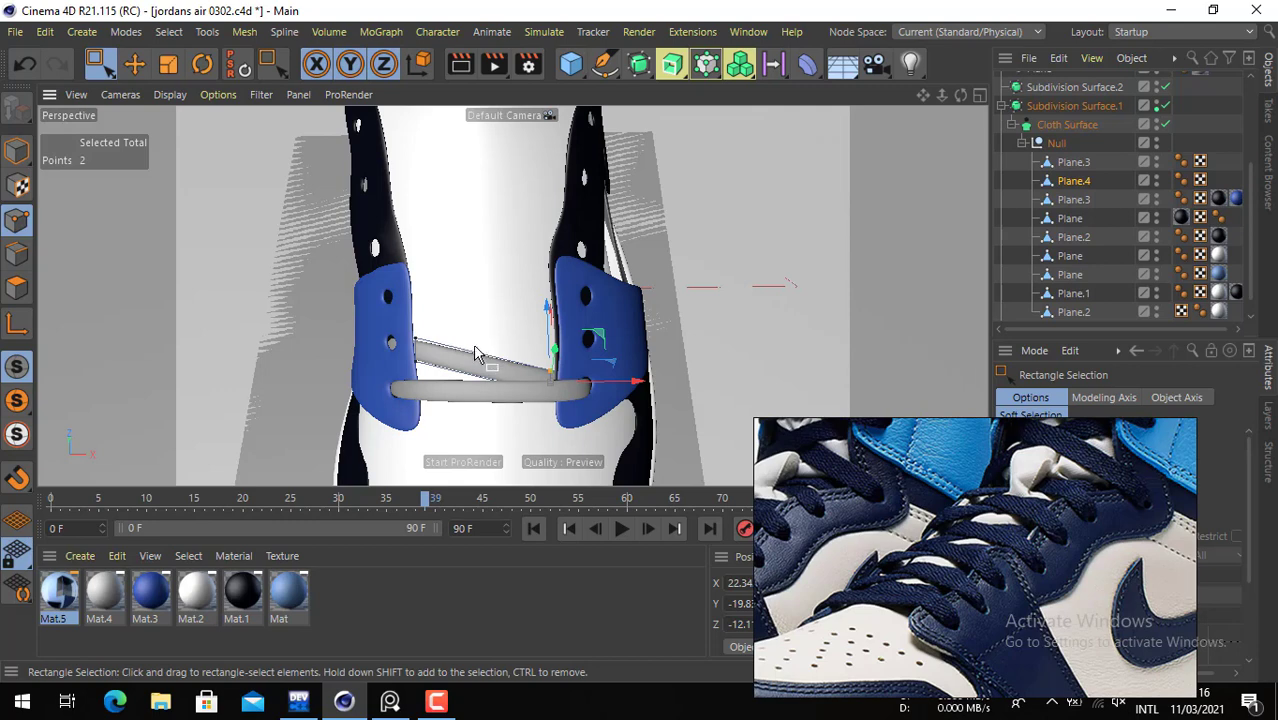
- Duplicate the lowest lace strip Plane.3 as a whole object and position the copy across the second pair of eyelets
left_click(134, 64)
left_click(17, 150)
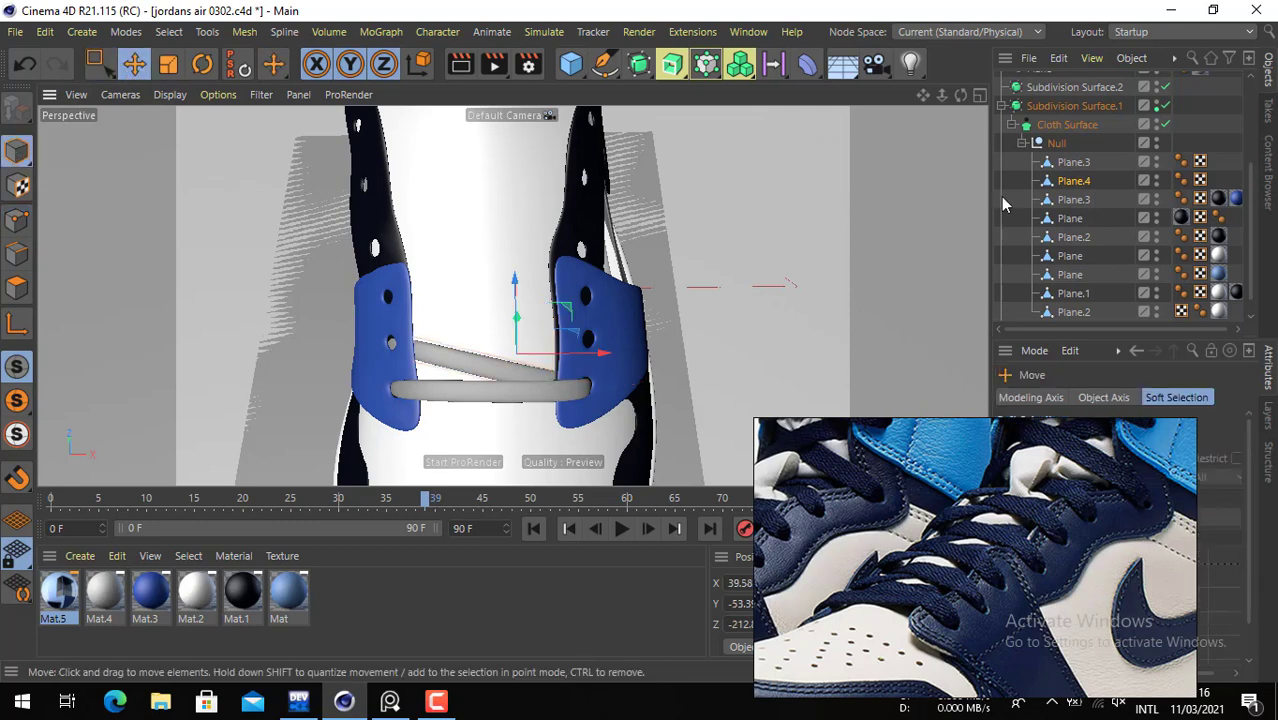
left_click(1074, 163)
left_click_drag(1077, 165, 1076, 172, "ctrl")
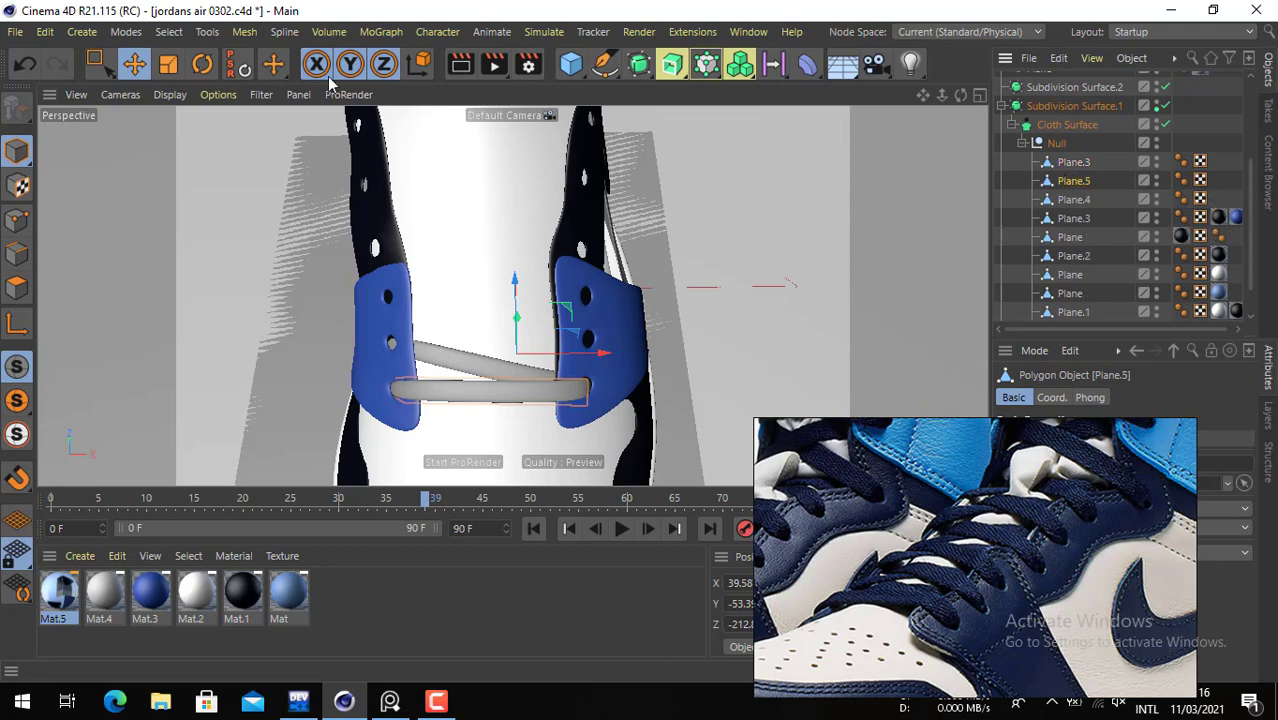
left_click(93, 62)
left_click(134, 63)
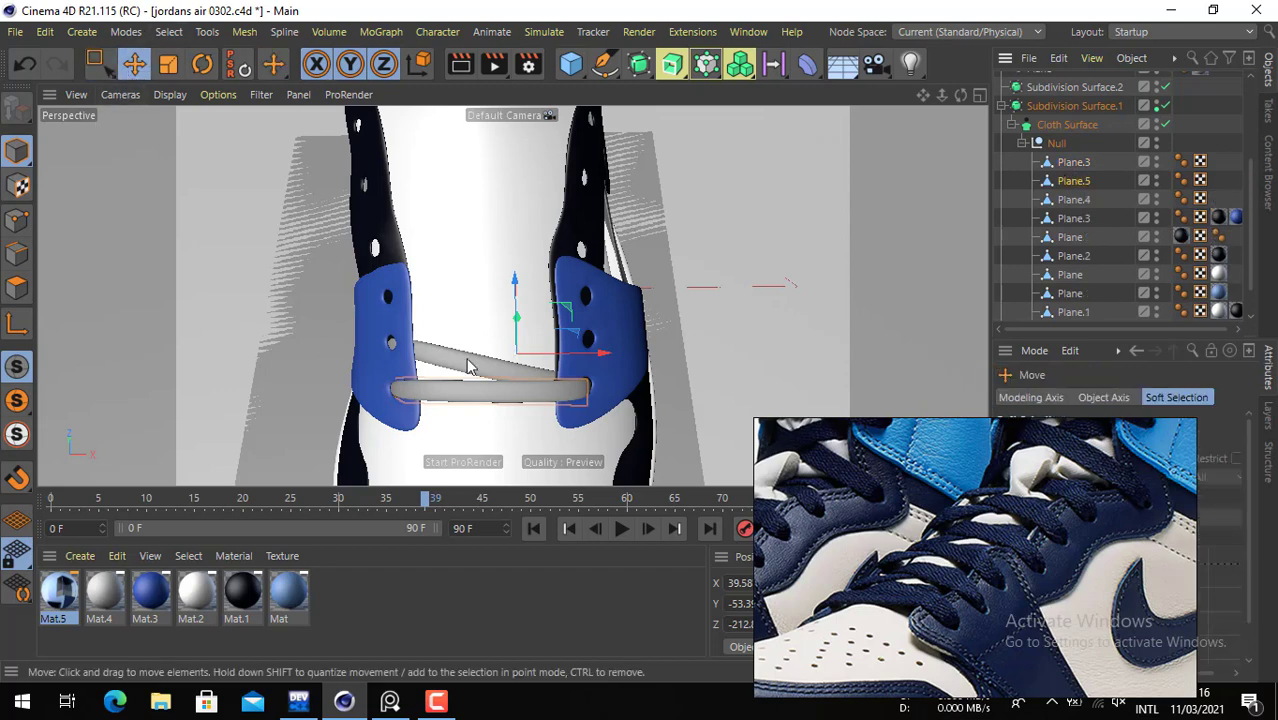
left_click_drag(532, 387, 508, 315)
right_click_drag(380, 340, 453, 323, "alt")
left_click_drag(485, 303, 722, 160, "alt")
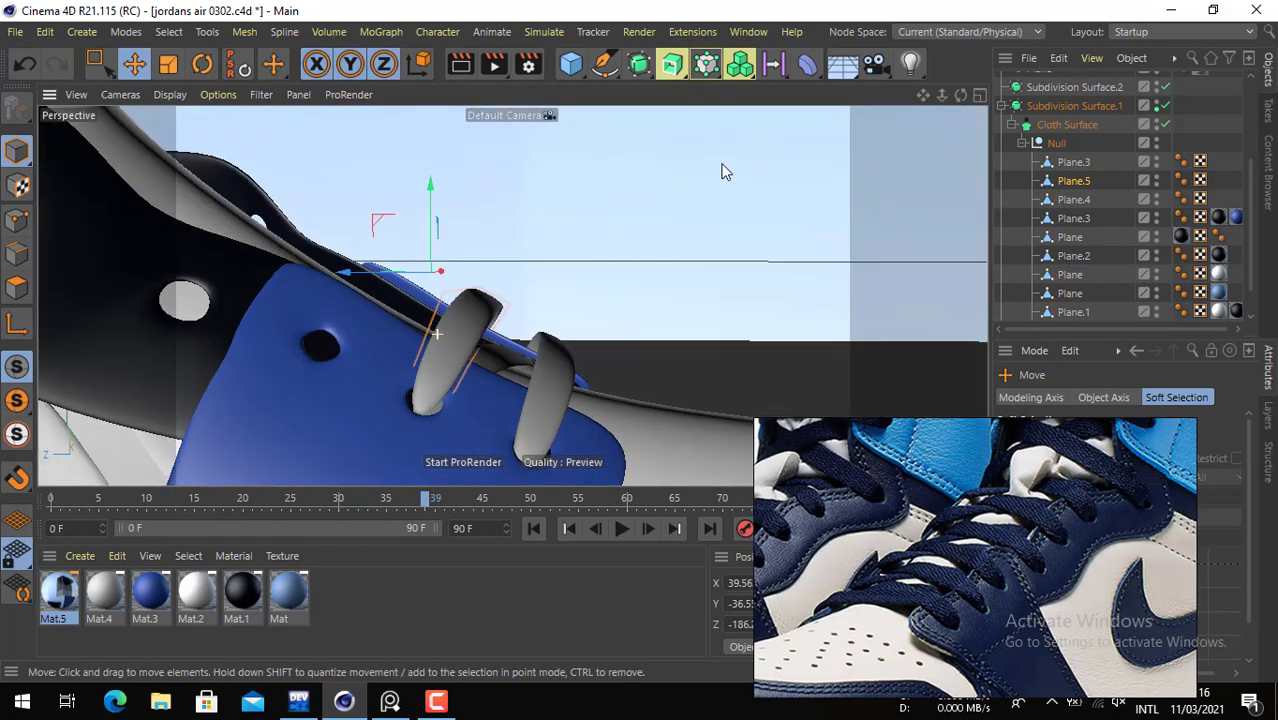
left_click_drag(590, 254, 532, 245, "alt")
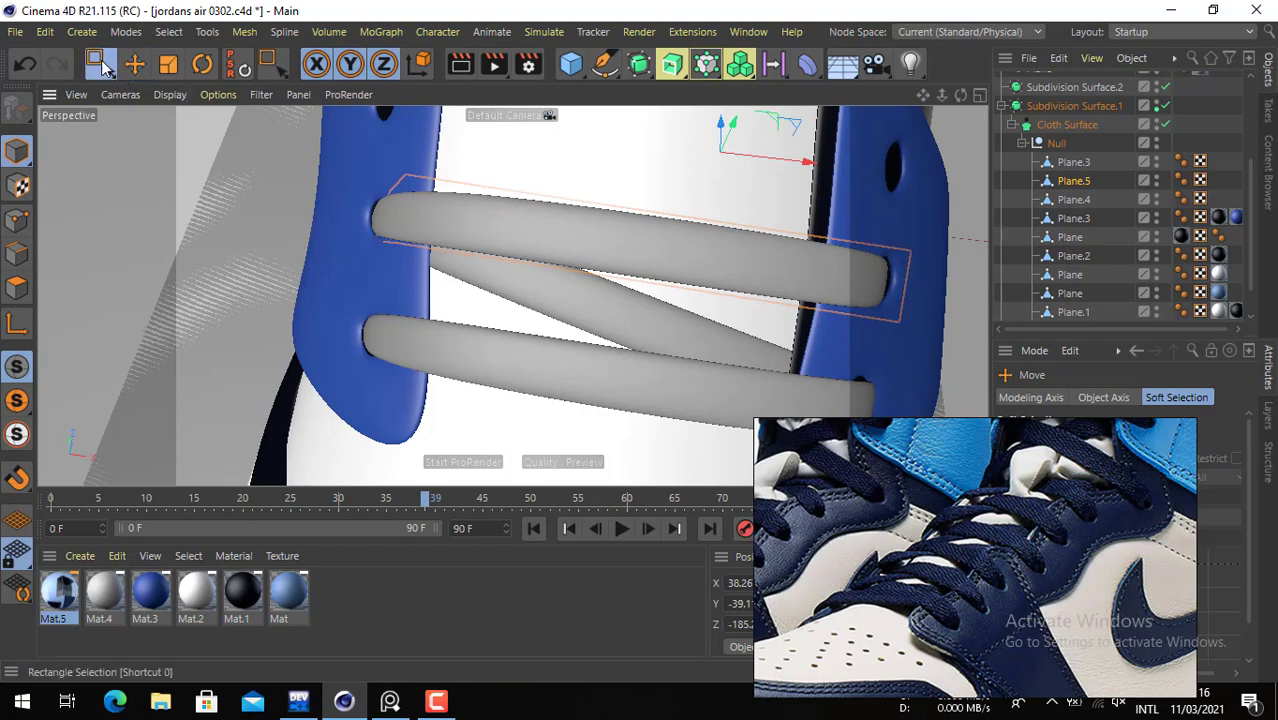
- Move the four right-end points of the Plane.5 strip up into the third eyelet so the lace runs diagonally
left_click(103, 66)
left_click(19, 220)
middle_click_drag(852, 246, 583, 204, "alt")
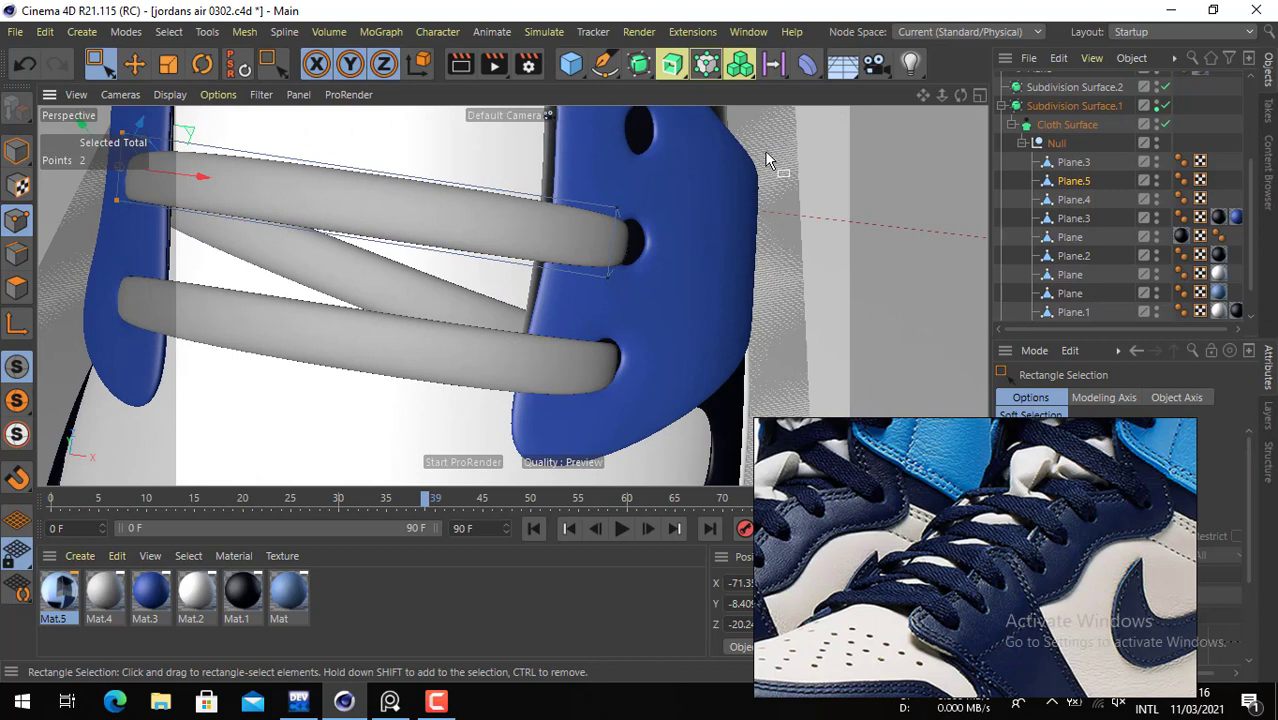
left_click_drag(748, 148, 550, 336)
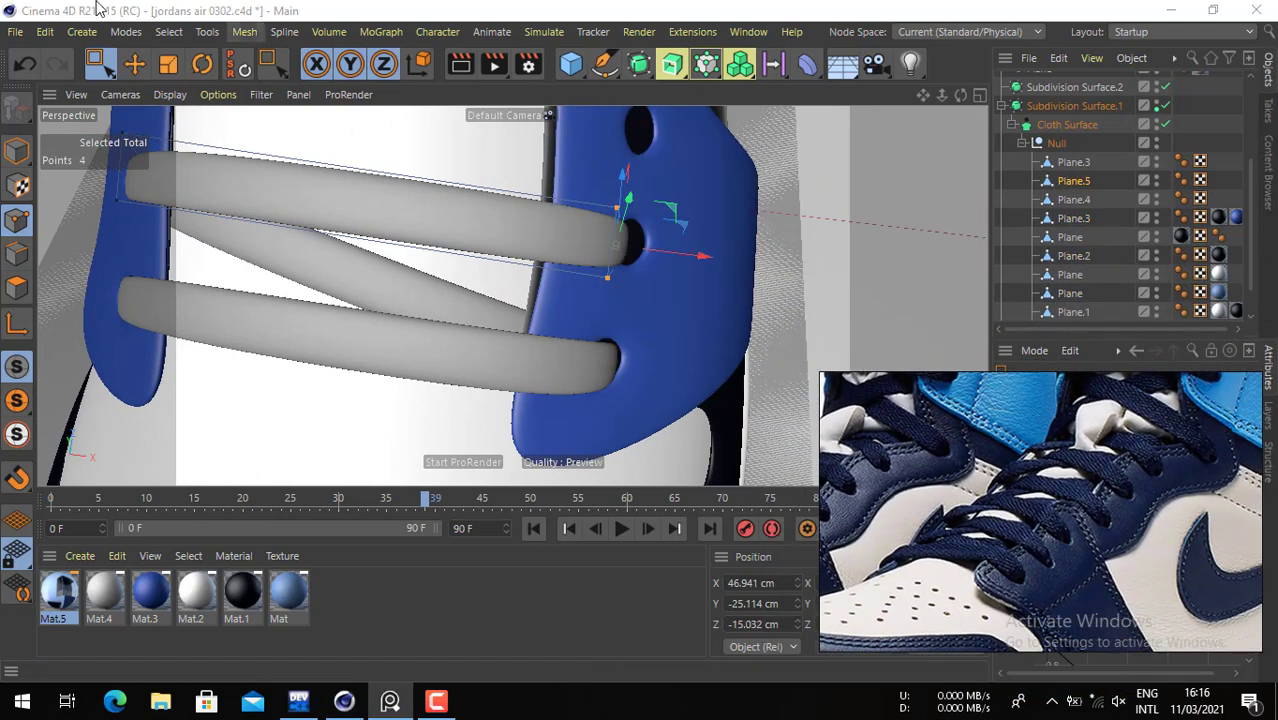
left_click(142, 67)
middle_click_drag(697, 245, 663, 396, "alt")
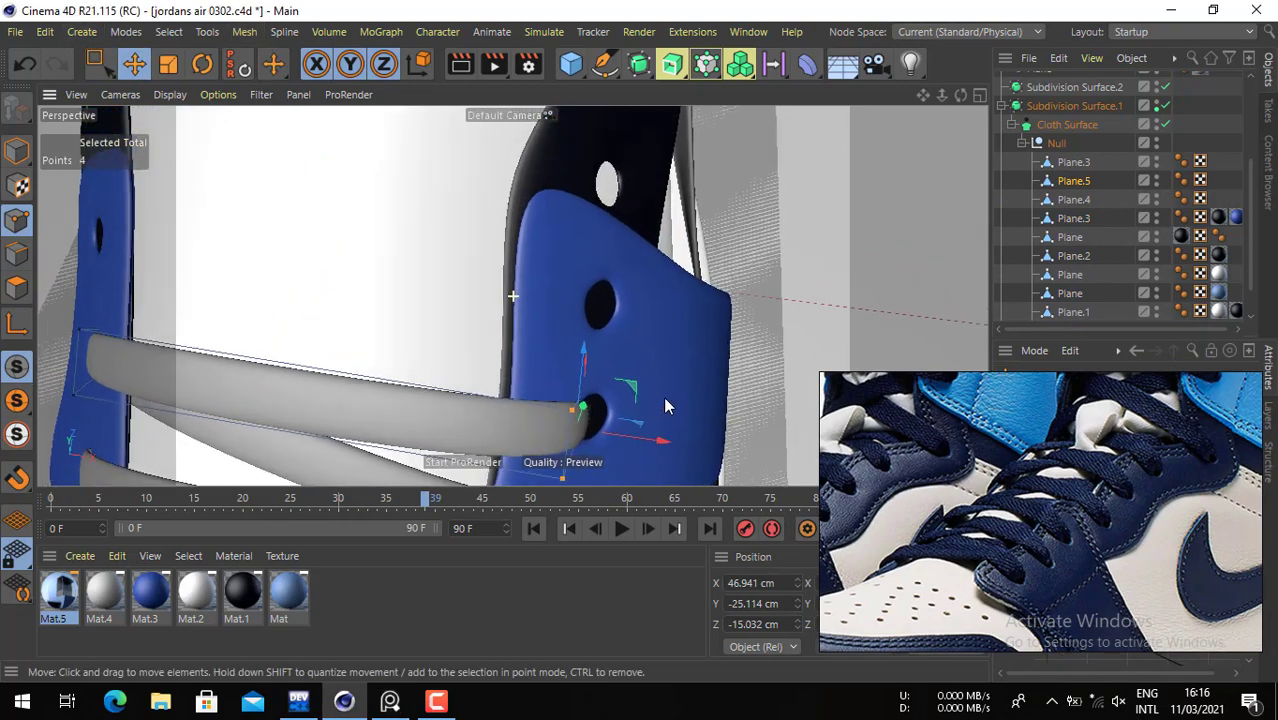
left_click_drag(663, 396, 180, 195)
left_click_drag(488, 260, 496, 278)
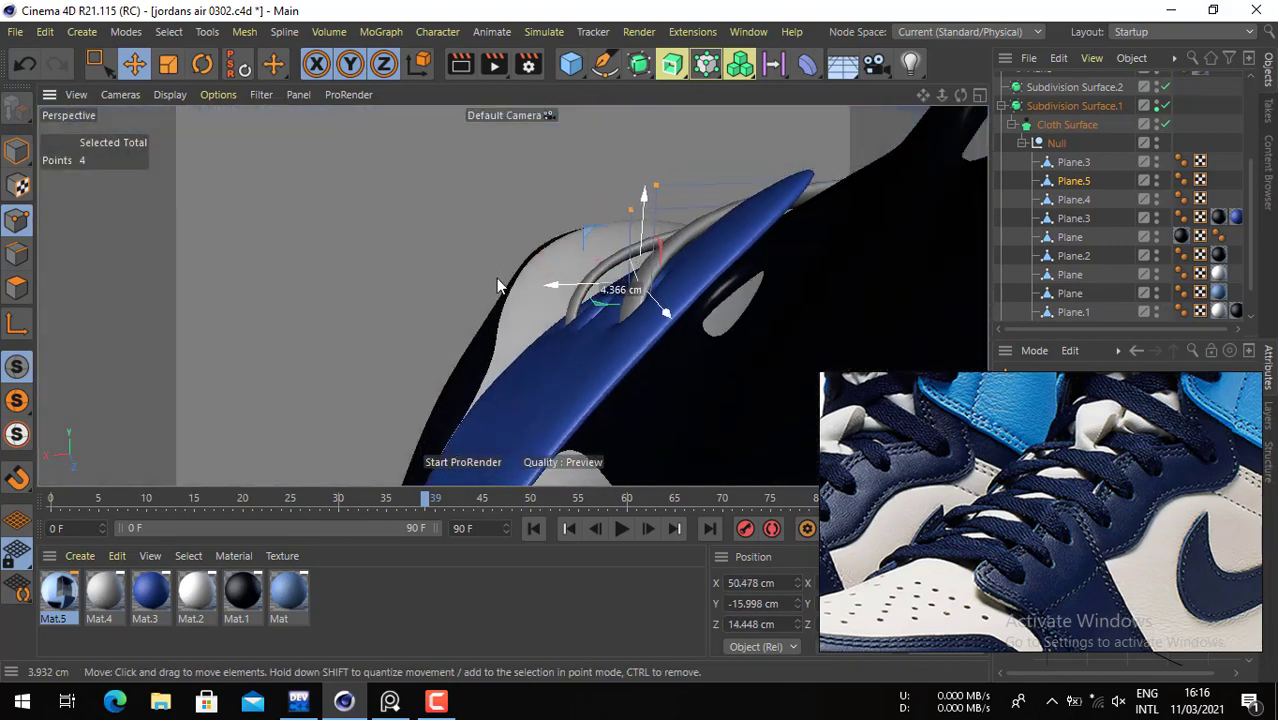
left_click_drag(672, 352, 683, 352, "alt")
right_click_drag(683, 352, 502, 307, "alt")
left_click_drag(510, 298, 615, 268, "alt")
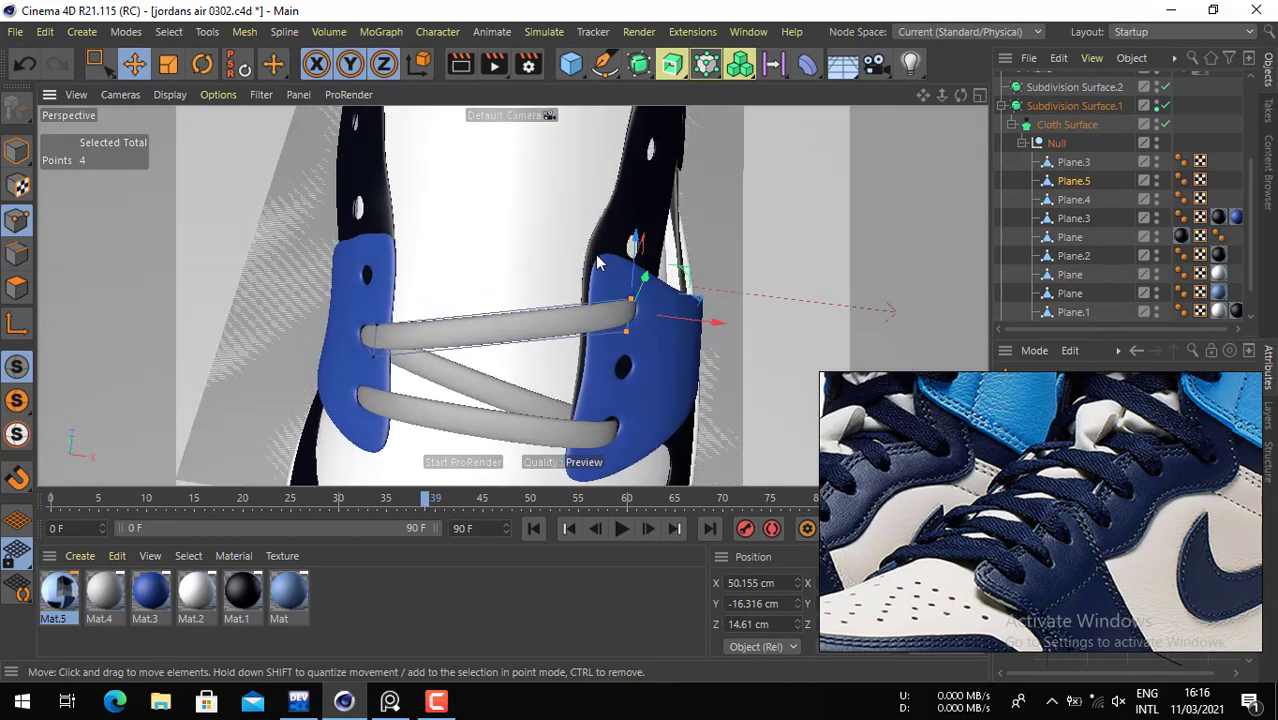
- Duplicate the diagonal under-lace Plane.4 and move the copy up between the left fourth eyelet and the right third eyelet
left_click(1075, 199)
left_click(19, 151)
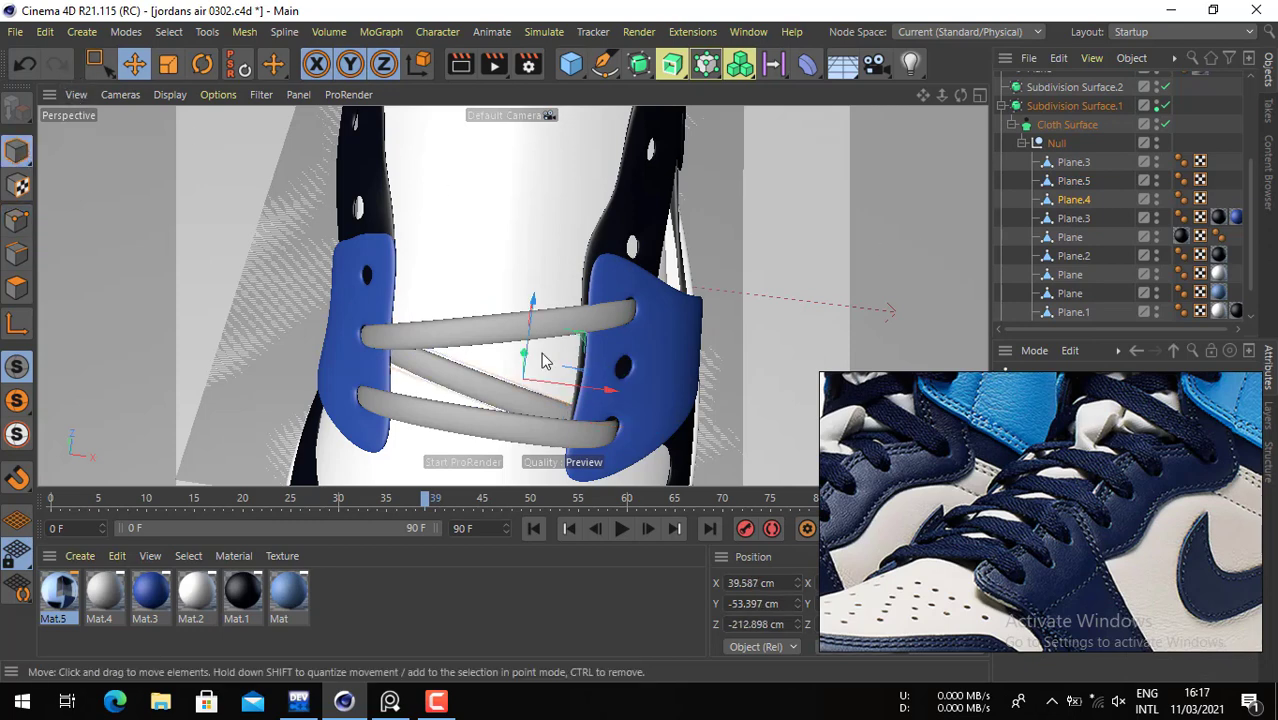
left_click_drag(542, 360, 551, 337, "alt")
left_click_drag(495, 195, 486, 87, "ctrl")
mouse_move(465, 284)
left_mouse_down("alt")
mouse_move(757, 181)
mouse_move(845, 196)
mouse_move(803, 217)
mouse_move(530, 245)
mouse_move(447, 293)
left_mouse_up("alt")
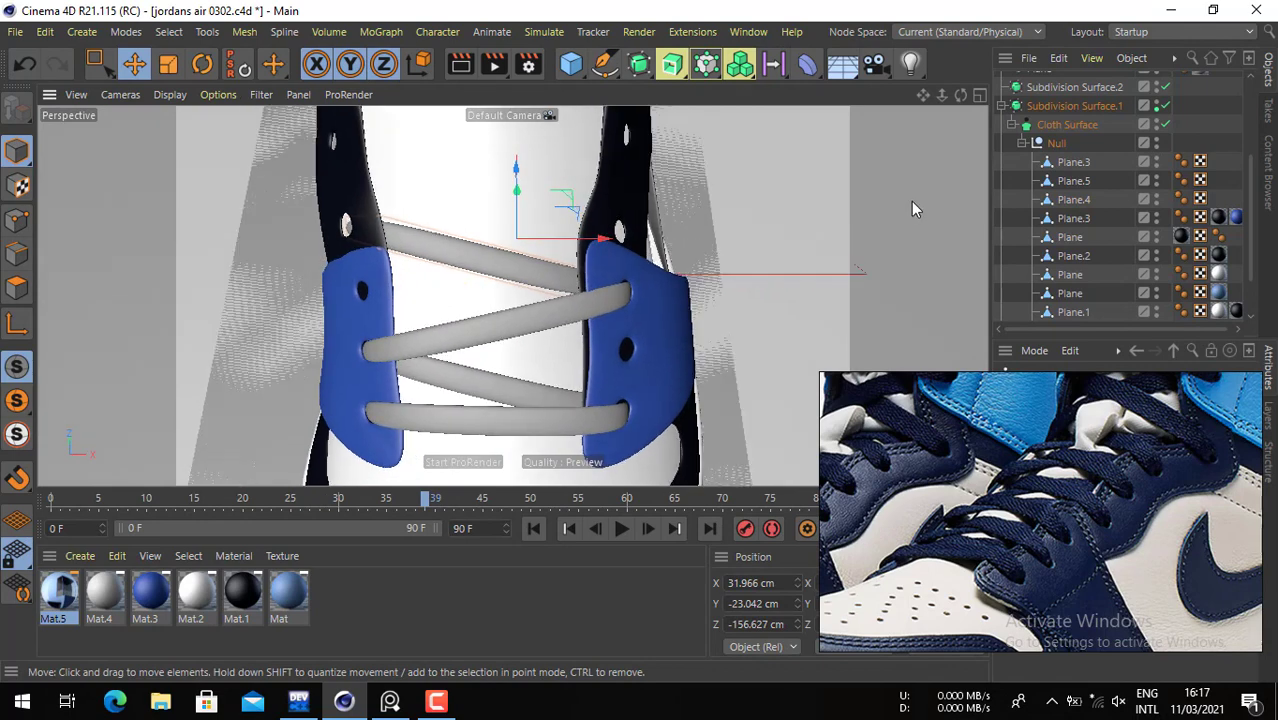
- Duplicate the diagonal Plane.5 strip and move the copy up so its left end meets the fourth eyelet
left_click(536, 331)
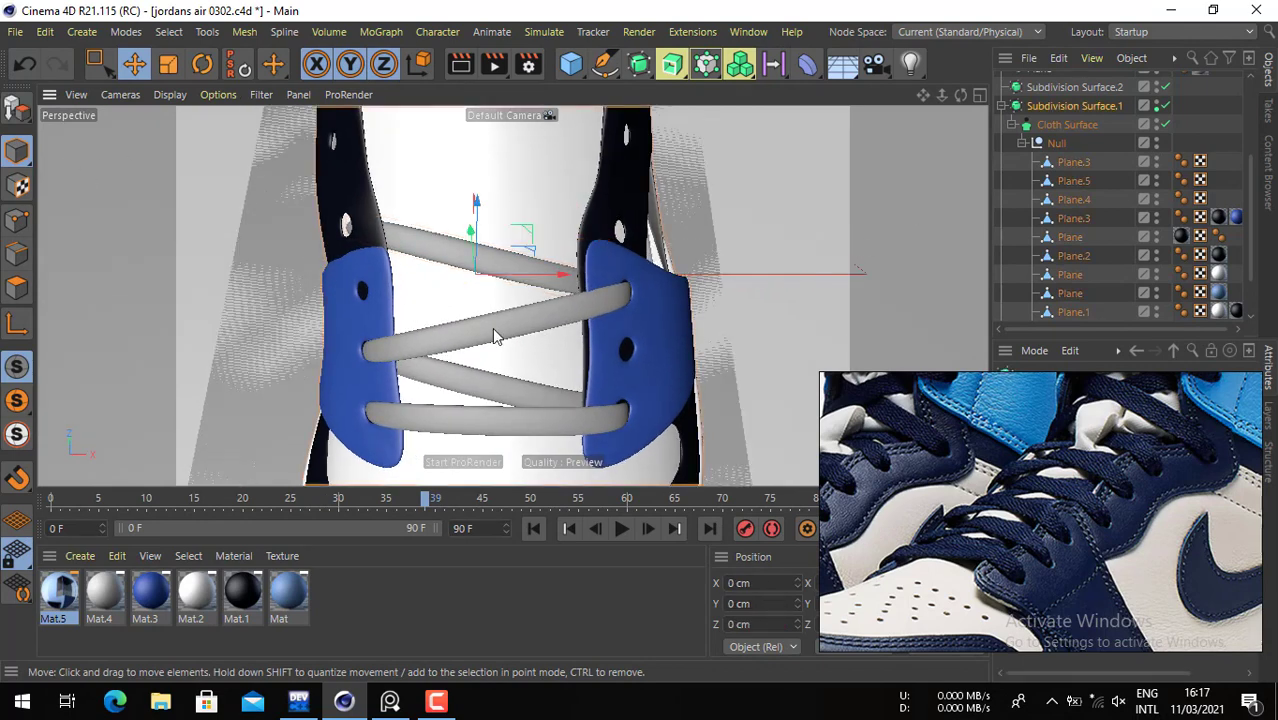
left_click(1072, 164)
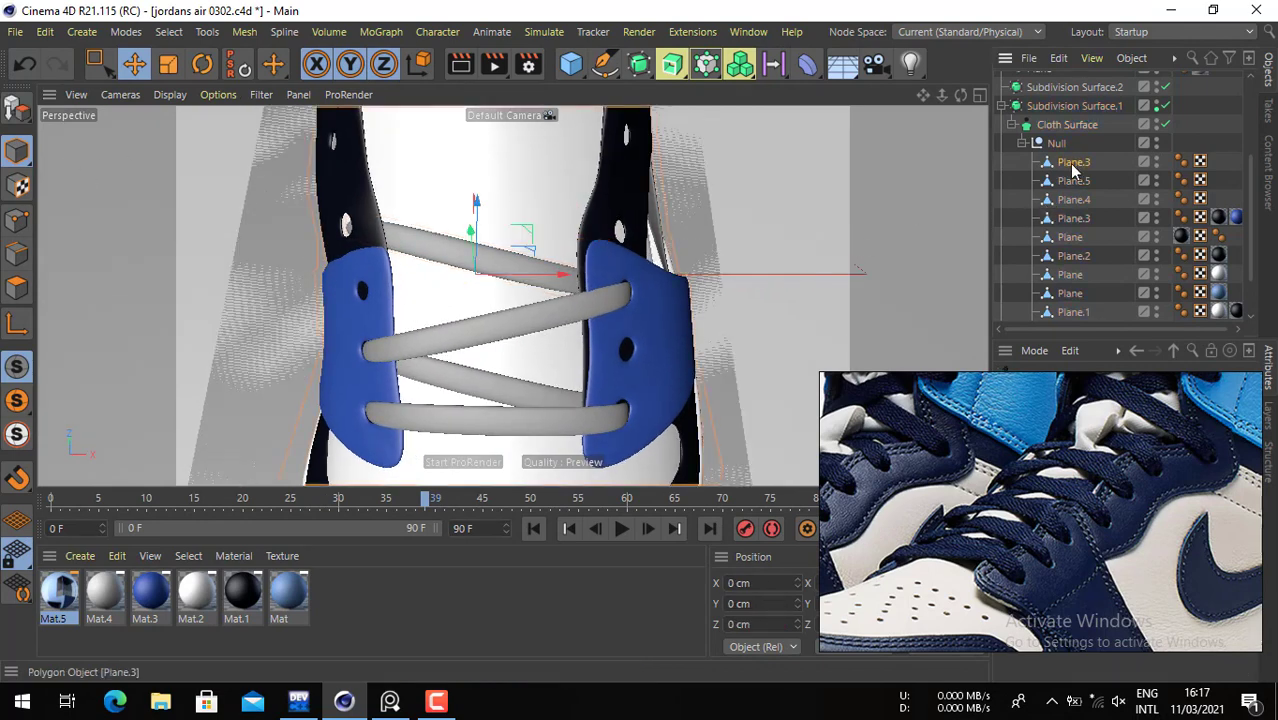
left_click(1074, 181)
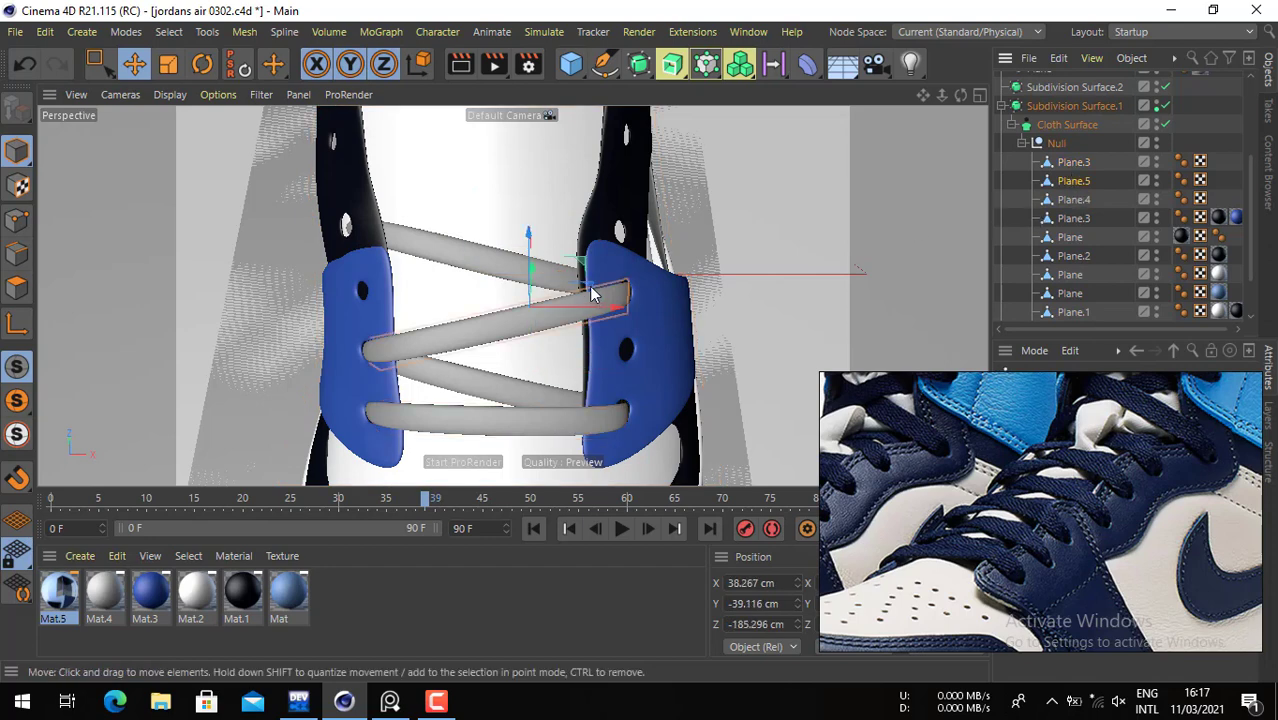
left_click_drag(614, 298, 610, 198)
left_click_drag(514, 270, 575, 218)
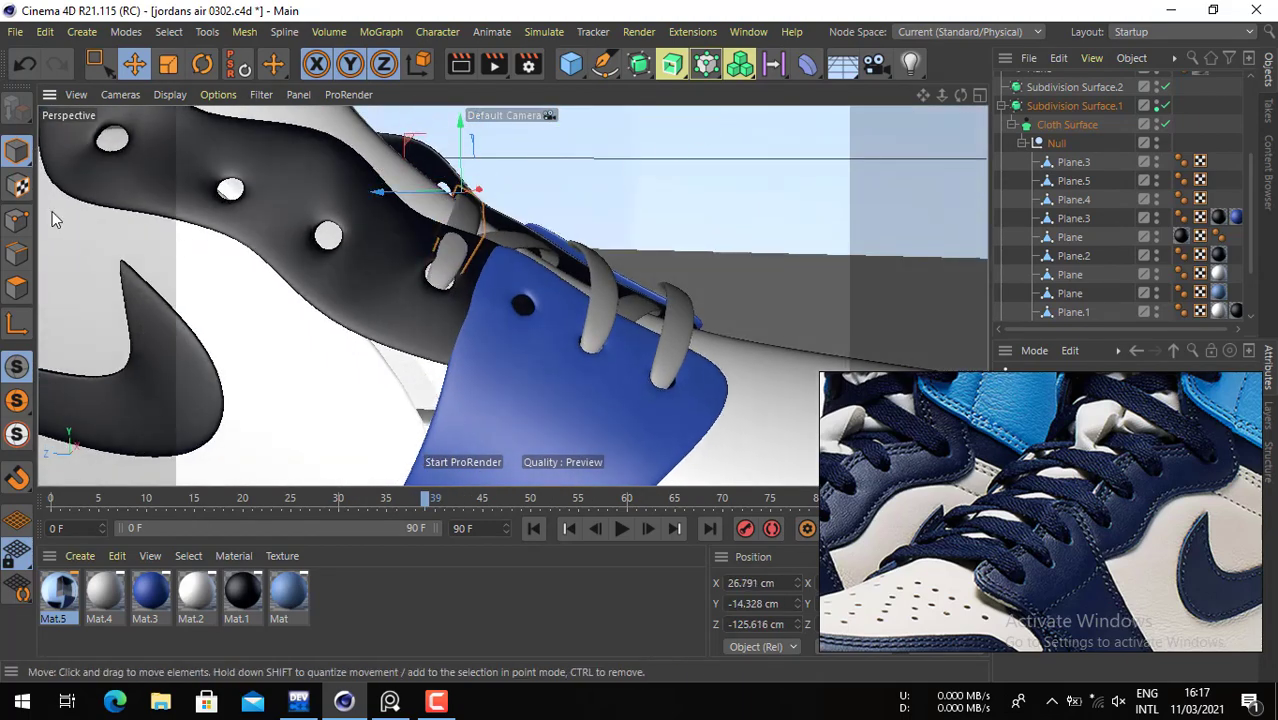
- Raise the two inner points at the left end of the newest diagonal lace strip so it arches out of the eyelet
left_click(20, 219)
left_click(97, 62)
left_click_drag(656, 286, 420, 255, "alt")
left_click_drag(434, 205, 365, 272)
left_click_drag(365, 272, 323, 222, "alt")
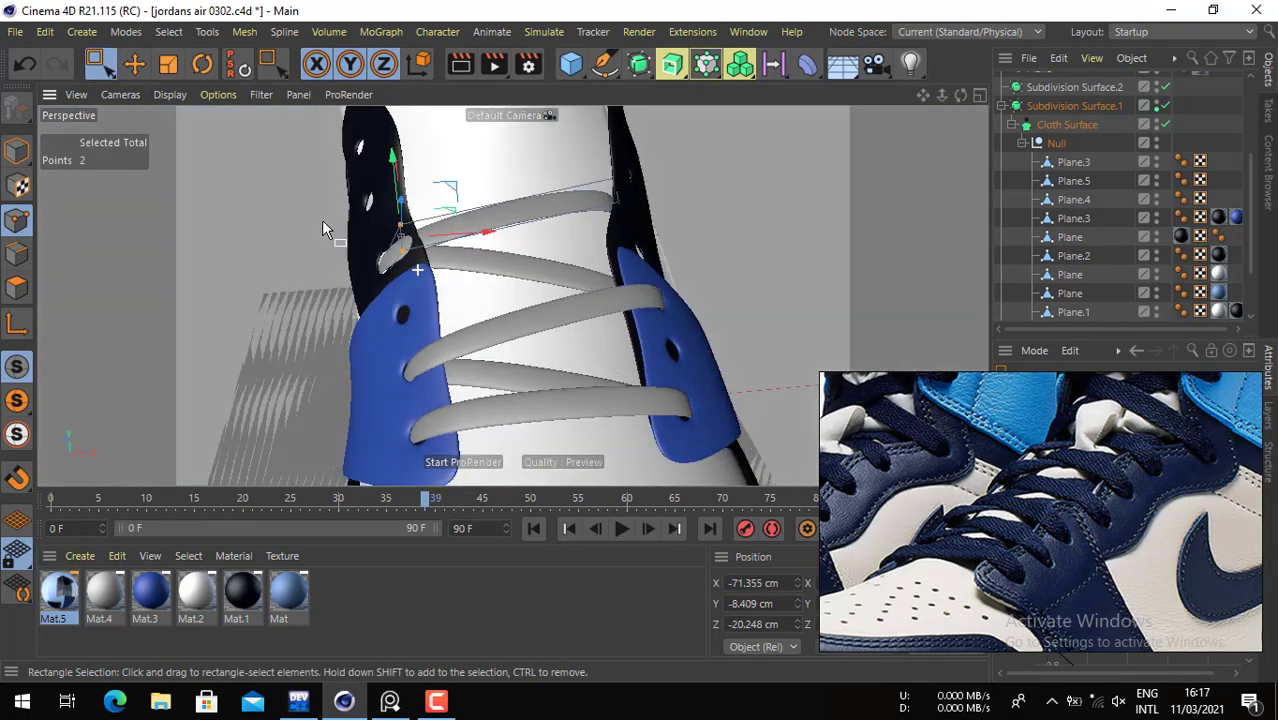
scroll(402, 208, "up", 4)
left_click_drag(407, 197, 407, 180)
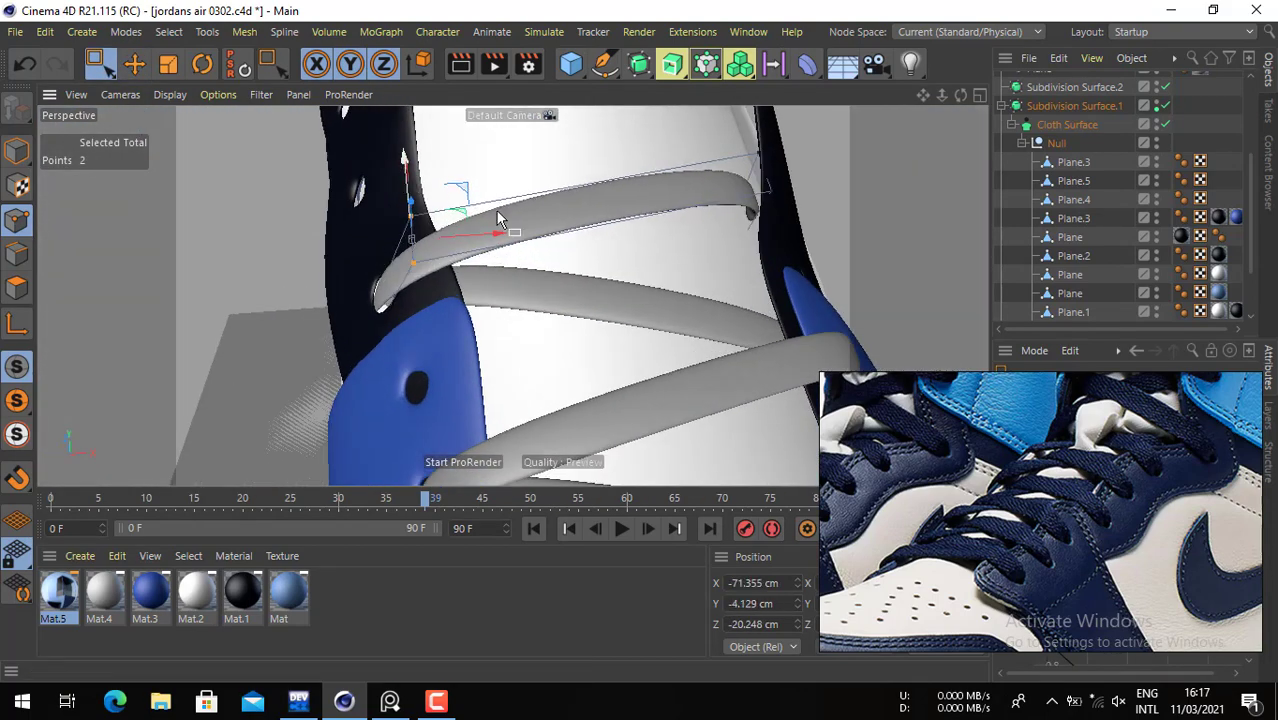
- Move the four right-end points of the newest lace strip up to the next eyelet on the right side
left_click_drag(498, 212, 533, 300, "alt")
left_click_drag(590, 203, 462, 346)
key("e")
left_click_drag(616, 231, 649, 201)
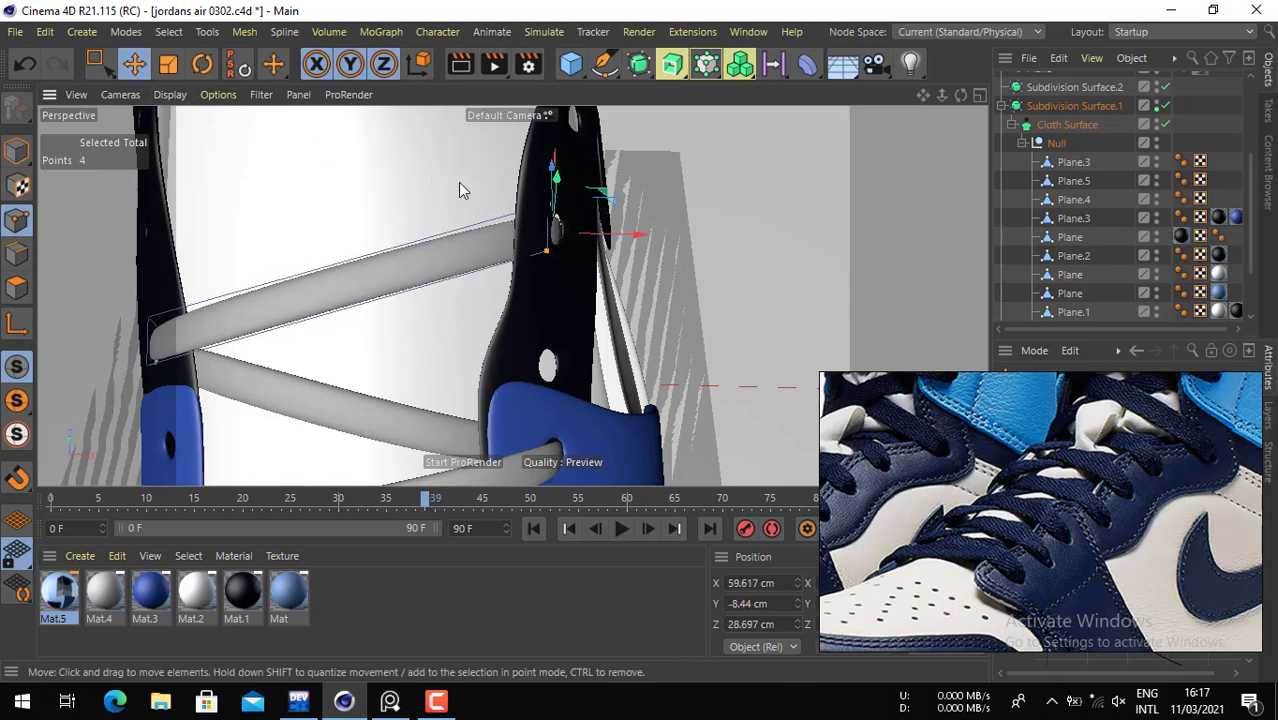
left_click(549, 212)
left_click(544, 252, "shift")
left_click_drag(540, 258, 482, 112, "alt")
left_click_drag(640, 334, 538, 479)
key("space")
left_click_drag(712, 149, 521, 311)
left_click_drag(712, 242, 712, 243)
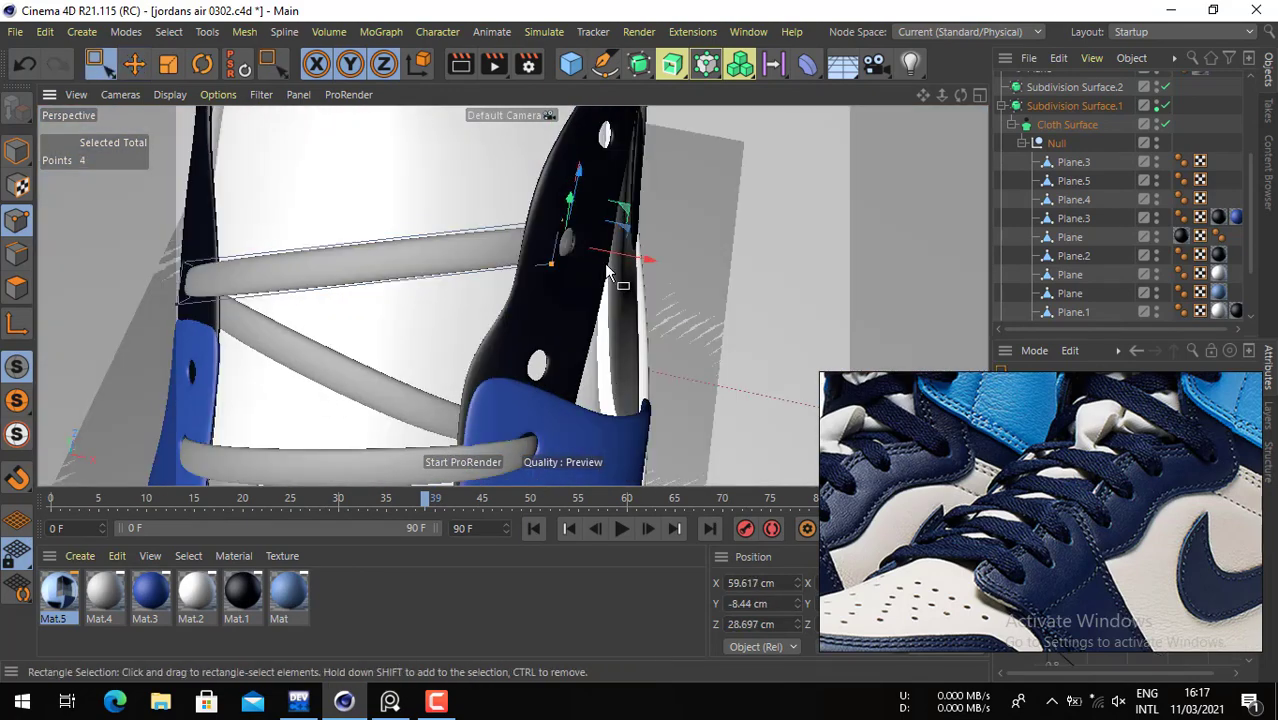
left_click_drag(619, 282, 410, 168, "alt")
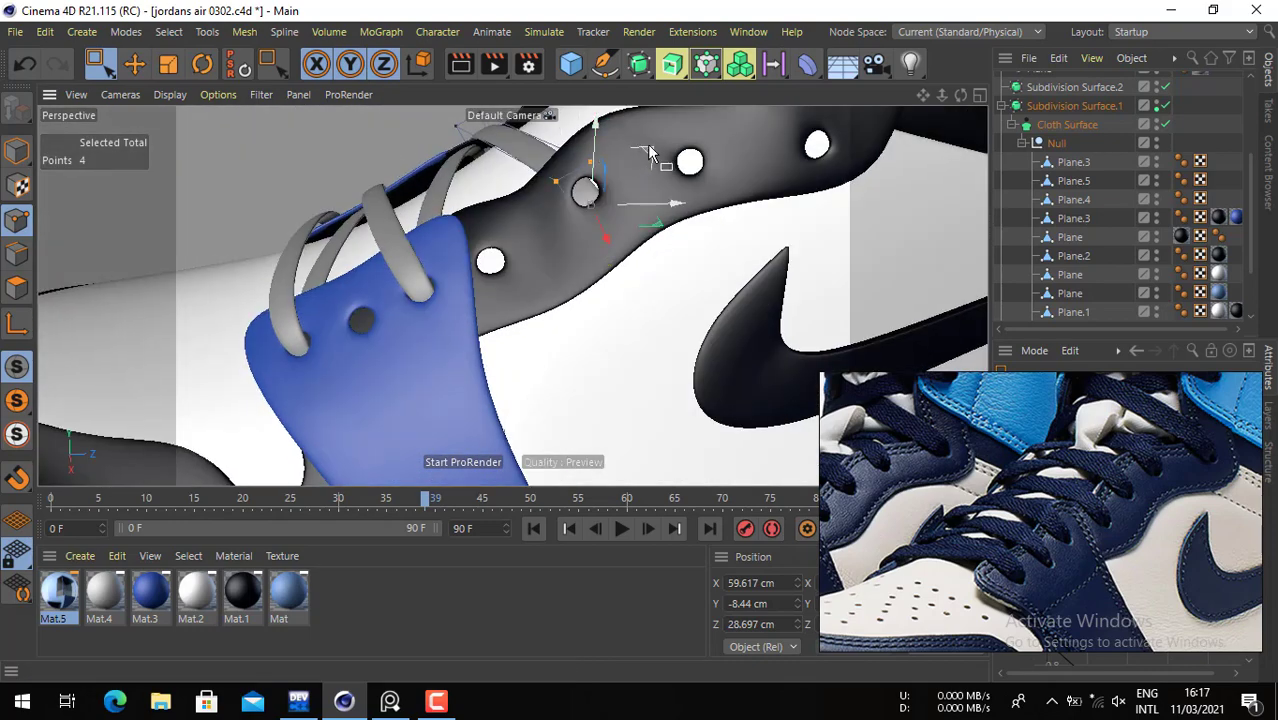
- Fine-tune the right-end points of the diagonal strip so its end tucks into the right eyelet
left_click_drag(645, 157, 602, 320)
left_click(636, 278)
left_click(135, 64)
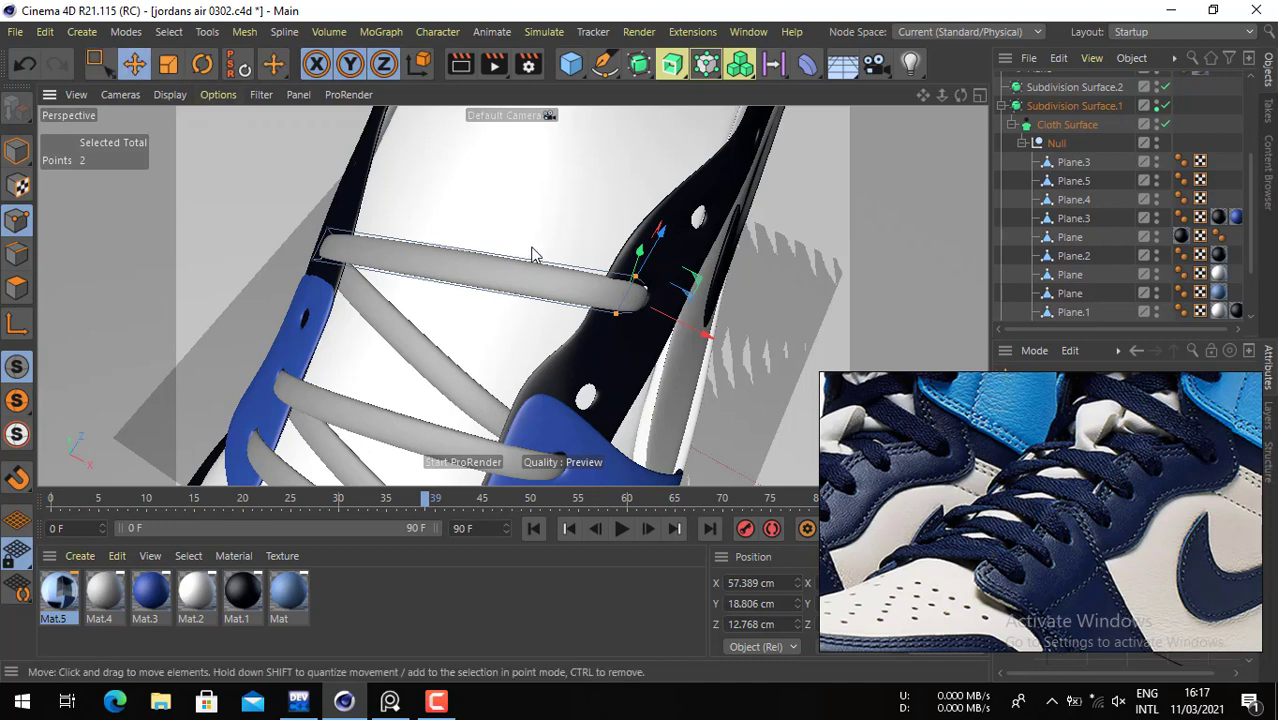
left_click_drag(529, 248, 531, 260)
key("space")
left_click_drag(730, 228, 643, 220, "shift")
key("space")
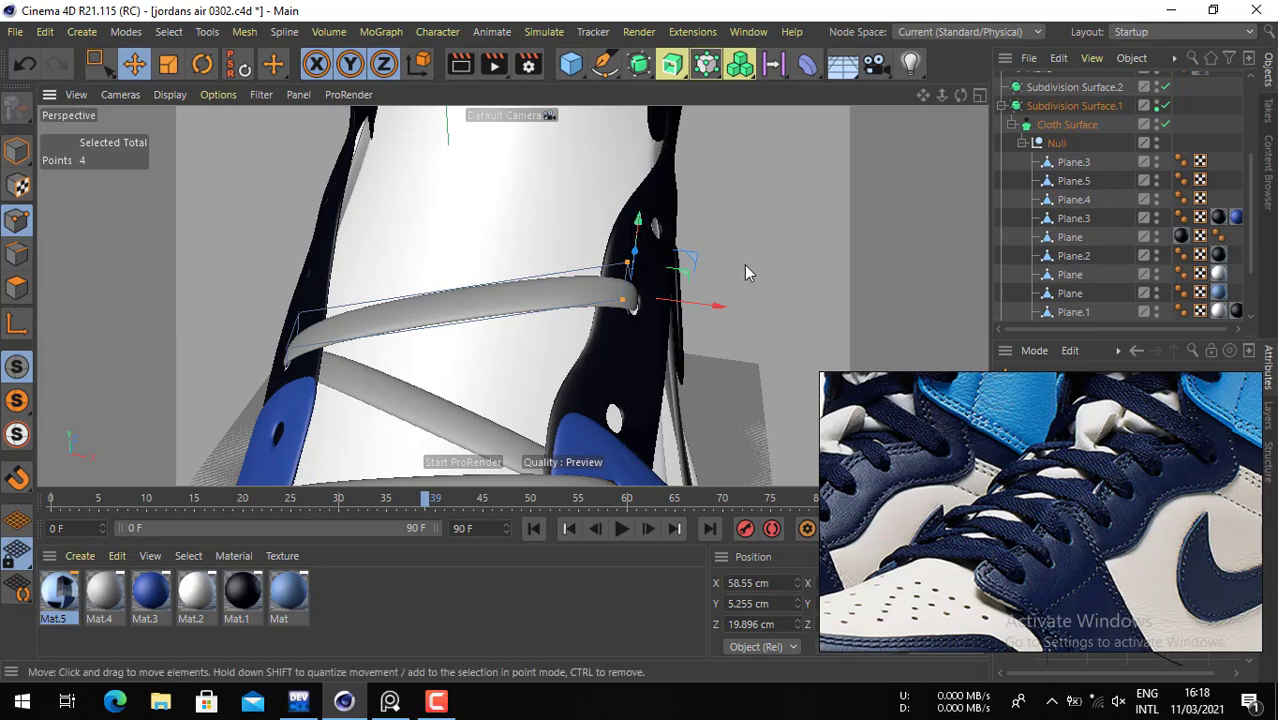
left_click_drag(581, 256, 479, 251, "alt")
right_click_drag(479, 251, 565, 283, "alt")
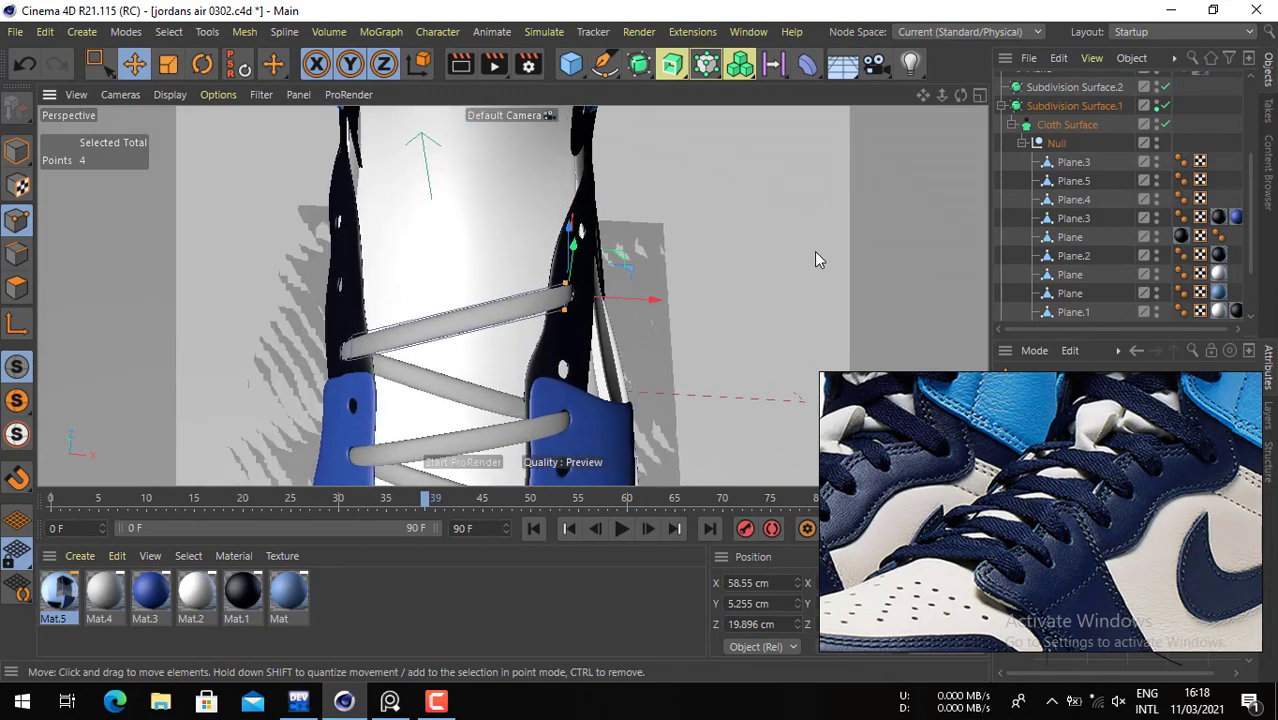
- Check the Plane objects in the Null group one by one to find the upper diagonal under-lace strip
left_click(17, 151)
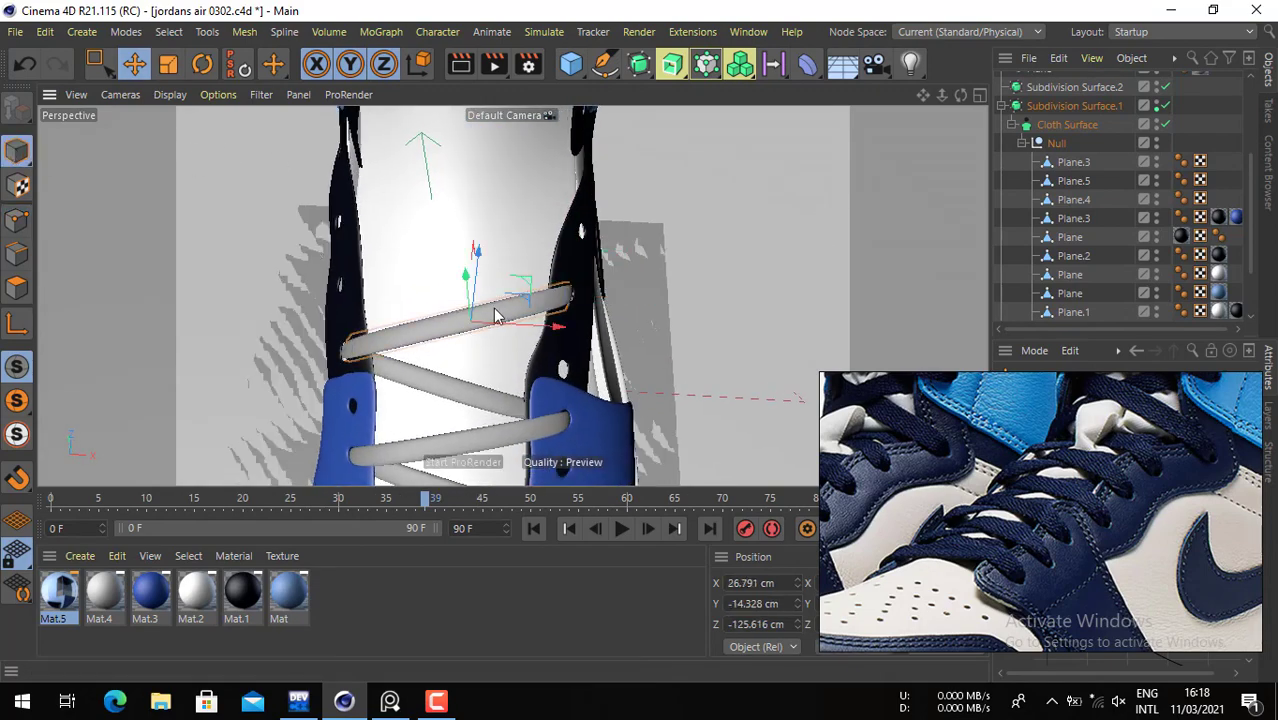
mouse_move(514, 300)
left_mouse_down("alt")
mouse_move(518, 287)
mouse_move(519, 302)
left_mouse_up("alt")
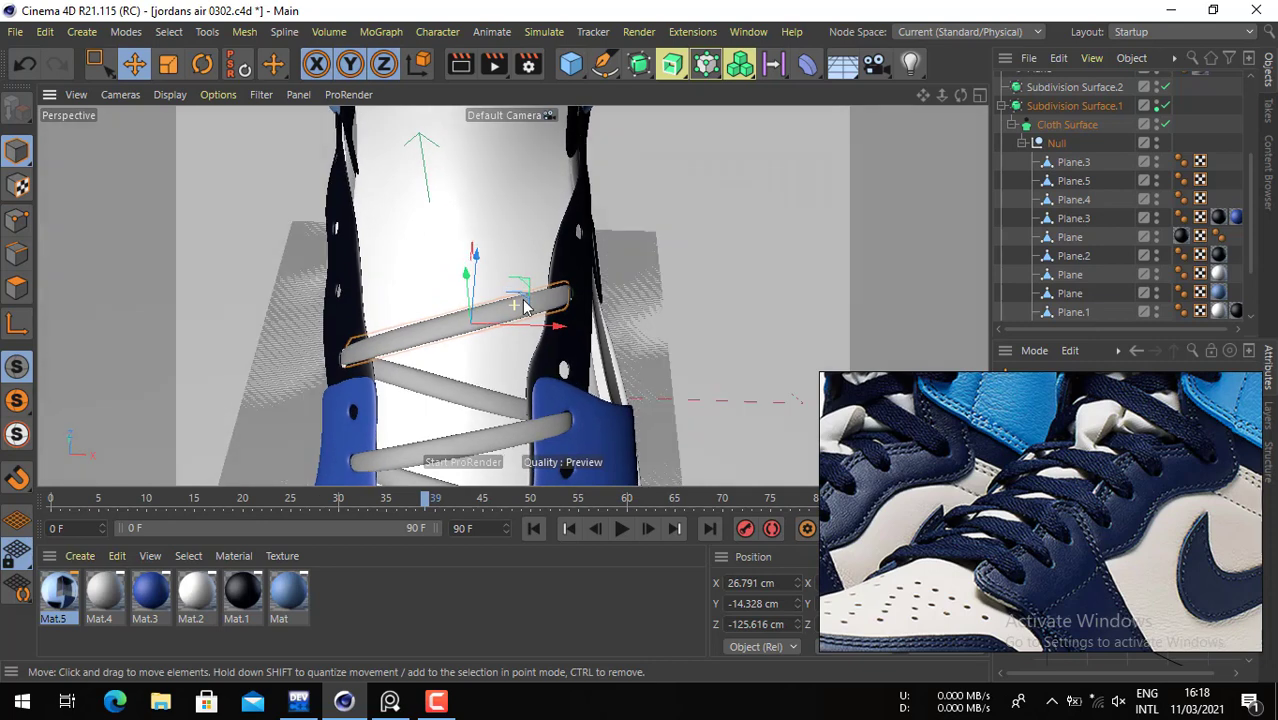
left_click(485, 393)
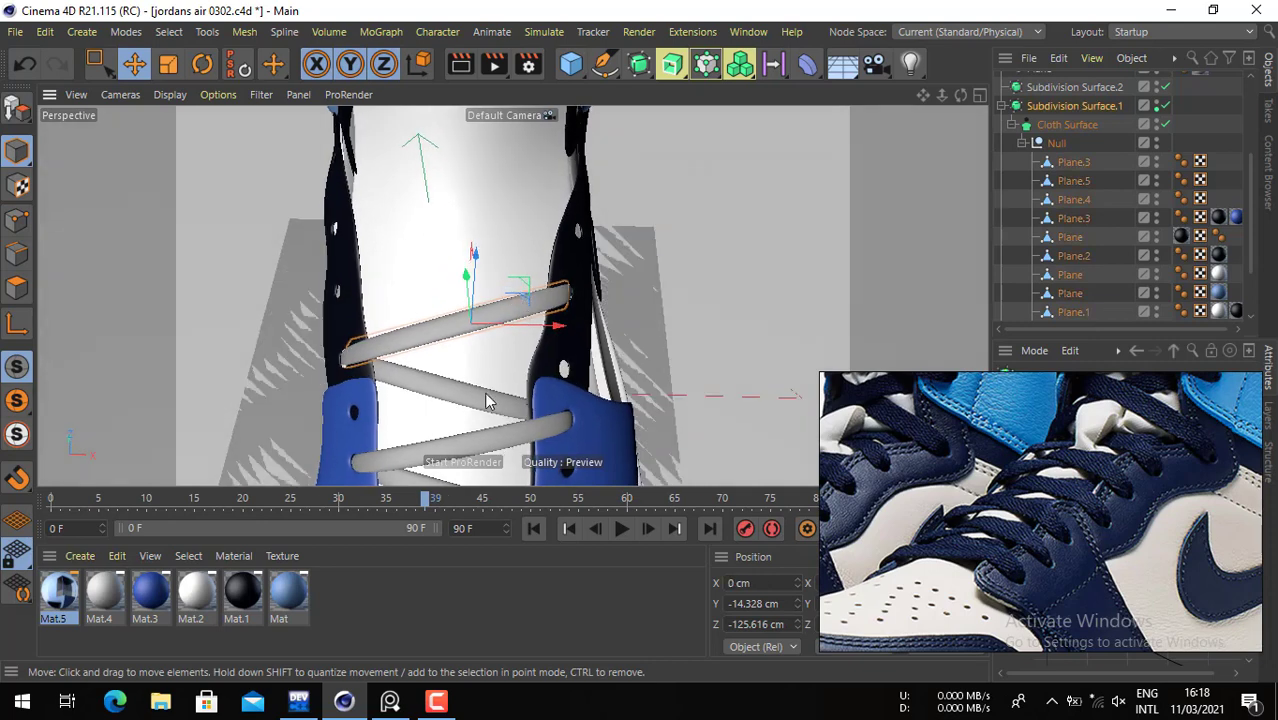
left_click(1088, 178)
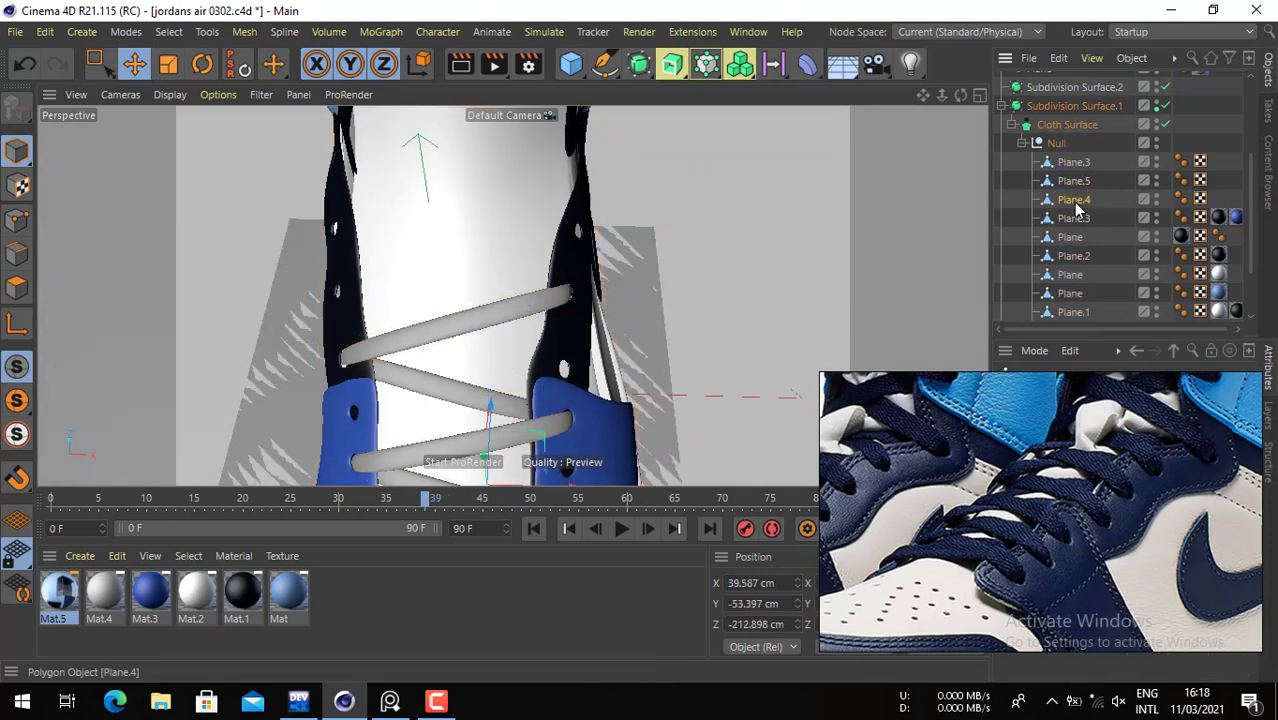
left_click(1074, 163)
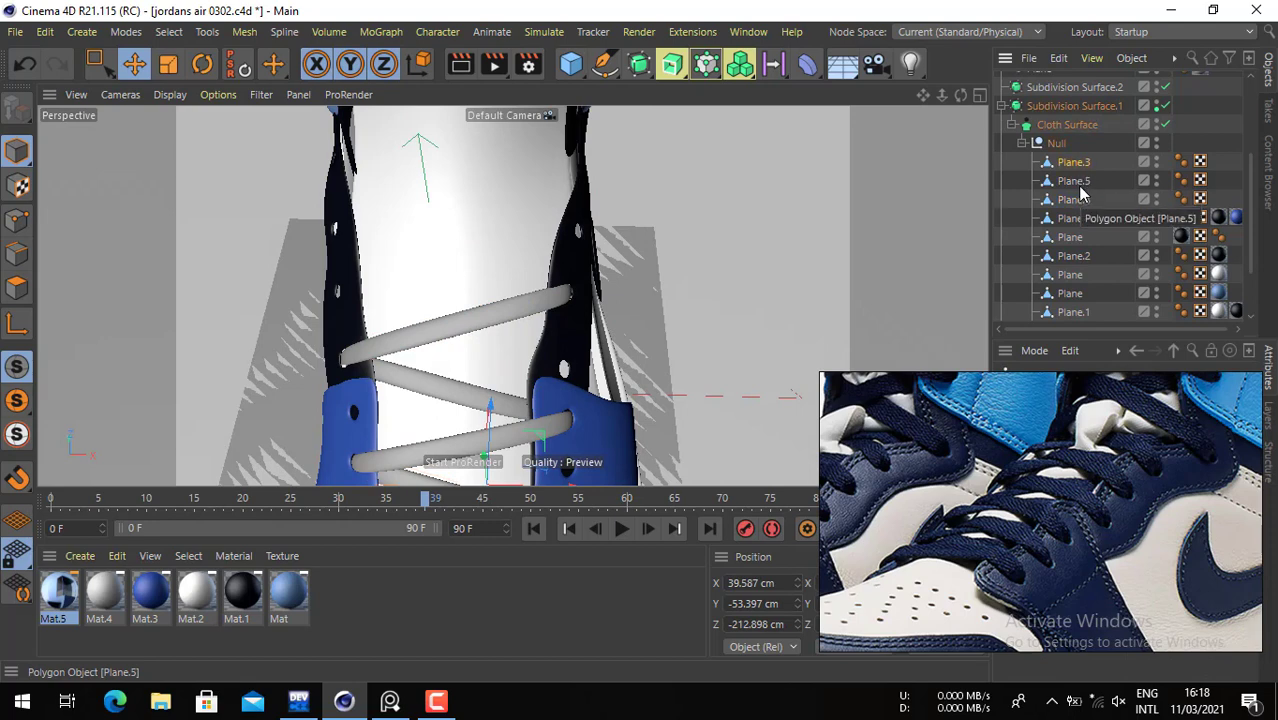
left_click(1085, 219)
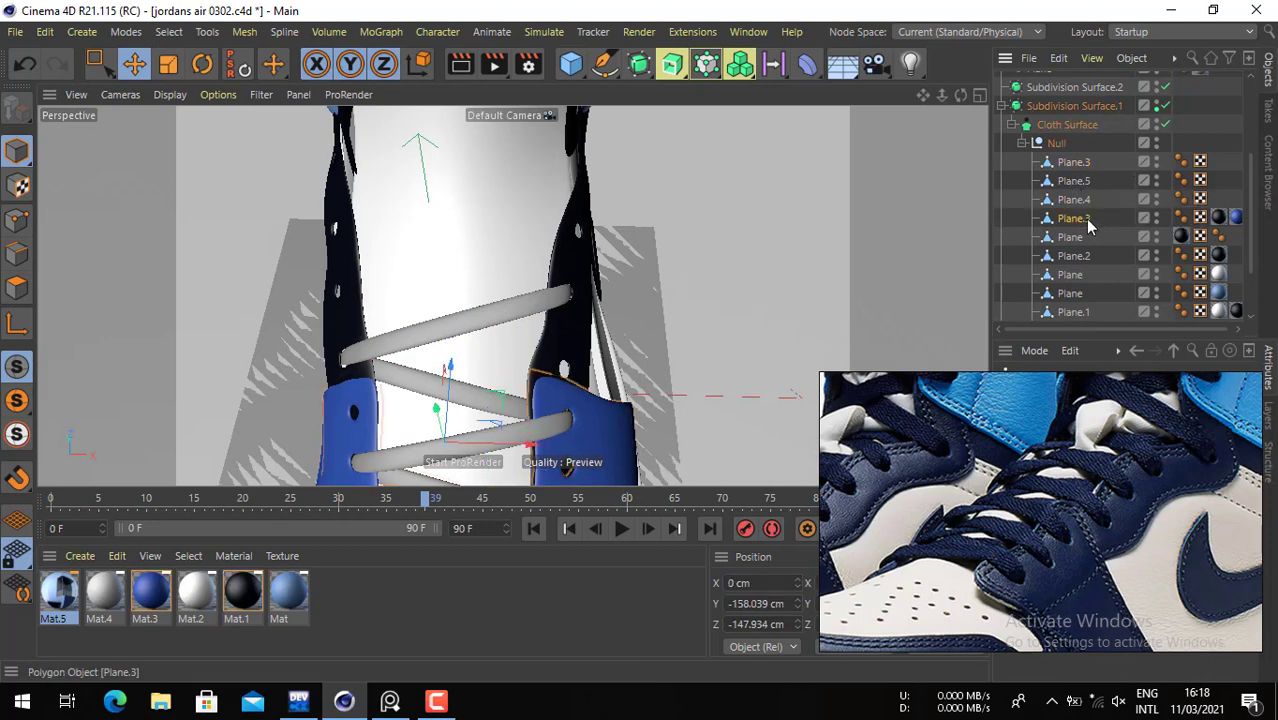
left_click(1074, 200)
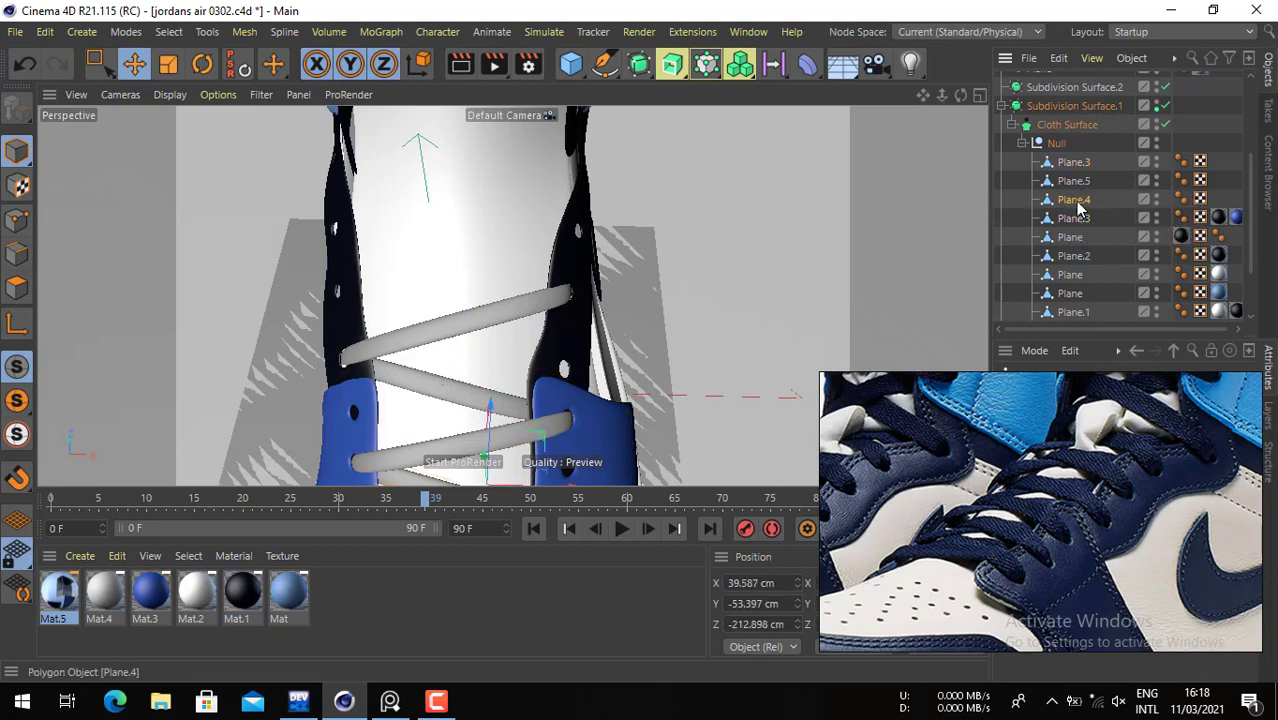
left_click(423, 394)
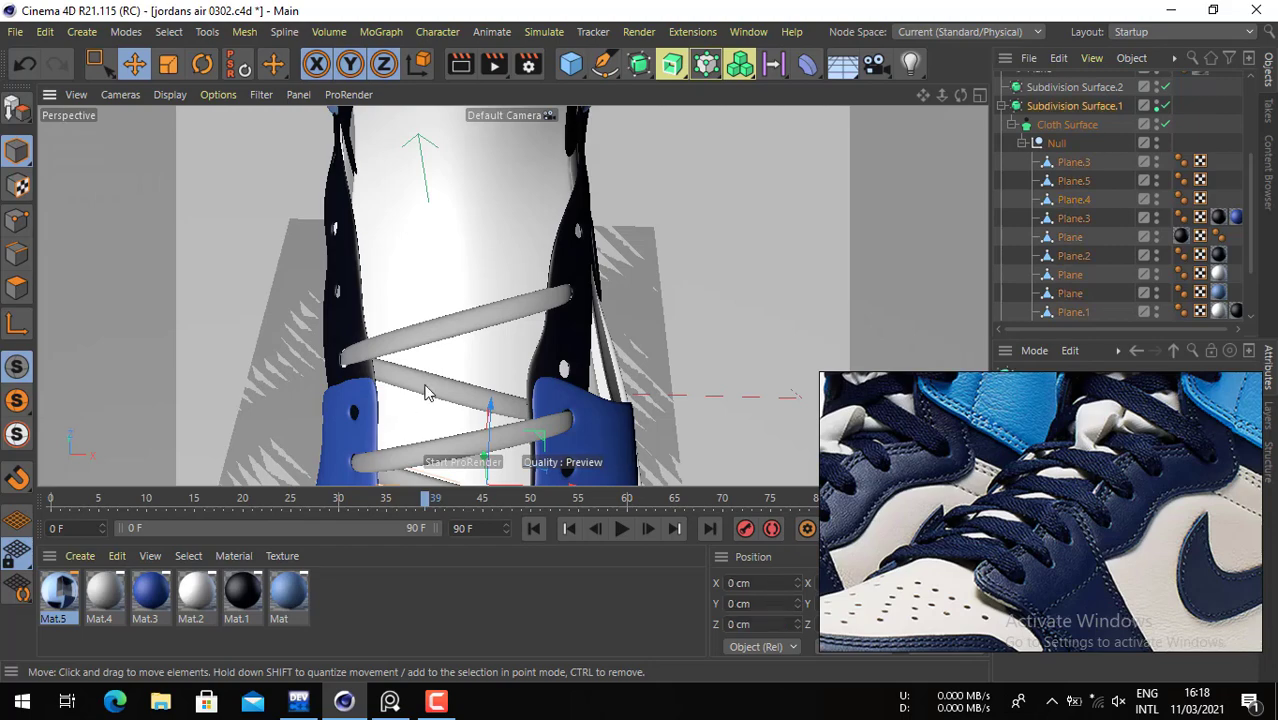
left_click(1080, 168)
middle_click_drag(667, 428, 681, 301, "alt")
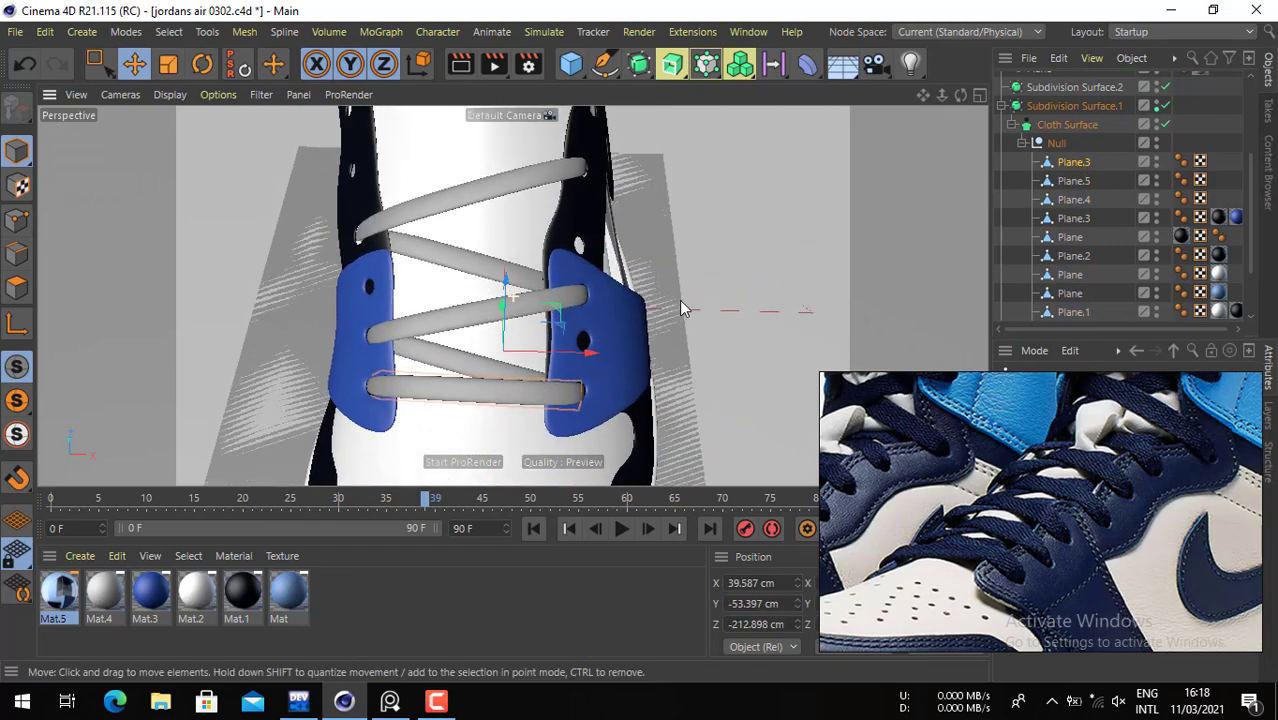
left_click(1073, 228)
left_click(1074, 240)
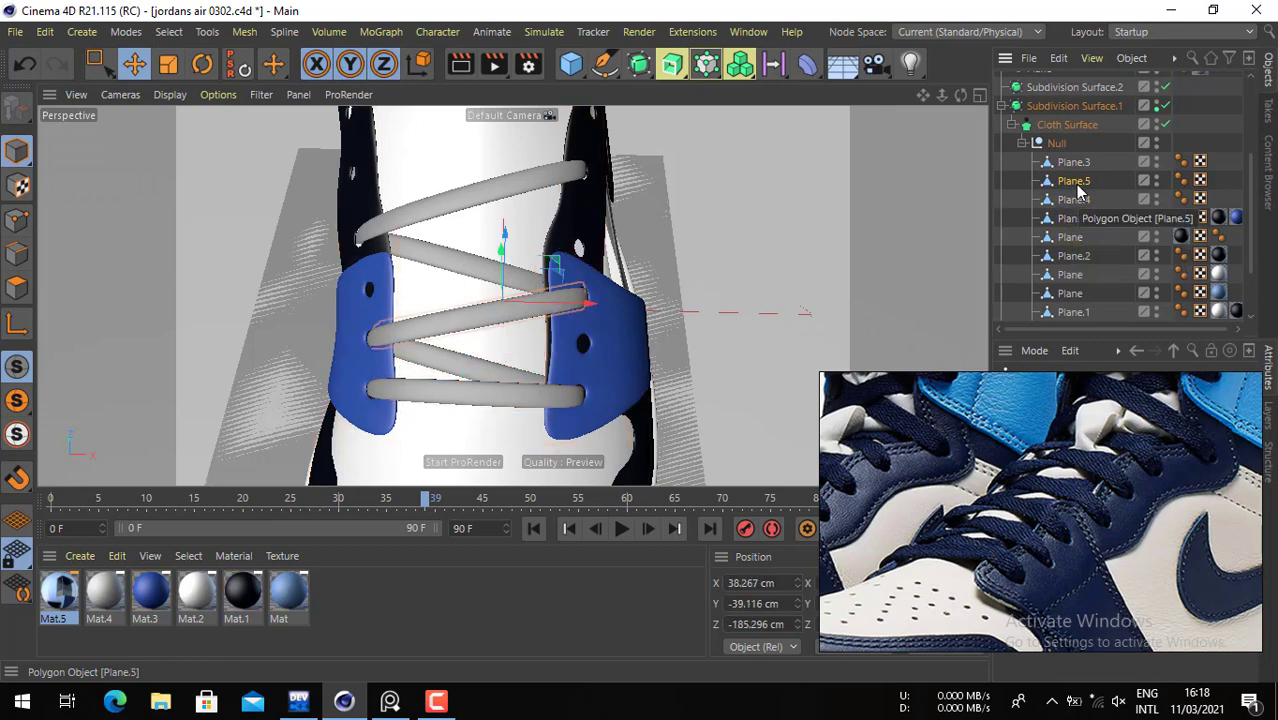
left_click(1078, 166)
- Disable the Cloth Surface to pick the upper under-lace strip Plane.6, then enable the Cloth Surface again with Plane.6 selected
left_click(1165, 124)
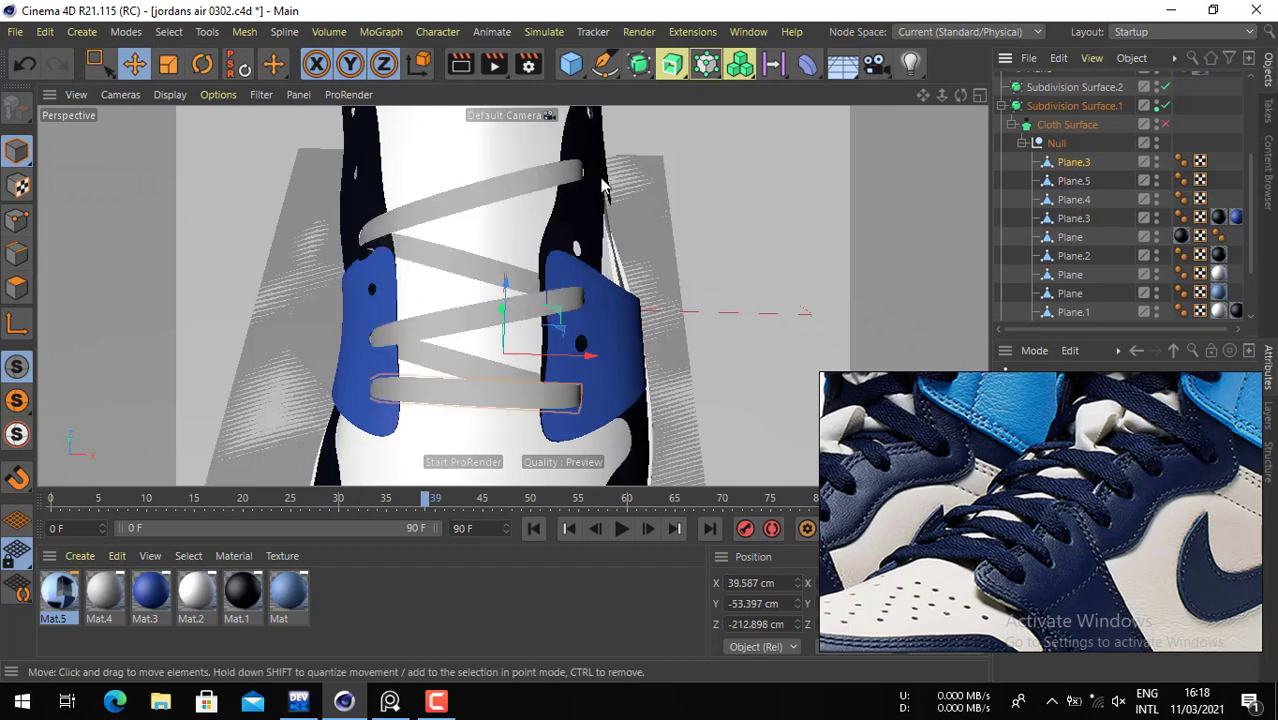
left_click(477, 271)
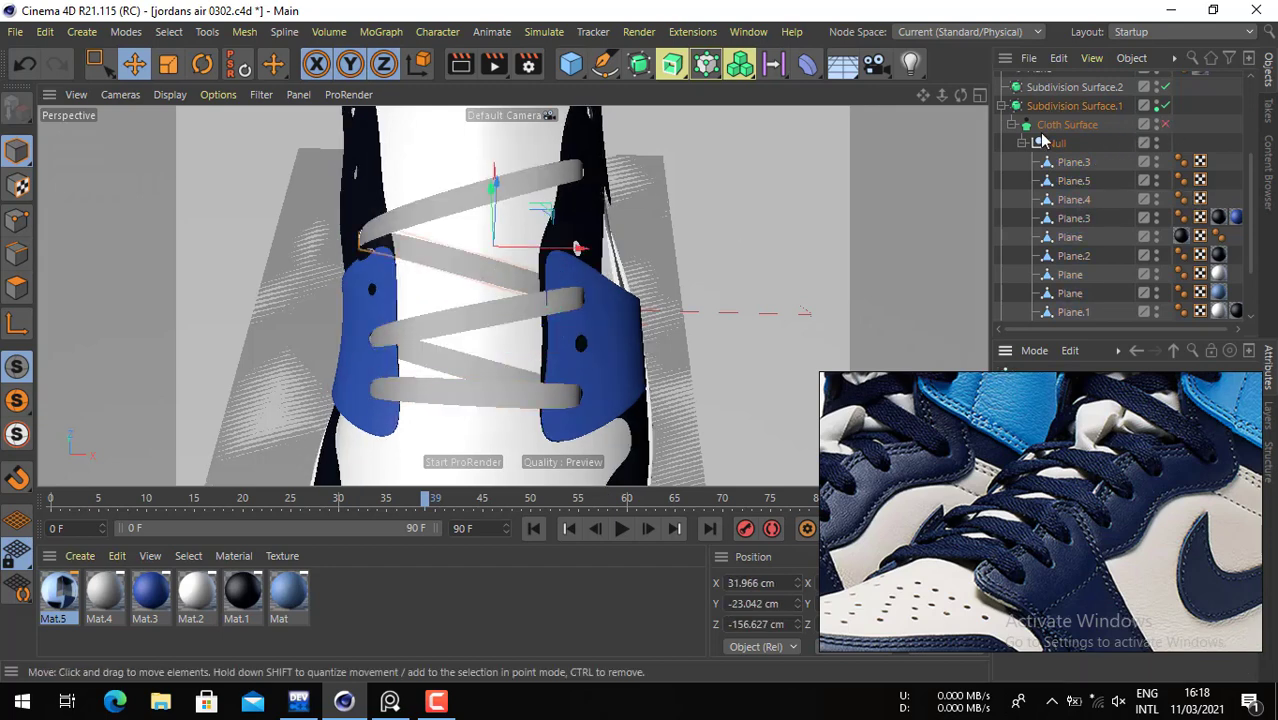
left_click(1004, 105)
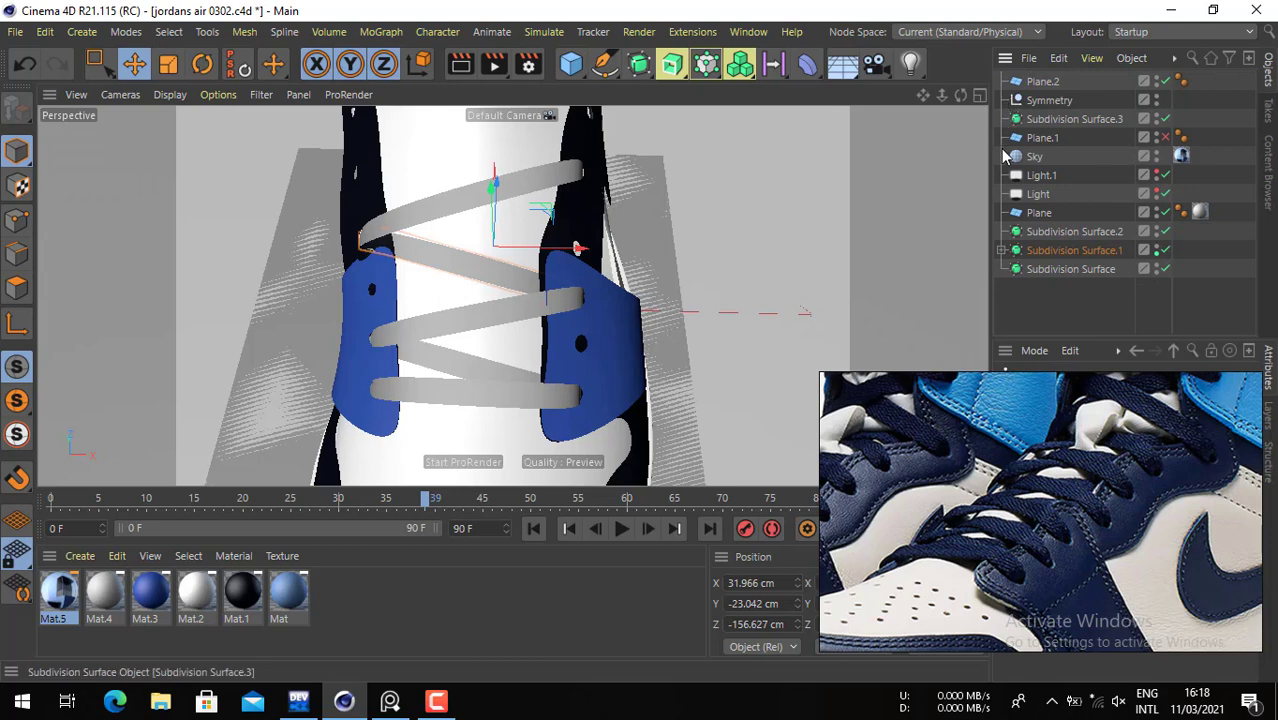
left_click(1002, 250)
scroll(1043, 256, "down", 3)
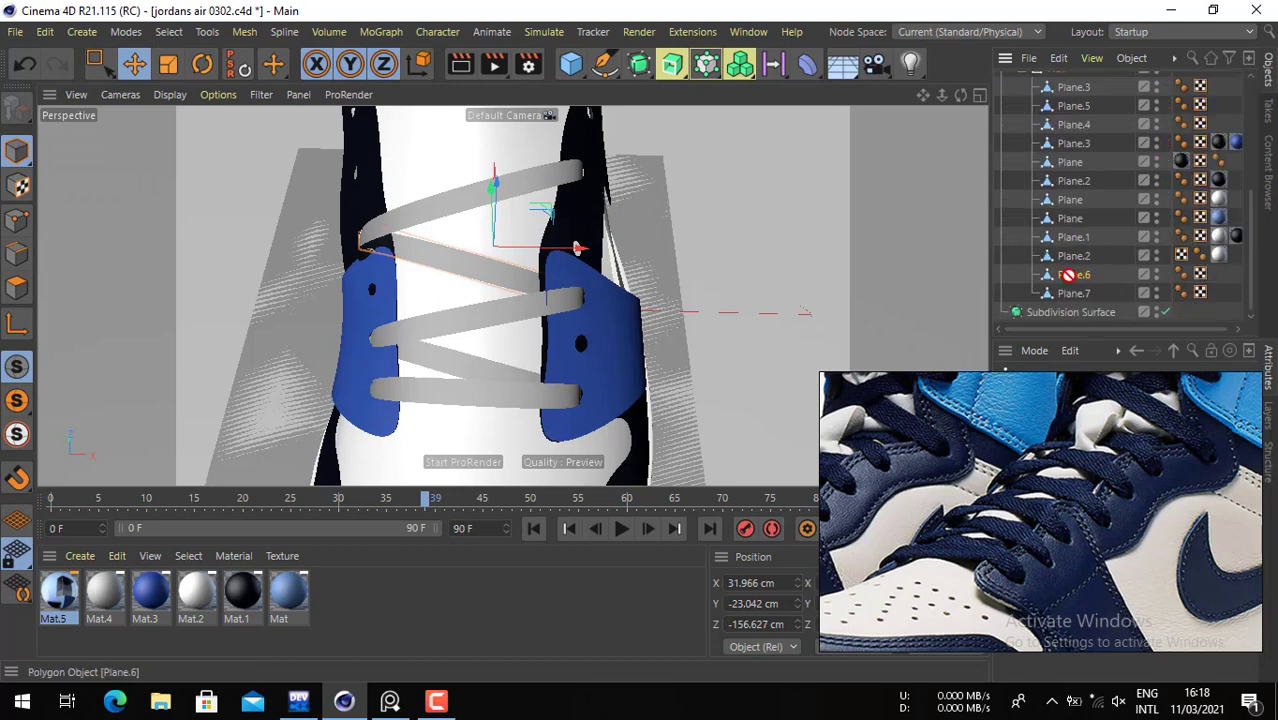
scroll(1080, 275, "up", 5)
left_click(1151, 252)
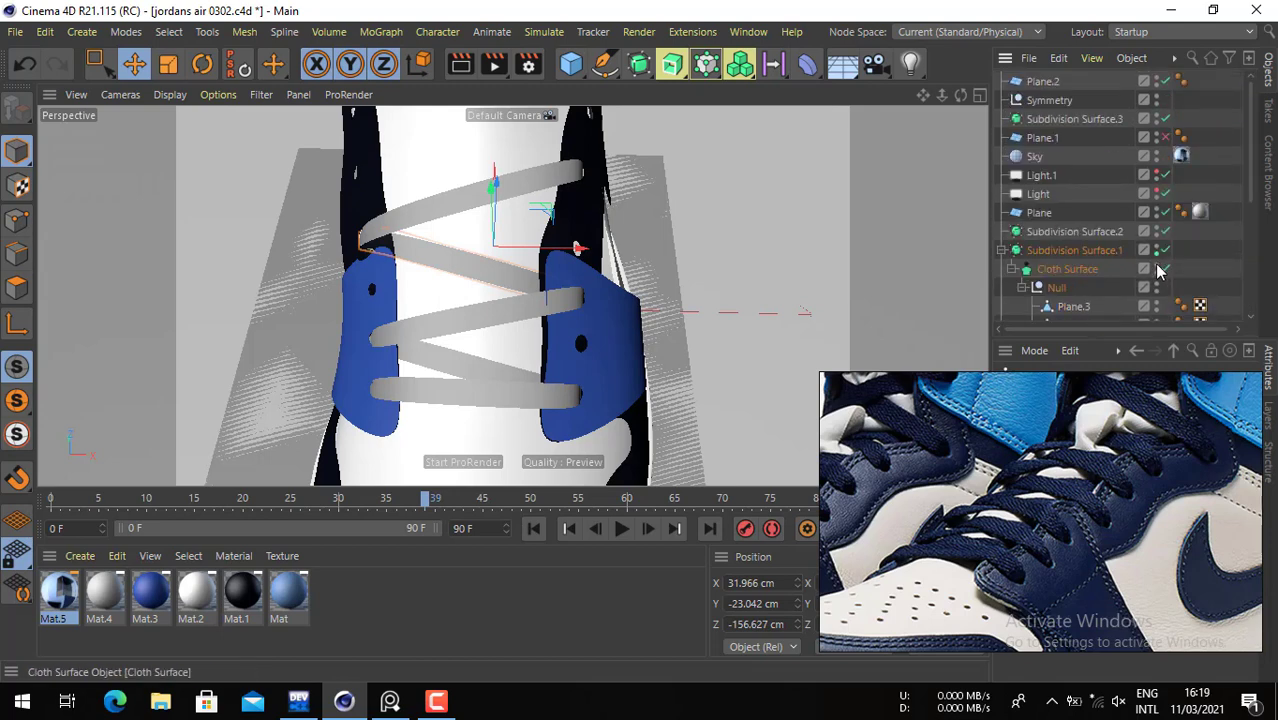
scroll(1158, 270, "down", 4)
left_click(1084, 275)
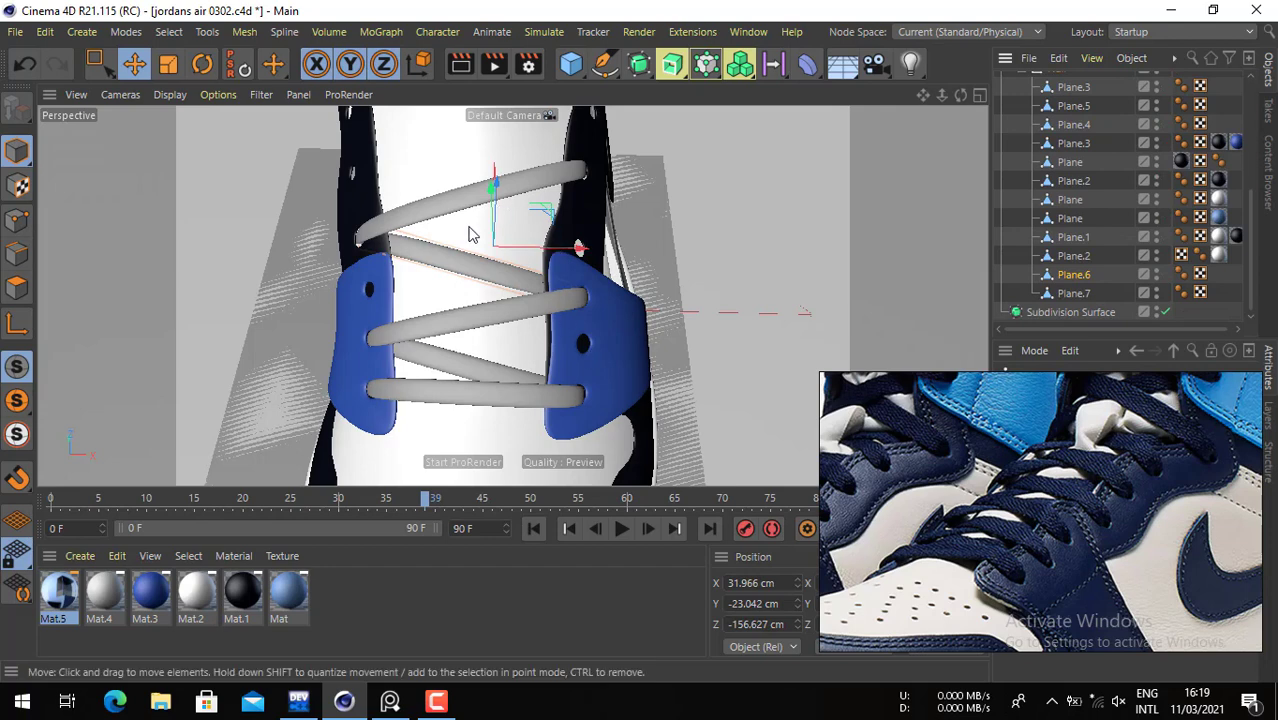
- Duplicate the under-lace strip Plane.6 and move the copy up so it runs from the right fourth eyelet toward the left fifth
left_click_drag(465, 220, 471, 82)
middle_click_drag(468, 236, 476, 372, "alt")
left_click_drag(475, 372, 510, 310, "alt")
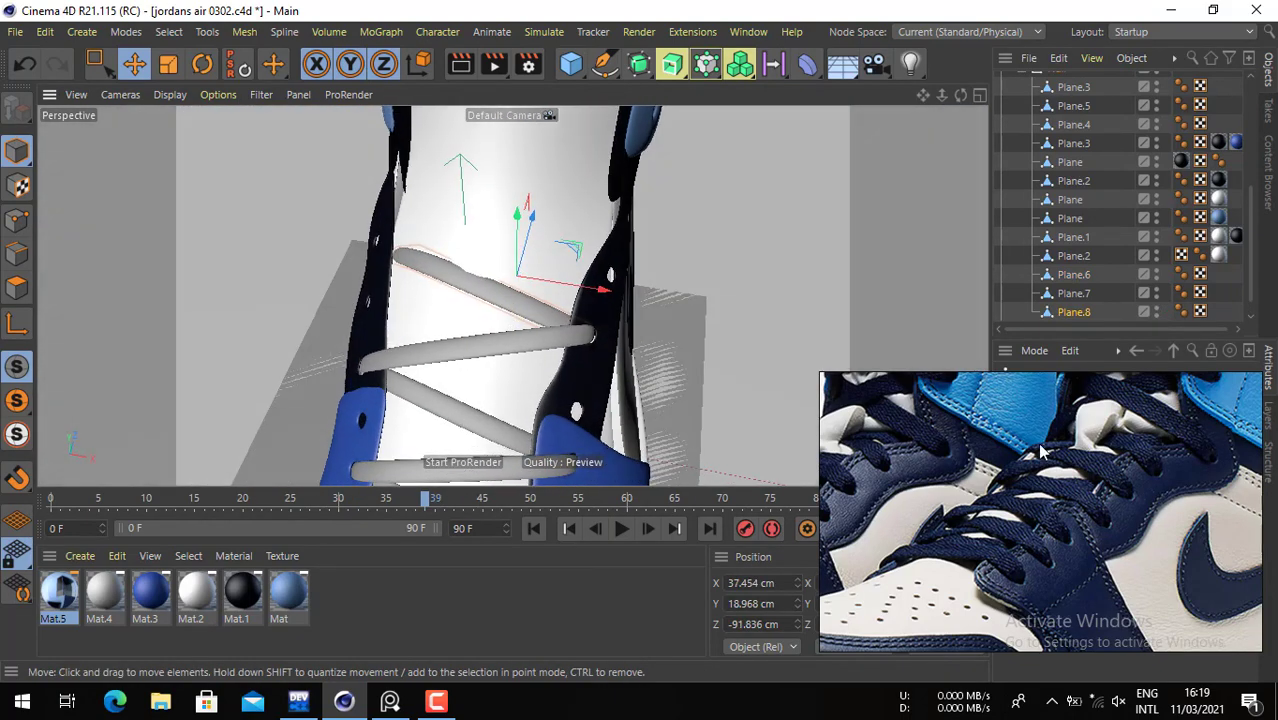
middle_click_drag(866, 450, 1010, 538)
scroll(995, 546, "up", 3)
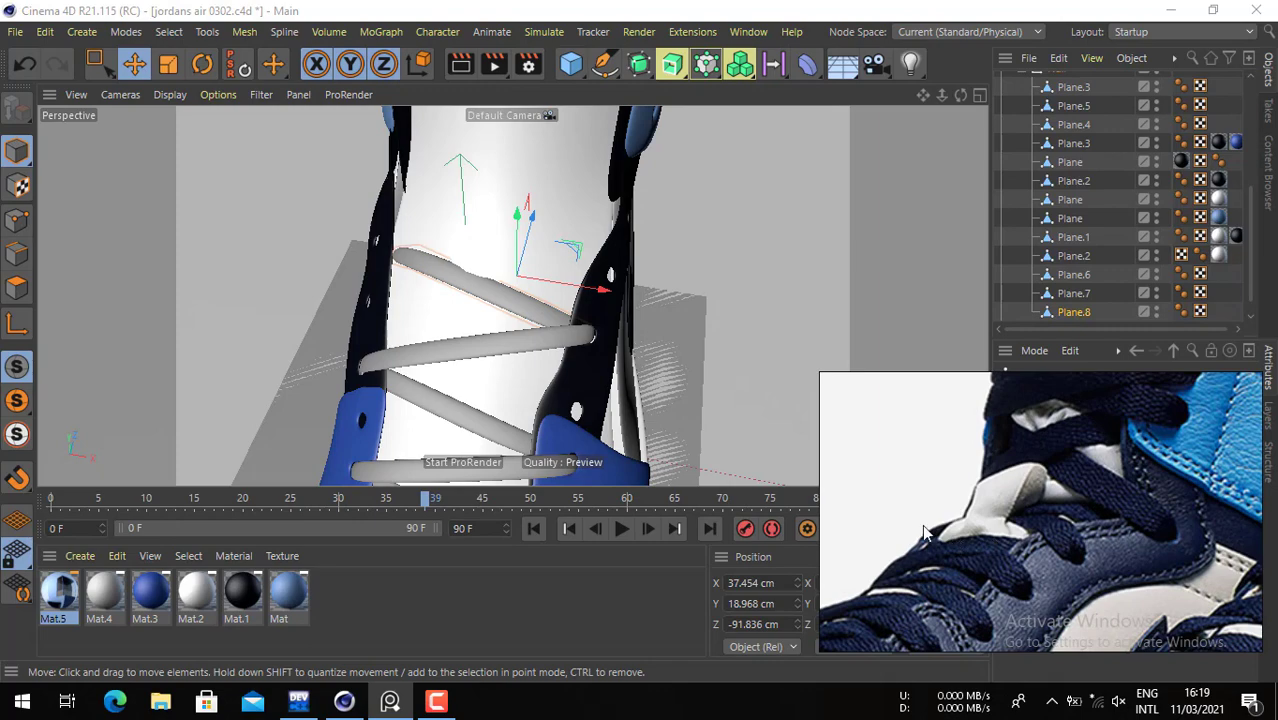
left_click_drag(584, 248, 792, 196, "alt")
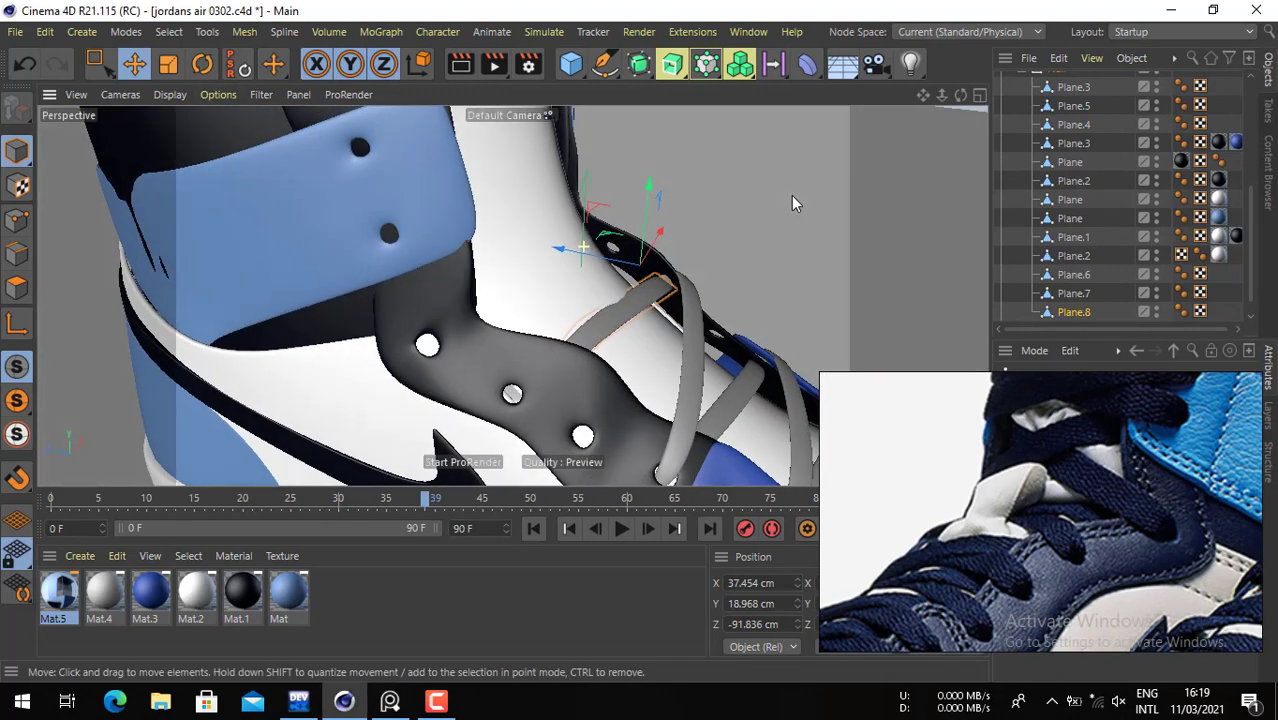
middle_click_drag(594, 408, 732, 256, "alt")
left_click_drag(730, 254, 540, 240, "alt")
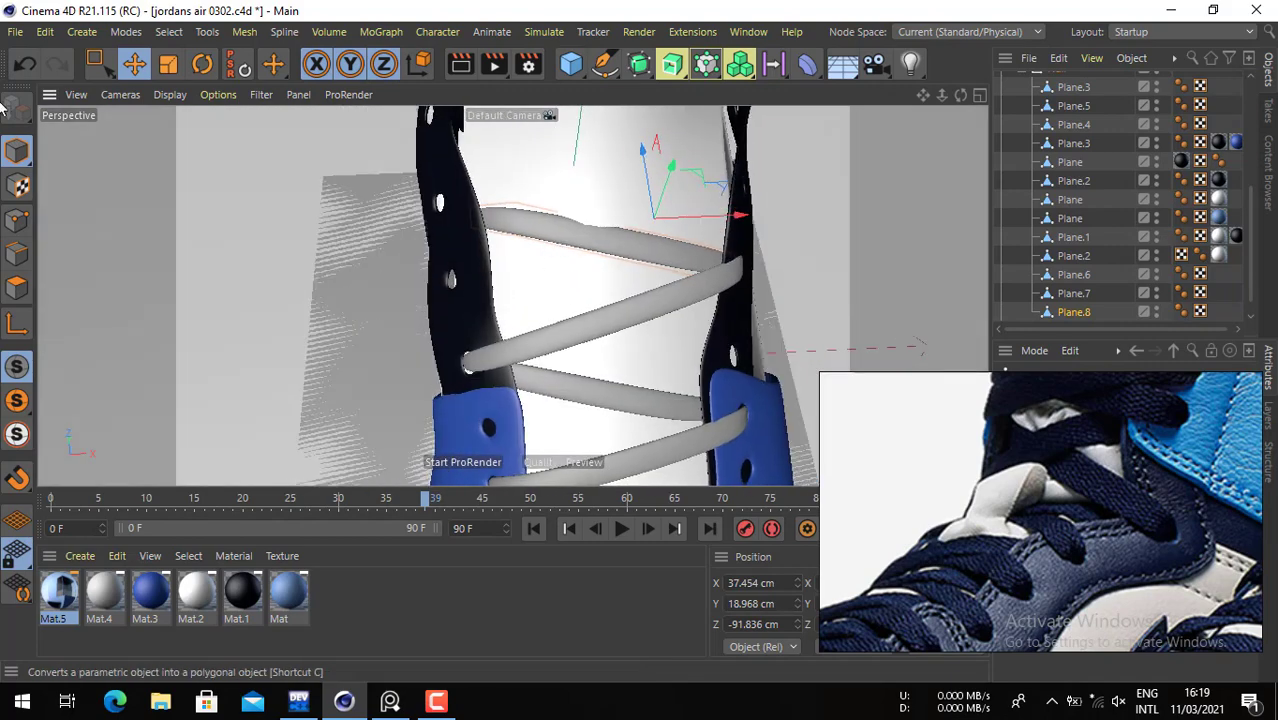
- Reposition the left-end points of the Plane.8 strip so the end tucks behind the left eyelet flap
left_click_drag(105, 68, 125, 148)
left_click_drag(108, 79, 150, 119)
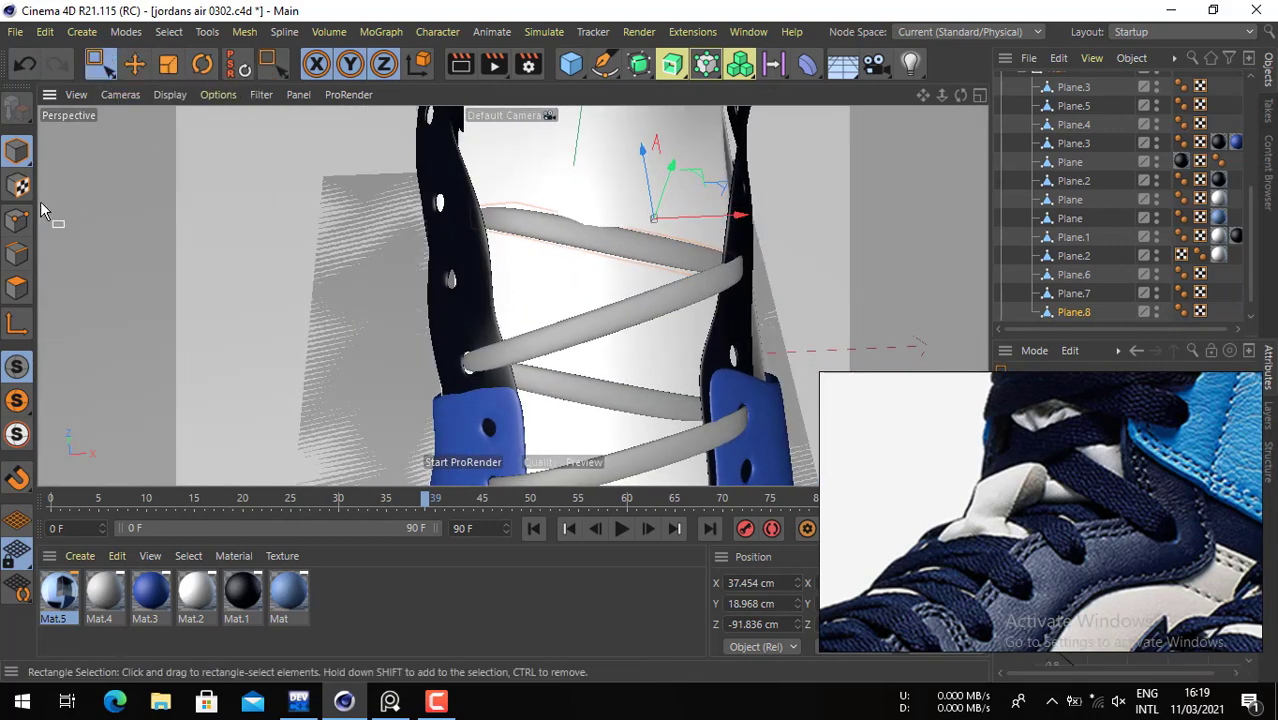
left_click(17, 220)
left_click_drag(500, 187, 705, 176)
left_click_drag(519, 153, 498, 252)
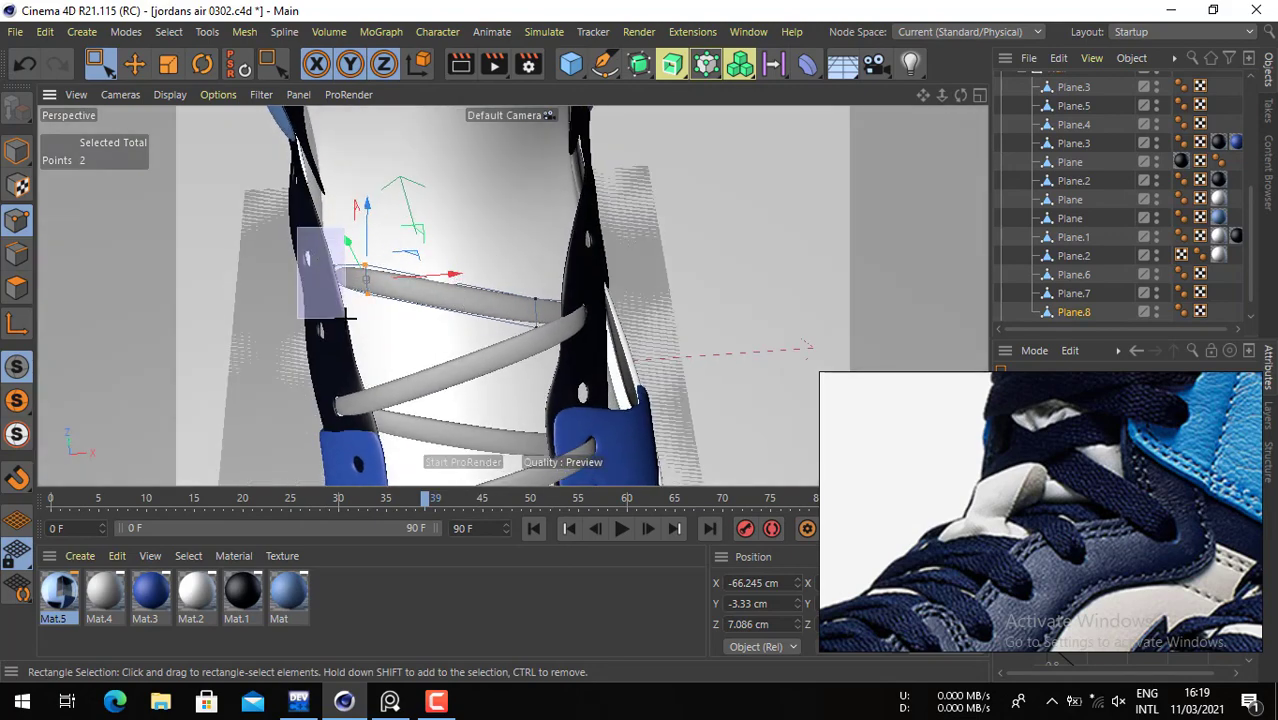
left_click_drag(345, 318, 378, 281)
left_click_drag(300, 306, 482, 222, "alt")
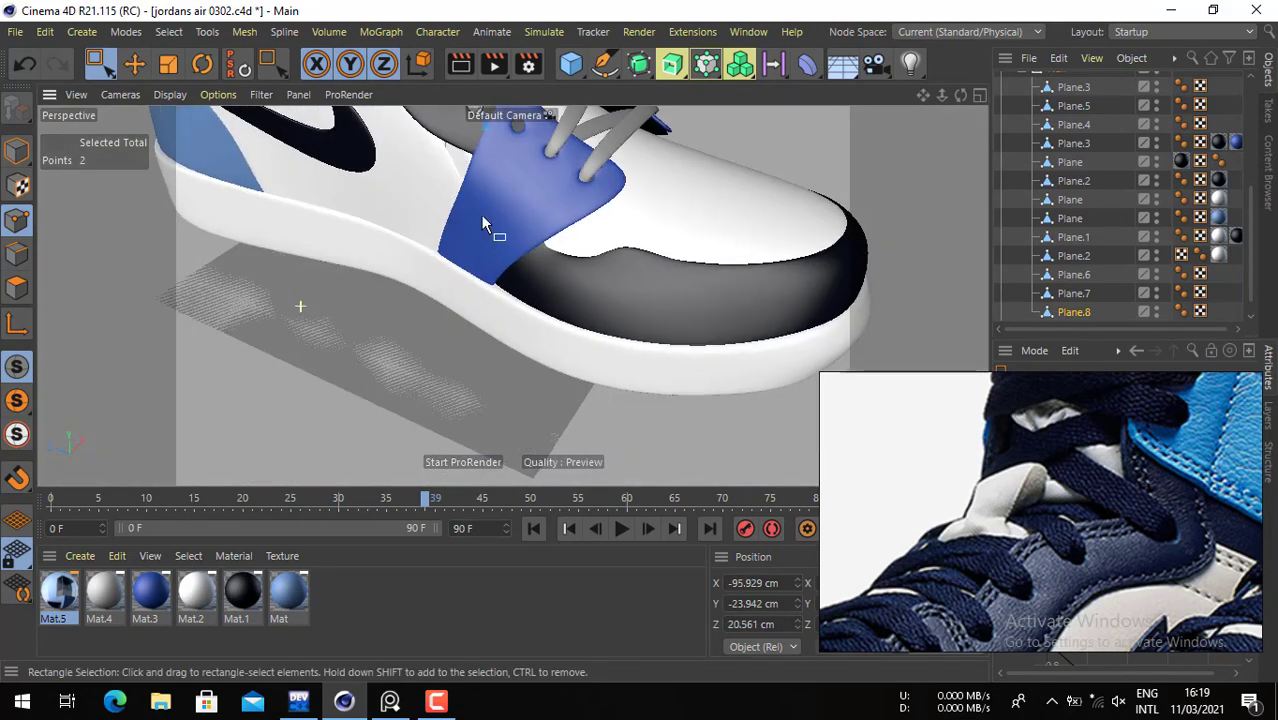
middle_click_drag(483, 222, 542, 362, "alt")
left_click_drag(488, 262, 509, 202, "alt")
left_click(135, 65)
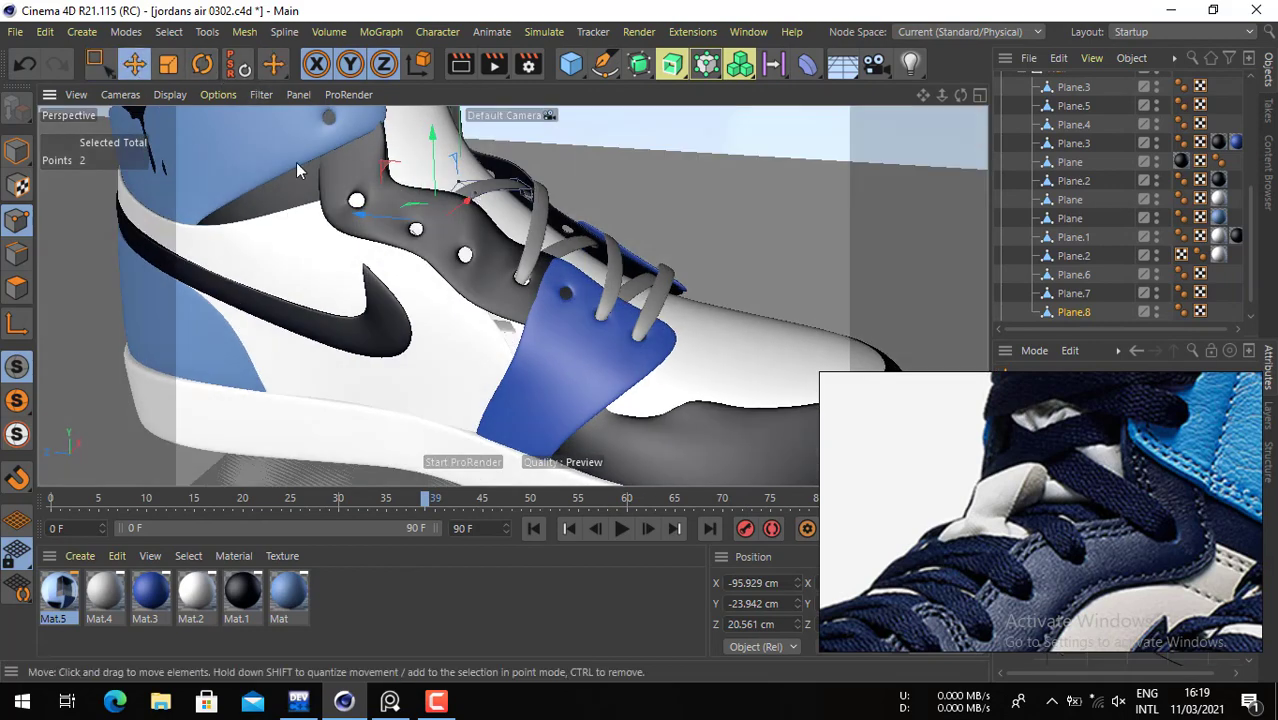
left_click_drag(296, 162, 468, 262, "alt")
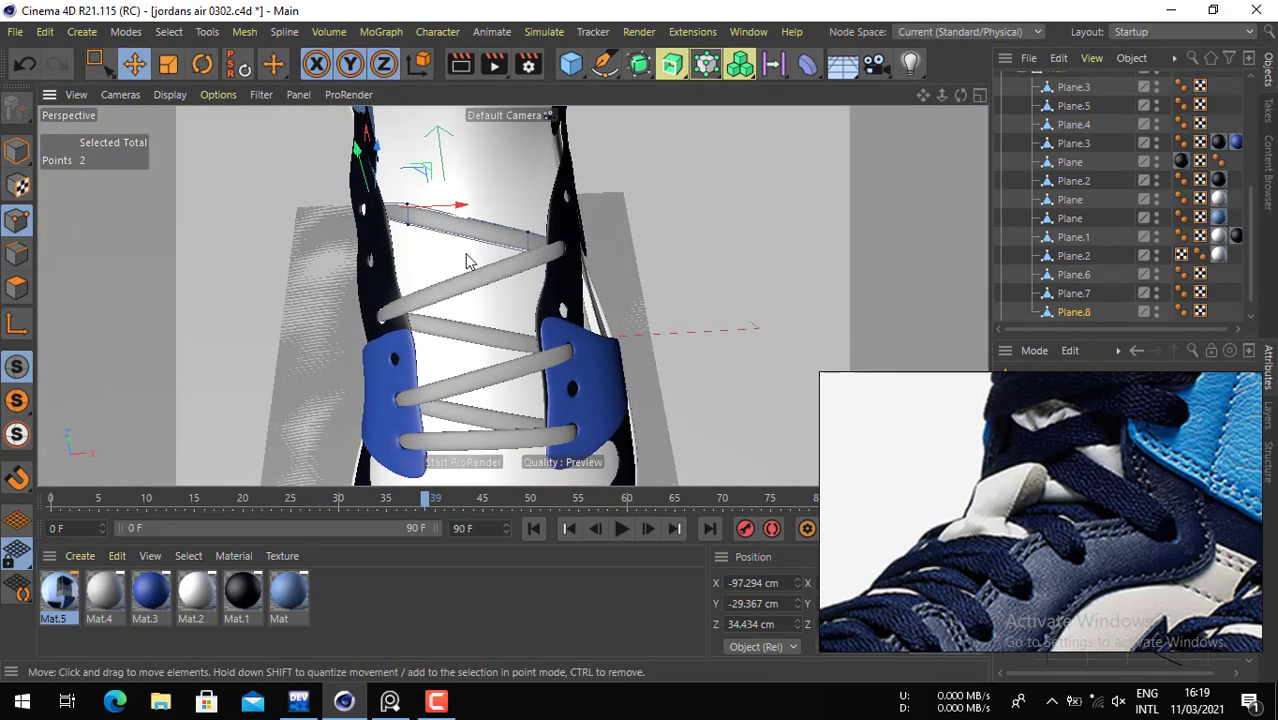
left_click_drag(550, 220, 490, 278, "alt")
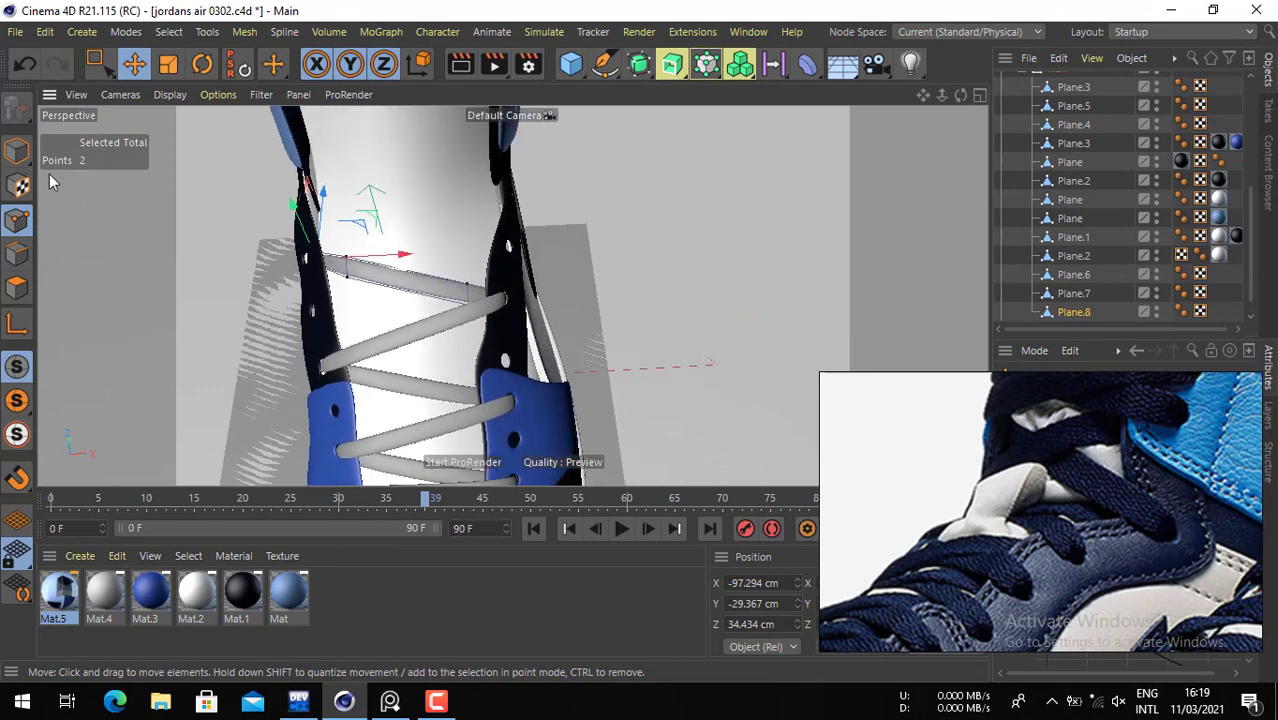
- Duplicate the over-lace strip Plane.7 and move the copy up above the topmost under-lace strip, checking the reference photo
left_click(16, 150)
left_click(1075, 293)
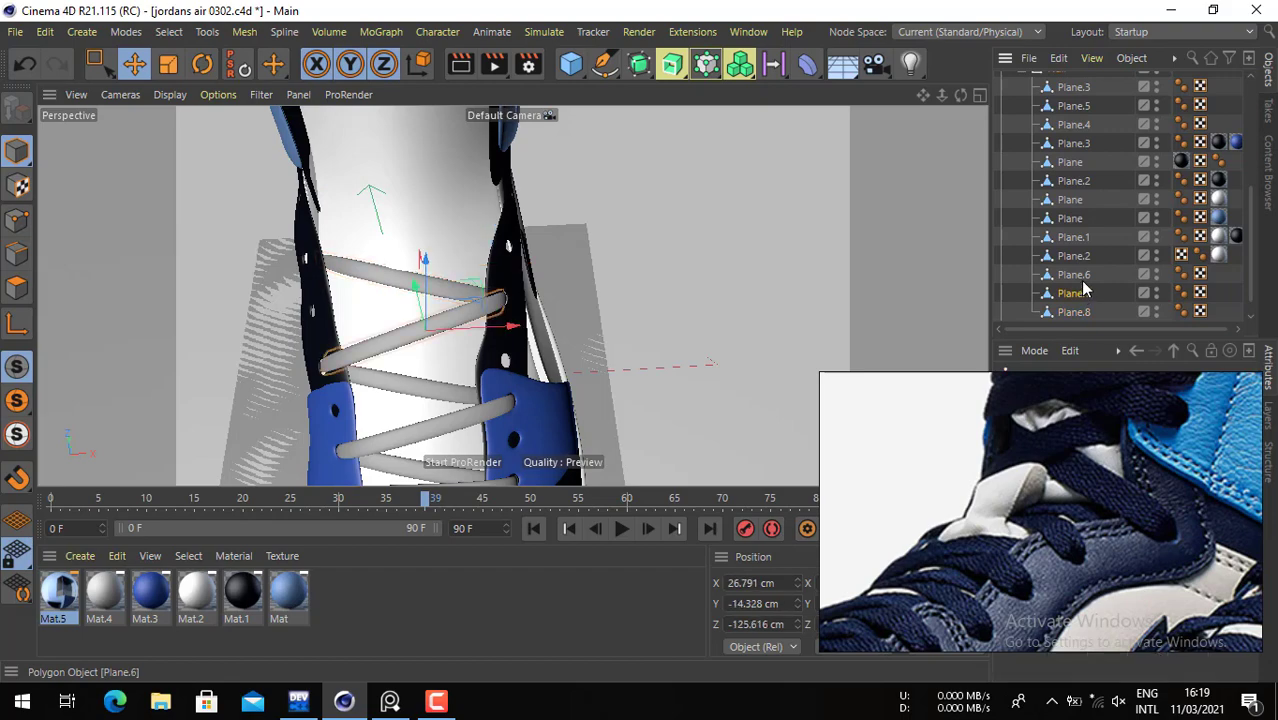
left_click_drag(481, 265, 474, 213, "alt")
middle_click_drag(474, 213, 595, 275, "alt")
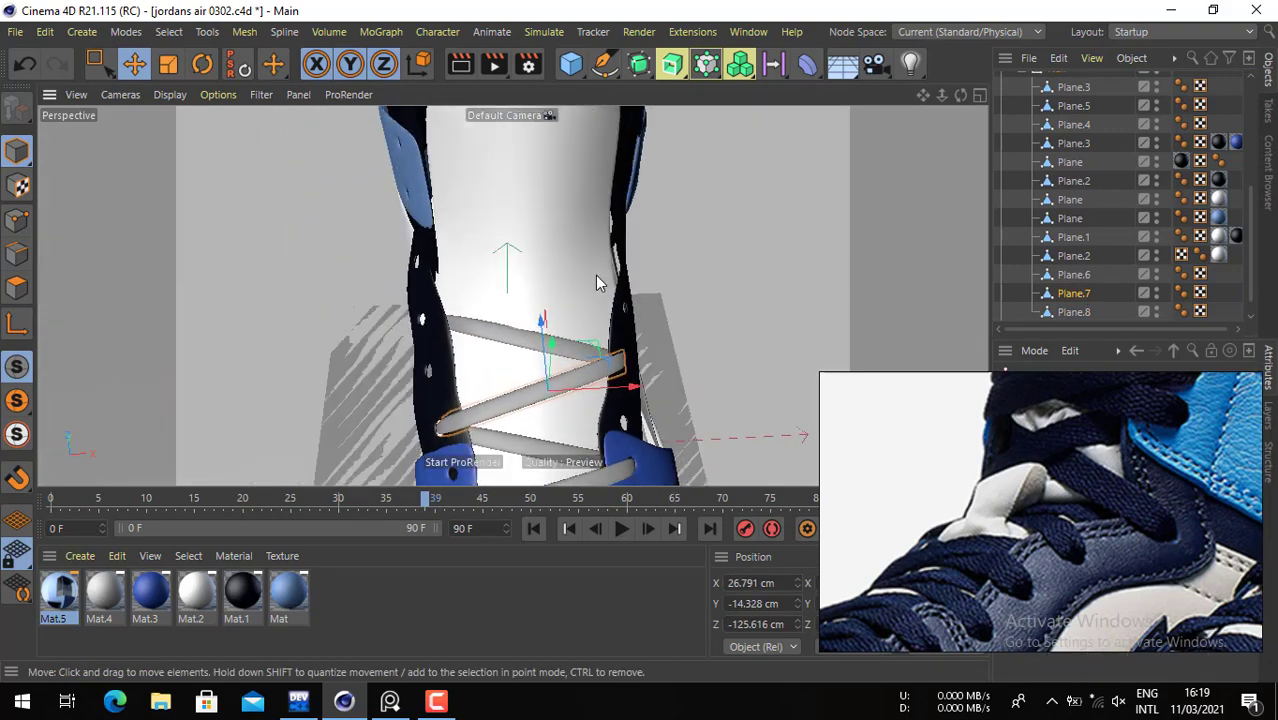
left_click_drag(595, 275, 598, 255, "alt")
scroll(1163, 475, "down", 3)
middle_click_drag(1091, 461, 1090, 478)
scroll(1092, 478, "down", 2)
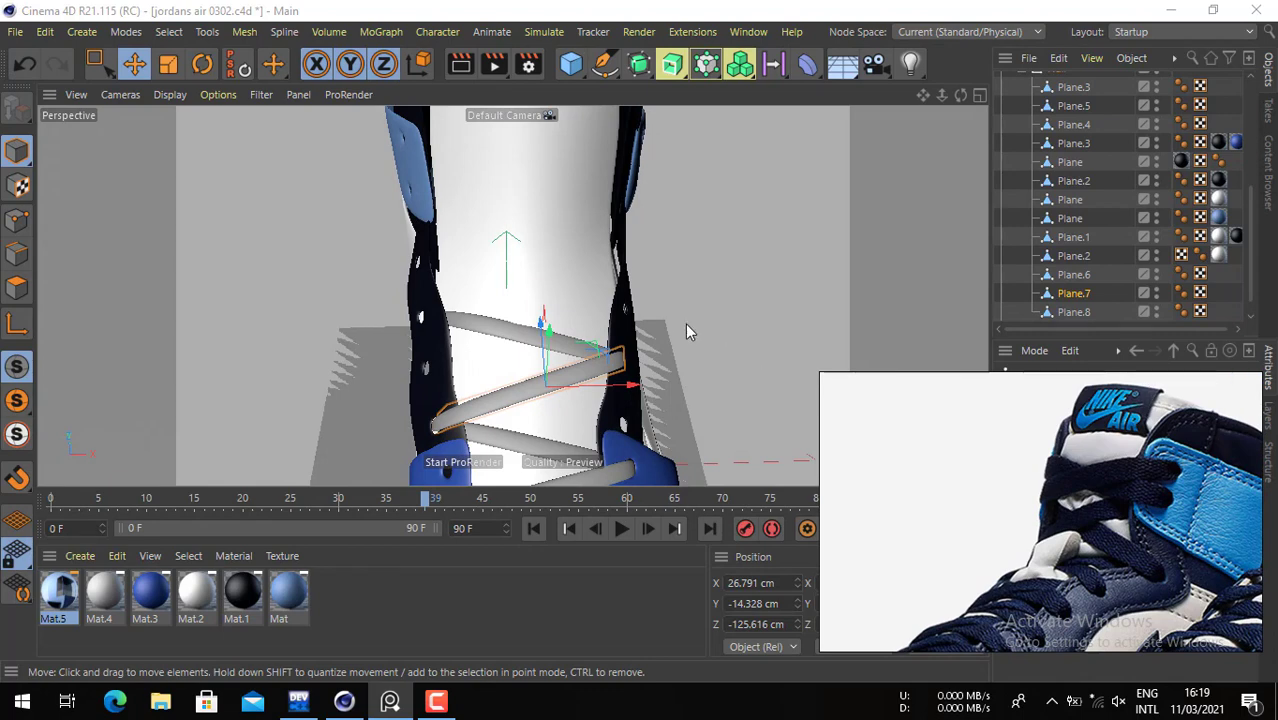
left_click_drag(686, 332, 678, 180)
left_click_drag(563, 228, 435, 177, "alt")
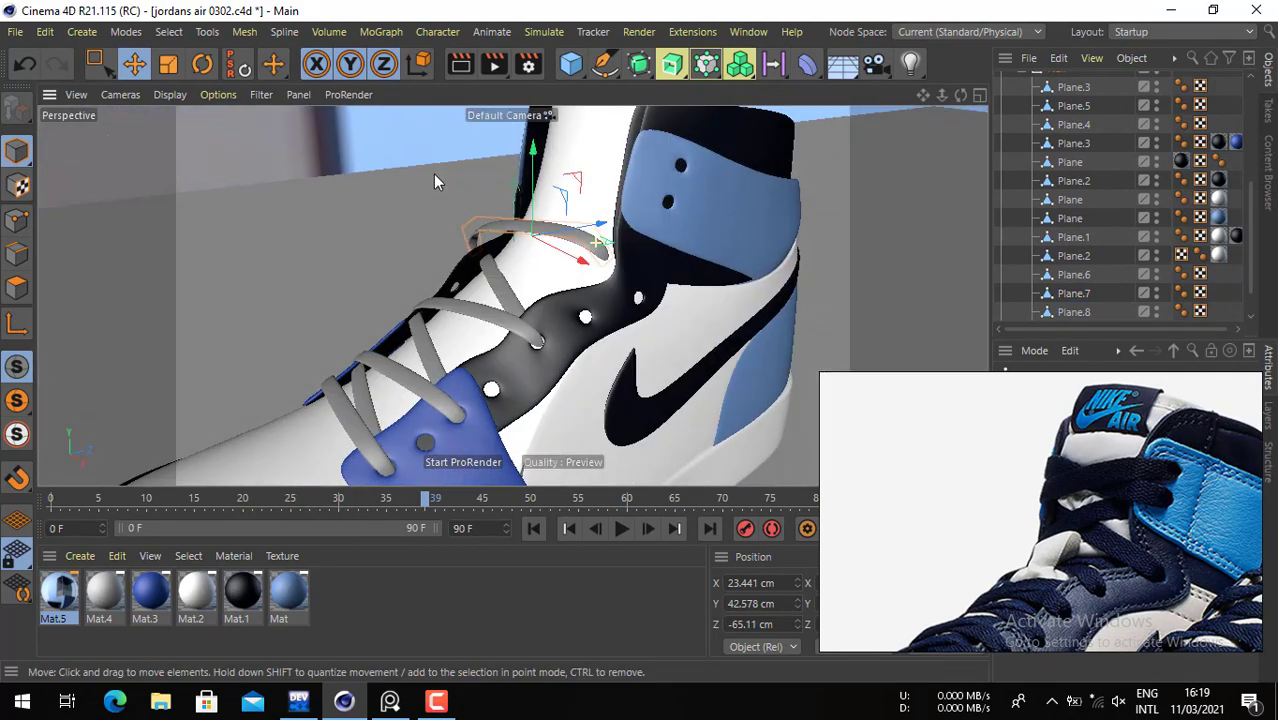
- Select the four left-end points of the copied top strip and lower them toward the next free left eyelet
left_click_drag(612, 234, 836, 260, "alt")
left_click_drag(108, 71, 136, 118)
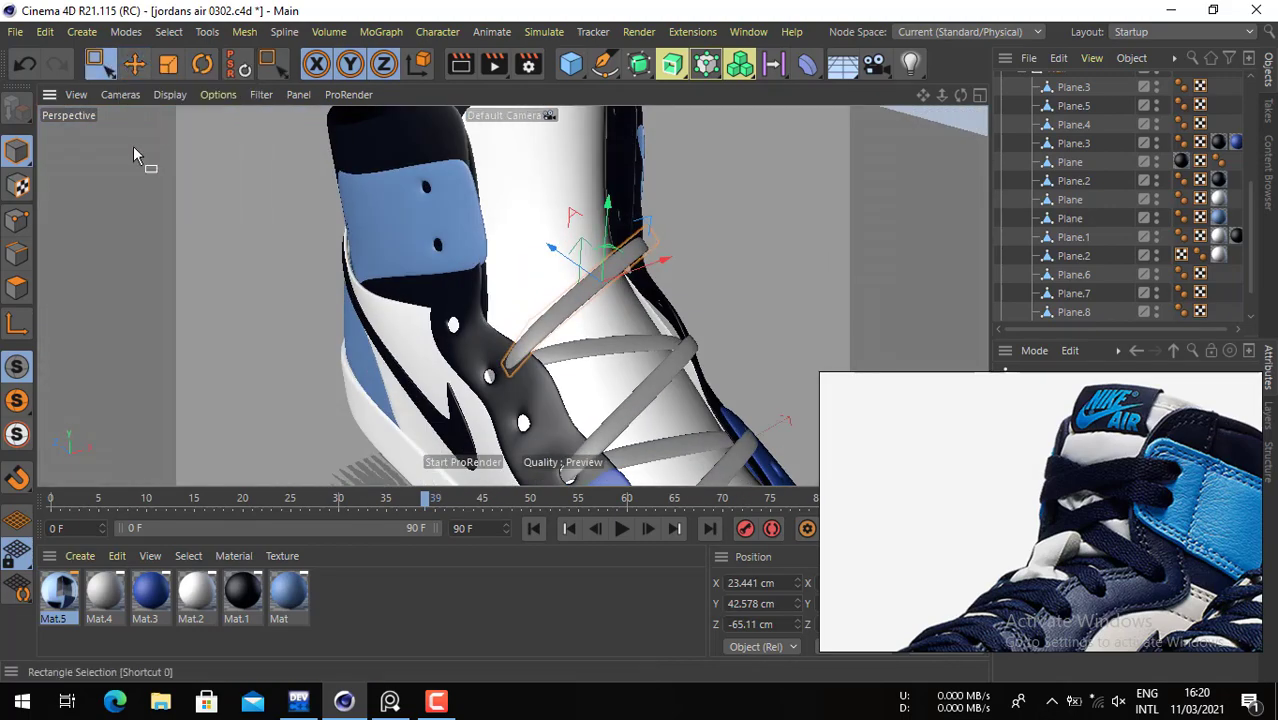
left_click(17, 221)
left_click_drag(580, 312, 453, 386)
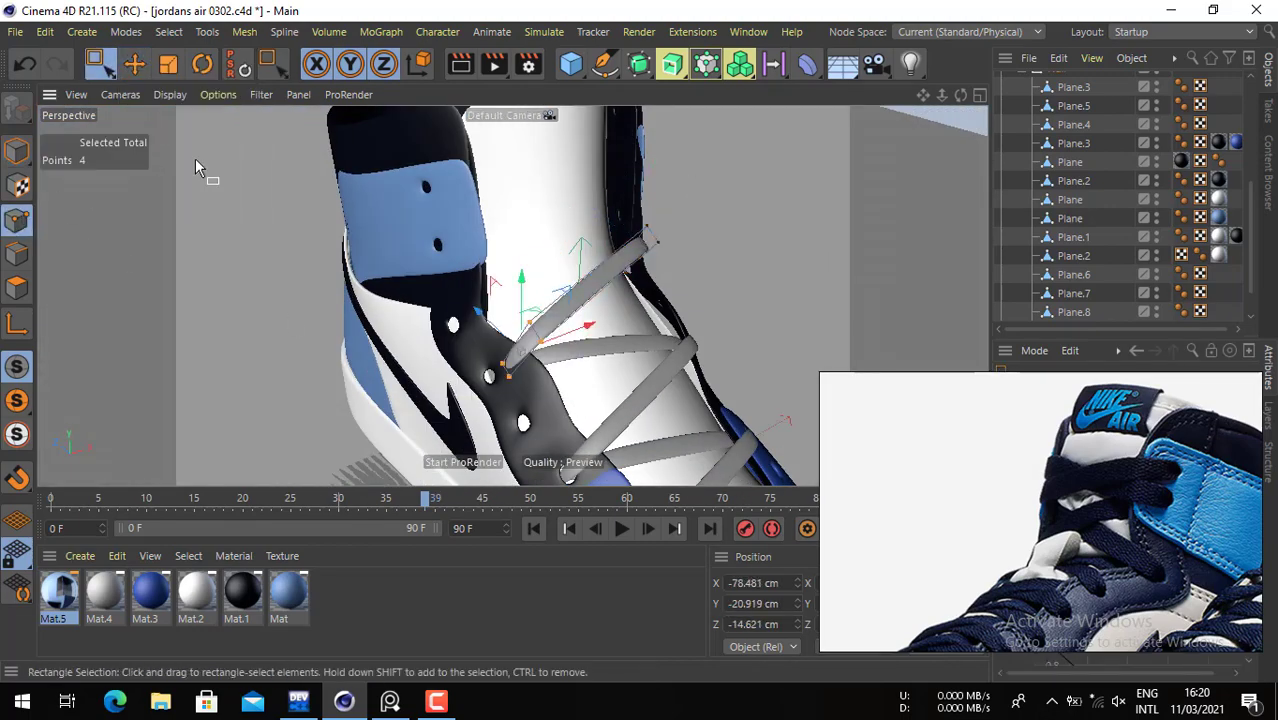
left_click(137, 68)
left_click_drag(468, 320, 495, 390, "alt")
right_click_drag(497, 391, 555, 385, "alt")
left_click_drag(555, 385, 548, 370, "alt")
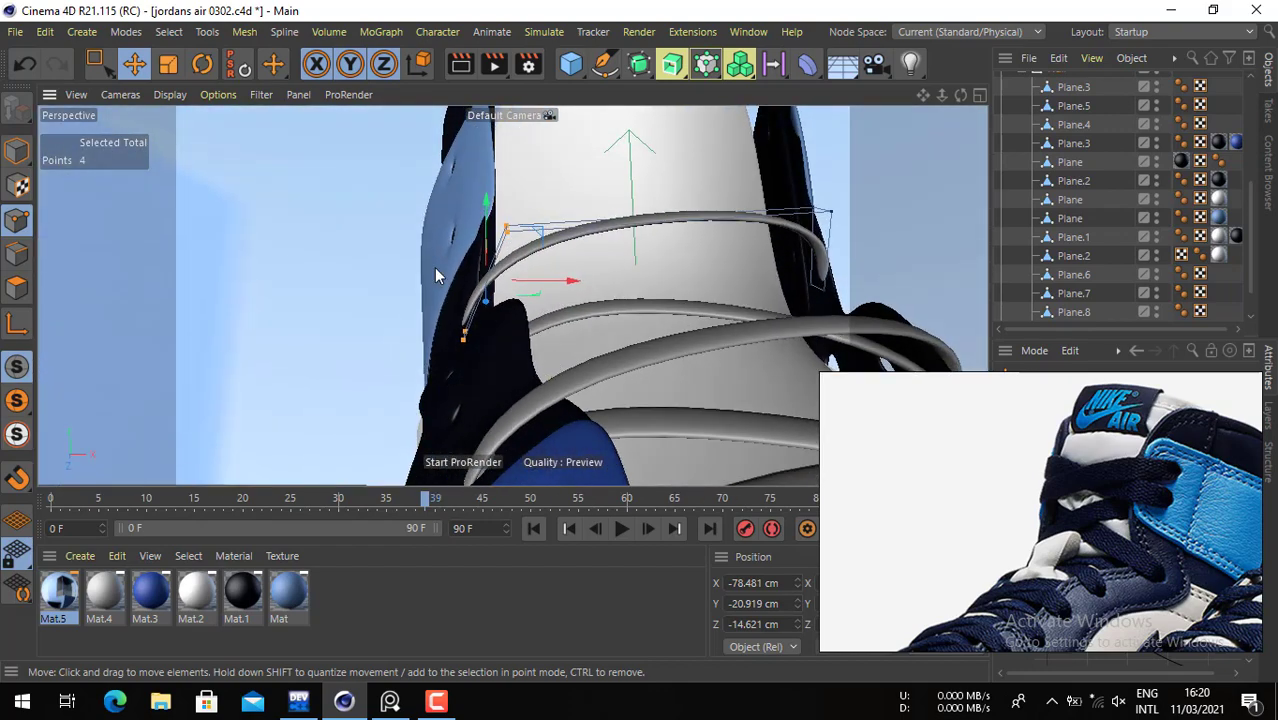
left_click_drag(285, 200, 281, 263)
left_click_drag(492, 322, 218, 291, "alt")
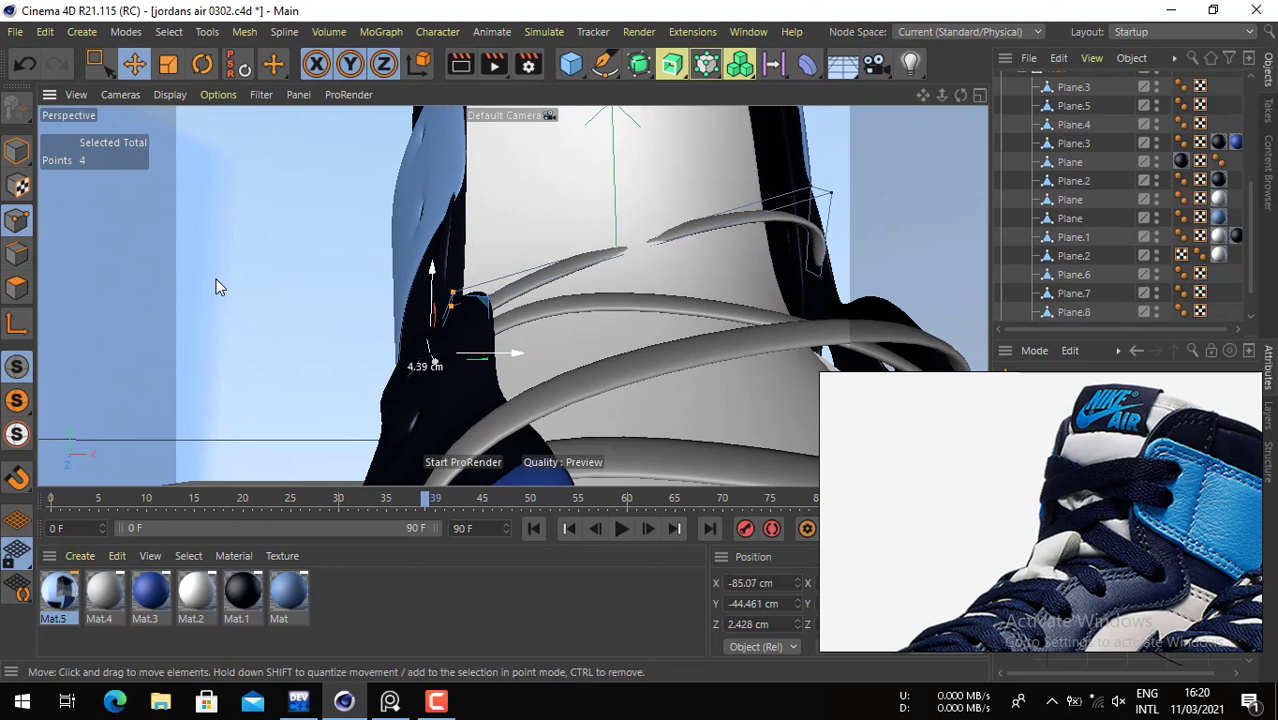
- Raise the two left bend points of the top strip so it arches over the tongue above the eyelet flap
left_click(452, 296)
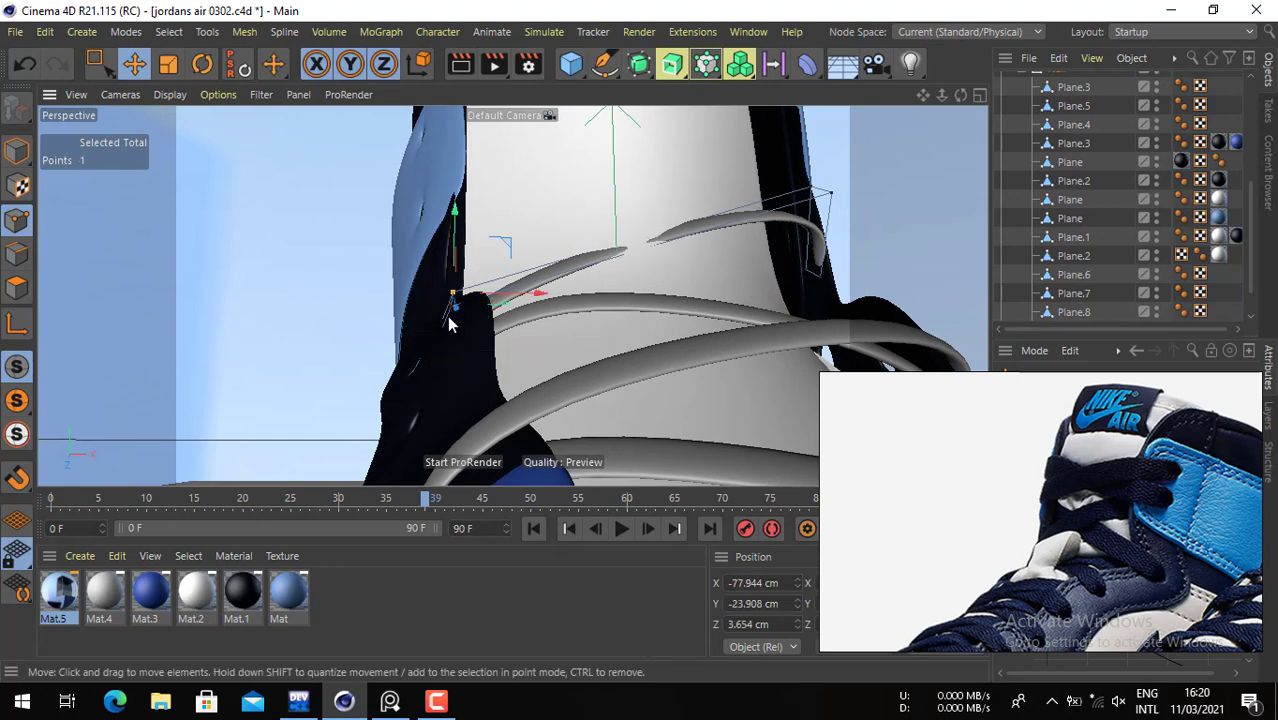
left_click_drag(448, 314, 448, 314)
left_click(449, 311, "shift")
left_click_drag(359, 301, 352, 258)
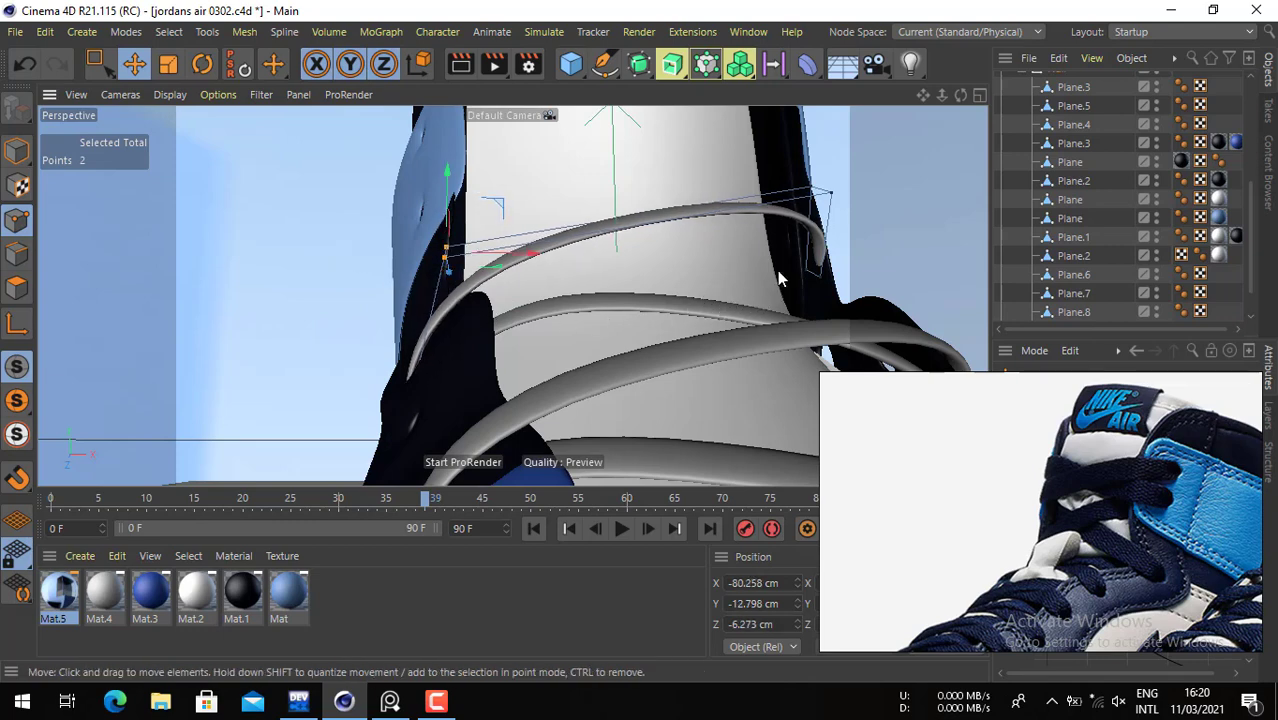
- Move the two right tip points of the top strip back and down onto the right eyelet flap
left_click_drag(779, 252, 500, 325, "alt")
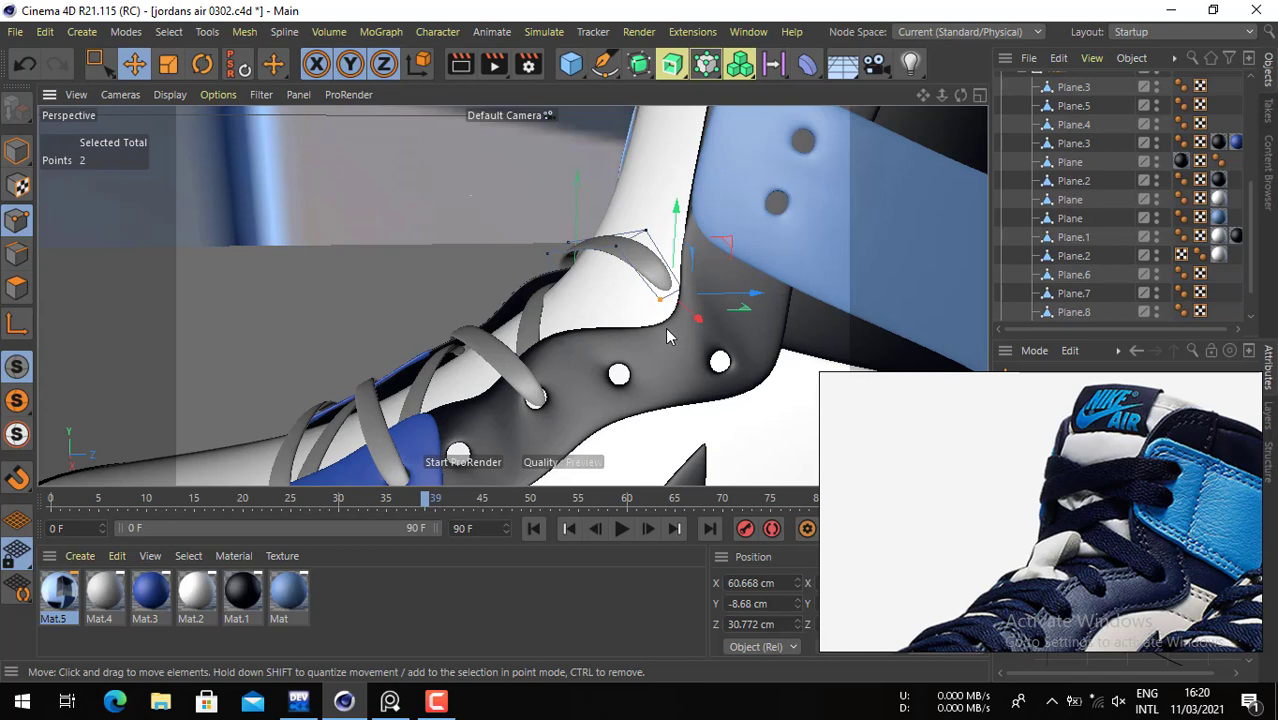
left_click_drag(668, 336, 795, 310)
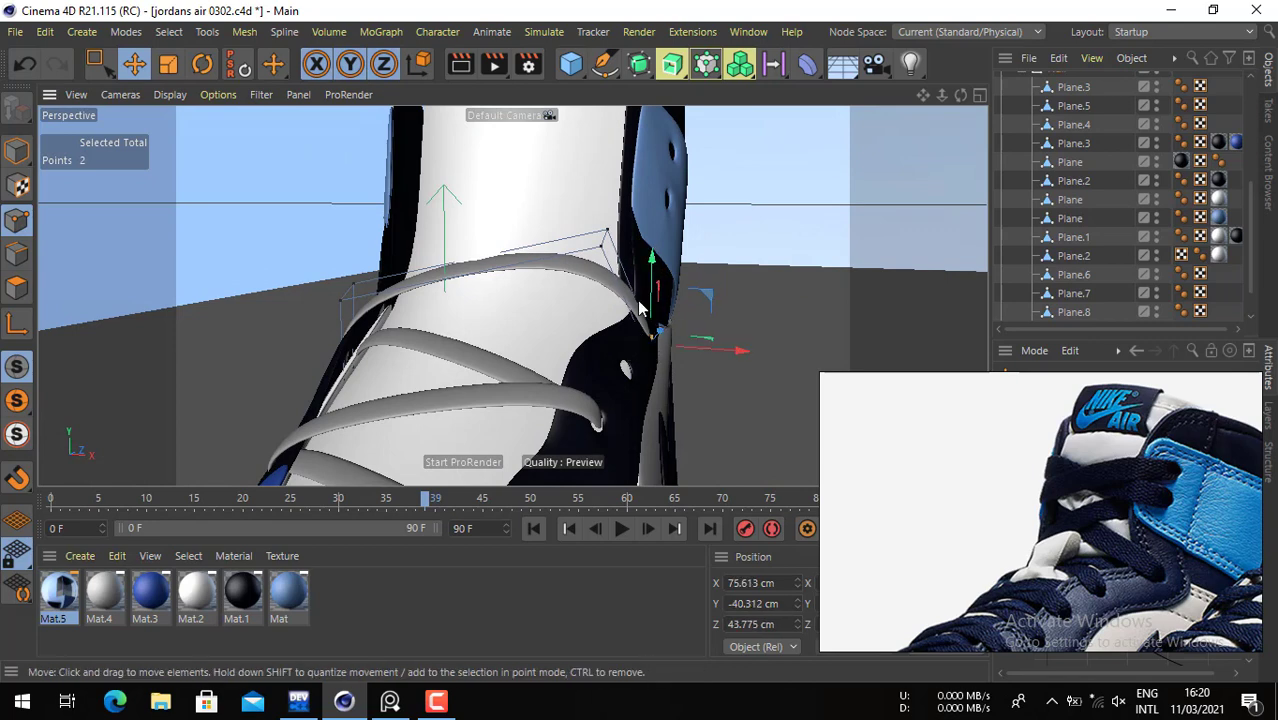
left_click_drag(615, 258, 762, 237, "alt")
- Loop-cut the top strip across its width at about 48% and pull a new middle point up and outward from the tongue
left_click_drag(508, 230, 535, 410, "alt")
key("k")
key("l")
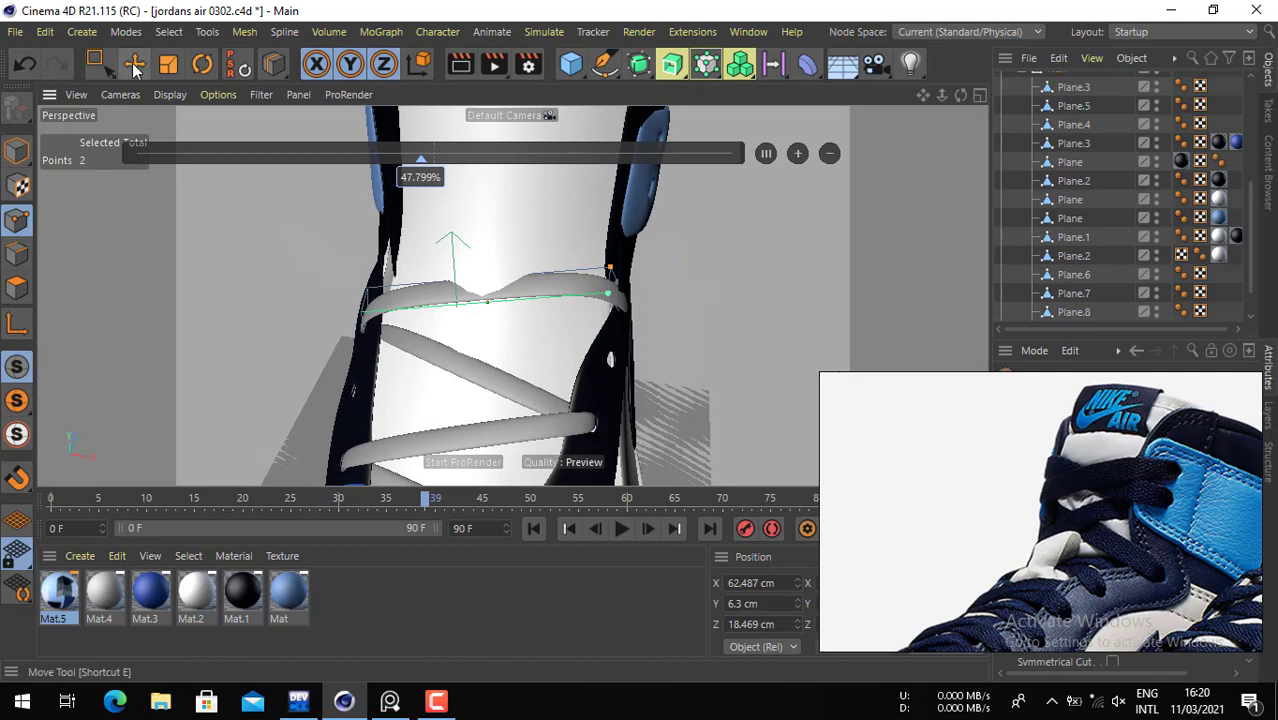
left_click(135, 65)
left_click(489, 281)
left_click_drag(422, 285, 725, 208, "alt")
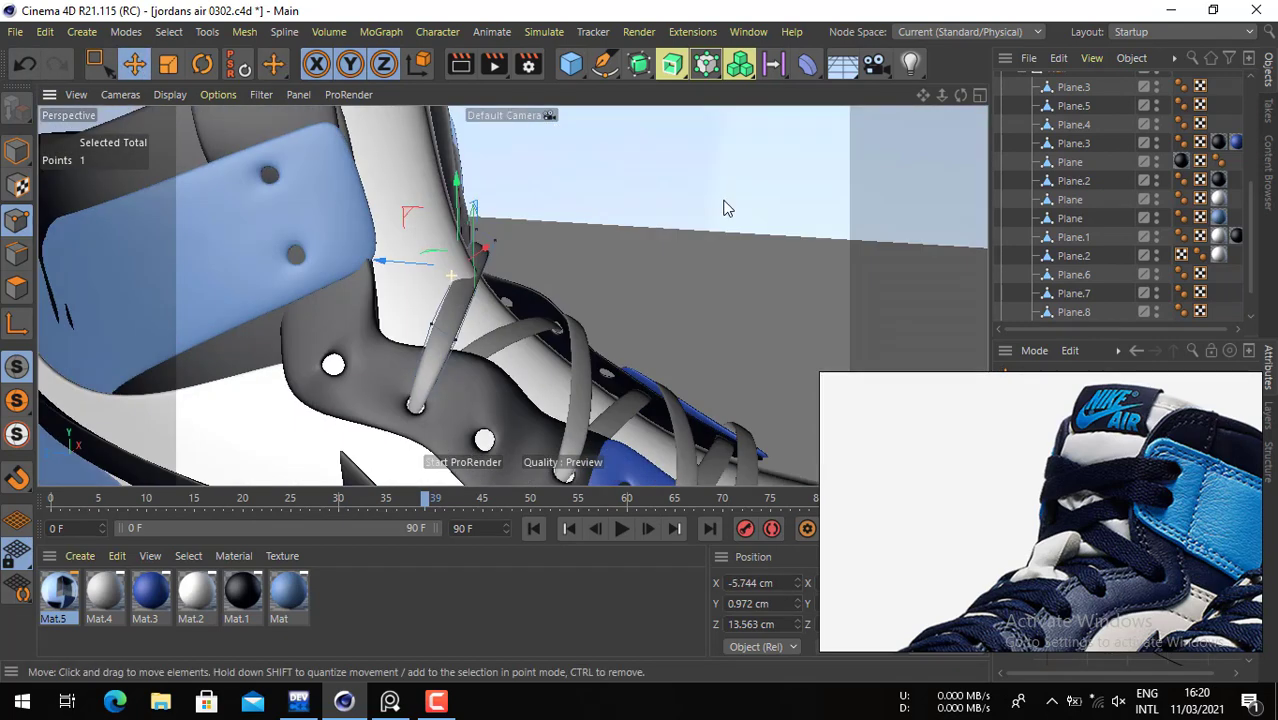
left_click_drag(409, 220, 423, 205)
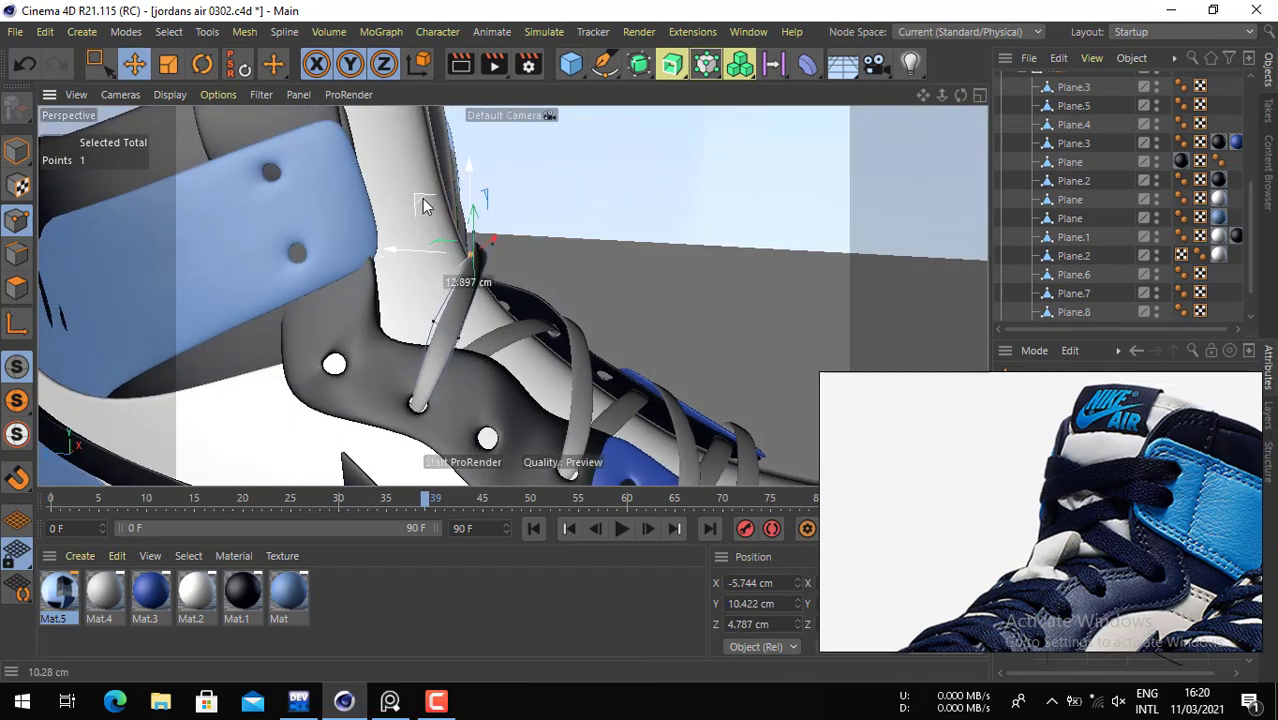
- Select the two right tip points of the top strip and shift them toward the rear right eyelet
left_click_drag(494, 275, 298, 349, "alt")
key("space")
key("space")
left_click_drag(386, 292, 294, 242, "alt")
left_click_drag(294, 242, 215, 315)
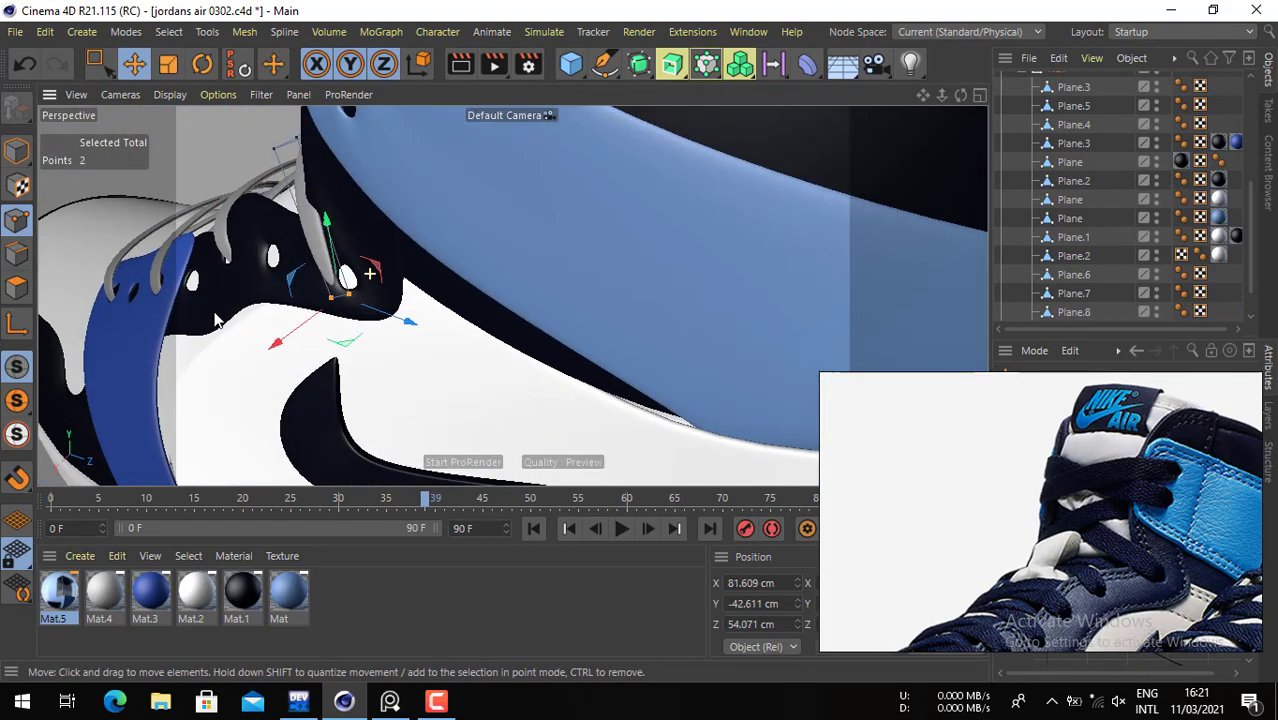
left_click_drag(290, 334, 318, 331)
- Reposition the pair of right bend points on the top strip so the lace curves down over the flap edge
left_click_drag(318, 331, 407, 220, "alt")
left_click(218, 217, "shift")
left_click_drag(218, 217, 338, 184, "alt")
left_click_drag(304, 297, 325, 363)
left_click_drag(325, 363, 286, 340, "alt")
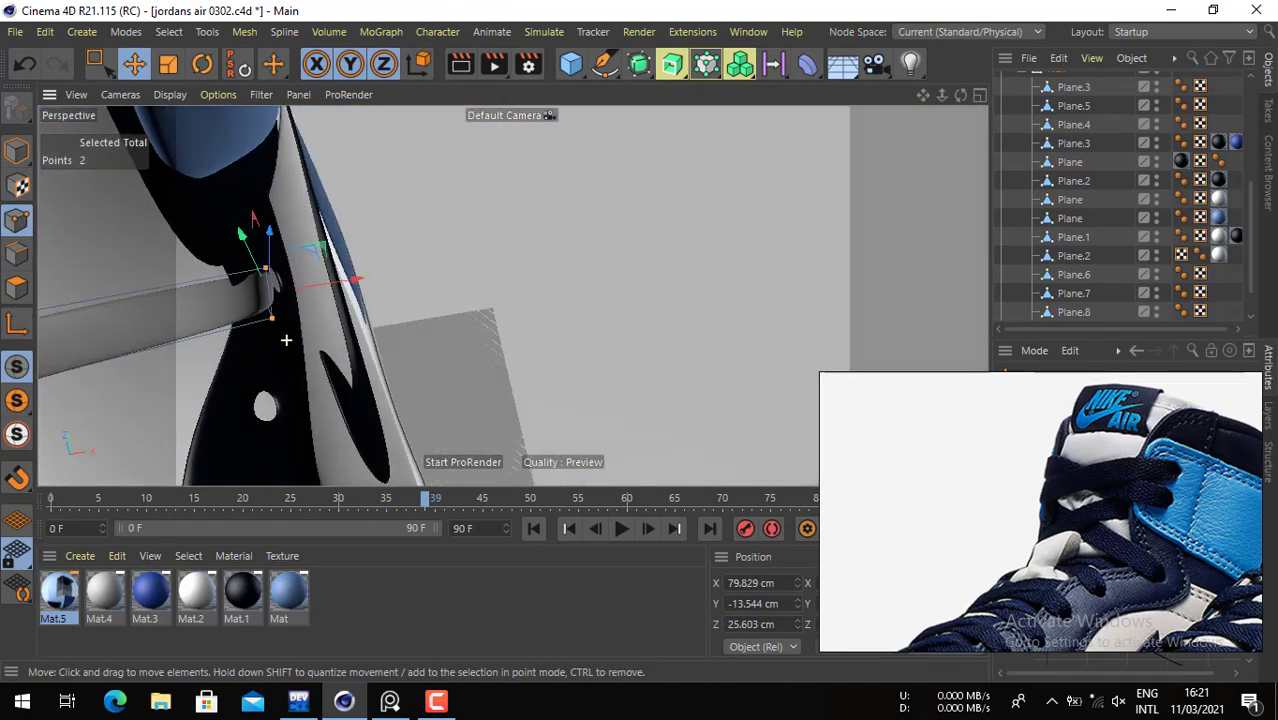
- Push the right tip points of the top strip inward through the eyelet, then fine-tune one tip point separately
left_click(261, 269)
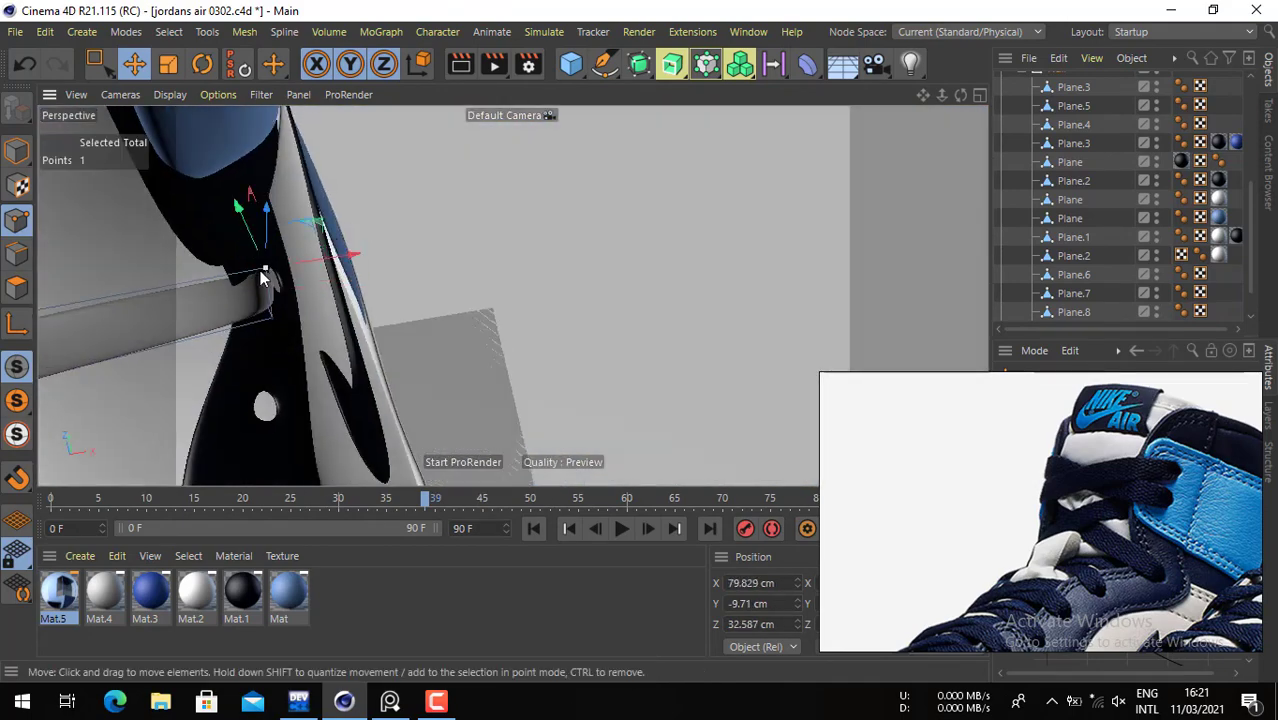
left_click_drag(261, 269, 312, 118, "alt")
left_click(387, 198)
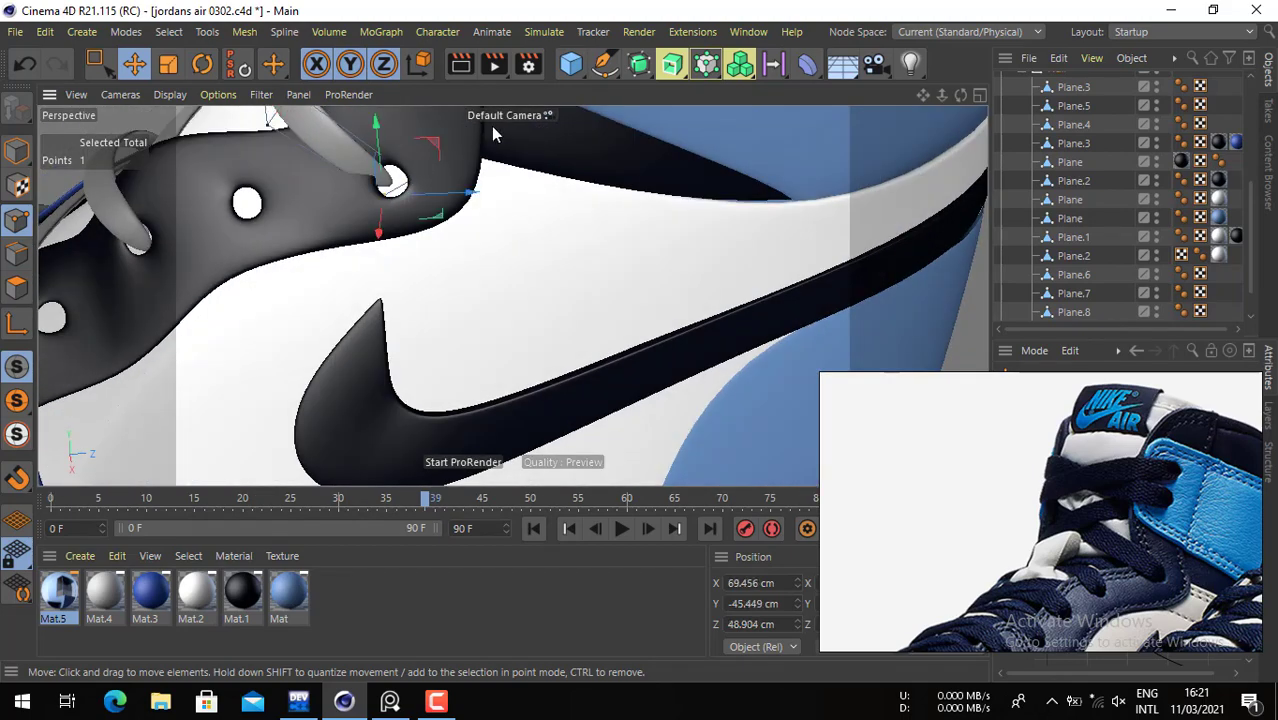
left_click_drag(491, 127, 385, 248)
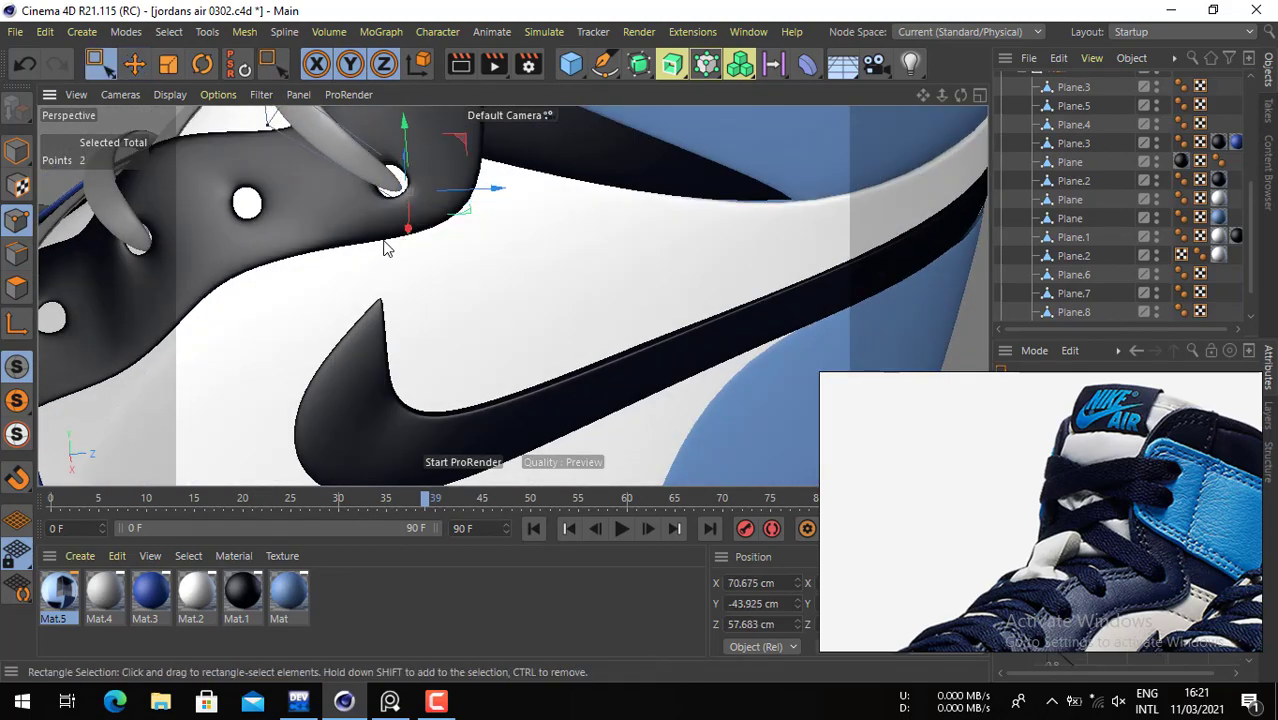
left_click_drag(456, 214, 319, 137, "alt")
left_click_drag(263, 202, 275, 210)
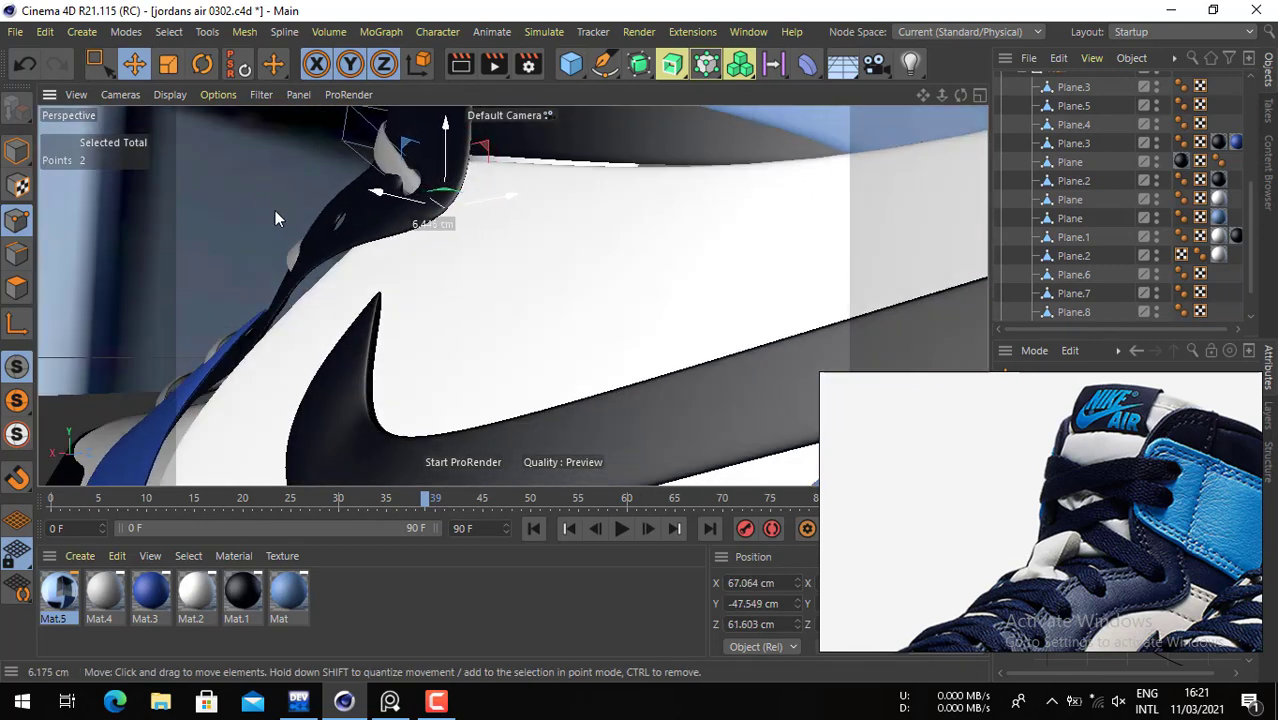
left_click(438, 222)
left_click_drag(336, 242, 328, 234)
- Move the lower right bend point of the top strip outward by about 2.5 cm
left_click_drag(369, 193, 583, 243, "alt")
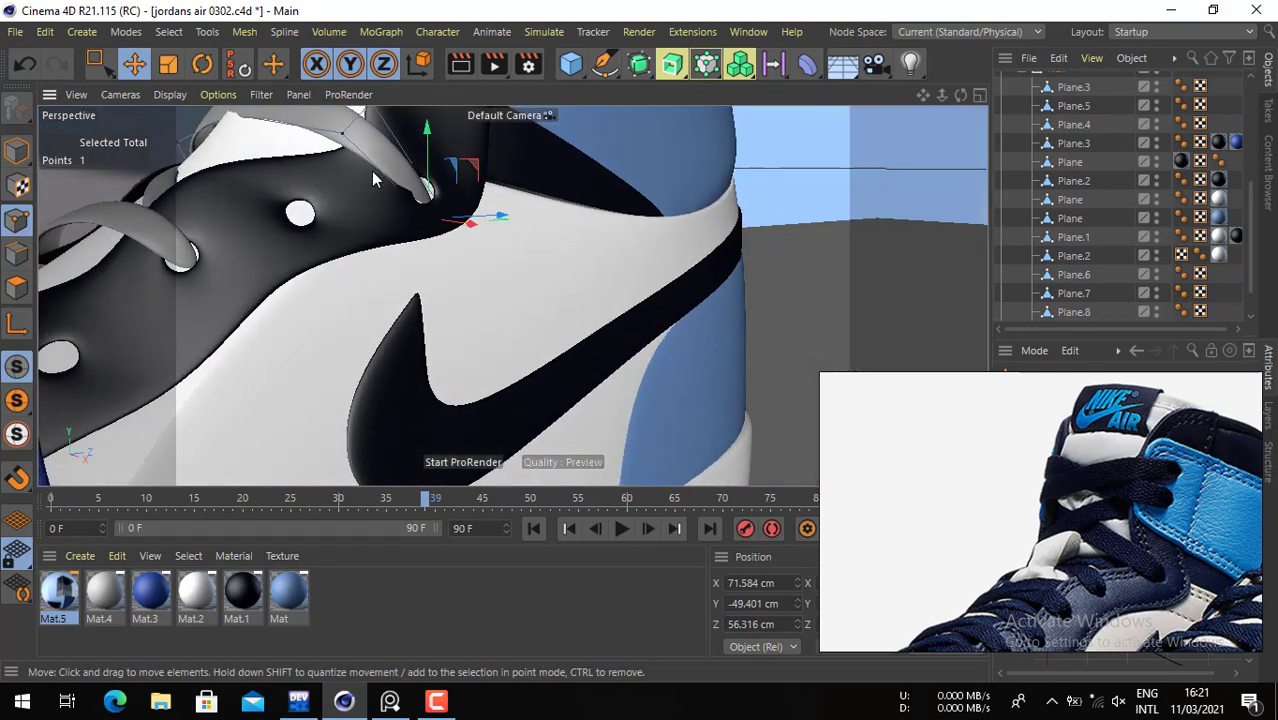
left_click_drag(372, 178, 491, 234, "alt")
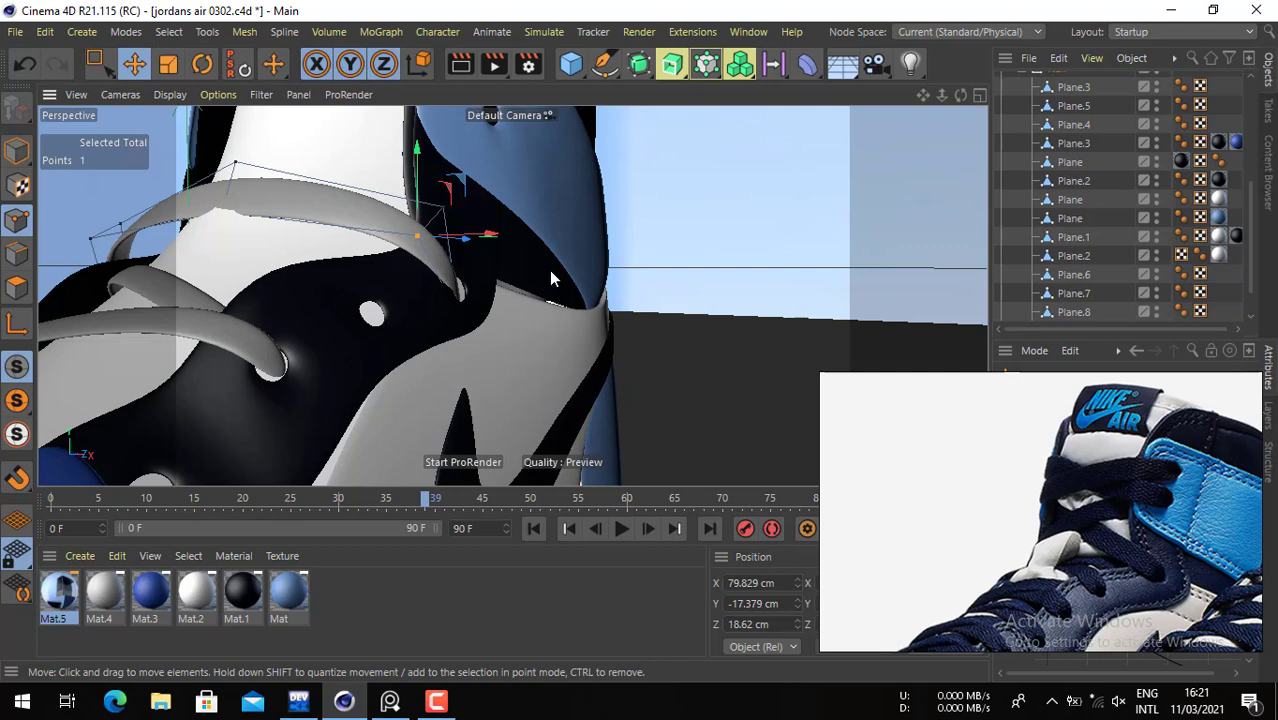
left_click_drag(567, 291, 570, 296)
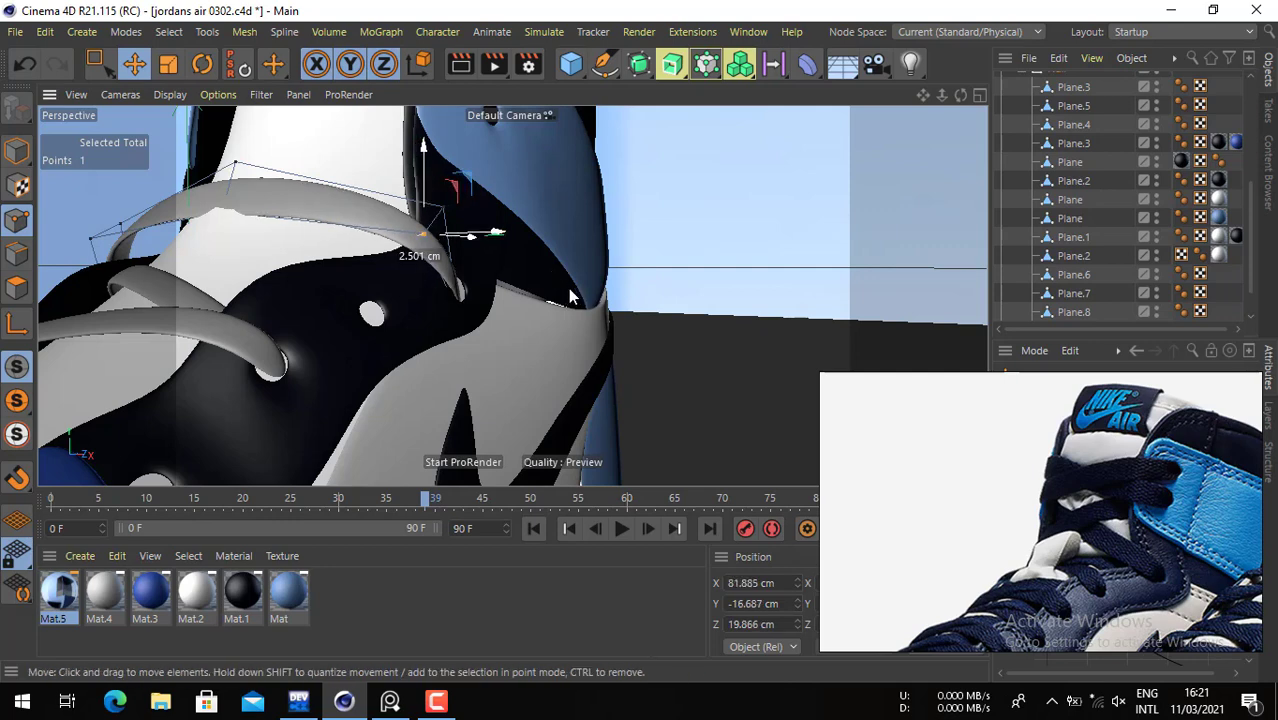
- Adjust the middle points of the top strip so its lower edge clears the tongue surface
left_click_drag(307, 200, 430, 236, "alt")
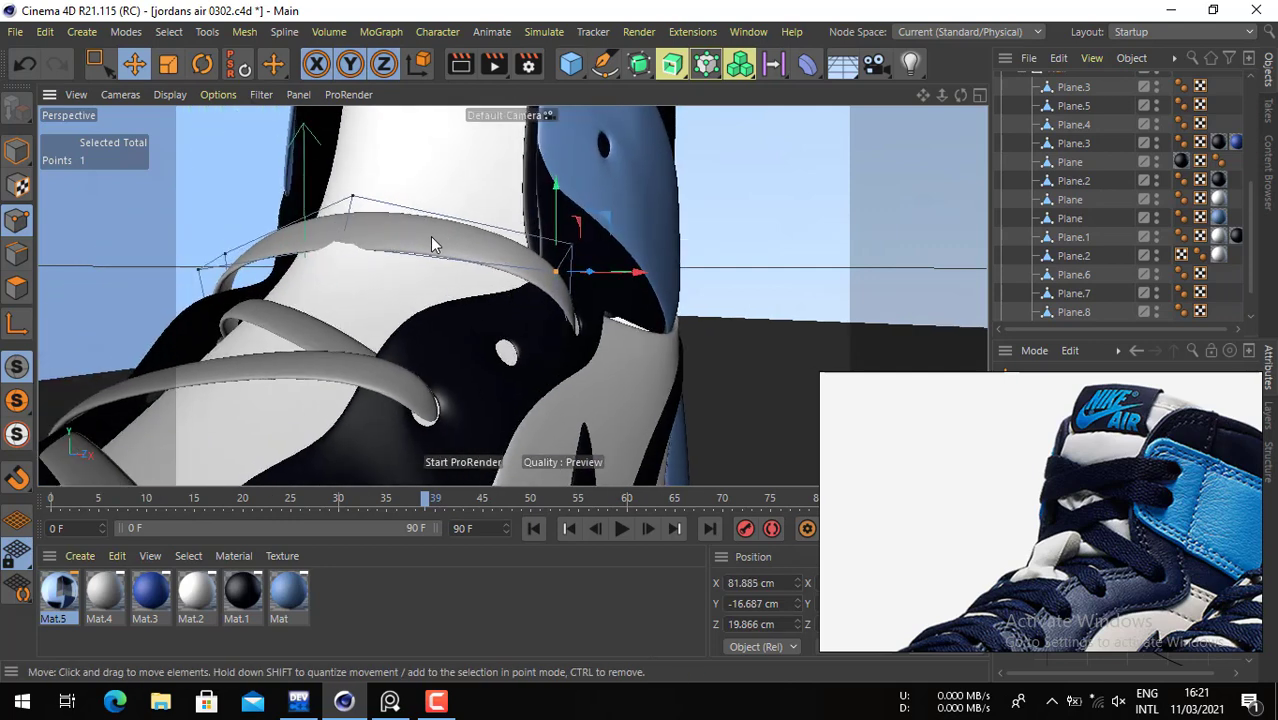
left_click_drag(293, 247, 655, 268, "alt")
left_click_drag(416, 252, 214, 305)
left_click(330, 237)
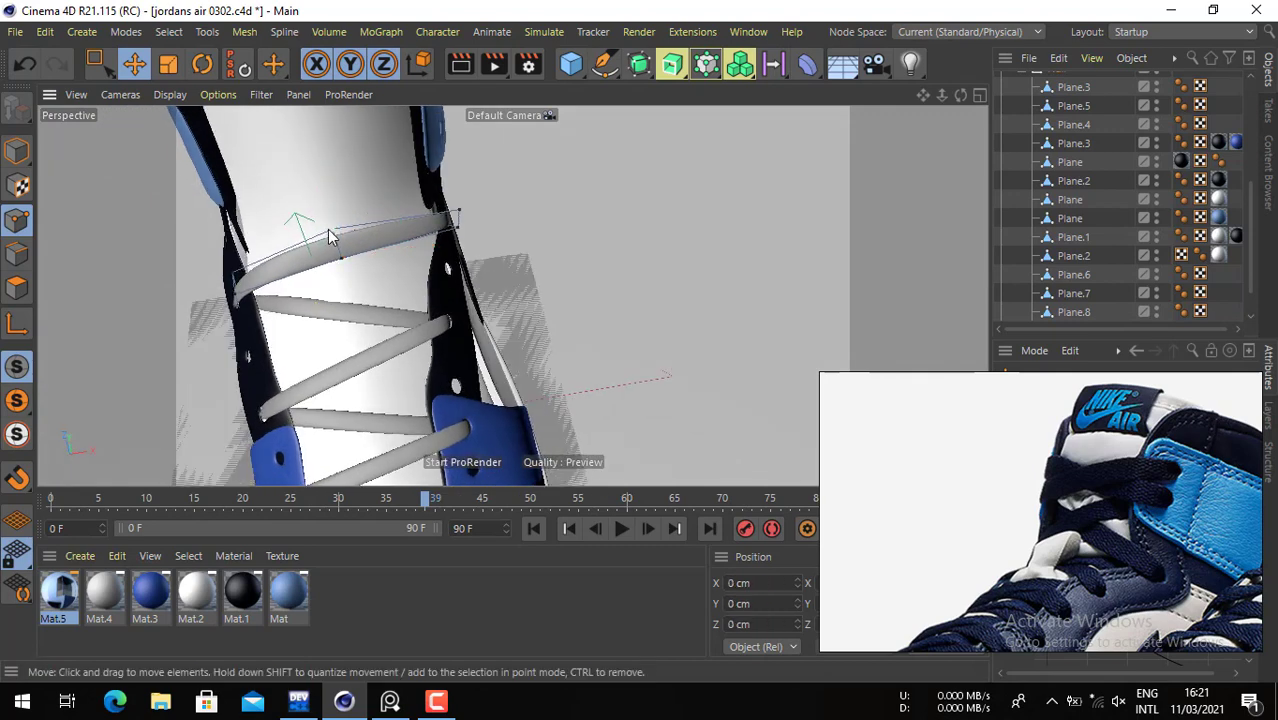
left_click(329, 232)
left_click_drag(329, 232, 270, 213, "alt")
scroll(360, 239, "up", 5)
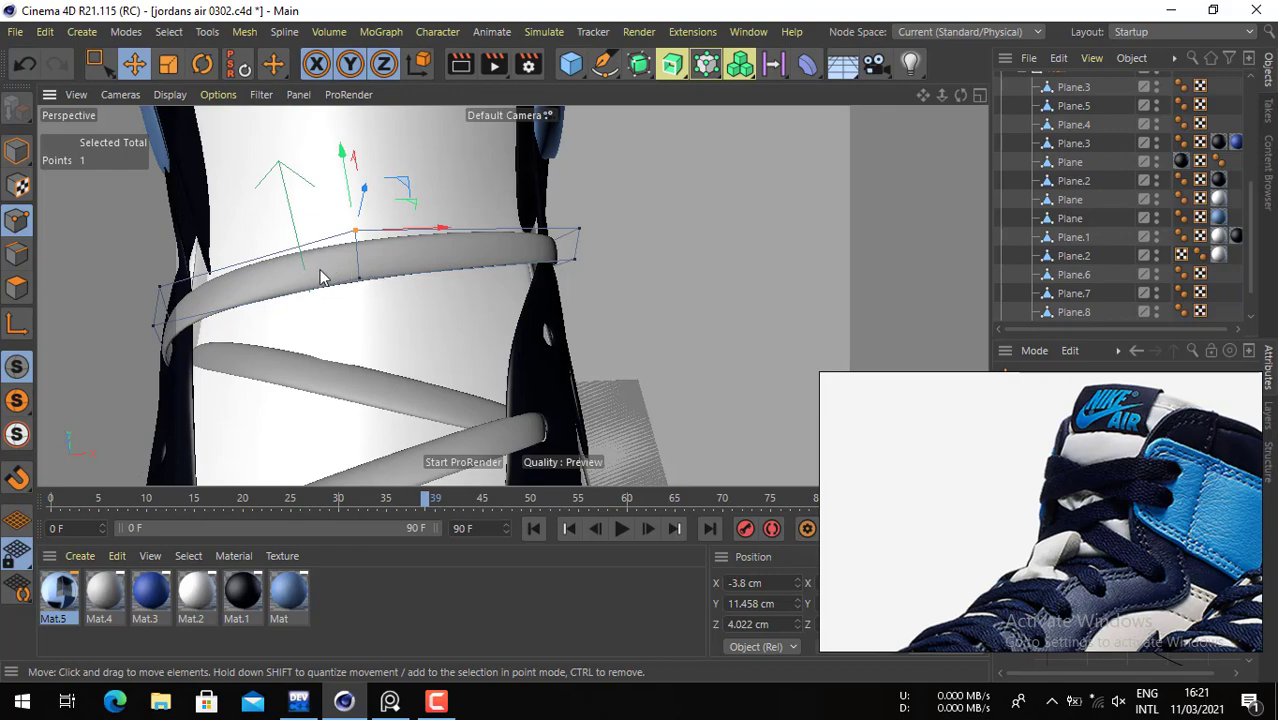
mouse_move(322, 278)
left_mouse_down("alt")
mouse_move(536, 197)
mouse_move(302, 265)
left_mouse_up("alt")
- Nudge the left bend points of the top strip down, then seat its two left tip points in the left eyelet
left_click_drag(157, 342, 183, 334, "alt")
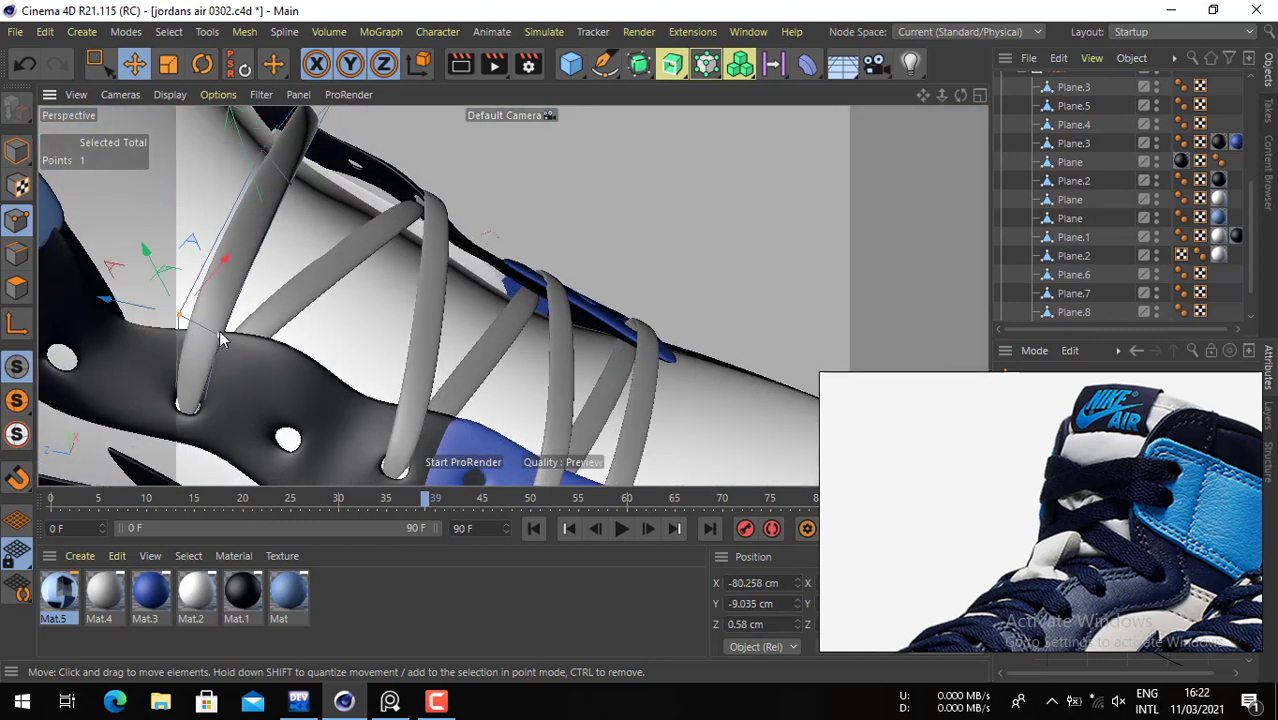
left_click(220, 335)
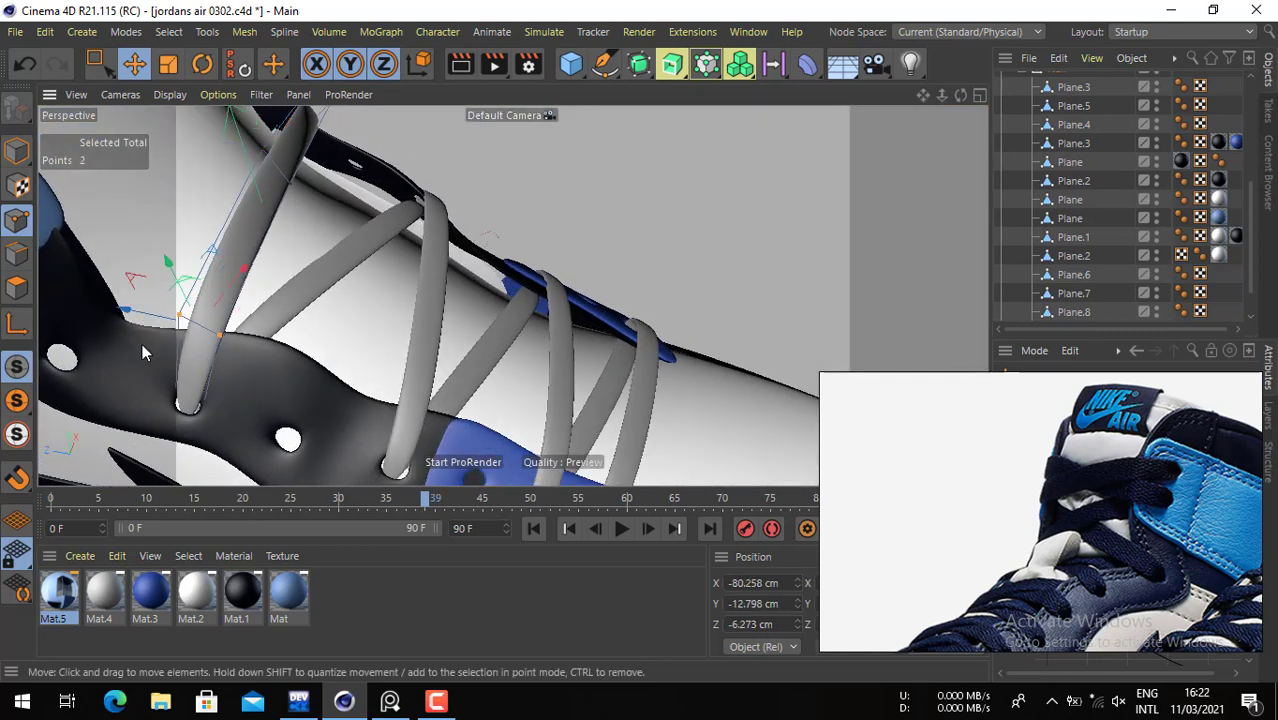
left_click_drag(142, 345, 148, 351)
key("space")
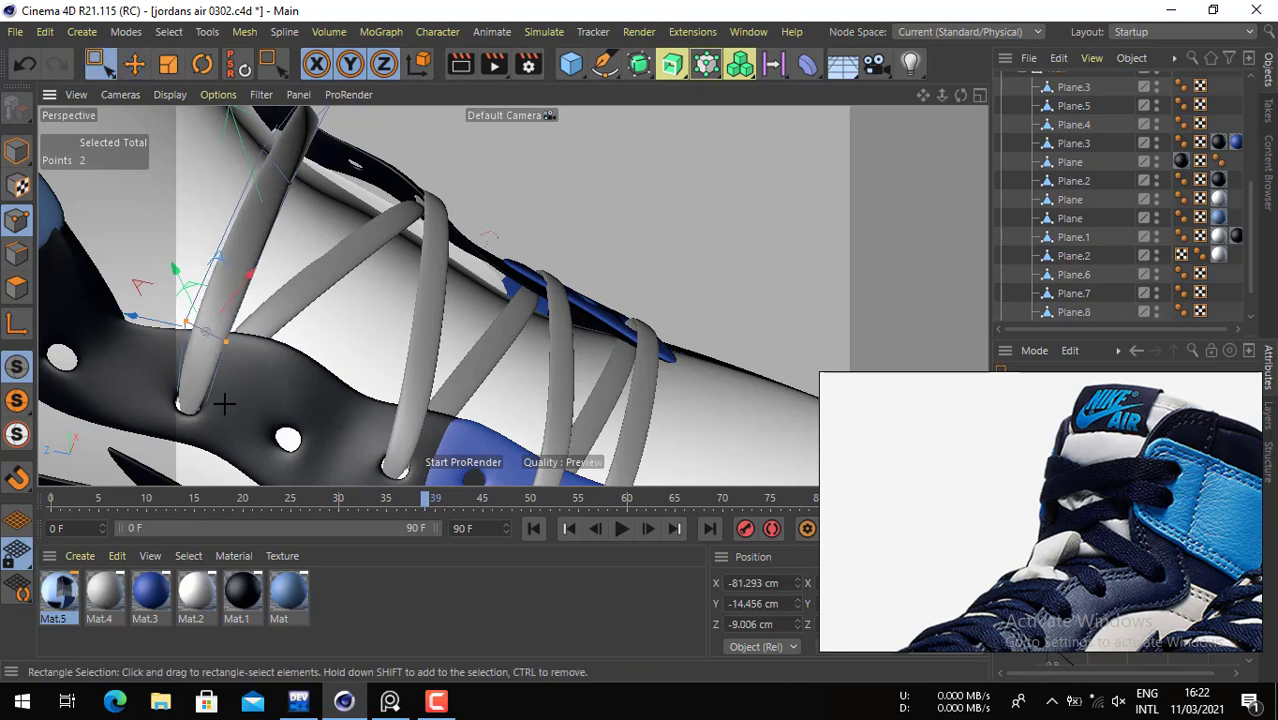
left_click_drag(240, 368, 95, 471)
key("space")
left_click_drag(95, 379, 89, 377)
left_click_drag(266, 308, 357, 317, "alt")
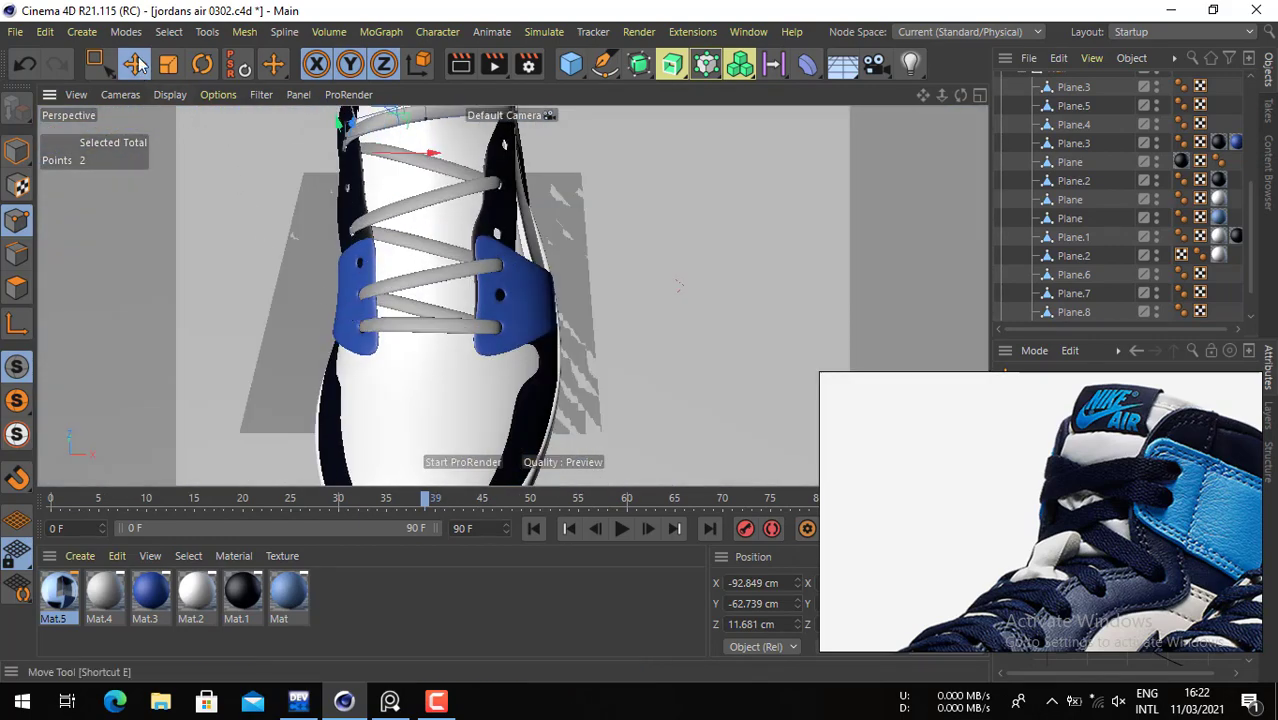
- Check which lace strip each plane object in the object list stands for
left_click(432, 327)
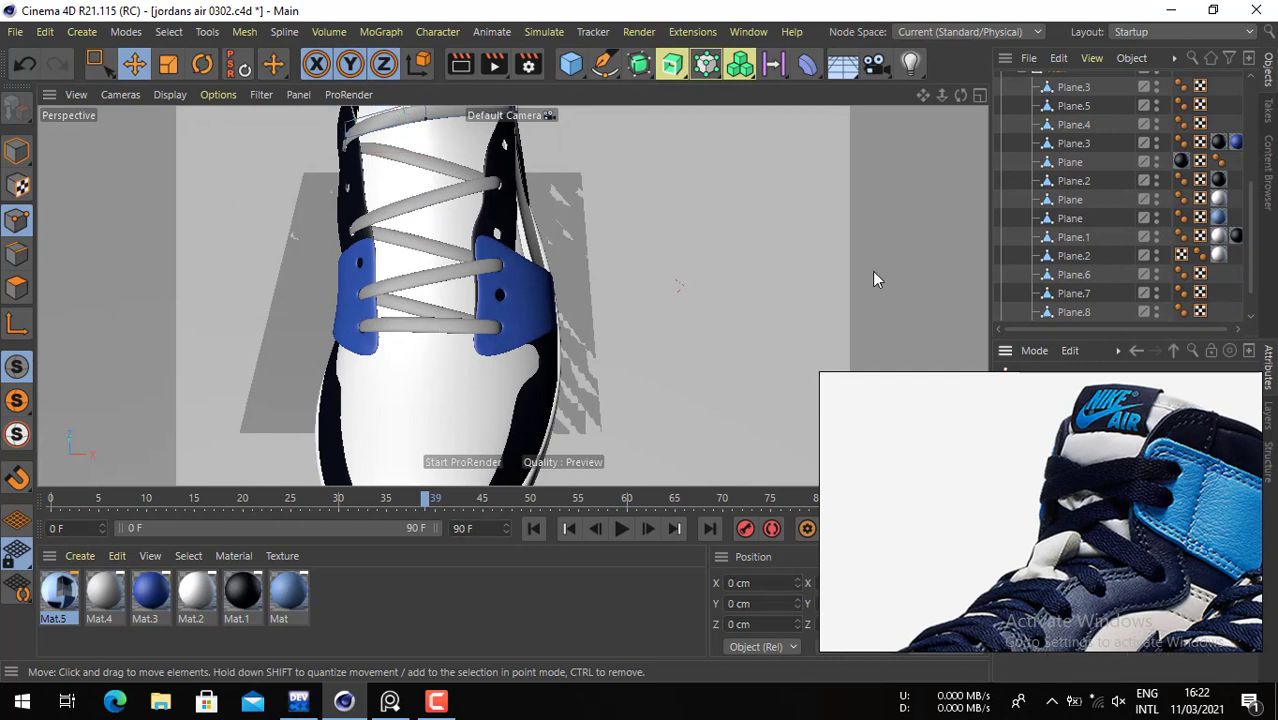
scroll(1076, 281, "down", 2)
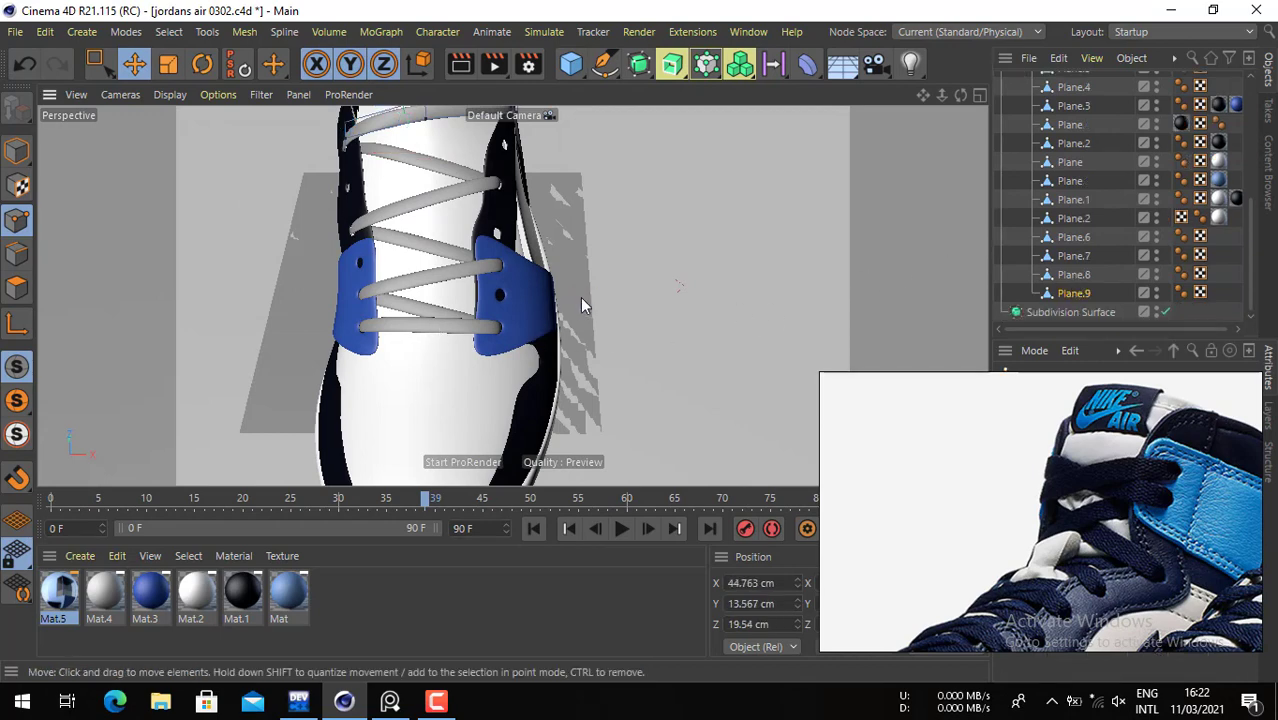
left_click(1077, 276)
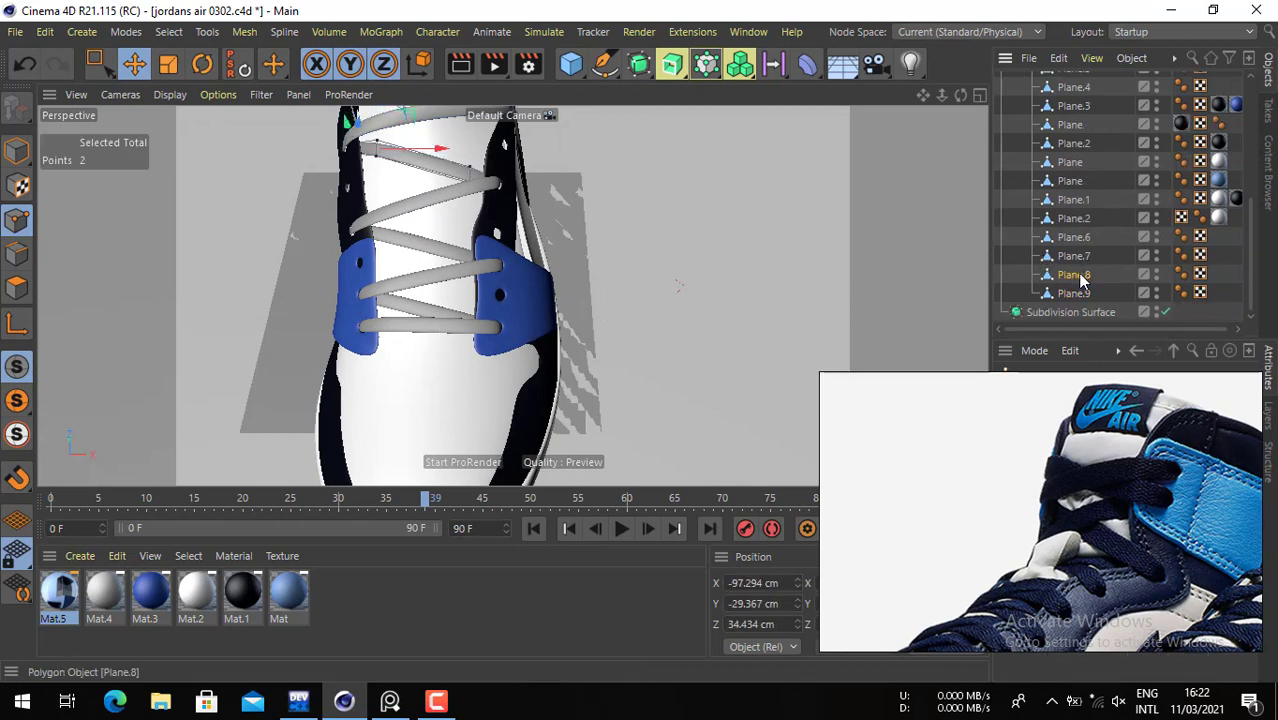
left_click(1073, 257)
left_click(1076, 238)
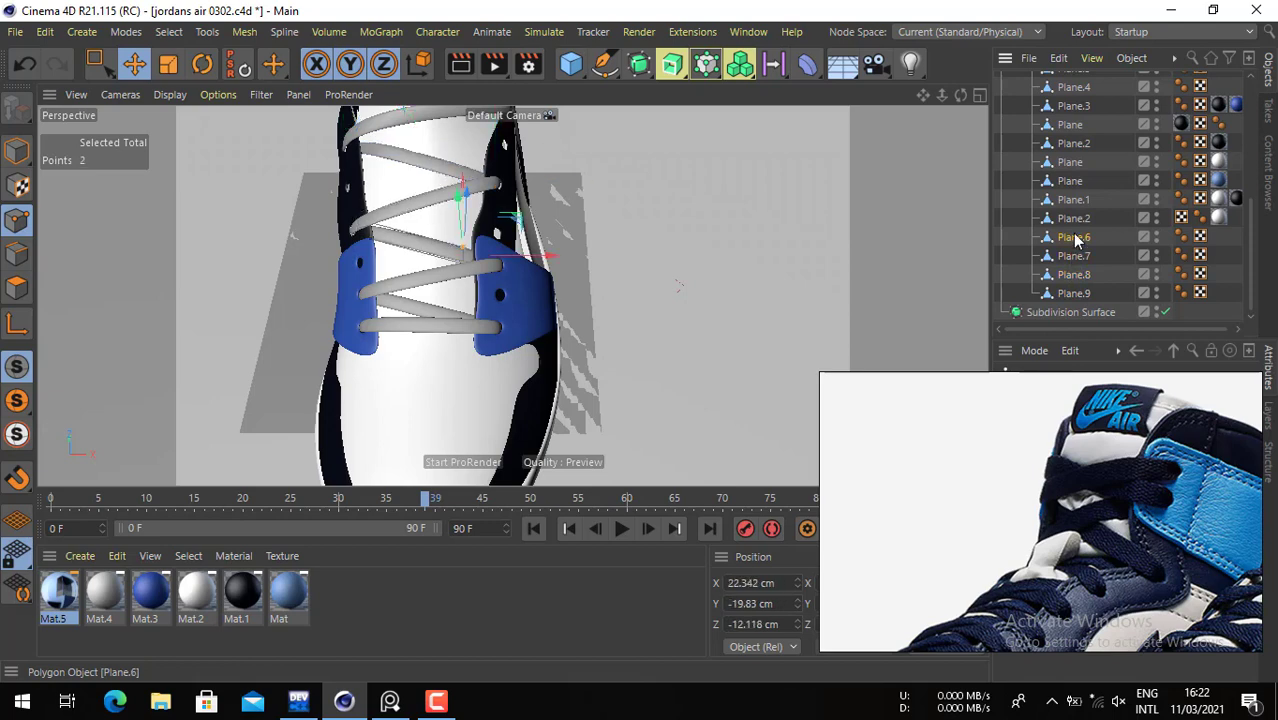
left_click(1071, 181)
scroll(1072, 135, "up", 3)
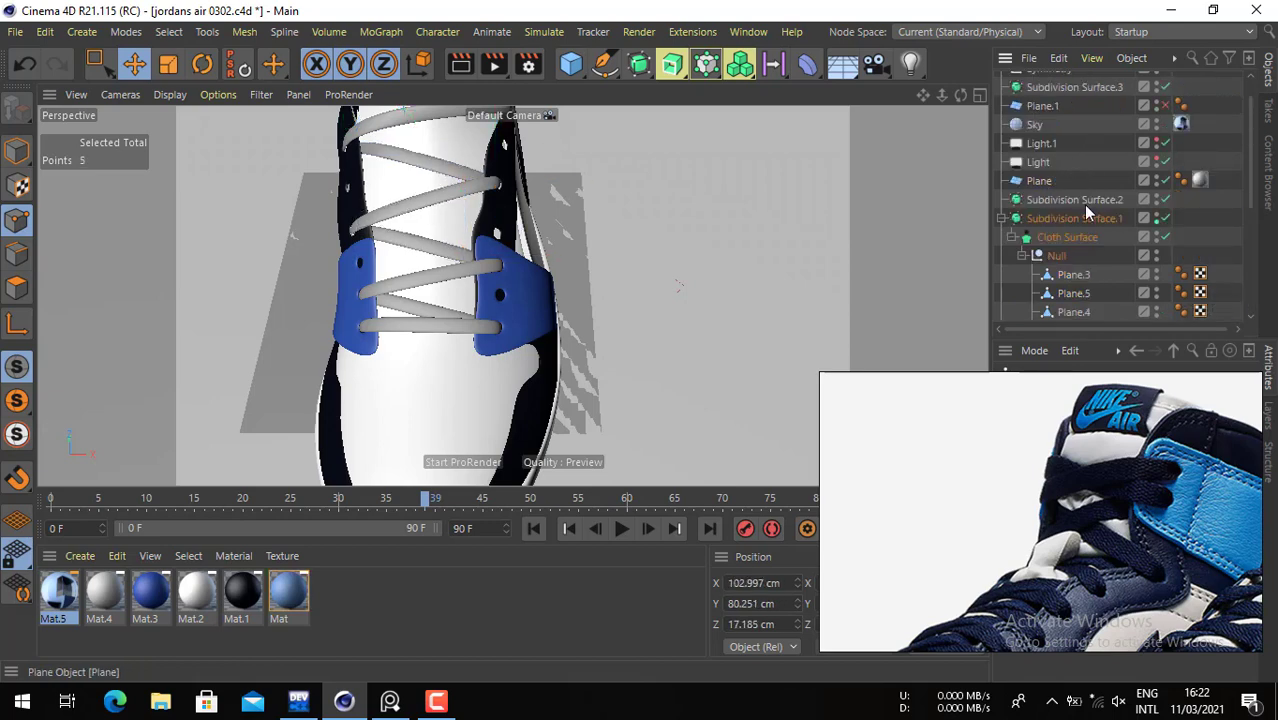
left_click(1074, 181)
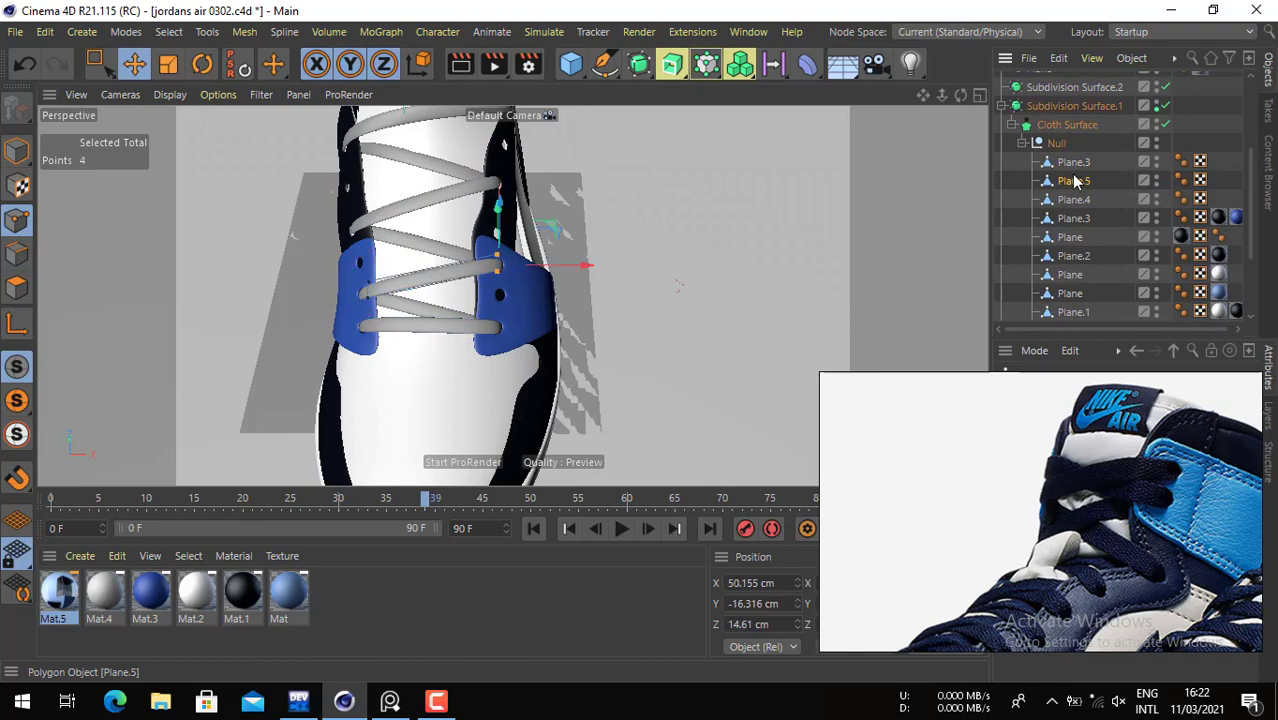
- Duplicate the bottom lace strip as a whole object and place the copy one eyelet higher on the blue panels
left_click(16, 150)
left_click(495, 325)
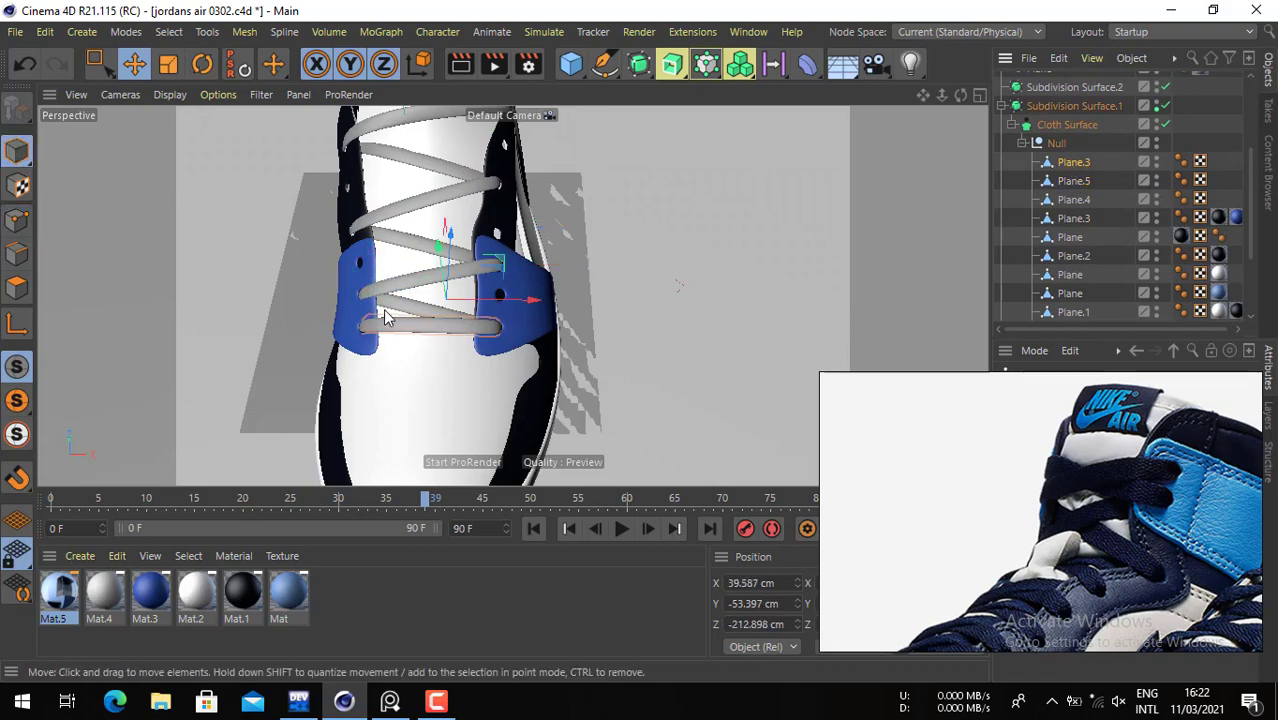
scroll(517, 325, "up", 2)
scroll(517, 325, "up", 3)
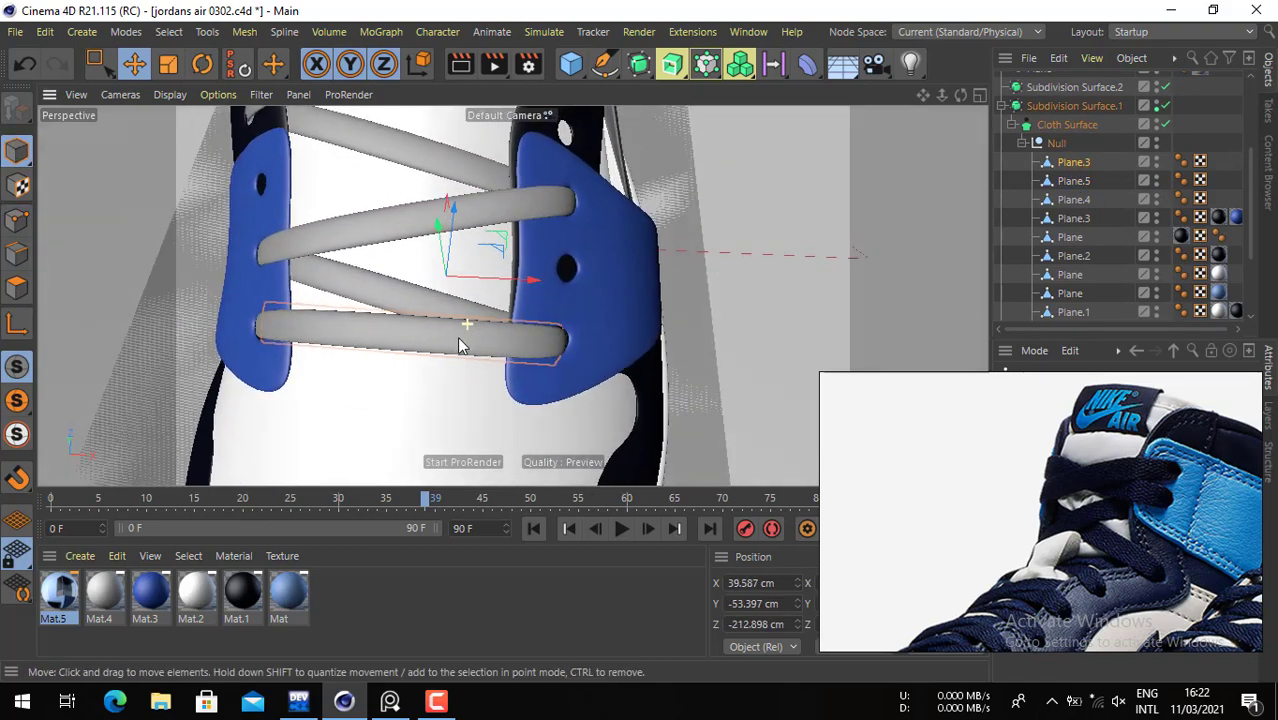
left_click_drag(390, 378, 402, 275)
right_click_drag(541, 233, 627, 241, "alt")
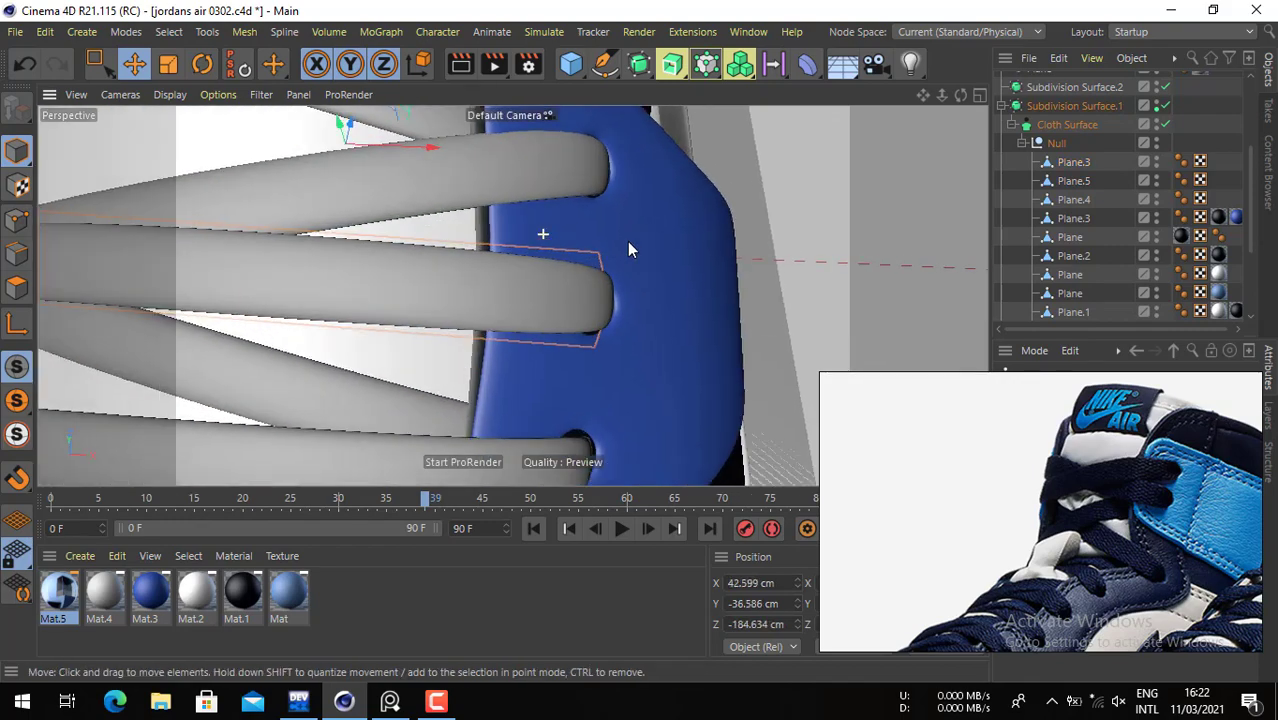
left_click_drag(609, 252, 238, 224, "alt")
- Move the new strip's four left points up by about 32 cm to the top eyelet of the left blue panel
left_click(98, 68)
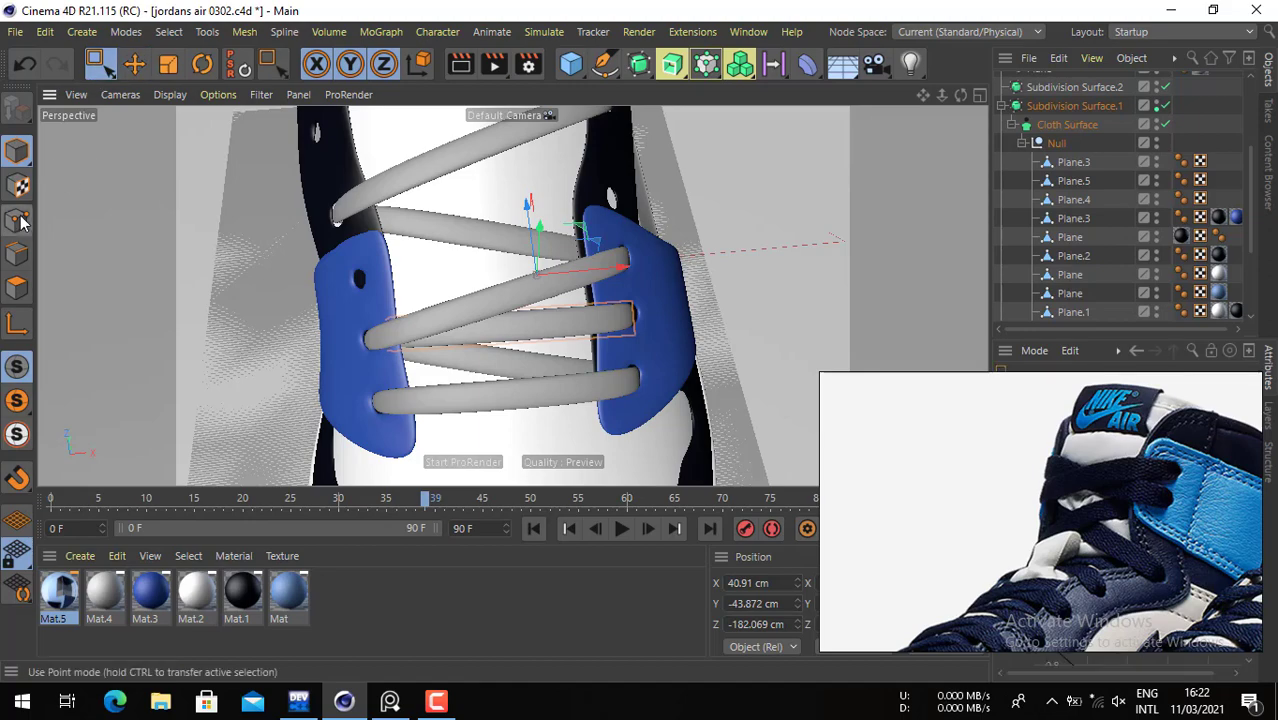
left_click(16, 220)
left_click_drag(306, 288, 504, 434)
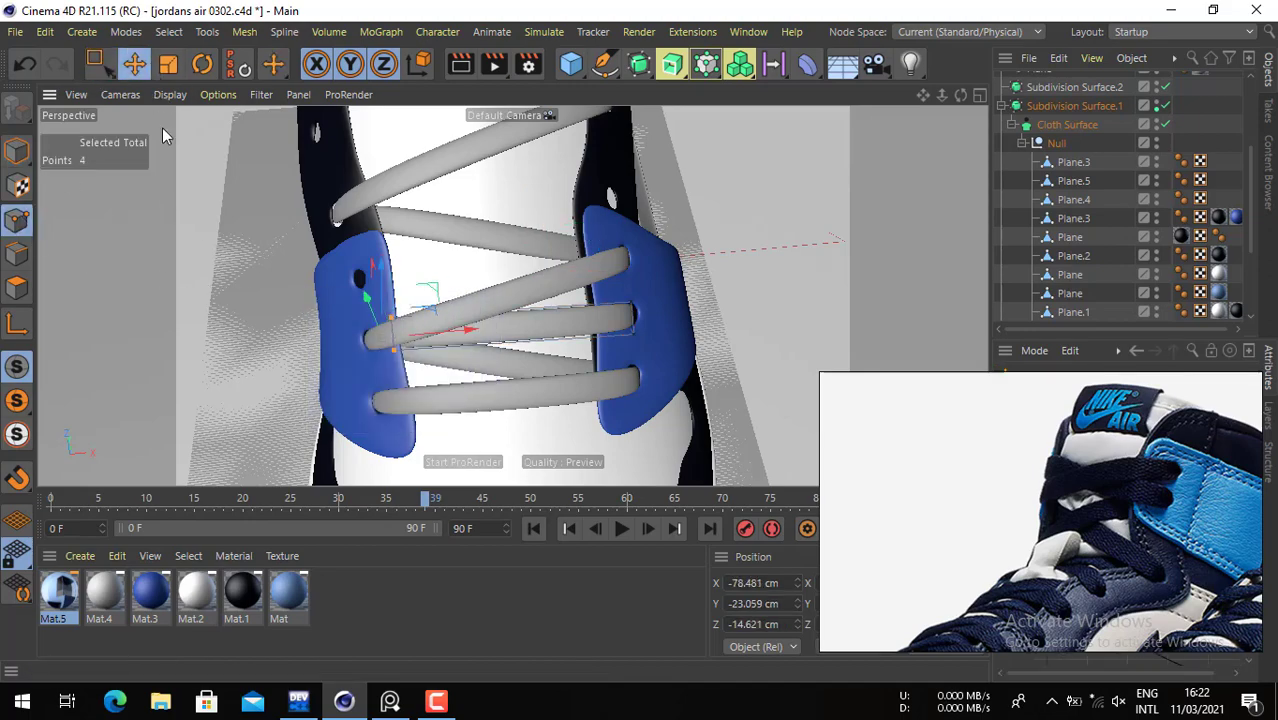
left_click_drag(230, 200, 257, 218)
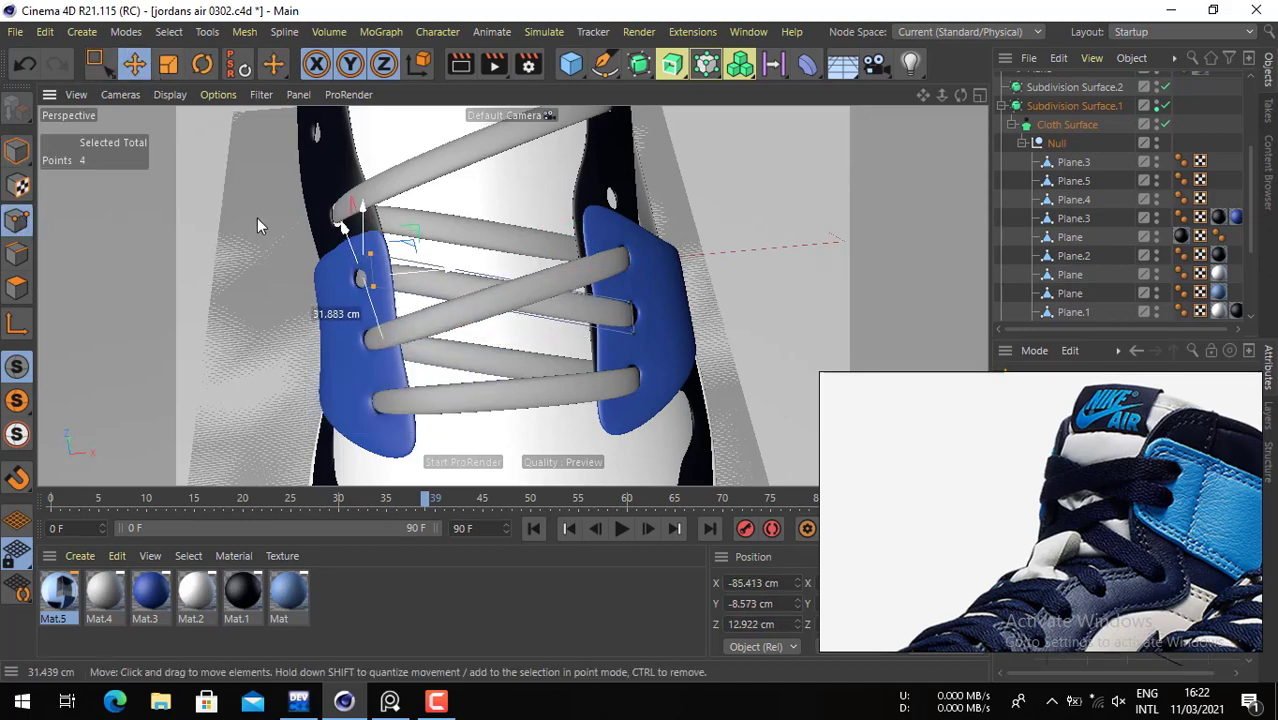
left_click_drag(356, 277, 689, 225, "alt")
right_click_drag(320, 258, 412, 271, "alt")
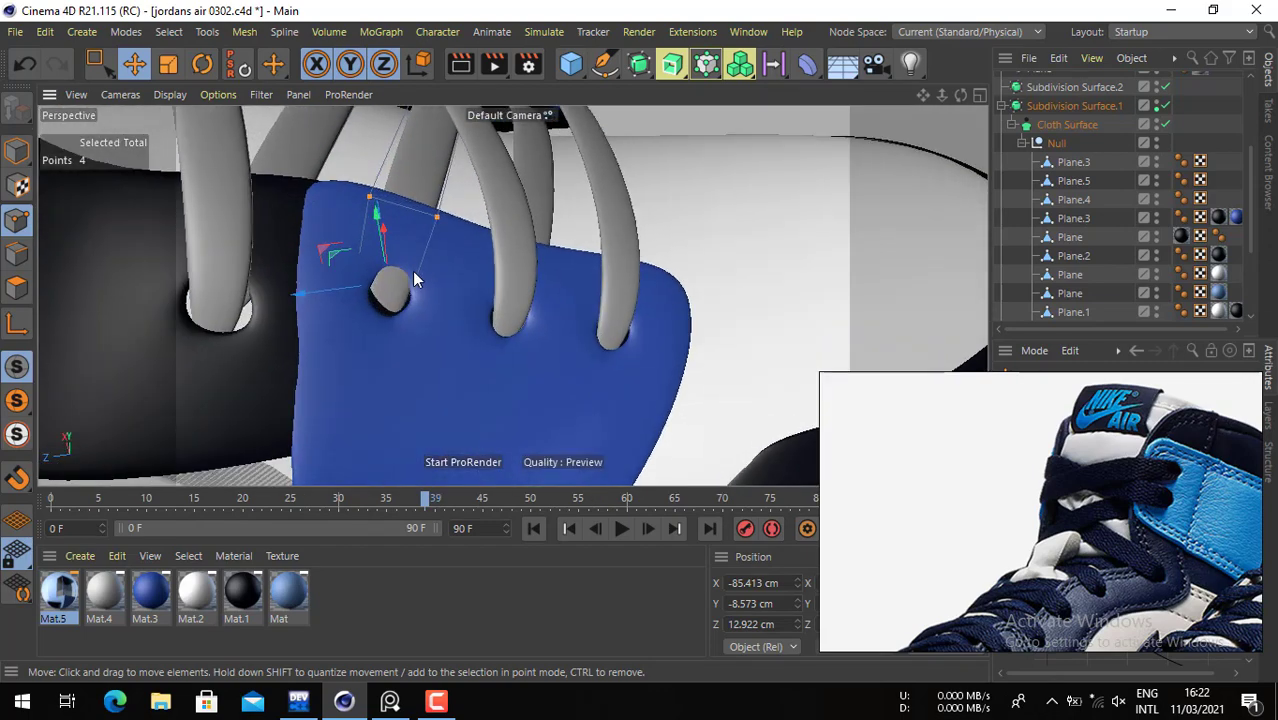
left_click_drag(412, 271, 433, 336, "alt")
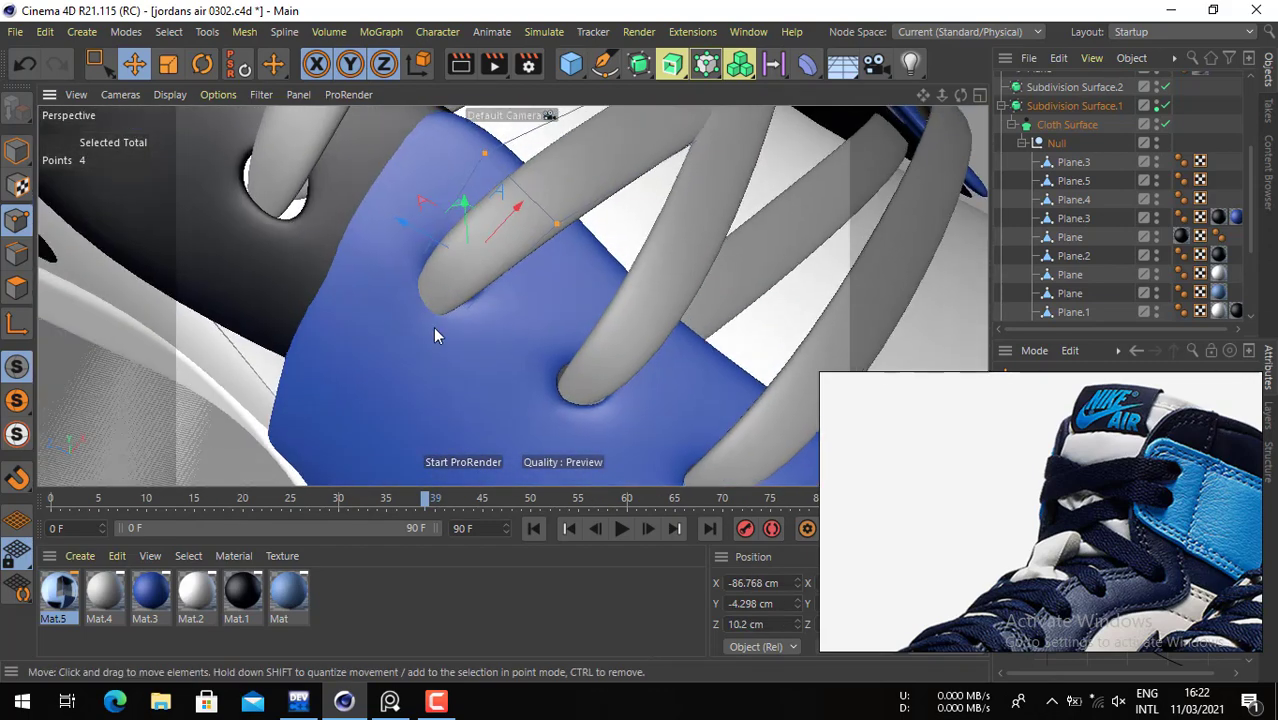
left_click_drag(518, 270, 298, 304, "alt")
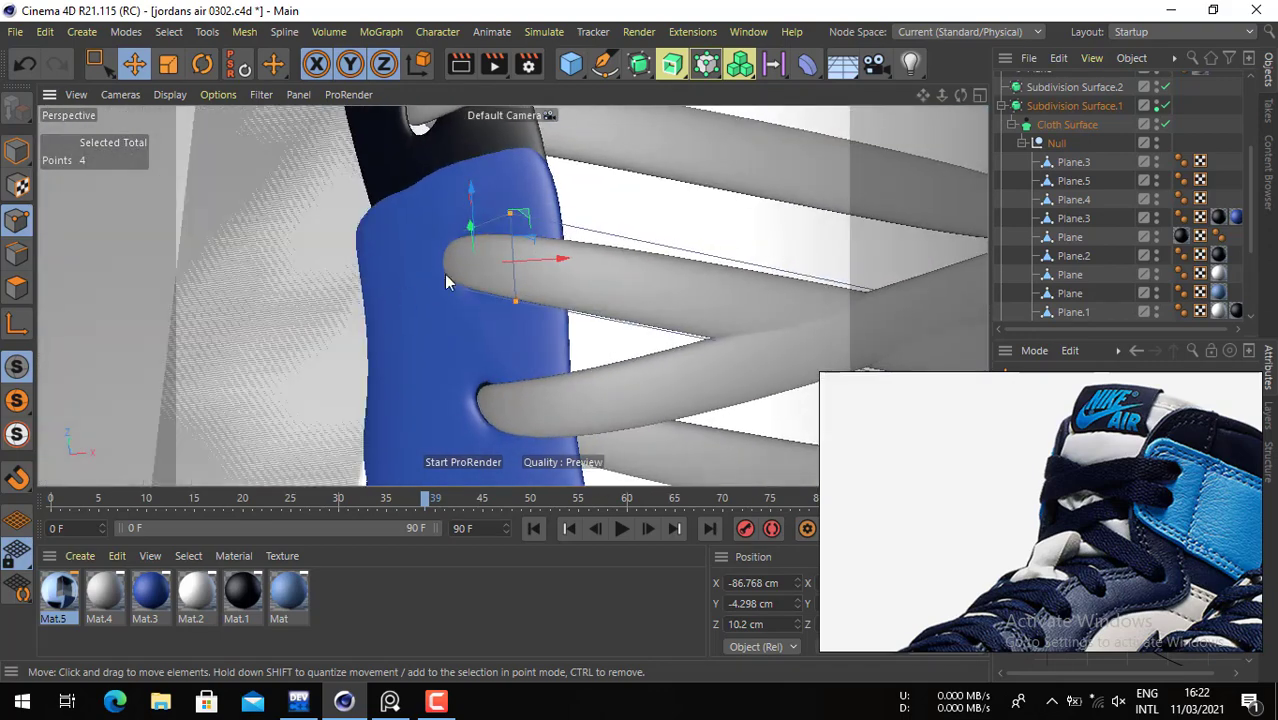
- Adjust only the two left tip points of the new strip so its end sits in the eyelet
key("0")
left_click_drag(373, 163, 570, 386)
key("e")
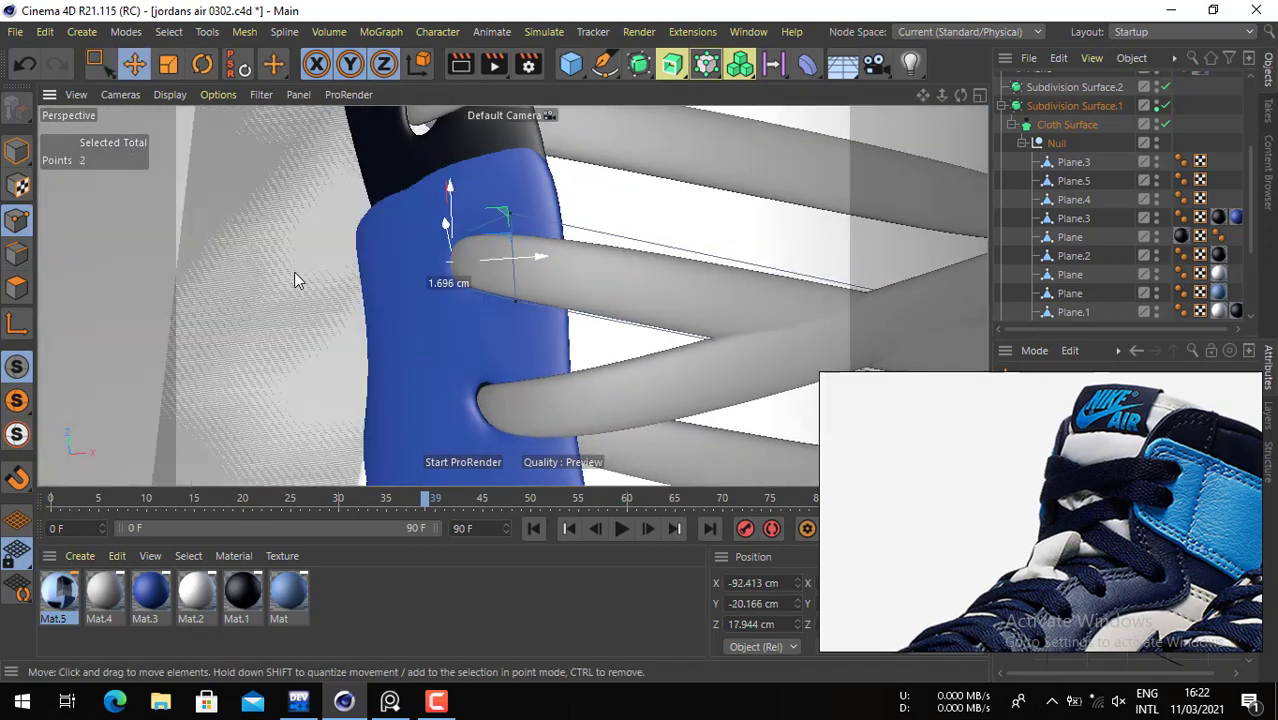
left_click_drag(294, 272, 301, 271)
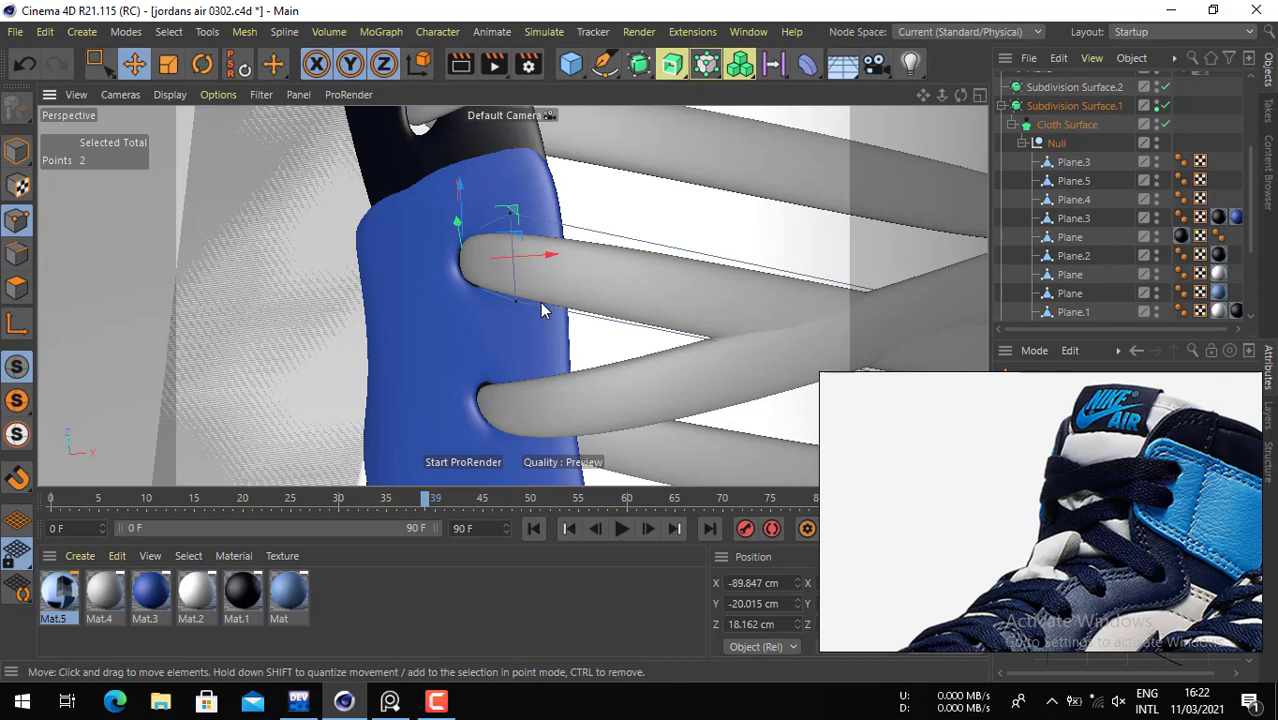
left_click_drag(541, 310, 573, 253, "alt")
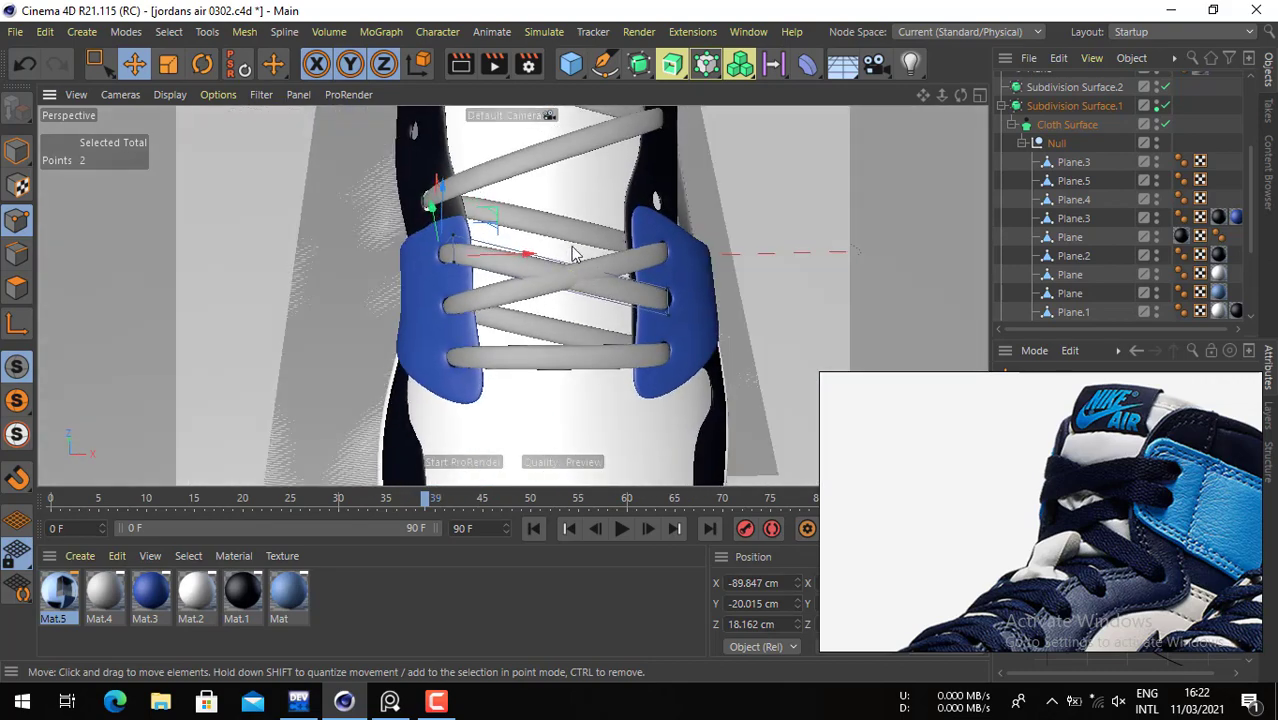
- Clear the point selection and inspect the fit of the new crossing strip at both blue panels from several angles
key("0")
left_click(655, 302)
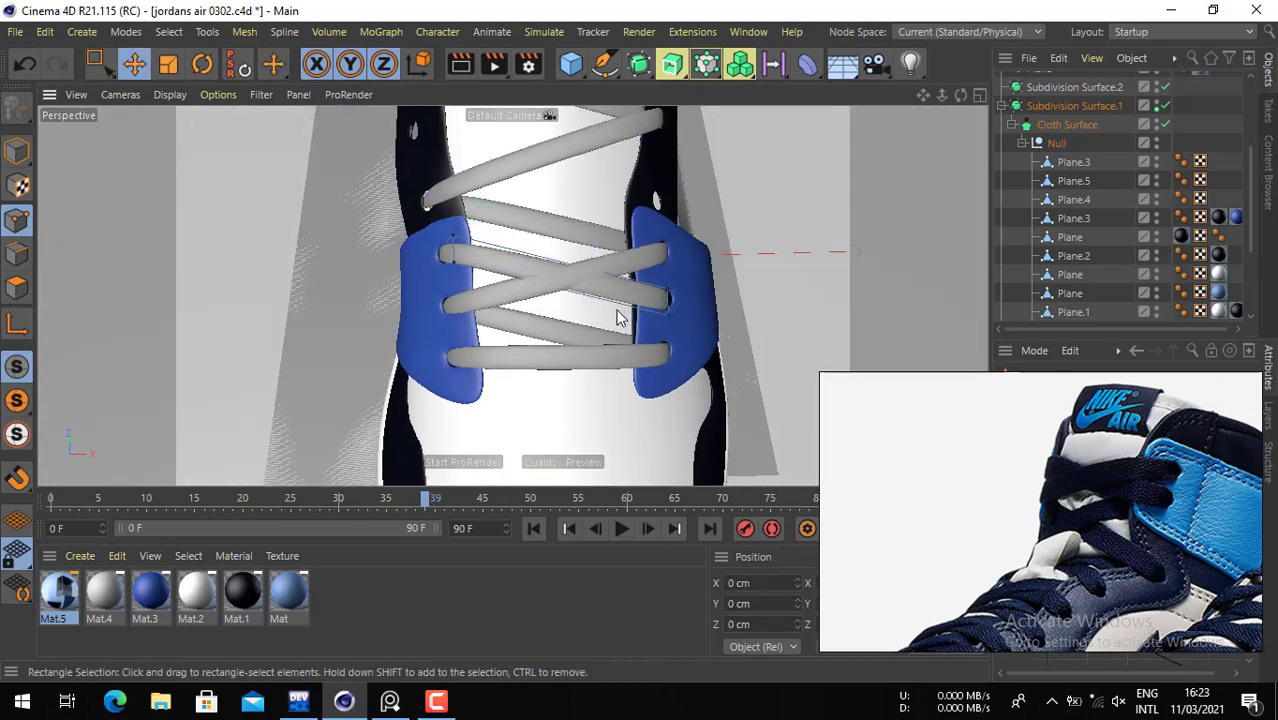
middle_click_drag(651, 256, 630, 292, "alt")
right_click_drag(596, 294, 400, 282, "alt")
left_click_drag(518, 285, 550, 222, "alt")
right_click_drag(530, 230, 688, 234, "alt")
left_click_drag(604, 224, 592, 294, "alt")
right_click_drag(592, 294, 365, 215, "alt")
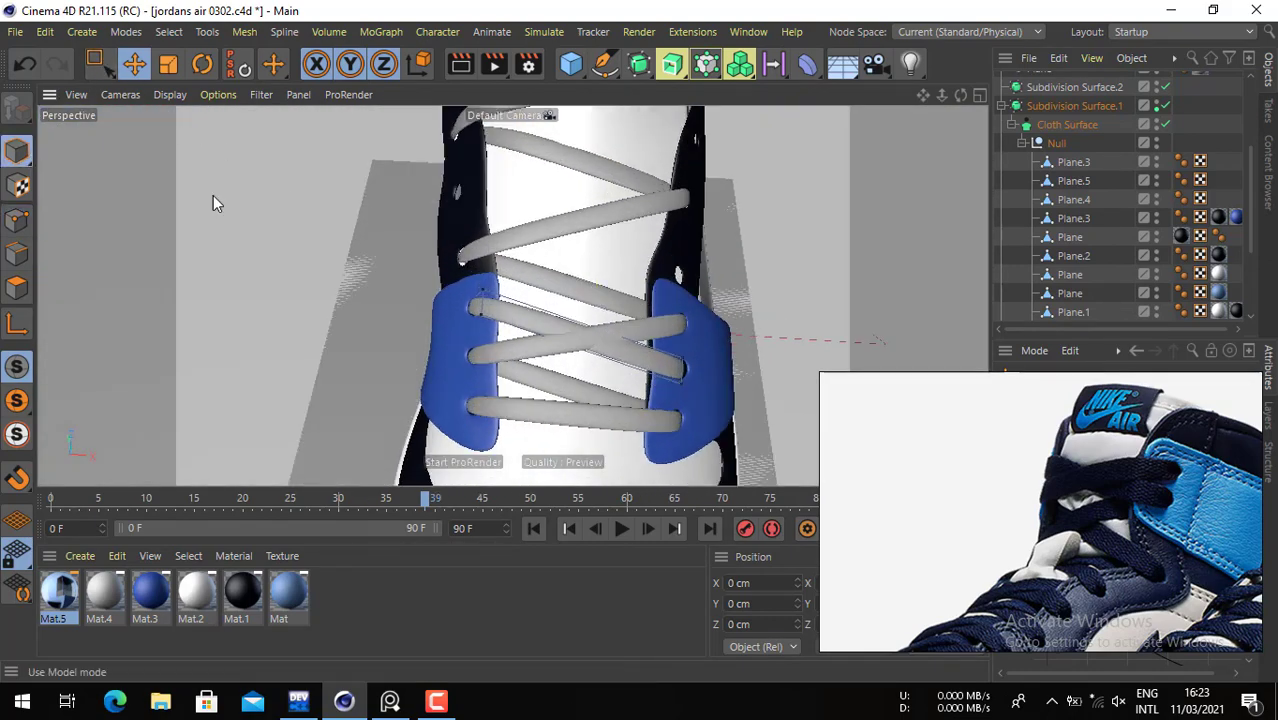
- Duplicate the new crossing strip up to the eyelets above the blue panels, then save the project
left_click(557, 282)
left_click(555, 280)
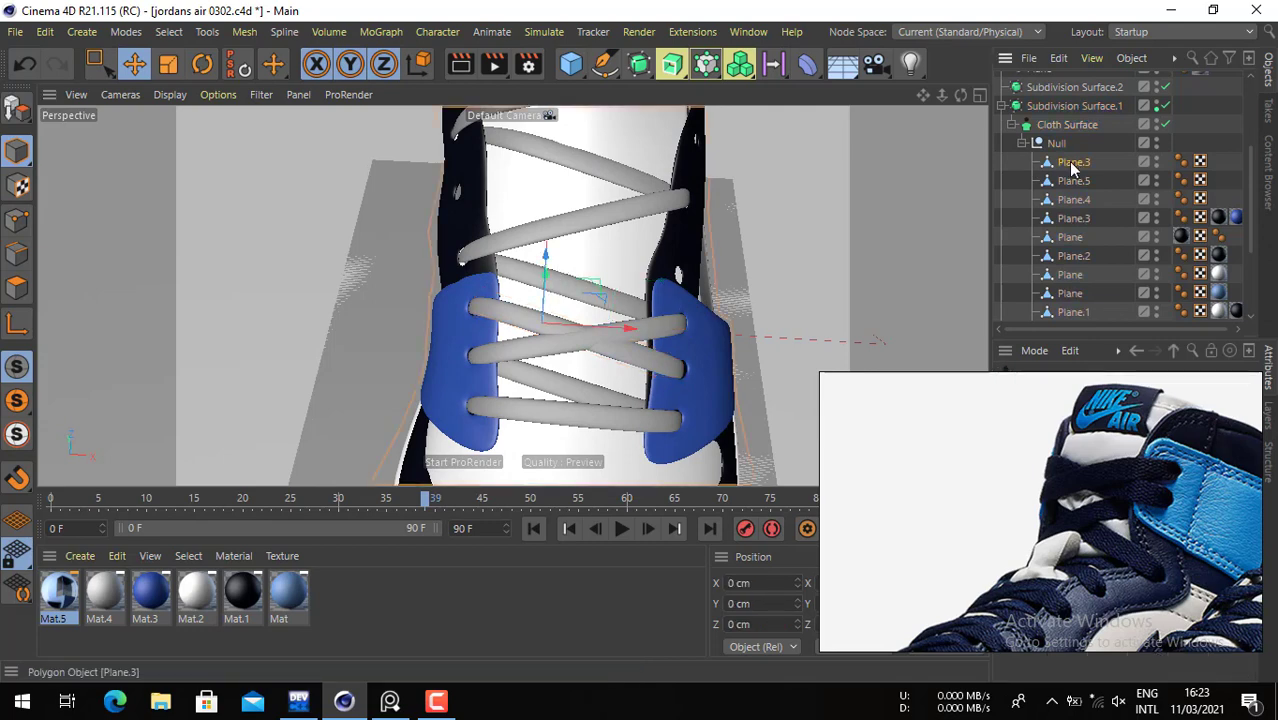
left_click(1076, 198)
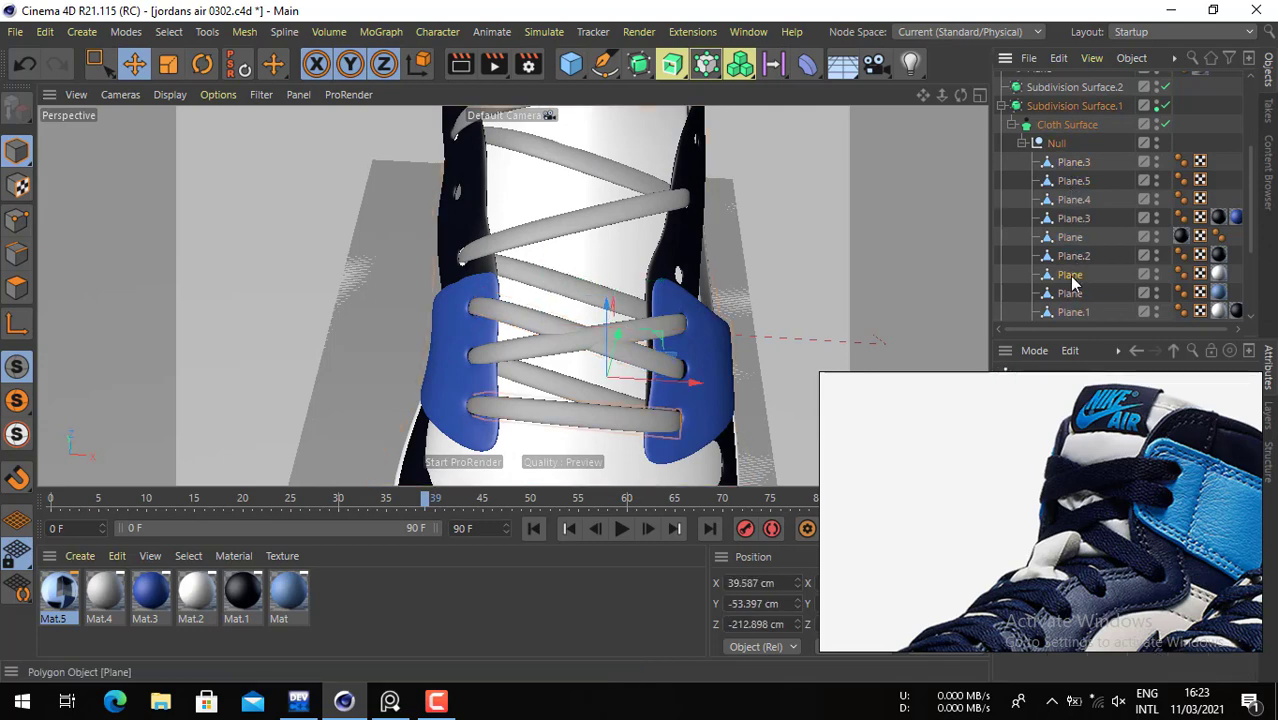
scroll(1071, 290, "down", 2)
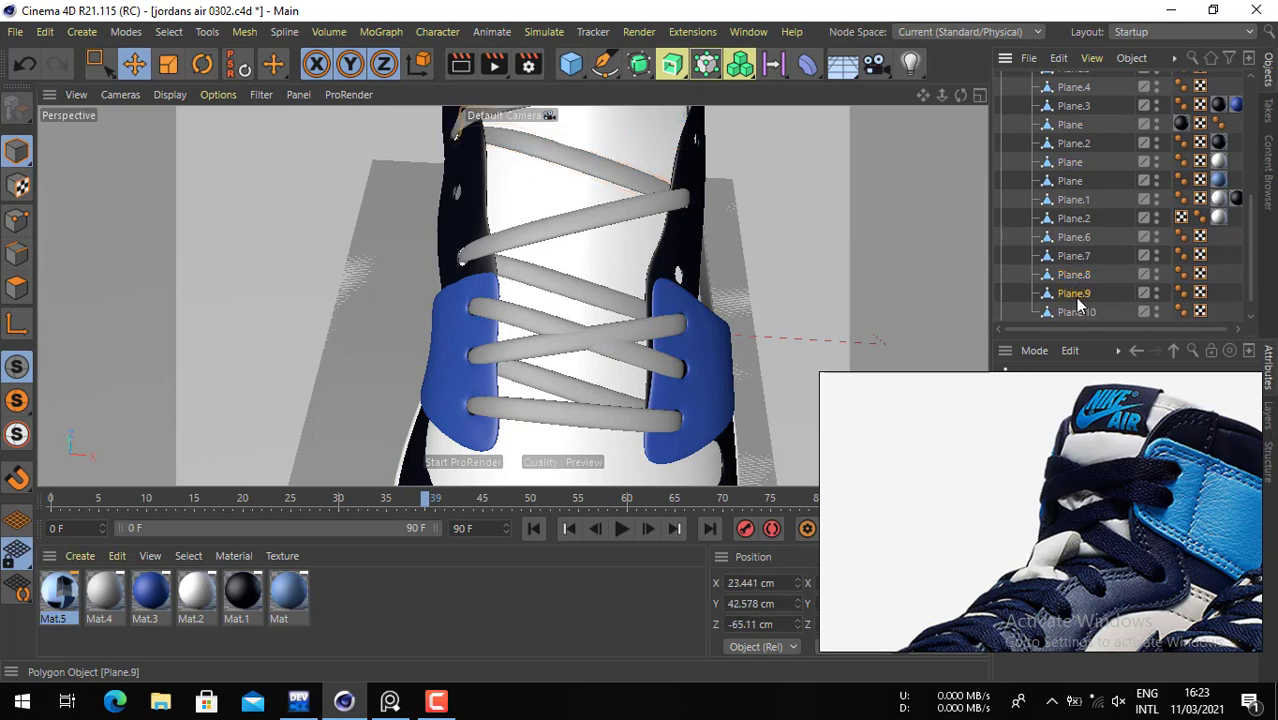
scroll(1079, 305, "down", 1)
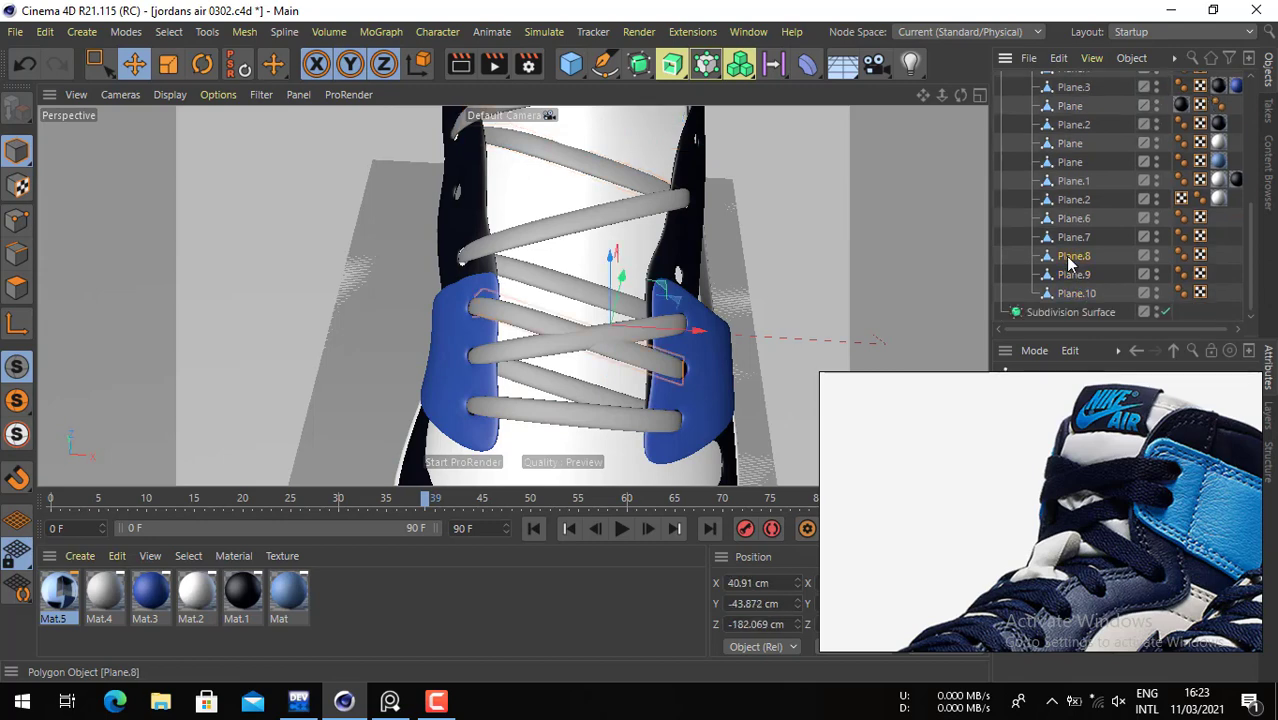
left_click(1080, 297)
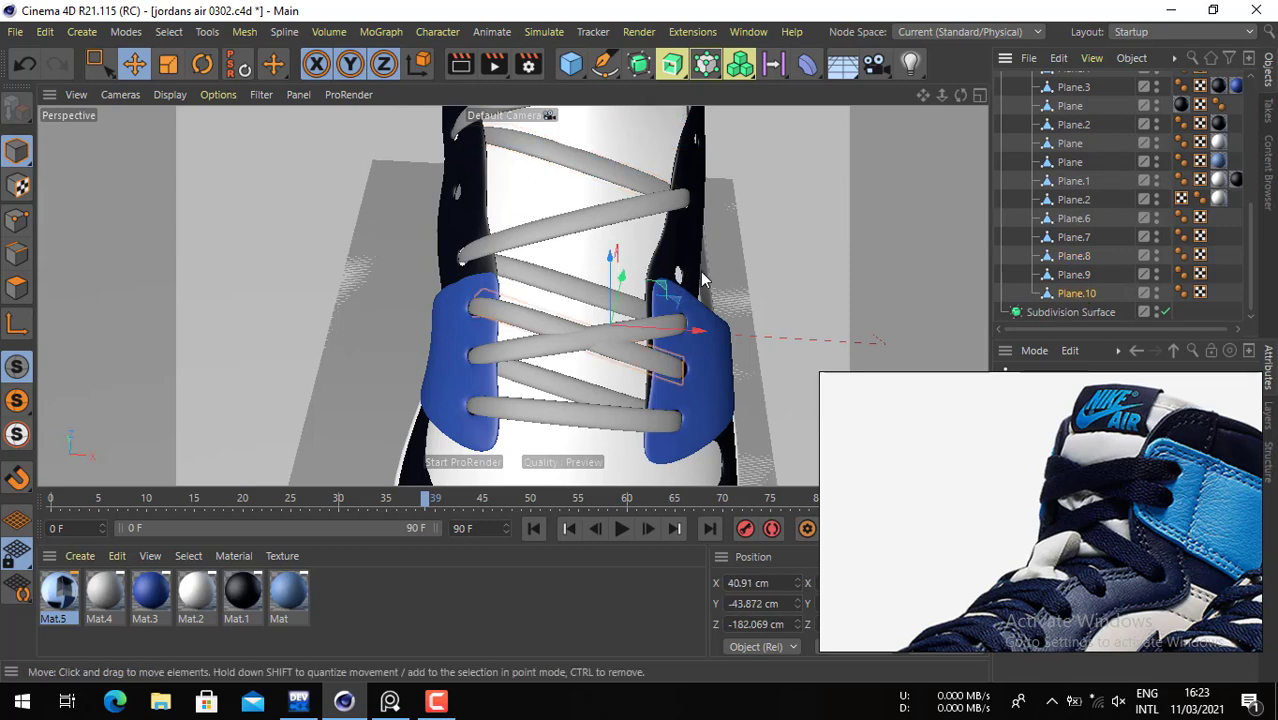
left_click_drag(702, 272, 702, 157)
left_click_drag(676, 294, 545, 232, "alt")
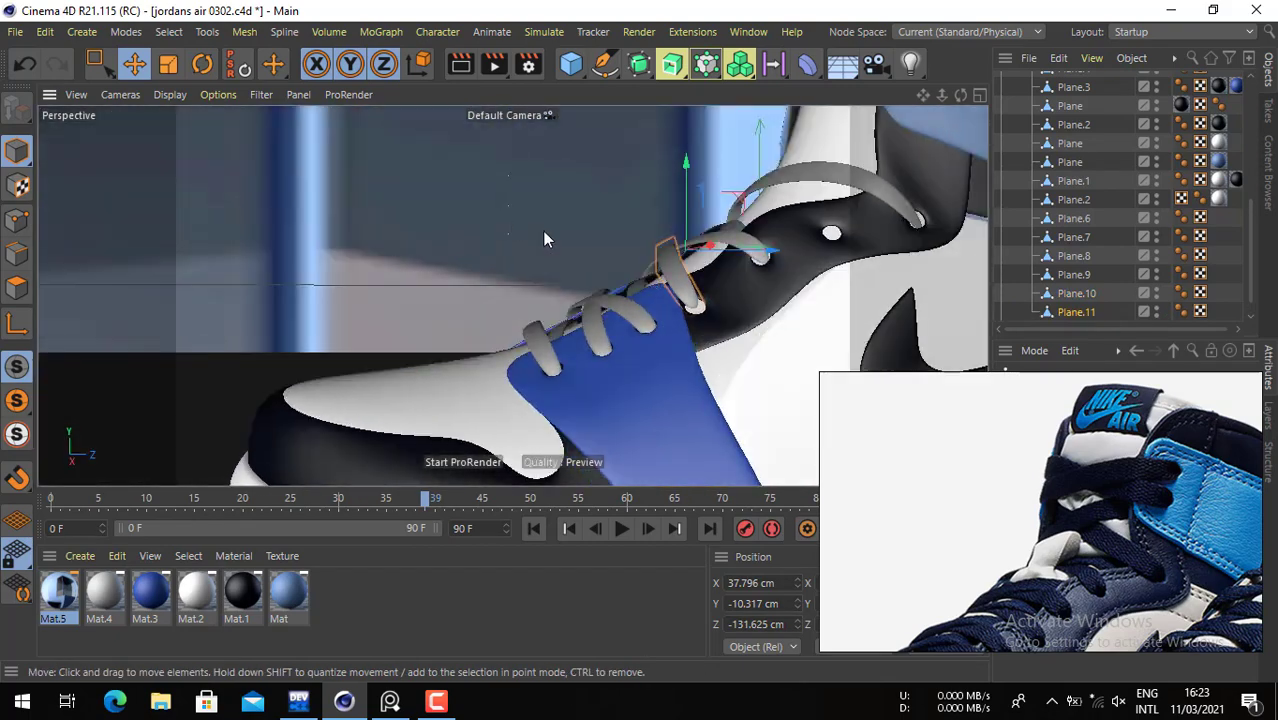
left_click(15, 31)
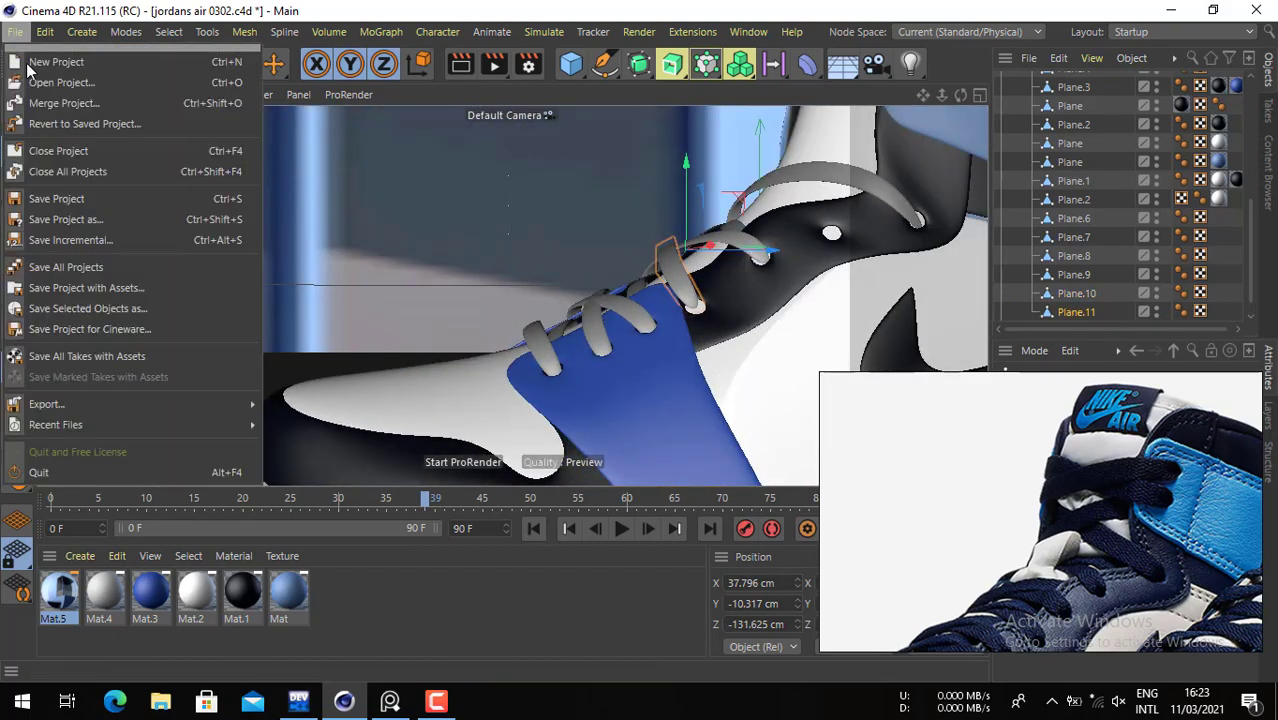
left_click(68, 201)
- Shift the copied strip so its right end sits in the first right eyelet above the blue panel
scroll(810, 302, "up", 5)
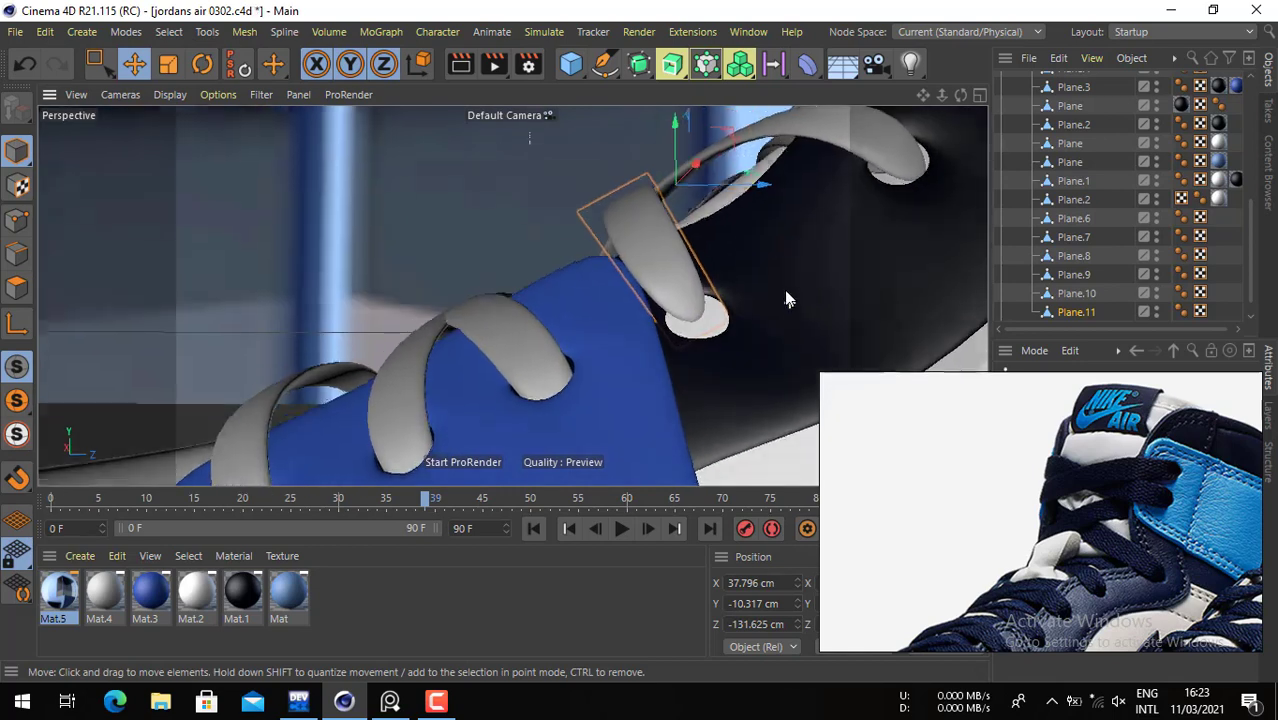
left_click_drag(799, 294, 811, 308)
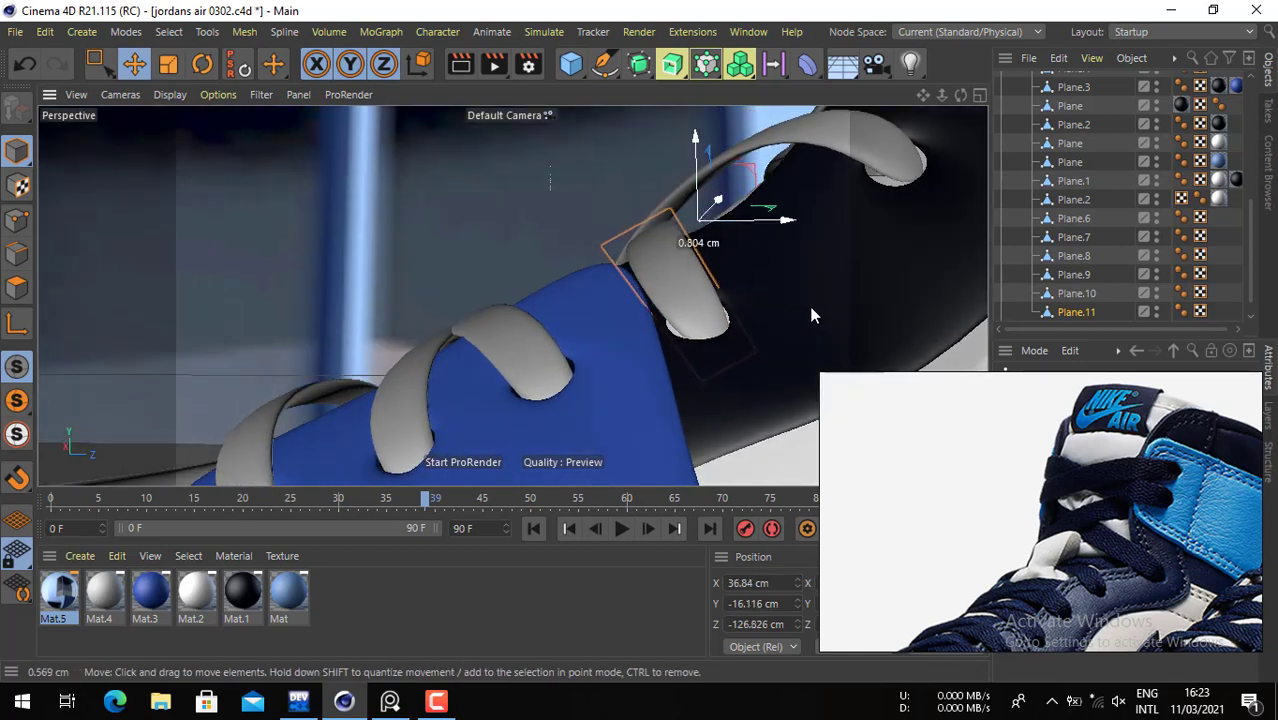
left_click_drag(627, 259, 697, 309, "alt")
mouse_move(551, 243)
left_mouse_down("alt")
mouse_move(516, 298)
mouse_move(572, 233)
left_mouse_up("alt")
right_click_drag(564, 233, 376, 189, "alt")
left_click_drag(375, 189, 51, 226, "alt")
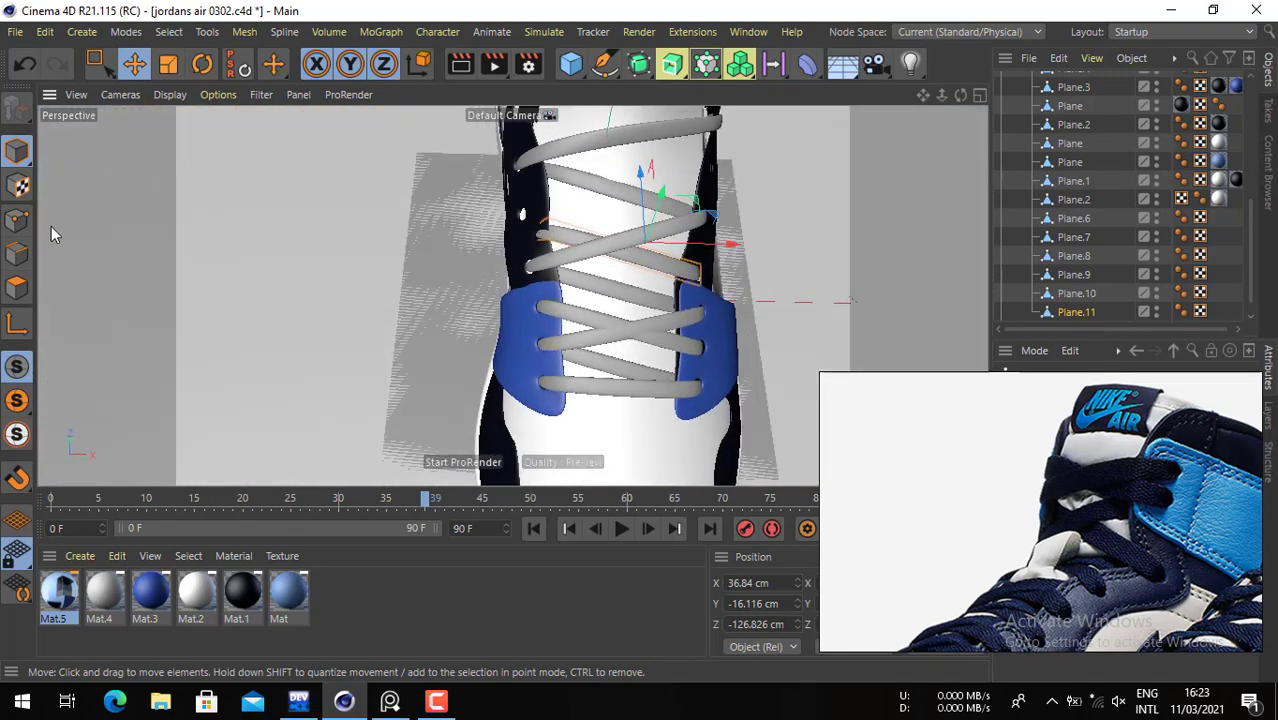
- Move the left points of the copied strip up to the next free eyelet on the left black panel
left_click(16, 220)
left_click(100, 63)
left_click_drag(476, 176, 555, 320)
scroll(530, 239, "up", 5)
key("e")
left_click_drag(521, 257, 476, 193)
left_click_drag(616, 244, 858, 130, "alt")
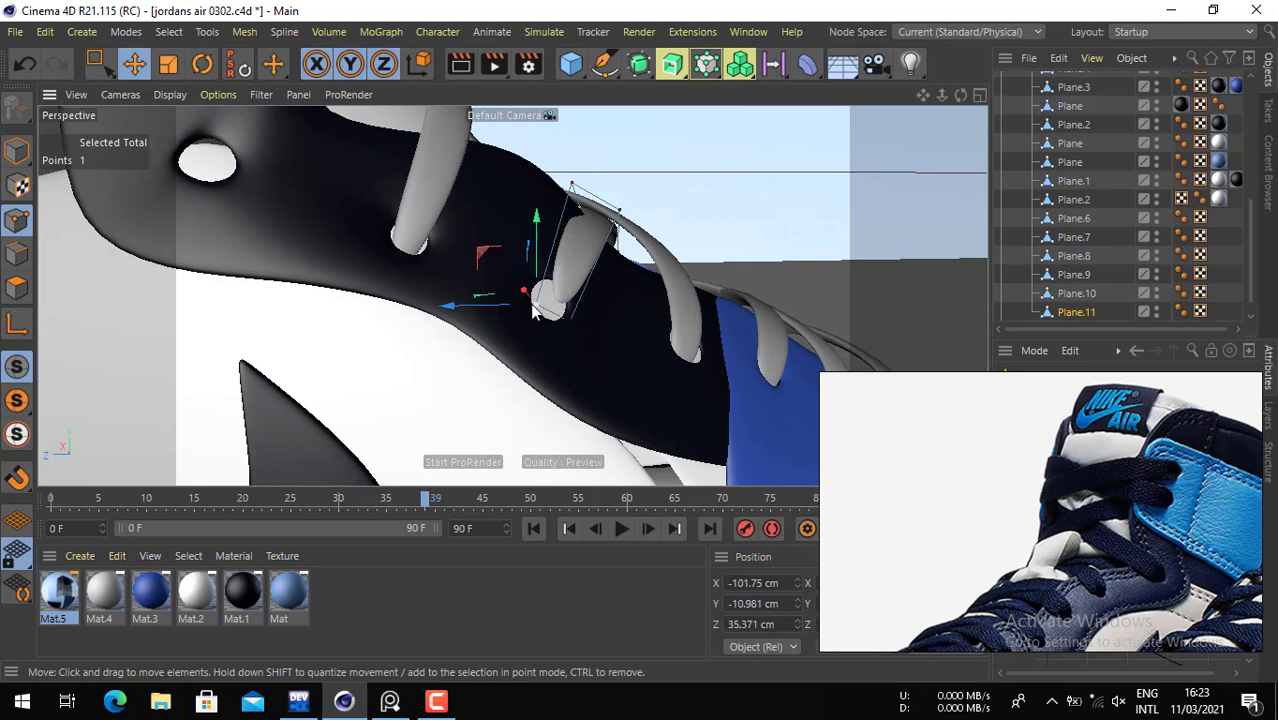
- Seat the copied strip's left tip points in the eyelet and spread its upper bend points, shifting one by about 2.6 cm
right_click_drag(550, 325, 667, 278, "alt")
left_click_drag(664, 281, 621, 327)
middle_click_drag(587, 149, 604, 180, "alt")
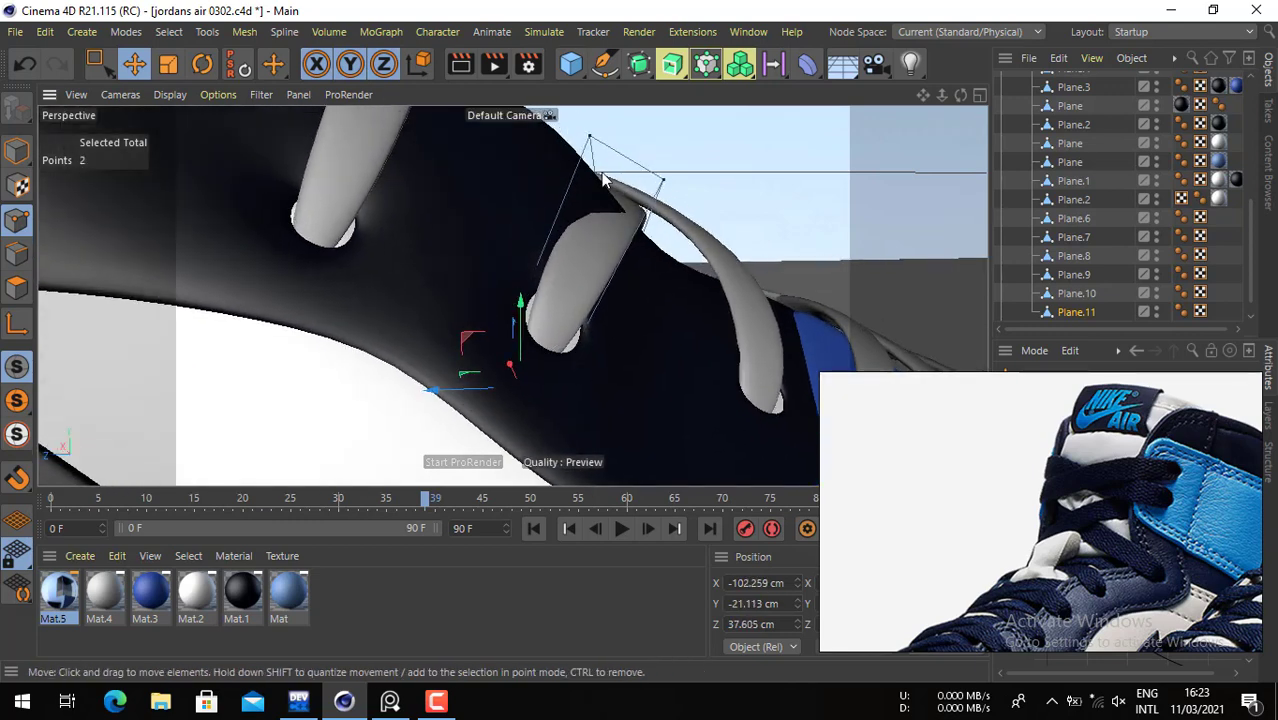
left_click_drag(609, 142, 741, 185)
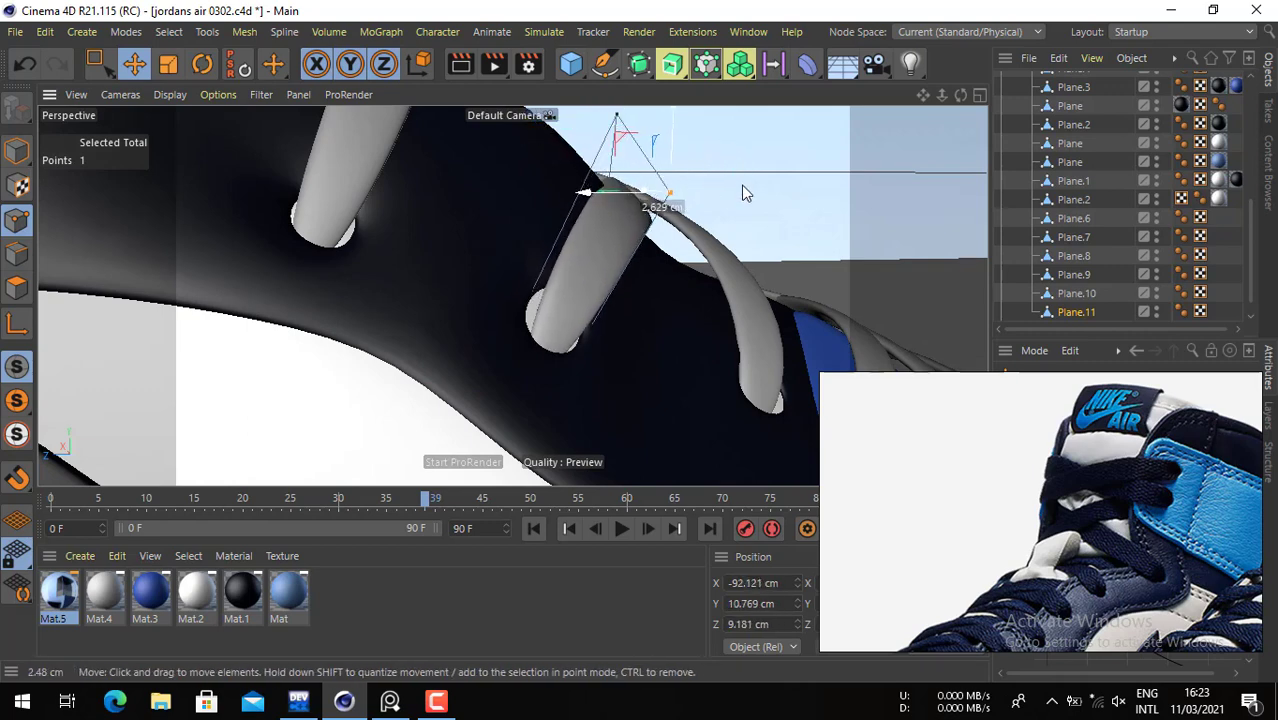
- Fine-tune the copied strip's lower left points, reselecting only the two tips, so its end fills the eyelet
key("space")
left_click_drag(612, 299, 384, 463)
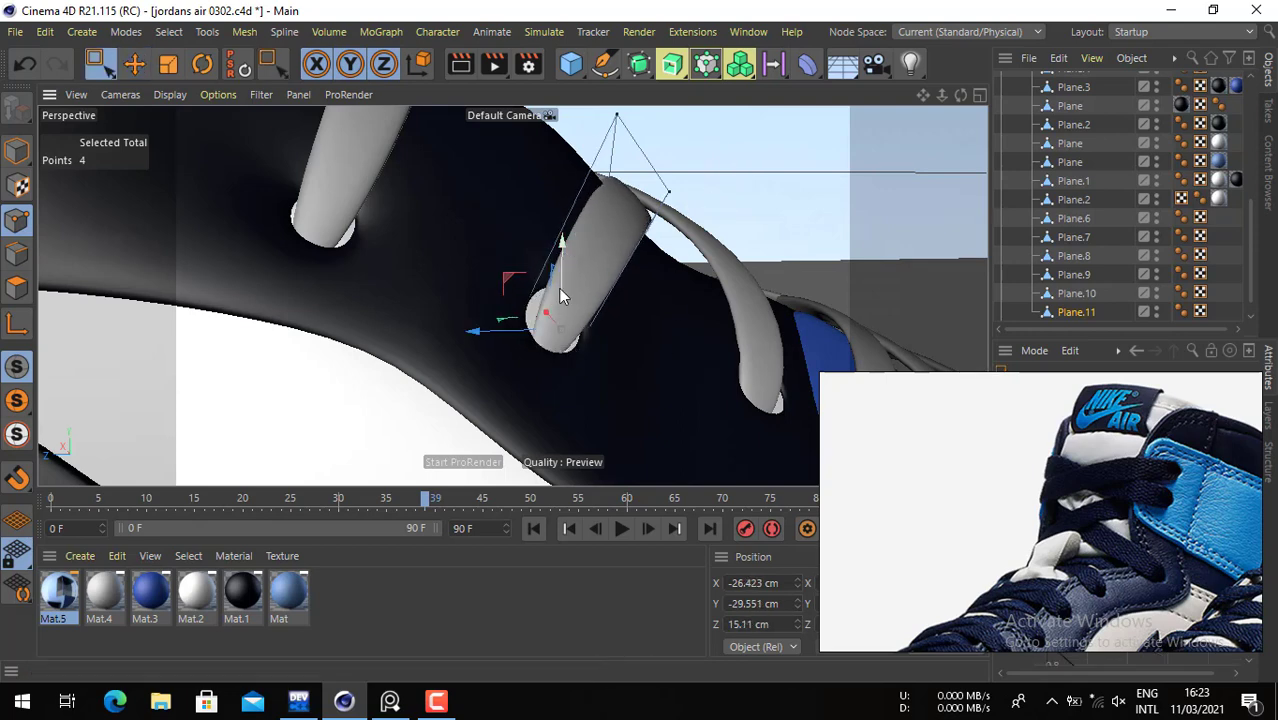
mouse_move(517, 394)
left_mouse_down()
mouse_move(517, 424)
mouse_move(549, 390)
mouse_move(538, 381)
left_mouse_up()
key("0")
left_click_drag(586, 328, 364, 460)
key("e")
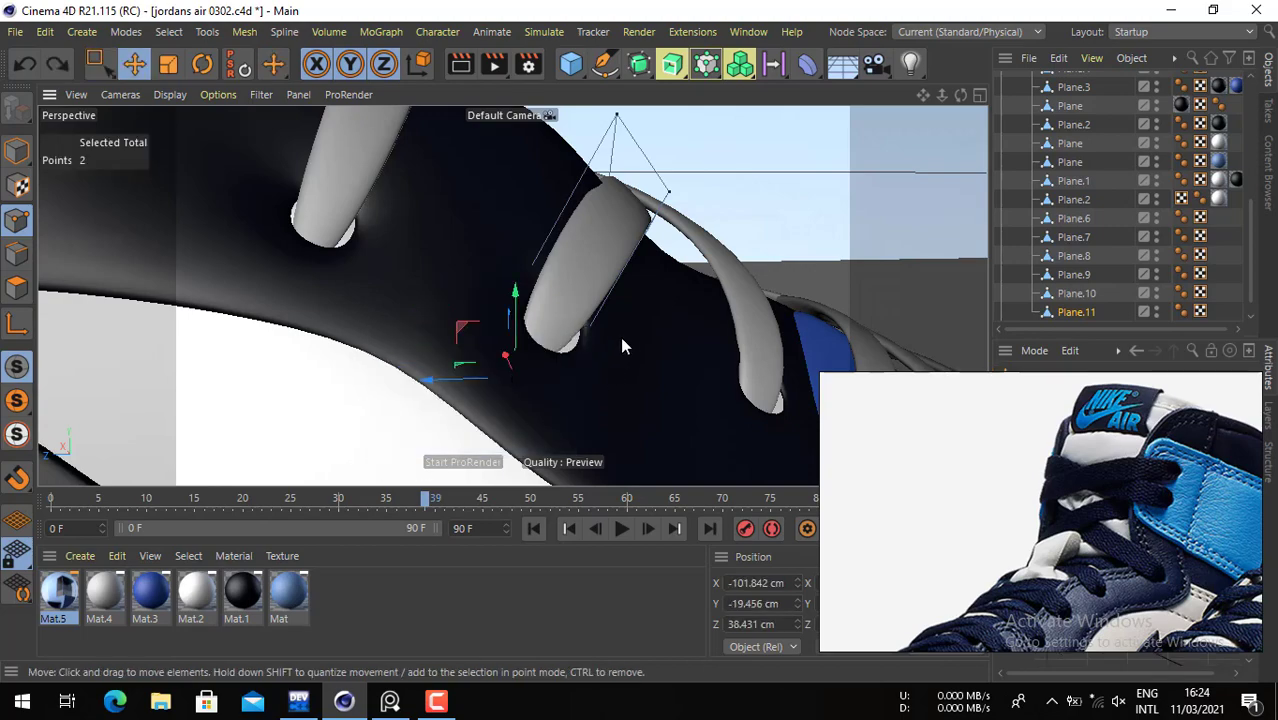
- Lower the copied strip's two left tip points in their eyelet and adjust the upper bend points beside them
left_click_drag(620, 336, 621, 357)
left_click_drag(642, 285, 400, 370, "alt")
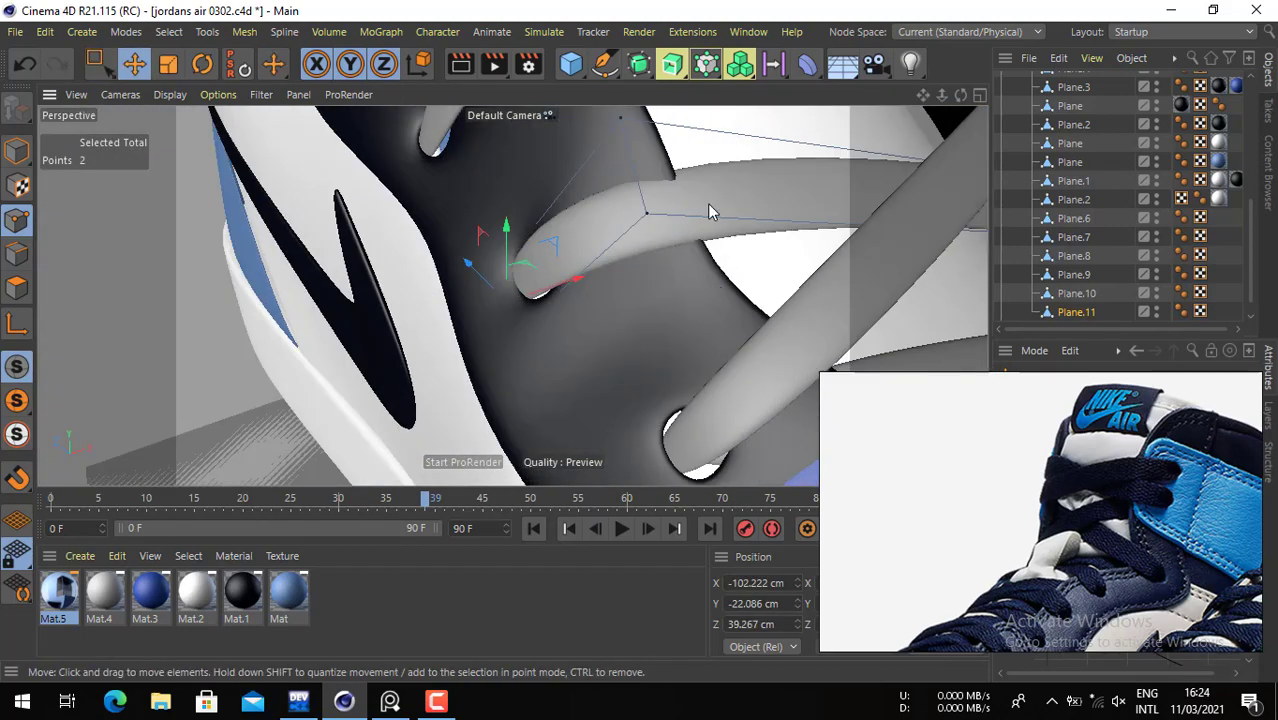
left_click(616, 121)
left_click_drag(596, 172, 678, 216, "alt")
middle_click_drag(678, 216, 682, 291, "alt")
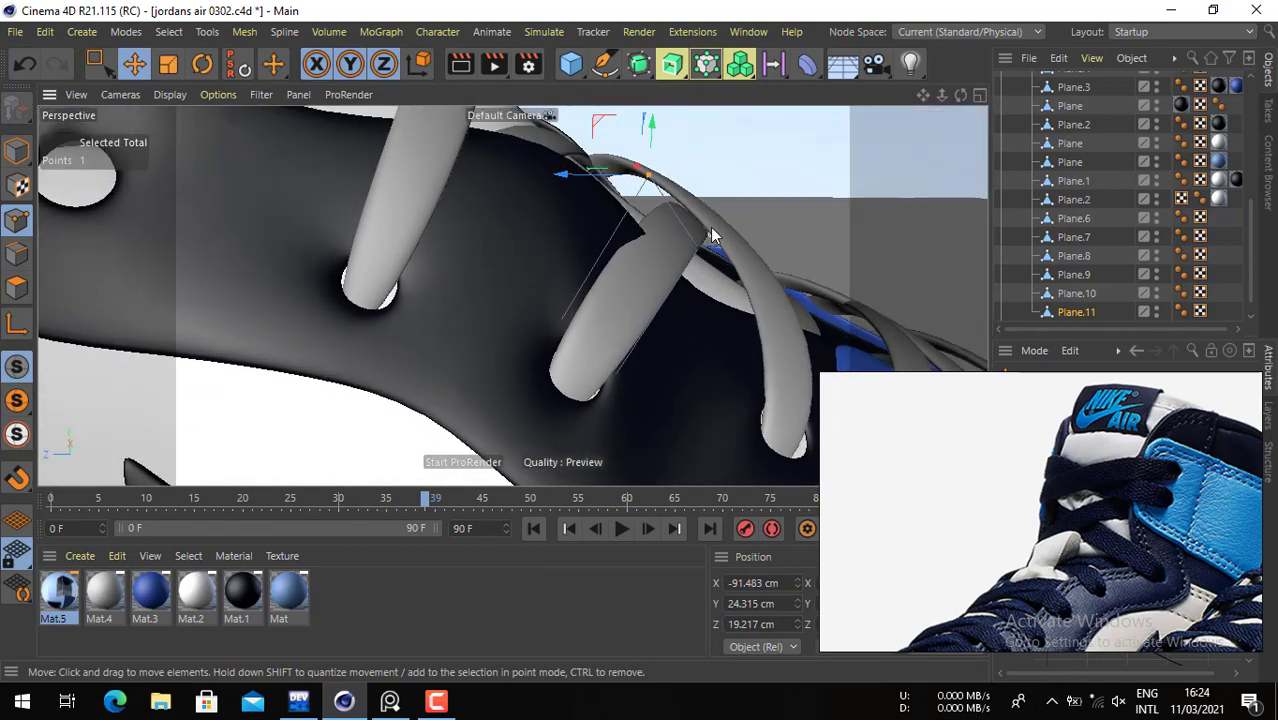
left_click_drag(710, 227, 560, 290)
left_click(697, 246)
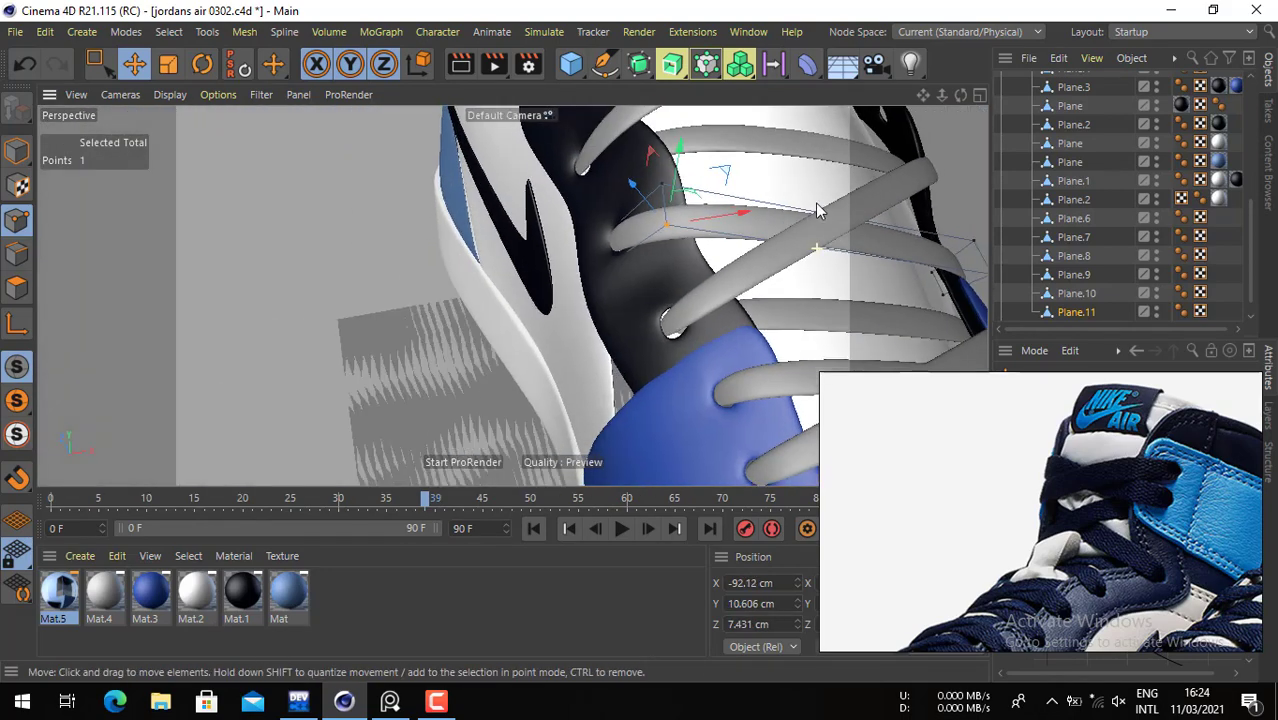
- Duplicate the lace strip Plane.11 as a whole object and place the copy higher up the tongue
left_click_drag(818, 210, 565, 296, "alt")
right_click_drag(582, 279, 651, 279, "alt")
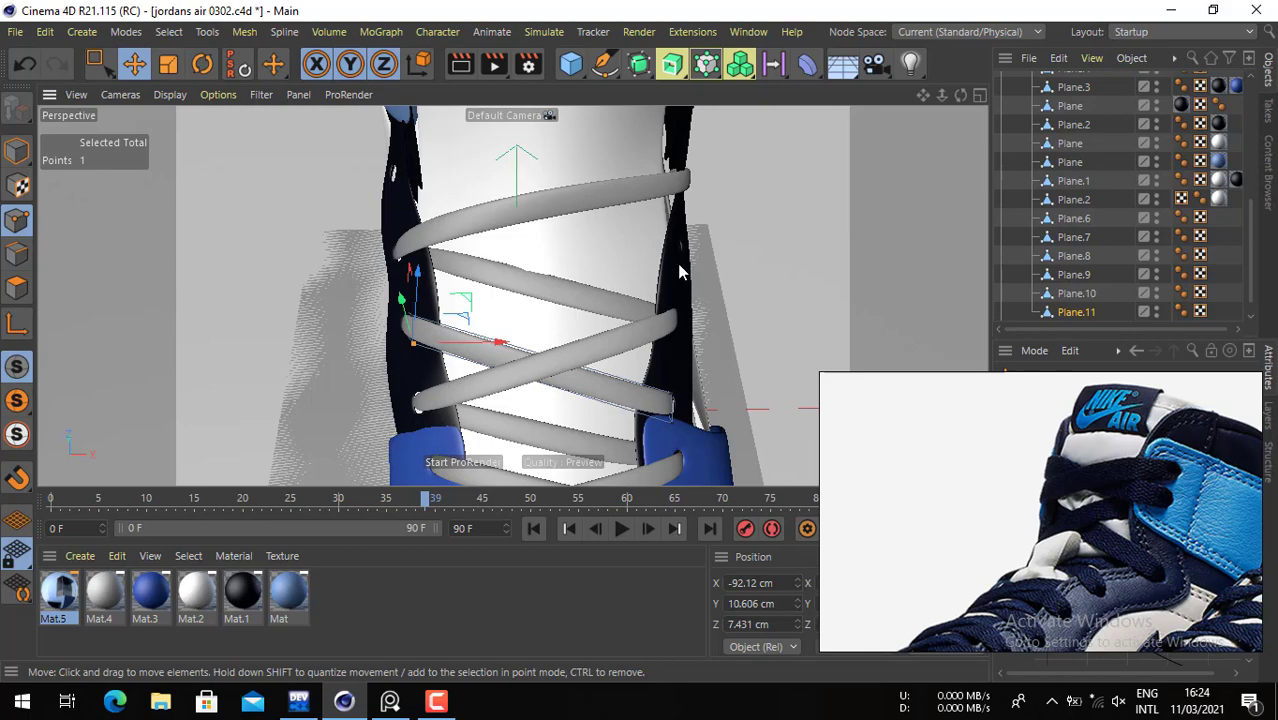
right_click_drag(648, 302, 522, 292, "alt")
left_click_drag(513, 296, 543, 193, "alt")
scroll(545, 200, "up", 5)
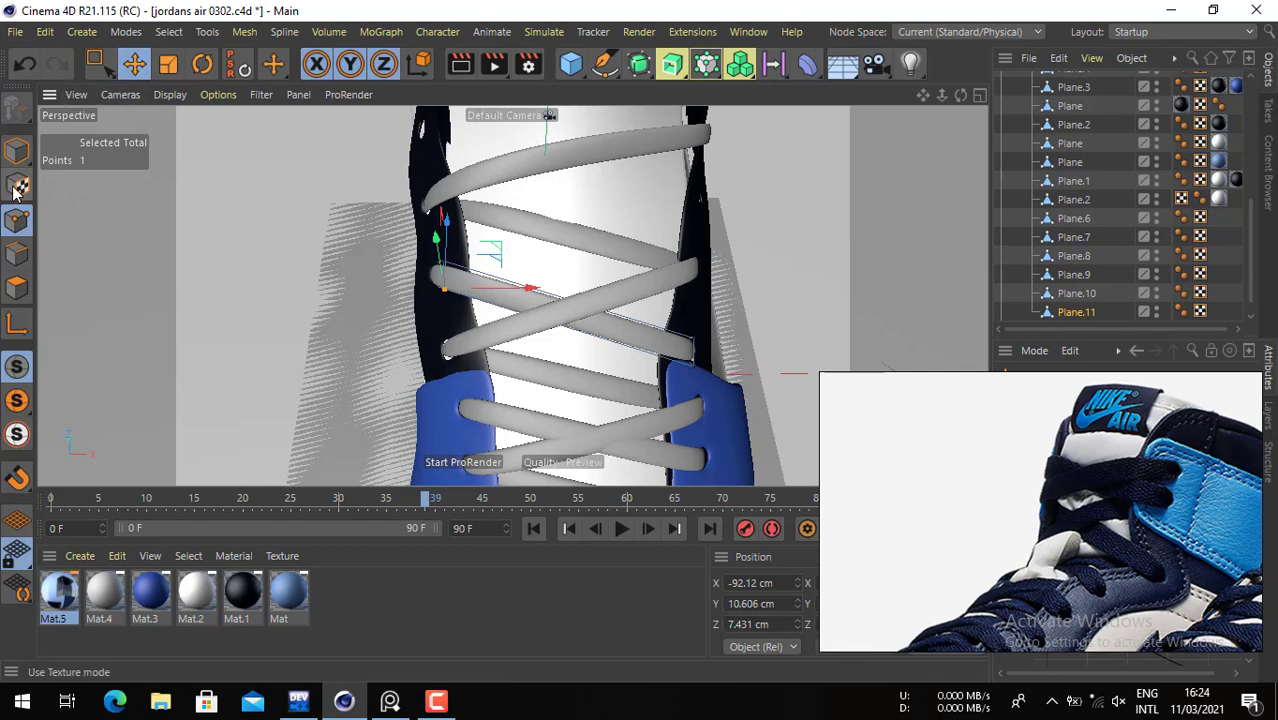
left_click(17, 150)
left_click(491, 283)
left_click(533, 232)
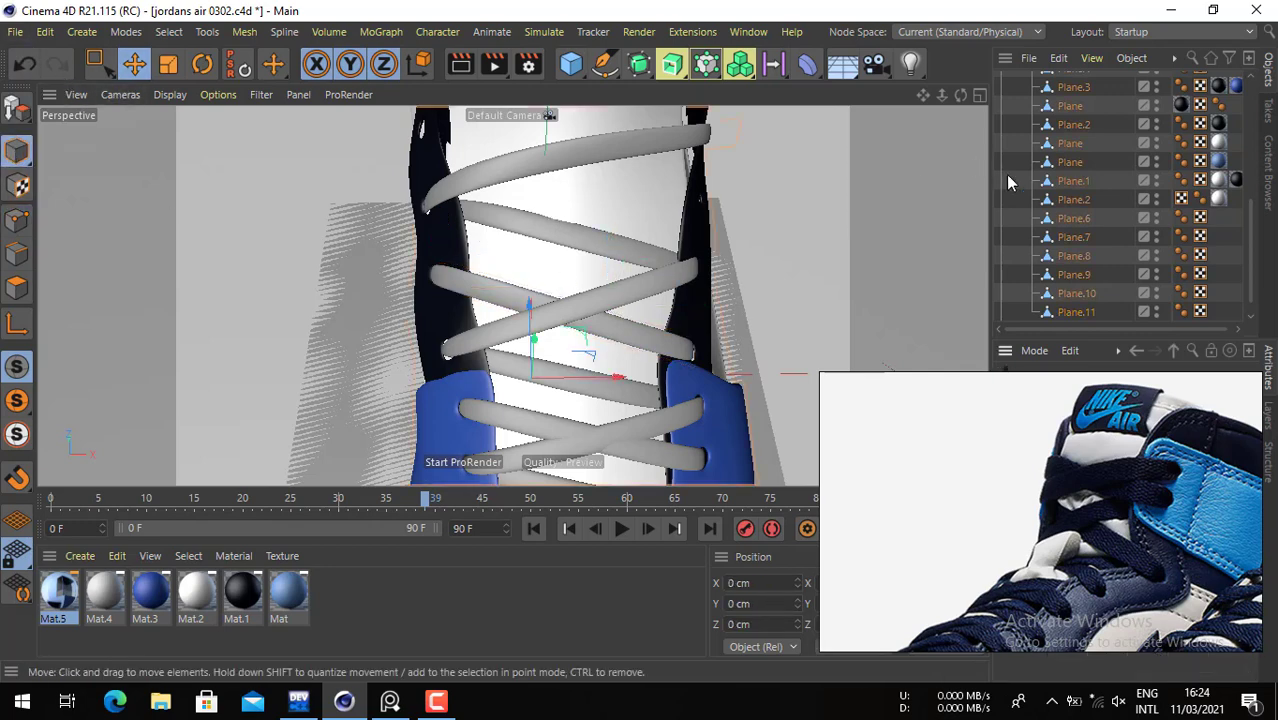
left_click(1076, 295)
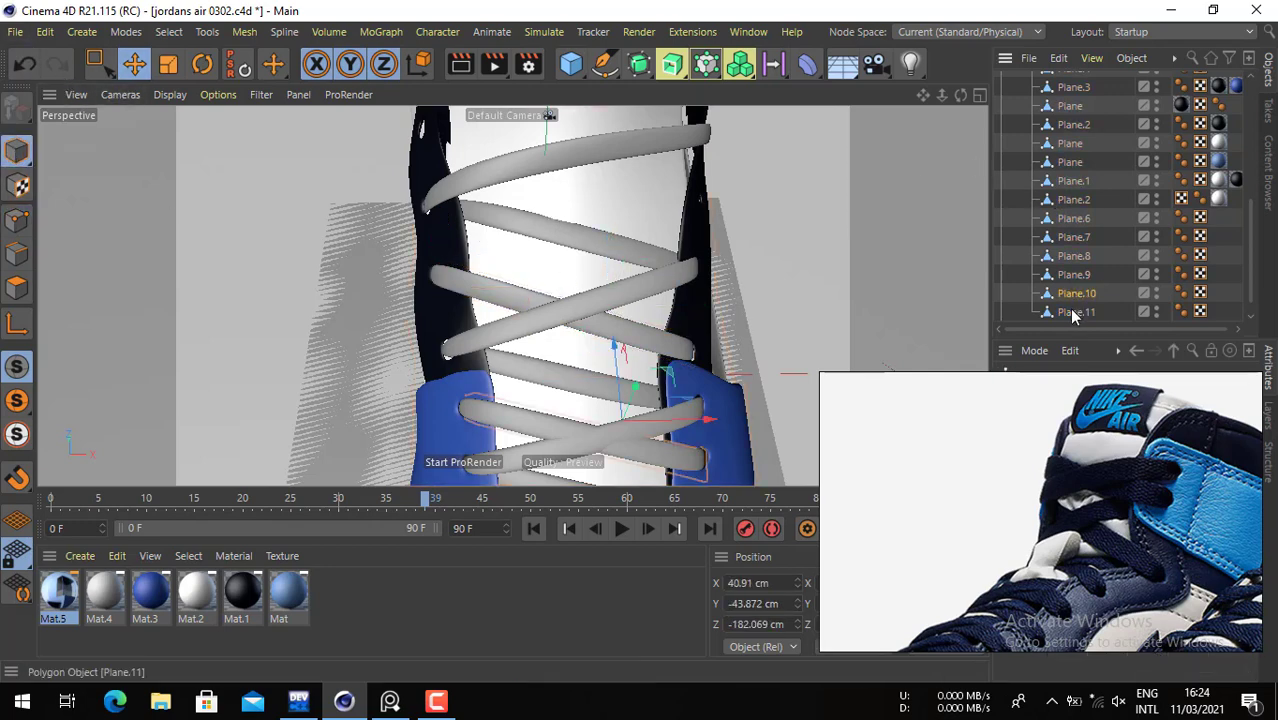
left_click(1073, 258)
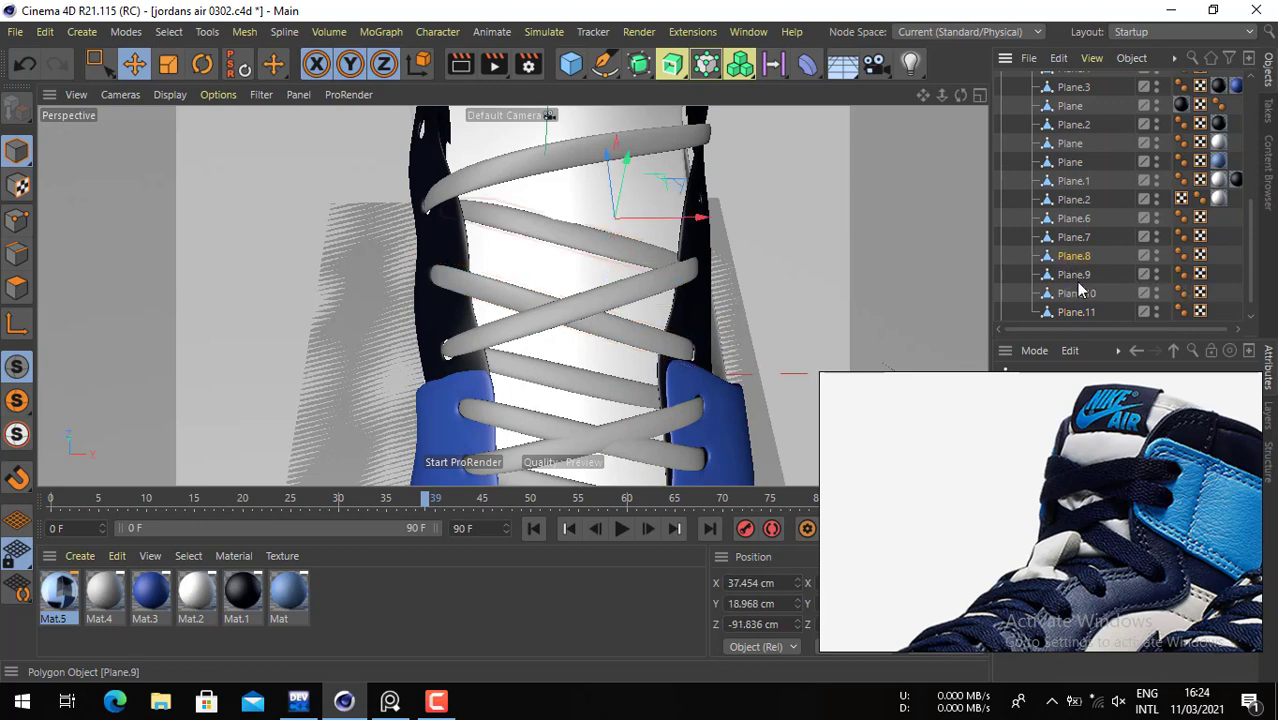
scroll(1087, 295, "down", 1)
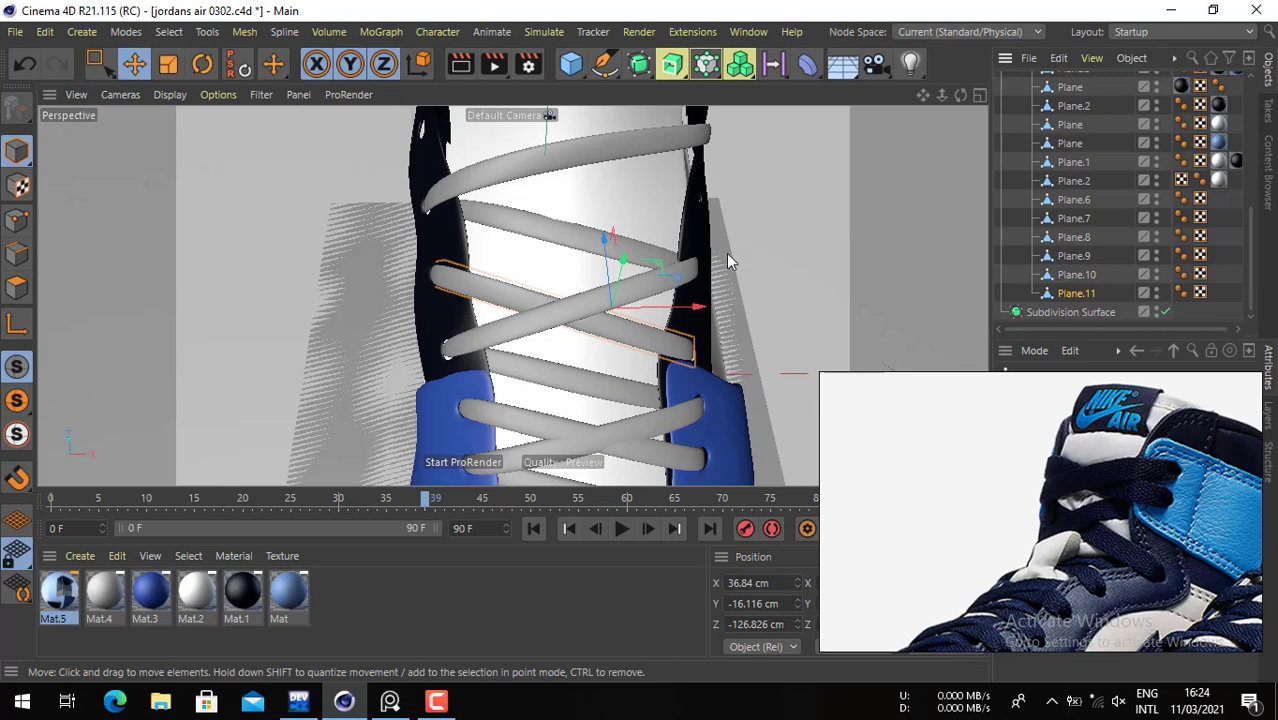
left_click_drag(700, 248, 697, 213, "alt")
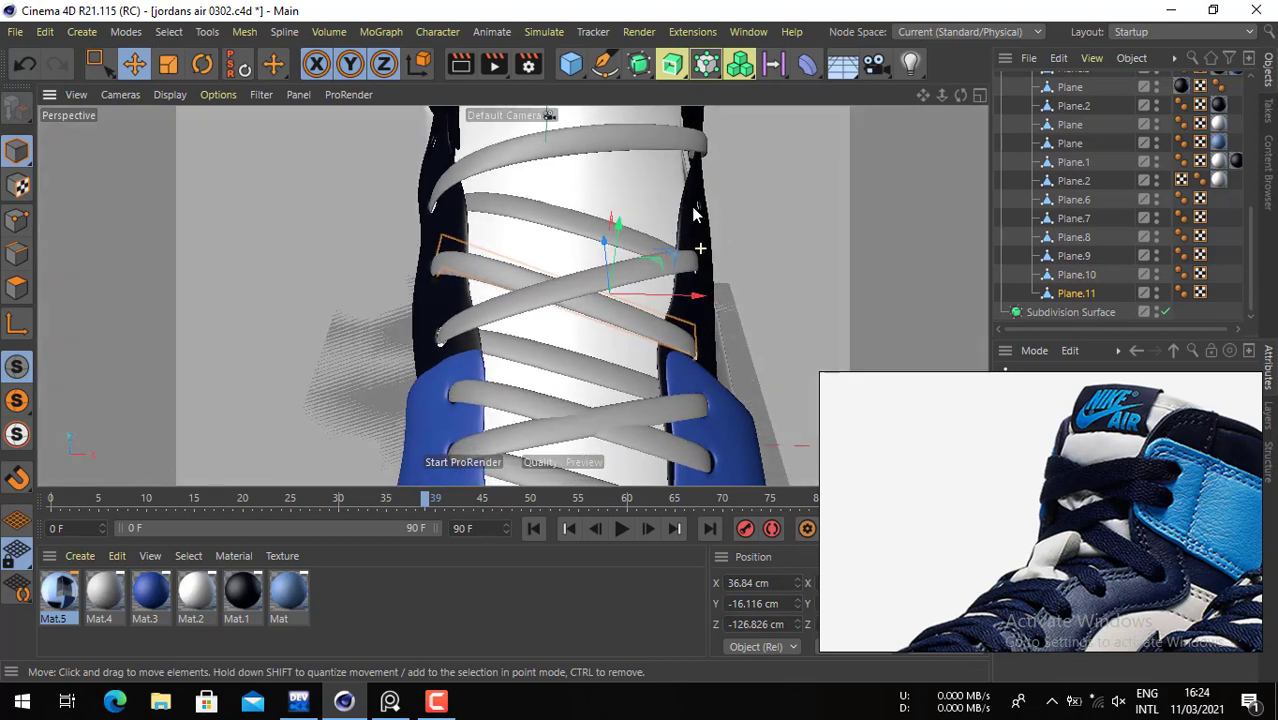
left_click_drag(724, 263, 550, 225, "ctrl")
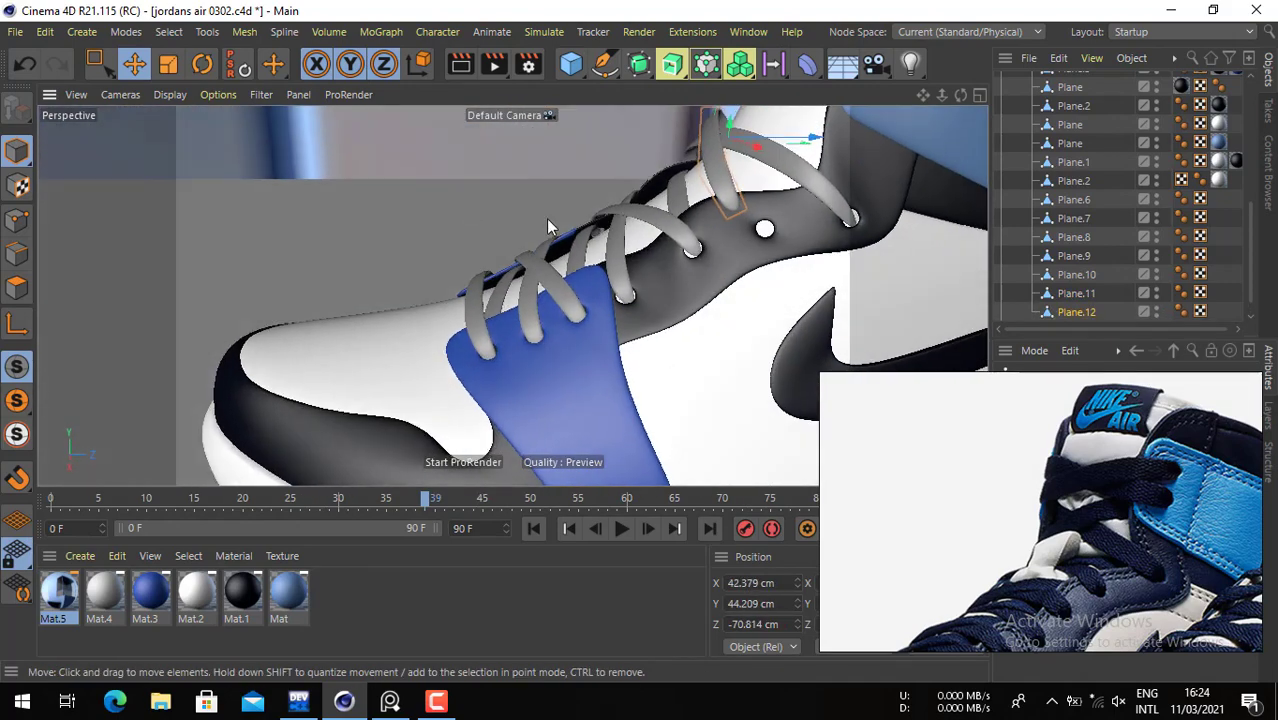
- Shift the new strip about 19 cm along the shoe so its end lines up with the next free right eyelet
right_click_drag(758, 247, 905, 246, "alt")
middle_click_drag(842, 249, 784, 283, "alt")
left_click_drag(782, 279, 811, 273)
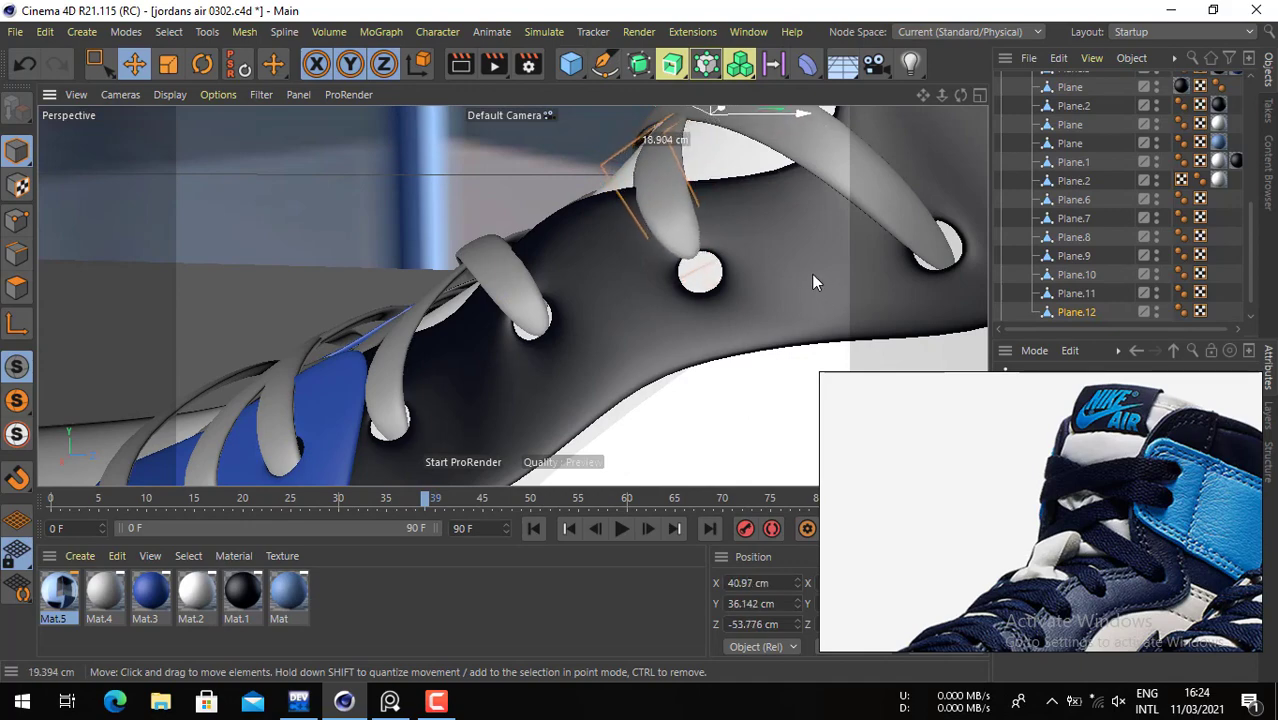
- Reposition the new strip's right tip and bend points so that its end seats in the right eyelet
left_click_drag(510, 232, 850, 228, "alt")
left_click(16, 217)
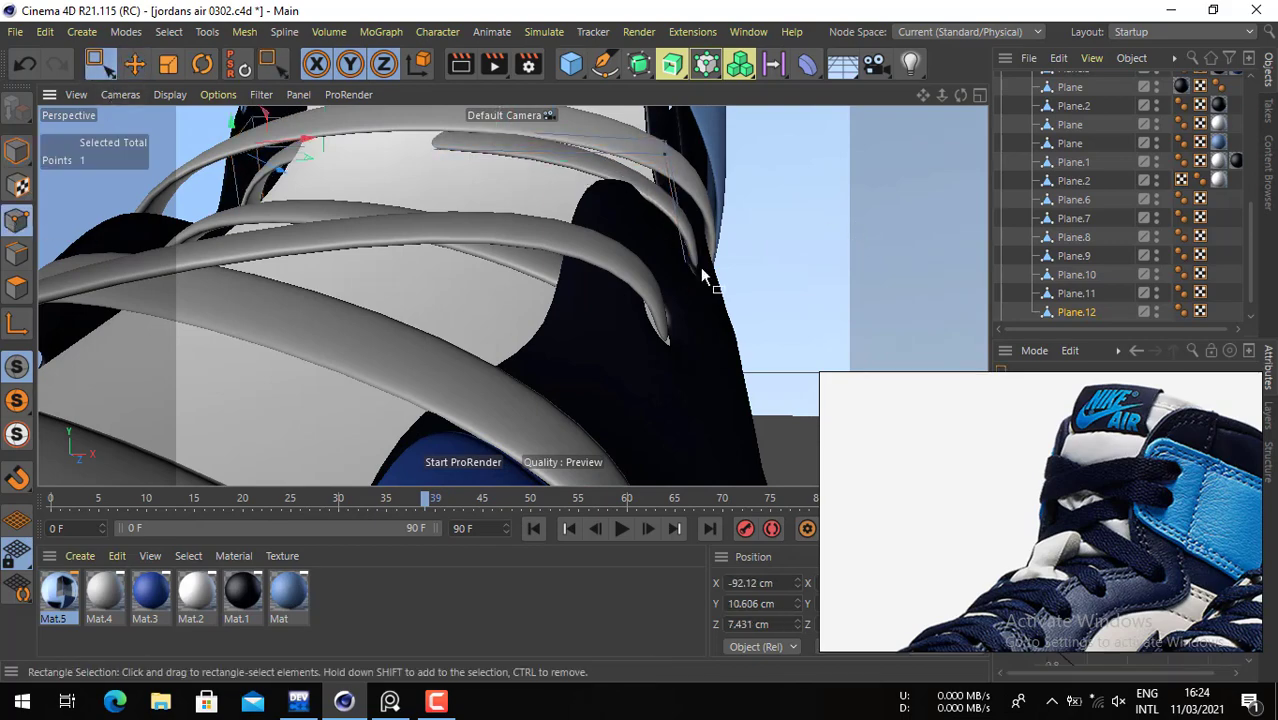
left_click_drag(707, 277, 553, 334, "alt")
left_click_drag(757, 283, 598, 370)
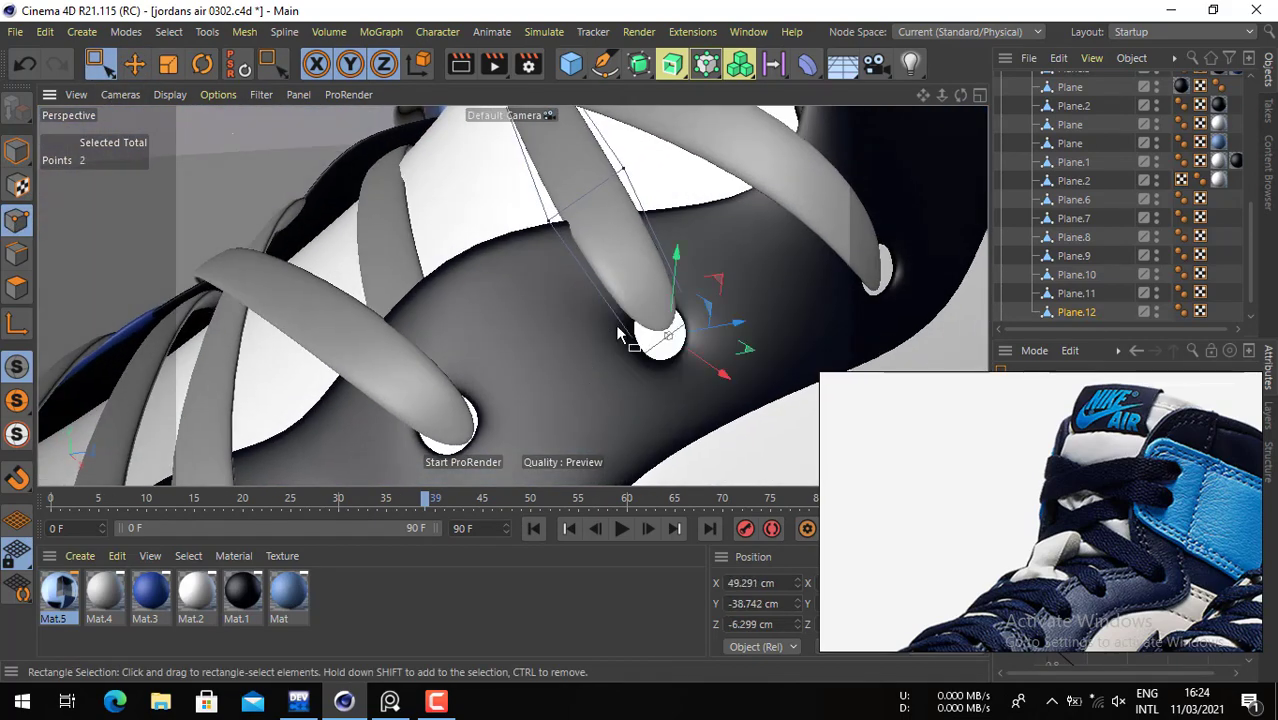
left_click_drag(690, 365, 426, 218, "alt")
key("e")
left_click_drag(343, 193, 614, 274)
left_click_drag(614, 274, 521, 361)
key("space")
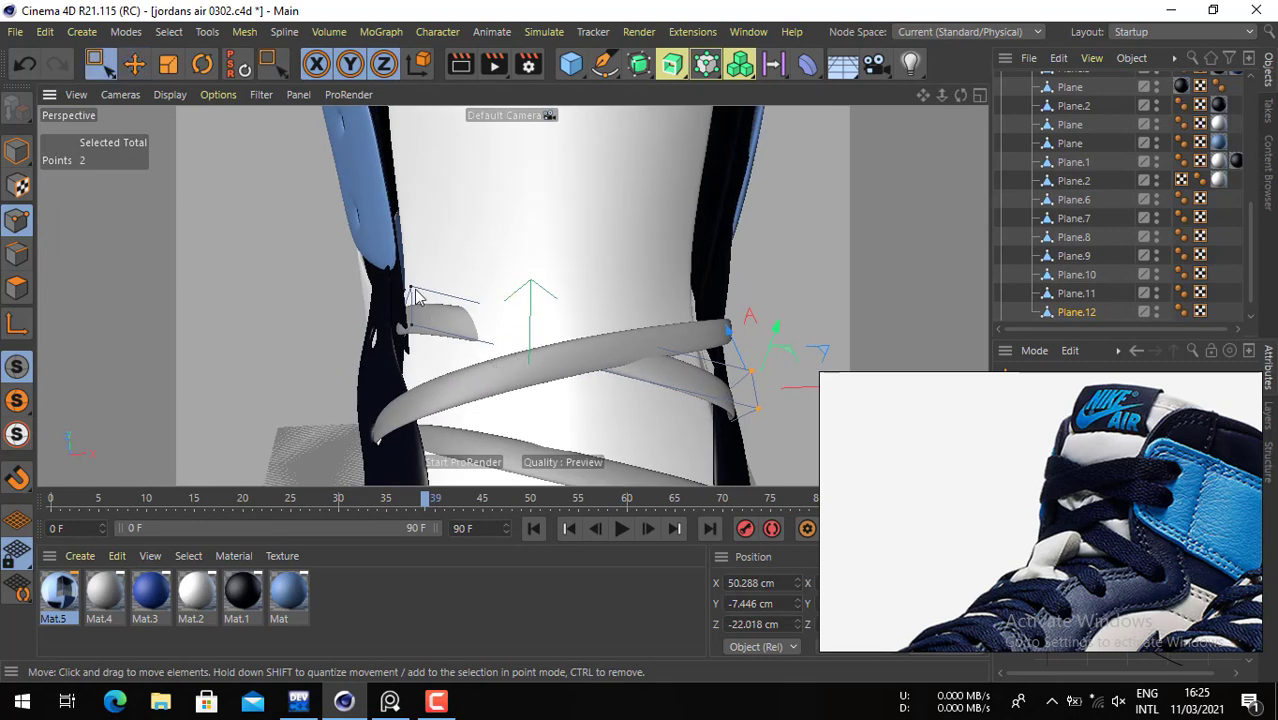
- Select the new strip's four left end points and move them outward to the left black panel
left_click_drag(433, 253, 277, 415)
key("e")
left_click_drag(492, 311, 455, 317)
left_click_drag(362, 334, 650, 251, "alt")
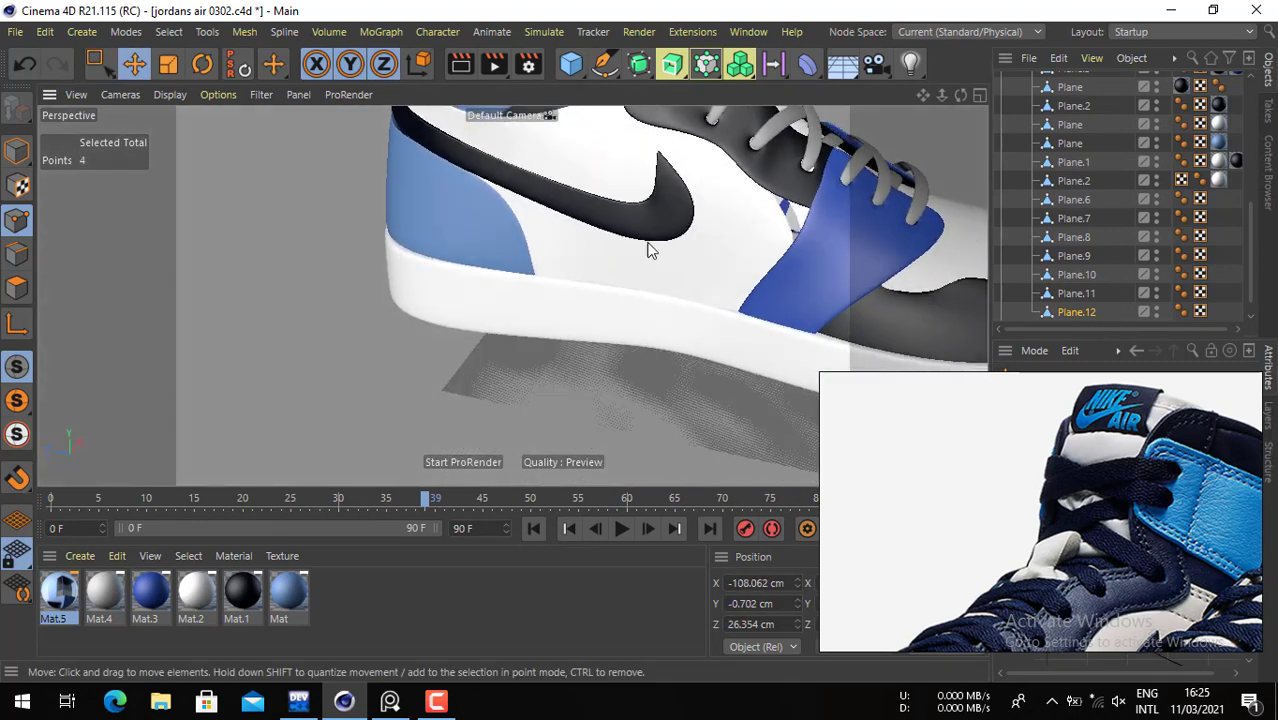
- Select the two upper bend points at the new strip's left end and position them above the panel edge
middle_click_drag(646, 180, 551, 342, "alt")
right_click_drag(569, 276, 665, 274, "alt")
mouse_move(665, 274)
left_mouse_down("alt")
mouse_move(679, 245)
mouse_move(699, 266)
mouse_move(676, 254)
left_mouse_up("alt")
left_click(681, 240, "shift")
left_click_drag(777, 242, 767, 309)
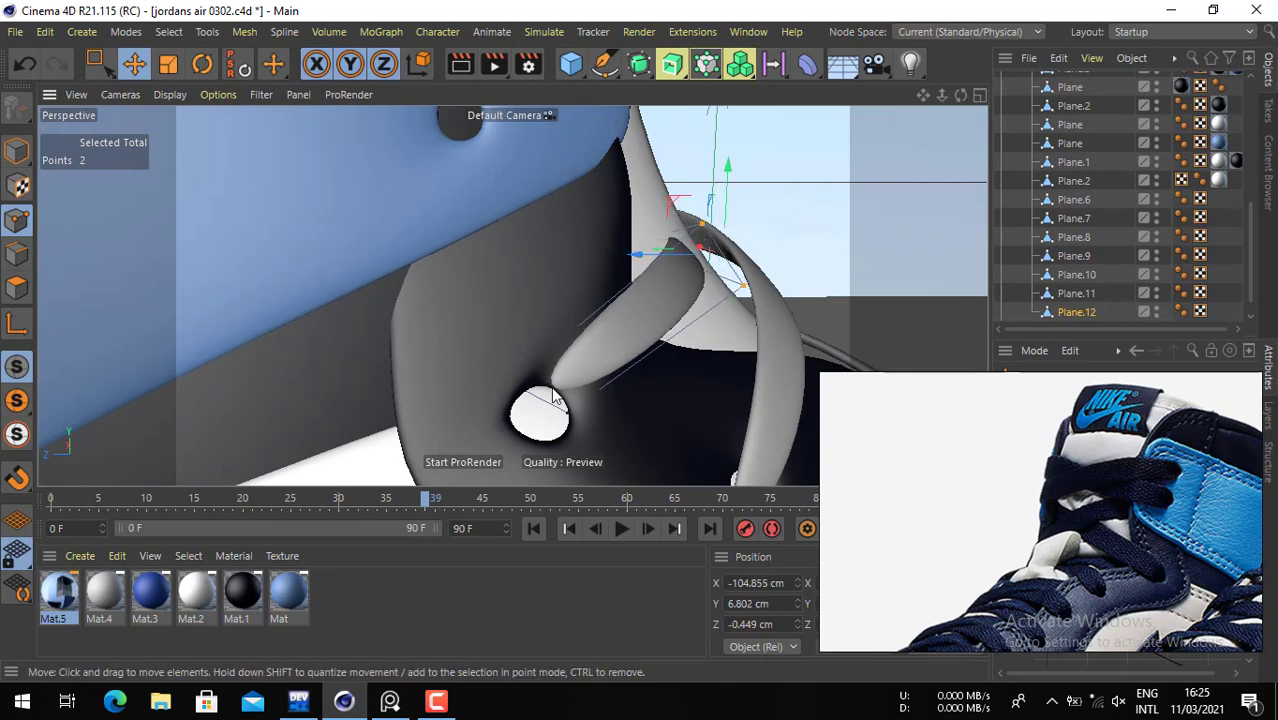
- Move the new strip's two left tip points down and inward so its end sinks into the left eyelet
left_click_drag(612, 404, 568, 440)
left_click_drag(548, 374, 571, 346, "alt")
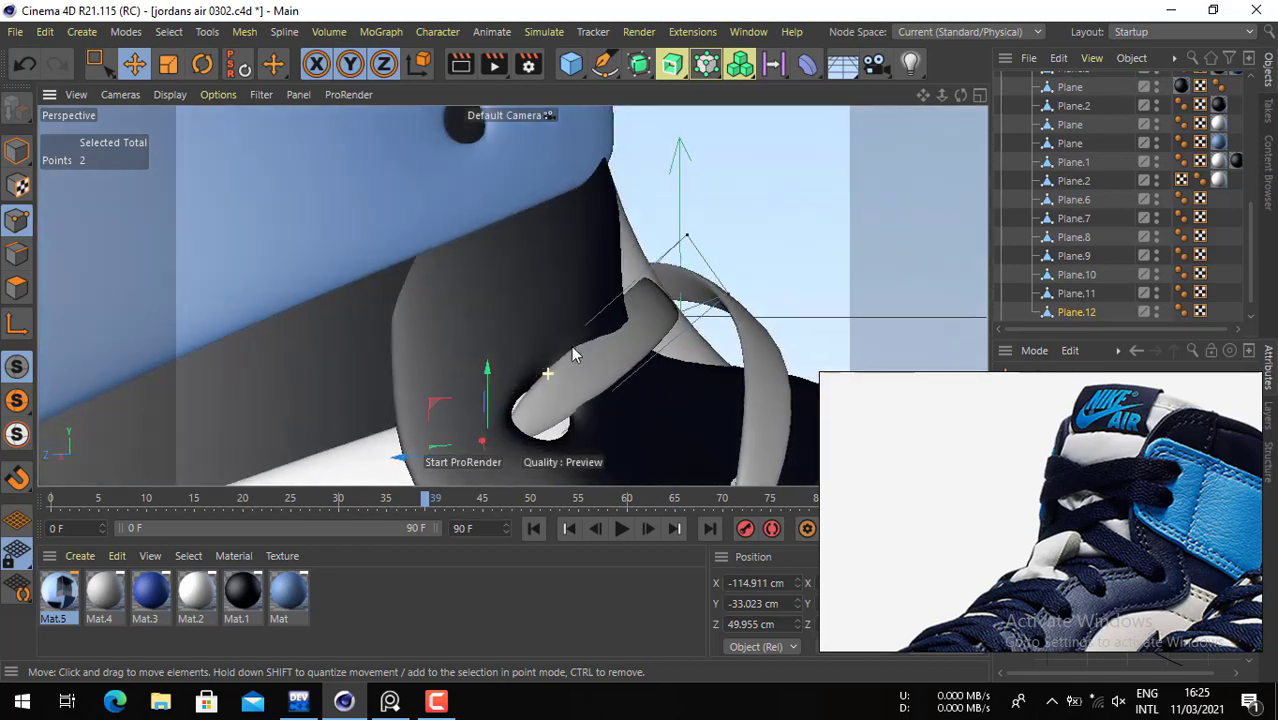
middle_click_drag(571, 346, 688, 252, "alt")
left_click_drag(705, 272, 681, 315)
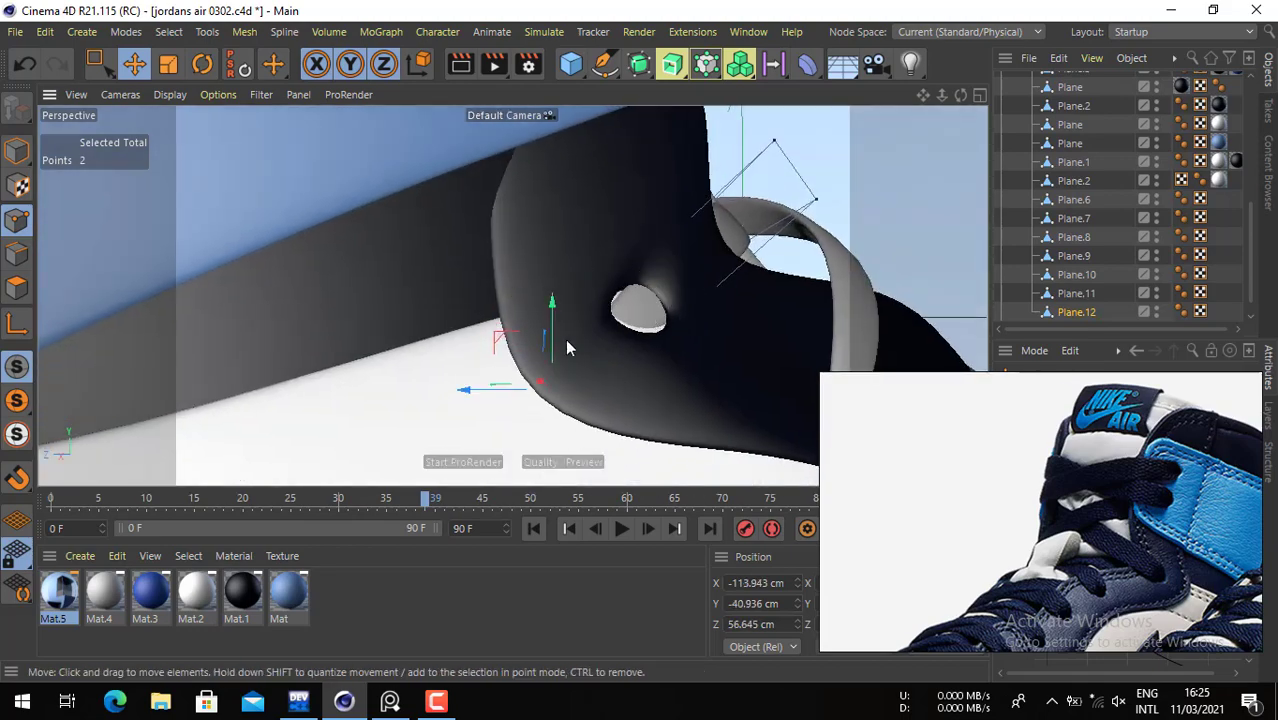
left_click_drag(566, 342, 449, 395, "alt")
left_click_drag(633, 356, 615, 360)
left_click_drag(808, 277, 855, 235, "alt")
key("space")
left_click_drag(725, 357, 615, 293)
mouse_move(748, 310)
left_mouse_down("alt")
mouse_move(727, 310)
mouse_move(759, 303)
left_mouse_up("alt")
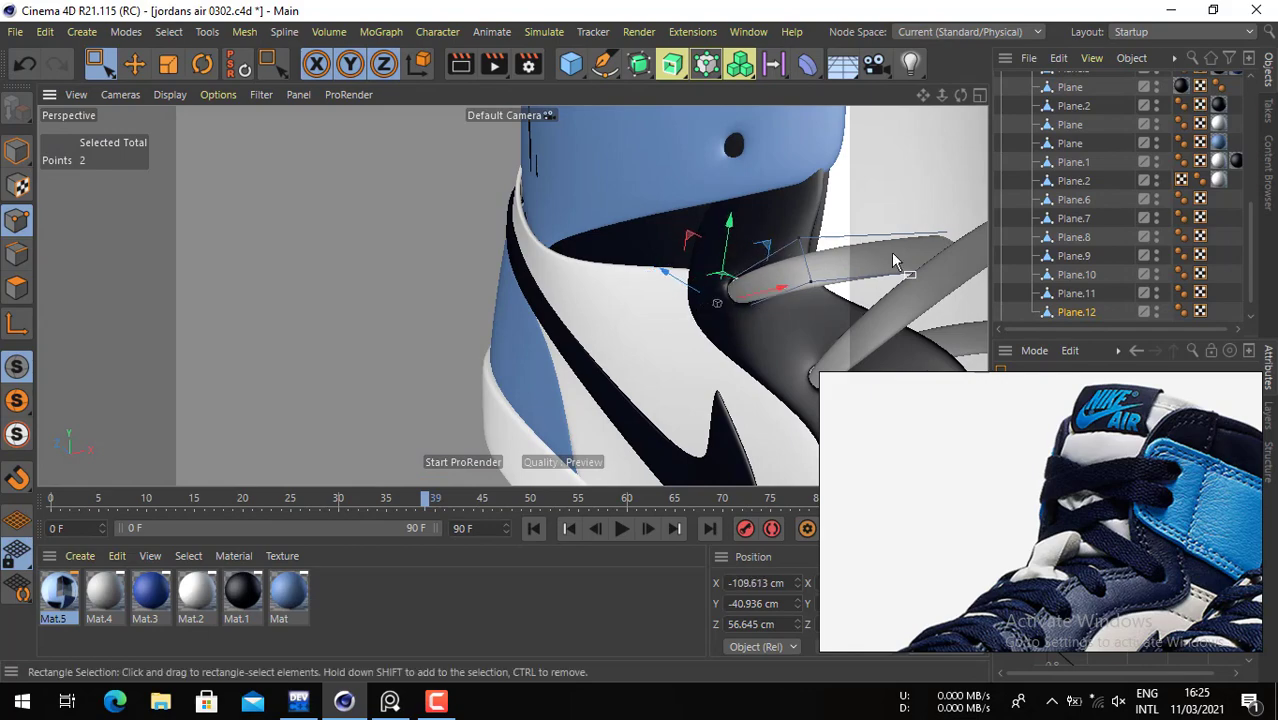
- Shift one of the new strip's right bend points toward the ankle, leaving the other in place, and clear the selection
left_click_drag(891, 254, 528, 257, "alt")
left_click_drag(633, 251, 513, 296, "alt")
left_click_drag(698, 246, 652, 194, "alt")
left_click(648, 235)
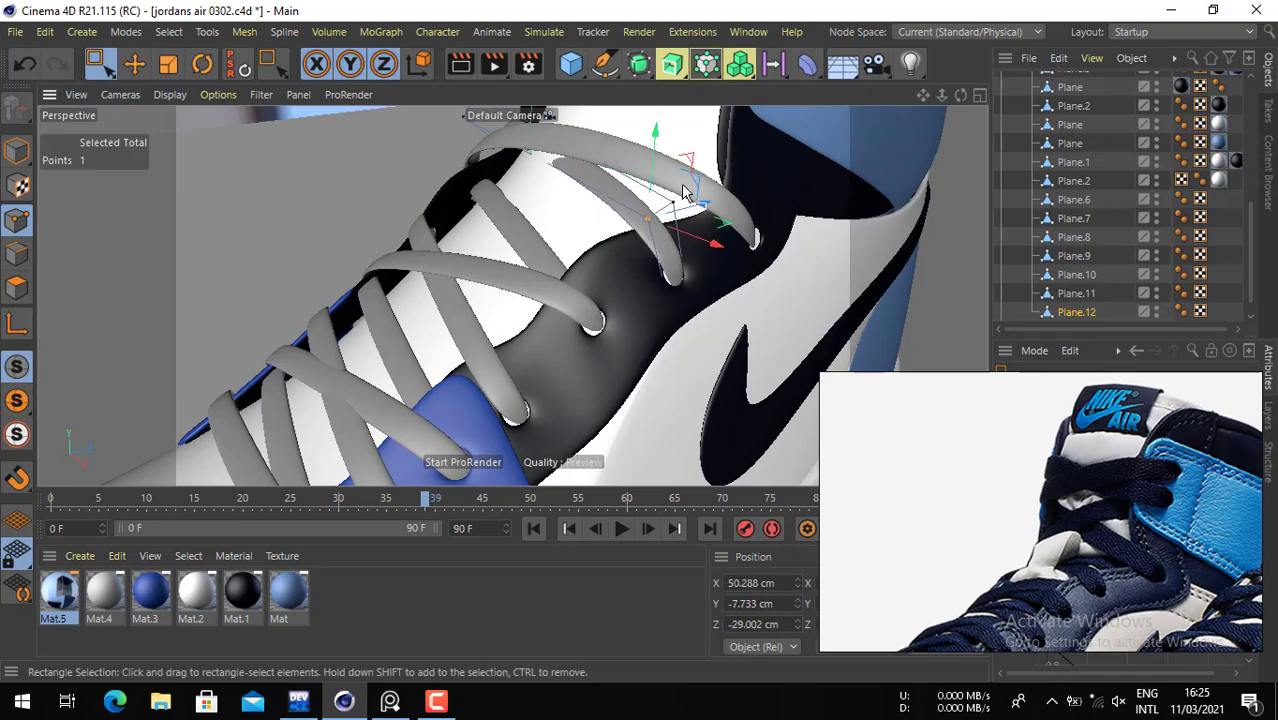
left_click_drag(708, 197, 717, 194)
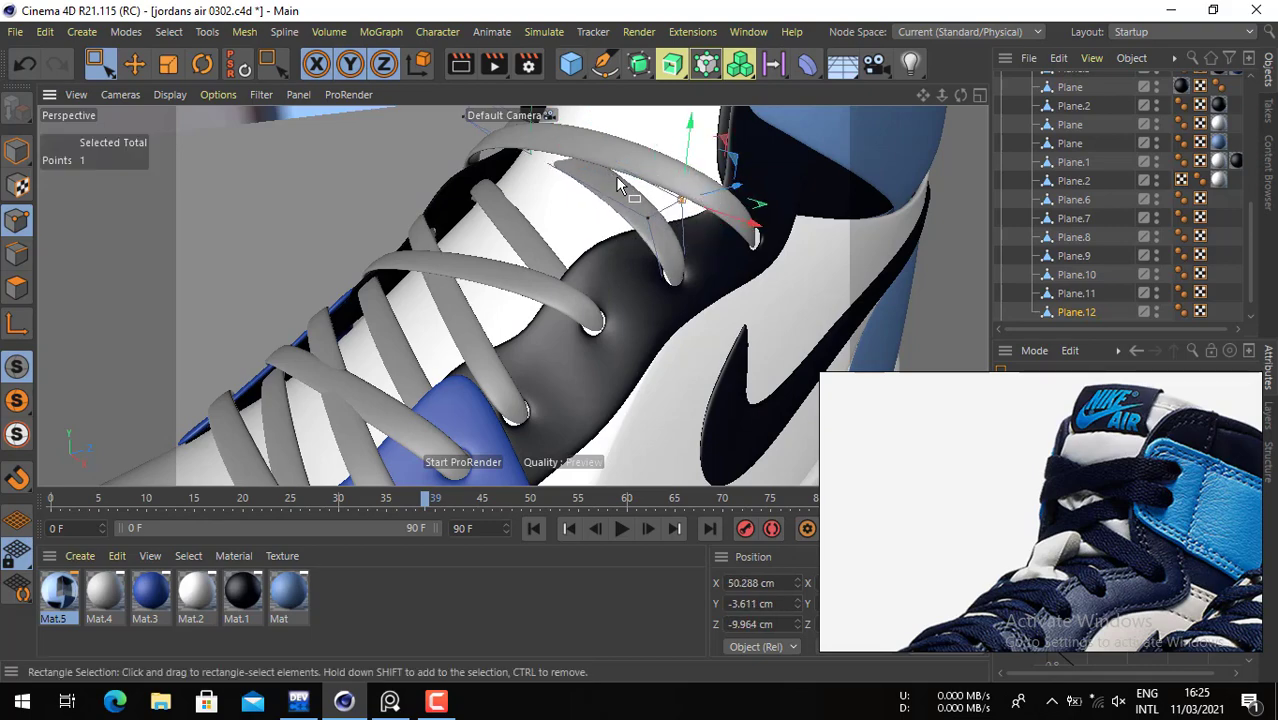
left_click_drag(622, 188, 690, 250, "alt")
right_click(646, 213)
left_click(556, 239)
left_click(1215, 237)
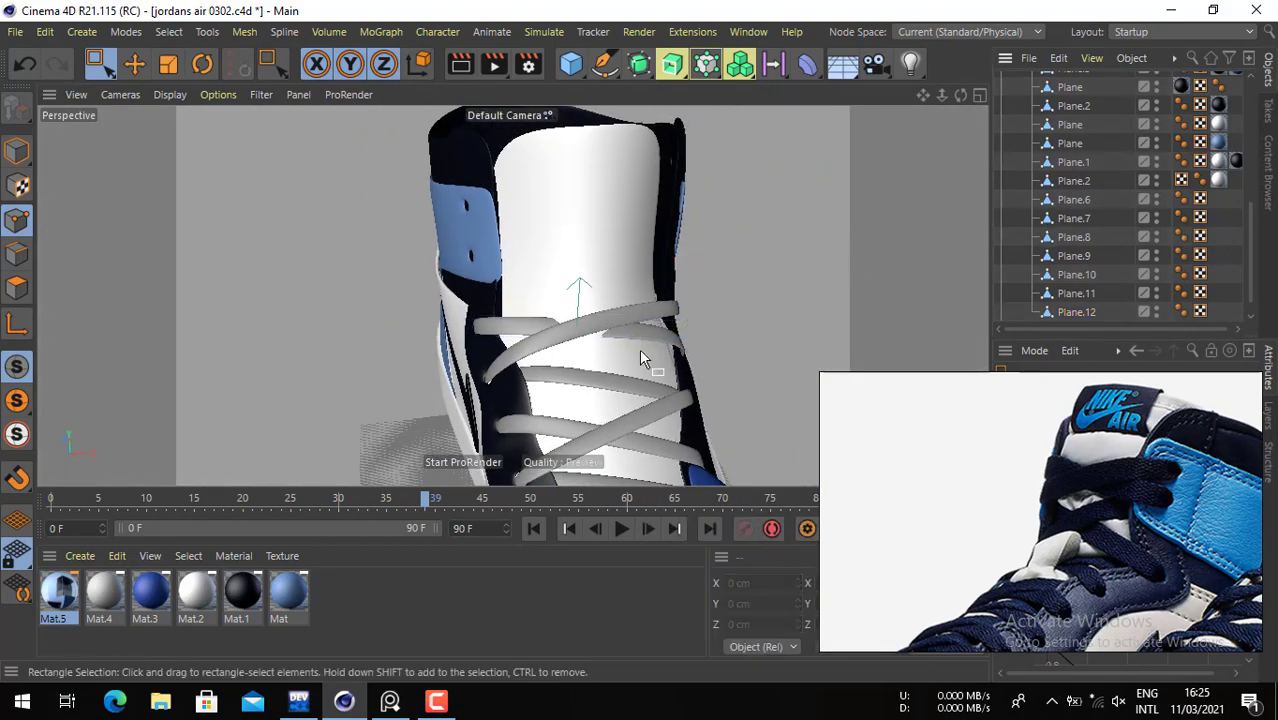
left_click_drag(639, 349, 588, 352, "alt")
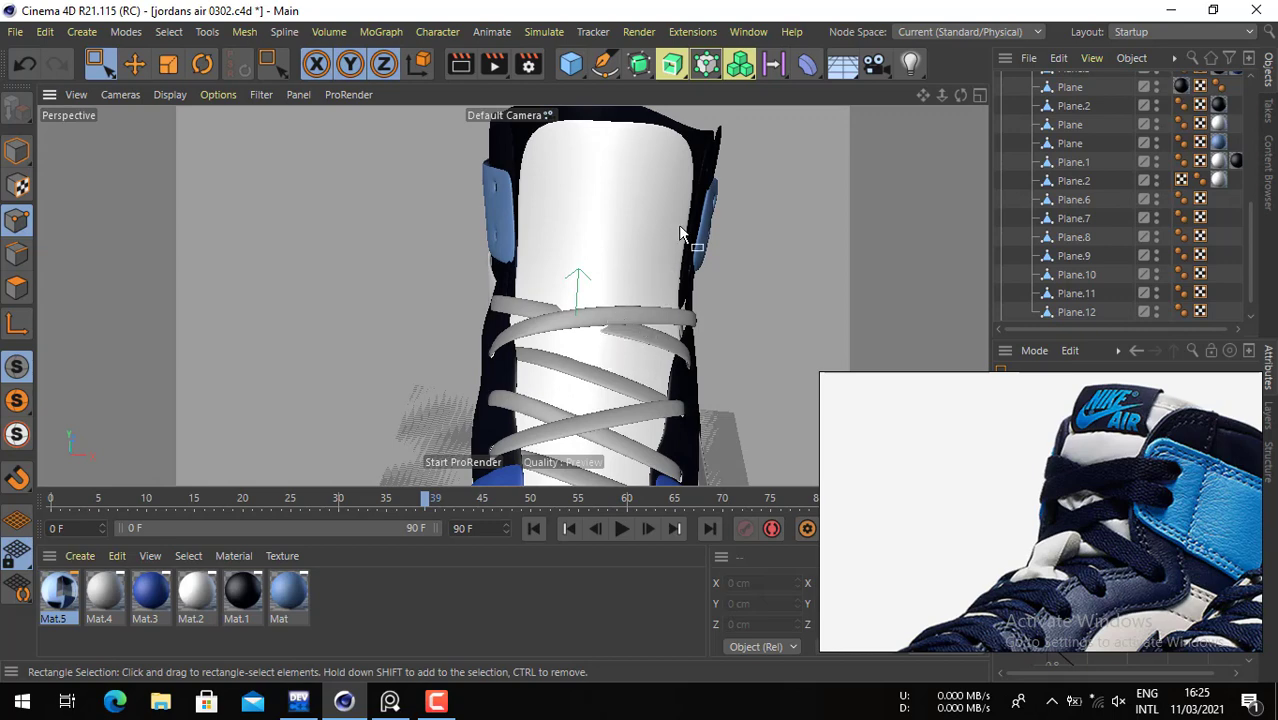
- Select the uppermost full crossing lace, Plane.9, as an object and disable the Cloth Surface generator
left_click(135, 66)
left_click(22, 154)
left_click(644, 309)
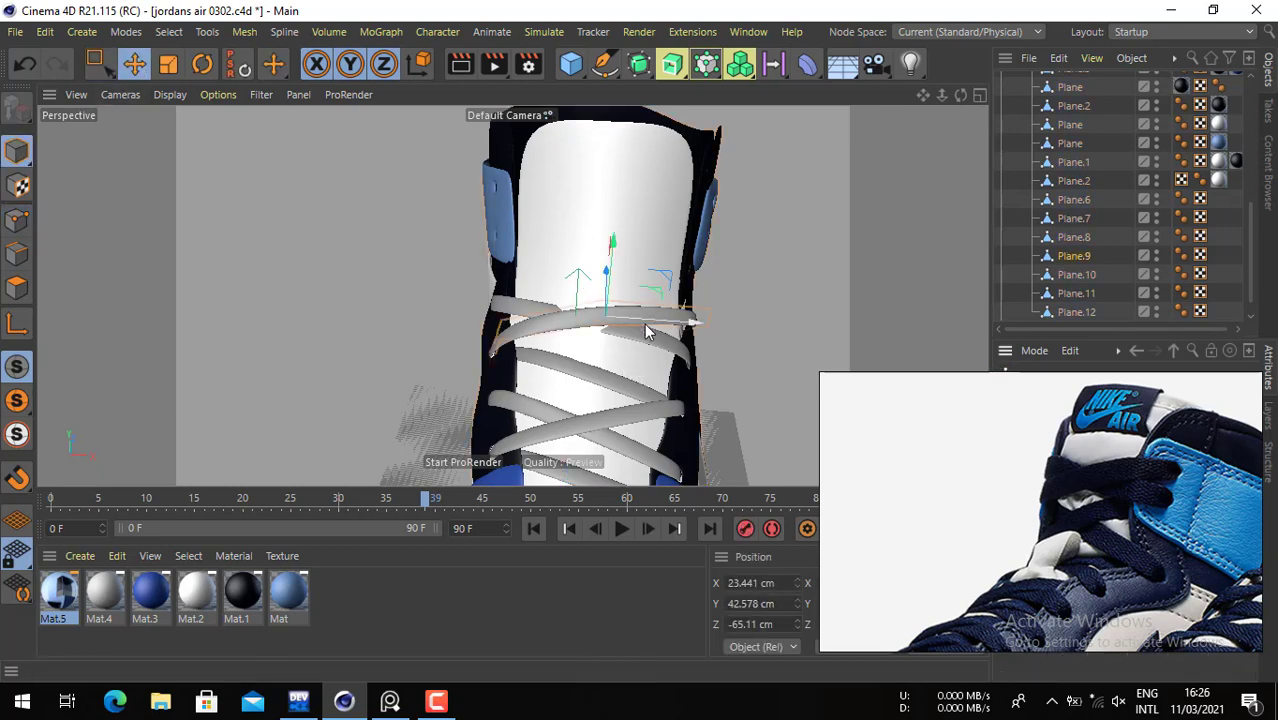
key("ctrl+a")
left_click(1072, 257)
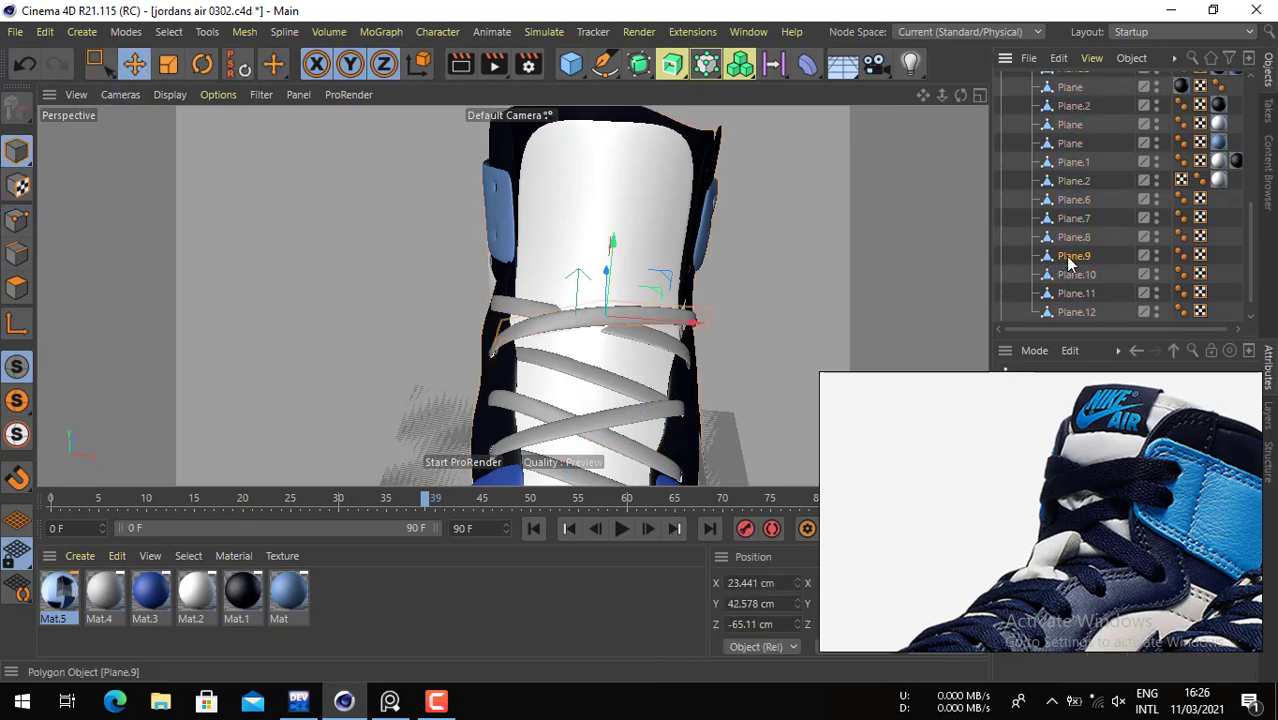
left_click(1068, 279, "ctrl")
left_click(1069, 257)
scroll(1170, 153, "up", 2)
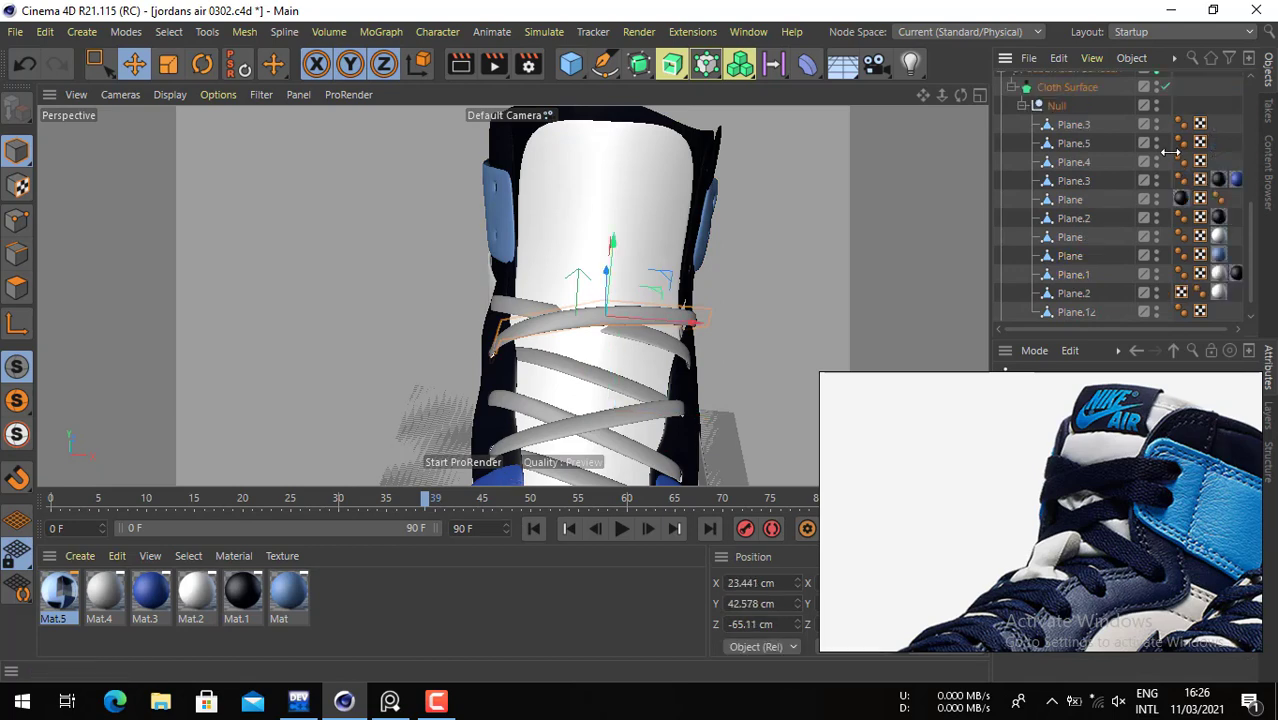
left_click(1165, 87)
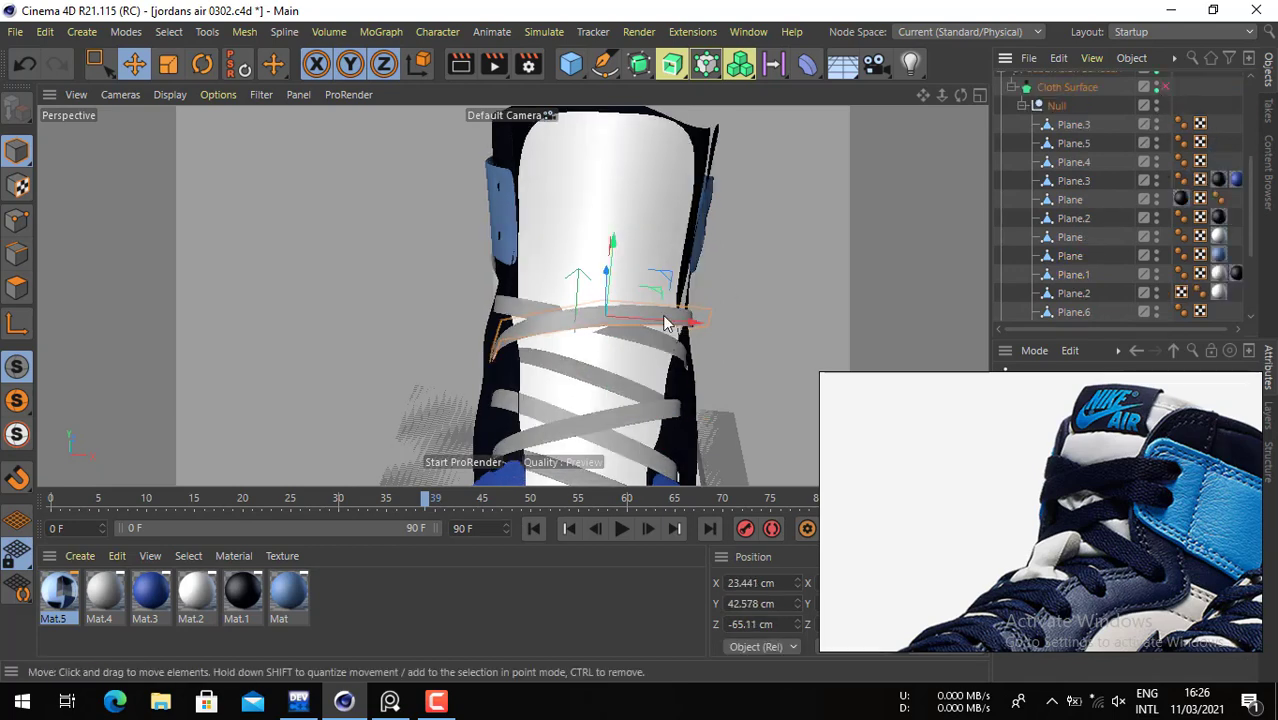
- Move the lace strip Plane.9 to the first position inside the Null group
left_click(600, 316)
left_click(1096, 243)
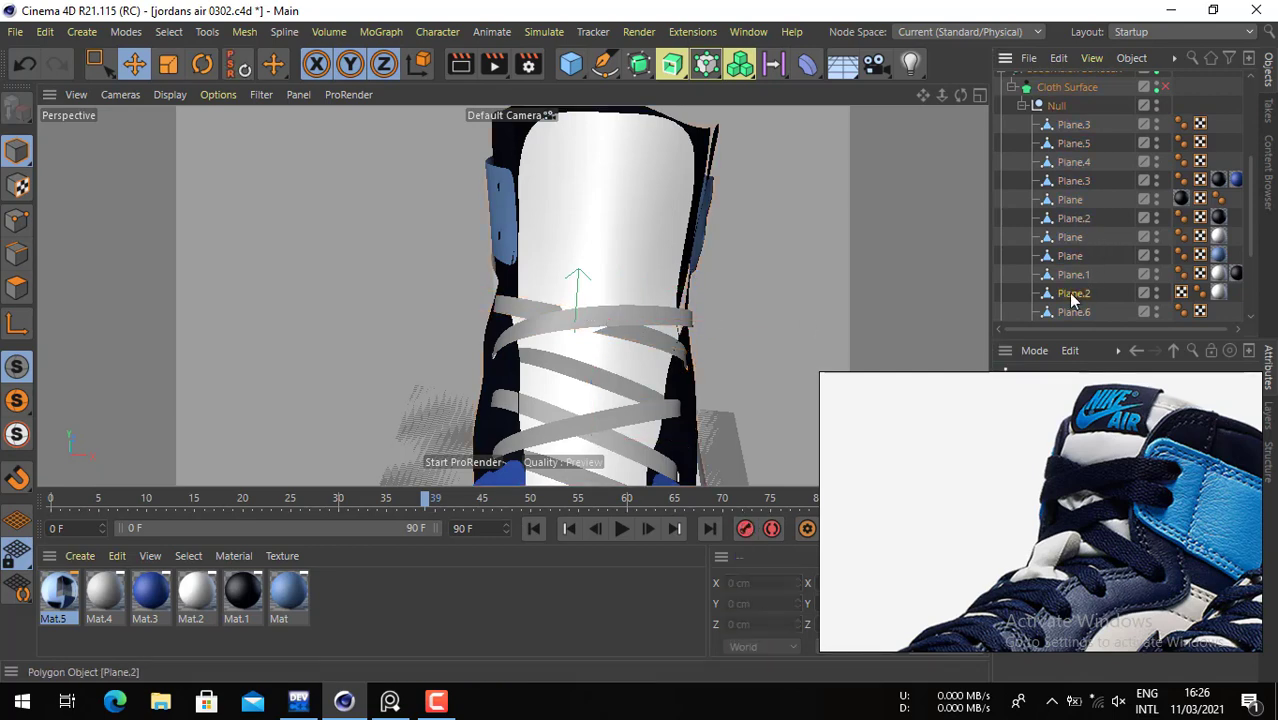
left_click(1067, 280)
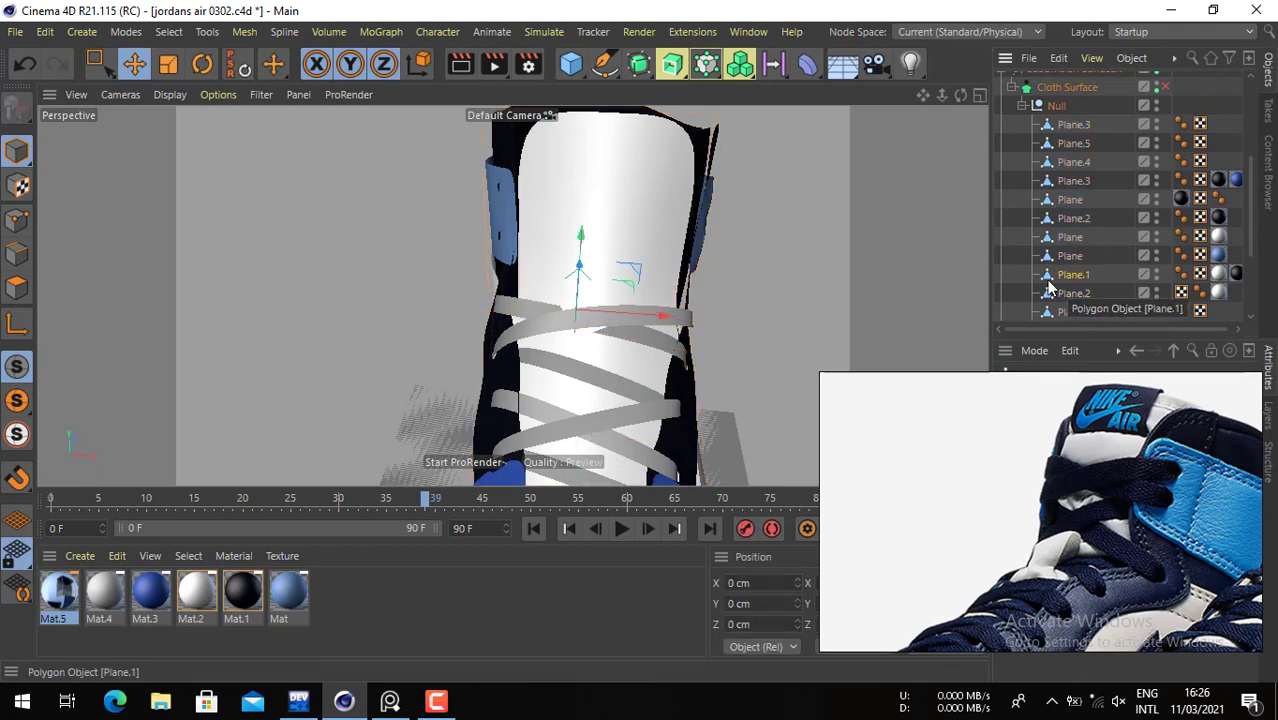
left_click(532, 322)
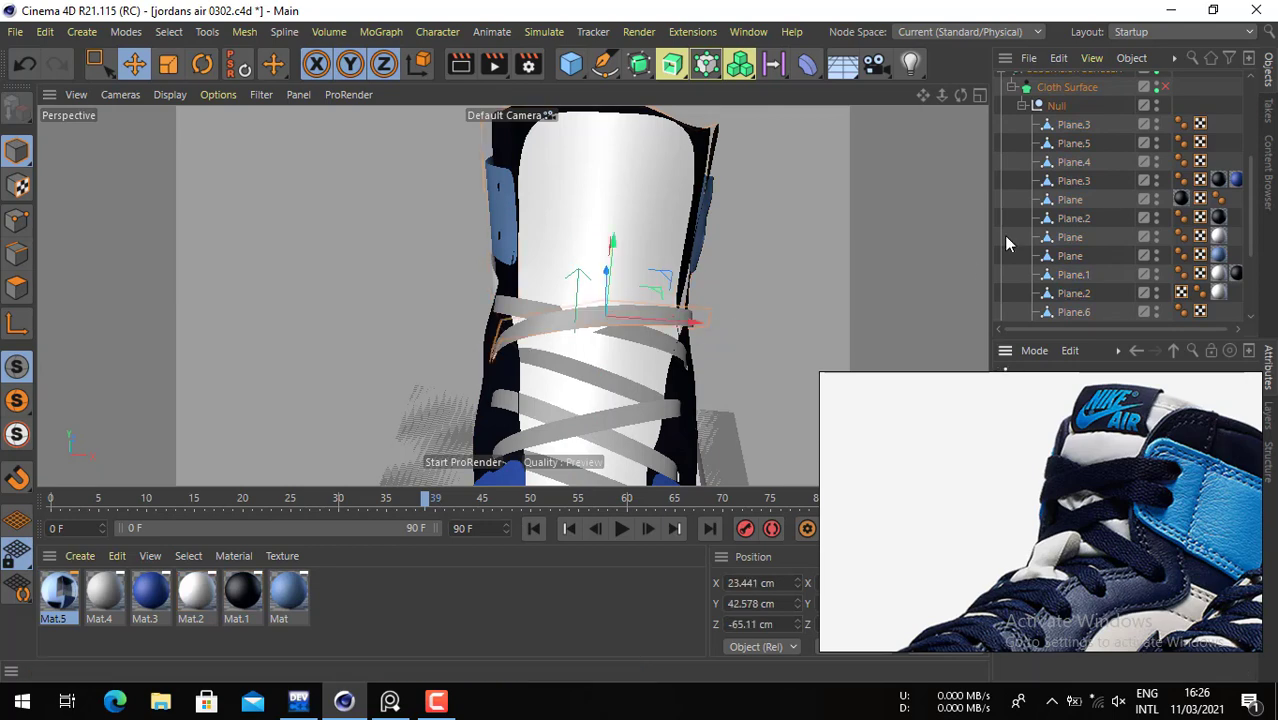
scroll(1076, 195, "down", 3)
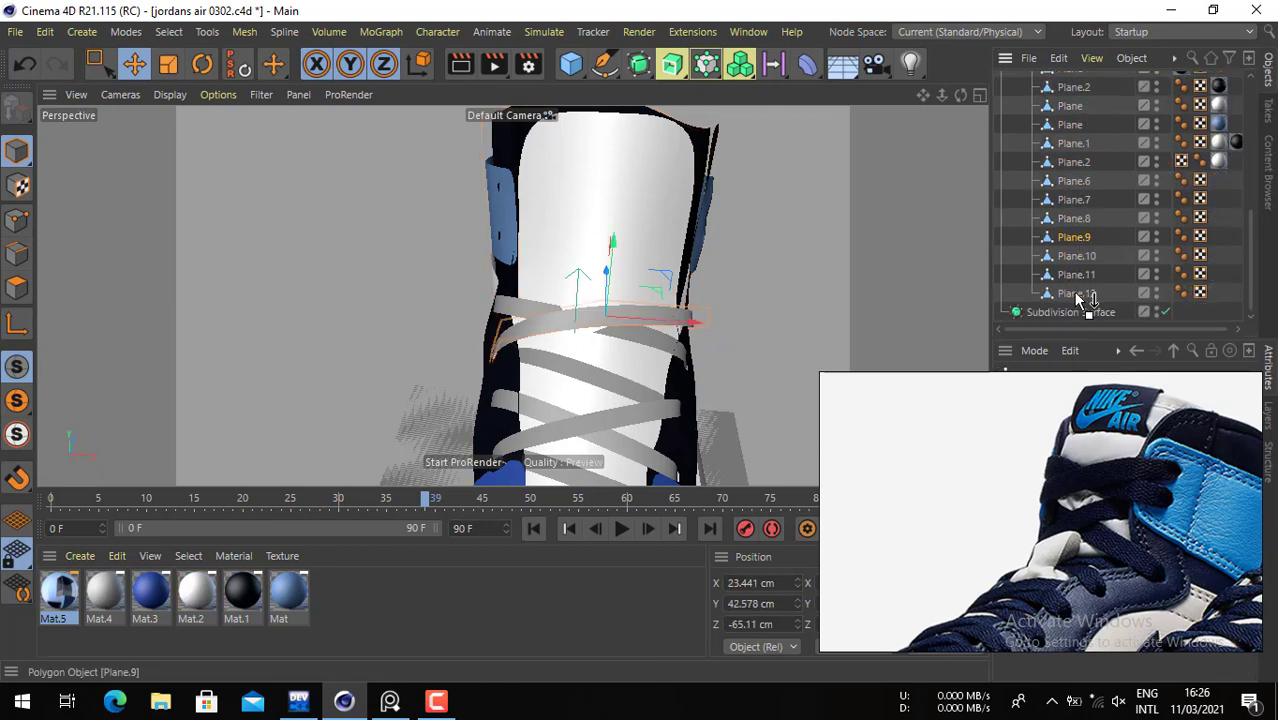
scroll(1066, 88, "up", 3)
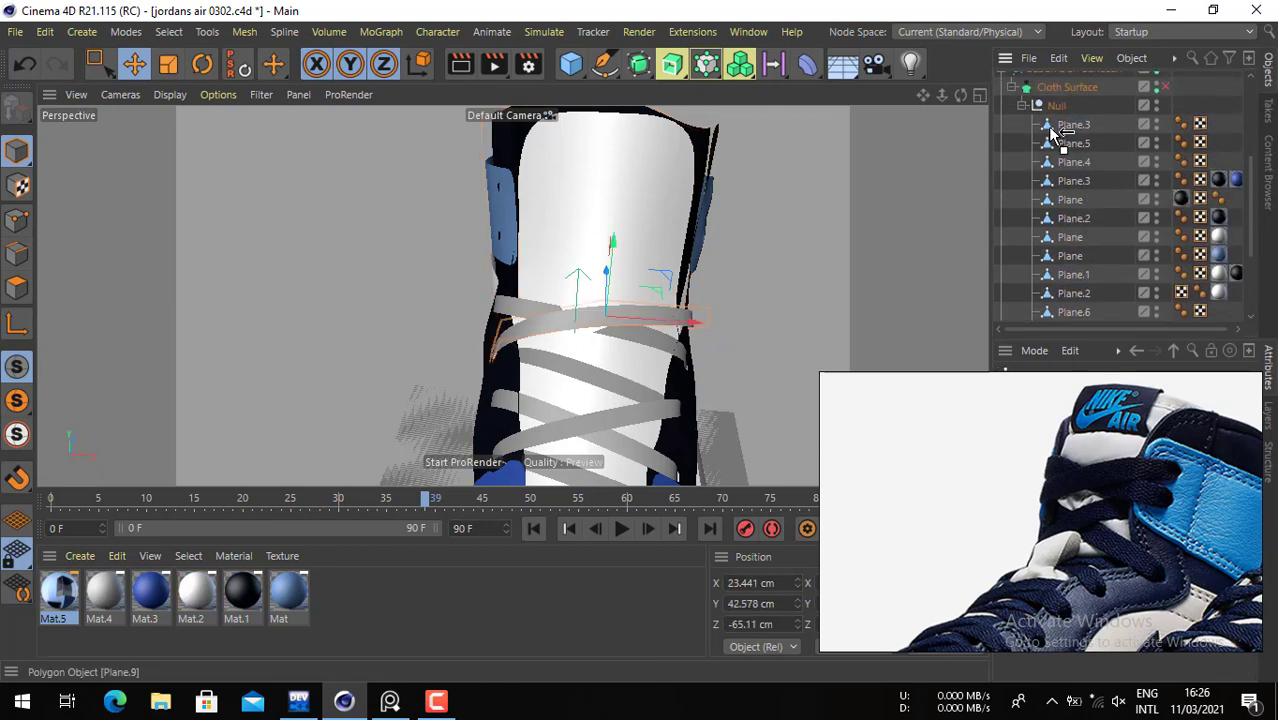
left_click_drag(1068, 121, 1066, 122)
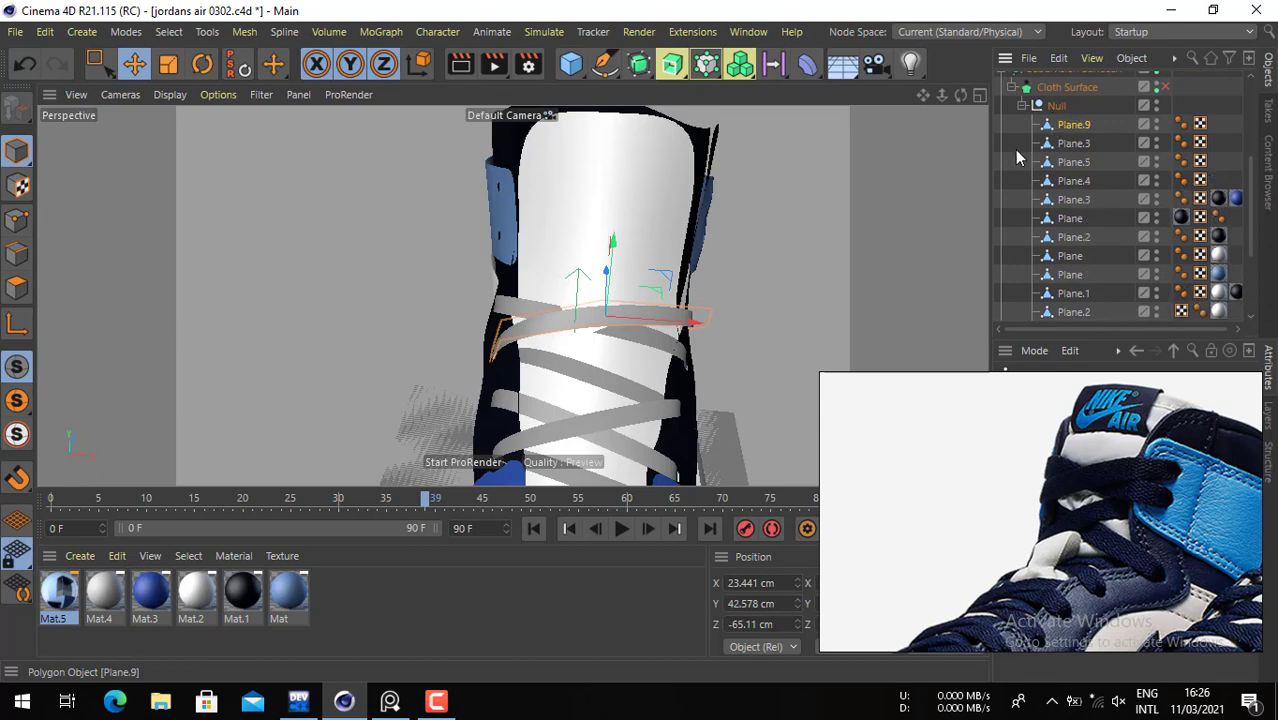
left_click(519, 308)
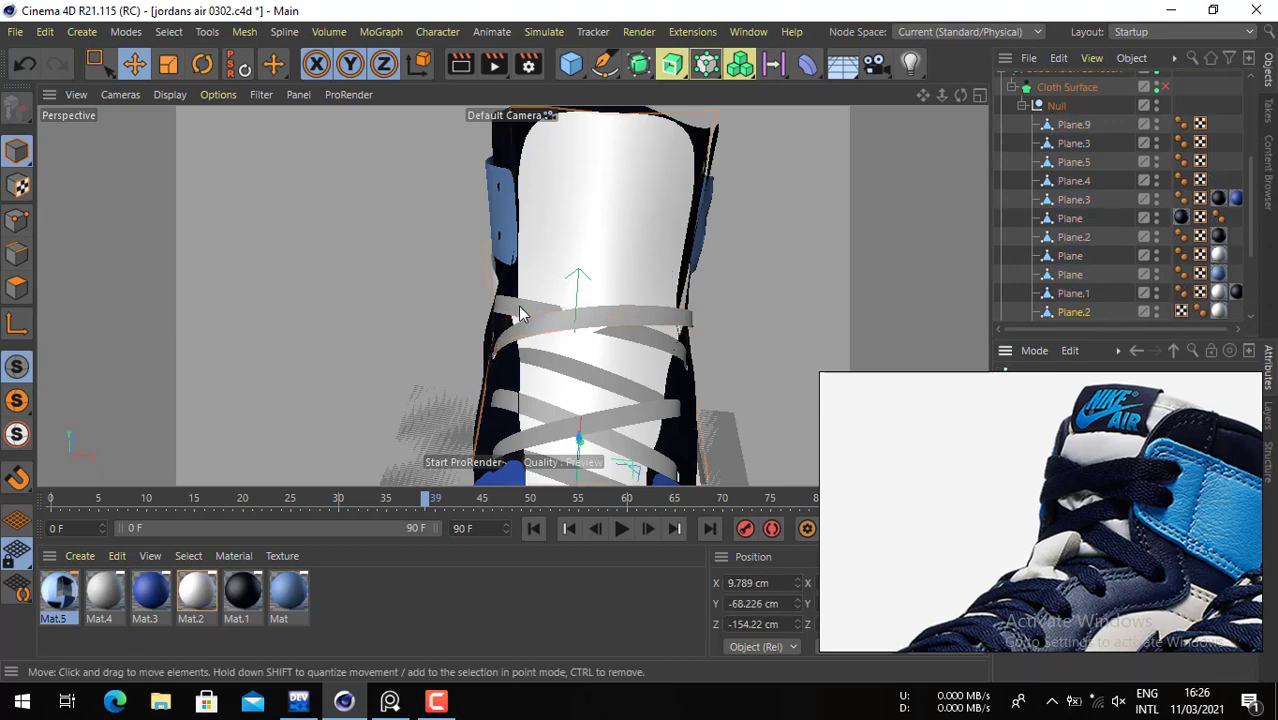
- Select the short crossing lace Plane.12 and move it to the first position inside the Null group
left_click(649, 340)
scroll(1083, 280, "down", 3)
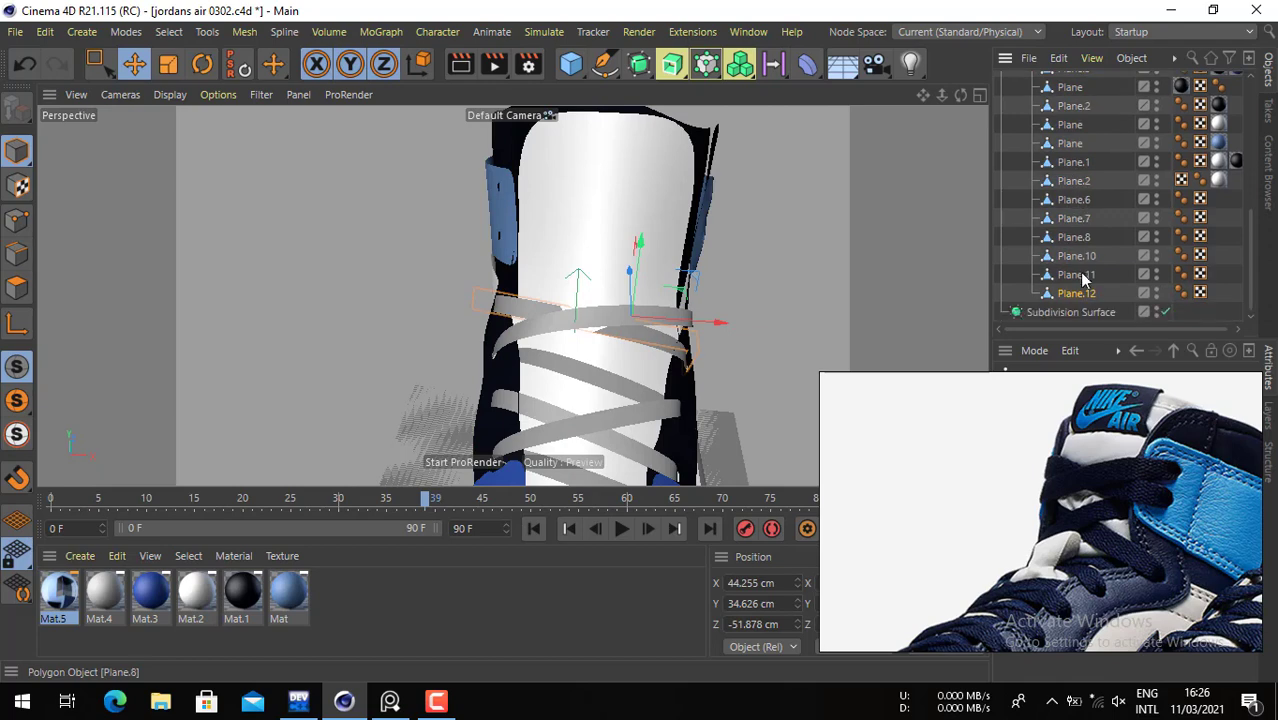
left_click_drag(1066, 73, 1060, 137)
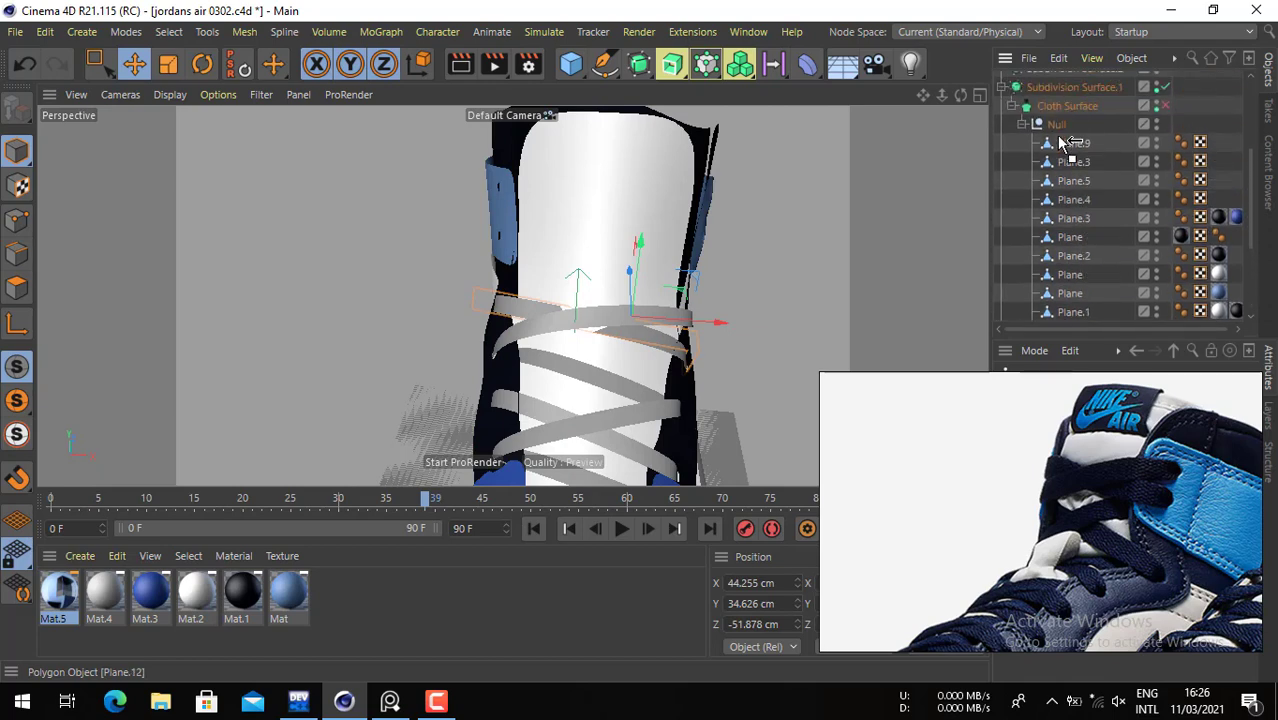
- Duplicate the lace strips Plane.12 and Plane.9 together and raise the copies to the blue ankle panel
left_click(1075, 162, "ctrl")
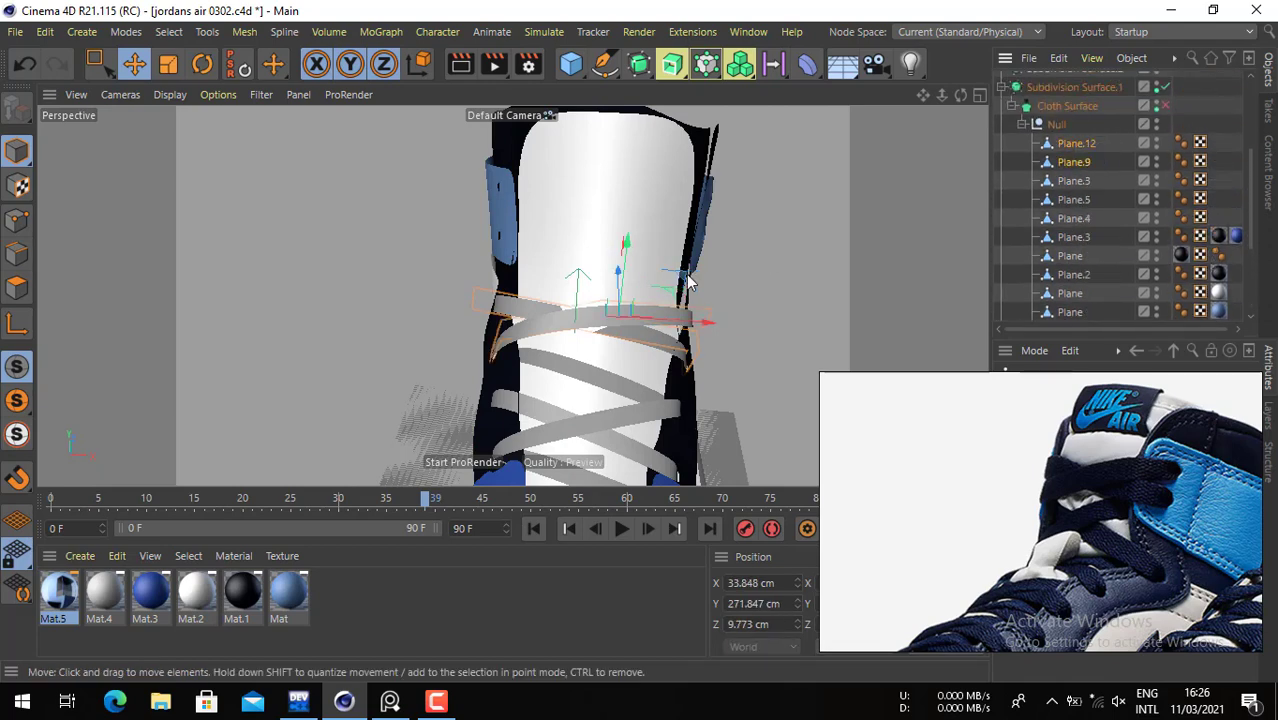
left_click_drag(654, 274, 661, 218, "alt")
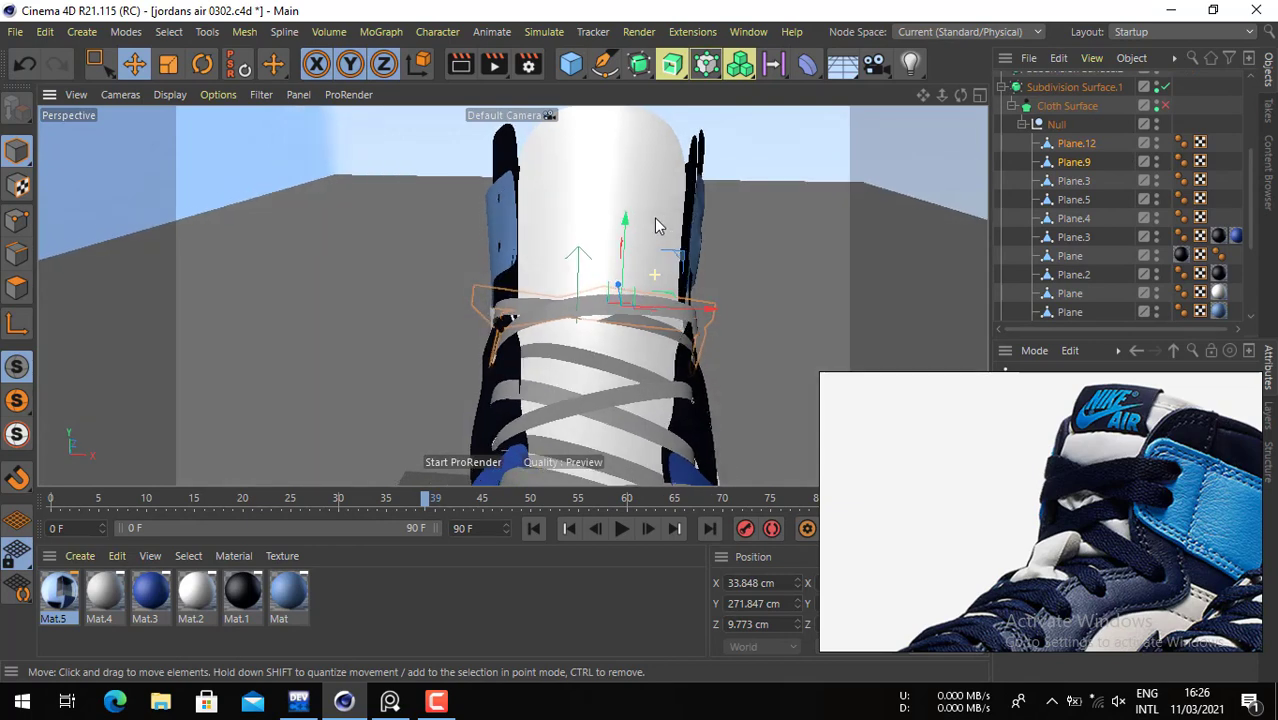
left_click_drag(742, 274, 748, 168)
left_click_drag(633, 233, 830, 220, "alt")
- Rotate the two copied lace strips to follow the tongue's tilt and lower them level with the blue panel's eyelets
left_click(202, 64)
left_click_drag(539, 188, 546, 188, "alt")
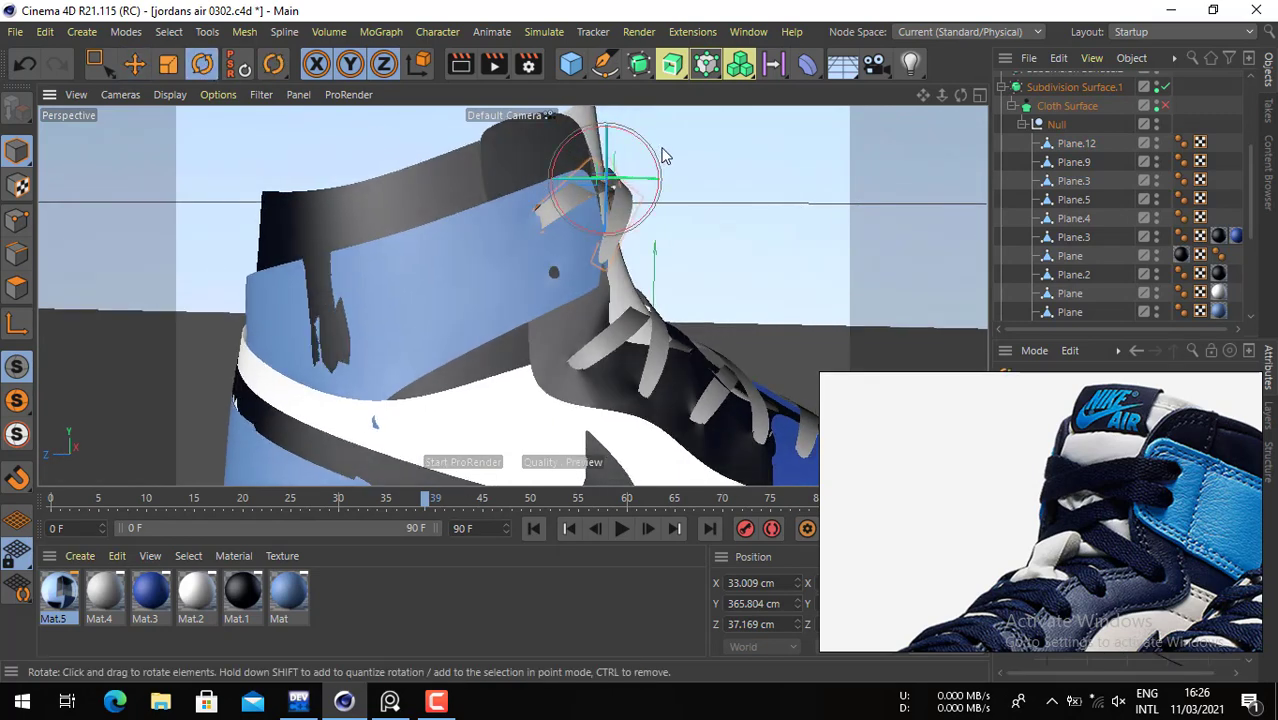
left_click_drag(645, 150, 722, 219)
left_click(136, 63)
left_click_drag(610, 230, 330, 275, "alt")
left_click_drag(682, 229, 727, 242, "alt")
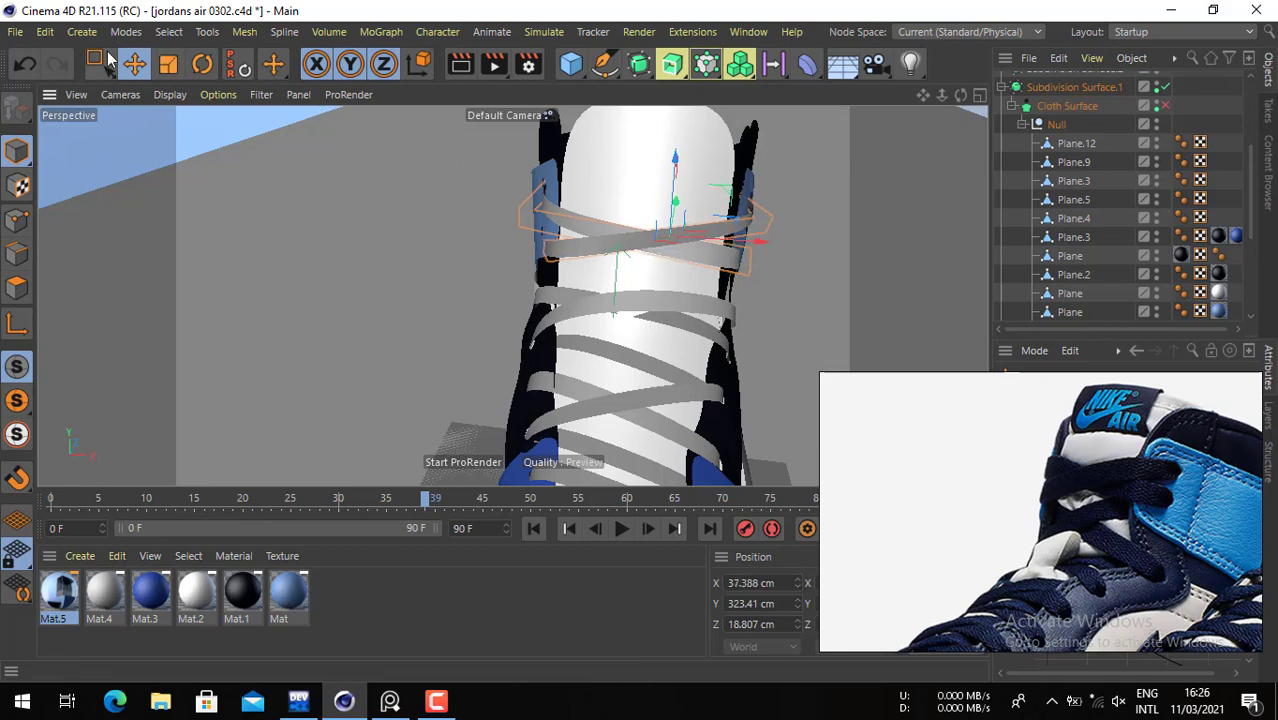
- Switch to point editing with rectangle selection, make Plane.13 the only active strip, and re-enable the Cloth Surface generator
left_click_drag(107, 59, 188, 124)
left_click(14, 220)
left_click_drag(529, 161, 515, 218, "alt")
right_click_drag(545, 225, 634, 244, "alt")
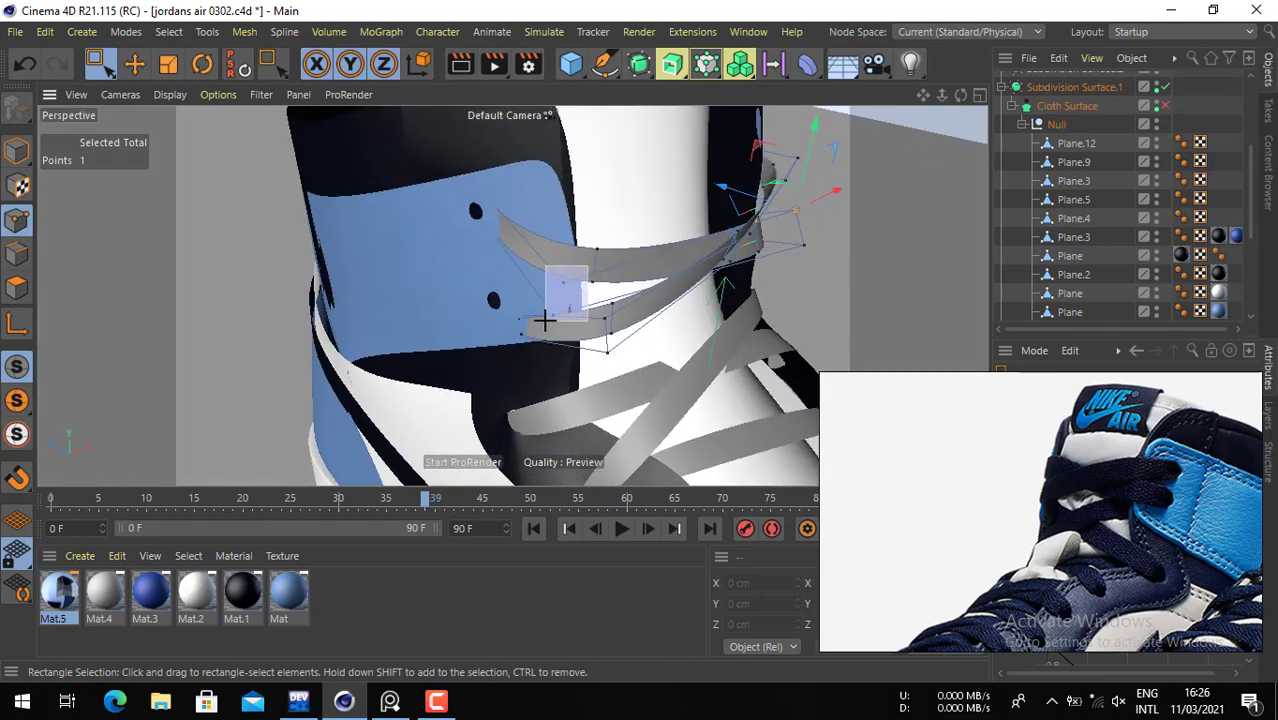
left_click_drag(543, 320, 543, 320)
scroll(1085, 166, "down", 5)
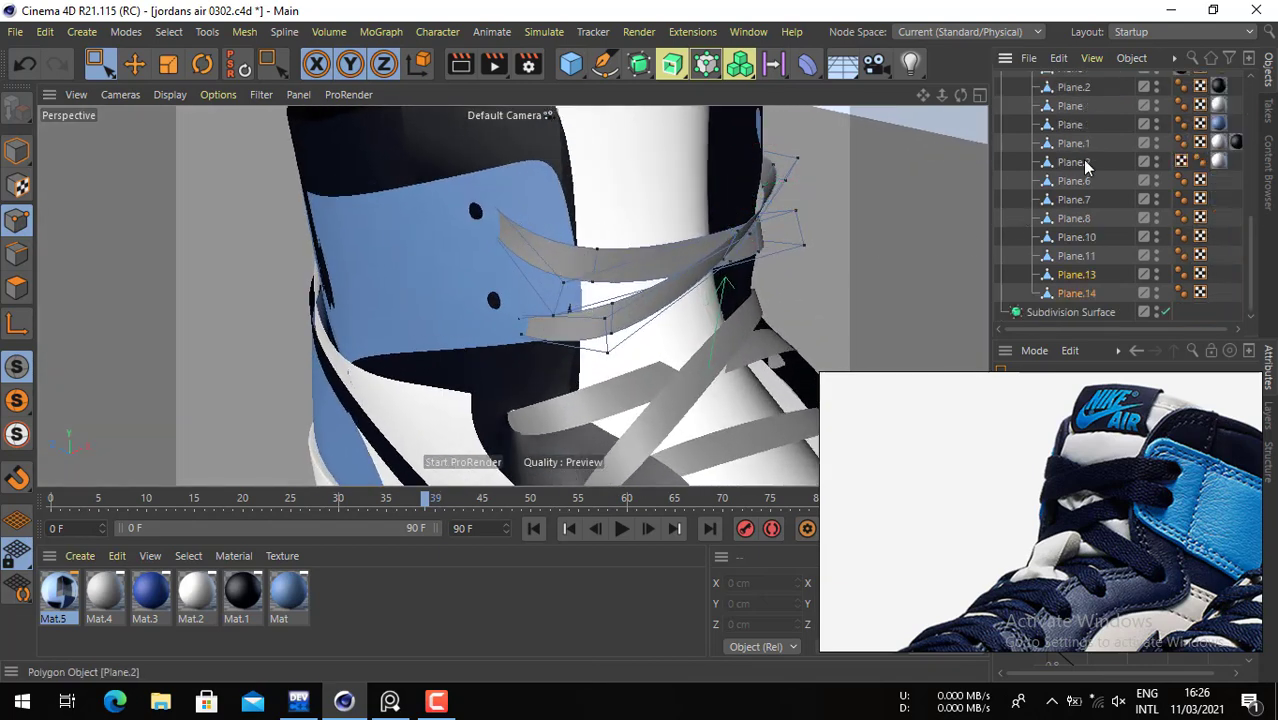
scroll(1110, 200, "up", 5)
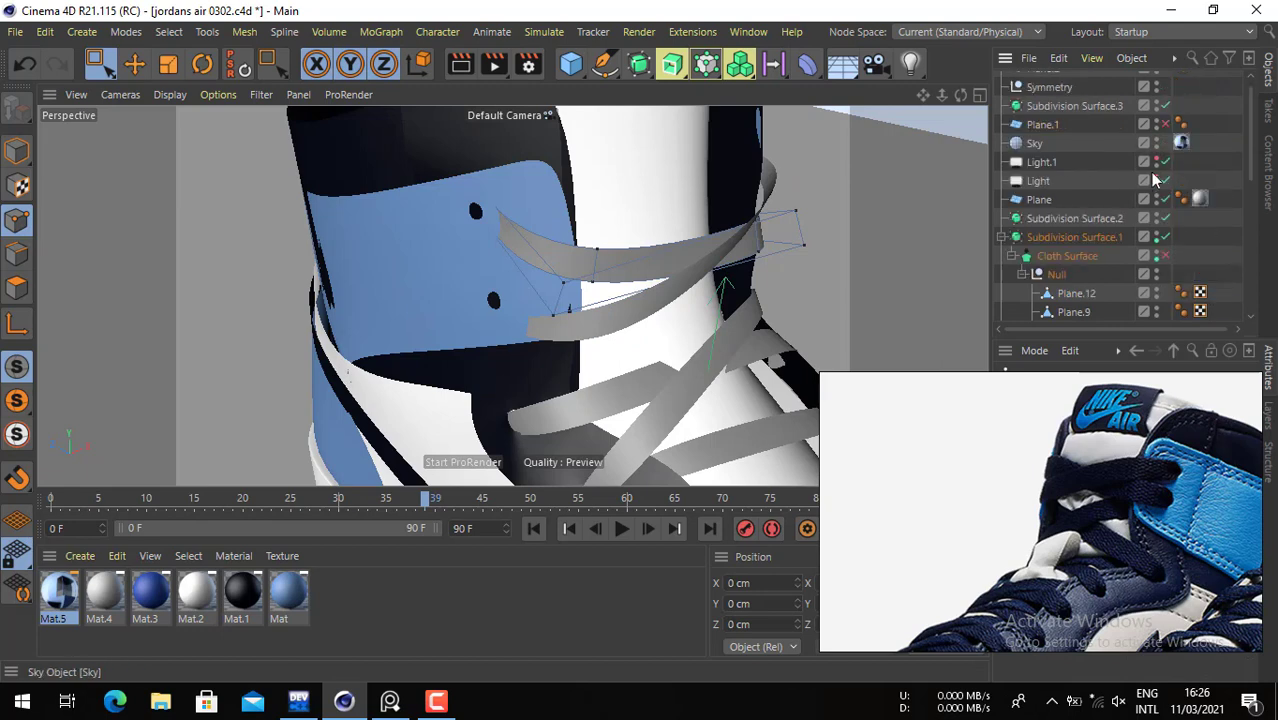
left_click(1162, 256)
scroll(1150, 260, "down", 3)
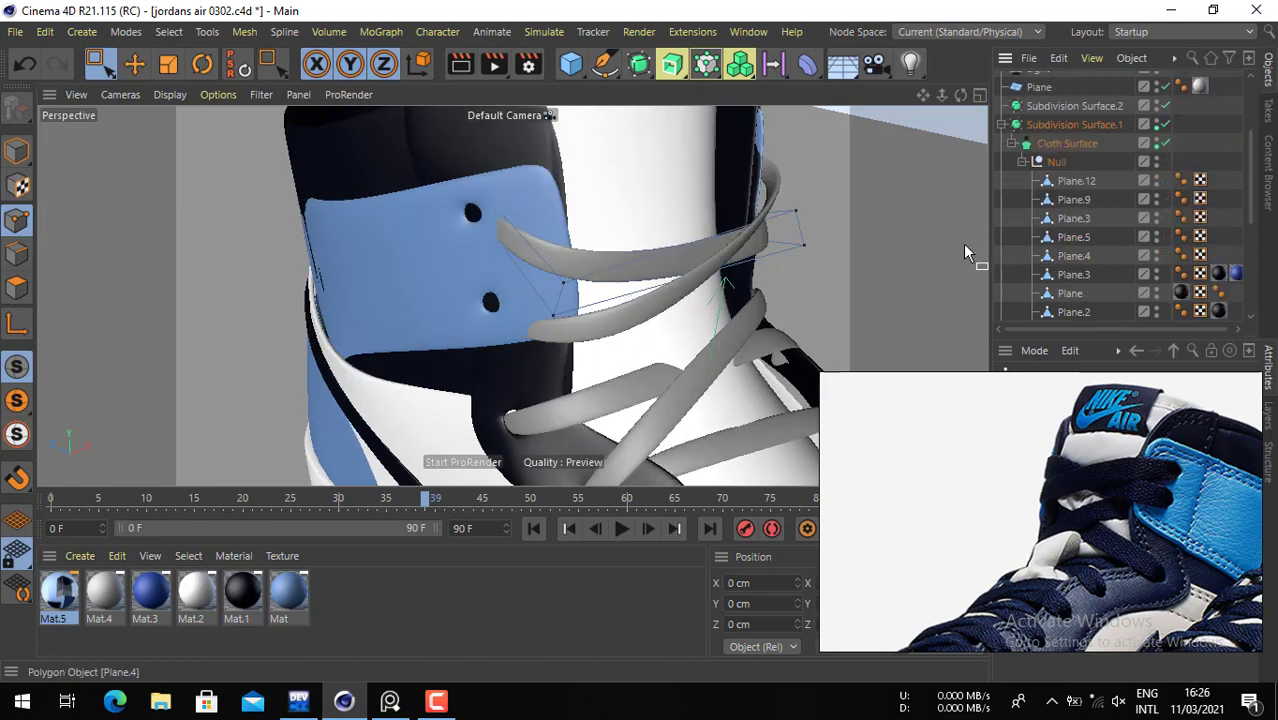
- Select the two left bend points of Plane.13 and move them up along the blue panel's edge
left_click_drag(541, 313, 528, 336)
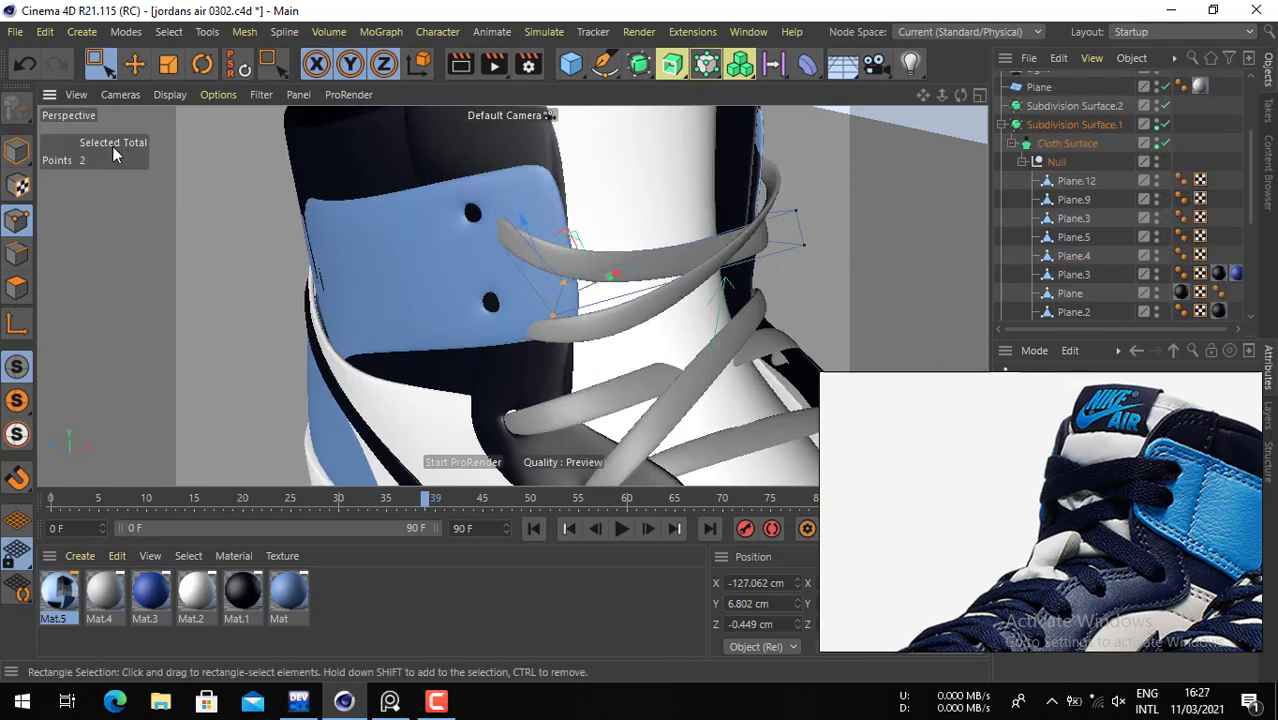
key("e")
left_click_drag(557, 262, 626, 167, "alt")
left_click_drag(748, 282, 741, 234)
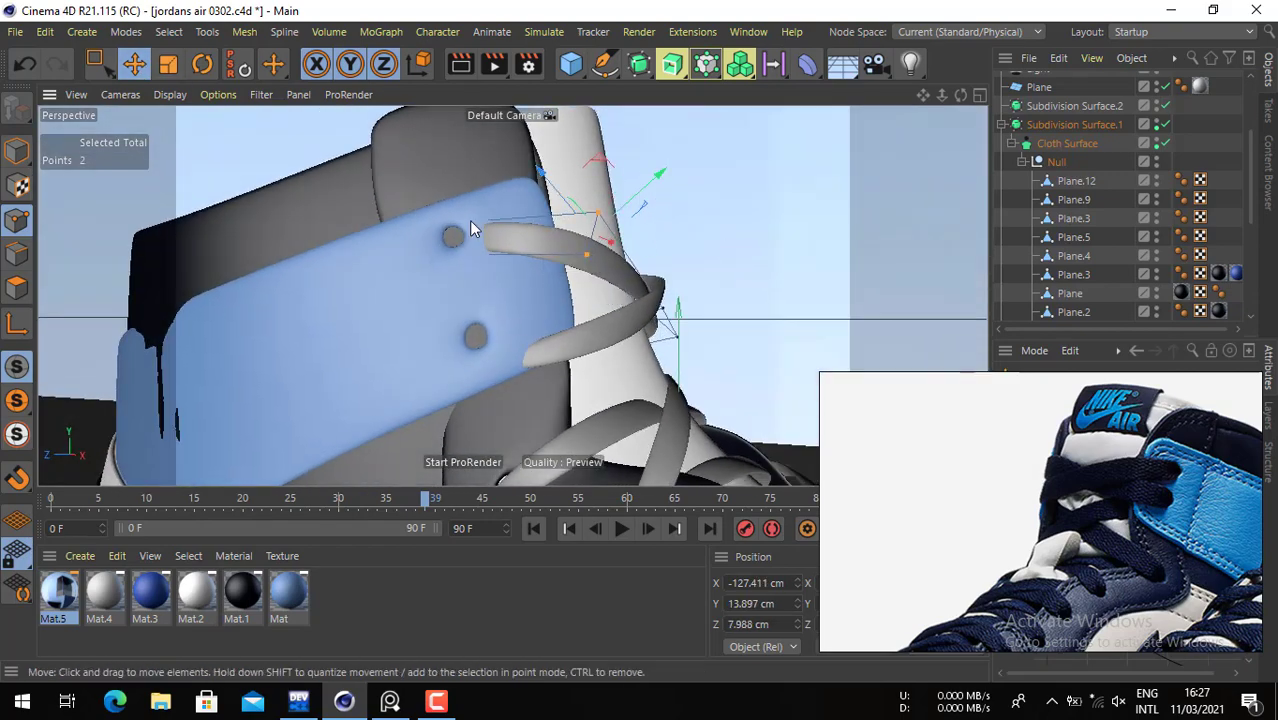
- Sink Plane.13's left tip points into the upper left eyelet of the blue panel and adjust one neighbouring bend point
key("space")
left_click_drag(334, 212, 479, 299)
left_click_drag(531, 235, 433, 408, "alt")
middle_click_drag(508, 184, 526, 236, "alt")
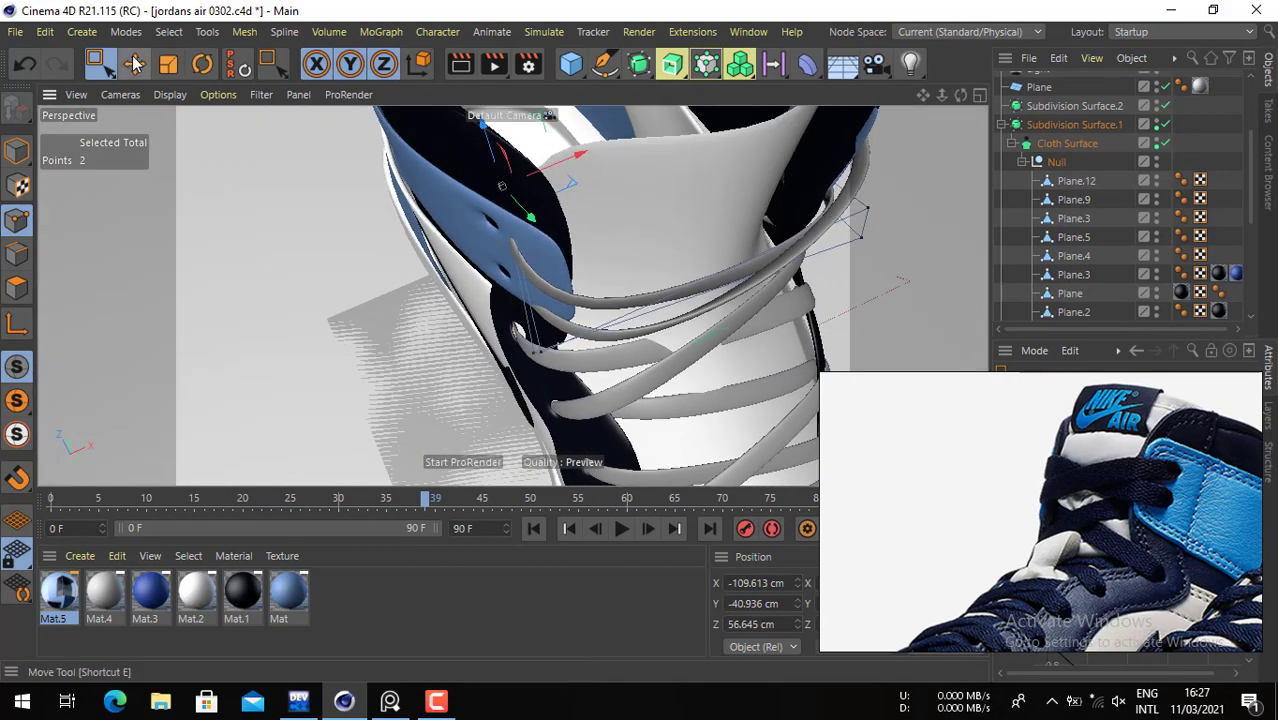
key("space")
left_click_drag(556, 163, 545, 167)
key("ctrl+z")
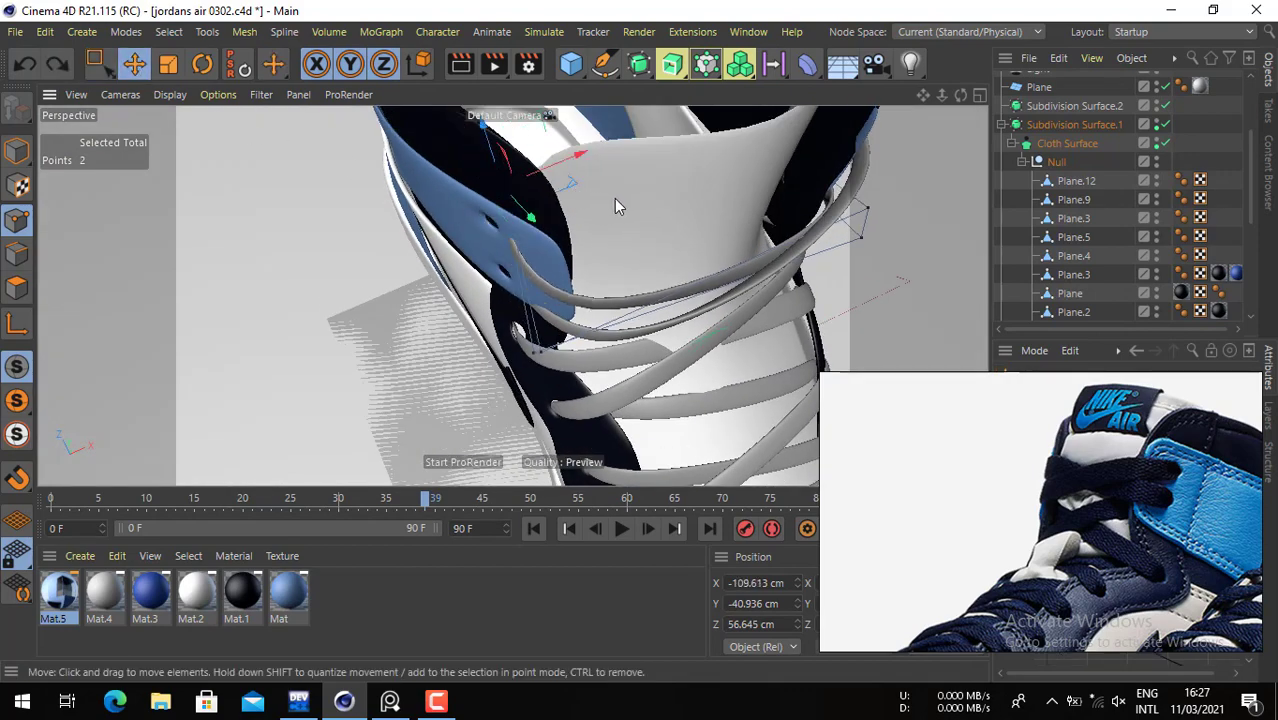
left_click_drag(614, 198, 597, 191)
left_click_drag(597, 238, 696, 135, "alt")
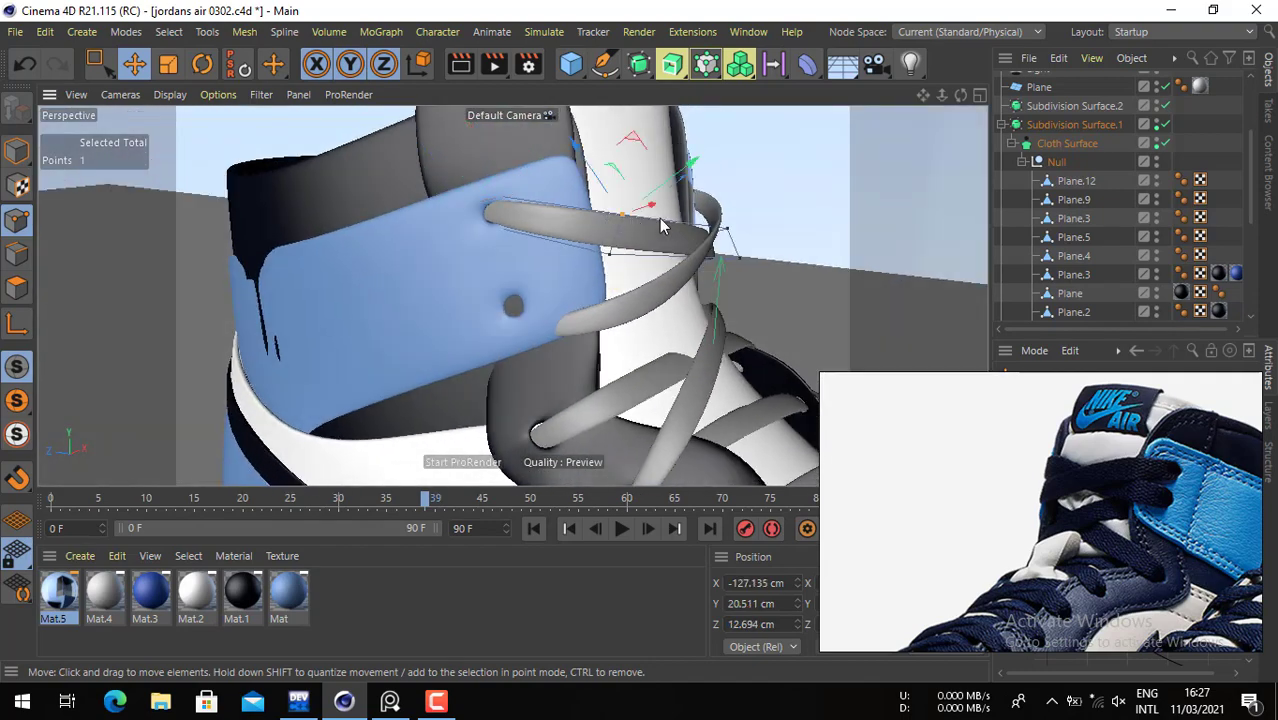
left_click_drag(672, 192, 470, 238)
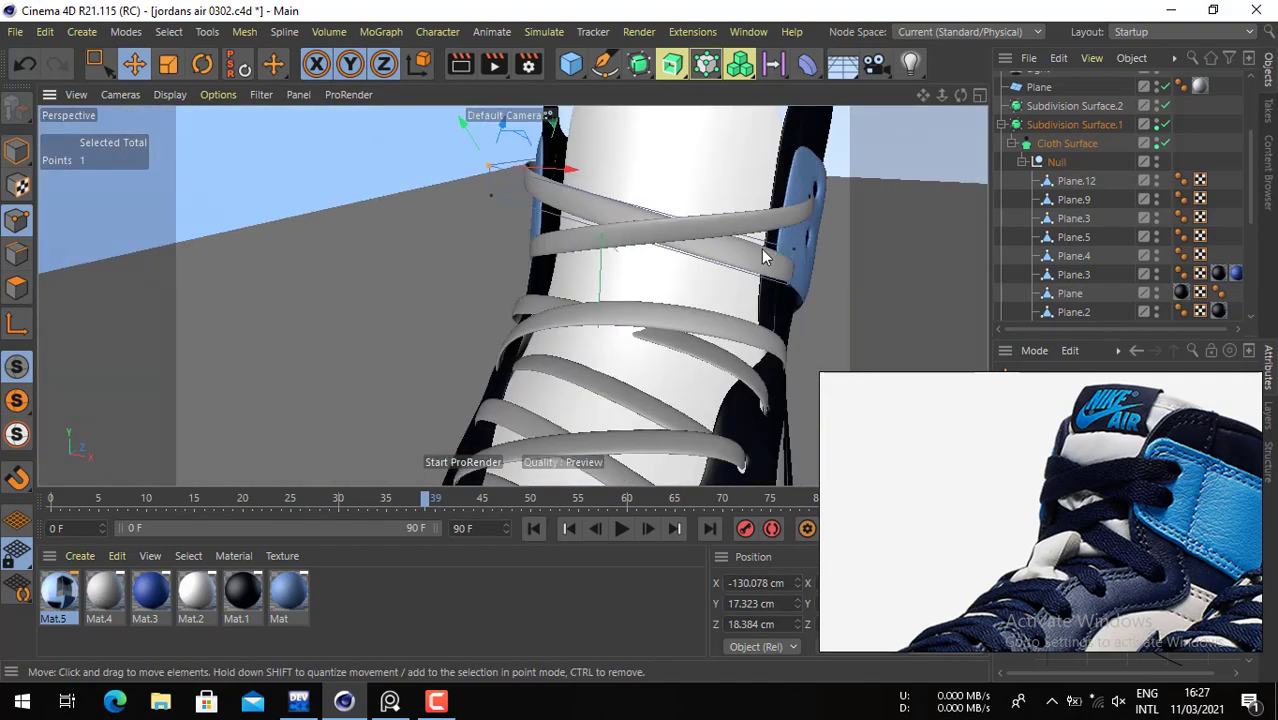
- Move Plane.13's four right end points to the lower right eyelet of the blue panel and select its two right bend points
left_click_drag(763, 257, 620, 248, "alt")
middle_click_drag(836, 245, 753, 240, "alt")
key("space")
left_click_drag(787, 208, 579, 308)
key("space")
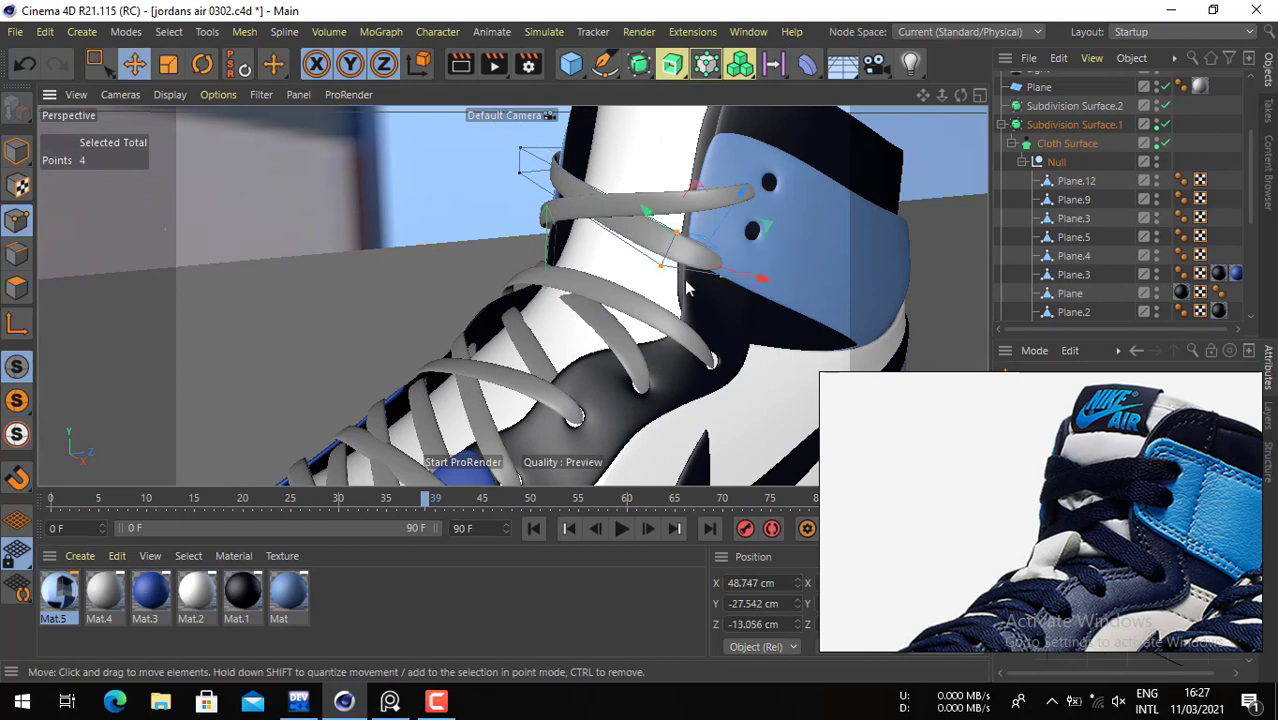
left_click_drag(686, 288, 808, 256)
left_click(706, 231, "shift")
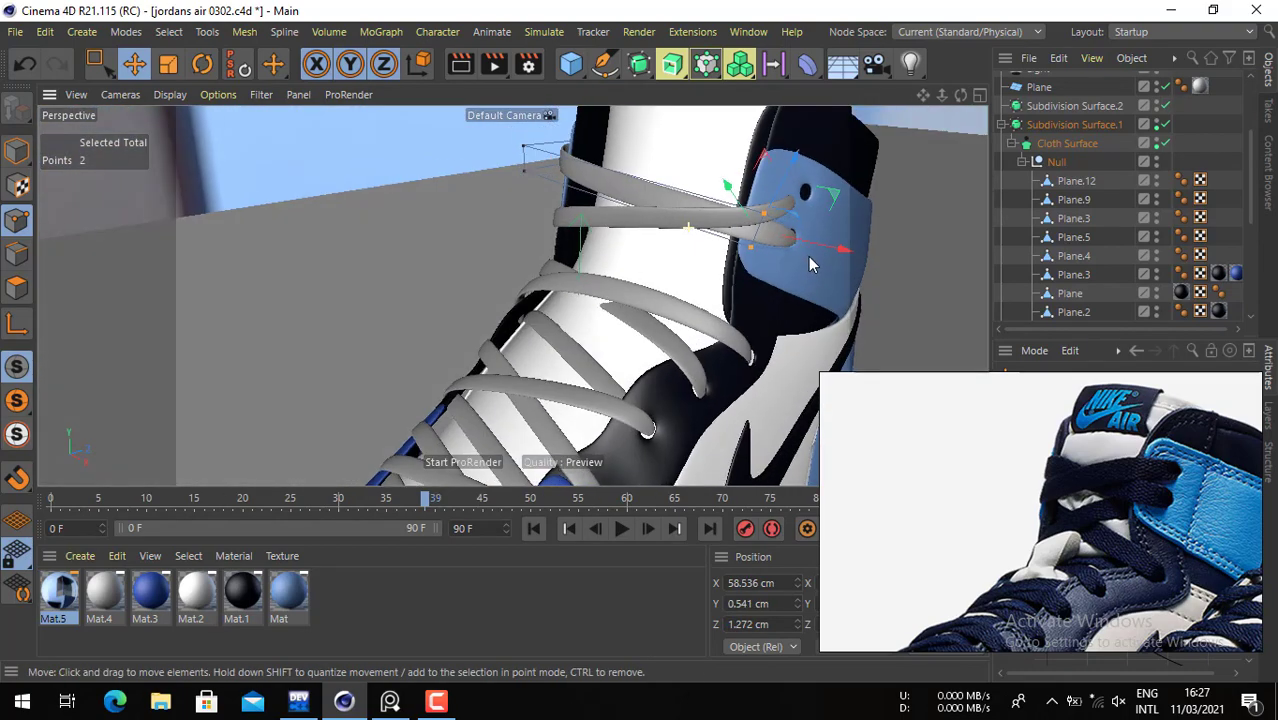
- Select Plane.14 and move its right end points toward the upper right eyelet of the blue panel
scroll(1068, 243, "down", 4)
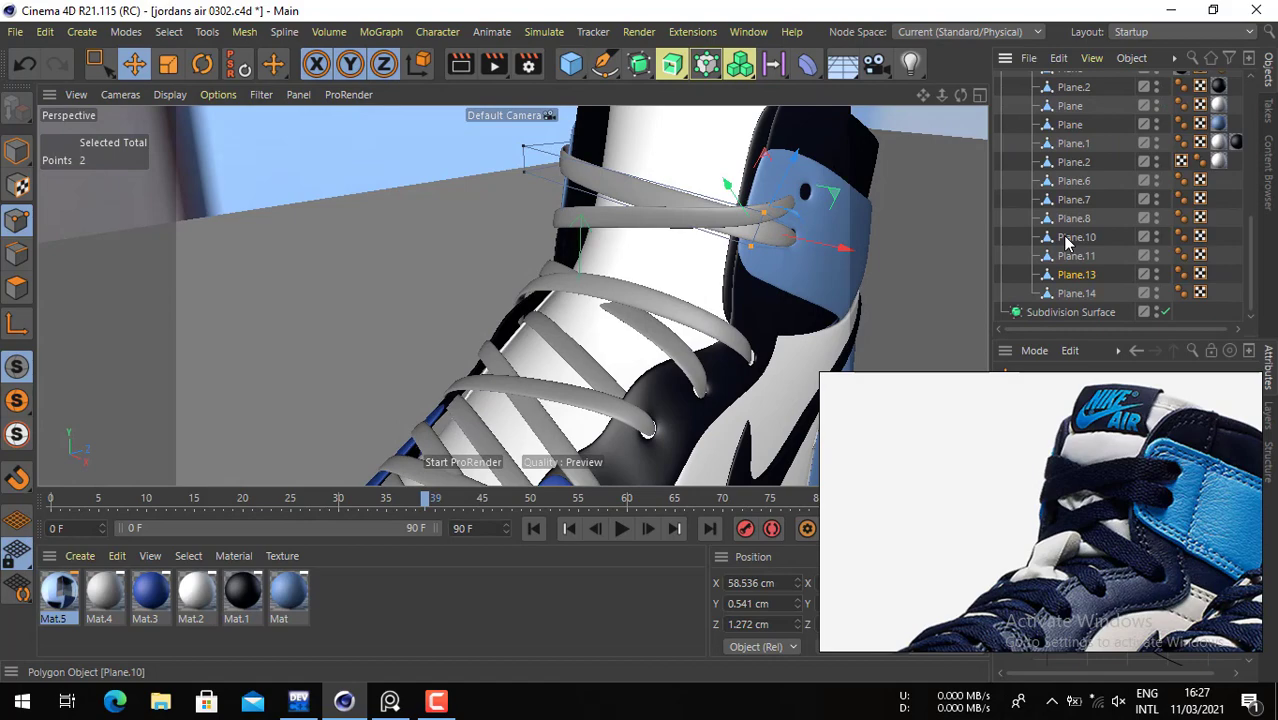
left_click(1076, 293)
key("0")
left_click_drag(846, 161, 750, 235)
key("e")
left_click_drag(832, 244, 842, 245)
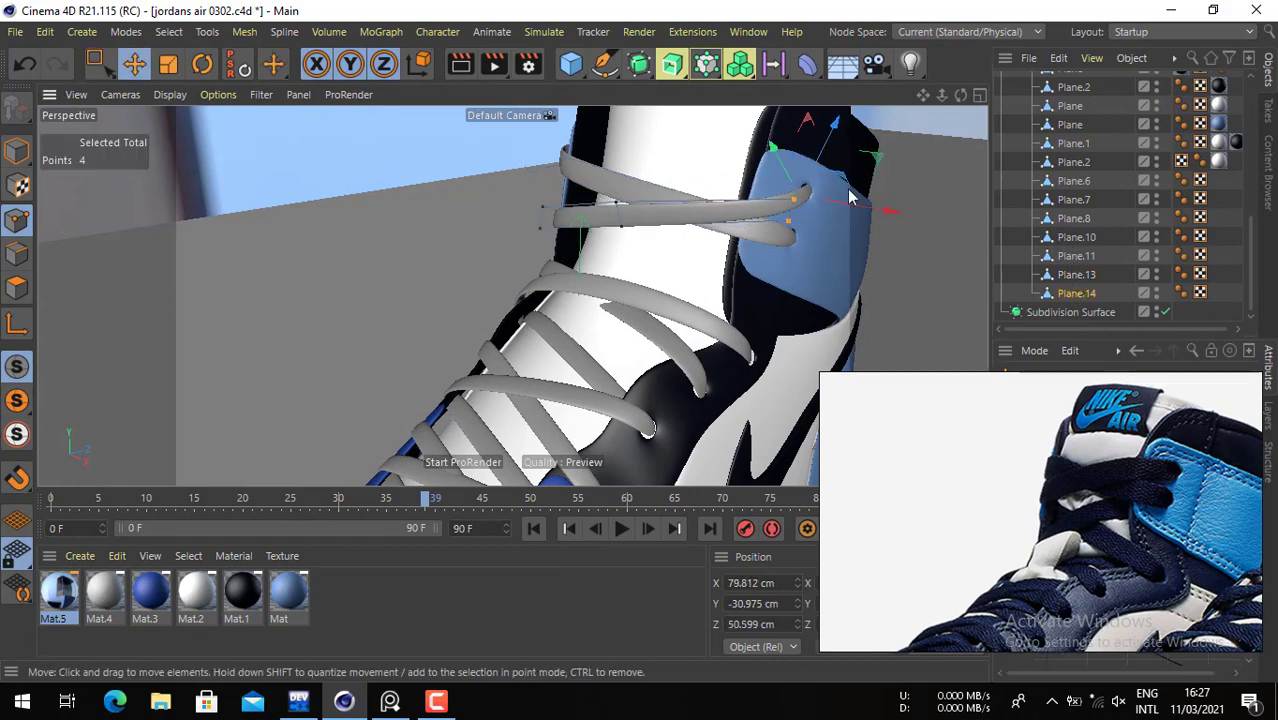
- Shift Plane.14's two right bend points up and outward around the edge of the blue panel
left_click_drag(871, 177, 750, 199, "alt")
left_click_drag(509, 160, 430, 134)
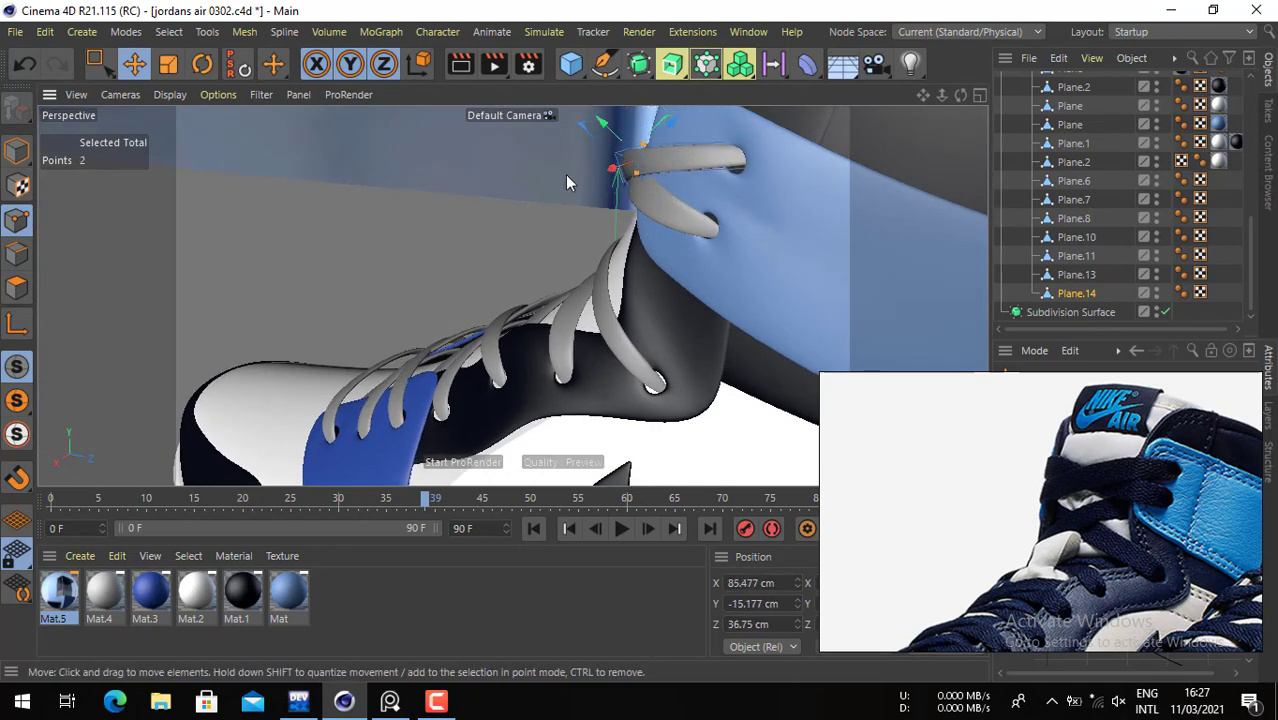
left_click_drag(606, 194, 762, 220, "alt")
left_click_drag(668, 228, 455, 165)
- Reselect Plane.14's four right end points and push them deeper into the upper right eyelet
key("0")
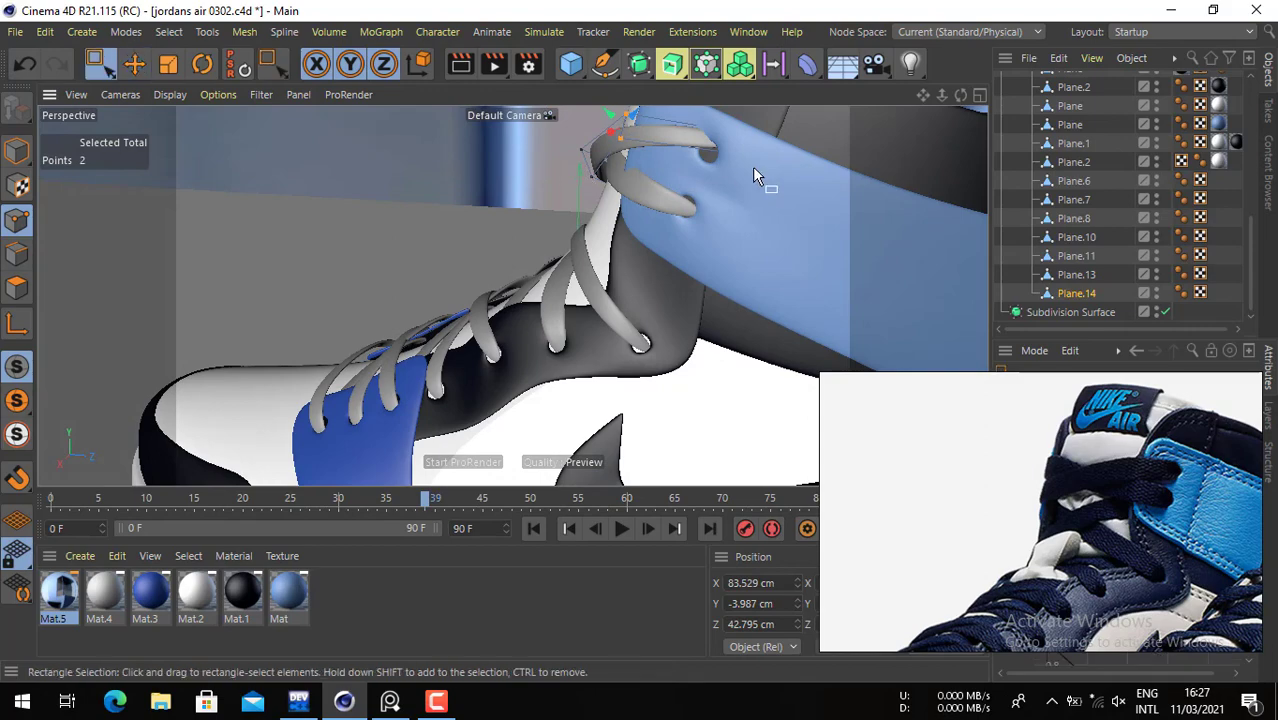
left_click_drag(762, 177, 588, 292, "alt")
left_click_drag(700, 190, 758, 255, "shift")
left_click_drag(735, 262, 530, 239, "alt")
key("e")
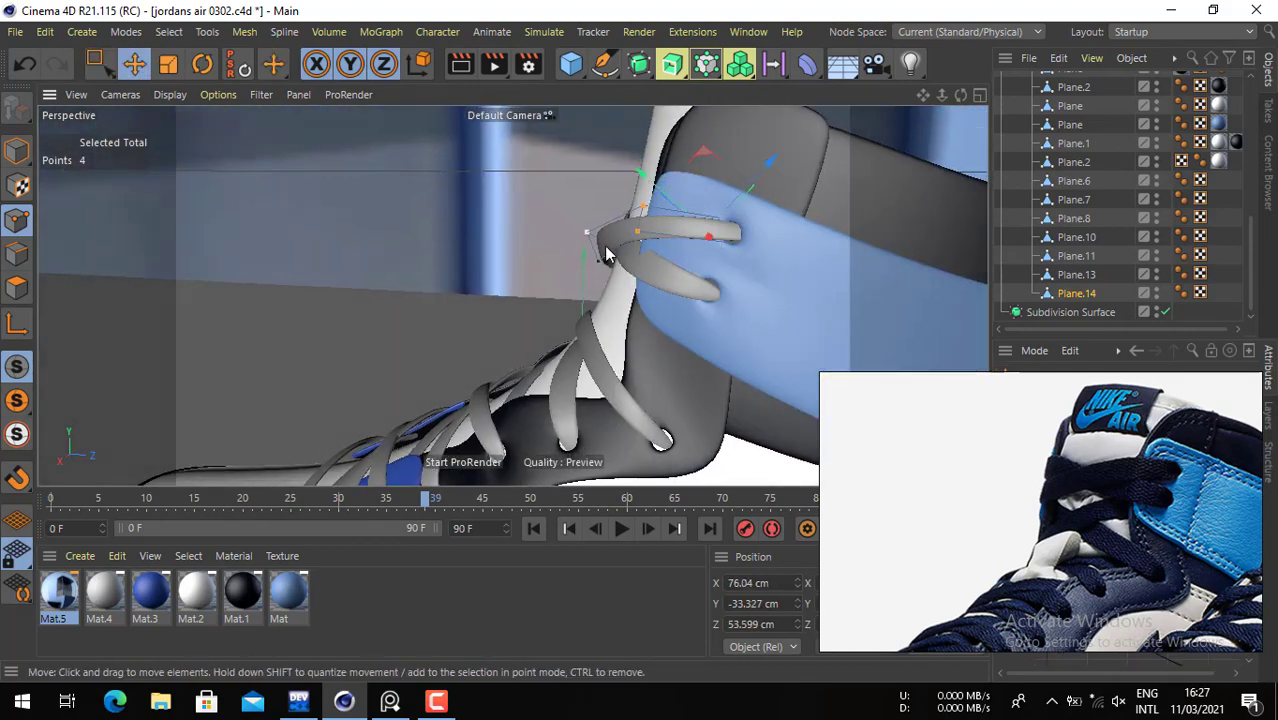
left_click_drag(674, 240, 518, 342, "alt")
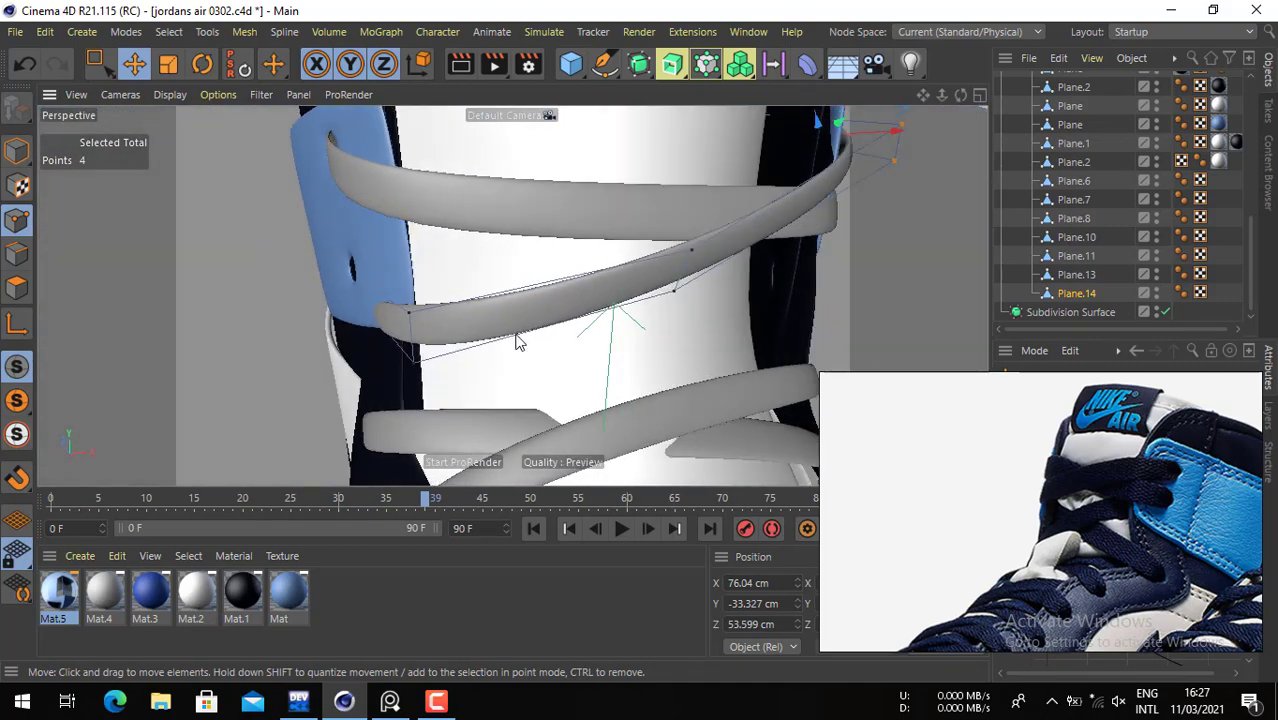
- Undo the misplaced point move and reposition Plane.14's middle points where the strip crosses the tongue
left_click_drag(713, 246, 755, 263)
key("ctrl+z")
key("space")
left_click(689, 248)
key("space")
key("space")
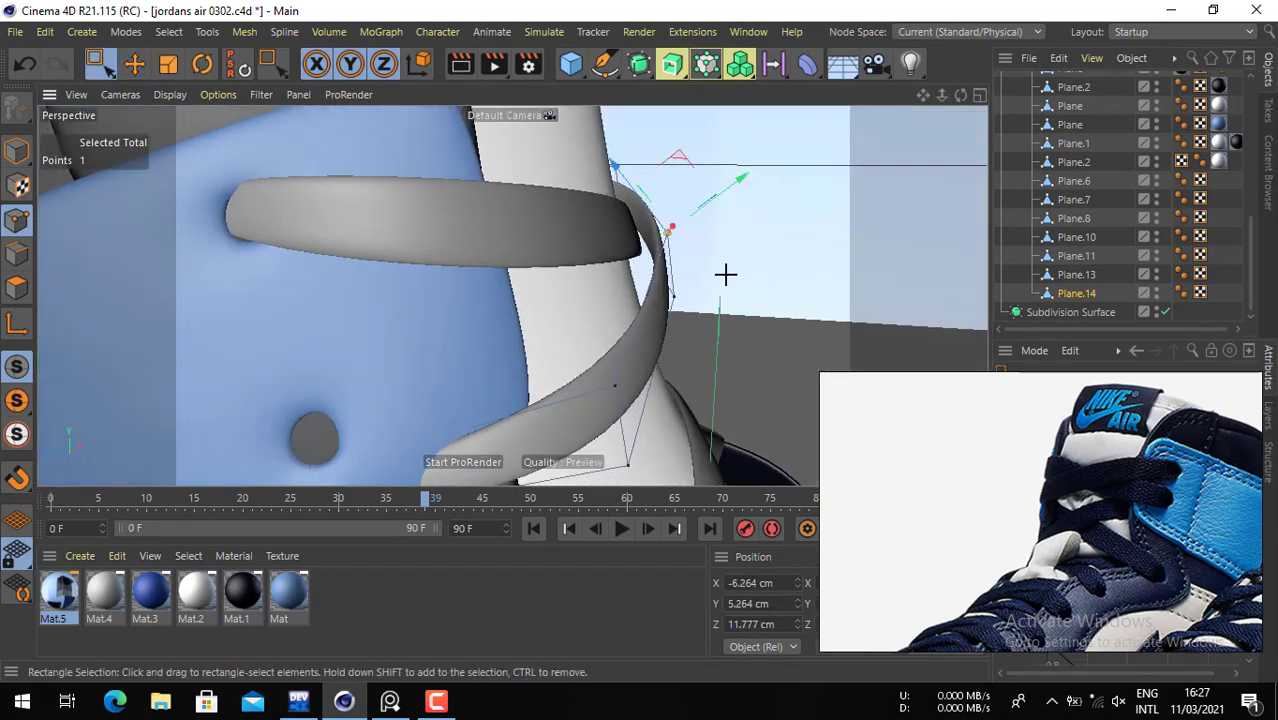
key("e")
left_click_drag(781, 308, 805, 285)
left_click_drag(579, 379, 508, 317, "alt")
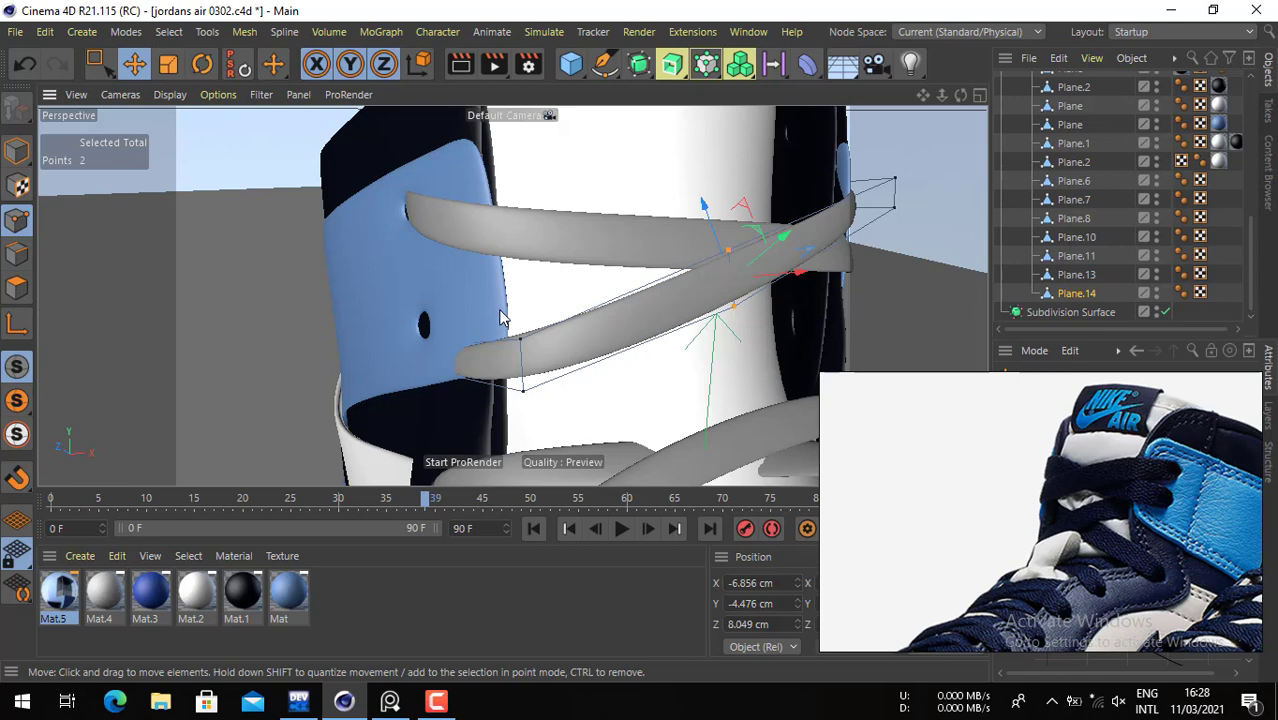
- Select Plane.14's four left end points and move them toward the lower left eyelet of the blue panel
key("0")
left_click_drag(350, 271, 530, 421)
key("e")
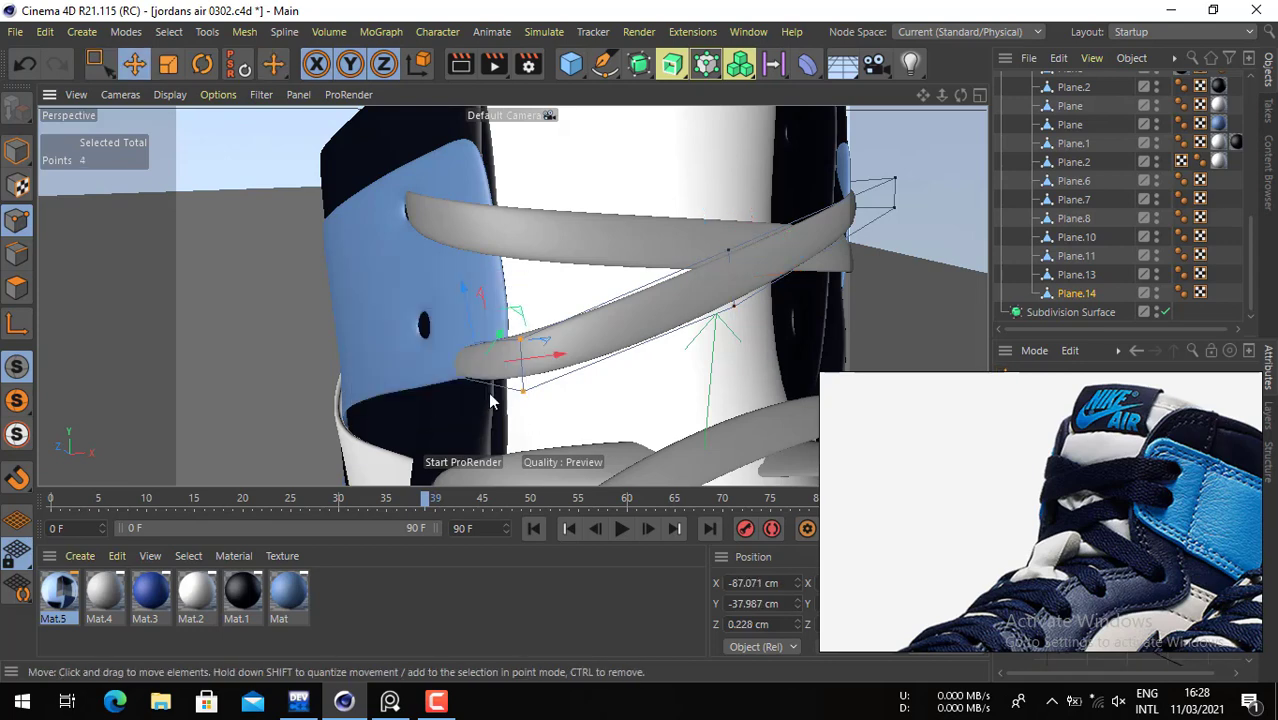
left_click_drag(438, 358, 728, 464, "alt")
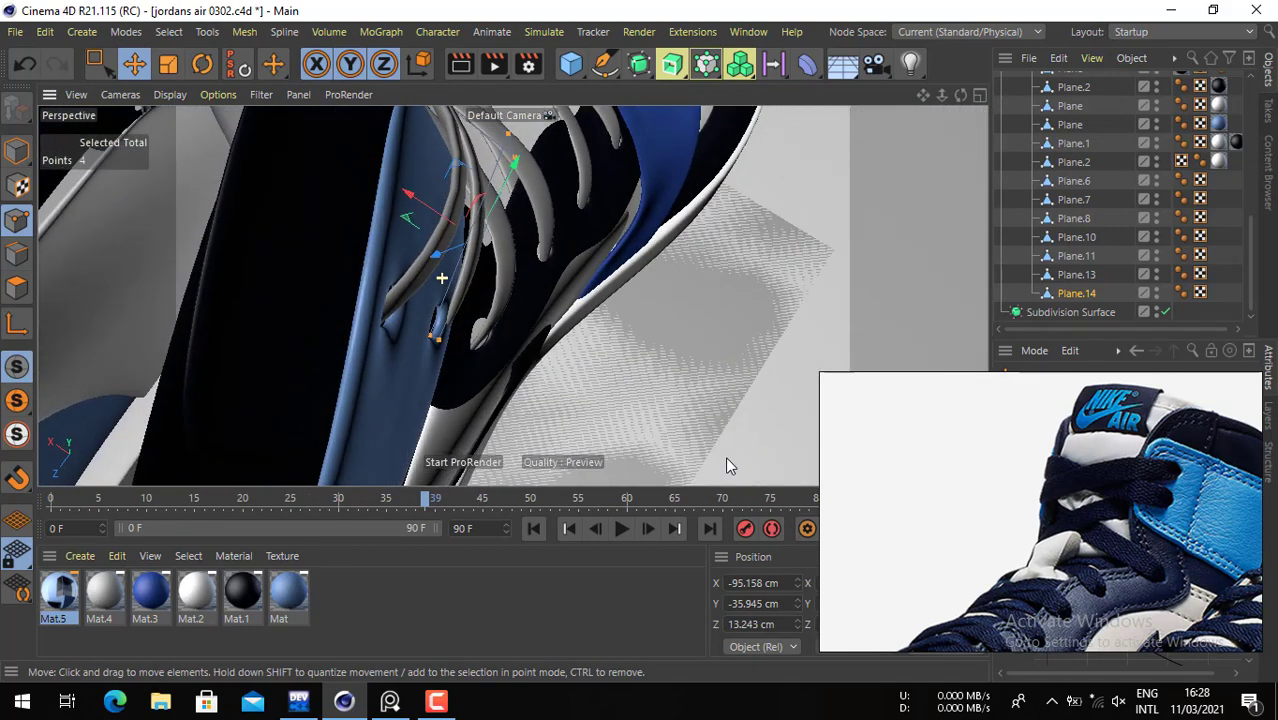
left_click_drag(680, 268, 667, 278)
- Select Plane.14's two left tip points and sink them into the lower left eyelet
key("space")
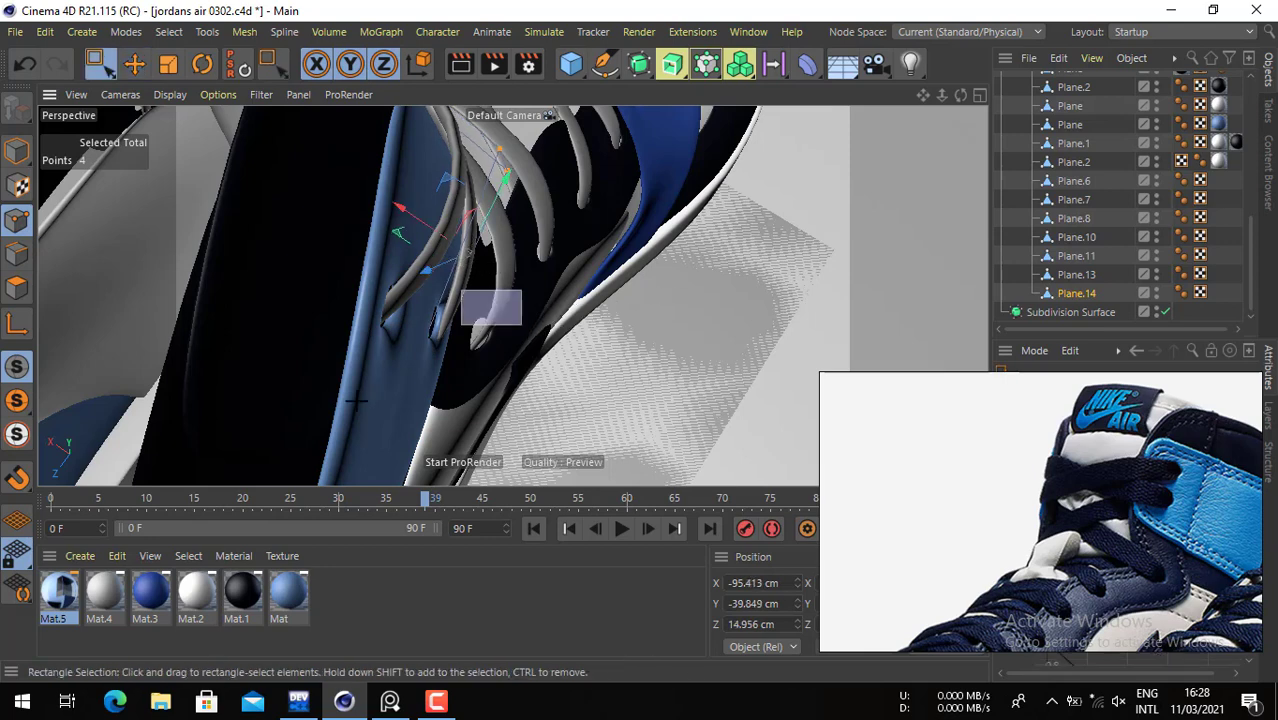
key("e")
left_click_drag(402, 282, 284, 175)
left_click_drag(434, 230, 406, 320, "alt")
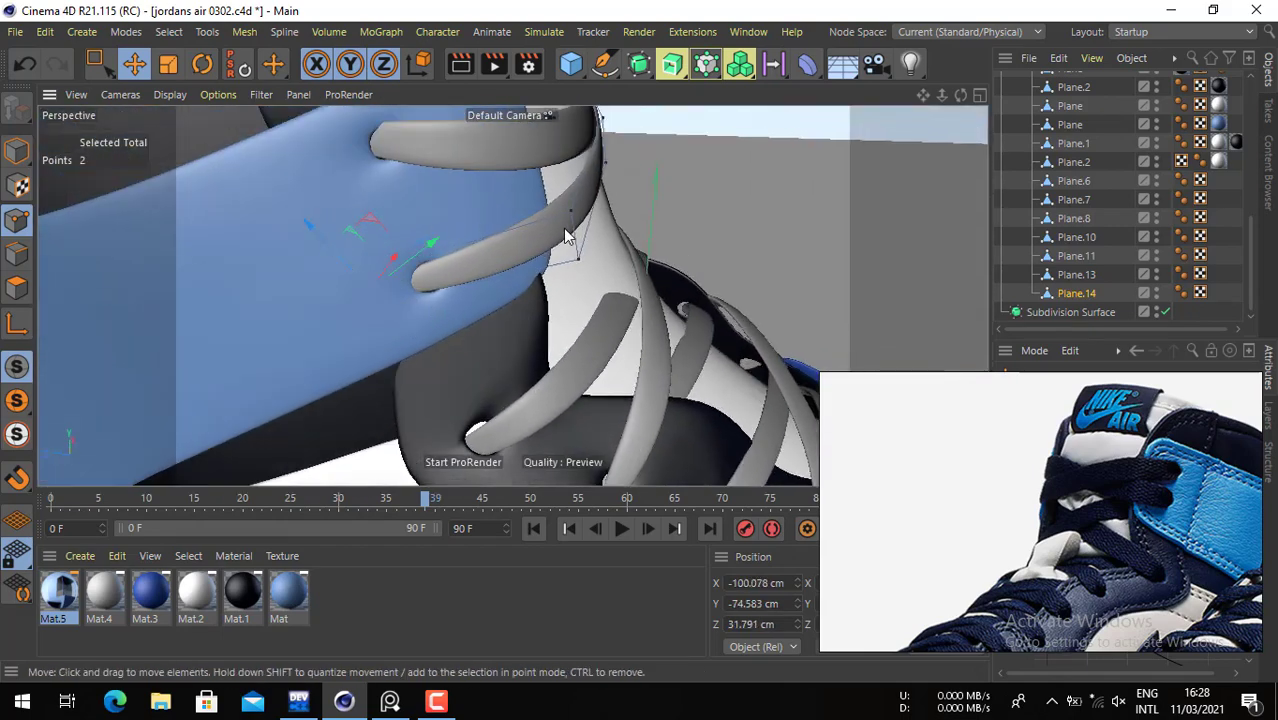
- Select Plane.14's two middle points and shift them slightly up along the tongue
left_click_drag(572, 232, 496, 212, "alt")
left_click(497, 213)
left_click(499, 245, "shift")
left_click_drag(525, 280, 456, 260, "alt")
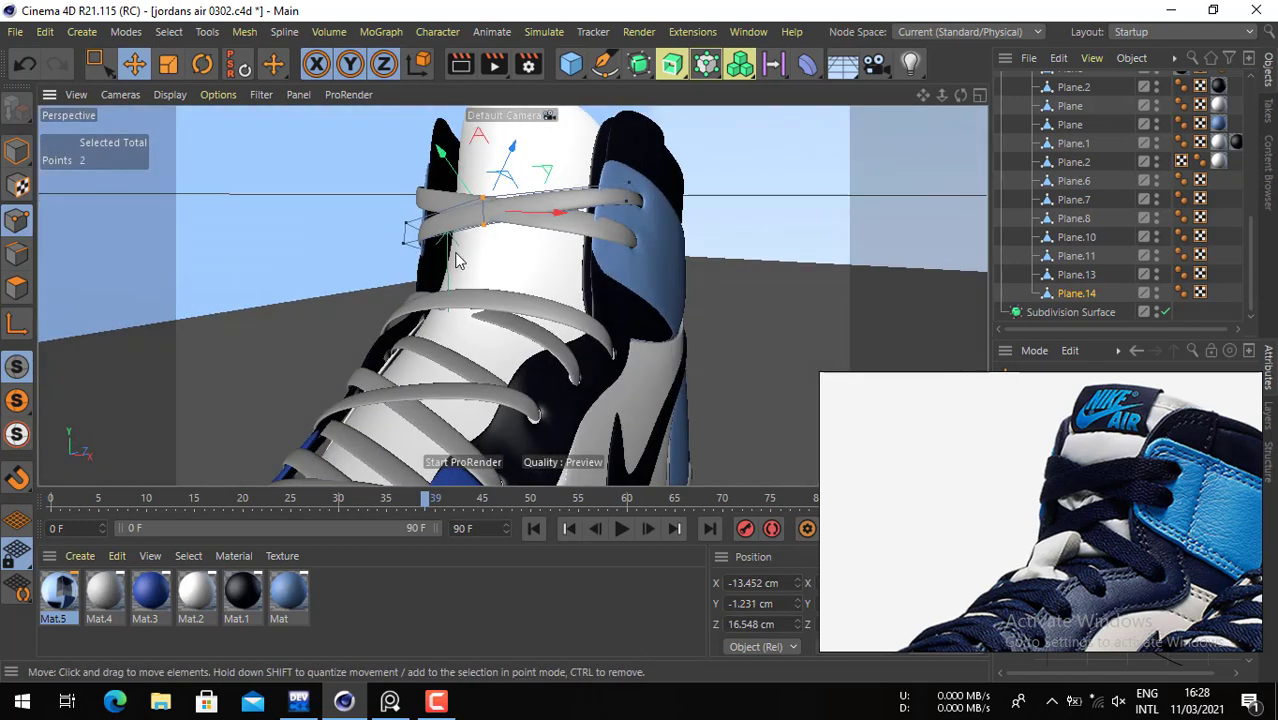
left_click_drag(645, 257, 547, 236, "alt")
right_click_drag(589, 228, 790, 214, "alt")
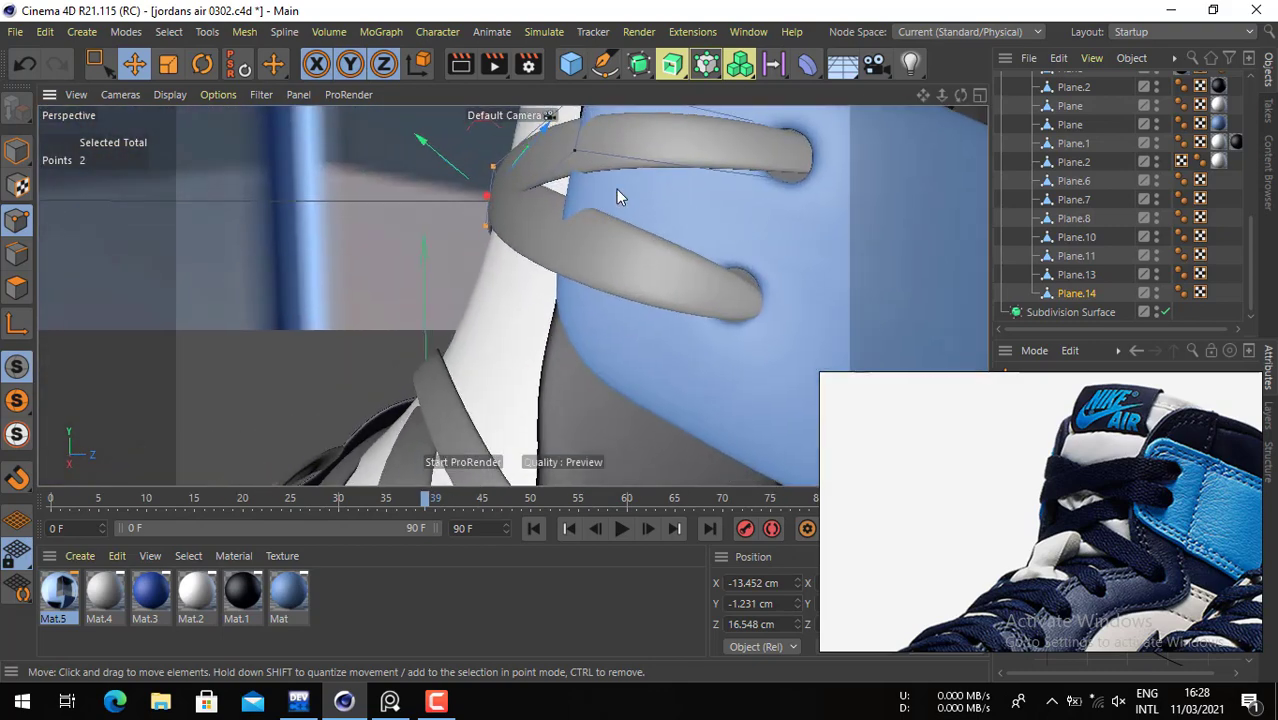
- Move the two middle points of the upper crossing lace Plane.14 along Y to about -2.8 cm
left_click_drag(581, 214, 970, 214, "alt")
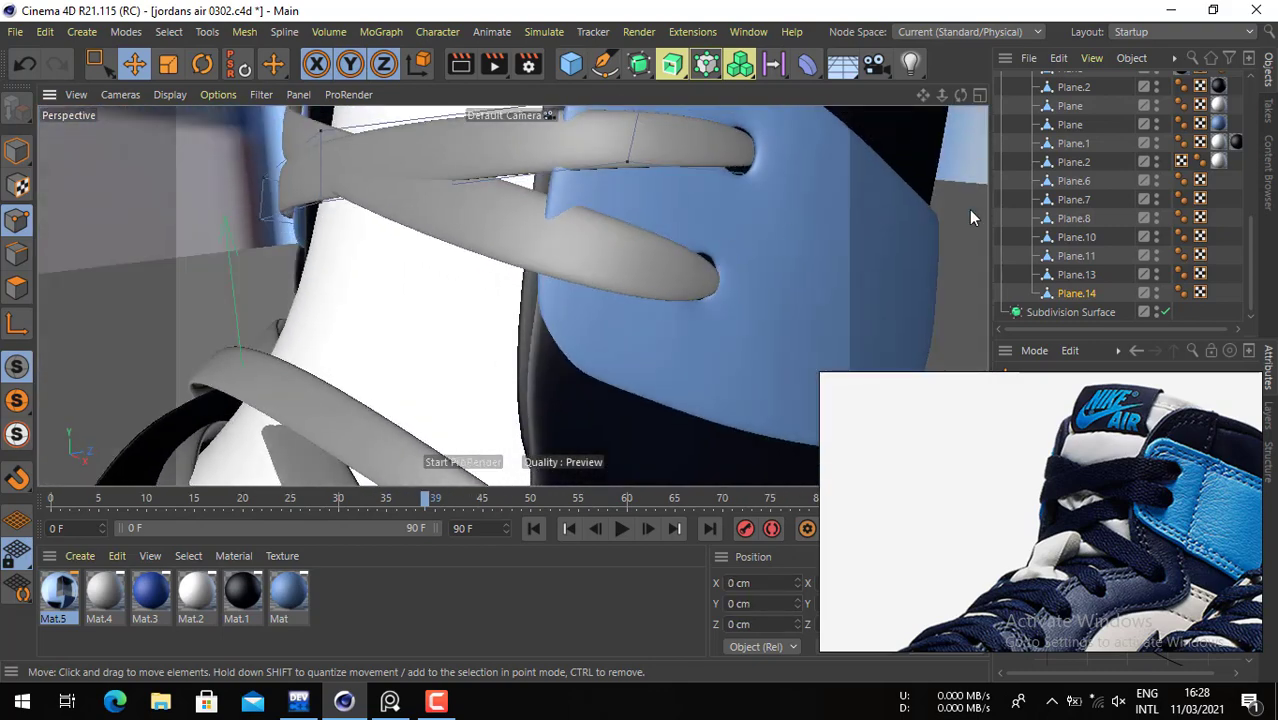
left_click(1068, 283)
left_click_drag(551, 243, 424, 199, "alt")
left_click_drag(567, 236, 530, 422, "alt")
key("space")
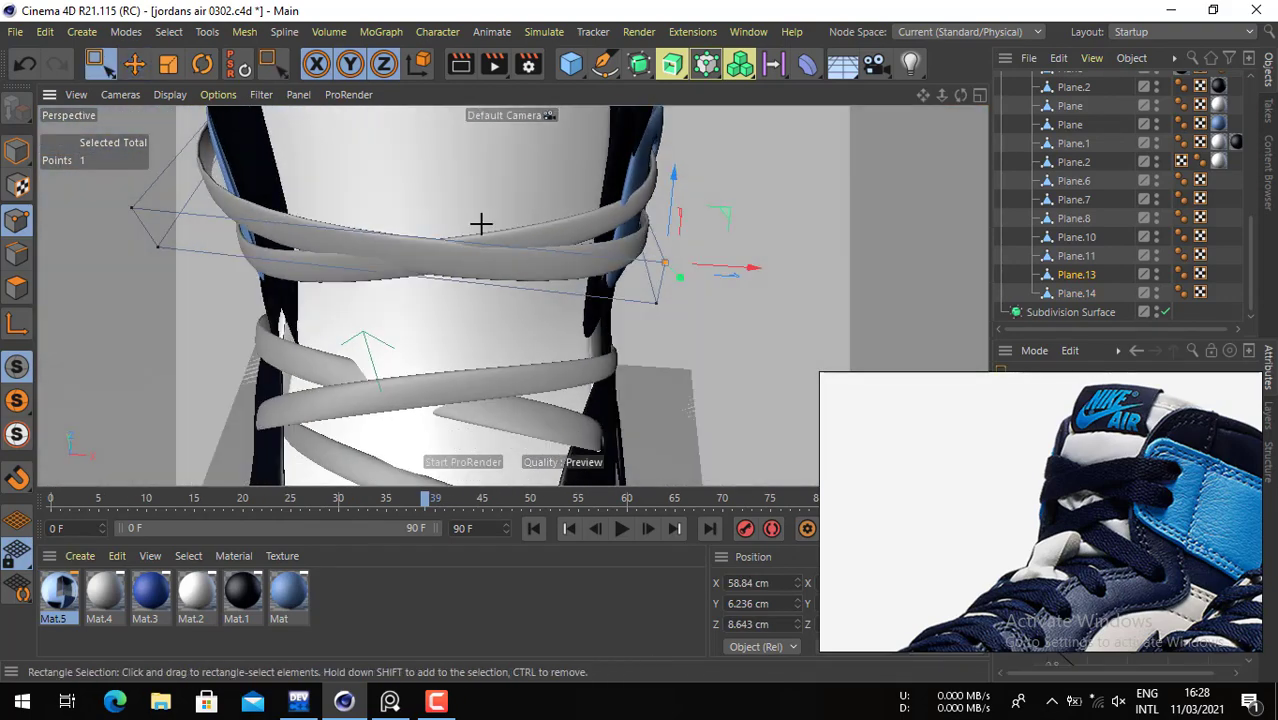
left_click_drag(398, 188, 524, 296)
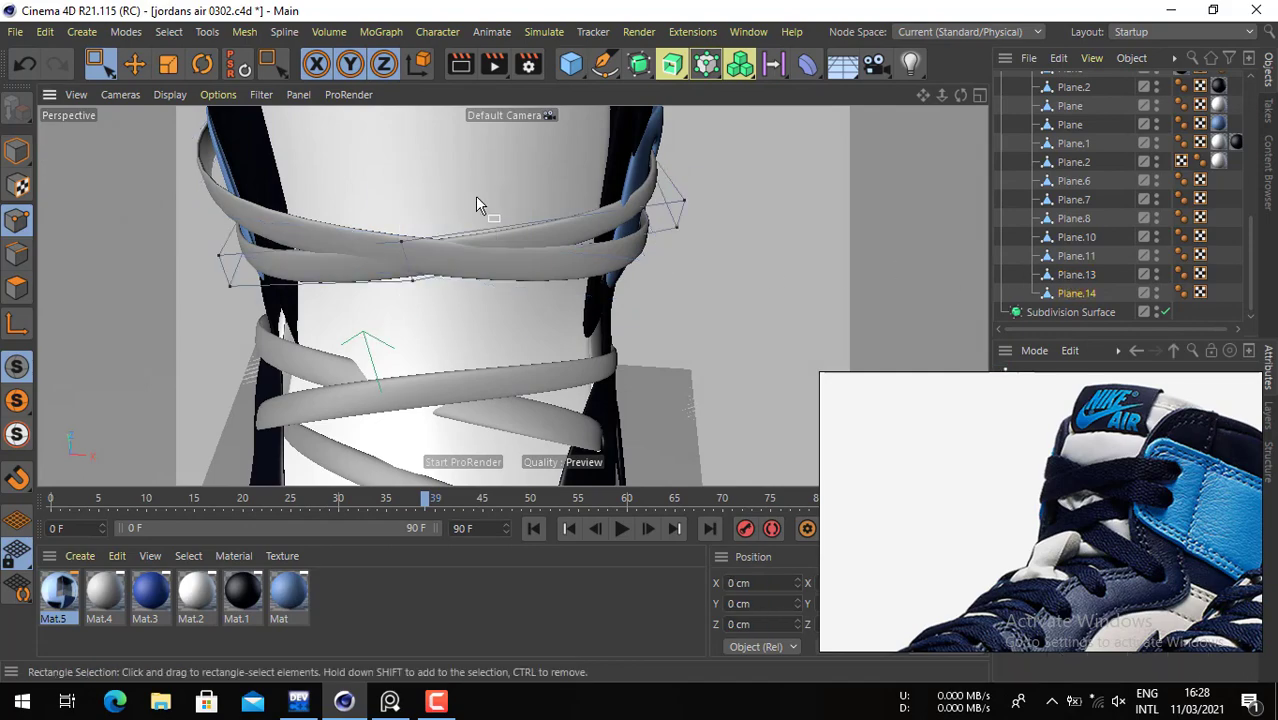
left_click_drag(465, 195, 508, 194)
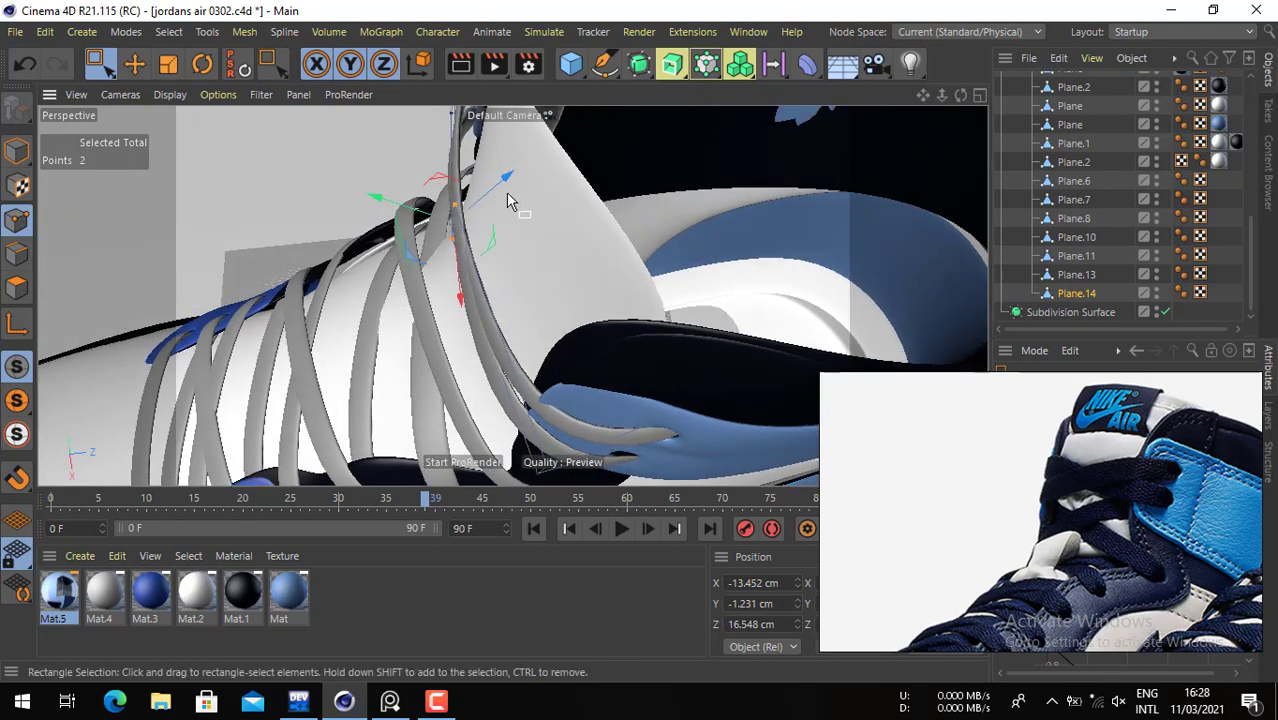
mouse_move(420, 215)
left_mouse_down()
mouse_move(381, 218)
mouse_move(417, 224)
left_mouse_up()
left_click_drag(450, 357, 443, 310, "alt")
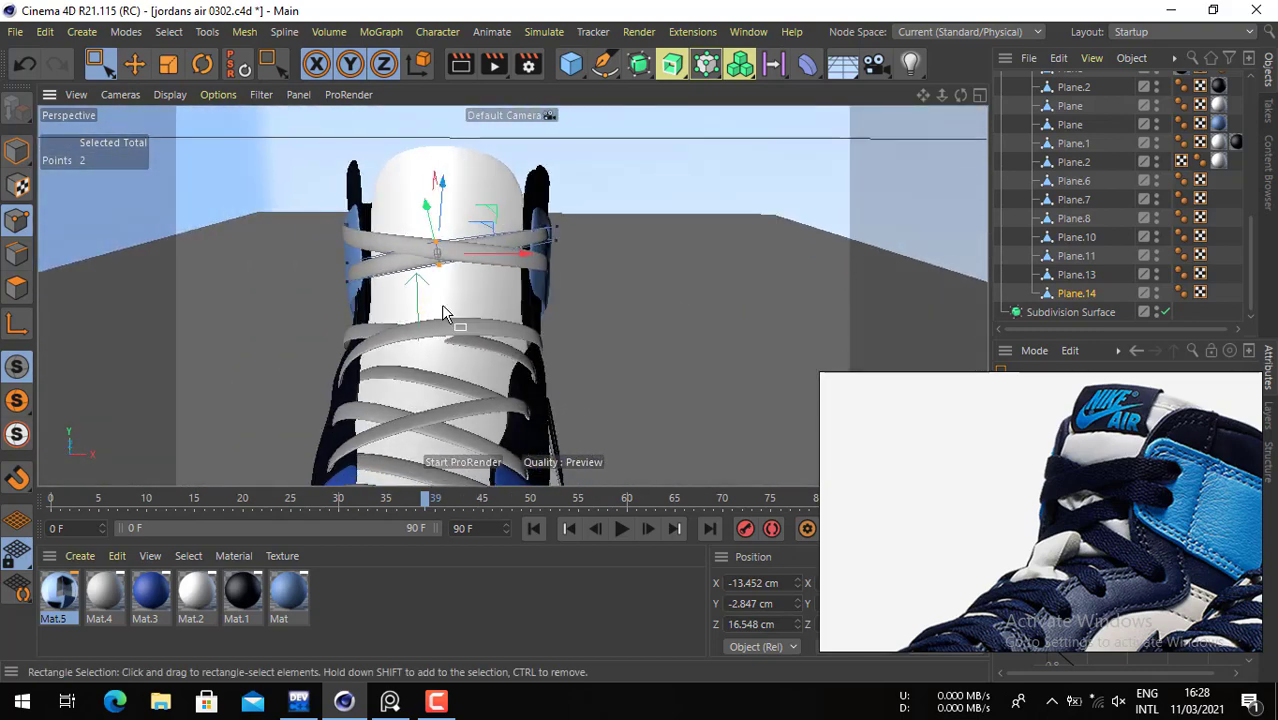
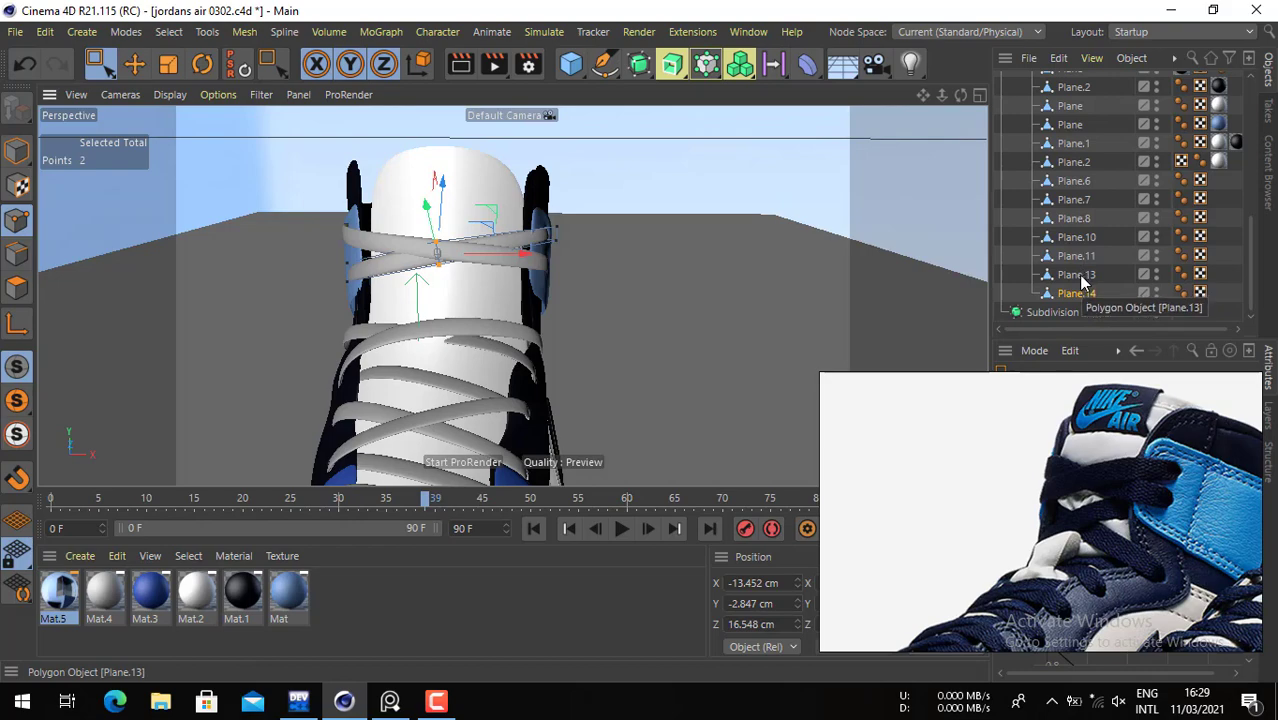
- Move the two points of lace Plane.13 beside its ankle-strap eyelet to about X -128.4, Y 16, Z 14.9 cm
left_click(549, 302)
left_click_drag(362, 262, 489, 242, "alt")
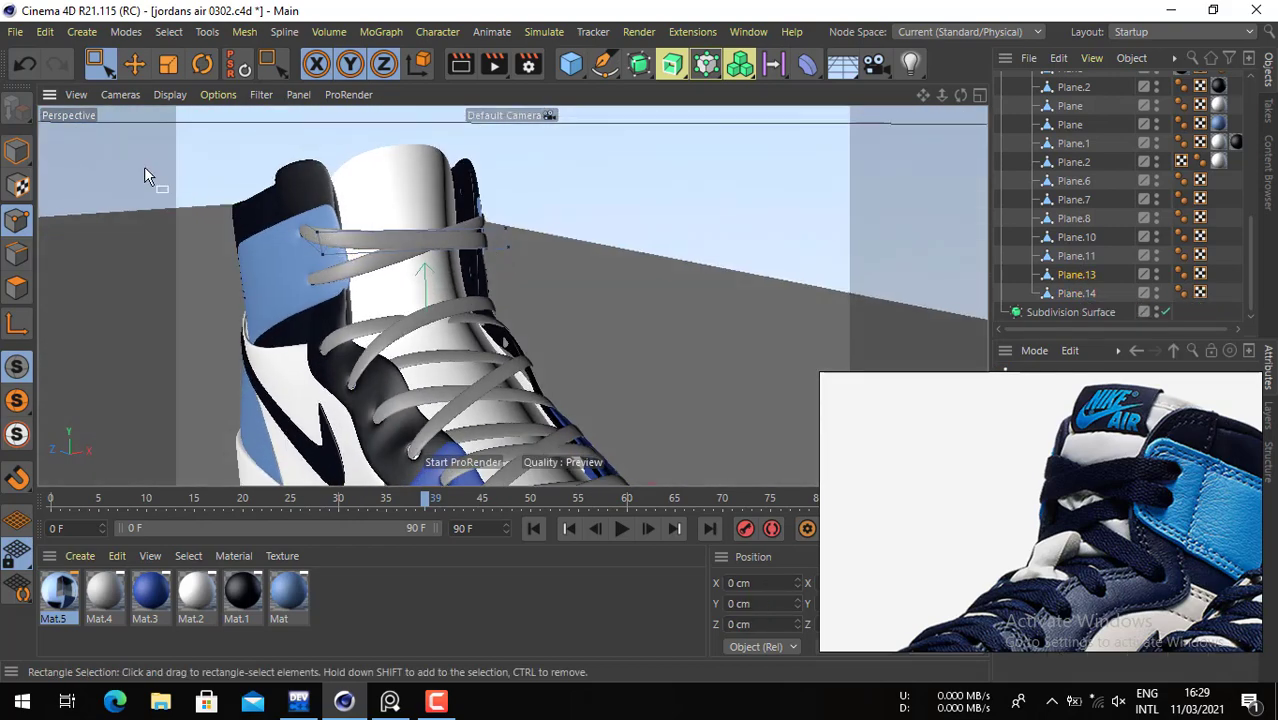
left_click(134, 63)
left_click(318, 238)
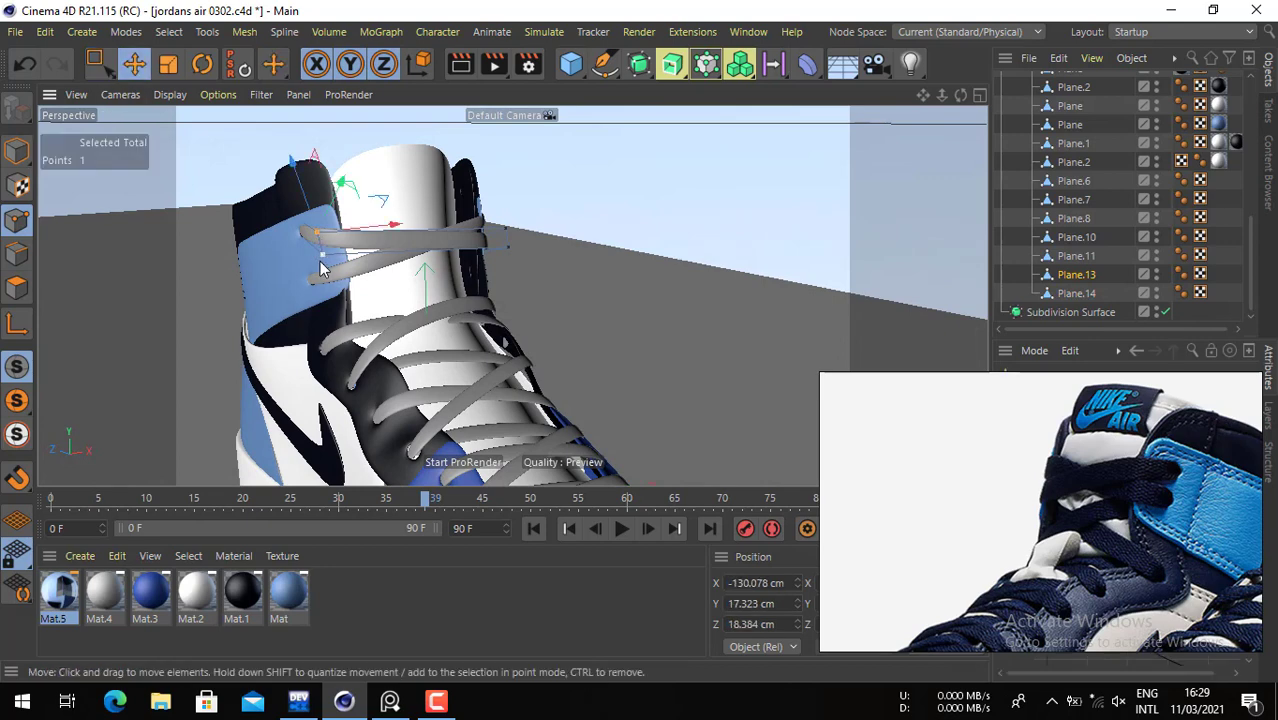
scroll(331, 257, "up", 3)
left_click_drag(365, 257, 405, 222, "alt")
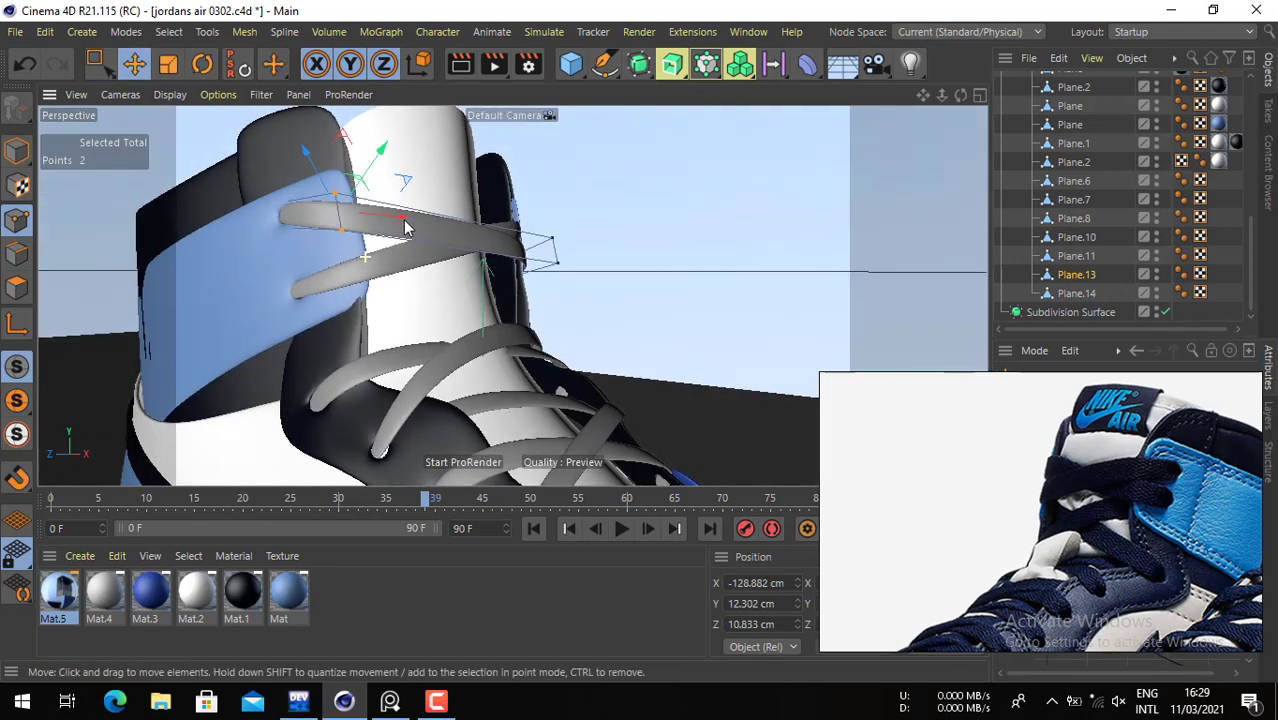
left_click_drag(334, 276, 334, 267)
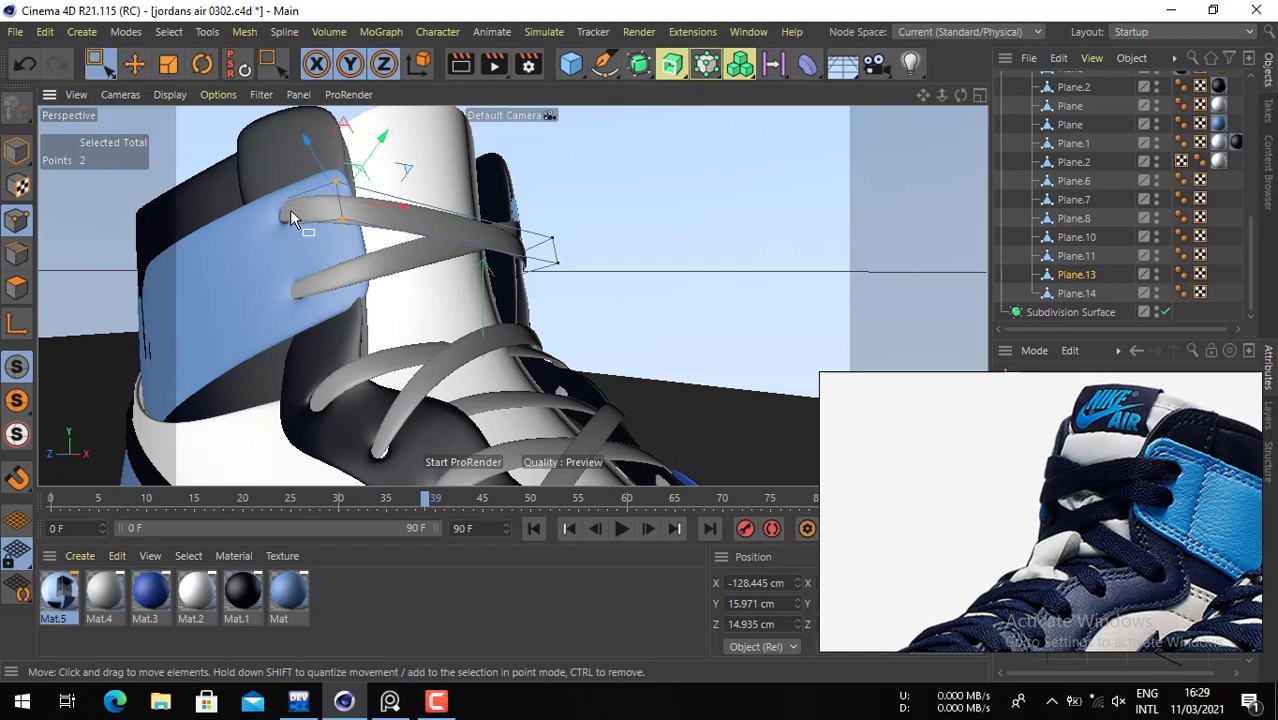
- Move the two end points of lace Plane.13 at the strap eyelet to about X -117, Y -48.7, Z 58.1 cm
left_click_drag(237, 172, 294, 270)
key("space")
left_click_drag(196, 240, 195, 247)
left_click_drag(433, 238, 330, 285, "alt")
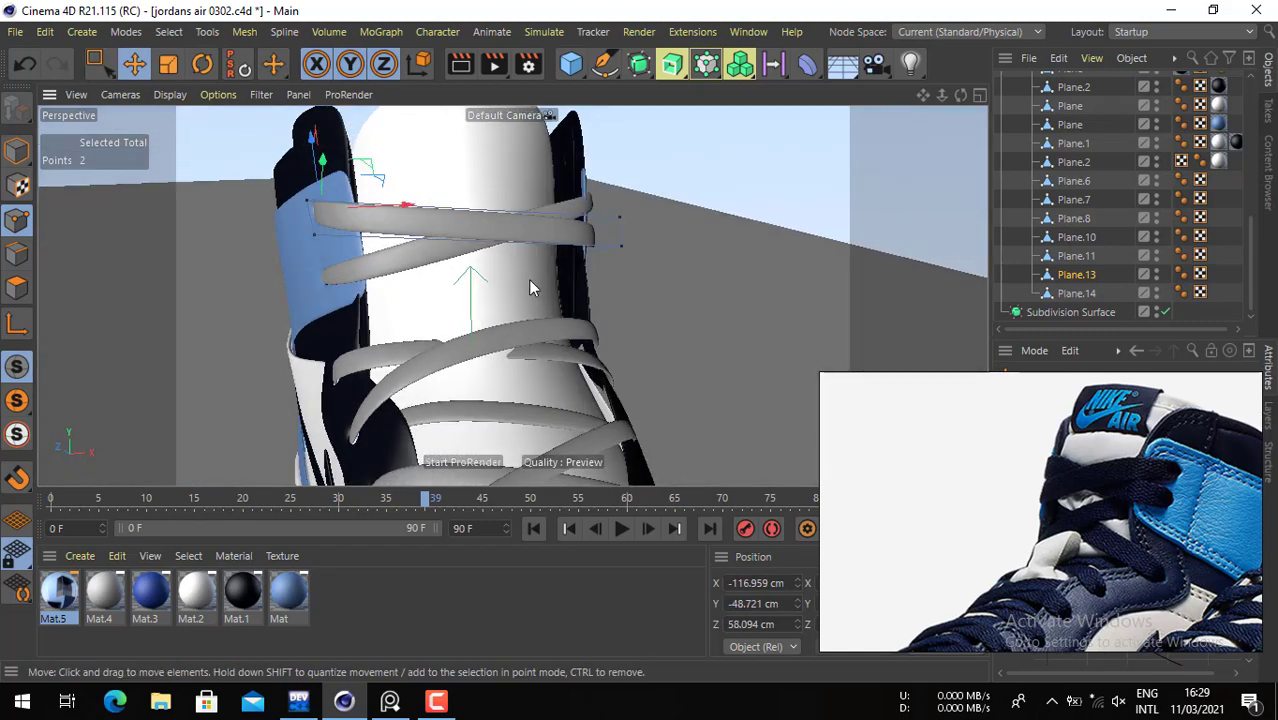
left_click_drag(530, 288, 434, 308, "alt")
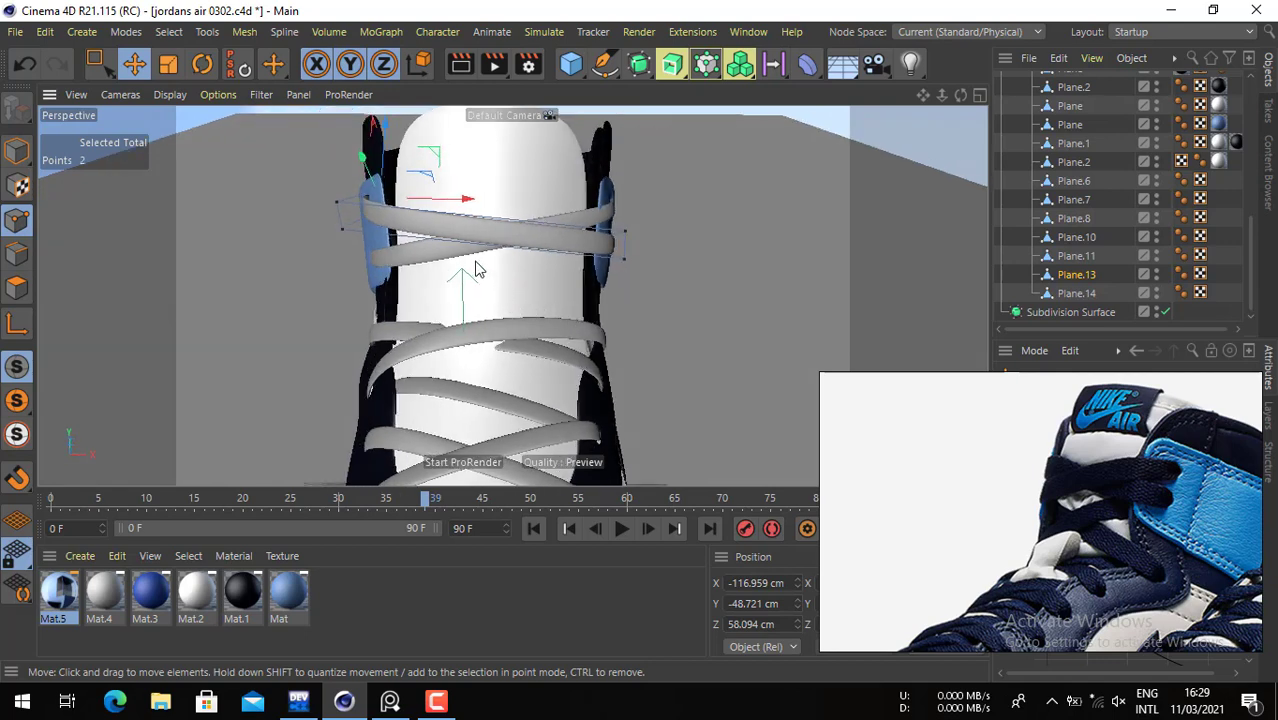
- Try to shift the four points at the strap end of lace Plane.13 sideways together, and undo the move
key("0")
left_click_drag(272, 154, 414, 260, "shift")
key("e")
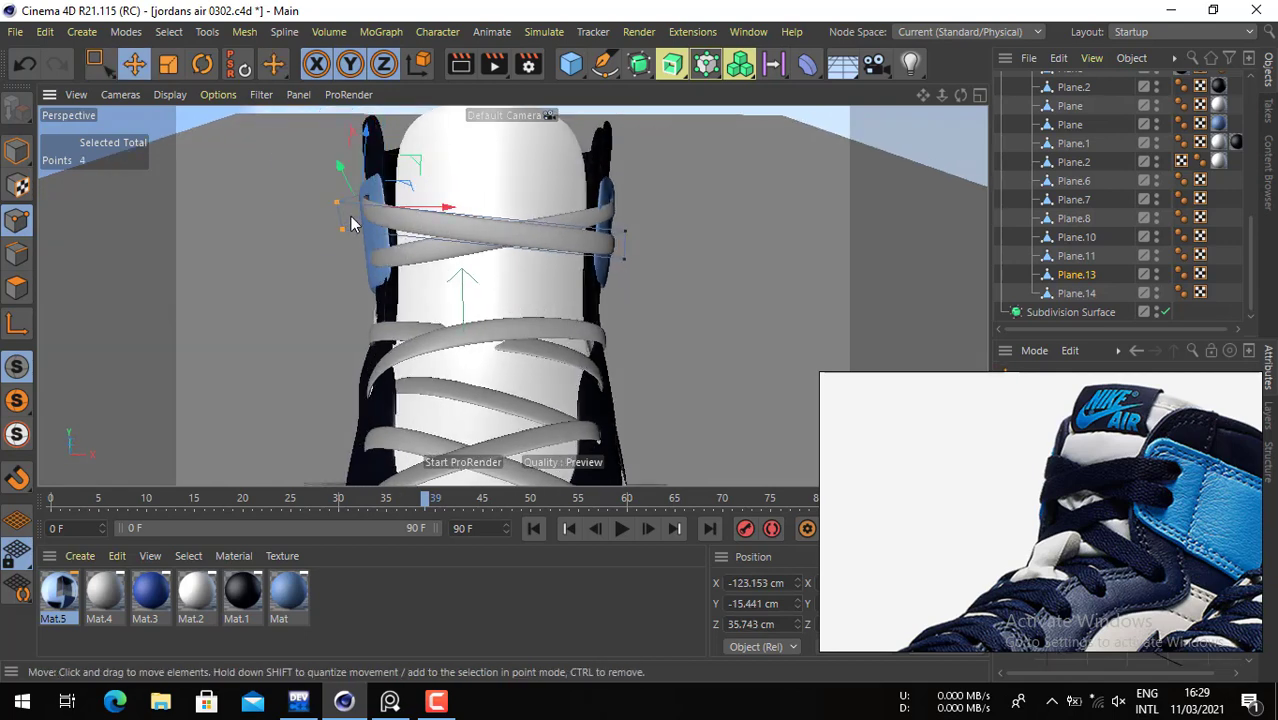
left_click_drag(417, 210, 417, 210)
left_click(278, 311)
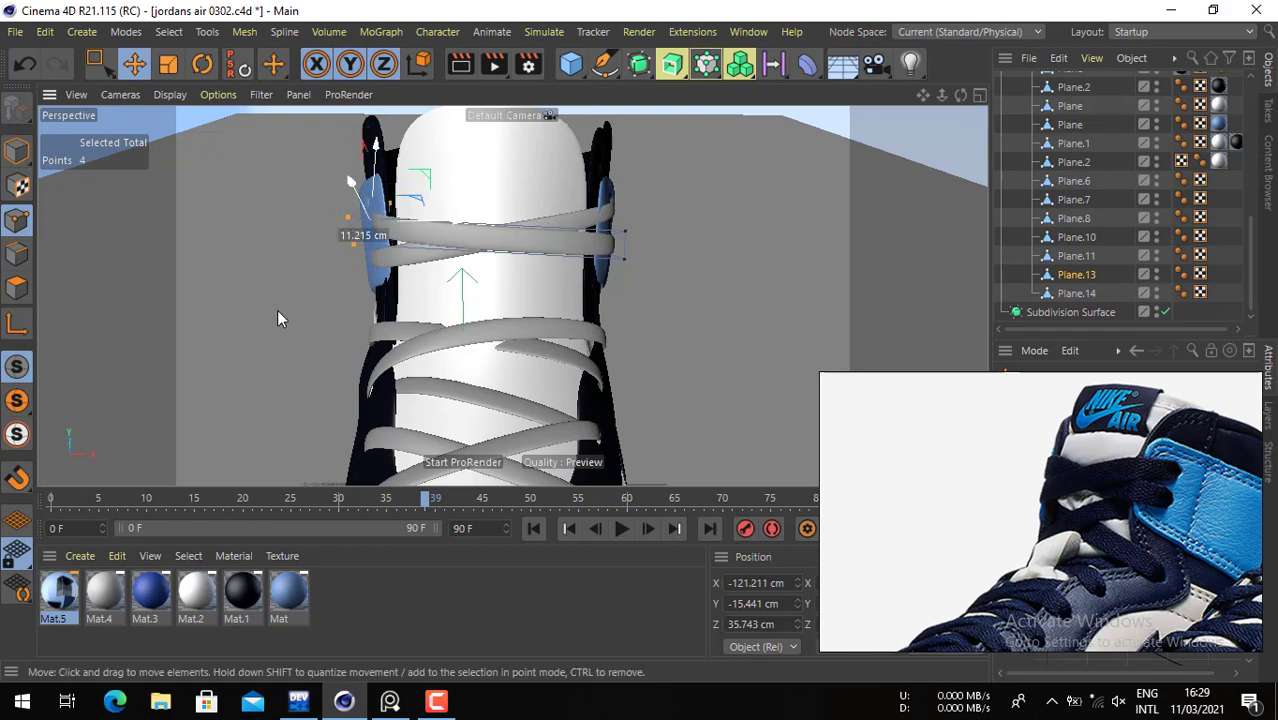
key("ctrl+z")
key("0")
left_click(393, 318)
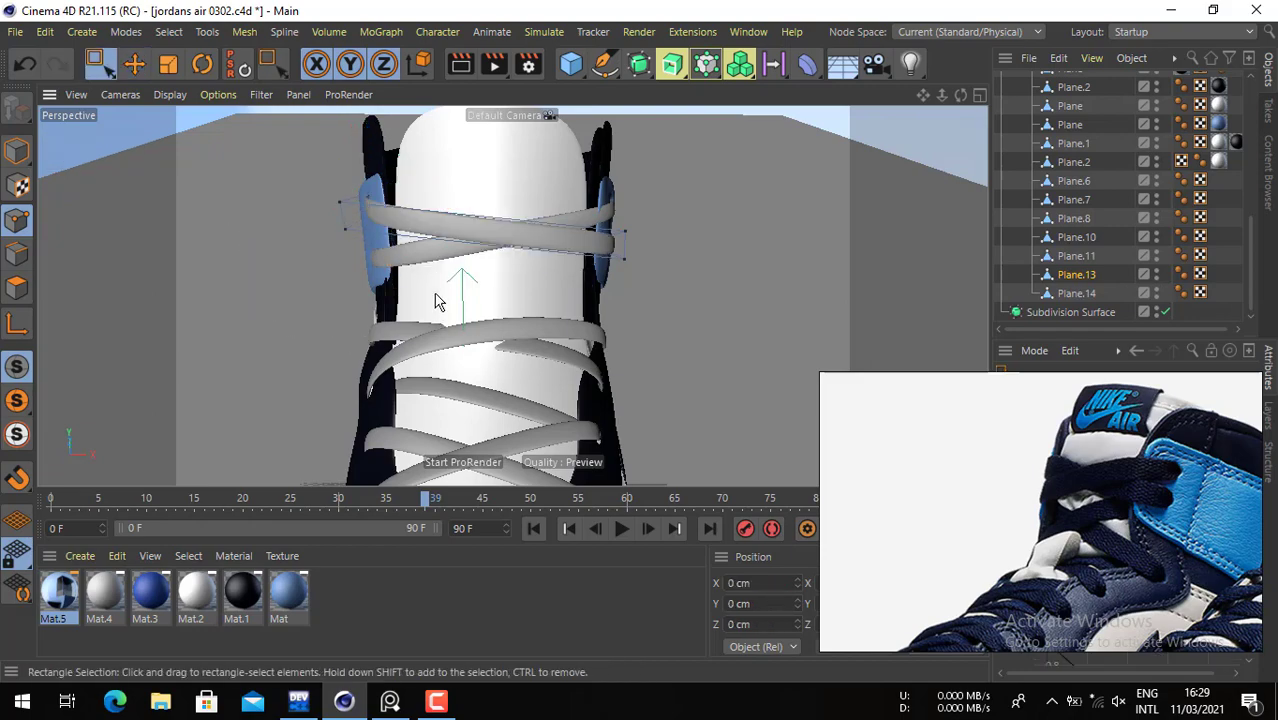
left_click_drag(437, 297, 344, 342, "alt")
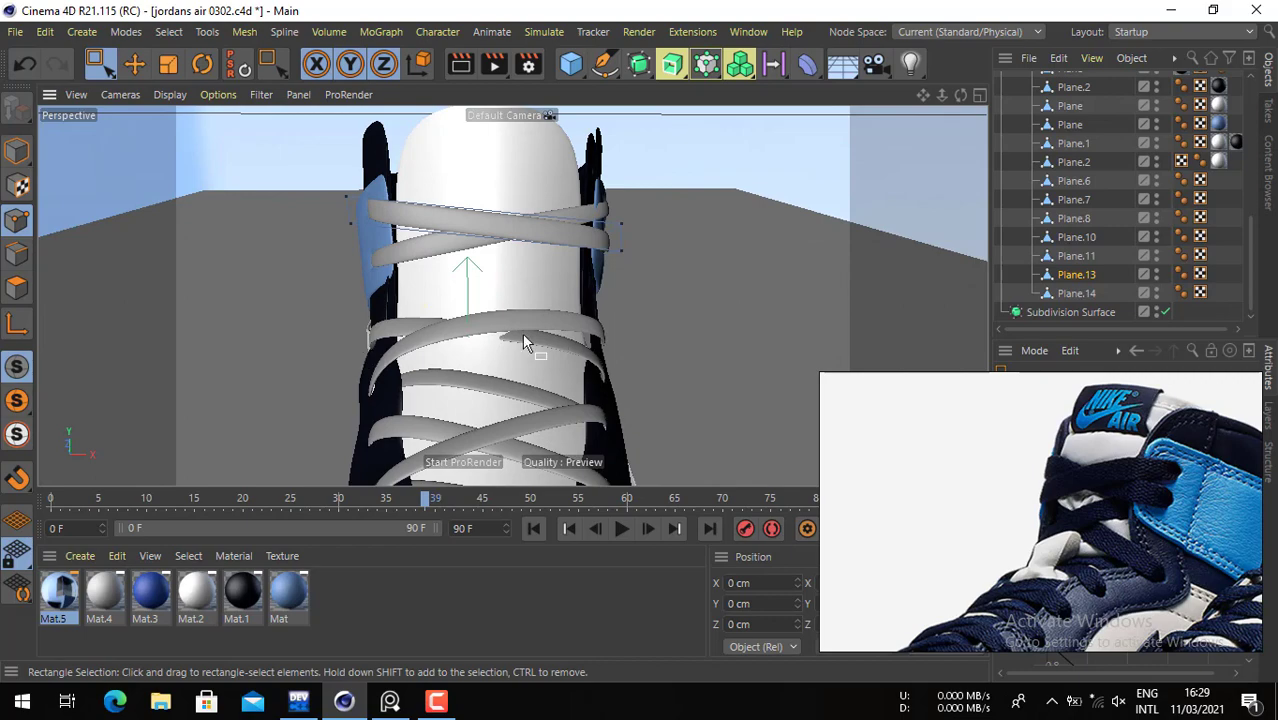
left_click_drag(522, 338, 498, 370, "alt")
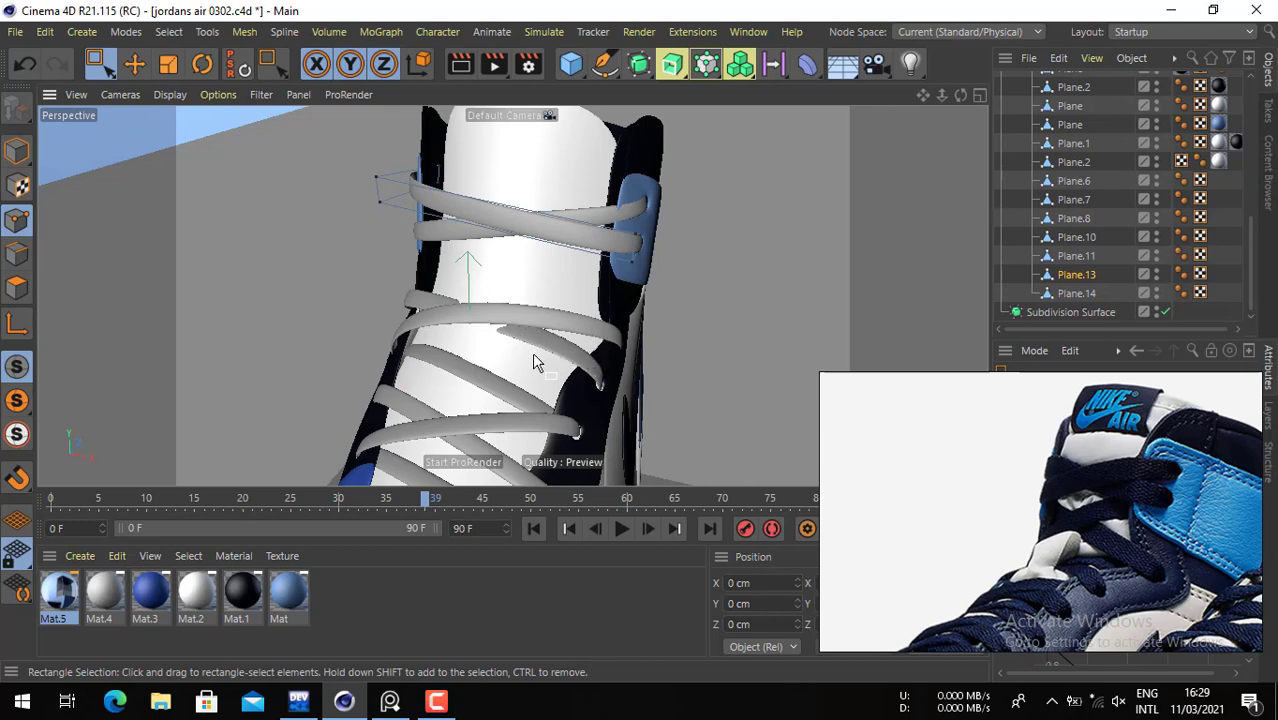
left_click_drag(533, 356, 537, 390, "alt")
scroll(541, 371, "down", 5)
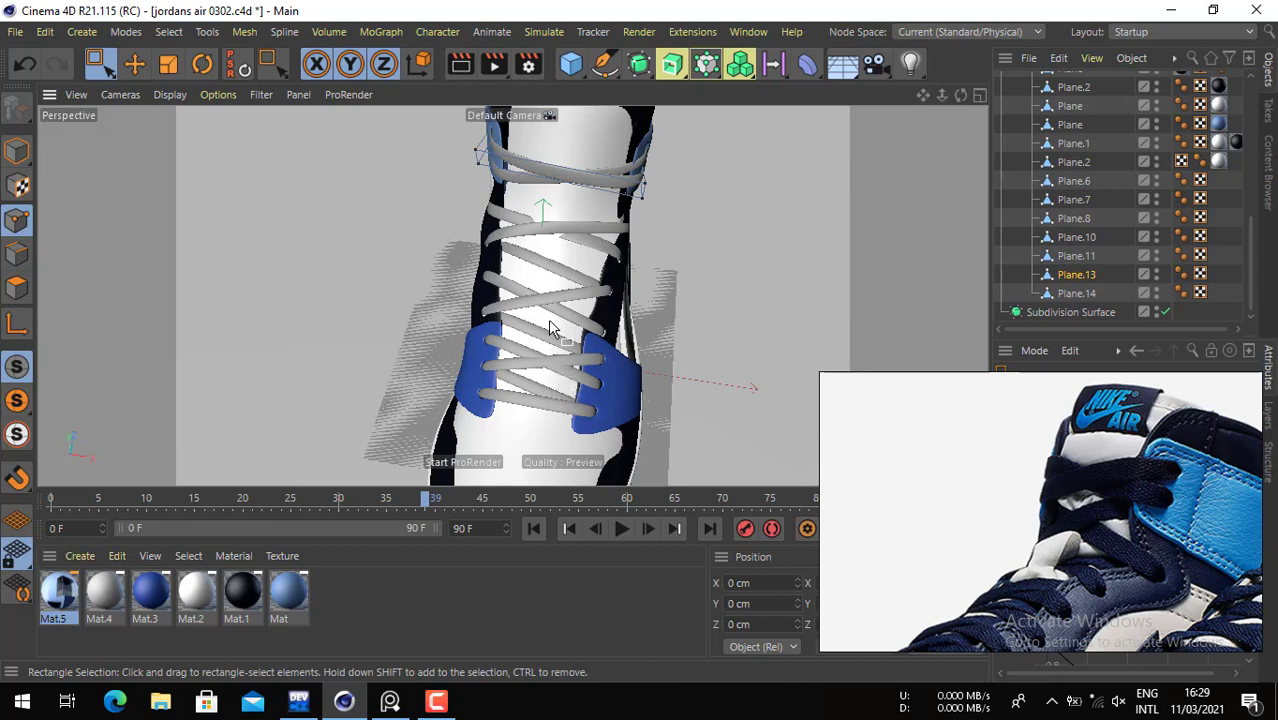
- Select the Plane.2 mesh for edge editing and disable the Cloth Surface generator
left_click(147, 63)
left_click(16, 150)
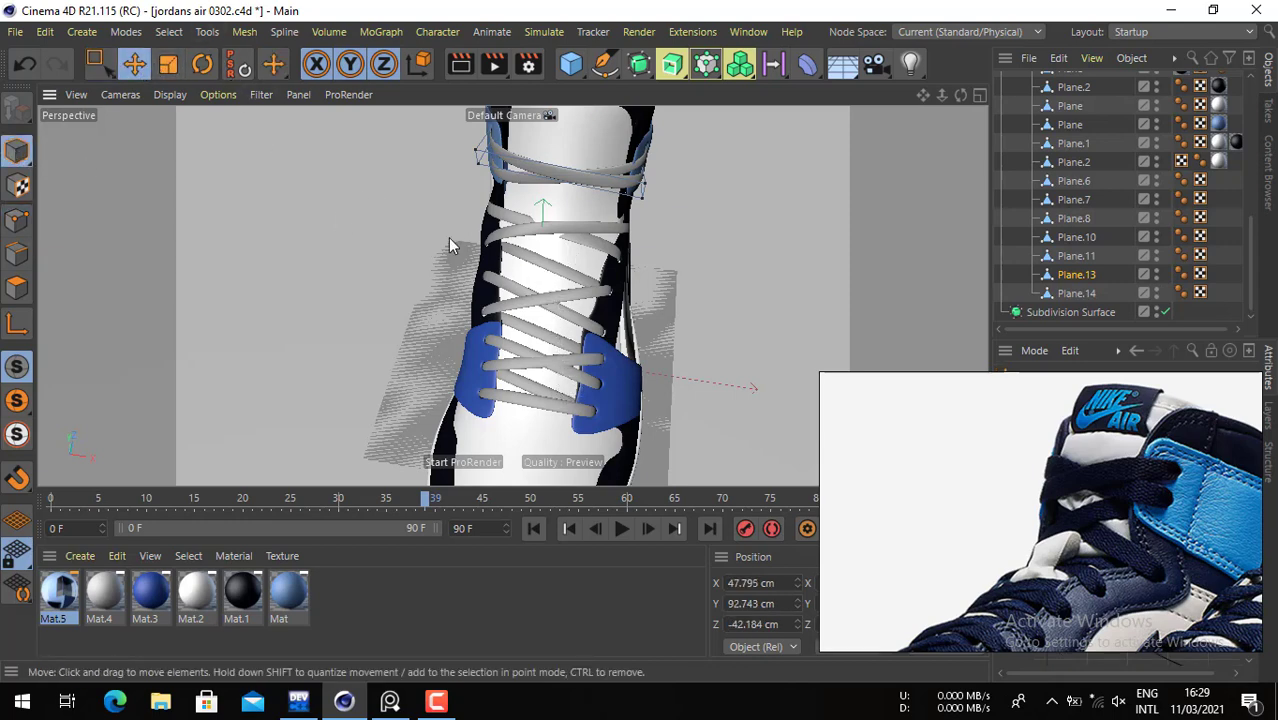
left_click(584, 238)
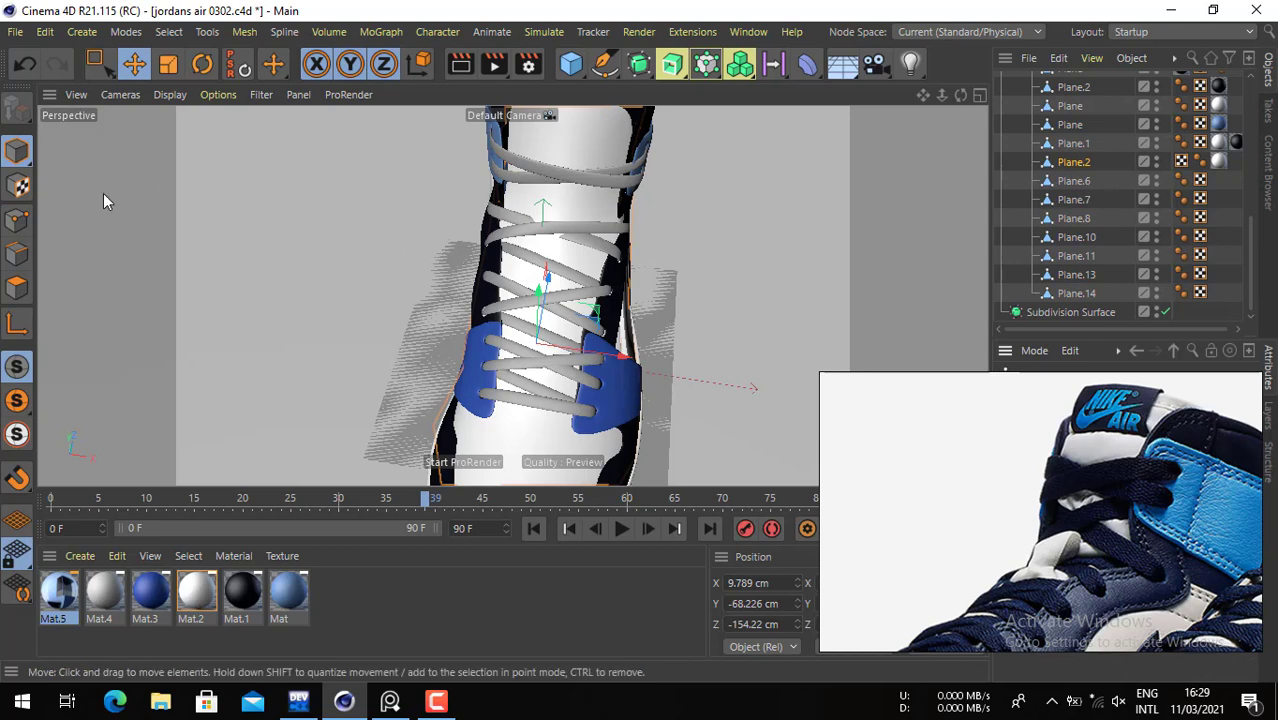
left_click(16, 253)
scroll(558, 233, "up", 3)
scroll(558, 233, "up", 2)
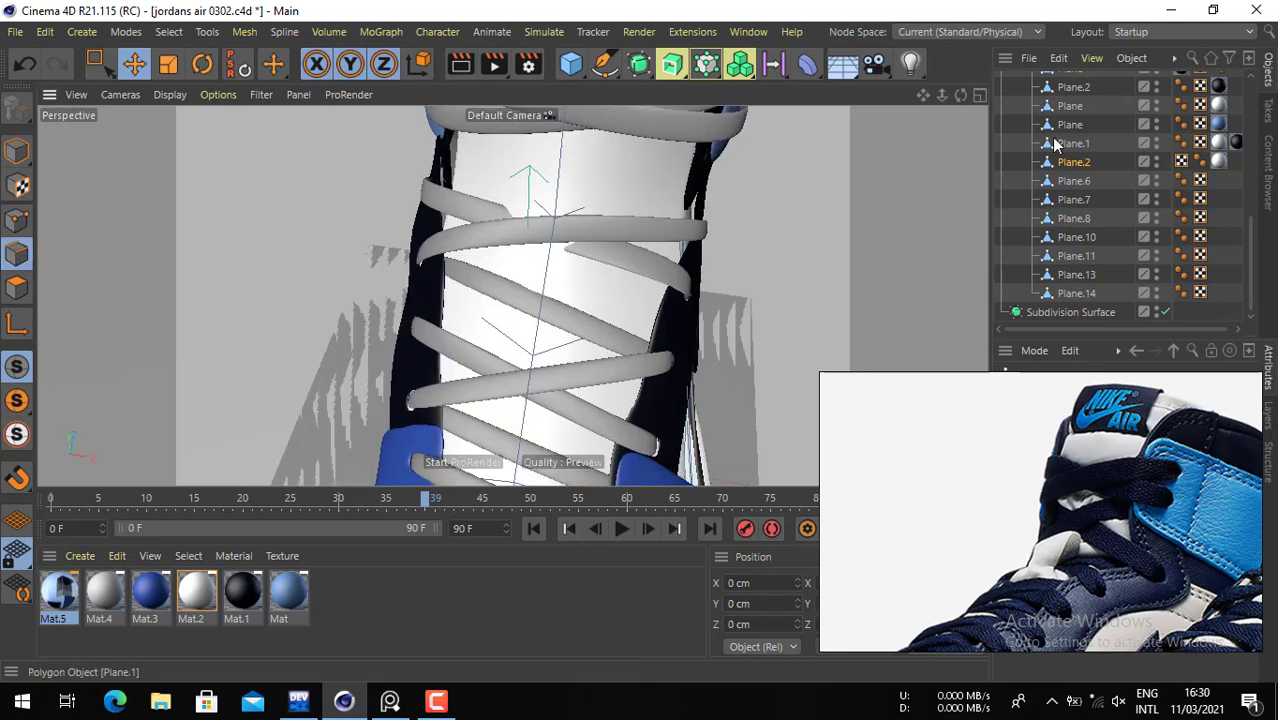
scroll(1112, 132, "up", 5)
left_click(1165, 144)
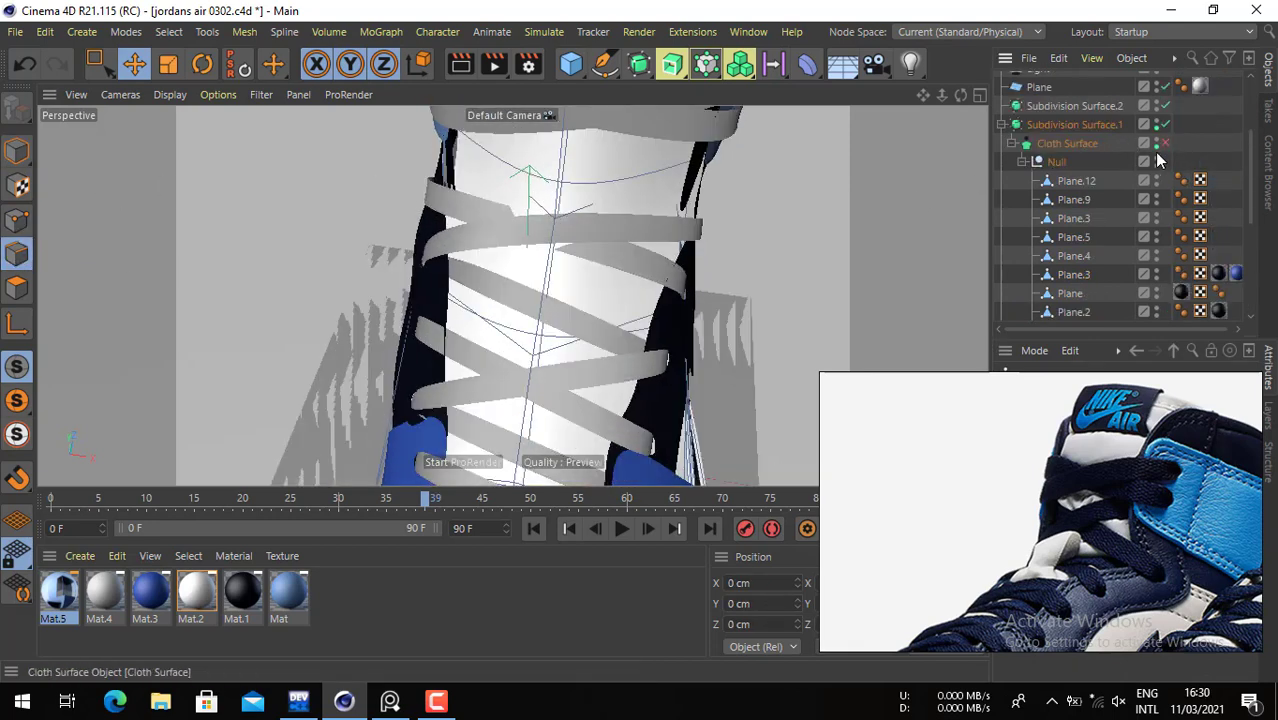
left_click(619, 256)
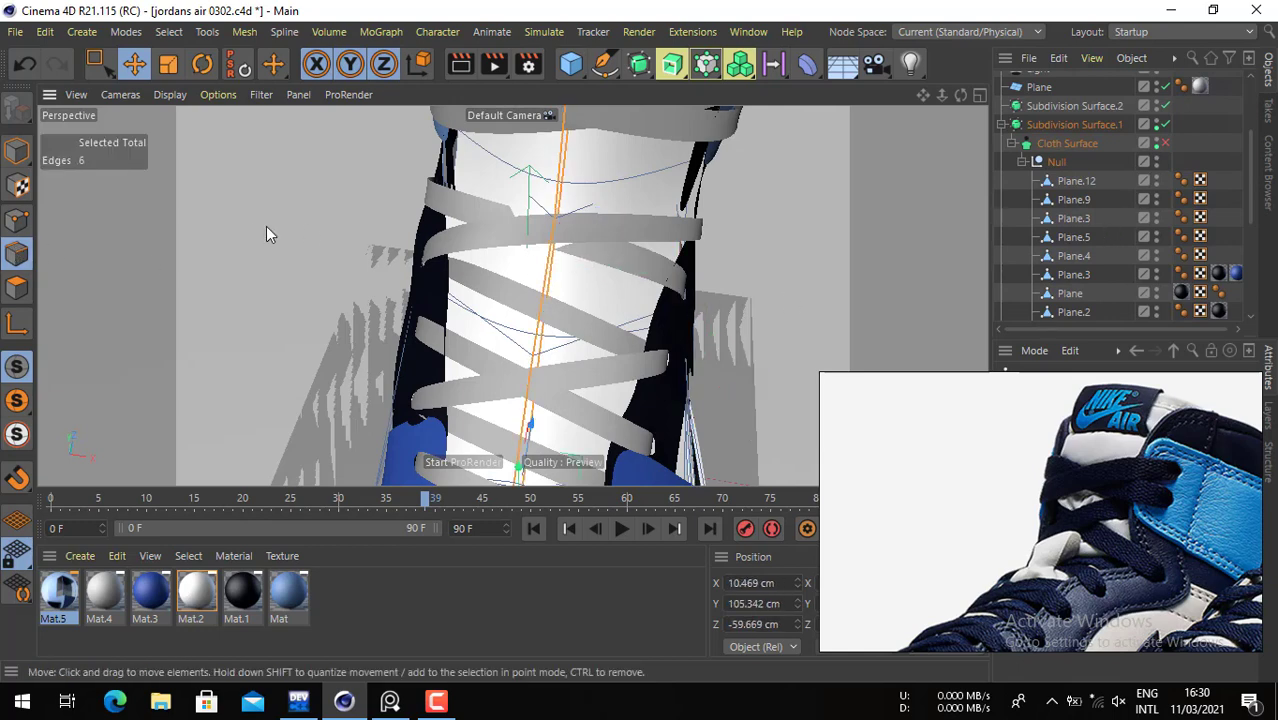
- Duplicate the Plane.9 lace strip directly below the original in the object hierarchy
left_click(1073, 256)
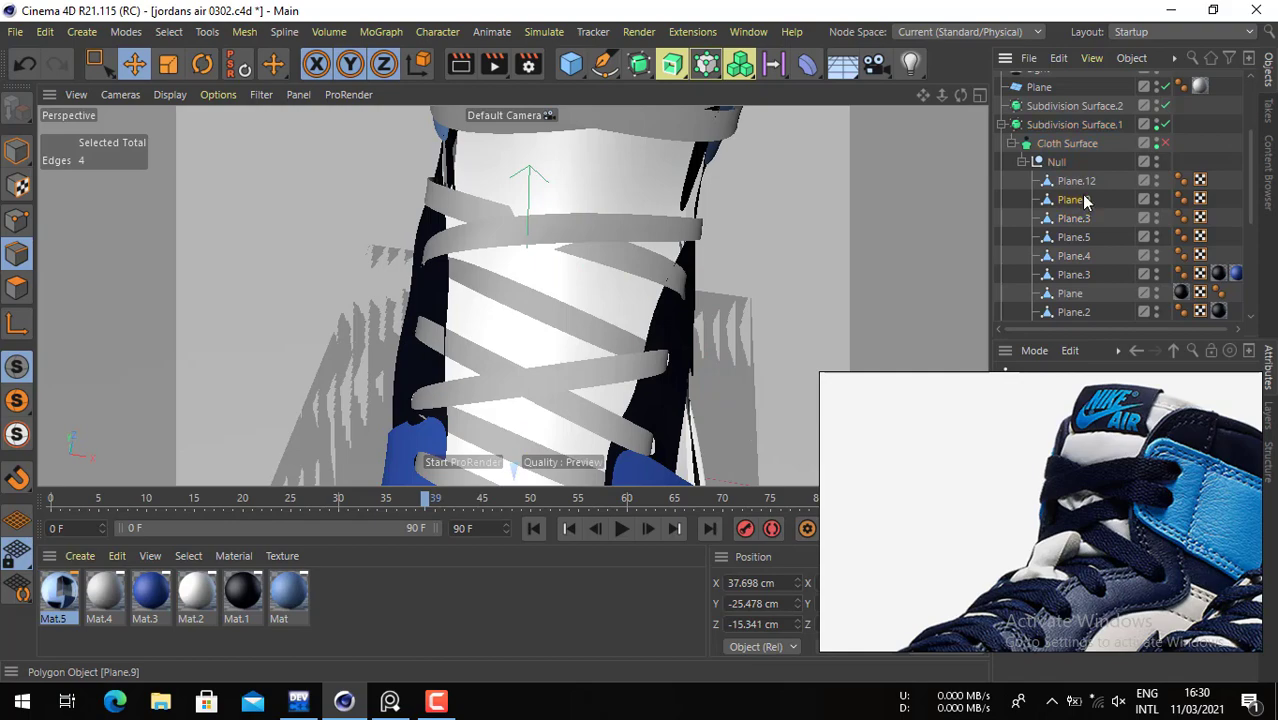
left_click(1085, 200)
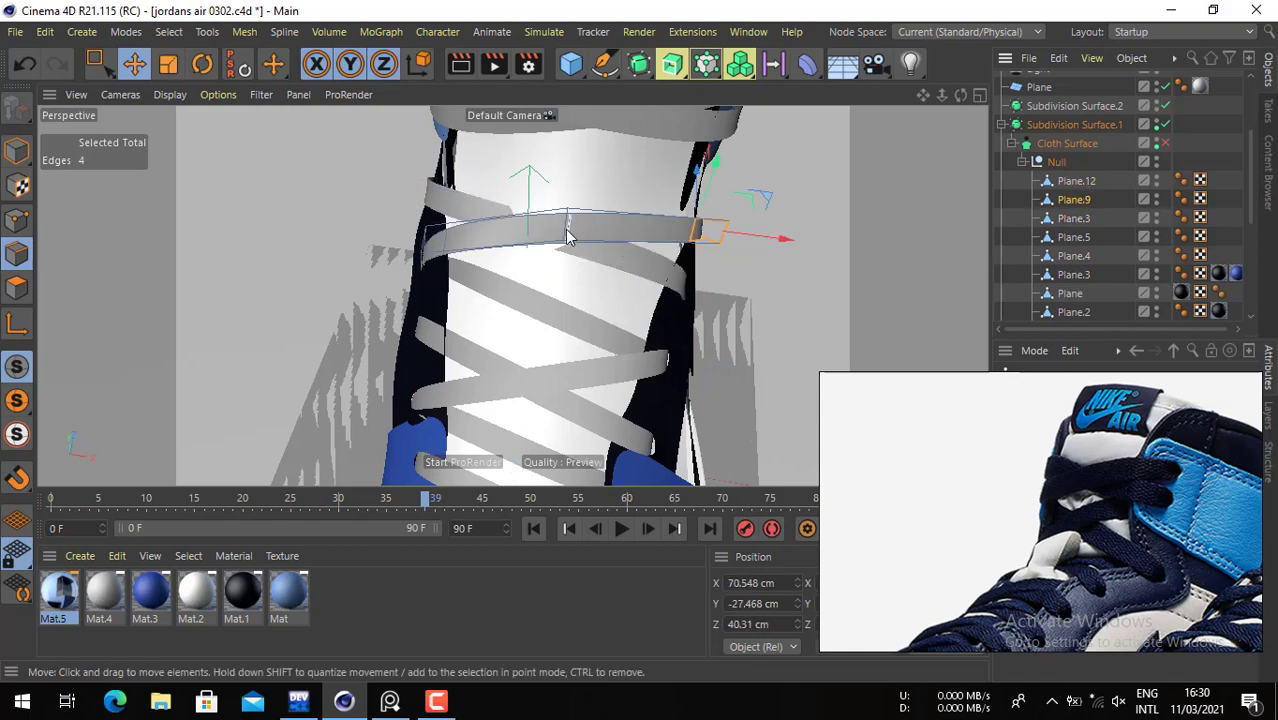
left_click_drag(567, 233, 413, 183, "alt")
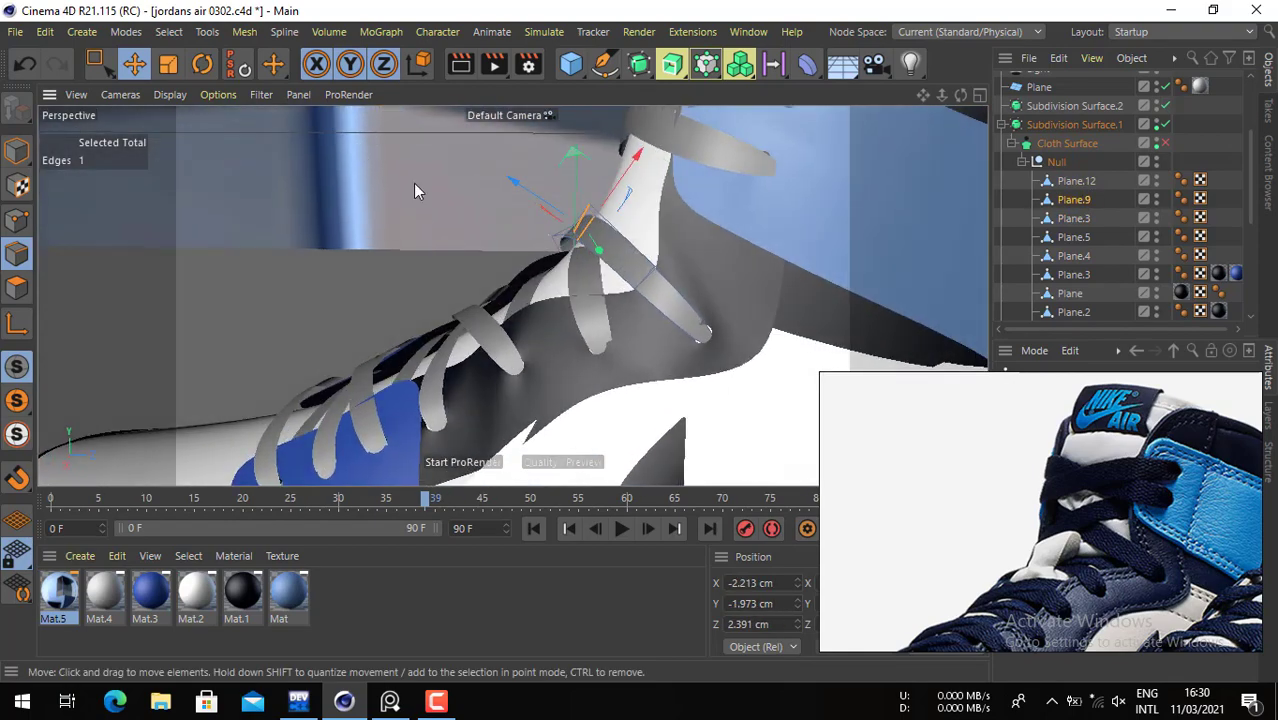
right_click_drag(561, 236, 585, 240, "alt")
left_click_drag(587, 246, 199, 180, "alt")
left_click(16, 150)
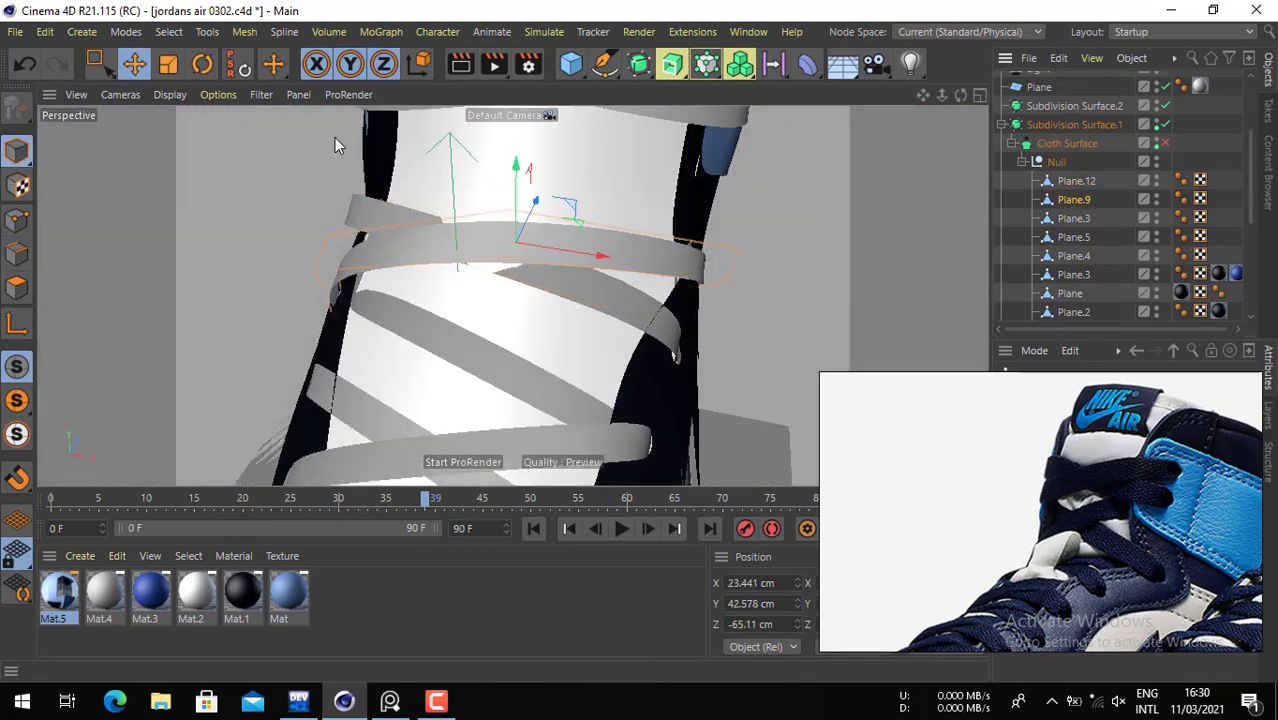
left_click_drag(520, 190, 531, 164, "alt")
middle_click_drag(548, 172, 554, 279, "alt")
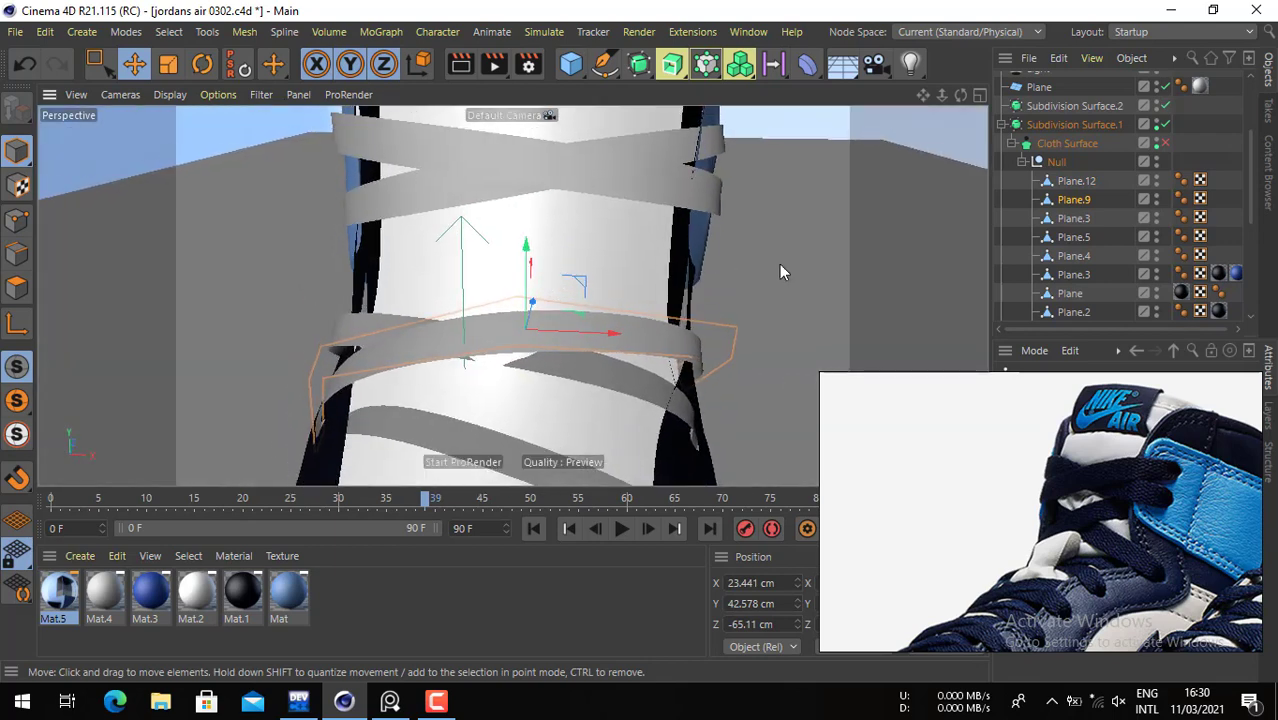
left_click_drag(1078, 207, 1078, 216, "ctrl")
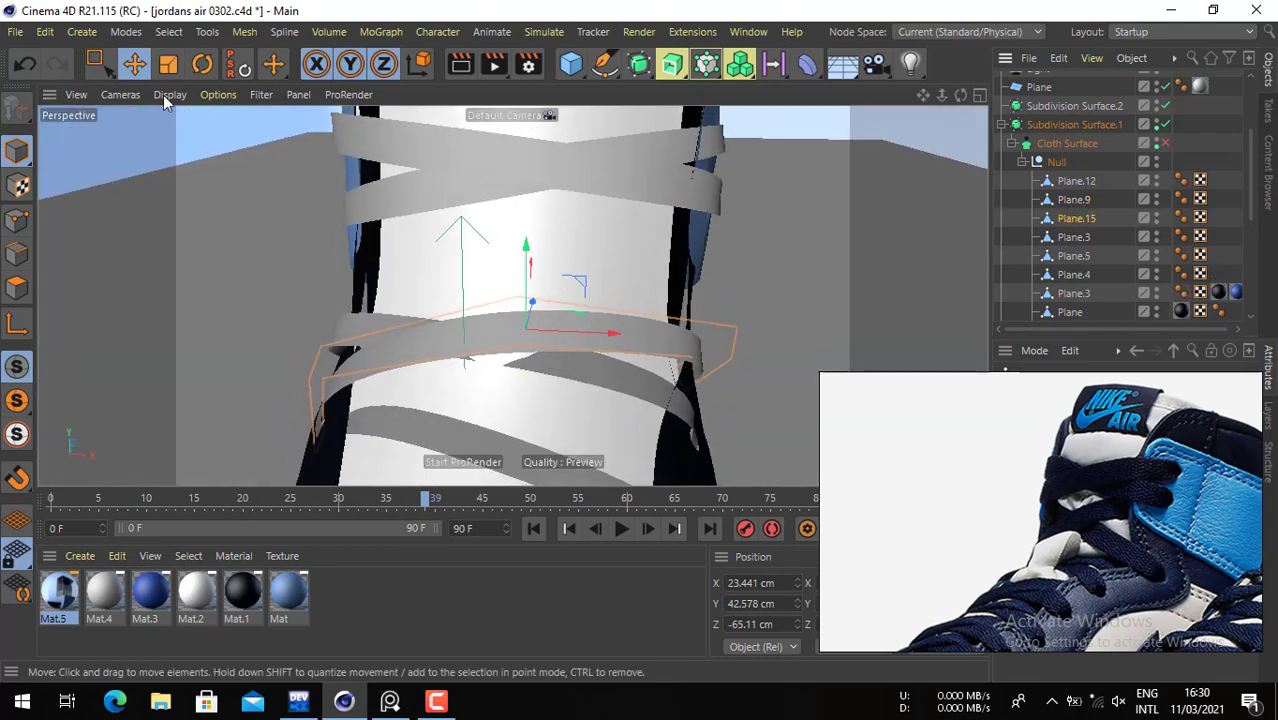
- Move the middle edge of the duplicated lace Plane.15 to about X -3.2, Y -2.4, Z 3 cm
left_click(16, 253)
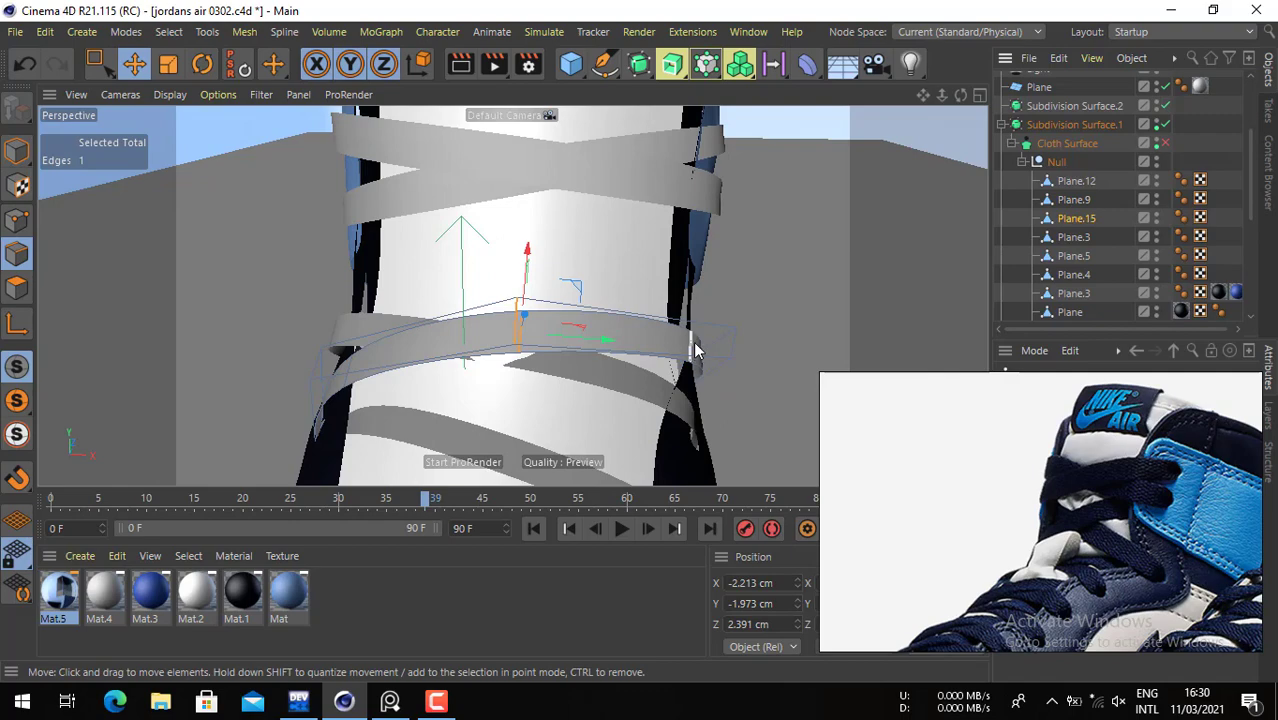
left_click_drag(694, 341, 447, 427)
left_click_drag(798, 418, 596, 374)
left_click(532, 275)
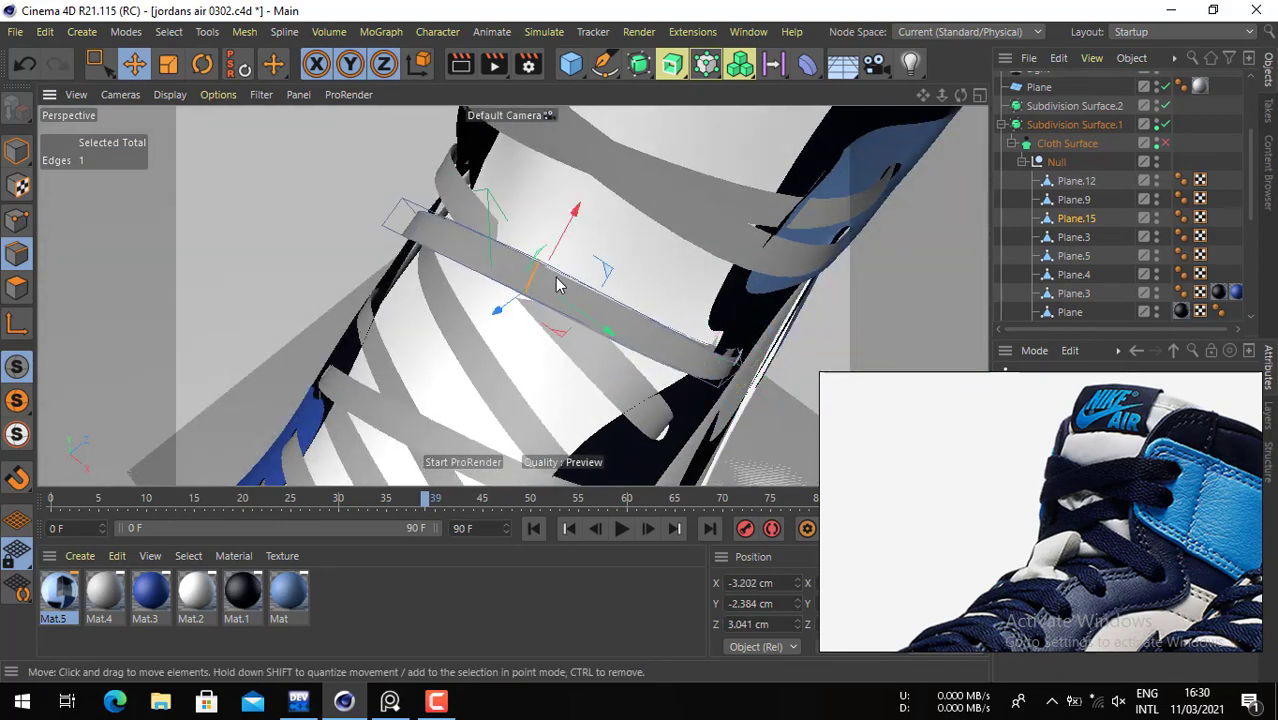
- Raise one side of lace Plane.15 toward the ankle strap, placing its end edge at about X -79.4, Y 25.7, Z 69.6 cm
left_click_drag(525, 261, 359, 192, "alt")
key("0")
key("e")
left_click_drag(434, 240, 553, 134, "alt")
middle_click_drag(530, 230, 491, 382, "alt")
left_click_drag(409, 271, 392, 138)
left_click(406, 396)
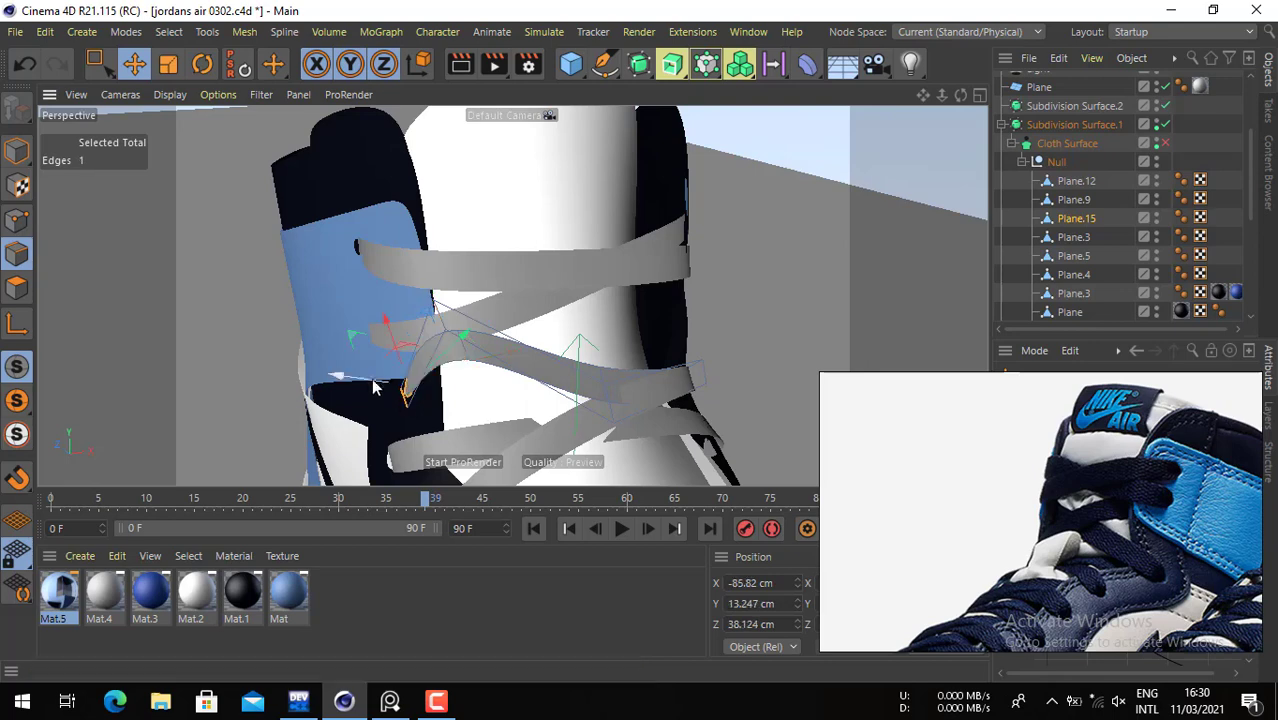
left_click_drag(357, 345, 347, 273)
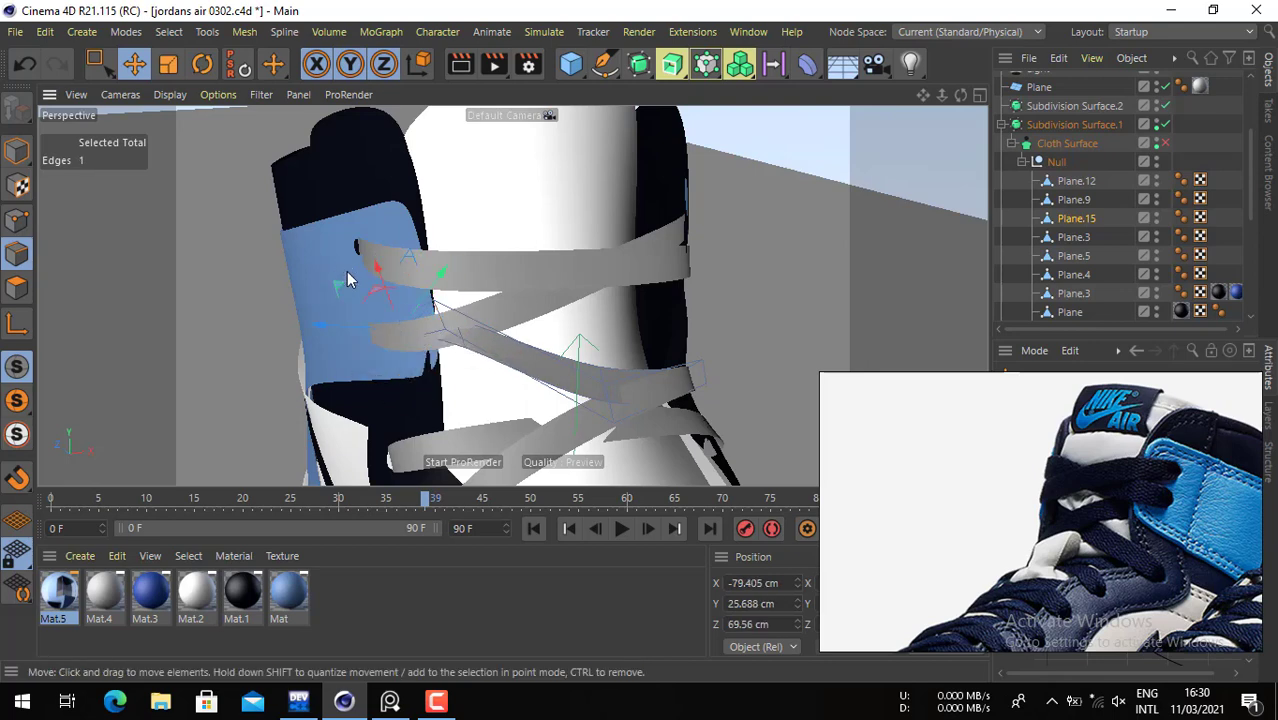
- Rotate the bend edge of lace Plane.15 beside the tongue to follow the tongue's curve
left_click(367, 337)
left_click(440, 330)
left_click_drag(440, 330, 537, 313, "alt")
left_click(201, 63)
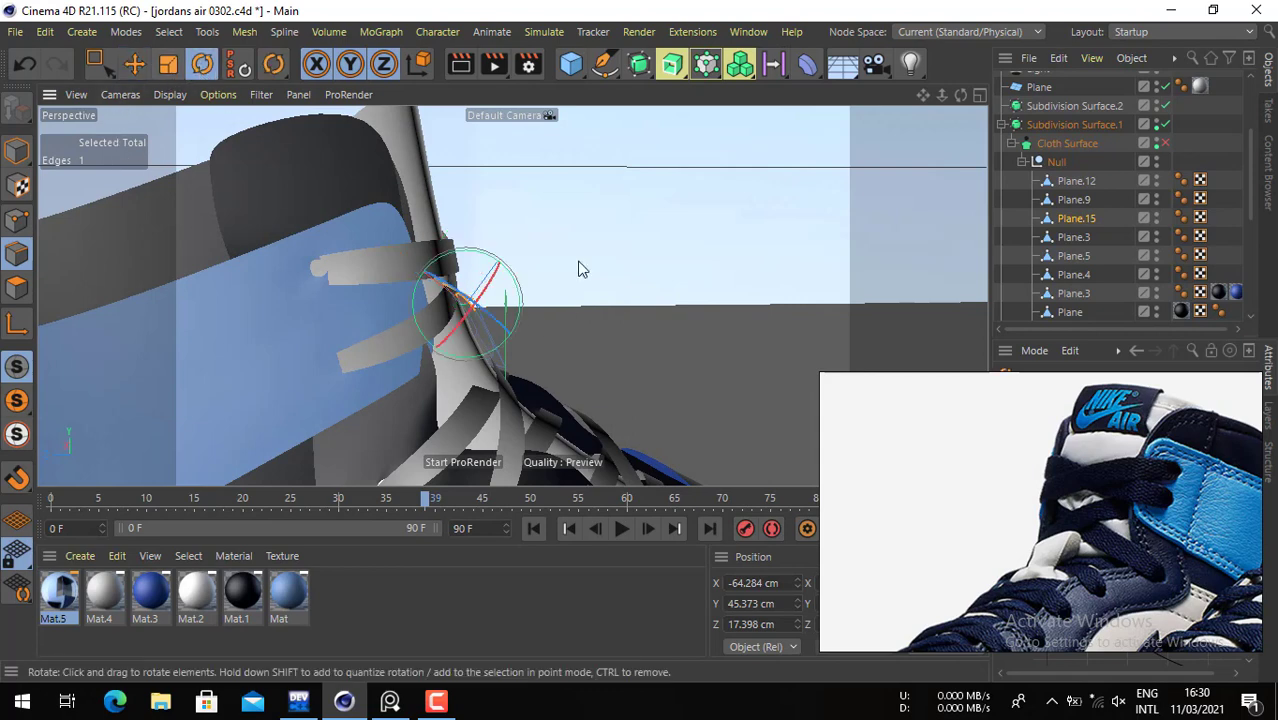
key("e")
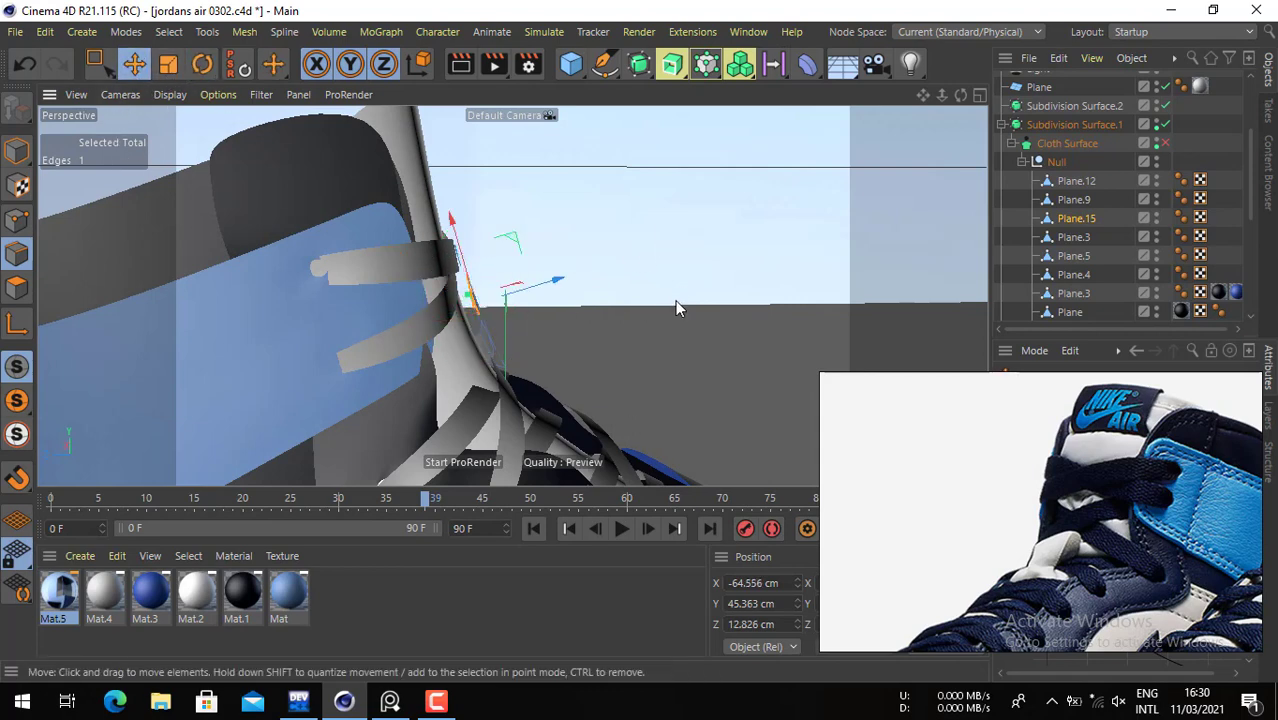
- Move the bend edge of lace Plane.15 beside the tongue to about X -66.4, Y 27.9, Z 38.7 cm
left_click_drag(676, 306, 616, 337)
left_click_drag(485, 314, 364, 352, "alt")
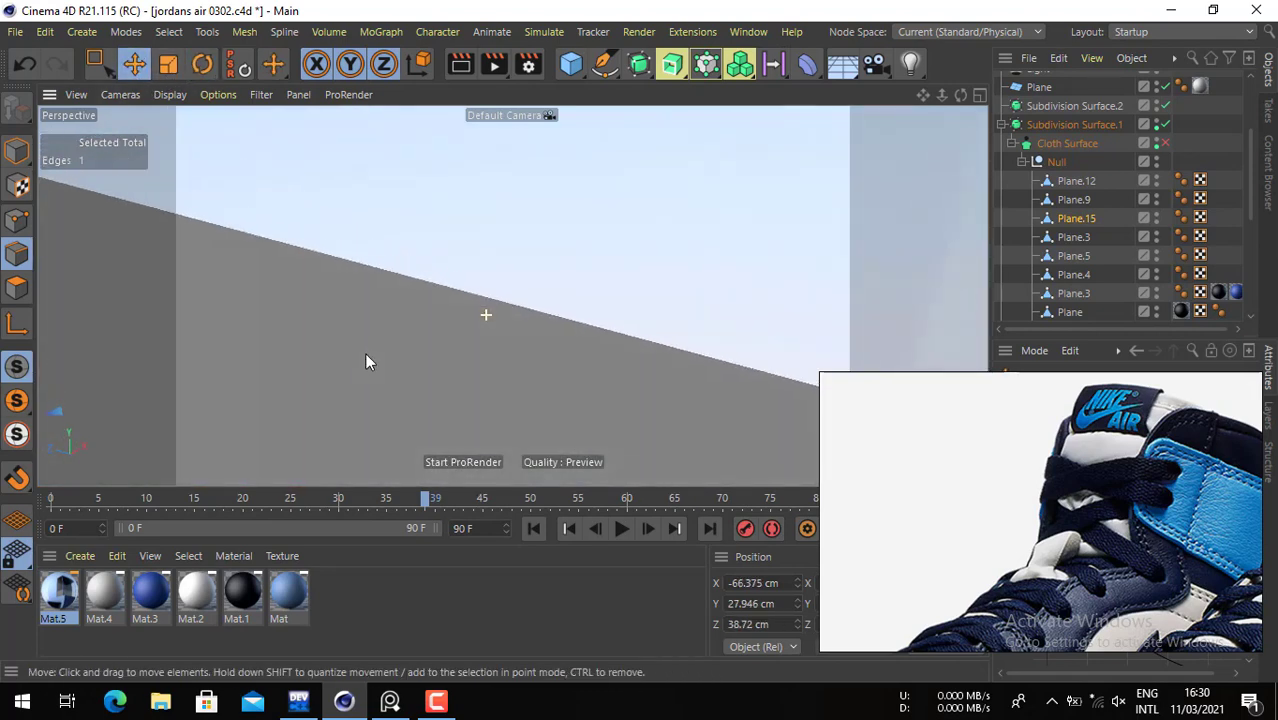
right_click_drag(342, 340, 288, 337, "alt")
middle_click_drag(288, 337, 674, 236, "alt")
right_click_drag(674, 236, 848, 276, "alt")
left_click_drag(737, 261, 478, 238, "alt")
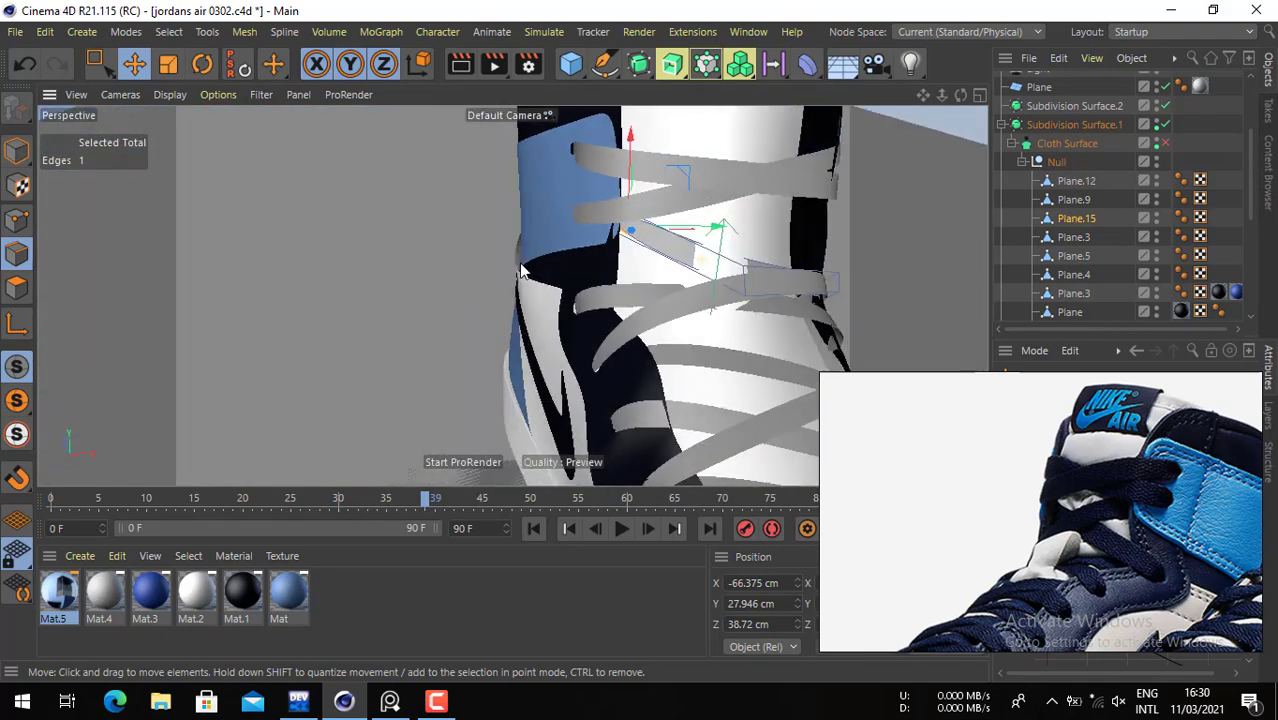
right_click_drag(478, 238, 563, 240, "alt")
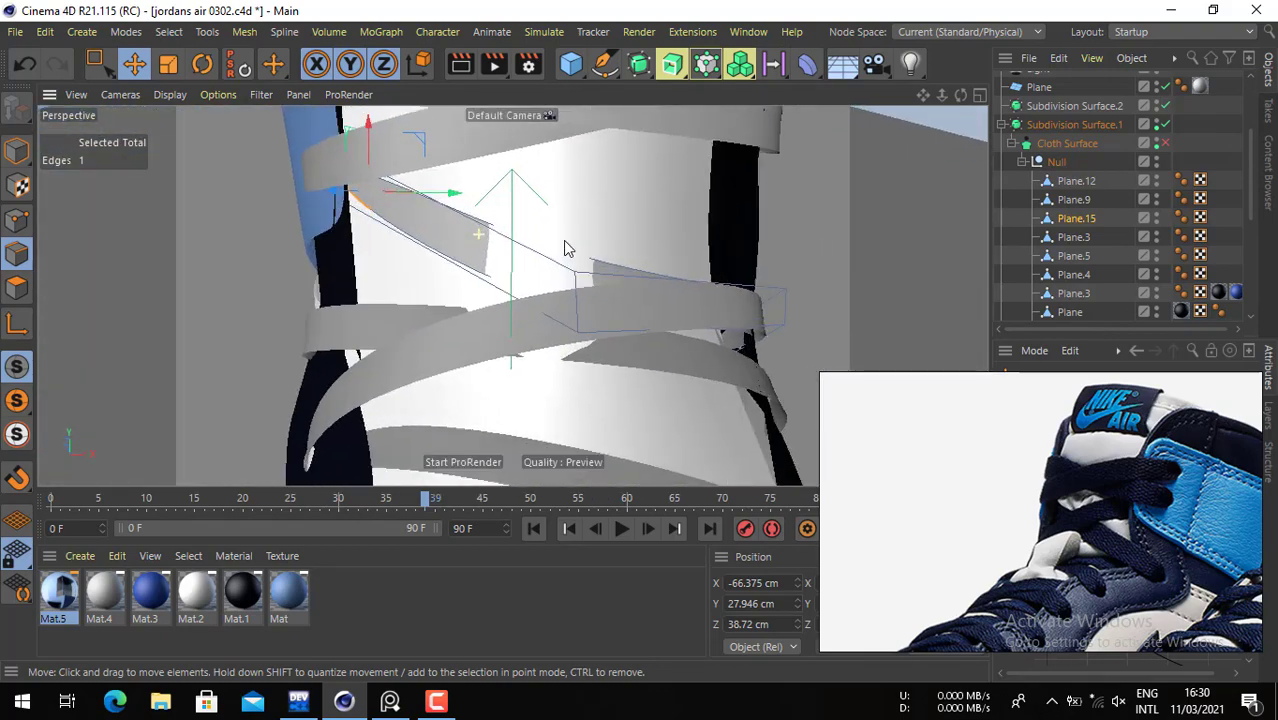
- Move the middle edge of lace Plane.15 outward over the tongue to about X 0, Y 22.8, Z 13.8 cm
left_click(584, 297)
left_click_drag(584, 297, 317, 134, "alt")
left_click_drag(545, 273, 510, 360, "alt")
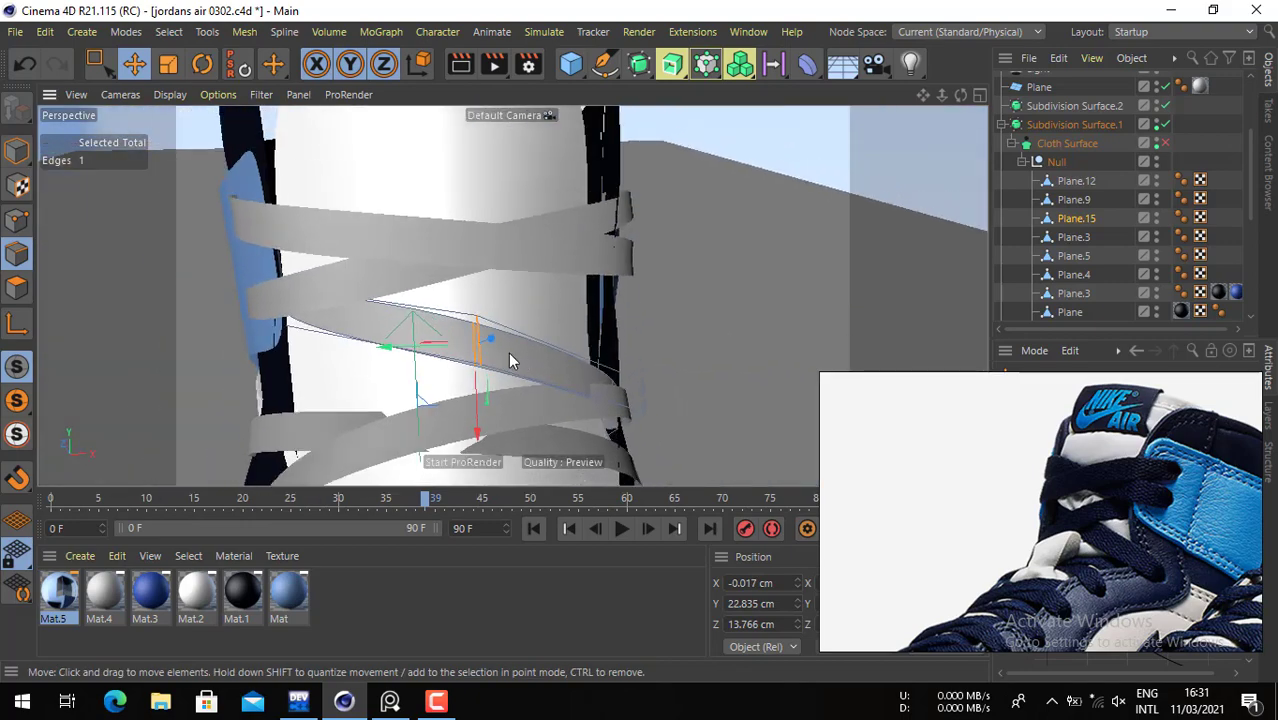
- Move the two edges on the lower side of lace Plane.15 to about X 32.2, Y 13.8, Z 18 cm
left_click(272, 318)
left_click_drag(272, 318, 530, 285, "alt")
left_click(422, 283)
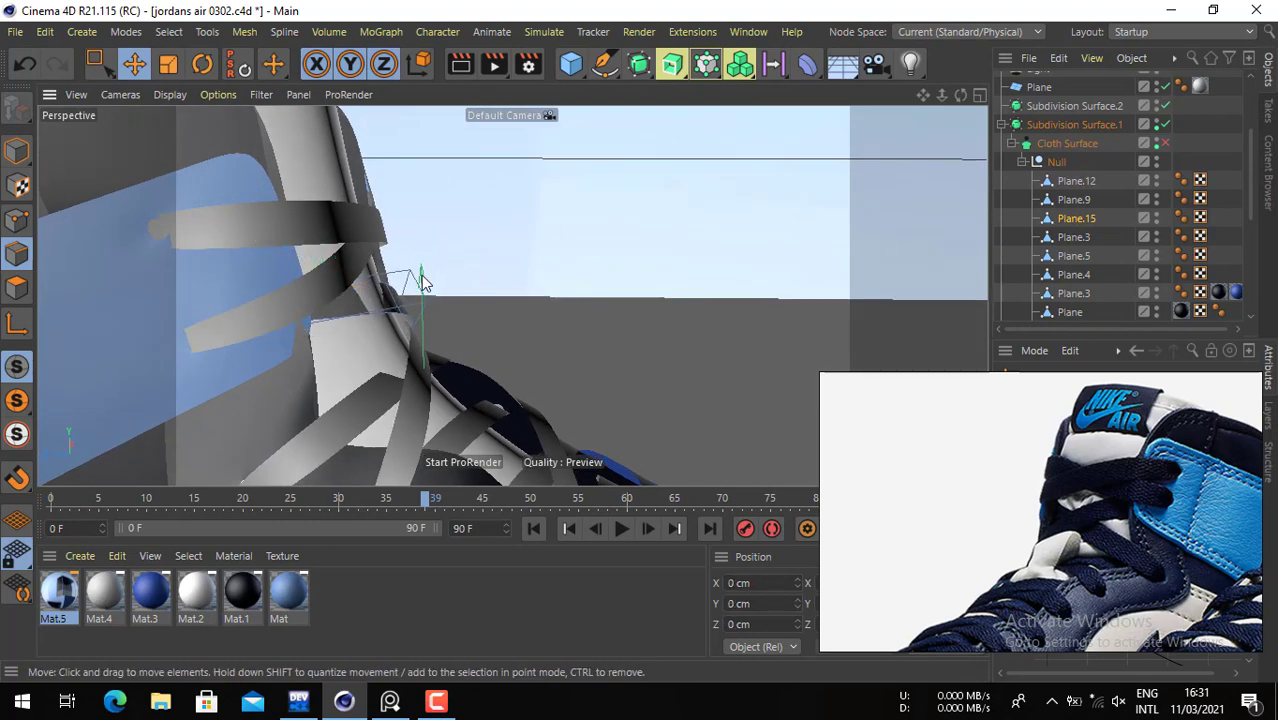
key("0")
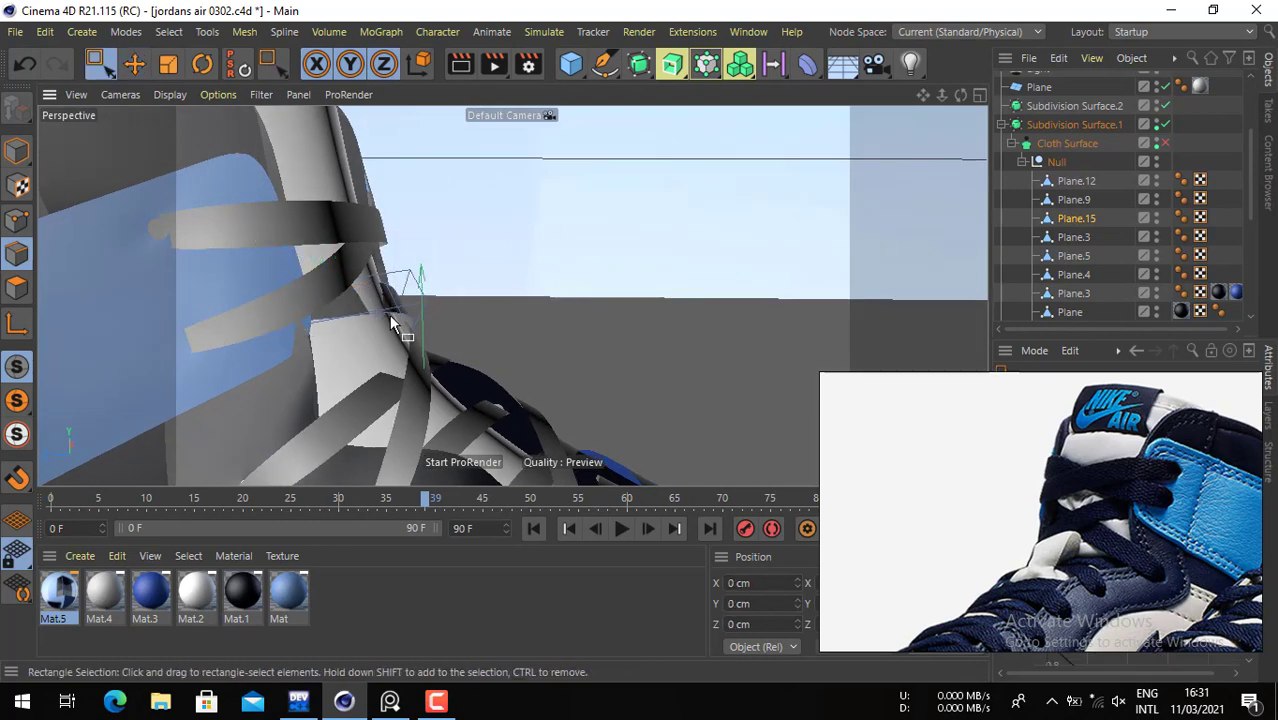
left_click_drag(484, 256, 370, 332)
key("e")
left_click_drag(460, 320, 378, 331)
middle_click_drag(378, 331, 631, 366, "alt")
right_click_drag(394, 254, 525, 281, "alt")
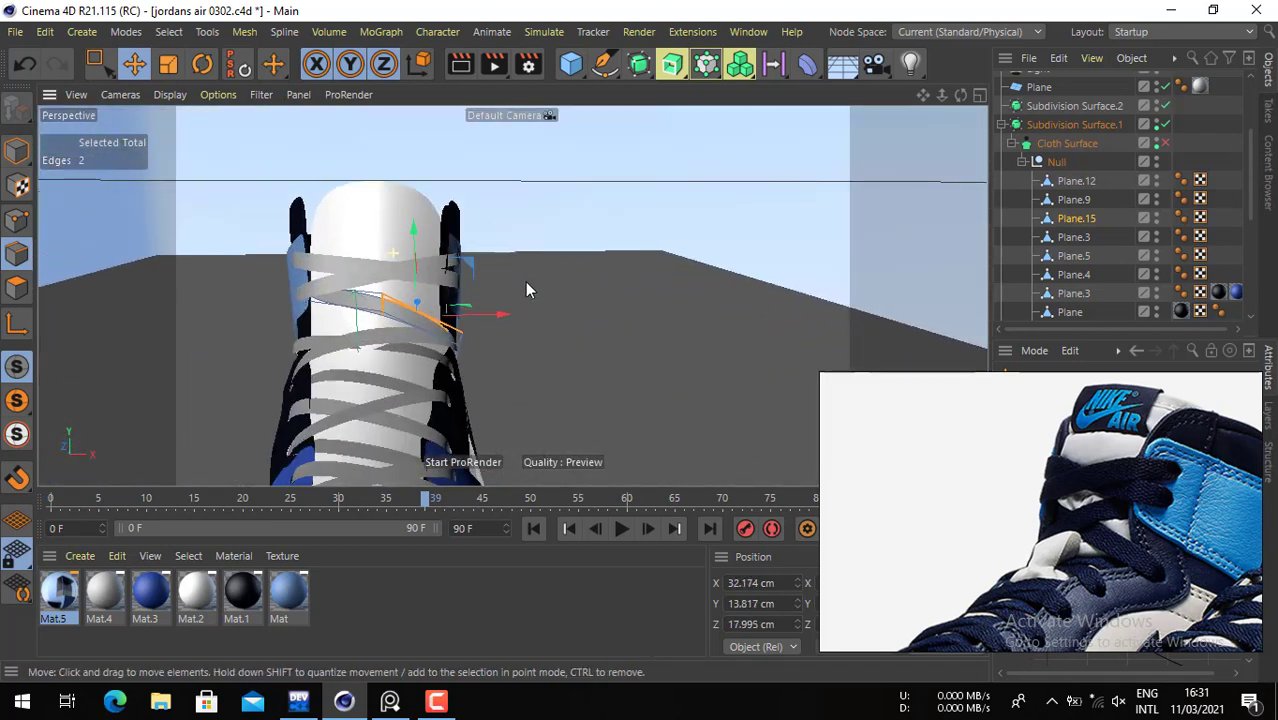
left_click_drag(427, 278, 400, 316, "alt")
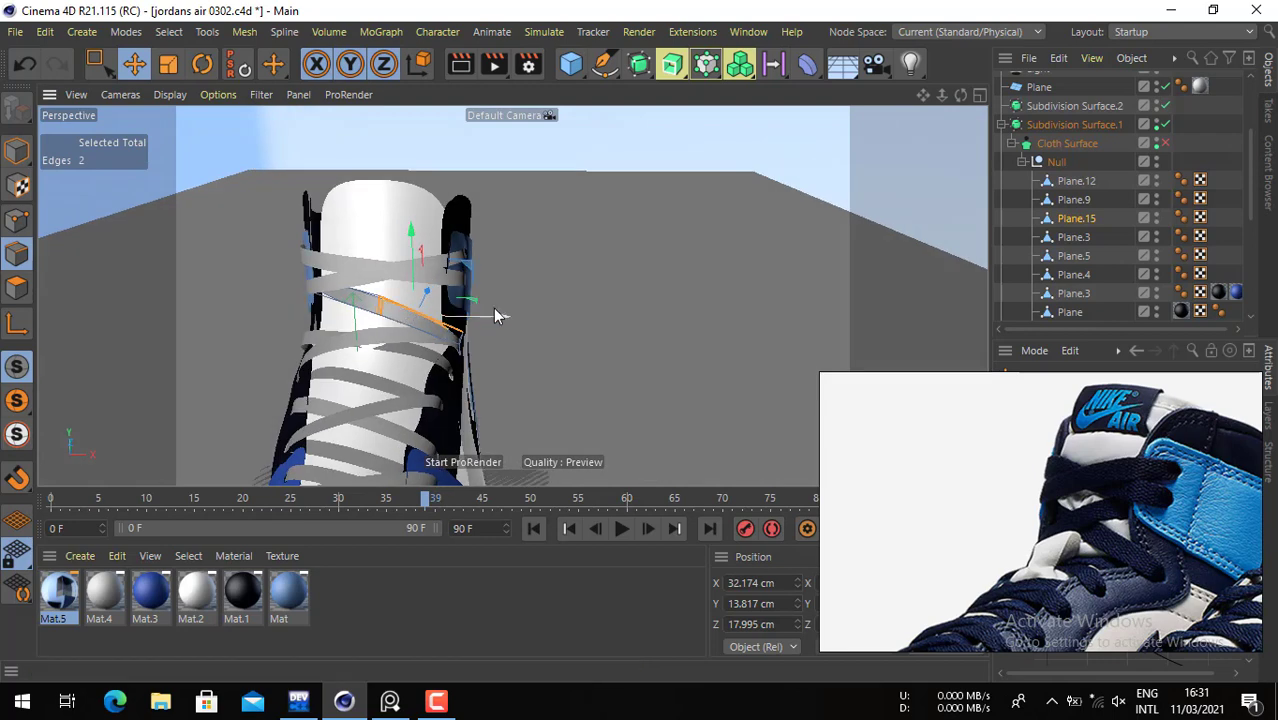
- Duplicate the Plane.12 lace strip directly below the original in the object hierarchy
left_click(16, 152)
scroll(342, 330, "up", 5)
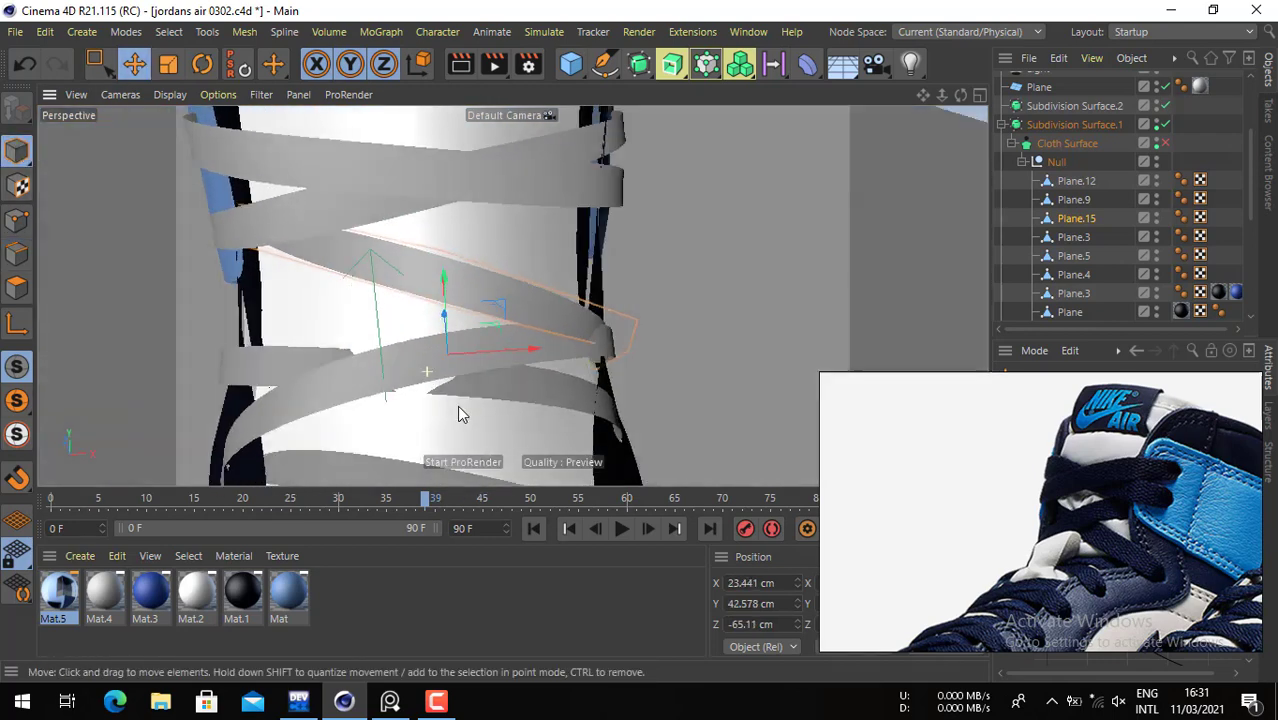
left_click(276, 368)
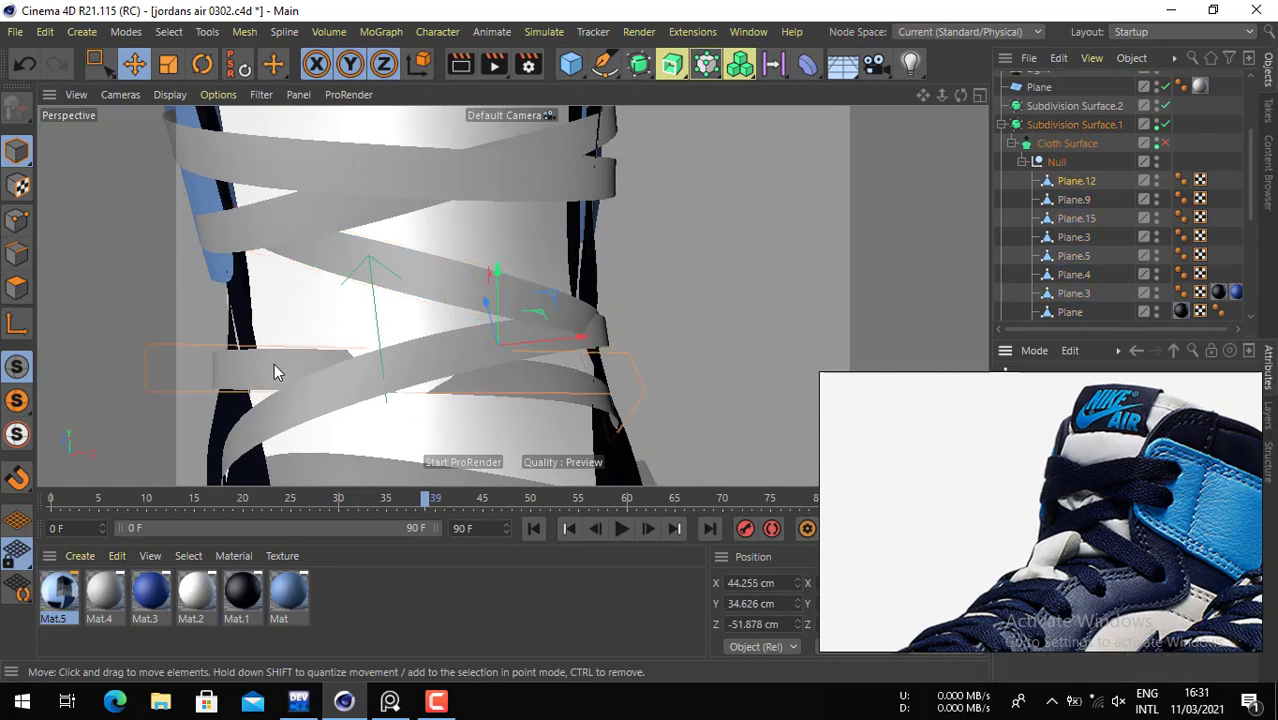
scroll(285, 360, "down", 3)
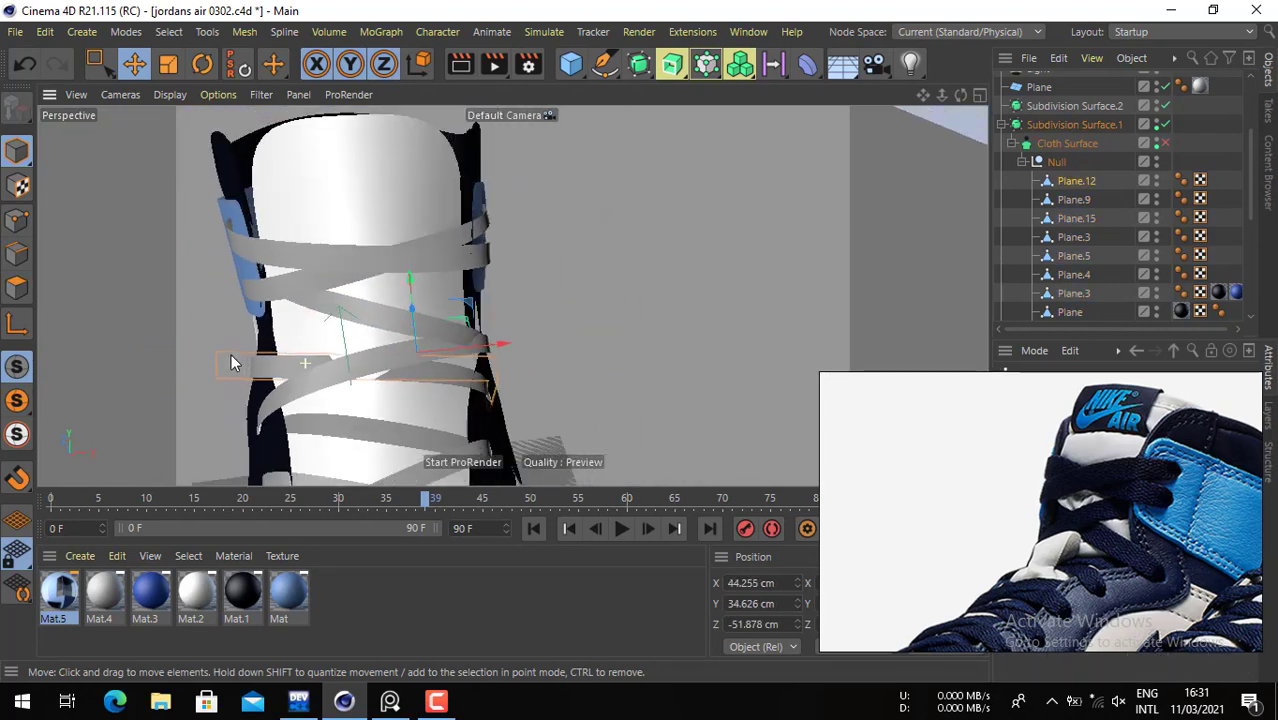
left_click_drag(280, 374, 509, 302, "alt")
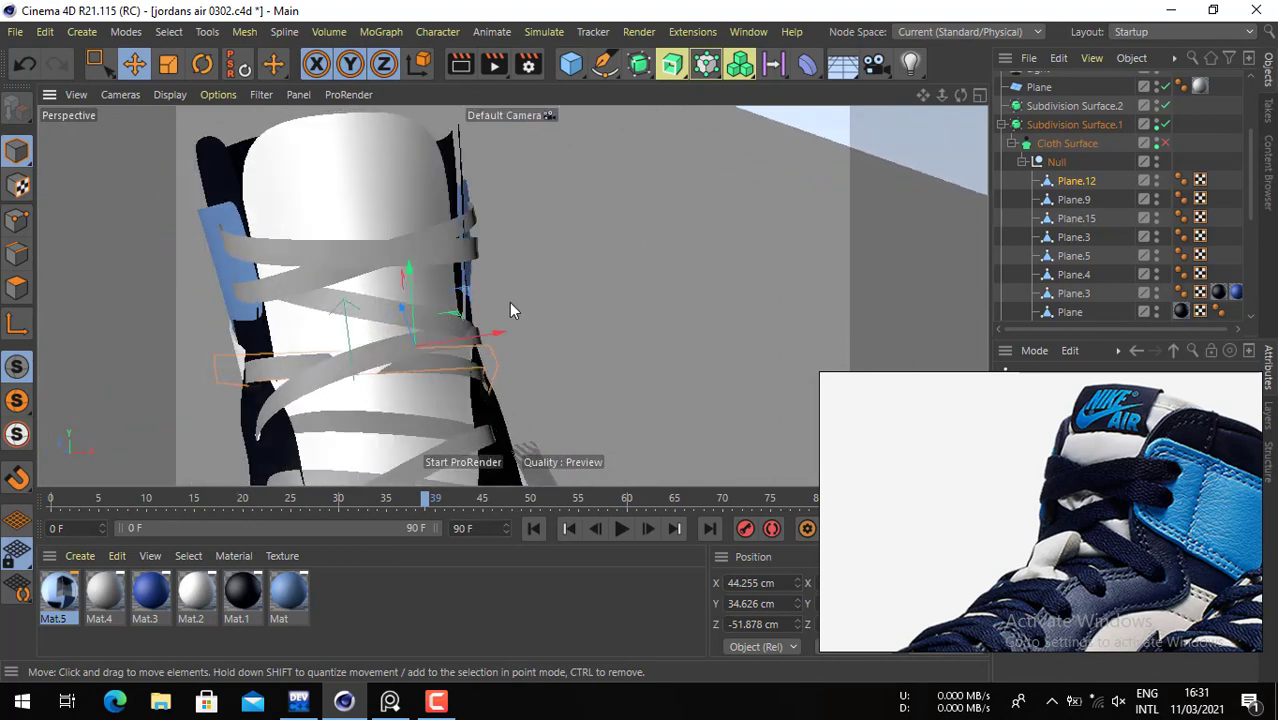
left_click_drag(1103, 197, 1100, 192, "ctrl")
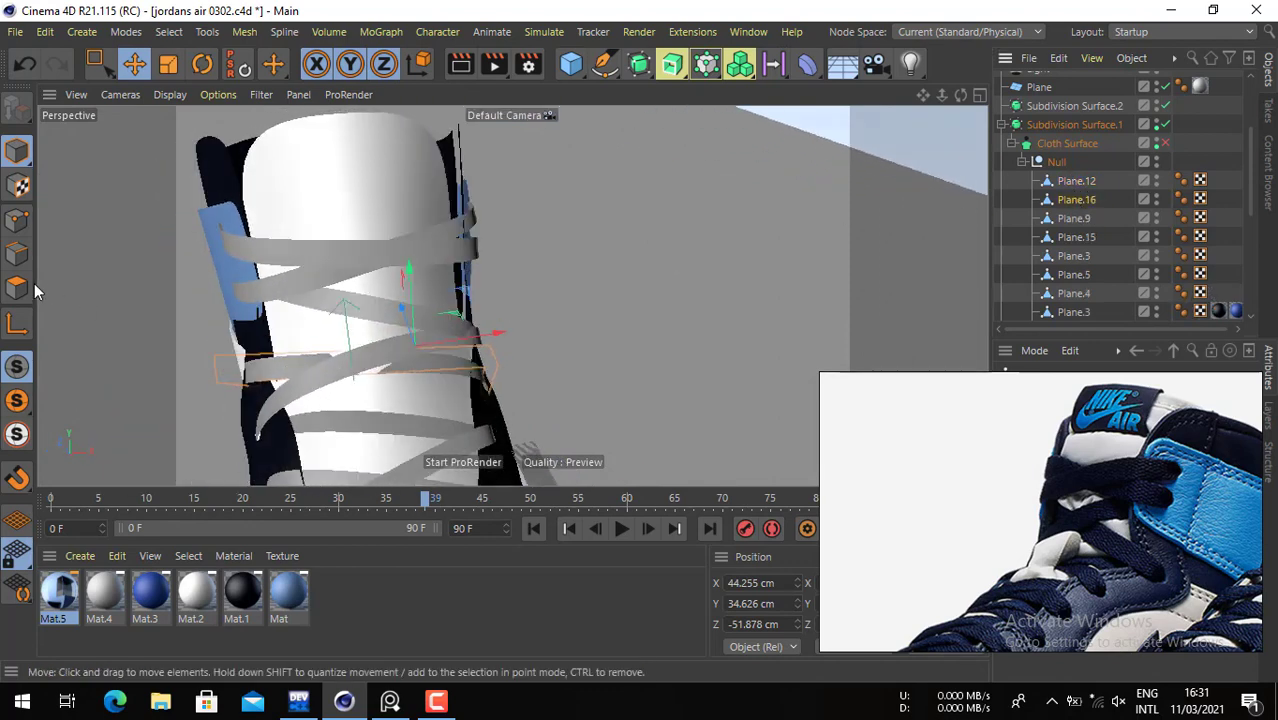
- Select the four edges at the bent end of lace Plane.16 and rotate them upward toward the ankle strap
left_click(18, 255)
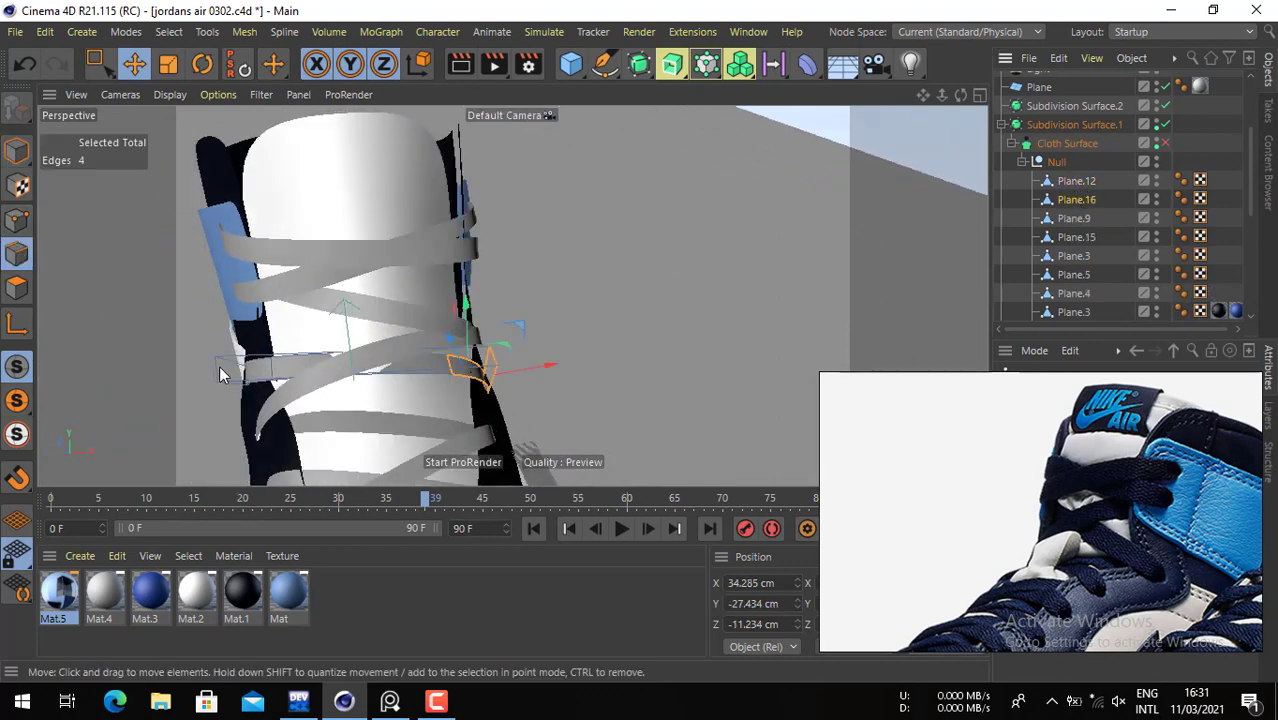
left_click(270, 370)
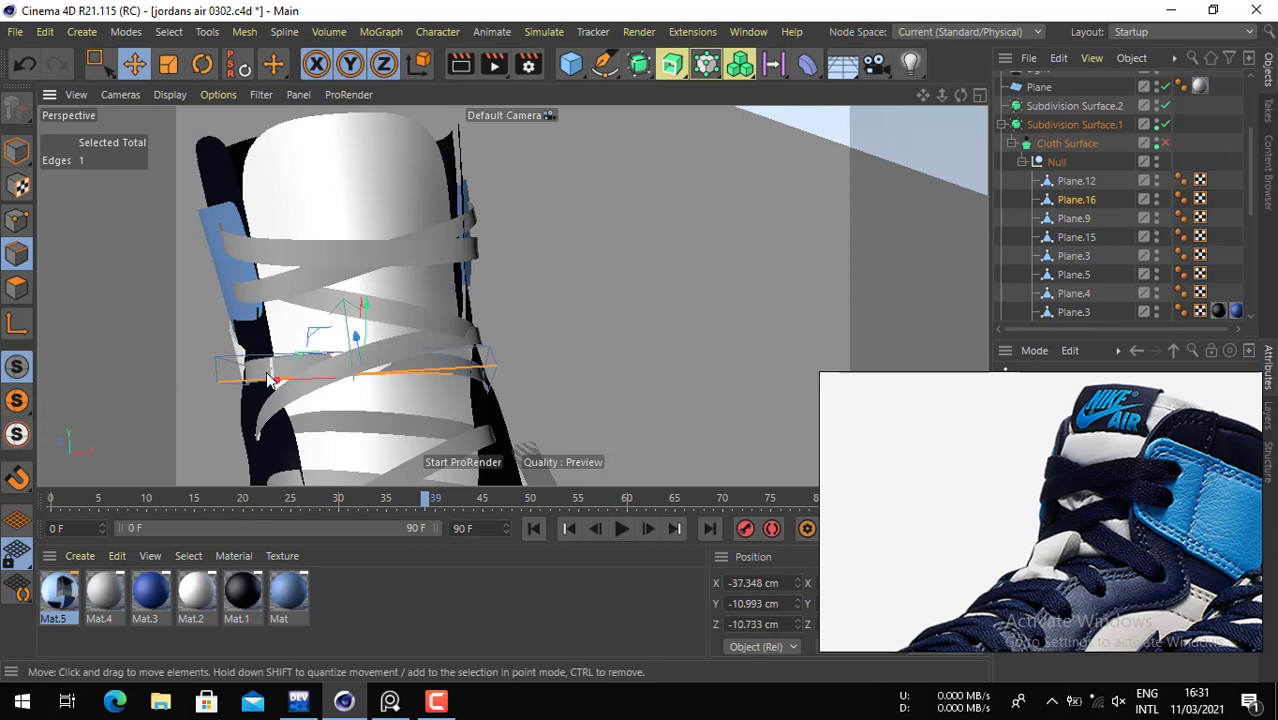
left_click(260, 382)
left_click_drag(282, 383, 440, 268, "alt")
scroll(328, 380, "up", 4)
scroll(344, 356, "down", 4)
key("space")
left_click_drag(594, 292, 461, 456)
key("space")
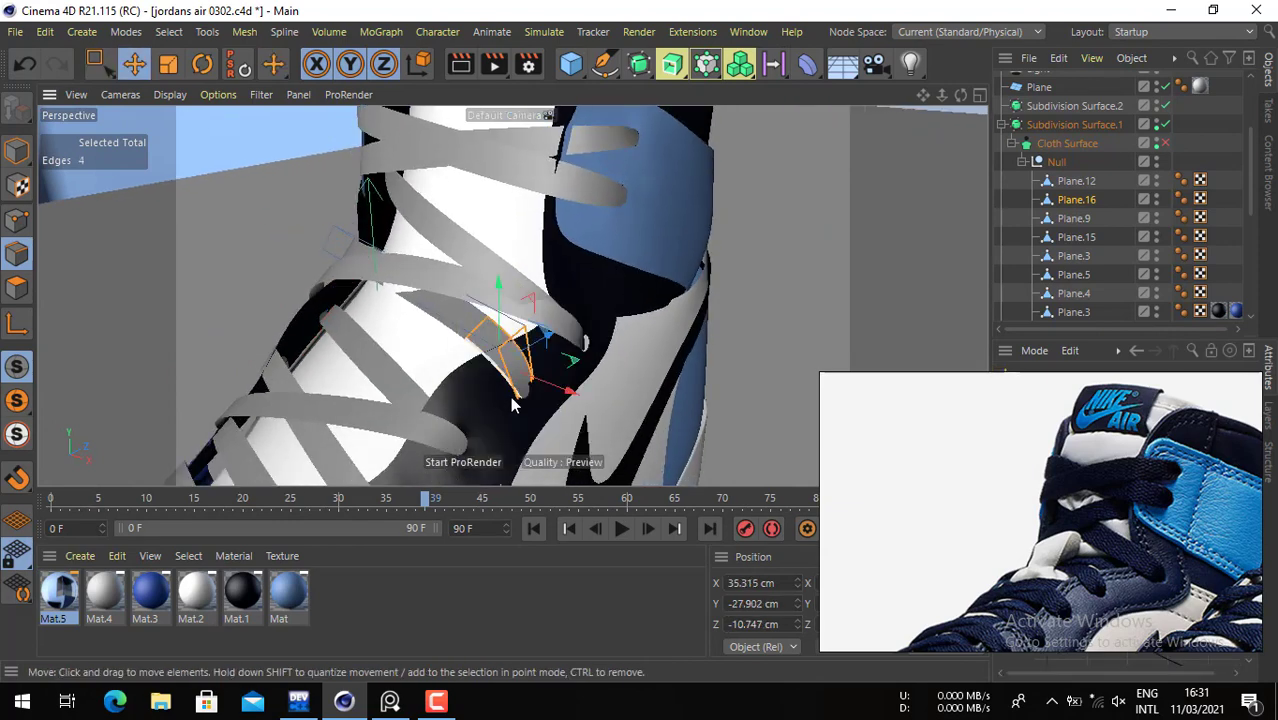
left_click_drag(514, 398, 481, 304, "alt")
key("r")
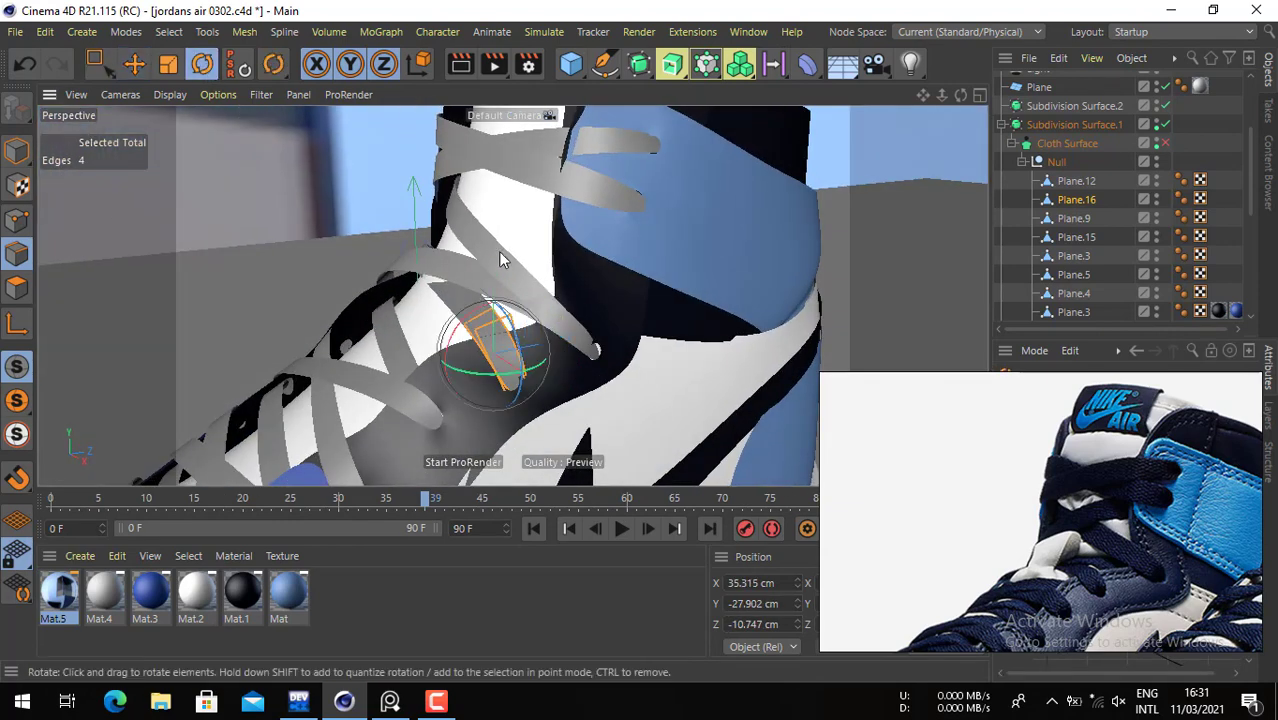
left_click_drag(498, 251, 360, 106, "alt")
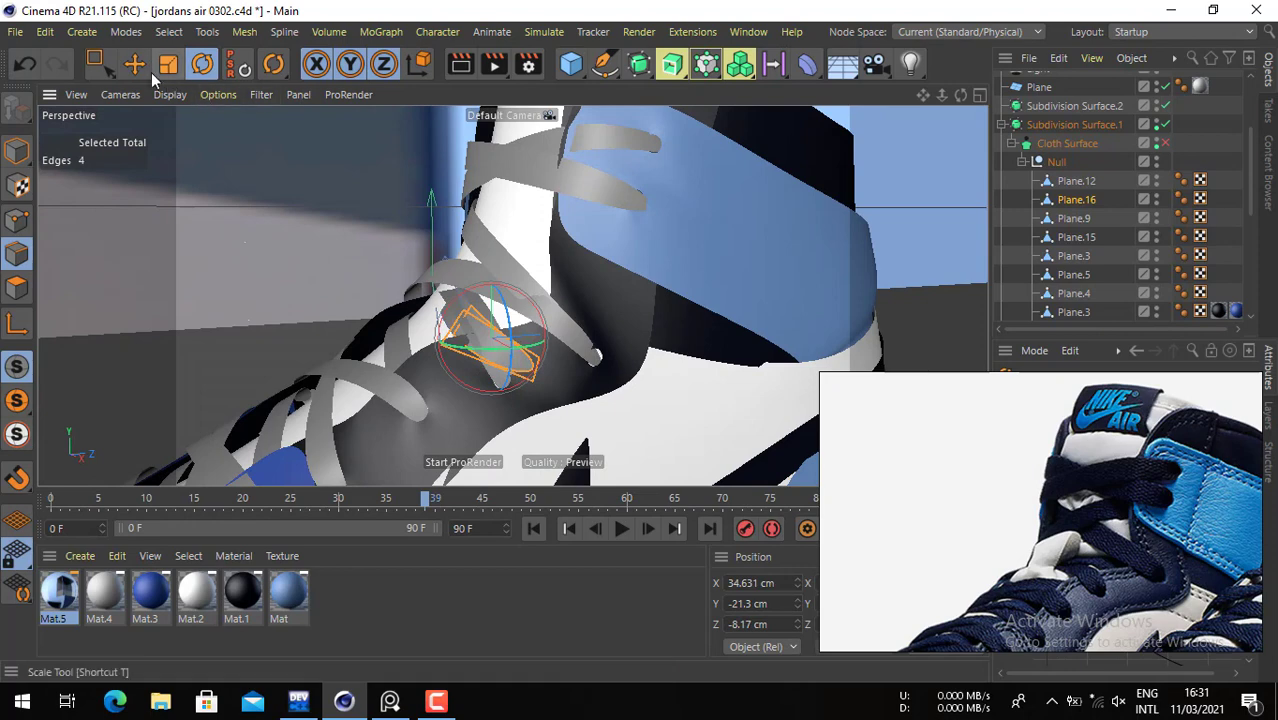
- Raise the four selected edges of lace Plane.16 to the ankle strap, about X 41.2, Y 39.3, Z 36.4 cm, and level them by rotation
left_click_drag(671, 216, 755, 95)
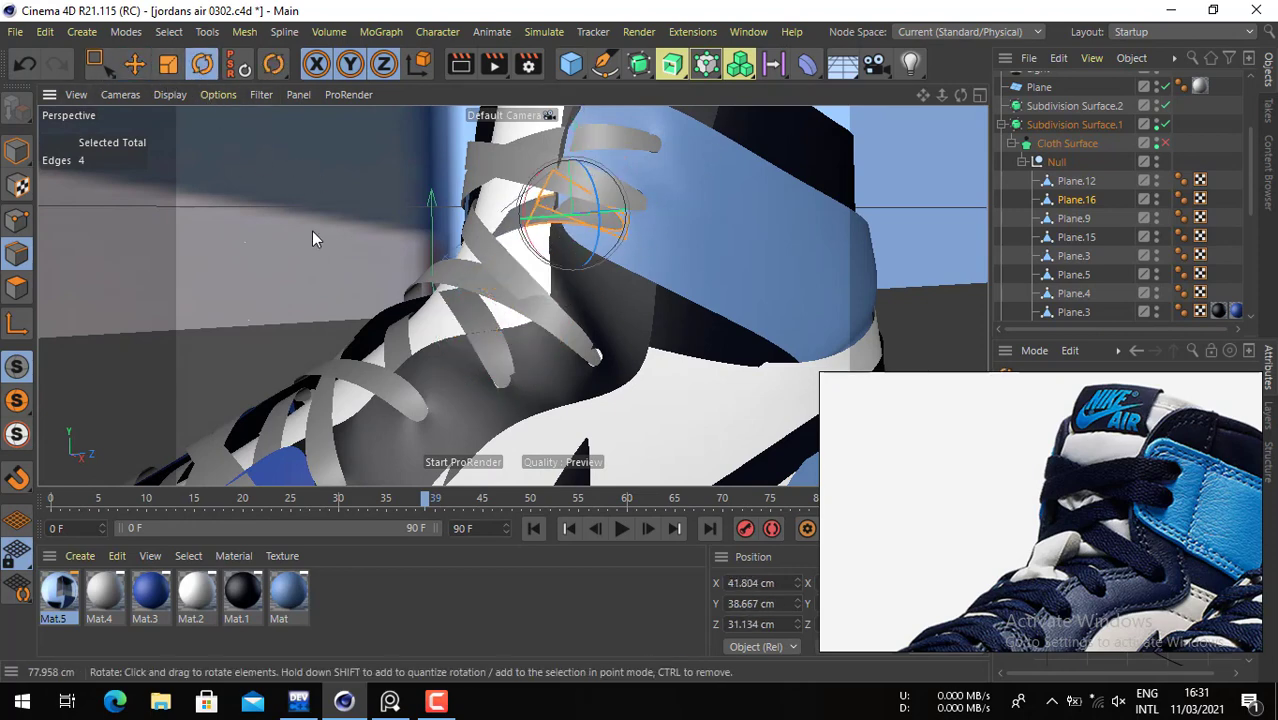
left_click_drag(312, 231, 321, 317)
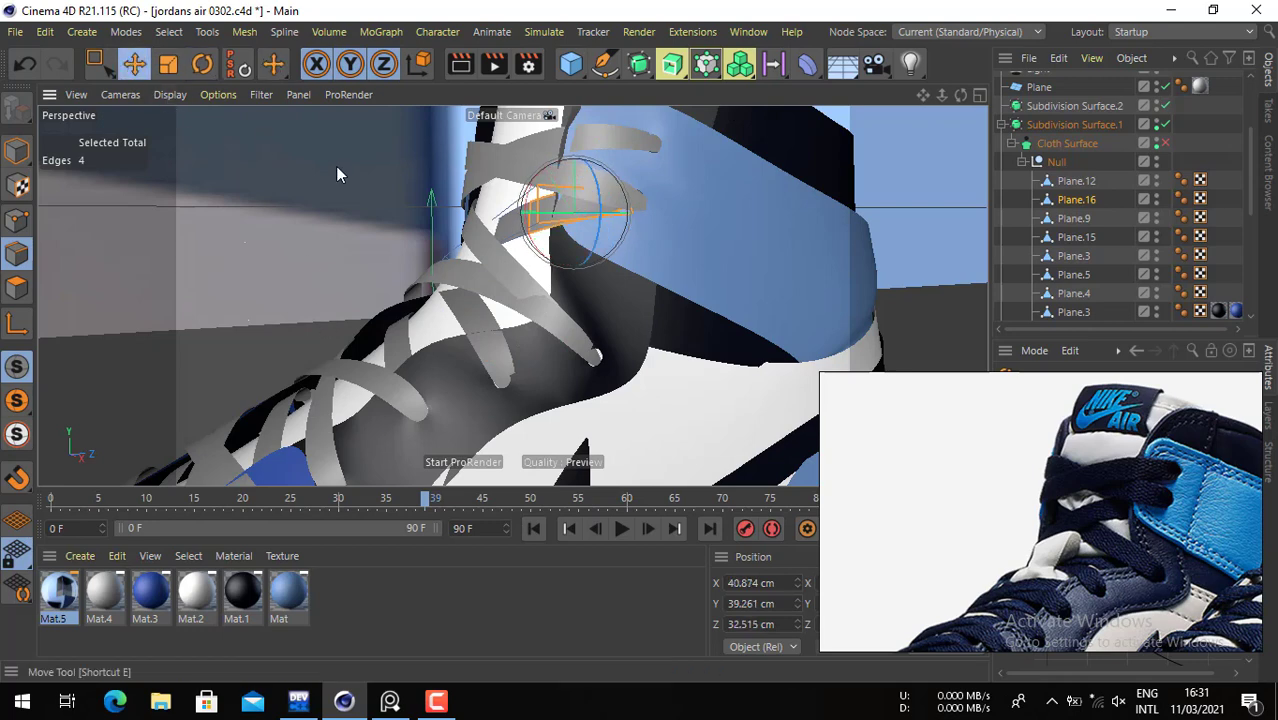
left_click_drag(337, 167, 334, 176, "alt")
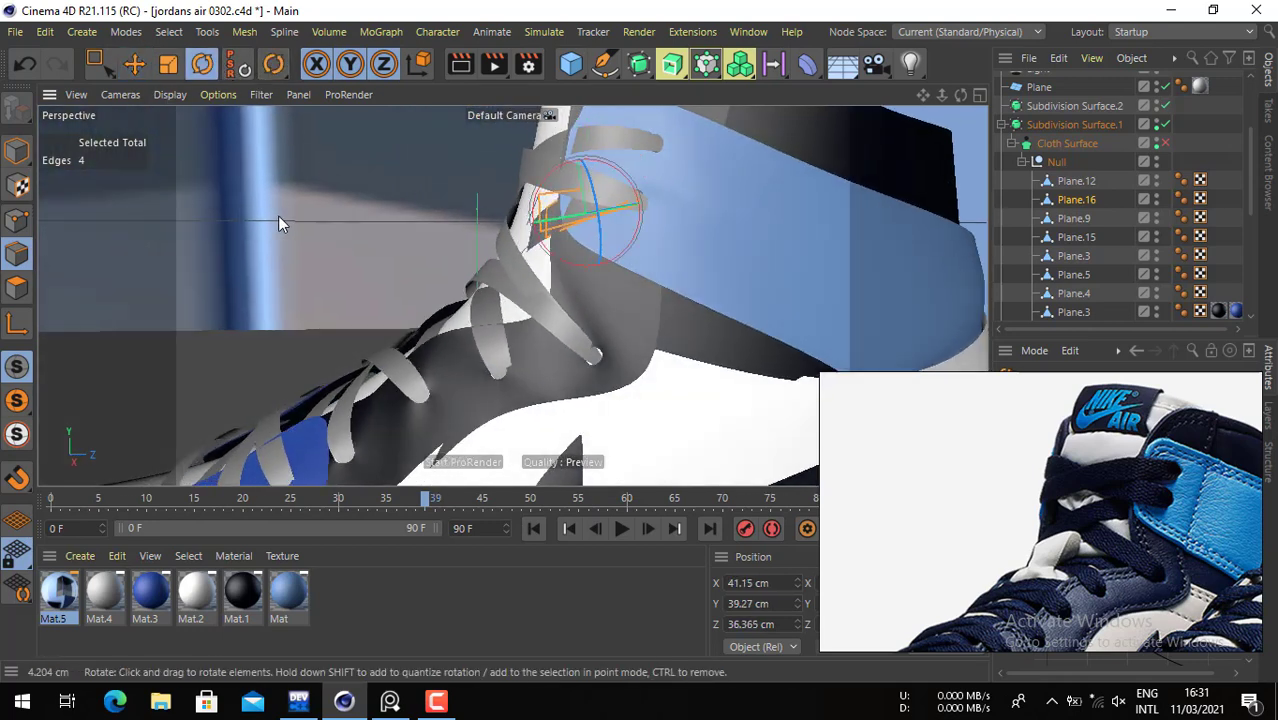
- Shift the end edge of lace Plane.16 near the ankle strap and delete the outermost segment
left_click(134, 64)
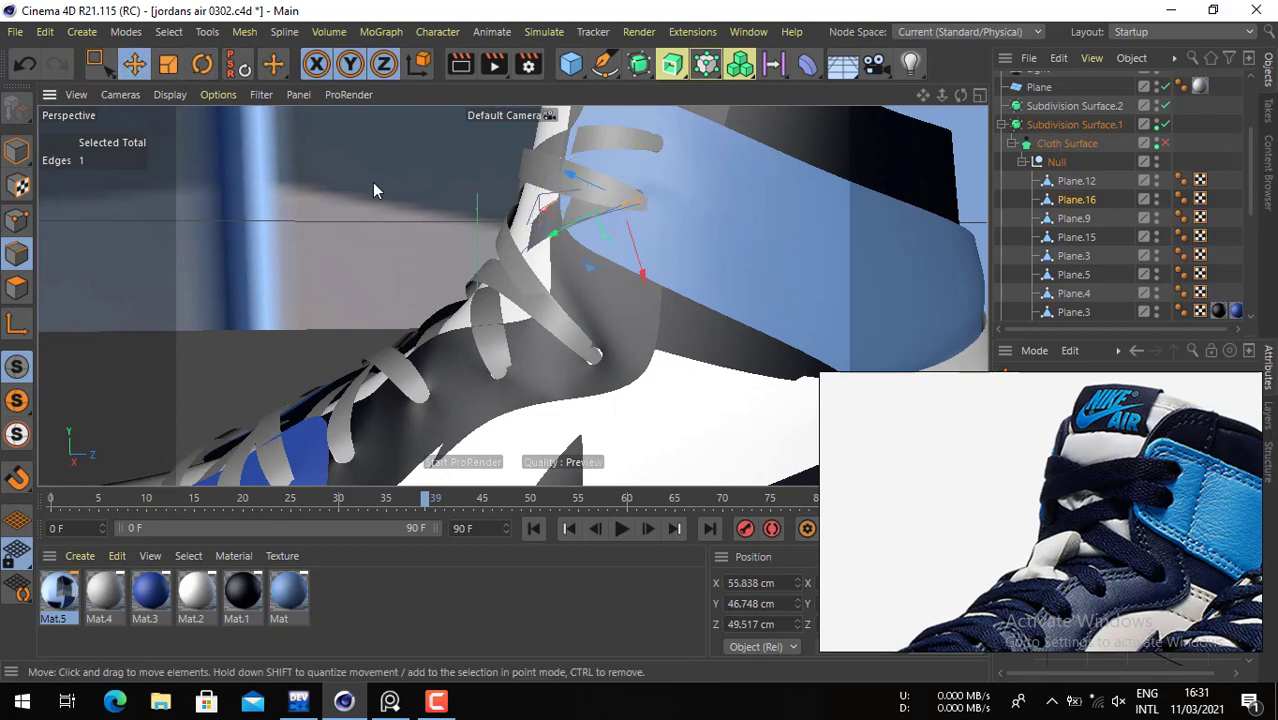
left_click_drag(372, 182, 378, 196)
left_click_drag(648, 230, 860, 353, "alt")
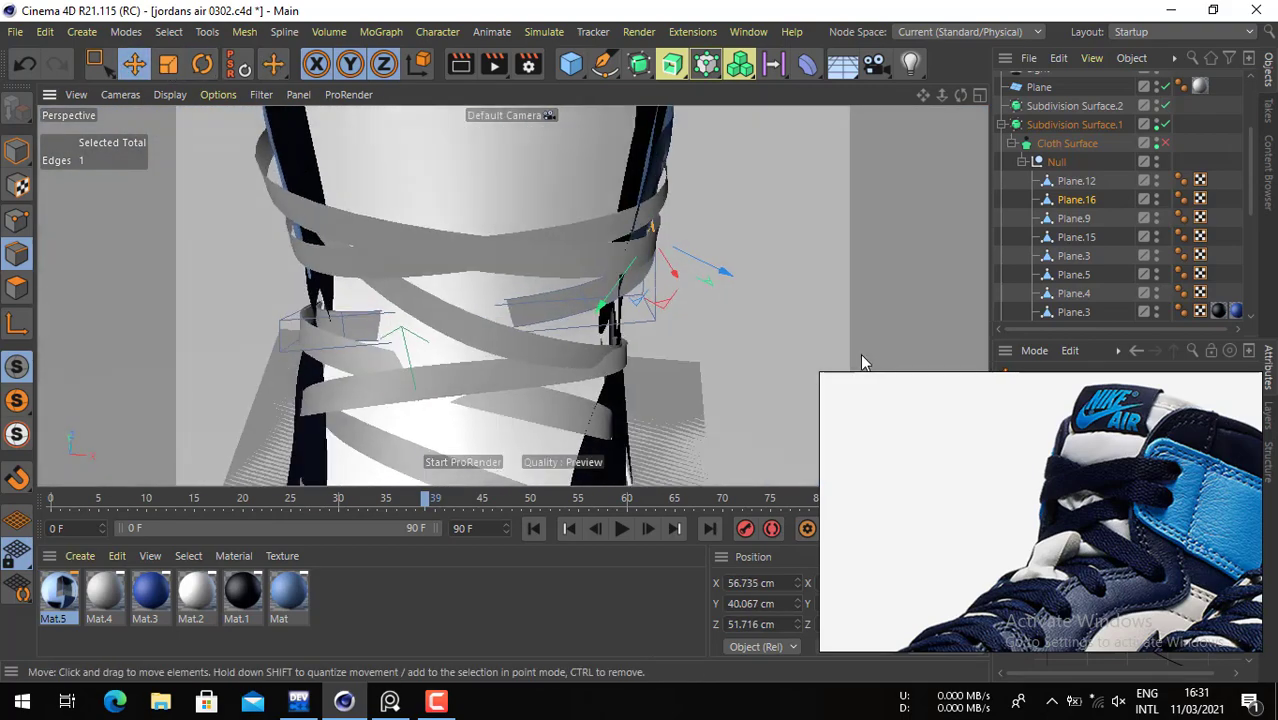
left_click(863, 362)
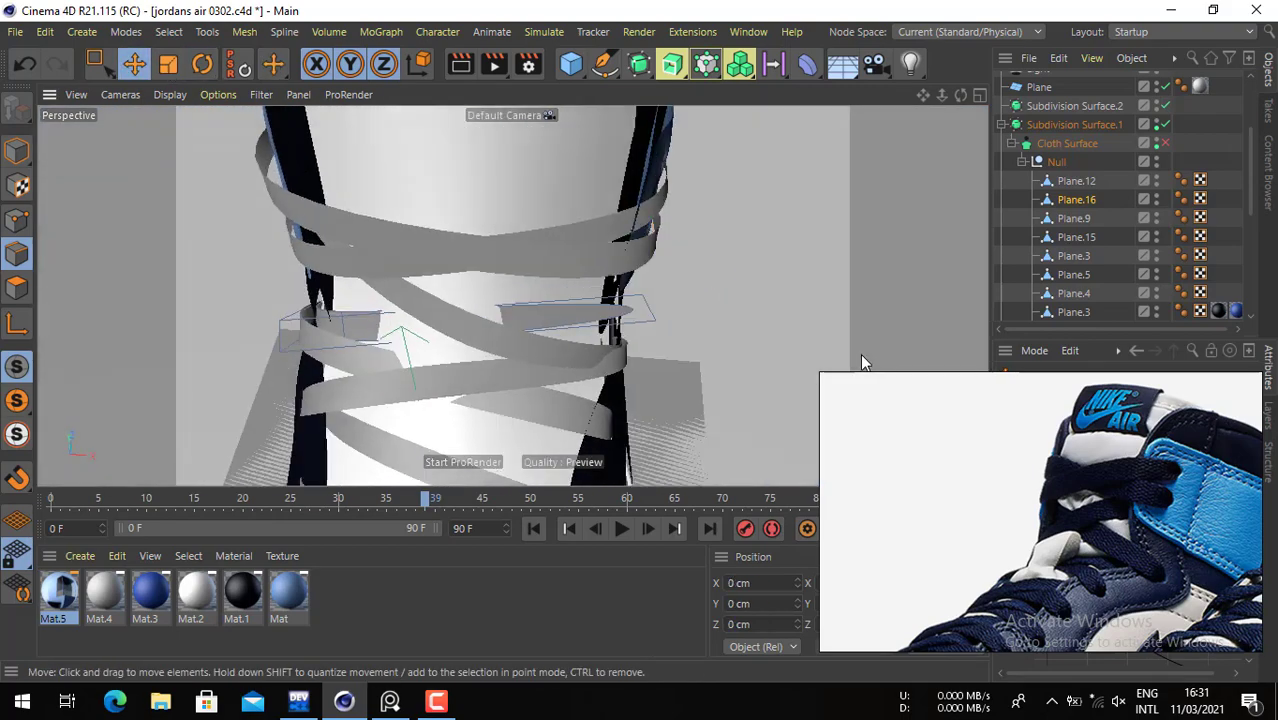
- Add a loop cut across the middle of lace Plane.16 over the tongue
left_click(648, 317)
left_click_drag(639, 314, 716, 254, "alt")
scroll(674, 200, "up", 5)
key("space")
left_click_drag(637, 177, 488, 298)
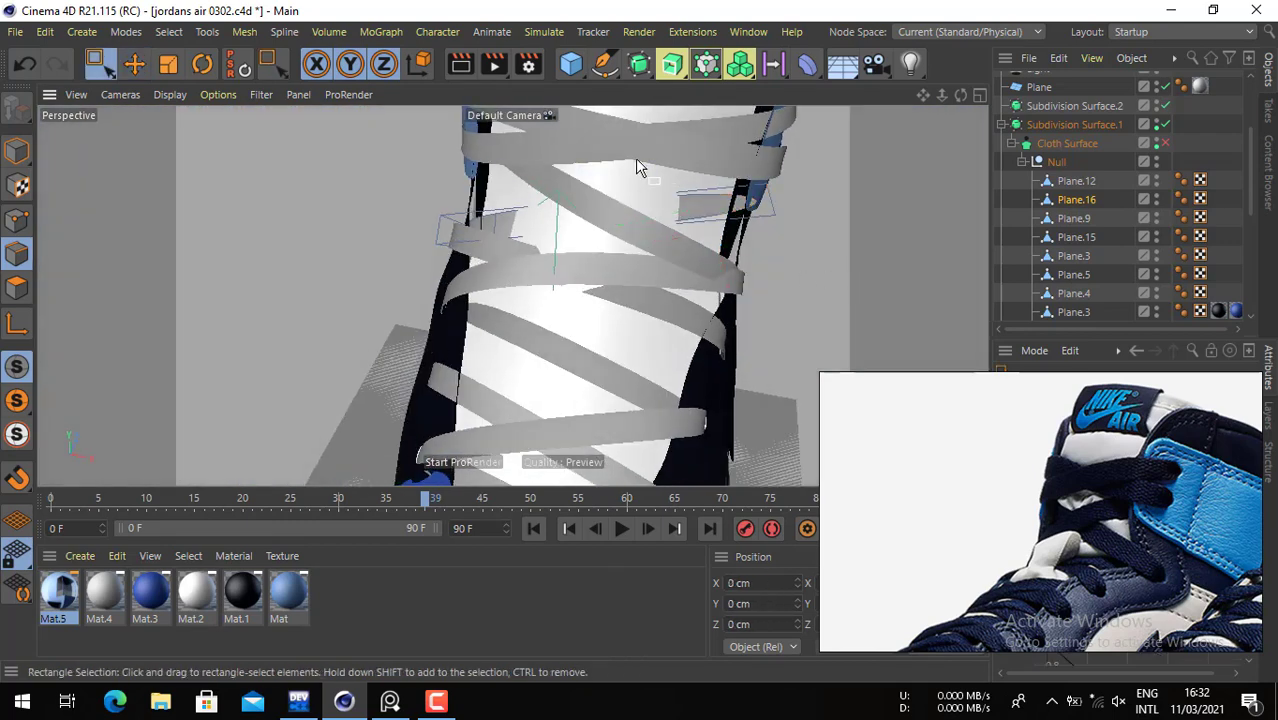
left_click_drag(712, 118, 544, 313)
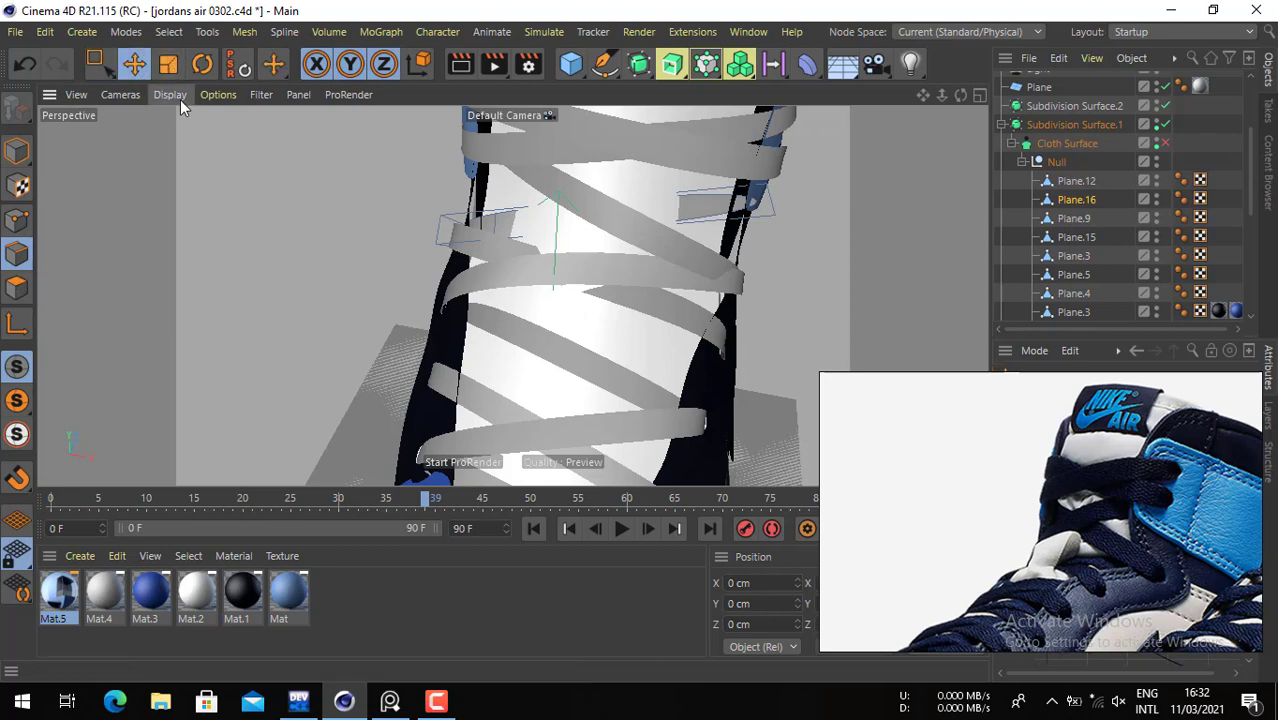
key("k")
key("l")
key("space")
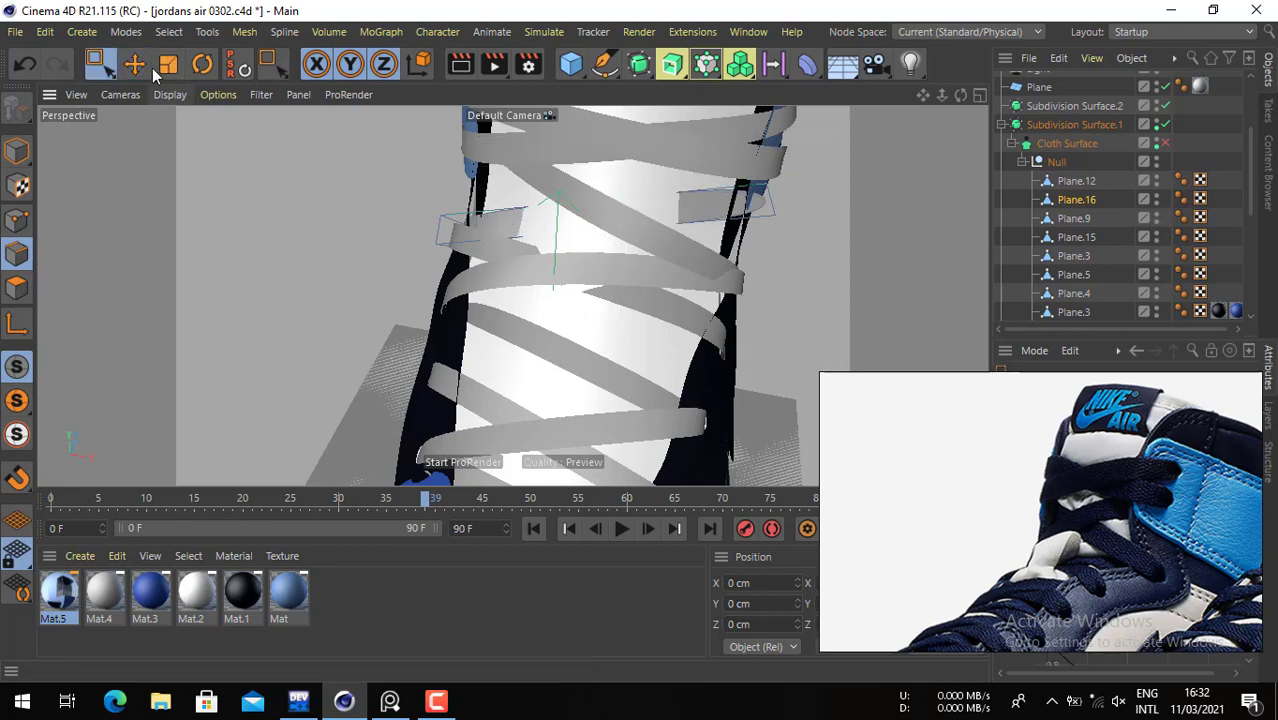
- Pull the middle edge of lace Plane.16 out over the tongue to about X -15.9, Y 23.8, Z 3.2 cm and adjust its tilt
left_click(135, 66)
left_click(631, 220)
left_click_drag(634, 224, 398, 153, "alt")
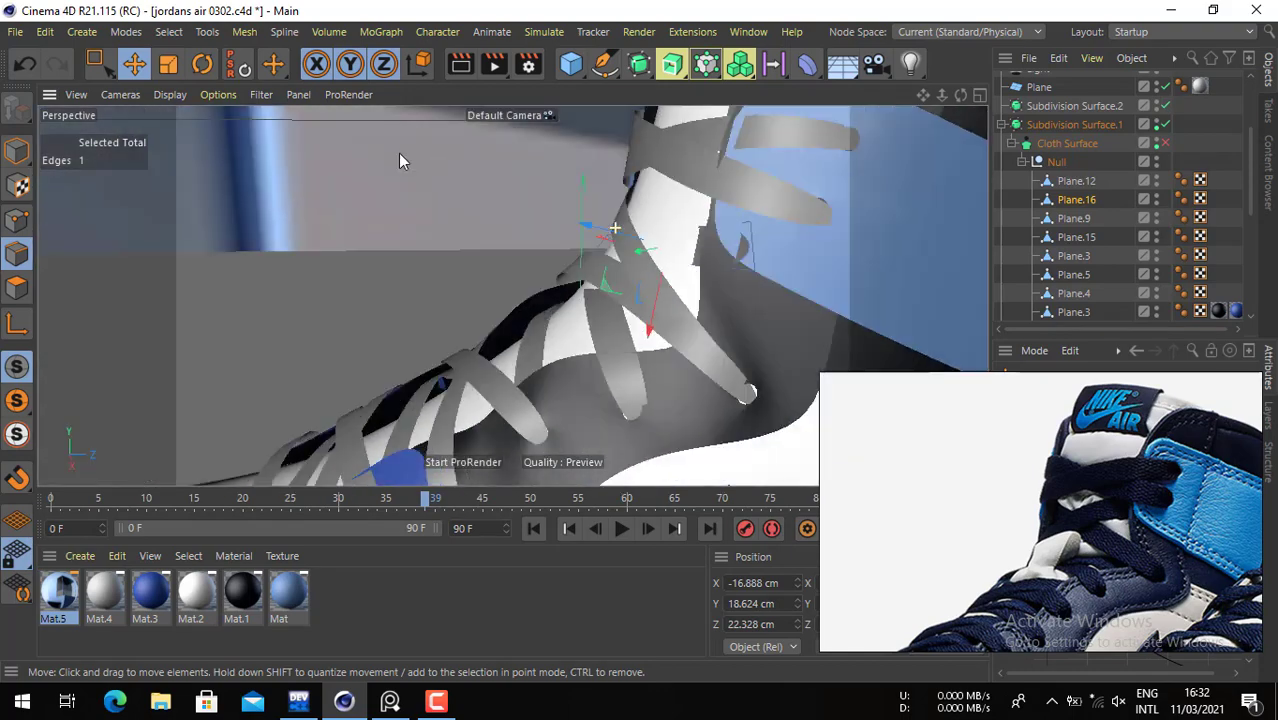
left_click_drag(587, 223, 789, 294)
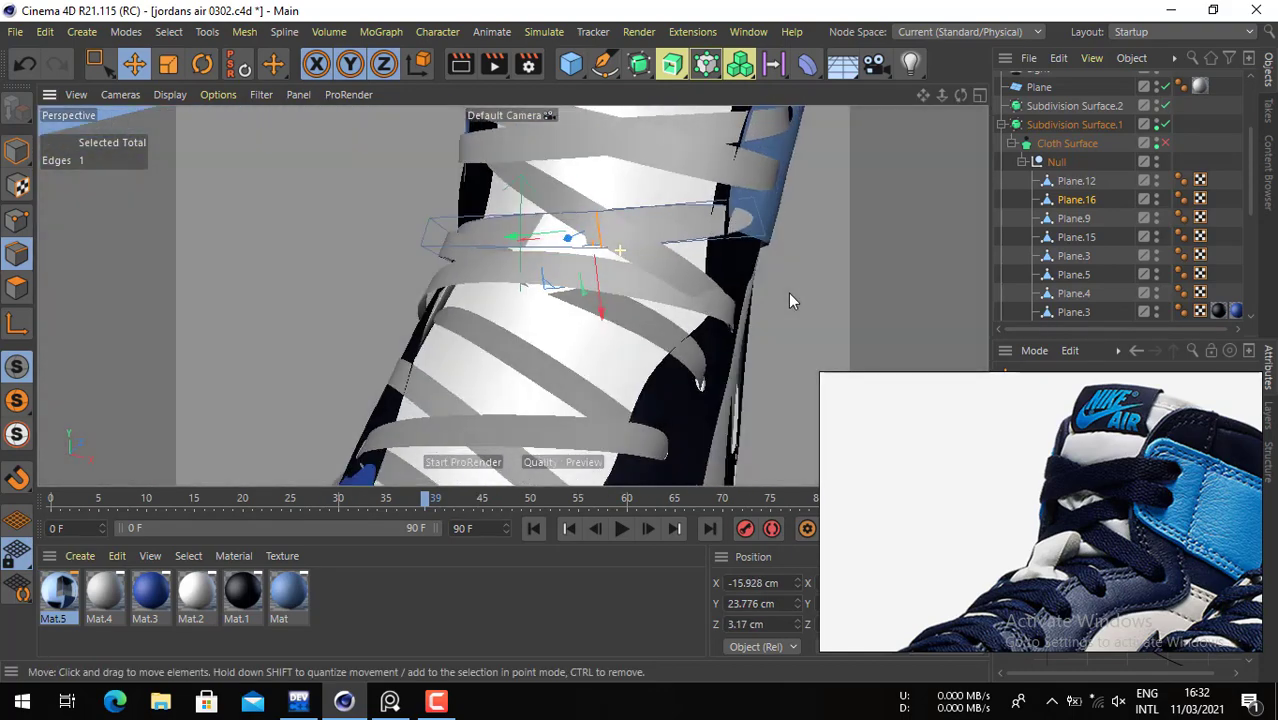
left_click_drag(642, 230, 715, 209)
left_click(580, 241)
- Move the two end points of lace Plane.16 beside the ankle strap to about X 39.2, Y 30.5, Z 32.3 cm
left_click(721, 225)
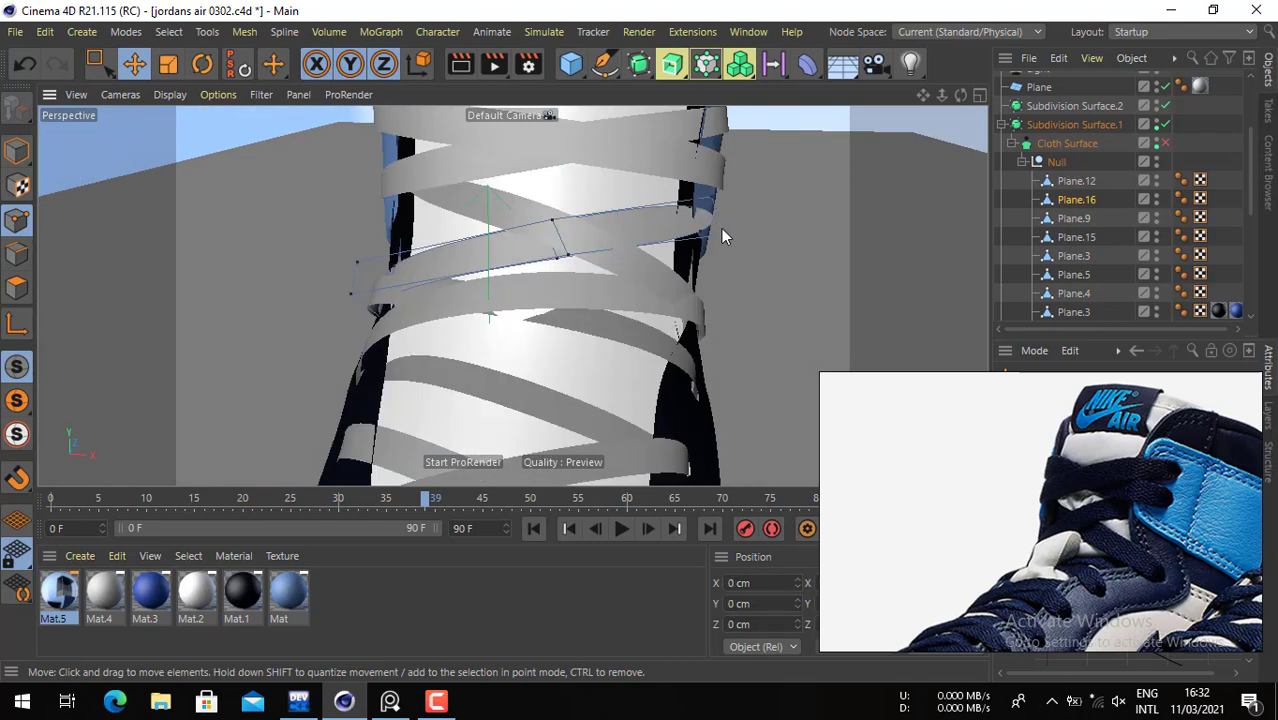
key("0")
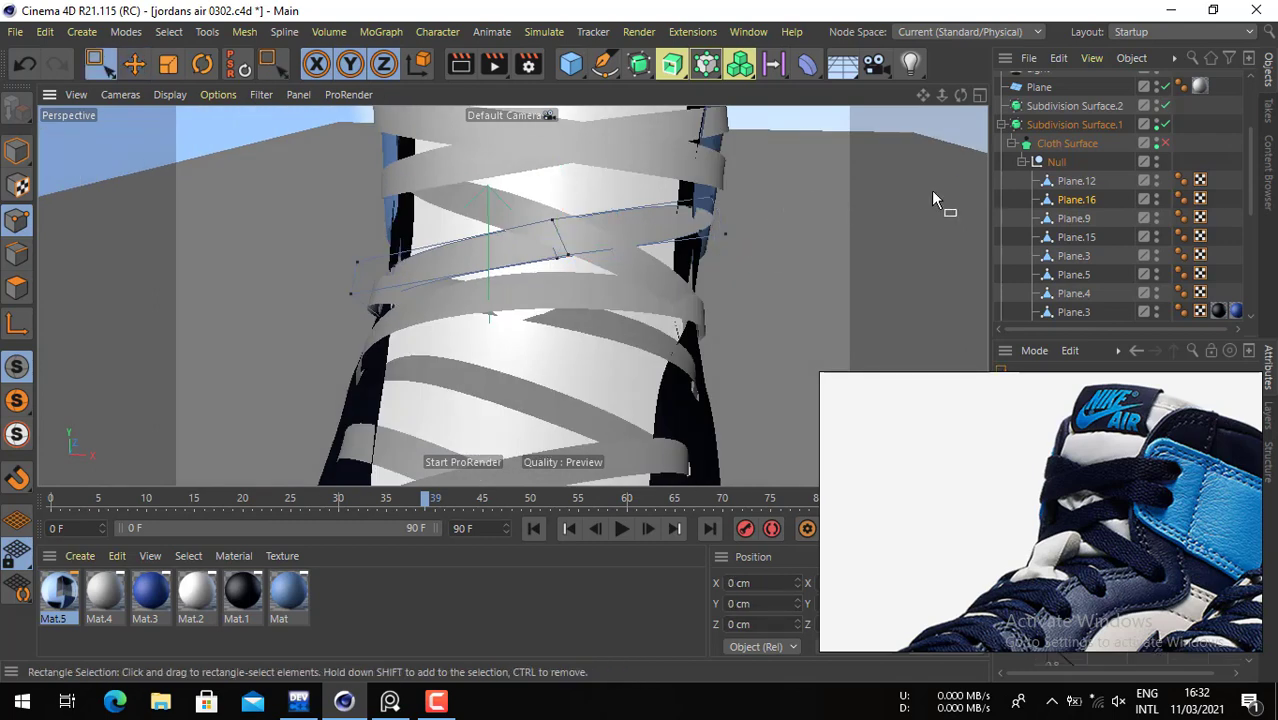
left_click_drag(672, 164, 739, 289)
key("e")
left_click(725, 234)
key("0")
left_click_drag(780, 158, 591, 277)
key("e")
left_click_drag(764, 274, 738, 270)
left_click_drag(515, 201, 566, 190, "alt")
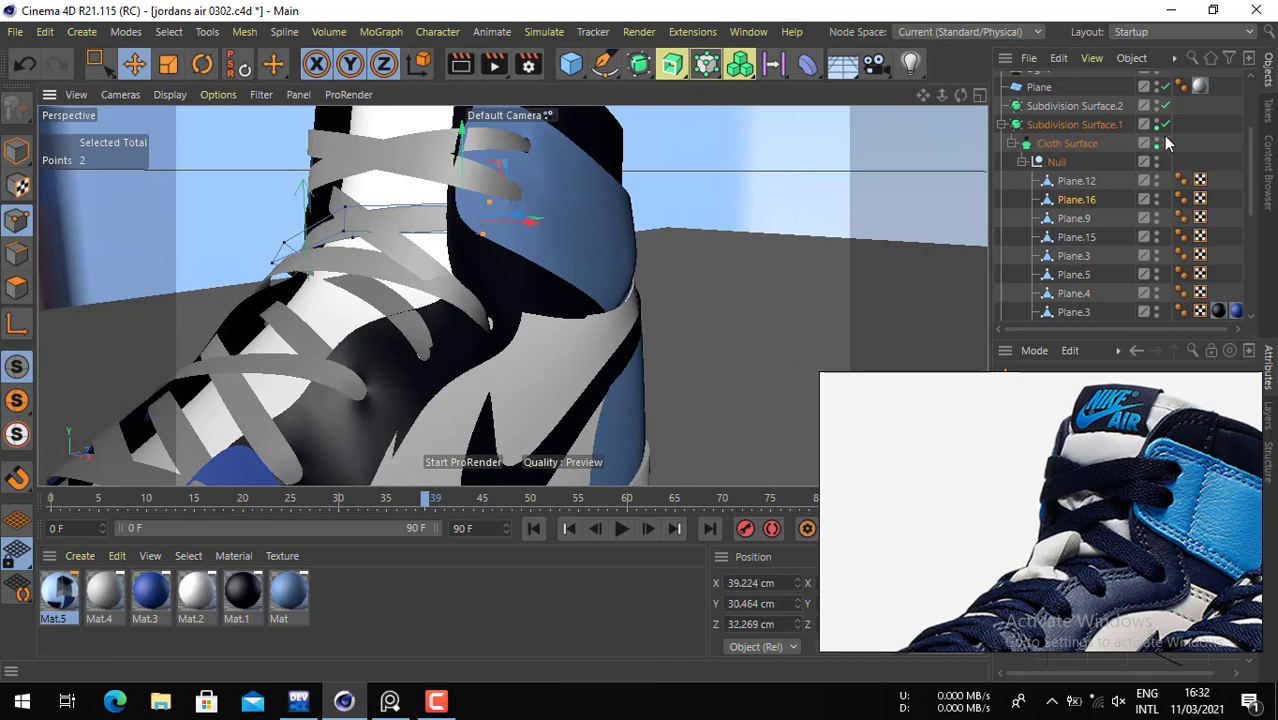
- Enable the Cloth Surface on the laces and inspect their thickness and crossings along the tongue
left_click(1164, 143)
left_click(1135, 160)
left_click_drag(608, 214, 695, 233, "alt")
left_click_drag(558, 280, 798, 244, "alt")
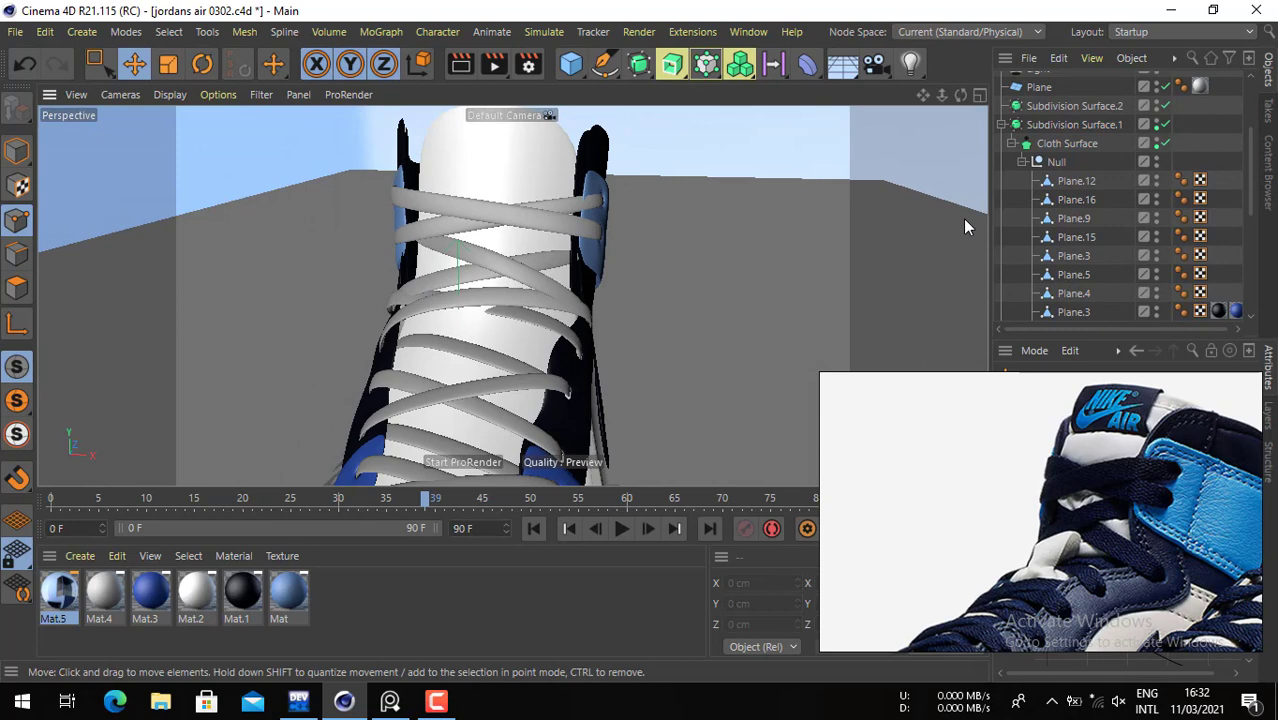
left_click_drag(438, 272, 477, 357, "alt")
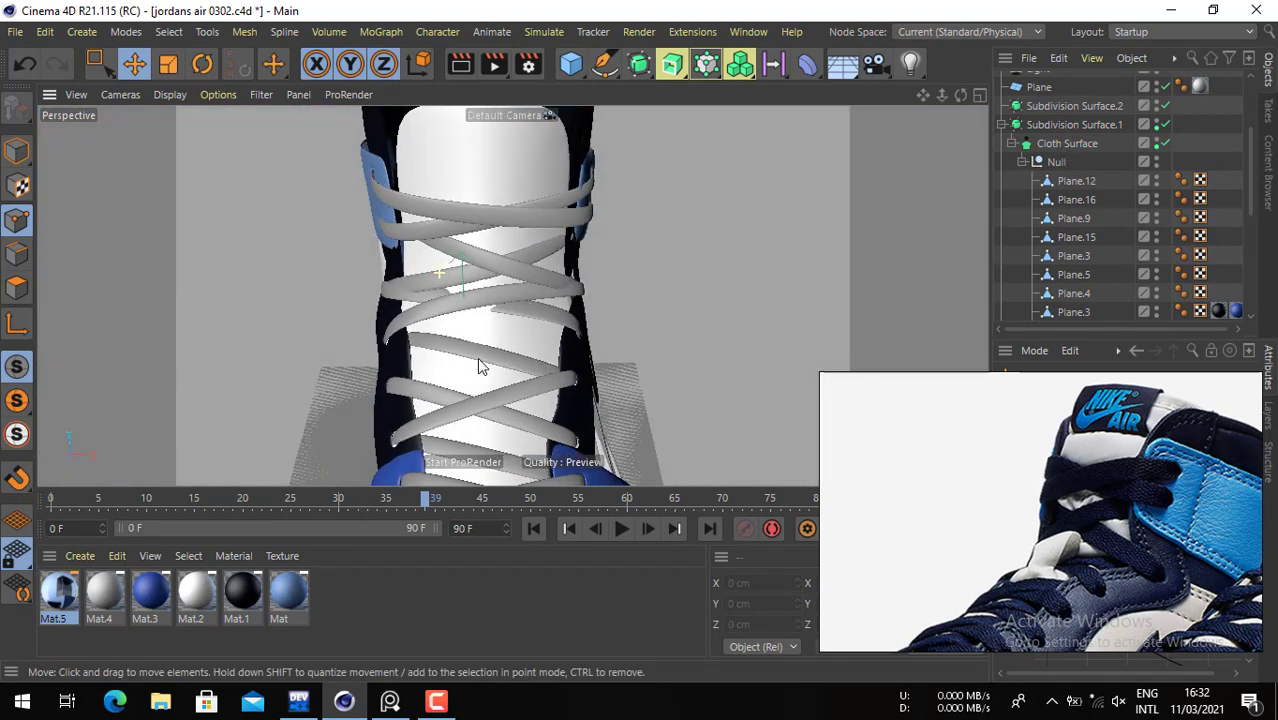
- Nudge the two end points of lace Plane.16 on the side away from its tongue crossing, at the dark eyelet panel
left_click(525, 274)
left_click(1068, 184)
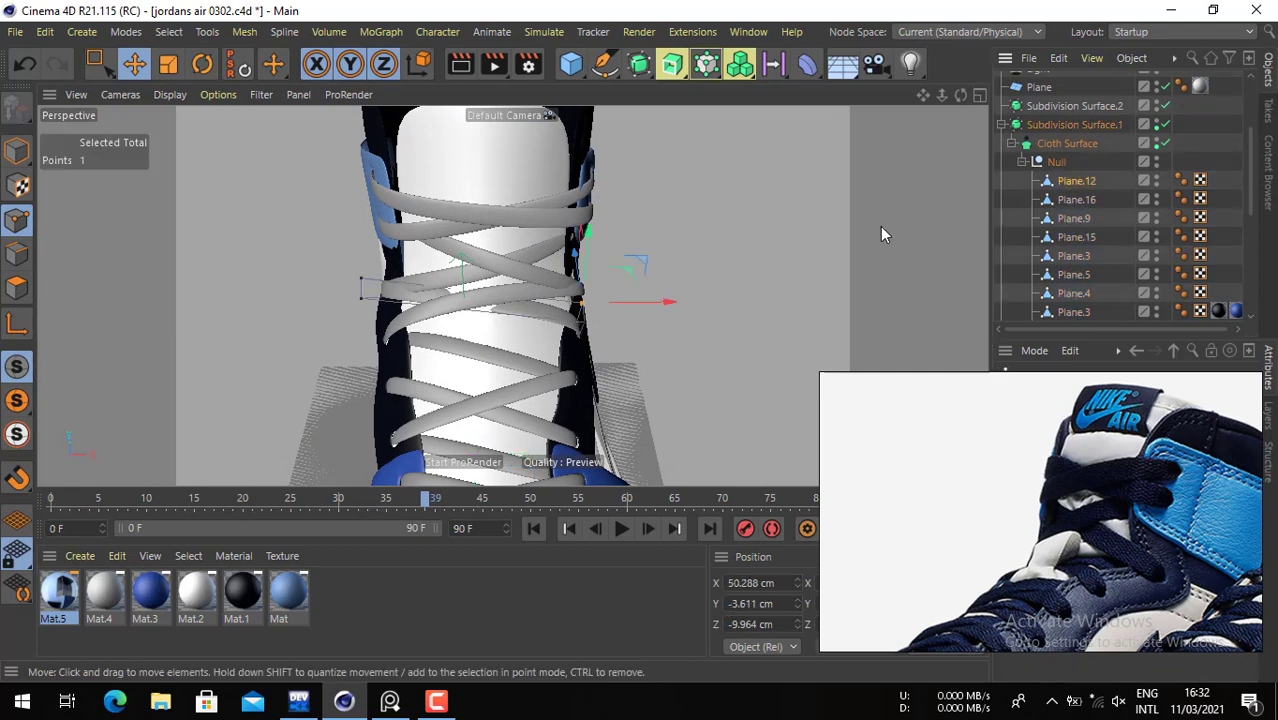
scroll(526, 308, "up", 3)
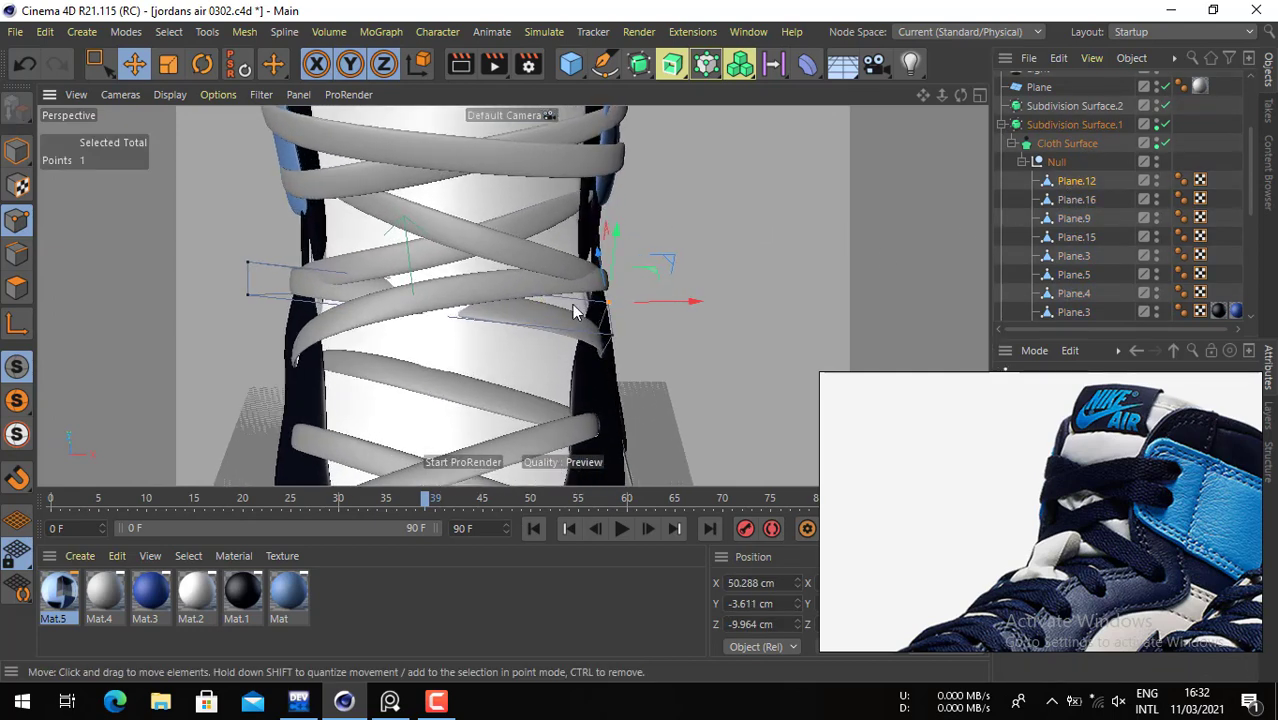
left_click_drag(474, 298, 420, 275, "alt")
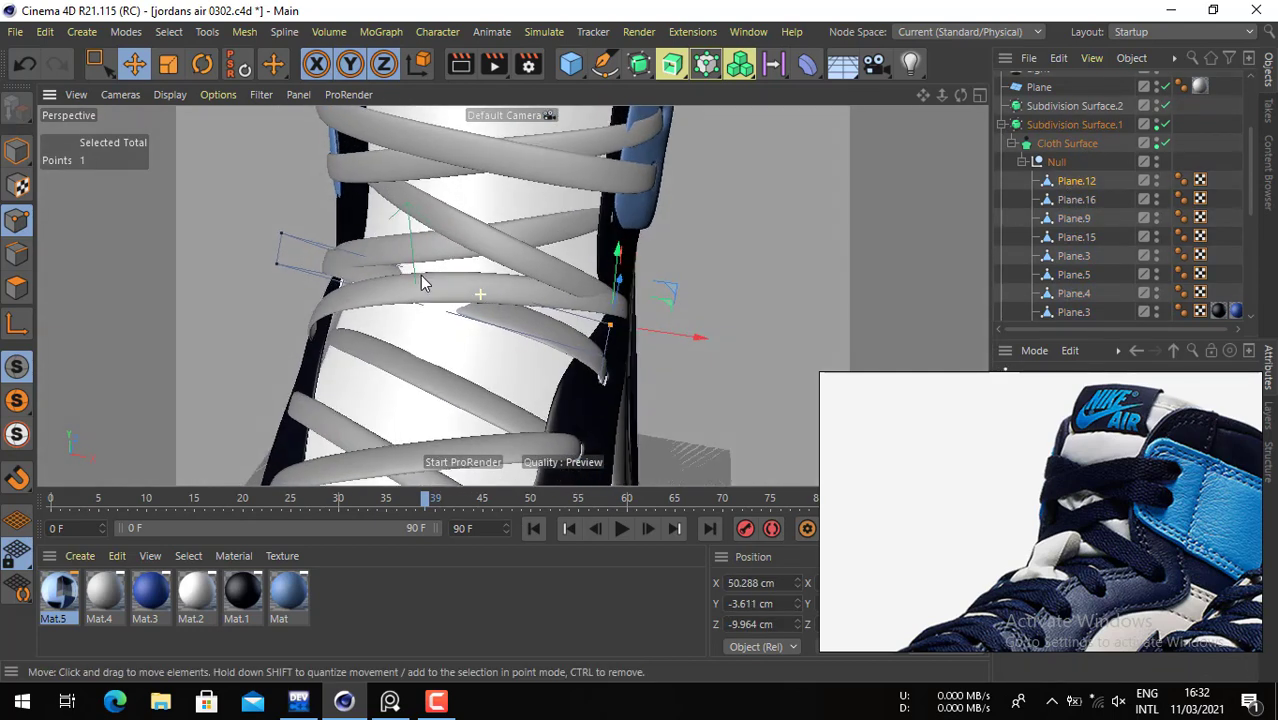
left_click(1078, 200)
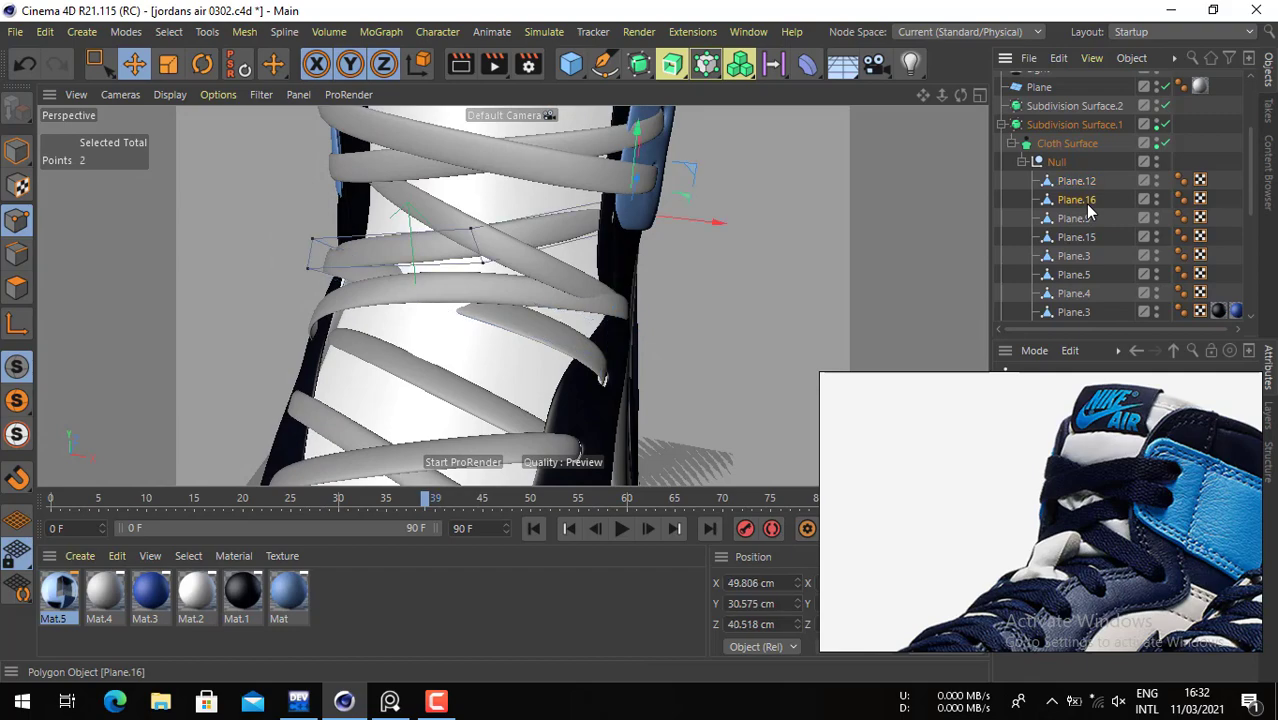
left_click(312, 240)
left_click(308, 269, "shift")
left_click_drag(345, 259, 762, 243, "alt")
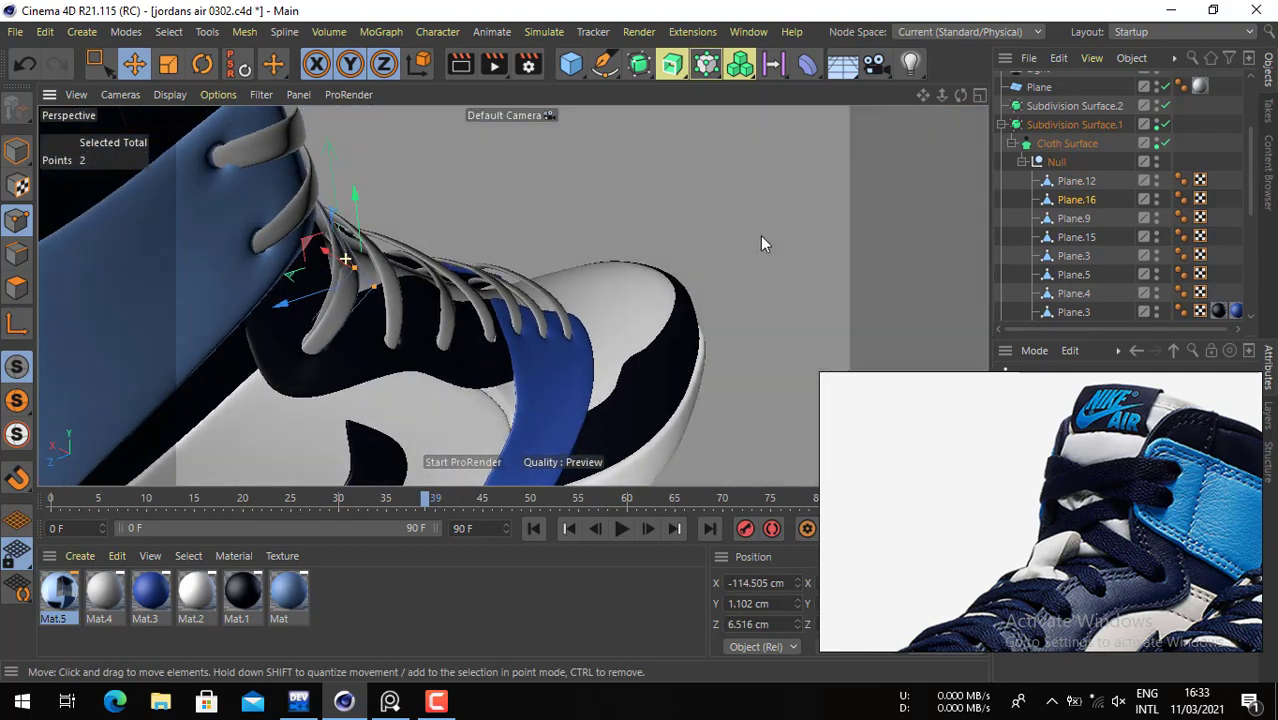
left_click_drag(449, 253, 435, 249)
- Move the two middle points of lace Plane.16 over the tongue to about X -17.6, Y 37.0, Z -13.7 cm
left_click_drag(363, 269, 113, 278, "alt")
left_click(430, 170)
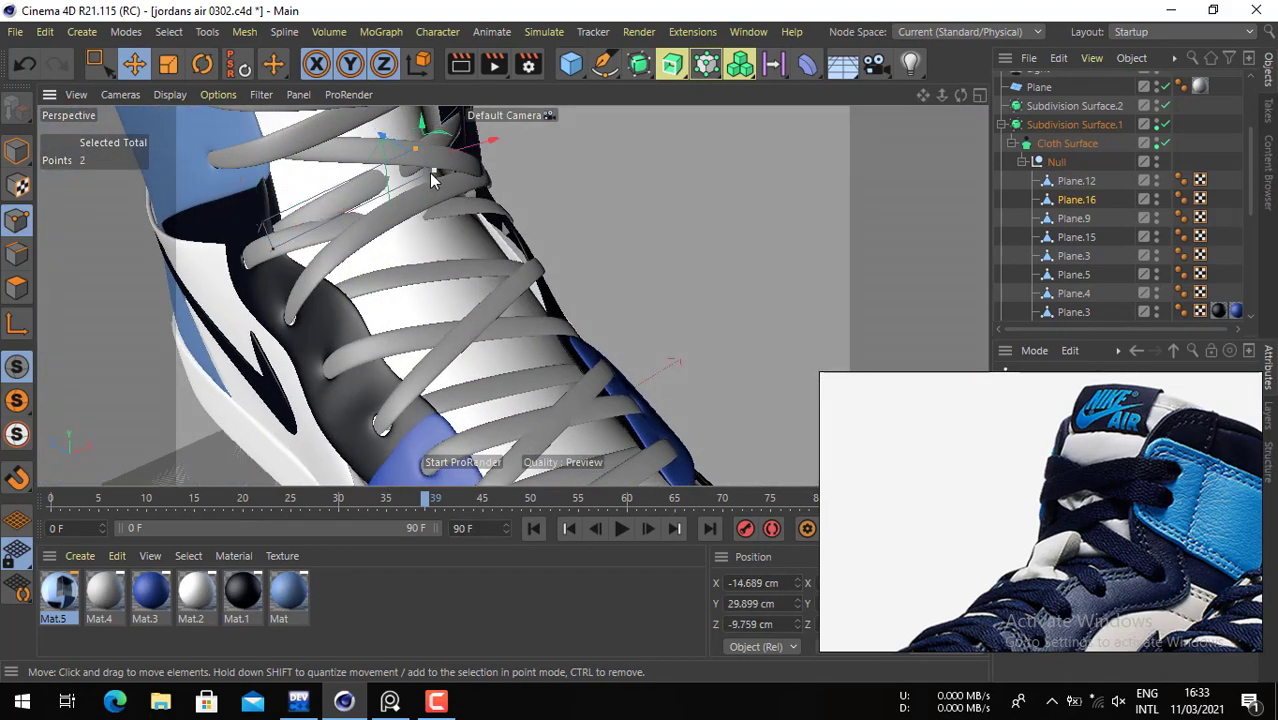
left_click_drag(468, 157, 520, 199, "alt")
left_click_drag(343, 207, 479, 240, "alt")
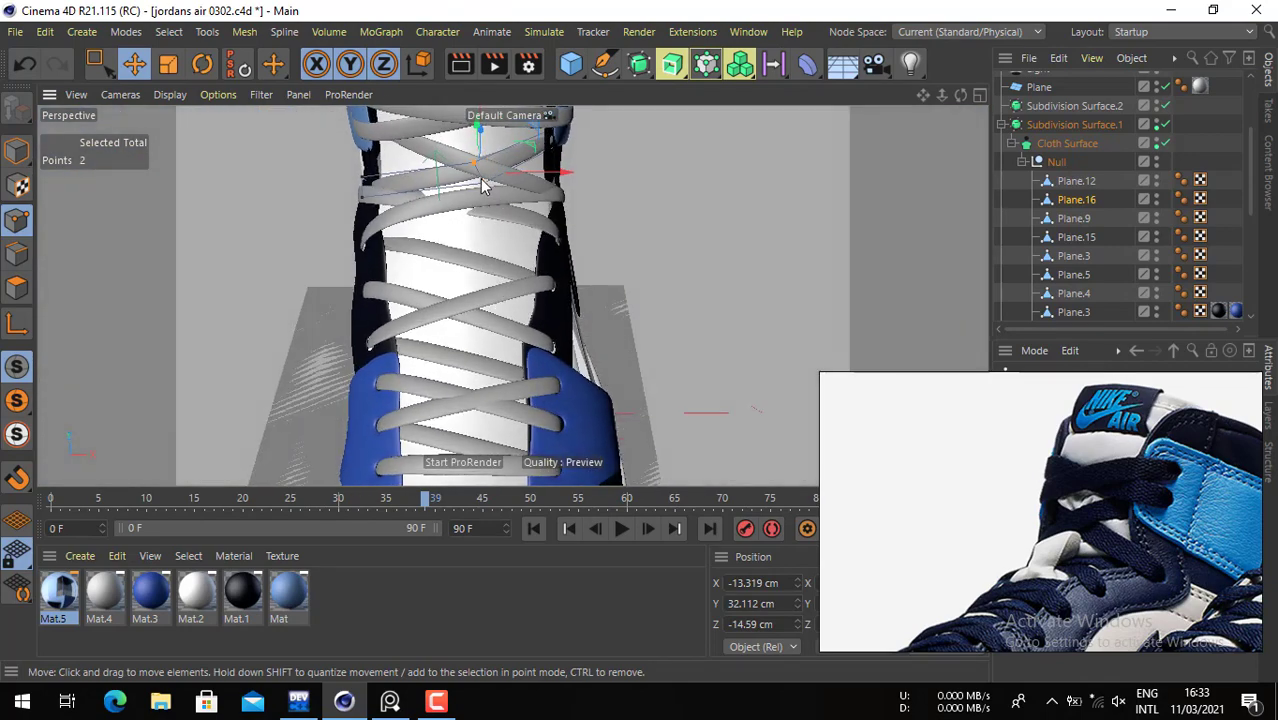
left_click_drag(473, 206, 631, 272, "alt")
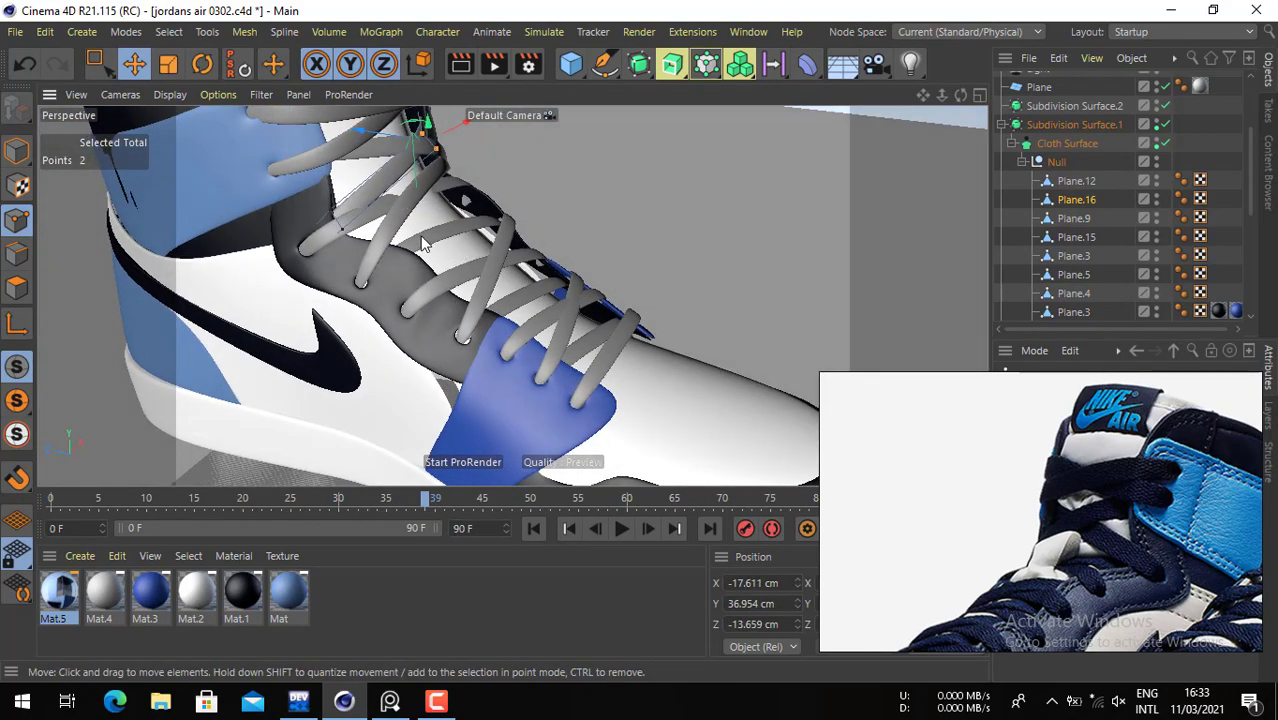
- Select the end point of lace Plane.12 beside the dark eyelet panel and shift it slightly outward
left_click(1075, 183)
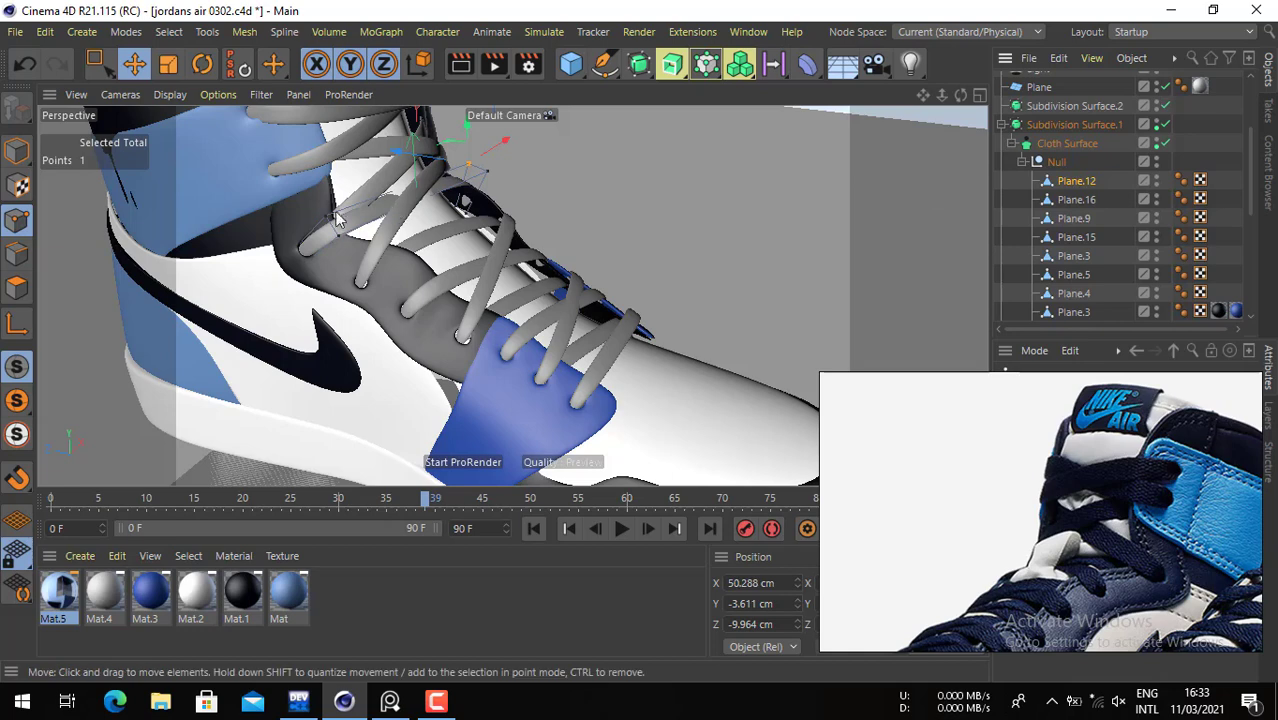
left_click(490, 174)
left_click_drag(493, 176, 556, 178, "alt")
left_click(361, 229)
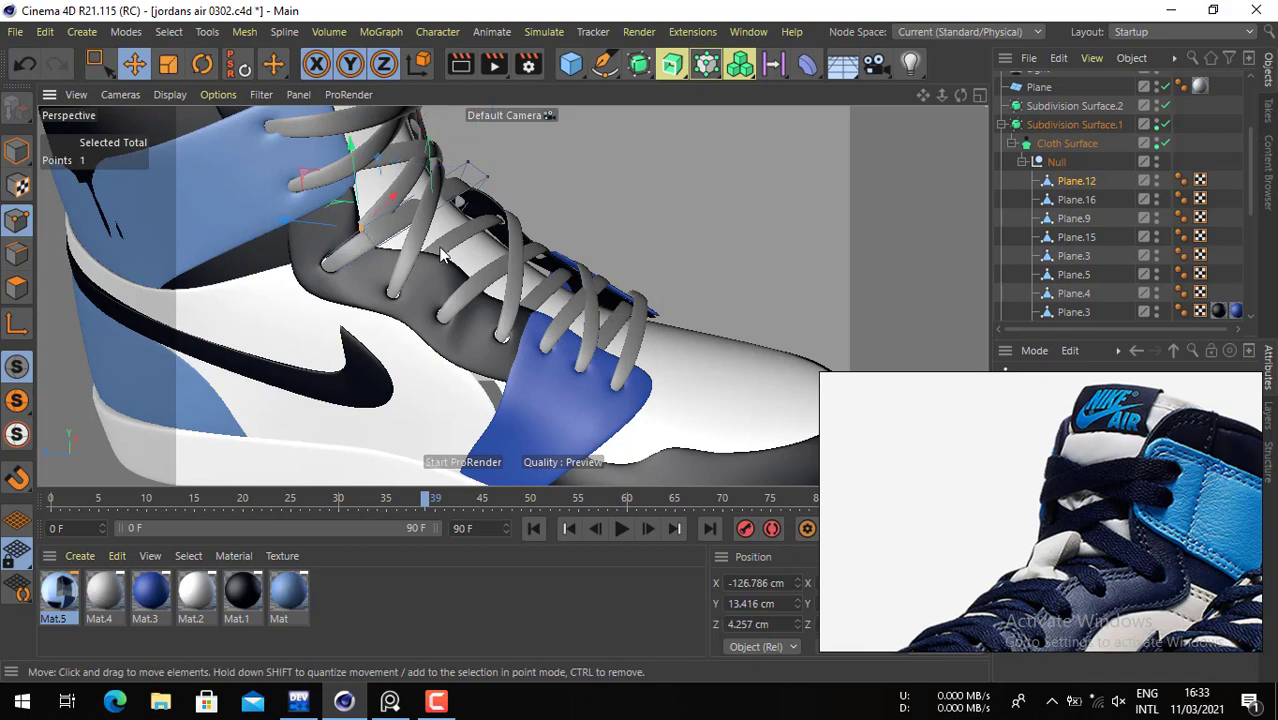
left_click_drag(441, 248, 451, 244)
left_click_drag(364, 249, 455, 225, "alt")
- Examine the laces from the front and go through the individual strips to identify the one sinking into the tongue
scroll(420, 283, "down", 5)
left_click(1193, 140)
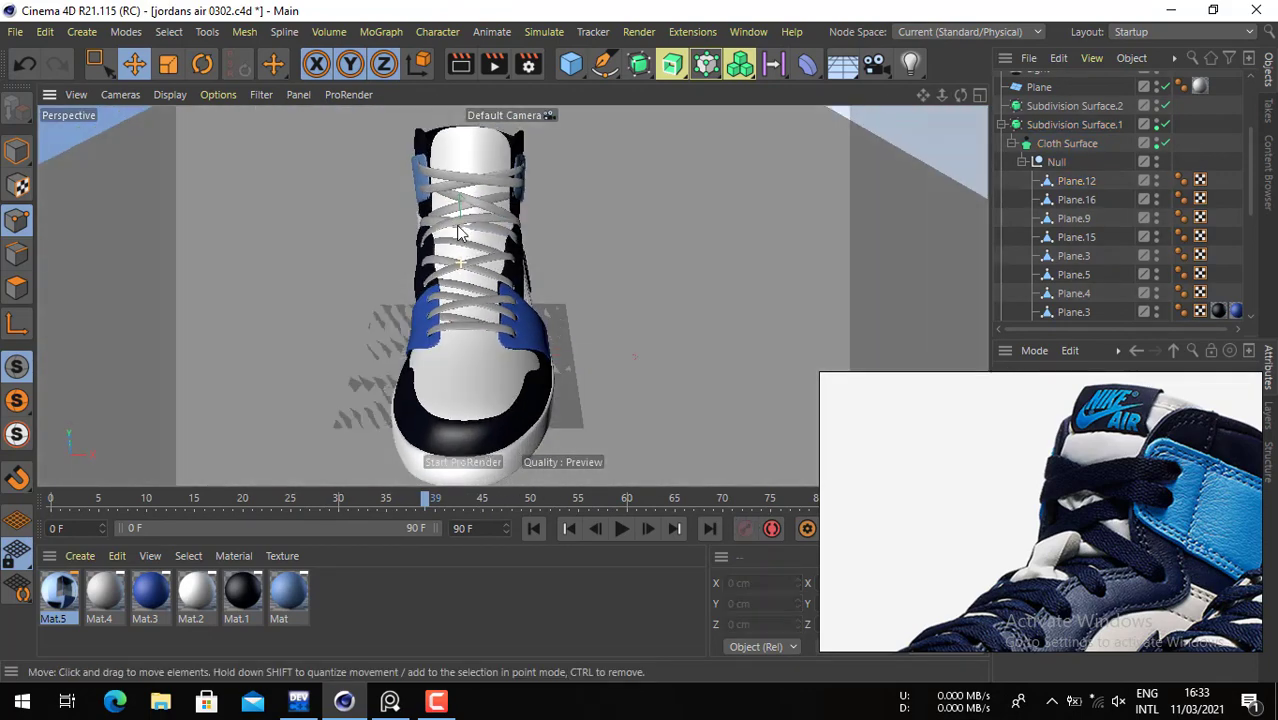
right_click_drag(478, 228, 665, 259, "alt")
left_click(490, 227)
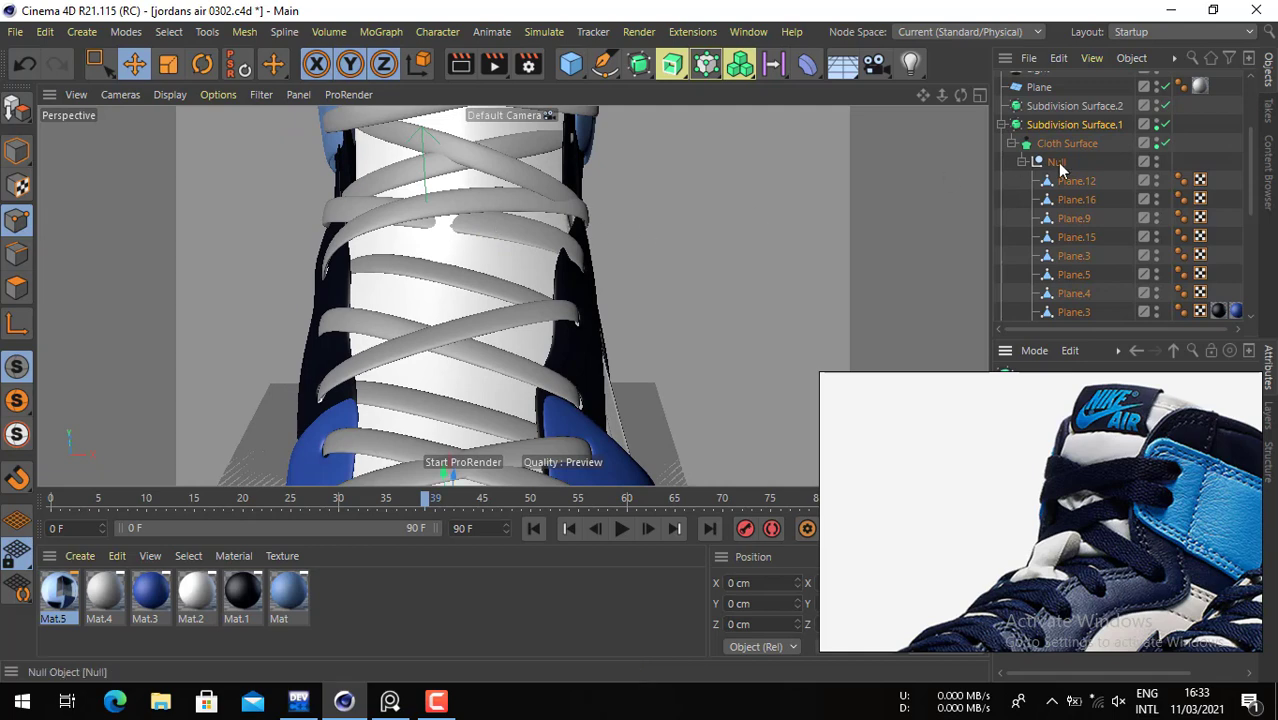
left_click(1088, 200)
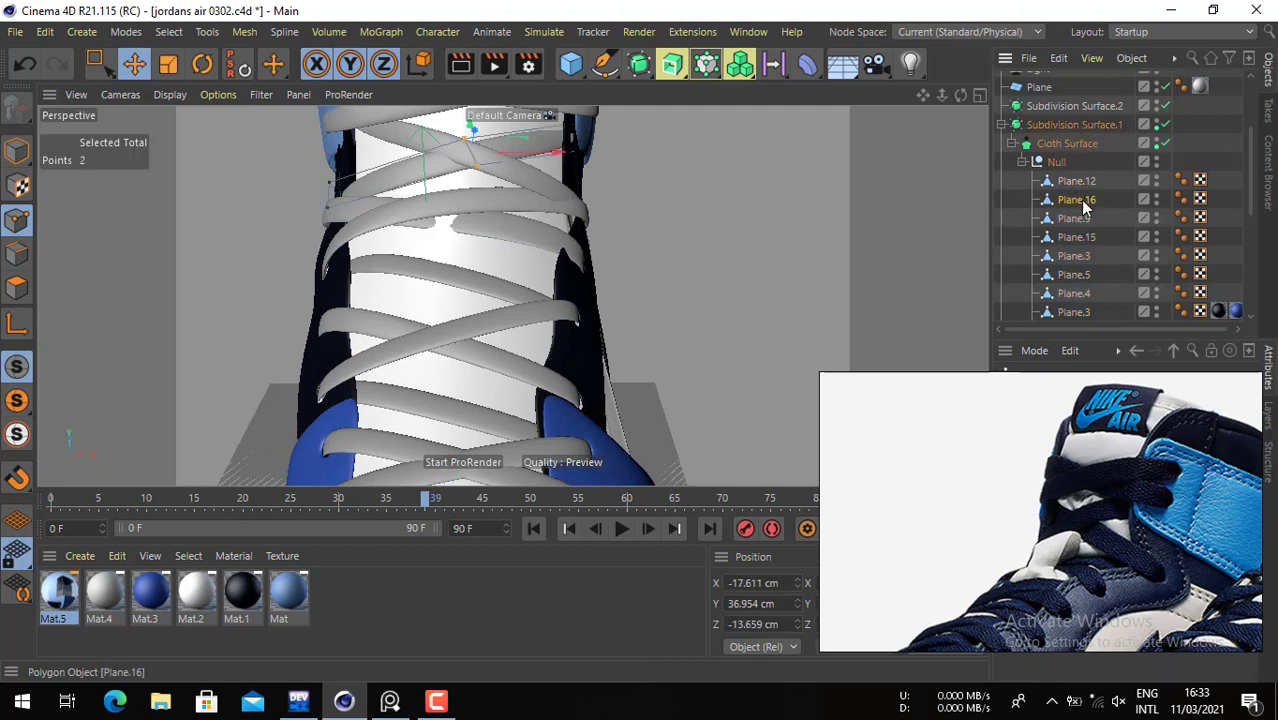
left_click(1074, 219)
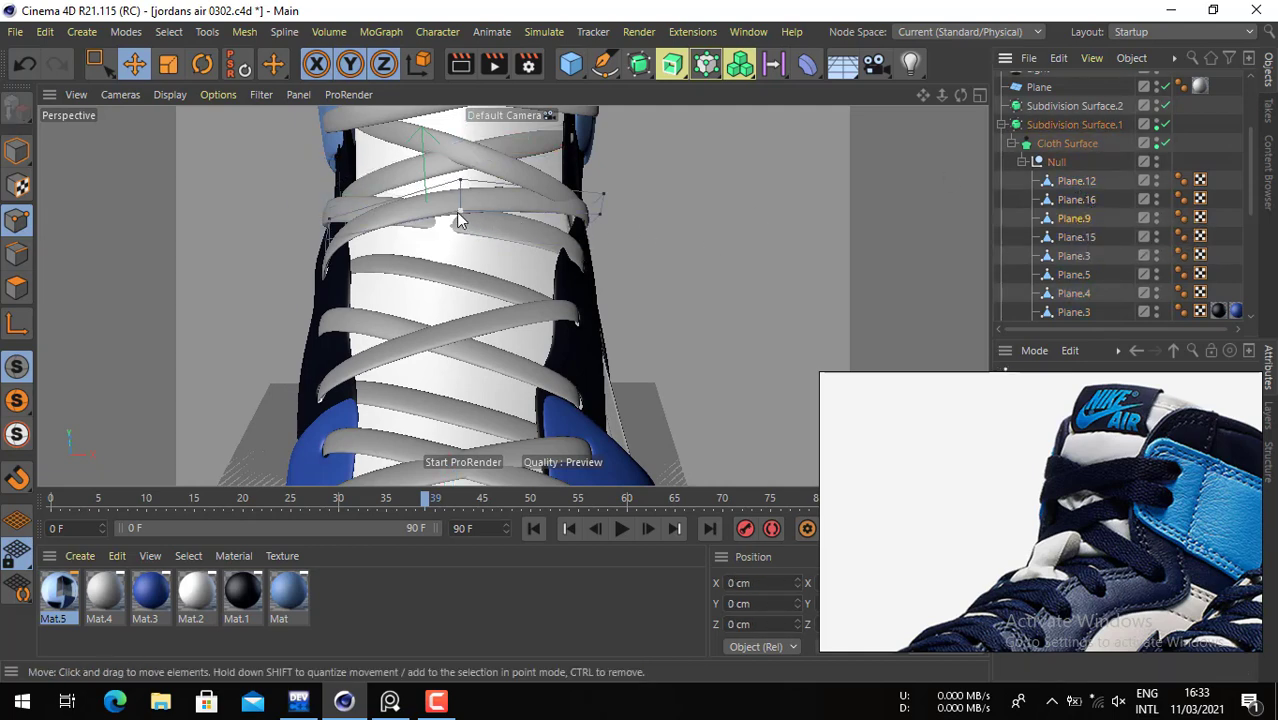
left_click(1080, 240)
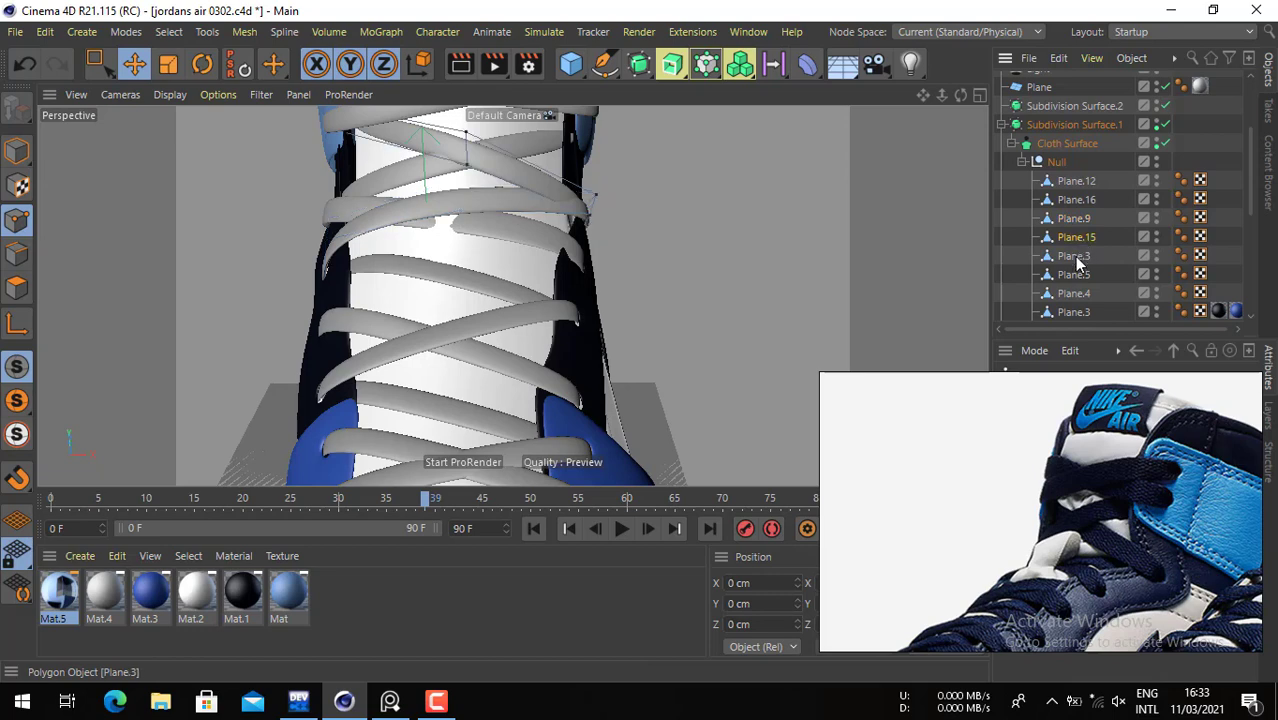
left_click(1073, 258)
left_click(1069, 299)
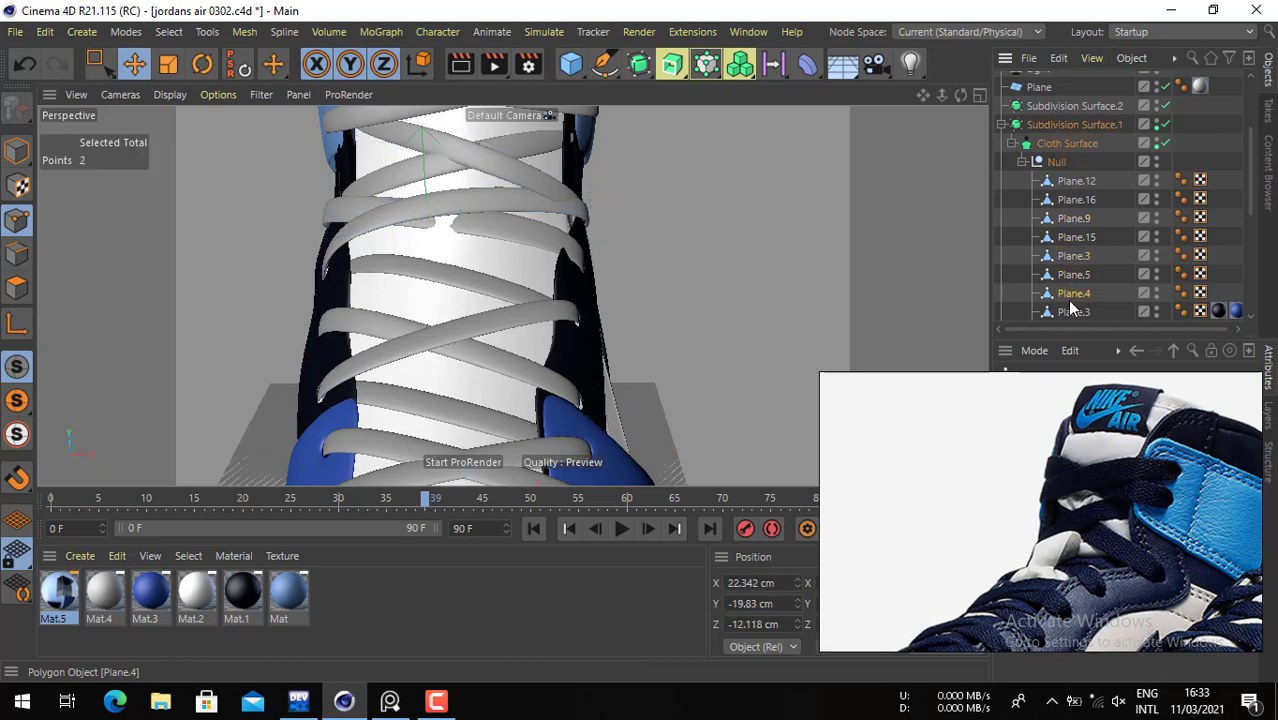
left_click(1069, 311)
scroll(1067, 310, "down", 3)
left_click(1070, 220)
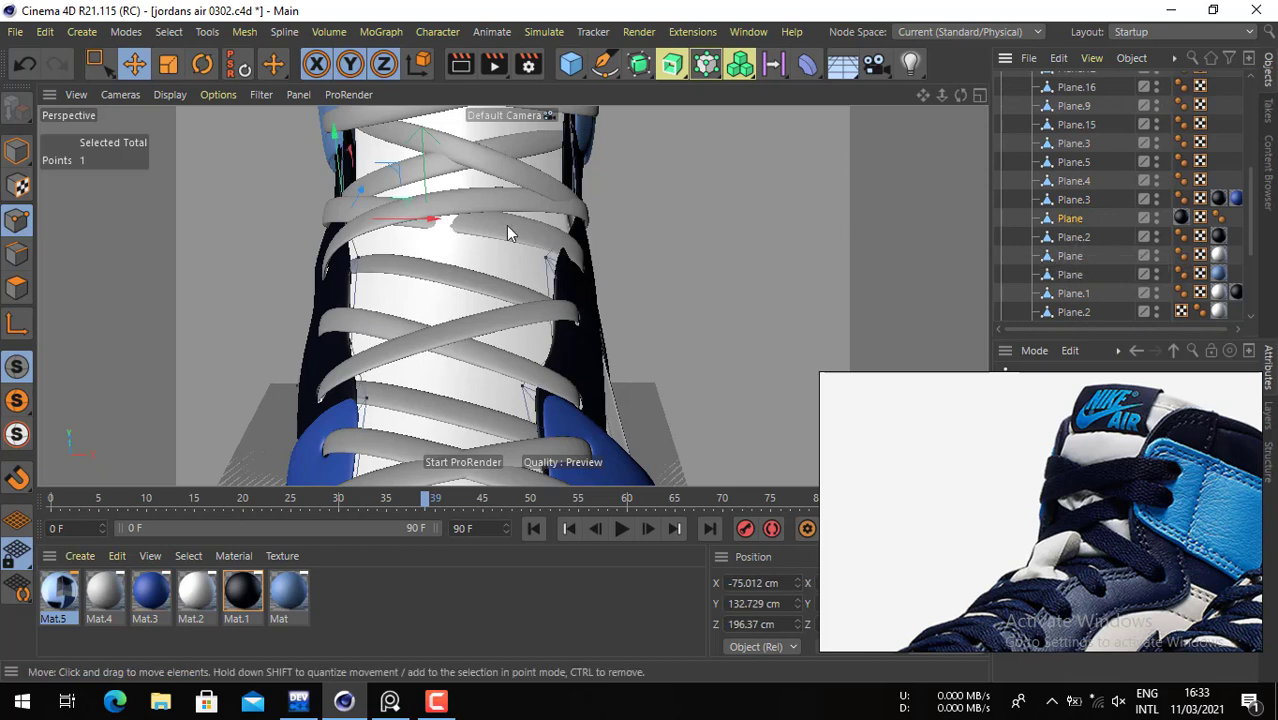
scroll(1140, 167, "up", 3)
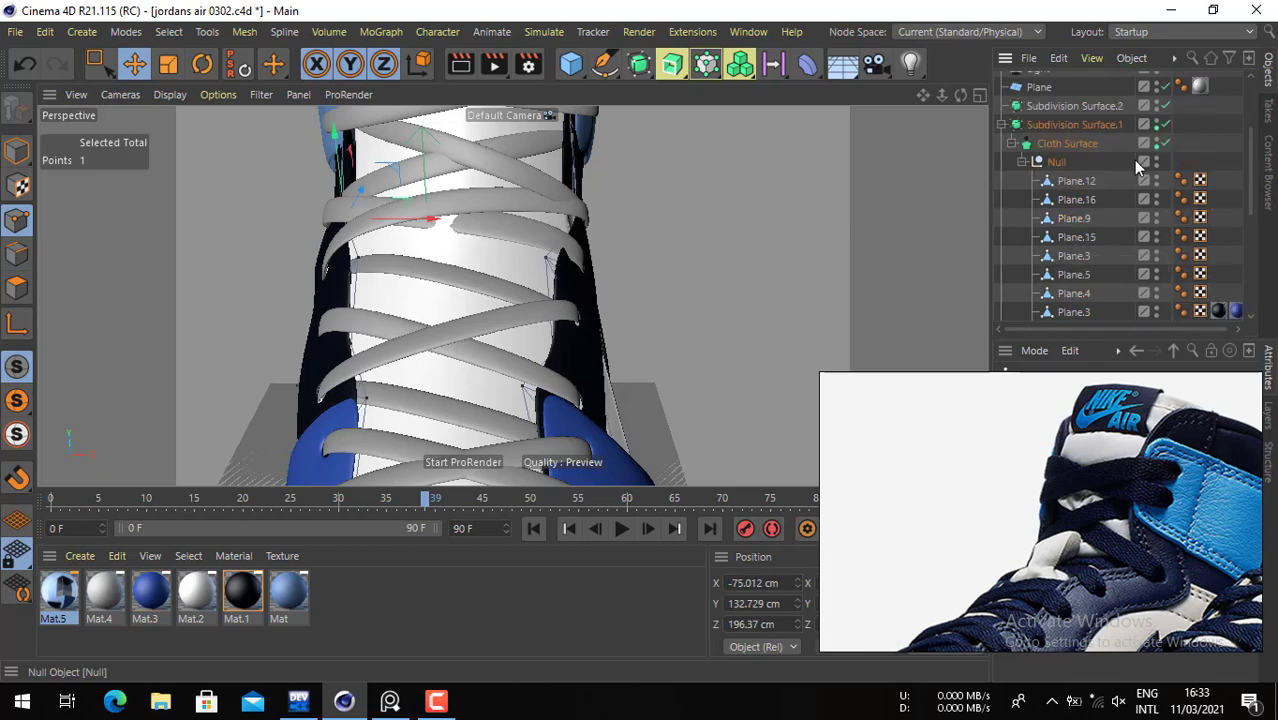
- Disable the Cloth Surface and add a loop cut across the middle of lace Plane.12 over the tongue
left_click(1165, 144)
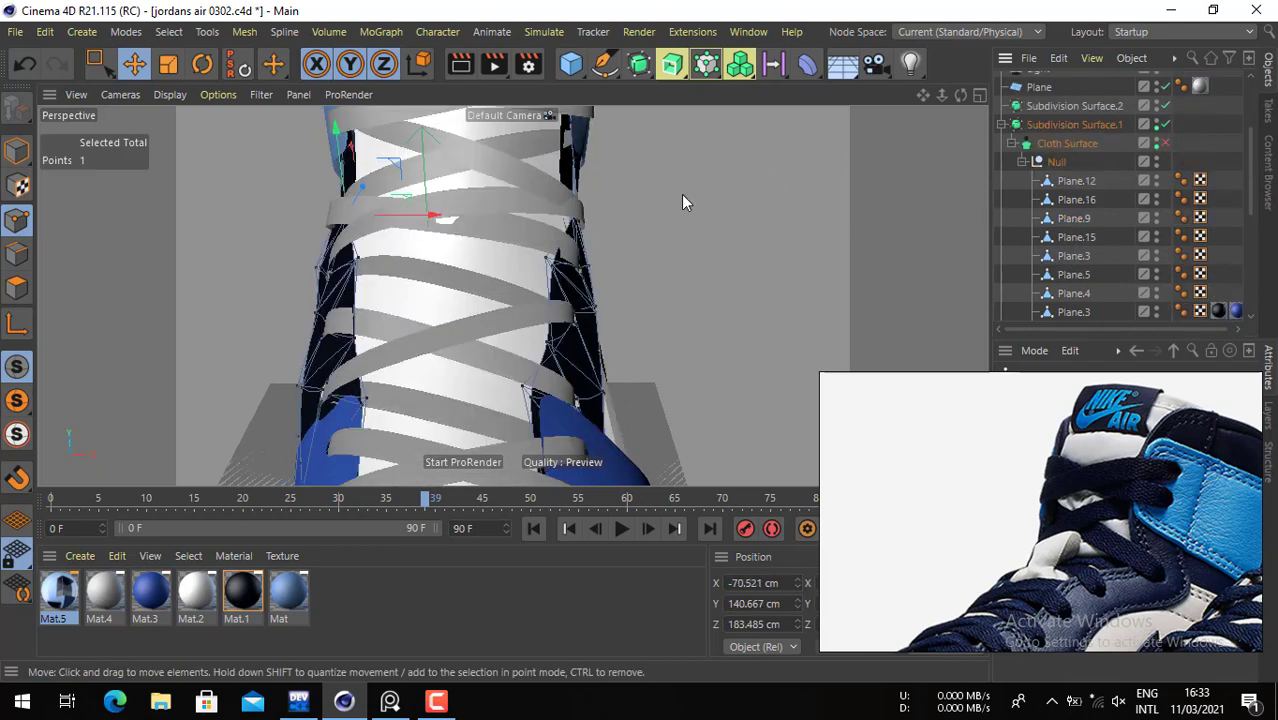
left_click(17, 150)
left_click(524, 232)
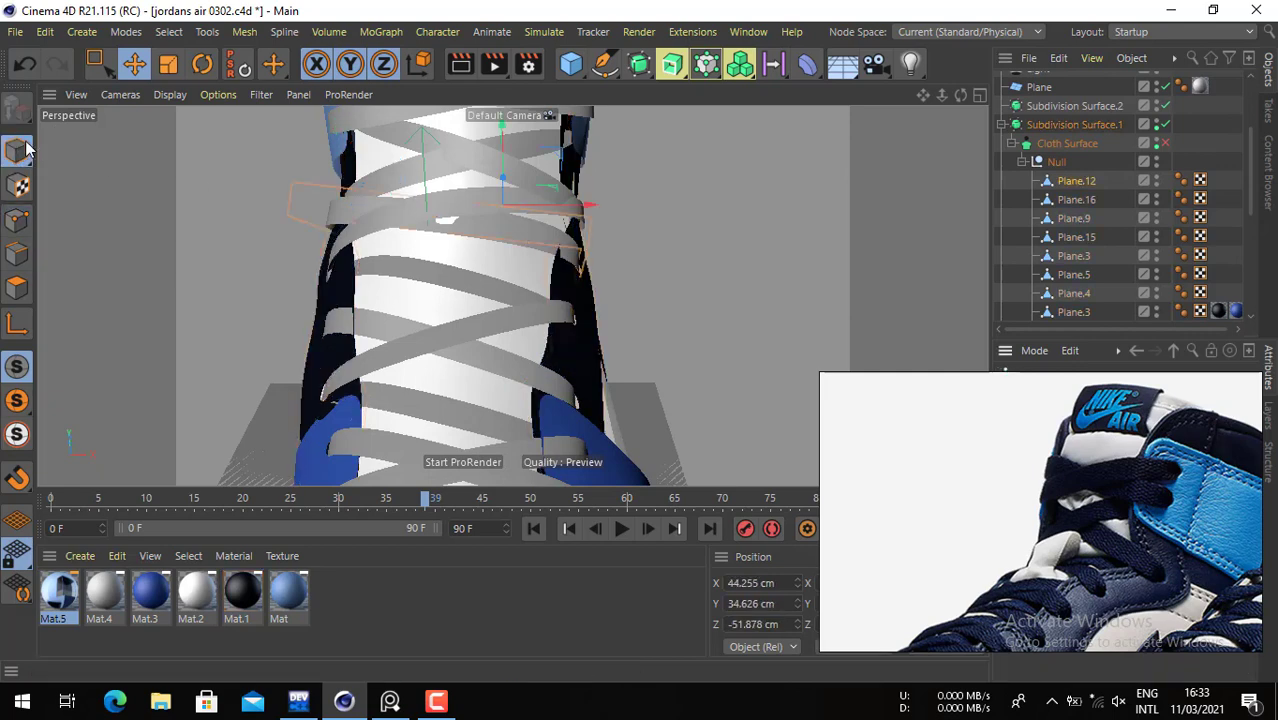
left_click(17, 253)
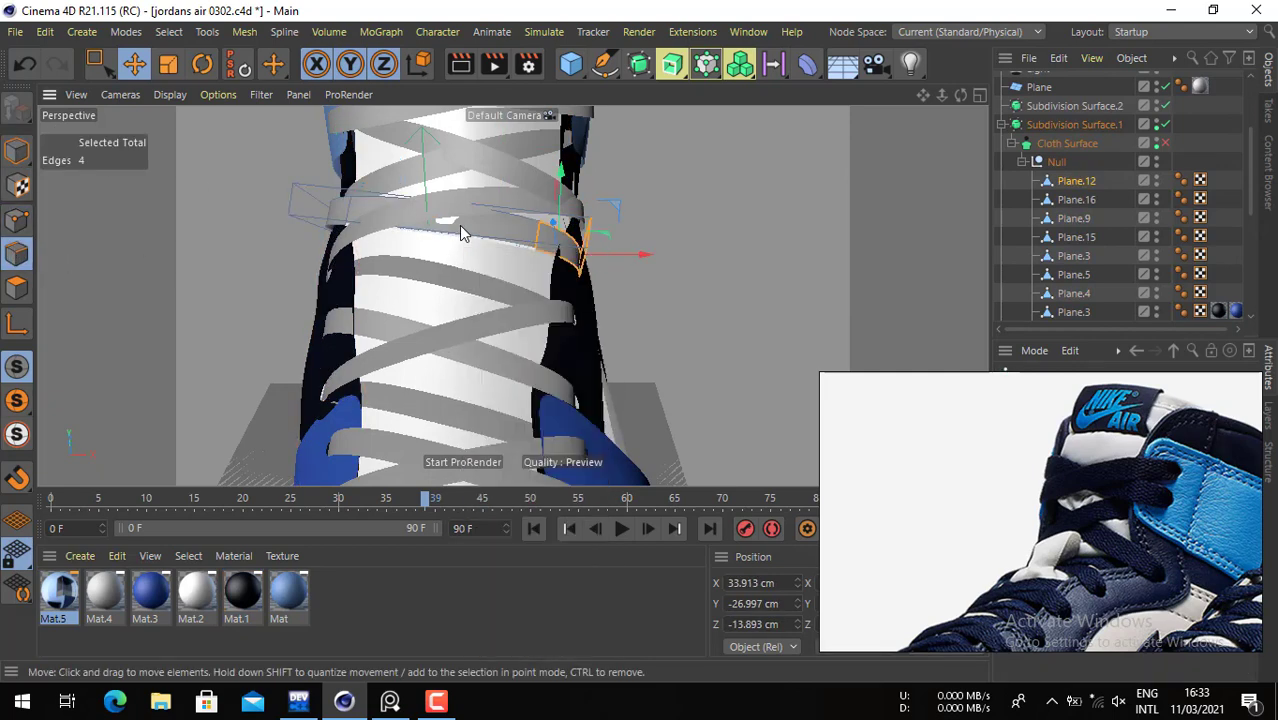
key("k")
key("l")
left_click(456, 240)
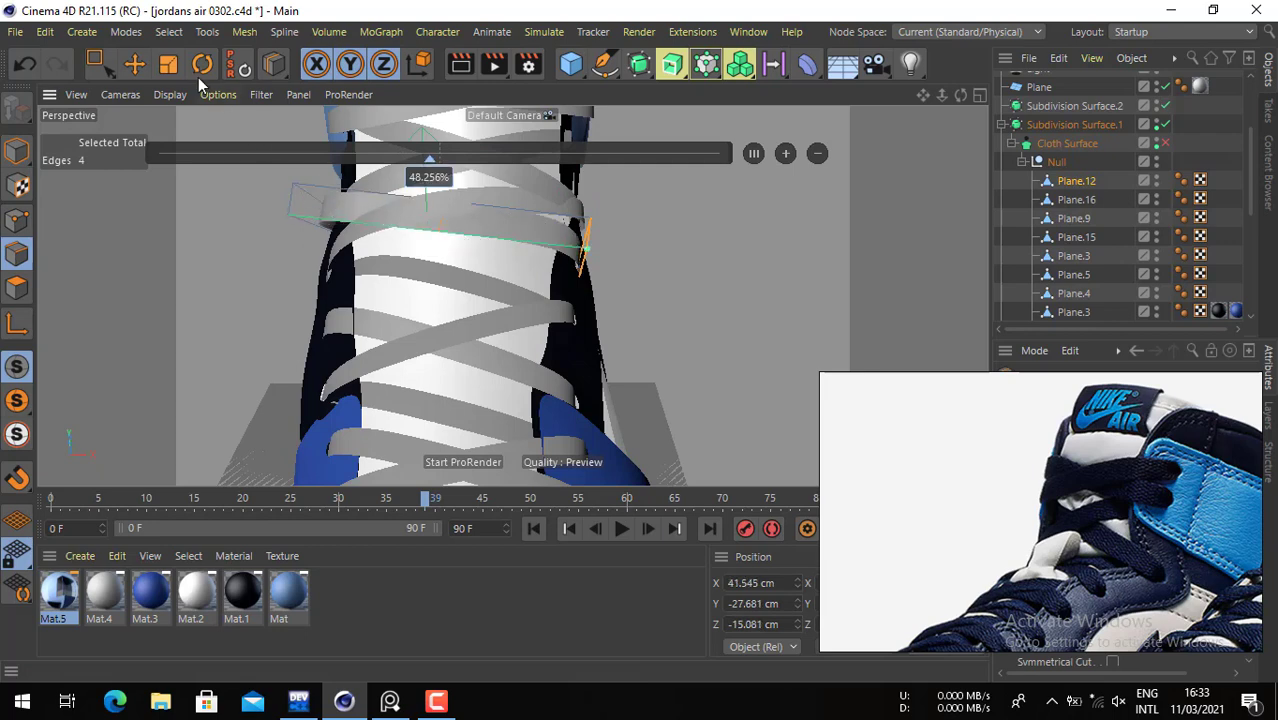
- Pull the middle edge of lace Plane.12 out to about X -36.3, Y 9.8, Z -21.4 cm and check it with the Cloth Surface enabled
left_click(134, 64)
left_click(442, 221)
left_click_drag(442, 220, 653, 155, "alt")
left_click_drag(577, 203, 582, 180)
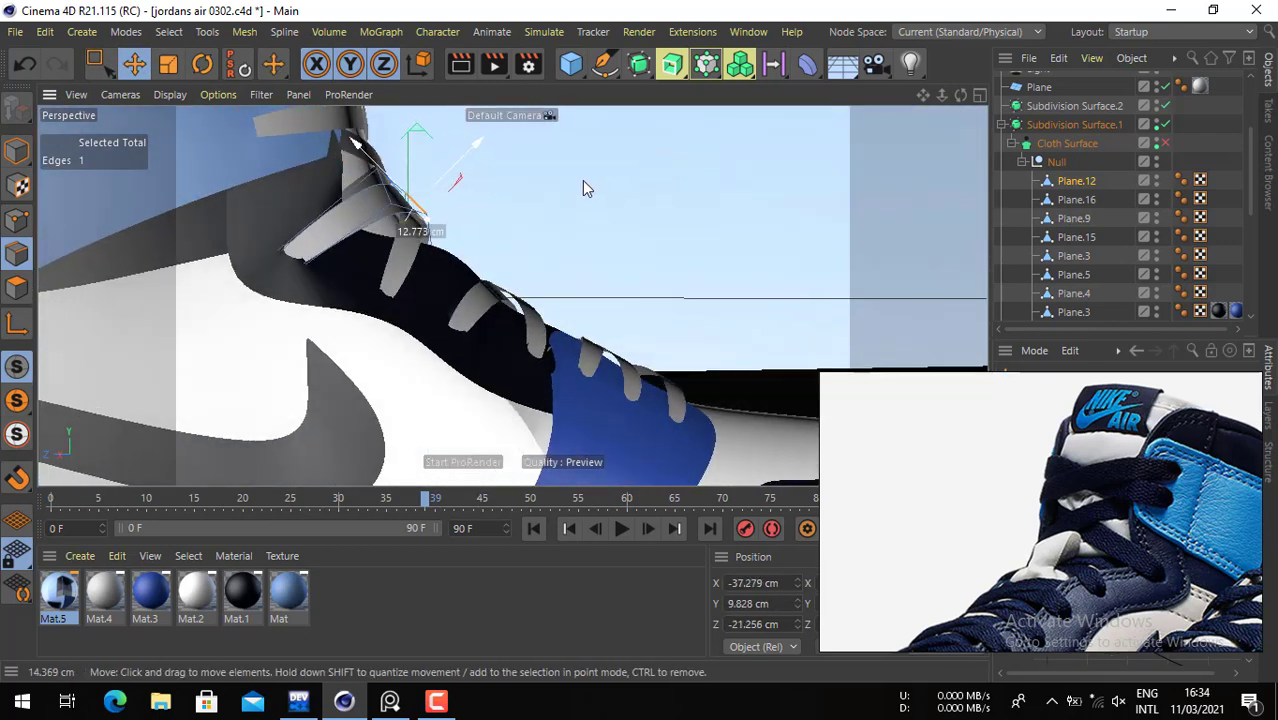
mouse_move(520, 262)
left_mouse_down("alt")
mouse_move(412, 275)
mouse_move(117, 372)
mouse_move(305, 335)
mouse_move(411, 251)
mouse_move(499, 257)
left_mouse_up("alt")
left_click(164, 65)
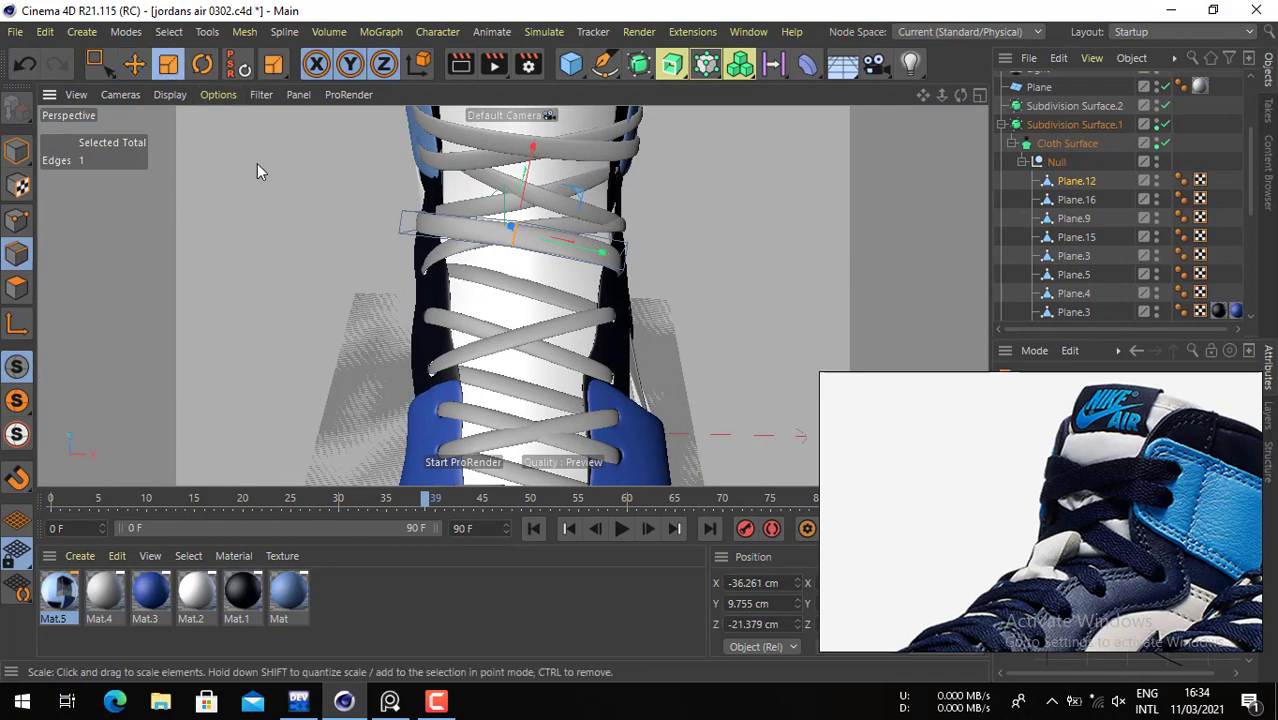
left_click(625, 262)
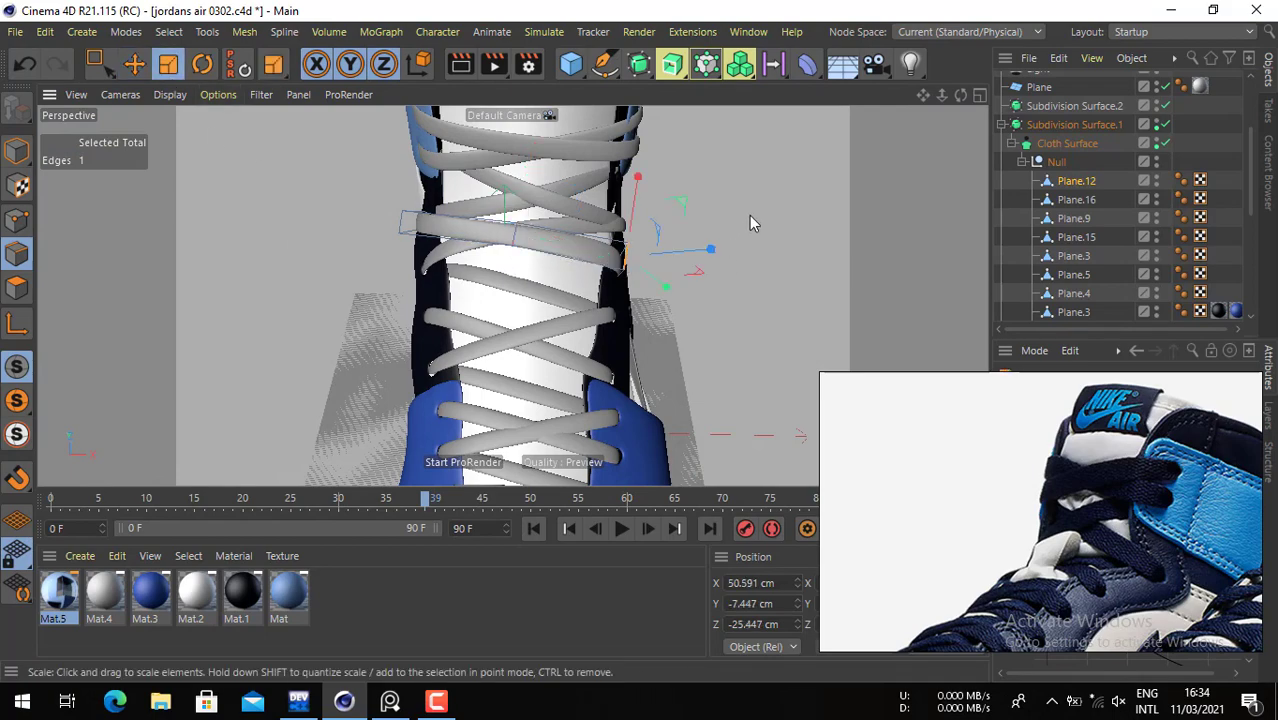
left_click_drag(645, 266, 534, 231, "alt")
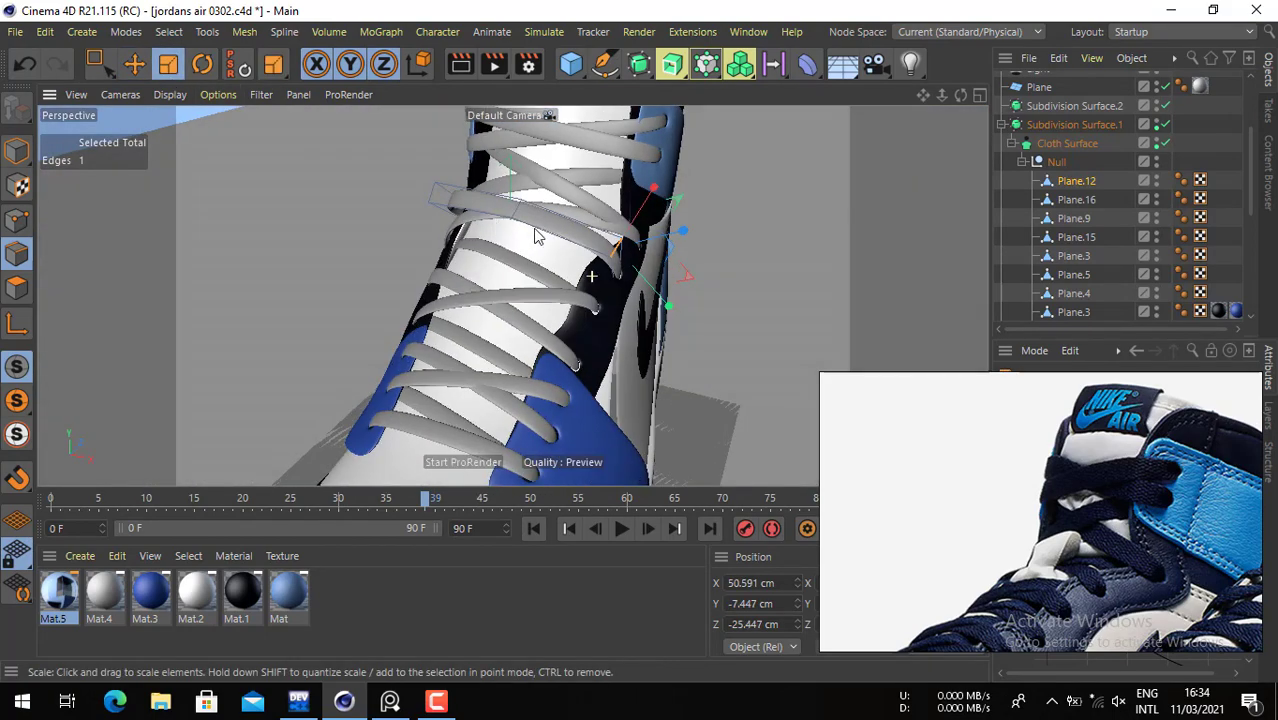
left_click(1212, 164)
left_click_drag(635, 289, 876, 230, "alt")
left_click(640, 214)
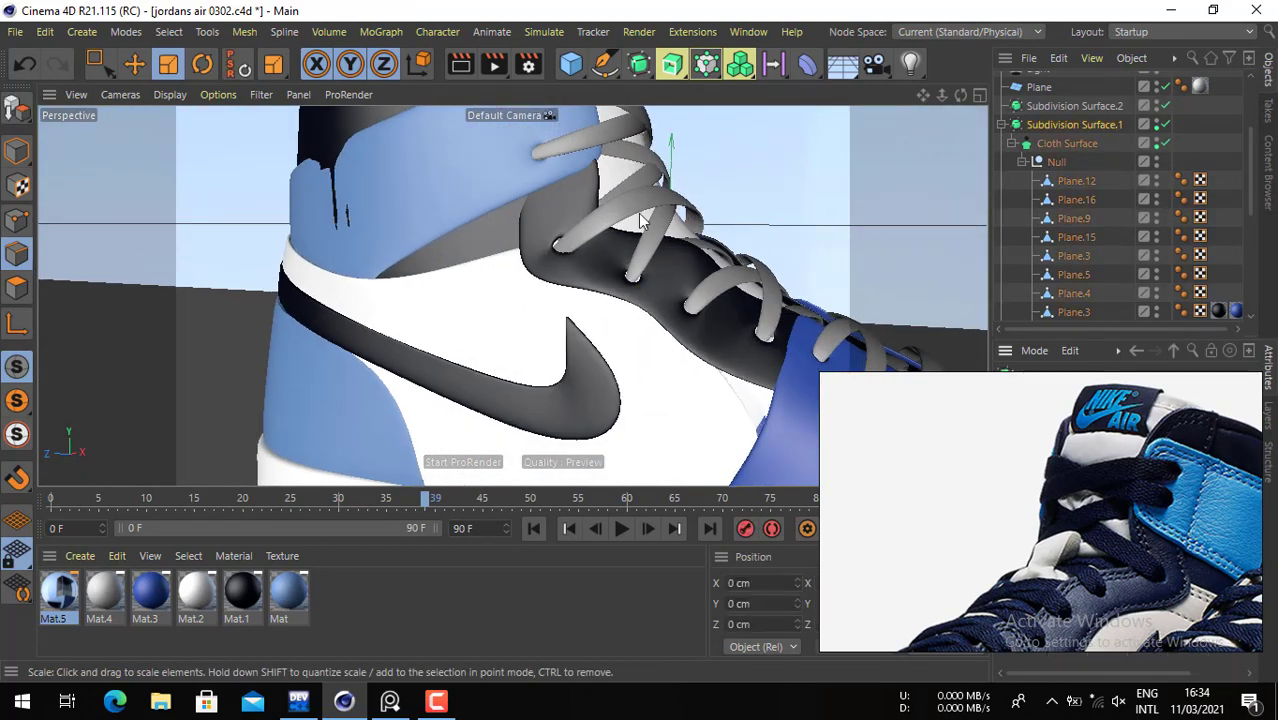
- Disable the Cloth Surface and move the edge near the eyelet end of lace Plane.12 to about X 31.9, Y -14.4, Z -20.1 cm
left_click(1165, 143)
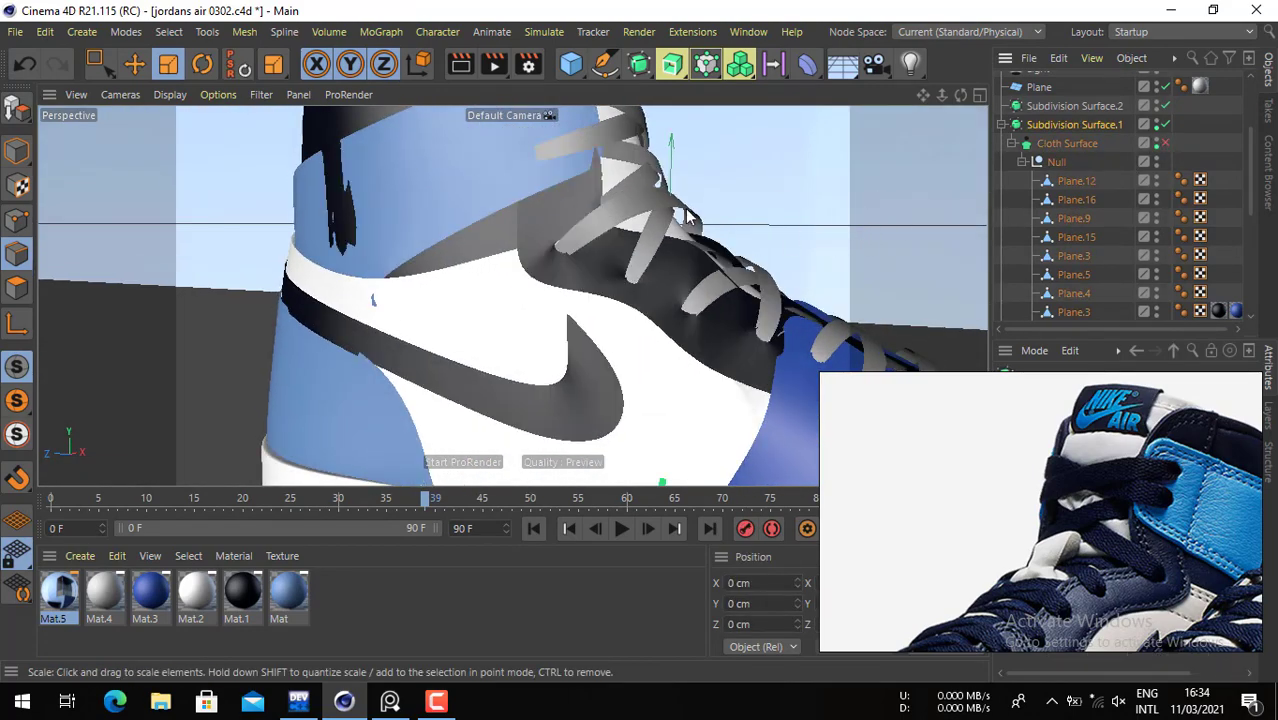
left_click(18, 153)
left_click(687, 224)
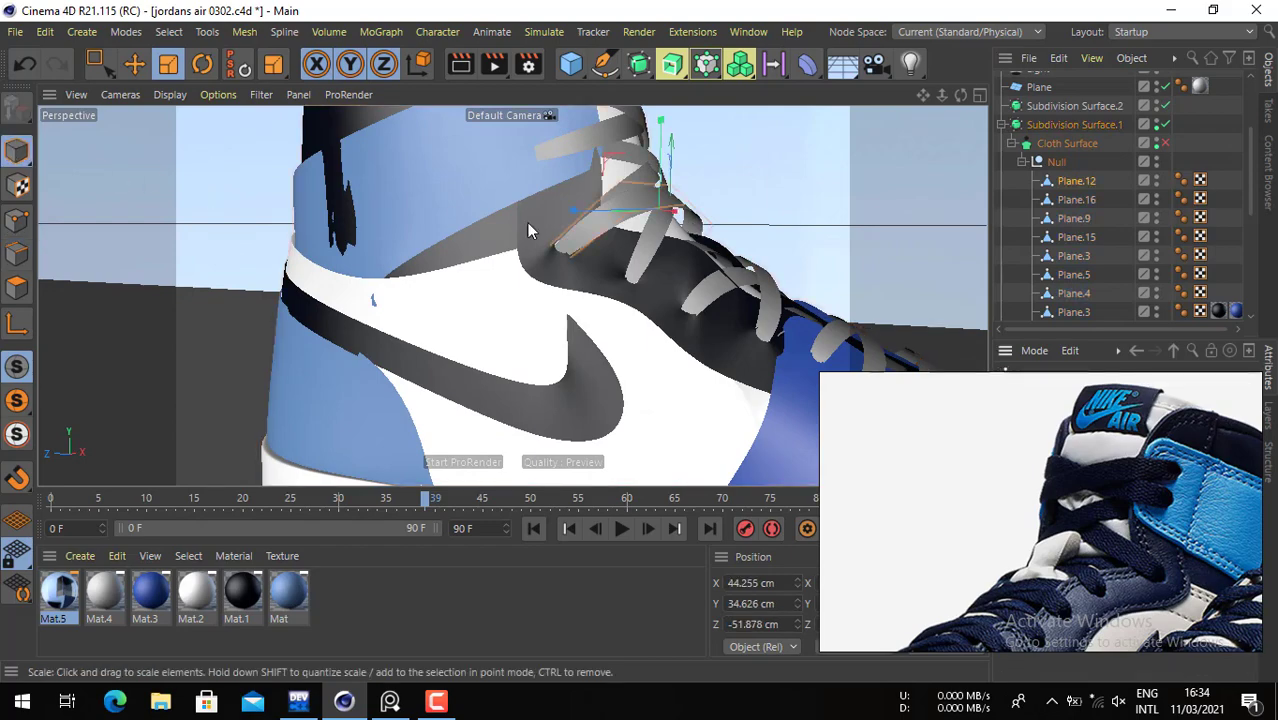
left_click(25, 263)
left_click_drag(714, 226, 588, 278, "alt")
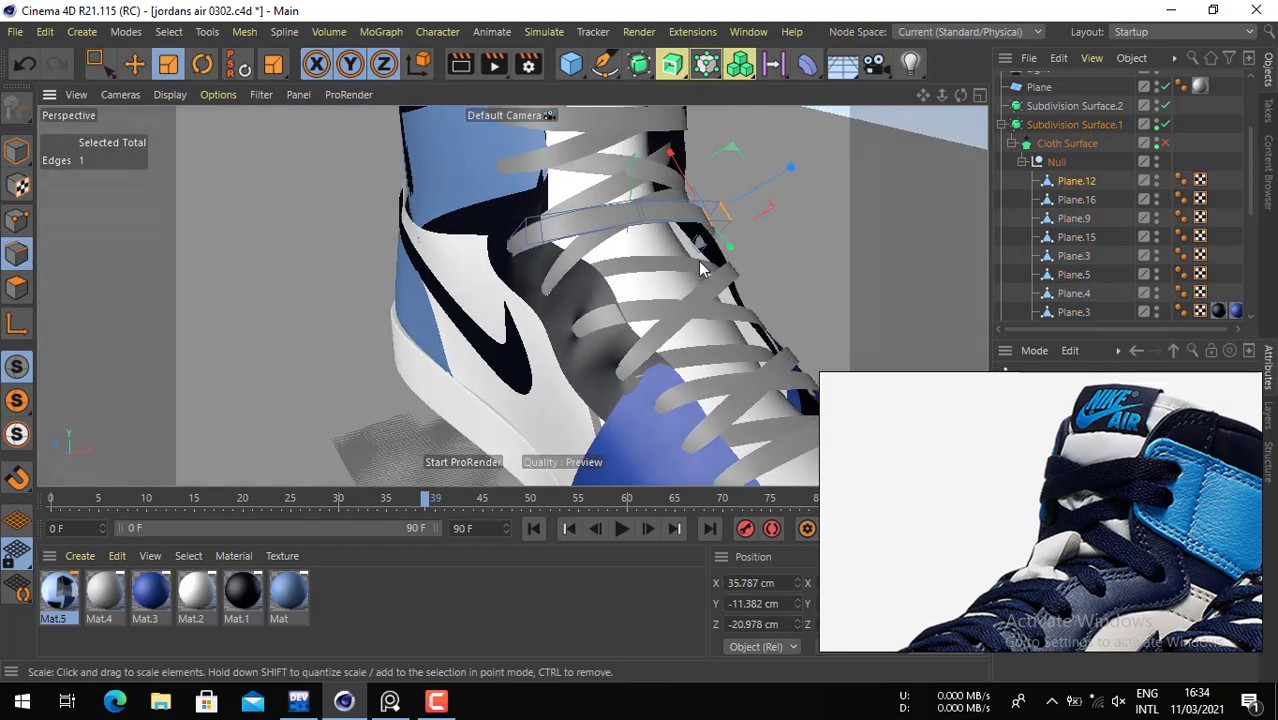
mouse_move(733, 249)
left_mouse_down("alt")
mouse_move(750, 252)
mouse_move(725, 255)
left_mouse_up("alt")
key("e")
scroll(833, 243, "up", 5)
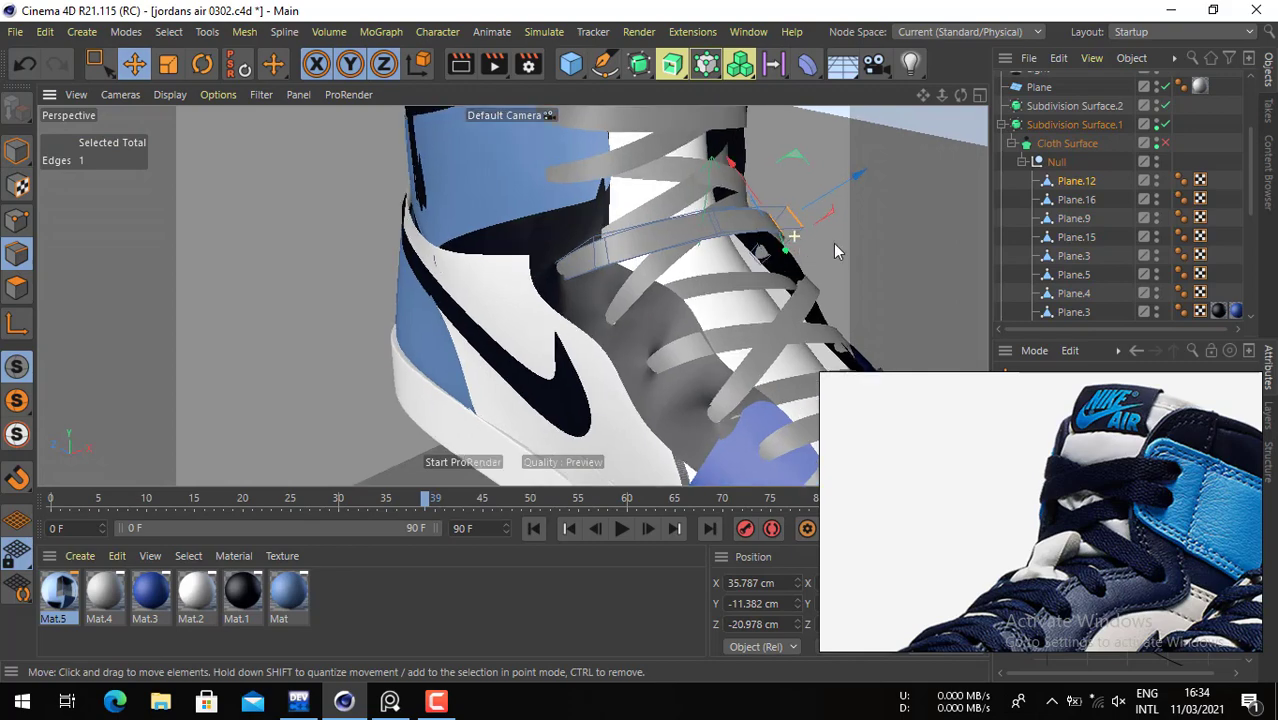
left_click_drag(887, 232, 854, 260)
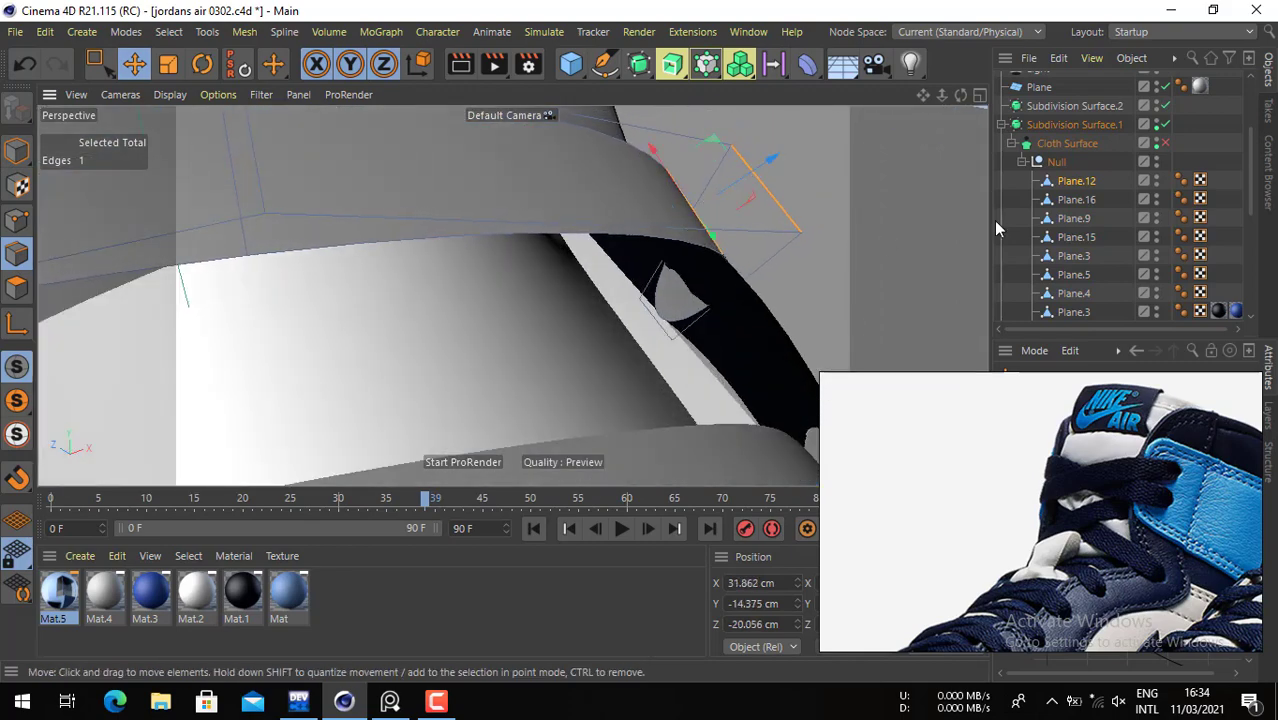
- Enable the Cloth Surface and check the eyelet end of lace Plane.12 from the front and side
left_click(1165, 143)
left_click_drag(742, 334, 666, 325, "alt")
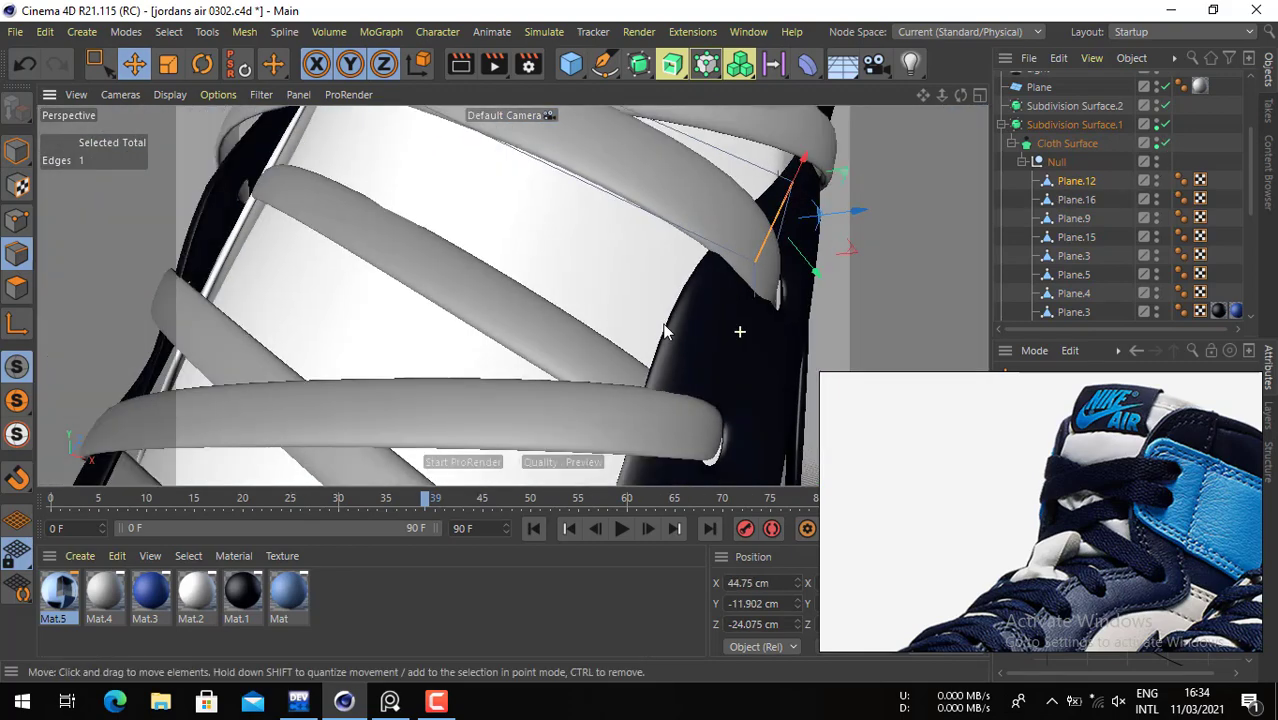
scroll(650, 275, "down", 5)
left_click_drag(643, 266, 830, 170, "alt")
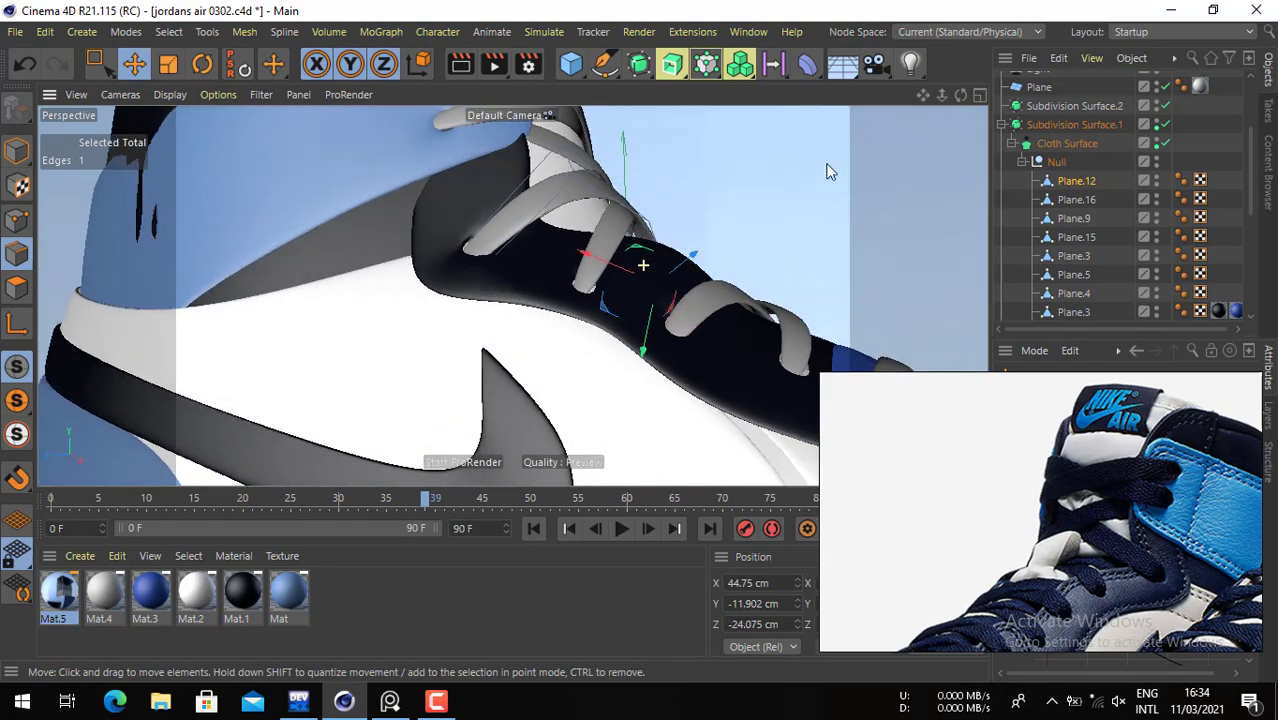
- Move the edge near the opposite eyelet of lace Plane.12 to about X -123, Y -2.2, Z 10.9 cm
left_click(570, 163)
left_click_drag(577, 262, 428, 194, "alt")
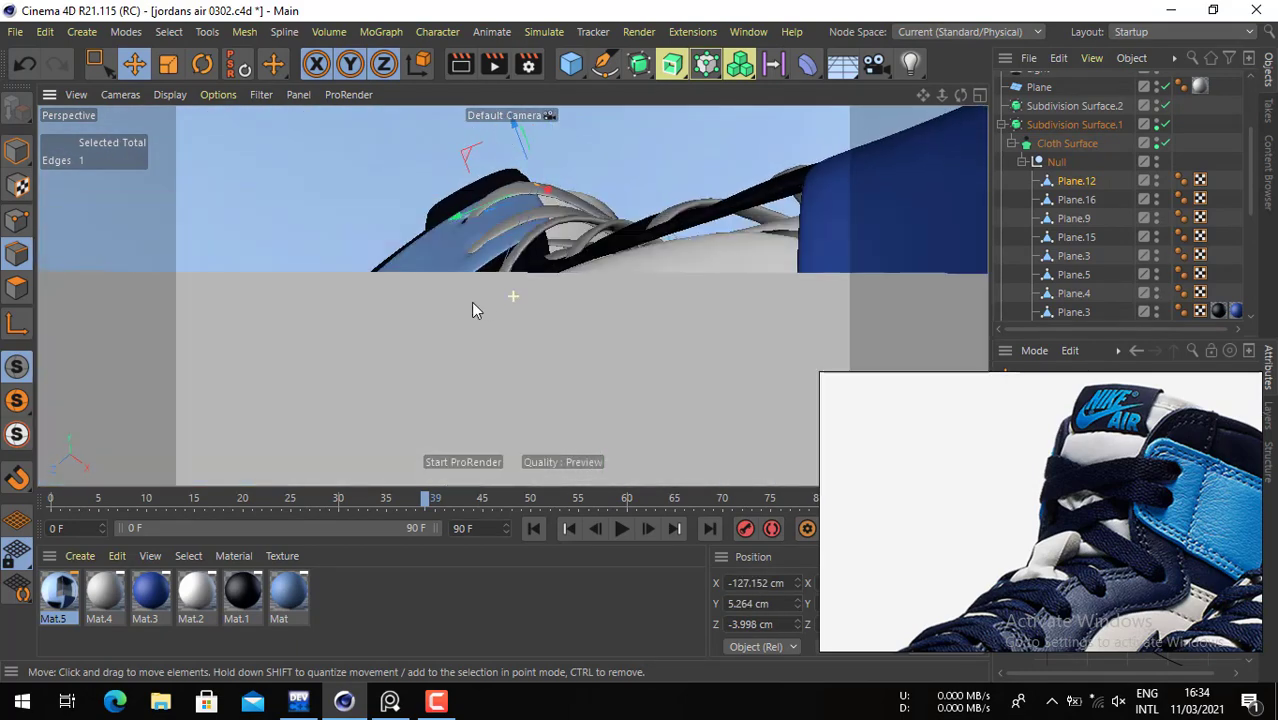
left_click_drag(527, 295, 588, 294, "alt")
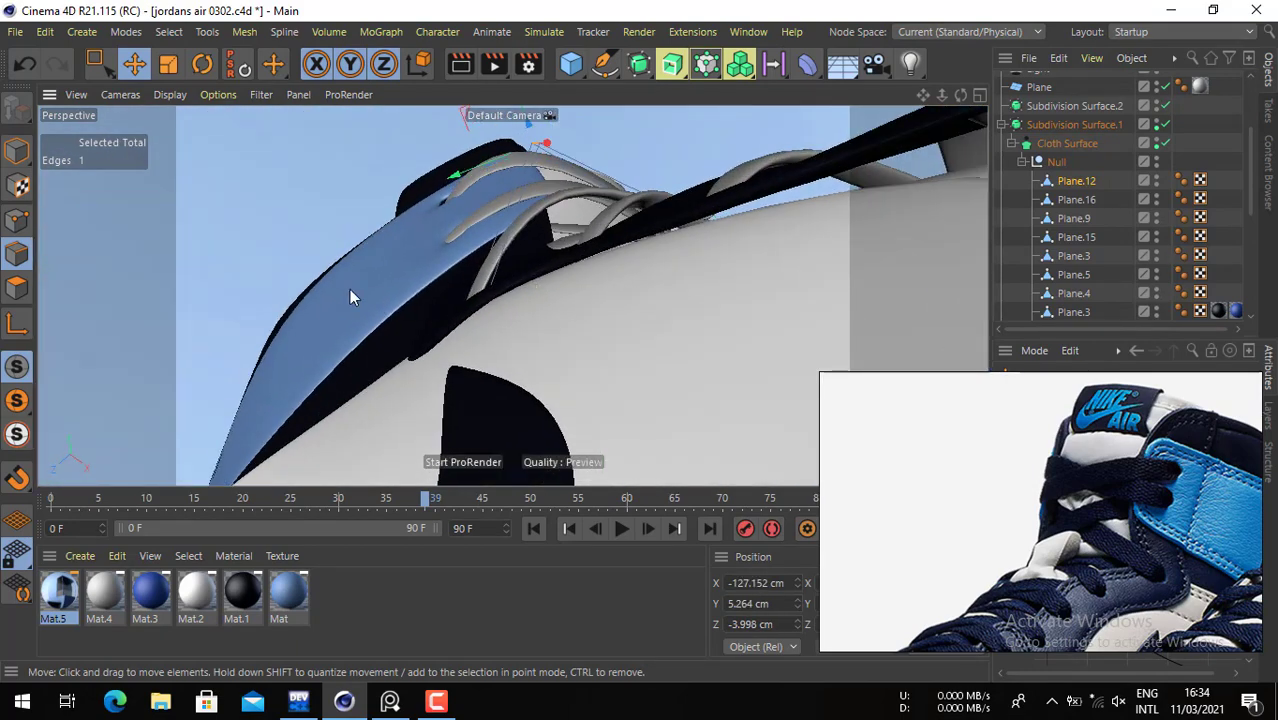
mouse_move(354, 291)
left_mouse_down("alt")
mouse_move(437, 305)
mouse_move(342, 259)
mouse_move(362, 286)
left_mouse_up("alt")
left_click_drag(512, 268, 573, 212, "alt")
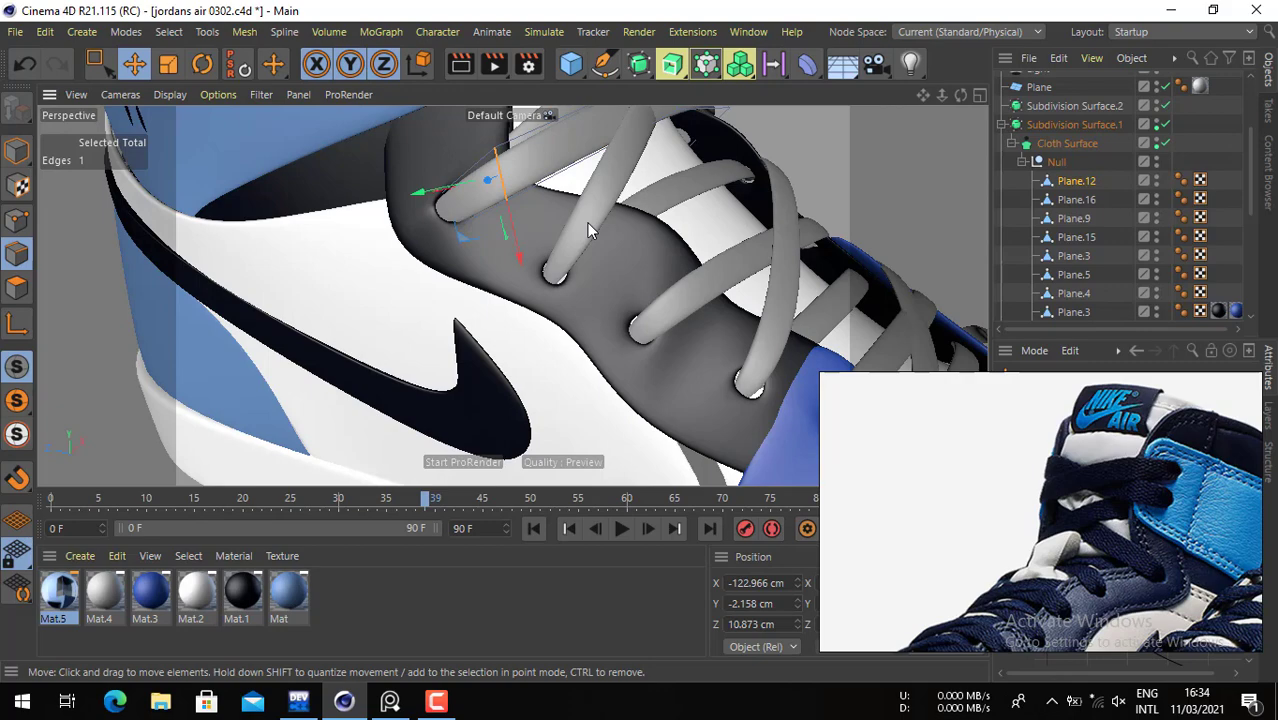
left_click_drag(587, 223, 372, 248, "alt")
- Try a slight shift of the middle edge of lace Plane.12 over the tongue
left_click(624, 189)
scroll(590, 175, "up", 4)
left_click_drag(587, 173, 579, 199, "alt")
mouse_move(570, 252)
left_mouse_down()
mouse_move(555, 226)
mouse_move(568, 250)
mouse_move(515, 279)
mouse_move(451, 244)
mouse_move(576, 248)
left_mouse_up()
key("ctrl+z")
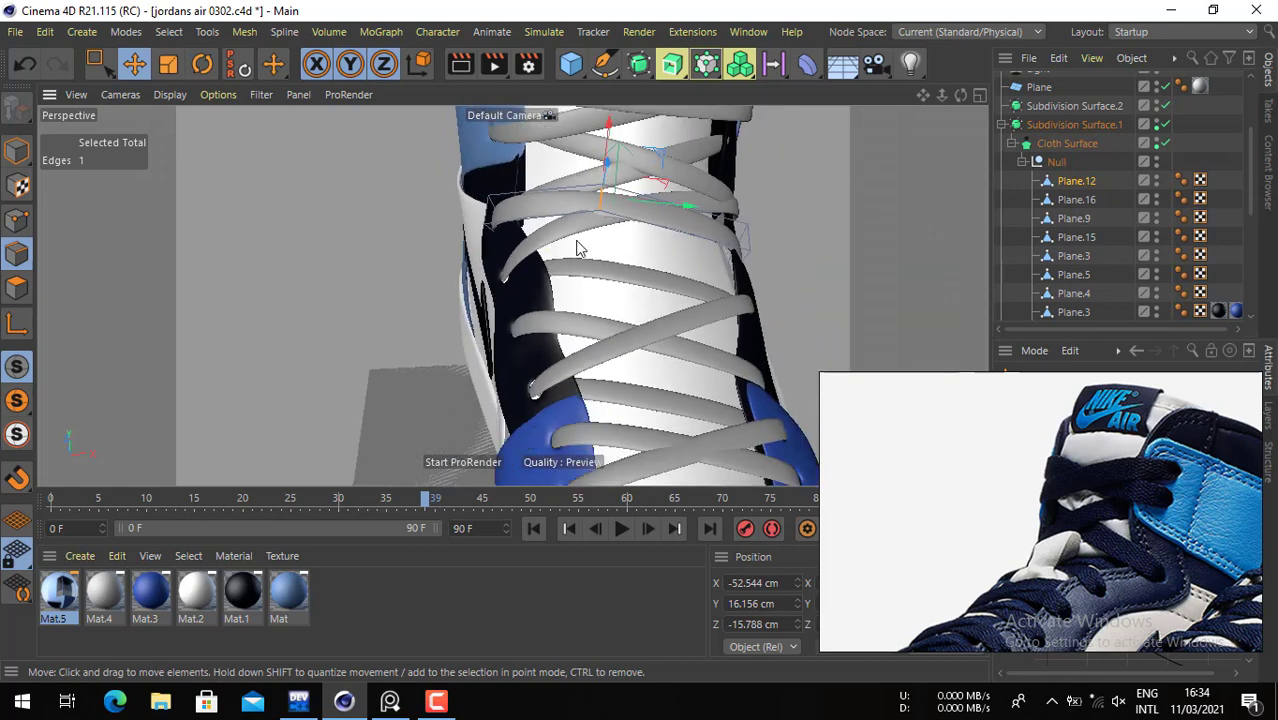
- Save the scene and look over the complete lacing from the front with nothing selected
left_click(1221, 137)
scroll(672, 250, "down", 4)
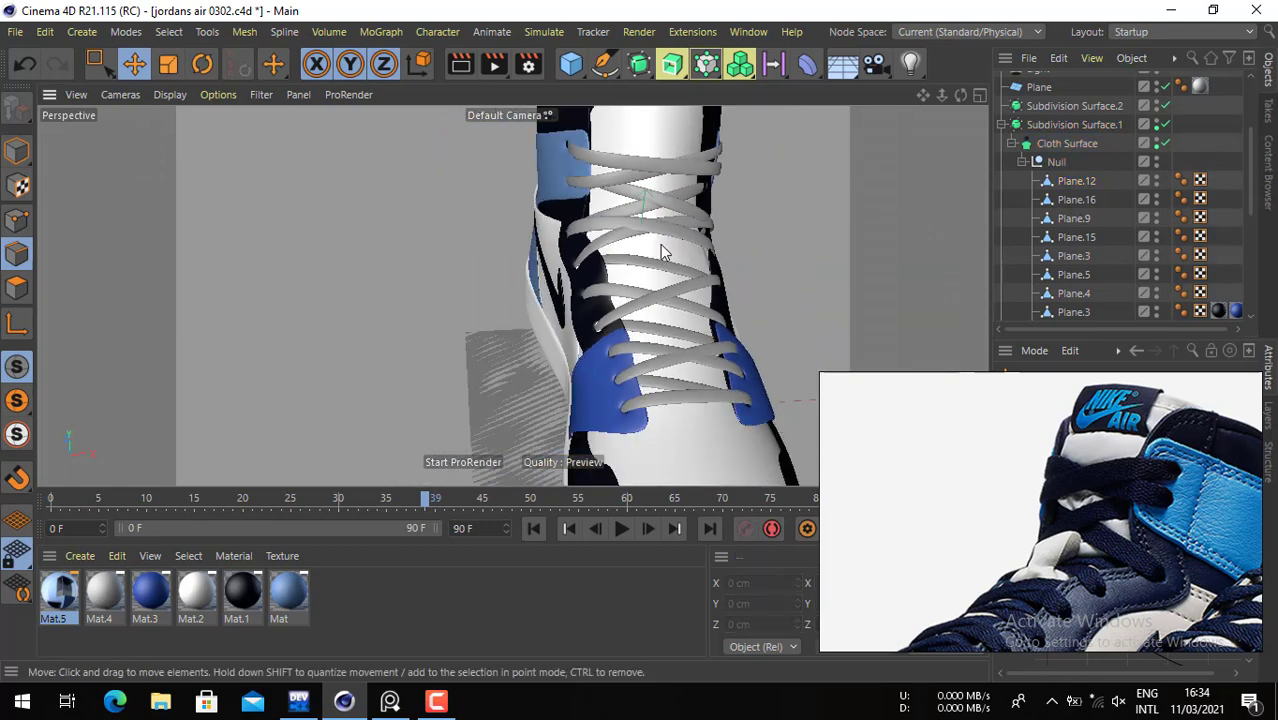
left_click_drag(660, 251, 612, 260, "alt")
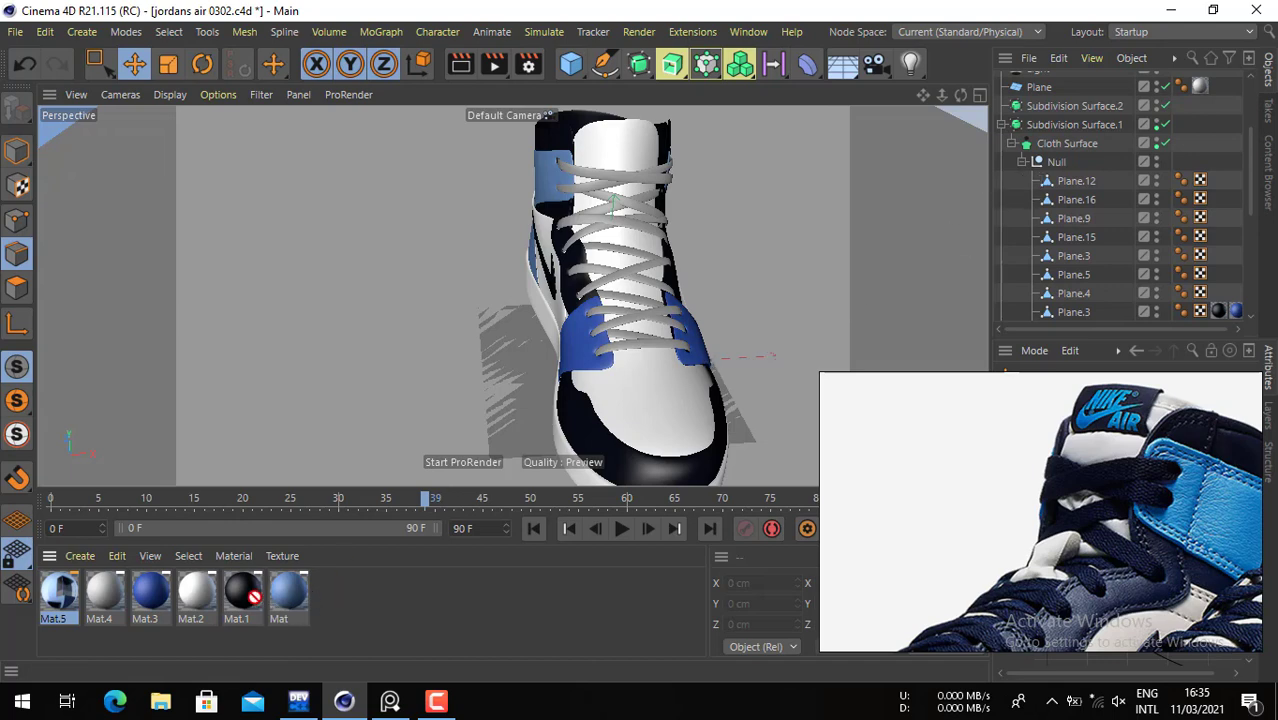
- Switch from edge editing to Model mode to work on whole lace objects
left_click_drag(254, 597, 119, 256)
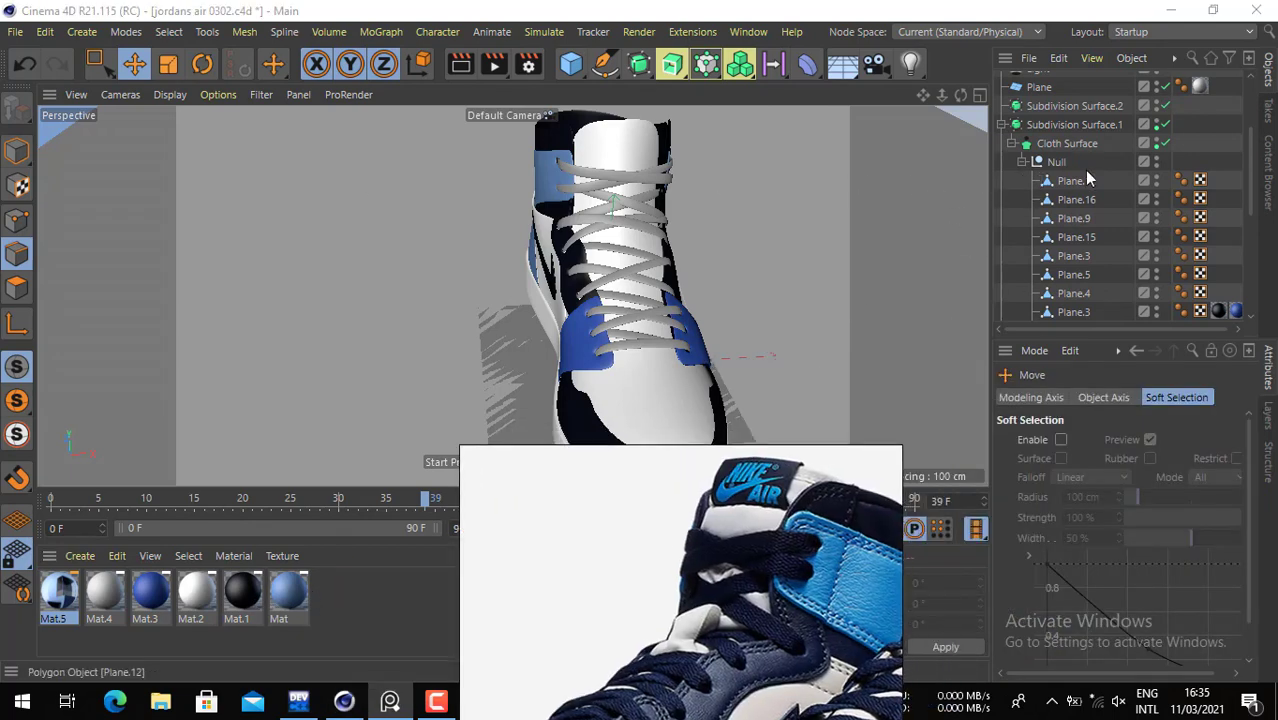
left_click(1076, 183)
left_click_drag(625, 243, 601, 300, "alt")
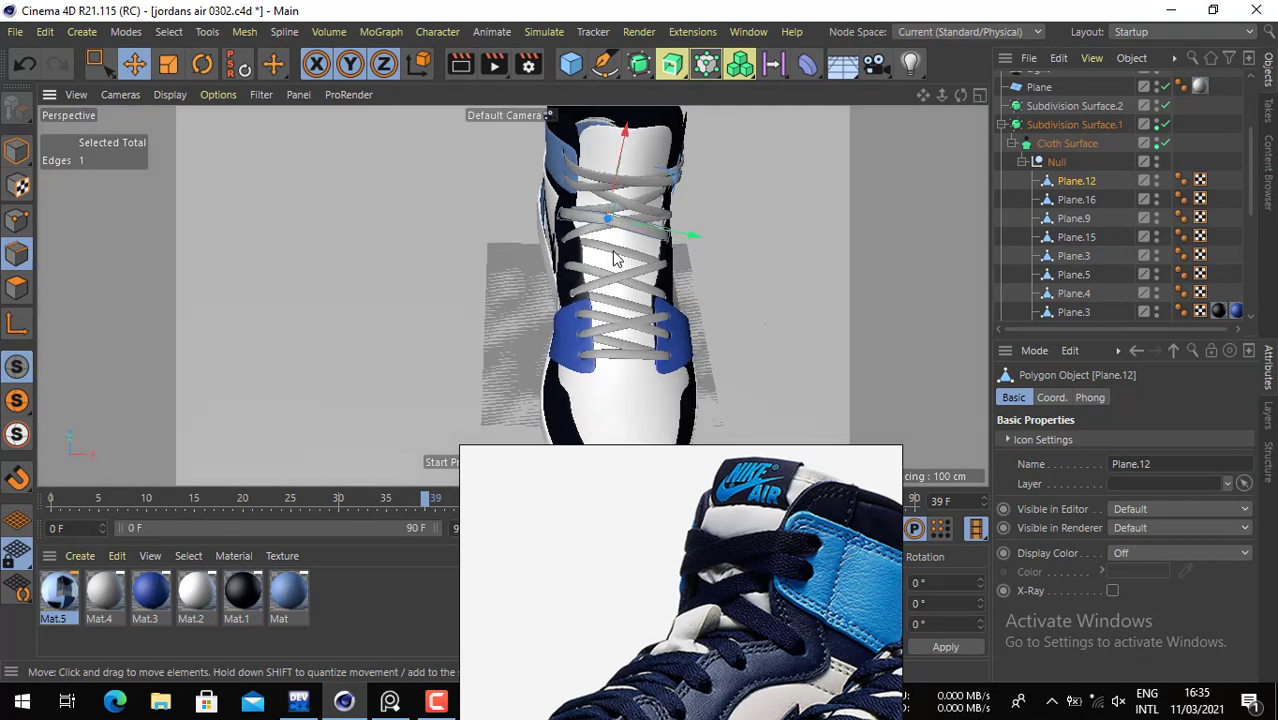
left_click(16, 150)
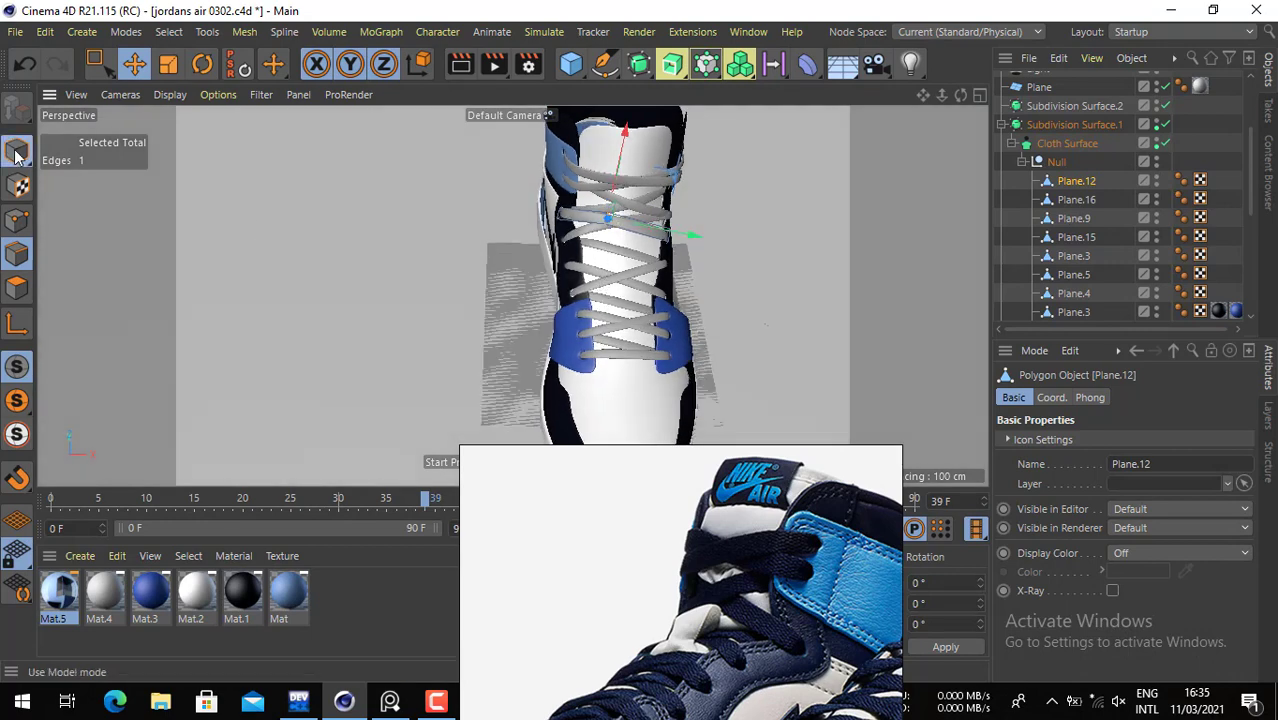
left_click(617, 256)
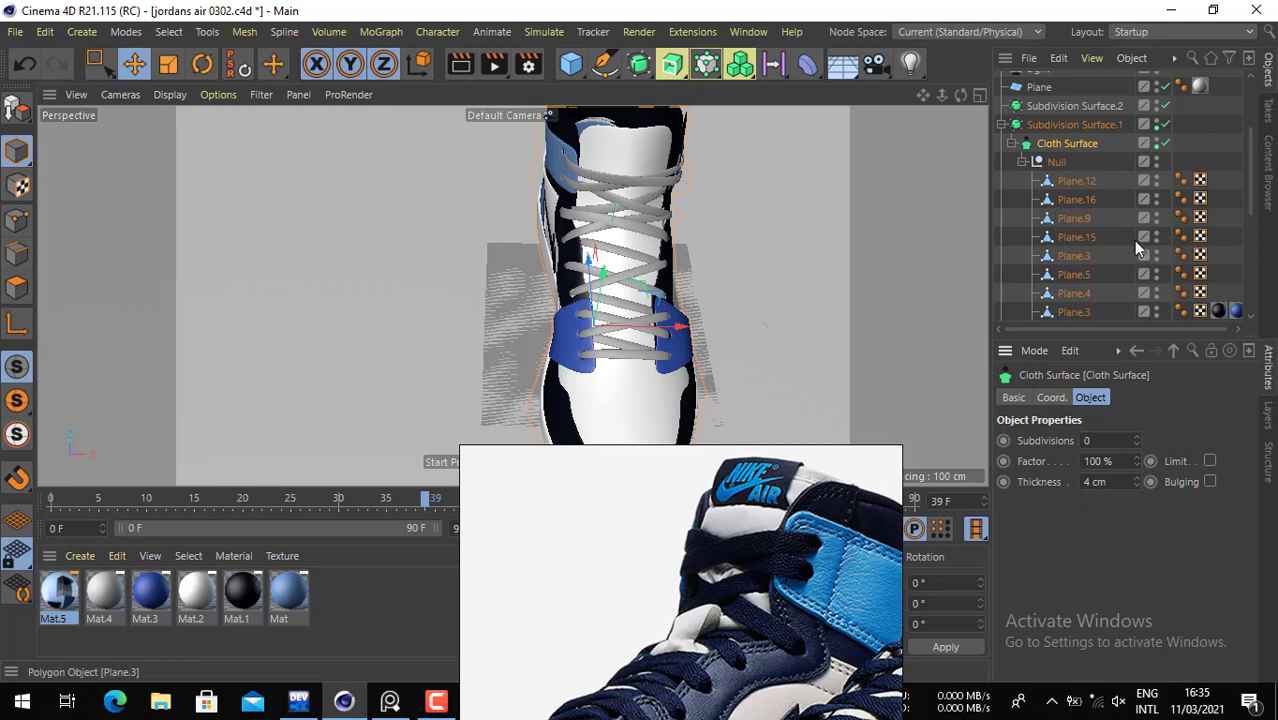
- Select the fourteen uncoloured lace strips, Plane.12, 16, 9, 15, 3, 5, 4 and 6 to 14 including Plane.10, 11 and 13, and group them under a null
left_click(1072, 182)
left_click(1072, 200, "ctrl")
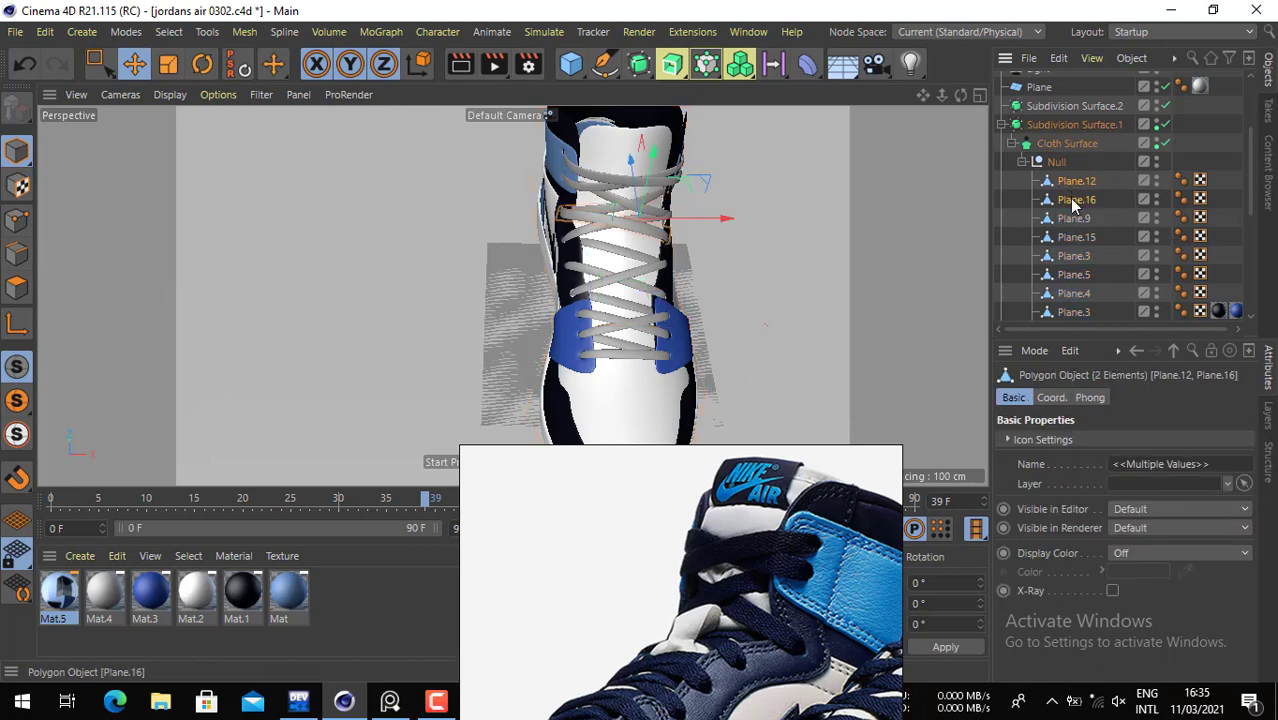
left_click(1071, 258, "ctrl")
left_click(1073, 276, "ctrl")
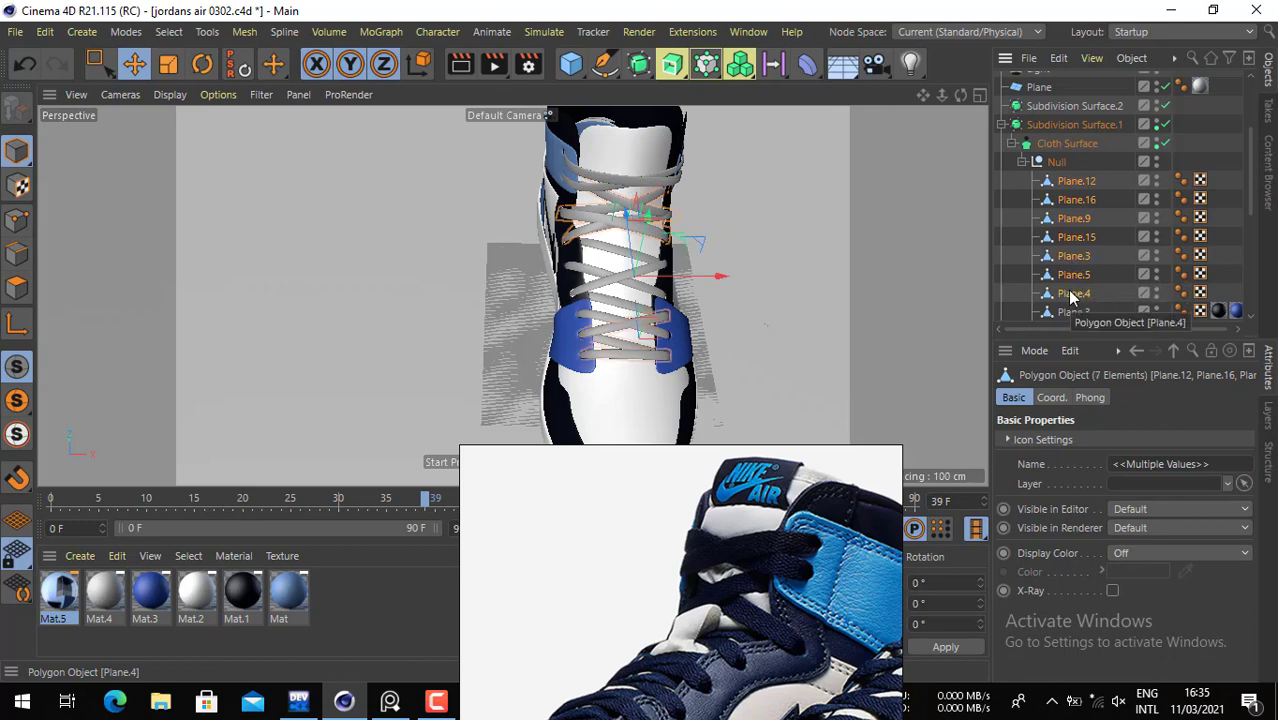
left_click(1072, 295, "ctrl")
left_click(1073, 313, "ctrl")
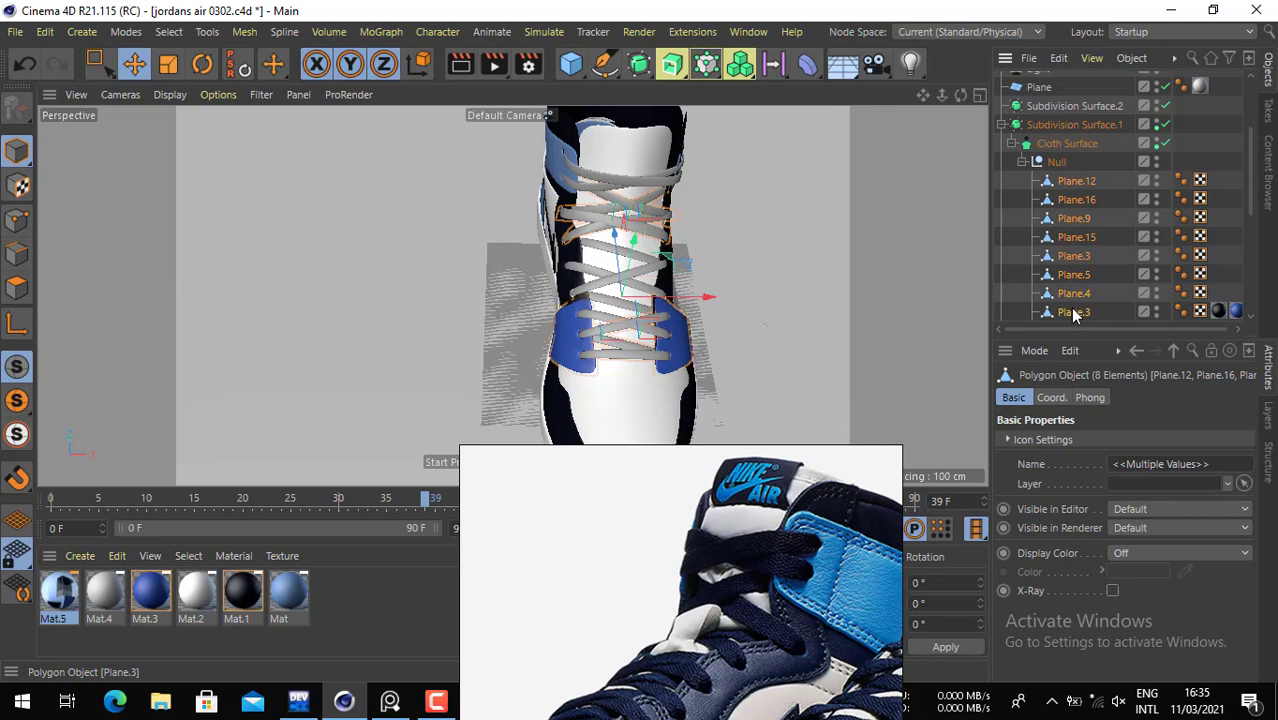
left_click(1073, 313, "ctrl")
scroll(1073, 313, "down", 3)
scroll(1075, 297, "down", 4)
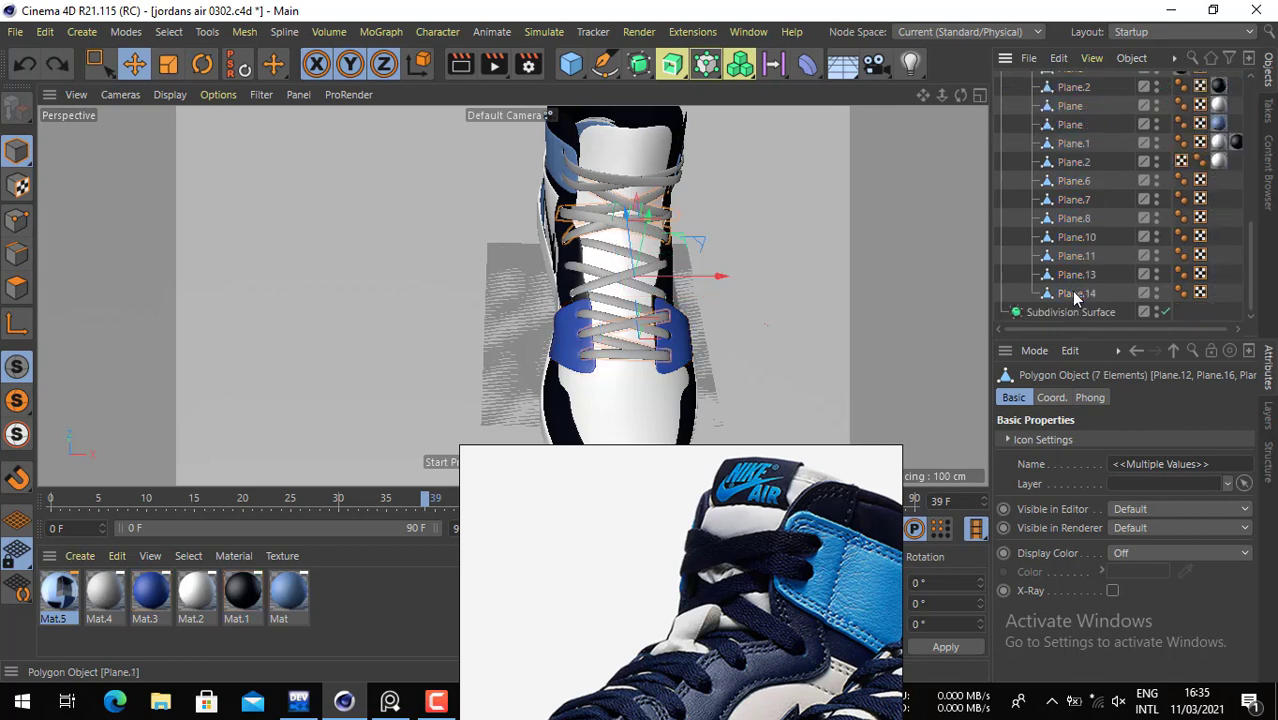
left_click(1075, 280, "ctrl")
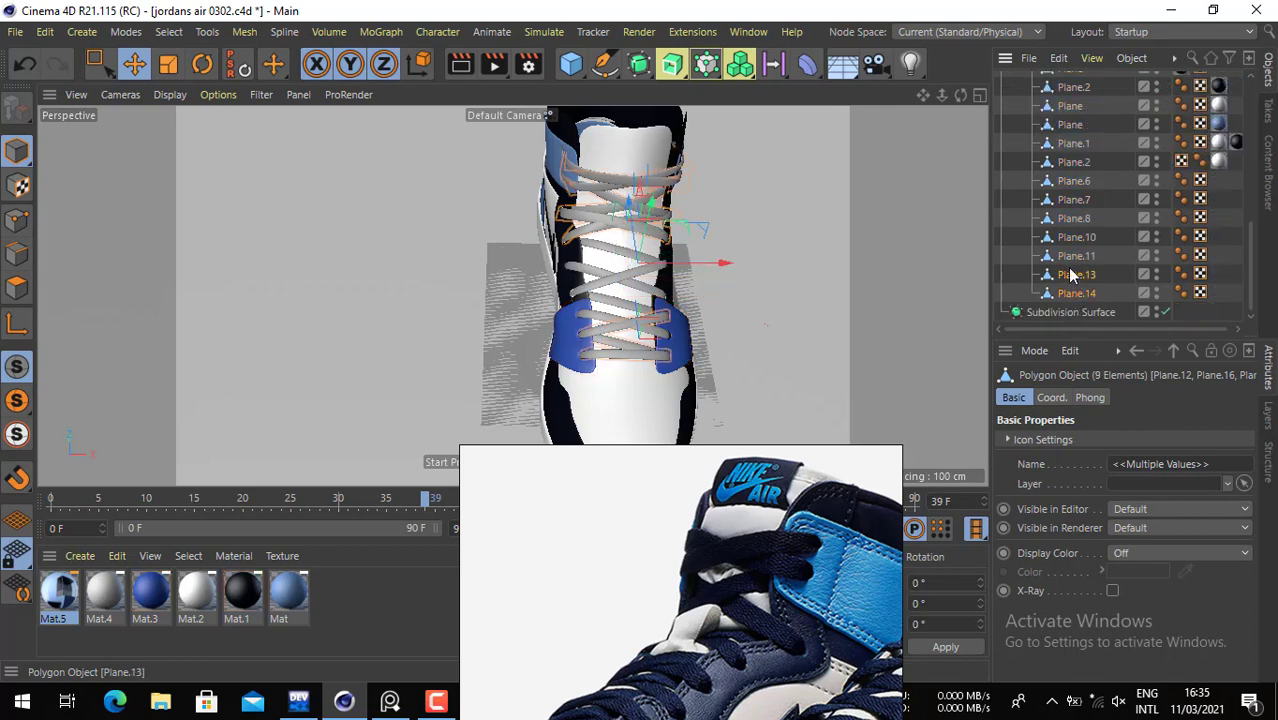
left_click(1076, 239, "ctrl")
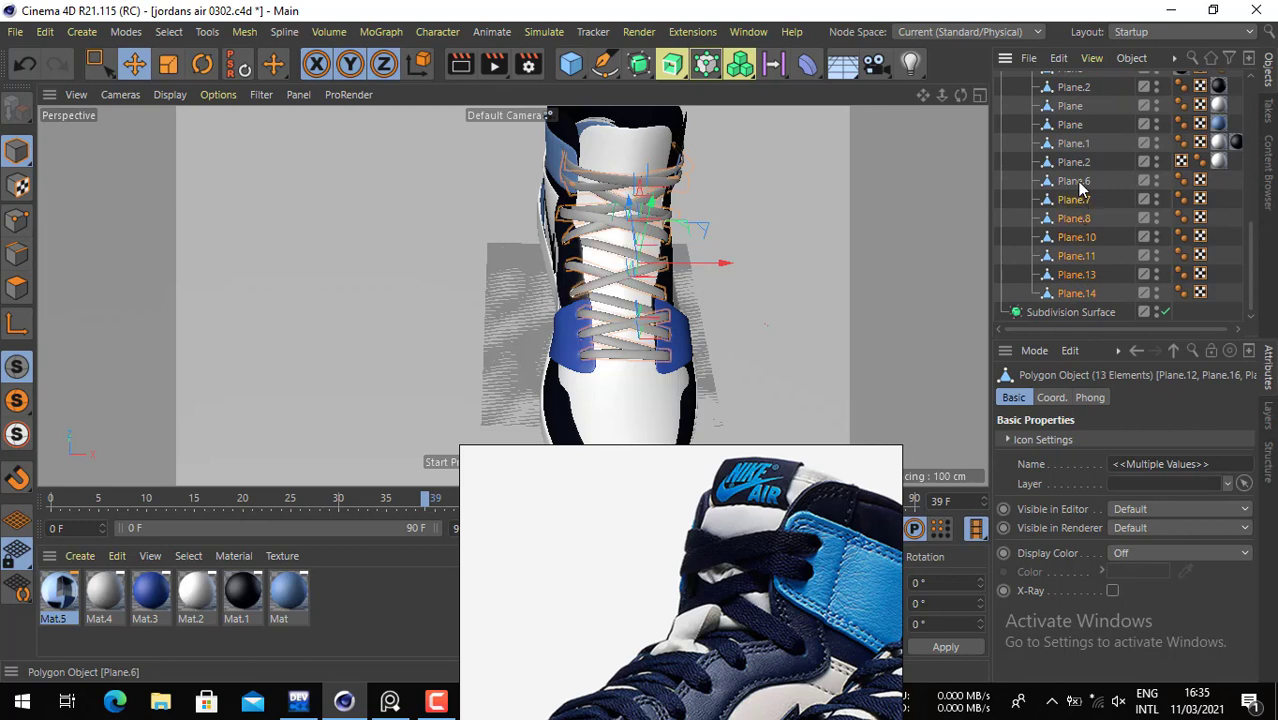
left_click(1080, 187, "ctrl")
key("alt+g")
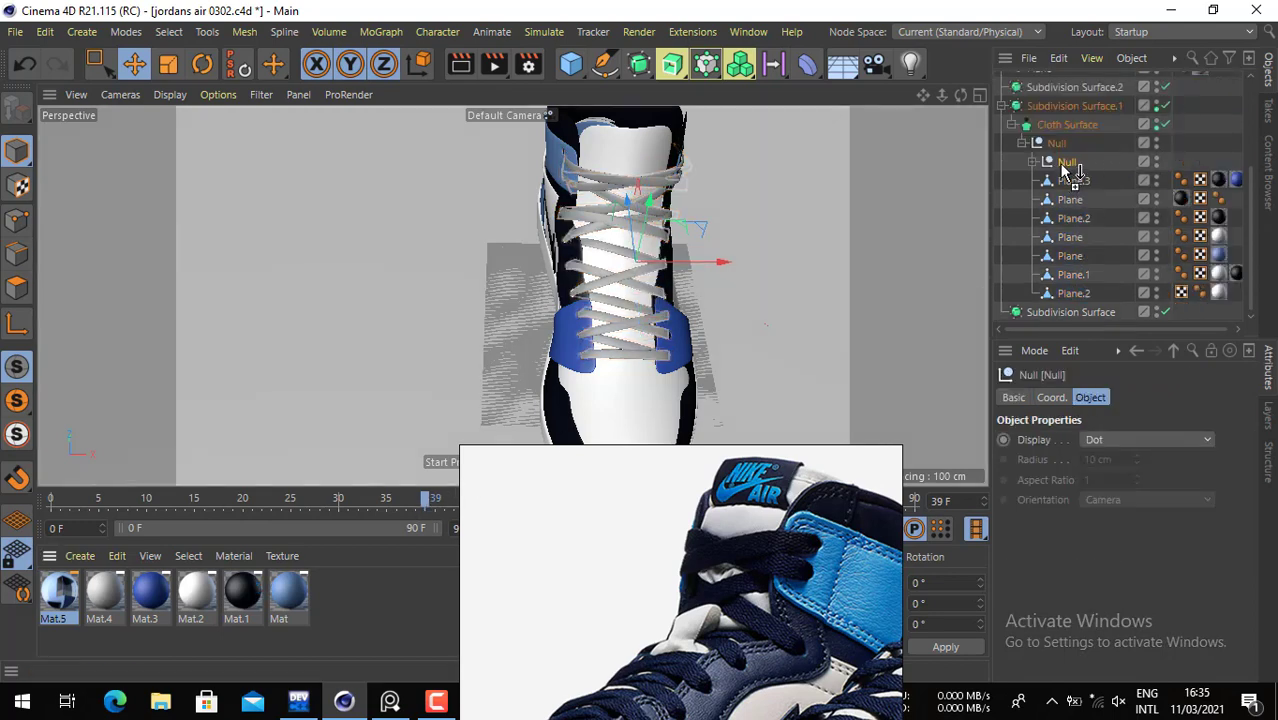
- Apply the black Mat.1 material to the null holding the laces and inspect the coloured laces
left_click_drag(1068, 170, 1068, 165)
left_click(1188, 133)
left_click_drag(655, 337, 638, 317, "alt")
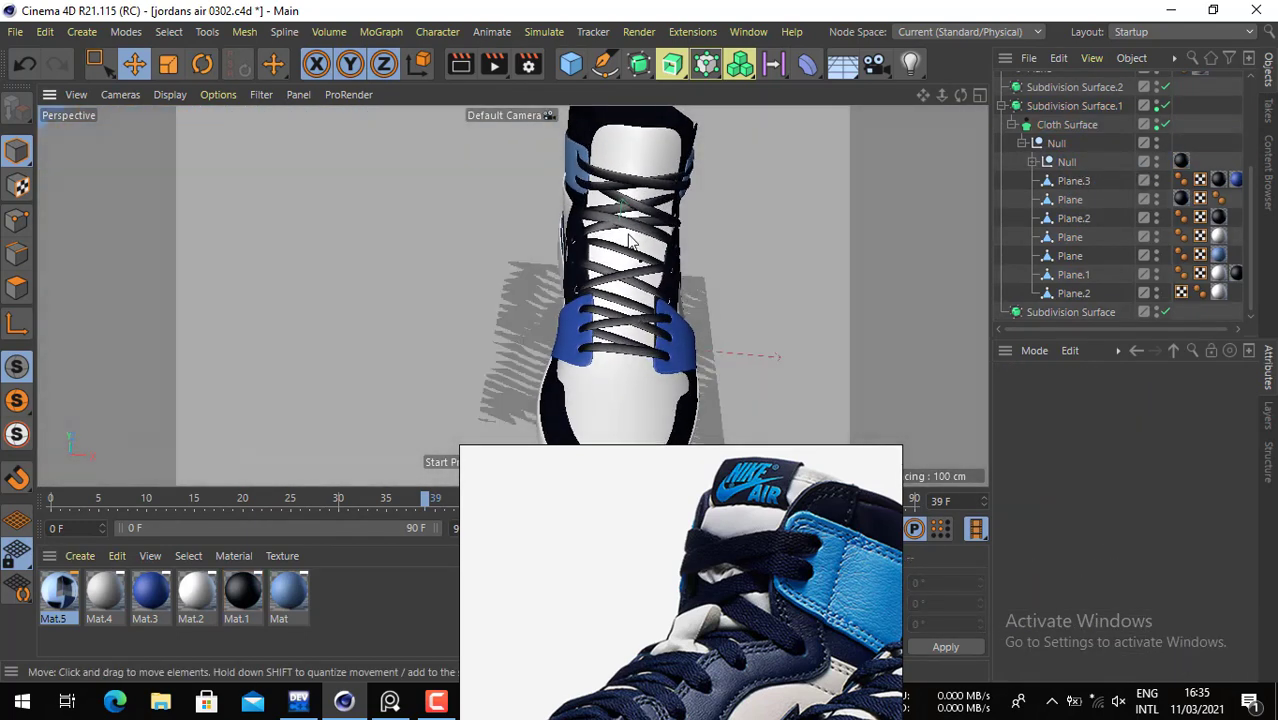
scroll(630, 240, "up", 5)
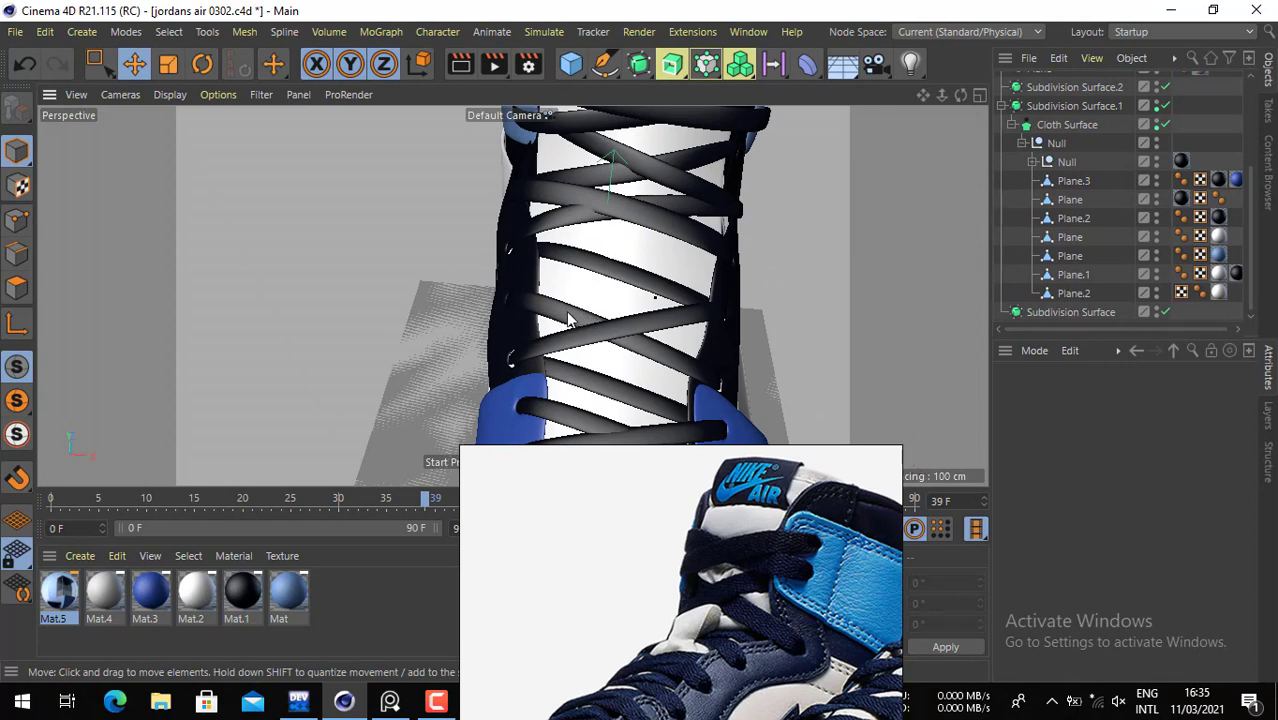
- Disable the Cloth Surface and Subdivision Surface.1 to isolate the flat lace strip Plane.8 between the middle eyelets
left_click(568, 320)
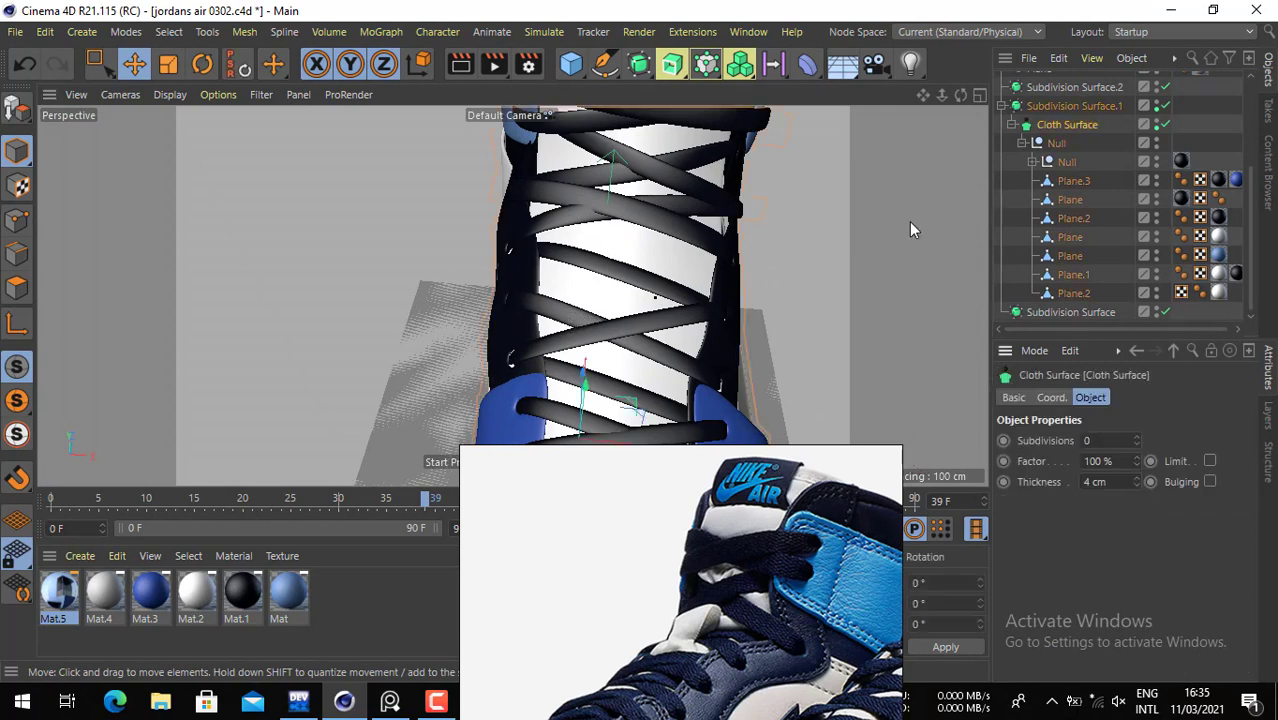
left_click(1165, 124)
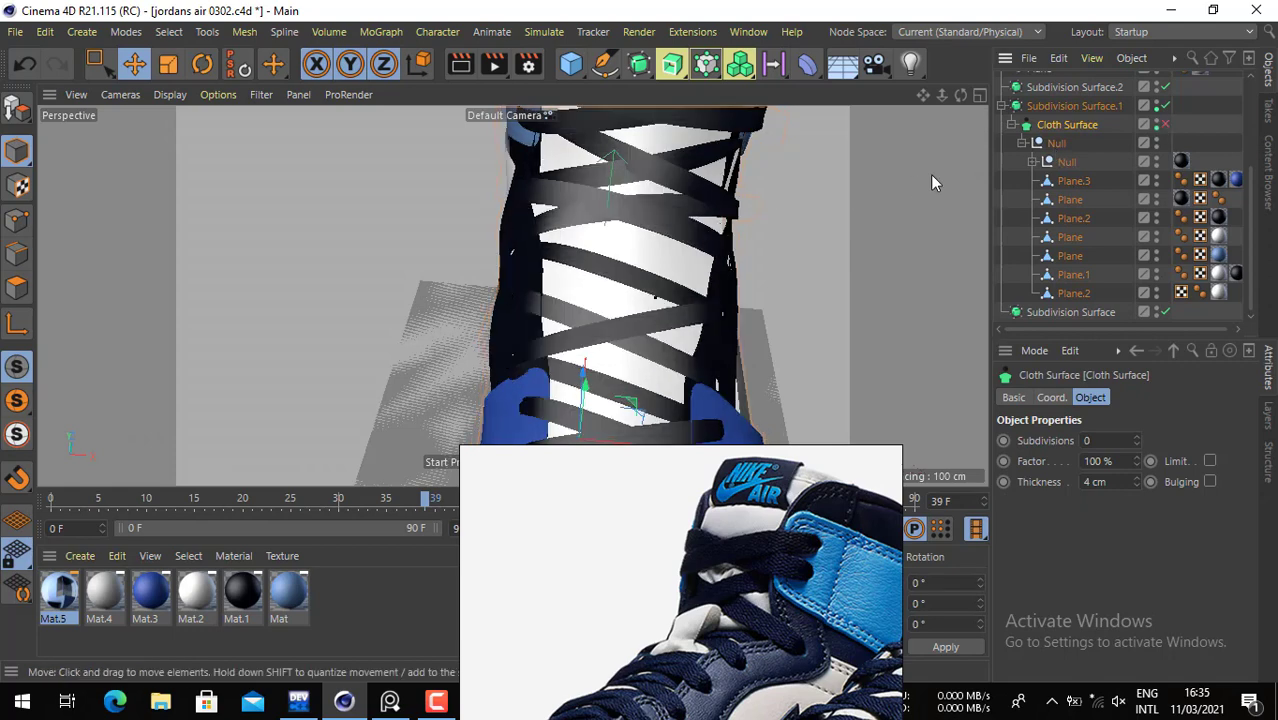
left_click(631, 291)
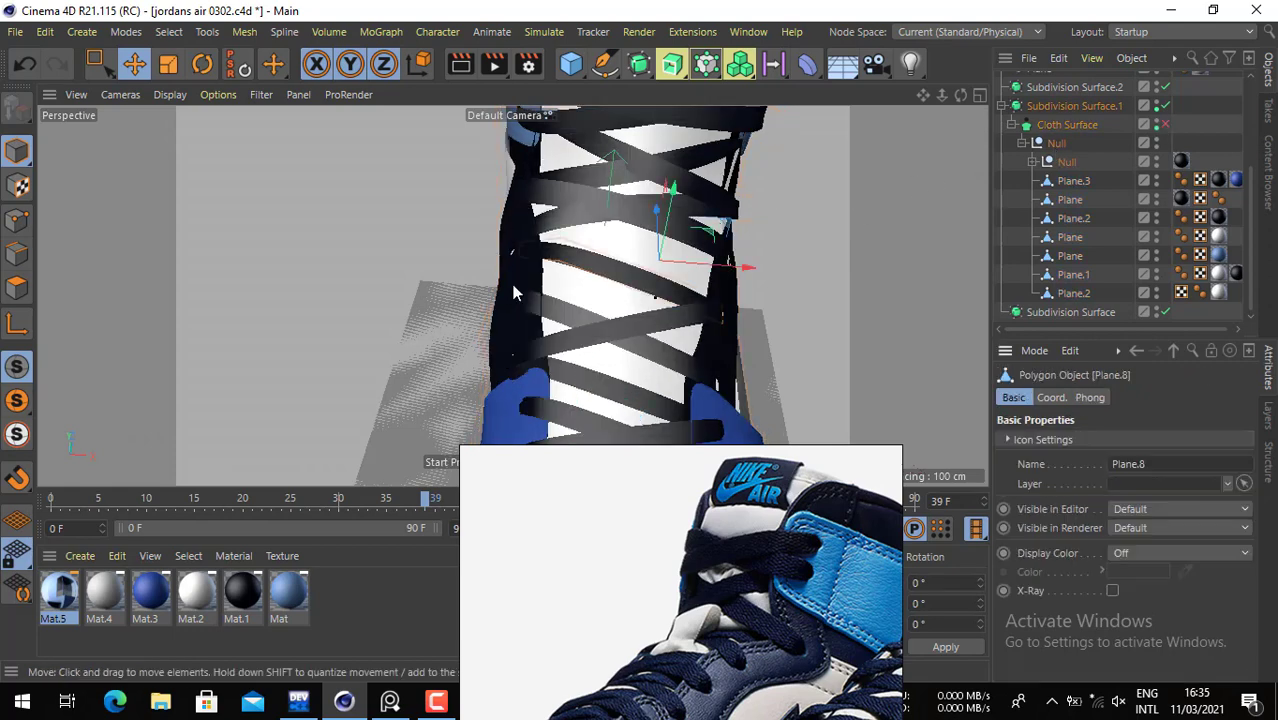
left_click(16, 253)
left_click_drag(740, 262, 700, 195, "alt")
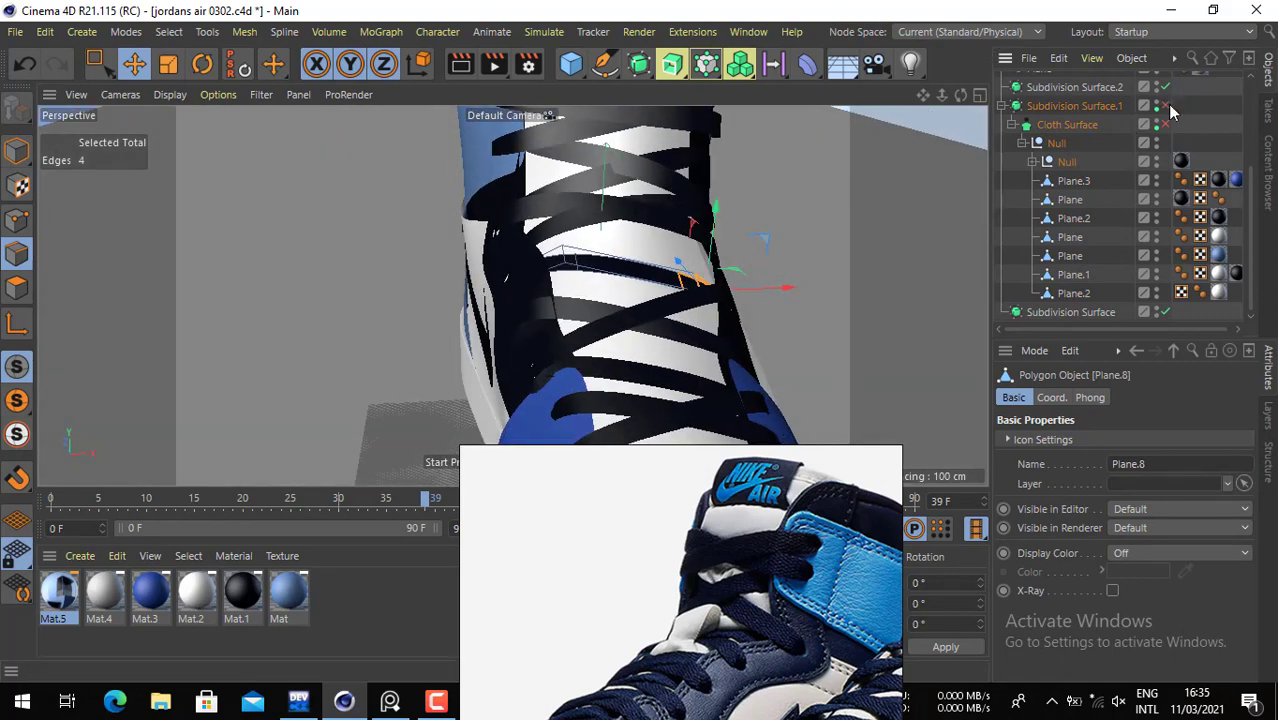
left_click_drag(655, 287, 236, 215, "alt")
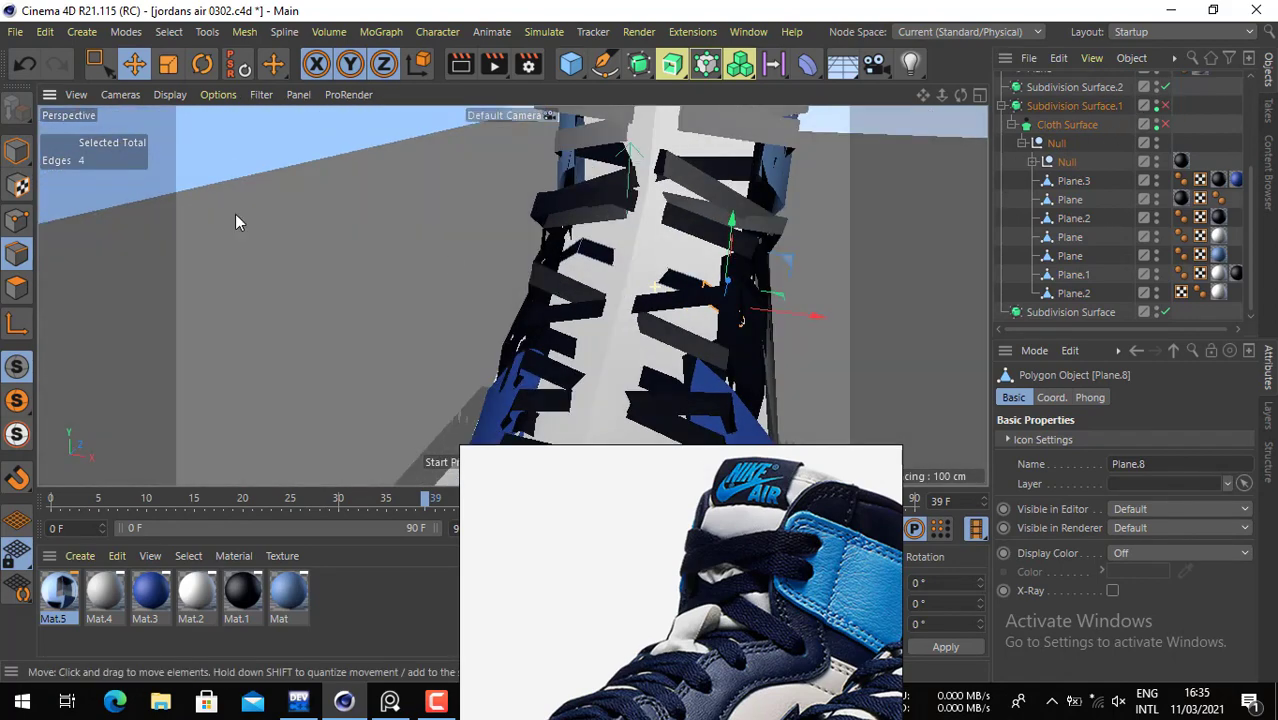
- Duplicate lace Plane.8 as a whole object inside the laces null
left_click(16, 150)
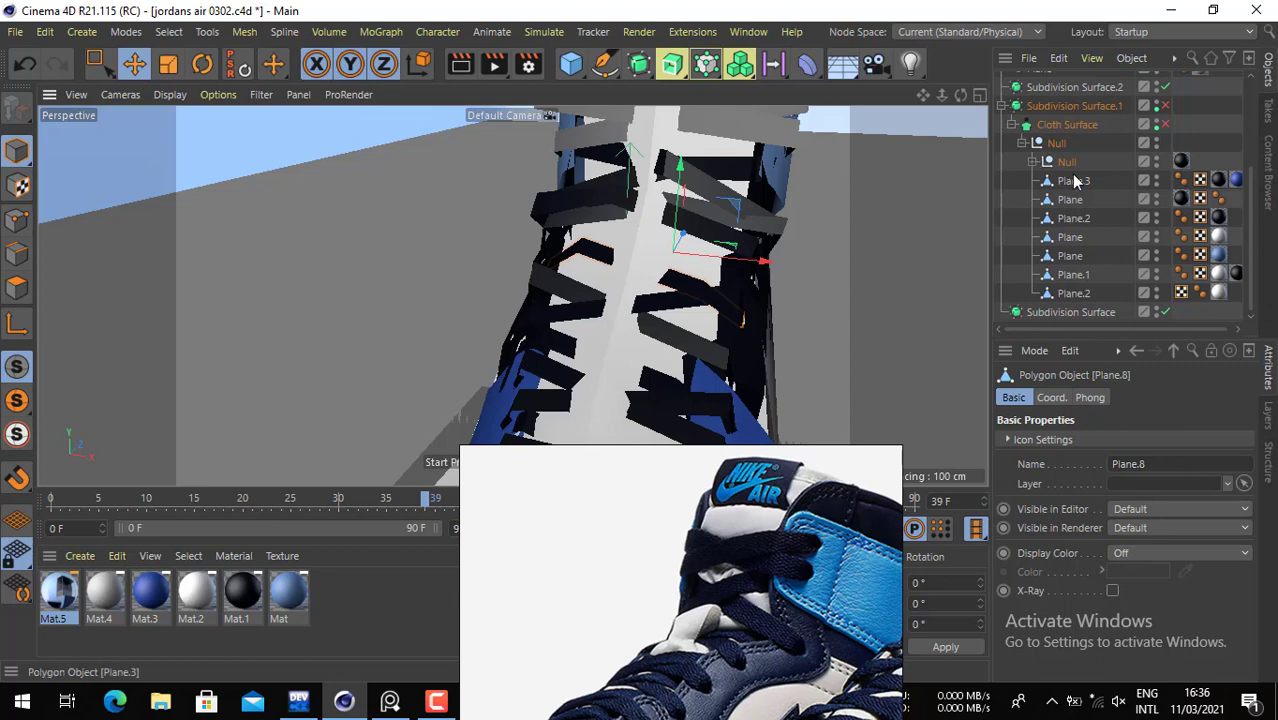
left_click(1034, 164)
scroll(1080, 185, "down", 3)
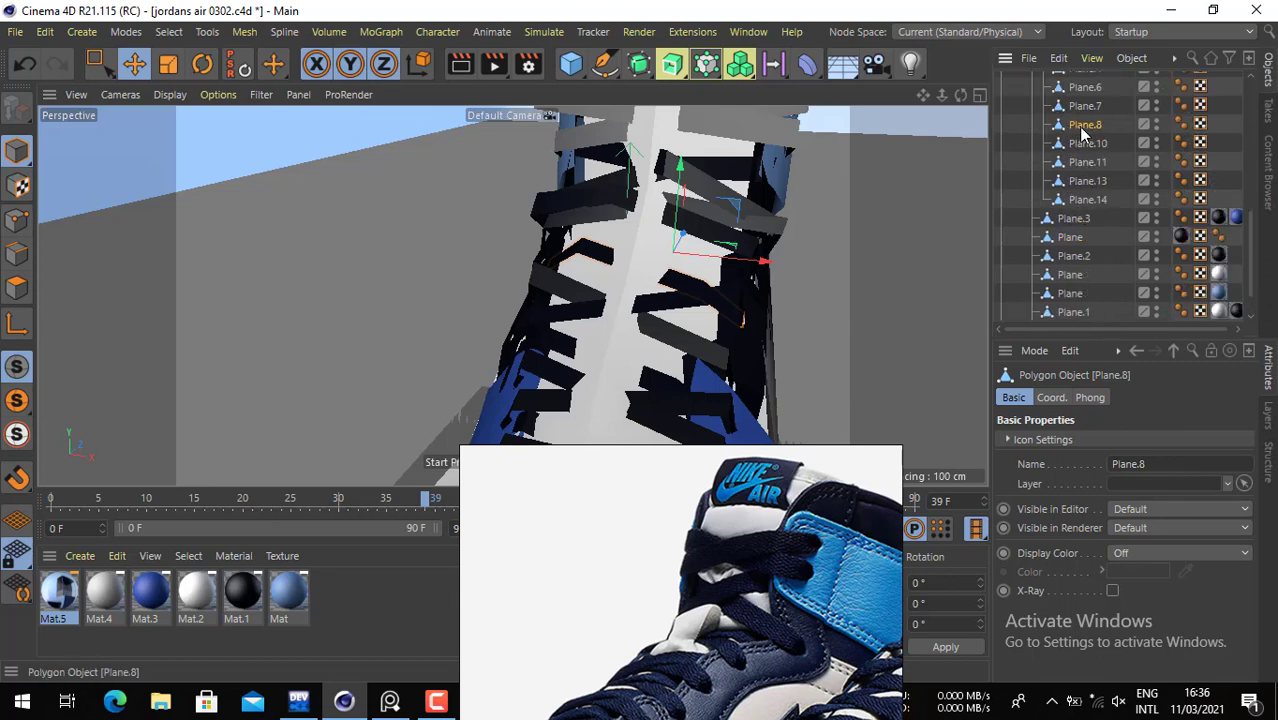
left_click_drag(1086, 128, 1086, 134, "ctrl")
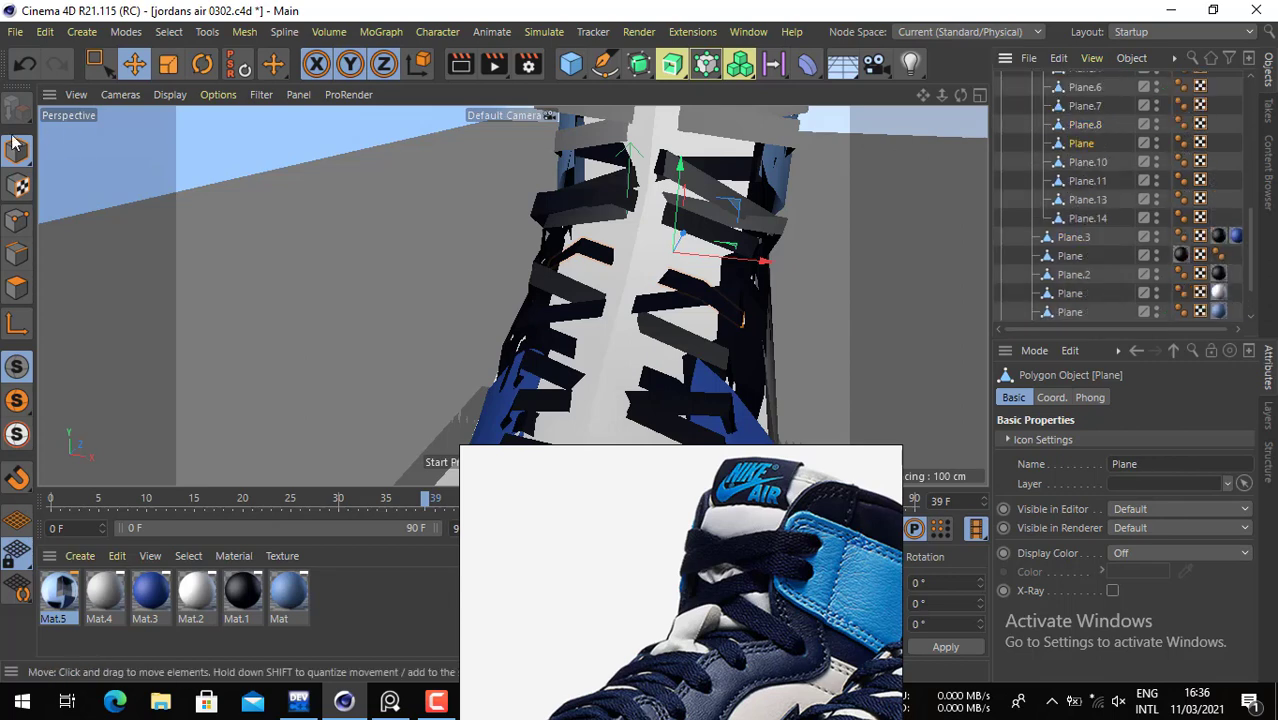
- Rotate the copied lace to about 22.7°, -0.9°, -22.5° so it slants across the original strip
left_click(200, 66)
left_click_drag(678, 231, 701, 275, "alt")
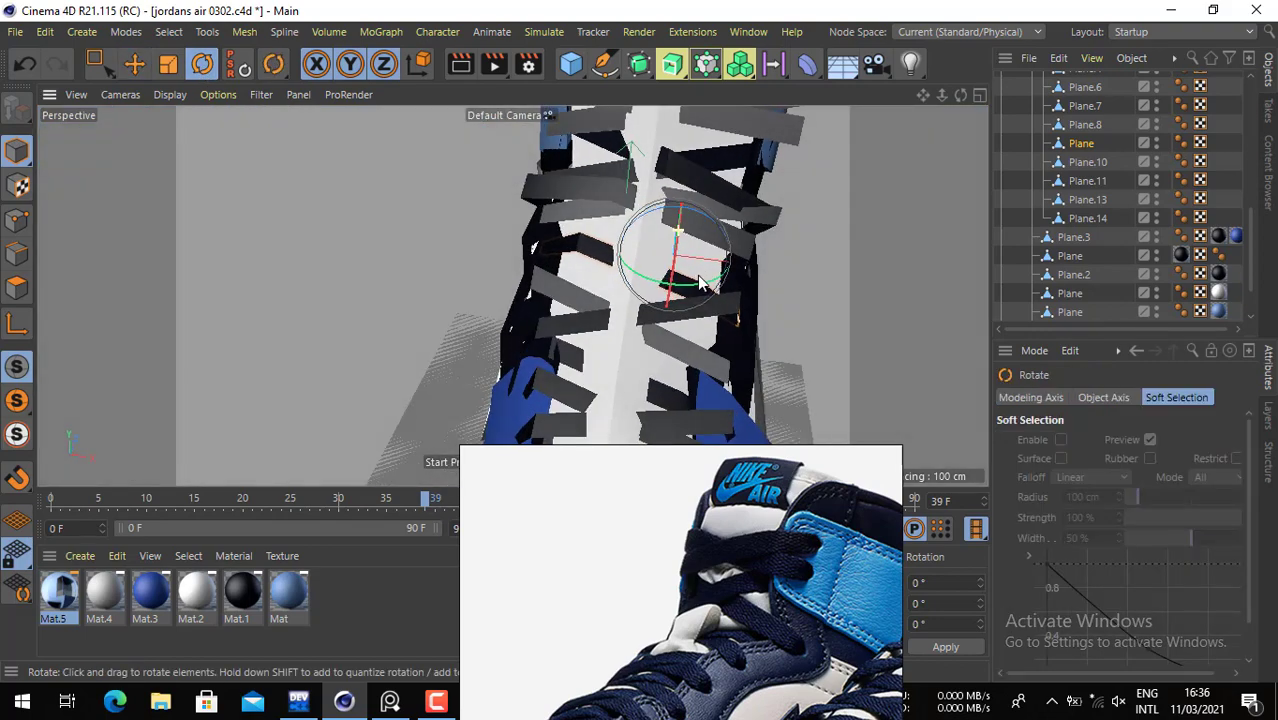
left_click_drag(808, 267, 681, 236)
key("ctrl+z")
middle_click_drag(683, 238, 669, 231, "alt")
left_click_drag(727, 219, 712, 131)
left_click(134, 65)
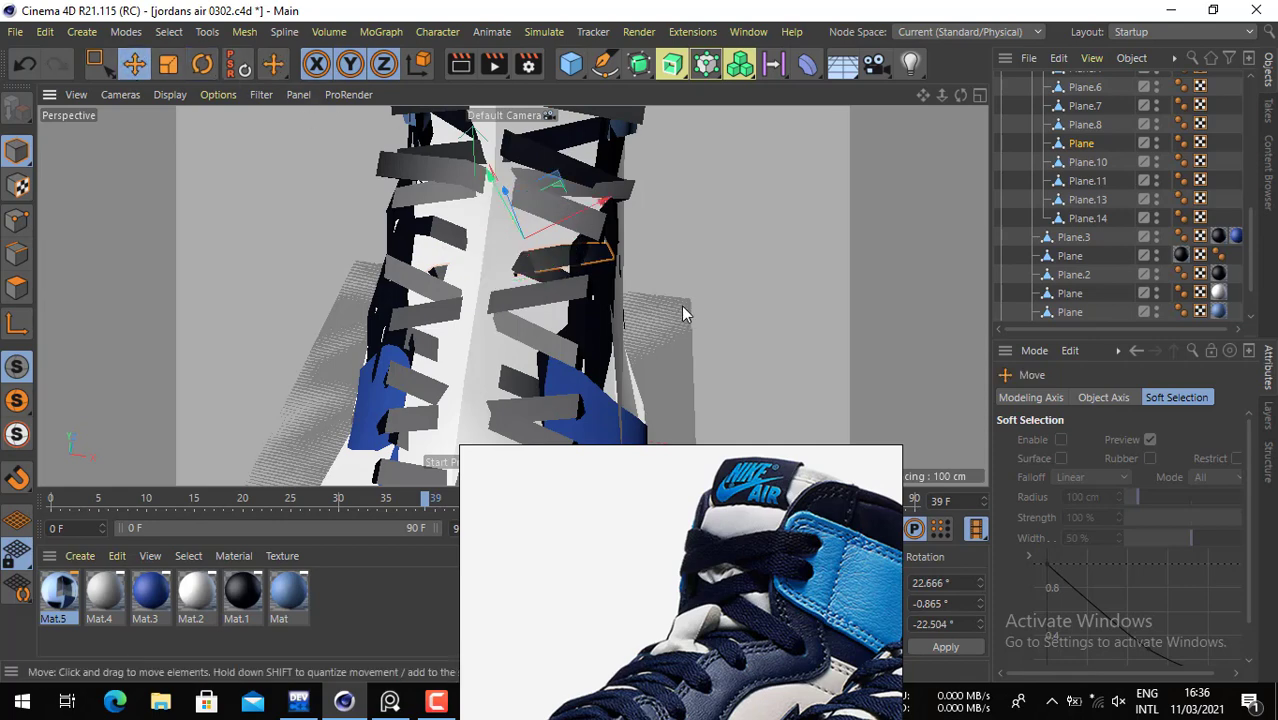
- Shift the copied lace over the tongue and check it with the Cloth Surface and Subdivision Surface.1 enabled
left_click_drag(681, 308, 666, 283)
left_click_drag(528, 230, 556, 208, "alt")
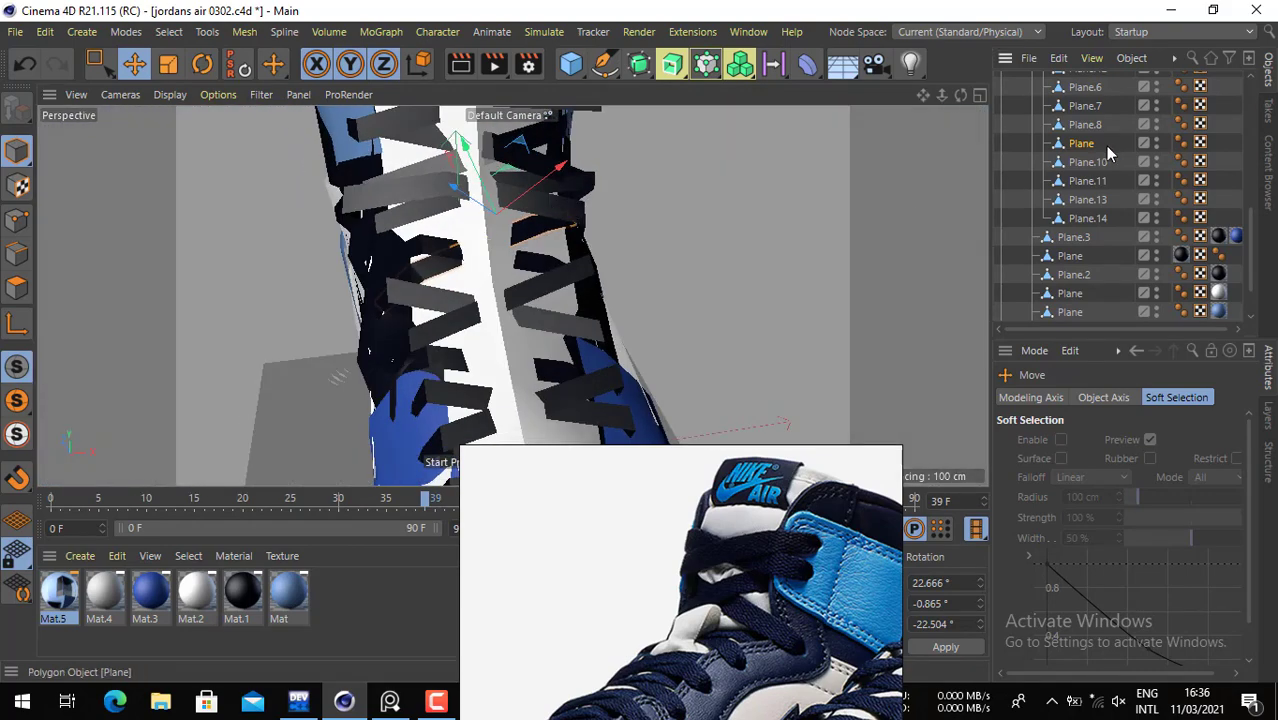
scroll(1105, 146, "up", 5)
left_click(1165, 125)
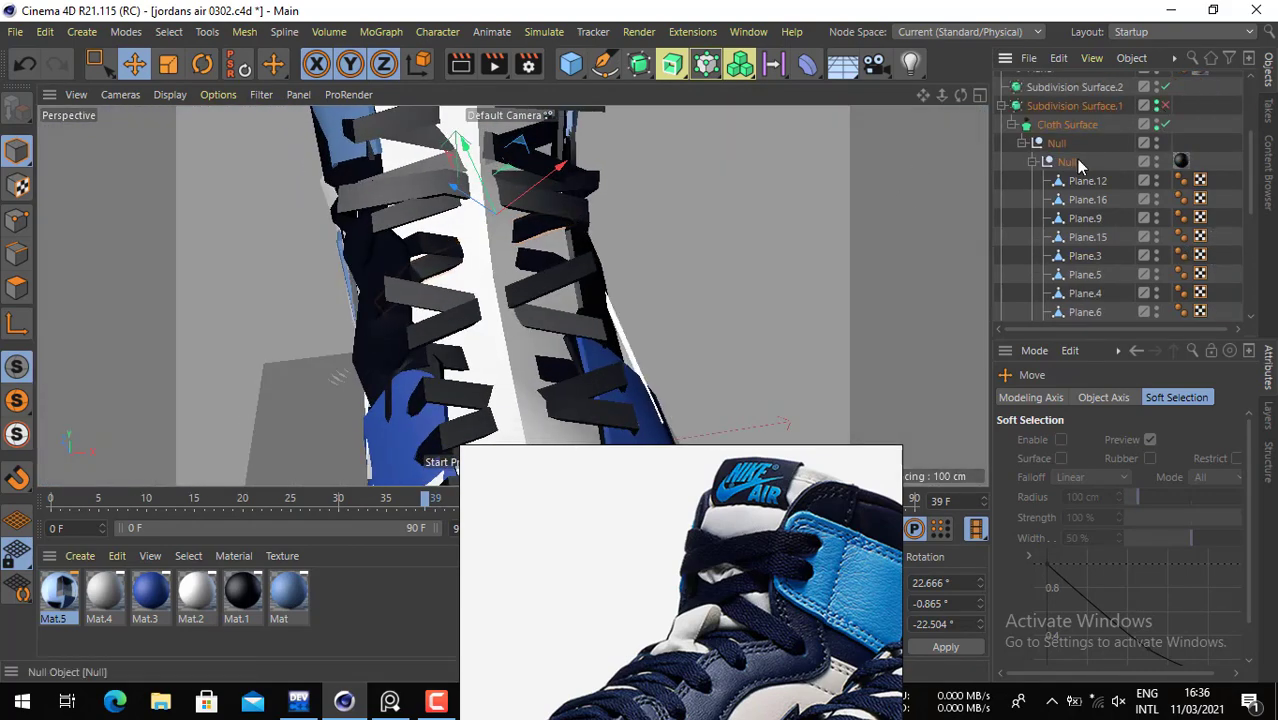
left_click_drag(498, 248, 402, 280, "alt")
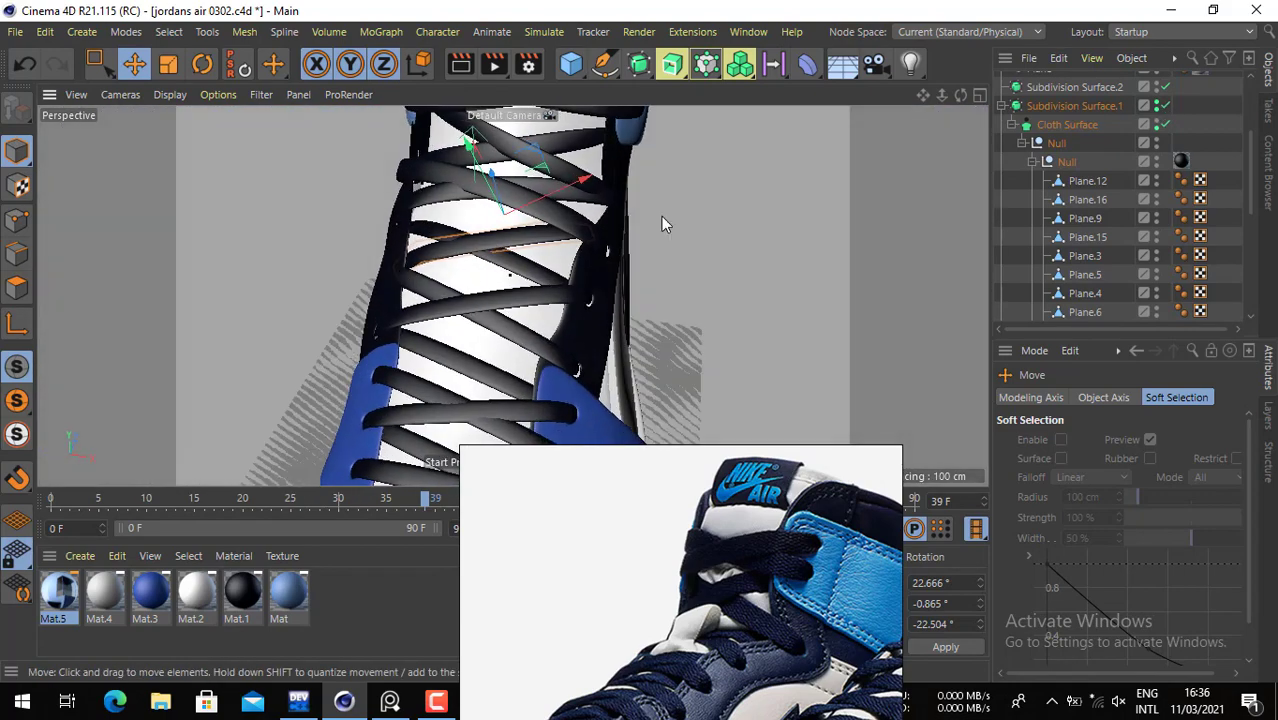
- Undo the last change to the copied lace and rotate it to about 20.7°, 13.9°, -21.1°
key("ctrl+z")
key("r")
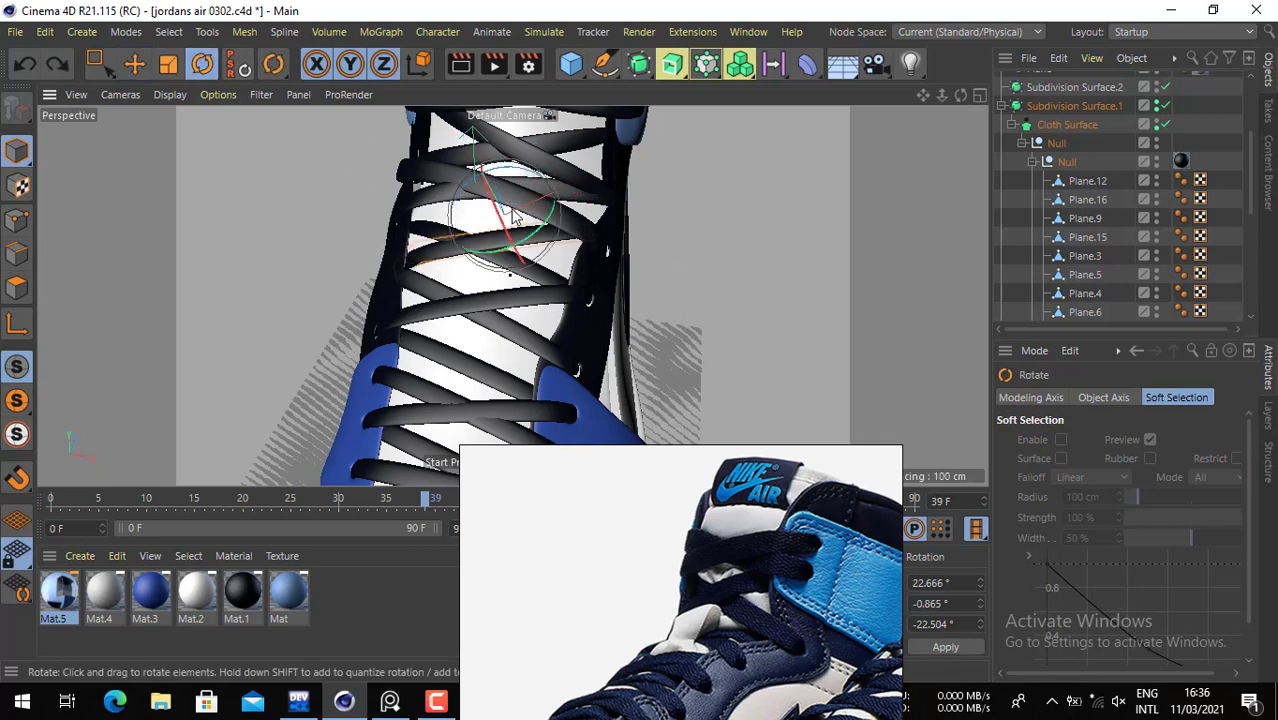
left_click_drag(490, 235, 488, 252)
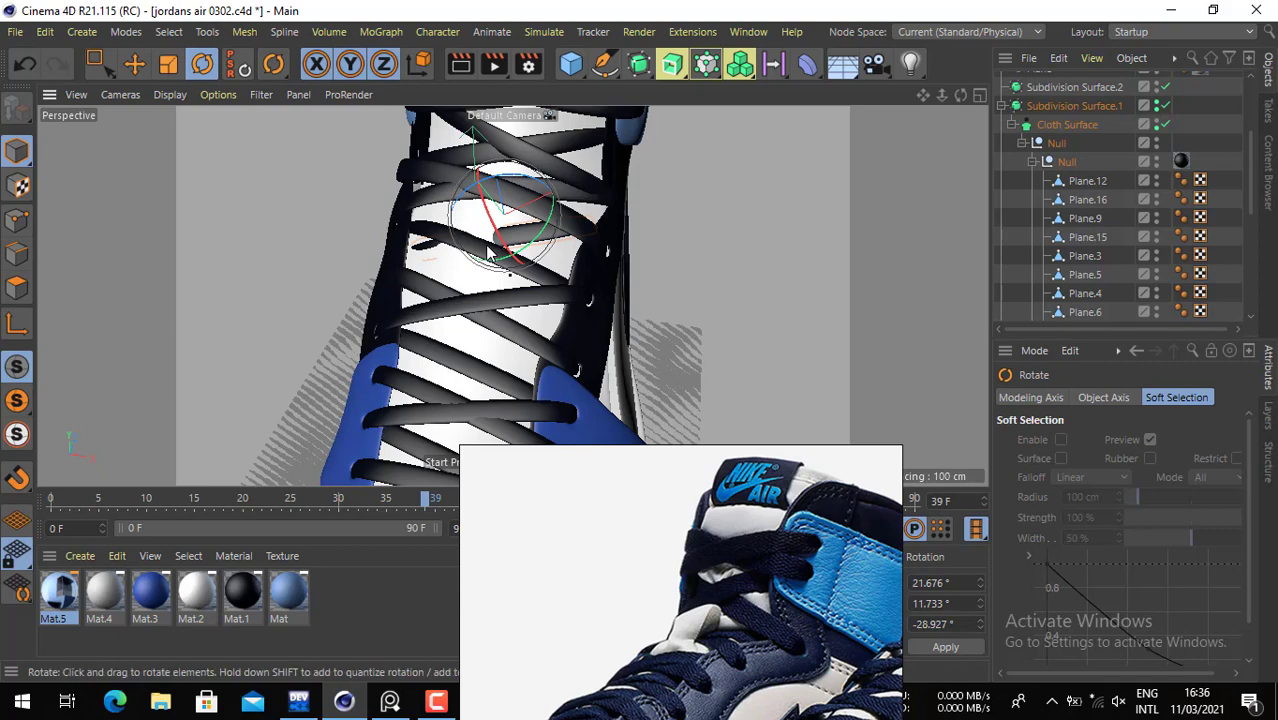
left_click_drag(548, 282, 550, 277, "alt")
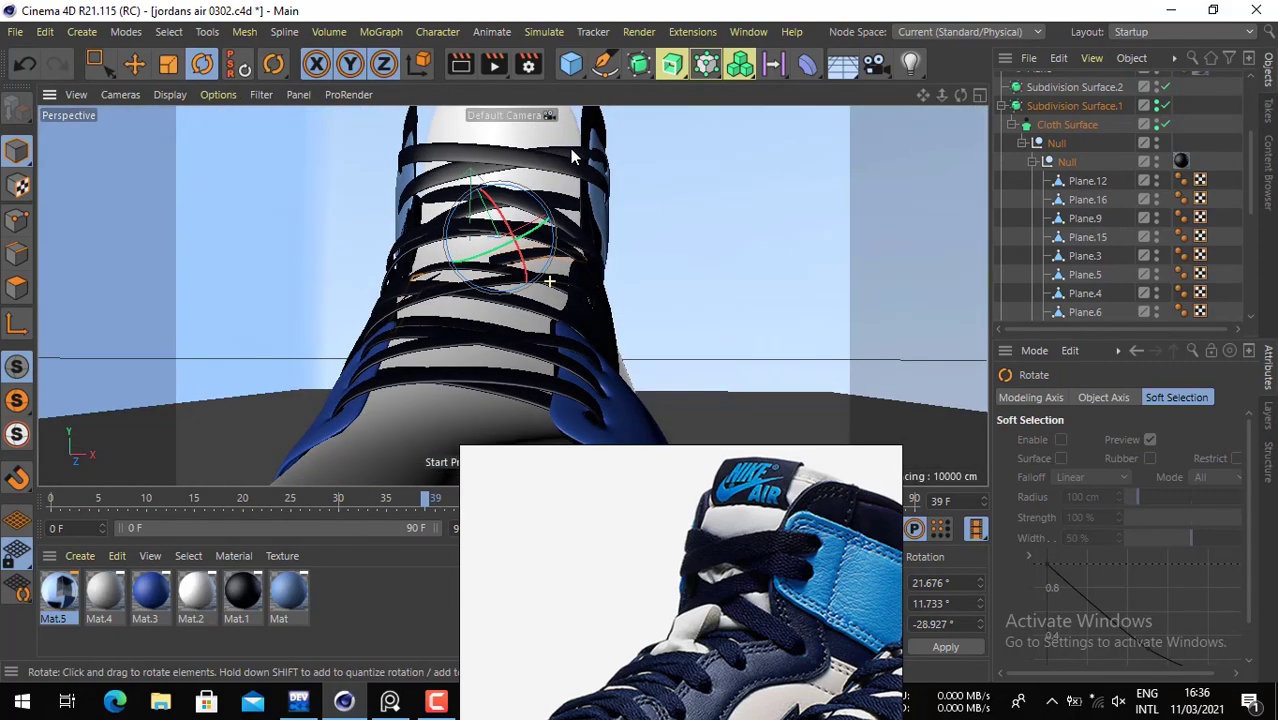
left_click_drag(638, 200, 647, 225)
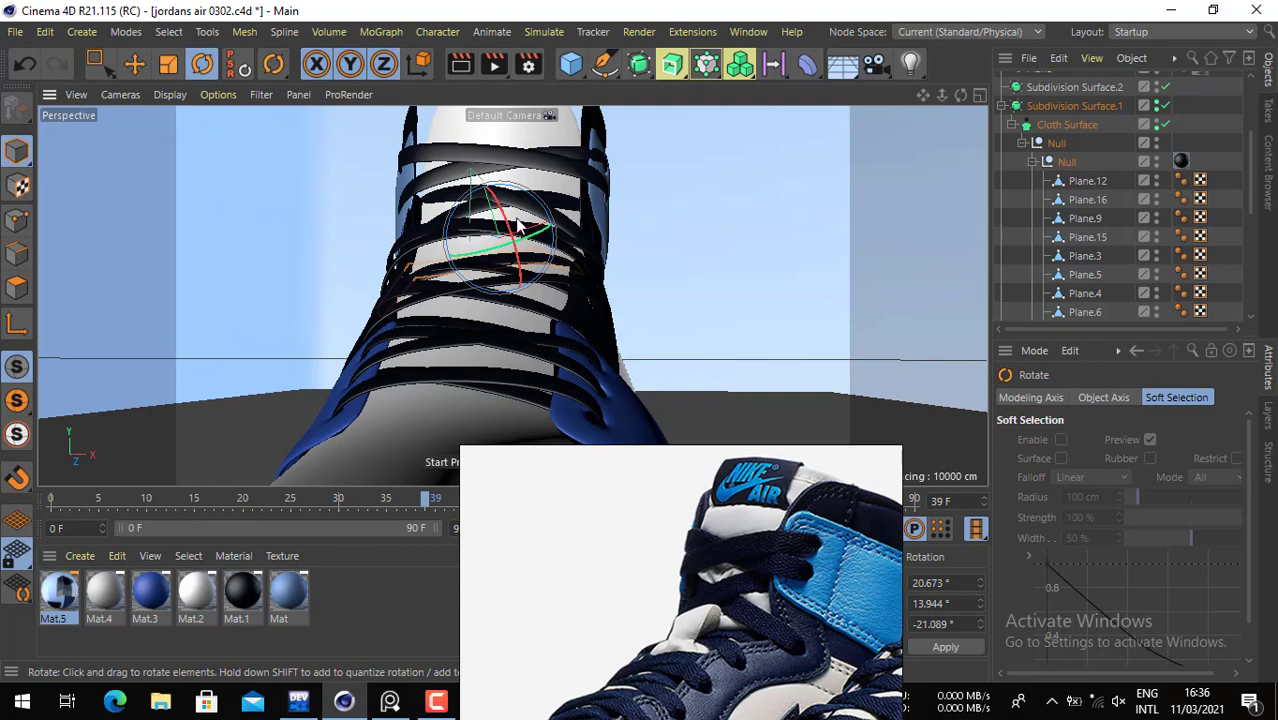
- Move the copied lace closer to the tongue, checking its fit from the side and the front
left_click(135, 64)
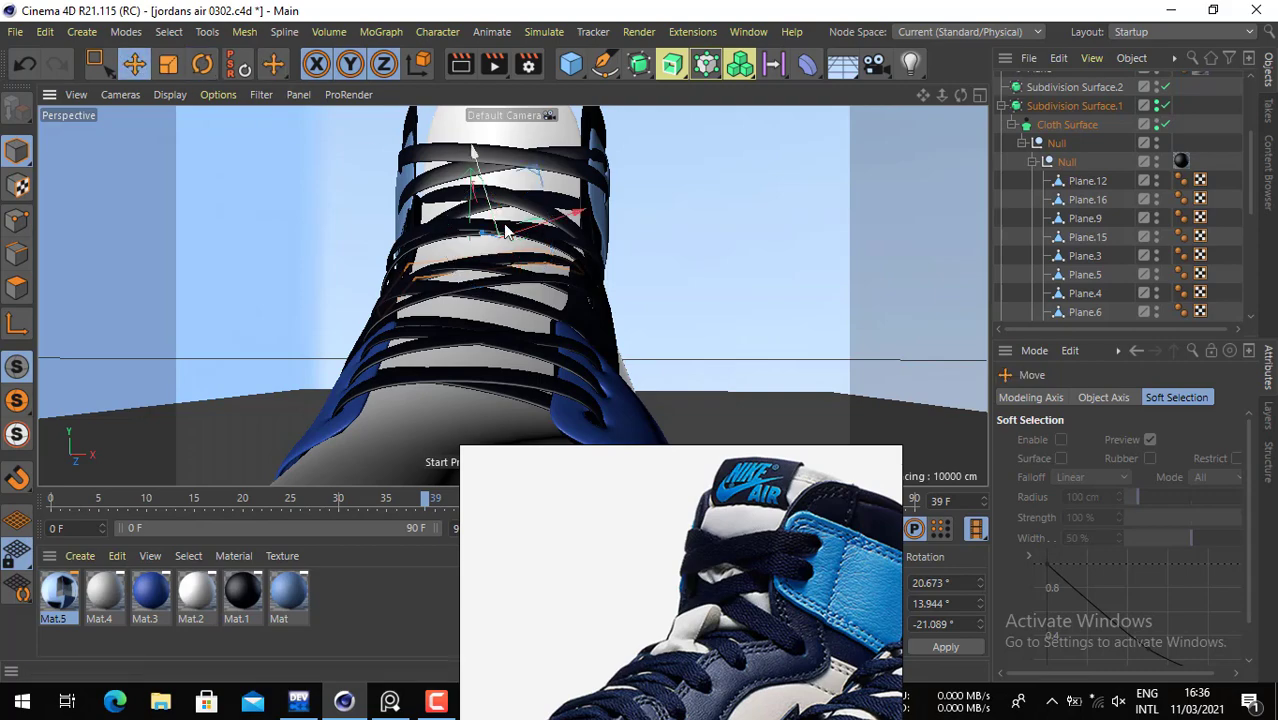
left_click_drag(520, 265, 545, 388, "alt")
left_click_drag(493, 237, 567, 225, "alt")
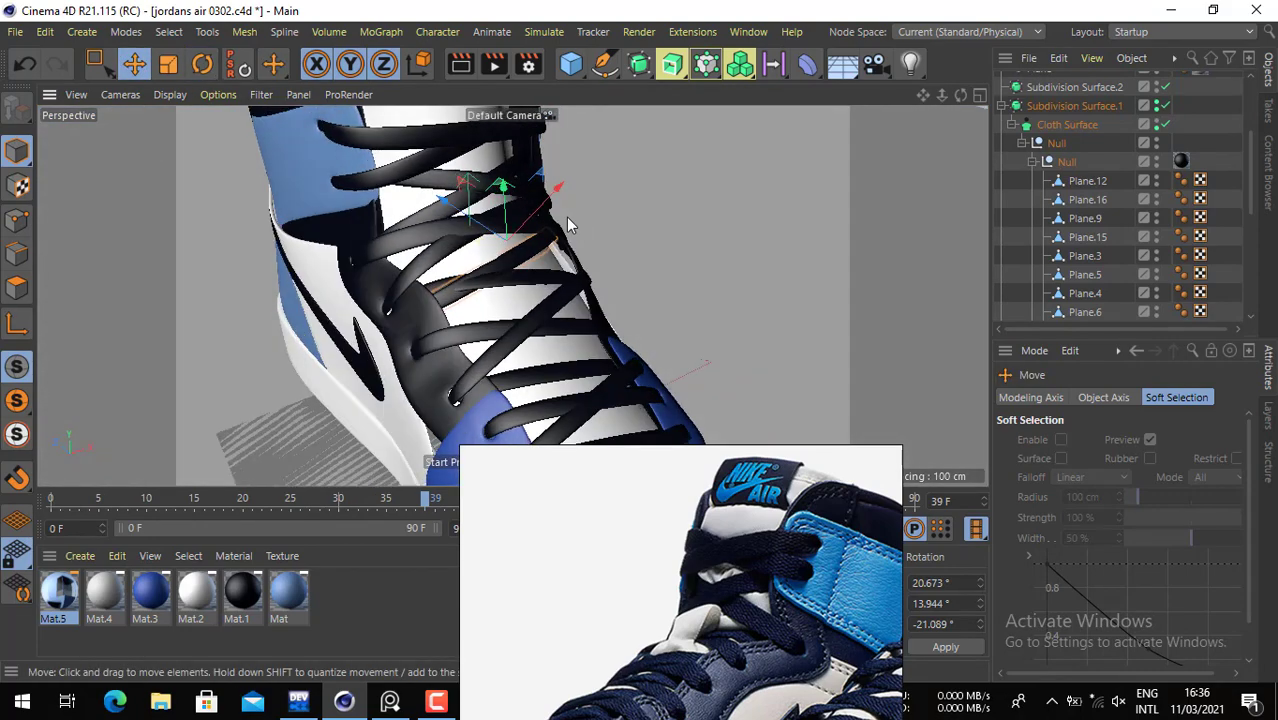
left_click_drag(459, 224, 548, 219, "alt")
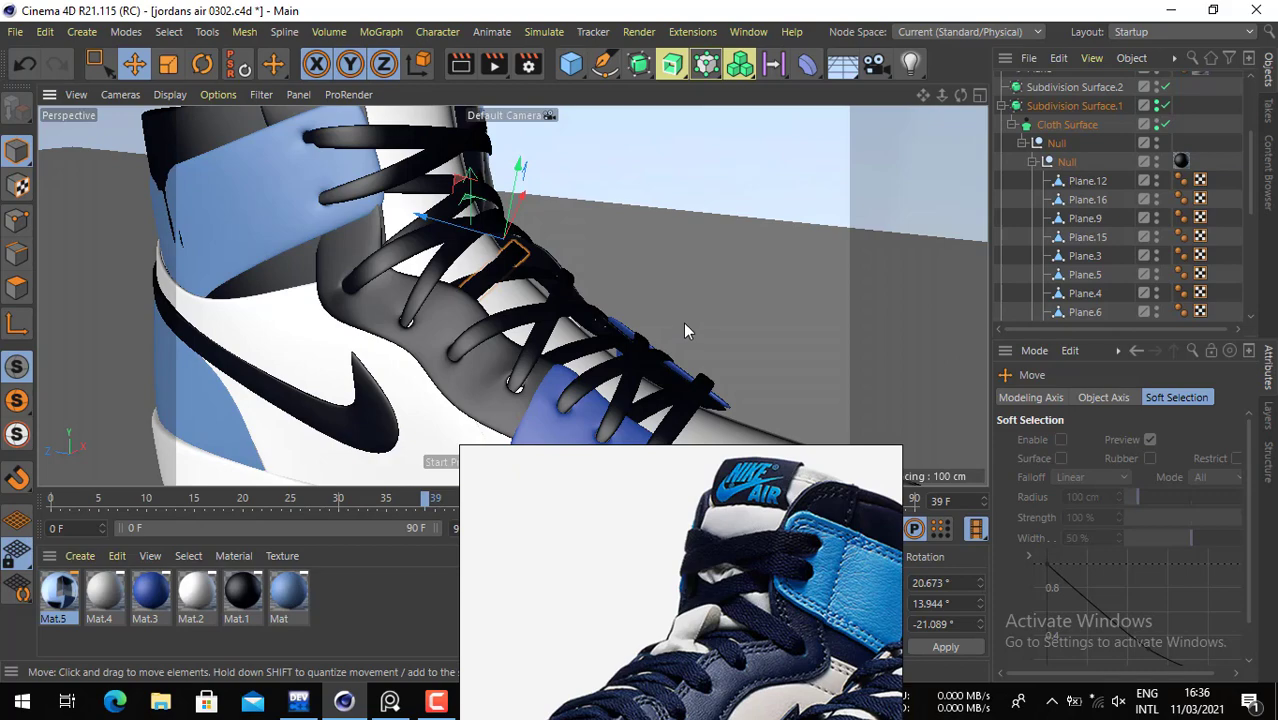
left_click_drag(517, 271, 554, 256, "alt")
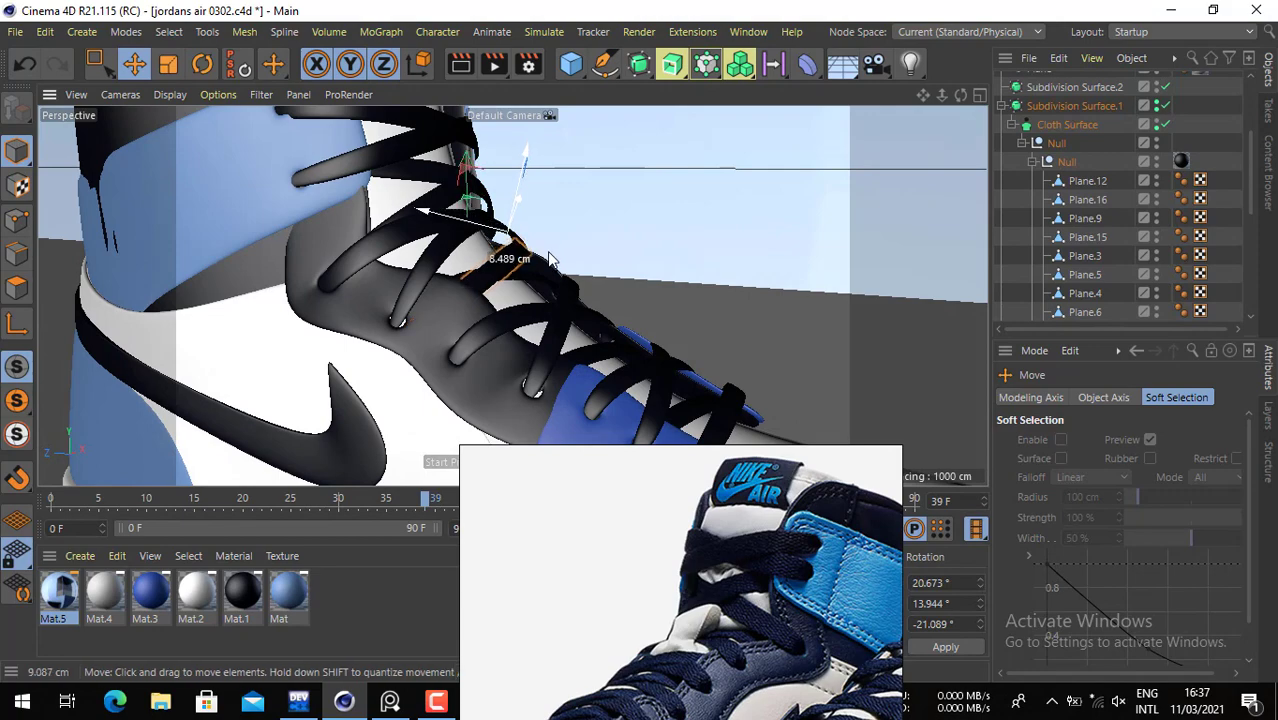
left_click_drag(490, 280, 346, 409, "alt")
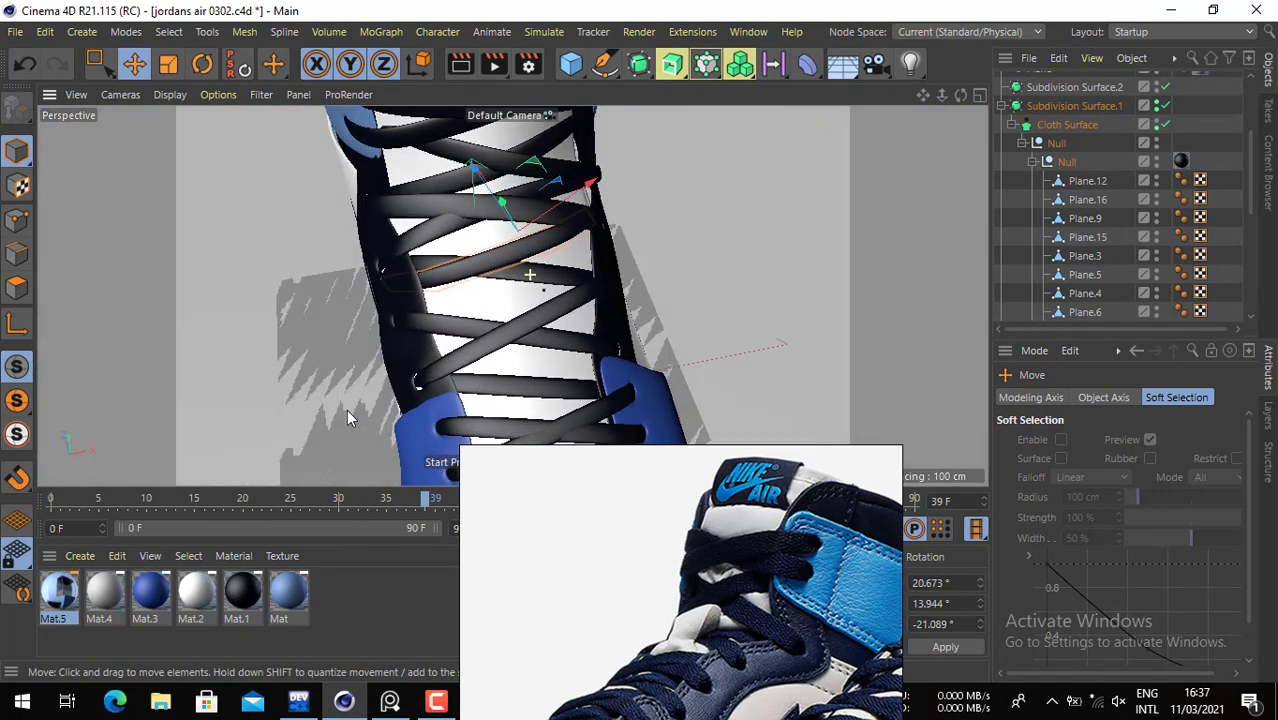
- Select the points at the copied lace's left end and shift them slightly toward the eyelet
key("0")
left_click(17, 220)
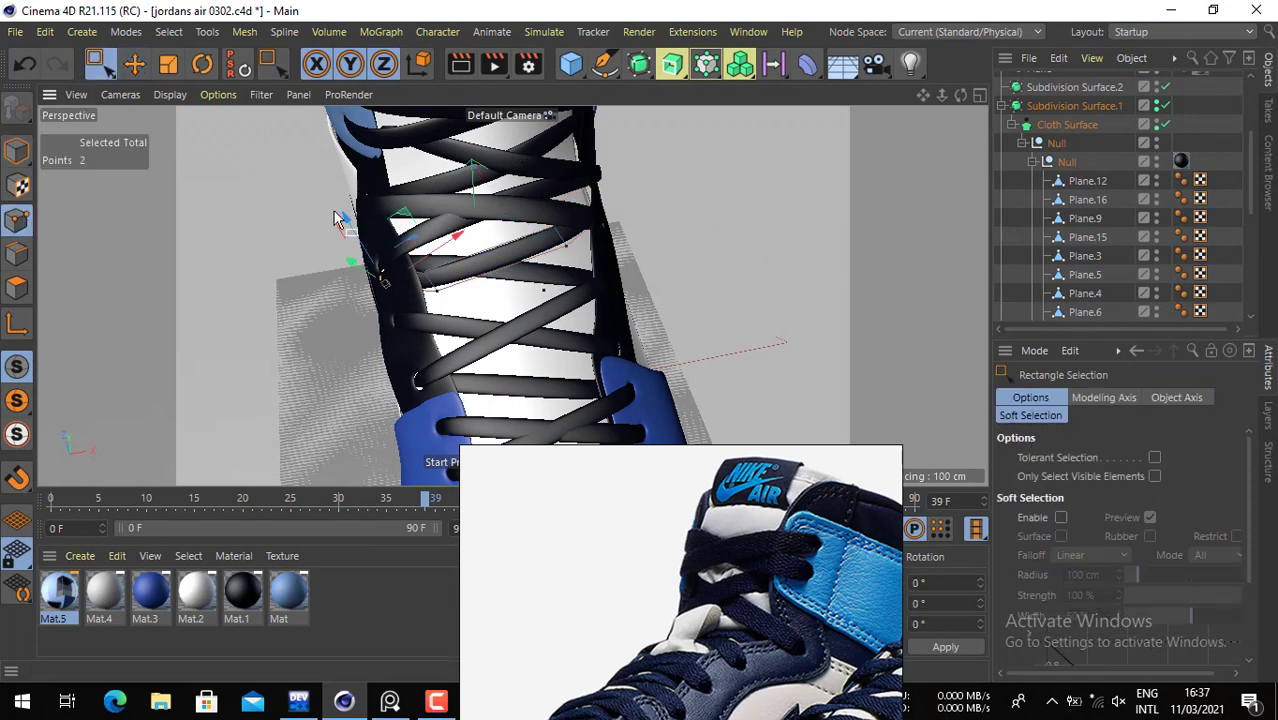
left_click_drag(336, 212, 480, 360)
key("e")
left_click_drag(266, 283, 273, 284)
- Adjust the points at the lace's right end, nudge a single end point near the eyelet, and return to whole-object editing
left_click_drag(392, 328, 343, 349, "alt")
left_click_drag(466, 308, 548, 264, "alt")
key("0")
key("e")
left_click_drag(506, 204, 507, 204)
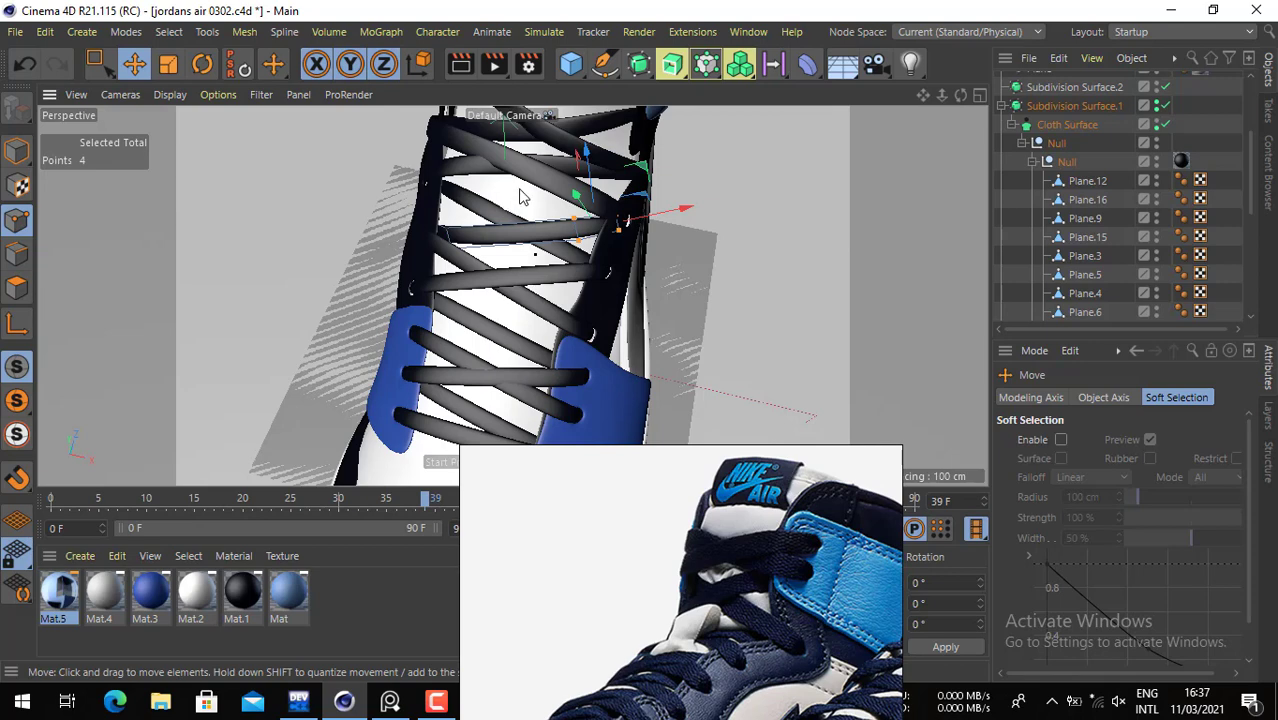
left_click(615, 240)
left_click_drag(626, 257, 619, 258)
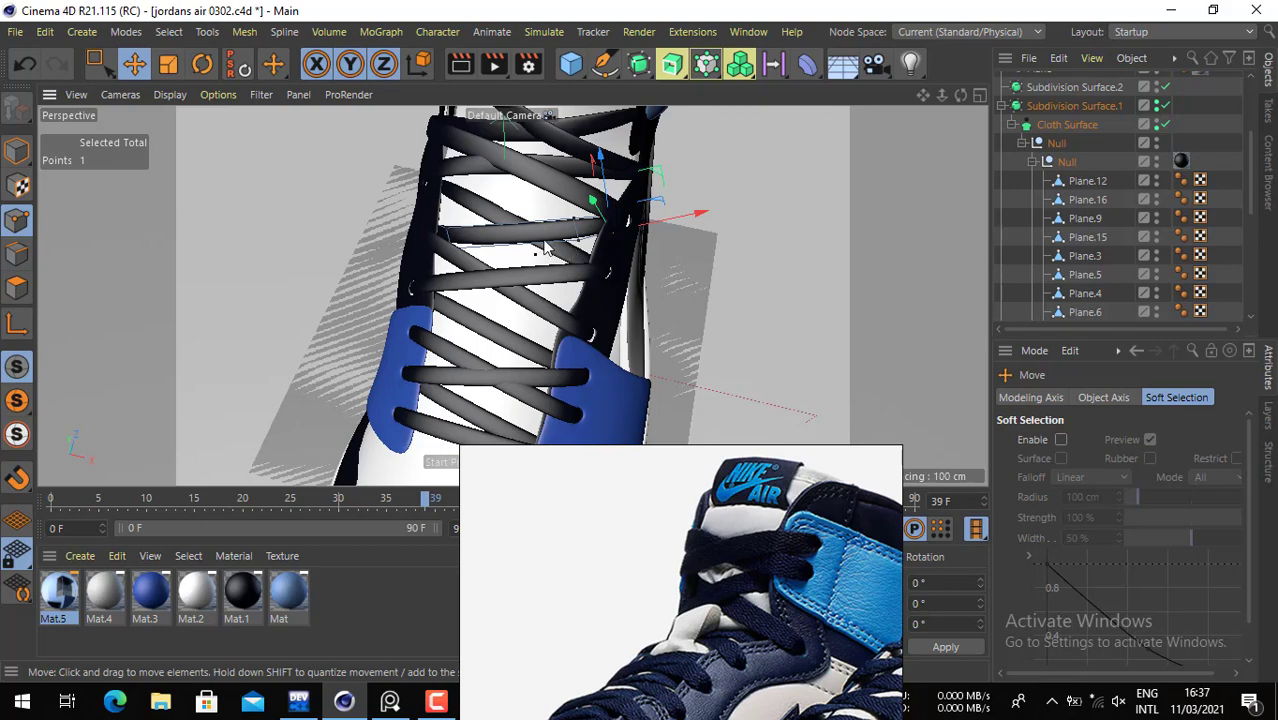
left_click_drag(545, 248, 580, 205, "alt")
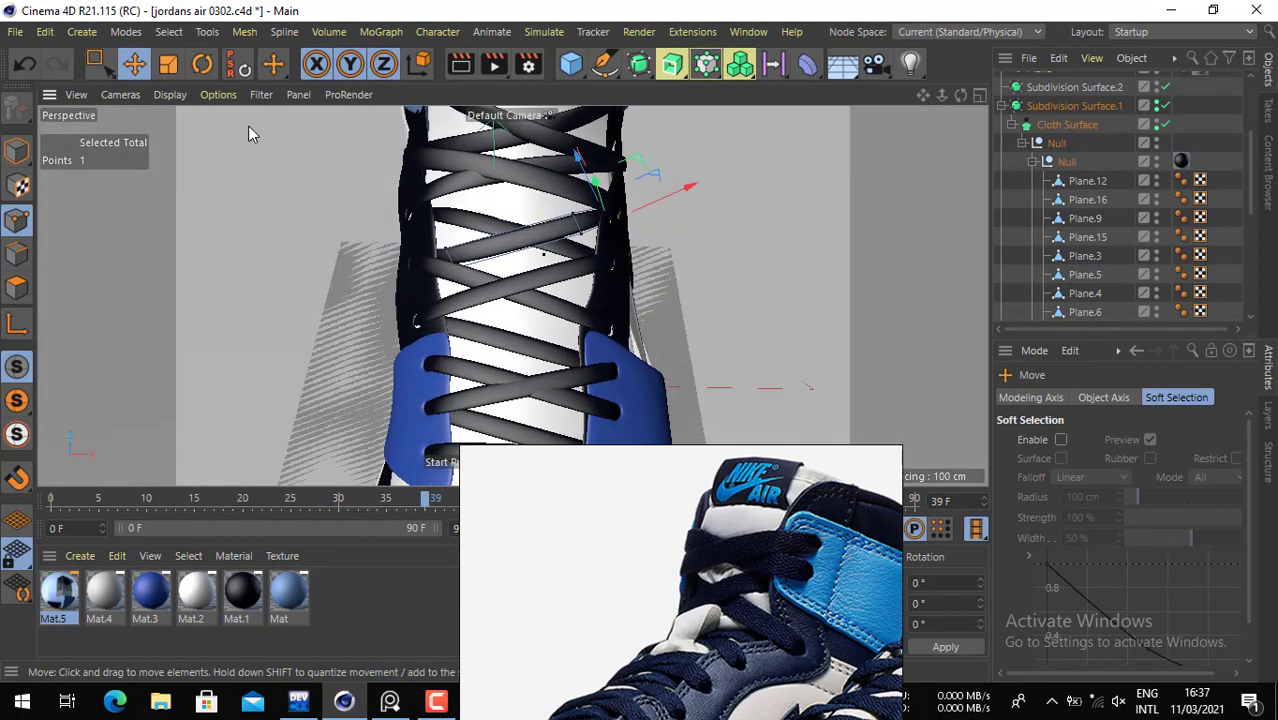
left_click(16, 150)
- Disable the Cloth Surface and duplicate the slanted lace Plane.4 between the blue eyelet panels
scroll(545, 318, "down", 5)
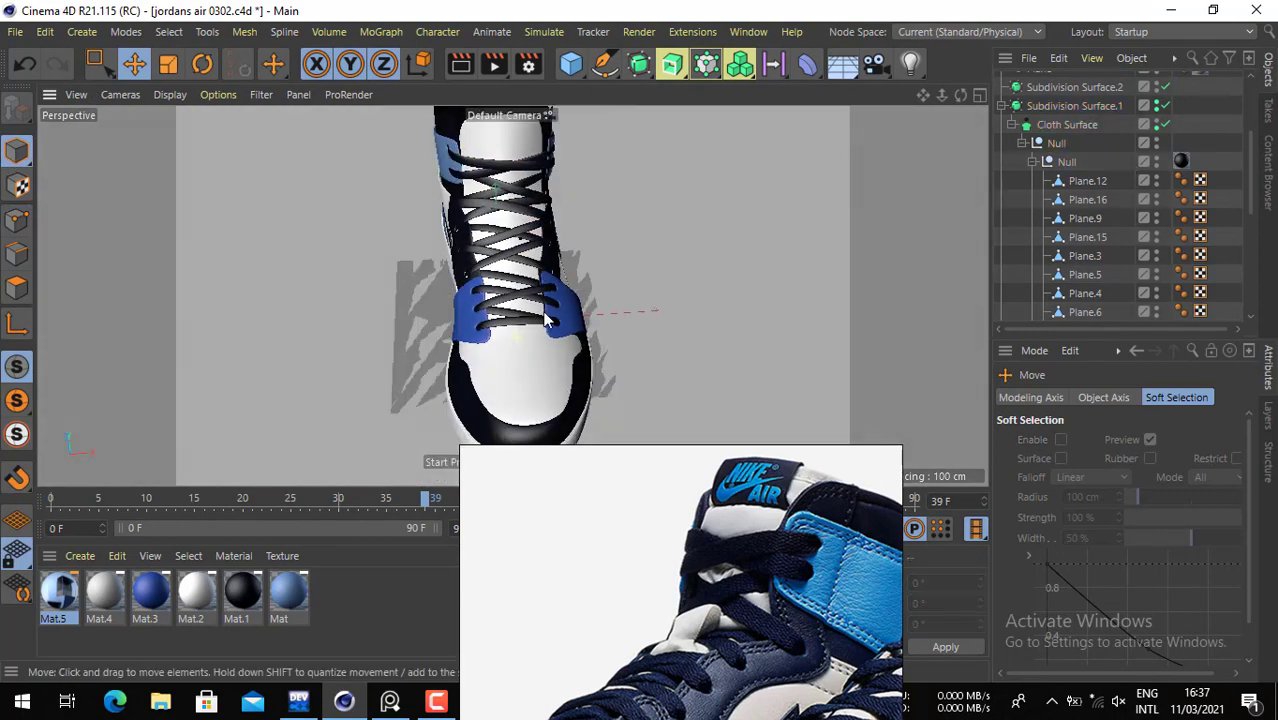
left_click_drag(545, 318, 517, 357, "alt")
scroll(487, 300, "up", 4)
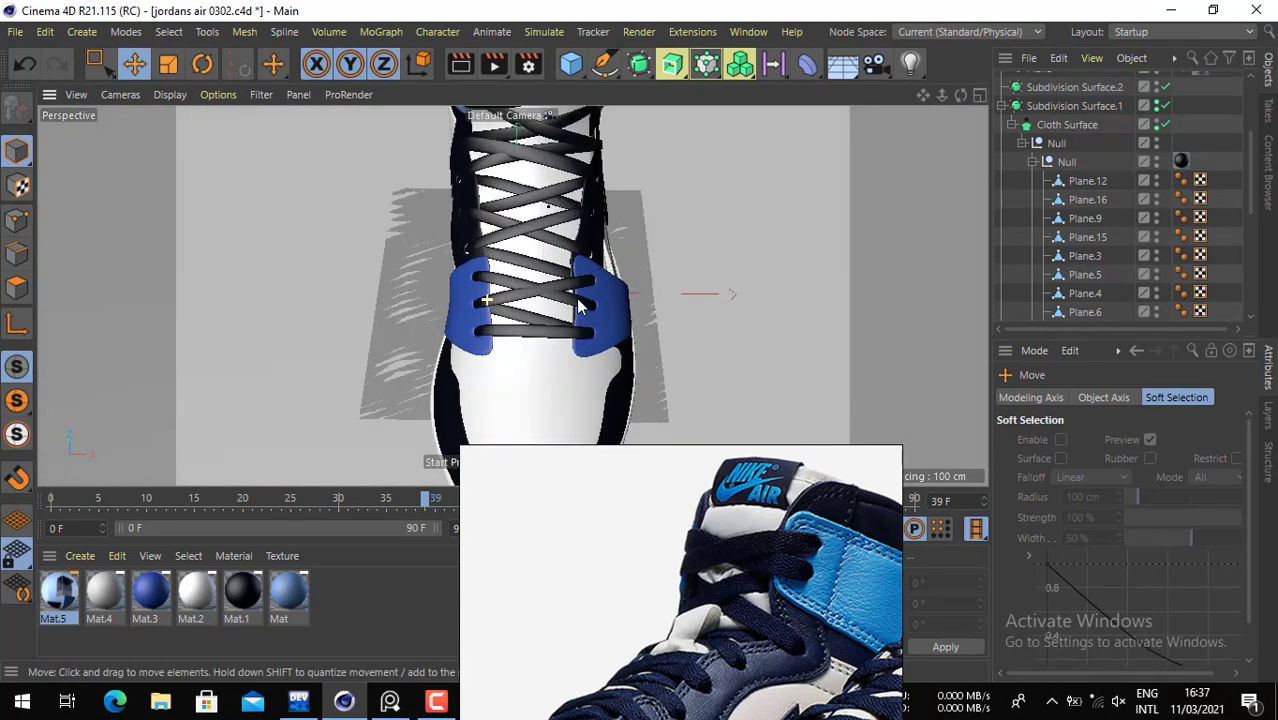
right_click_drag(578, 303, 569, 325, "alt")
left_click(569, 325)
left_click(569, 325)
left_click(1107, 182)
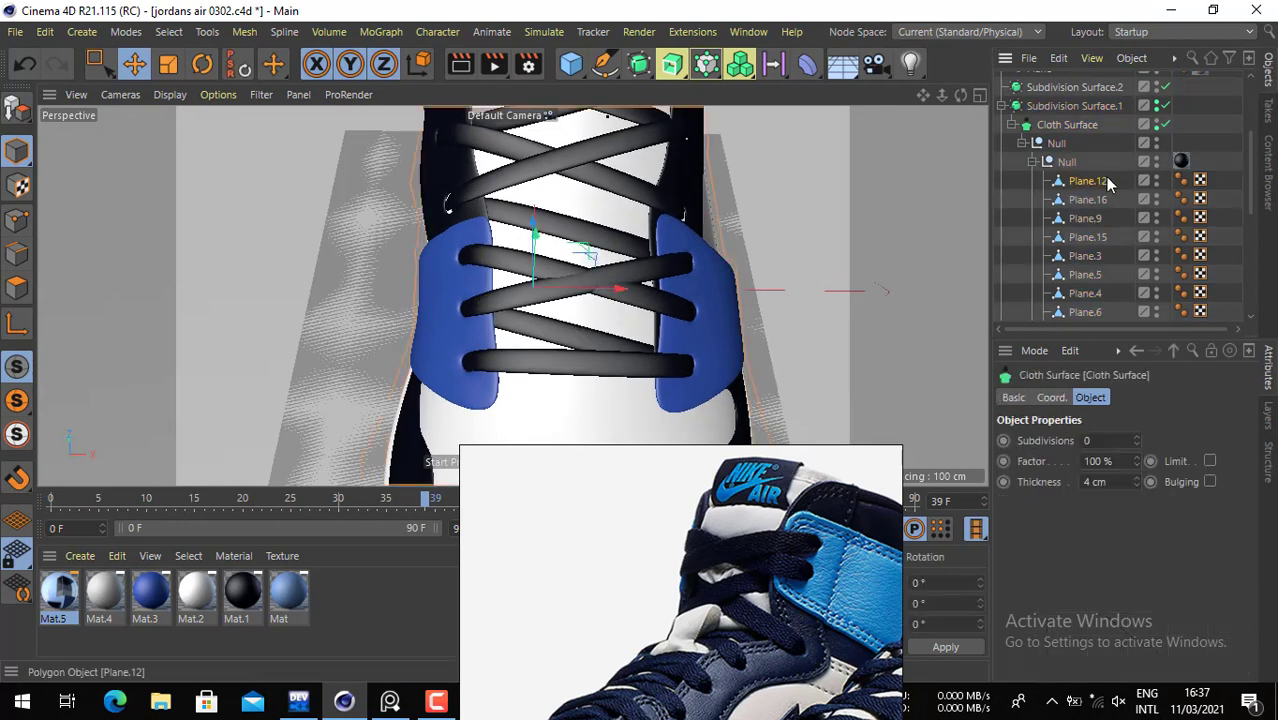
left_click(1100, 181)
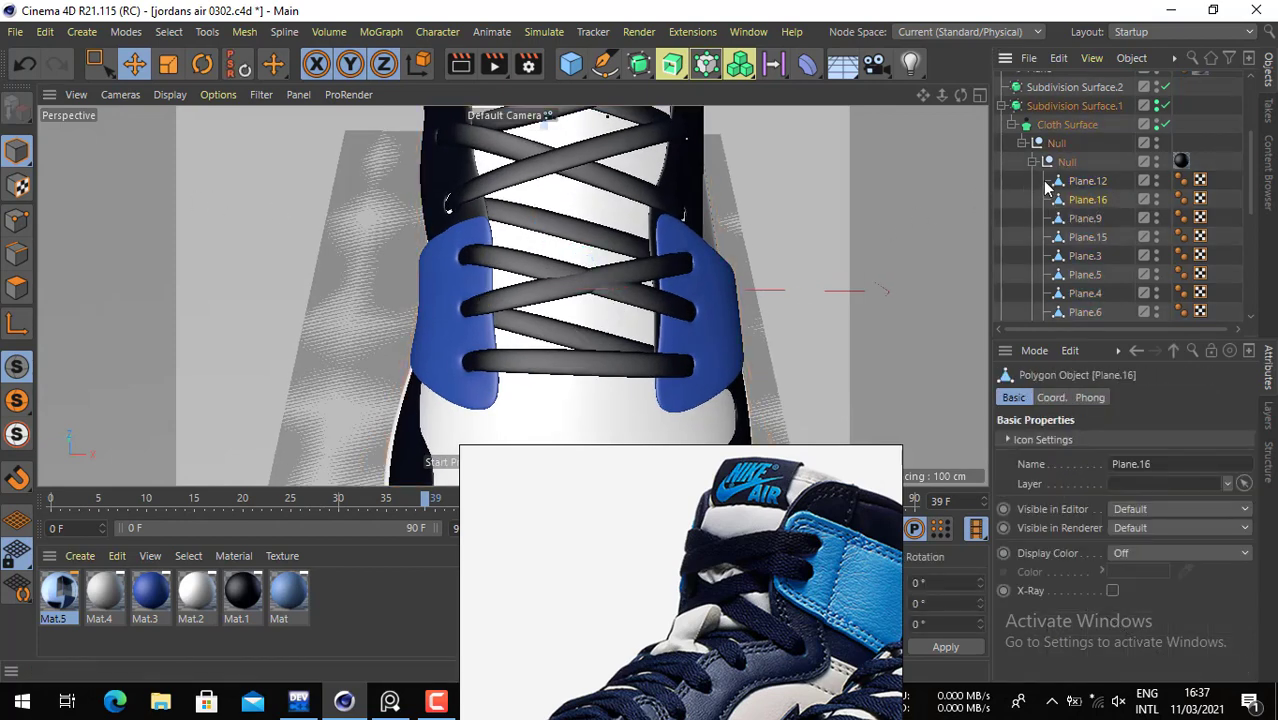
left_click(1085, 218)
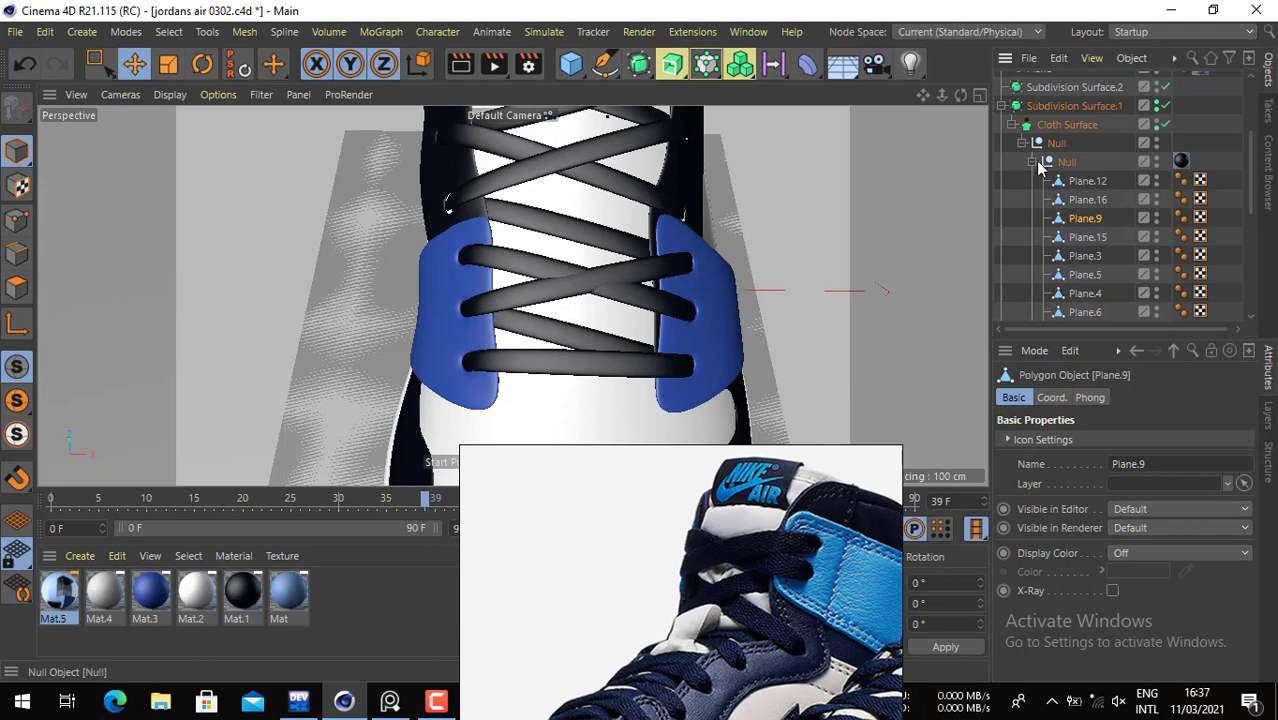
left_click(1164, 124)
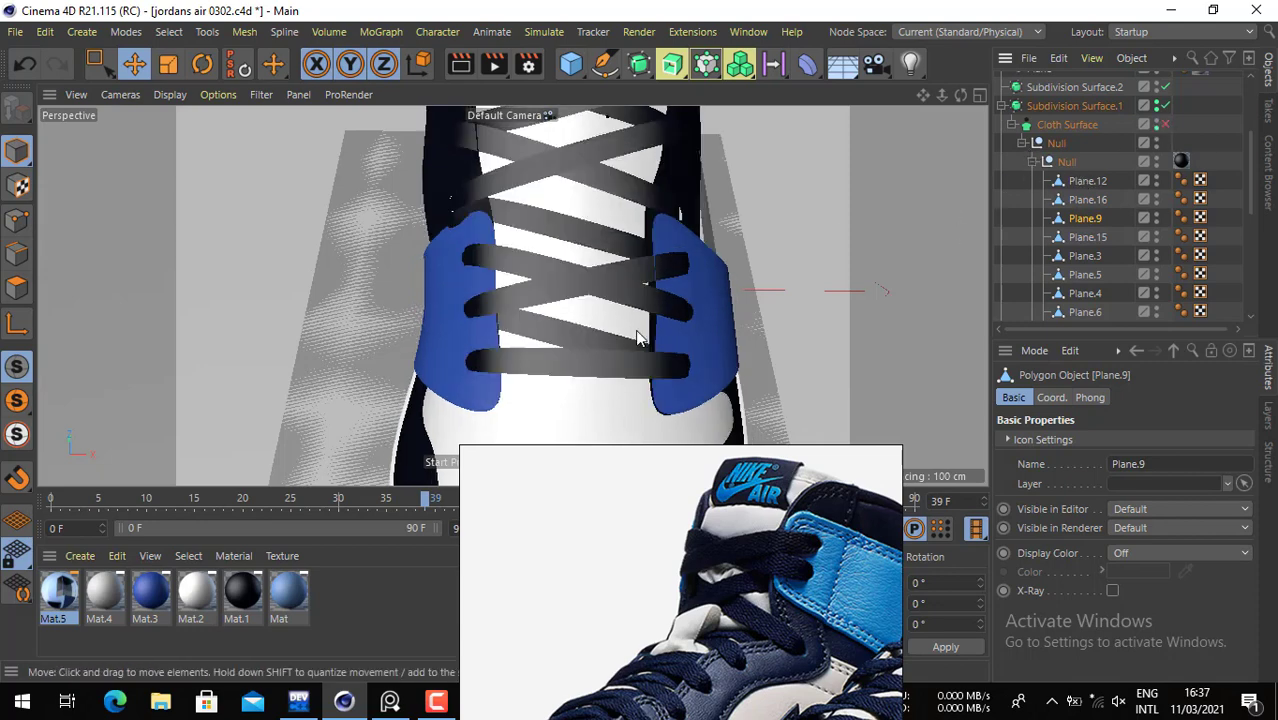
left_click(586, 337)
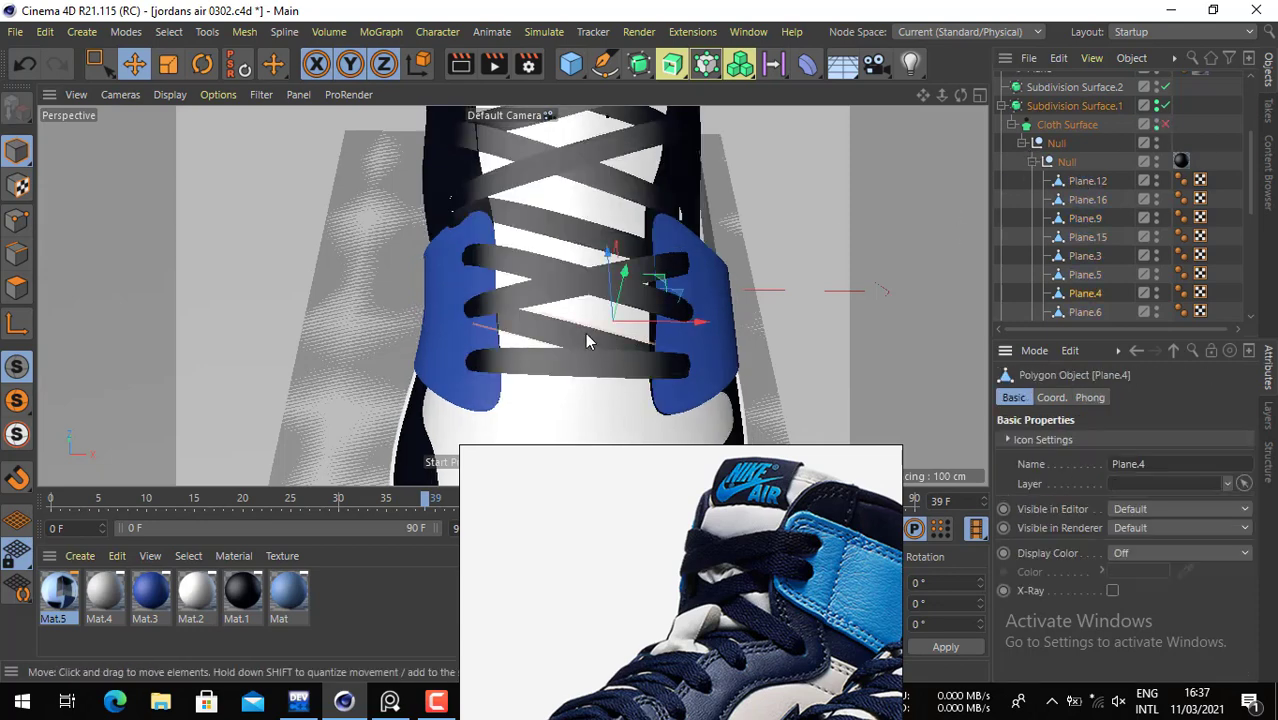
left_click(1094, 308)
- Rotate the copy of Plane.4 to about 25°, -0.7°, -11° so it crosses the original strip
left_click(202, 63)
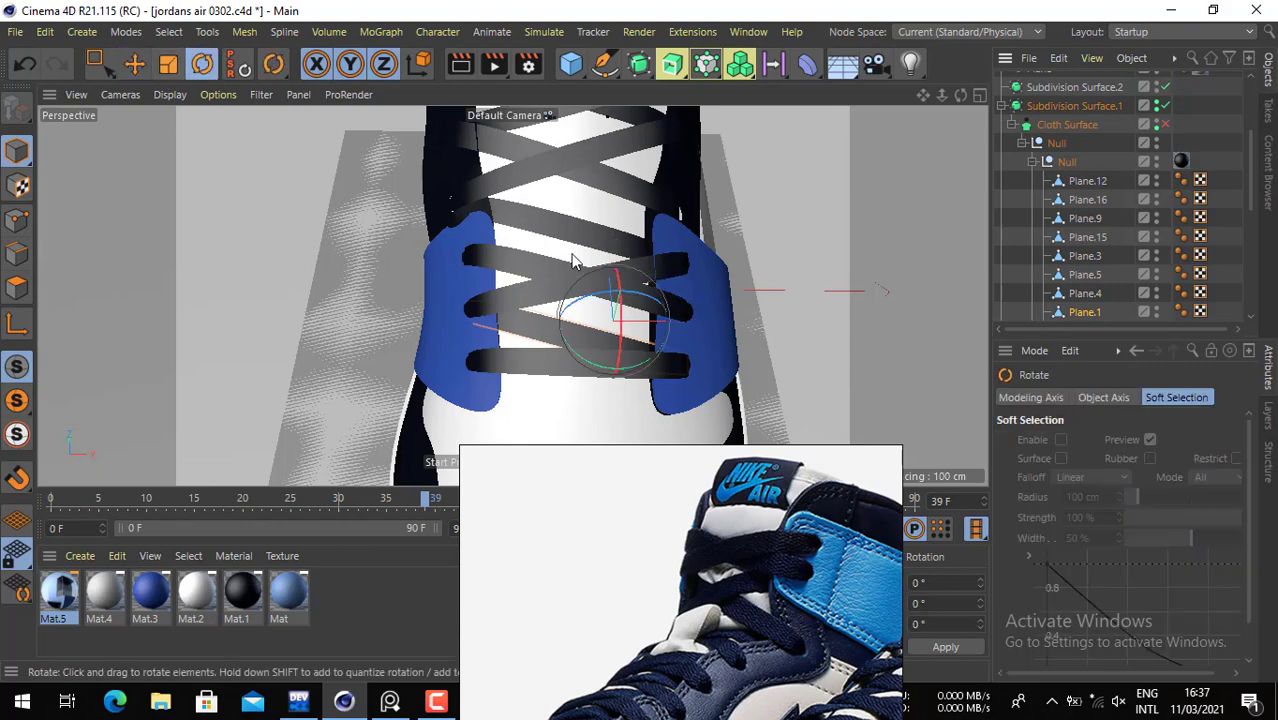
left_click_drag(806, 300, 793, 217)
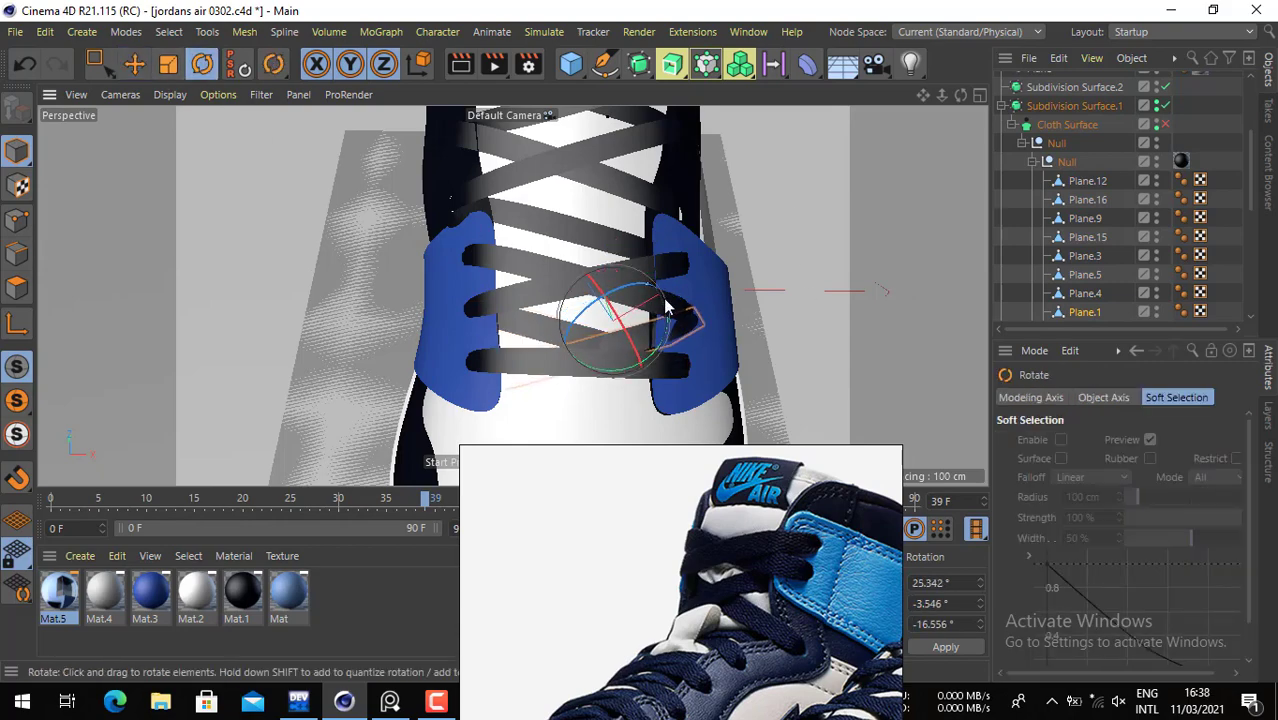
left_click_drag(609, 337, 612, 172, "alt")
left_click_drag(342, 306, 349, 332)
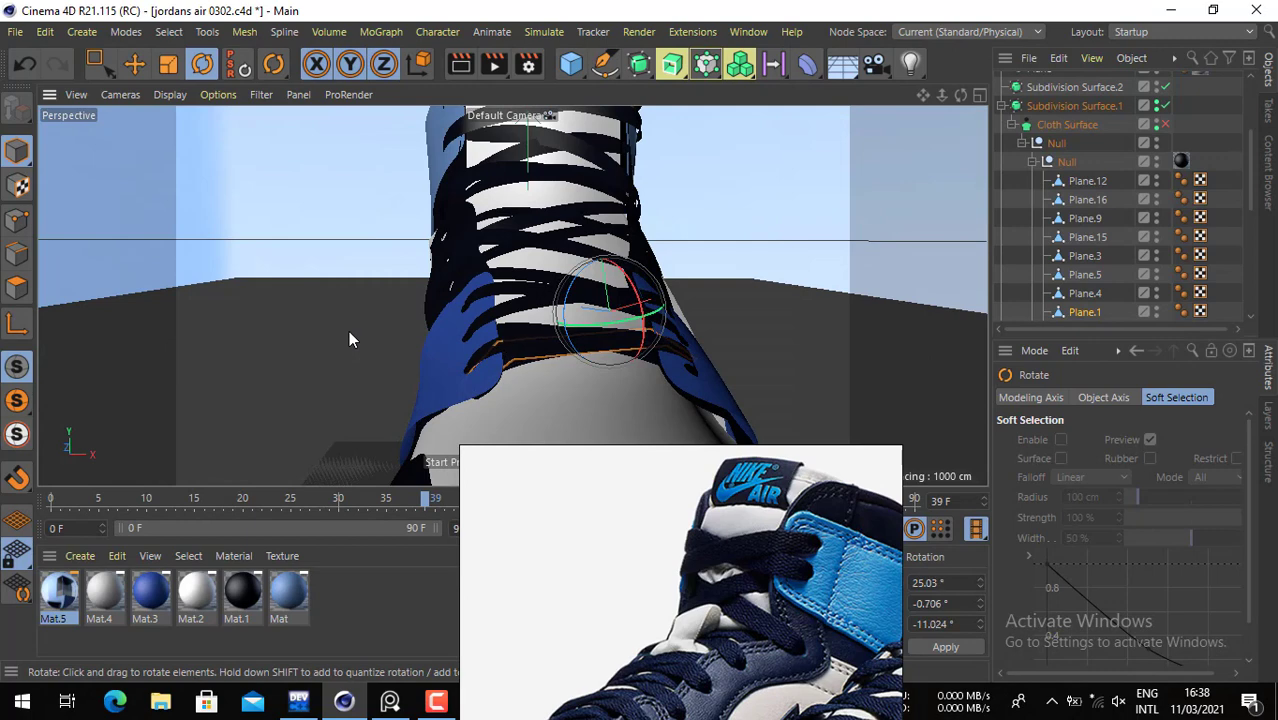
- Shift the copied lower lace into place between the blue panels and check it with the Cloth Surface enabled
left_click(134, 64)
left_click_drag(560, 262, 564, 397, "alt")
left_click_drag(440, 338, 437, 320)
left_click(1165, 124)
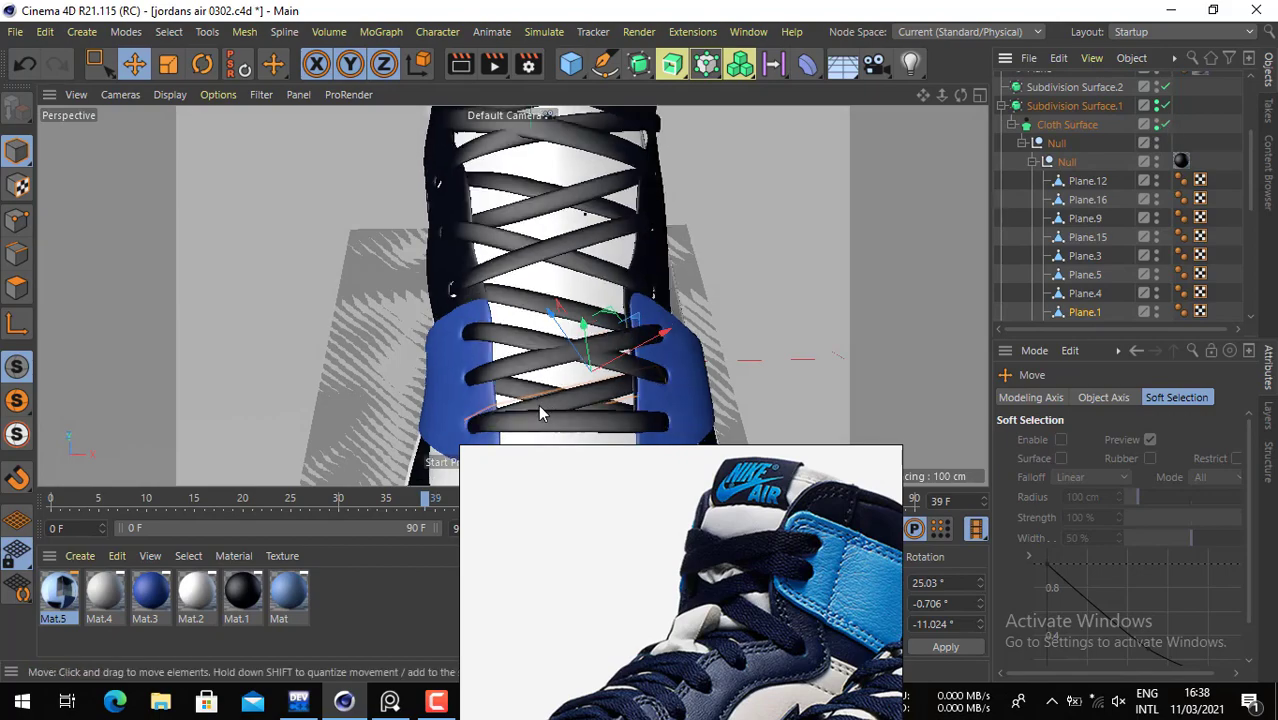
left_click_drag(538, 404, 677, 255, "alt")
scroll(677, 255, "up", 5)
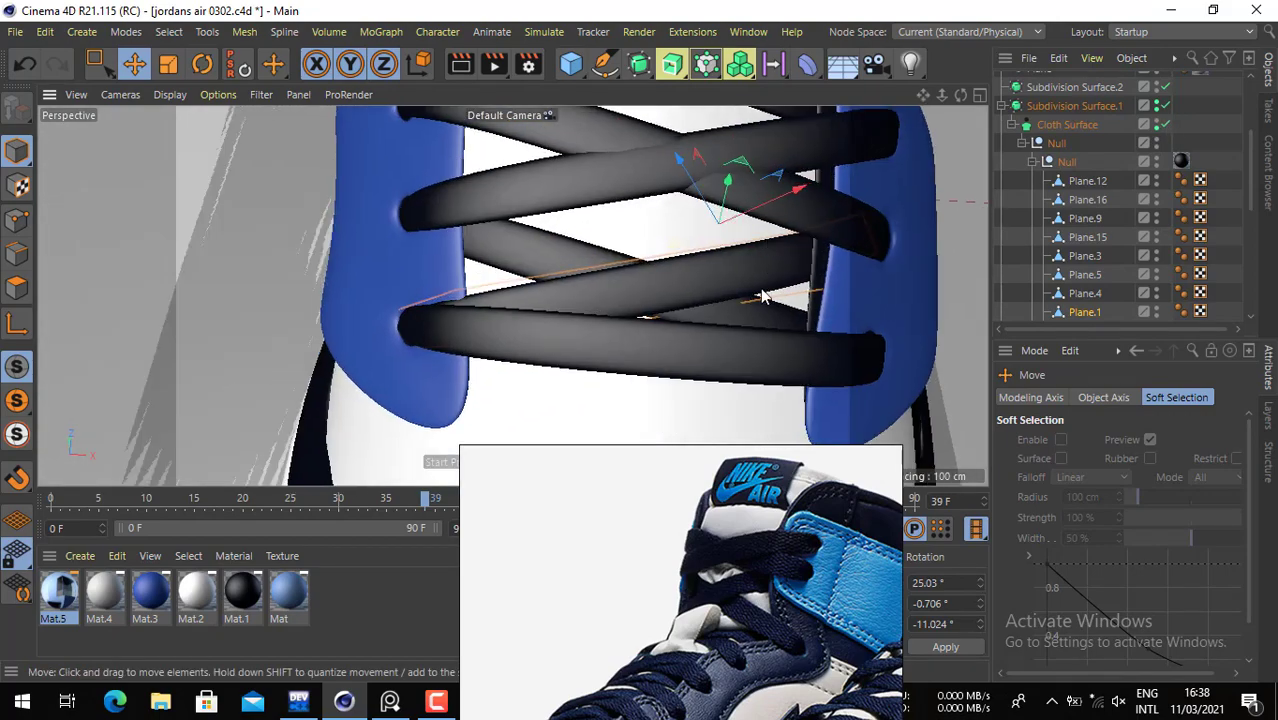
- Disable the Cloth Surface and duplicate the flat lace Plane.6 just above the blue eyelet panels
left_click_drag(764, 288, 605, 240, "alt")
scroll(735, 267, "down", 3)
right_click_drag(605, 240, 513, 297, "alt")
left_click_drag(513, 297, 611, 277, "alt")
right_click_drag(611, 277, 830, 325, "alt")
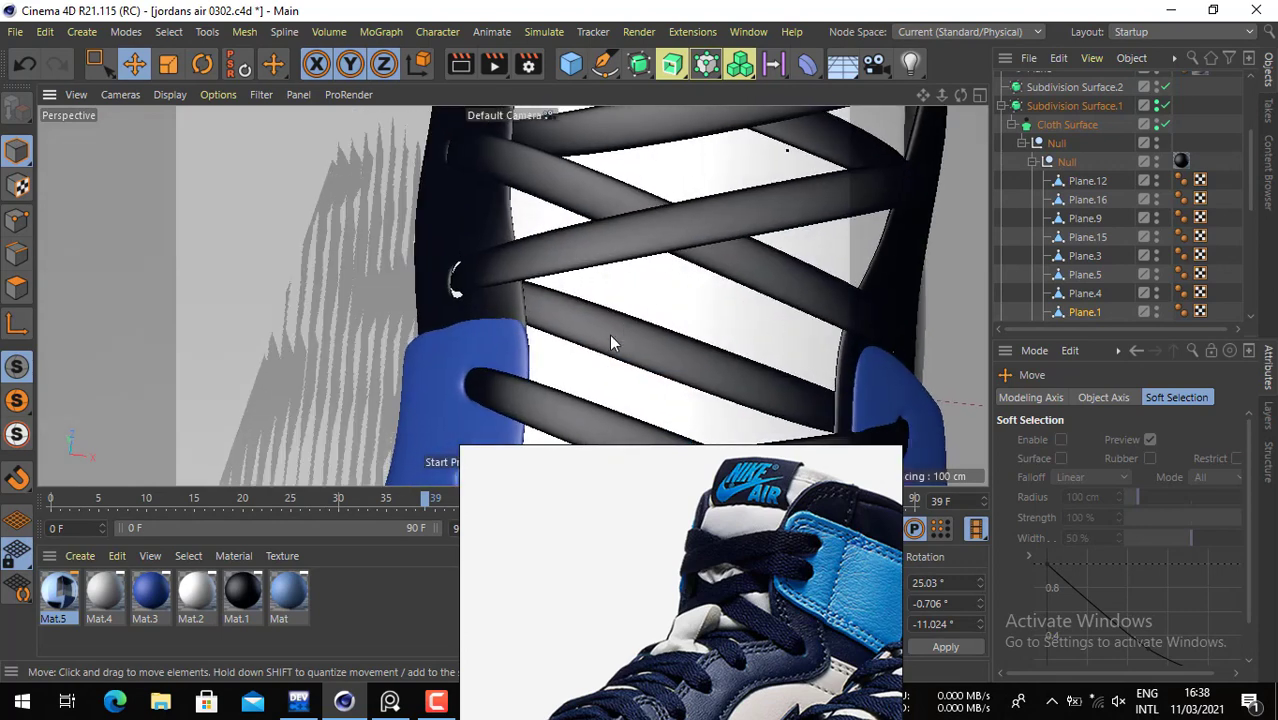
left_click(613, 342)
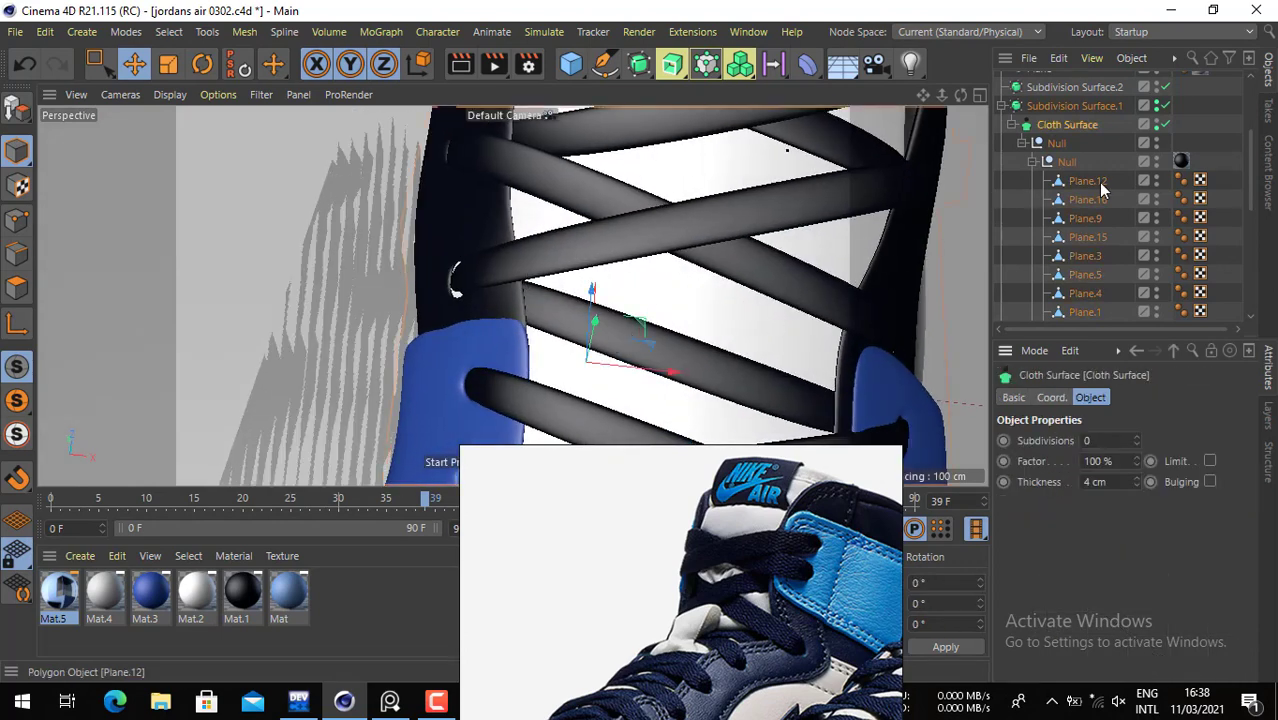
left_click(1165, 124)
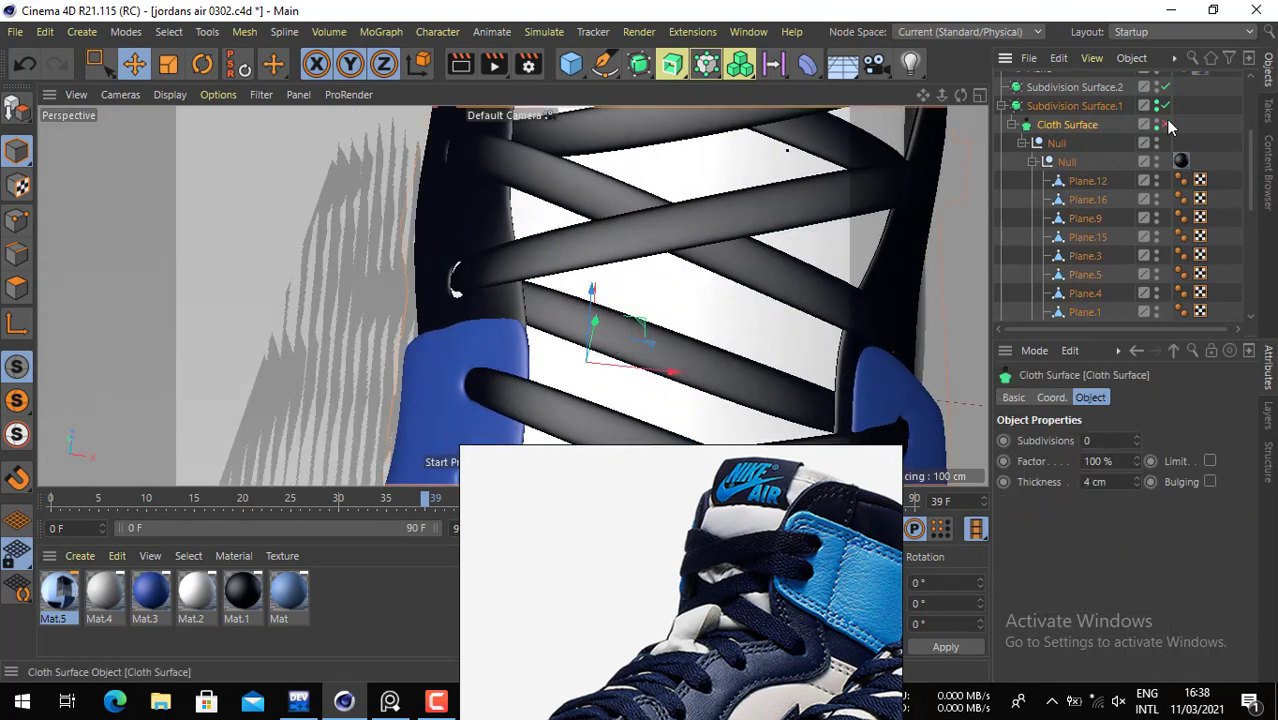
left_click(687, 355)
middle_click_drag(768, 260, 670, 240, "alt")
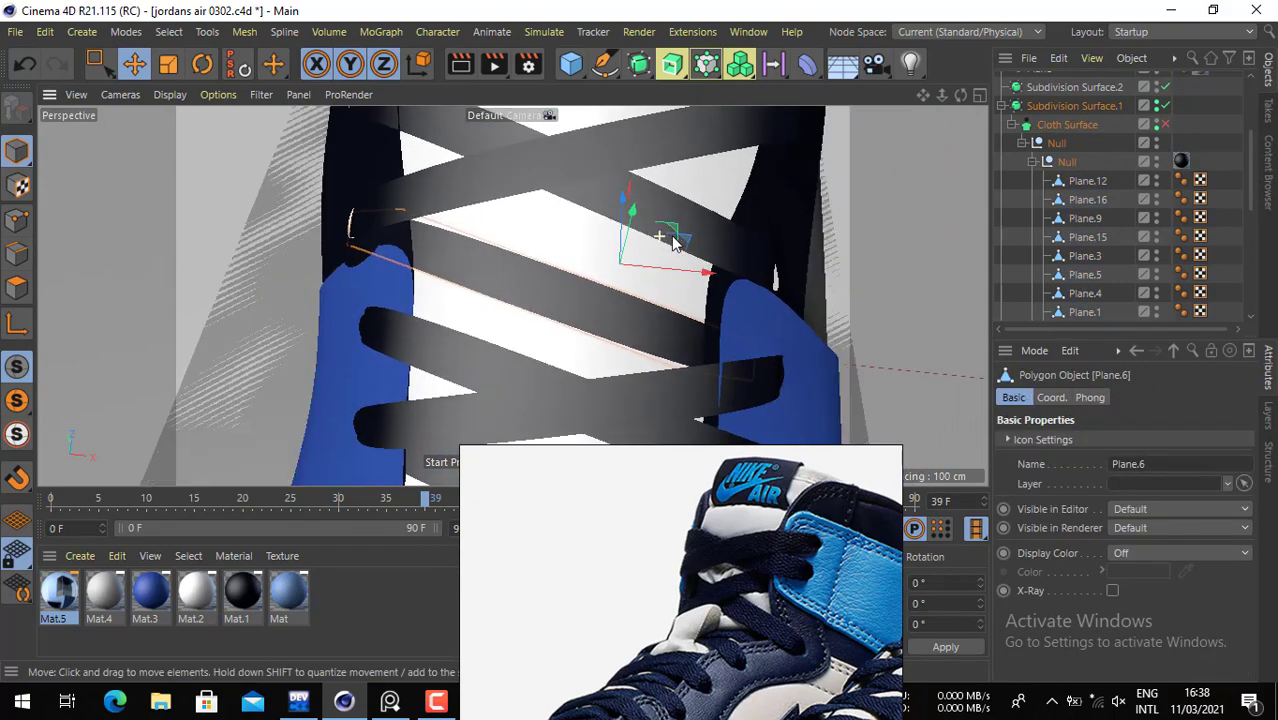
left_click_drag(670, 240, 719, 247, "alt")
scroll(1106, 261, "down", 5)
scroll(1082, 237, "up", 3)
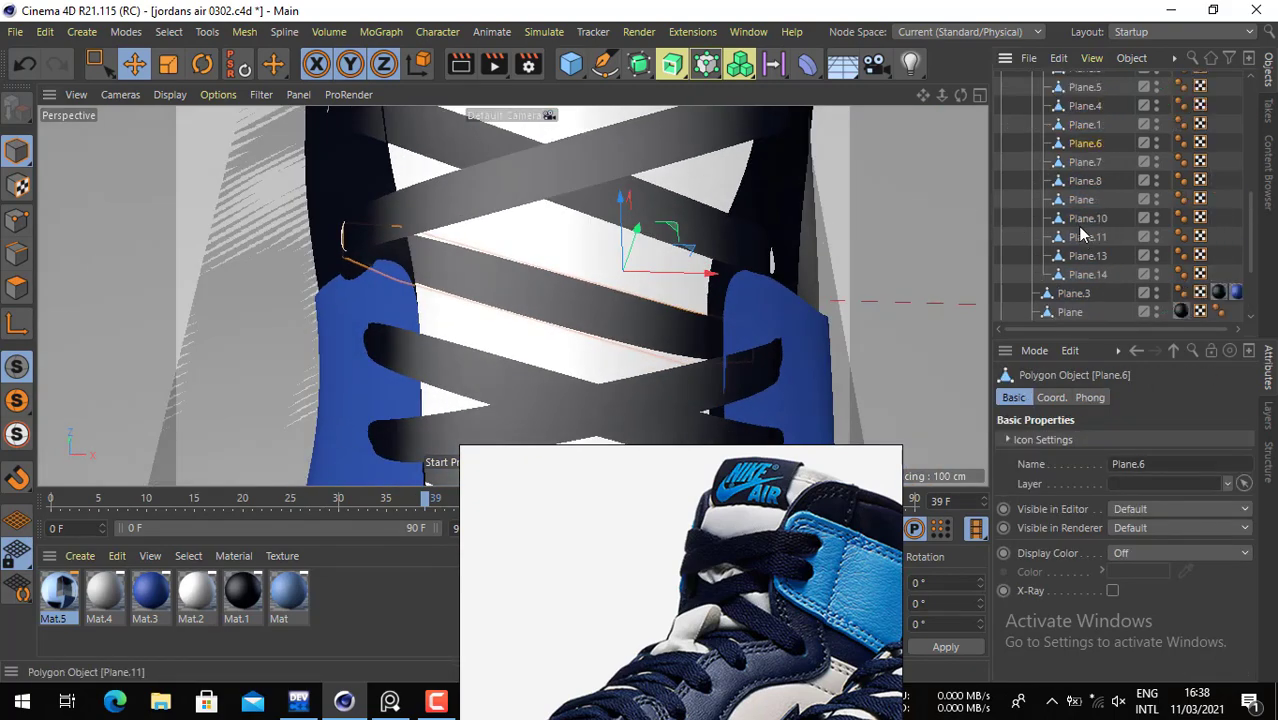
left_click_drag(1085, 148, 1087, 153)
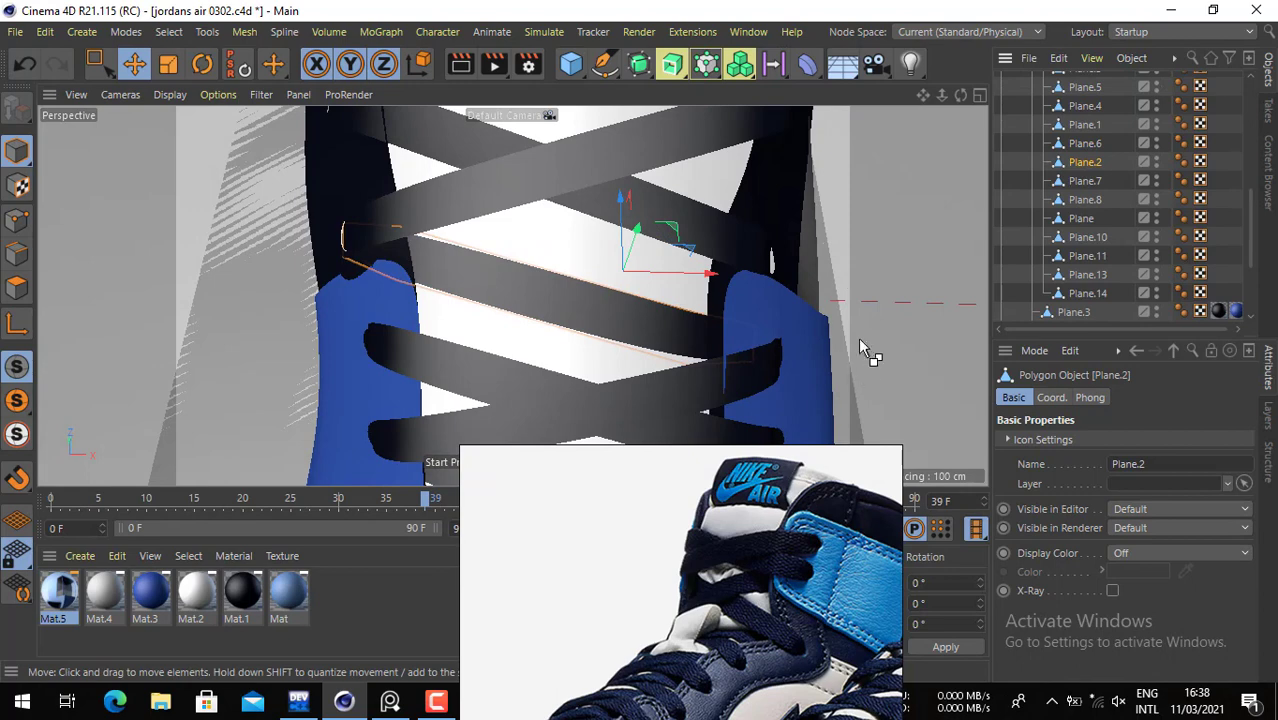
- Create another copy of this lace rotated to about 27.4°, -2.6°, -12° and shift it to cross the original above the blue panels
left_click(202, 64)
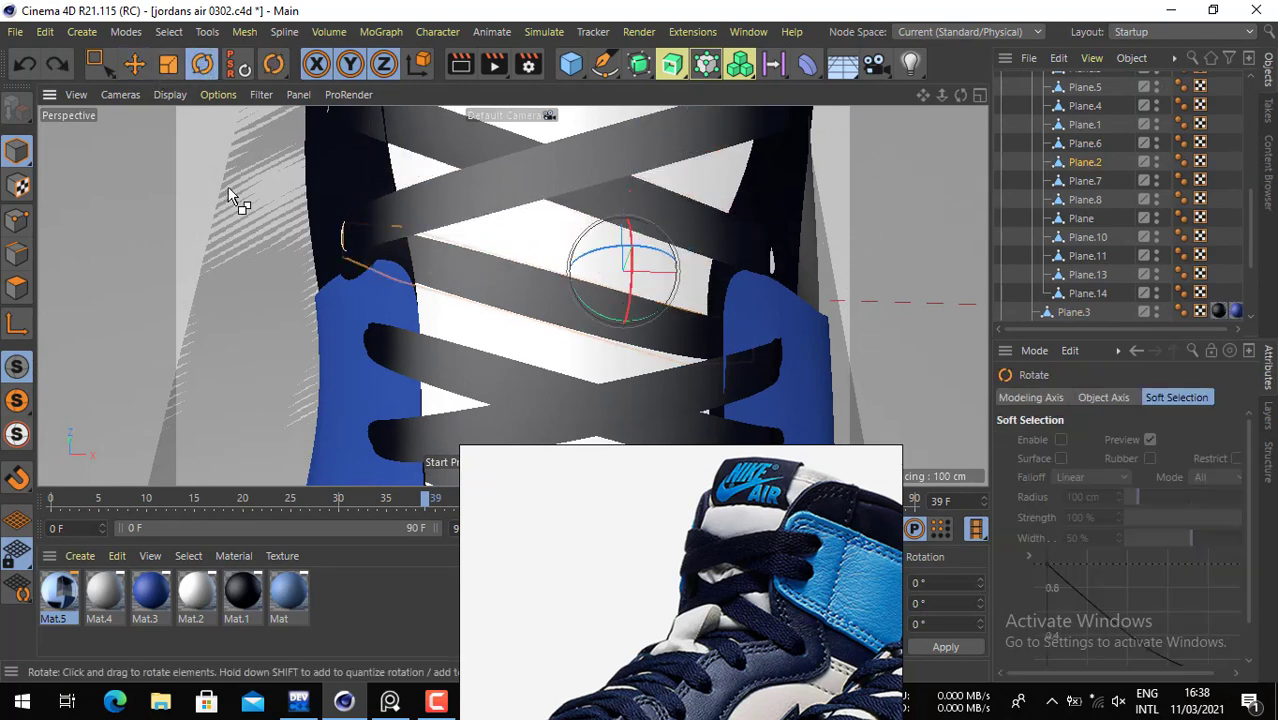
left_click_drag(228, 190, 275, 458, "ctrl")
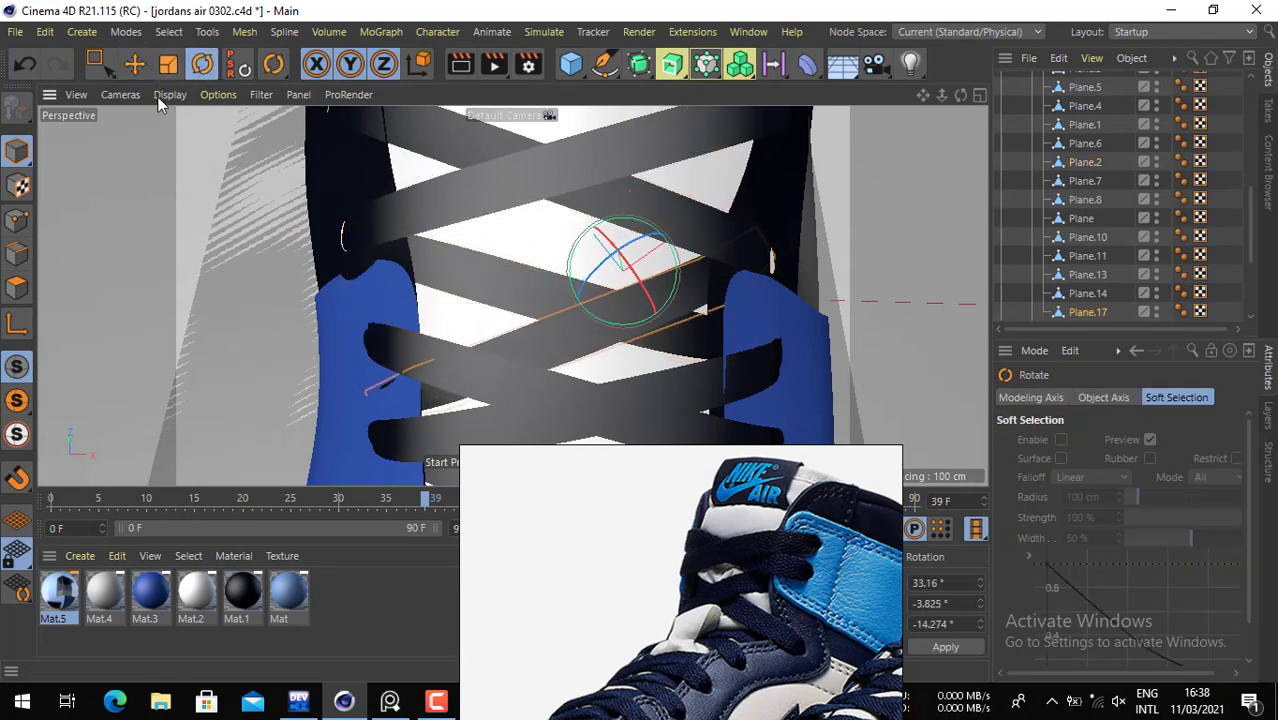
key("e")
left_click_drag(176, 140, 210, 149)
left_click(202, 66)
key("e")
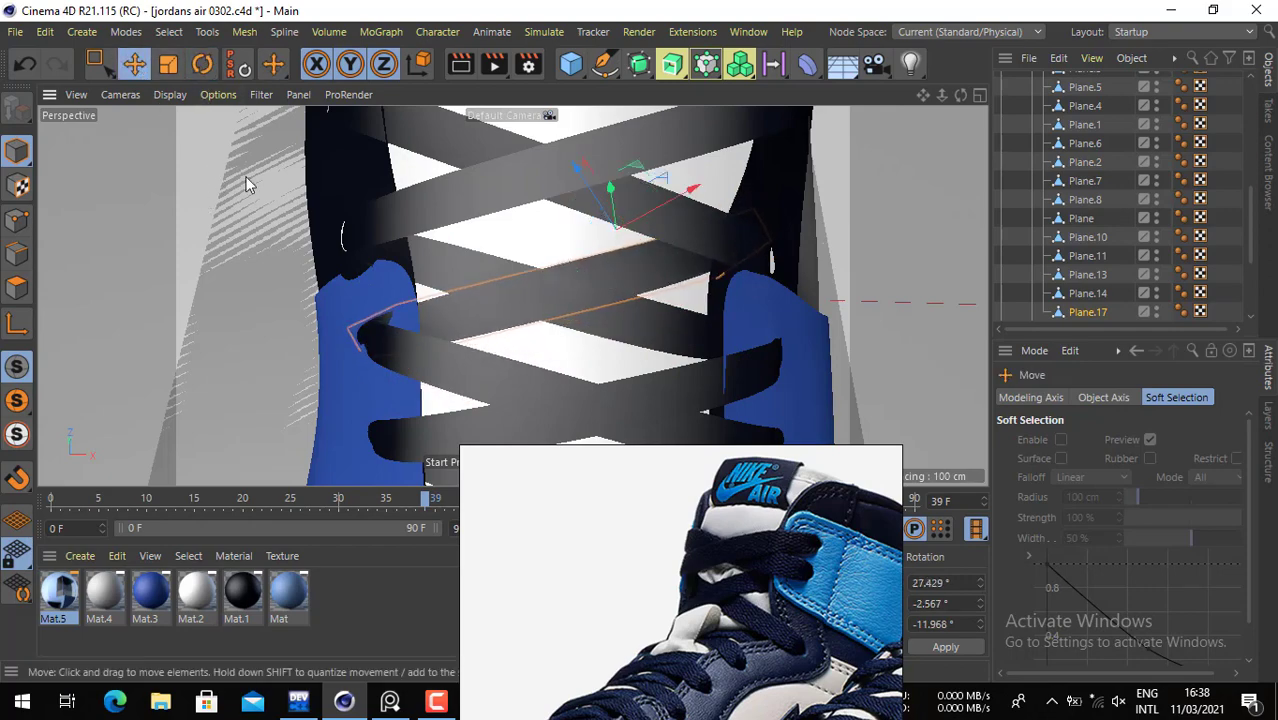
left_click_drag(591, 318, 799, 194, "alt")
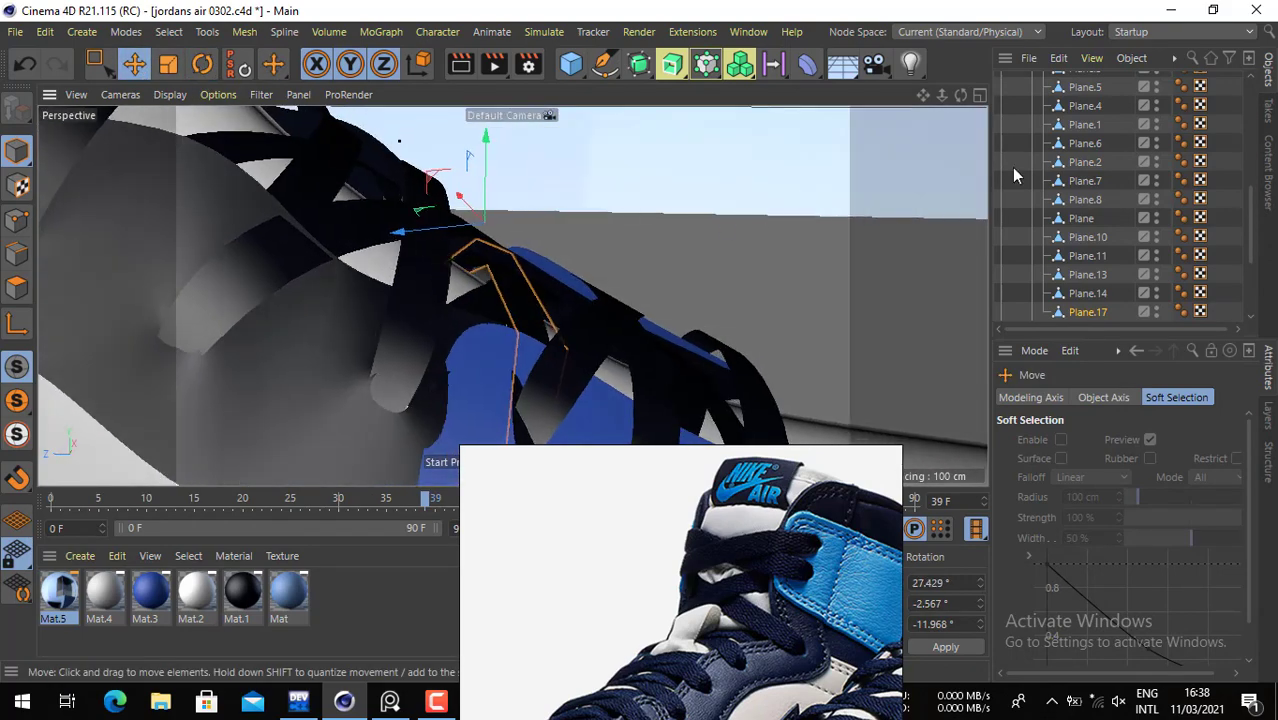
- Enable the Cloth Surface and select the four end points of the new lace above the blue eyelet panel
scroll(1130, 203, "up", 8)
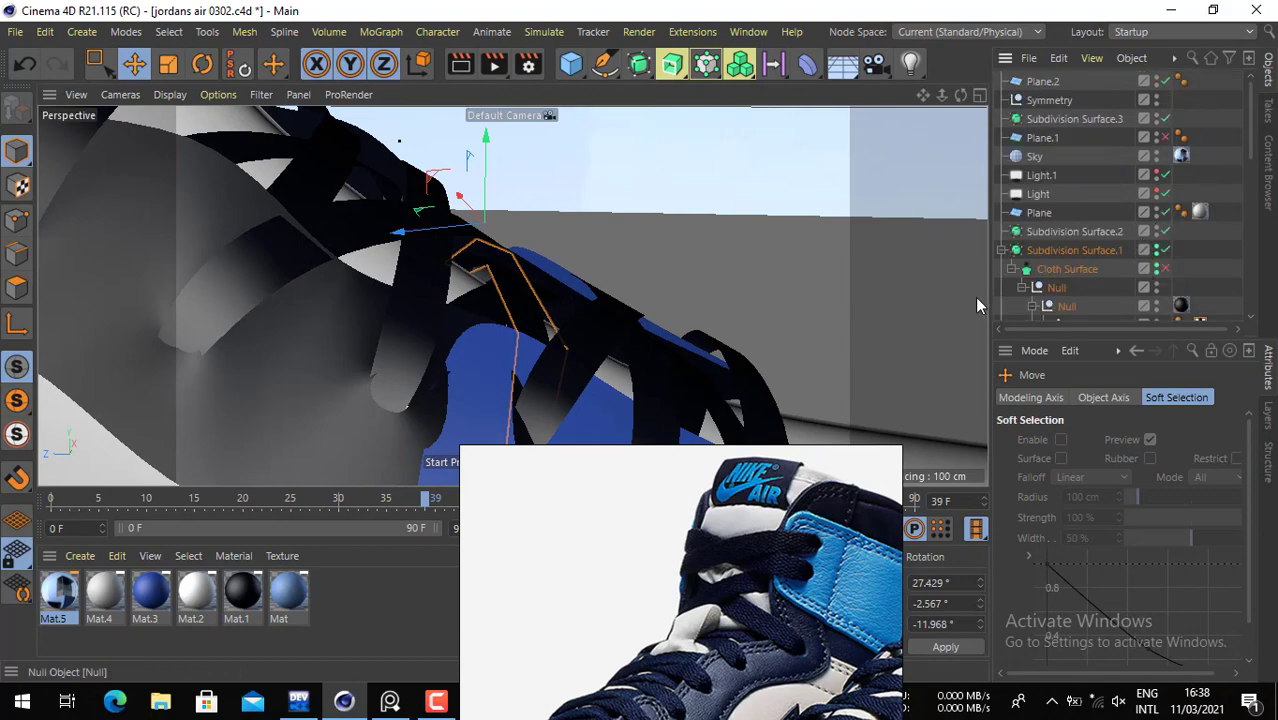
left_click_drag(505, 302, 408, 385, "alt")
left_click_drag(540, 338, 217, 365, "alt")
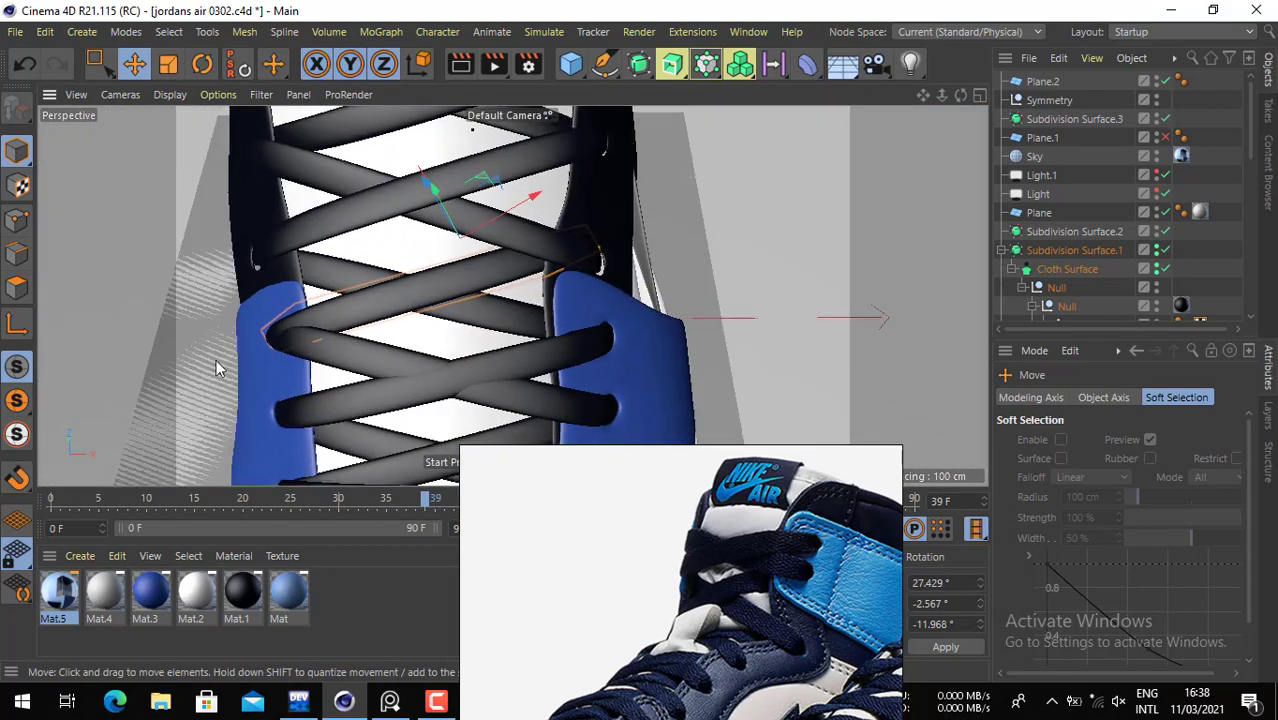
left_click(17, 220)
left_click(100, 64)
left_click_drag(216, 254, 365, 421)
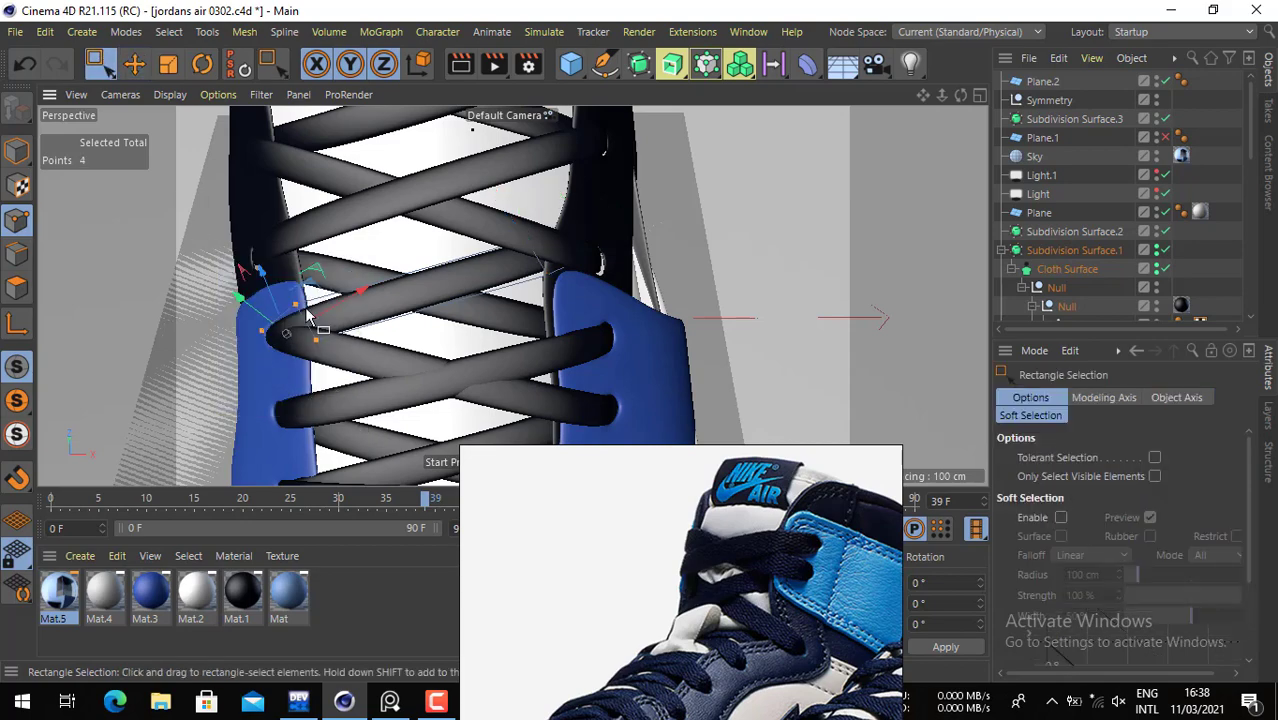
- Examine the upper lacing from the front and identify the strips Plane.12 and Plane.9 on the shoe
left_click_drag(310, 318, 289, 295, "alt")
left_click_drag(570, 325, 465, 240, "alt")
scroll(451, 285, "down", 5)
left_click(1212, 138)
scroll(483, 328, "down", 2)
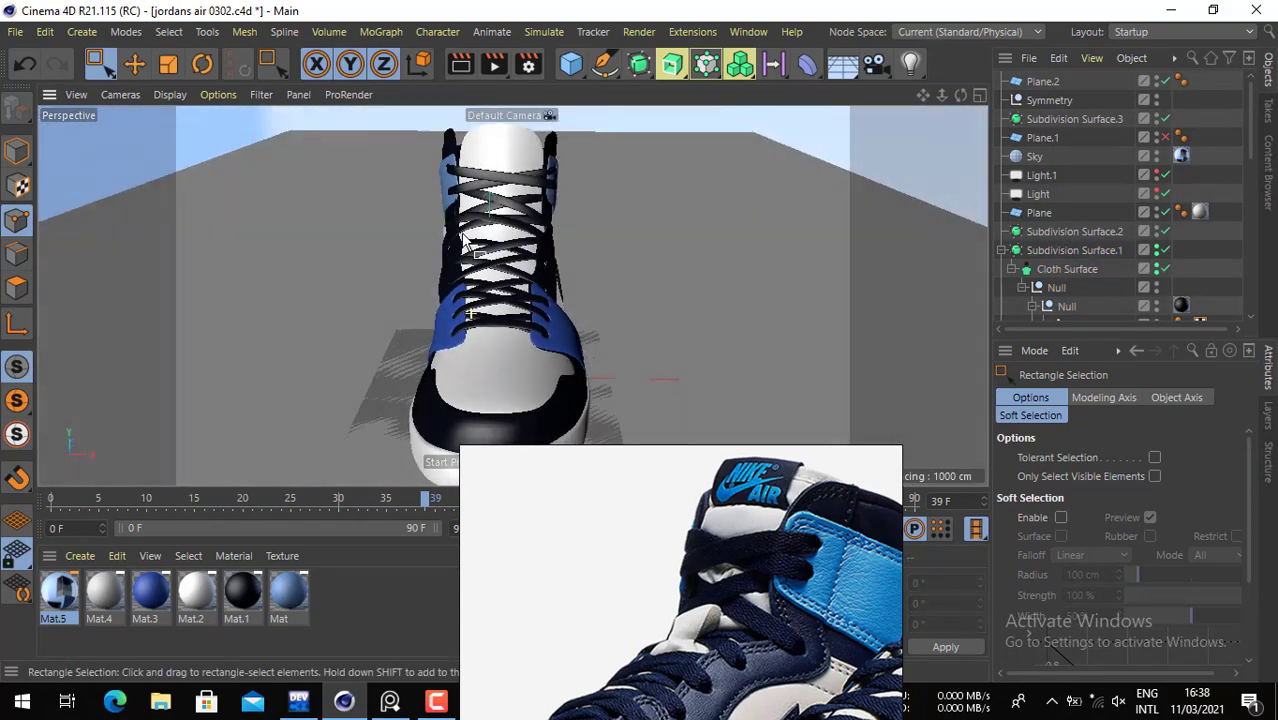
left_click_drag(533, 181, 598, 189, "alt")
scroll(510, 183, "up", 5)
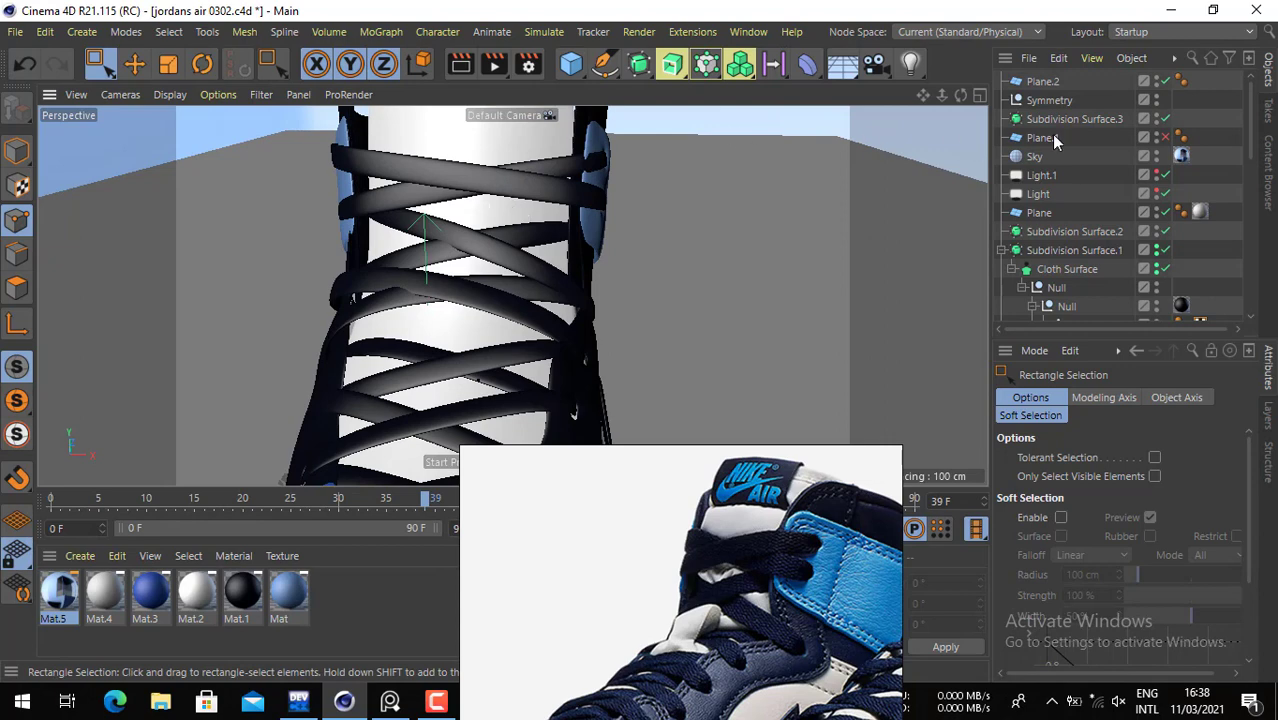
scroll(1051, 180, "down", 6)
scroll(1051, 222, "up", 3)
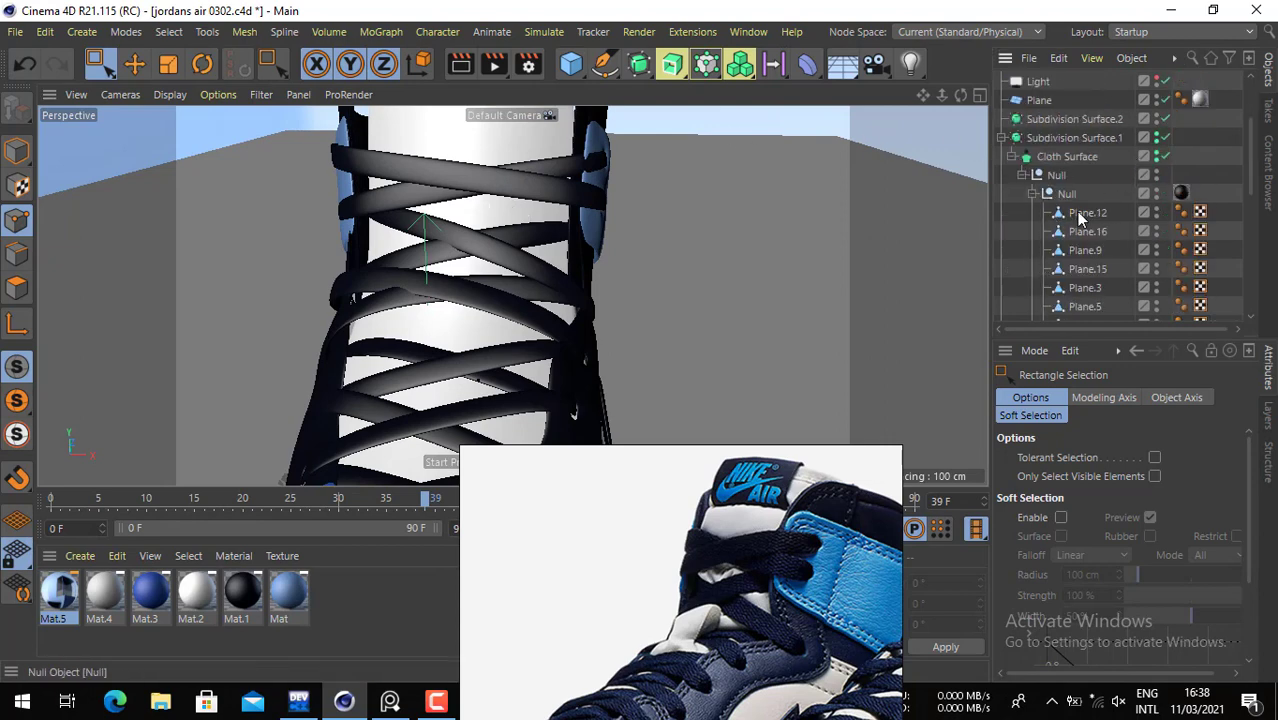
left_click(1082, 214)
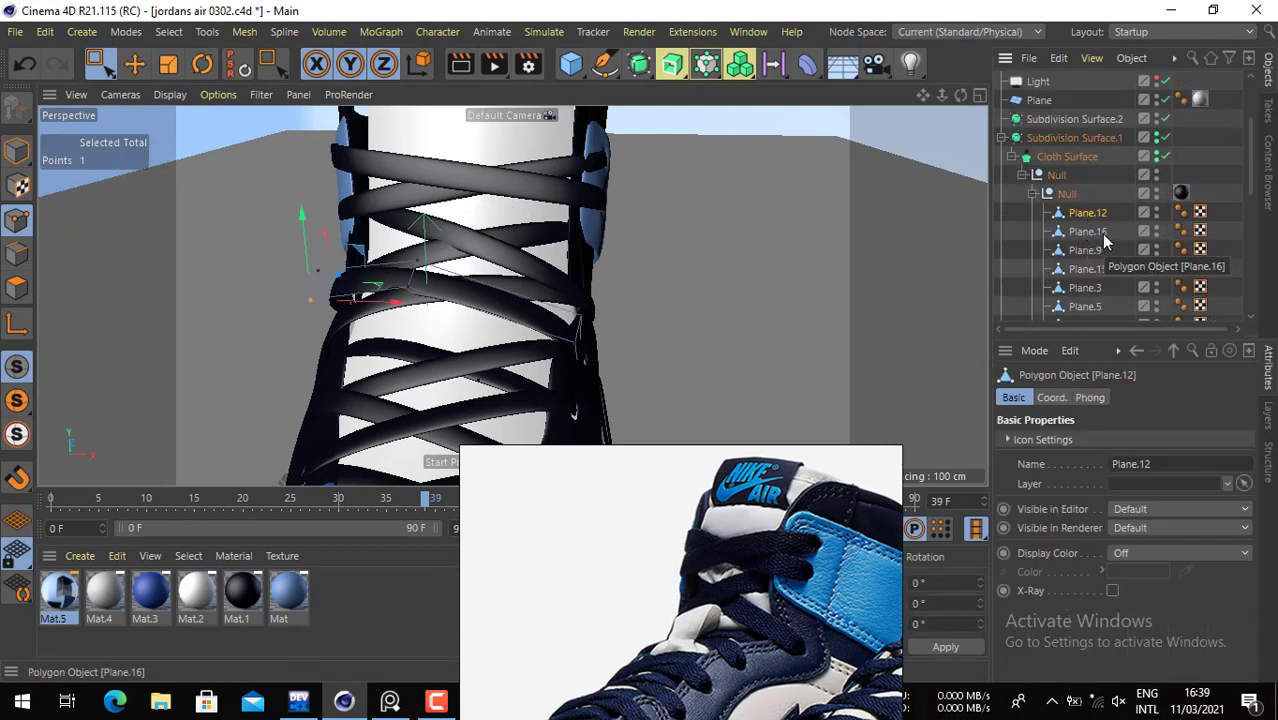
left_click(1085, 250)
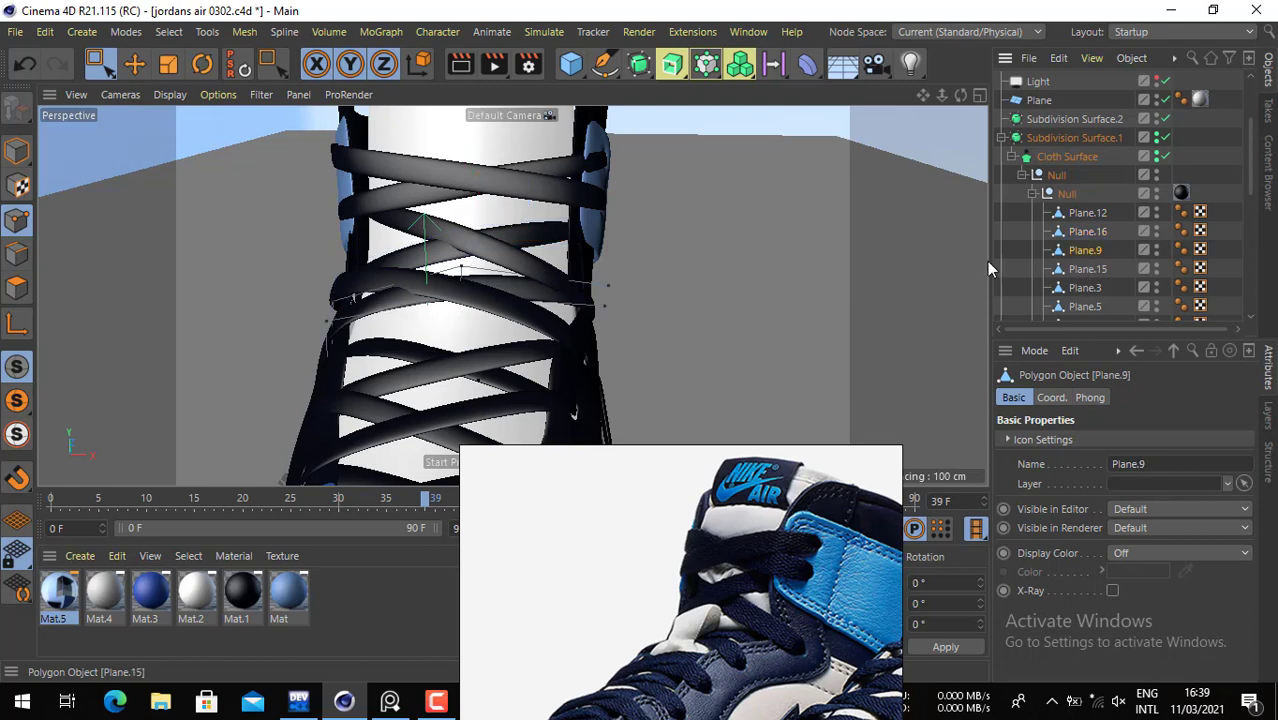
left_click(34, 151)
left_click(140, 65)
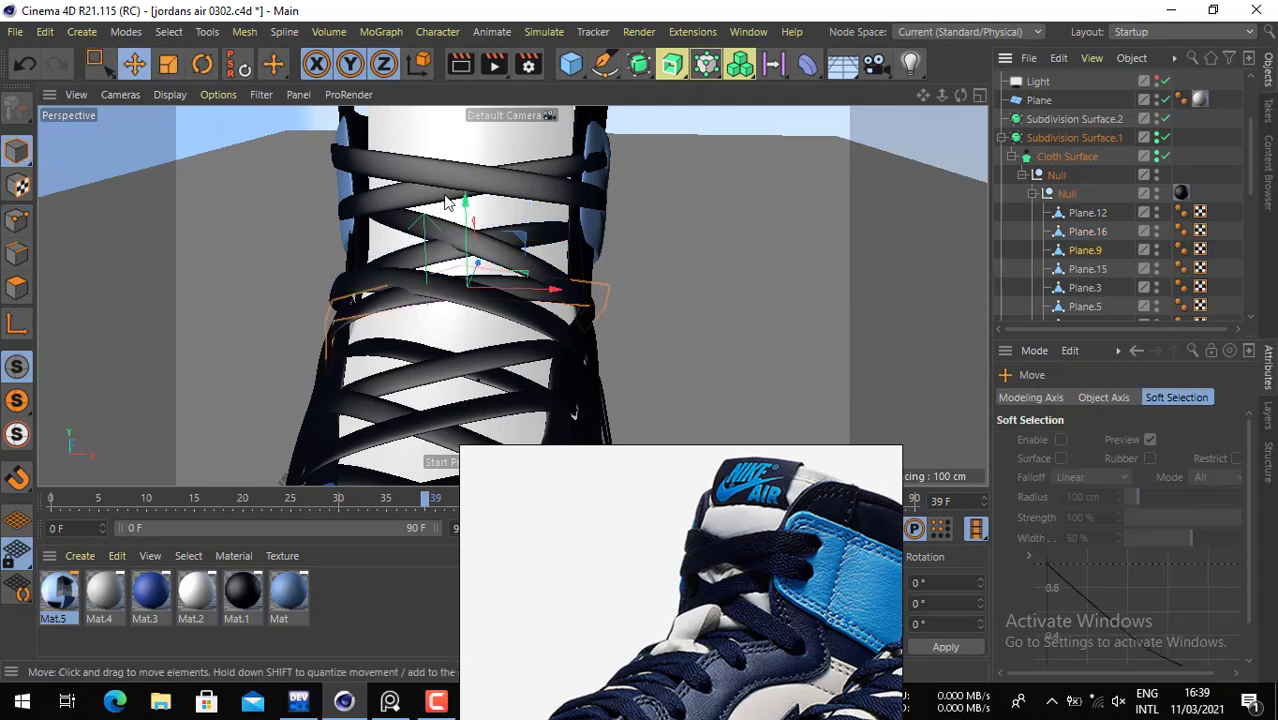
- With the Cloth Surface disabled, shift the end edge of lace Plane.14 at the light blue ankle strap, and re-enable the surface
left_click(572, 168)
left_click(572, 168)
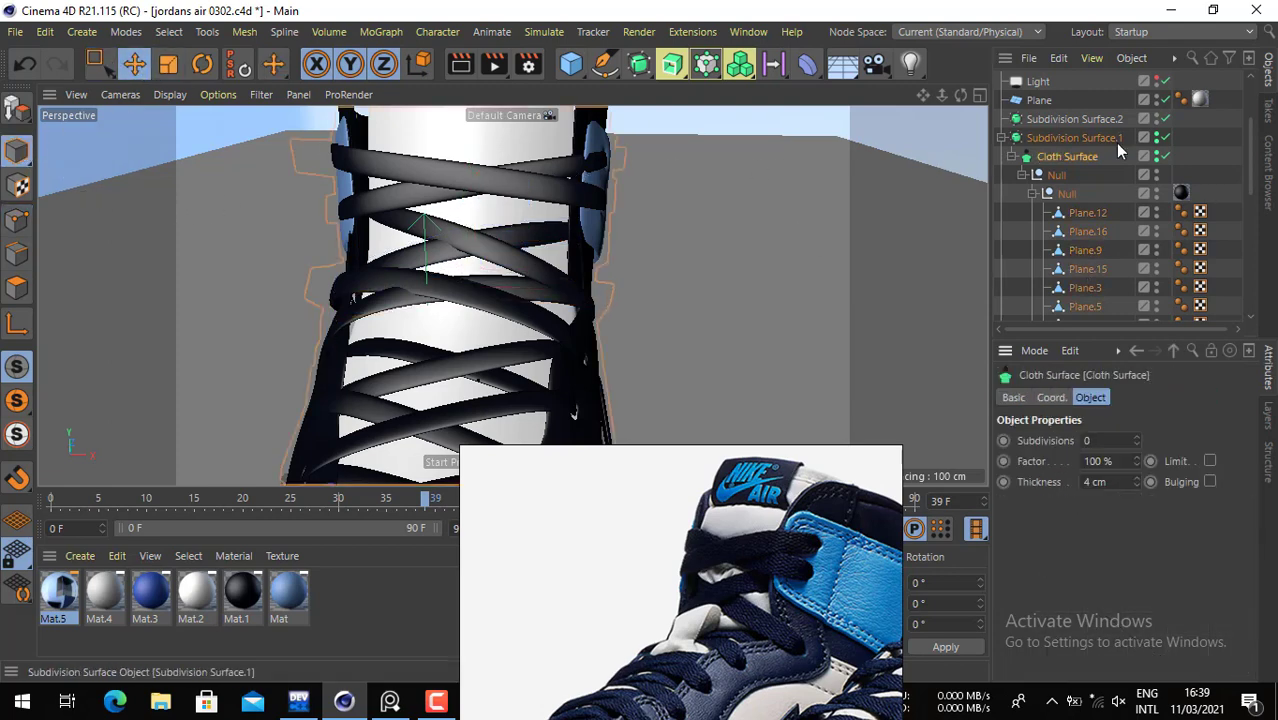
left_click(1165, 157)
left_click(1164, 156)
left_click(548, 178)
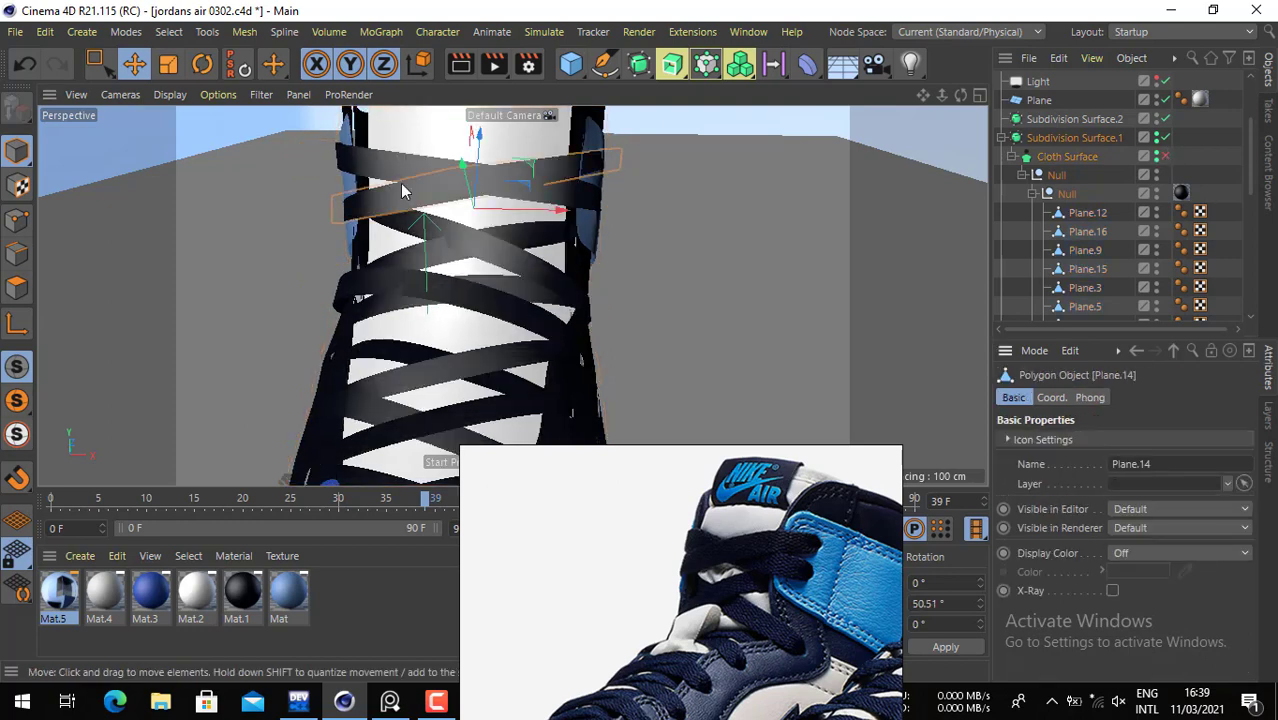
left_click(16, 253)
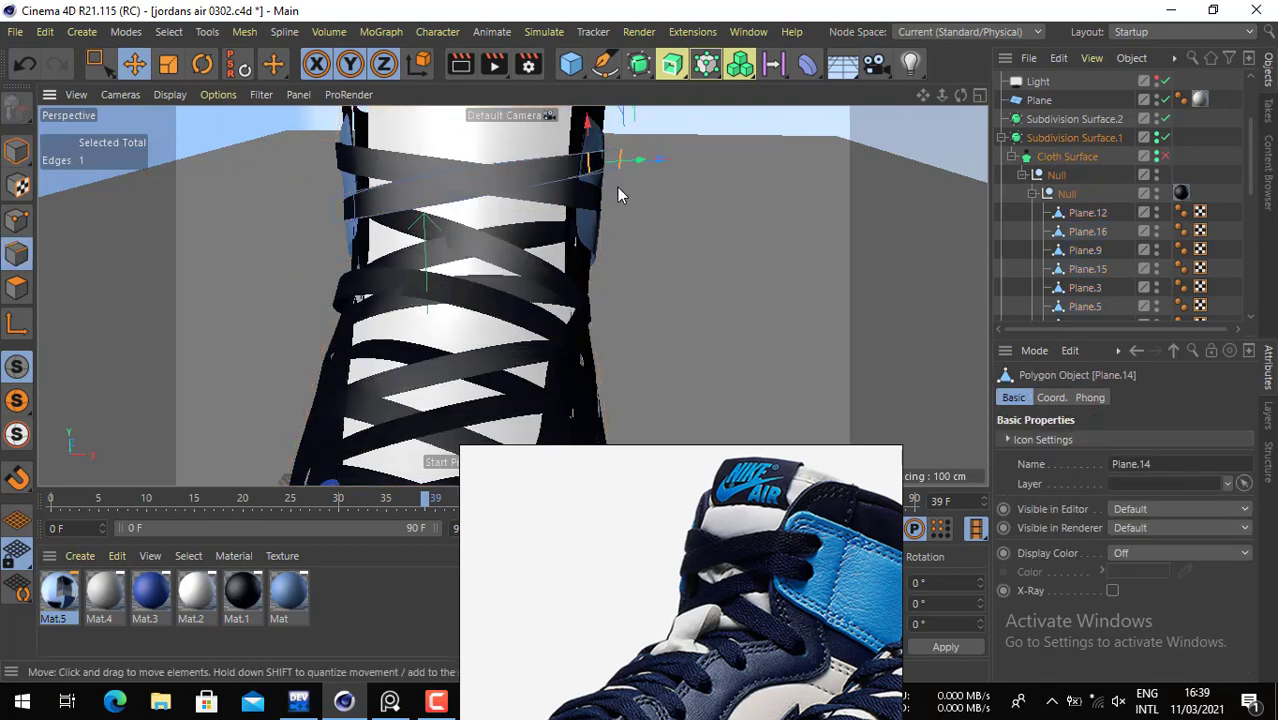
left_click_drag(617, 187, 386, 168, "alt")
scroll(564, 168, "up", 5)
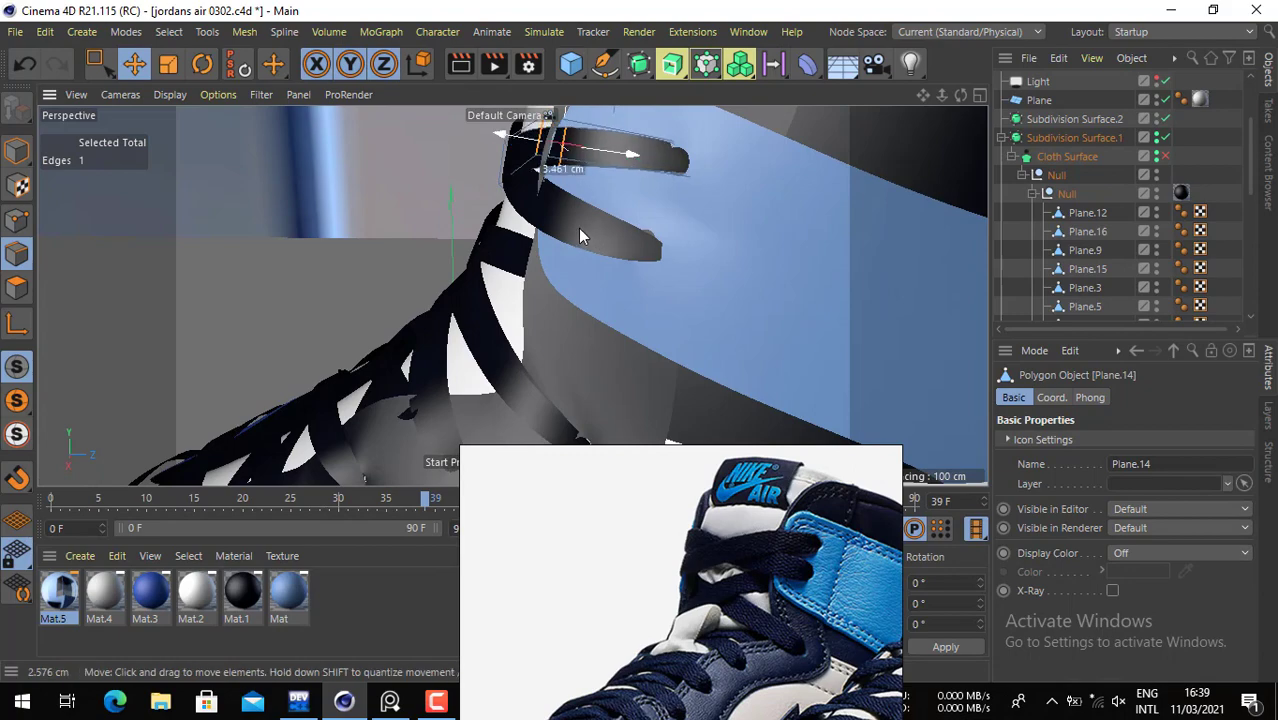
left_click(1166, 153)
- Scale the selected end edge of Plane.14 to about 135% along one axis
left_click_drag(661, 209, 517, 213, "alt")
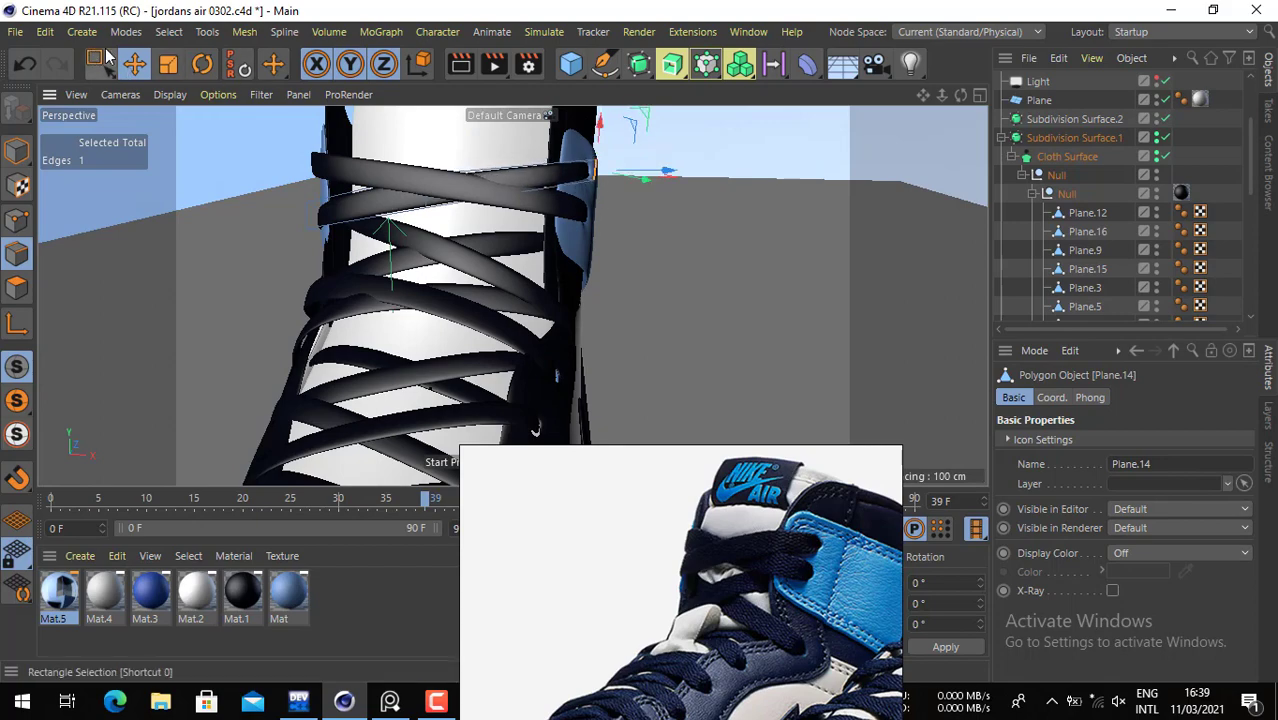
left_click(168, 64)
left_click_drag(153, 155, 188, 155)
left_click_drag(699, 170, 702, 170)
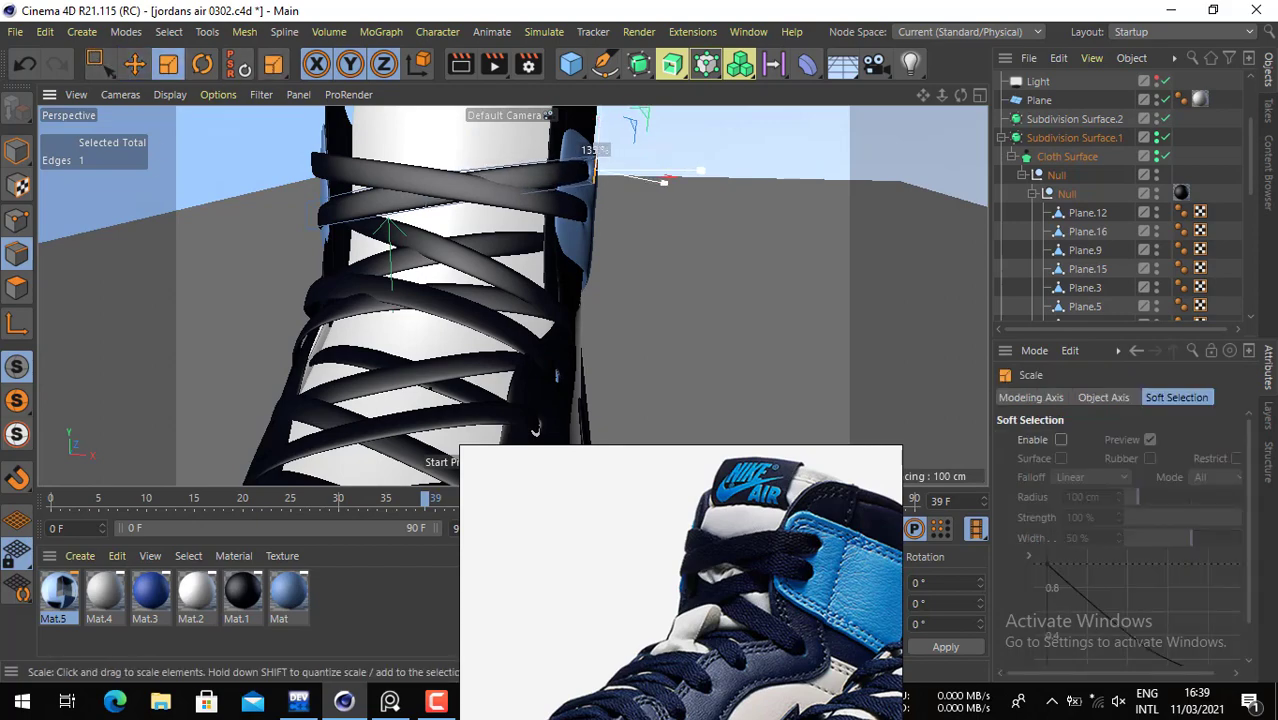
left_click_drag(527, 175, 585, 228, "alt")
key("0")
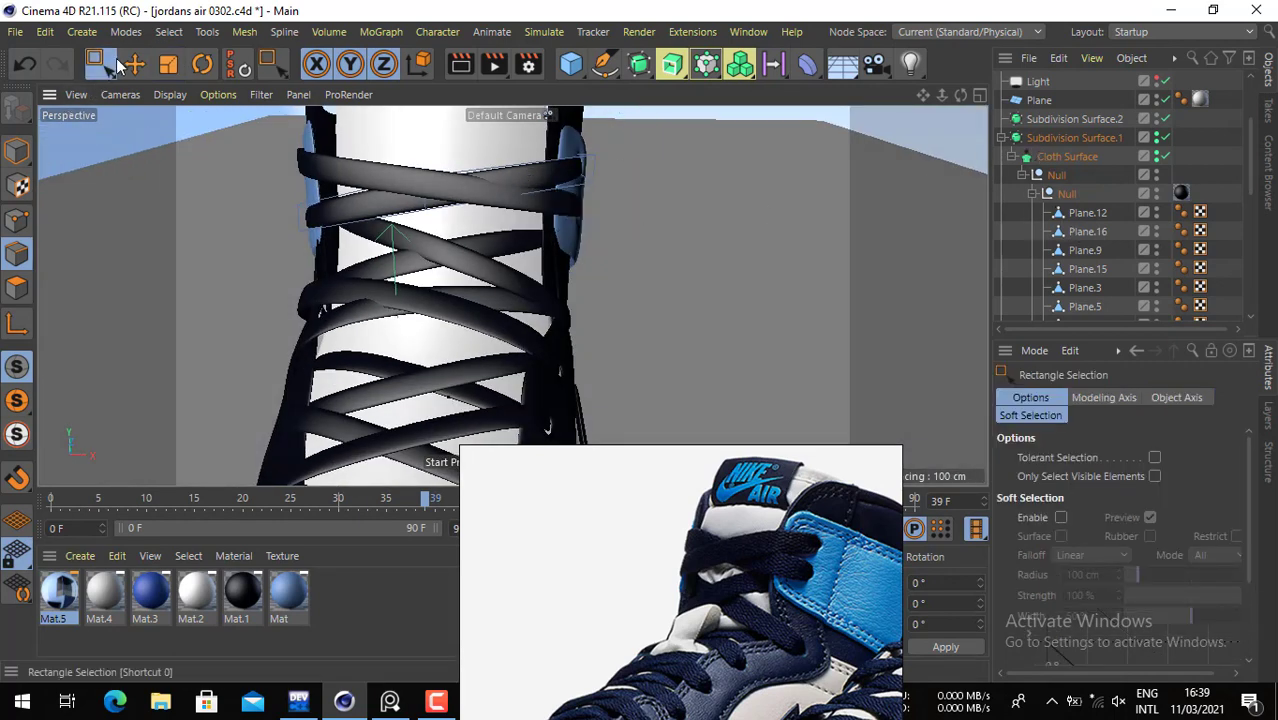
- Disable the Cloth Surface and select the end edges of the lace crossing Plane.14 where it meets the light blue strap
key("e")
left_click(16, 146)
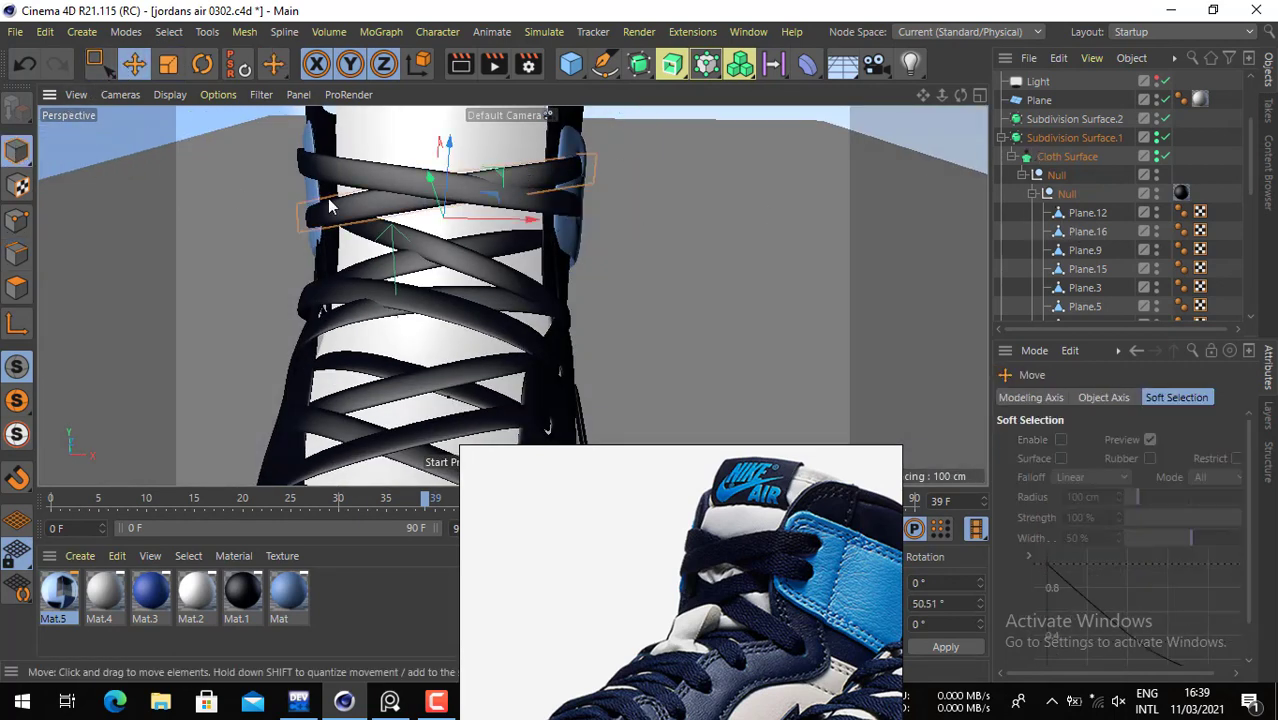
left_click(558, 212)
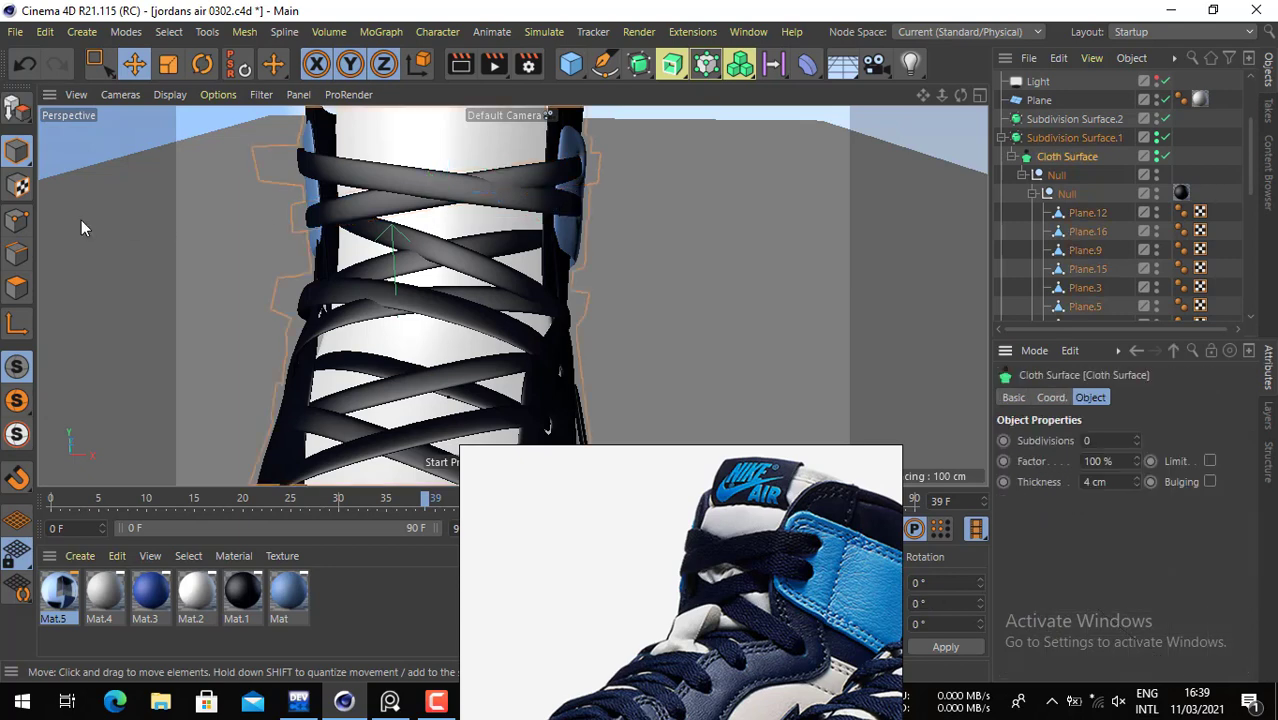
left_click(1163, 156)
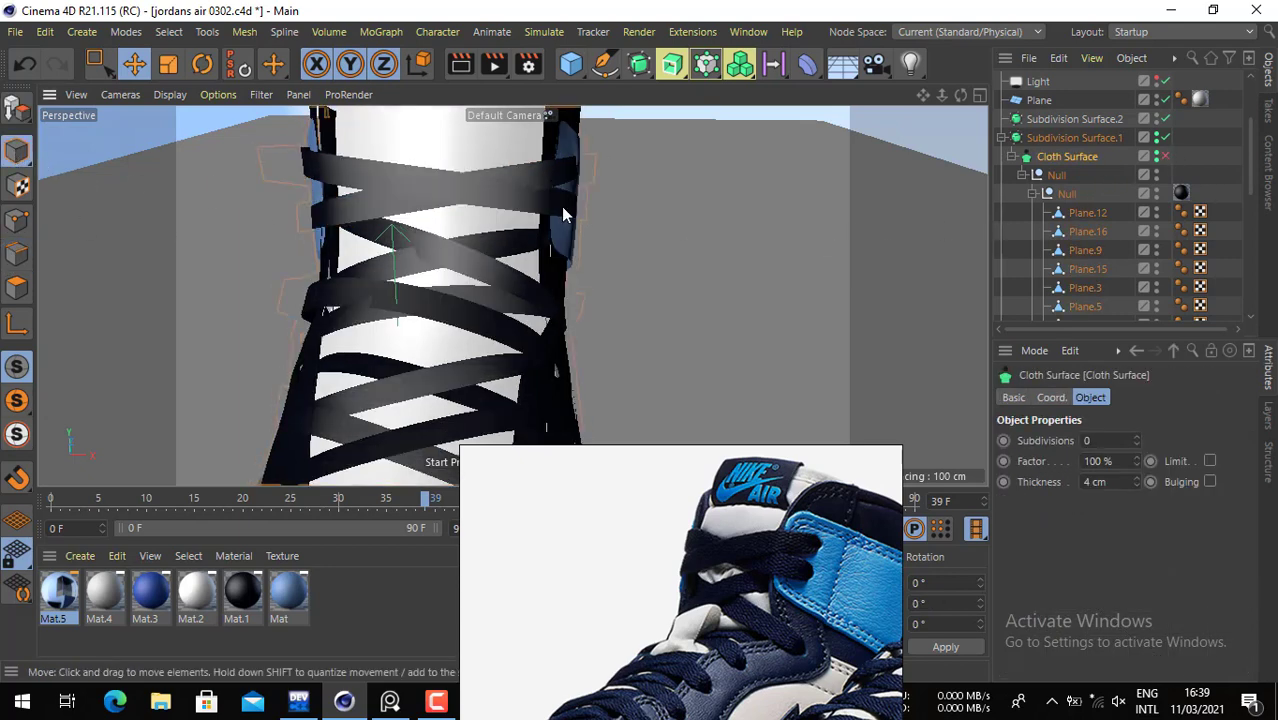
left_click(561, 206)
left_click(561, 206)
left_click(16, 251)
key("space")
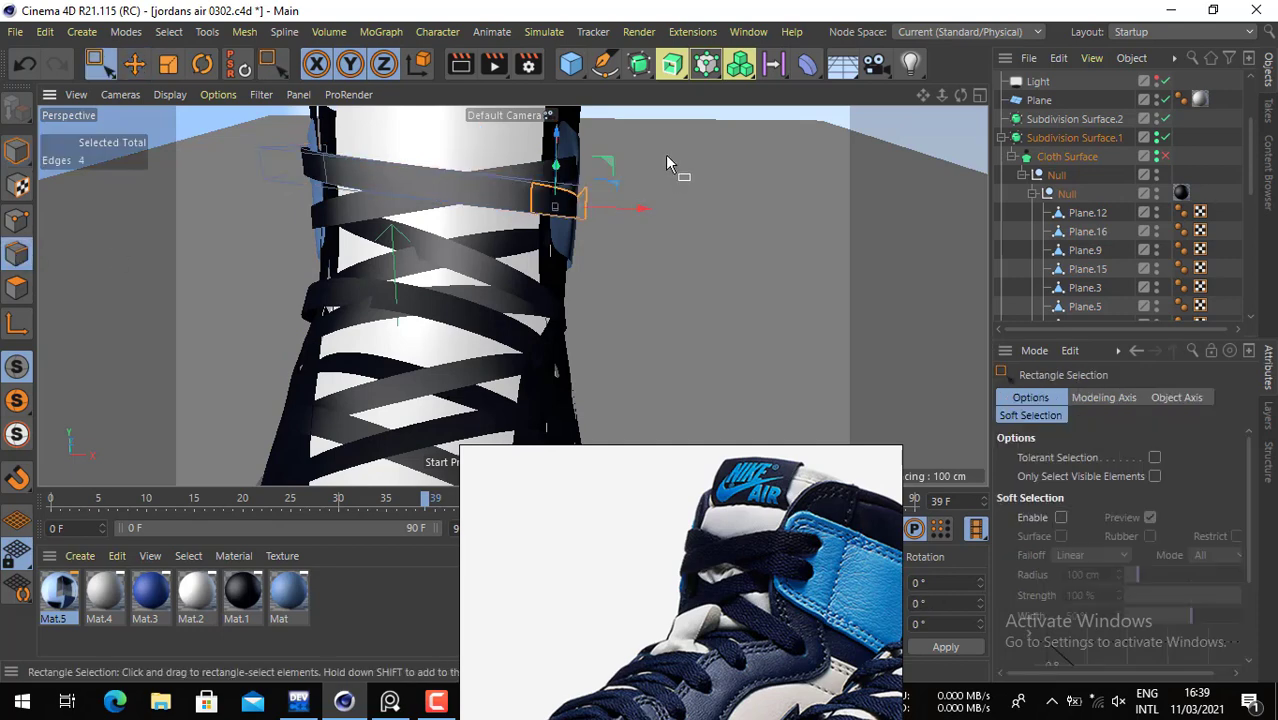
left_click_drag(665, 154, 500, 246)
key("space")
- Re-enable the Cloth Surface and move the selected lace edges outward to fit the lace around the ankle strap
left_click(1163, 156)
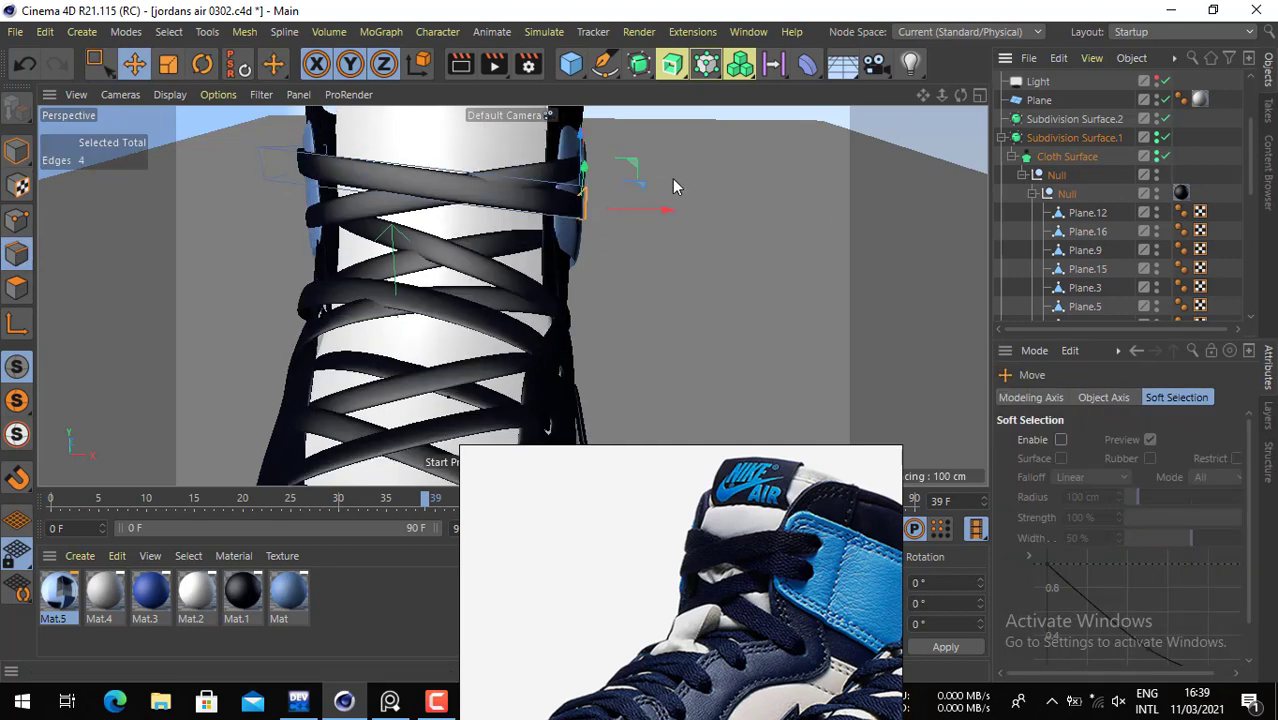
right_click_drag(560, 211, 634, 206, "alt")
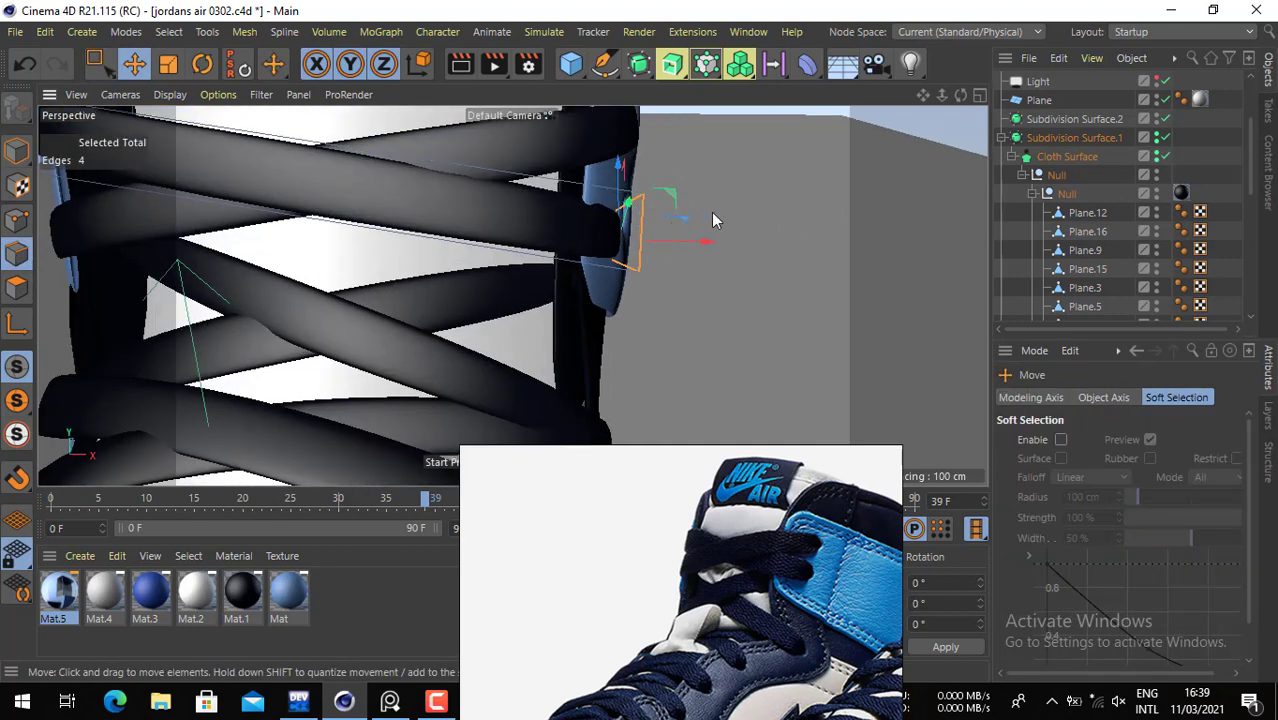
left_click_drag(712, 213, 742, 213)
left_click_drag(622, 245, 752, 243, "alt")
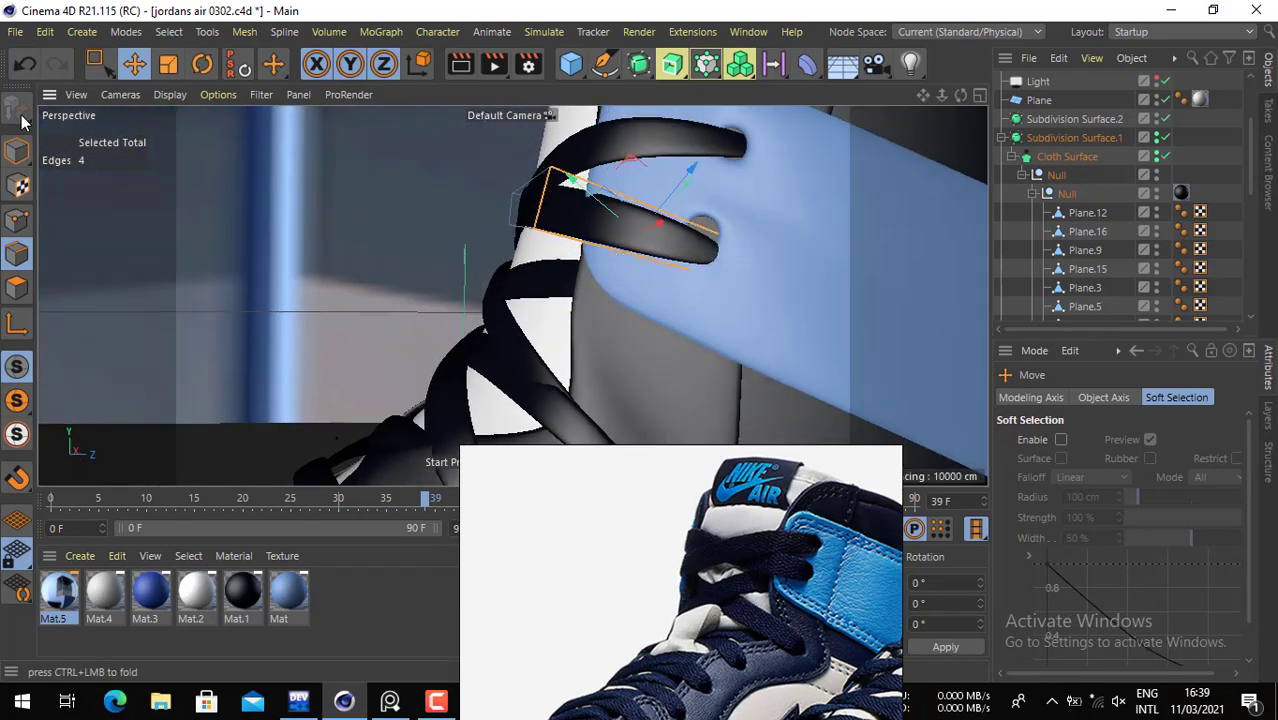
- Disable the Cloth Surface and select the edge loop around the light blue strap's lower eyelet hole
left_click(18, 151)
left_click(789, 232)
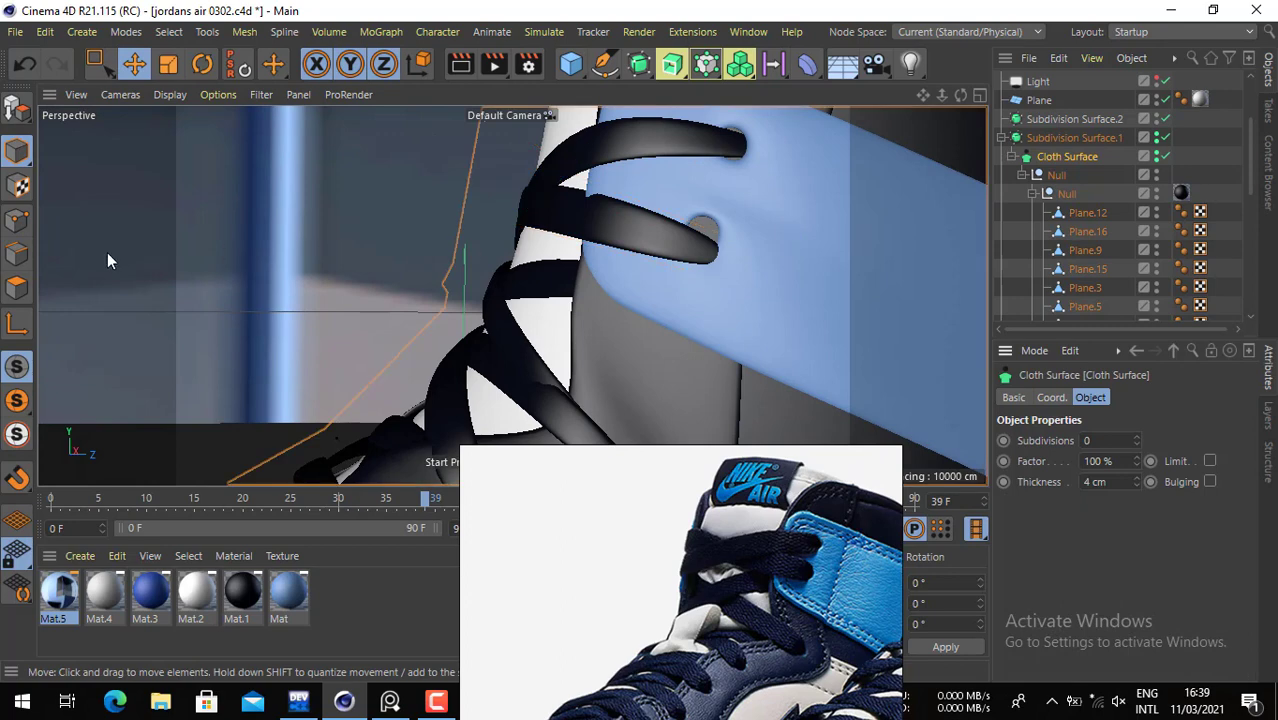
left_click(16, 254)
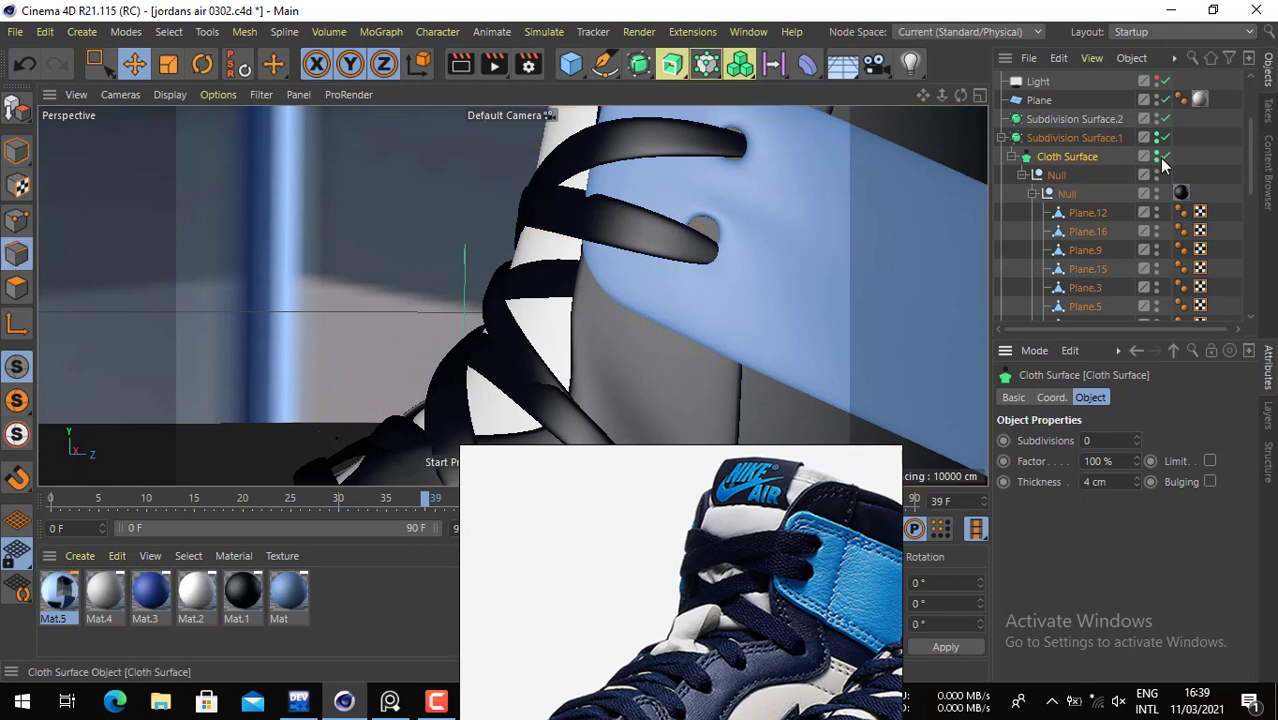
left_click(1165, 156)
left_click(16, 150)
left_click(781, 281)
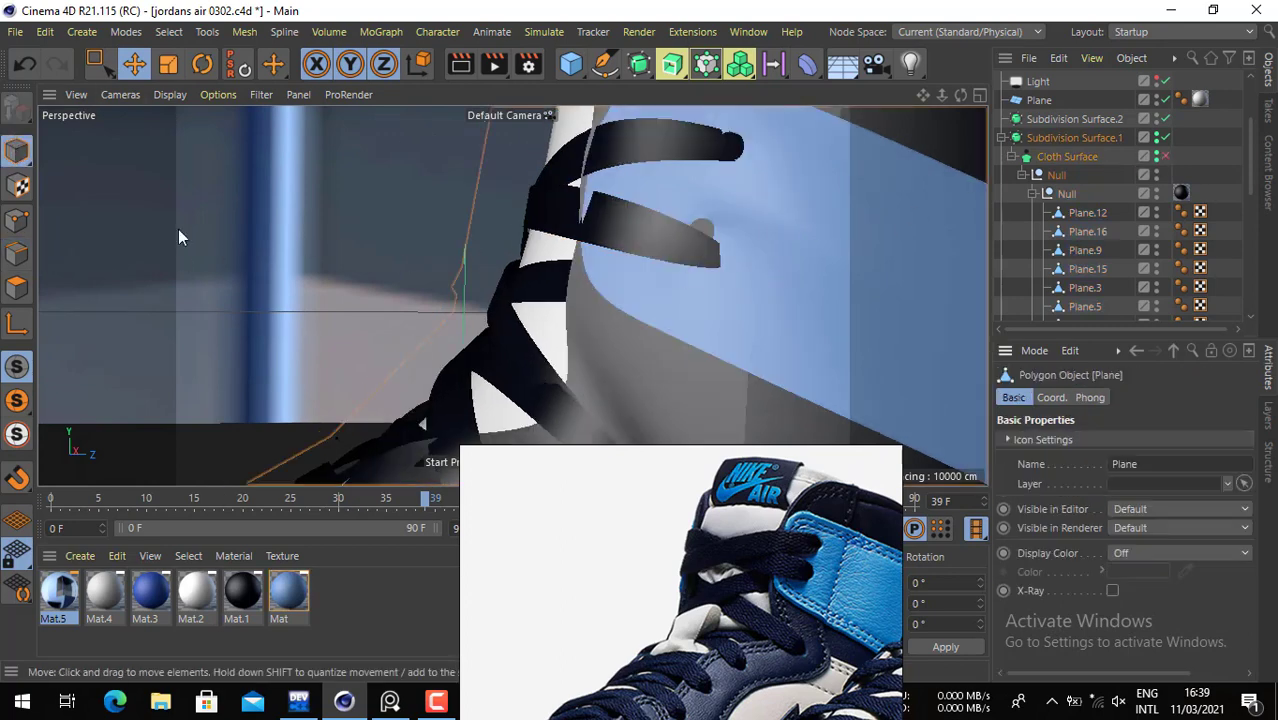
left_click(16, 254)
left_click(722, 238)
double_click(720, 237)
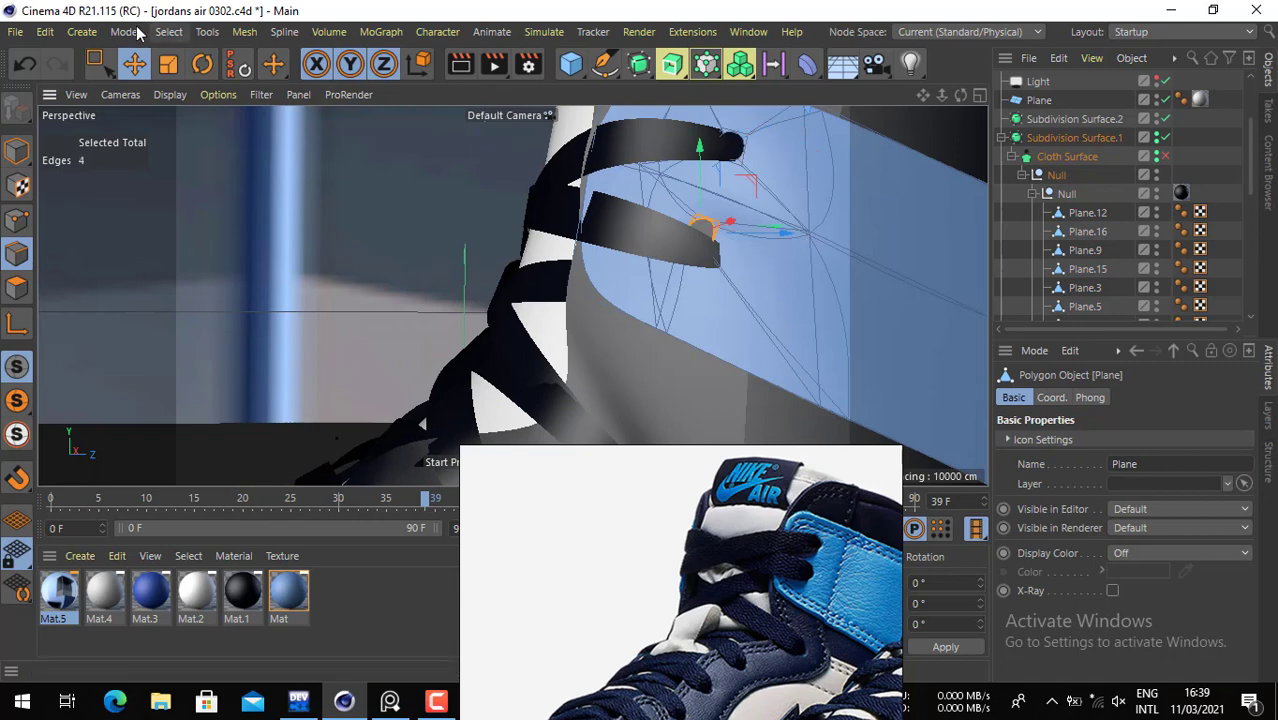
- Try scaling the lower eyelet's edge loop and undo it
left_click(168, 65)
mouse_move(812, 240)
left_mouse_down("alt")
mouse_move(822, 282)
mouse_move(835, 277)
mouse_move(834, 245)
left_mouse_up("alt")
left_click_drag(834, 240, 831, 250)
key("ctrl+z")
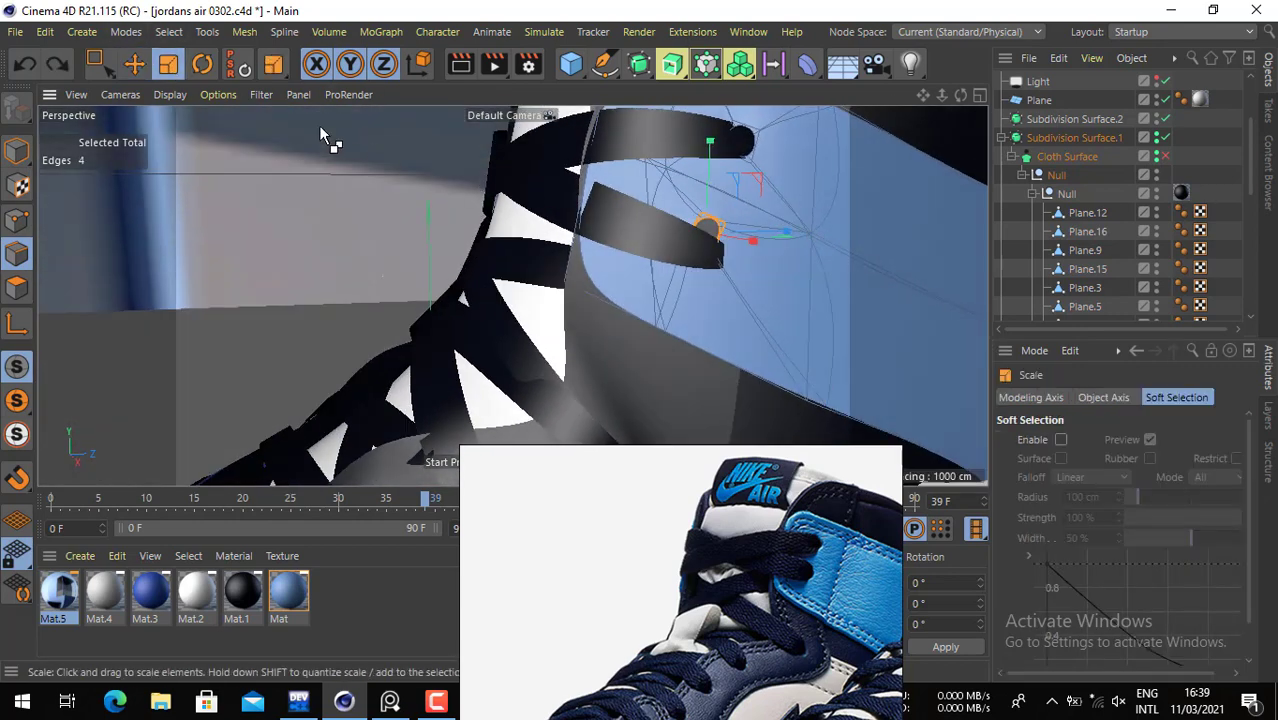
- Move the lower eyelet's edge loop down to the lace end, checking the fit with the Cloth Surface enabled and undoing the extra shift
left_click(134, 64)
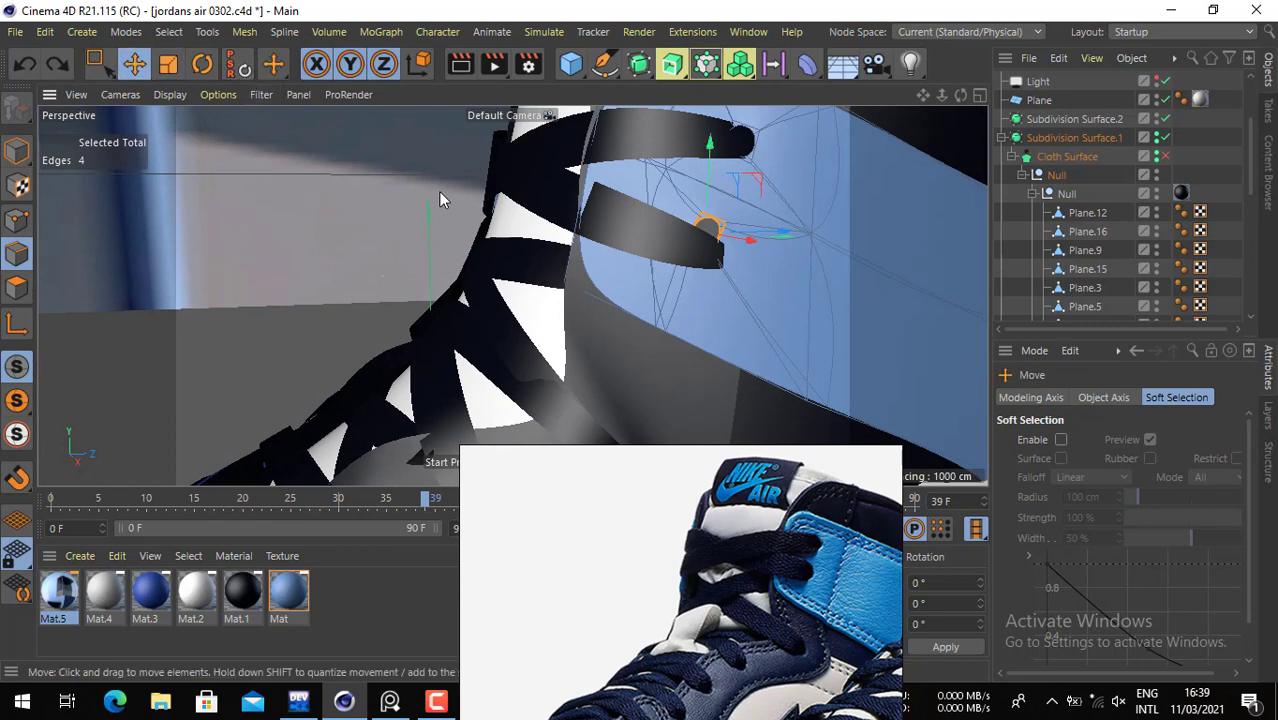
left_click_drag(438, 191, 477, 215)
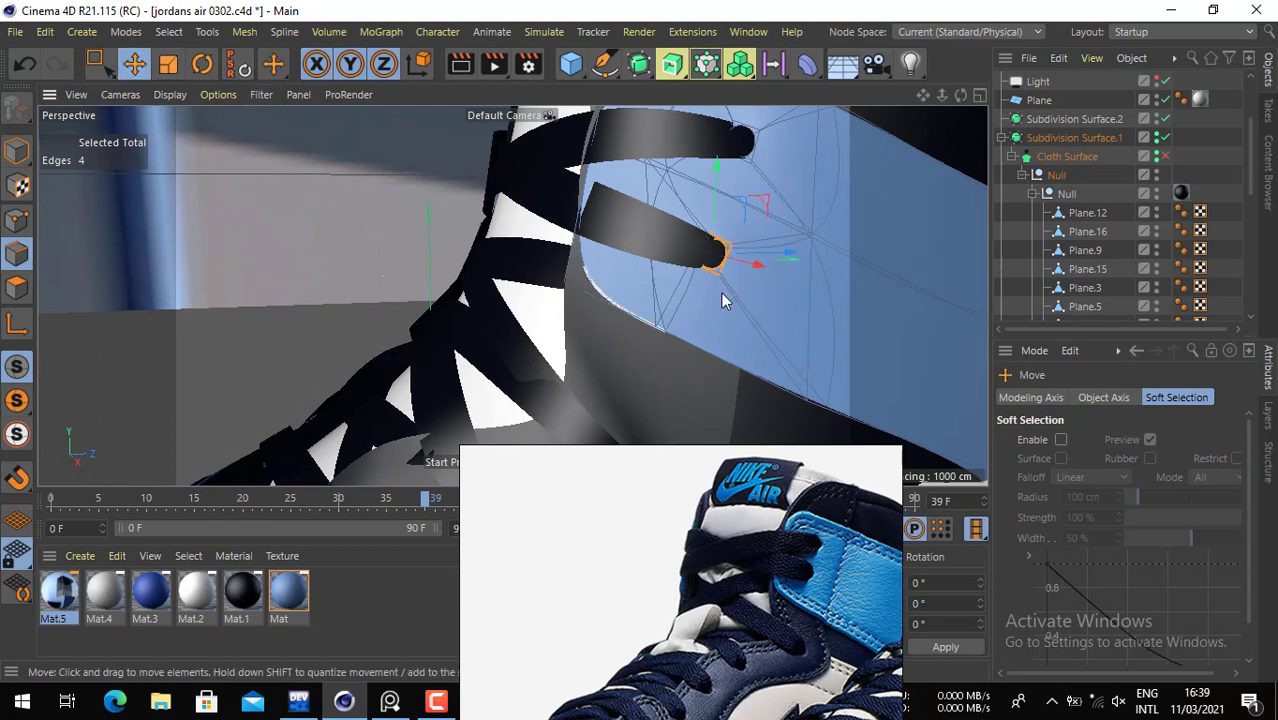
left_click(1165, 157)
left_click_drag(835, 290, 580, 262, "alt")
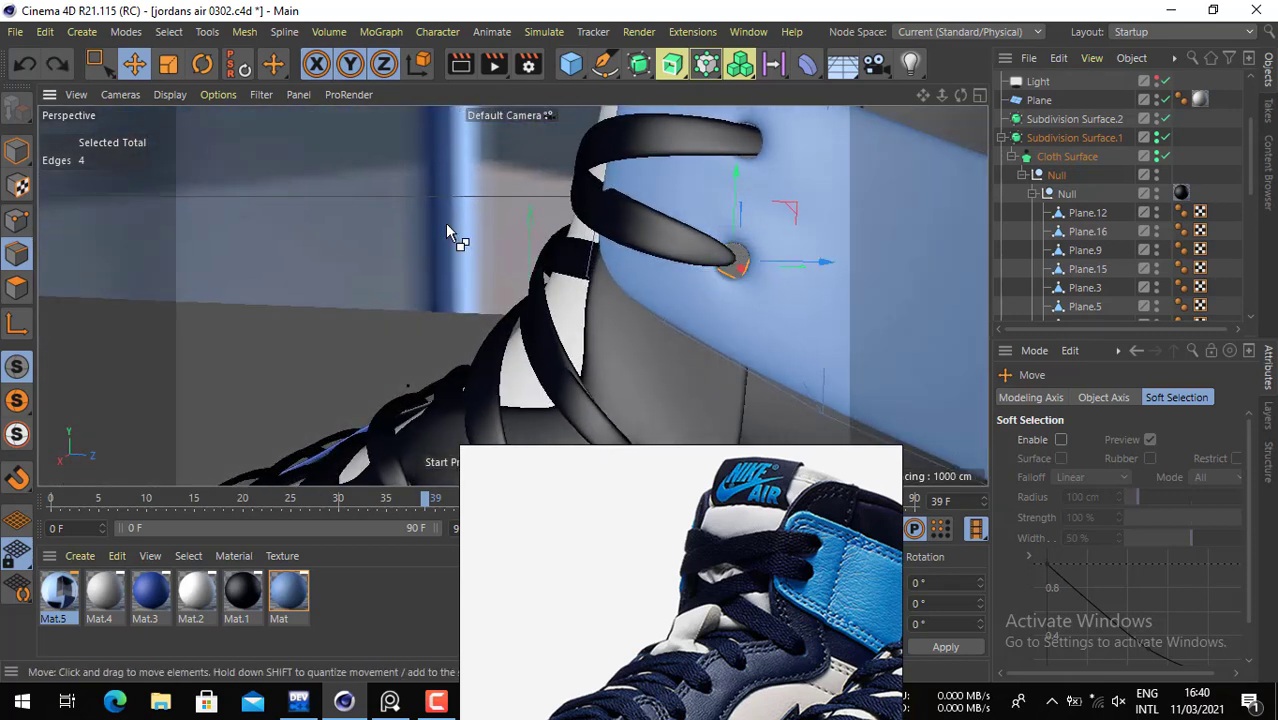
left_click_drag(652, 287, 644, 281)
key("ctrl+z")
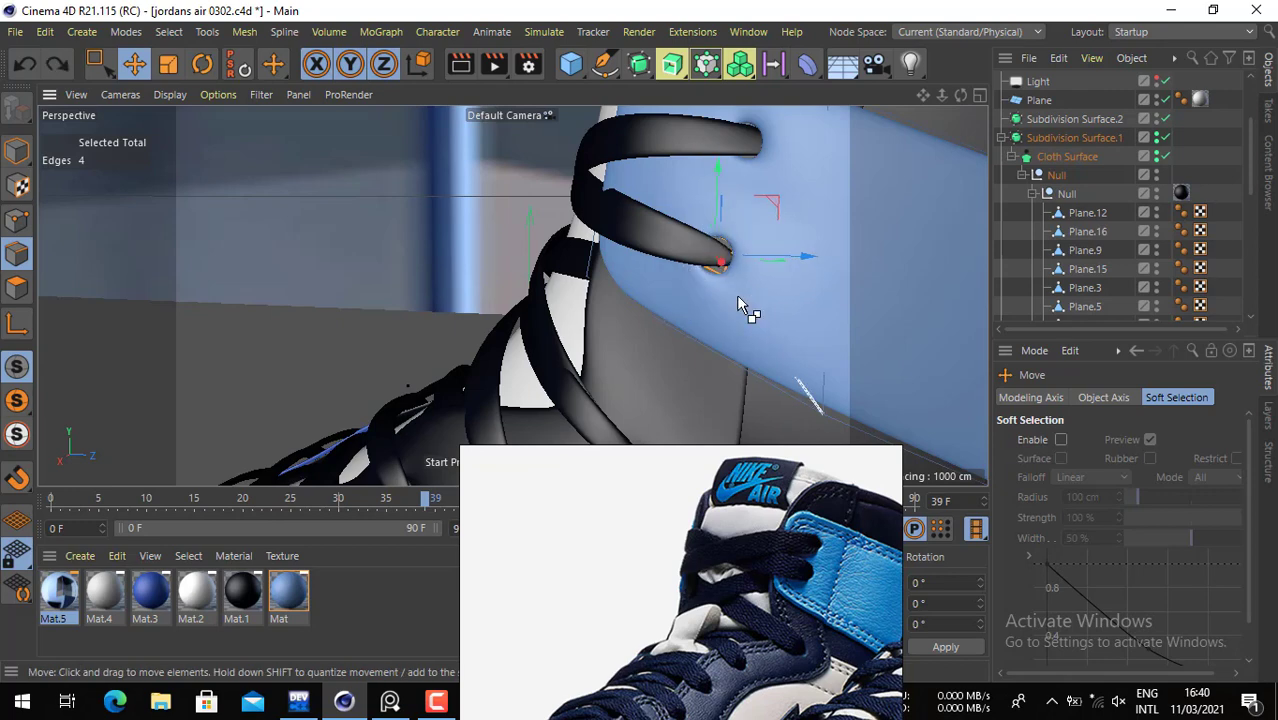
mouse_move(731, 294)
left_mouse_down("alt")
mouse_move(766, 300)
mouse_move(745, 303)
left_mouse_up("alt")
scroll(737, 276, "up", 2)
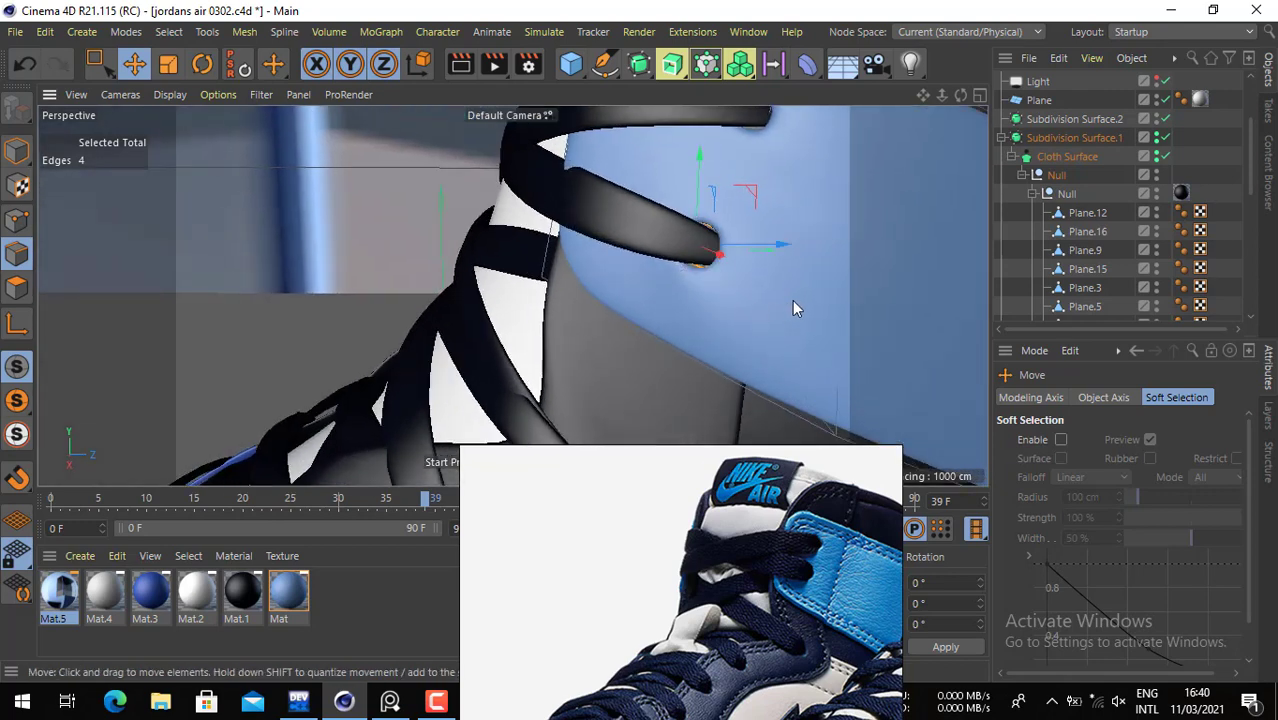
scroll(793, 301, "down", 2)
left_click(1165, 166)
- Set the laces' Cloth Surface thickness to 5 cm while viewing the whole shoe
scroll(750, 240, "down", 4)
left_click_drag(700, 228, 880, 231, "alt")
scroll(704, 289, "down", 4)
left_click_drag(680, 215, 954, 201, "alt")
scroll(680, 245, "down", 4)
left_click(1063, 156)
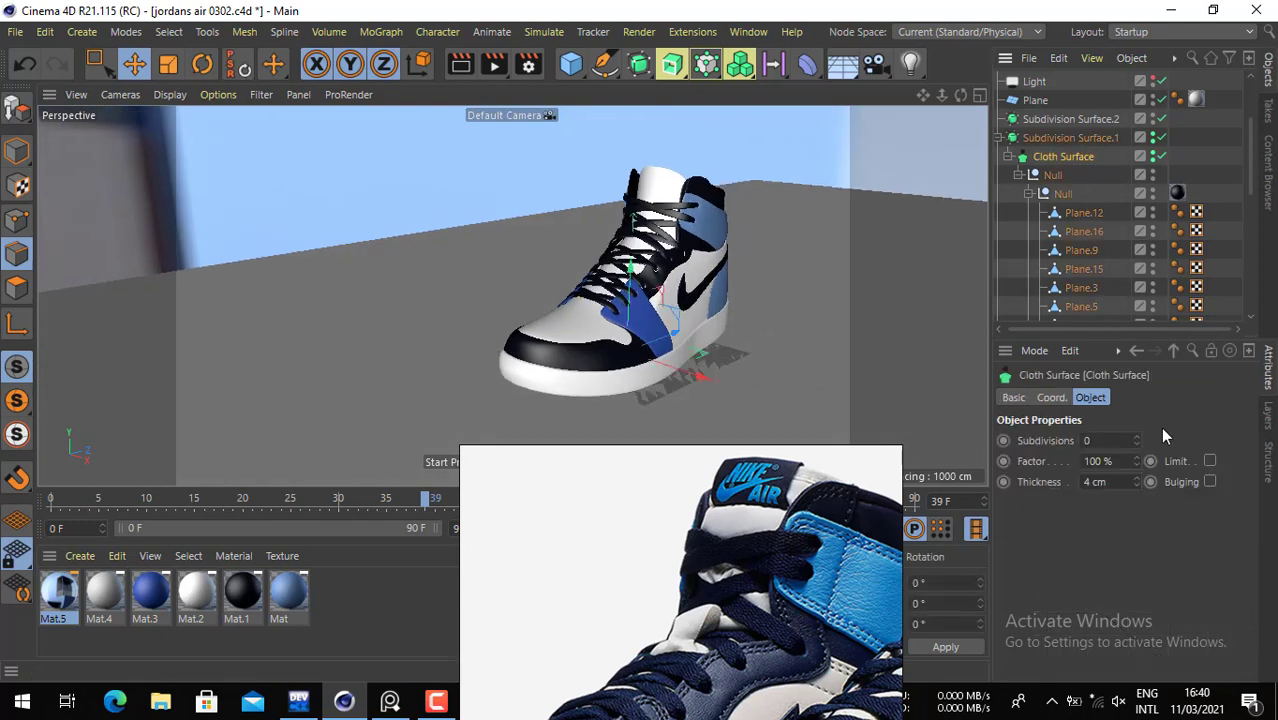
left_click(1136, 476)
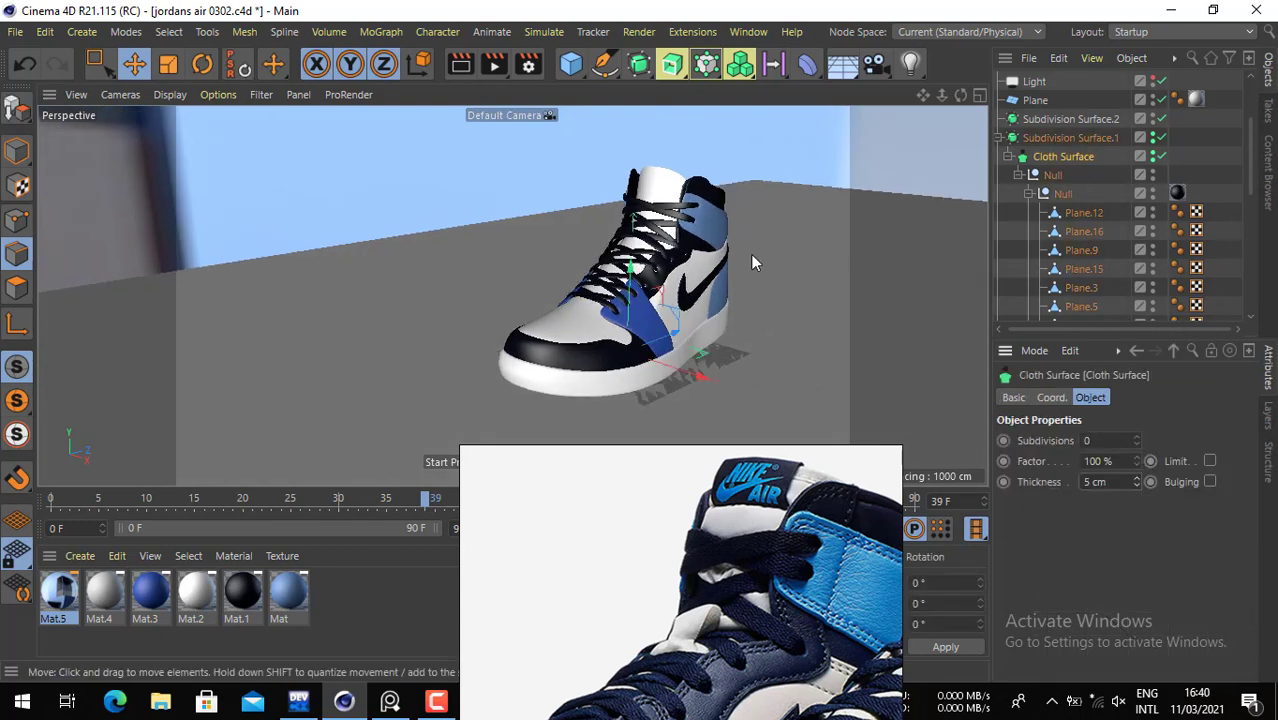
- Undo the laces' thickness change to compare the eyelet fit close up, and set the Cloth Surface thickness back to 5 cm
scroll(823, 262, "up", 8)
key("ctrl+z")
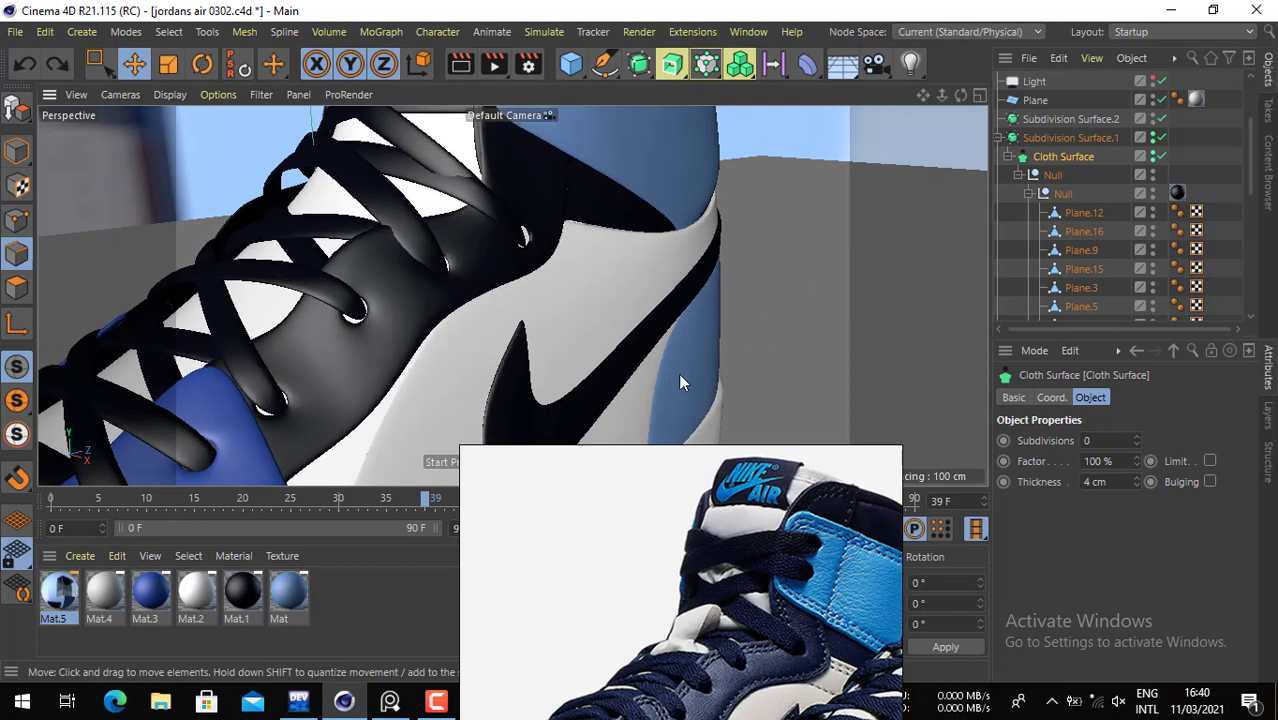
left_click(1135, 477)
- Select the two lower end points of the lace strip at the eyelet just above the dark blue panel and check their fit
left_click(16, 150)
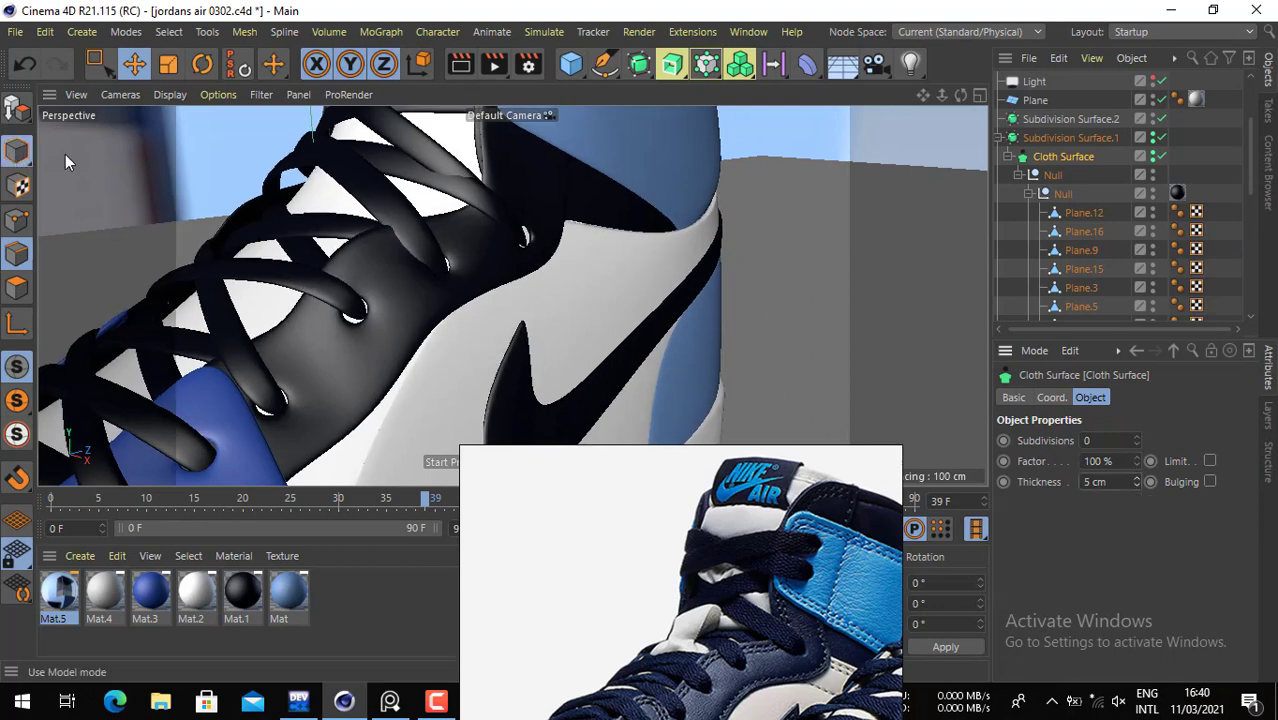
left_click(1160, 157)
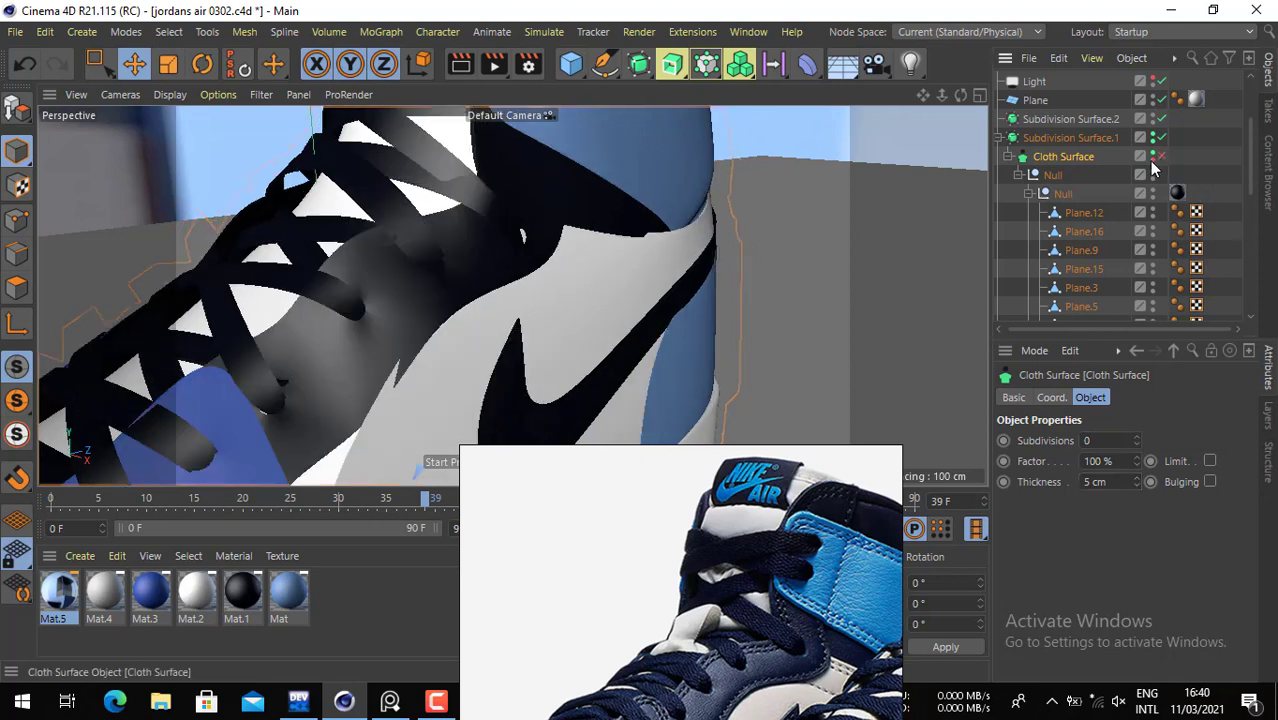
left_click(257, 379)
left_click(1160, 157)
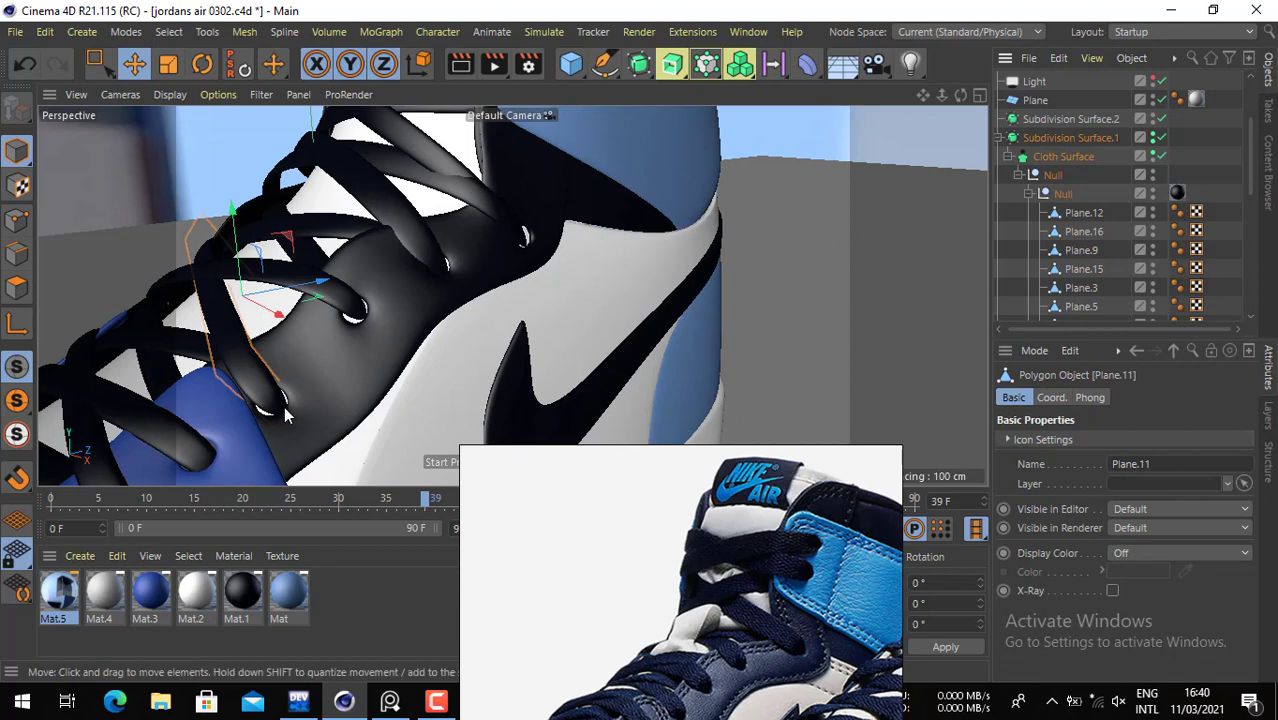
left_click(16, 221)
left_click(100, 64)
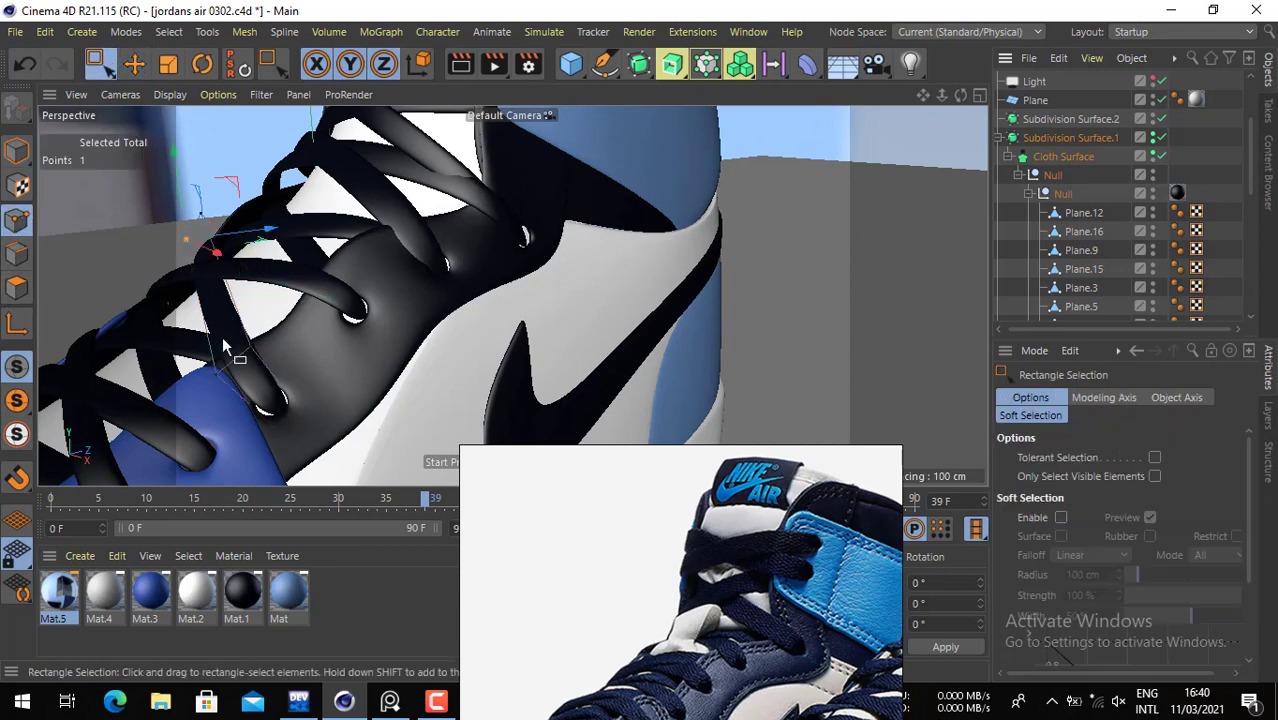
left_click_drag(289, 412, 218, 500)
left_click_drag(343, 352, 250, 480)
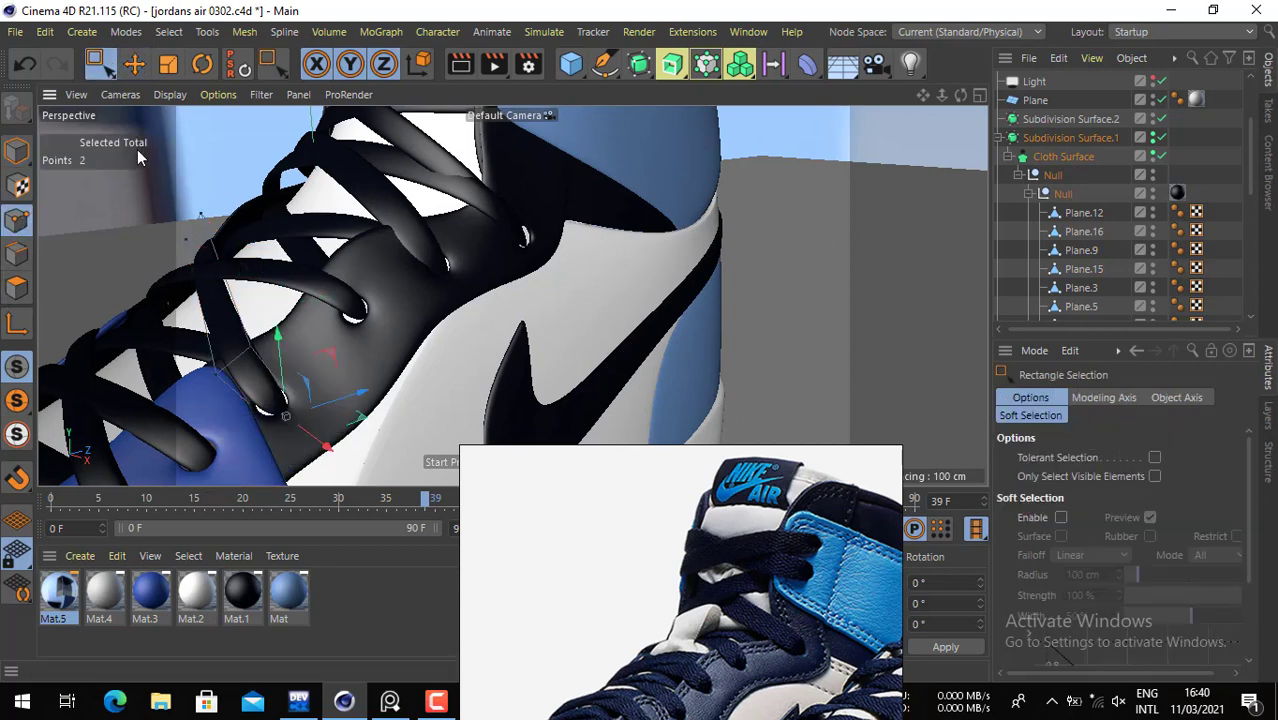
left_click(137, 76)
left_click_drag(304, 382, 392, 388, "alt")
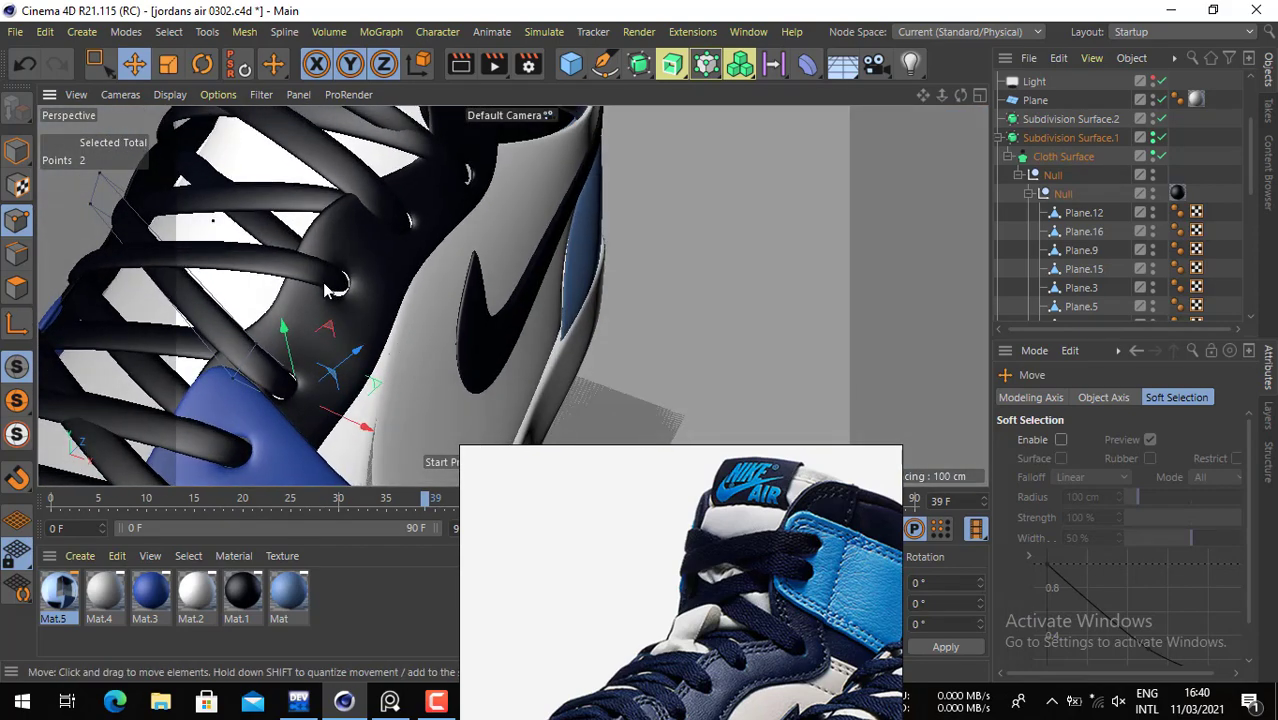
- Disable the Cloth Surface and open the next lace strip up the side for point editing
left_click(17, 150)
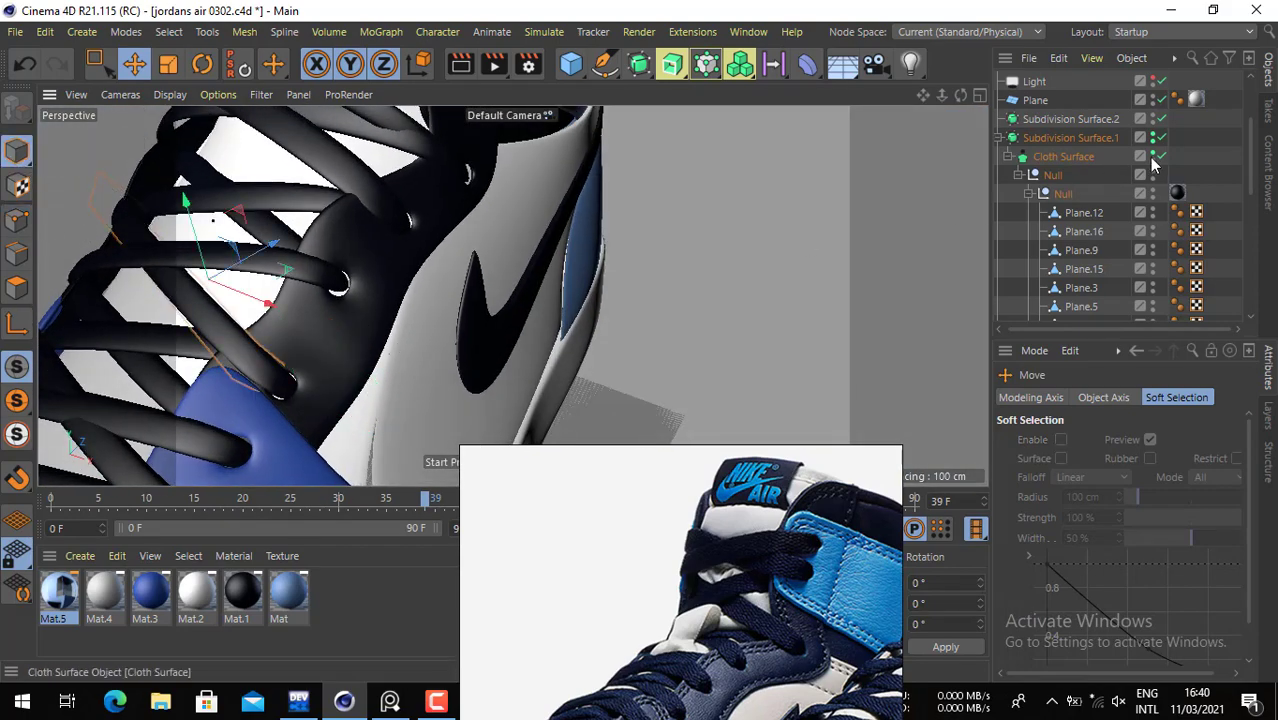
double_click(318, 279)
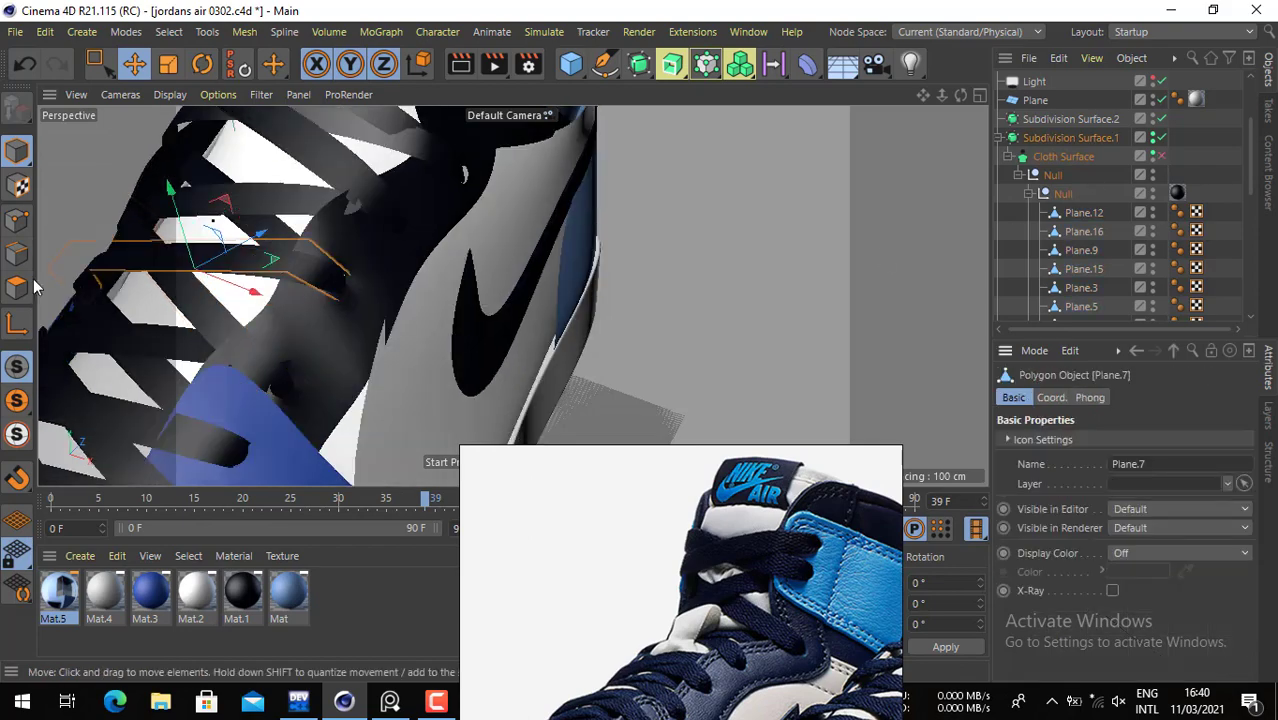
left_click(17, 220)
- Save the project as a new file named jordans air 0303
left_click(15, 32)
left_click(55, 217)
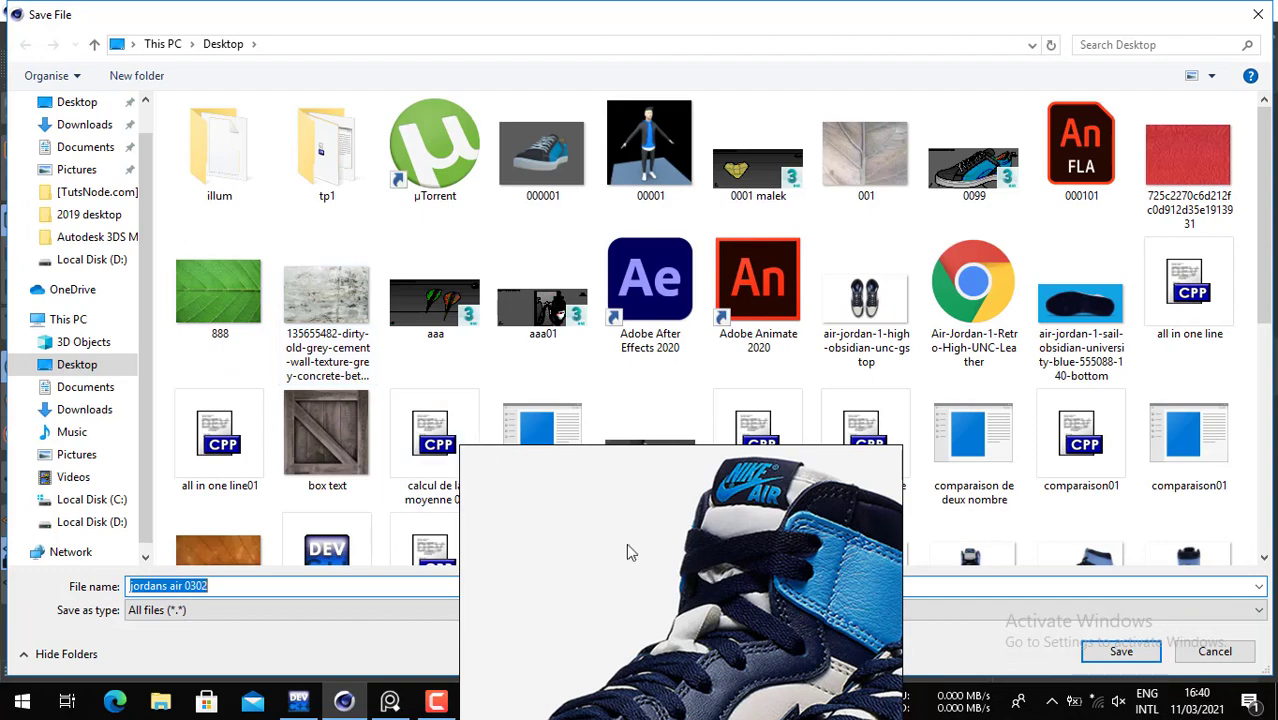
left_click(257, 585)
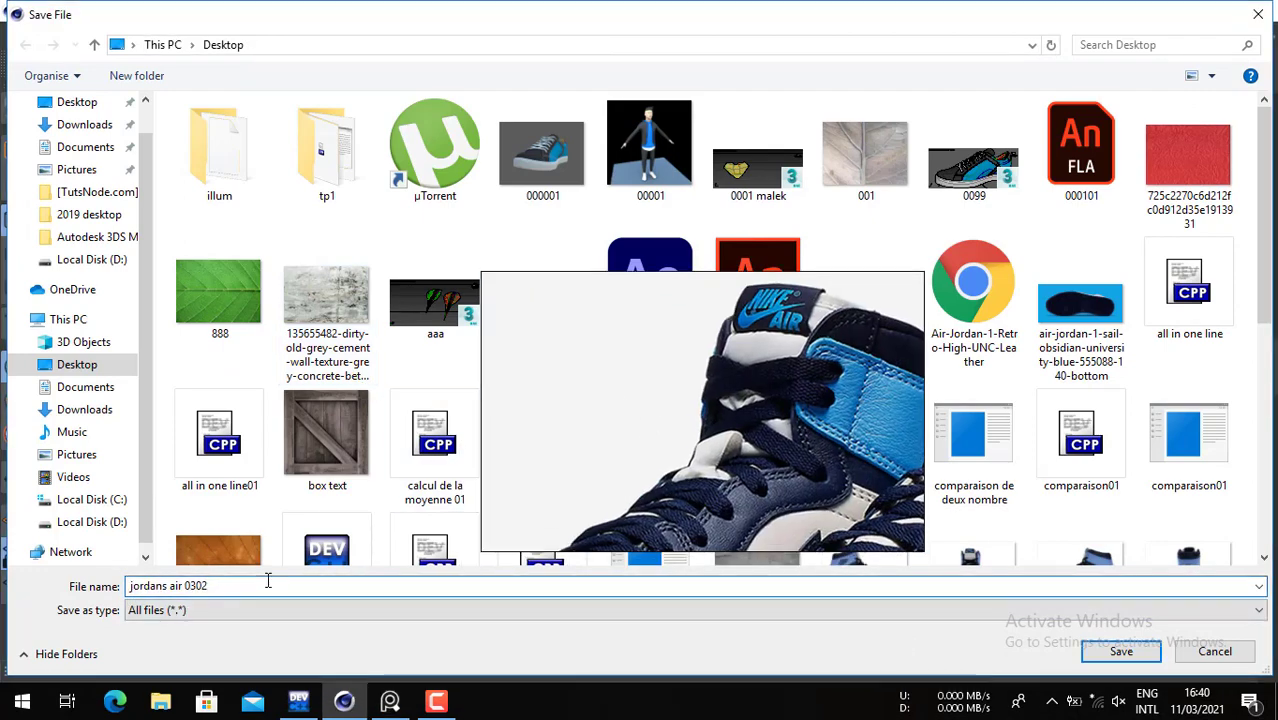
key("BackSpace")
type("3")
key("Return")
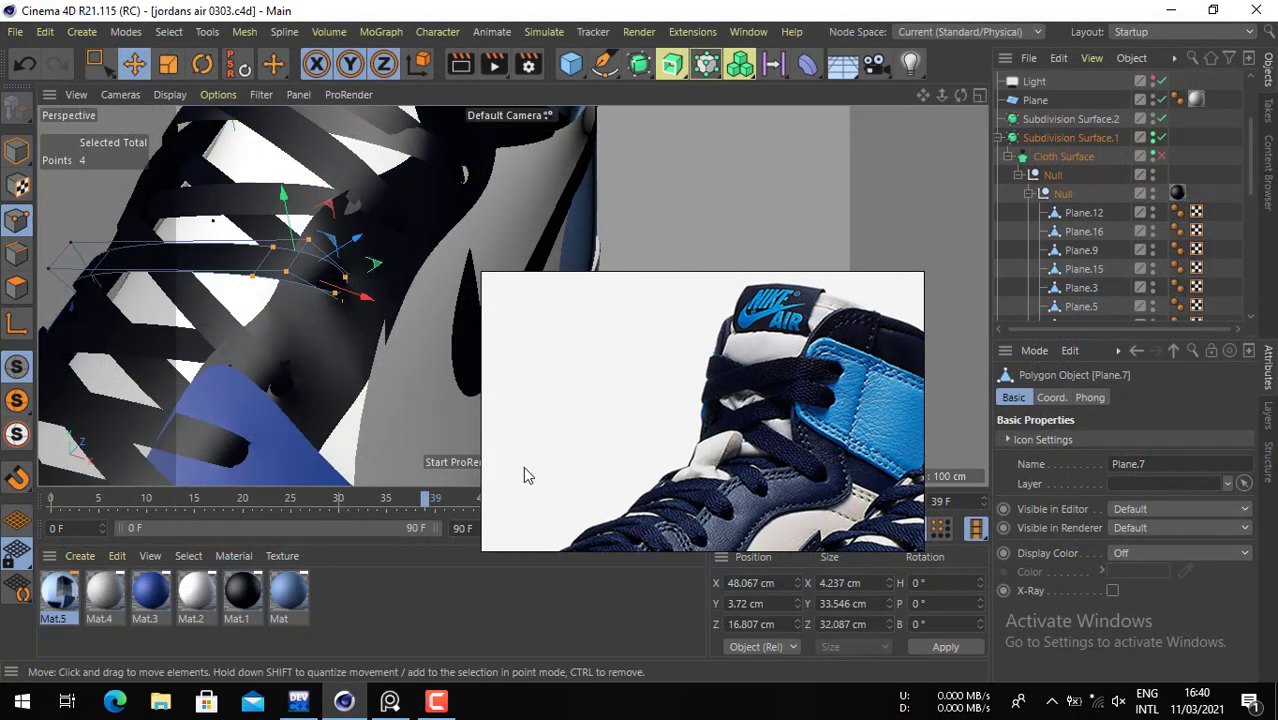
- Enable the Cloth Surface and select the two end points of the lace strip where it enters its eyelet
left_click_drag(338, 372, 277, 349, "alt")
right_click_drag(286, 318, 417, 302, "alt")
left_click_drag(420, 300, 440, 220, "alt")
left_click(1161, 156)
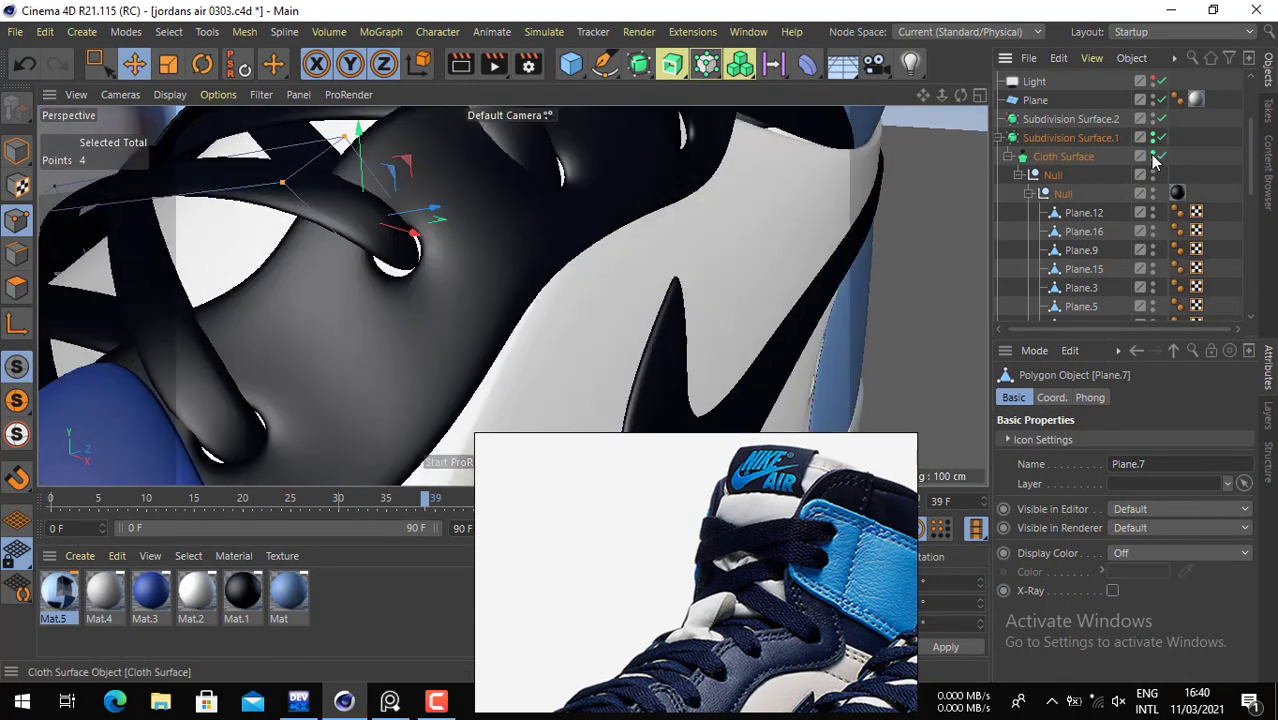
scroll(423, 315, "up", 2)
left_click_drag(354, 320, 376, 328)
key("0")
left_click_drag(528, 218, 307, 395)
key("e")
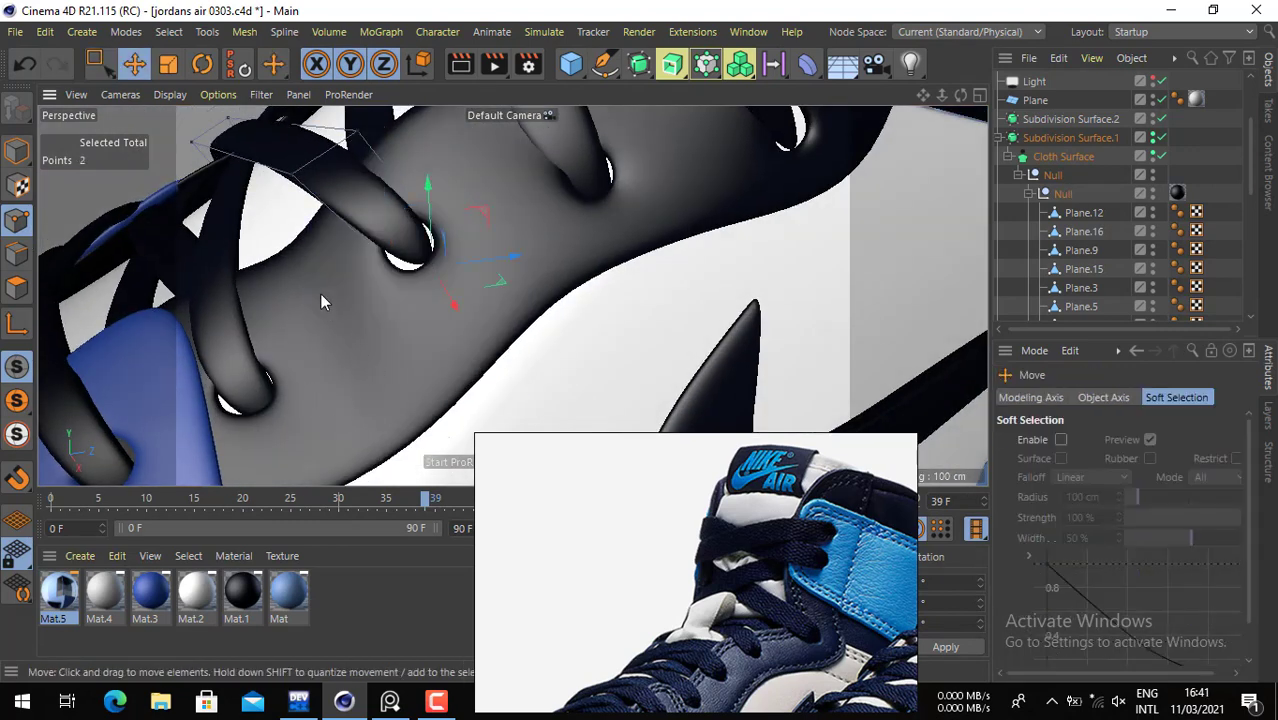
- Adjust the lace strip's end at the eyelet and check it from the front of the whole shoe
left_click_drag(320, 293, 226, 183)
left_click_drag(226, 183, 184, 169)
left_click_drag(275, 220, 330, 240, "alt")
scroll(264, 241, "down", 5)
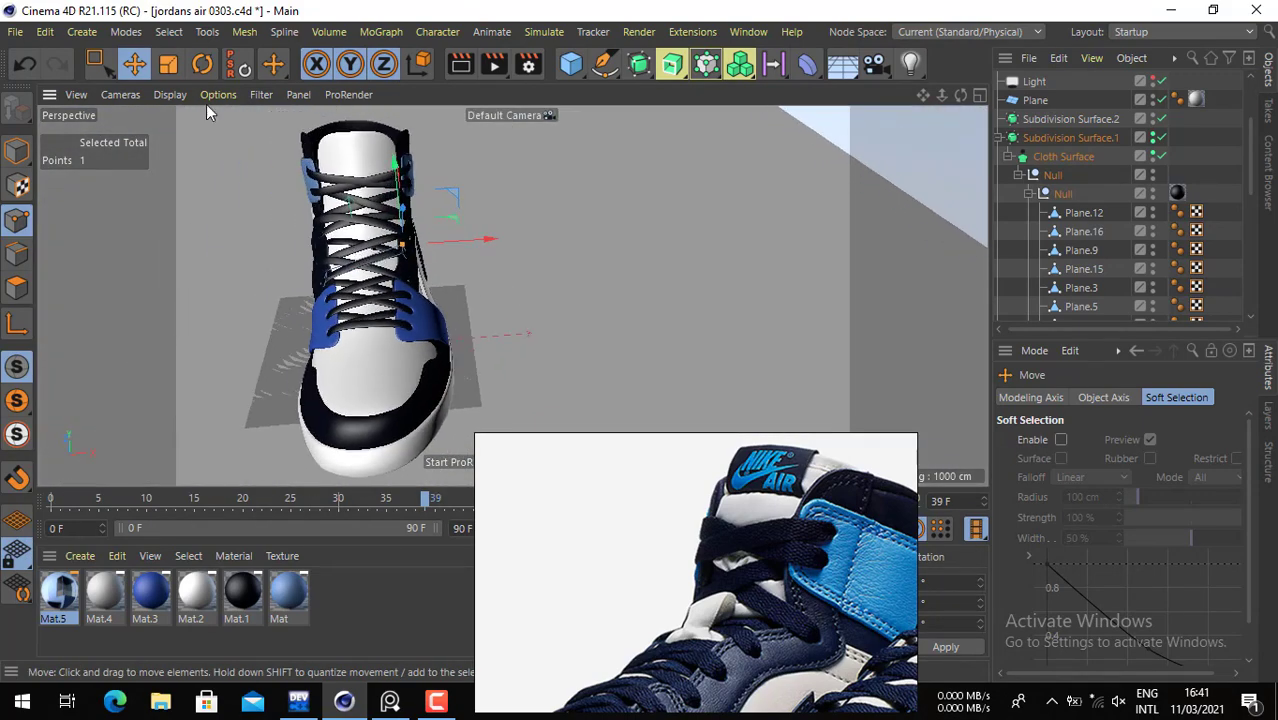
left_click(15, 32)
left_click(62, 217)
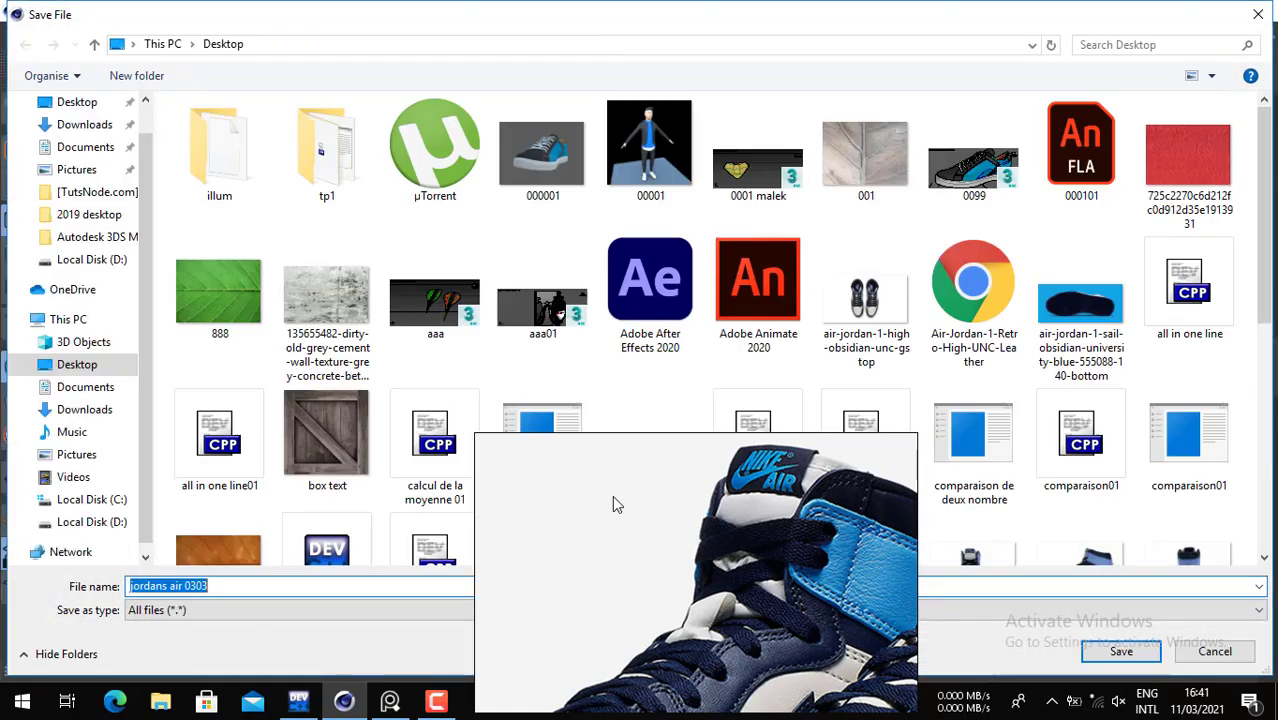
left_click(218, 552)
left_click(222, 585)
type("-4")
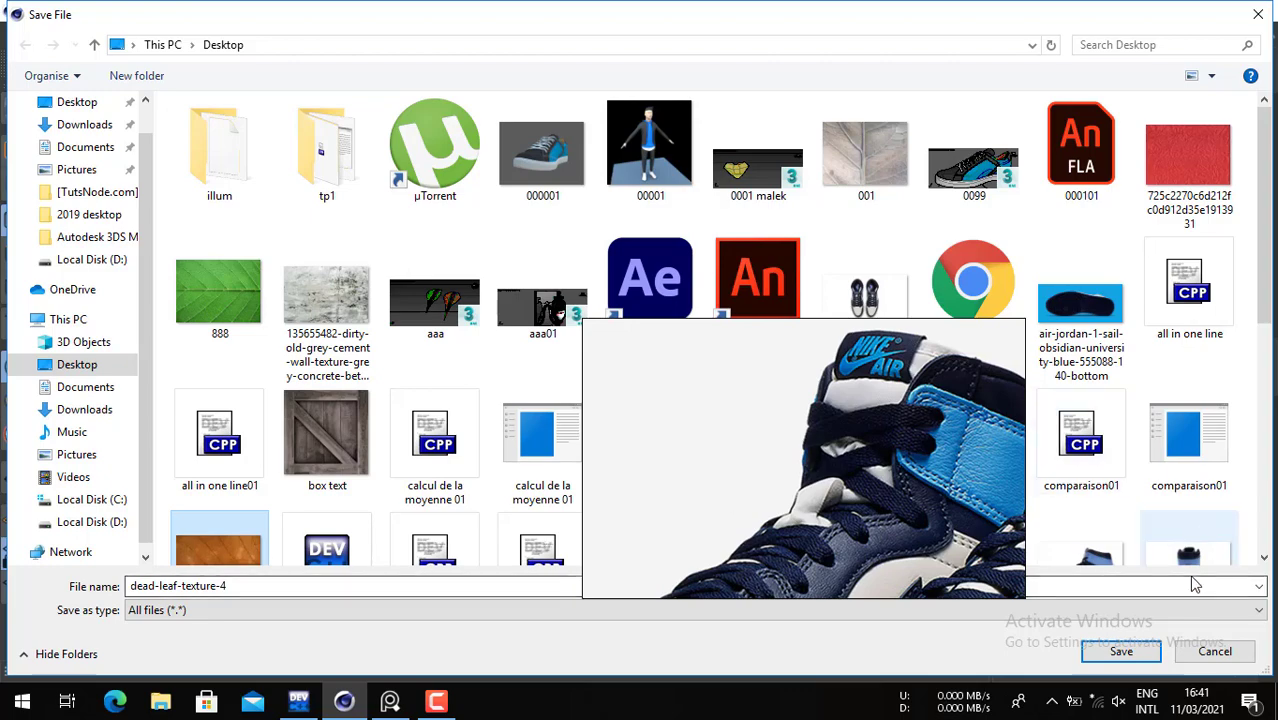
left_click(1121, 651)
- Save the project as a new file named jordans air 0304
left_click(15, 31)
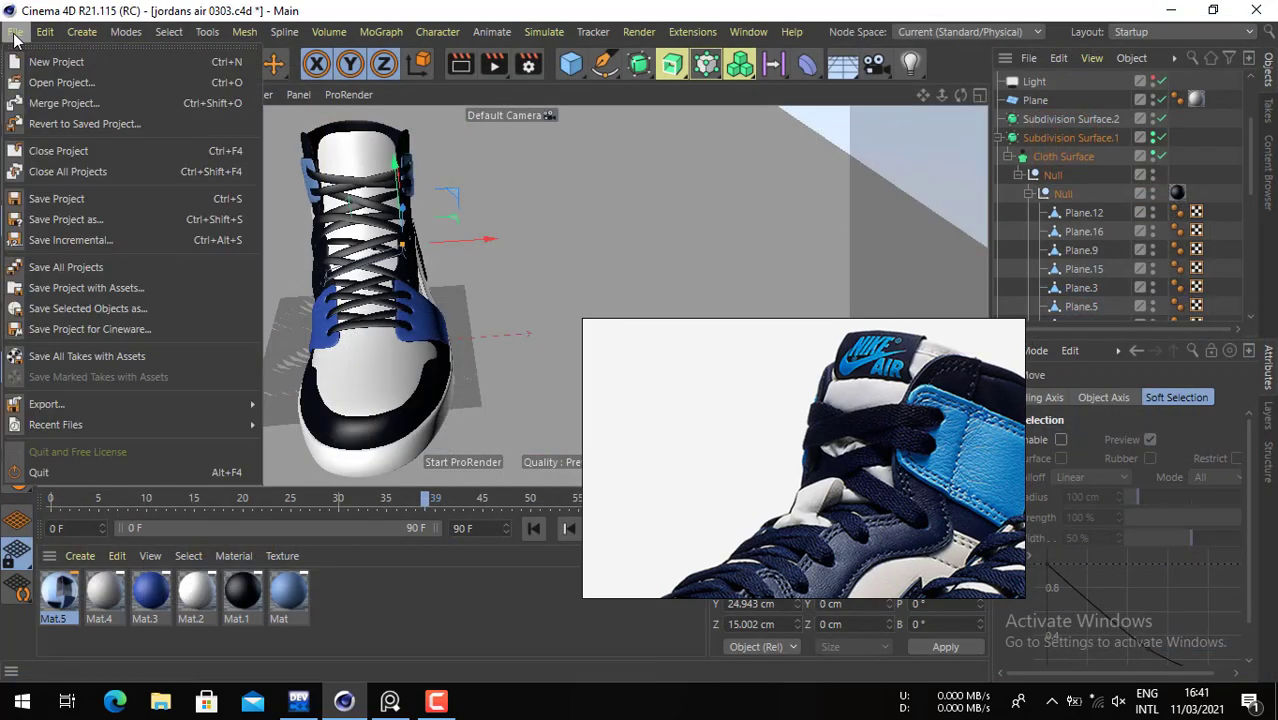
left_click(83, 220)
left_click(232, 585)
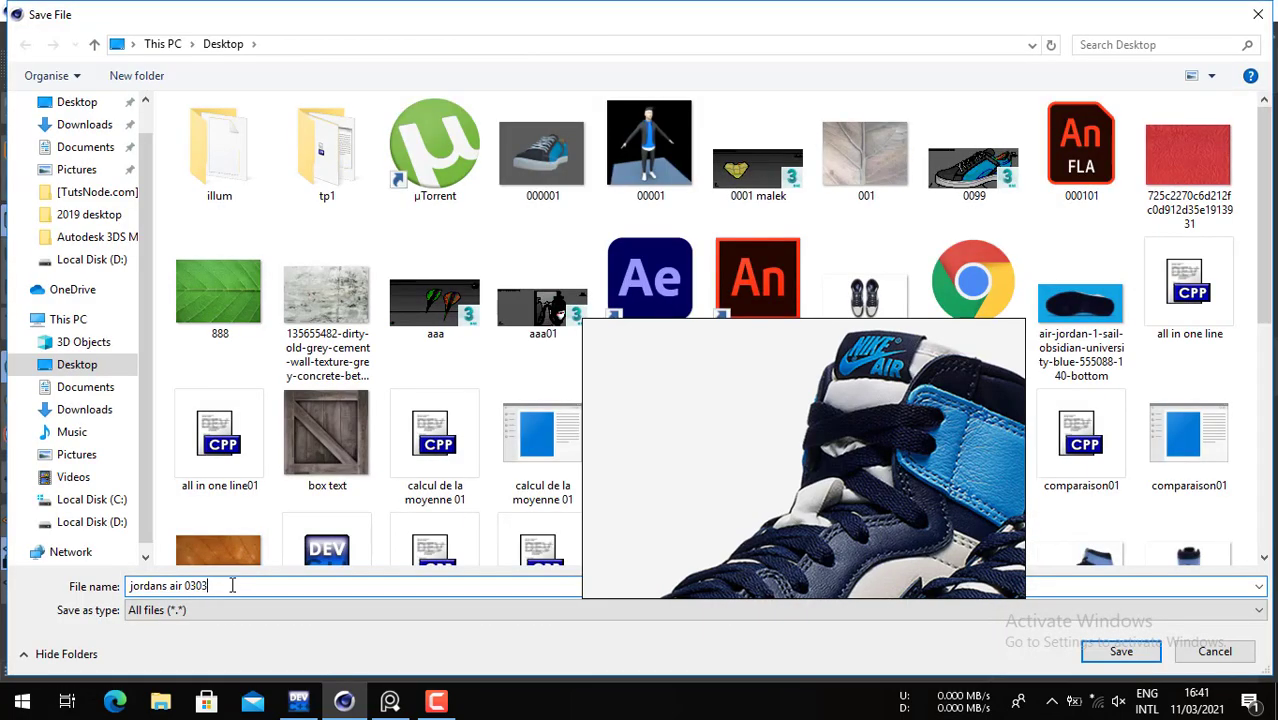
key("BackSpace")
type("4")
key("Return")
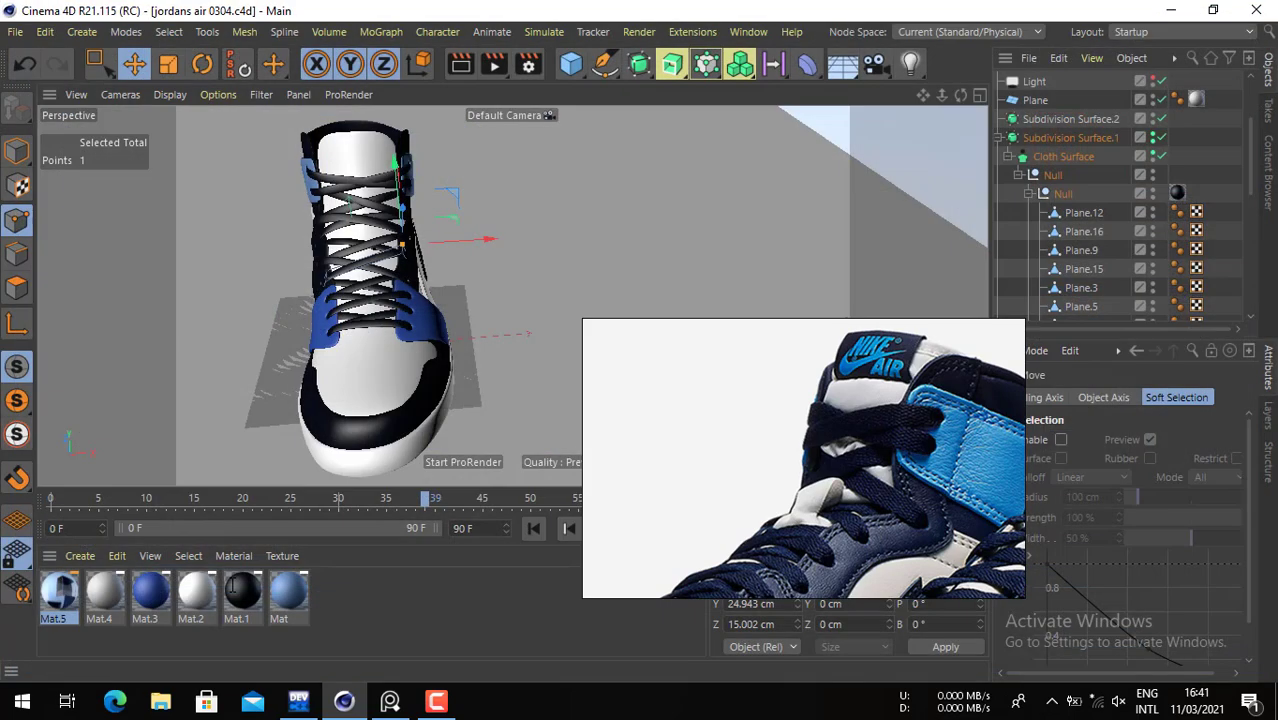
- Disable the Cloth Surface and select a vertical edge on the side of the light blue ankle strap
left_click(1195, 158)
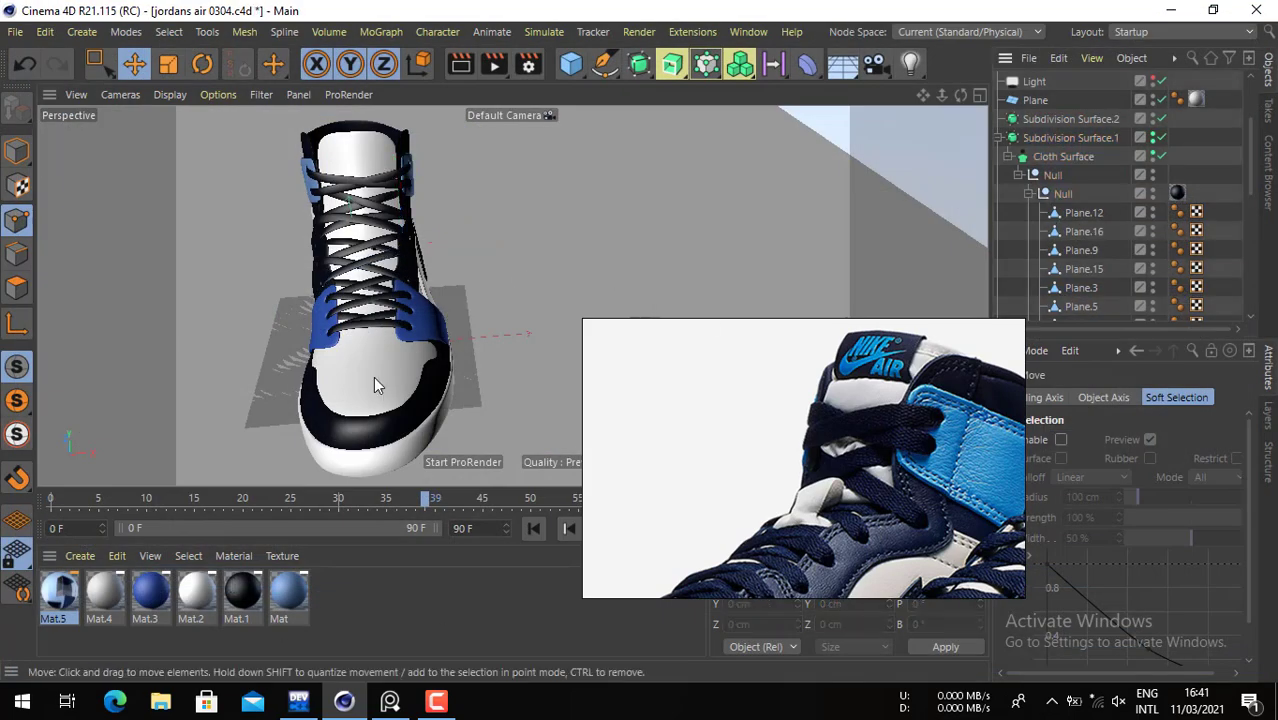
left_click_drag(374, 374, 424, 338, "alt")
scroll(307, 291, "up", 3)
left_click(12, 151)
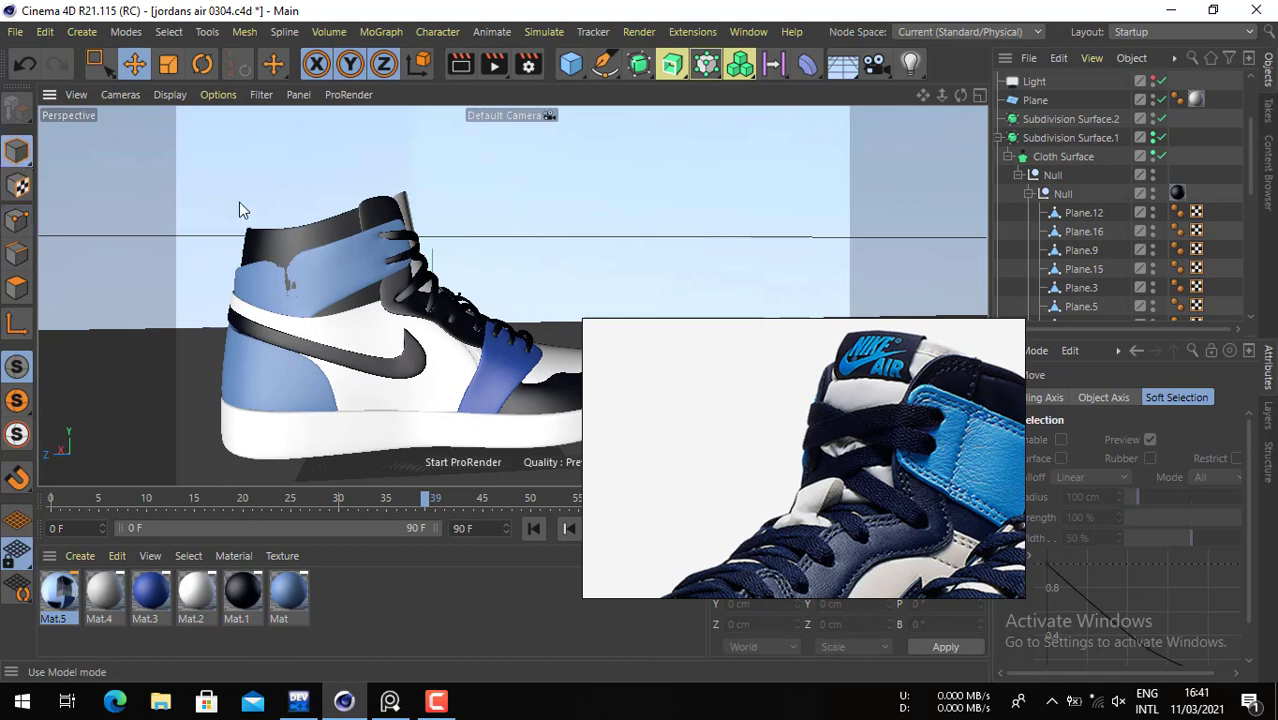
left_click(1160, 157)
left_click(323, 270)
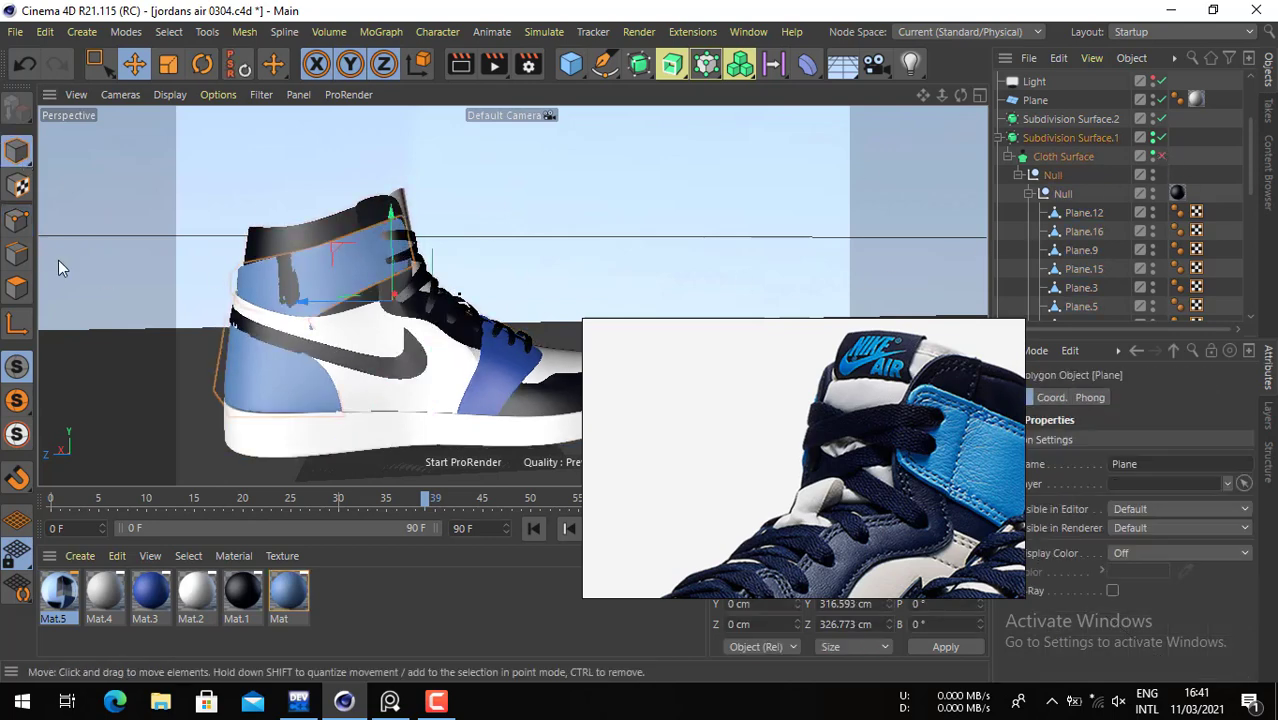
left_click(15, 252)
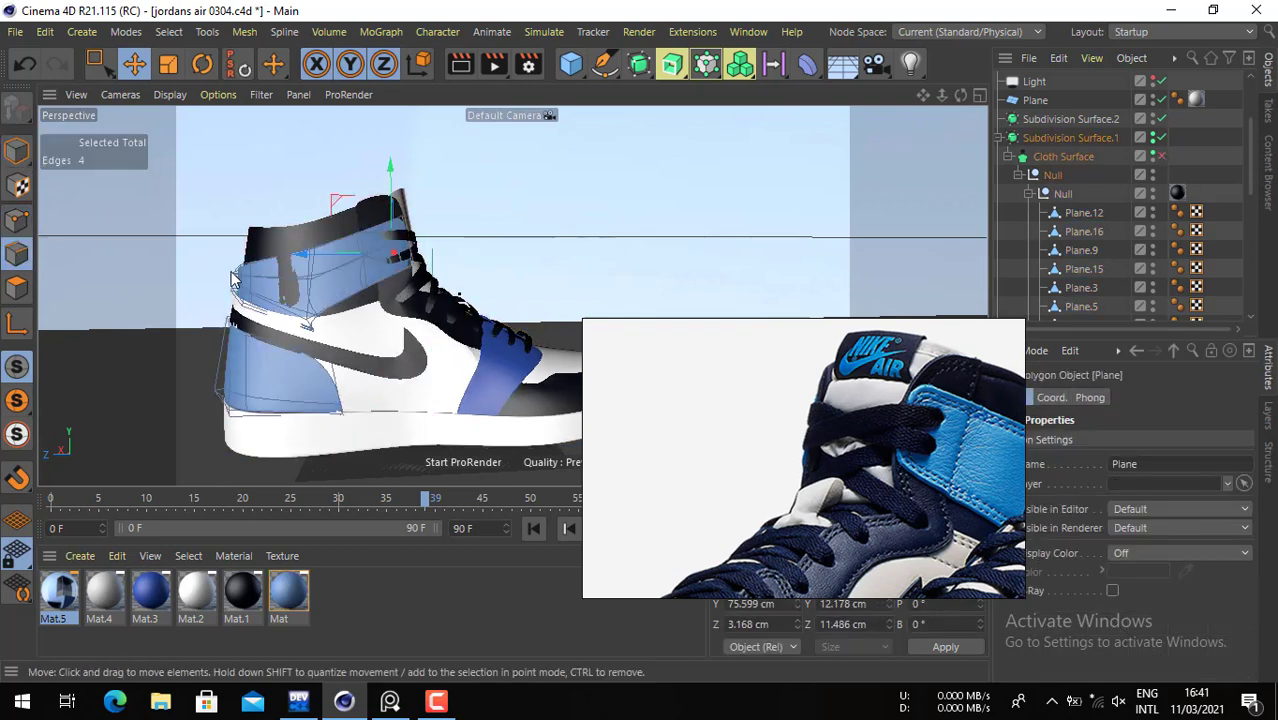
left_click(304, 276)
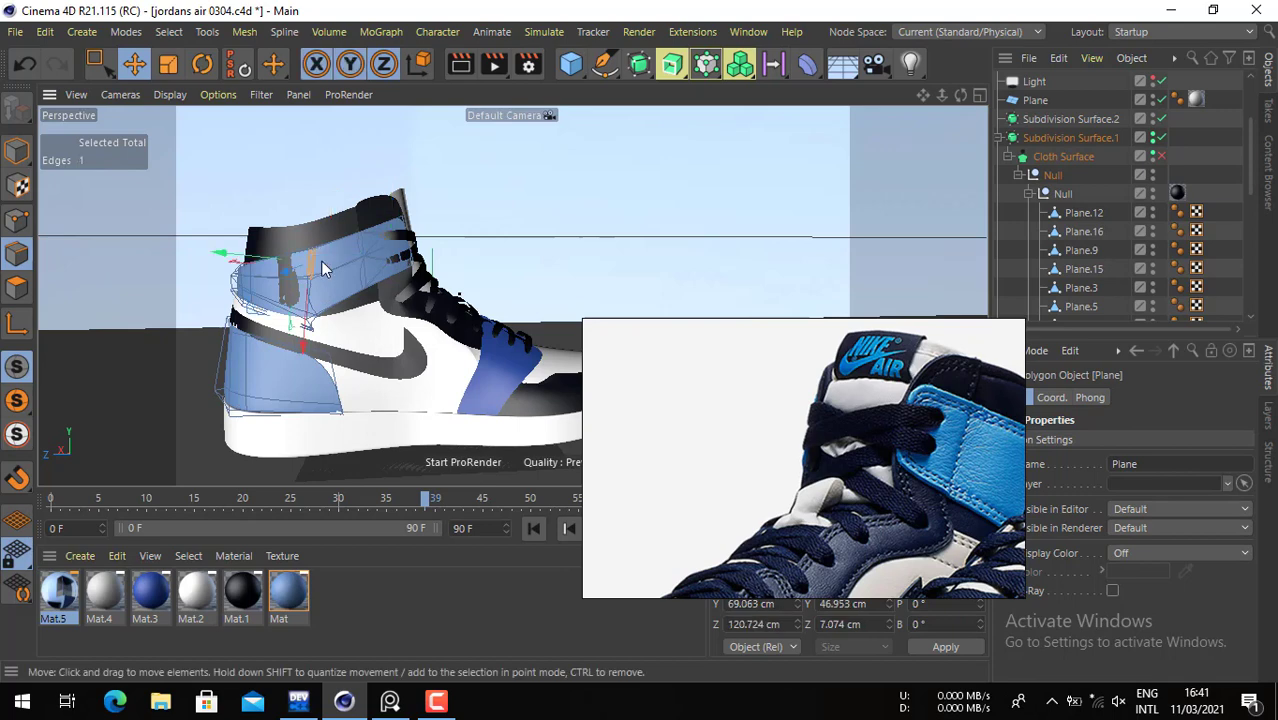
left_click_drag(304, 276, 280, 328, "alt")
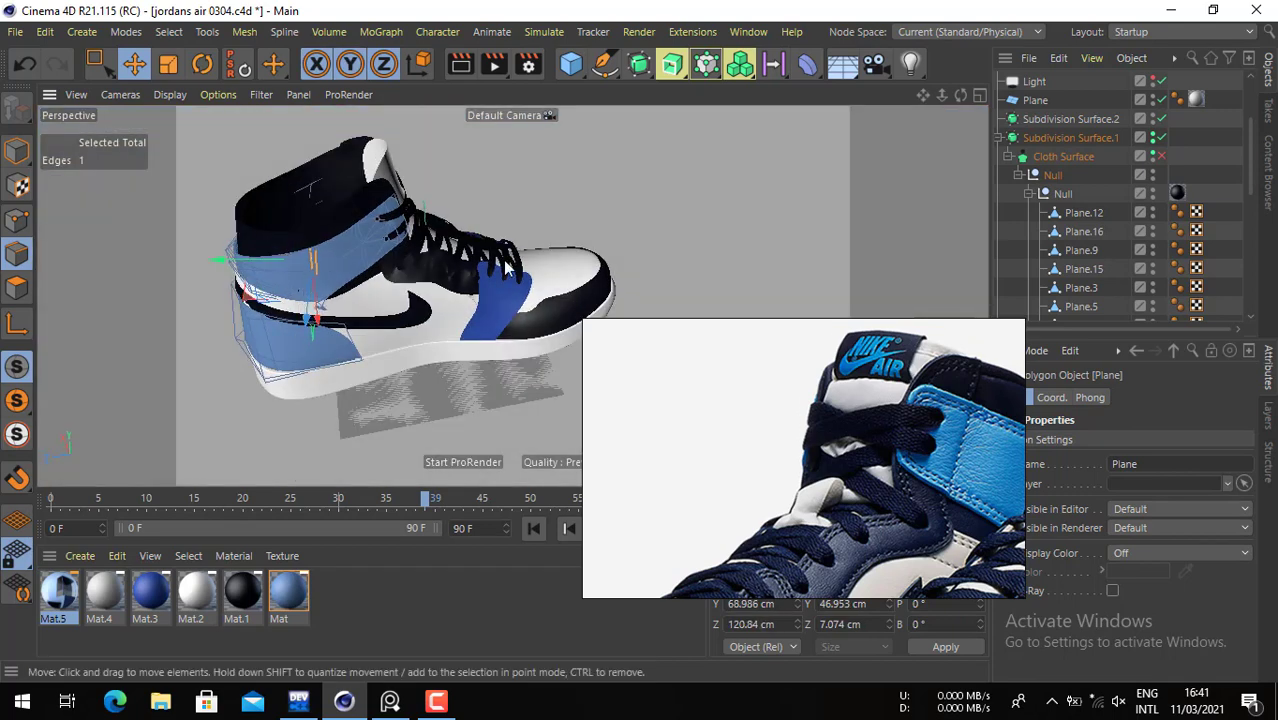
- Enable the Cloth Surface again and frame the whole shoe in a three-quarter side view
left_click(1160, 156)
left_click_drag(531, 323, 388, 286, "alt")
middle_click_drag(388, 286, 525, 308, "alt")
right_click_drag(828, 454, 1000, 630)
middle_click_drag(650, 412, 662, 398, "alt")
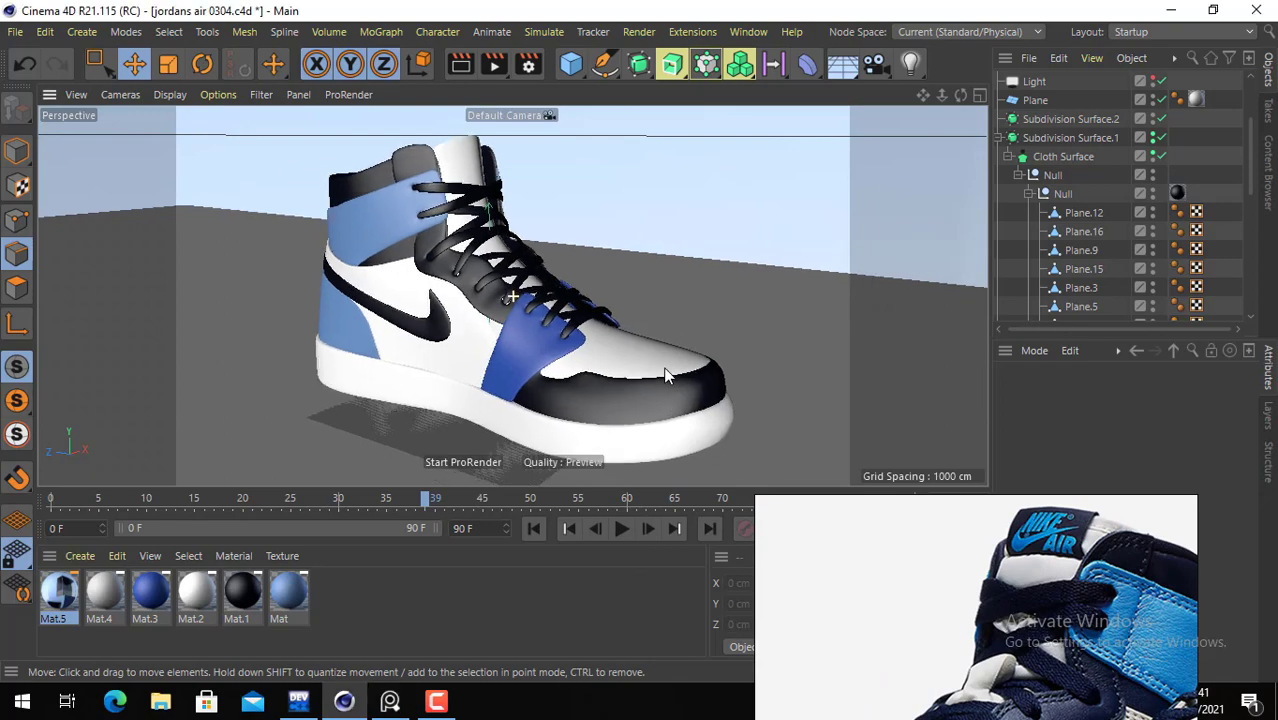
- Render the shoe to the Picture Viewer, inspect it at 75 % zoom, and stop the render
left_click(495, 66)
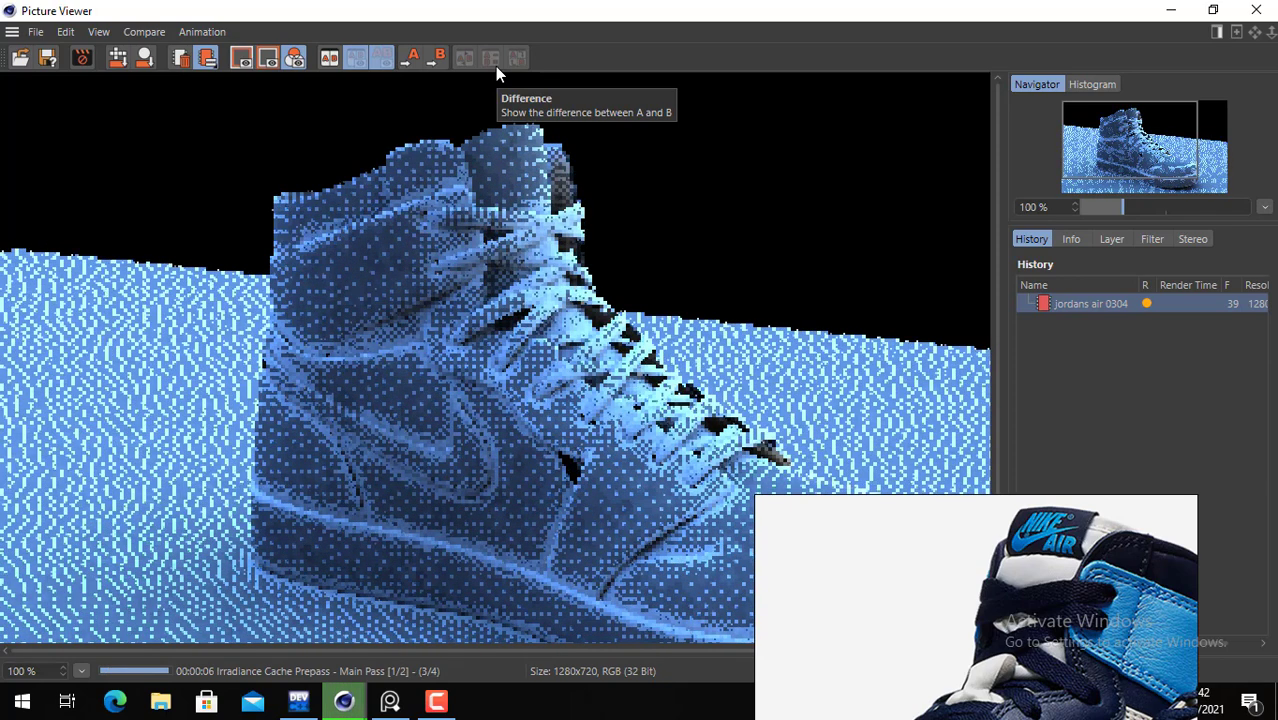
scroll(609, 344, "down", 1)
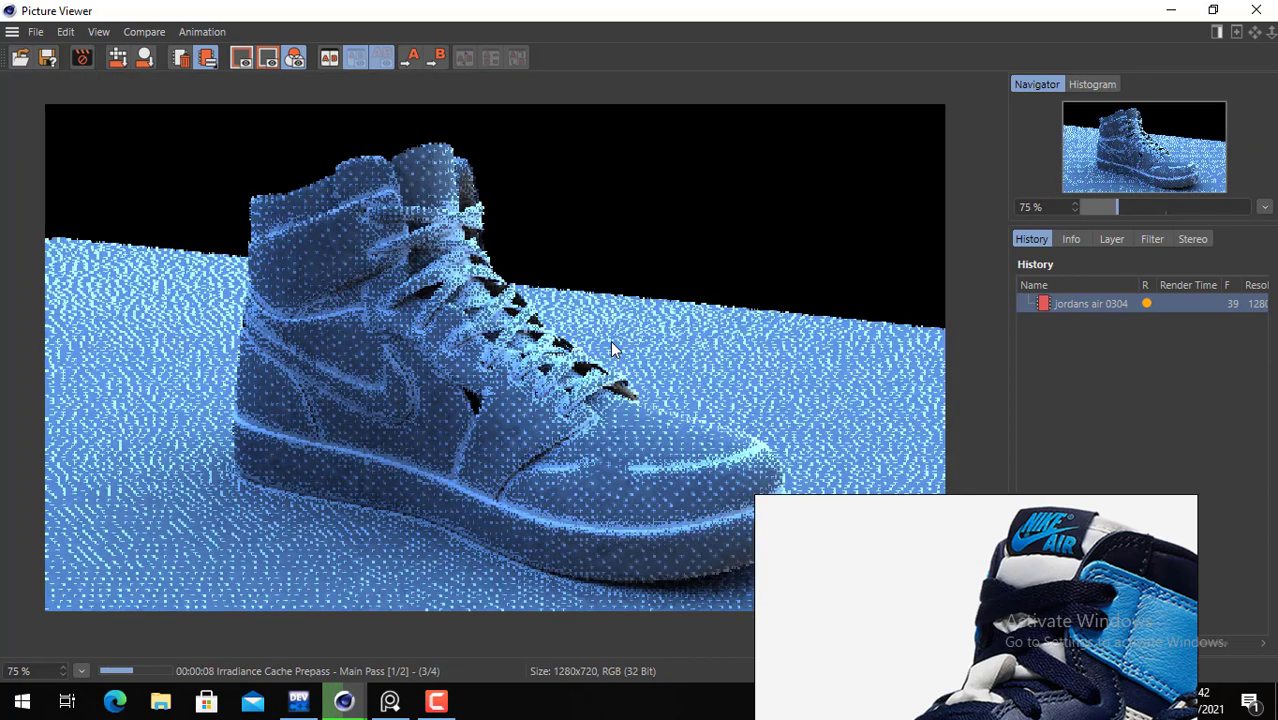
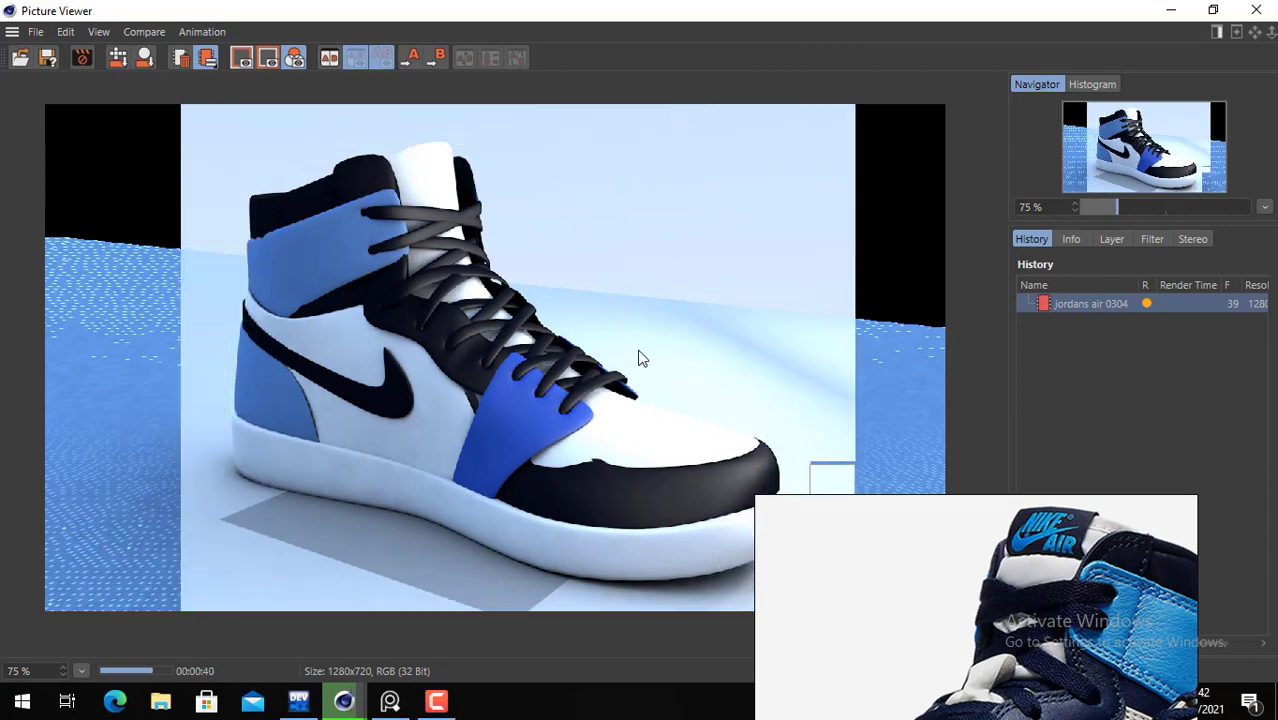
left_click(1256, 10)
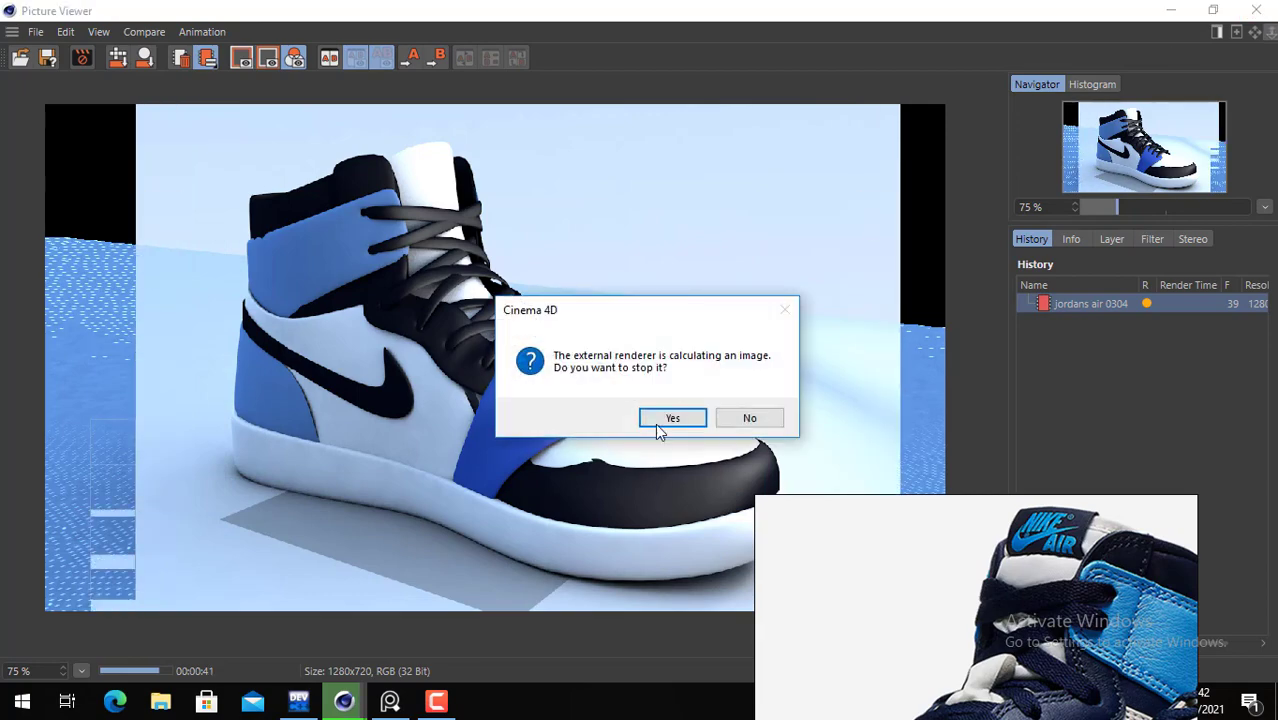
left_click(673, 418)
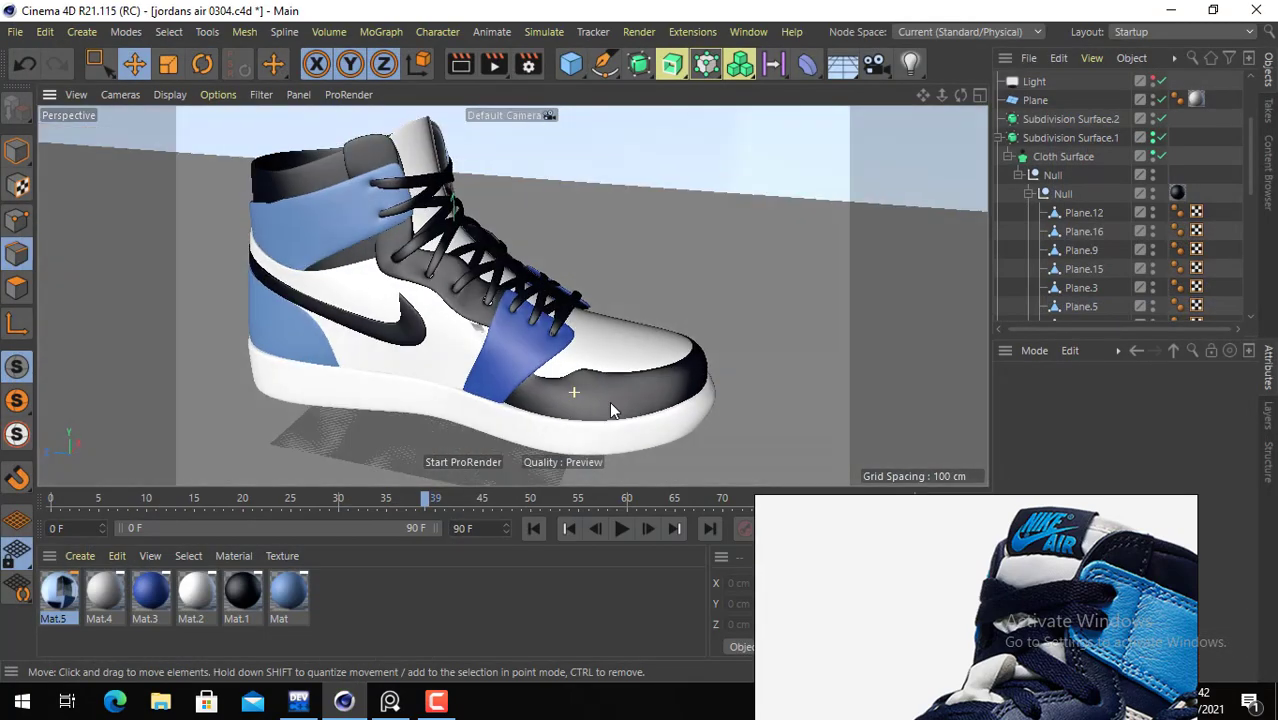
- Disable the Cloth Surface and inspect the points along the upper edge of the black toe panel from several angles
scroll(614, 400, "up", 2)
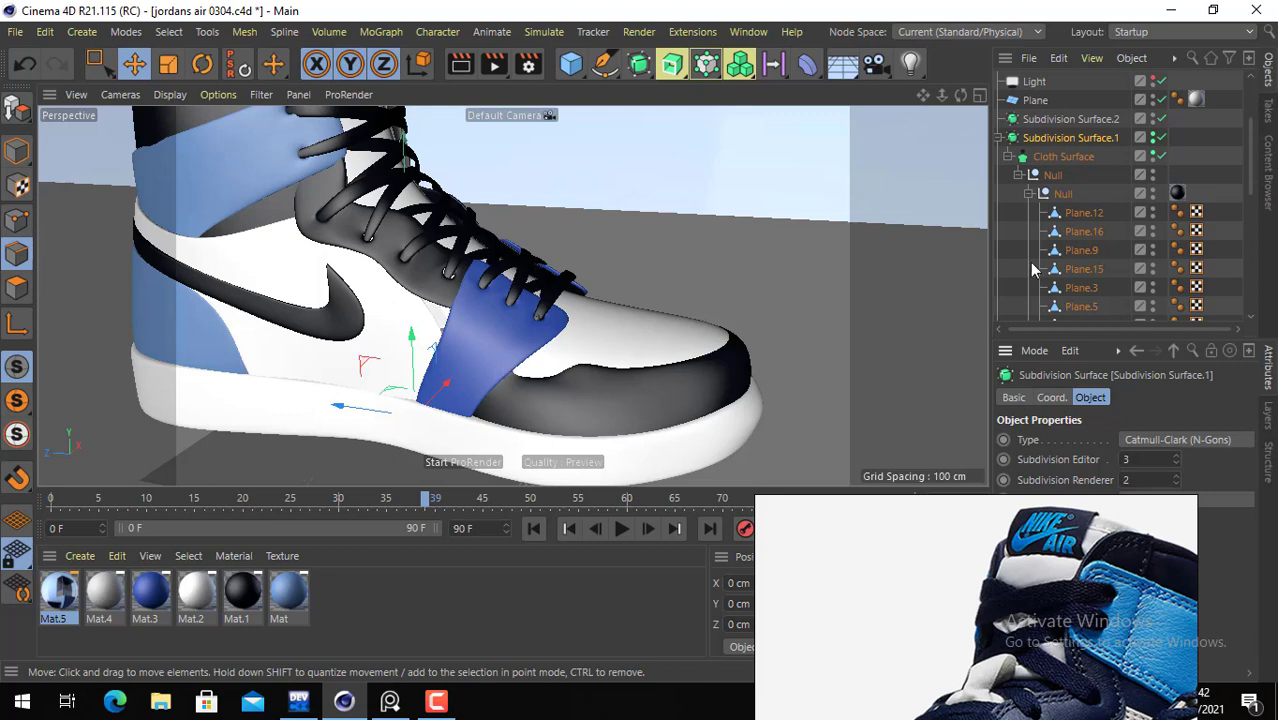
left_click(1160, 156)
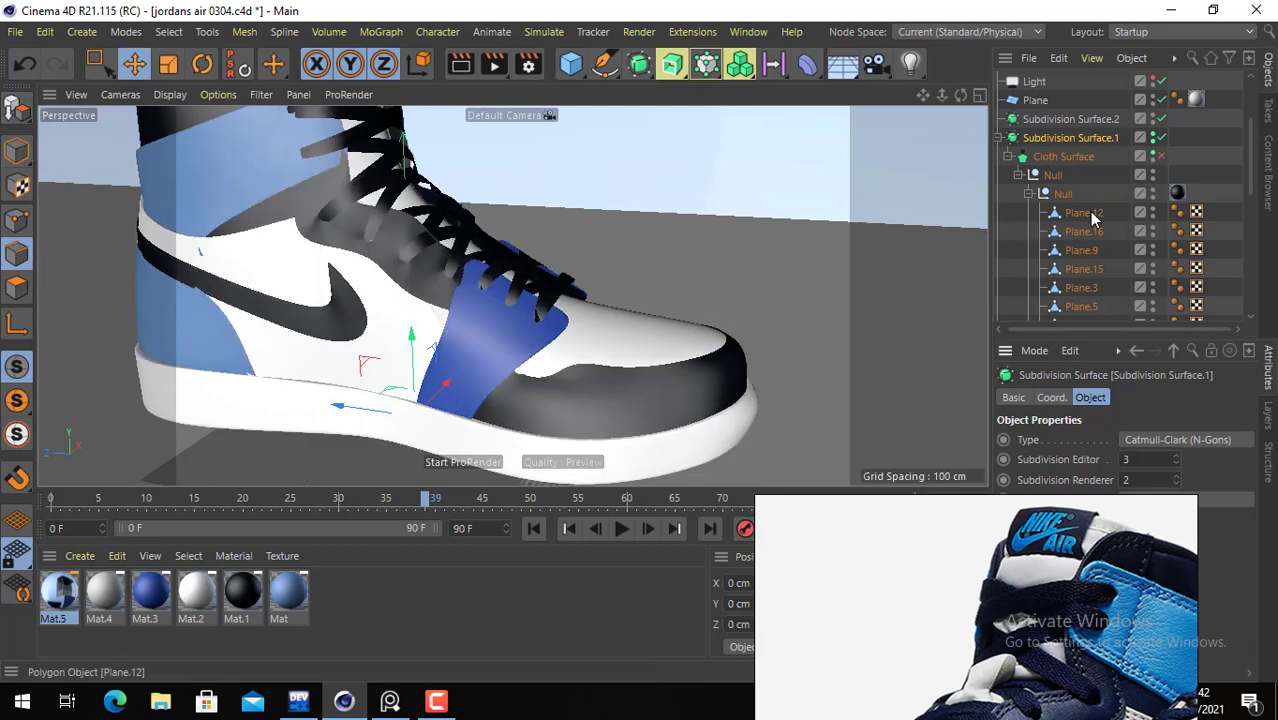
left_click(598, 385)
left_click(18, 253)
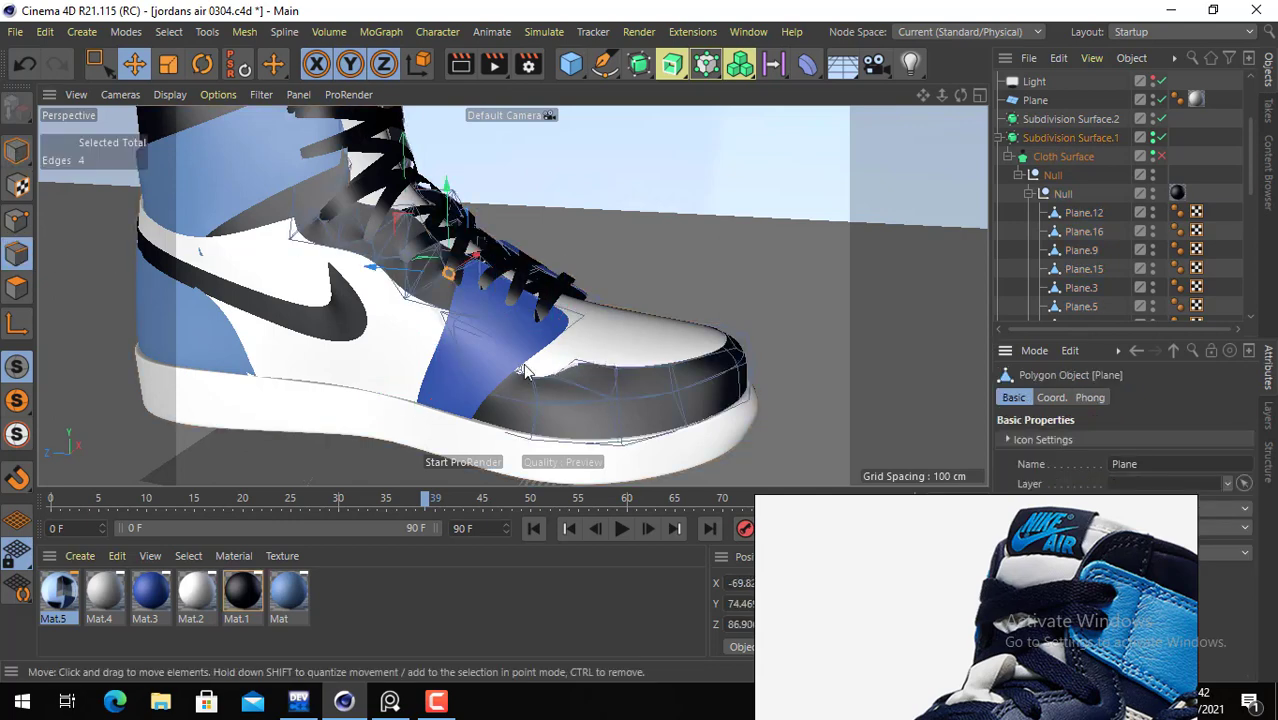
left_click(17, 220)
left_click(575, 365)
right_click_drag(577, 370, 687, 378, "alt")
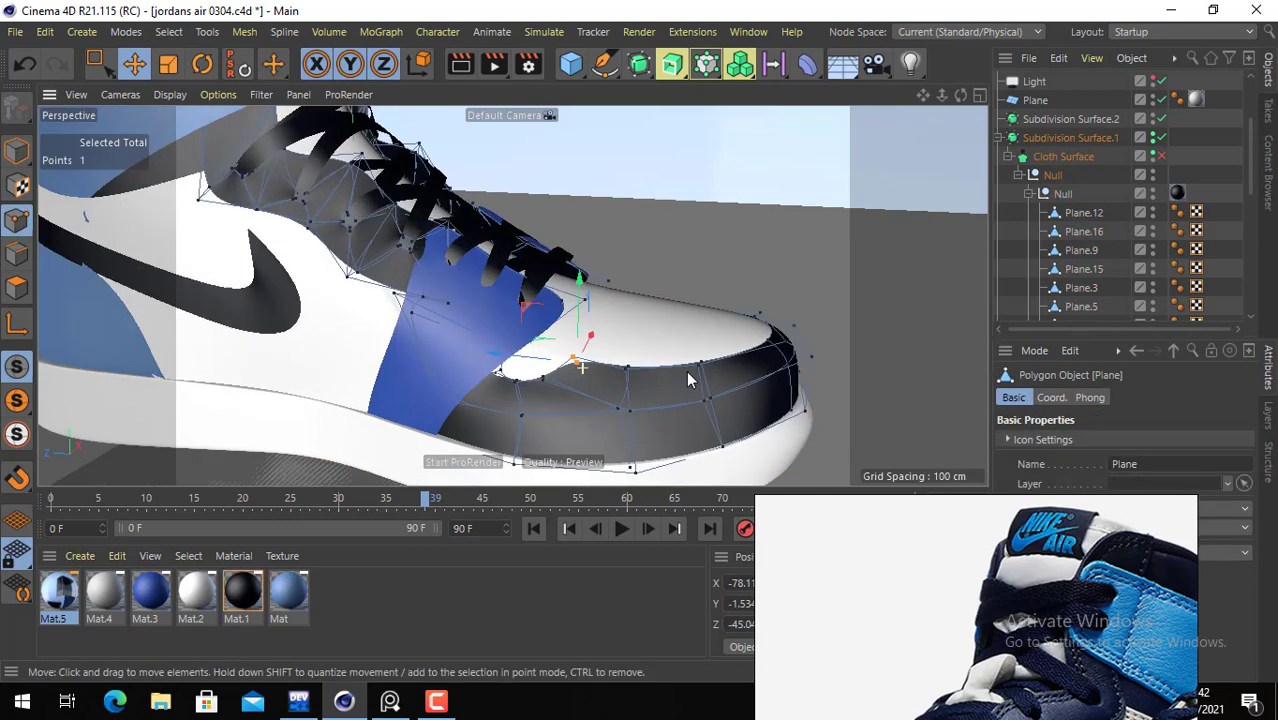
left_click_drag(637, 379, 342, 402, "alt")
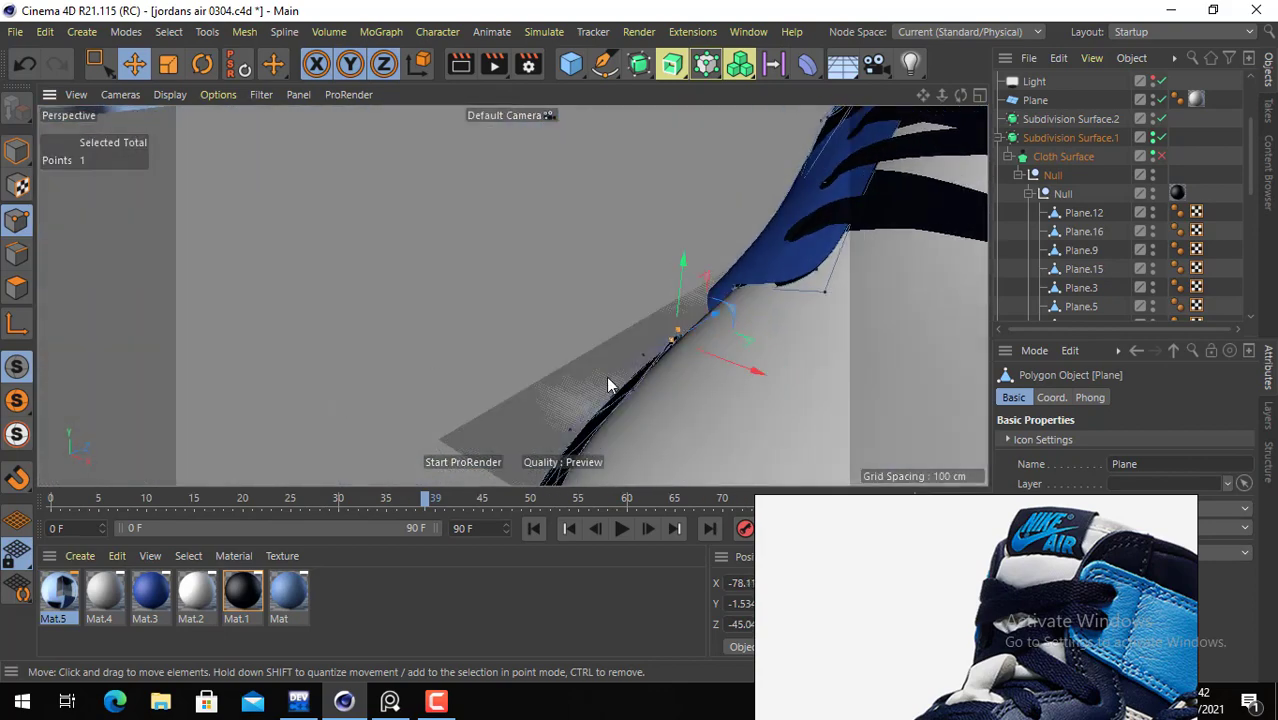
left_click_drag(511, 352, 748, 370, "alt")
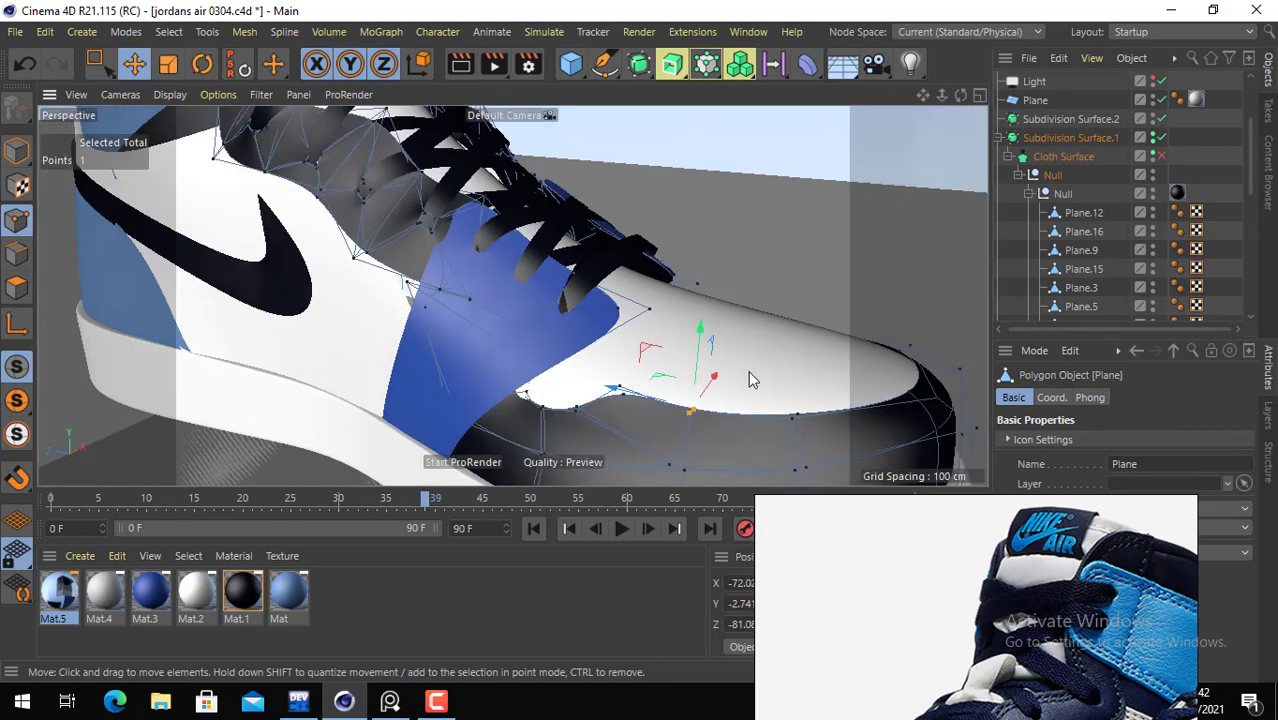
right_click_drag(748, 370, 621, 324, "alt")
left_click_drag(621, 333, 520, 330, "alt")
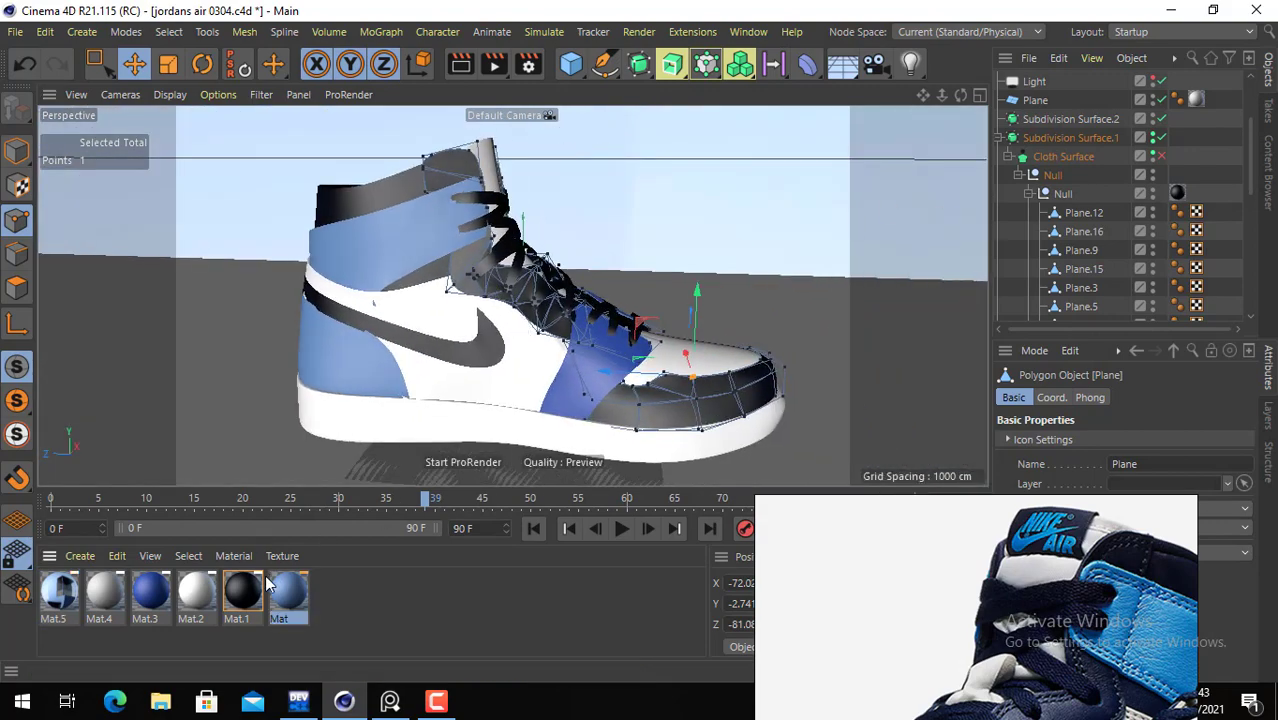
- Duplicate the black Mat.1 material and assign the copy to the Null that groups the laces
left_click(241, 595)
double_click(339, 590)
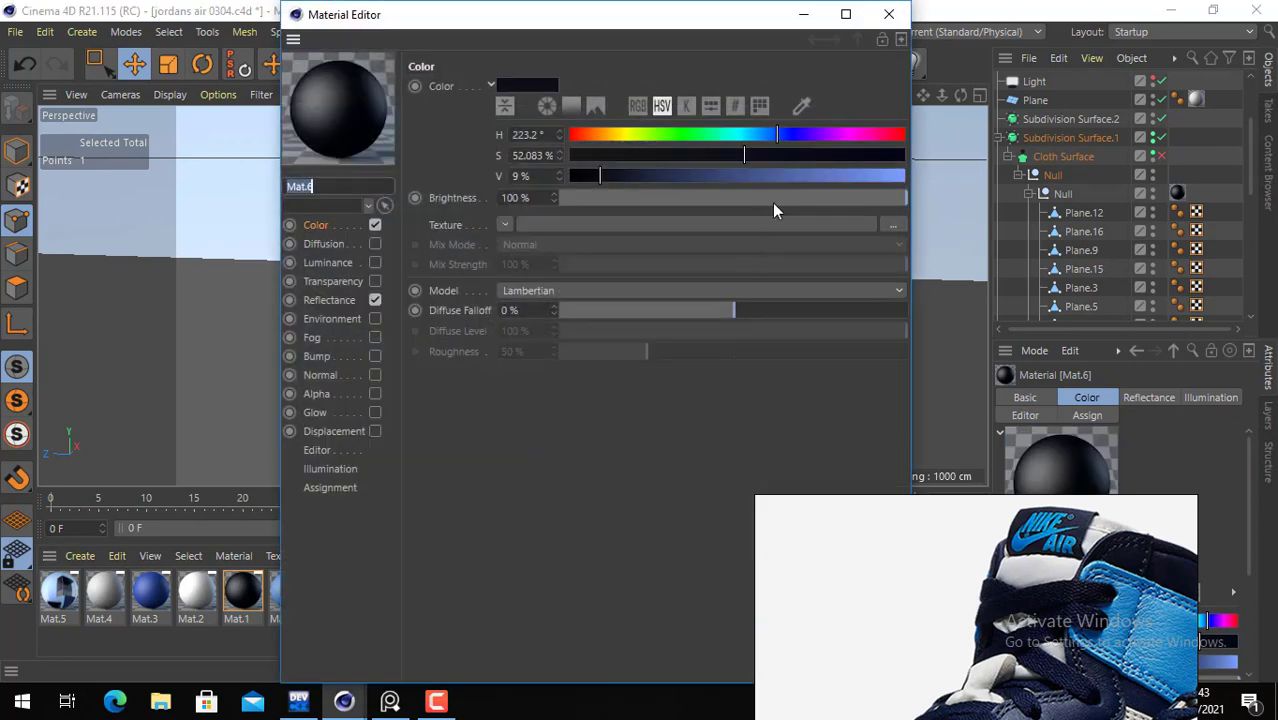
left_click(888, 15)
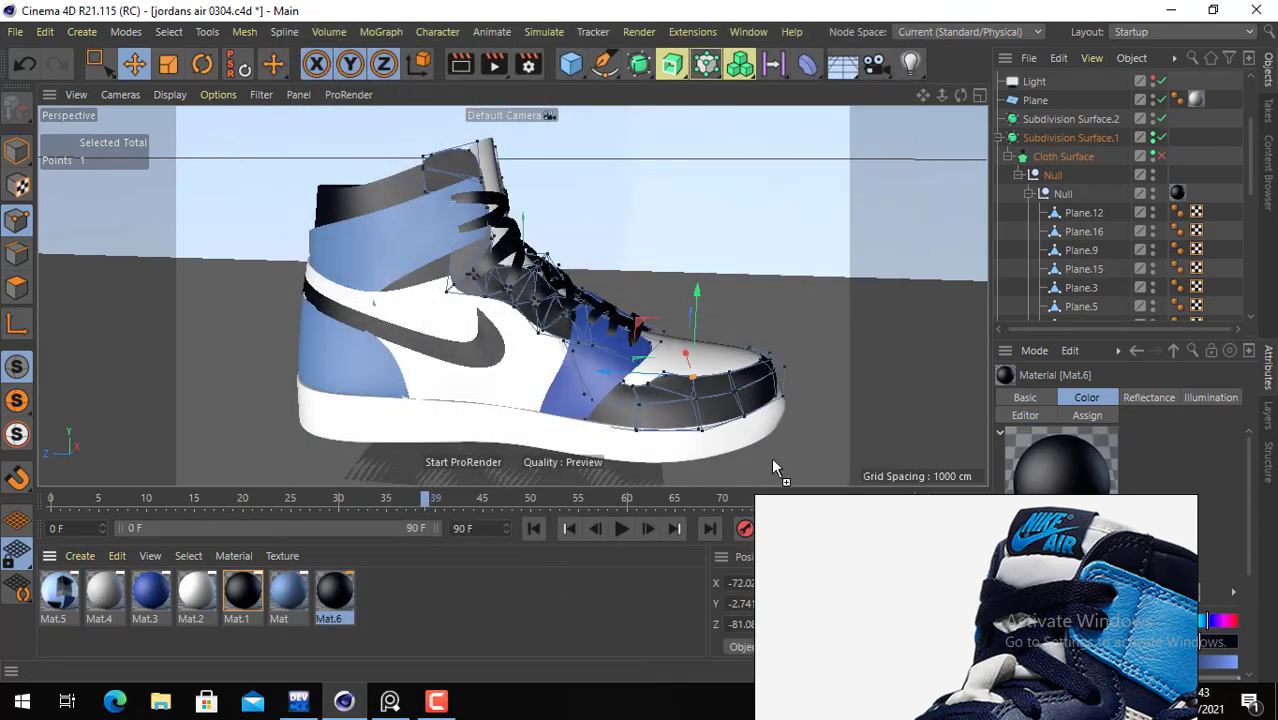
left_click_drag(1175, 195, 1177, 193)
- Lower the layer color brightness of the Default Specular in the new lace material's reflectance settings
double_click(323, 593)
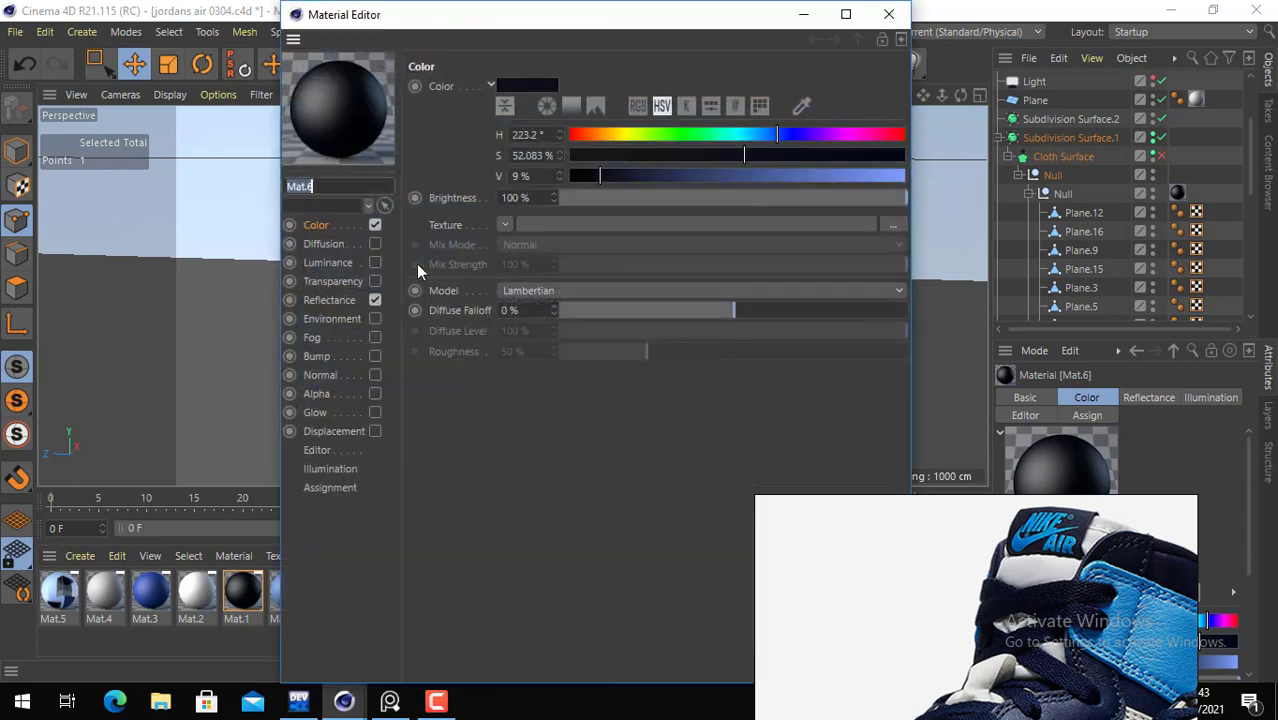
left_click(330, 300)
left_click(630, 557)
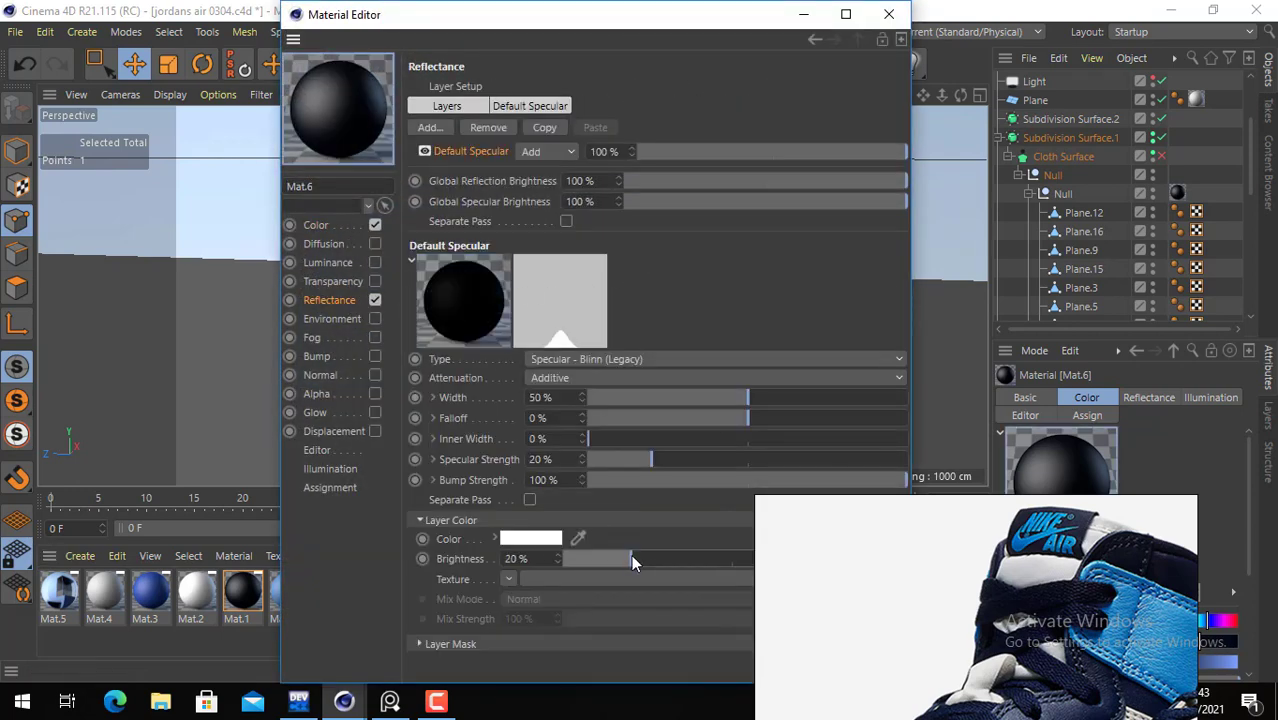
left_click(889, 15)
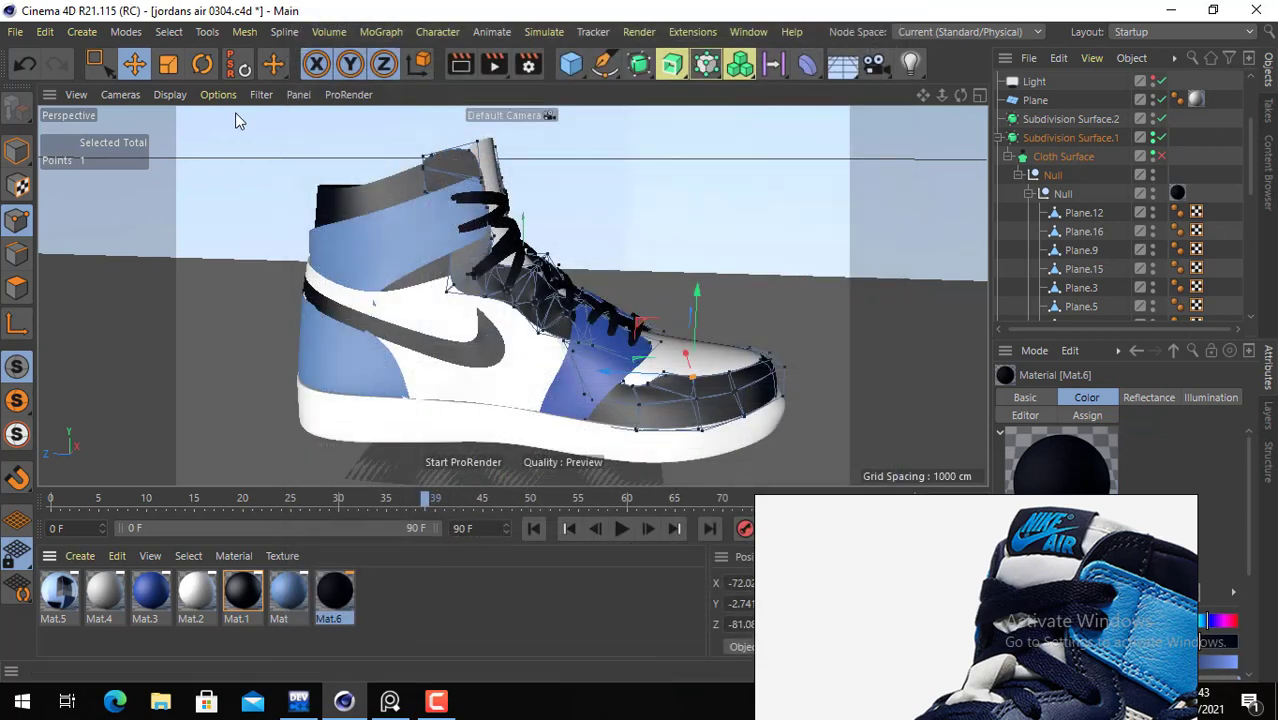
- Return to Model mode, clear the toe panel selection and enable the Cloth Surface again
left_click(16, 150)
left_click(639, 190)
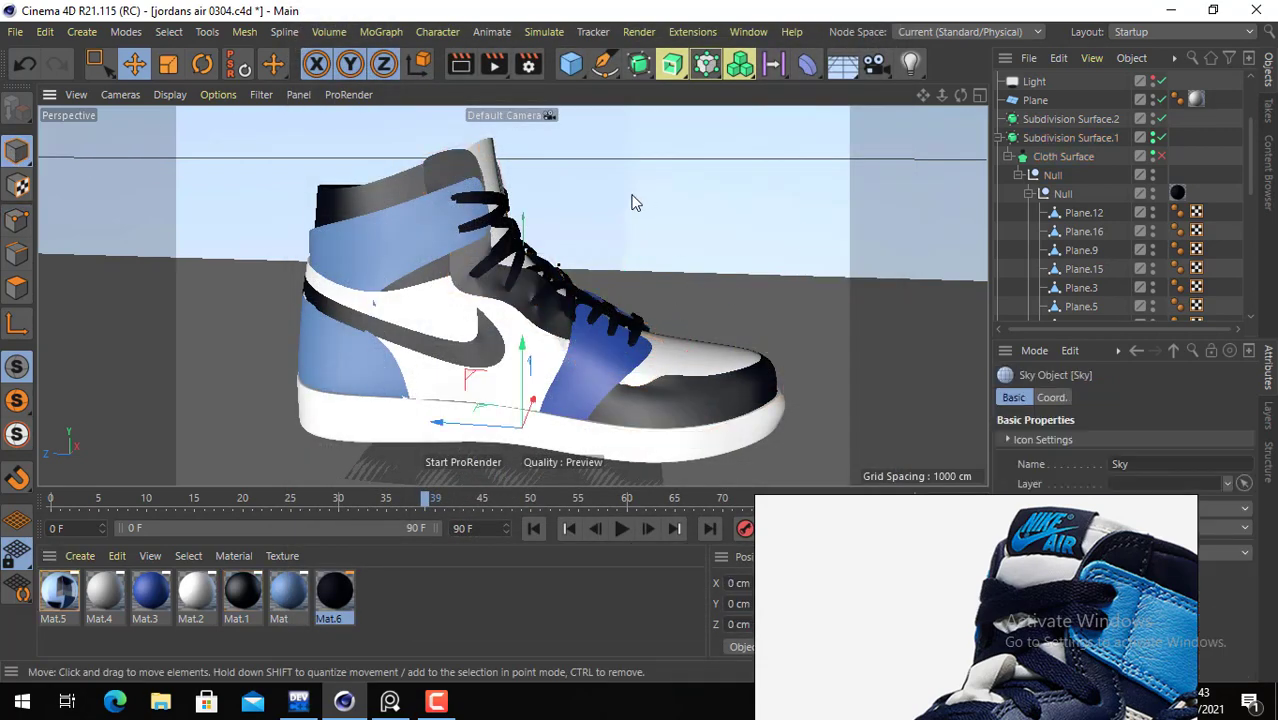
left_click(1161, 156)
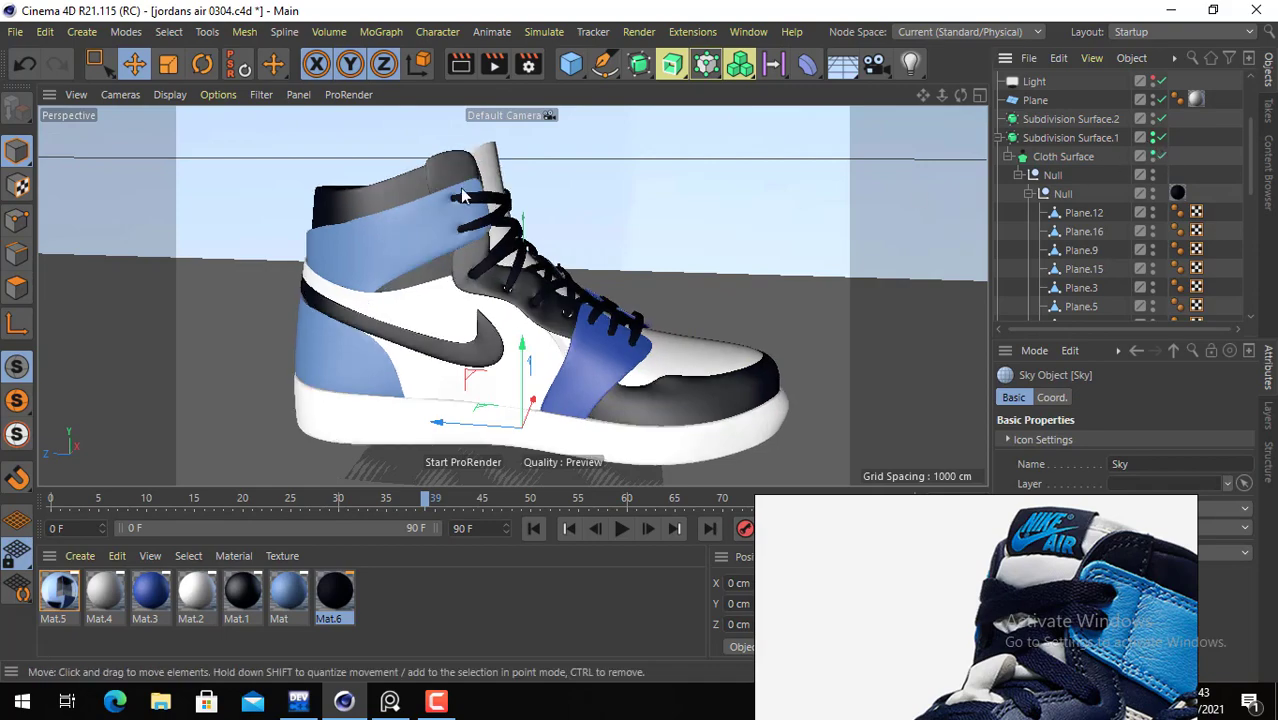
- Render a close-up of the upper laces in the viewport, stop the render and reframe the shoe from the side
left_click_drag(511, 281, 440, 298, "alt")
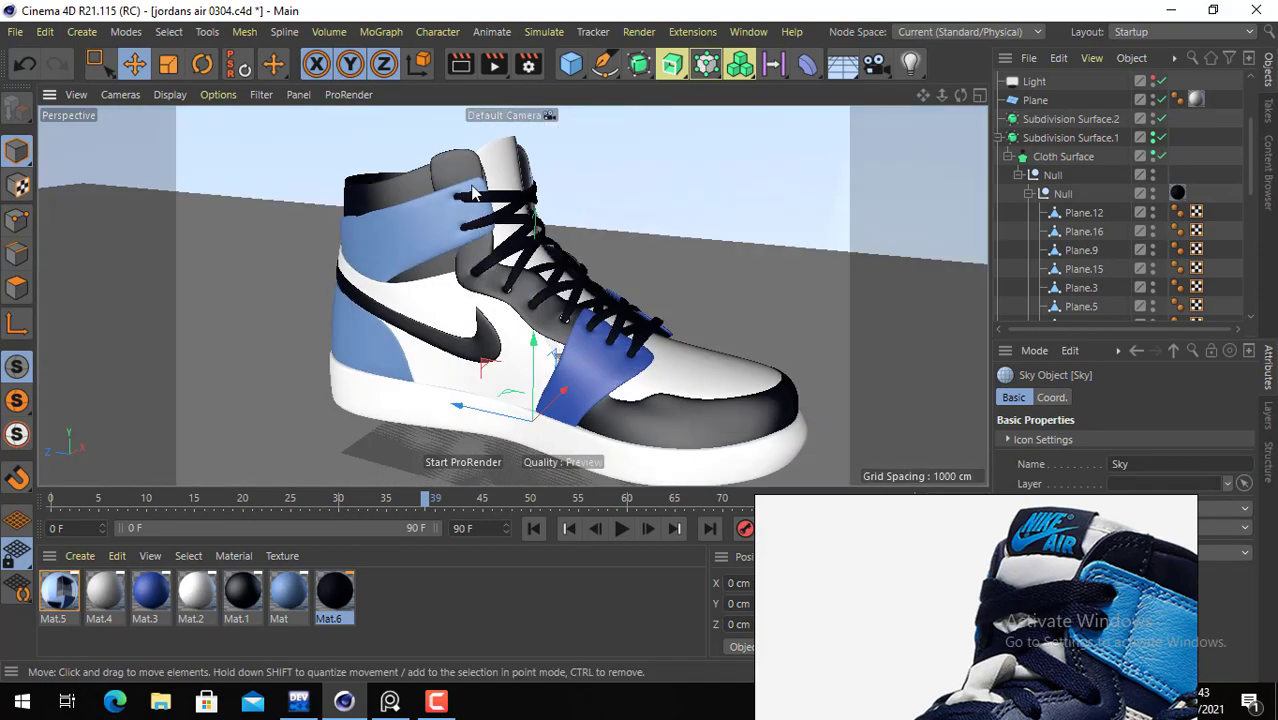
right_click_drag(465, 186, 637, 182, "alt")
mouse_move(493, 225)
left_mouse_down("alt")
mouse_move(558, 206)
mouse_move(496, 226)
left_mouse_up("alt")
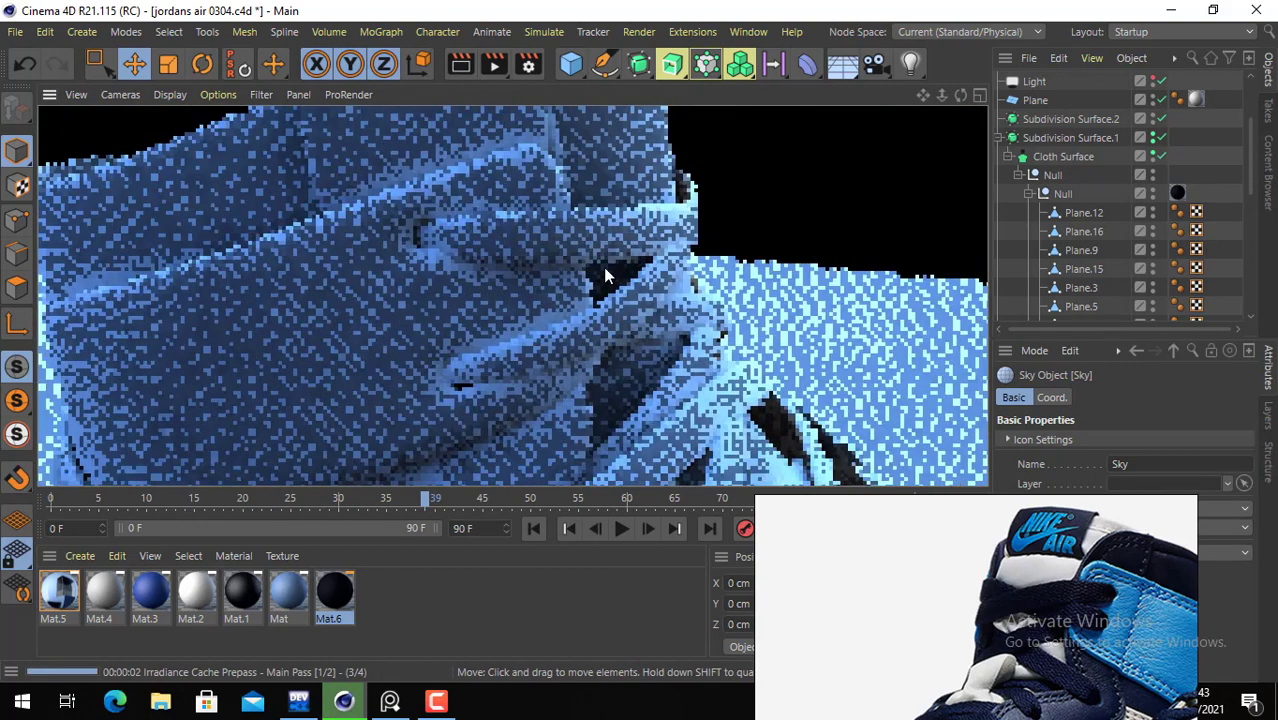
left_click(1229, 190)
right_click_drag(782, 295, 624, 267, "alt")
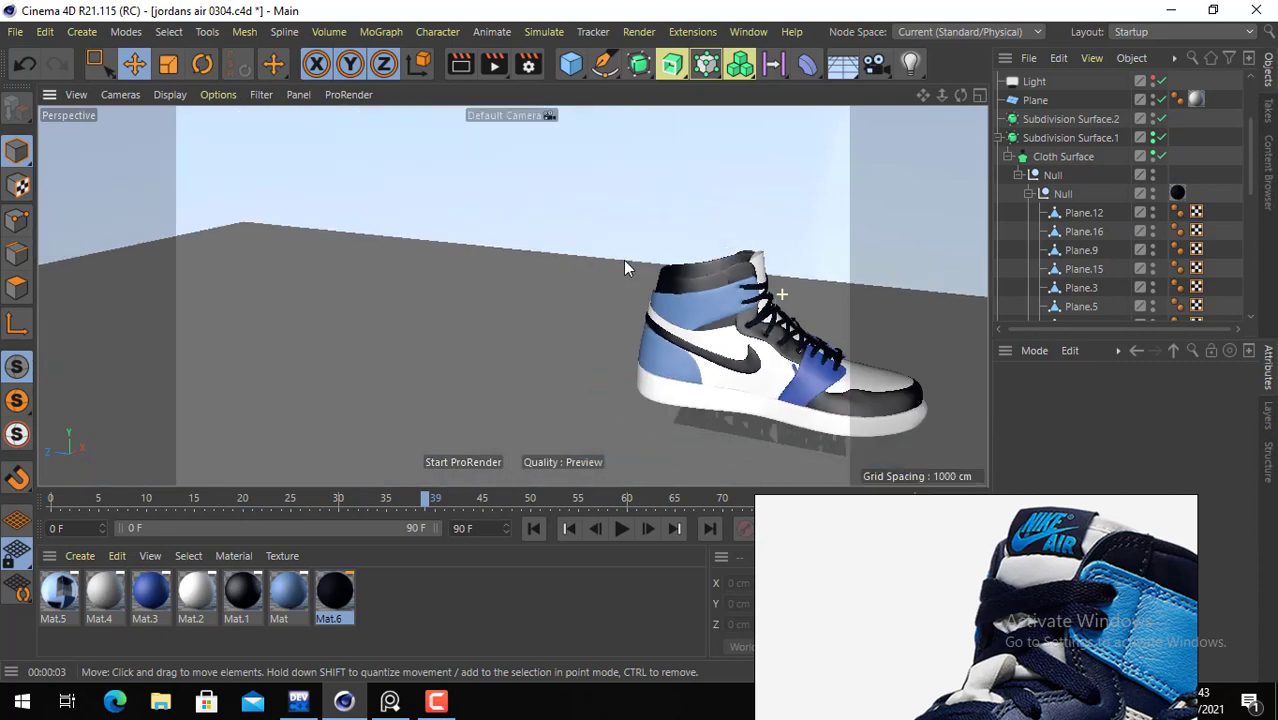
left_click_drag(625, 268, 649, 337, "alt")
scroll(631, 341, "up", 4)
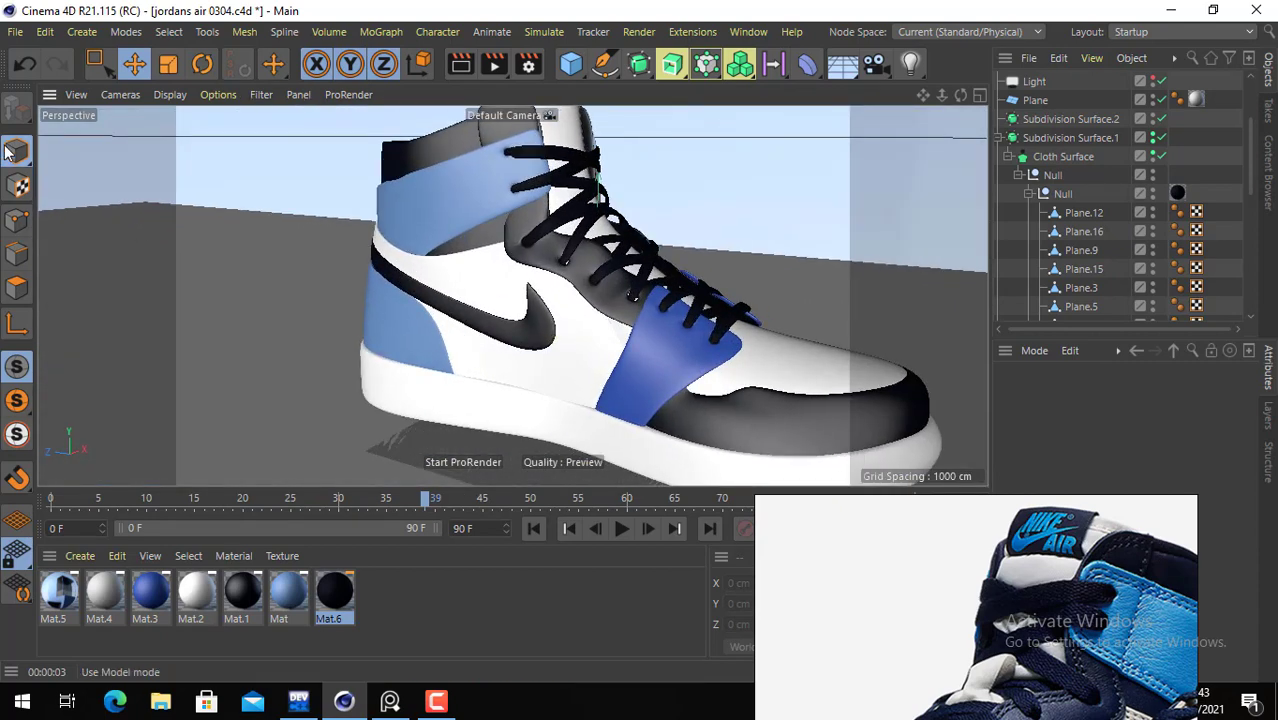
- Disable the Cloth Surface, select the white side panel for point editing and show the mesh lines over the shading
left_click(8, 150)
left_click(593, 349)
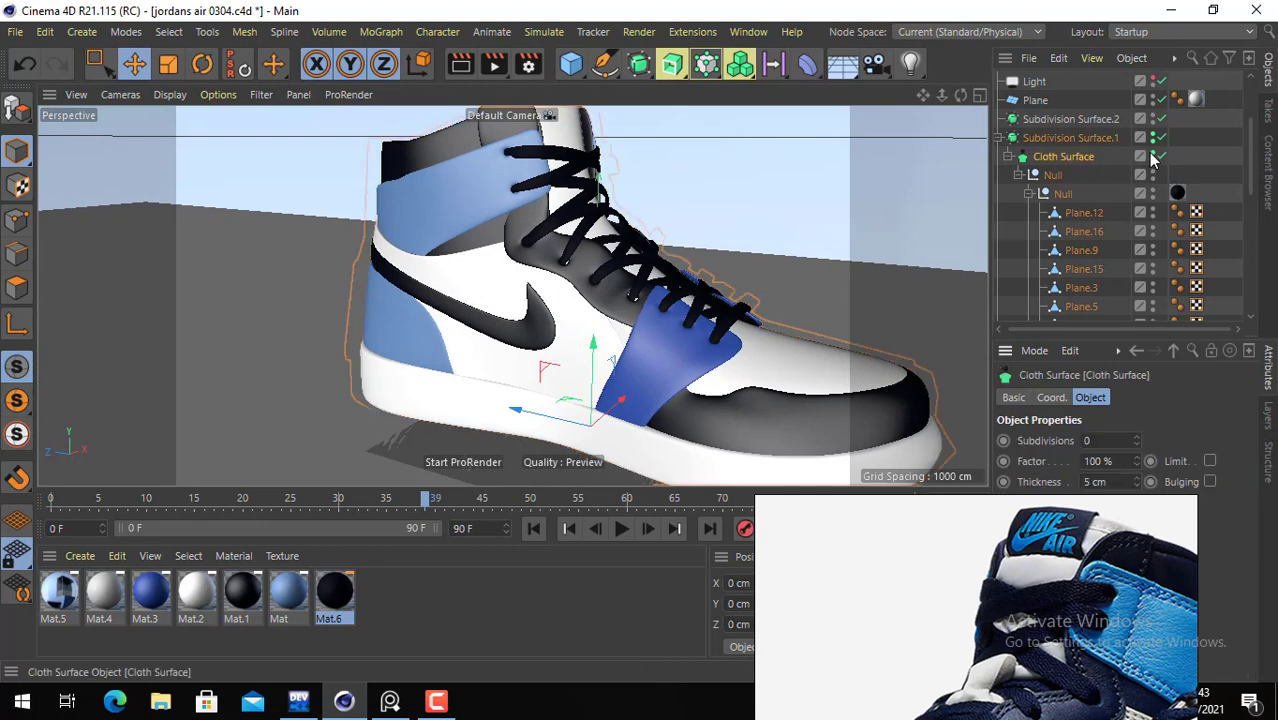
left_click(1160, 156)
left_click(590, 335)
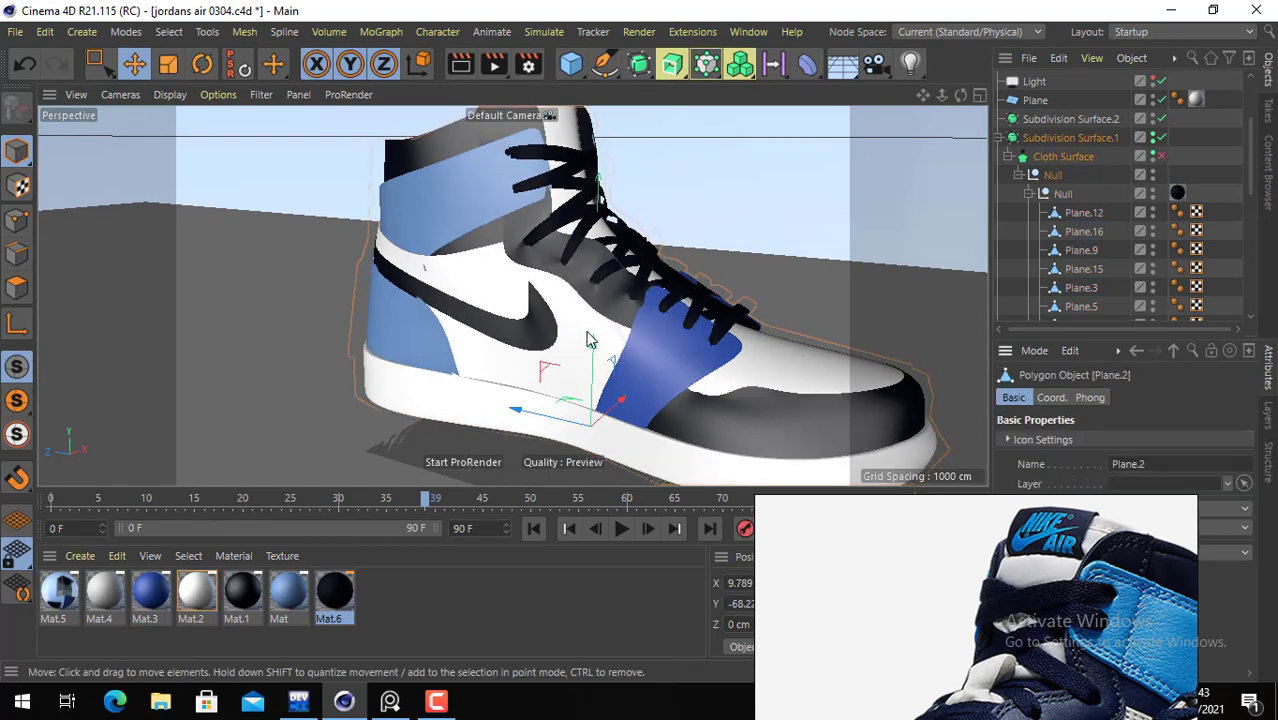
left_click(170, 94)
left_click(190, 146)
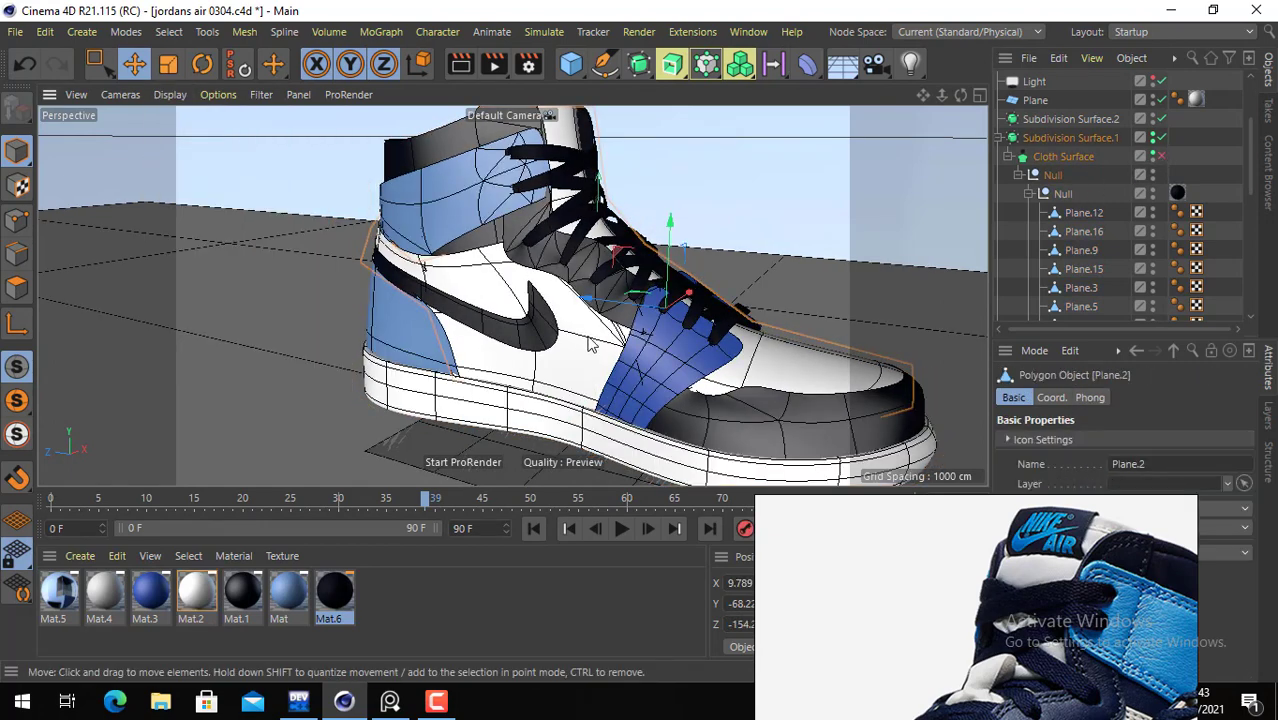
left_click(16, 220)
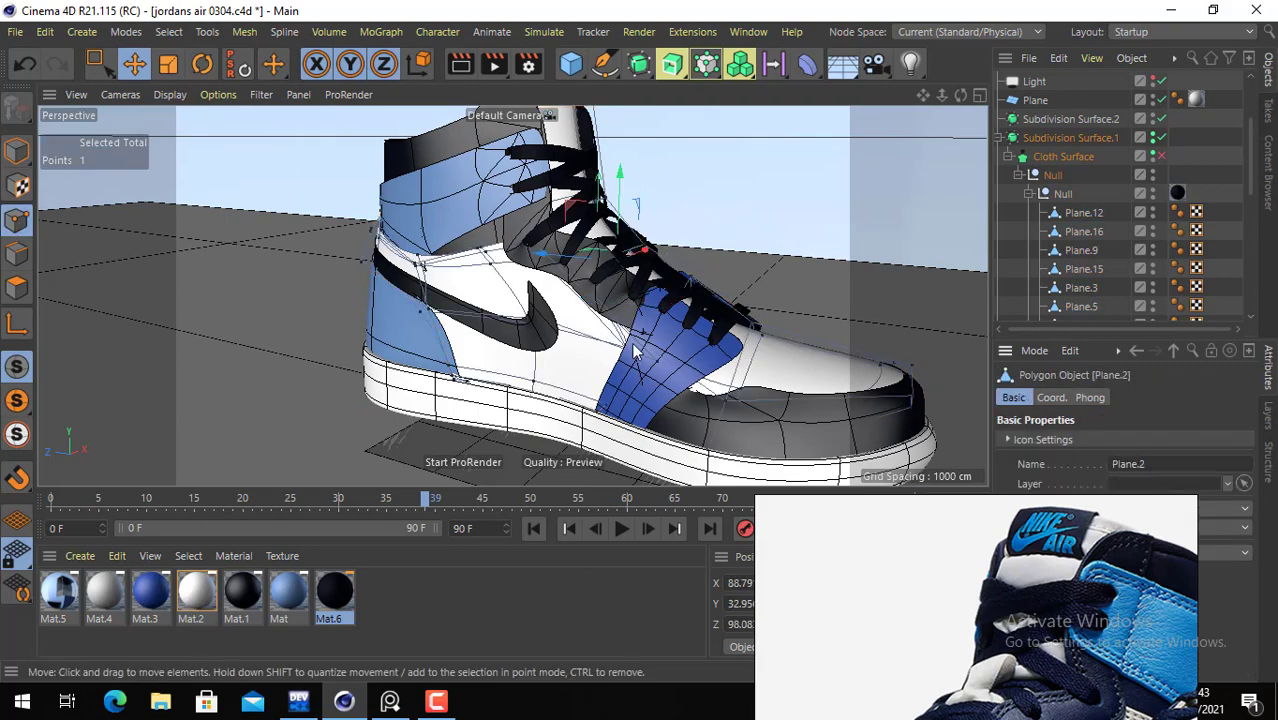
left_click_drag(632, 350, 585, 348, "alt")
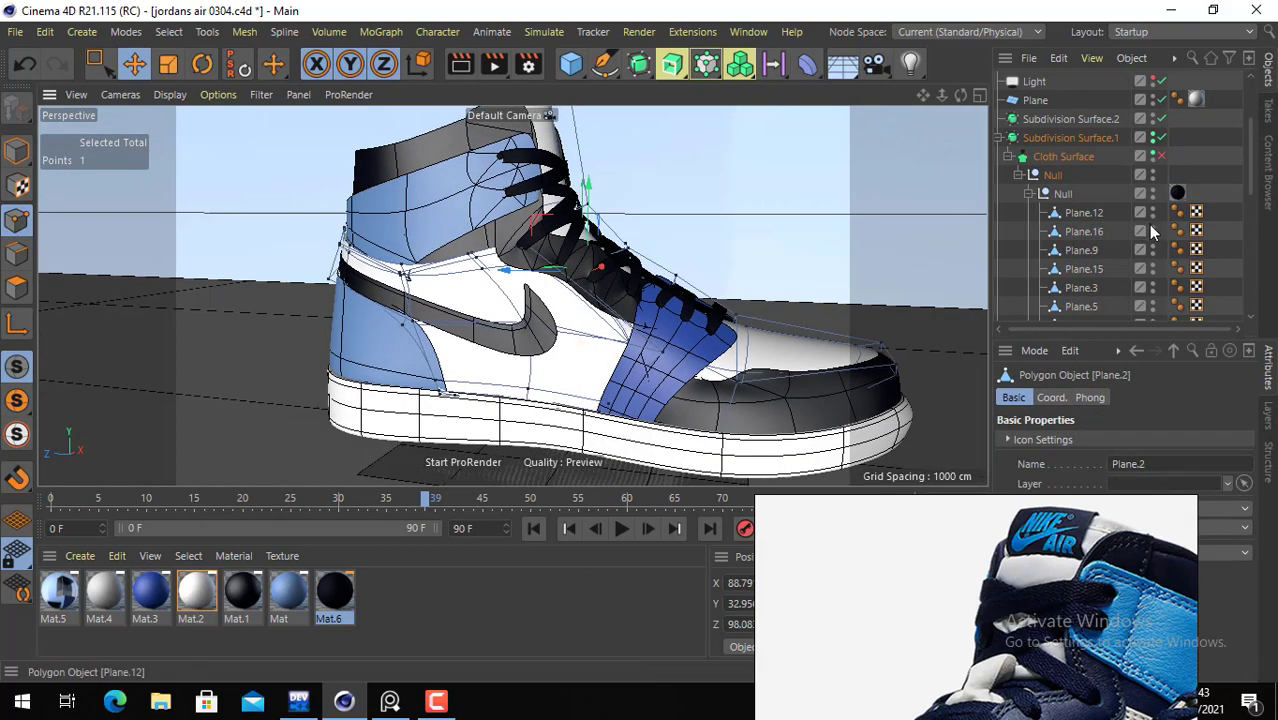
- Hide all the other parts under the Cloth Surface so that only the selected white Plane.2 panel stays visible
scroll(1150, 232, "down", 5)
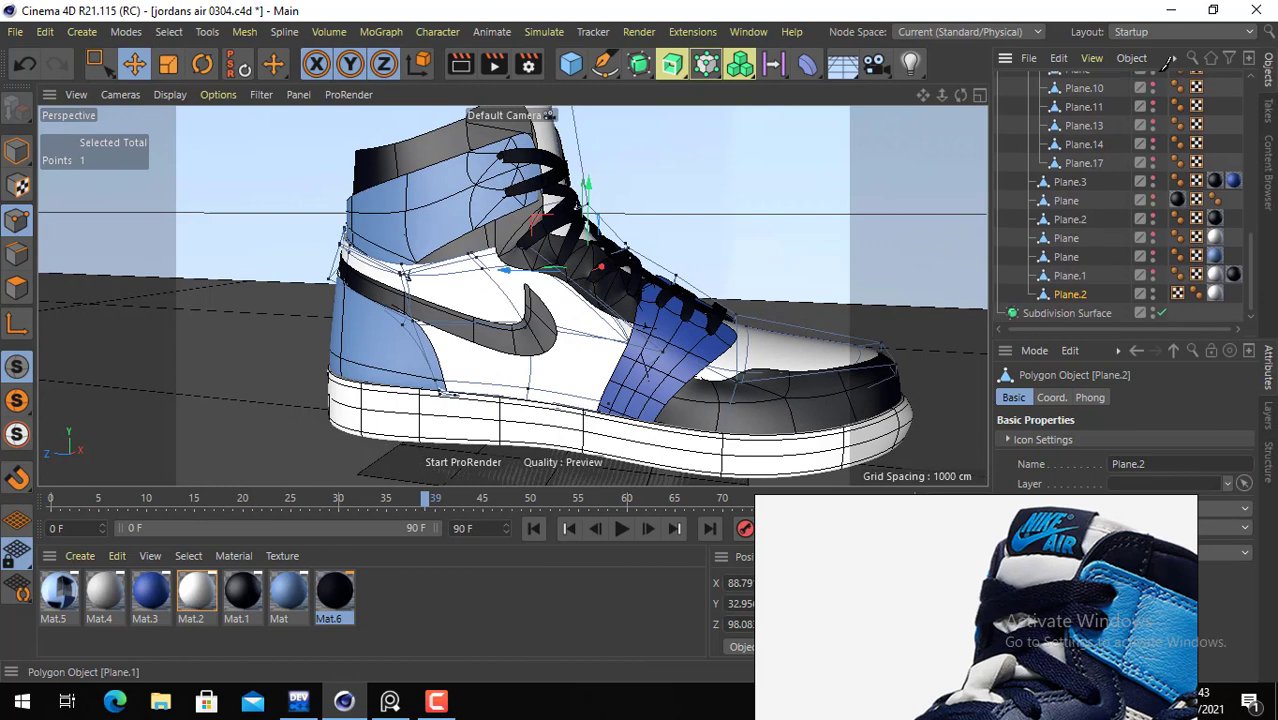
scroll(1145, 155, "up", 3)
scroll(1157, 58, "up", 6)
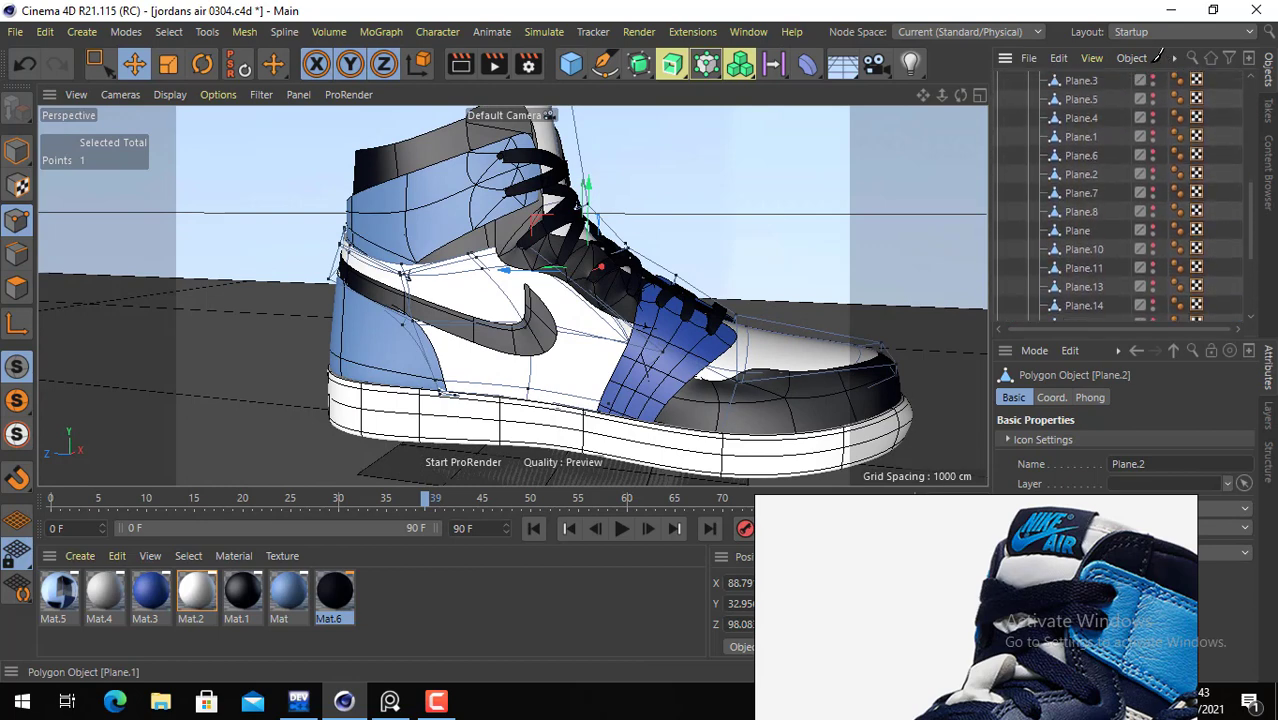
scroll(1150, 92, "up", 1)
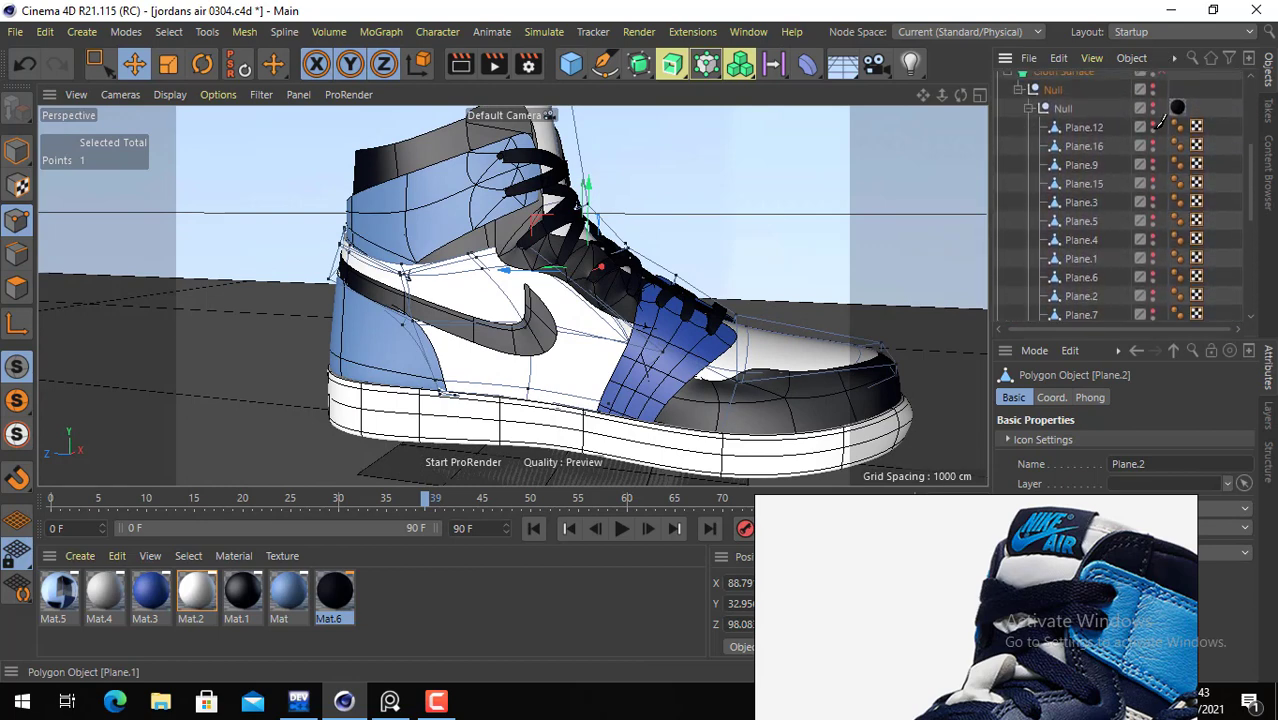
left_click_drag(1157, 128, 1147, 138)
scroll(1092, 232, "down", 5)
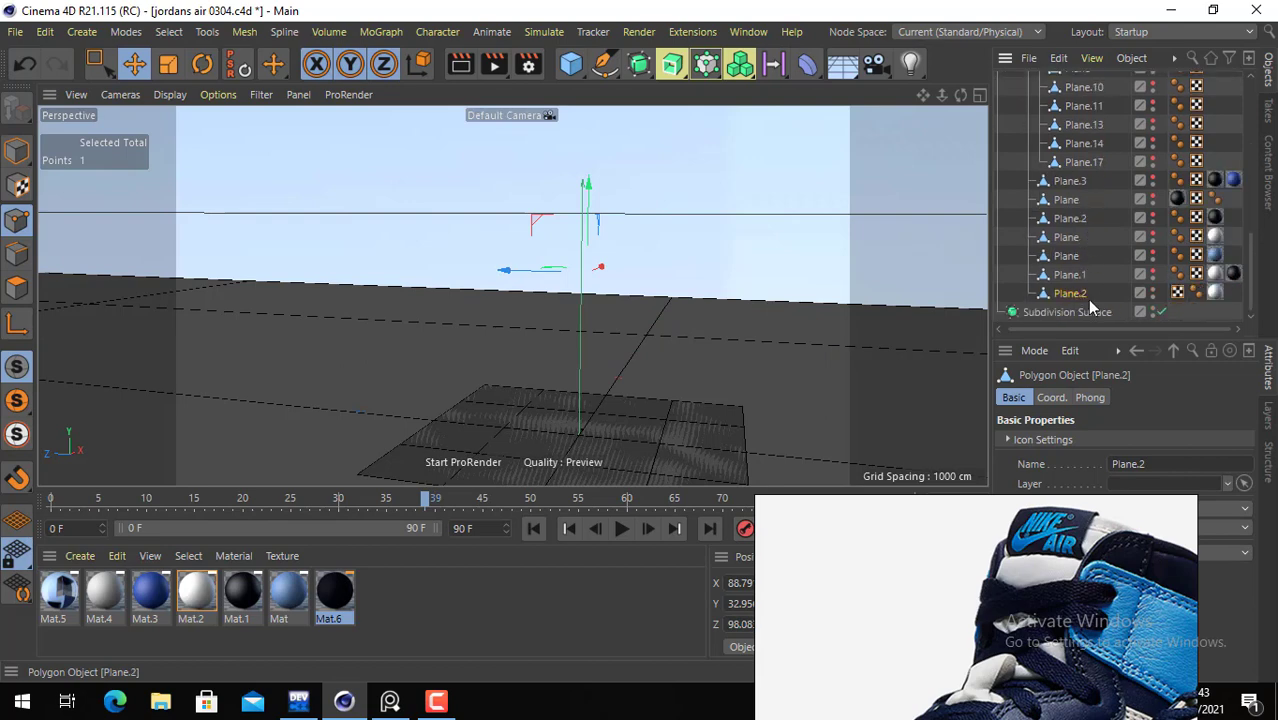
scroll(1150, 285, "up", 10)
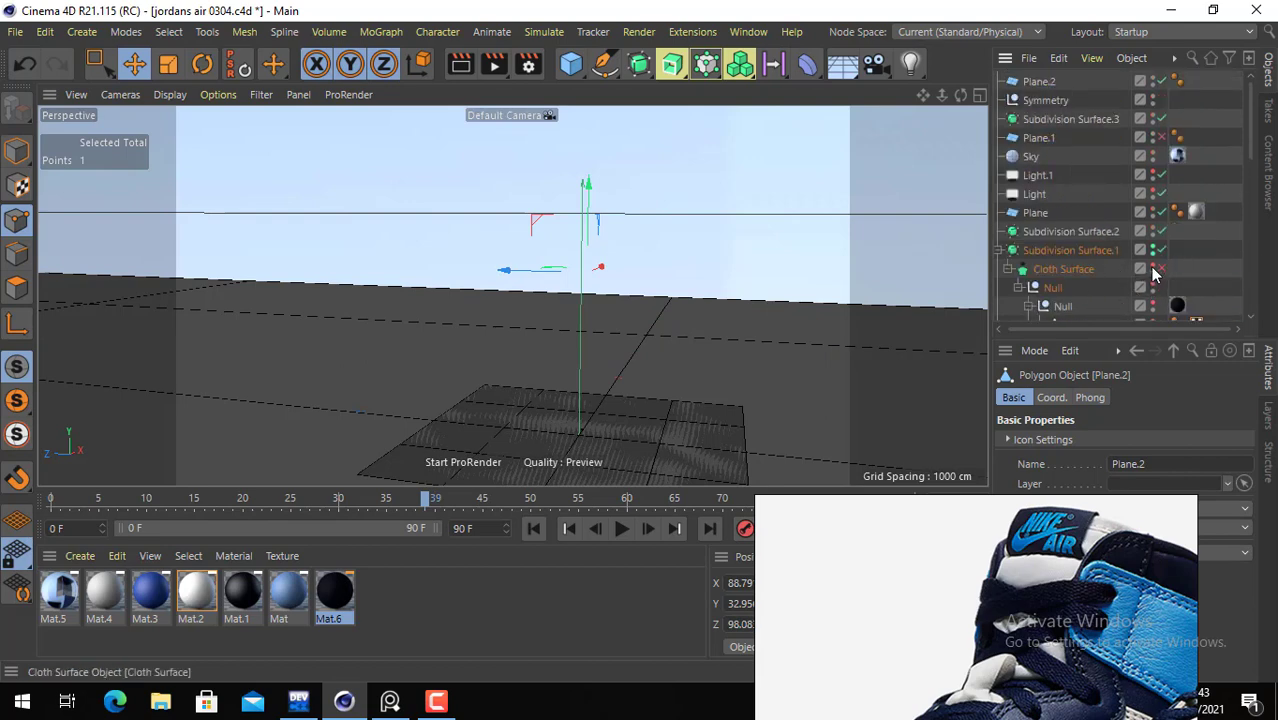
left_click(1153, 288)
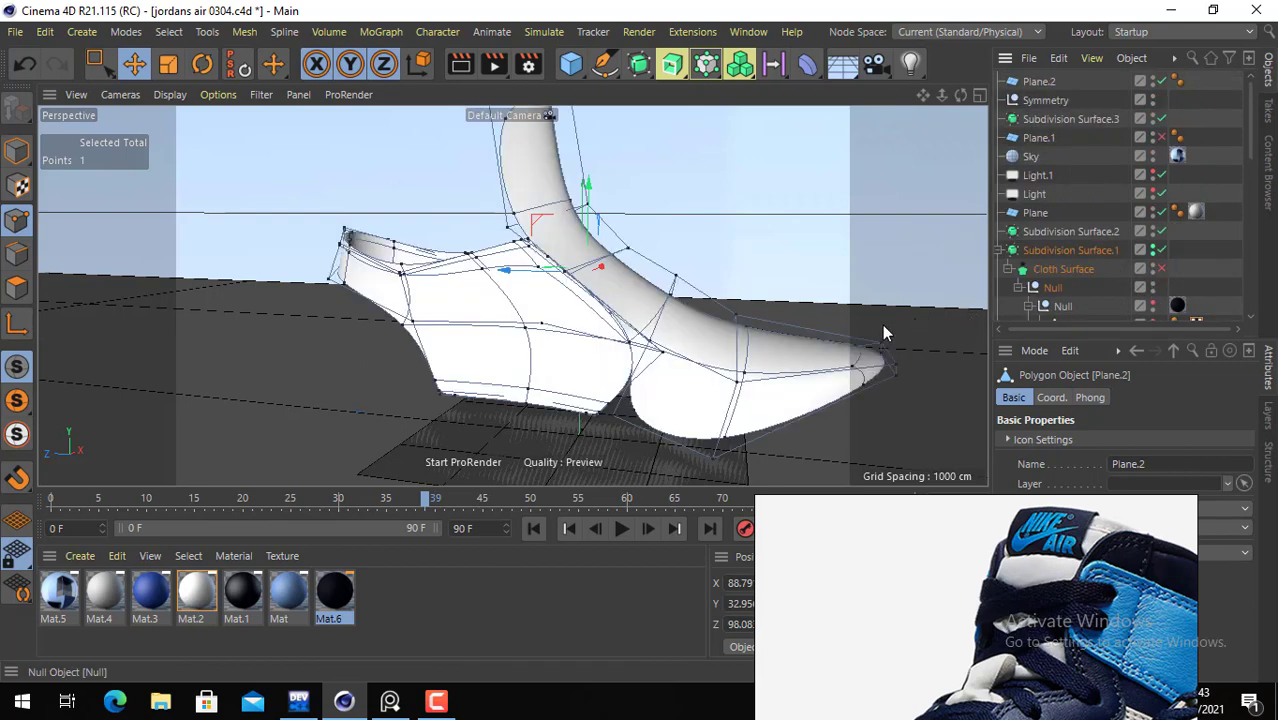
left_click_drag(882, 324, 628, 375, "alt")
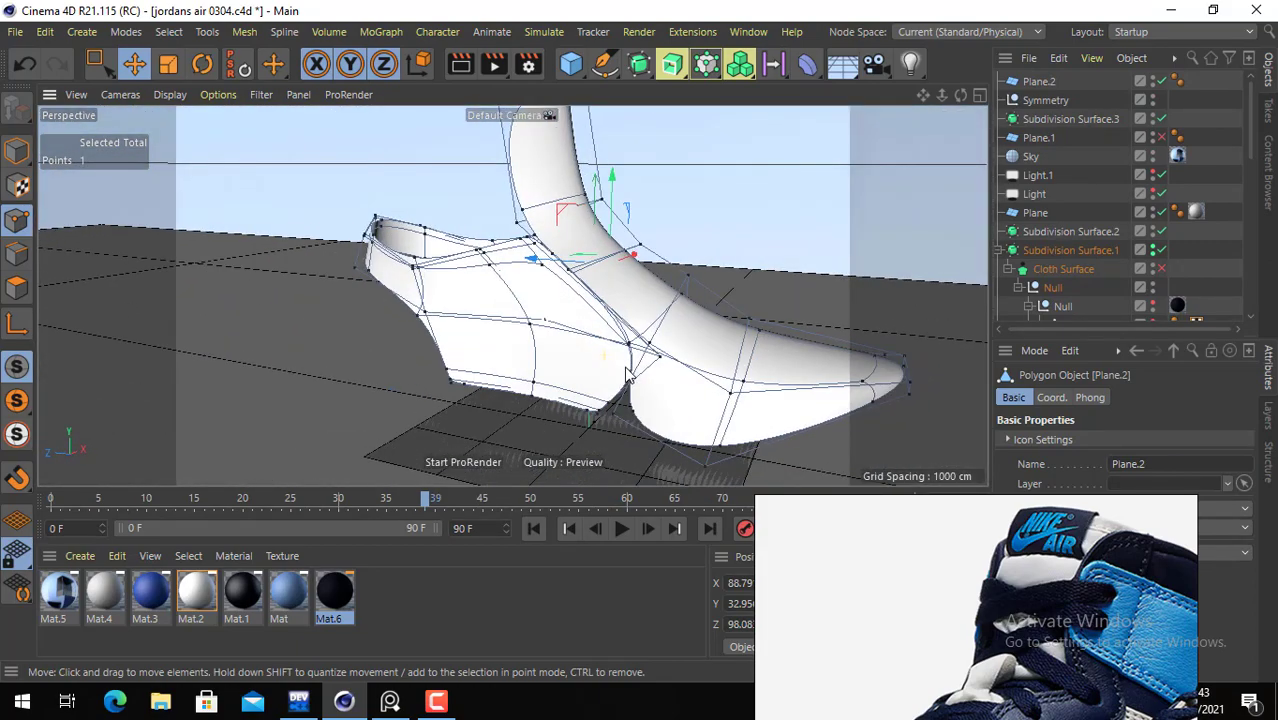
- Turn off the SDS Cage display filter and disable Subdivision Surface.1 on the isolated white panel
left_click(261, 94)
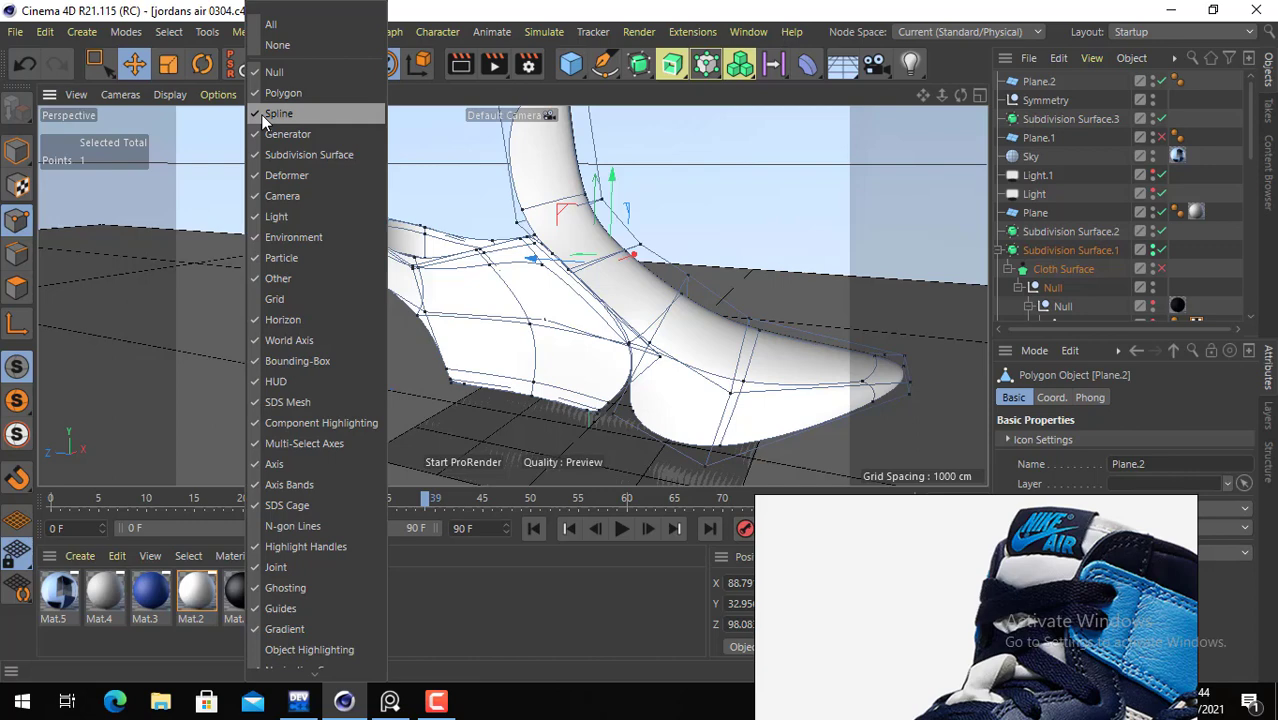
left_click(291, 505)
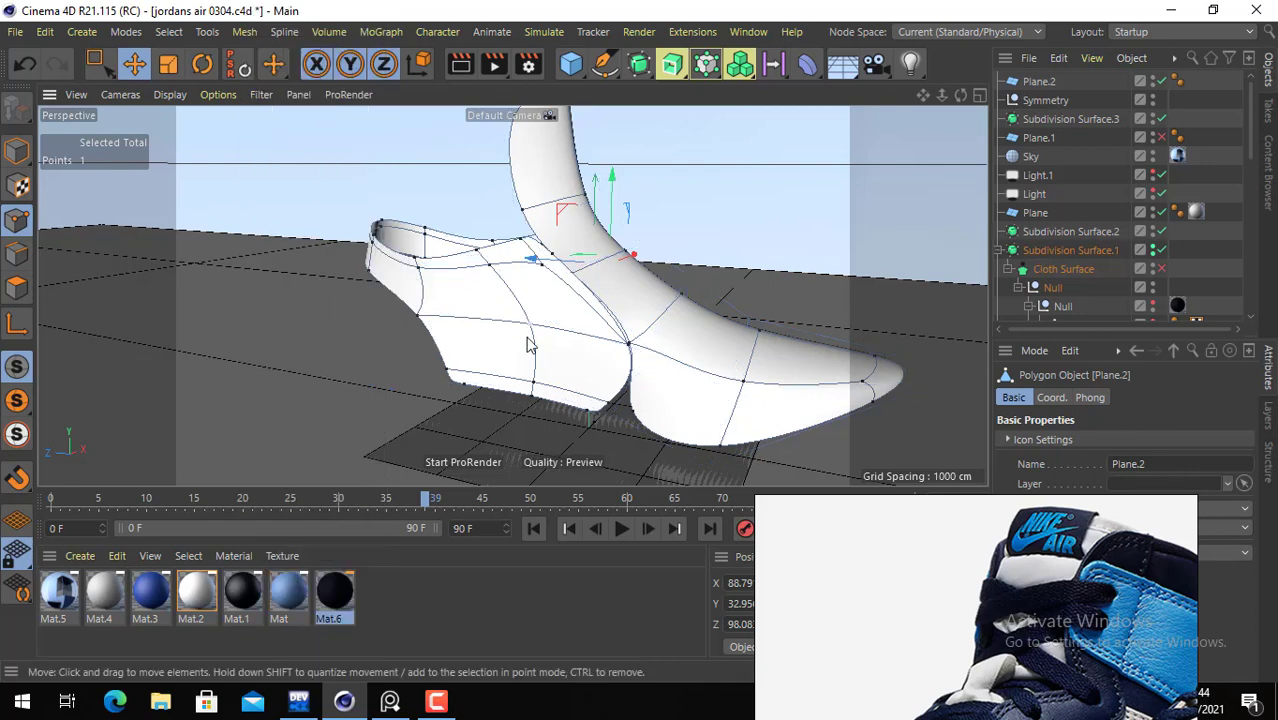
left_click(1161, 250)
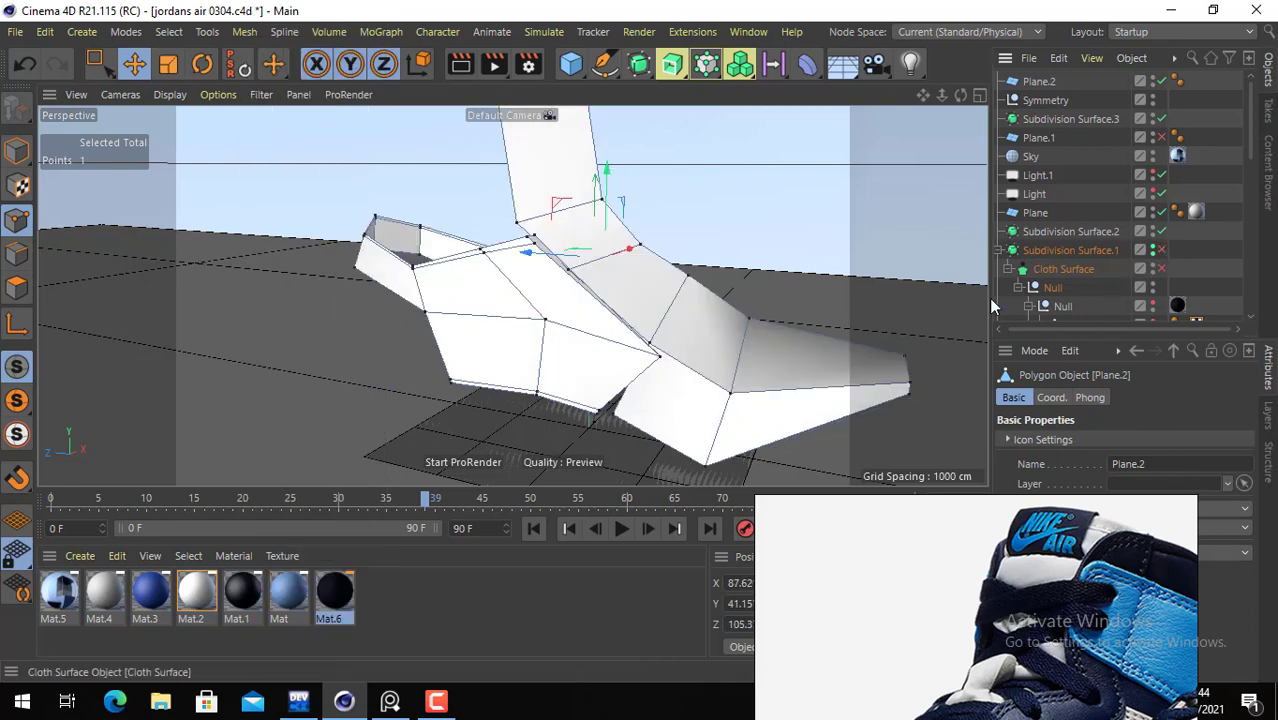
- Cut a line across the pointed front corner of the isolated white panel with Line Cut, just behind its front edge
left_click_drag(565, 314, 647, 332, "alt")
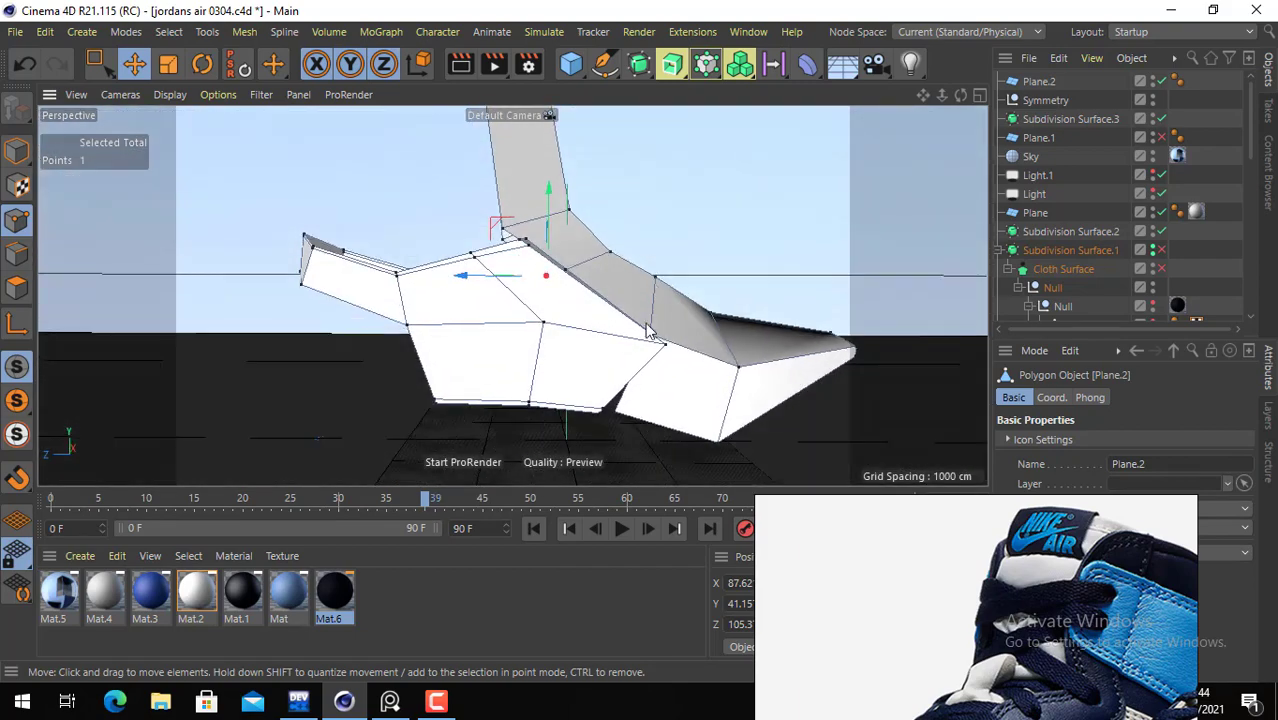
key("k")
key("l")
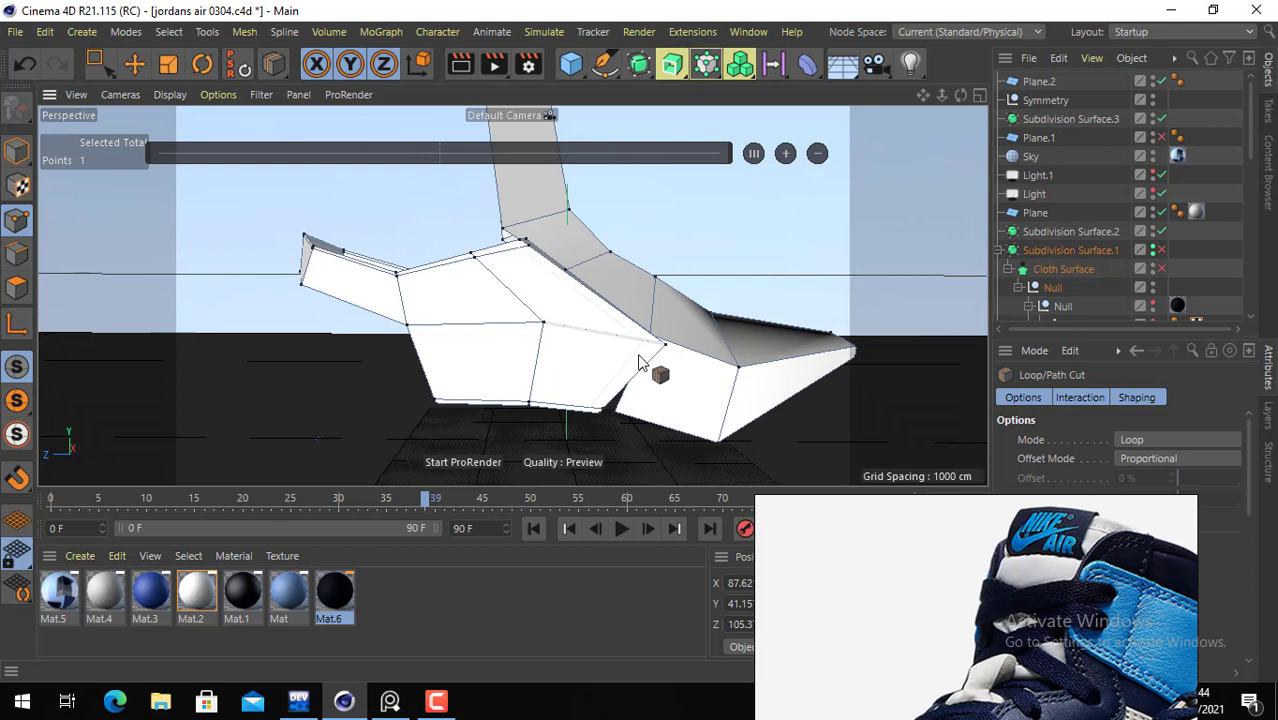
right_click(645, 348)
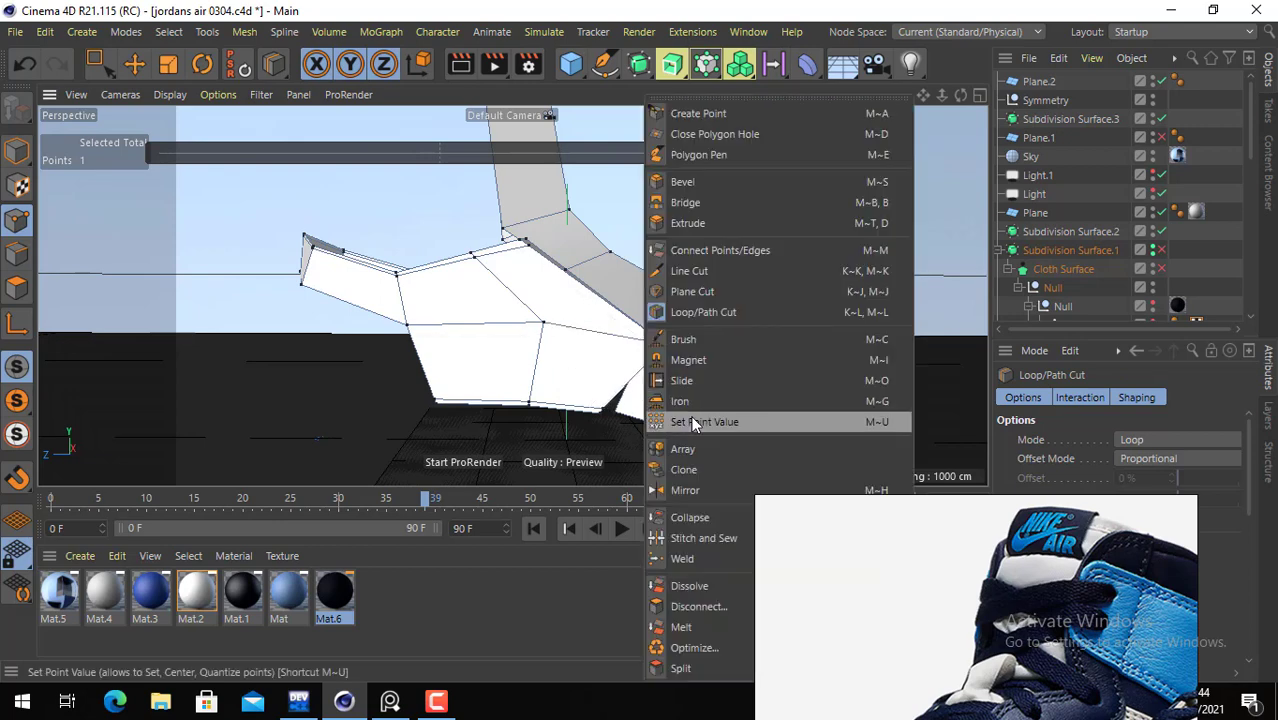
left_click(707, 271)
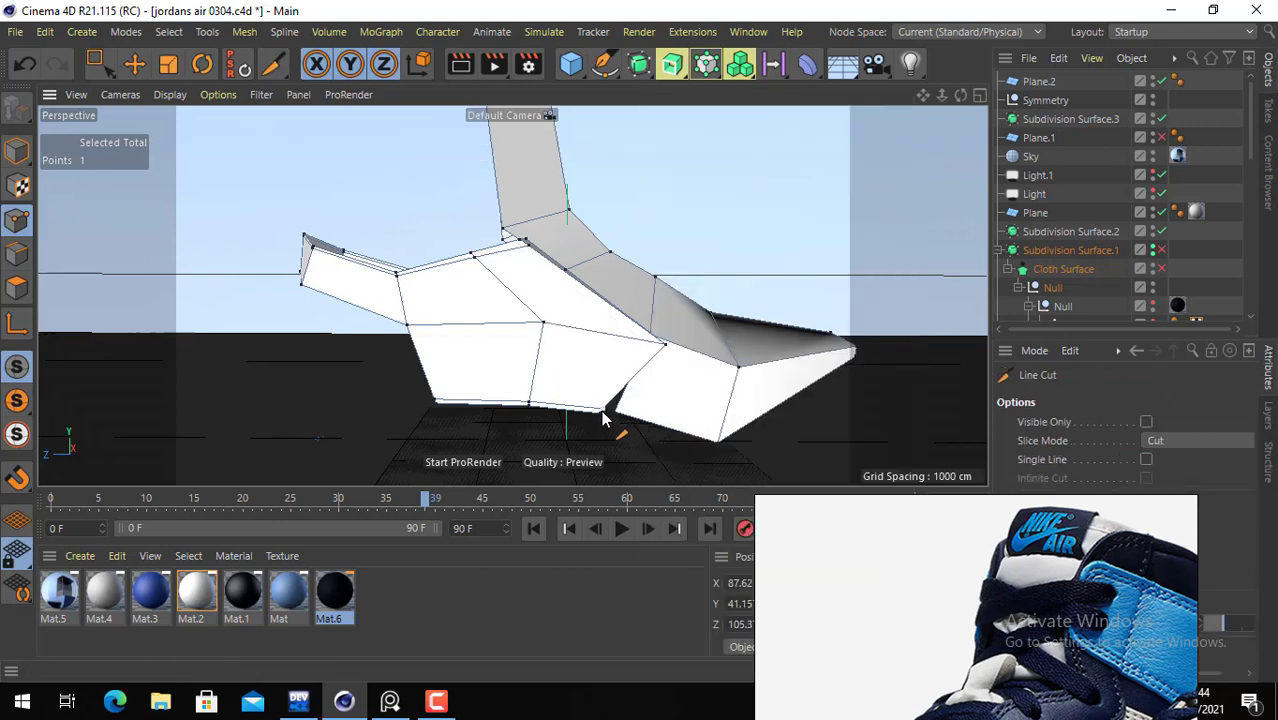
left_click(651, 341)
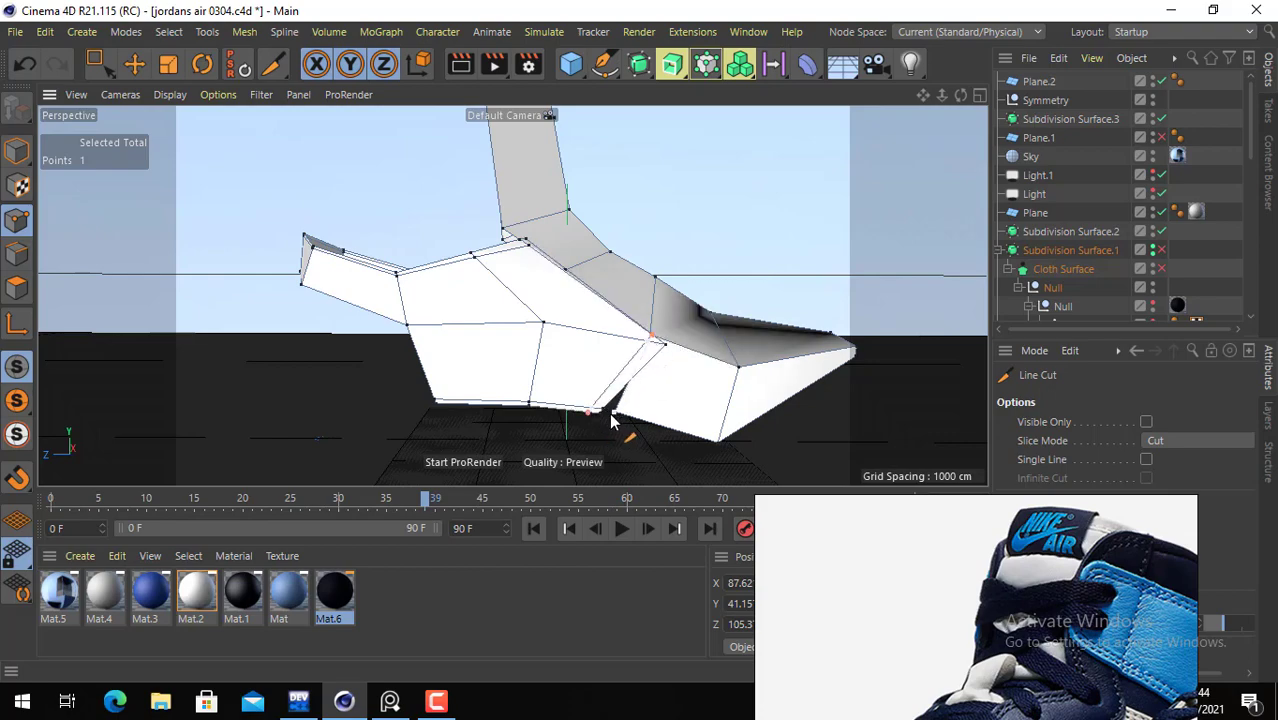
left_click_drag(708, 372, 527, 410, "alt")
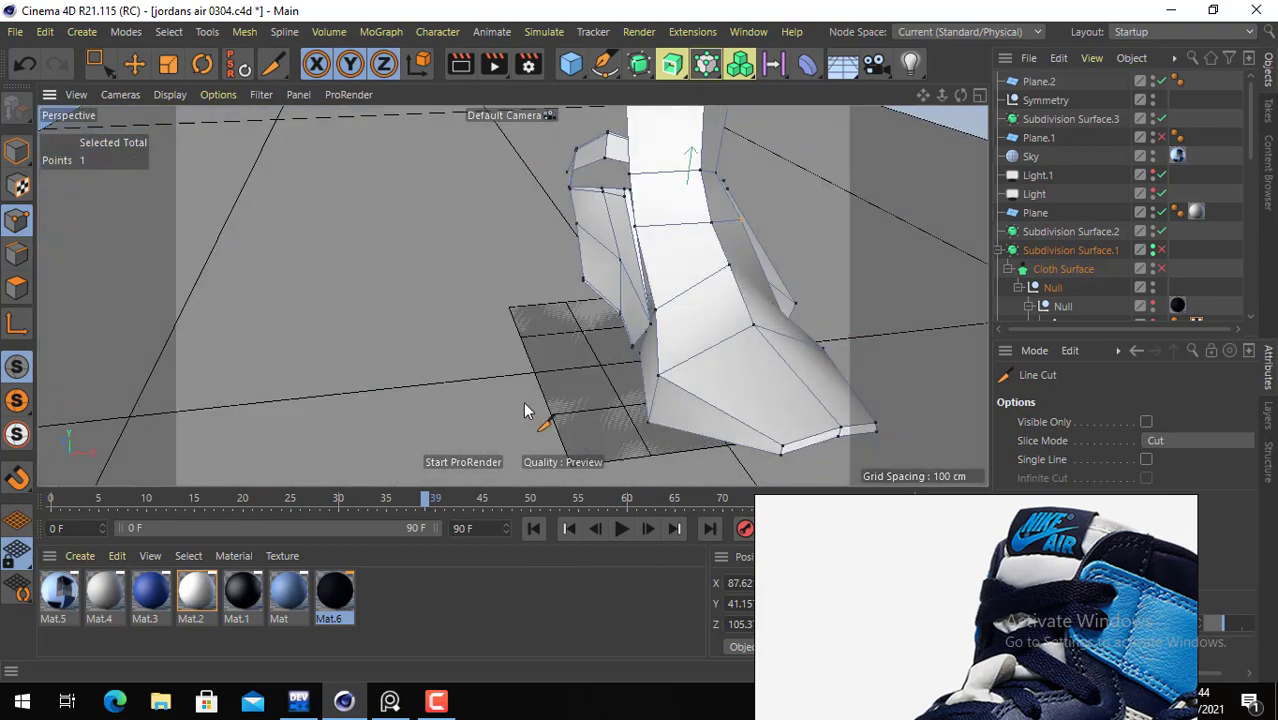
scroll(655, 338, "up", 5)
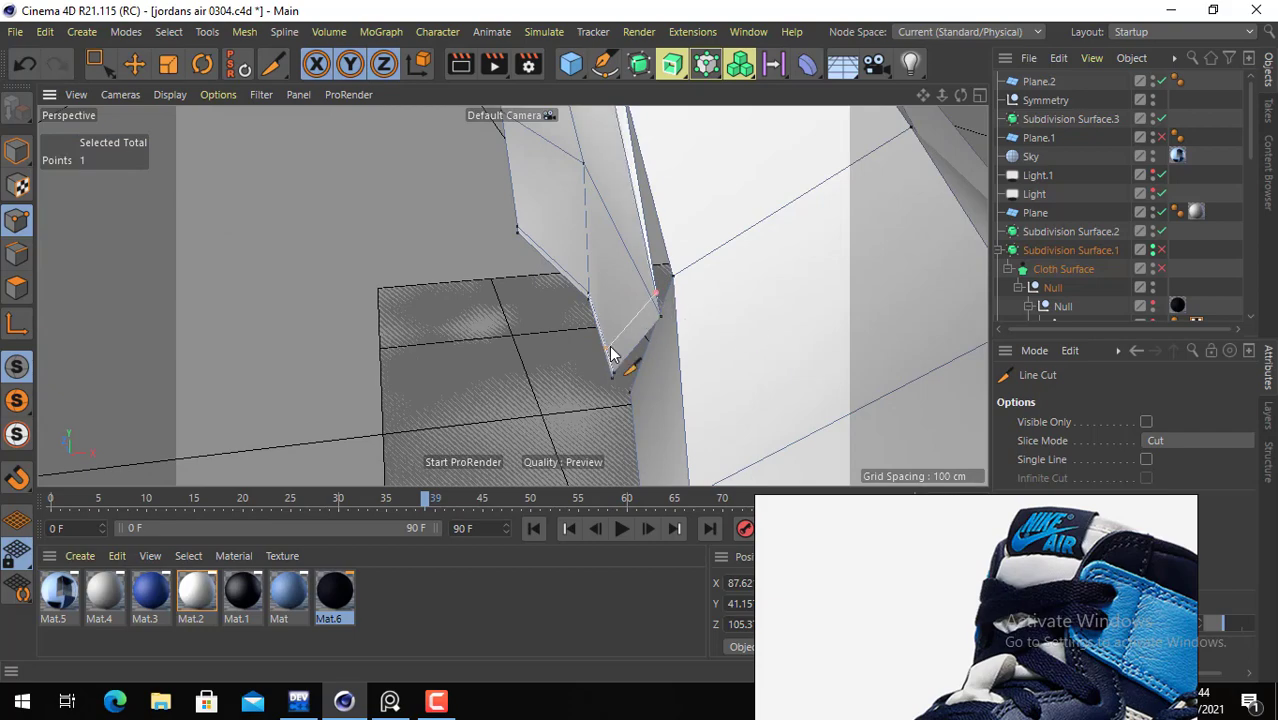
key("Escape")
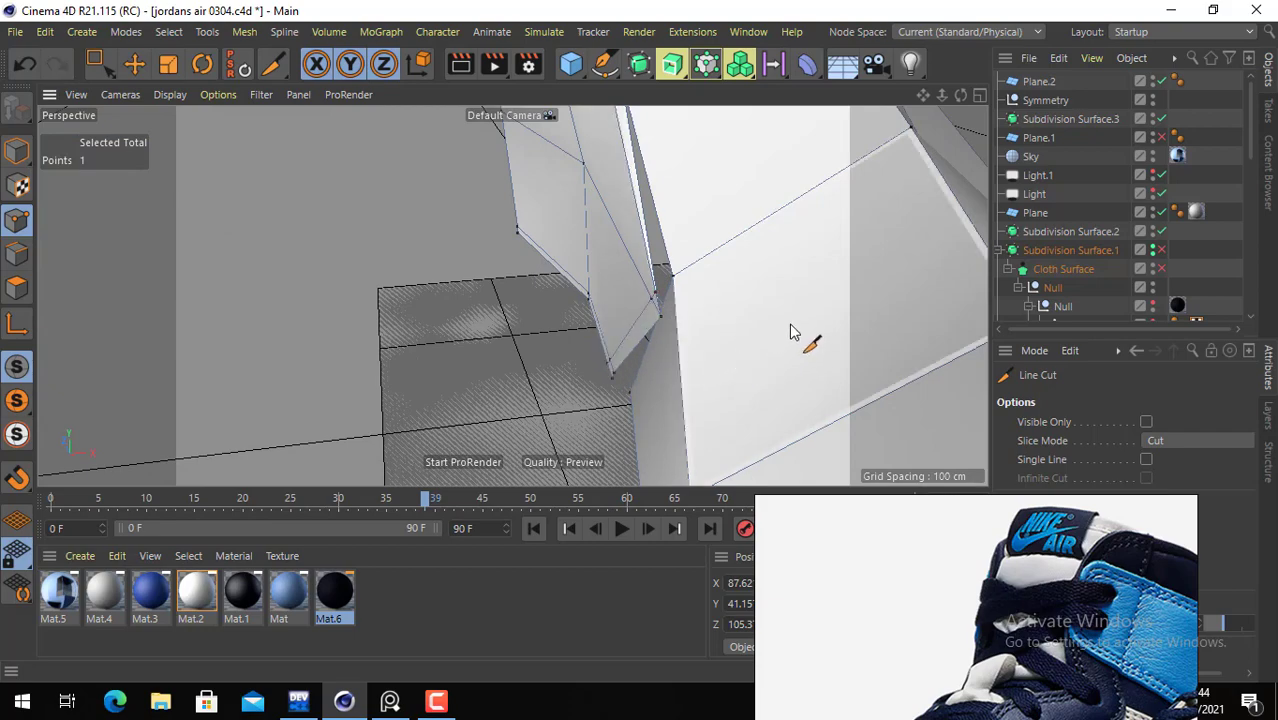
- Cut a matching line behind the front edge of the white panel on the opposite side of the shoe
left_click_drag(791, 325, 664, 313, "alt")
scroll(641, 324, "down", 5)
left_click_drag(765, 305, 648, 357, "alt")
scroll(675, 352, "up", 5)
left_click_drag(755, 378, 796, 431, "alt")
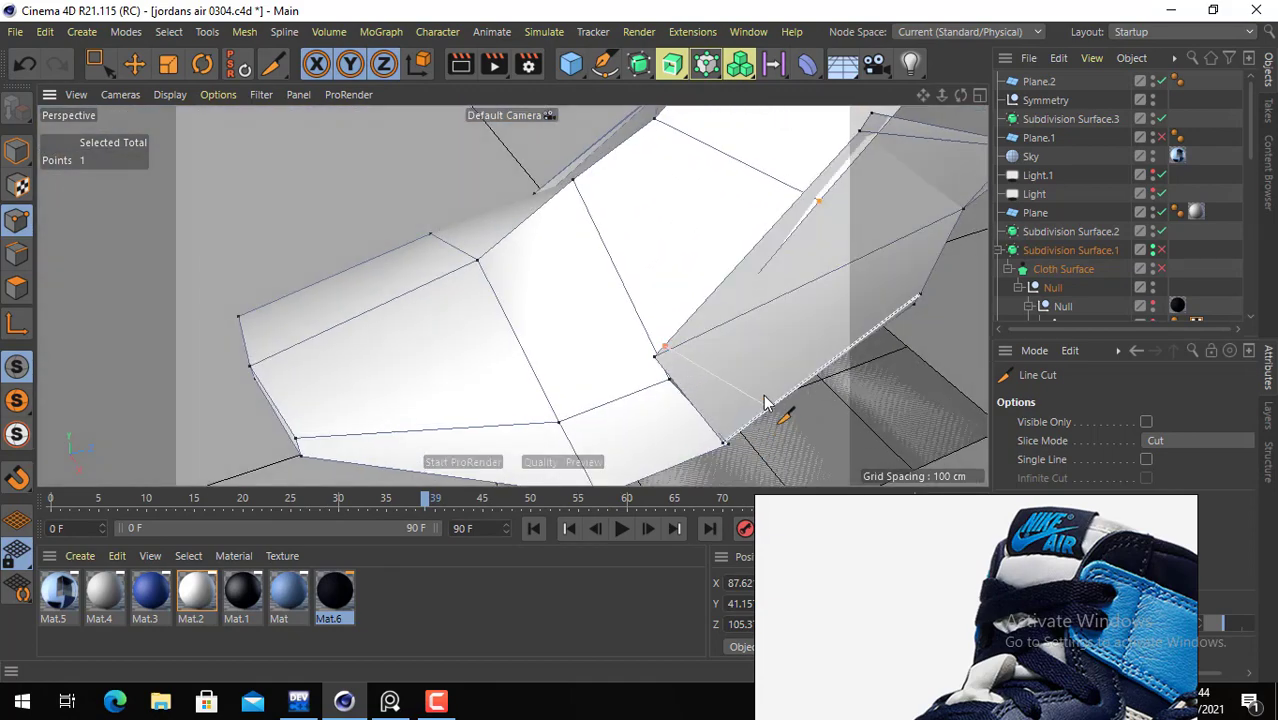
left_click_drag(765, 400, 698, 366, "alt")
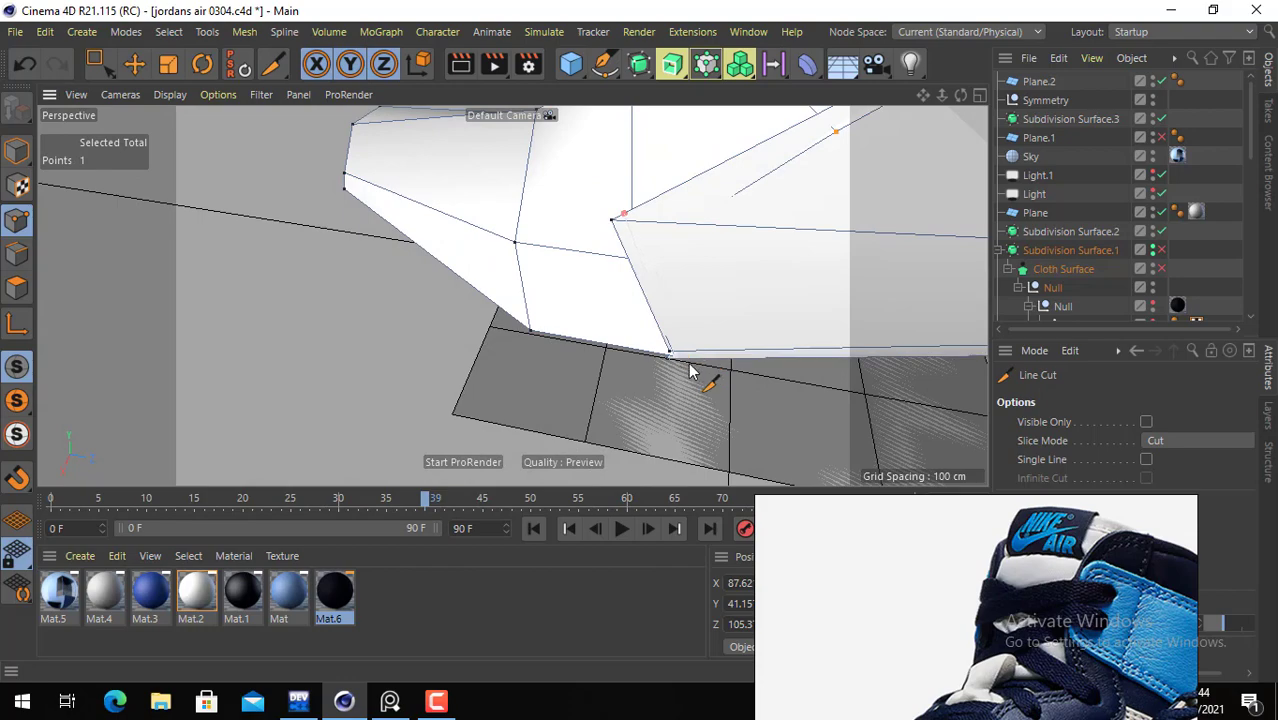
left_click(689, 364)
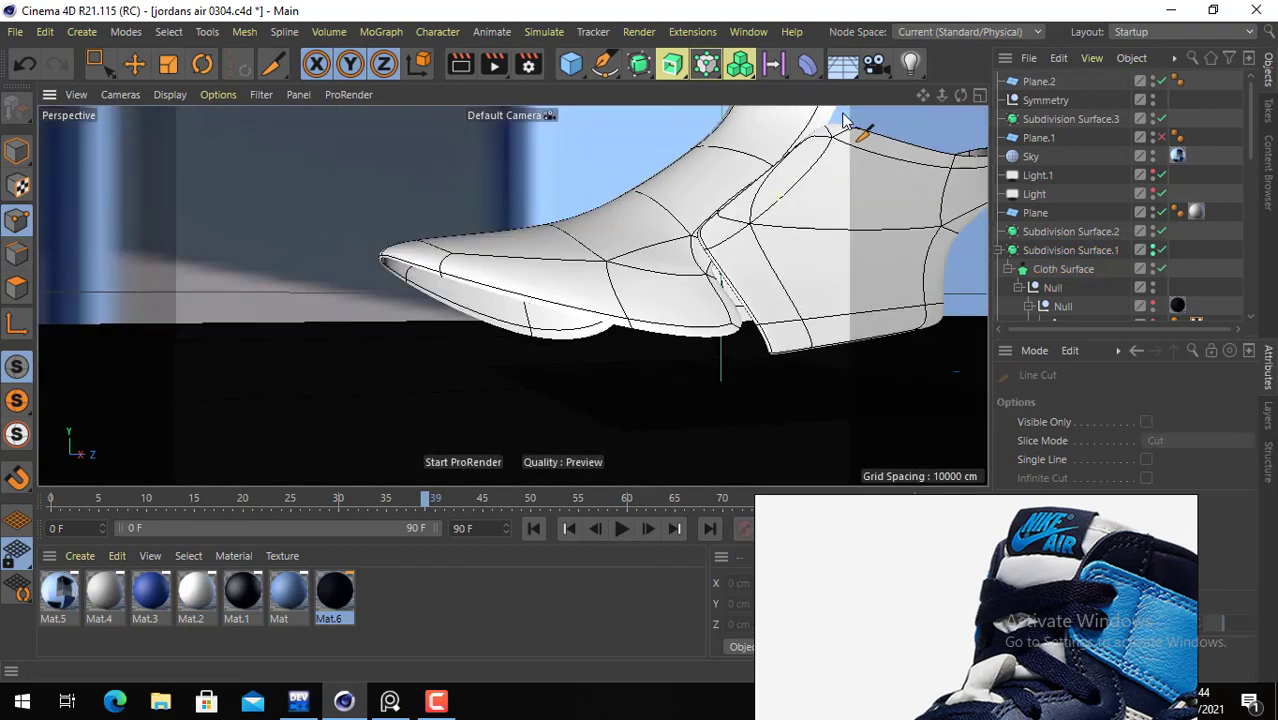
- Make all the hidden shoe parts under the Cloth Surface visible again and switch to the Move tool
left_click_drag(755, 235, 604, 250, "alt")
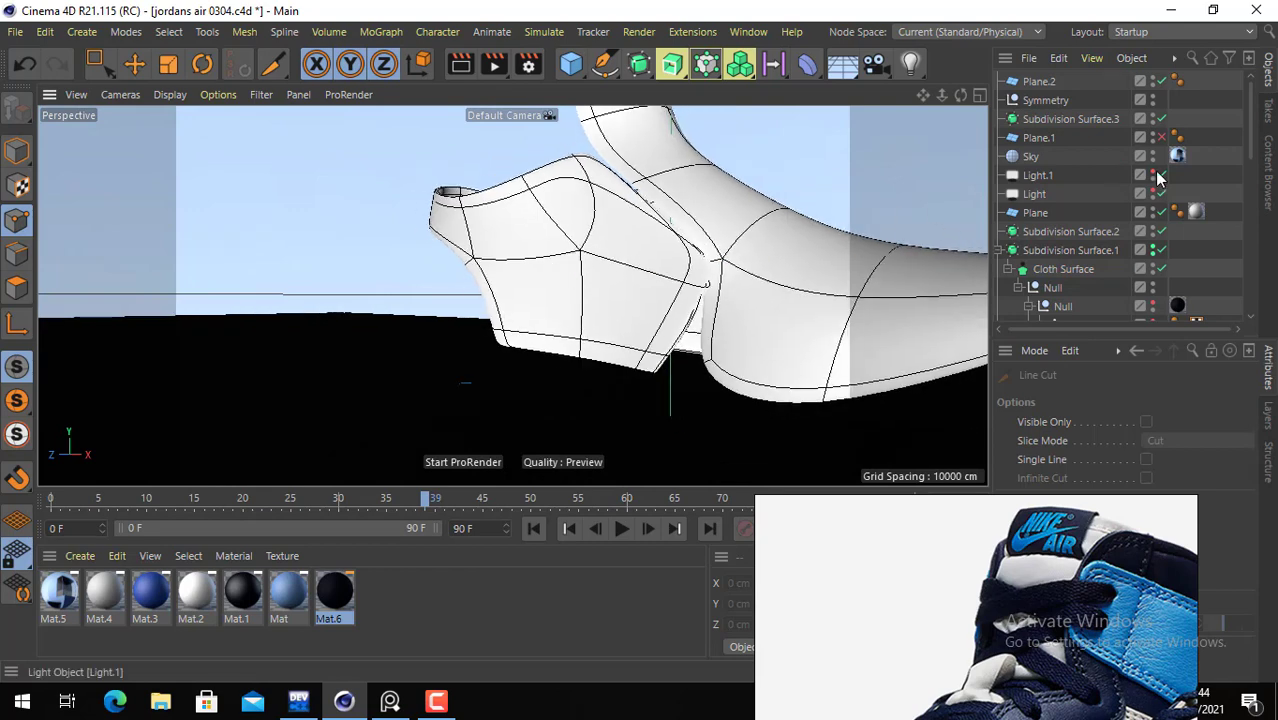
scroll(1155, 262, "down", 3)
scroll(1152, 215, "up", 1)
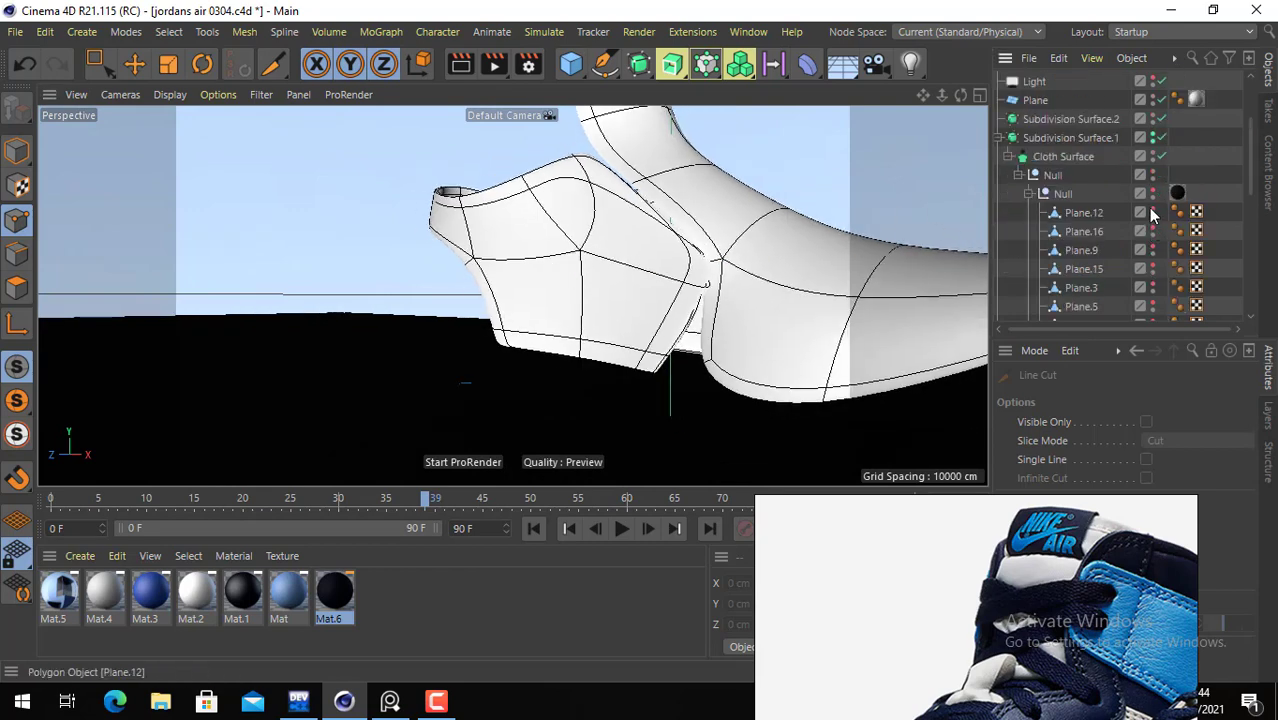
scroll(1160, 235, "down", 8)
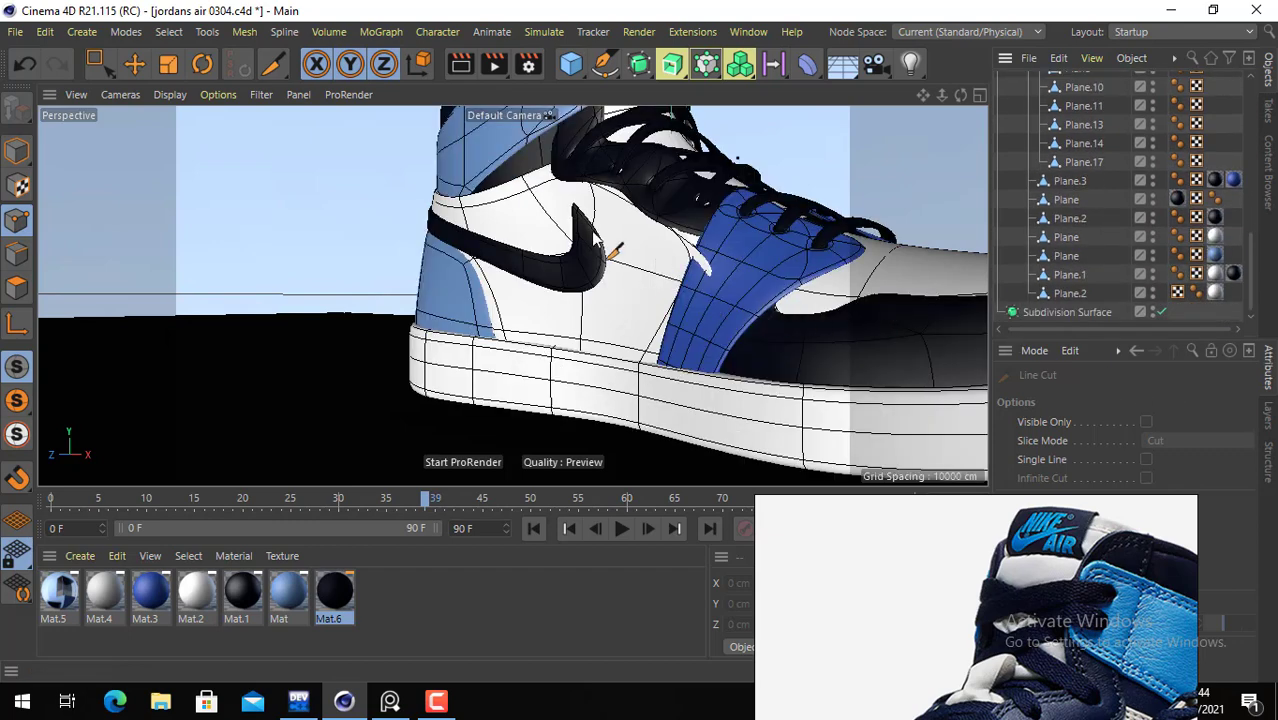
left_click(134, 60)
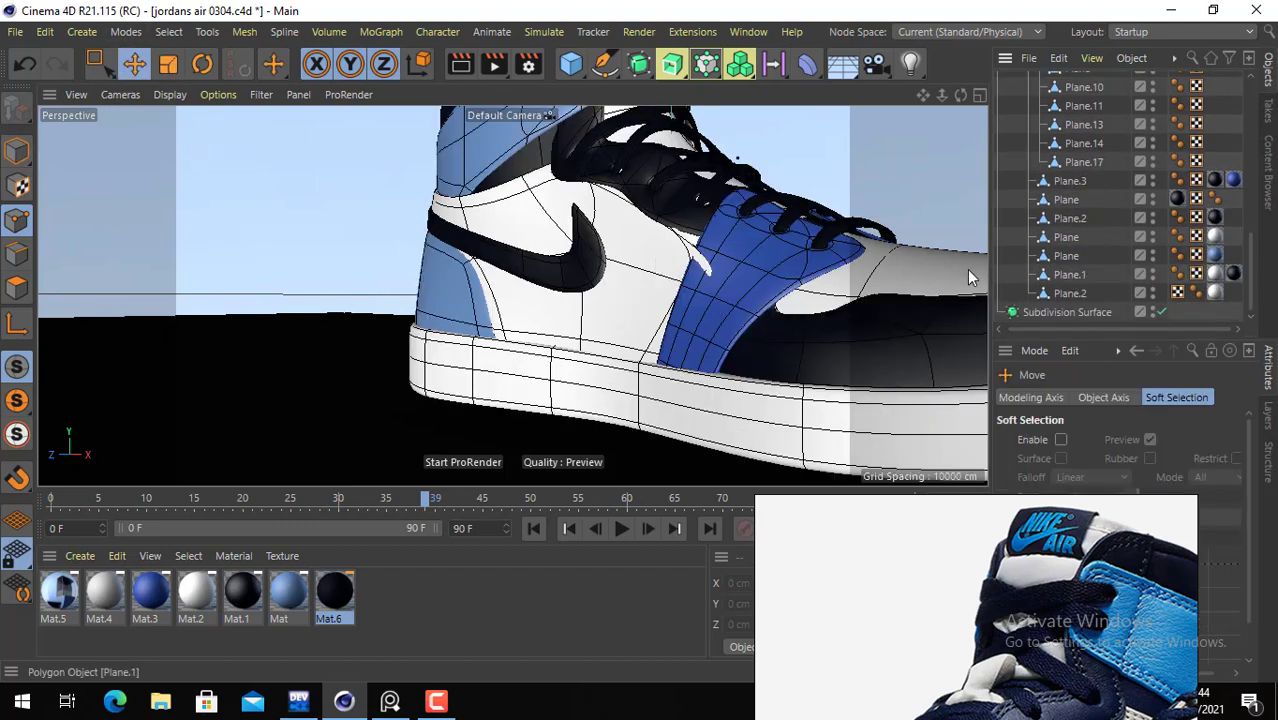
- Disable the Cloth Surface, select the white Plane.2 side panel and collapse the Null that holds the laces
left_click_drag(650, 284, 677, 312, "alt")
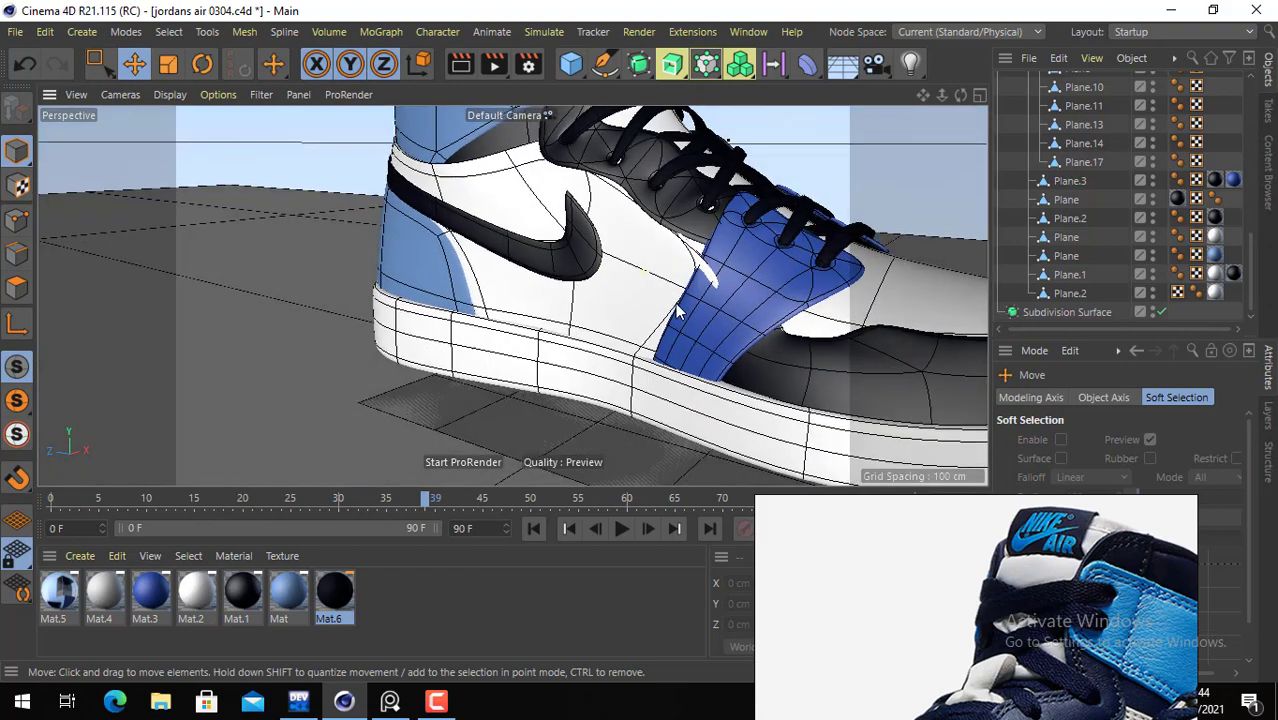
scroll(675, 290, "up", 5)
left_click(669, 223)
scroll(1086, 217, "up", 4)
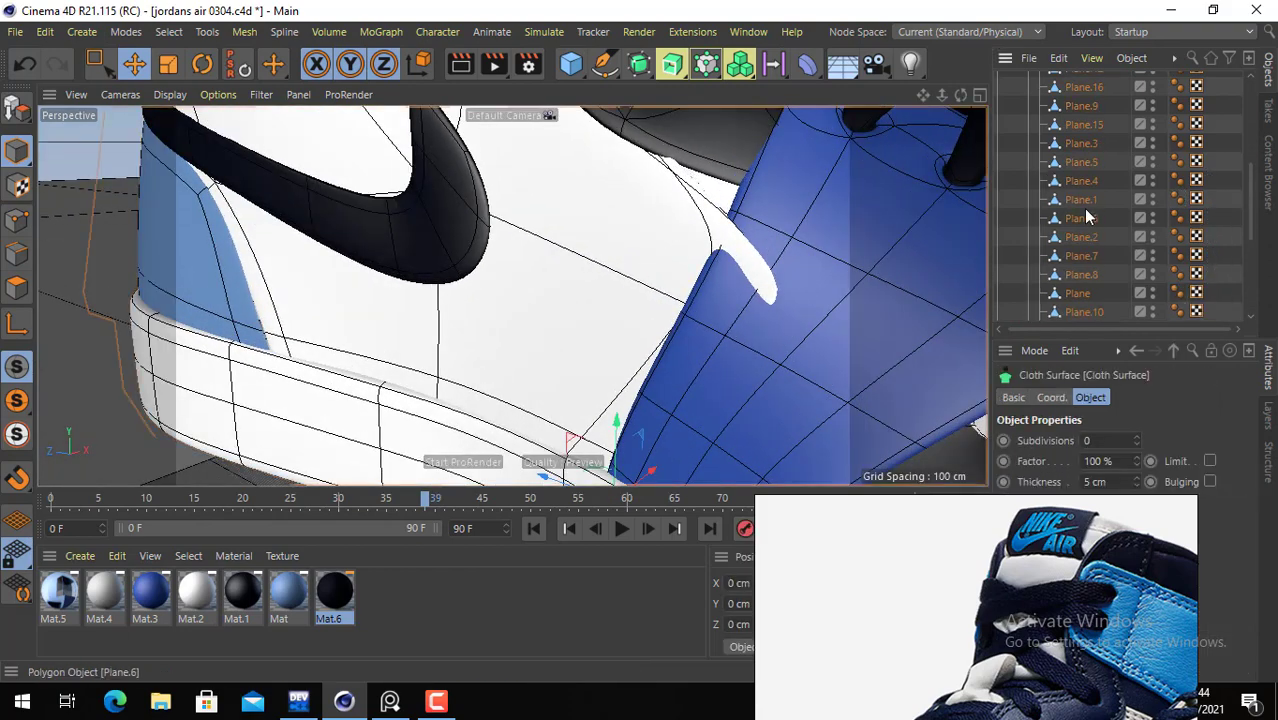
scroll(1088, 217, "up", 5)
left_click(620, 230)
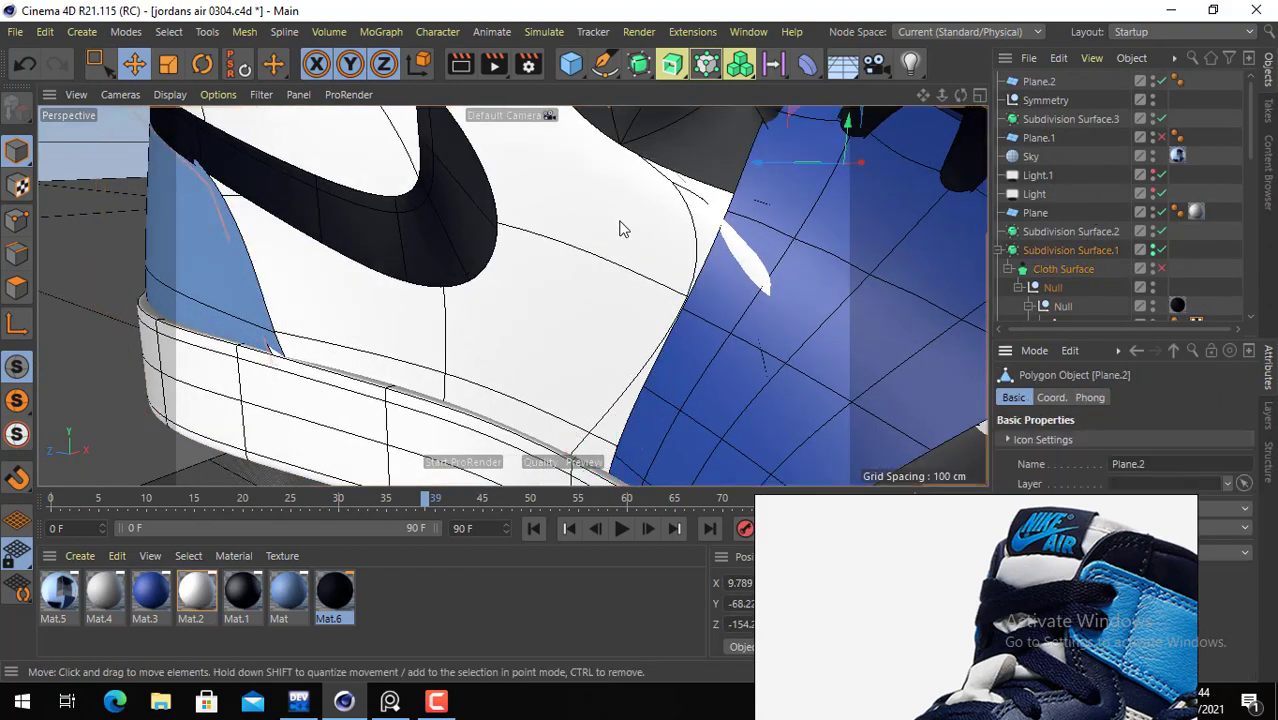
scroll(1106, 295, "down", 8)
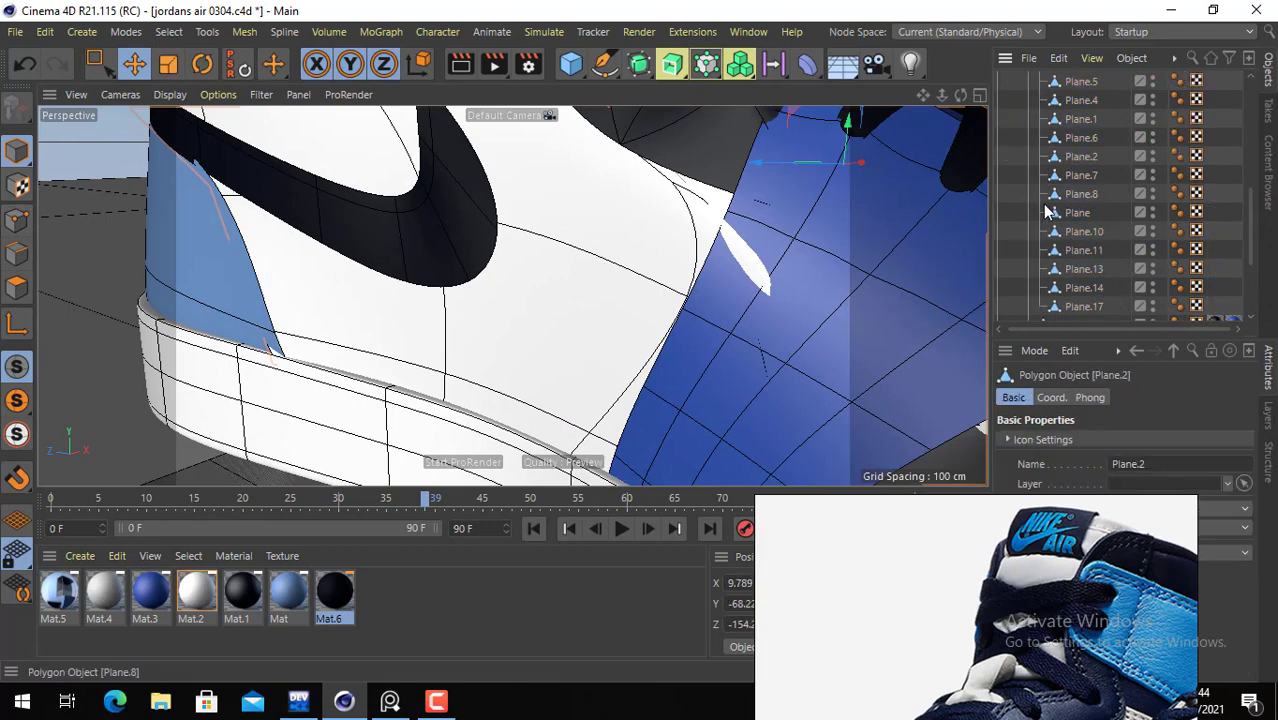
scroll(1053, 232, "up", 5)
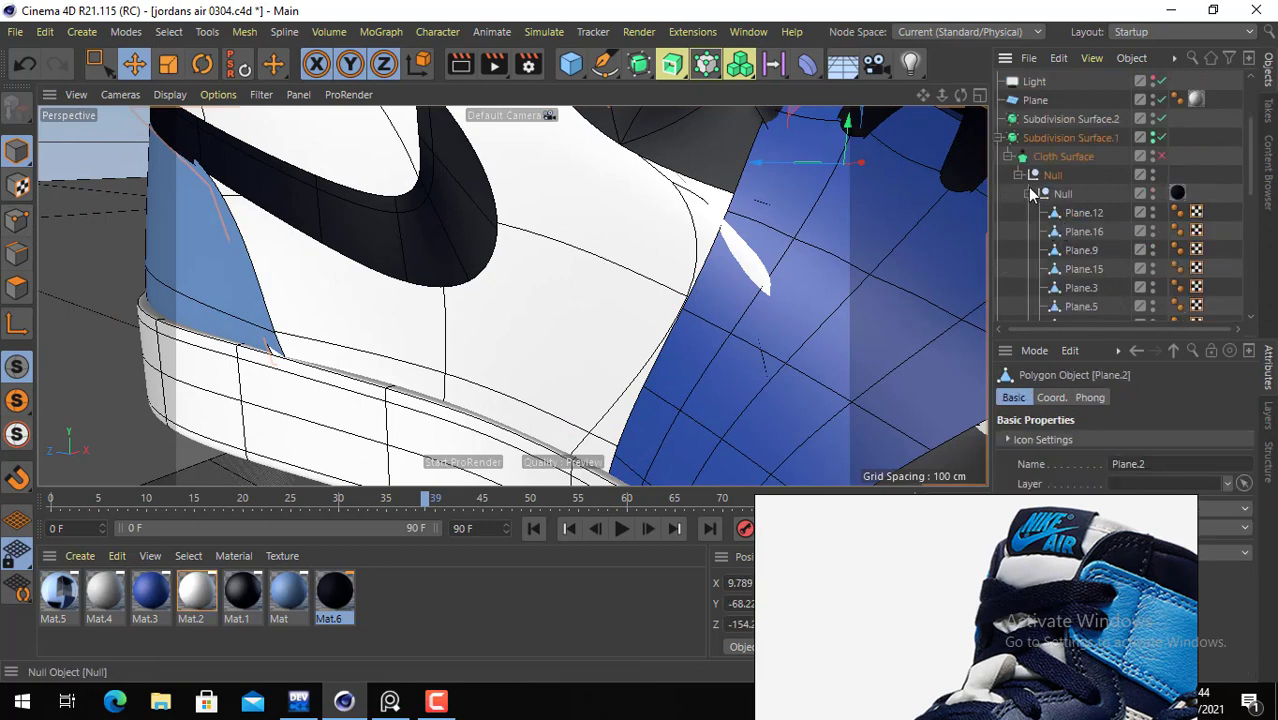
left_click(1033, 194)
scroll(1070, 240, "down", 1)
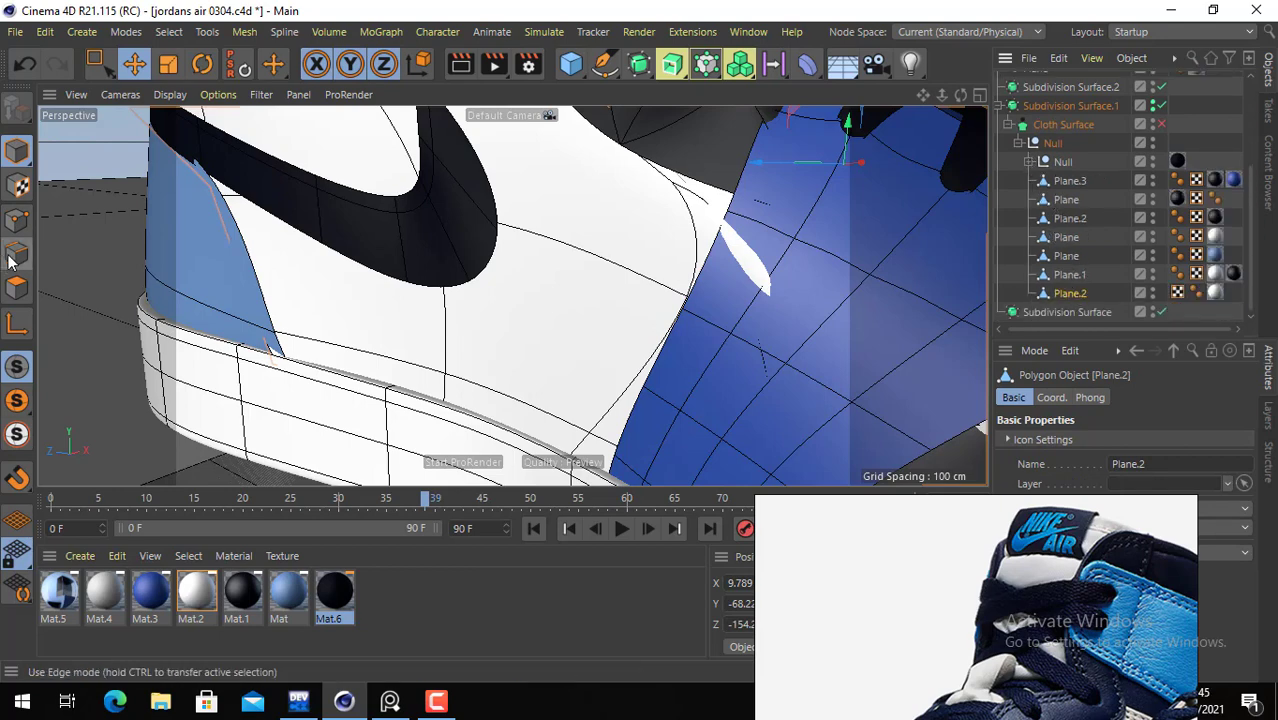
- Move a point on the white panel's front edge beside the blue strip slightly along its X axis in point mode
left_click(475, 222)
left_click(720, 274)
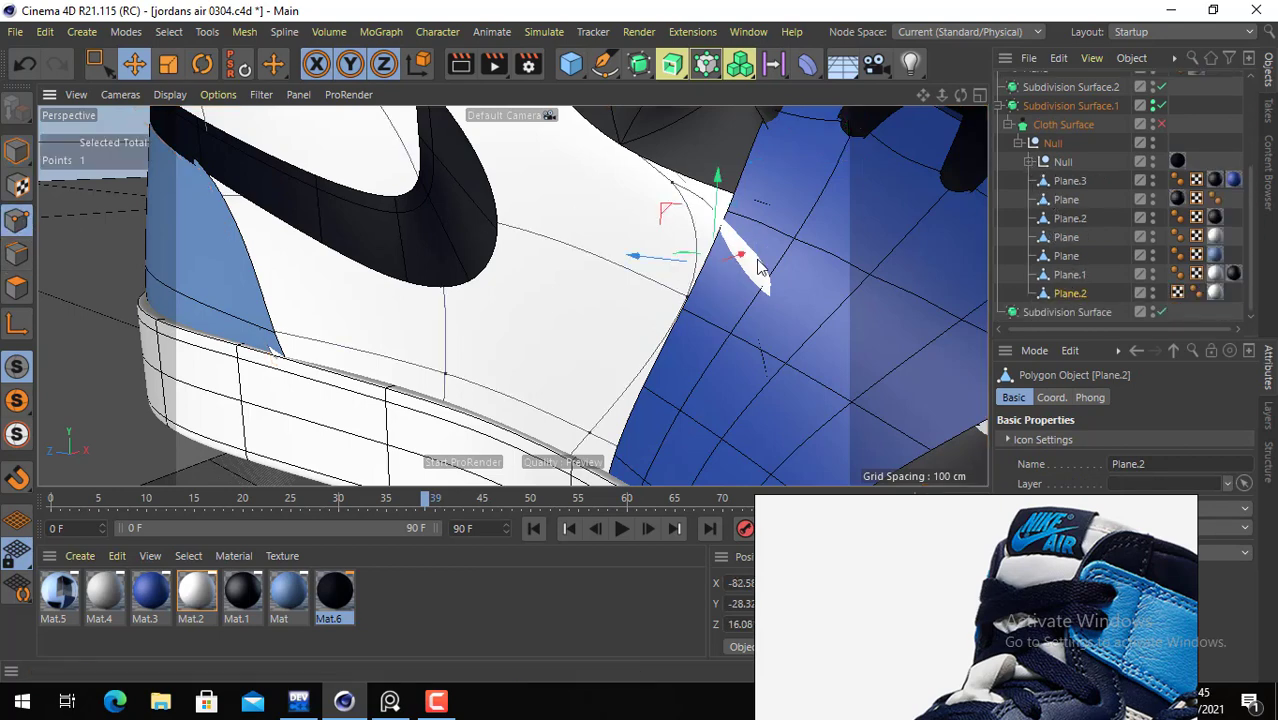
left_click_drag(746, 255, 736, 257)
- Select four points along the white panel's upper front edge and reposition them against the blue strip
key("0")
left_click_drag(793, 171, 653, 399)
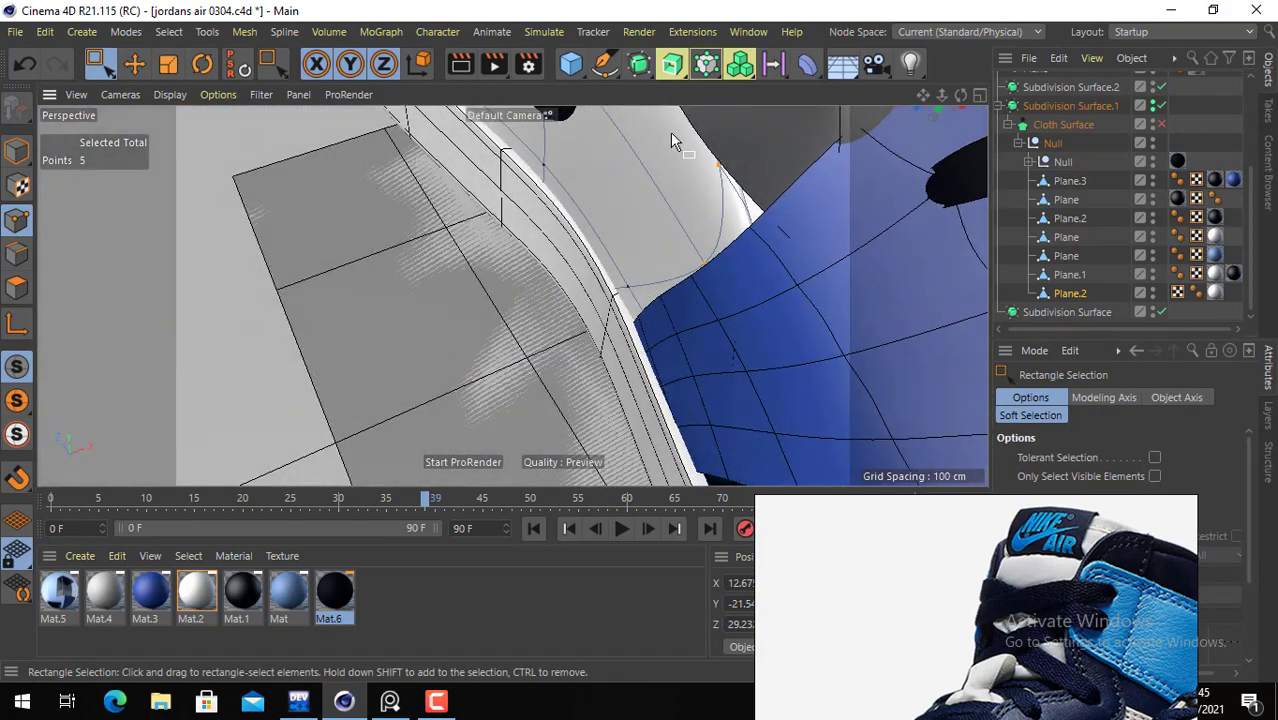
left_click_drag(672, 140, 830, 355)
left_click_drag(751, 275, 595, 210, "alt")
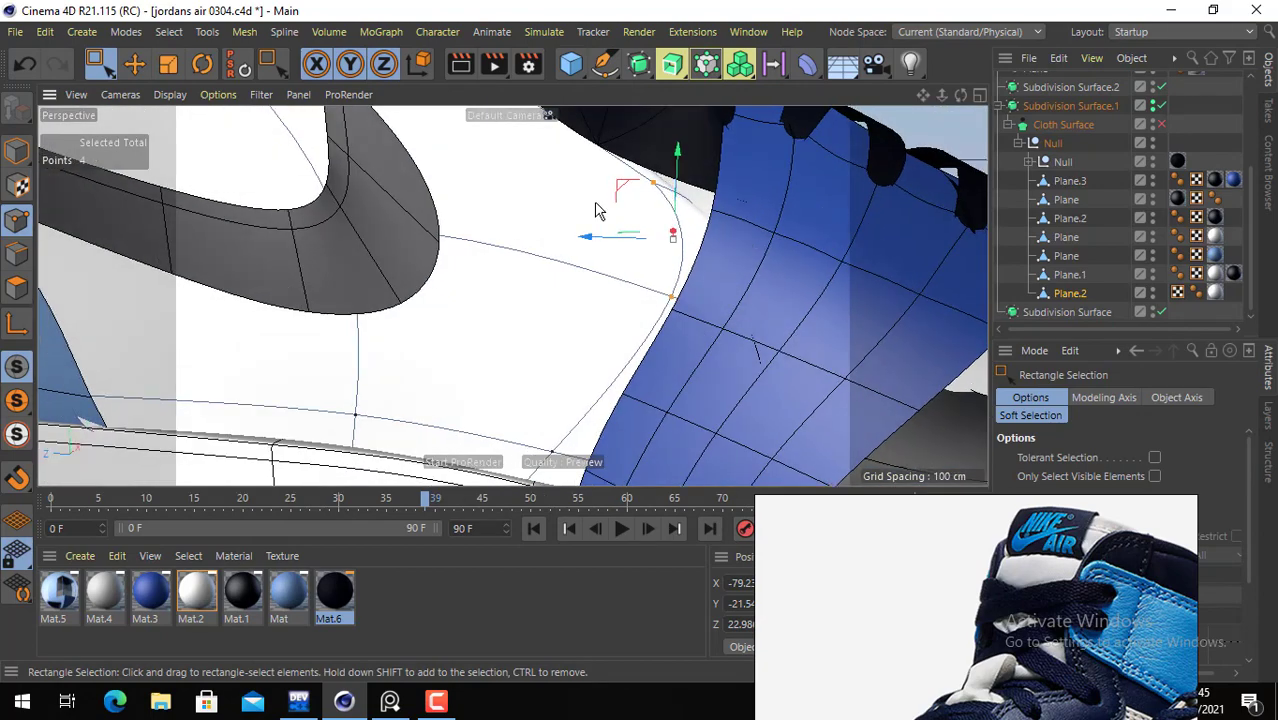
key("e")
left_click_drag(394, 200, 716, 222)
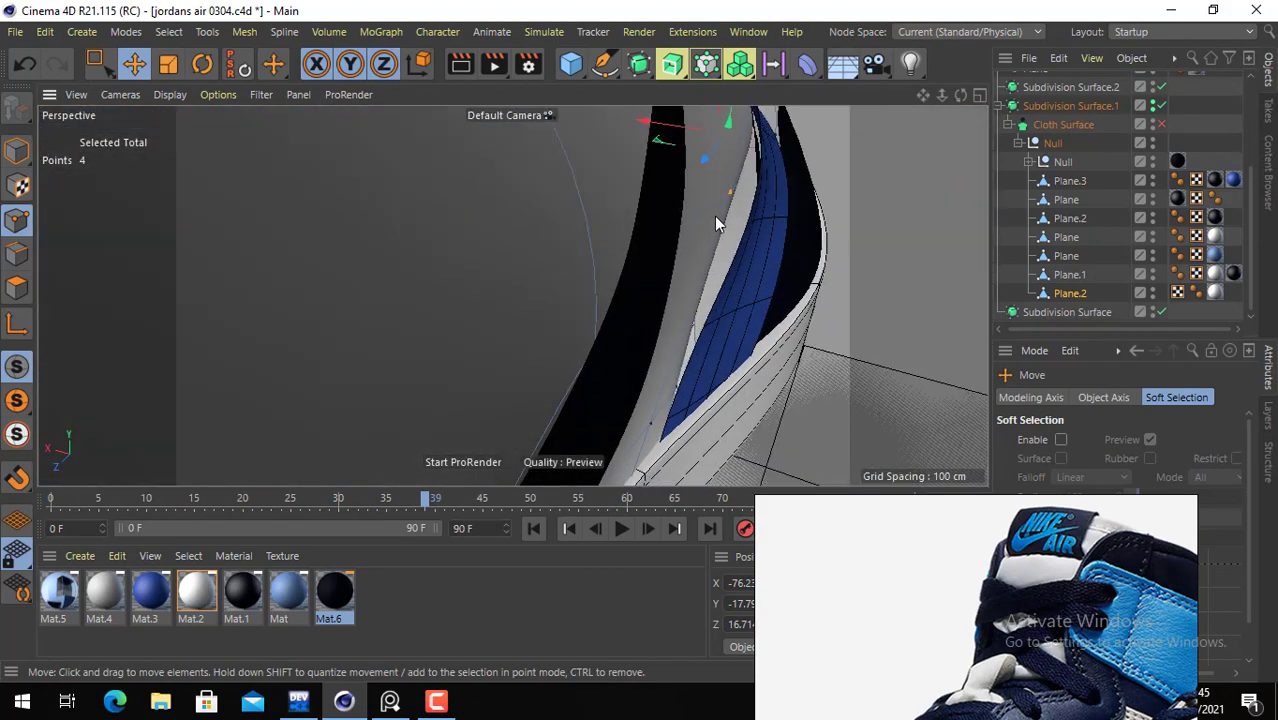
- Adjust the white panel's single upper front corner point on the opposite side of the shoe and clear the selection
key("0")
key("e")
left_click_drag(824, 274, 650, 278)
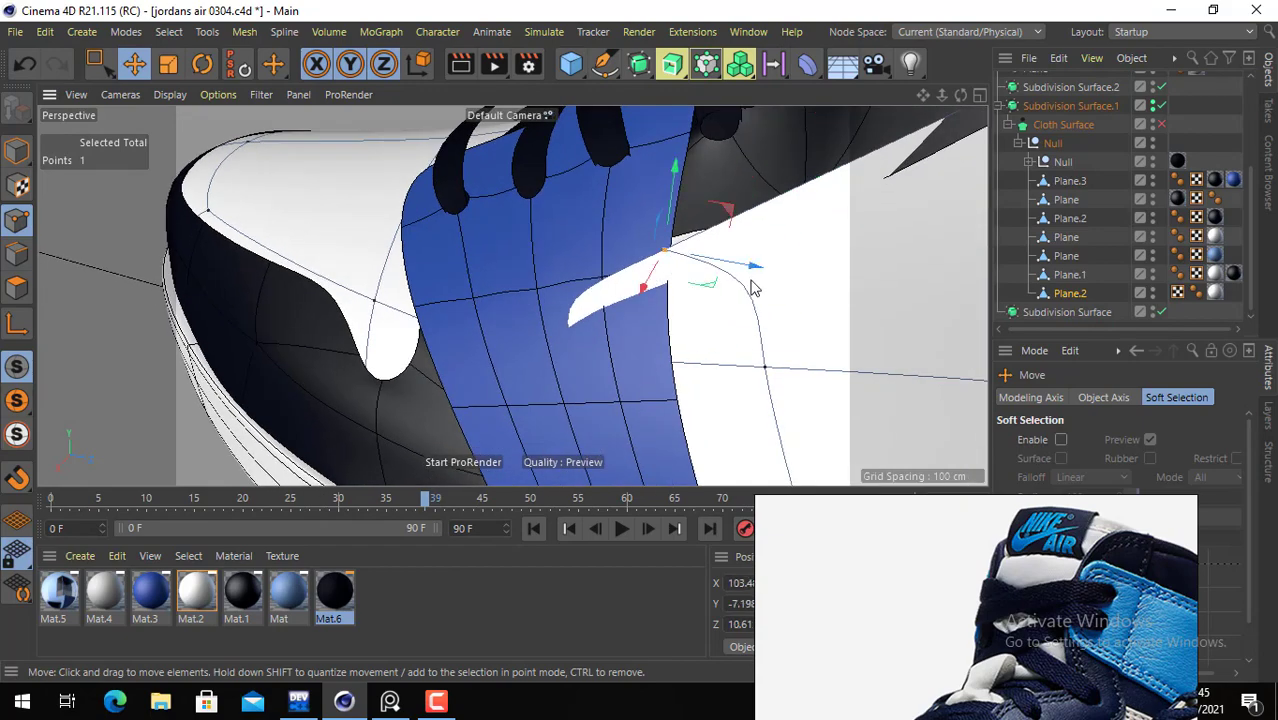
key("0")
left_click(754, 336)
left_click_drag(734, 324, 640, 290, "alt")
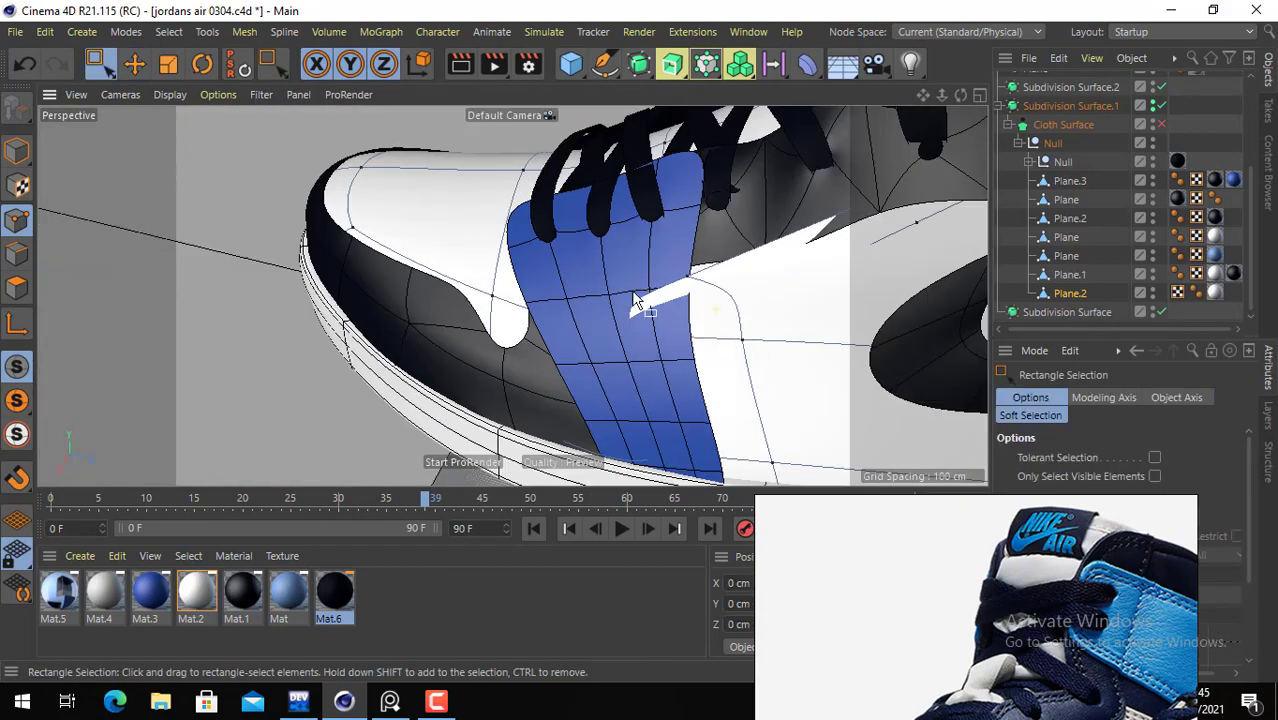
- Select six points at the white panel's front corner and rotate them to pull the white sliver off the blue strip
key("e")
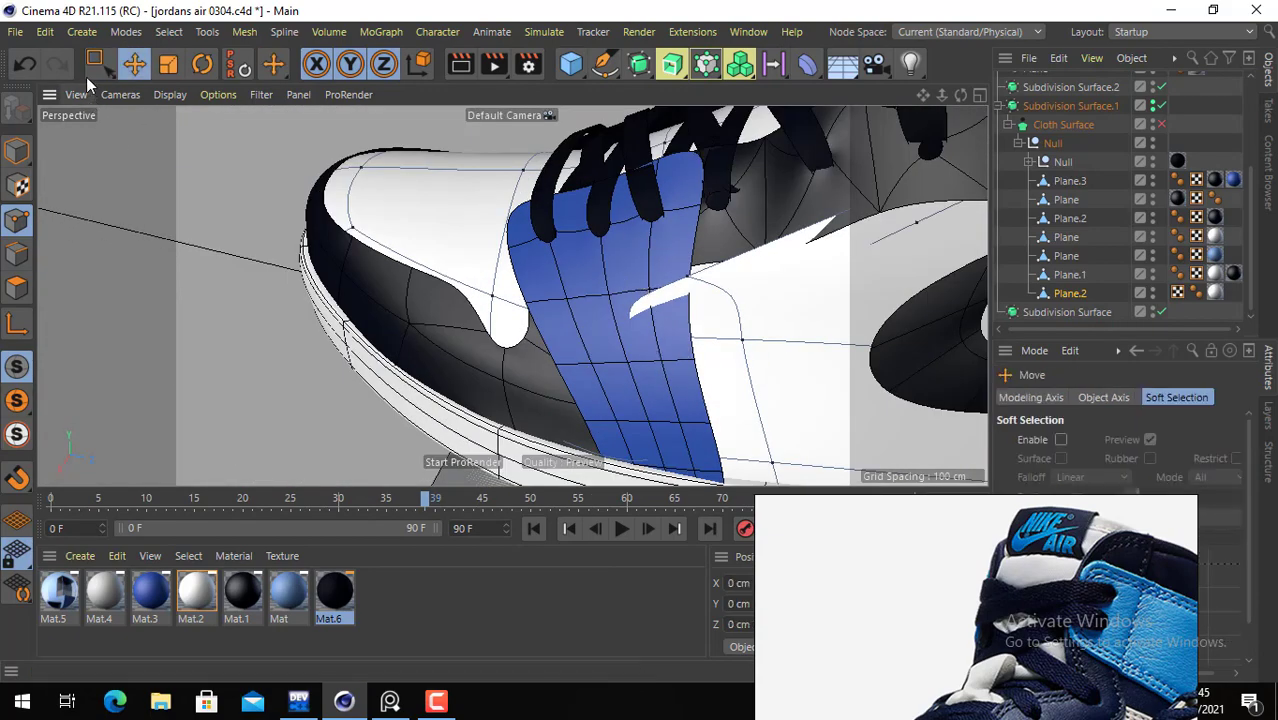
key("0")
left_click_drag(687, 250, 660, 362, "alt")
left_click_drag(666, 195, 788, 318)
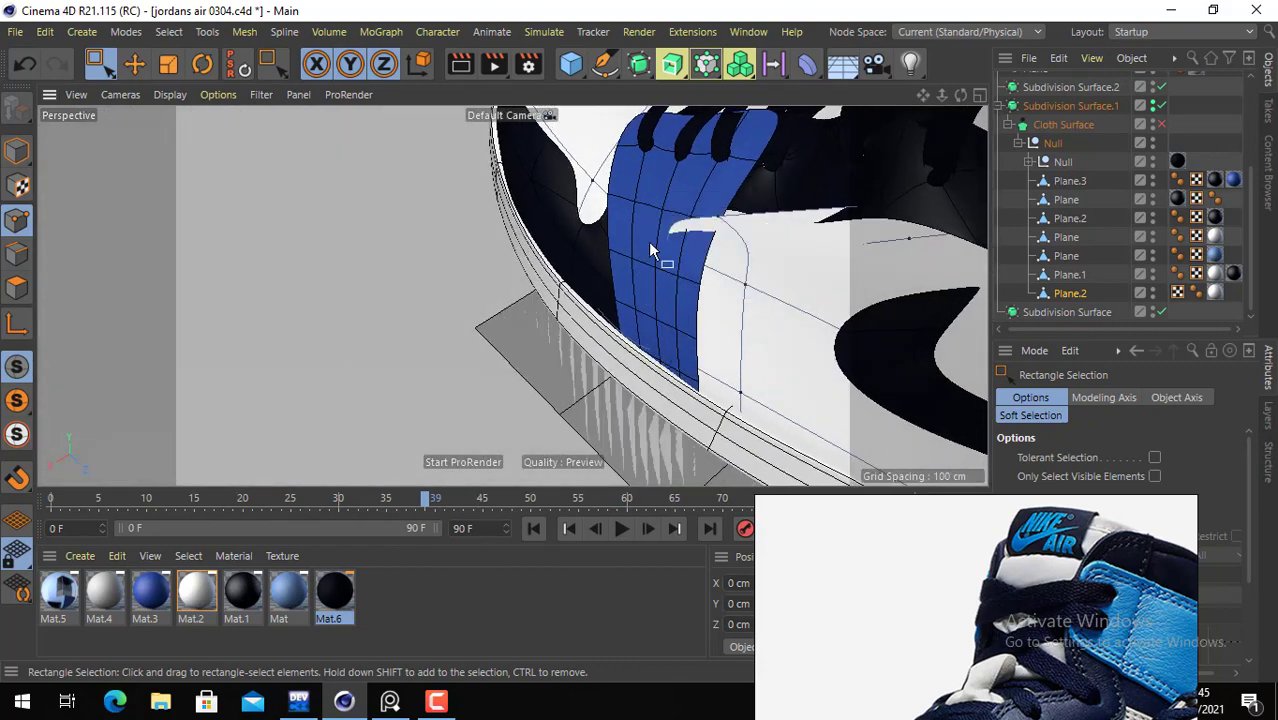
left_click(201, 65)
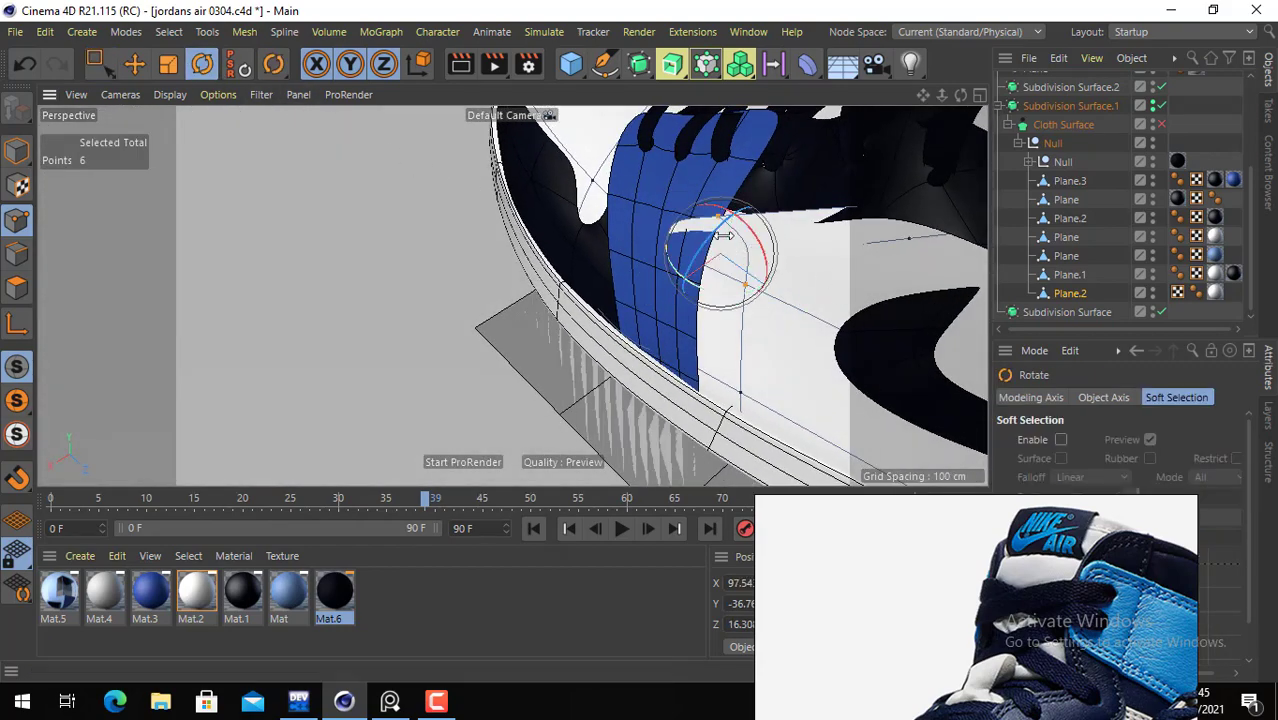
left_click_drag(708, 243, 790, 252)
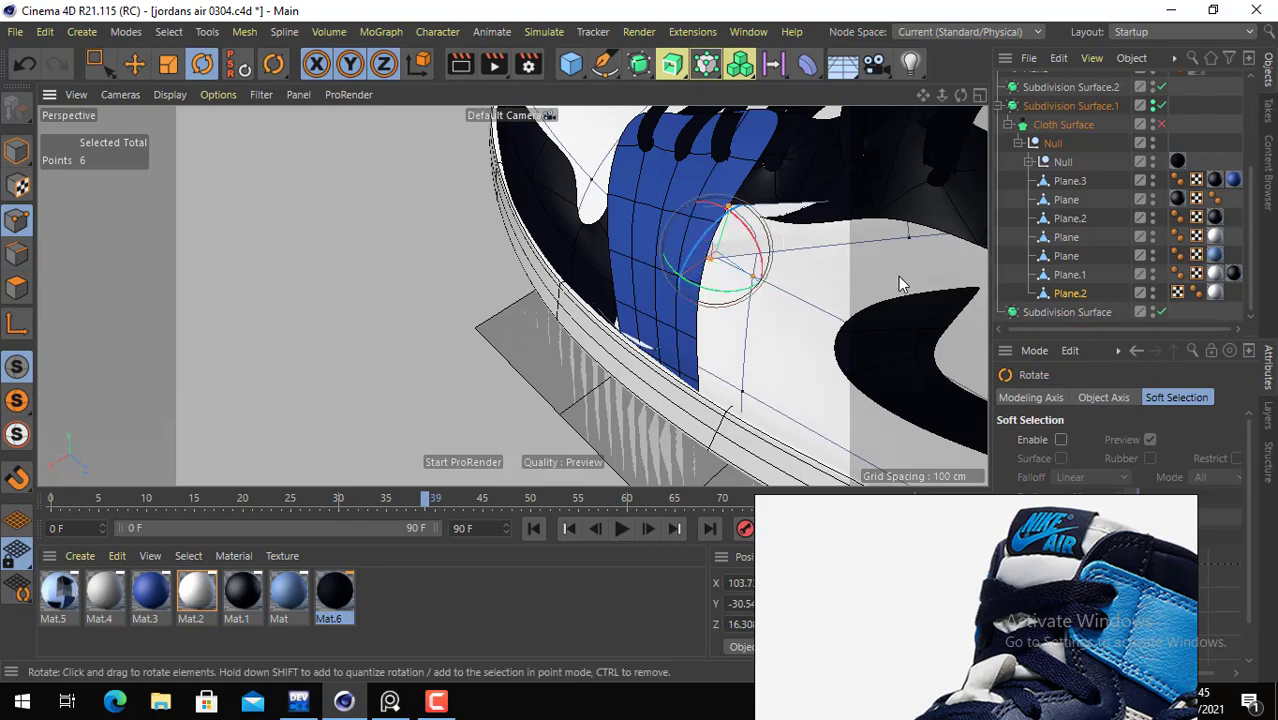
- Select and adjust individual points along the white side panel's front edge beside the blue strip
left_click_drag(869, 292, 843, 190, "alt")
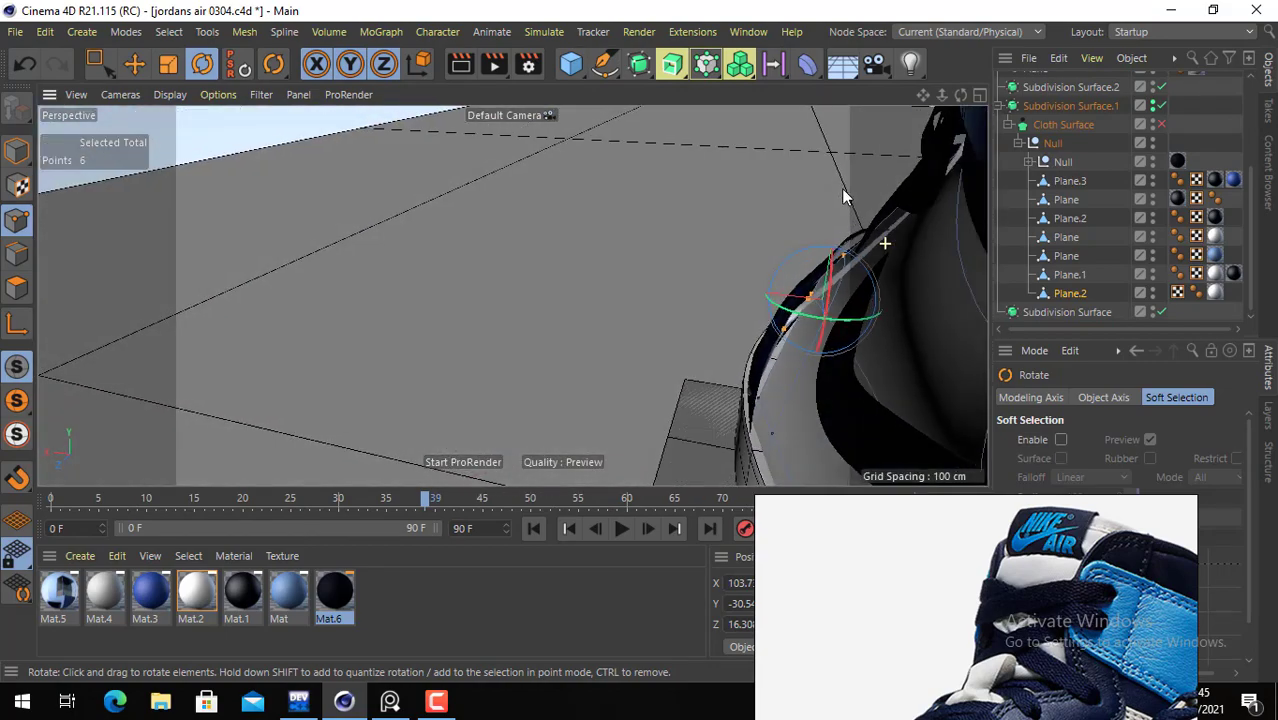
key("0")
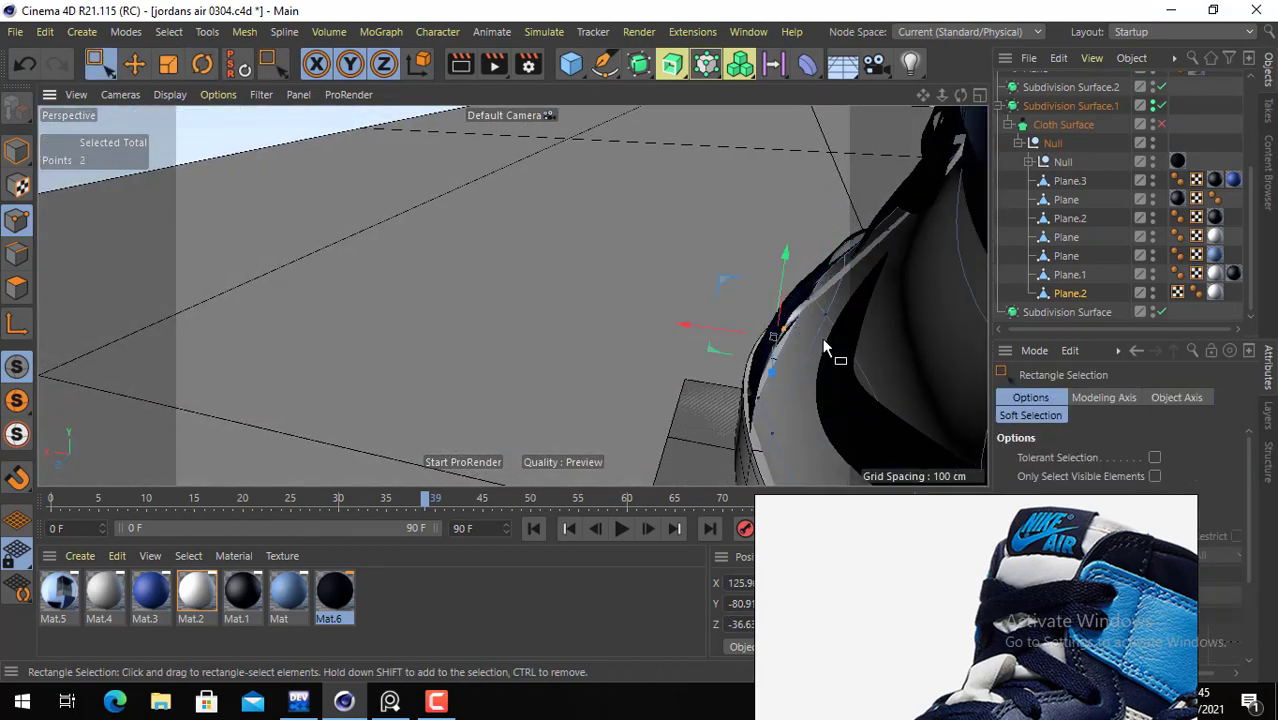
left_click_drag(826, 346, 807, 322, "alt")
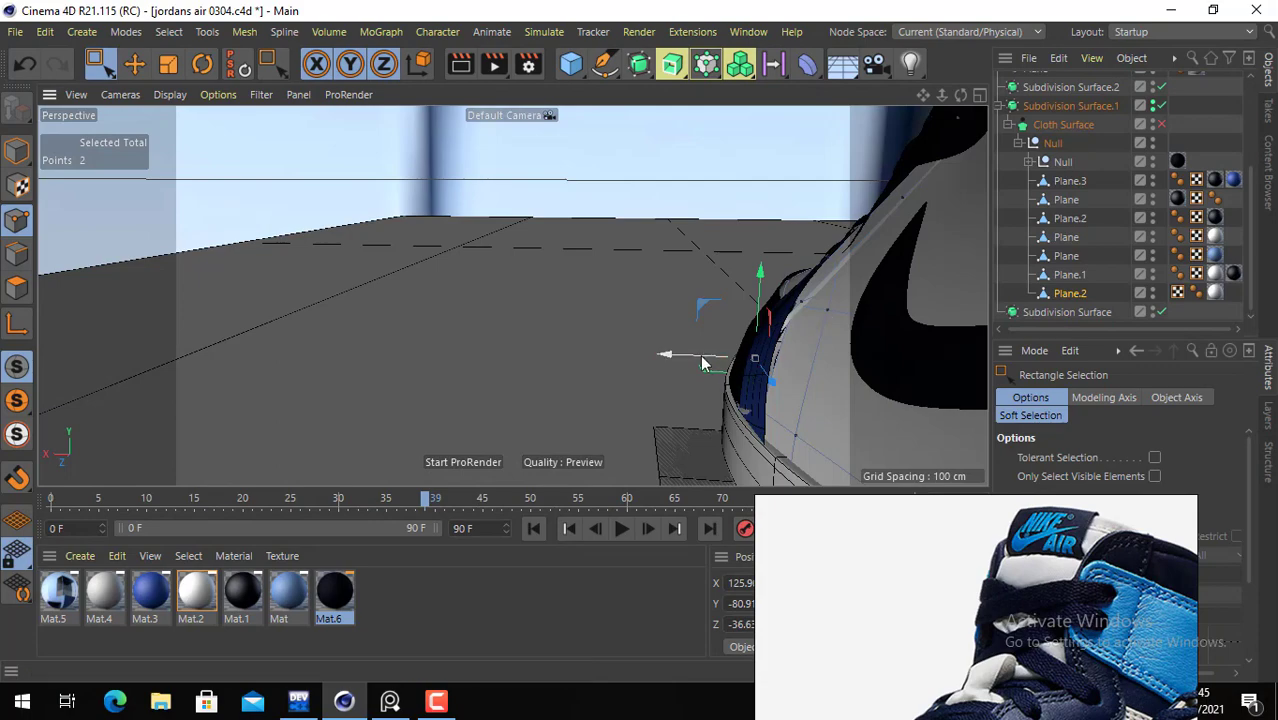
left_click_drag(703, 364, 842, 328, "alt")
left_click_drag(892, 340, 838, 264, "alt")
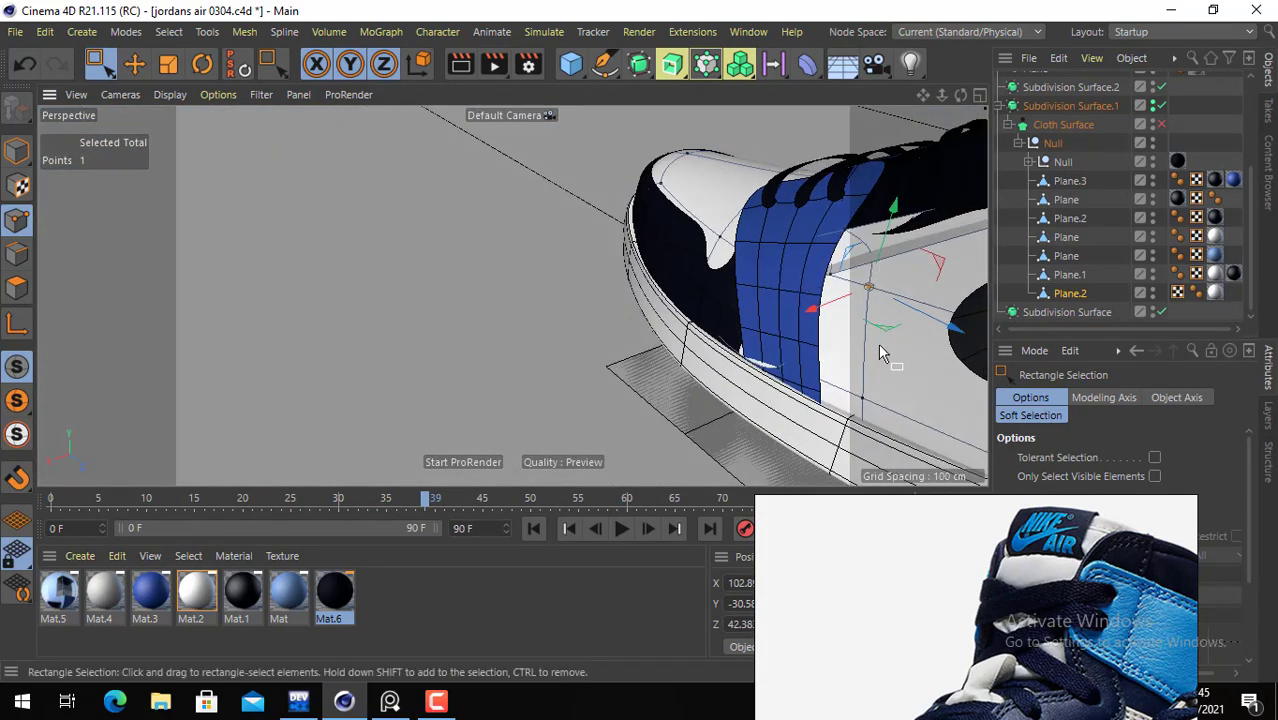
middle_click_drag(879, 347, 818, 263, "alt")
mouse_move(828, 265)
left_mouse_down("alt")
mouse_move(713, 234)
mouse_move(816, 285)
mouse_move(876, 277)
mouse_move(843, 262)
left_mouse_up("alt")
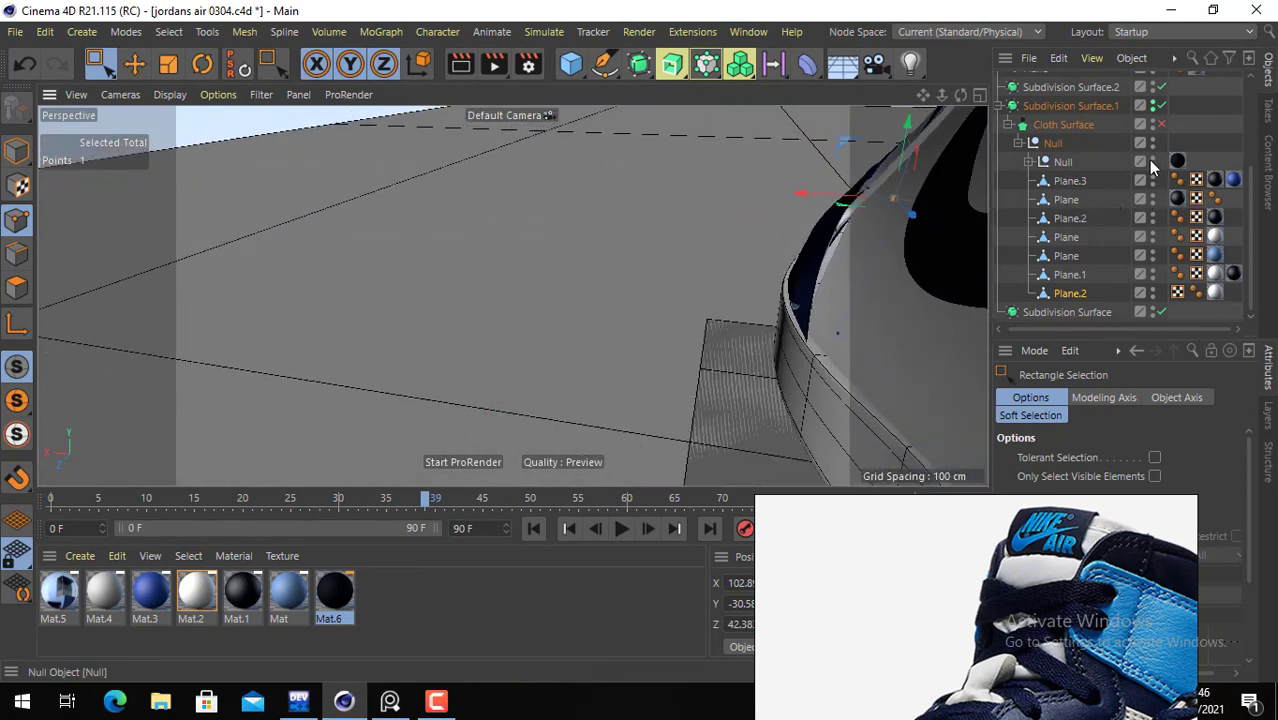
- Hide all the other shoe parts so only the white Plane.2 mesh is shown, and select Plane.2
left_click_drag(1160, 283, 1153, 293)
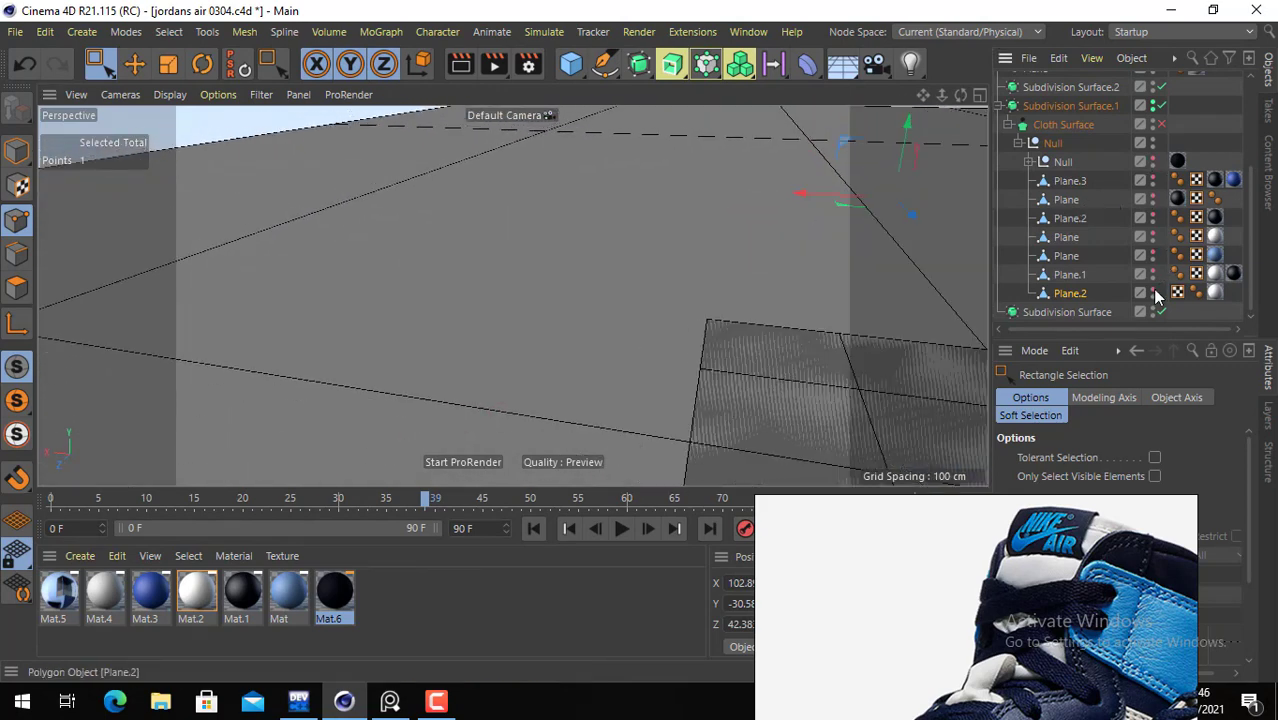
left_click(1153, 290)
left_click(1063, 299)
left_click_drag(862, 257, 932, 273, "alt")
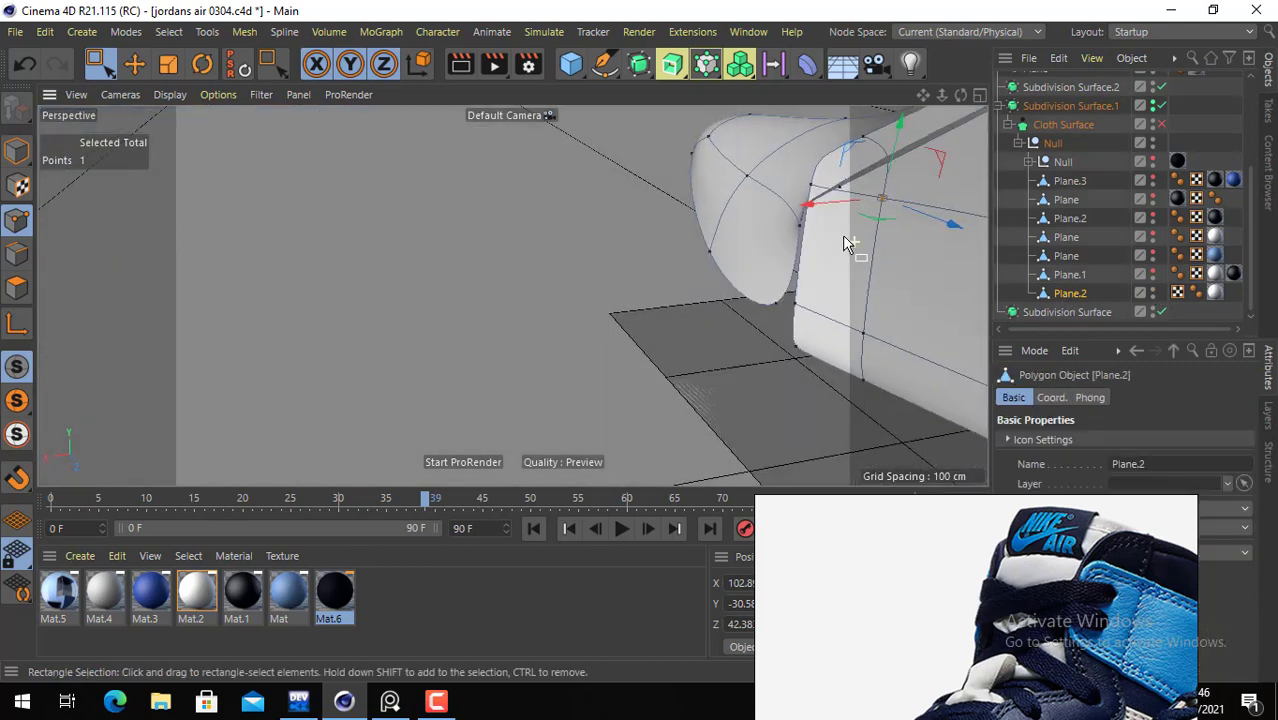
middle_click_drag(842, 235, 853, 308, "alt")
left_click_drag(853, 308, 959, 342, "alt")
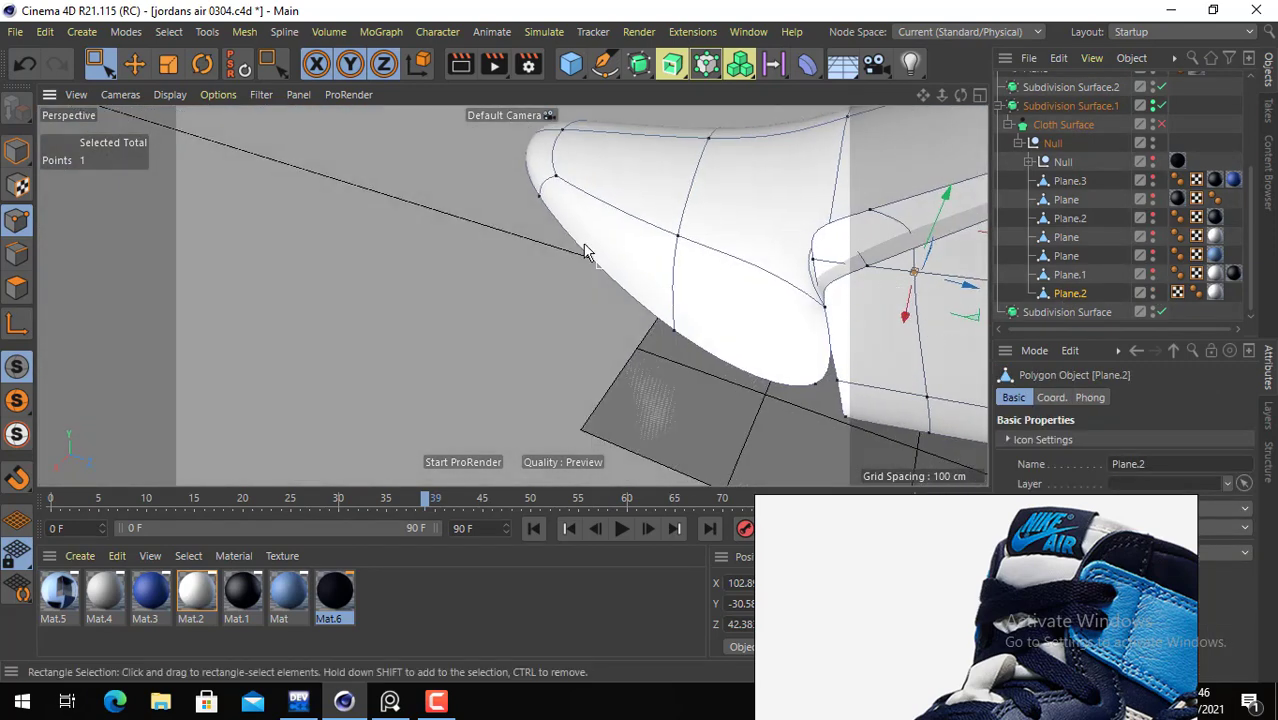
- Select the white panel's upper front corner polygon in polygon mode and show the hidden shoe parts again
left_click(136, 68)
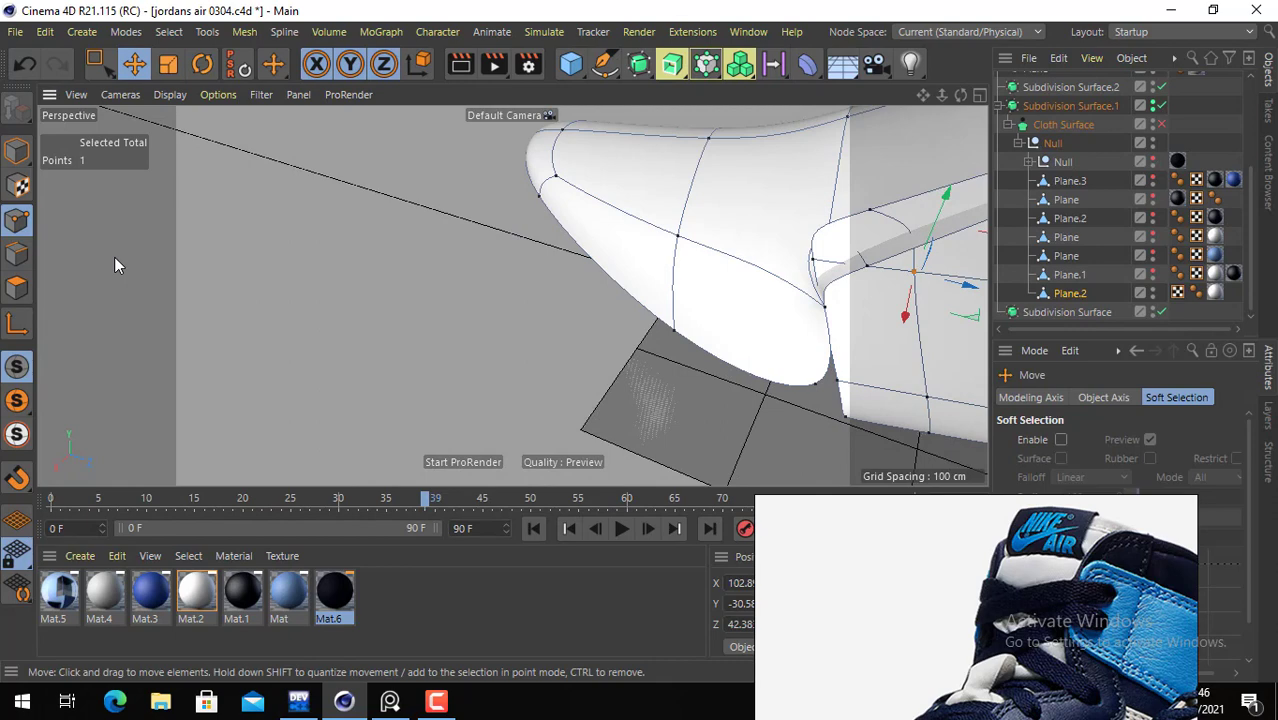
left_click(17, 287)
left_click(838, 244)
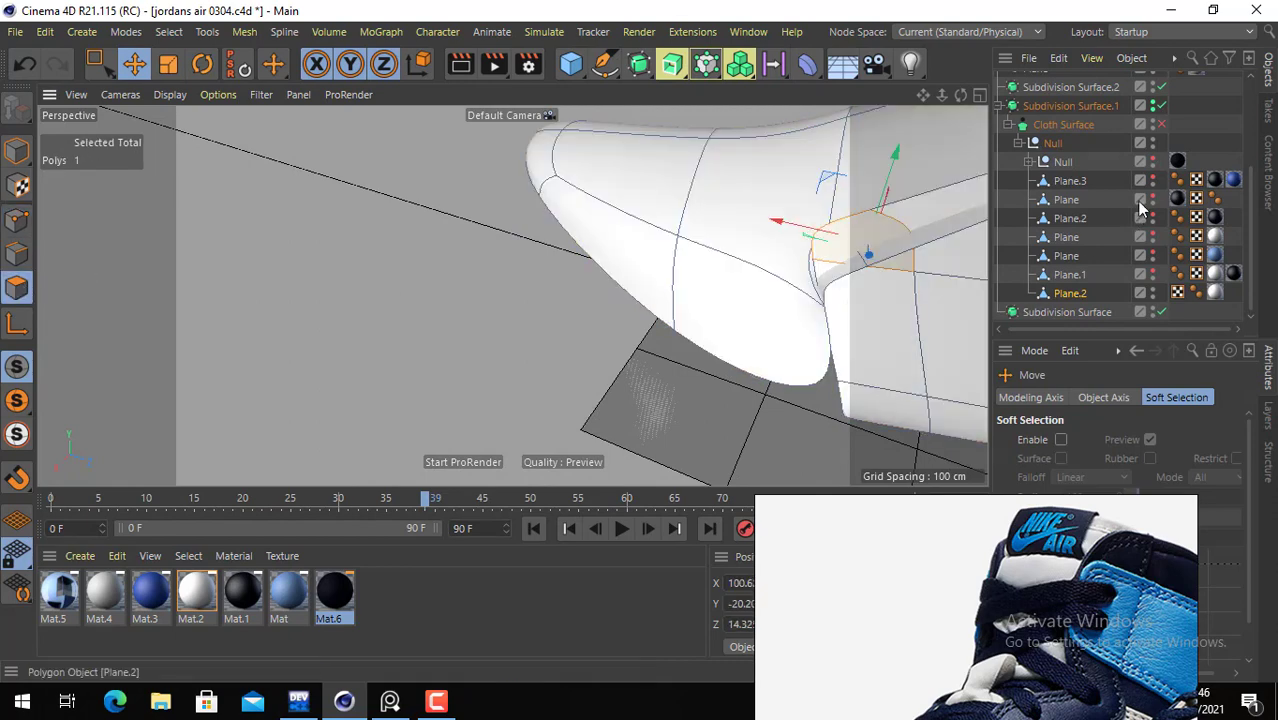
left_click_drag(1153, 274, 1153, 181)
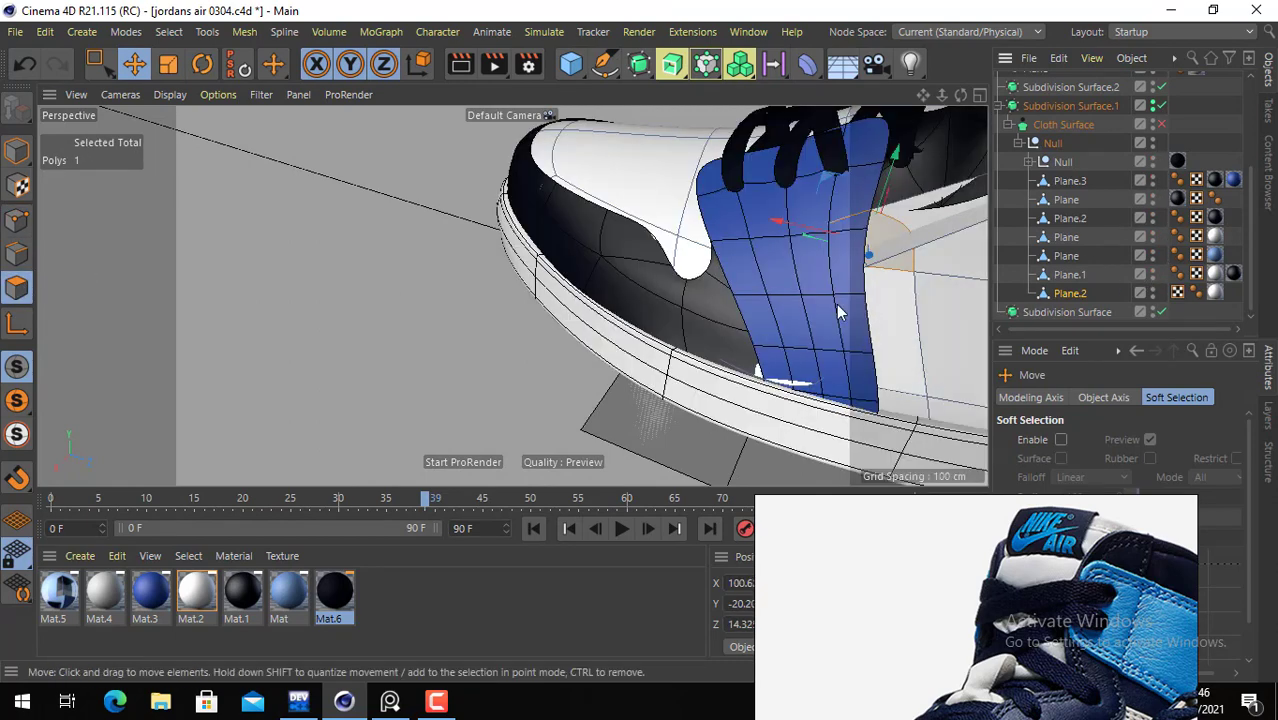
left_click_drag(796, 304, 561, 247, "alt")
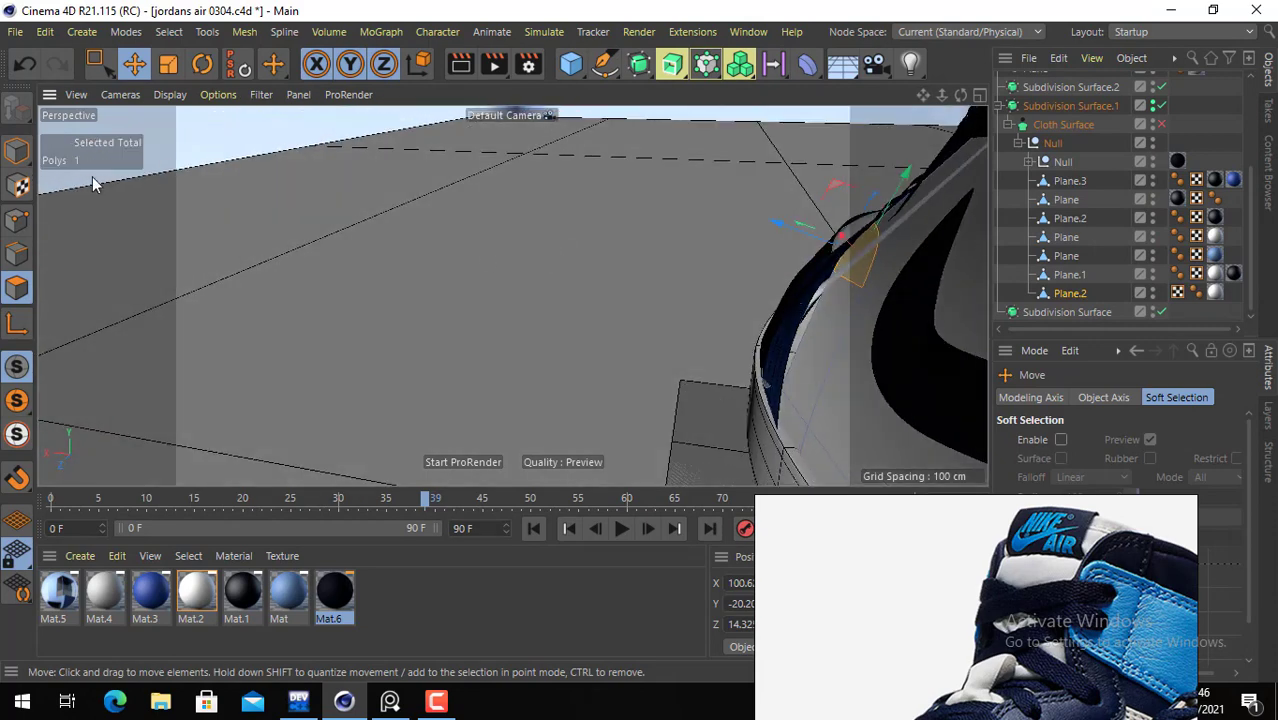
- Select the short edge of the white panel next to the blue strip in edge mode and move it slightly
left_click(17, 253)
double_click(867, 285)
left_click(774, 291)
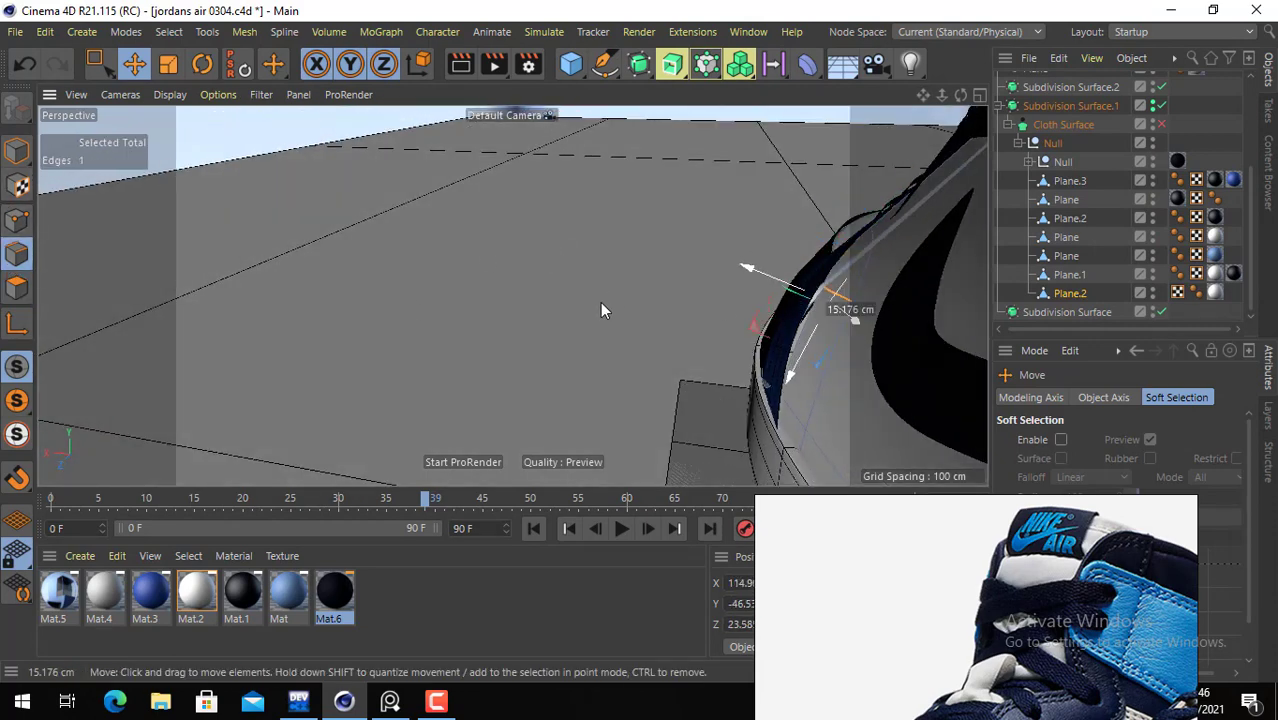
left_click_drag(585, 311, 605, 298)
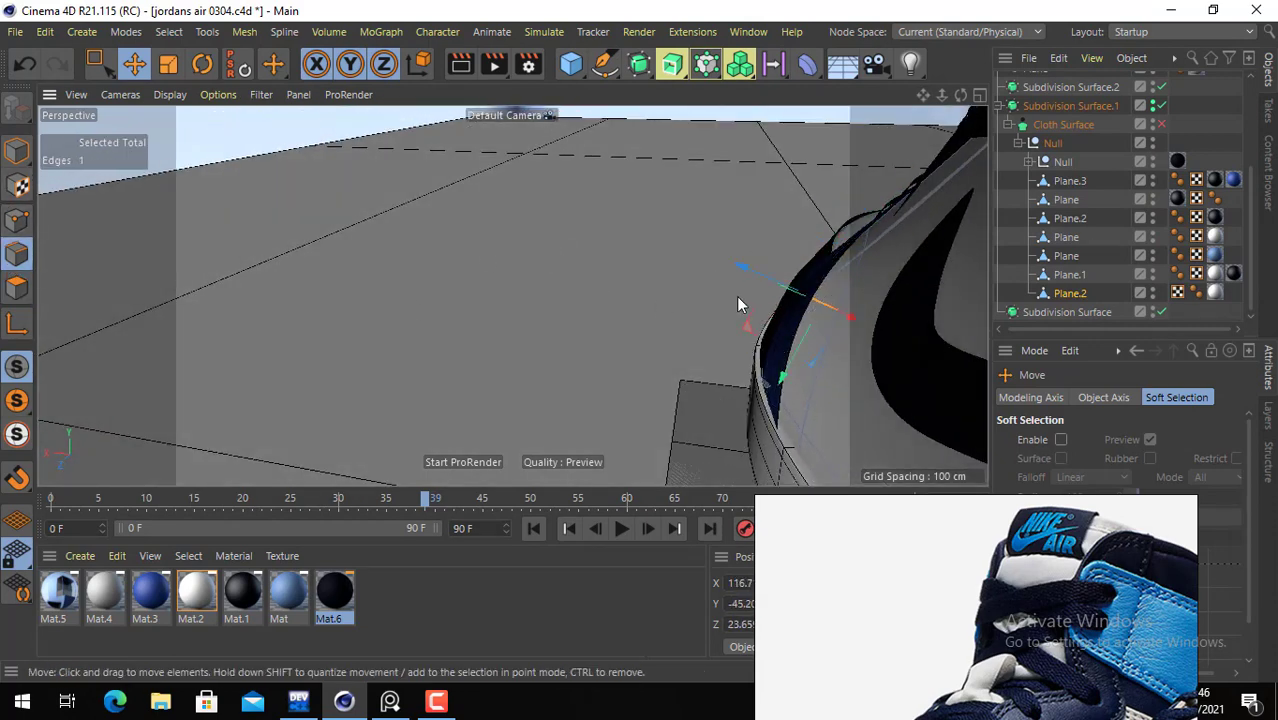
left_click_drag(737, 295, 966, 332, "alt")
middle_click_drag(890, 265, 471, 306, "alt")
scroll(841, 265, "up", 2)
scroll(842, 272, "up", 3)
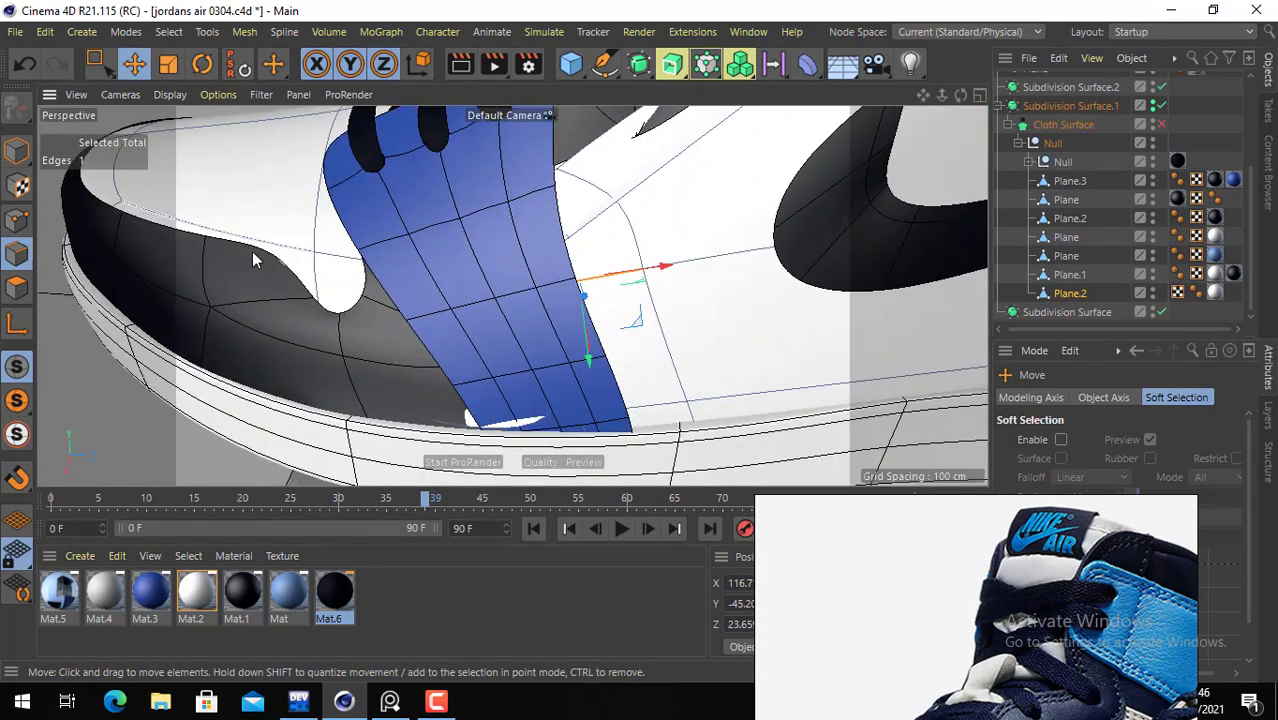
- Move the white panel's point beside the blue strip toward the toe in point mode and turn Cloth Surface back on
left_click(16, 220)
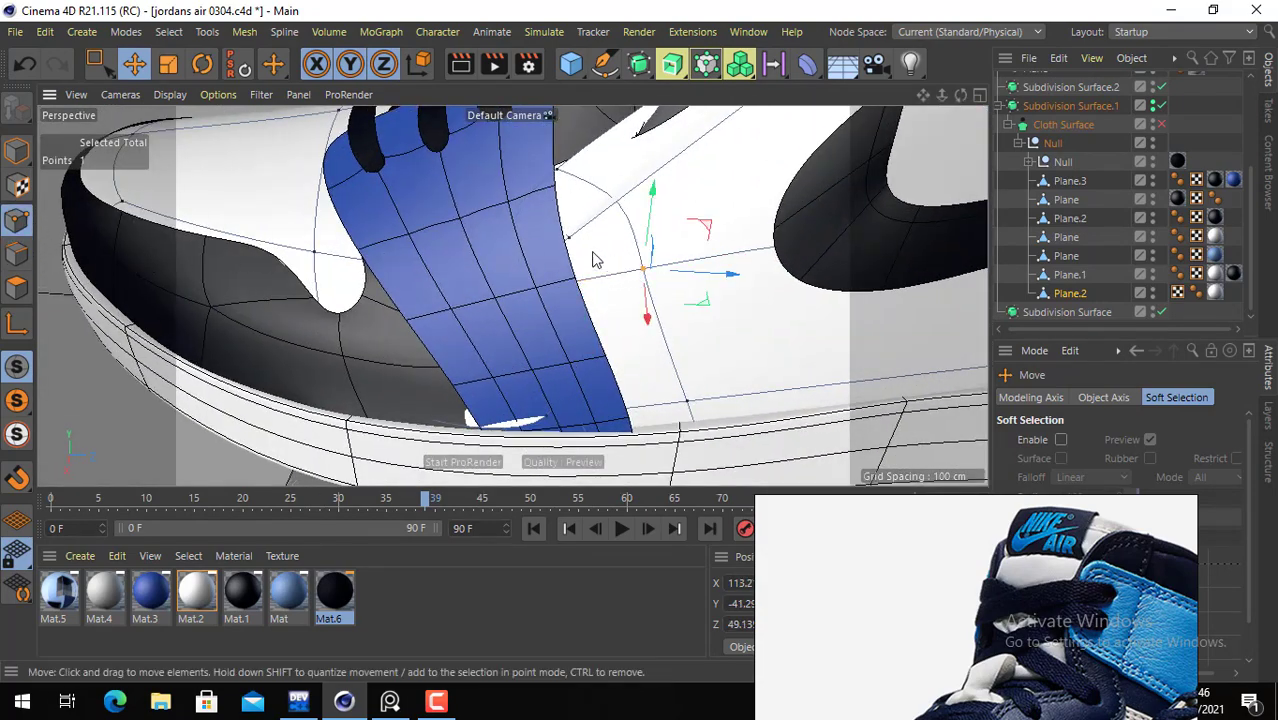
left_click_drag(593, 253, 794, 336, "alt")
left_click_drag(674, 268, 1075, 141)
left_click(1161, 124)
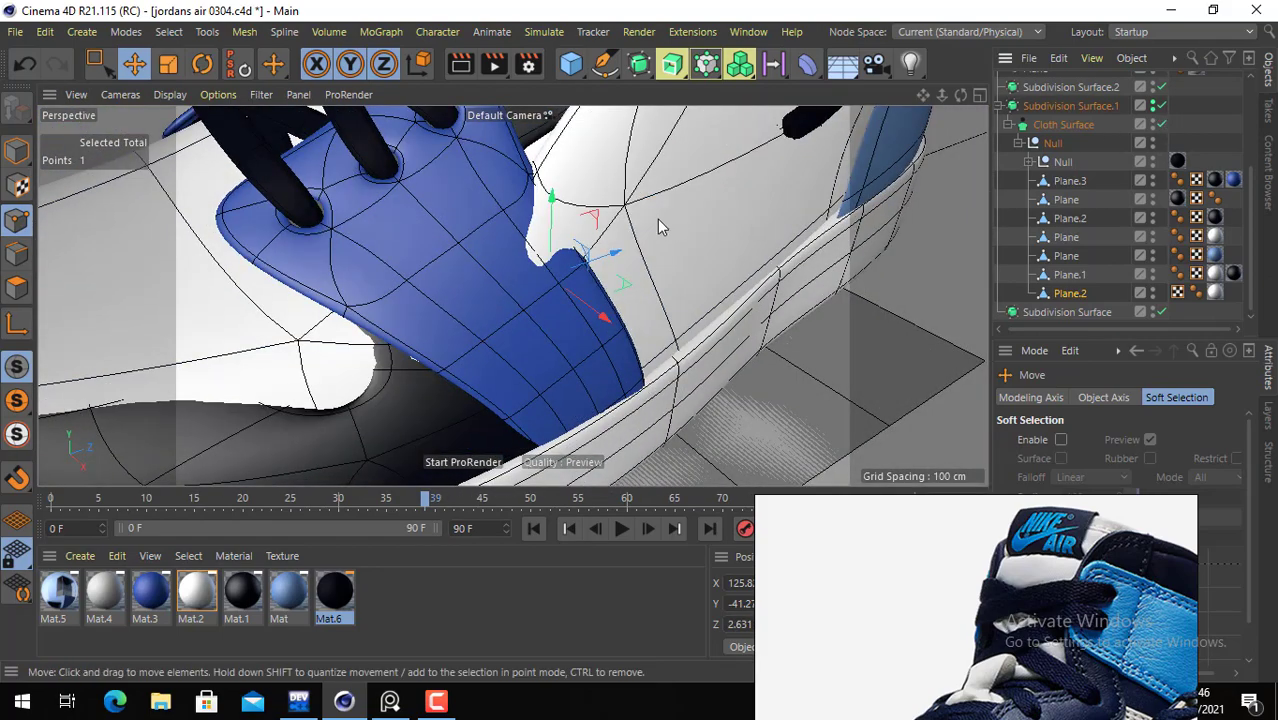
- Rectangle-select the white panel's corner point that pokes over the blue strip and reposition it
left_click_drag(657, 226, 590, 381, "alt")
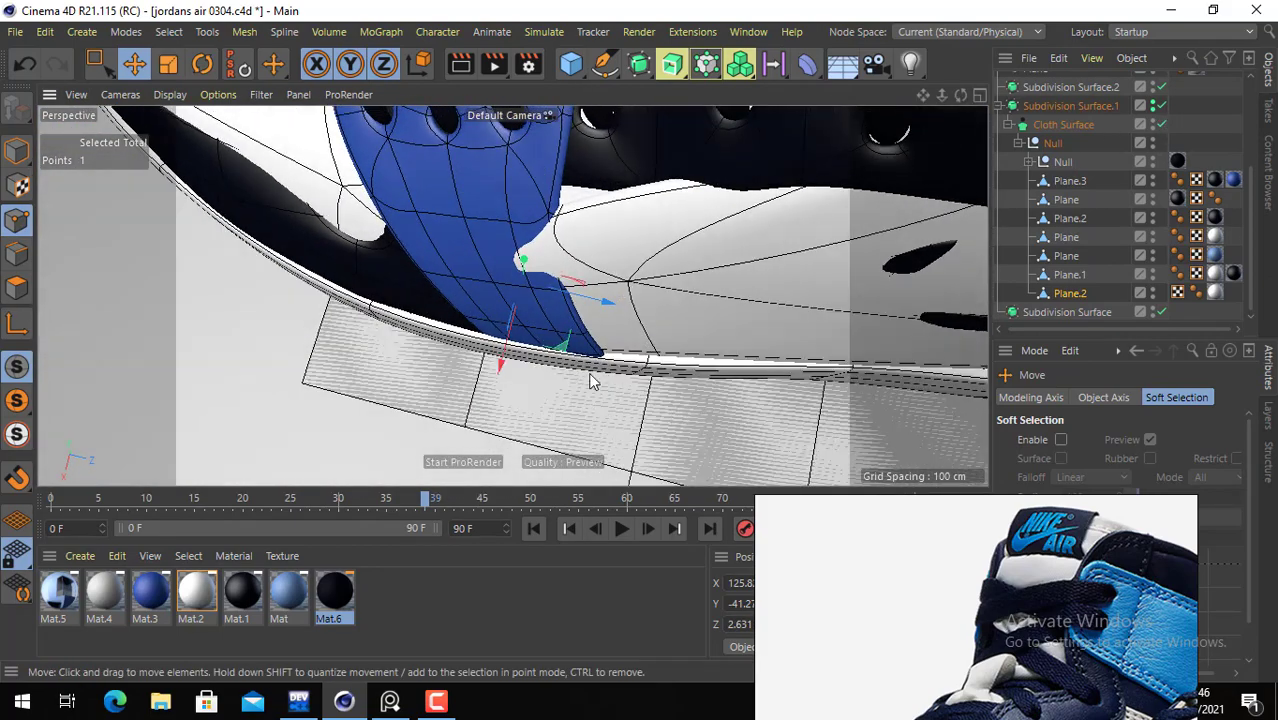
key("space")
key("alt+space")
left_click(535, 252)
left_click_drag(527, 222, 546, 264, "alt")
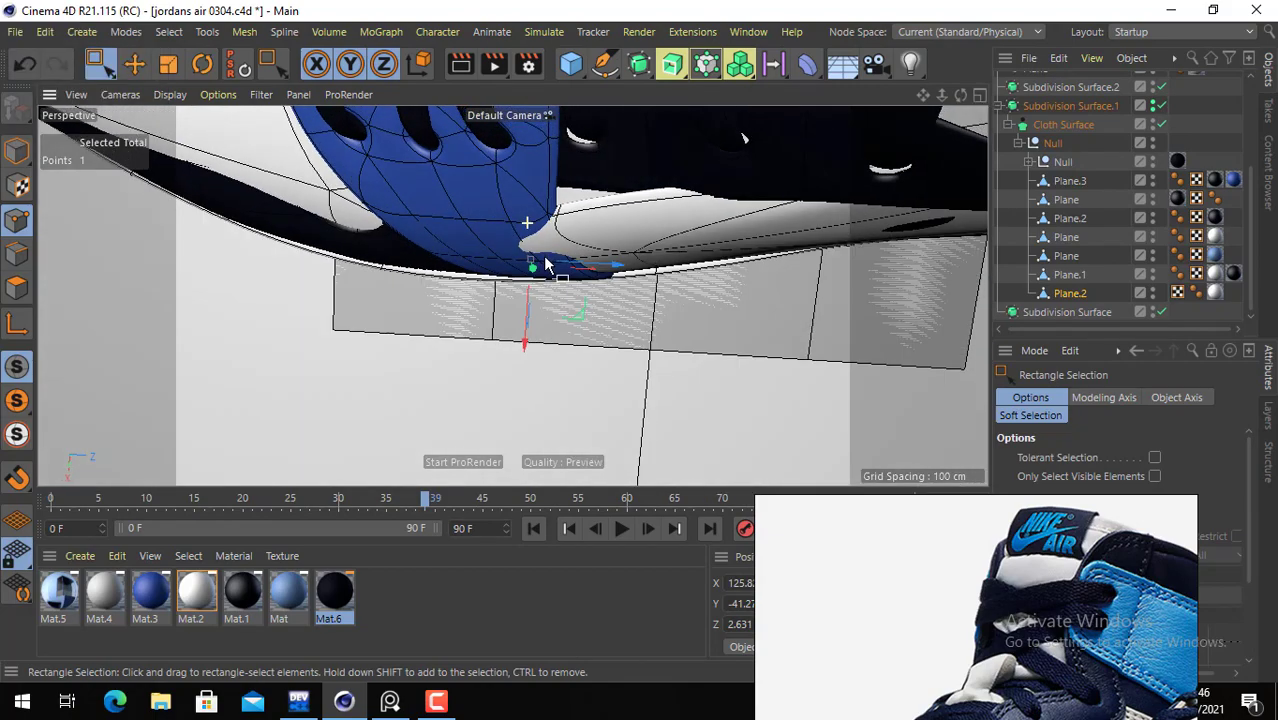
left_click_drag(479, 226, 579, 280)
left_click_drag(515, 332, 686, 254)
- Rectangle-select the six points at the white panel's front corner under the blue strip in point mode for moving
left_click(17, 288)
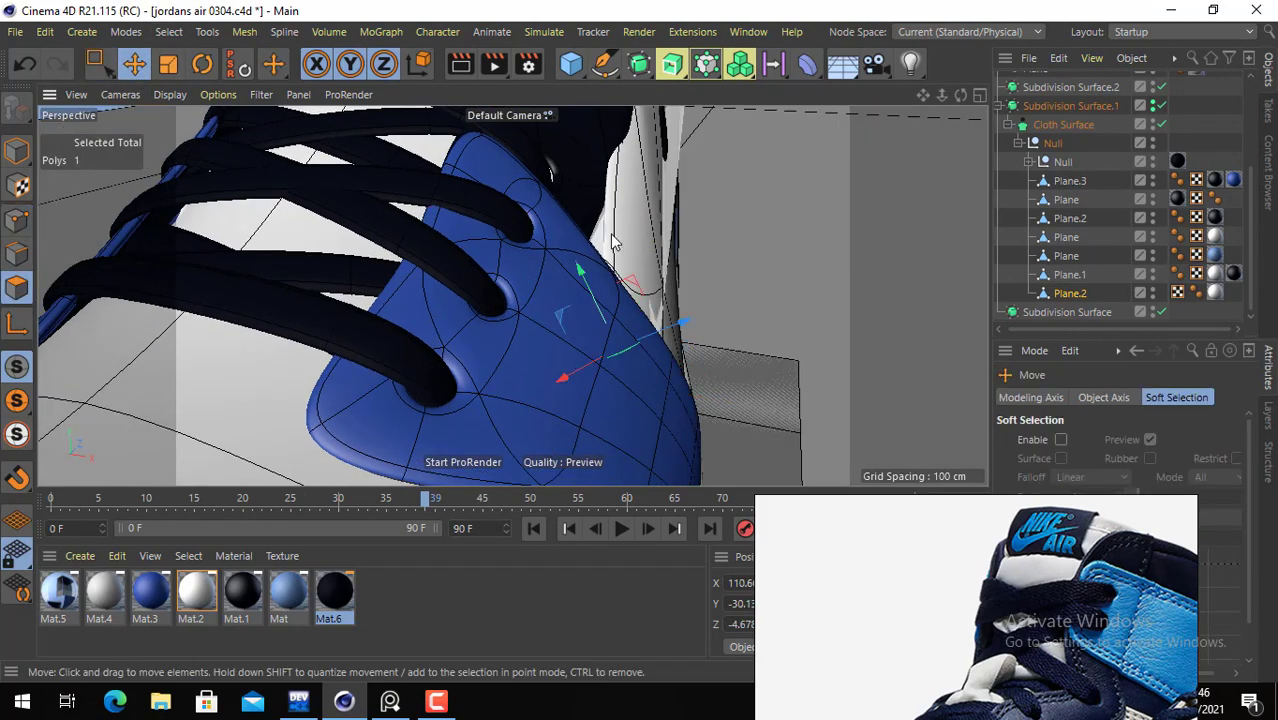
left_click(666, 281)
left_click_drag(684, 302, 514, 289, "alt")
left_click(16, 221)
key("0")
left_click_drag(174, 242, 527, 356)
key("e")
key("0")
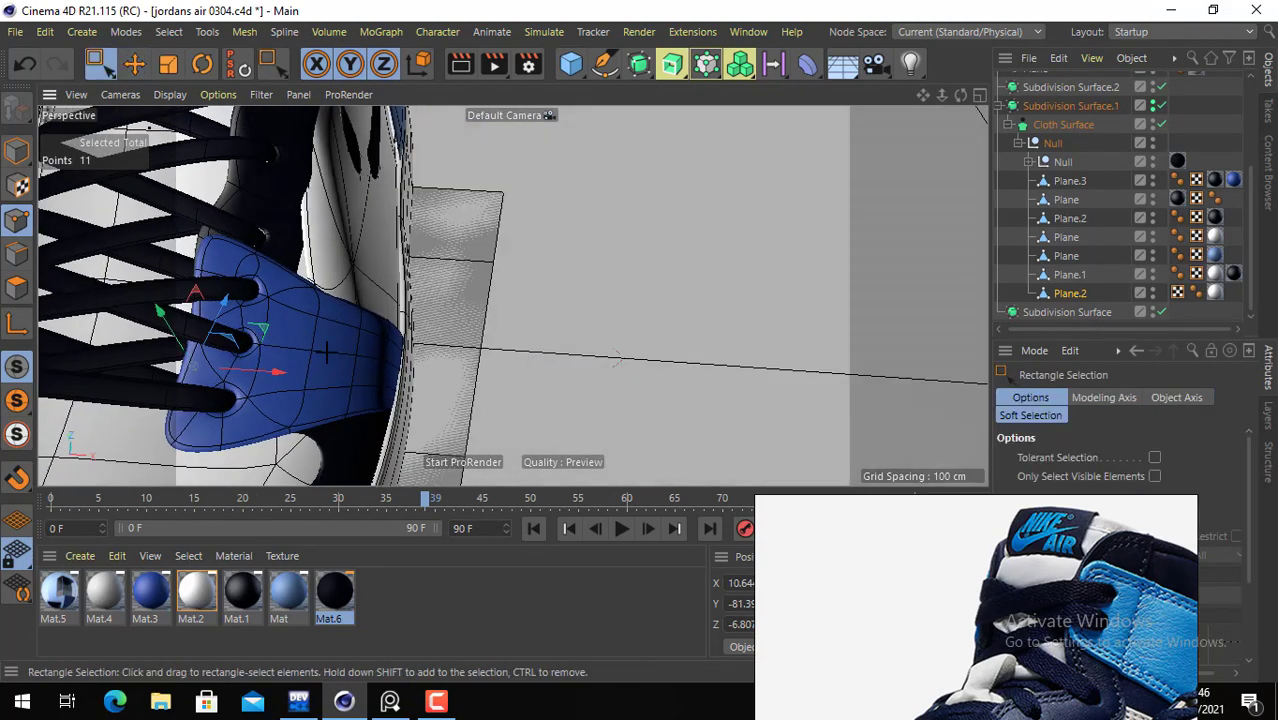
left_click_drag(218, 256, 376, 336)
key("e")
- Inspect the shoe's sides, toe, laces and heel for panels that still overlap or poke through
left_click_drag(365, 238, 333, 280, "alt")
right_click_drag(424, 238, 542, 148, "alt")
middle_click_drag(542, 148, 459, 386, "alt")
right_click_drag(598, 170, 526, 246, "alt")
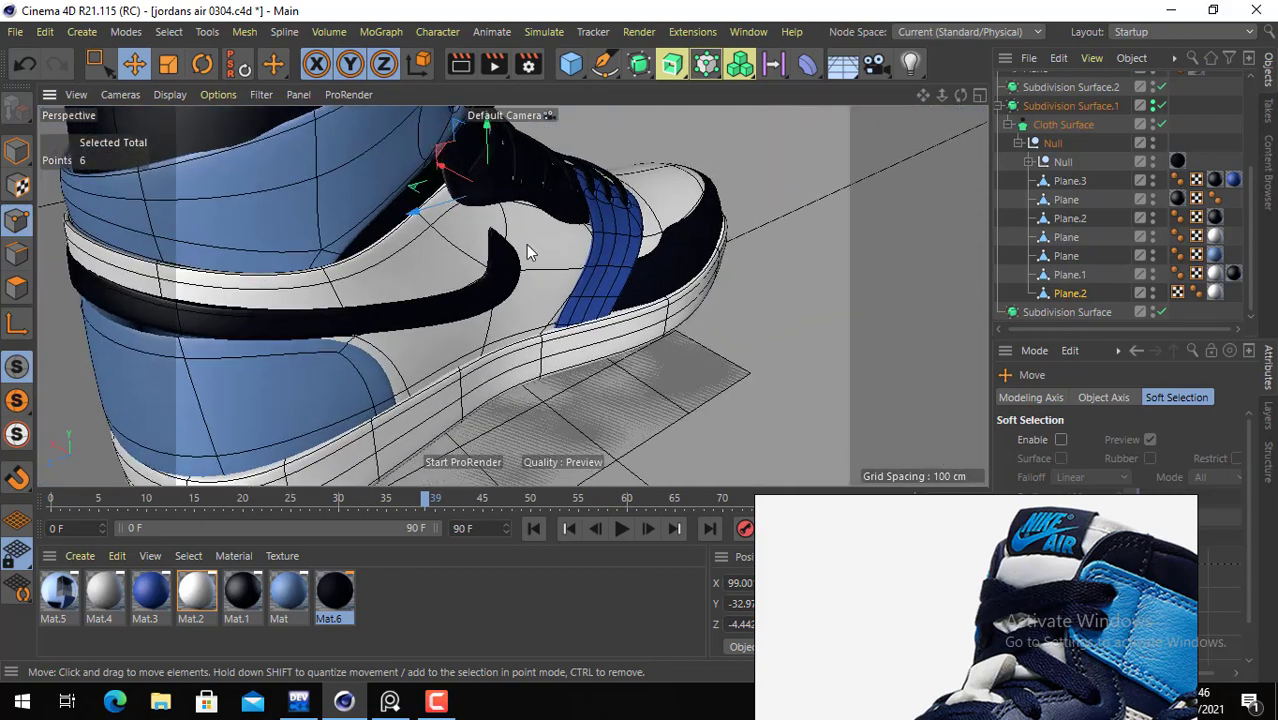
left_click_drag(526, 246, 760, 250, "alt")
right_click_drag(479, 195, 372, 256, "alt")
left_click_drag(560, 254, 440, 242, "alt")
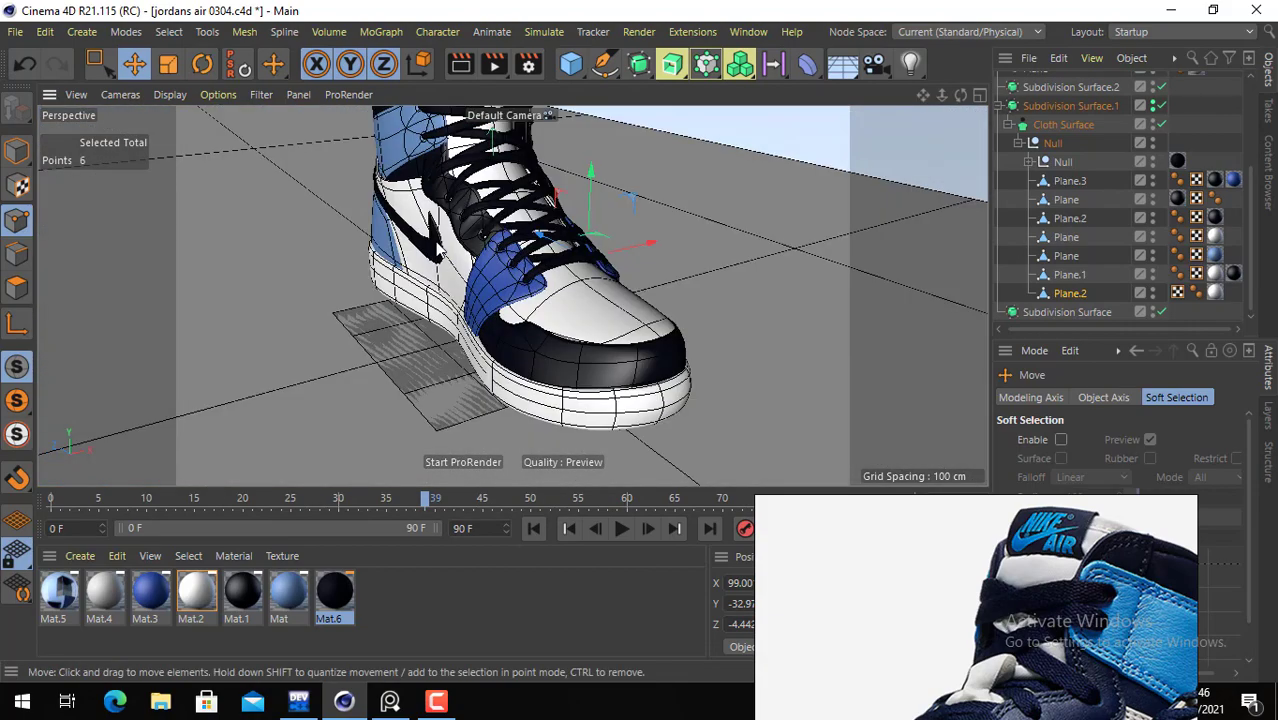
right_click_drag(520, 218, 479, 273, "alt")
left_click_drag(479, 273, 668, 278, "alt")
left_click_drag(280, 192, 416, 236, "alt")
right_click_drag(491, 248, 577, 248, "alt")
left_click_drag(704, 264, 727, 237, "alt")
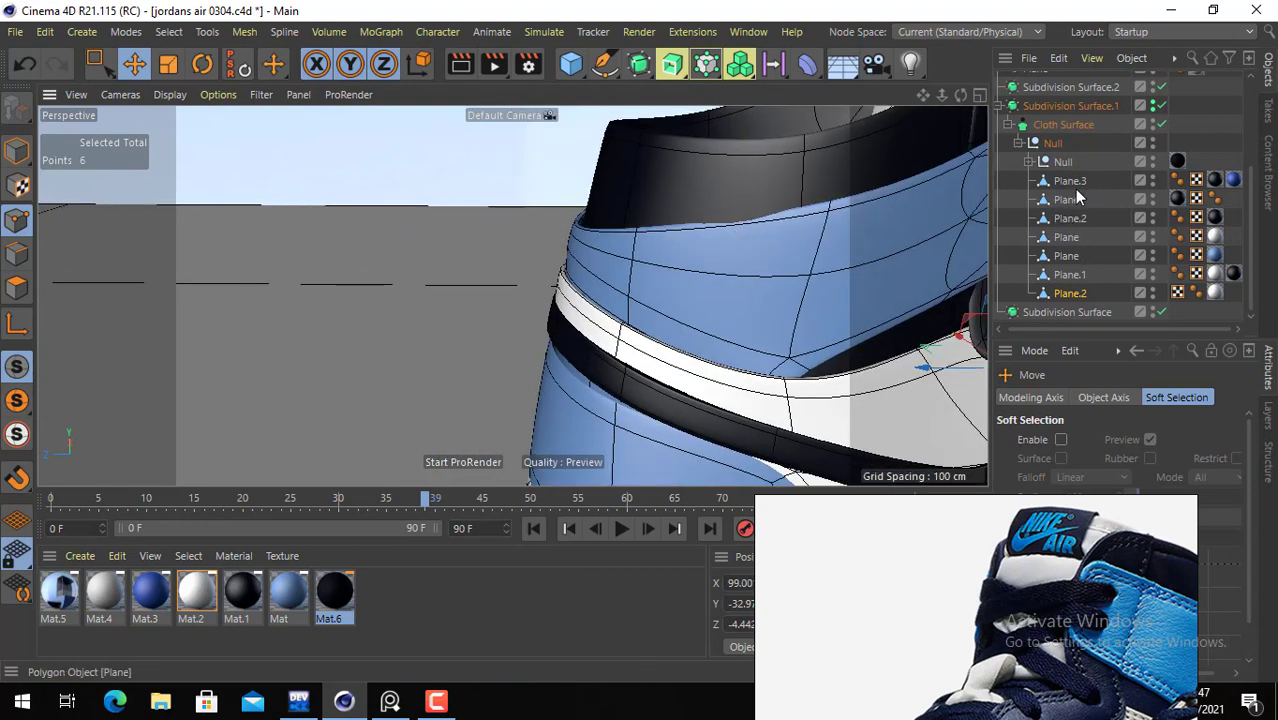
- Select two points on the light blue ankle panel, move them slightly along the Z axis, and turn Cloth Surface back on
left_click(1069, 181)
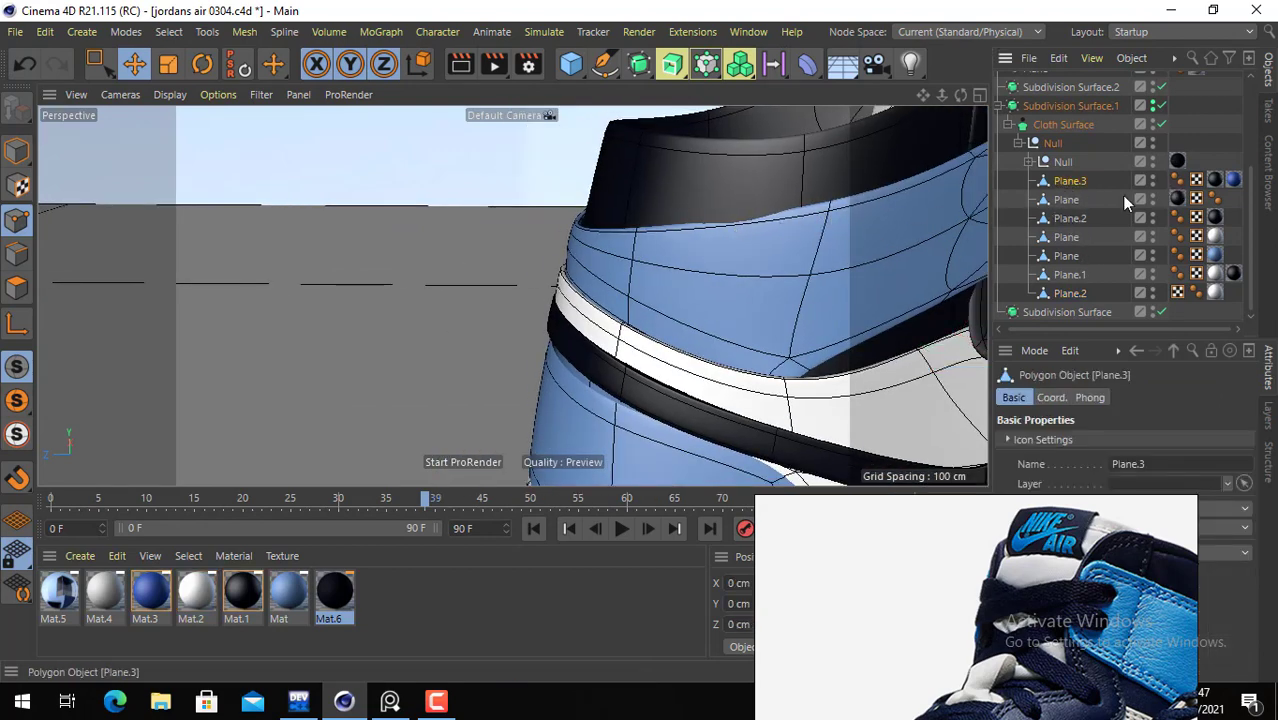
left_click(1067, 203)
left_click(1068, 255)
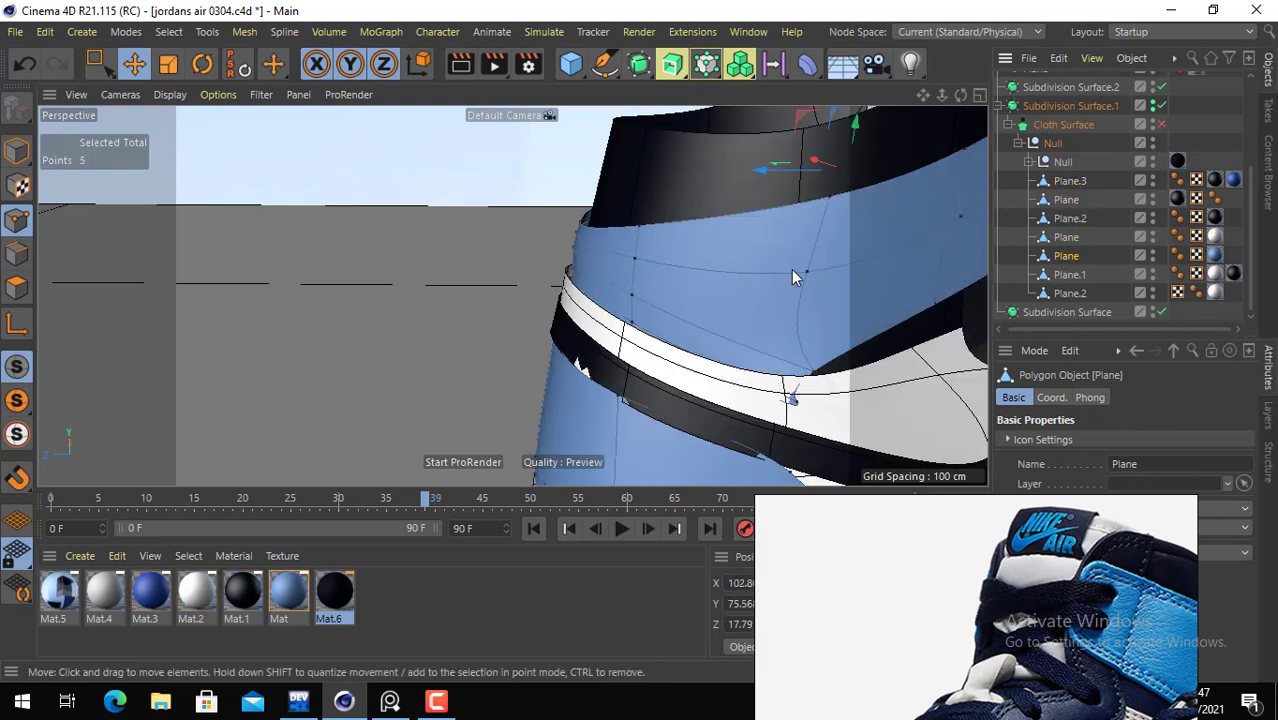
left_click_drag(791, 269, 851, 195, "alt")
left_click(832, 211)
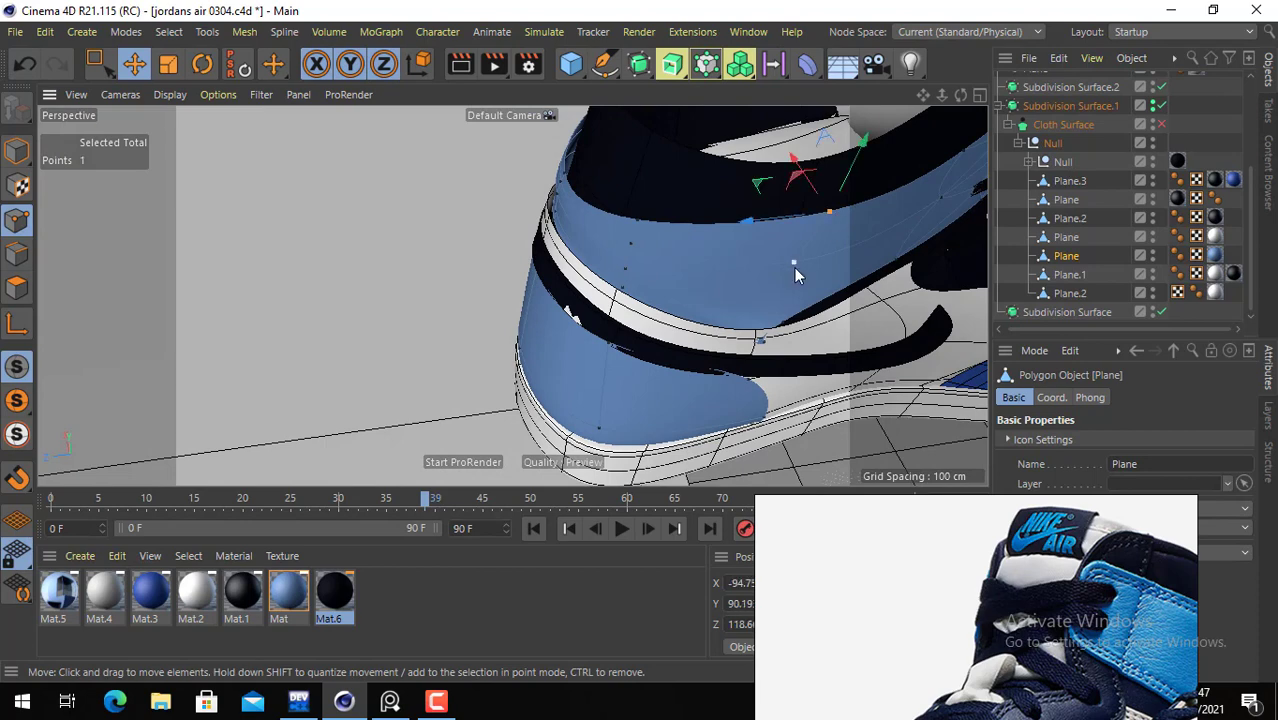
left_click(794, 265, "shift")
left_click_drag(794, 267, 830, 271, "alt")
left_click_drag(753, 250, 733, 252)
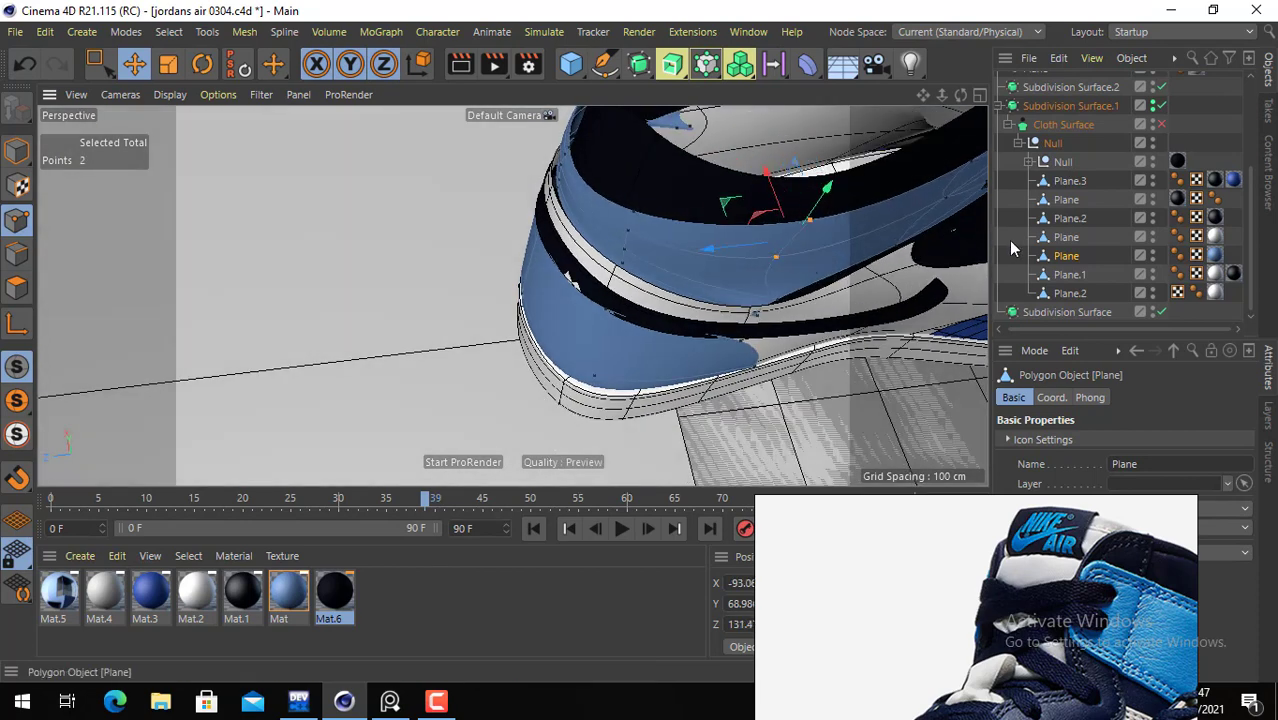
left_click(1186, 126)
- Switch the viewport to shaded display without wireframe lines and save the project
scroll(645, 221, "down", 5)
left_click_drag(643, 221, 645, 190, "alt")
middle_click_drag(645, 190, 587, 424, "alt")
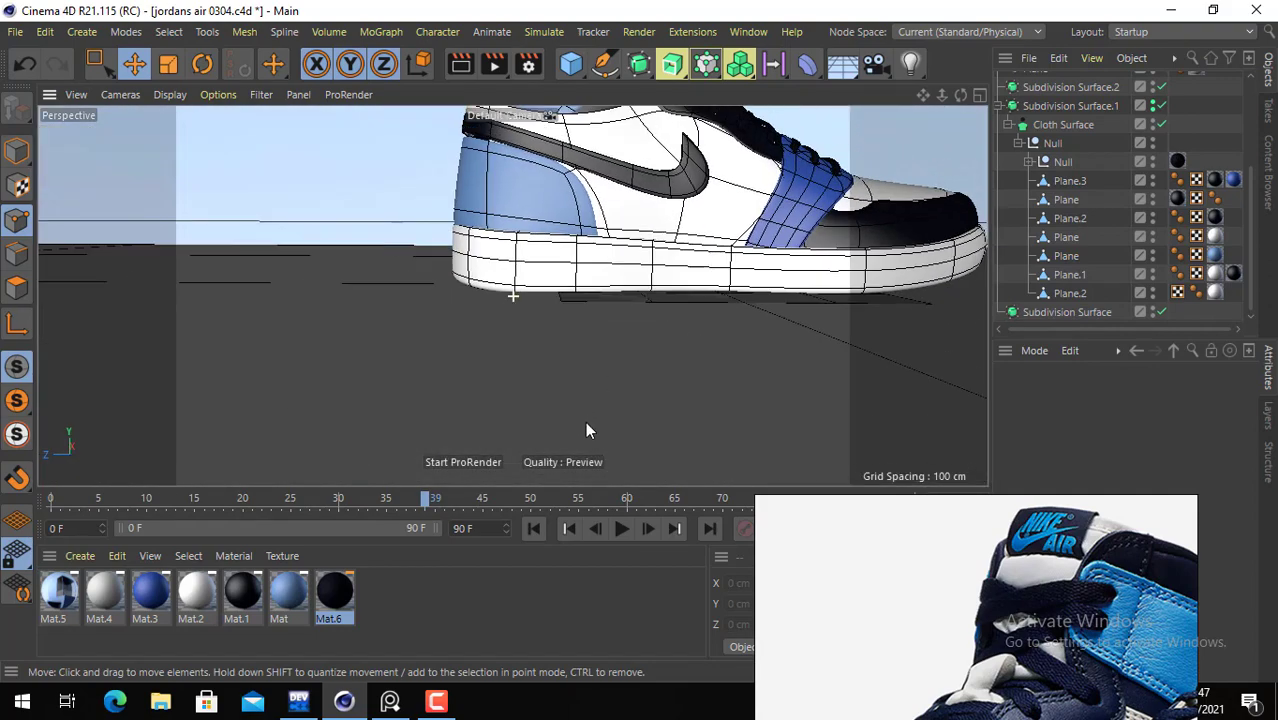
left_click_drag(587, 430, 240, 262, "alt")
left_click(170, 95)
left_click(195, 127)
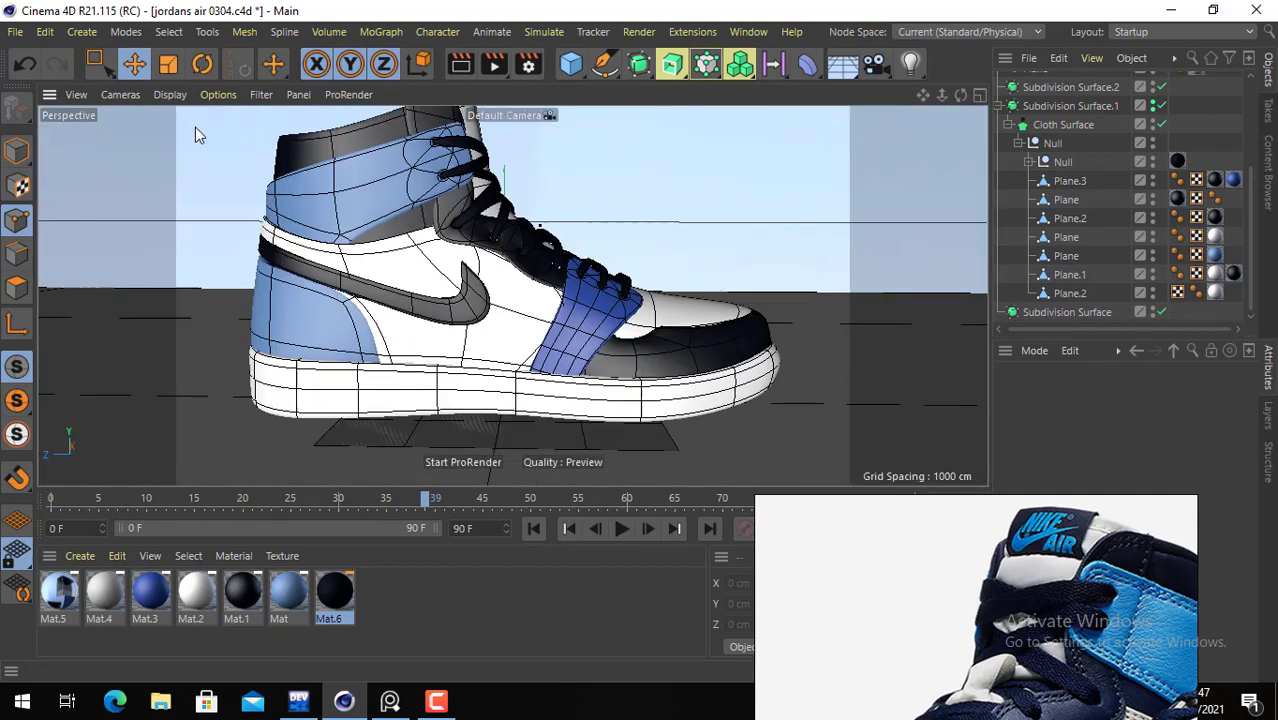
left_click(15, 32)
left_click(62, 201)
- Frame the whole shoe in a three-quarter front view and render it to the Picture Viewer
mouse_move(599, 342)
left_mouse_down("alt")
mouse_move(512, 368)
mouse_move(162, 315)
mouse_move(686, 355)
mouse_move(593, 342)
mouse_move(619, 332)
left_mouse_up("alt")
scroll(511, 352, "down", 2)
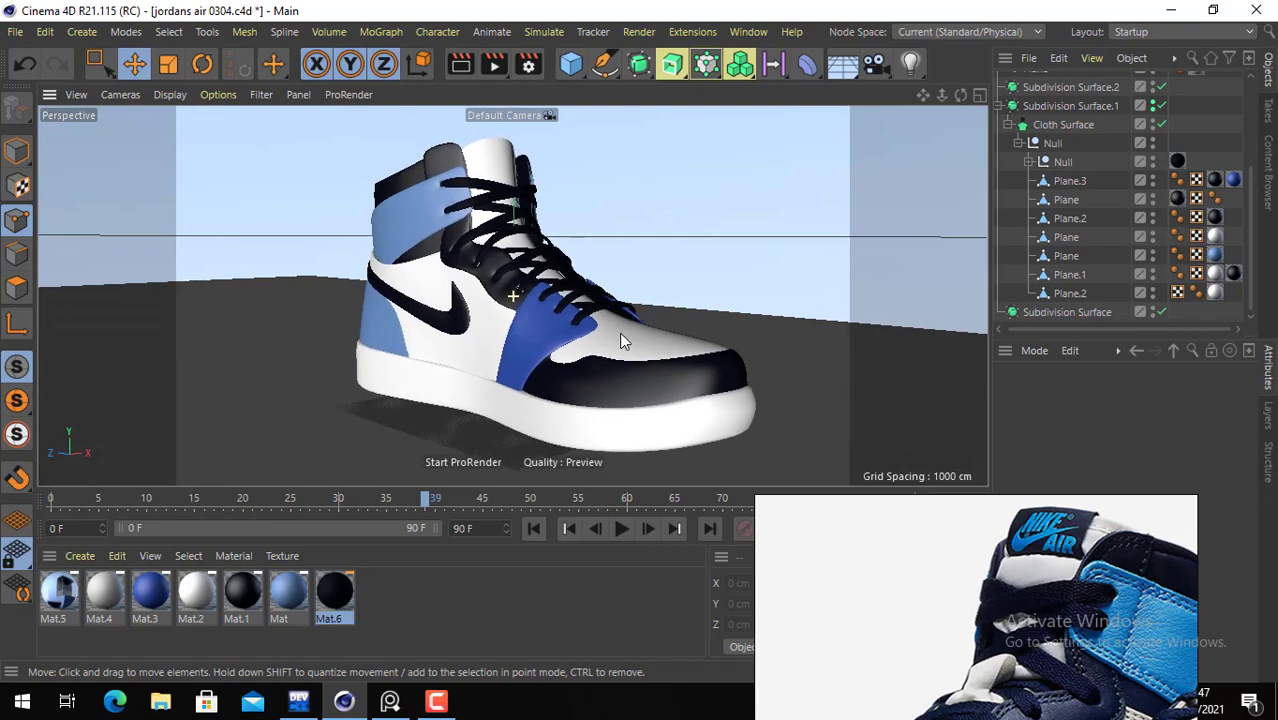
left_click(495, 66)
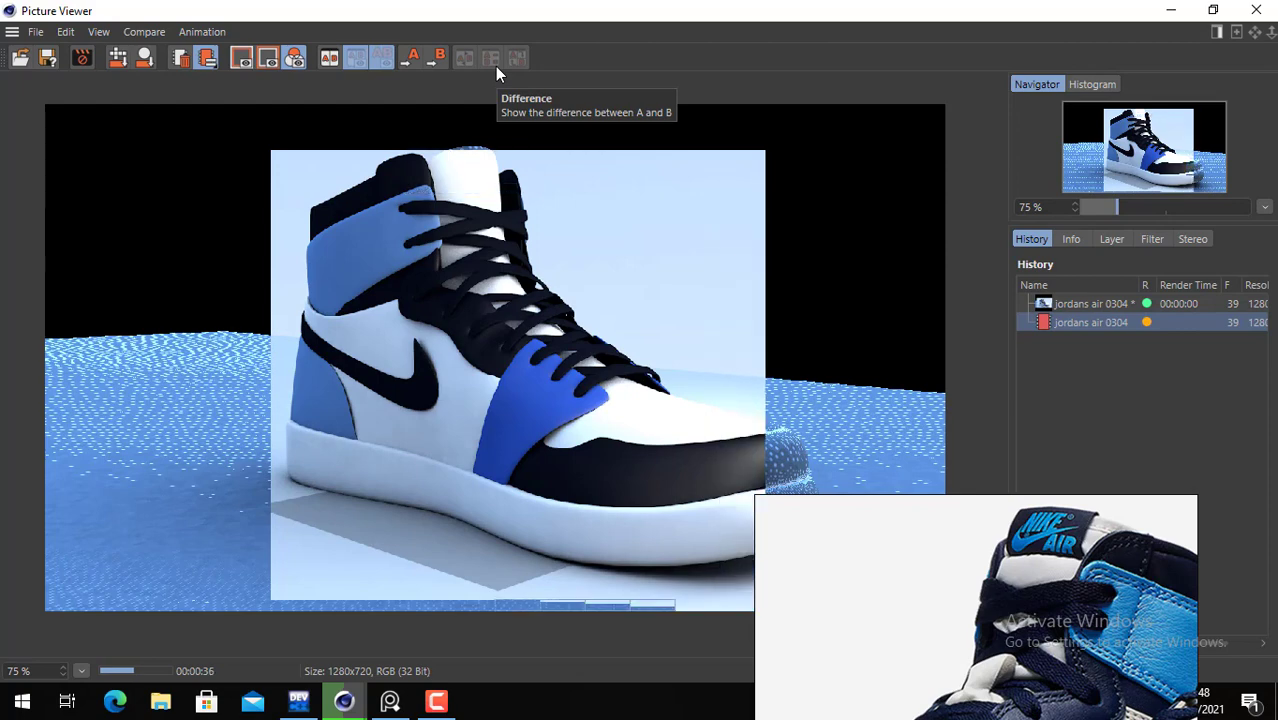
- Set the rendered image to save as a still image in JPG format and accept the save settings
left_click(54, 58)
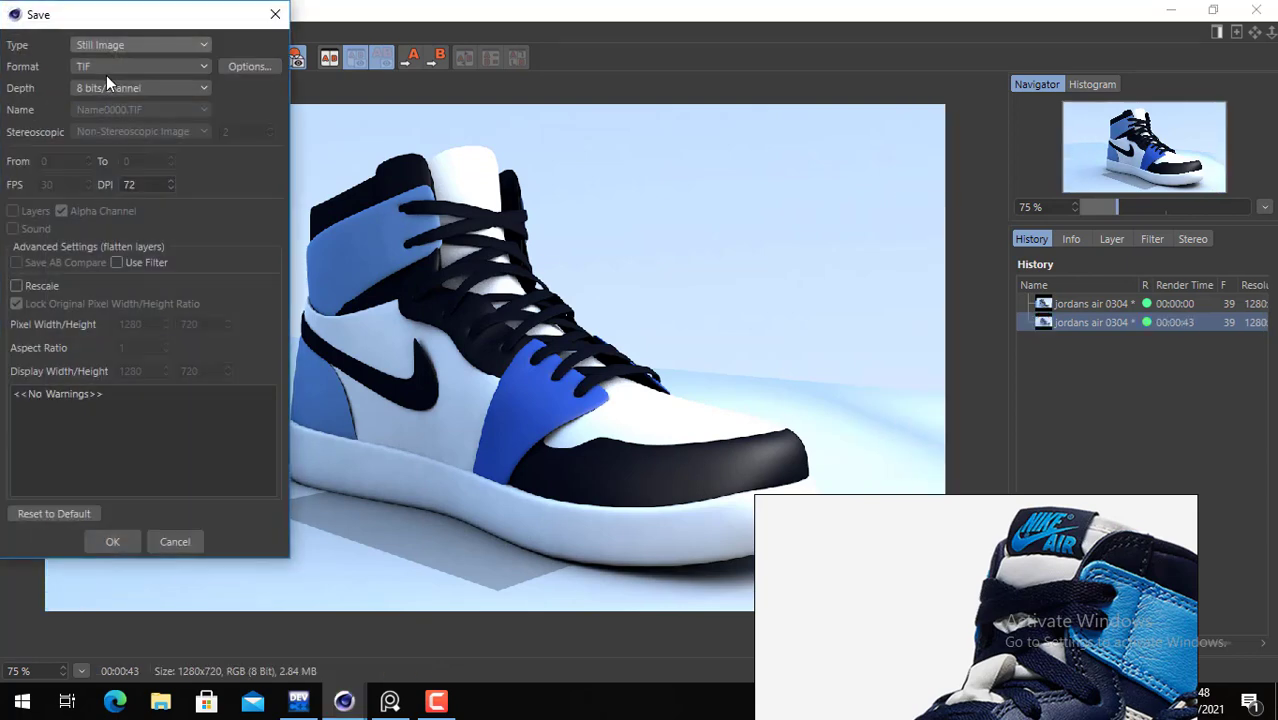
left_click(106, 68)
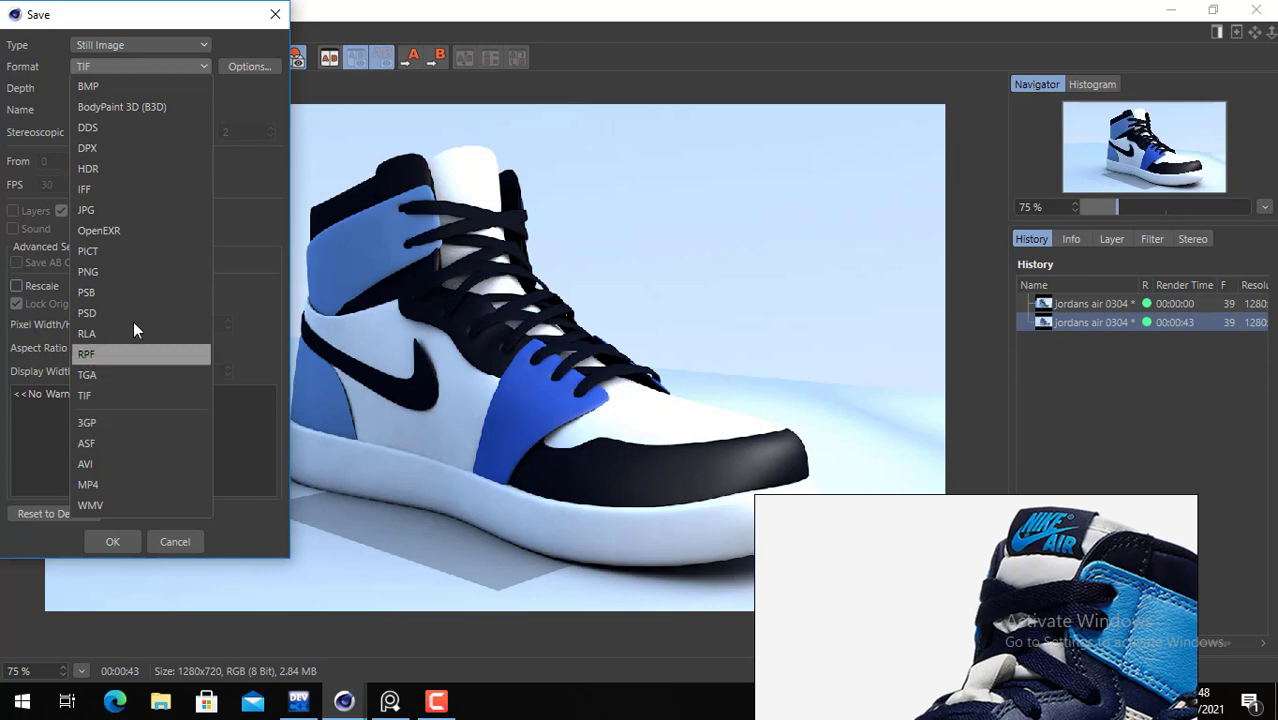
left_click(122, 207)
left_click(240, 67)
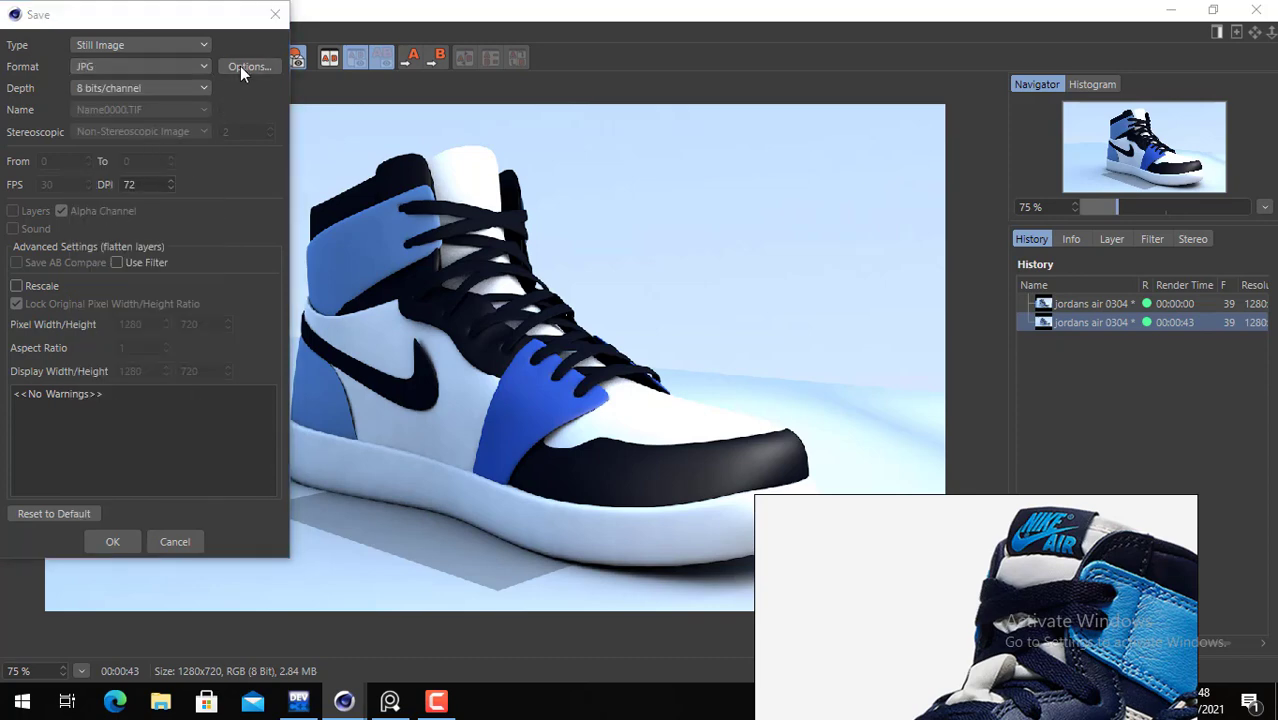
left_click(209, 155)
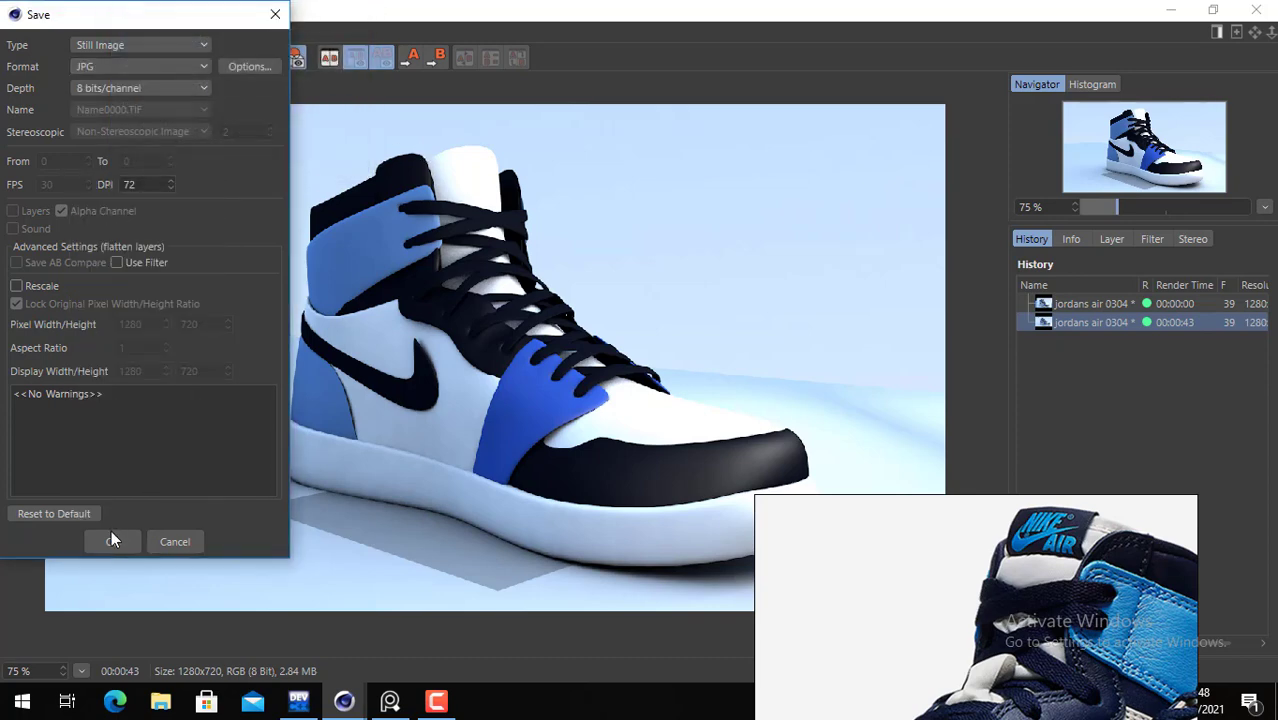
left_click(112, 540)
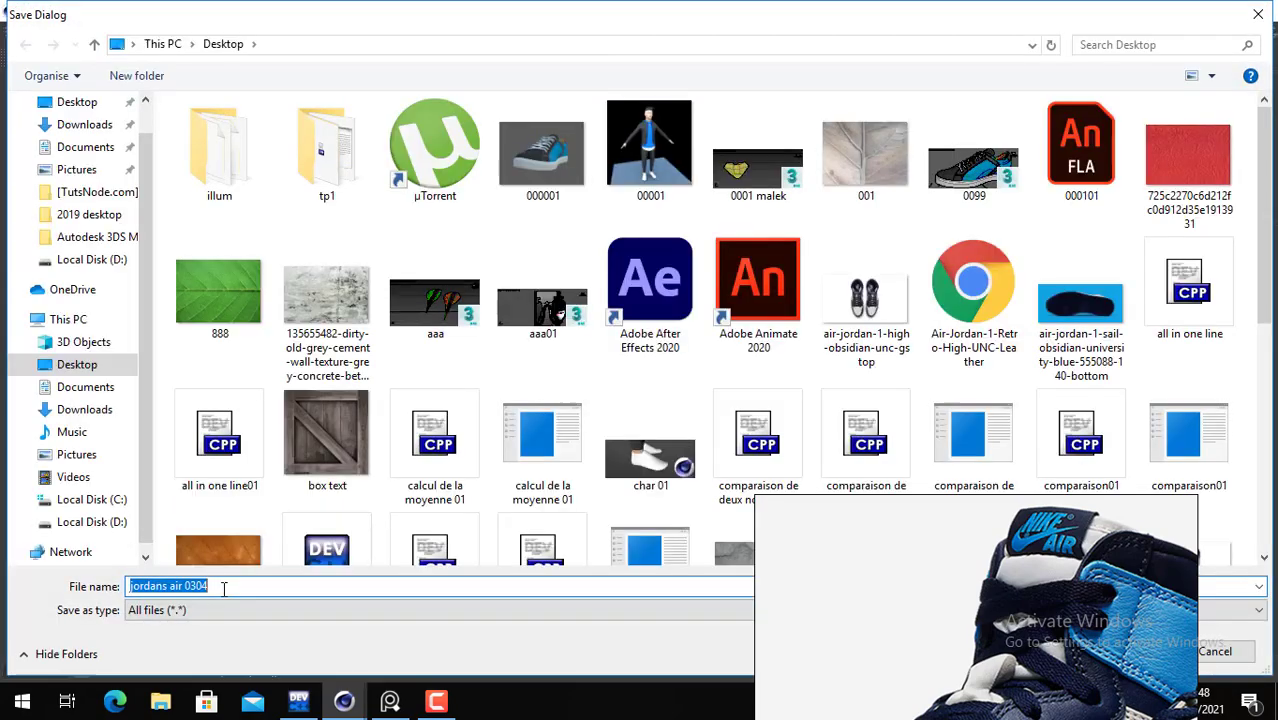
- Save the image to the Desktop as "jordans air 0305" and close the Picture Viewer
key("BackSpace")
type("5")
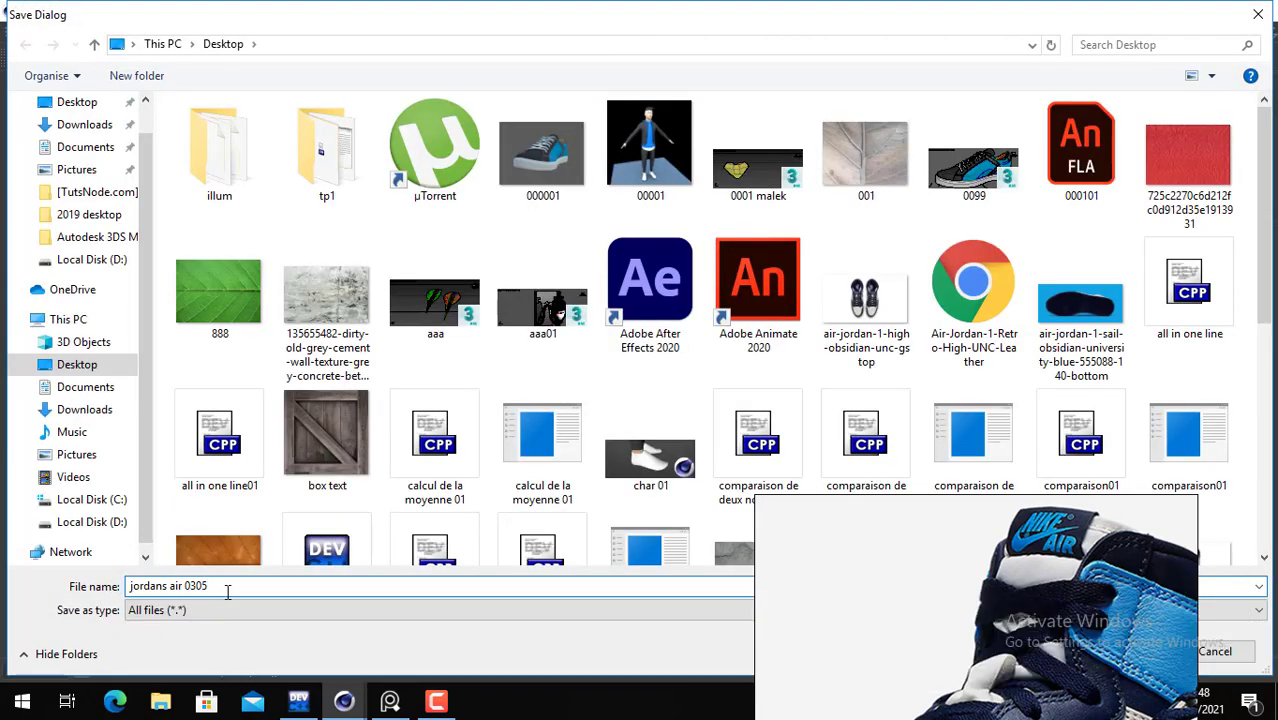
left_click(1160, 658)
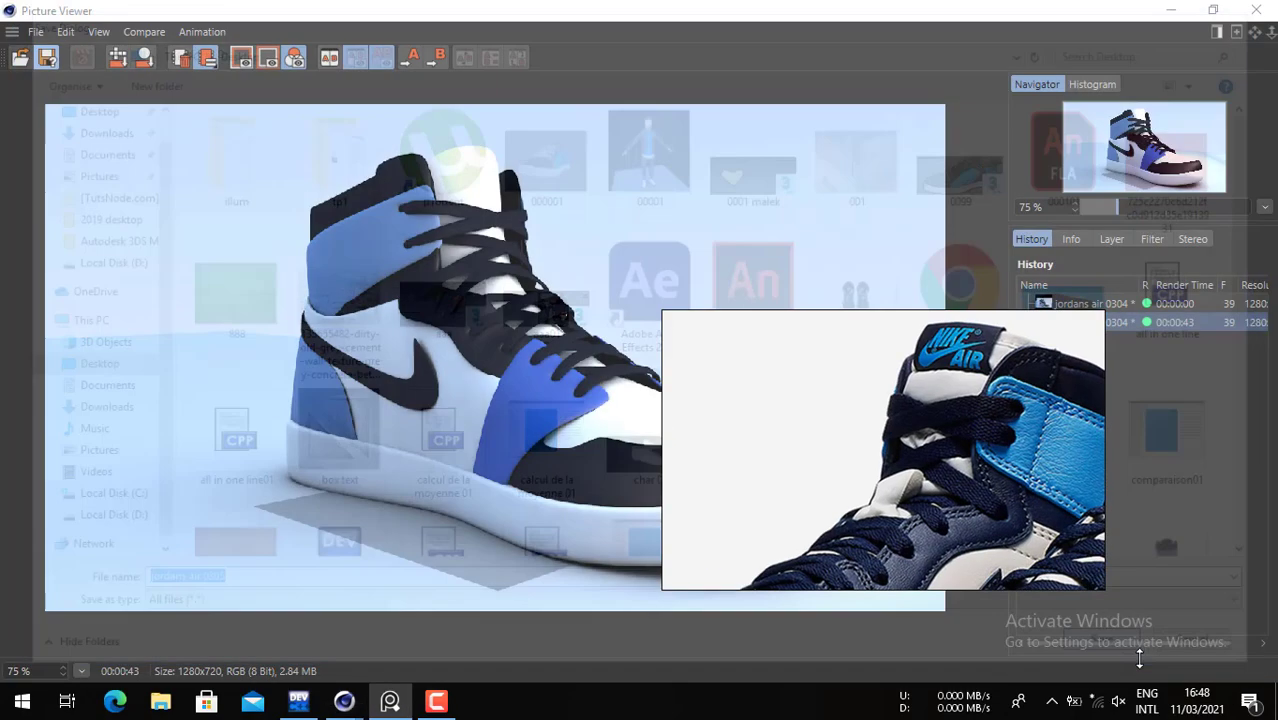
left_click(1257, 10)
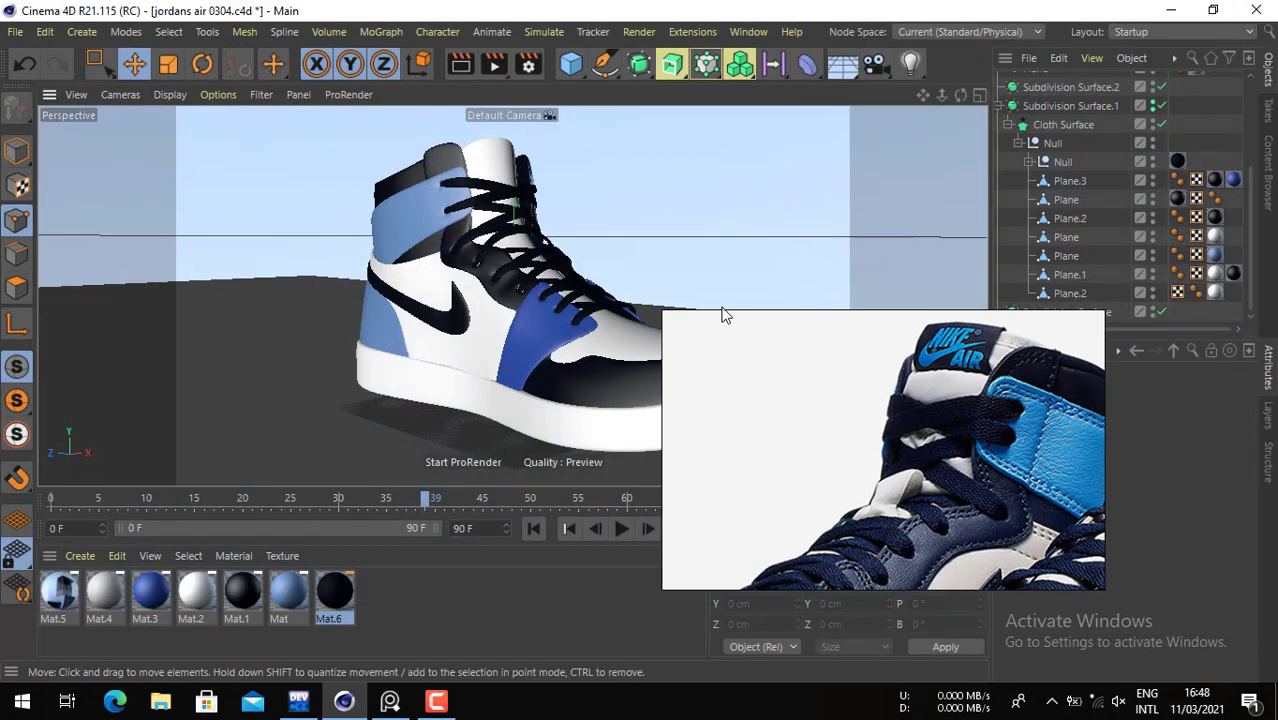
- Turn off Cloth Surface, select two points at the tip of the black swoosh, and turn Cloth Surface back on
scroll(519, 300, "up", 5)
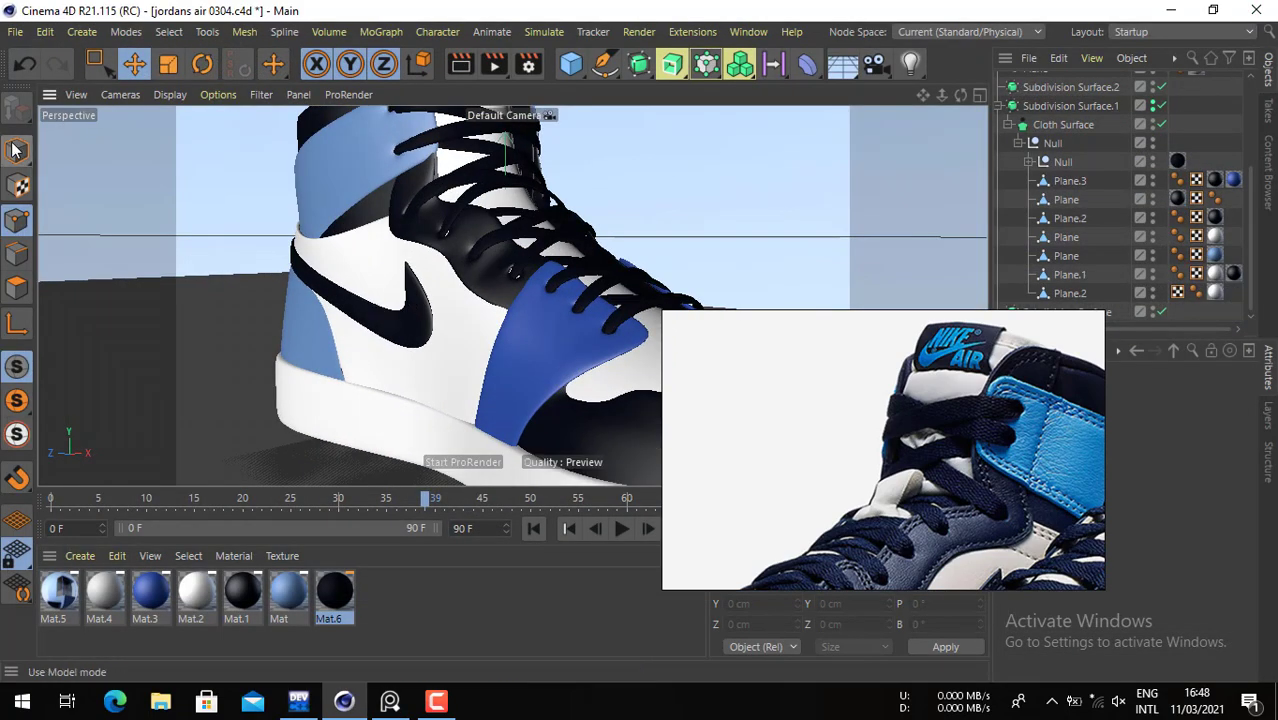
left_click(1162, 125)
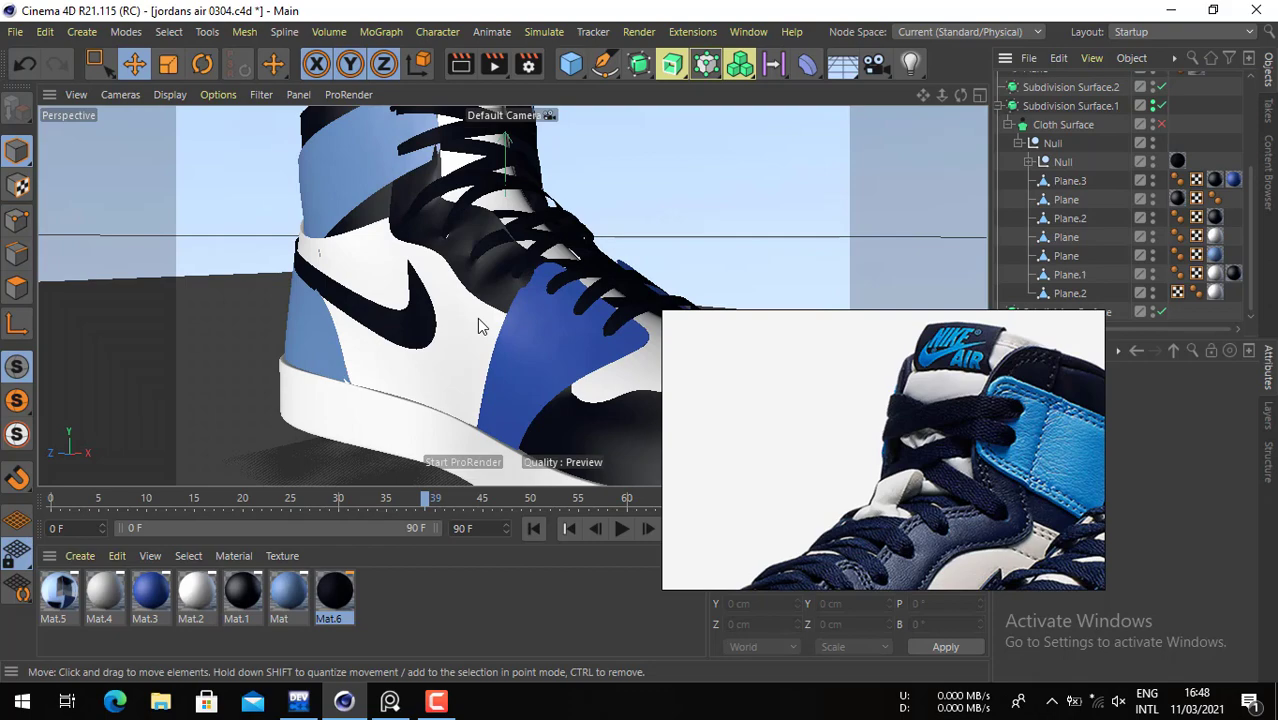
left_click(408, 307)
left_click(16, 220)
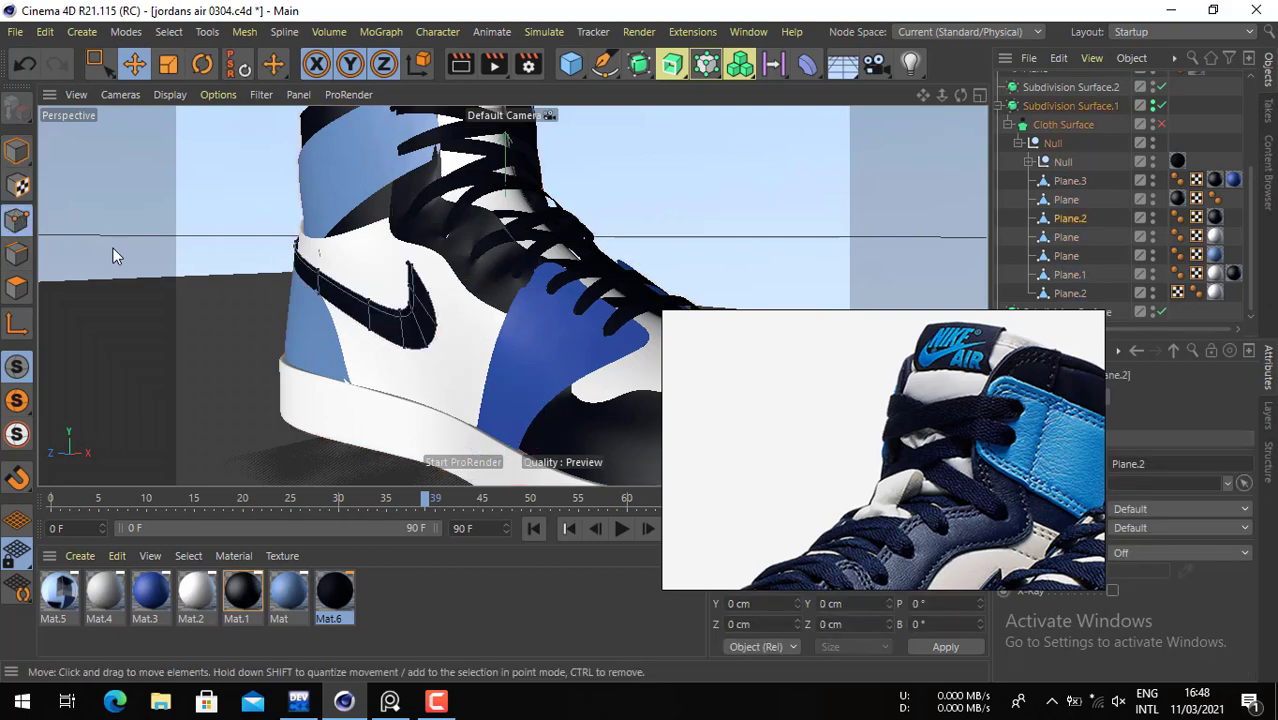
left_click(409, 265)
right_click_drag(407, 272, 553, 260, "alt")
left_click_drag(430, 325, 308, 328, "alt")
left_click_drag(510, 265, 514, 231)
left_click_drag(621, 342, 912, 210, "alt")
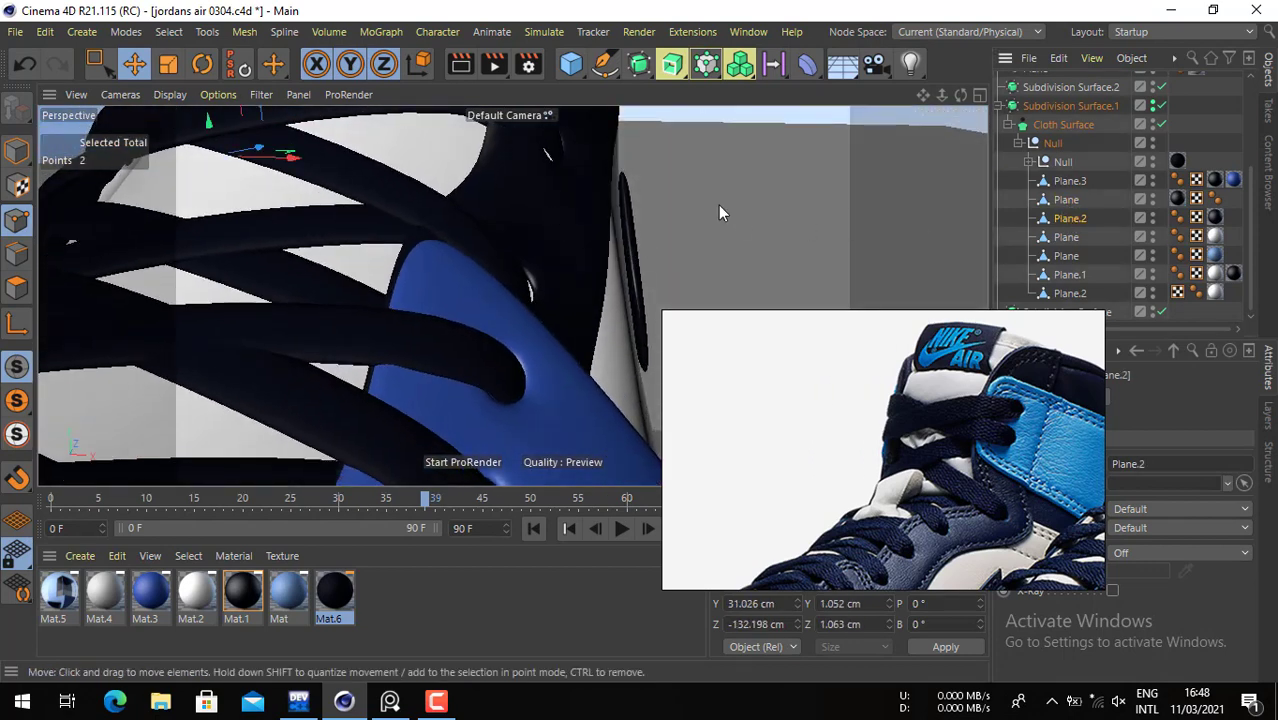
- Move the two selected swoosh points slightly along the X axis, redoing the move after undoing the first attempt
key("space")
left_click_drag(666, 144, 633, 200)
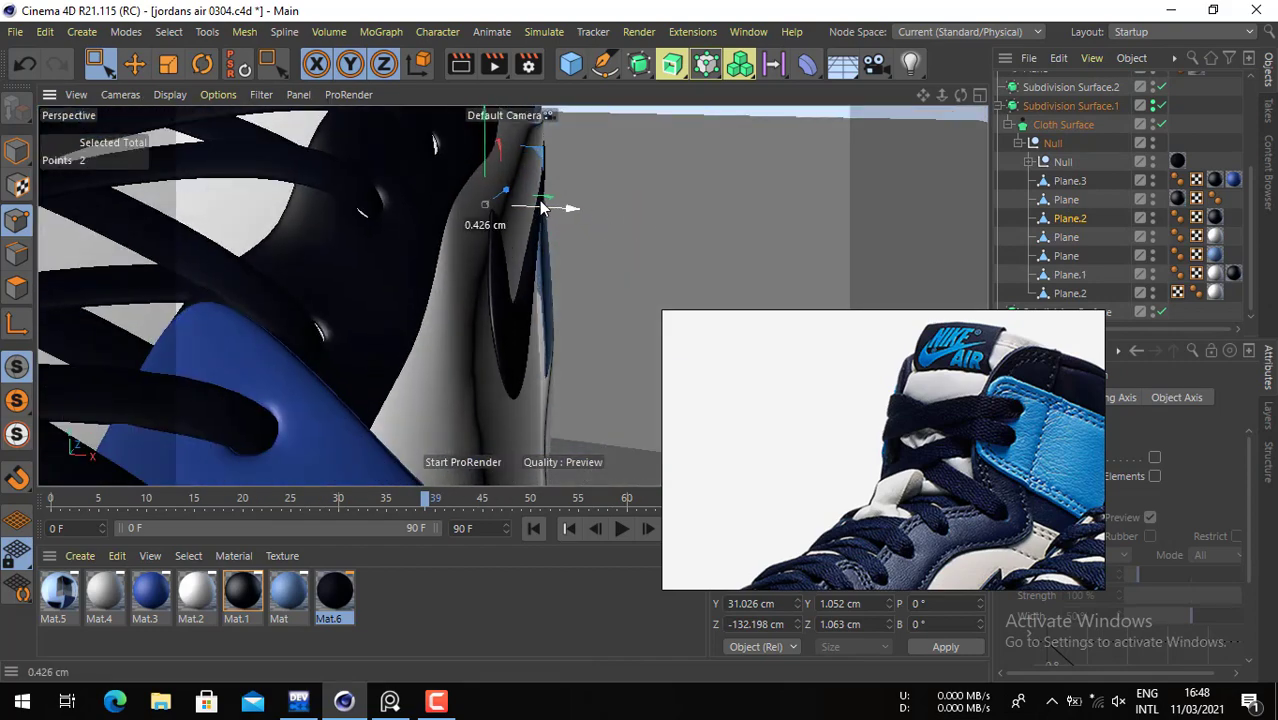
key("ctrl+z")
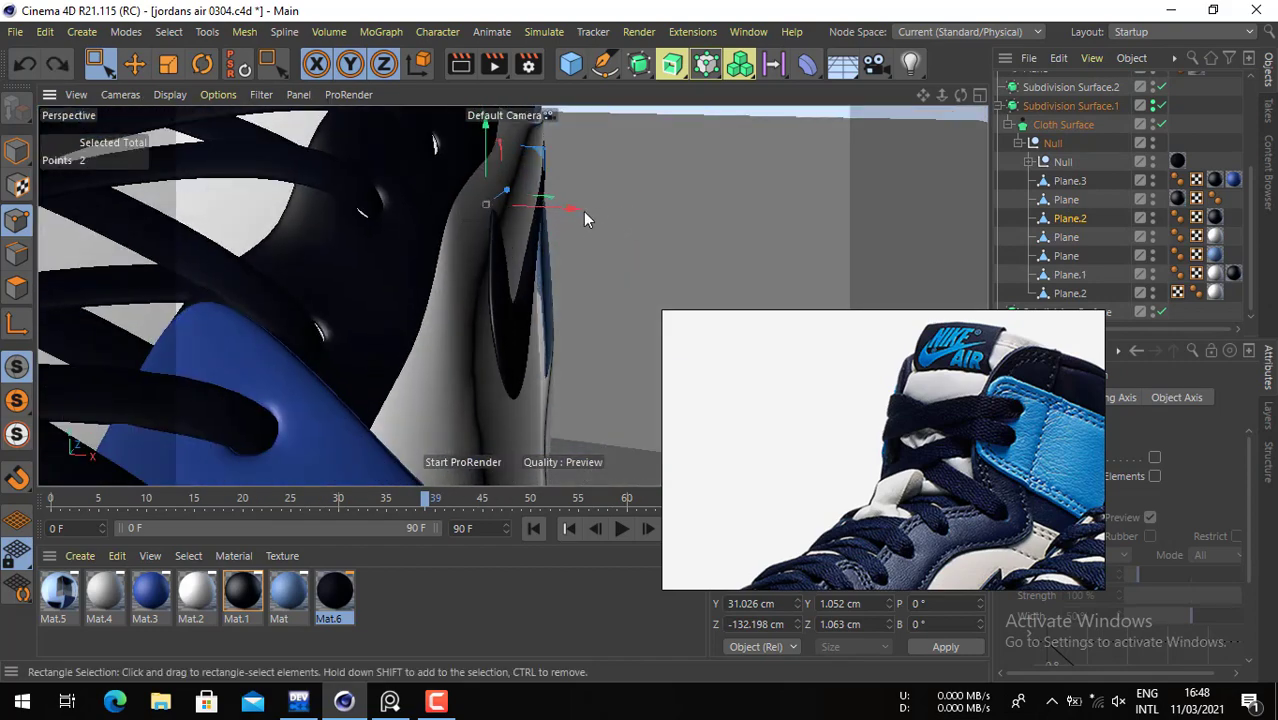
left_click_drag(572, 209, 570, 209)
left_click(1066, 222)
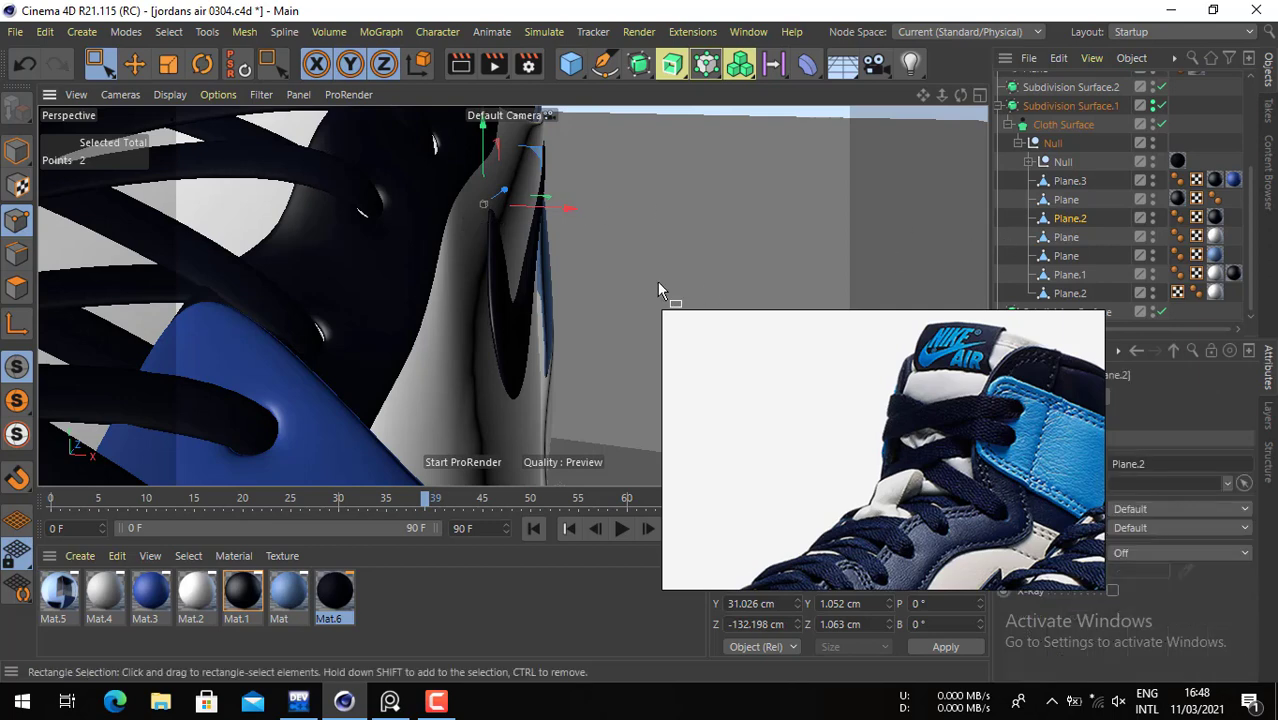
- Turn off Cloth Surface and select a single edge at the rear end of the black toe panel
scroll(657, 281, "down", 5)
left_click(24, 146)
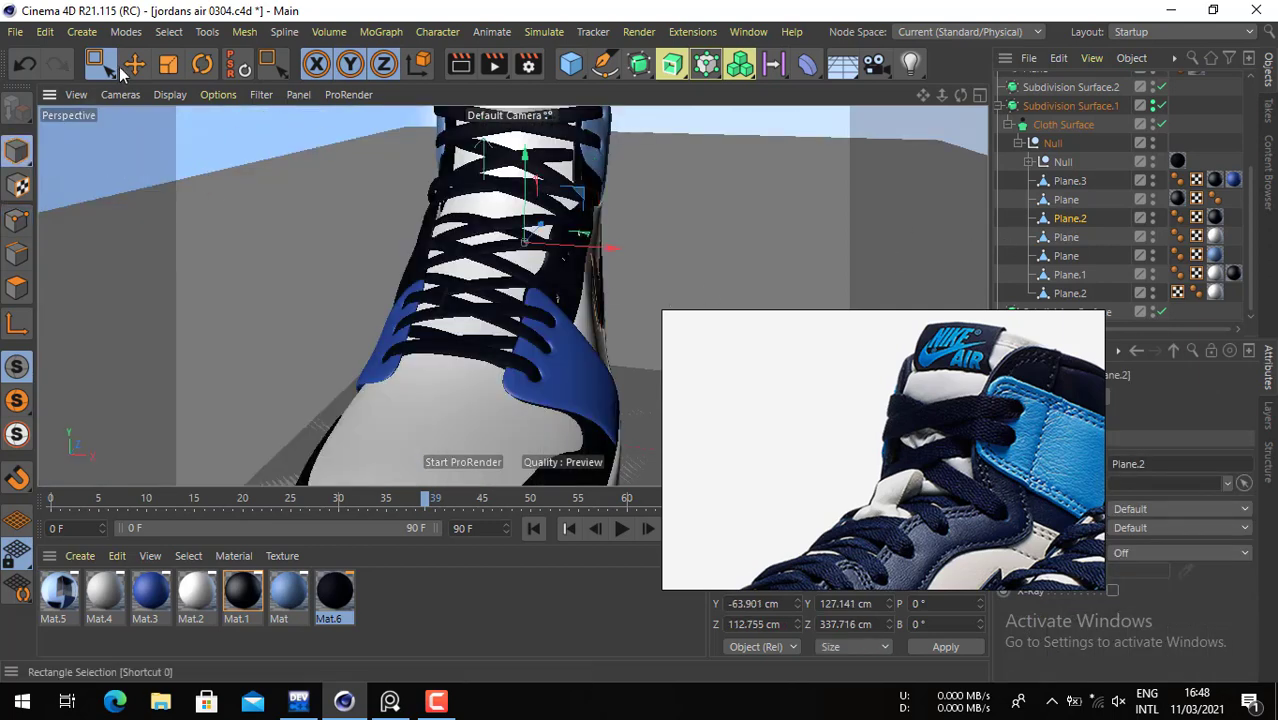
left_click(134, 65)
left_click_drag(400, 268, 581, 255, "alt")
scroll(581, 255, "up", 4)
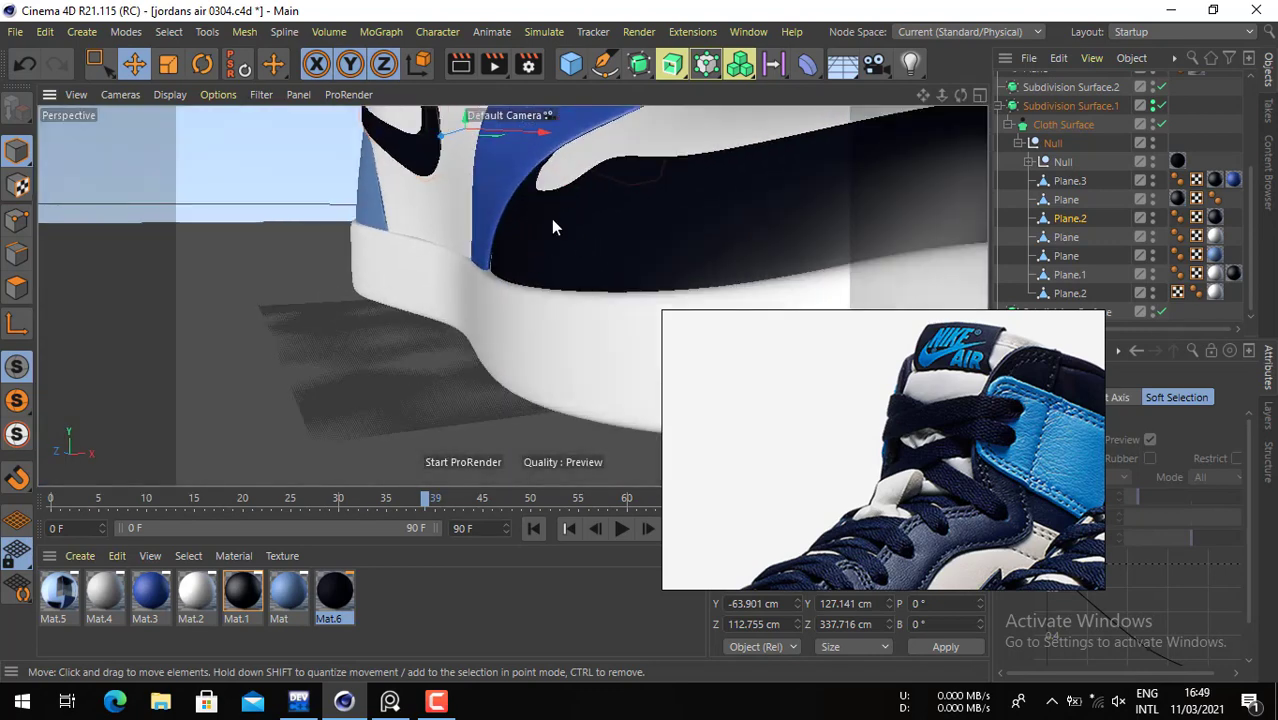
left_click(553, 225)
left_click(1161, 124)
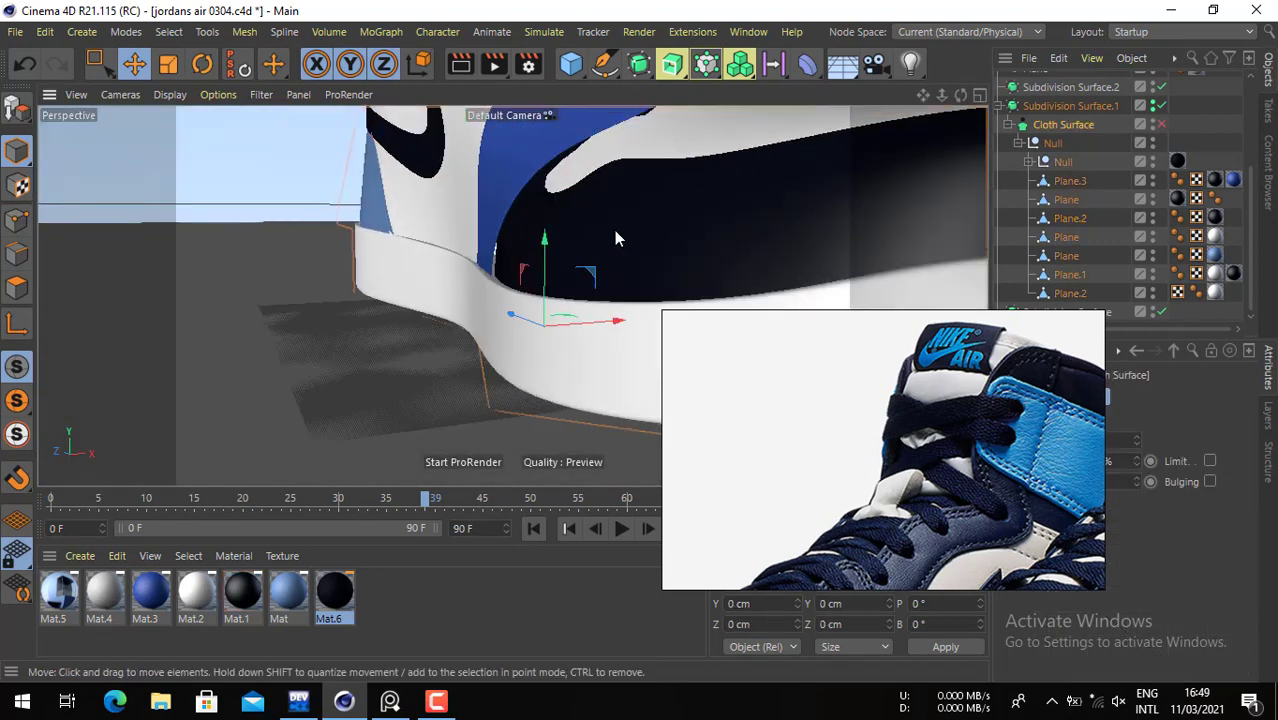
left_click(614, 237)
left_click(16, 253)
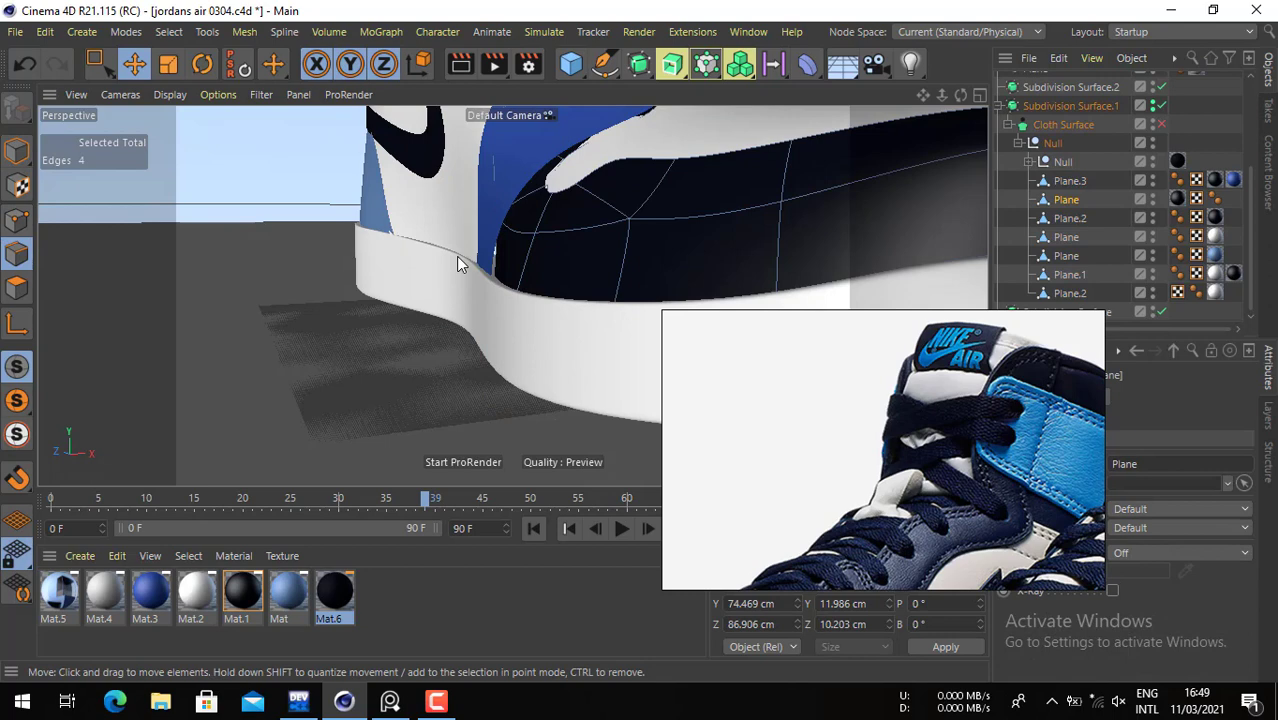
left_click(522, 234)
- Shift the selected toe panel edge slightly beside the blue side panel and turn Cloth Surface back on
left_click_drag(522, 234, 451, 255, "alt")
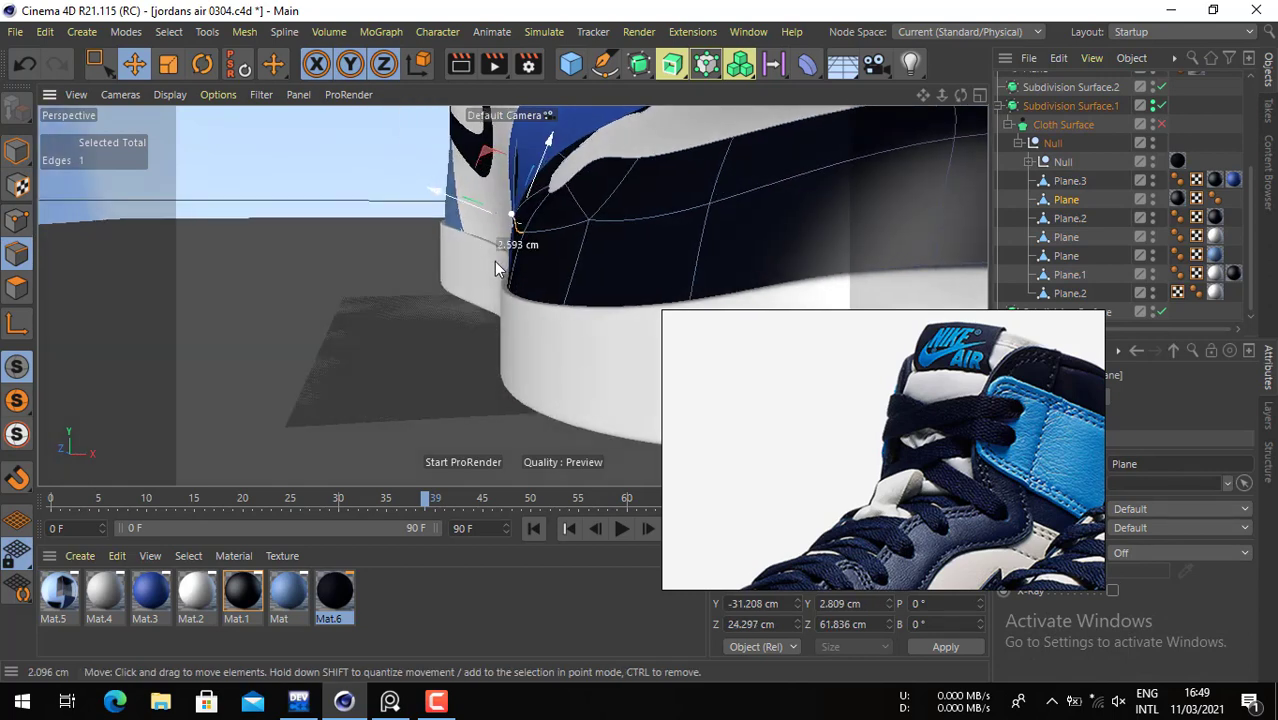
left_click_drag(585, 262, 838, 247, "alt")
left_click(1160, 124)
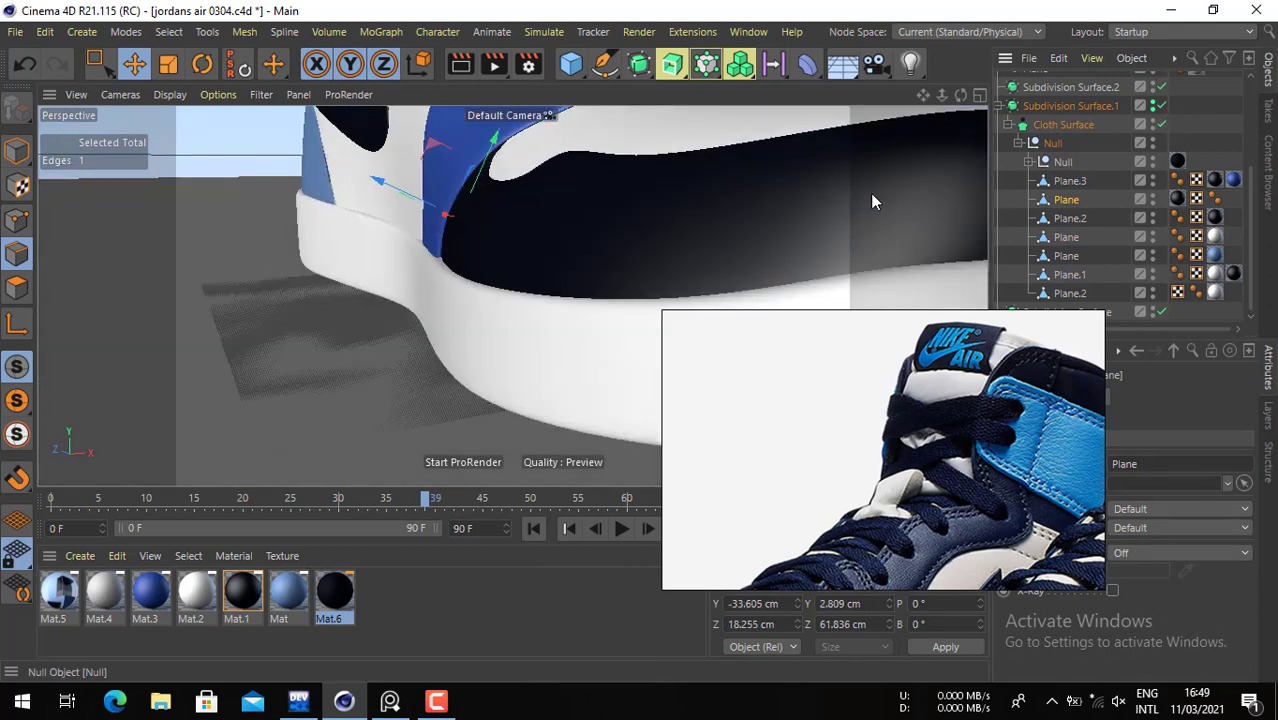
- Frame the whole shoe in a three-quarter front view from its other side and render it to the Picture Viewer
left_click_drag(870, 193, 508, 269, "alt")
scroll(402, 258, "down", 10)
scroll(478, 273, "up", 5)
scroll(493, 246, "up", 4)
scroll(510, 268, "up", 4)
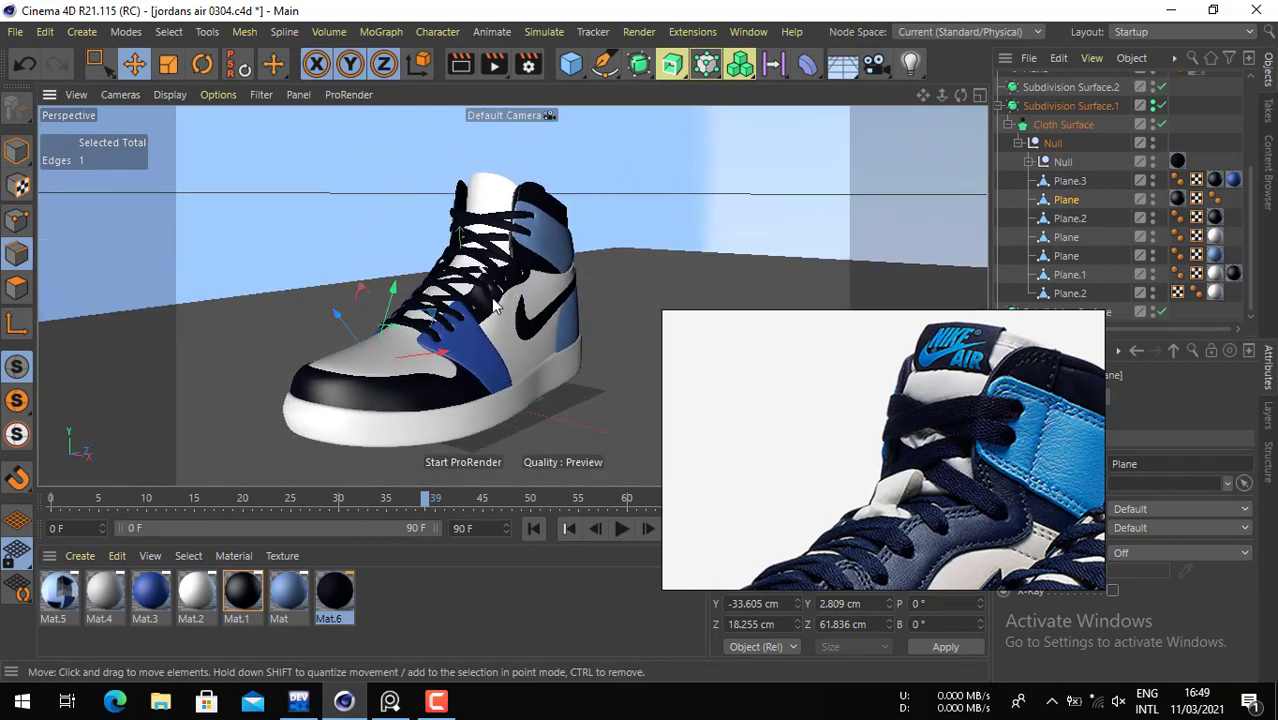
middle_click_drag(555, 296, 559, 294, "alt")
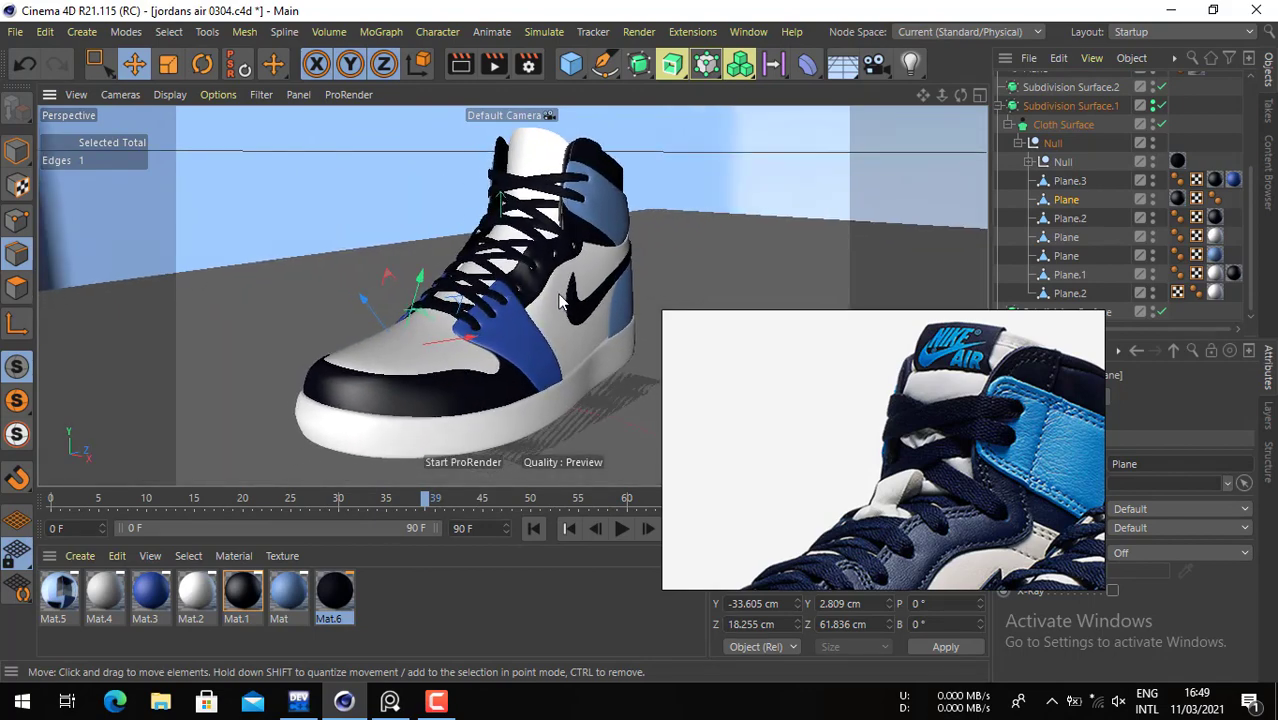
key("shift+r")
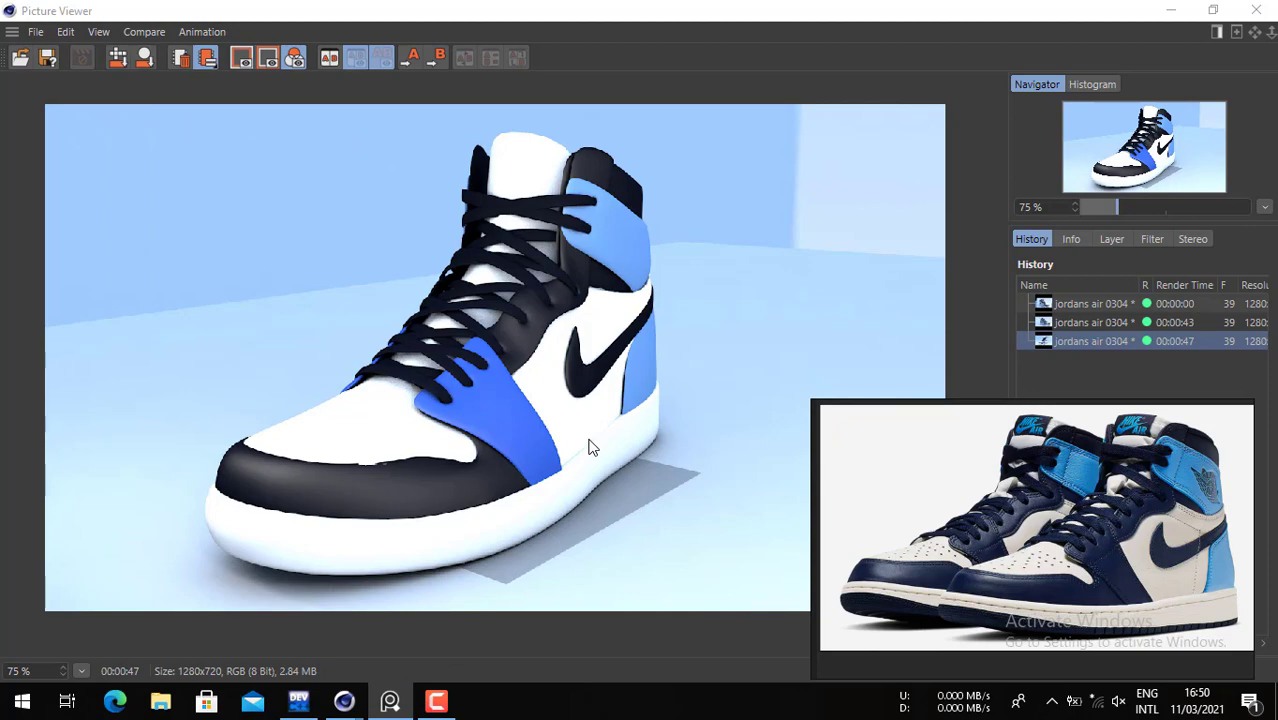
- Save the new render to the Desktop as a JPG named "jordans air 0305" and close the Picture Viewer
left_click(56, 57)
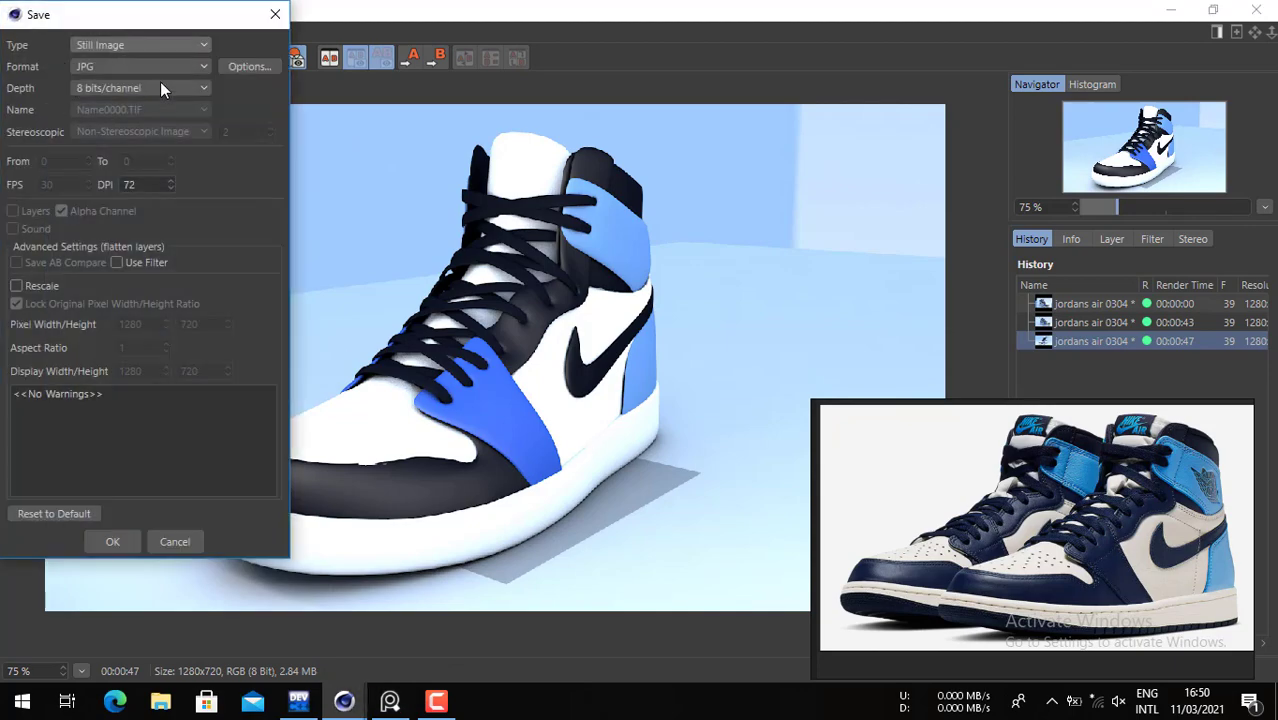
left_click(115, 541)
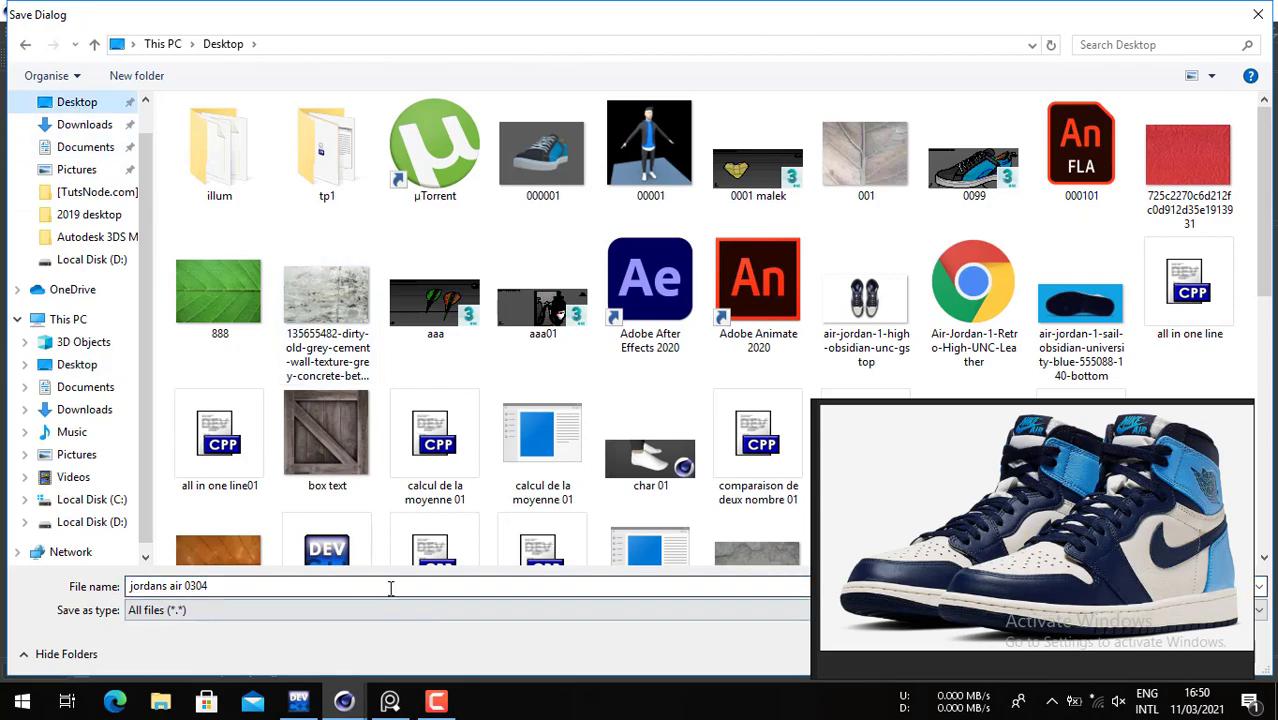
left_click(370, 585)
key("BackSpace")
type("5")
key("Return")
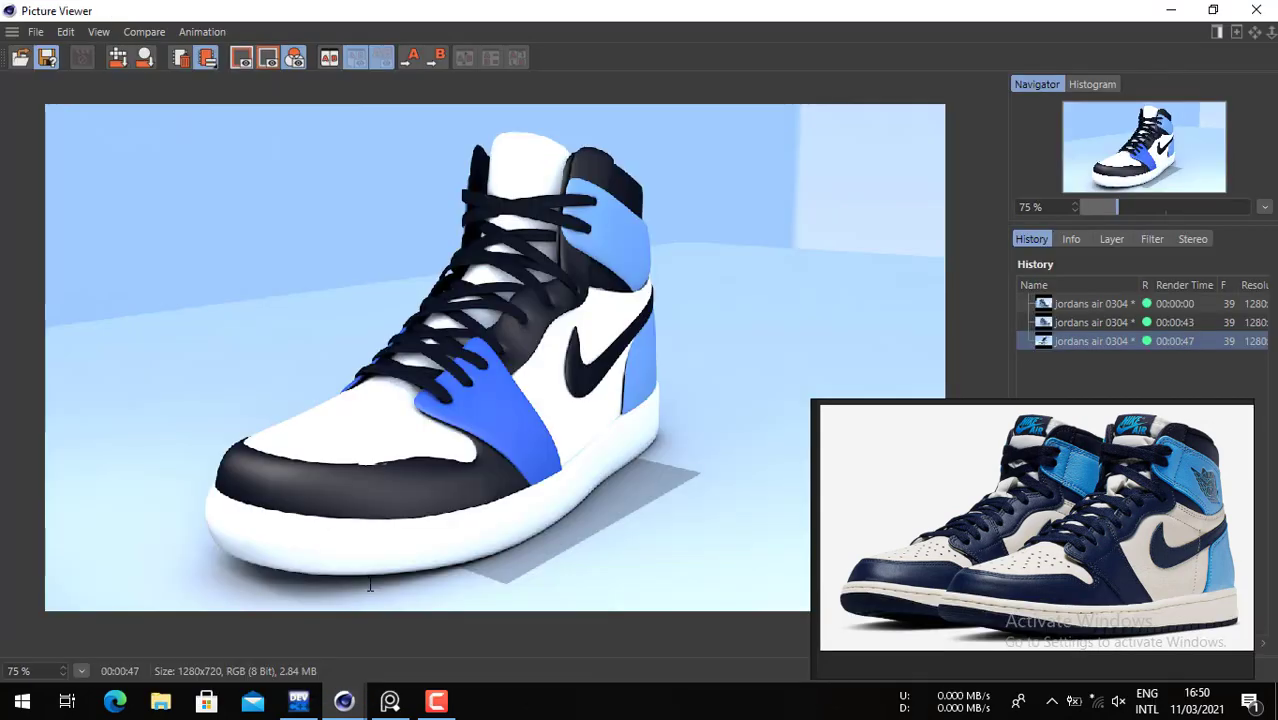
left_click(670, 422)
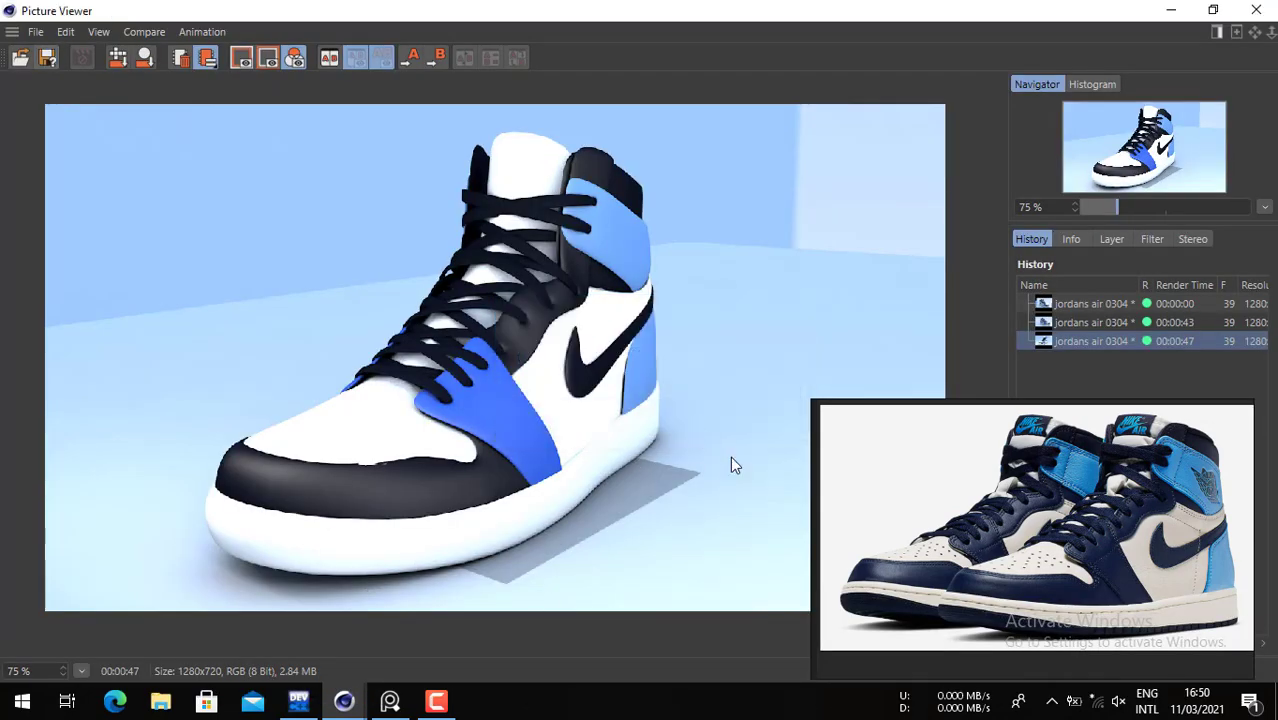
left_click(1255, 10)
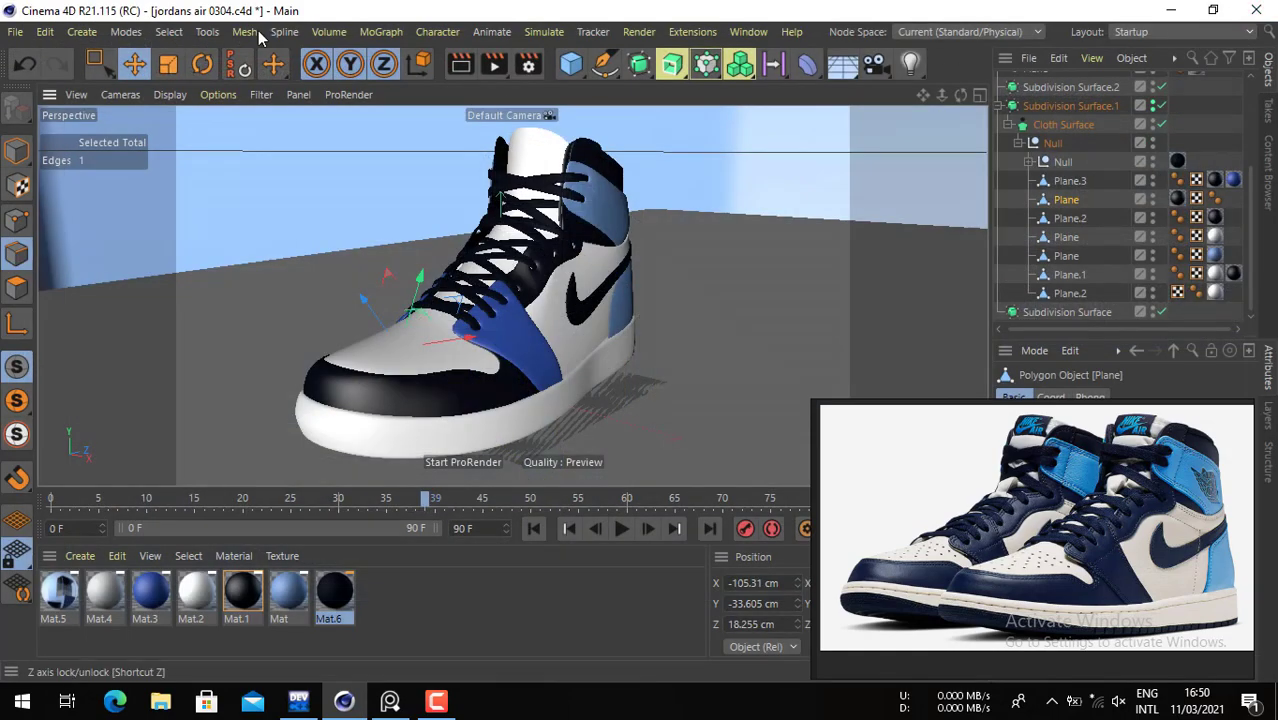
- Save the project to the Desktop under the new name "jordans air 0305"
left_click(44, 32)
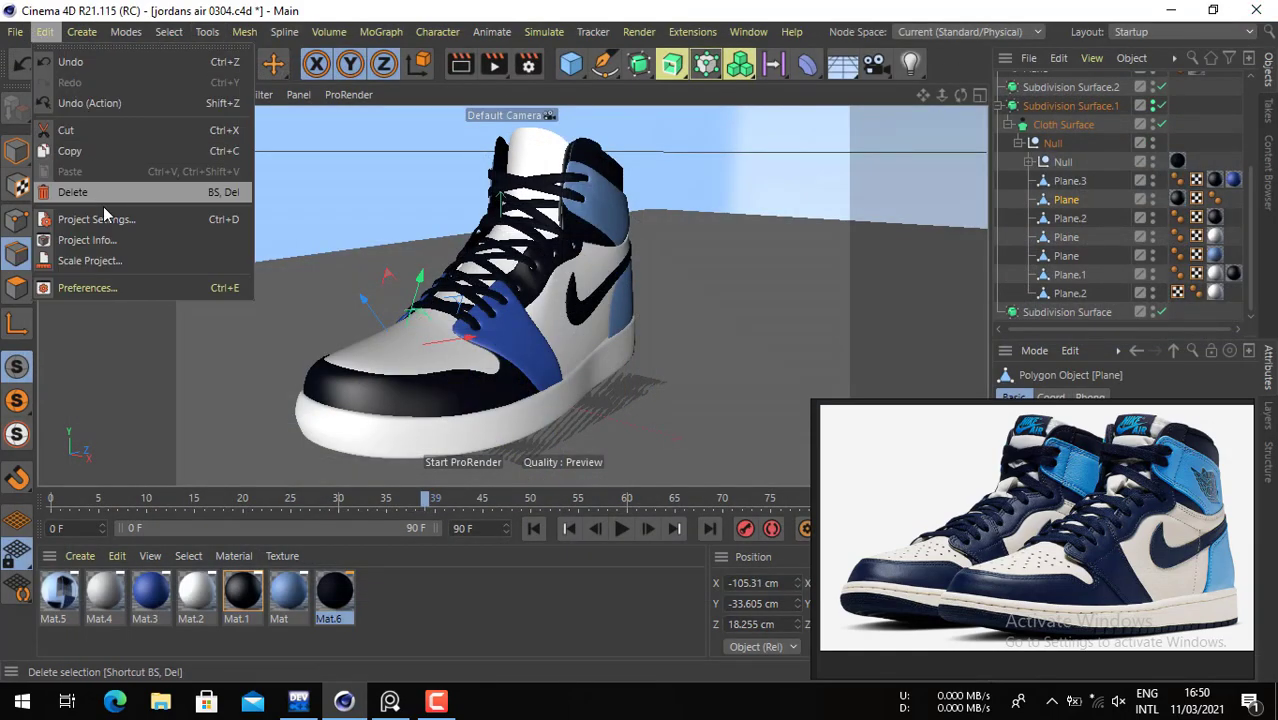
left_click(15, 32)
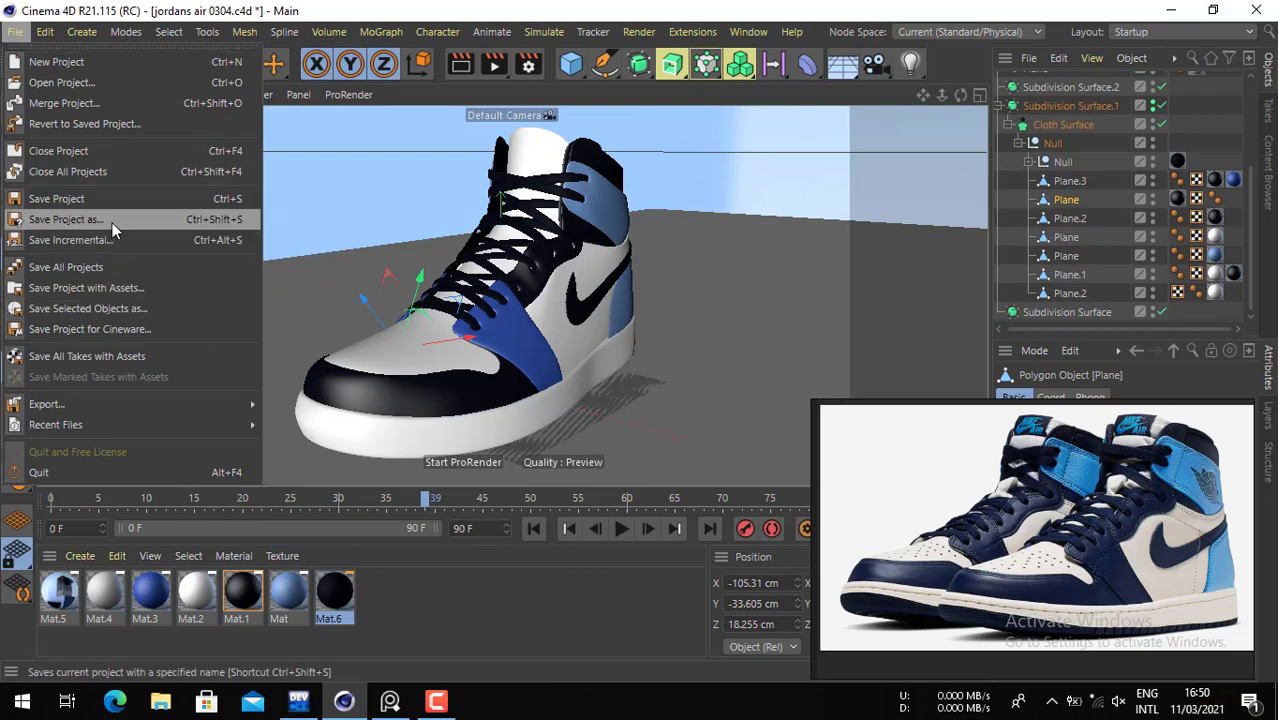
left_click(110, 222)
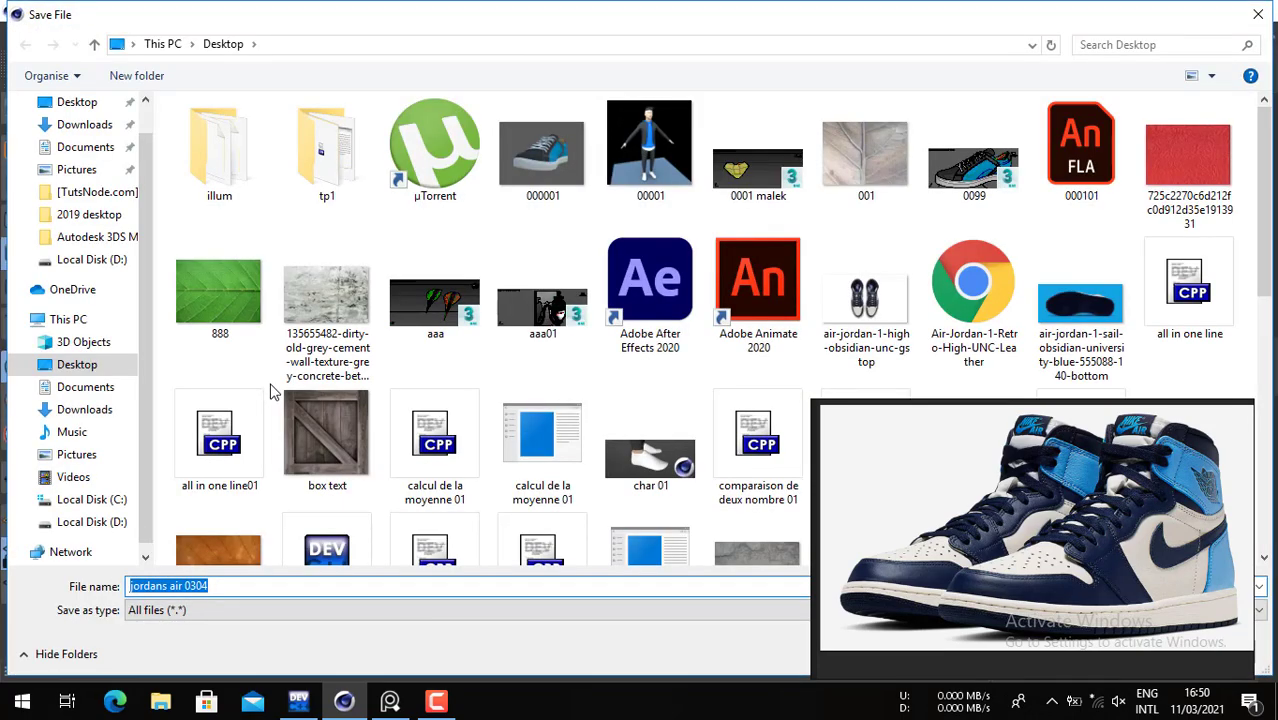
key("Right")
key("BackSpace")
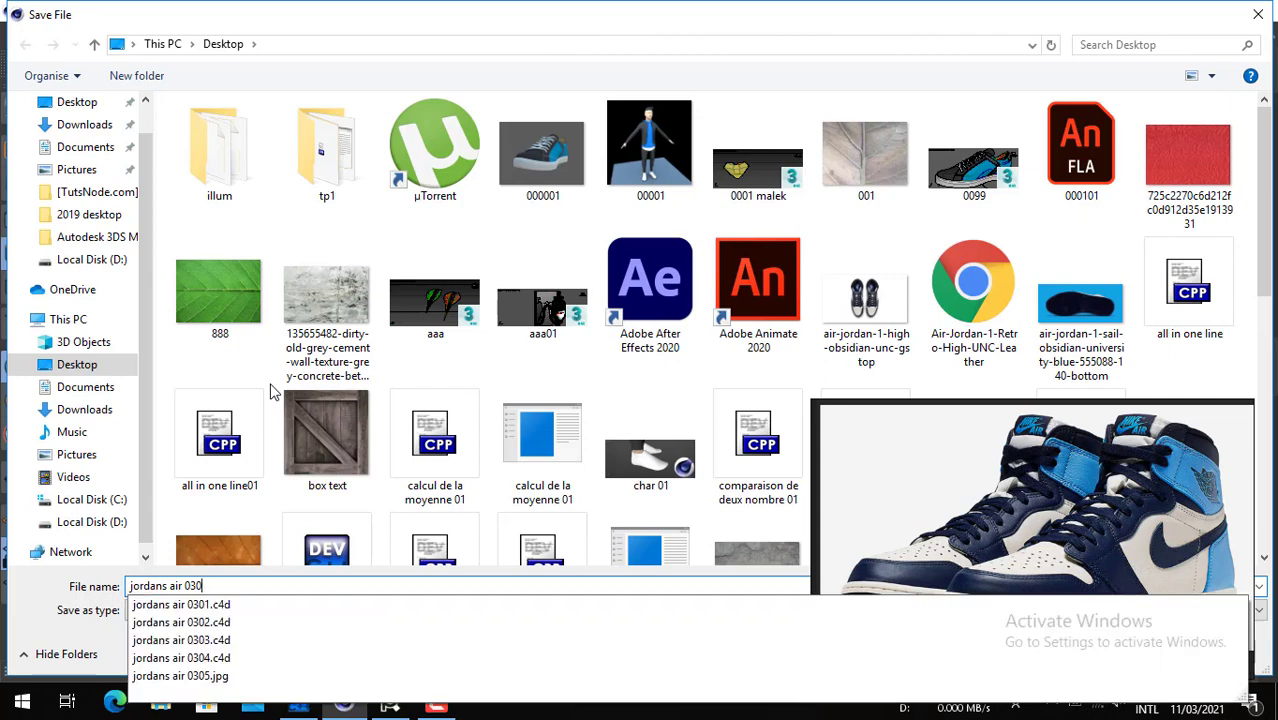
type("5")
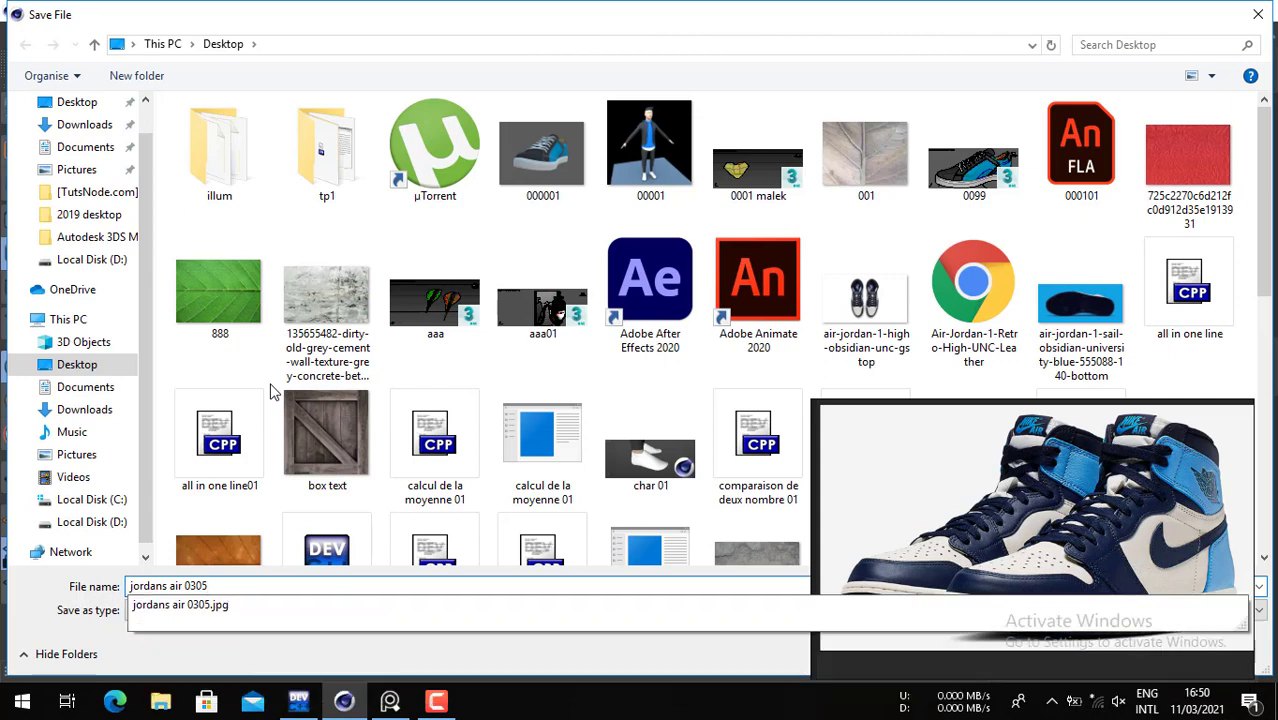
right_click_drag(1070, 541, 1063, 360)
left_click(1121, 655)
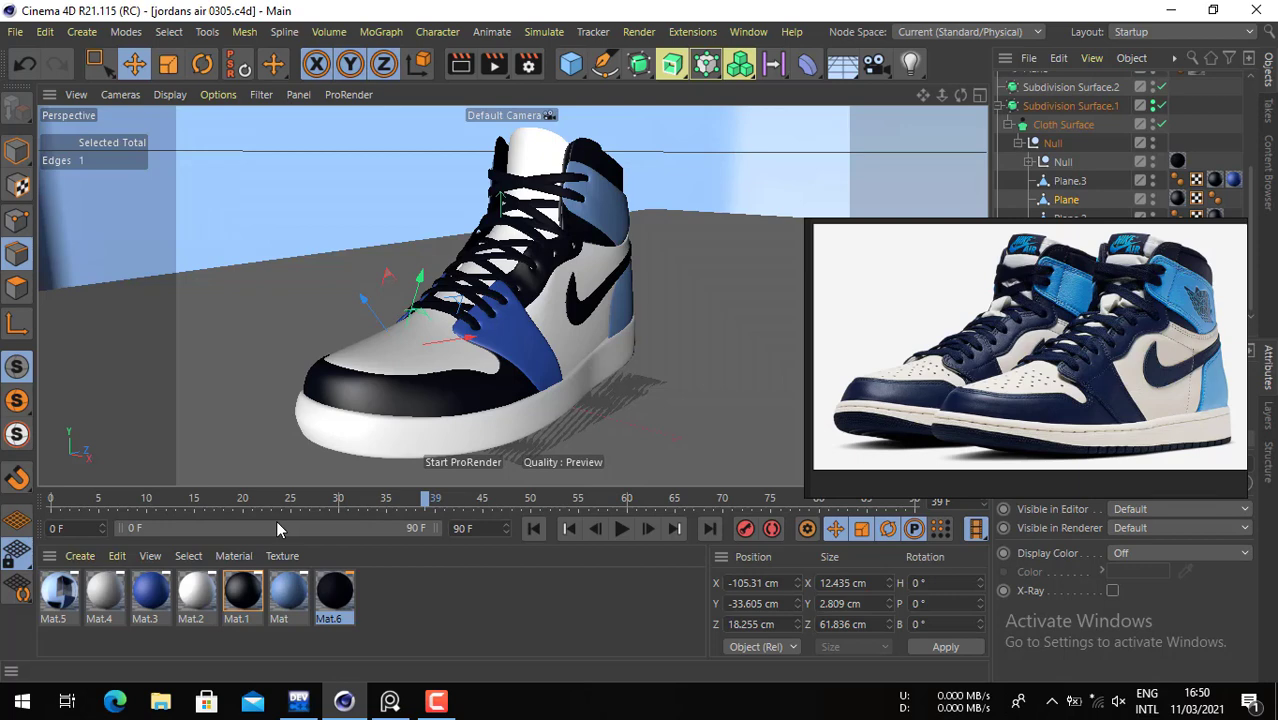
- Reposition the floating sneaker reference image lower over the workspace and save the project again
left_click(958, 389)
right_click_drag(958, 389, 906, 513)
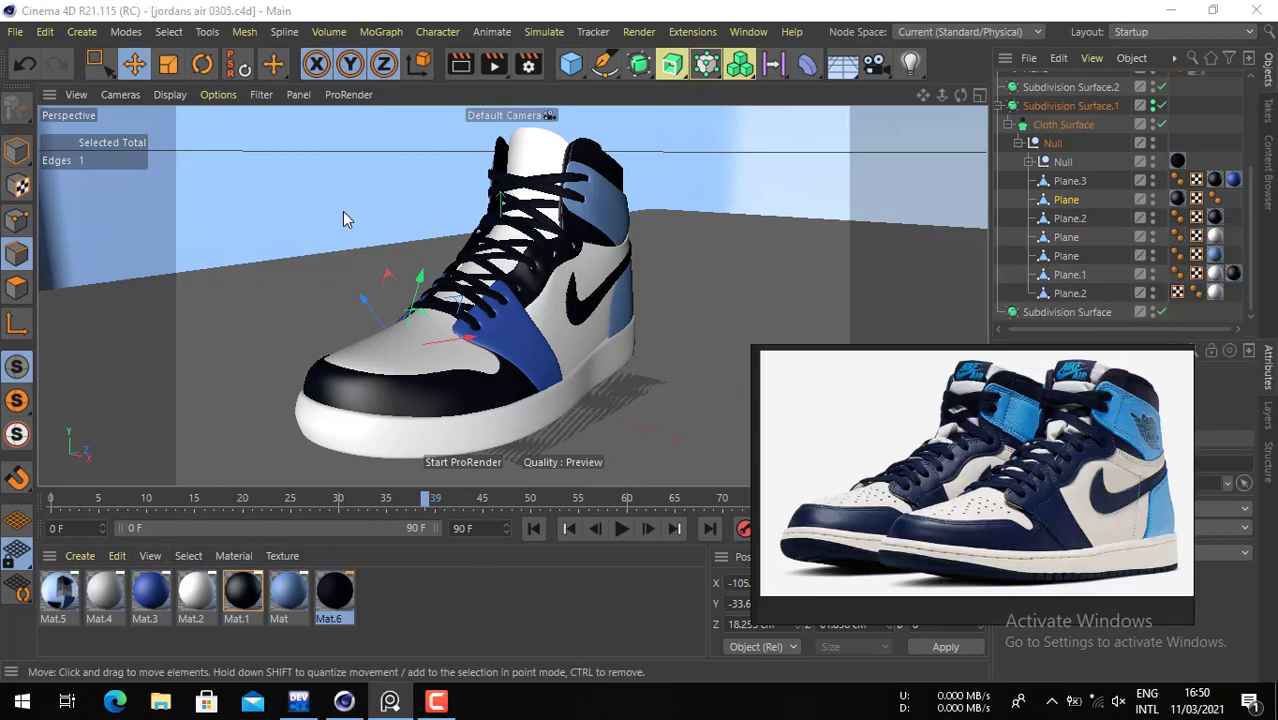
right_click(963, 502)
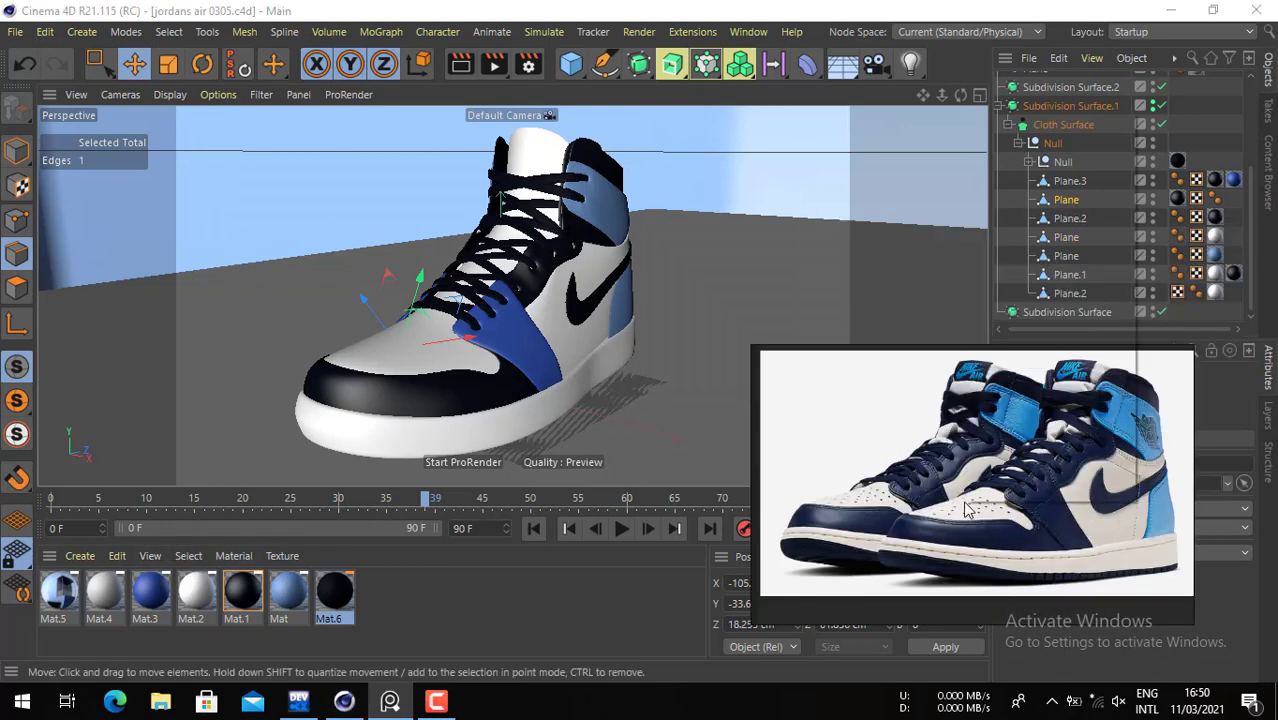
left_click(241, 9)
left_click(17, 37)
left_click(76, 204)
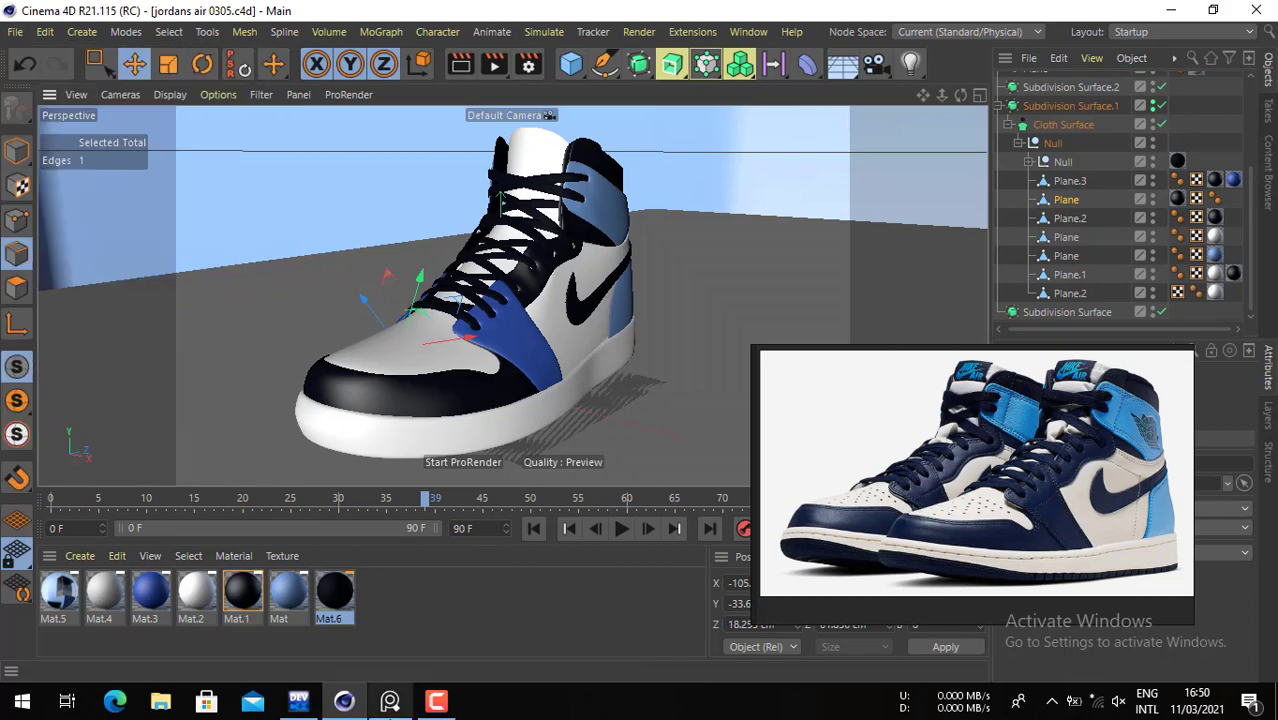